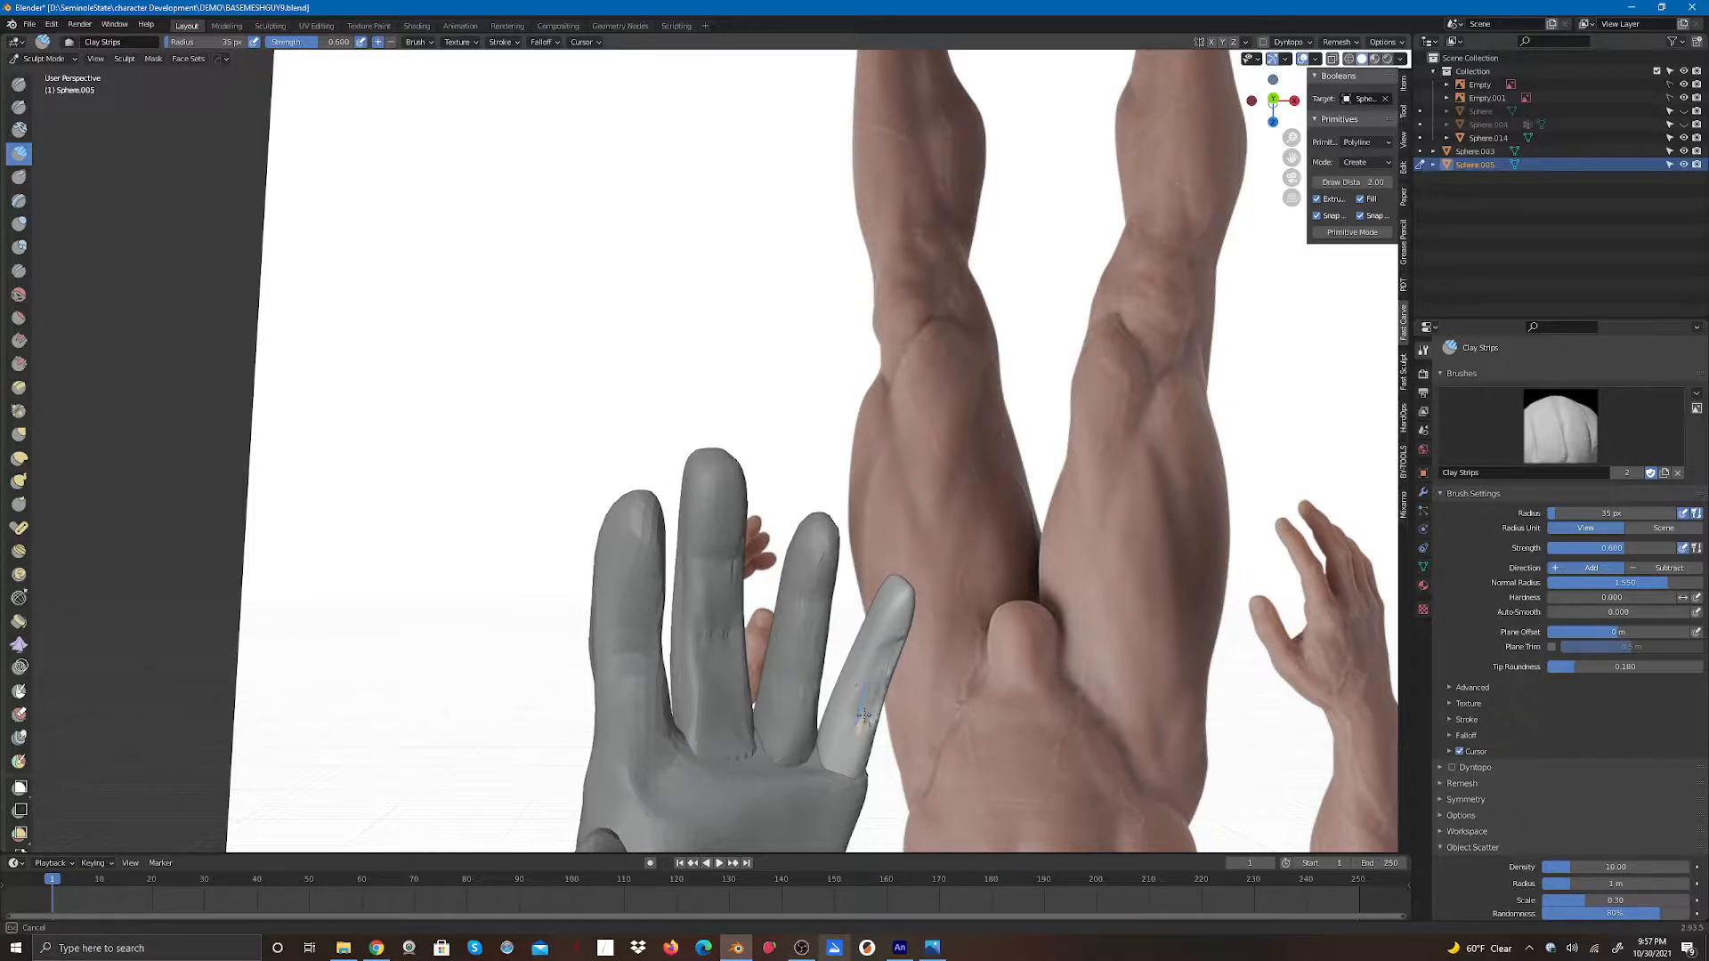
- Build up the separate little finger with Clay Strips strokes from several angles
mouse_move(863, 715)
left_mouse_down()
mouse_move(882, 683)
mouse_move(847, 737)
mouse_move(870, 730)
left_mouse_up()
mouse_move(872, 703)
left_mouse_down()
mouse_move(865, 717)
mouse_move(890, 650)
left_mouse_up()
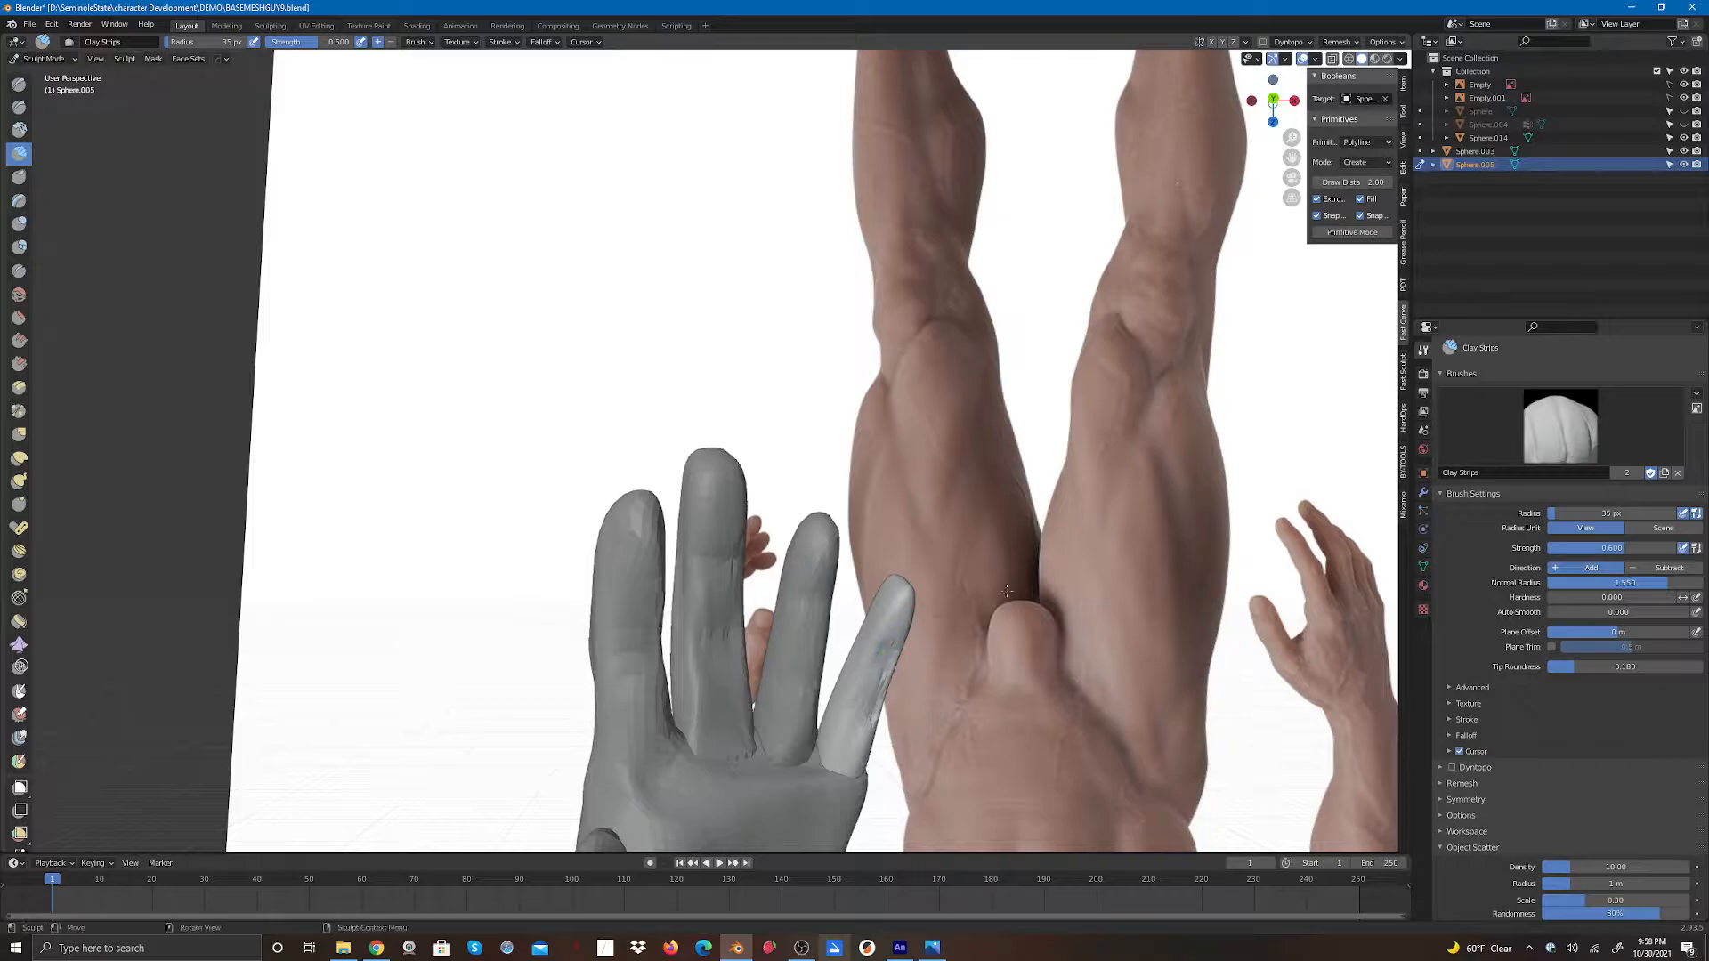
left_click_drag(1273, 100, 1222, 102)
left_click_drag(797, 693, 801, 725, "ctrl")
mouse_move(810, 678)
left_mouse_down("ctrl")
mouse_move(798, 740)
mouse_move(804, 673)
left_mouse_up("ctrl")
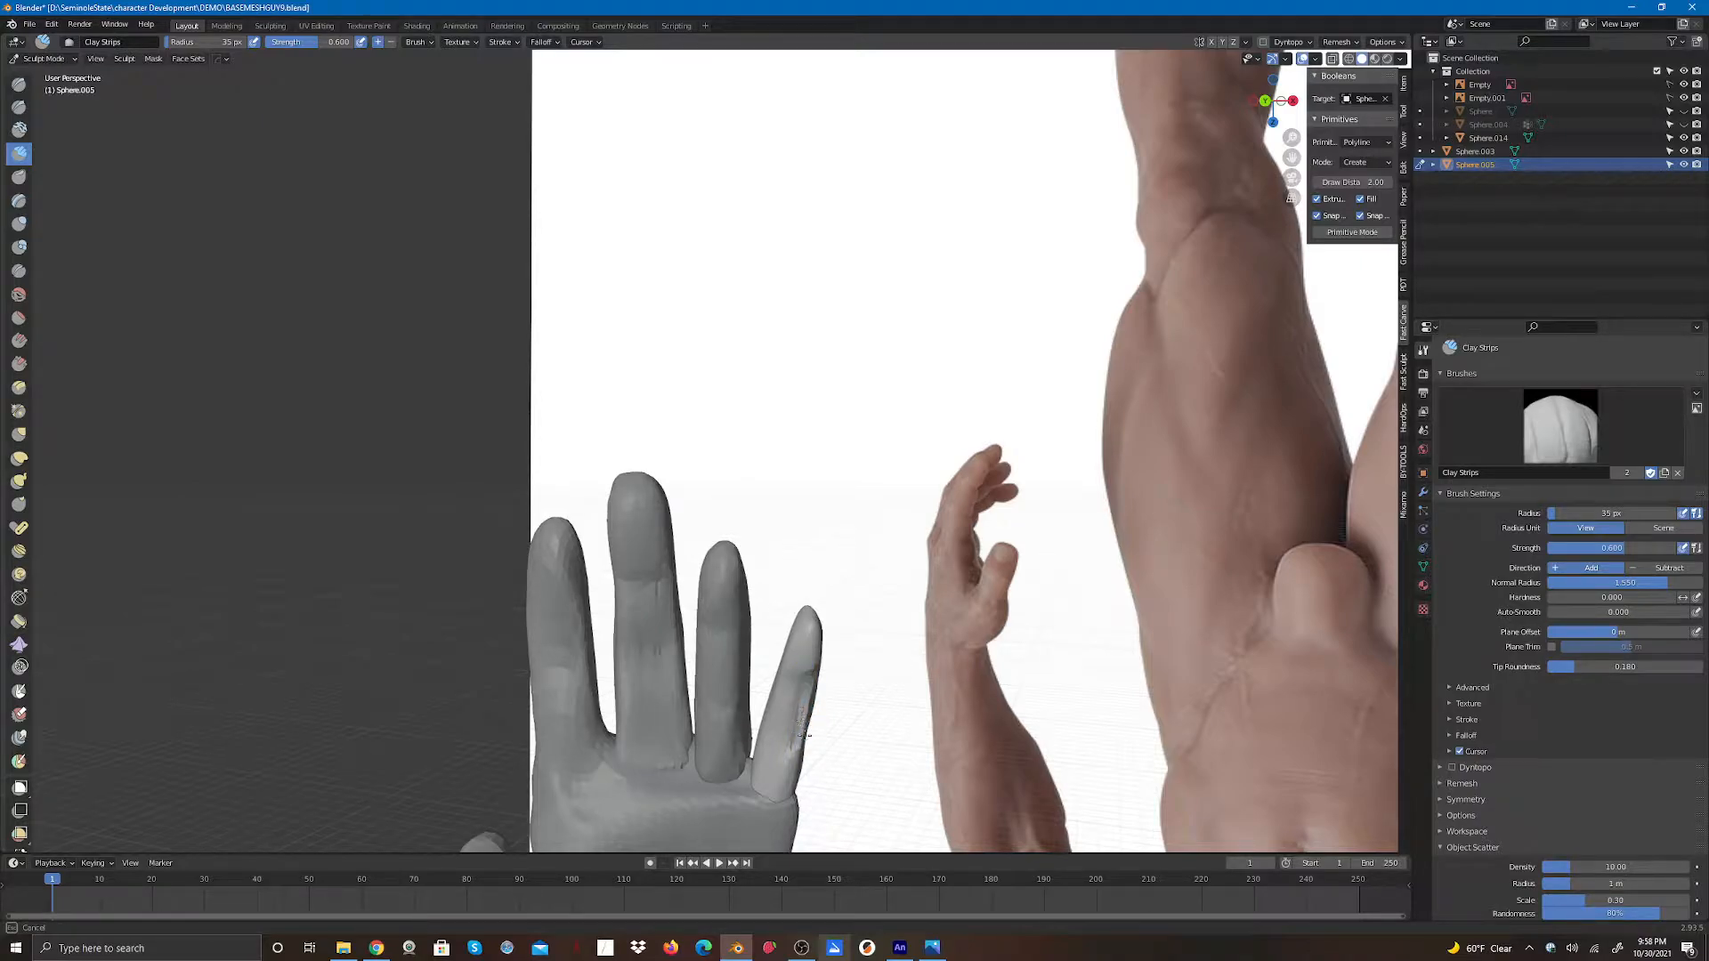
mouse_move(804, 736)
left_mouse_down()
mouse_move(805, 707)
mouse_move(804, 723)
left_mouse_up()
mouse_move(804, 694)
left_mouse_down()
mouse_move(799, 731)
mouse_move(784, 710)
mouse_move(801, 719)
left_mouse_up()
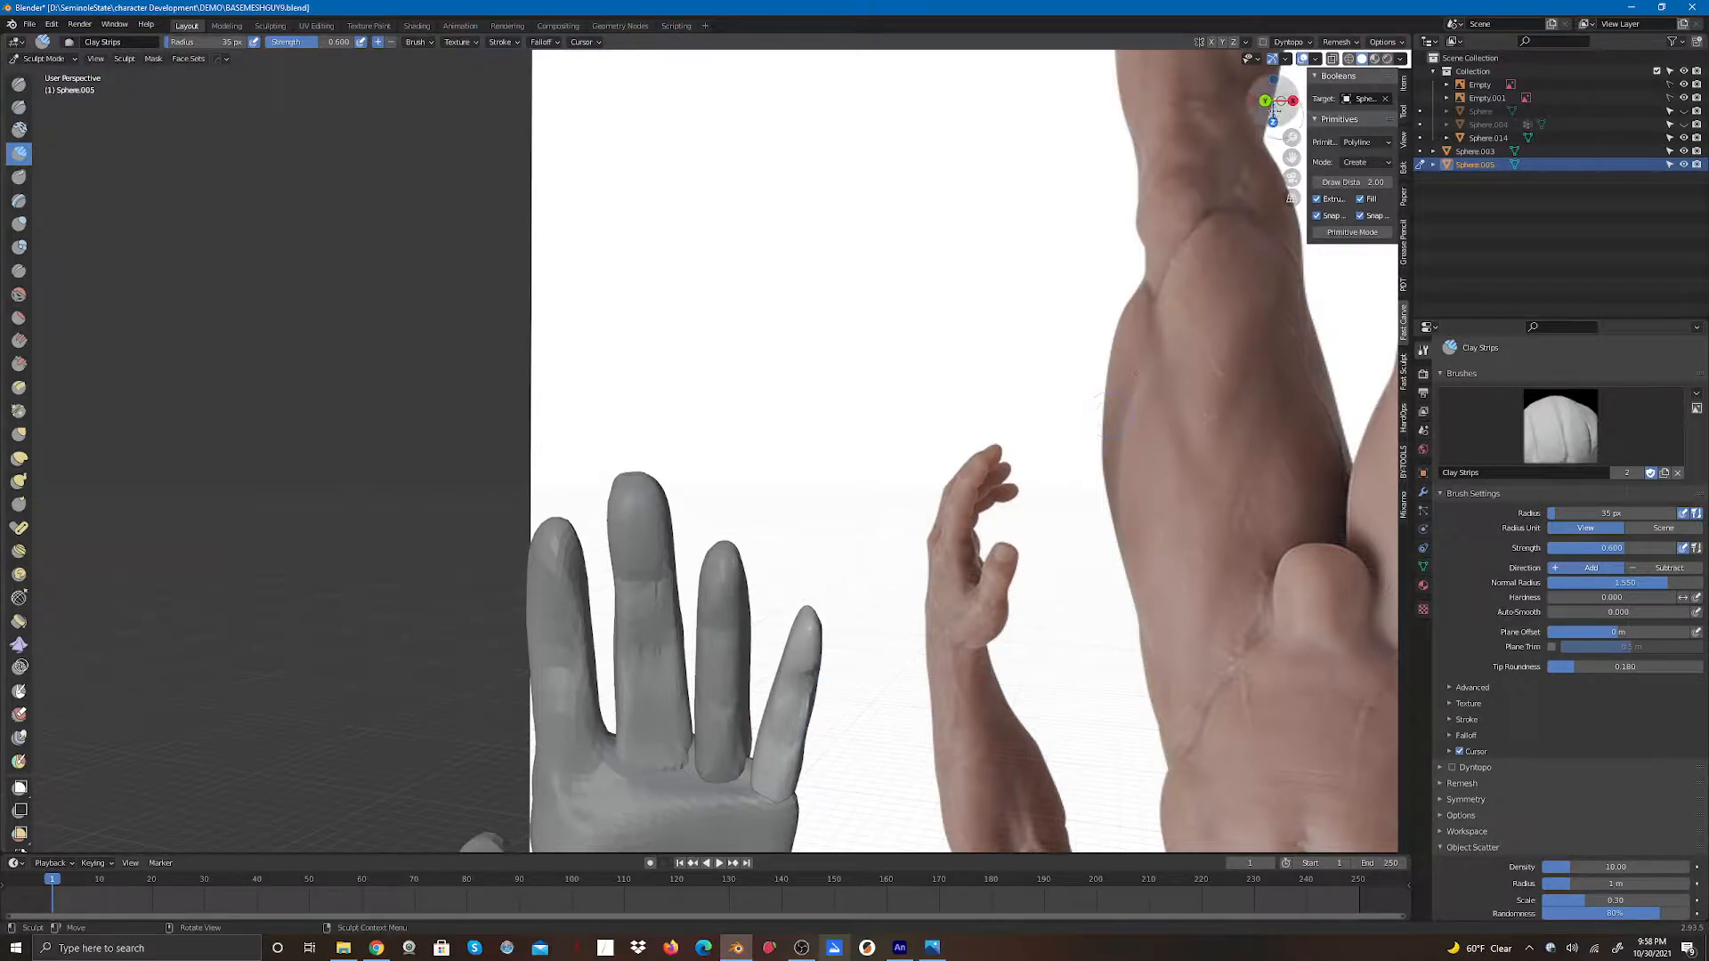
mouse_move(1268, 99)
left_mouse_down()
mouse_move(1191, 98)
mouse_move(1157, 137)
left_mouse_up()
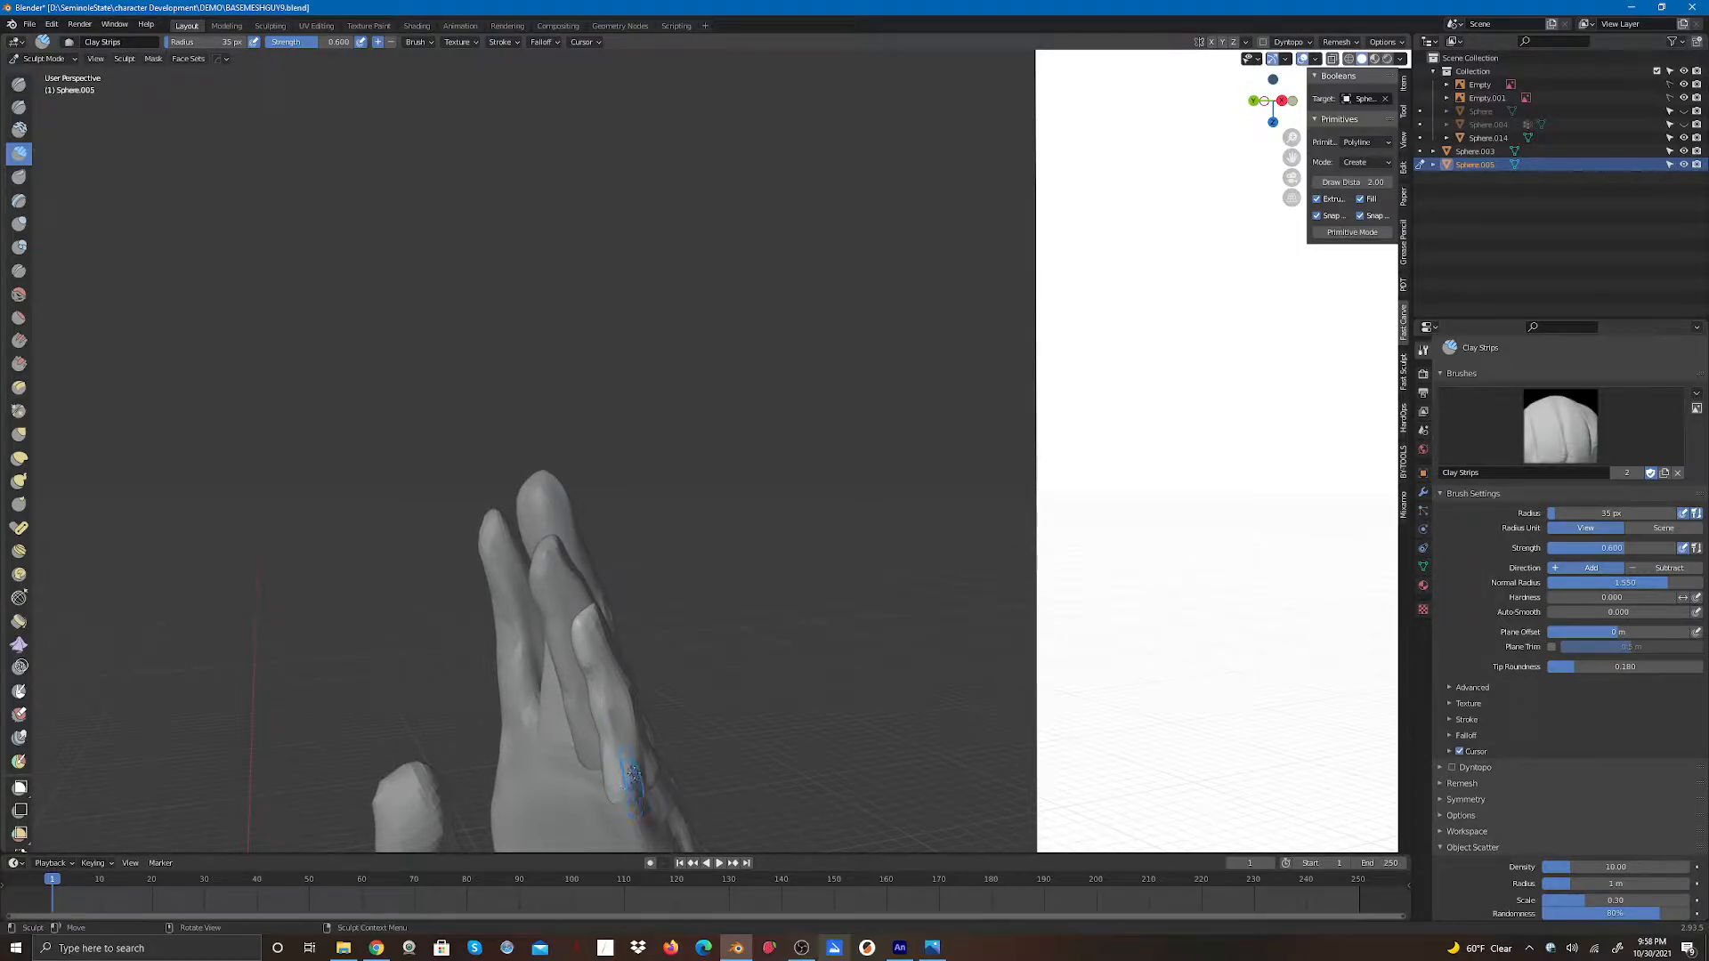
left_click_drag(1265, 108, 1362, 105)
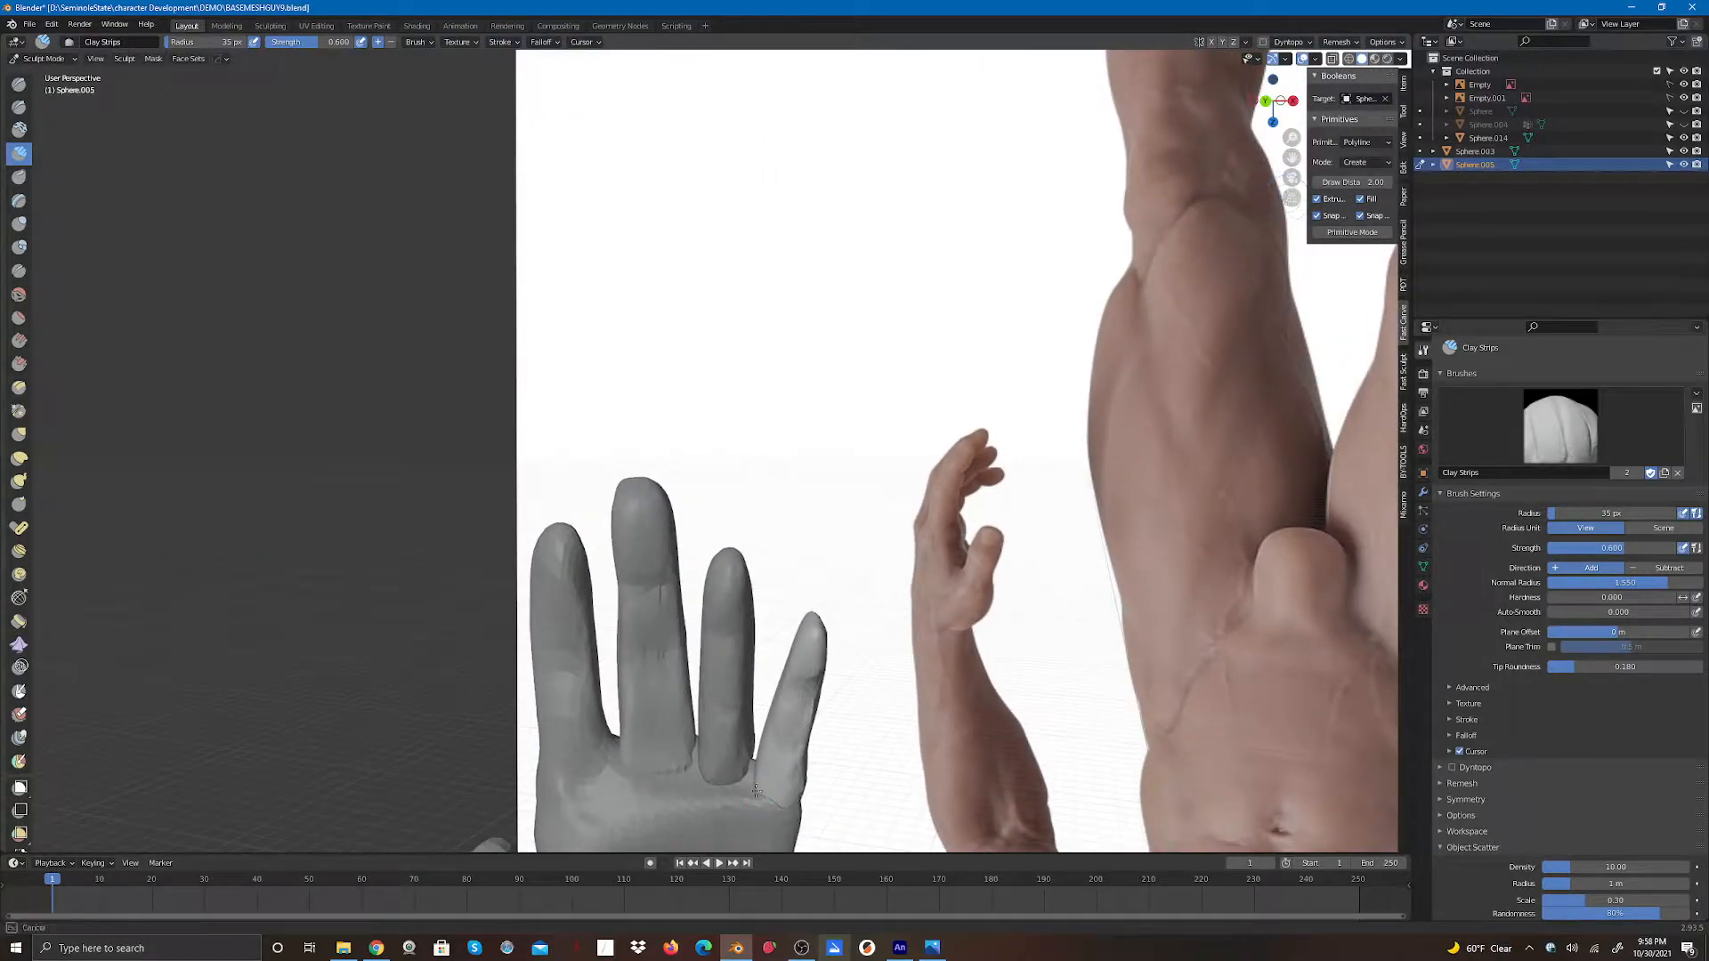
mouse_move(768, 795)
left_mouse_down()
mouse_move(782, 808)
mouse_move(812, 757)
mouse_move(818, 679)
mouse_move(798, 741)
mouse_move(979, 559)
left_mouse_up()
left_click_drag(1282, 108, 1247, 109)
left_click_drag(744, 632, 743, 635)
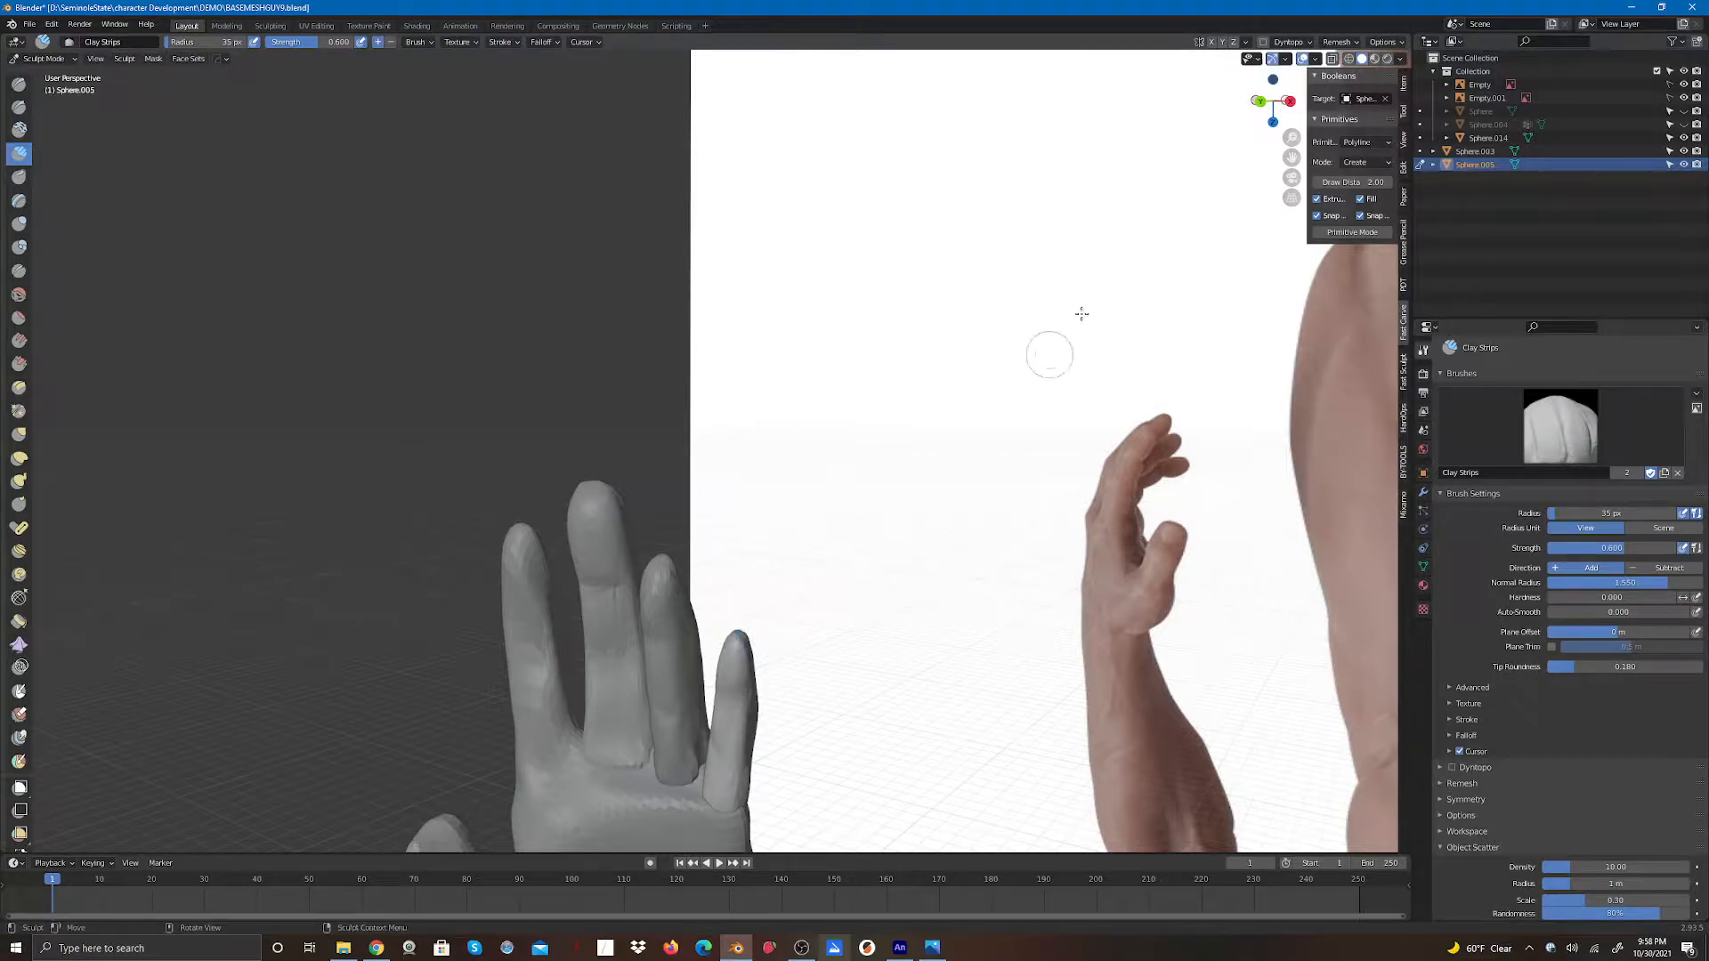
- Refine the little finger's tip and base with further Clay Strips strokes while orbiting around the hand
left_click_drag(1269, 102, 1059, 109)
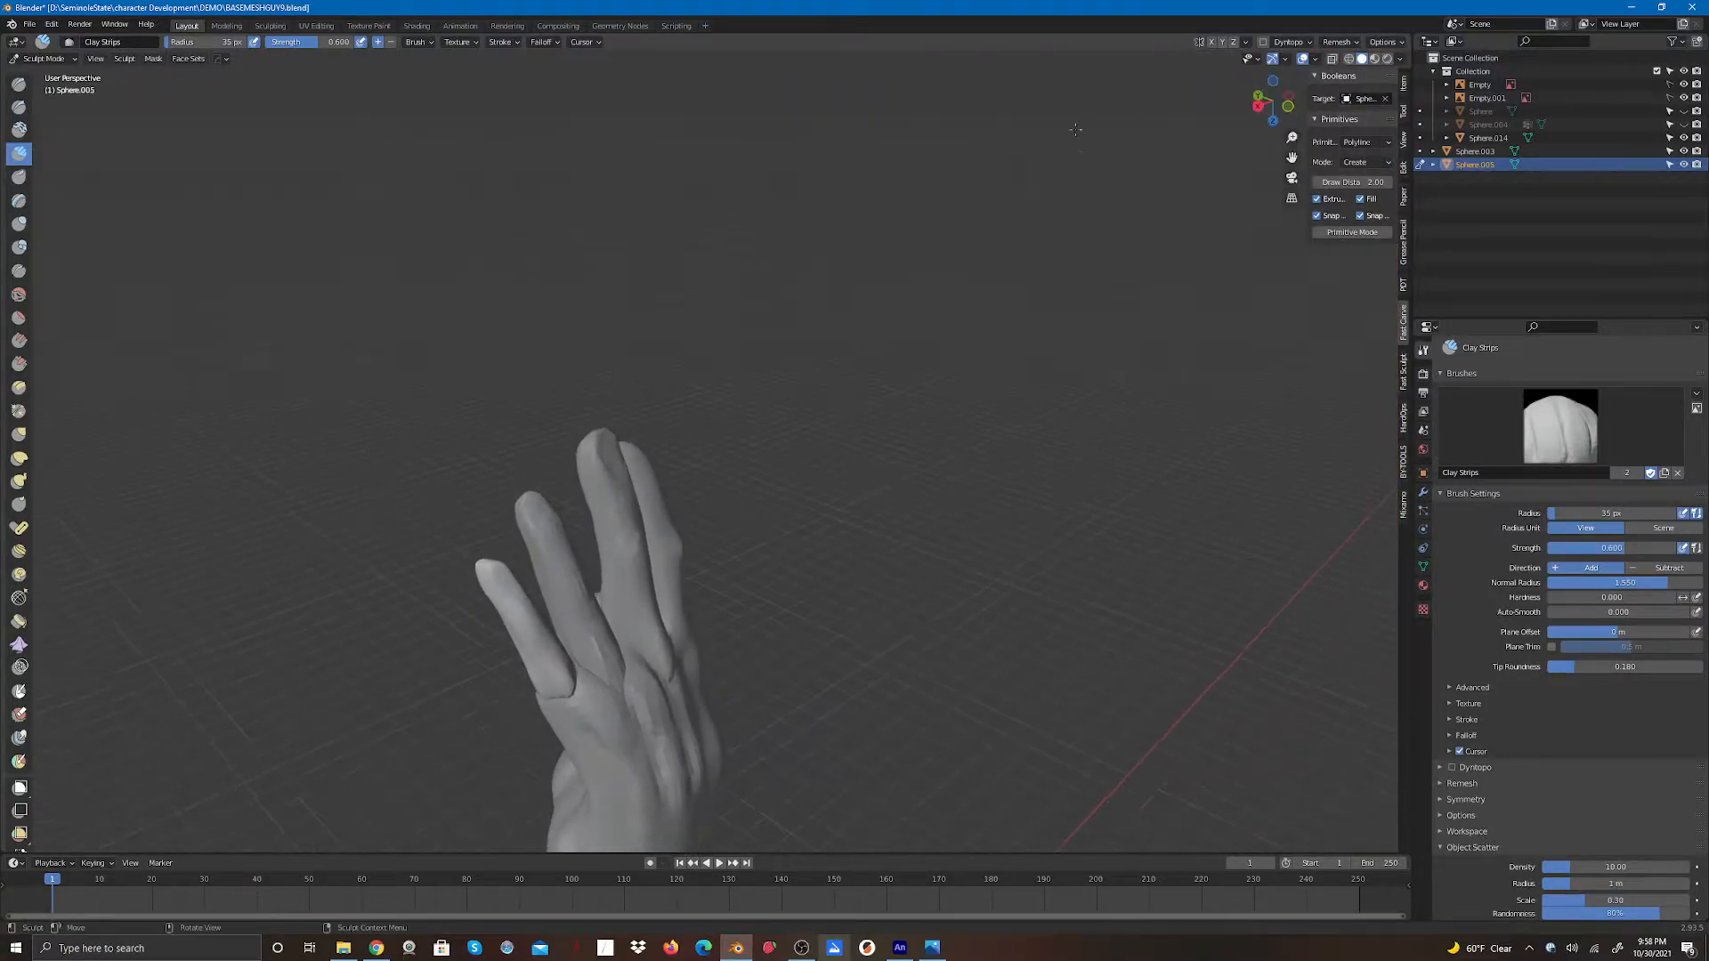
left_click_drag(475, 568, 497, 552)
mouse_move(579, 686)
left_mouse_down()
mouse_move(575, 672)
mouse_move(583, 689)
left_mouse_up()
left_click_drag(1275, 102, 1132, 97)
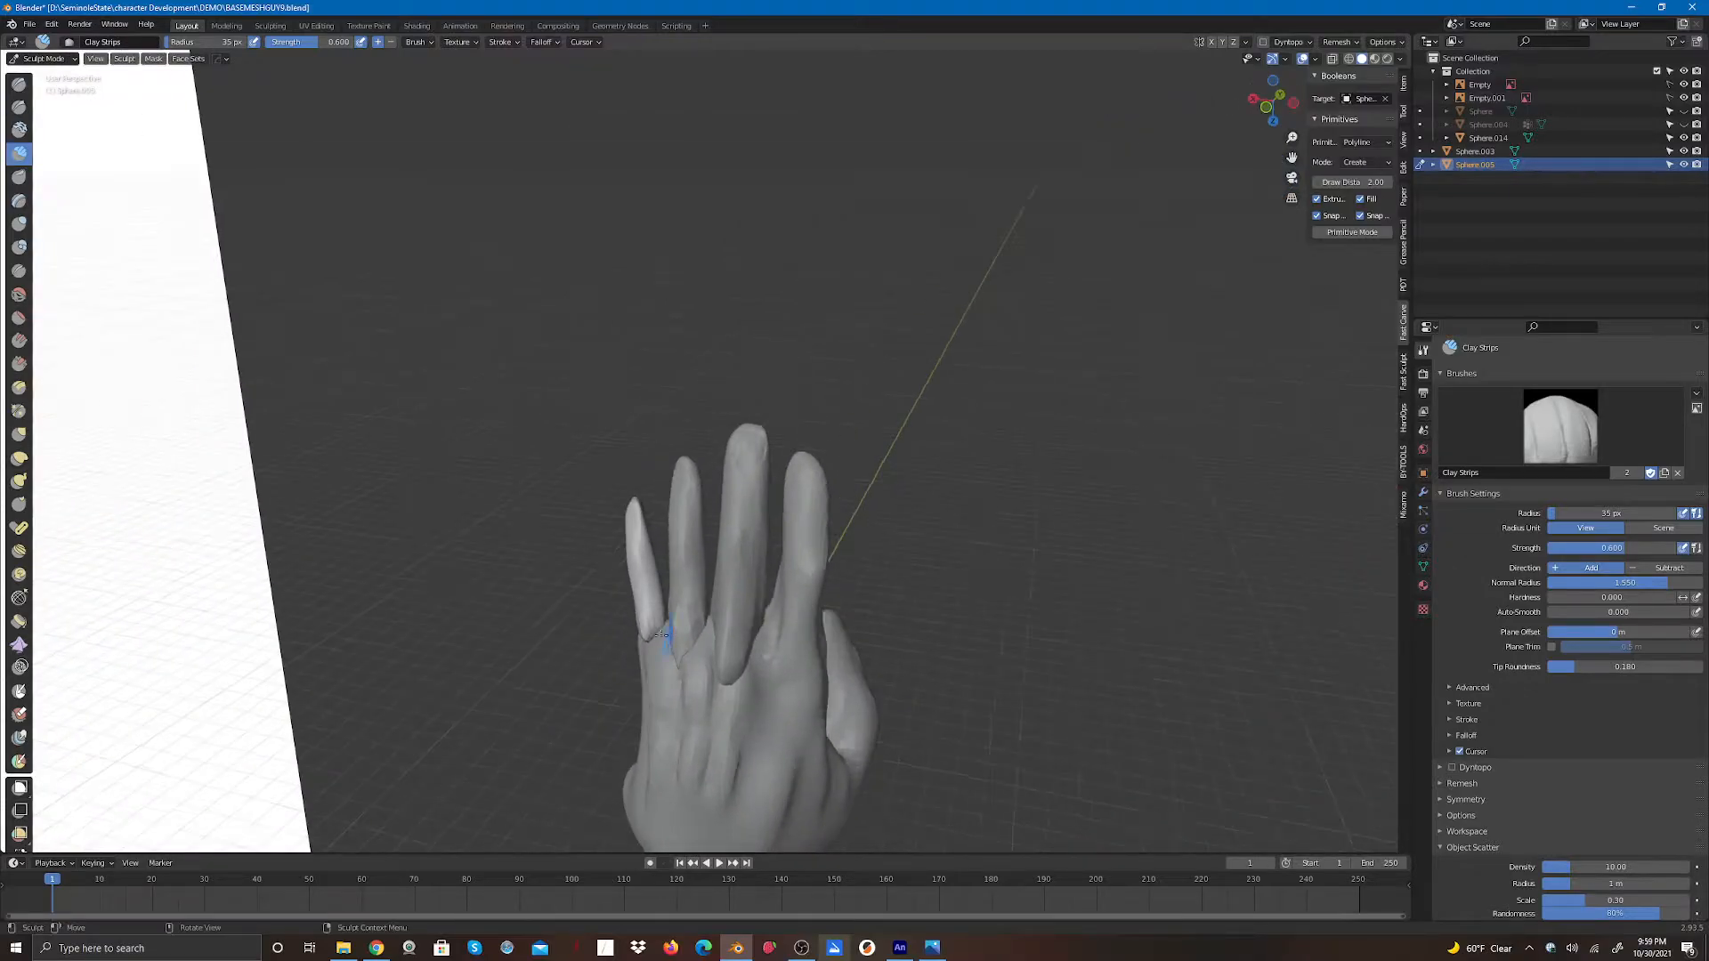
mouse_move(656, 639)
left_mouse_down()
mouse_move(658, 656)
mouse_move(638, 560)
mouse_move(648, 612)
left_mouse_up()
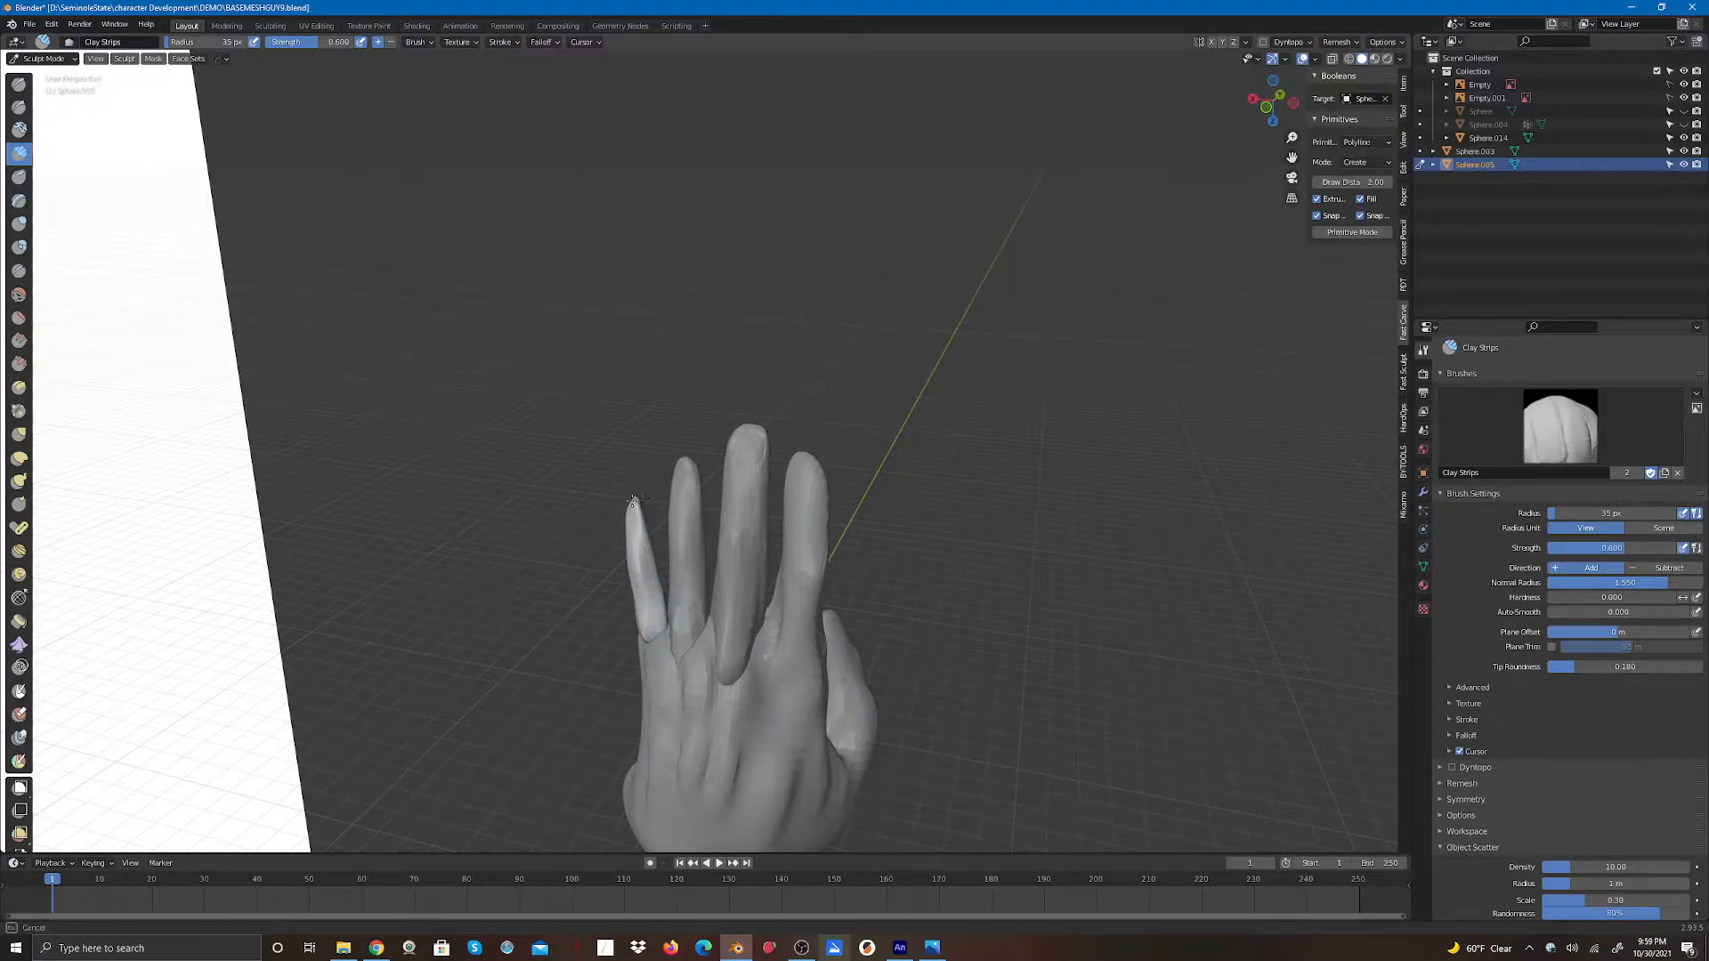
left_click_drag(1255, 93, 570, 424)
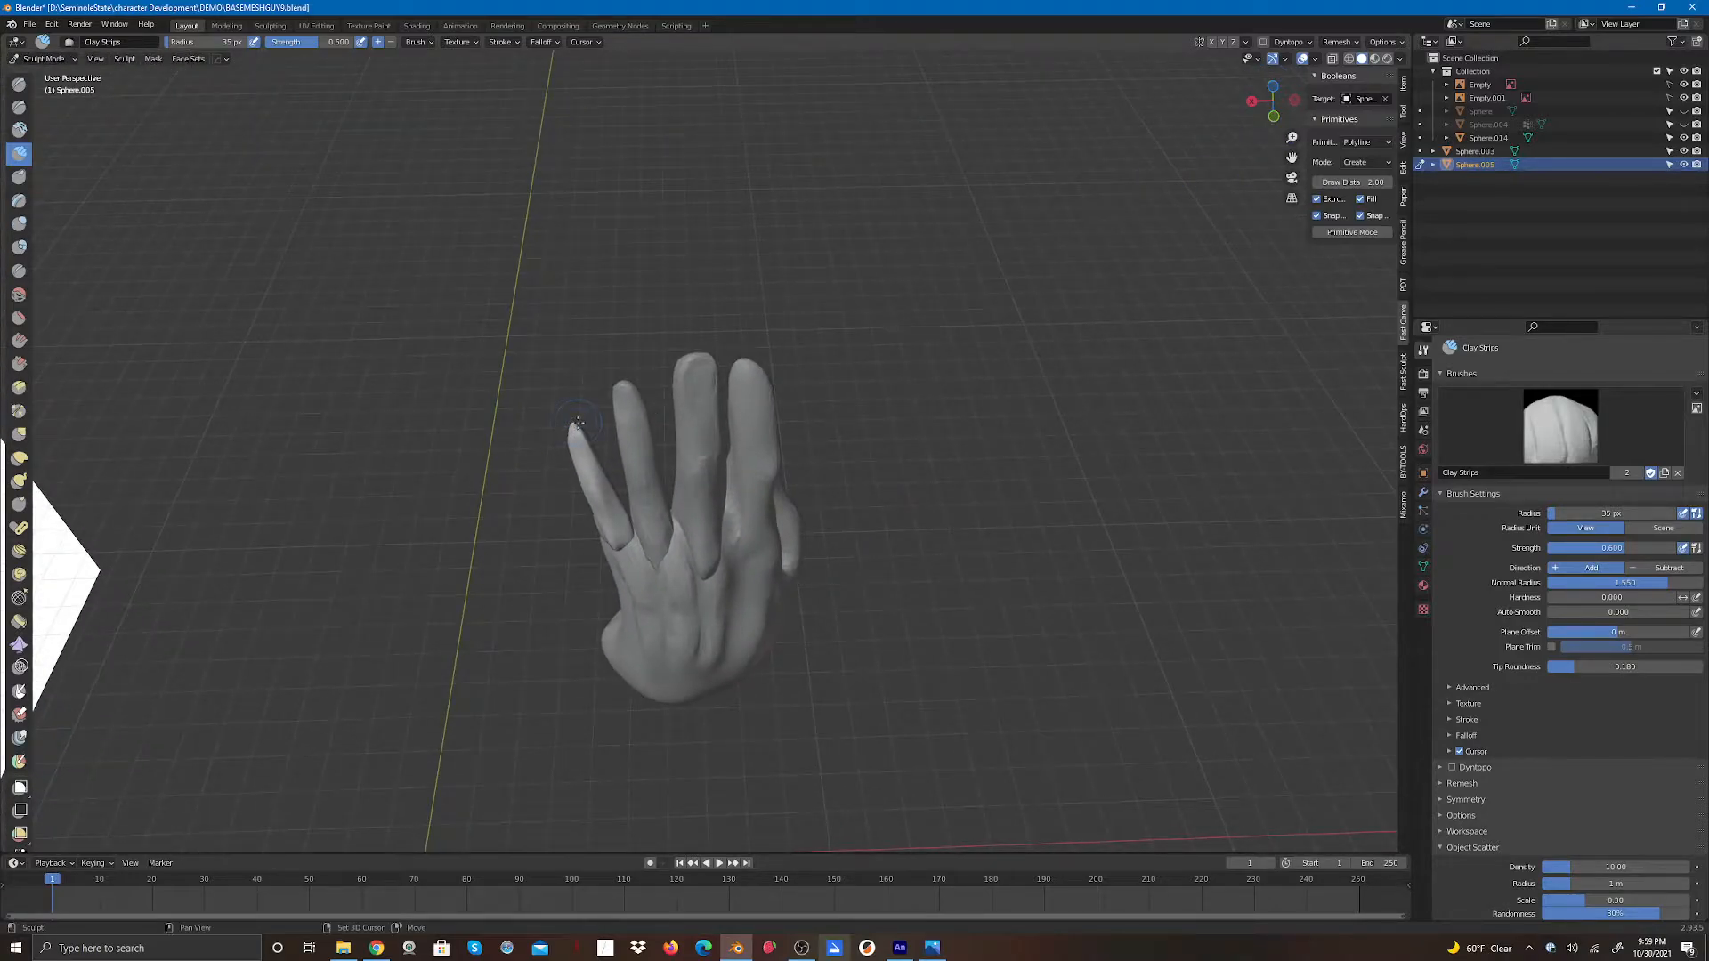
left_click_drag(572, 428, 577, 432)
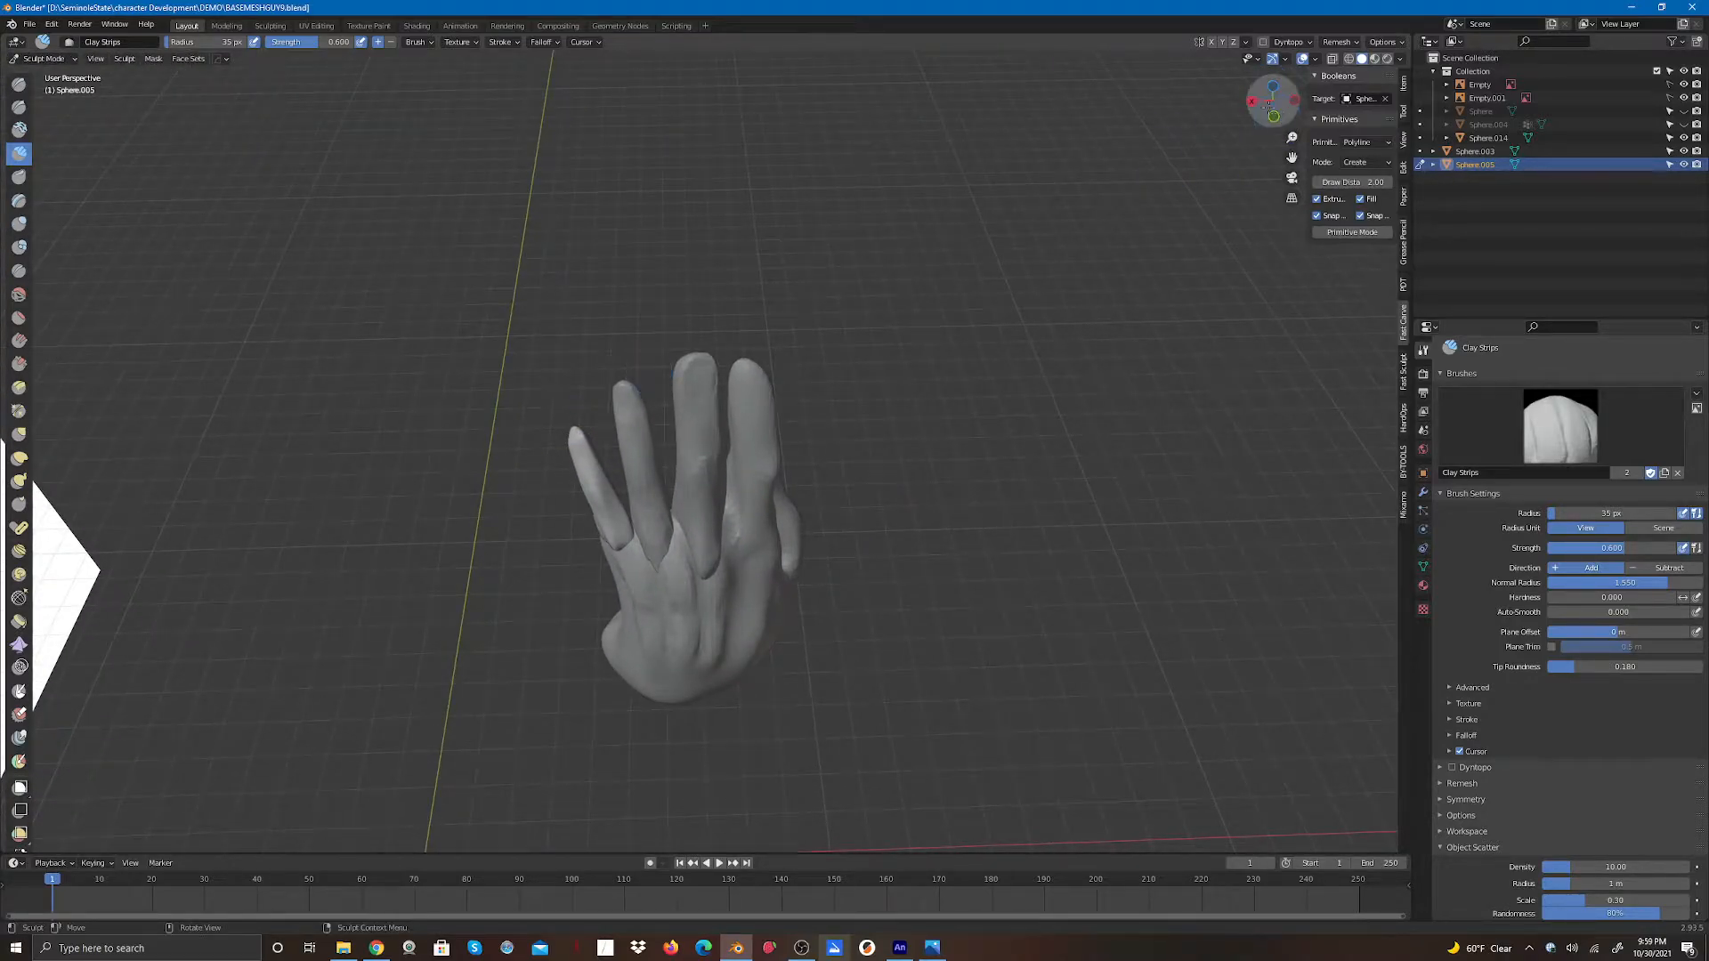
left_click_drag(1272, 102, 1326, 187)
left_click_drag(532, 391, 520, 382)
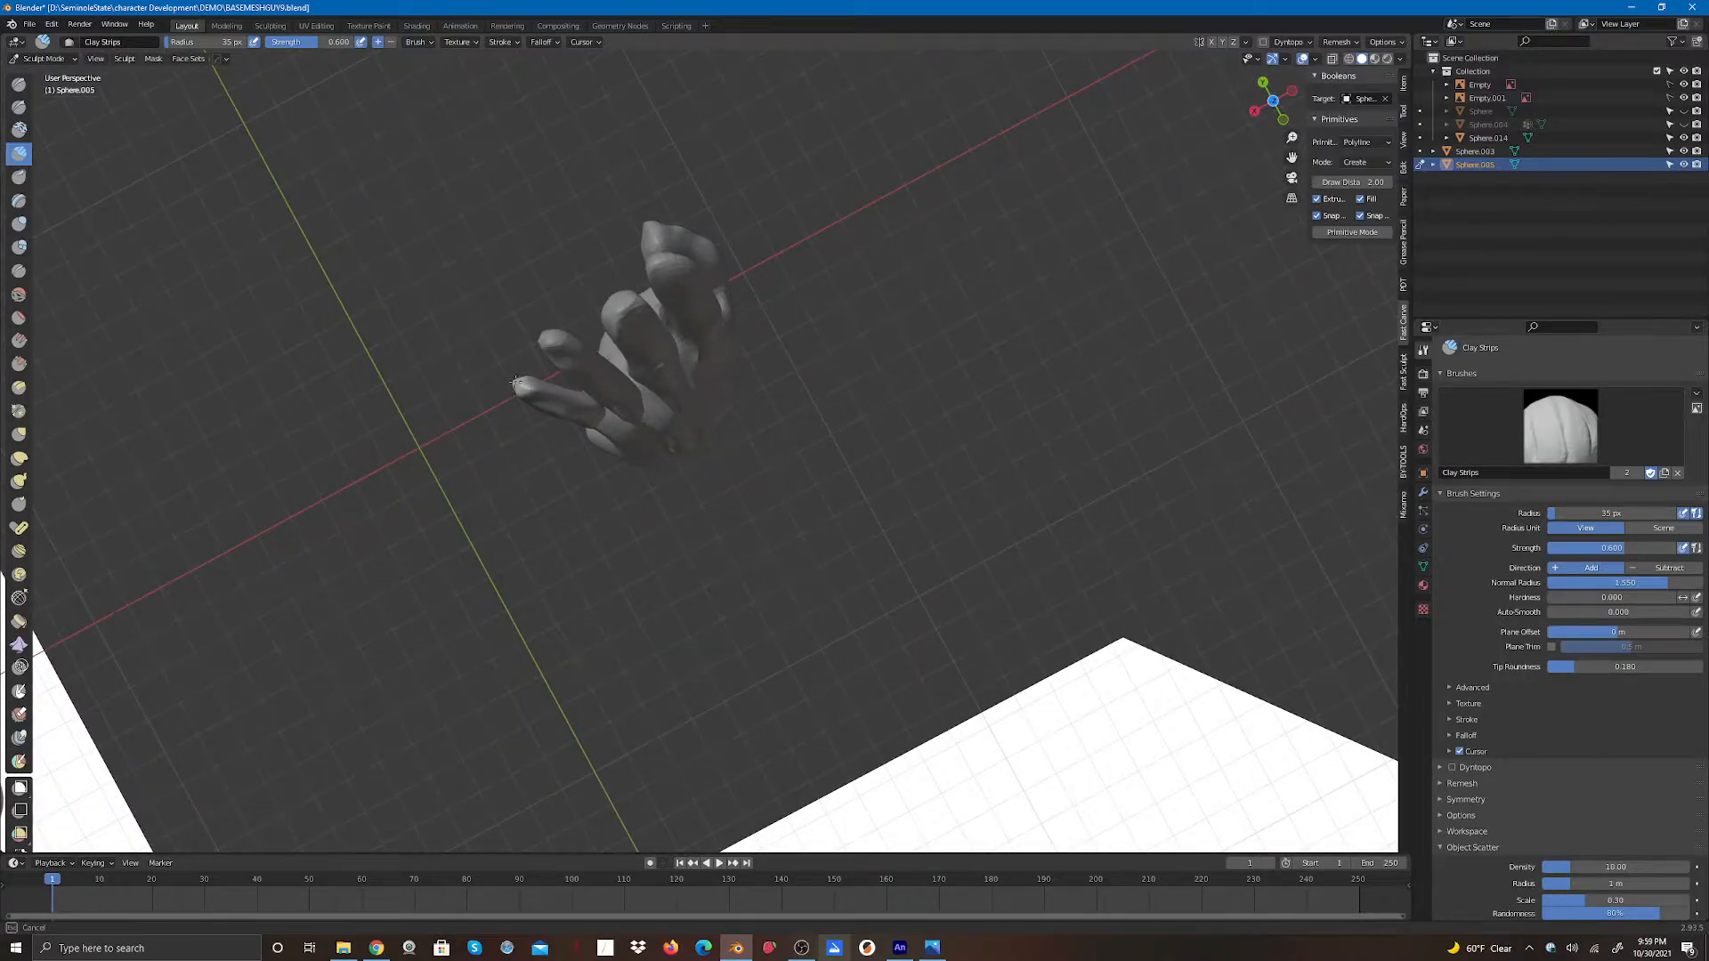
left_click_drag(516, 382, 517, 384)
mouse_move(1273, 102)
left_mouse_down()
mouse_move(1343, 114)
mouse_move(1229, 176)
left_mouse_up()
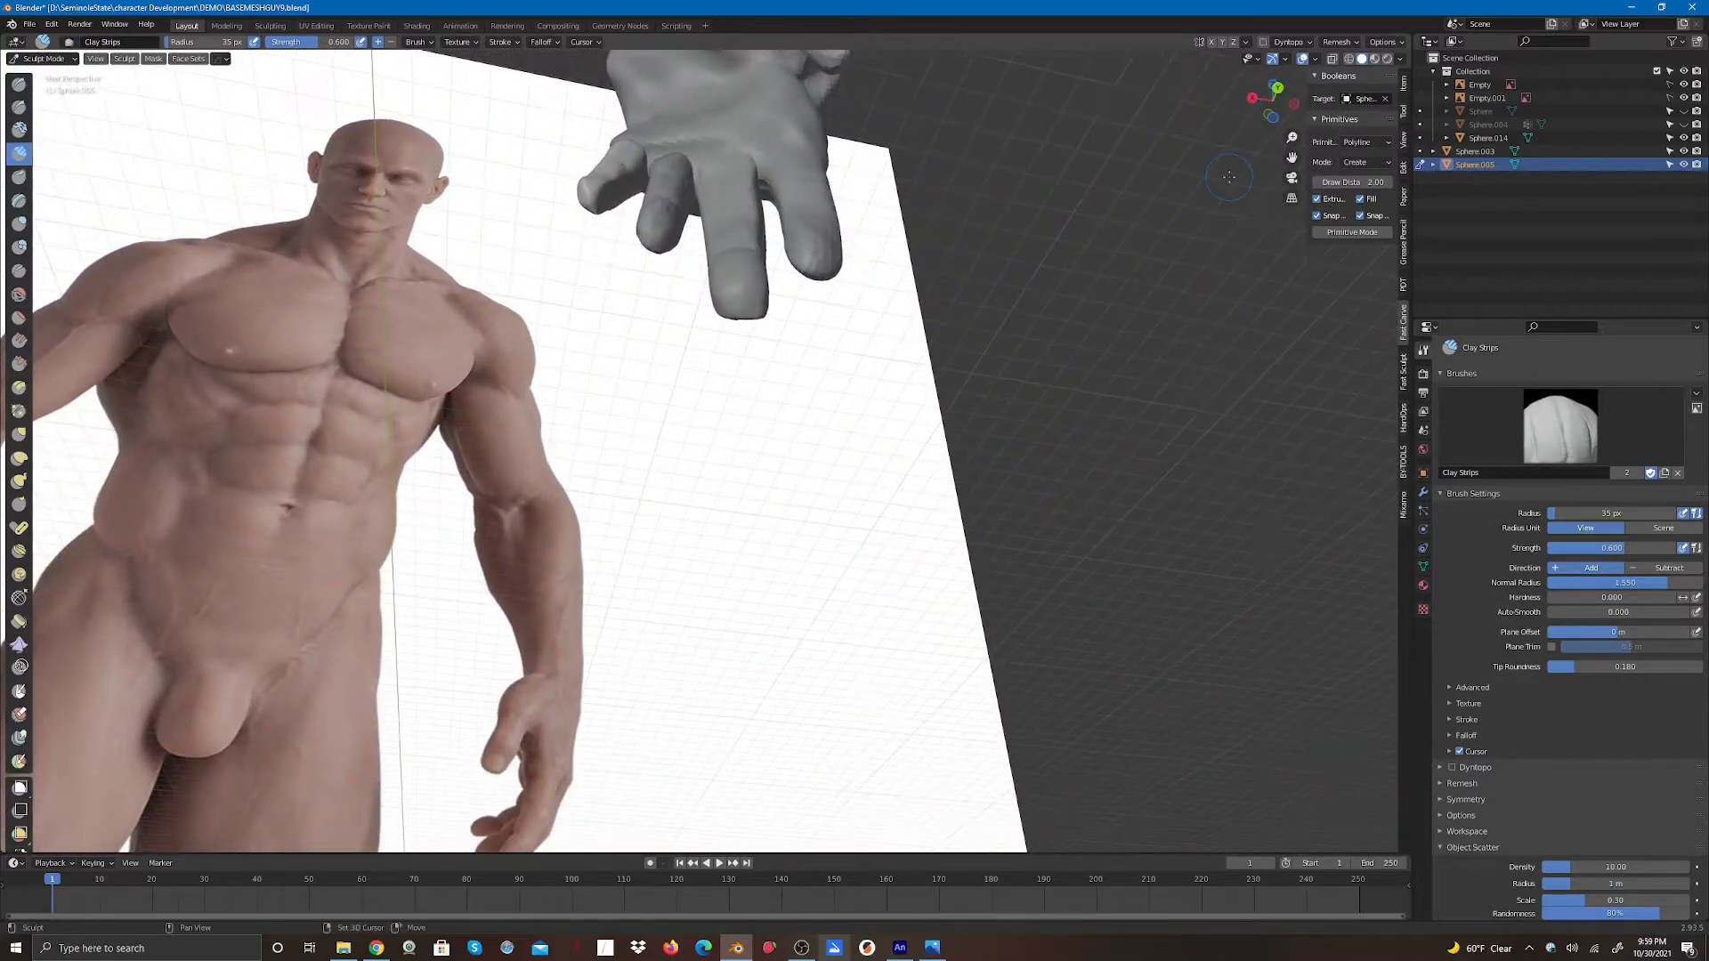
mouse_move(580, 196)
left_mouse_down()
mouse_move(595, 212)
mouse_move(609, 198)
left_mouse_up()
left_click_drag(1270, 98, 1187, 128)
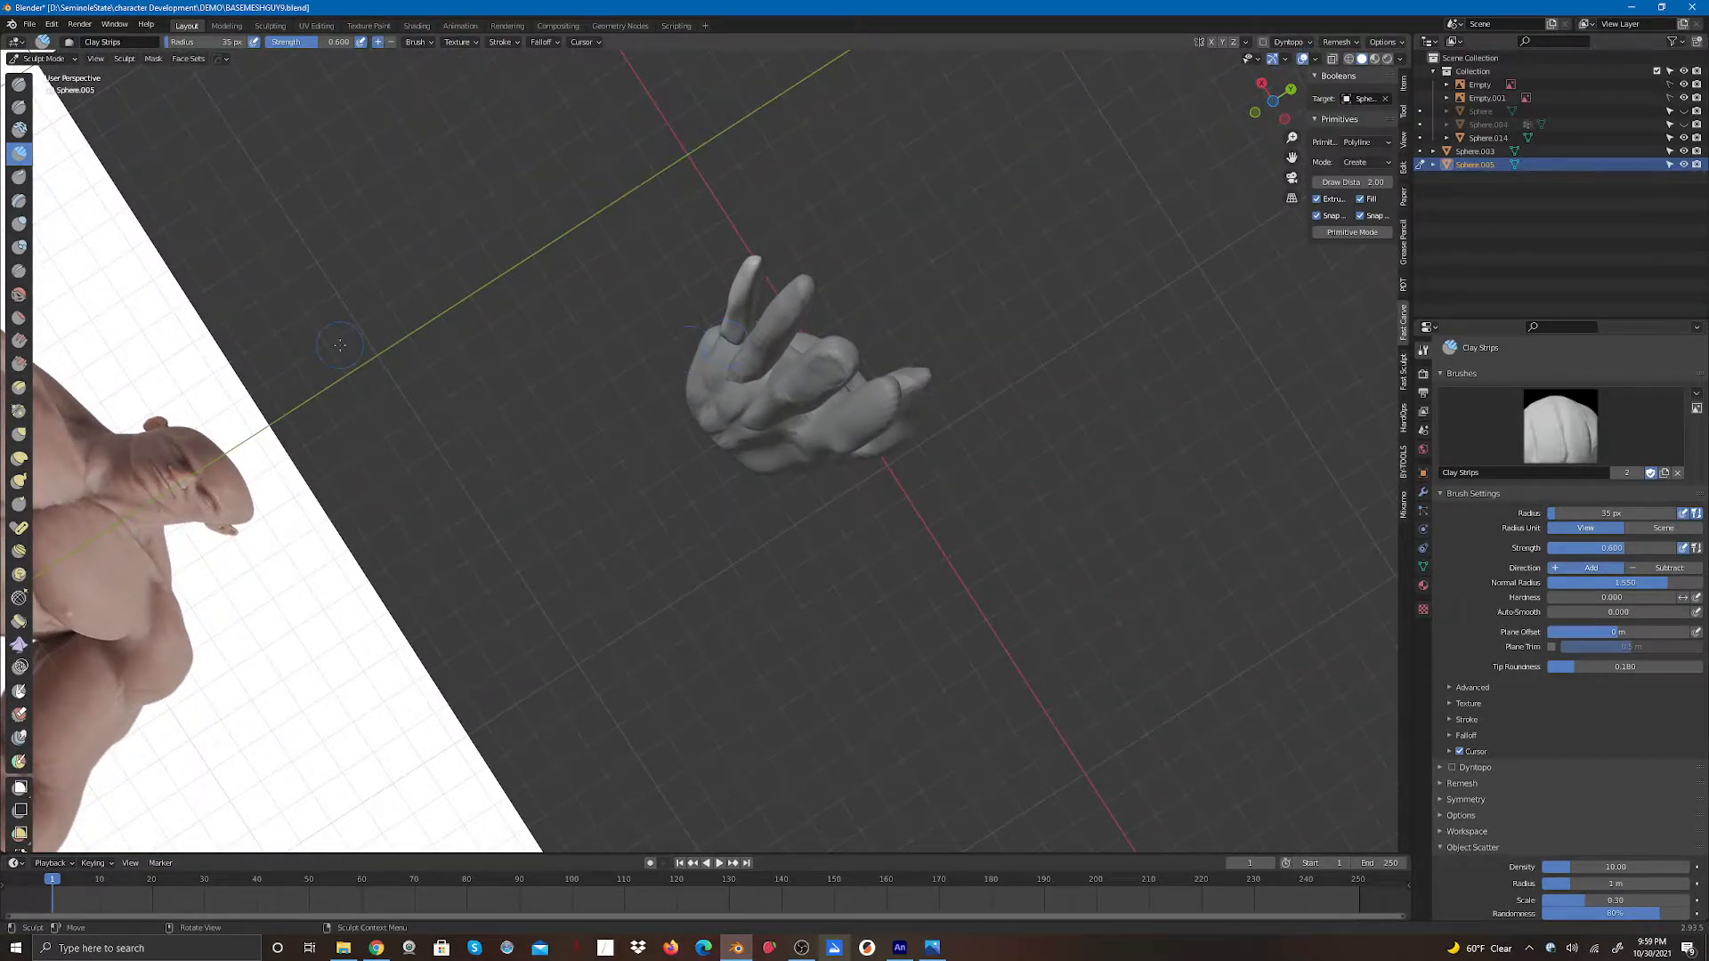
- Switch to the Elastic Deform brush and pull the little finger slightly into shape
left_click(20, 459)
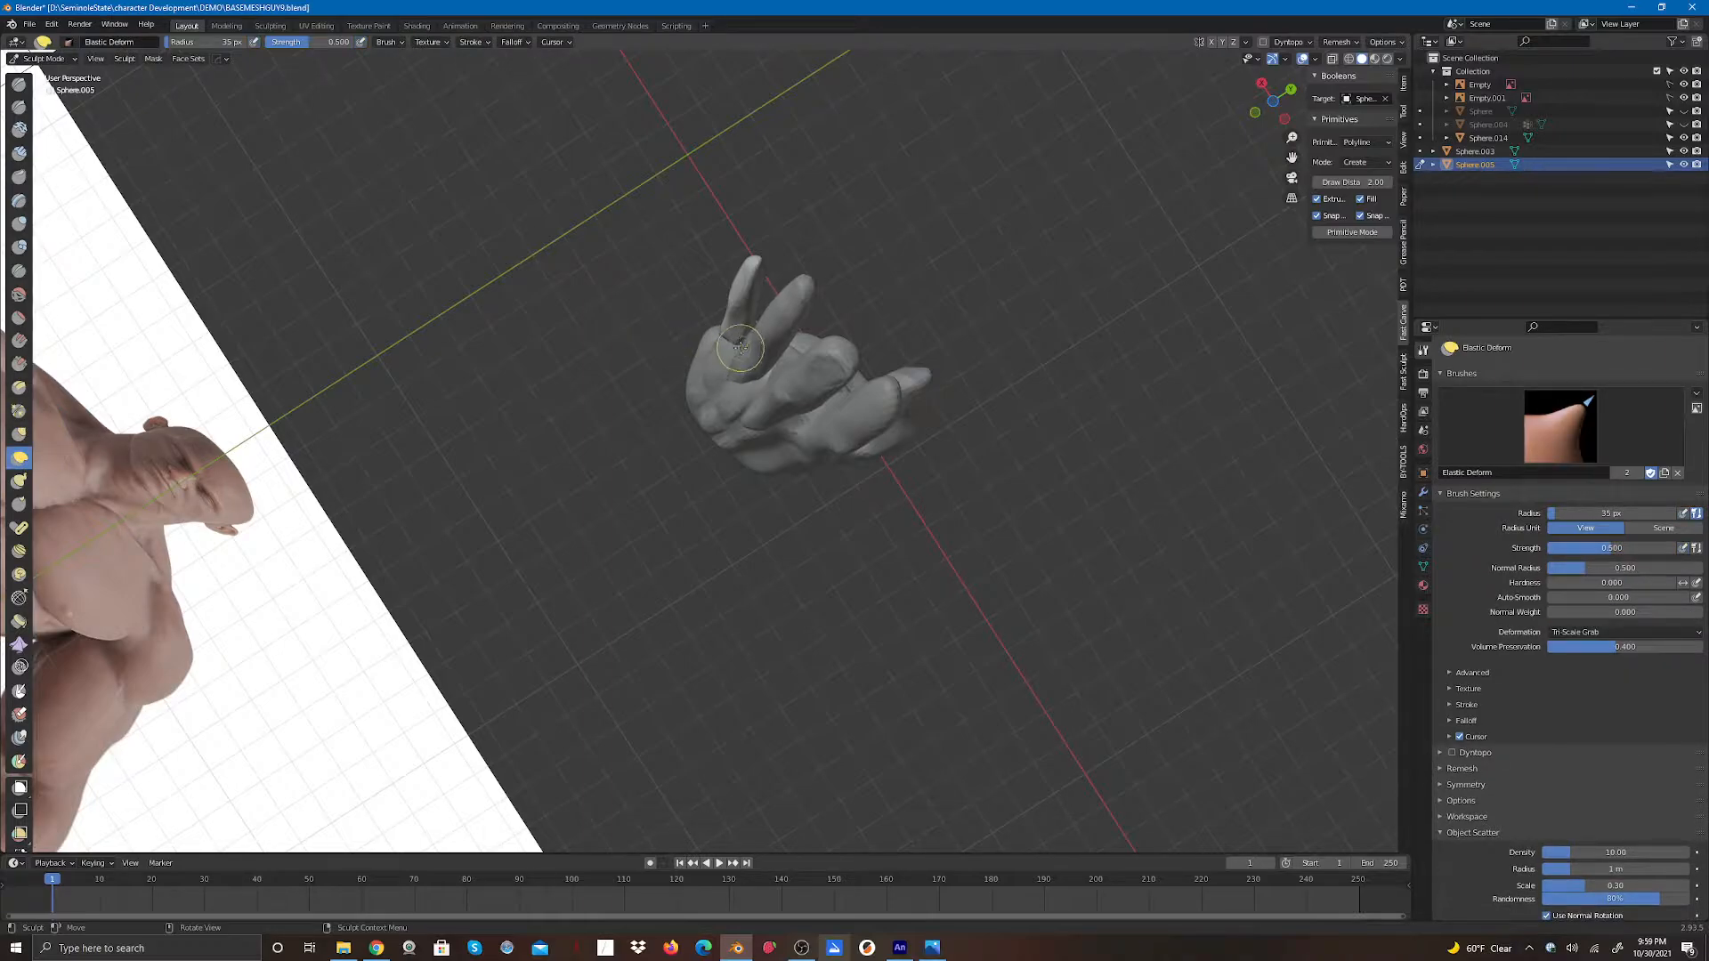
left_click_drag(733, 347, 716, 348)
- Switch to Object Mode and select the hand mesh
left_click_drag(1278, 116, 862, 235)
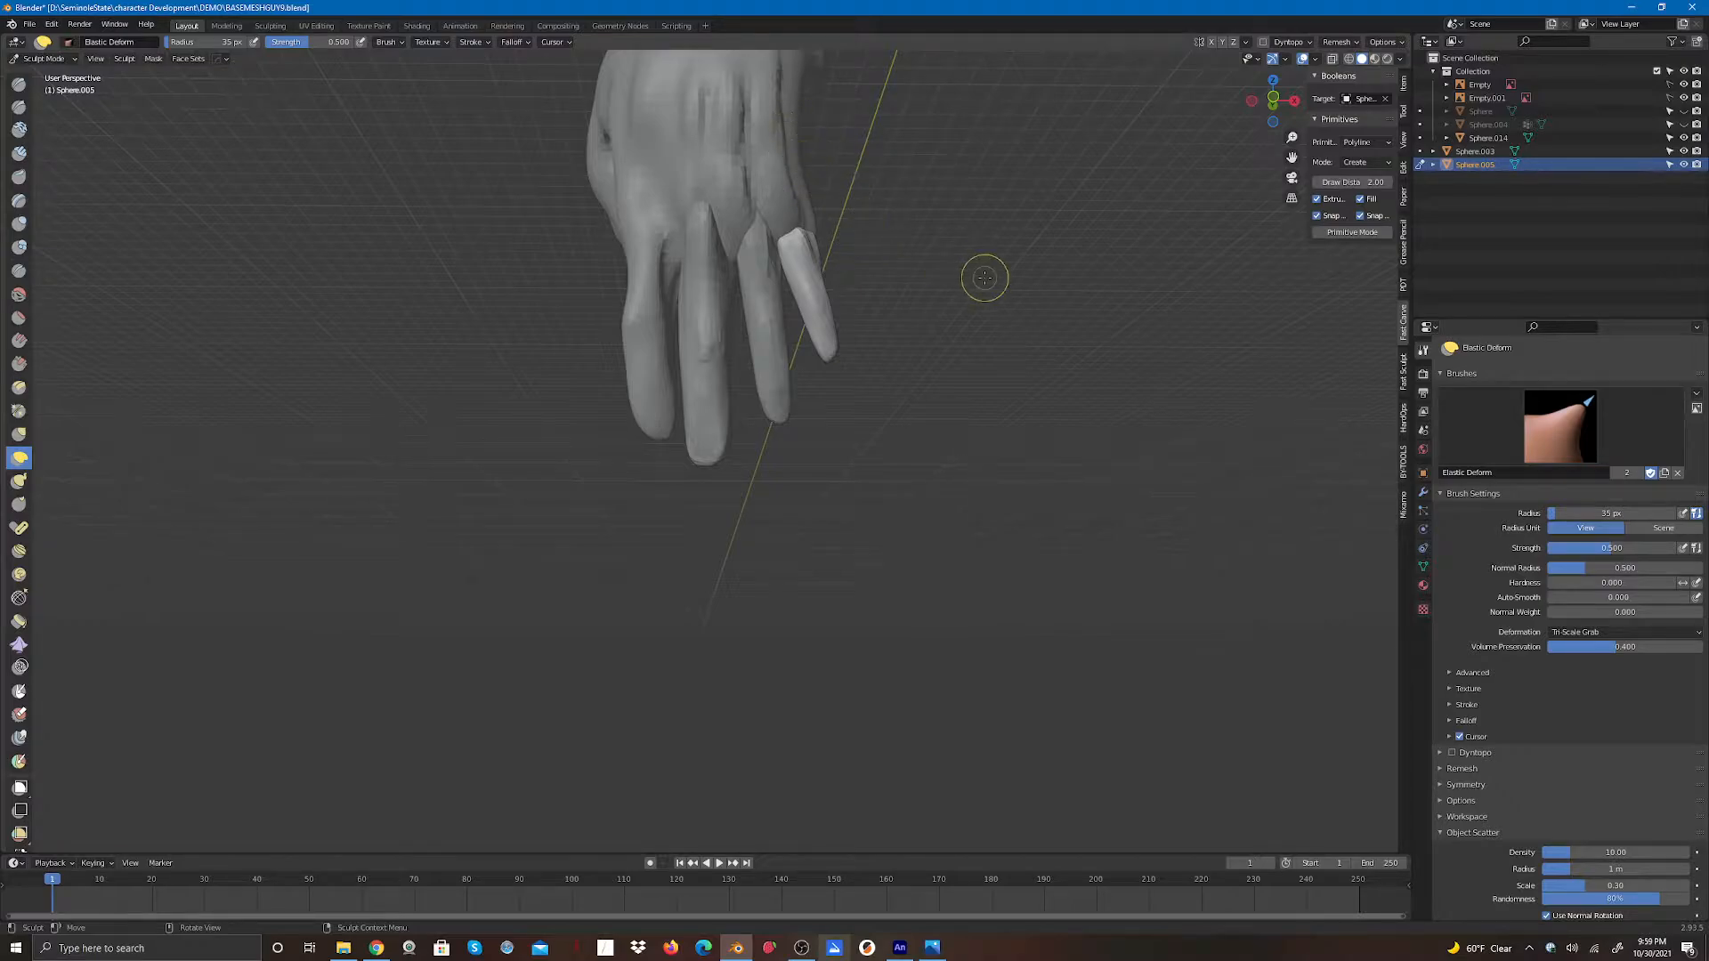
scroll(986, 280, "down", 3)
left_click_drag(1272, 100, 1057, 311)
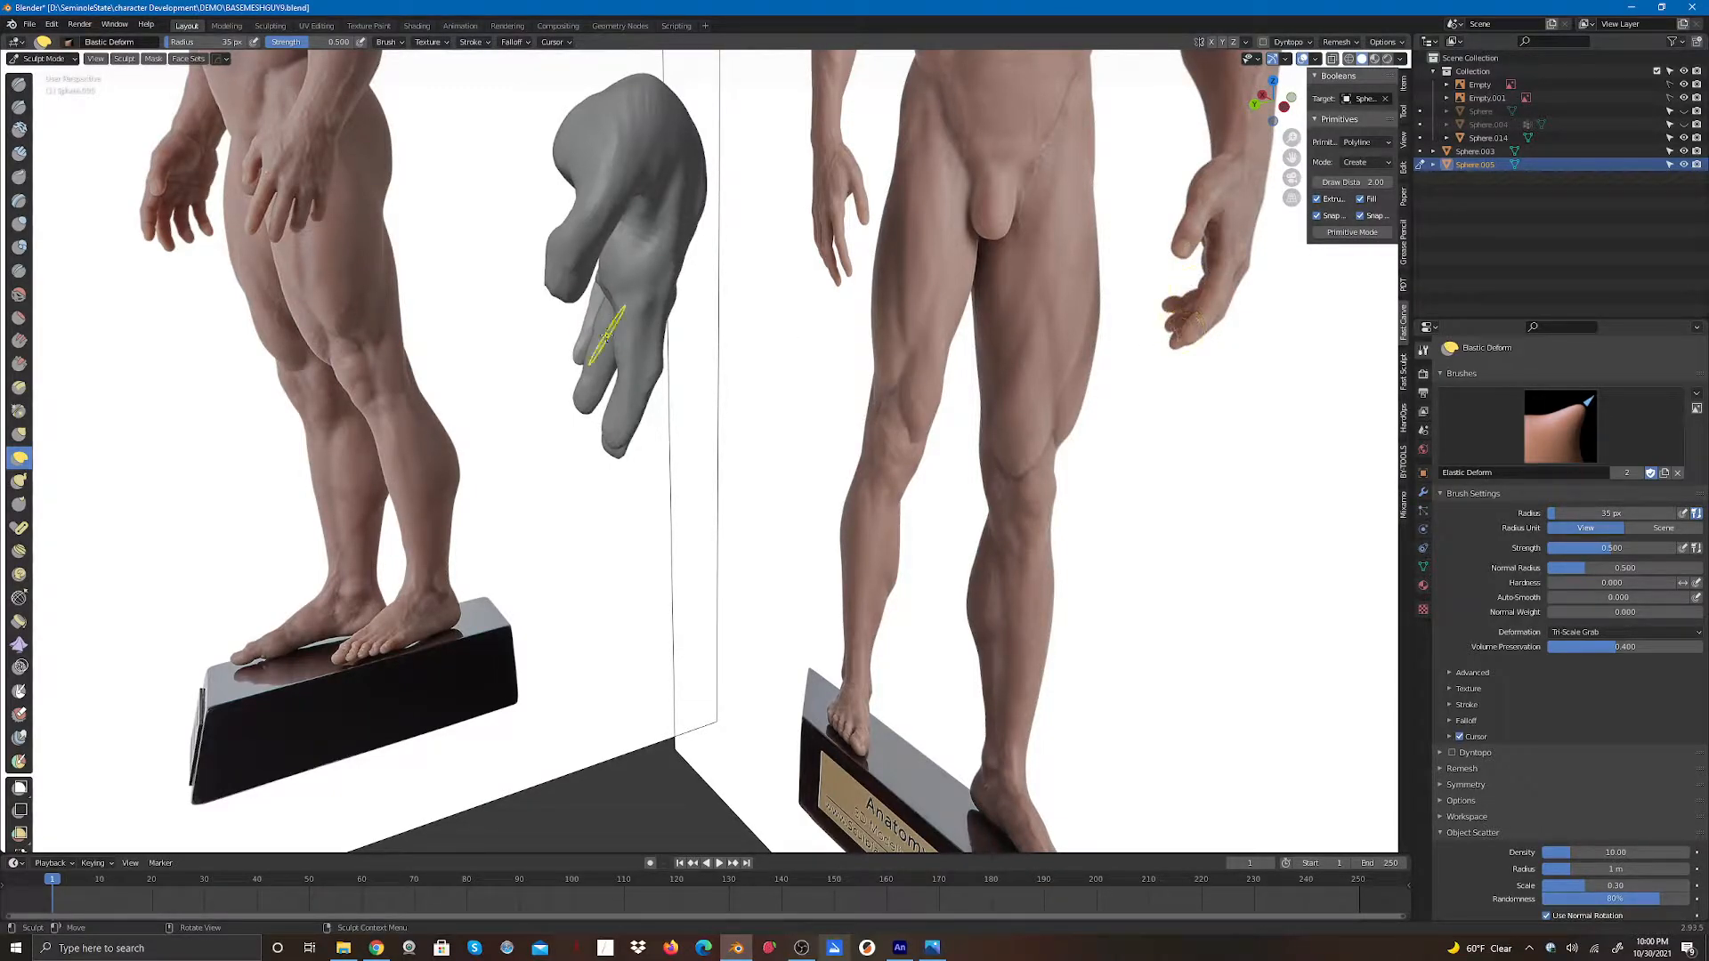
left_click_drag(1285, 110, 1440, 112)
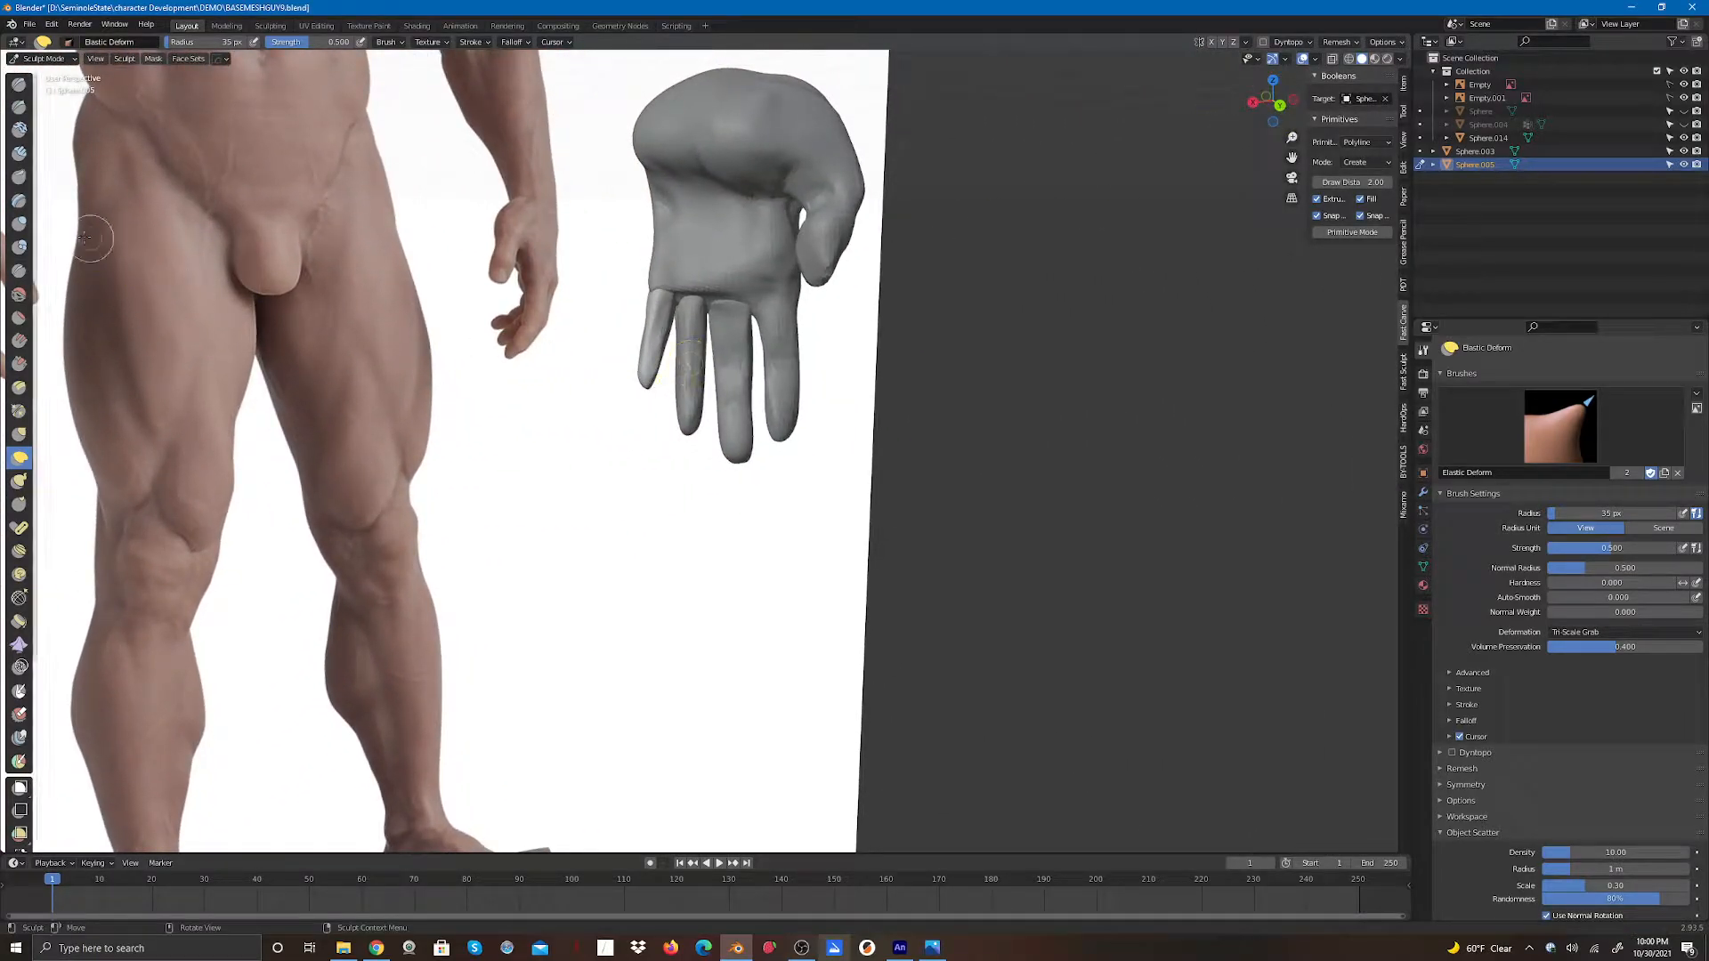
left_click(40, 59)
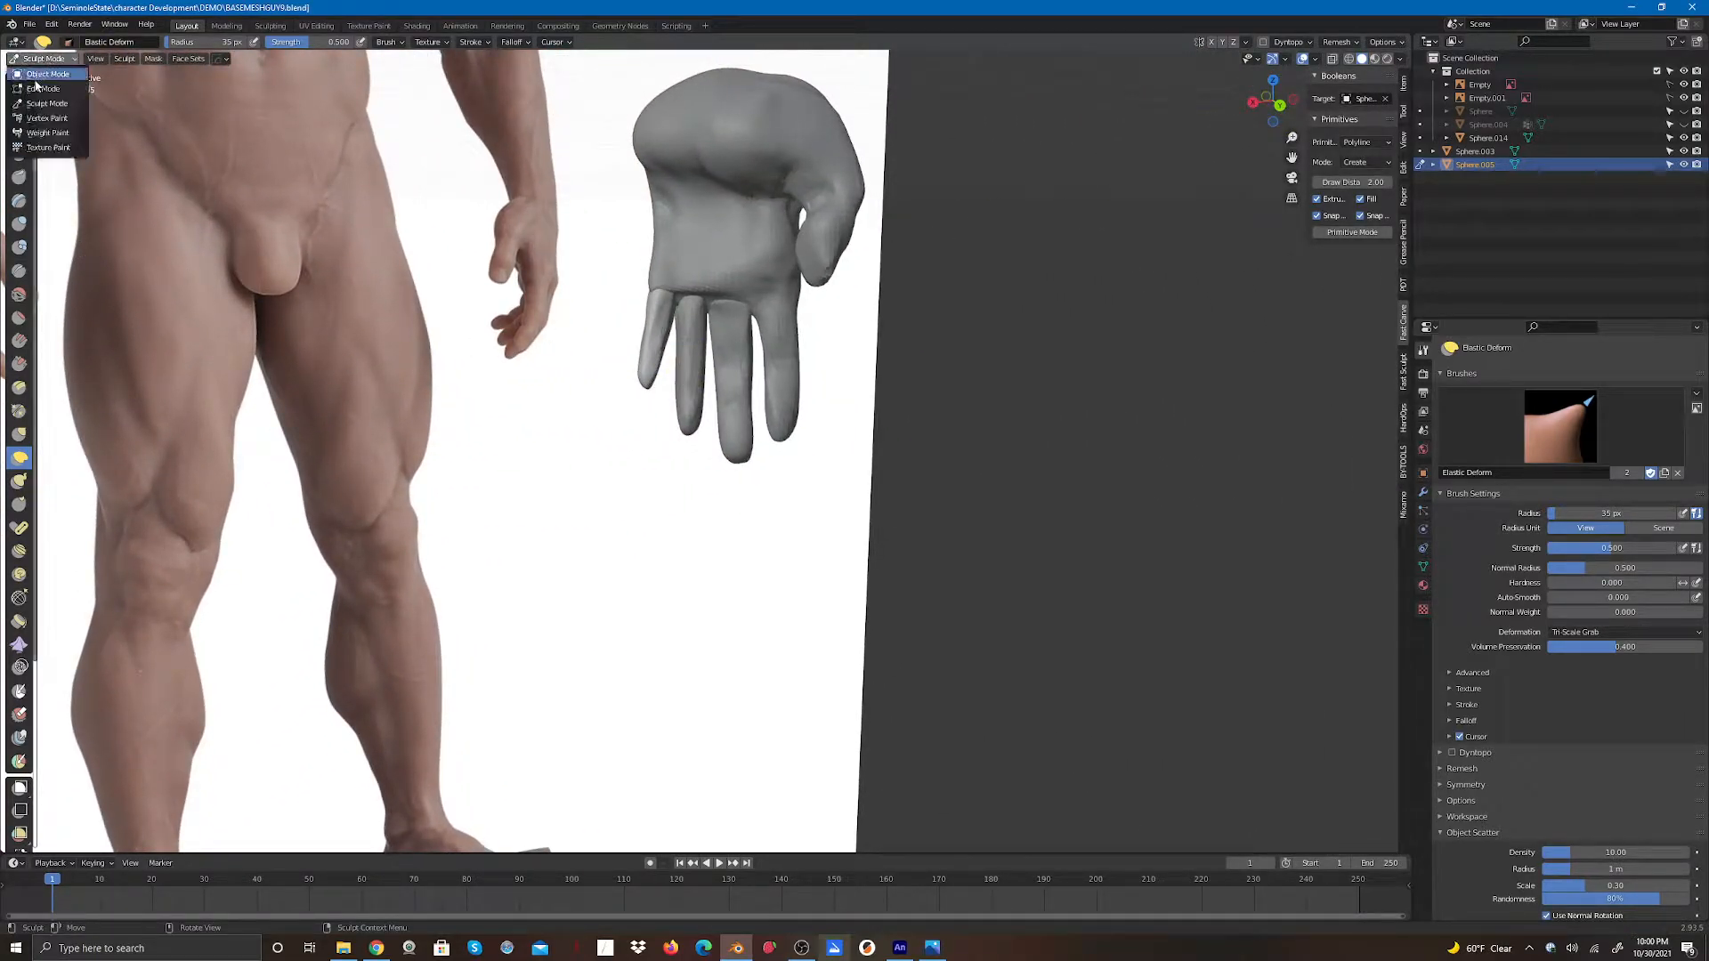
left_click(45, 74)
left_click(755, 227)
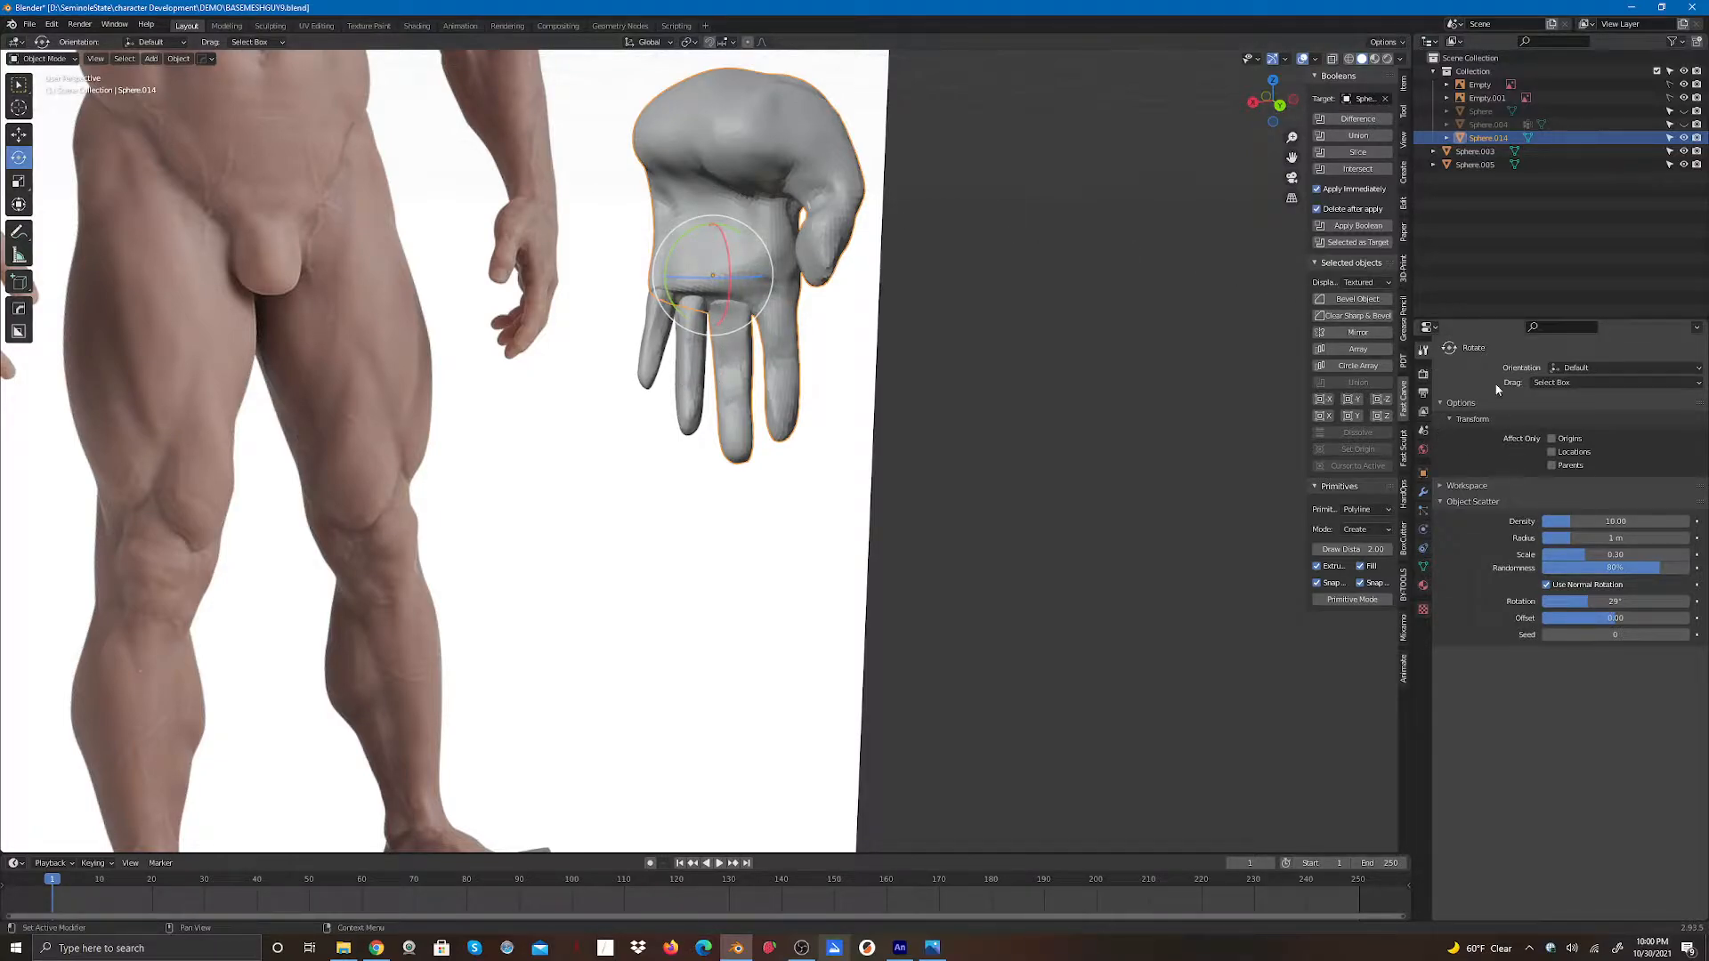
- Add a Boolean modifier to the hand set to Union with the finger object Sphere.003 as operand, and apply it
left_click(1423, 492)
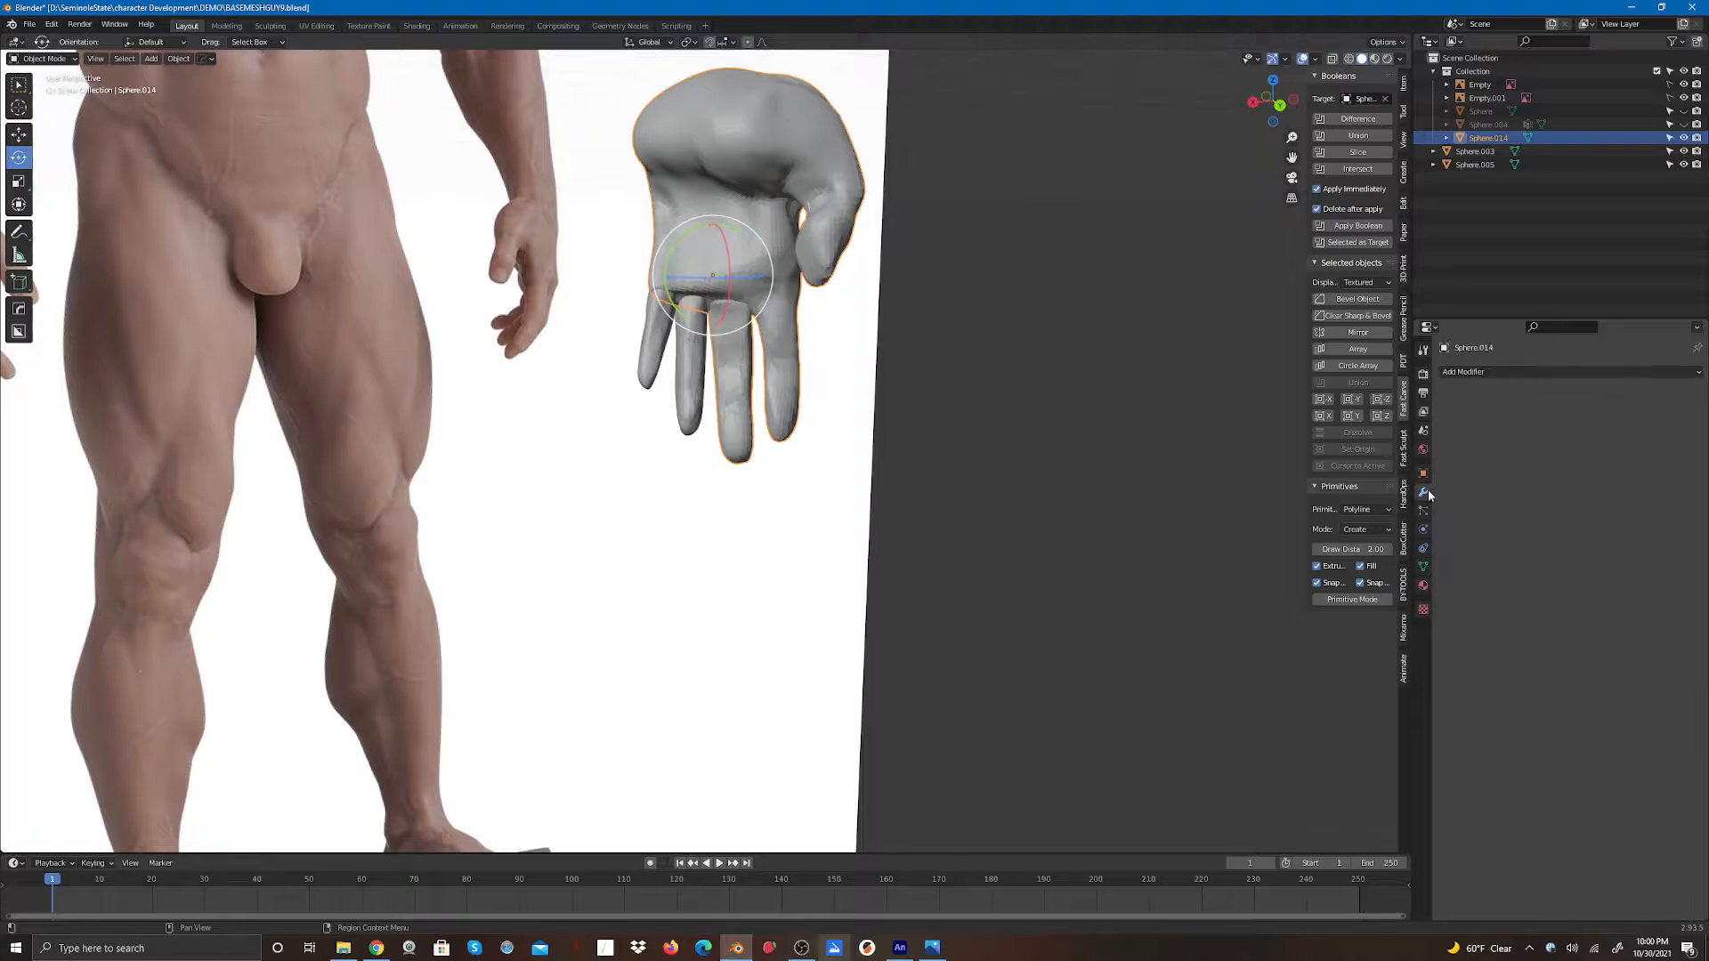
left_click(1454, 378)
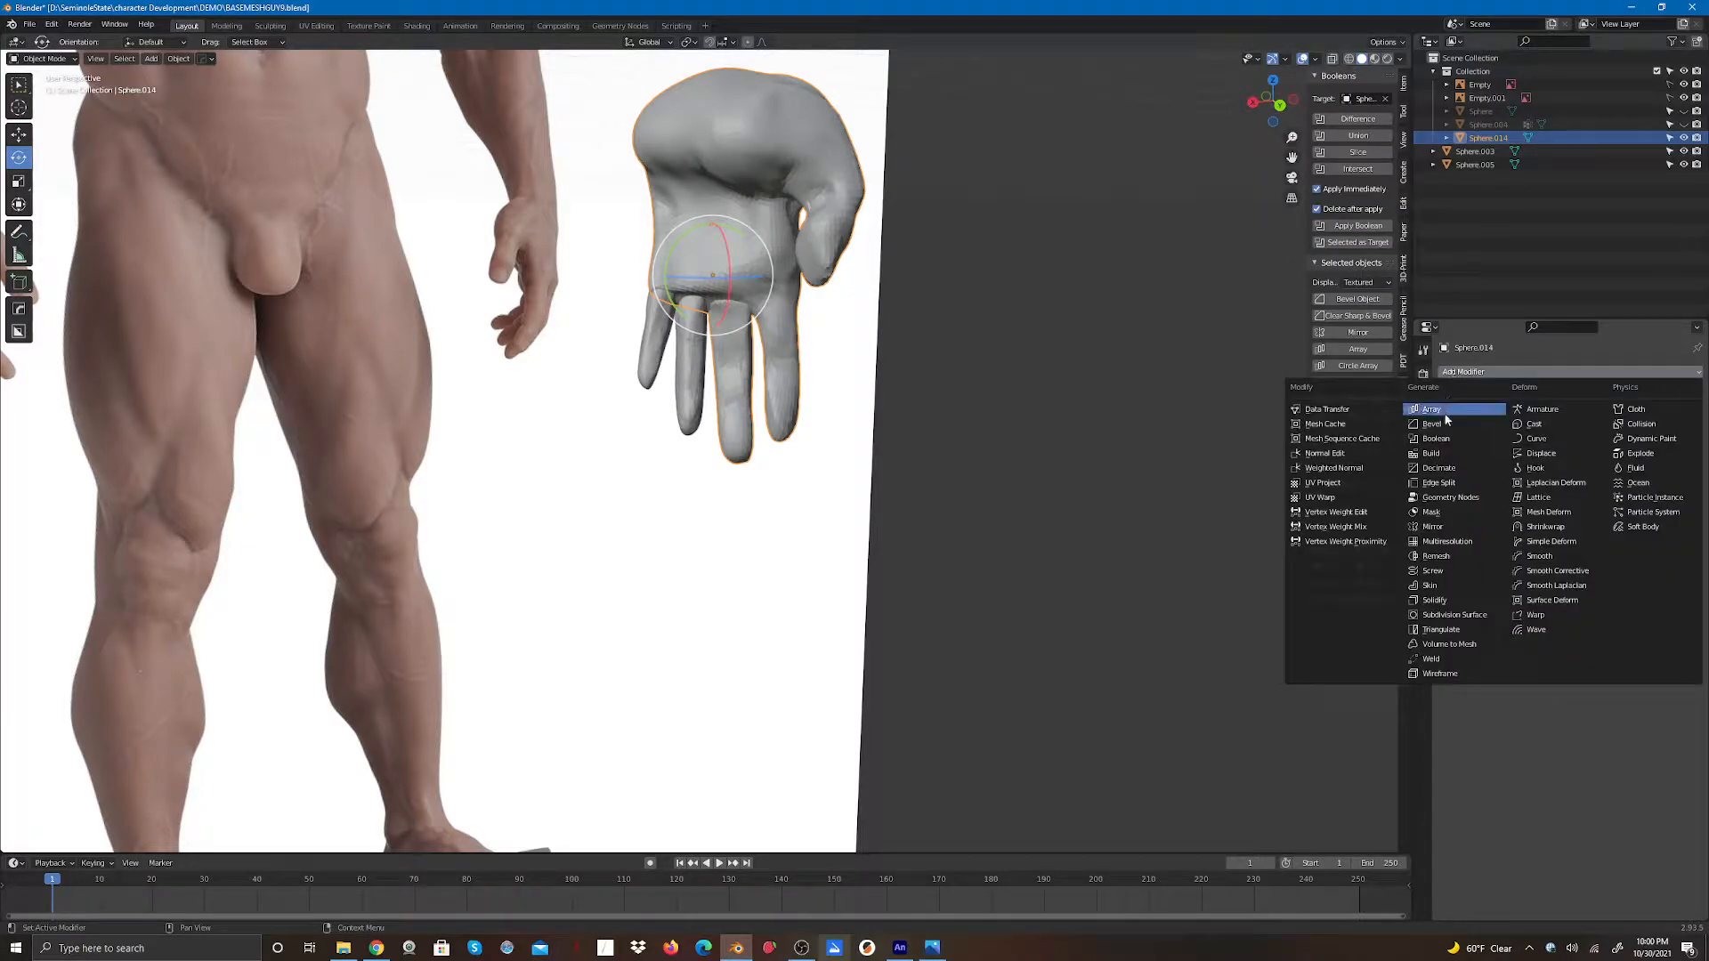
left_click(1437, 442)
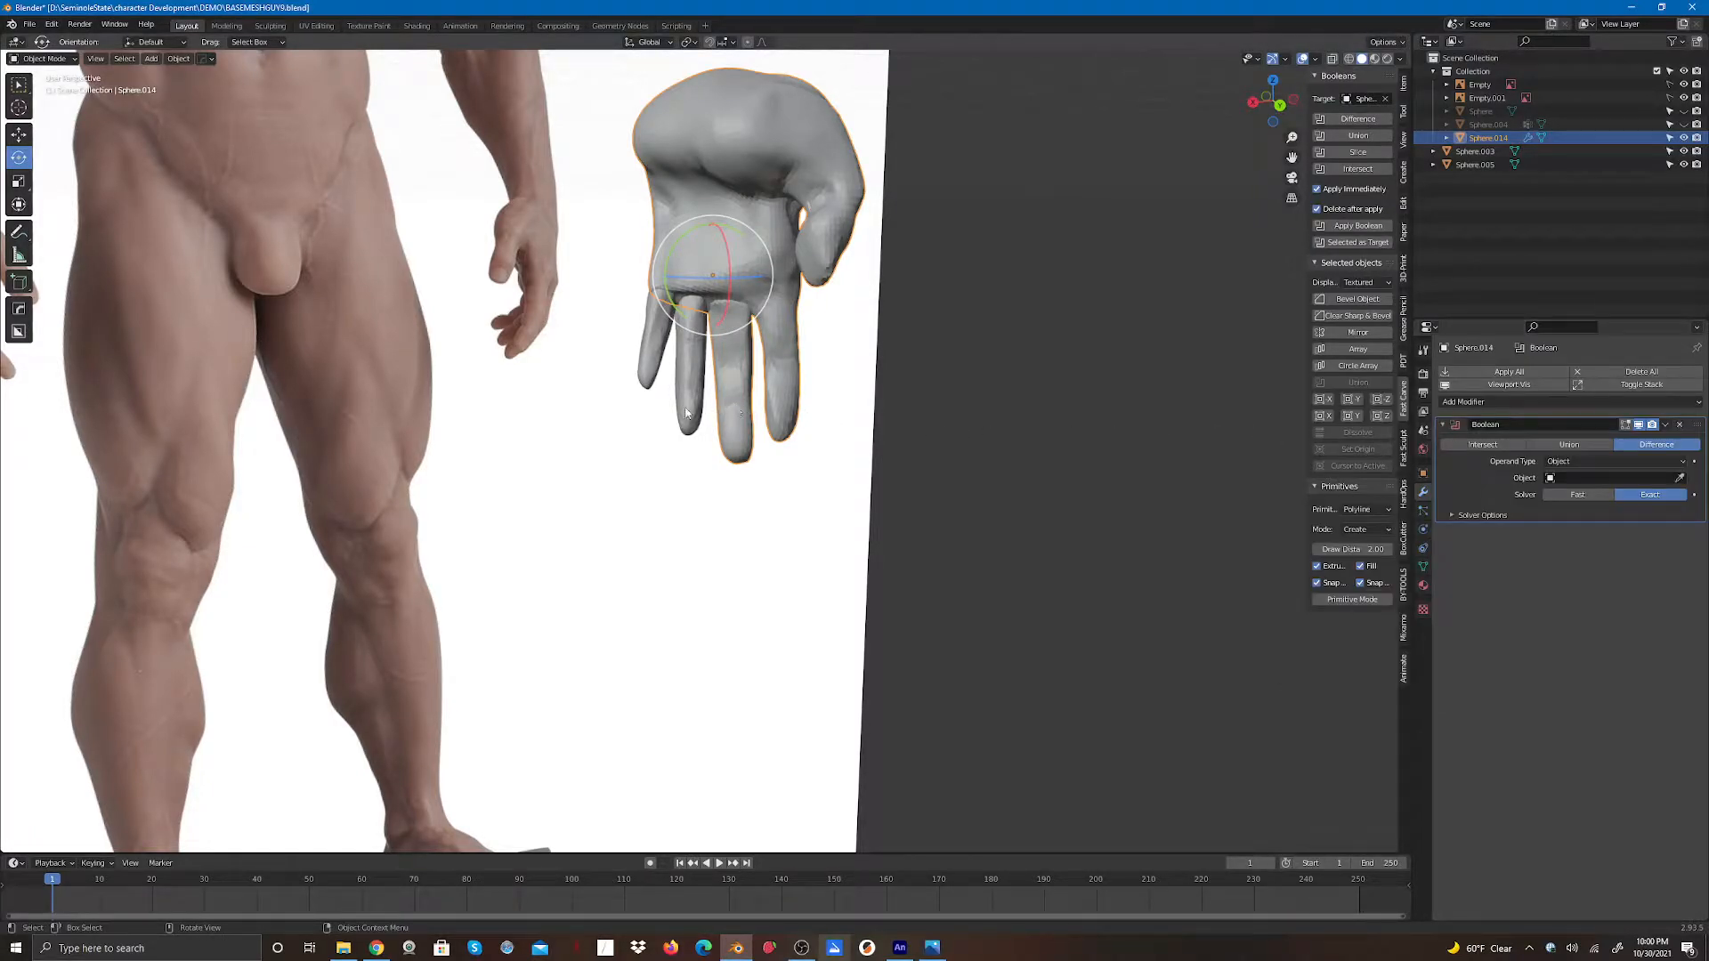
left_click(1570, 445)
left_click(1680, 478)
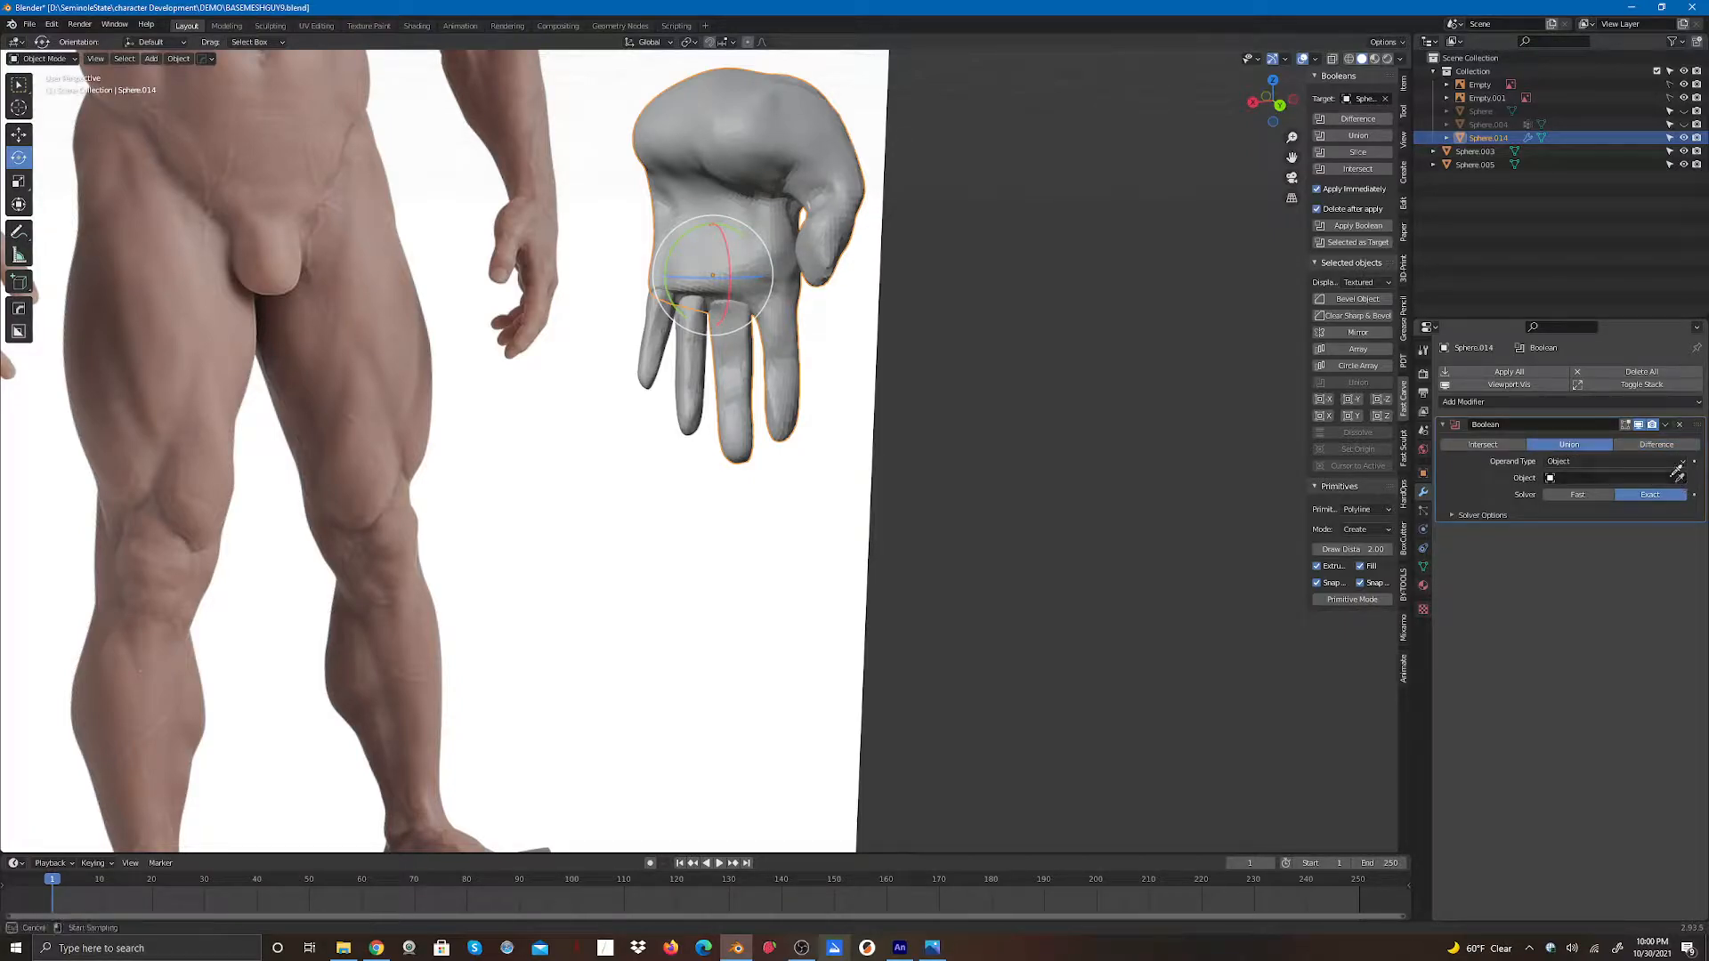
left_click(686, 420)
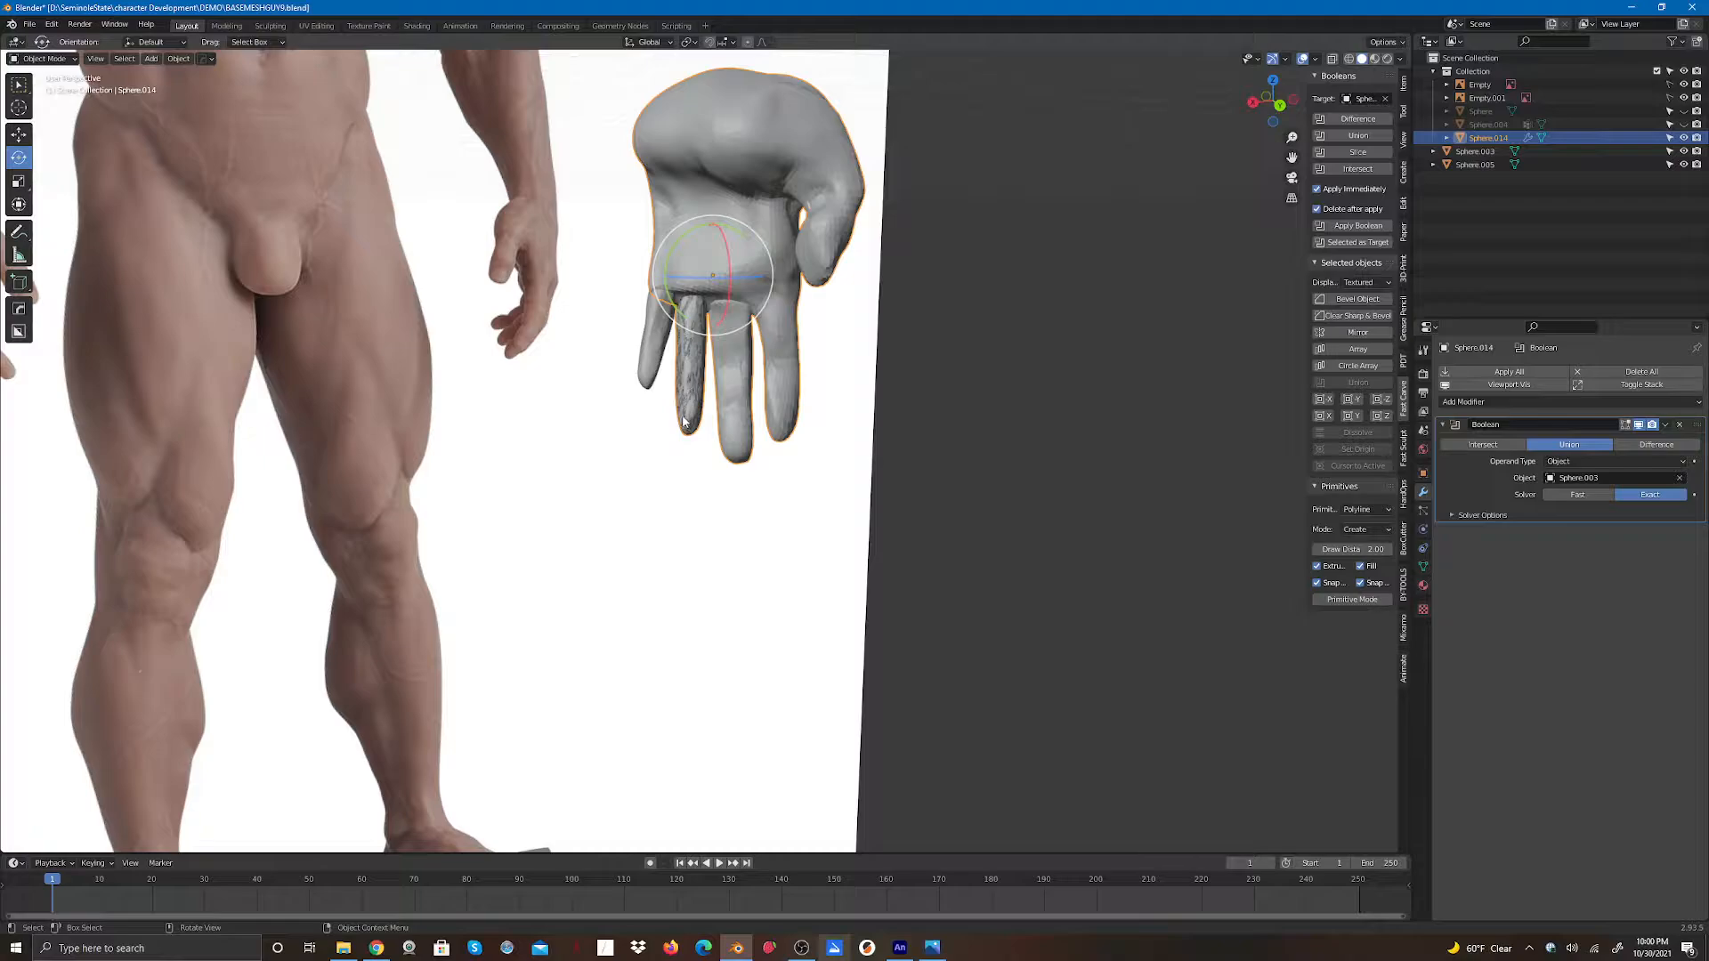
left_click(1518, 377)
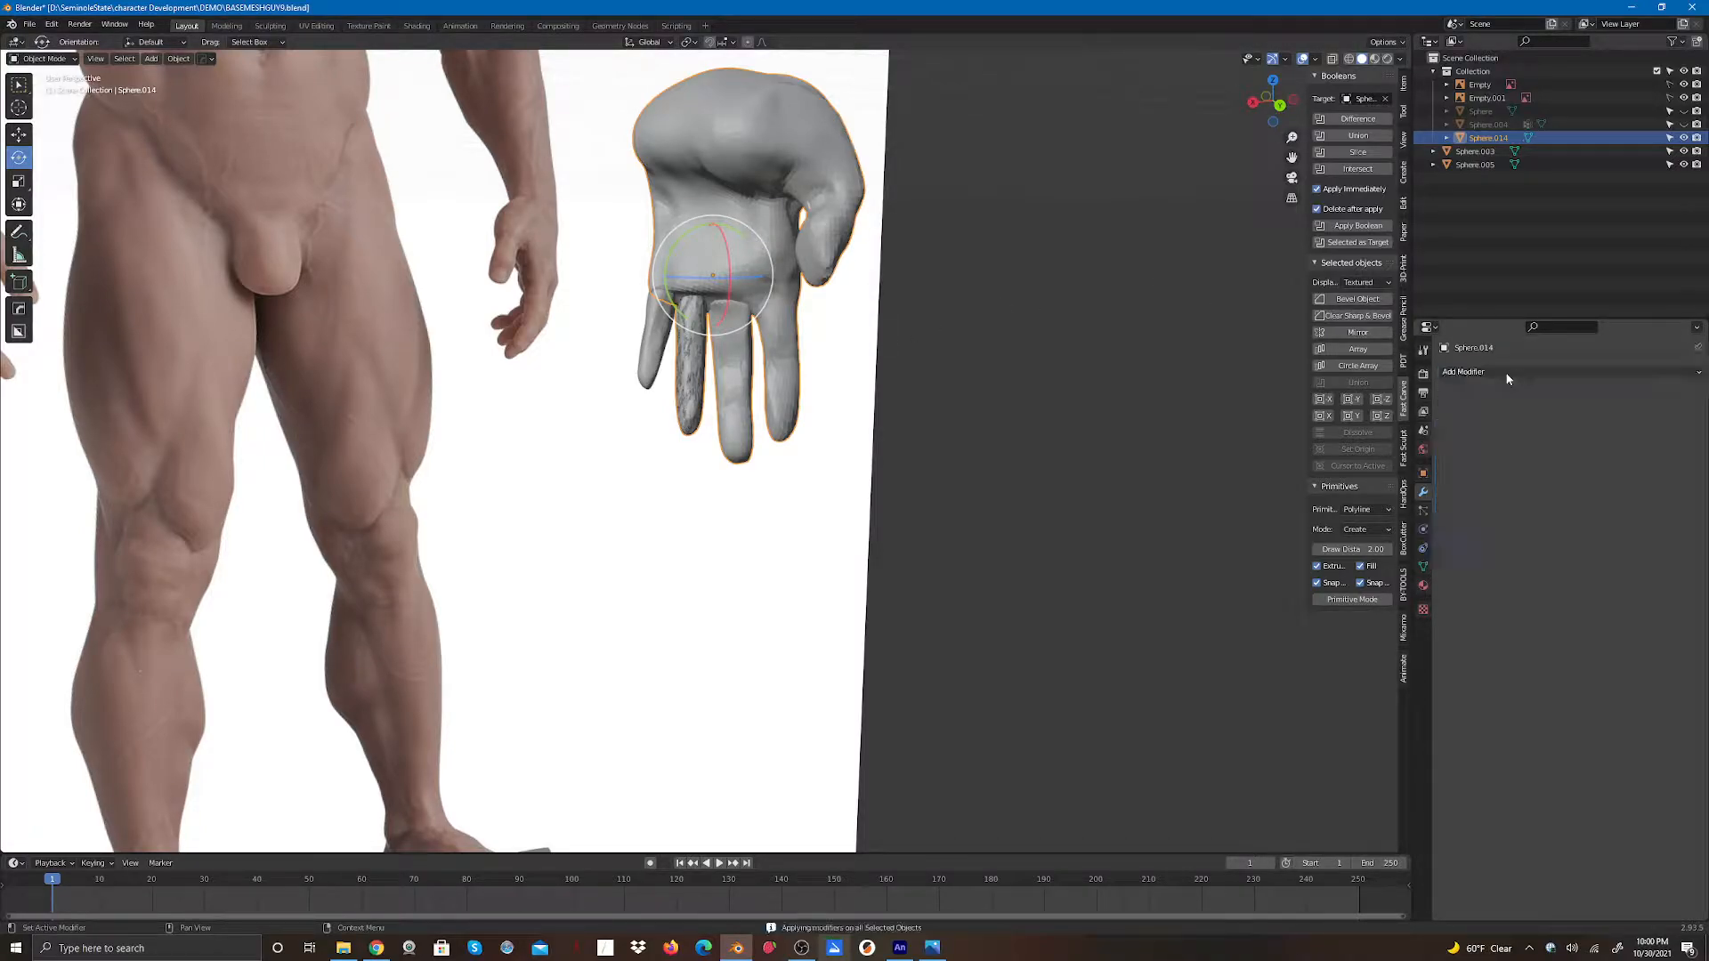
- Select the finger object Sphere.003, move it away along X, and delete it
left_click(19, 133)
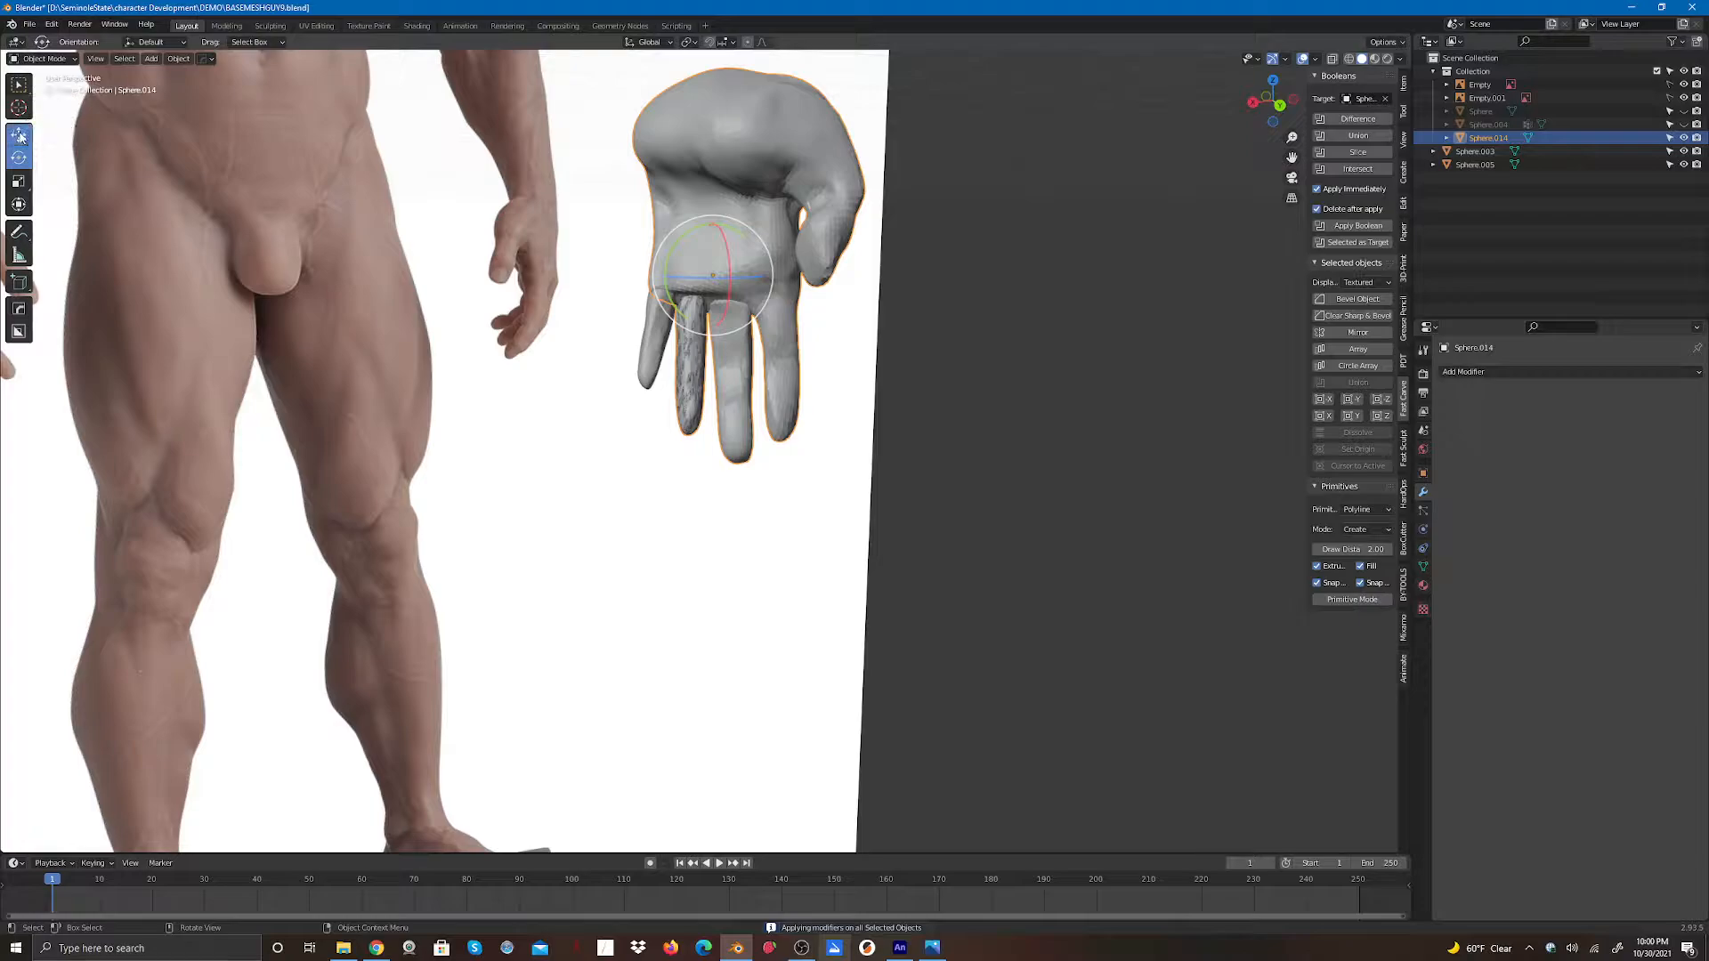
left_click(714, 622)
left_click(692, 406)
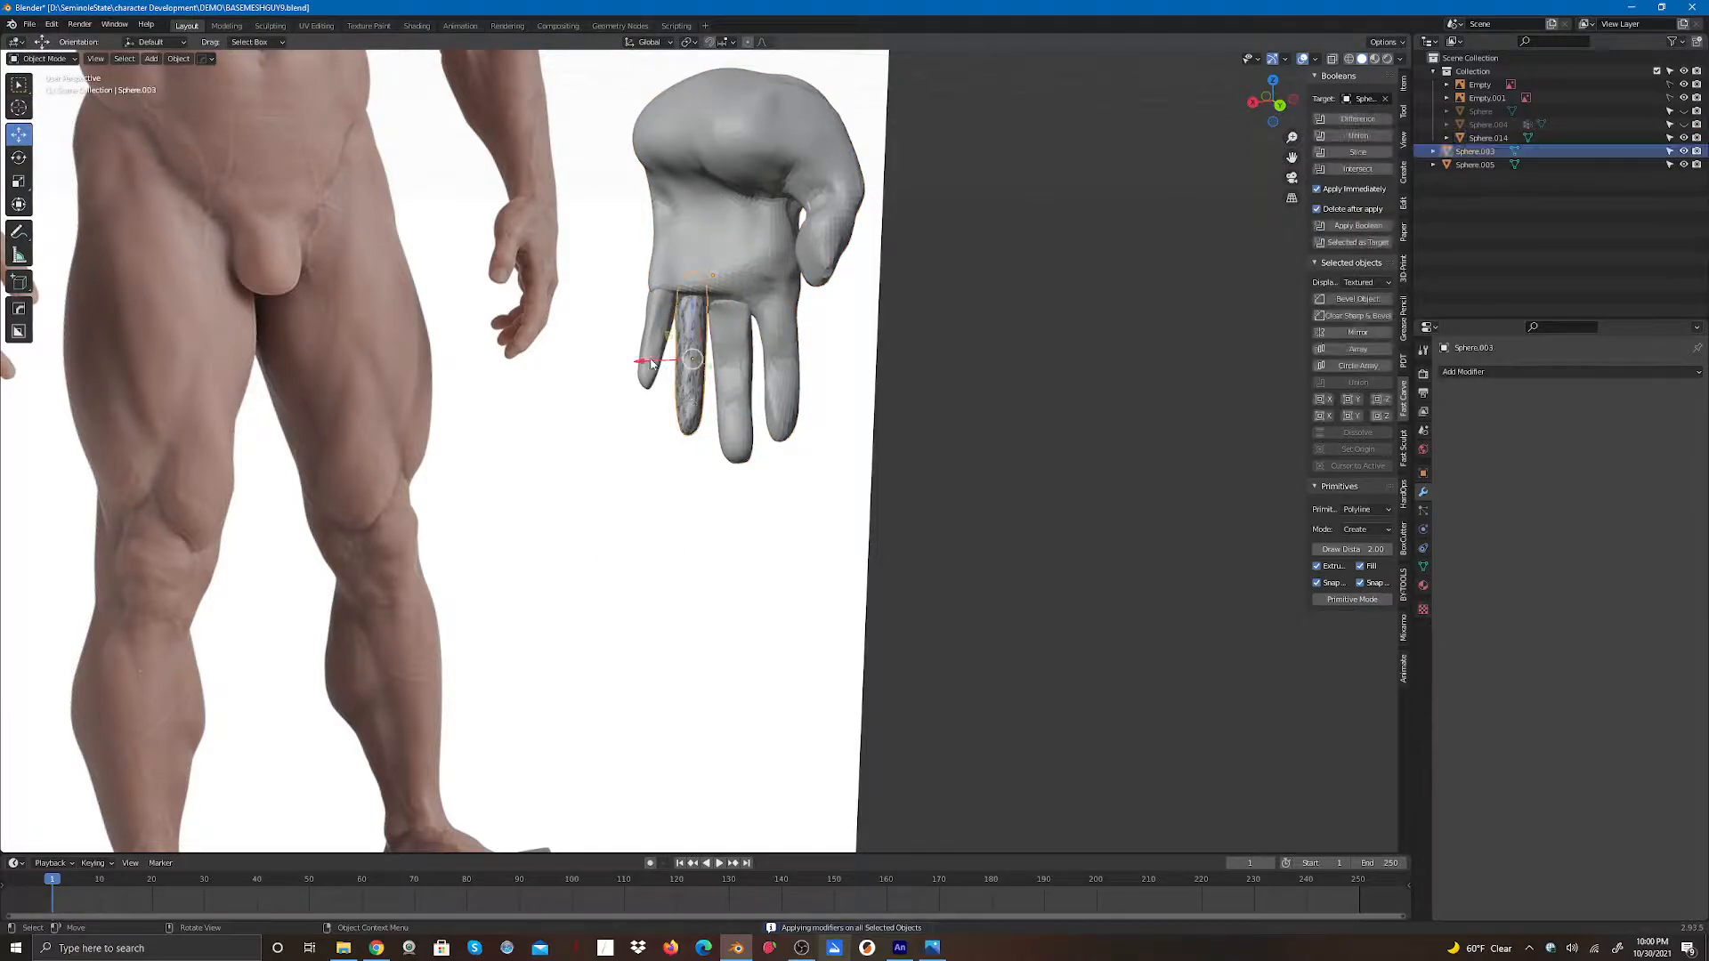
key("g")
key("x")
left_click(903, 397)
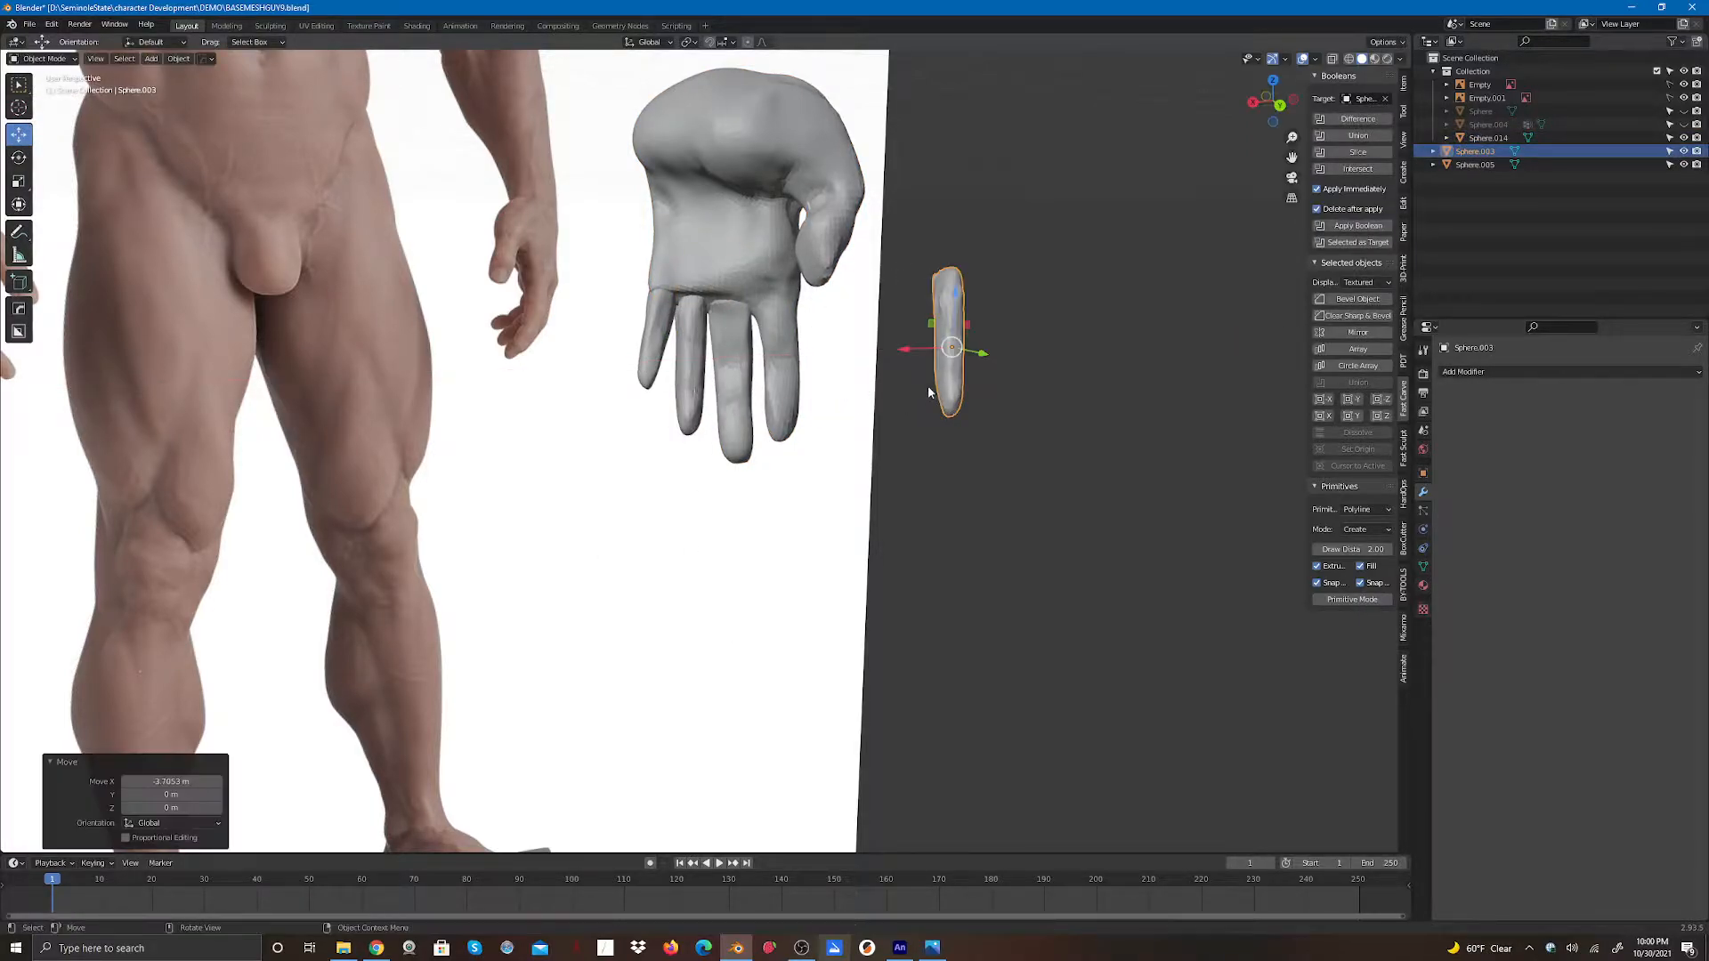
key("Delete")
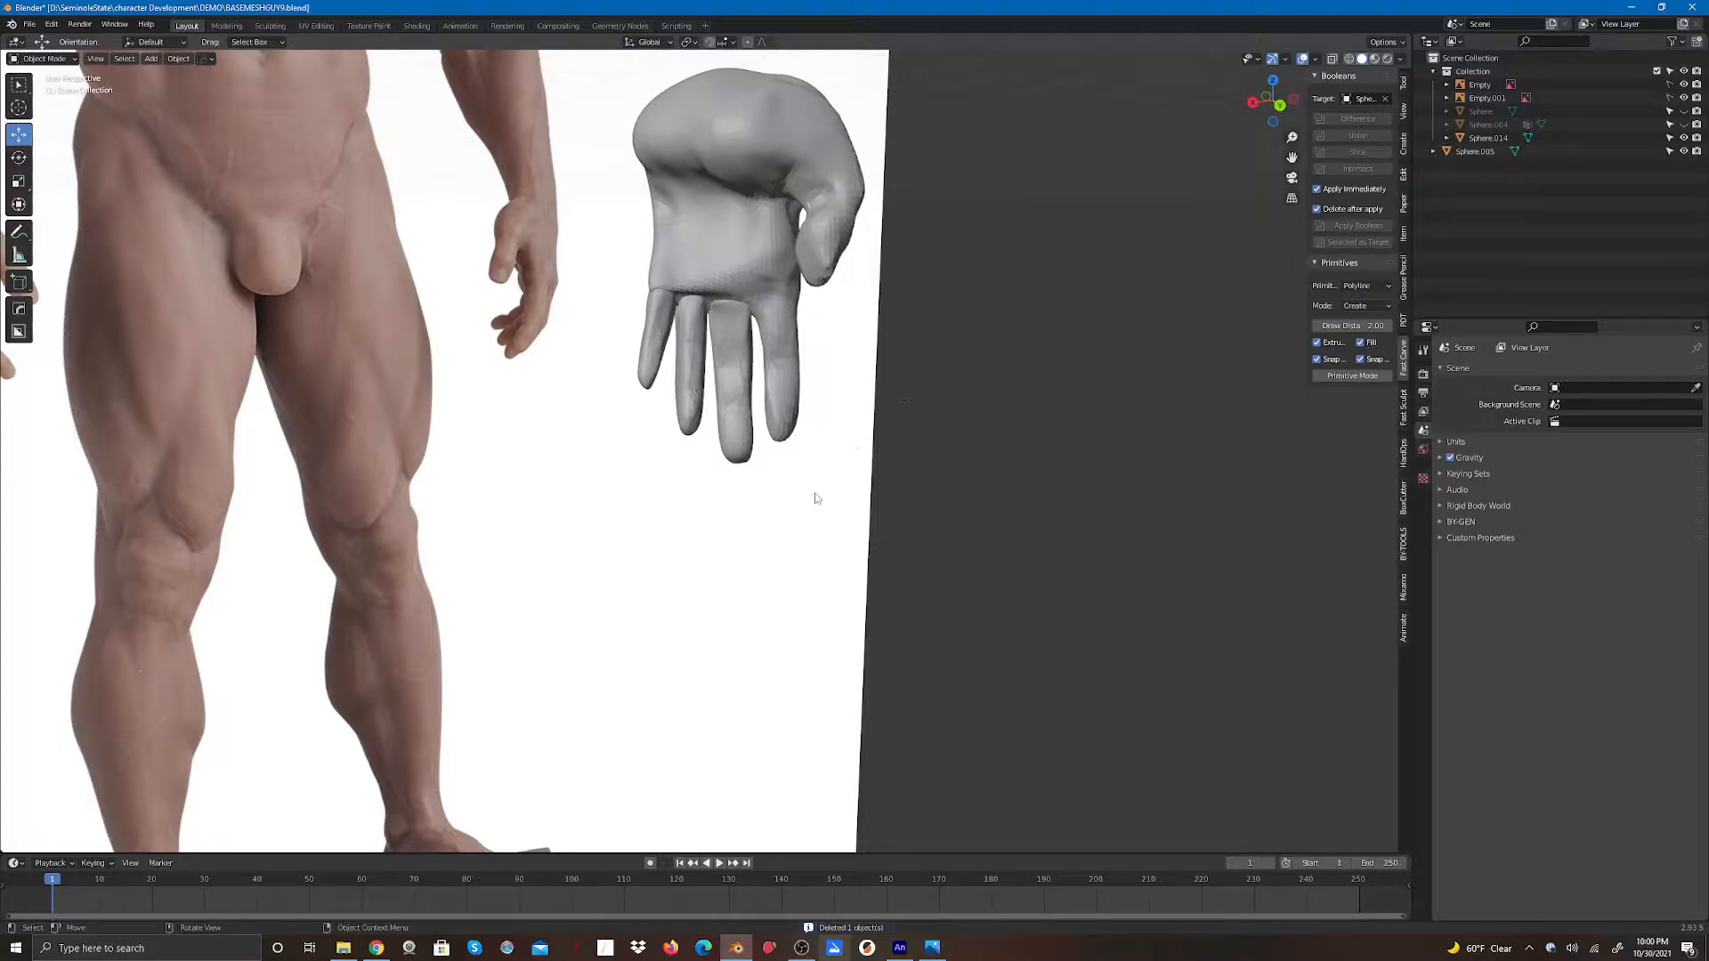
- Add another Boolean Union modifier to the hand, picking the finger object Sphere.005 as operand
left_click(734, 271)
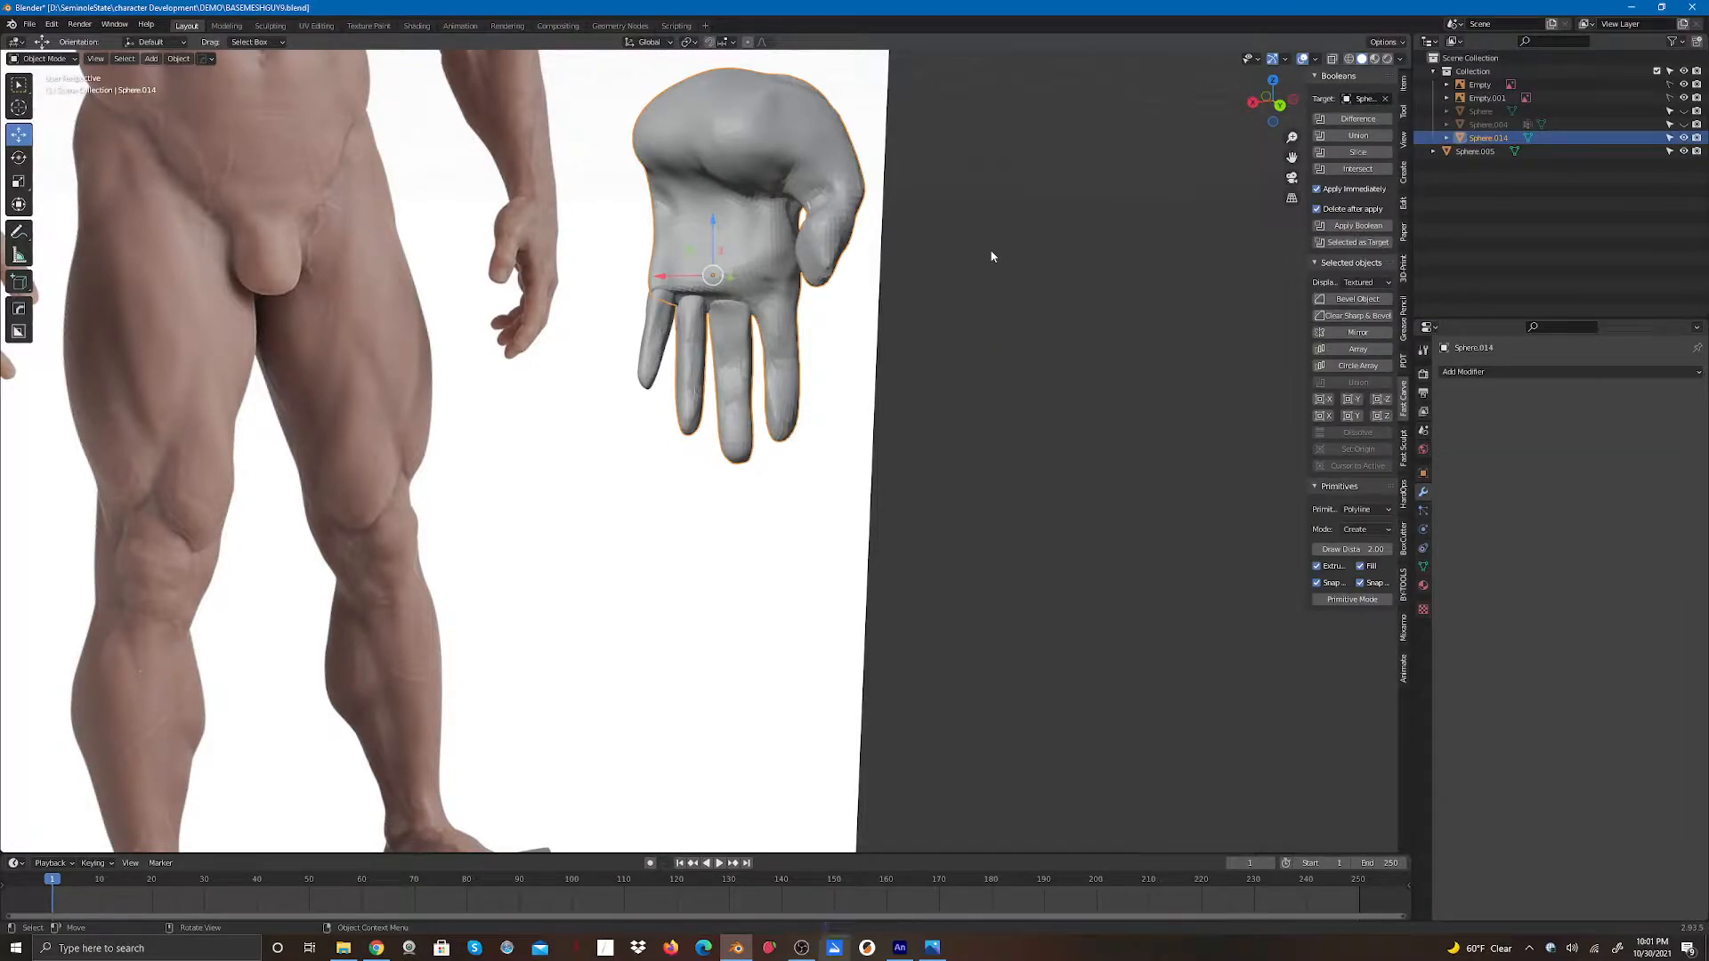
left_click(1475, 374)
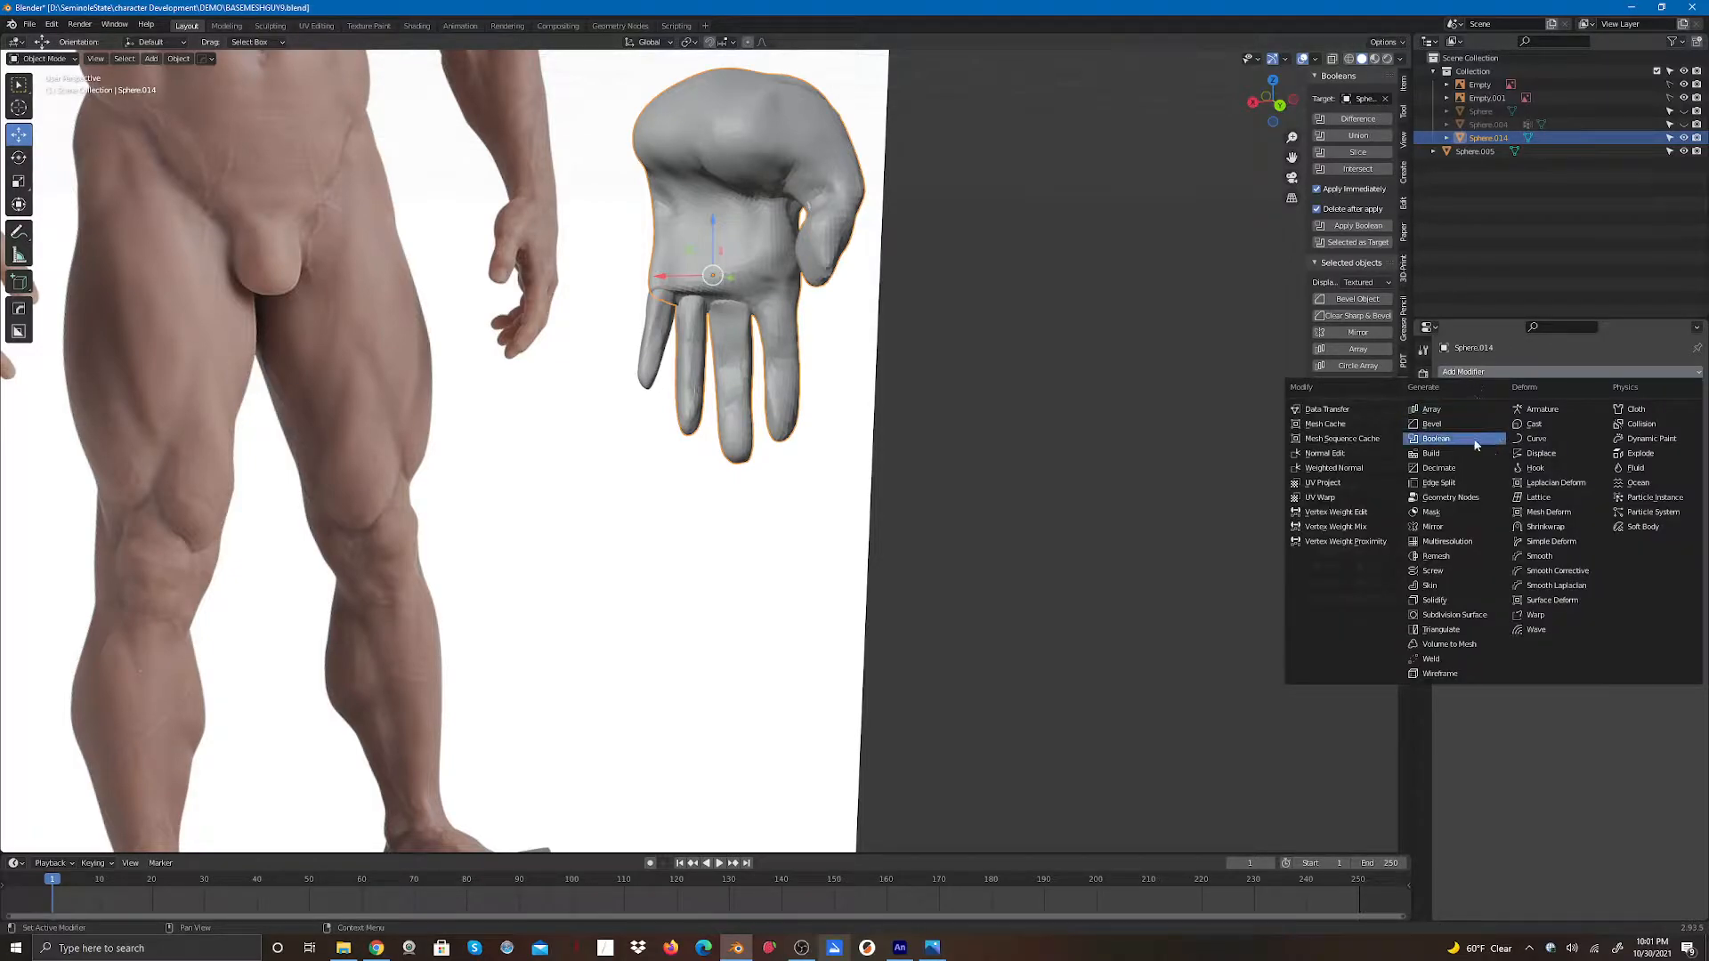
left_click(1435, 439)
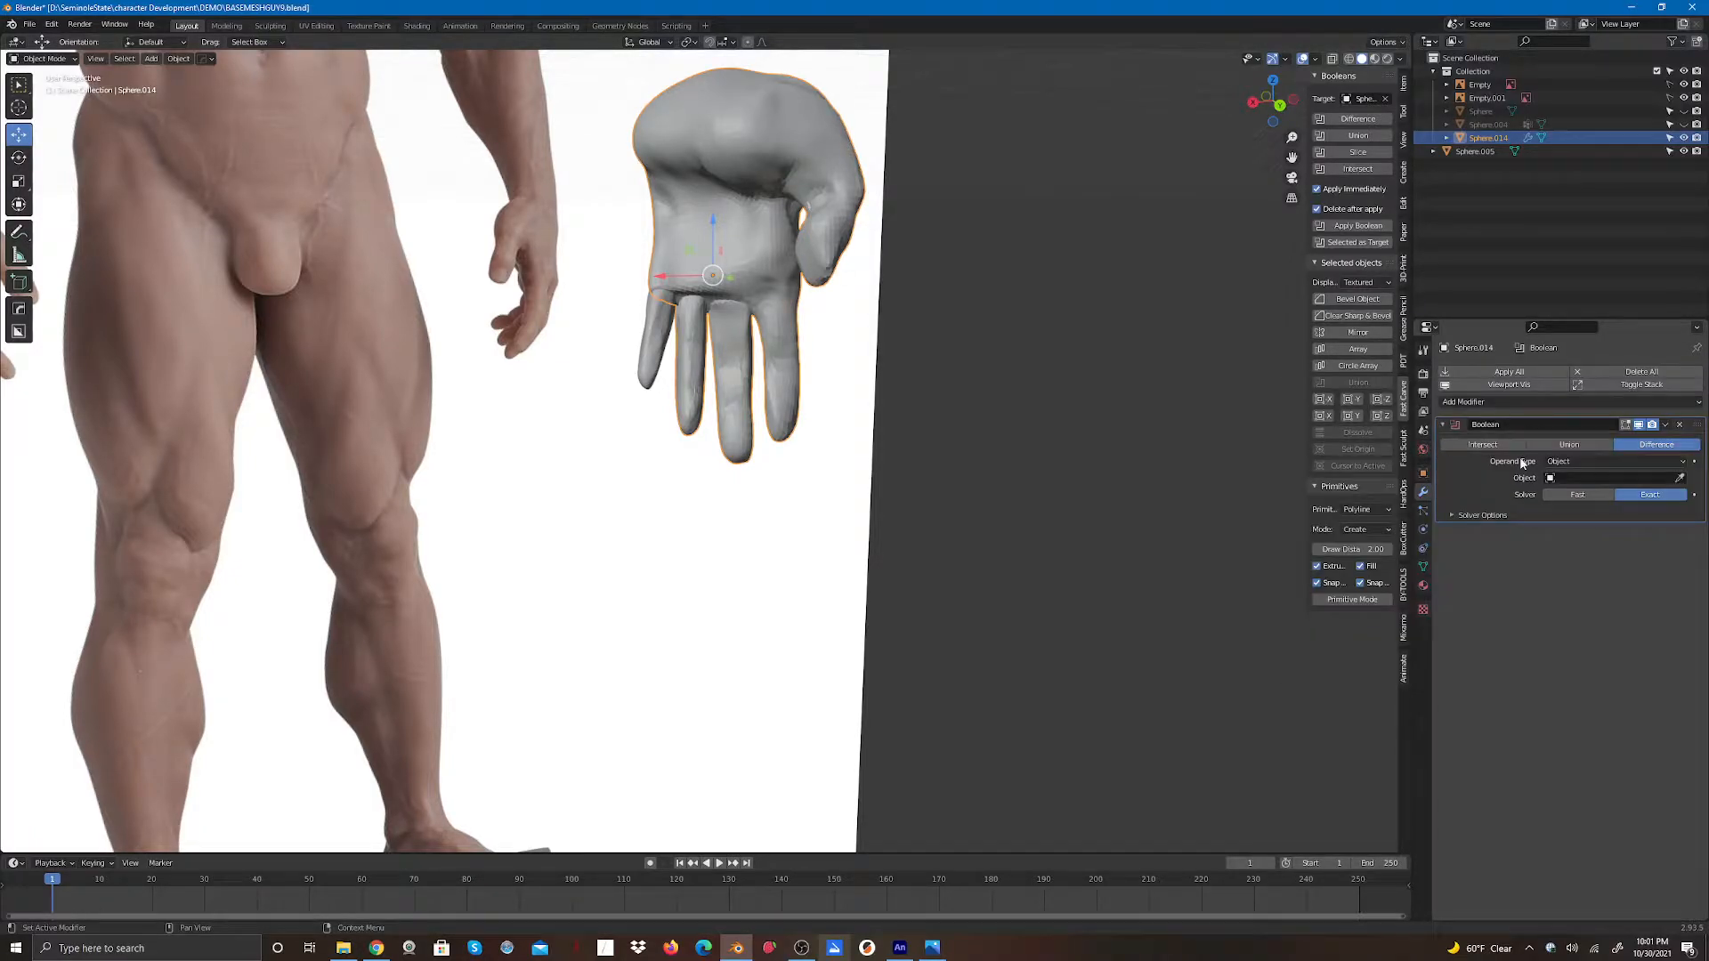
left_click(1569, 445)
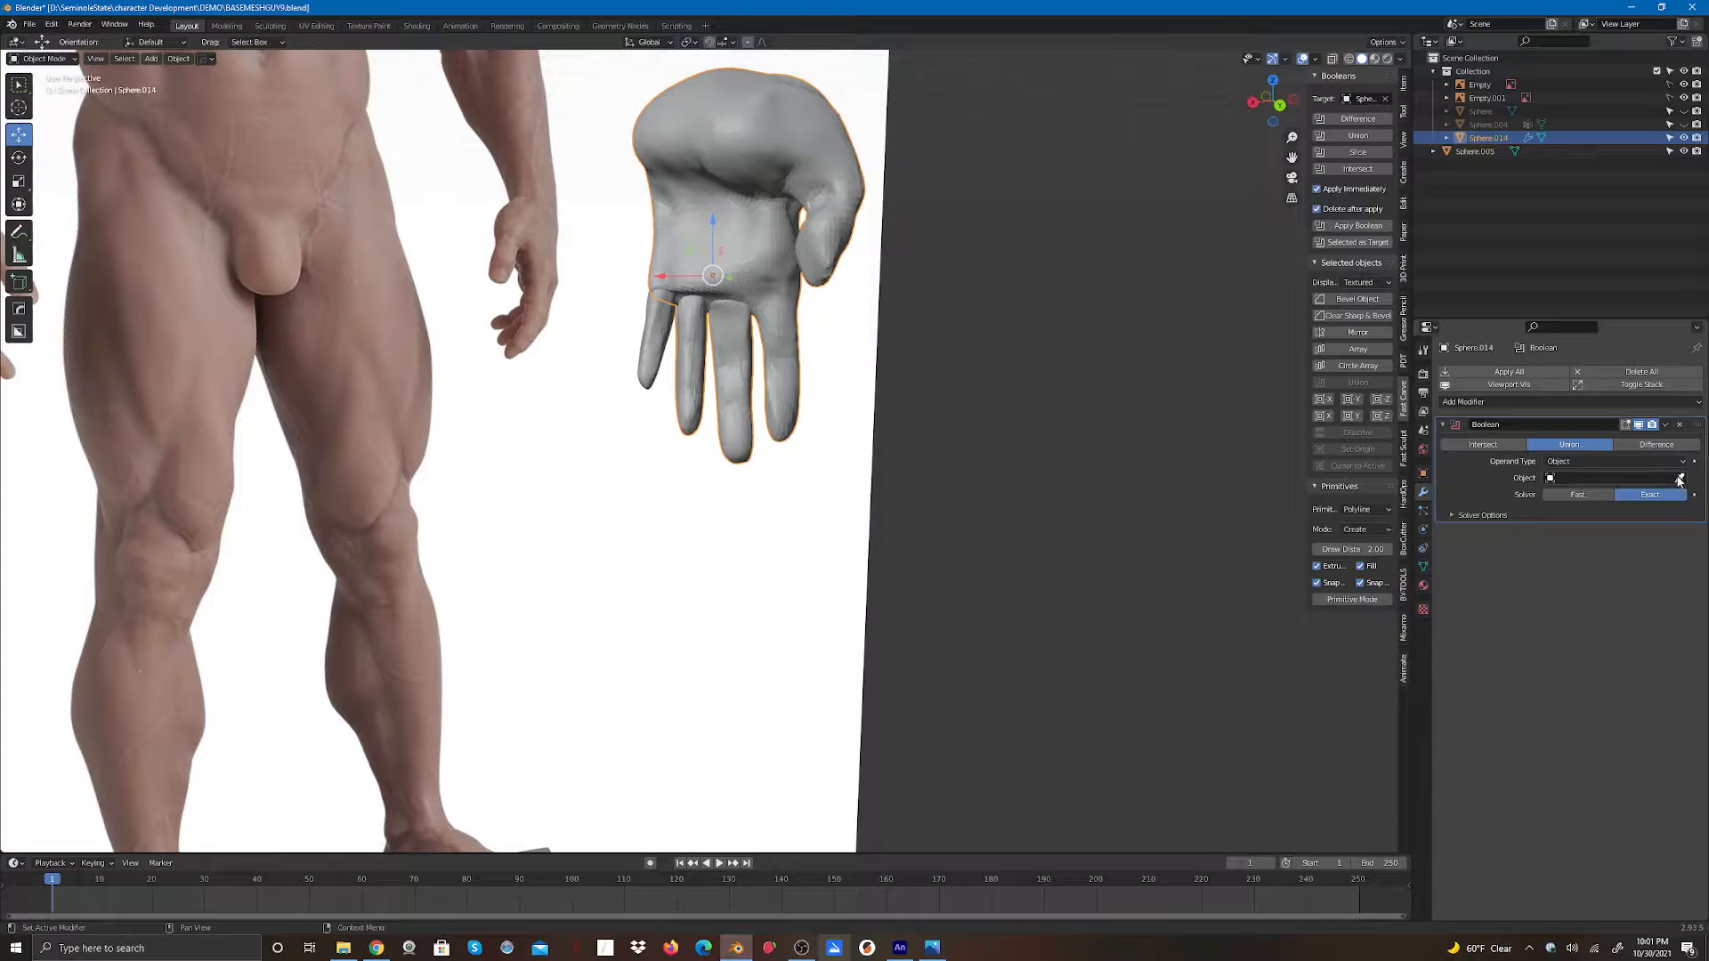
left_click(1680, 481)
left_click(649, 361)
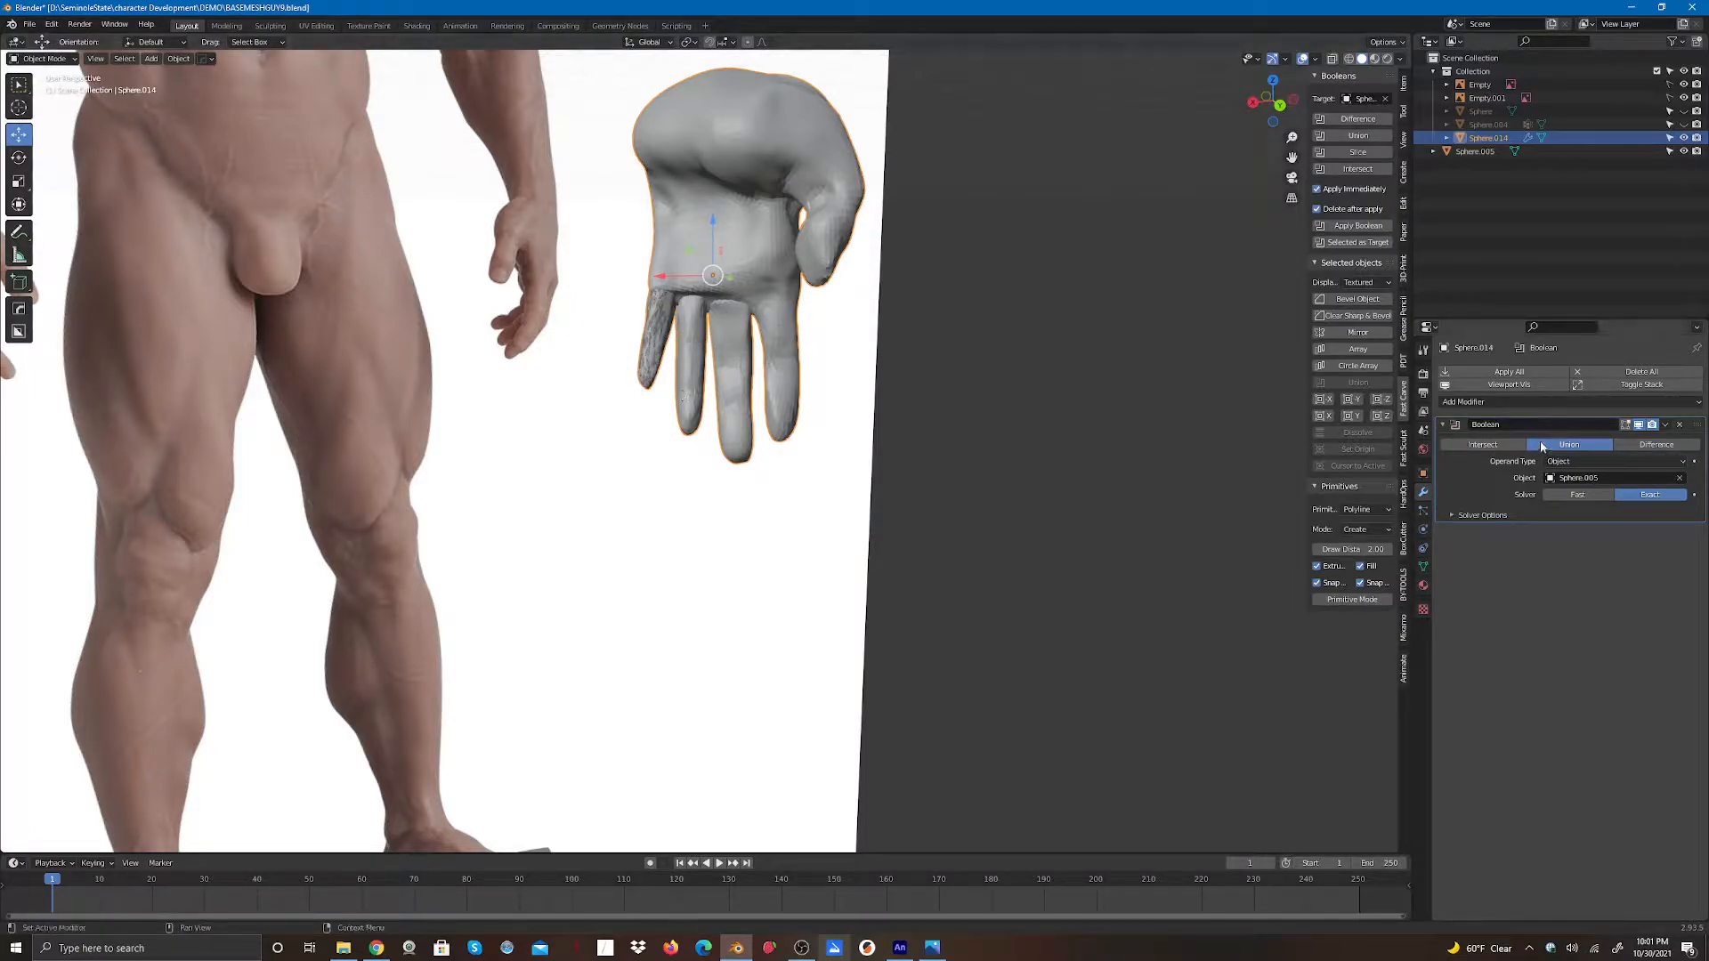
- Apply the Boolean modifier, then move the finger object Sphere.005 aside along X and delete it
left_click(1509, 372)
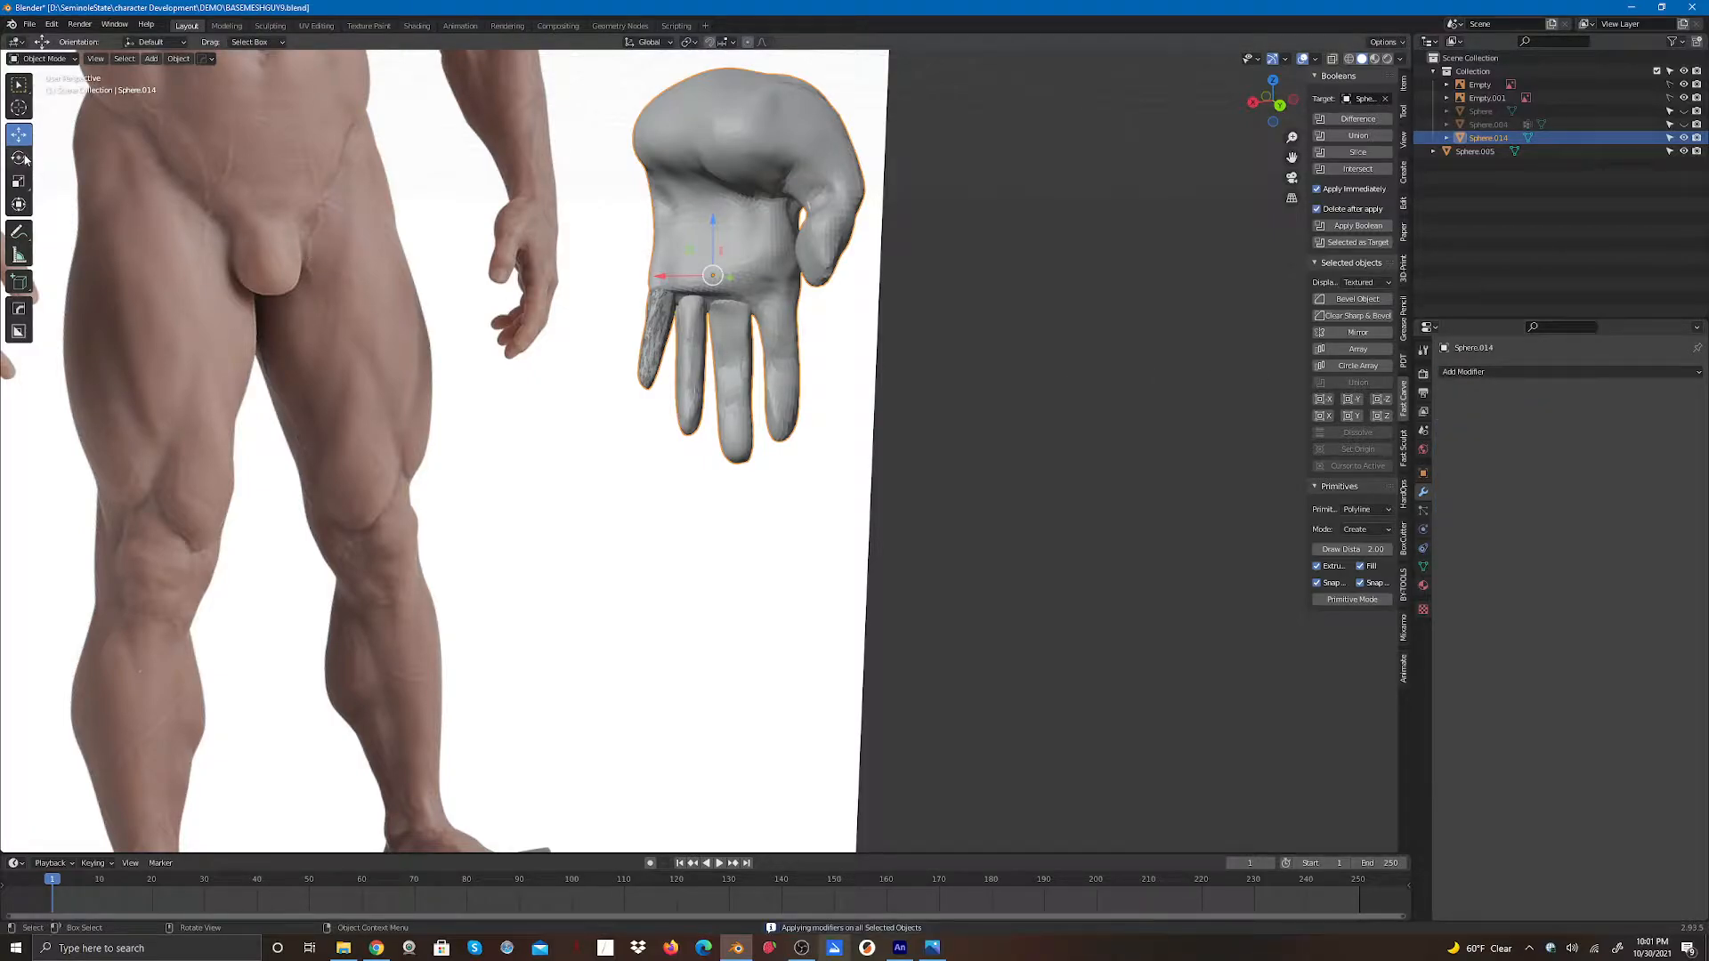
left_click(458, 412)
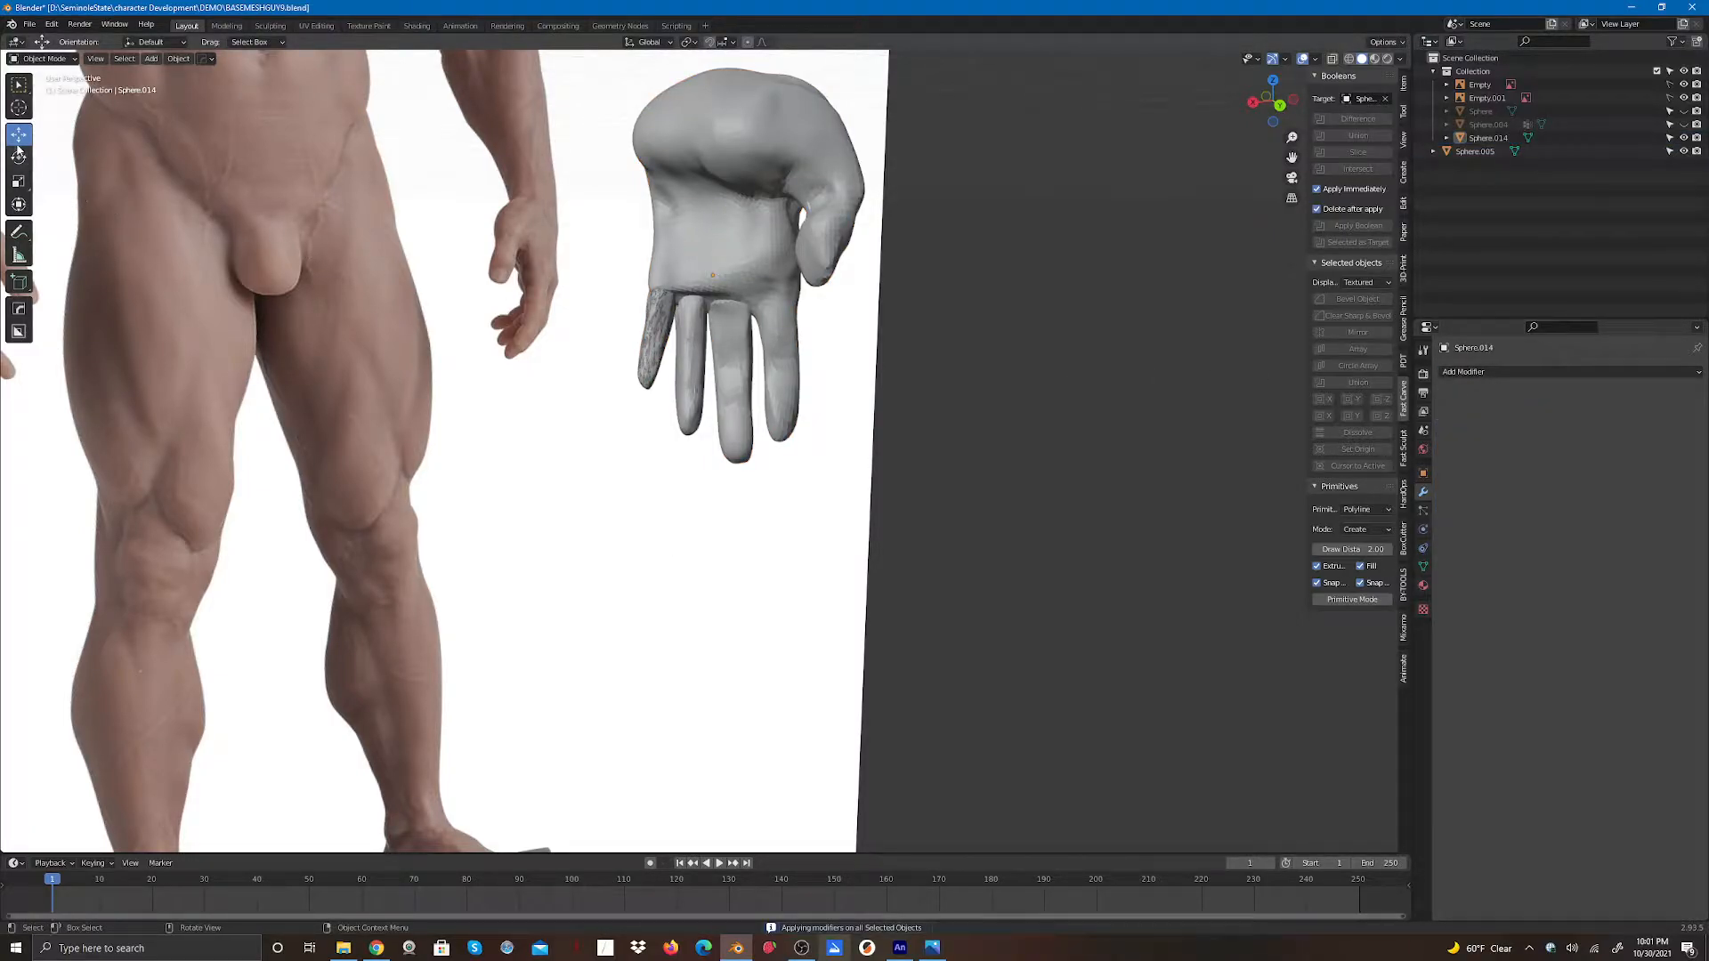
left_click(659, 364)
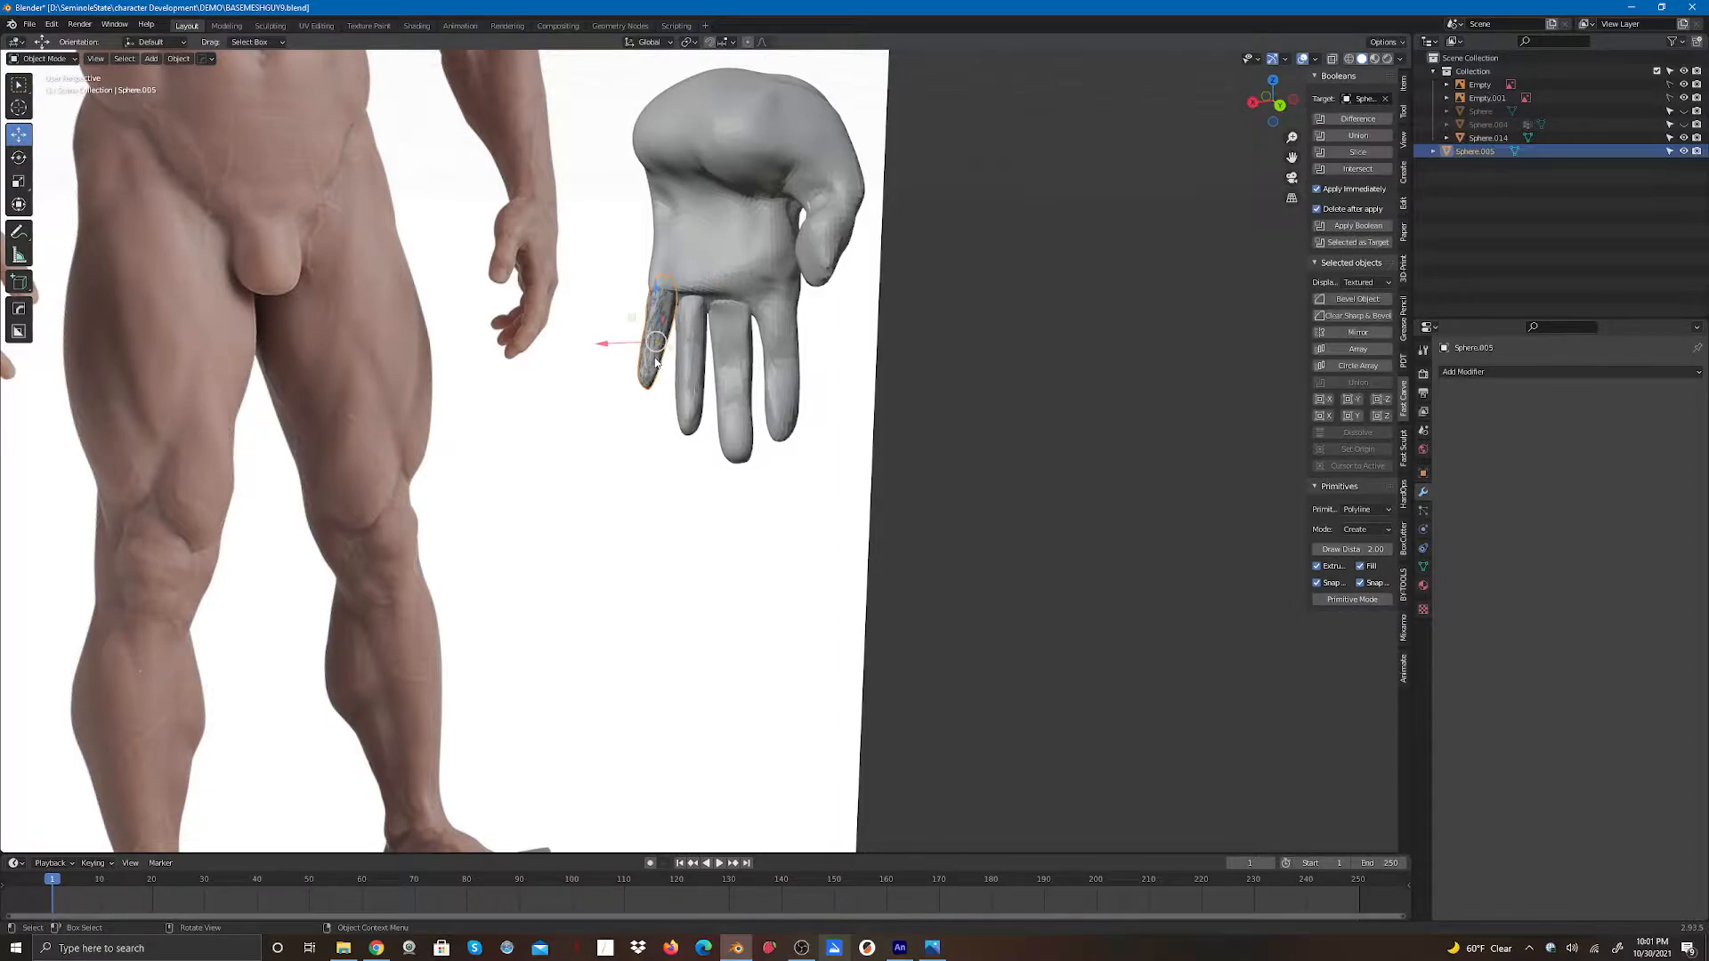
left_click_drag(603, 347, 560, 348)
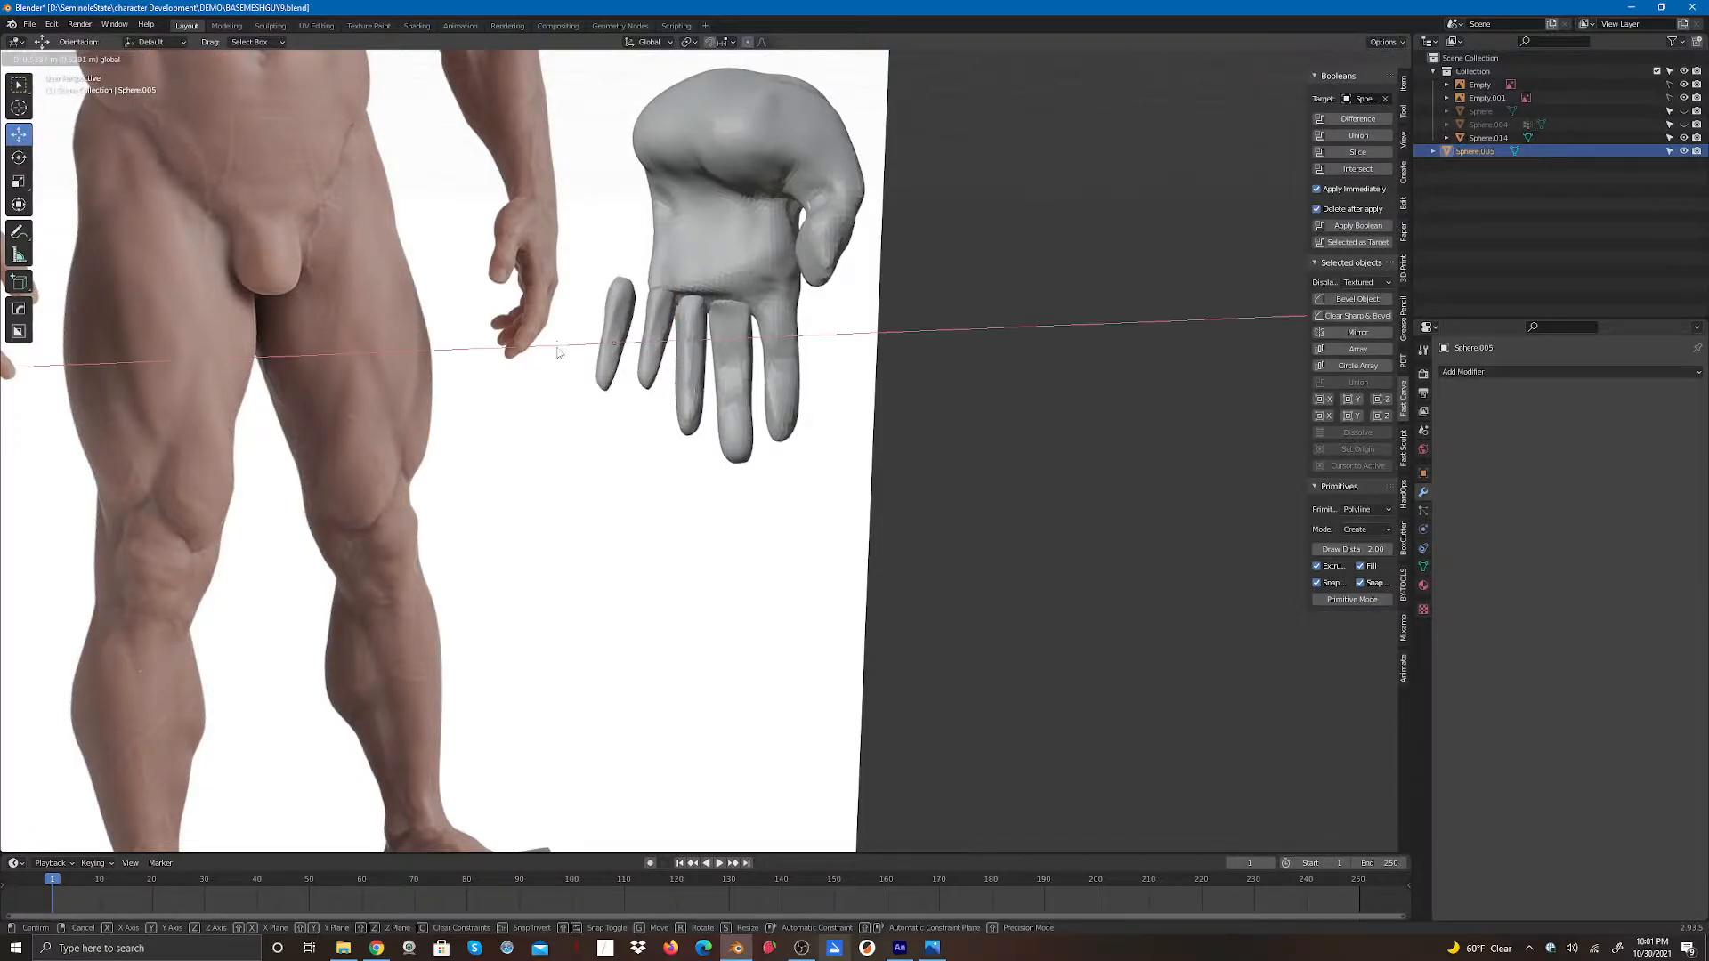
key("Delete")
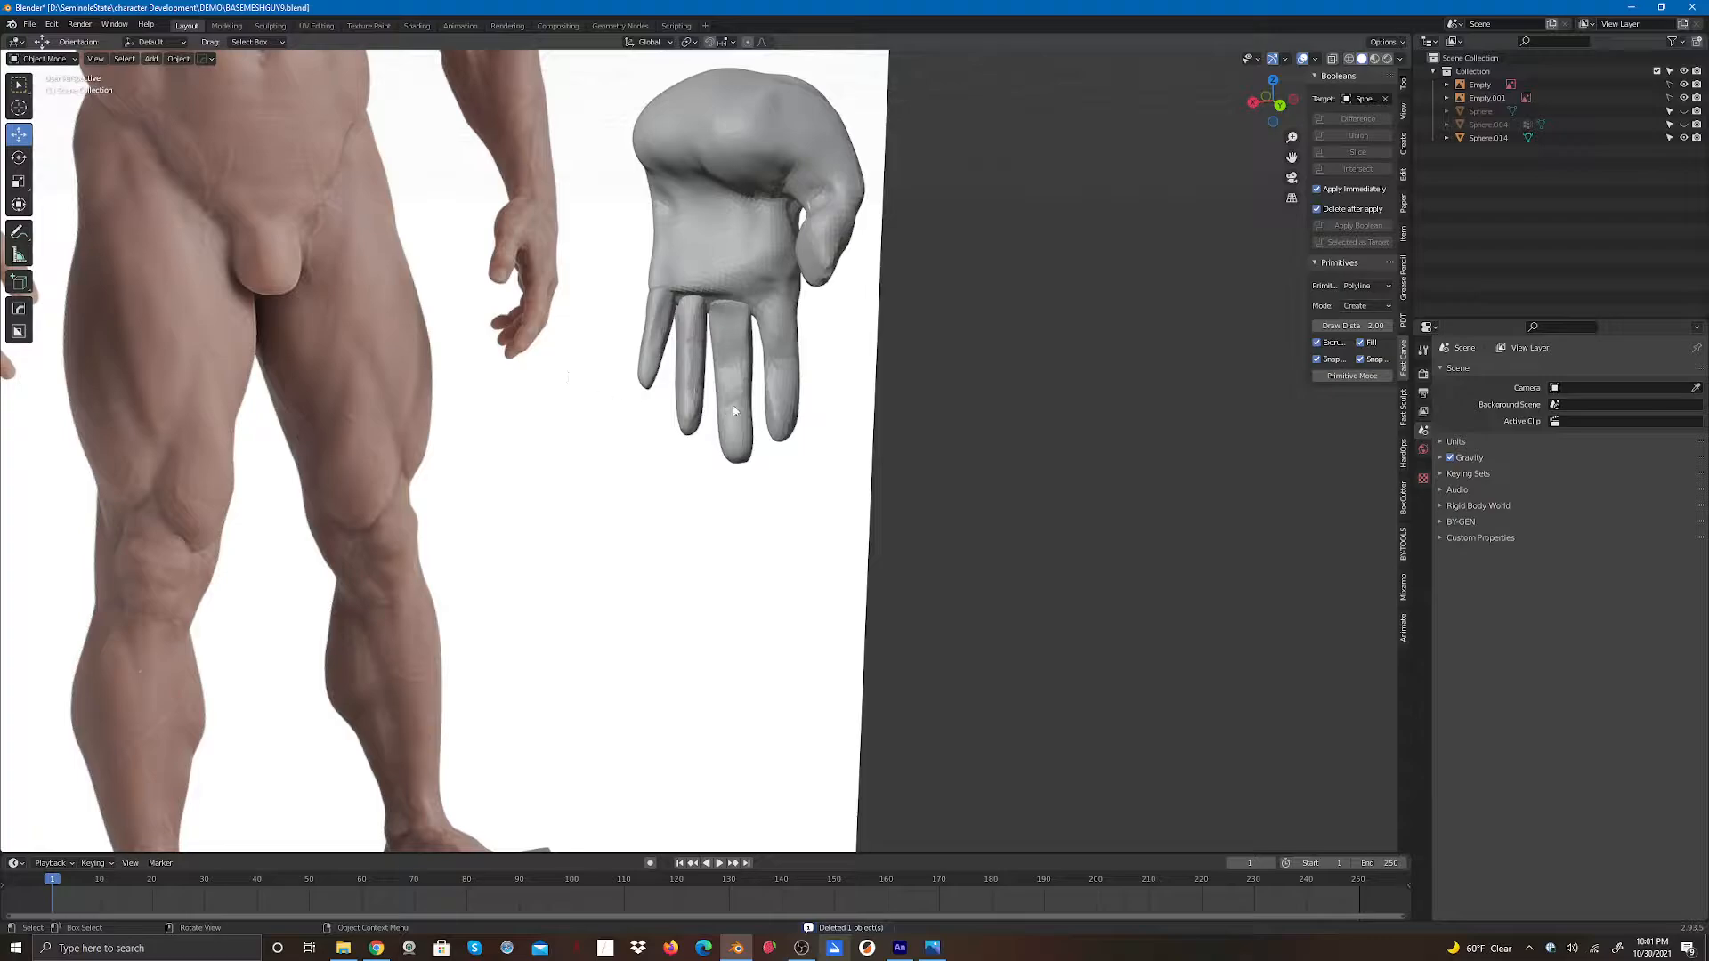
- Select the hand mesh, switch it to Sculpt Mode and voxel-remesh it
left_click(153, 59)
left_click(746, 246)
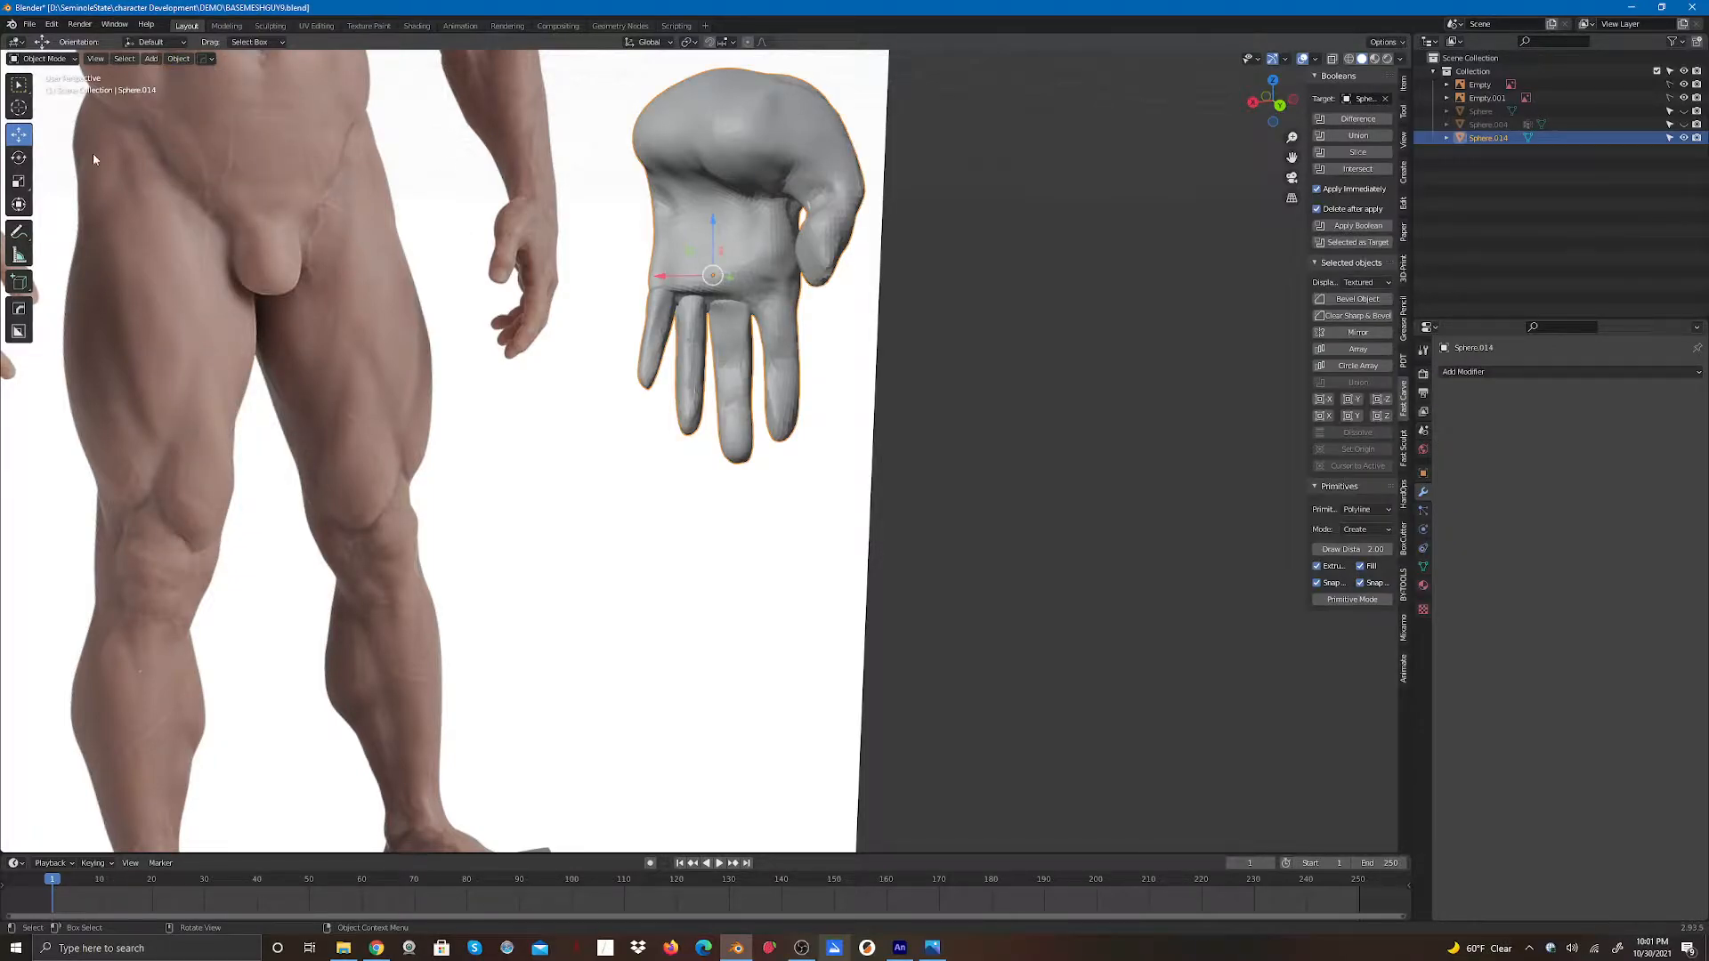
left_click(25, 60)
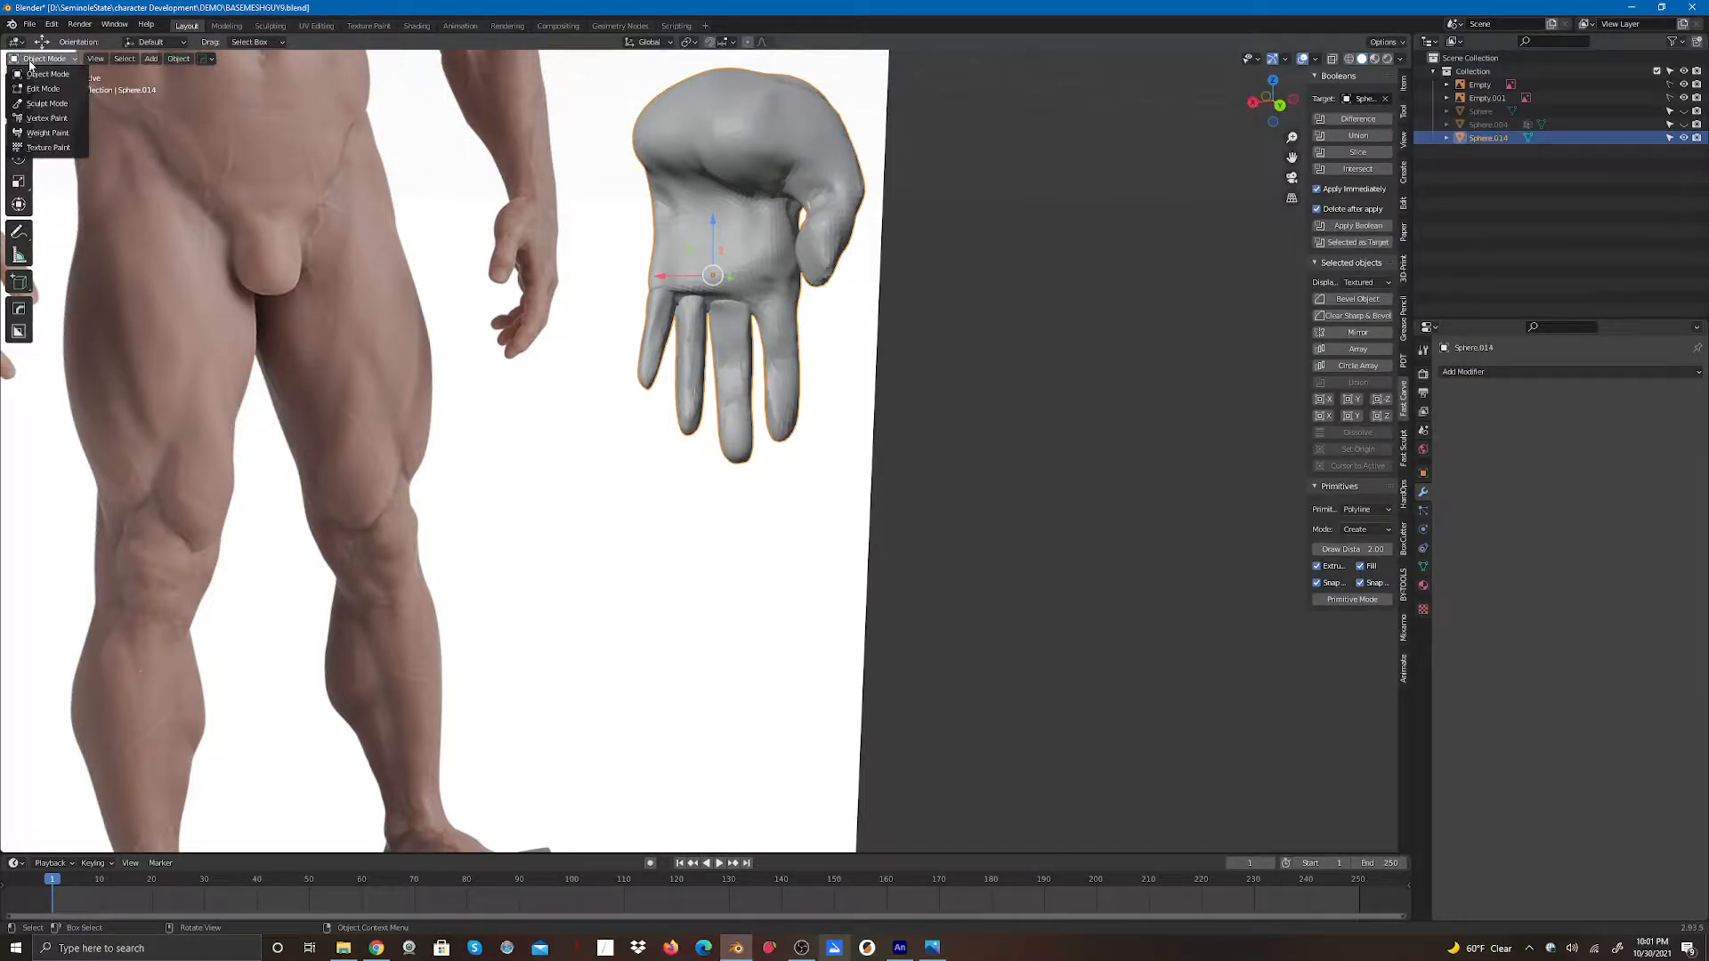
left_click(45, 104)
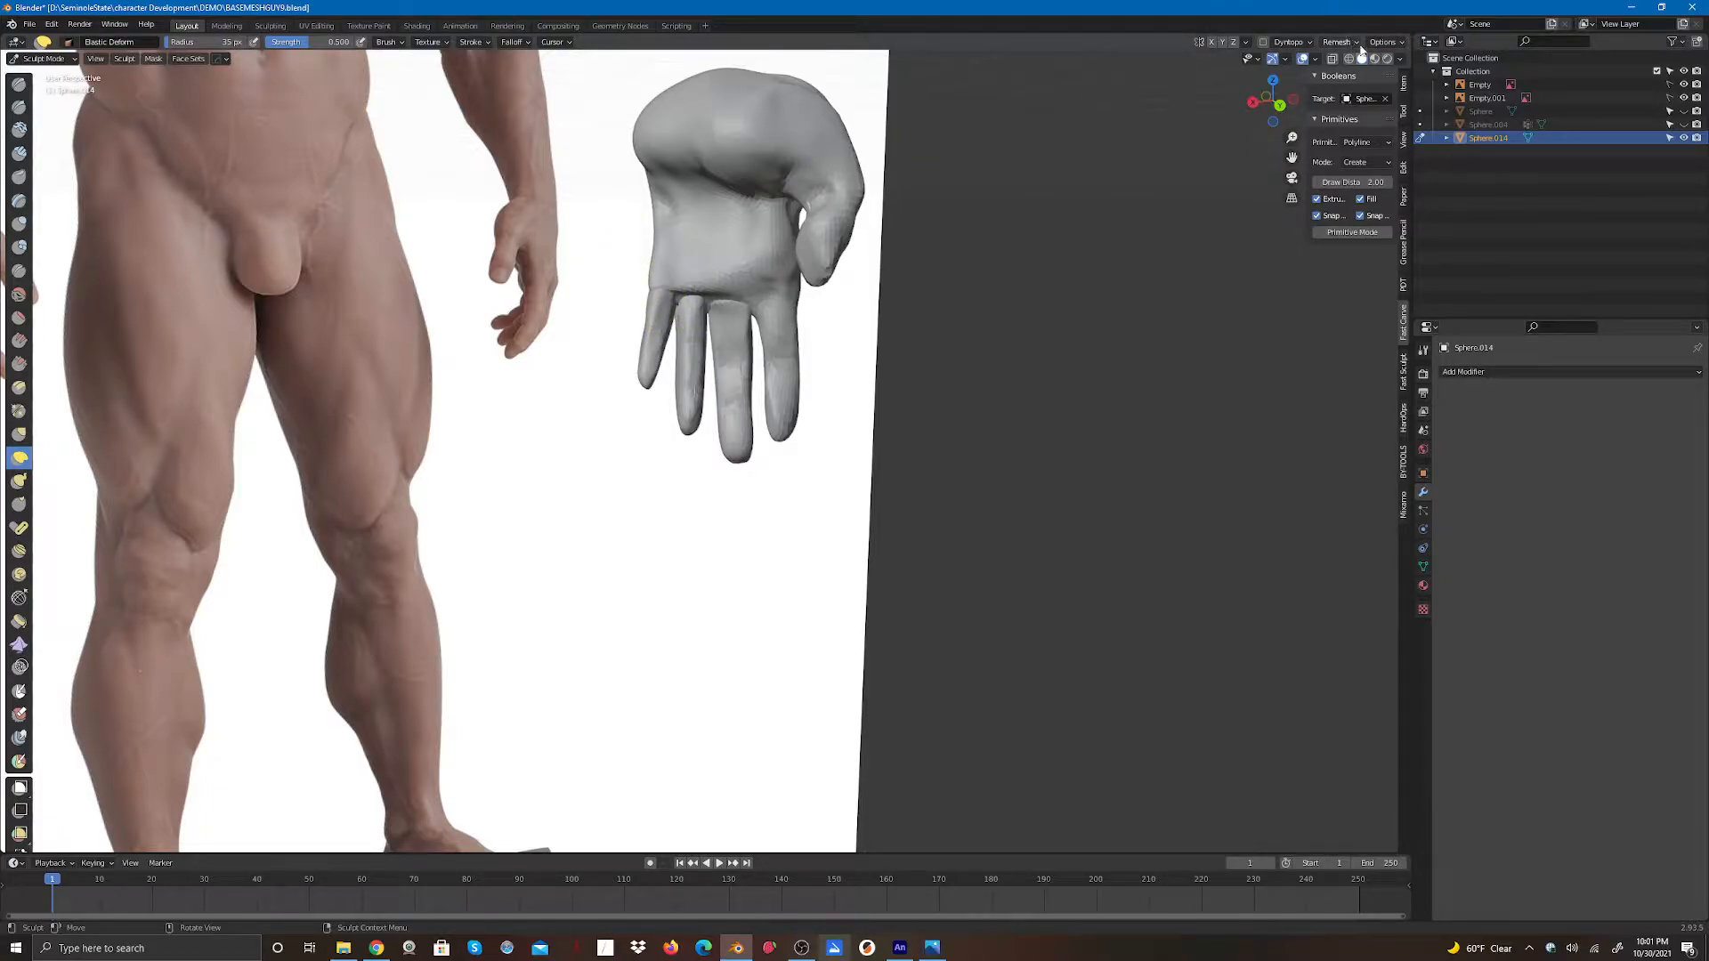
left_click(1355, 43)
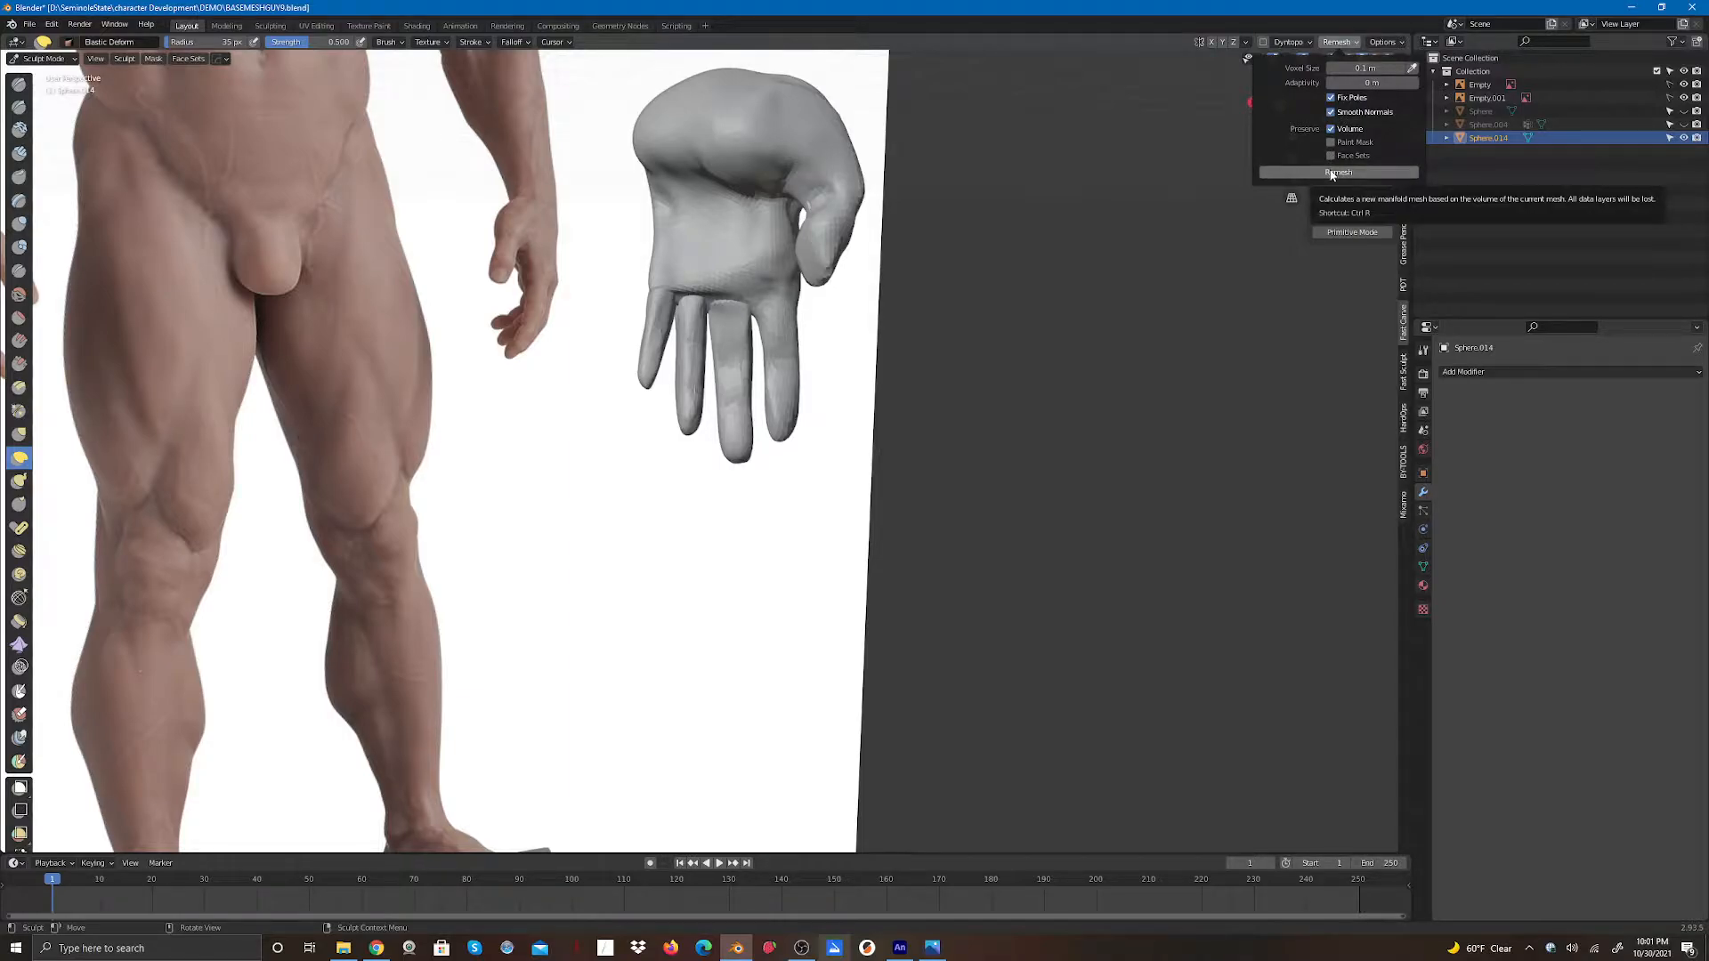
left_click(1333, 172)
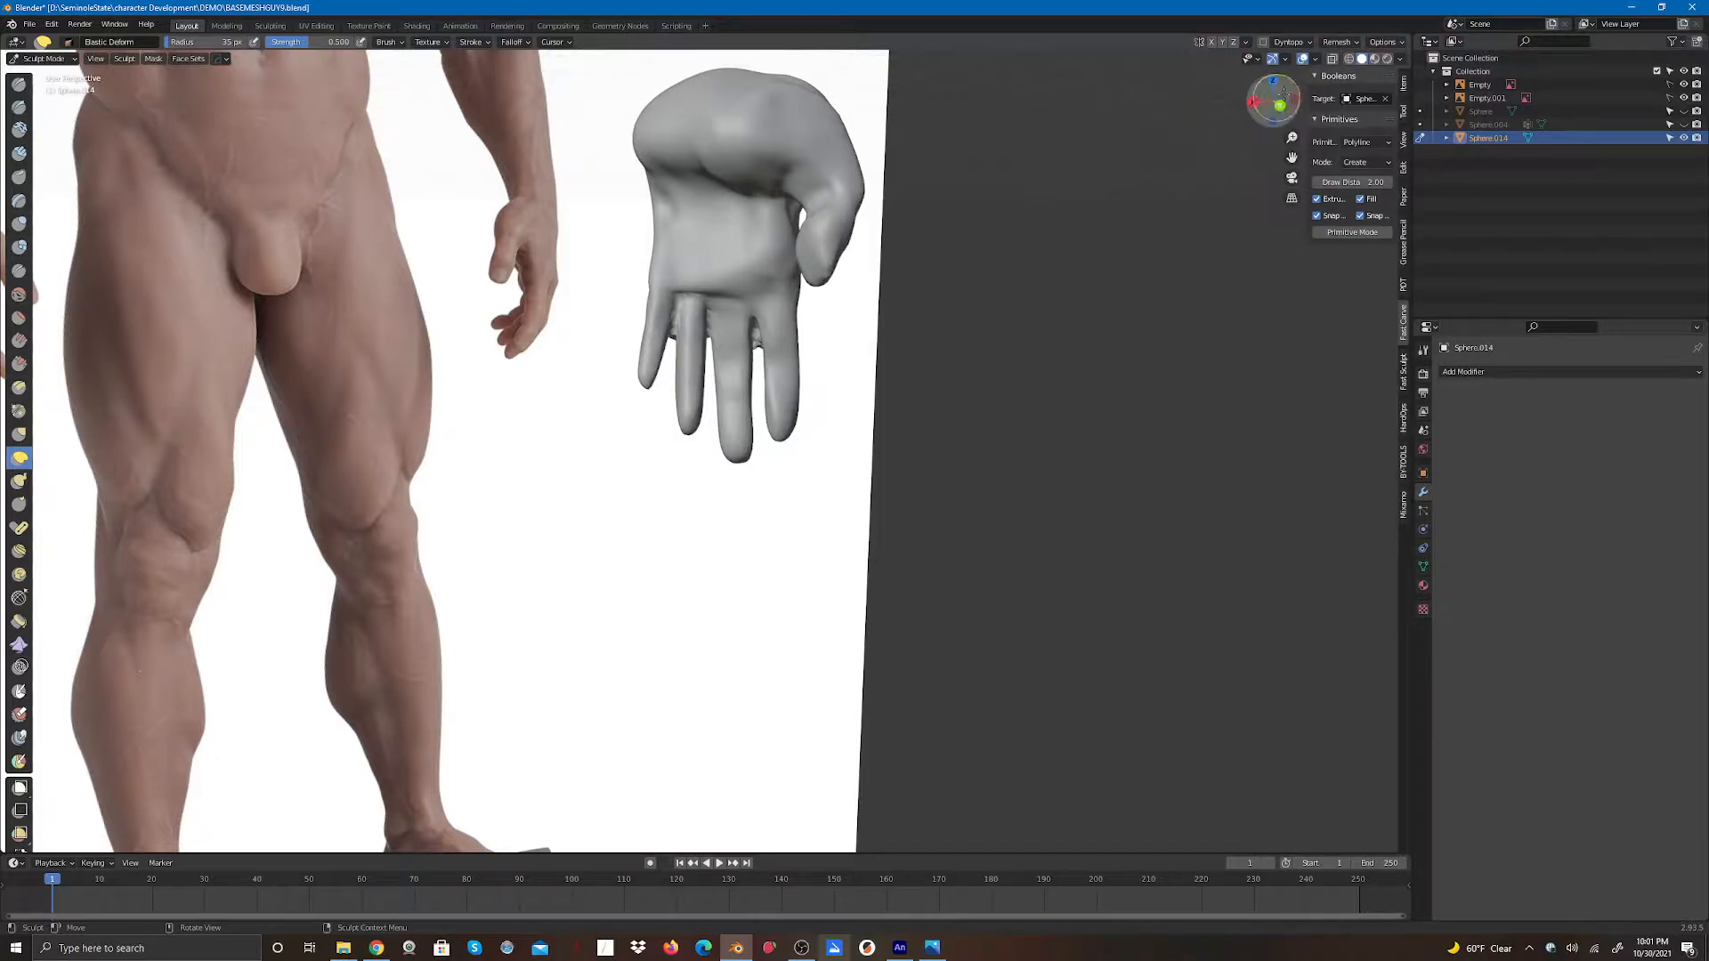
- Sculpt the bases of the fingers on the back of the hand with the deform brush to blend the merged fingers
left_click_drag(1282, 93, 958, 492)
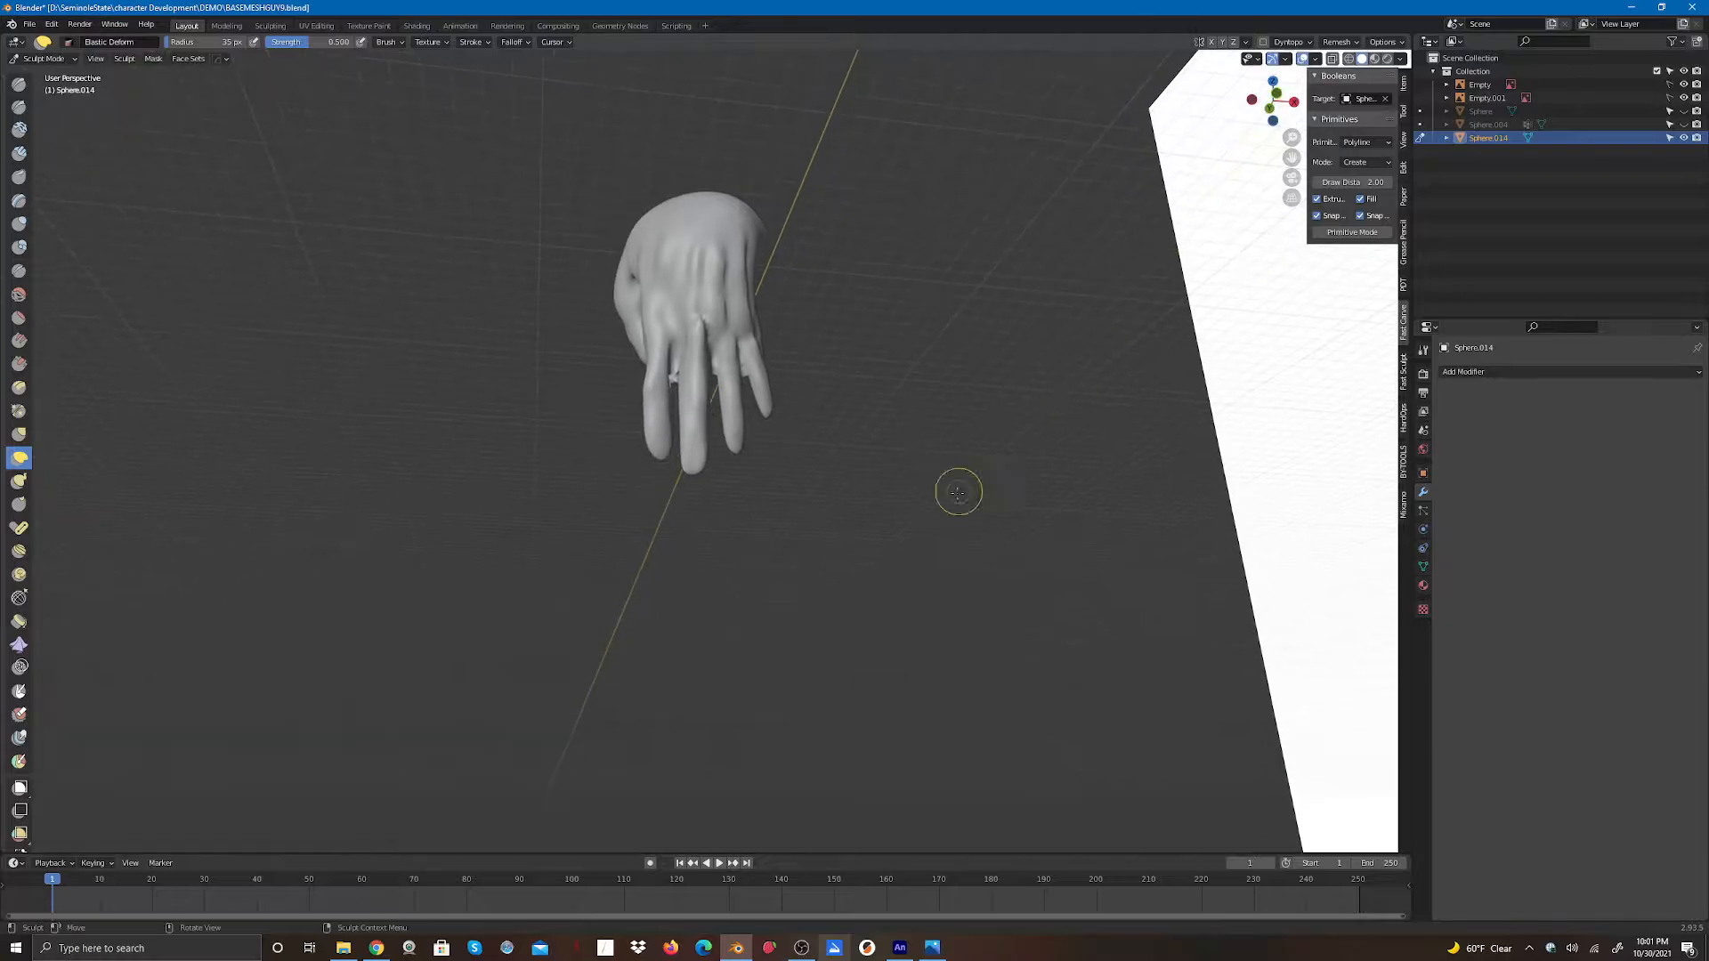
scroll(706, 472, "up", 4)
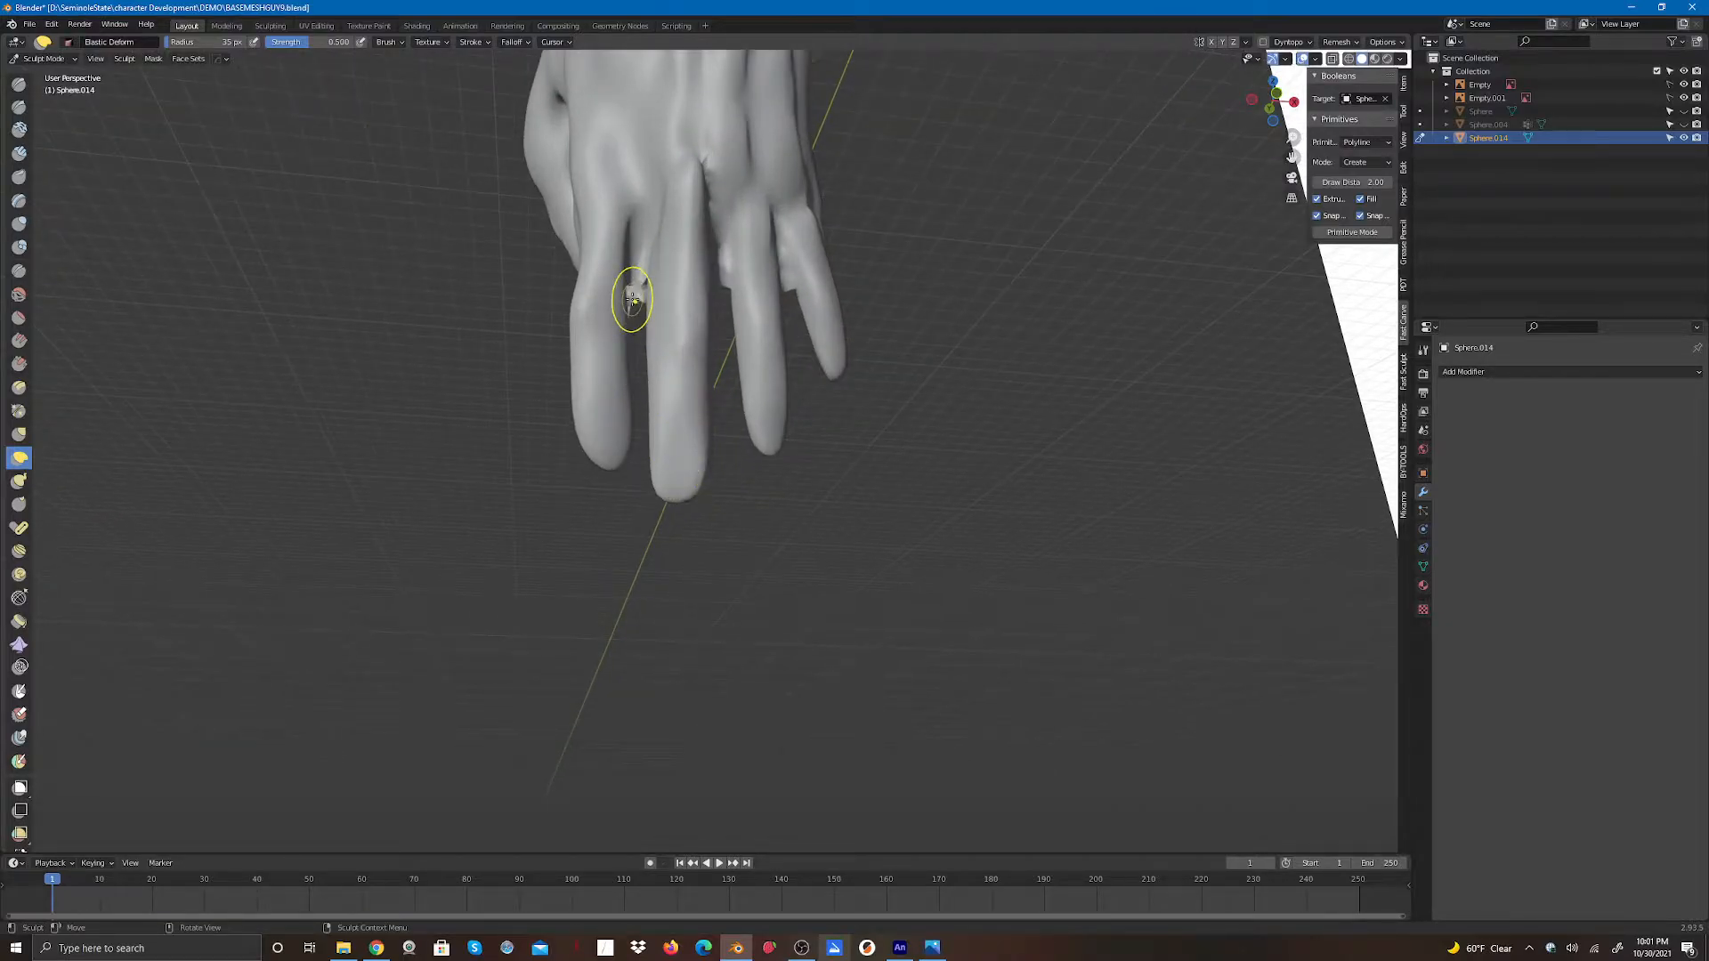
left_click_drag(632, 300, 630, 307)
mouse_move(637, 292)
left_mouse_down("shift")
mouse_move(635, 272)
mouse_move(639, 289)
left_mouse_up("shift")
left_click_drag(760, 259, 702, 182)
left_click_drag(792, 220, 774, 175)
left_click_drag(789, 275, 782, 219, "shift")
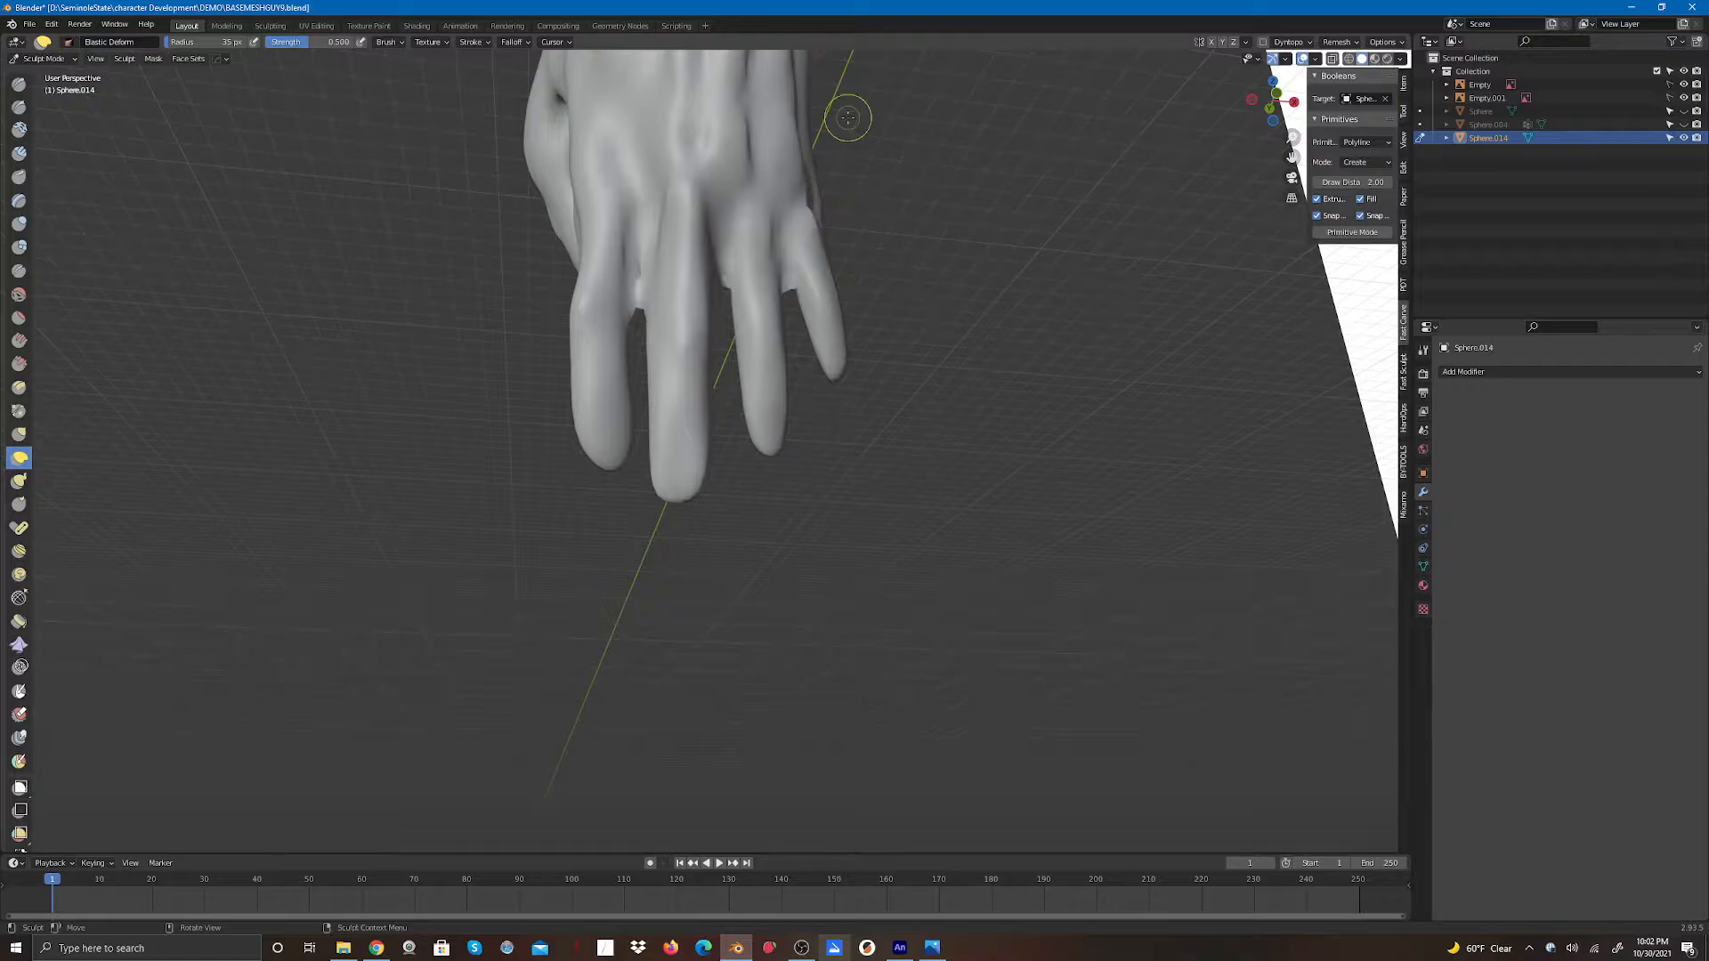
- Deform the creases between the finger bases on the palm side to blend the joints
left_click_drag(1258, 95, 1179, 133)
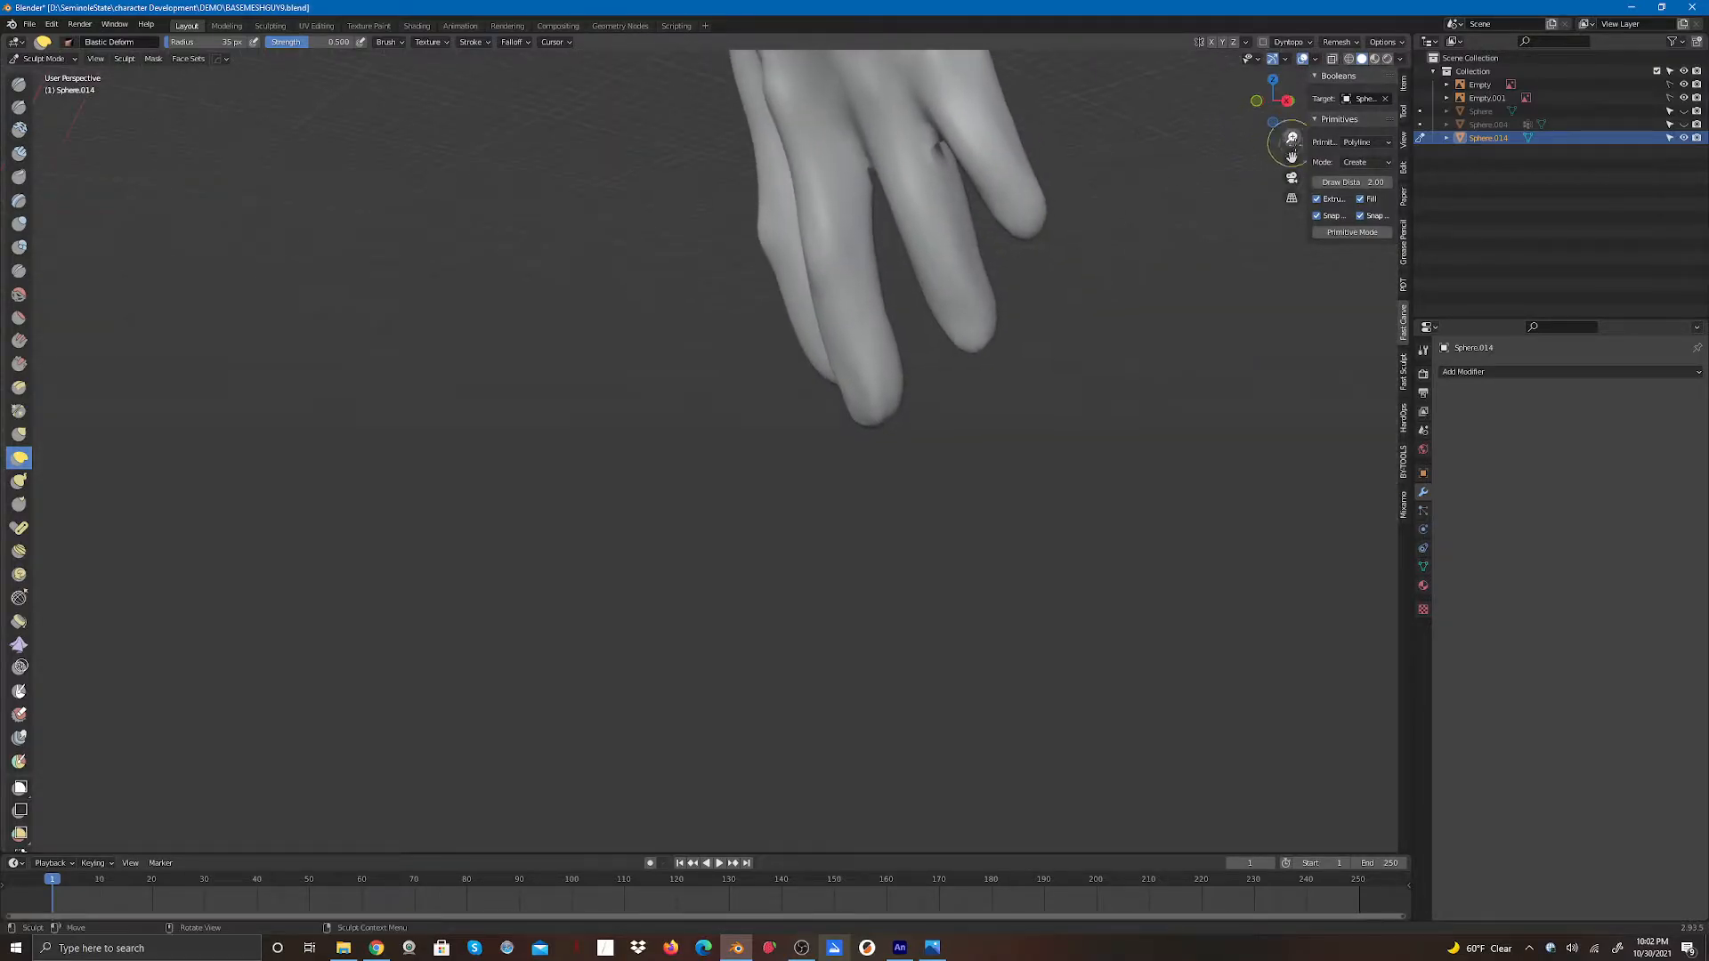
left_click_drag(1290, 154, 1068, 592)
left_click_drag(1273, 100, 1395, 40)
left_click_drag(692, 609, 693, 600)
left_click_drag(693, 601, 596, 600)
left_click_drag(1269, 97, 1537, 95)
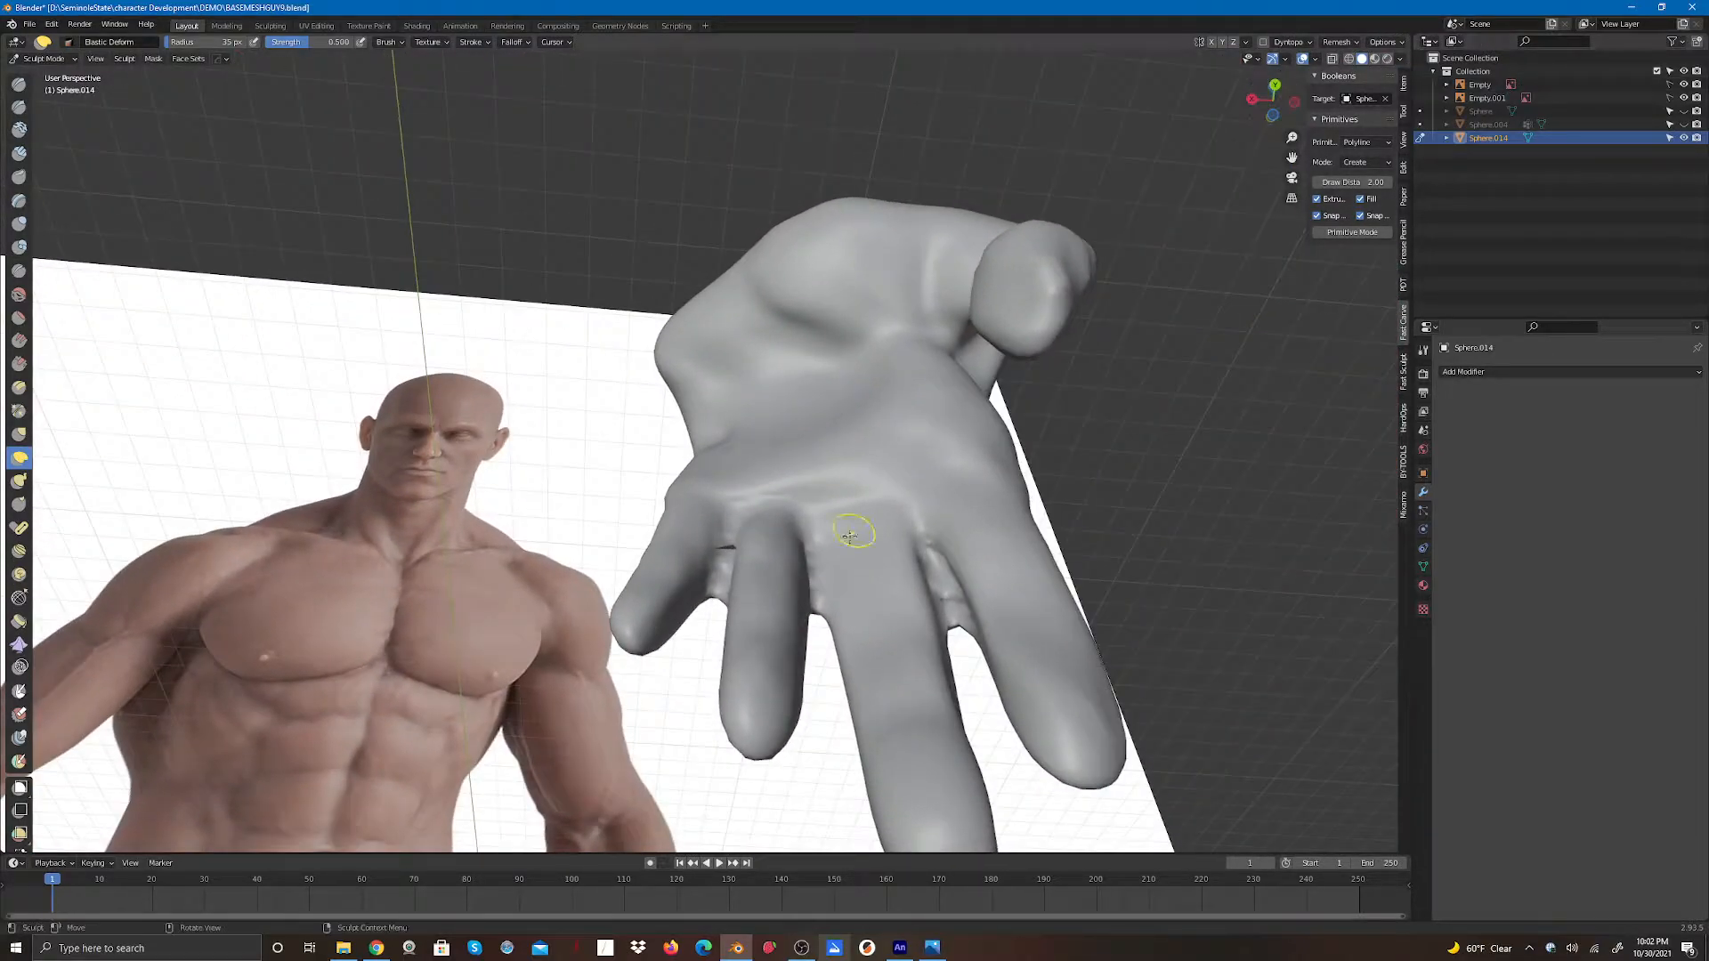
mouse_move(815, 614)
left_mouse_down()
mouse_move(812, 539)
mouse_move(734, 526)
mouse_move(718, 576)
mouse_move(727, 555)
mouse_move(823, 566)
left_mouse_up()
left_click_drag(950, 623, 931, 546)
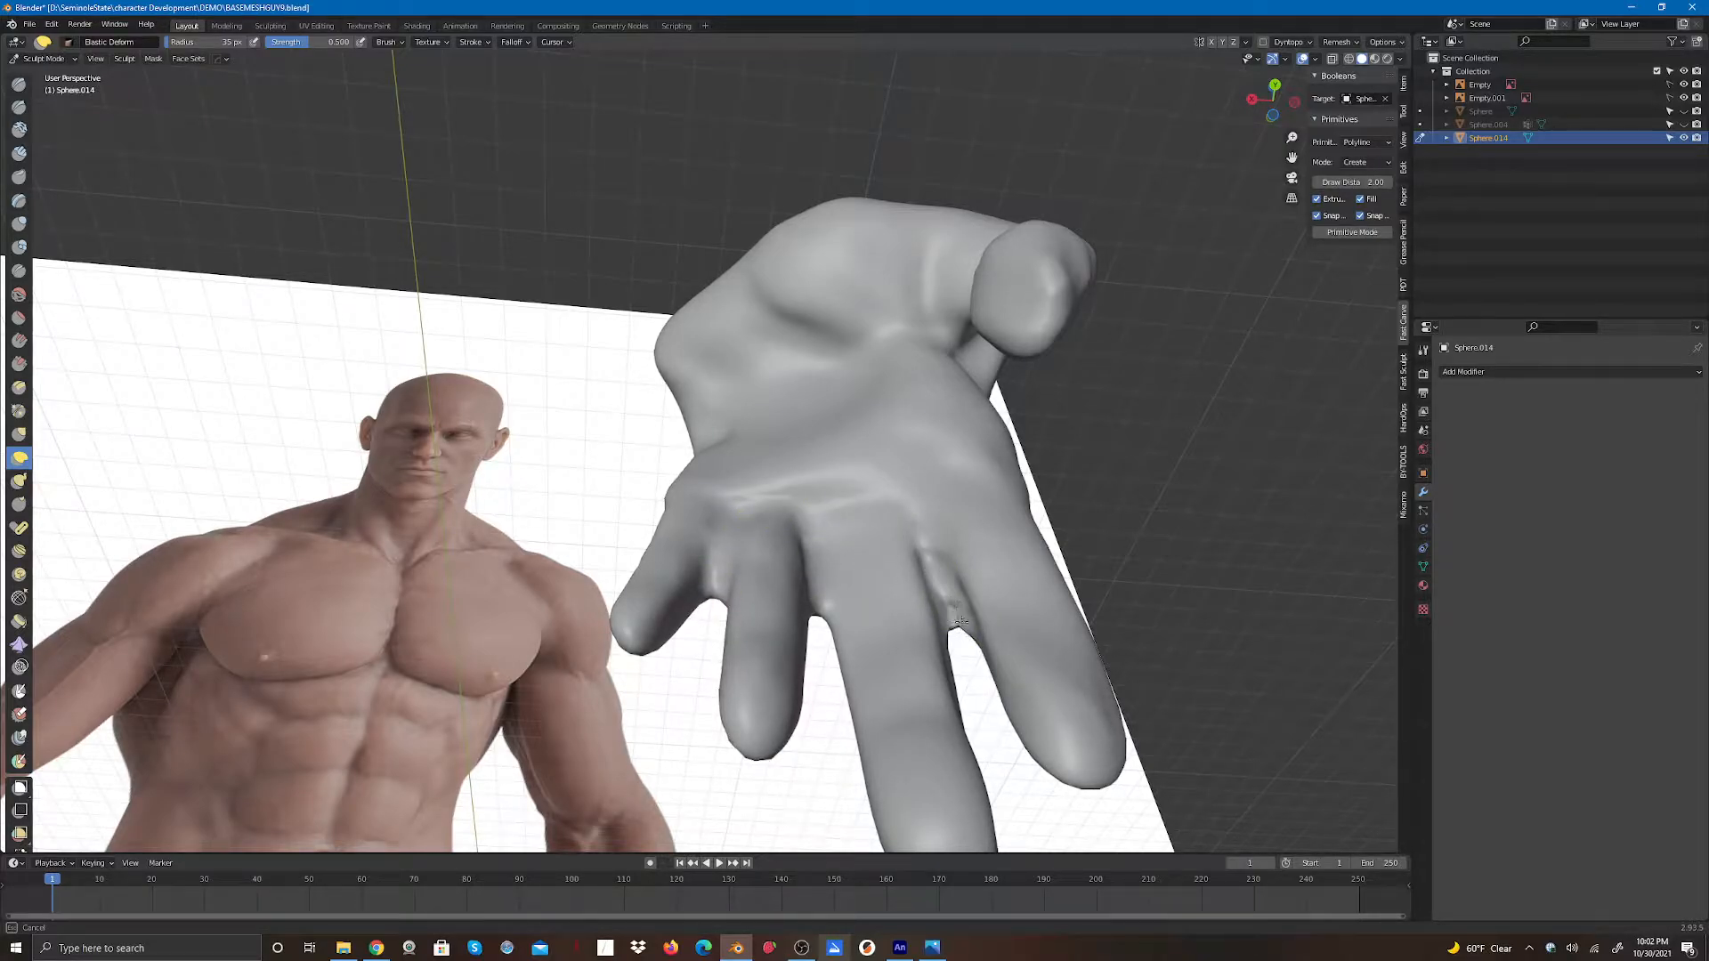
- Reshape more of the palm-side finger junctions with the deform brush
mouse_move(991, 471)
middle_mouse_down()
mouse_move(1068, 356)
mouse_move(1210, 46)
mouse_move(1087, 51)
middle_mouse_up()
left_click_drag(1090, 58, 1058, 75)
left_click_drag(570, 332, 551, 338)
left_click_drag(1273, 98, 1228, 114)
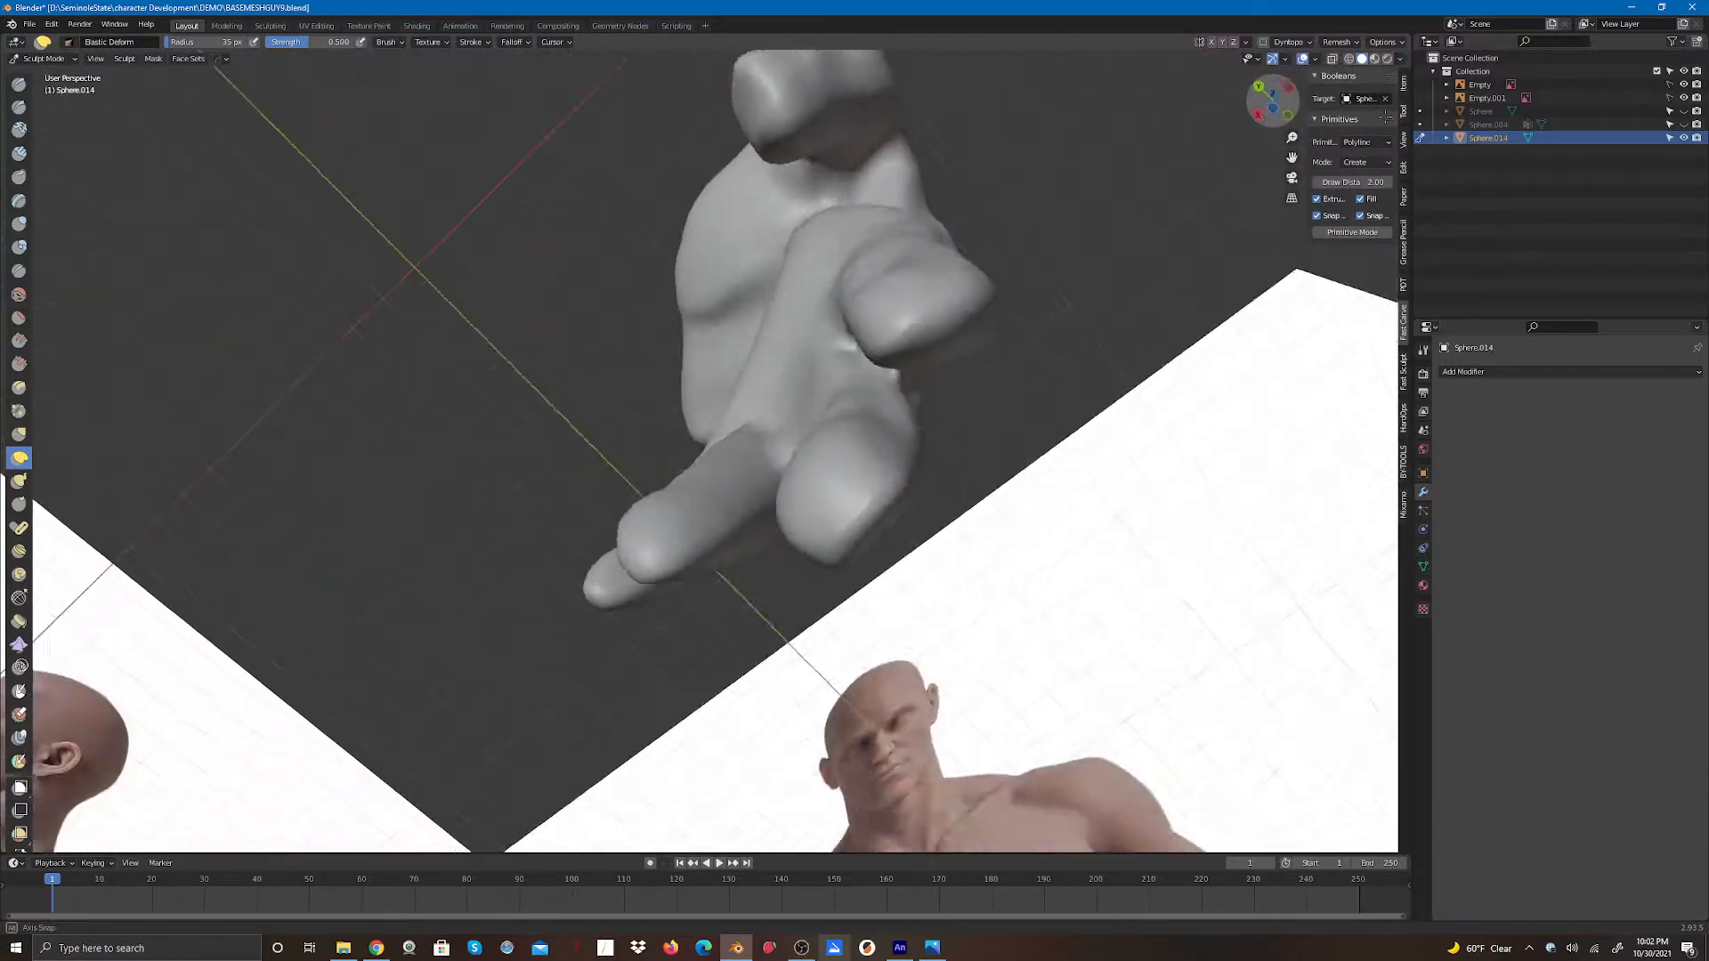
left_click_drag(1386, 117, 1451, 150)
left_click_drag(949, 616, 946, 611)
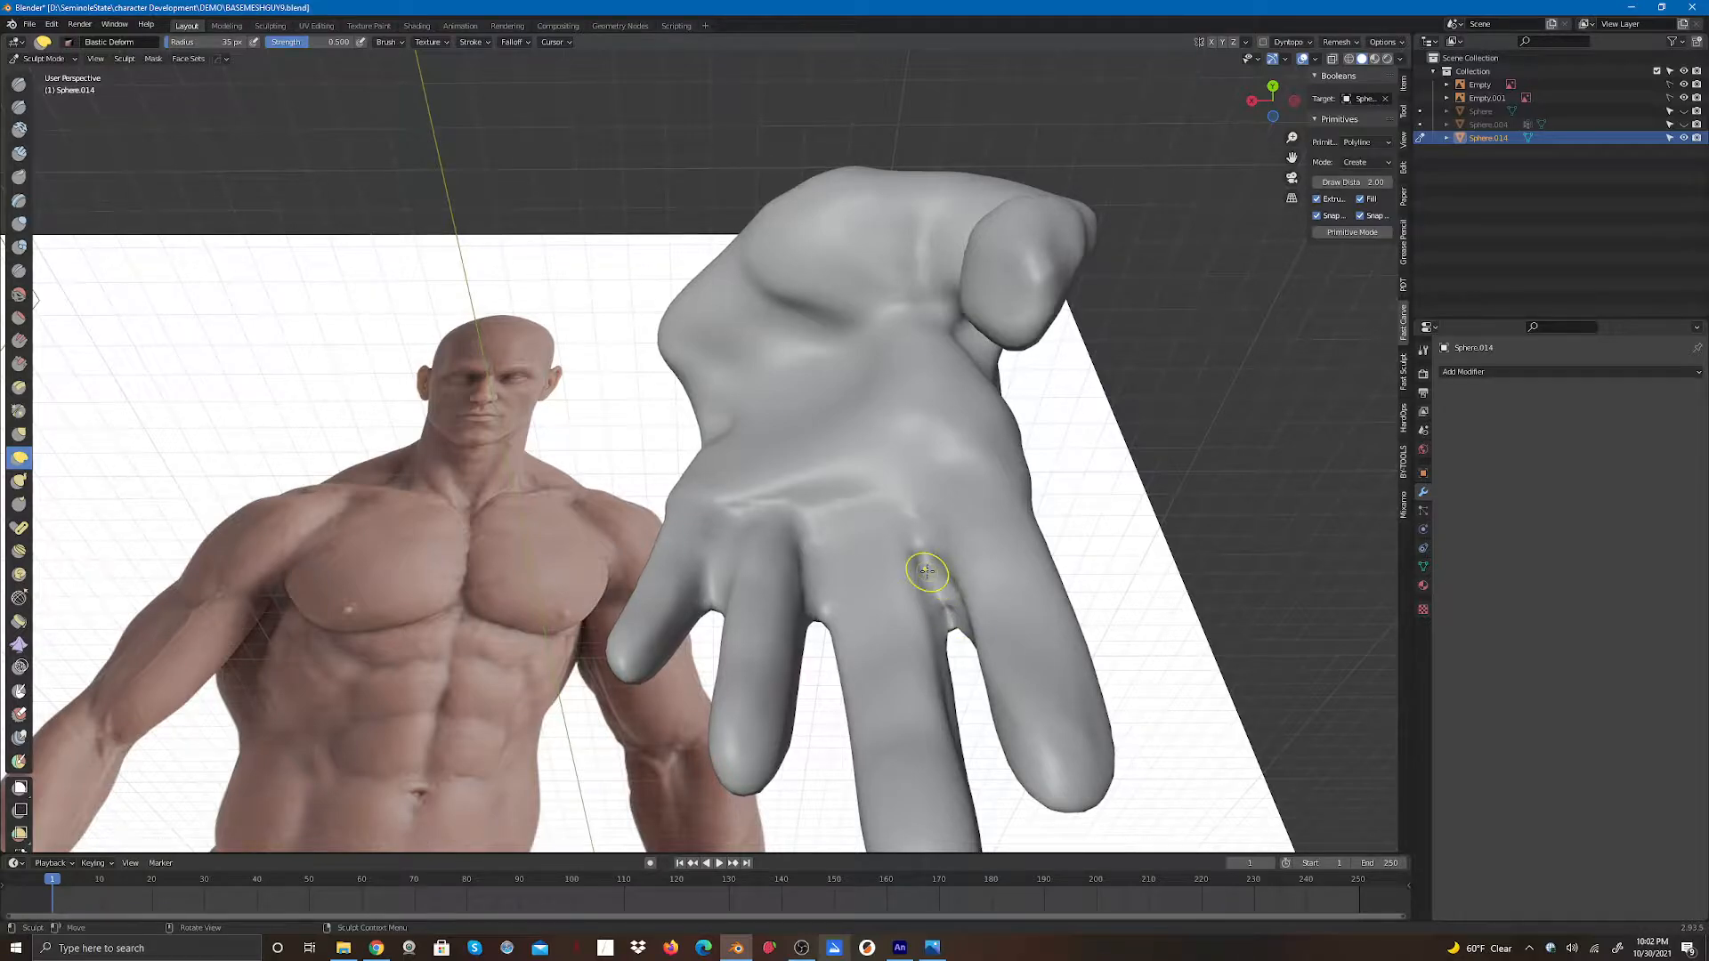
- Switch to the Smooth brush and smooth the seams where the fingers meet the palm
key("shift+s")
left_click_drag(955, 621, 948, 606)
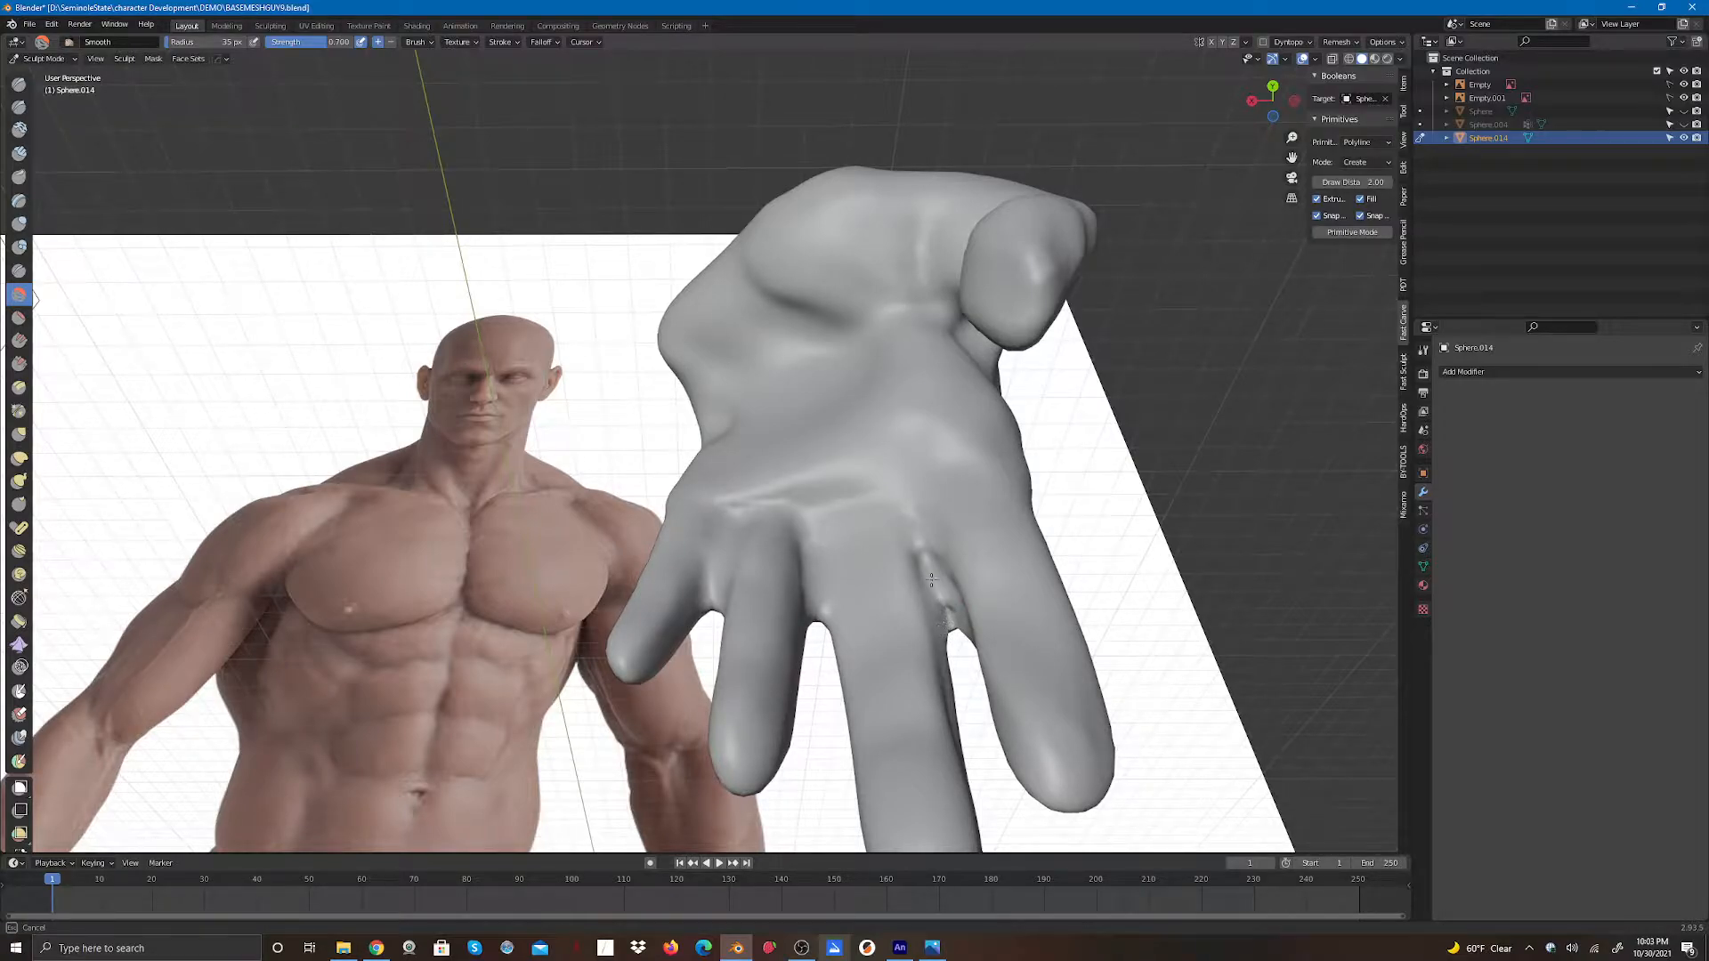
left_click_drag(936, 583, 919, 542)
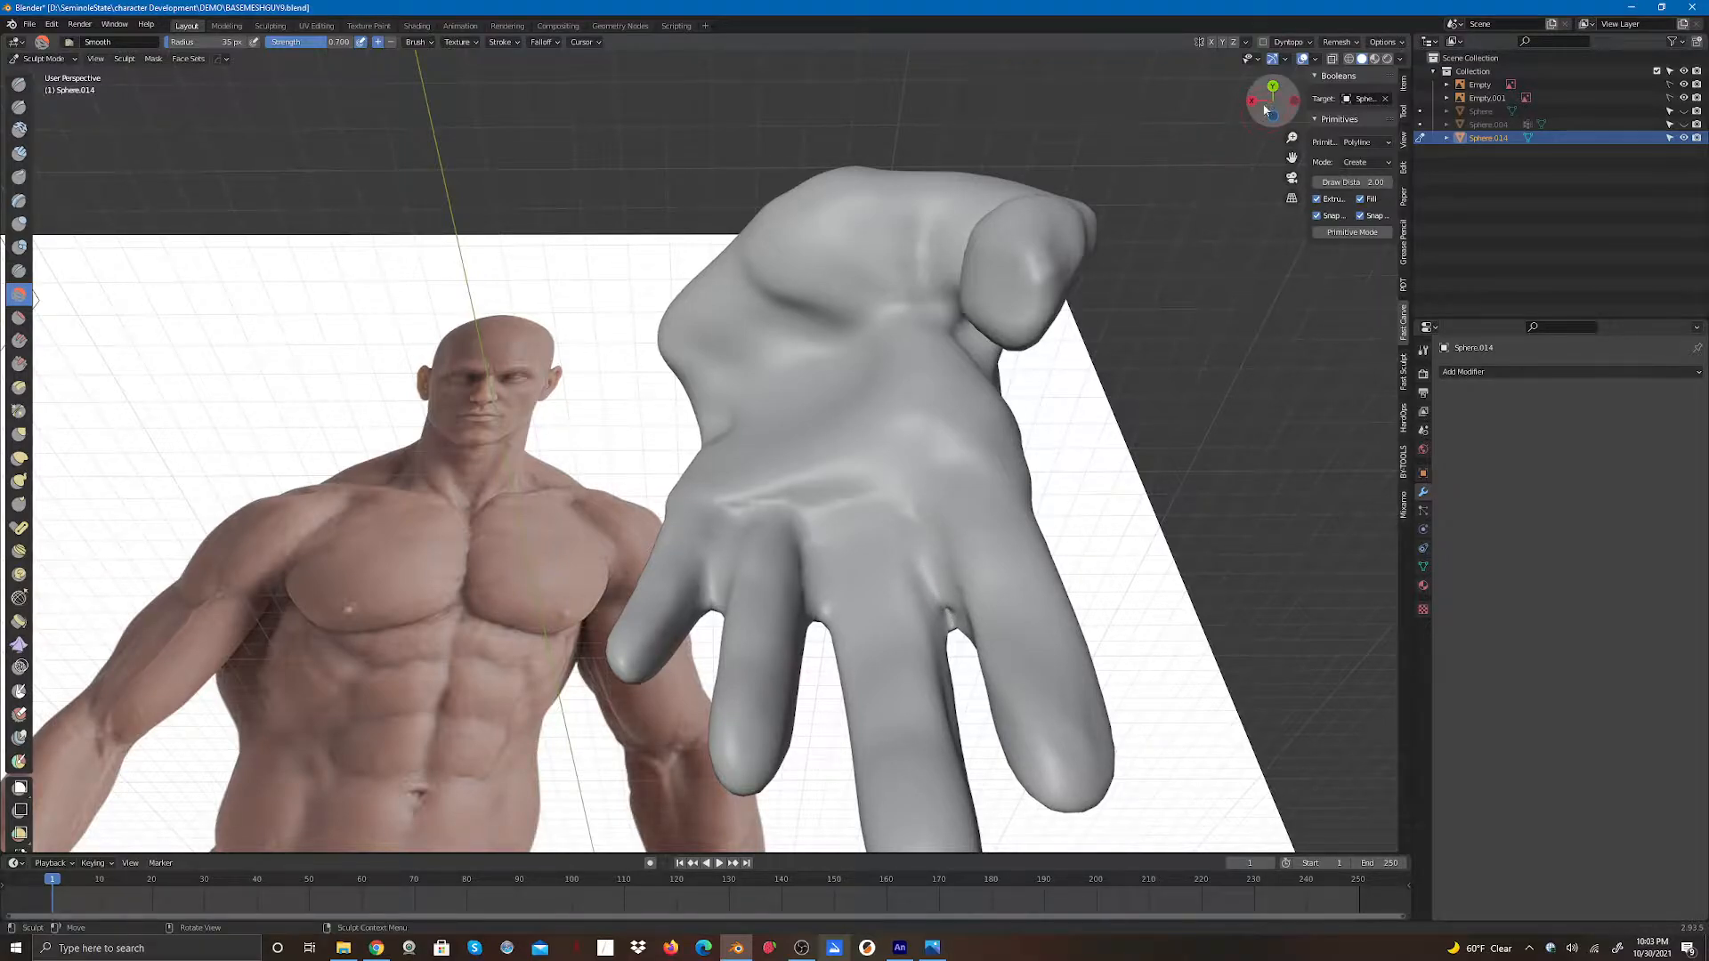
mouse_move(1267, 108)
left_mouse_down()
mouse_move(1225, 61)
mouse_move(1221, 80)
left_mouse_up()
left_click_drag(934, 454, 935, 437)
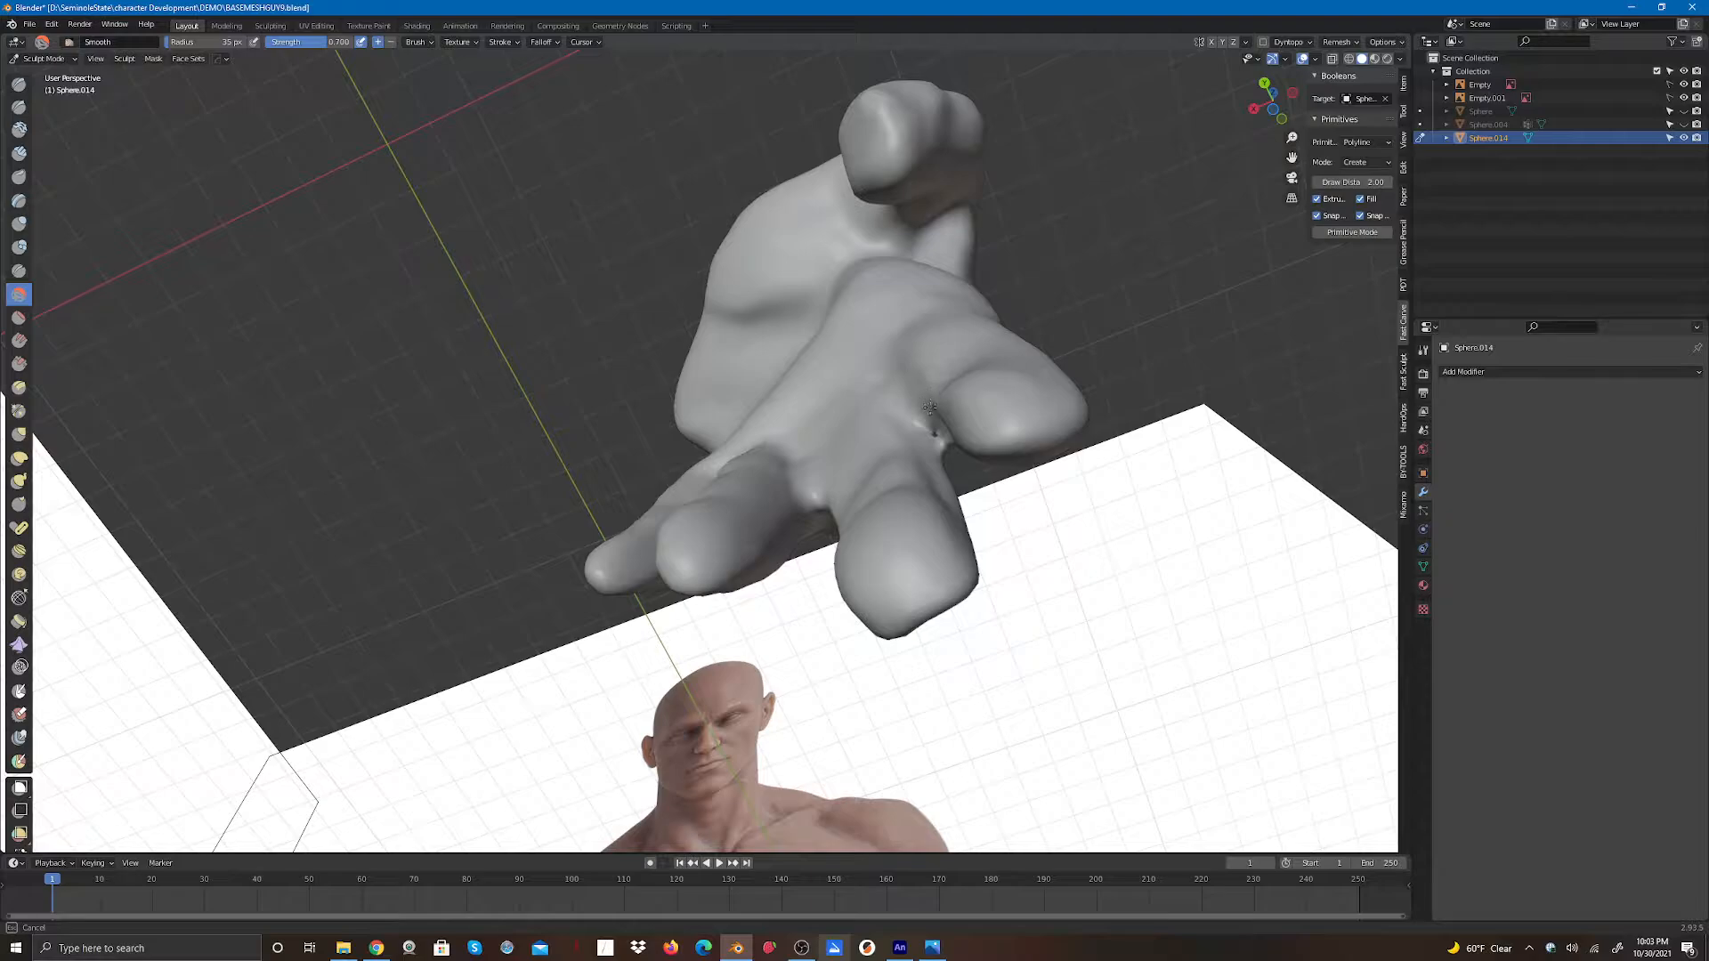
left_click_drag(930, 407, 932, 399)
left_click_drag(814, 494, 812, 485)
- Smooth the finger seams on the back of the hand
mouse_move(1264, 103)
left_mouse_down()
mouse_move(1347, 143)
mouse_move(1305, 181)
mouse_move(1319, 119)
mouse_move(1362, 73)
left_mouse_up()
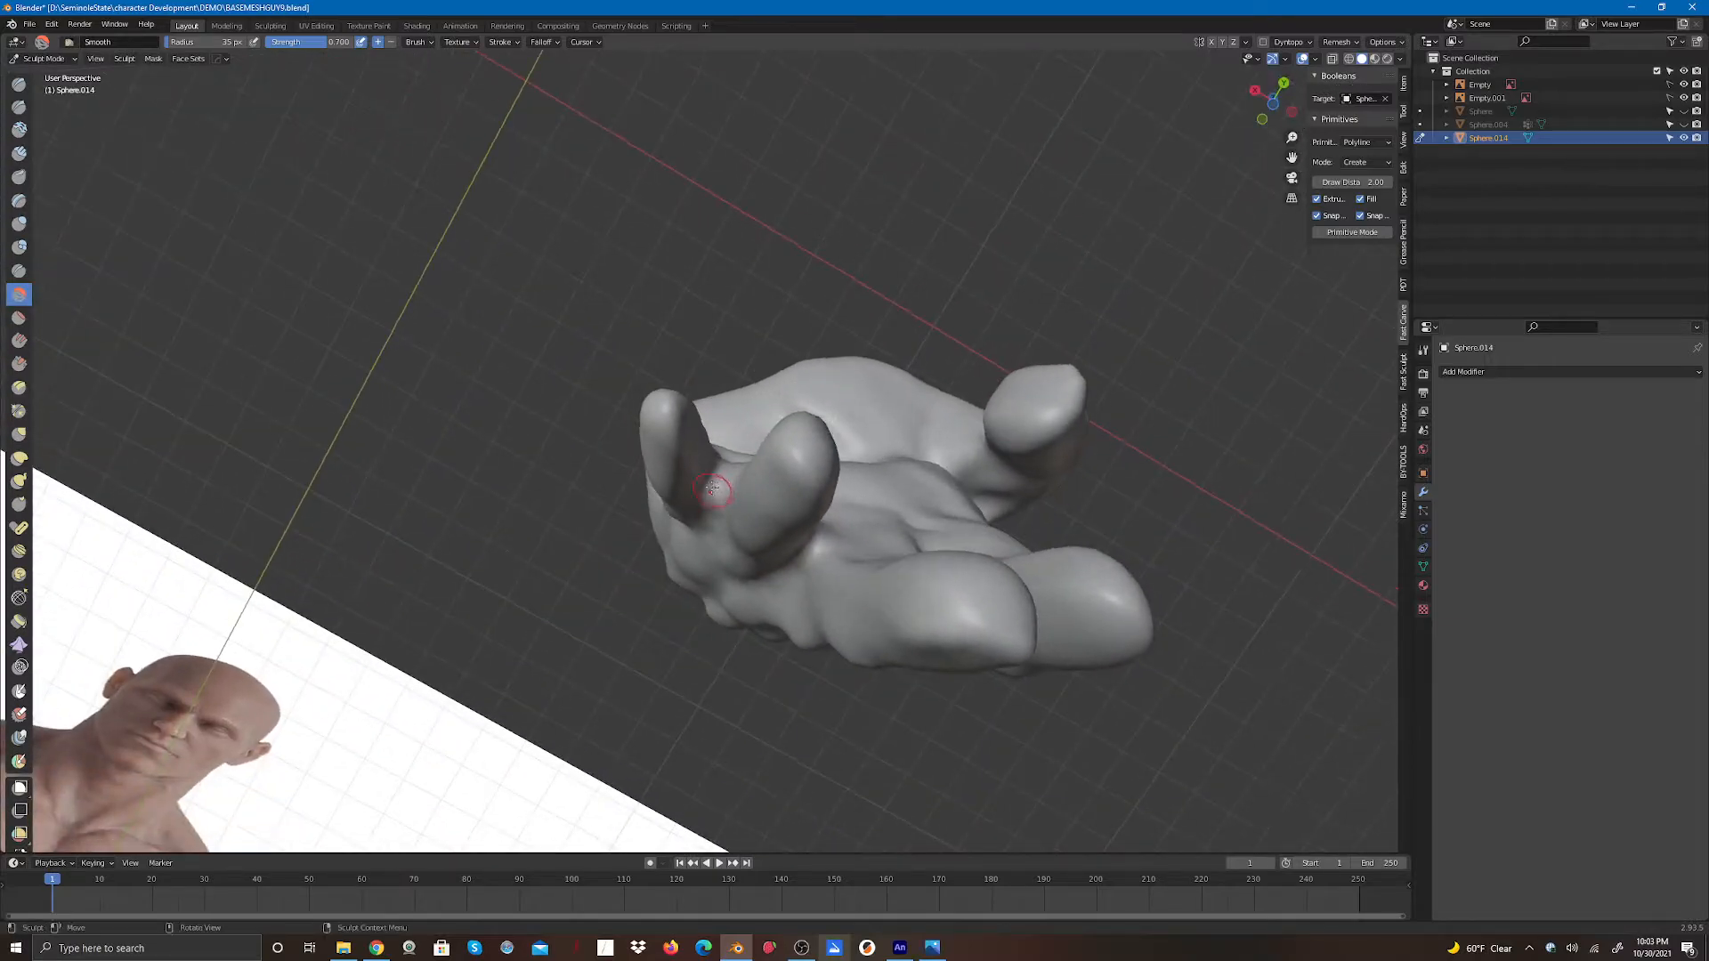
left_click_drag(719, 489, 725, 475)
mouse_move(726, 469)
left_mouse_down()
mouse_move(826, 545)
mouse_move(935, 496)
left_mouse_up()
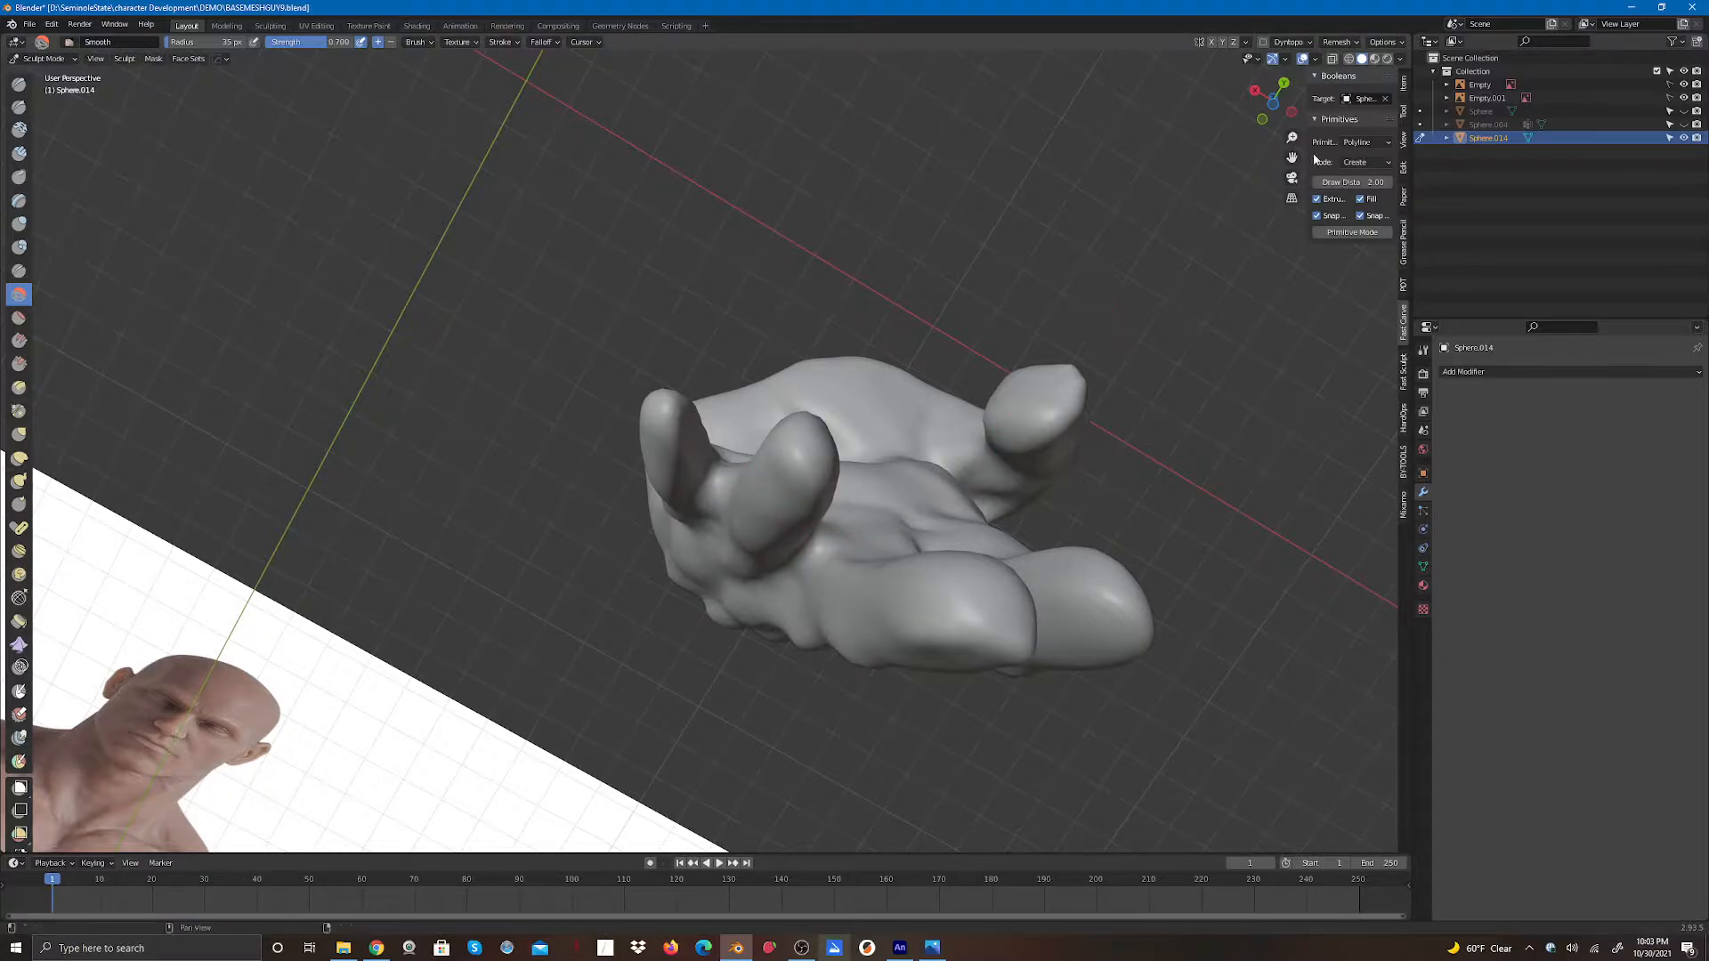
mouse_move(1273, 100)
left_mouse_down()
mouse_move(1307, 68)
mouse_move(1277, 16)
mouse_move(1299, 10)
left_mouse_up()
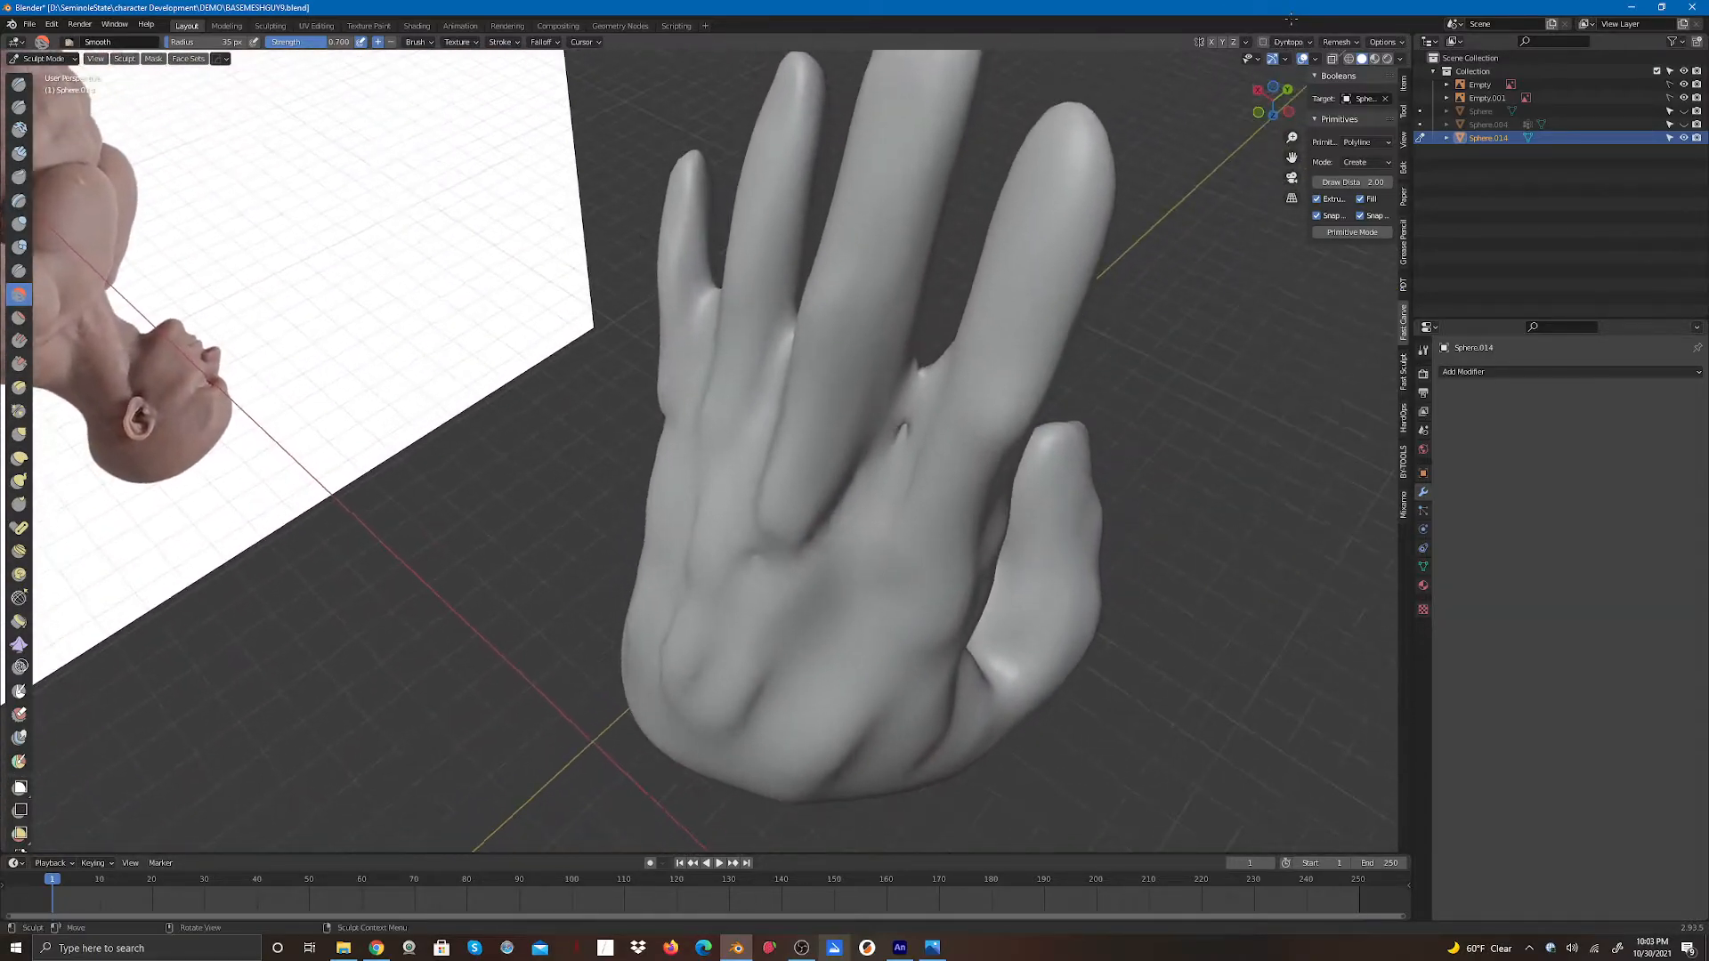
left_click_drag(910, 448, 921, 342)
- Fill the gap between two finger bases on the back of the hand with the Clay Strips brush
left_click(20, 153)
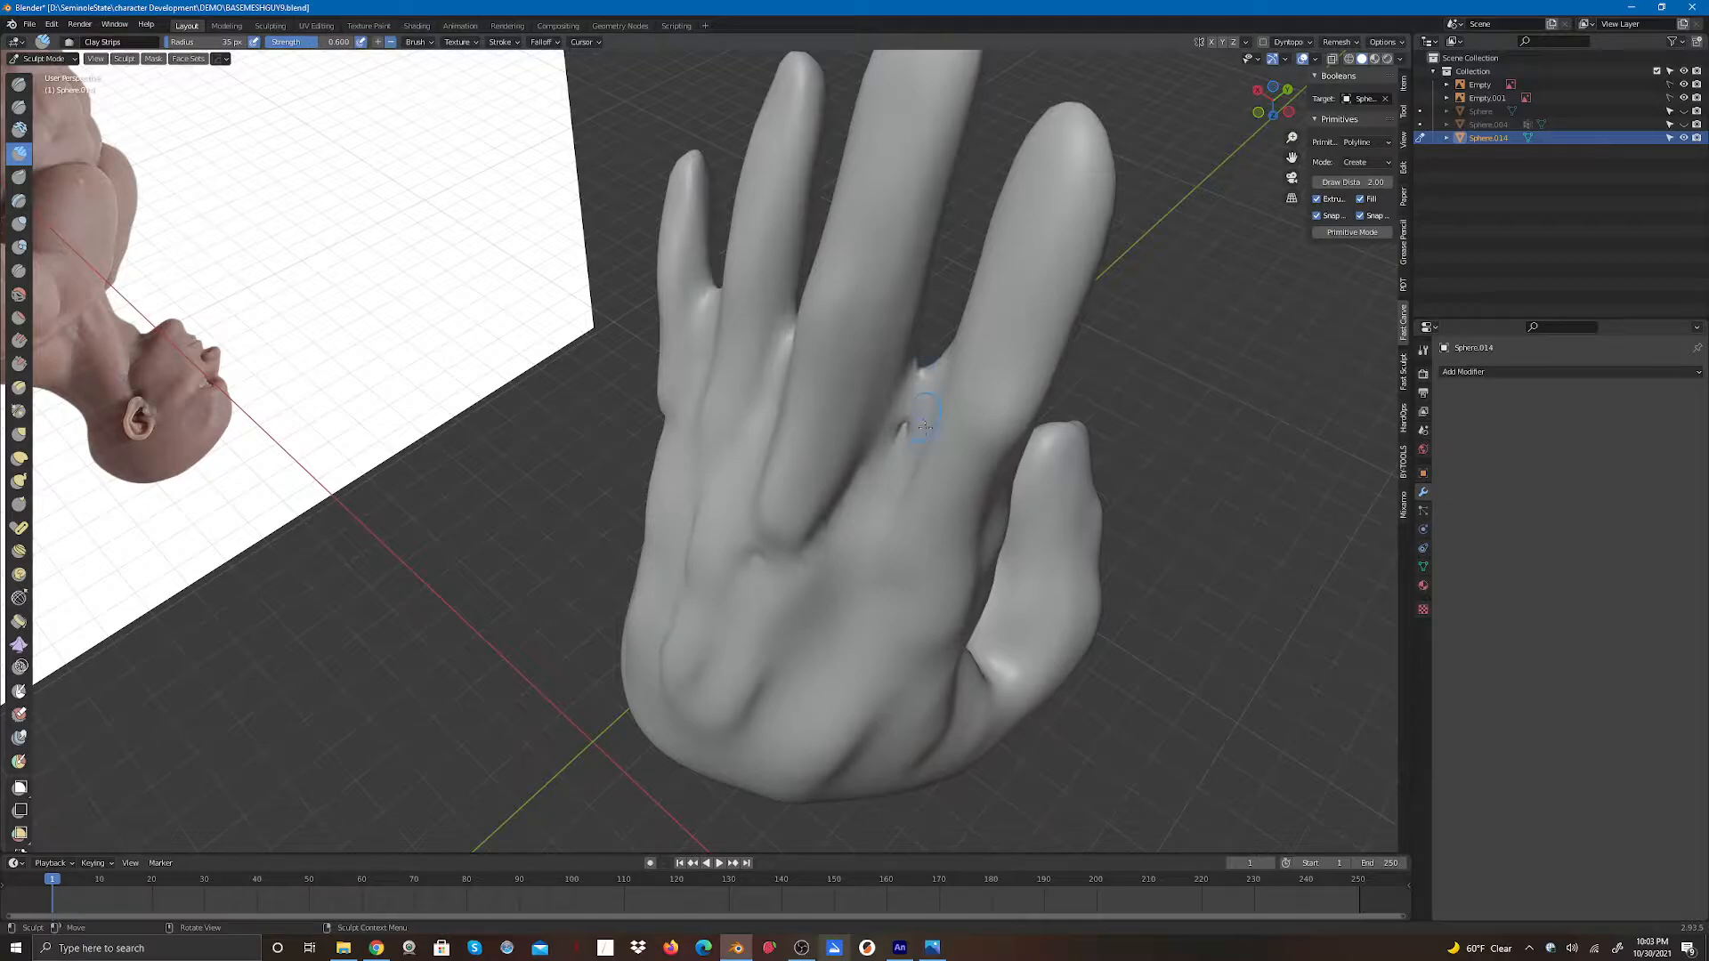
mouse_move(905, 420)
left_mouse_down()
mouse_move(916, 375)
mouse_move(903, 429)
left_mouse_up()
left_click_drag(917, 385, 900, 444)
mouse_move(911, 392)
left_mouse_down()
mouse_move(900, 444)
mouse_move(917, 383)
left_mouse_up()
mouse_move(913, 400)
left_mouse_down("shift")
mouse_move(903, 427)
mouse_move(918, 395)
left_mouse_up("shift")
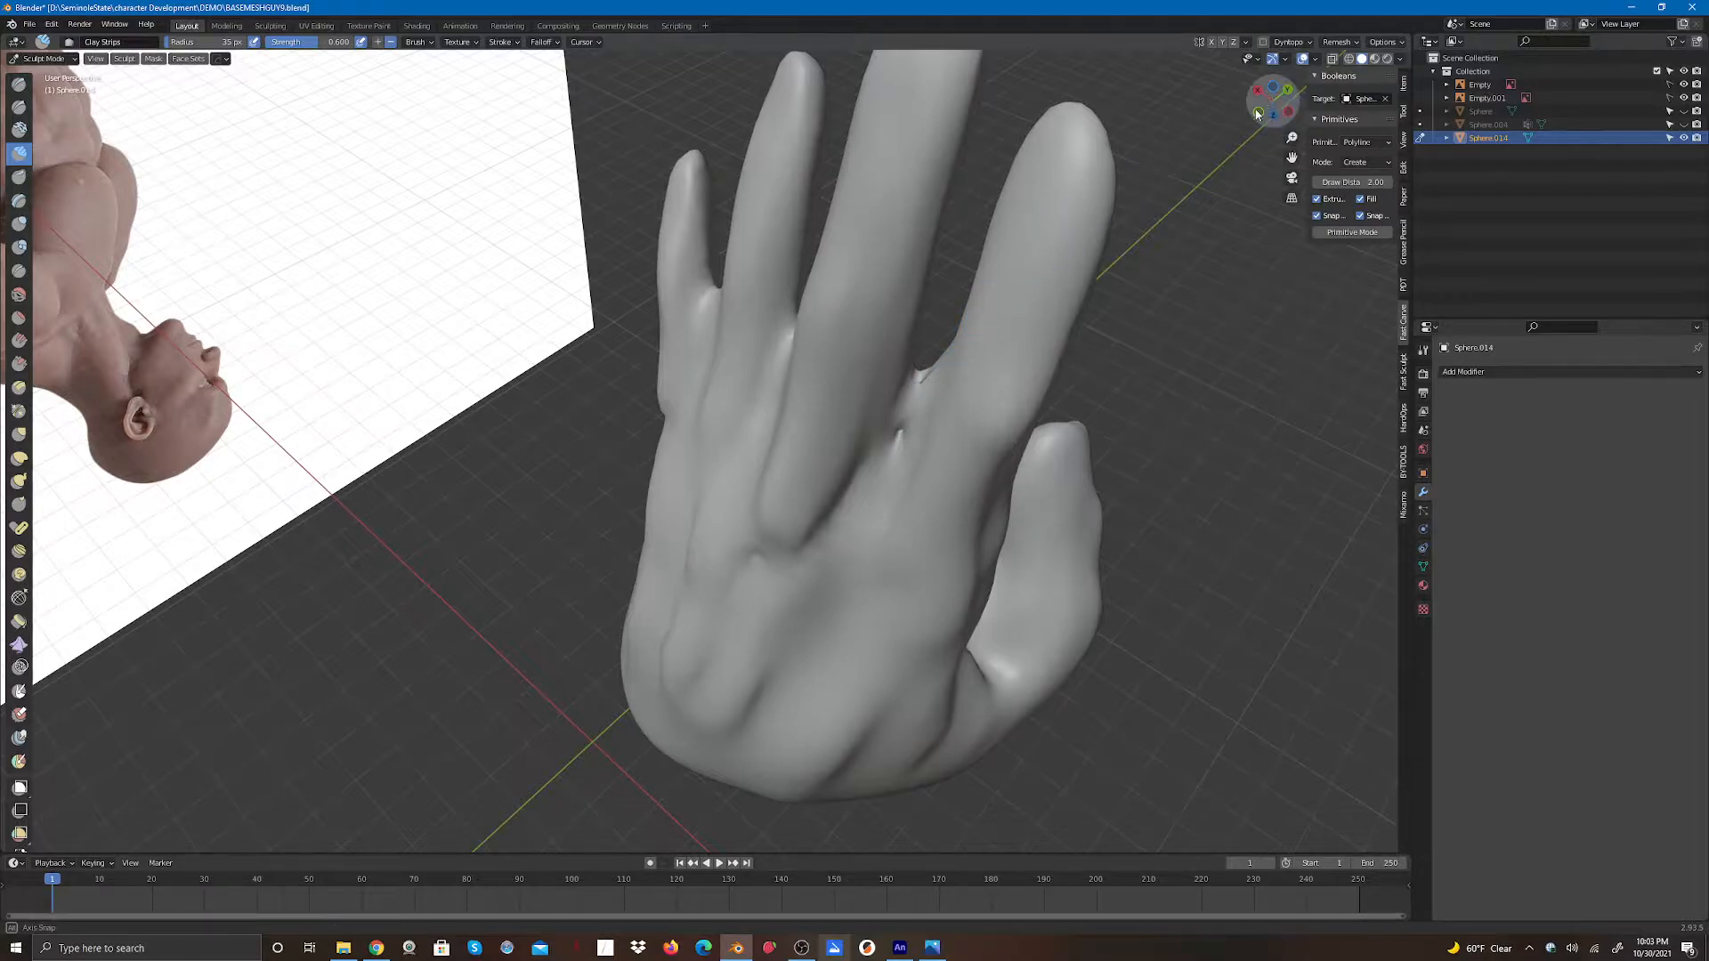
- Add Clay Strips strokes to the palm-side finger bases and the knuckle area on the back of the hand
mouse_move(1273, 100)
left_mouse_down()
mouse_move(1069, 100)
mouse_move(900, 151)
left_mouse_up()
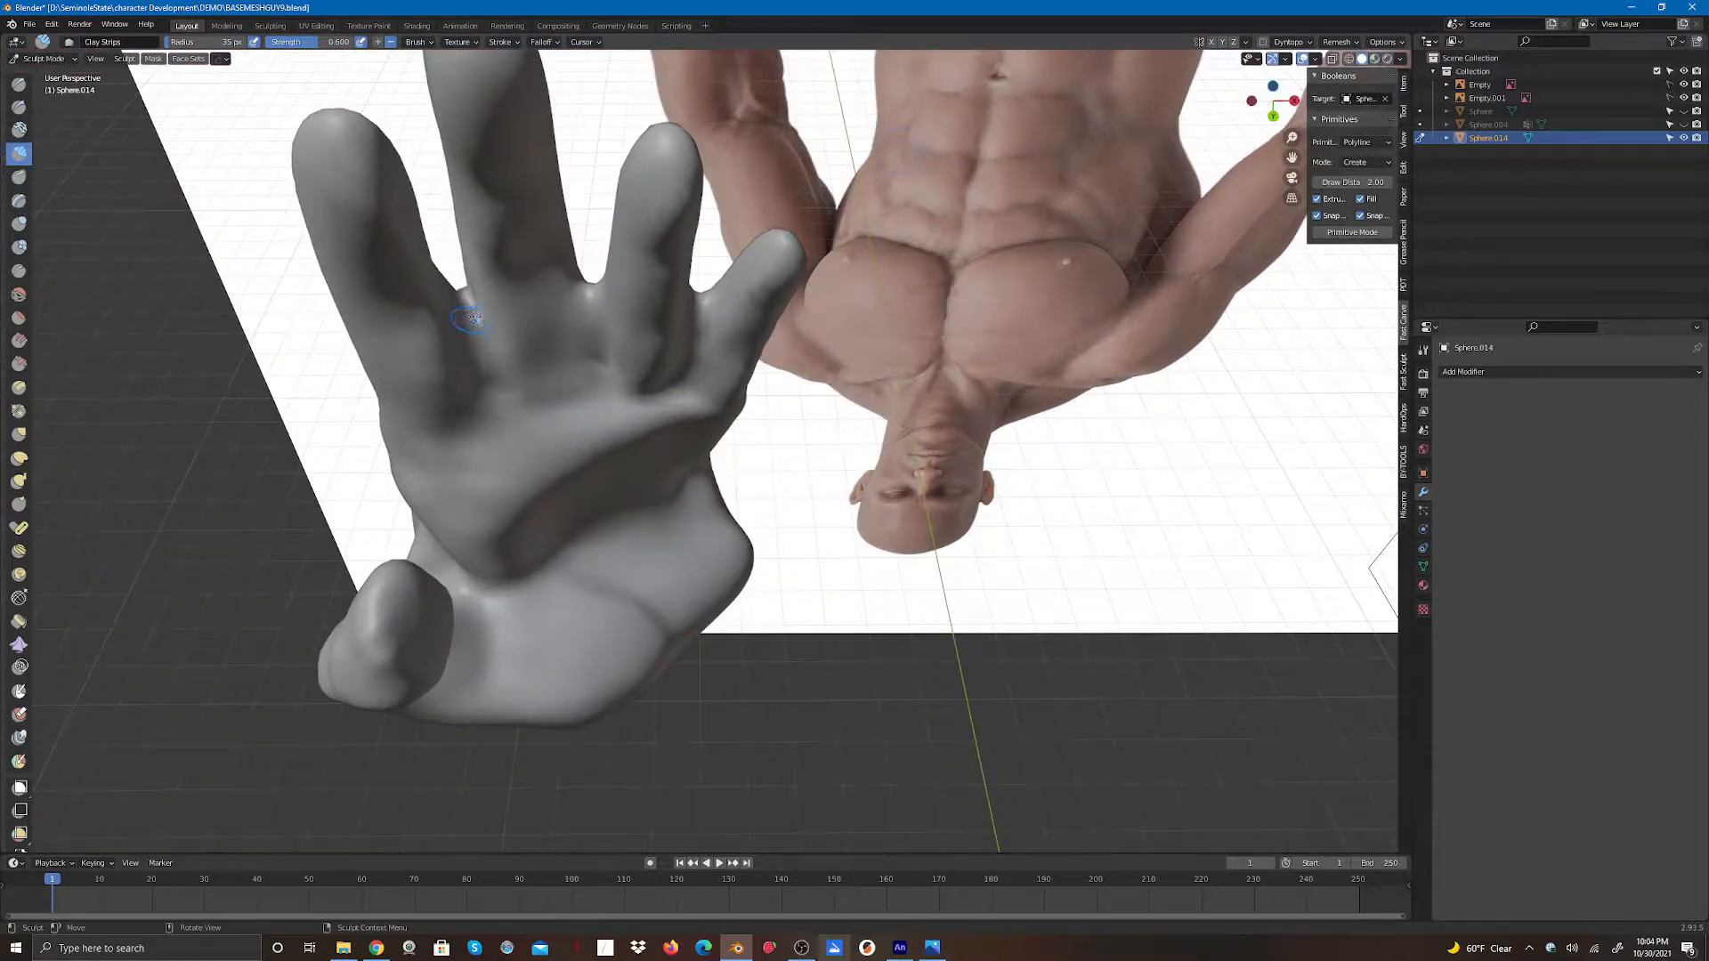
left_click_drag(471, 308, 478, 329)
mouse_move(475, 328)
left_mouse_down()
mouse_move(483, 372)
mouse_move(478, 311)
left_mouse_up()
mouse_move(606, 301)
left_mouse_down()
mouse_move(591, 333)
mouse_move(592, 297)
mouse_move(577, 330)
mouse_move(594, 289)
mouse_move(592, 329)
mouse_move(590, 287)
mouse_move(589, 317)
mouse_move(588, 303)
left_mouse_up()
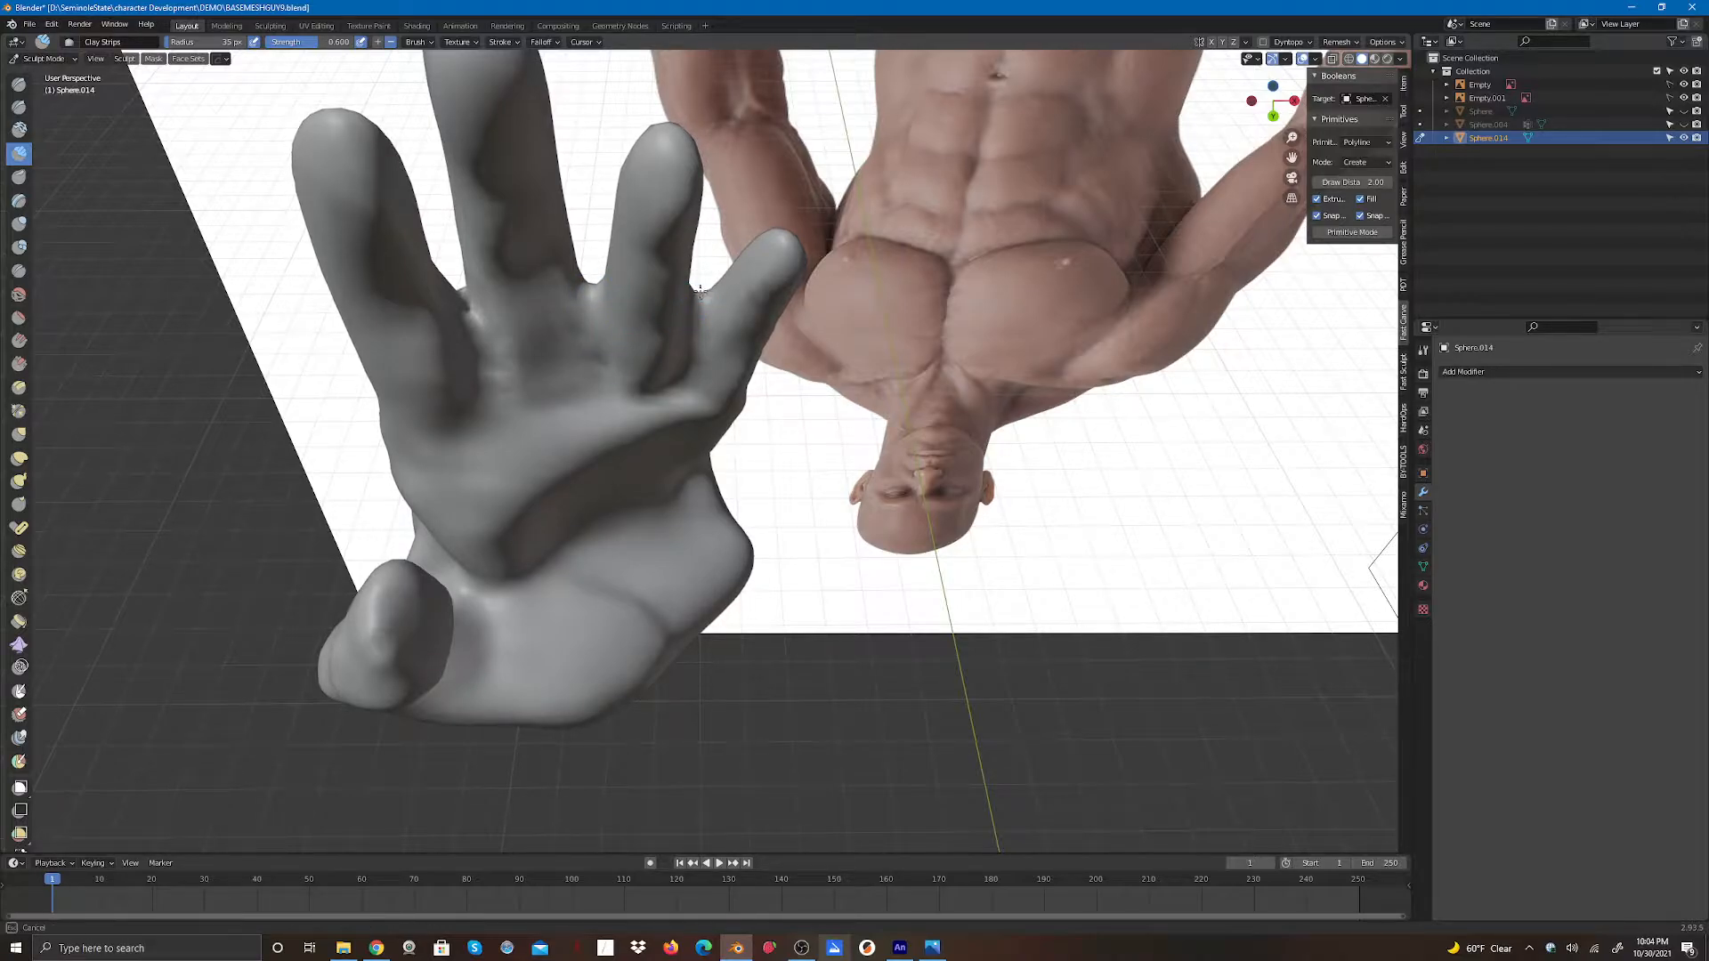
mouse_move(1270, 102)
left_mouse_down()
mouse_move(1369, 169)
mouse_move(1540, 126)
left_mouse_up()
mouse_move(719, 356)
left_mouse_down()
mouse_move(714, 322)
mouse_move(721, 385)
left_mouse_up()
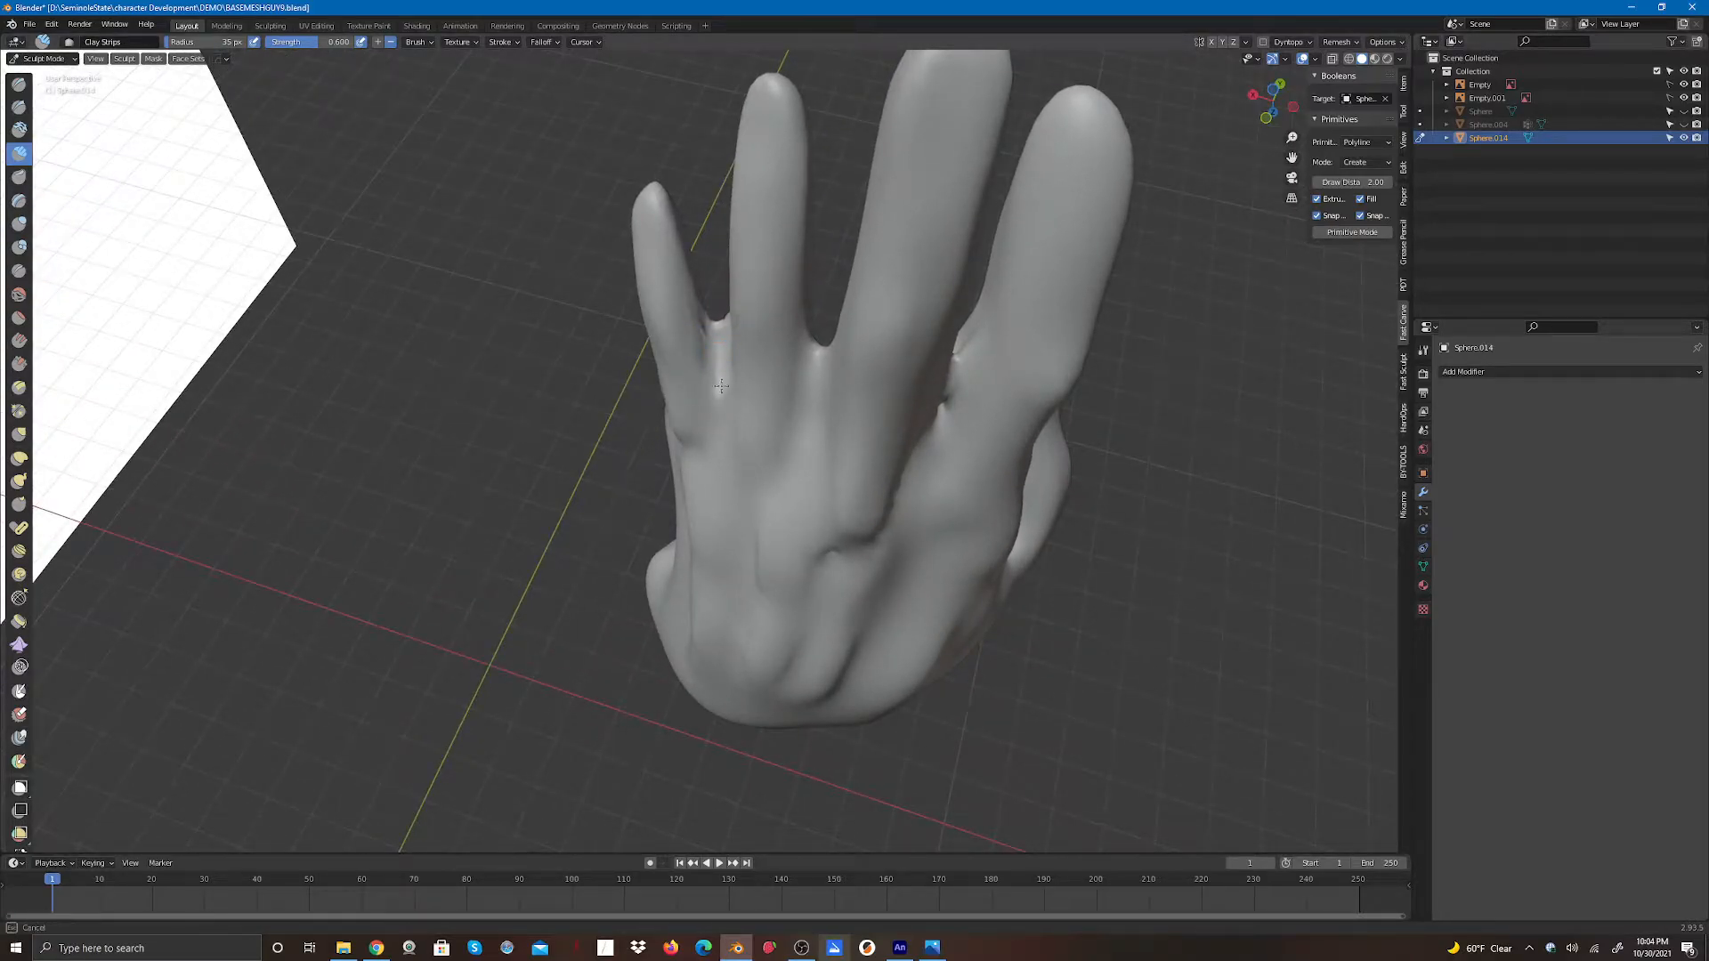
mouse_move(718, 326)
left_mouse_down()
mouse_move(723, 398)
mouse_move(720, 381)
left_mouse_up()
left_click_drag(958, 359, 955, 374)
- Fill the remaining gaps between the fingers on both sides of the hand with Clay Strips strokes
mouse_move(1263, 119)
left_mouse_down()
mouse_move(1239, 98)
mouse_move(1253, 107)
left_mouse_up()
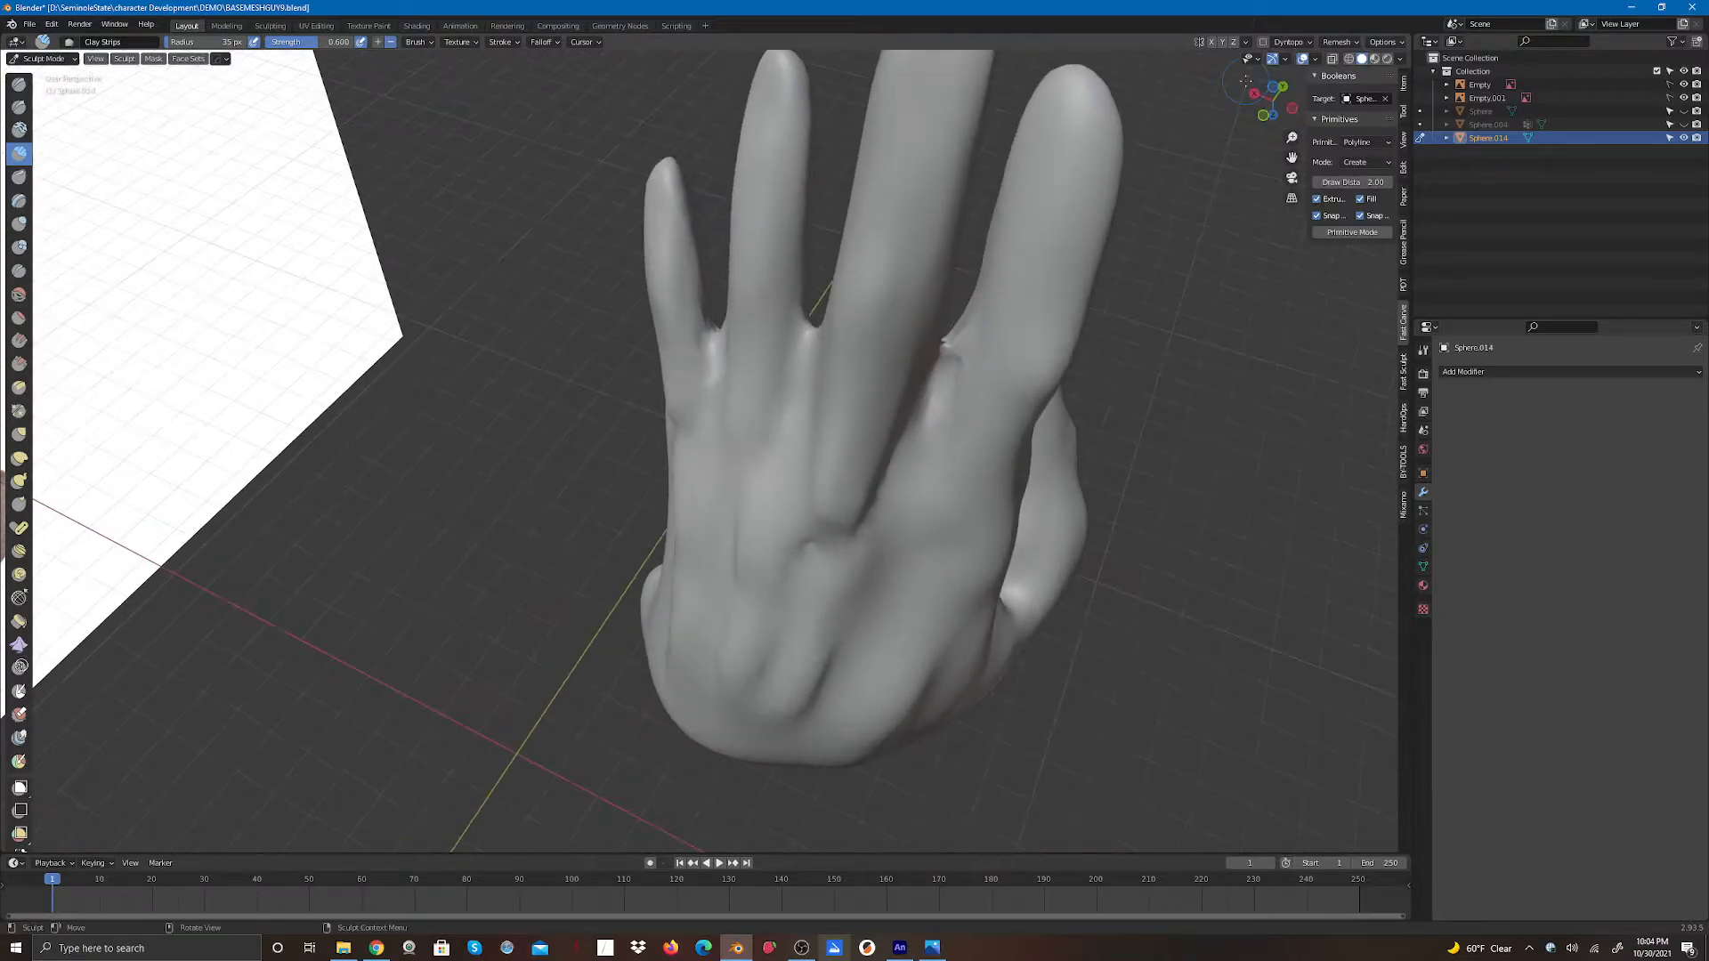
left_click_drag(948, 344, 926, 431)
mouse_move(925, 430)
middle_mouse_down()
mouse_move(1109, 142)
mouse_move(1060, 127)
middle_mouse_up()
mouse_move(560, 512)
left_mouse_down()
mouse_move(569, 533)
mouse_move(552, 516)
mouse_move(564, 488)
left_mouse_up()
middle_click_drag(1228, 125, 1207, 65)
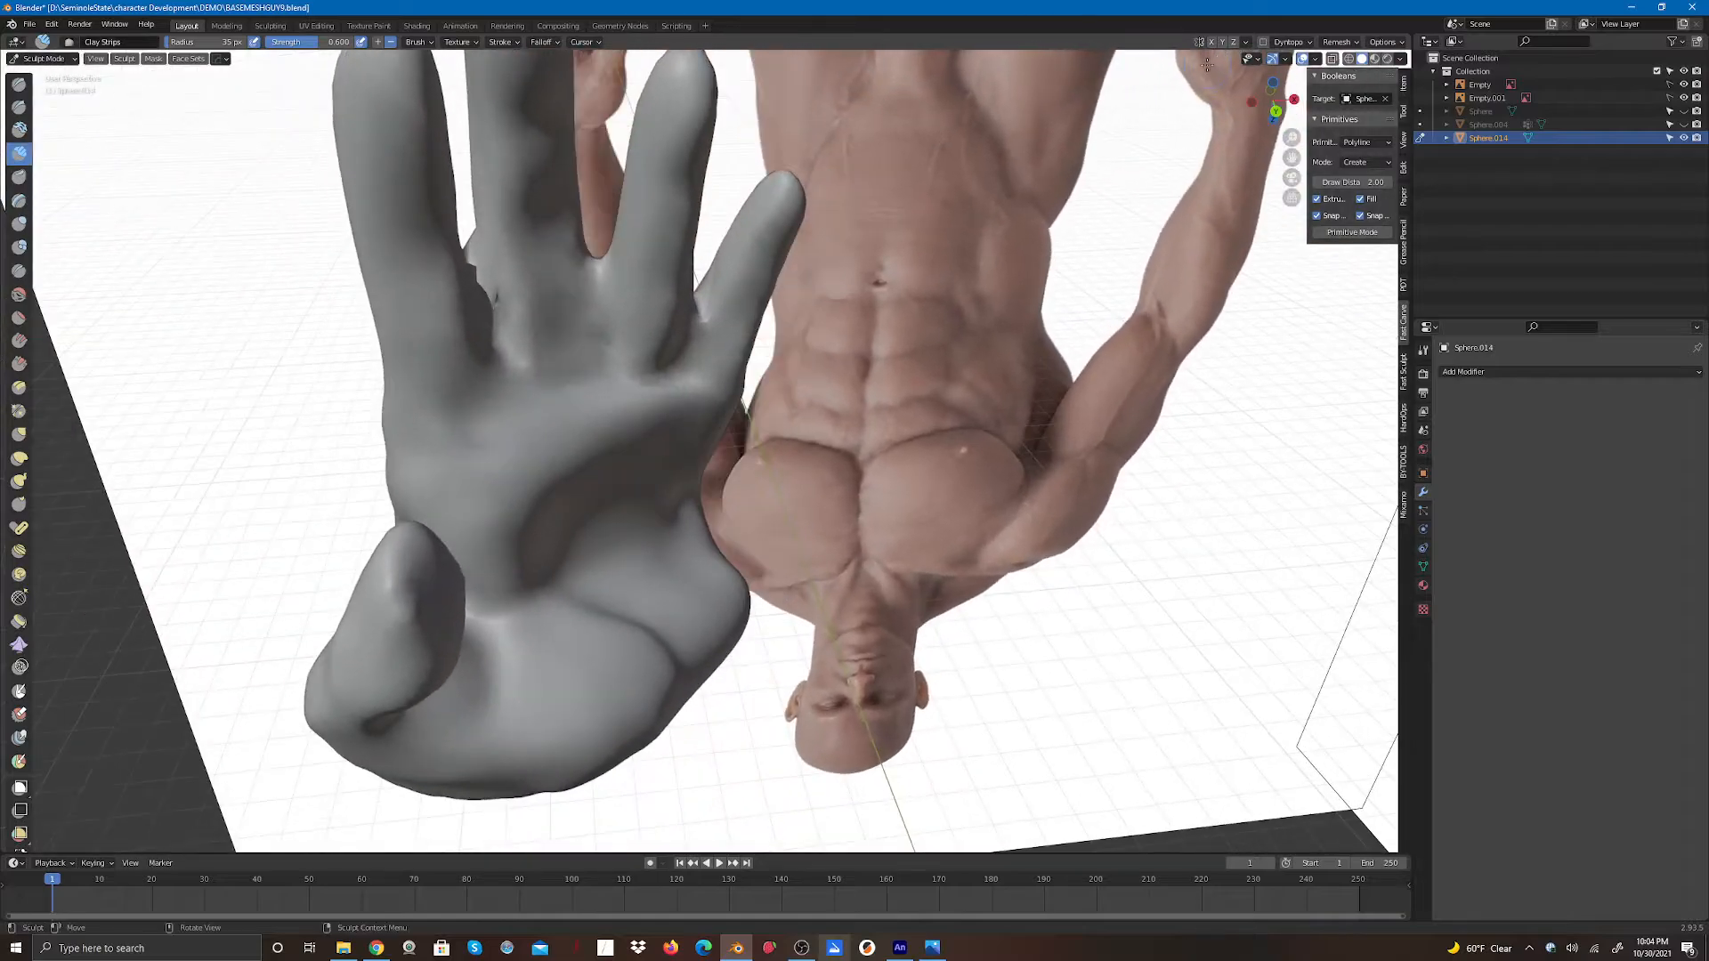
mouse_move(485, 288)
left_mouse_down()
mouse_move(477, 267)
mouse_move(479, 305)
mouse_move(479, 242)
mouse_move(492, 323)
mouse_move(492, 298)
left_mouse_up()
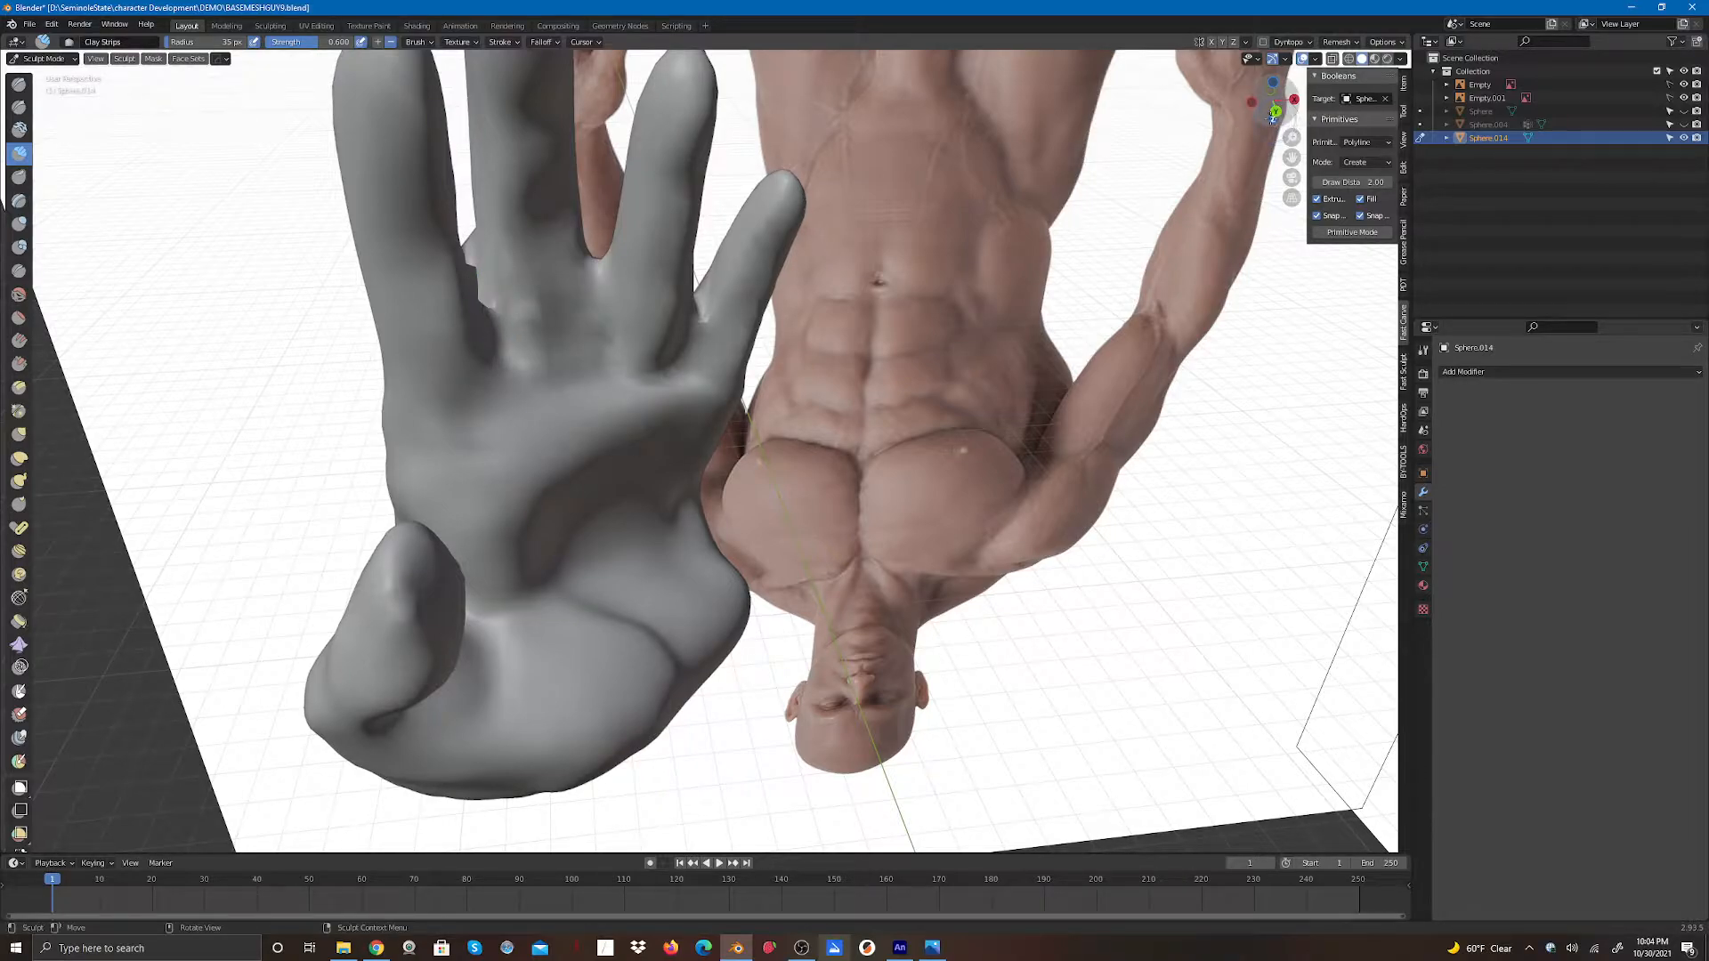
left_click_drag(1274, 101, 1505, 122)
left_click_drag(933, 298, 944, 275)
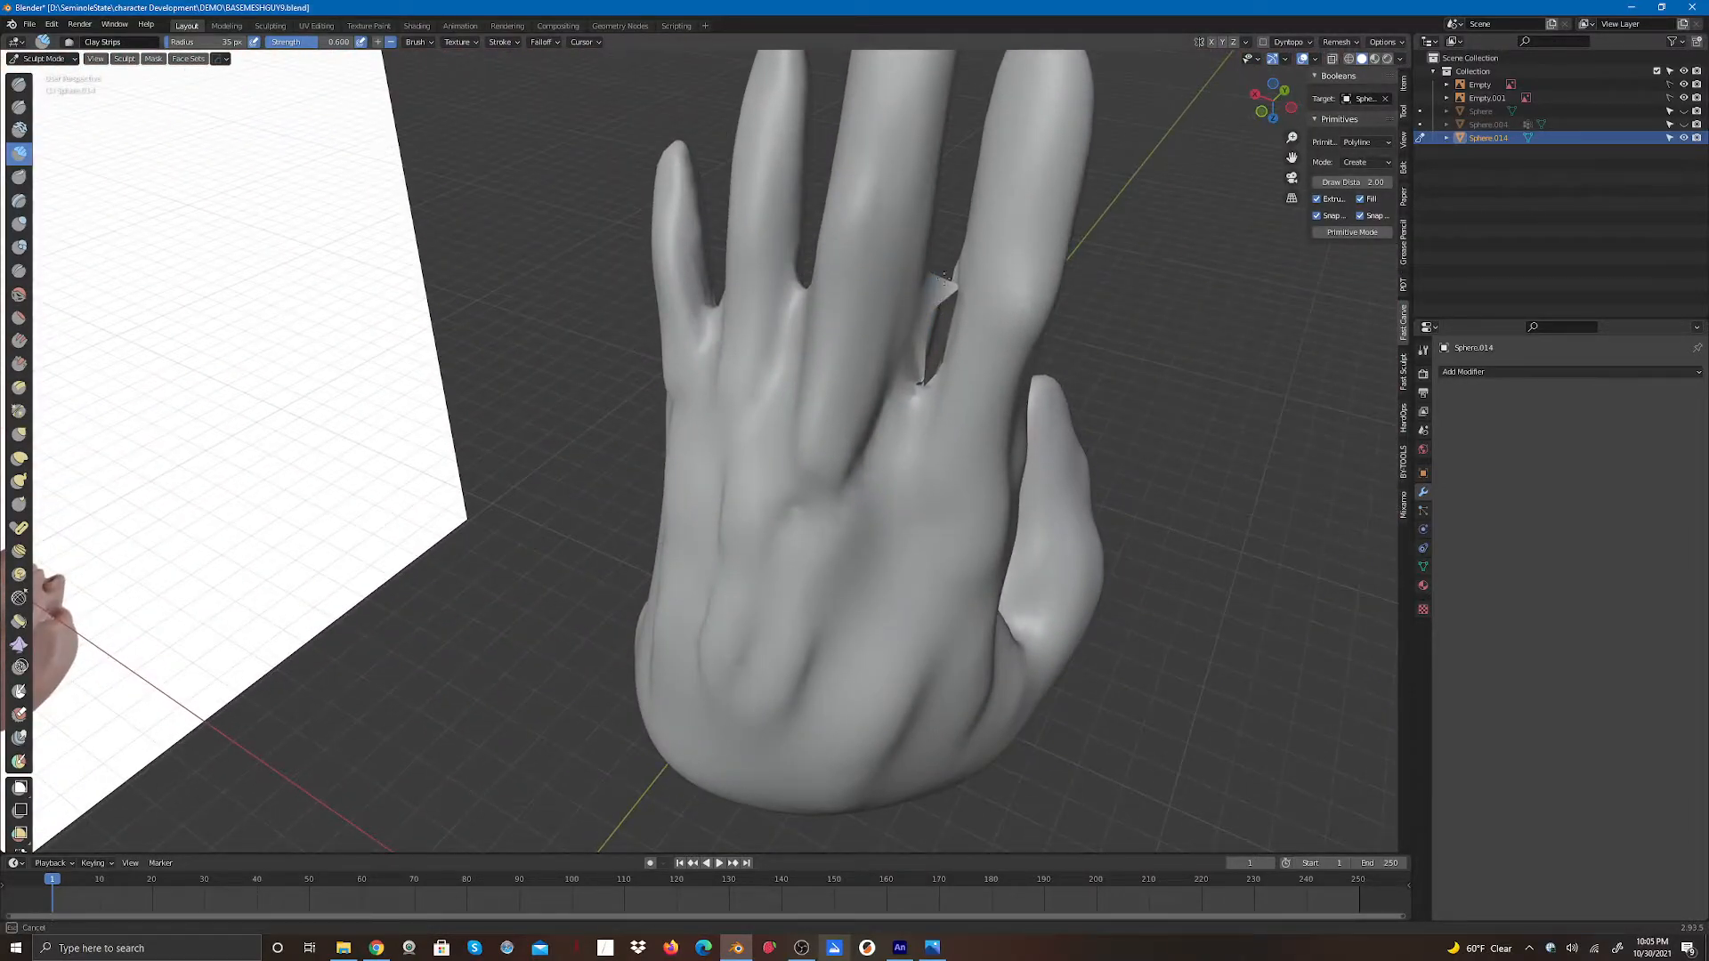
left_click_drag(930, 335, 926, 382)
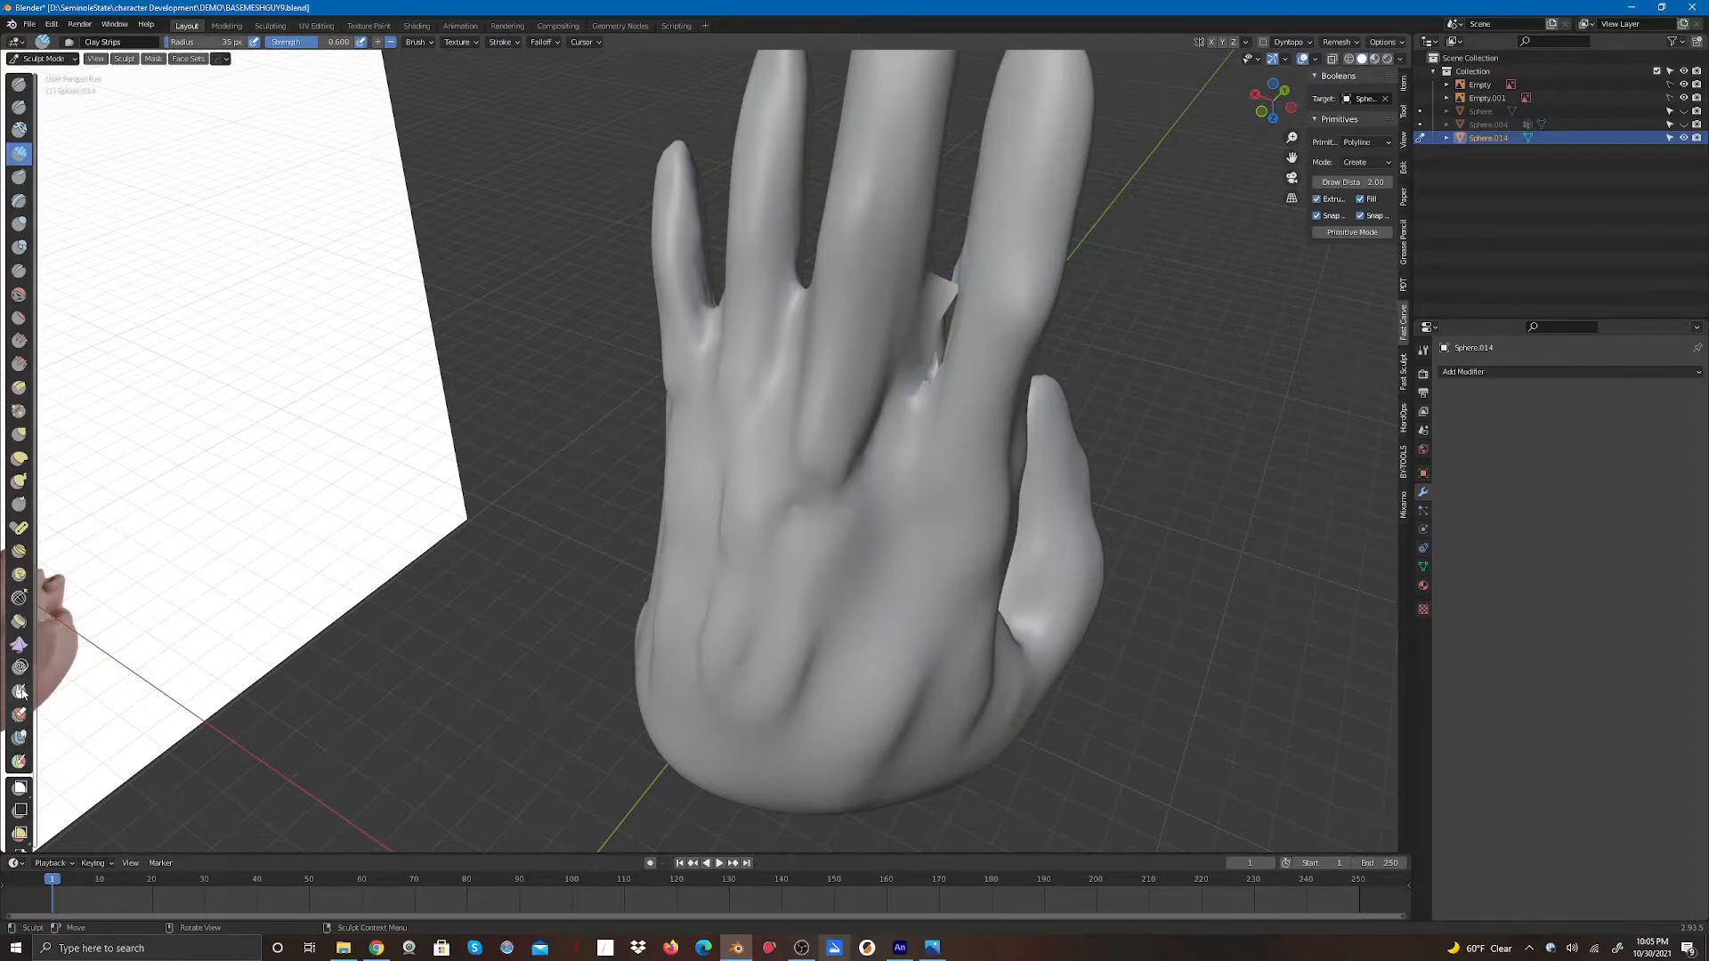
left_click(155, 60)
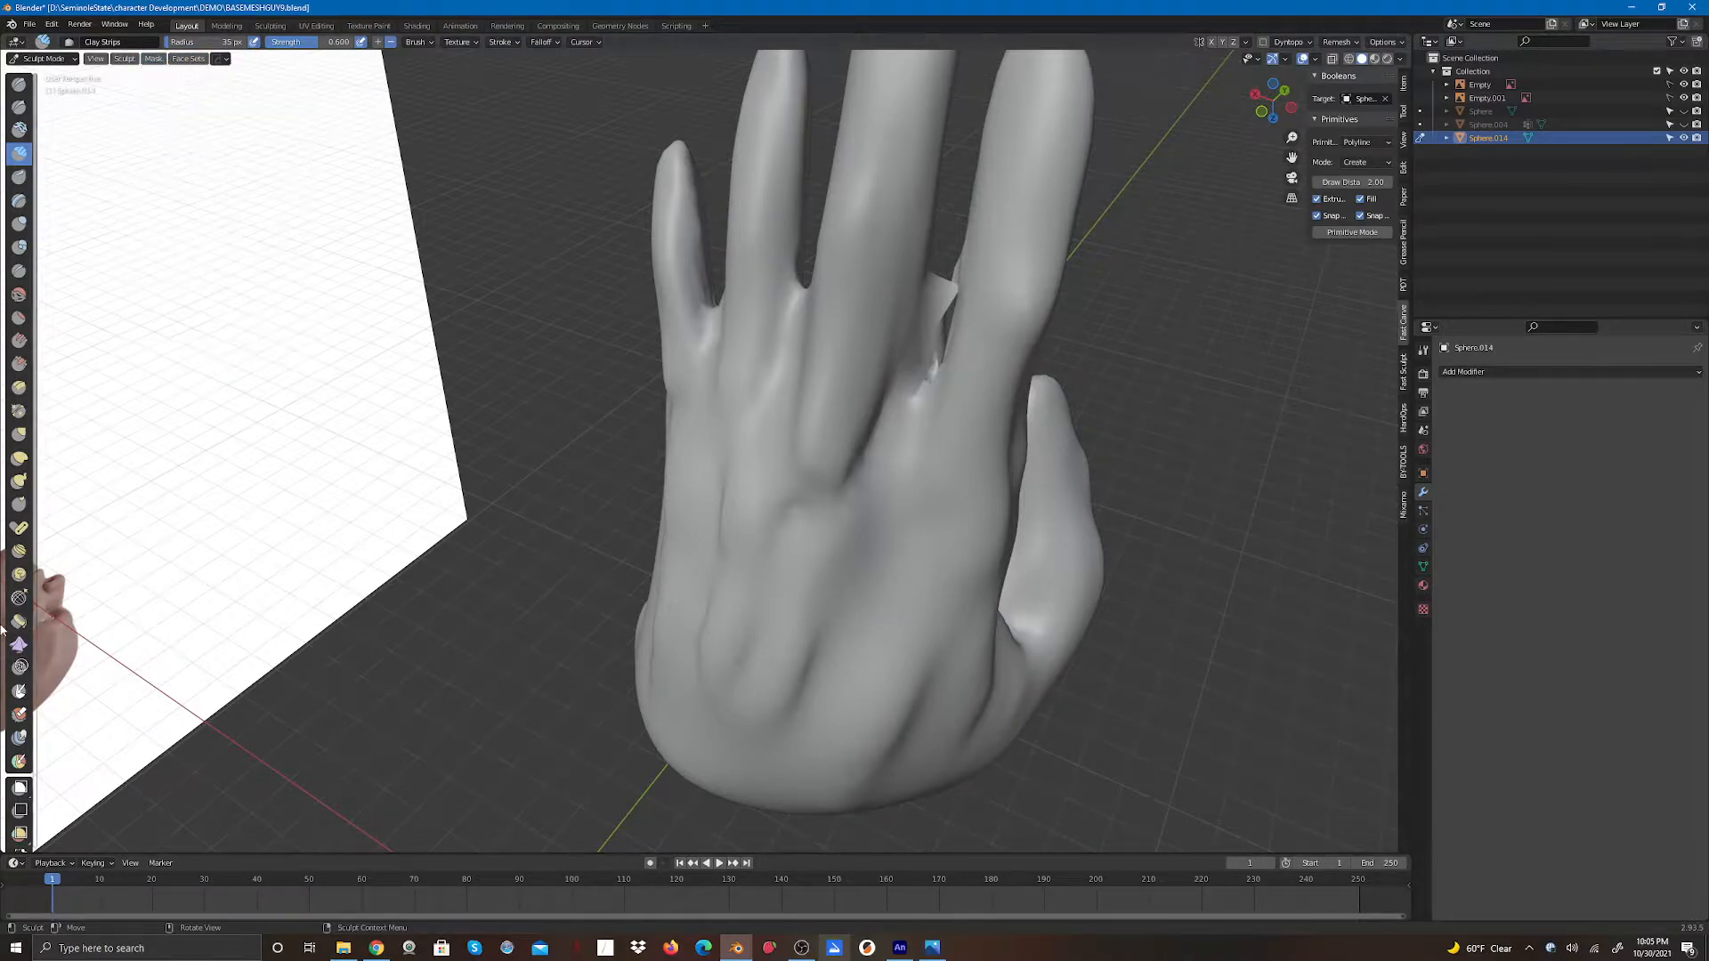
left_click(20, 788)
left_click_drag(563, 80, 624, 136)
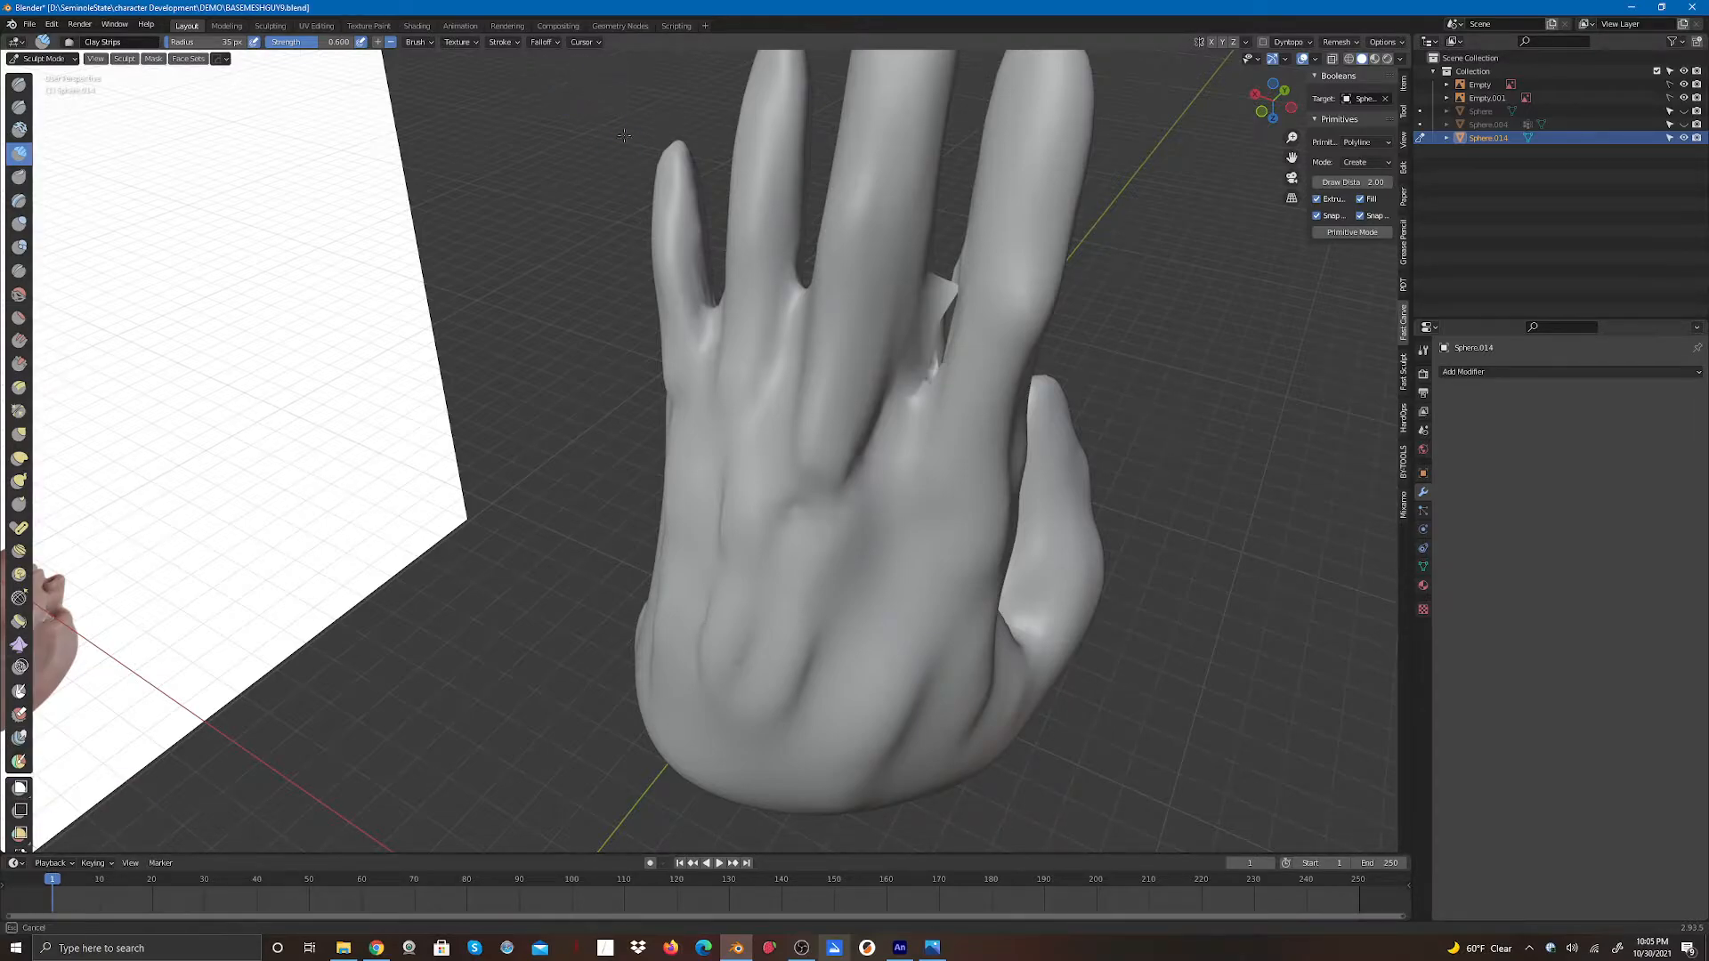
left_click_drag(982, 447, 1010, 432)
mouse_move(637, 120)
left_mouse_down()
mouse_move(977, 377)
mouse_move(1061, 470)
left_mouse_up()
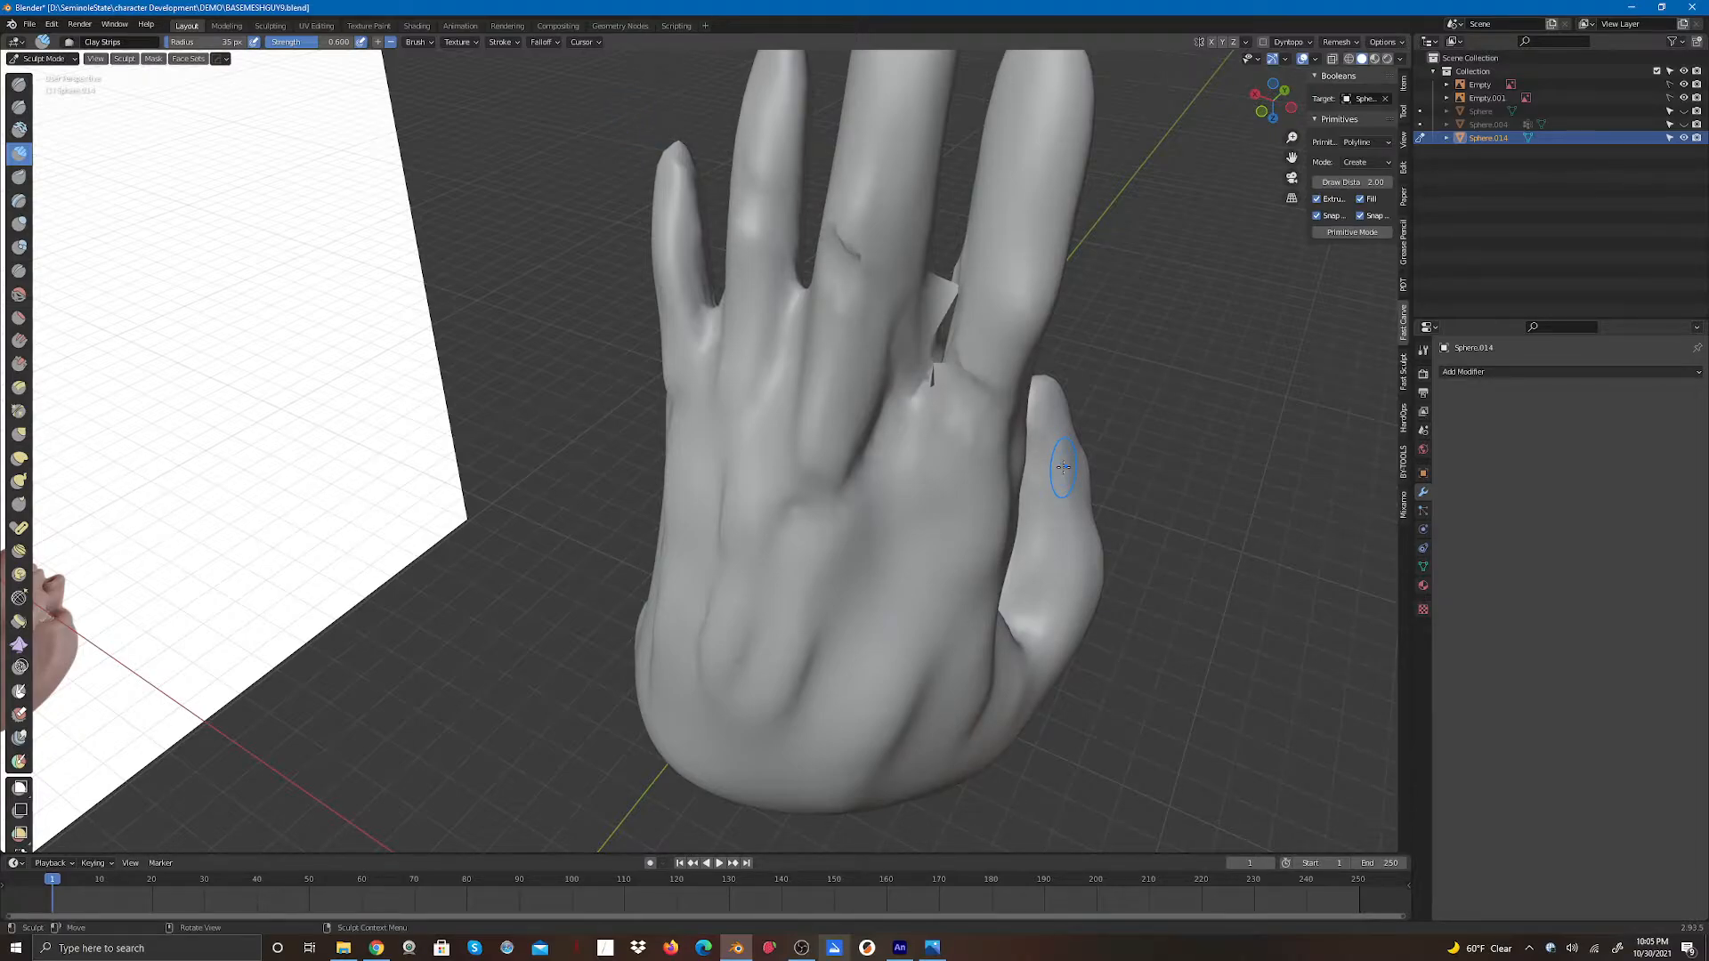
key("ctrl+z")
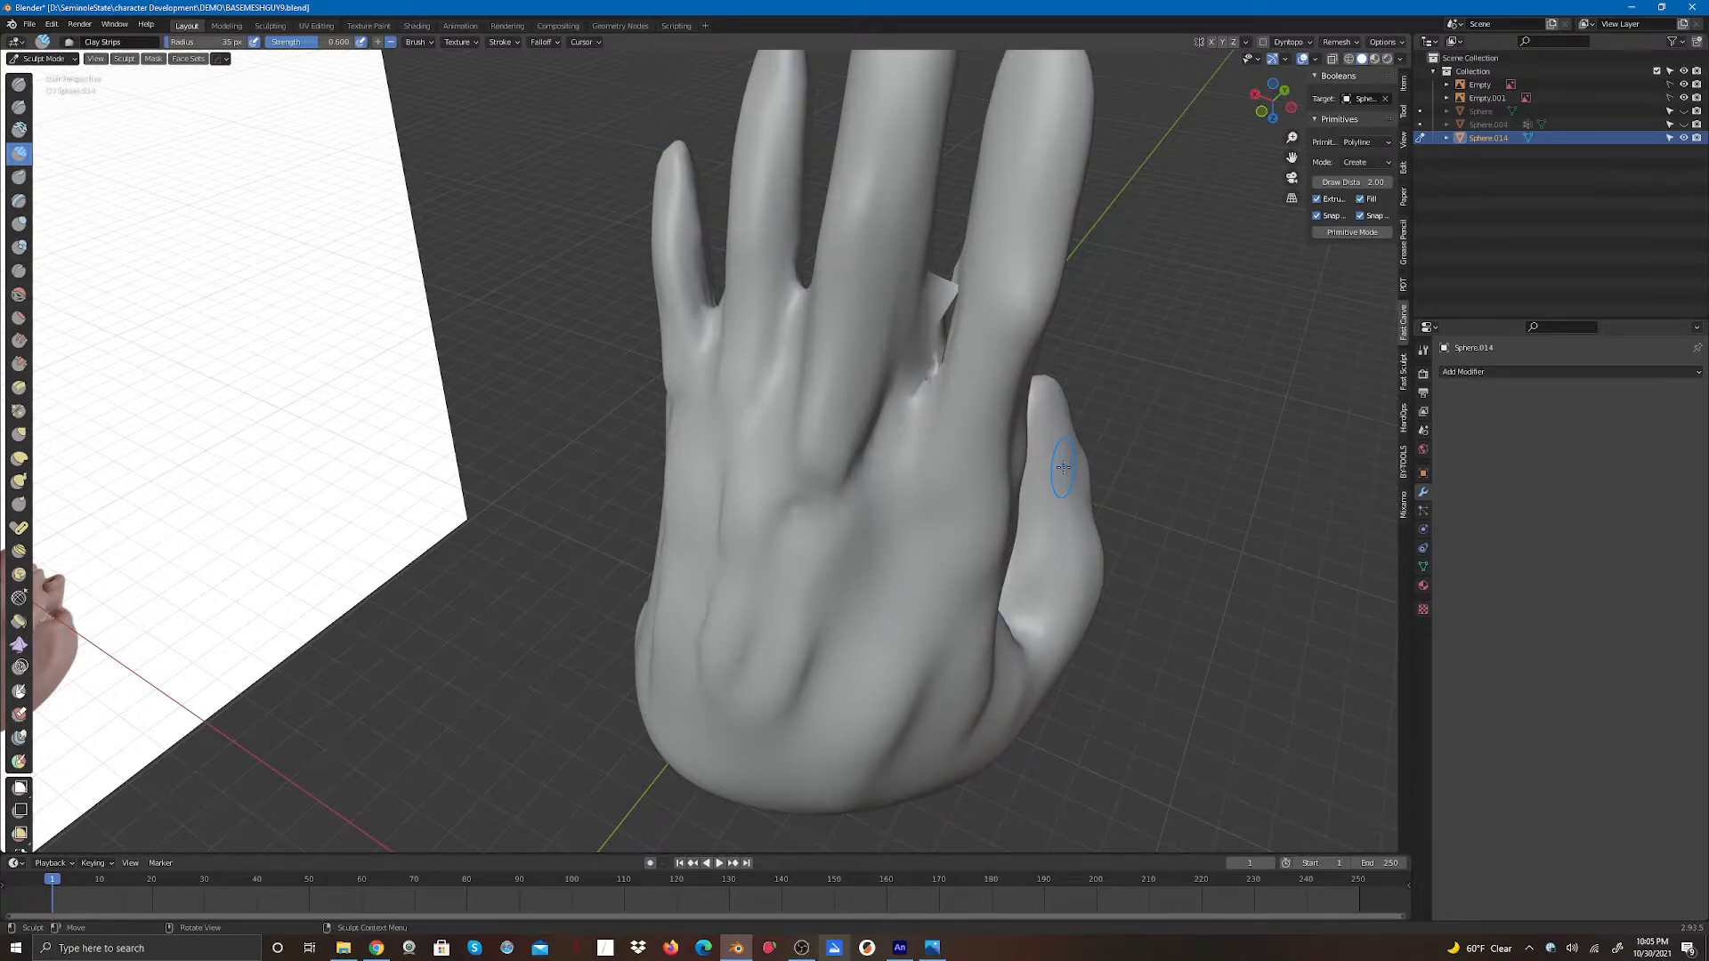
- Cover the whole hand with a mask using the Box Mask tool, working from several viewing angles
left_click(20, 787)
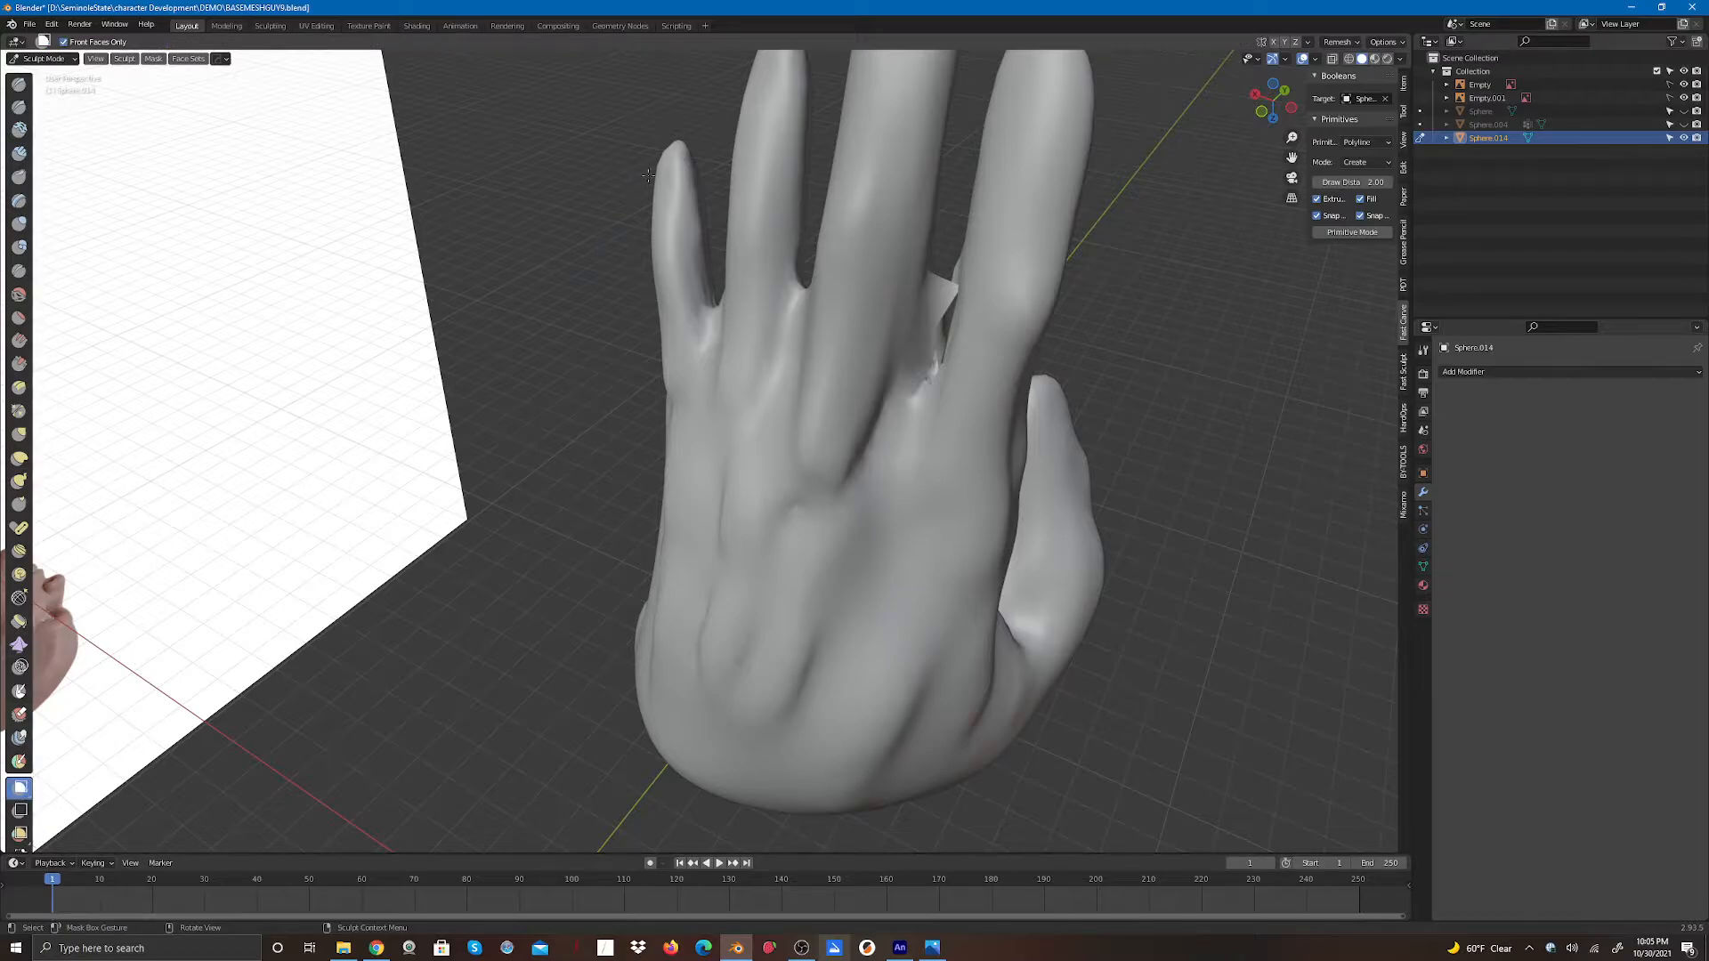
left_click_drag(574, 55, 1227, 793)
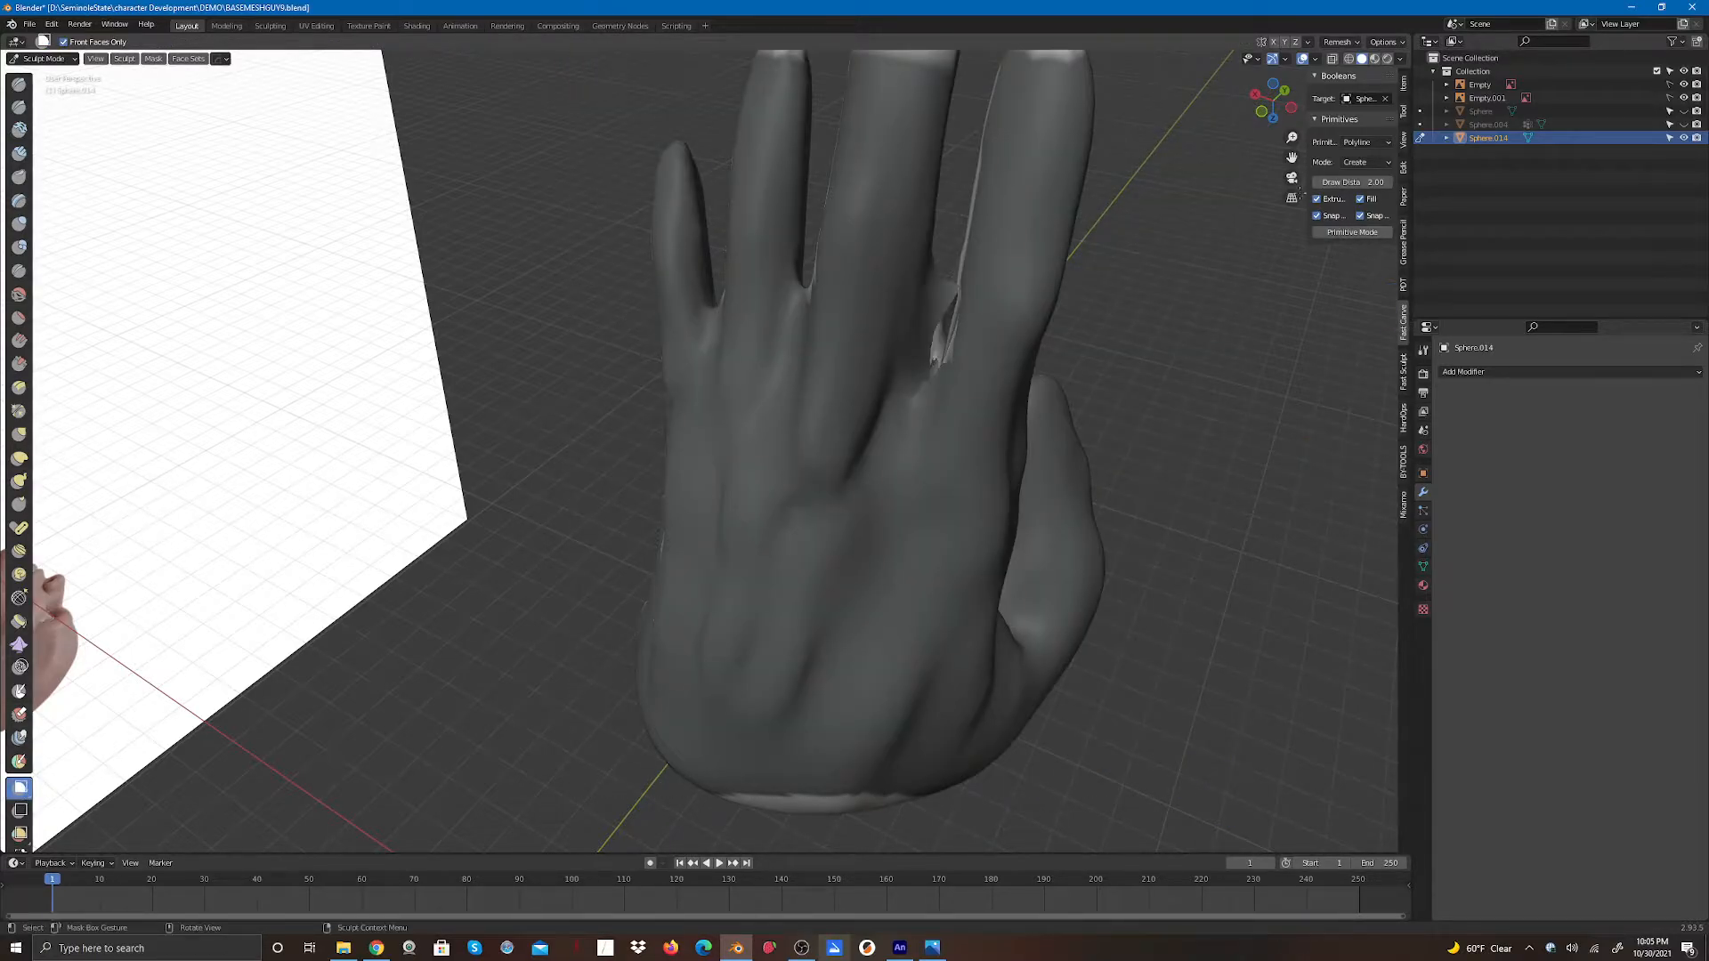
left_click_drag(1291, 158, 1229, 342)
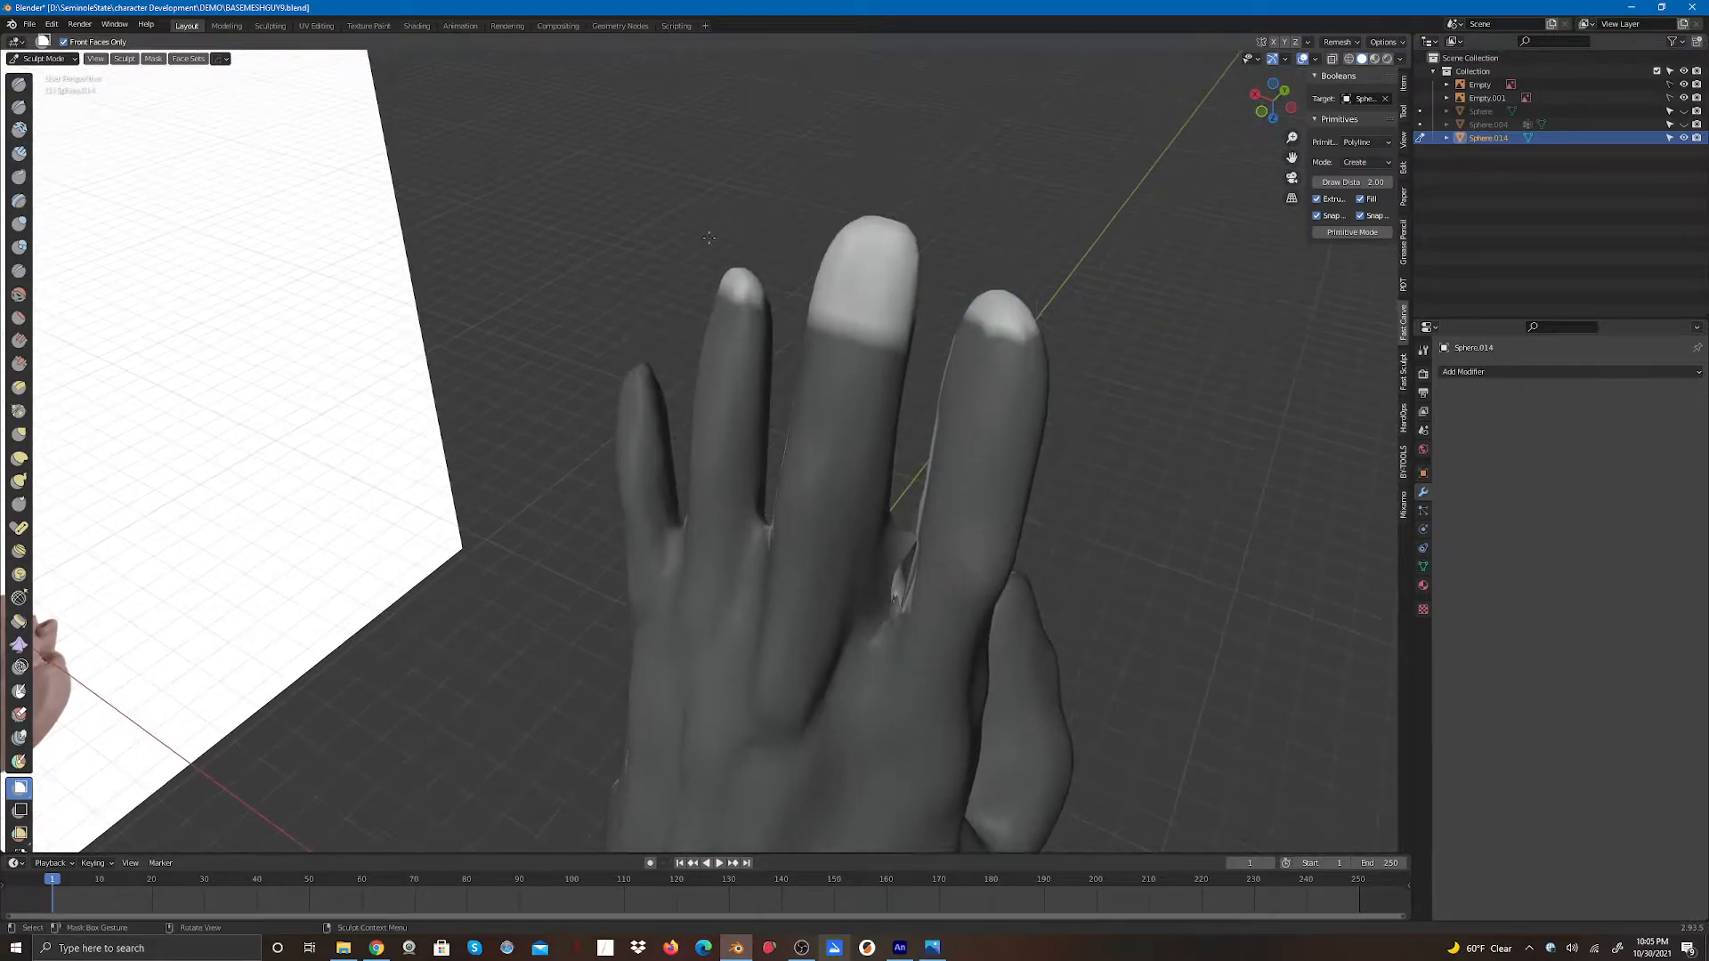
left_click_drag(540, 135, 1166, 800)
left_click_drag(1273, 101, 979, 51)
left_click_drag(330, 172, 758, 772)
left_click_drag(210, 545, 523, 801)
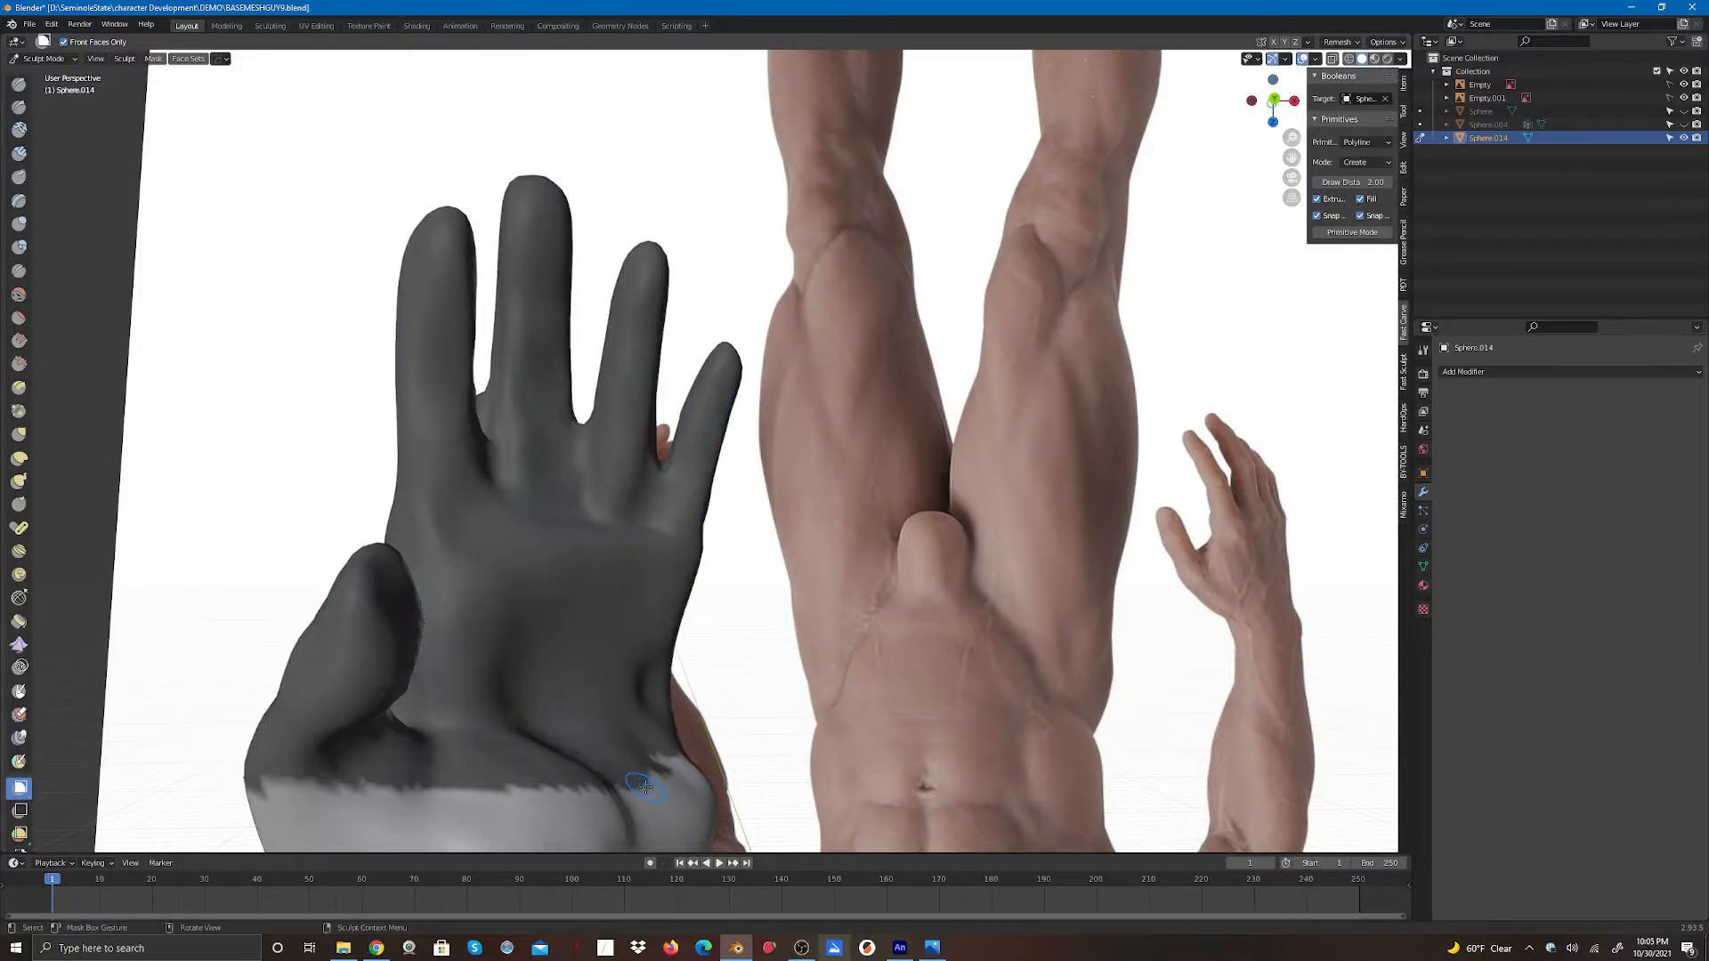
mouse_move(1267, 126)
left_mouse_down()
mouse_move(1291, 158)
mouse_move(1295, 107)
left_mouse_up()
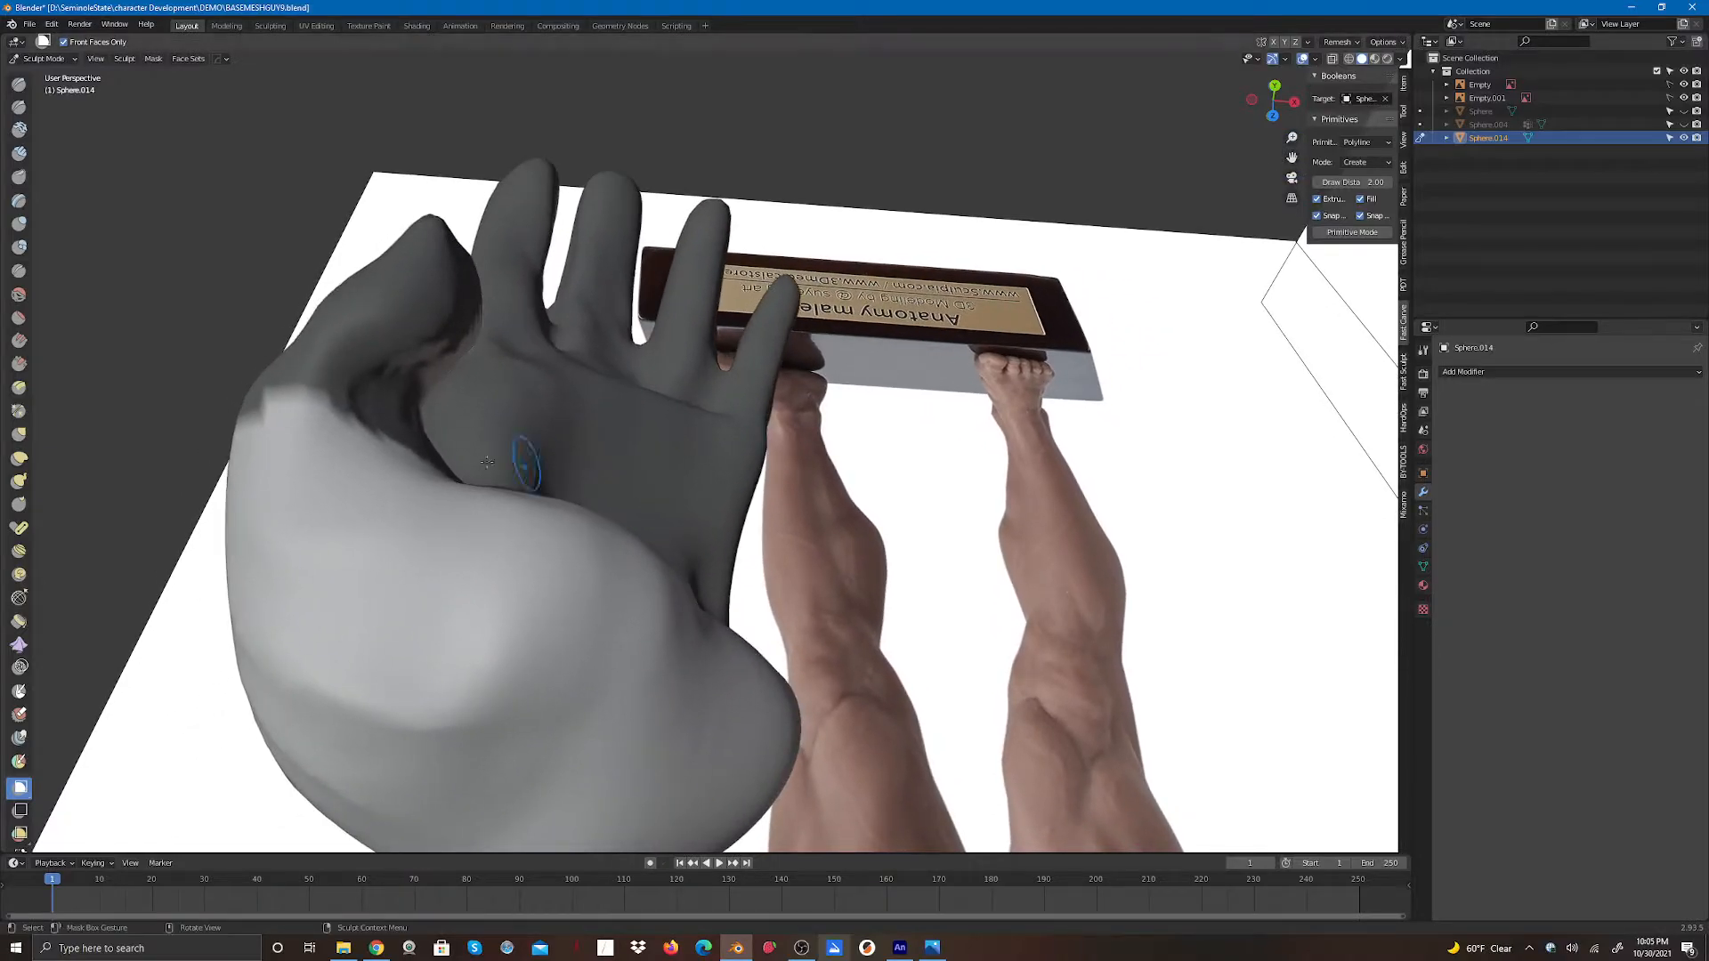
left_click_drag(228, 364, 871, 852)
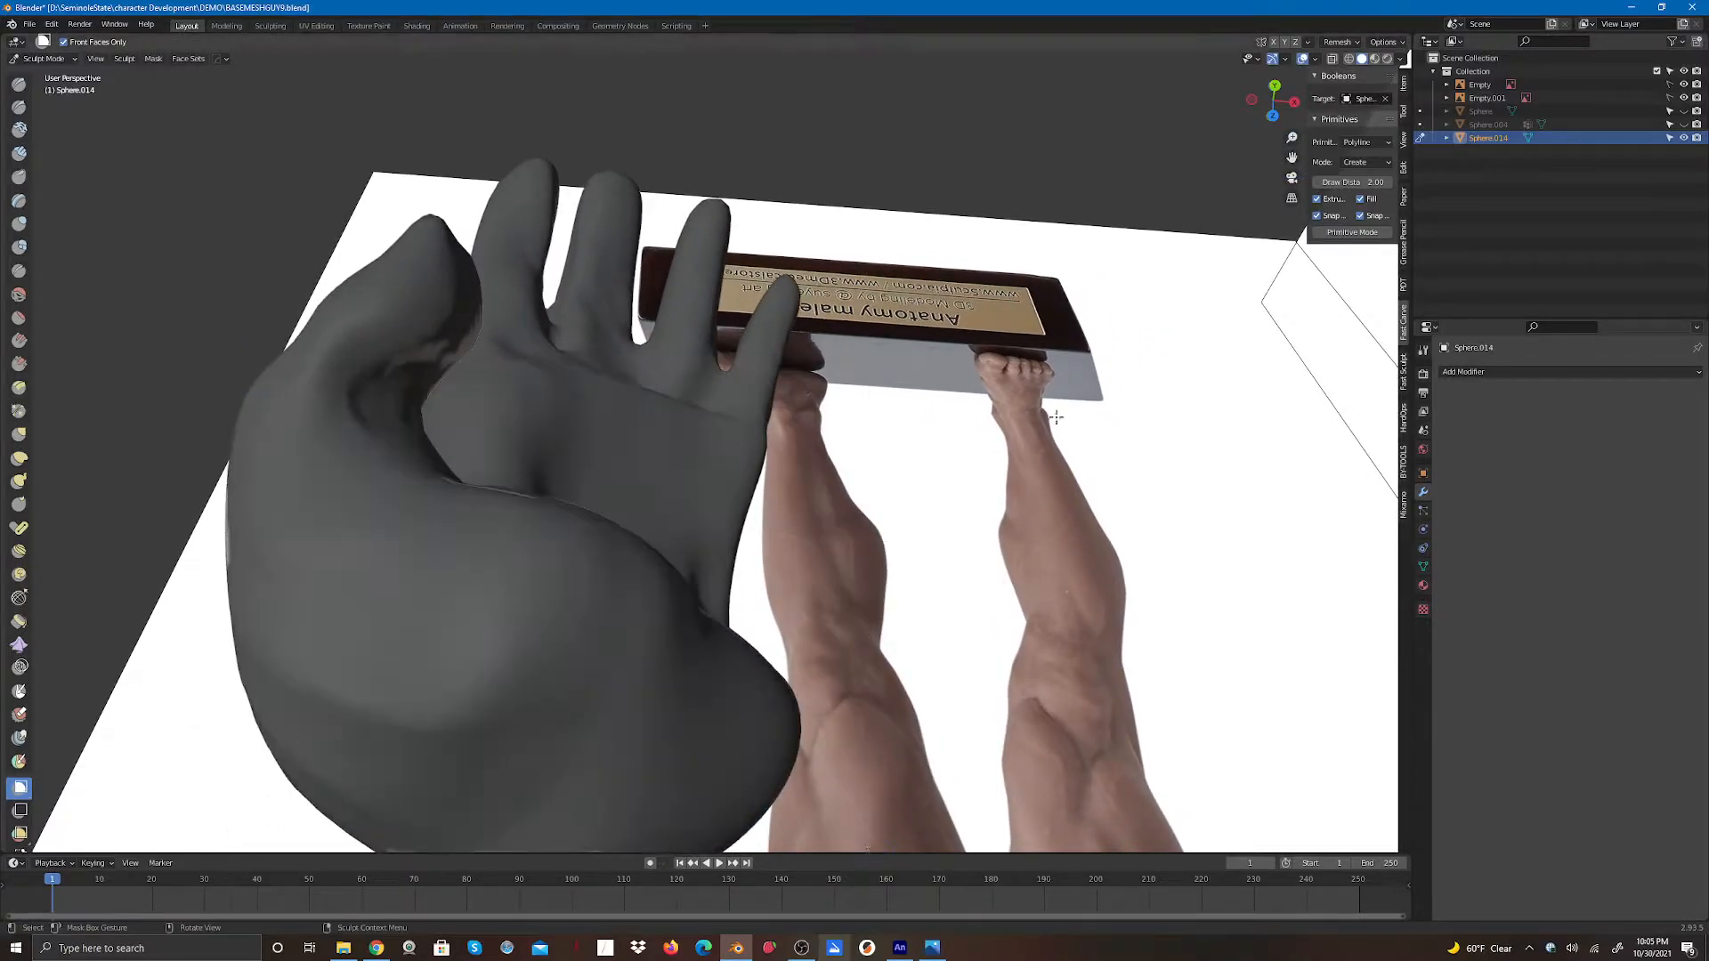
left_click_drag(1268, 119, 1187, 214)
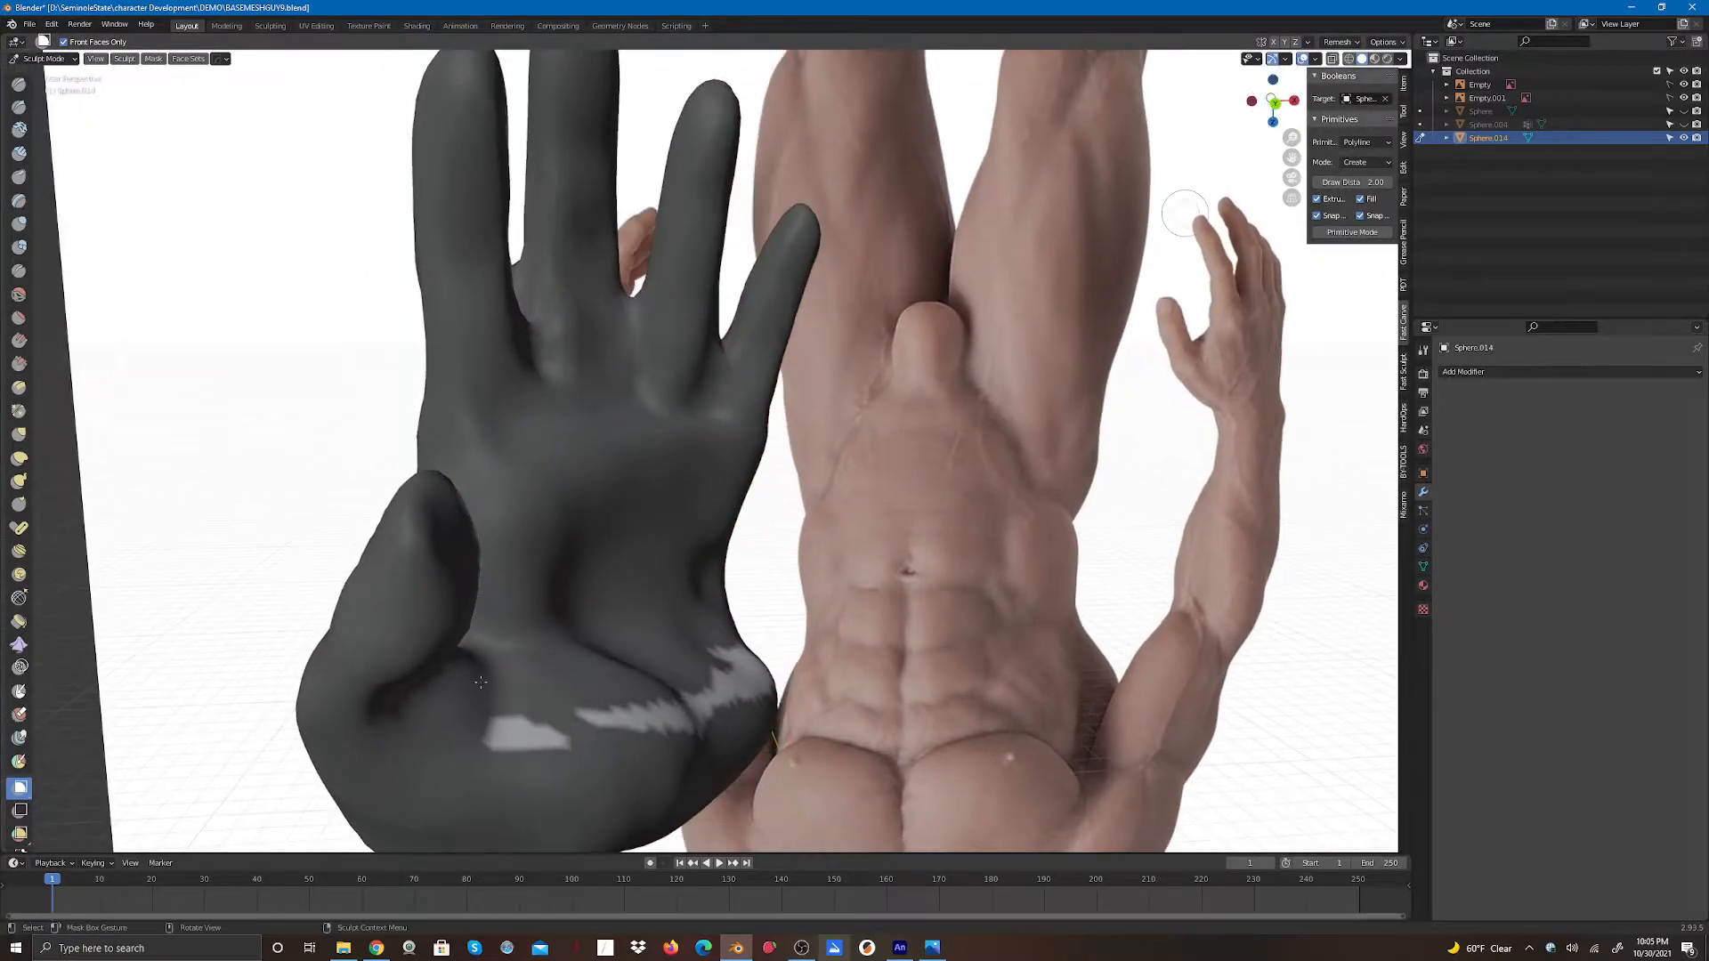
left_click_drag(463, 677, 685, 759)
left_click_drag(646, 659, 771, 741)
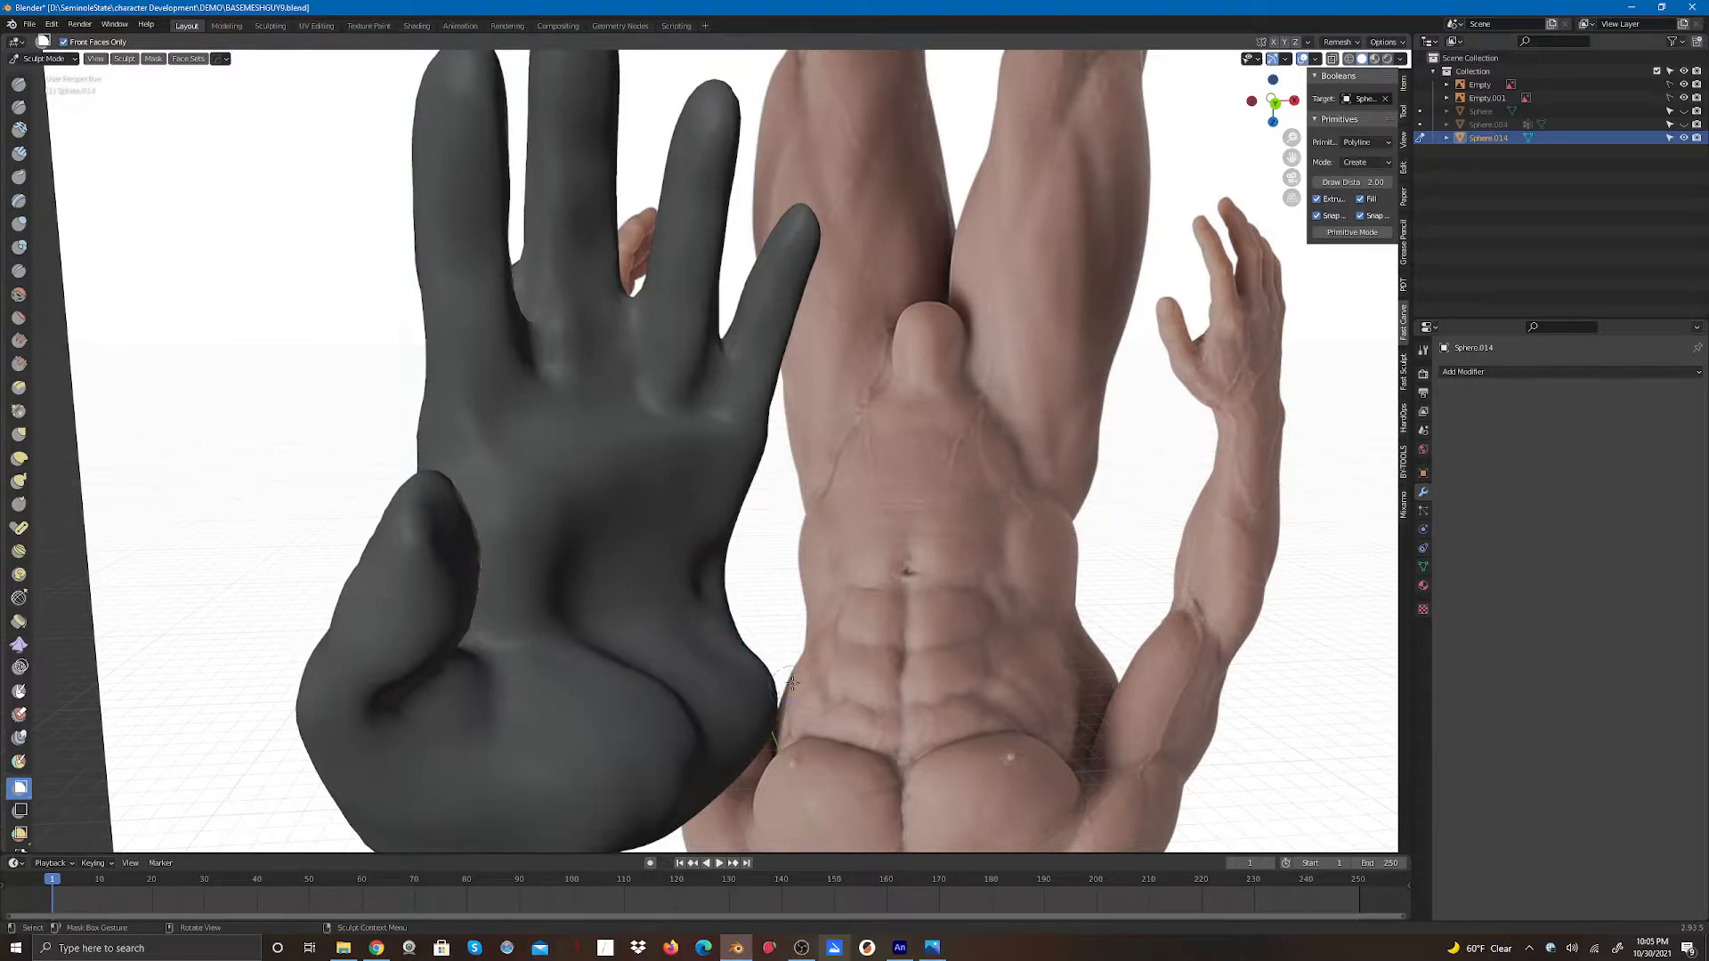
left_click_drag(1274, 96, 1067, 89)
left_click_drag(531, 129, 900, 856)
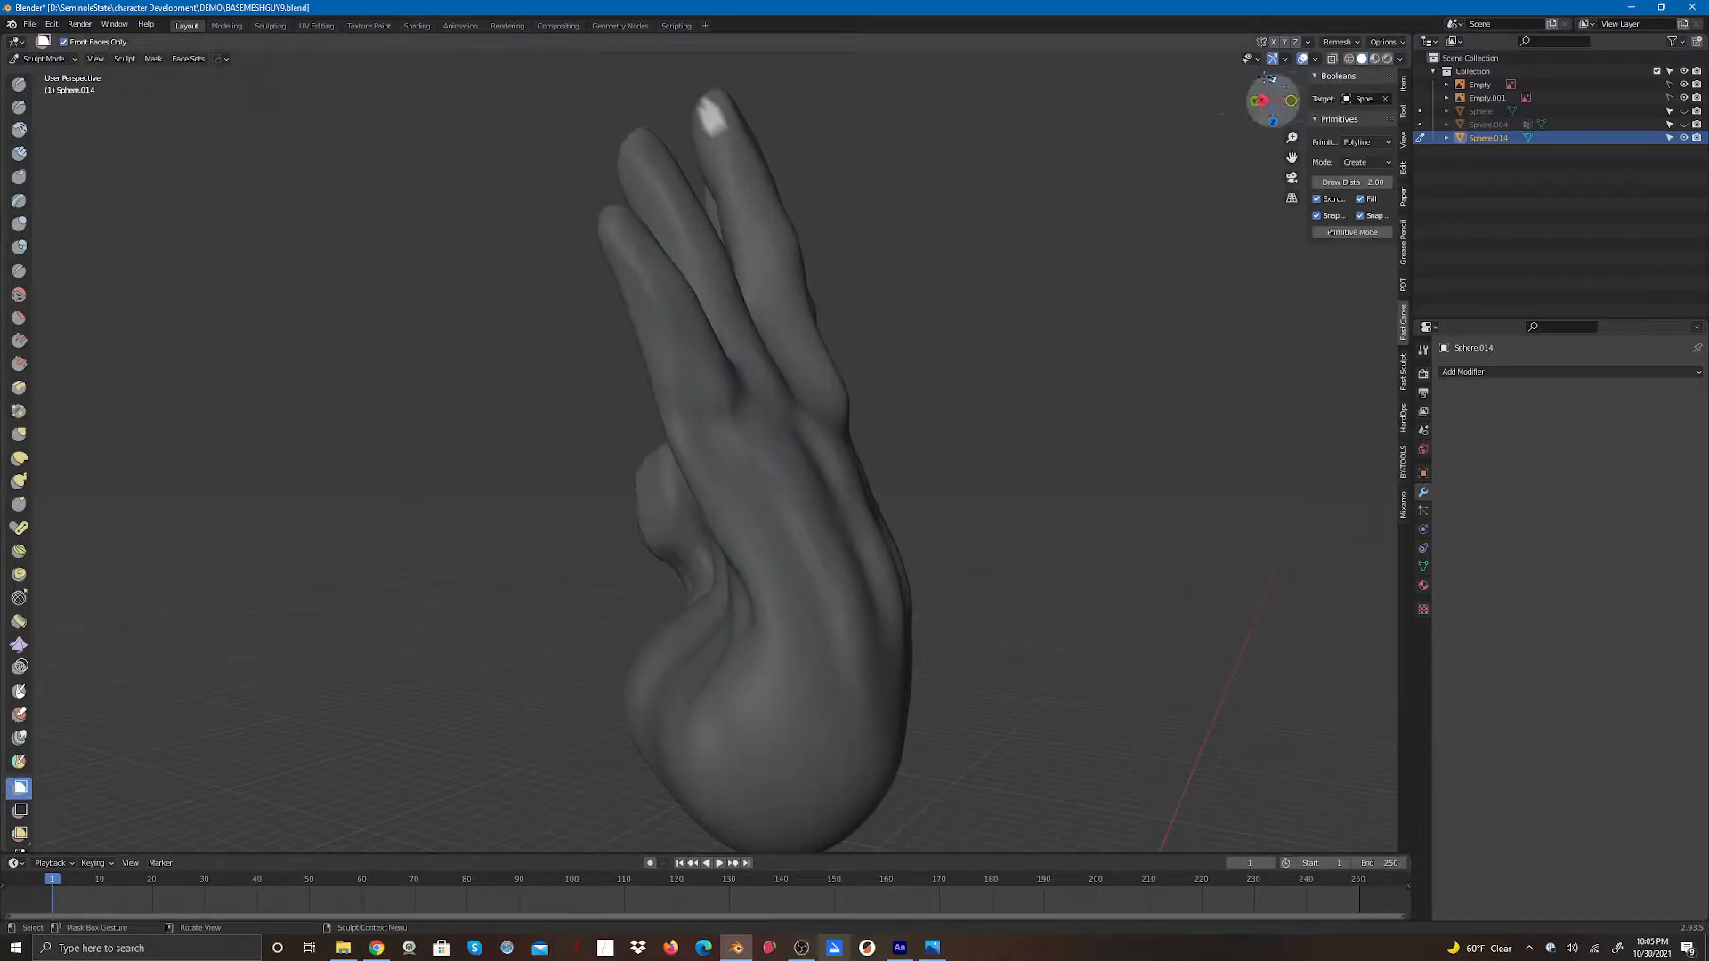
left_click_drag(1272, 100, 949, 148)
left_click_drag(1291, 159, 1243, 377)
left_click_drag(630, 202, 769, 364)
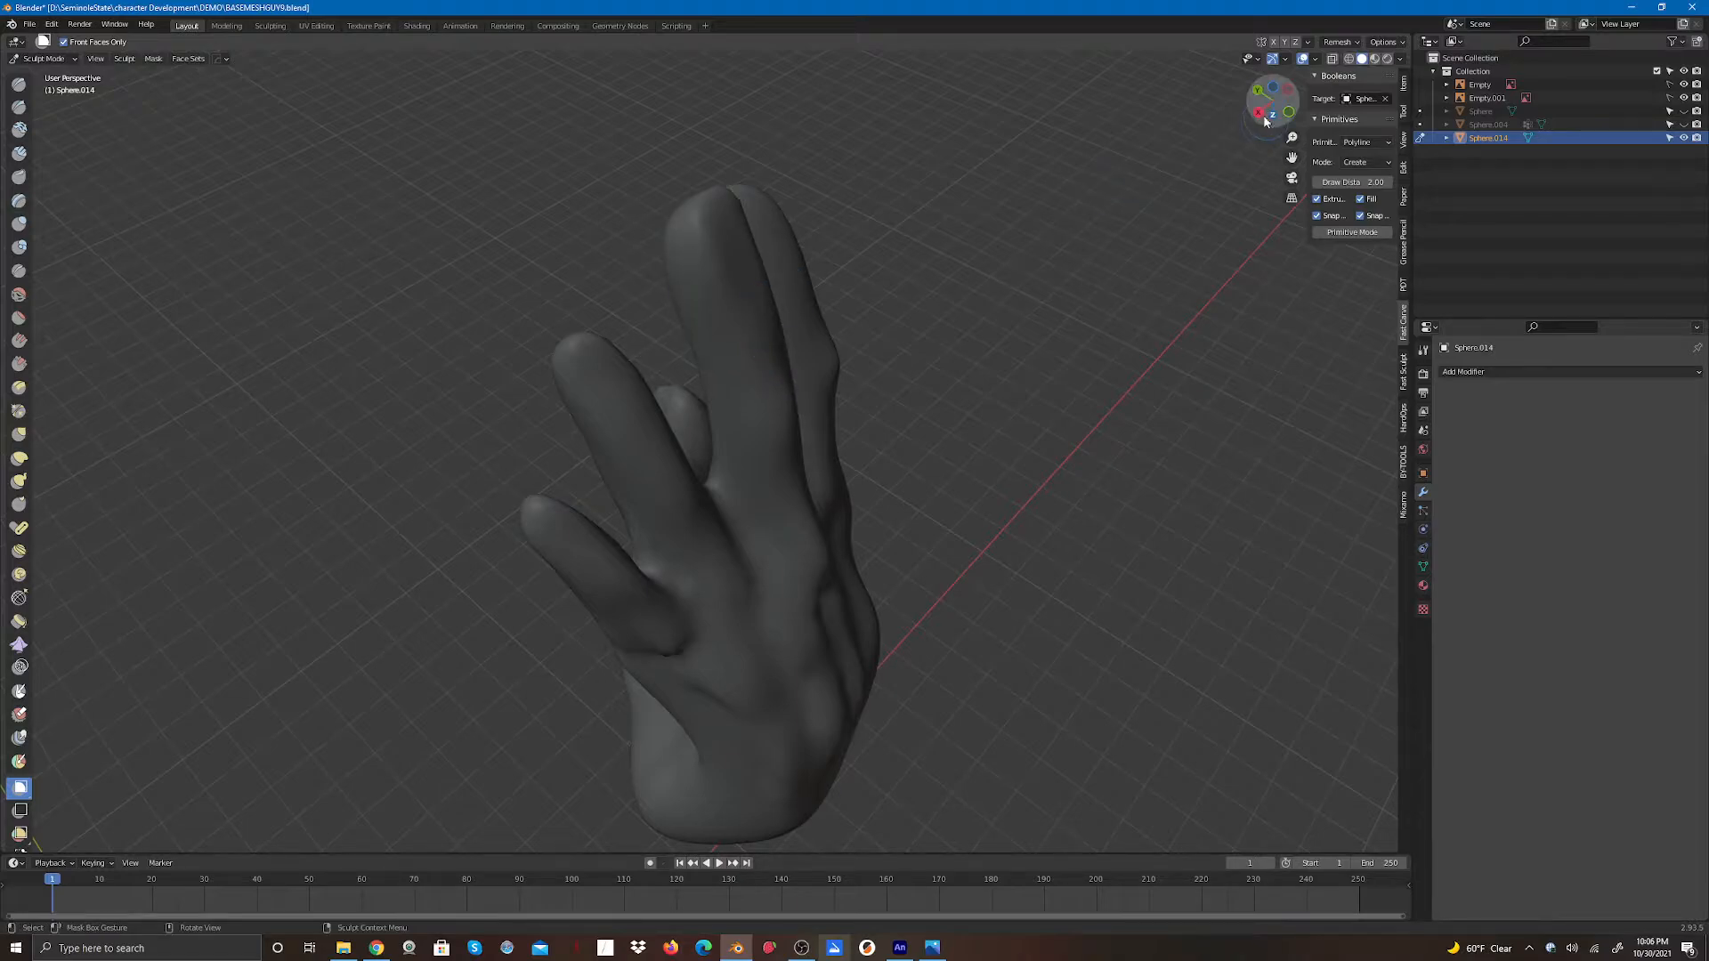
left_click_drag(1273, 100, 789, 88)
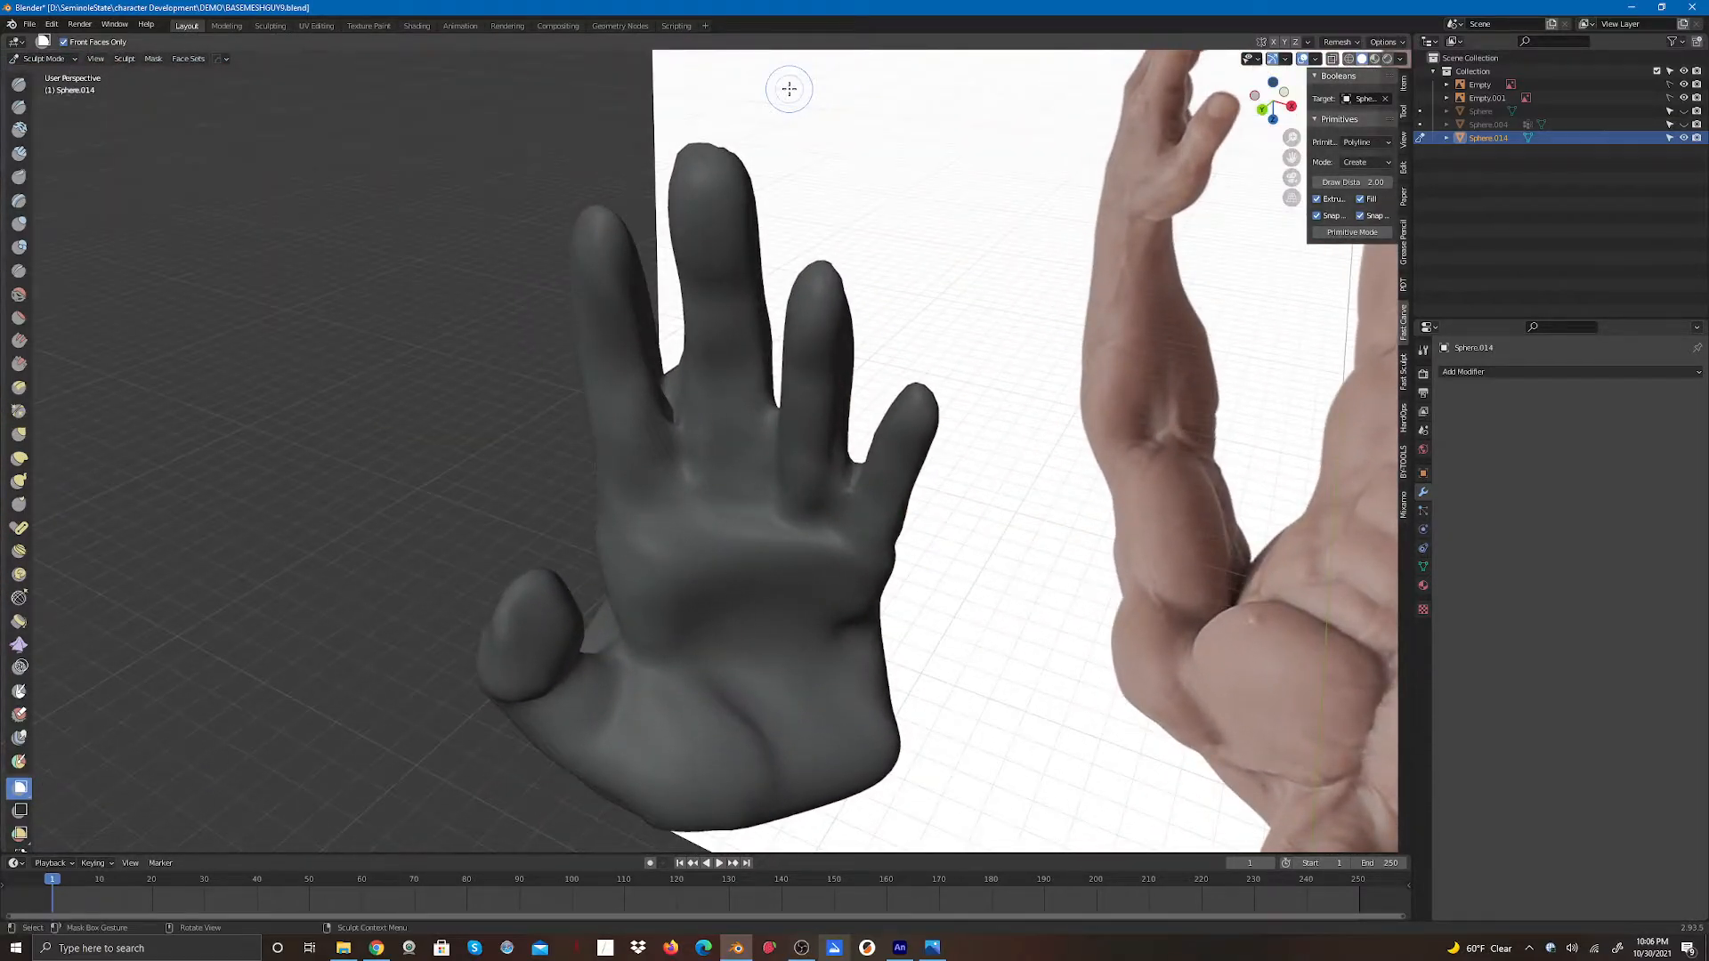
- Switch to the Mask brush, set its radius to 20 px, and erase the mask at the gap between two fingers
left_click(20, 691)
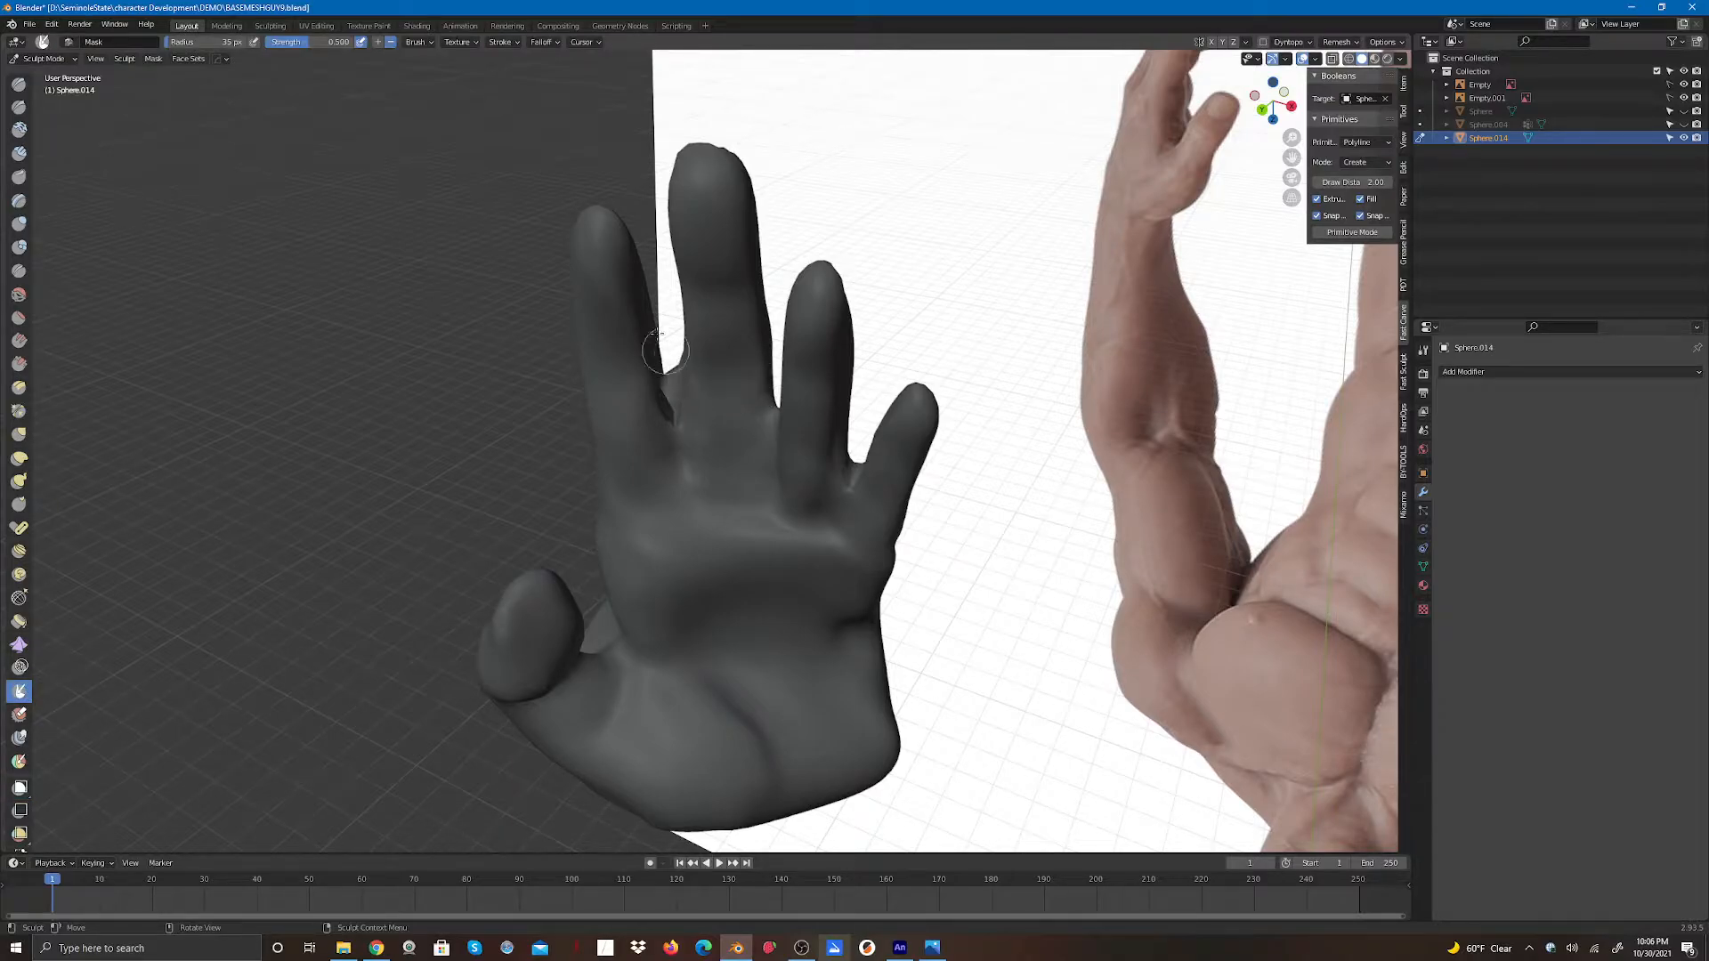
double_click(204, 42)
key("Return")
left_click(1423, 350)
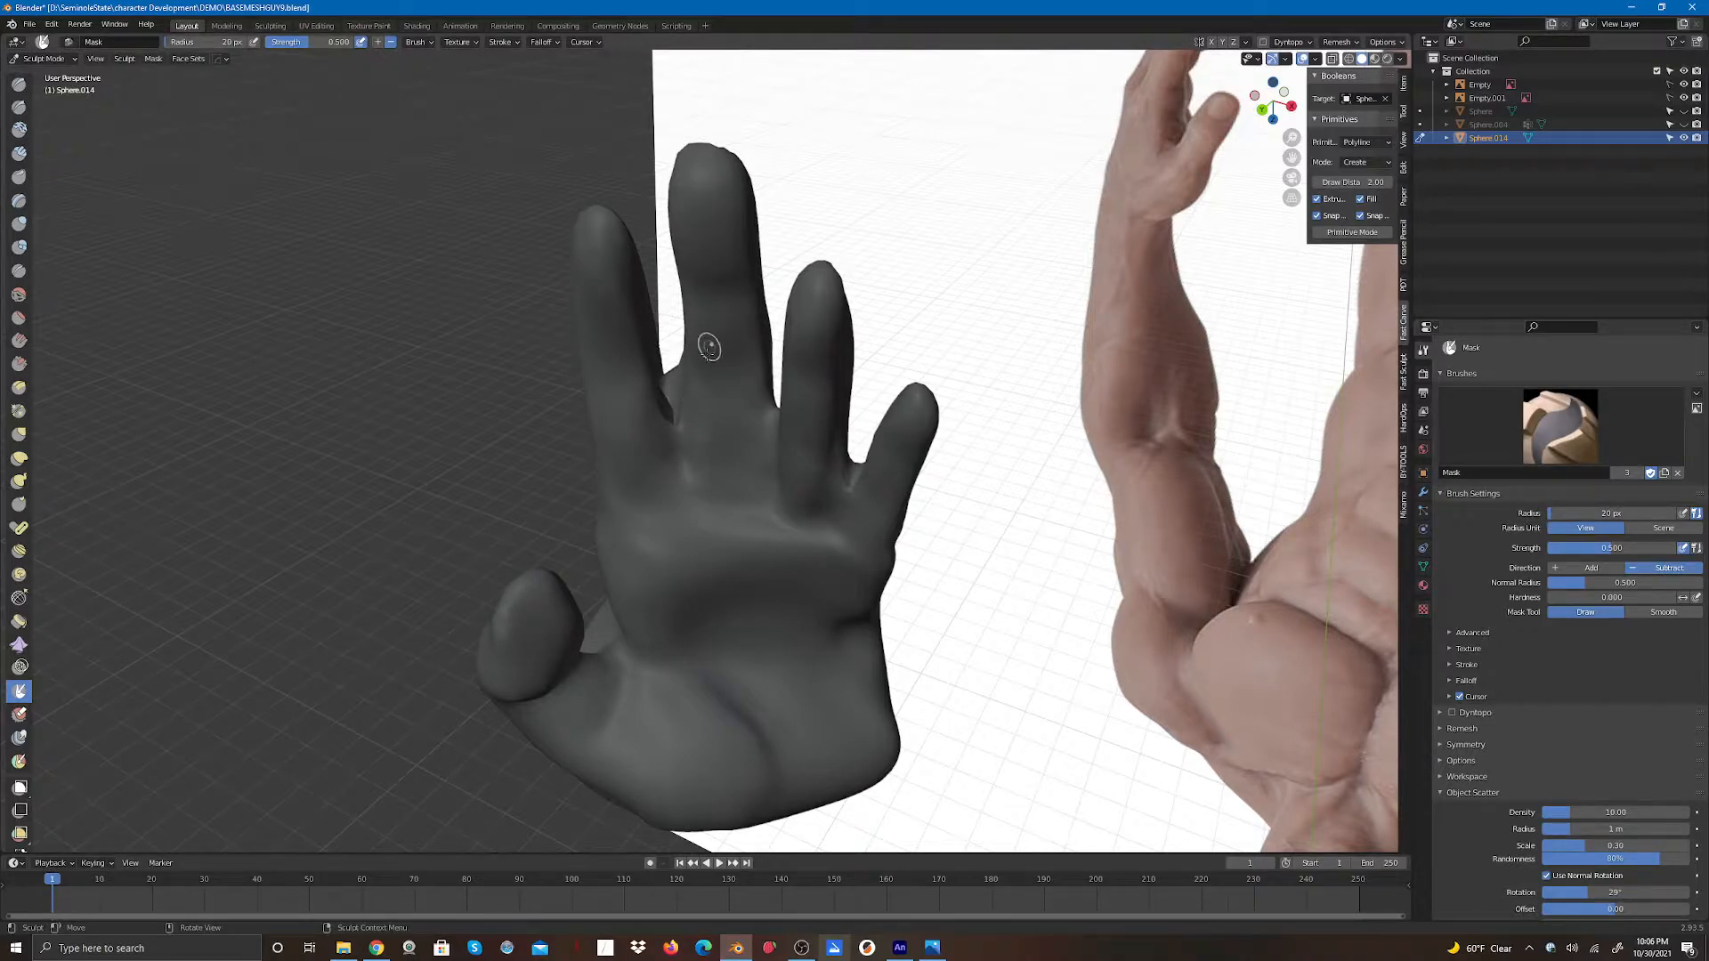
mouse_move(672, 394)
left_mouse_down()
mouse_move(670, 378)
mouse_move(679, 395)
left_mouse_up()
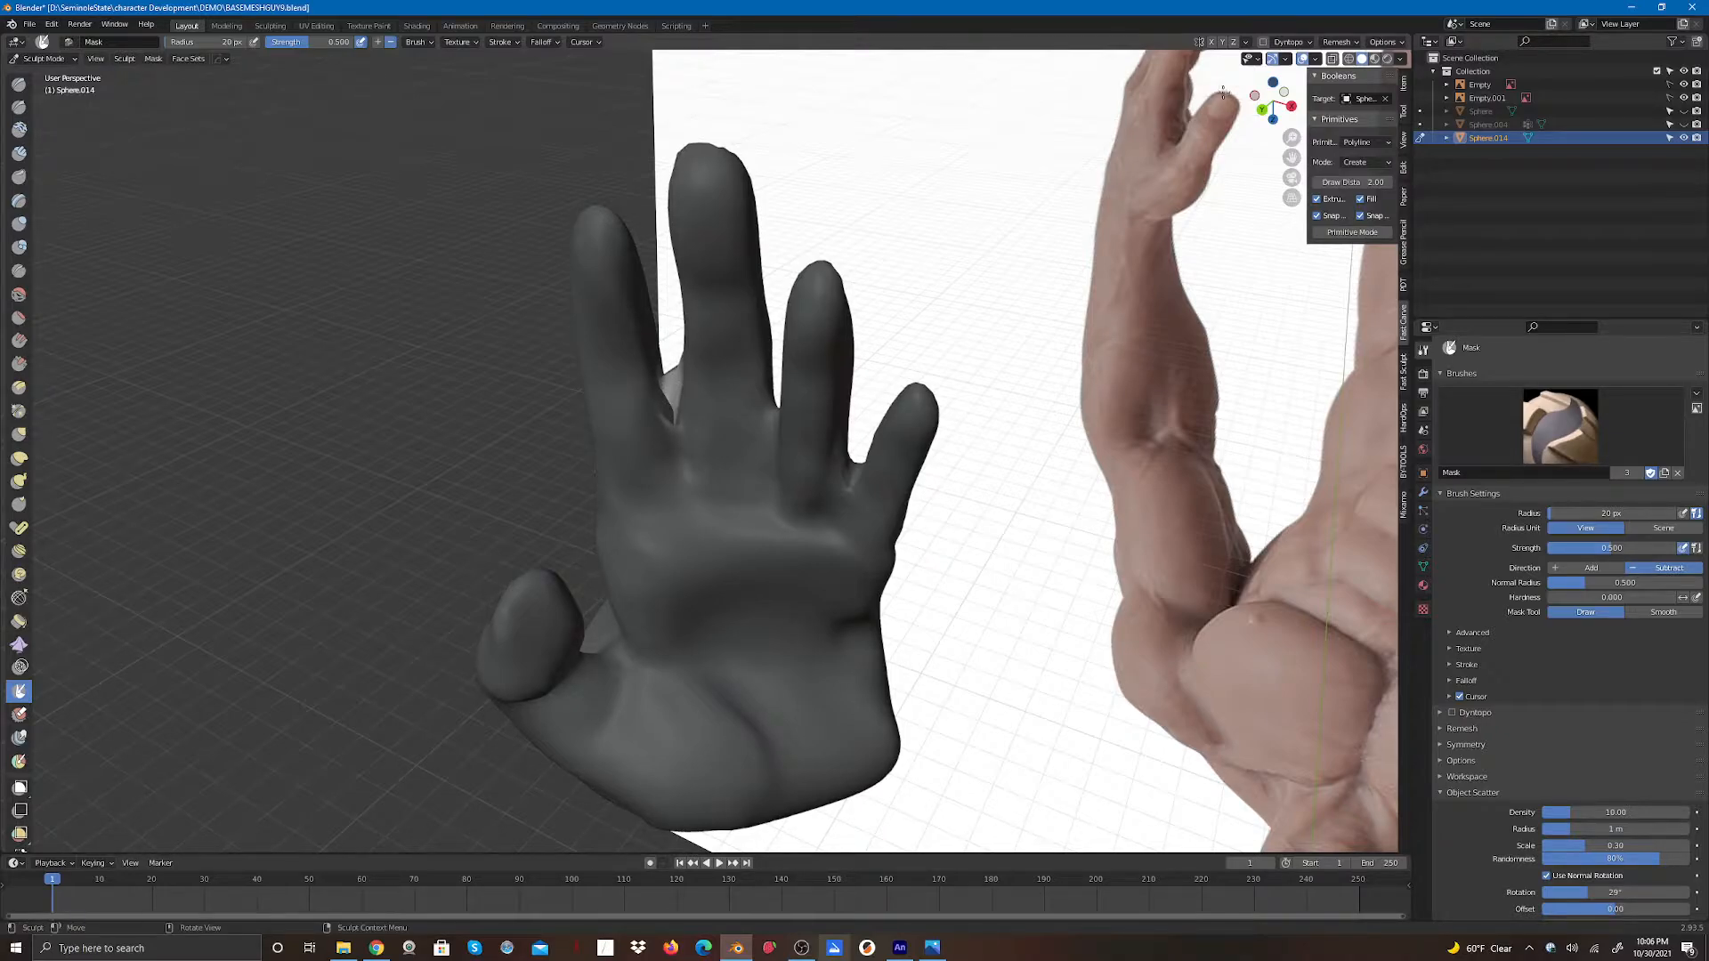
- Erase more of the mask around the same finger gap from different angles
left_click_drag(1271, 103, 957, 93)
mouse_move(737, 449)
left_mouse_down()
mouse_move(757, 419)
mouse_move(742, 481)
mouse_move(736, 464)
left_mouse_up()
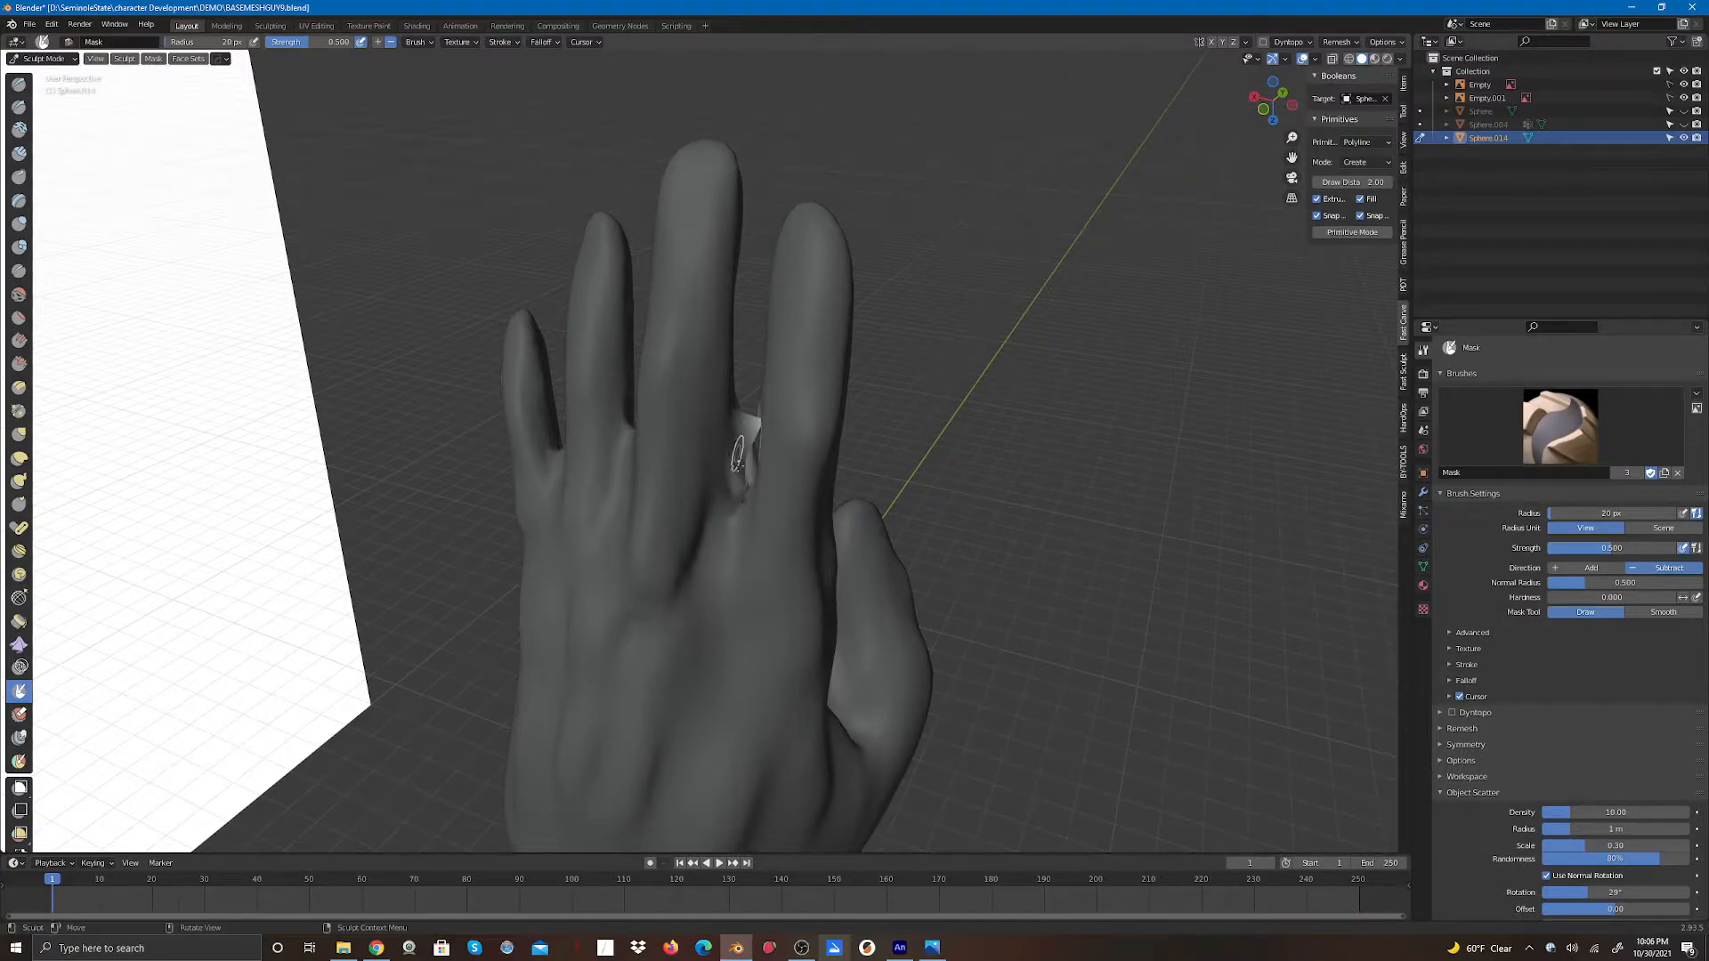
left_click_drag(1262, 105, 1323, 142)
mouse_move(772, 445)
left_mouse_down()
mouse_move(771, 473)
mouse_move(780, 422)
left_mouse_up()
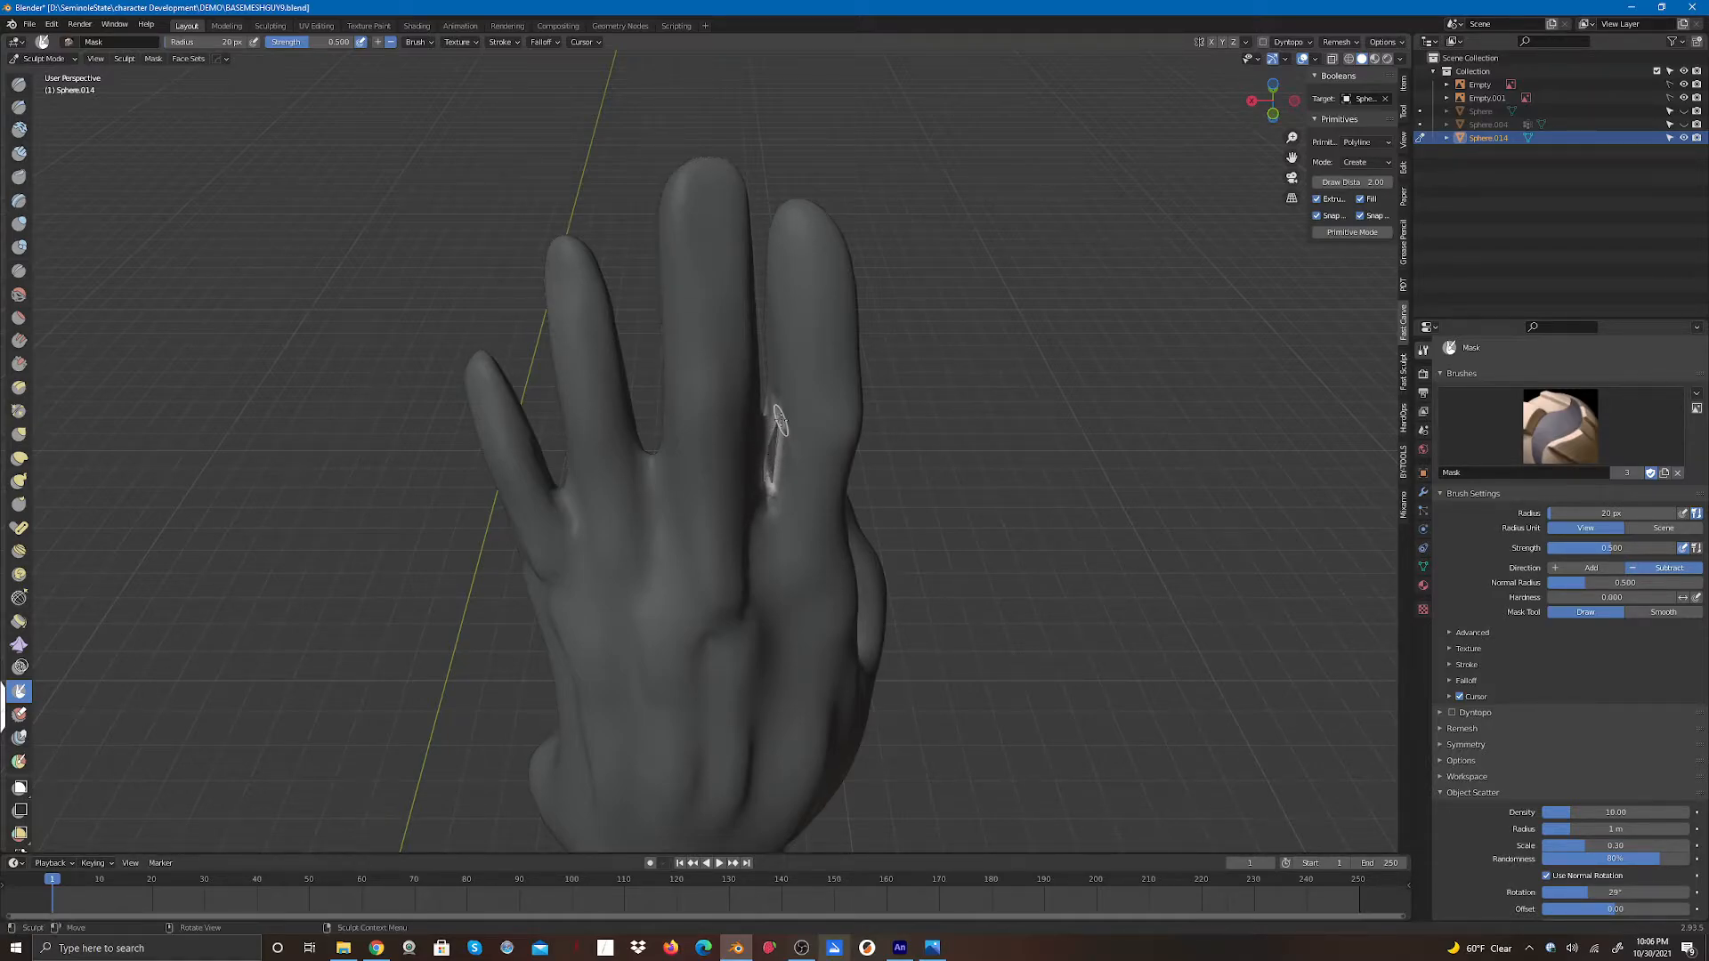
left_click_drag(1268, 102, 1203, 108)
mouse_move(743, 485)
left_mouse_down()
mouse_move(744, 503)
mouse_move(750, 427)
left_mouse_up()
mouse_move(1265, 102)
left_mouse_down()
mouse_move(1071, 133)
mouse_move(974, 75)
left_mouse_up()
left_click_drag(665, 392, 667, 417)
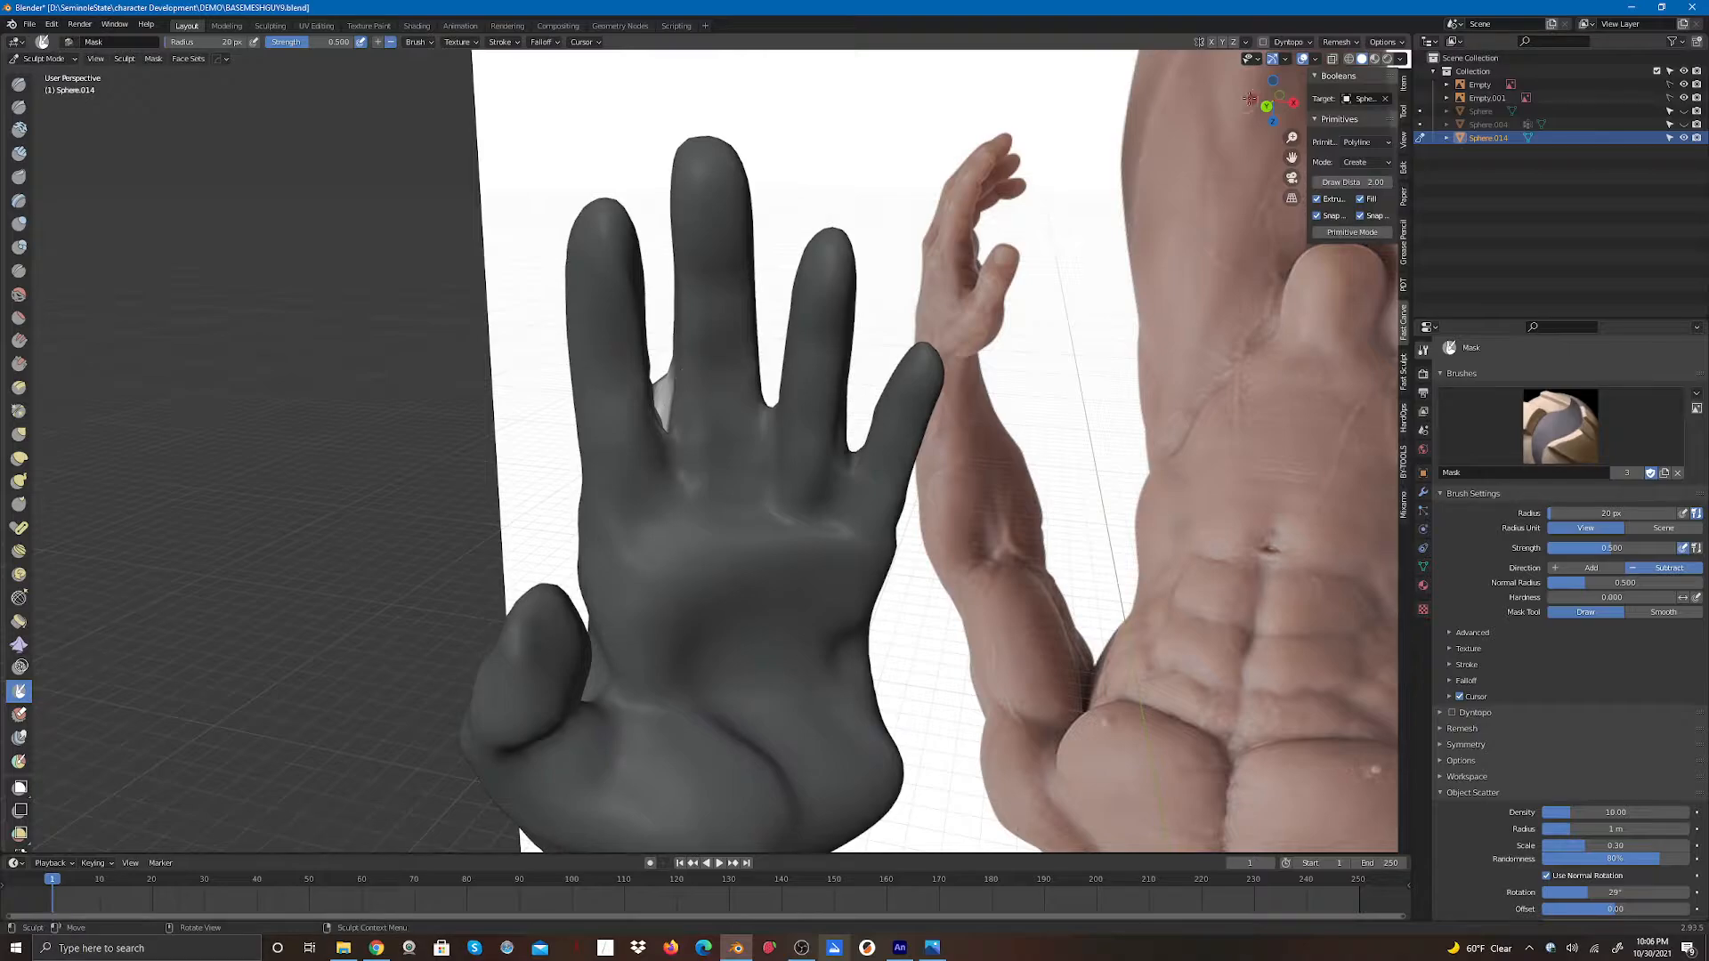
mouse_move(1266, 100)
left_mouse_down()
mouse_move(1209, 148)
mouse_move(1248, 184)
mouse_move(1282, 69)
mouse_move(1406, 76)
mouse_move(1540, 129)
left_mouse_up()
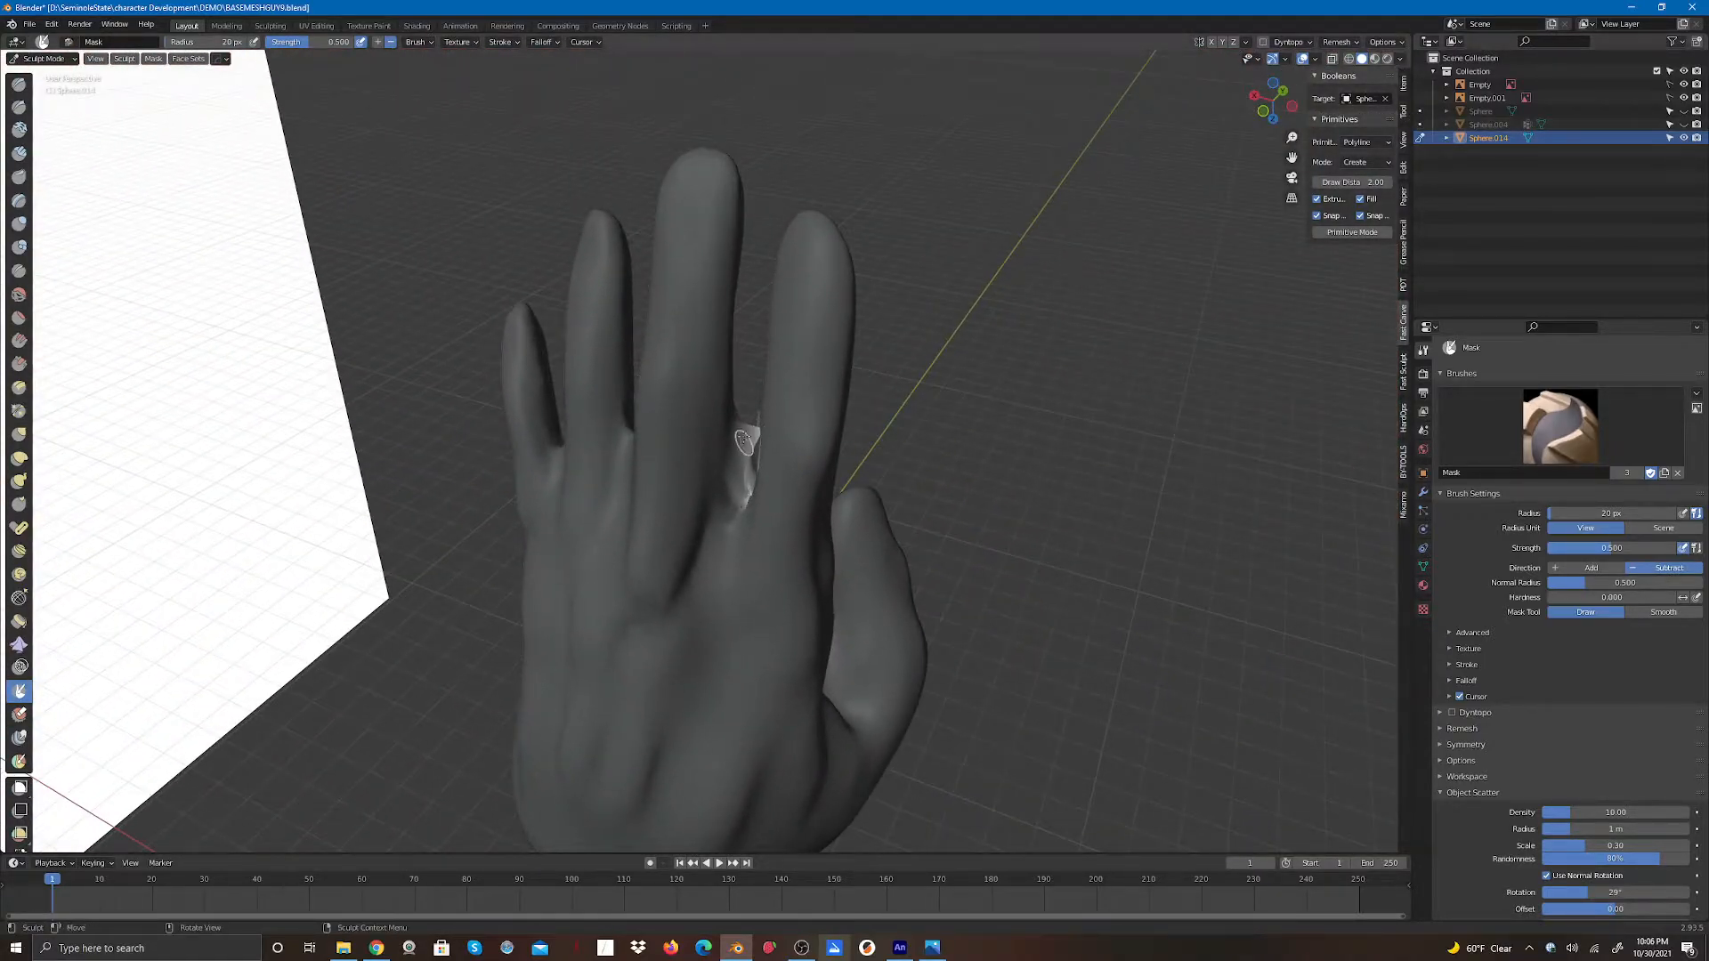
mouse_move(746, 445)
left_mouse_down()
mouse_move(746, 463)
mouse_move(747, 416)
left_mouse_up()
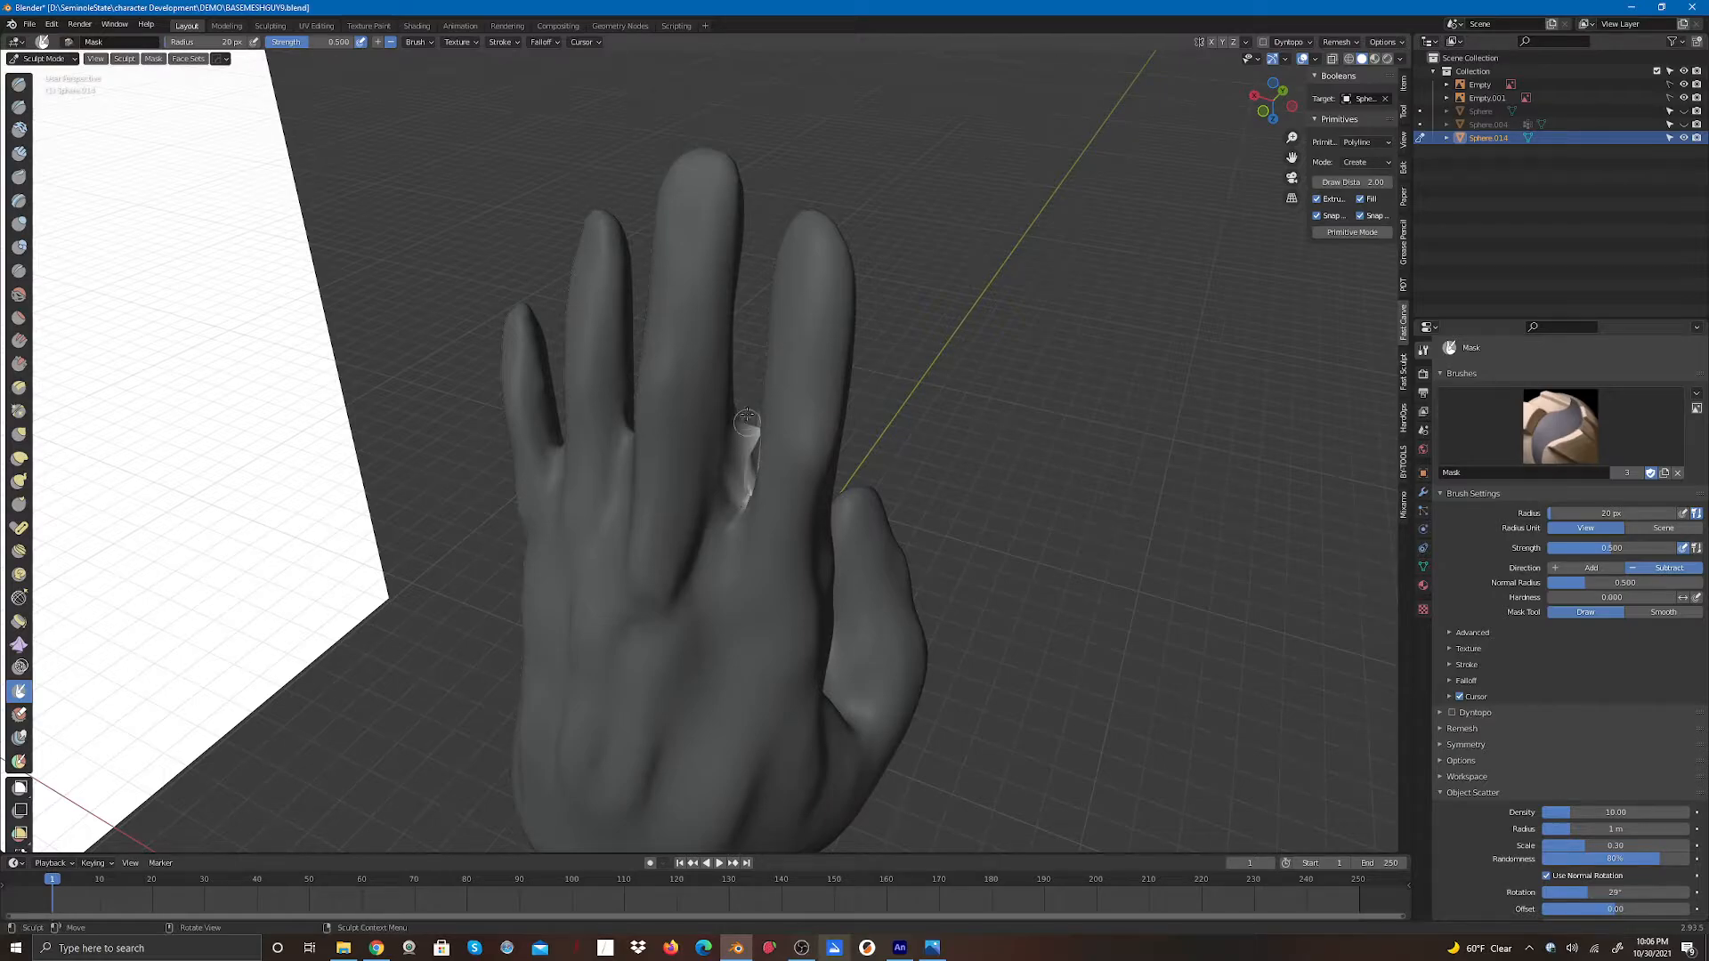
- Sharpen the mask and touch up the unmasked spot at the finger base
left_click(163, 65)
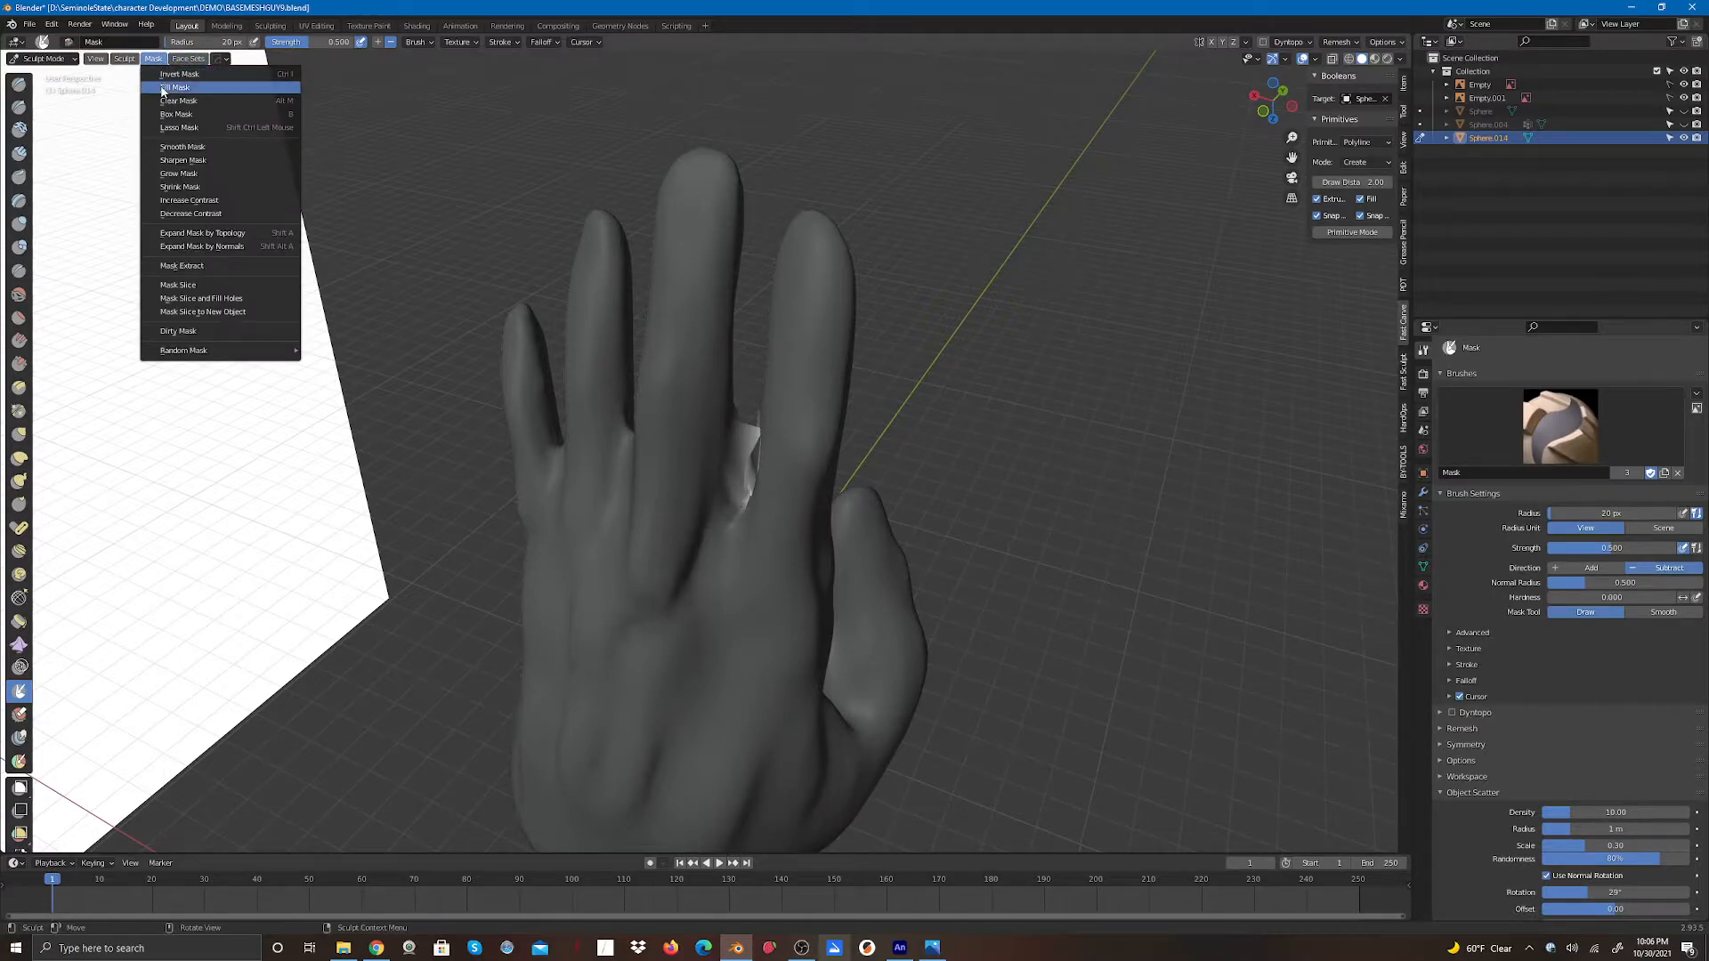
left_click(200, 157)
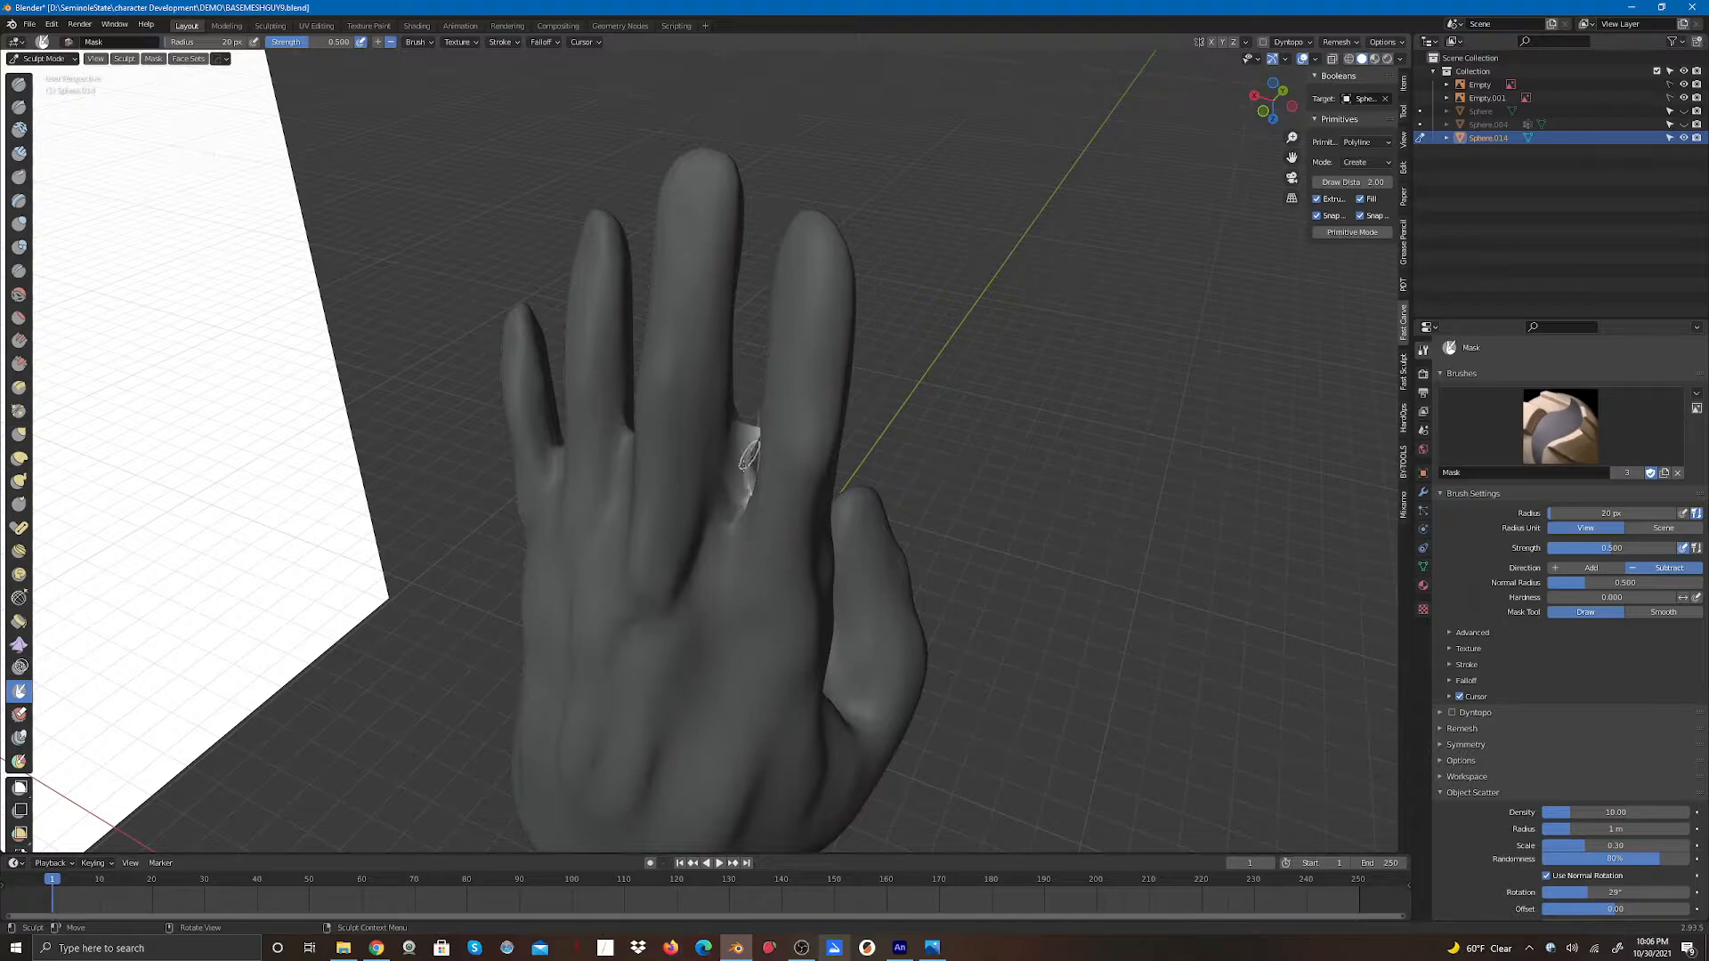
left_click_drag(740, 475, 742, 477)
left_click_drag(746, 480, 751, 454)
- Scrape the unmasked finger gap with the Scrape brush from several angles
left_click(20, 364)
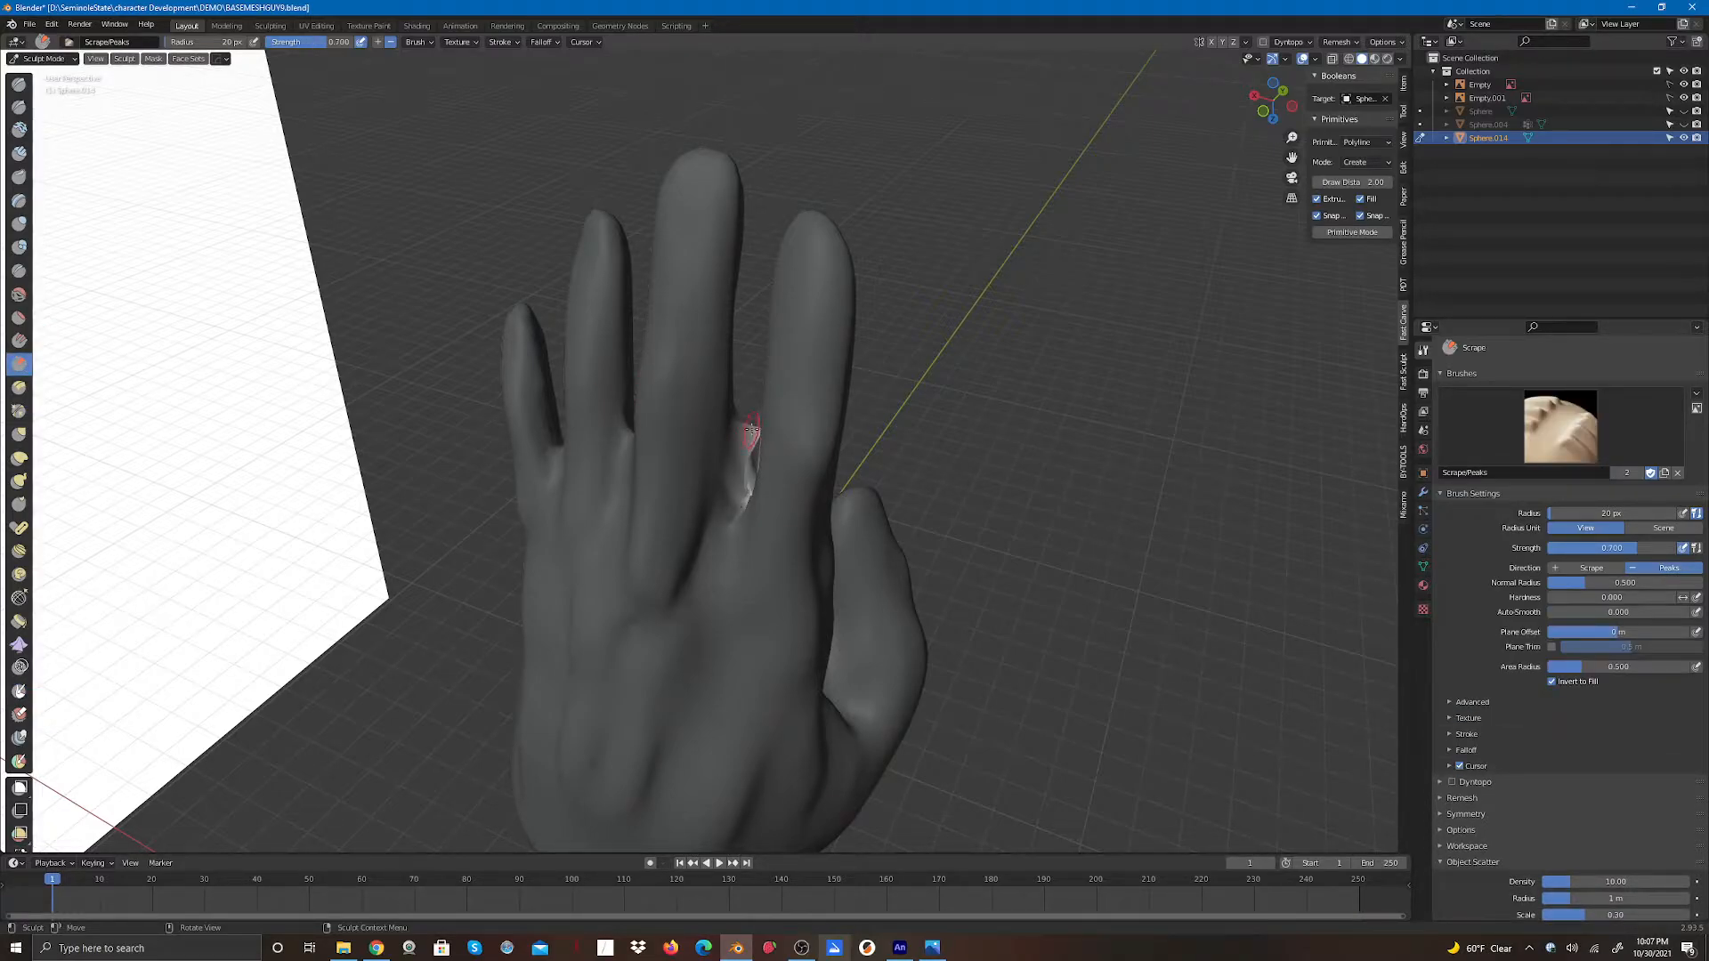
mouse_move(751, 431)
left_mouse_down()
mouse_move(741, 484)
mouse_move(750, 427)
left_mouse_up()
left_click_drag(1273, 101, 1320, 109)
mouse_move(767, 443)
left_mouse_down()
mouse_move(767, 485)
mouse_move(769, 440)
mouse_move(769, 481)
mouse_move(768, 461)
left_mouse_up()
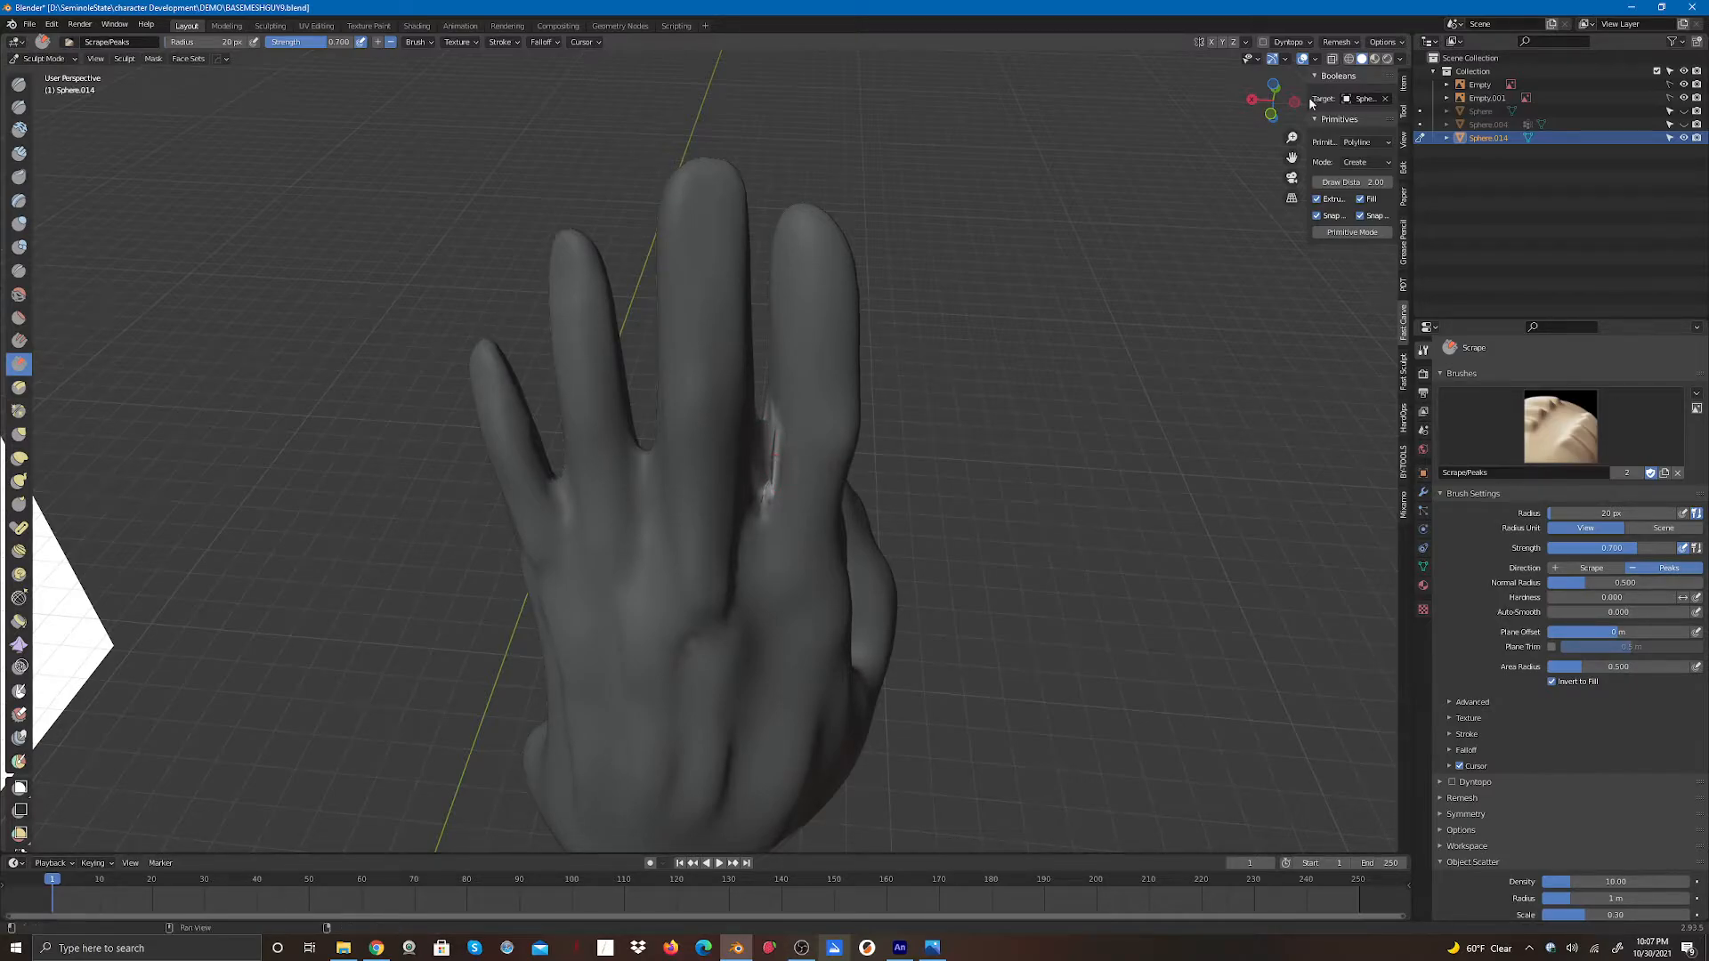
left_click_drag(1304, 98, 932, 90)
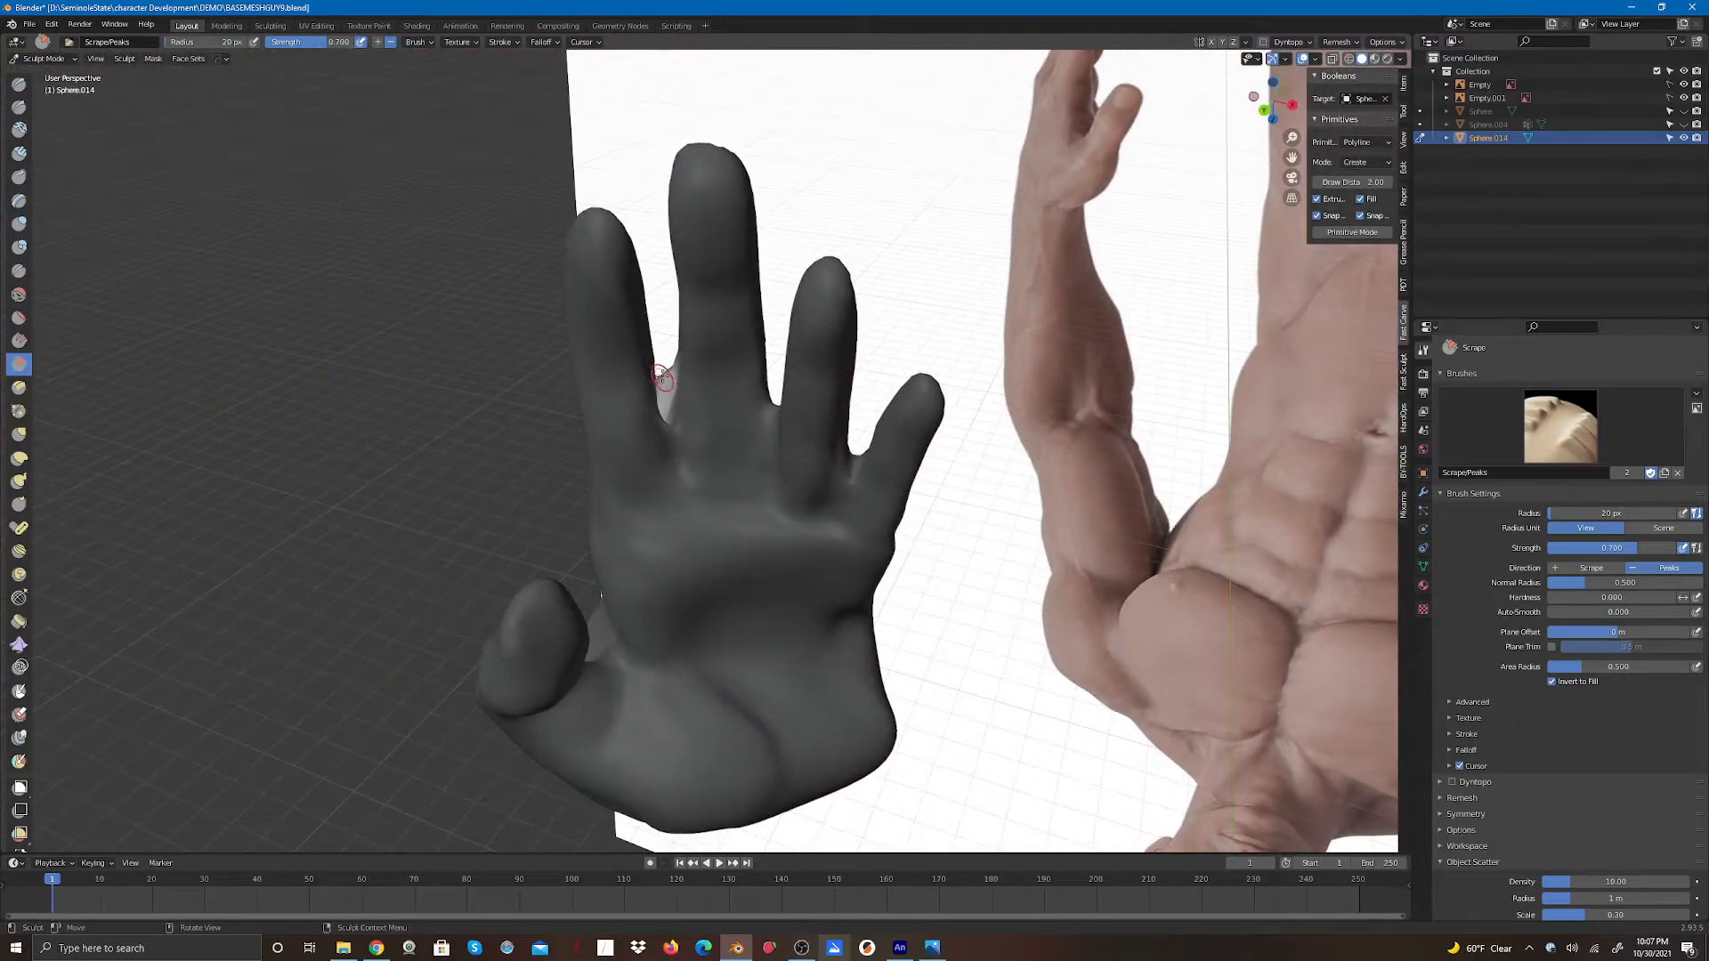
mouse_move(663, 381)
left_mouse_down()
mouse_move(663, 411)
mouse_move(669, 363)
mouse_move(668, 413)
left_mouse_up()
mouse_move(1262, 109)
left_mouse_down()
mouse_move(1344, 144)
mouse_move(1552, 149)
mouse_move(1579, 124)
left_mouse_up()
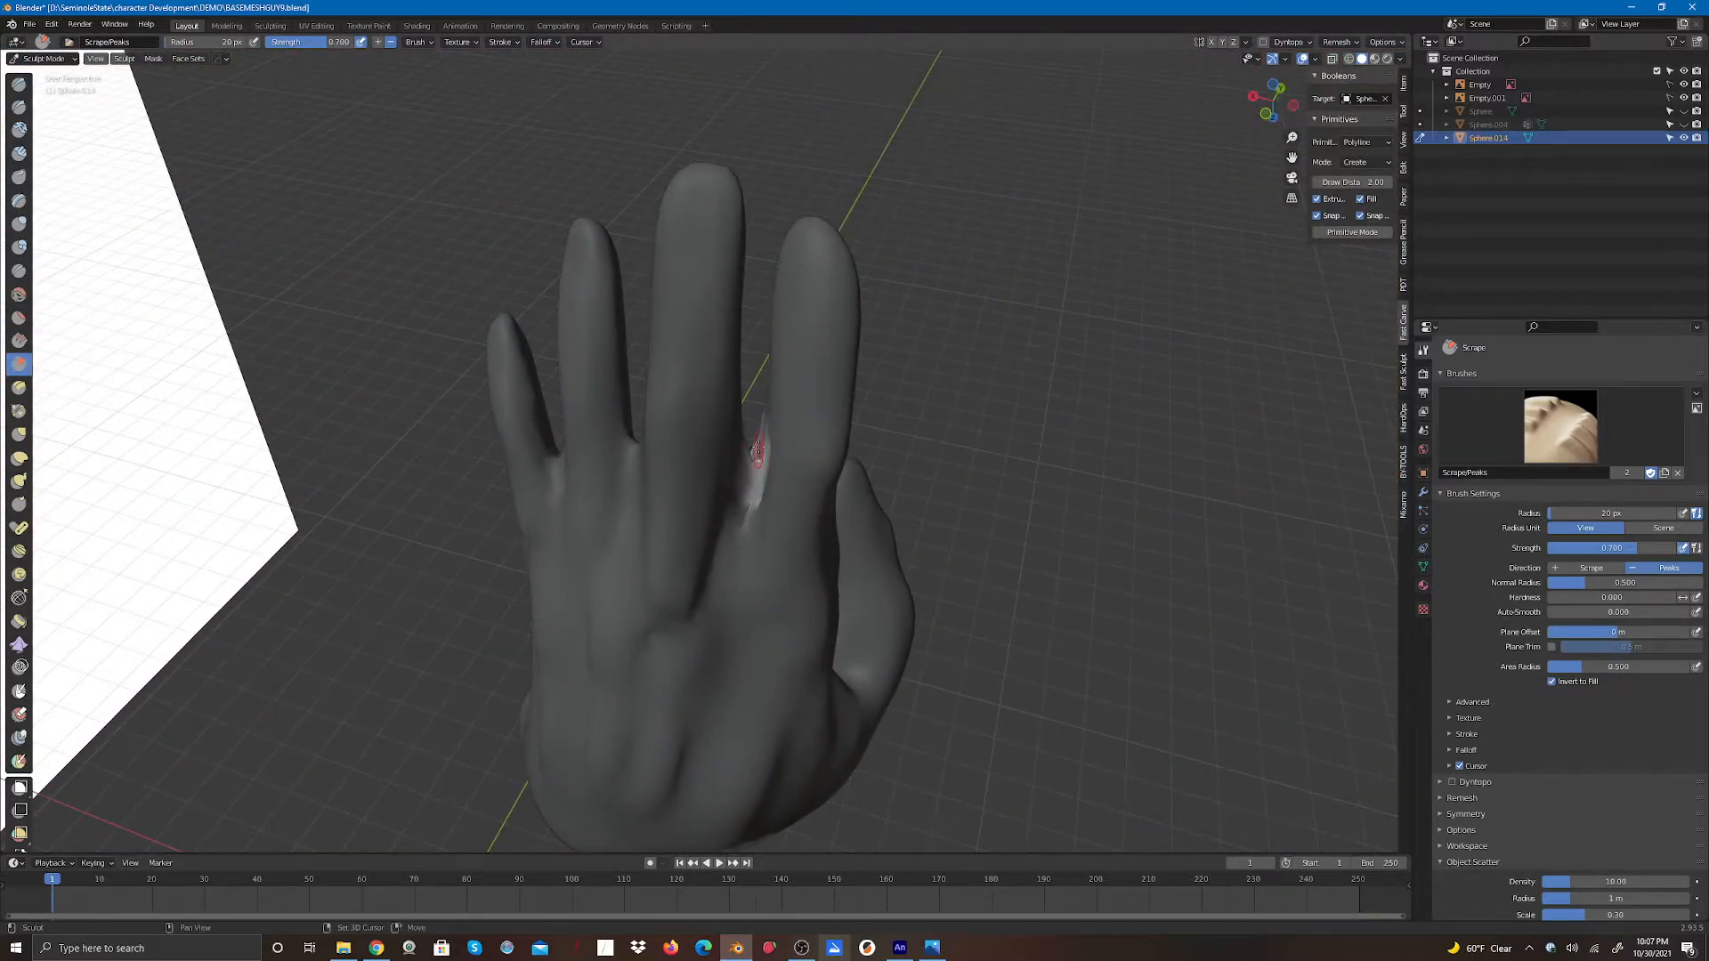
left_click_drag(757, 450, 757, 472)
left_click_drag(752, 444, 764, 413)
left_click_drag(1269, 107, 1269, 153)
mouse_move(743, 501)
left_mouse_down()
mouse_move(745, 476)
mouse_move(745, 494)
left_mouse_up()
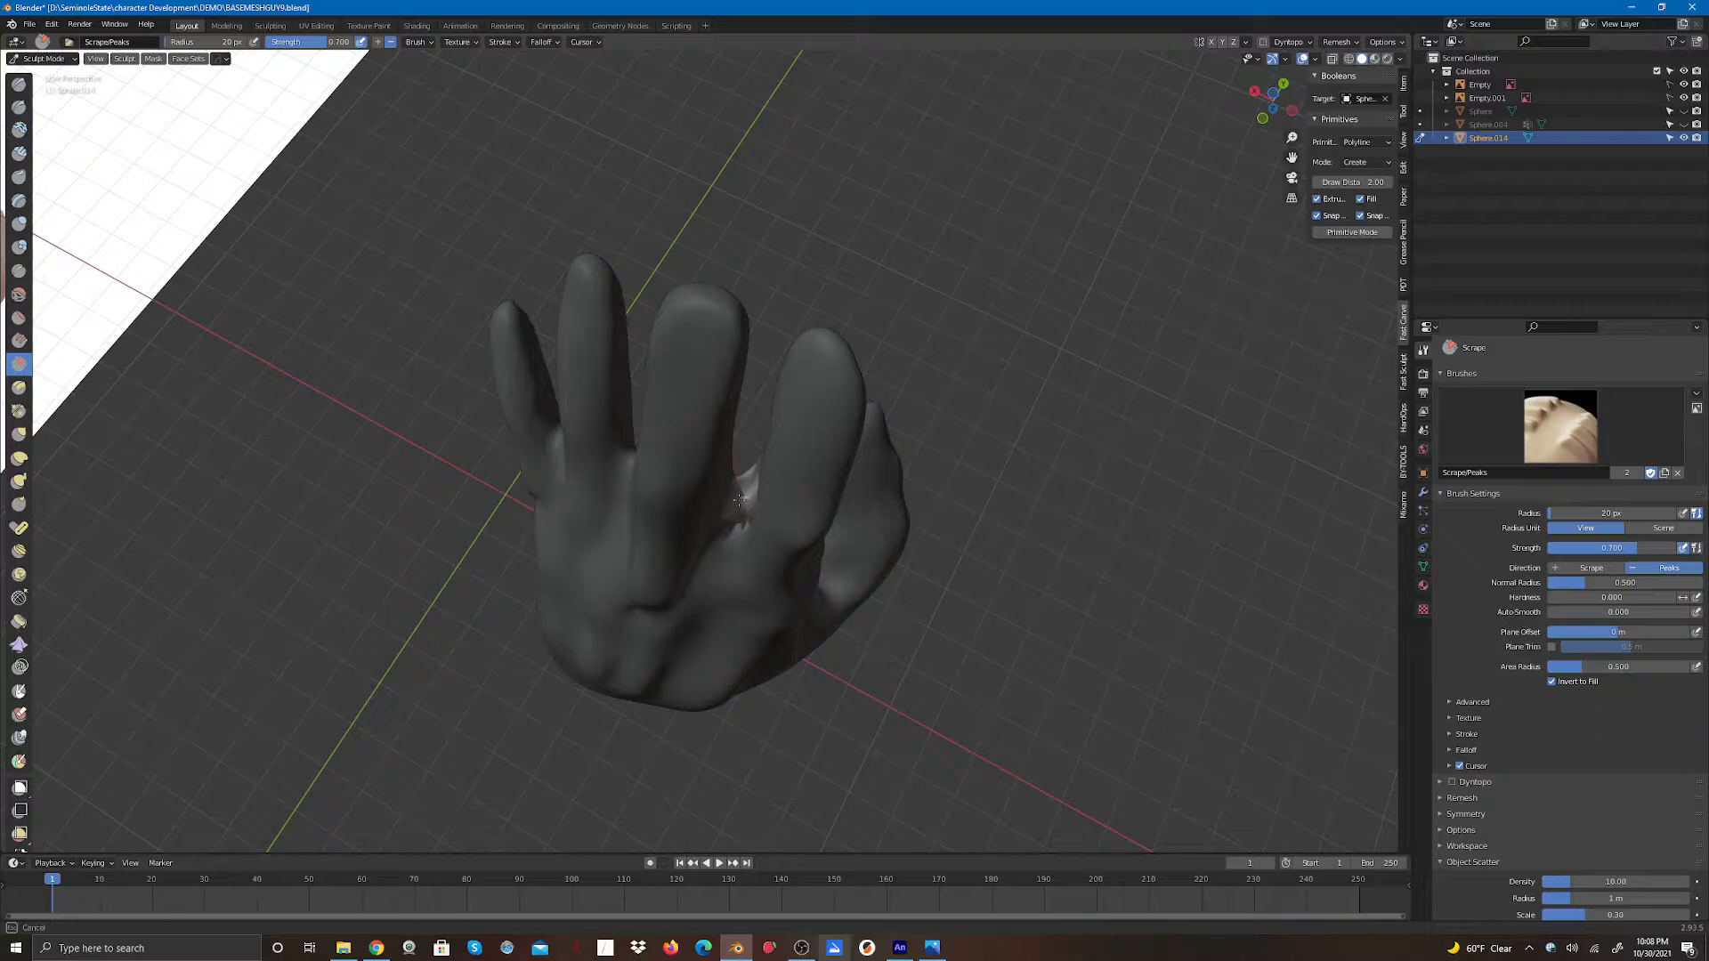
mouse_move(751, 488)
left_mouse_down()
mouse_move(749, 470)
mouse_move(744, 497)
left_mouse_up()
left_click_drag(739, 495, 738, 495)
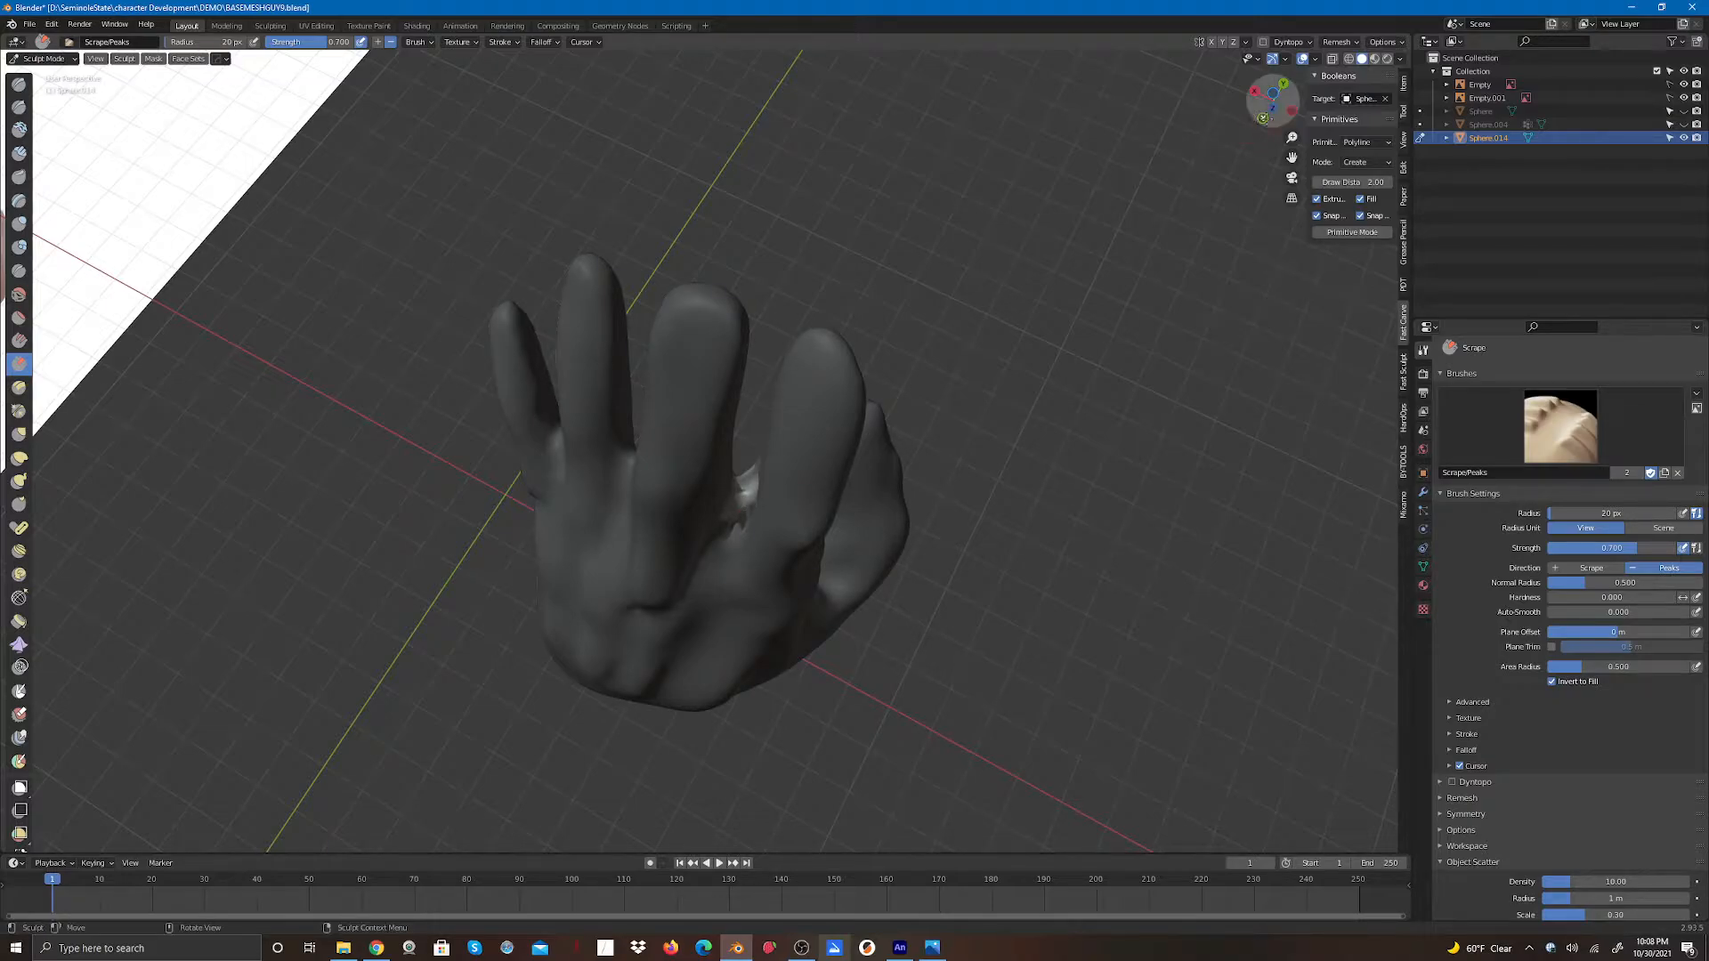
mouse_move(1273, 98)
left_mouse_down()
mouse_move(970, 24)
mouse_move(954, 65)
left_mouse_up()
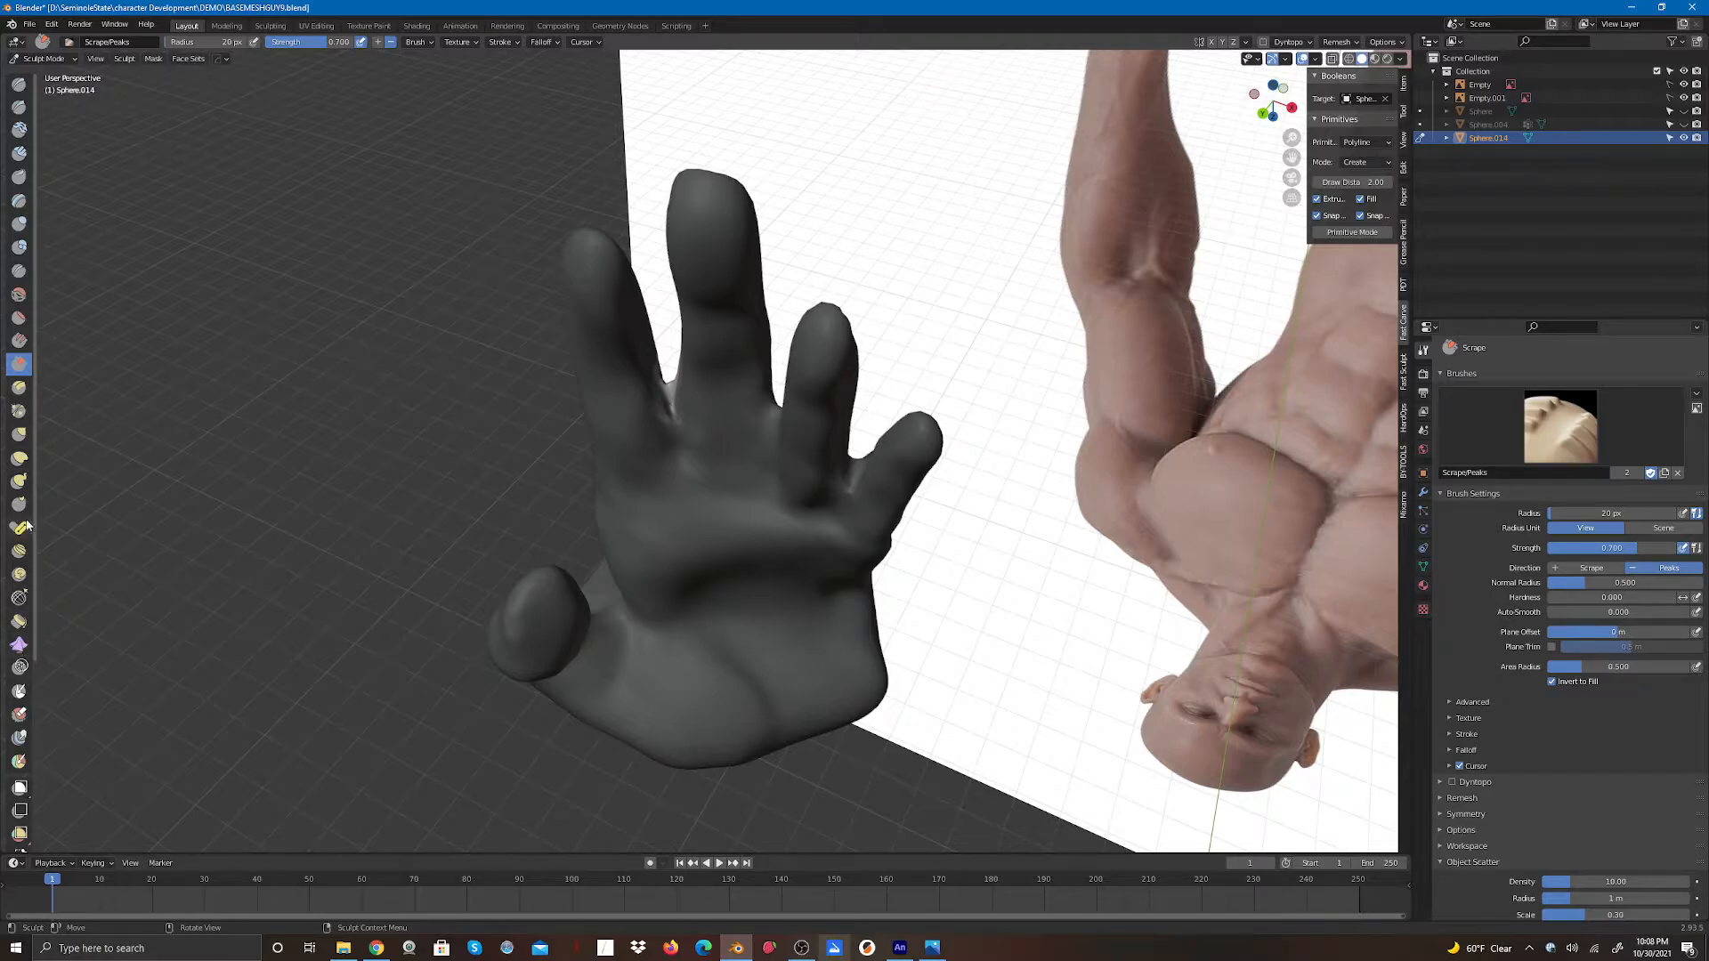
- Reshape the finger gap with Elastic Deform brush strokes
left_click(20, 458)
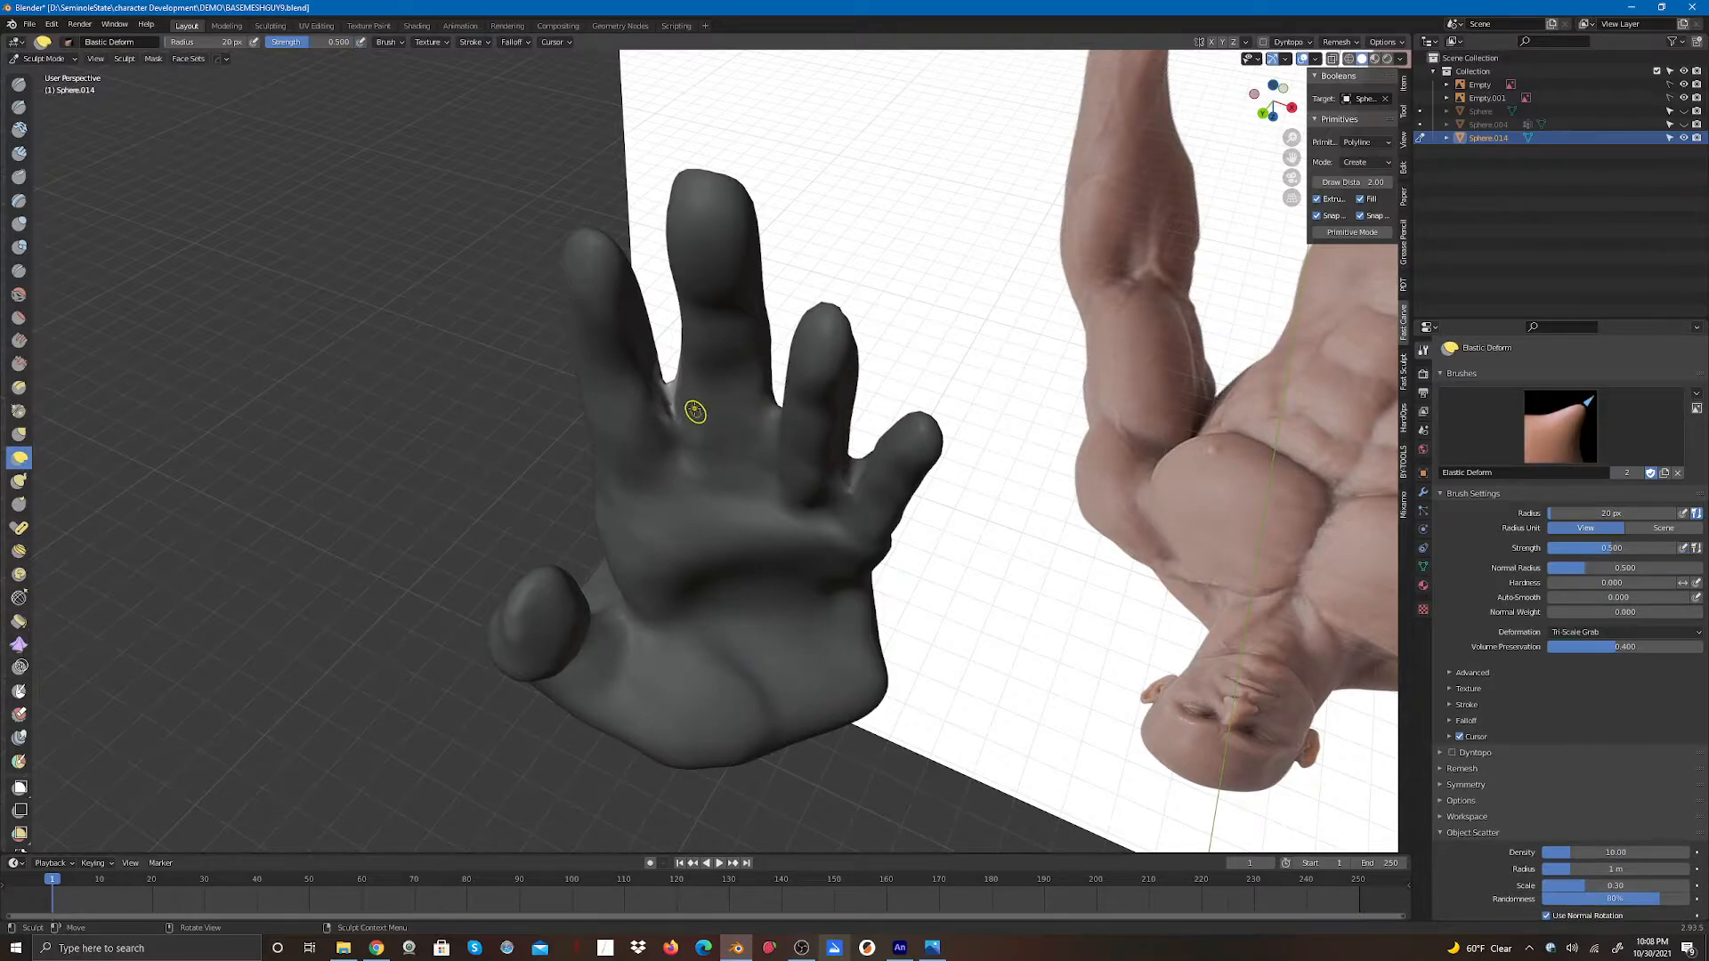
left_click_drag(669, 394, 671, 401)
left_click_drag(672, 390, 673, 401)
left_click_drag(673, 389, 690, 412)
mouse_move(1273, 100)
left_mouse_down()
mouse_move(1204, 112)
mouse_move(965, 84)
mouse_move(979, 73)
left_mouse_up()
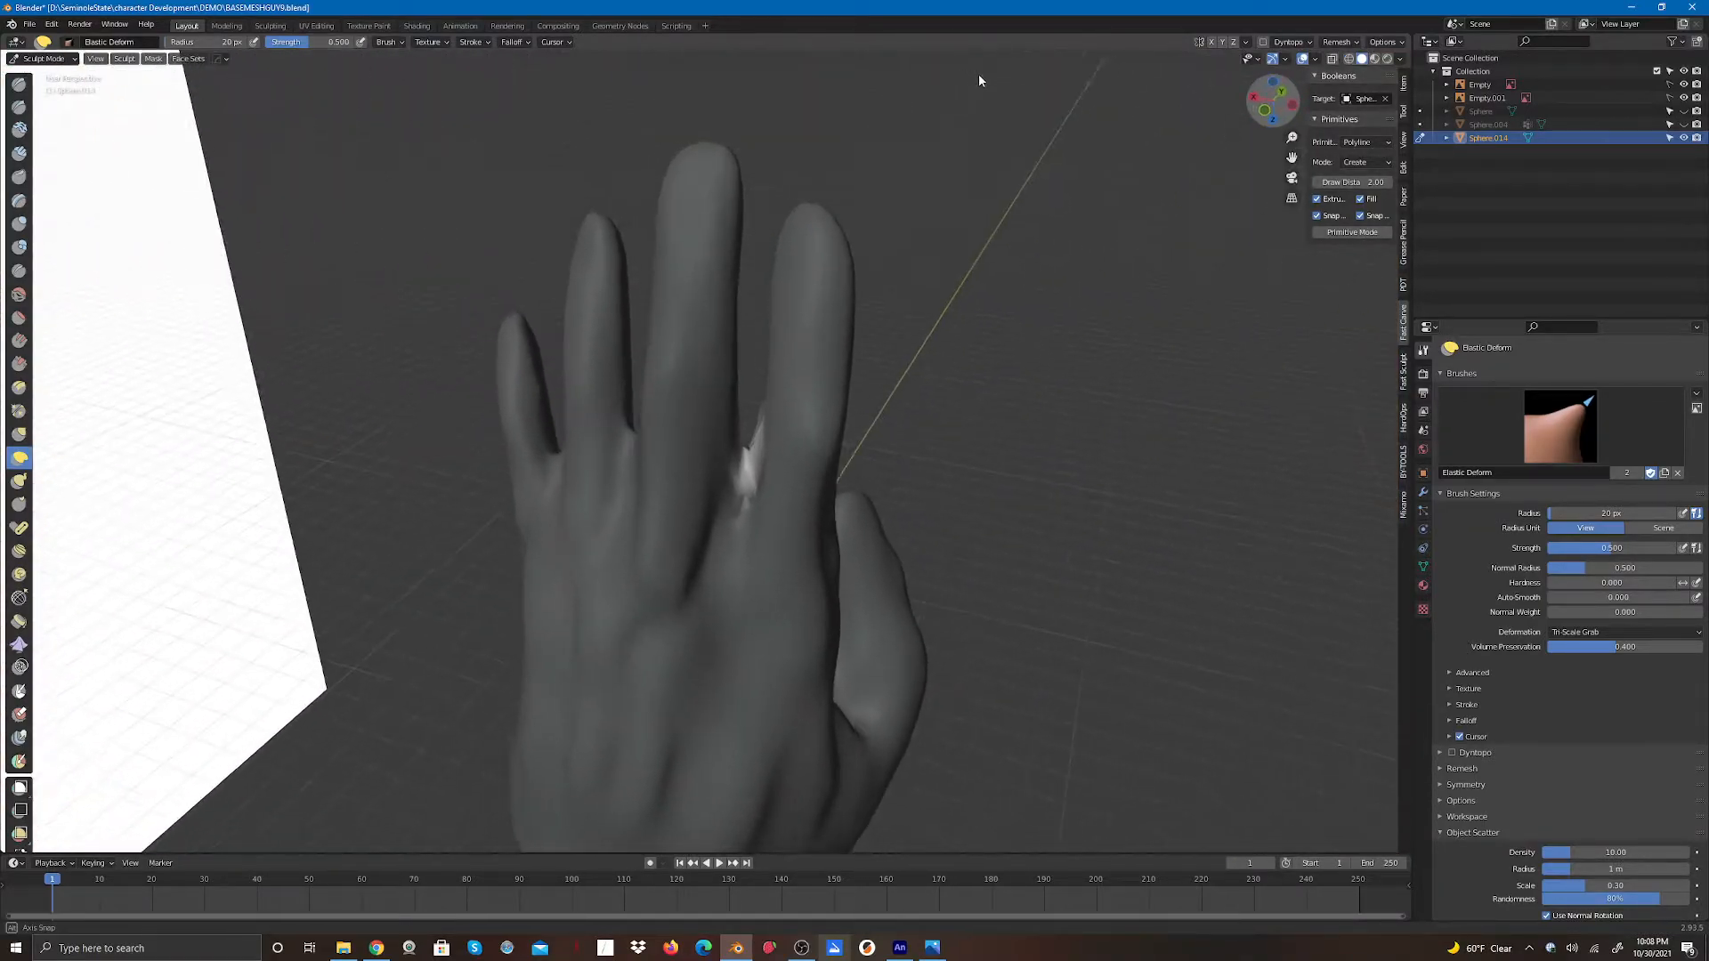
left_click_drag(744, 469, 745, 486)
left_click_drag(745, 457, 750, 478)
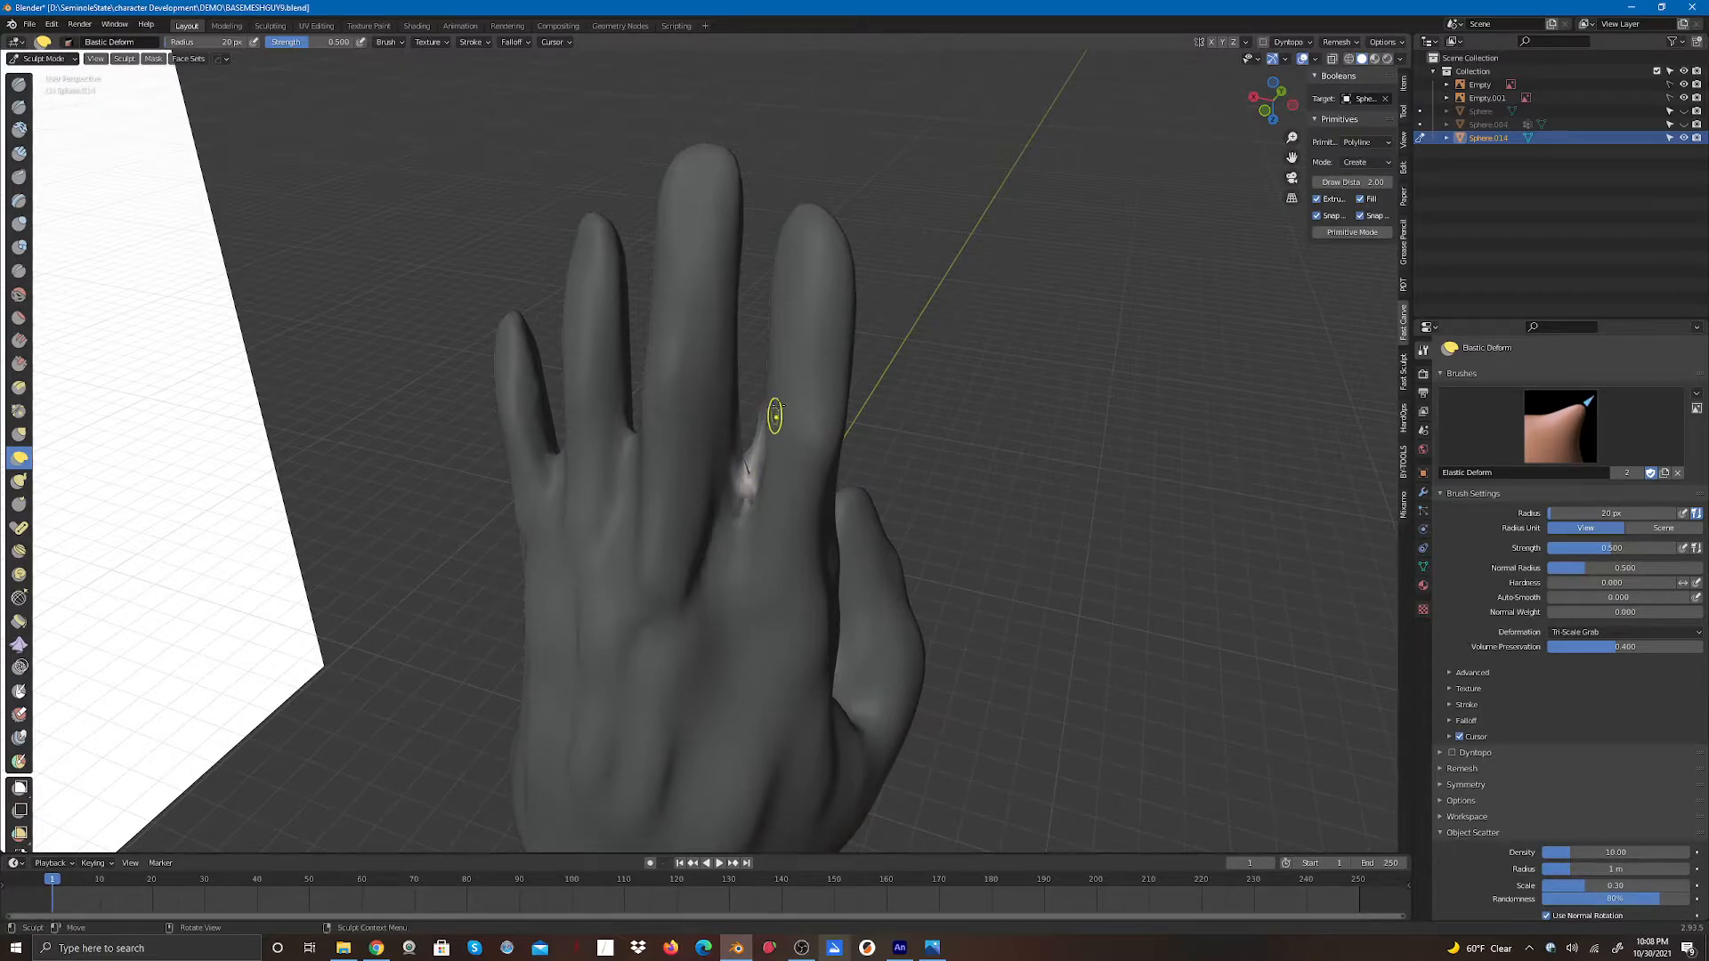
- Clear the mask and push the finger gap further with Elastic Deform strokes
left_click(153, 58)
left_click(183, 100)
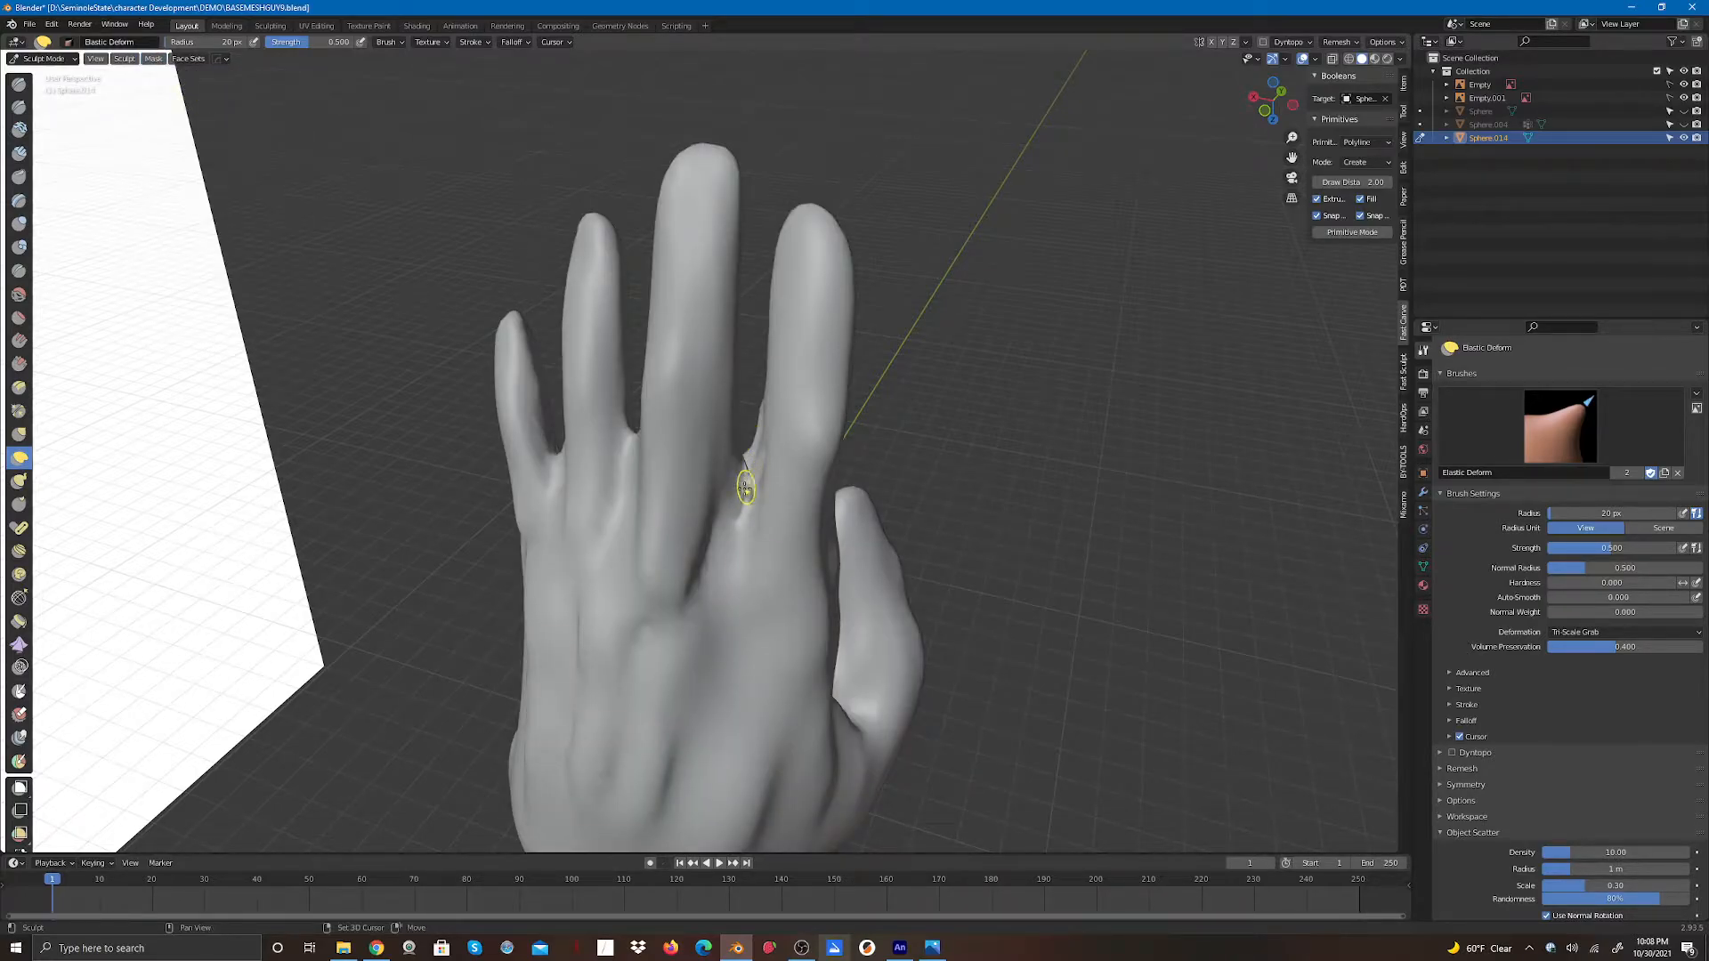
left_click_drag(748, 483, 750, 506)
left_click_drag(748, 503, 750, 481)
left_click_drag(750, 497, 751, 465)
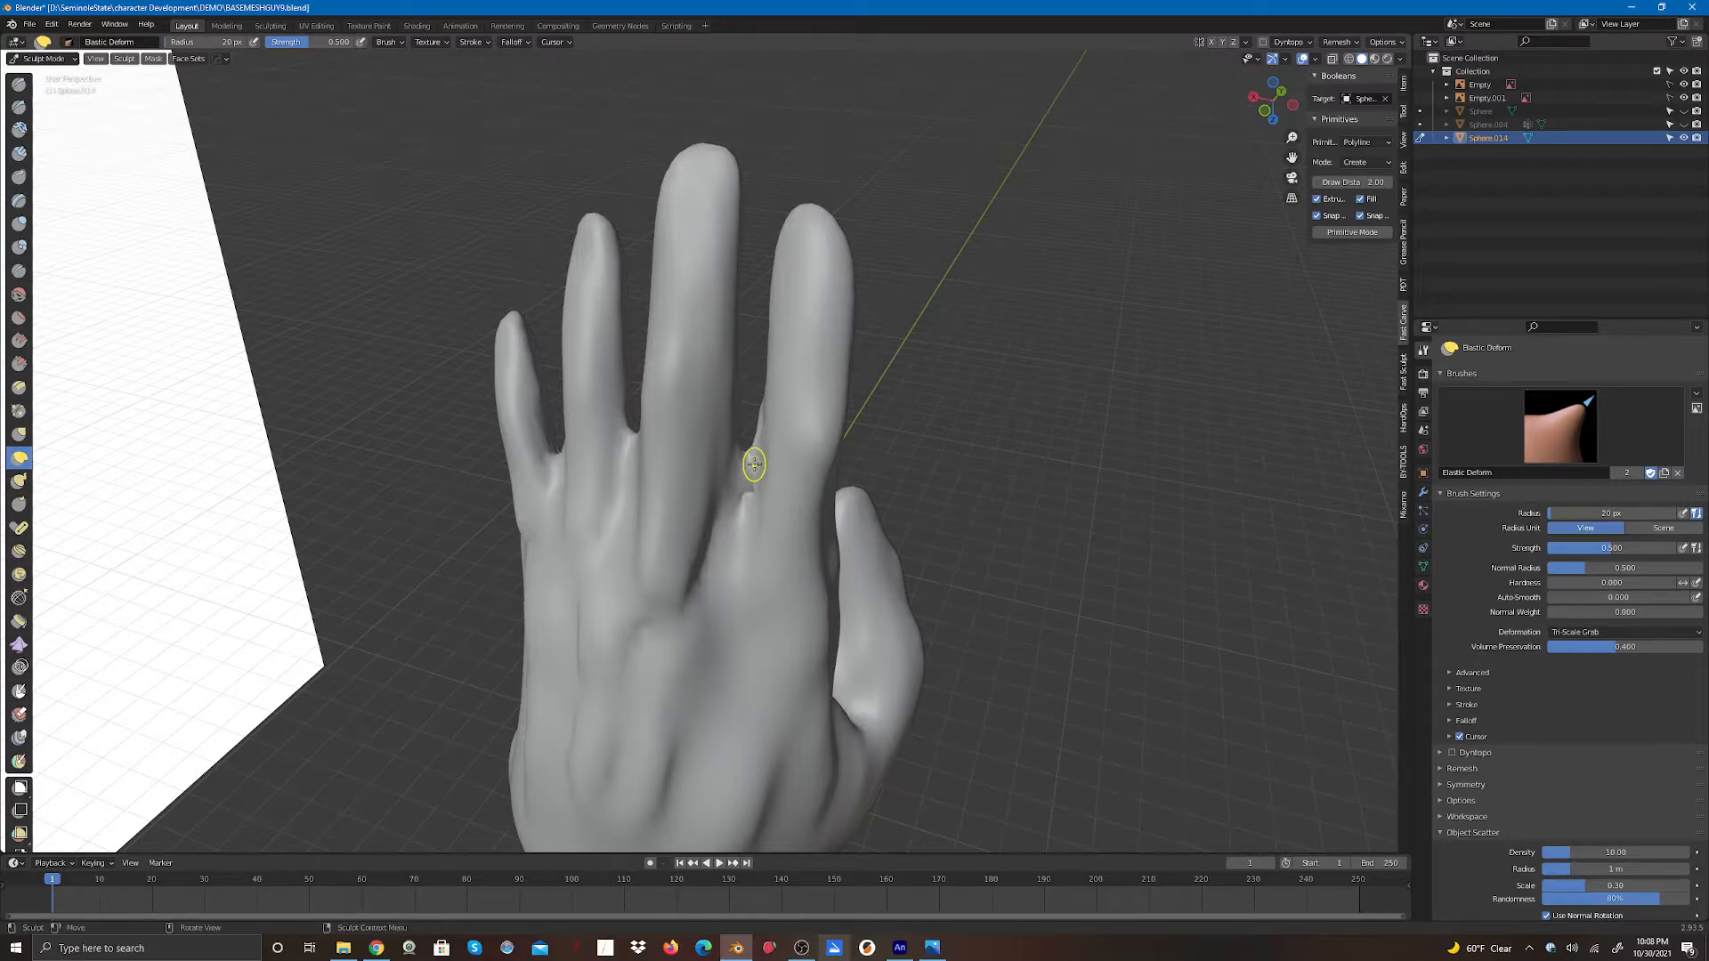
- Push the finger gap with Elastic Deform strokes from both the back and palm sides of the hand
mouse_move(1273, 100)
left_mouse_down()
mouse_move(1013, 115)
mouse_move(959, 92)
left_mouse_up()
left_click_drag(662, 407, 673, 427)
left_click_drag(1264, 96, 1268, 133)
left_click_drag(661, 424, 661, 423)
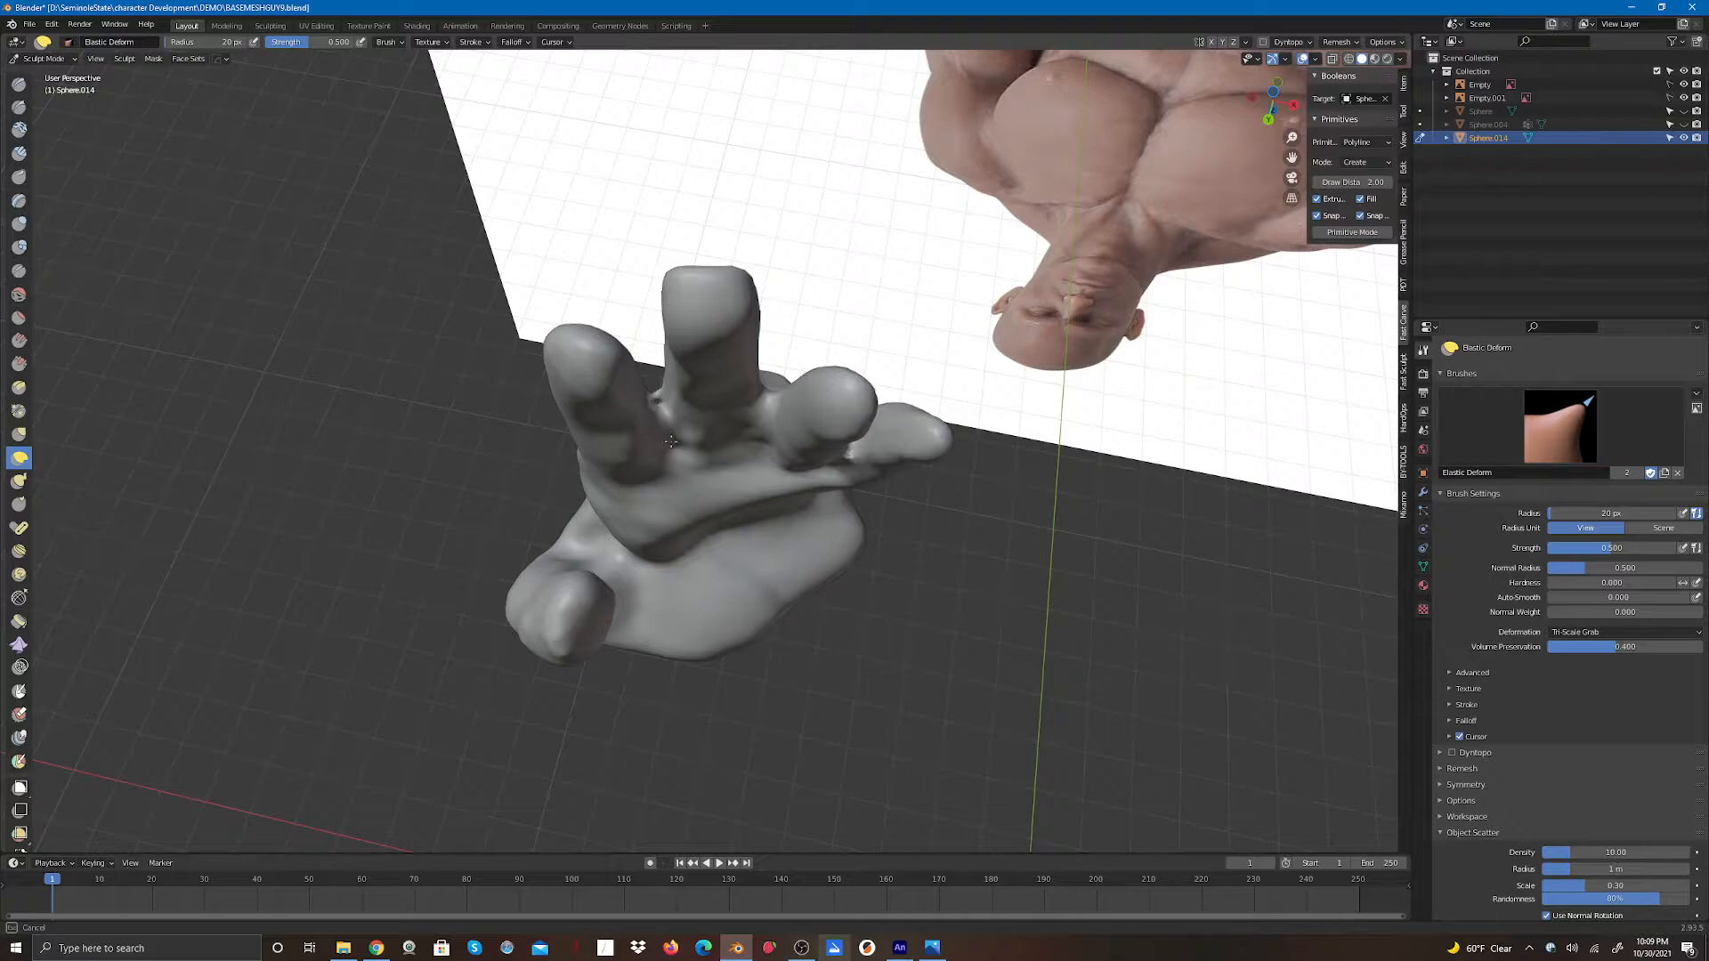
left_click_drag(657, 395, 666, 432)
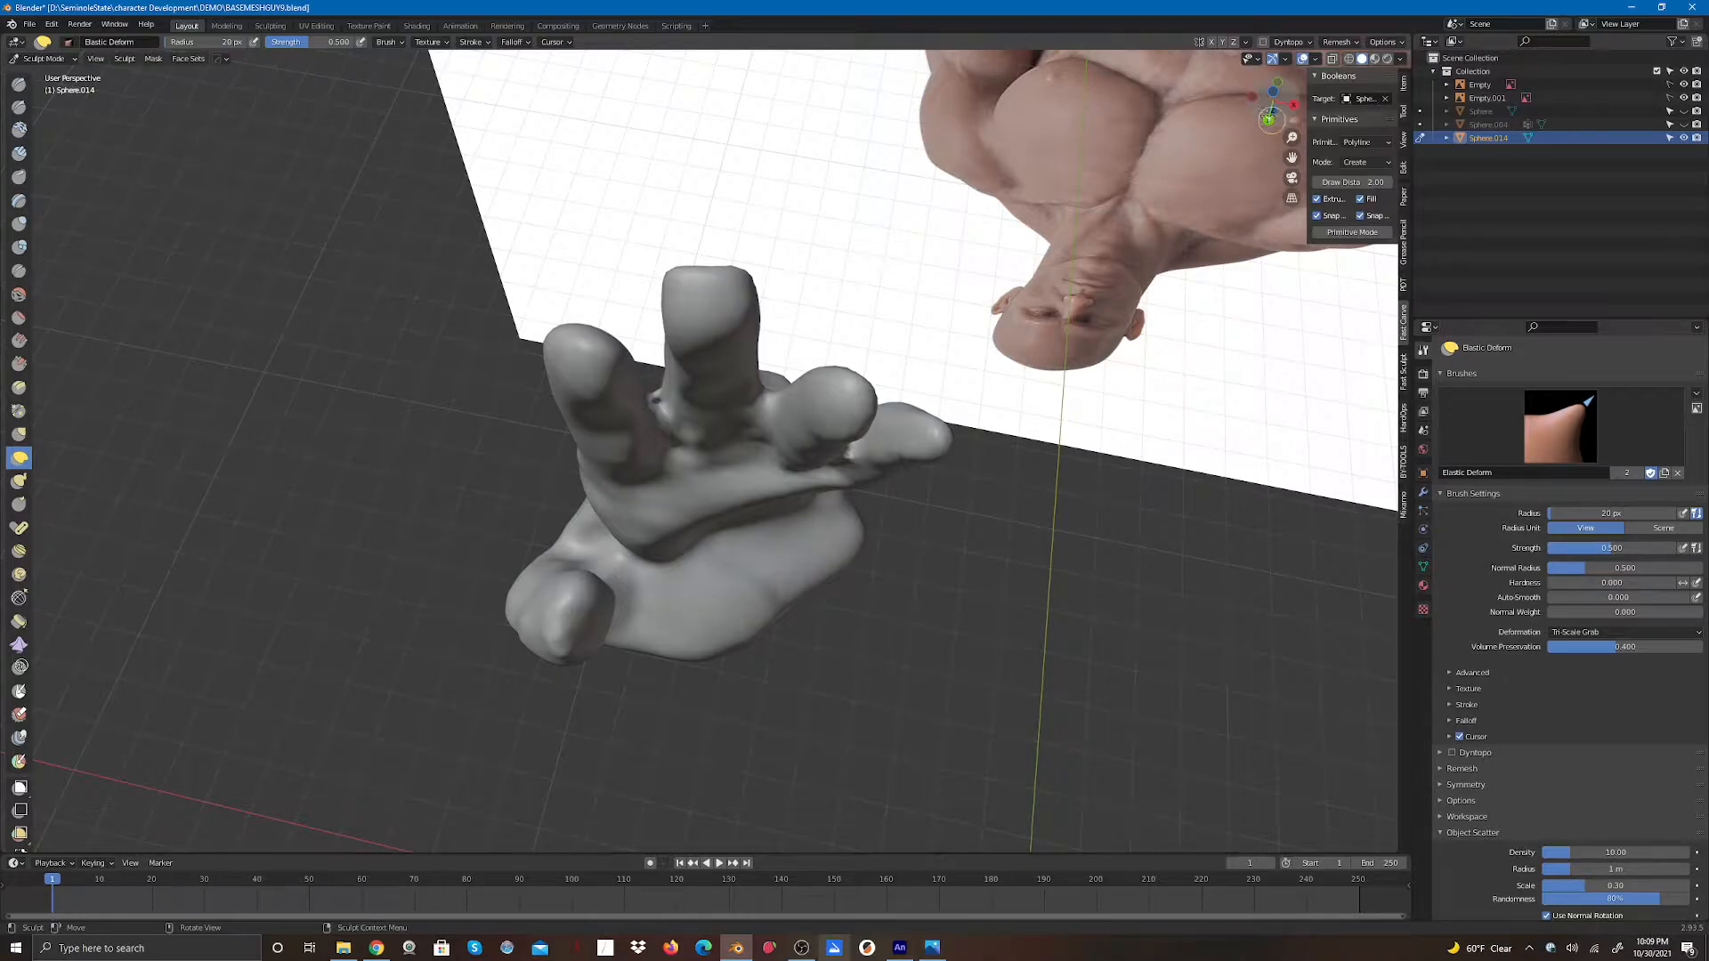
mouse_move(1268, 111)
left_mouse_down()
mouse_move(1265, 53)
mouse_move(903, 67)
mouse_move(938, 60)
left_mouse_up()
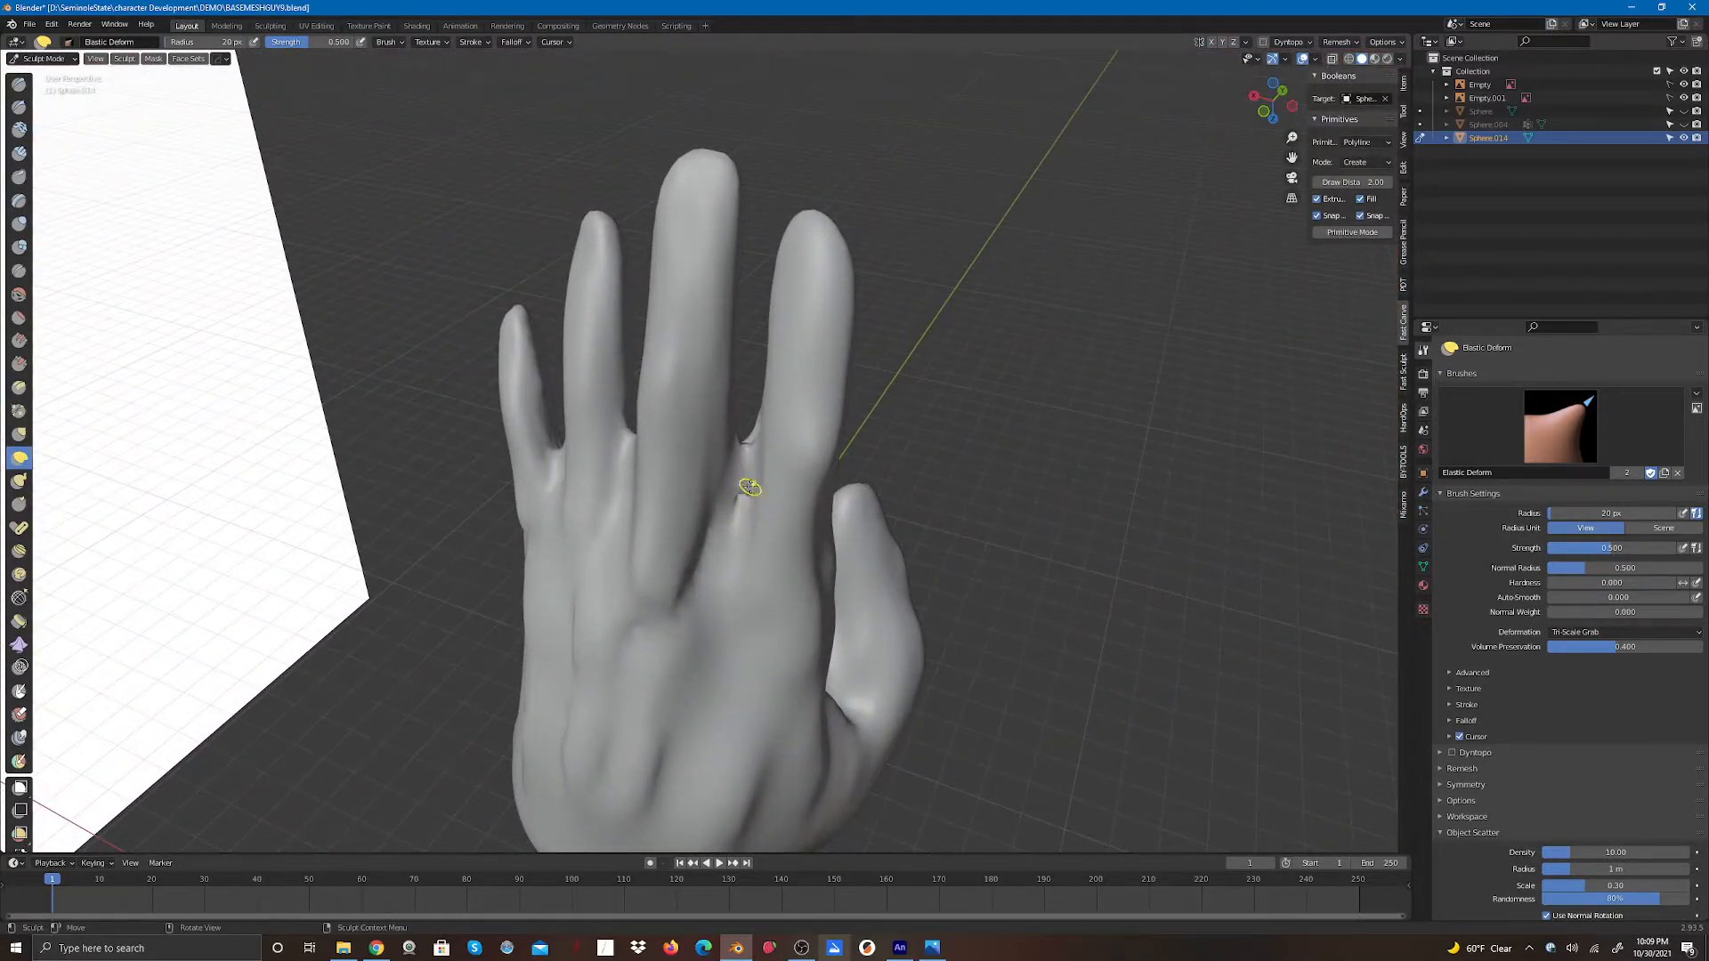
- Smooth the finger gaps and the surrounding knuckle area with the Smooth brush
left_click(18, 294)
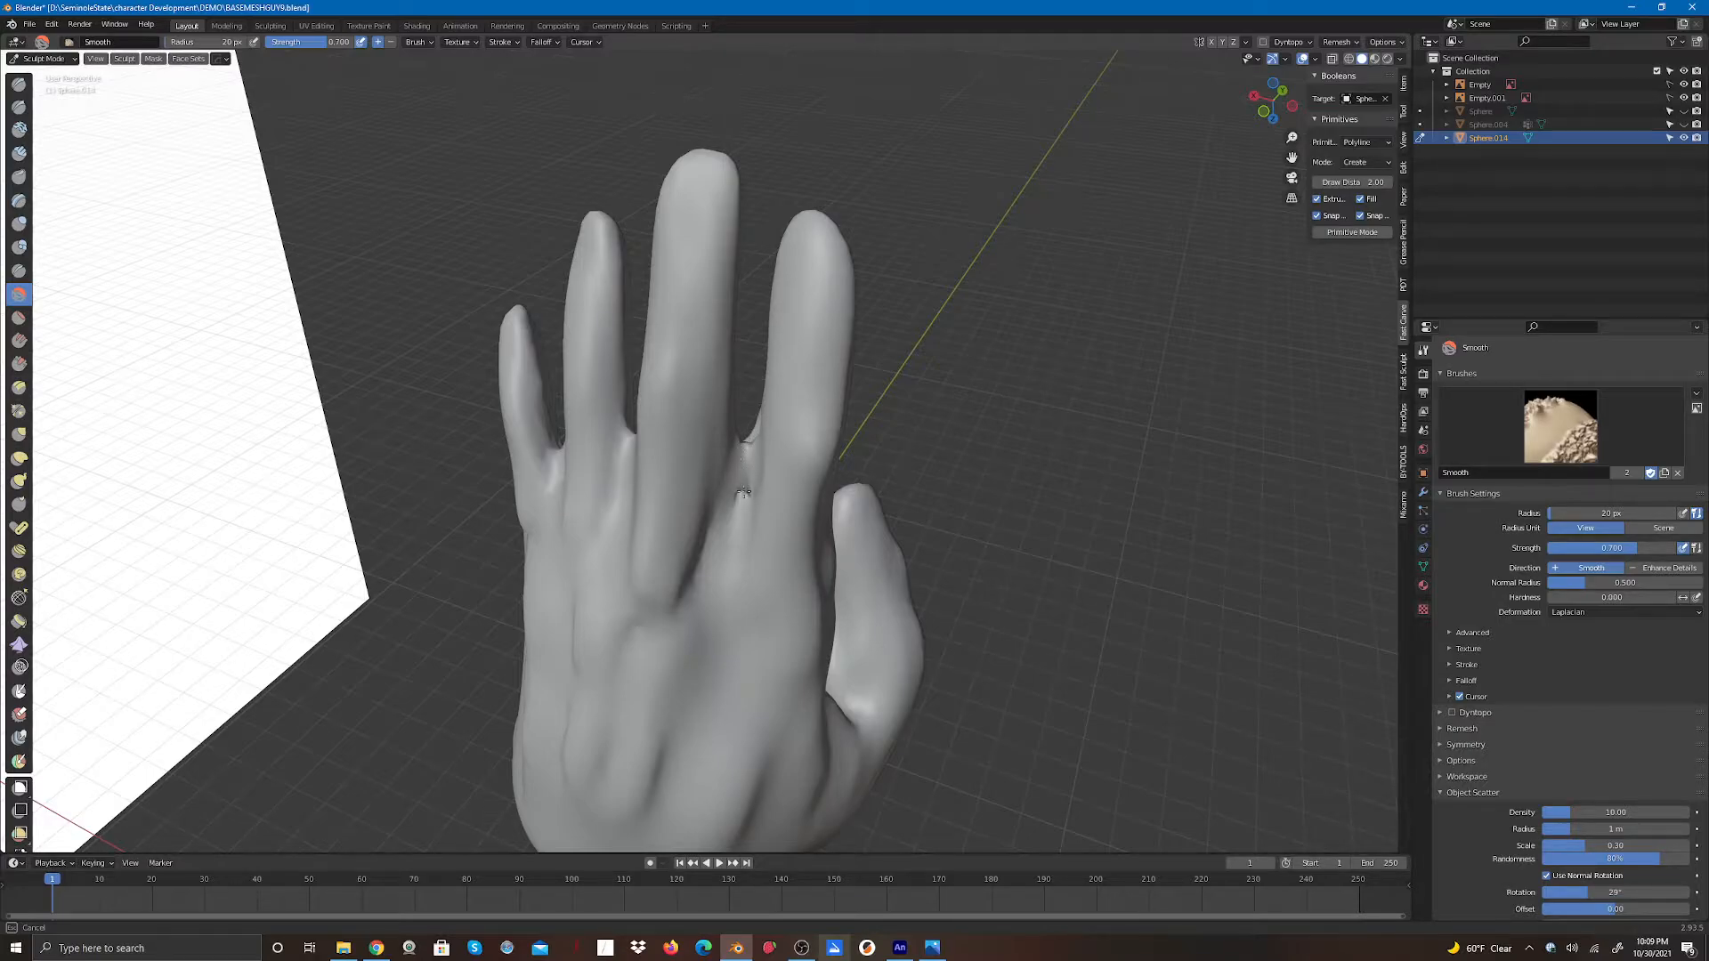
left_click_drag(1269, 99, 1271, 34)
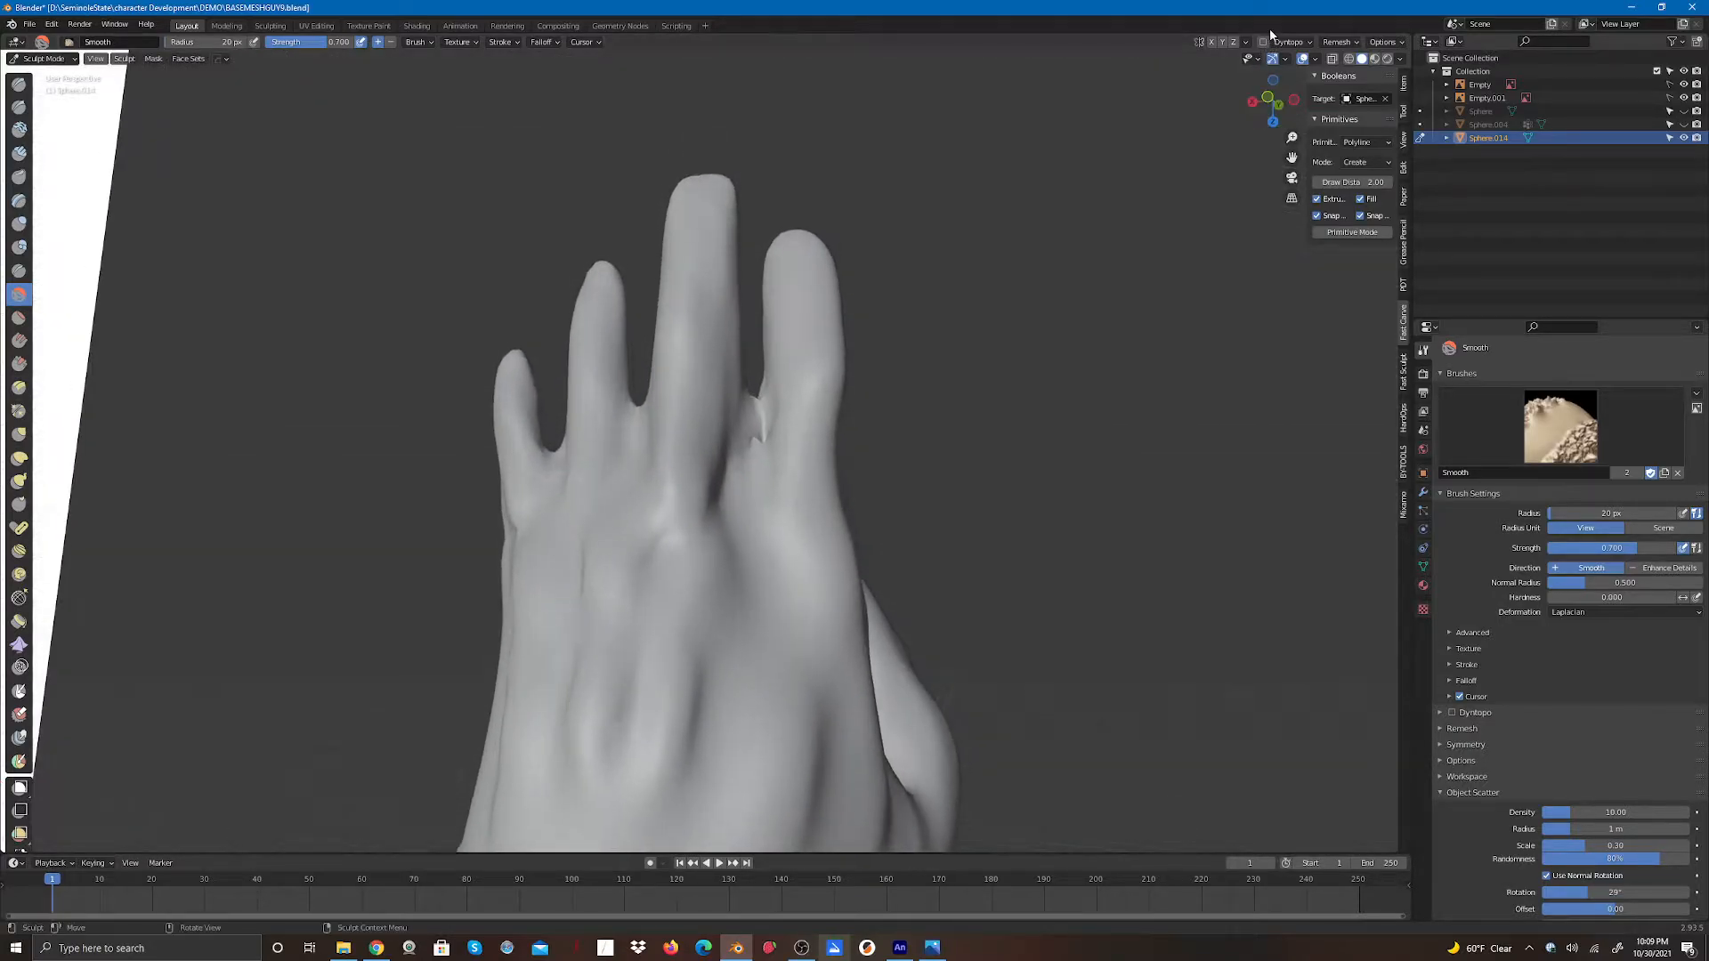
left_click_drag(758, 420, 756, 433)
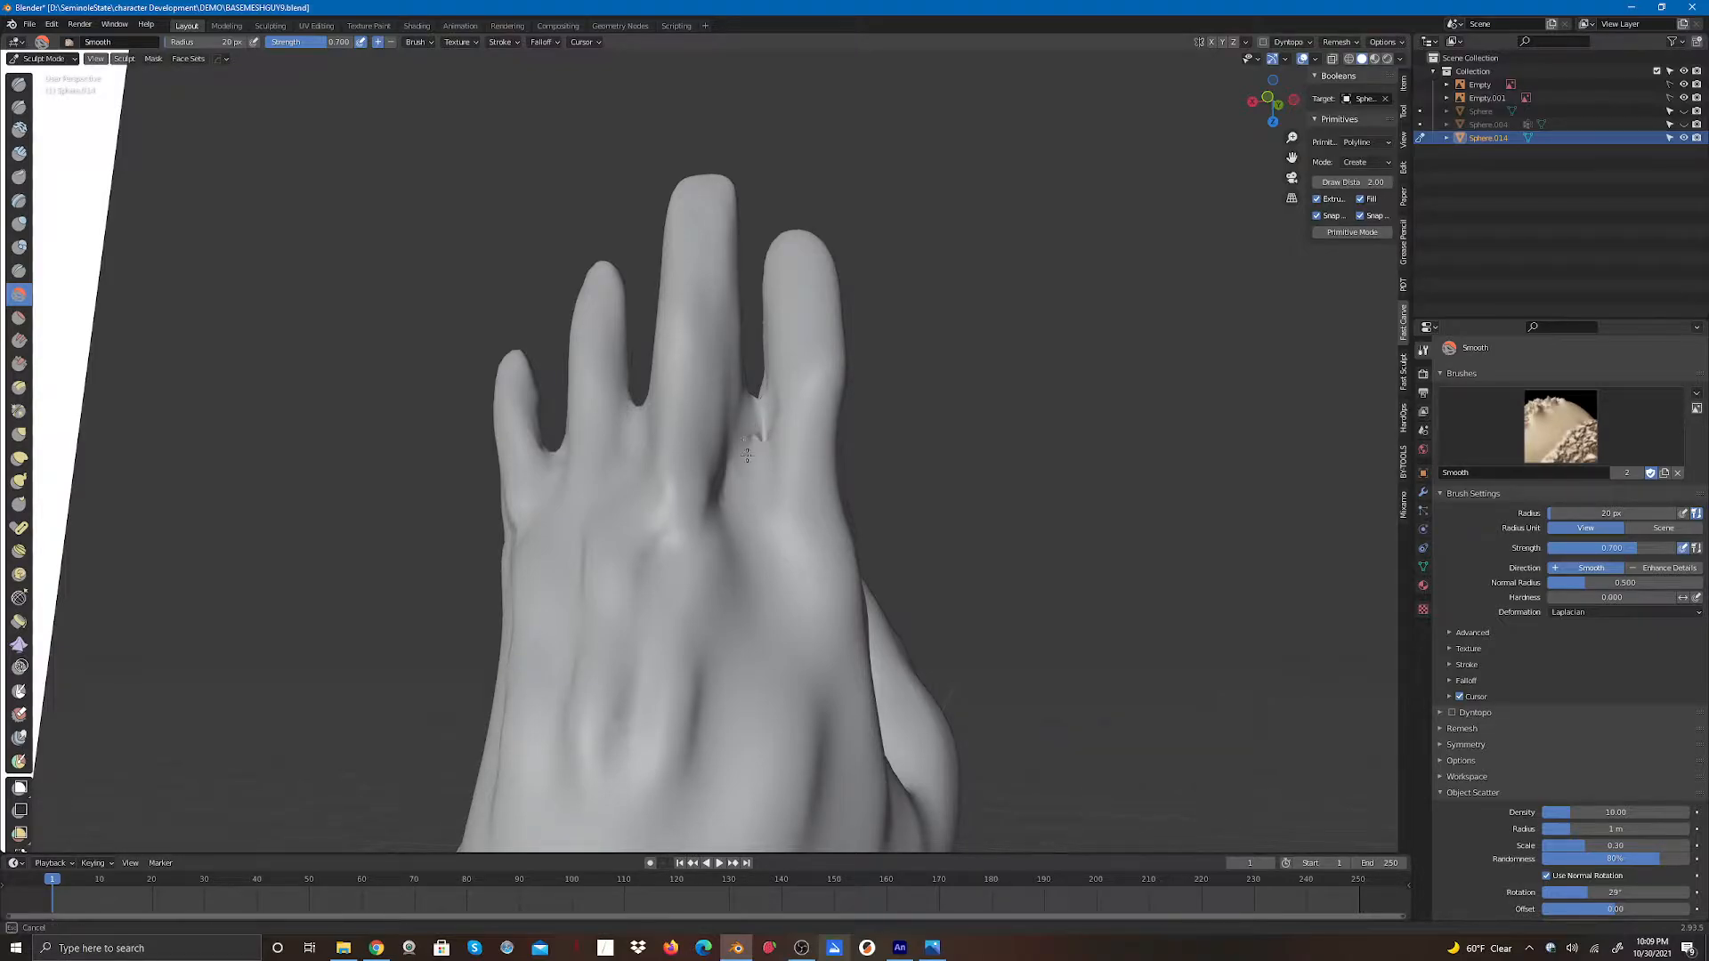
mouse_move(753, 433)
left_mouse_down()
mouse_move(756, 402)
mouse_move(755, 443)
mouse_move(724, 445)
left_mouse_up()
left_click_drag(548, 452, 564, 523)
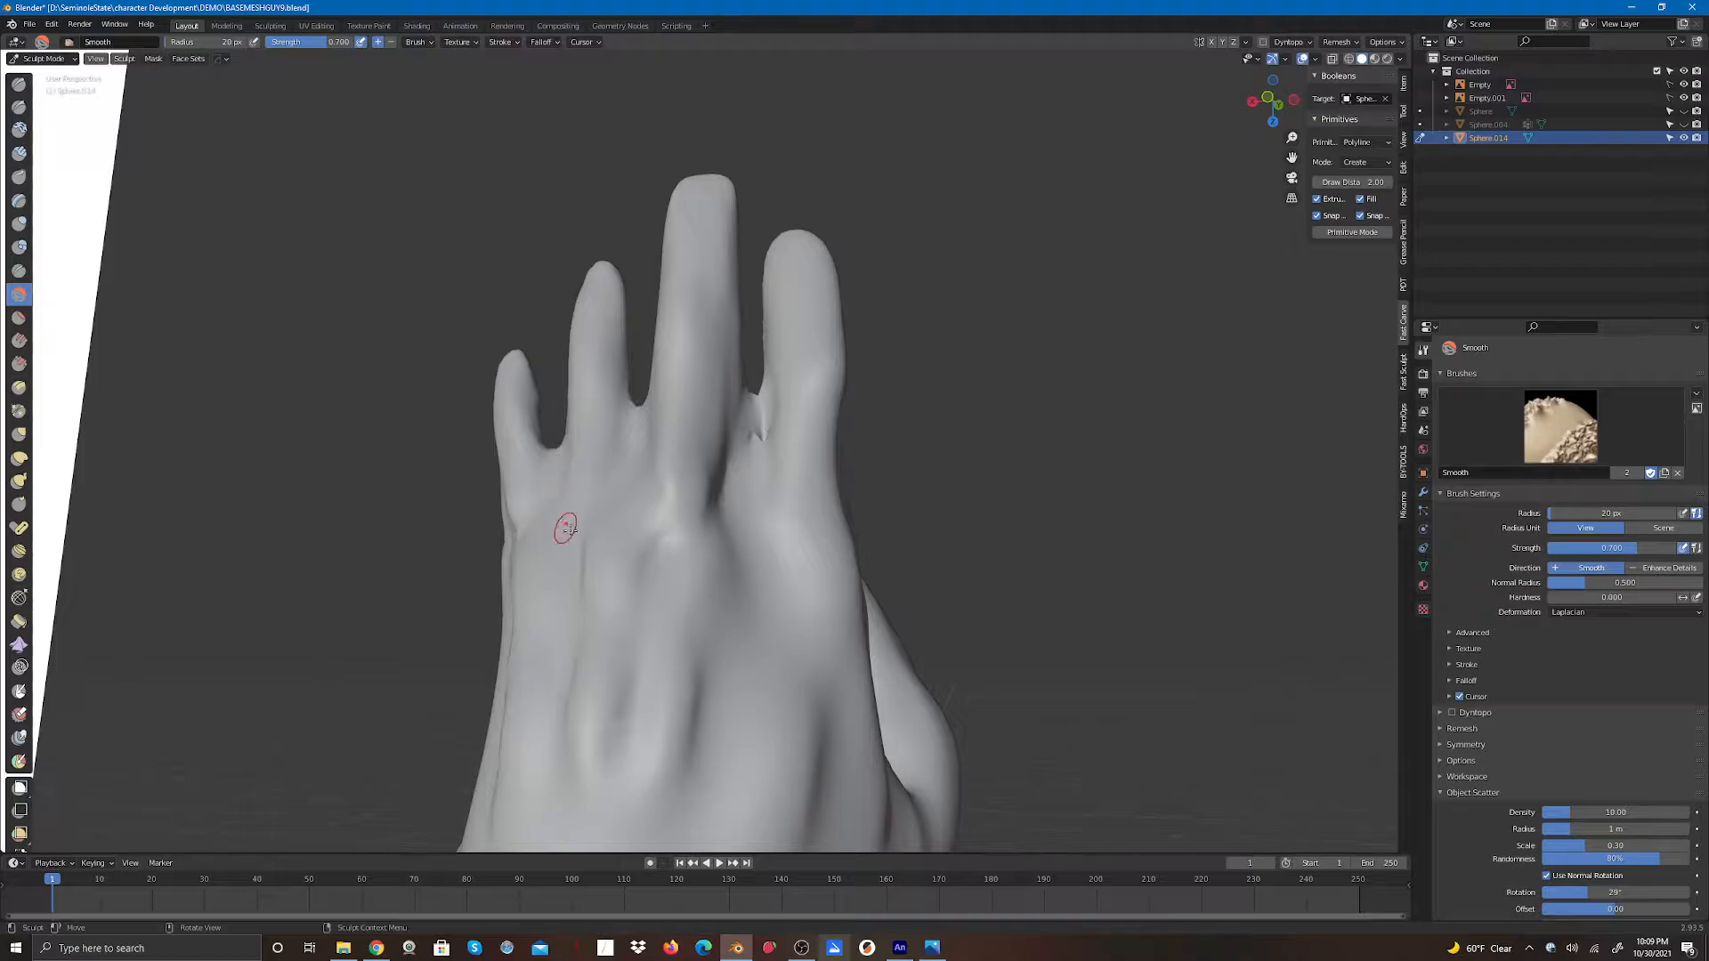
mouse_move(639, 408)
left_mouse_down()
mouse_move(744, 420)
mouse_move(755, 452)
left_mouse_up()
left_click_drag(759, 443, 774, 430)
mouse_move(775, 430)
middle_mouse_down()
mouse_move(1171, 162)
mouse_move(1000, 176)
mouse_move(669, 417)
middle_mouse_up()
mouse_move(669, 417)
left_mouse_down()
mouse_move(670, 460)
mouse_move(686, 462)
left_mouse_up()
left_click_drag(844, 465, 844, 517)
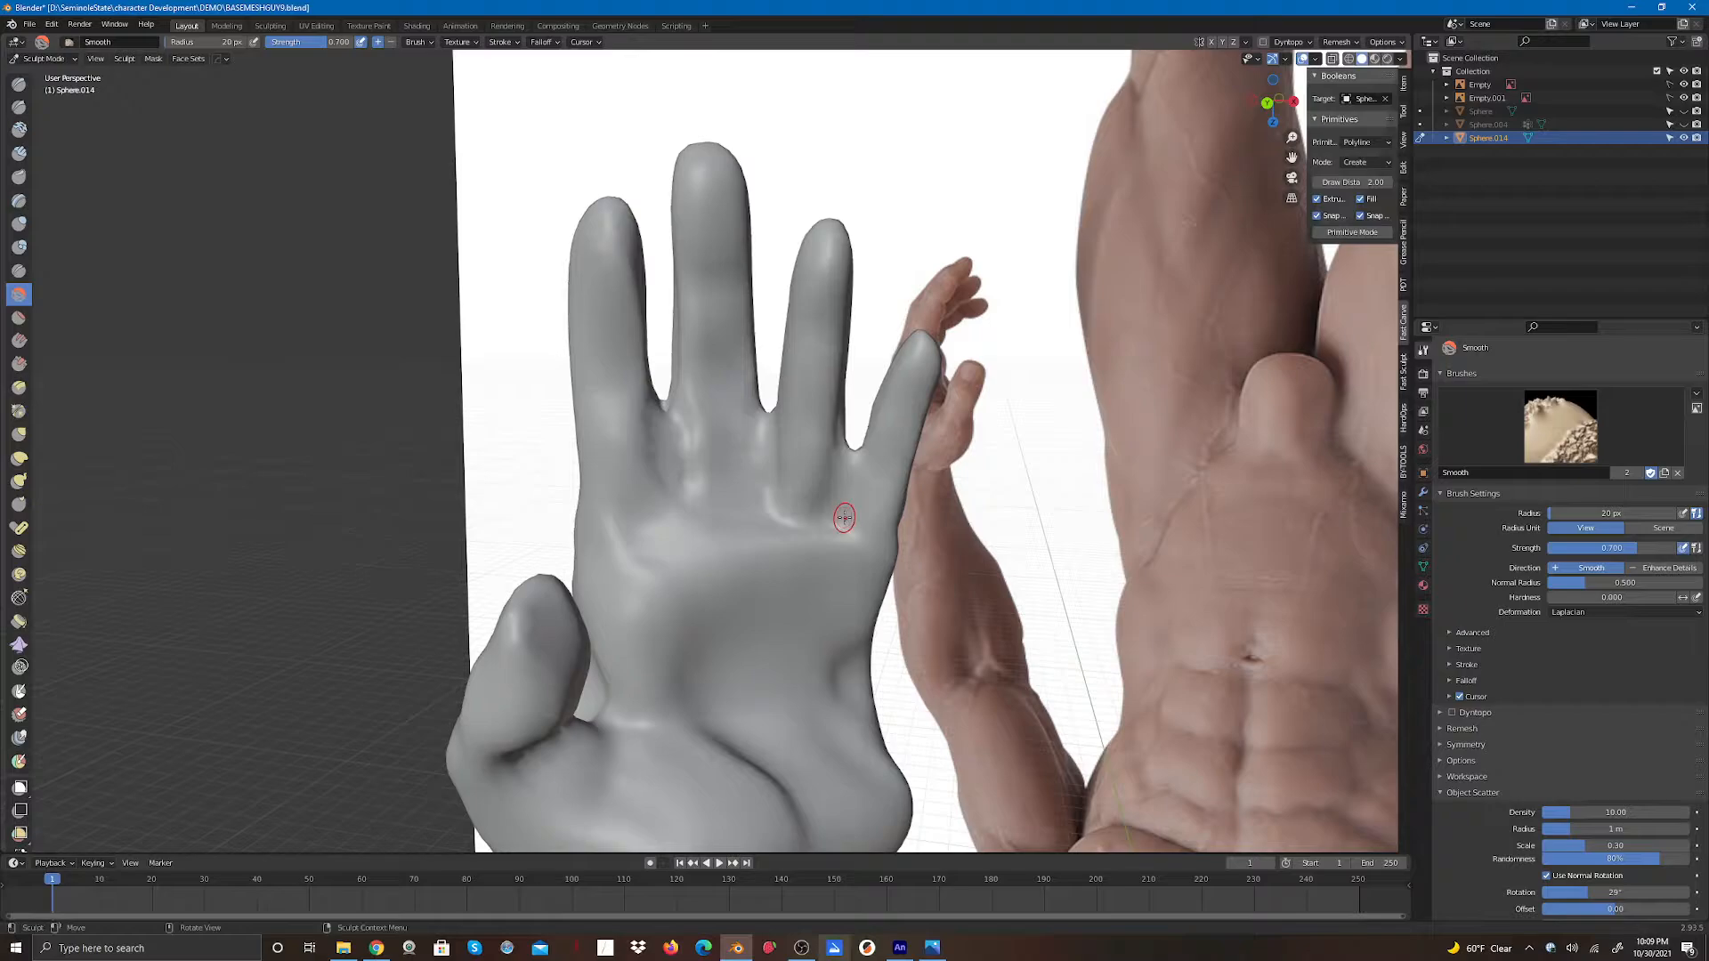
- Deepen the creases between the fingers on the palm side with the Draw brush in subtract mode
left_click(20, 84)
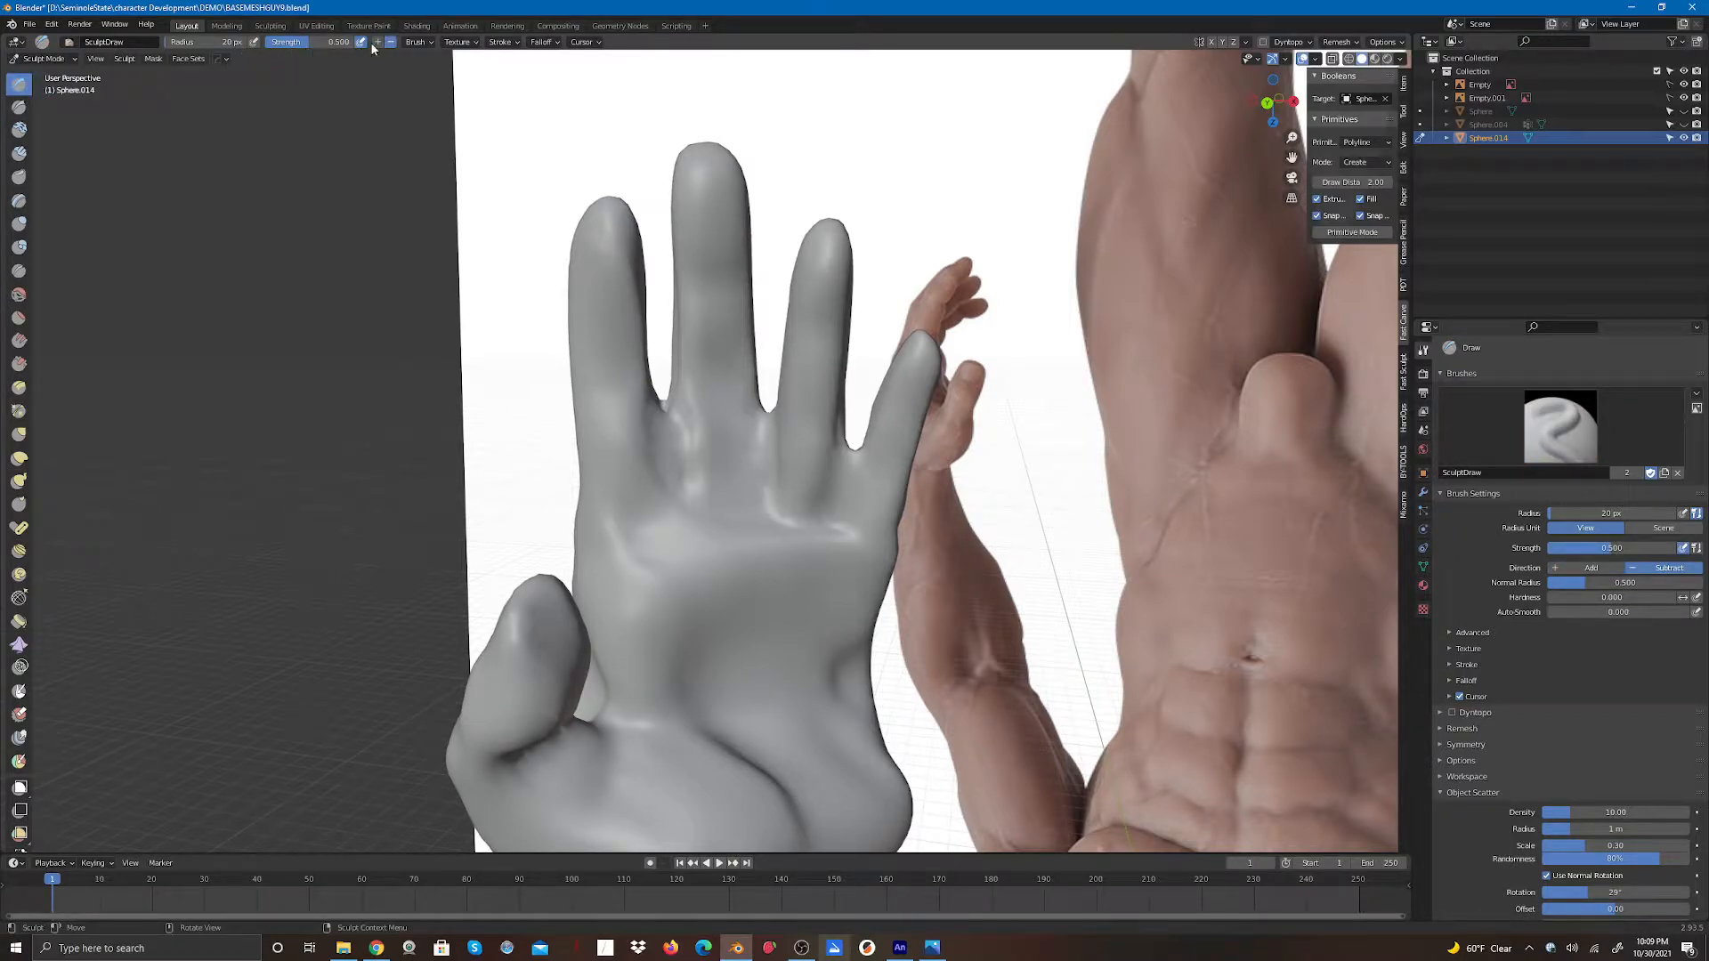
left_click_drag(669, 408, 677, 459)
left_click_drag(671, 429, 675, 464)
mouse_move(769, 413)
left_mouse_down()
mouse_move(766, 481)
mouse_move(767, 442)
mouse_move(844, 499)
mouse_move(850, 458)
mouse_move(837, 525)
left_mouse_up()
- Carve the finger gaps on the back of the hand with Draw brush strokes
left_click_drag(1273, 103, 981, 126)
left_click_drag(774, 438, 774, 502)
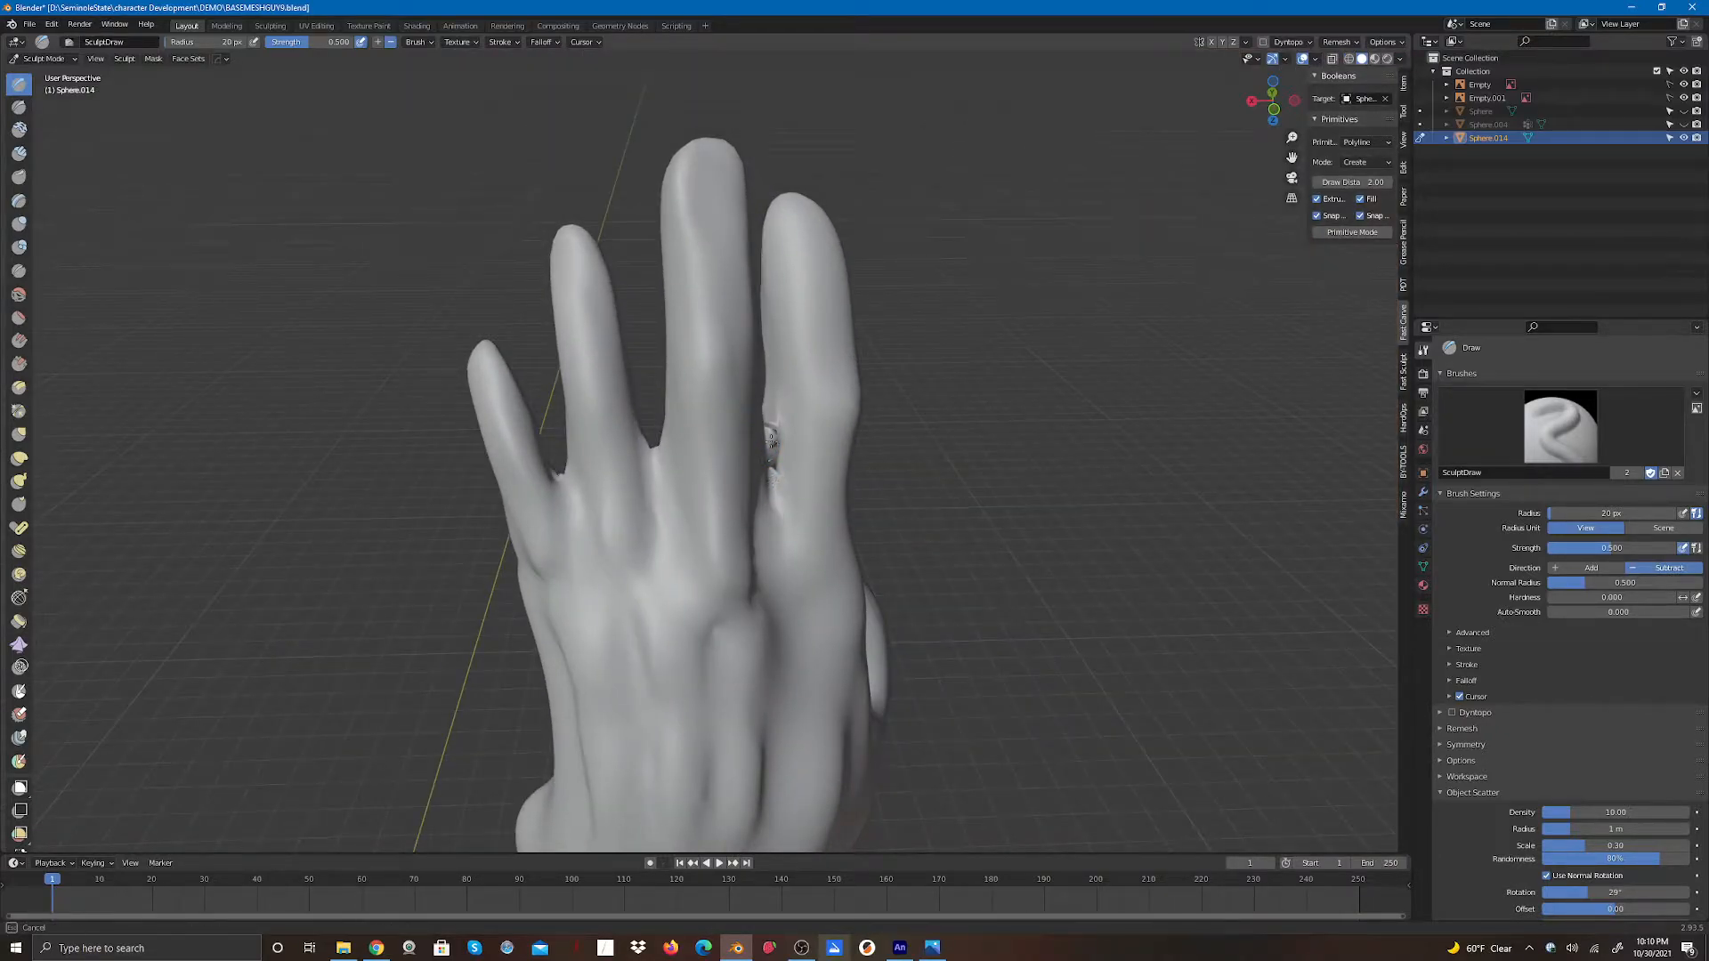
left_click_drag(771, 442, 769, 447)
mouse_move(657, 461)
left_mouse_down()
mouse_move(661, 526)
mouse_move(656, 481)
mouse_move(574, 530)
mouse_move(569, 512)
mouse_move(599, 501)
mouse_move(557, 497)
mouse_move(565, 473)
mouse_move(569, 500)
mouse_move(662, 503)
left_mouse_up()
left_click_drag(767, 486, 775, 525, "shift")
left_click_drag(1273, 101, 1223, 140)
left_click_drag(748, 474, 746, 491)
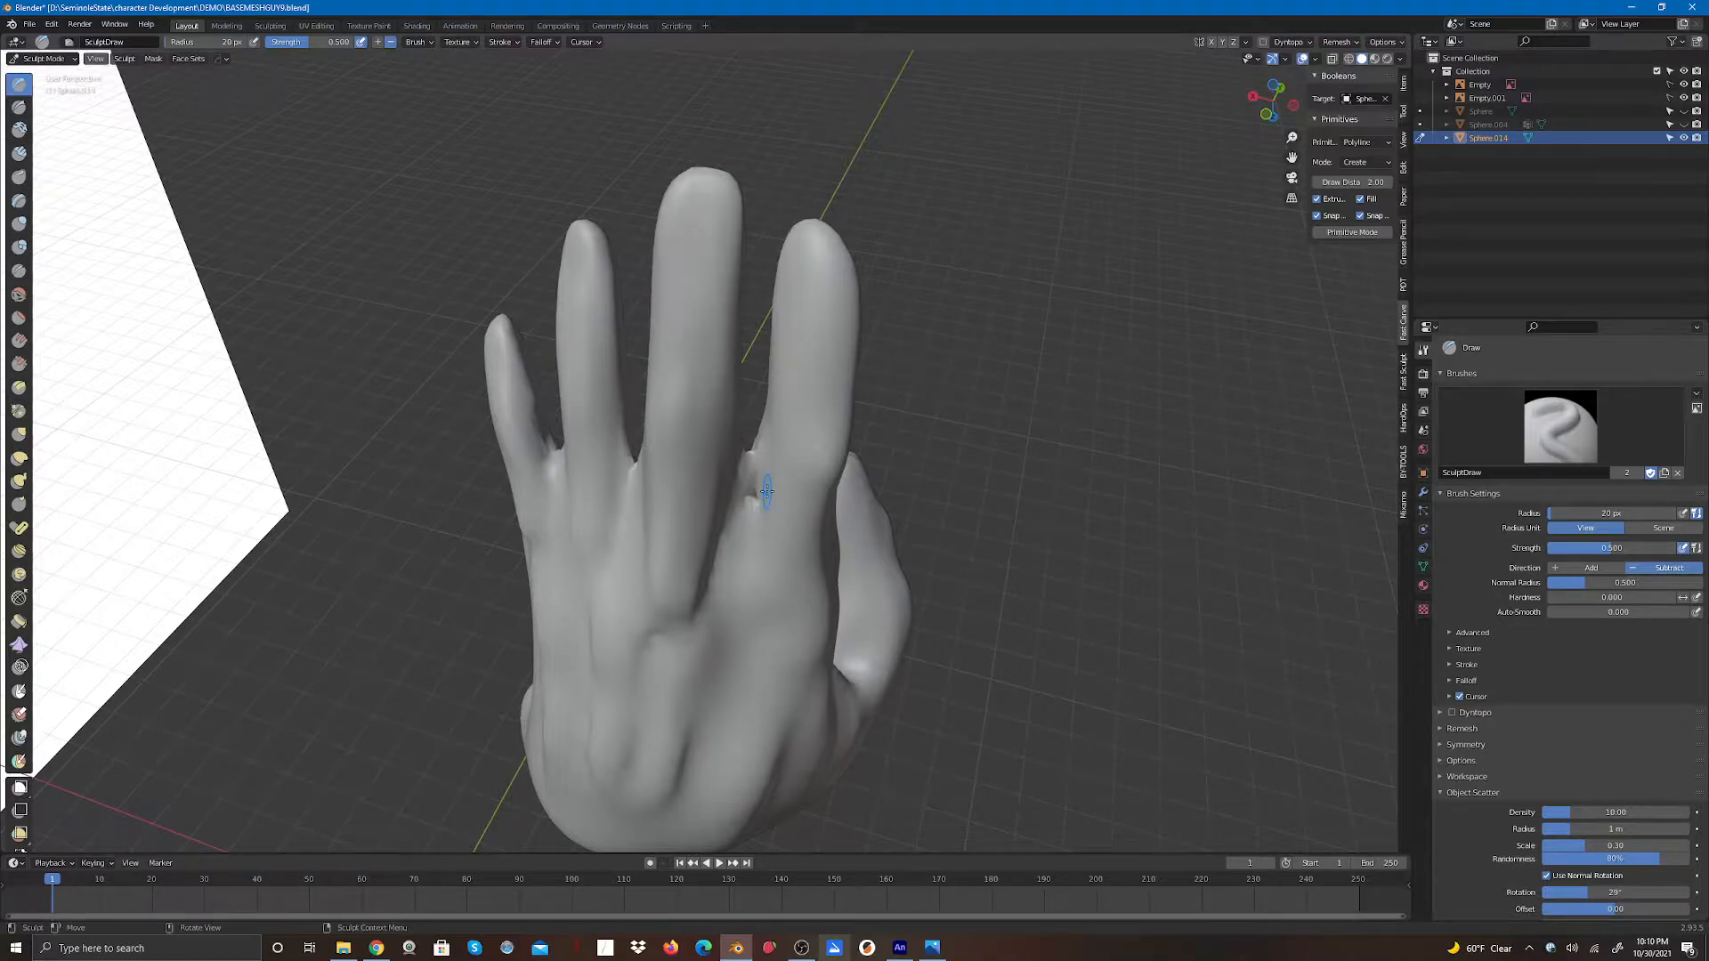
- Deepen the palm-side gap beside the little finger with more Draw strokes
left_click_drag(1273, 101, 953, 74)
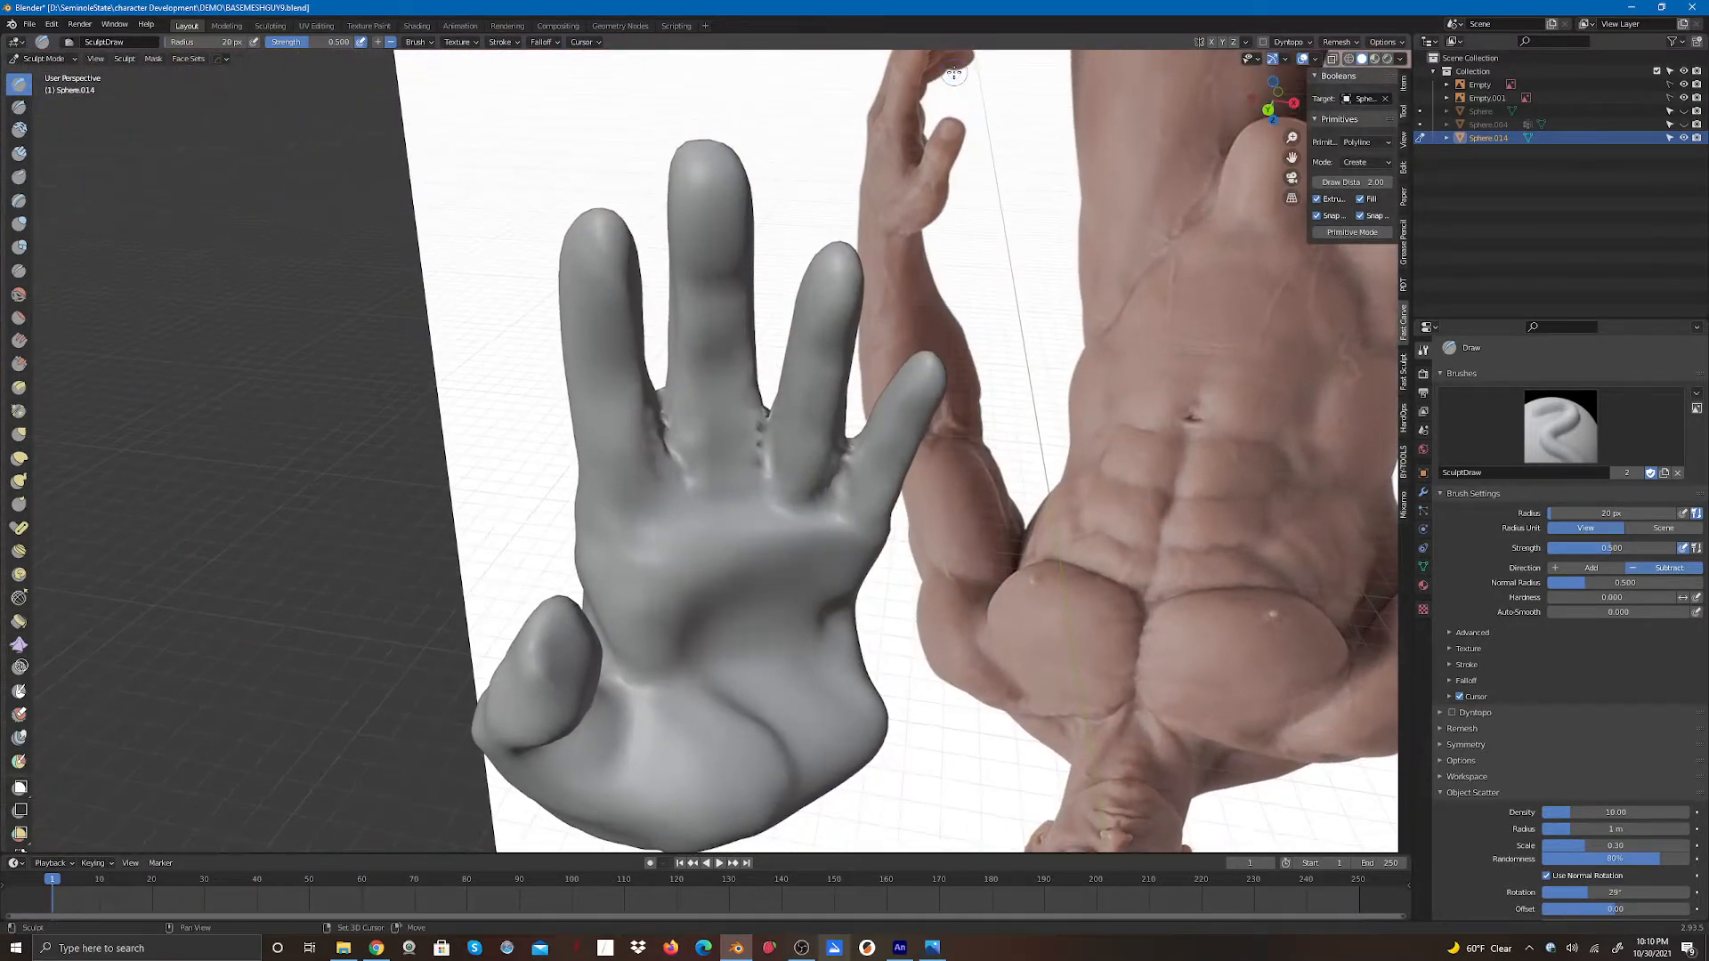
mouse_move(664, 420)
left_mouse_down()
mouse_move(665, 447)
mouse_move(649, 426)
mouse_move(652, 409)
mouse_move(683, 462)
mouse_move(762, 458)
mouse_move(763, 423)
left_mouse_up()
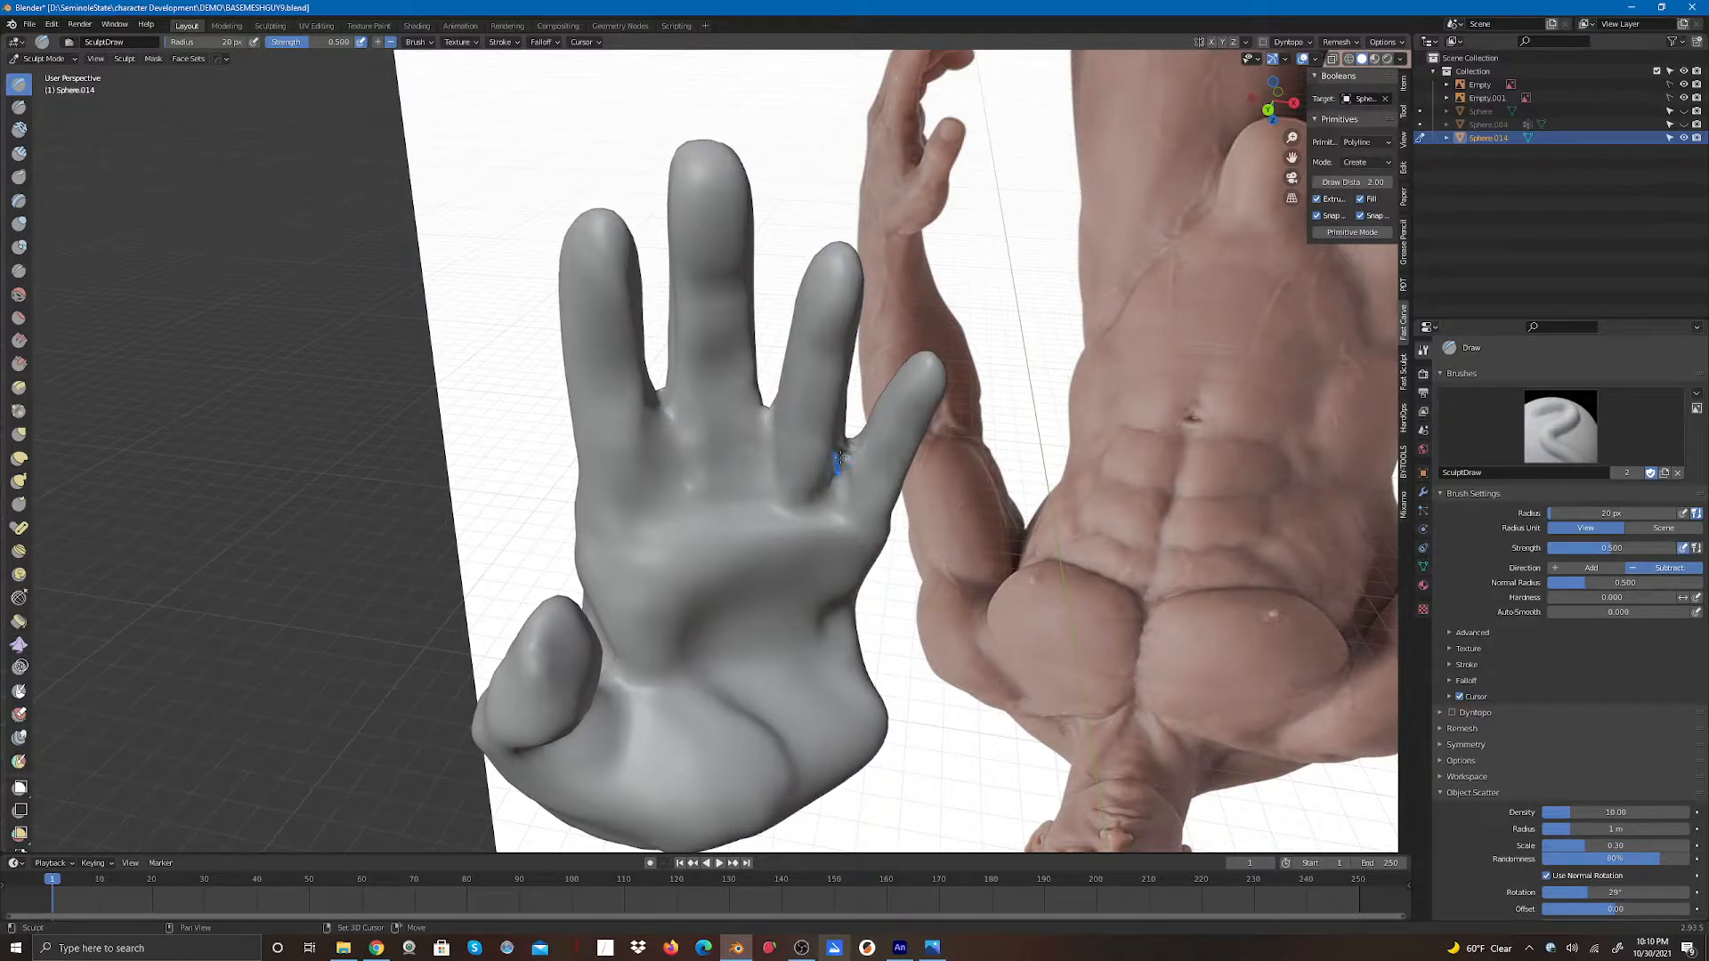
mouse_move(838, 463)
left_mouse_down("shift")
mouse_move(850, 446)
mouse_move(837, 512)
left_mouse_up("shift")
- Crease the finger bases on the palm side with the Crease brush
left_click_drag(1273, 96, 1183, 76)
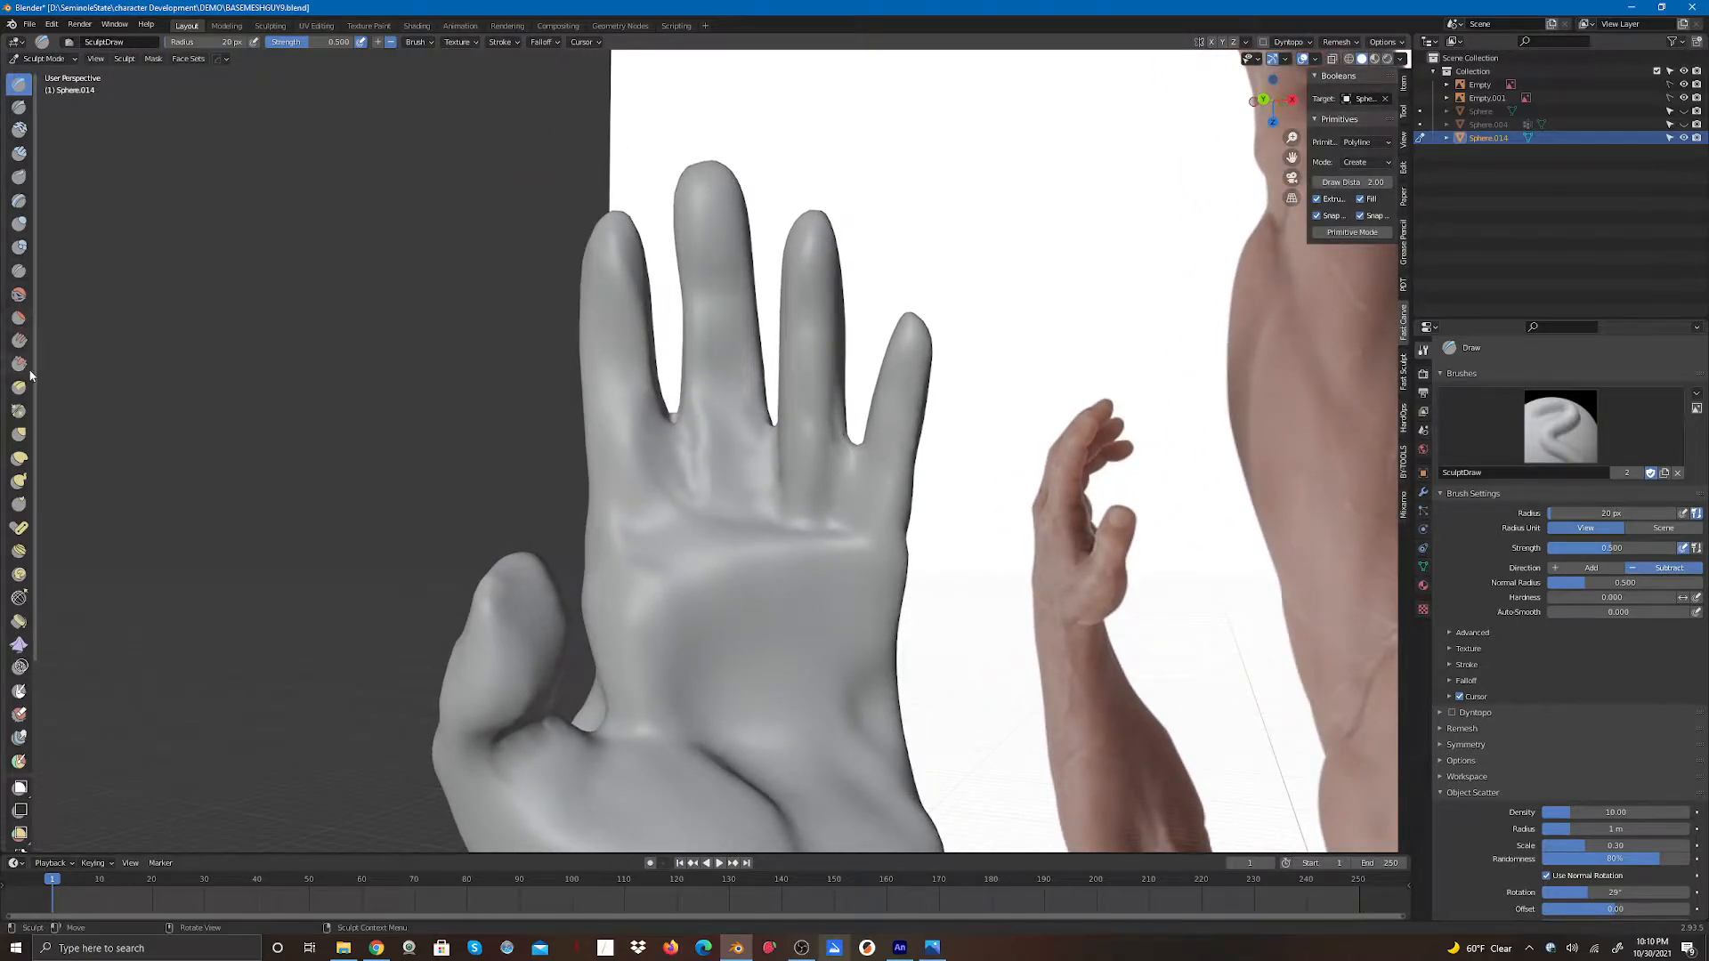
left_click(19, 412)
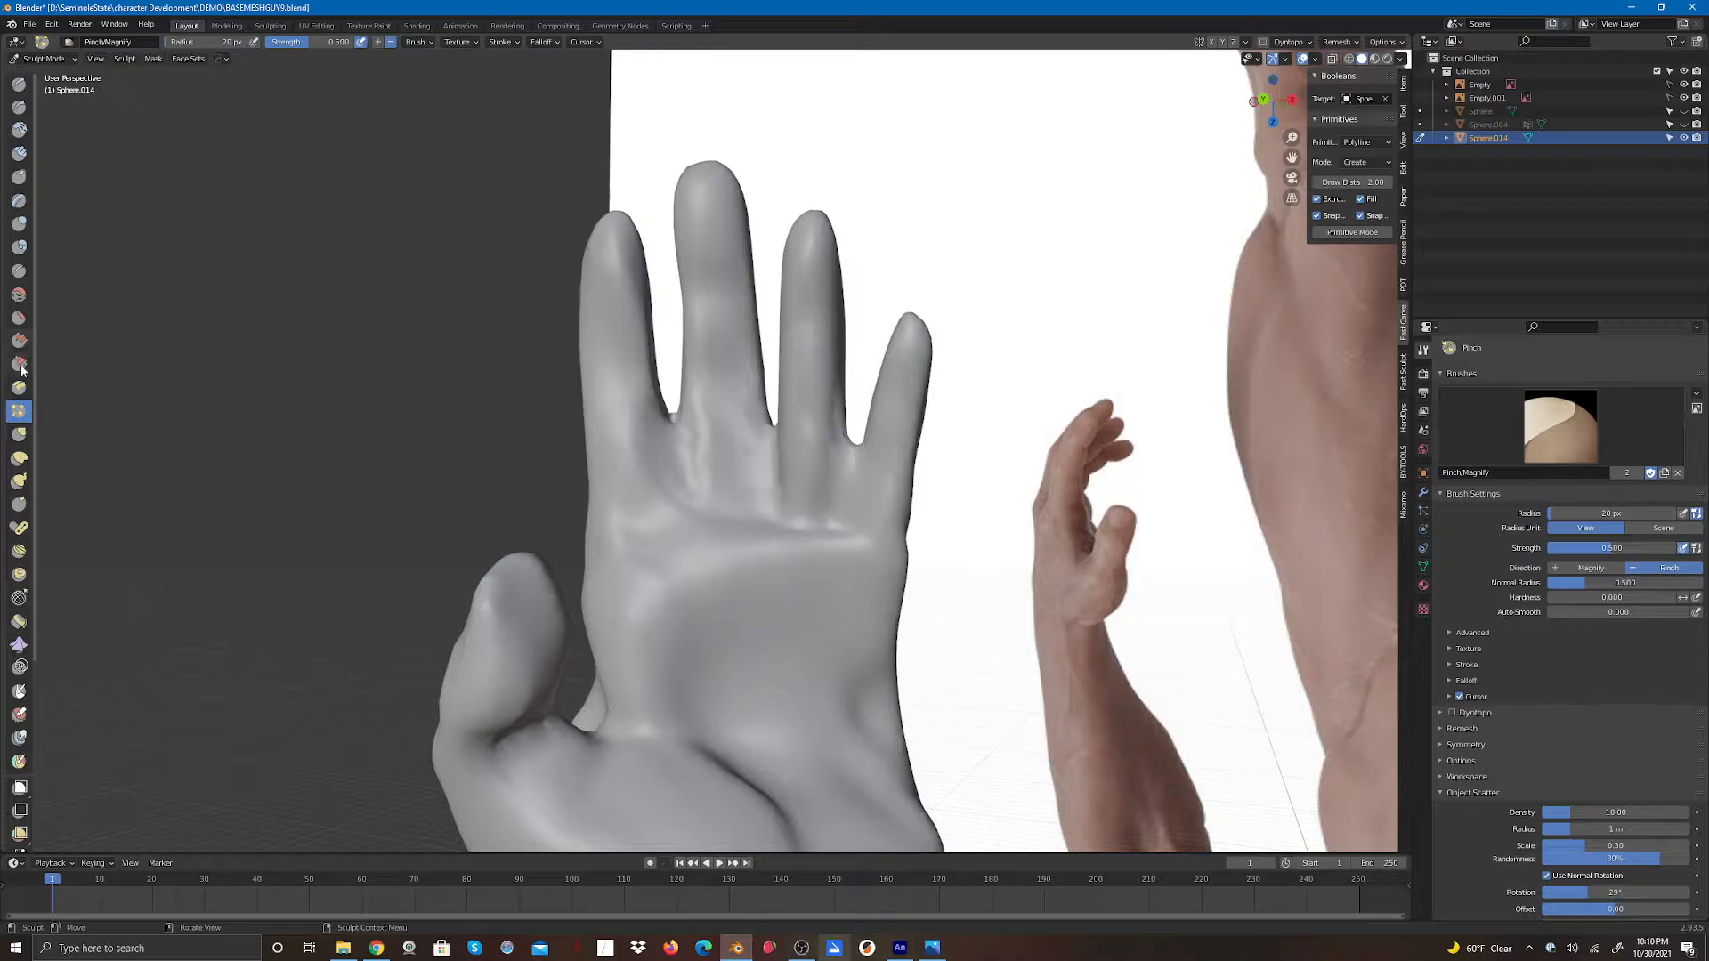
left_click(22, 274)
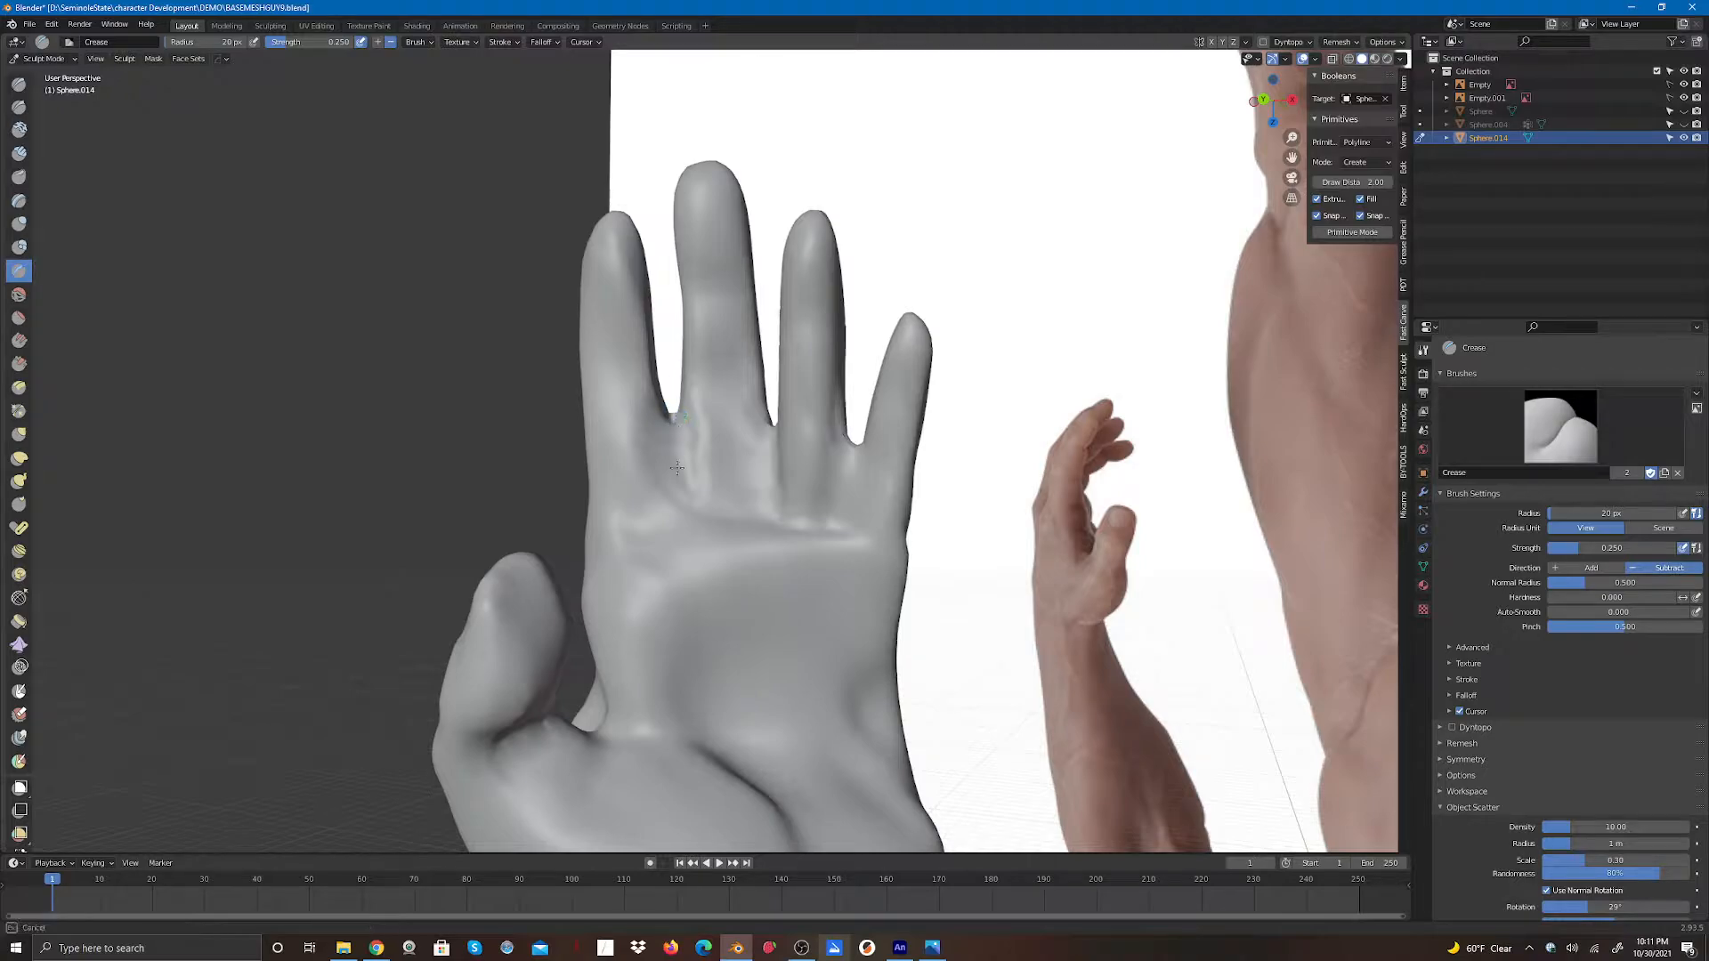
left_click_drag(678, 468, 679, 476)
left_click_drag(677, 420, 682, 479)
left_click_drag(679, 437, 683, 481)
left_click_drag(676, 443, 683, 478)
left_click_drag(778, 433, 778, 488)
left_click_drag(848, 437, 847, 514)
left_click_drag(853, 468, 846, 503)
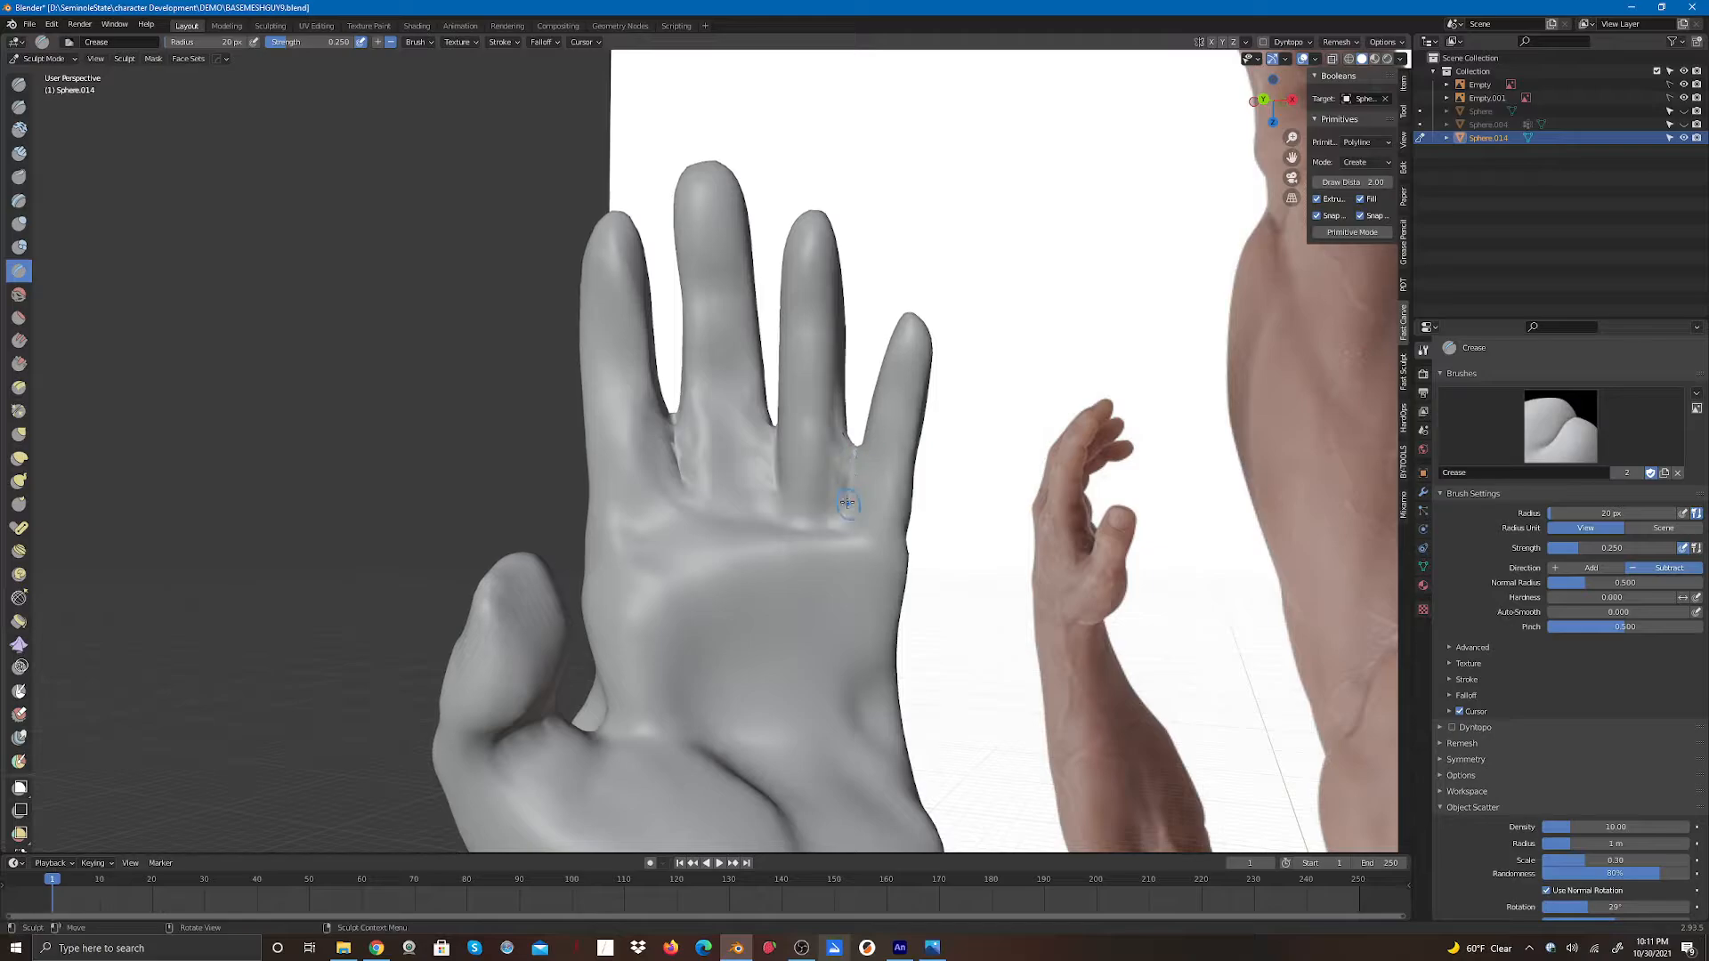
- Add more Crease strokes along the finger gaps from both the palm and back views
mouse_move(835, 401)
left_mouse_down()
mouse_move(851, 459)
mouse_move(765, 468)
left_mouse_up()
left_click_drag(680, 425, 680, 453, "shift")
left_click_drag(1257, 100, 1286, 191)
left_click_drag(670, 397, 671, 402)
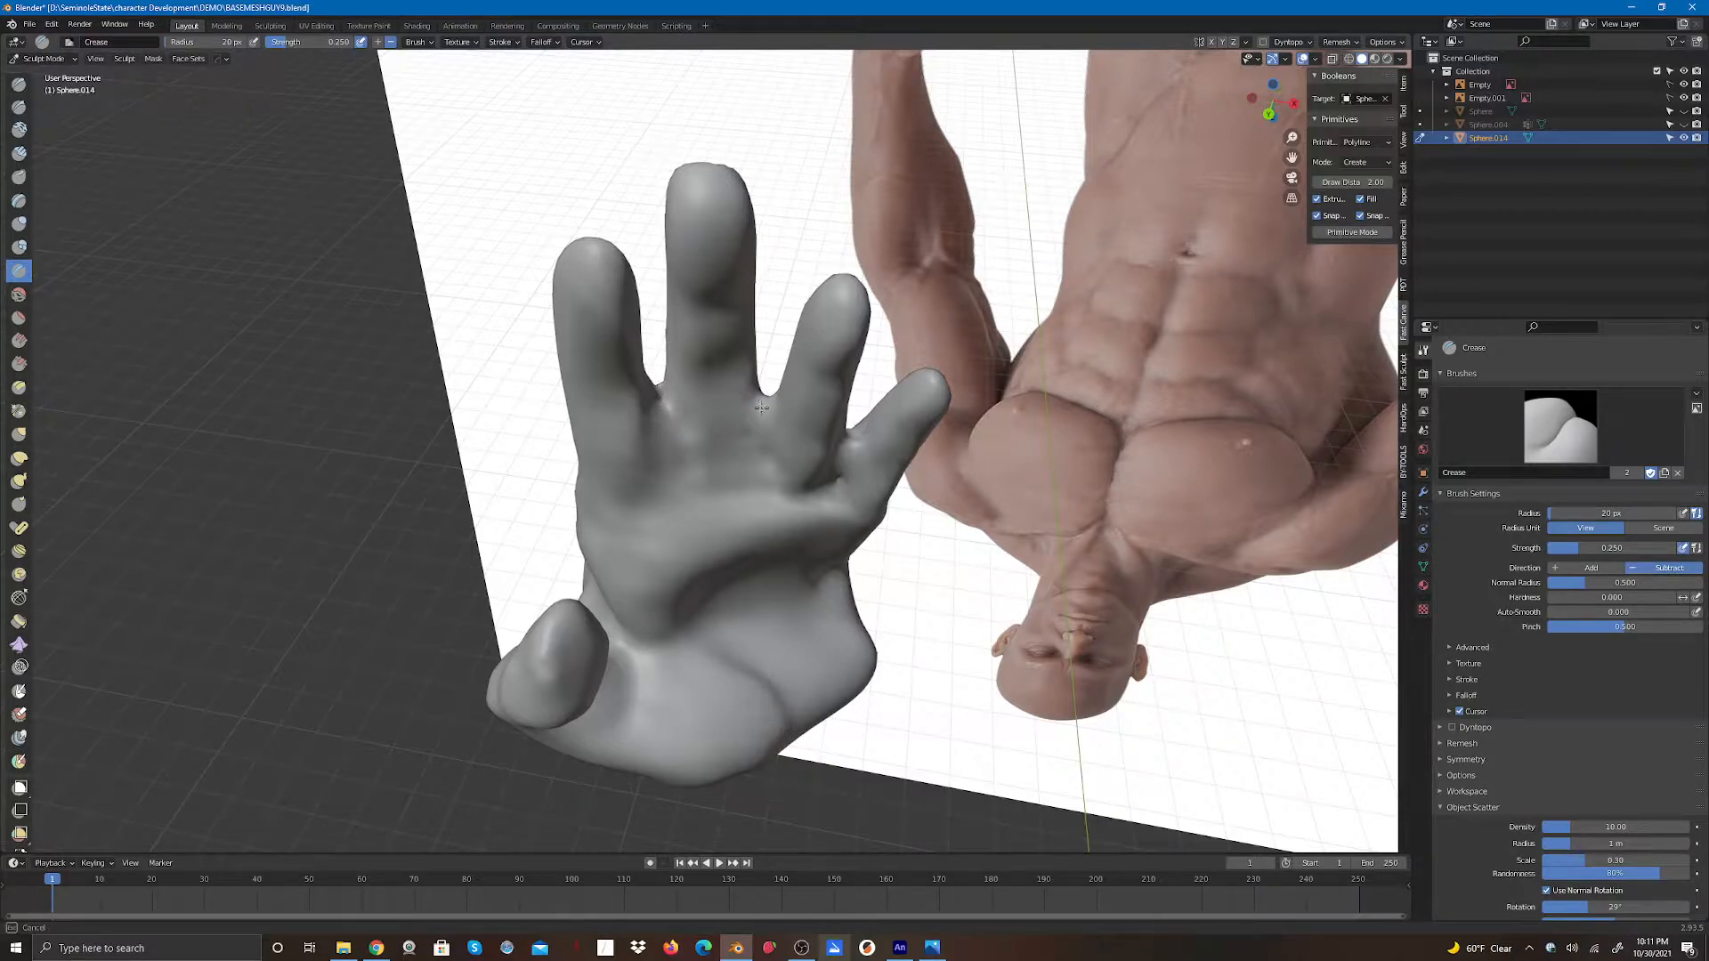
left_click_drag(1271, 96, 926, 124)
left_click_drag(734, 432, 729, 501)
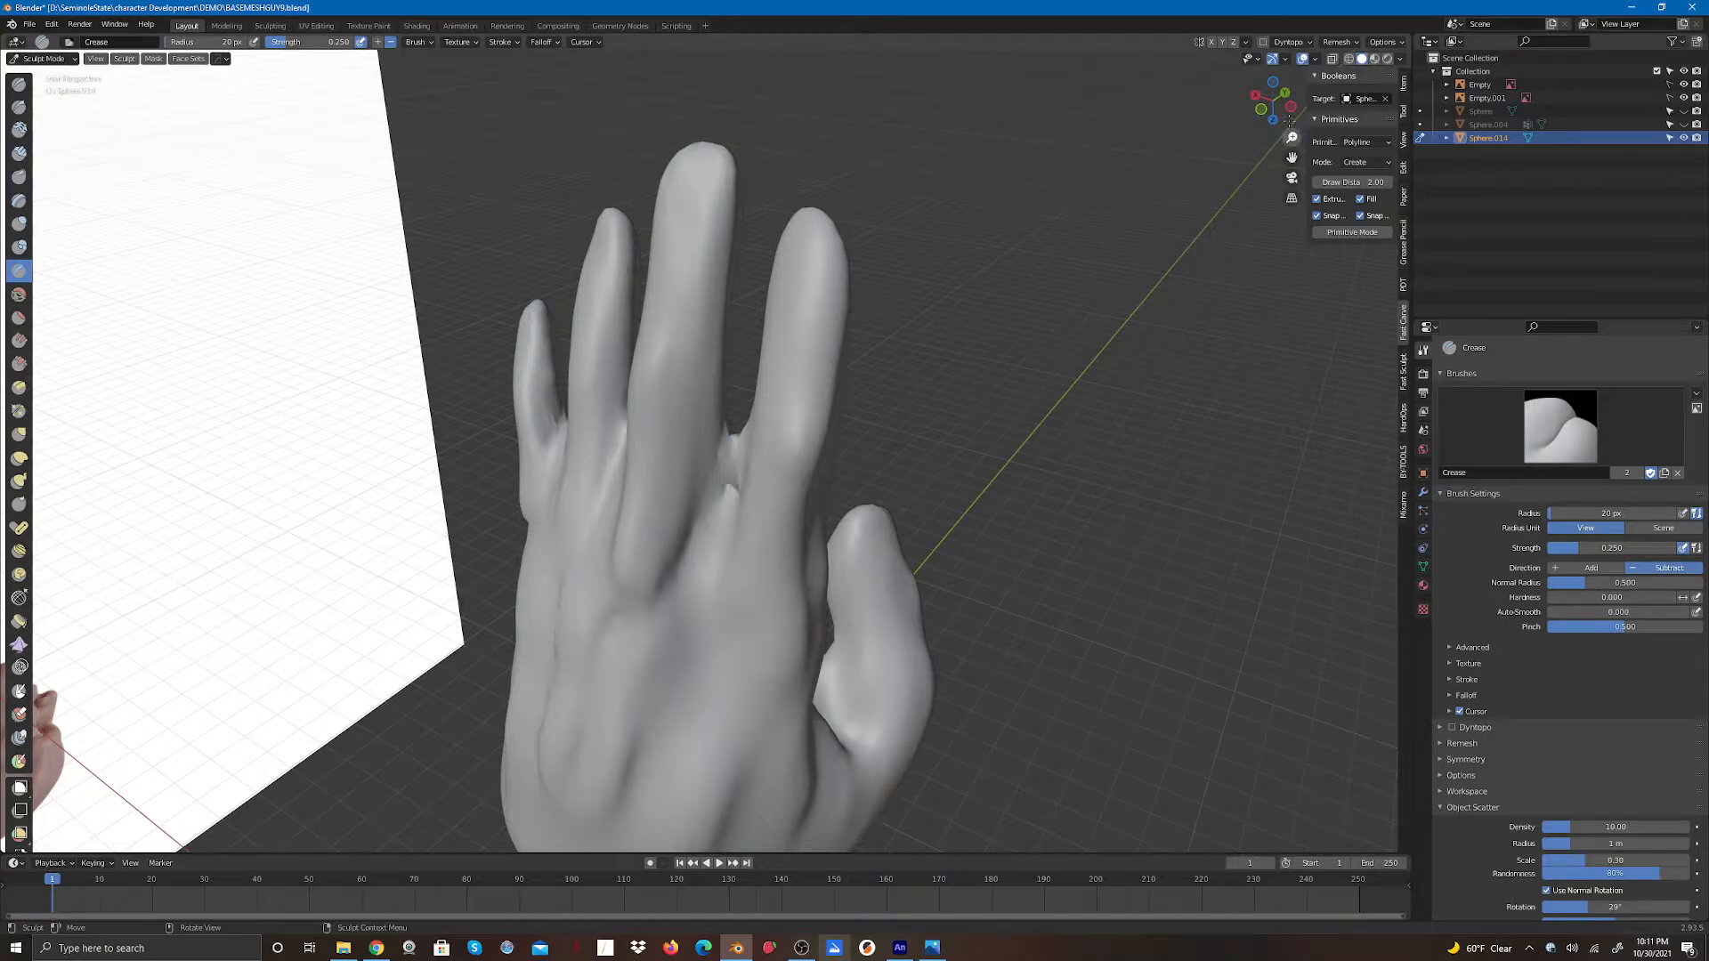
- Remesh the hand mesh
left_click(1338, 42)
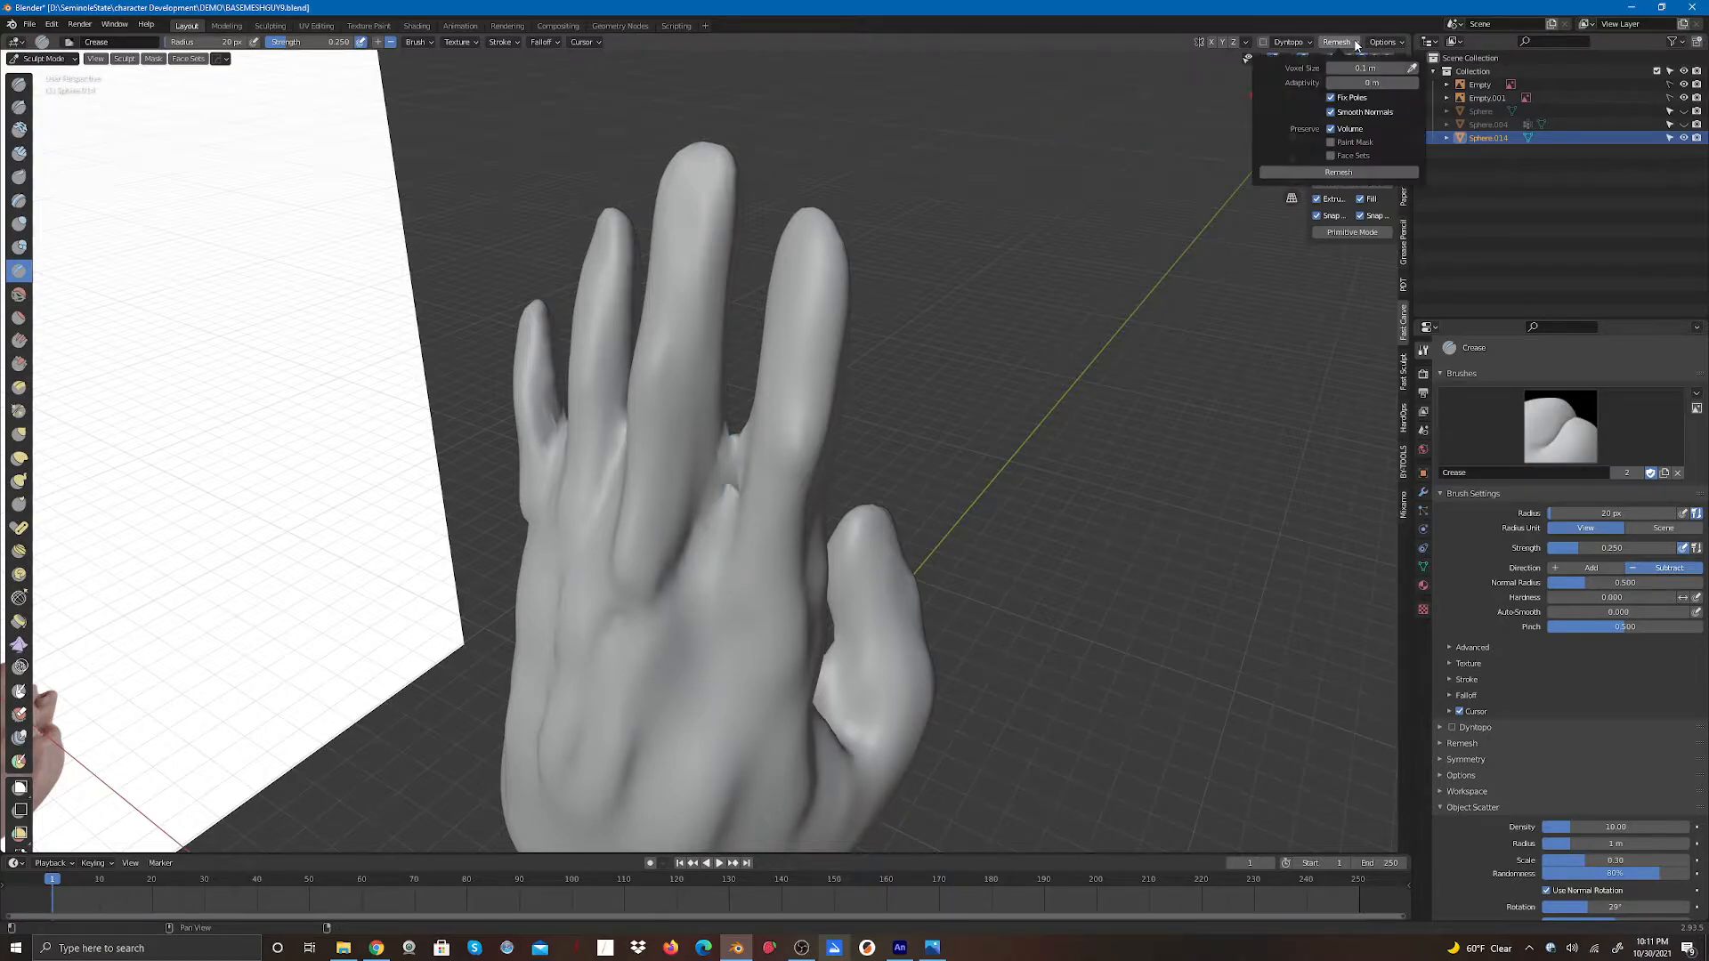
left_click(1332, 175)
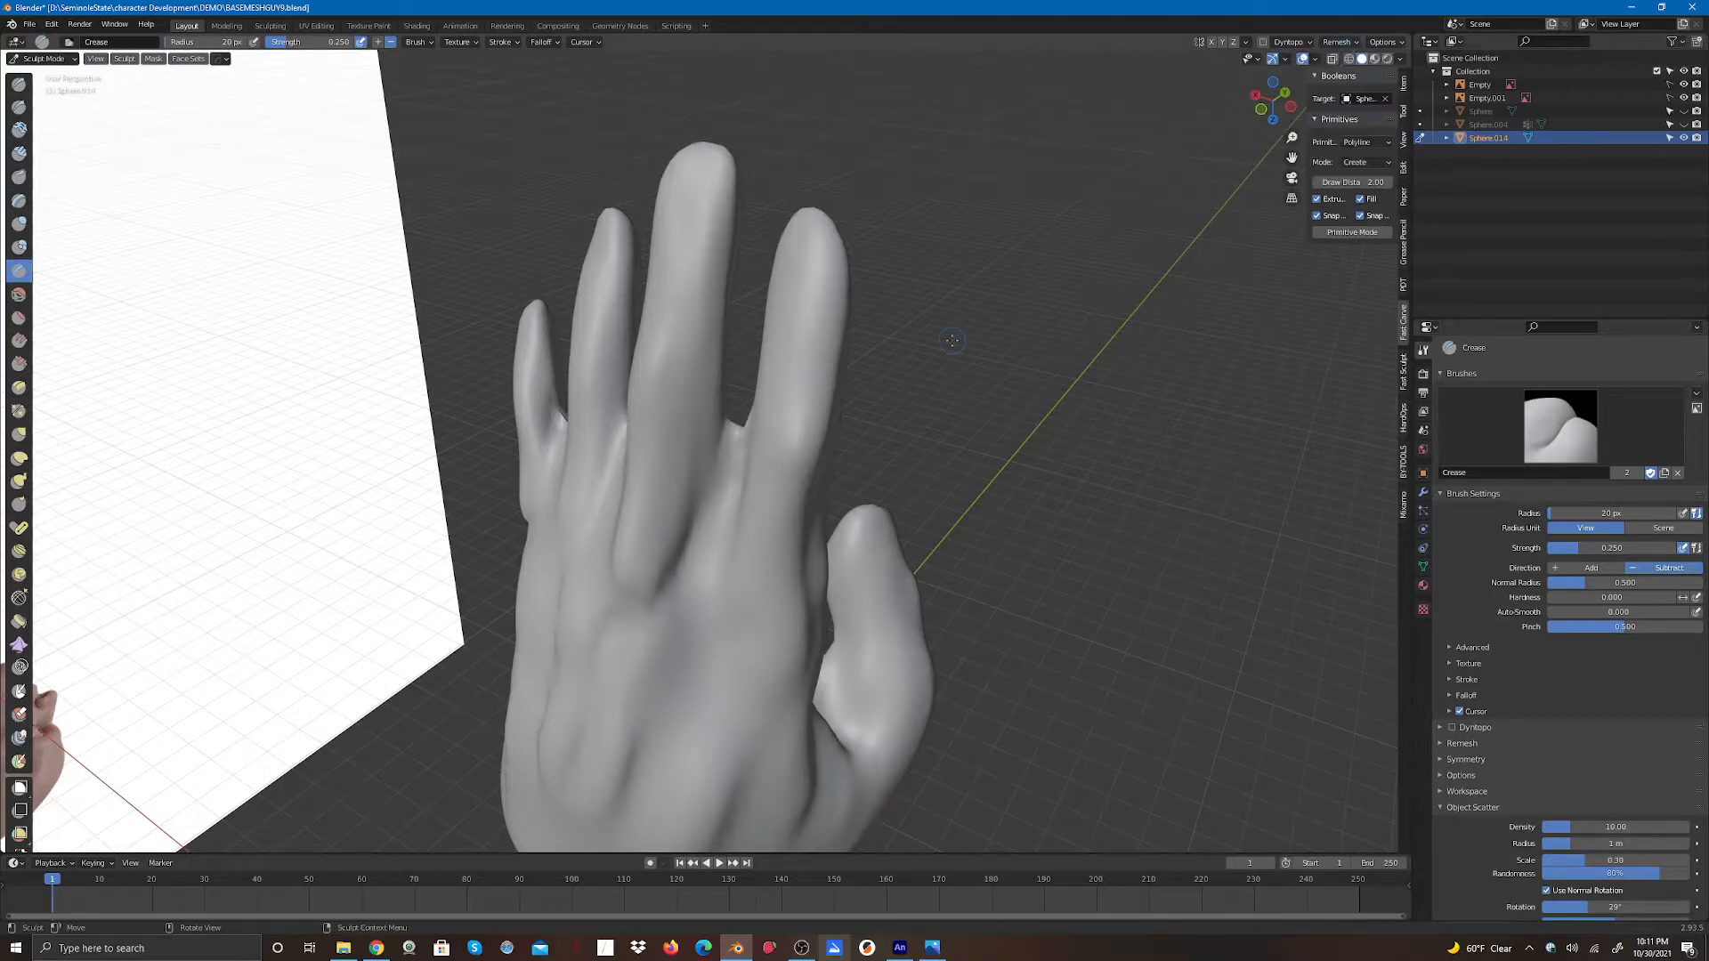
- Reshape the finger gaps after remeshing with Elastic Deform strokes on the palm and back
mouse_move(1267, 113)
left_mouse_down()
mouse_move(836, 106)
mouse_move(1157, 103)
mouse_move(1068, 106)
mouse_move(1250, 123)
left_mouse_up()
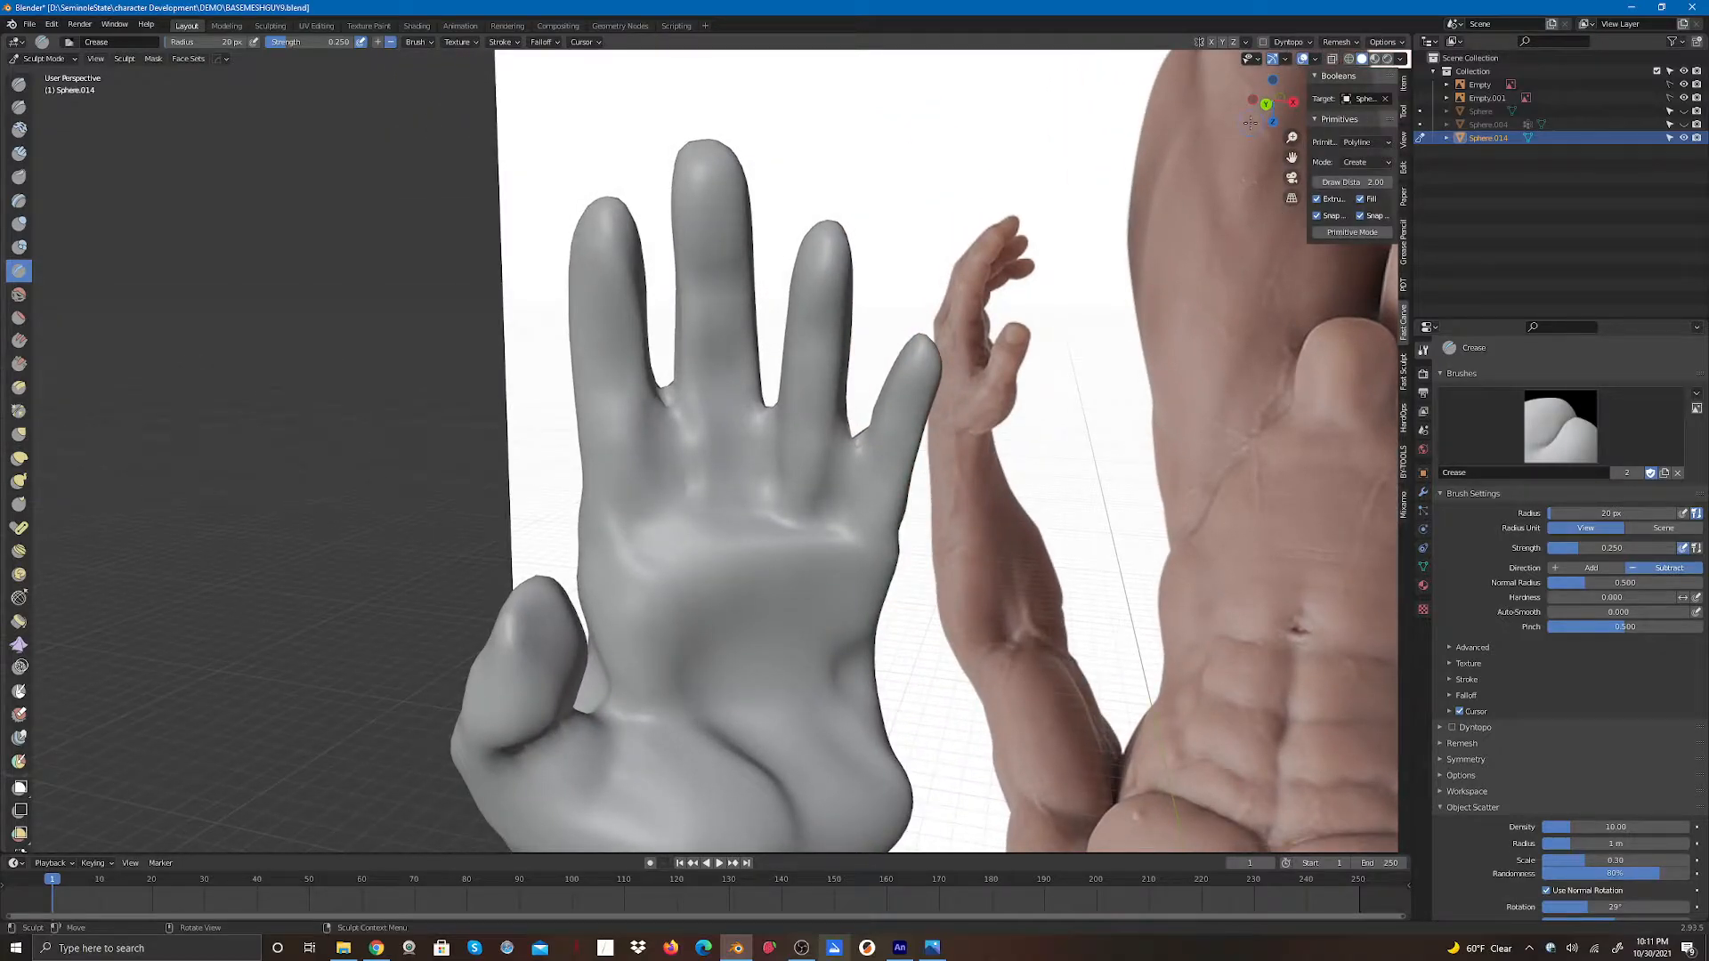
left_click(19, 433)
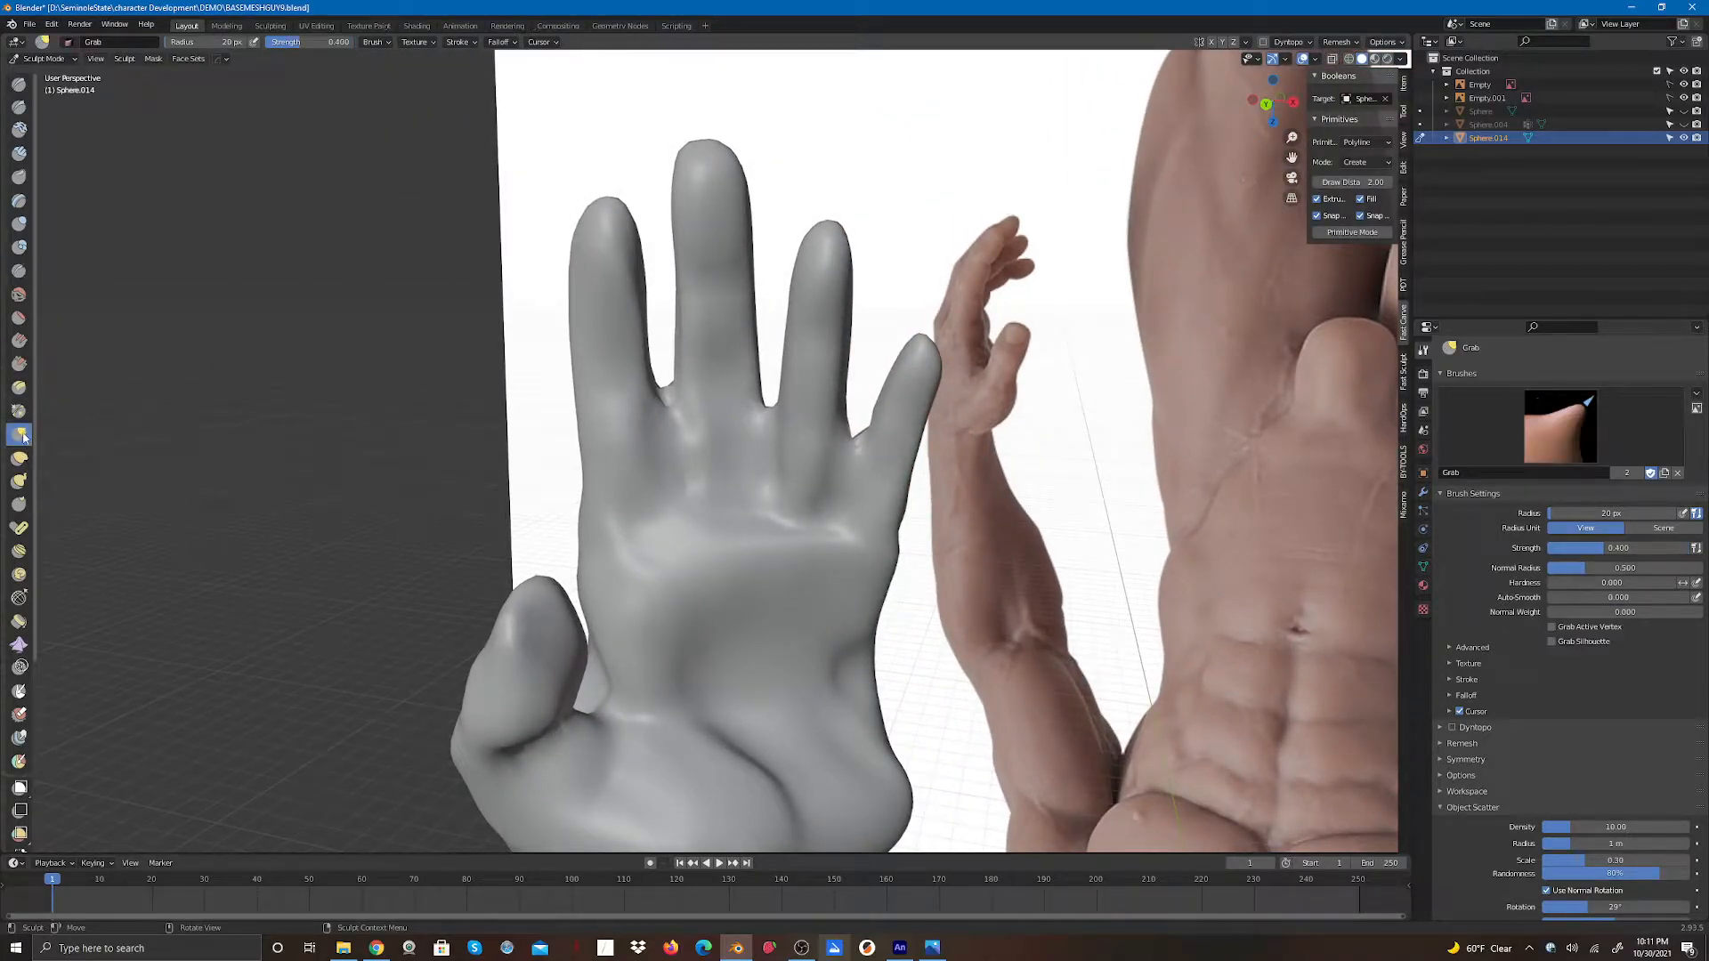
left_click(19, 457)
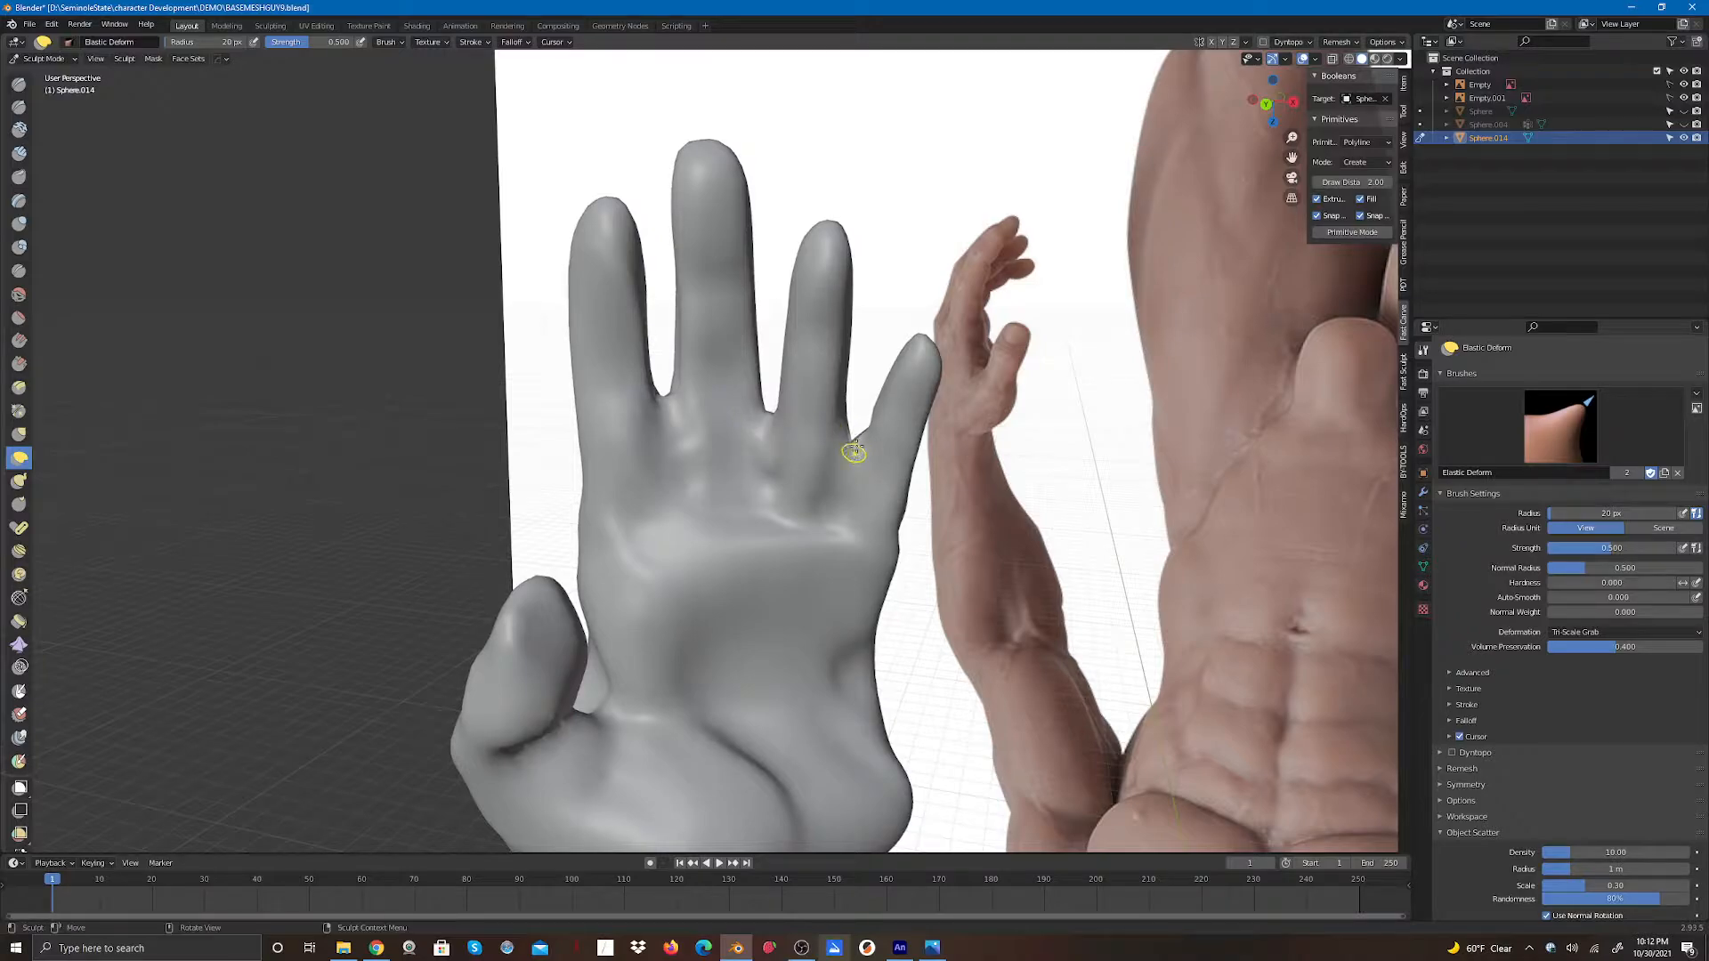
mouse_move(854, 462)
left_mouse_down()
mouse_move(848, 494)
mouse_move(872, 431)
left_mouse_up()
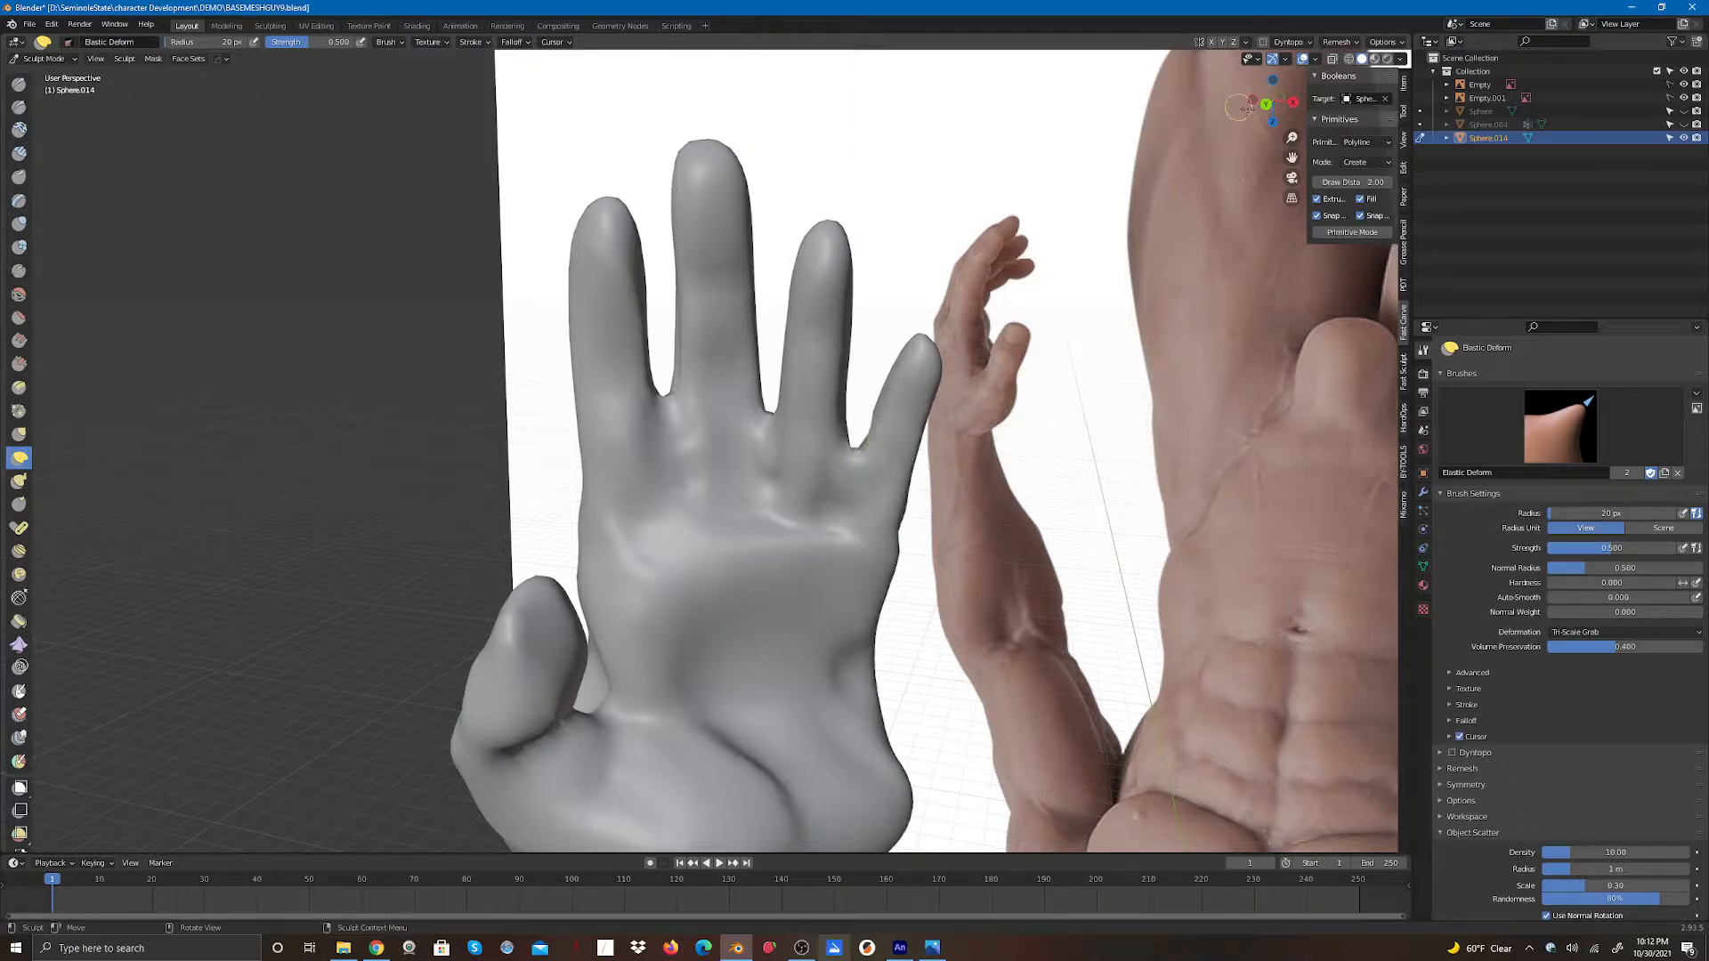
left_click_drag(1267, 105, 959, 118)
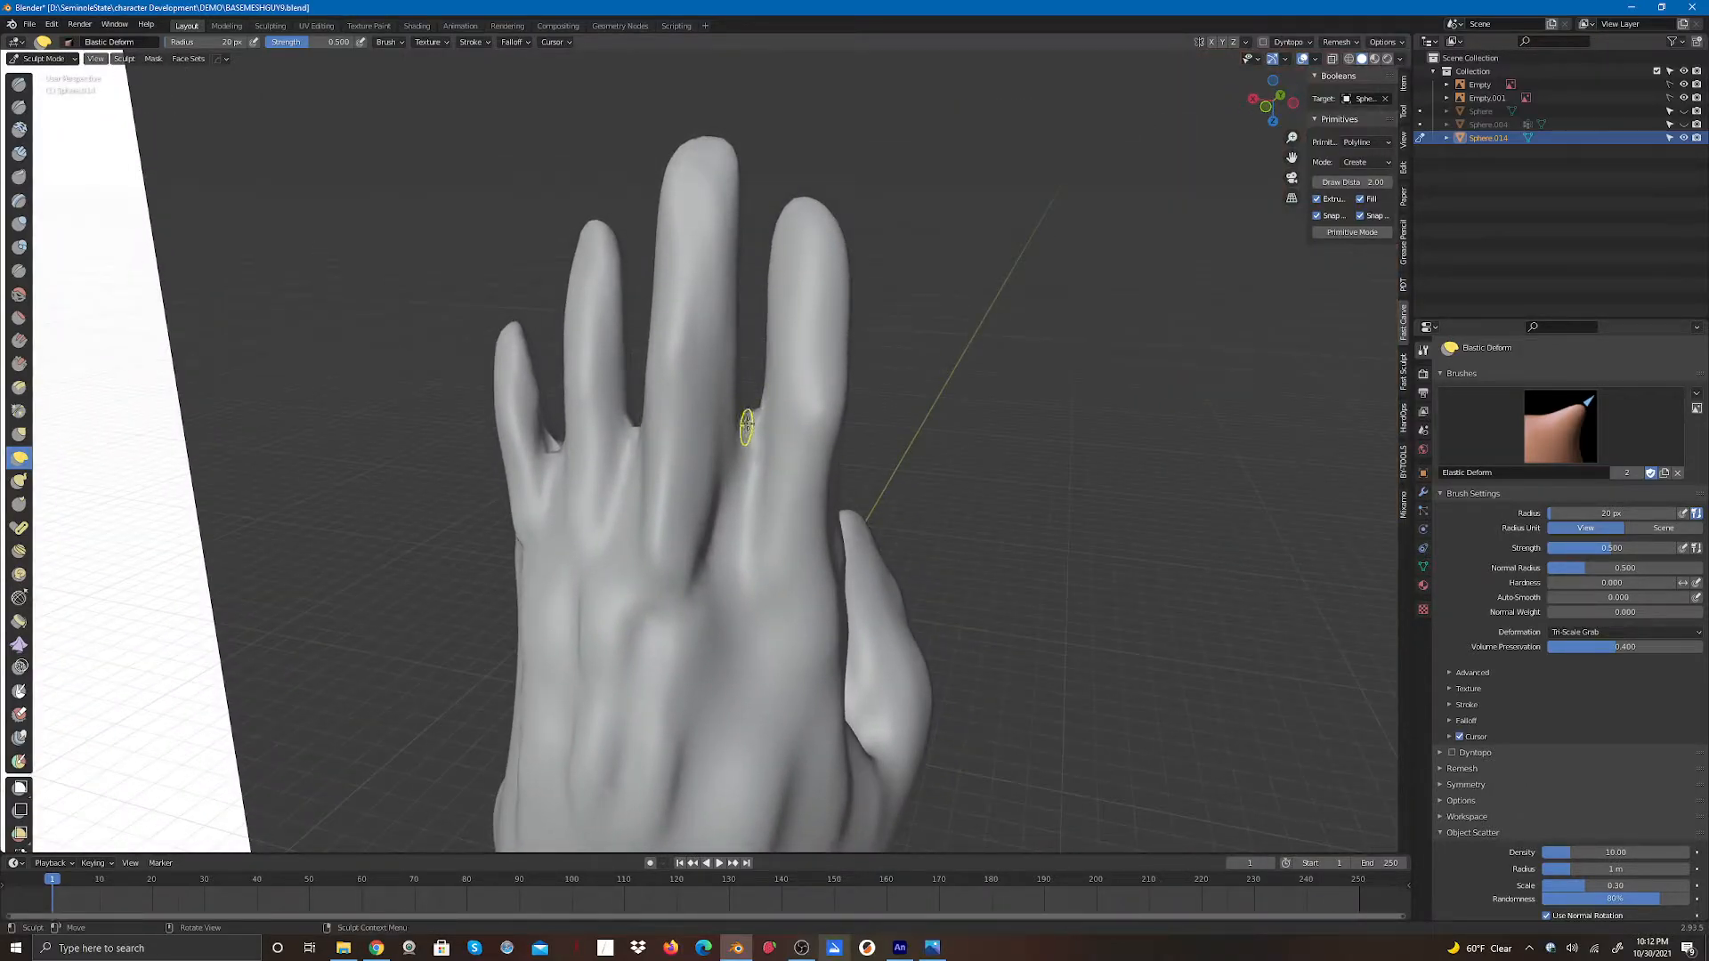
mouse_move(747, 425)
left_mouse_down()
mouse_move(747, 460)
mouse_move(747, 425)
left_mouse_up()
left_click_drag(1274, 126, 1132, 204)
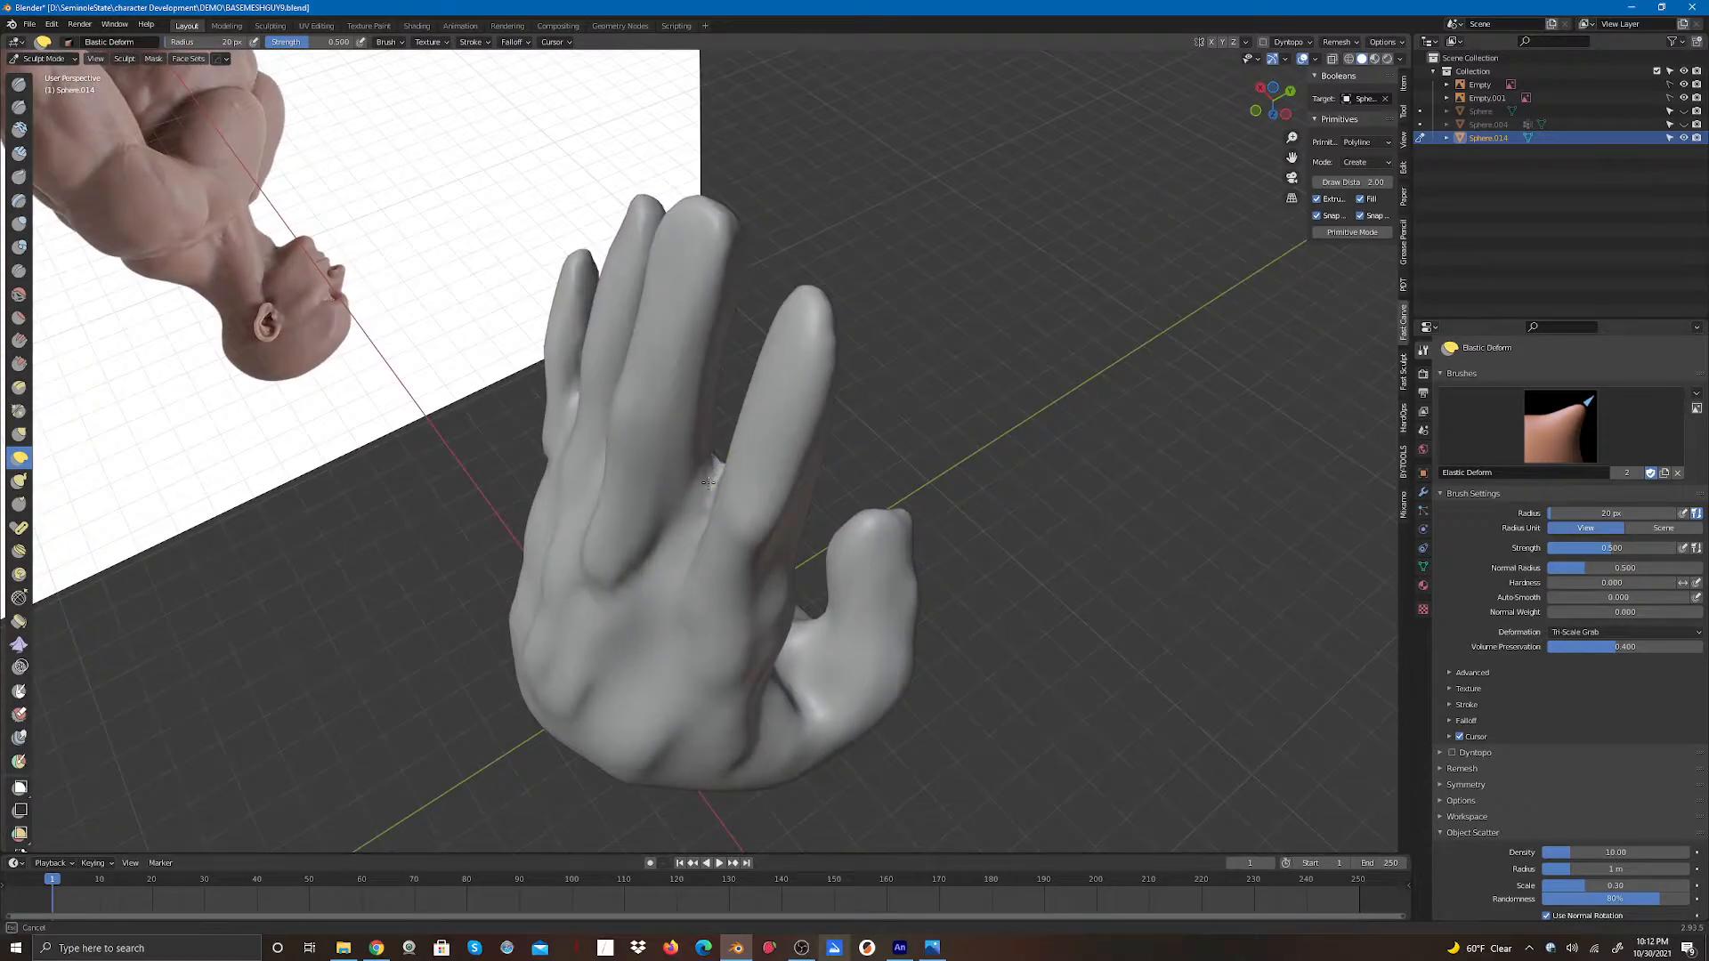
left_click_drag(1275, 102, 1351, 104)
mouse_move(650, 485)
left_mouse_down()
mouse_move(662, 553)
mouse_move(654, 505)
mouse_move(659, 552)
mouse_move(655, 515)
mouse_move(655, 530)
left_mouse_up()
left_click_drag(546, 496, 569, 524)
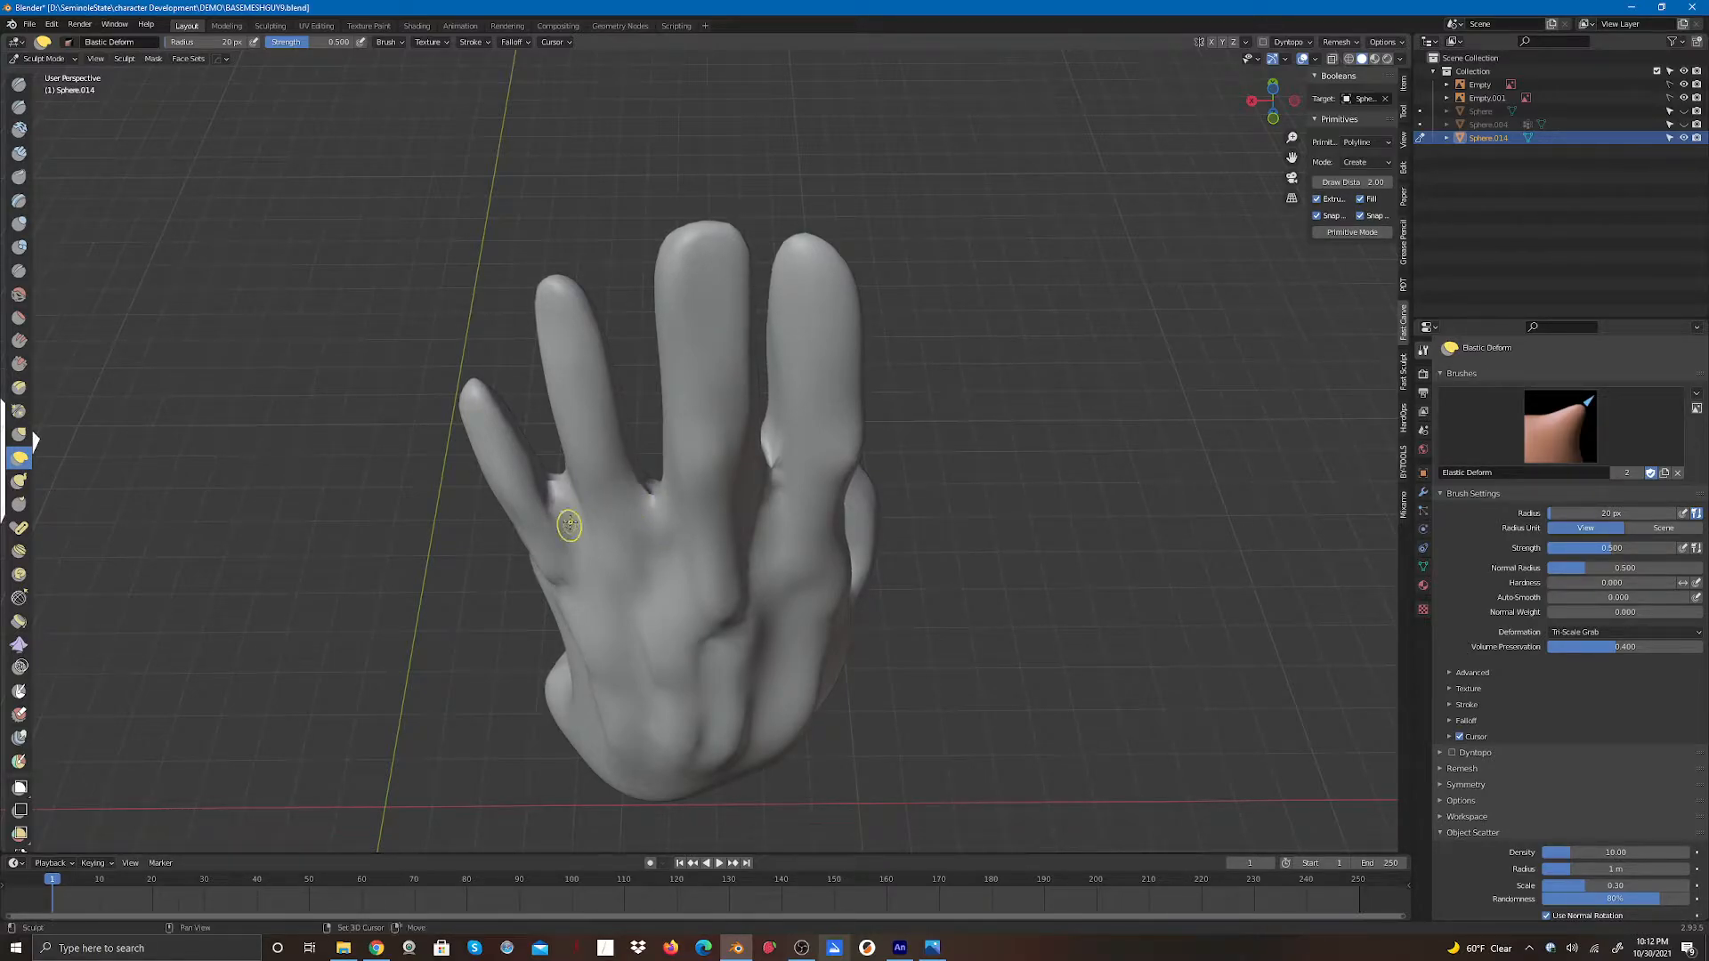
- Push the knuckles and finger bases into shape with Elastic Deform strokes from several angles
middle_click_drag(596, 445, 685, 531)
left_click_drag(705, 557, 705, 558)
left_click_drag(592, 569, 601, 583)
left_click_drag(806, 466, 800, 473)
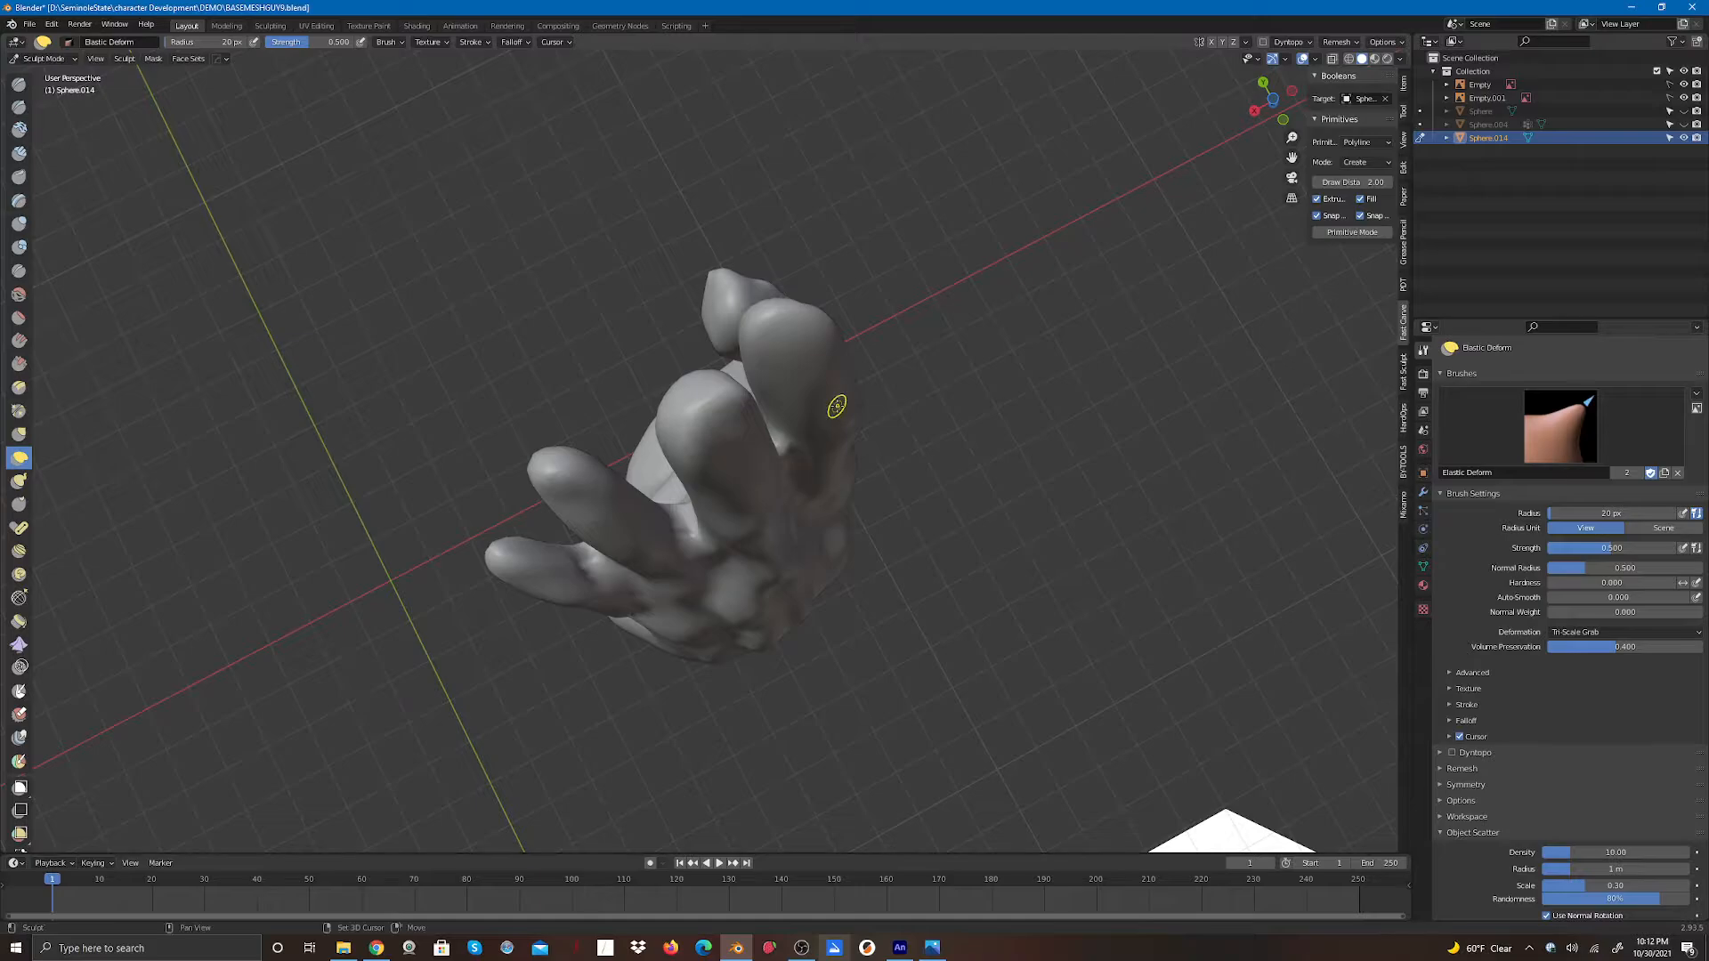
mouse_move(1275, 116)
left_mouse_down()
mouse_move(1136, 126)
mouse_move(912, 101)
mouse_move(912, 45)
mouse_move(881, 55)
left_mouse_up()
mouse_move(675, 432)
left_mouse_down()
mouse_move(655, 431)
mouse_move(671, 462)
left_mouse_up()
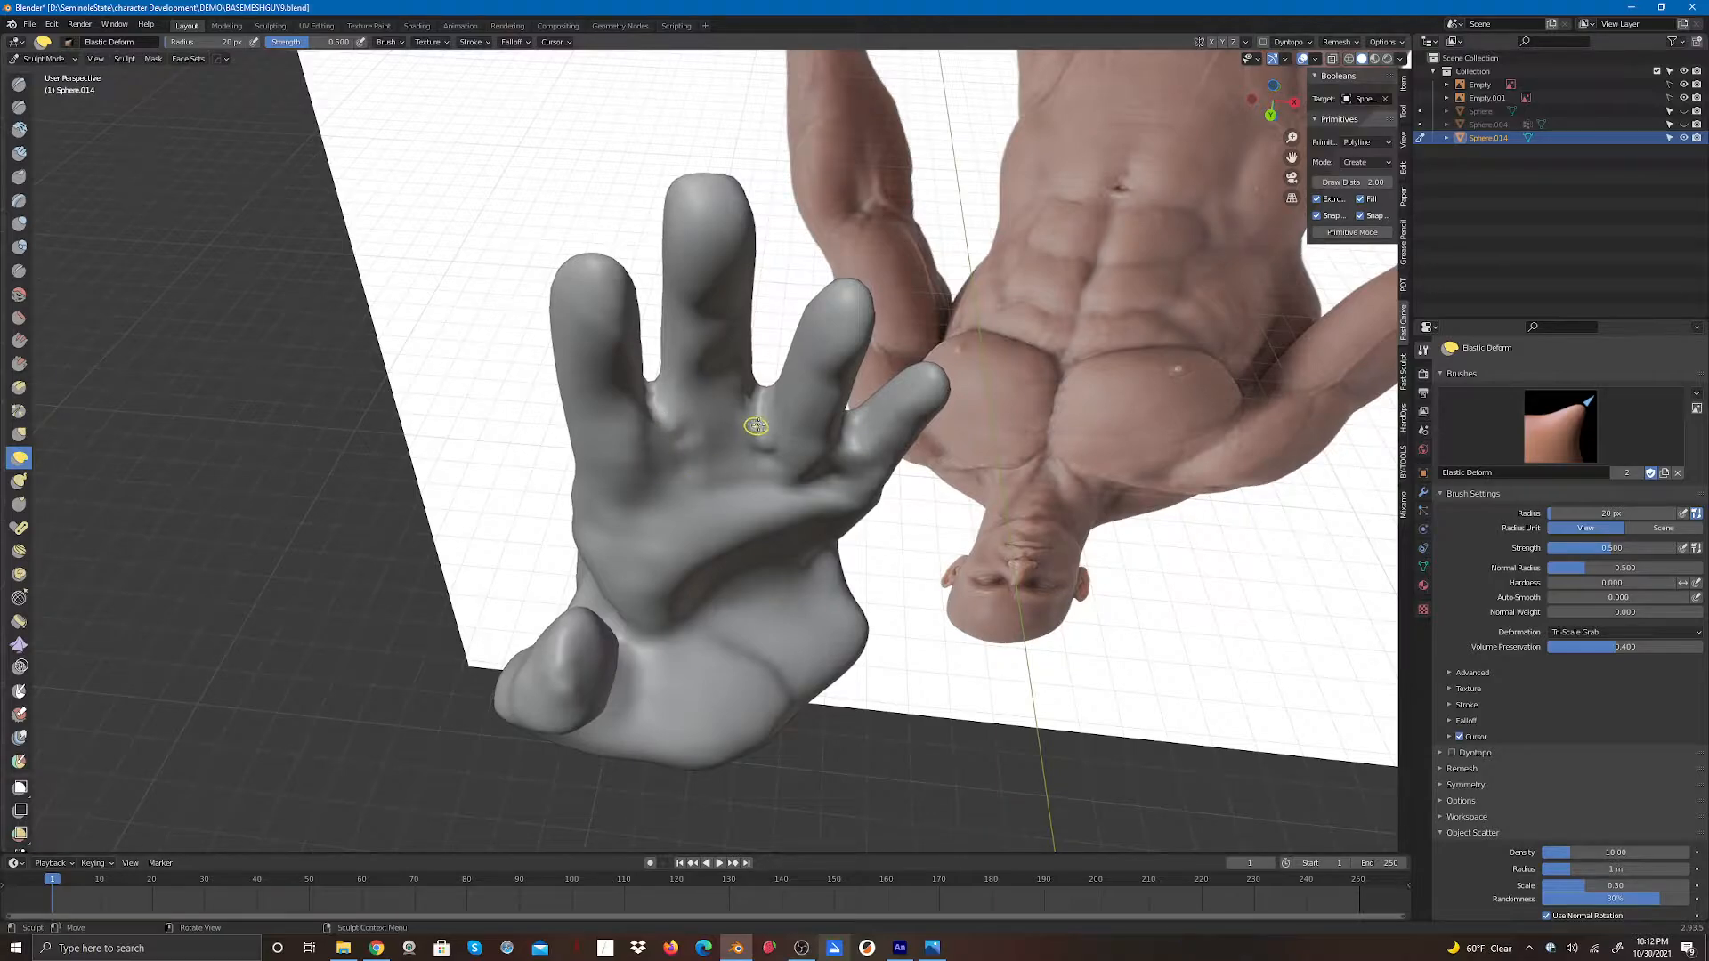
mouse_move(760, 428)
left_mouse_down()
mouse_move(761, 411)
mouse_move(763, 454)
mouse_move(764, 408)
left_mouse_up()
left_click_drag(843, 461, 851, 445)
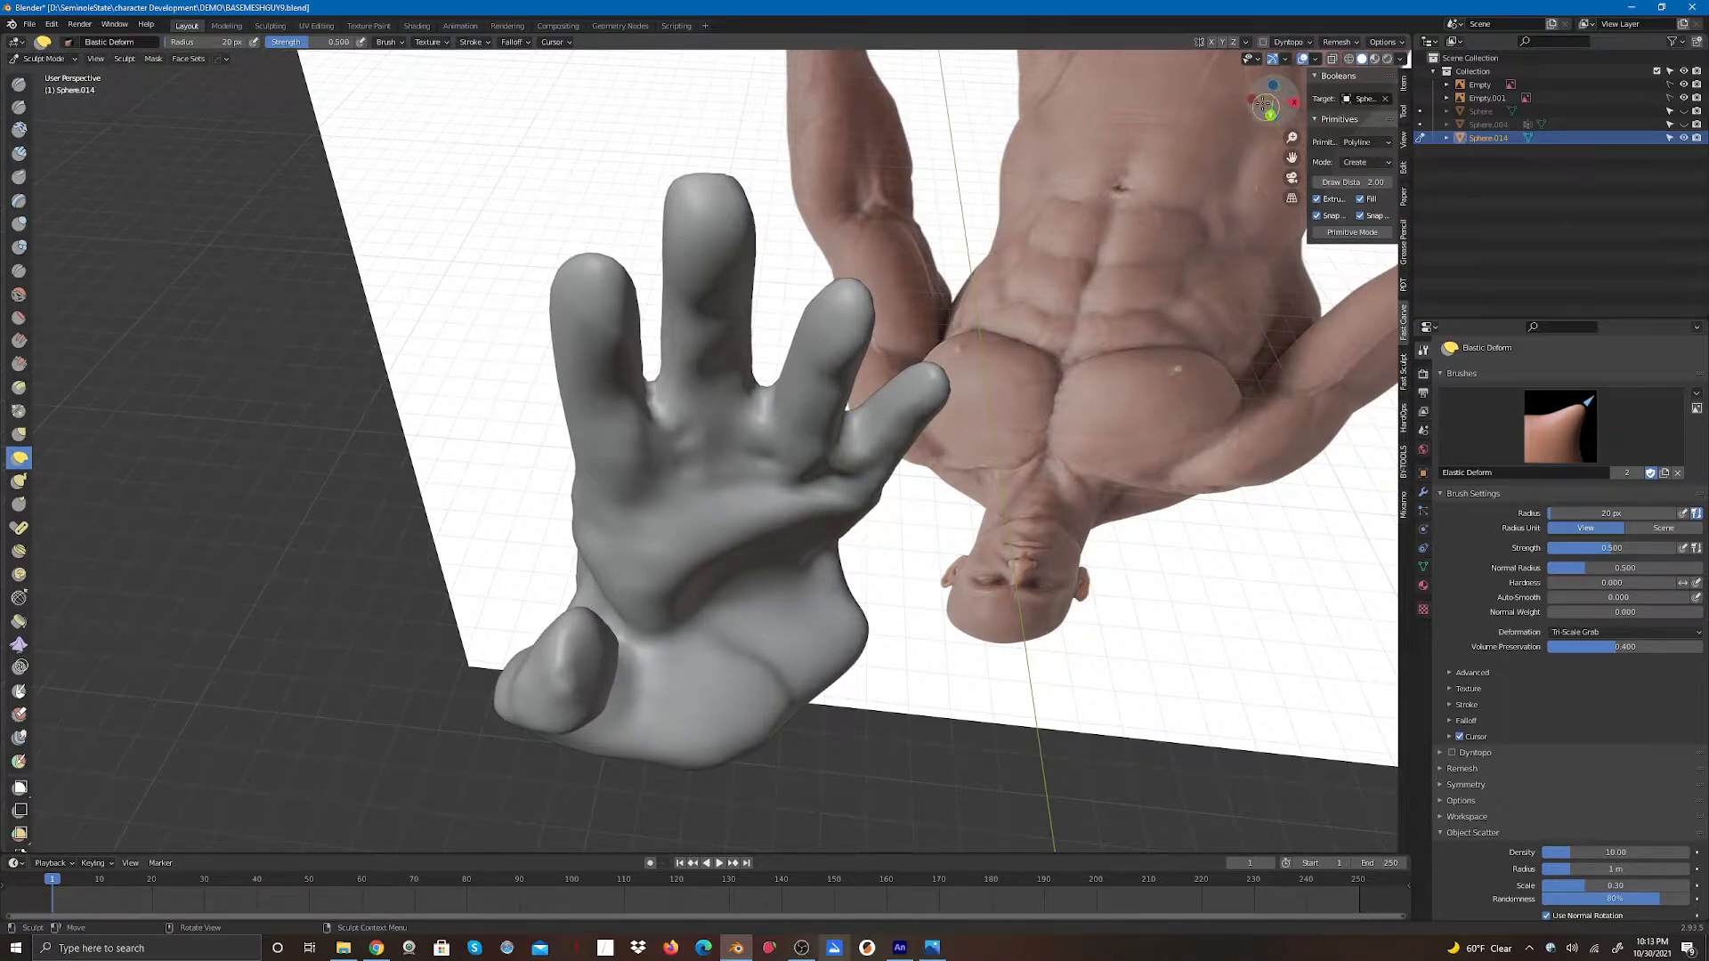
- Carve the palm-side finger gaps again with the Draw brush in subtract mode
left_click_drag(1264, 105, 1241, 29)
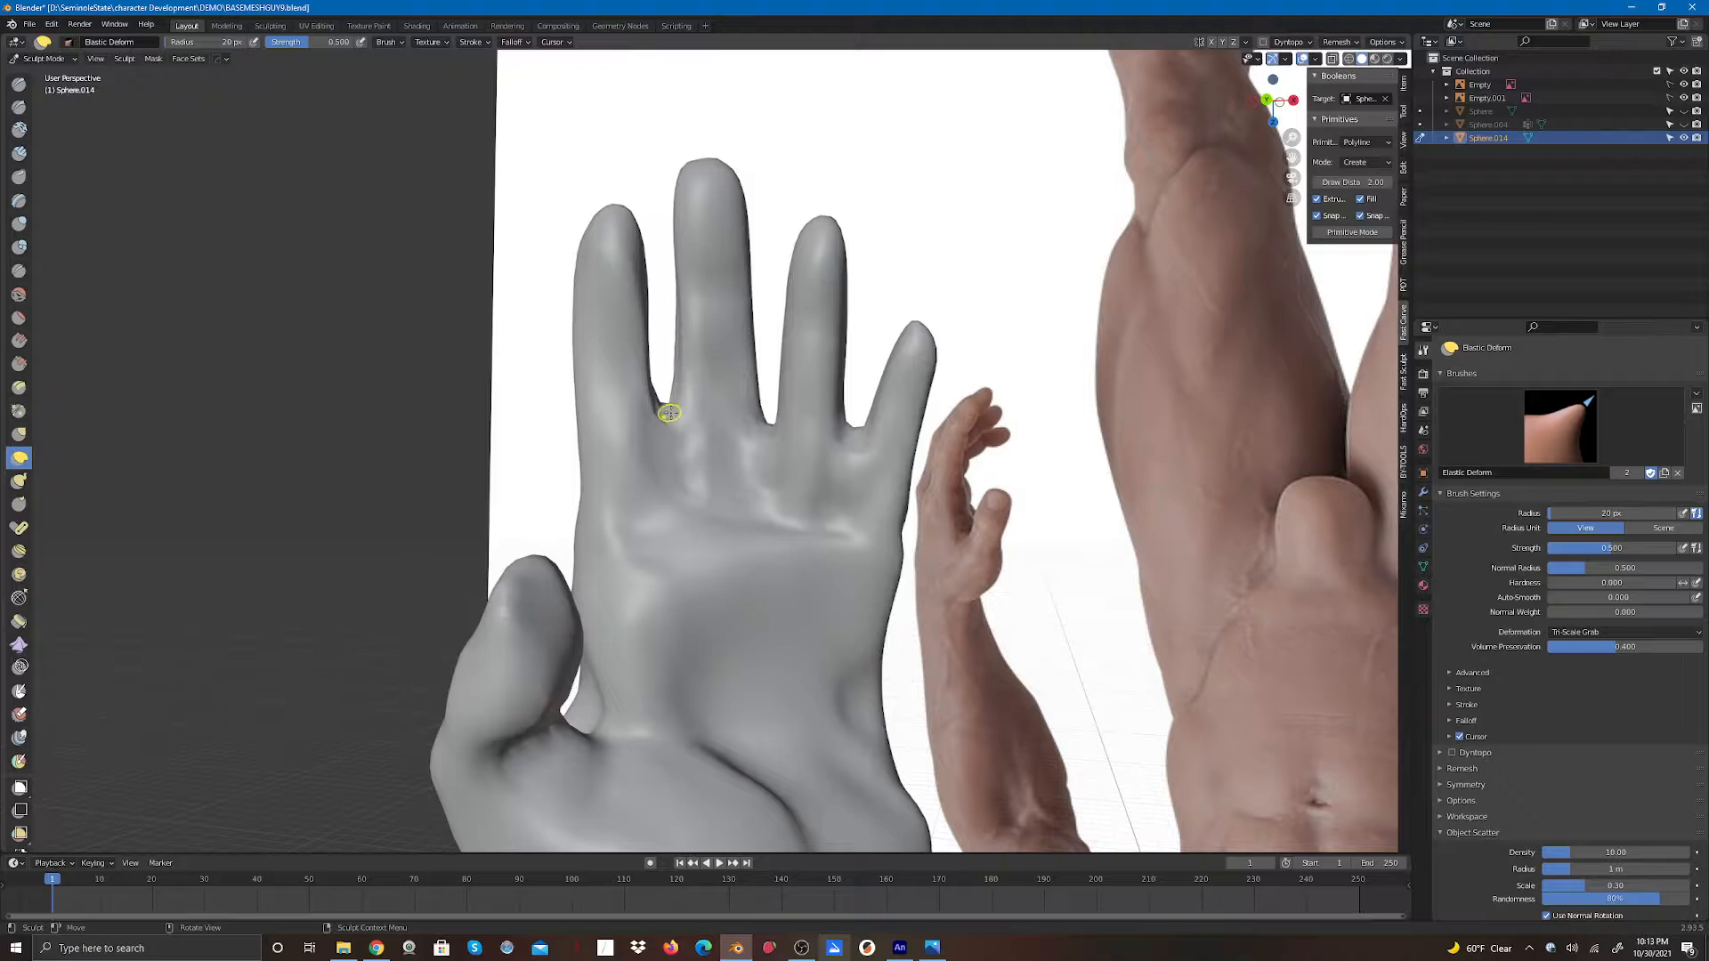
left_click(19, 84)
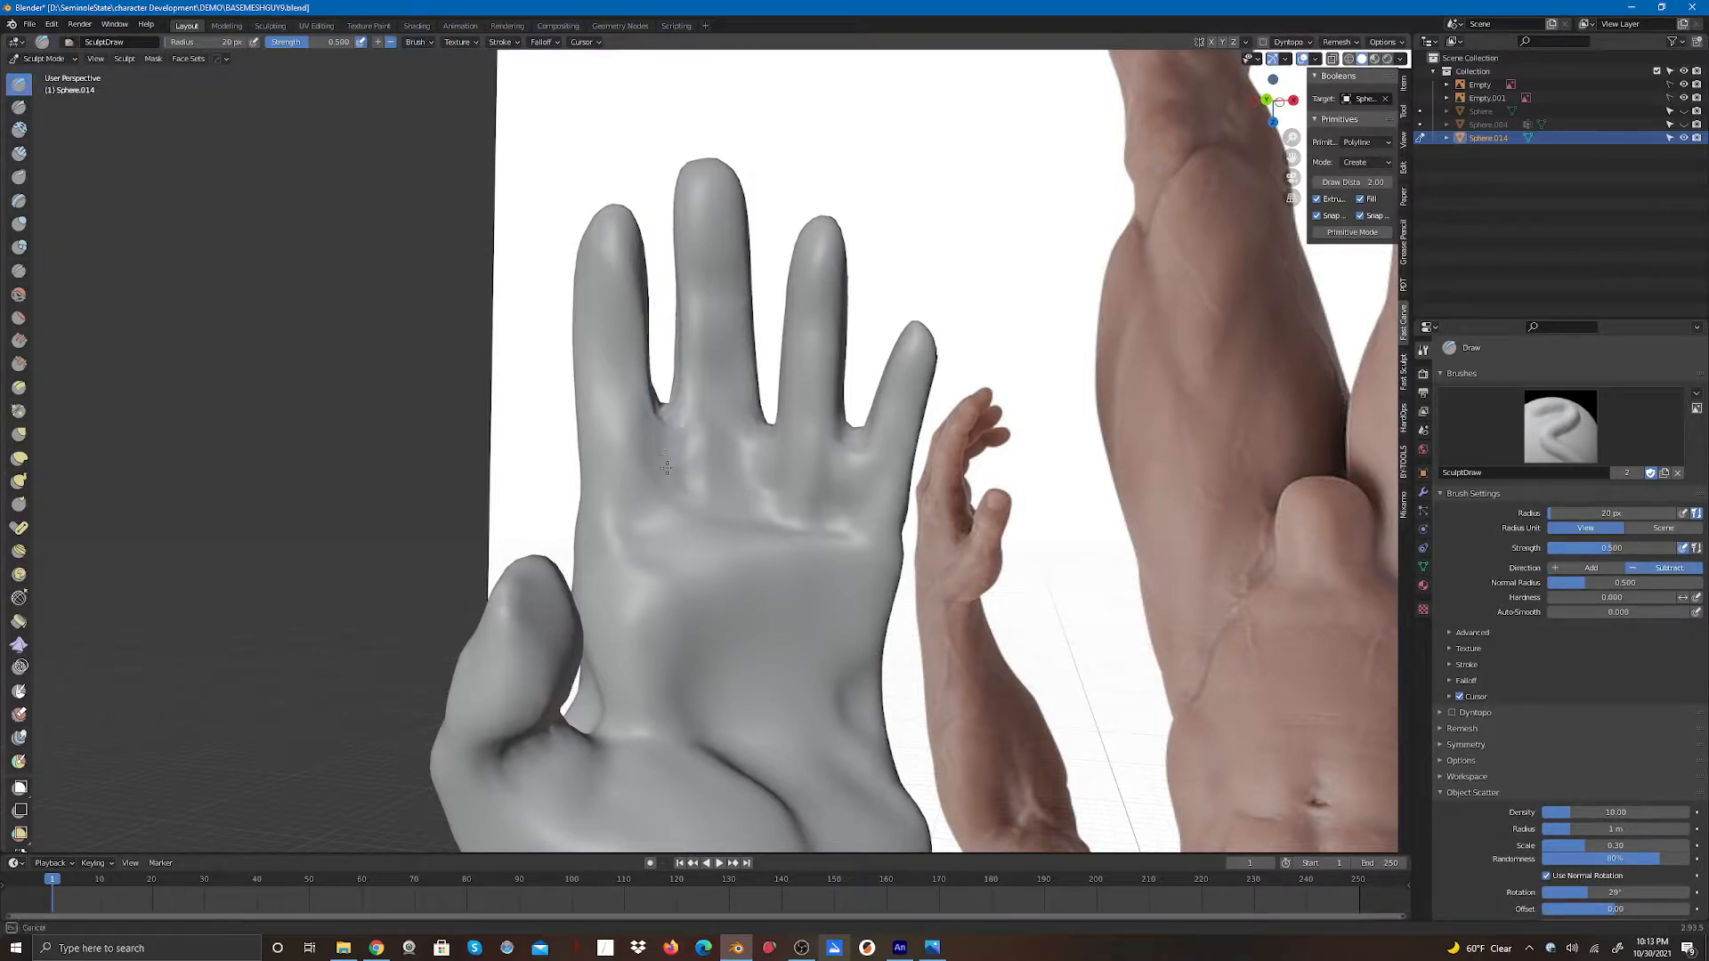
left_click_drag(667, 468, 671, 483)
left_click_drag(668, 413, 669, 486)
left_click_drag(667, 414, 676, 487)
left_click_drag(772, 431, 769, 514)
left_click_drag(773, 435, 771, 509)
left_click_drag(858, 437, 850, 509)
mouse_move(856, 438)
left_mouse_down()
mouse_move(849, 518)
mouse_move(864, 473)
left_mouse_up()
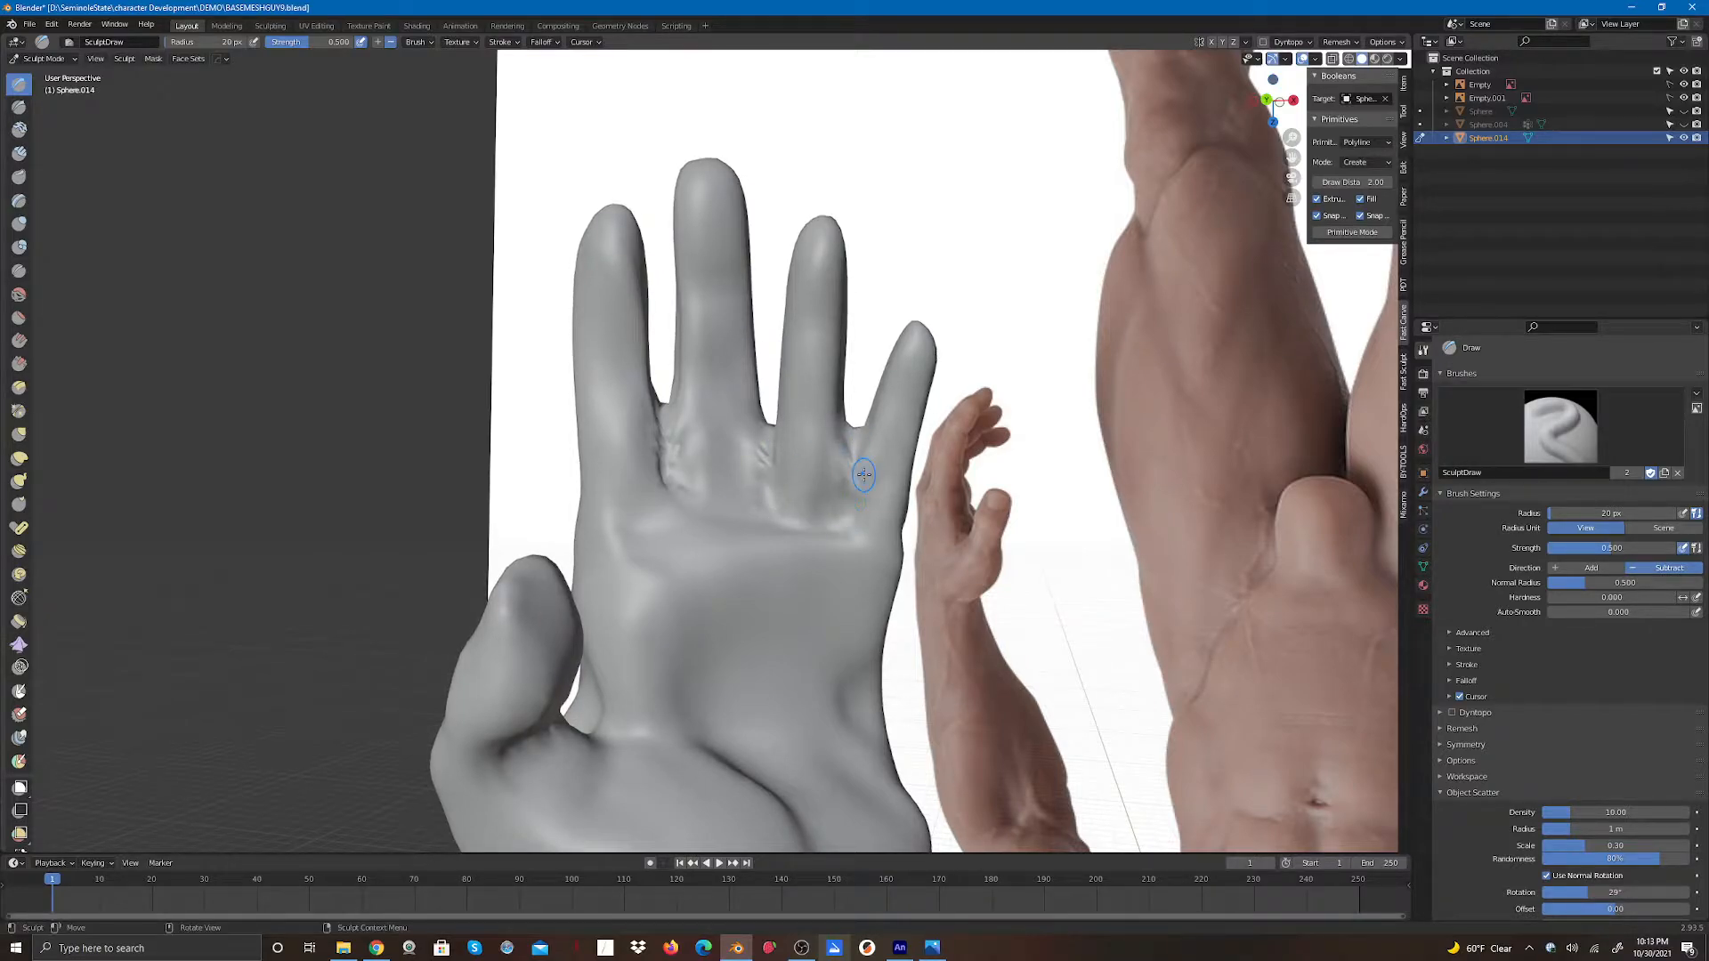
middle_click_drag(863, 474, 593, 443)
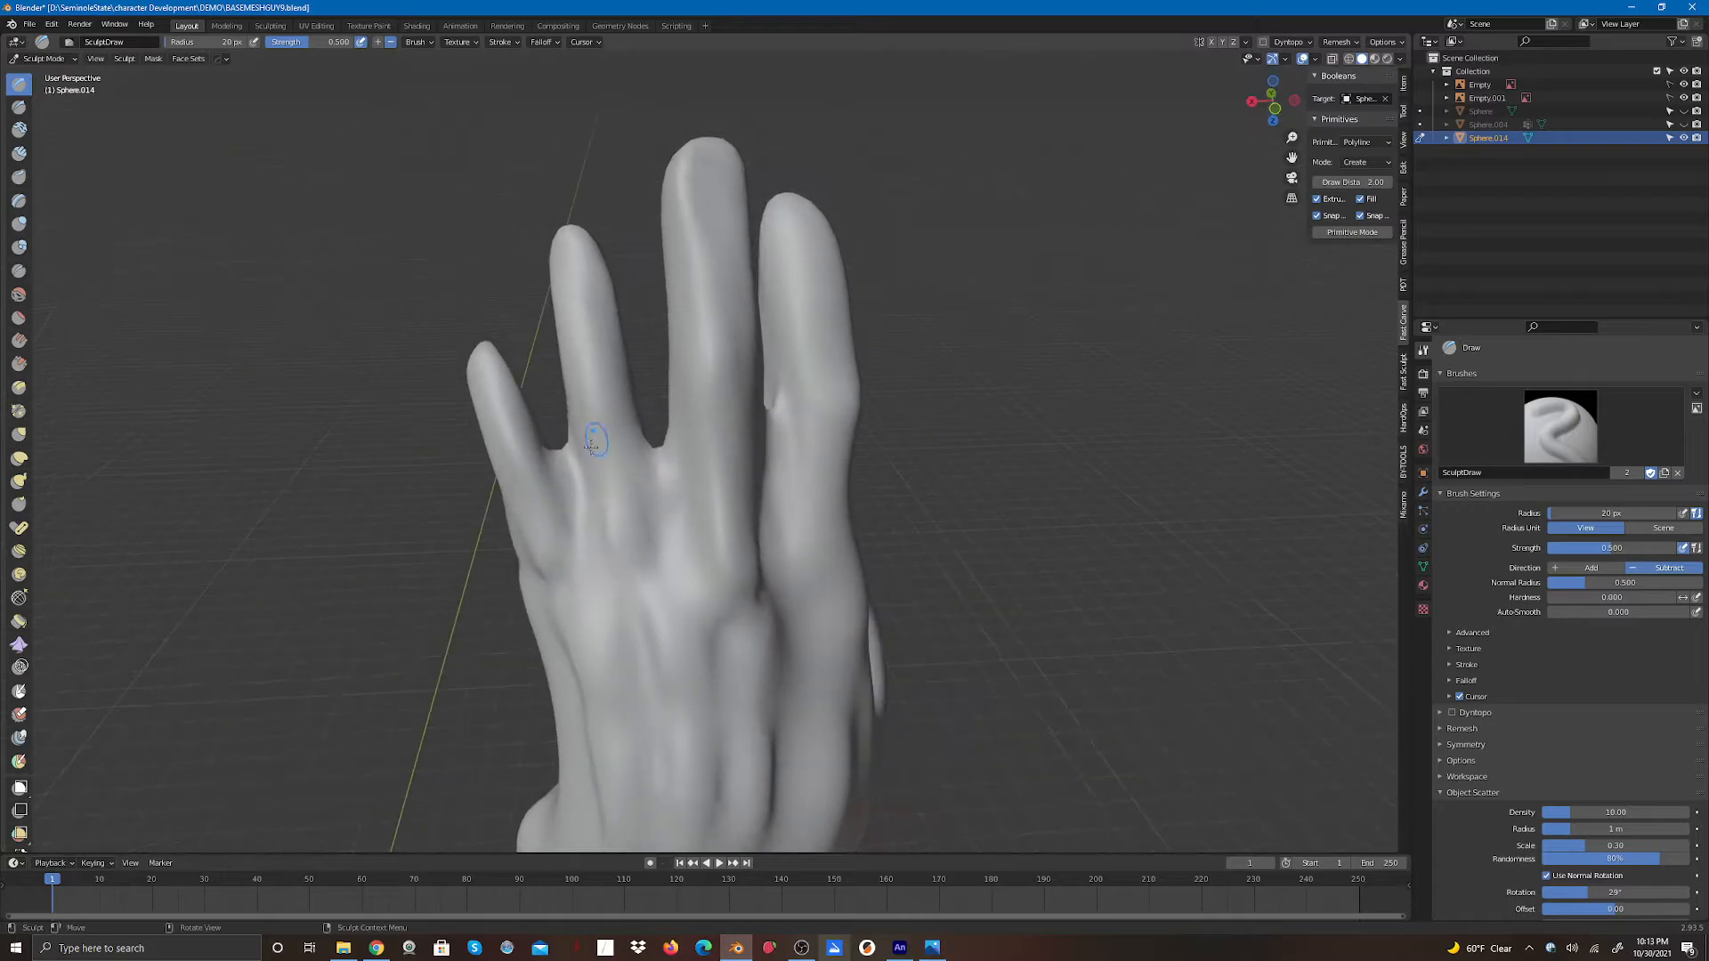
- Carve the back-side finger gaps with the Draw brush in subtract mode
left_click_drag(564, 466, 590, 556)
mouse_move(563, 465)
left_mouse_down()
mouse_move(577, 506)
mouse_move(567, 468)
mouse_move(674, 558)
left_mouse_up()
left_click_drag(660, 463, 674, 560)
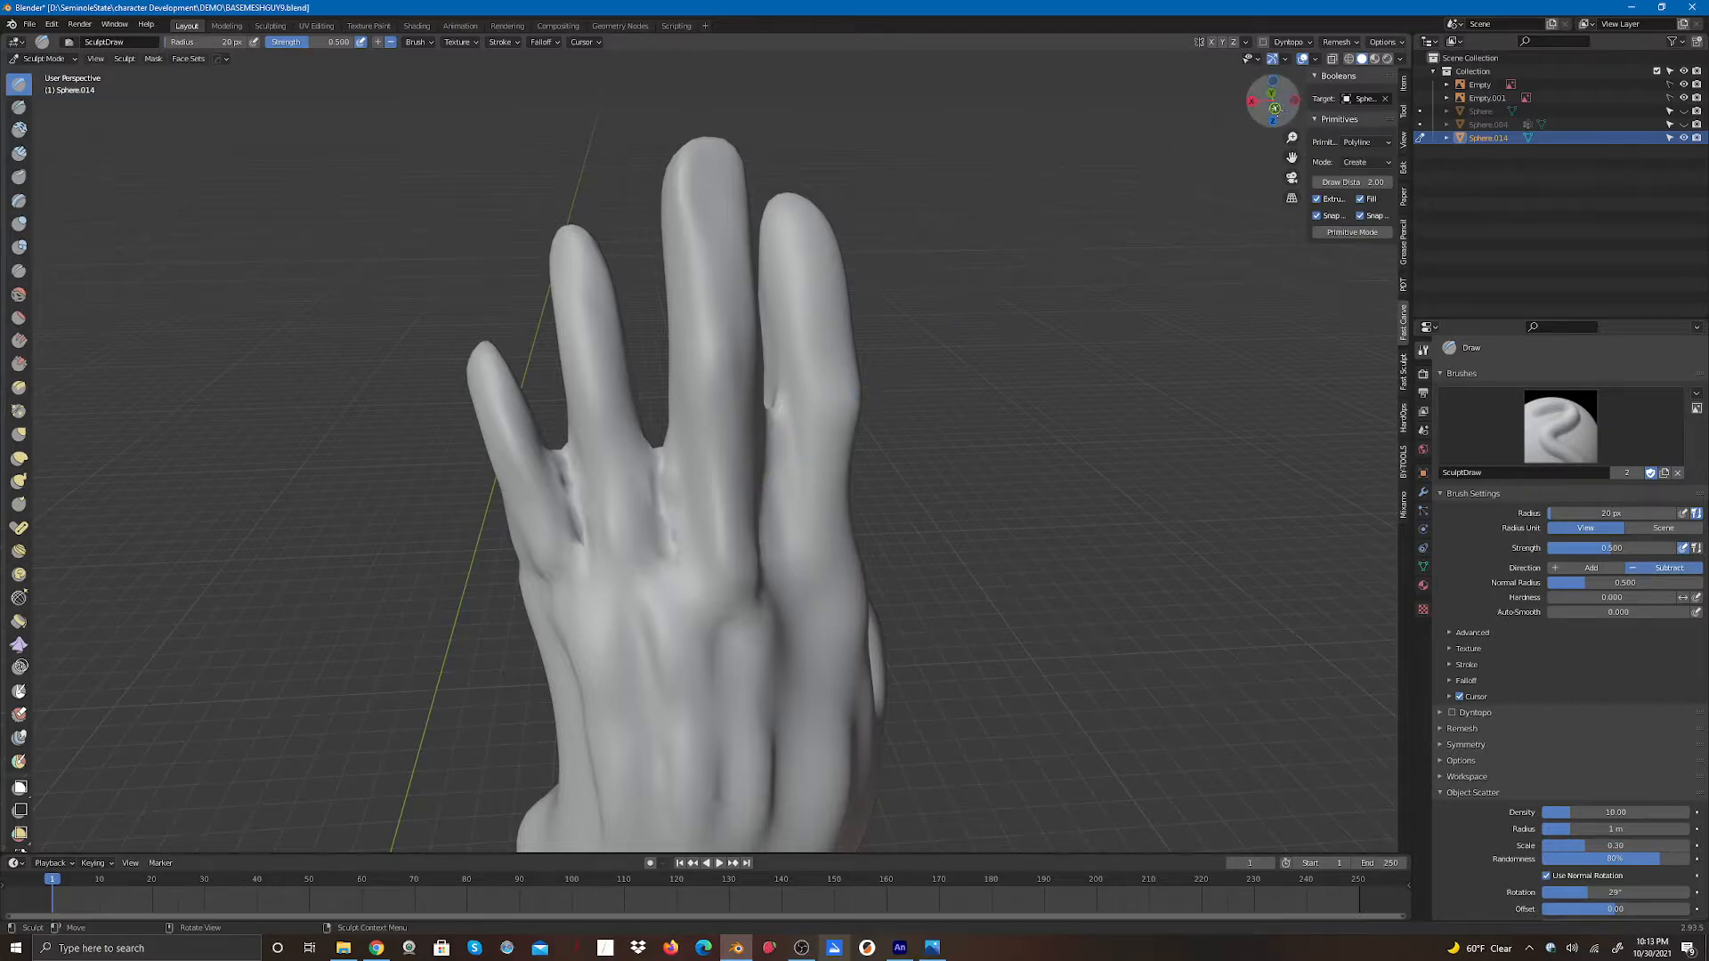
middle_click_drag(880, 371, 752, 454)
left_click_drag(730, 543, 733, 567)
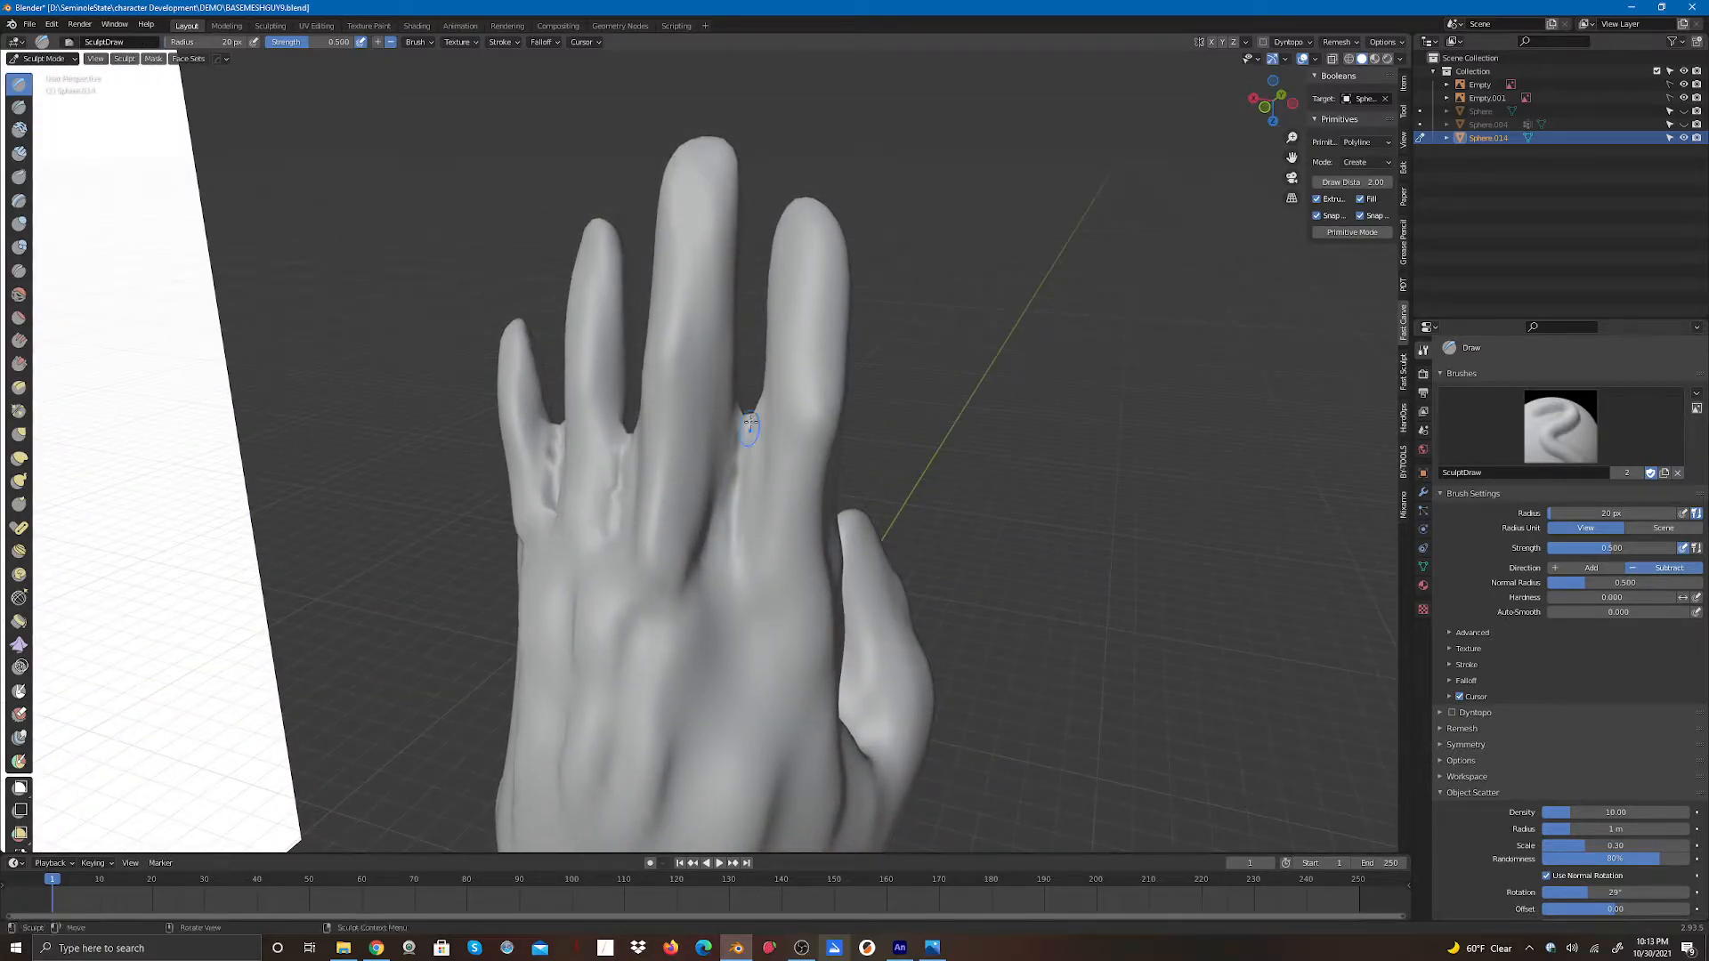
left_click_drag(750, 429, 731, 571)
left_click_drag(734, 472, 737, 568)
mouse_move(729, 505)
left_mouse_down()
mouse_move(744, 423)
mouse_move(737, 450)
left_mouse_up()
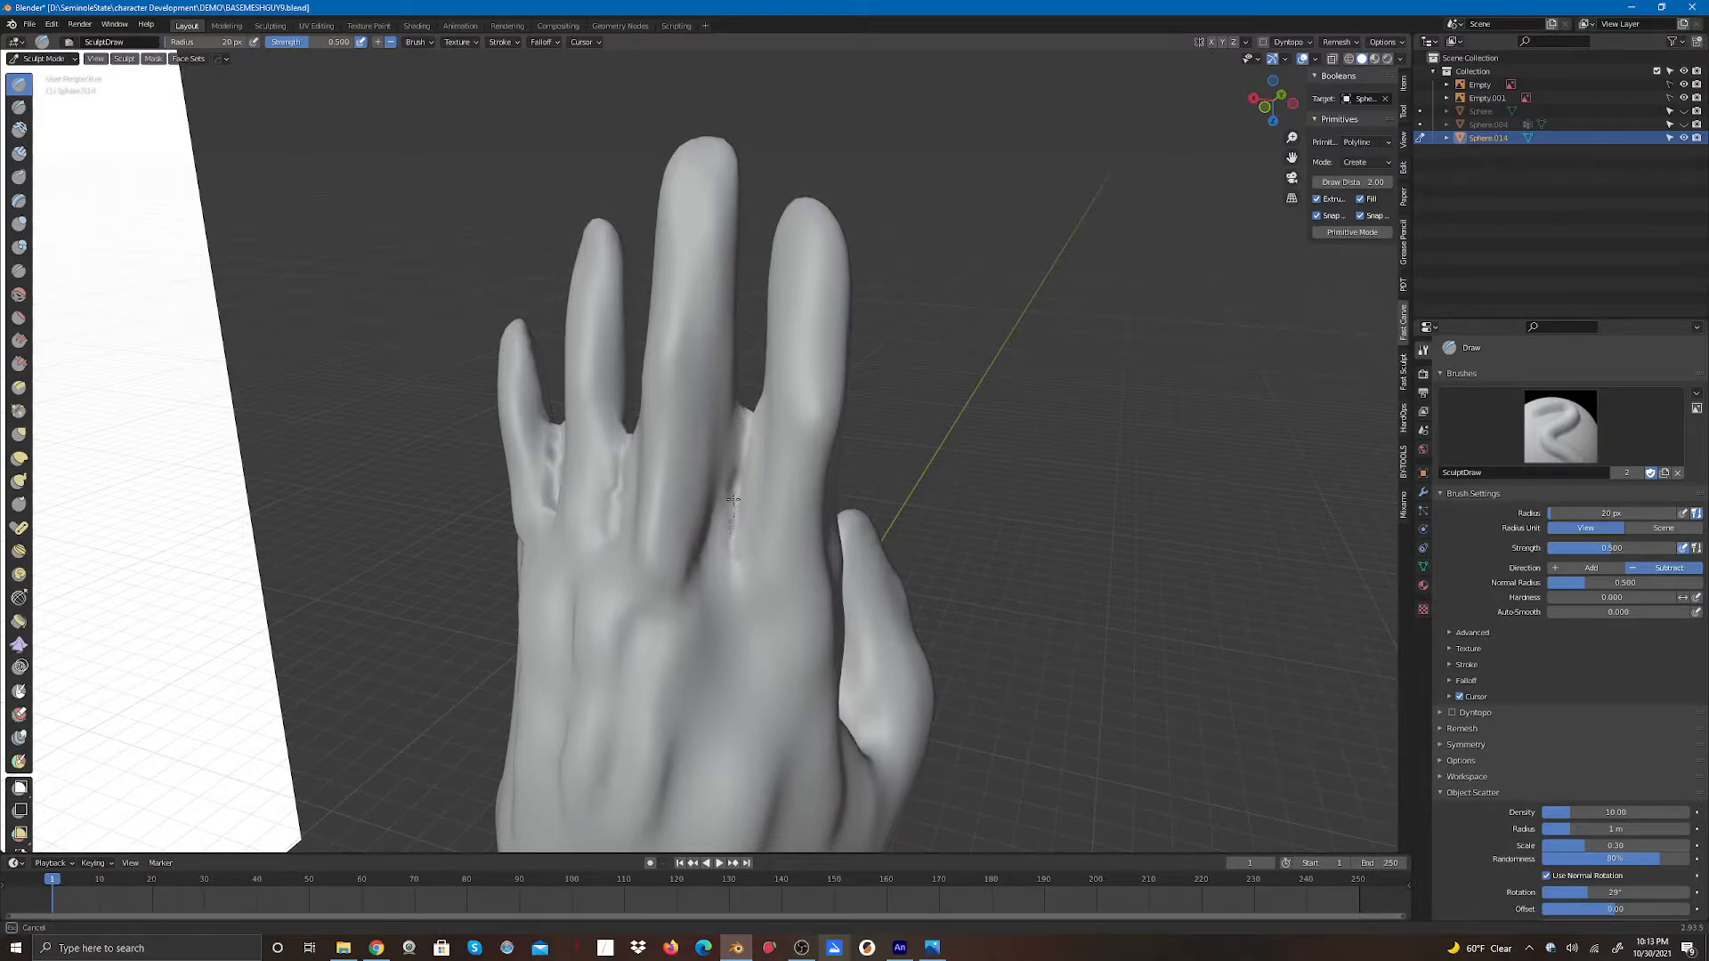
mouse_move(728, 542)
left_mouse_down()
mouse_move(626, 465)
mouse_move(614, 525)
mouse_move(580, 526)
mouse_move(551, 459)
mouse_move(575, 521)
left_mouse_up()
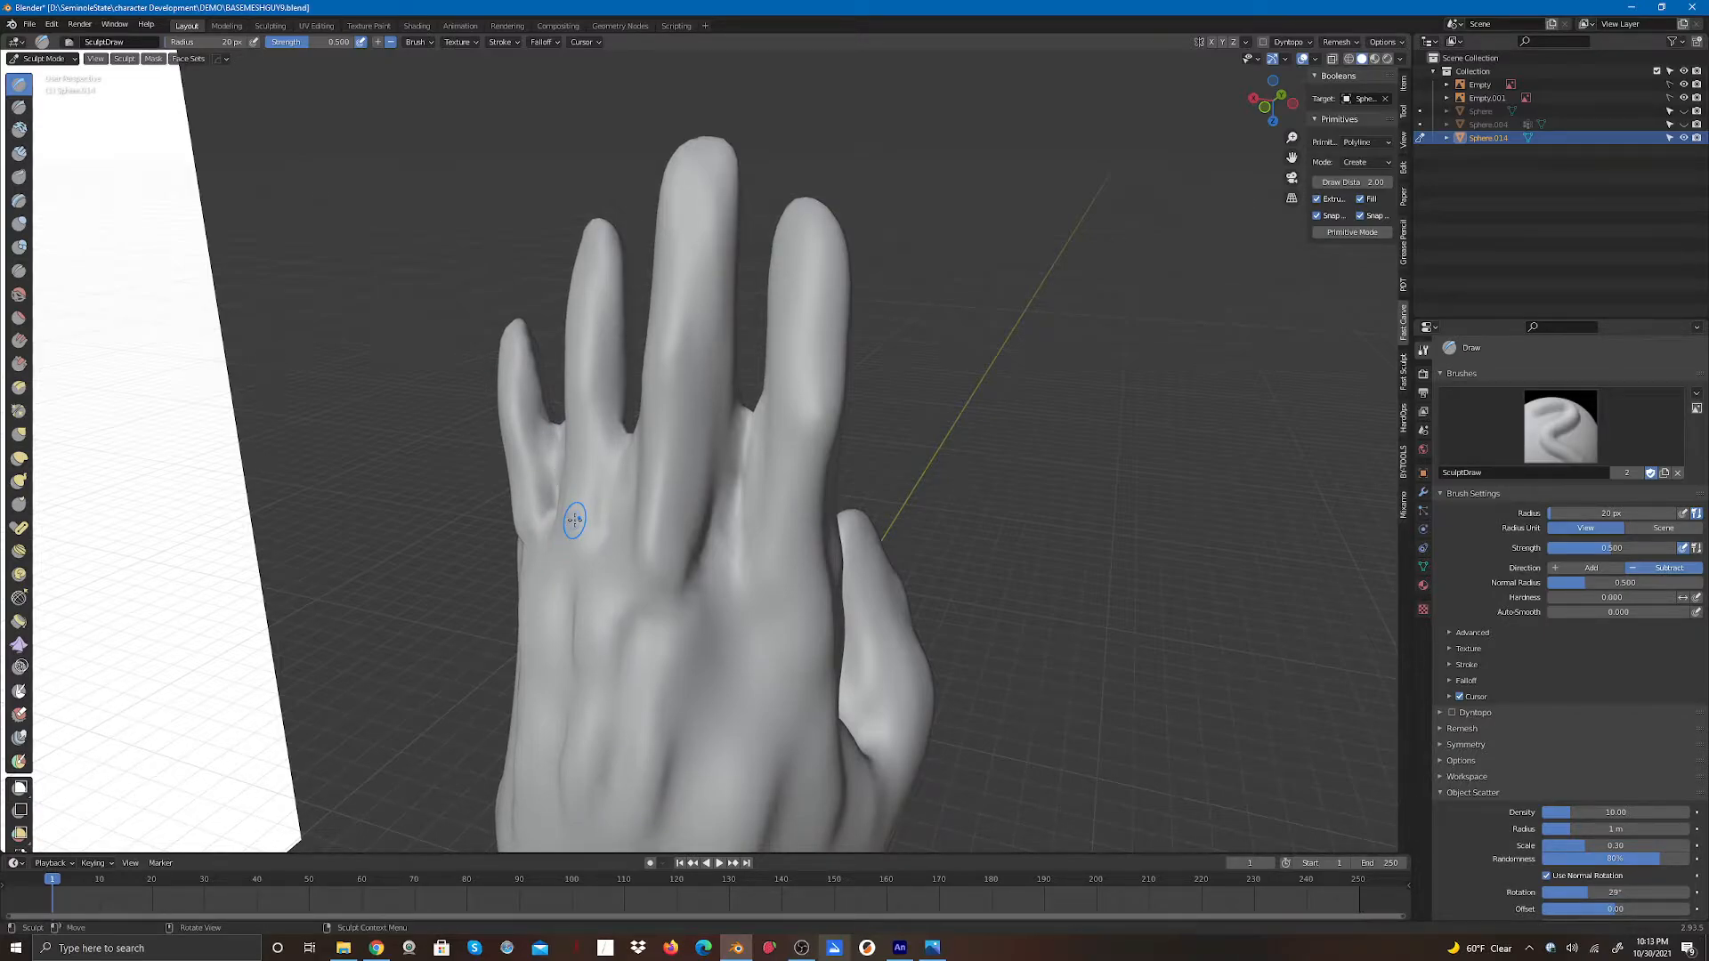
- Switch to the Elastic Deform brush and push the skin between the back-side finger bases
left_click(19, 294)
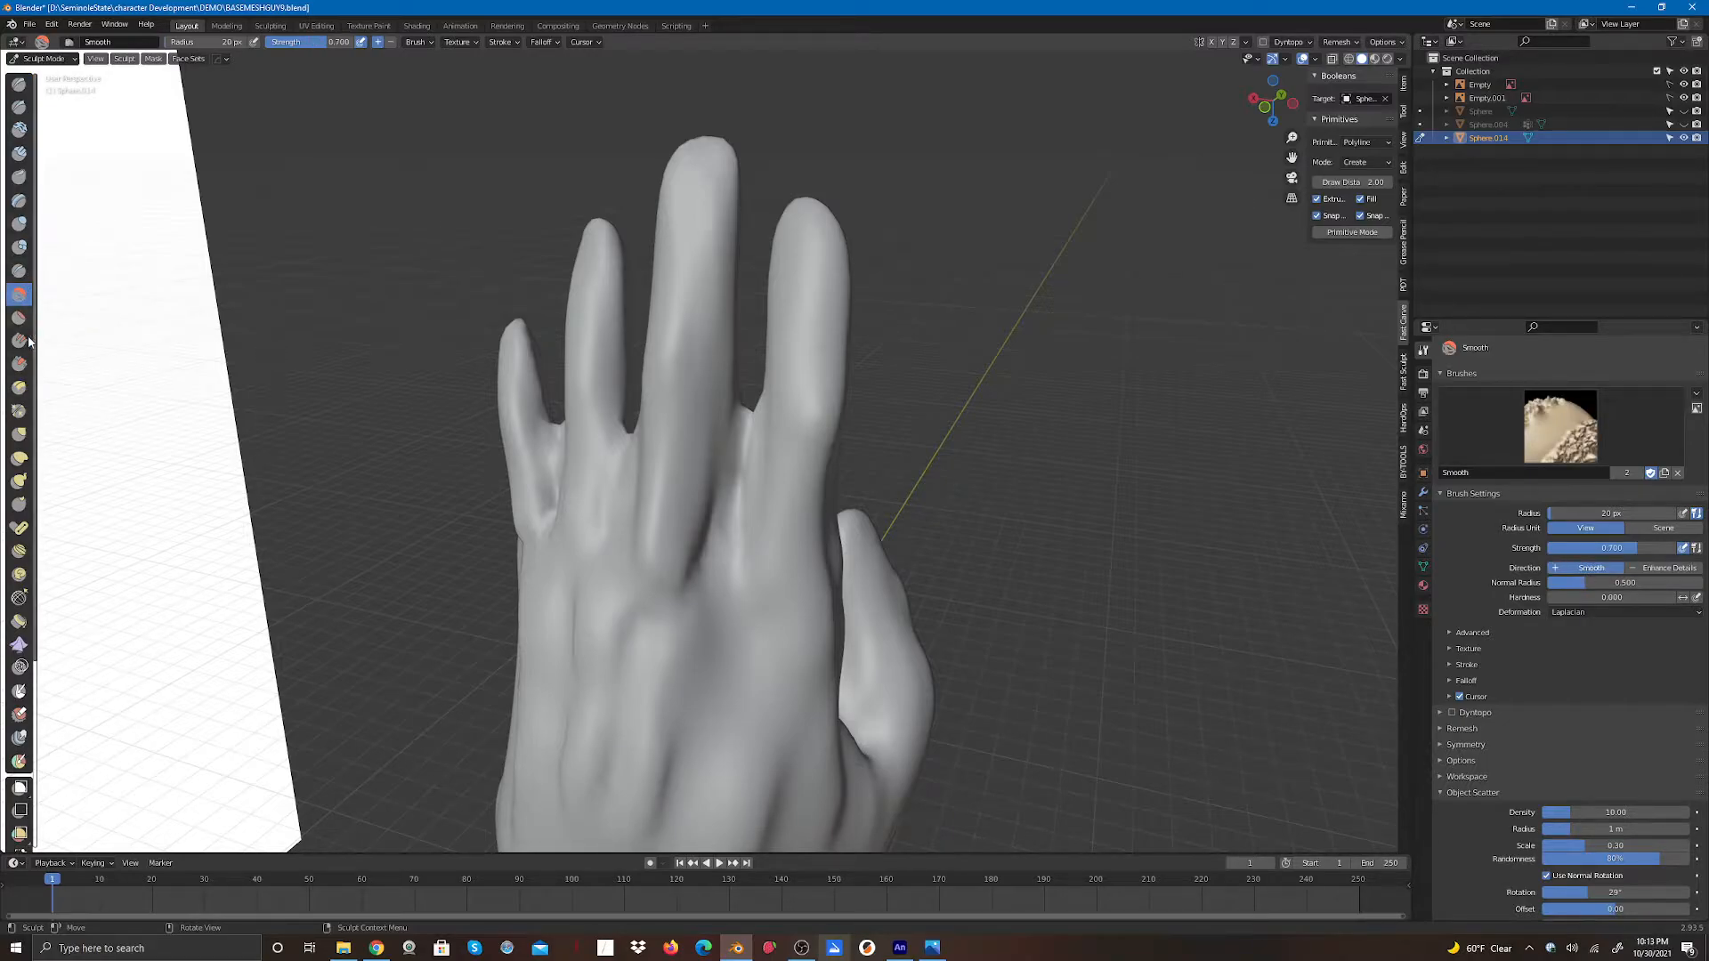
left_click(19, 458)
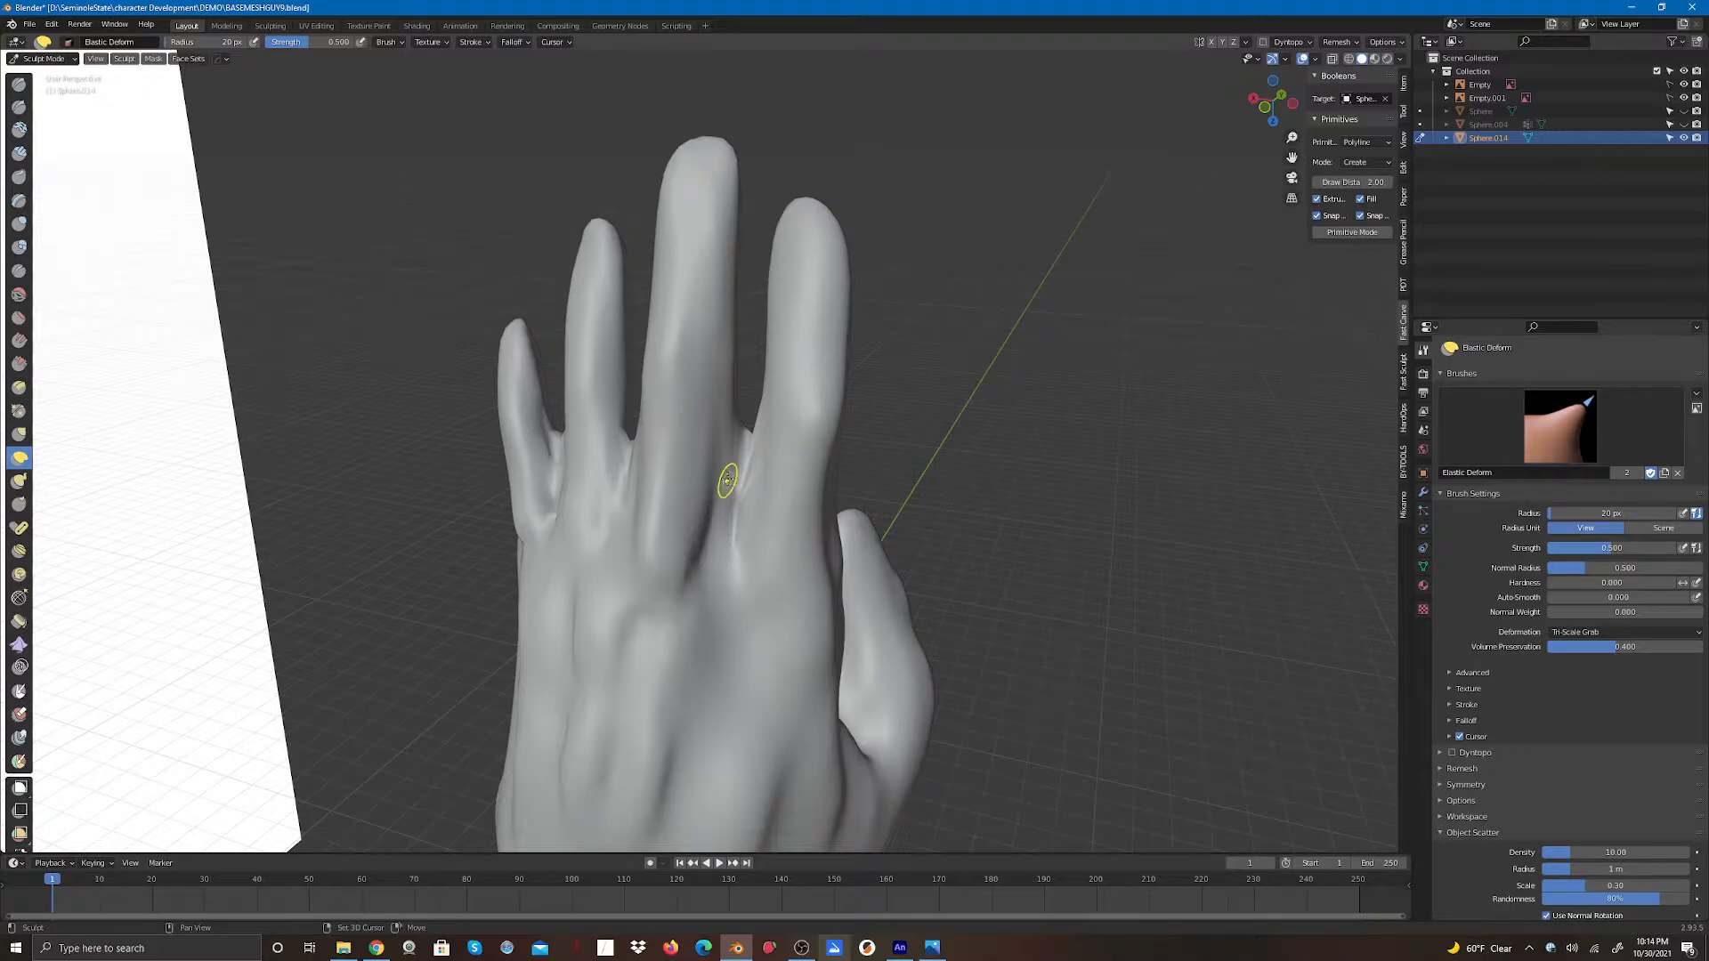
mouse_move(661, 473)
left_mouse_down()
mouse_move(623, 474)
mouse_move(554, 538)
mouse_move(553, 427)
mouse_move(558, 478)
mouse_move(626, 503)
left_mouse_up()
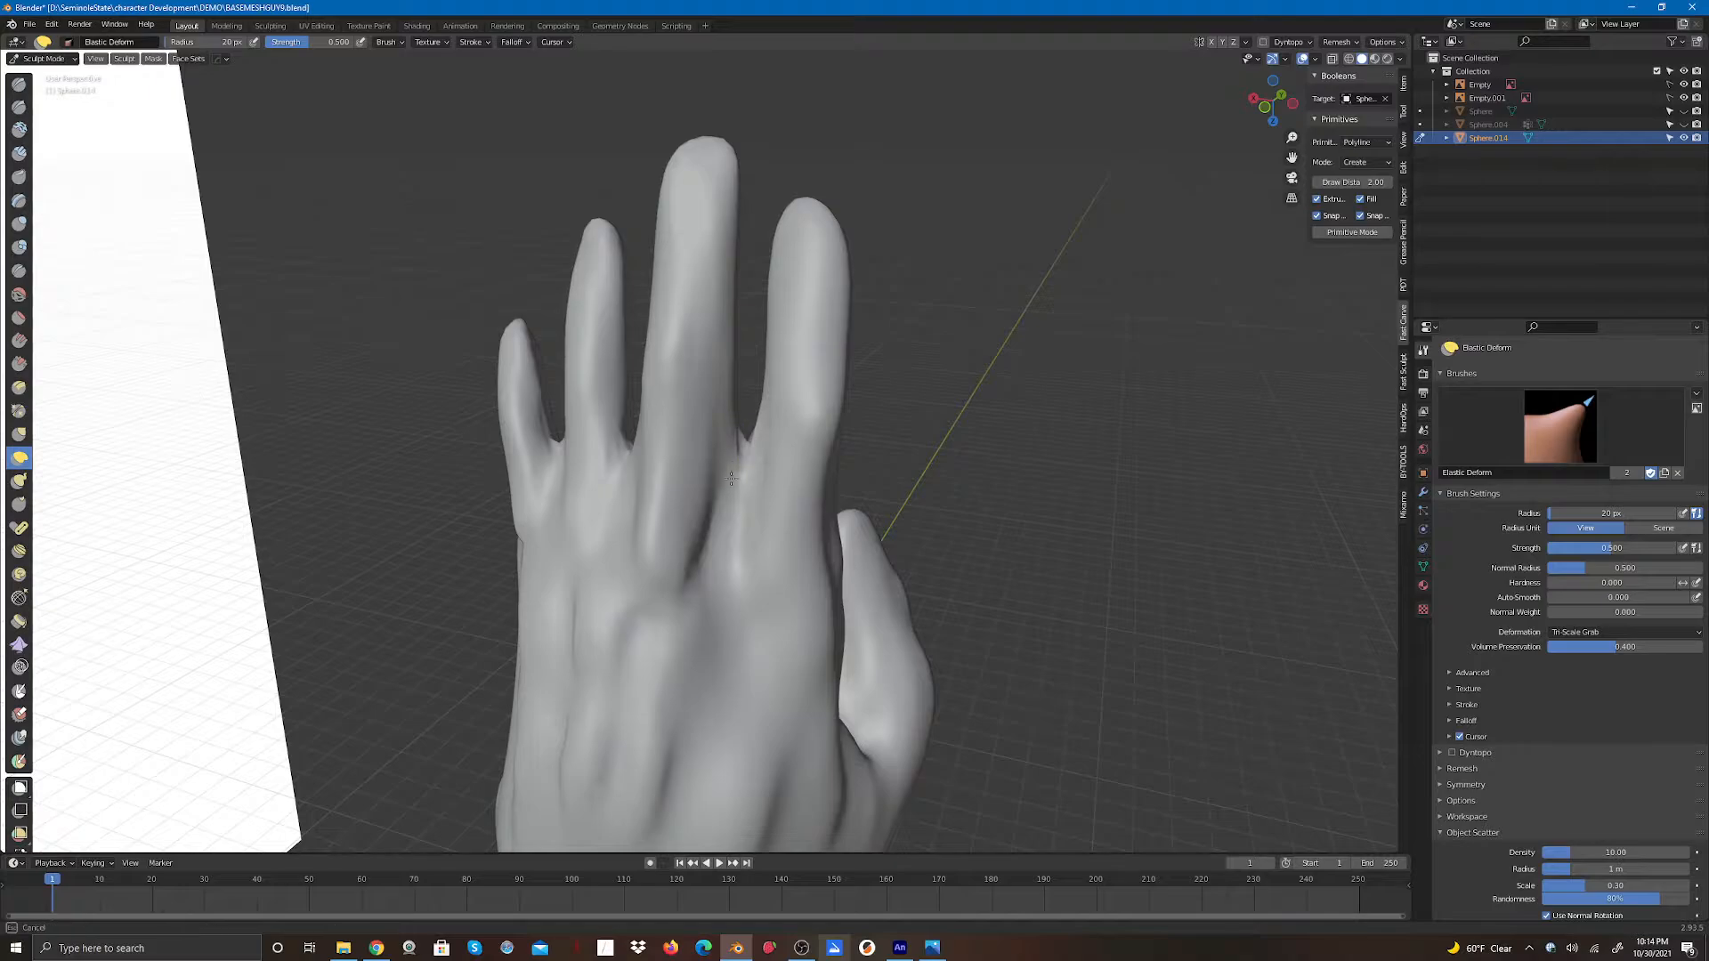
left_click_drag(730, 479, 739, 440)
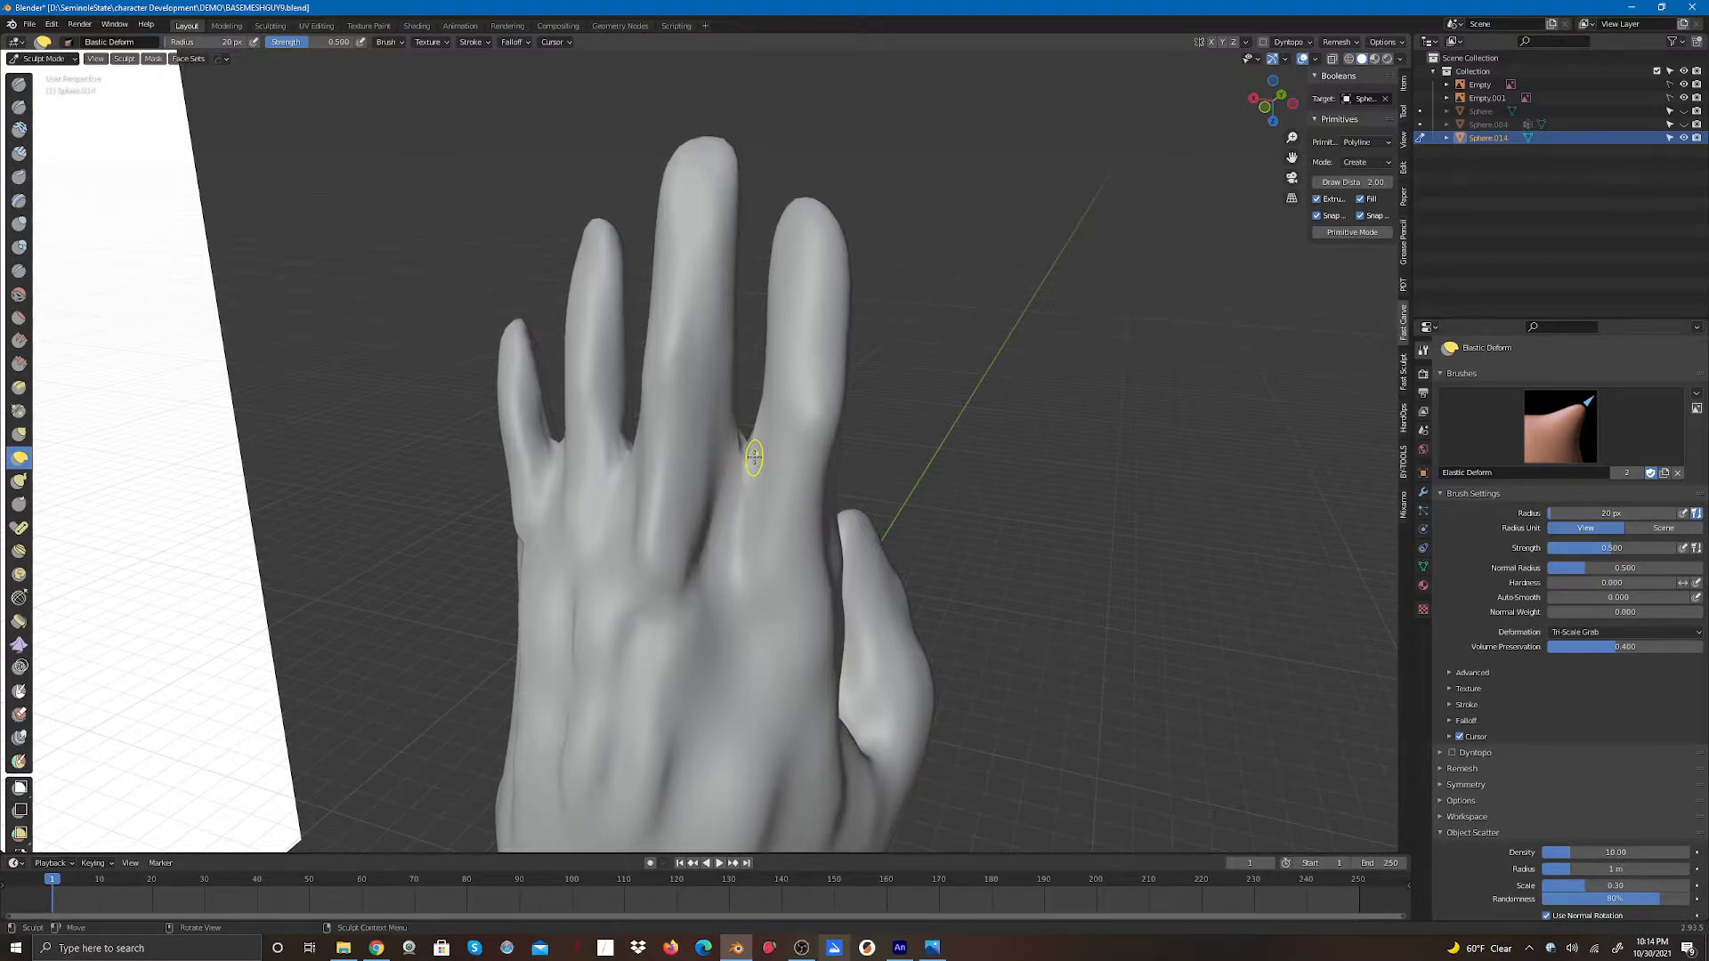
- Reshape the palm-side finger bases and gaps with Elastic Deform strokes
mouse_move(1264, 109)
left_mouse_down()
mouse_move(1225, 130)
mouse_move(950, 110)
left_mouse_up()
left_click_drag(671, 432, 667, 459)
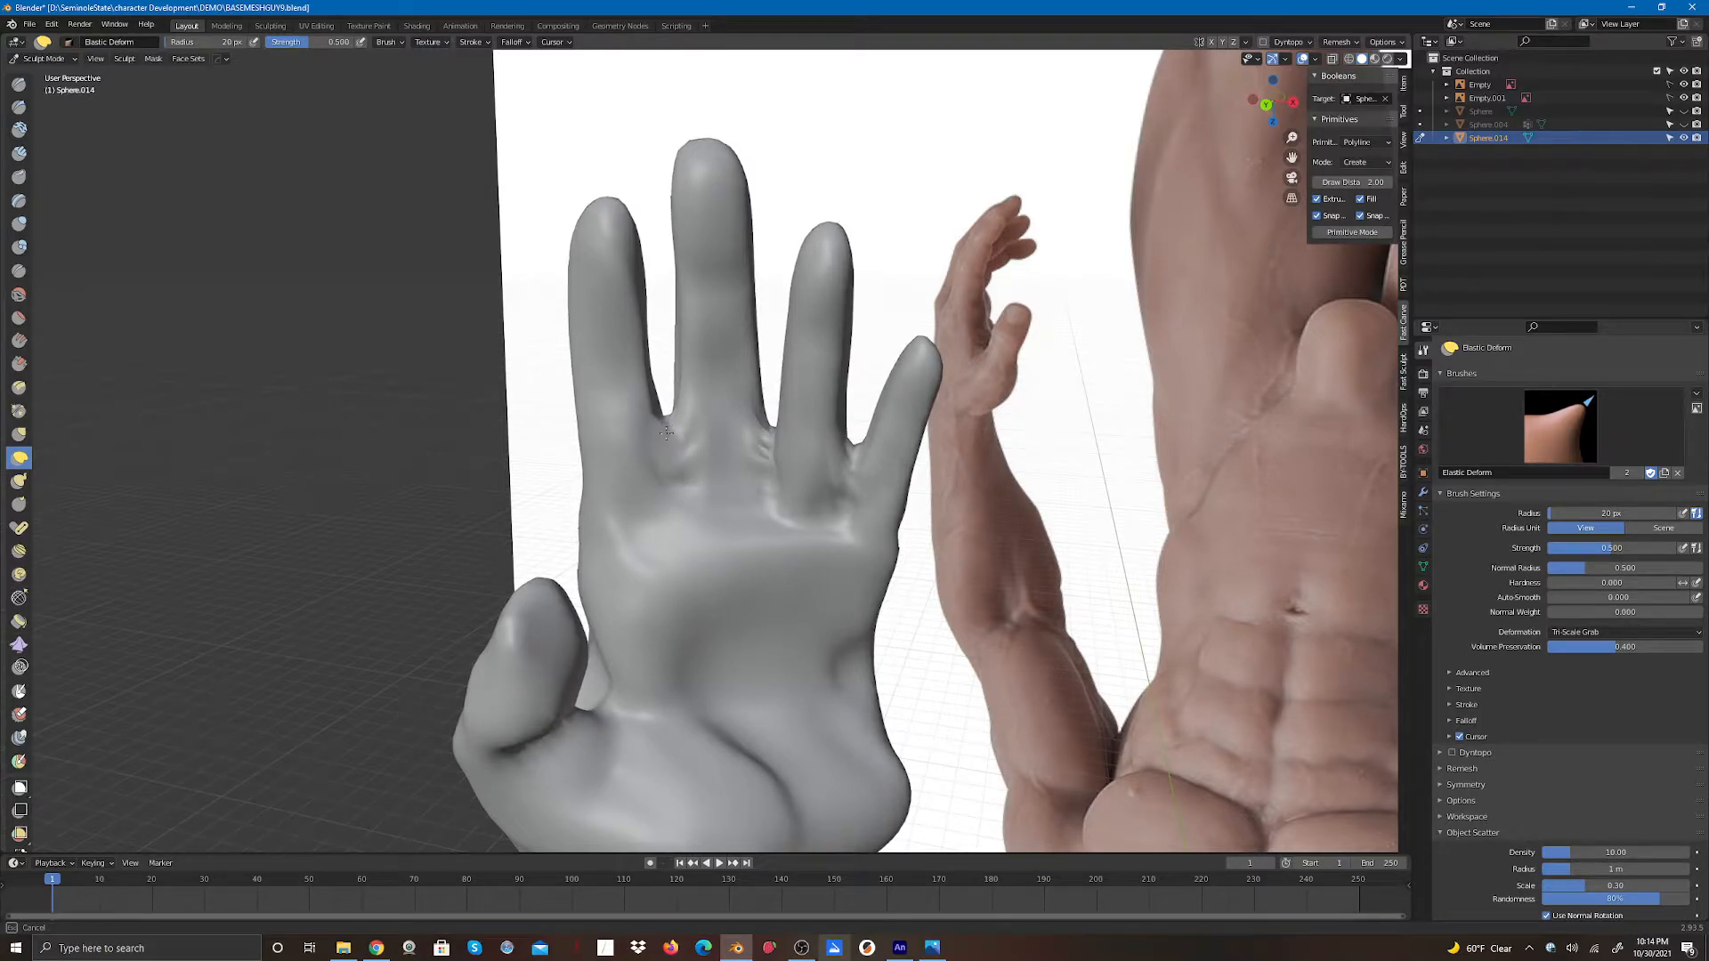
mouse_move(667, 433)
left_mouse_down()
mouse_move(670, 456)
mouse_move(767, 478)
mouse_move(769, 449)
mouse_move(848, 485)
mouse_move(841, 520)
mouse_move(854, 449)
mouse_move(769, 440)
mouse_move(766, 472)
mouse_move(770, 427)
left_mouse_up()
left_click_drag(771, 446, 772, 450)
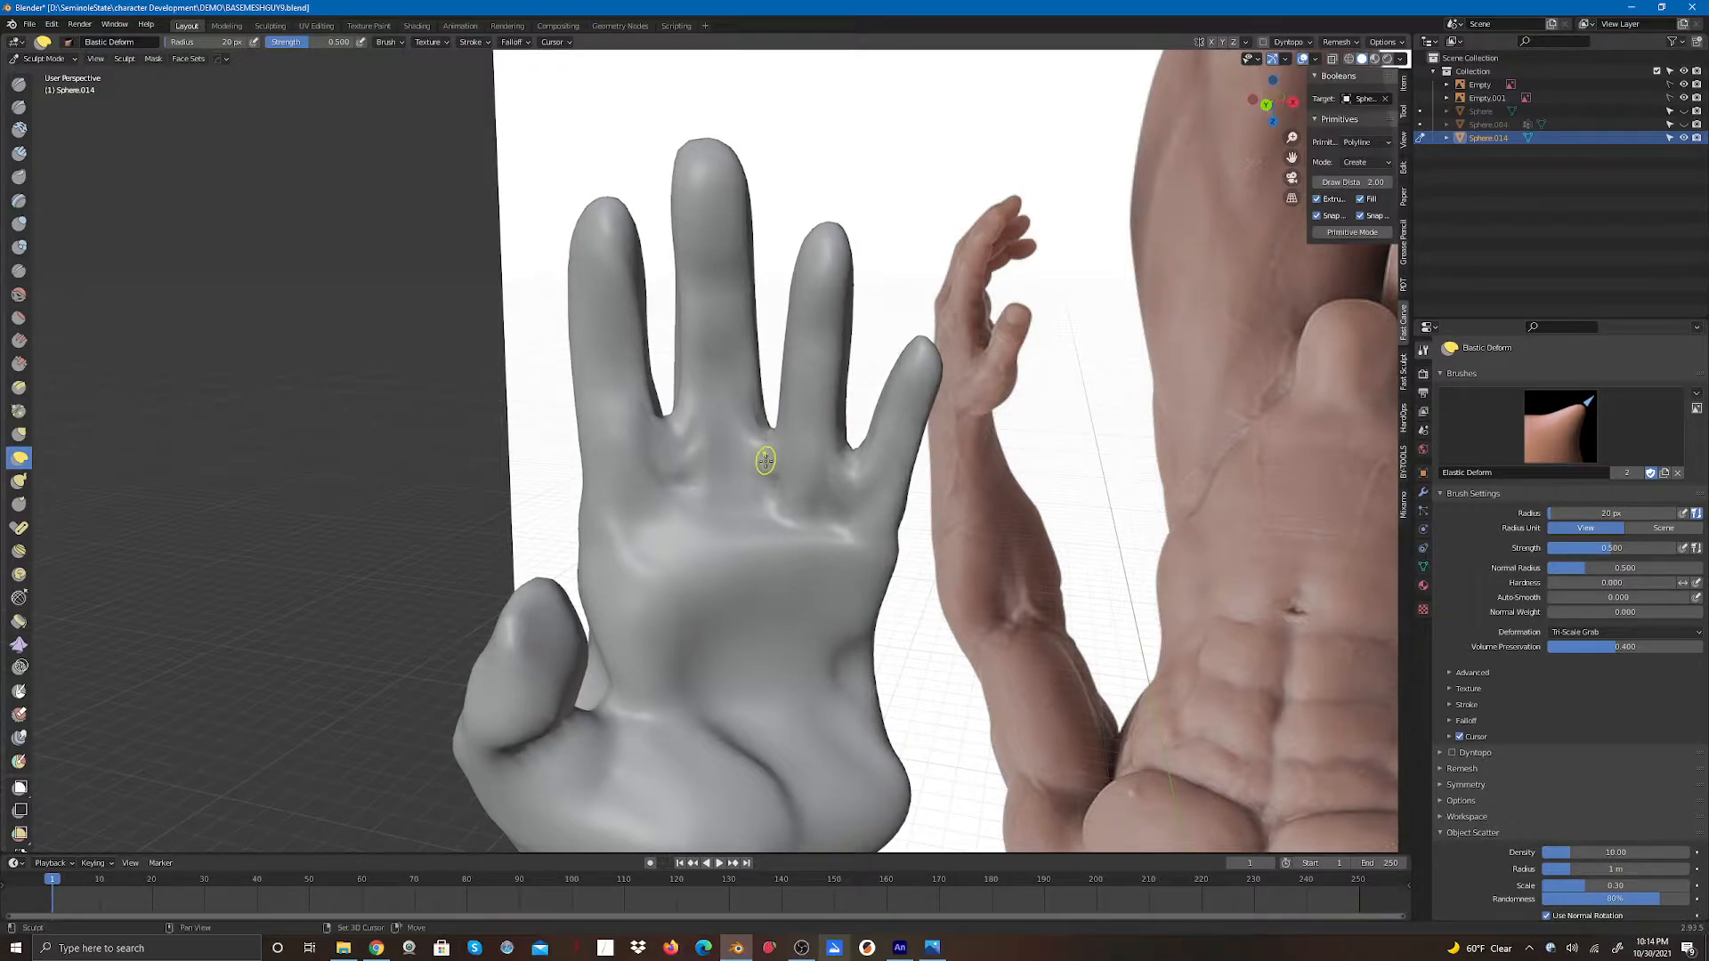
left_click_drag(667, 422, 666, 444)
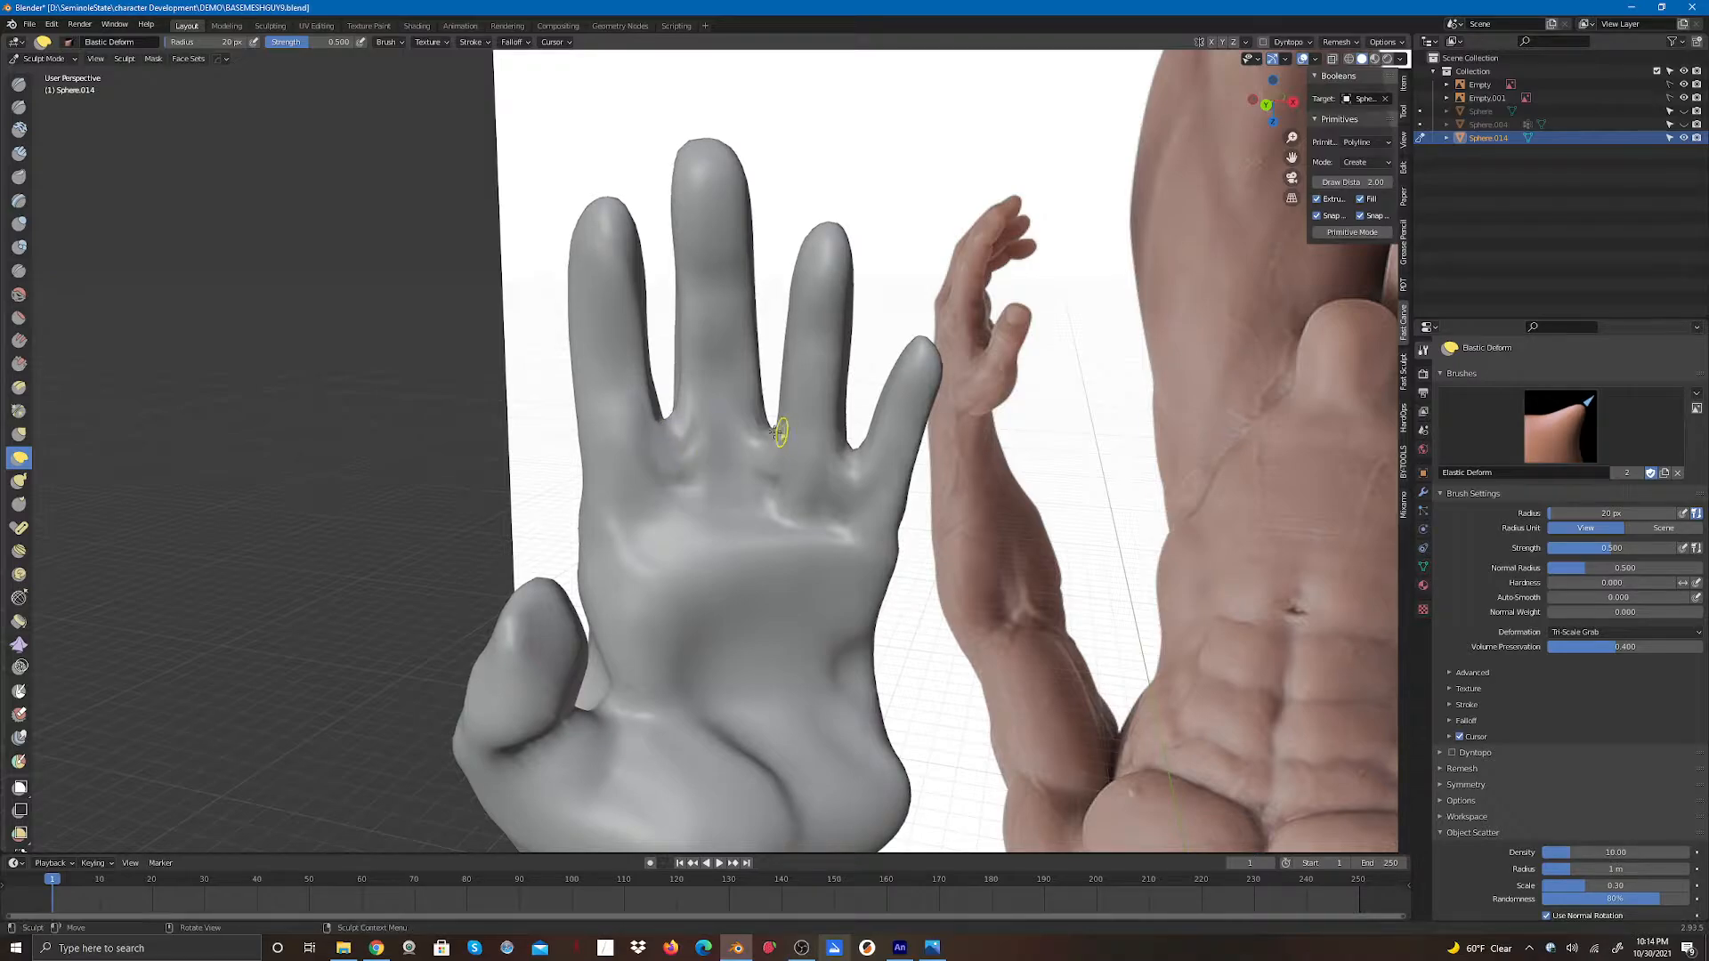
mouse_move(770, 434)
left_mouse_down()
mouse_move(775, 455)
mouse_move(848, 465)
mouse_move(841, 491)
left_mouse_up()
mouse_move(669, 457)
left_mouse_down()
mouse_move(659, 499)
mouse_move(663, 449)
left_mouse_up()
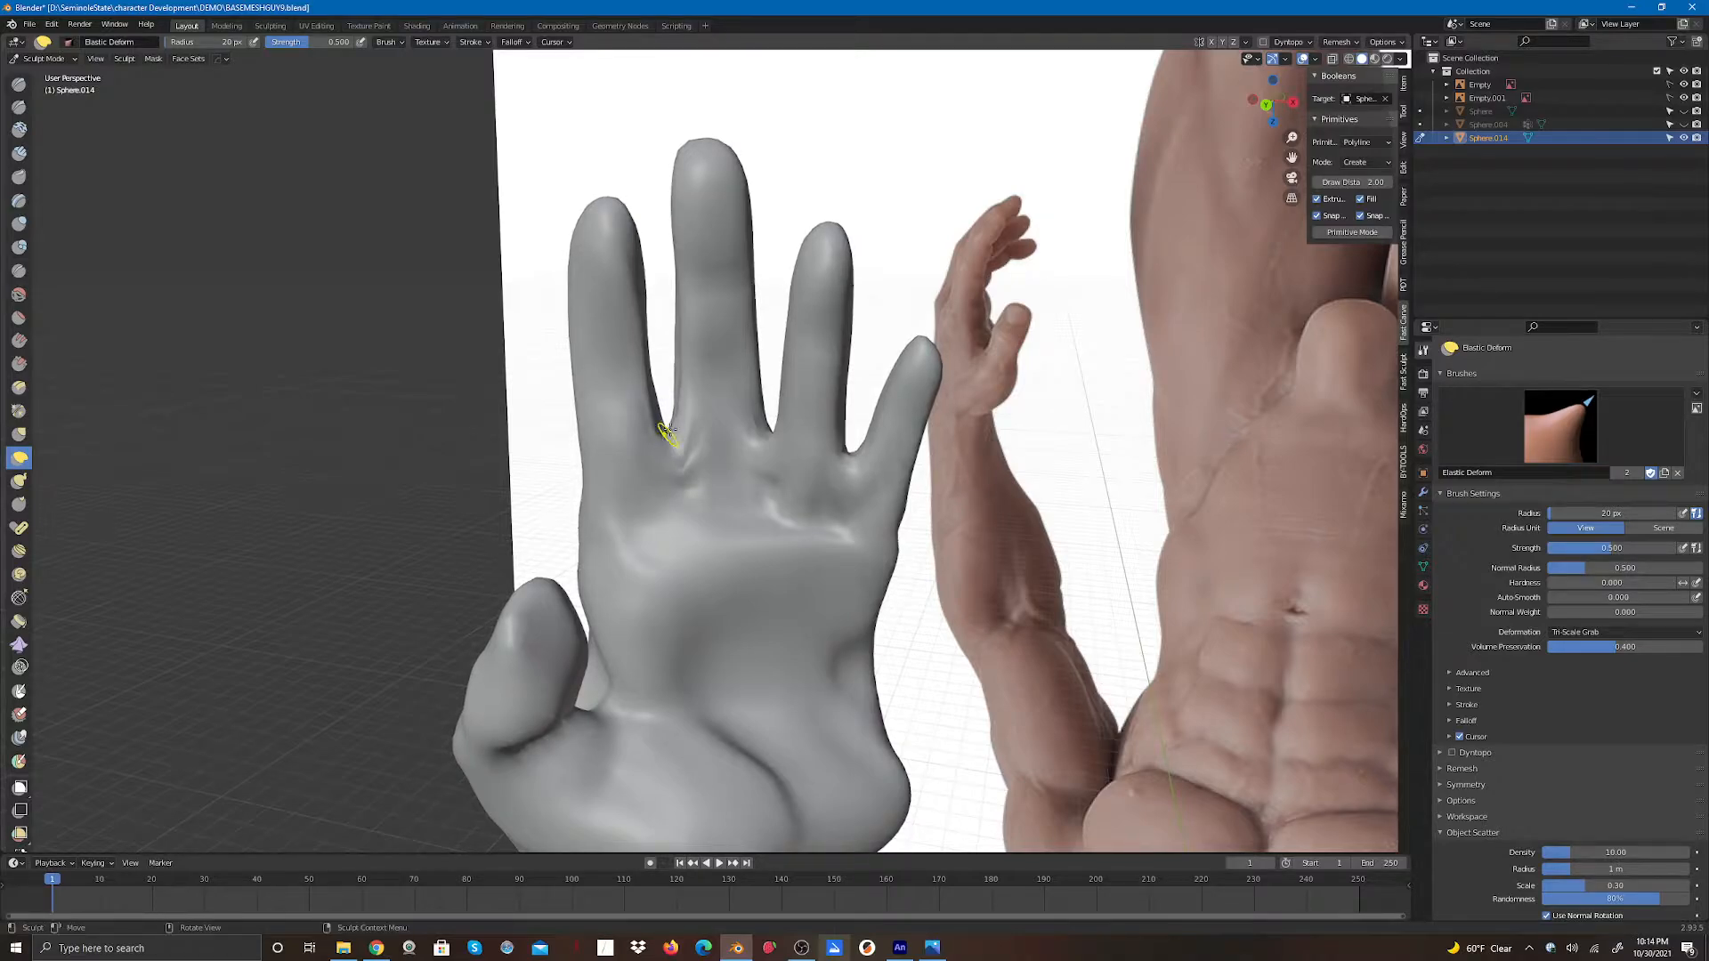
mouse_move(670, 436)
left_mouse_down()
mouse_move(664, 489)
mouse_move(666, 456)
left_mouse_up()
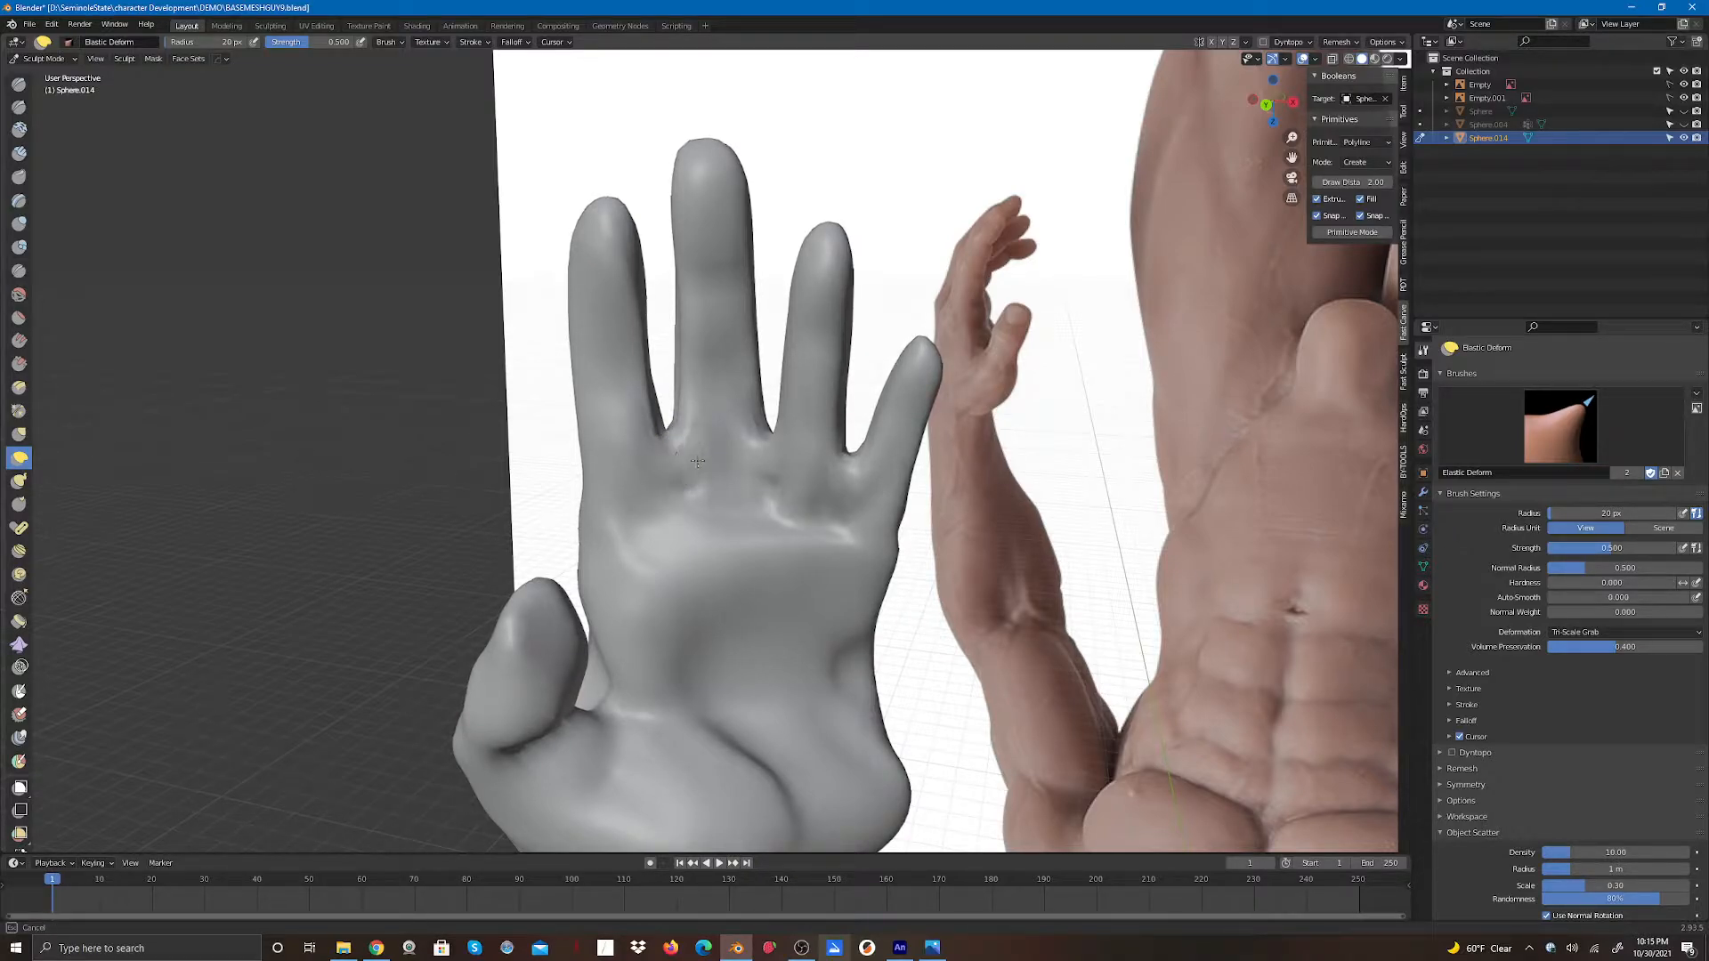
mouse_move(697, 461)
left_mouse_down()
mouse_move(718, 489)
mouse_move(850, 483)
mouse_move(848, 497)
mouse_move(852, 459)
mouse_move(830, 545)
left_mouse_up()
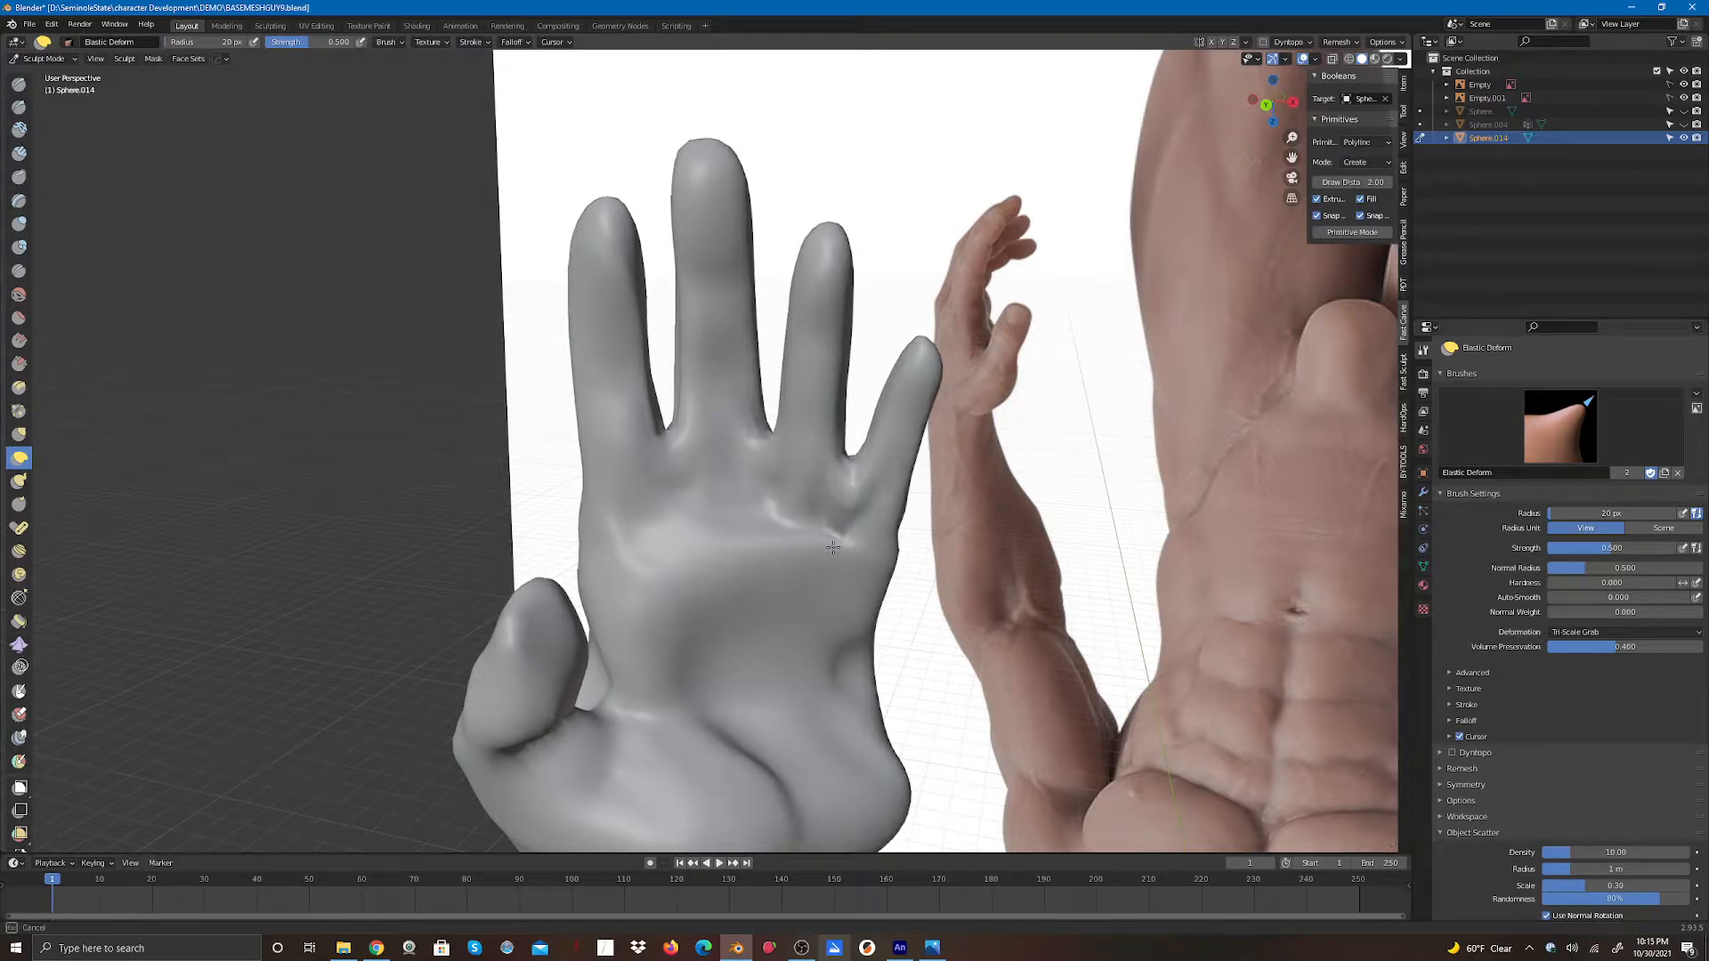
left_click_drag(850, 487, 855, 521)
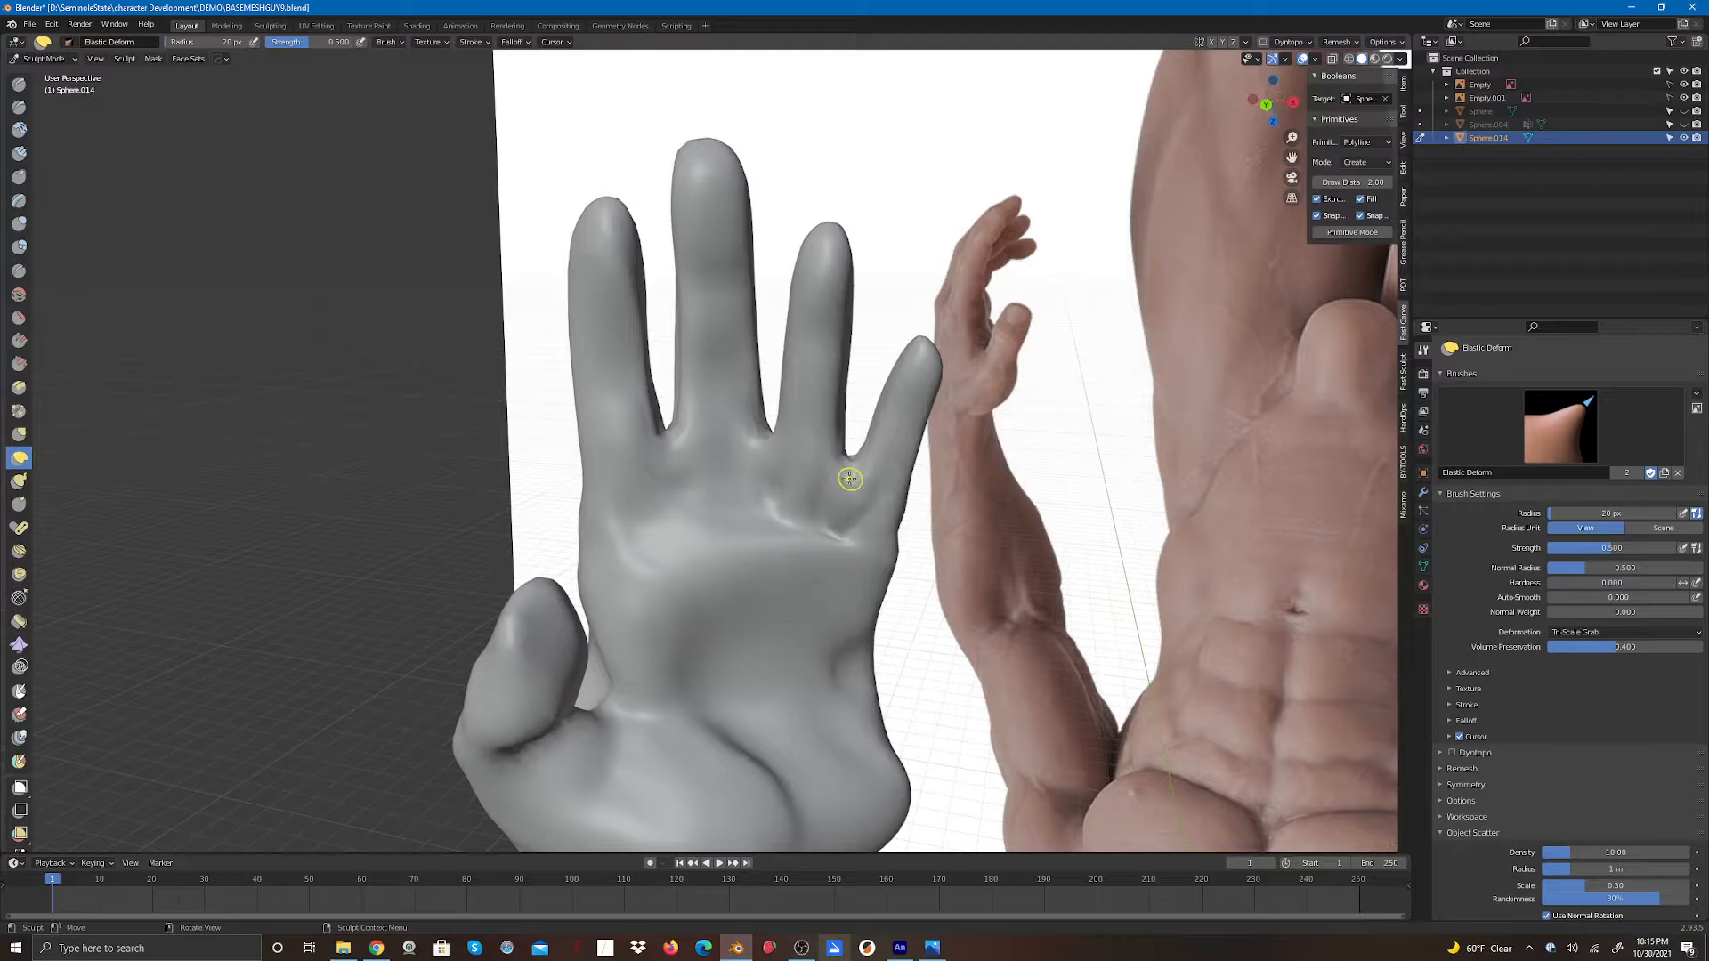
mouse_move(846, 480)
left_mouse_down()
mouse_move(840, 504)
mouse_move(848, 460)
mouse_move(849, 488)
left_mouse_up()
left_click_drag(763, 434, 762, 456)
mouse_move(762, 466)
left_mouse_down()
mouse_move(763, 489)
mouse_move(766, 457)
mouse_move(844, 490)
mouse_move(847, 475)
mouse_move(845, 518)
mouse_move(763, 469)
left_mouse_up()
mouse_move(763, 458)
left_mouse_down()
mouse_move(764, 481)
mouse_move(768, 452)
left_mouse_up()
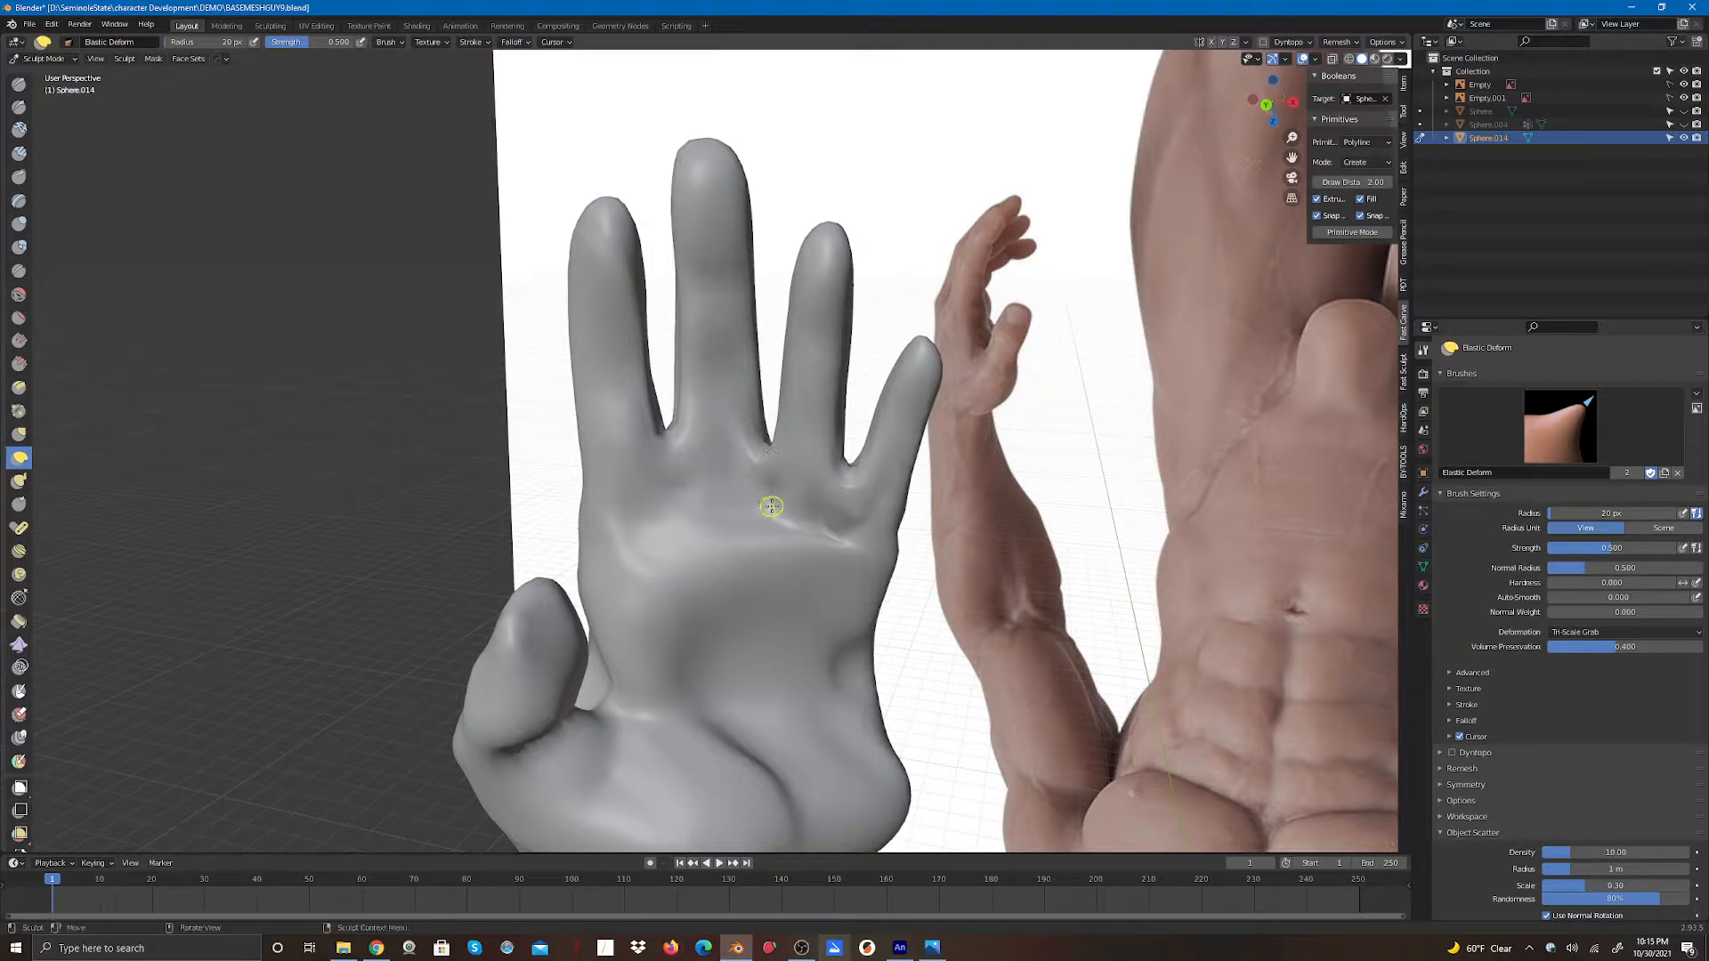
- Refine the palm-side gaps beside the ring and little fingers with more Elastic Deform strokes
mouse_move(661, 428)
left_mouse_down()
mouse_move(675, 495)
mouse_move(679, 474)
left_mouse_up()
left_click_drag(661, 462, 656, 518)
left_click_drag(668, 444, 666, 499)
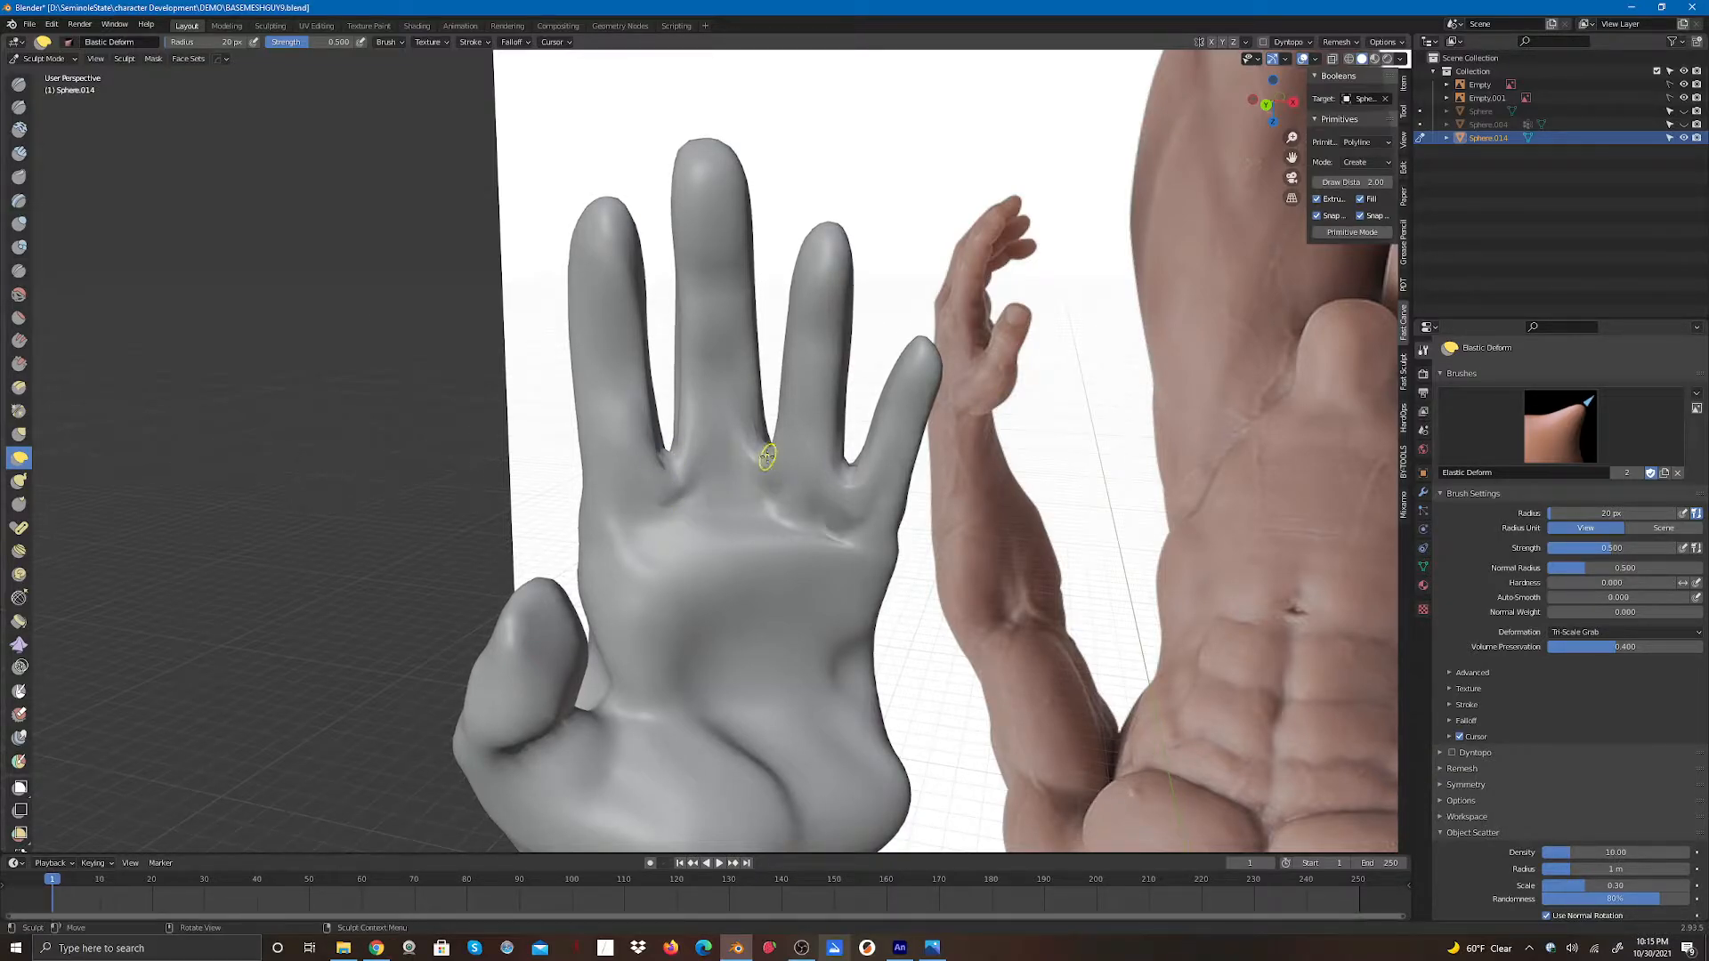
left_click_drag(767, 455, 758, 518)
mouse_move(854, 471)
left_mouse_down()
mouse_move(838, 502)
mouse_move(851, 495)
left_mouse_up()
mouse_move(851, 485)
left_mouse_down()
mouse_move(843, 516)
mouse_move(843, 488)
left_mouse_up()
left_click_drag(839, 500, 846, 482)
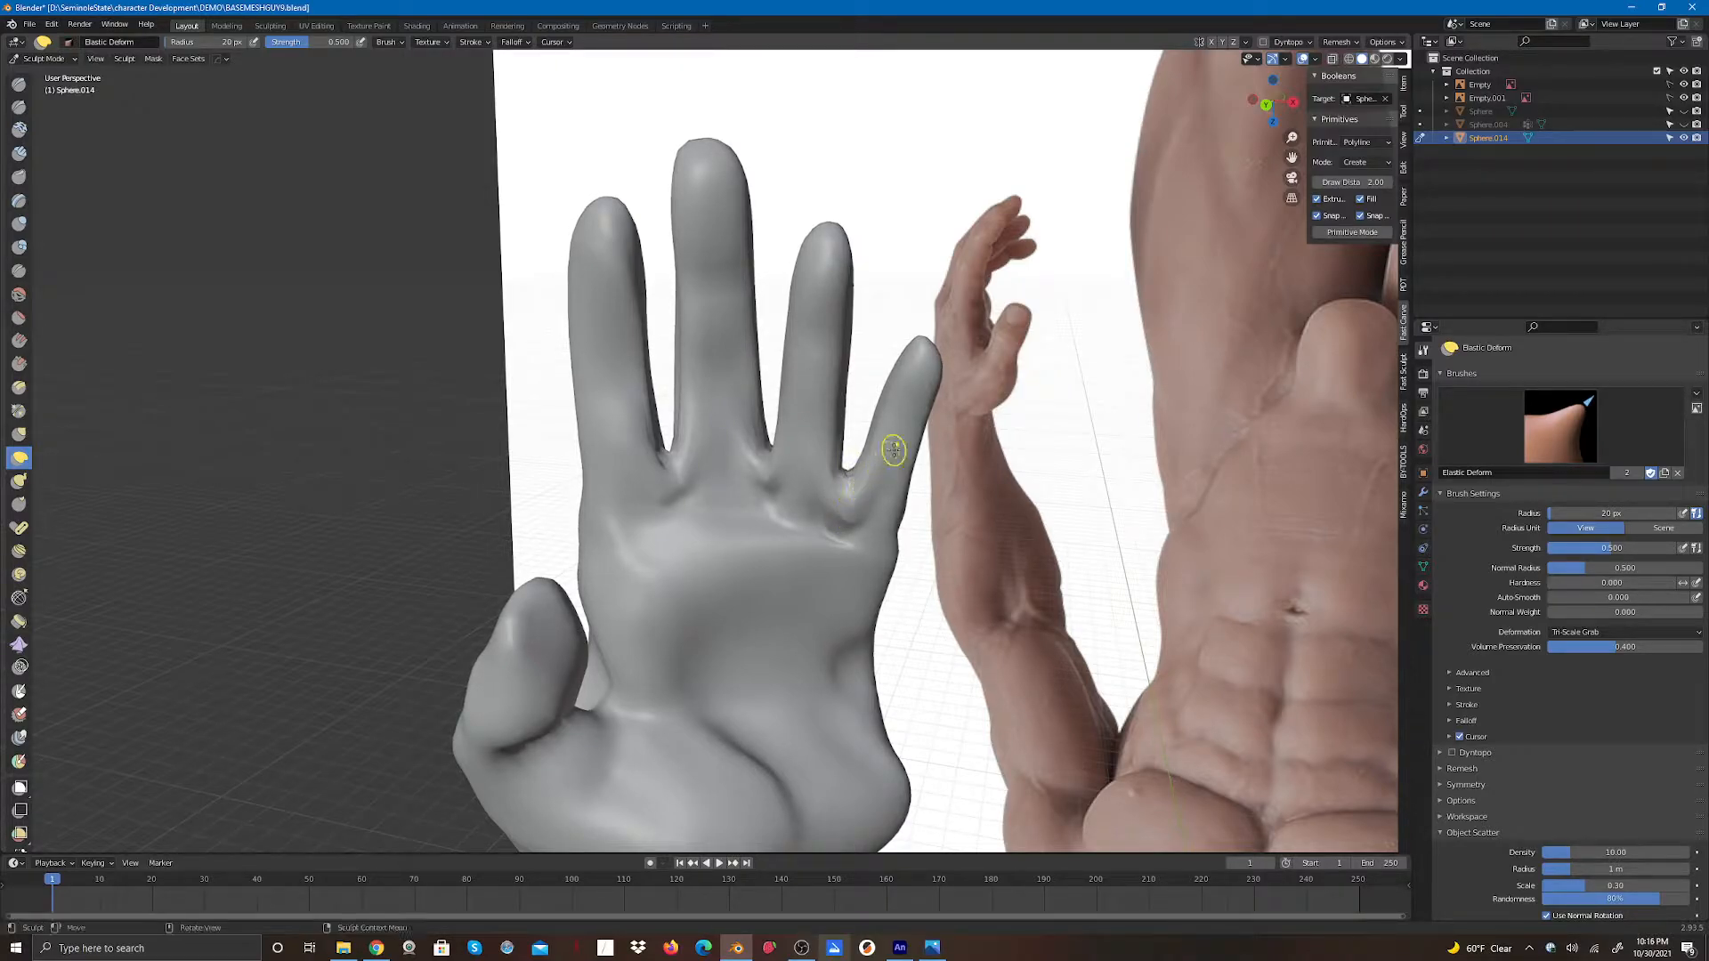
middle_click_drag(870, 451, 849, 457)
mouse_move(849, 457)
left_mouse_down()
mouse_move(758, 476)
mouse_move(847, 484)
mouse_move(833, 499)
left_mouse_up()
mouse_move(658, 454)
left_mouse_down()
mouse_move(675, 479)
mouse_move(656, 497)
mouse_move(659, 475)
mouse_move(659, 494)
mouse_move(681, 477)
mouse_move(662, 457)
left_mouse_up()
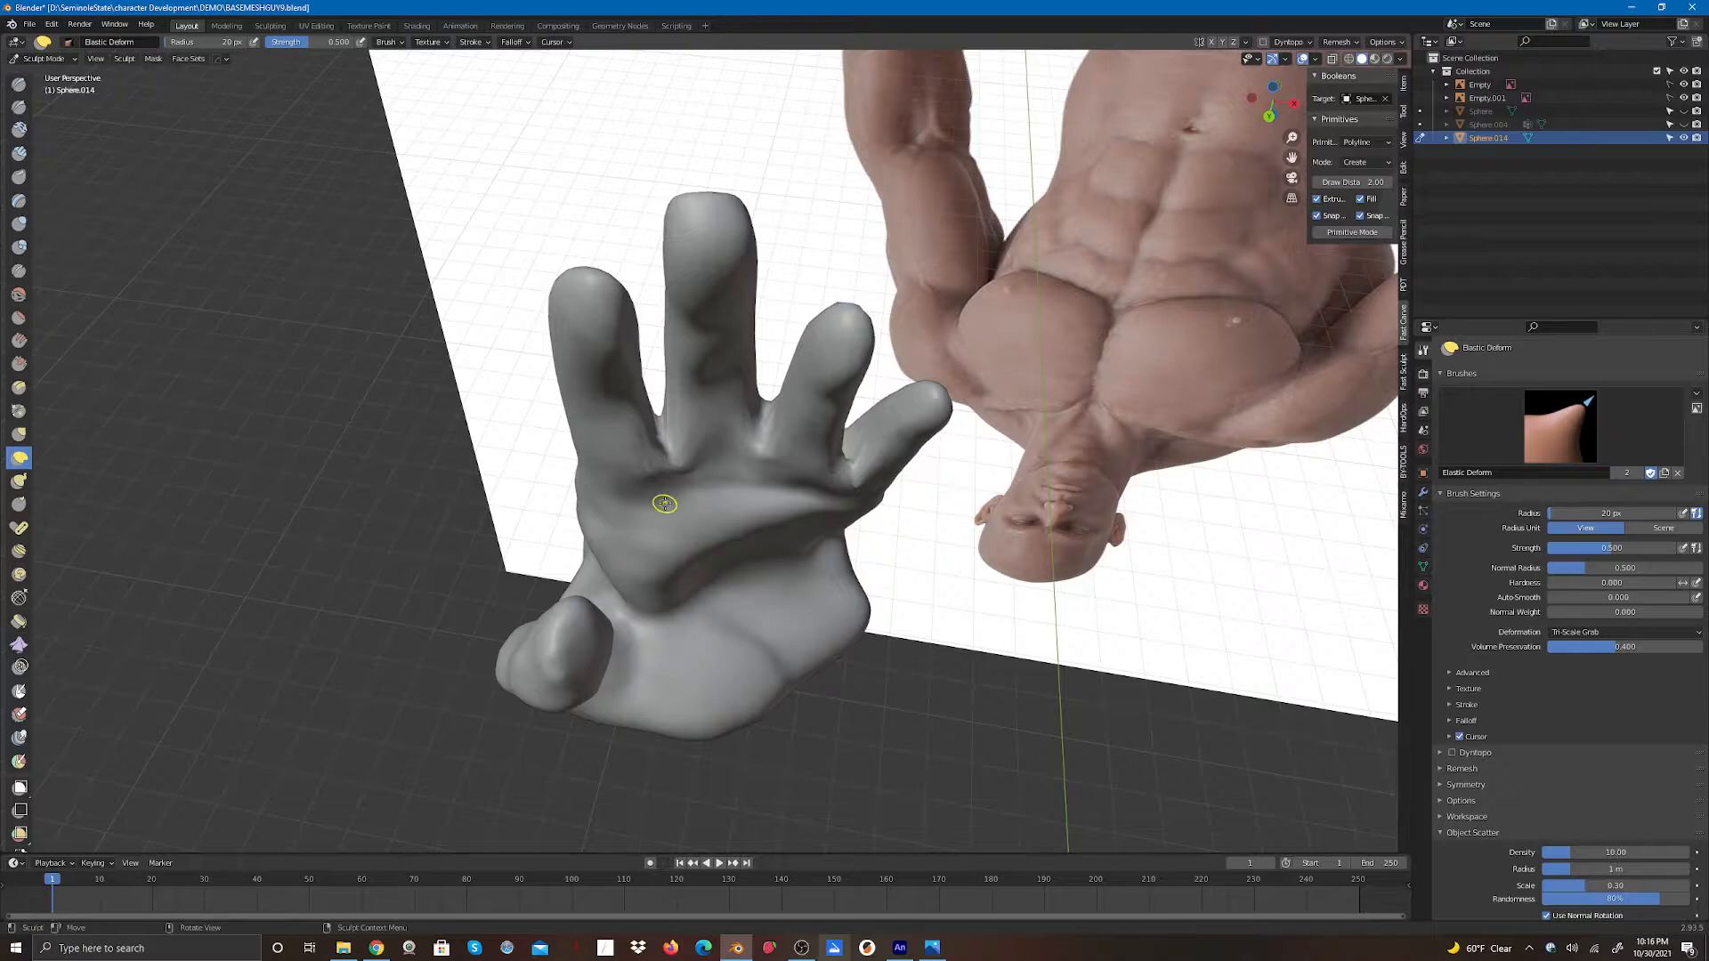
- Adjust the knuckle gaps on both the back and palm with Elastic Deform strokes from several angles
middle_click_drag(1172, 206, 926, 108)
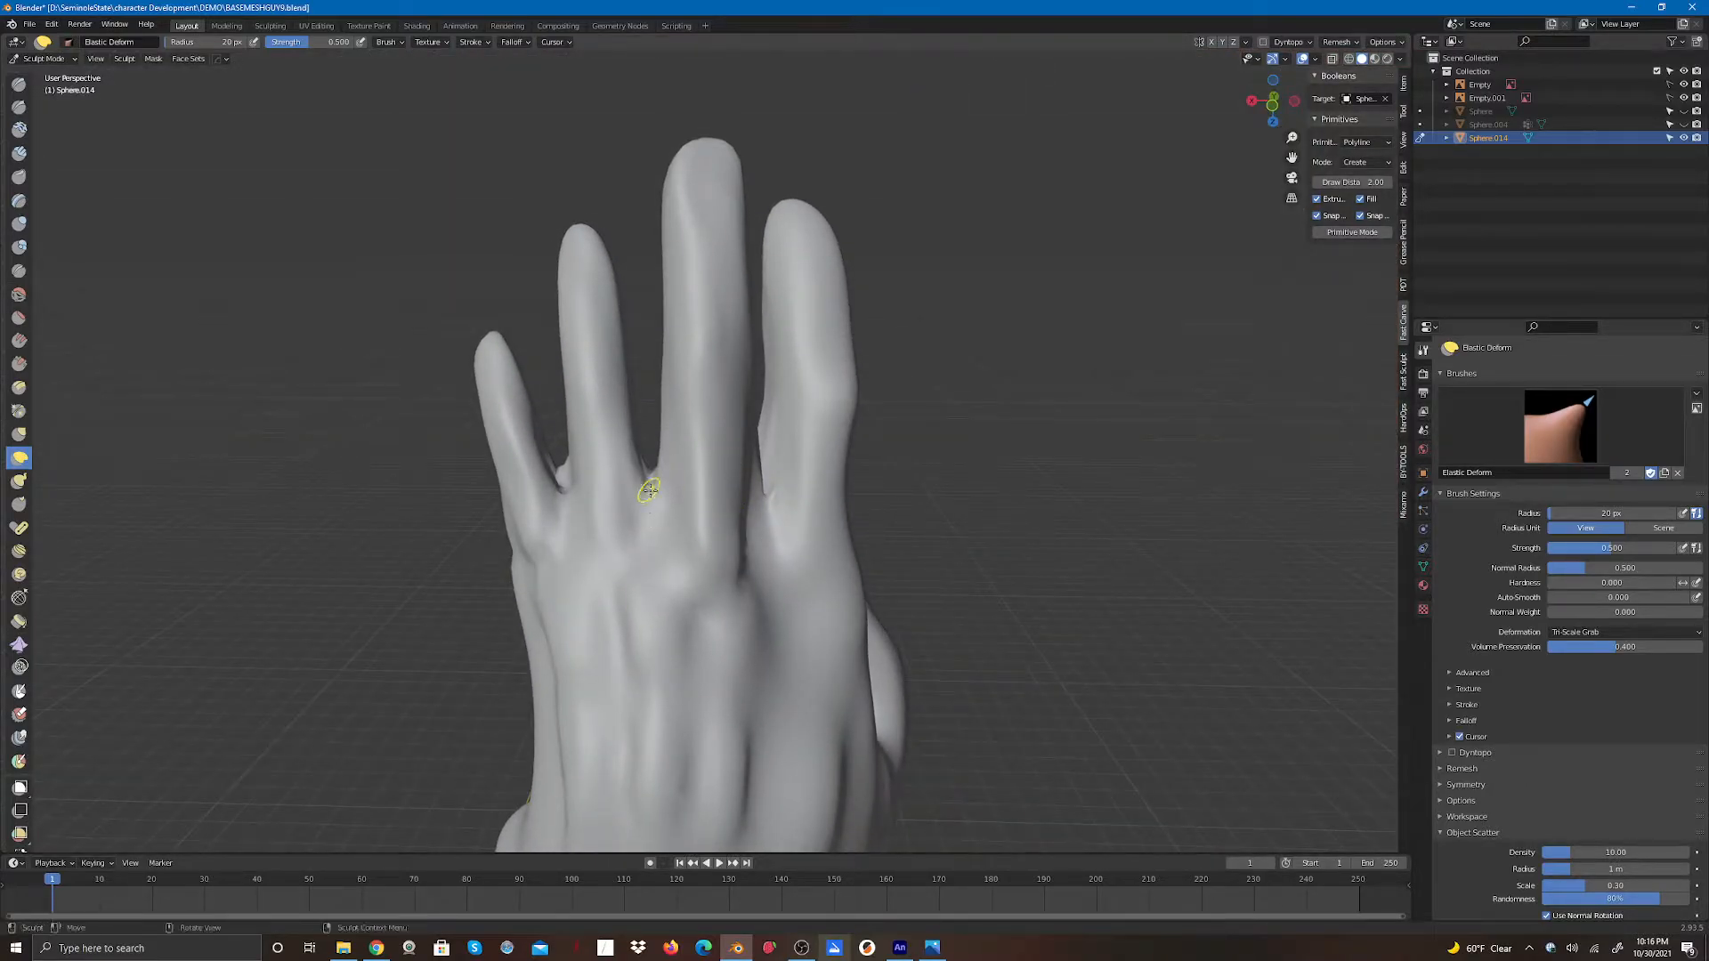
left_click_drag(649, 488, 657, 558)
mouse_move(567, 506)
left_mouse_down()
mouse_move(564, 462)
mouse_move(568, 525)
mouse_move(558, 495)
mouse_move(745, 553)
mouse_move(762, 540)
left_mouse_up()
mouse_move(1267, 104)
left_mouse_down()
mouse_move(1214, 115)
mouse_move(1213, 132)
left_mouse_up()
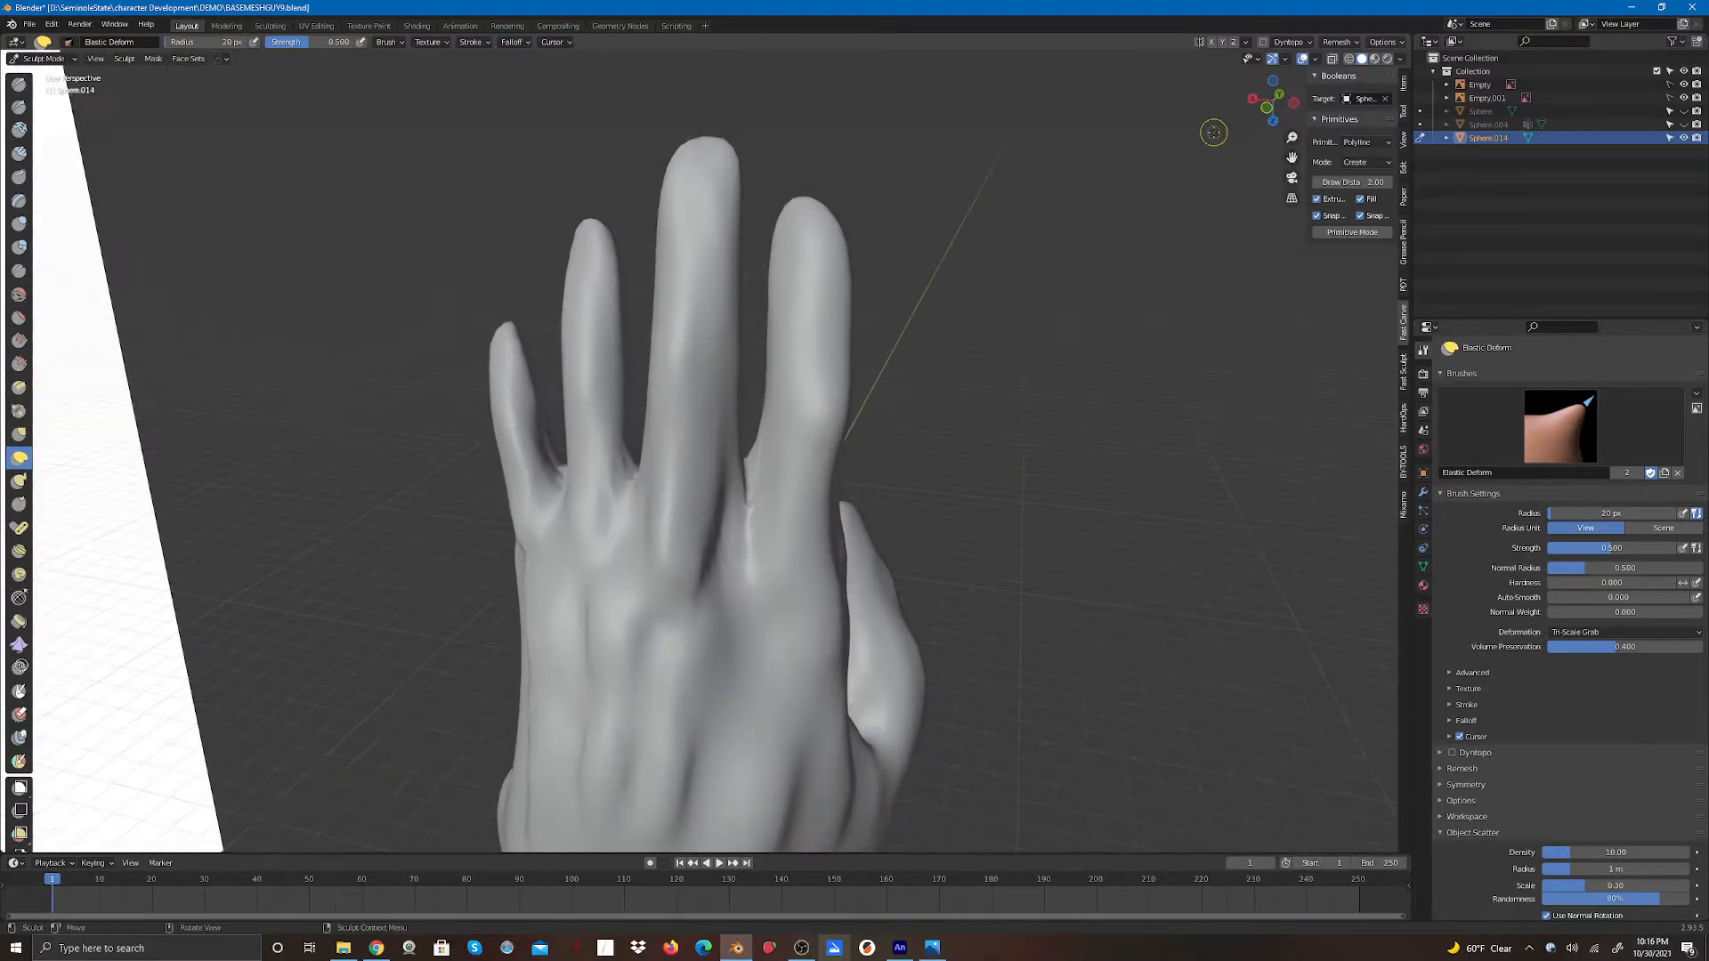
mouse_move(738, 488)
left_mouse_down()
mouse_move(723, 546)
mouse_move(751, 491)
left_mouse_up()
mouse_move(745, 463)
left_mouse_down()
mouse_move(738, 504)
mouse_move(749, 492)
left_mouse_up()
left_click_drag(750, 465, 745, 506)
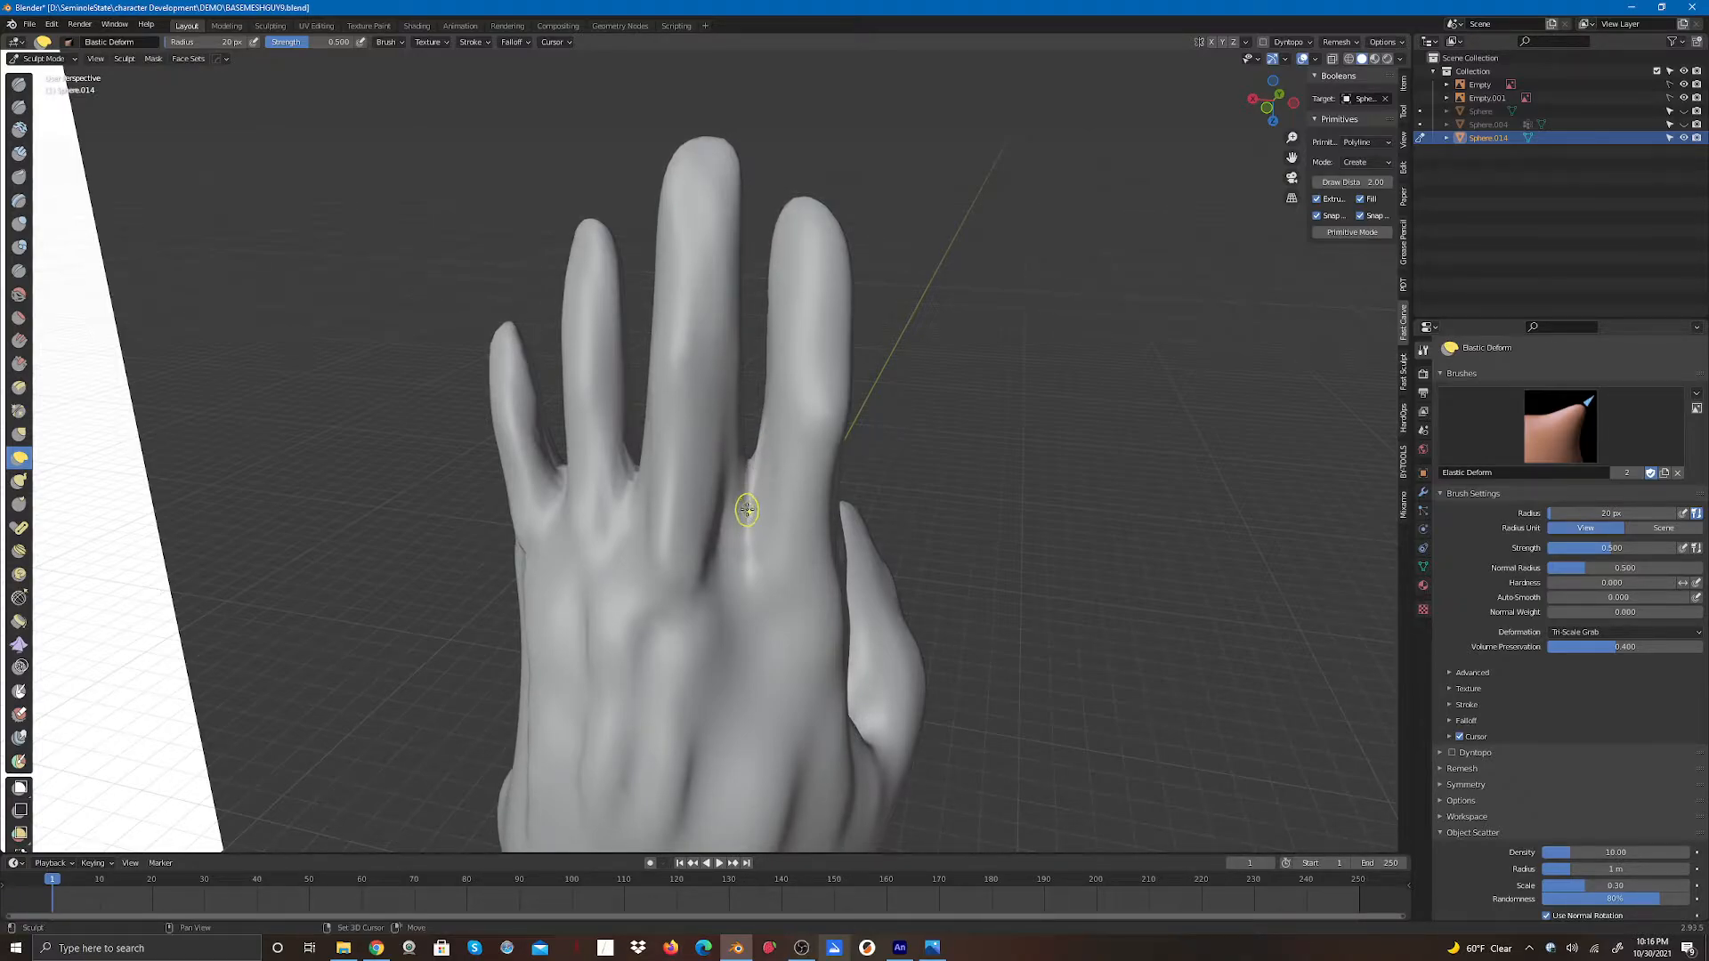
left_click_drag(630, 482, 553, 461)
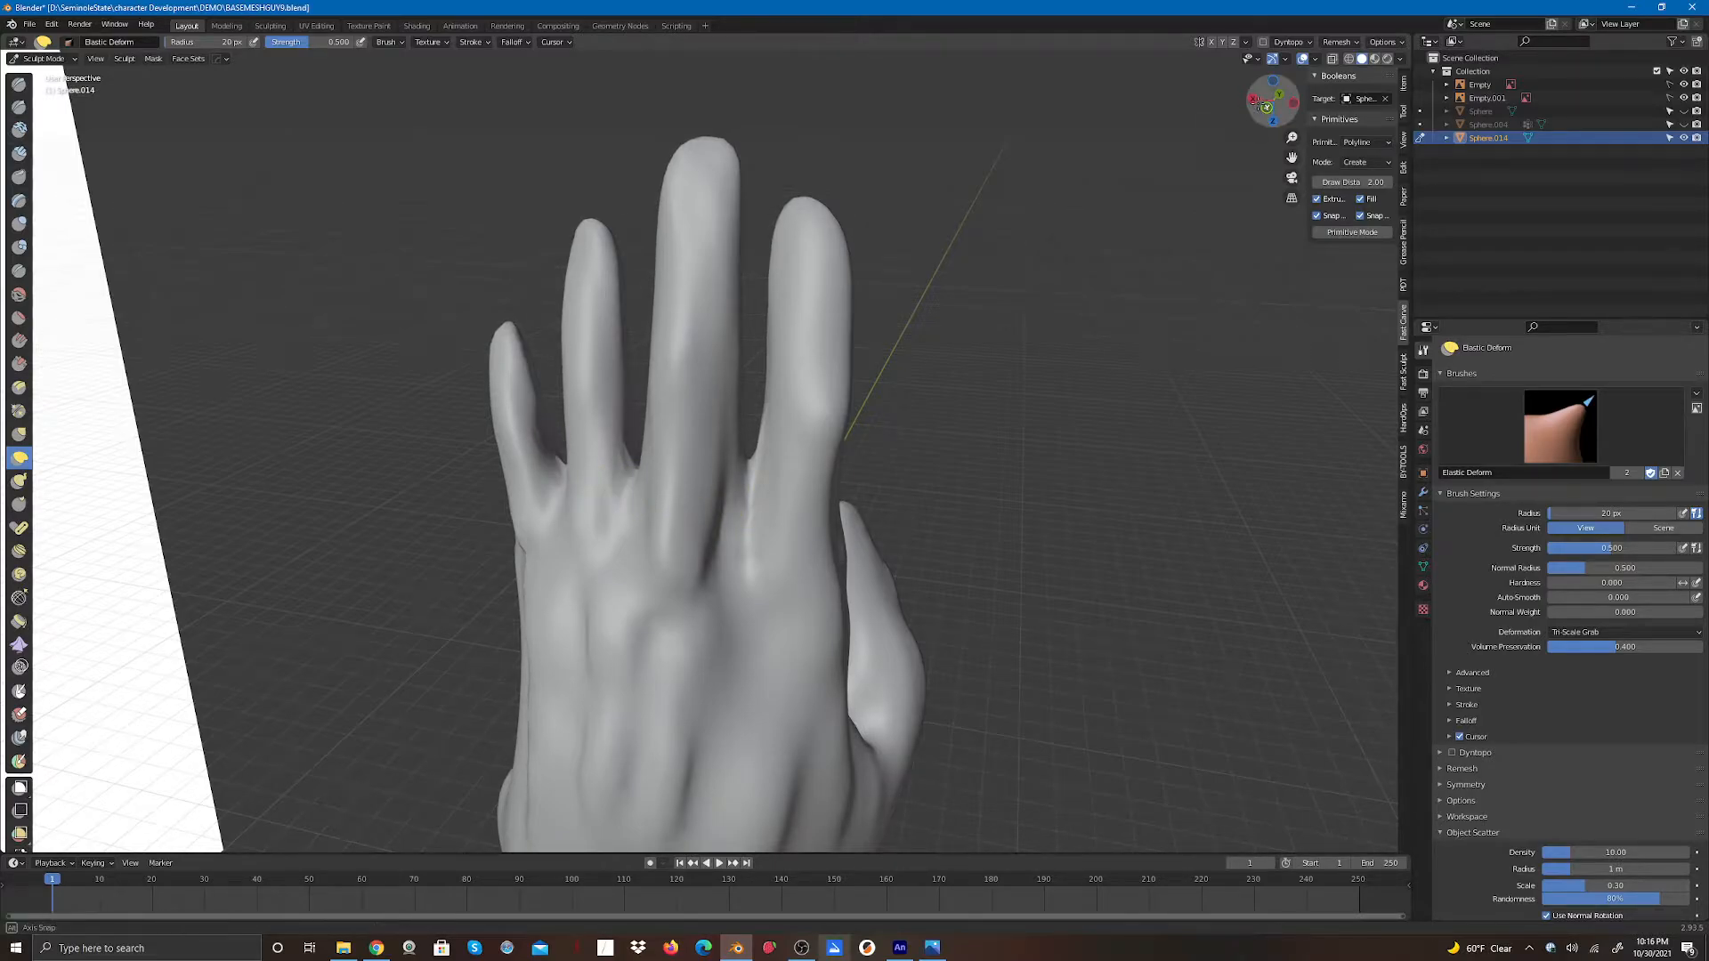
mouse_move(1270, 102)
left_mouse_down()
mouse_move(1246, 71)
mouse_move(953, 116)
left_mouse_up()
mouse_move(750, 466)
left_mouse_down()
mouse_move(759, 489)
mouse_move(668, 523)
left_mouse_up()
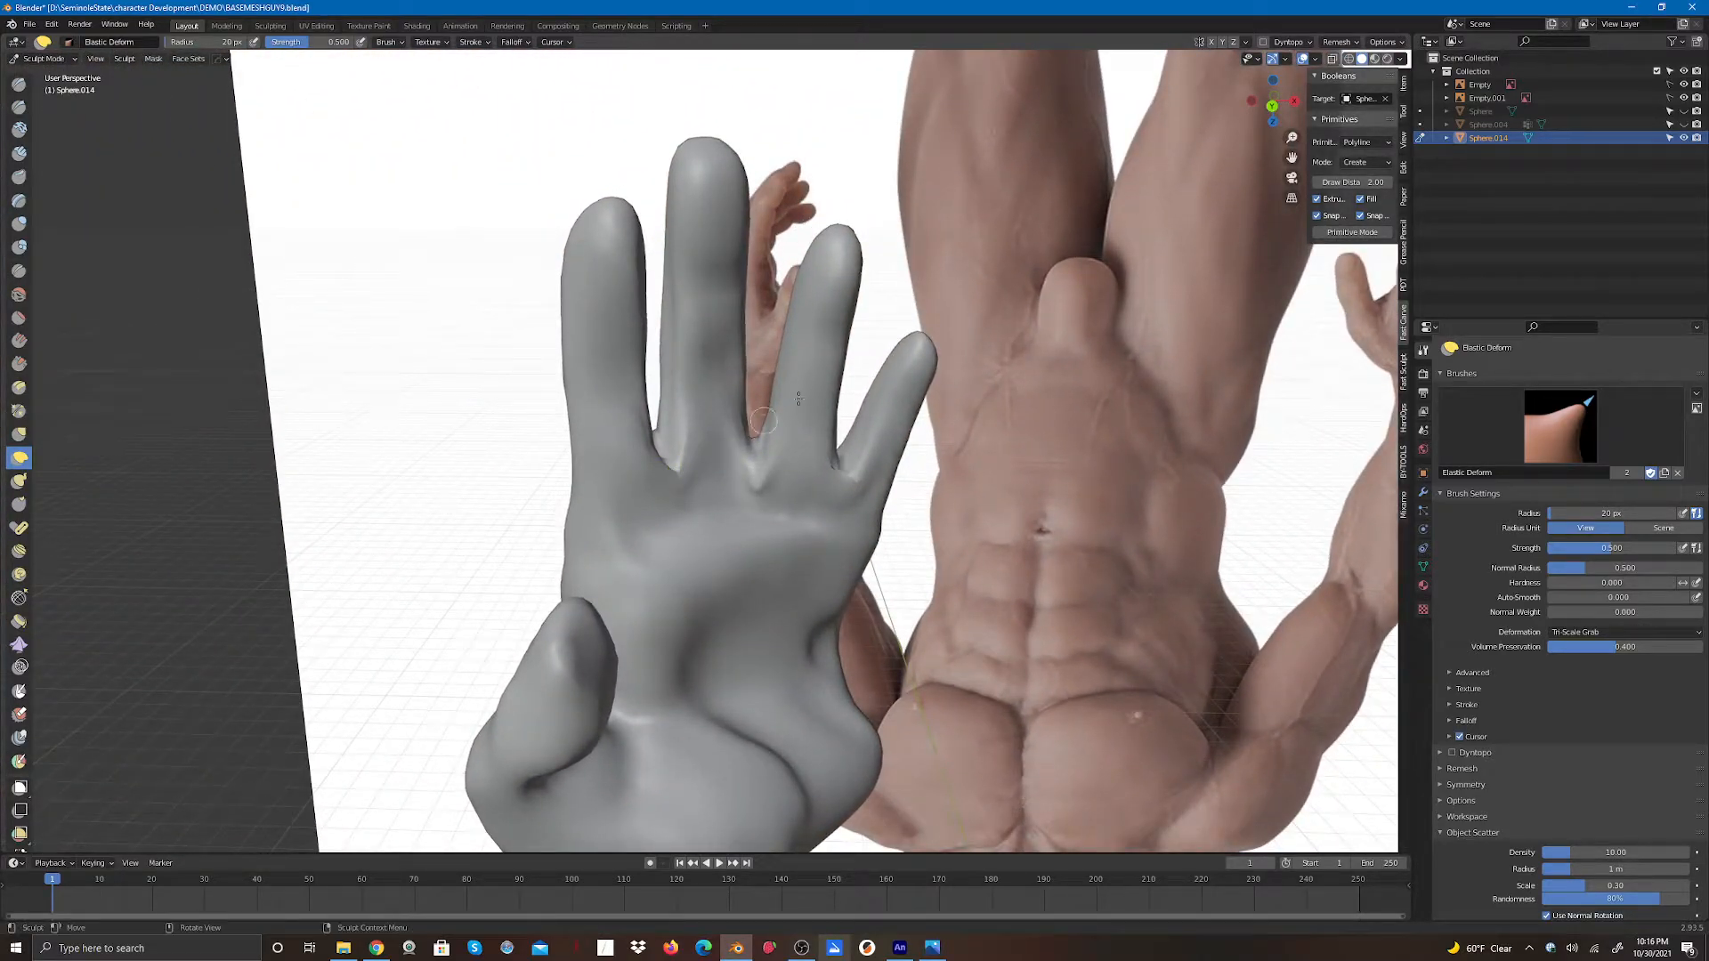
left_click_drag(1264, 107, 1185, 106)
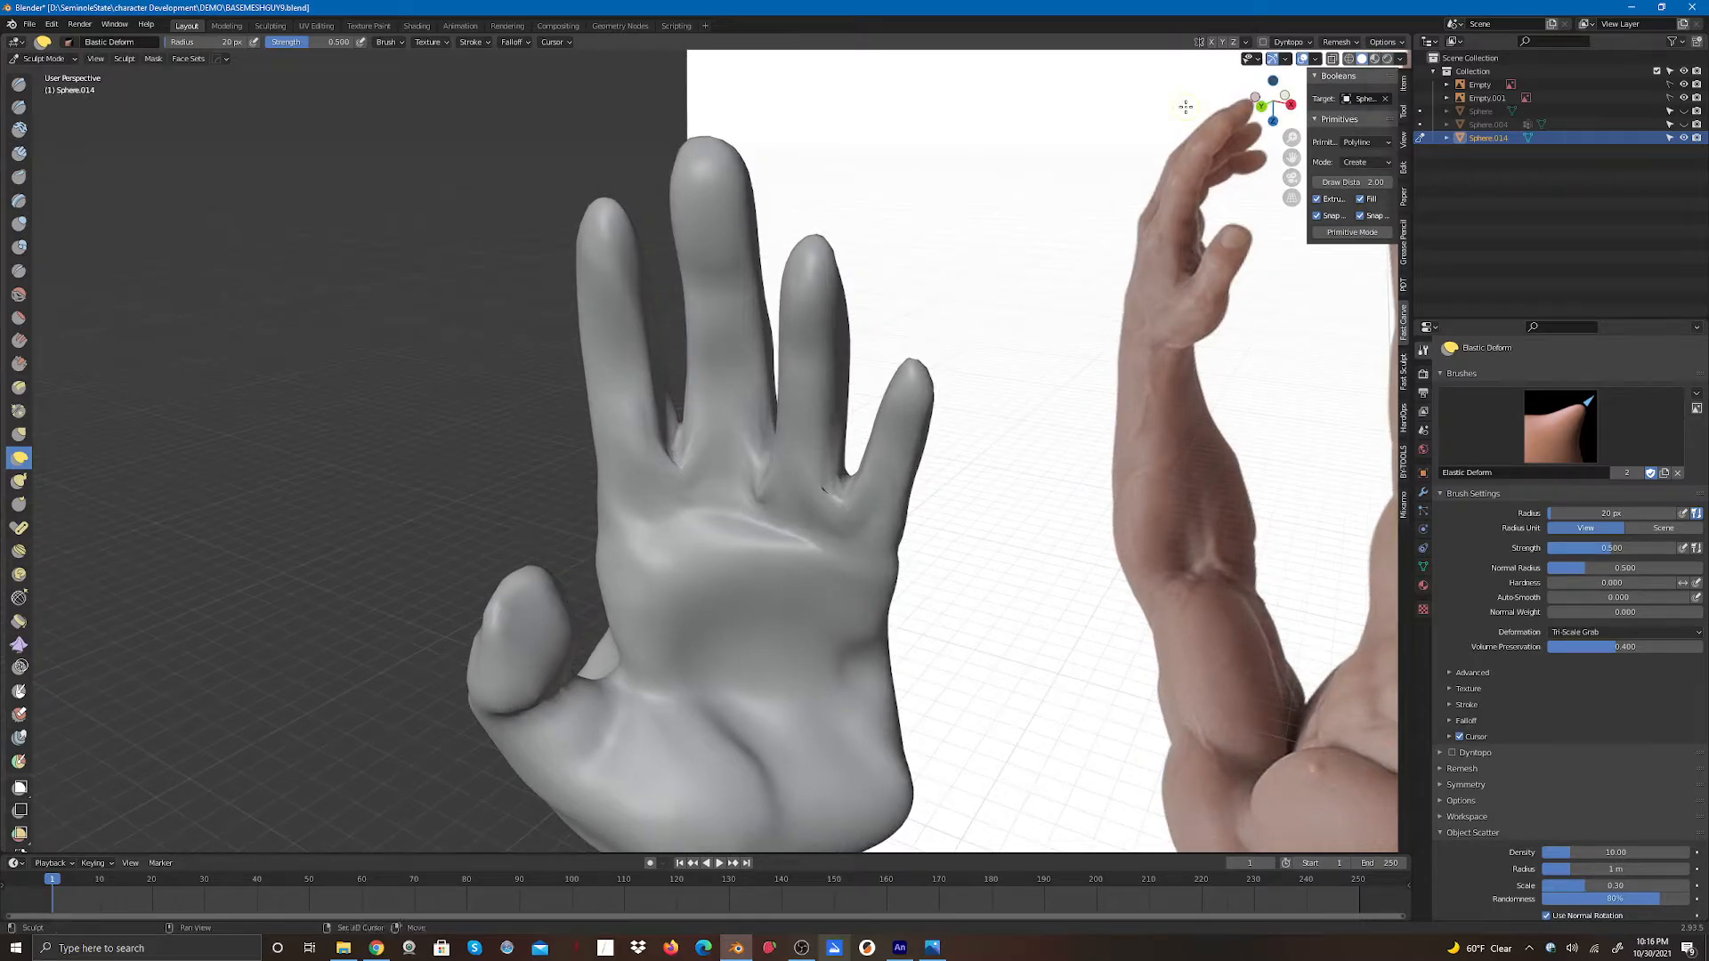
mouse_move(669, 459)
left_mouse_down()
mouse_move(672, 420)
mouse_move(676, 504)
mouse_move(670, 445)
mouse_move(683, 475)
mouse_move(766, 500)
mouse_move(845, 492)
mouse_move(857, 522)
mouse_move(840, 486)
mouse_move(759, 461)
mouse_move(703, 497)
left_mouse_up()
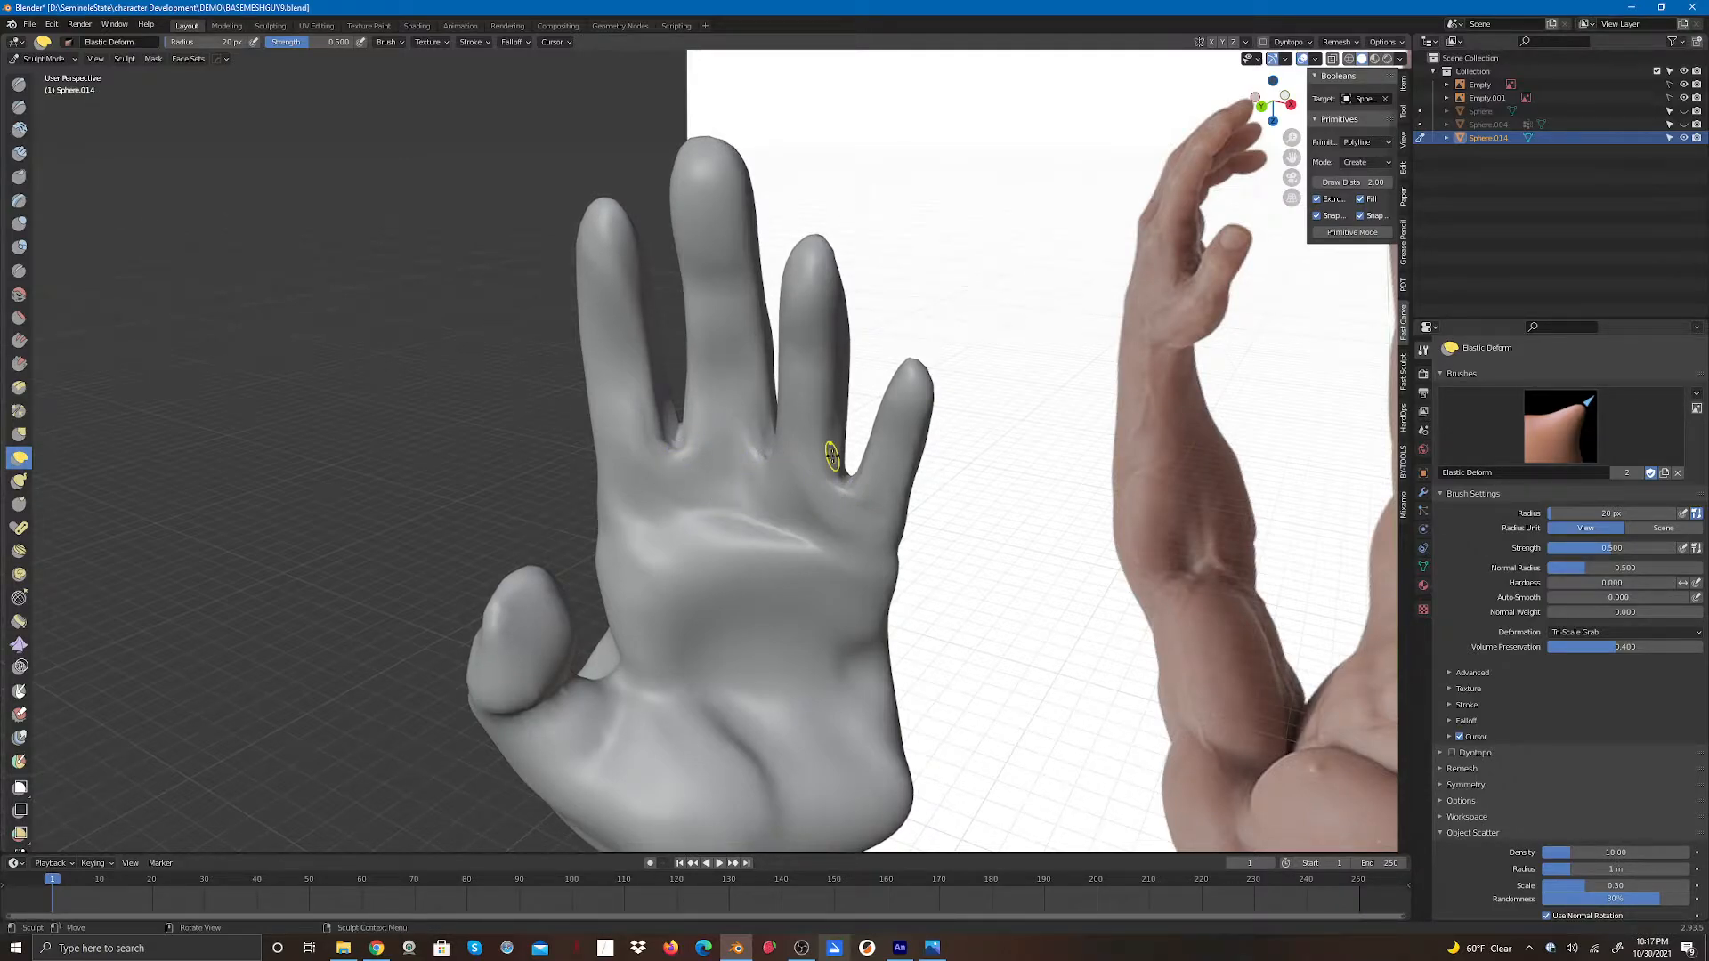
mouse_move(1273, 101)
left_mouse_down()
mouse_move(1302, 105)
mouse_move(1113, 73)
mouse_move(953, 70)
mouse_move(1042, 77)
mouse_move(961, 88)
left_mouse_up()
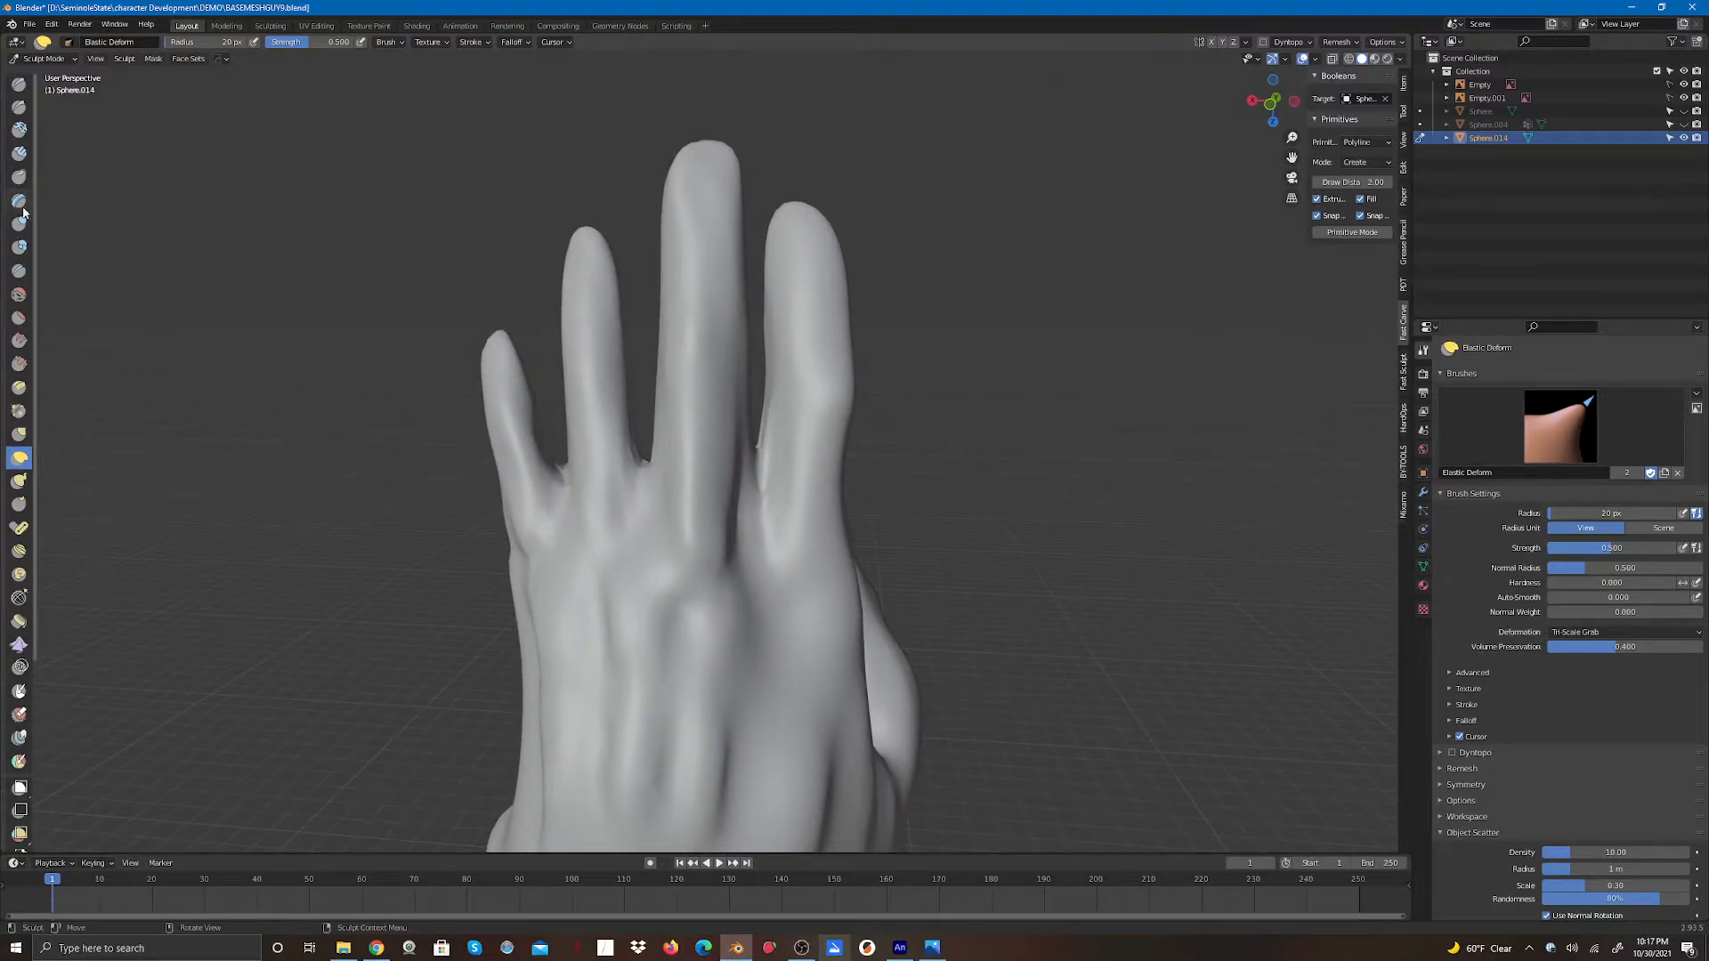
- Deepen the back-side finger gaps with the Clay Strips brush in subtract mode
left_click(20, 153)
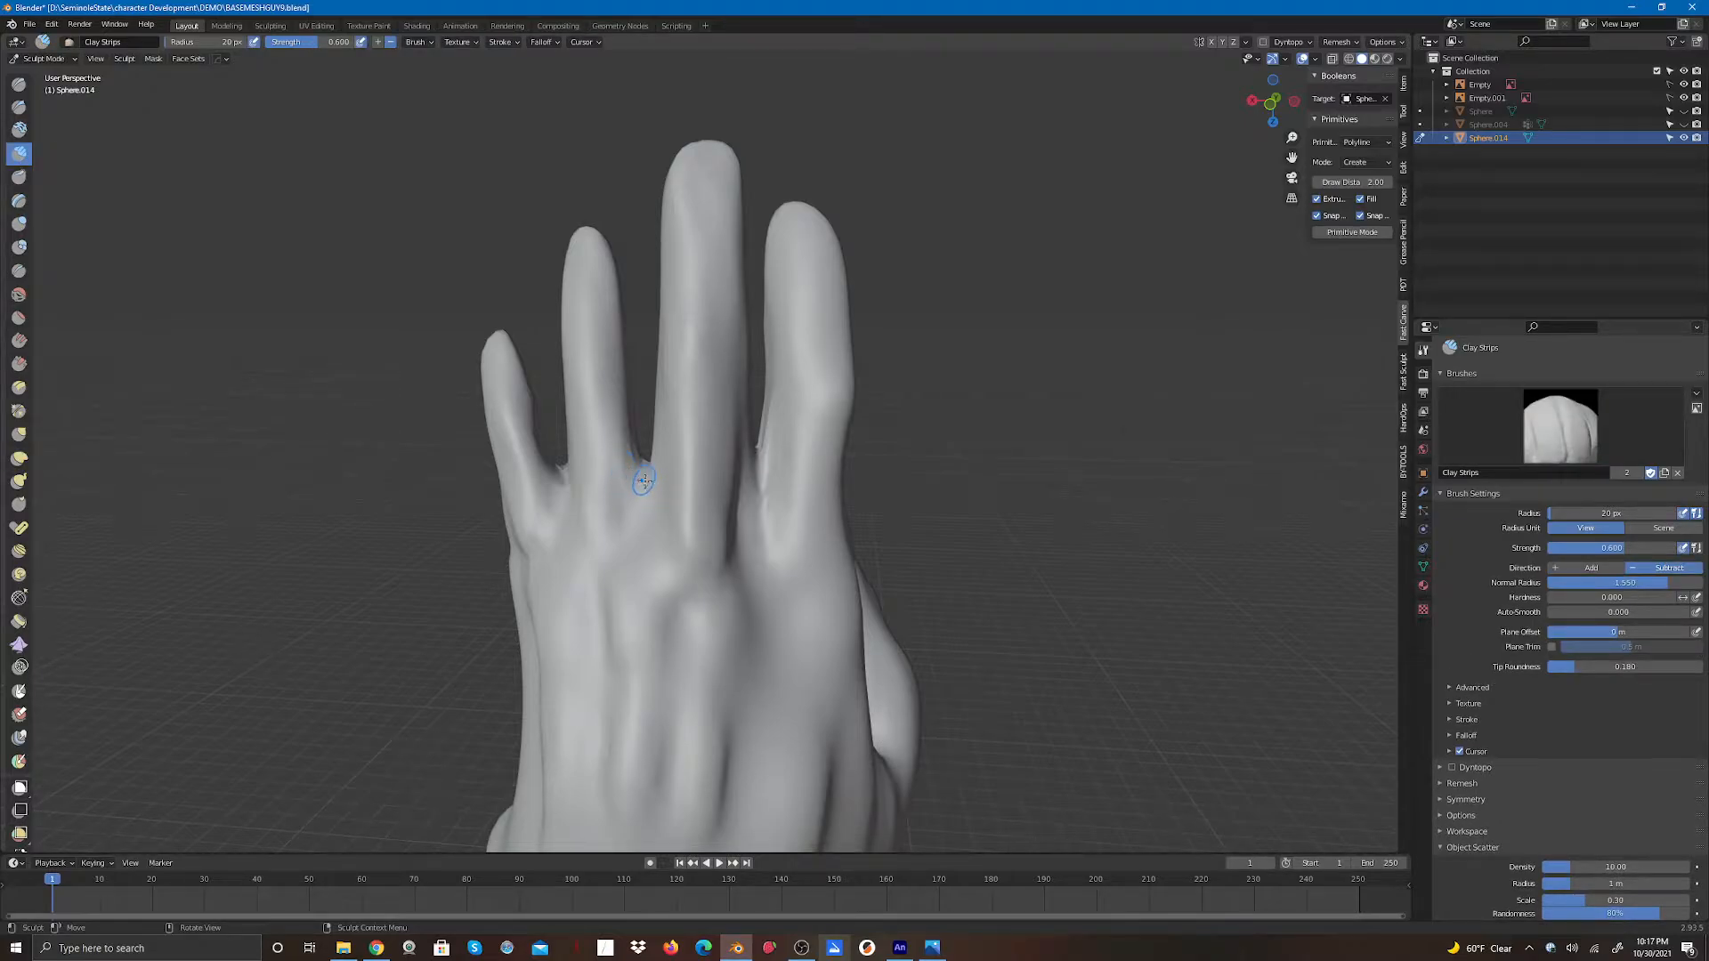
mouse_move(643, 484)
left_mouse_down()
mouse_move(648, 499)
mouse_move(648, 463)
mouse_move(645, 521)
left_mouse_up()
mouse_move(645, 521)
left_mouse_down()
mouse_move(652, 466)
mouse_move(642, 481)
left_mouse_up()
mouse_move(640, 485)
left_mouse_down()
mouse_move(638, 532)
mouse_move(644, 512)
mouse_move(562, 534)
left_mouse_up()
left_click_drag(564, 495, 568, 536)
left_click_drag(748, 491, 757, 542)
mouse_move(757, 480)
left_mouse_down()
mouse_move(757, 555)
mouse_move(756, 476)
left_mouse_up()
left_click_drag(642, 489, 636, 531, "shift")
mouse_move(565, 511)
left_mouse_down("shift")
mouse_move(559, 528)
mouse_move(561, 494)
left_mouse_up("shift")
- Carve the palm-side finger gaps with Clay Strips subtract strokes from several angles
left_click_drag(1264, 111, 861, 89)
left_click_drag(671, 465, 690, 516)
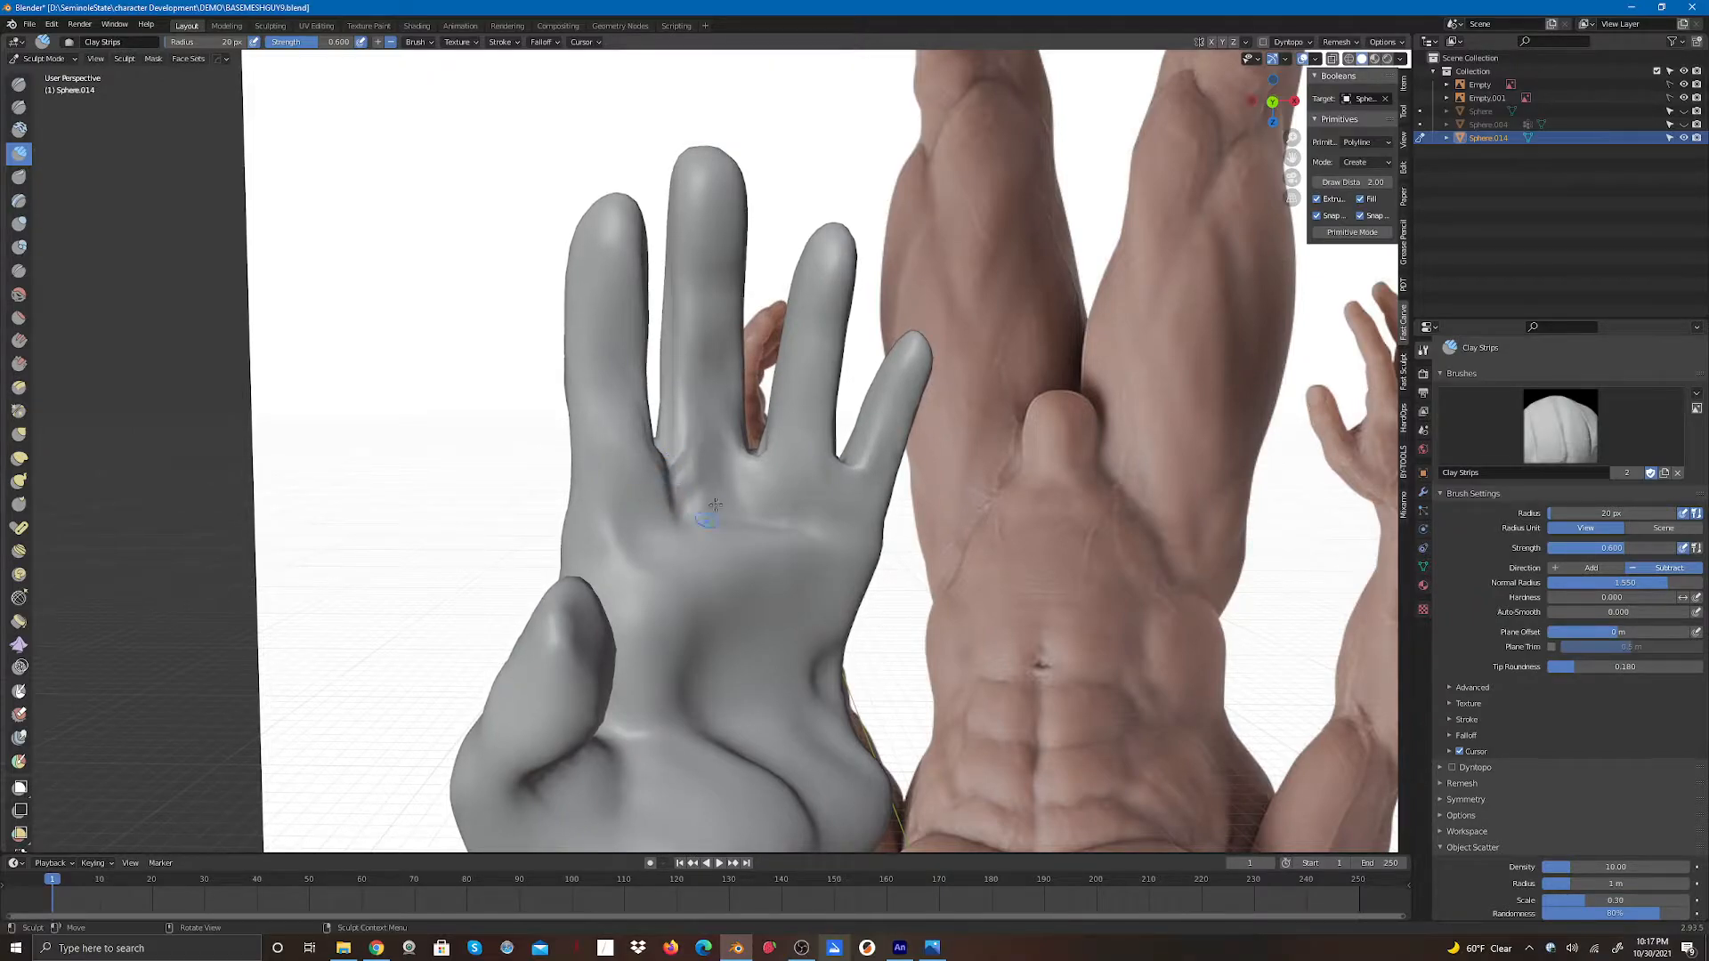
left_click_drag(761, 458, 773, 520)
mouse_move(838, 460)
left_mouse_down()
mouse_move(838, 500)
mouse_move(860, 486)
left_mouse_up()
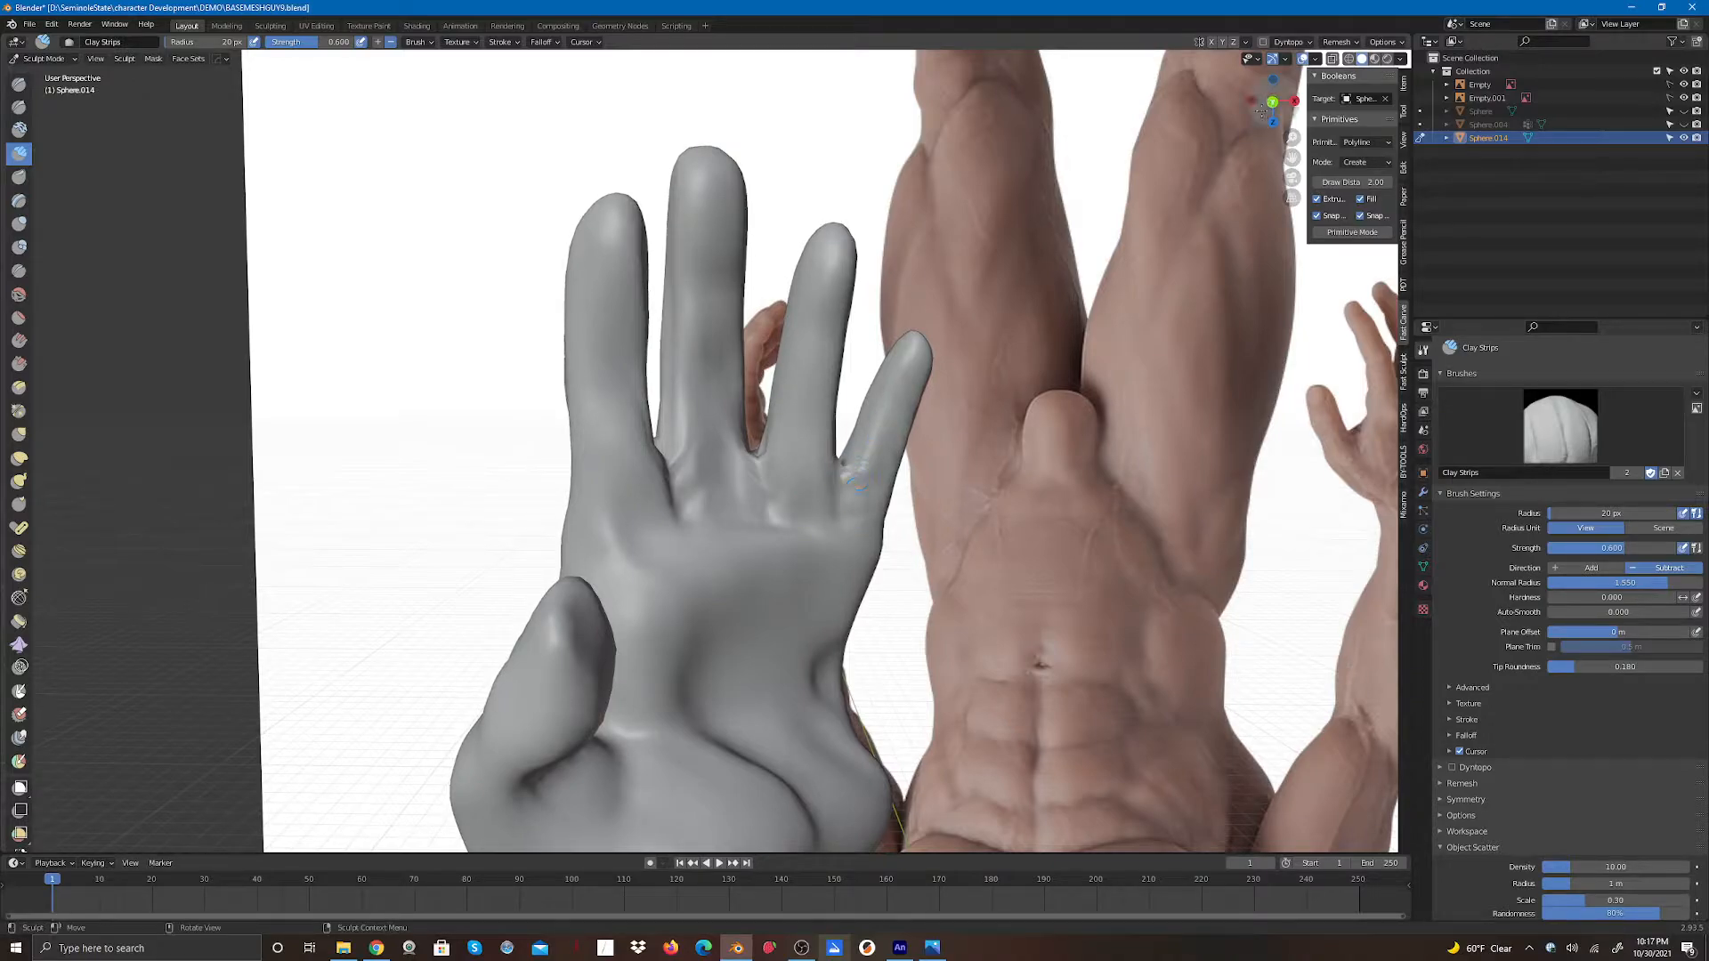
left_click_drag(1262, 112, 1210, 147)
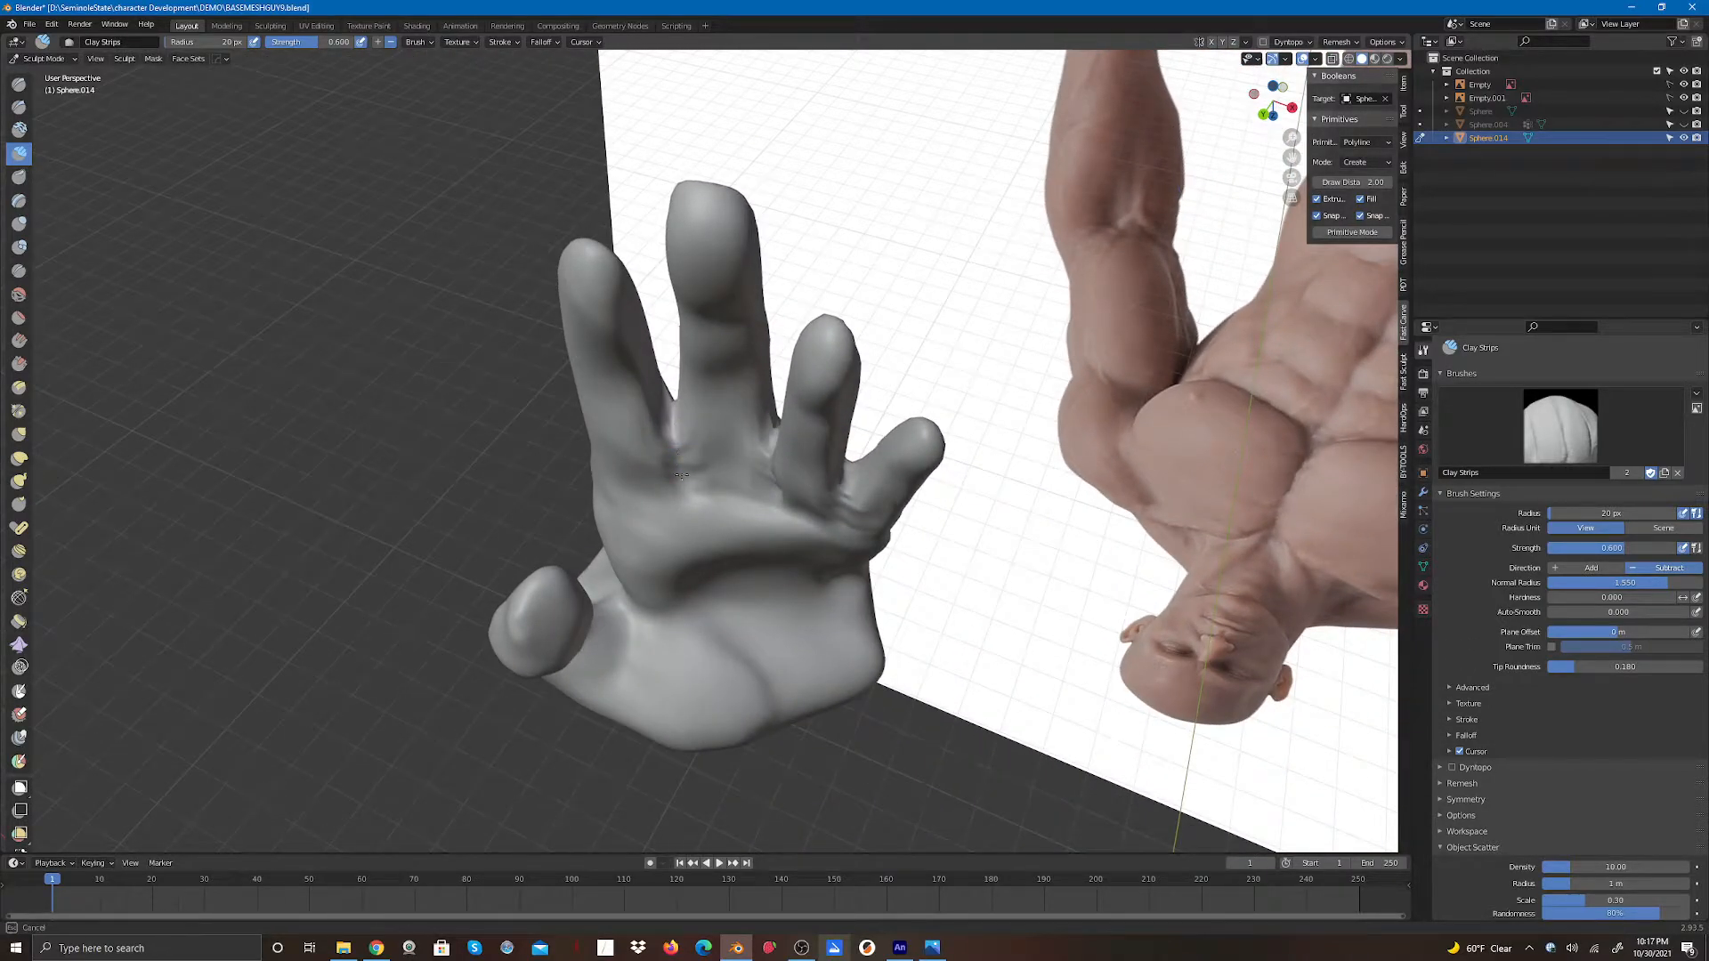
left_click_drag(682, 474, 683, 484)
left_click_drag(669, 430, 676, 478)
mouse_move(675, 431)
left_mouse_down()
mouse_move(681, 456)
mouse_move(669, 422)
left_mouse_up()
mouse_move(773, 450)
left_mouse_down()
mouse_move(779, 505)
mouse_move(857, 540)
left_mouse_up()
left_click_drag(1254, 120, 1287, 79)
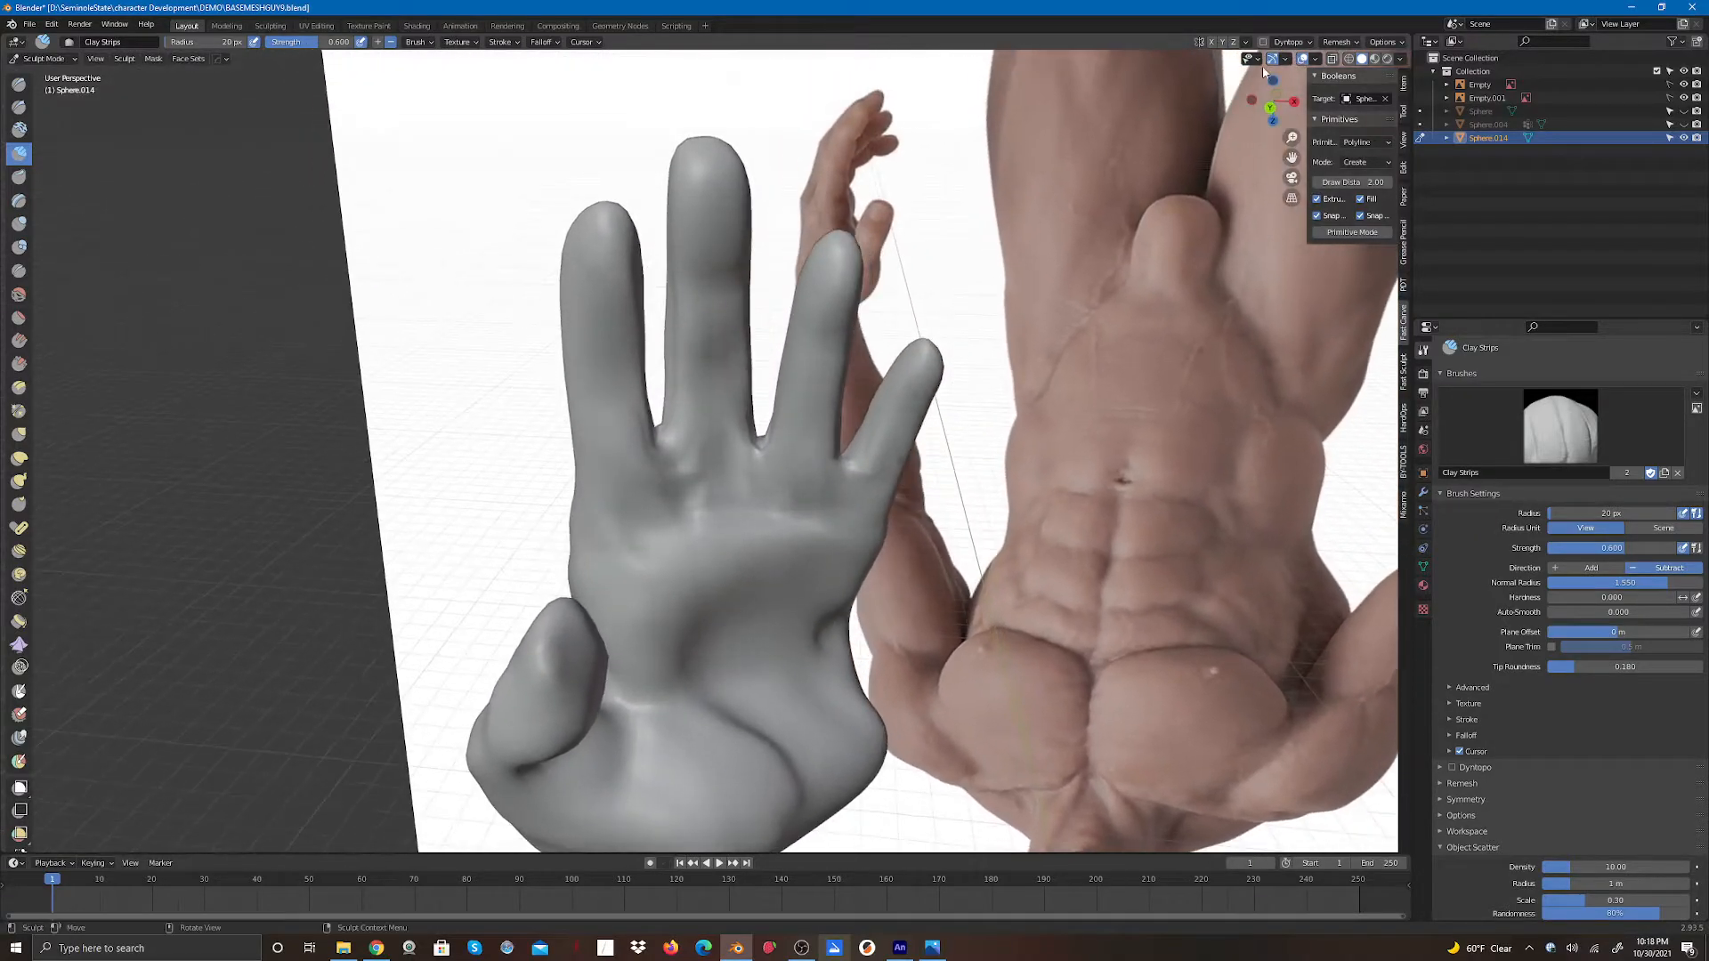
left_click_drag(670, 439, 680, 492)
mouse_move(757, 448)
left_mouse_down()
mouse_move(762, 495)
mouse_move(763, 454)
mouse_move(846, 490)
mouse_move(850, 512)
mouse_move(848, 472)
left_mouse_up()
mouse_move(764, 469)
left_mouse_down()
mouse_move(766, 454)
mouse_move(761, 485)
left_mouse_up()
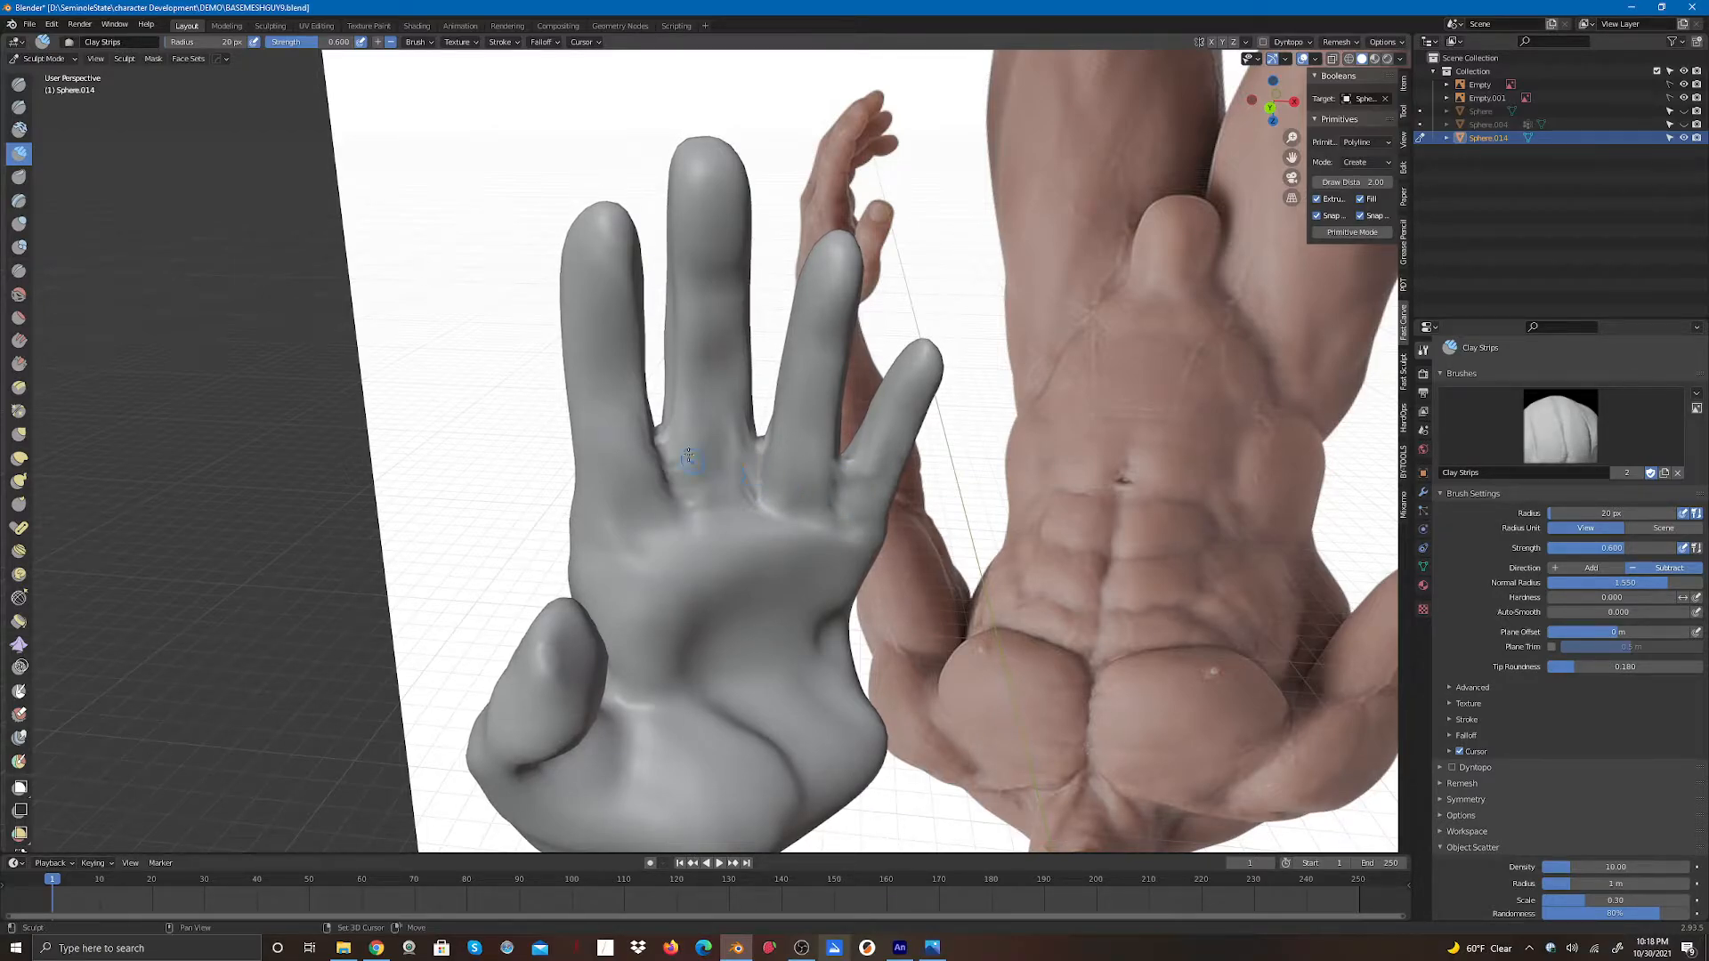
left_click_drag(666, 458, 698, 525)
left_click_drag(1270, 108, 1213, 98)
left_click_drag(672, 451, 673, 491)
mouse_move(674, 425)
left_mouse_down()
mouse_move(669, 497)
mouse_move(765, 466)
mouse_move(762, 509)
mouse_move(842, 490)
mouse_move(841, 519)
left_mouse_up()
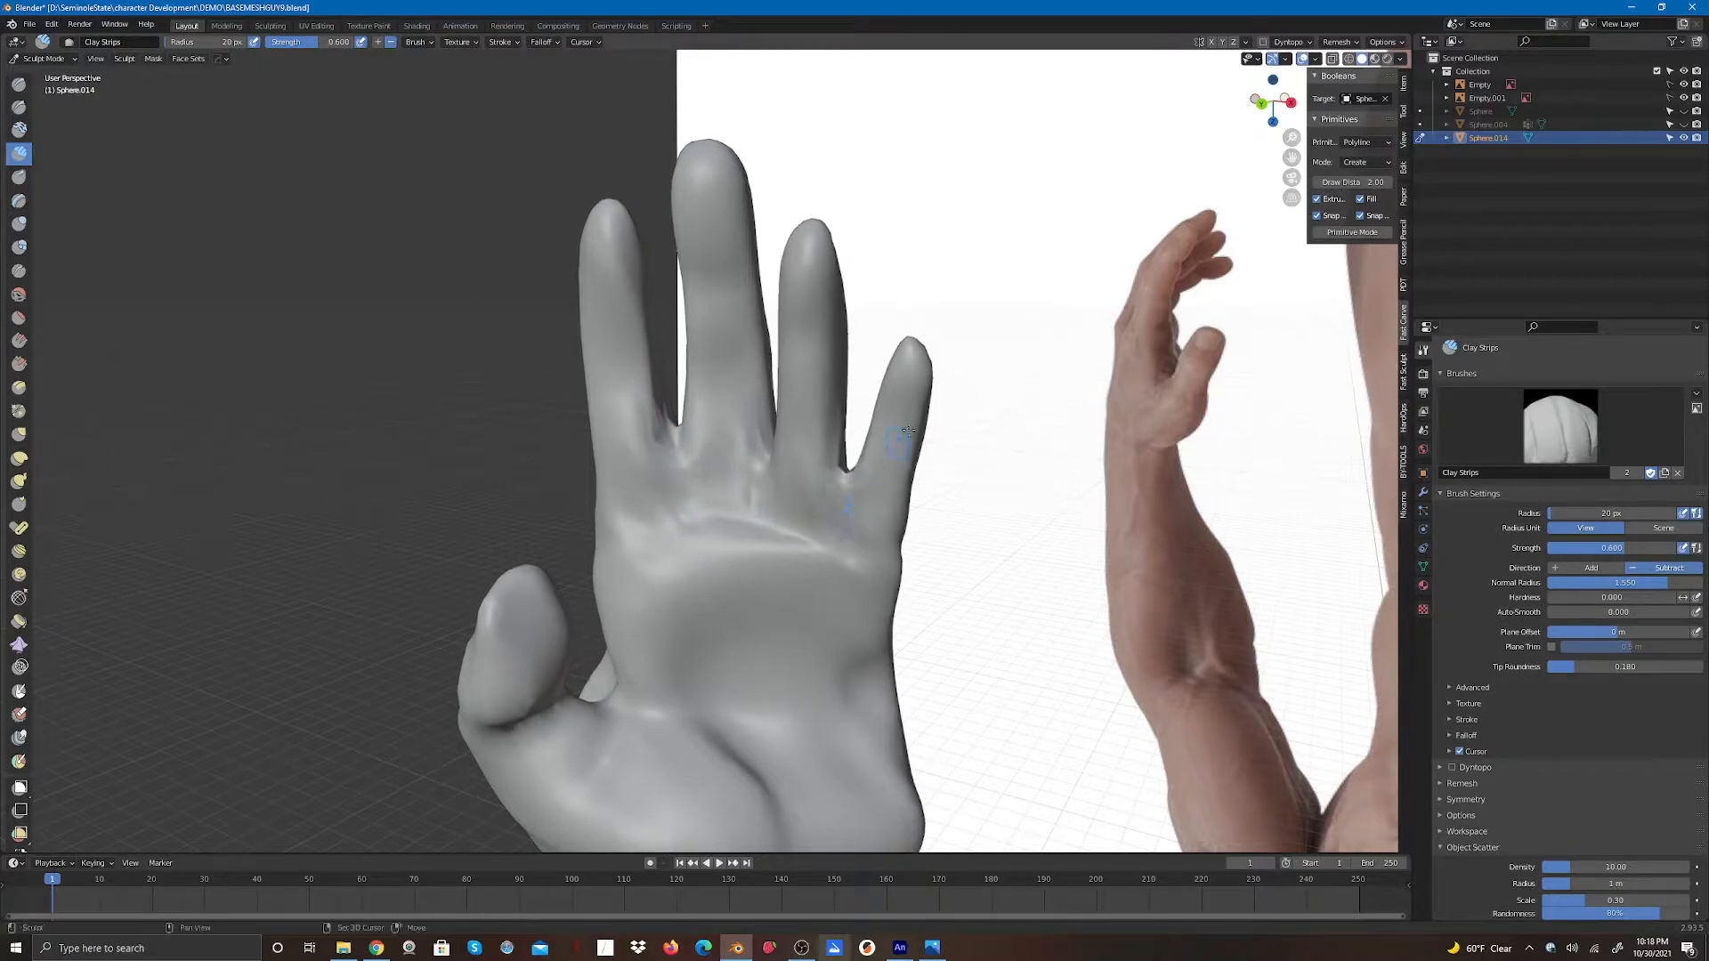
left_click_drag(1260, 105, 1286, 105)
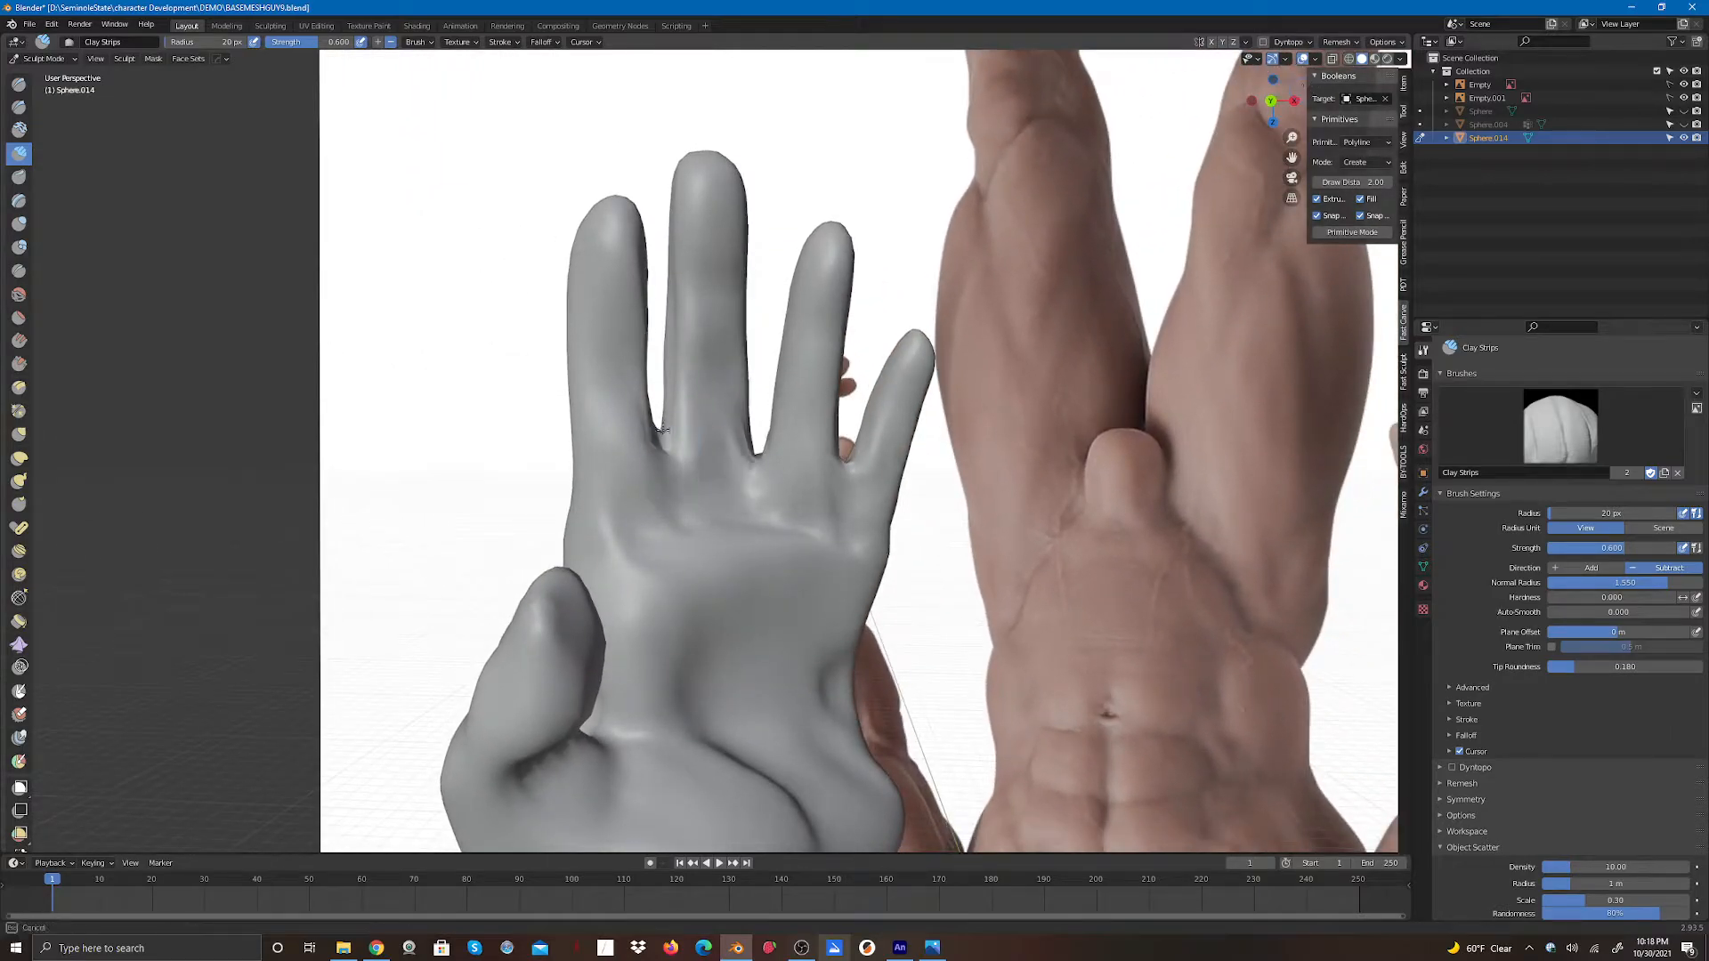
- Carve the palm-side finger gaps and the hand's underside with Clay Strips subtract strokes from several angles
left_click_drag(664, 453, 665, 457)
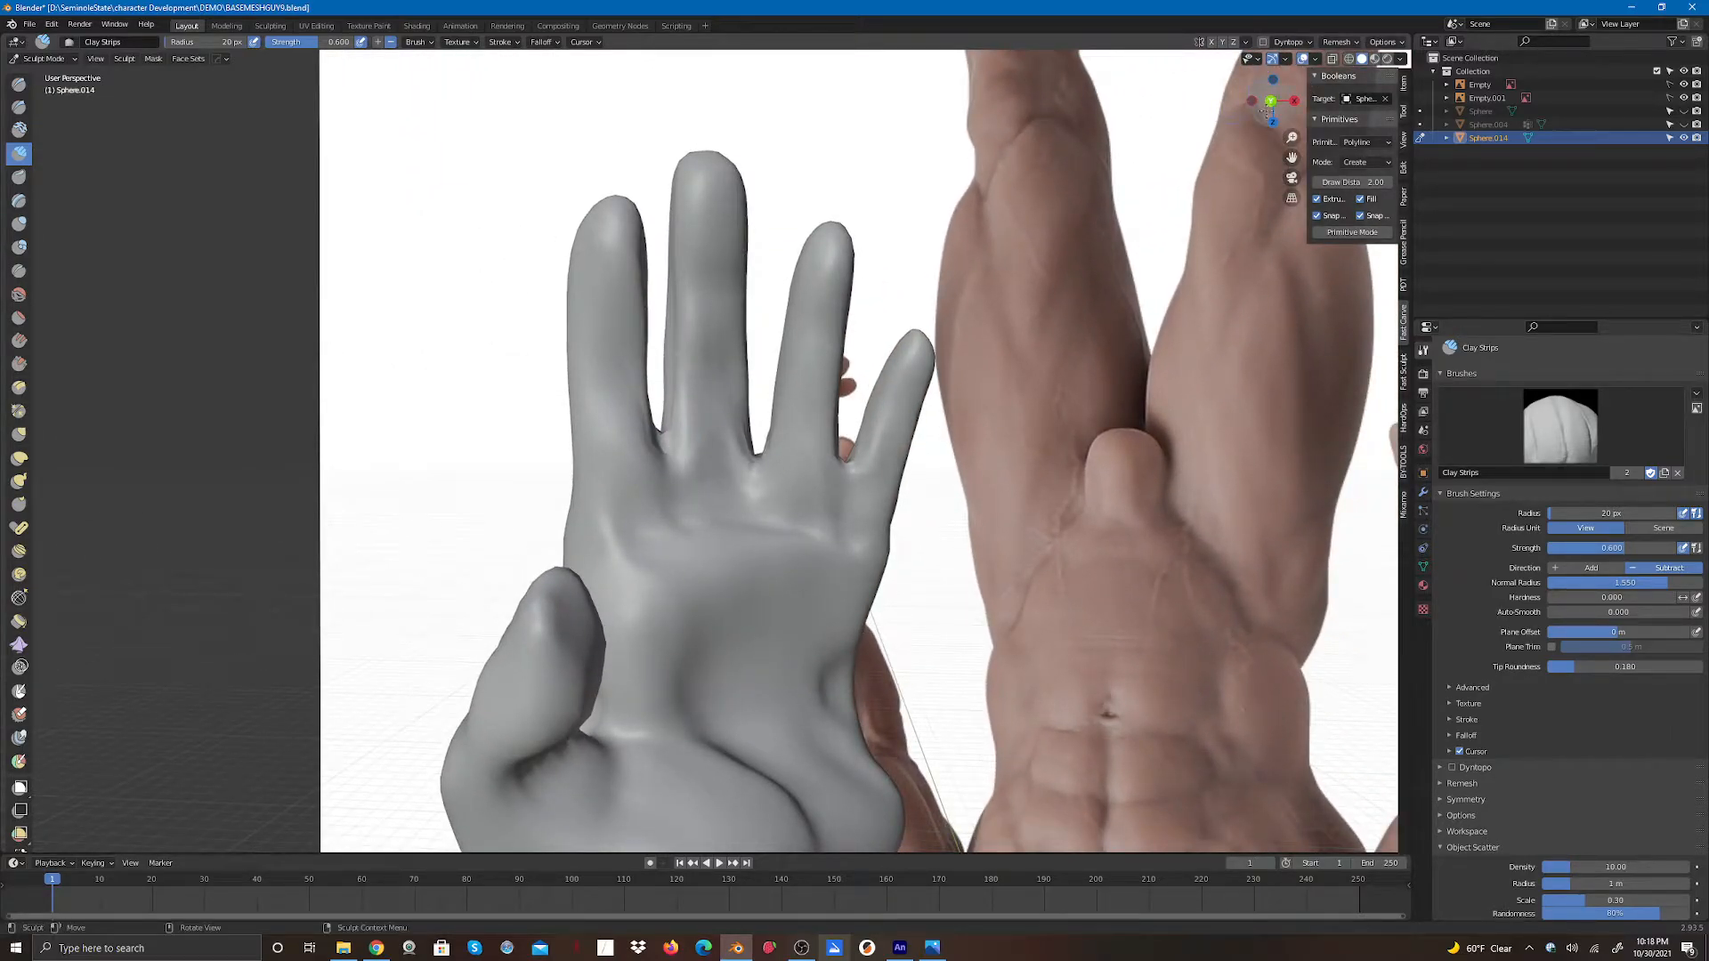
left_click_drag(1267, 111, 1287, 108)
left_click_drag(668, 450, 678, 472)
left_click_drag(1283, 110, 1273, 150)
mouse_move(653, 417)
left_mouse_down()
mouse_move(679, 478)
mouse_move(673, 442)
left_mouse_up()
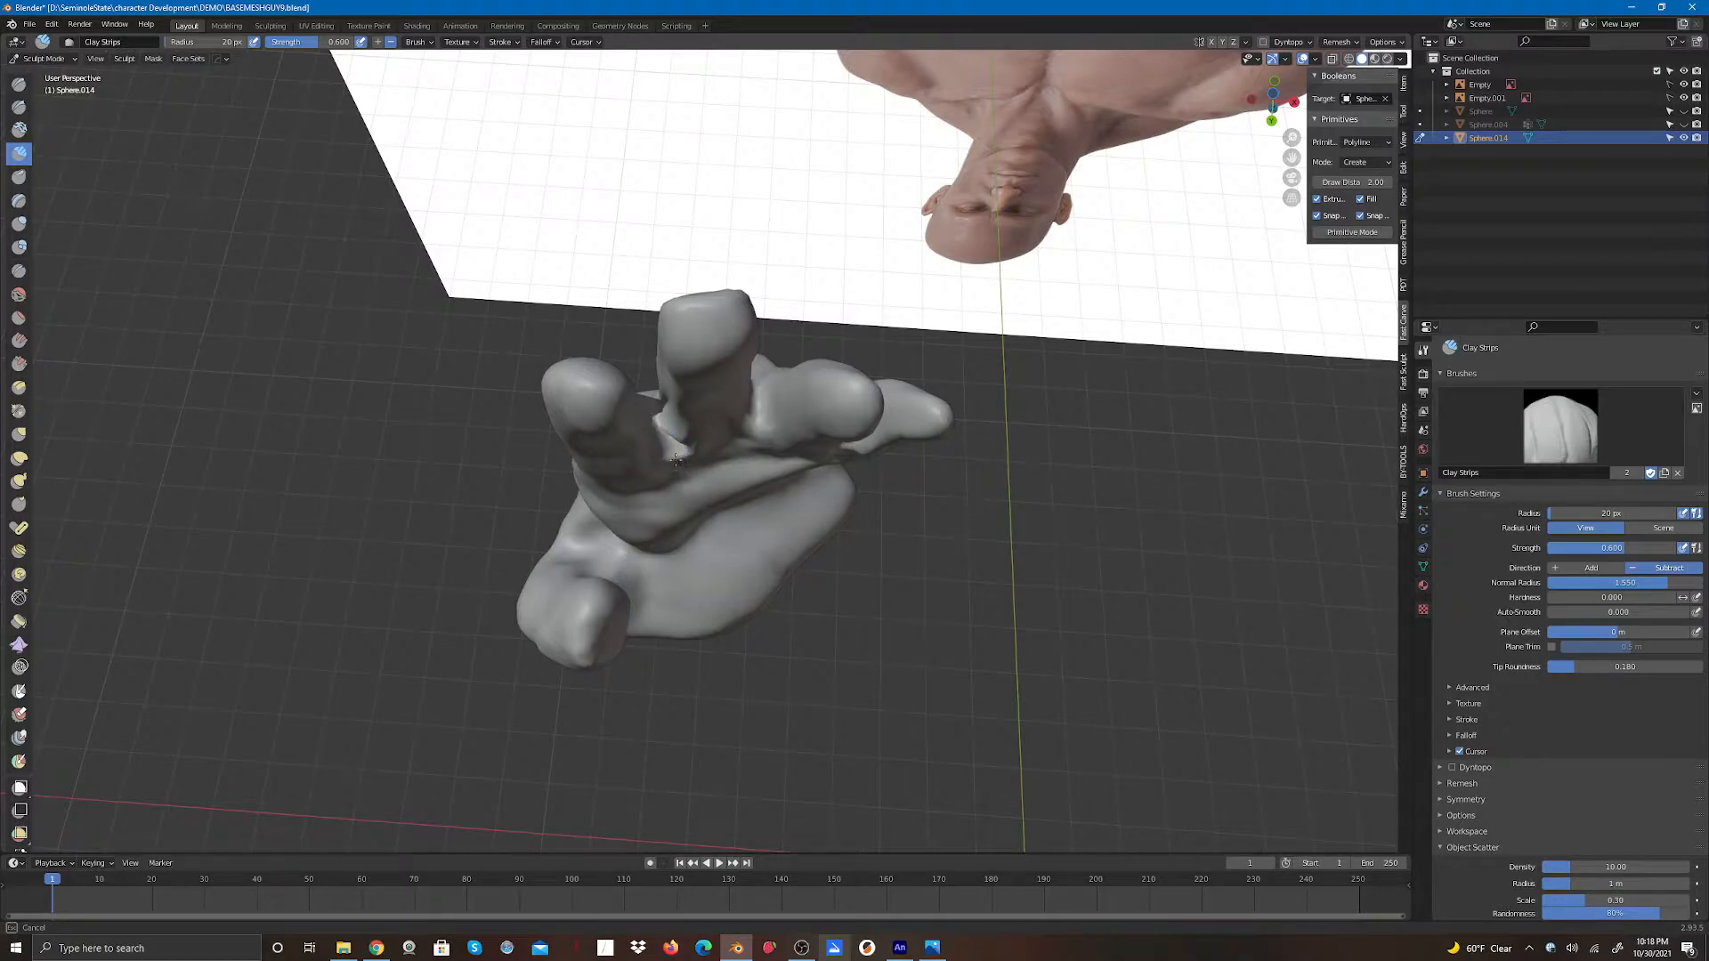
left_click_drag(679, 449, 681, 446)
left_click_drag(1260, 121, 1244, 49)
left_click_drag(673, 462, 673, 488)
left_click_drag(1264, 103, 914, 131)
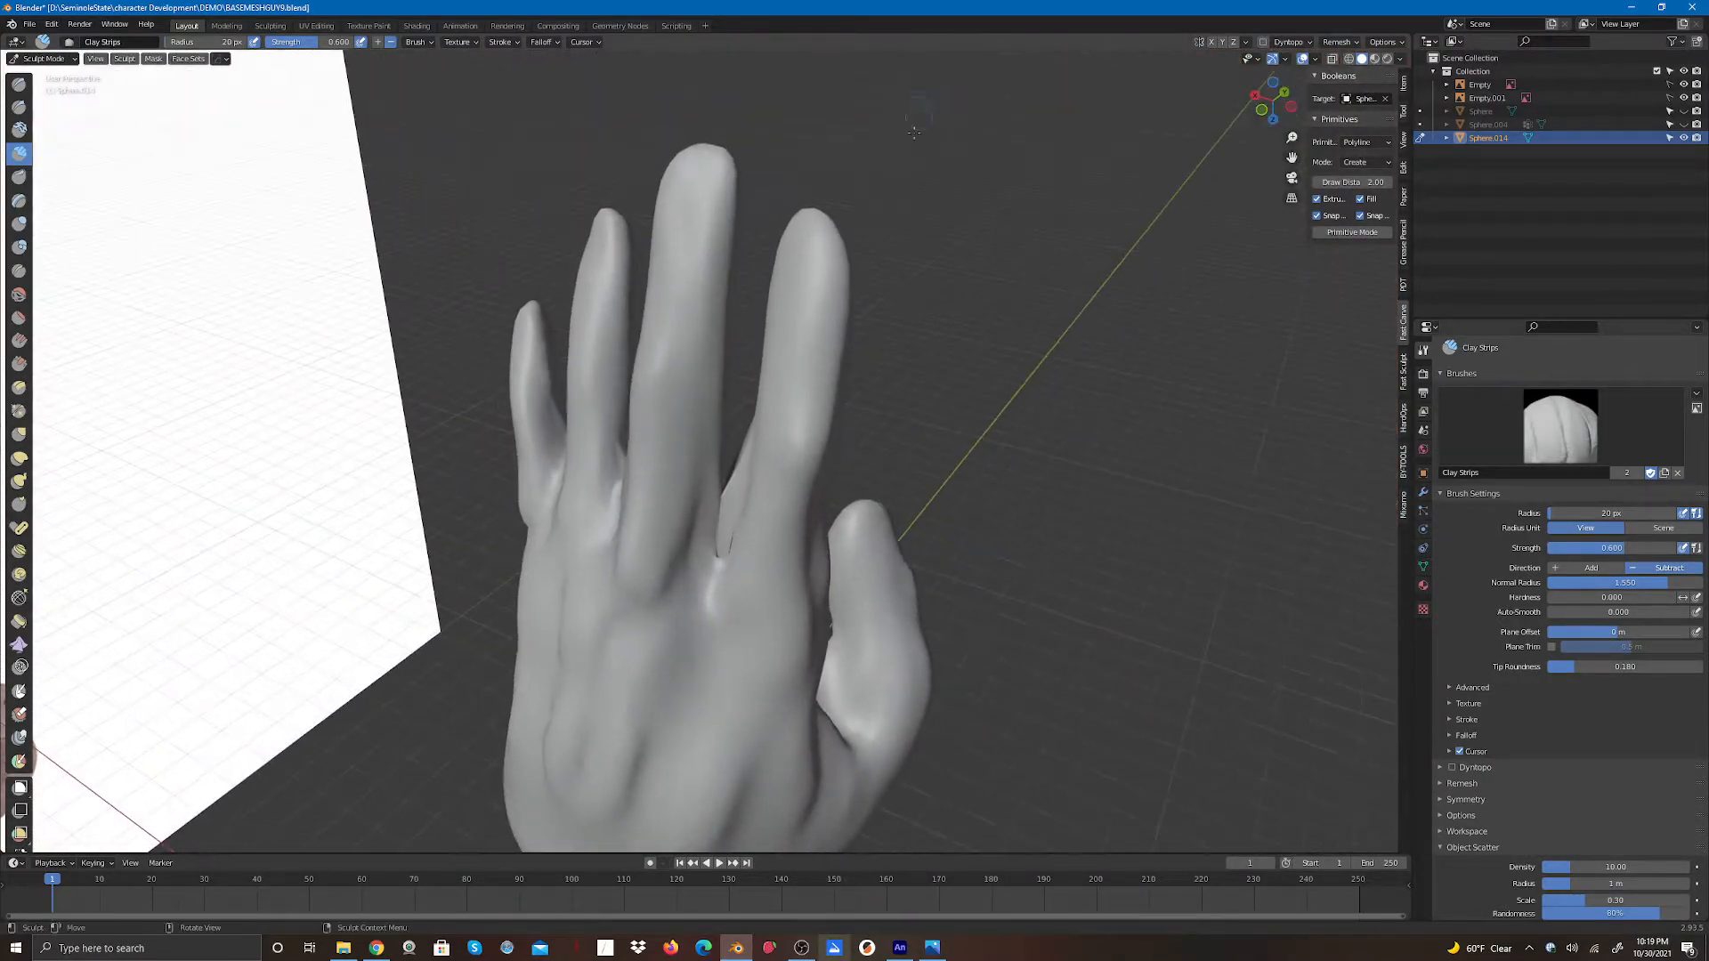
- Deepen the gaps between the fingers on the back of the hand with Clay Strips subtract strokes
left_click_drag(715, 542, 728, 579)
mouse_move(731, 477)
left_mouse_down()
mouse_move(721, 545)
mouse_move(731, 476)
mouse_move(730, 514)
mouse_move(735, 490)
left_mouse_up()
left_click_drag(737, 474, 736, 470)
mouse_move(736, 486)
left_mouse_down()
mouse_move(722, 569)
mouse_move(730, 535)
left_mouse_up()
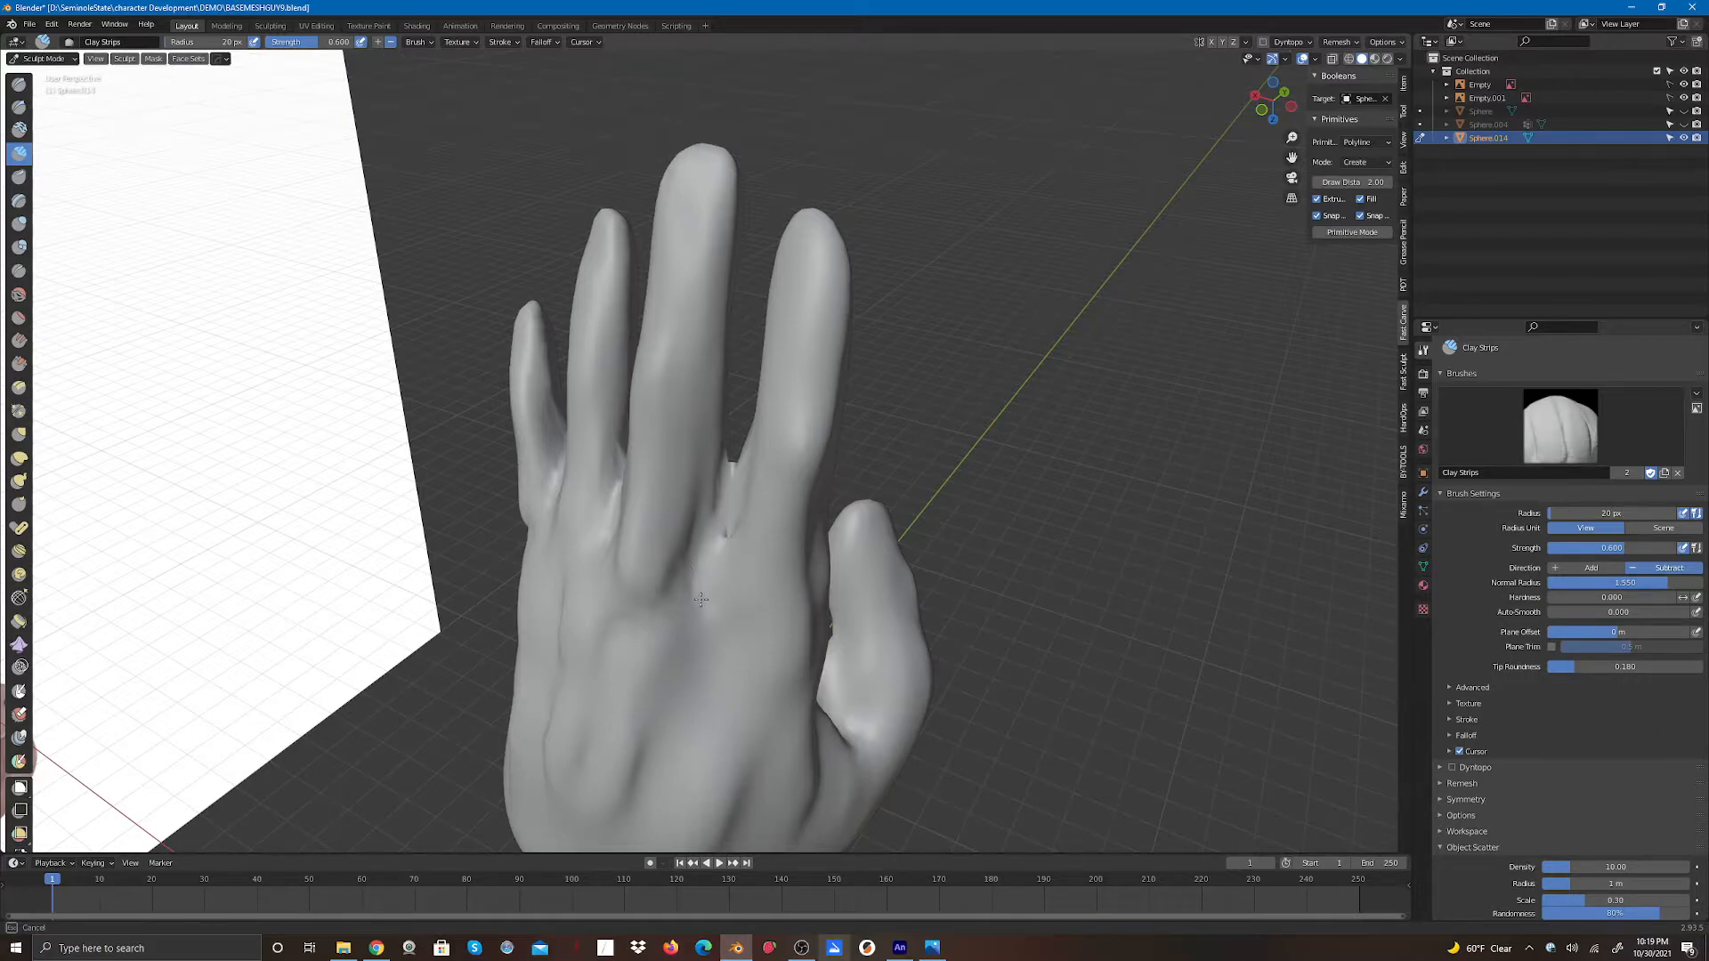
left_click_drag(701, 600, 698, 607)
left_click_drag(621, 488, 603, 537)
mouse_move(558, 479)
left_mouse_down()
mouse_move(548, 536)
mouse_move(561, 529)
left_mouse_up()
left_click_drag(720, 510, 718, 520)
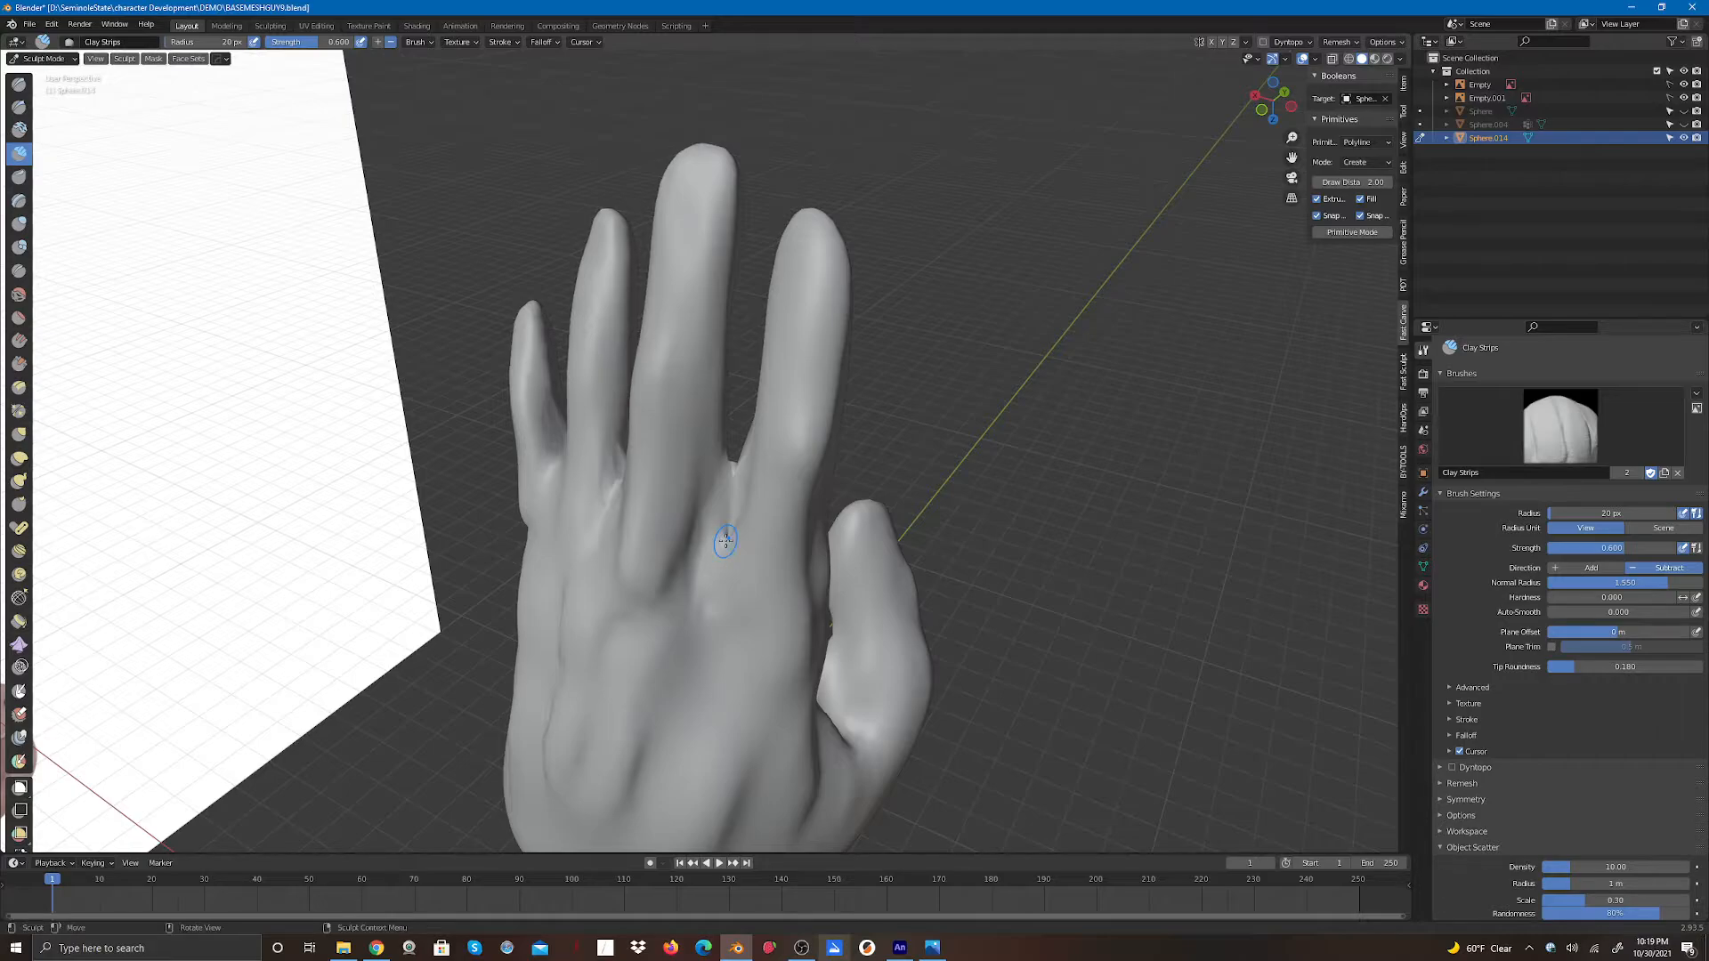
left_click_drag(1272, 101, 1273, 192)
left_click_drag(751, 531, 752, 554)
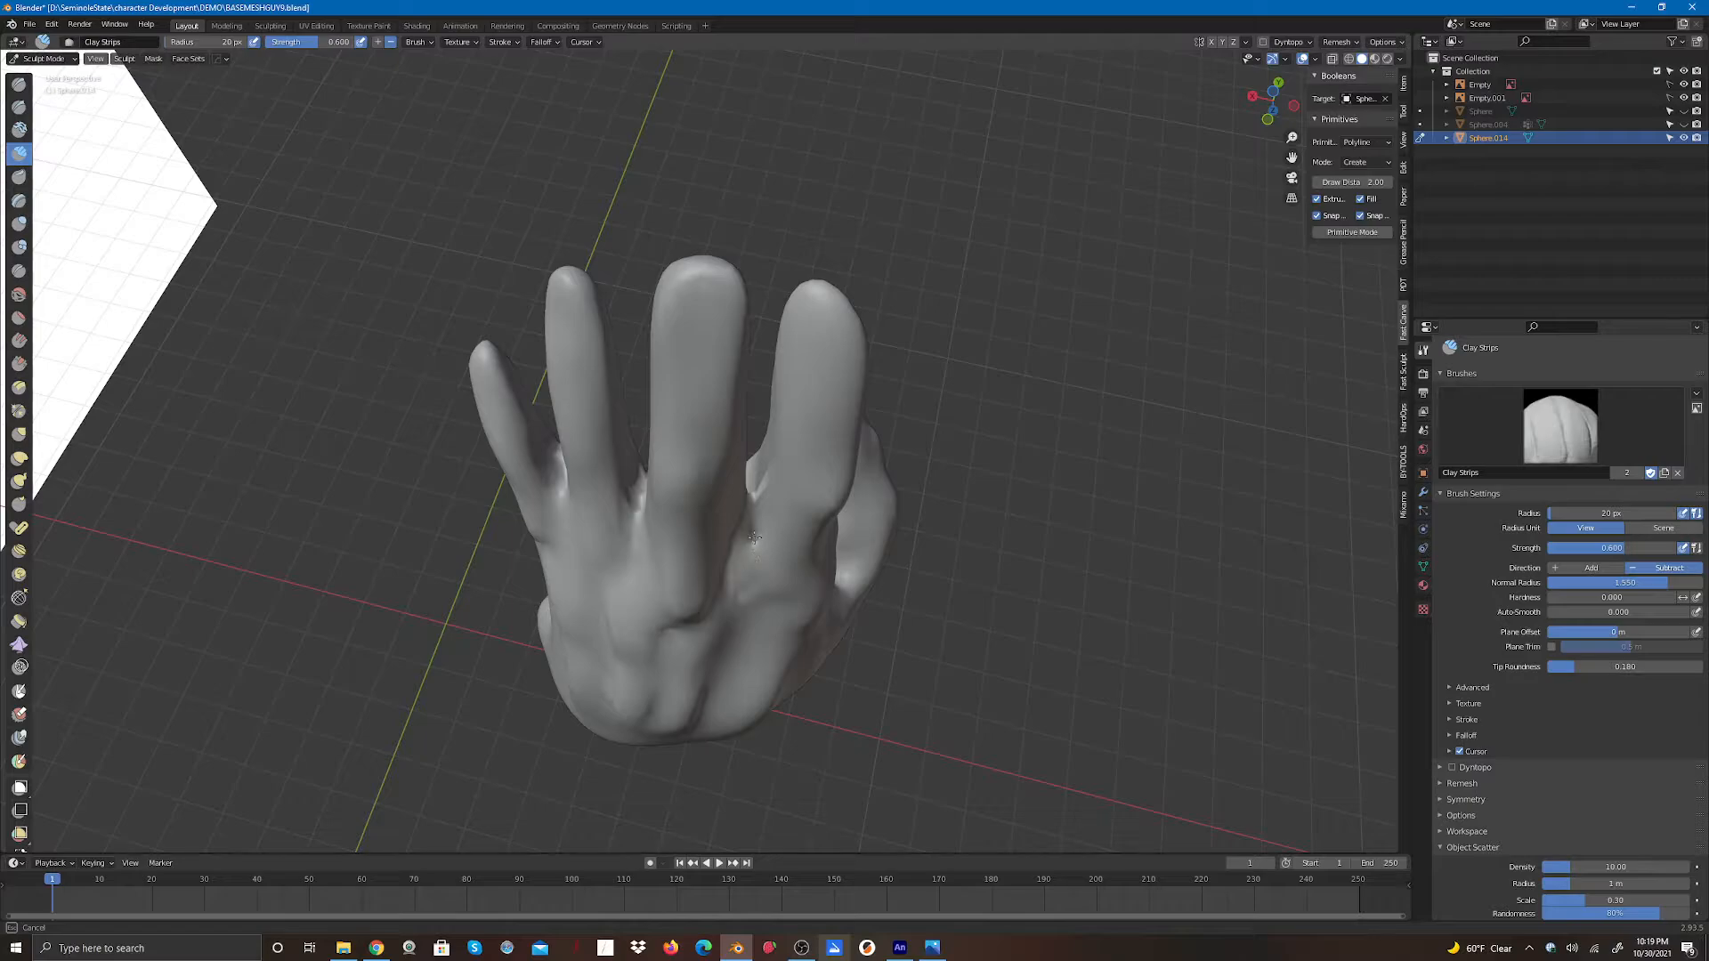
left_click_drag(755, 528, 753, 571)
mouse_move(751, 497)
left_mouse_down()
mouse_move(559, 494)
mouse_move(566, 536)
left_mouse_up()
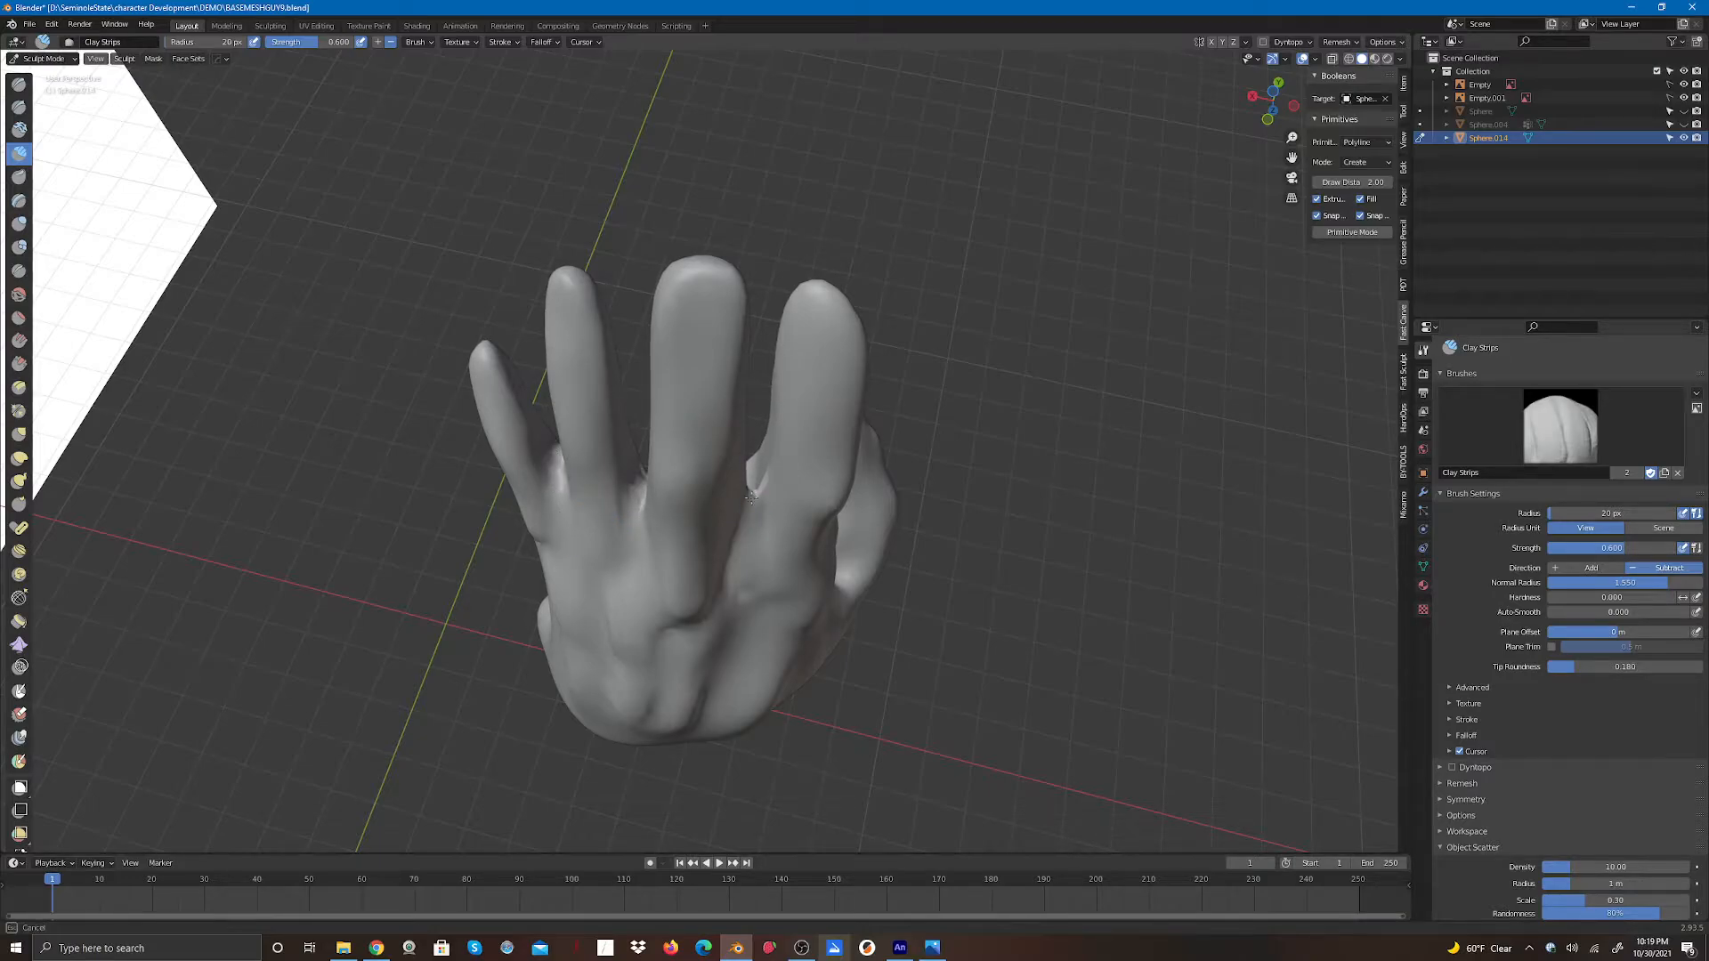
- Switch to the Elastic Deform brush with an 83 px radius and reshape the back-side knuckle gaps
left_click_drag(1262, 117, 1179, 118)
left_click(19, 458)
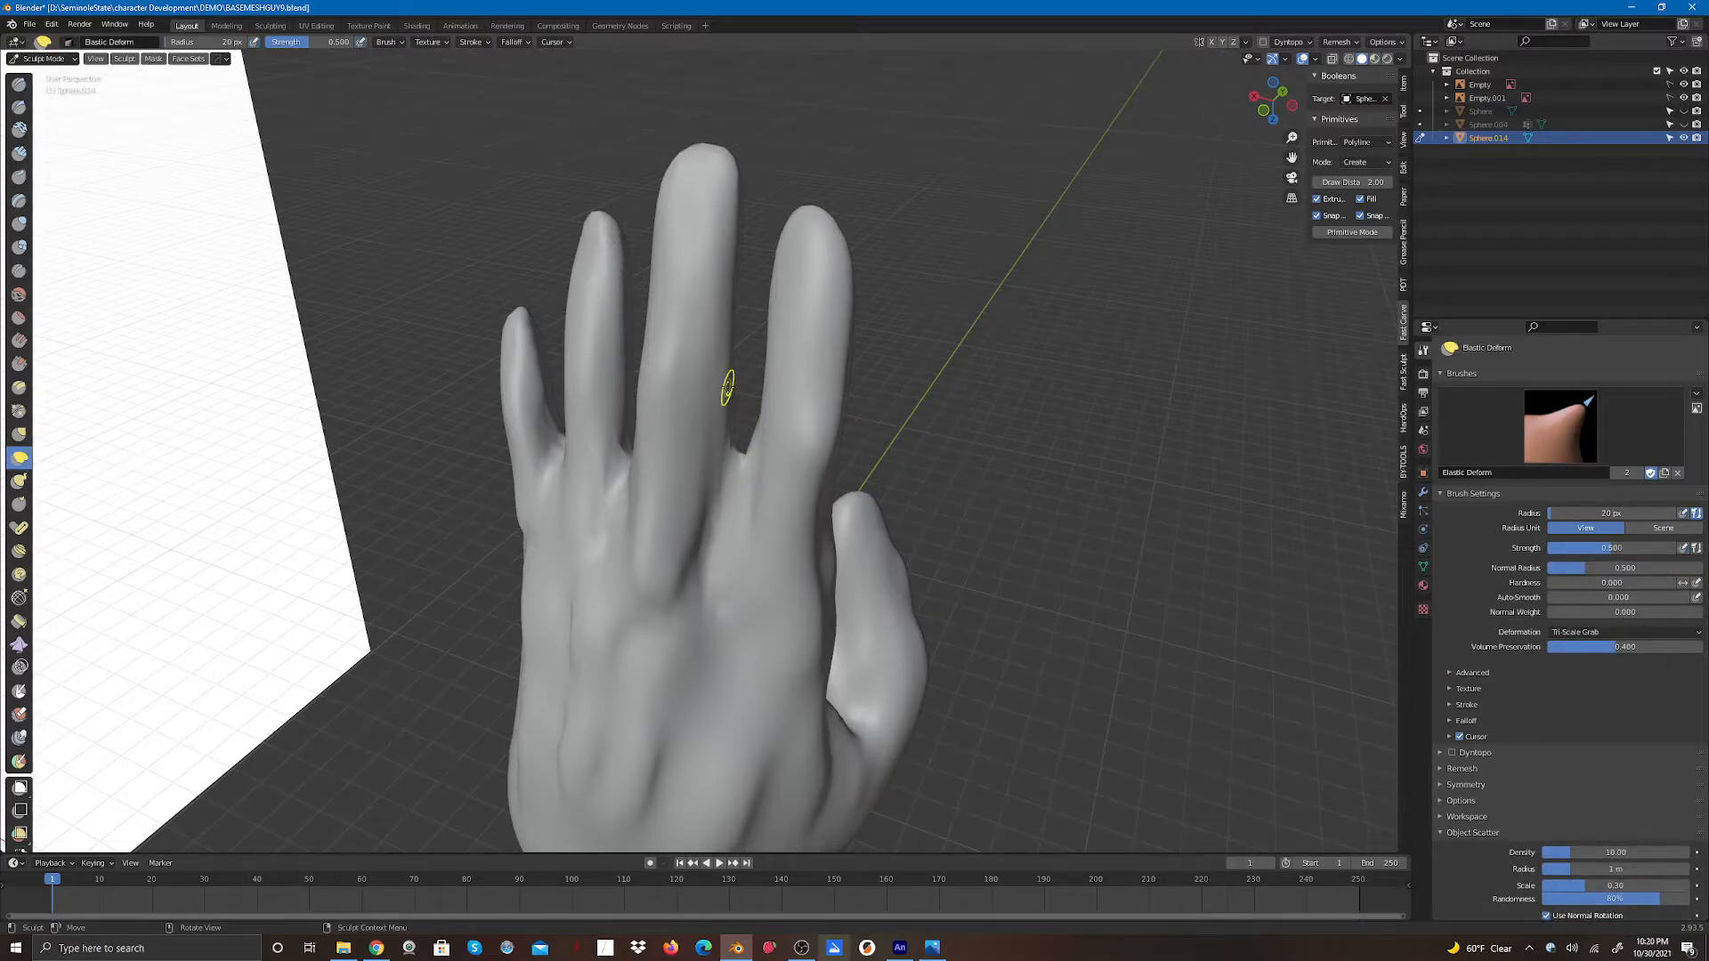
left_click_drag(170, 44, 180, 43)
left_click_drag(742, 461, 732, 509)
left_click_drag(732, 495, 720, 557)
left_click_drag(616, 473, 612, 506)
left_click_drag(623, 485, 615, 522)
left_click_drag(561, 467, 556, 523)
left_click_drag(734, 499, 723, 519)
left_click_drag(628, 488, 622, 517)
- Reshape the palm-side finger gaps and palm creases with Elastic Deform strokes from several angles
left_click_drag(1260, 88, 946, 68)
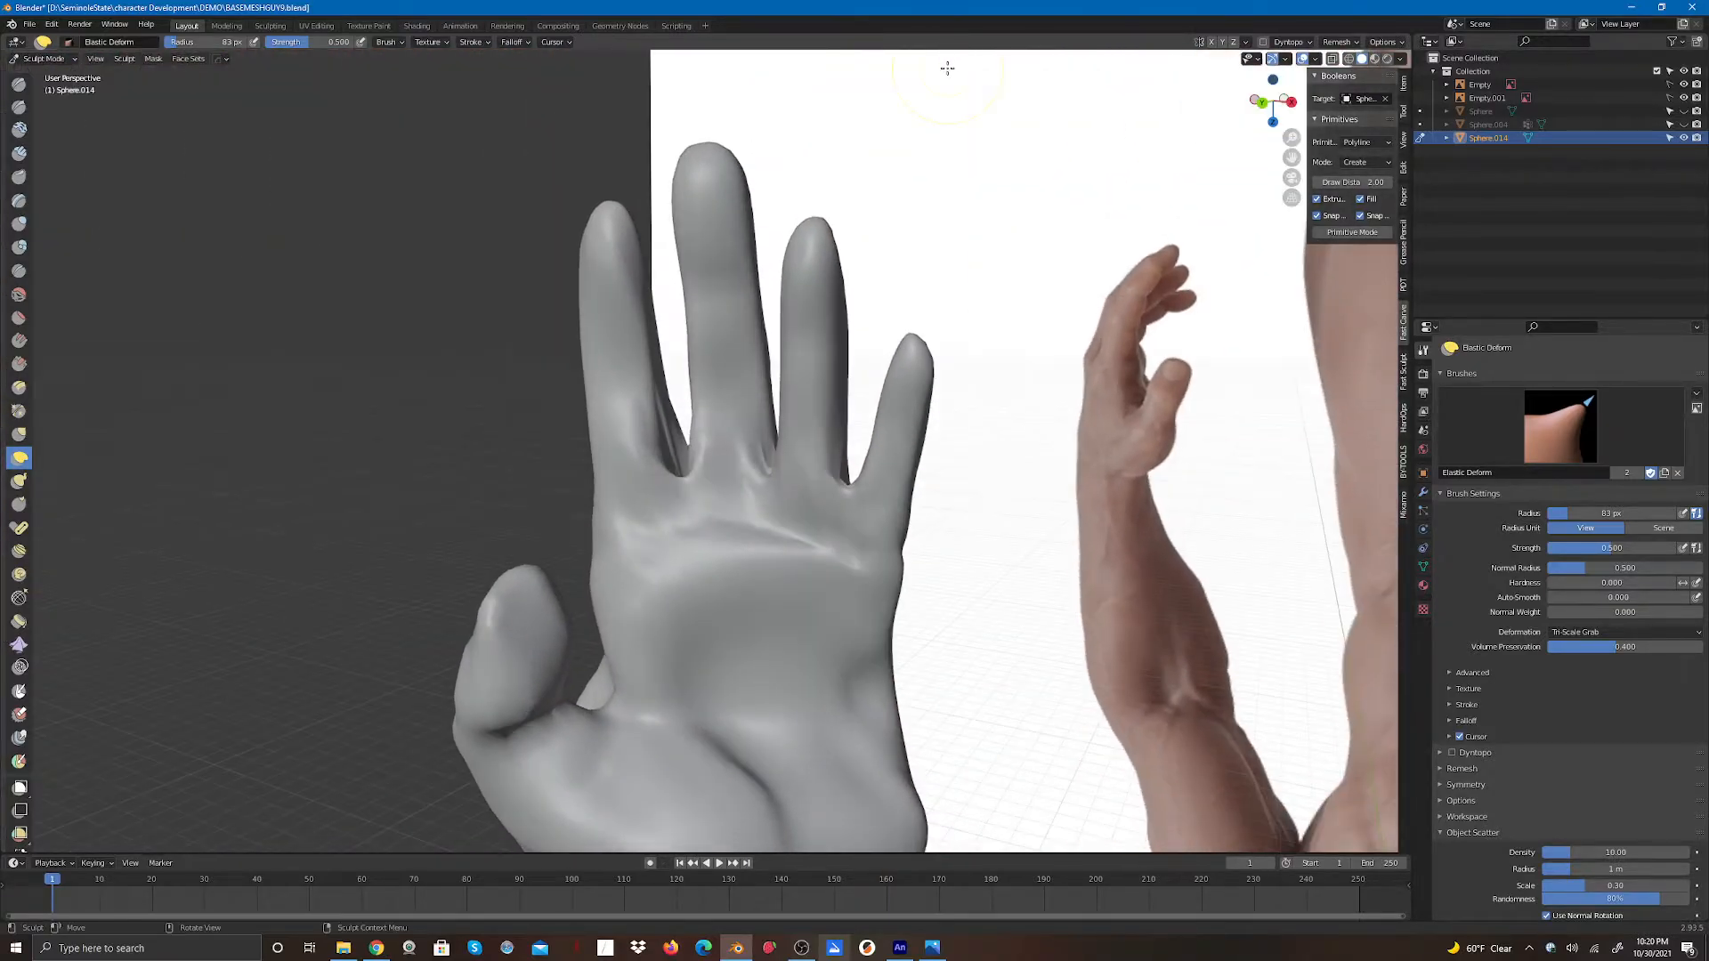
left_click_drag(686, 481, 694, 558)
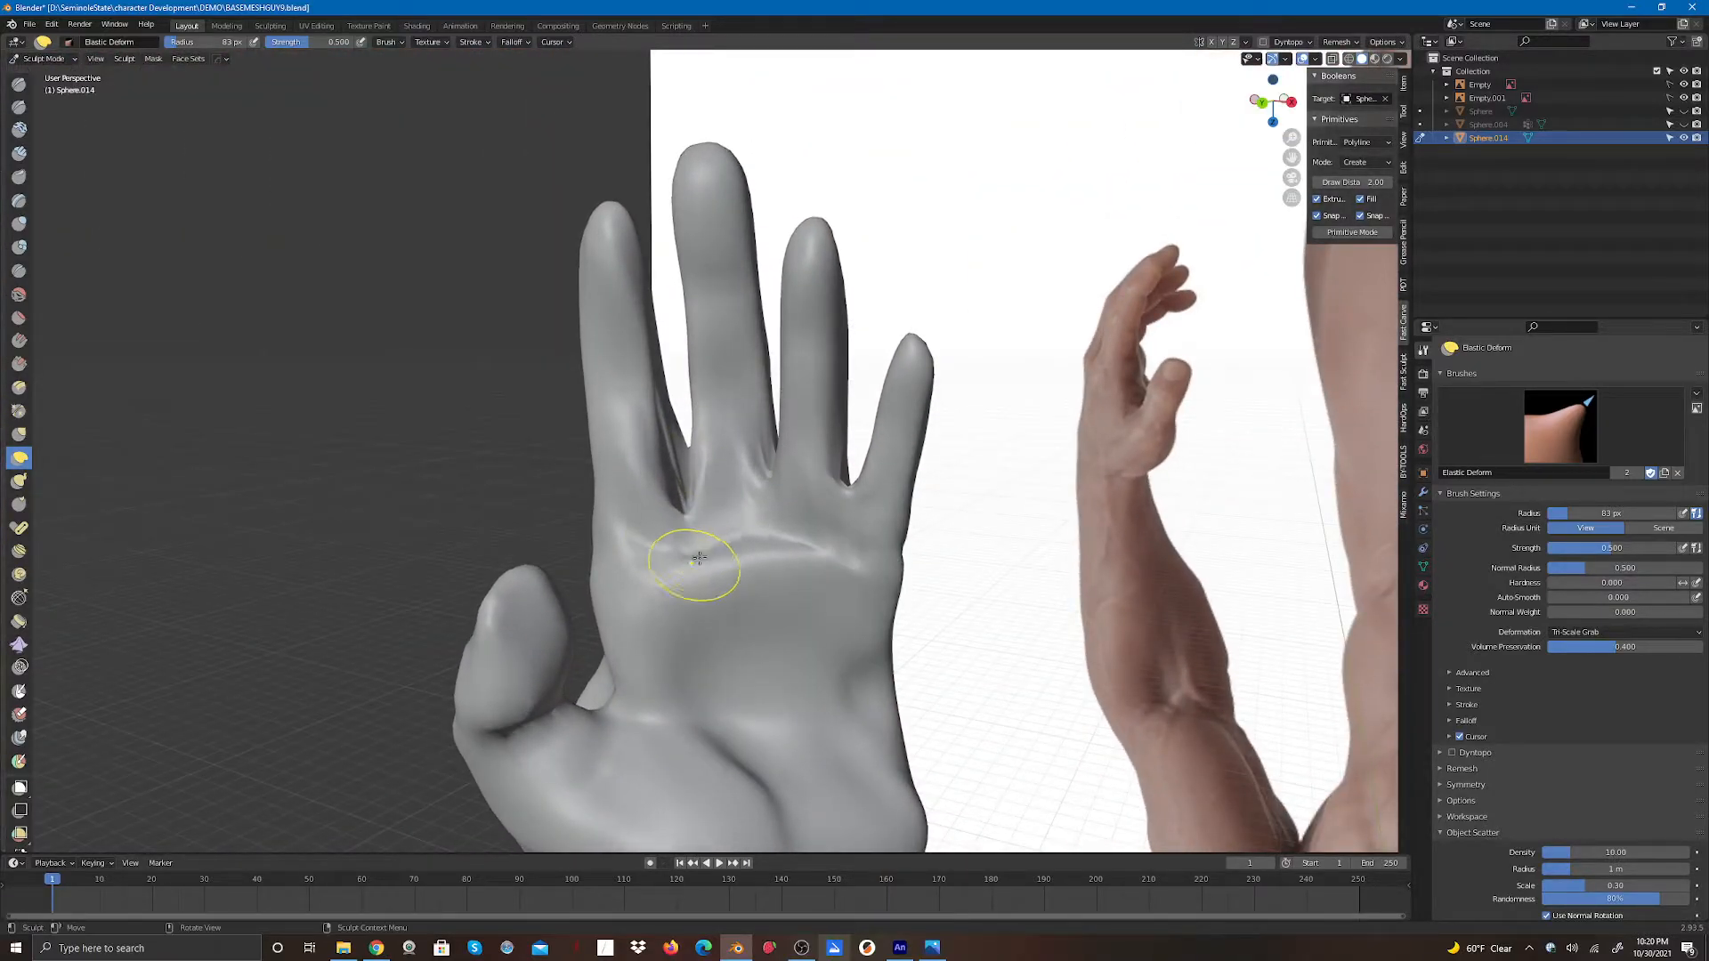
left_click_drag(771, 489, 767, 516)
mouse_move(767, 510)
left_mouse_down()
mouse_move(768, 532)
mouse_move(843, 518)
mouse_move(826, 529)
left_mouse_up()
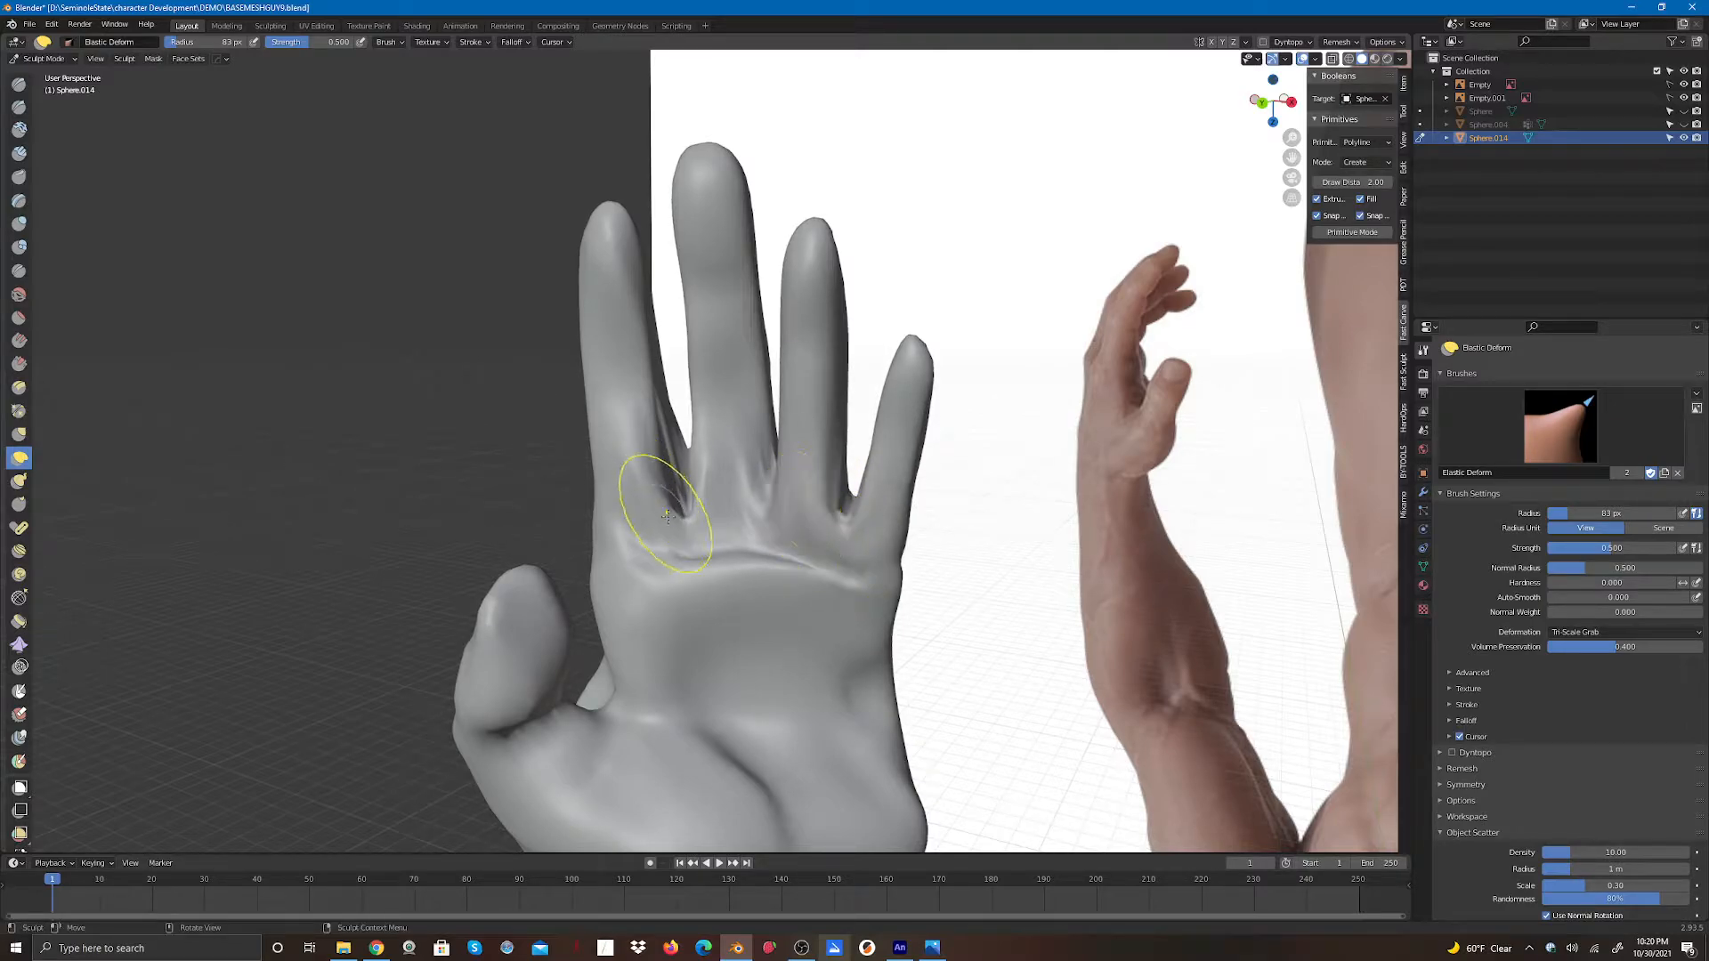
mouse_move(666, 499)
left_mouse_down("shift")
mouse_move(674, 461)
mouse_move(744, 496)
mouse_move(775, 464)
mouse_move(858, 516)
mouse_move(846, 508)
left_mouse_up("shift")
left_click_drag(1273, 100, 1282, 169)
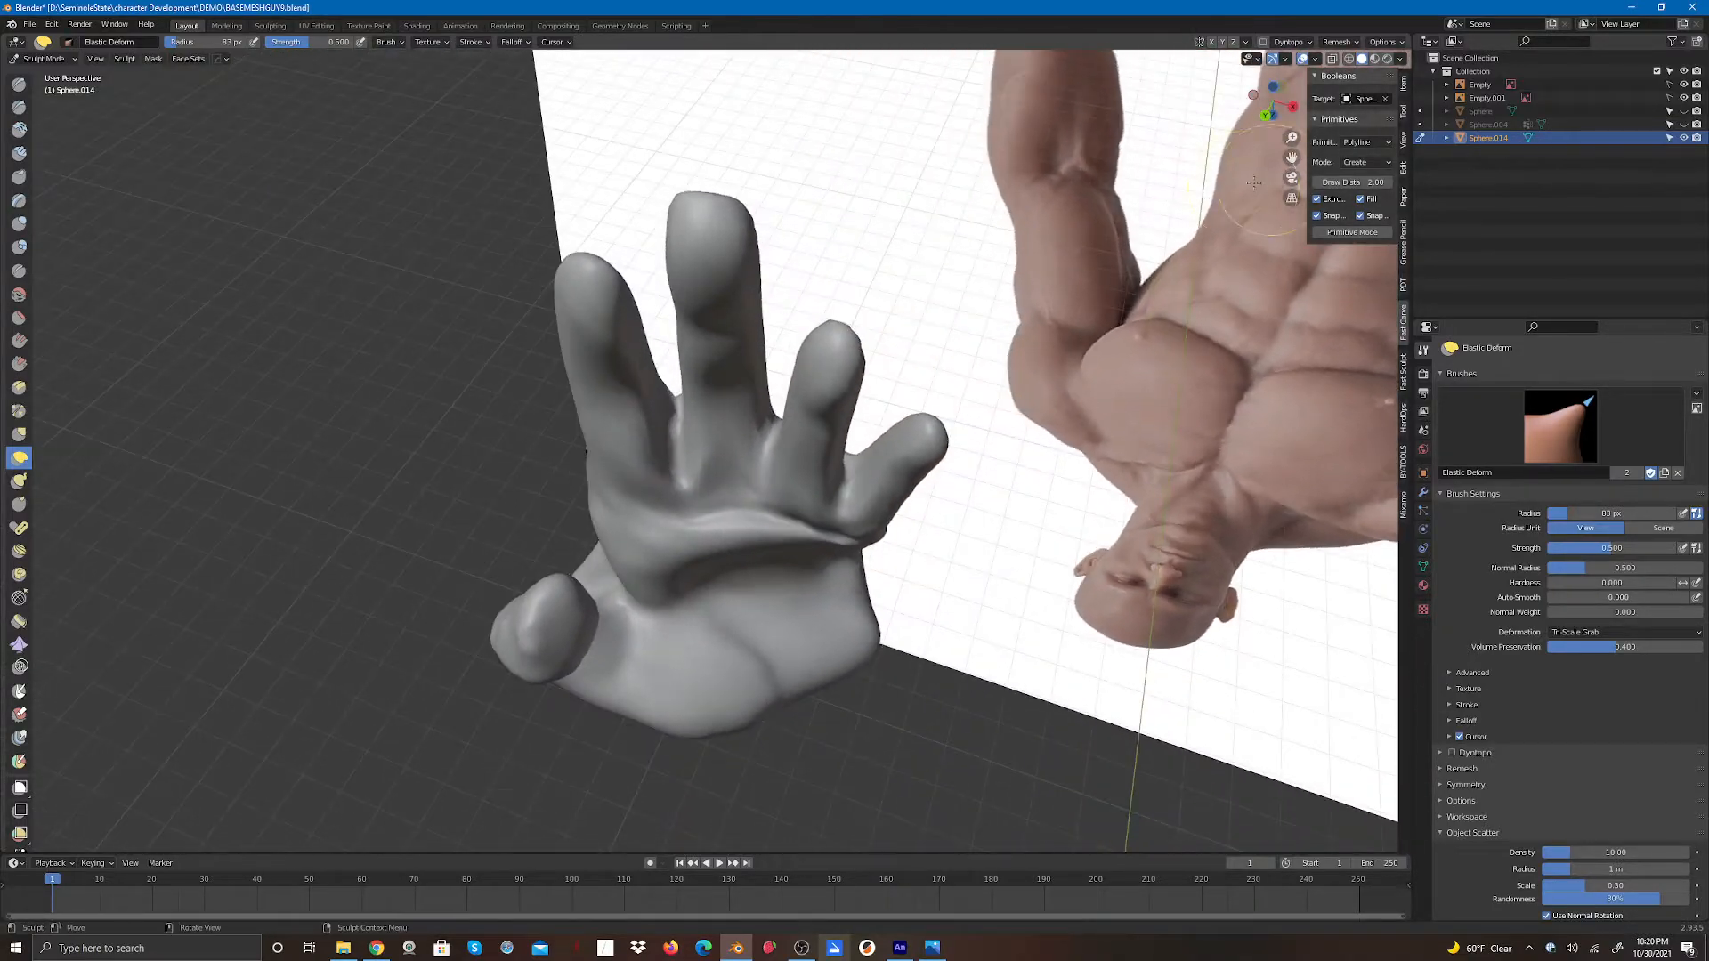
mouse_move(671, 413)
left_mouse_down()
mouse_move(674, 468)
mouse_move(642, 423)
mouse_move(698, 487)
mouse_move(712, 468)
mouse_move(786, 499)
mouse_move(865, 500)
left_mouse_up()
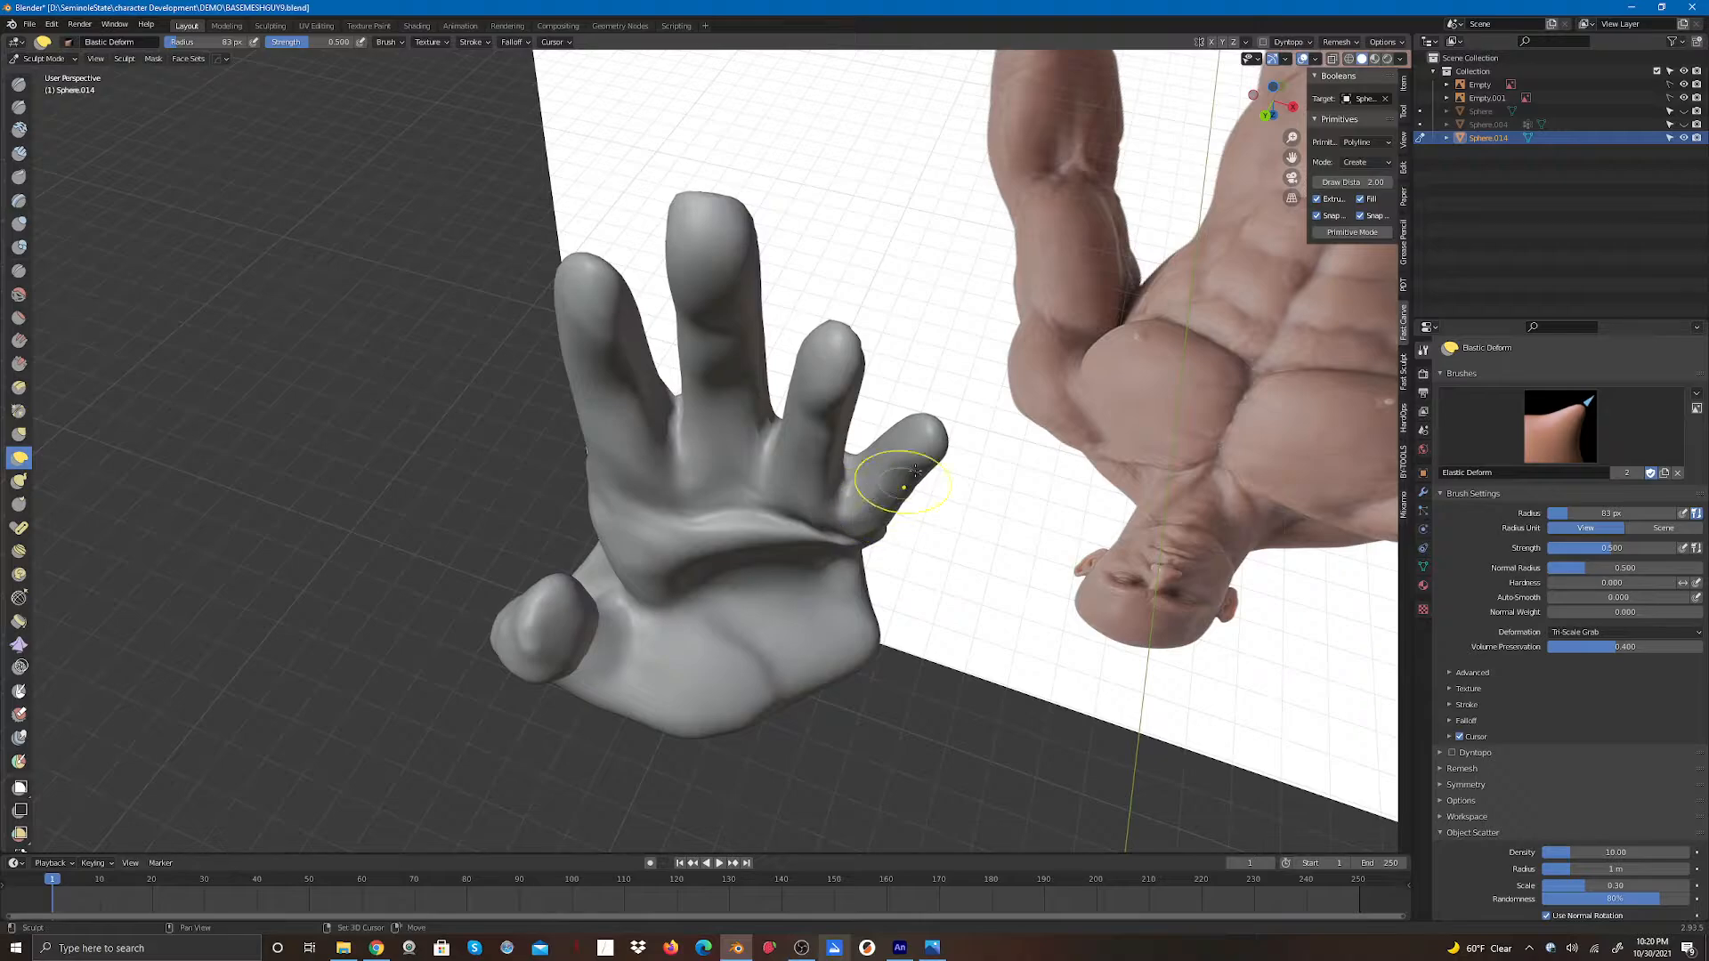
mouse_move(1271, 121)
left_mouse_down()
mouse_move(1255, 28)
mouse_move(1269, 11)
mouse_move(1246, 24)
left_mouse_up()
left_click_drag(680, 457, 679, 509)
mouse_move(771, 481)
left_mouse_down()
mouse_move(763, 500)
mouse_move(847, 511)
left_mouse_up()
mouse_move(847, 505)
left_mouse_down()
mouse_move(839, 558)
mouse_move(854, 524)
mouse_move(765, 510)
left_mouse_up()
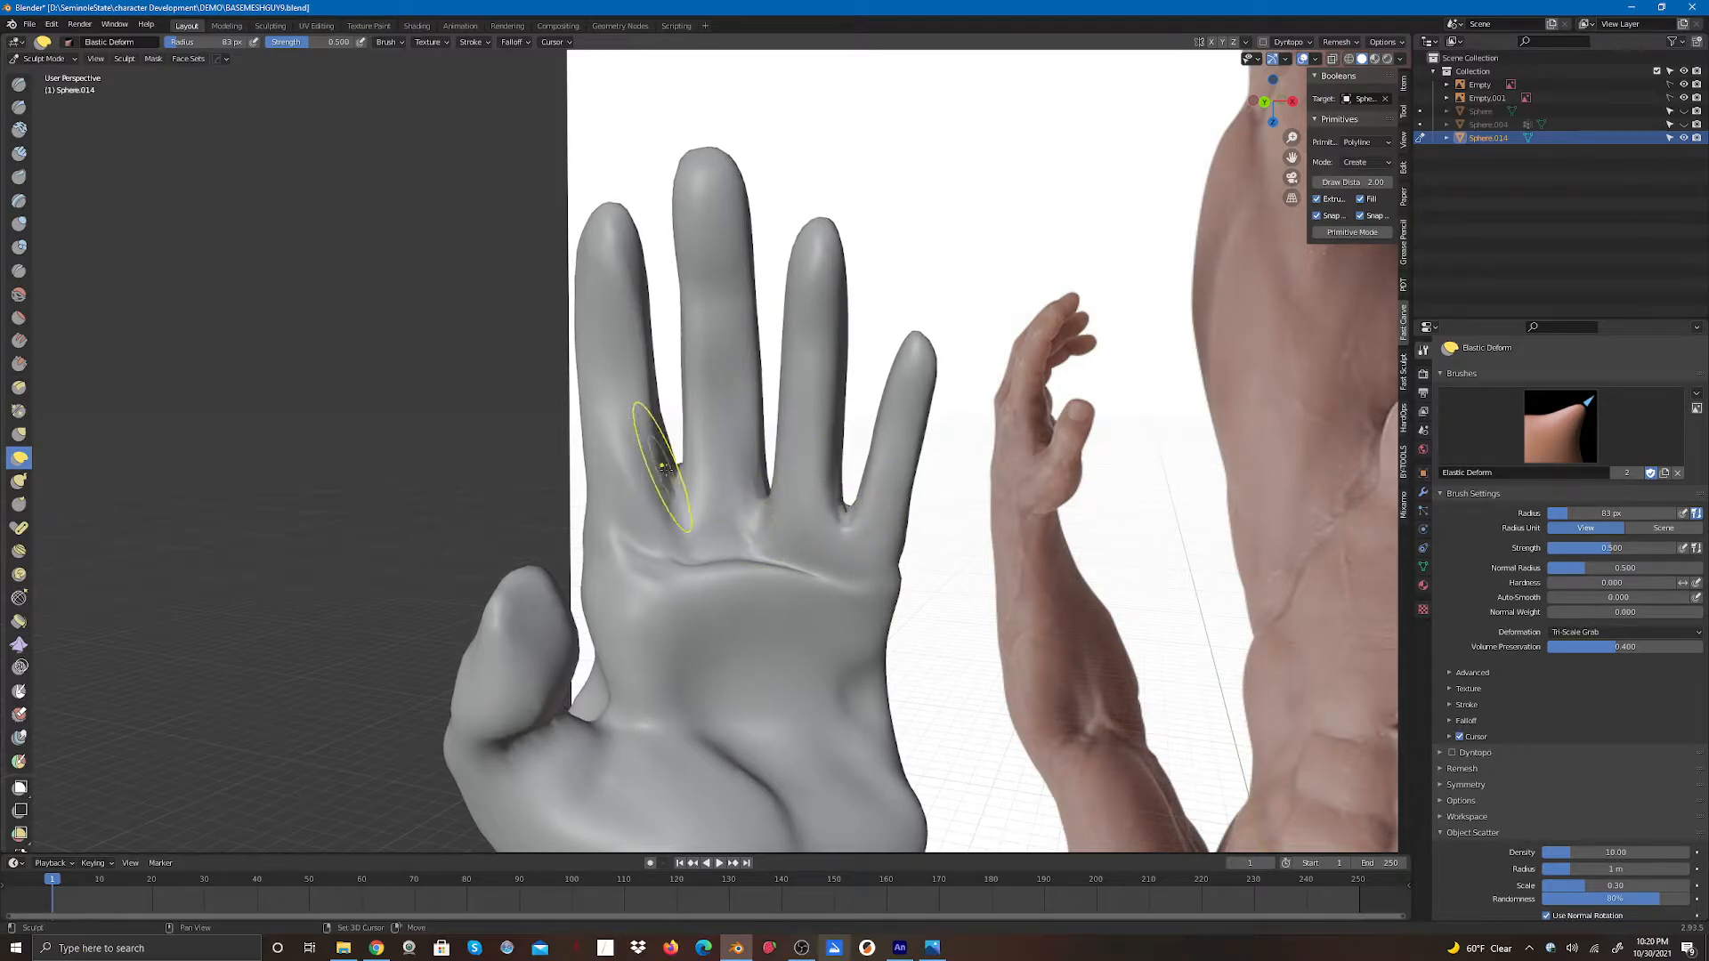
left_click_drag(671, 481, 674, 514)
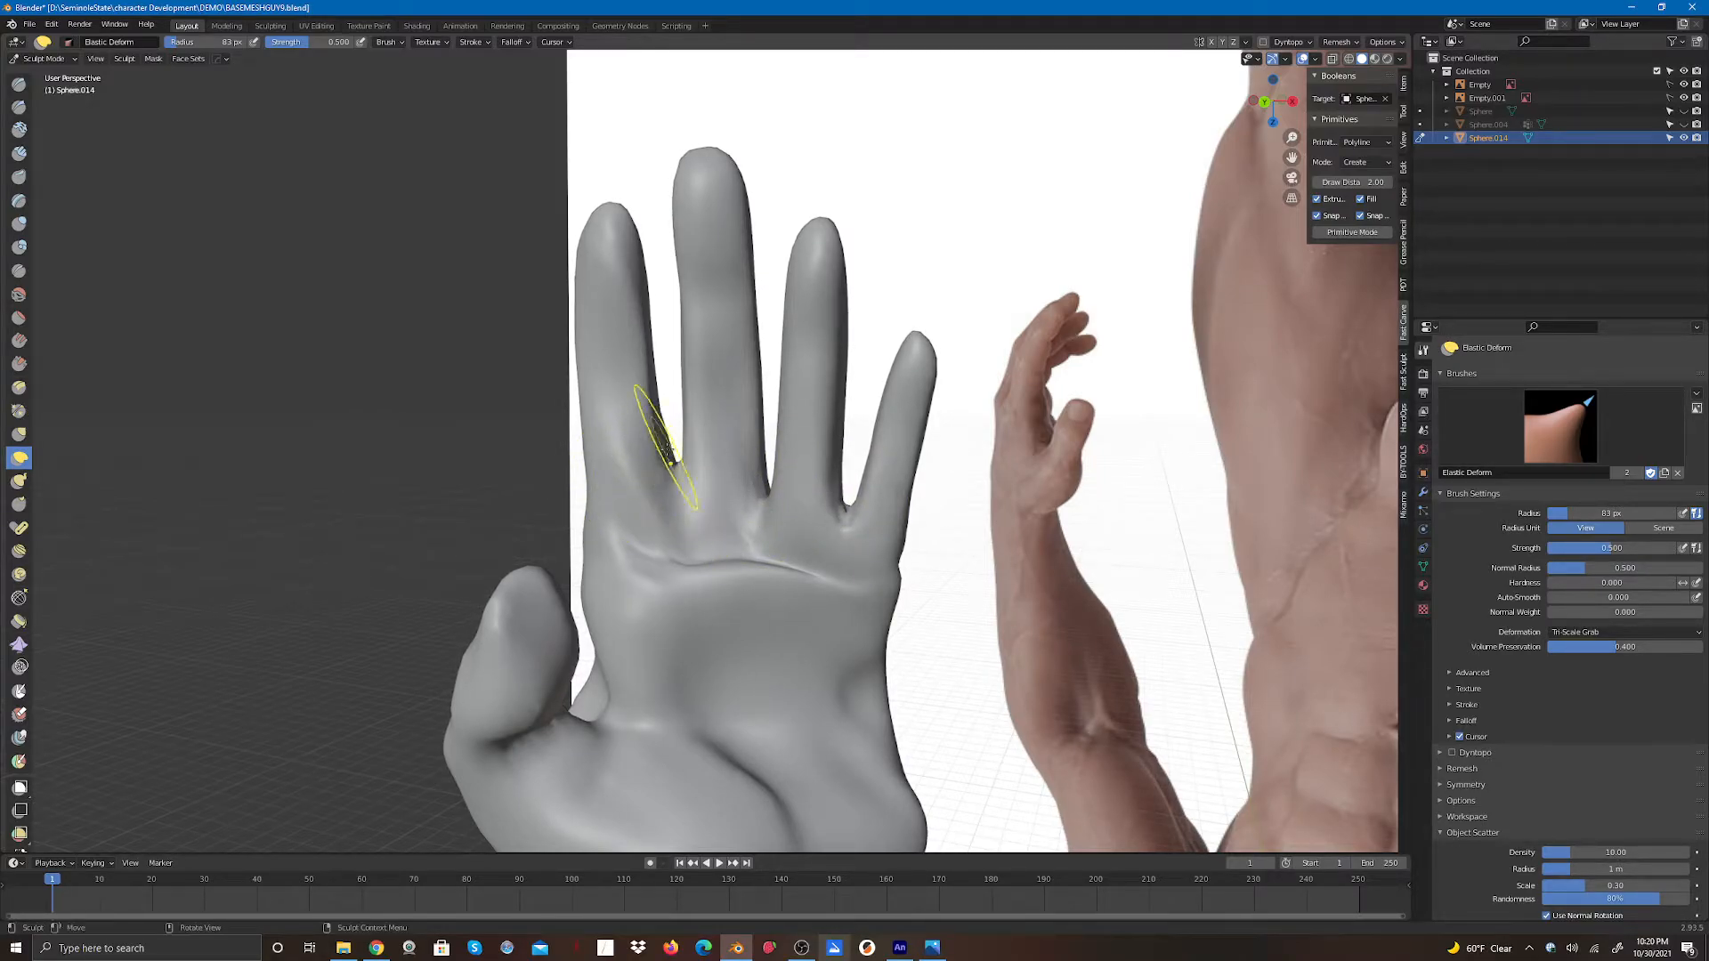
left_click_drag(677, 451, 678, 488)
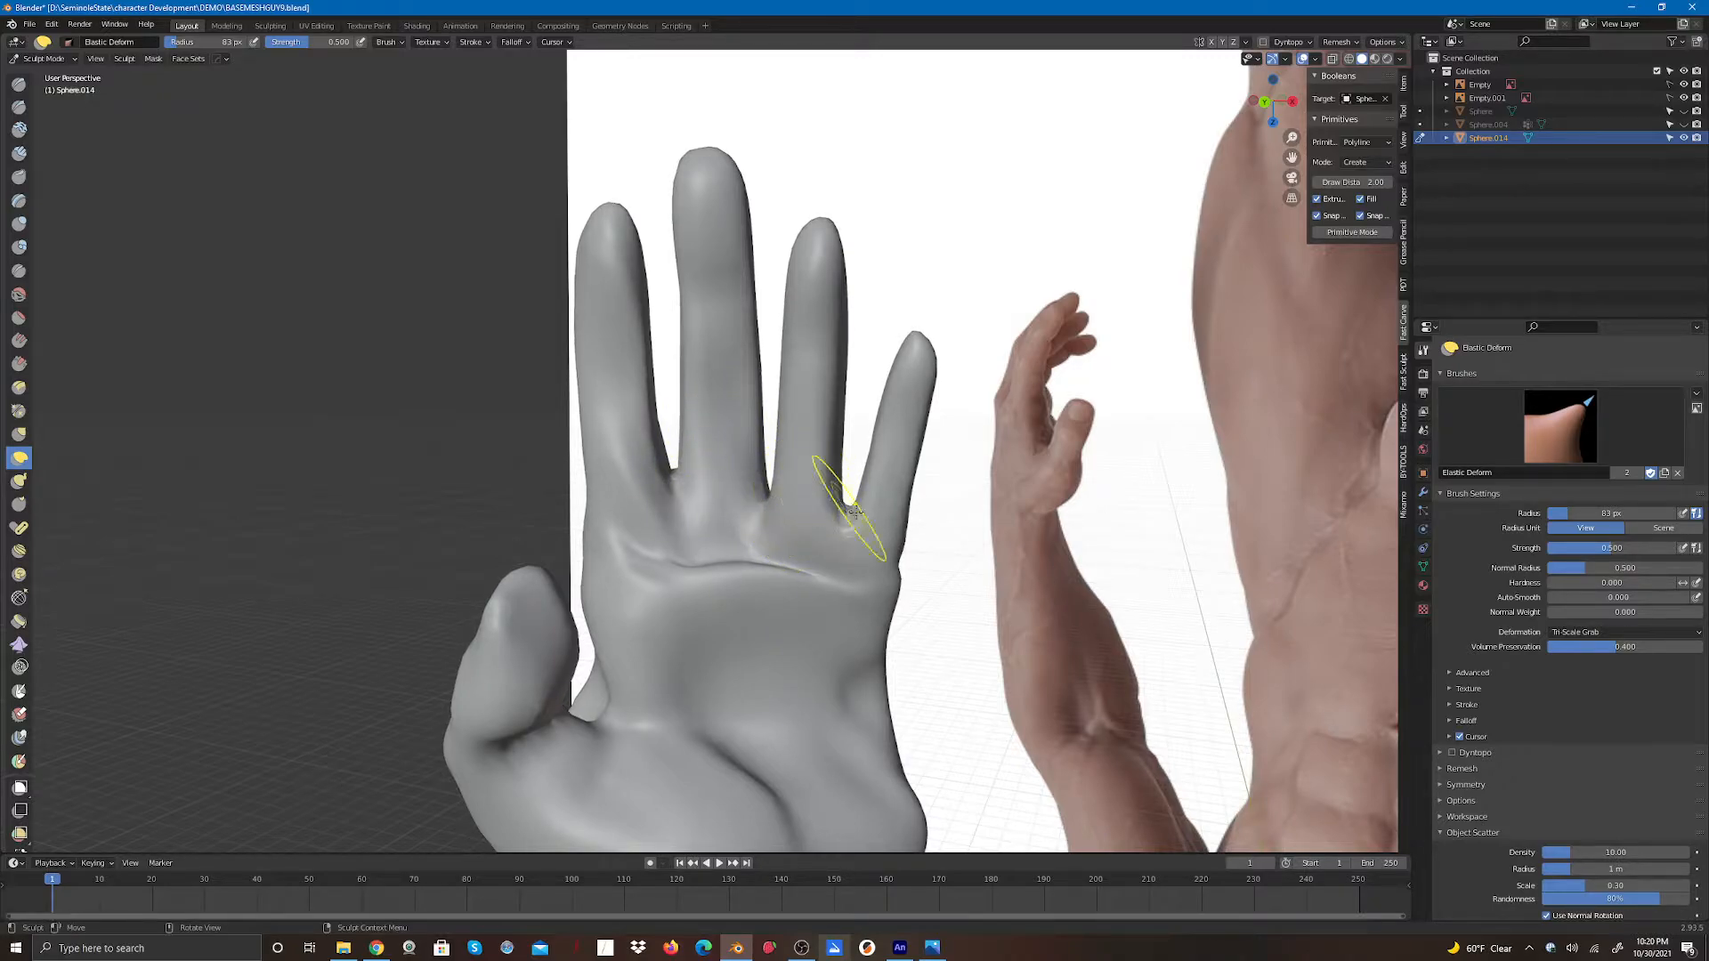
- Refine the knuckles and finger gaps on the back of the hand with Elastic Deform strokes
middle_click_drag(1040, 358, 679, 558)
left_click_drag(679, 559, 696, 616)
left_click_drag(600, 574, 620, 630)
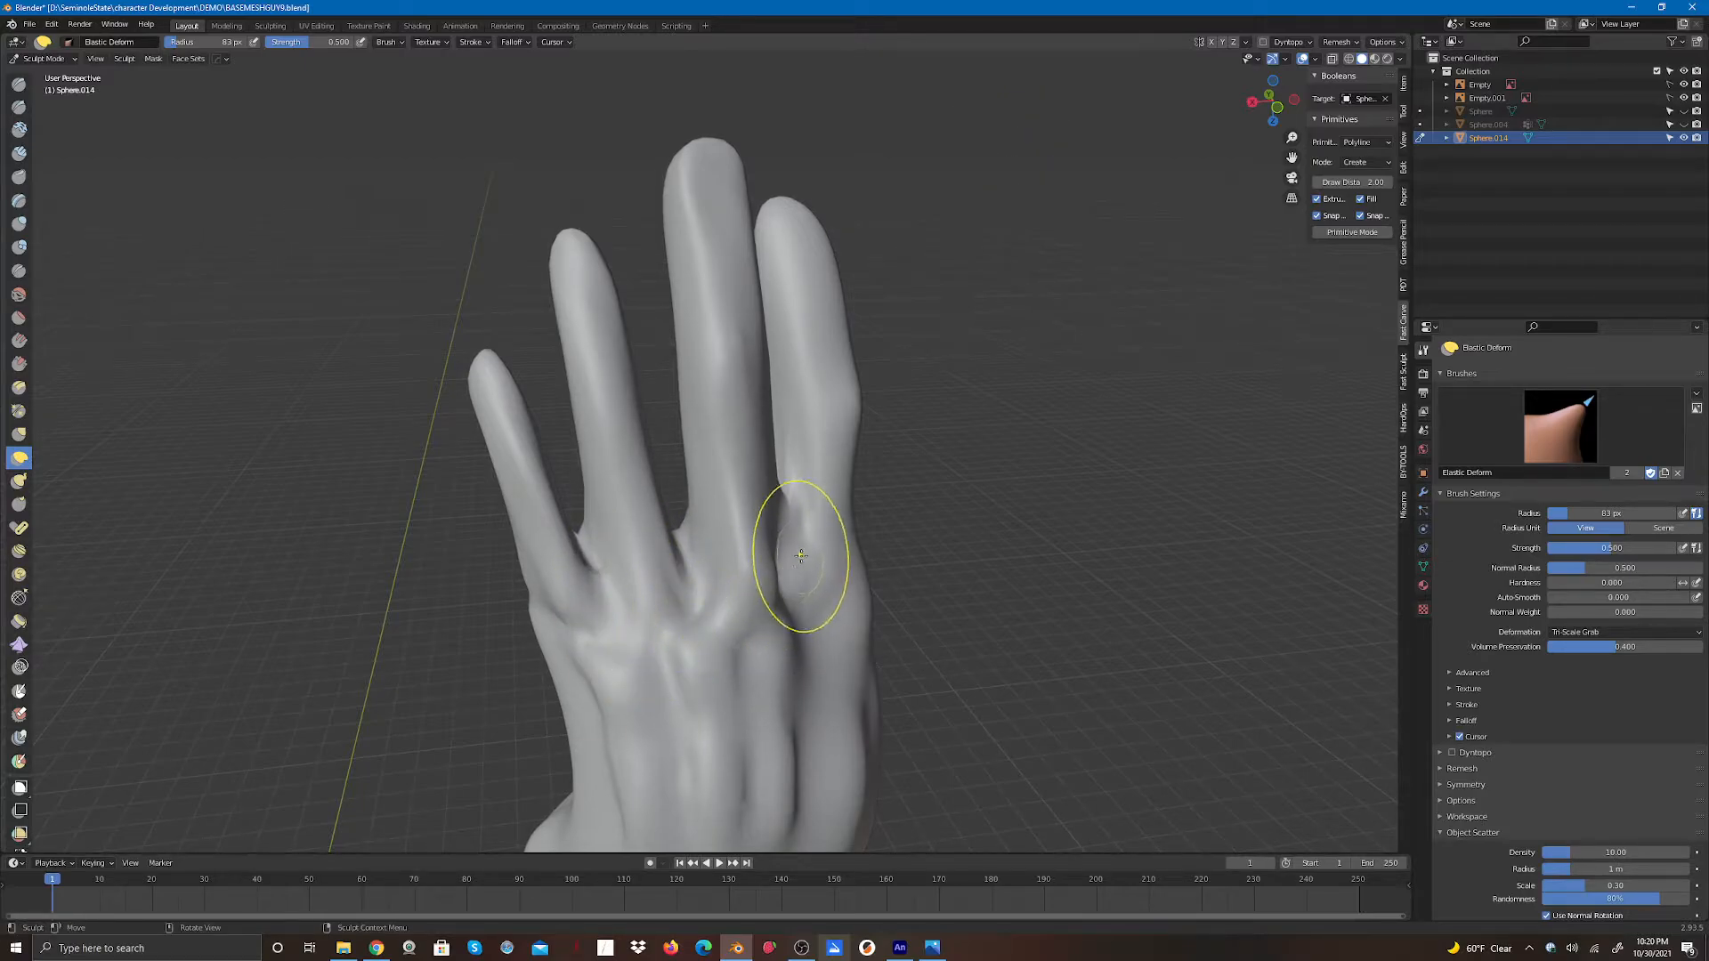
left_click_drag(788, 514, 791, 536)
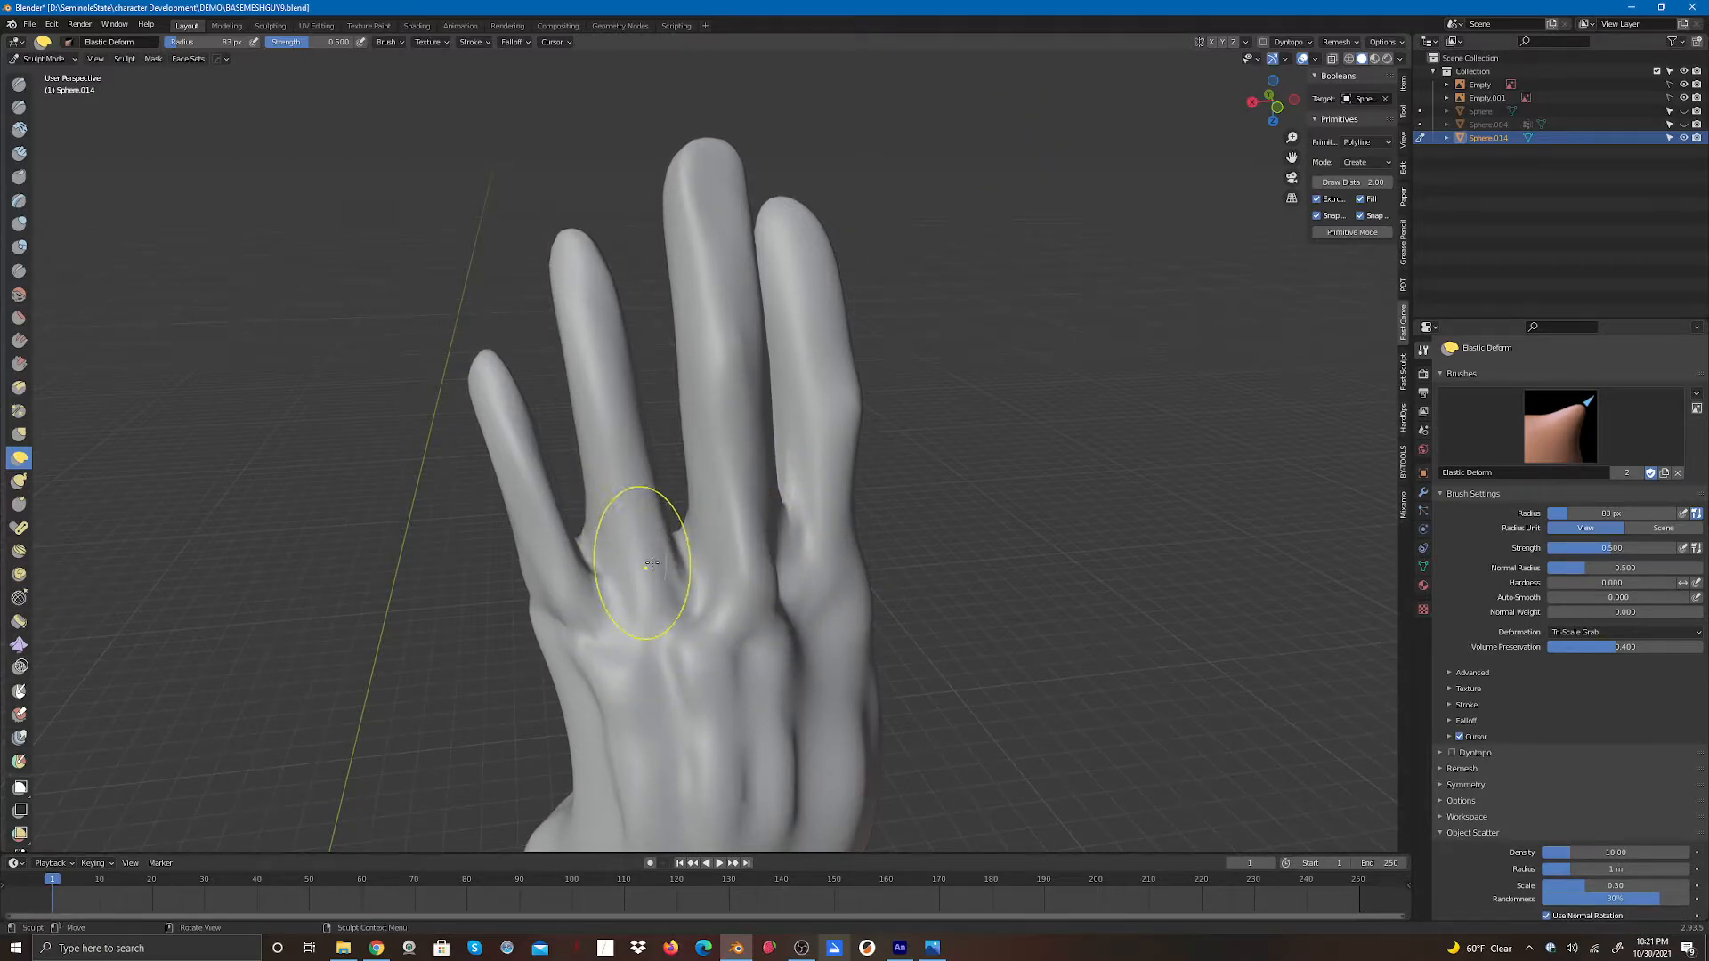
mouse_move(1265, 106)
left_mouse_down()
mouse_move(1198, 99)
mouse_move(1202, 114)
left_mouse_up()
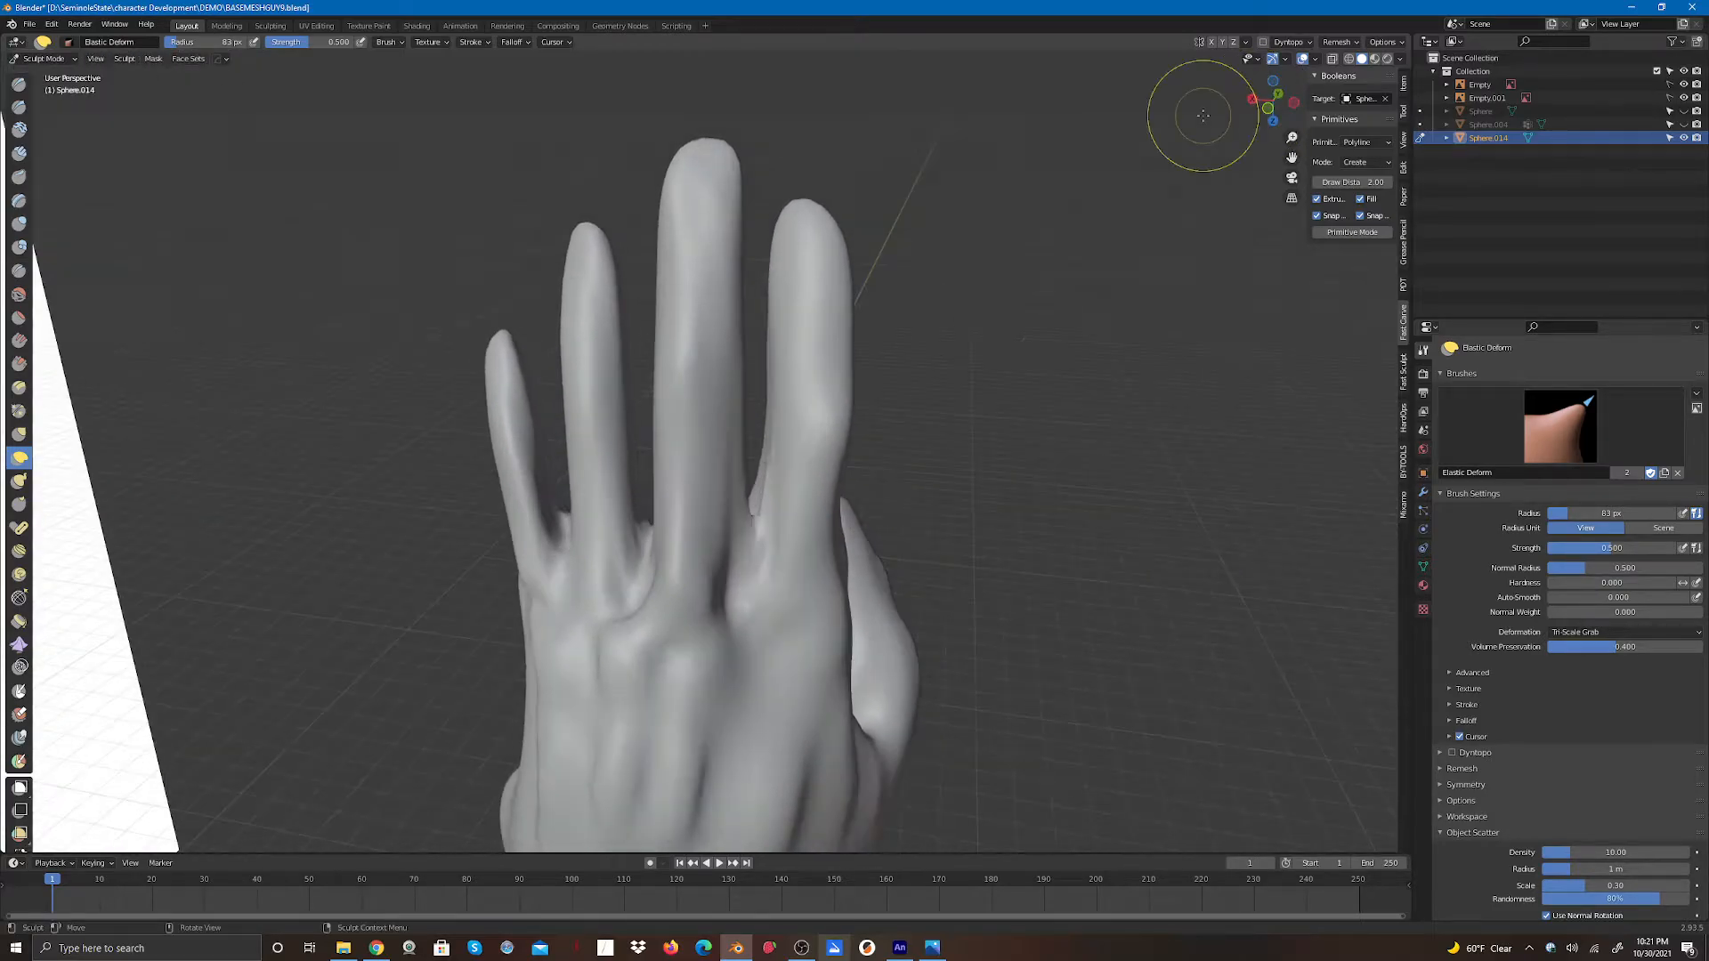
left_click_drag(738, 445, 668, 460)
mouse_move(846, 448)
left_mouse_down()
mouse_move(768, 474)
mouse_move(767, 459)
mouse_move(754, 519)
left_mouse_up()
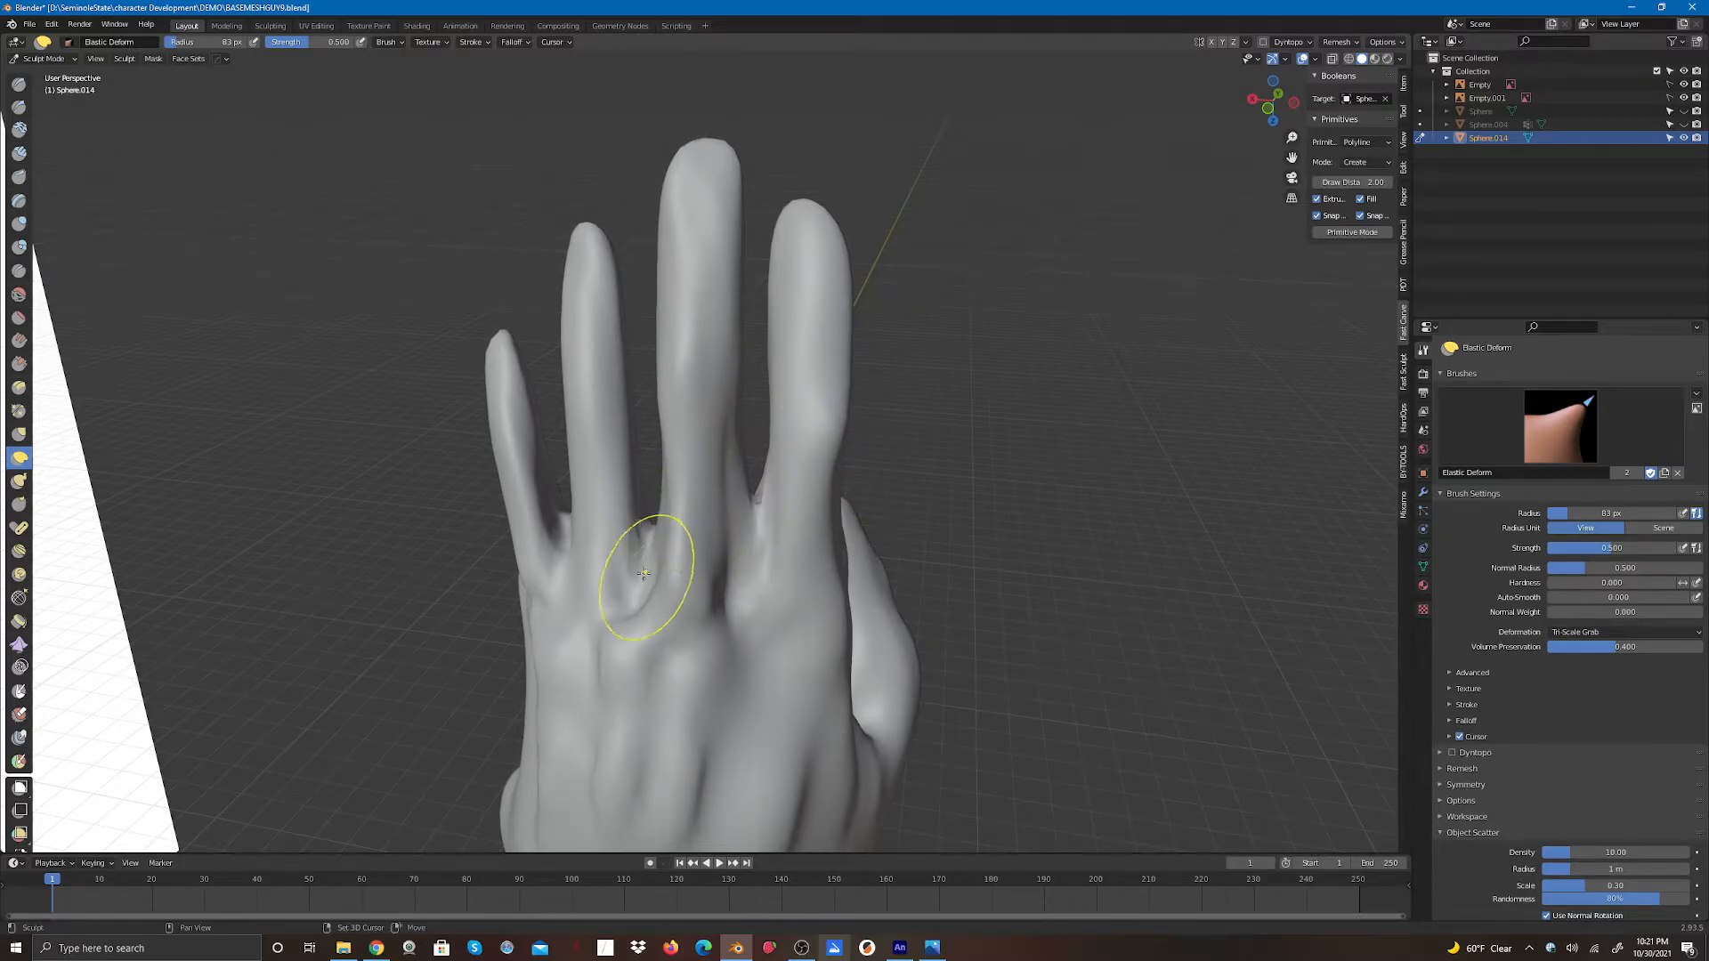
left_click_drag(529, 481, 519, 614)
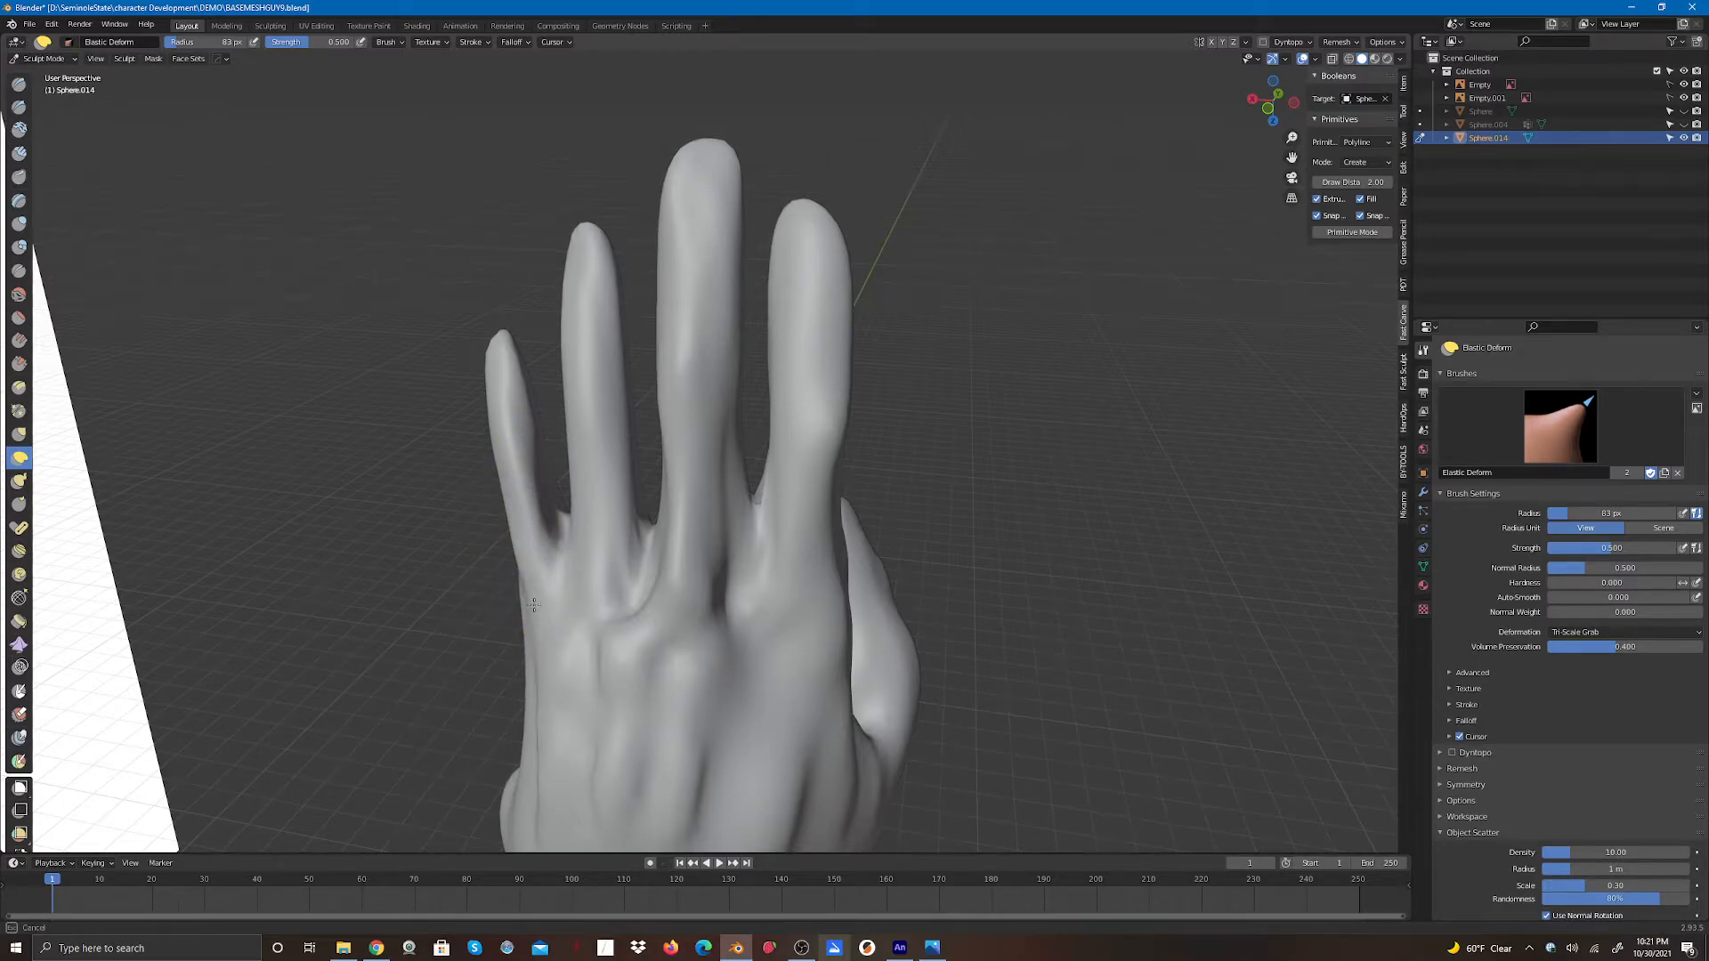
left_click_drag(582, 645, 719, 601)
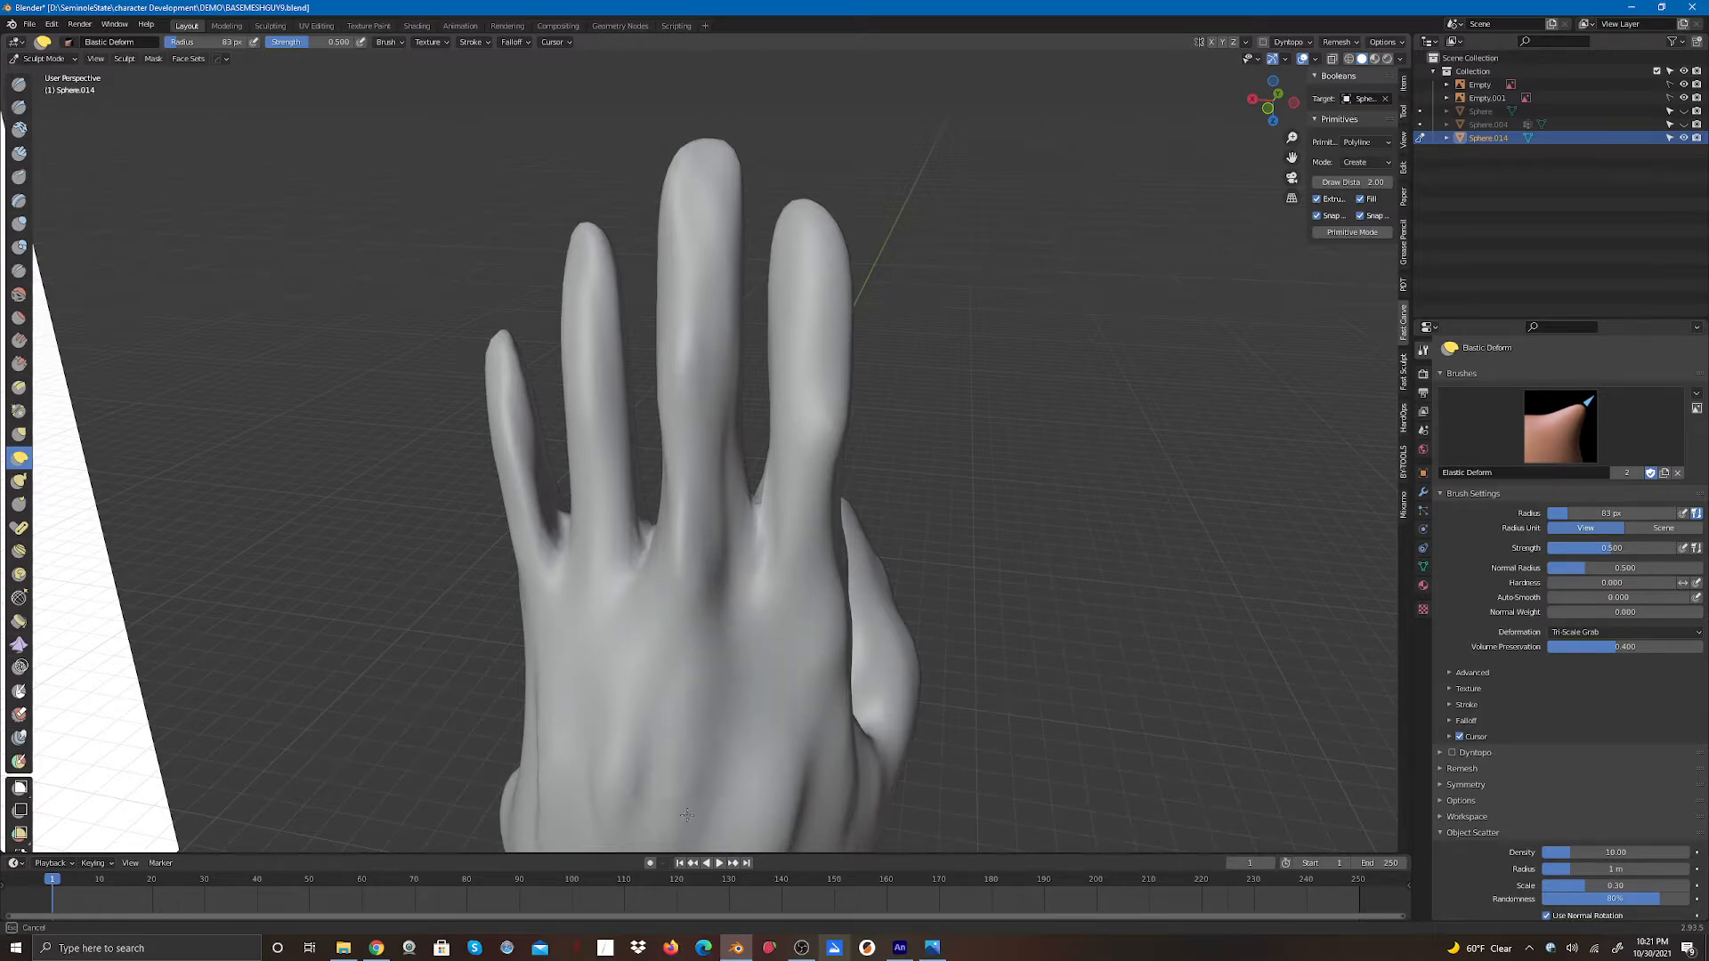
mouse_move(628, 758)
left_mouse_down("shift")
mouse_move(772, 788)
mouse_move(861, 776)
left_mouse_up("shift")
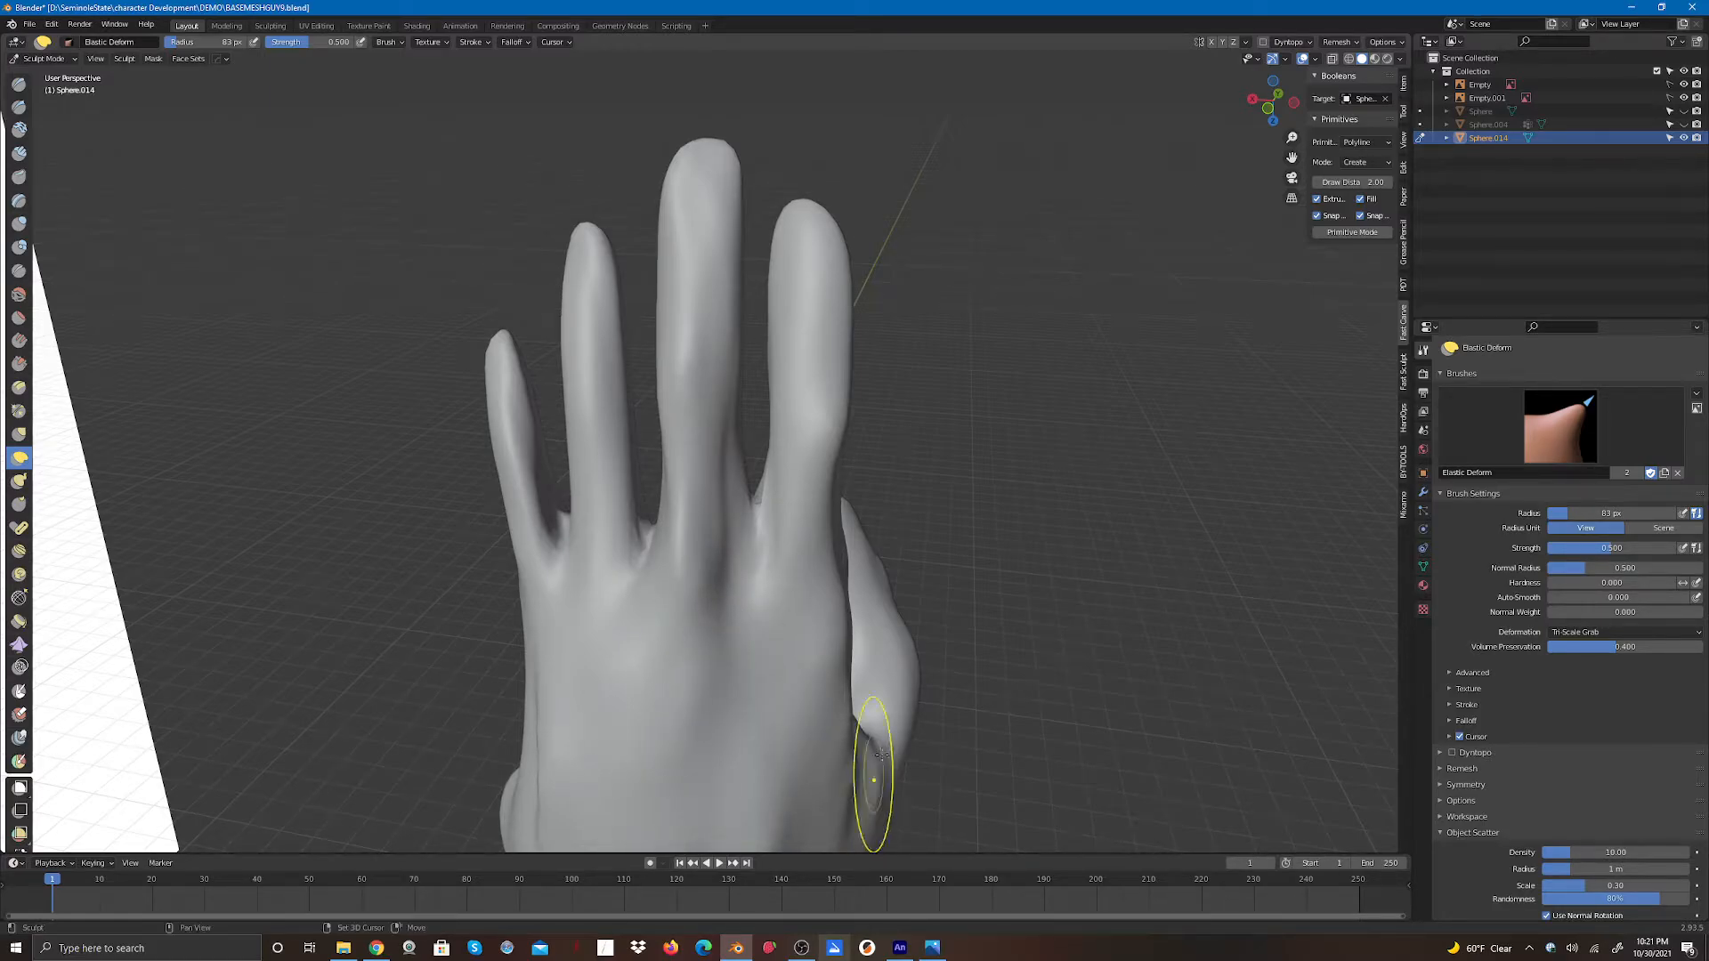
mouse_move(730, 460)
left_mouse_down()
mouse_move(740, 475)
mouse_move(801, 427)
left_mouse_up()
- Adjust the underside of the hand and the lower palm with Elastic Deform strokes
left_click_drag(1268, 105, 1244, 36)
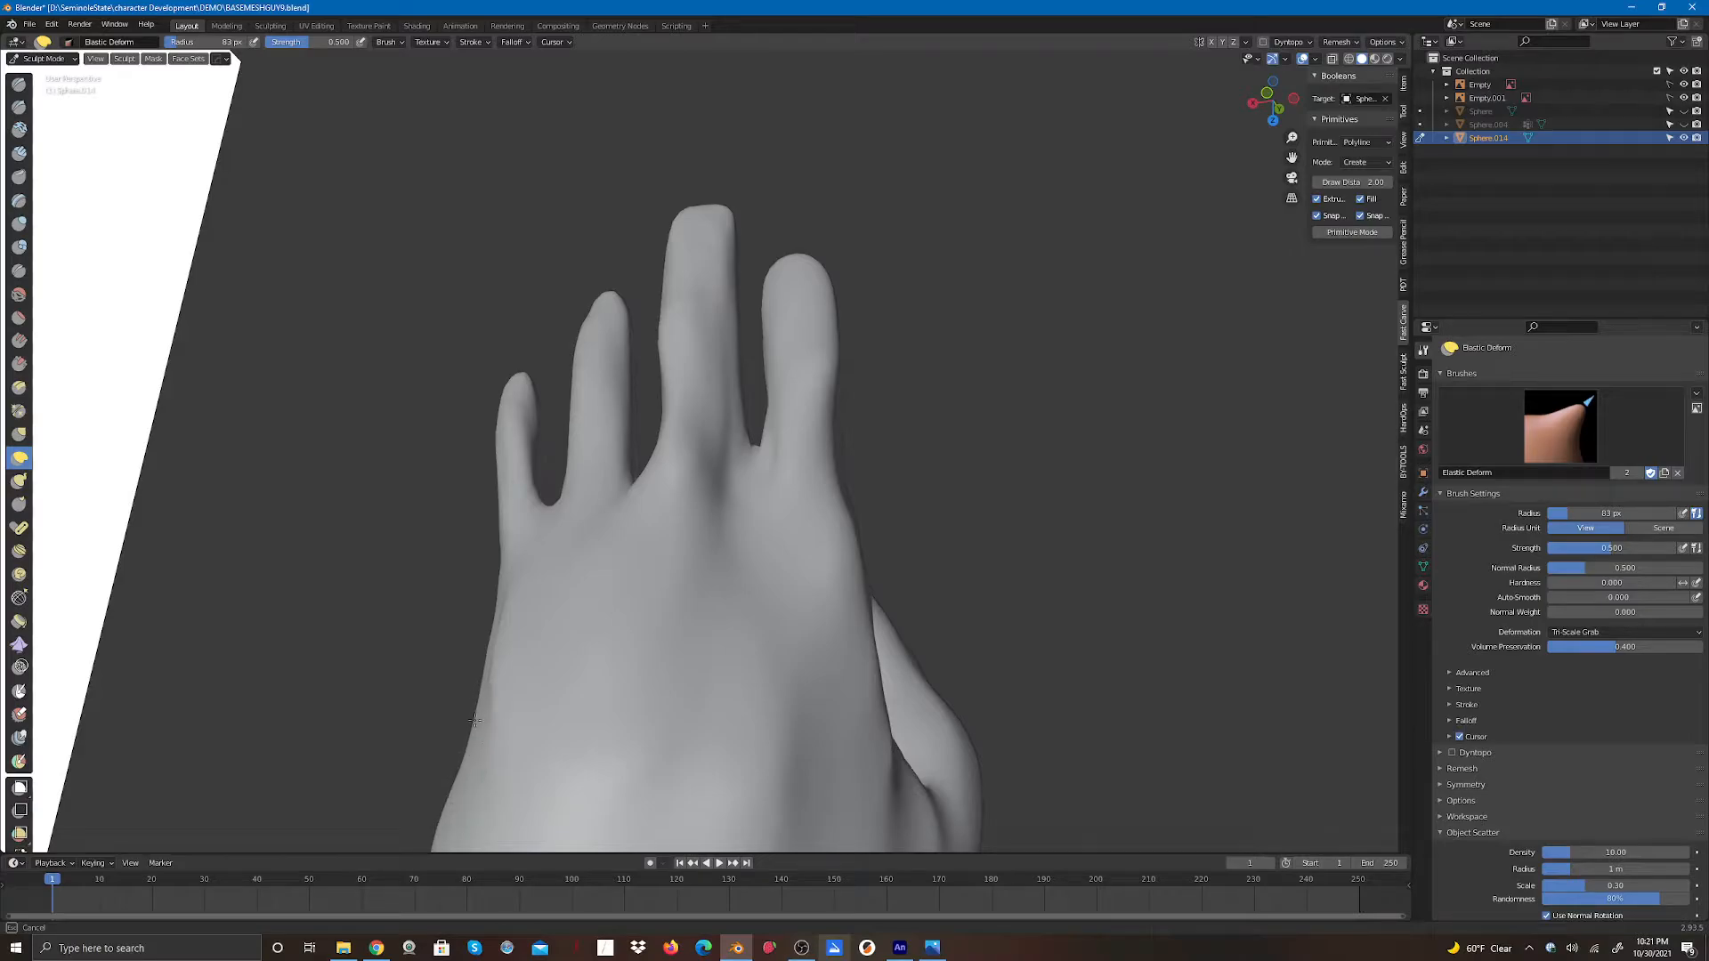
mouse_move(1271, 102)
left_mouse_down()
mouse_move(1152, 106)
mouse_move(1137, 135)
mouse_move(1015, 196)
left_mouse_up()
left_click_drag(699, 625, 705, 604)
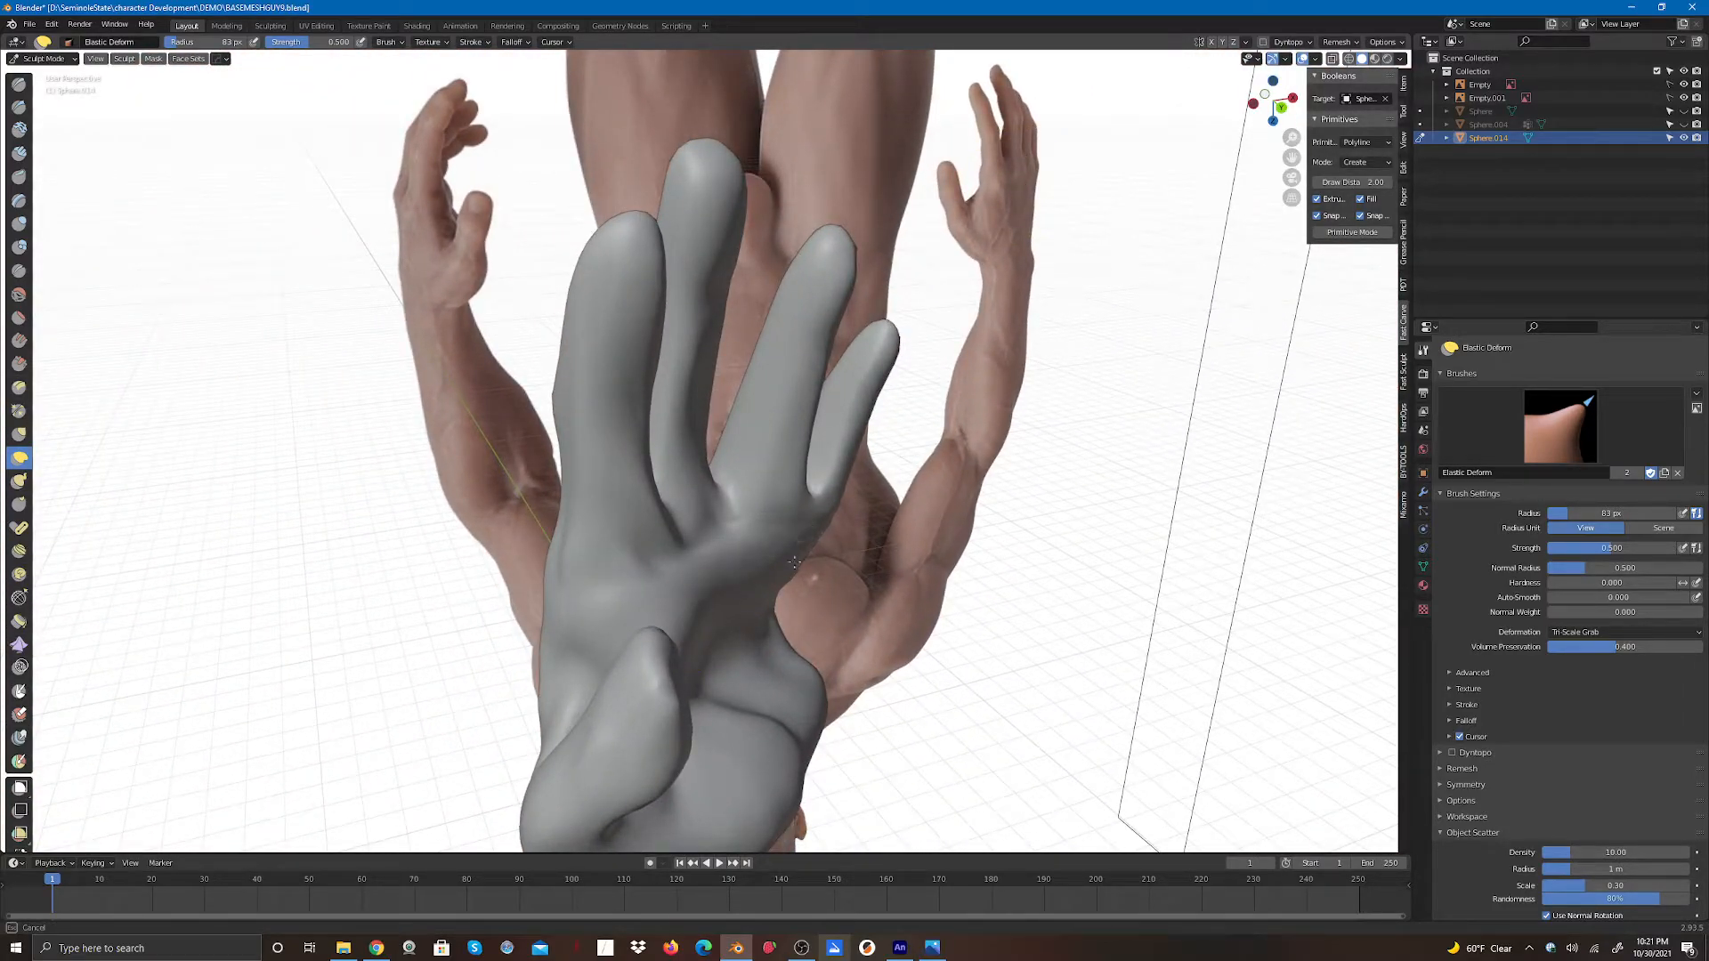
left_click_drag(739, 548, 685, 582)
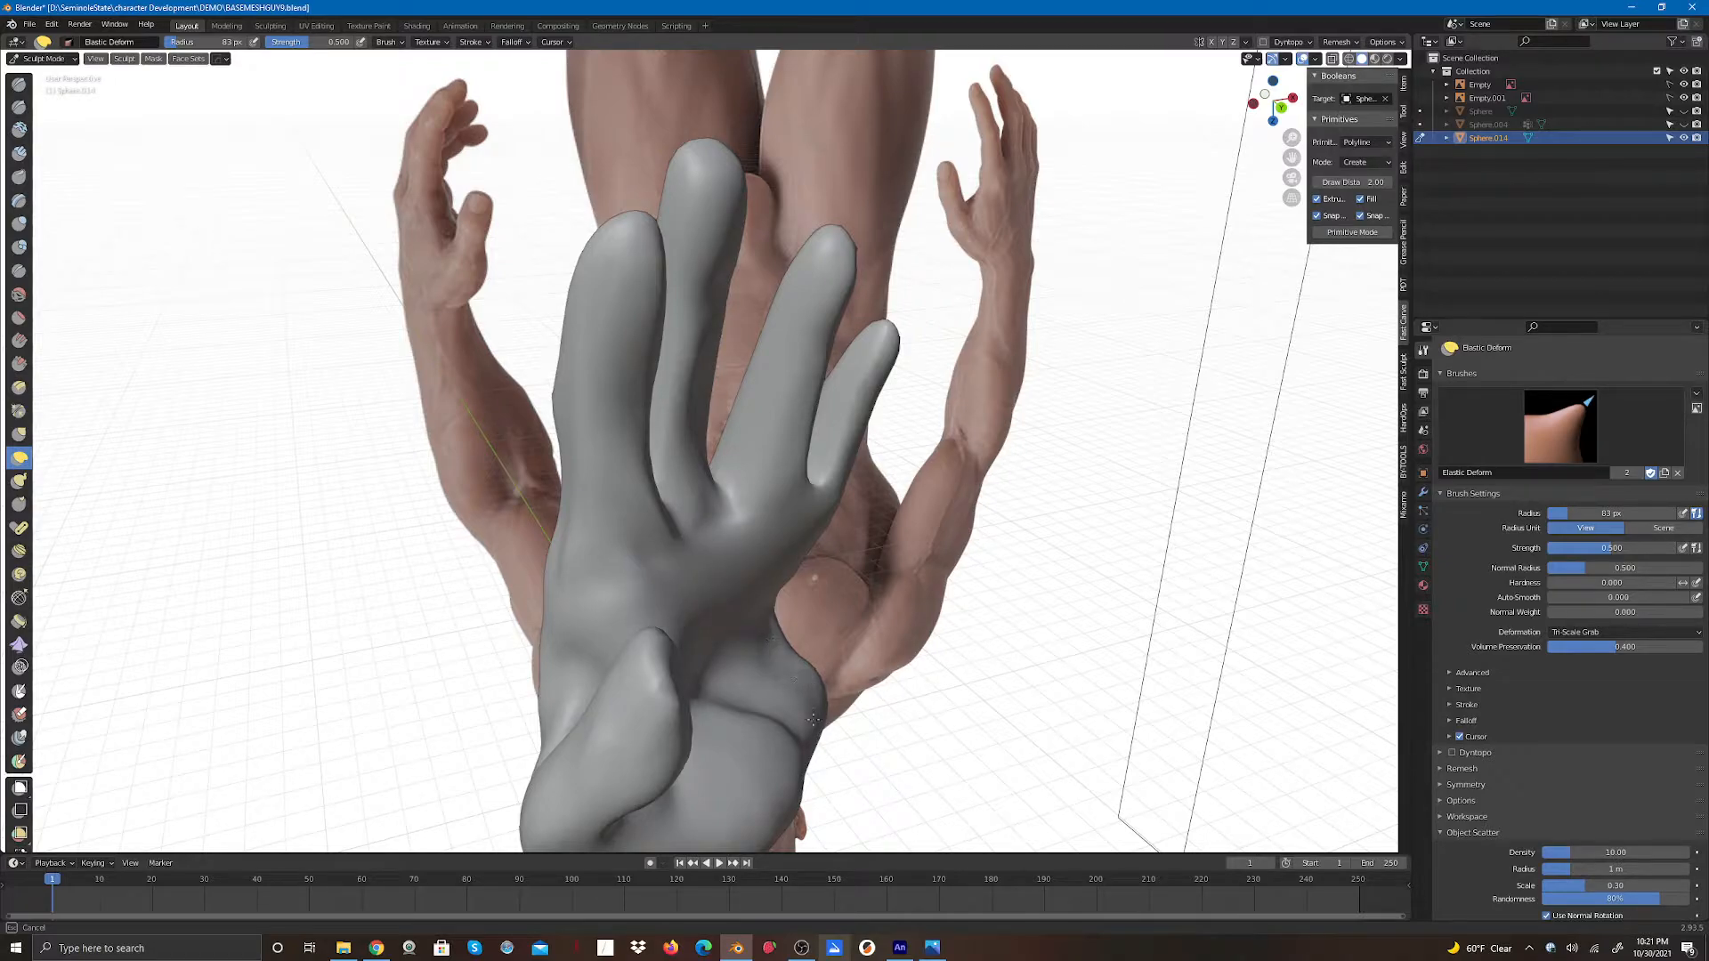
left_click_drag(792, 690, 787, 648)
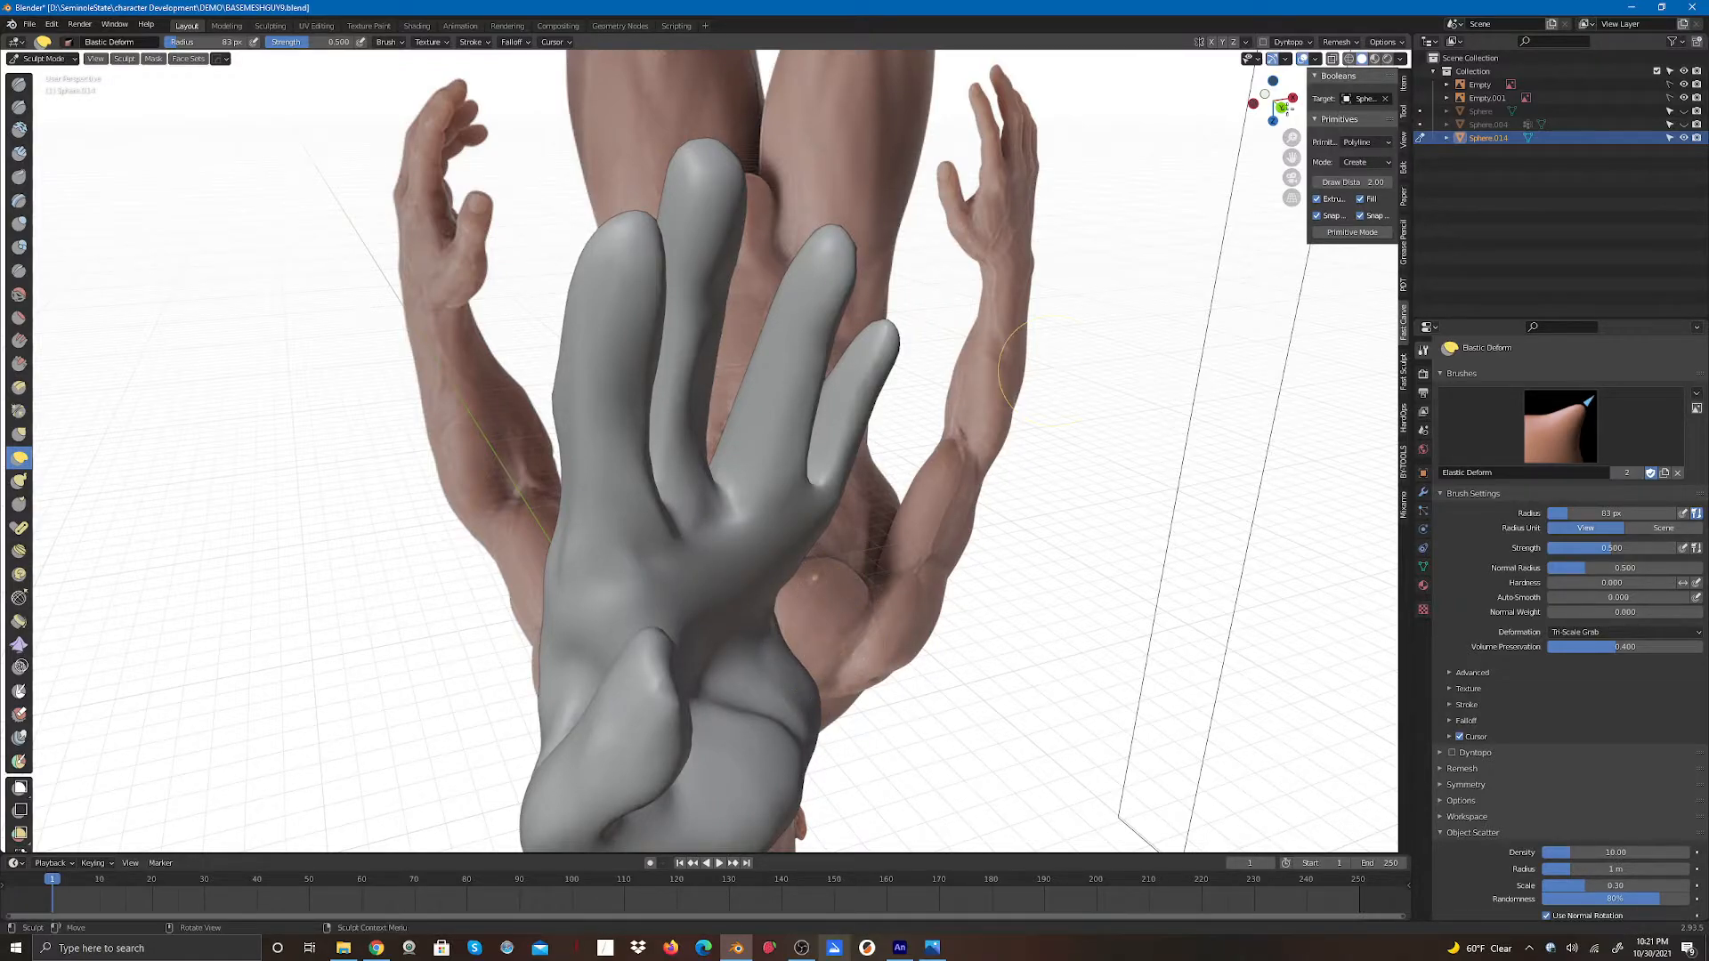
left_click_drag(1287, 110, 1193, 64)
mouse_move(871, 719)
left_mouse_down("shift")
mouse_move(847, 710)
mouse_move(861, 723)
mouse_move(732, 750)
mouse_move(670, 735)
mouse_move(783, 656)
left_mouse_up("shift")
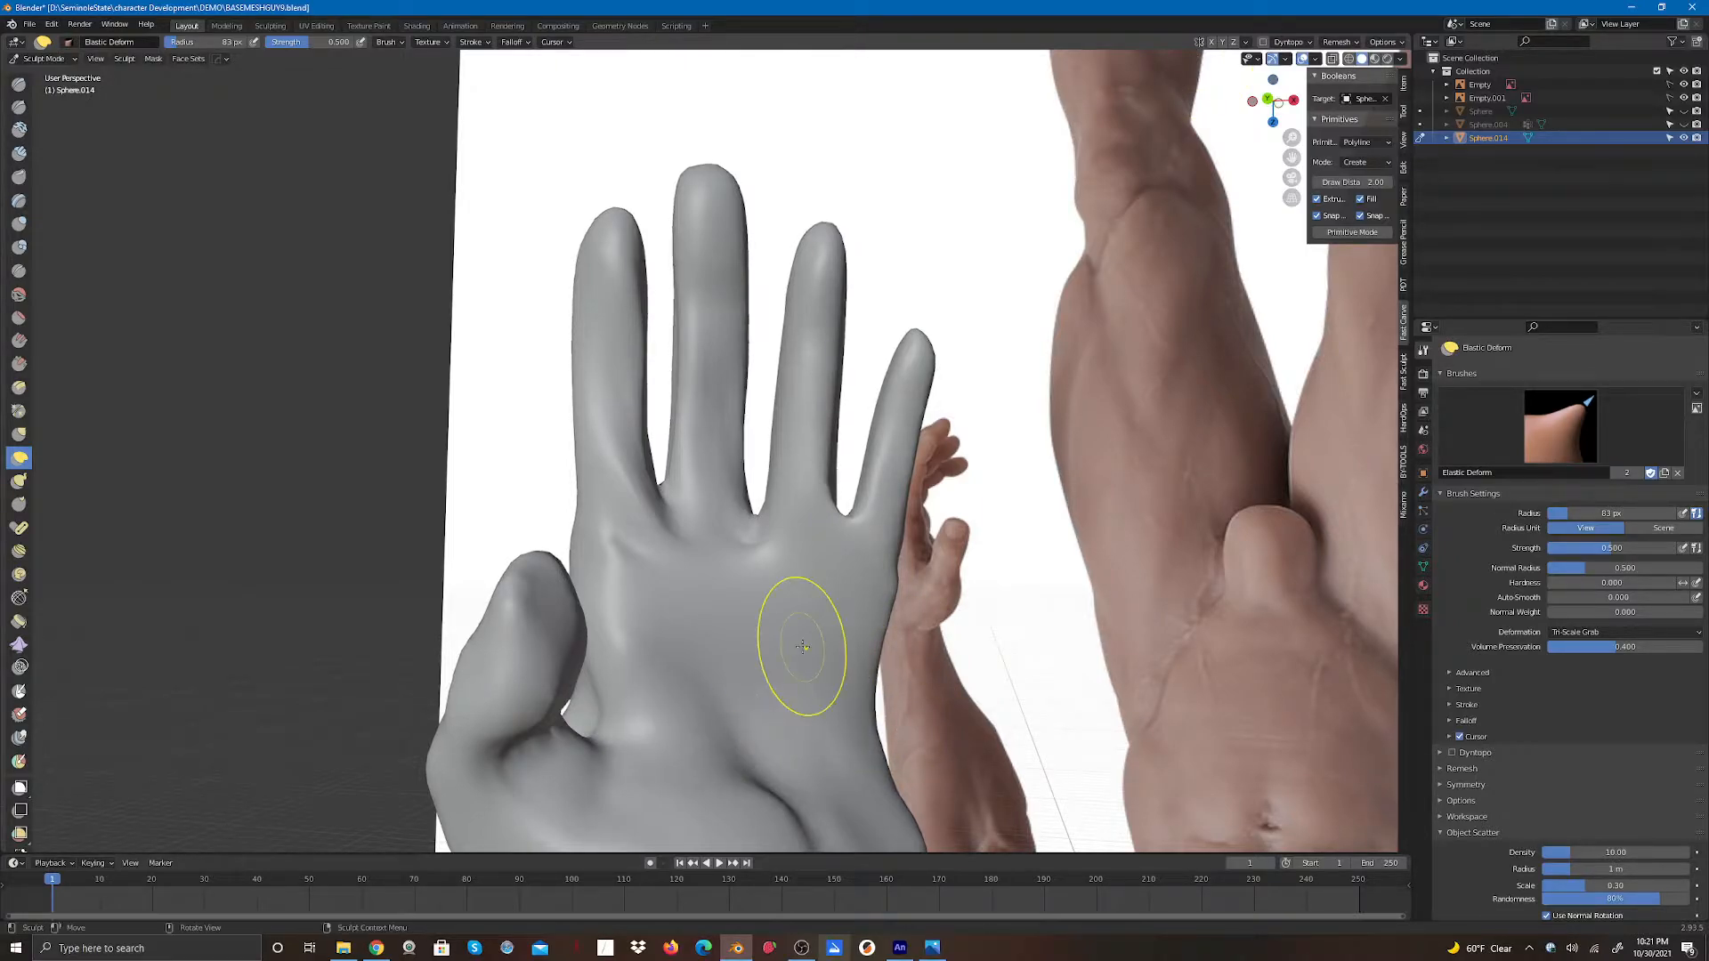
- Reshape the heel of the palm and its outer edge with Elastic Deform strokes
mouse_move(1290, 160)
left_mouse_down()
mouse_move(1263, 191)
mouse_move(1213, 51)
mouse_move(1221, 8)
left_mouse_up()
mouse_move(724, 666)
left_mouse_down("shift")
mouse_move(704, 628)
mouse_move(650, 766)
mouse_move(566, 752)
left_mouse_up("shift")
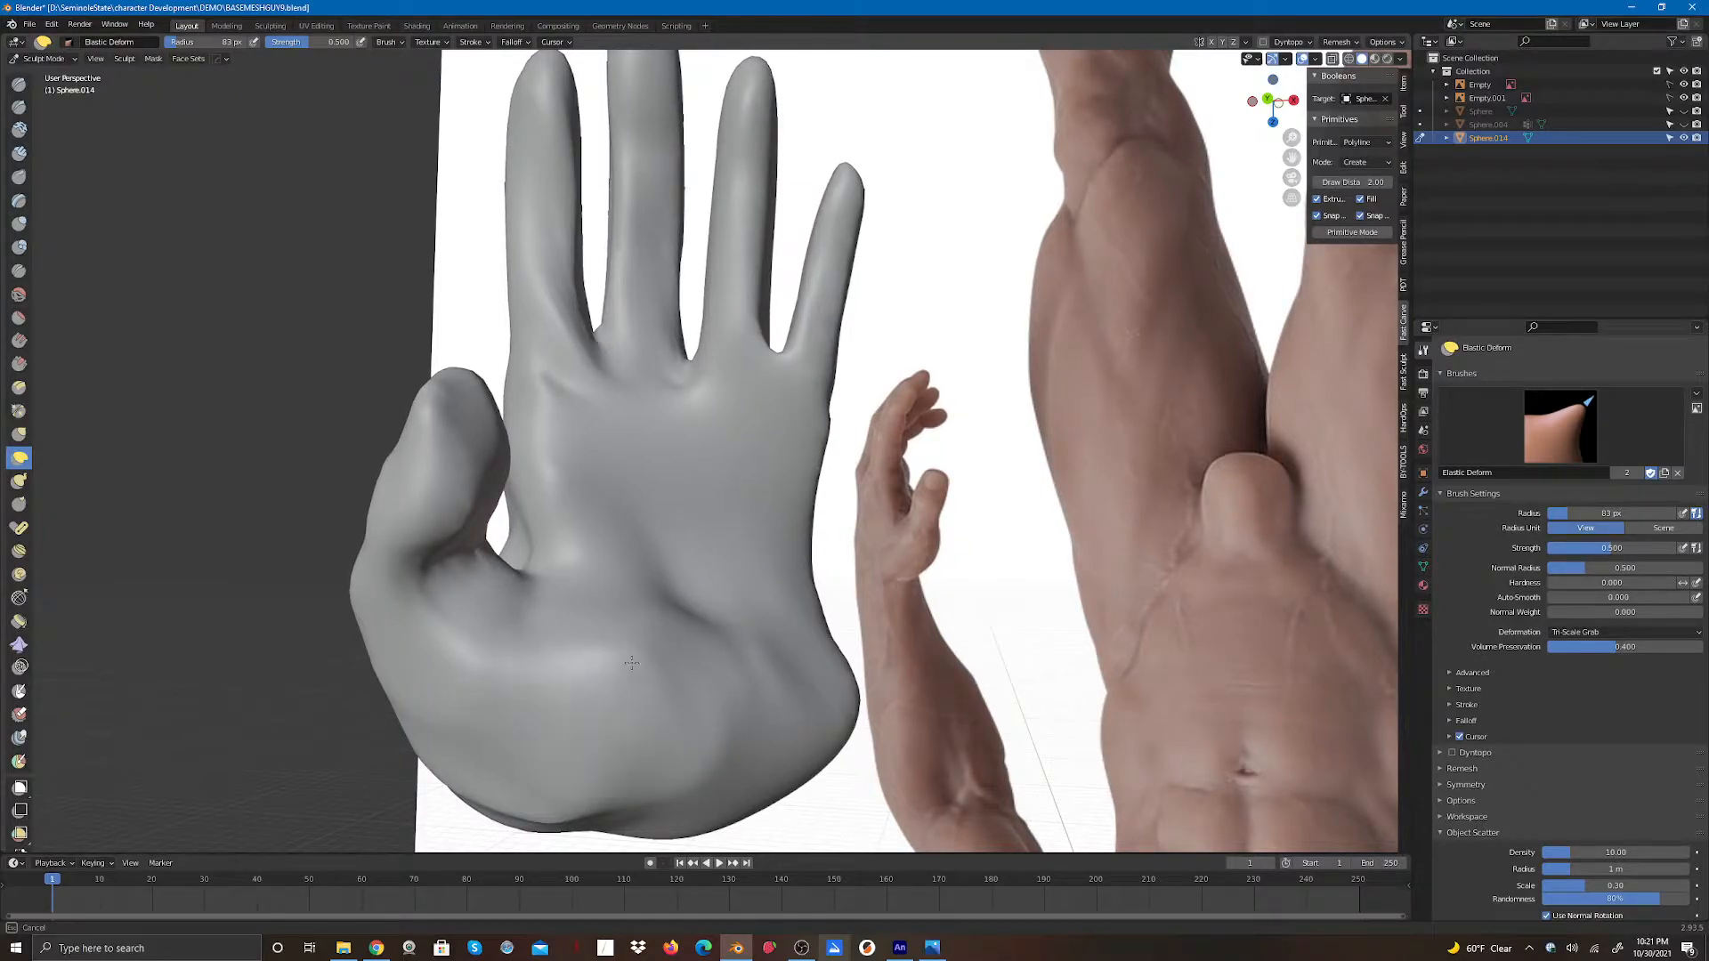
mouse_move(631, 663)
left_mouse_down("shift")
mouse_move(743, 694)
mouse_move(694, 672)
left_mouse_up("shift")
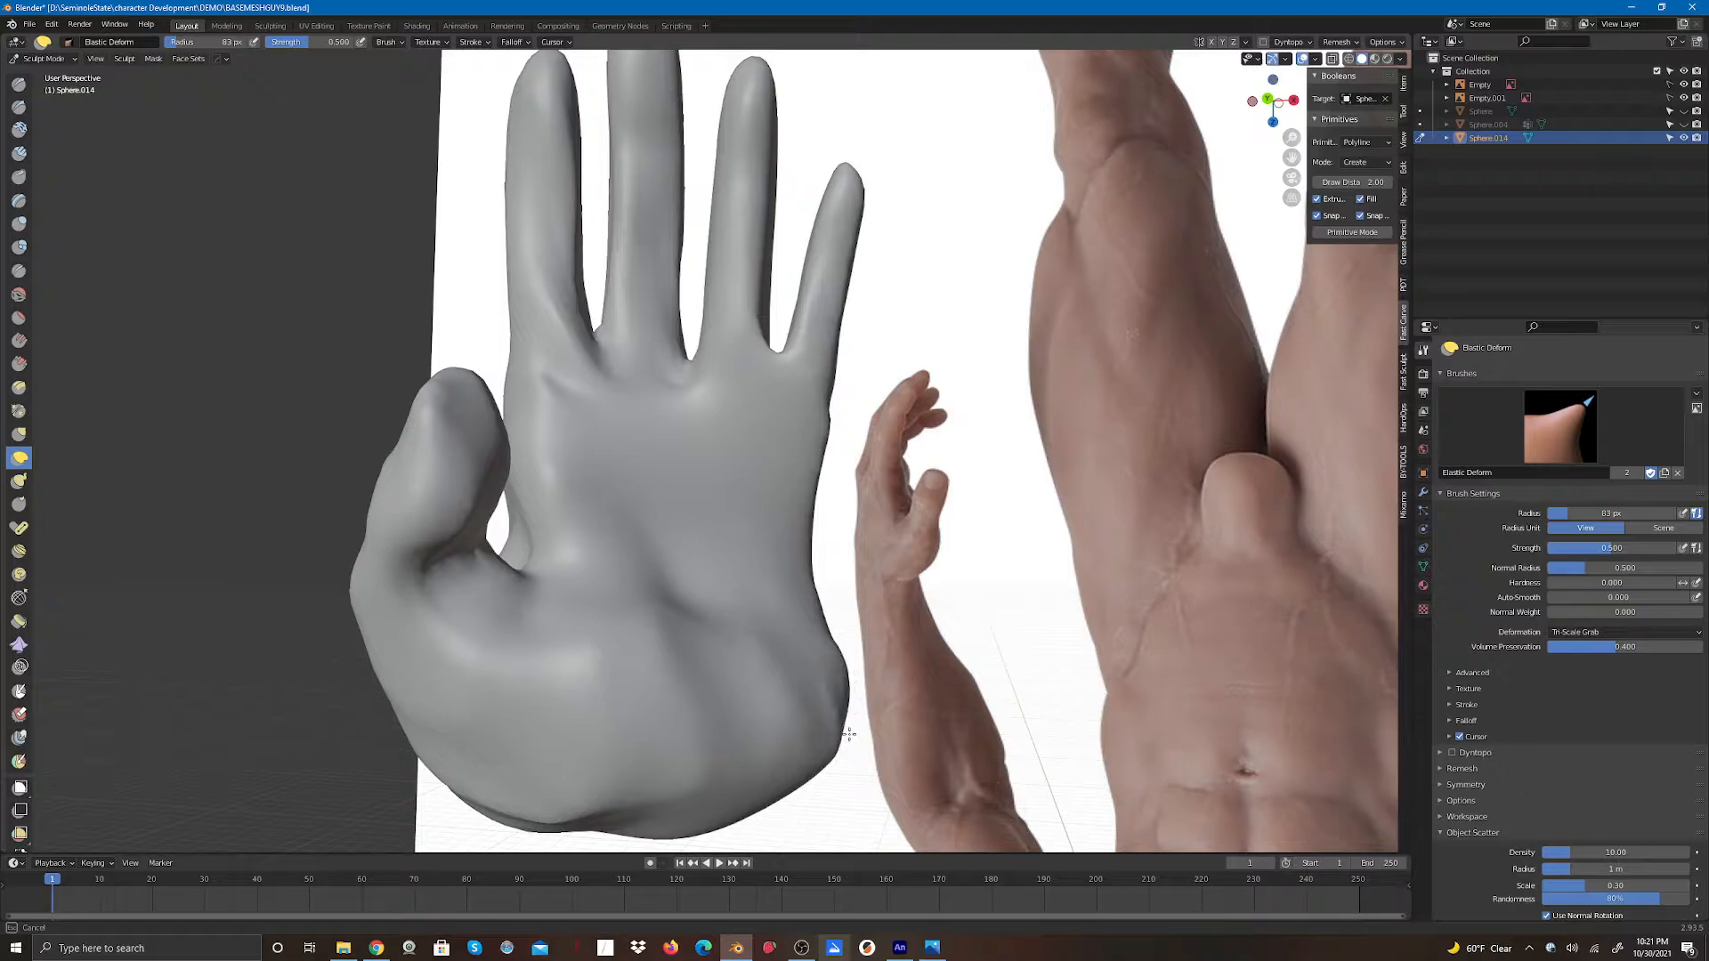
mouse_move(849, 733)
left_mouse_down()
mouse_move(810, 723)
mouse_move(824, 724)
left_mouse_up()
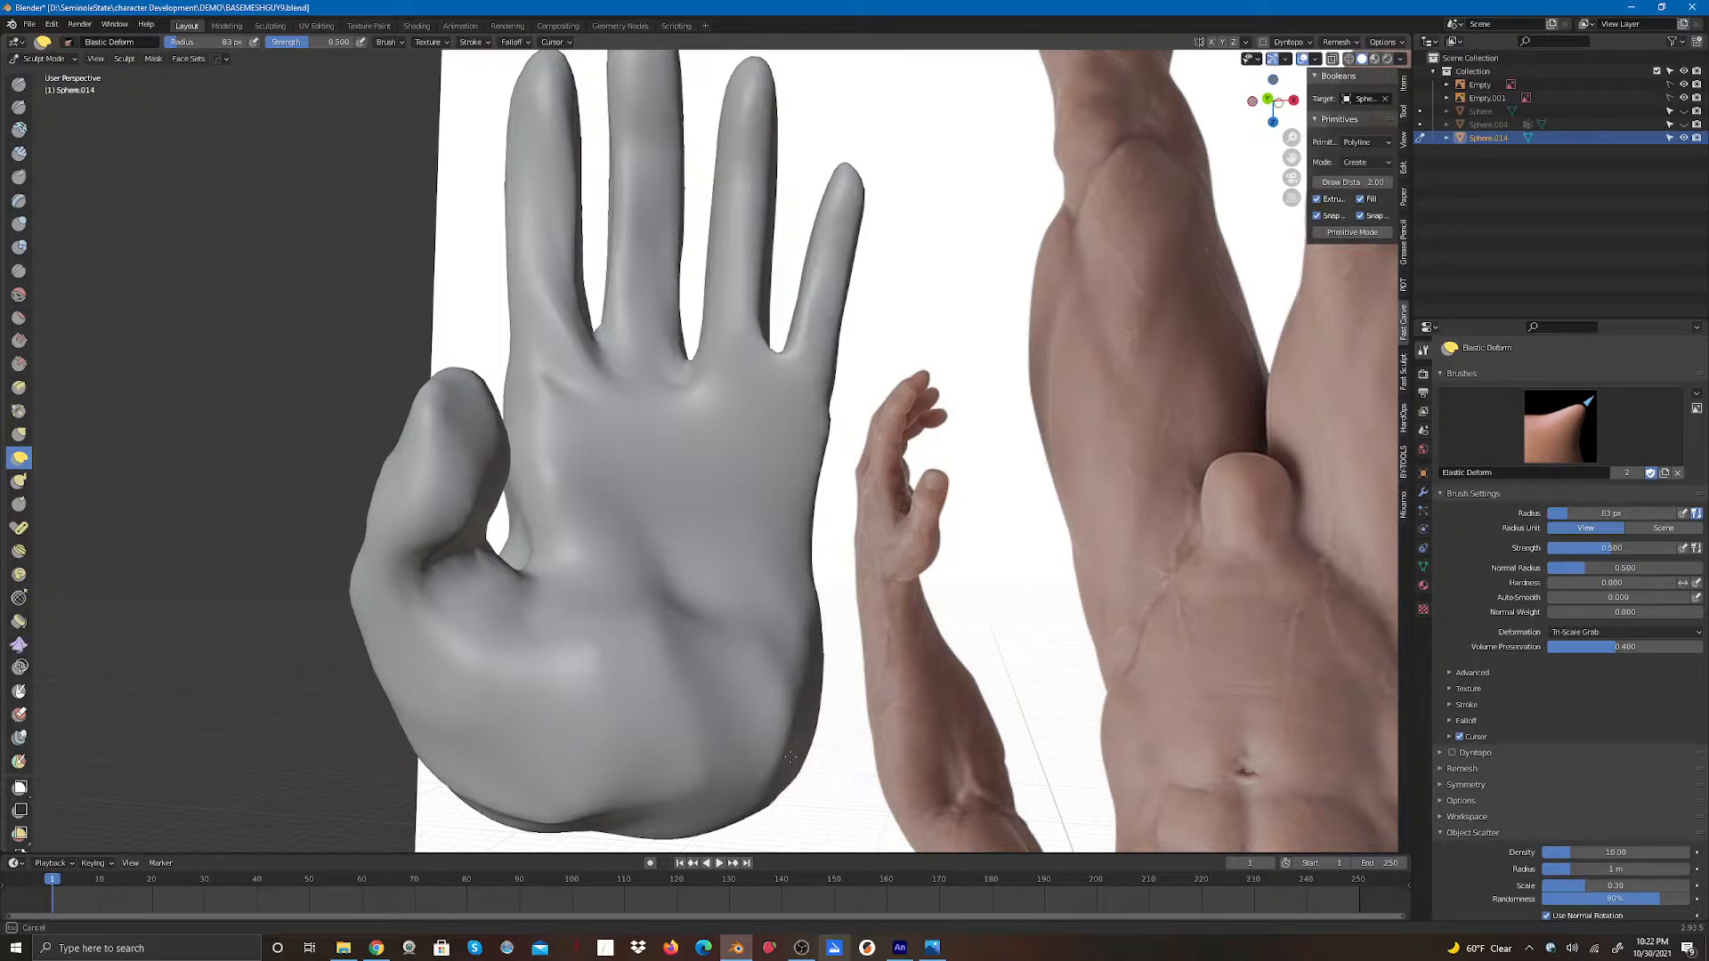
left_click_drag(807, 686, 804, 680)
left_click_drag(787, 384, 777, 401)
mouse_move(805, 734)
left_mouse_down()
mouse_move(765, 765)
mouse_move(574, 806)
mouse_move(487, 814)
mouse_move(441, 776)
left_mouse_up()
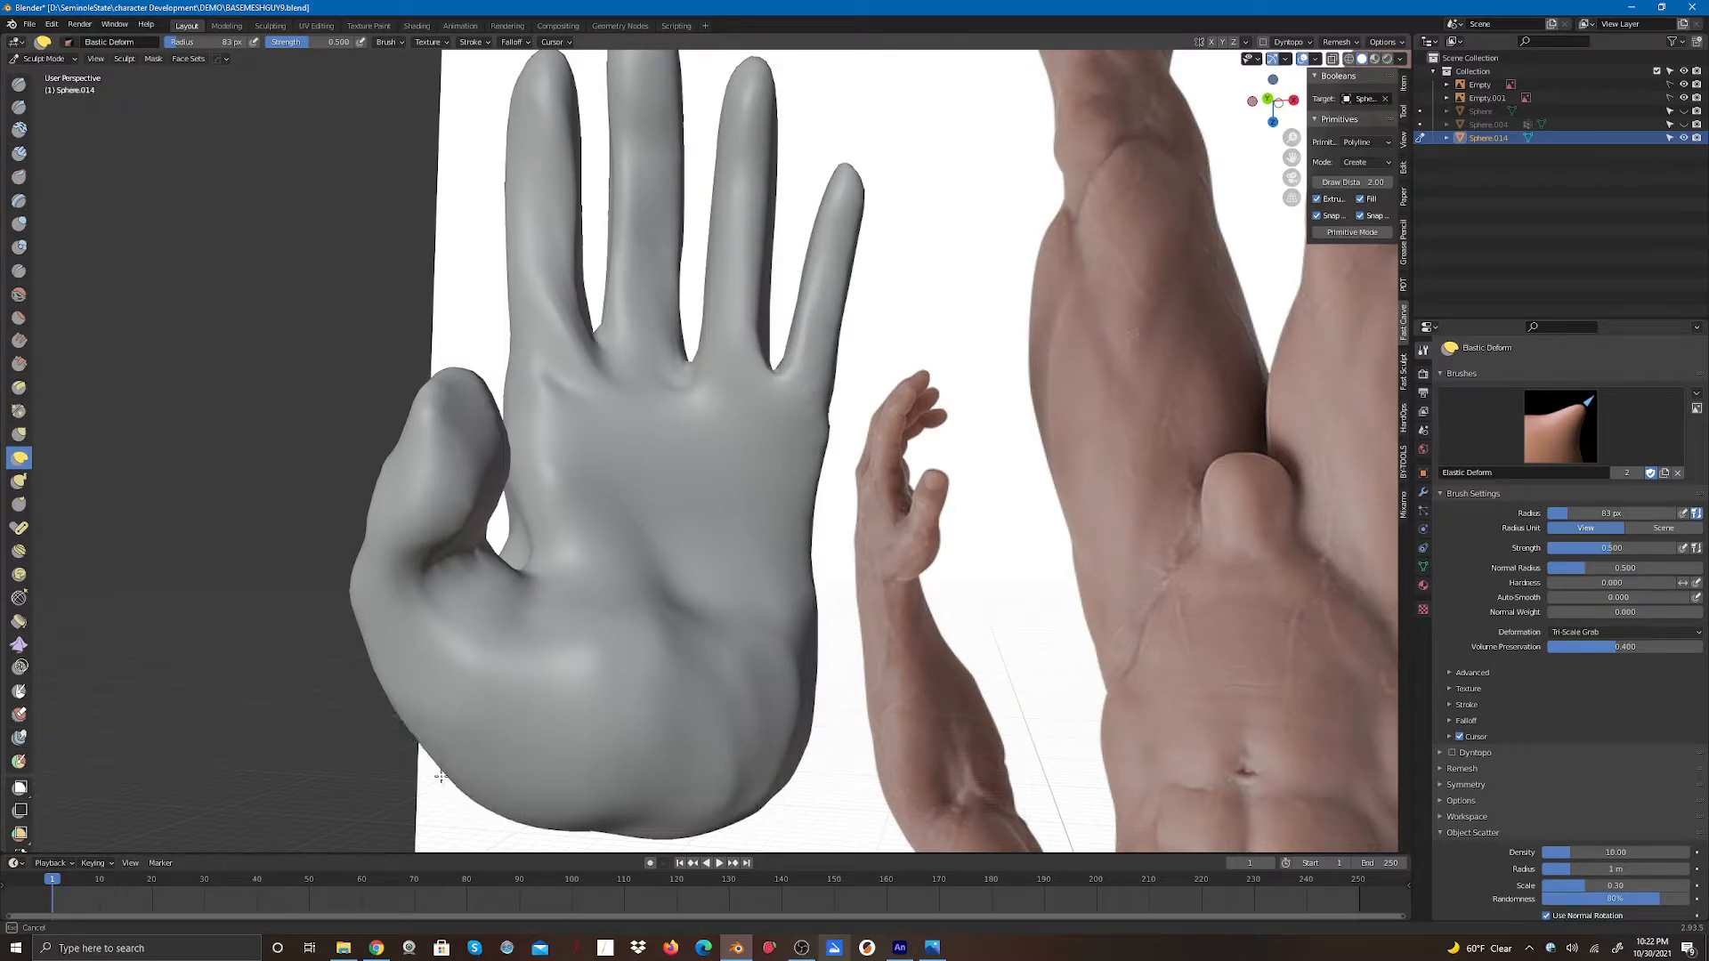
mouse_move(394, 690)
left_mouse_down()
mouse_move(450, 771)
mouse_move(569, 811)
left_mouse_up()
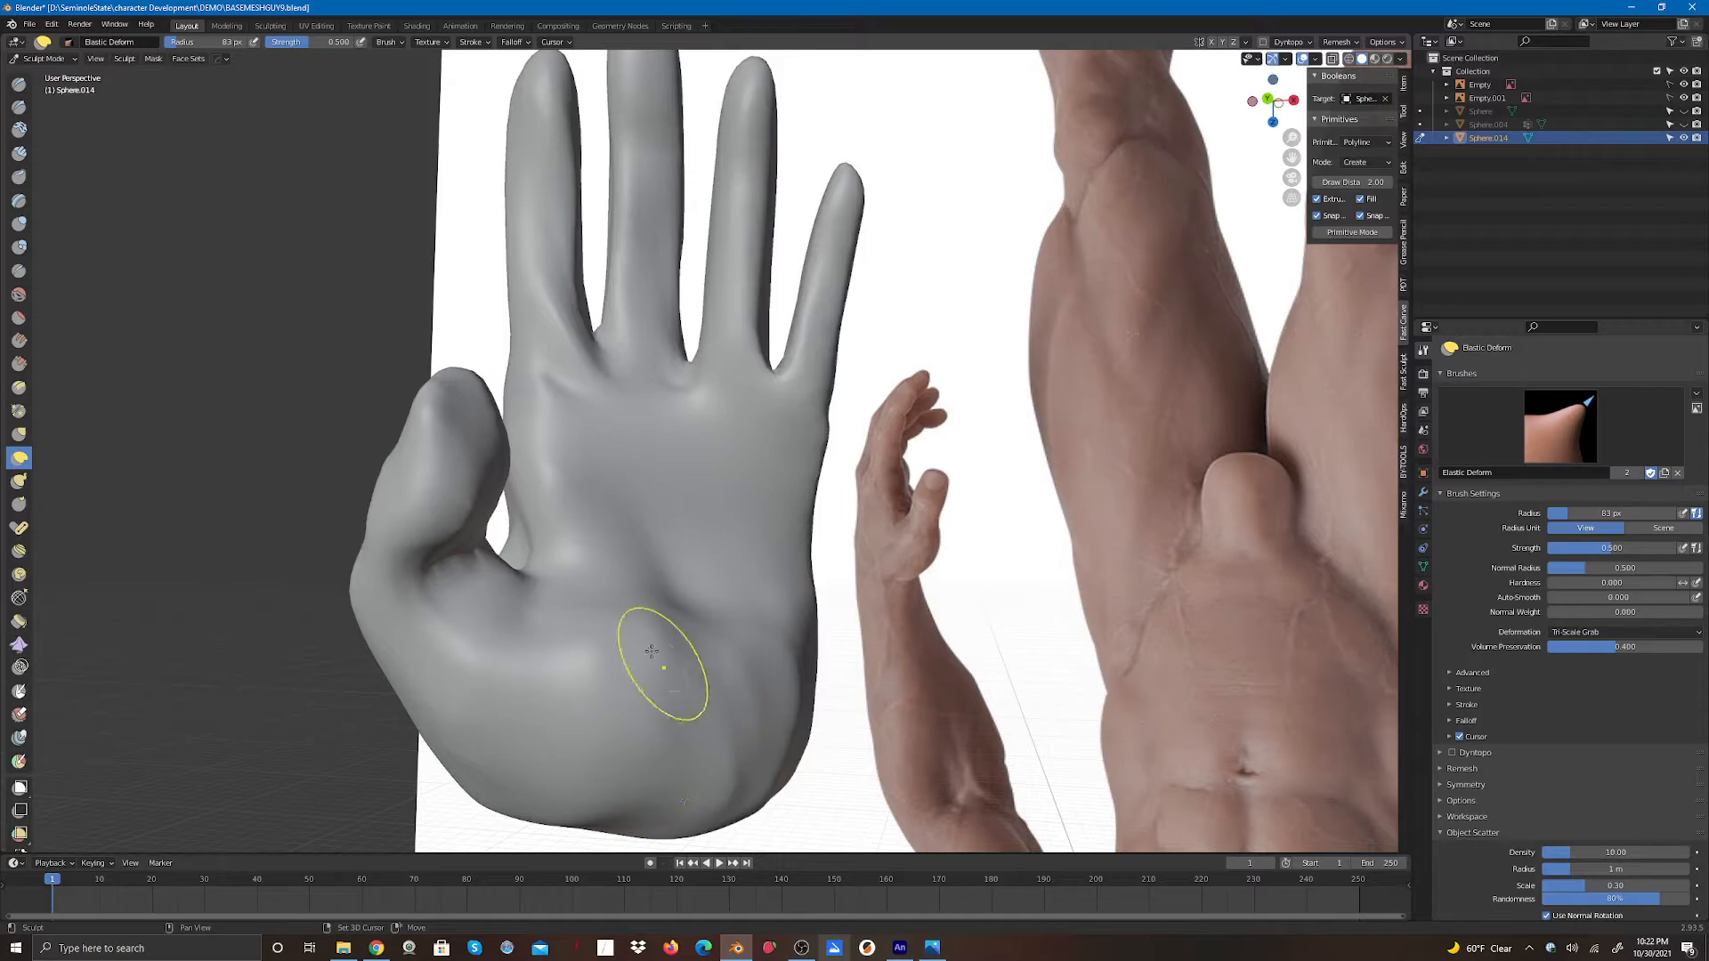
left_click_drag(572, 597, 546, 585)
- Shape the thumb base and palm pad with Elastic Deform strokes
left_click_drag(1275, 101, 1225, 121)
left_click_drag(532, 423, 534, 489)
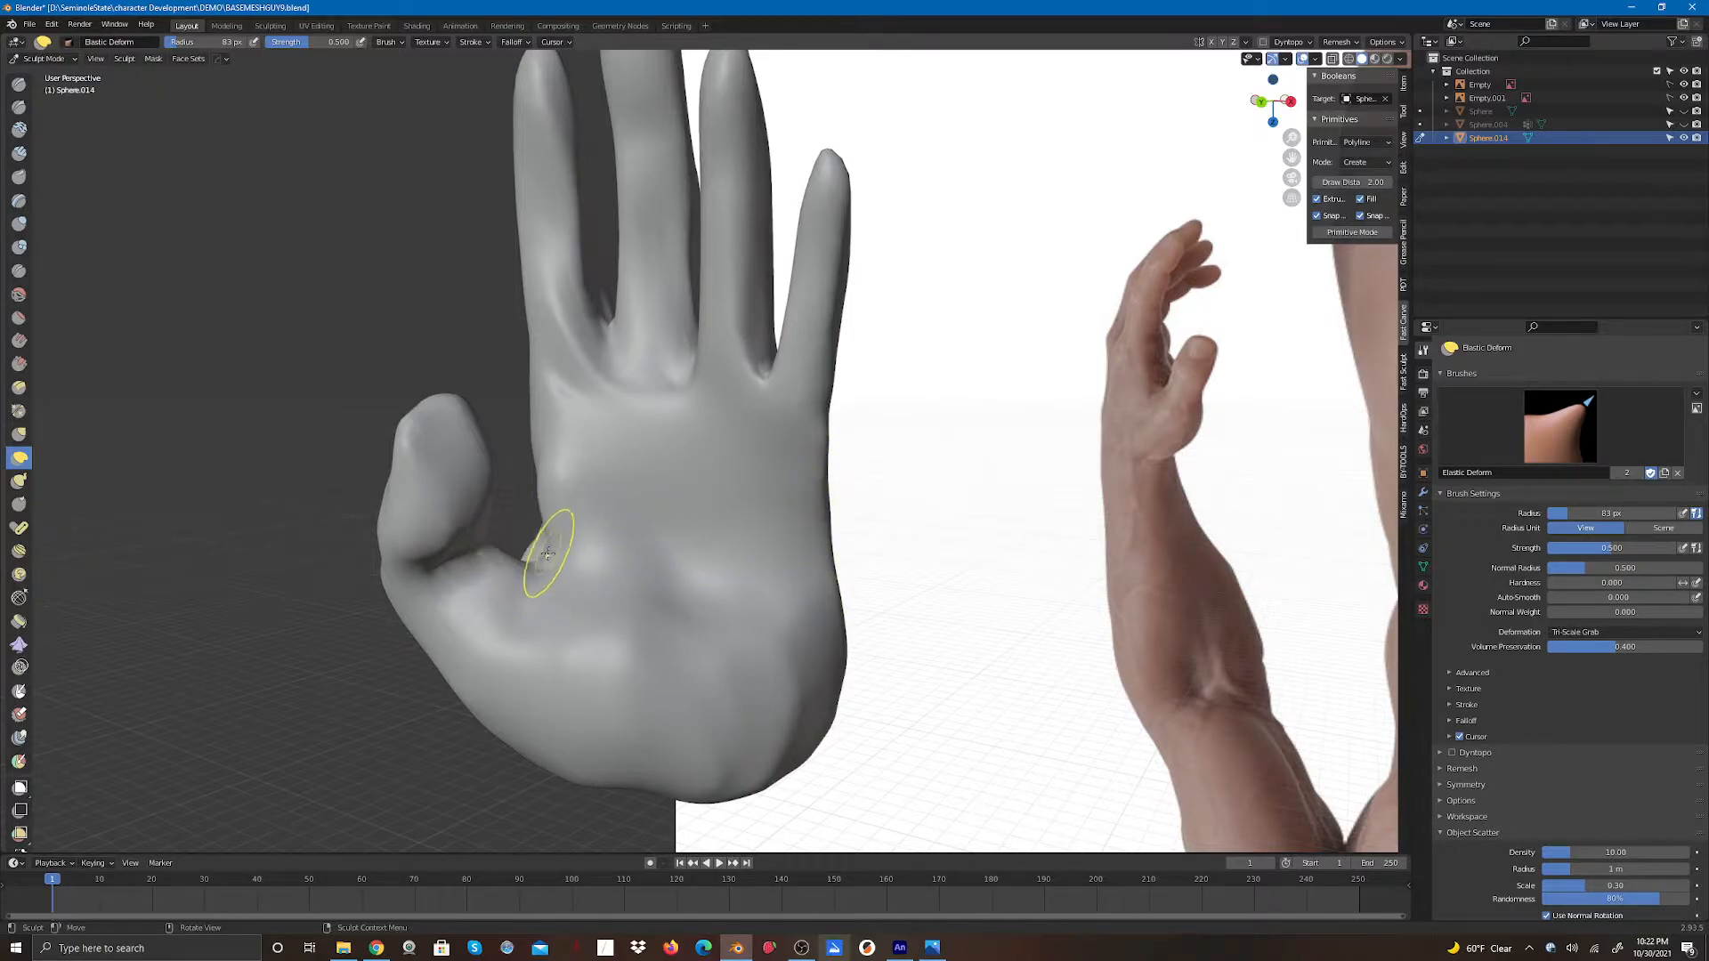
mouse_move(494, 581)
left_mouse_down()
mouse_move(511, 541)
mouse_move(555, 530)
mouse_move(503, 543)
mouse_move(477, 622)
mouse_move(488, 611)
mouse_move(461, 630)
mouse_move(472, 621)
left_mouse_up()
left_click_drag(485, 690, 504, 672)
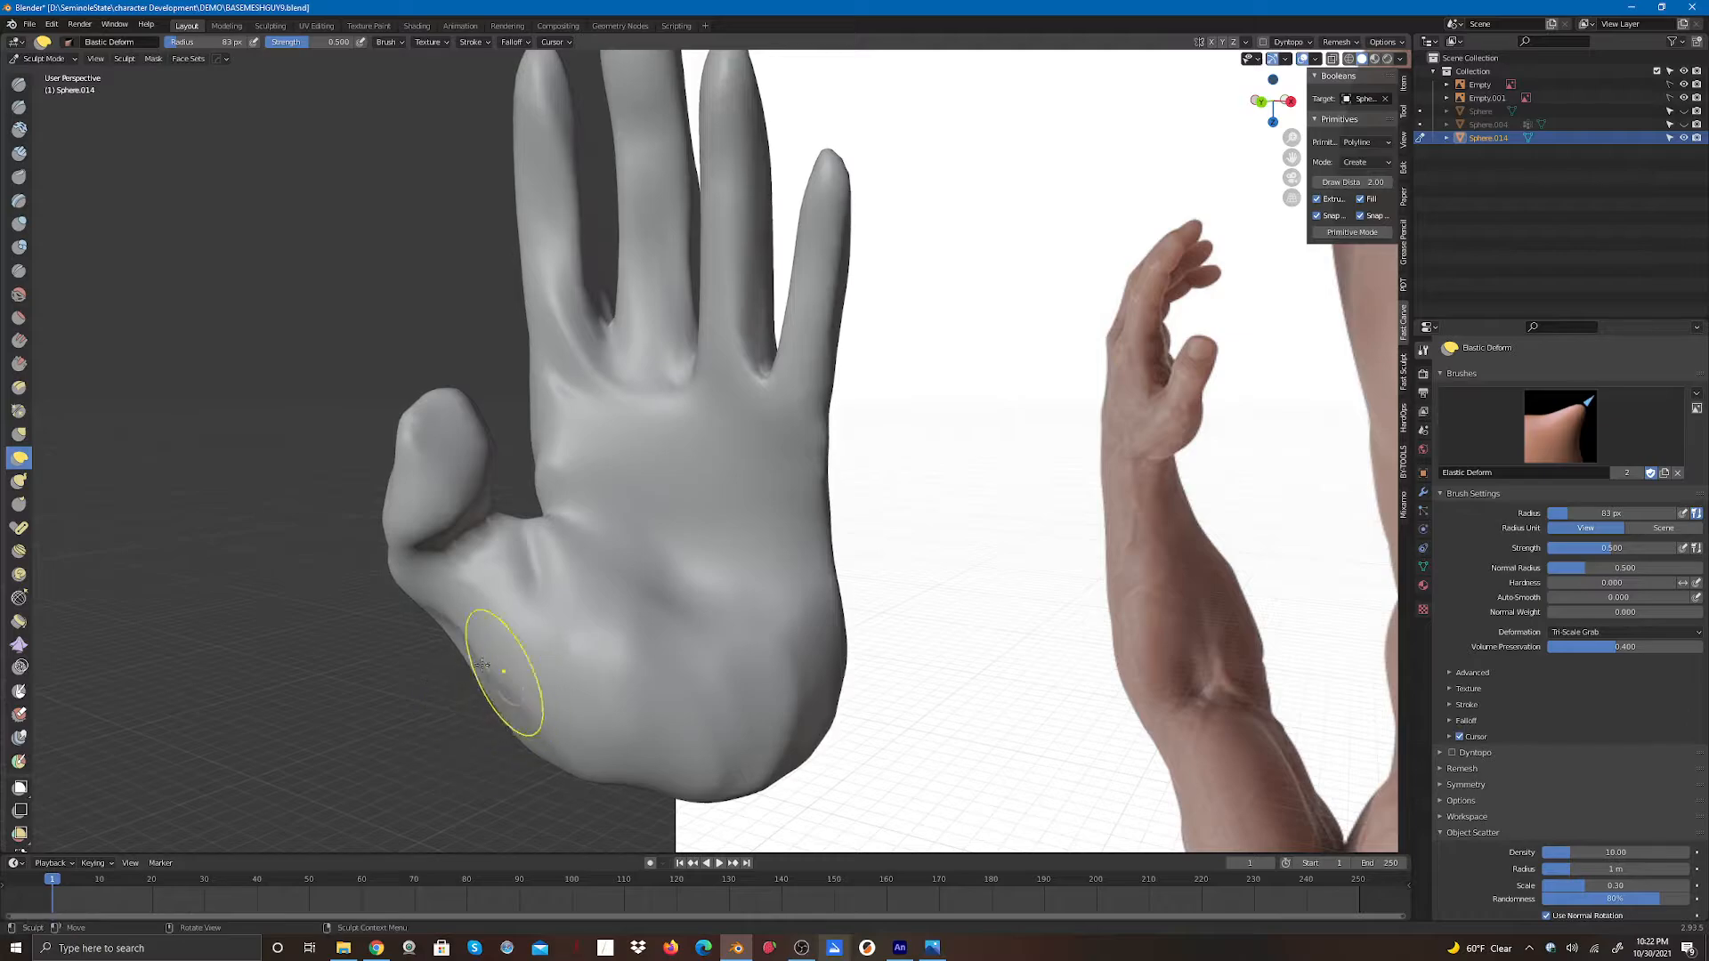
left_click_drag(392, 580, 406, 555)
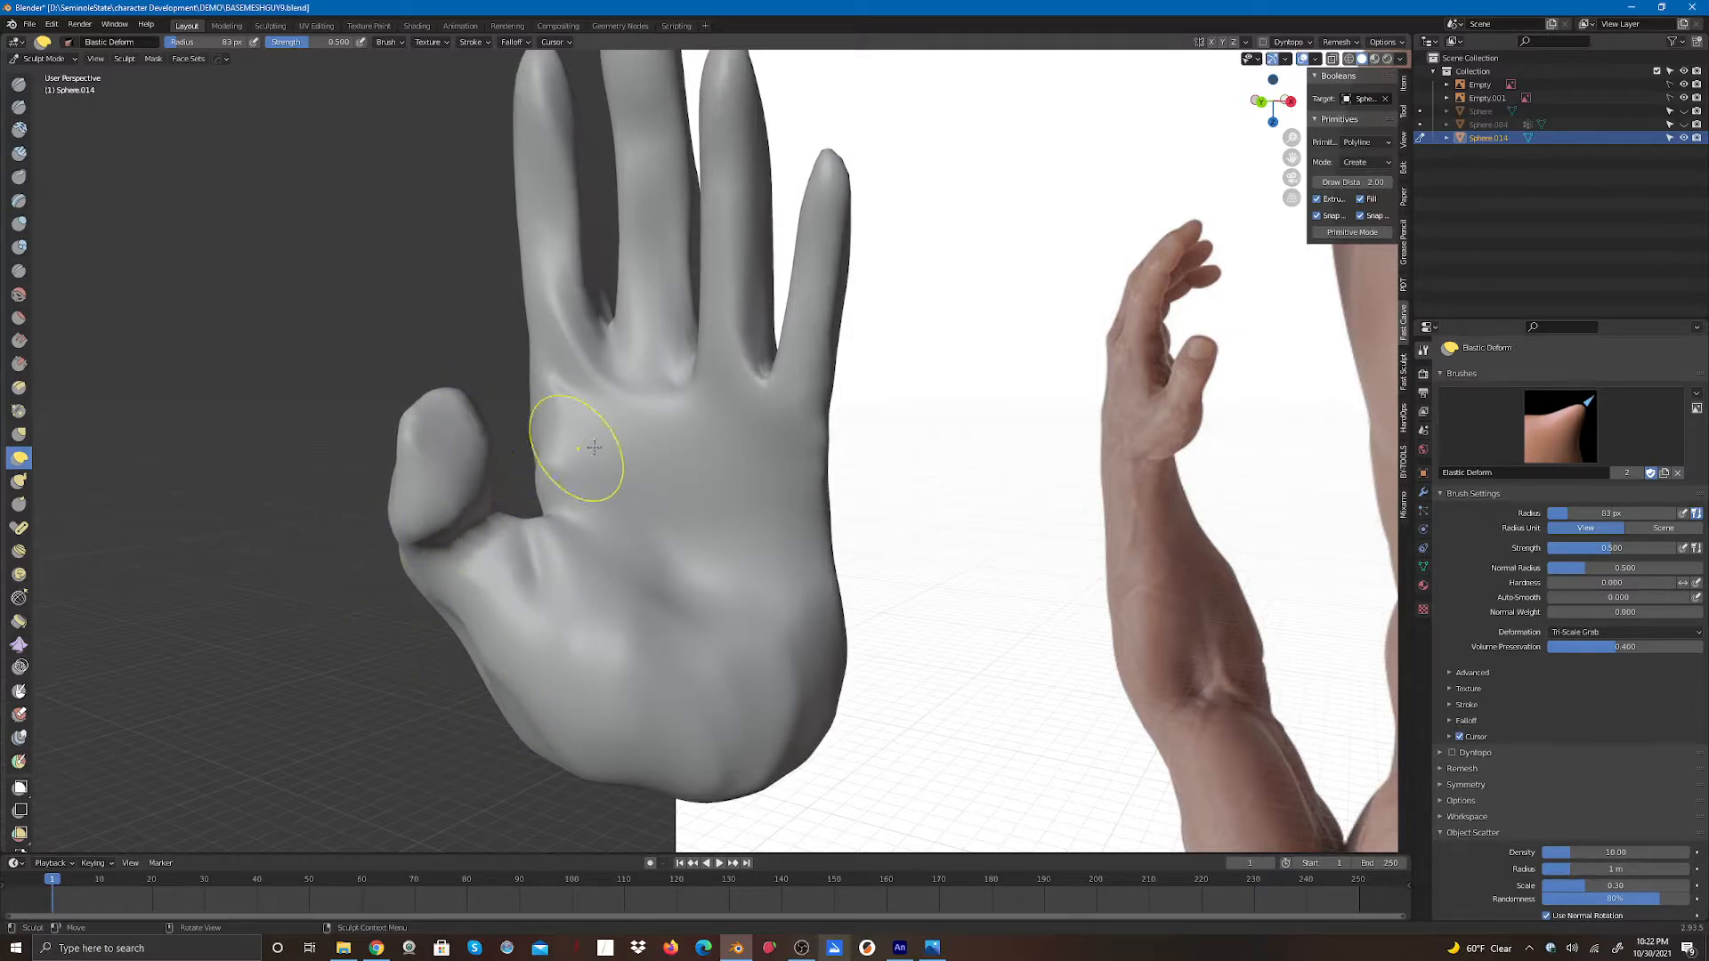
left_click_drag(539, 525, 534, 470)
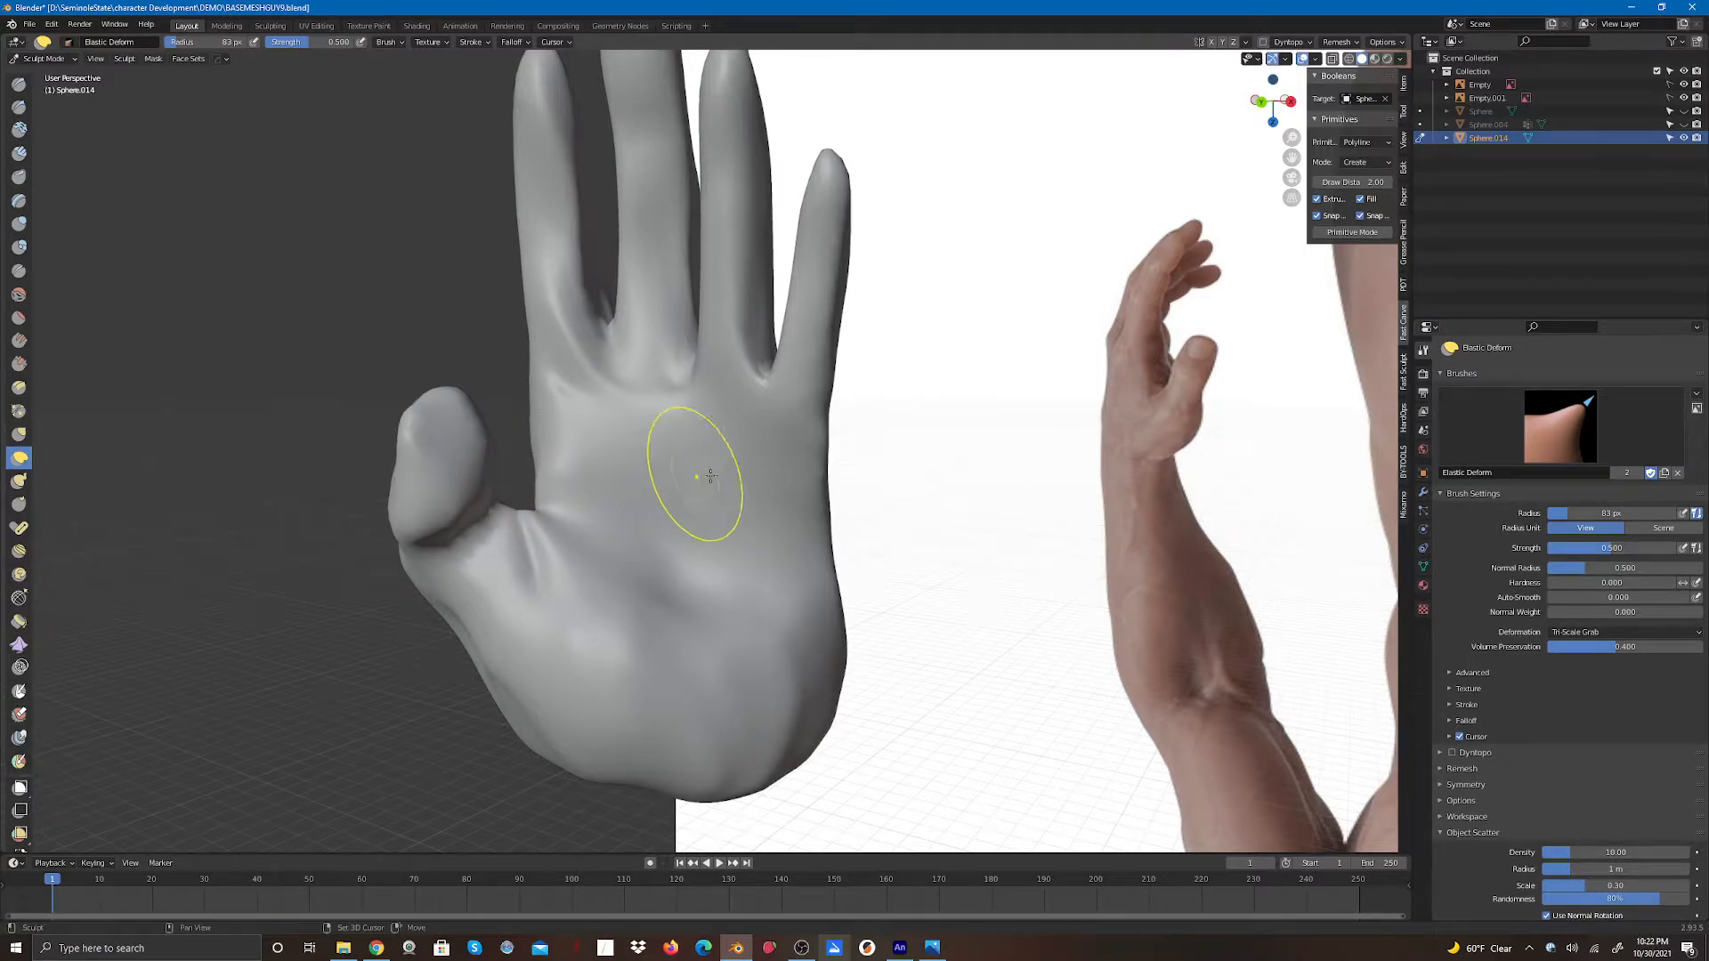
left_click_drag(527, 547, 520, 569)
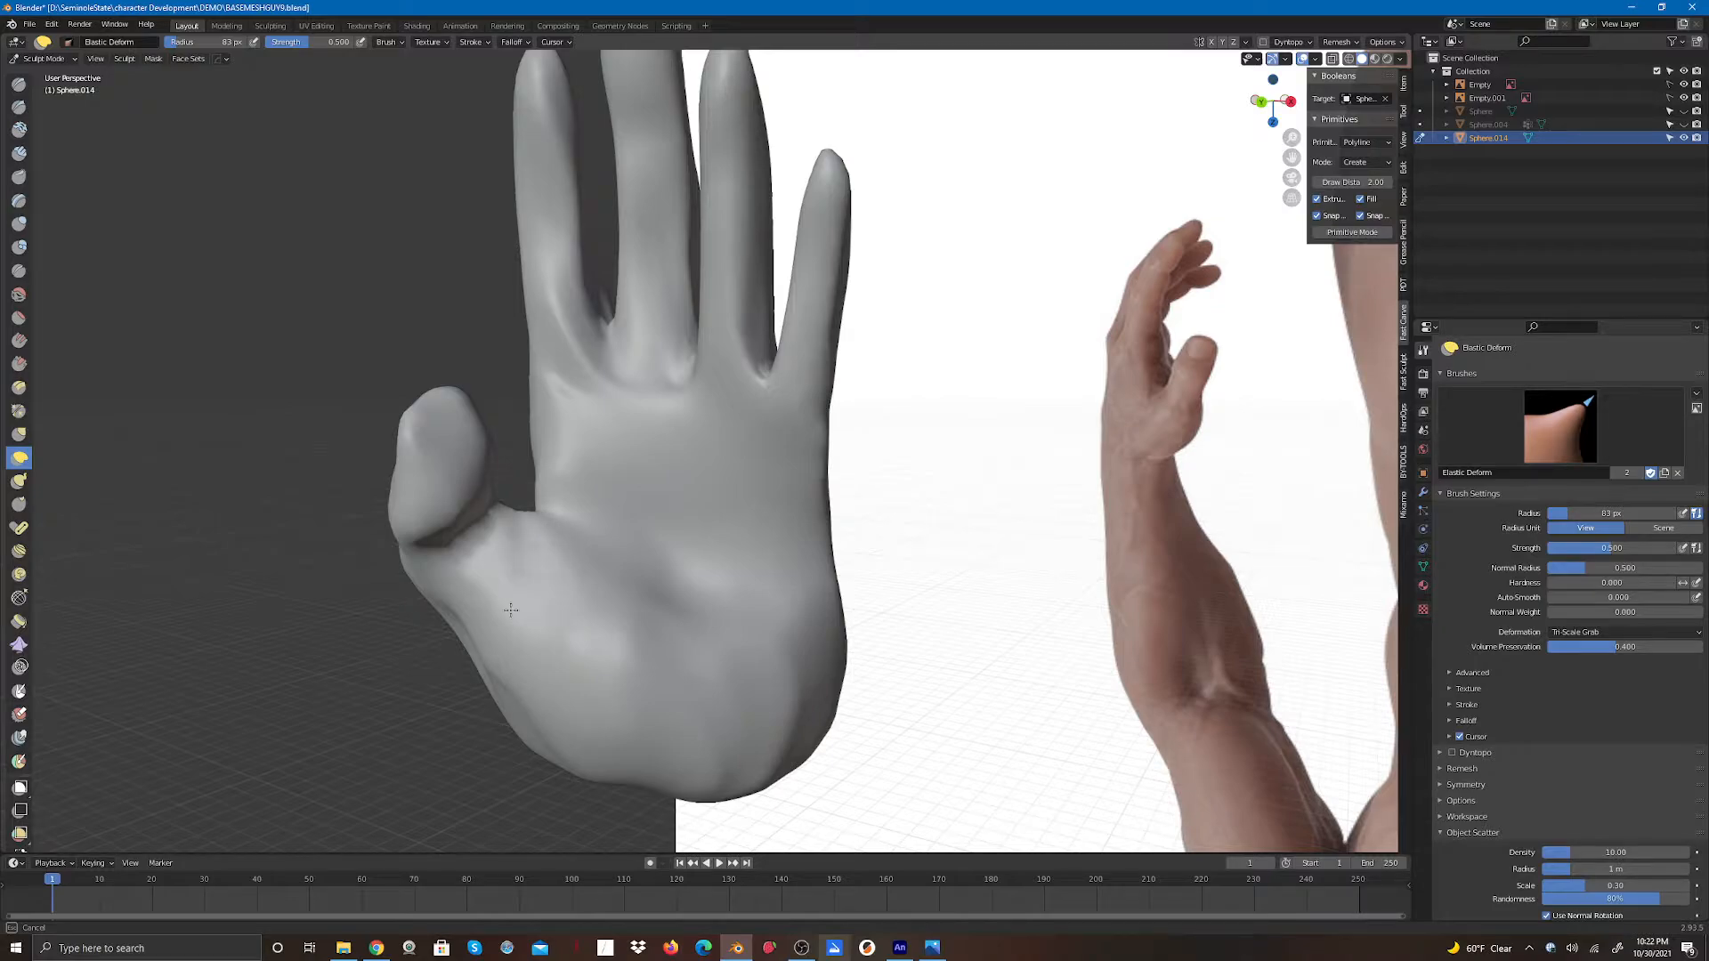
left_click_drag(523, 610, 528, 618, "shift")
mouse_move(481, 531)
left_mouse_down("shift")
mouse_move(527, 601)
mouse_move(632, 568)
left_mouse_up("shift")
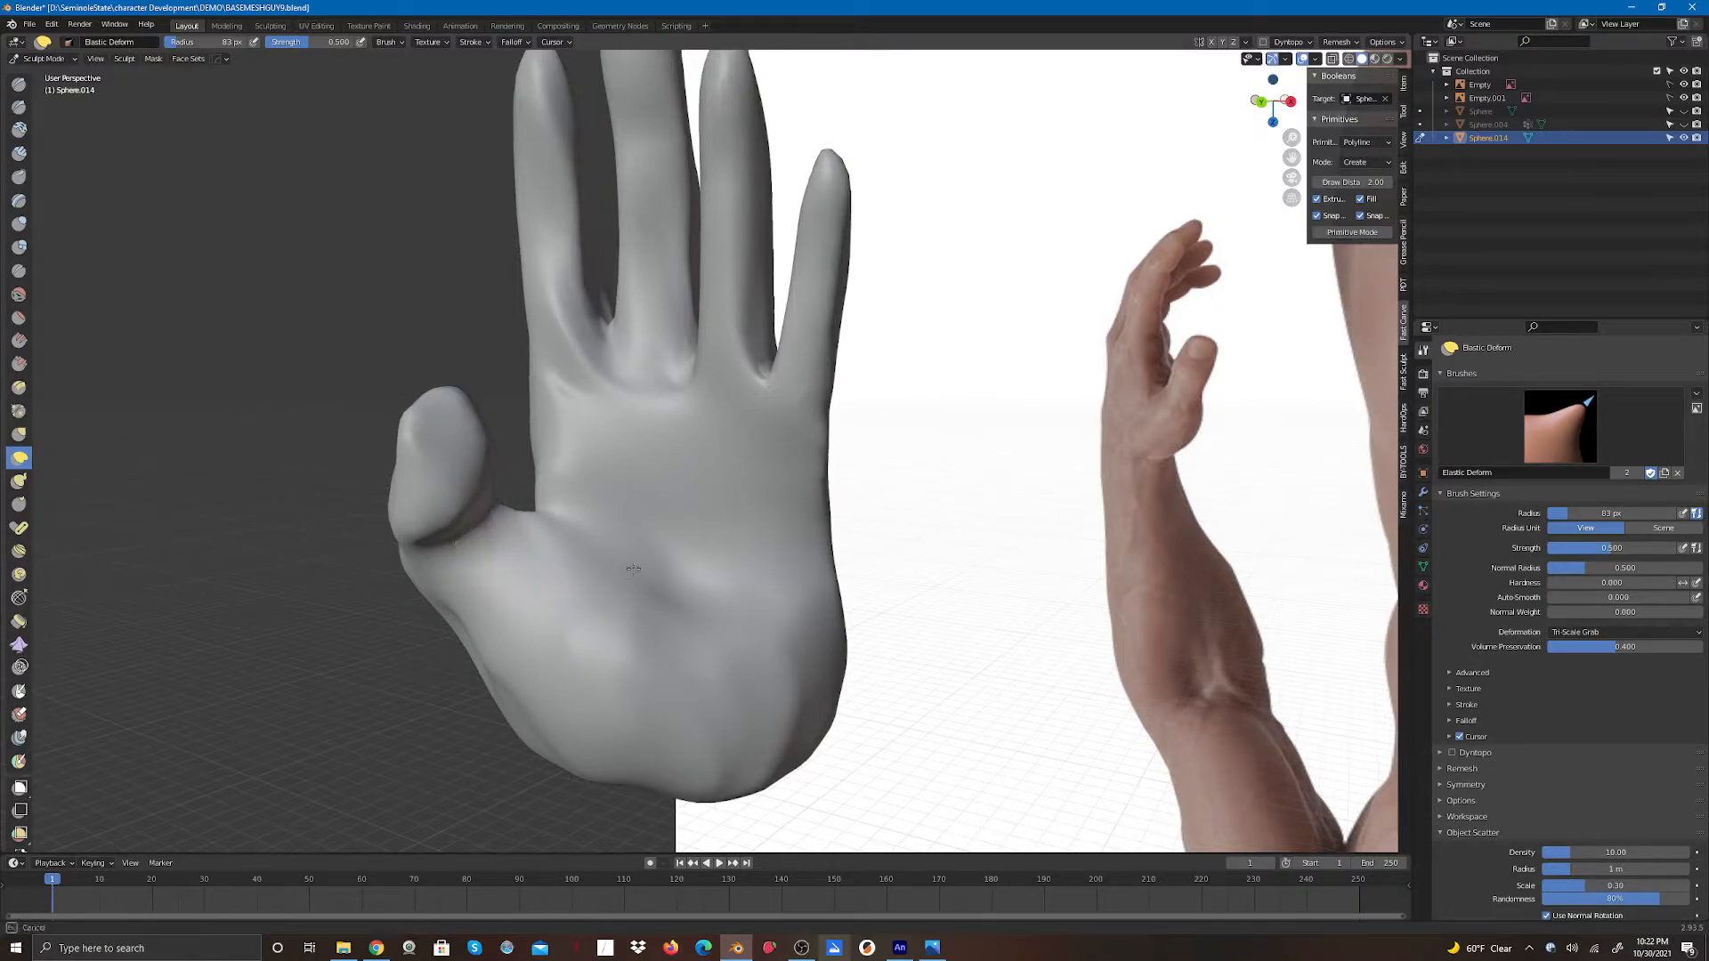
mouse_move(764, 736)
left_mouse_down("shift")
mouse_move(761, 780)
mouse_move(798, 762)
mouse_move(758, 749)
mouse_move(689, 779)
left_mouse_up("shift")
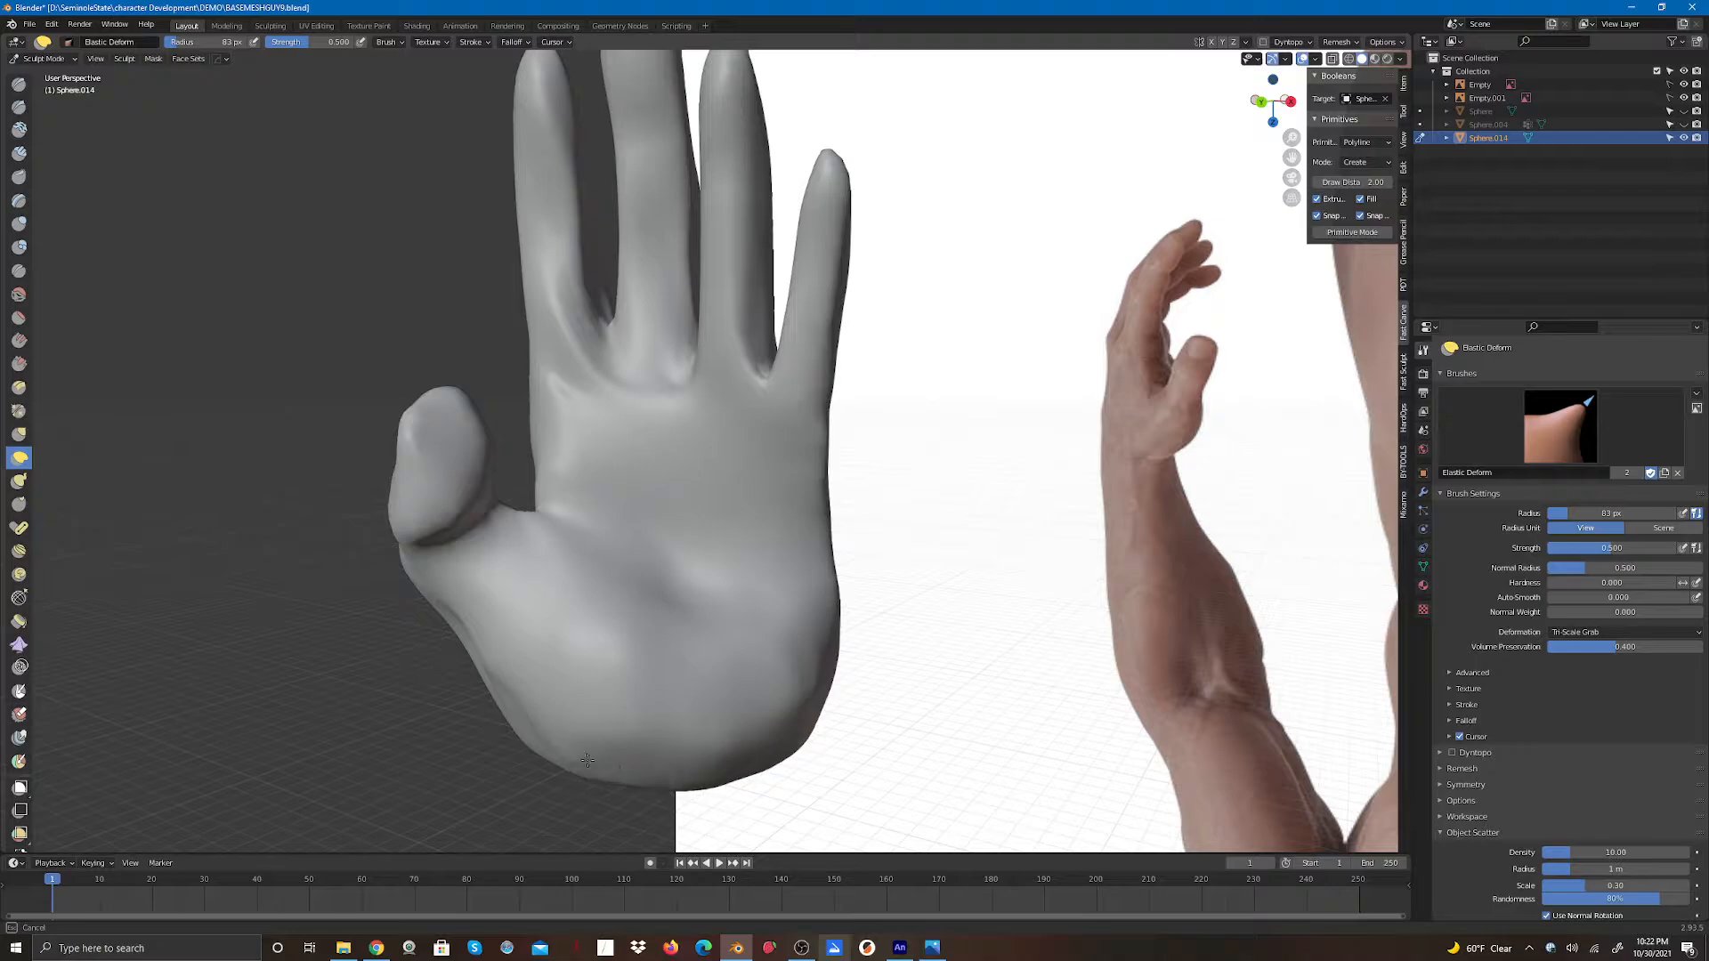
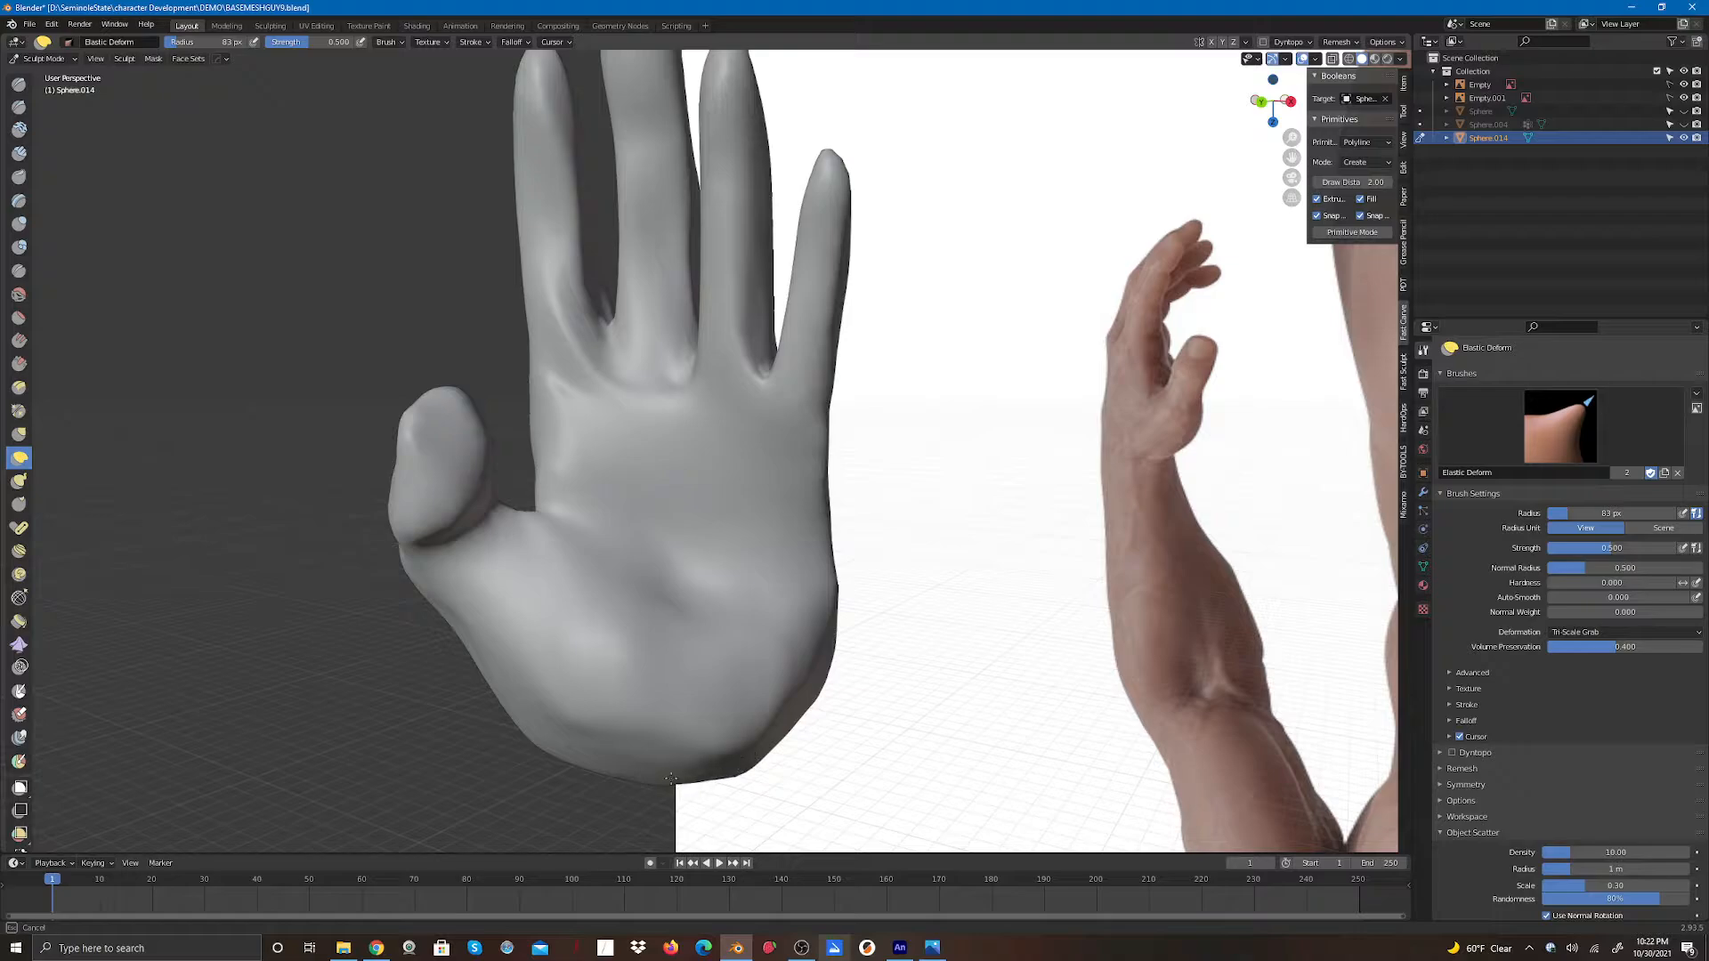
- Smooth the palm's outer edge, thumb base and lower palm with Elastic Deform strokes
mouse_move(525, 730)
left_mouse_down("shift")
mouse_move(758, 756)
mouse_move(824, 690)
mouse_move(842, 585)
mouse_move(825, 608)
left_mouse_up("shift")
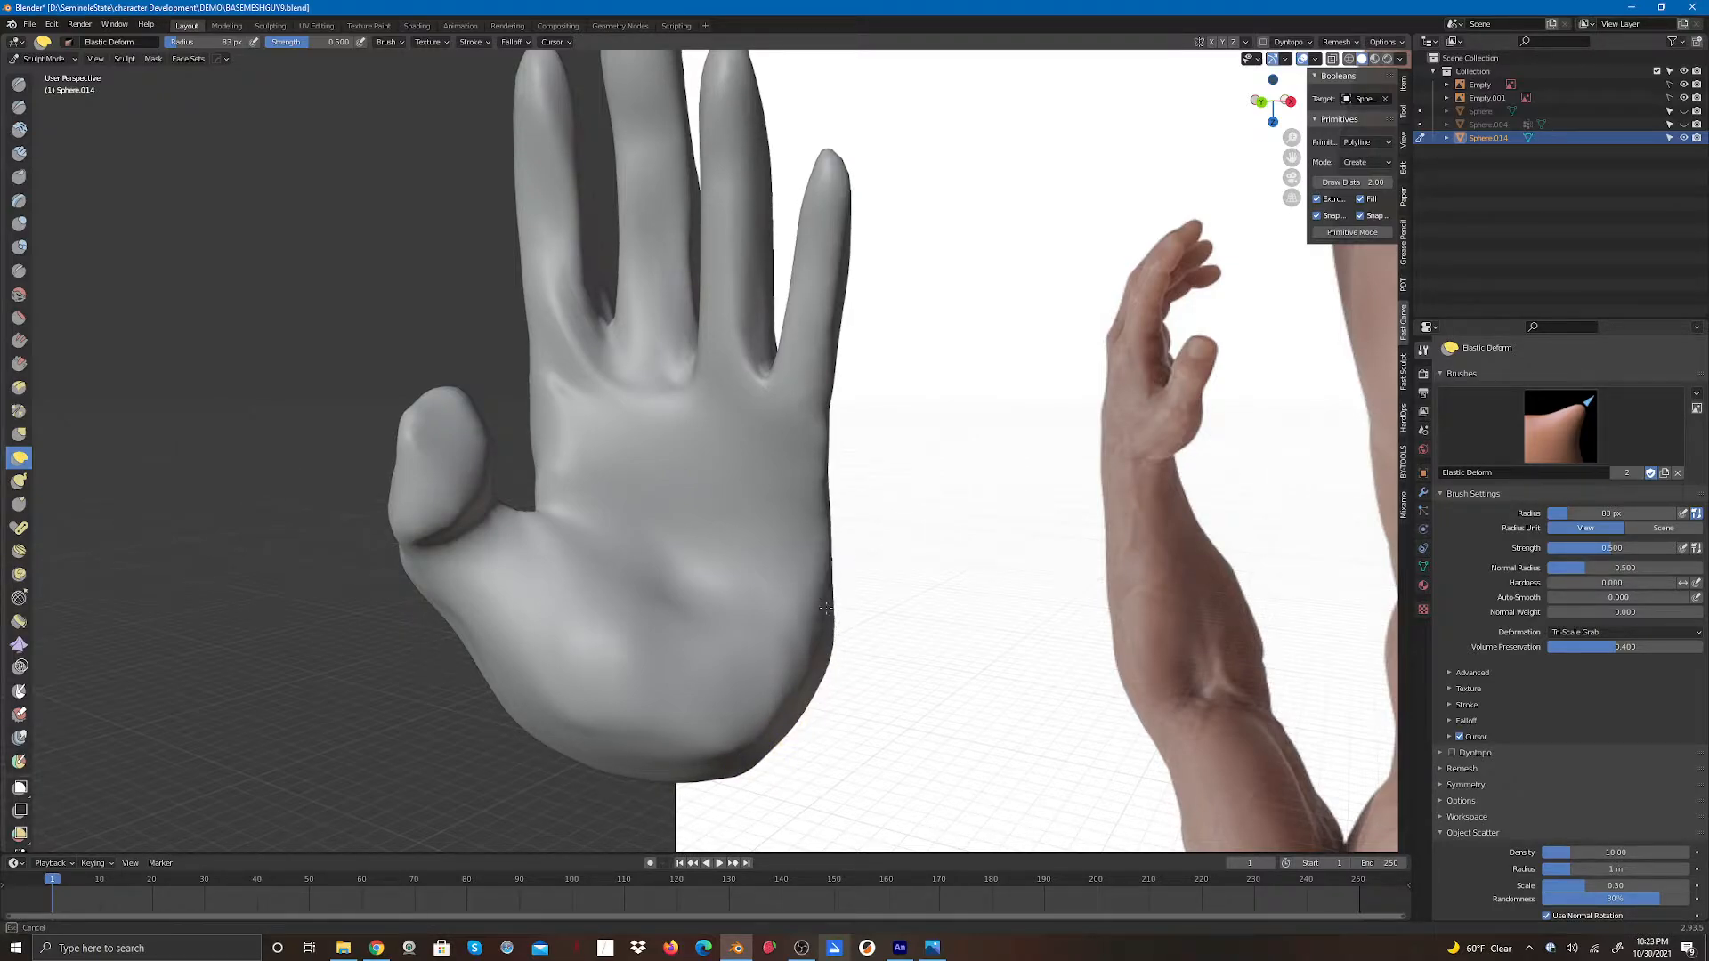
left_click_drag(827, 478, 822, 495)
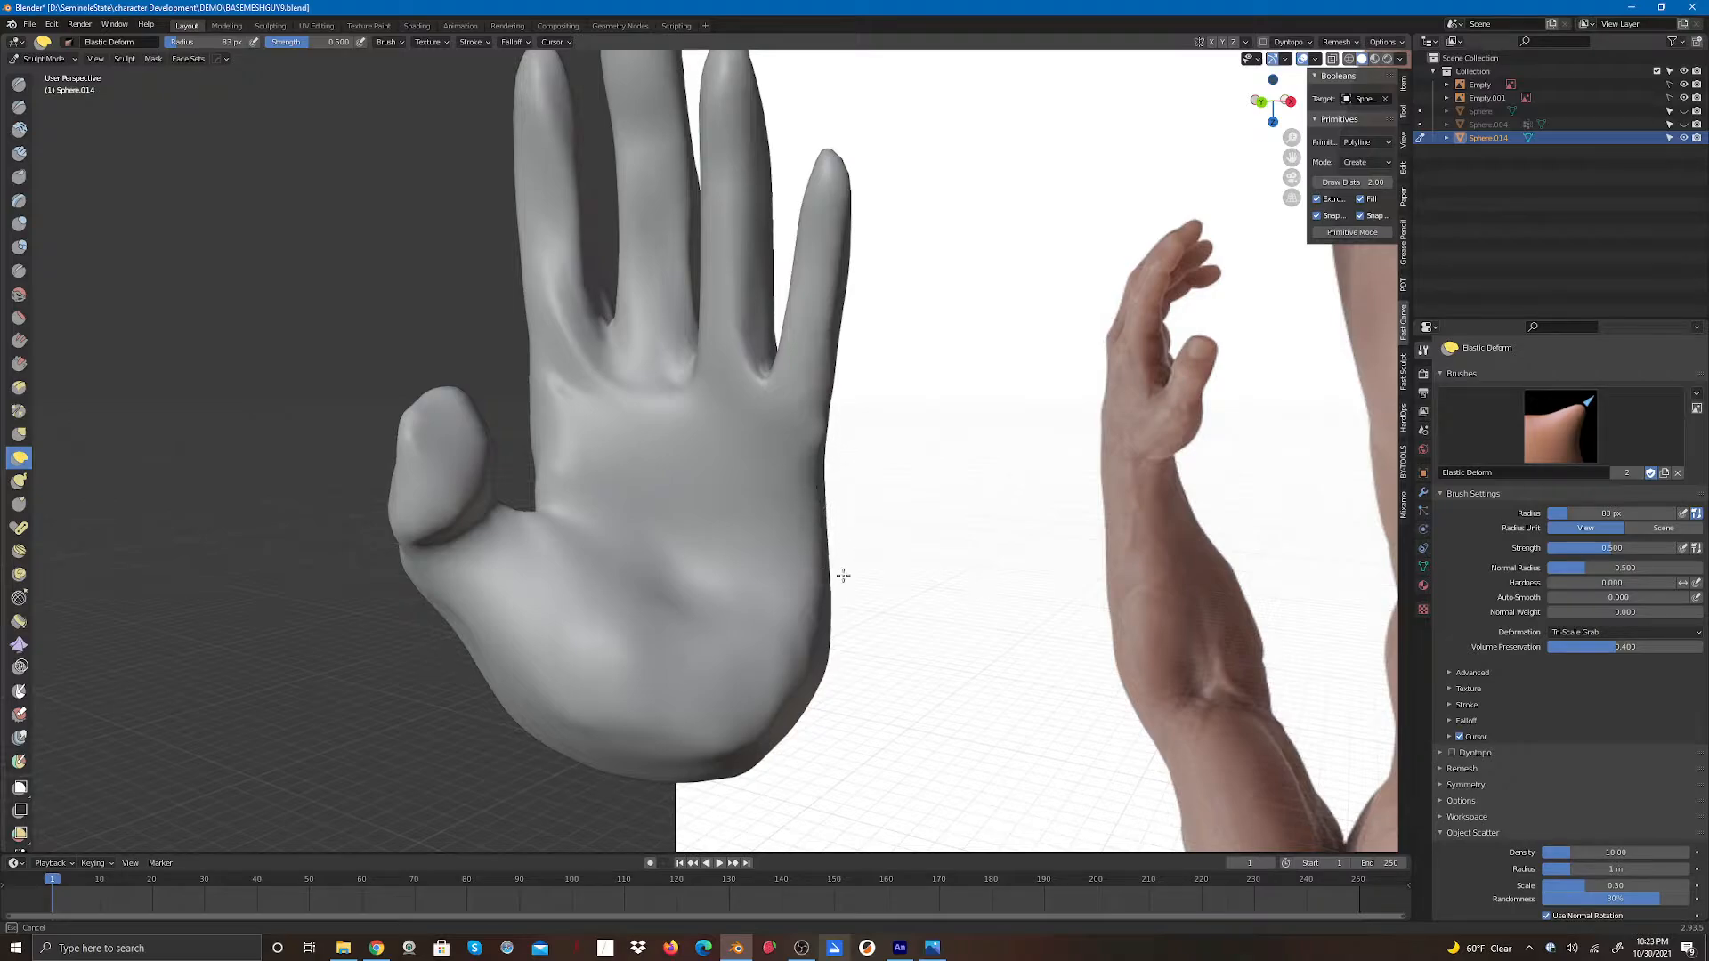
left_click_drag(792, 724, 557, 743, "shift")
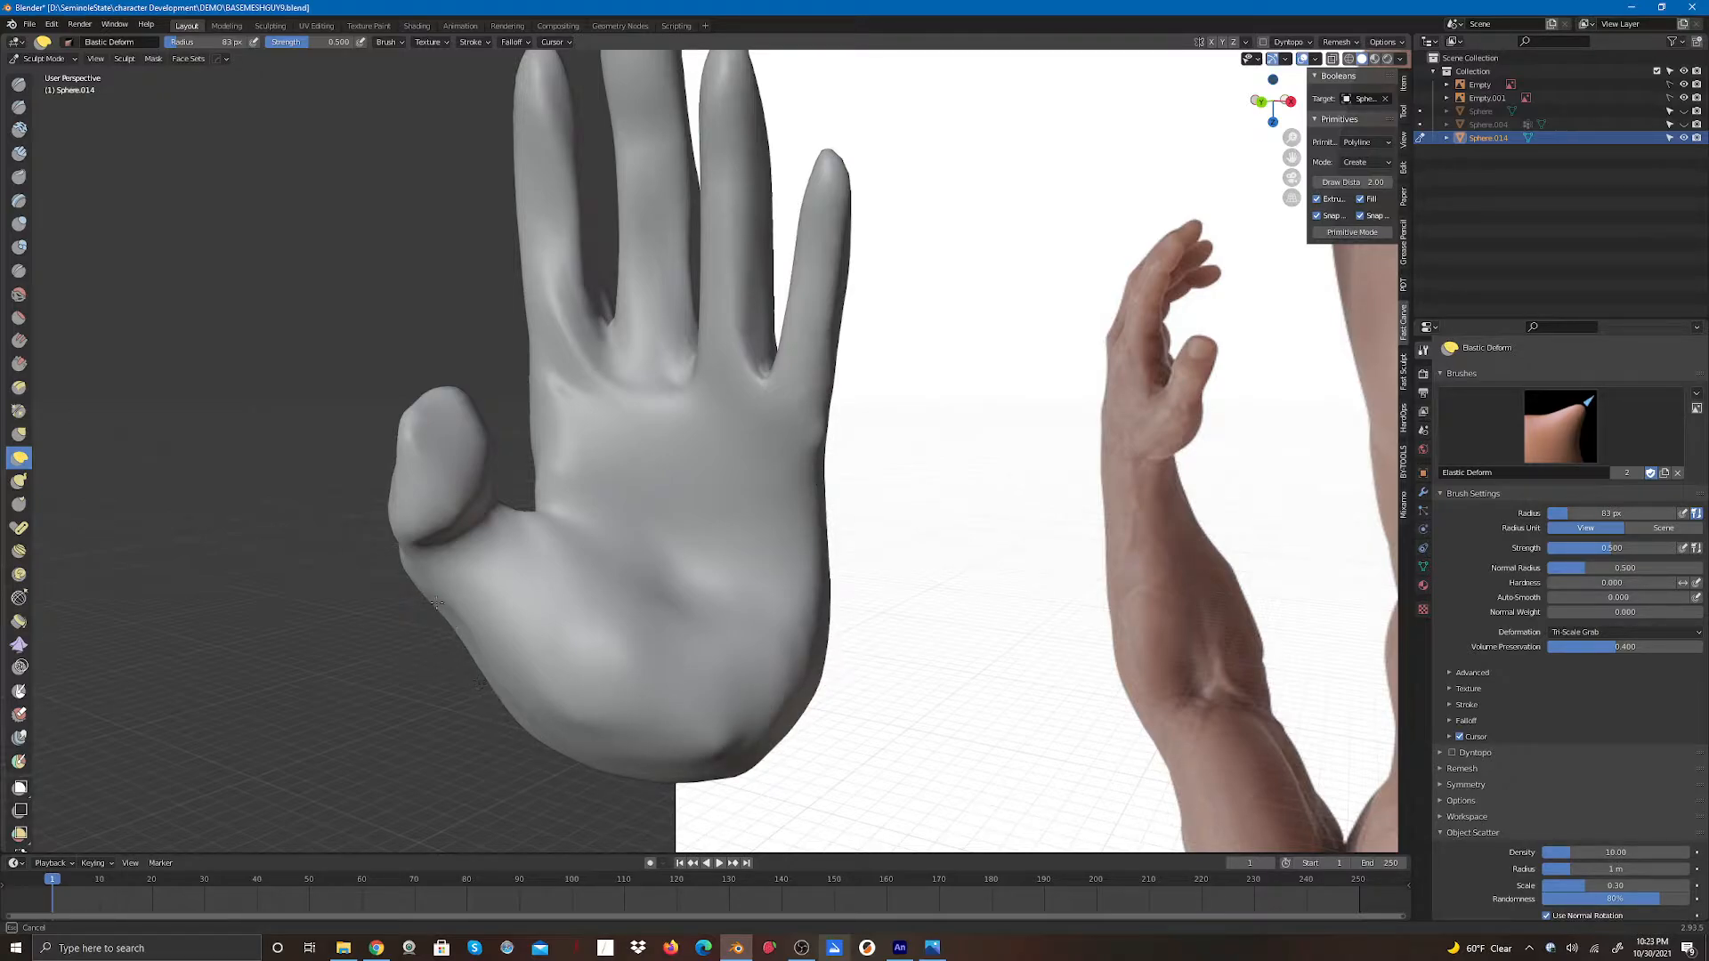
left_click_drag(400, 542, 455, 532)
left_click_drag(570, 745, 570, 749)
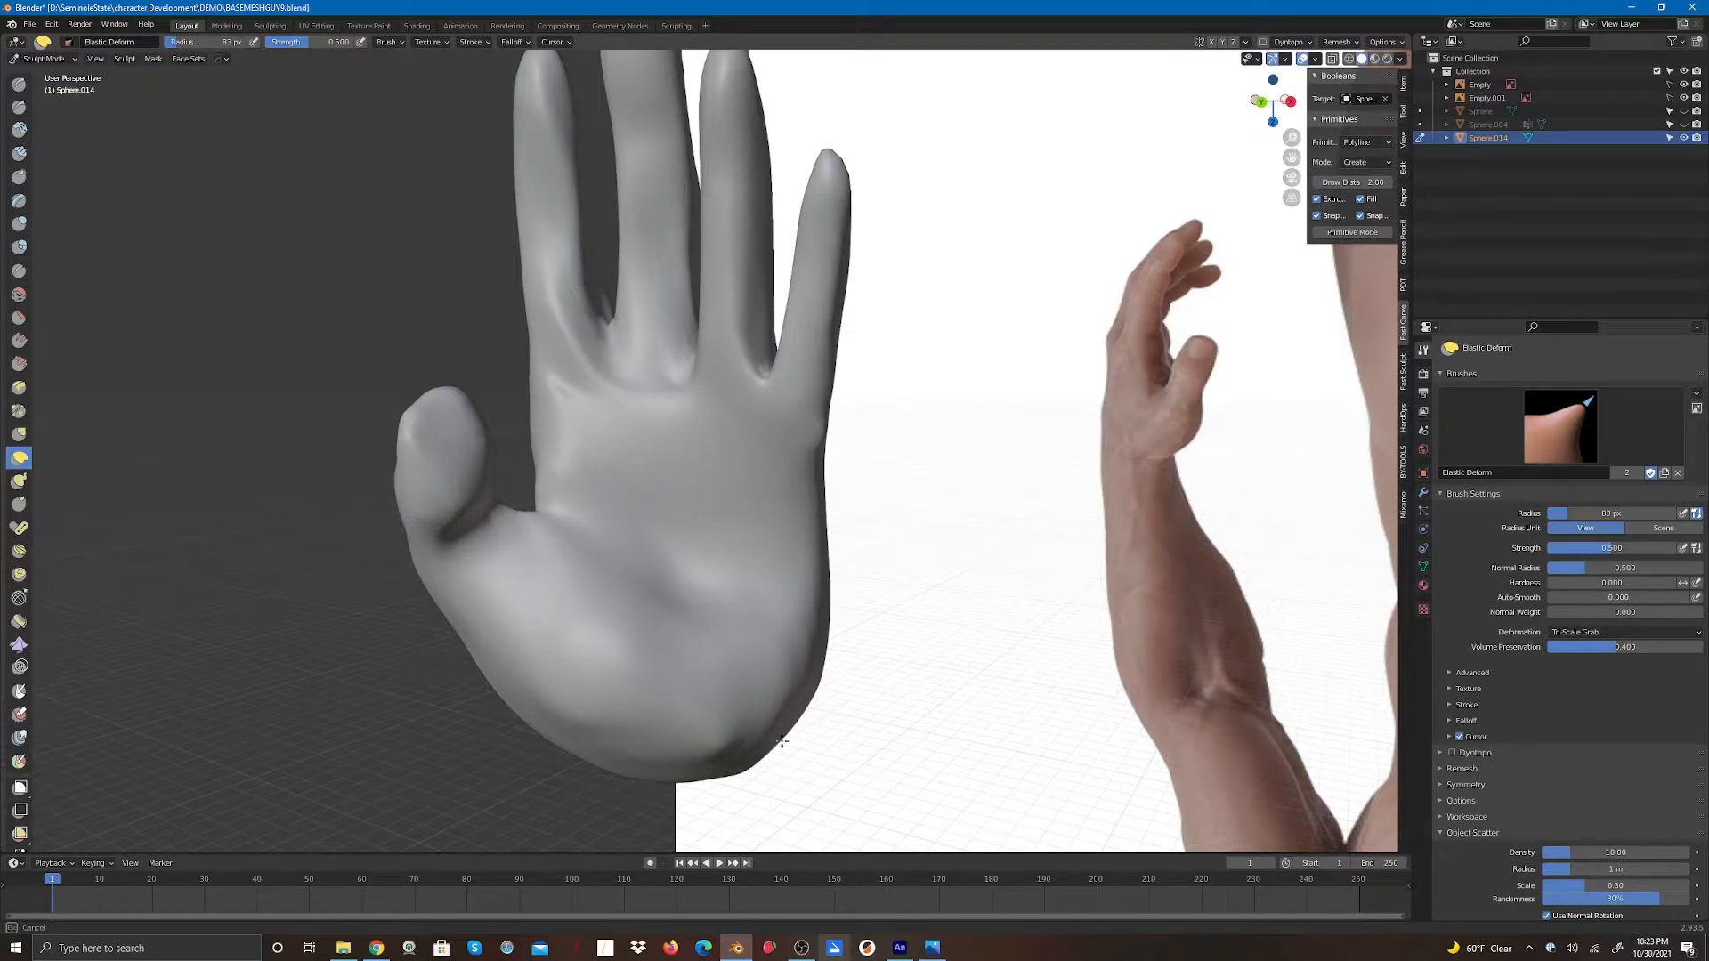
- Reshape the back of the hand toward the wrist with Elastic Deform strokes
mouse_move(1271, 100)
left_mouse_down()
mouse_move(1163, 119)
mouse_move(1169, 83)
mouse_move(957, 88)
mouse_move(984, 84)
left_mouse_up()
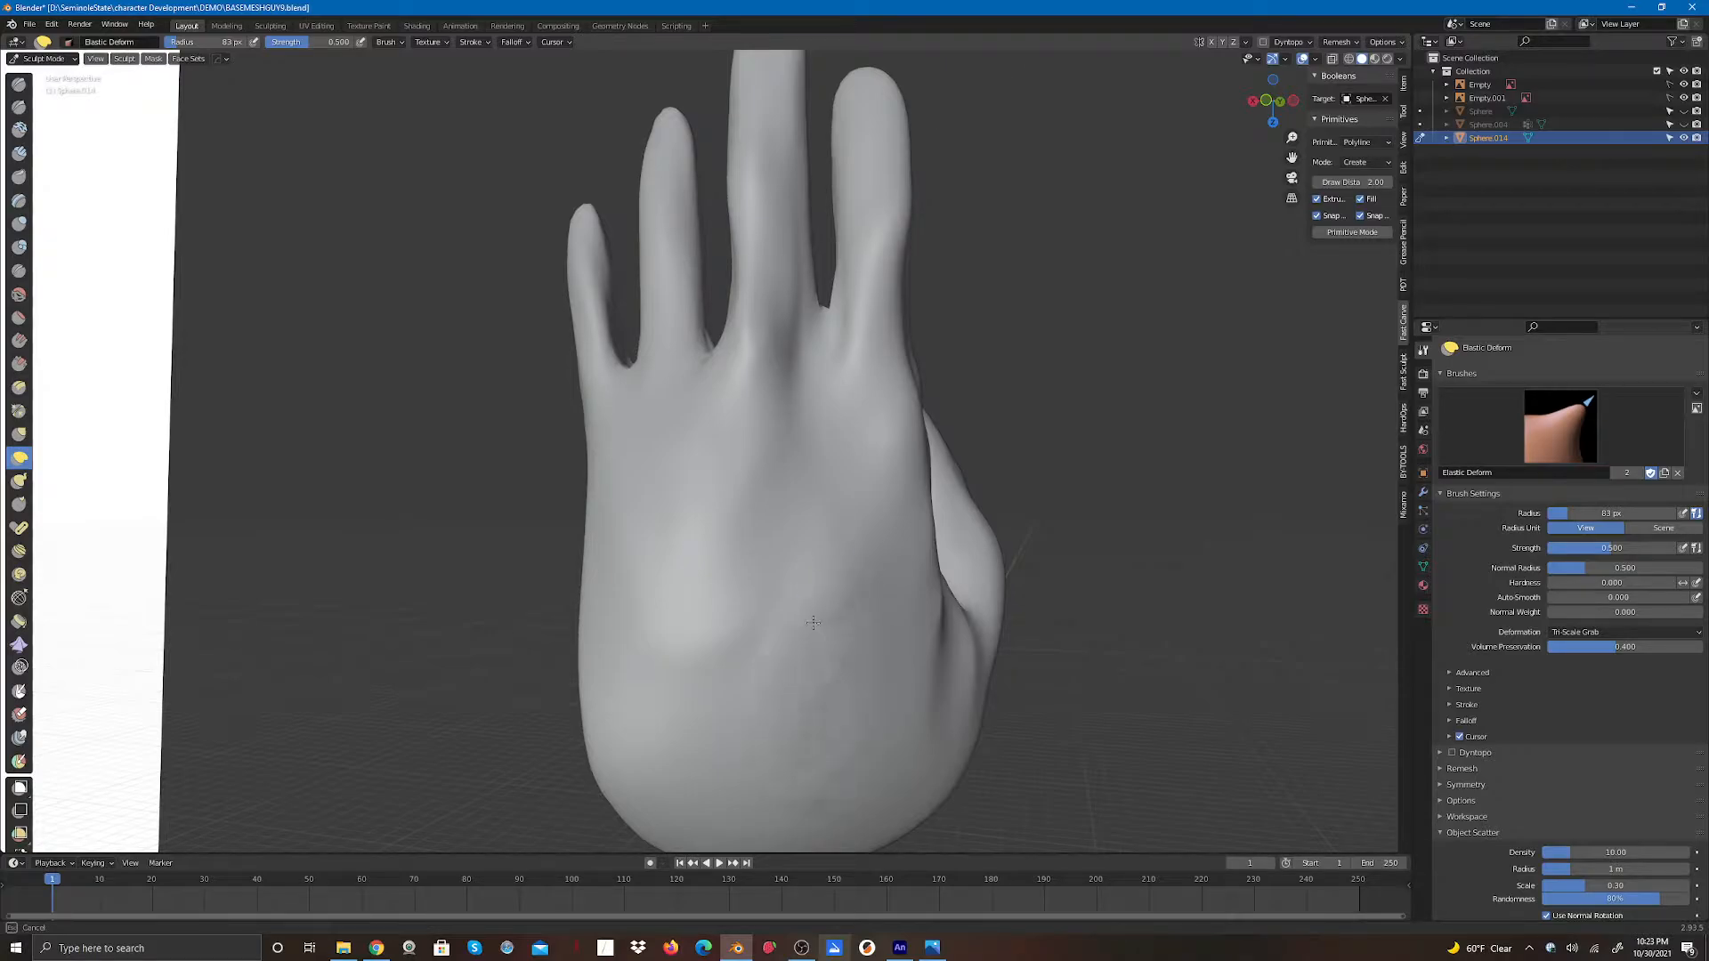
mouse_move(814, 623)
left_mouse_down("shift")
mouse_move(690, 629)
mouse_move(595, 727)
mouse_move(591, 711)
mouse_move(607, 785)
mouse_move(649, 719)
left_mouse_up("shift")
left_click_drag(1267, 100, 1312, 101)
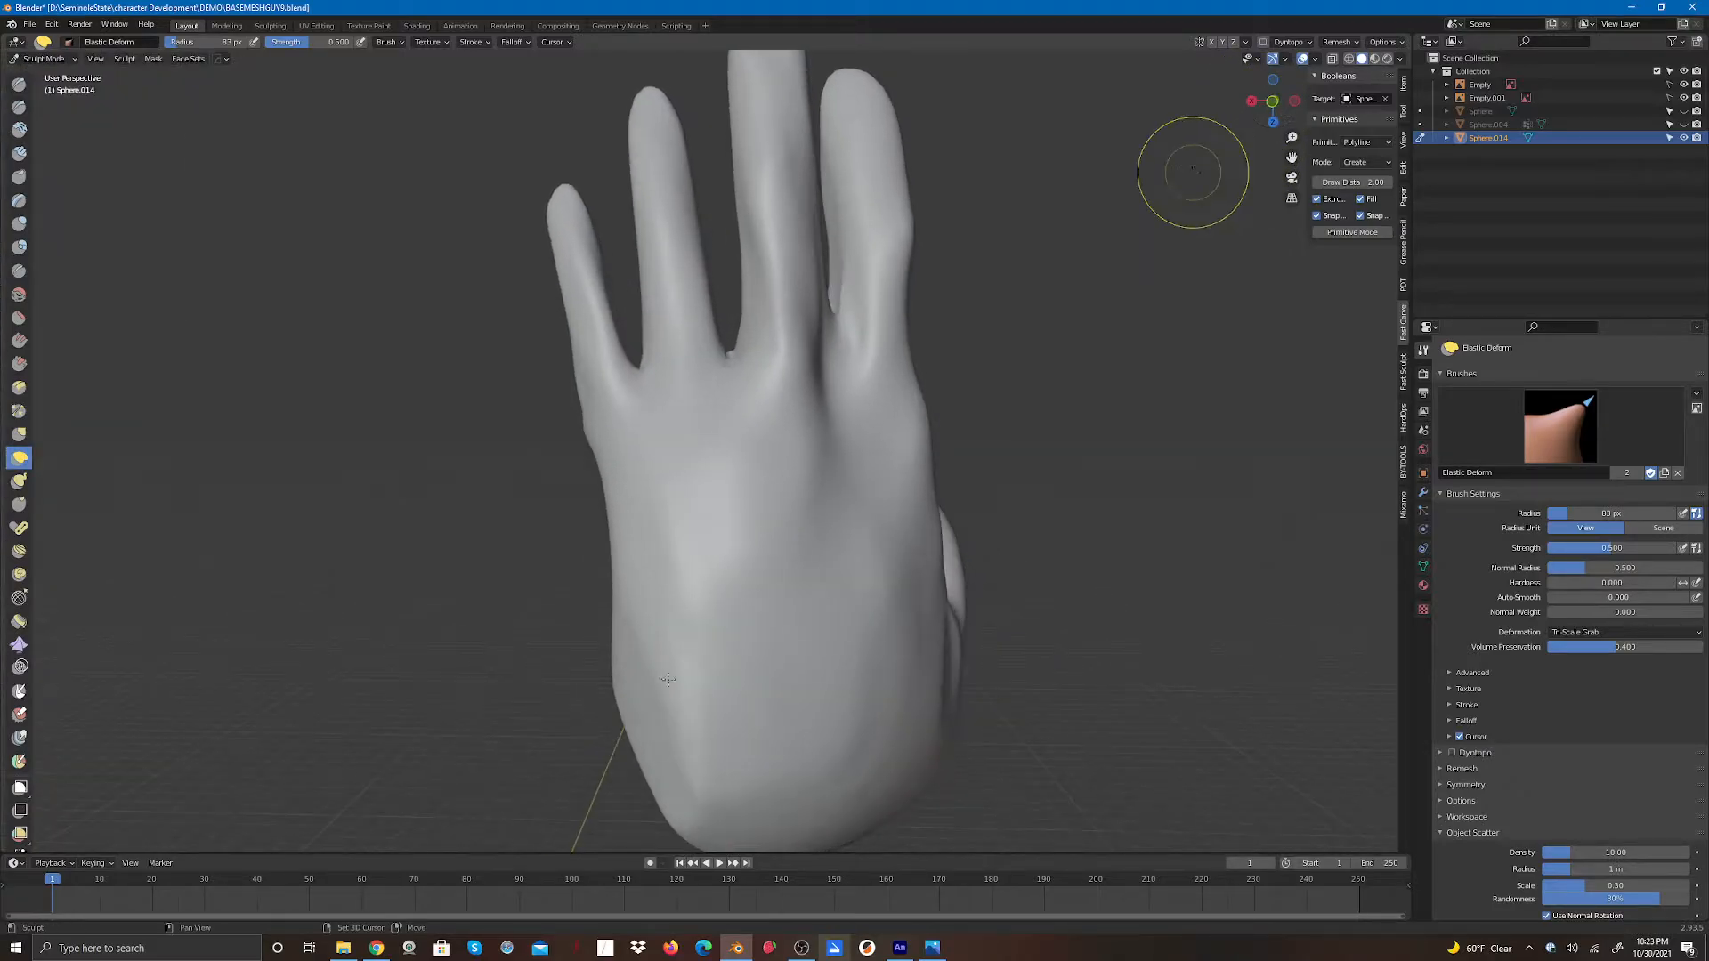
left_click_drag(666, 681, 598, 749, "shift")
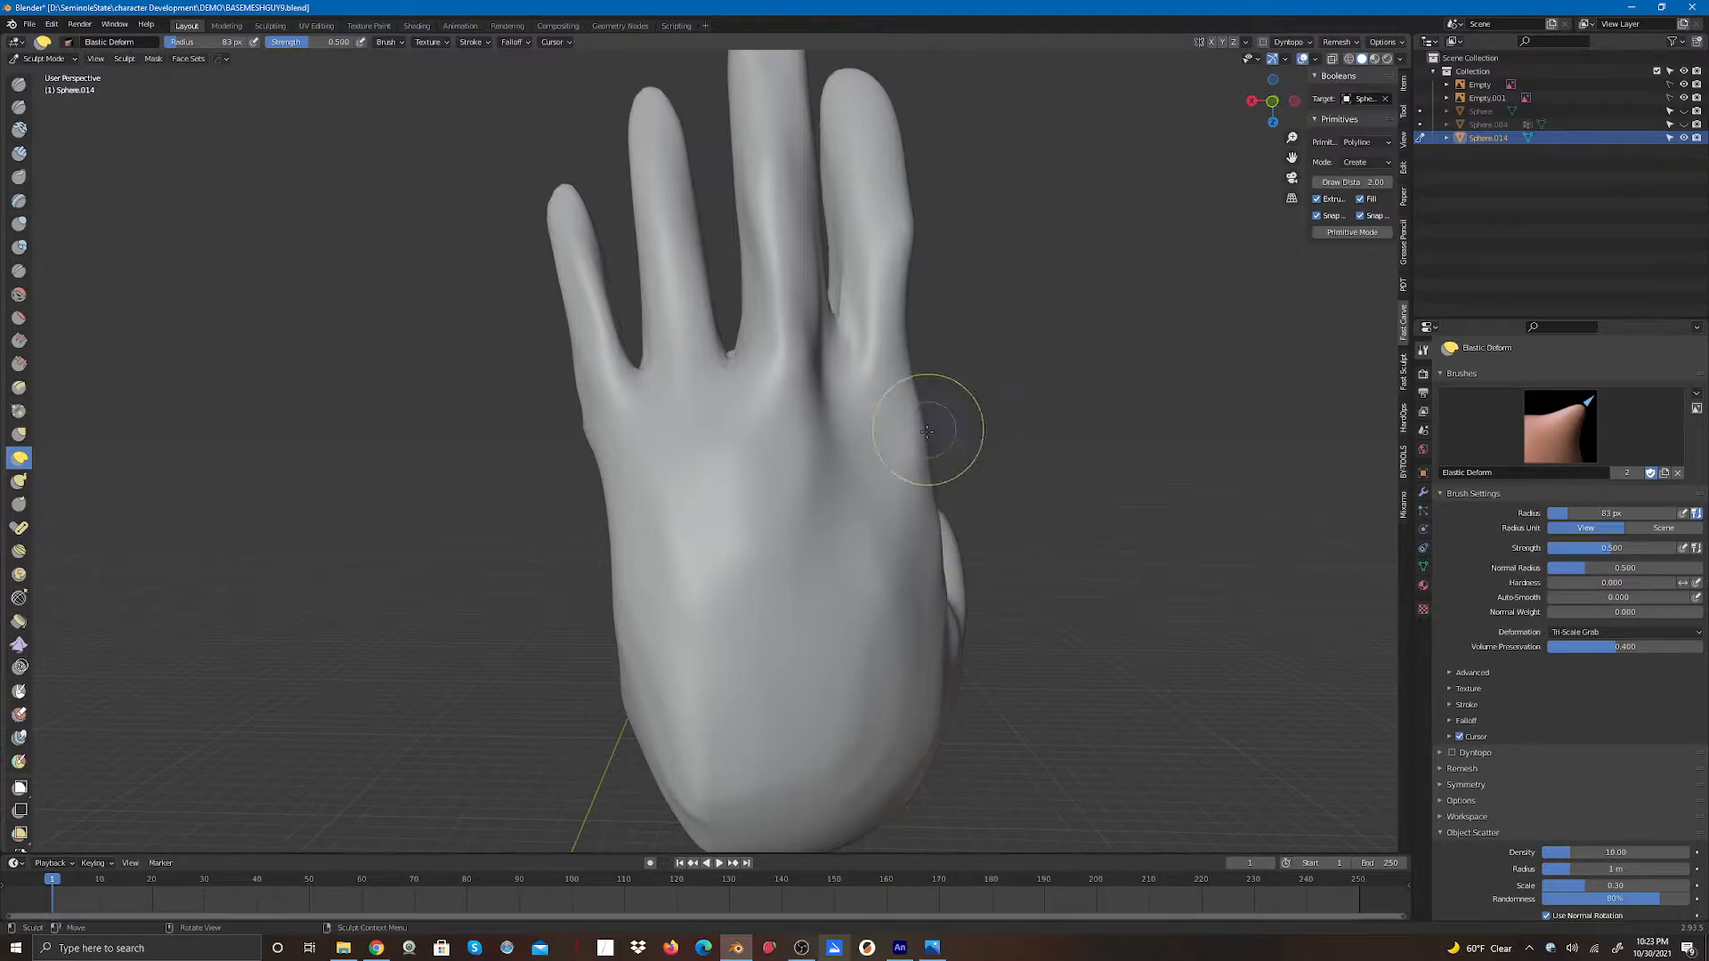
- Refine the thumb side of the hand and the wrist edge with Elastic Deform strokes
left_click_drag(1238, 113, 1209, 130)
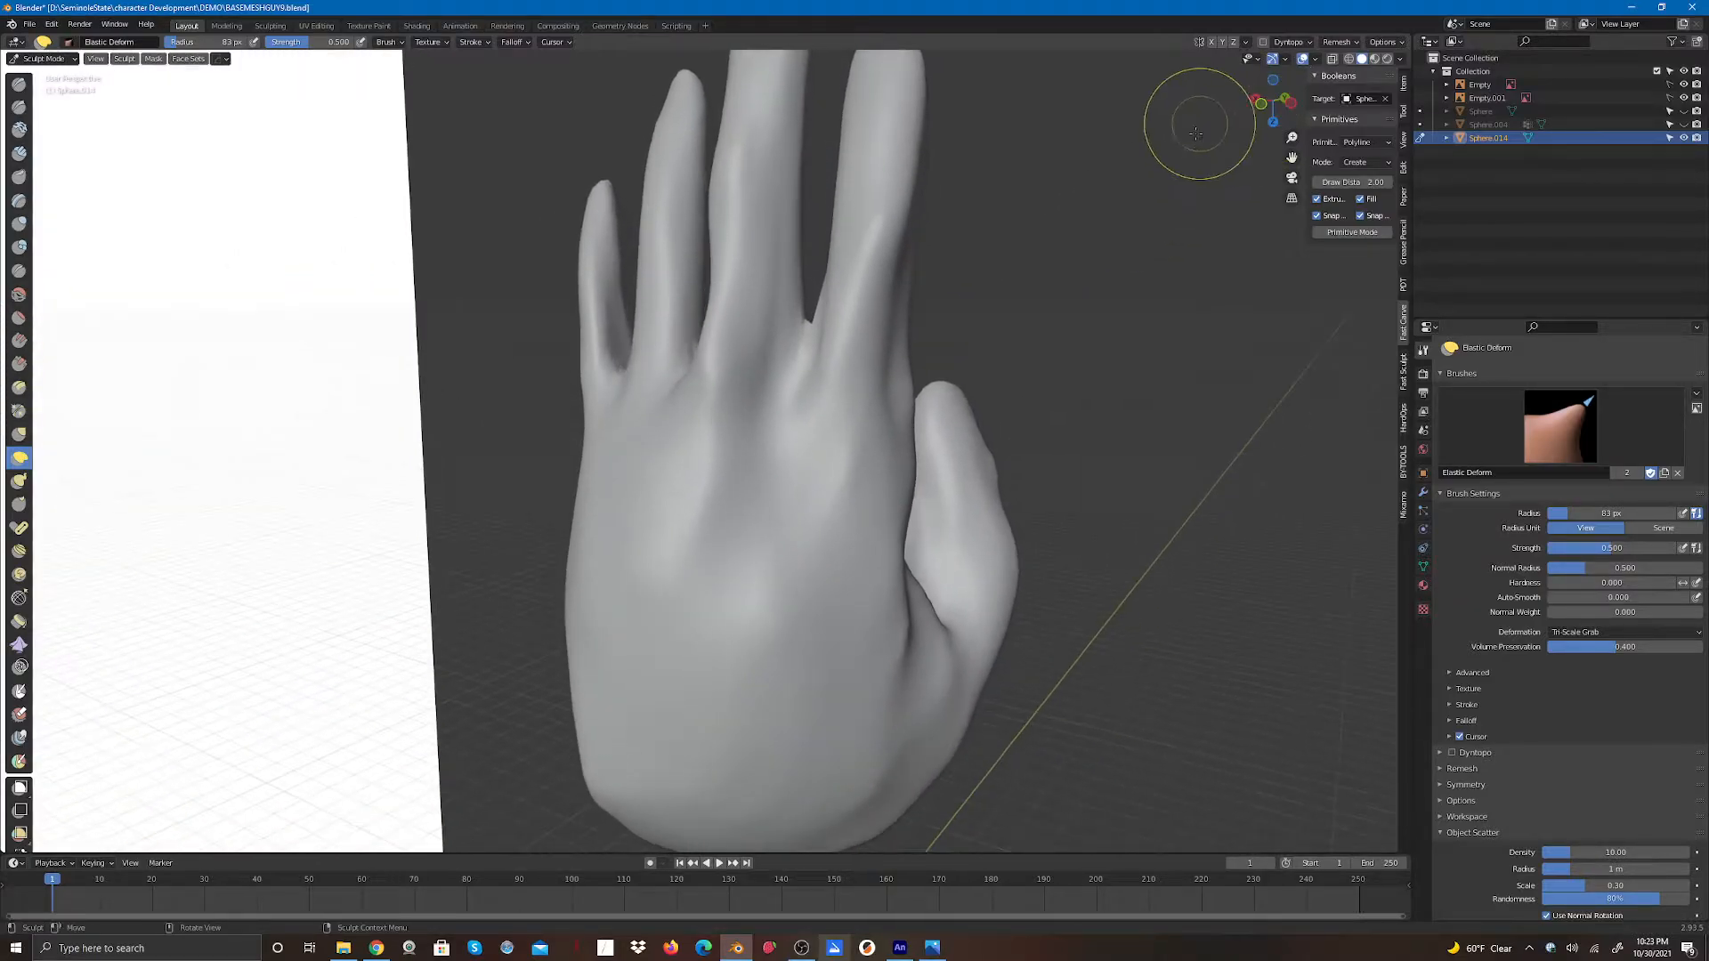
mouse_move(917, 604)
left_mouse_down()
mouse_move(920, 553)
mouse_move(977, 597)
left_mouse_up()
left_click_drag(970, 723, 955, 742)
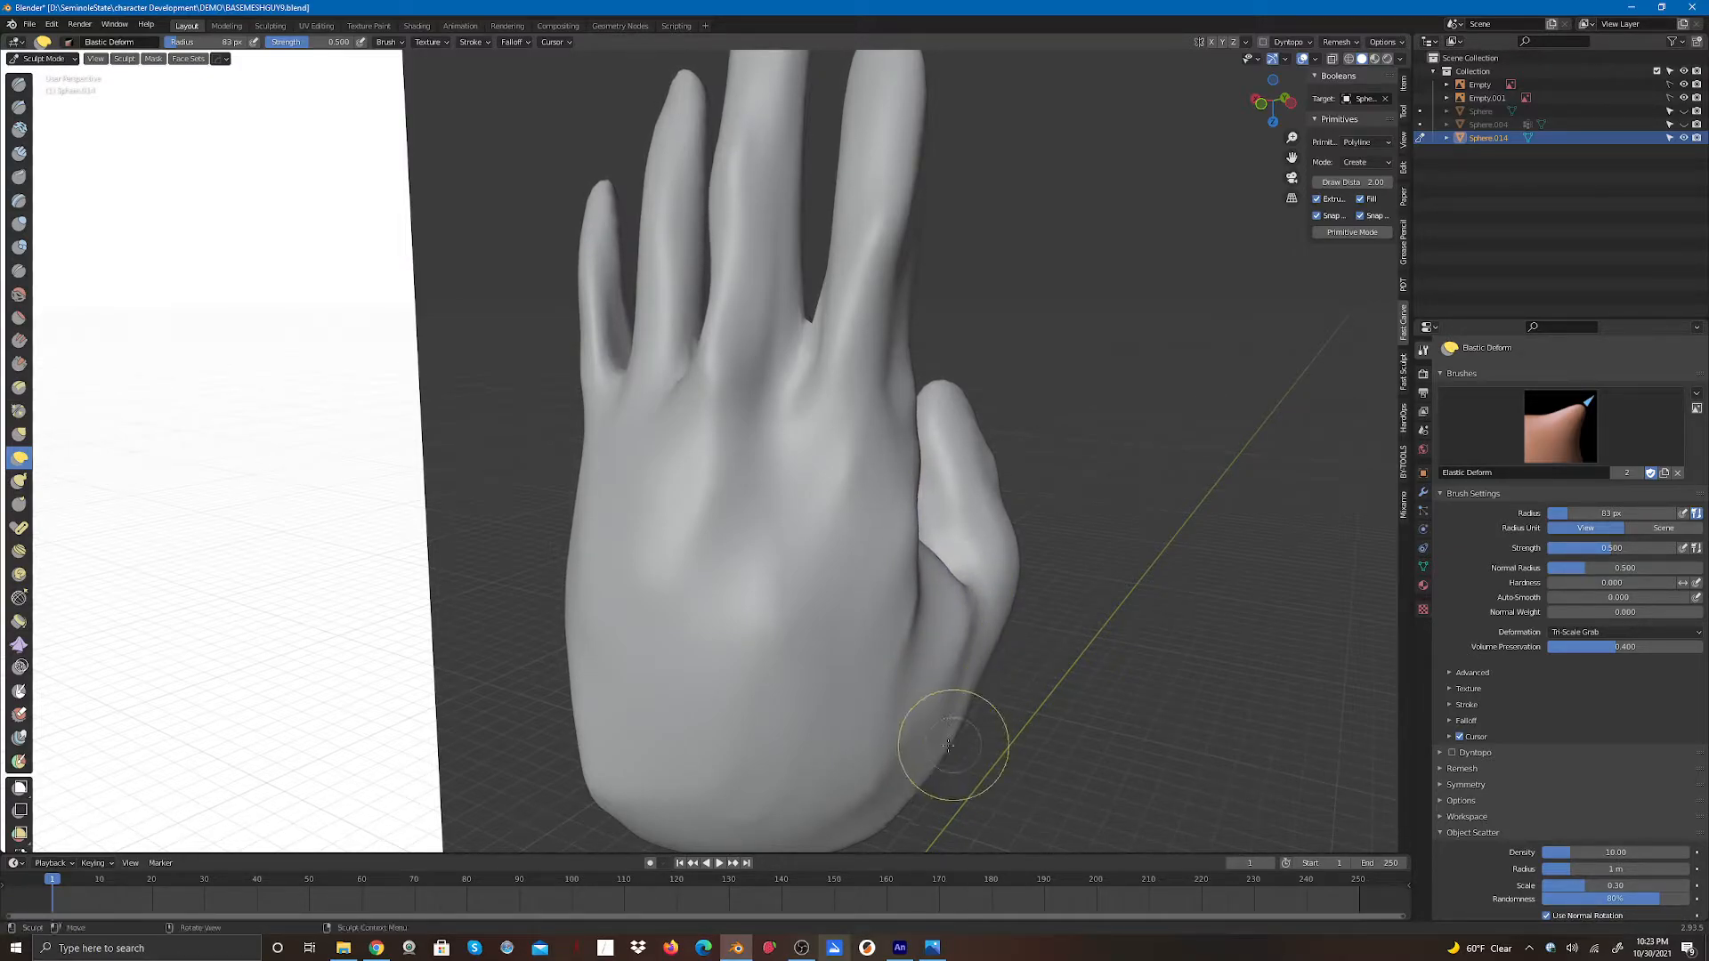
mouse_move(997, 607)
left_mouse_down()
mouse_move(979, 433)
mouse_move(993, 415)
mouse_move(952, 385)
left_mouse_up()
mouse_move(980, 450)
left_mouse_down()
mouse_move(903, 498)
mouse_move(908, 477)
left_mouse_up()
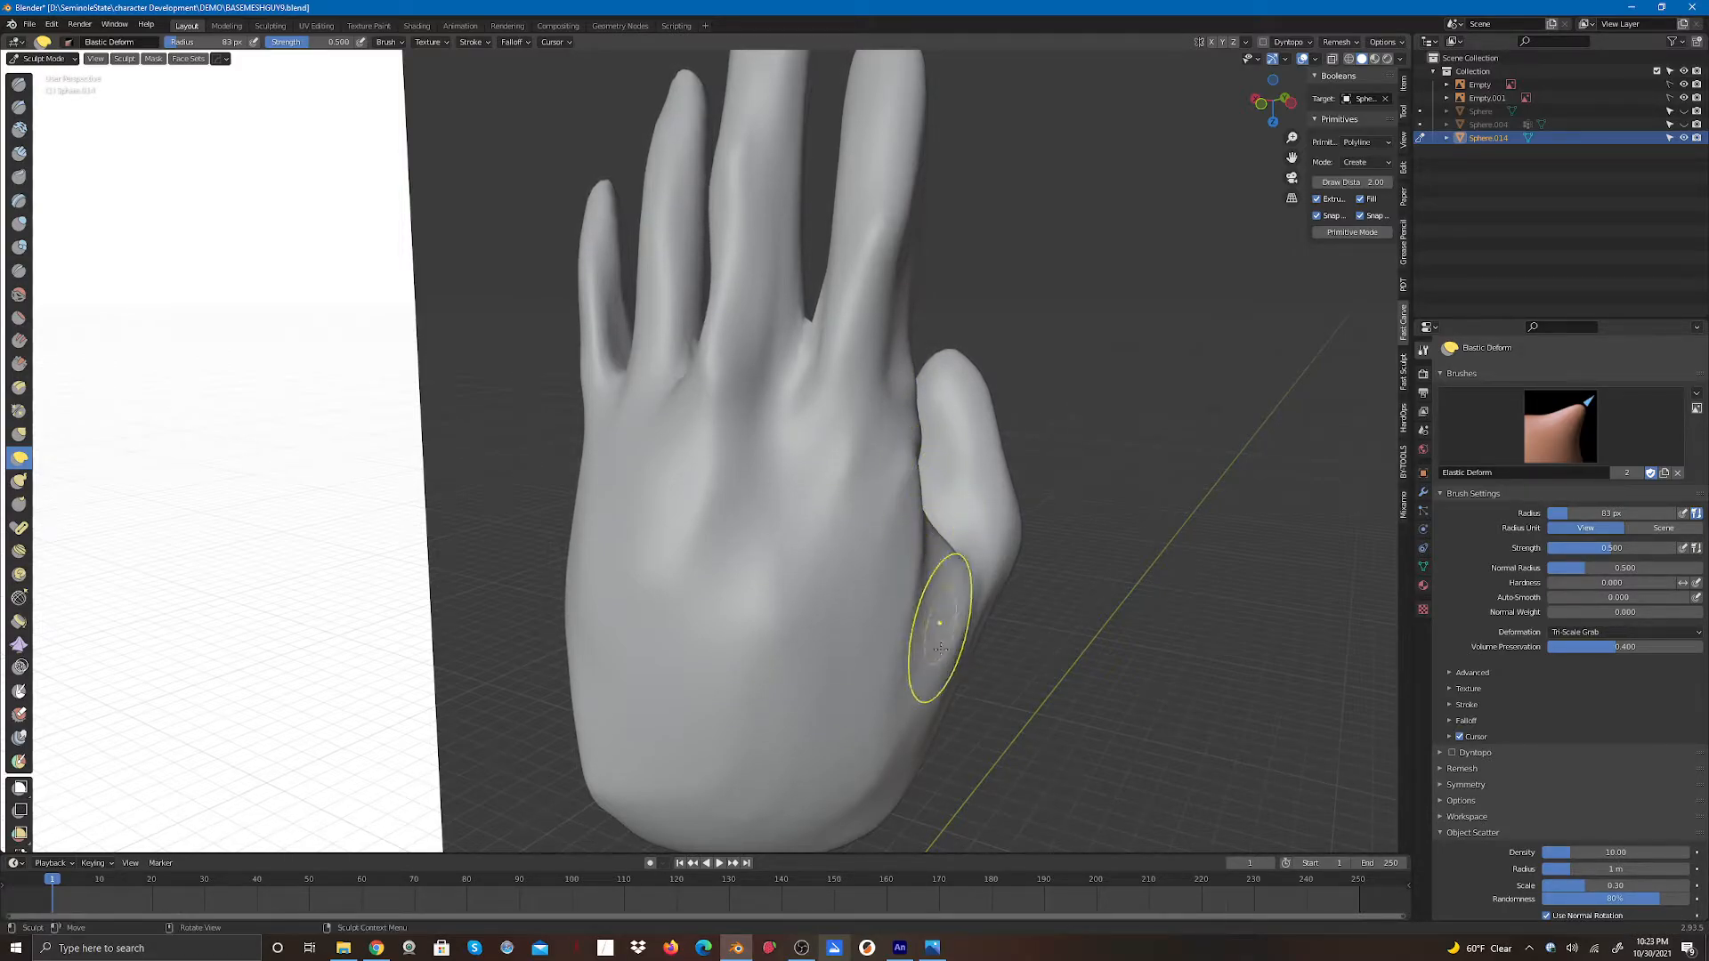
mouse_move(853, 770)
left_mouse_down()
mouse_move(663, 814)
mouse_move(623, 797)
mouse_move(596, 738)
mouse_move(653, 816)
mouse_move(788, 809)
mouse_move(784, 827)
mouse_move(845, 783)
mouse_move(701, 806)
left_mouse_up()
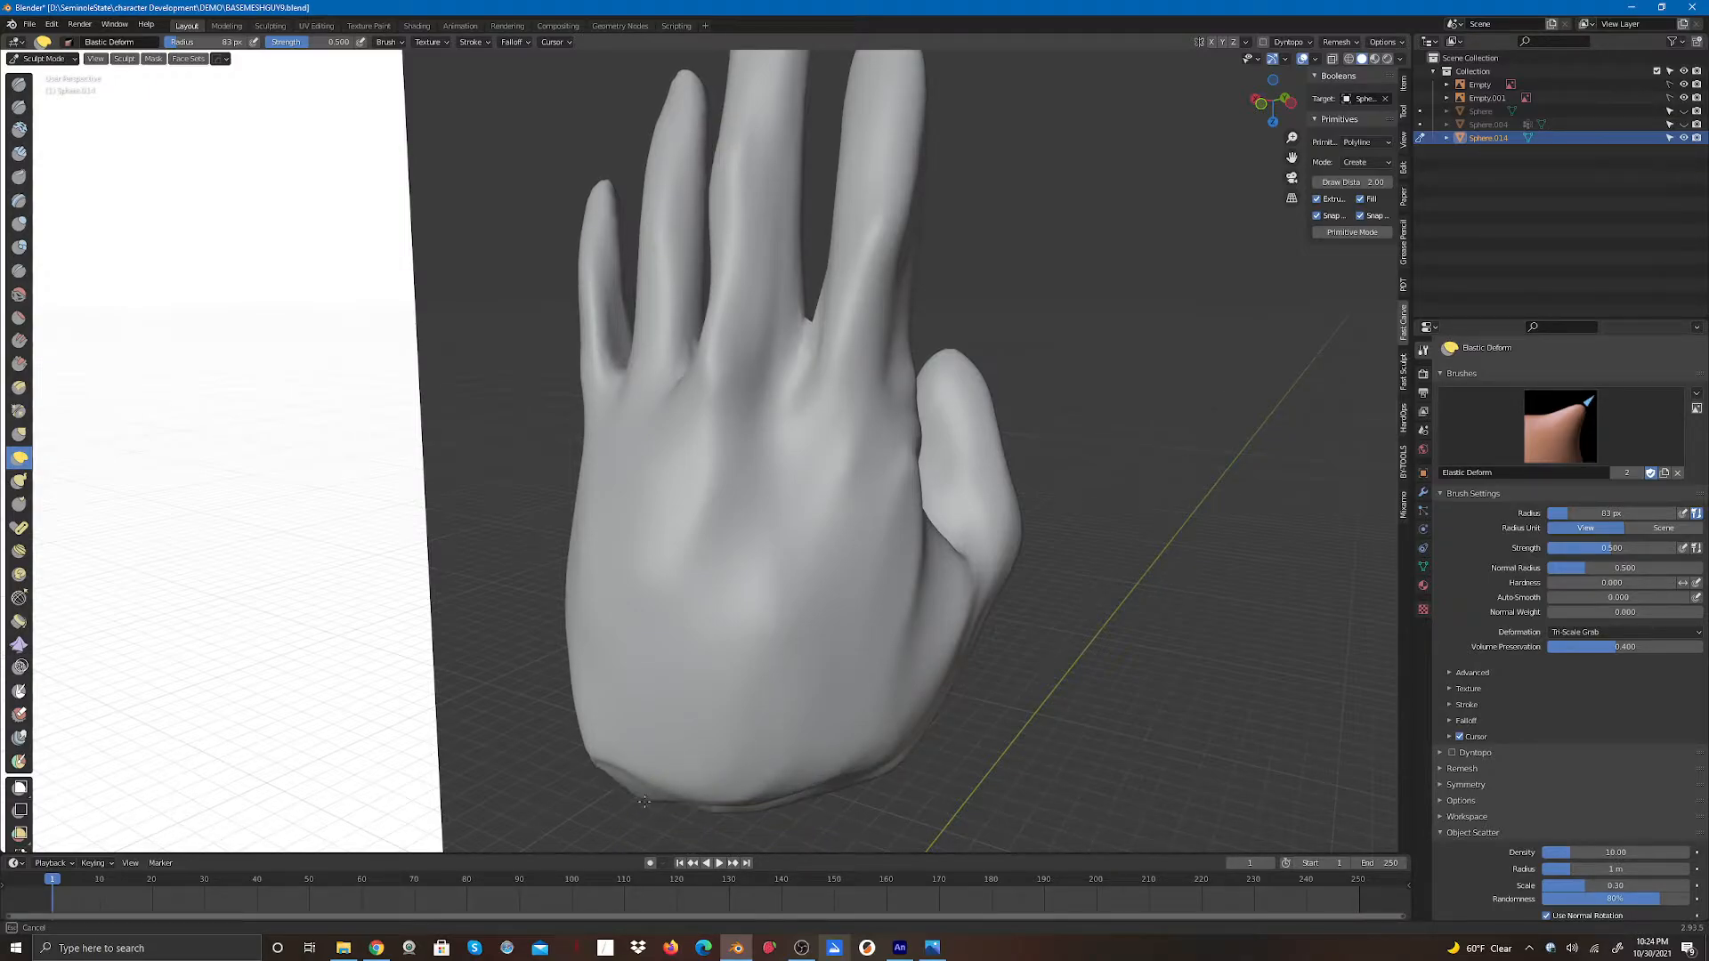
left_click_drag(594, 763, 623, 788)
left_click_drag(802, 788, 852, 792)
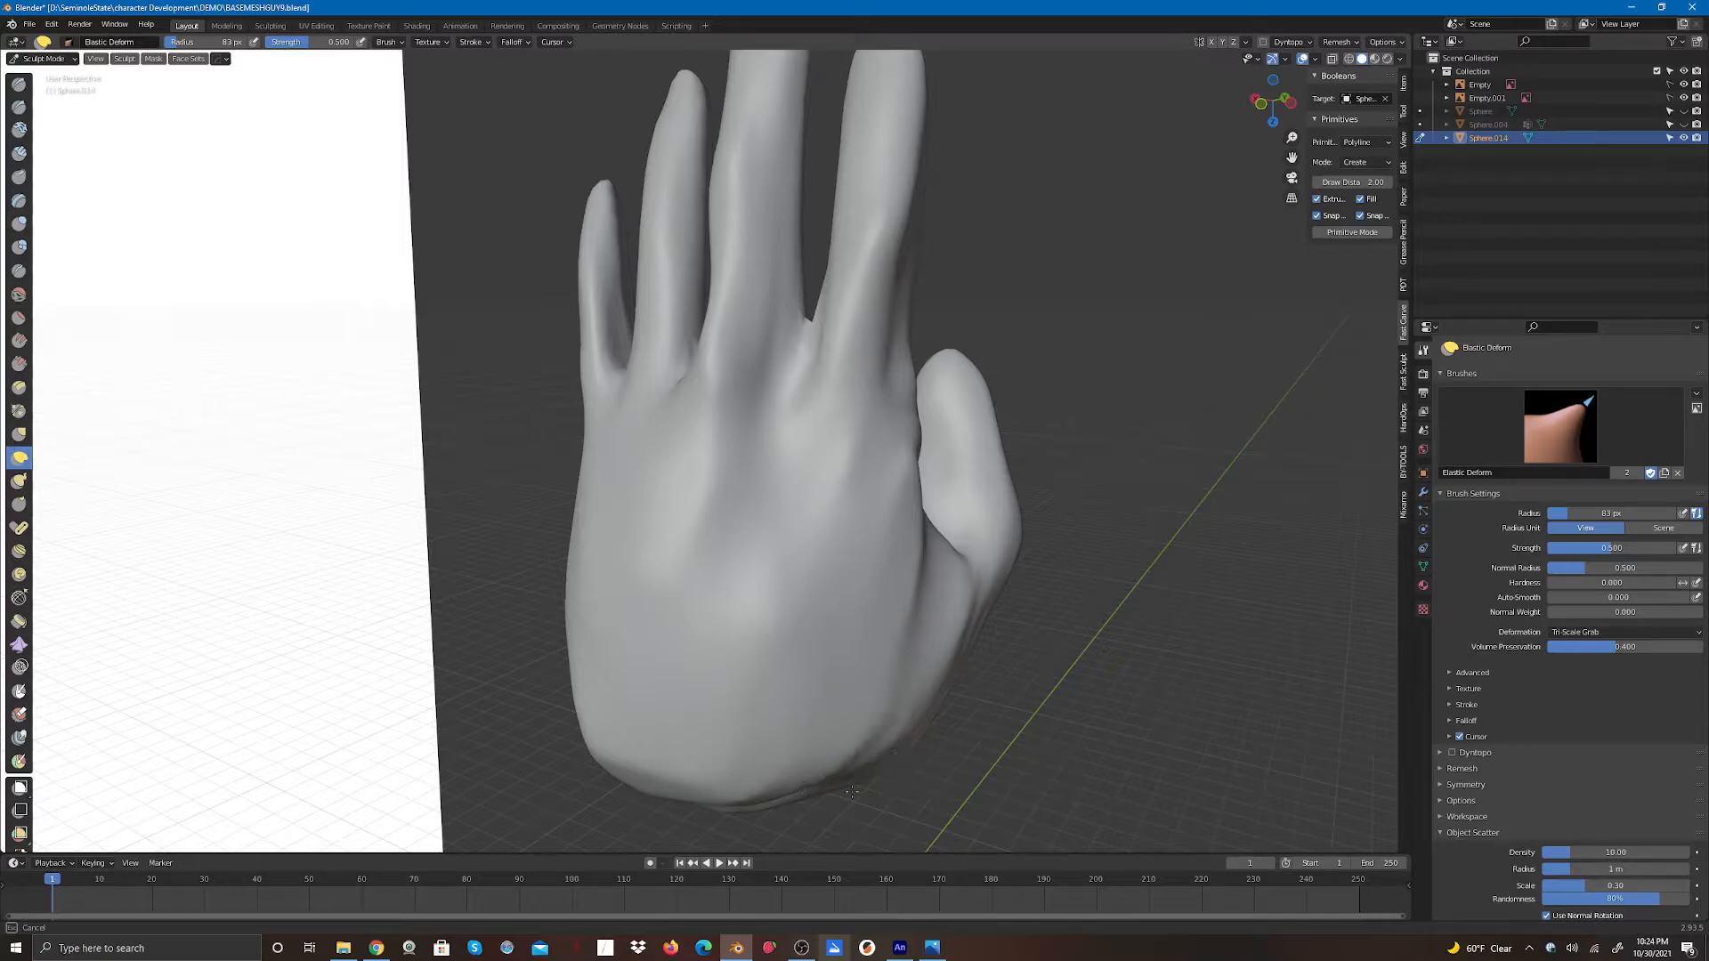
- Adjust the underside of the hand near the thumb and the lower palm with Elastic Deform strokes
mouse_move(728, 803)
left_mouse_down()
mouse_move(890, 737)
mouse_move(934, 678)
mouse_move(940, 611)
left_mouse_up()
middle_click_drag(940, 610, 824, 471)
mouse_move(824, 472)
left_mouse_down()
mouse_move(767, 419)
mouse_move(803, 352)
mouse_move(793, 324)
mouse_move(801, 458)
mouse_move(818, 481)
mouse_move(789, 537)
mouse_move(783, 491)
mouse_move(826, 551)
mouse_move(857, 532)
left_mouse_up()
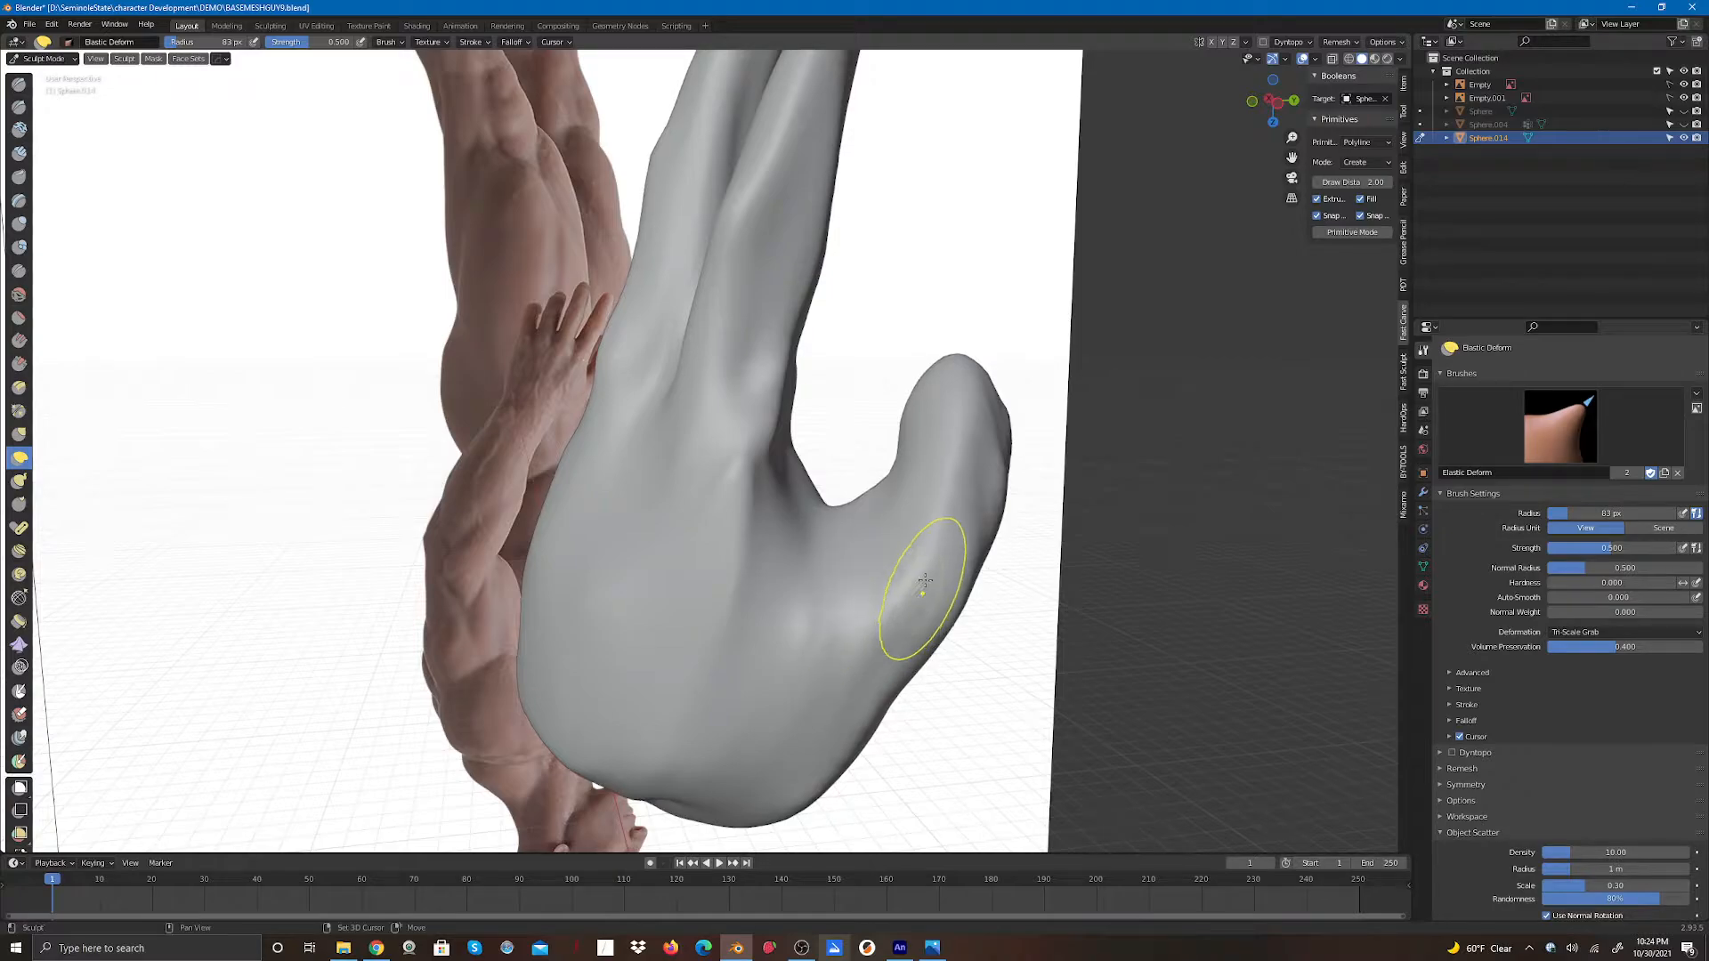
left_click_drag(1003, 413, 908, 445)
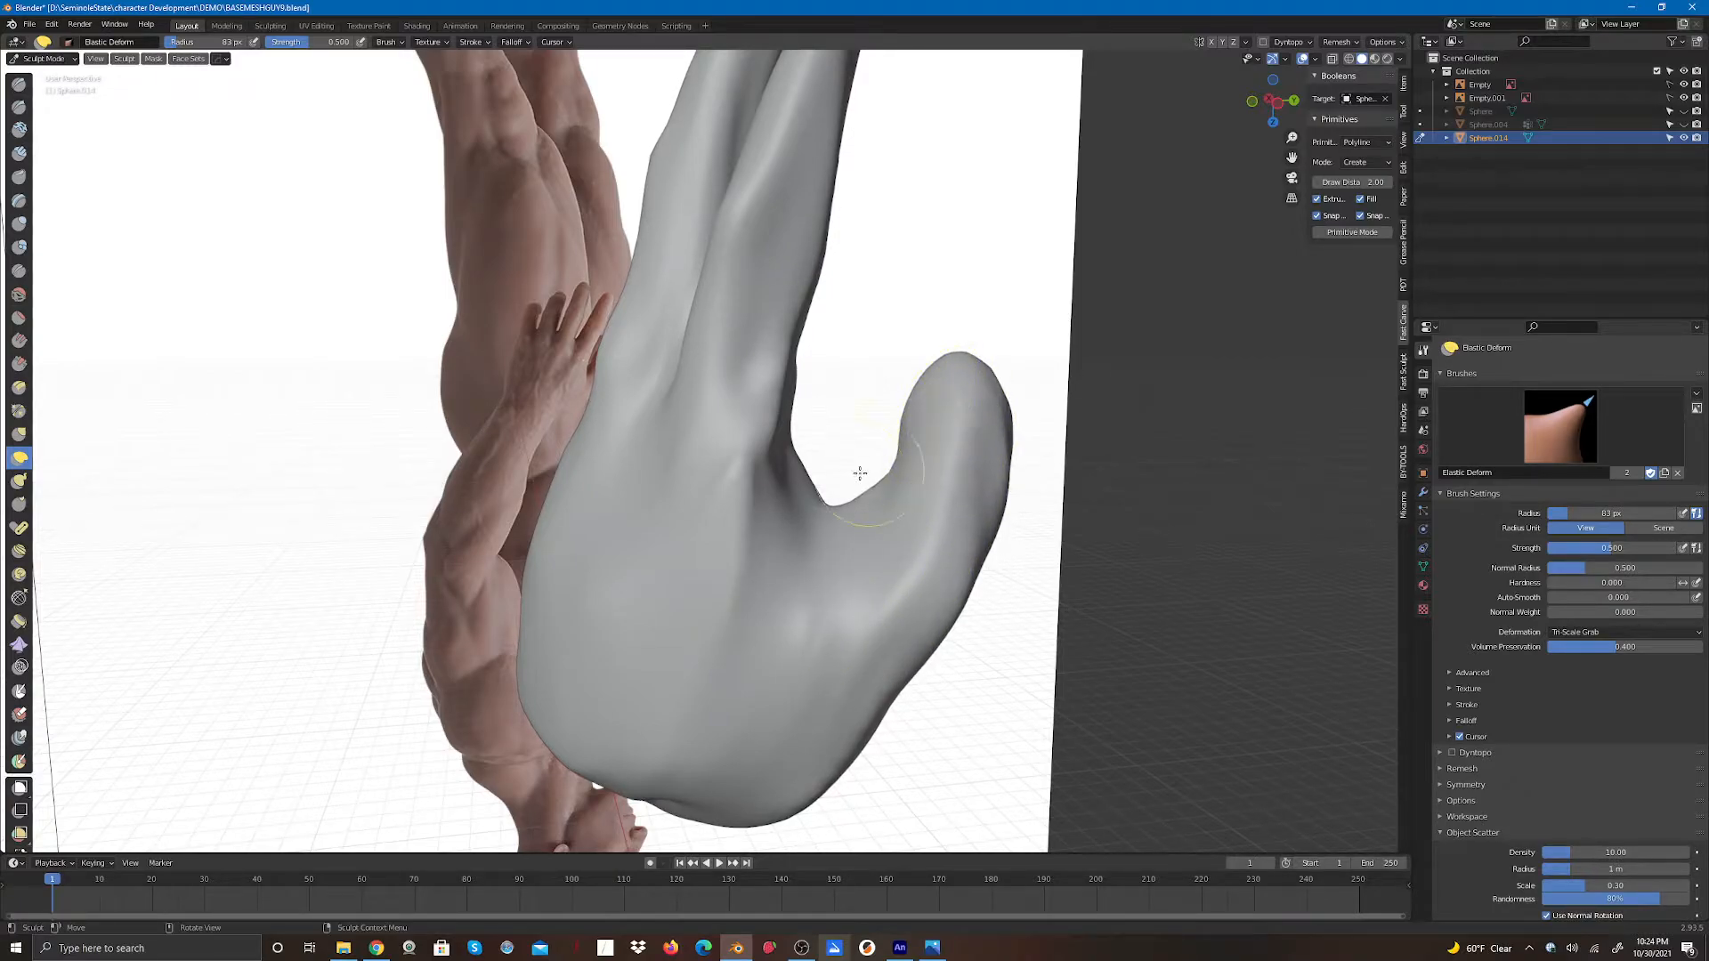
left_click_drag(777, 403, 830, 220)
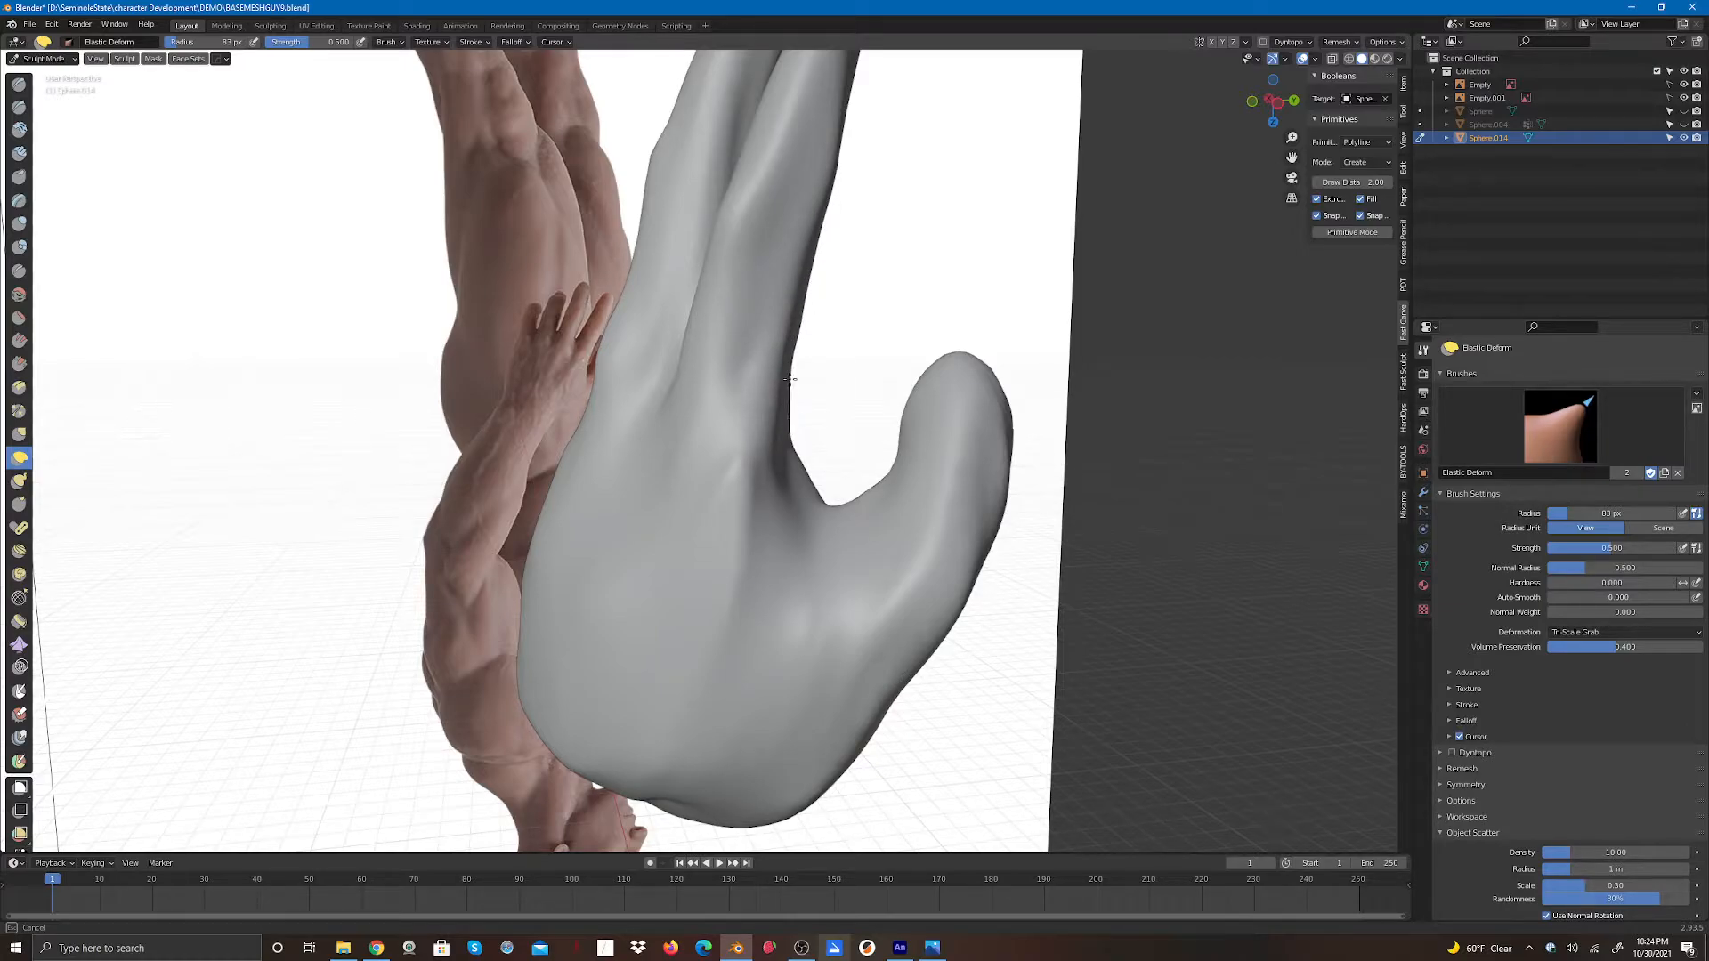
left_click_drag(786, 445, 750, 513)
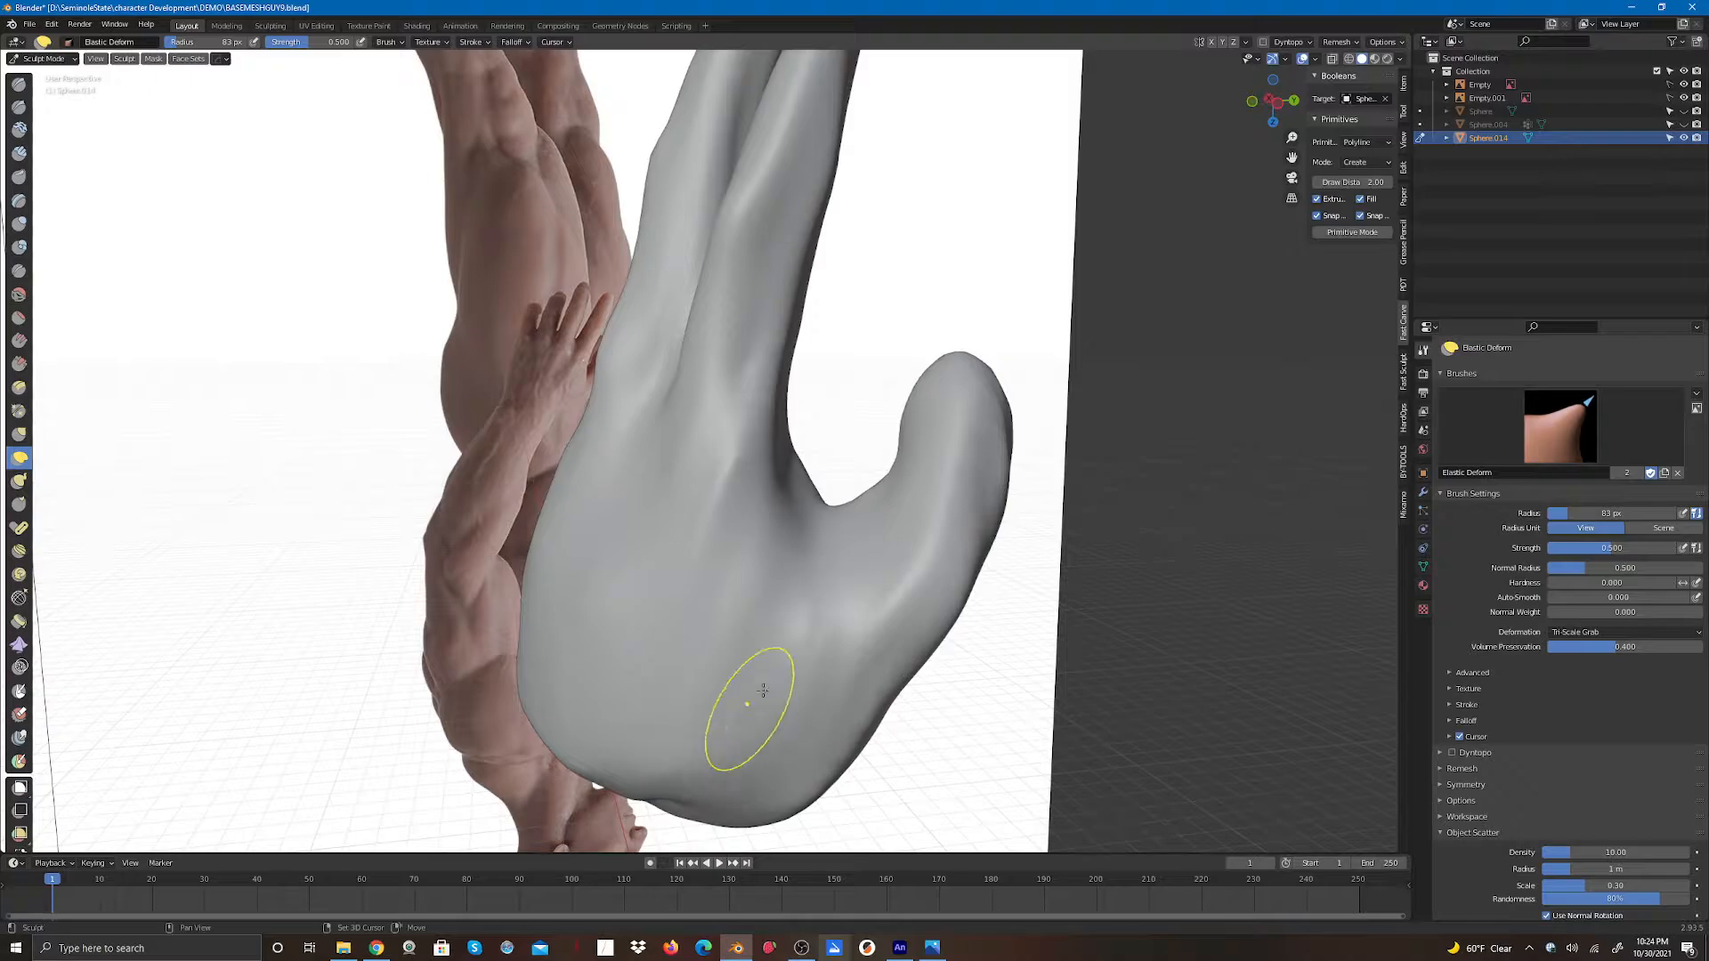
- Shape the finger gaps and palm sides from a low angle with Elastic Deform strokes
mouse_move(1271, 101)
left_mouse_down()
mouse_move(1185, 114)
mouse_move(1144, 142)
left_mouse_up()
left_click_drag(660, 482, 631, 497)
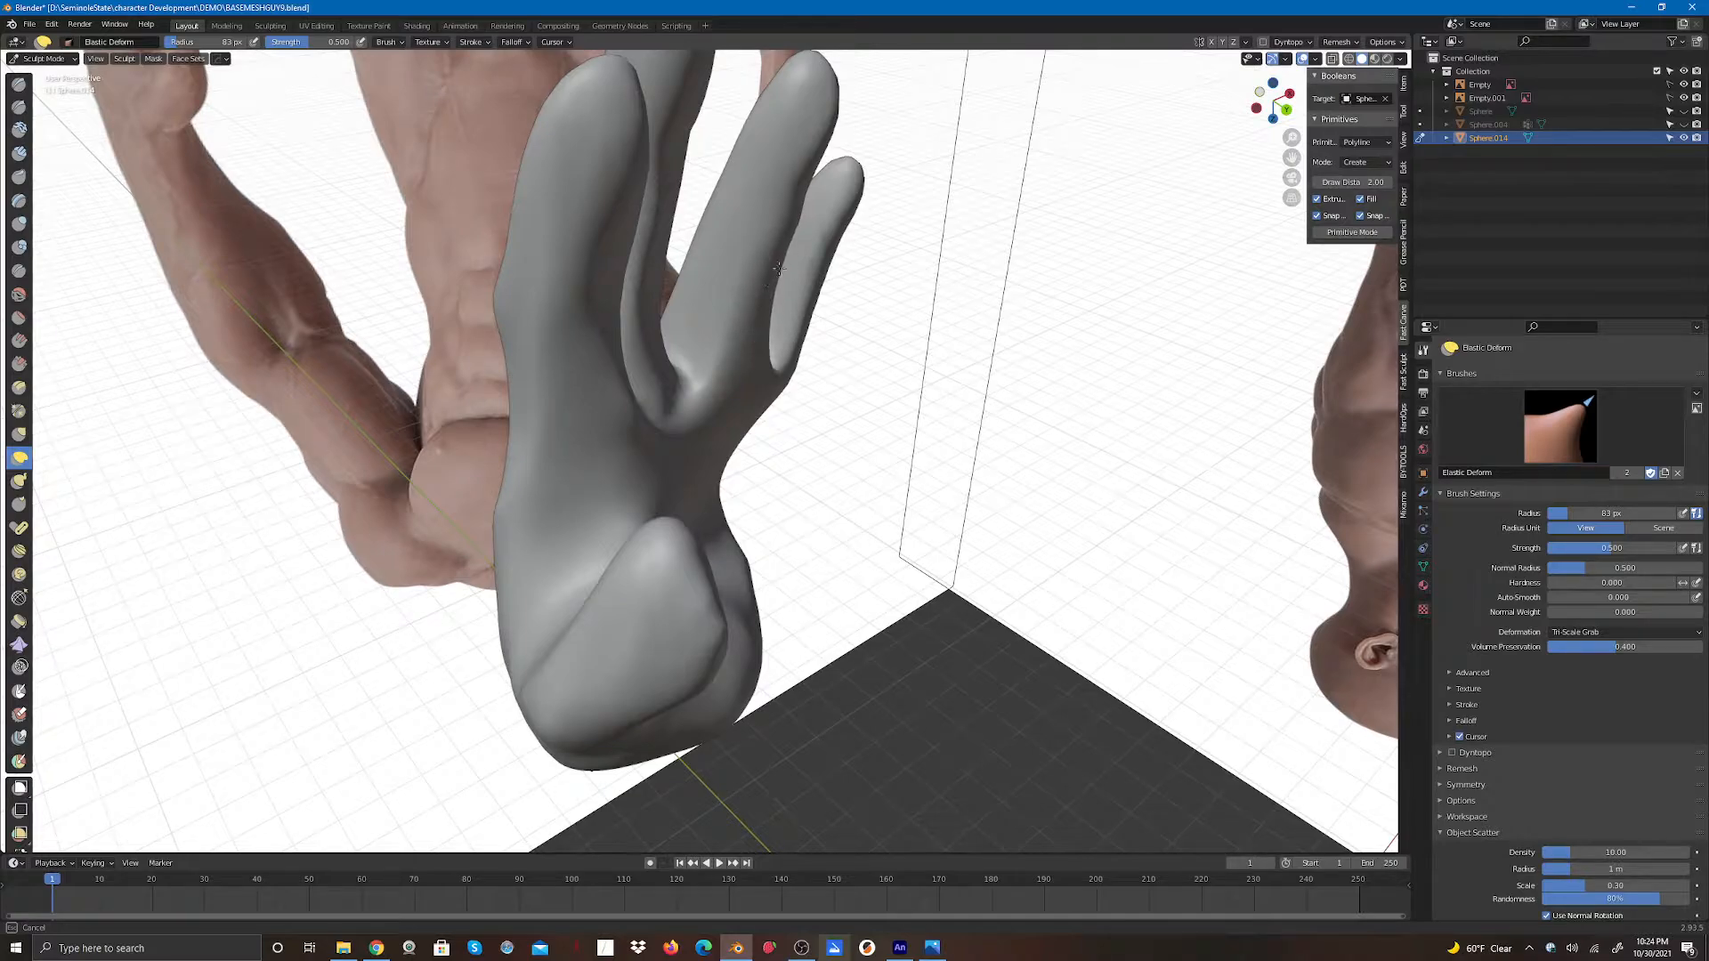
left_click_drag(761, 314, 762, 335, "shift")
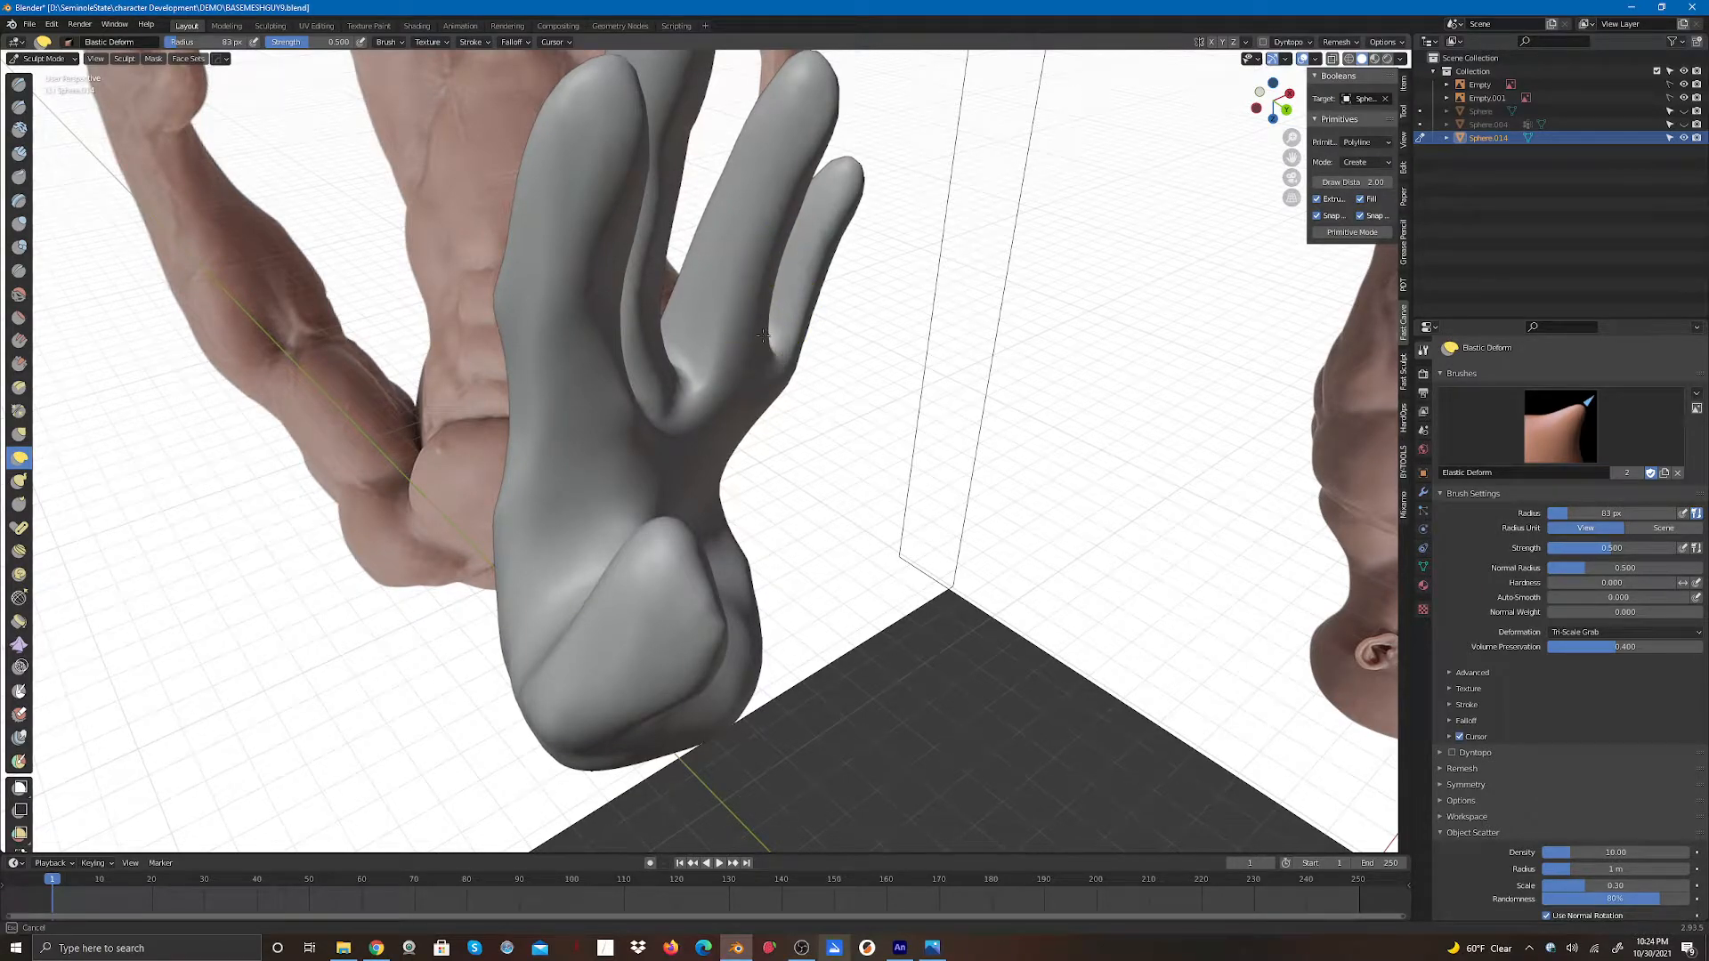
left_click_drag(720, 414, 655, 423)
left_click_drag(1270, 102, 1148, 107)
mouse_move(828, 353)
left_mouse_down("shift")
mouse_move(779, 415)
mouse_move(785, 350)
mouse_move(746, 387)
left_mouse_up("shift")
mouse_move(804, 436)
left_mouse_down()
mouse_move(783, 476)
mouse_move(812, 463)
mouse_move(813, 486)
left_mouse_up()
left_click_drag(554, 500, 571, 461)
mouse_move(486, 633)
left_mouse_down()
mouse_move(509, 614)
mouse_move(532, 683)
mouse_move(498, 632)
mouse_move(533, 669)
left_mouse_up()
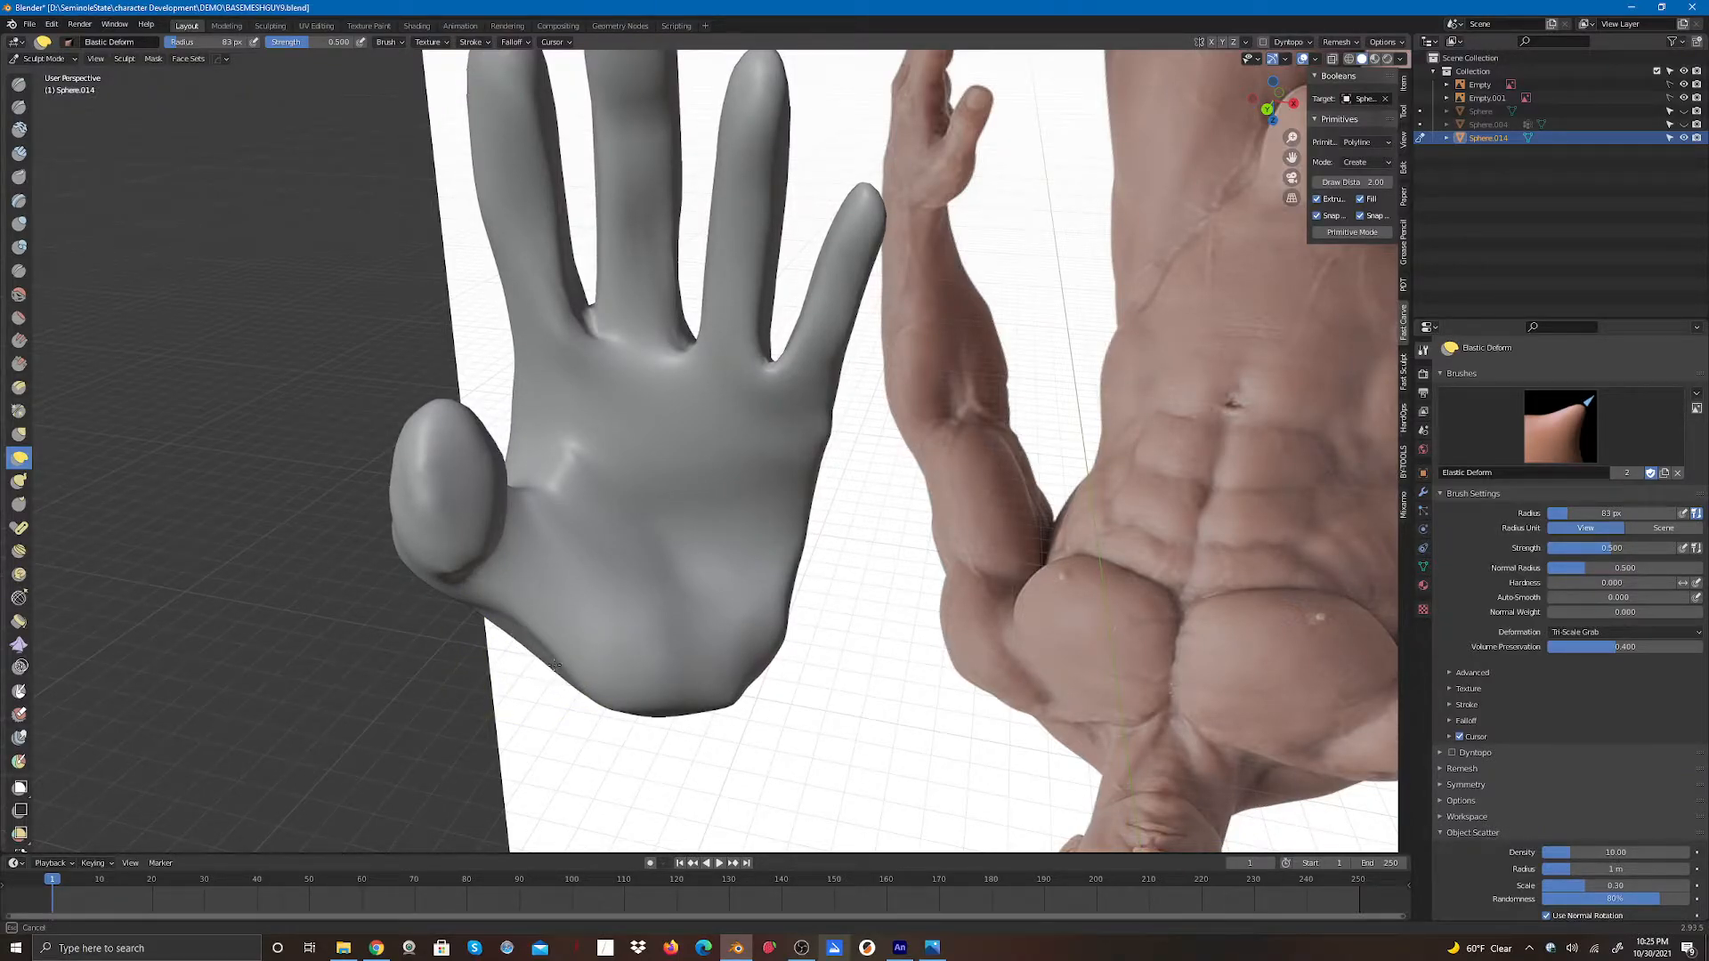
- Refine the palm below the index finger, the thumb web and the heel of the palm with Elastic Deform strokes
left_click_drag(542, 650, 544, 649)
left_click_drag(577, 464, 566, 473)
mouse_move(564, 474)
left_mouse_down()
mouse_move(582, 453)
mouse_move(558, 397)
left_mouse_up()
mouse_move(569, 443)
left_mouse_down()
mouse_move(539, 462)
mouse_move(541, 442)
left_mouse_up()
left_click_drag(524, 404, 534, 452)
left_click_drag(529, 357, 492, 355)
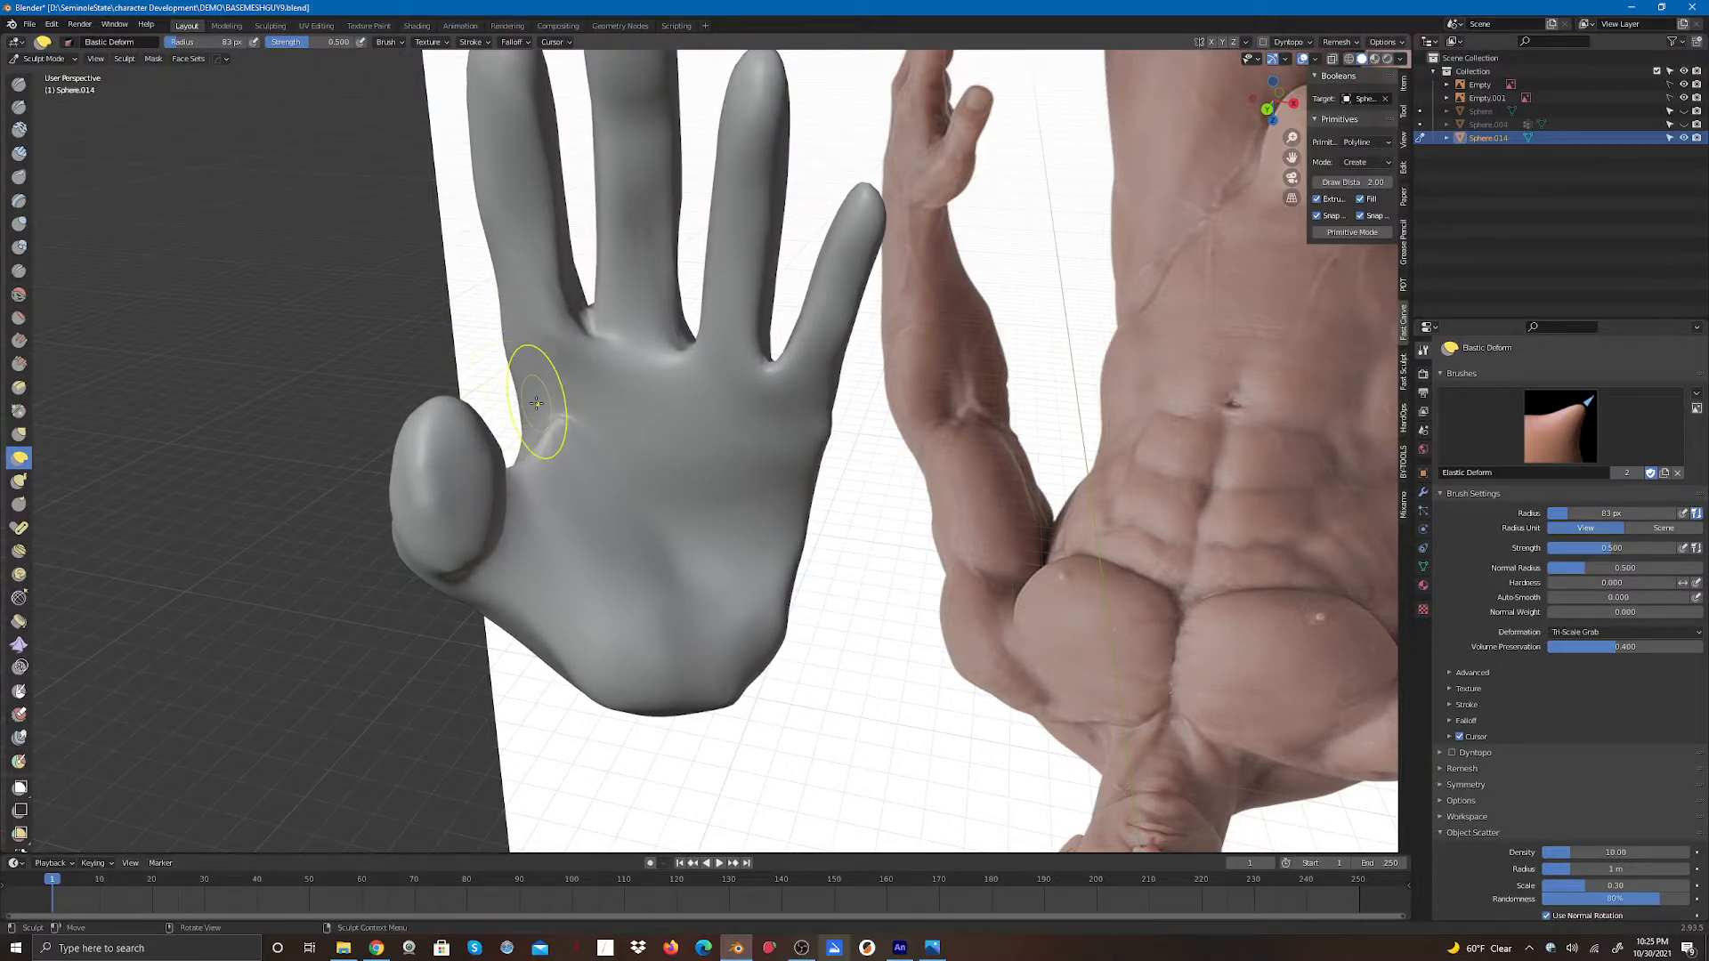
mouse_move(584, 321)
left_mouse_down()
mouse_move(699, 317)
mouse_move(706, 351)
left_mouse_up()
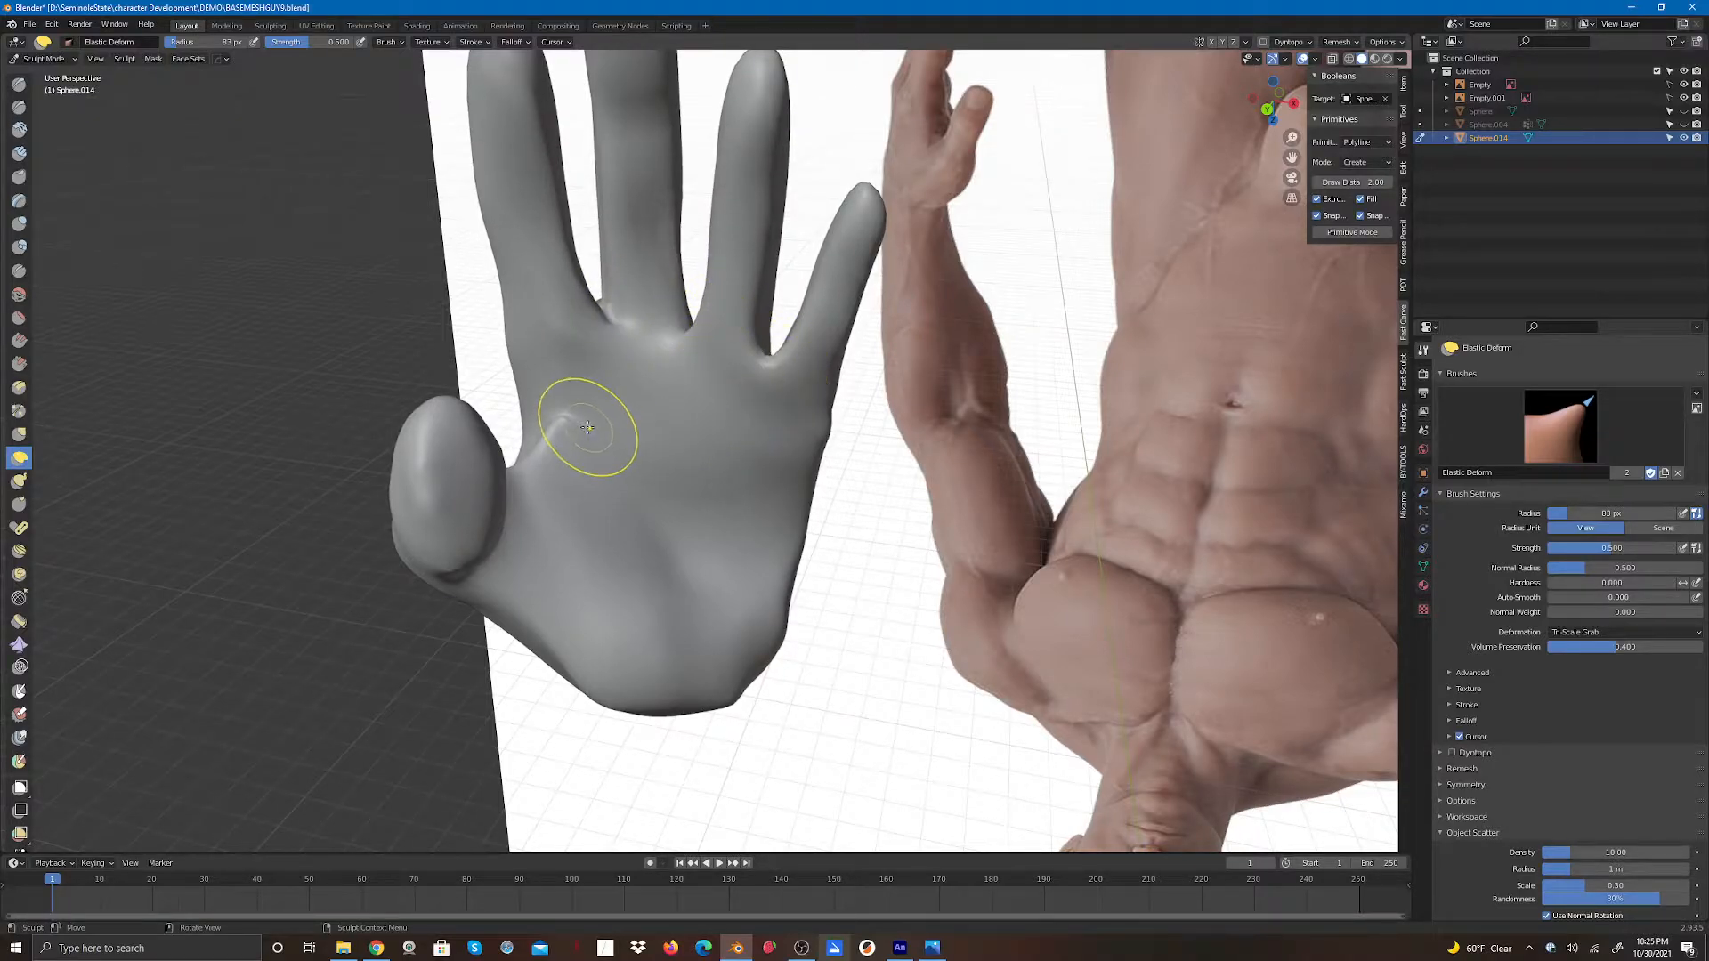
left_click_drag(573, 430, 555, 456)
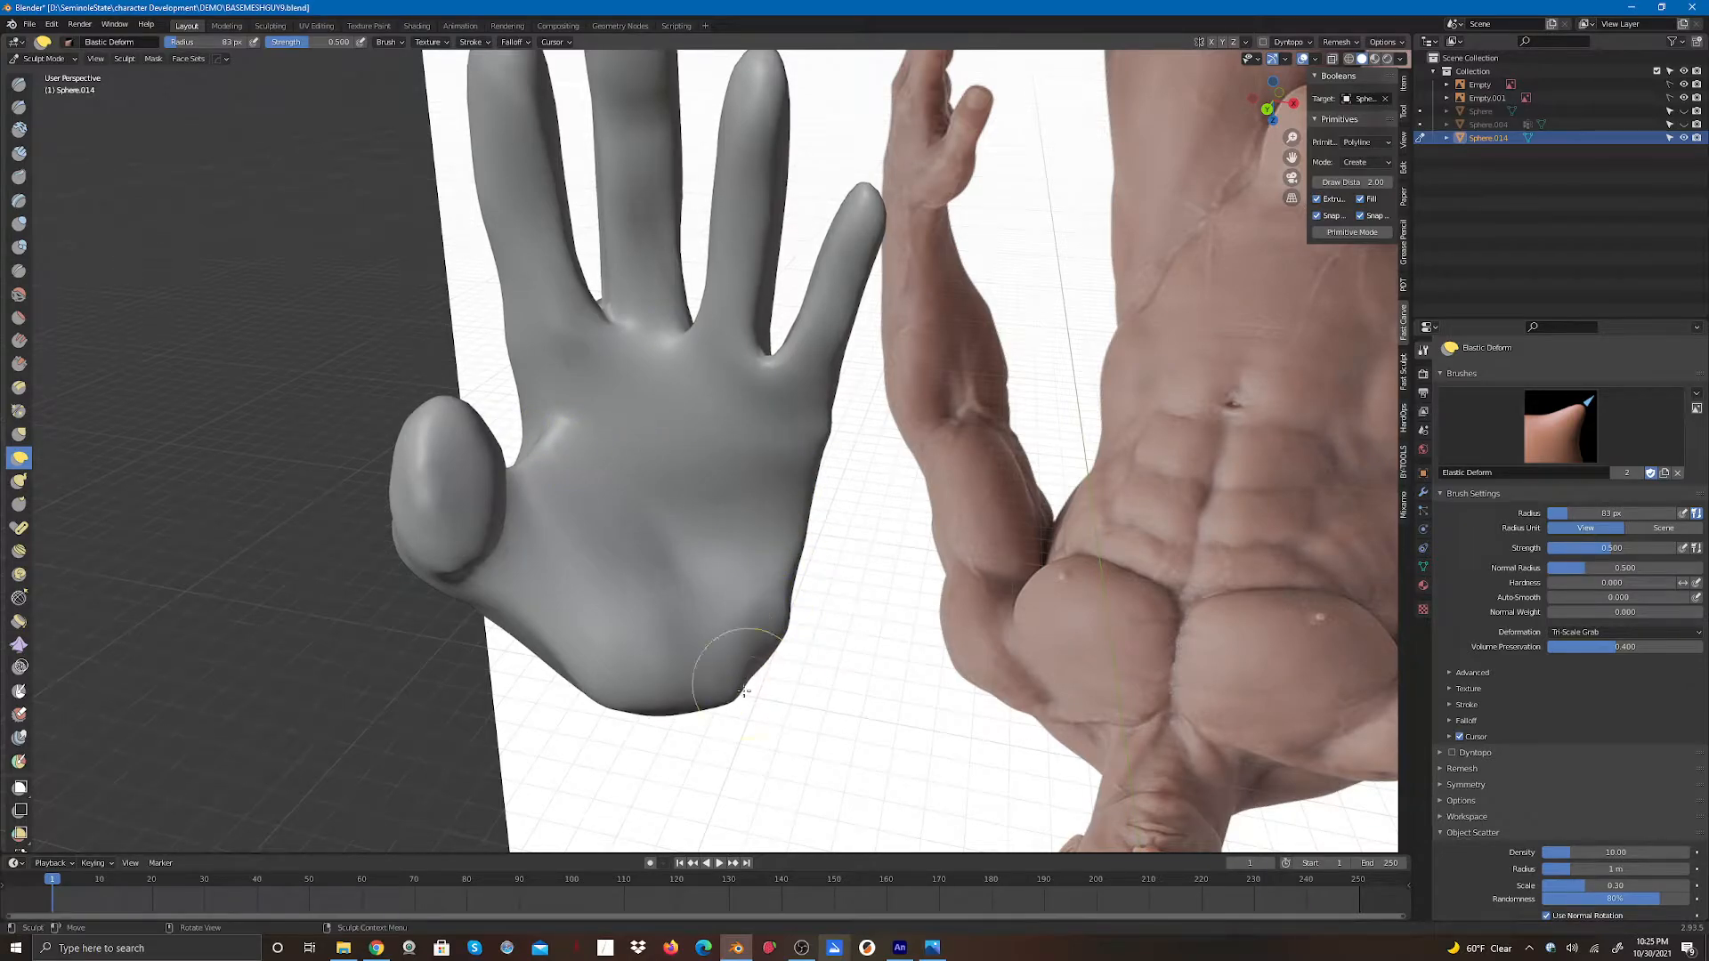
mouse_move(744, 690)
left_mouse_down()
mouse_move(669, 703)
mouse_move(663, 663)
left_mouse_up()
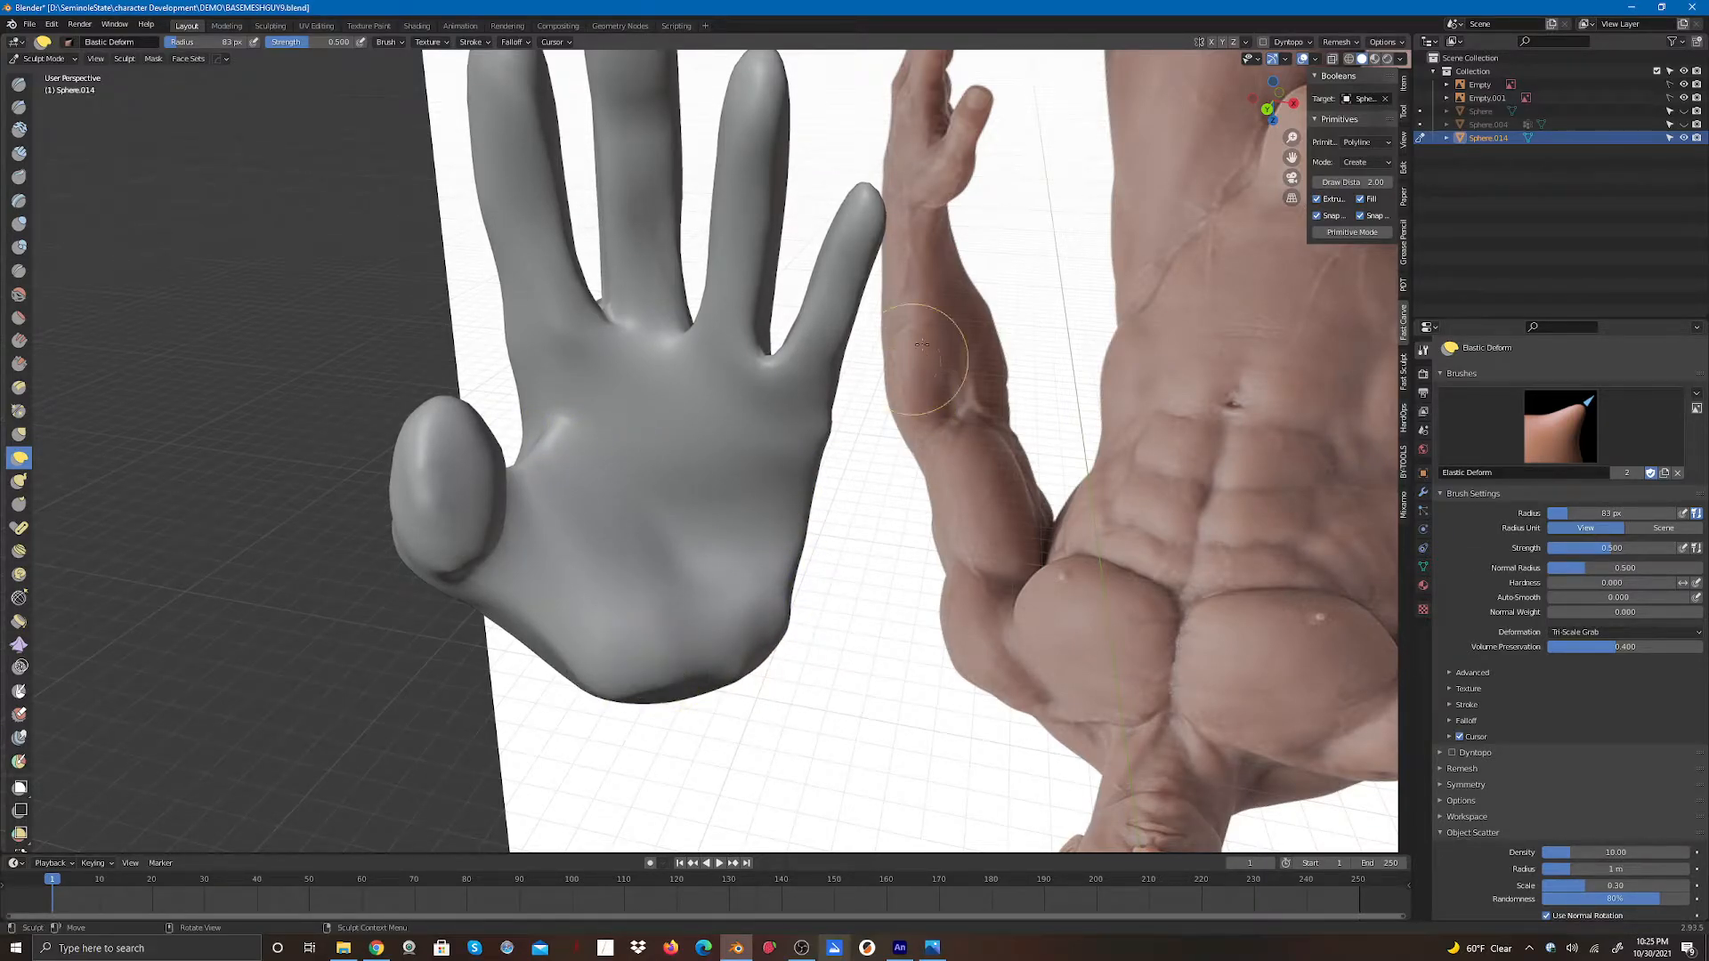
- Shape the thumb base, thumb tip and the web between thumb and index finger with Elastic Deform strokes
left_click_drag(1271, 102, 1190, 62)
mouse_move(575, 441)
left_mouse_down()
mouse_move(576, 464)
mouse_move(534, 450)
mouse_move(439, 496)
mouse_move(431, 439)
mouse_move(481, 463)
mouse_move(486, 541)
mouse_move(518, 552)
left_mouse_up()
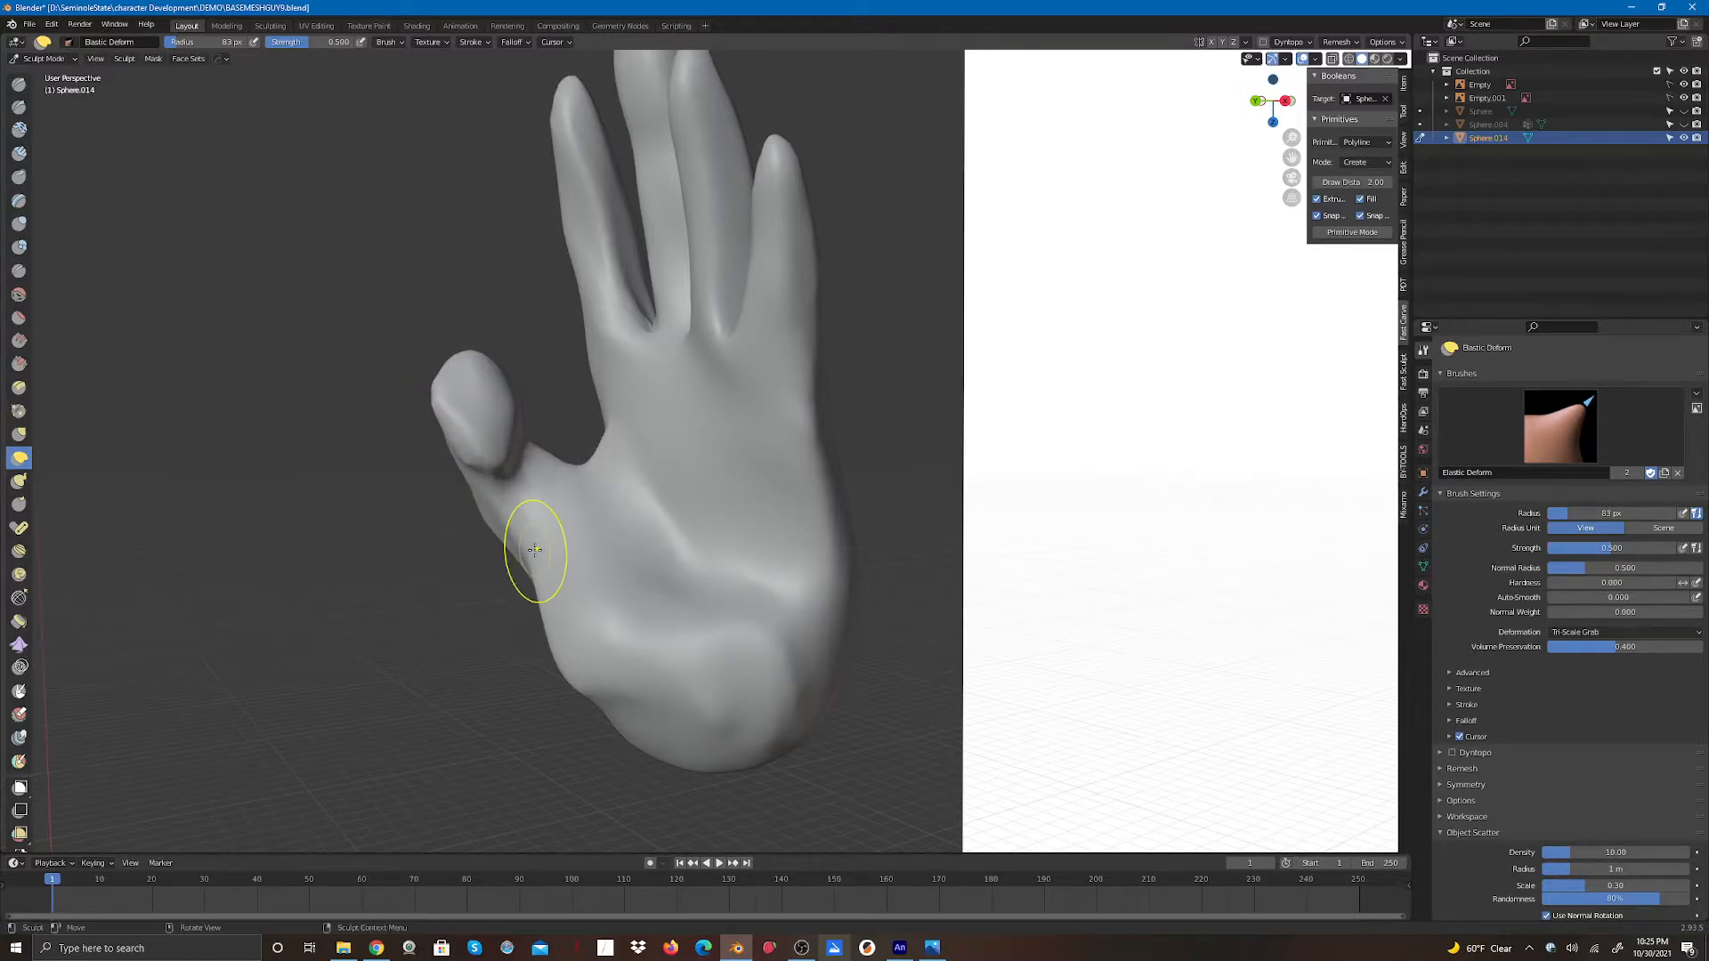
left_click_drag(521, 438, 510, 405)
left_click_drag(500, 475, 482, 449)
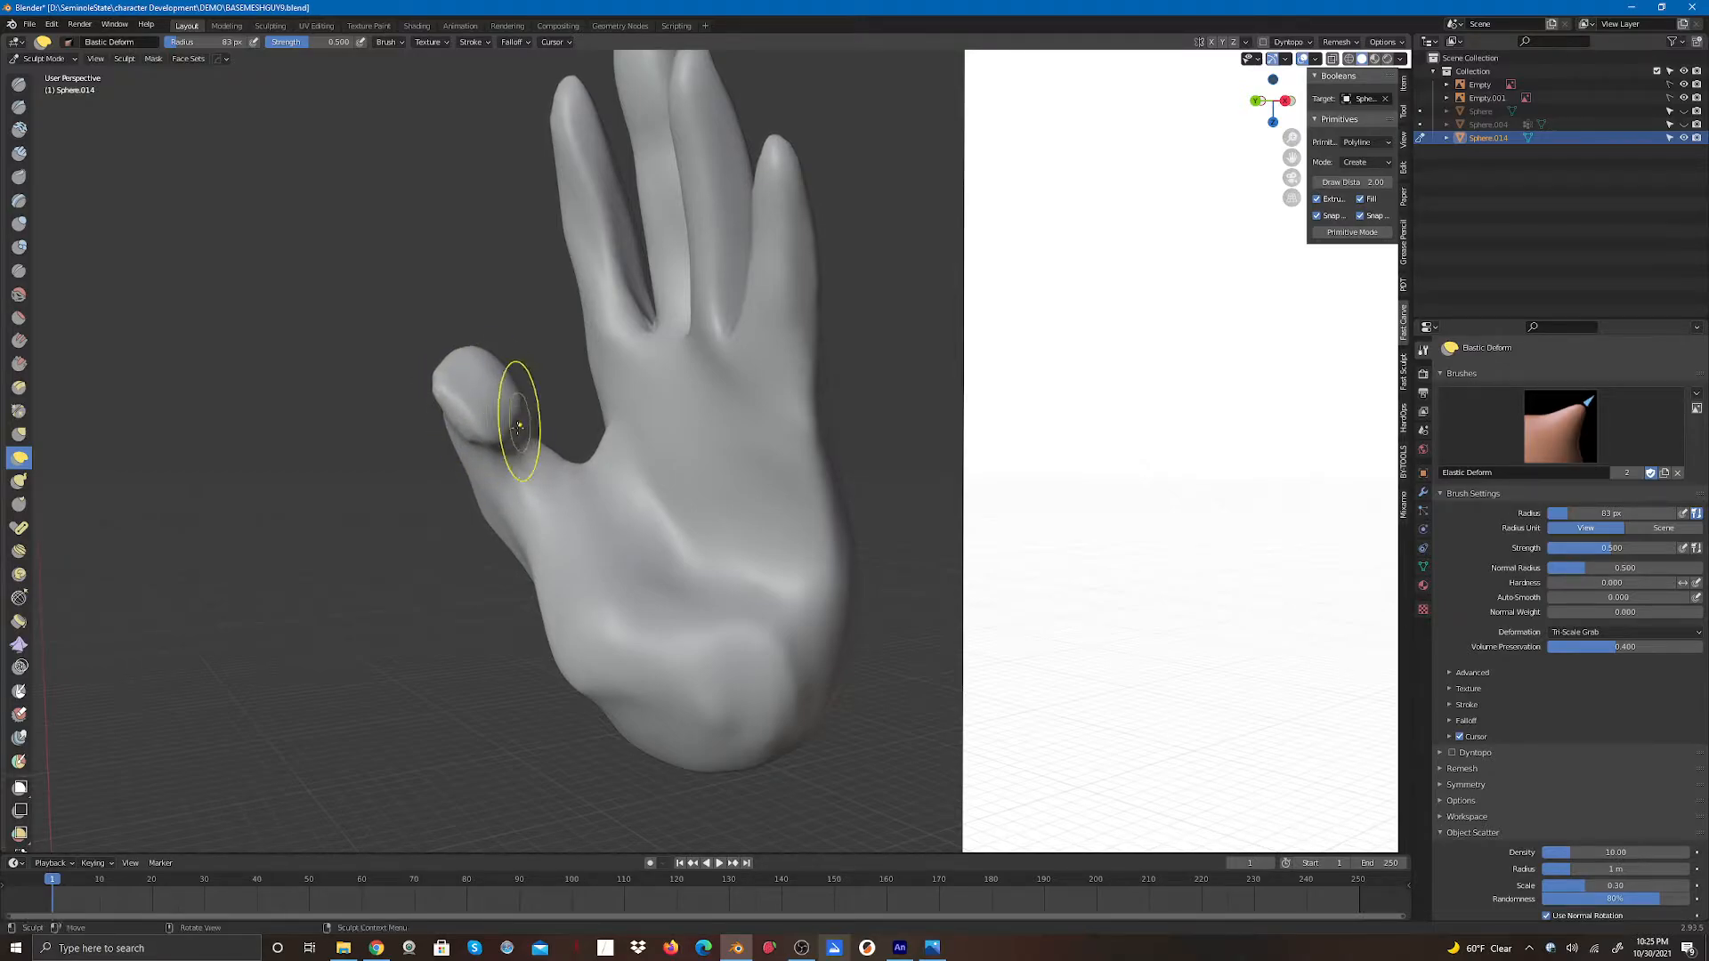
left_click_drag(419, 370, 462, 350)
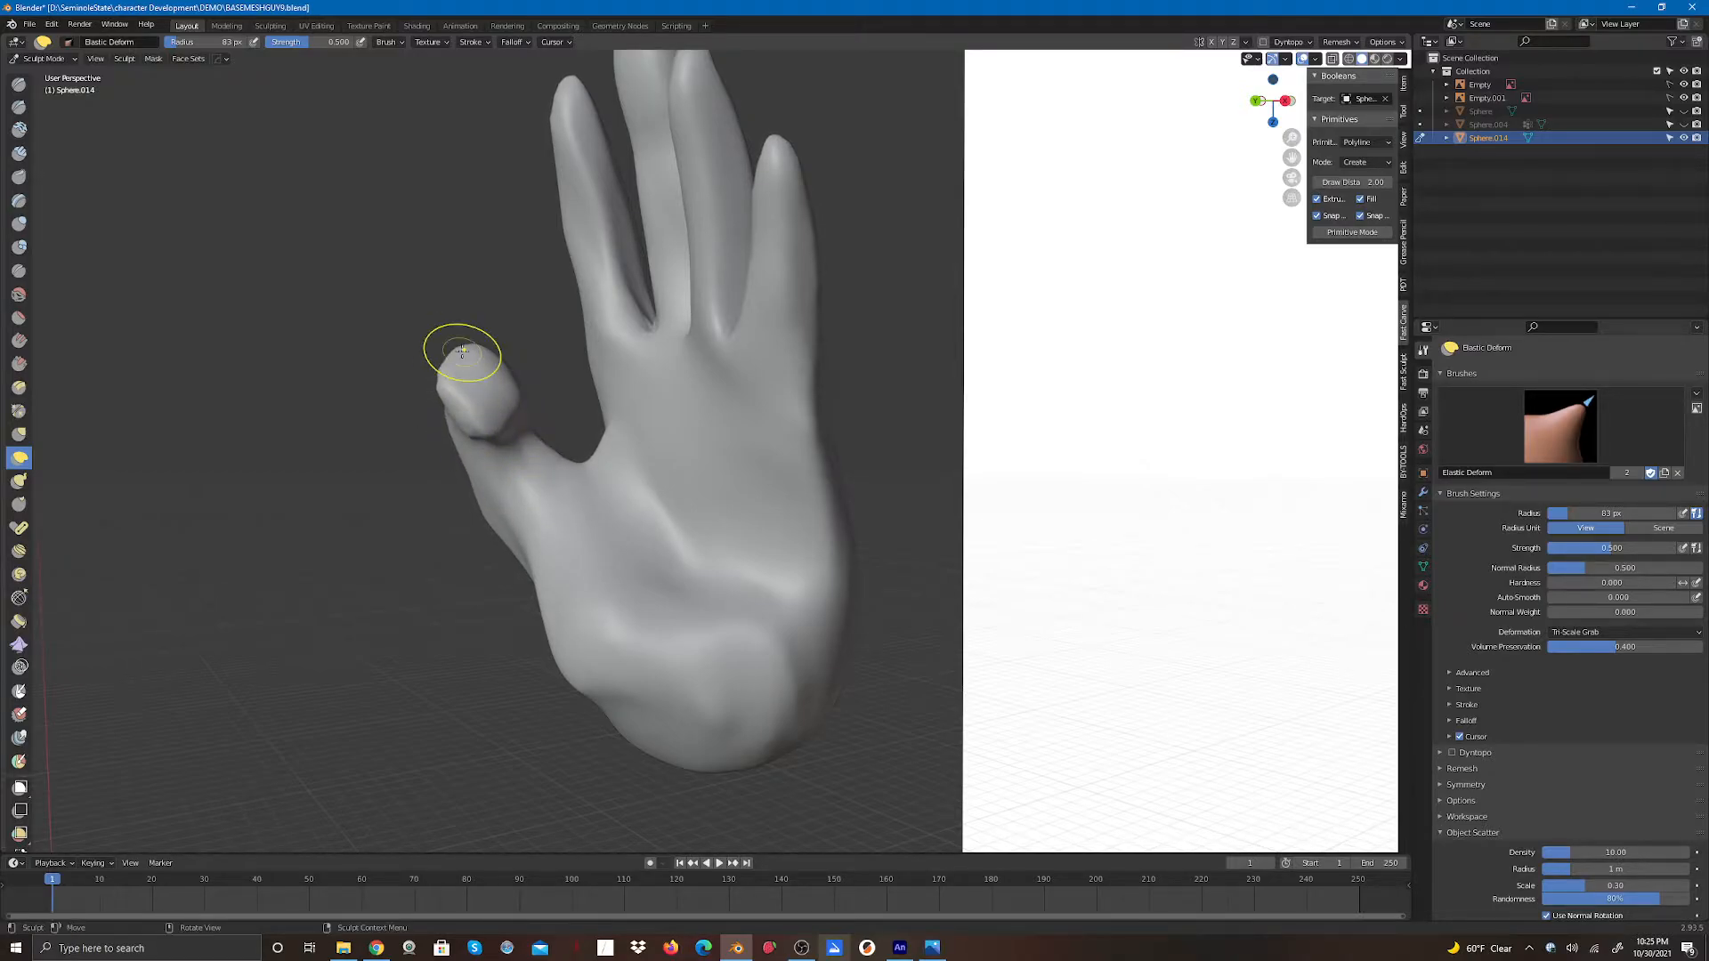
left_click_drag(1262, 102, 1342, 112)
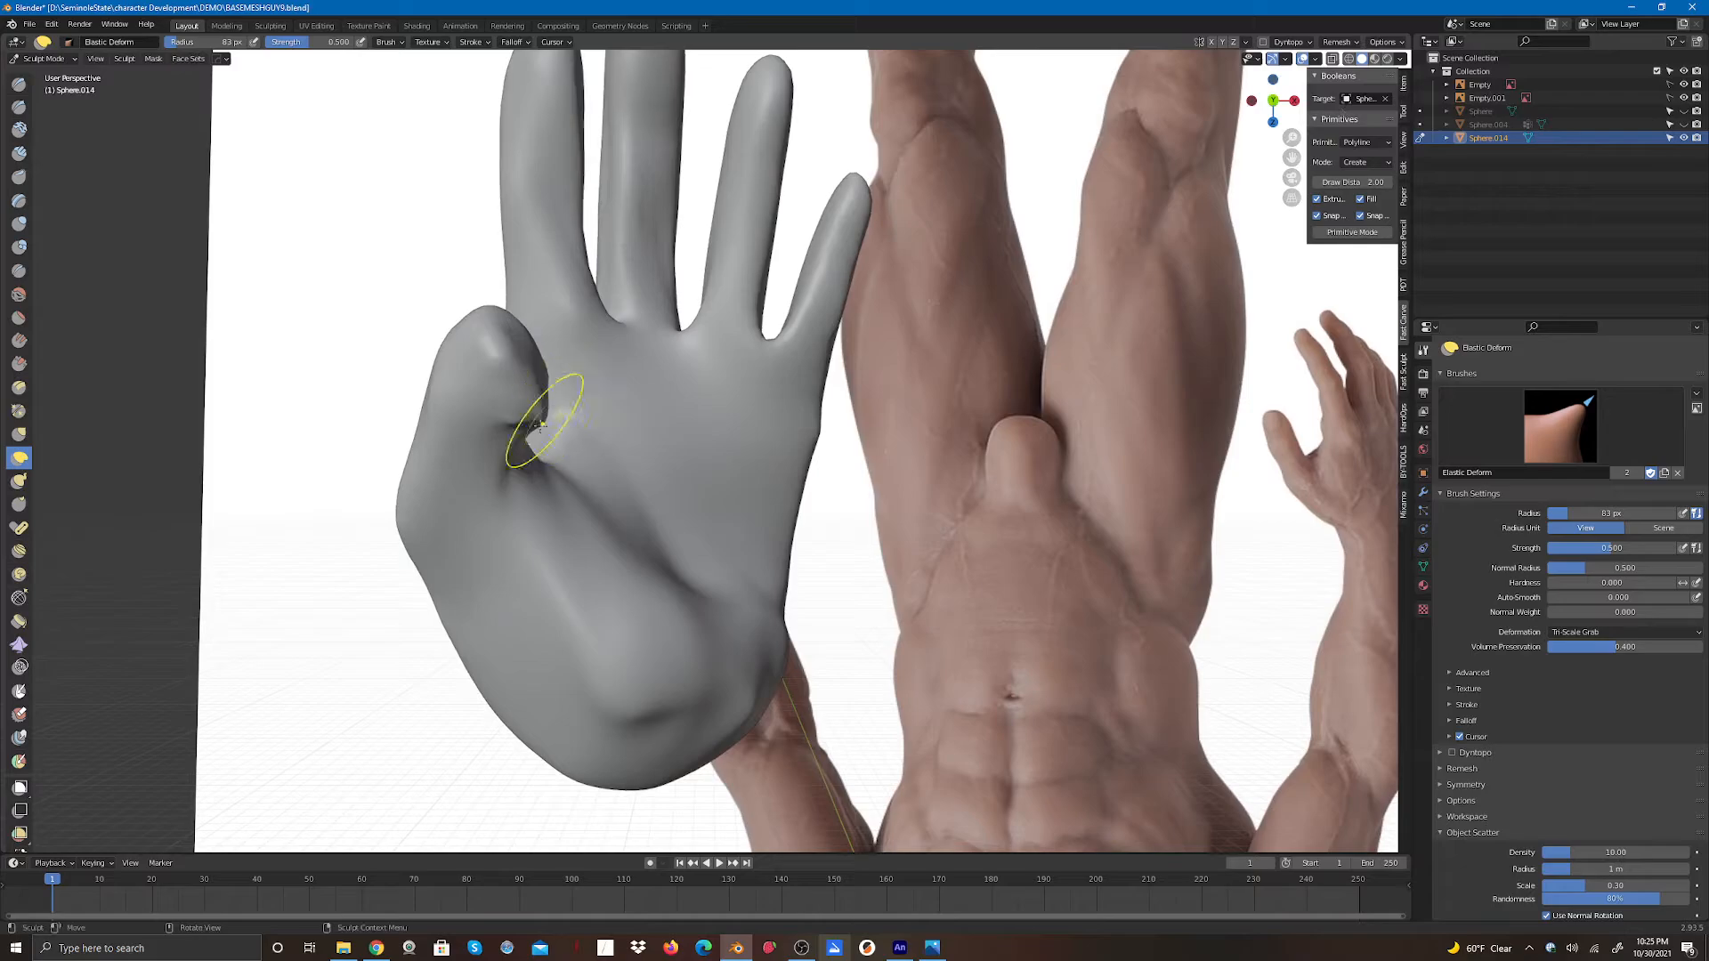
mouse_move(542, 426)
left_mouse_down("shift")
mouse_move(524, 419)
mouse_move(519, 439)
mouse_move(528, 427)
left_mouse_up("shift")
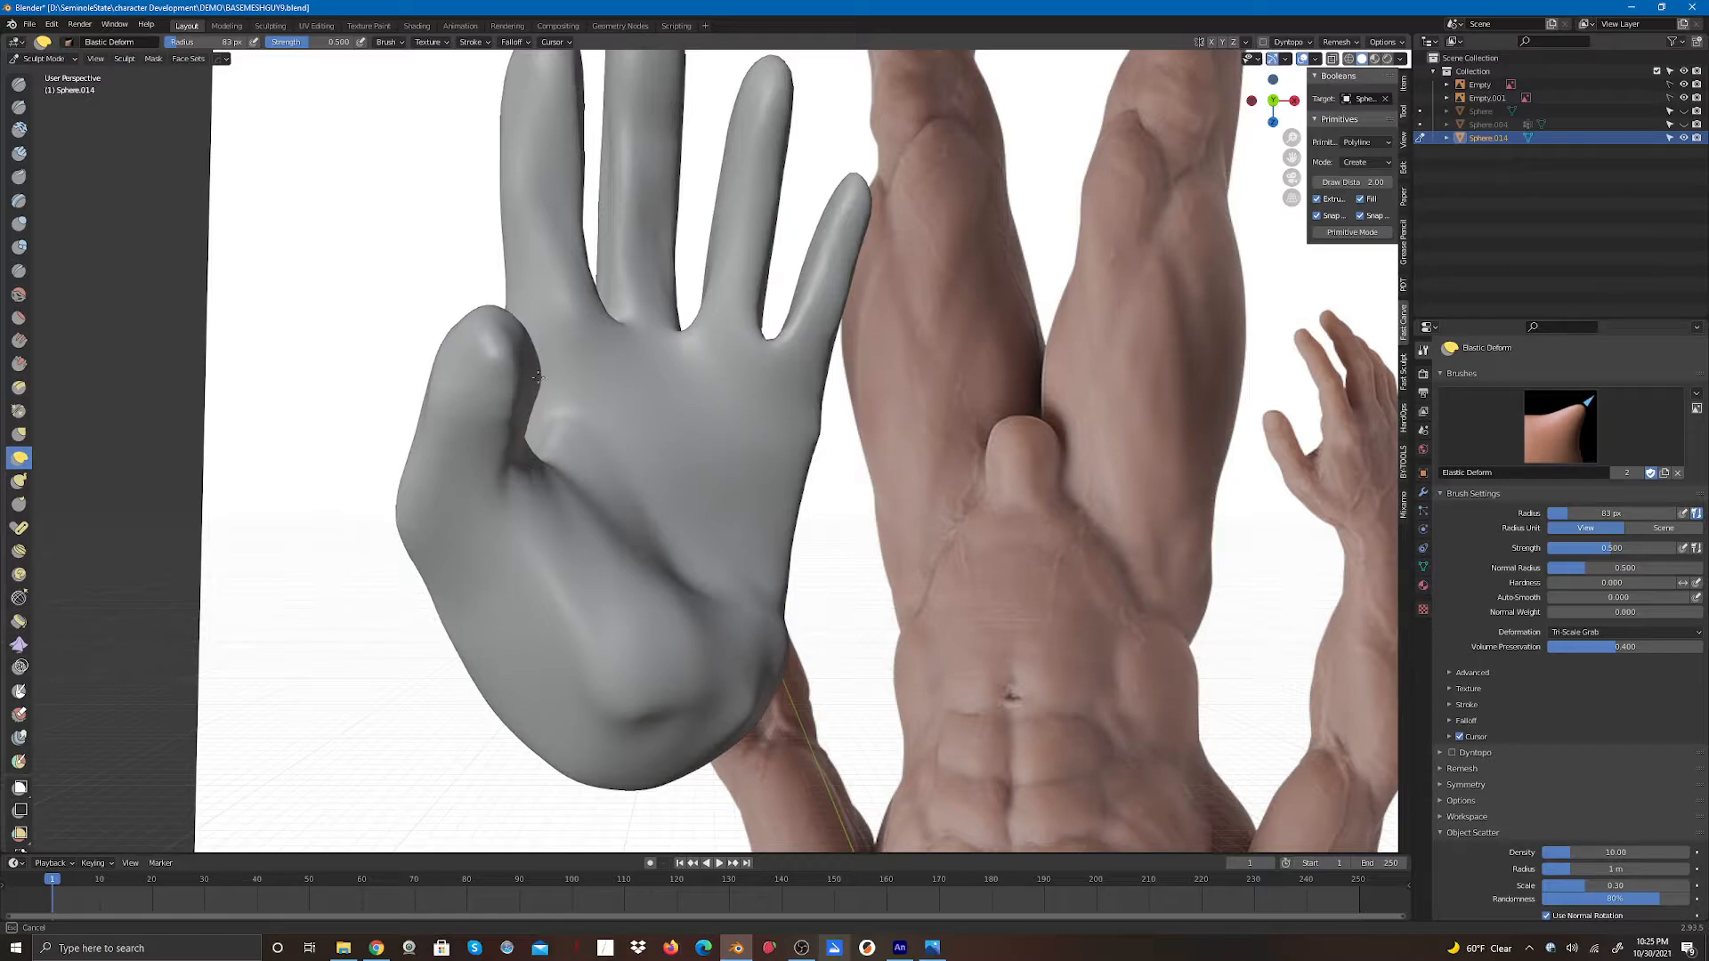
mouse_move(528, 398)
left_mouse_down()
mouse_move(509, 486)
mouse_move(481, 496)
mouse_move(517, 493)
mouse_move(498, 485)
left_mouse_up()
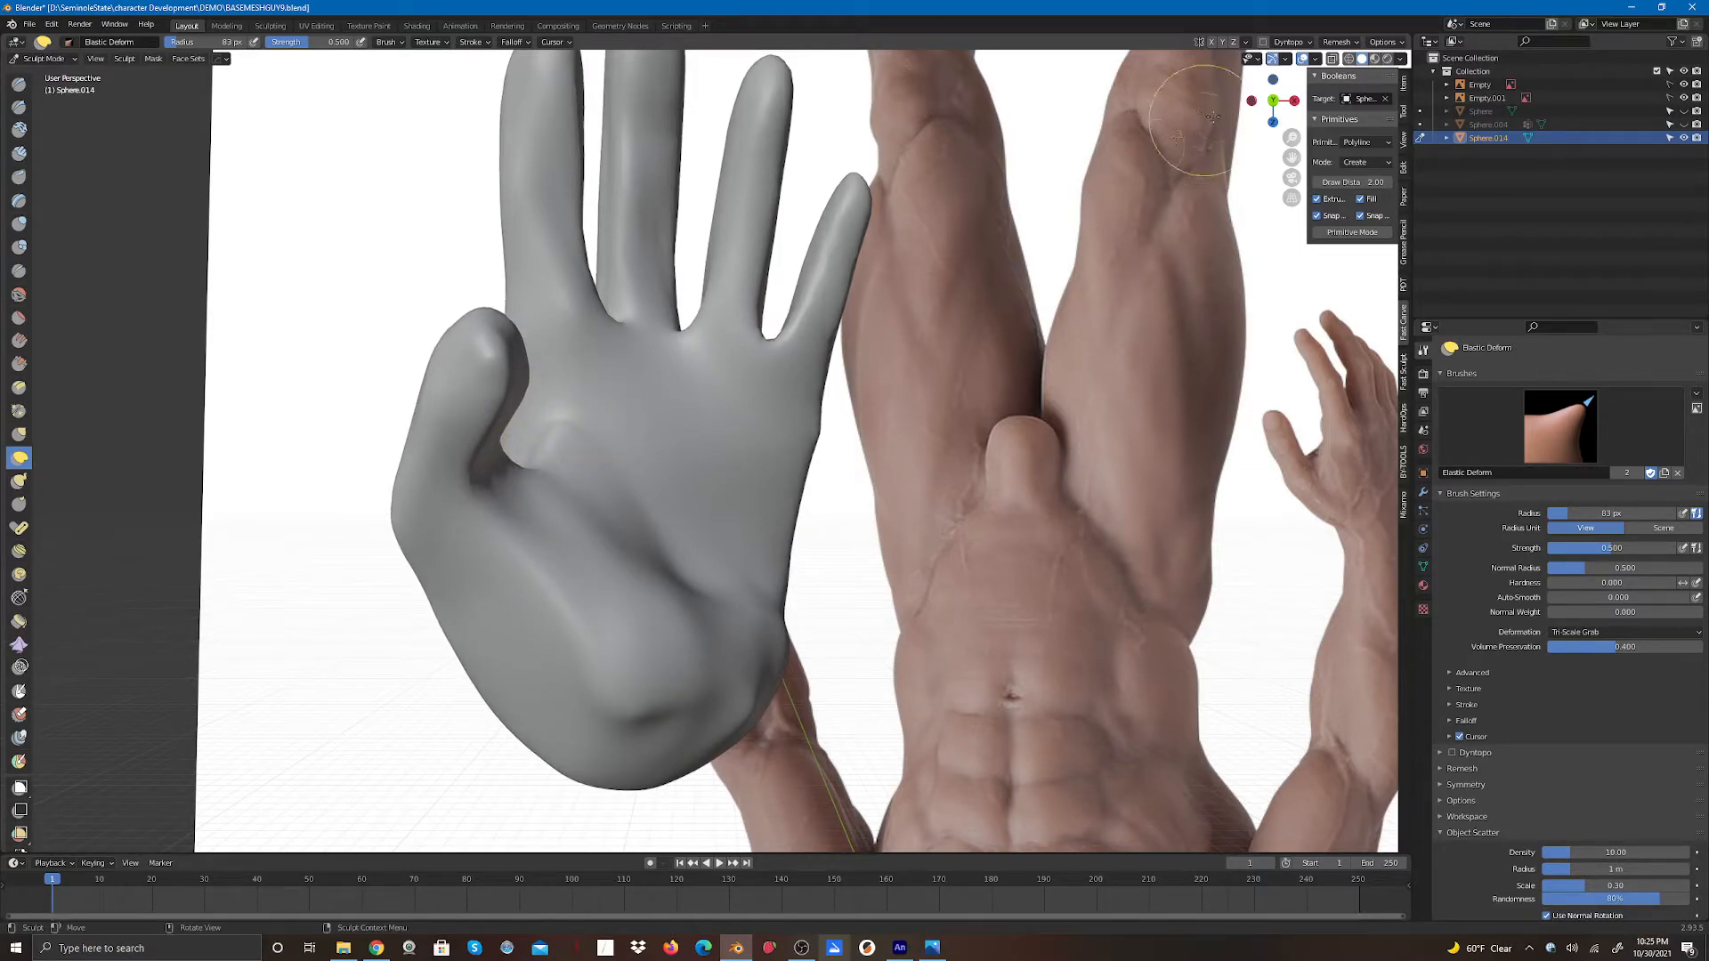
- Adjust the thumb tip and the outer edge of the hand with Elastic Deform strokes
middle_click_drag(1212, 116, 1128, 133)
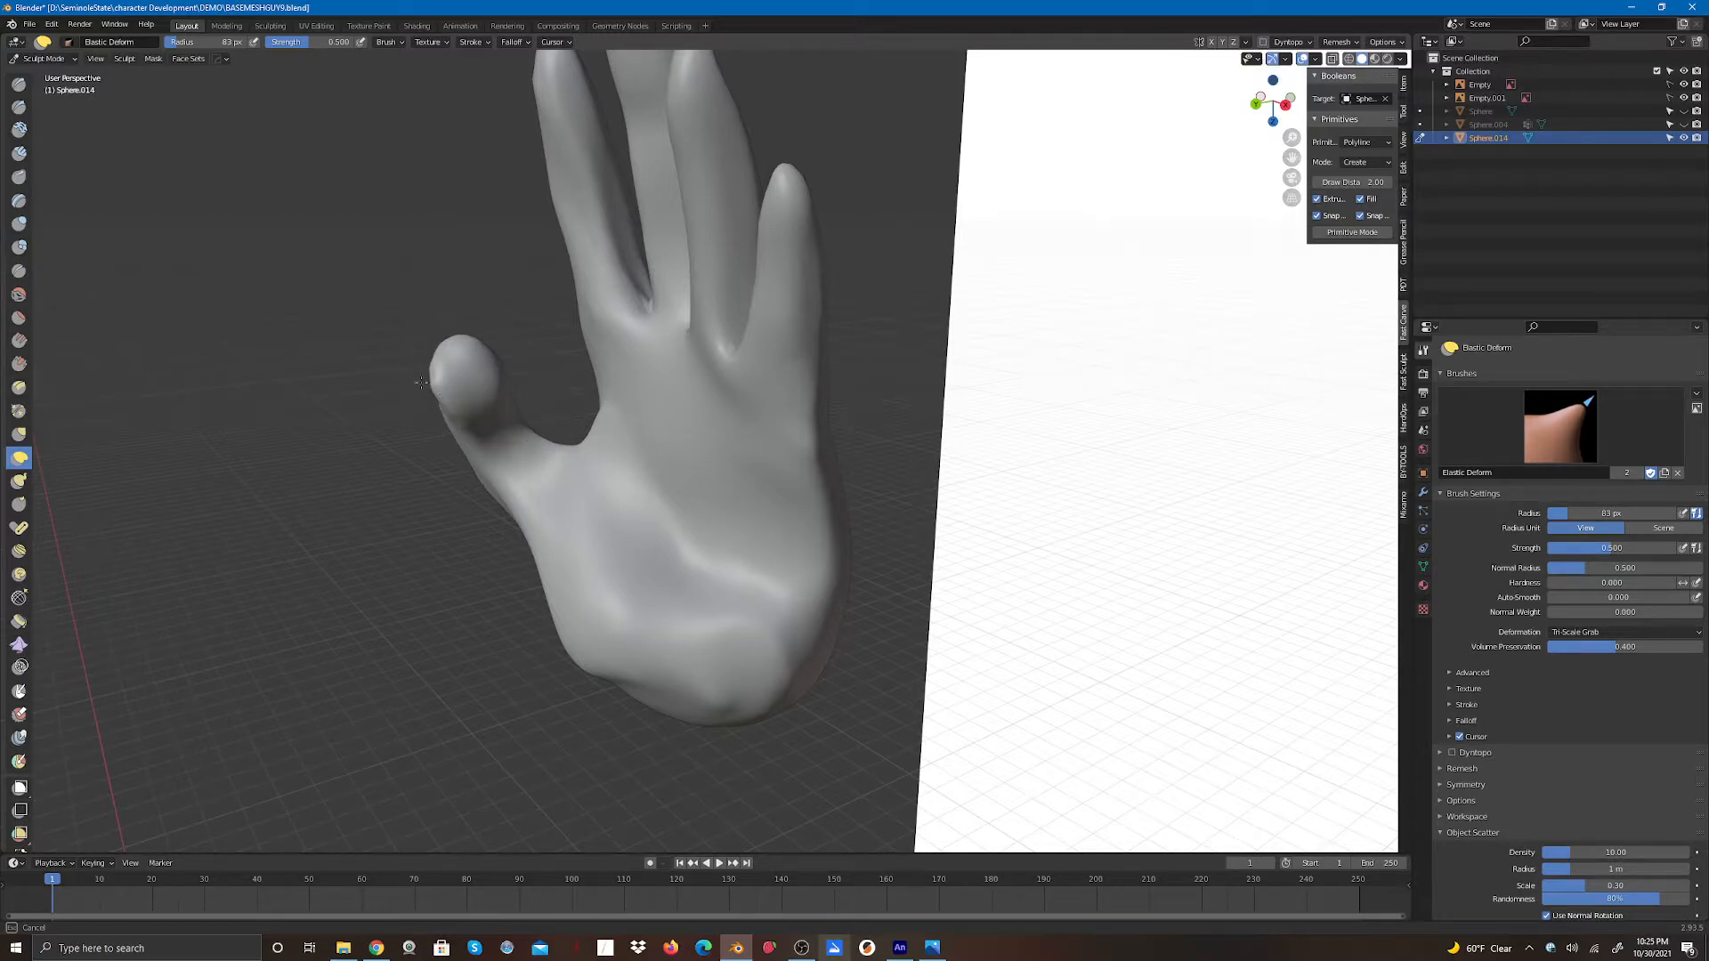
left_click_drag(431, 393, 435, 394)
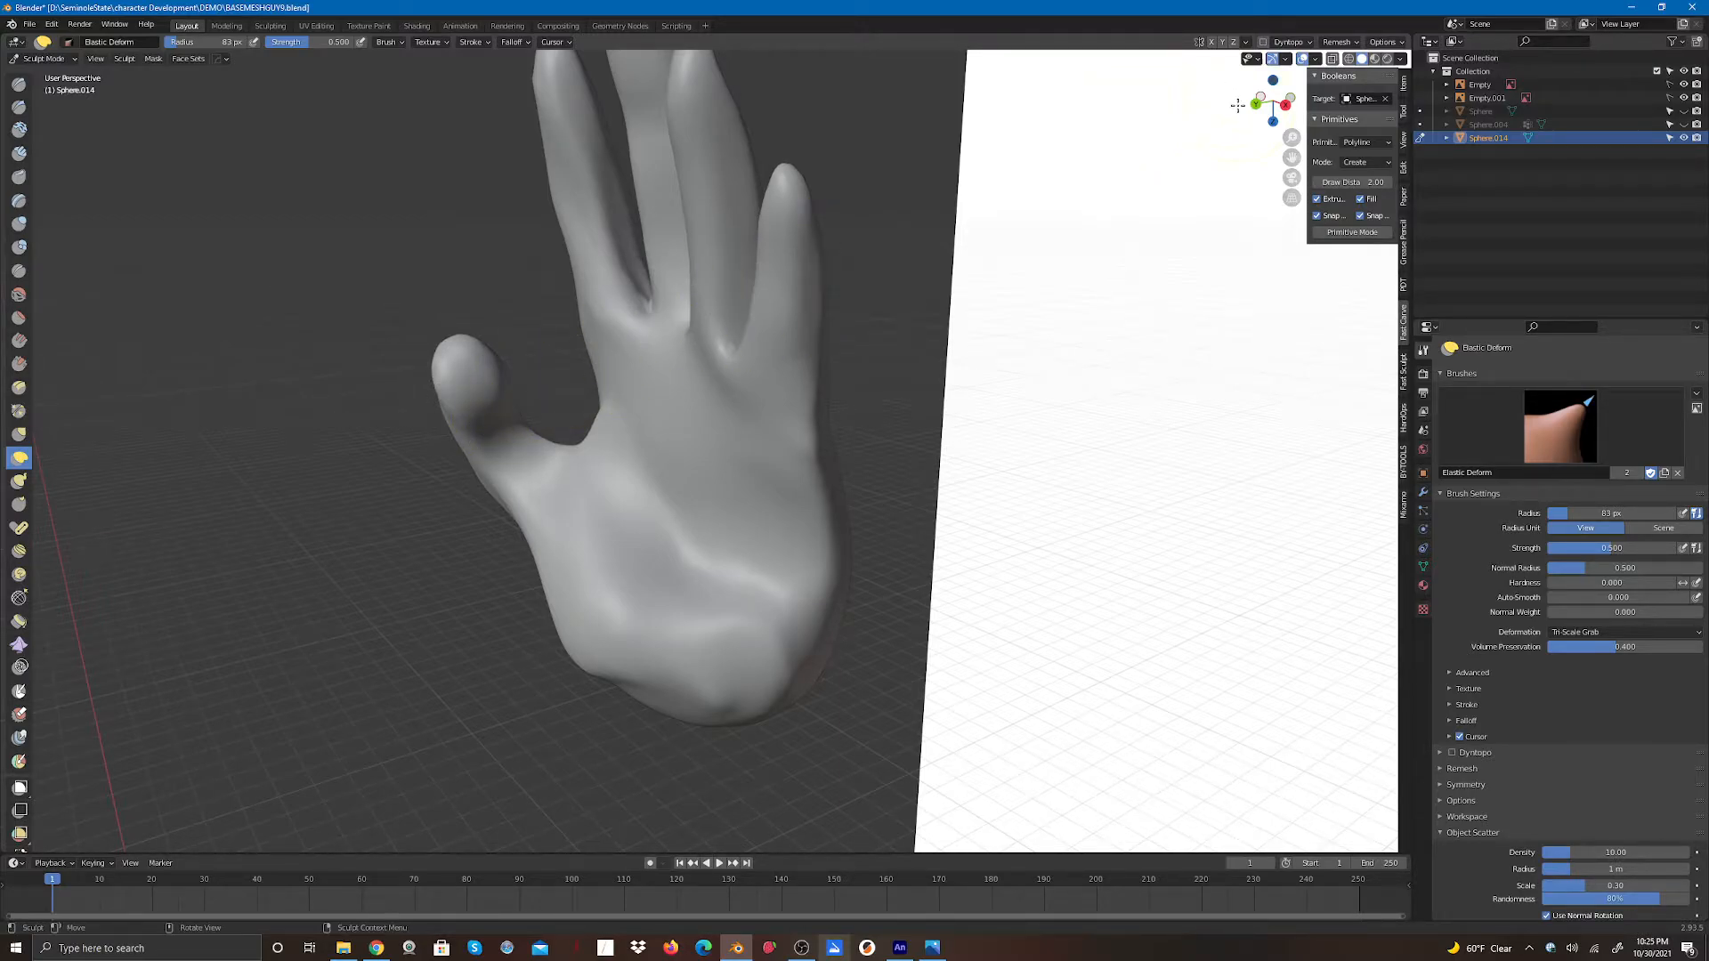
left_click_drag(1270, 101, 1386, 82)
left_click_drag(481, 395, 471, 407)
left_click_drag(473, 397, 497, 386)
left_click_drag(450, 439, 451, 458)
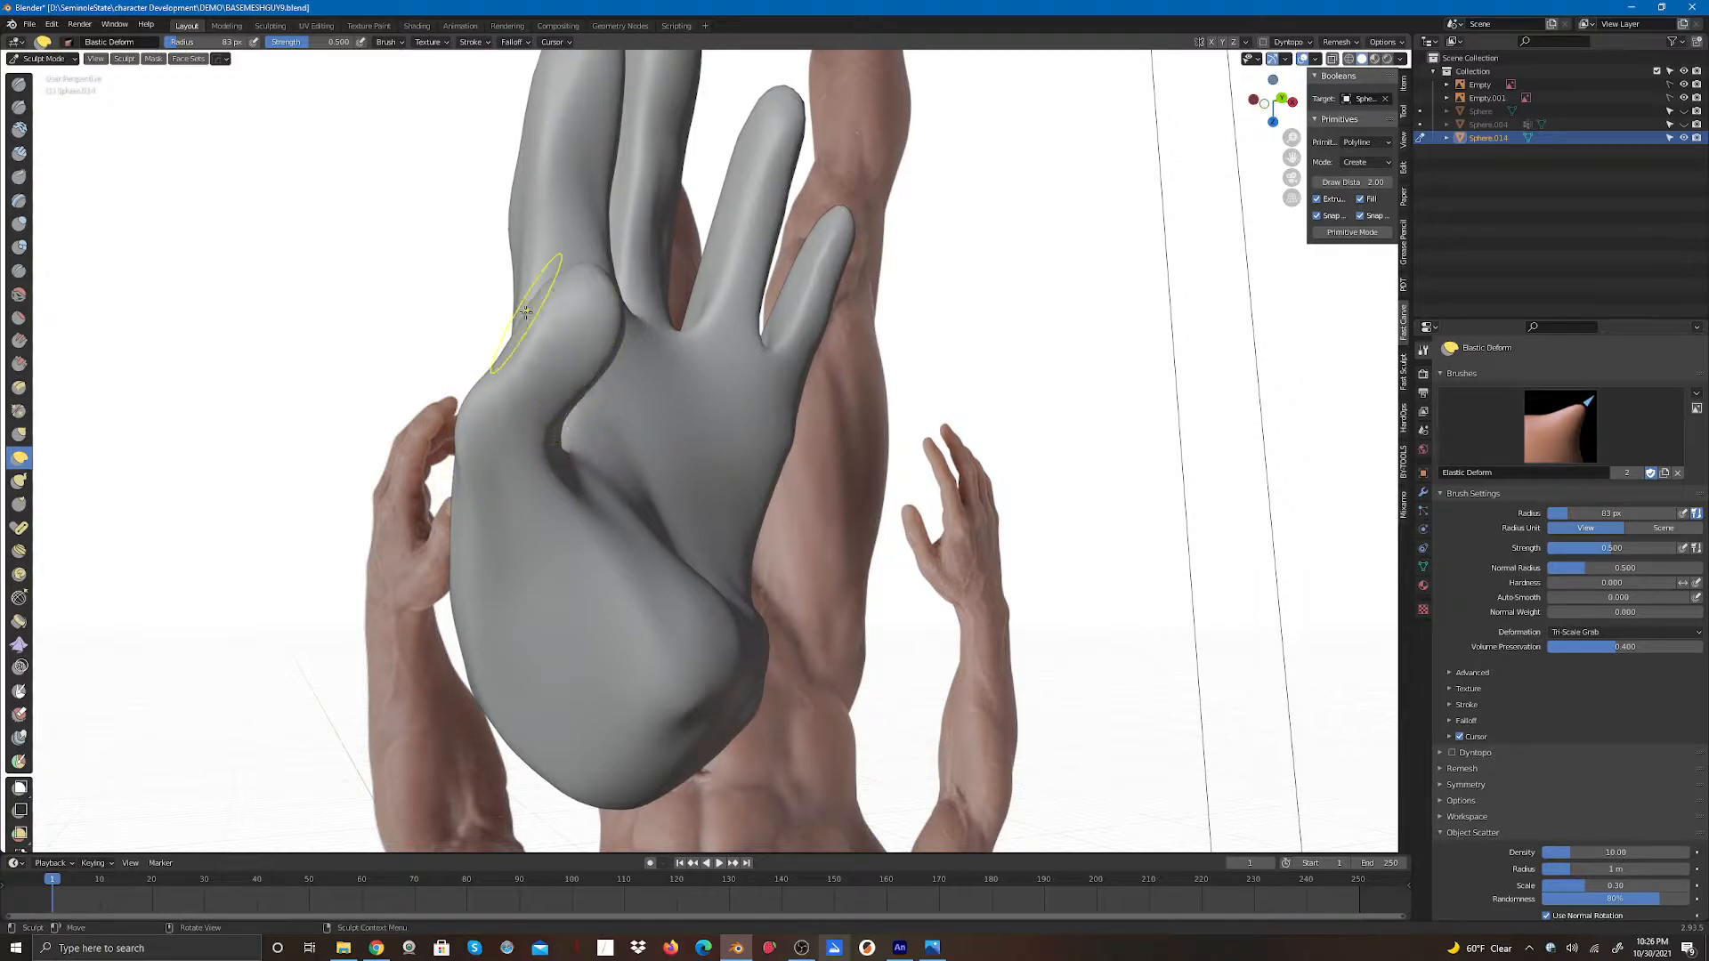
left_click_drag(574, 348, 588, 367)
left_click_drag(548, 434, 571, 469)
mouse_move(445, 579)
left_mouse_down()
mouse_move(477, 707)
mouse_move(495, 677)
left_mouse_up()
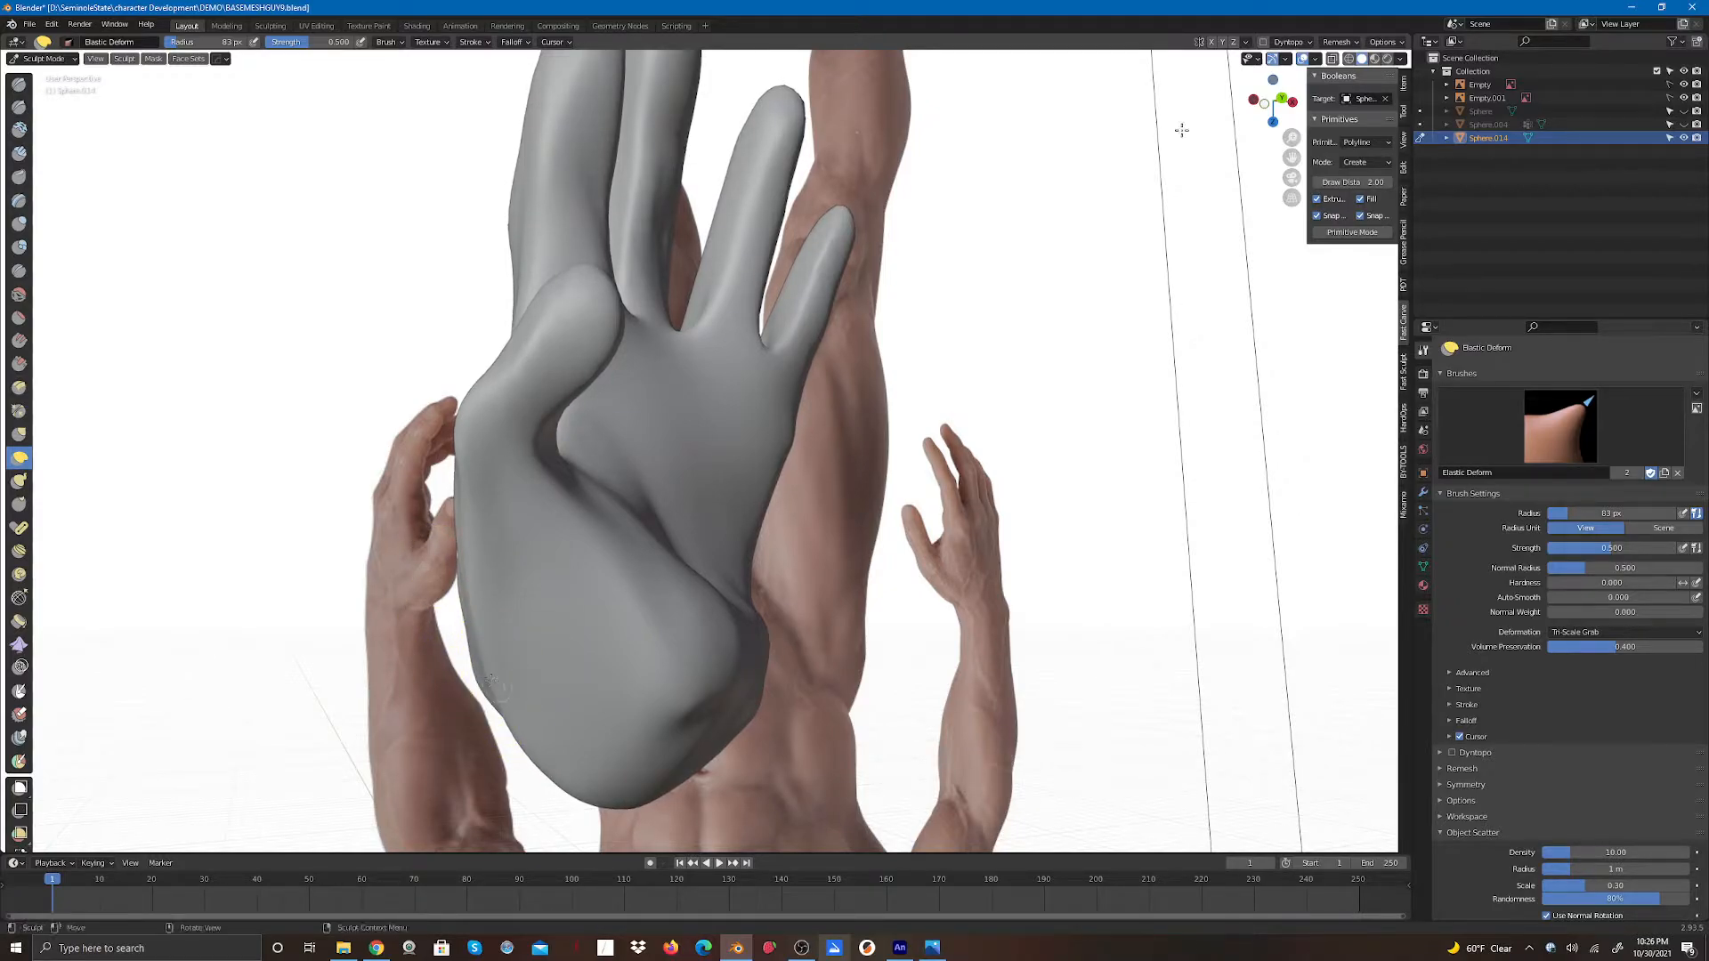
- Smooth the thumb side of the hand and the bottom of the palm with Elastic Deform strokes
left_click_drag(1259, 109, 1302, 105)
mouse_move(714, 386)
left_mouse_down()
mouse_move(710, 362)
mouse_move(742, 380)
mouse_move(719, 386)
left_mouse_up()
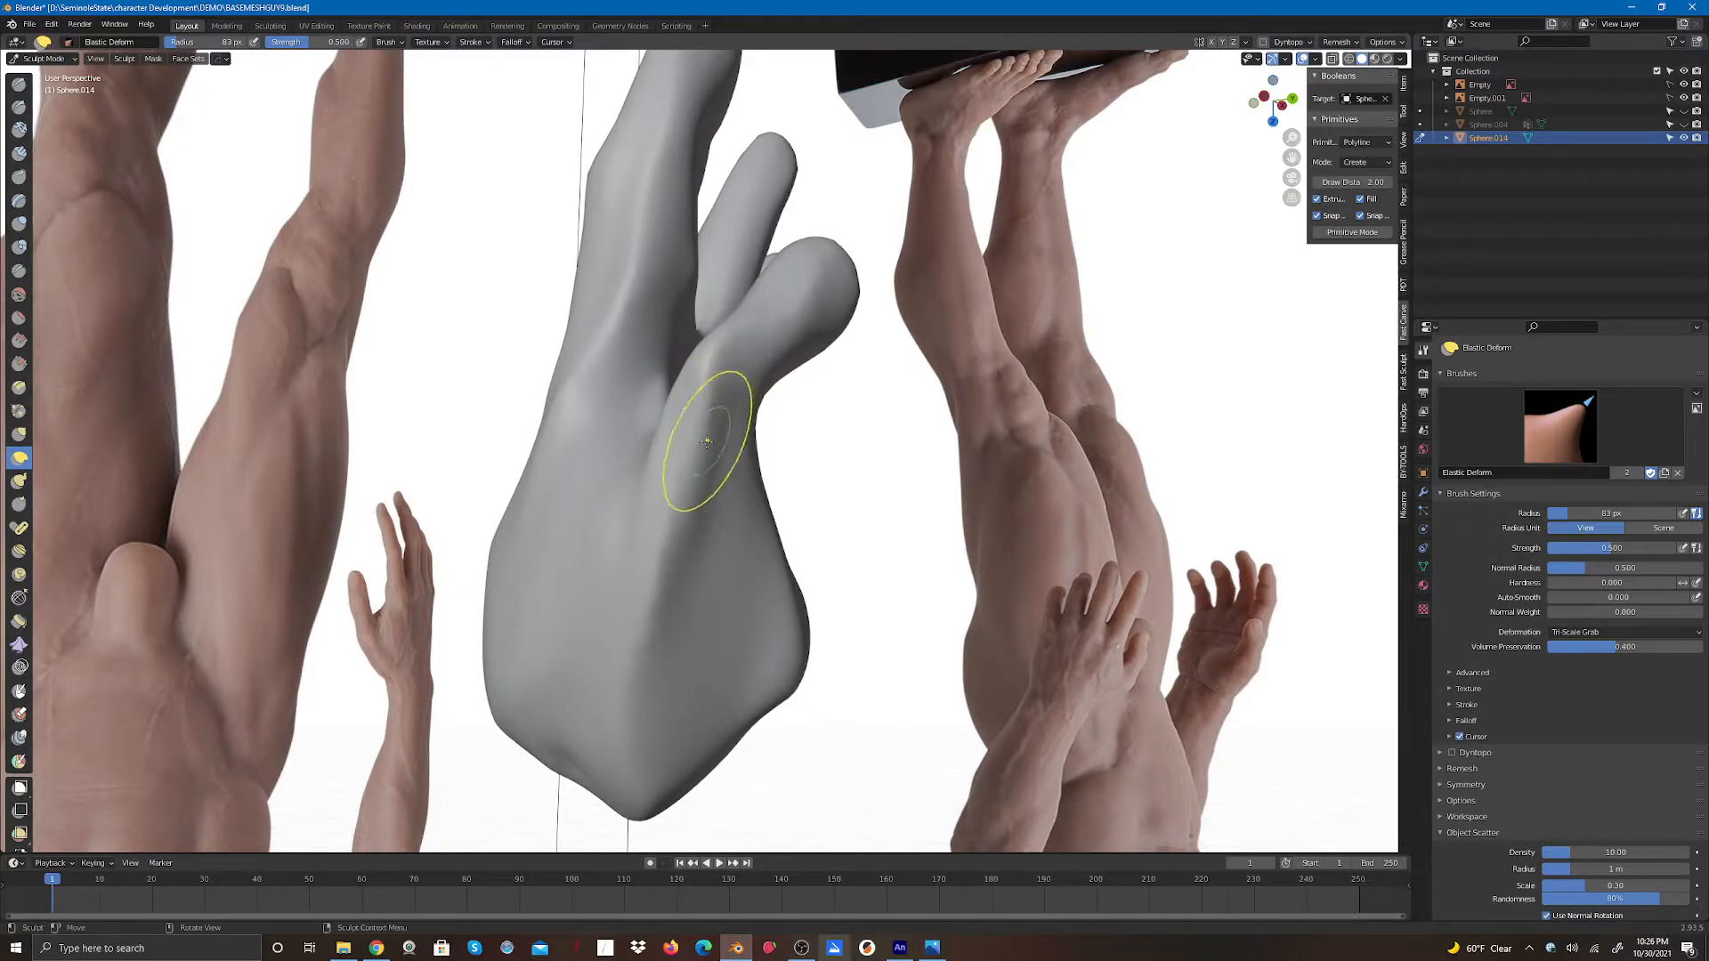
mouse_move(659, 474)
left_mouse_down()
mouse_move(629, 459)
mouse_move(560, 564)
mouse_move(503, 598)
mouse_move(534, 652)
mouse_move(574, 666)
left_mouse_up()
left_click_drag(643, 744, 624, 753)
left_click_drag(801, 626, 743, 674)
left_click_drag(769, 592, 752, 589)
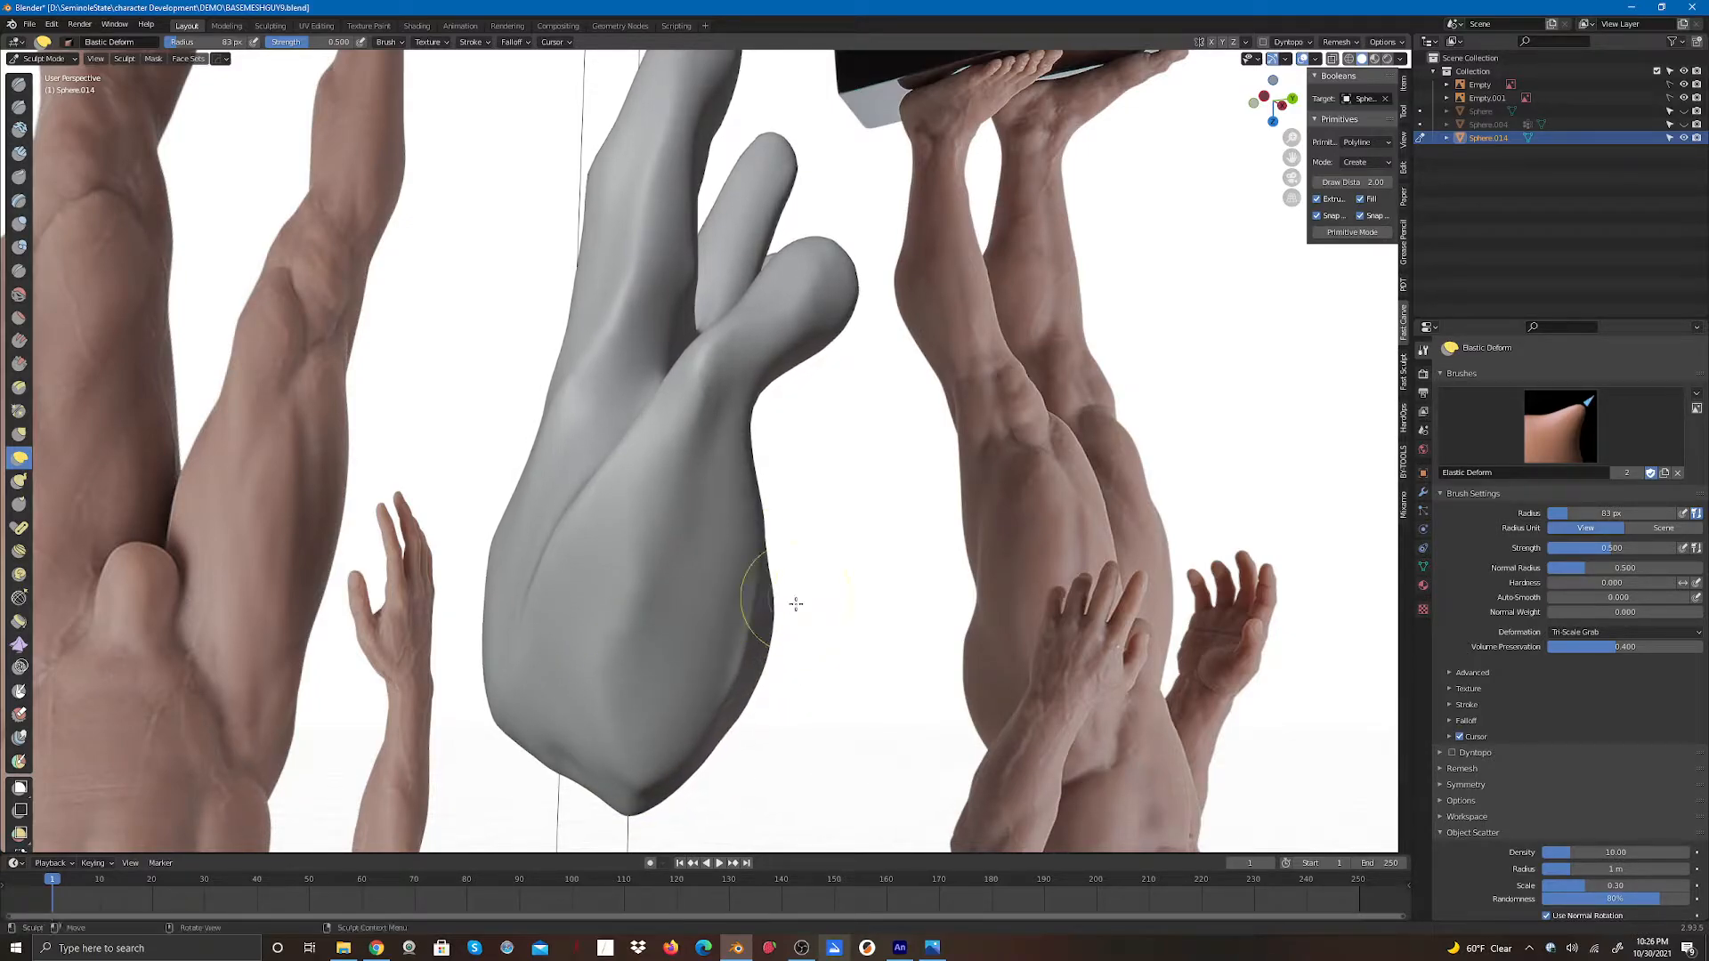
- Push in the outer edge and round off the bottom of the palm with Elastic Deform strokes
left_click_drag(748, 670, 723, 673)
mouse_move(708, 741)
left_mouse_down()
mouse_move(623, 795)
mouse_move(613, 775)
left_mouse_up()
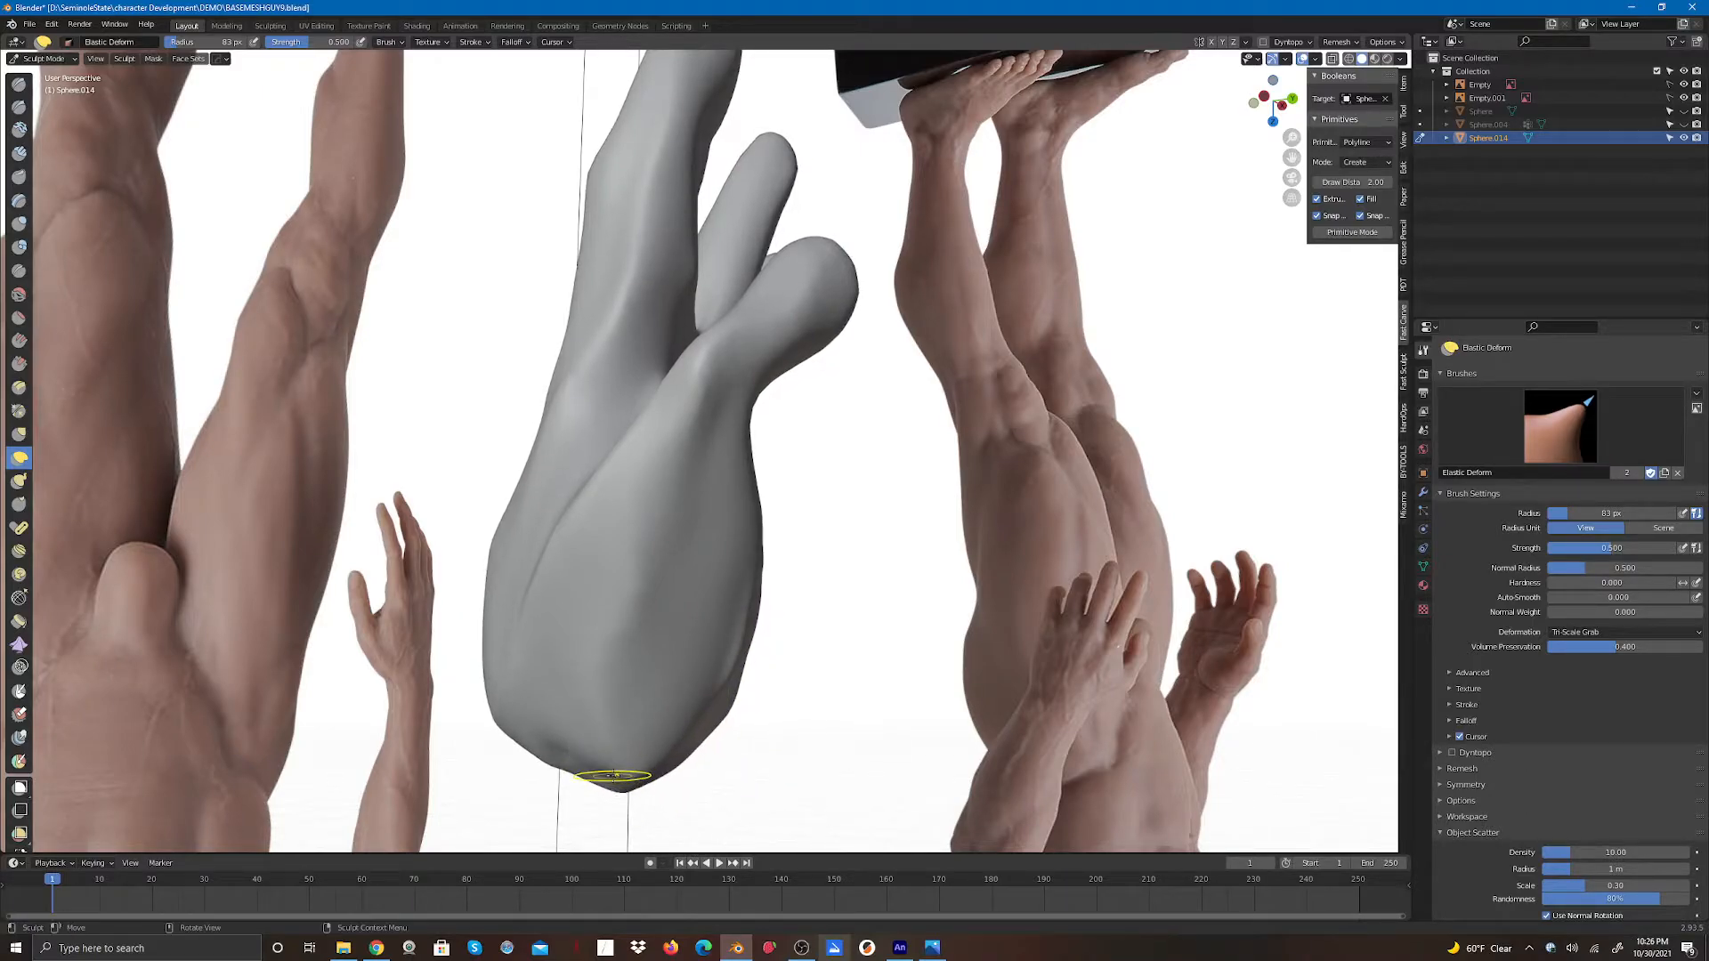
left_click_drag(753, 599, 744, 601)
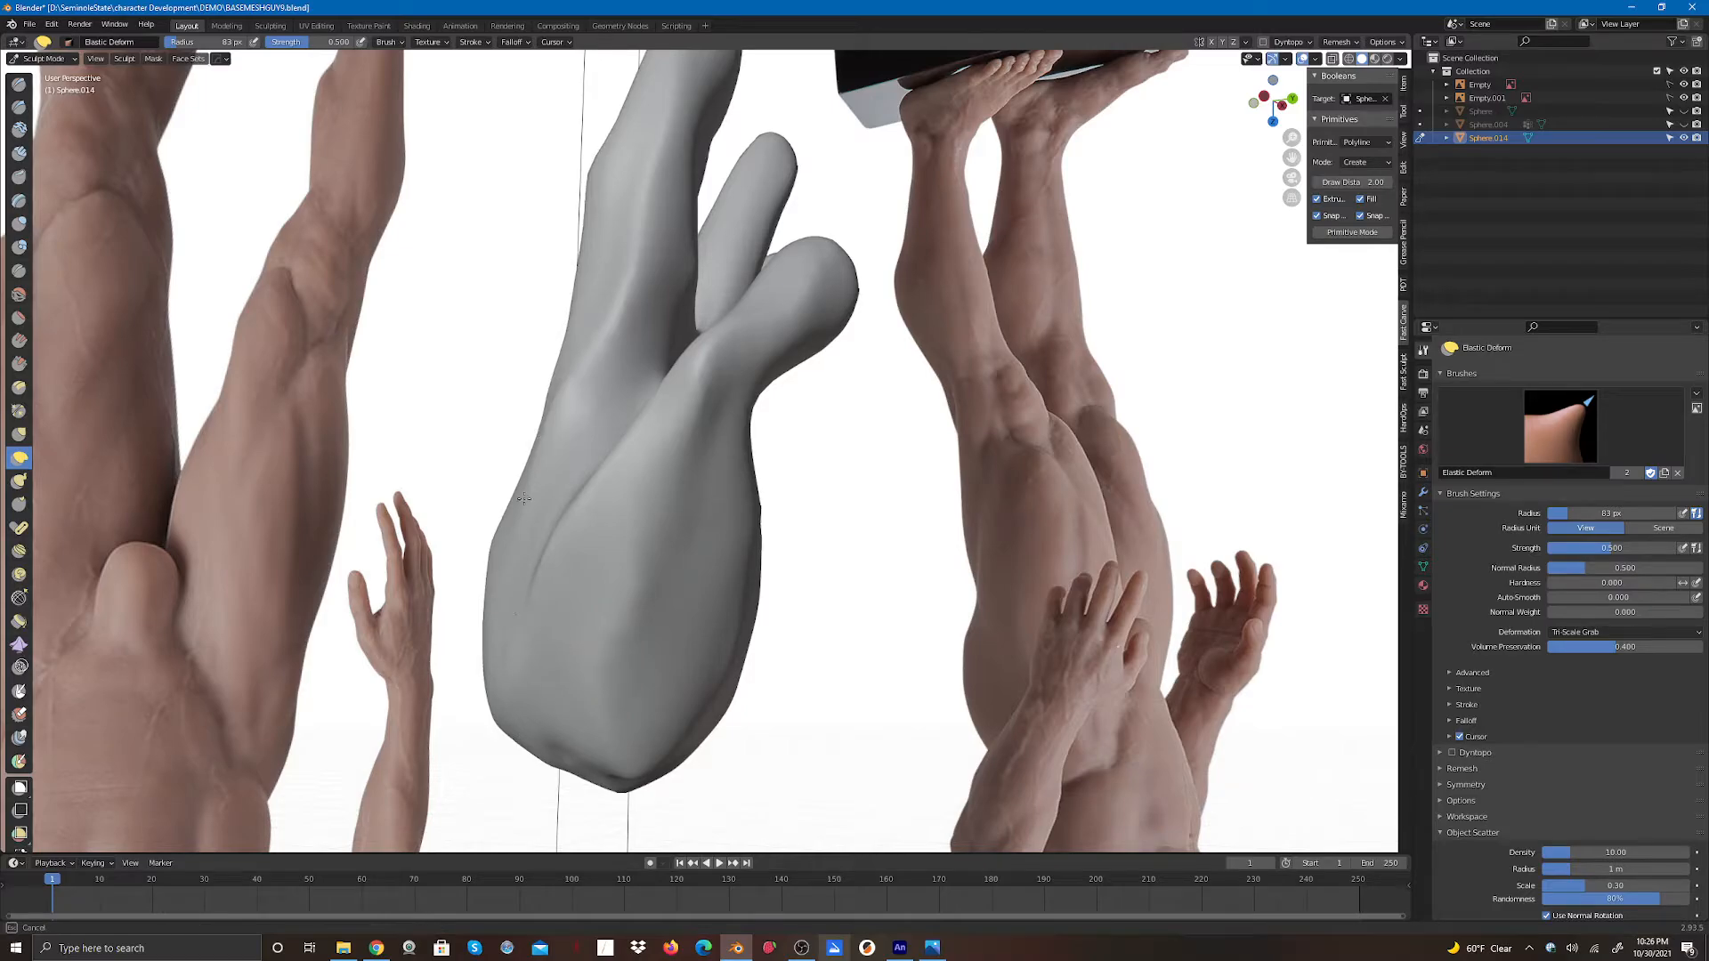
- Reshape the thumb side, the thumb web and the back of the hand with Elastic Deform strokes
left_click_drag(524, 498, 556, 459)
left_click_drag(705, 397, 712, 441)
mouse_move(742, 356)
left_mouse_down()
mouse_move(755, 406)
mouse_move(717, 403)
mouse_move(725, 345)
mouse_move(811, 307)
mouse_move(827, 327)
mouse_move(840, 300)
mouse_move(823, 330)
mouse_move(842, 305)
left_mouse_up()
mouse_move(537, 611)
left_mouse_down()
mouse_move(507, 623)
mouse_move(466, 690)
left_mouse_up()
middle_click_drag(484, 673, 594, 402)
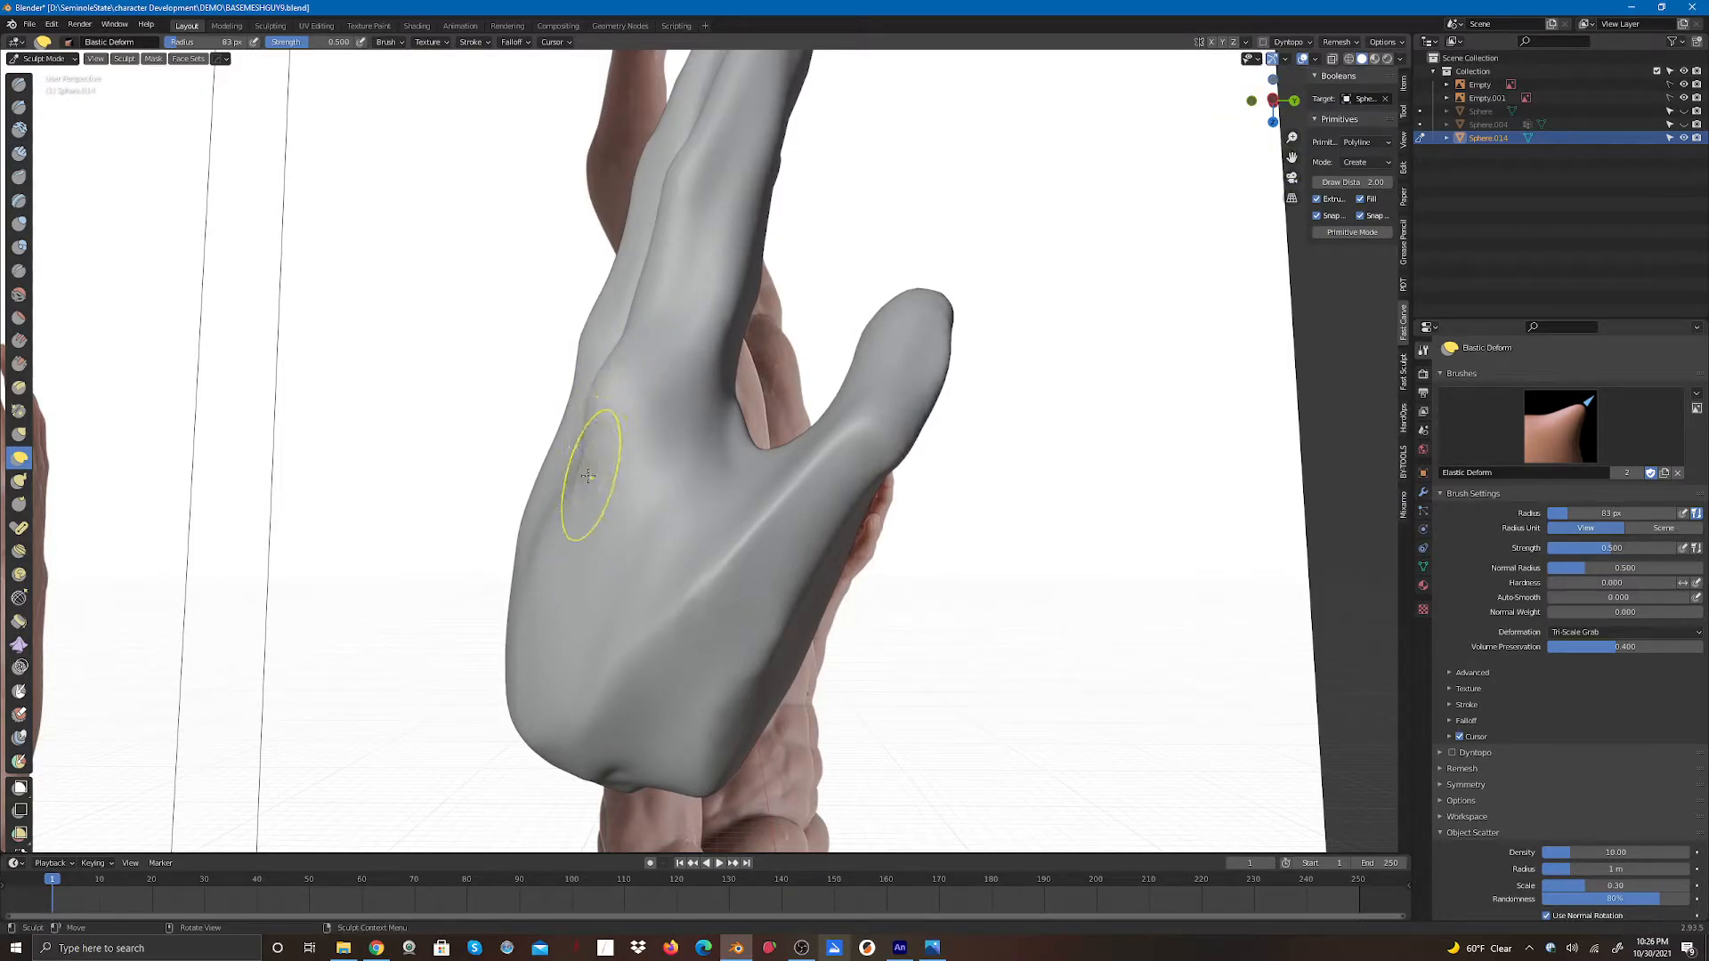
middle_click_drag(588, 476, 566, 457)
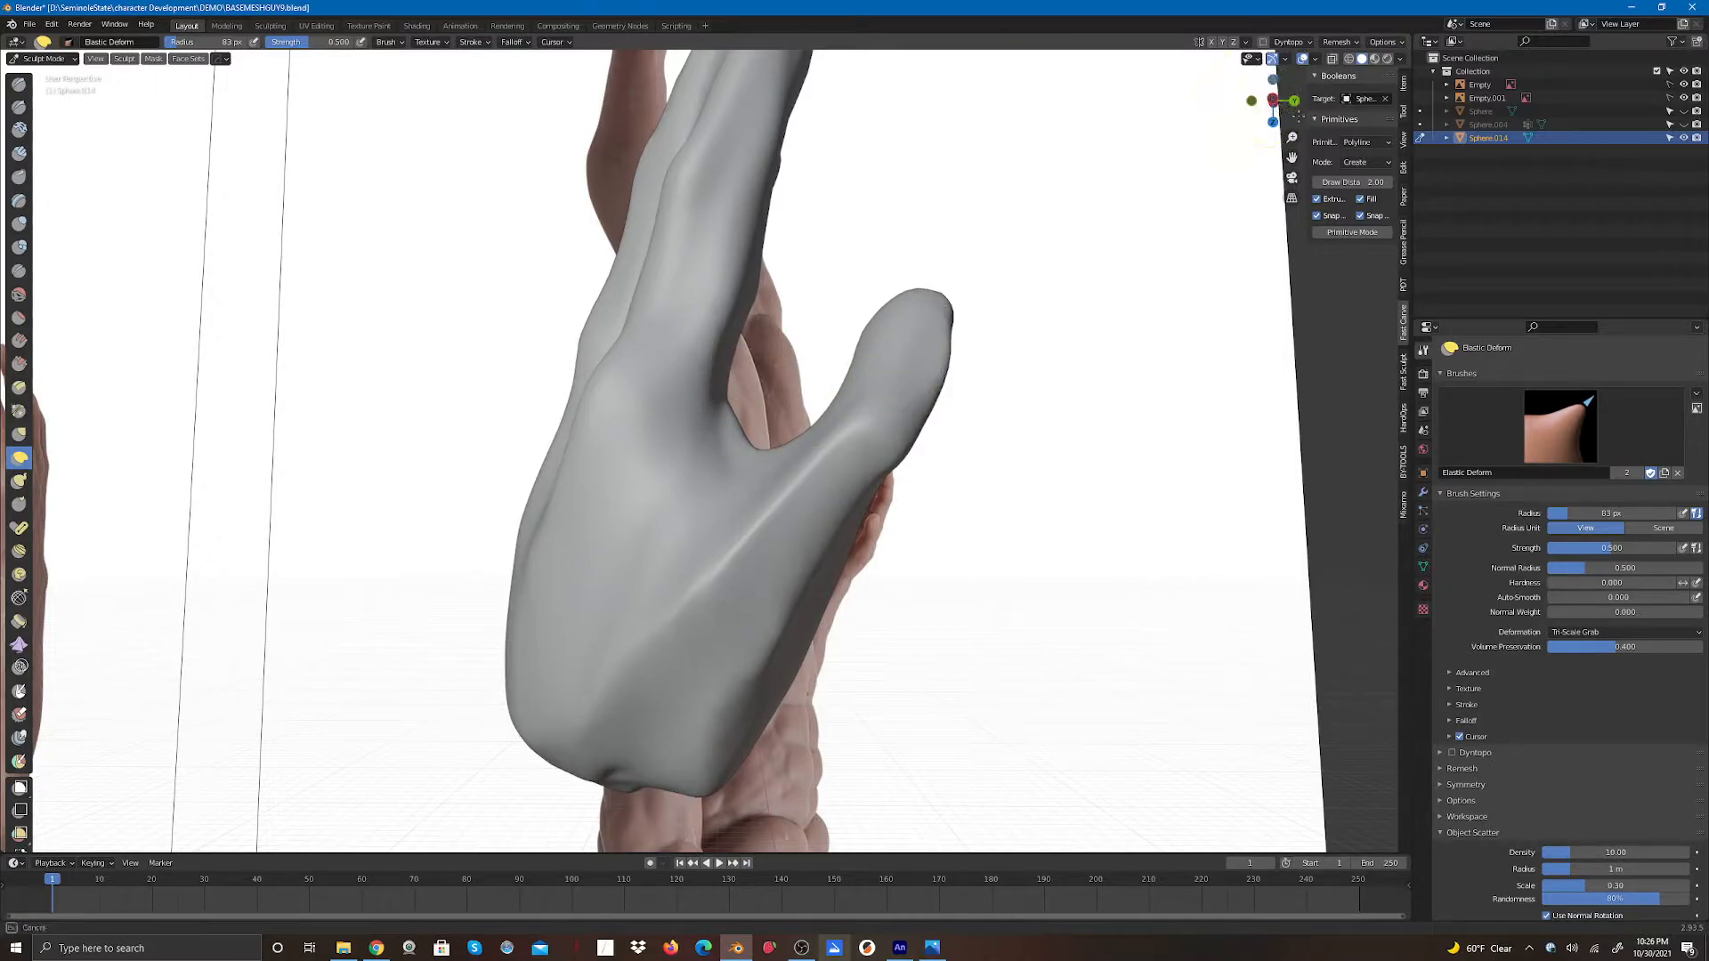
- Switch to the Clay Strips brush, try a stroke across the knuckles on the back of the hand, and undo it
left_click_drag(1299, 107, 819, 446)
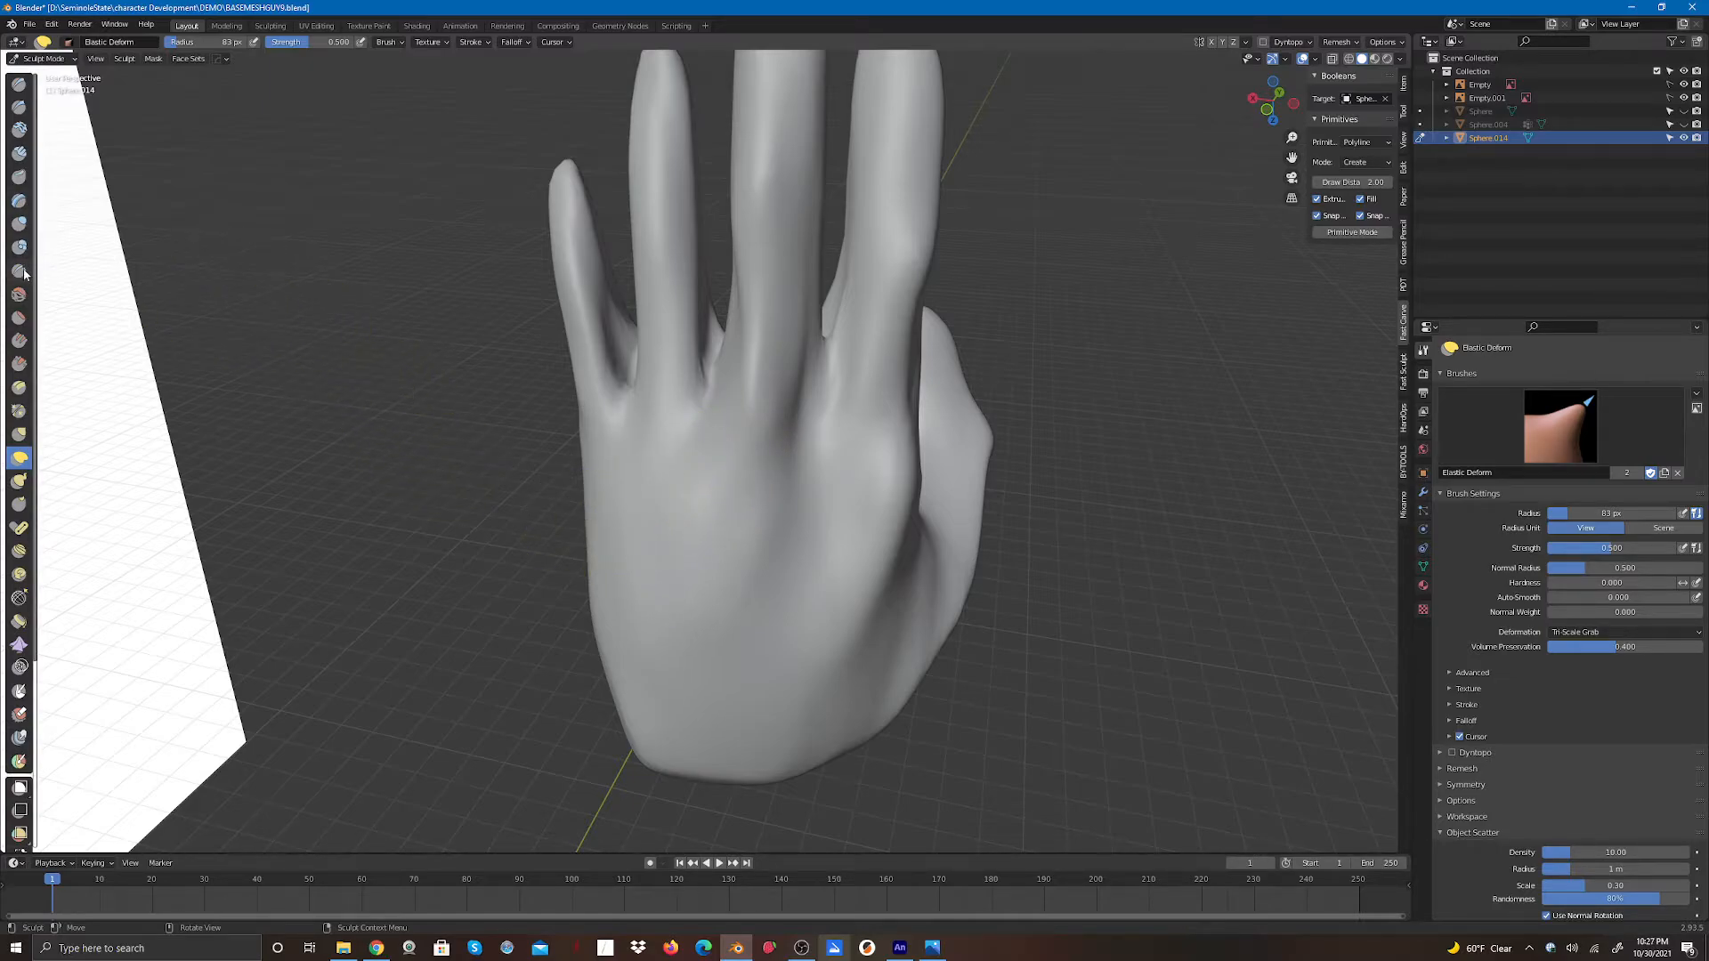
left_click(20, 153)
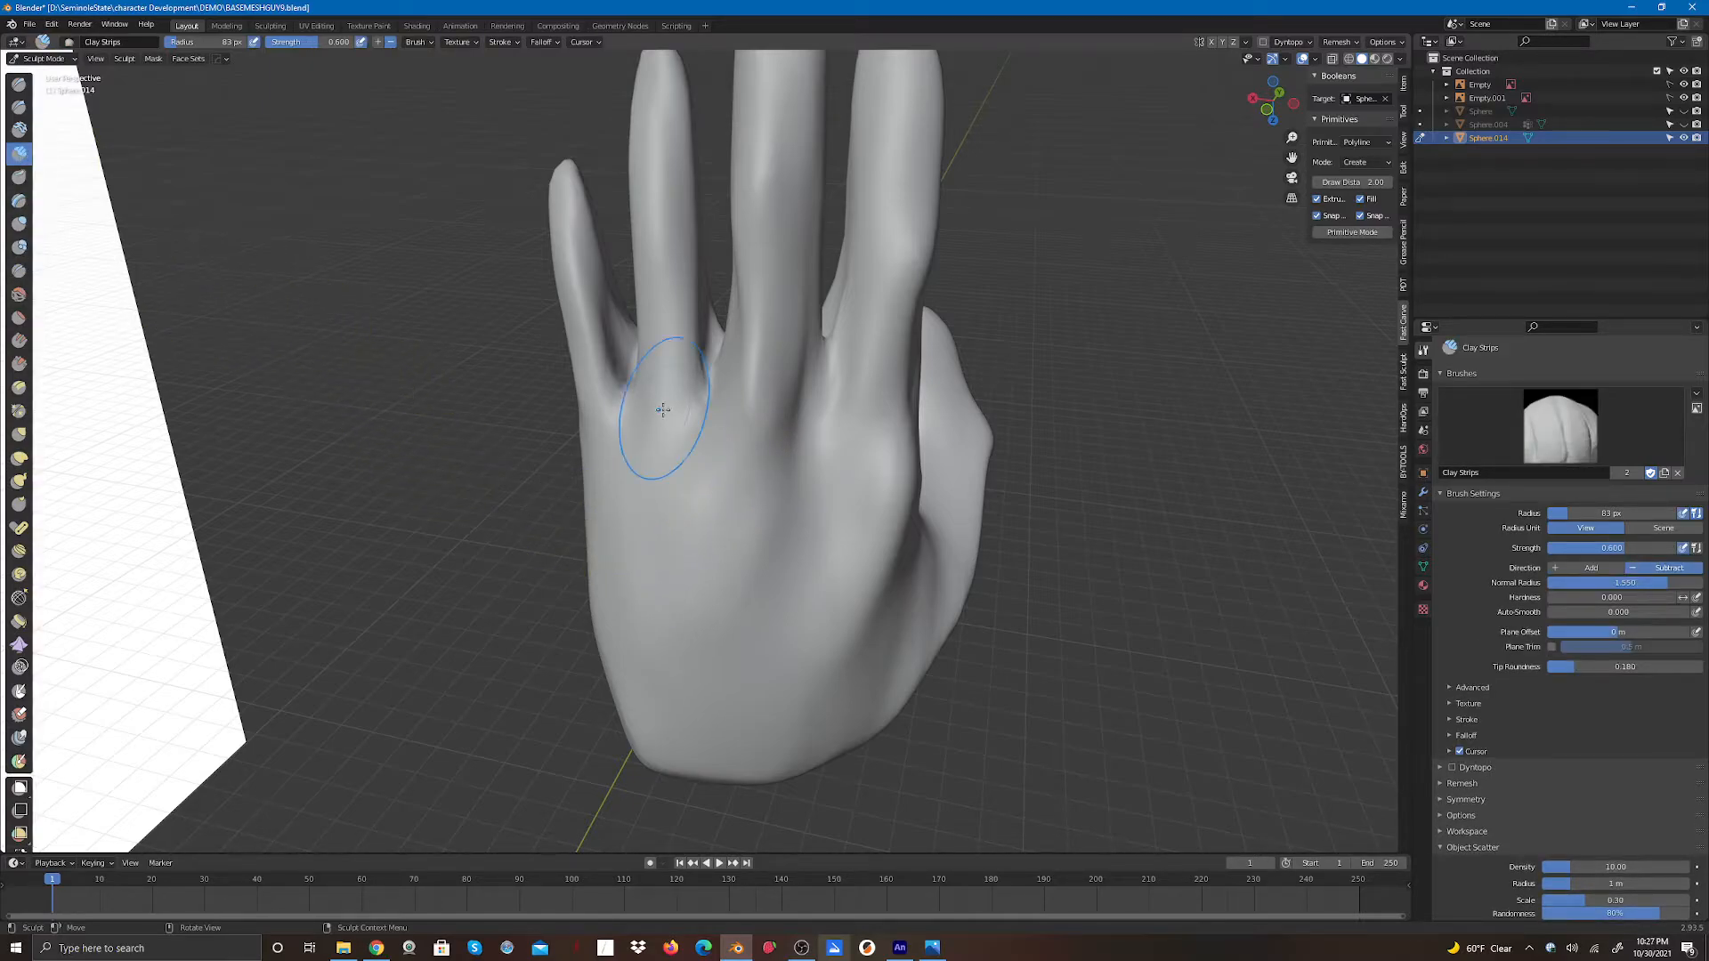
mouse_move(656, 400)
left_mouse_down()
mouse_move(654, 525)
mouse_move(666, 420)
mouse_move(663, 481)
mouse_move(765, 400)
mouse_move(730, 534)
mouse_move(762, 418)
left_mouse_up()
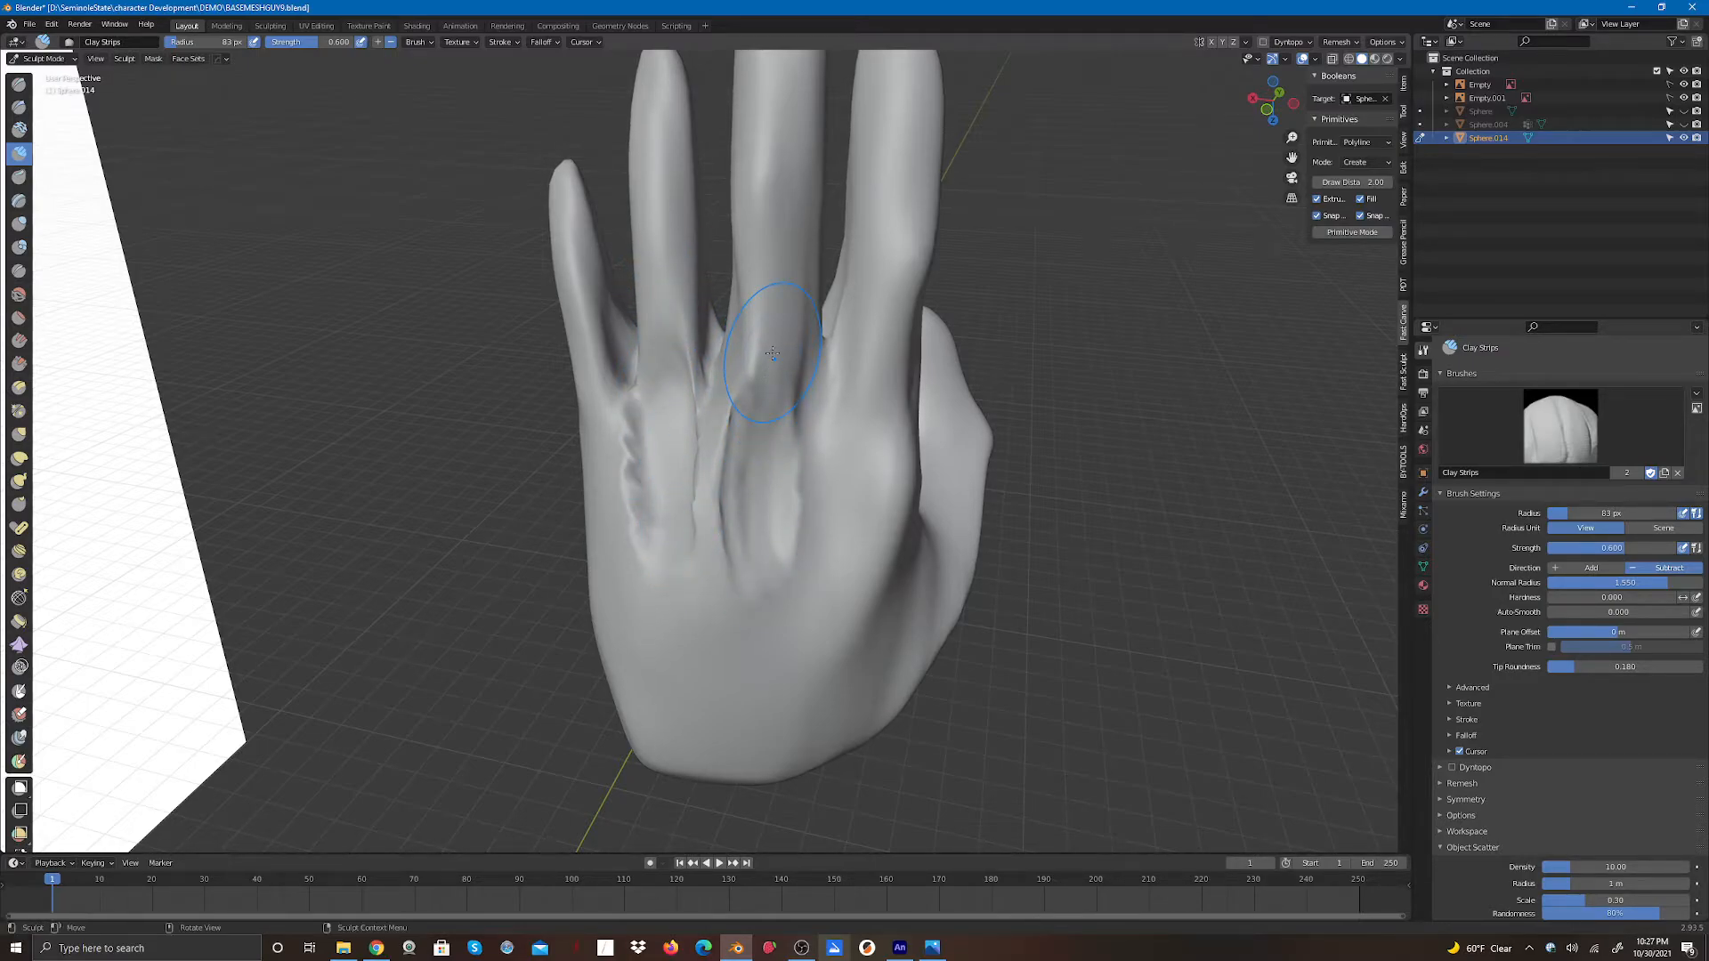
key("ctrl+z")
key("ctrl+z")
key("ctrl+z")
key("ctrl+z")
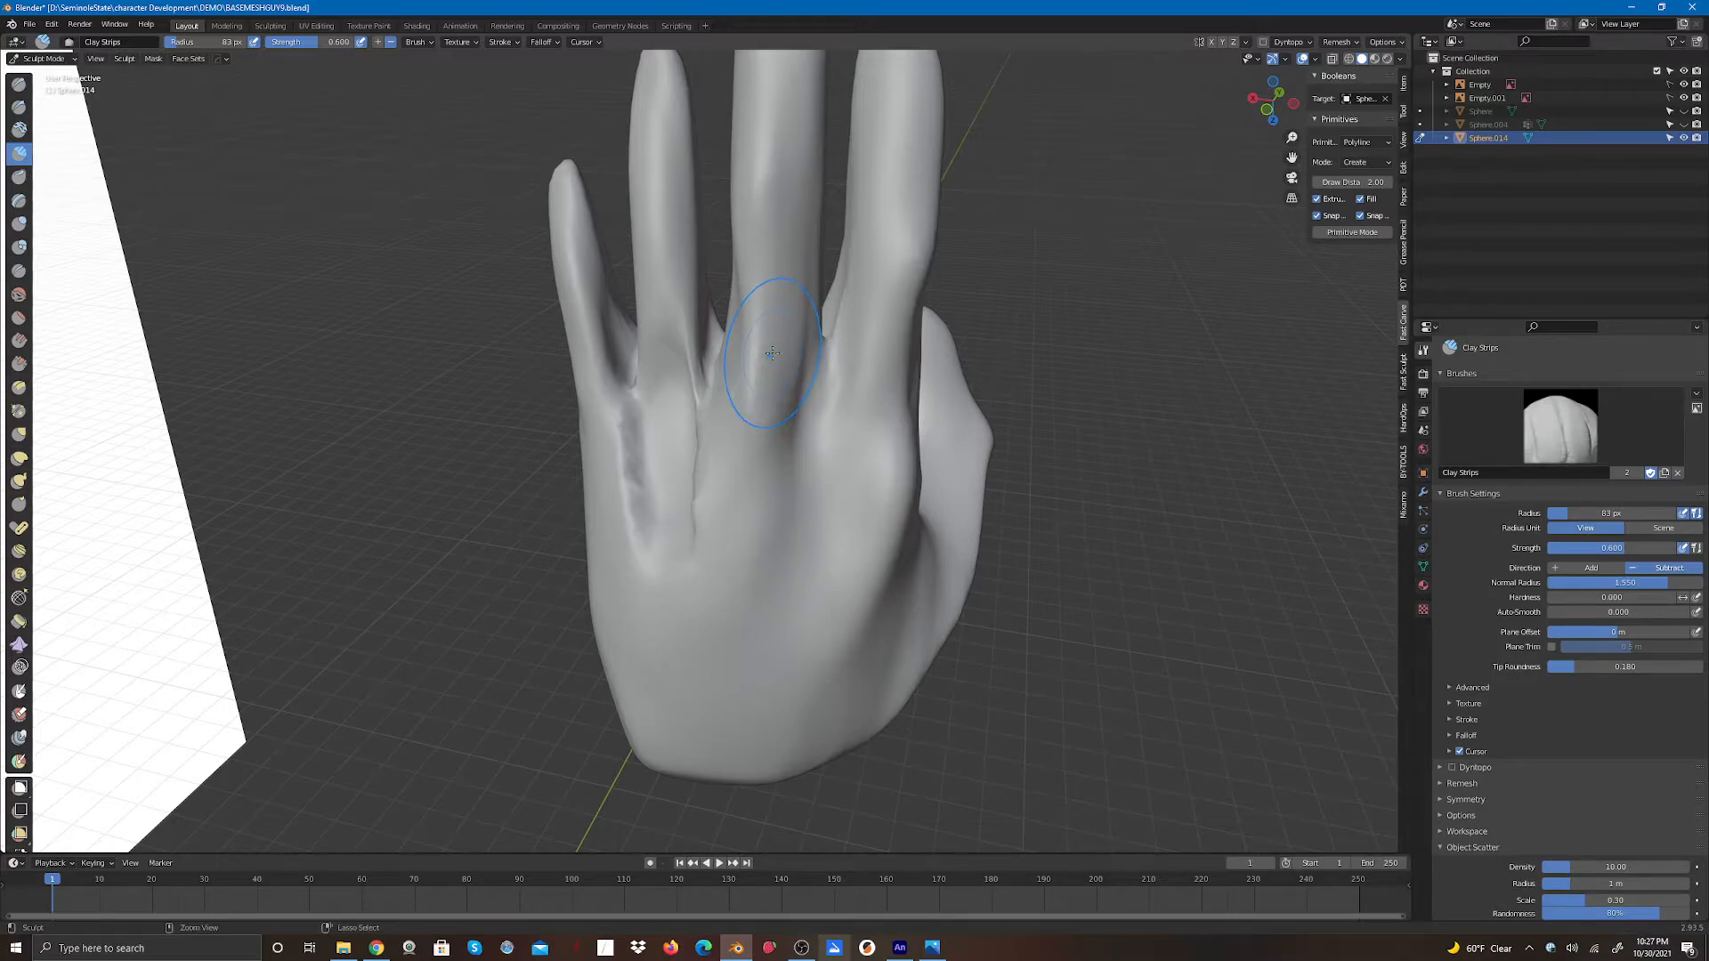
key("ctrl+z")
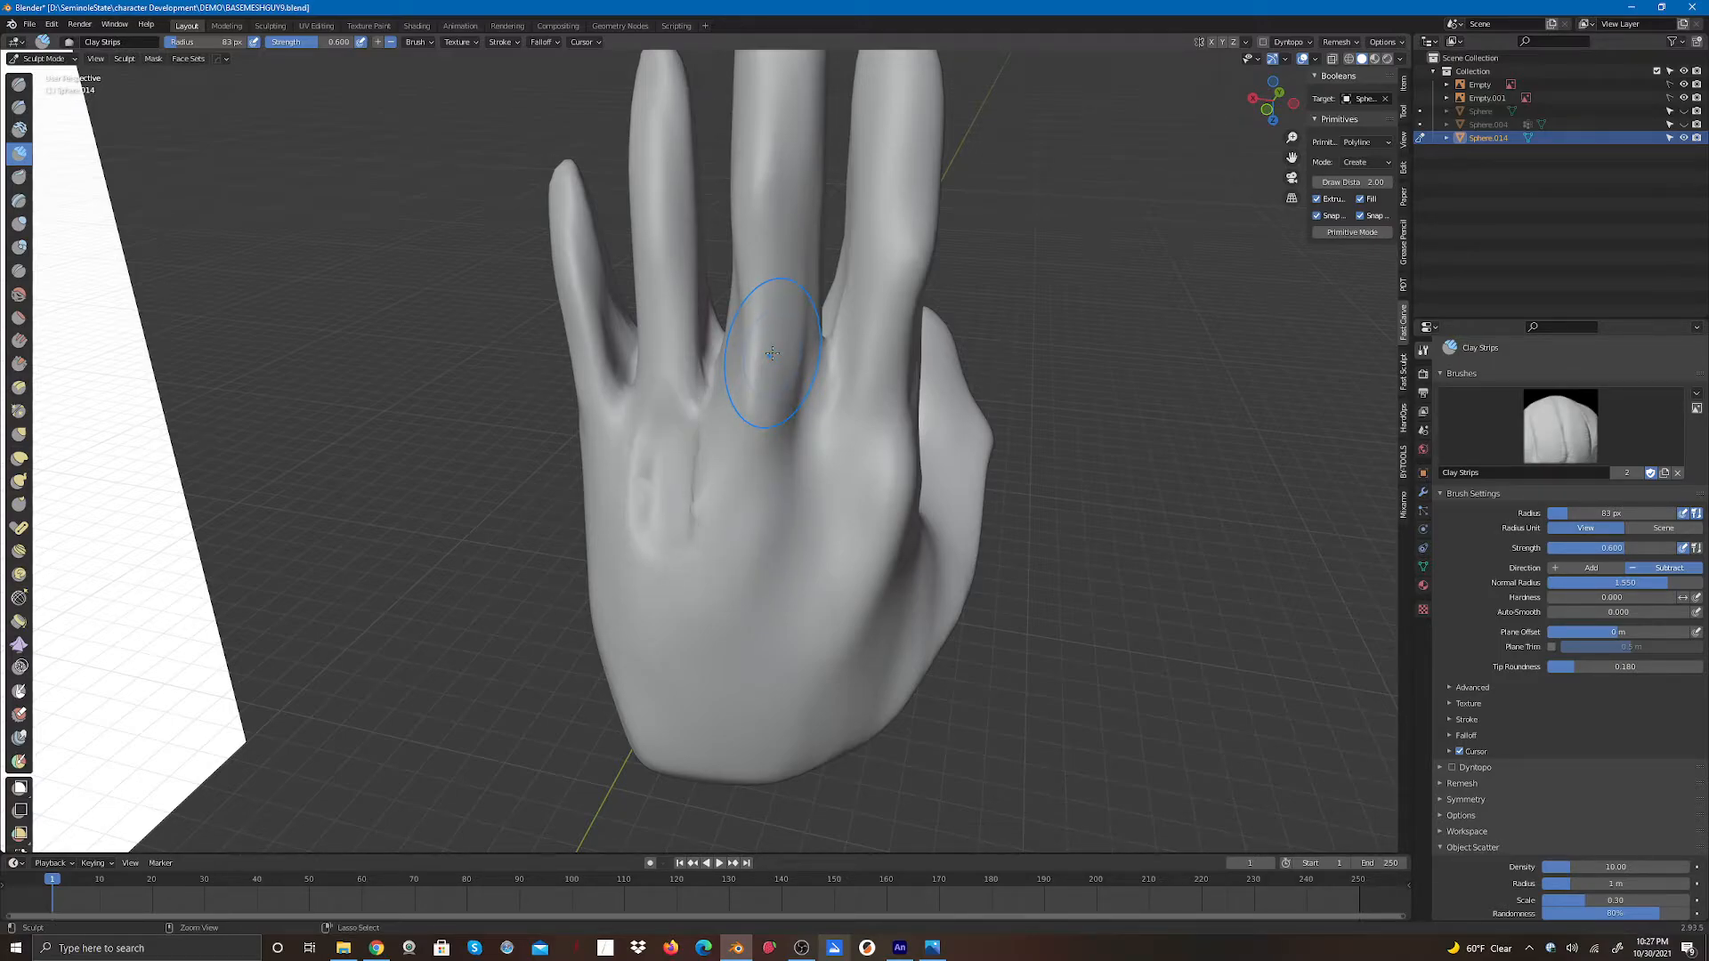
key("ctrl+z")
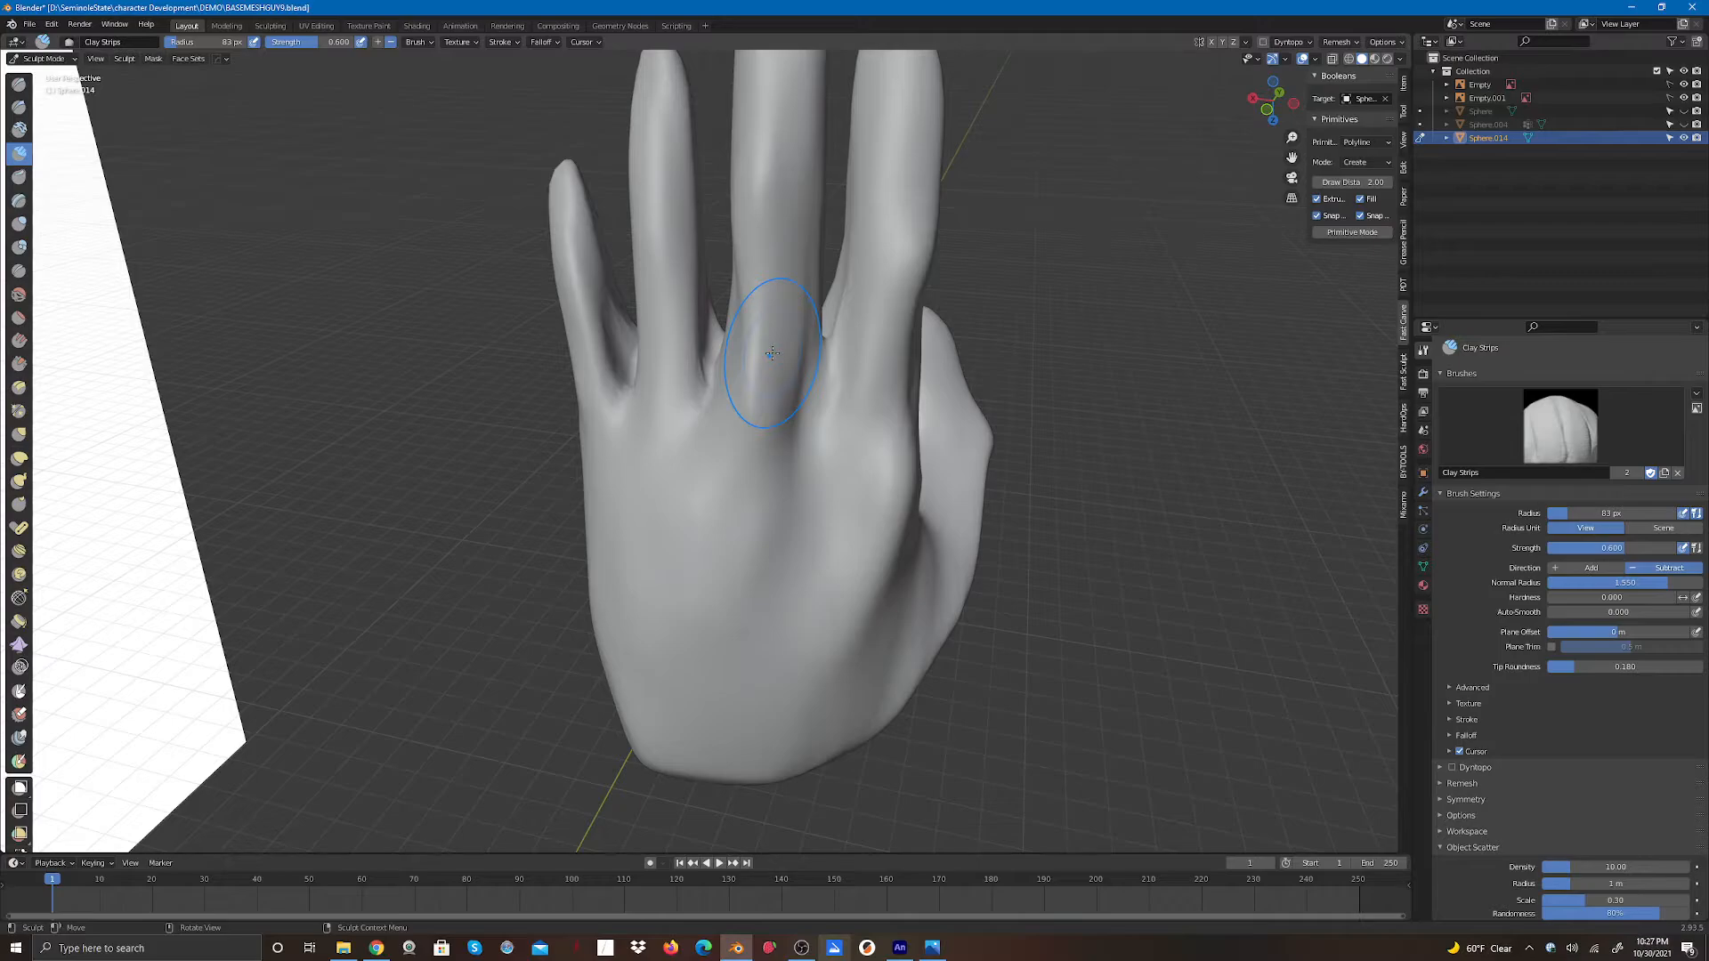
- Set Clay Strips to Add with a 35 px radius and build up a tendon ridge on the back of the hand
left_click(378, 42)
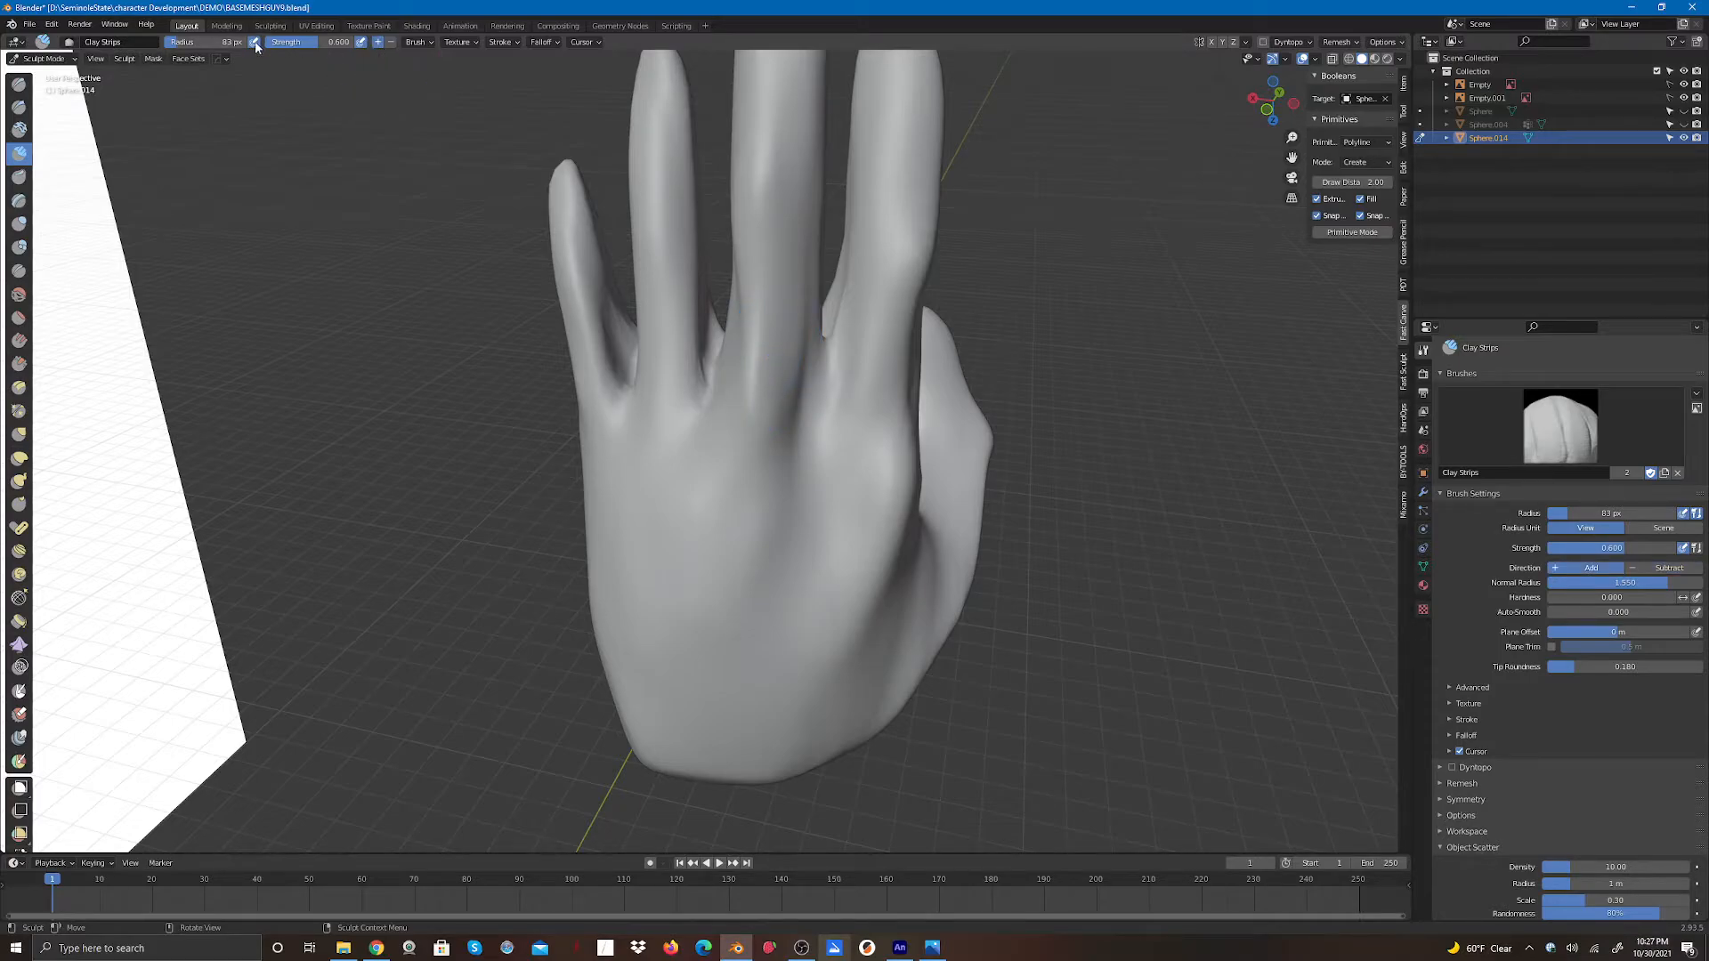
left_click_drag(255, 46, 174, 49)
mouse_move(690, 406)
left_mouse_down()
mouse_move(663, 454)
mouse_move(661, 373)
mouse_move(666, 552)
mouse_move(684, 517)
mouse_move(678, 539)
left_mouse_up()
left_click_drag(644, 370, 657, 534)
left_click_drag(667, 414, 669, 529)
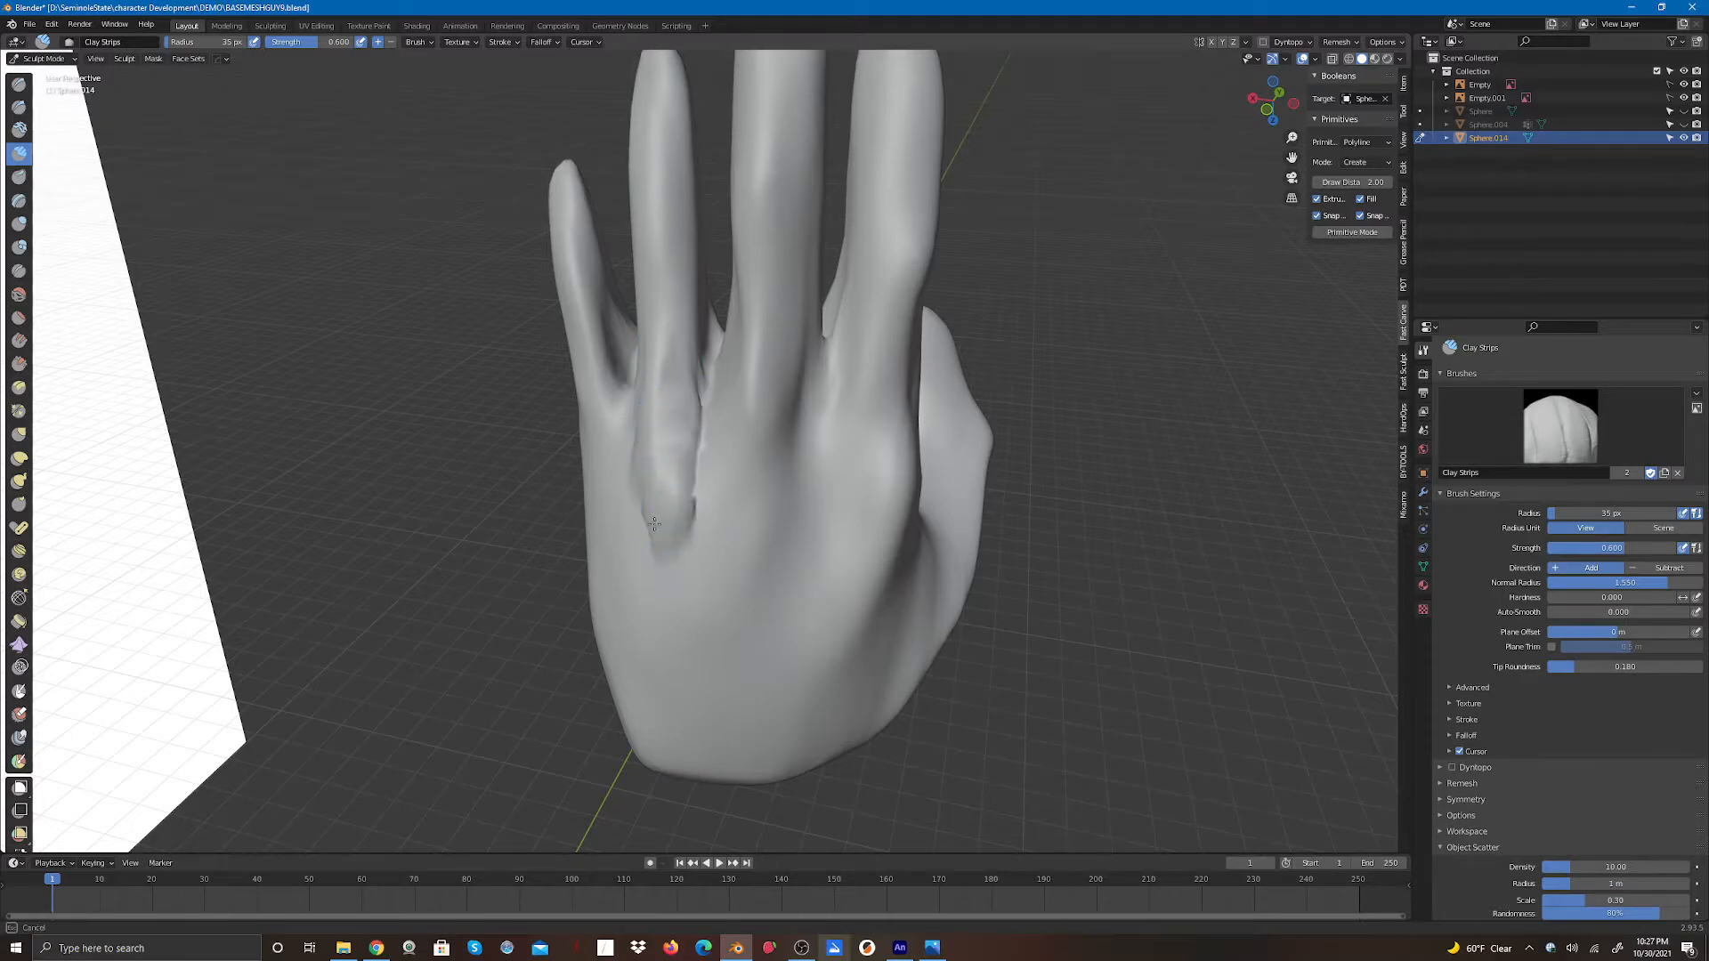
- Build up tendon ridges running from the wrist toward each finger on the back of the hand with Clay Strips
left_click_drag(588, 405, 622, 565)
left_click_drag(595, 436, 625, 594)
mouse_move(756, 356)
left_mouse_down()
mouse_move(744, 589)
mouse_move(769, 547)
mouse_move(758, 494)
left_mouse_up()
mouse_move(754, 320)
left_mouse_down()
mouse_move(774, 507)
mouse_move(737, 485)
left_mouse_up()
left_click_drag(758, 373, 760, 574)
left_click_drag(867, 388, 848, 589)
left_click_drag(839, 499, 827, 583)
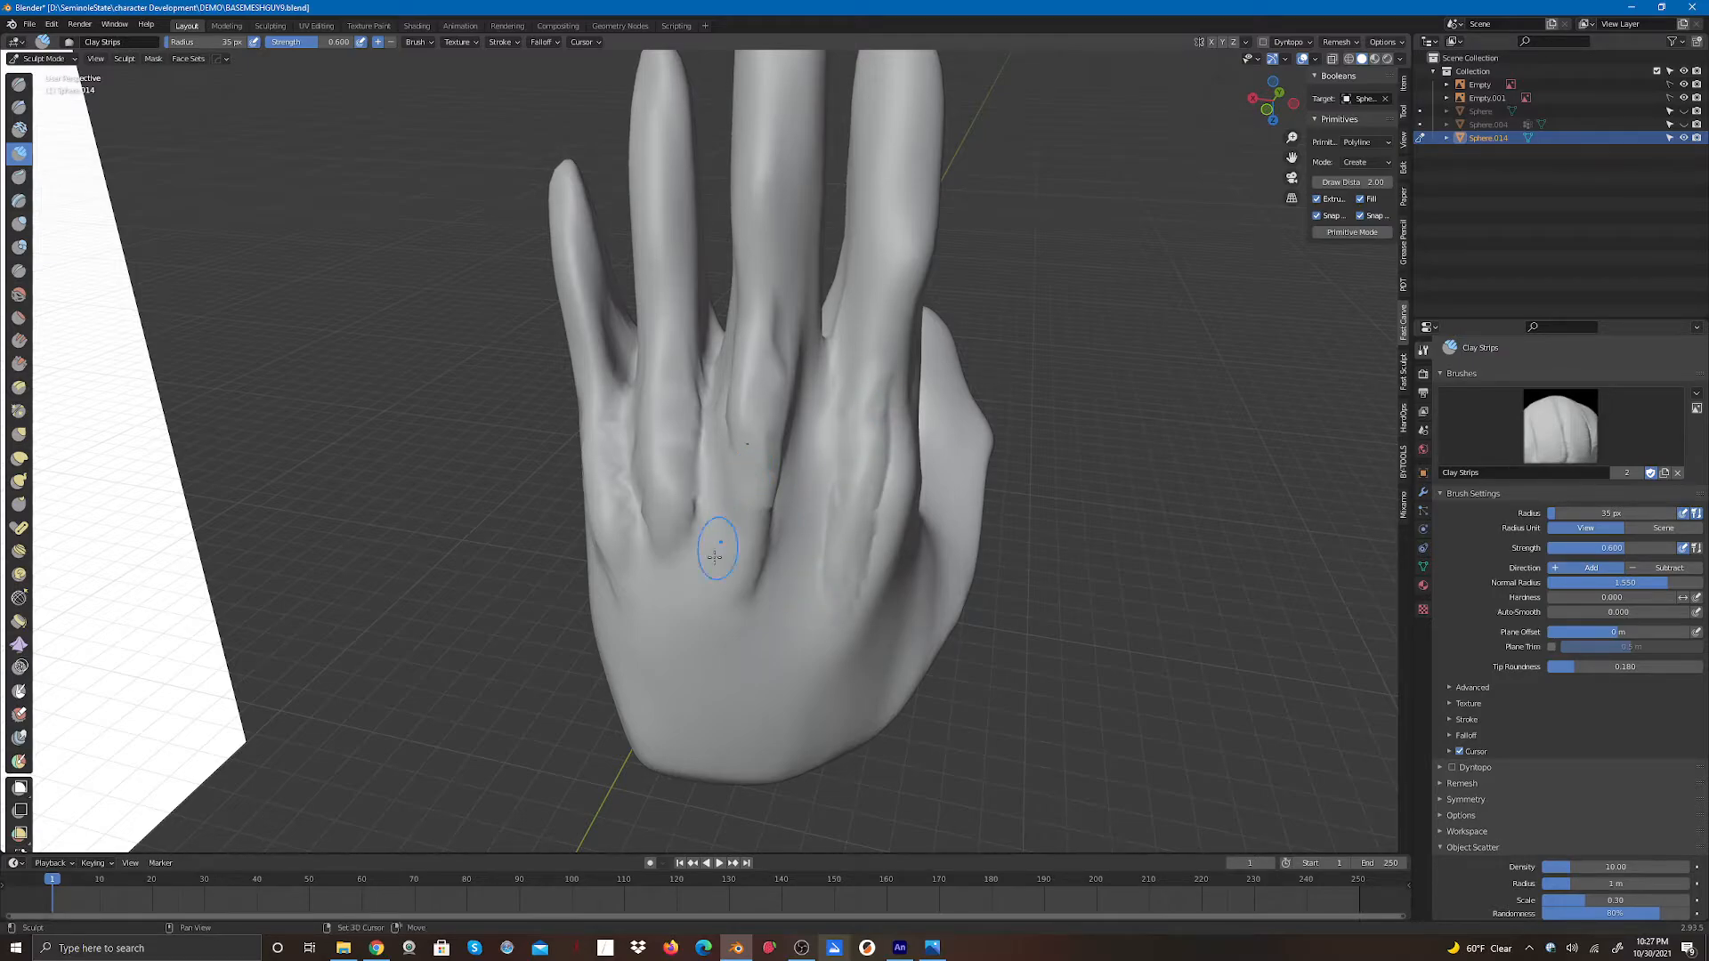
- Refine the knuckle area and tendons on the back of the hand with more Clay Strips strokes
left_click_drag(714, 556, 703, 505)
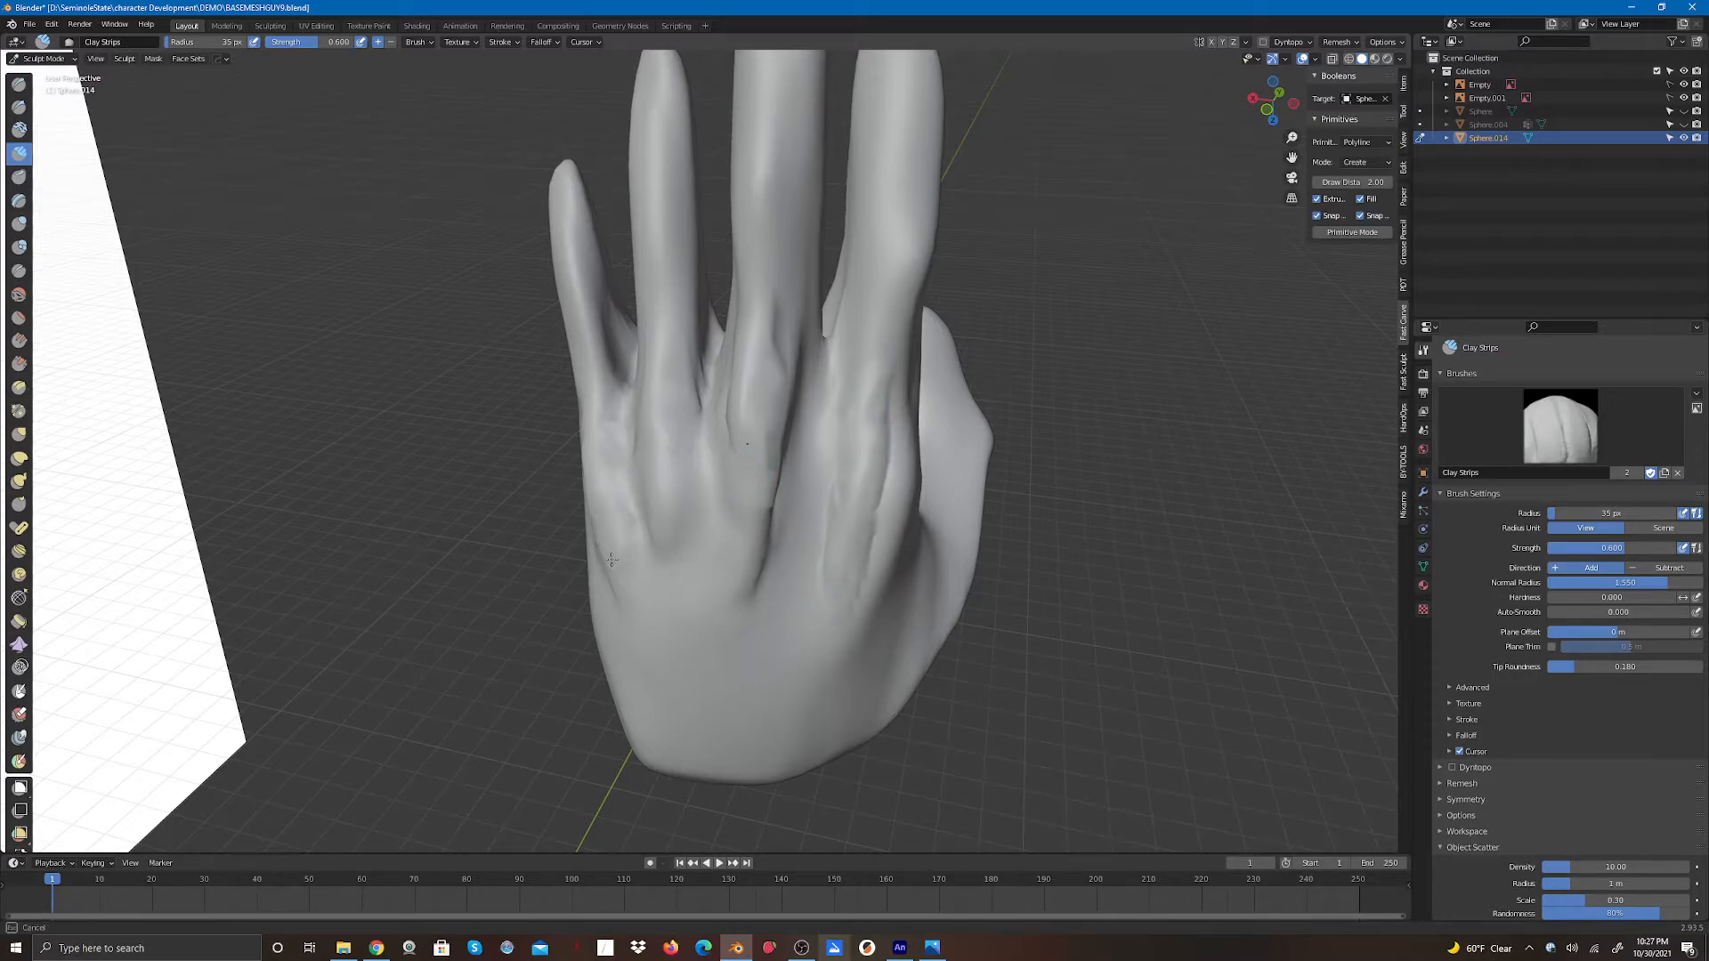
left_click_drag(738, 497, 748, 577)
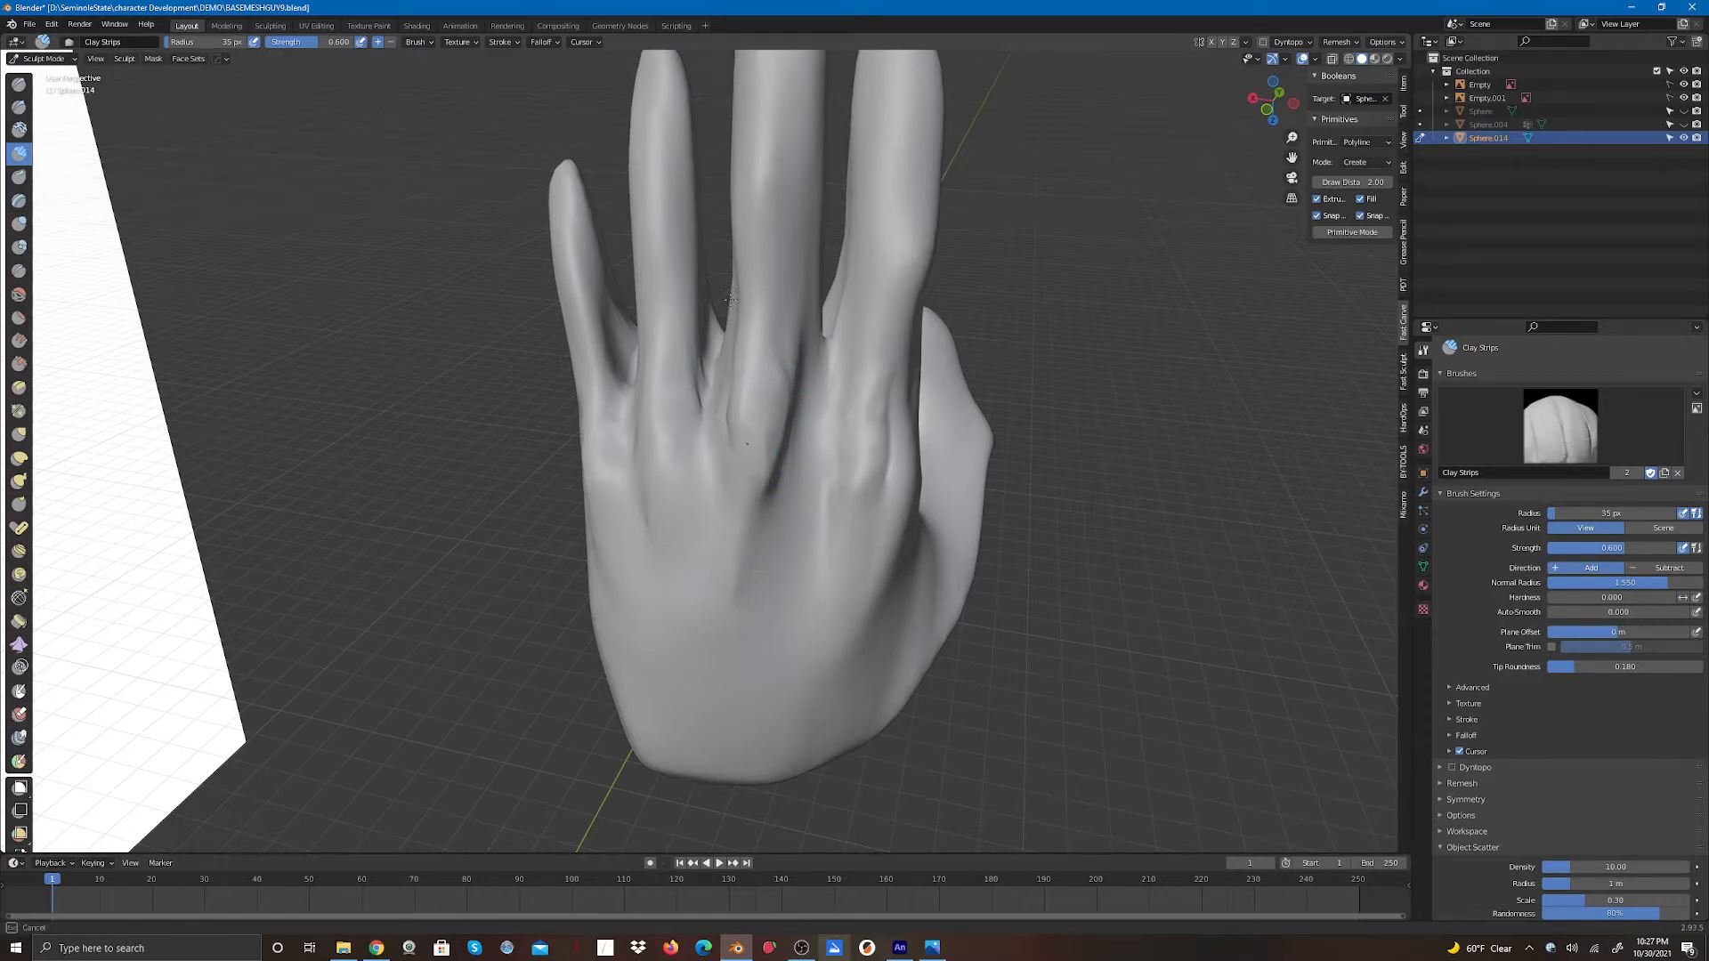
left_click_drag(761, 360, 736, 473)
mouse_move(861, 441)
left_mouse_down()
mouse_move(837, 455)
mouse_move(912, 467)
left_mouse_up()
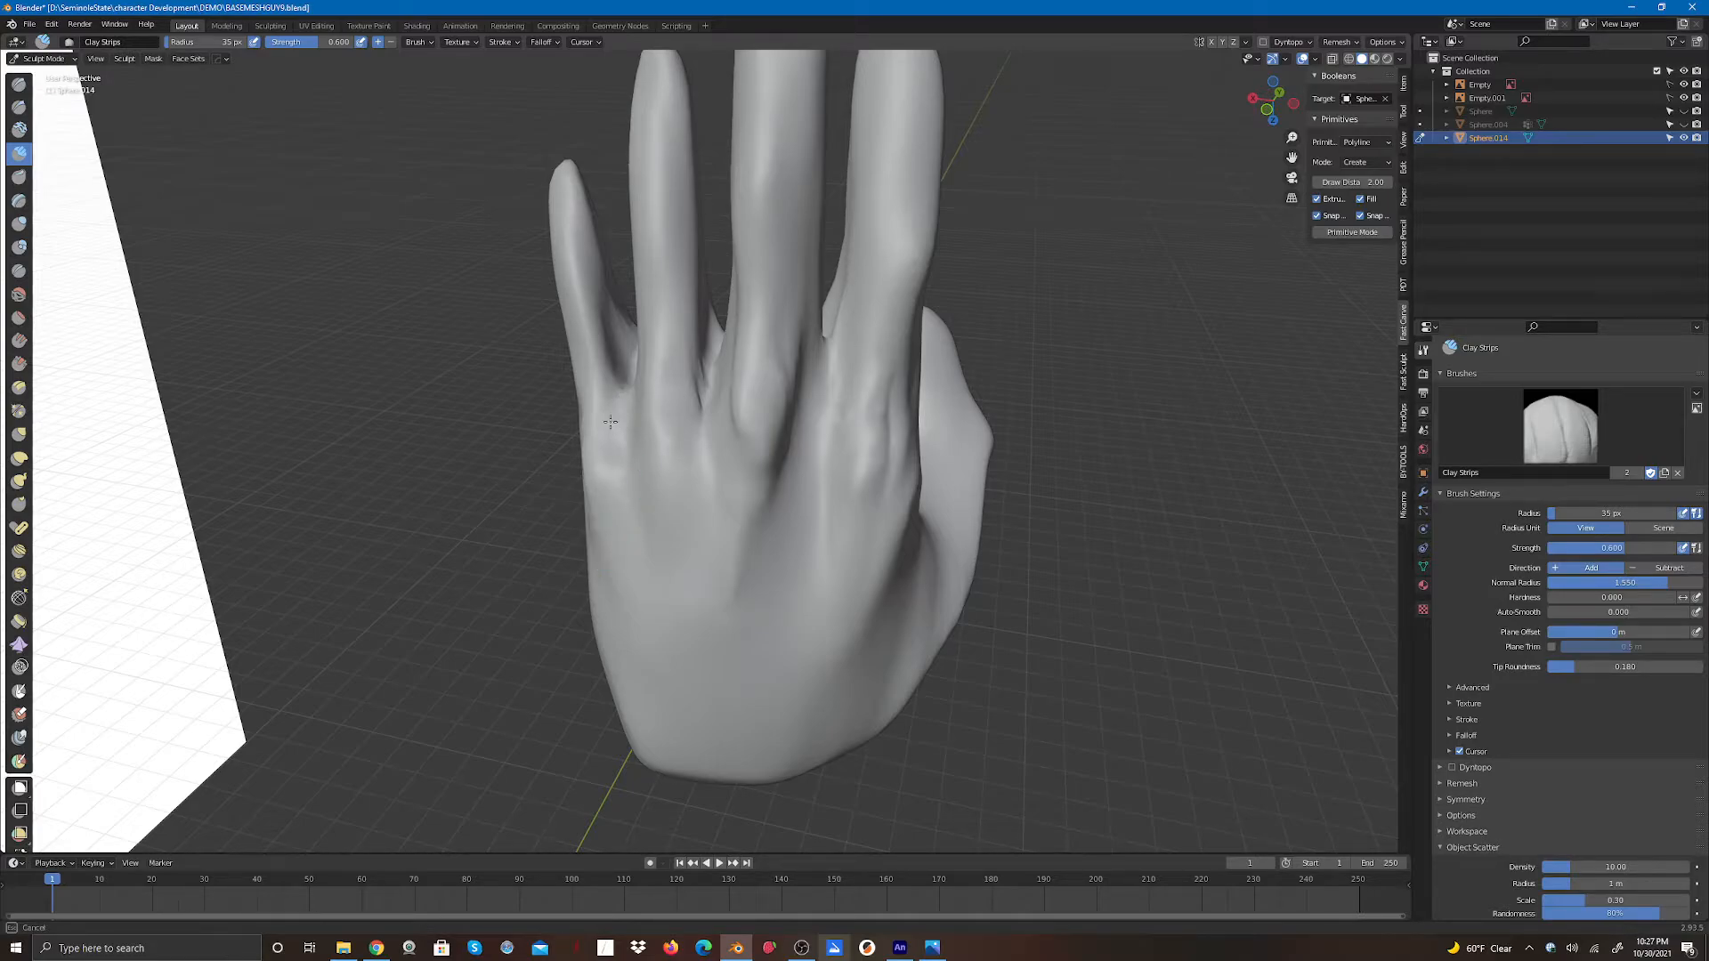
left_click_drag(691, 419, 696, 393)
- Add small Clay Strips touches to the finger joints seen from the palm side
left_click_drag(1289, 114, 1270, 139)
mouse_move(728, 354)
left_mouse_down()
mouse_move(729, 374)
mouse_move(731, 353)
left_mouse_up()
left_click_drag(637, 396, 632, 367)
middle_click_drag(653, 384, 626, 416)
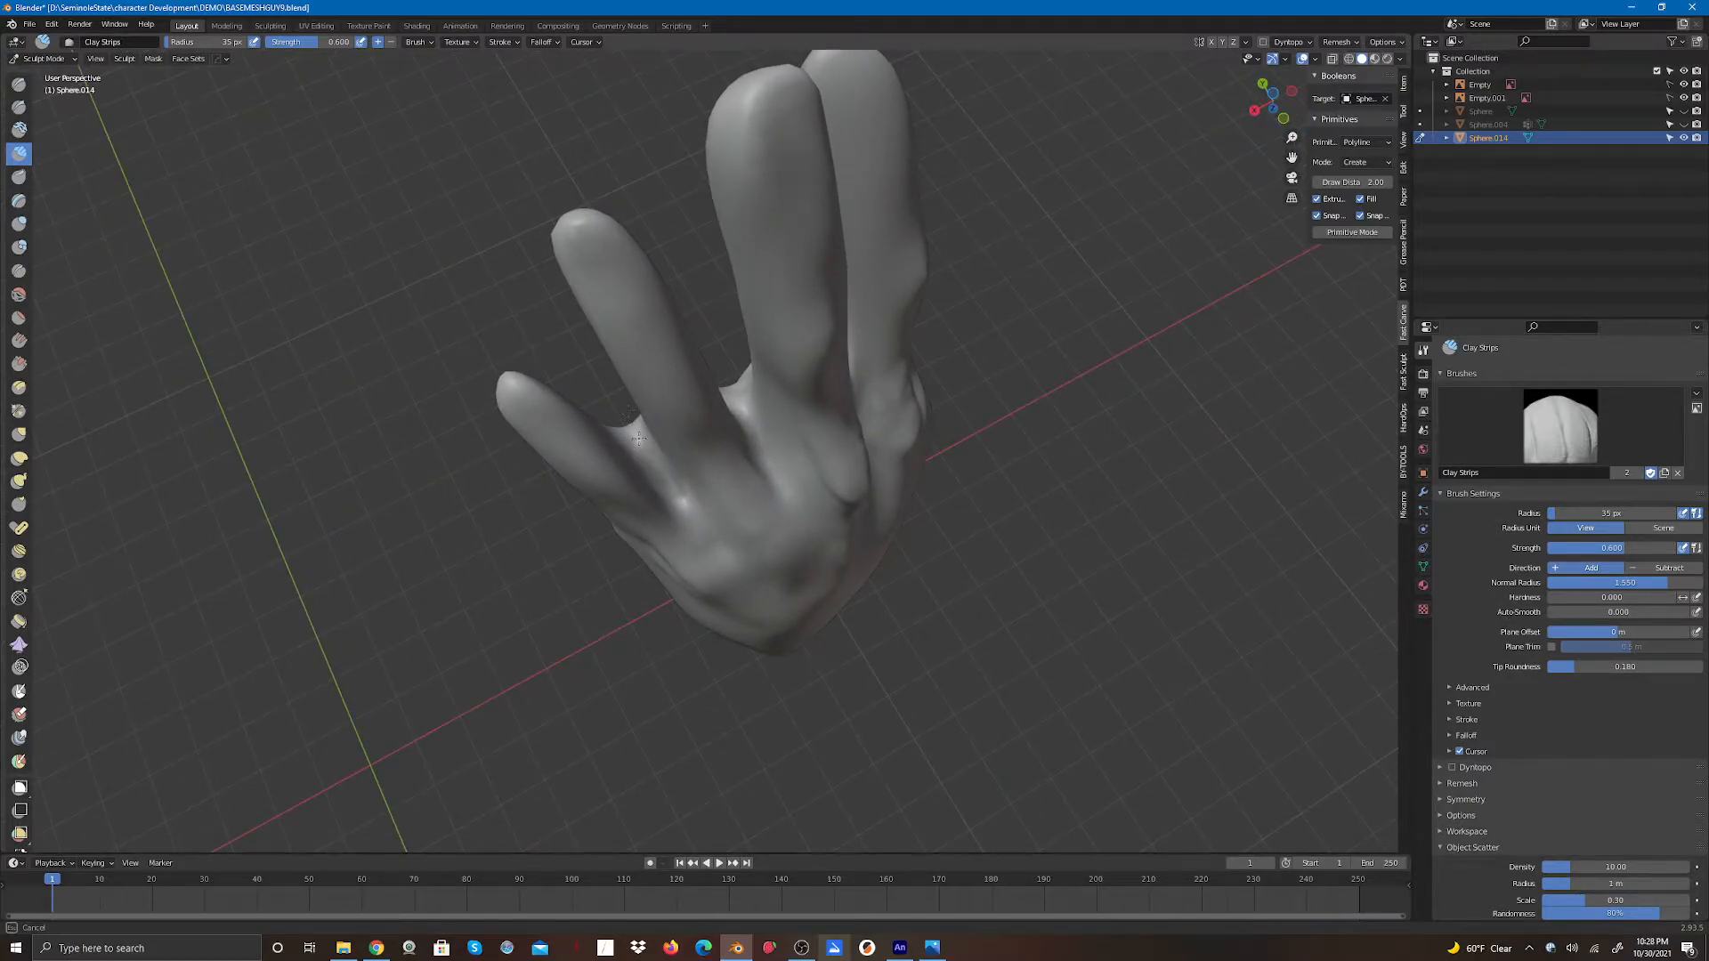
left_click_drag(639, 438, 637, 422)
mouse_move(738, 397)
left_mouse_down()
mouse_move(733, 377)
mouse_move(737, 396)
left_mouse_up()
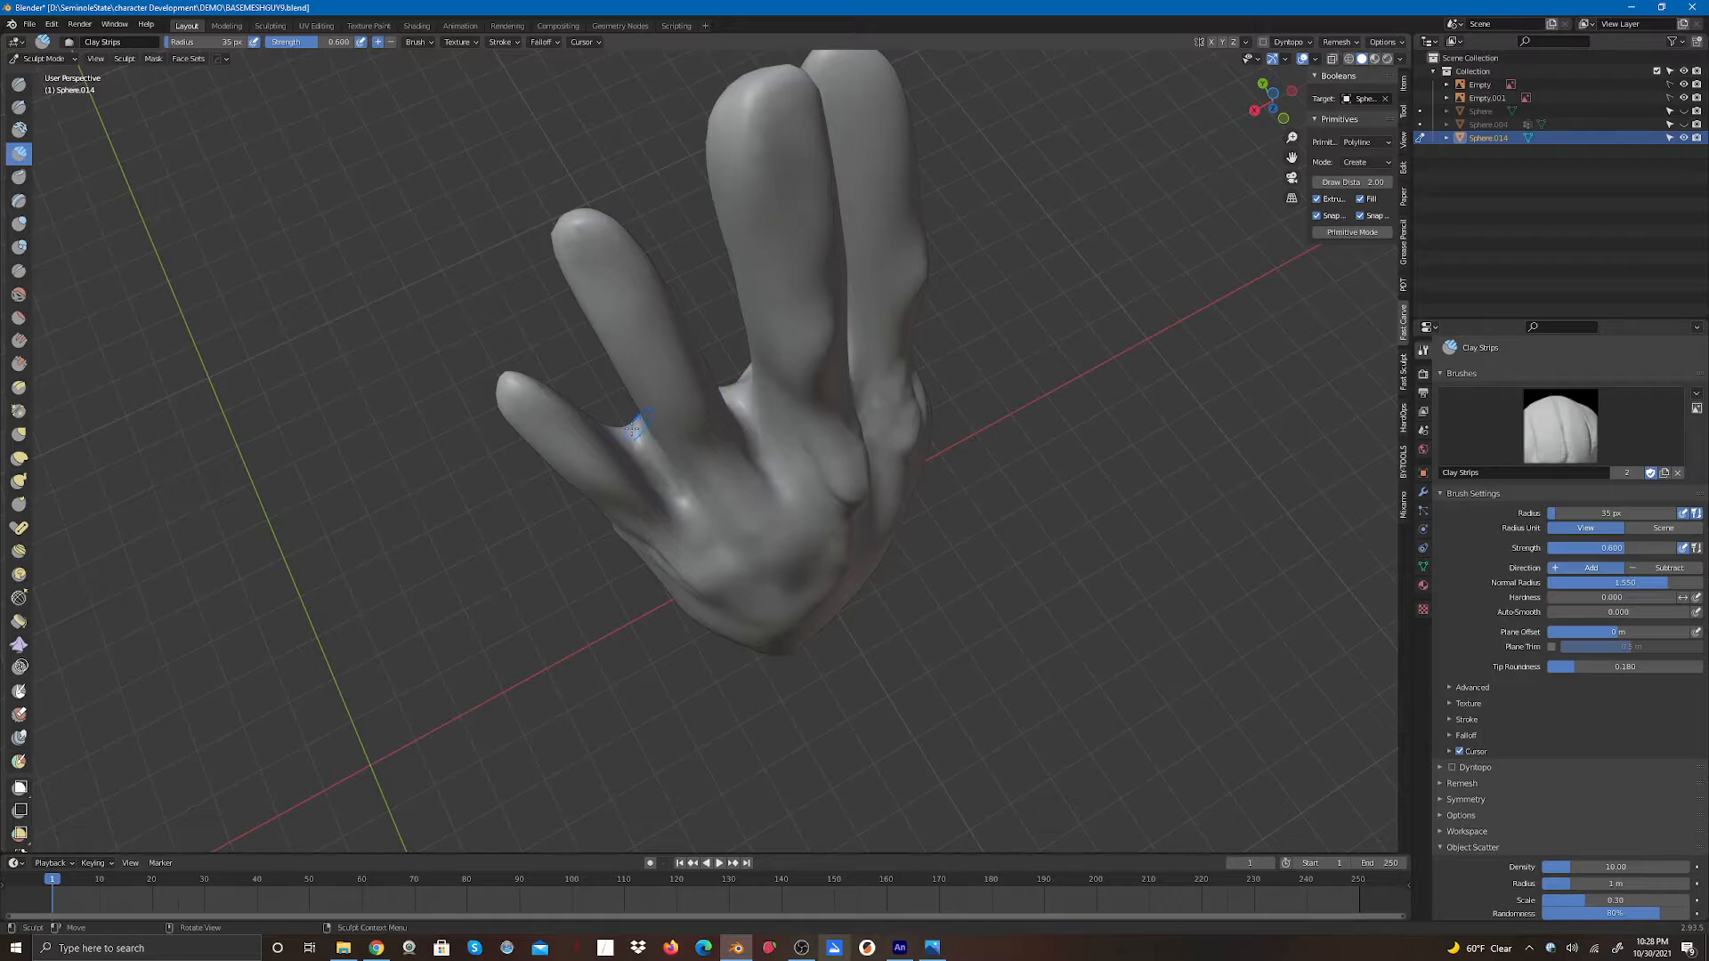
left_click_drag(636, 432, 636, 427)
- Switch to the Elastic Deform brush and reshape the joints of the two outer fingers
left_click(19, 458)
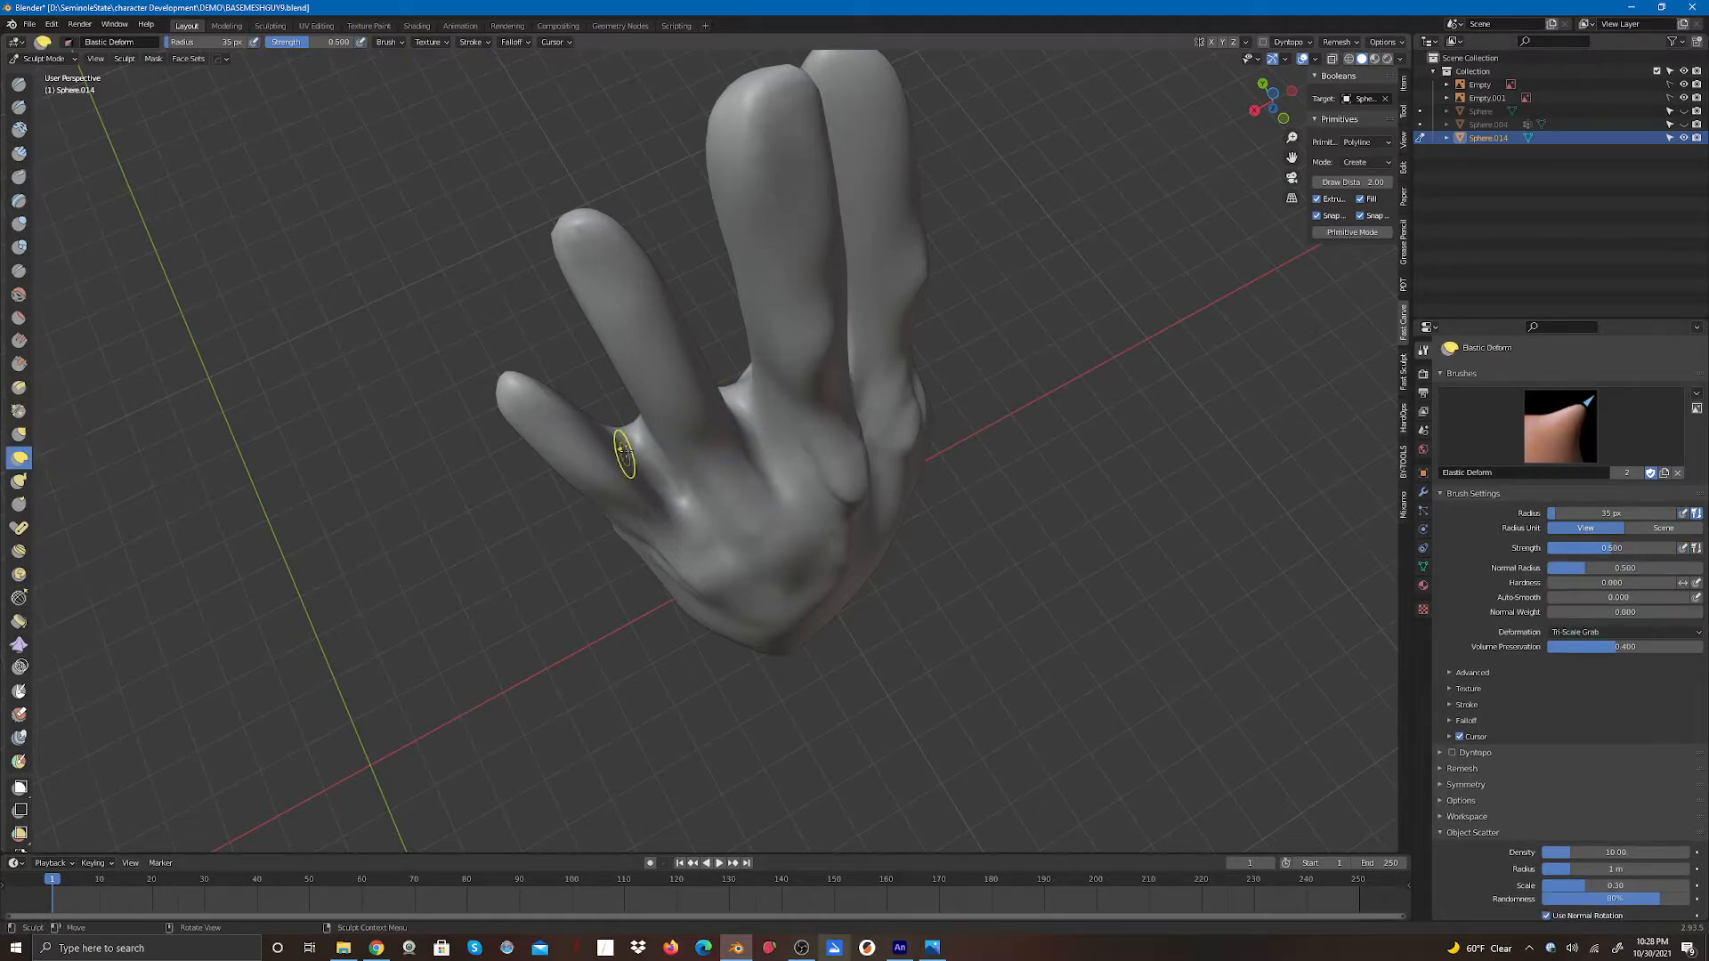
left_click_drag(637, 436, 646, 447)
left_click_drag(631, 426, 651, 458)
left_click_drag(736, 392, 744, 406)
left_click_drag(640, 446, 651, 470)
left_click_drag(737, 396, 745, 411)
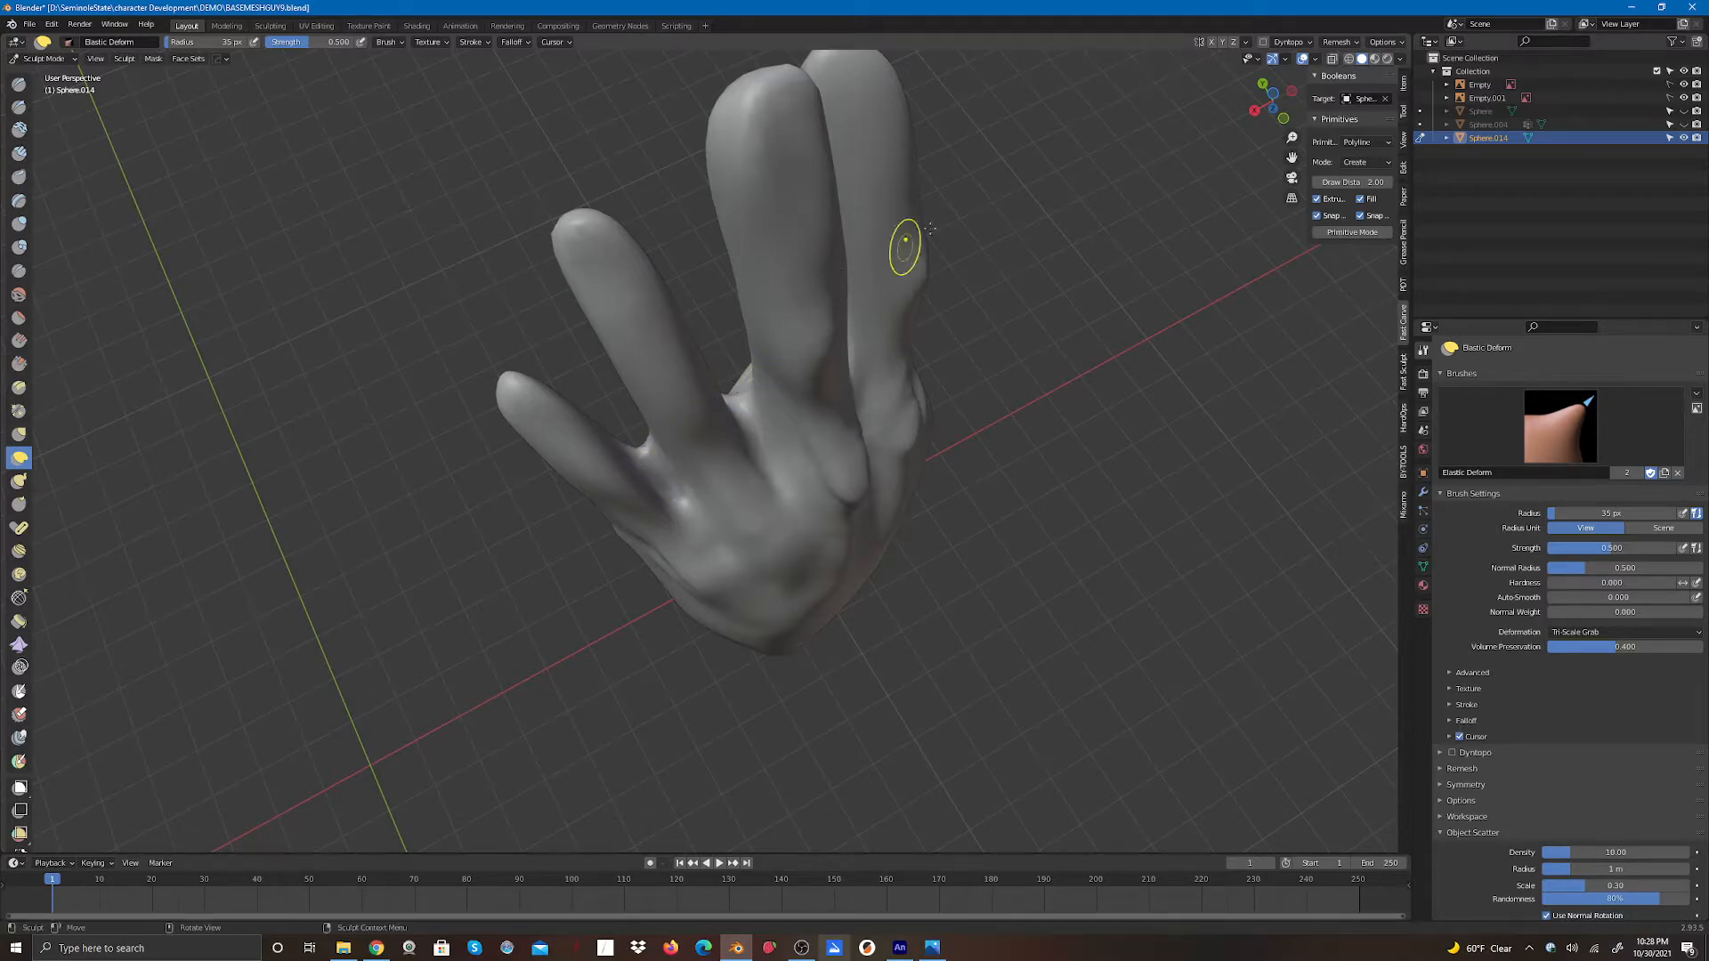
- Adjust the finger joints and the web between the fingers on the palm side with Elastic Deform strokes
mouse_move(1252, 111)
left_mouse_down()
mouse_move(1326, 85)
mouse_move(1410, 89)
mouse_move(1417, 120)
left_mouse_up()
left_click_drag(787, 343, 767, 382)
mouse_move(693, 315)
left_mouse_down()
mouse_move(688, 333)
mouse_move(771, 372)
mouse_move(832, 430)
mouse_move(810, 493)
left_mouse_up()
mouse_move(787, 605)
left_mouse_down("shift")
mouse_move(773, 638)
mouse_move(782, 601)
left_mouse_up("shift")
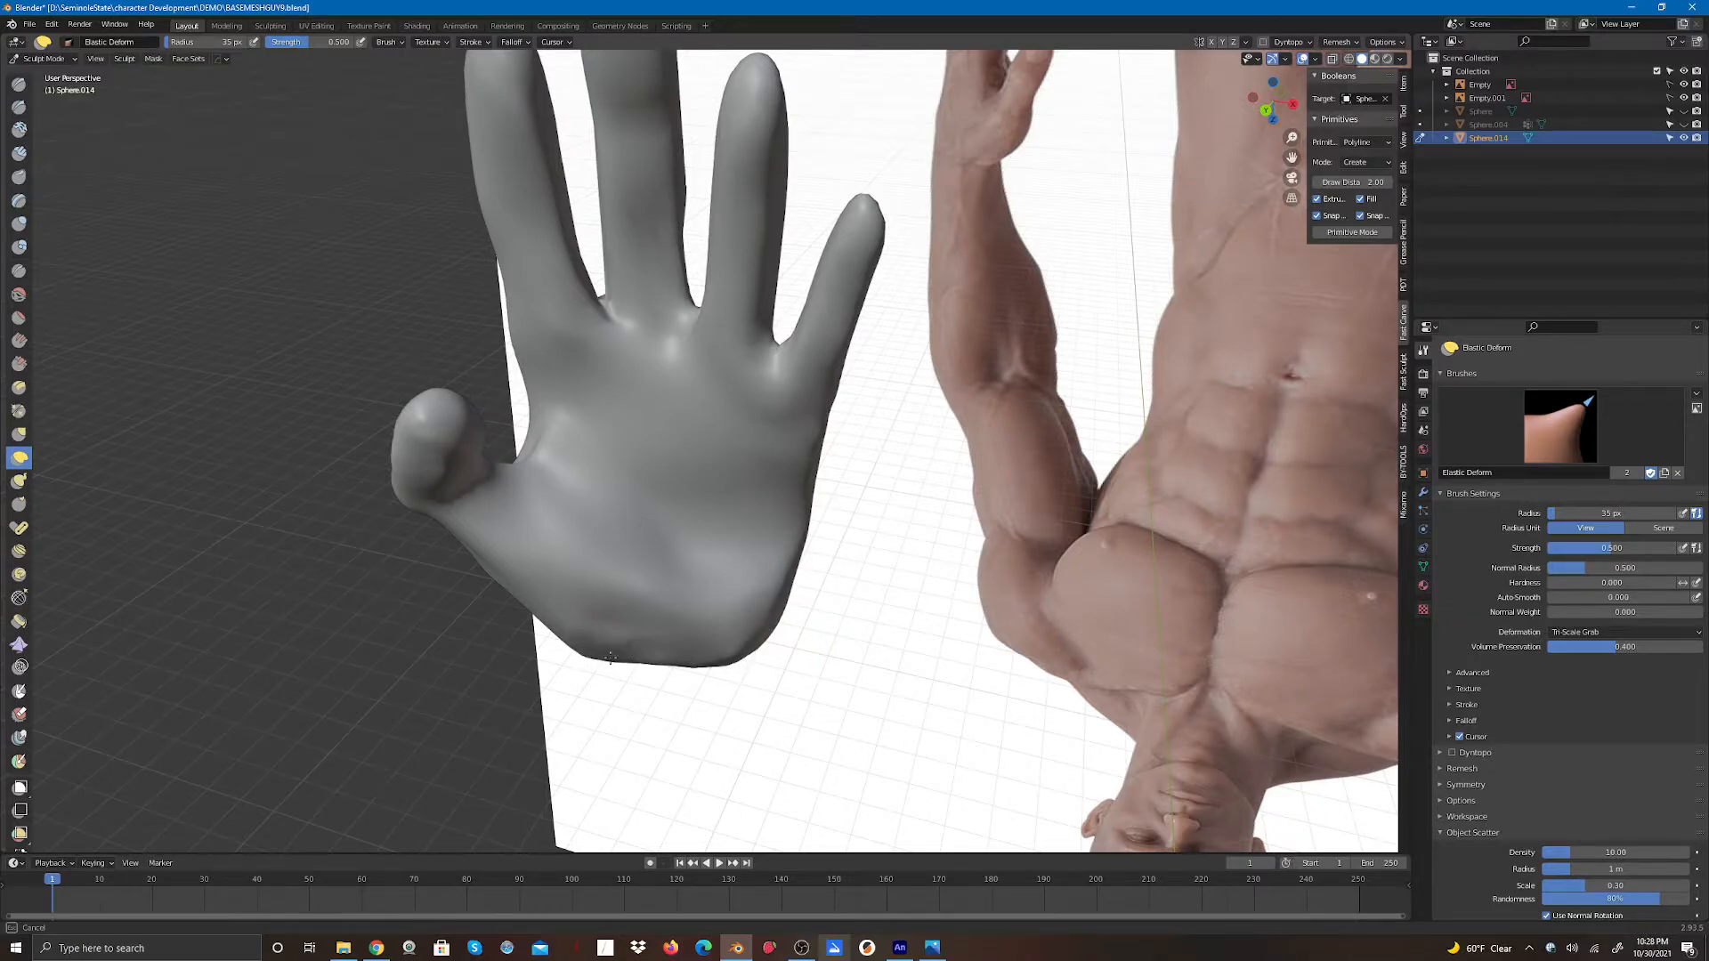
left_click_drag(777, 630, 776, 601)
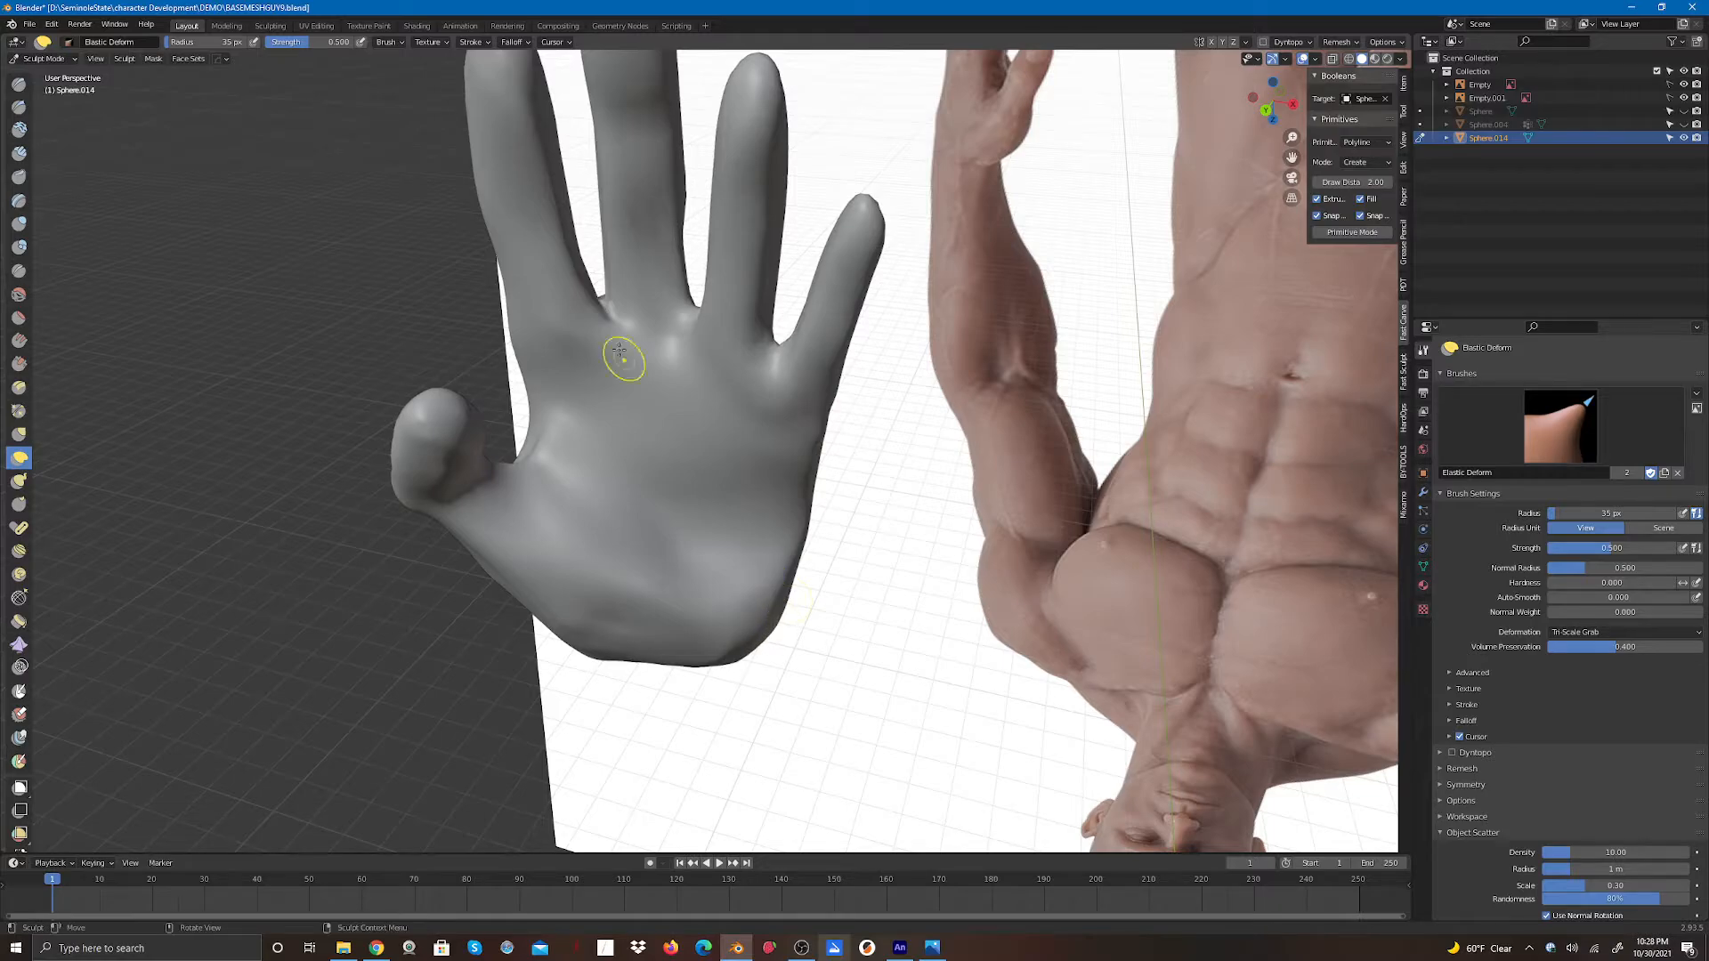
mouse_move(588, 295)
left_mouse_down()
mouse_move(579, 326)
mouse_move(579, 303)
mouse_move(511, 313)
mouse_move(462, 172)
mouse_move(495, 144)
left_mouse_up()
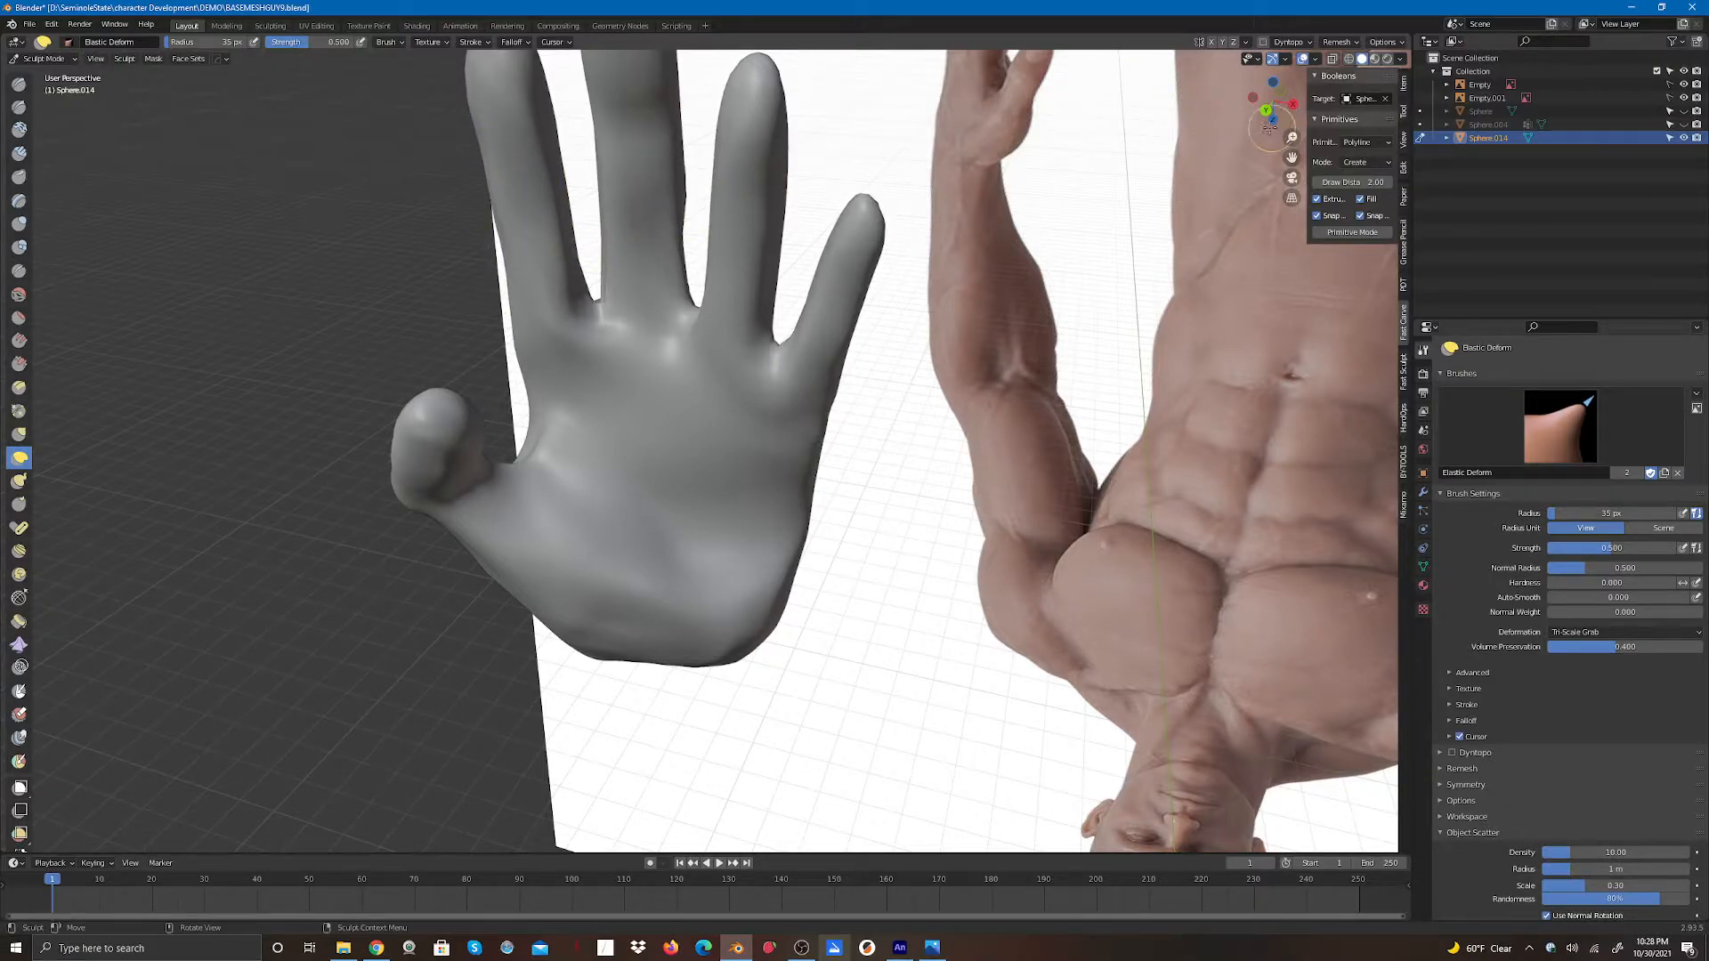
- Refine the index finger base, the middle of the palm and its lower edge with Elastic Deform strokes
left_click_drag(1270, 121, 1276, 73)
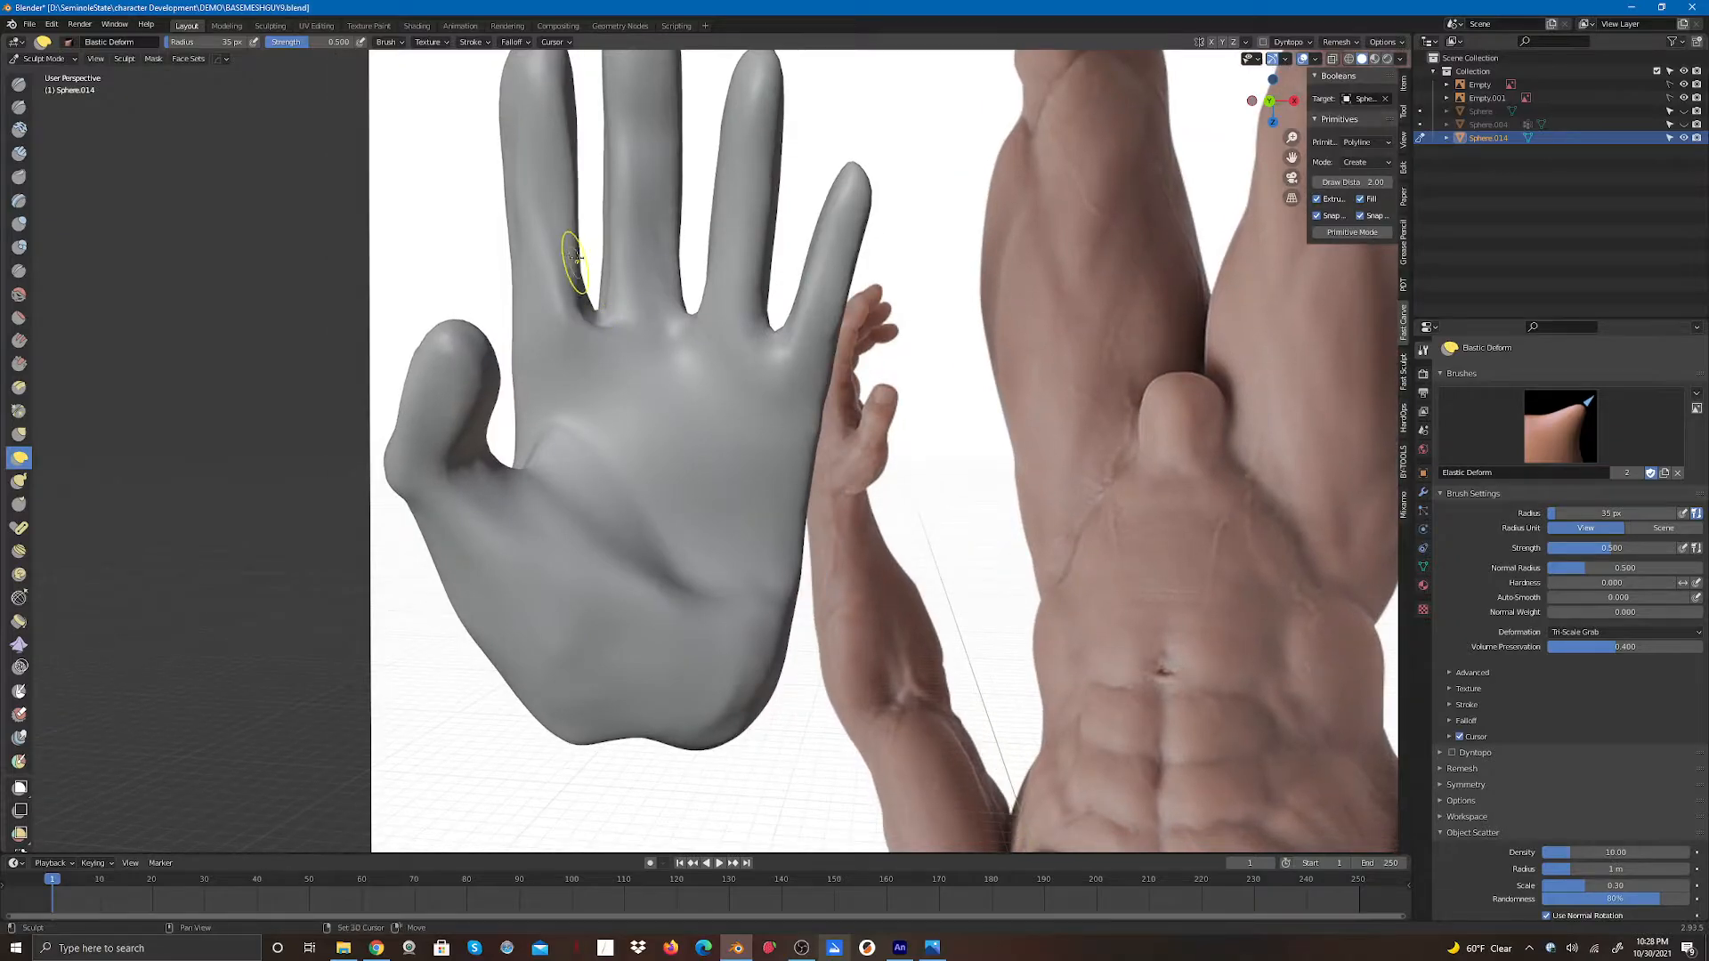
left_click_drag(578, 263, 583, 258)
left_click_drag(595, 316, 600, 295)
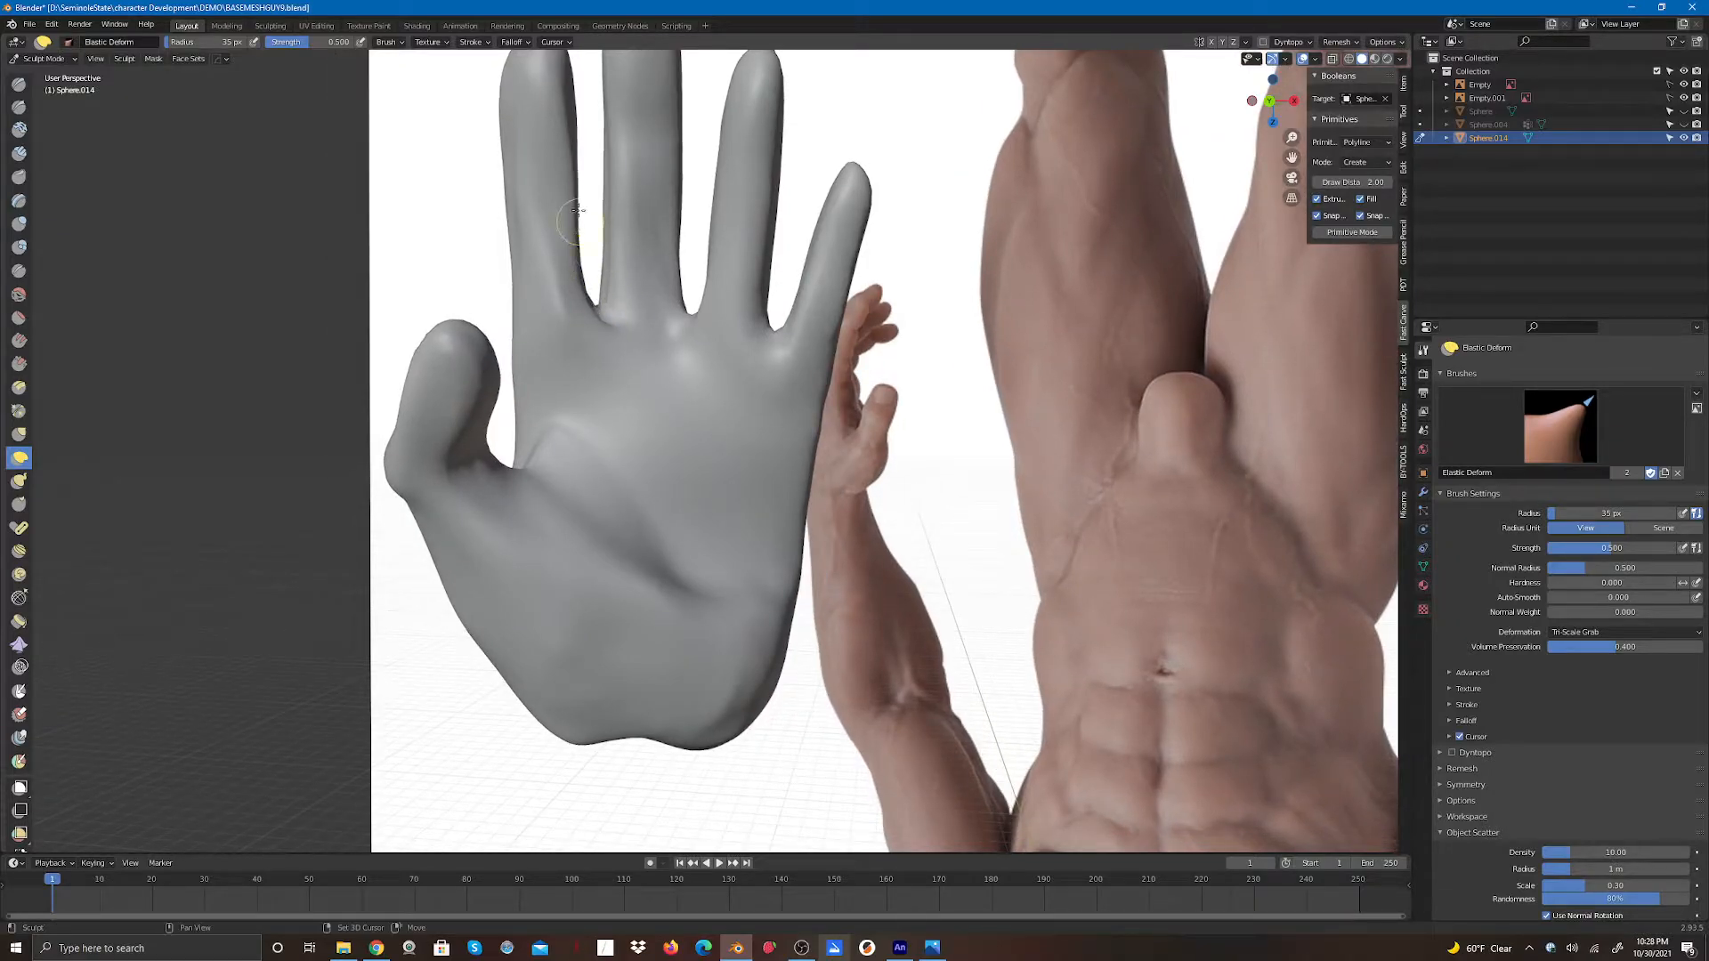
mouse_move(578, 209)
left_mouse_down()
mouse_move(539, 142)
mouse_move(584, 191)
mouse_move(583, 304)
mouse_move(703, 303)
mouse_move(611, 431)
mouse_move(672, 534)
left_mouse_up()
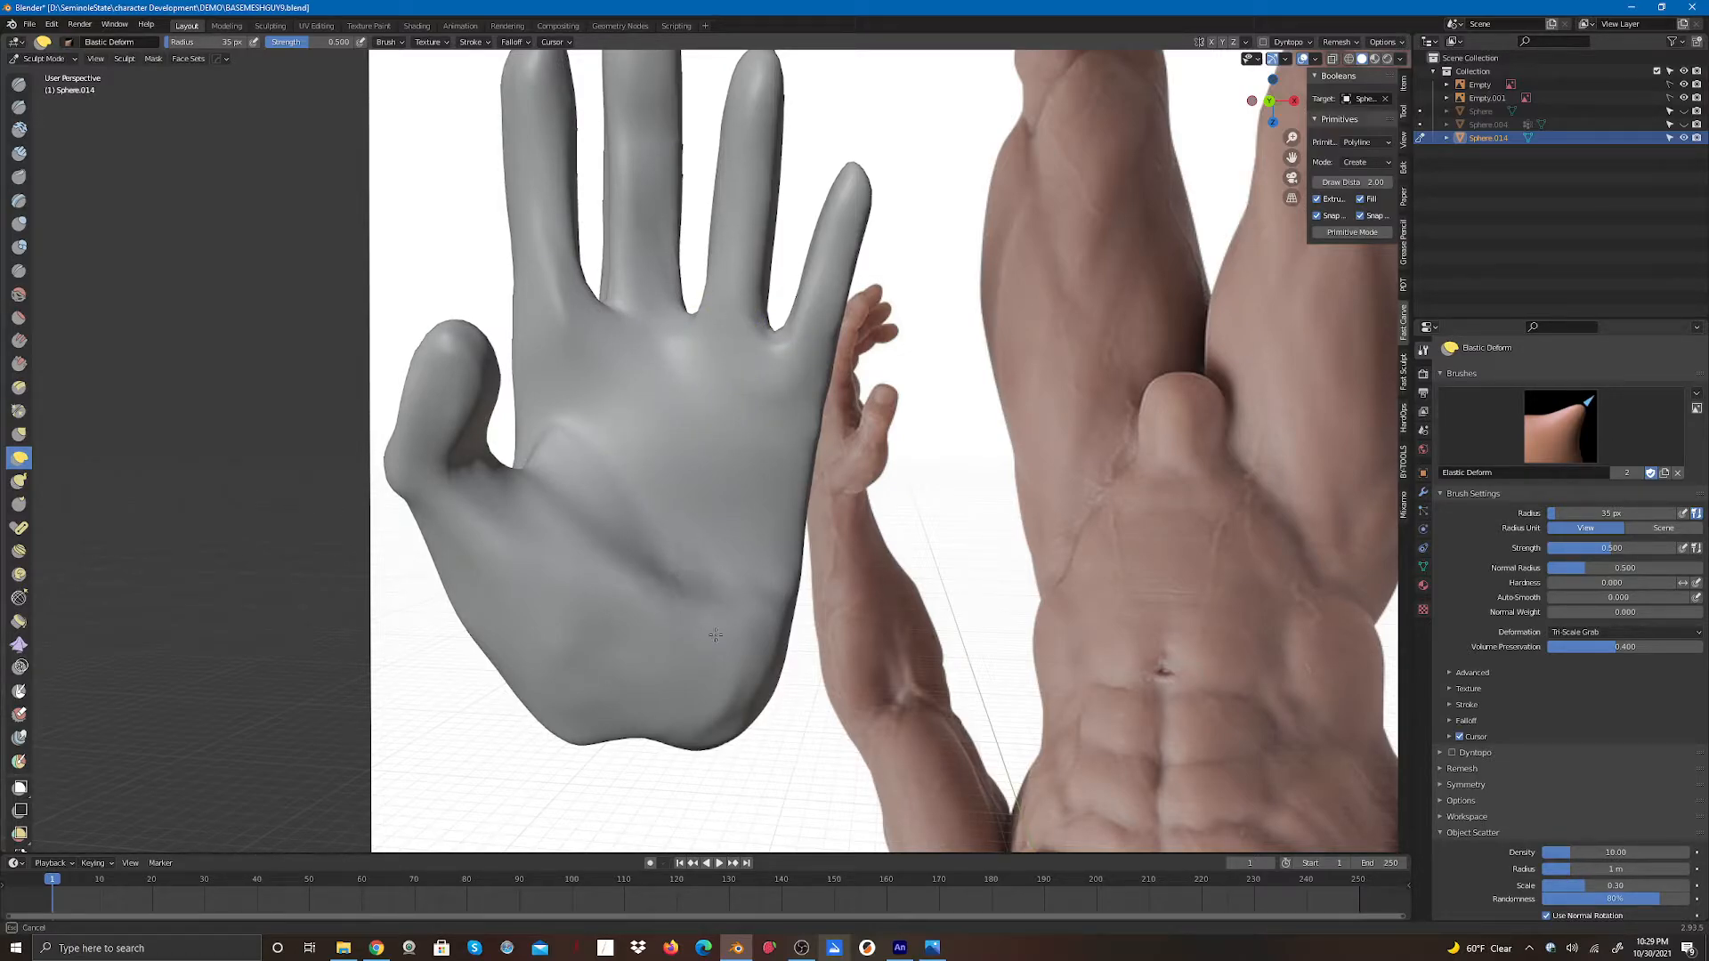
left_click_drag(773, 584, 728, 689)
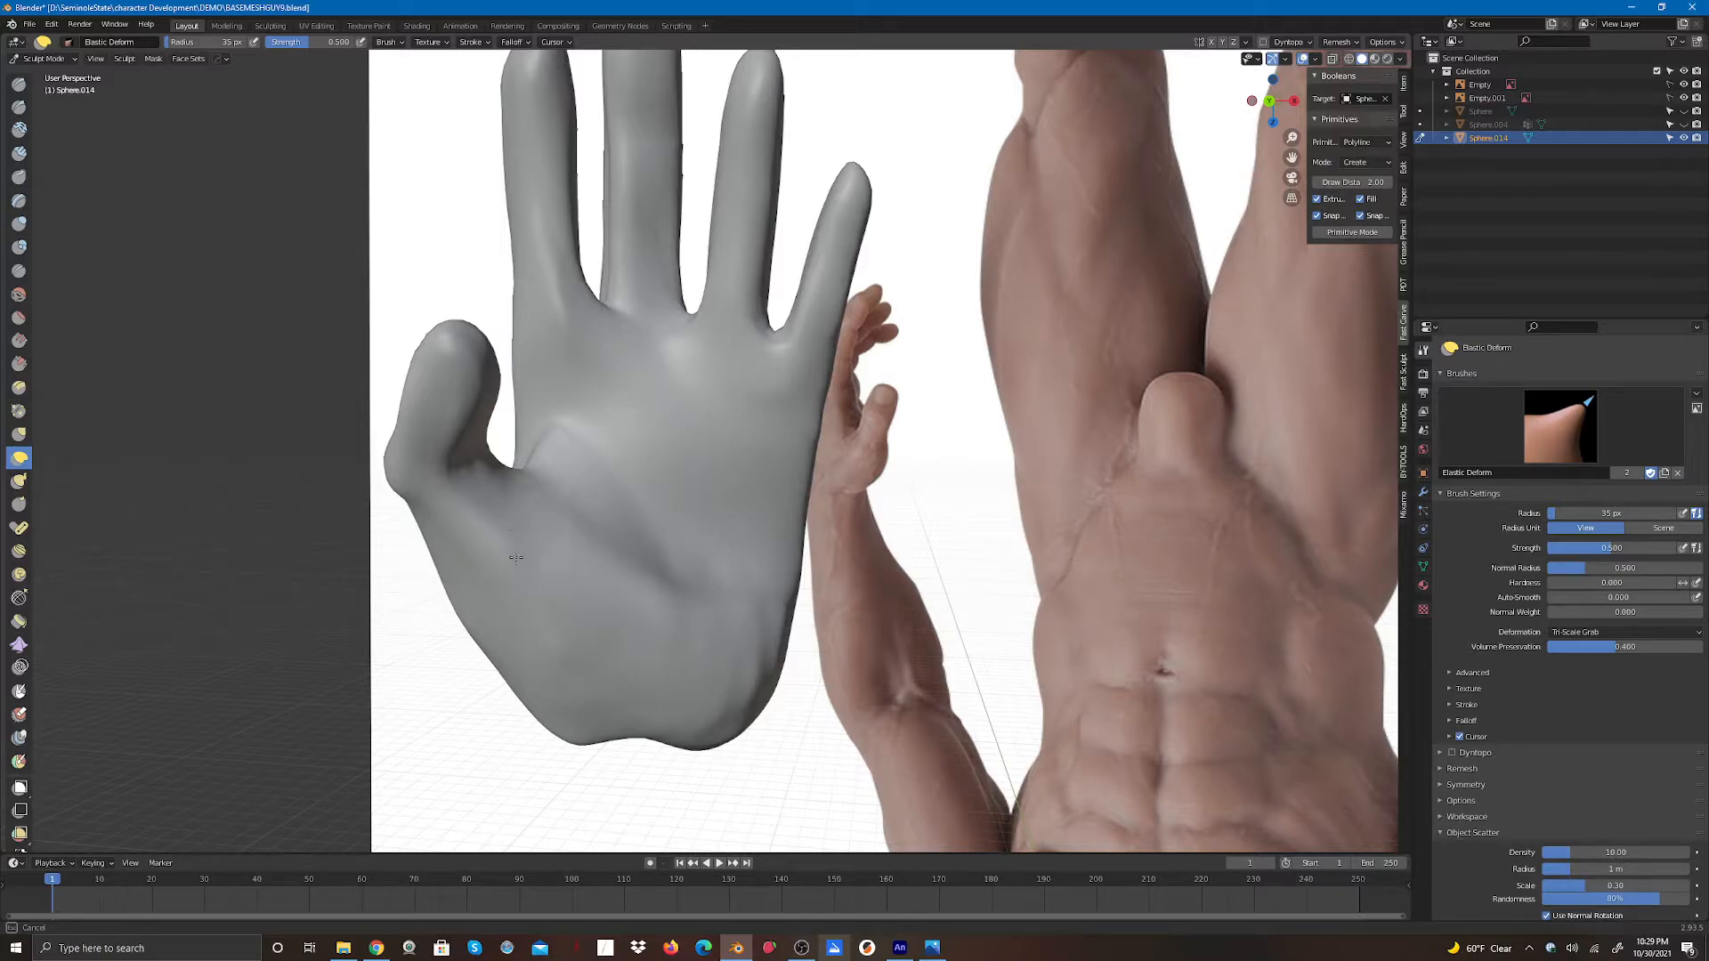
left_click_drag(680, 699, 680, 699)
- Shape the sides of the fingers and the back of the hand from several angles with Elastic Deform strokes
mouse_move(1273, 101)
left_mouse_down()
mouse_move(1159, 144)
mouse_move(1086, 108)
mouse_move(1115, 85)
left_mouse_up()
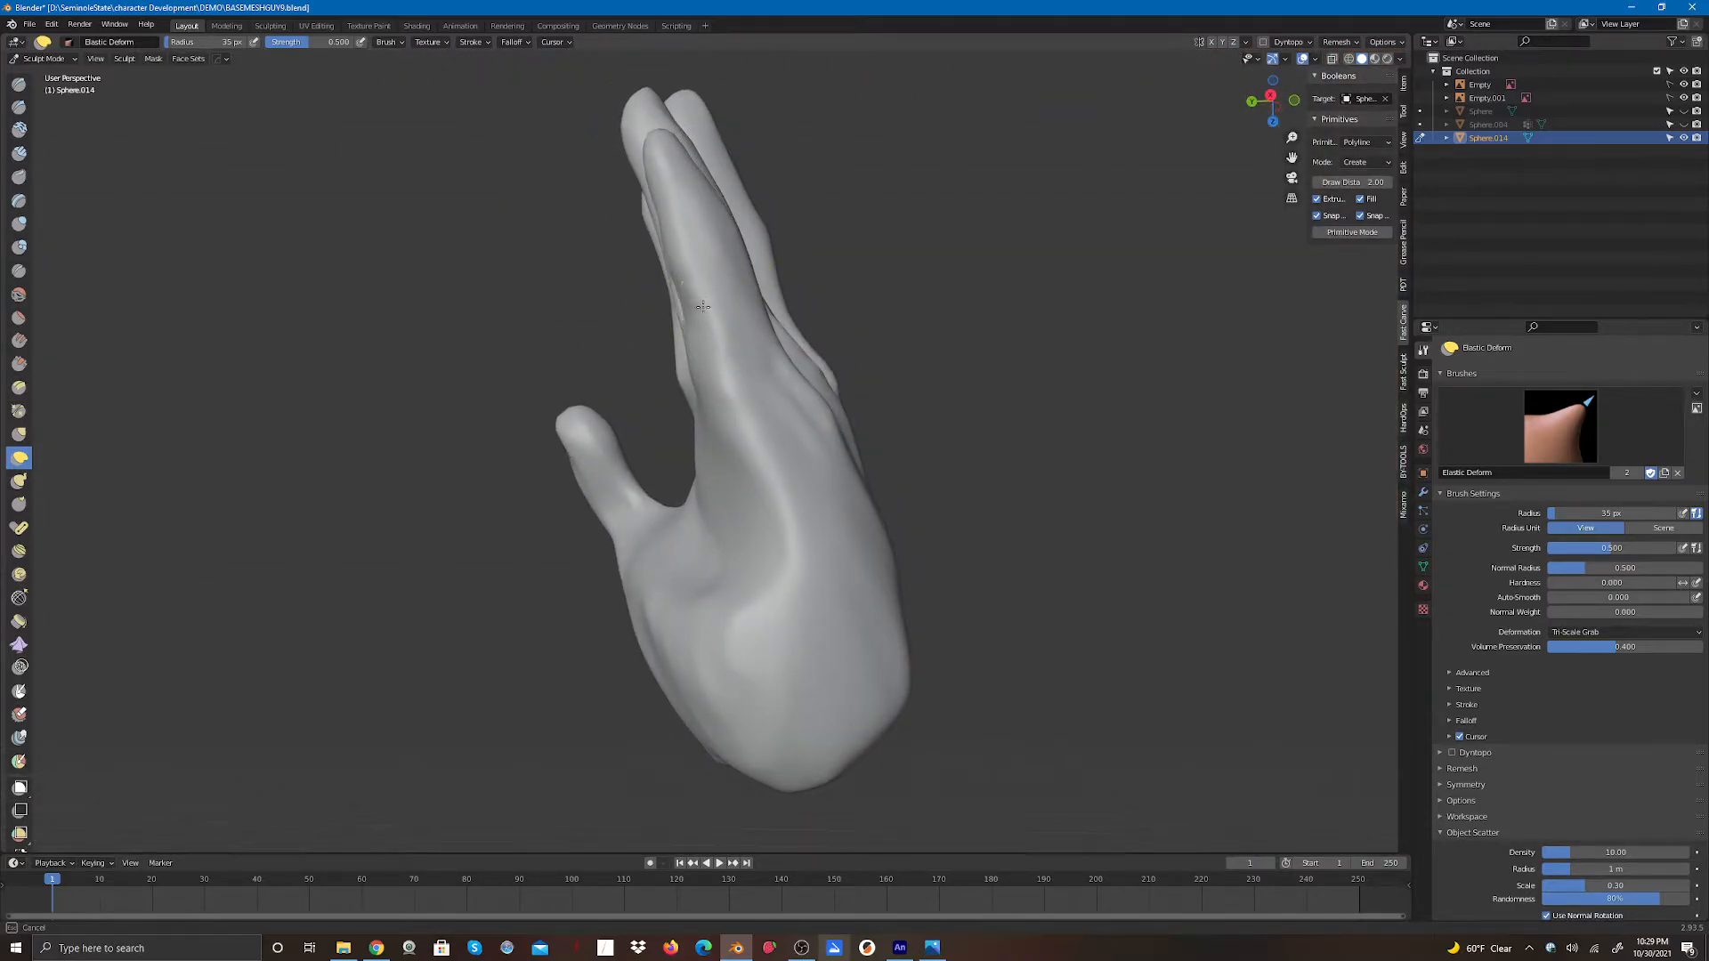
left_click_drag(687, 336, 695, 345)
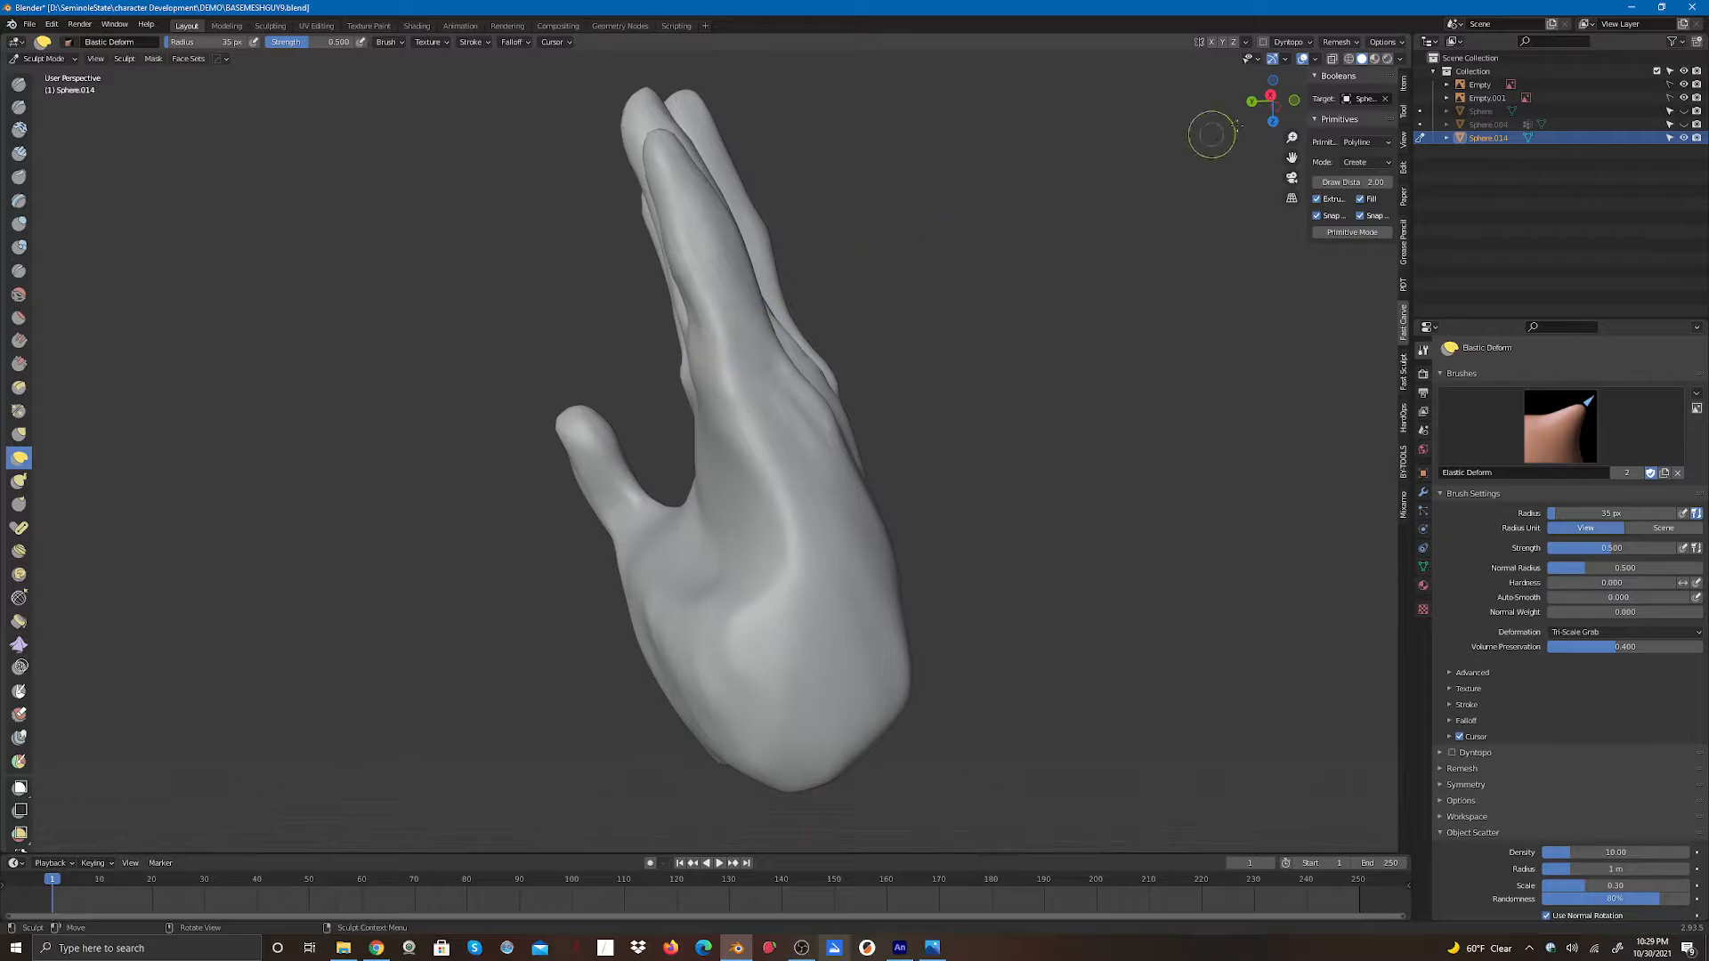
left_click_drag(1271, 99, 1291, 128)
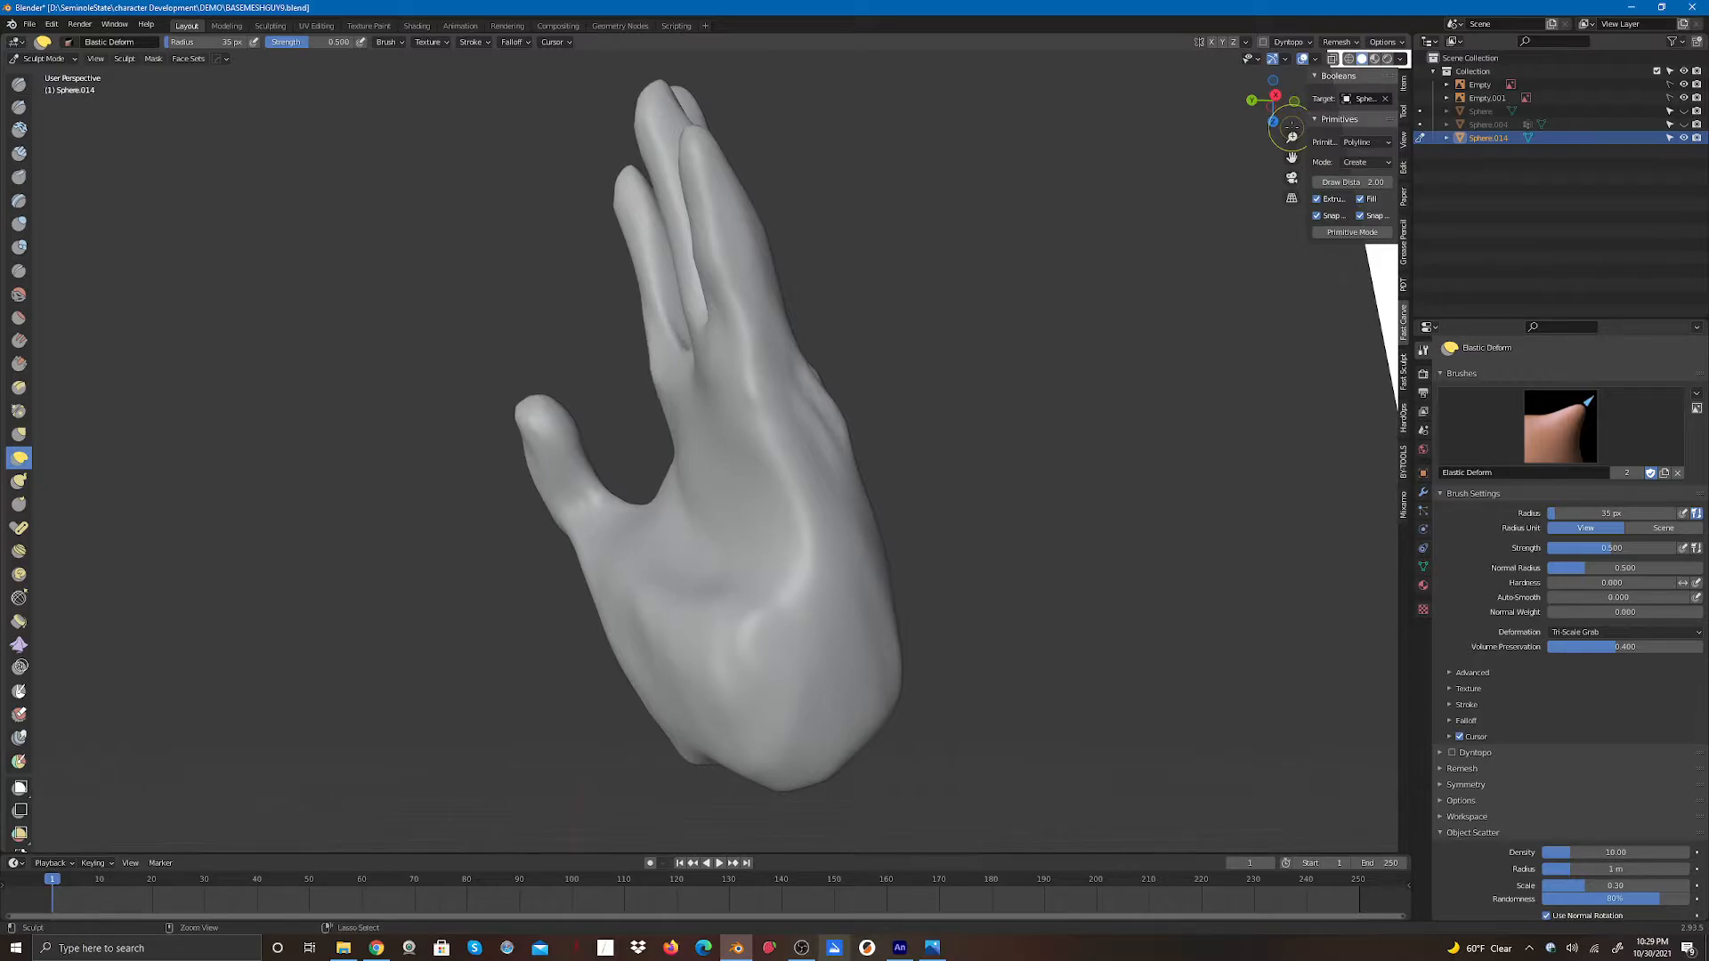
mouse_move(715, 267)
left_mouse_down()
mouse_move(731, 361)
mouse_move(714, 255)
mouse_move(746, 247)
mouse_move(696, 252)
left_mouse_up()
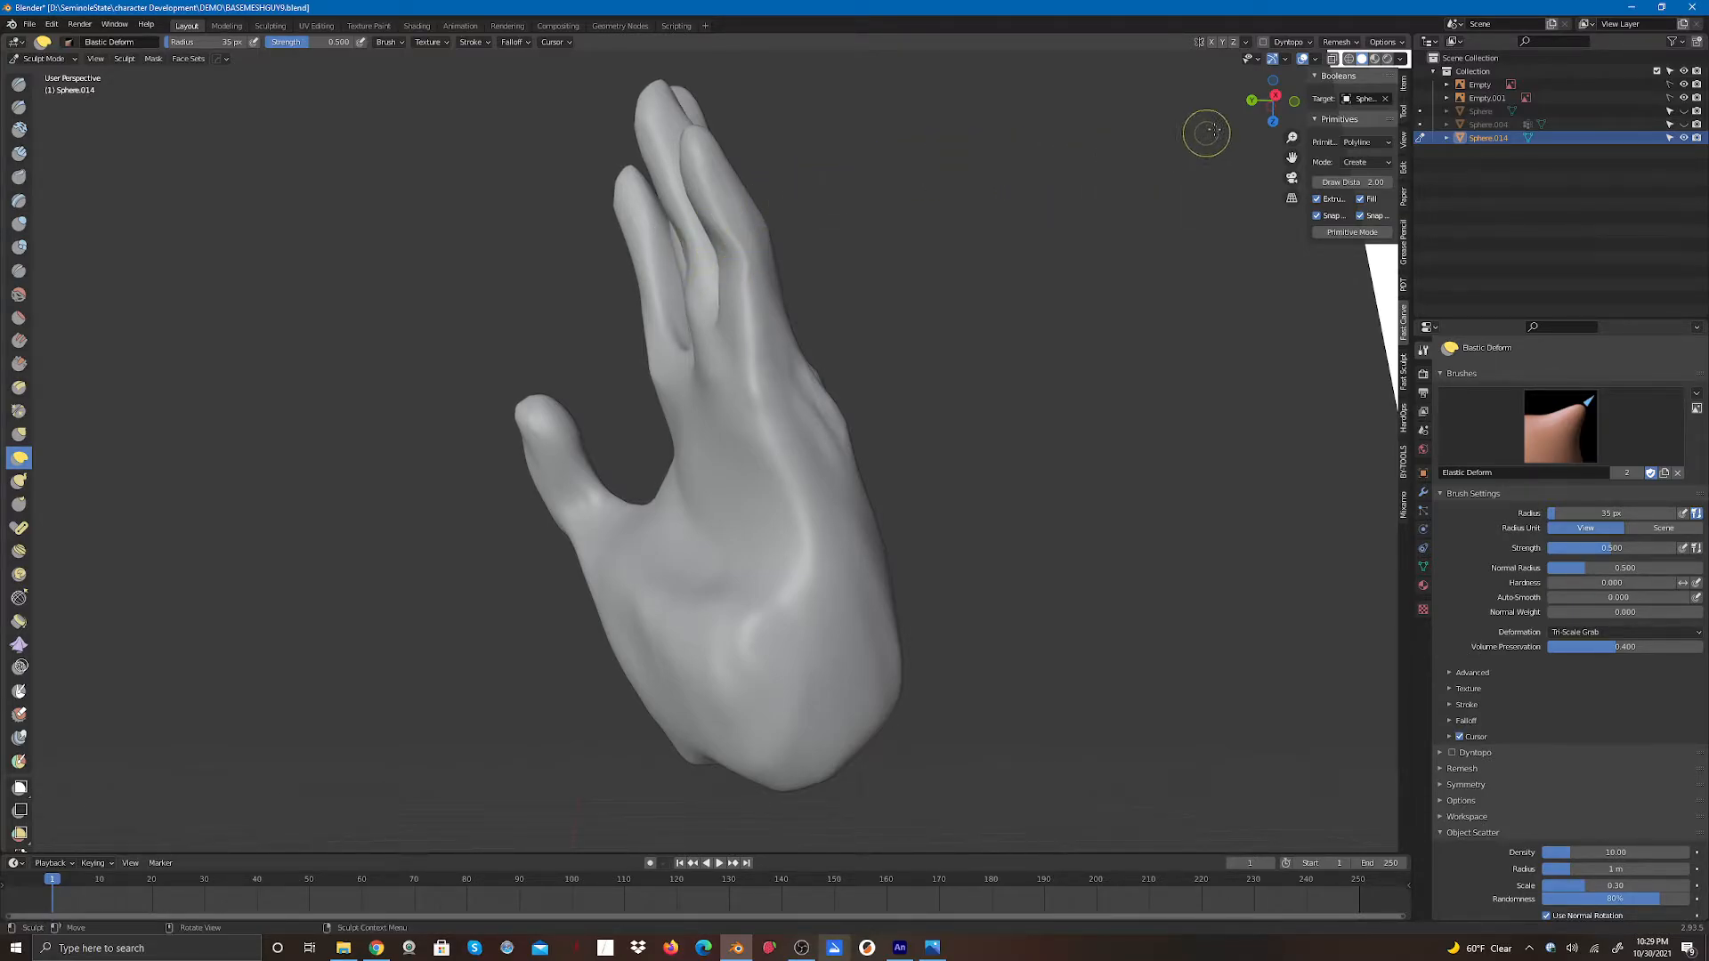
left_click_drag(1271, 99, 1193, 141)
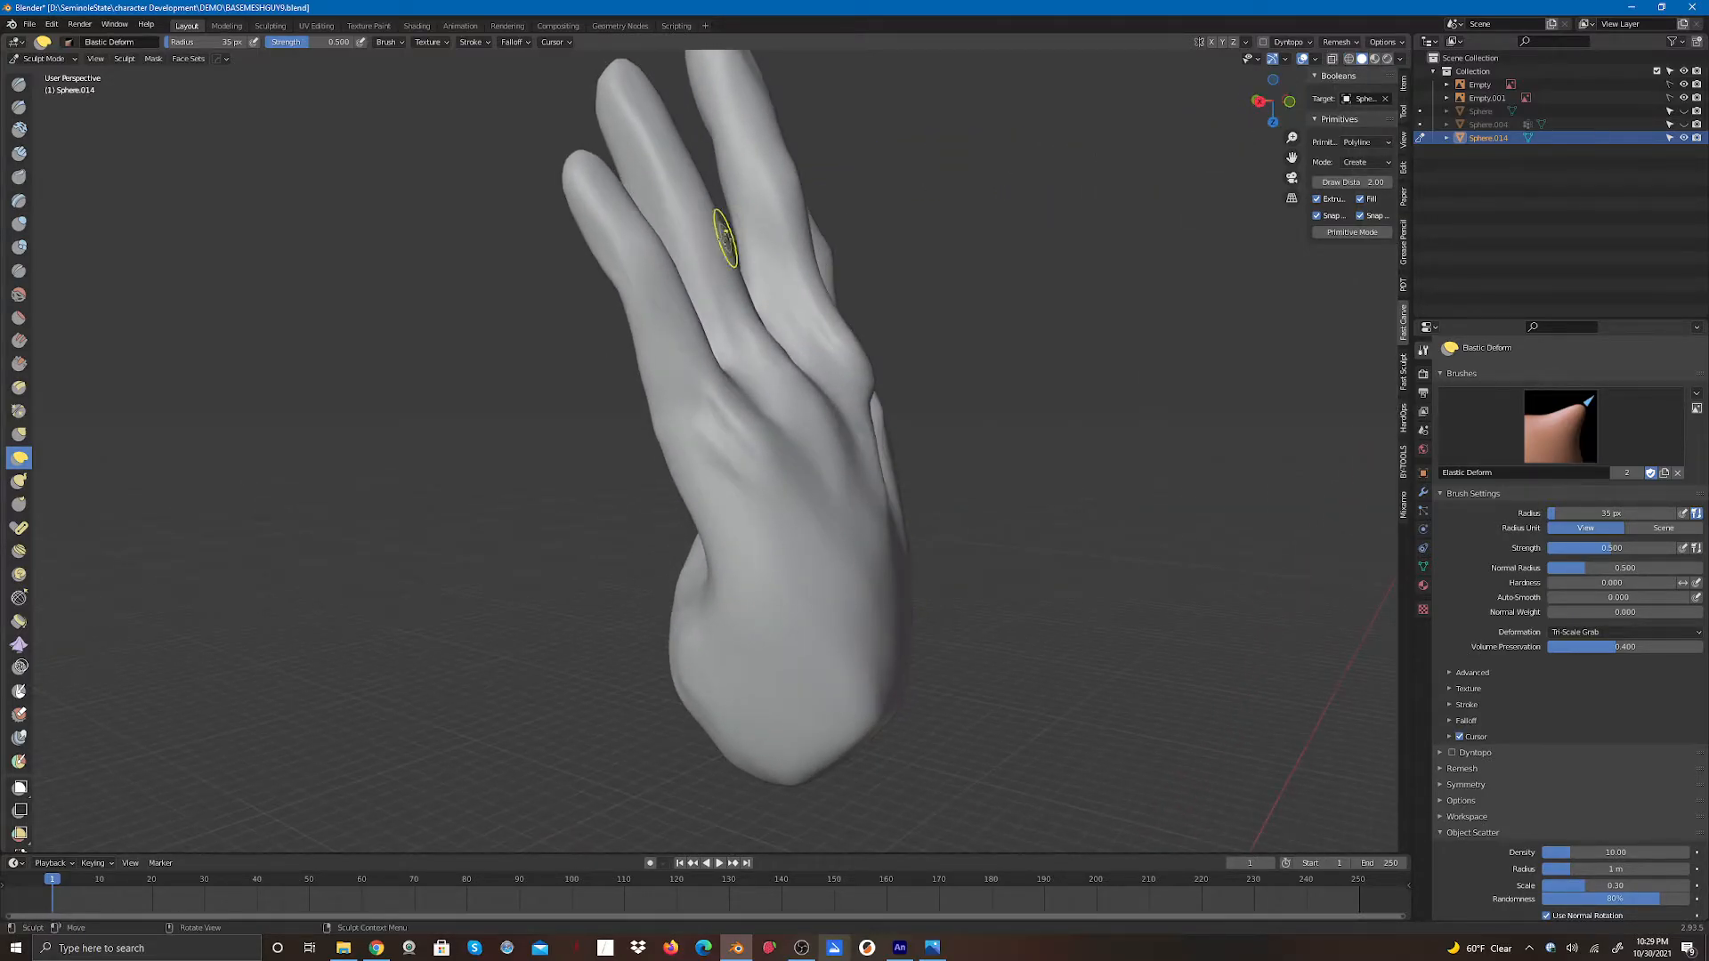
mouse_move(719, 238)
left_mouse_down()
mouse_move(765, 301)
mouse_move(761, 276)
mouse_move(767, 324)
mouse_move(725, 222)
mouse_move(679, 290)
mouse_move(718, 383)
left_mouse_up()
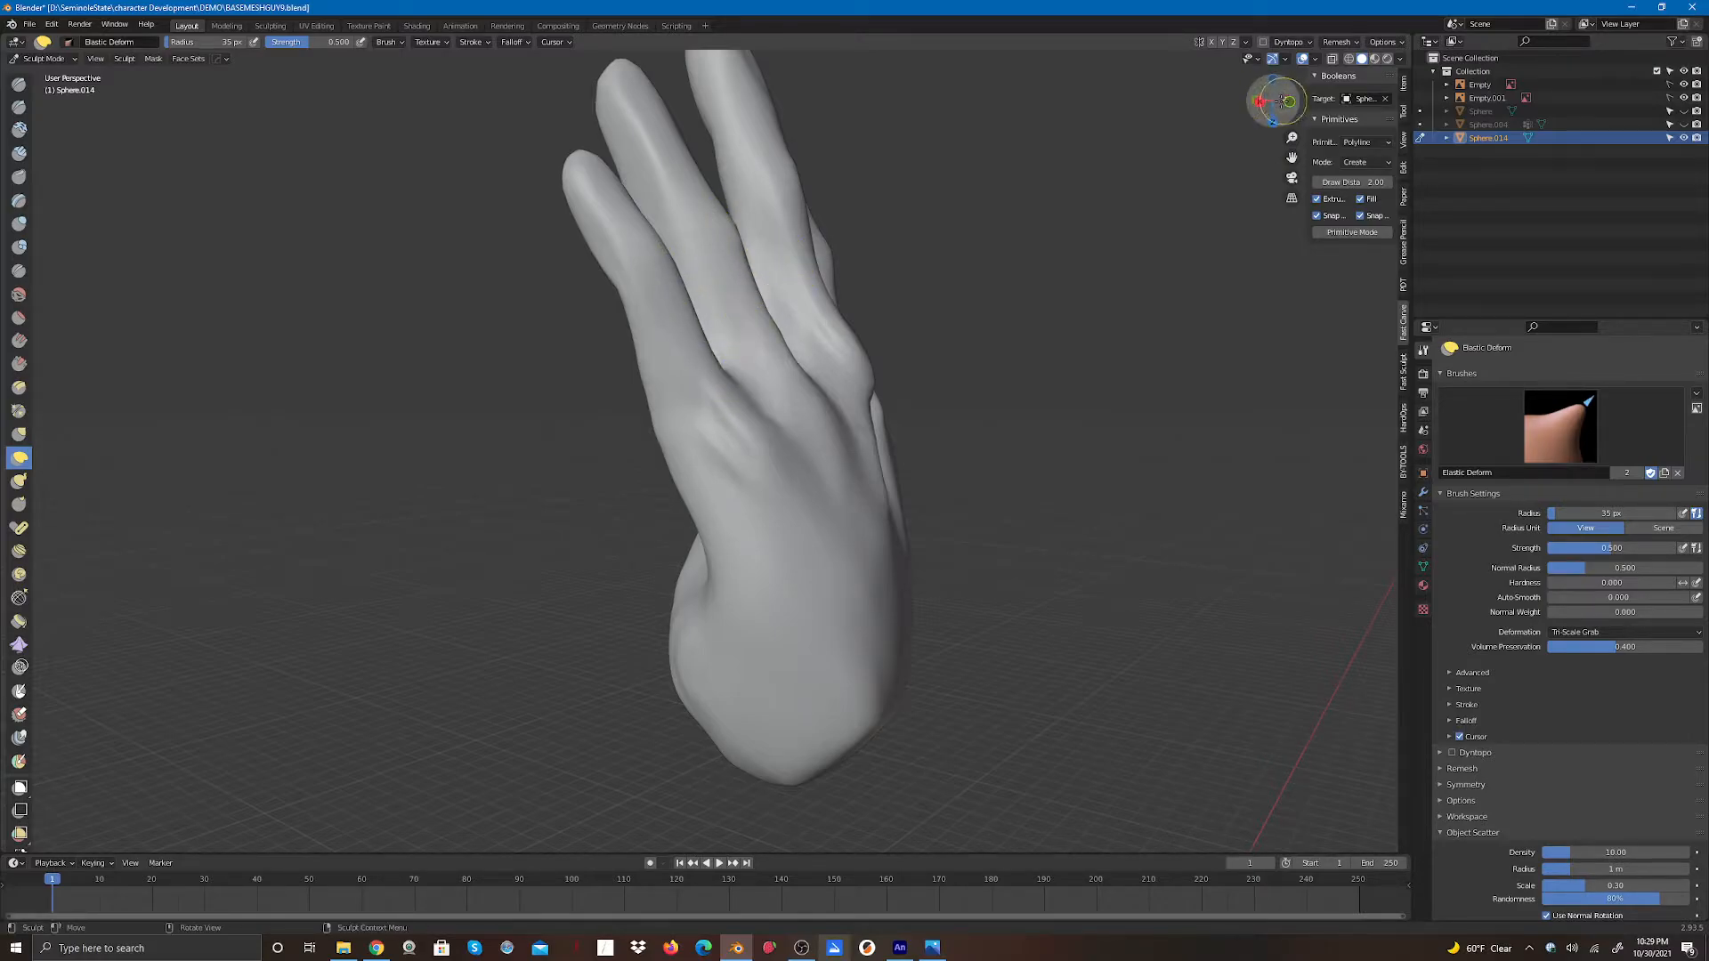
mouse_move(1276, 101)
left_mouse_down()
mouse_move(1218, 96)
mouse_move(1238, 100)
left_mouse_up()
mouse_move(805, 261)
left_mouse_down()
mouse_move(835, 281)
mouse_move(820, 197)
mouse_move(811, 230)
mouse_move(836, 285)
mouse_move(821, 219)
mouse_move(752, 252)
left_mouse_up()
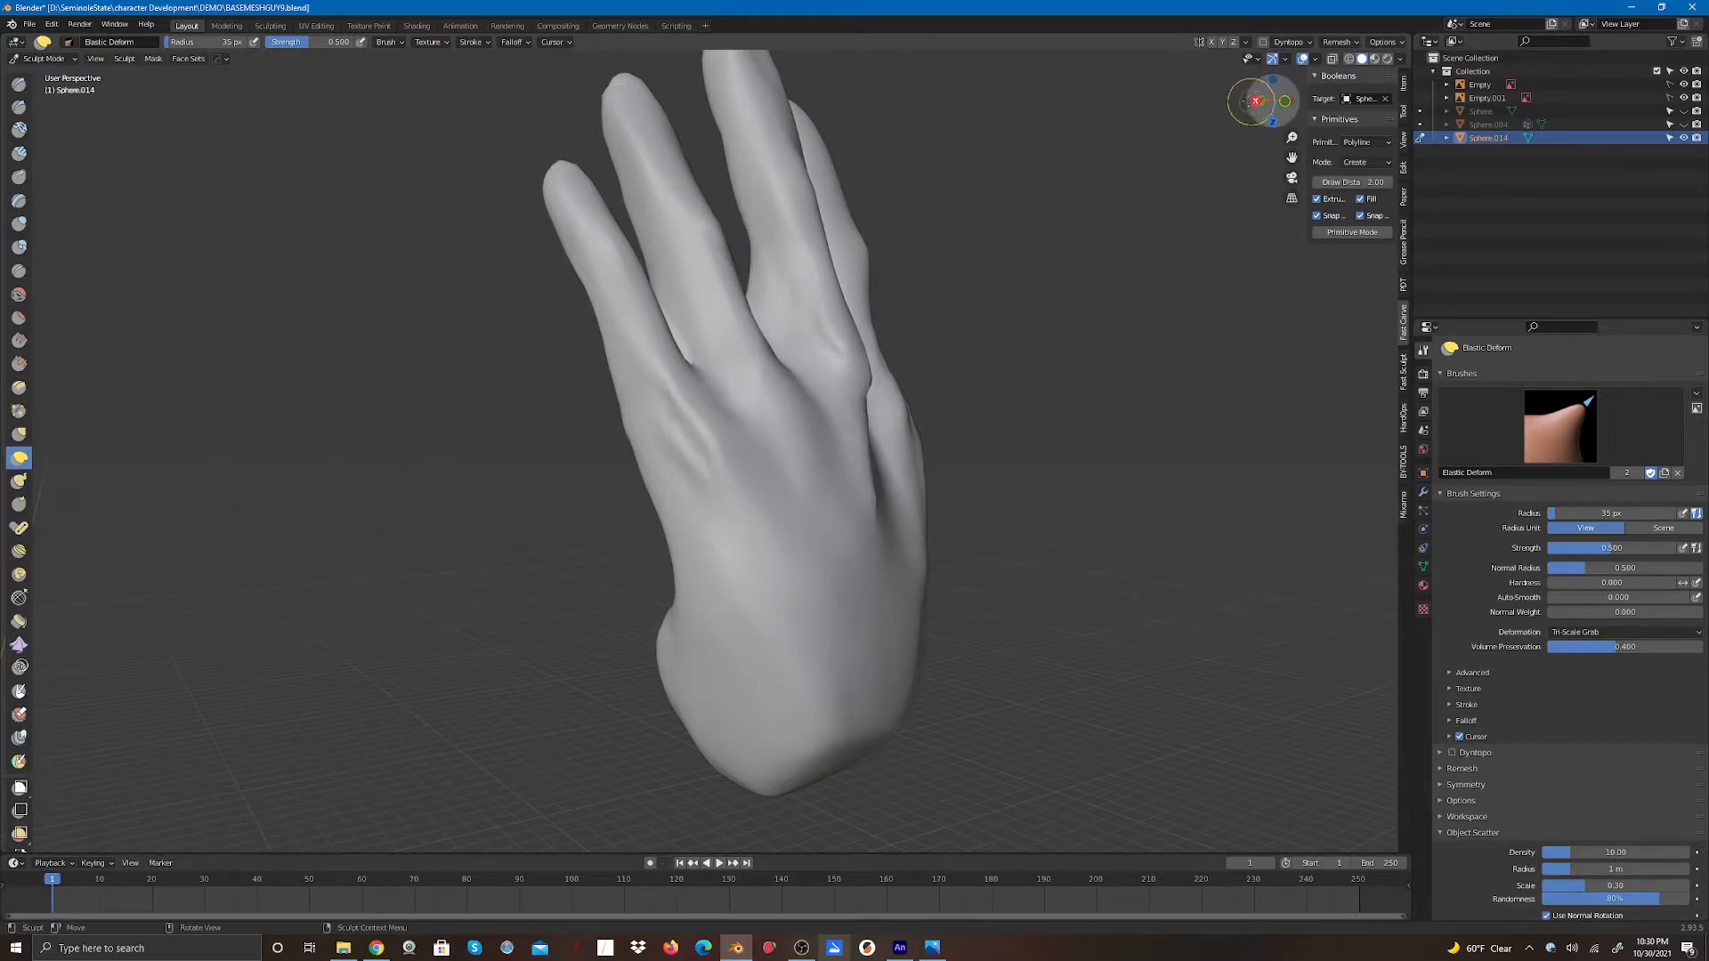
mouse_move(1255, 100)
left_mouse_down()
mouse_move(663, 191)
mouse_move(596, 270)
mouse_move(610, 311)
mouse_move(621, 252)
mouse_move(572, 200)
mouse_move(574, 246)
mouse_move(584, 196)
mouse_move(585, 210)
left_mouse_up()
left_click_drag(584, 268, 589, 278)
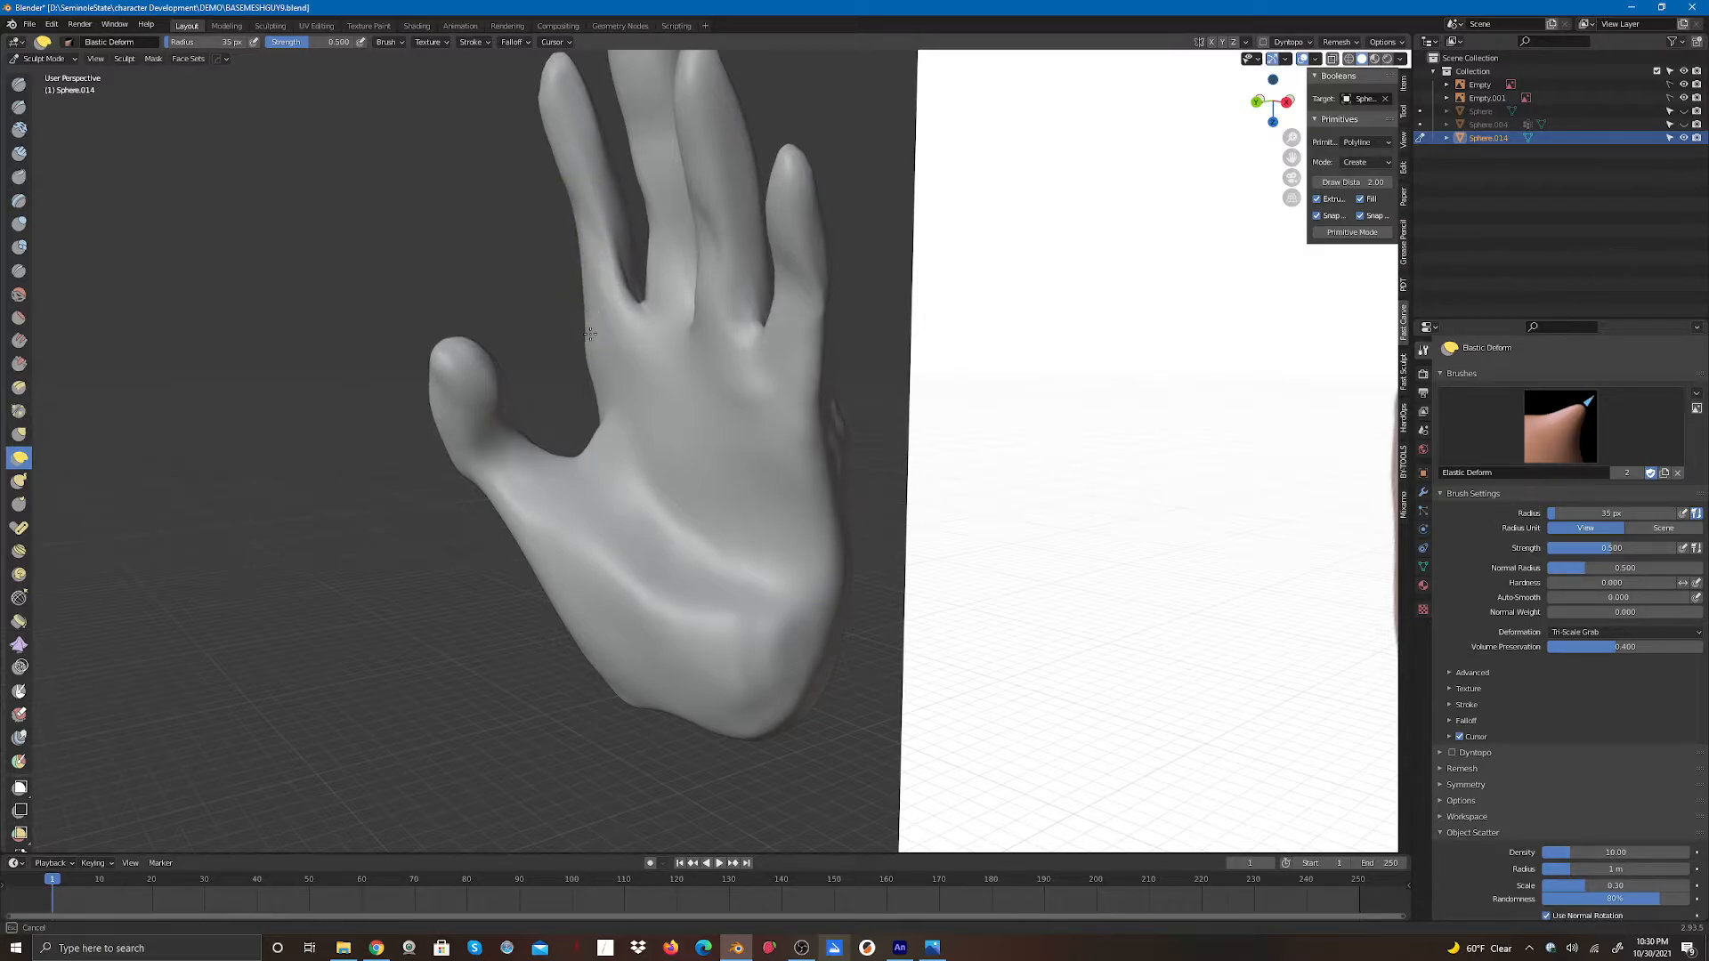
- Reshape the index finger's sides and joints on the palm side with Elastic Deform strokes
mouse_move(594, 305)
left_mouse_down()
mouse_move(626, 290)
mouse_move(630, 335)
left_mouse_up()
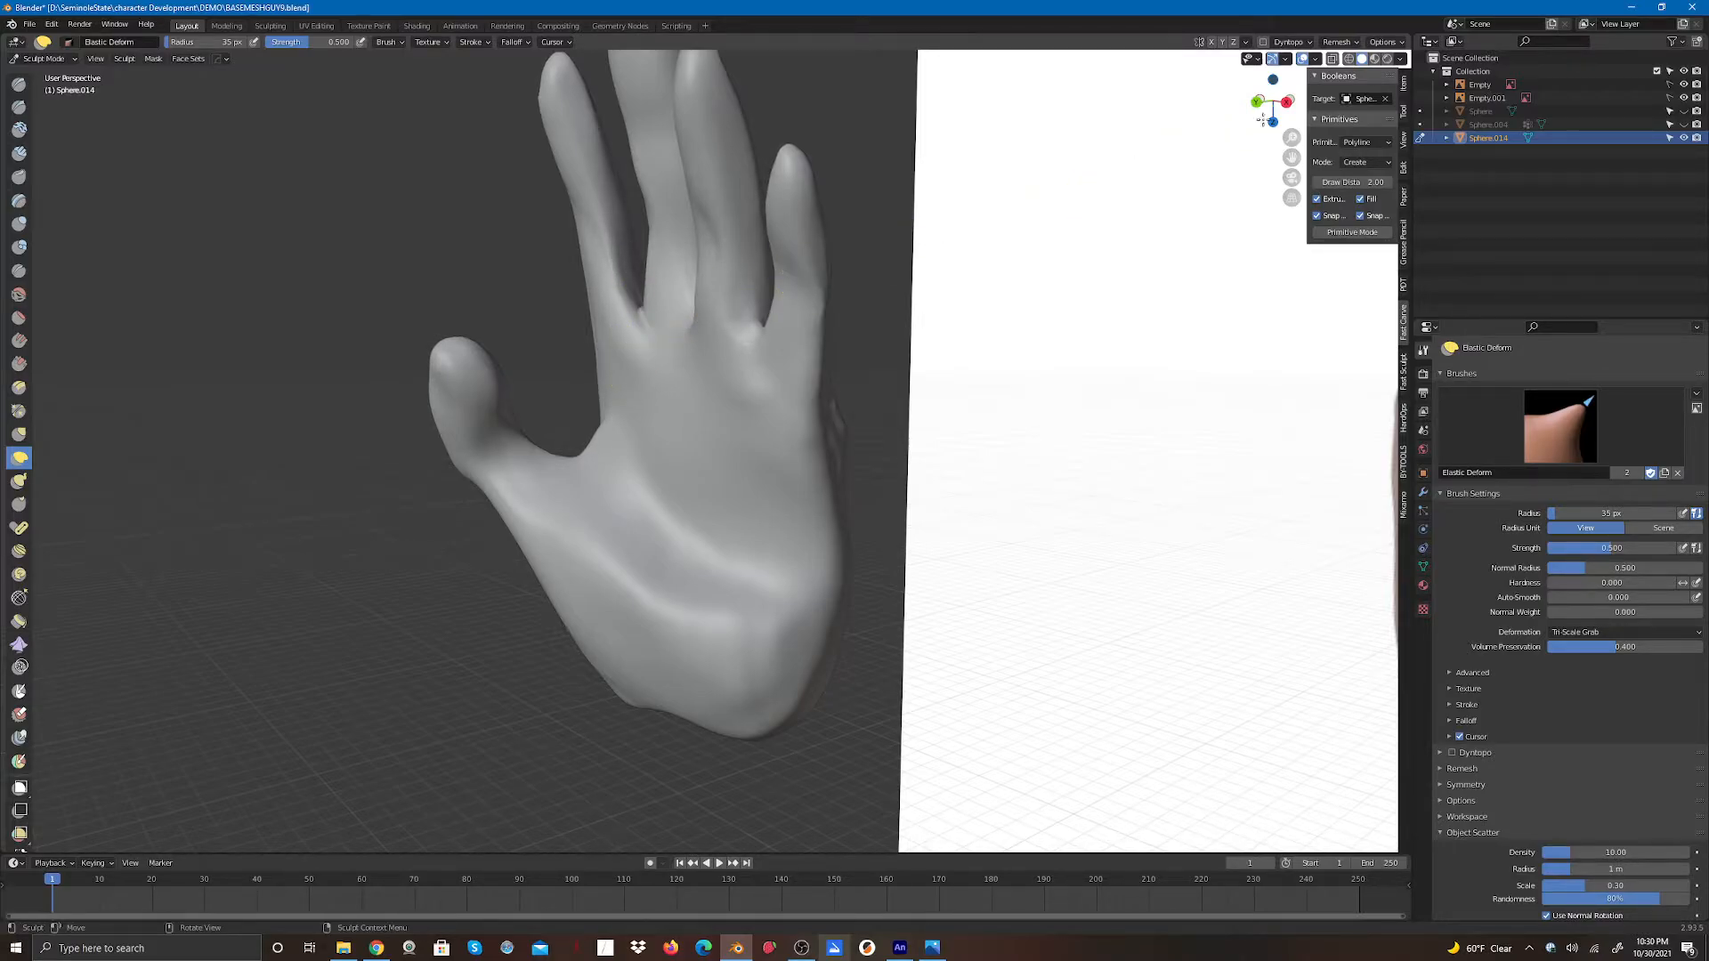
mouse_move(1262, 119)
left_mouse_down()
mouse_move(1257, 155)
mouse_move(1326, 152)
left_mouse_up()
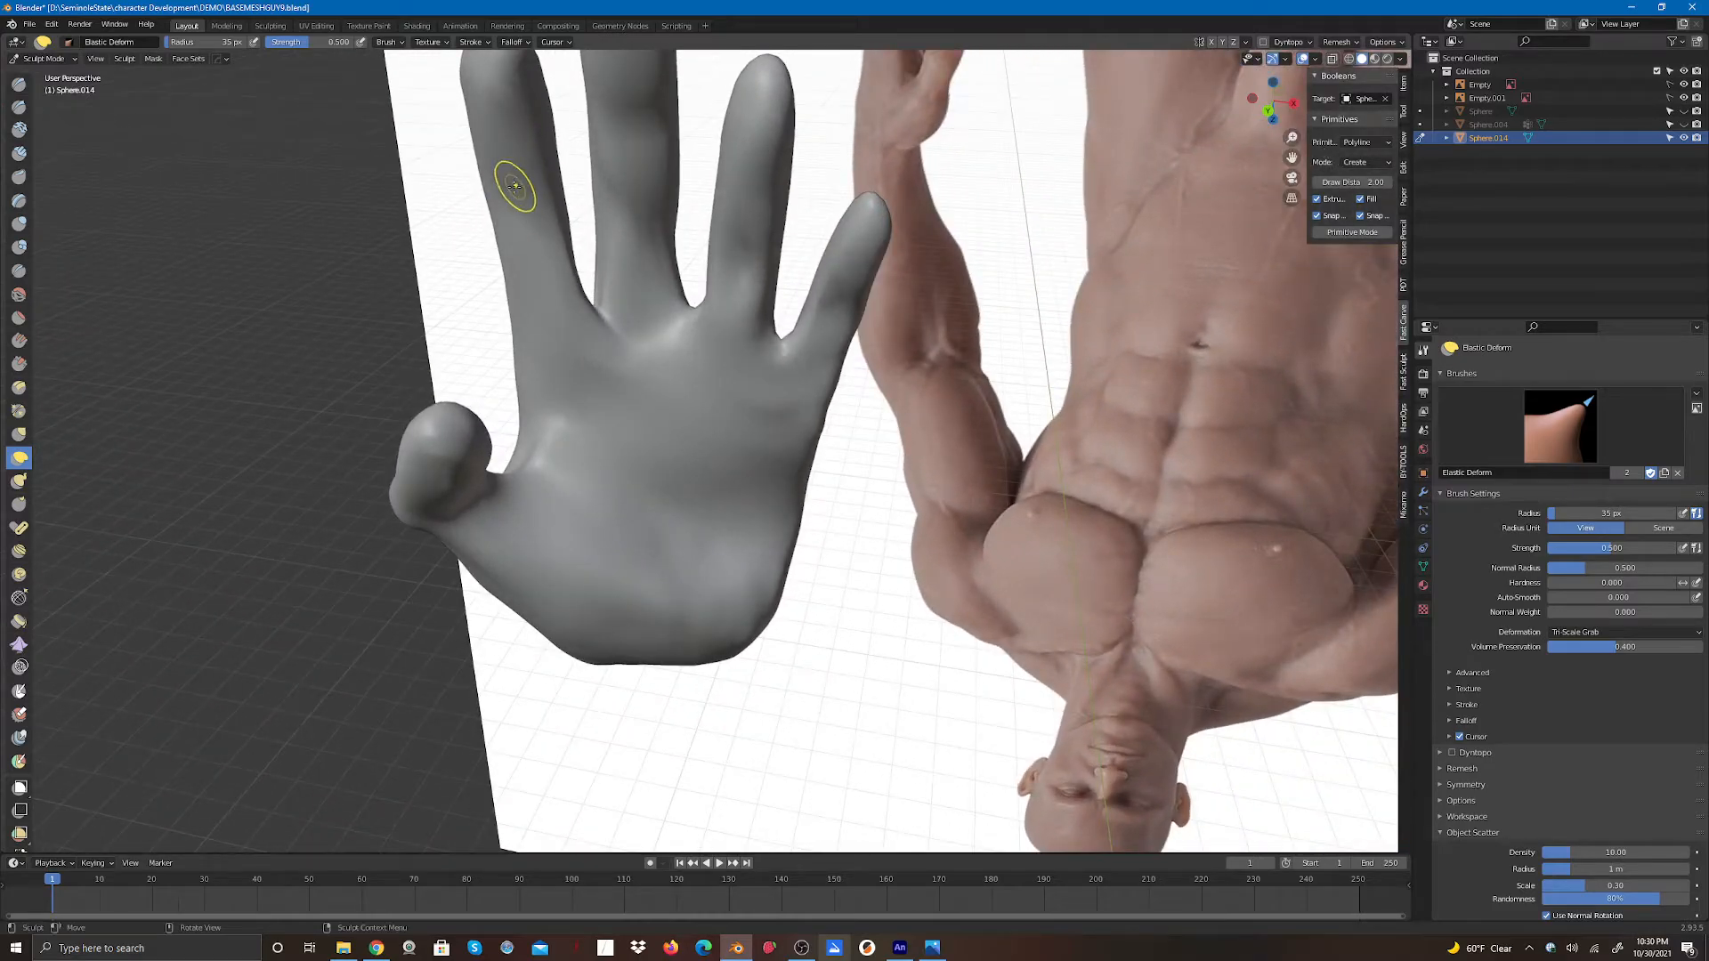
mouse_move(506, 174)
left_mouse_down()
mouse_move(528, 209)
mouse_move(486, 145)
mouse_move(496, 190)
mouse_move(523, 179)
mouse_move(505, 205)
mouse_move(532, 212)
left_mouse_up()
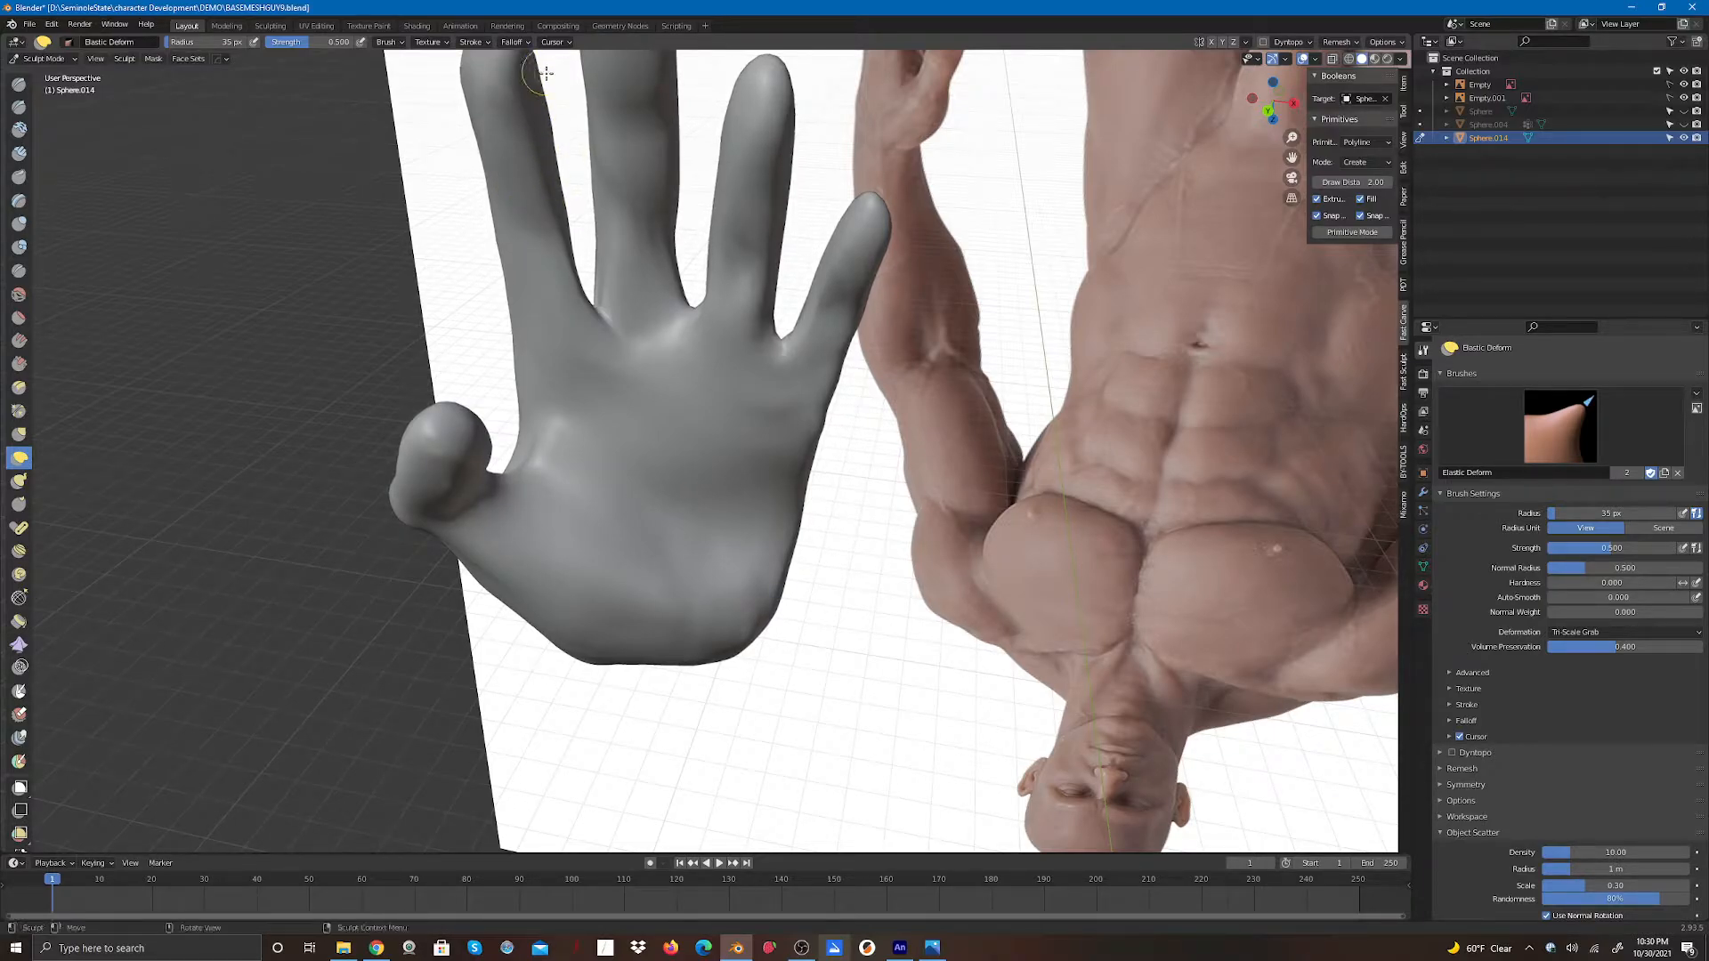
left_click_drag(542, 87, 550, 120)
left_click_drag(556, 195, 546, 223)
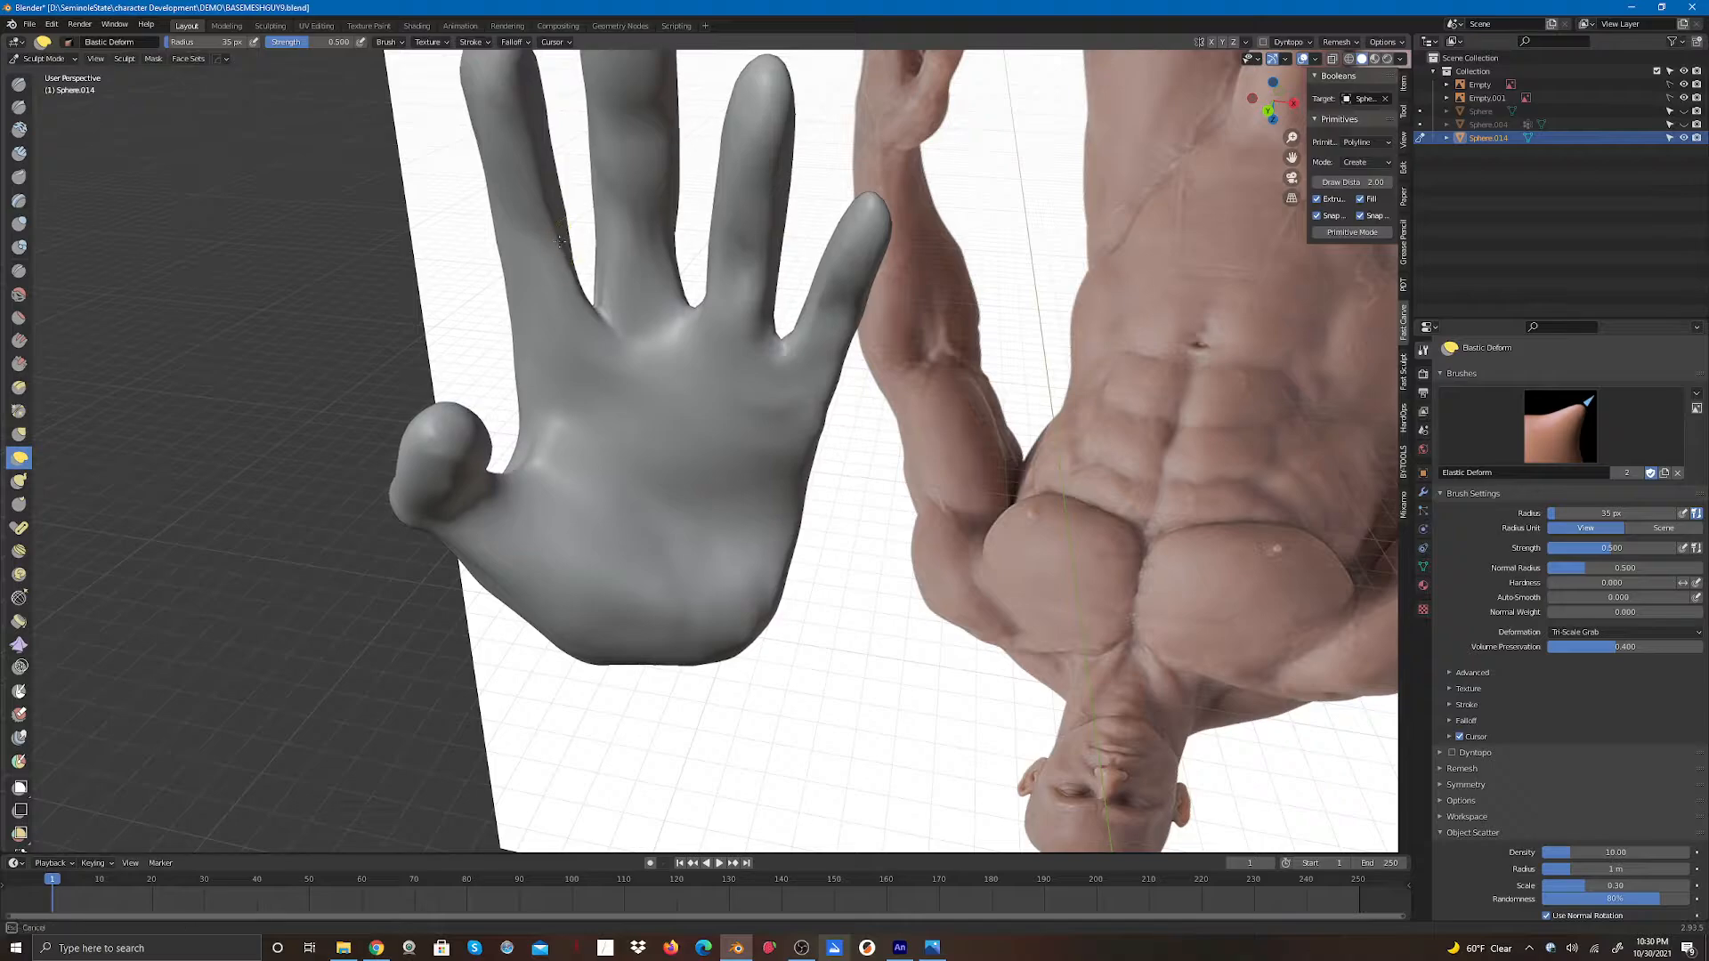
mouse_move(562, 285)
left_mouse_down()
mouse_move(537, 308)
mouse_move(573, 330)
mouse_move(557, 339)
mouse_move(576, 321)
left_mouse_up()
mouse_move(577, 302)
left_mouse_down()
mouse_move(530, 378)
mouse_move(536, 404)
left_mouse_up()
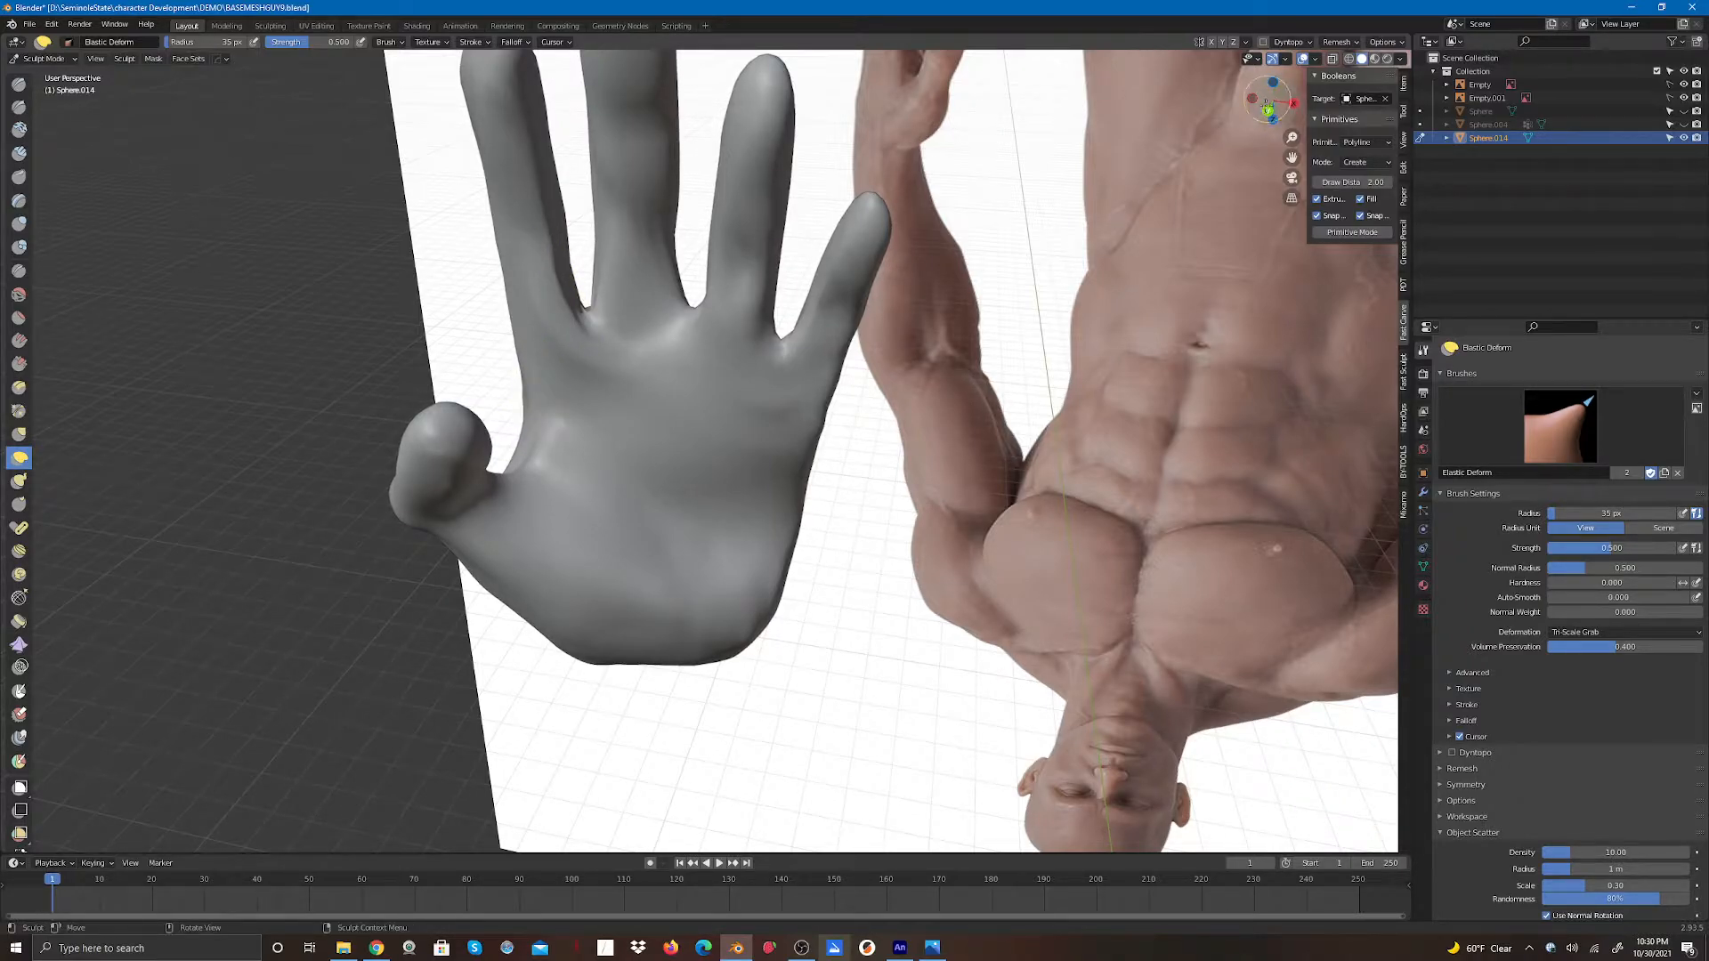
- Adjust the webbing between the fingers from below with Elastic Deform strokes
left_click_drag(1271, 101, 1277, 155)
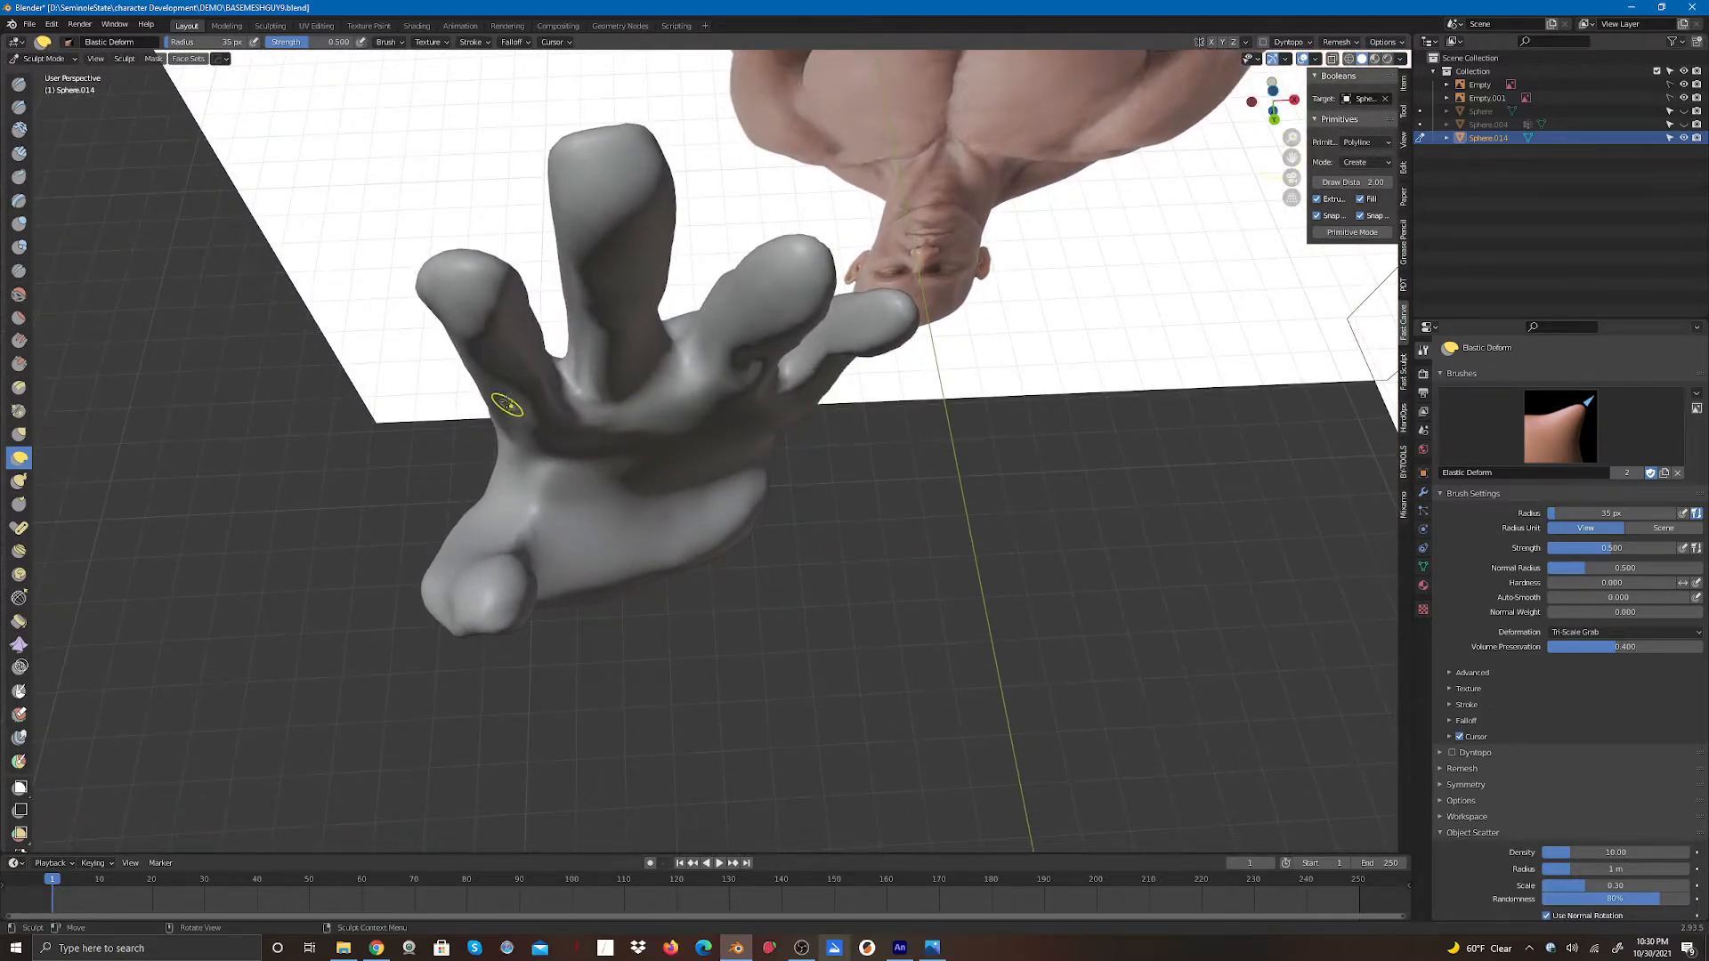
mouse_move(506, 404)
left_mouse_down()
mouse_move(496, 419)
mouse_move(456, 350)
left_mouse_up()
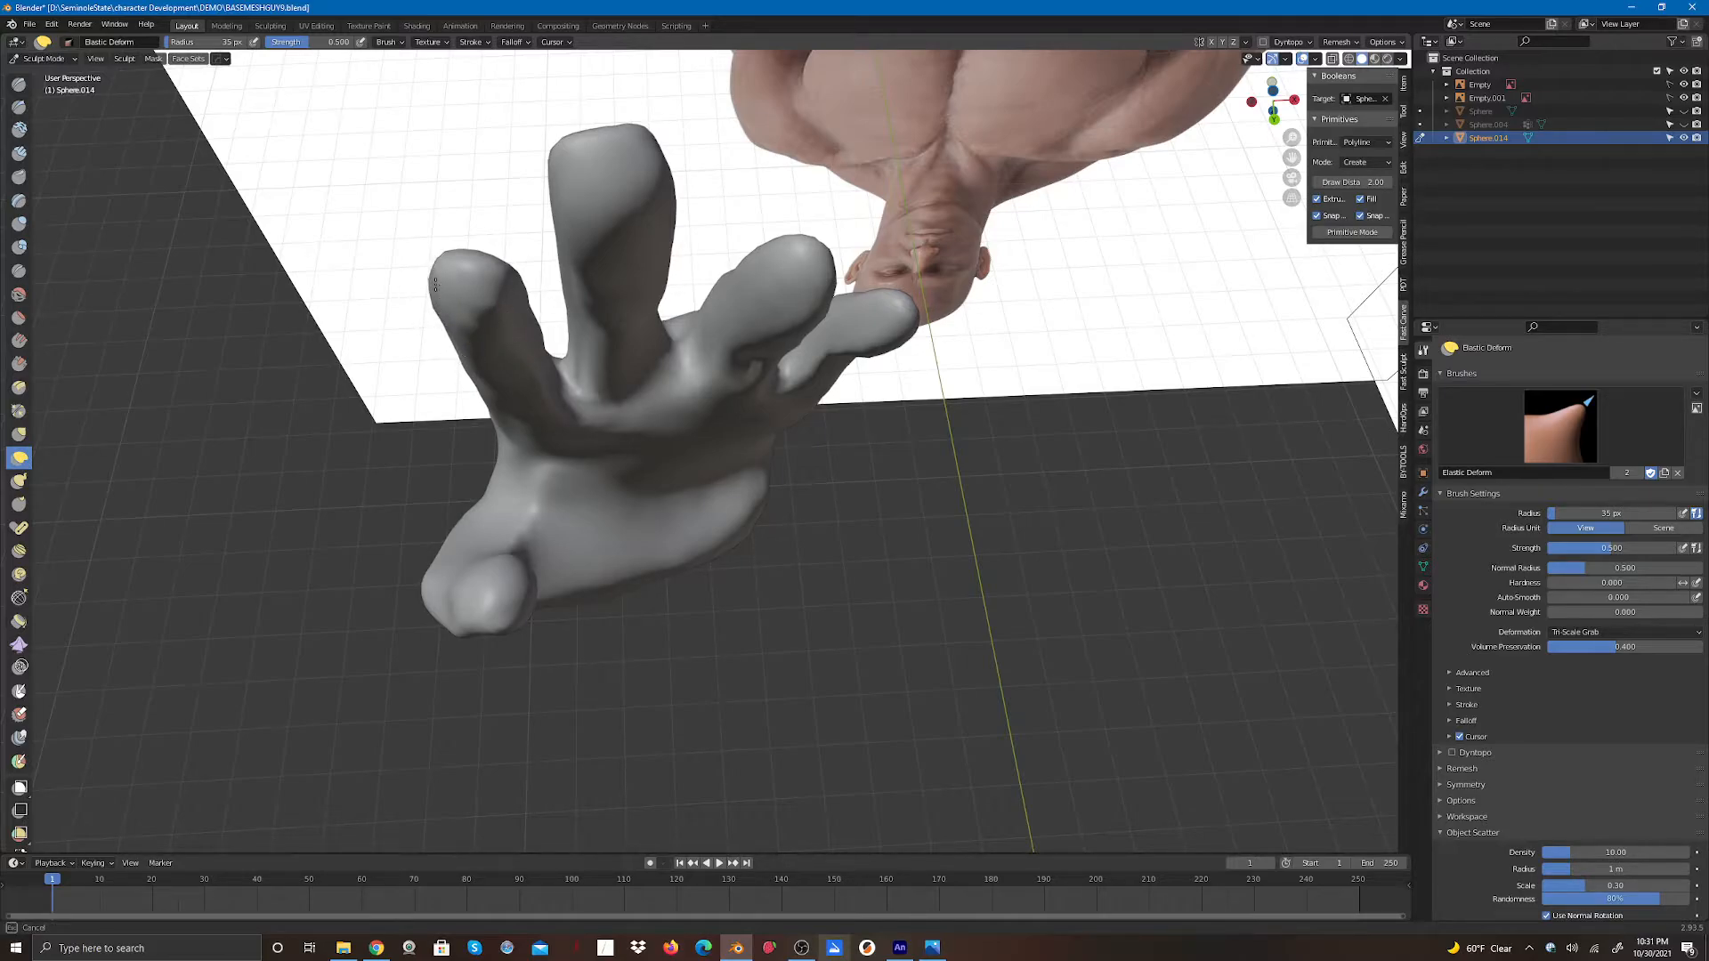
left_click_drag(459, 345, 499, 381)
mouse_move(521, 302)
left_mouse_down()
mouse_move(522, 276)
mouse_move(521, 300)
left_mouse_up()
- Shape the side of the hand and the finger bases from a low angle with Elastic Deform strokes
left_click_drag(1272, 100, 1315, 122)
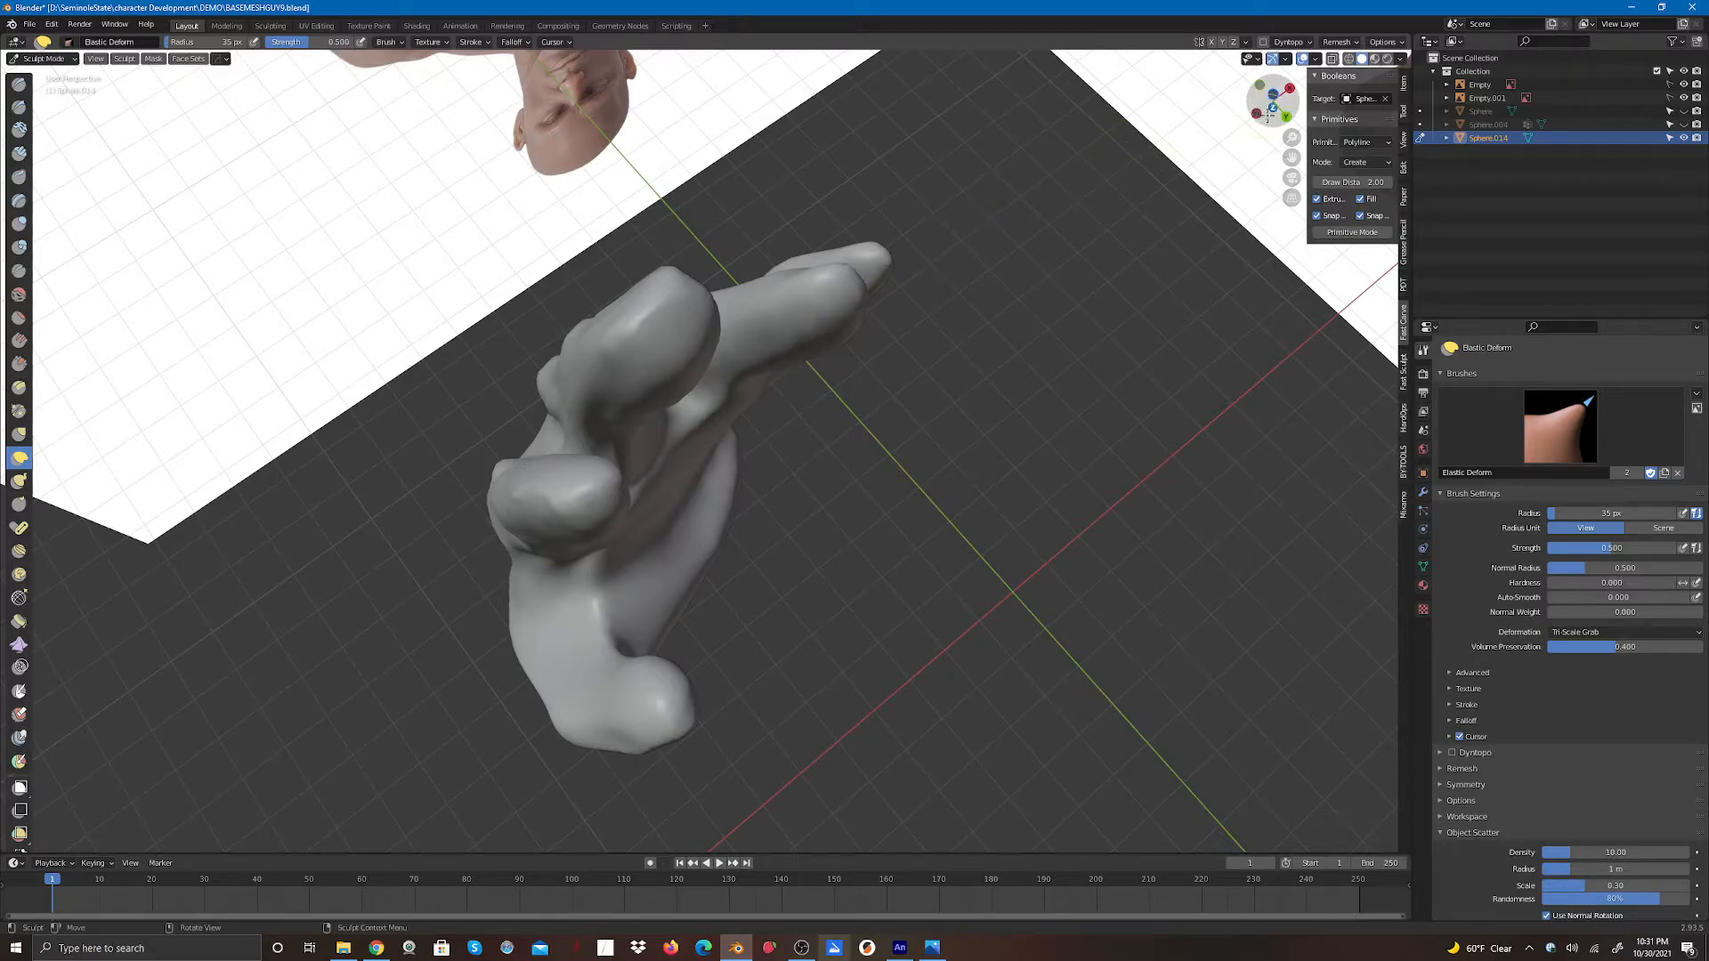
left_click_drag(1273, 98, 1374, 63)
left_click_drag(601, 422, 583, 488)
left_click_drag(585, 495, 605, 413, "shift")
left_click_drag(608, 406, 590, 525, "shift")
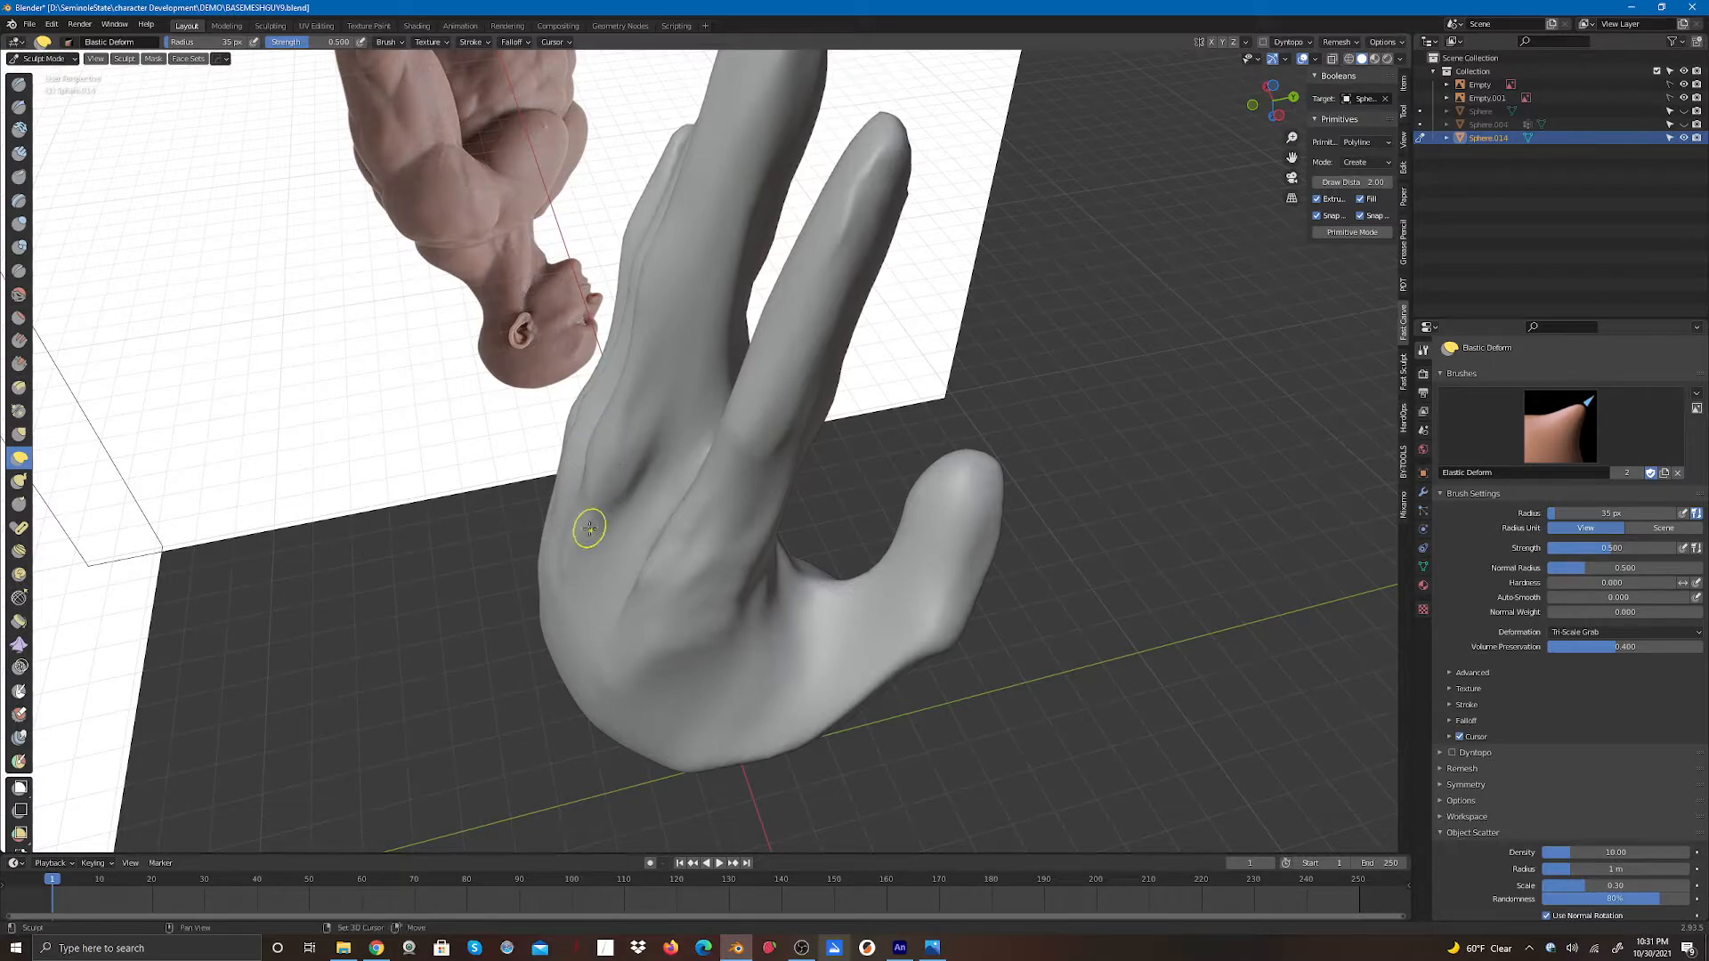
left_click_drag(746, 338, 730, 346)
left_click_drag(738, 334, 691, 418)
left_click_drag(719, 359, 727, 388)
left_click_drag(777, 528, 763, 528)
mouse_move(702, 486)
left_mouse_down()
mouse_move(678, 486)
mouse_move(706, 460)
left_mouse_up()
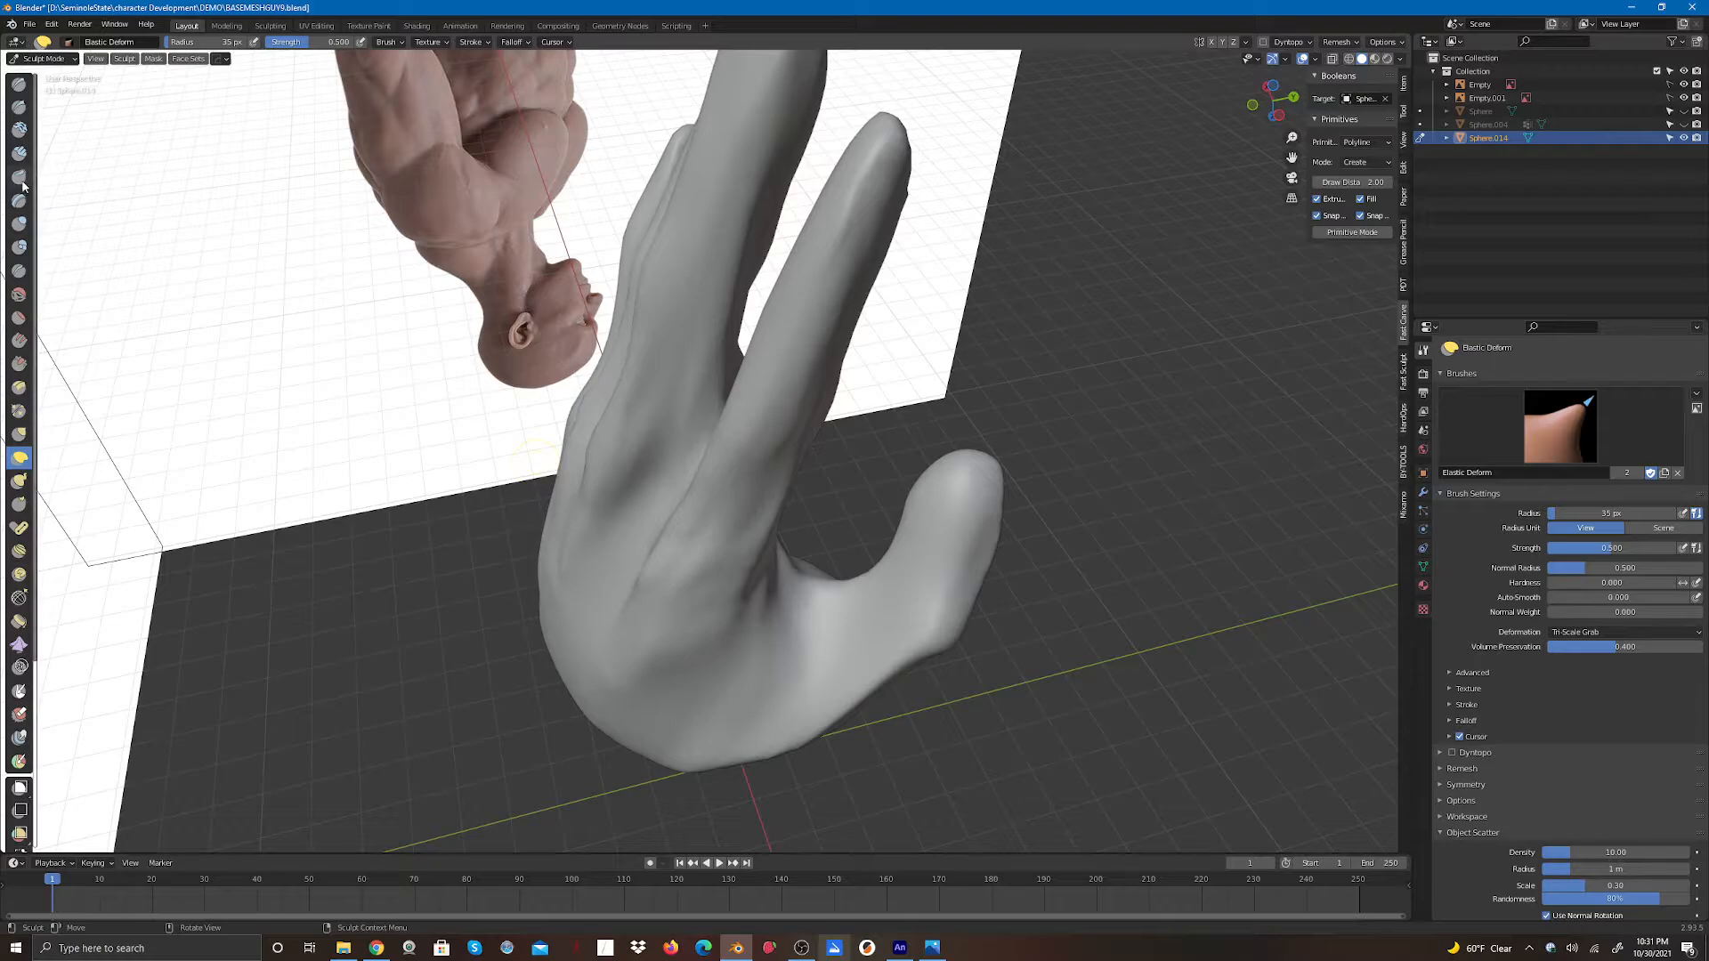
- Switch to the Clay Strips brush and build up the area between the finger bases
left_click(19, 152)
mouse_move(728, 466)
left_mouse_down()
mouse_move(703, 520)
mouse_move(742, 400)
left_mouse_up()
mouse_move(693, 545)
left_mouse_down()
mouse_move(758, 406)
mouse_move(701, 559)
left_mouse_up()
mouse_move(701, 552)
left_mouse_down()
mouse_move(736, 462)
mouse_move(696, 476)
mouse_move(738, 468)
left_mouse_up()
mouse_move(697, 565)
left_mouse_down()
mouse_move(732, 487)
mouse_move(699, 470)
left_mouse_up()
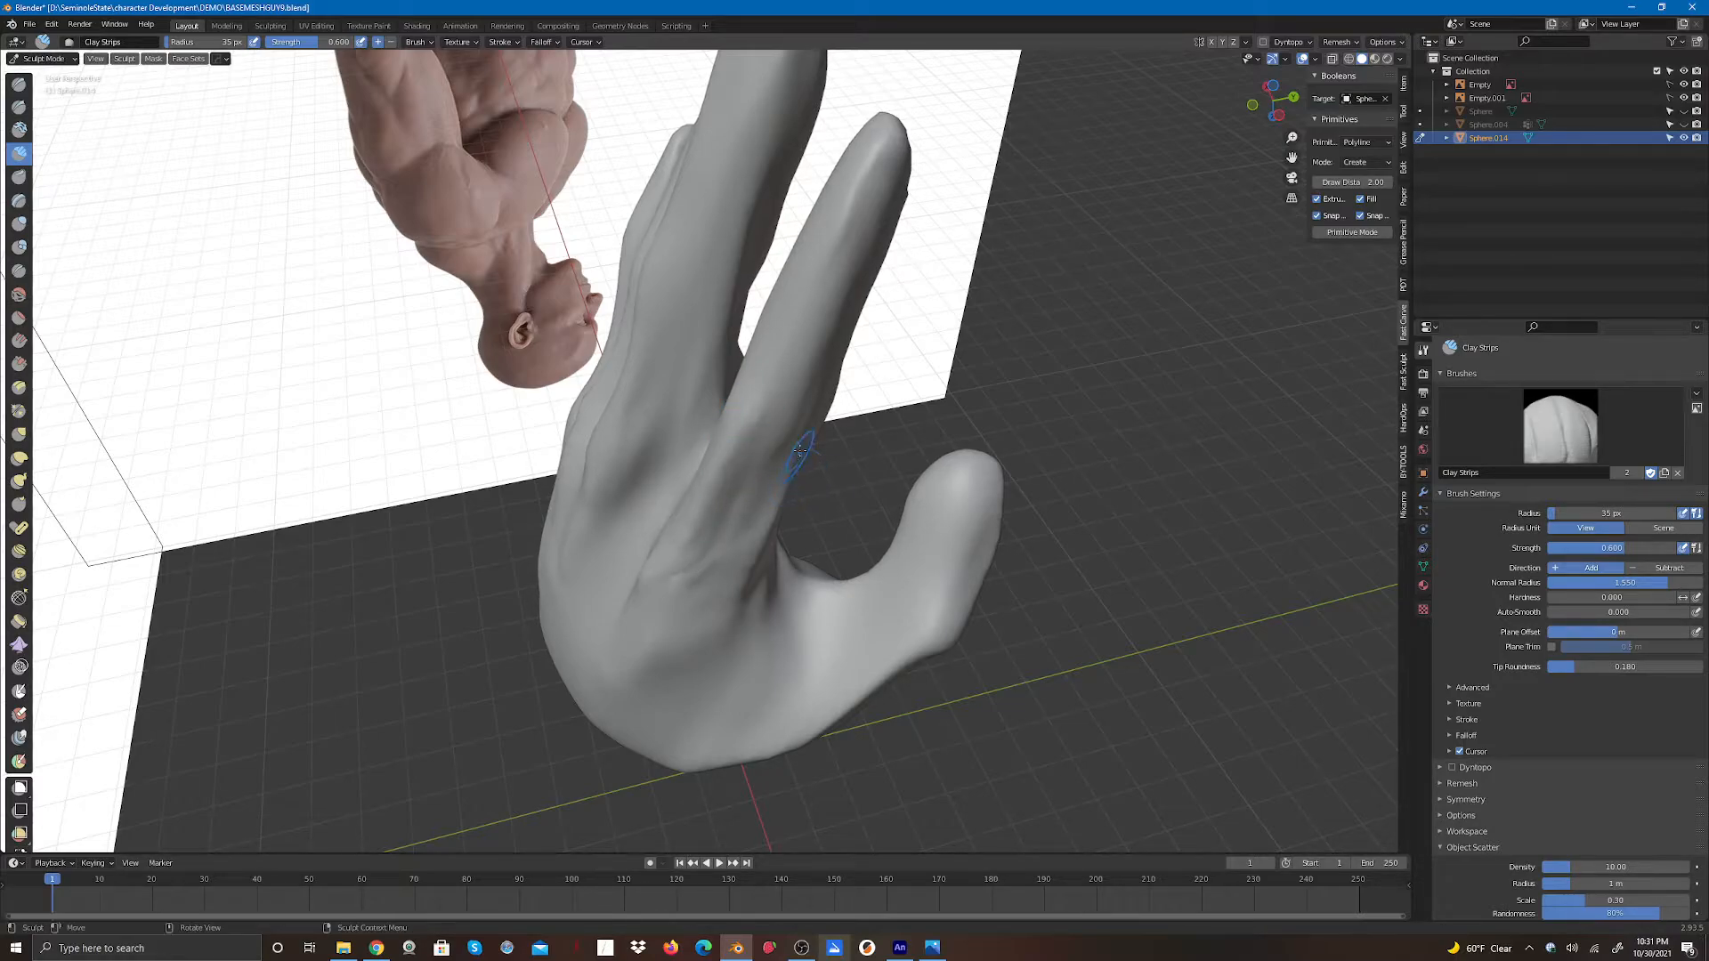
left_click_drag(791, 435, 740, 495)
left_click_drag(661, 567, 806, 458)
left_click_drag(743, 378, 749, 445)
- Switch back to Elastic Deform and refine the outer fingers on the back of the hand
left_click_drag(1271, 99, 1322, 79)
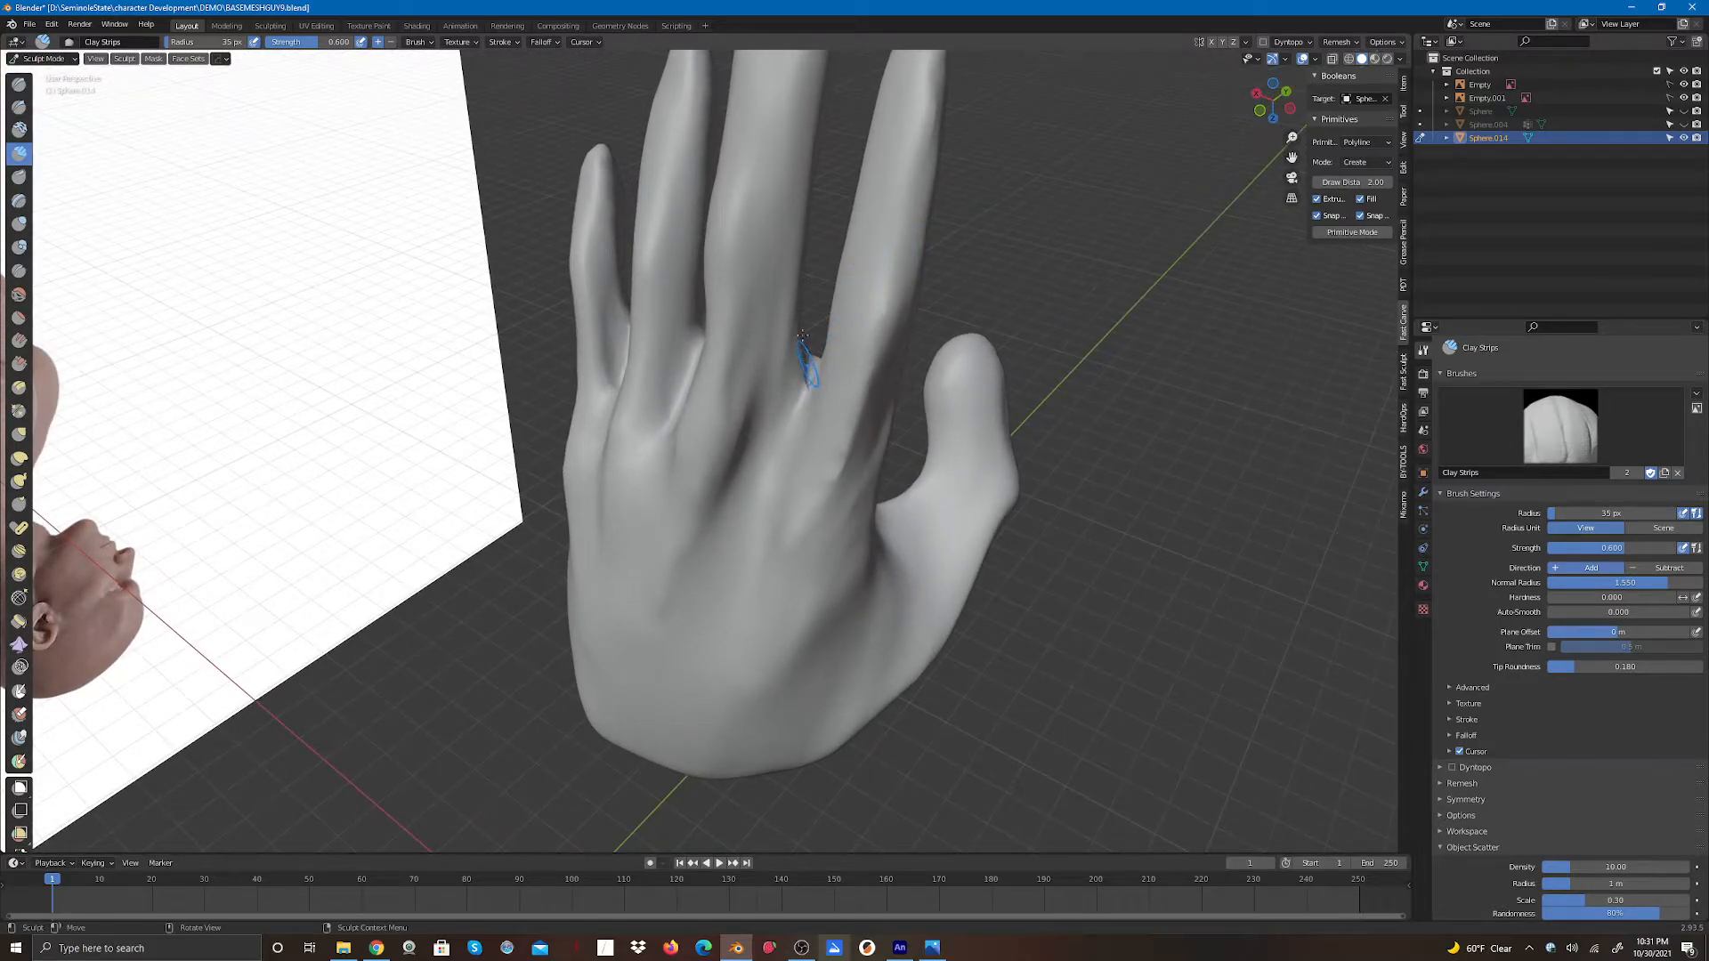
left_click(19, 457)
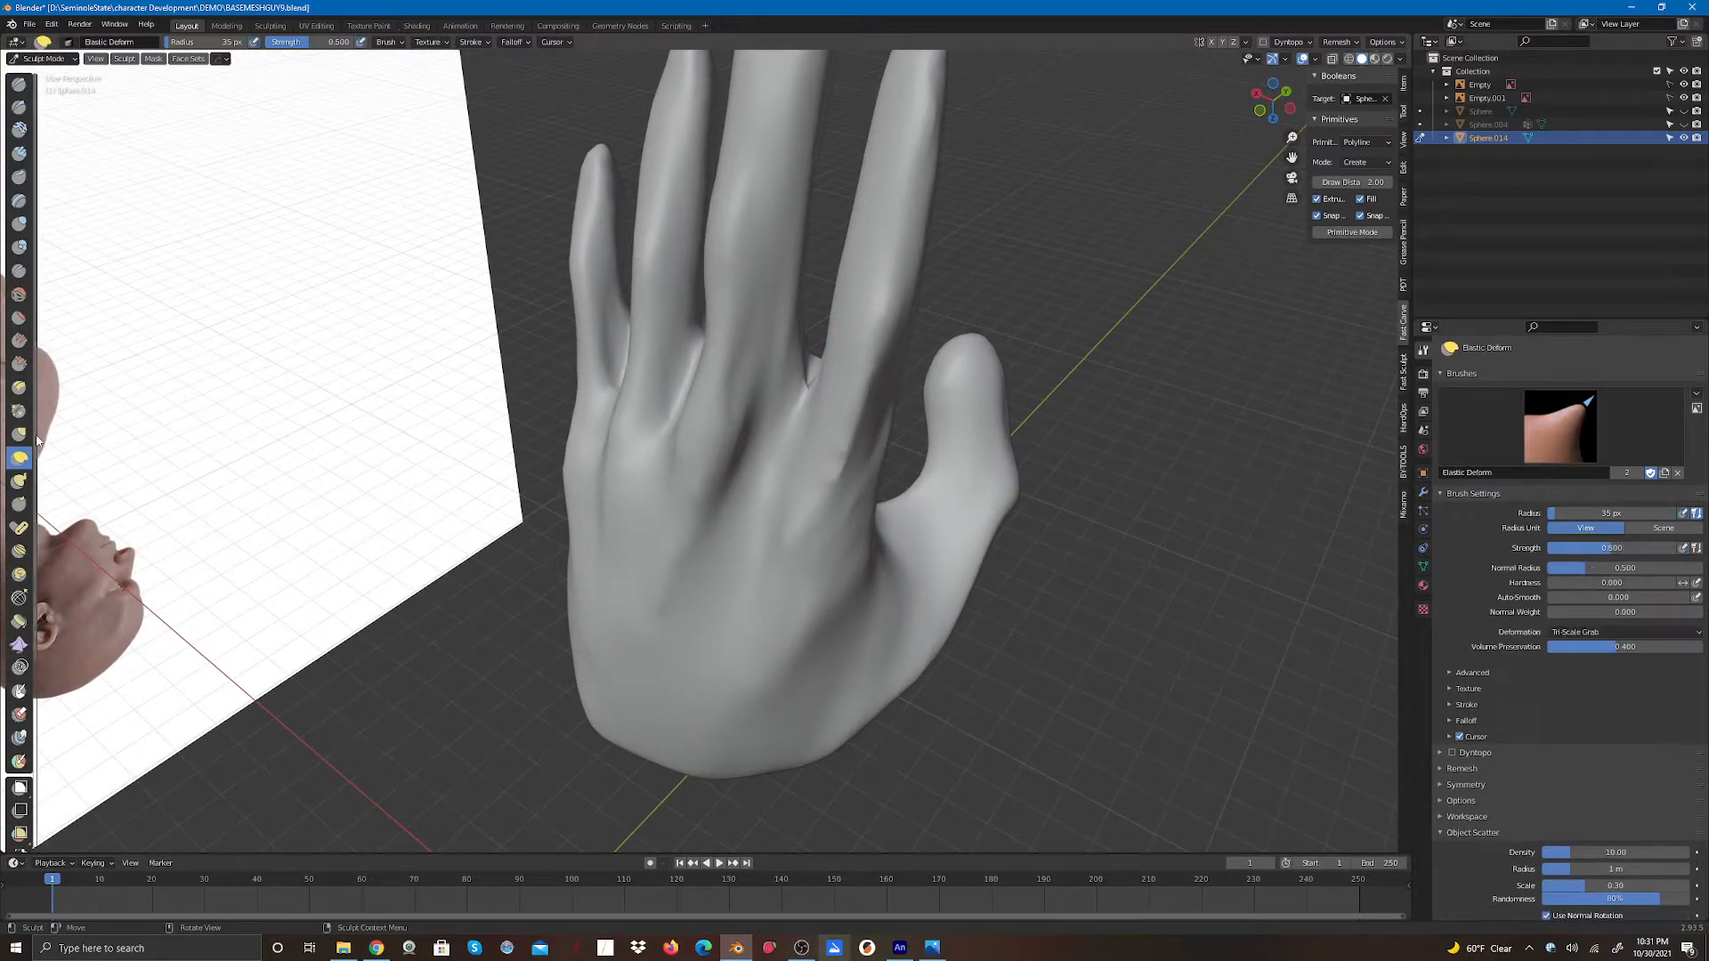
mouse_move(864, 157)
left_mouse_down()
mouse_move(935, 129)
mouse_move(931, 163)
mouse_move(837, 266)
mouse_move(840, 306)
mouse_move(842, 286)
mouse_move(898, 308)
left_mouse_up()
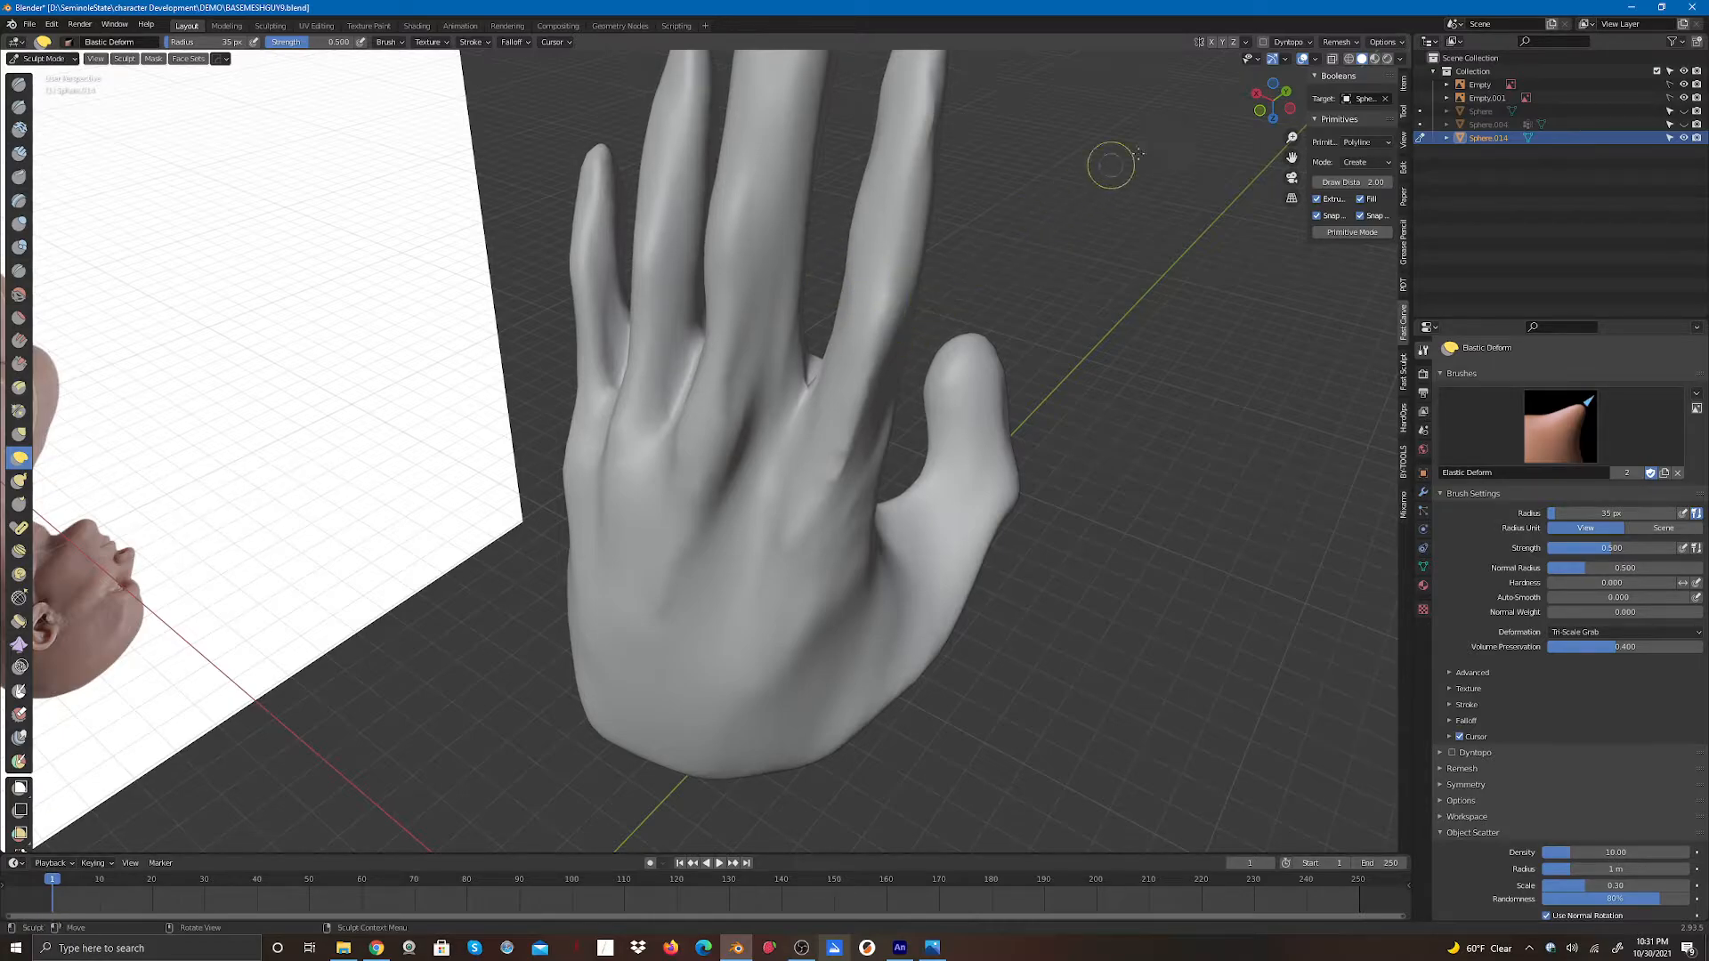
left_click_drag(1292, 157, 1303, 335)
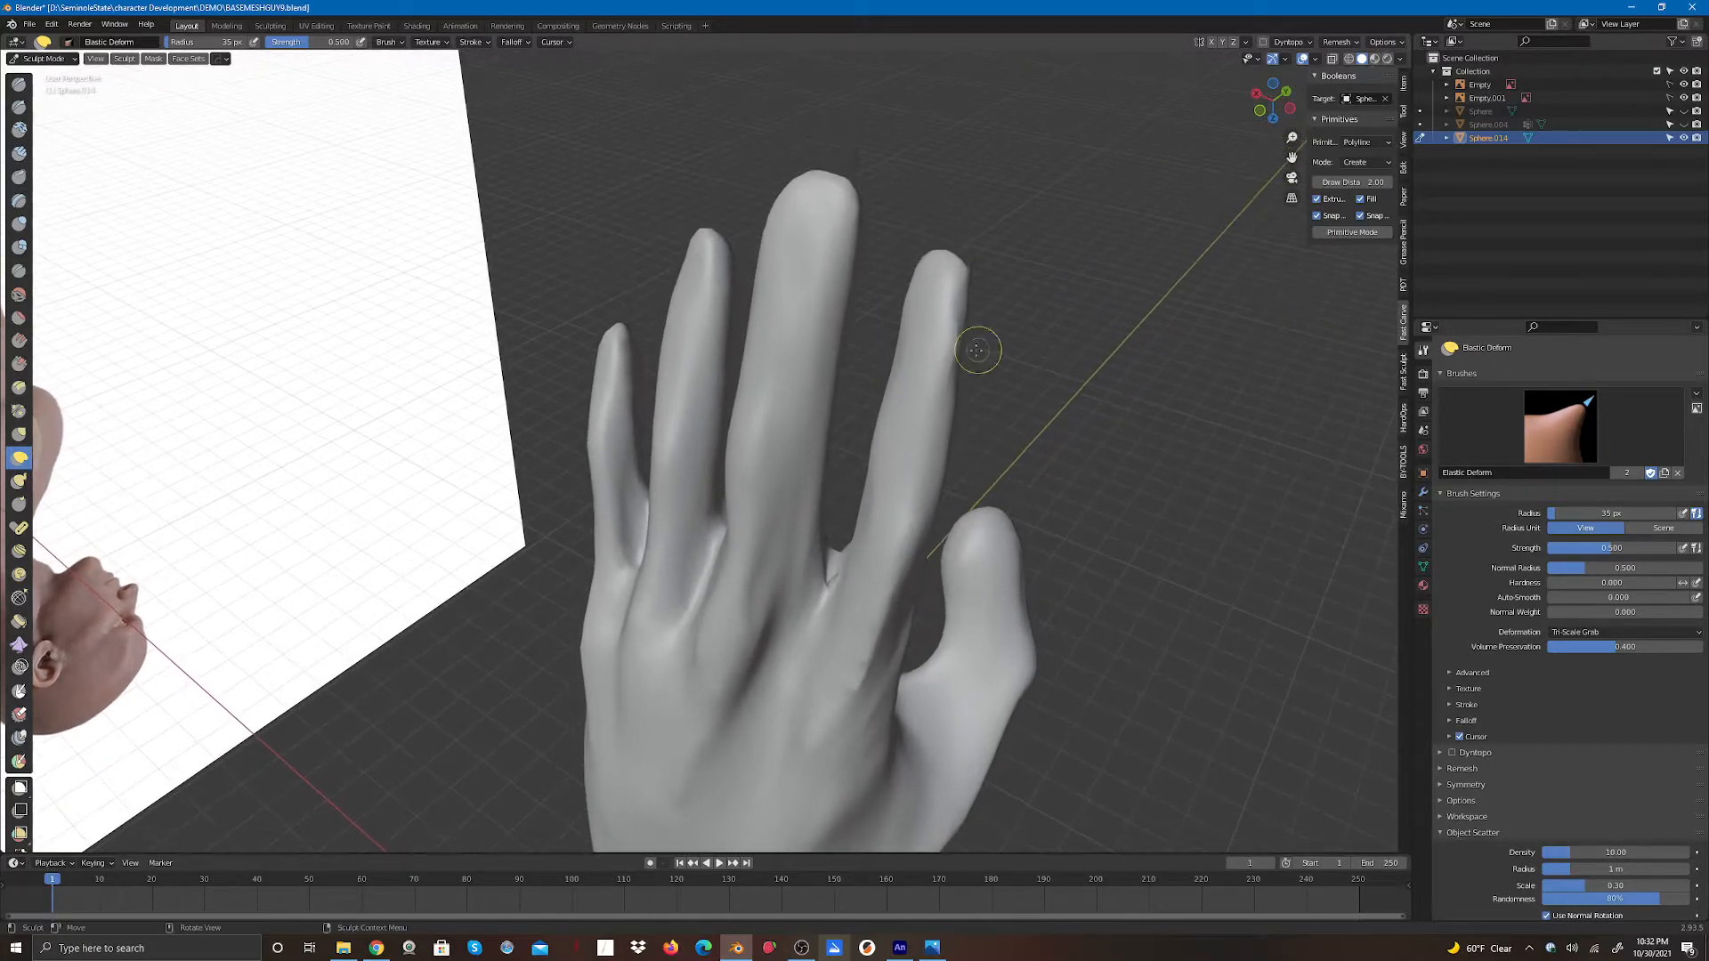
mouse_move(937, 366)
left_mouse_down()
mouse_move(911, 332)
mouse_move(907, 360)
left_mouse_up()
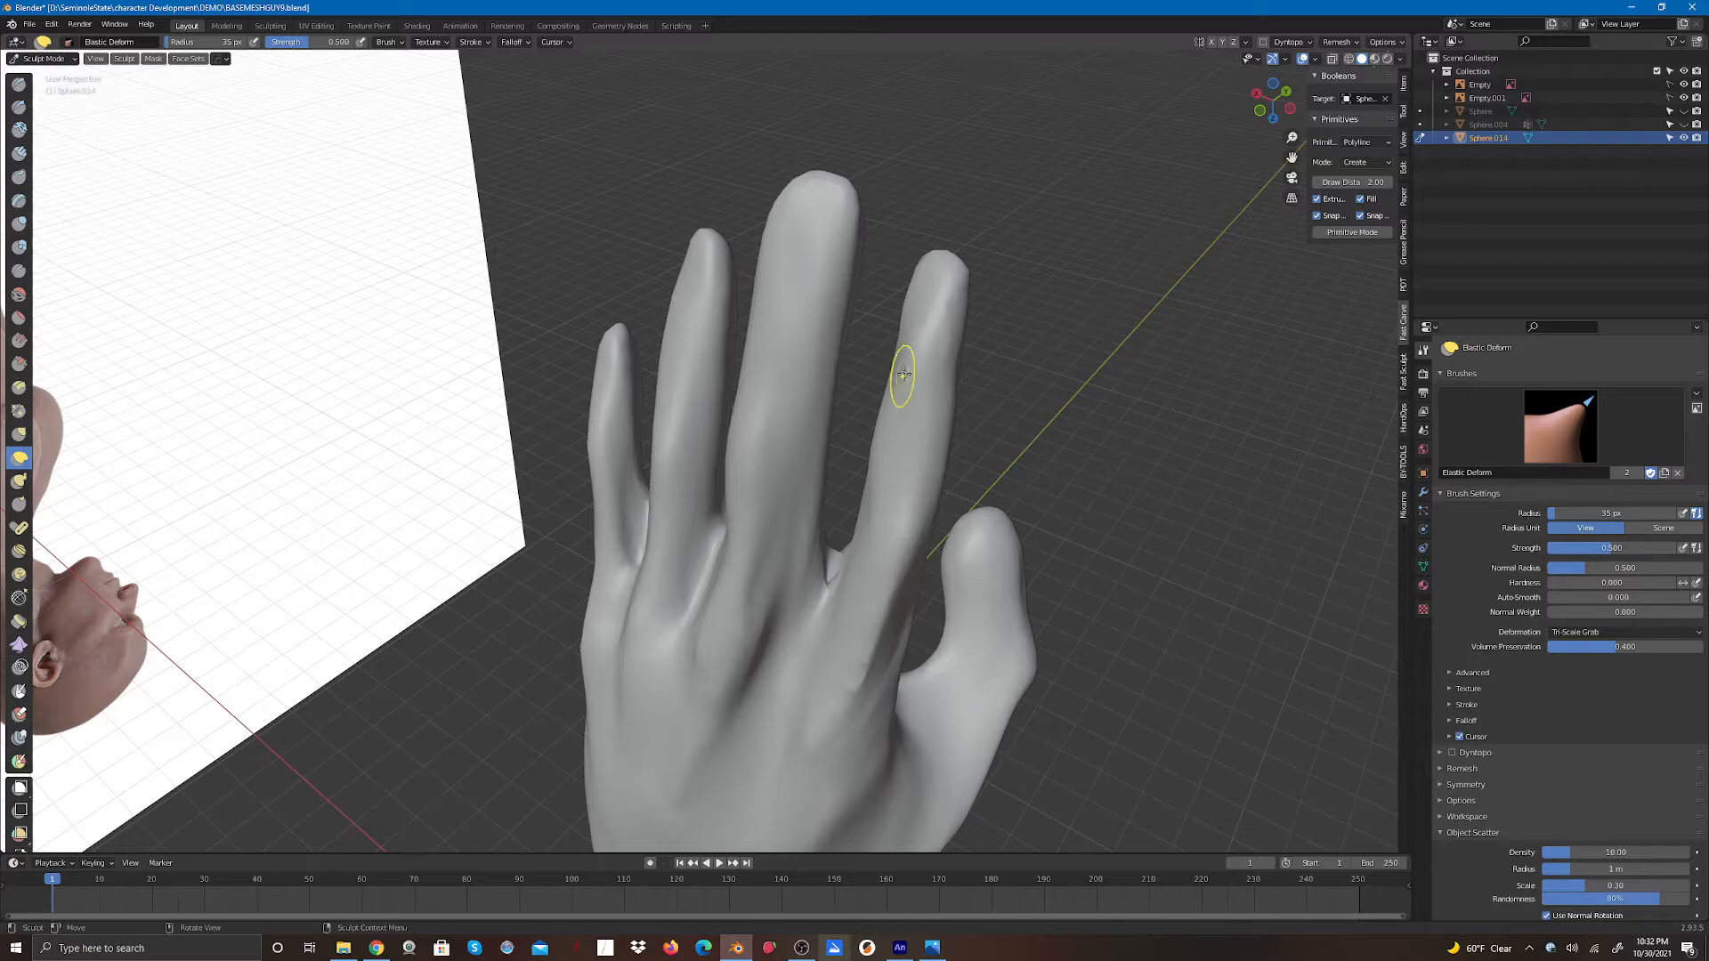
- Reshape the outer edge of the hand and little finger with Elastic Deform strokes
left_click_drag(1267, 93, 1095, 131)
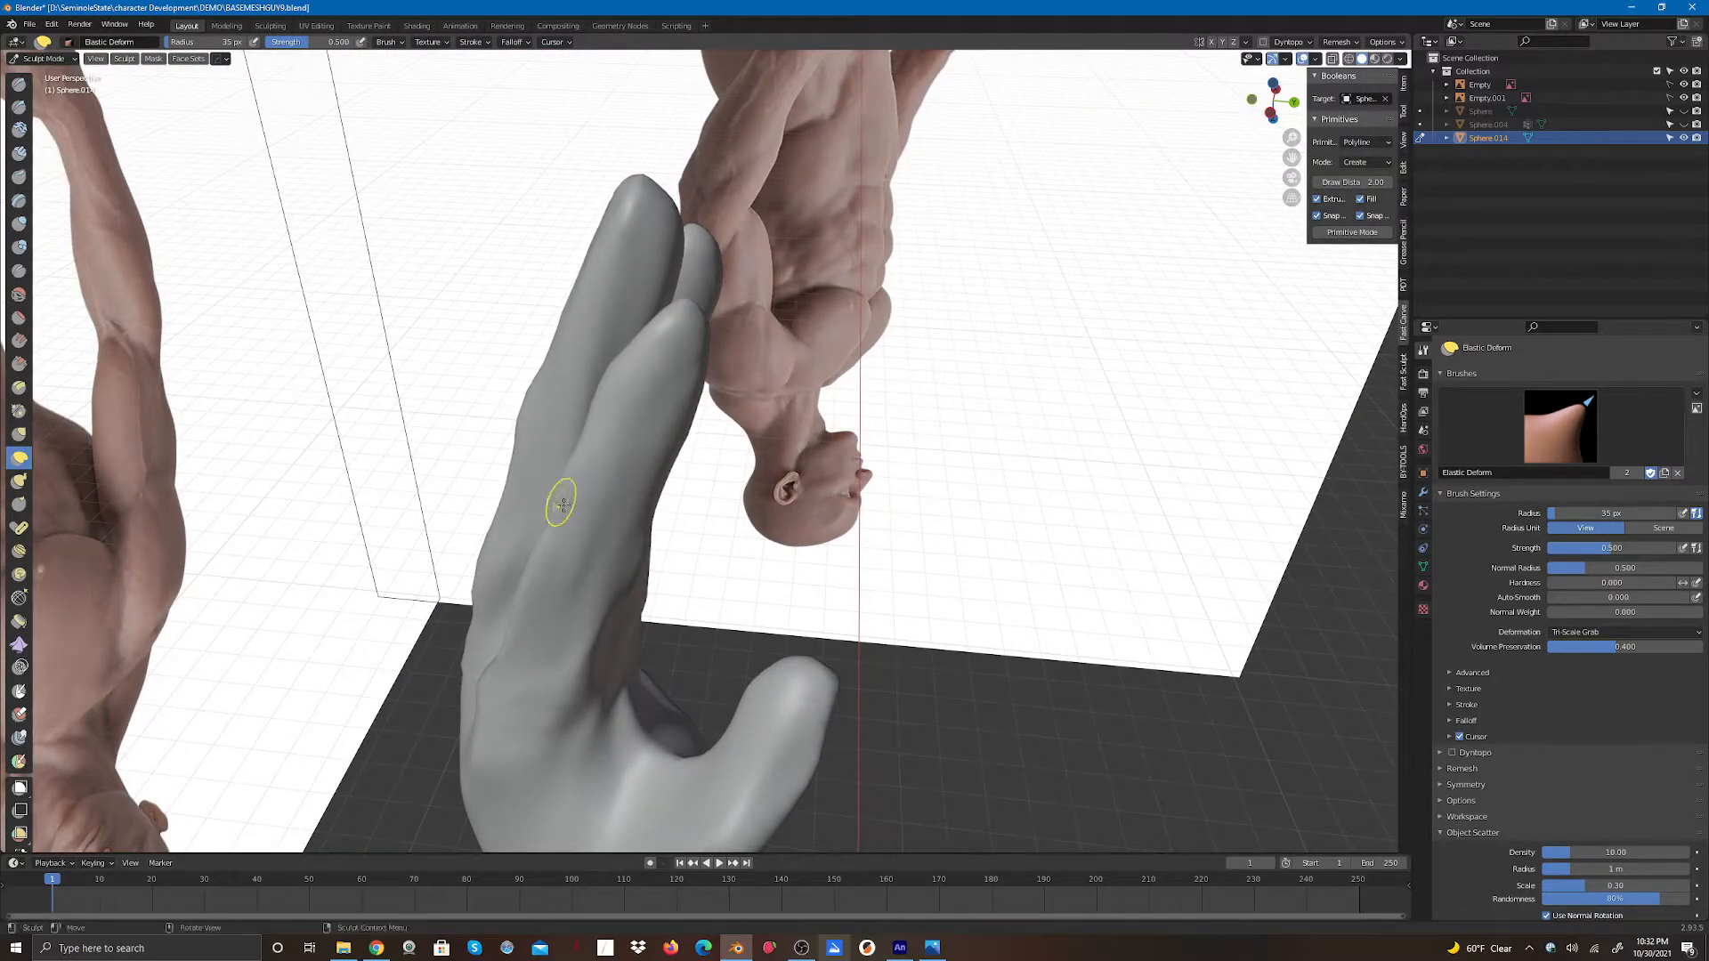
left_click_drag(557, 482, 590, 522)
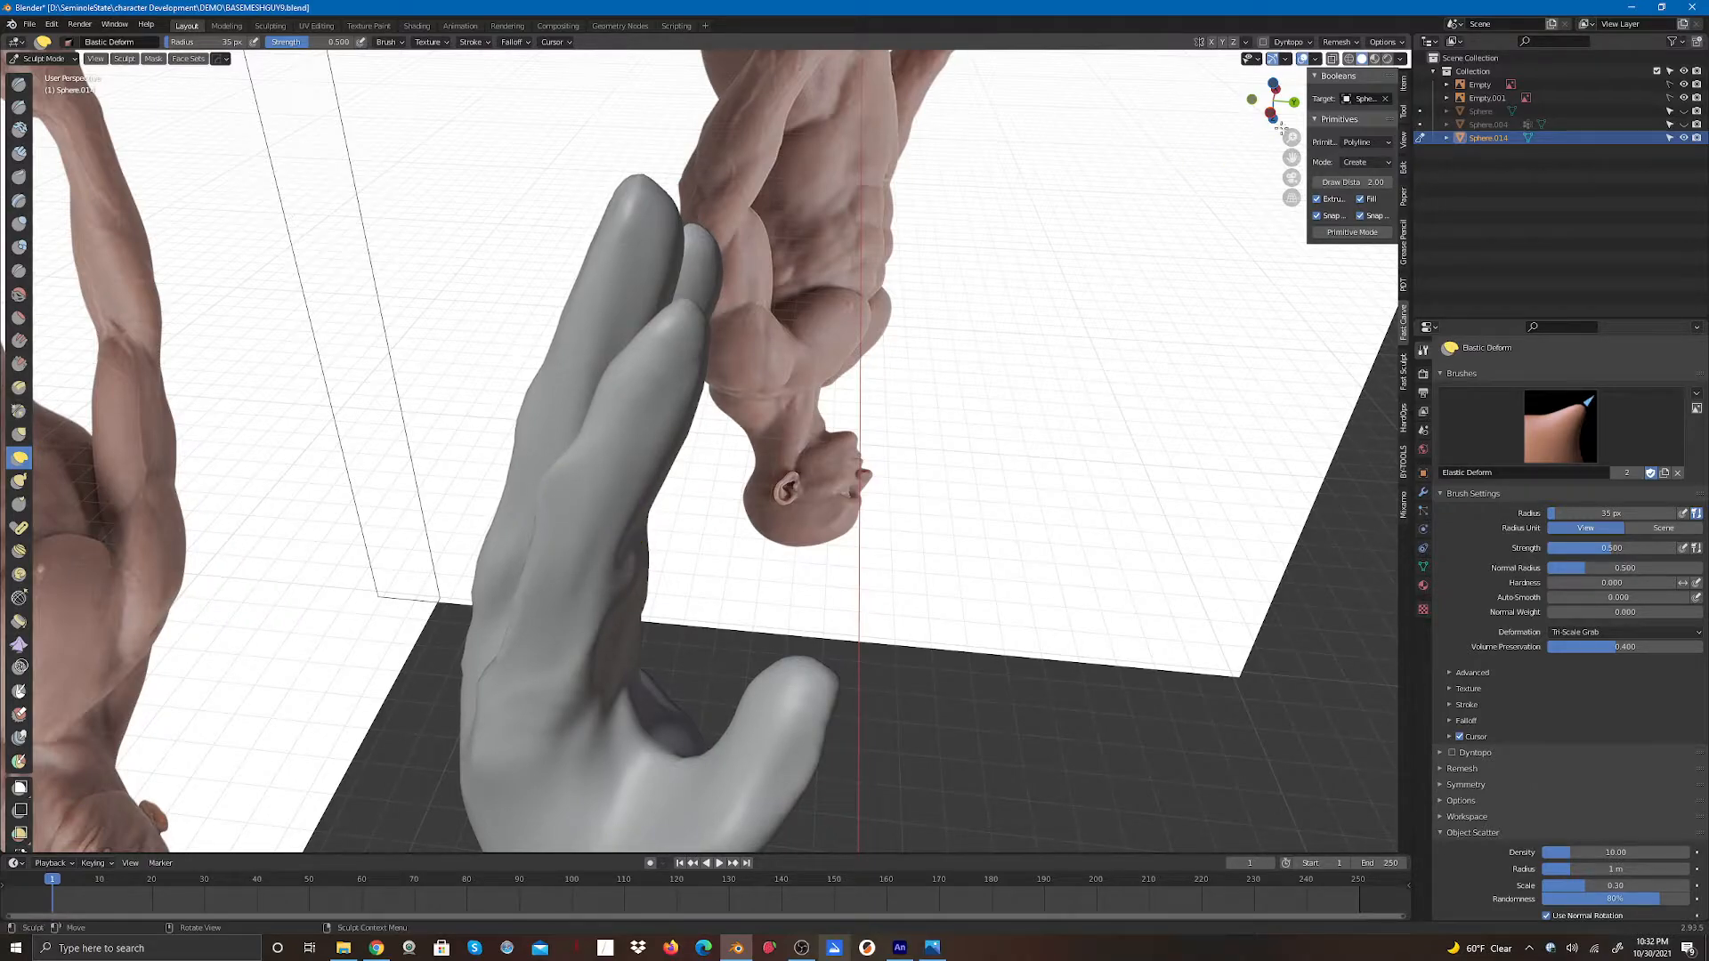
left_click_drag(1279, 129, 1264, 121)
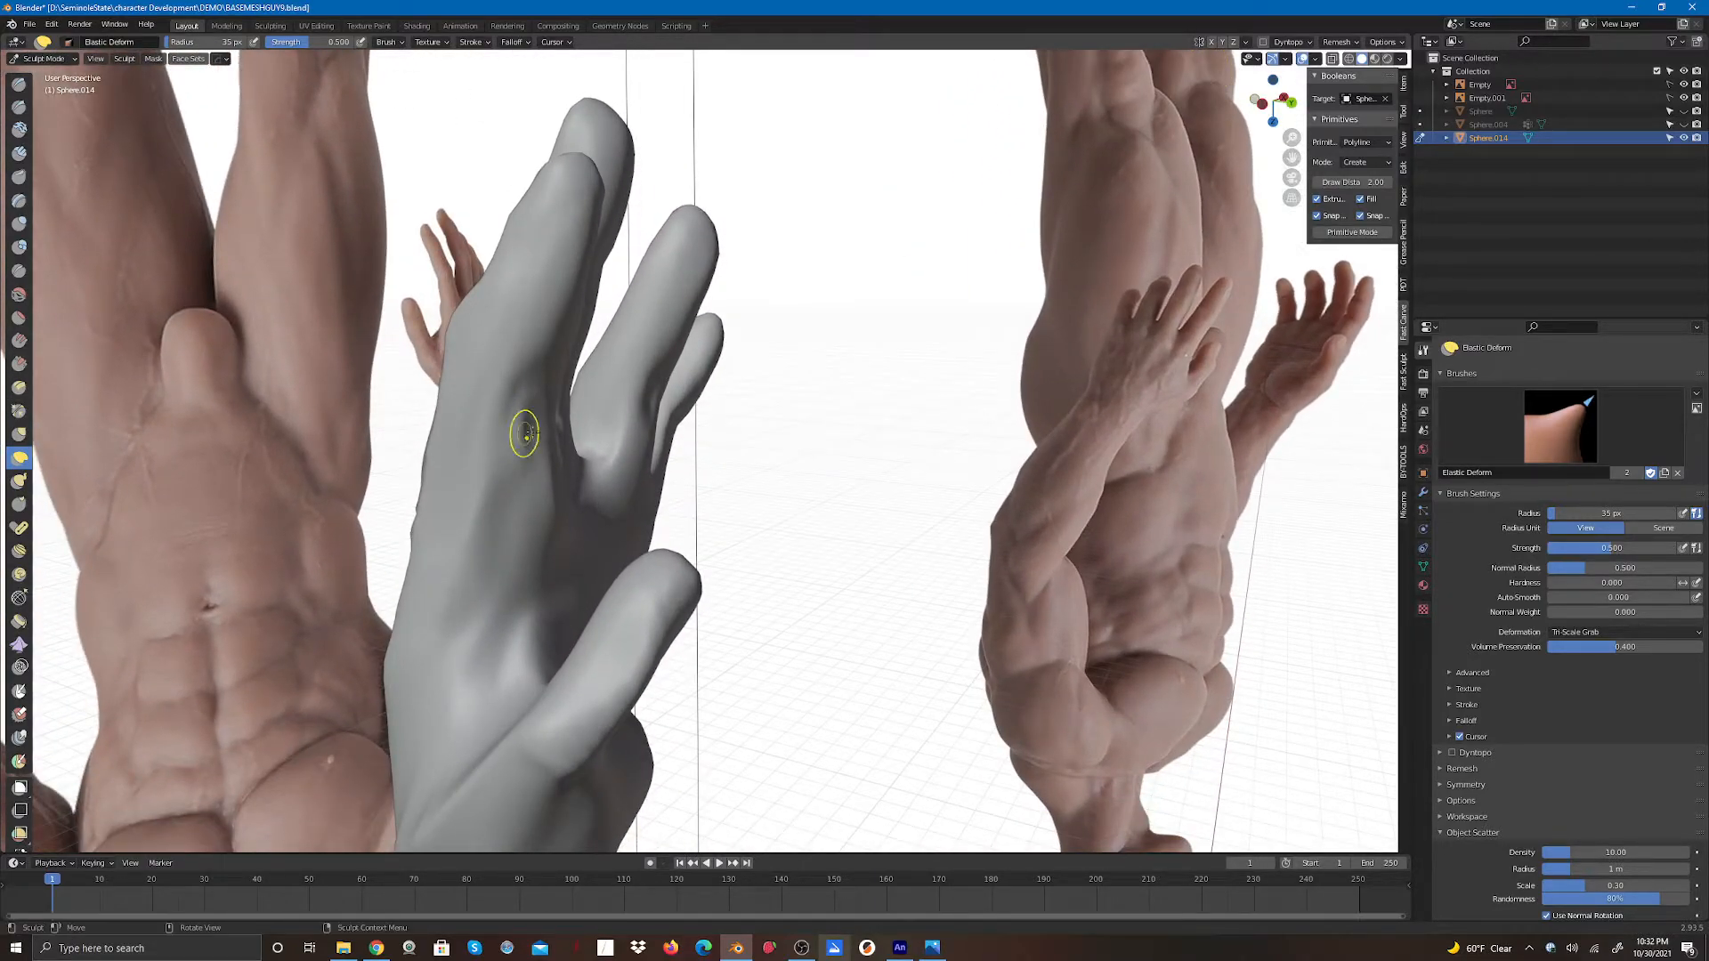
mouse_move(499, 408)
left_mouse_down()
mouse_move(542, 468)
mouse_move(542, 393)
left_mouse_up()
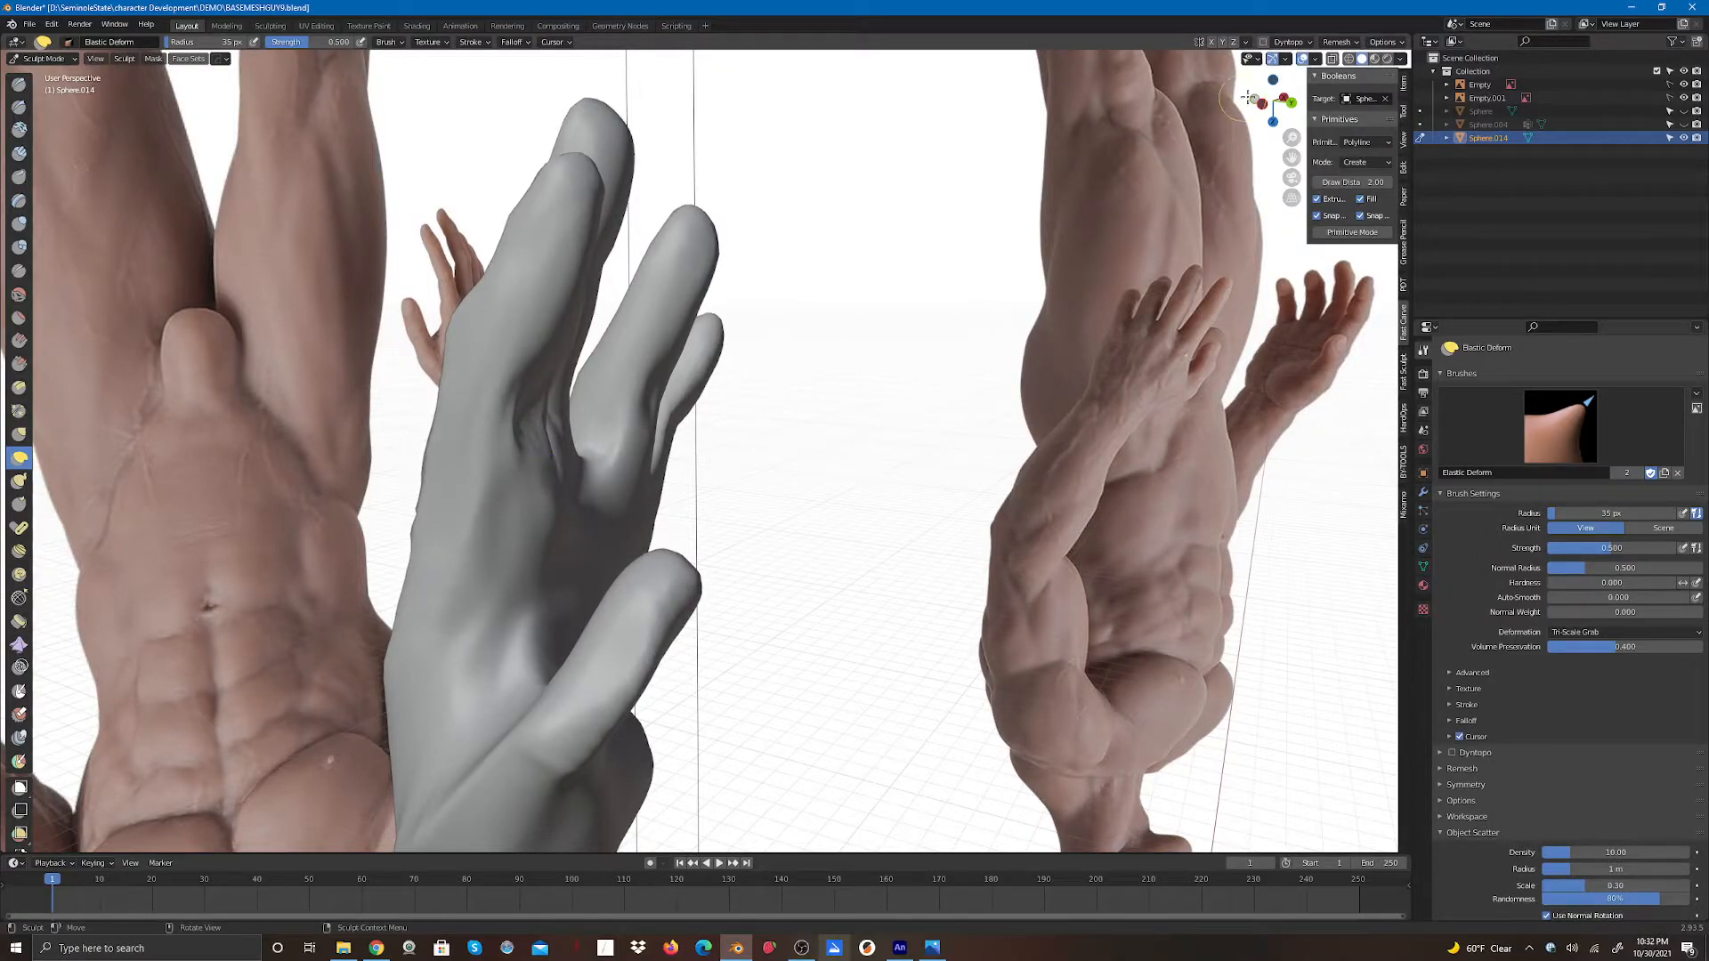
- Refine the sides of the index and middle fingers on the palm side with Elastic Deform strokes
left_click_drag(1269, 99, 1132, 96)
mouse_move(515, 393)
left_mouse_down()
mouse_move(505, 367)
mouse_move(470, 368)
mouse_move(477, 414)
mouse_move(498, 403)
left_mouse_up()
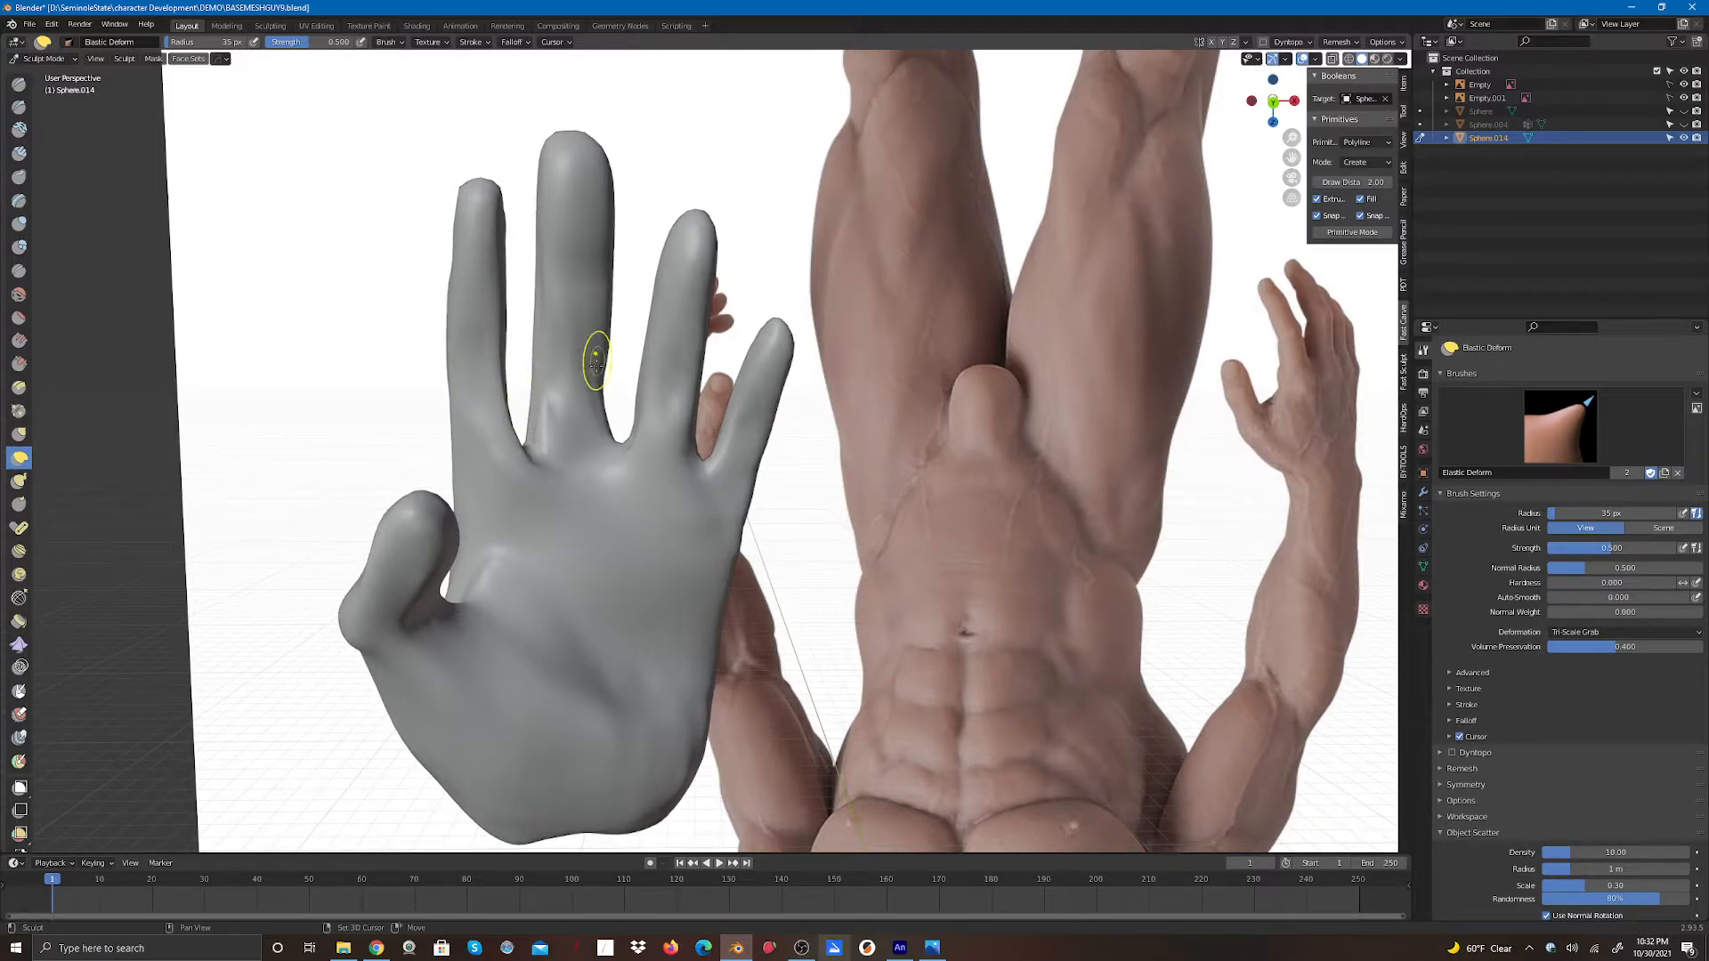
mouse_move(595, 363)
left_mouse_down()
mouse_move(583, 384)
mouse_move(608, 320)
left_mouse_up()
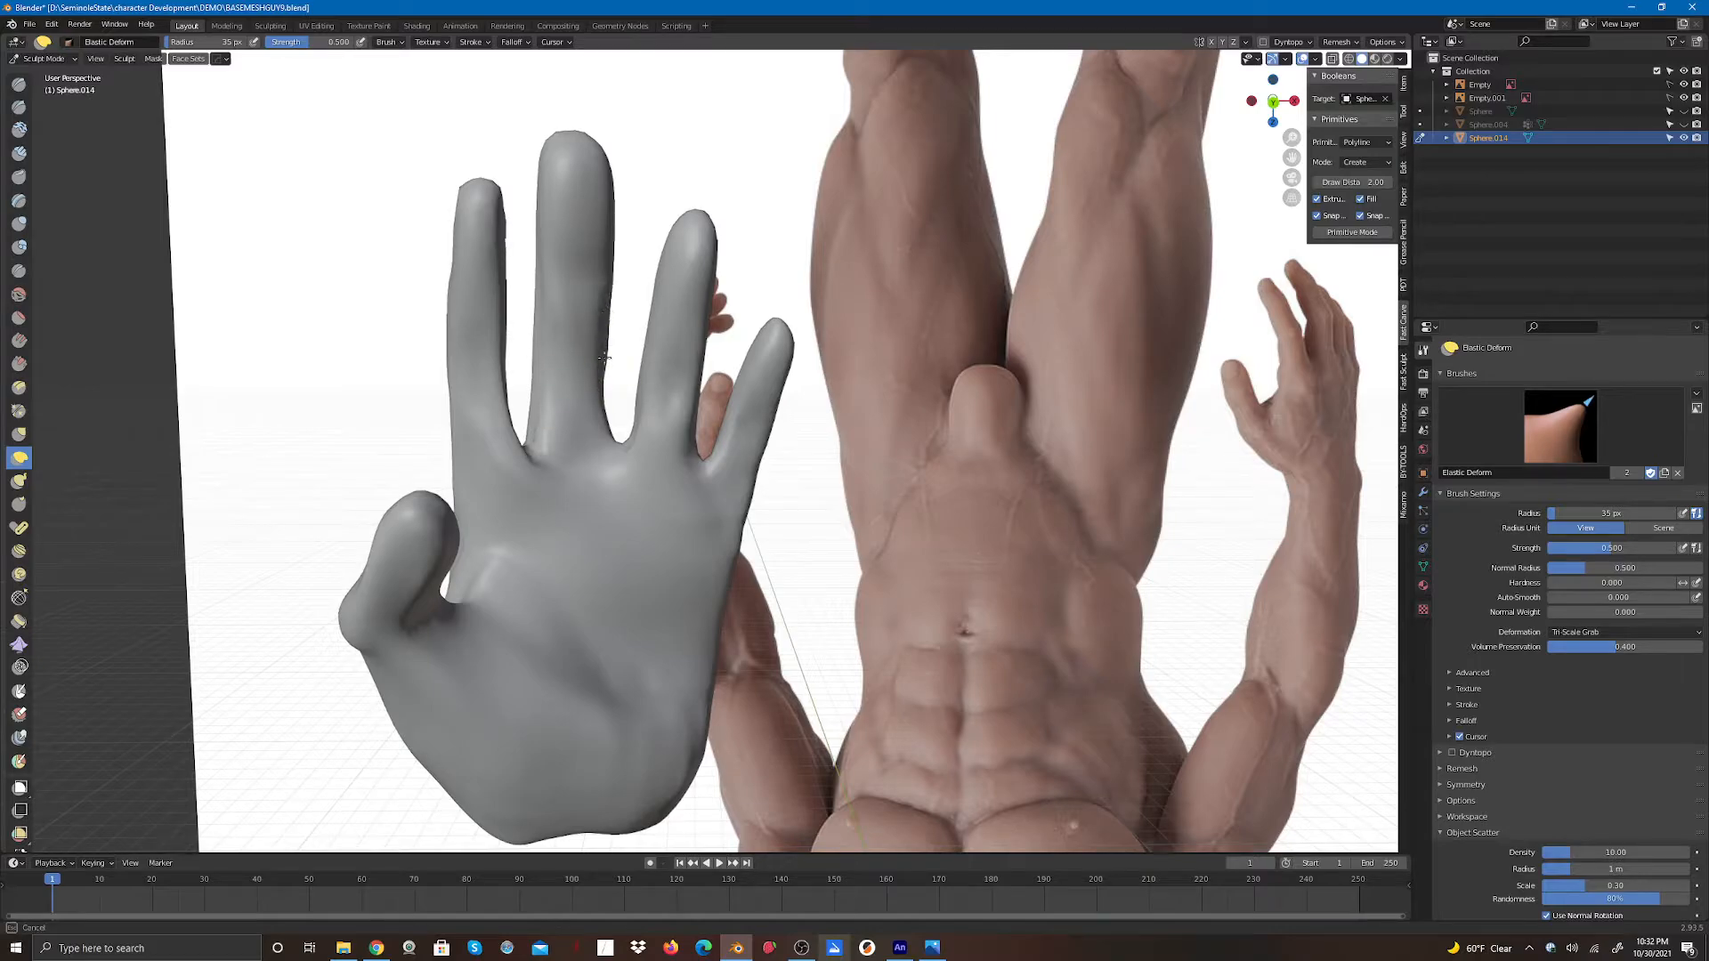
left_click_drag(618, 246, 623, 266)
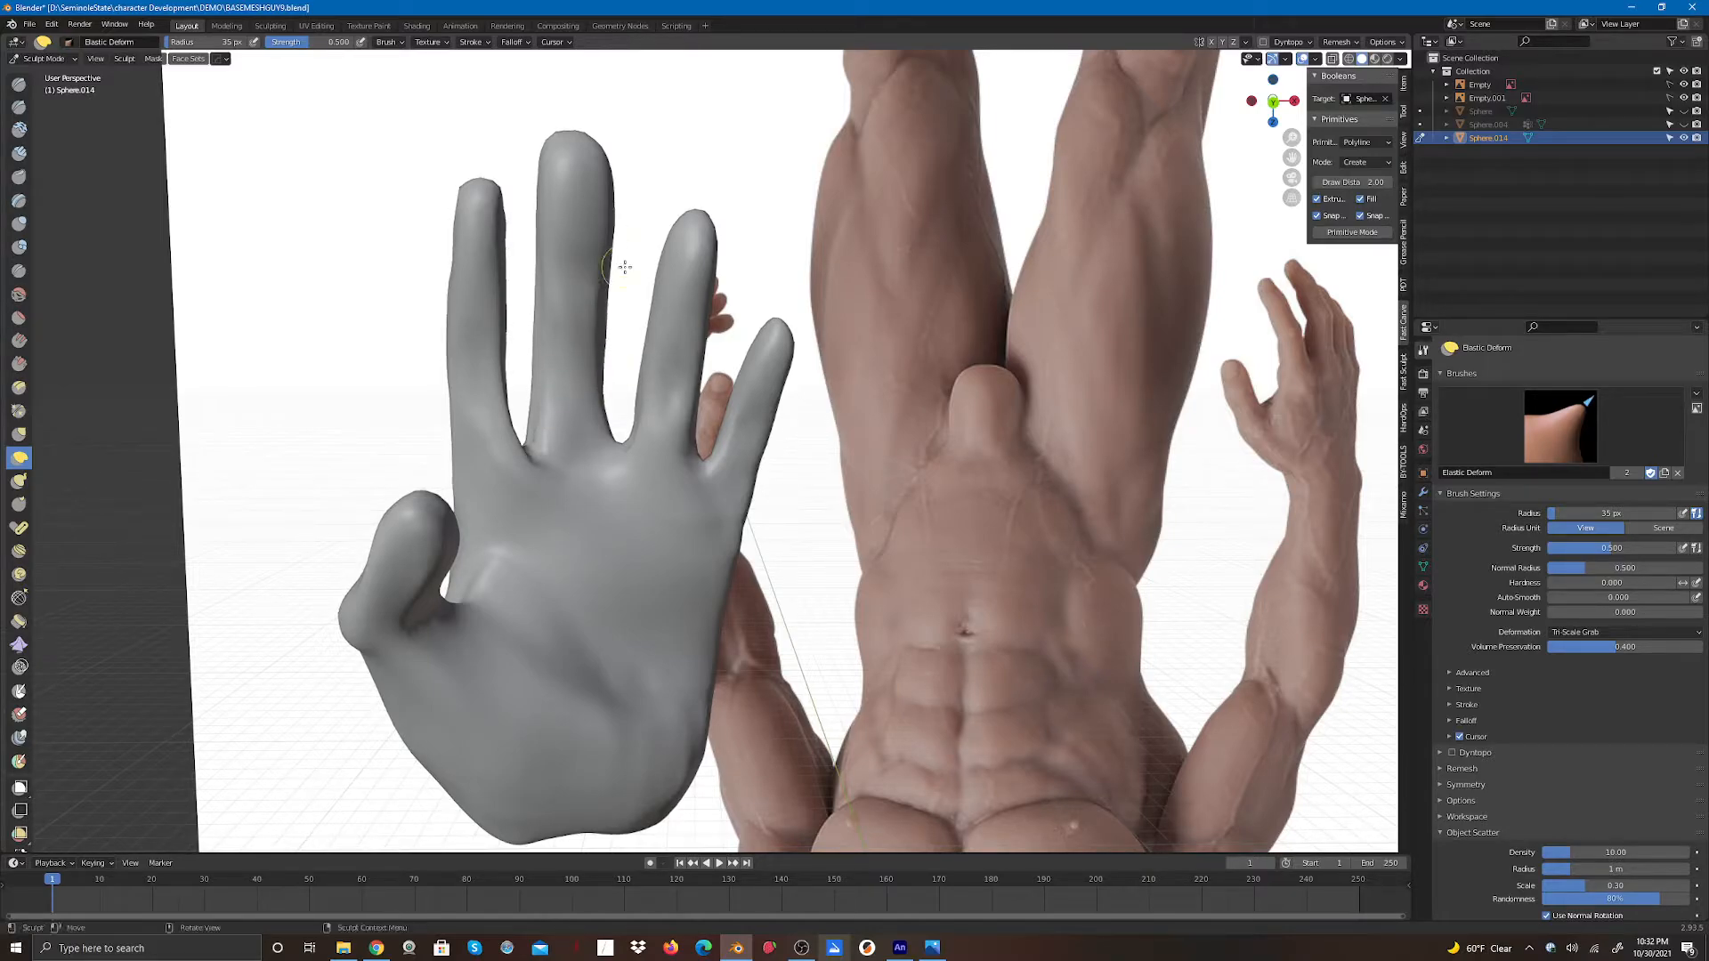
left_click_drag(1270, 102, 1189, 95)
left_click_drag(662, 307, 661, 308)
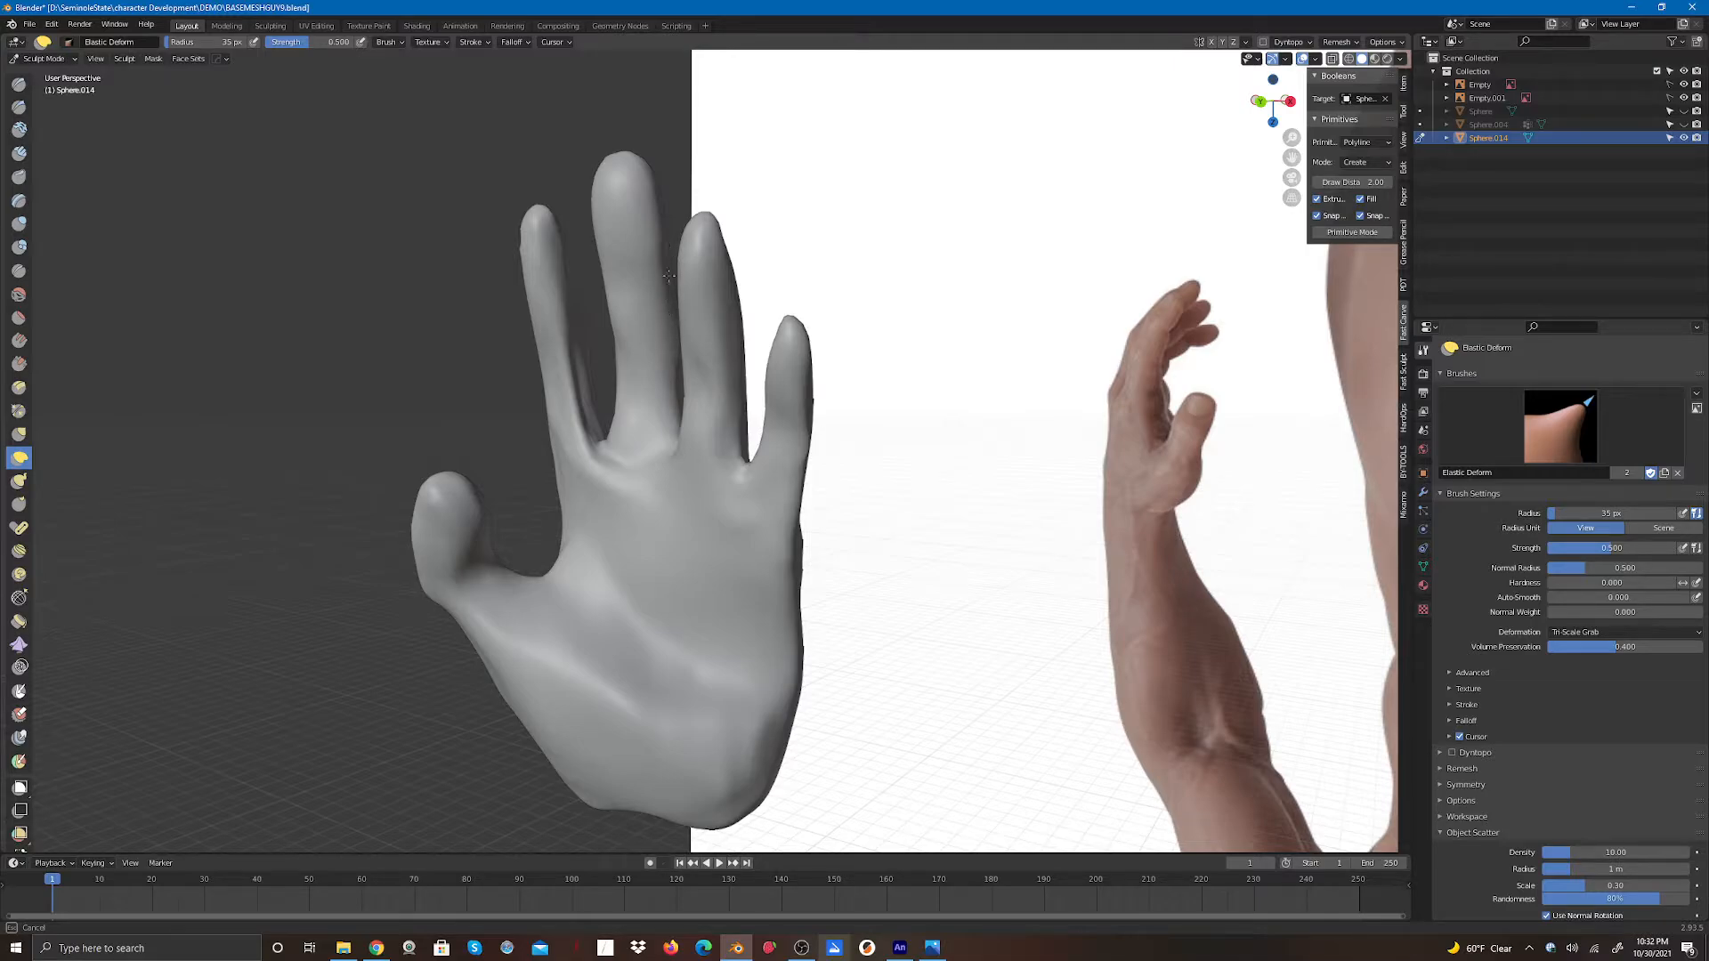
left_click_drag(667, 329, 690, 327)
left_click_drag(1271, 100, 1201, 98)
left_click_drag(629, 271, 617, 185)
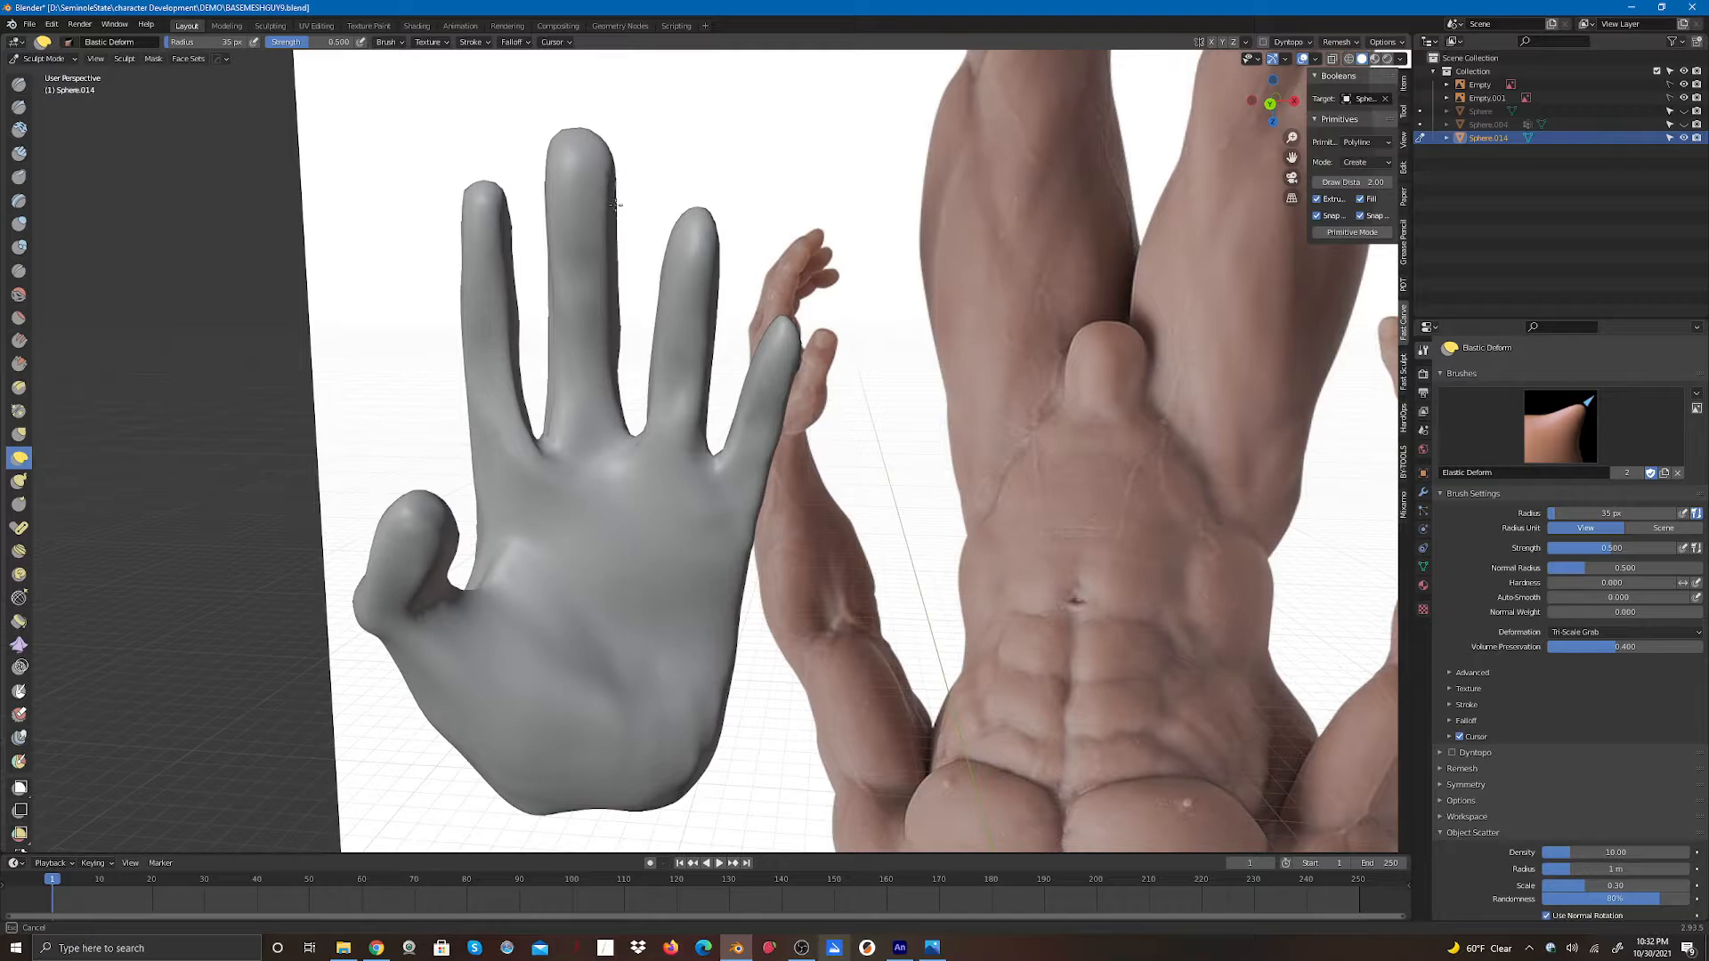
left_click_drag(625, 328, 630, 355)
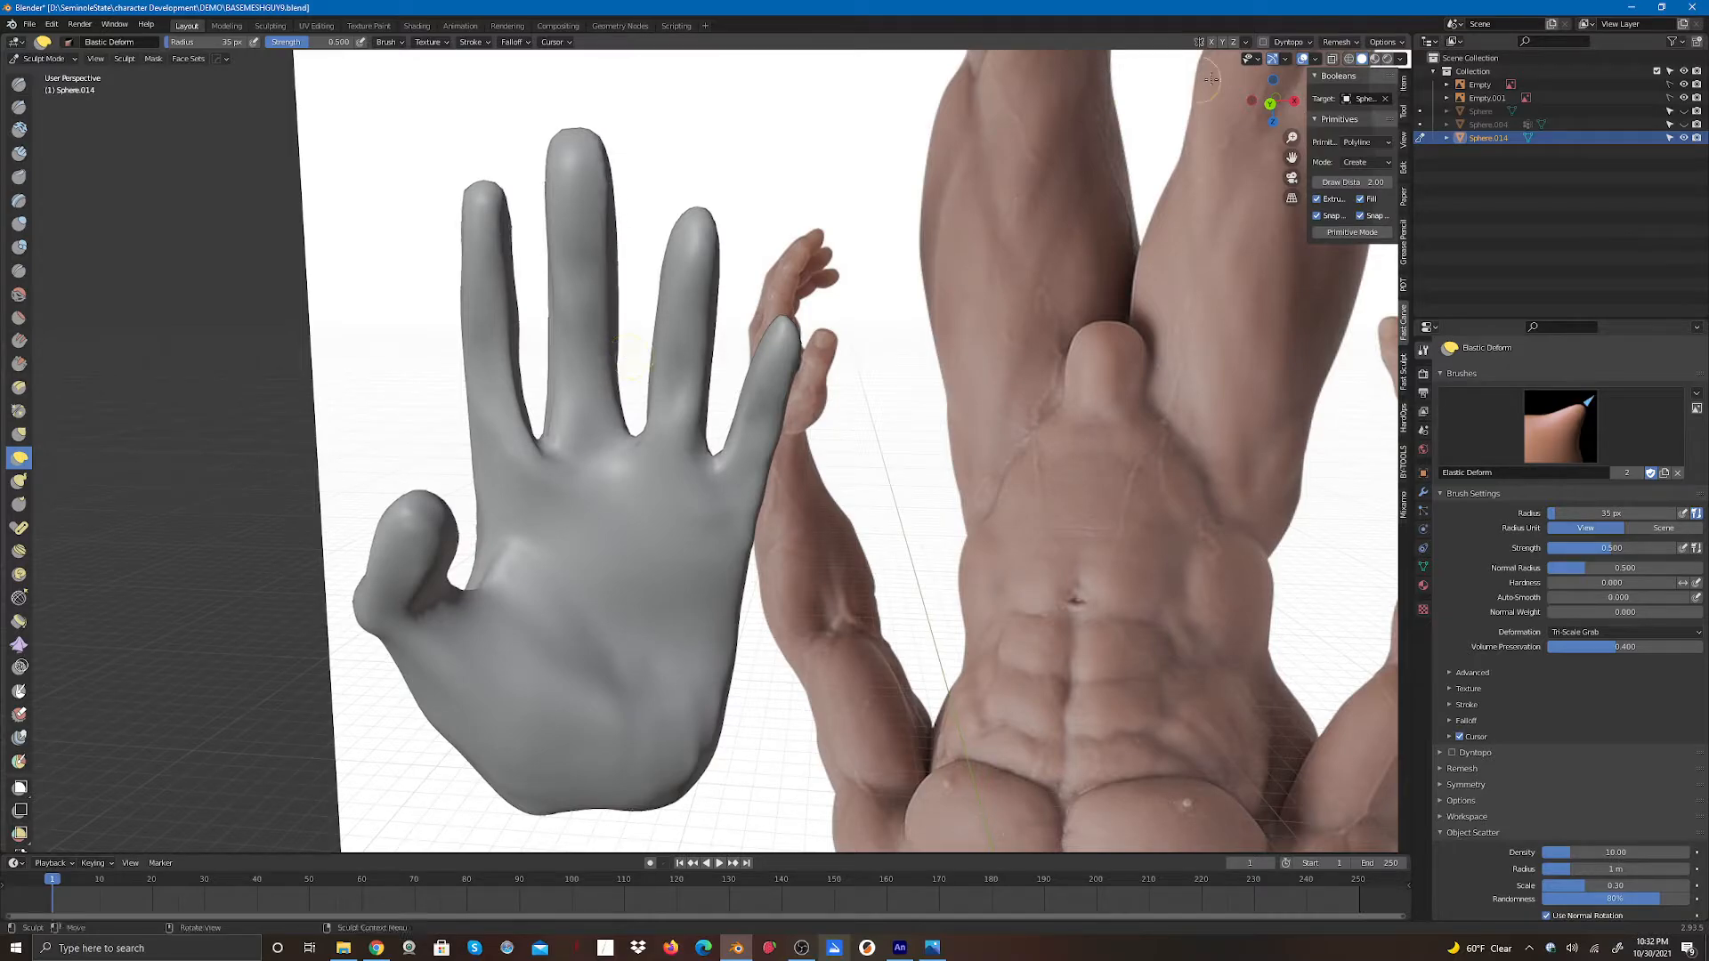
- Shape the finger sides and knuckles from the thumb side with Elastic Deform strokes
mouse_move(1272, 101)
left_mouse_down()
mouse_move(1130, 176)
mouse_move(1046, 166)
left_mouse_up()
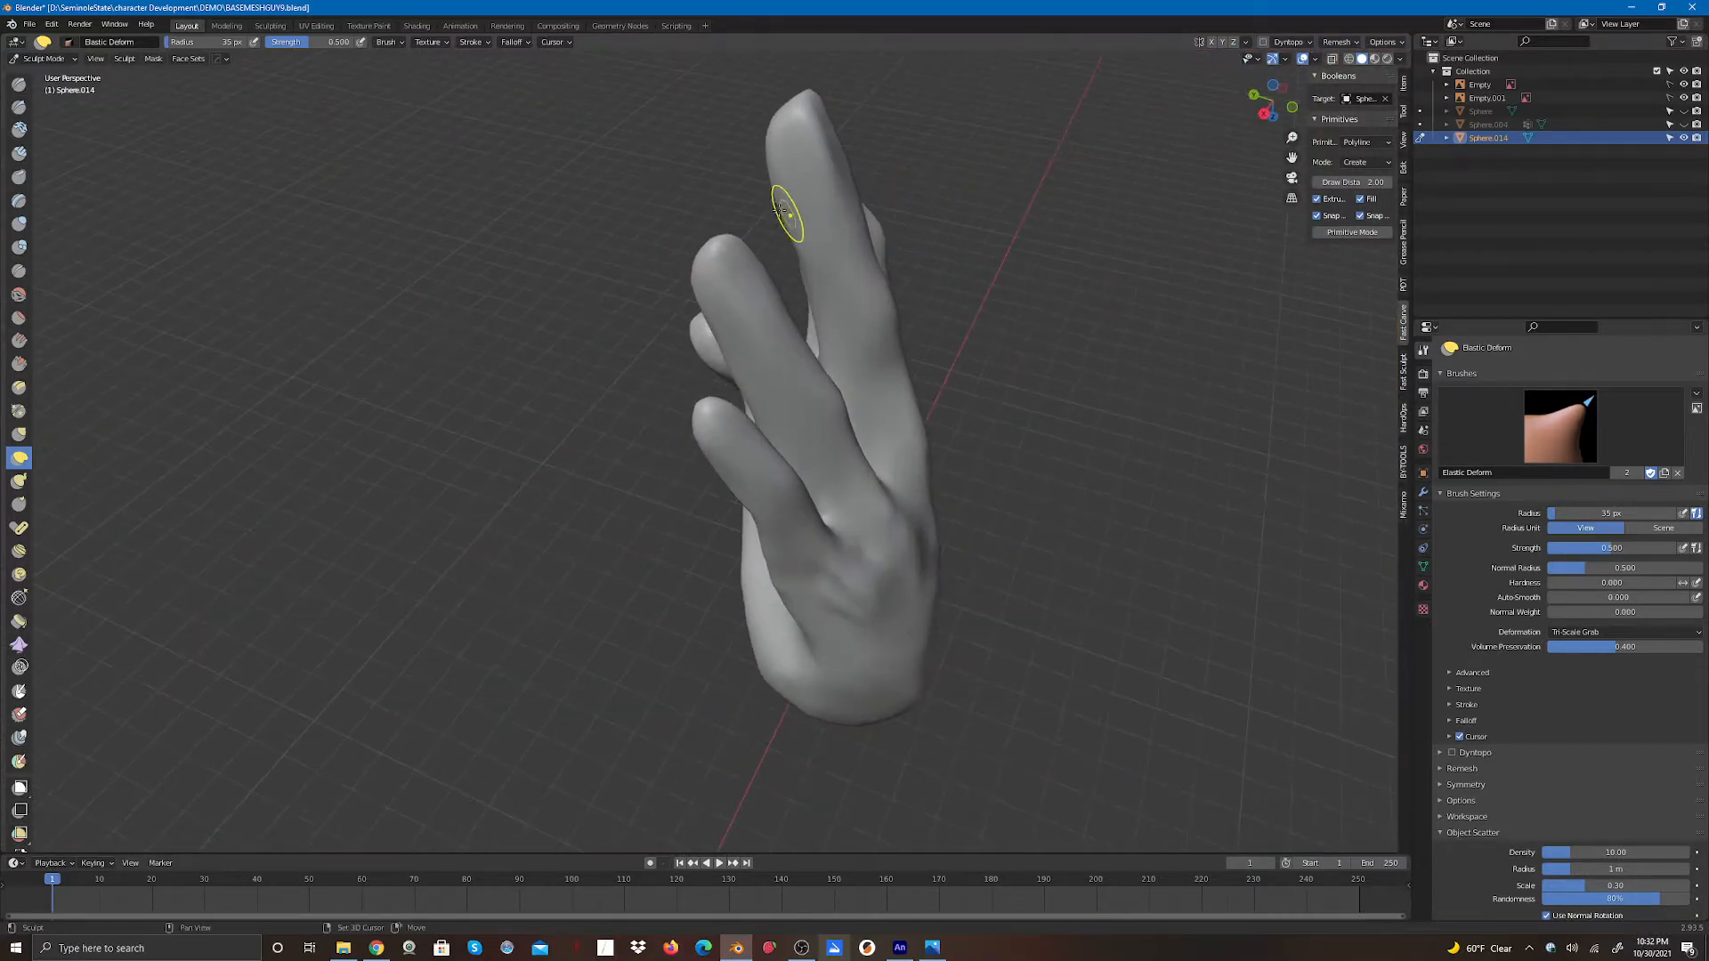
left_click_drag(786, 215, 788, 260)
left_click_drag(1275, 105, 1232, 109)
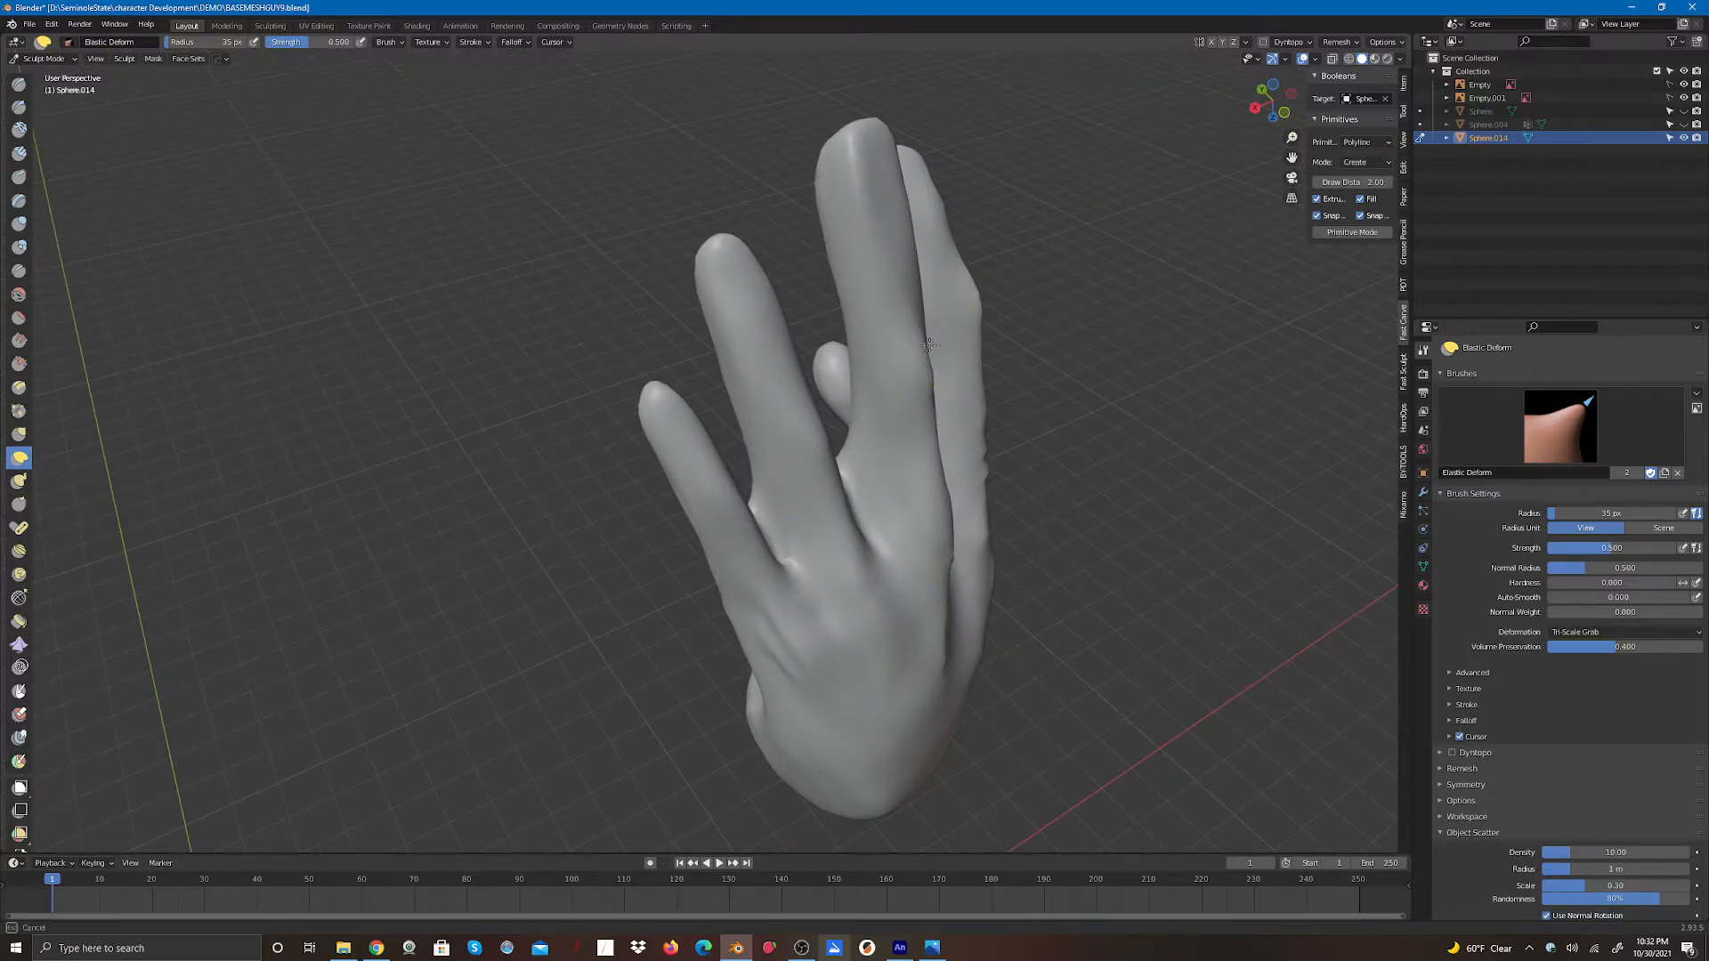
mouse_move(937, 367)
left_mouse_down()
mouse_move(929, 381)
mouse_move(978, 364)
mouse_move(972, 278)
left_mouse_up()
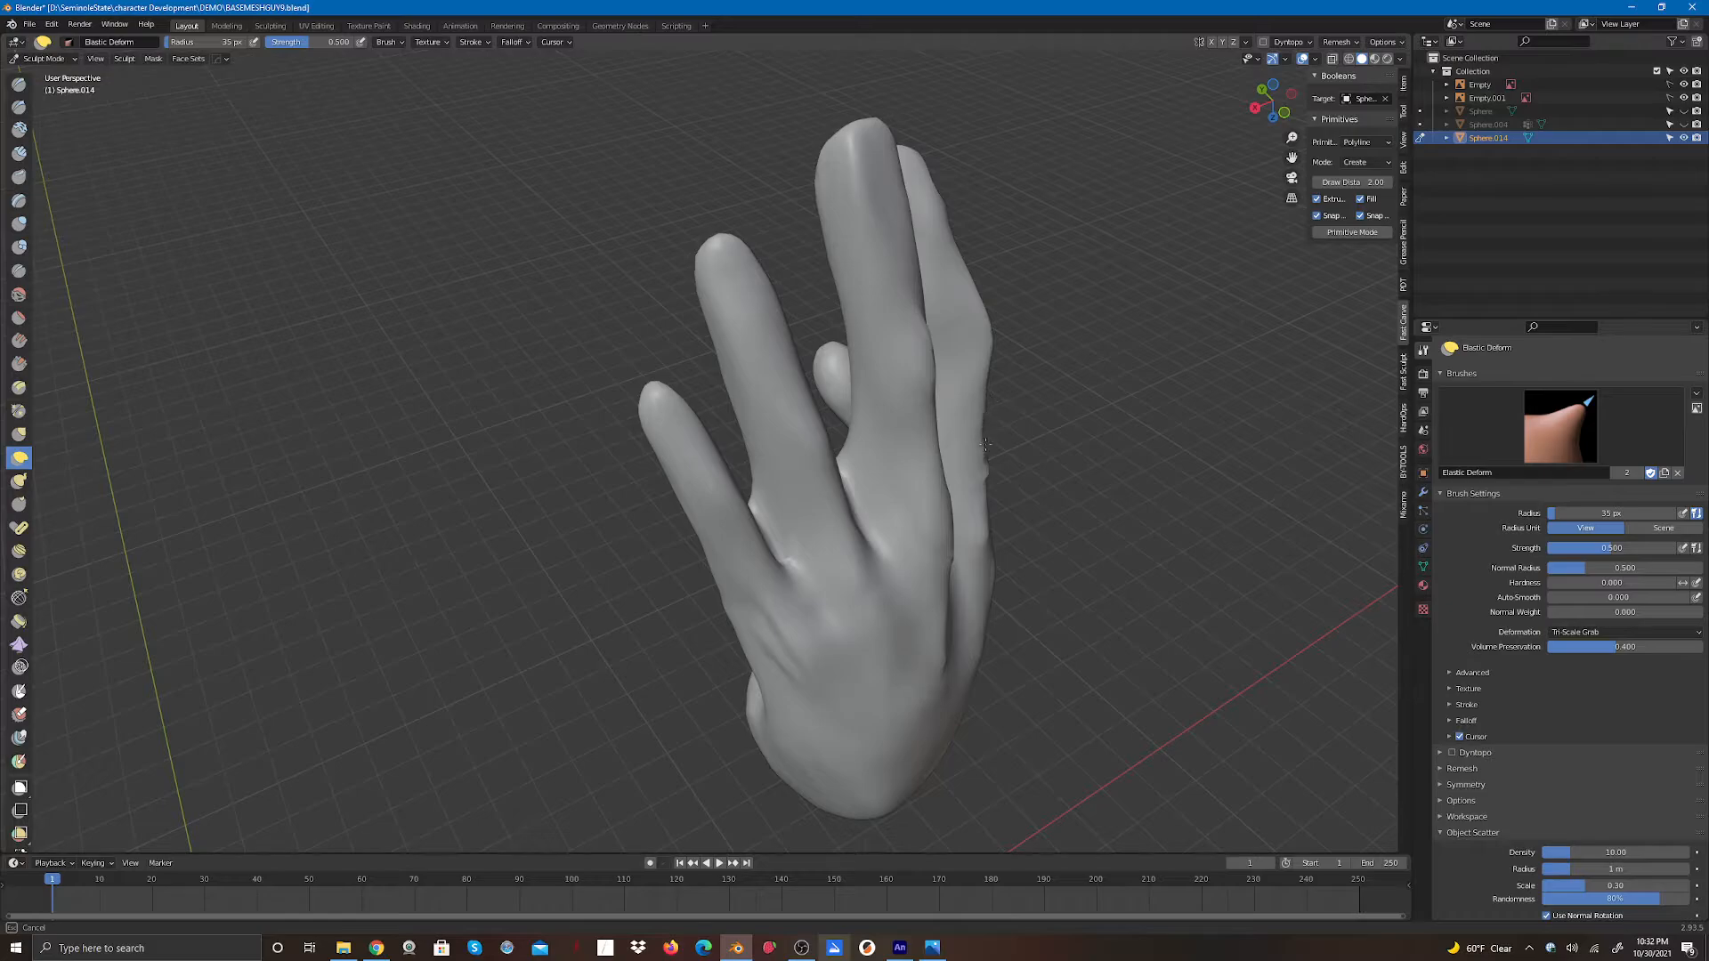
left_click_drag(985, 444, 983, 444)
left_click_drag(998, 324, 927, 383)
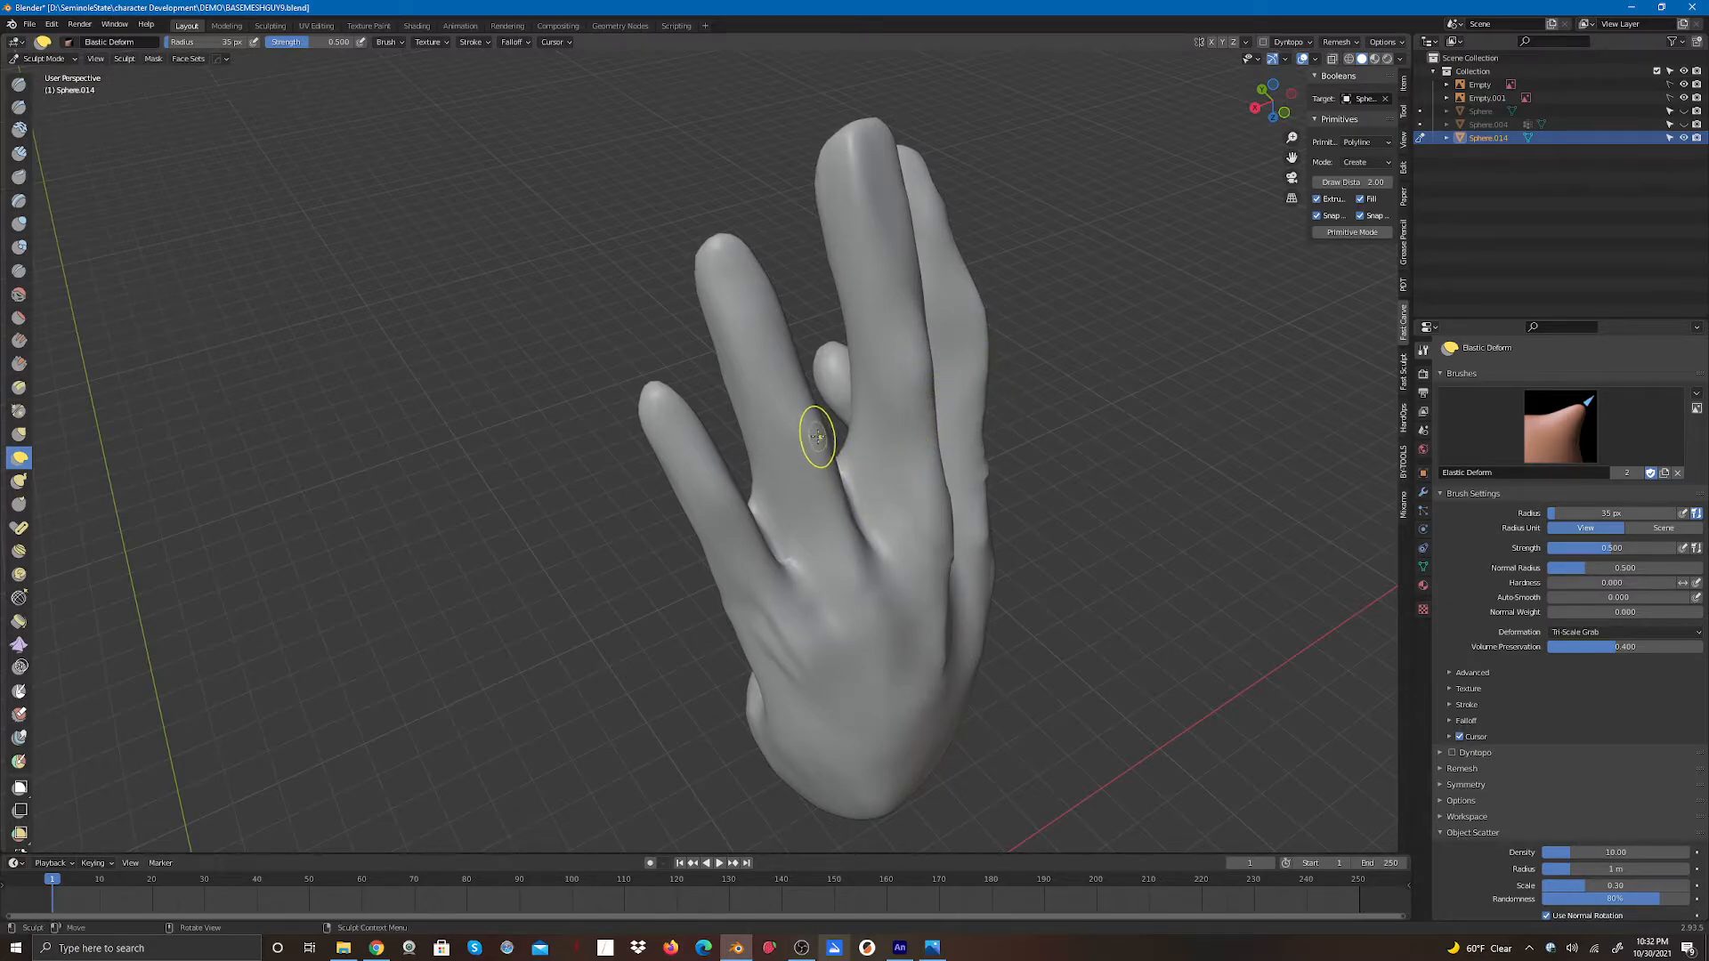
left_click_drag(815, 429, 822, 430)
mouse_move(769, 321)
left_mouse_down()
mouse_move(756, 330)
mouse_move(858, 516)
left_mouse_up()
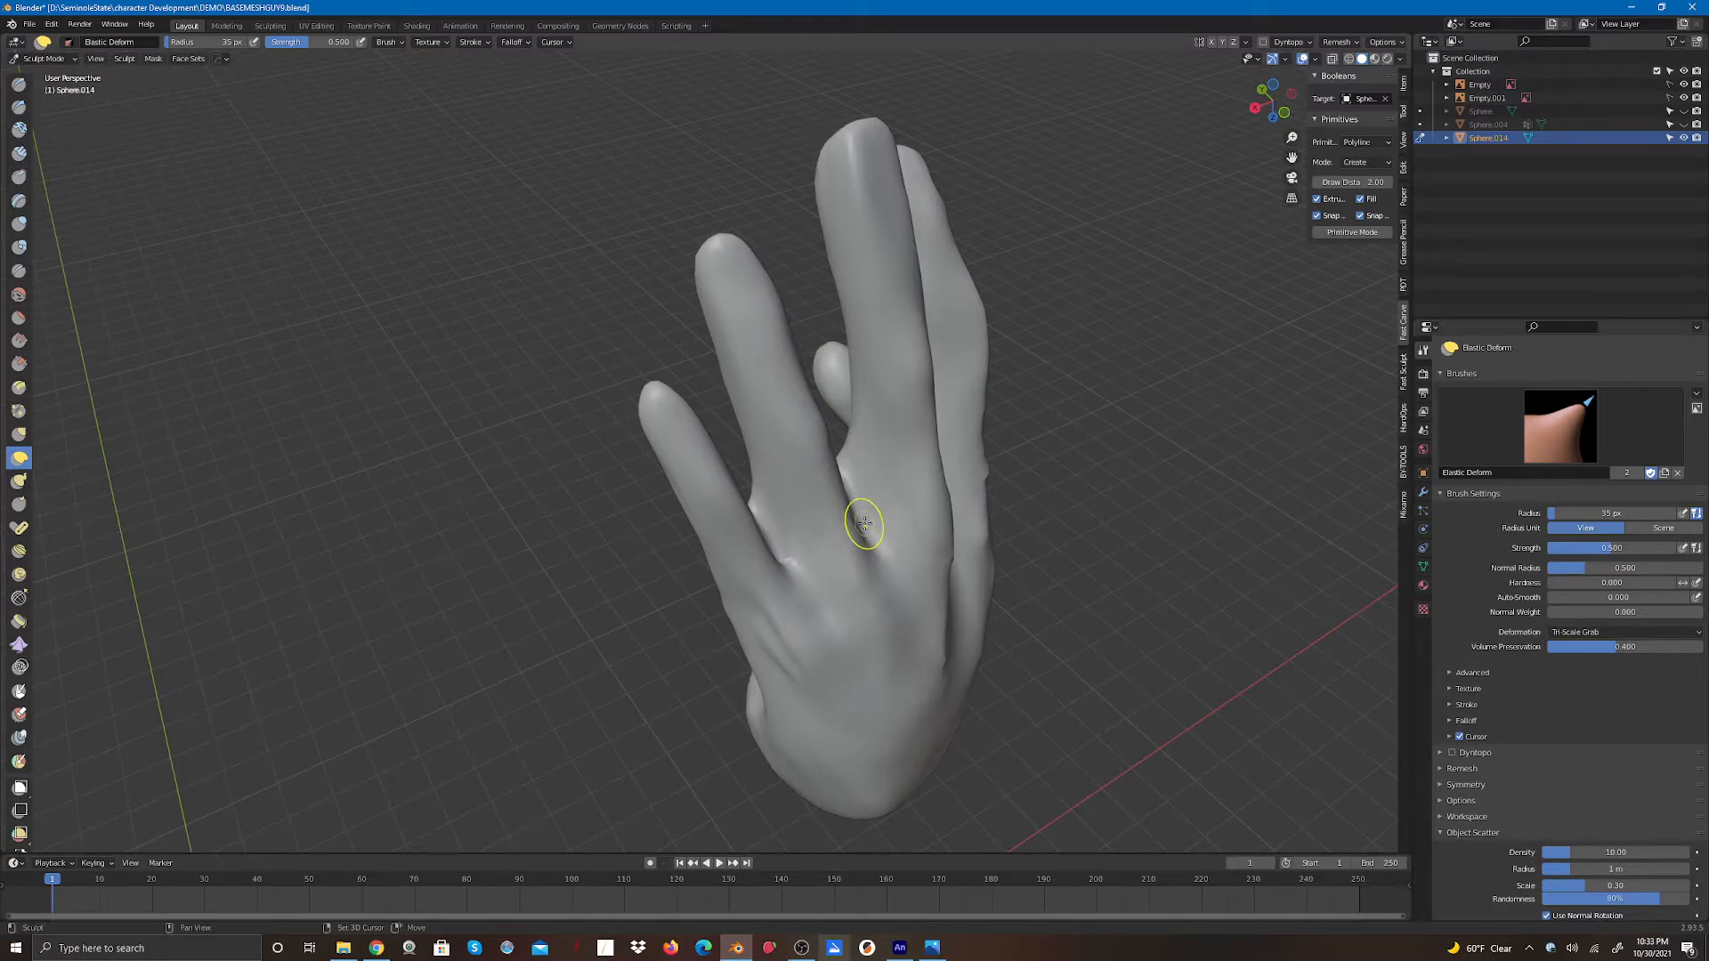
- Smooth the back of the hand below the knuckles with Elastic Deform strokes
mouse_move(1272, 101)
left_mouse_down()
mouse_move(1181, 64)
mouse_move(1153, 84)
left_mouse_up()
left_click_drag(674, 485, 674, 556)
left_click_drag(671, 513, 672, 531)
left_click_drag(674, 532, 696, 580)
mouse_move(679, 518)
left_mouse_down()
mouse_move(681, 566)
mouse_move(680, 537)
left_mouse_up()
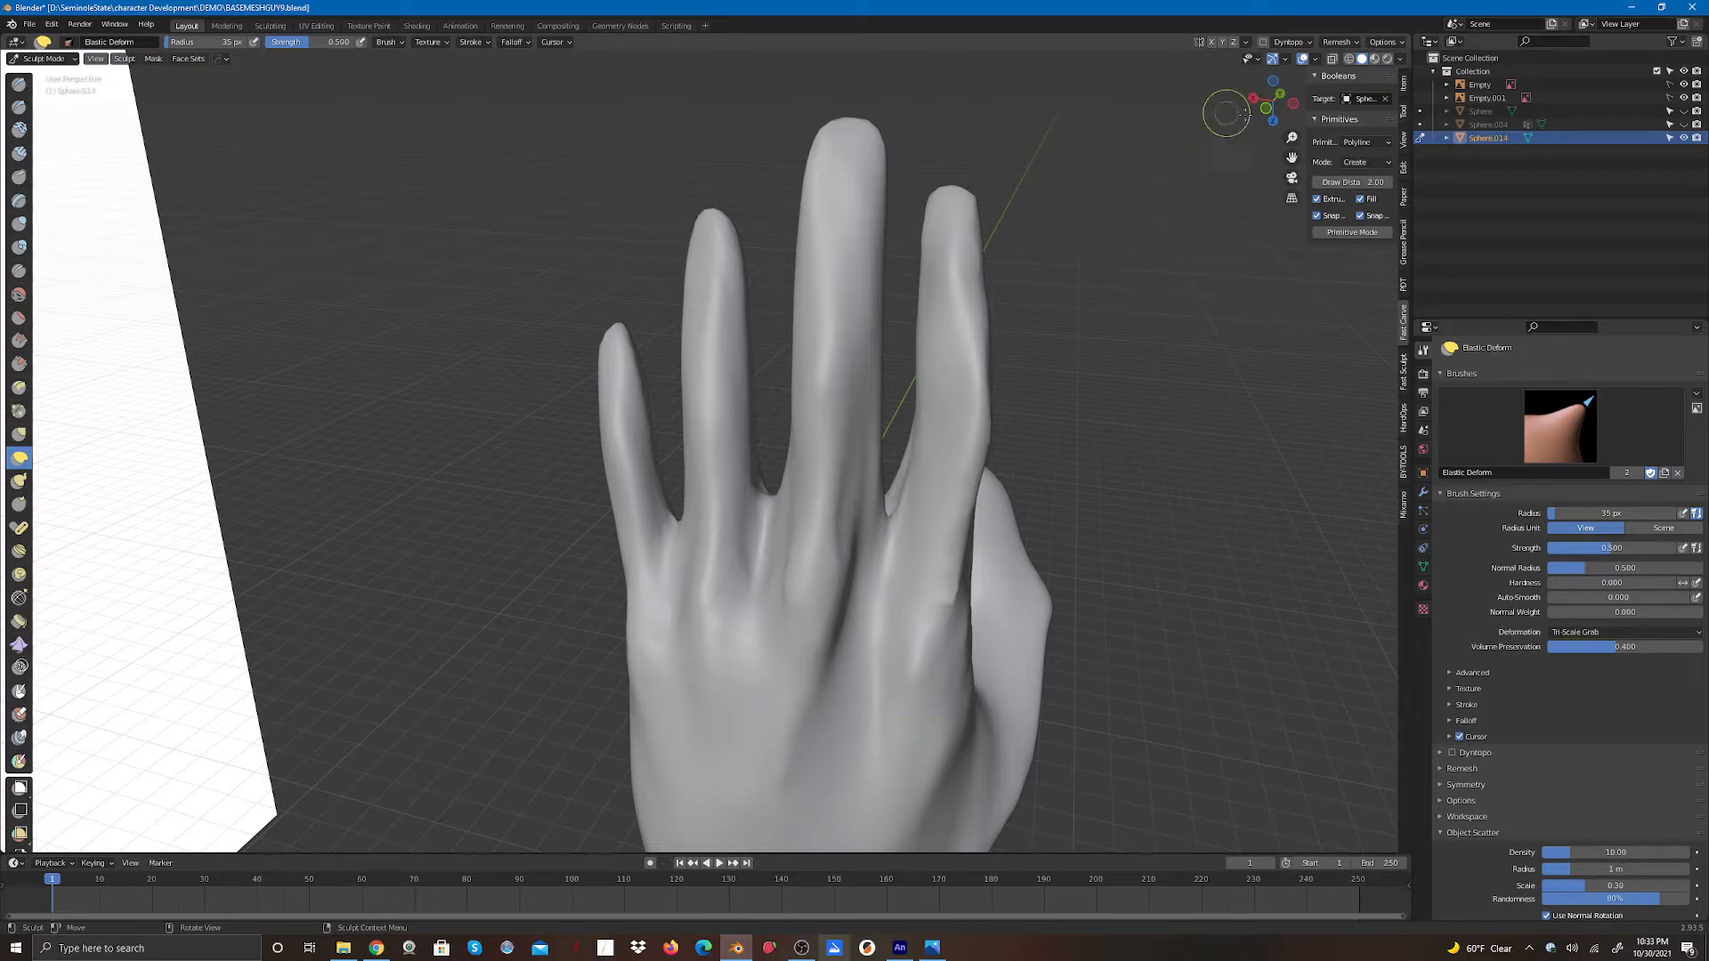
left_click_drag(1291, 138, 1195, 241)
scroll(1195, 241, "up", 1)
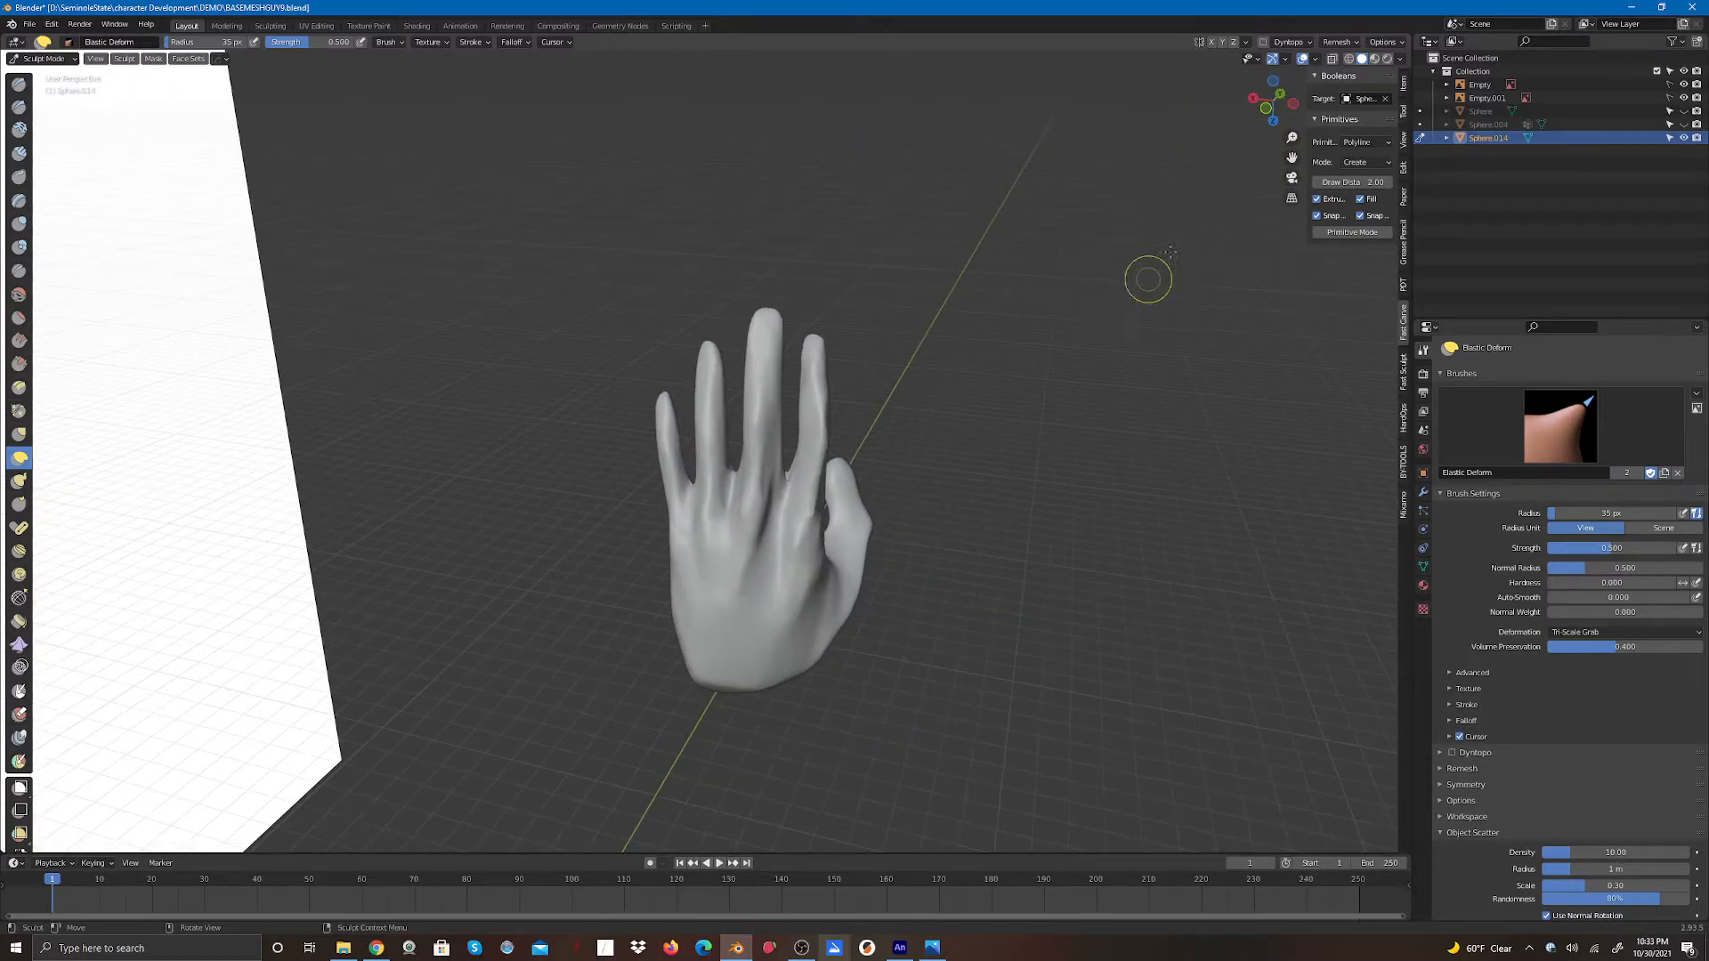
mouse_move(1265, 96)
left_mouse_down()
mouse_move(1201, 106)
mouse_move(1268, 98)
mouse_move(1317, 44)
mouse_move(1388, 102)
mouse_move(1353, 100)
mouse_move(1482, 100)
mouse_move(1264, 96)
left_mouse_up()
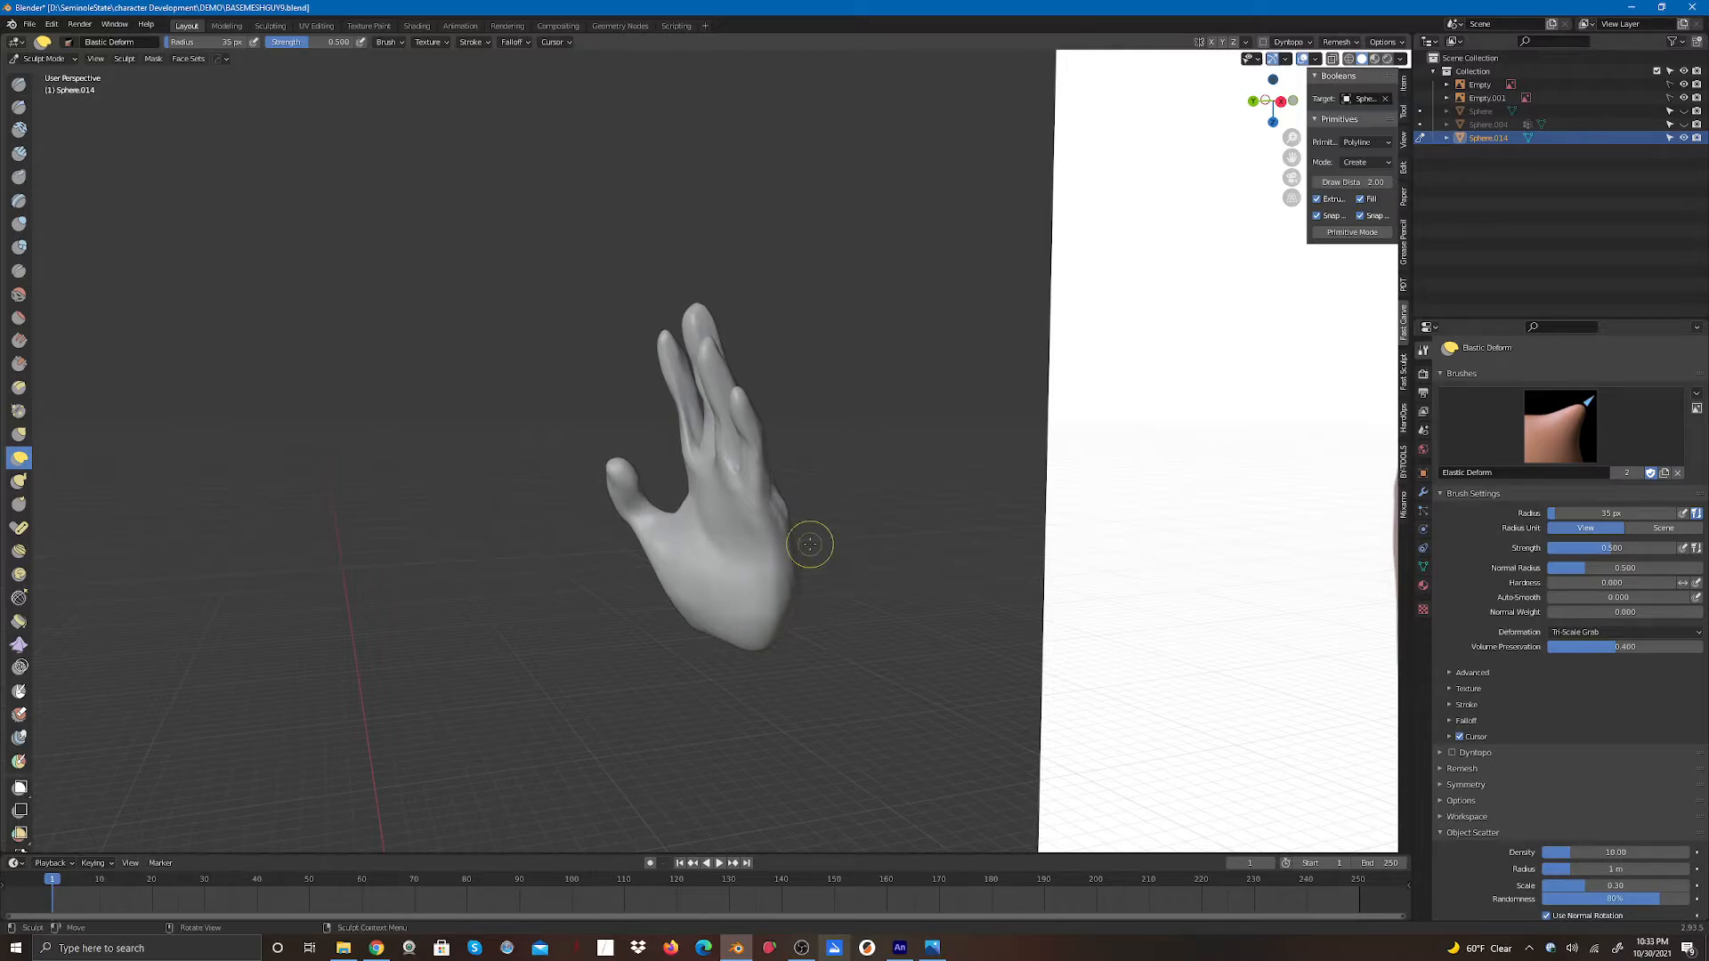
middle_click_drag(804, 542, 1187, 89)
left_click_drag(1188, 91, 1383, 80)
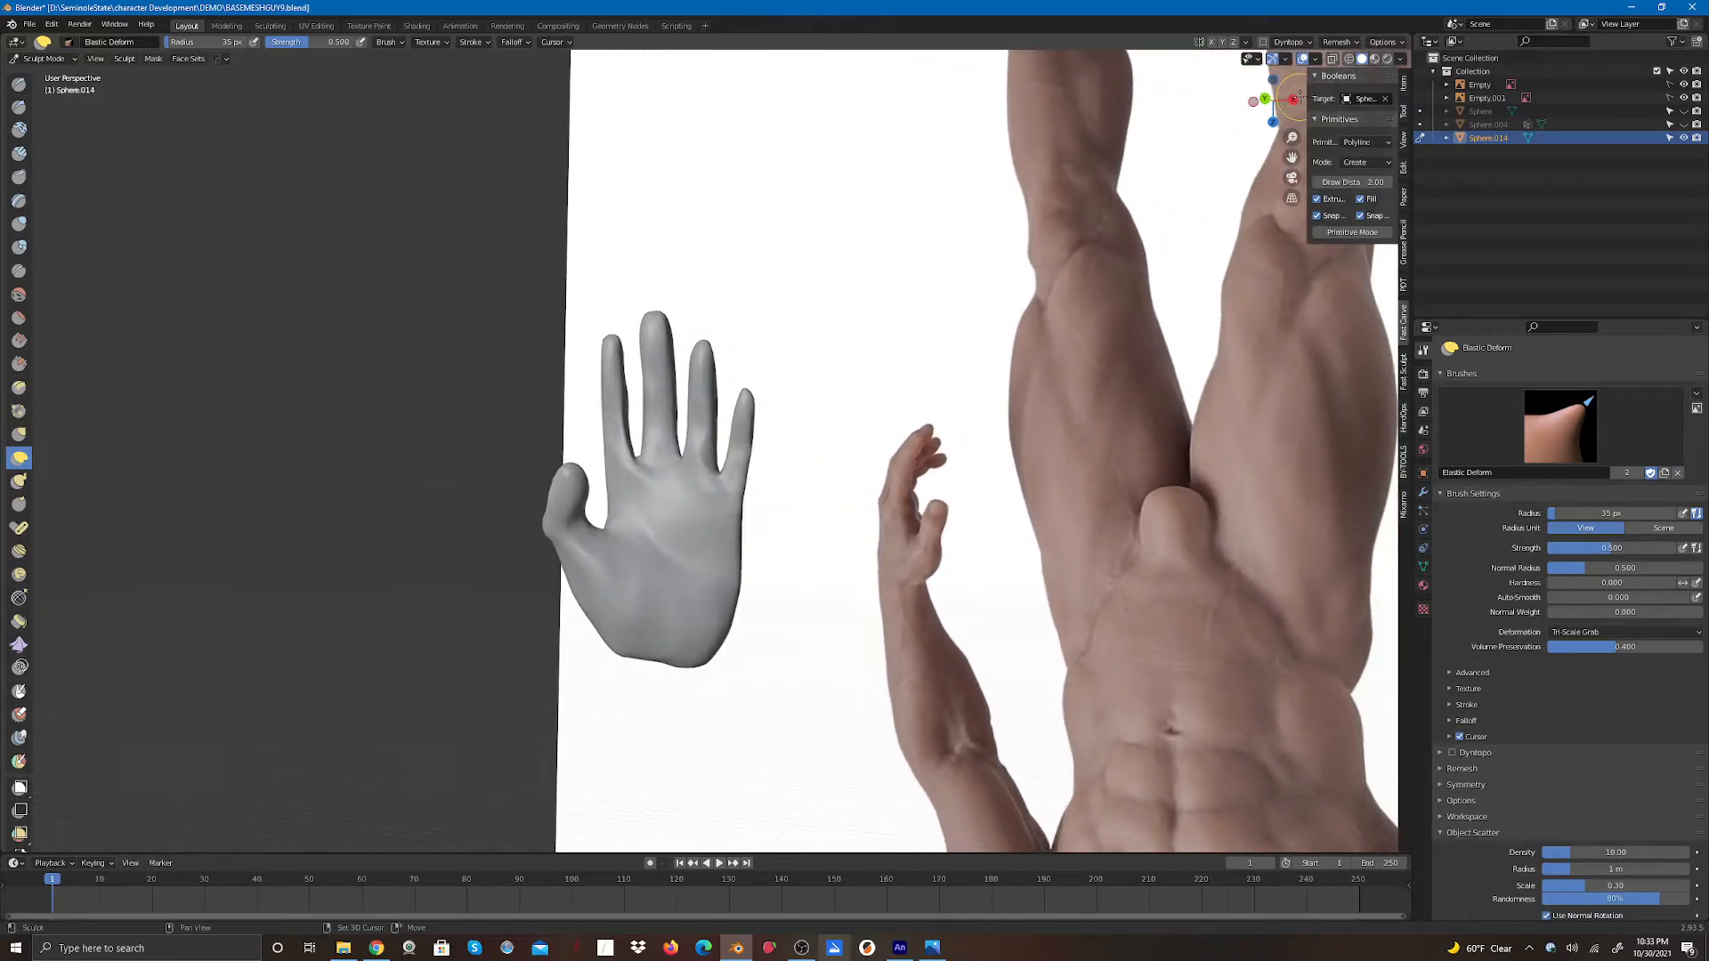
- Adjust the thumb and finger edges from several angles with more Elastic Deform strokes
left_click_drag(641, 604, 592, 600)
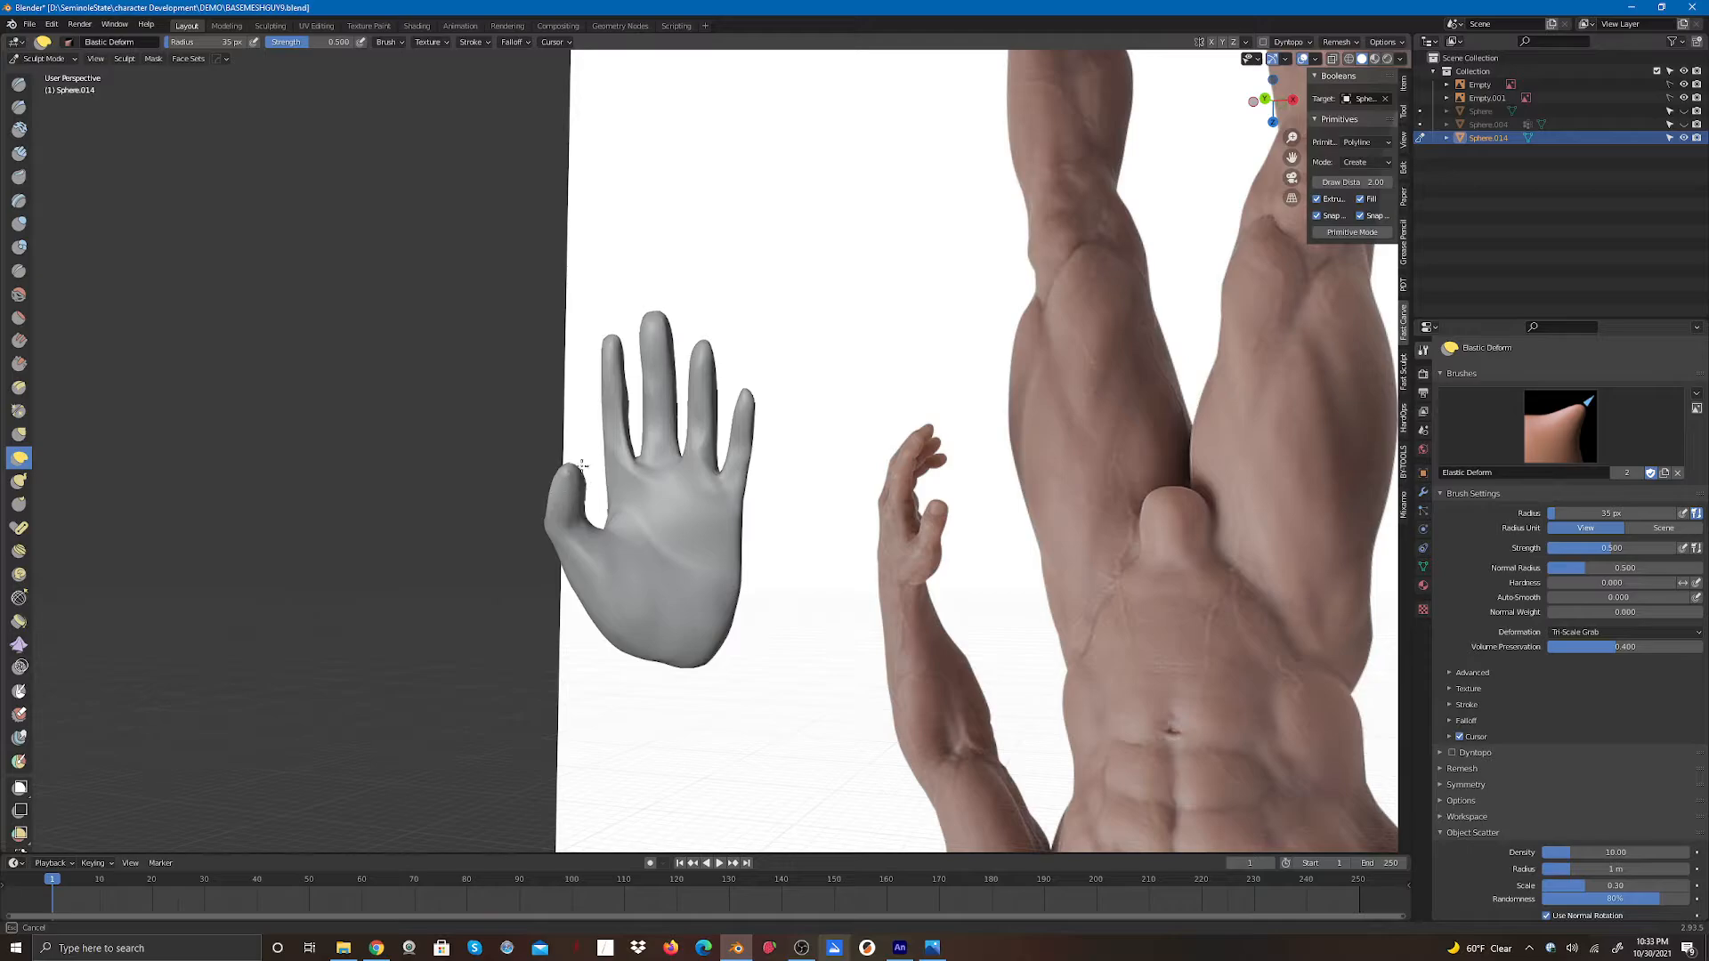
left_click_drag(572, 510, 576, 507)
left_click_drag(1273, 105, 1185, 133, "shift")
left_click_drag(655, 418, 666, 425)
mouse_move(1271, 106)
left_mouse_down()
mouse_move(1259, 151)
mouse_move(1198, 167)
mouse_move(1007, 104)
mouse_move(954, 190)
left_mouse_up()
left_click_drag(799, 438, 797, 469)
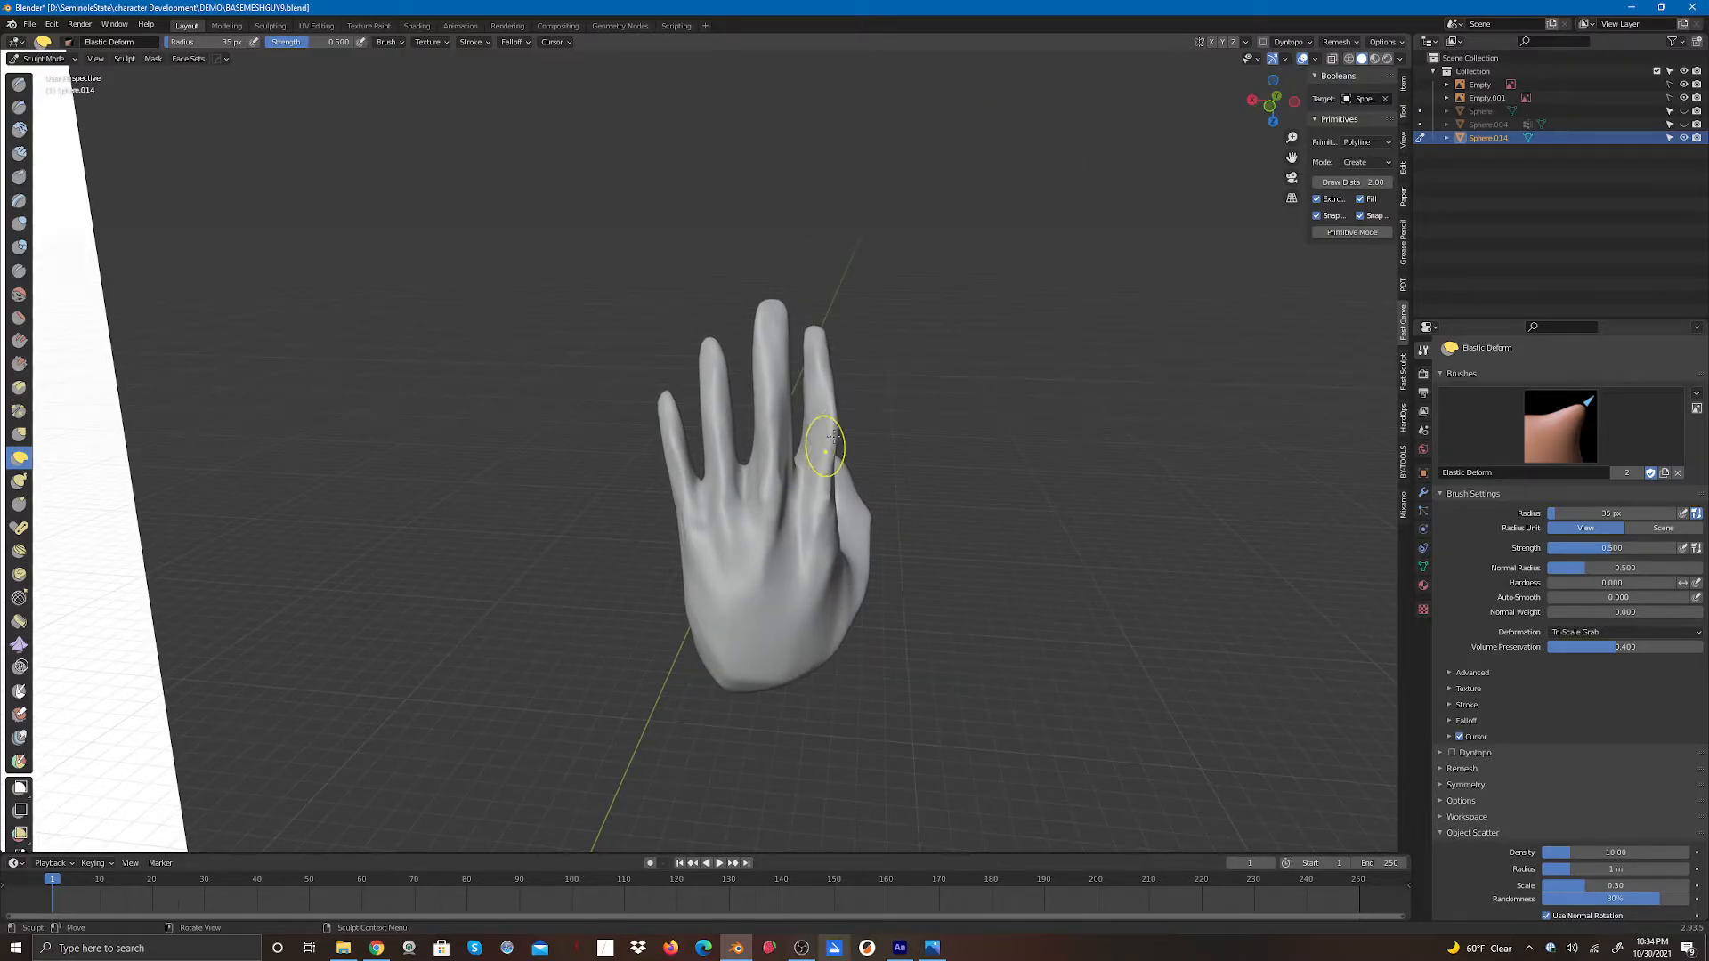
mouse_move(1271, 106)
left_mouse_down()
mouse_move(1235, 111)
mouse_move(1365, 119)
mouse_move(1252, 129)
left_mouse_up()
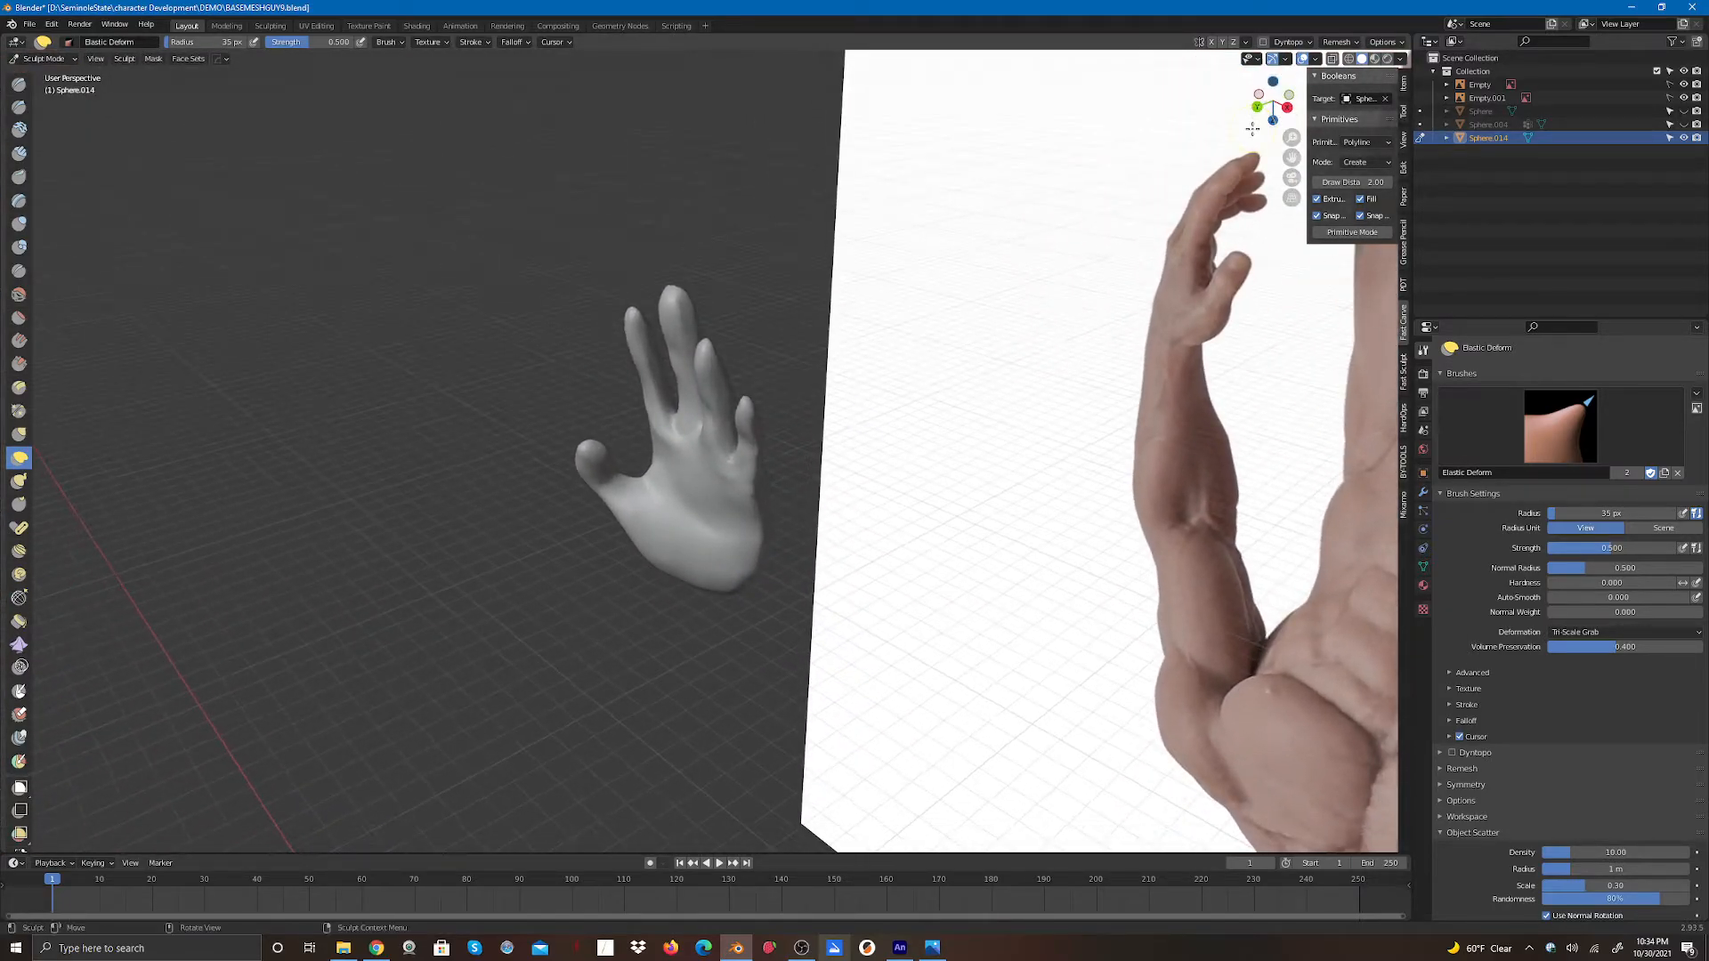
left_click_drag(664, 374, 661, 399)
left_click_drag(657, 429, 672, 434)
mouse_move(1273, 100)
left_mouse_down()
mouse_move(1322, 86)
mouse_move(1307, 88)
left_mouse_up()
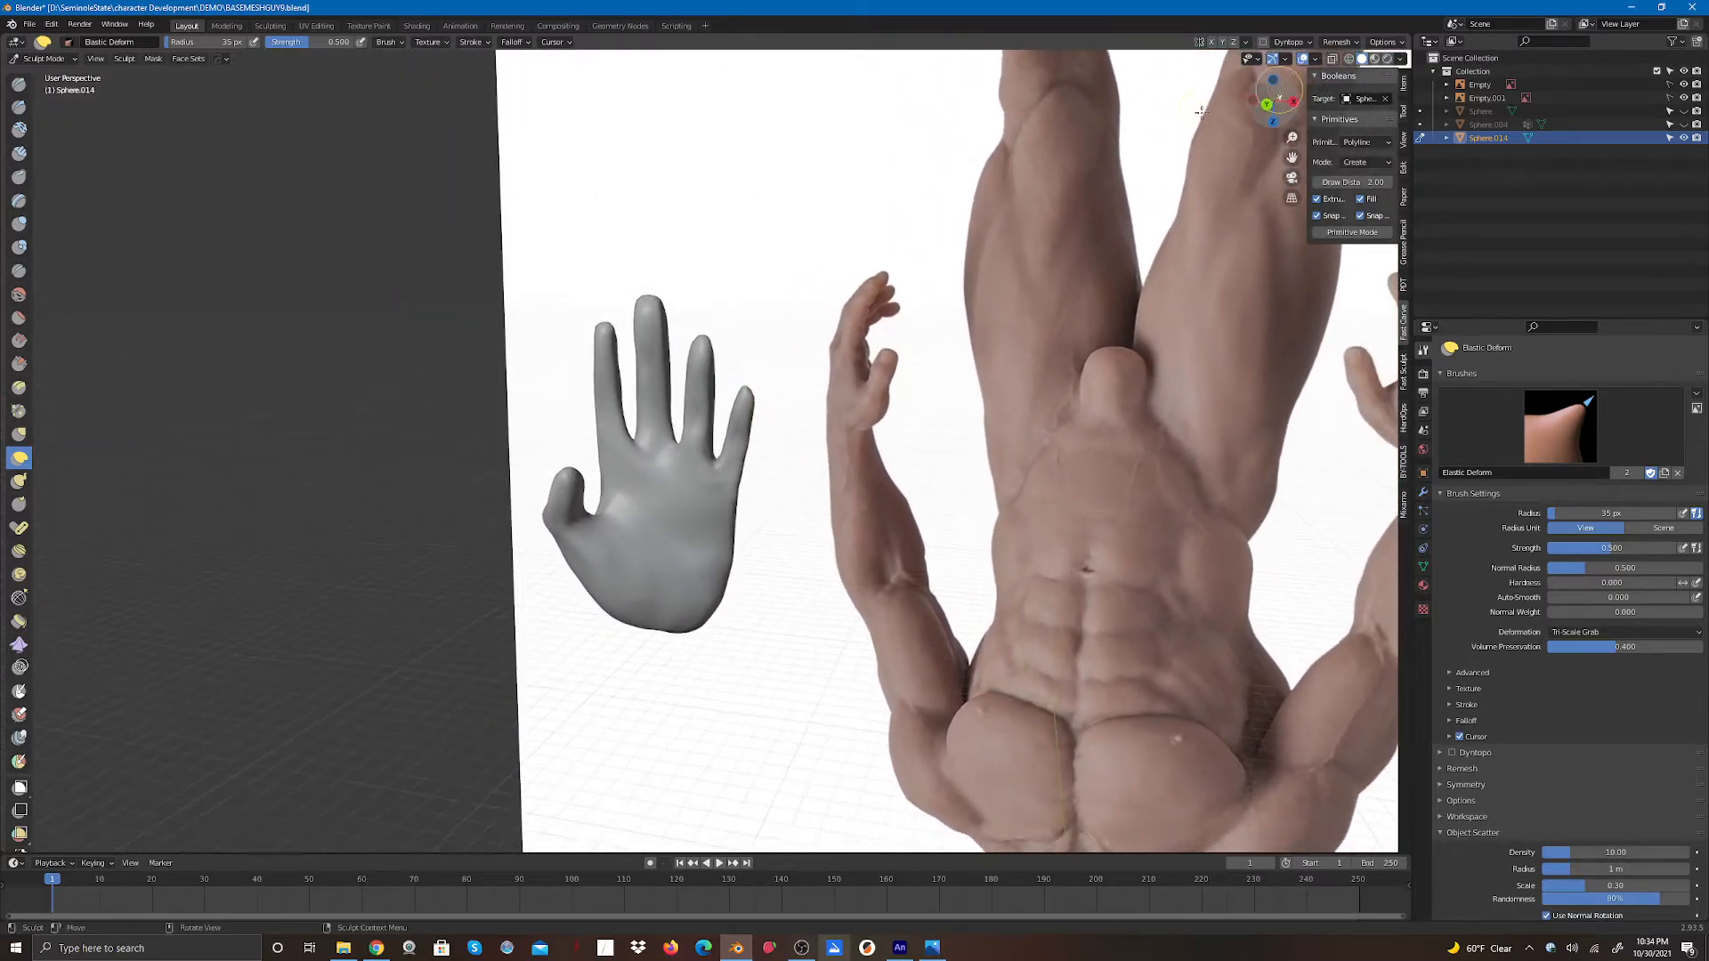
left_click_drag(632, 438, 643, 430)
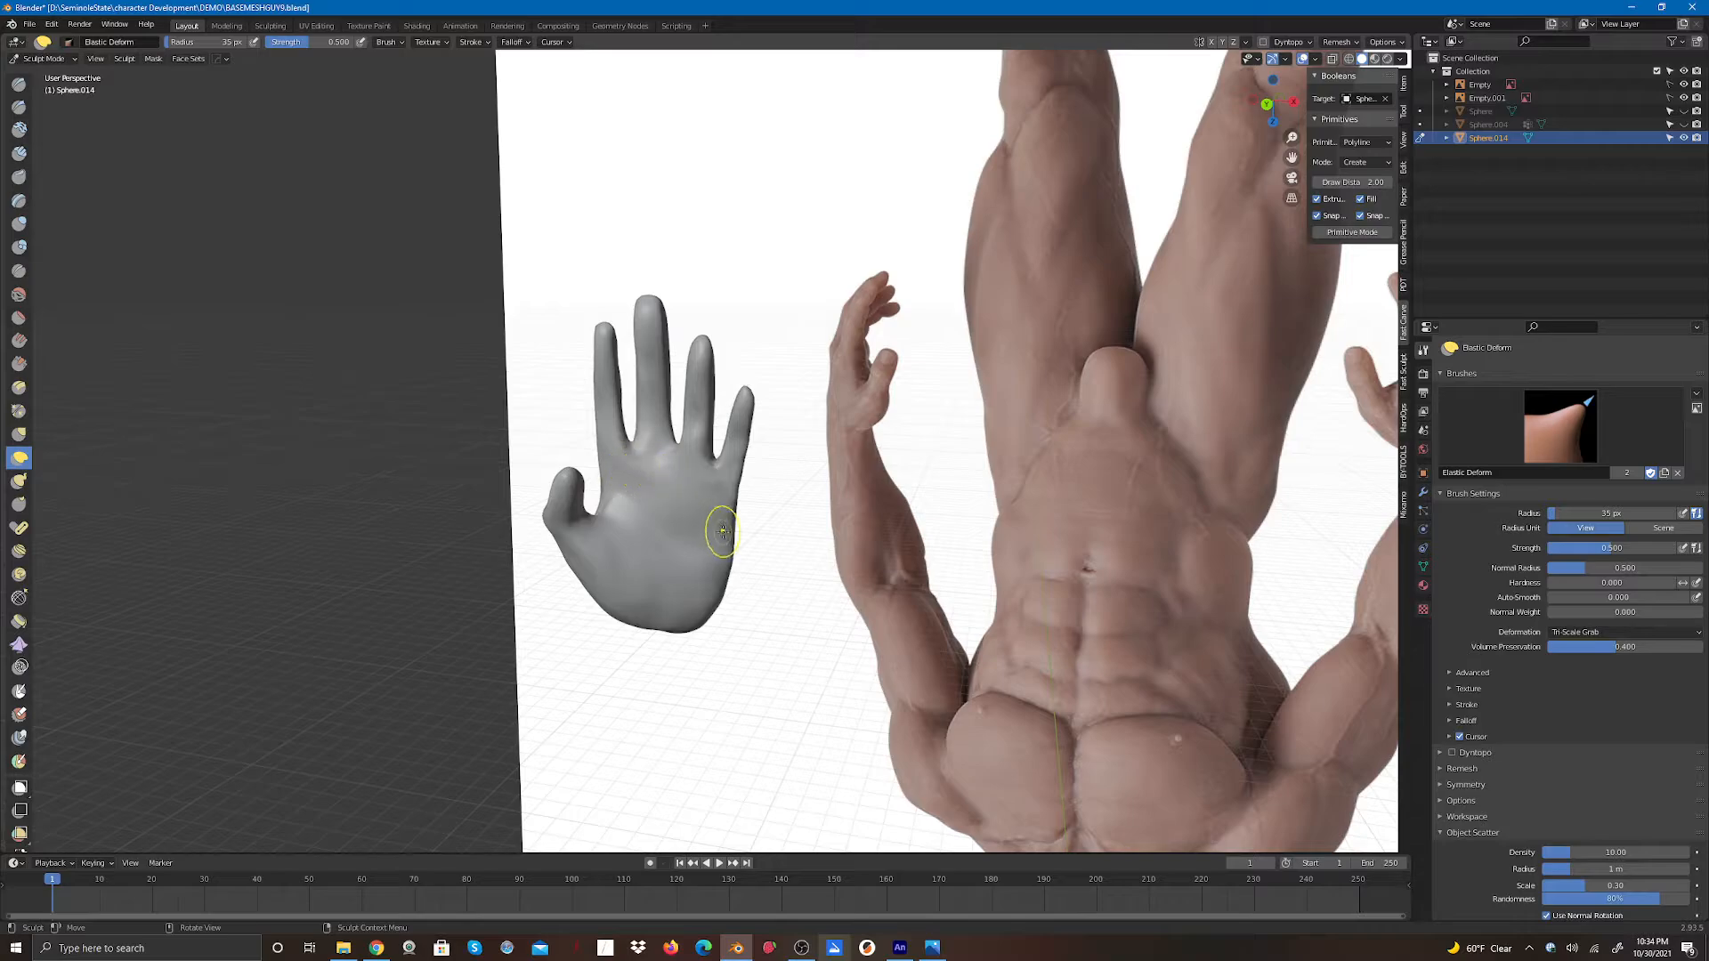
- Try carving lines across the palm with the Draw brush, then undo those strokes
left_click(18, 86)
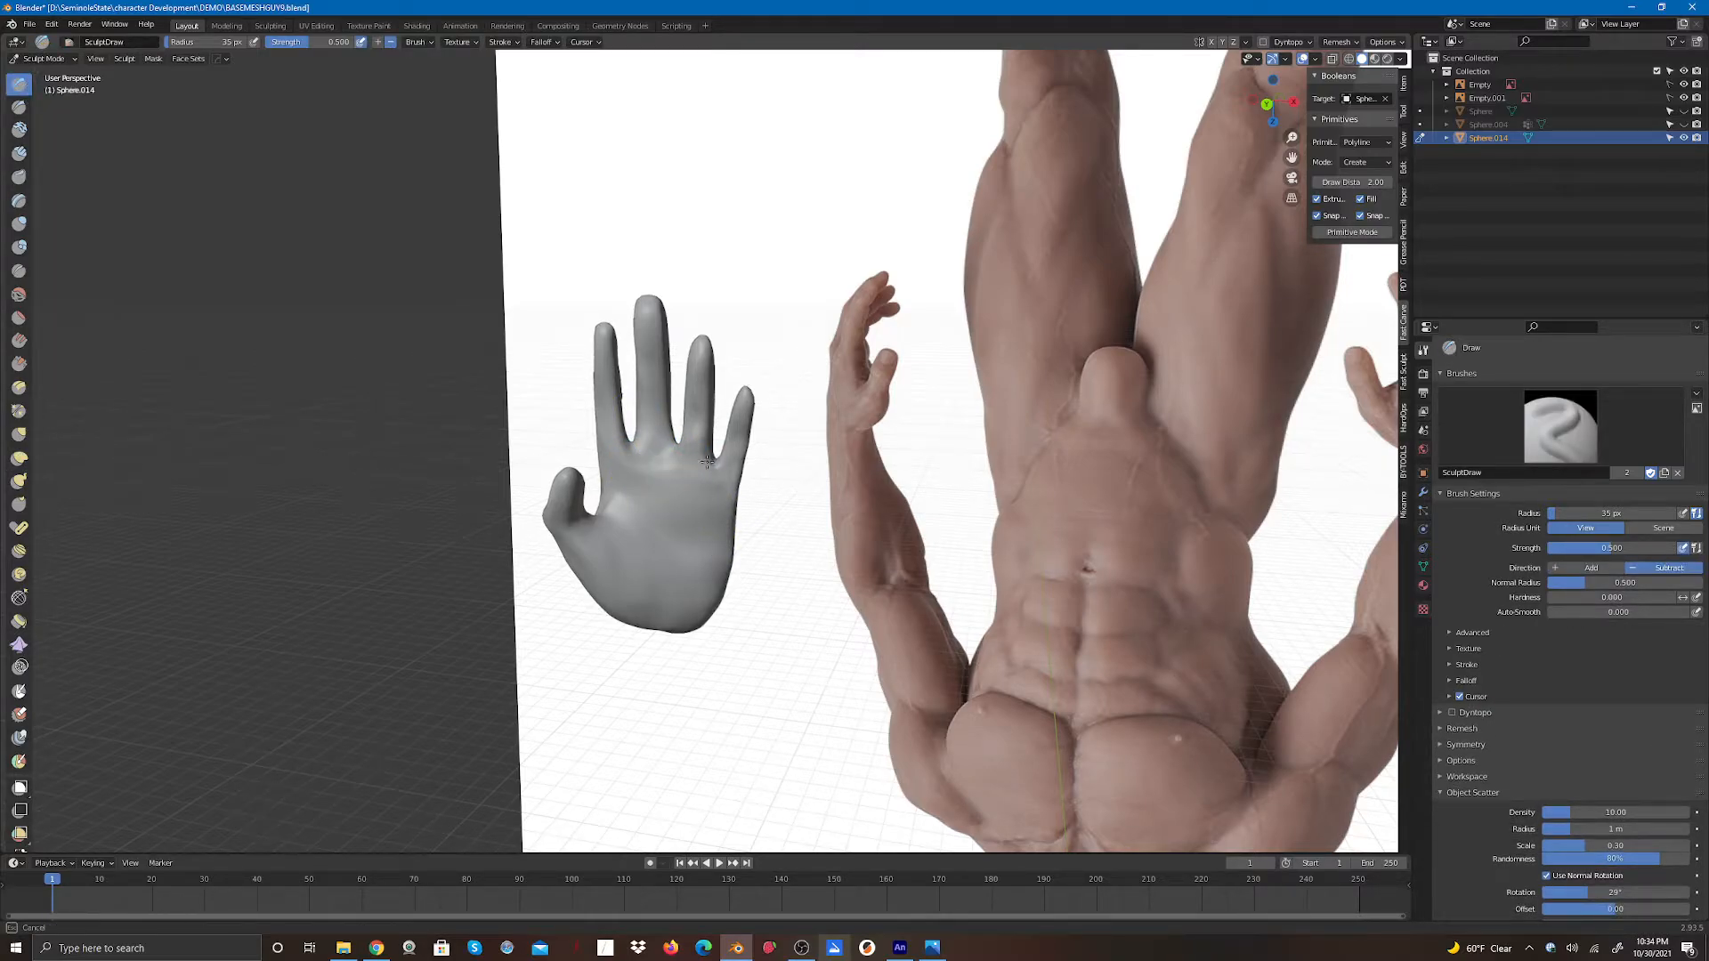
left_click_drag(707, 462, 710, 467)
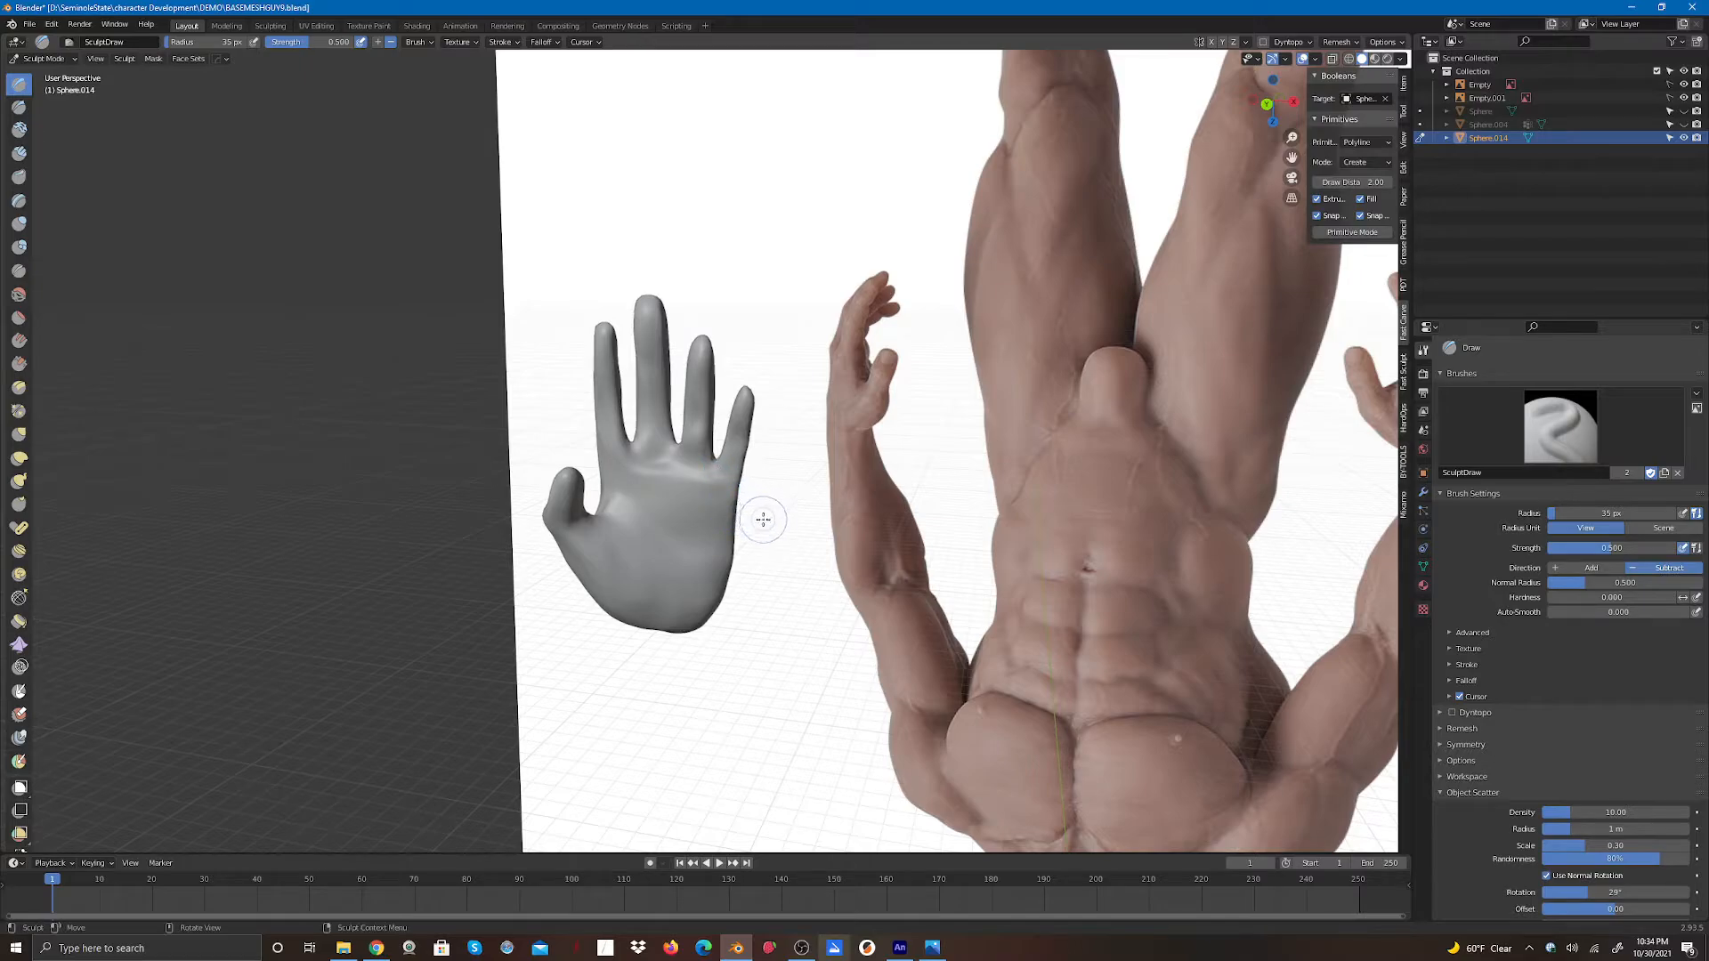
mouse_move(643, 511)
left_mouse_down()
mouse_move(625, 504)
mouse_move(674, 518)
left_mouse_up()
left_click_drag(629, 507, 650, 518)
left_click_drag(657, 514, 662, 566)
left_click_drag(661, 534, 657, 589)
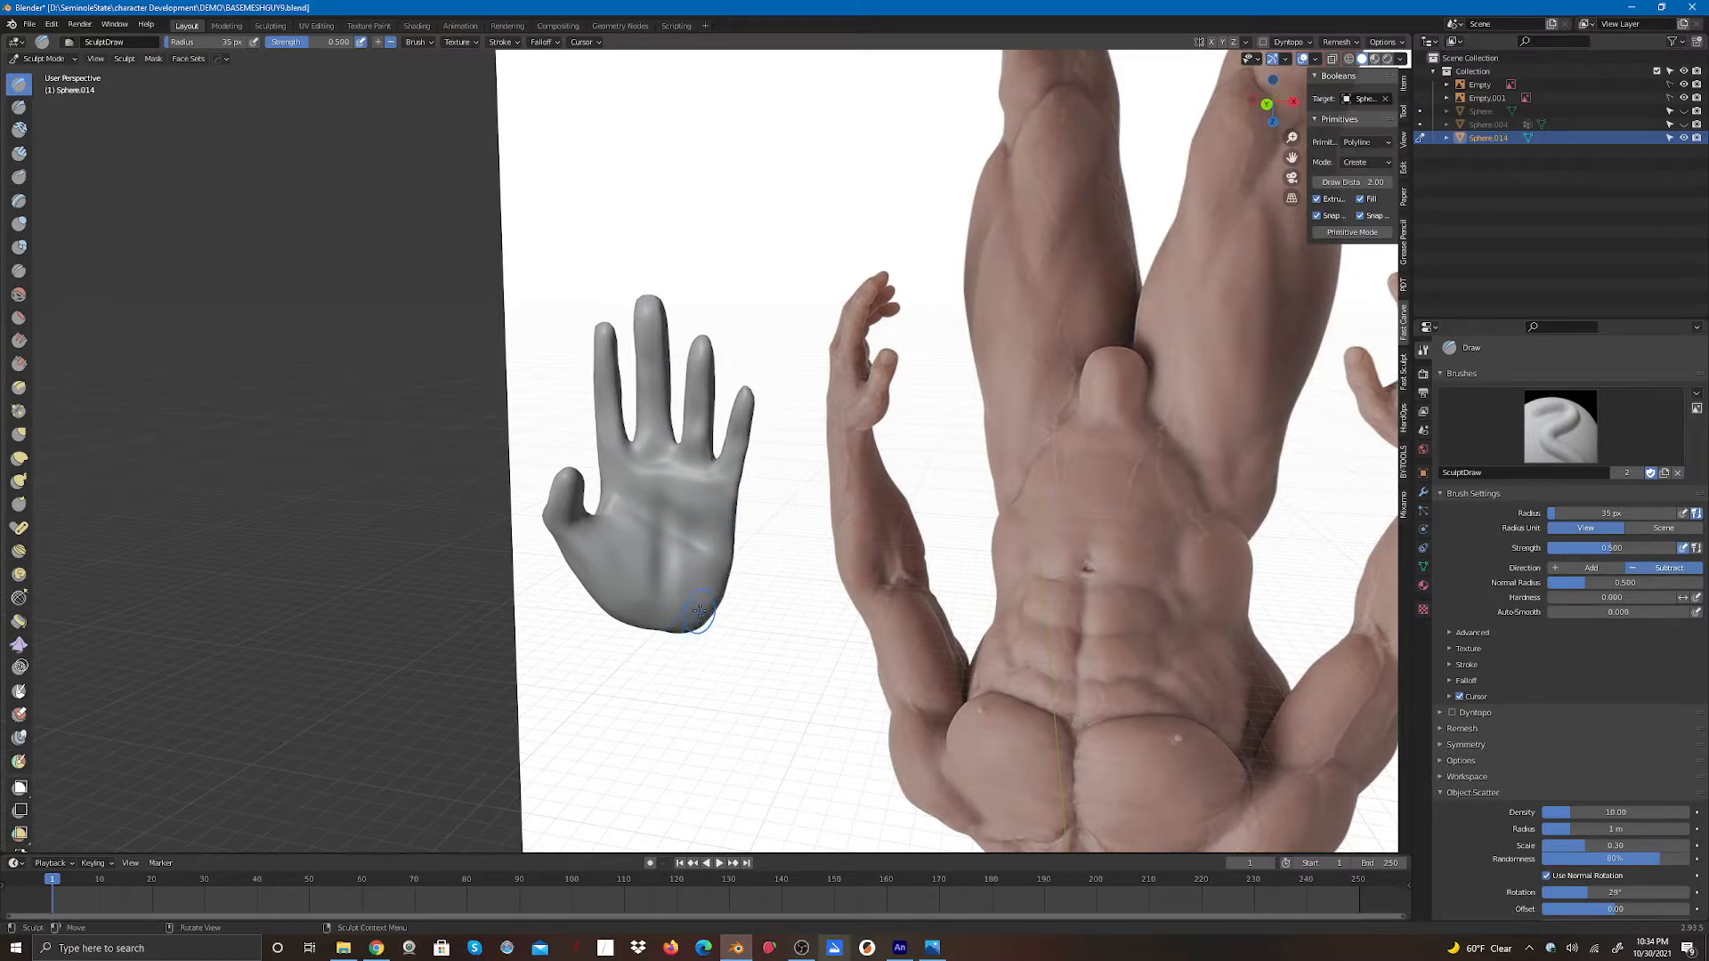
key("ctrl+z")
key("ctrl+z")
key("ctrl+z")
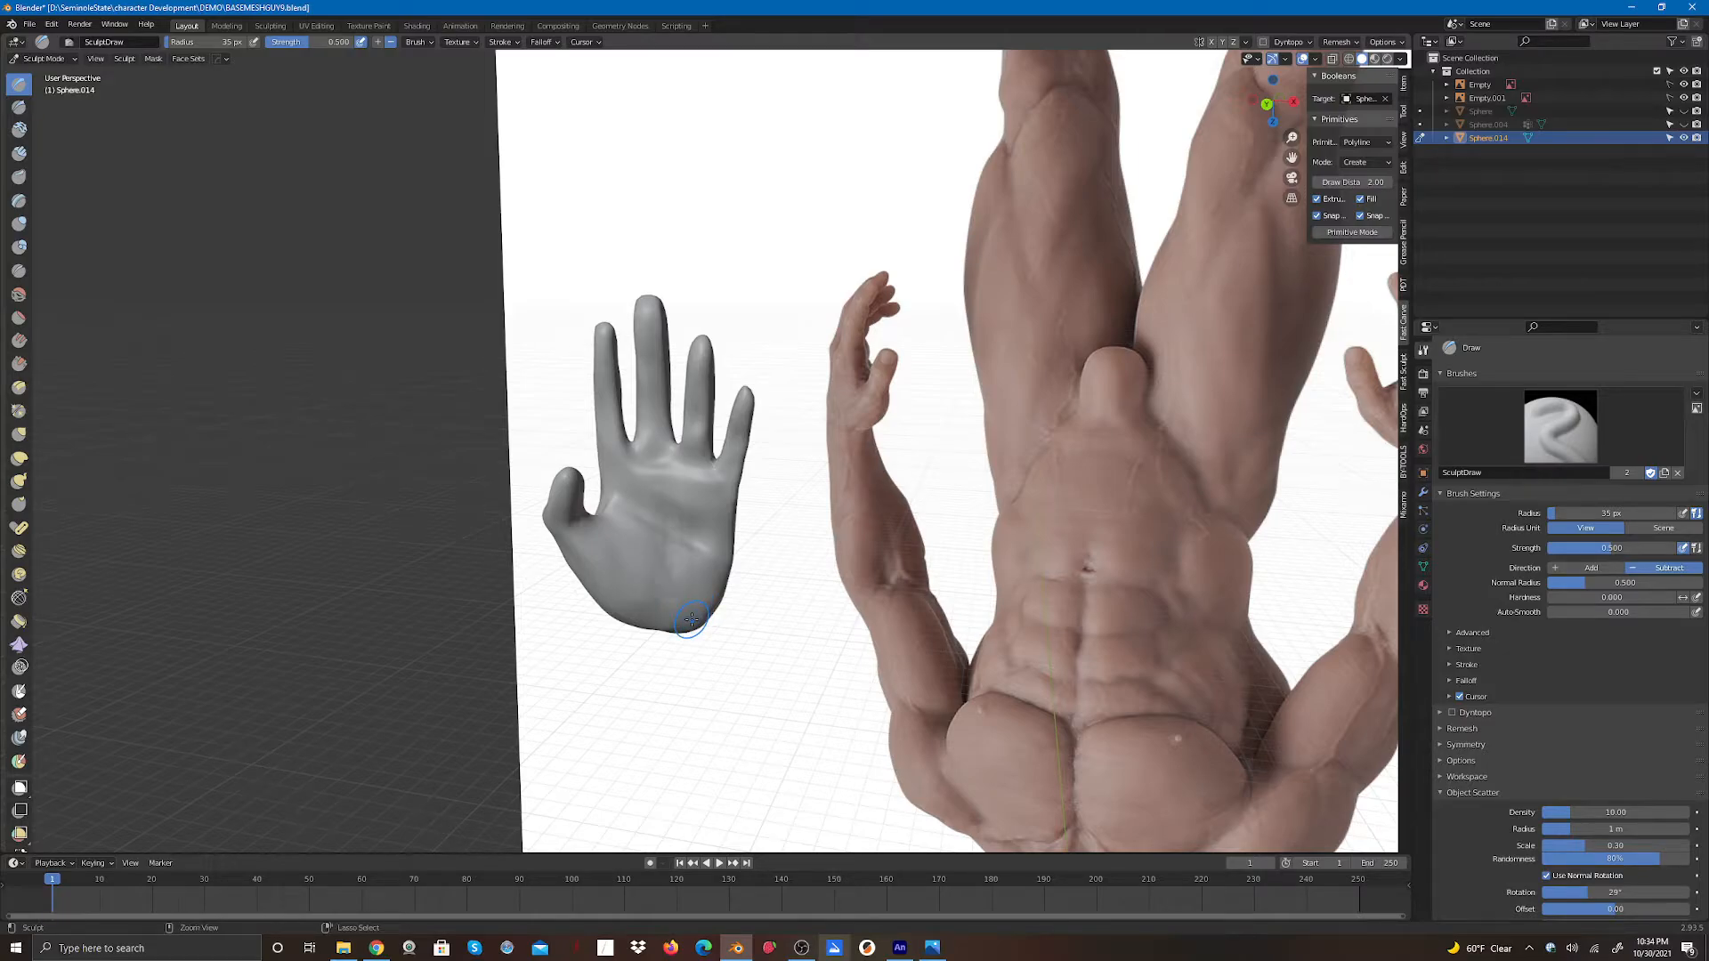
key("ctrl+z")
key("ctrl+z")
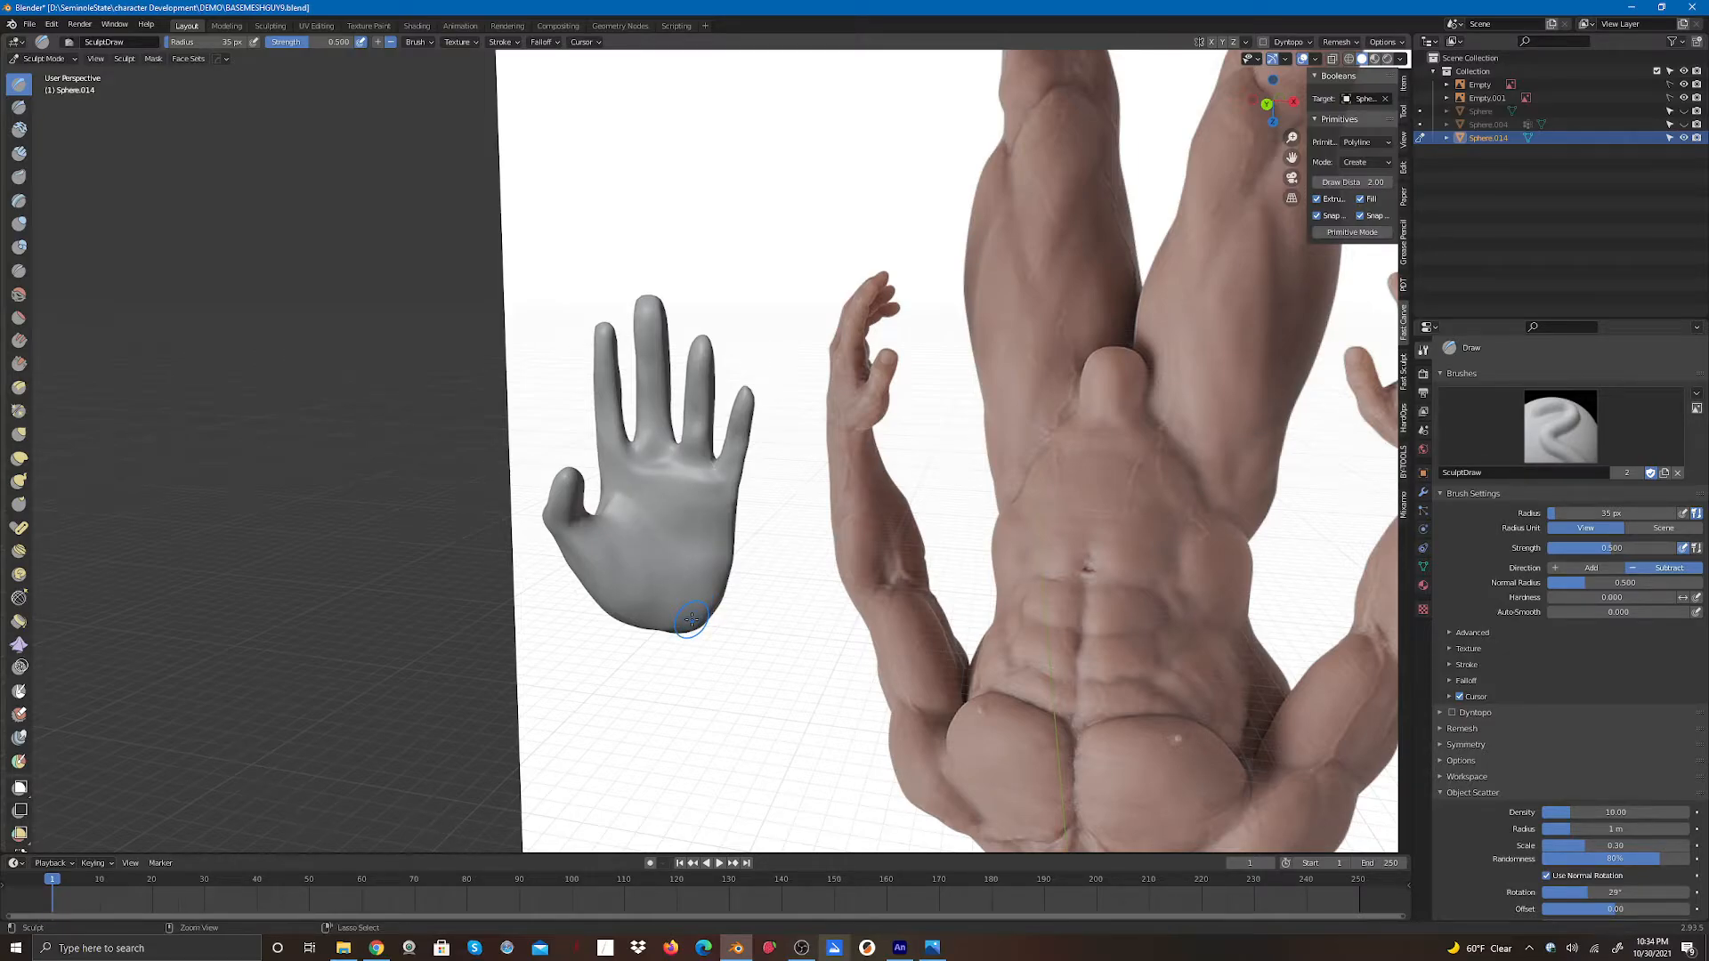
key("ctrl+z")
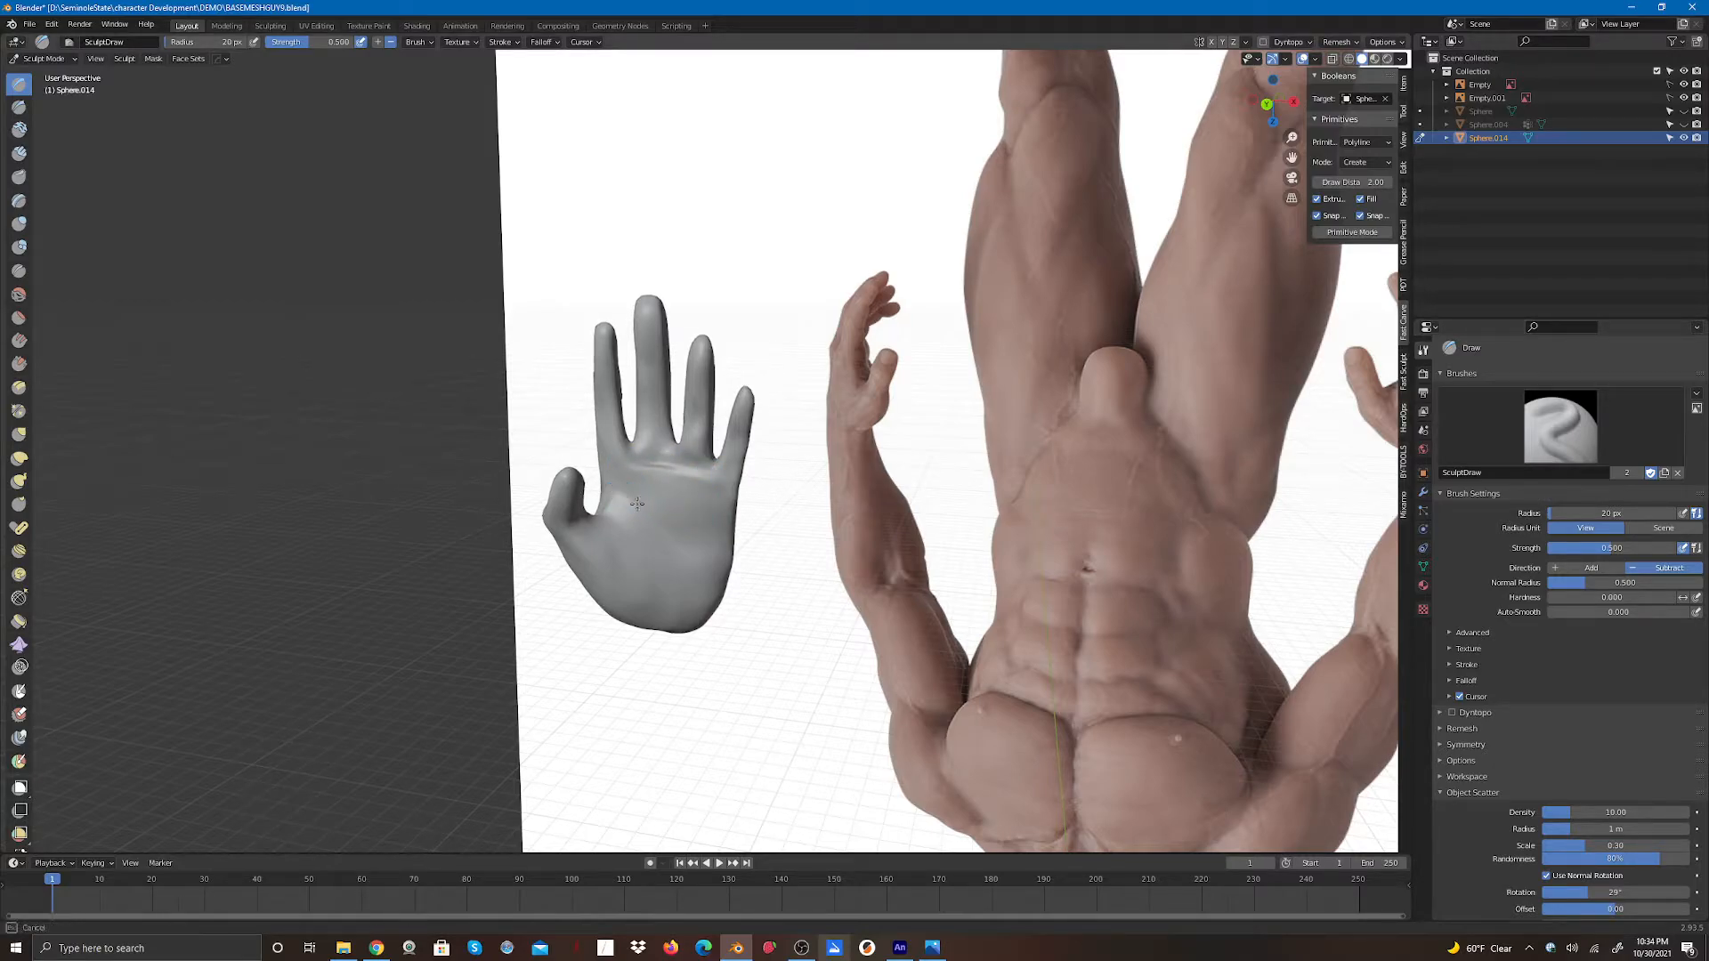
- Carve the palm crease lines with the Draw brush at a 20 px radius
mouse_move(625, 496)
left_mouse_down()
mouse_move(705, 541)
mouse_move(666, 570)
mouse_move(657, 628)
left_mouse_up()
left_click_drag(667, 515, 661, 606)
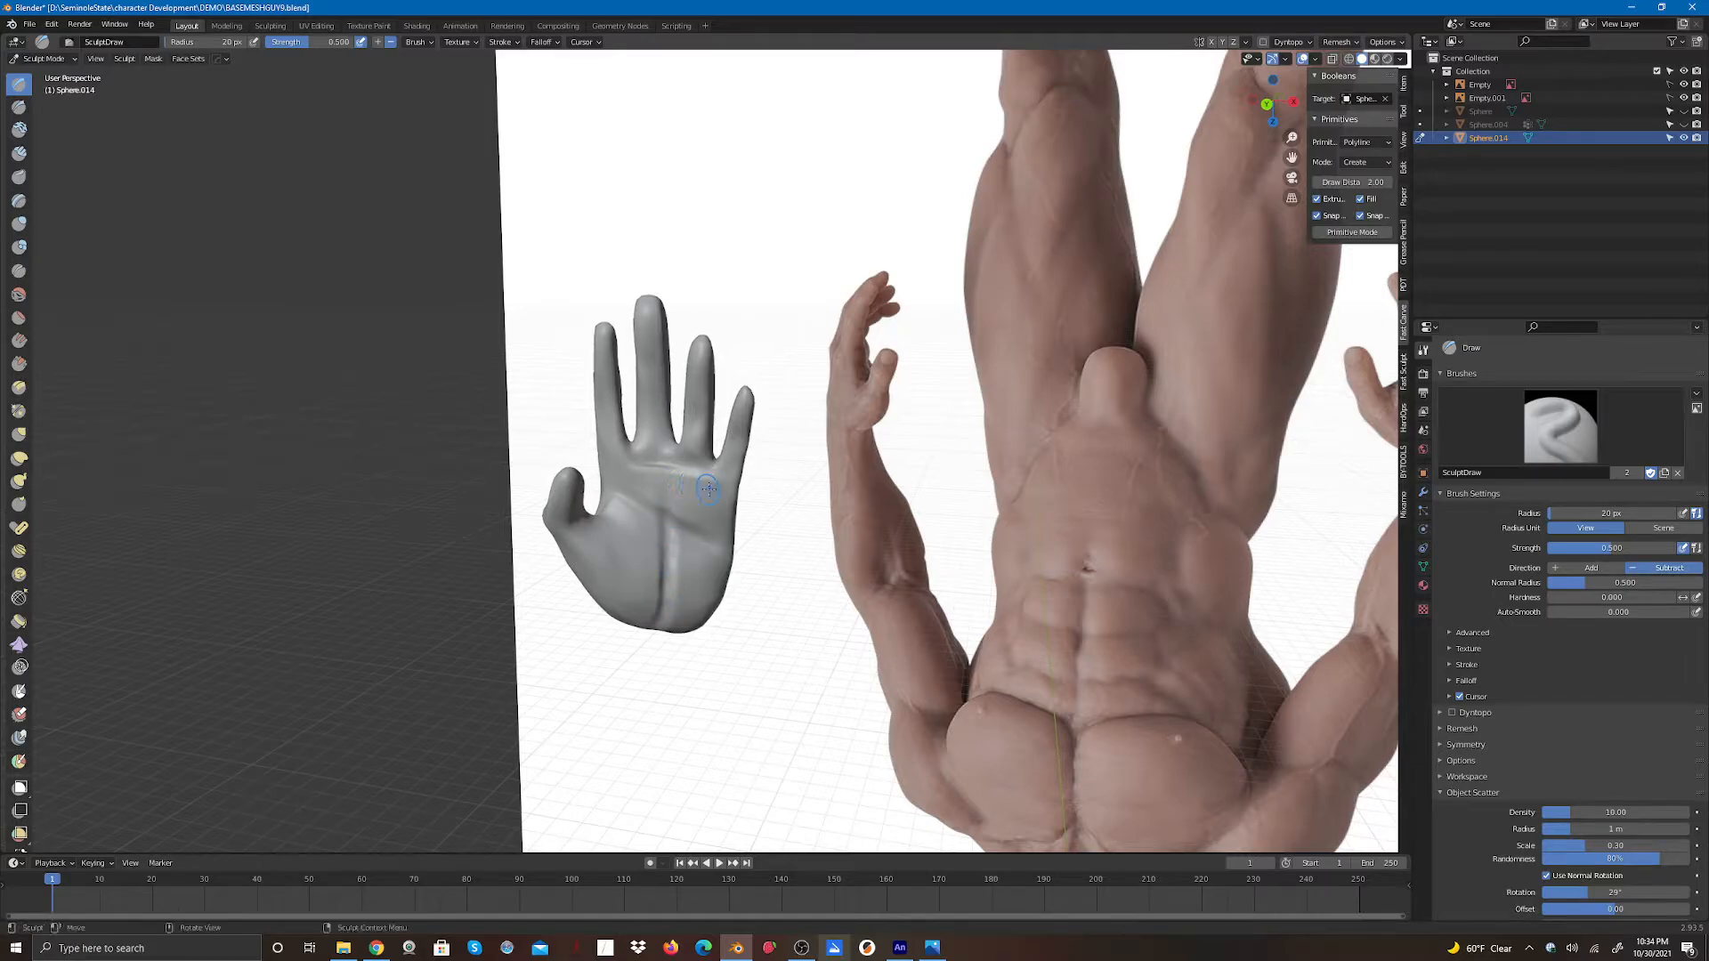
mouse_move(709, 481)
left_mouse_down()
mouse_move(680, 454)
mouse_move(623, 480)
mouse_move(634, 448)
mouse_move(641, 476)
mouse_move(691, 466)
mouse_move(652, 459)
mouse_move(705, 464)
mouse_move(661, 549)
left_mouse_up()
left_click_drag(650, 623, 674, 617)
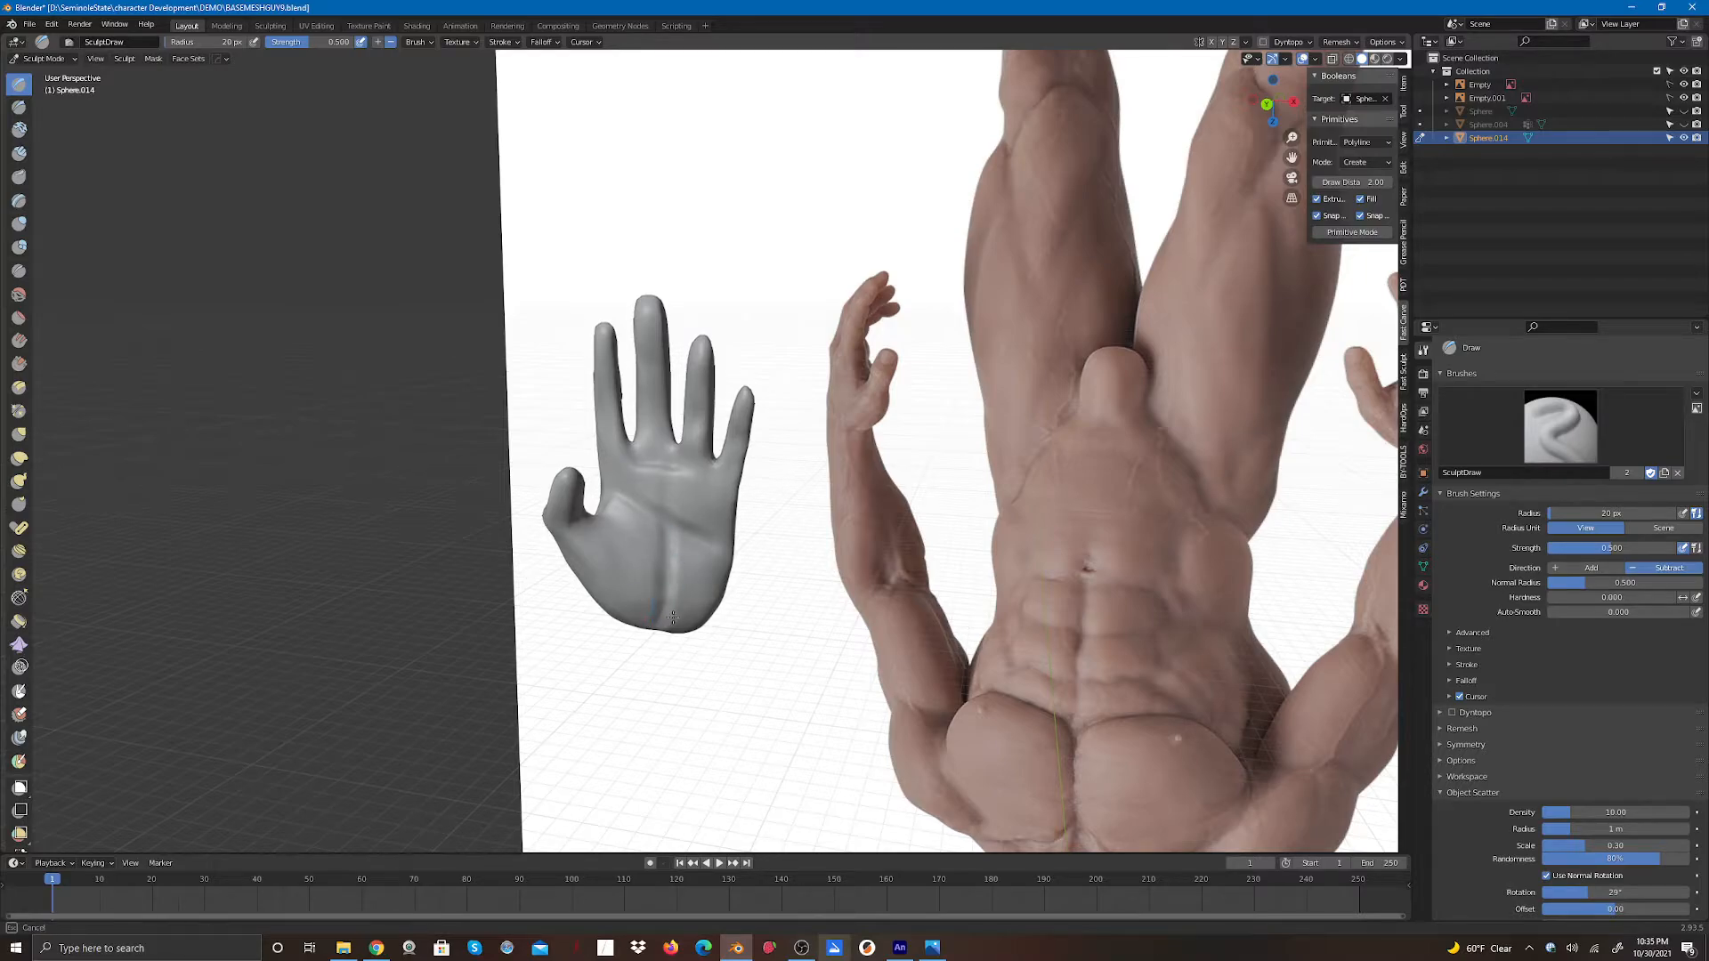
left_click_drag(669, 554, 656, 484)
left_click_drag(641, 541, 626, 544)
- Refine the backs of the fingers with Draw brush strokes
mouse_move(1268, 105)
left_mouse_down()
mouse_move(1107, 55)
mouse_move(1014, 87)
mouse_move(904, 50)
mouse_move(1005, 32)
mouse_move(957, 58)
left_mouse_up()
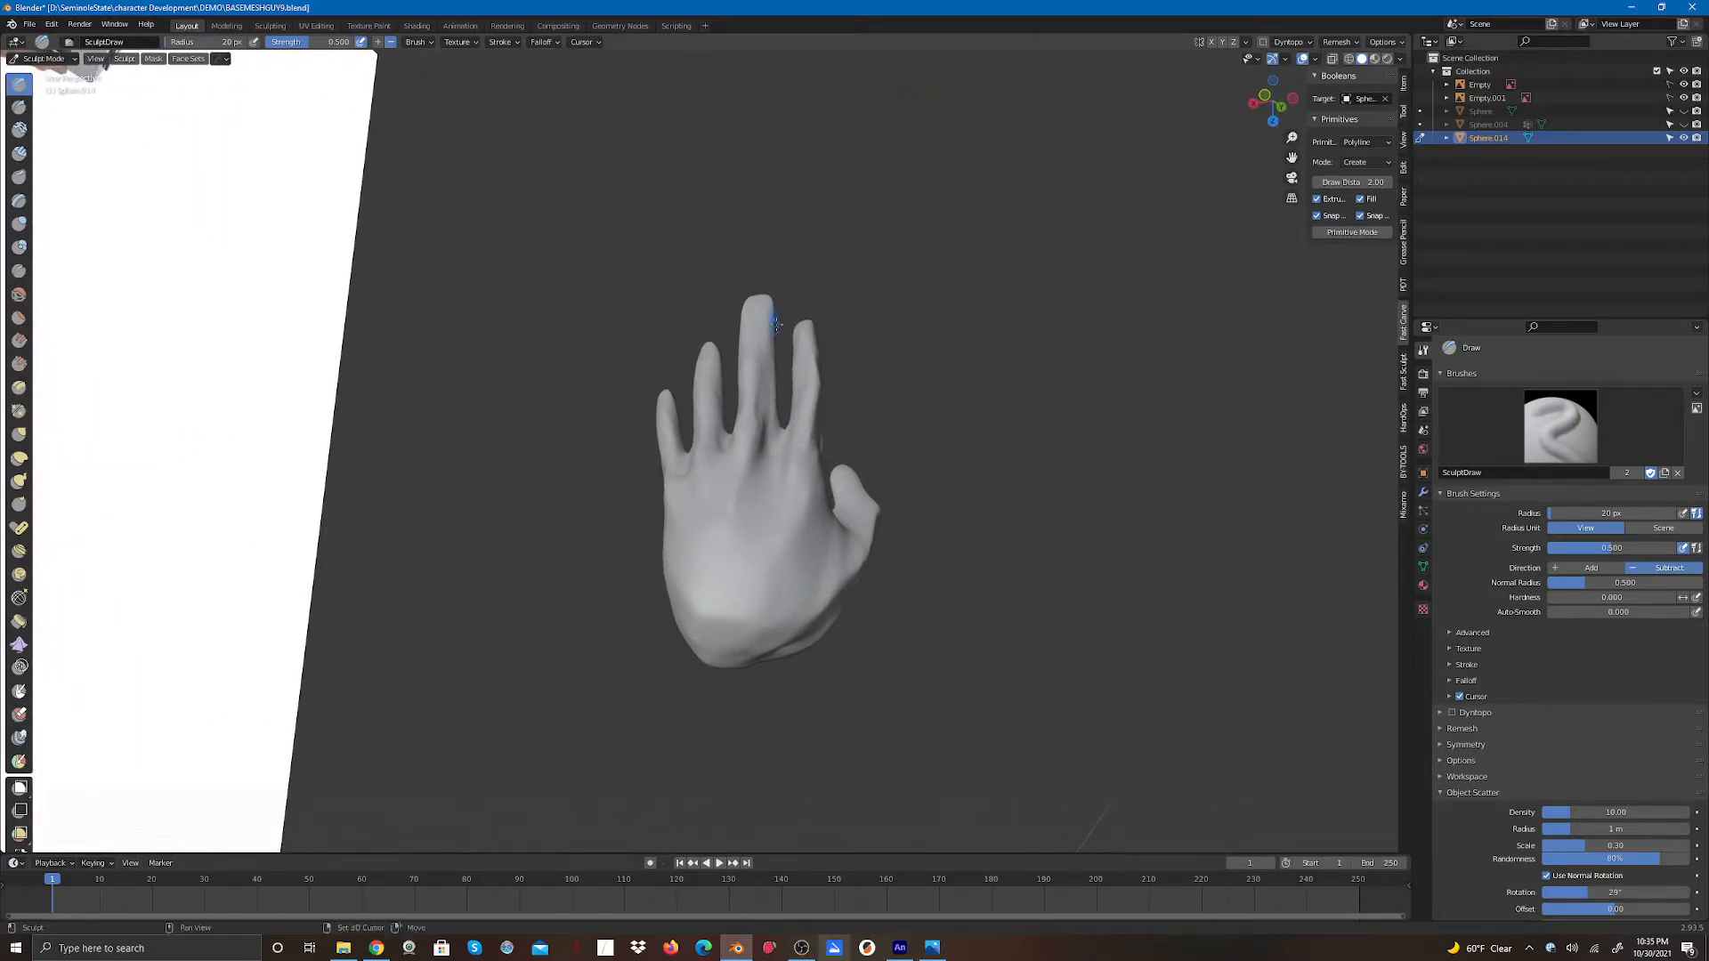
left_click_drag(783, 330, 777, 333)
left_click_drag(773, 402, 774, 416)
left_click_drag(777, 348, 769, 297)
scroll(910, 267, "down", 2)
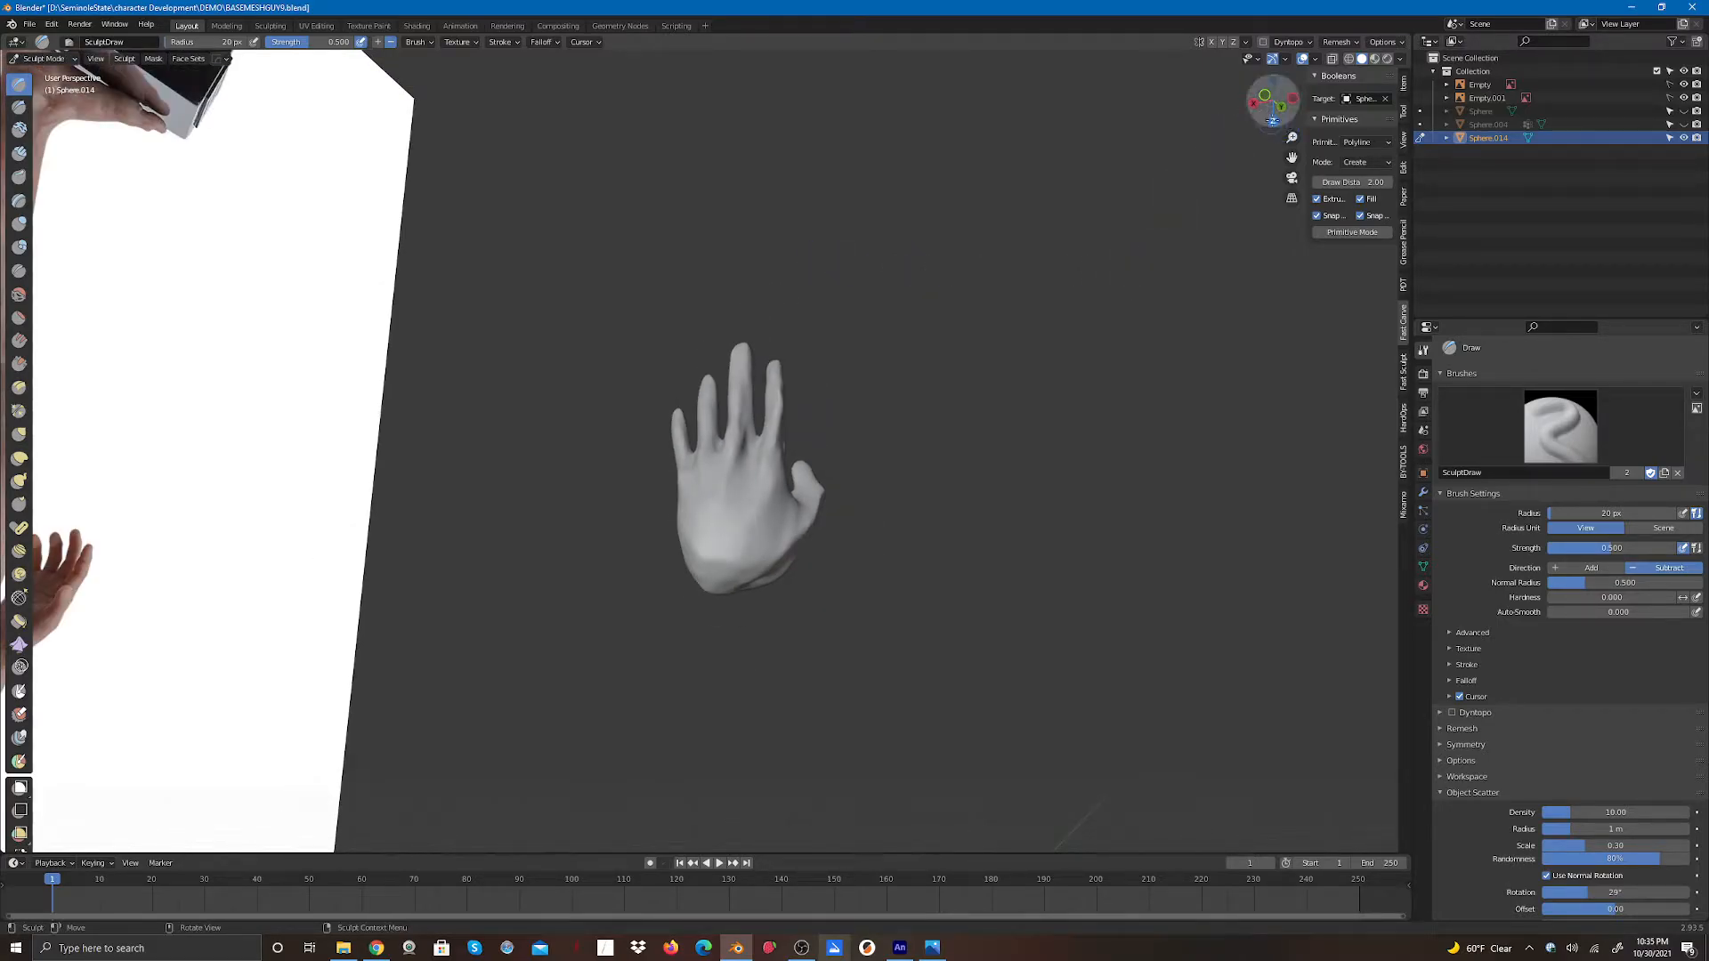
- Unhide the body mesh to view the hand beside it
left_click(1273, 119)
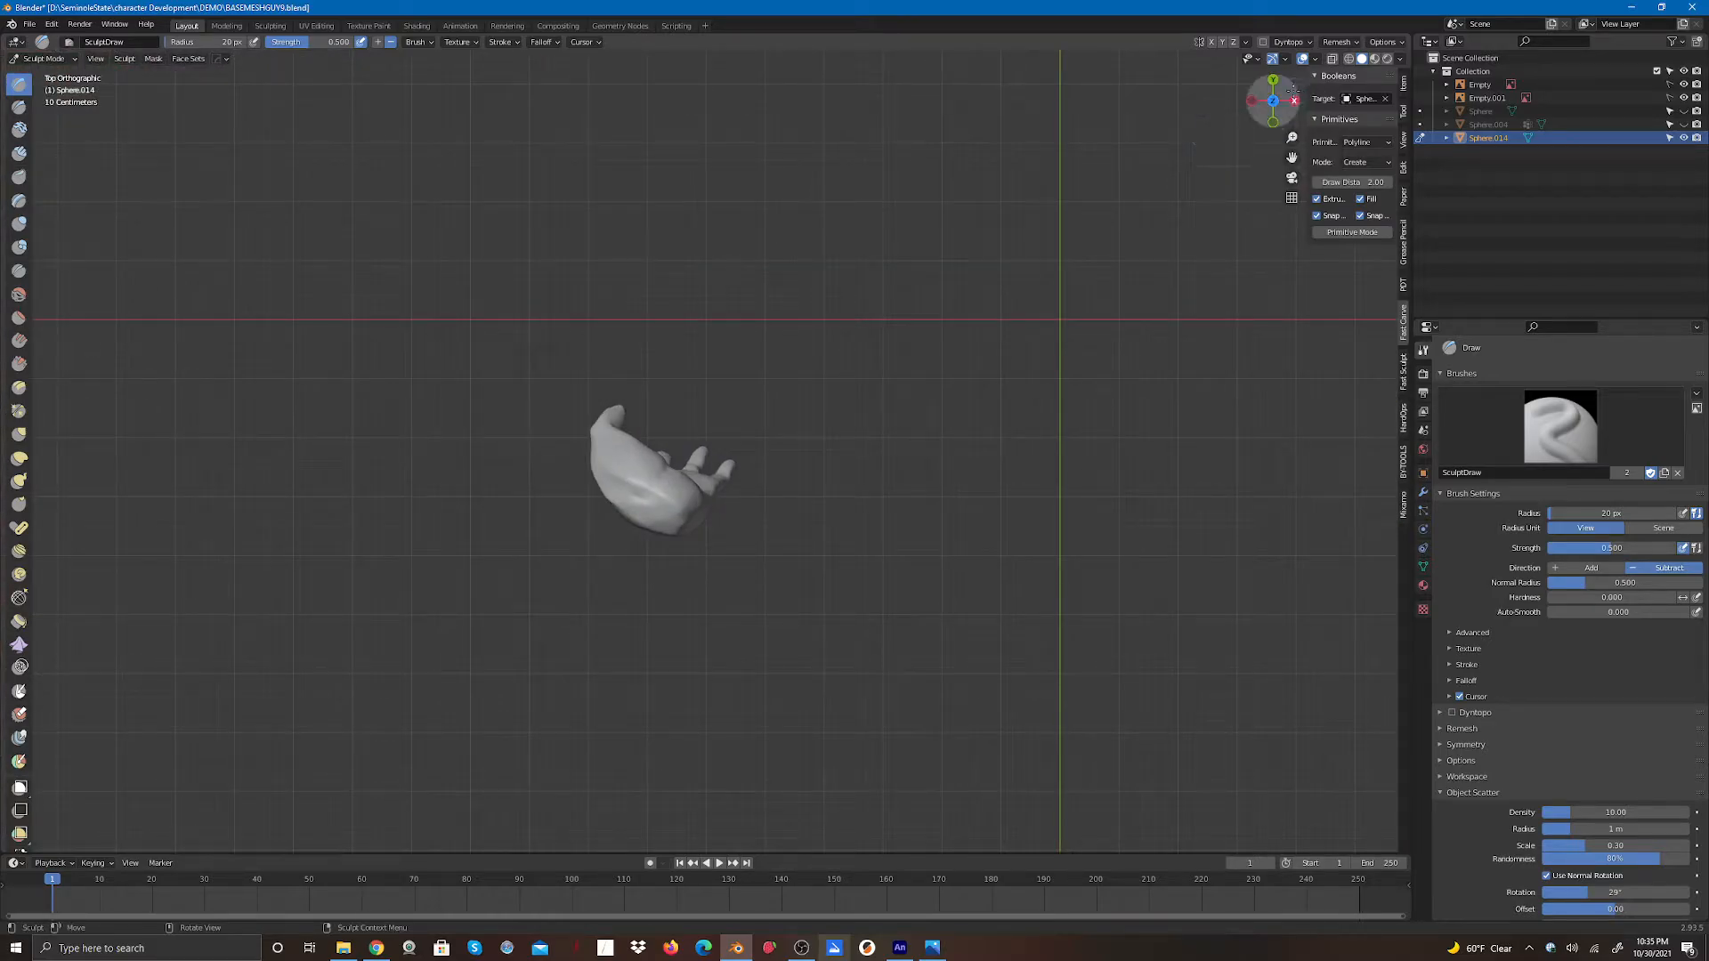
left_click(1273, 82)
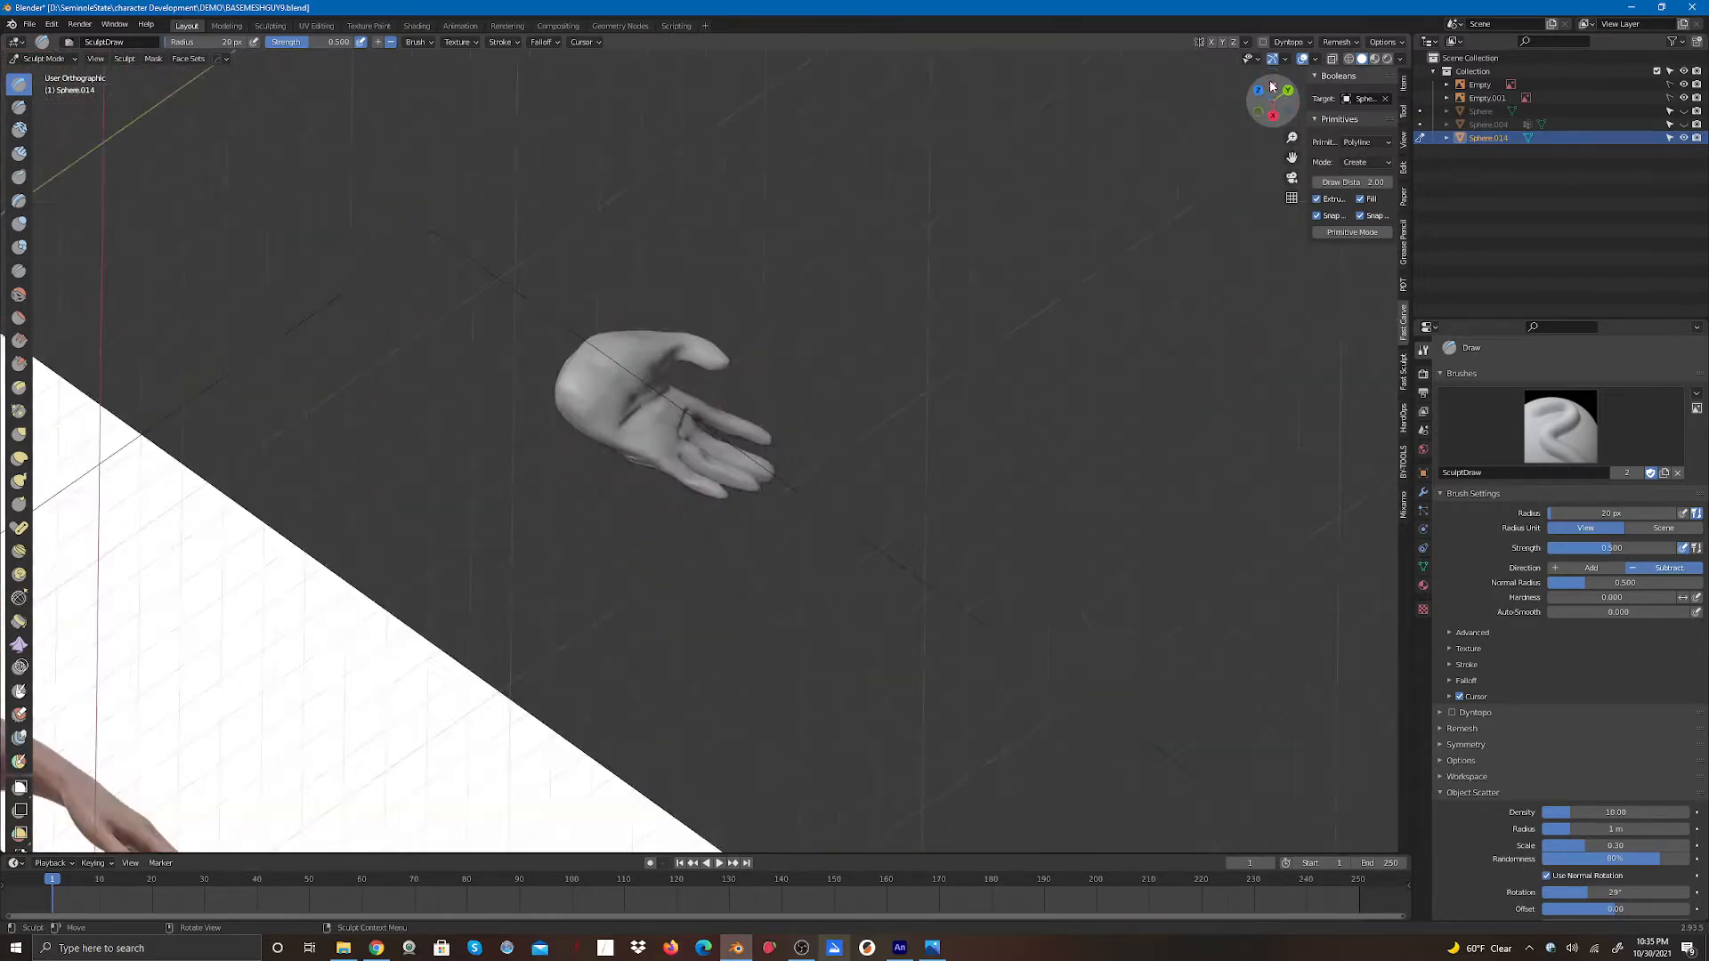
scroll(1008, 466, "down", 4)
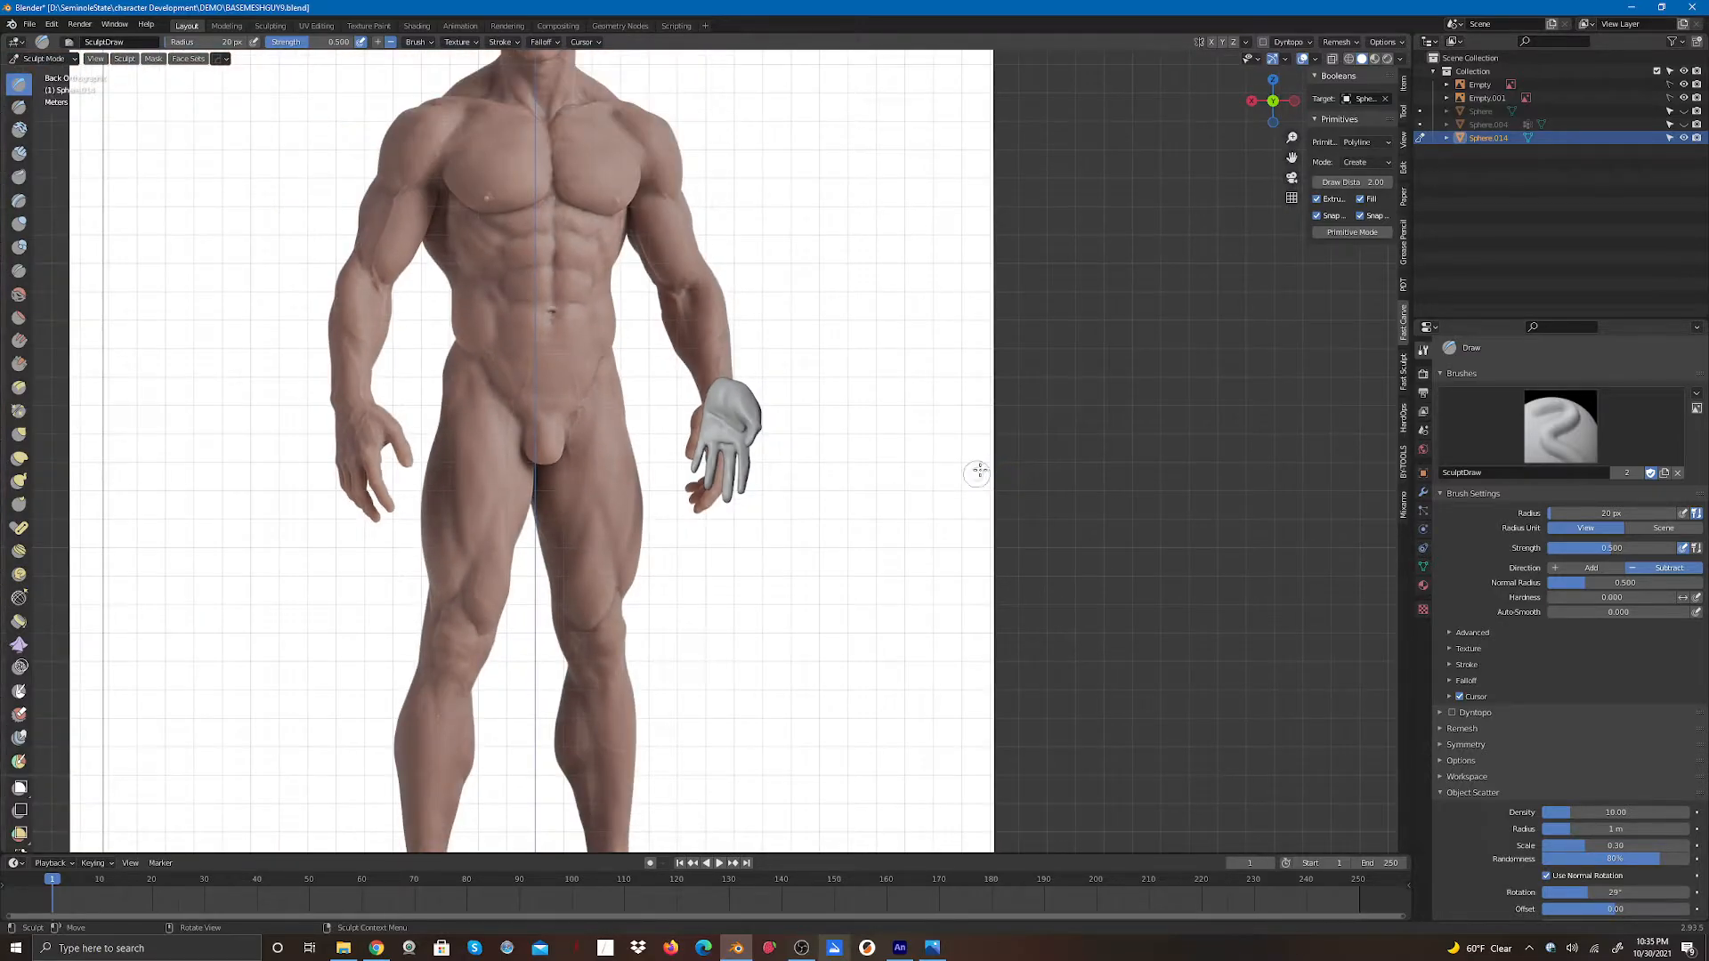
left_click(1683, 125)
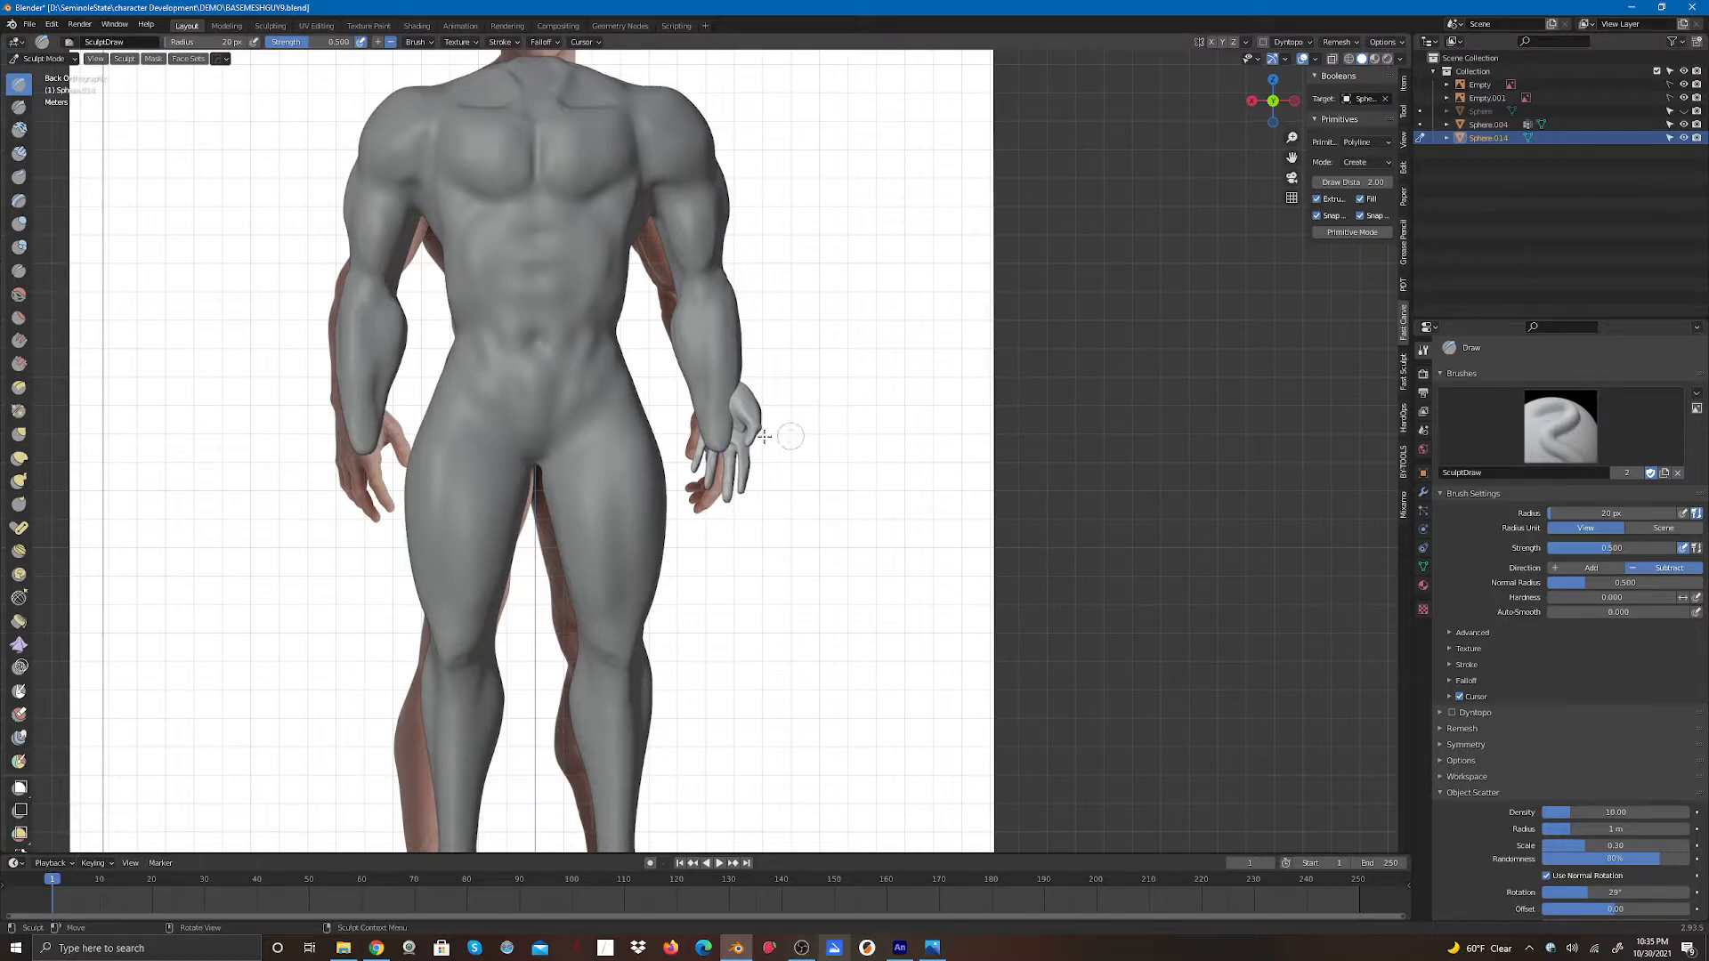
- Switch to Object Mode and move the hand about 0.46 m along Y toward the body's wrist
left_click(42, 57)
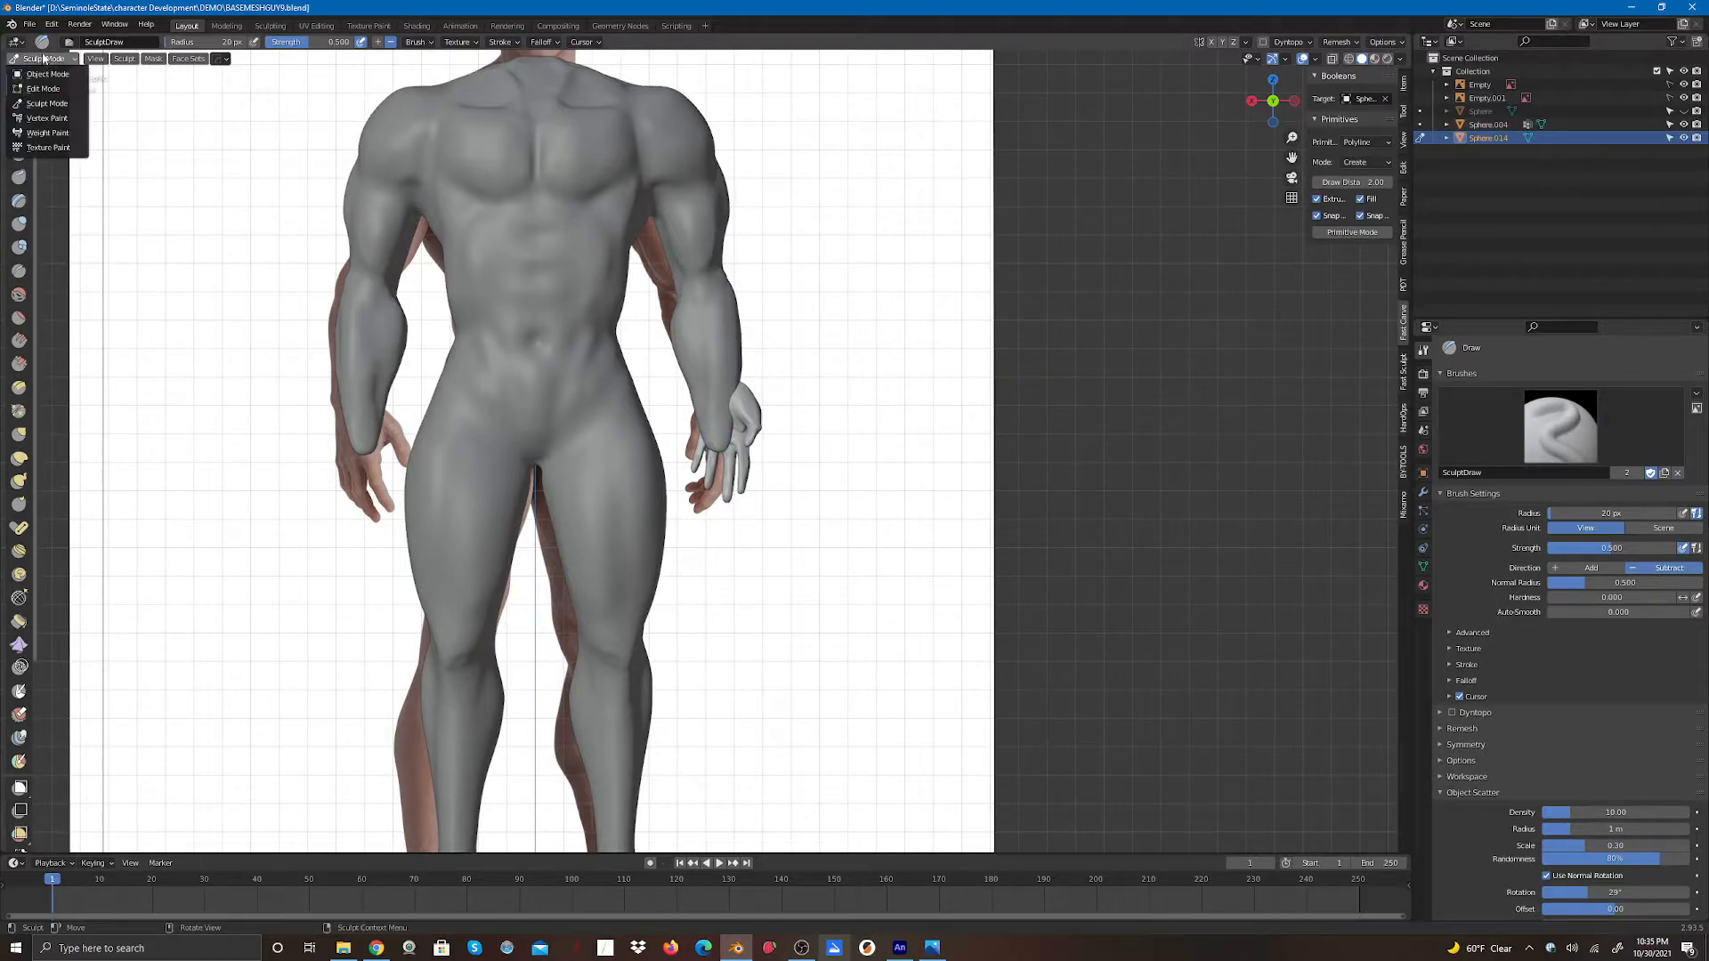
left_click(44, 74)
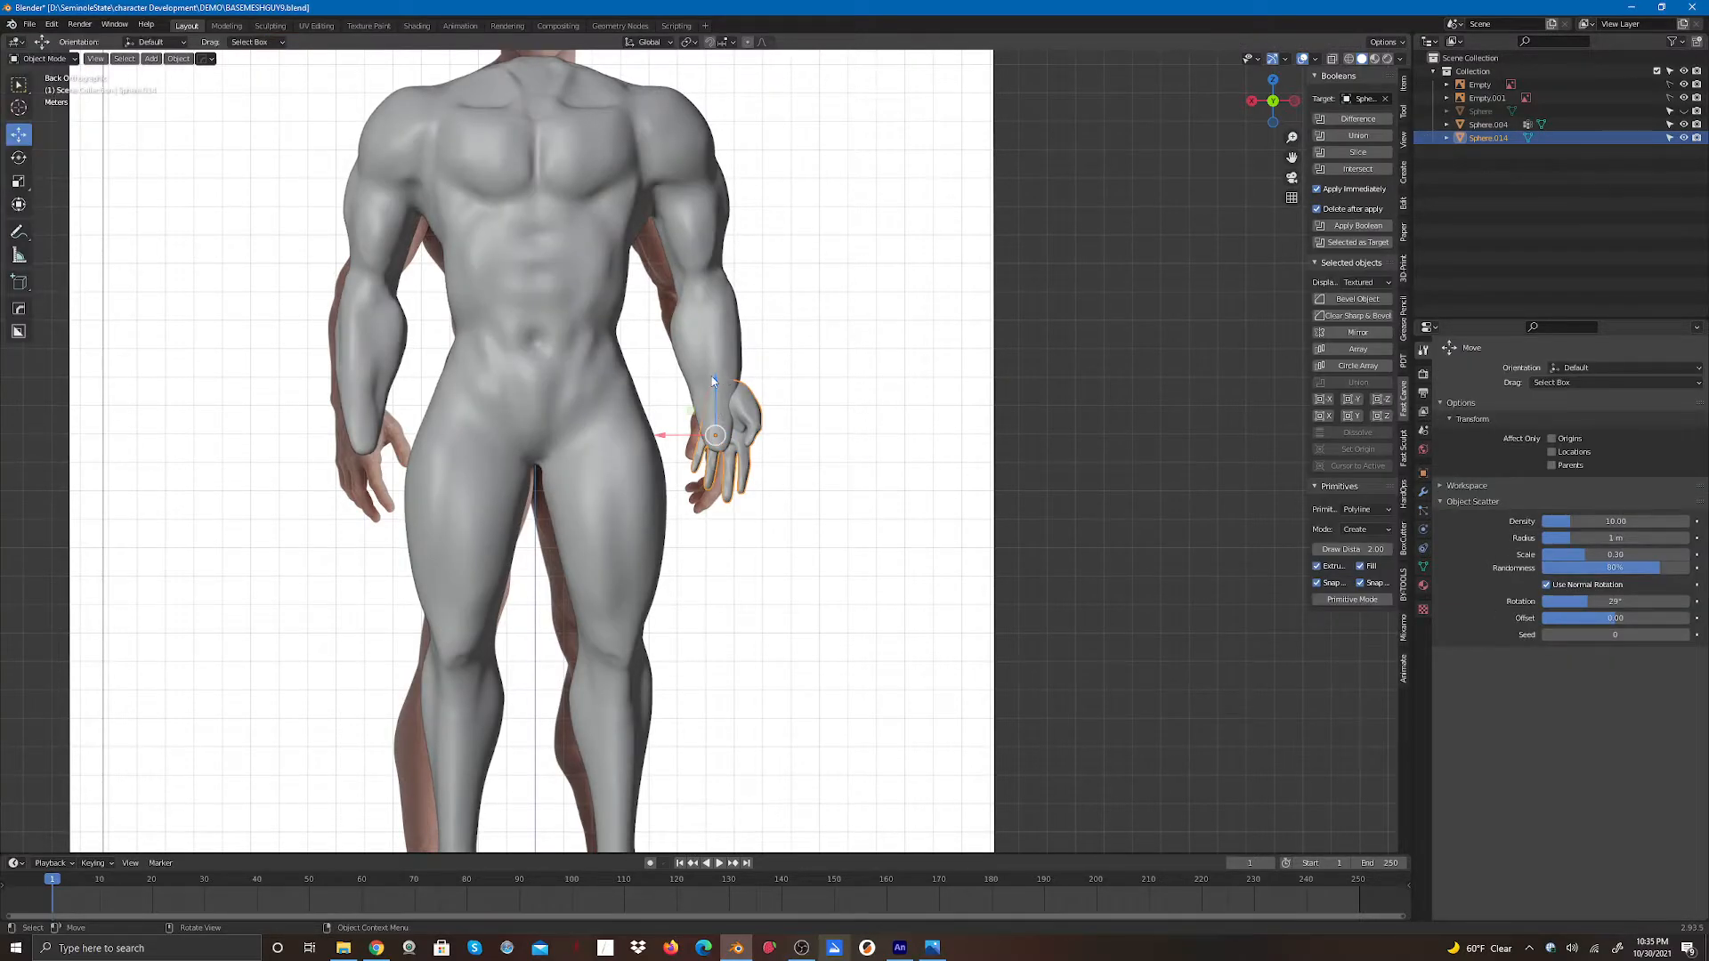
left_click_drag(712, 381, 653, 487)
left_click_drag(1273, 101, 1317, 108)
left_click_drag(643, 481, 632, 478)
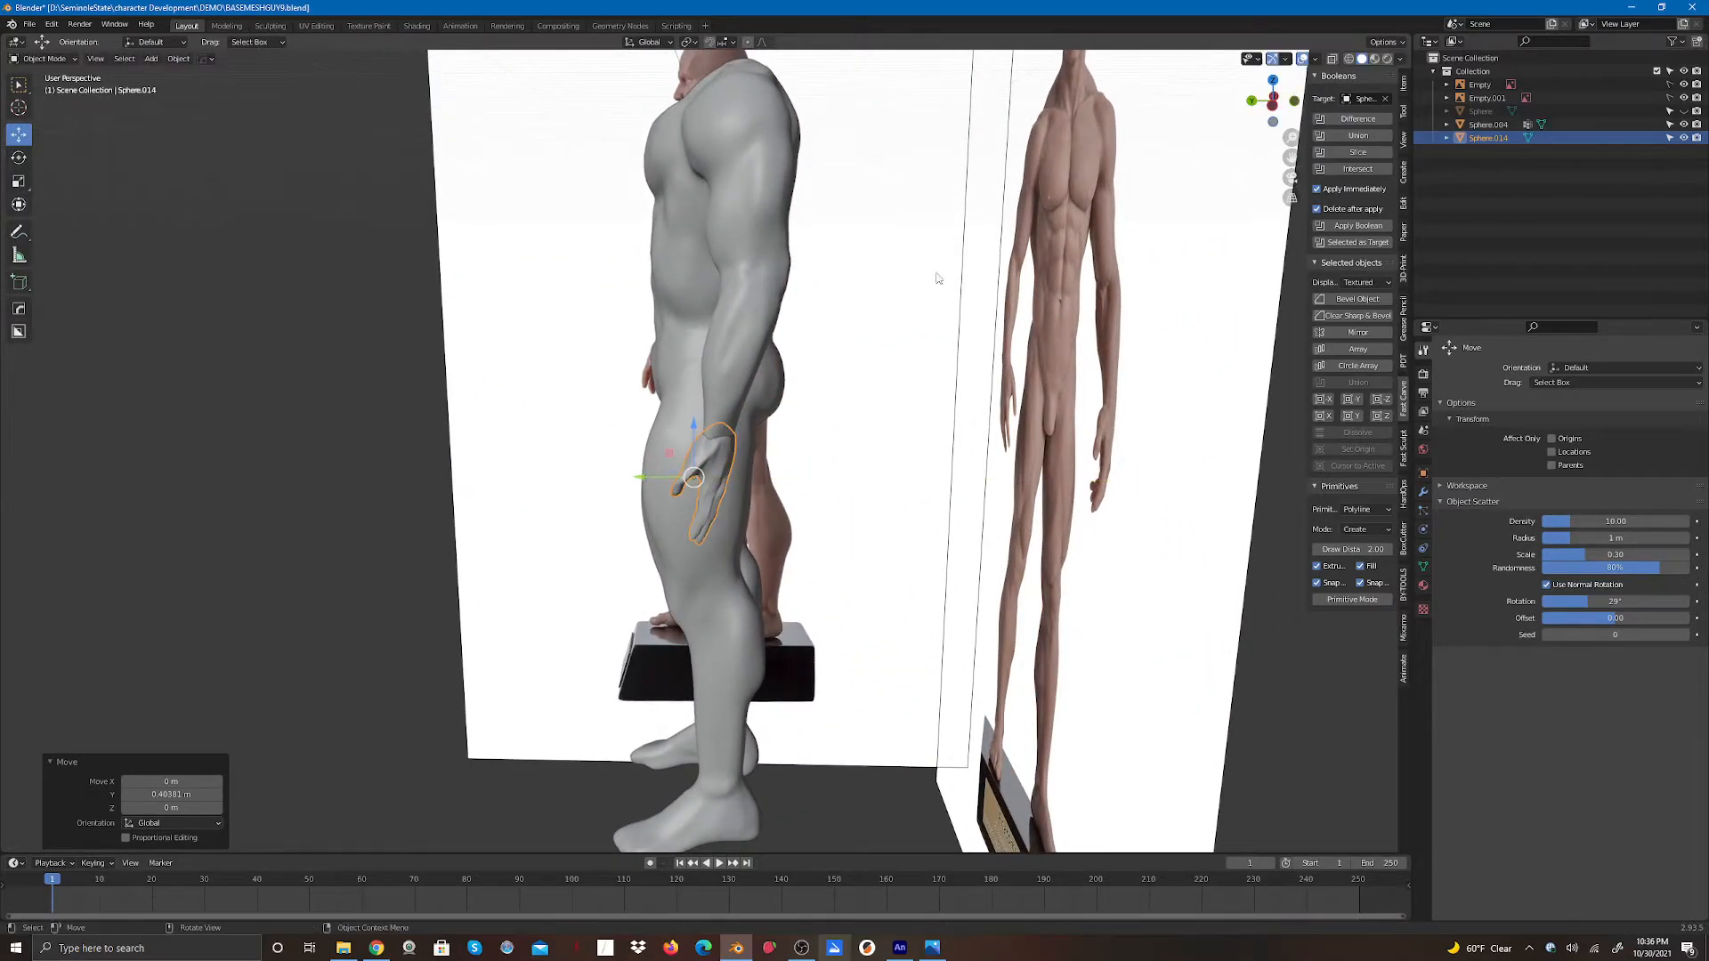
left_click(1252, 100)
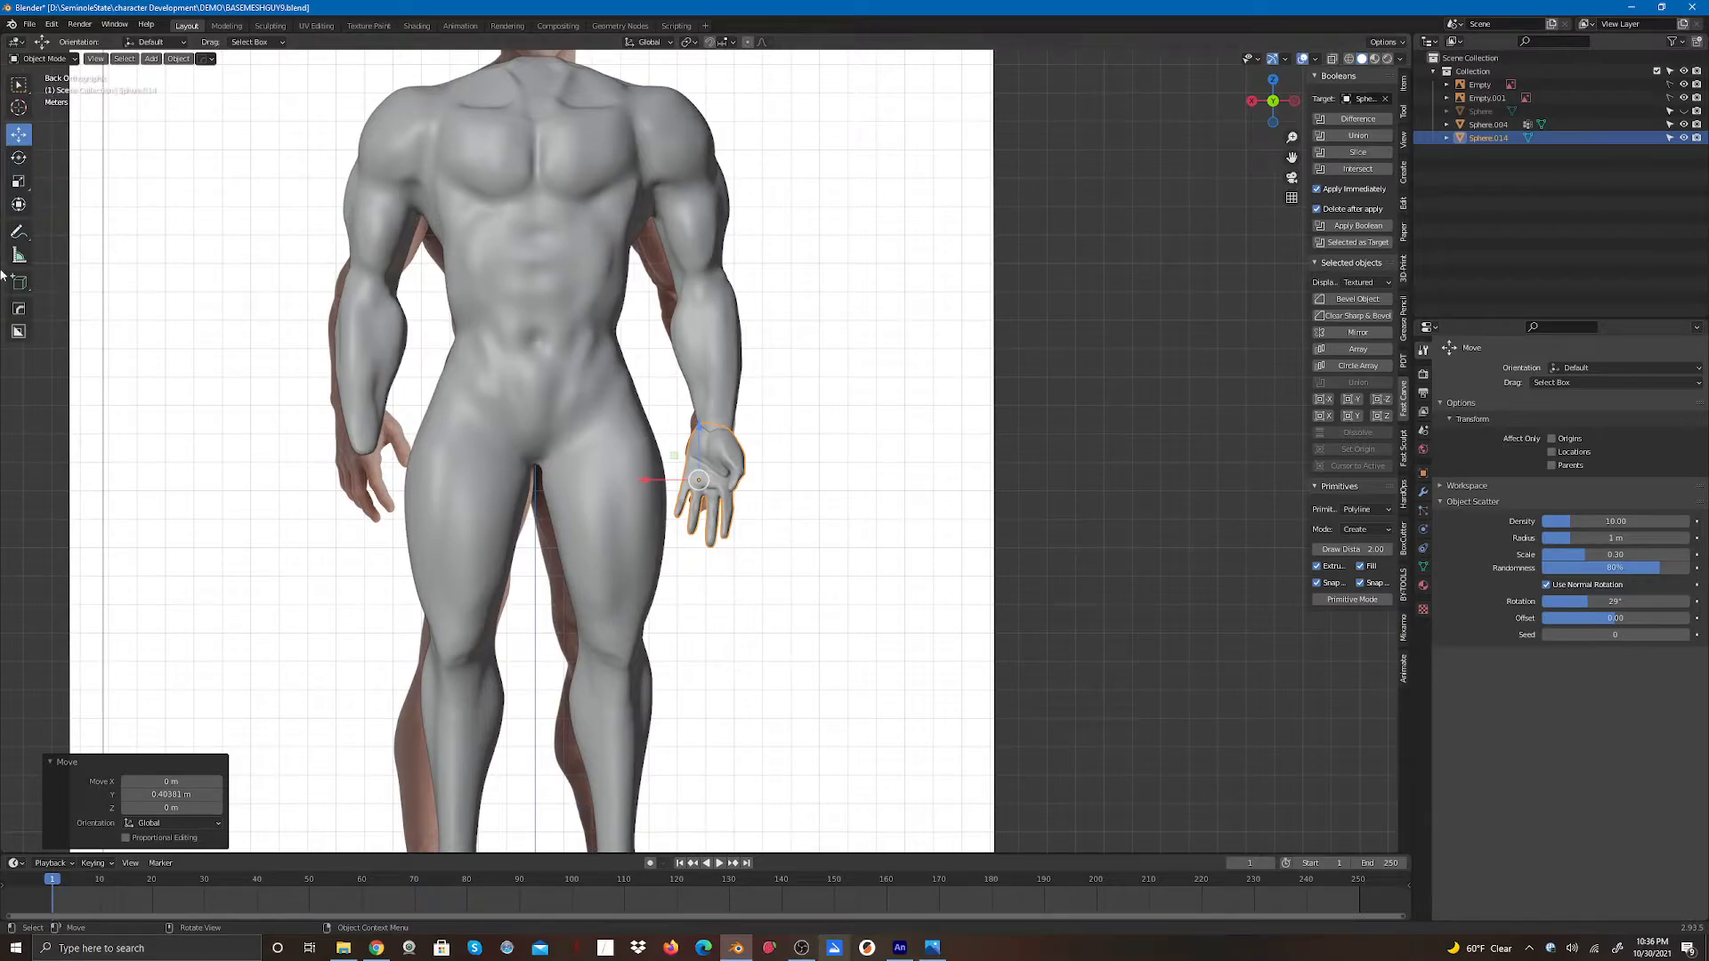
- Rotate the hand slightly at the wrist and deselect it
left_click(20, 158)
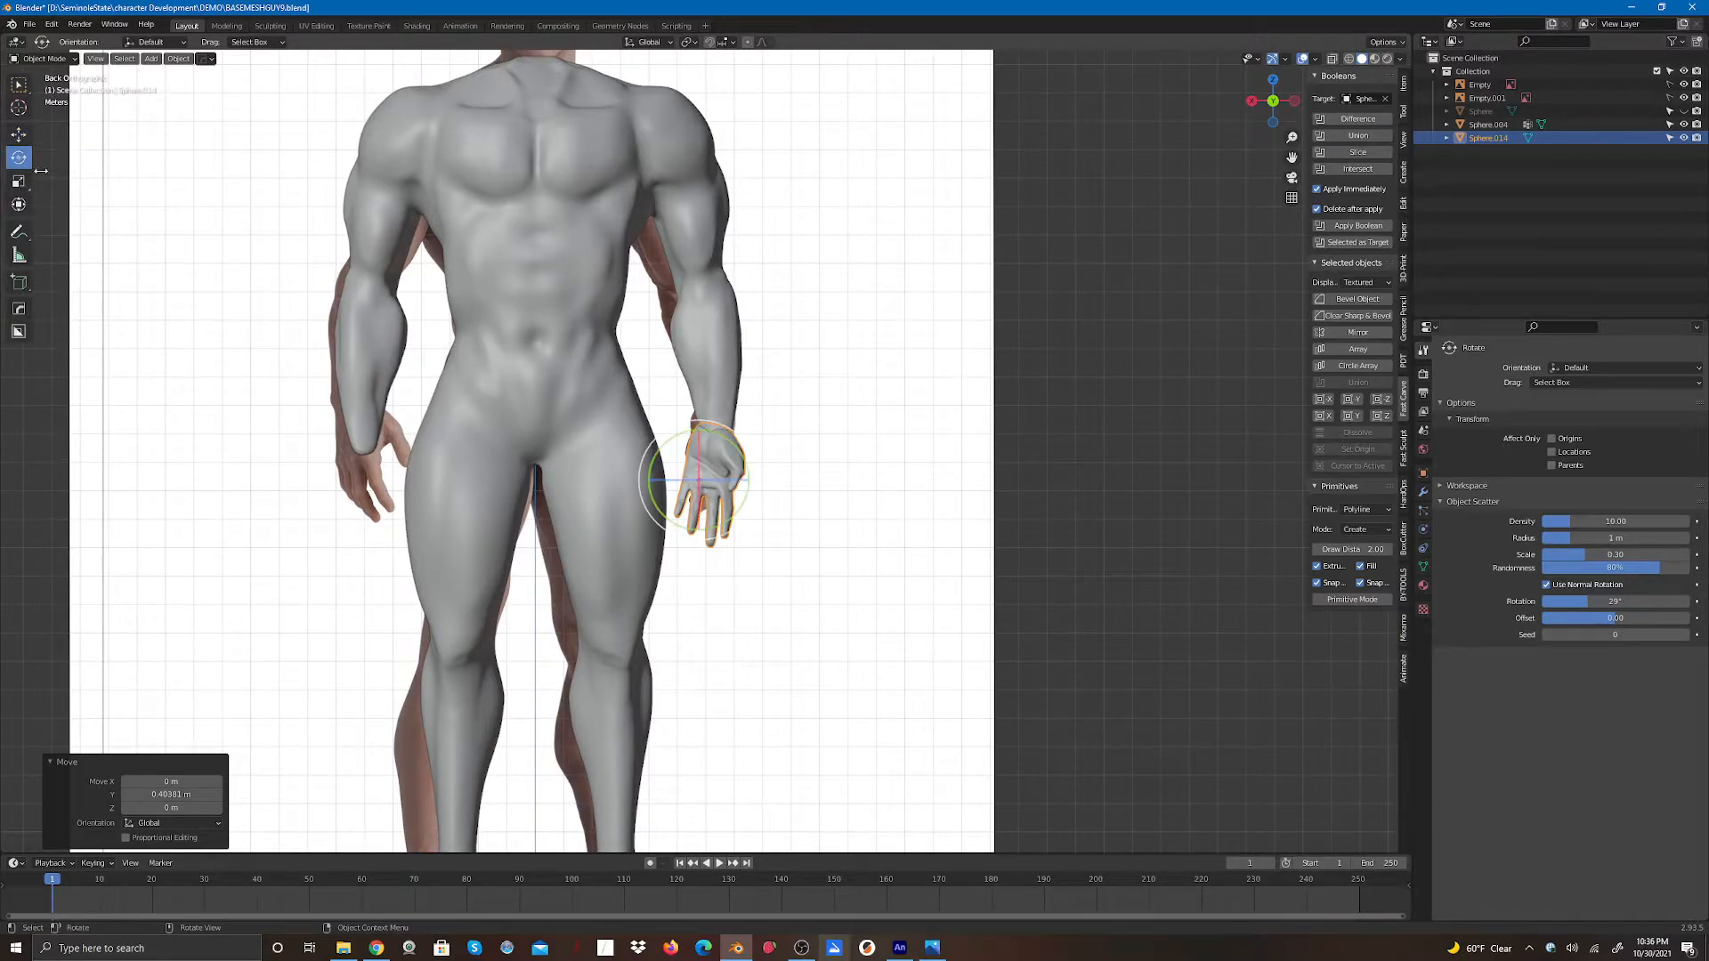
mouse_move(727, 488)
left_mouse_down()
mouse_move(704, 486)
mouse_move(719, 485)
left_mouse_up()
left_click(922, 448)
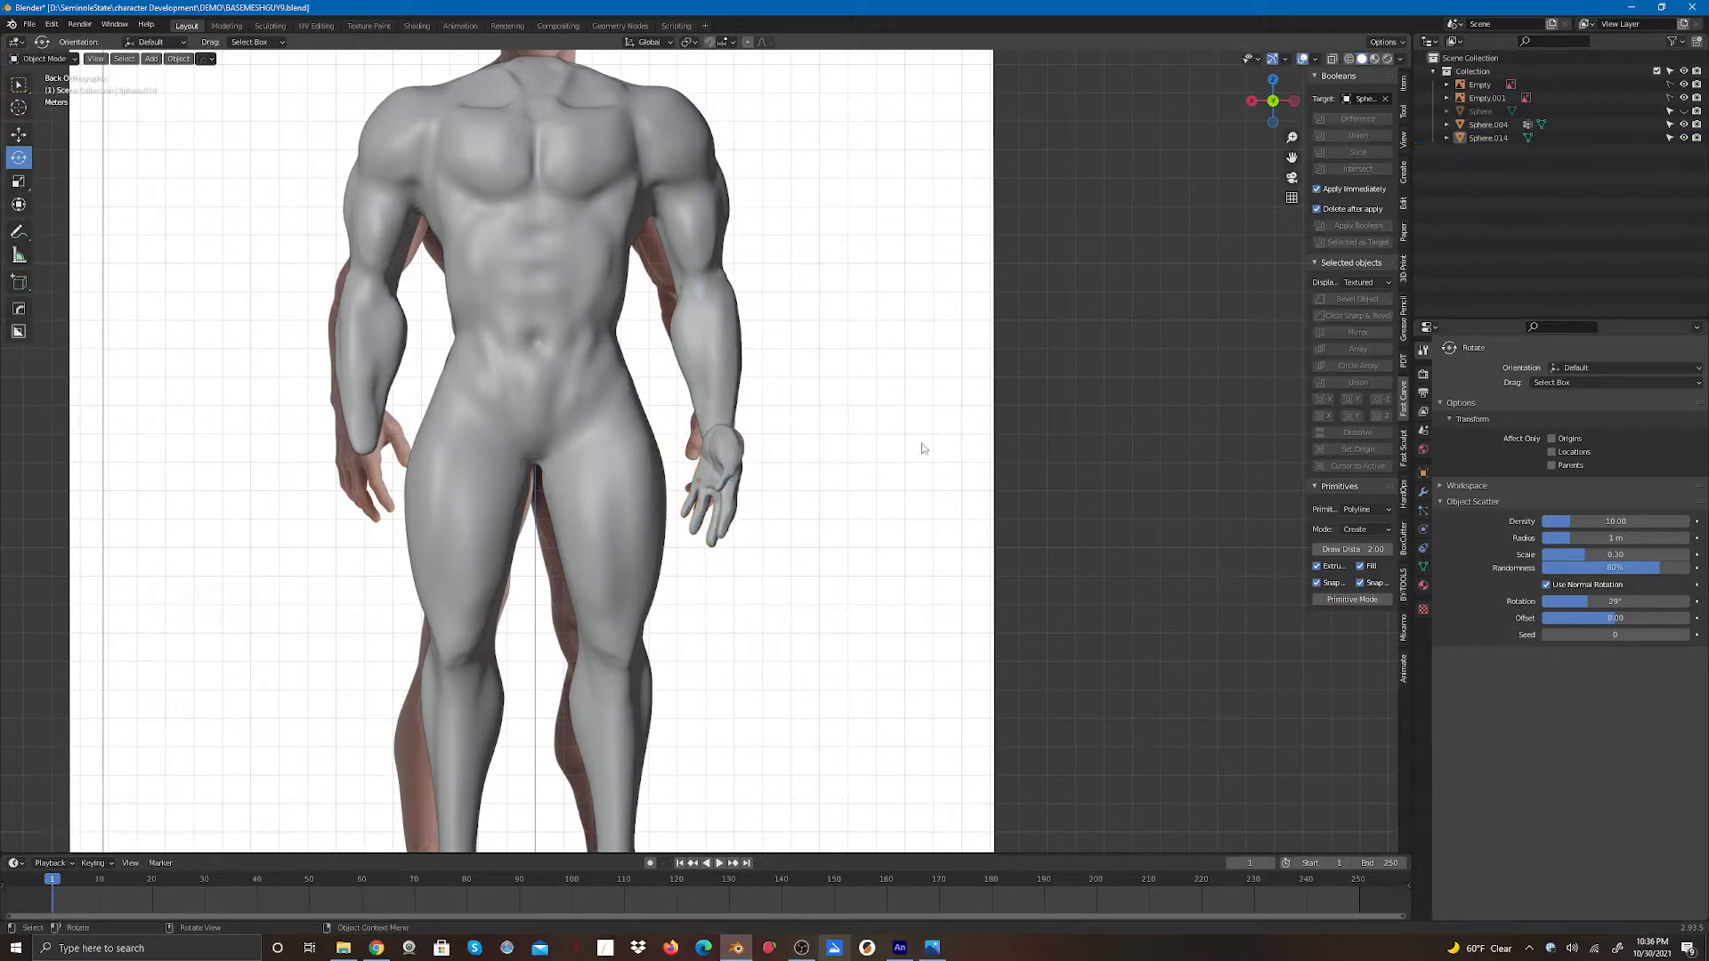
- Reselect the hand in back view and move it up onto the body's left wrist
left_click_drag(1275, 103, 1237, 116)
scroll(983, 365, "down", 1)
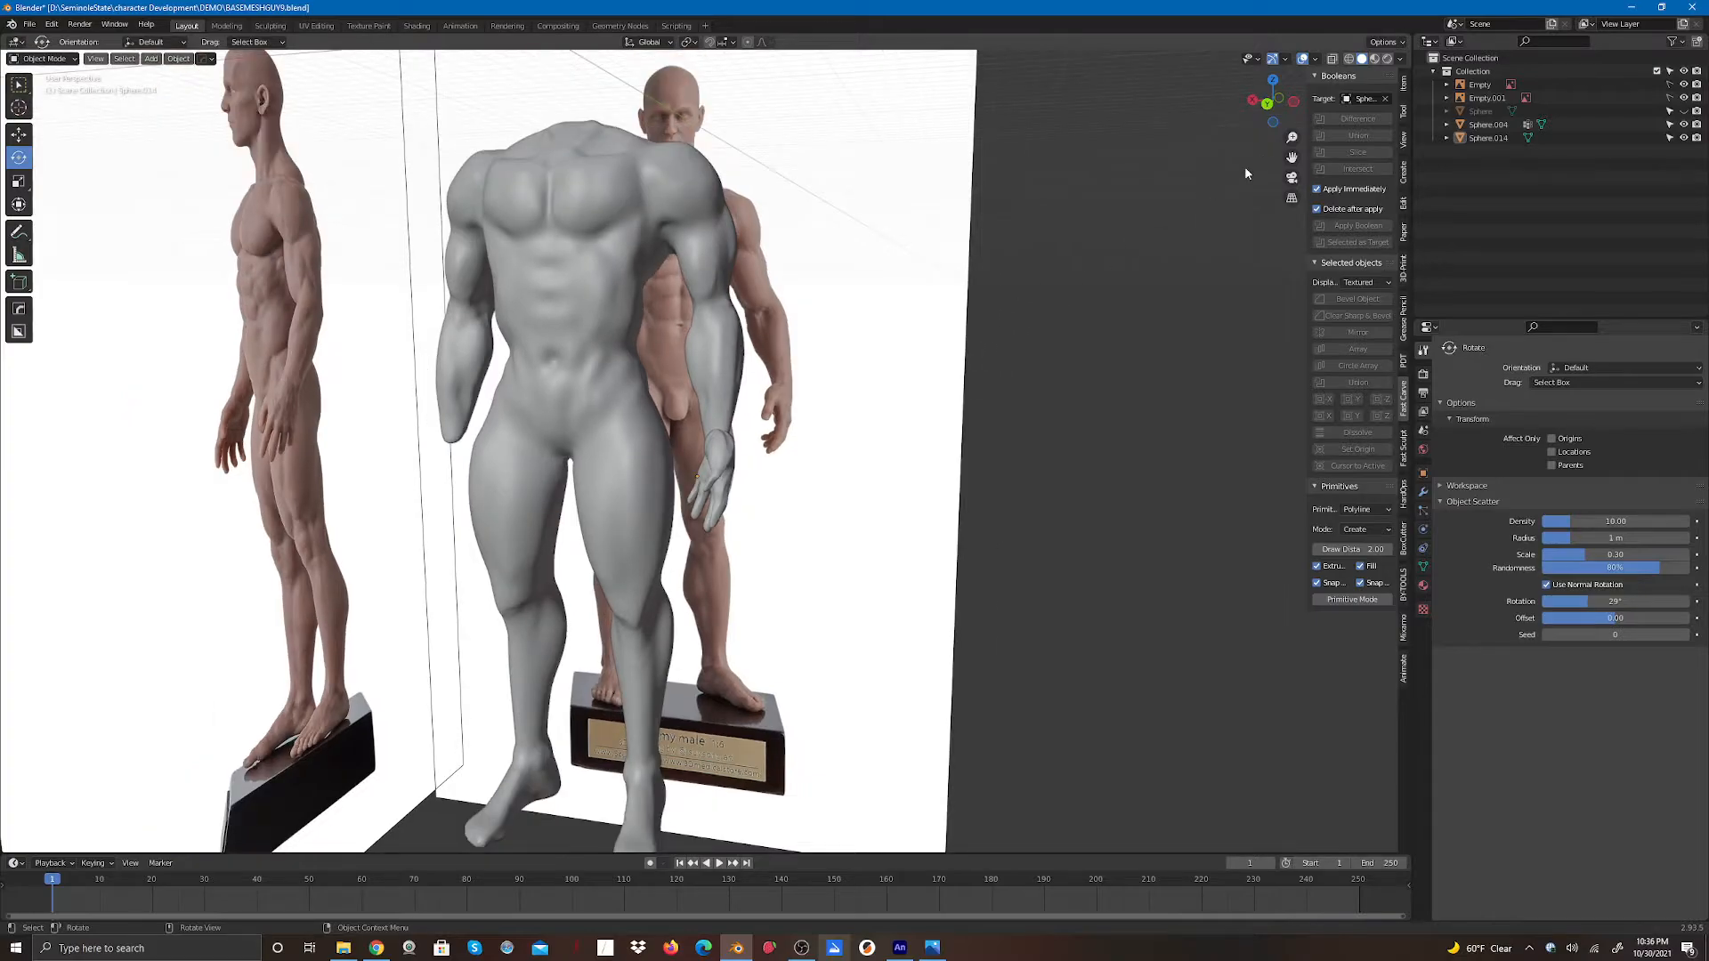
left_click(1266, 105)
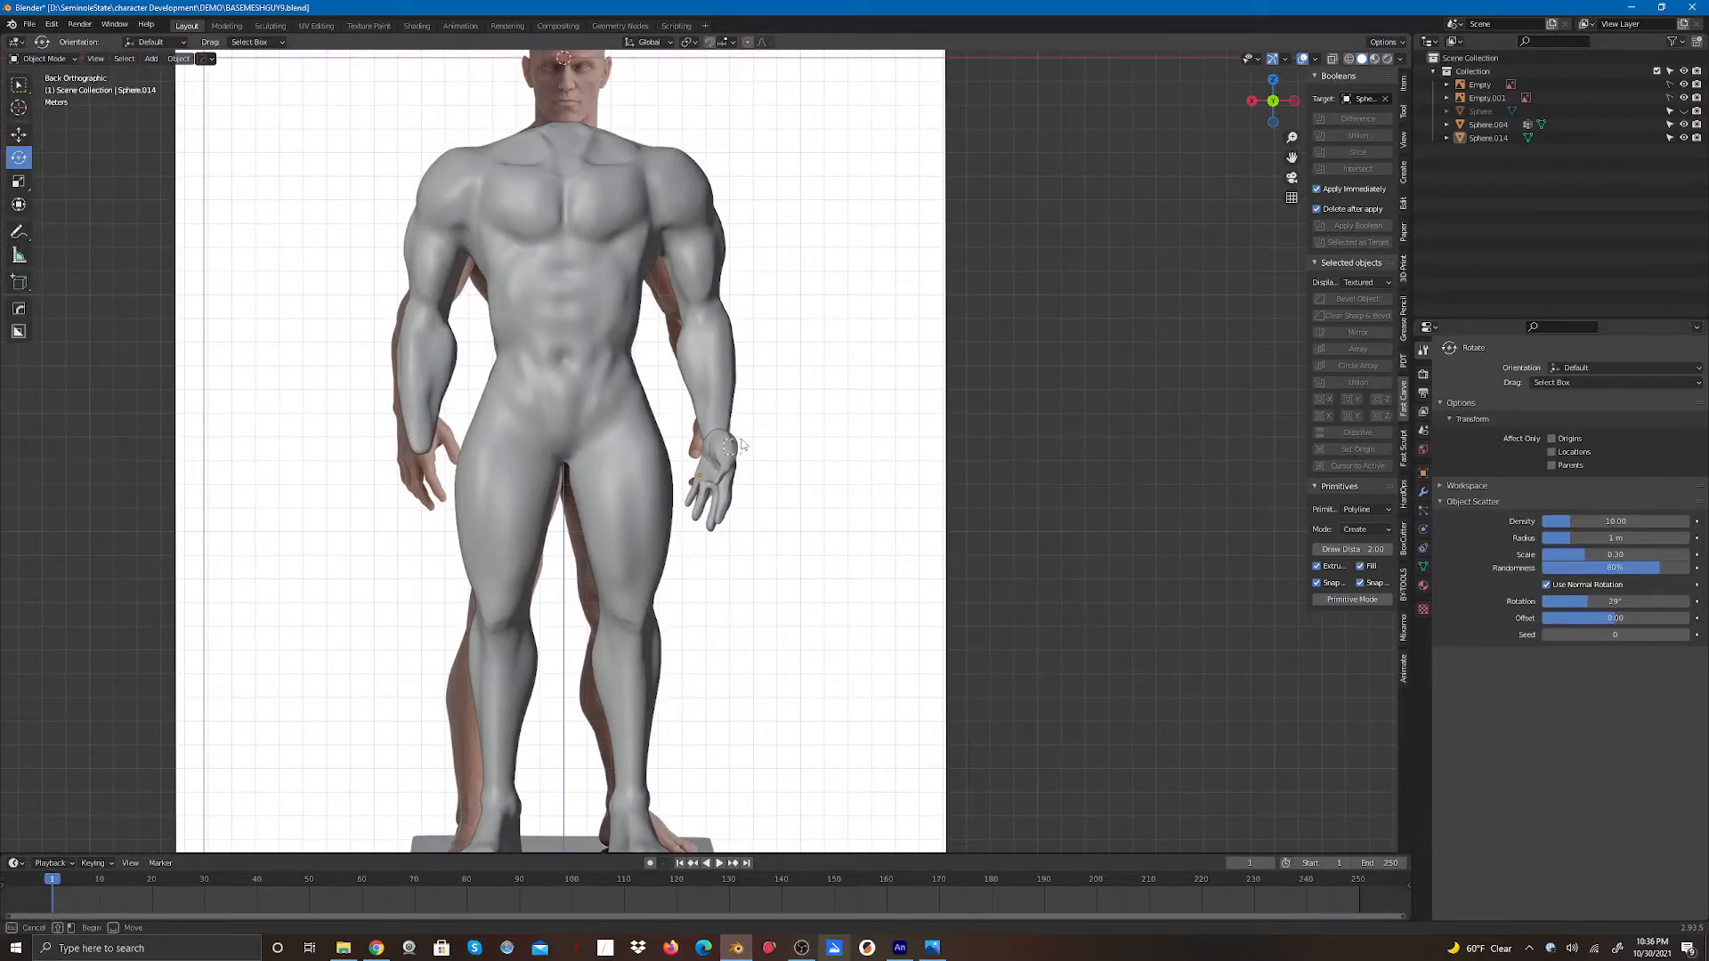
left_click(731, 460)
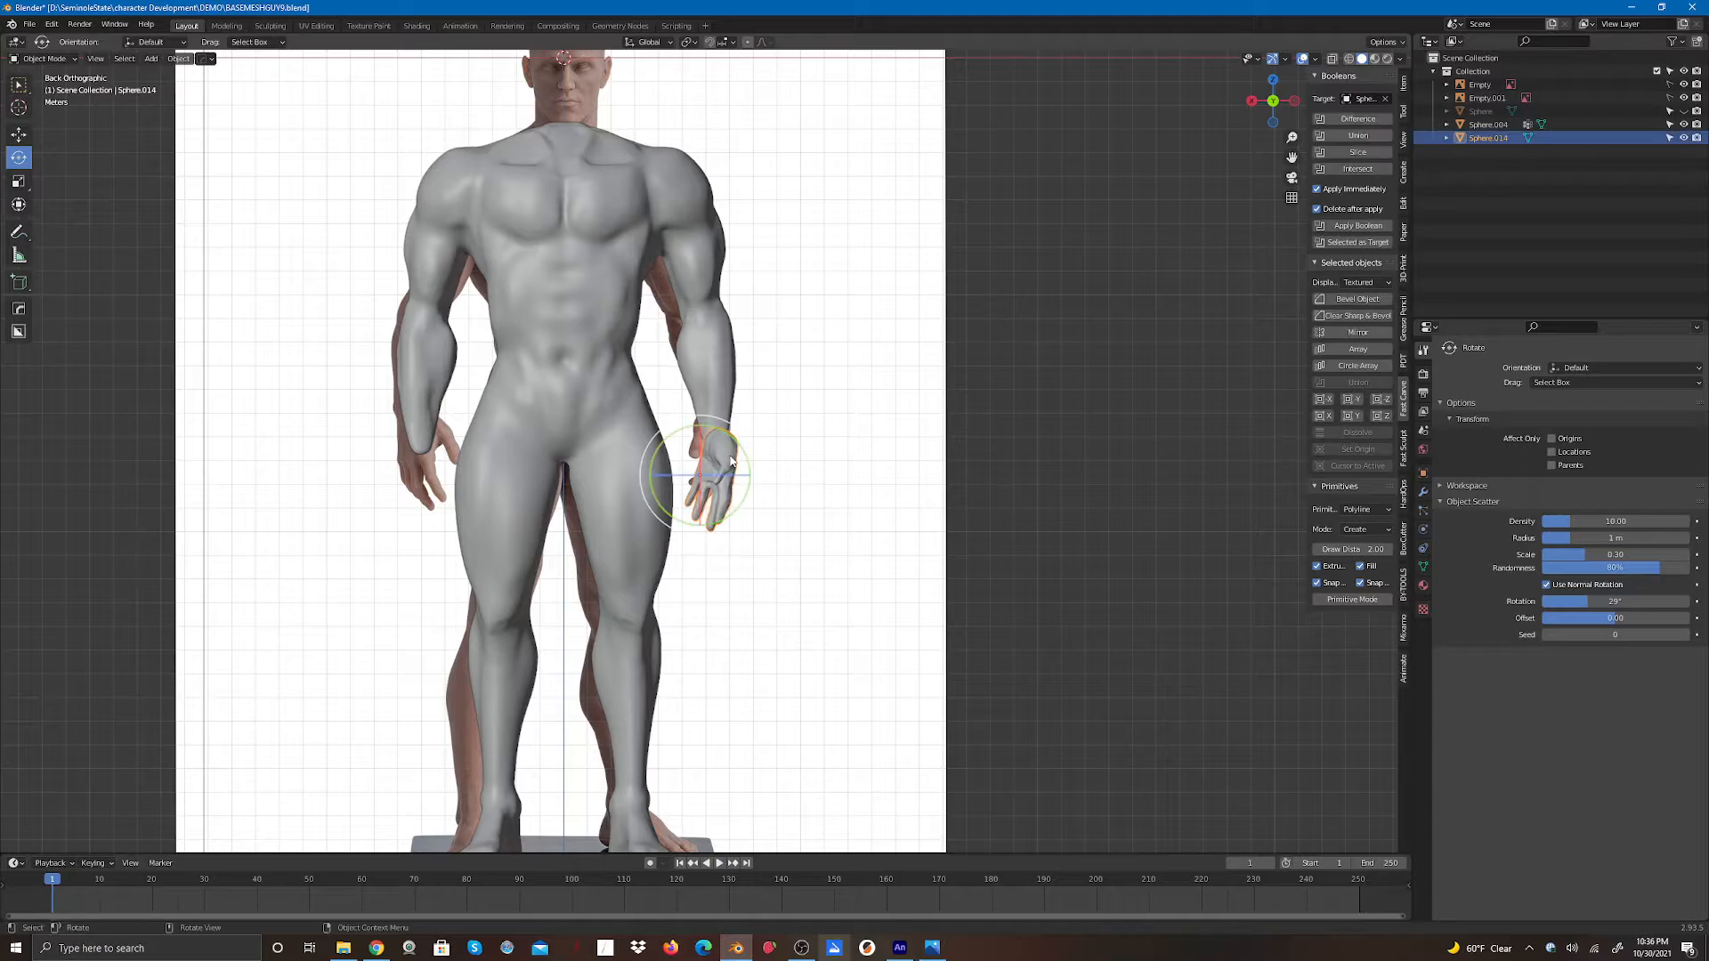
left_click(19, 133)
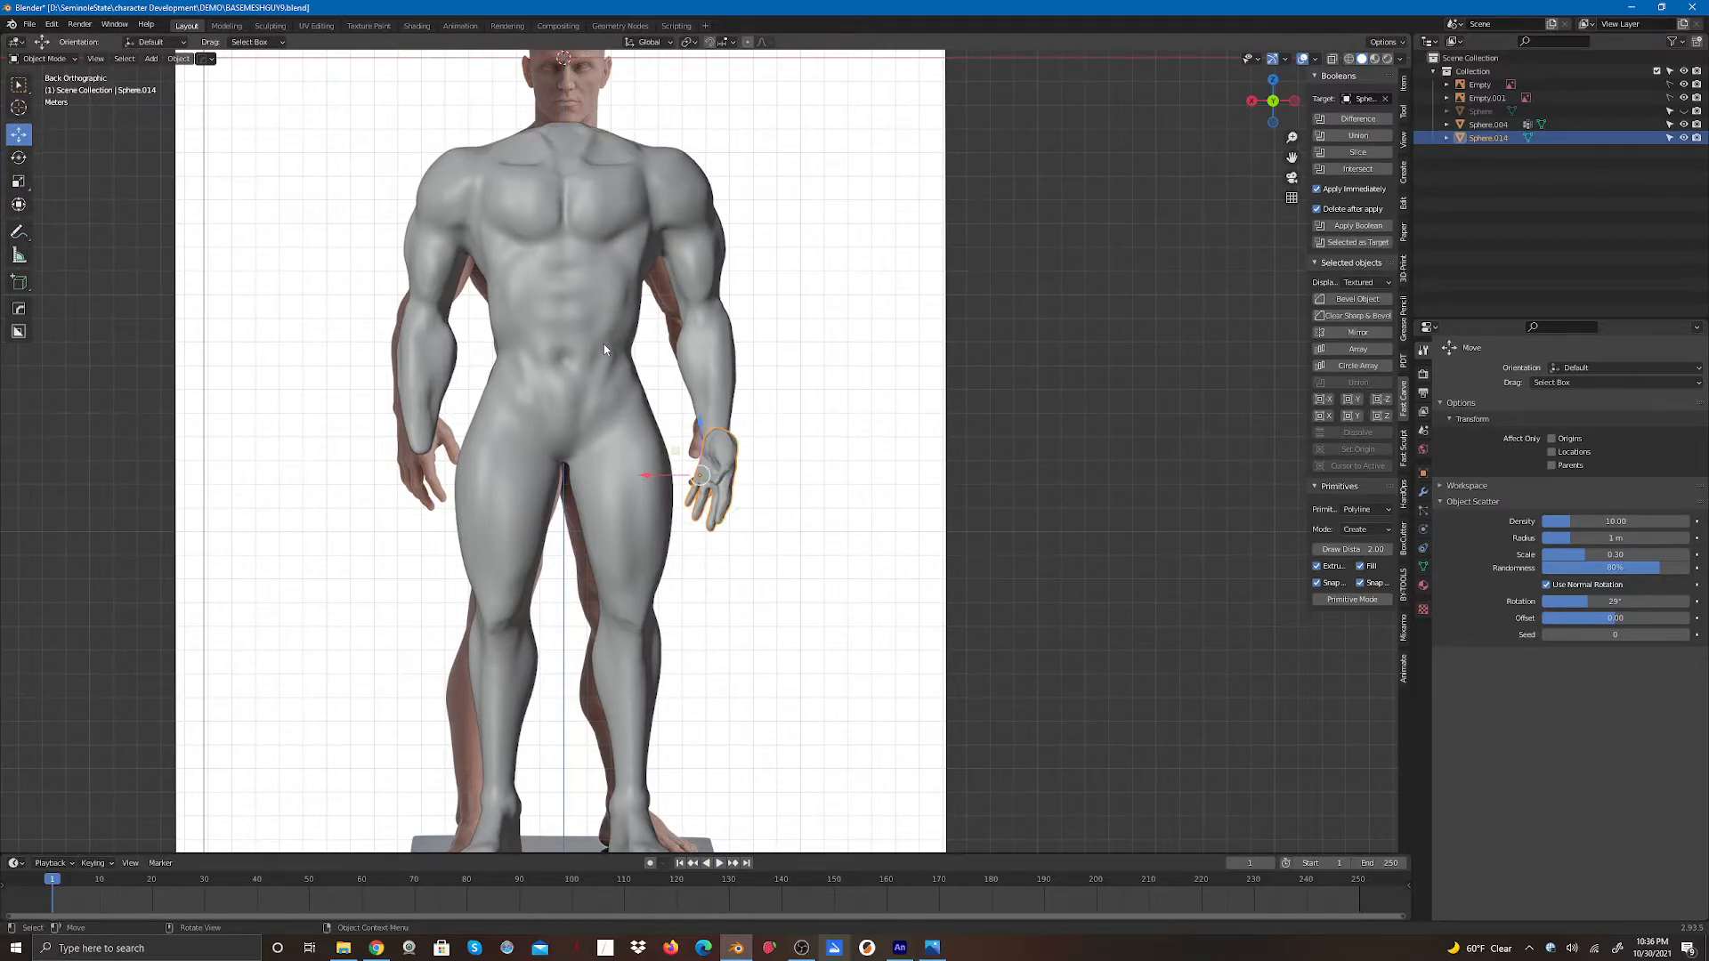
left_click(722, 458, "shift")
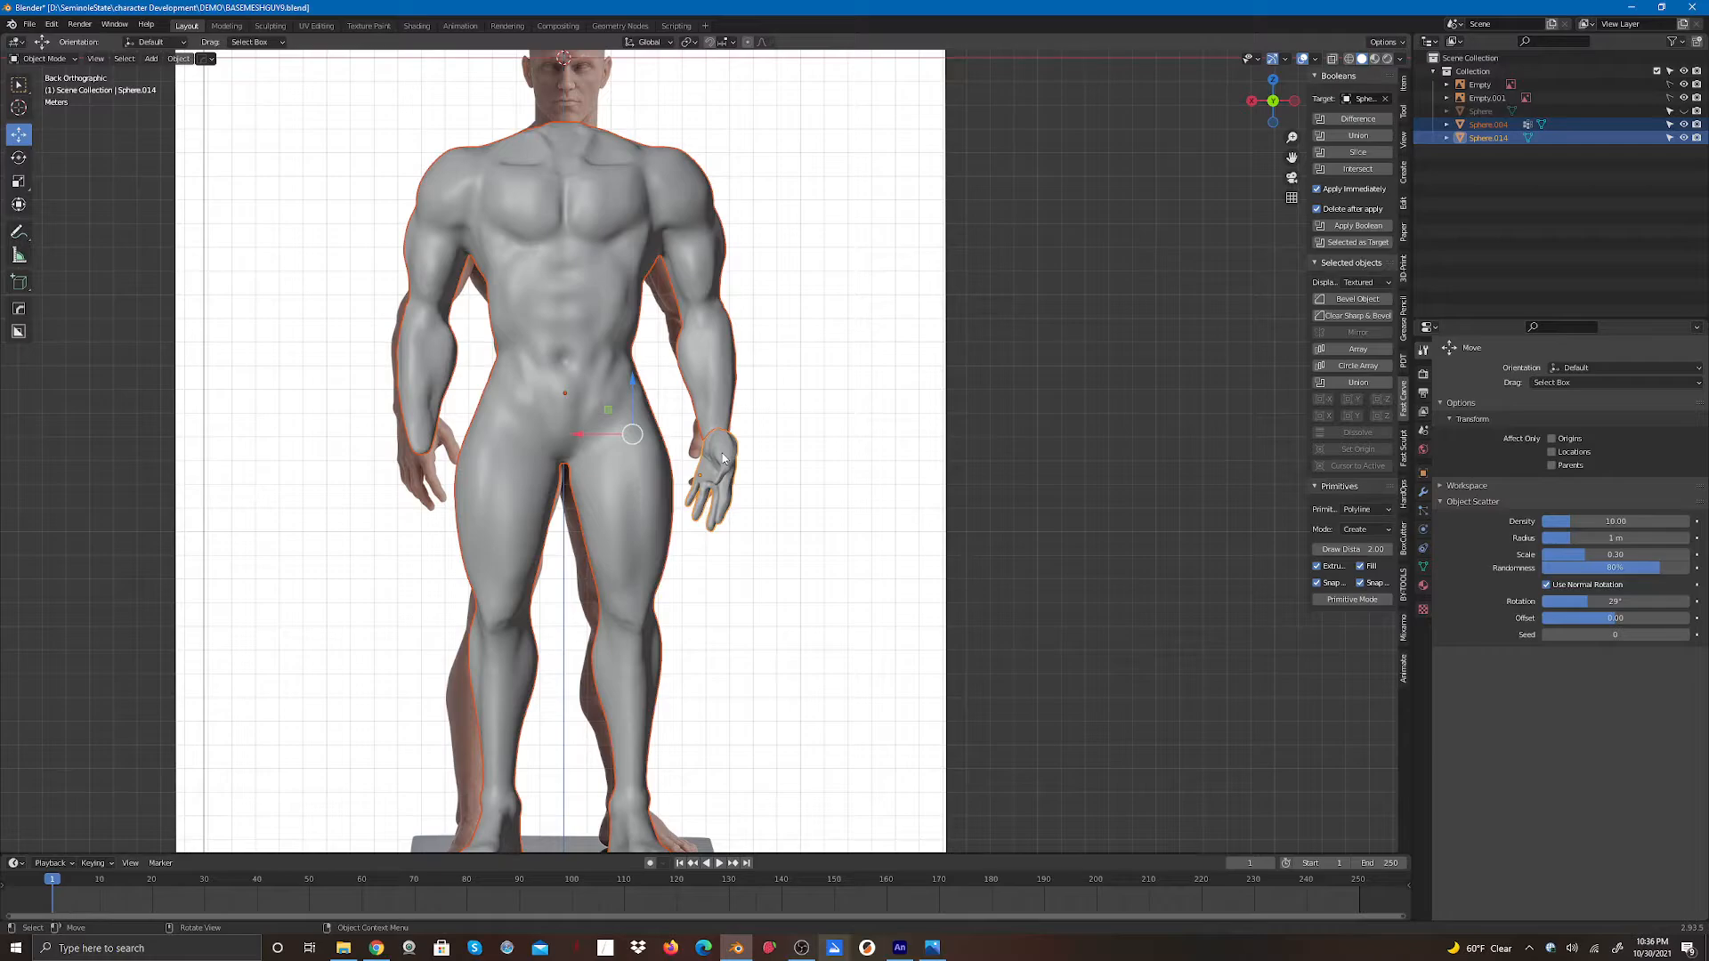
left_click(728, 460, "shift")
left_click(721, 469)
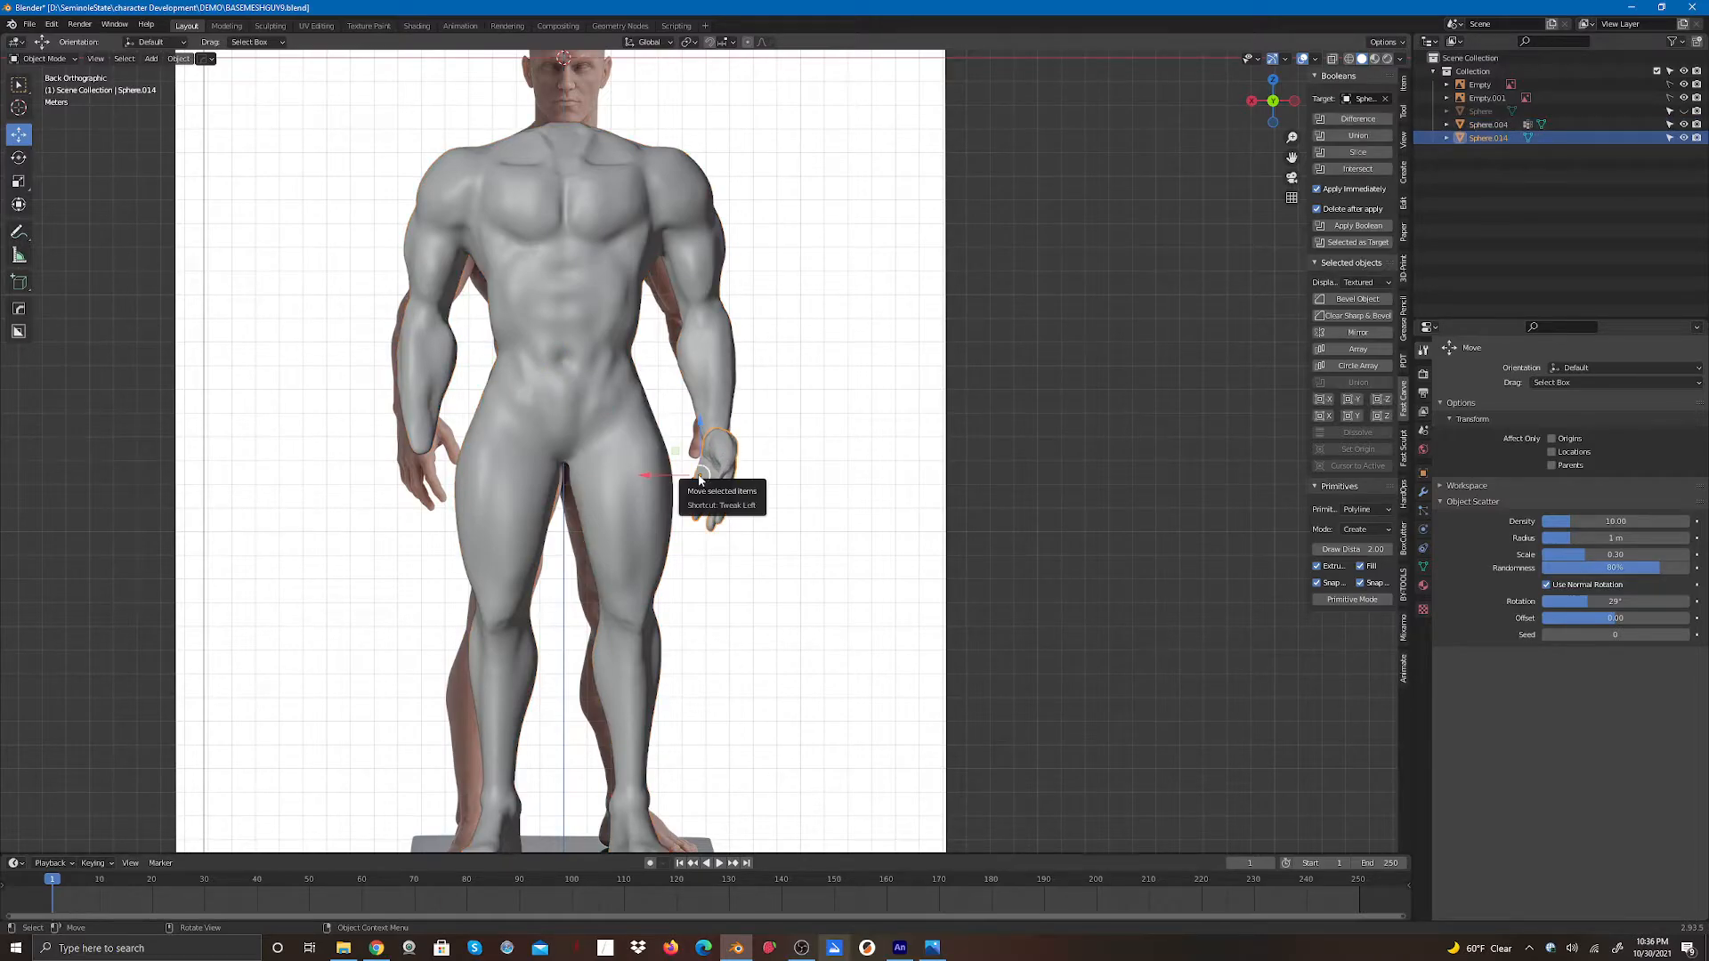
mouse_move(719, 468)
left_mouse_down()
mouse_move(767, 441)
mouse_move(715, 447)
left_mouse_up()
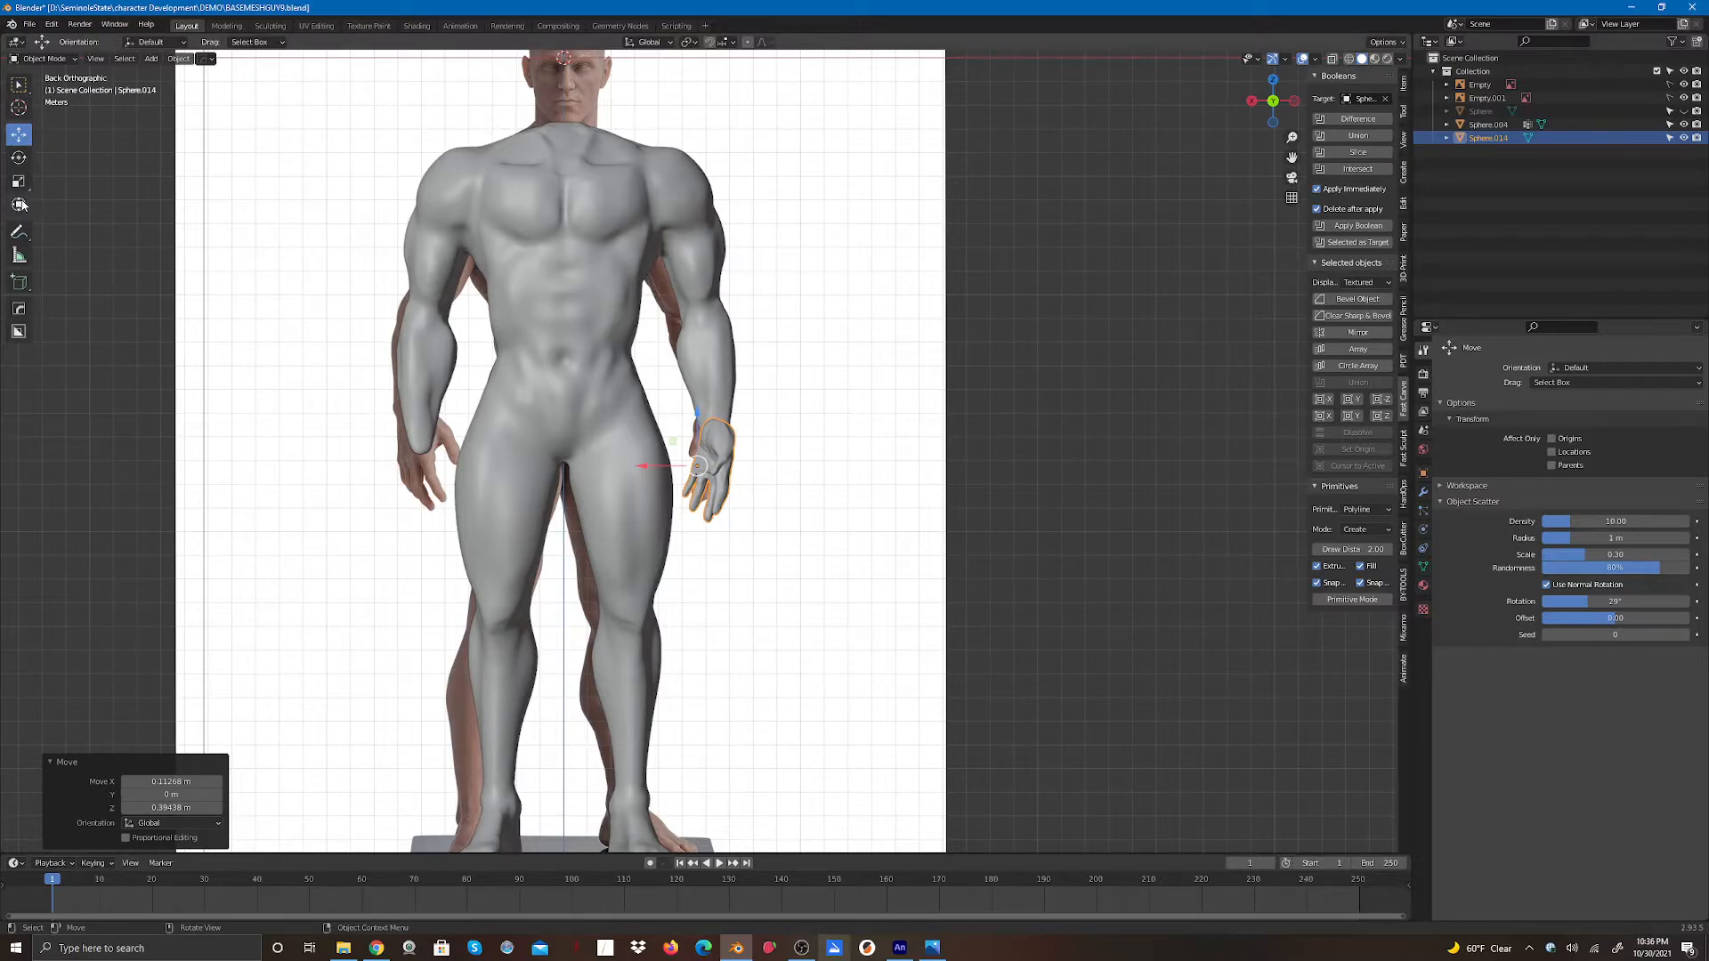
- Rotate the hand to line up with the forearm, then deselect it
left_click(19, 157)
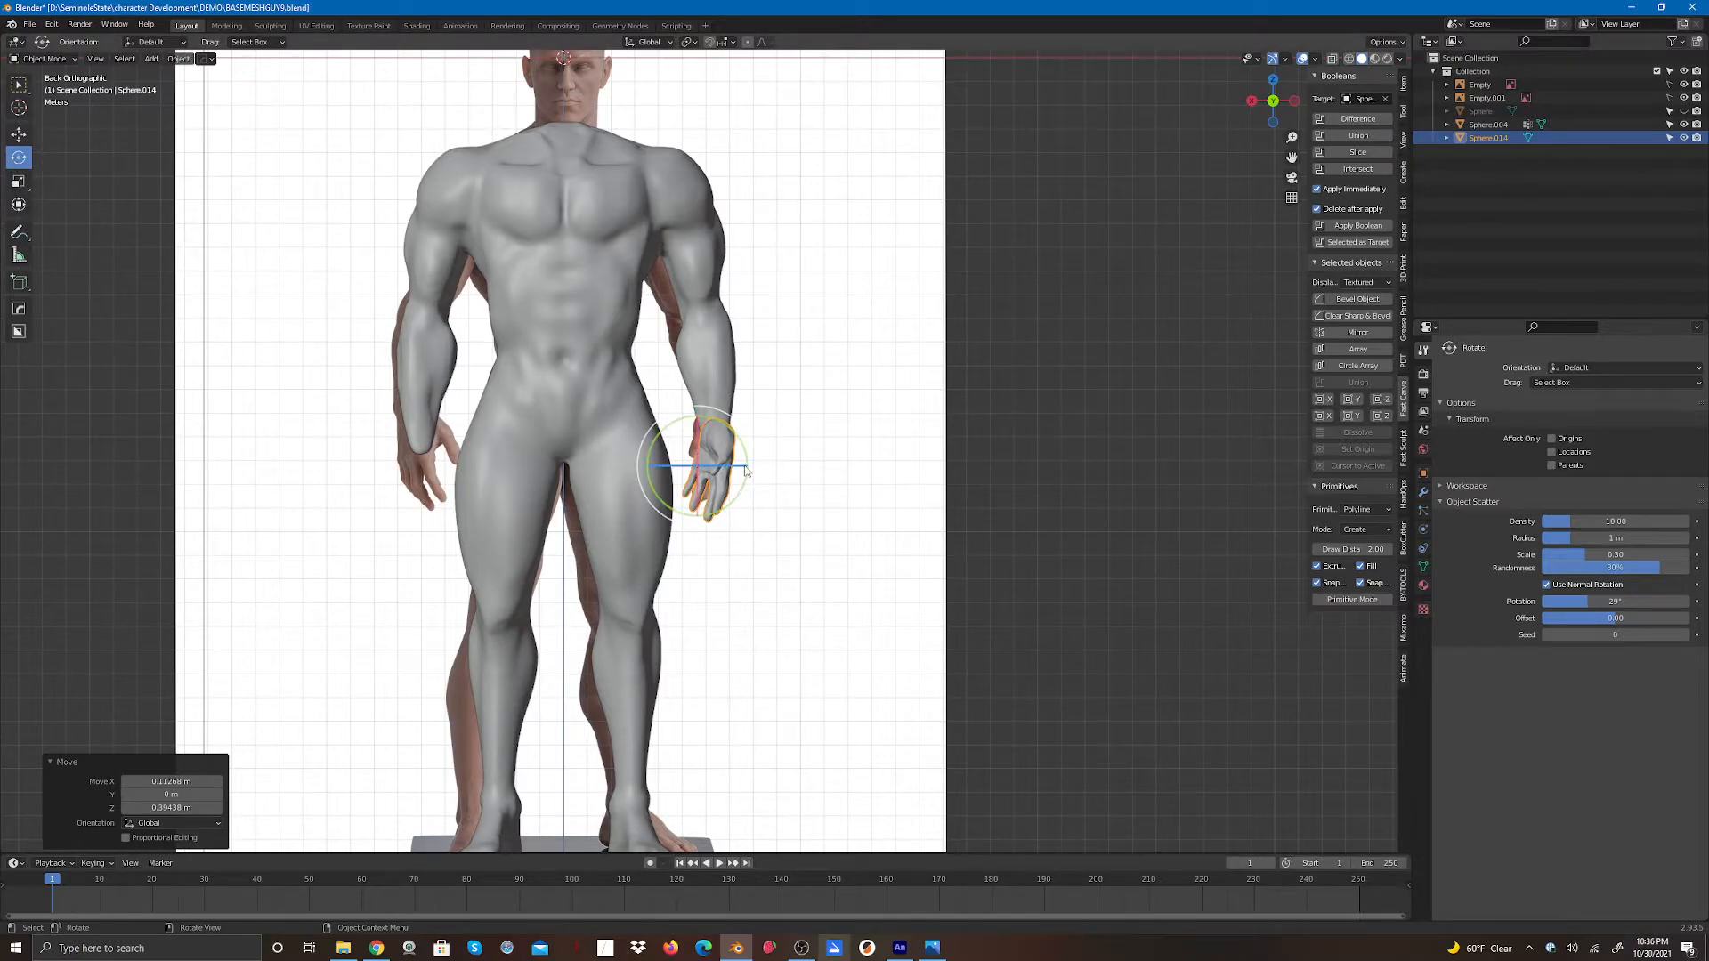
left_click_drag(745, 472, 703, 470)
left_click(810, 511)
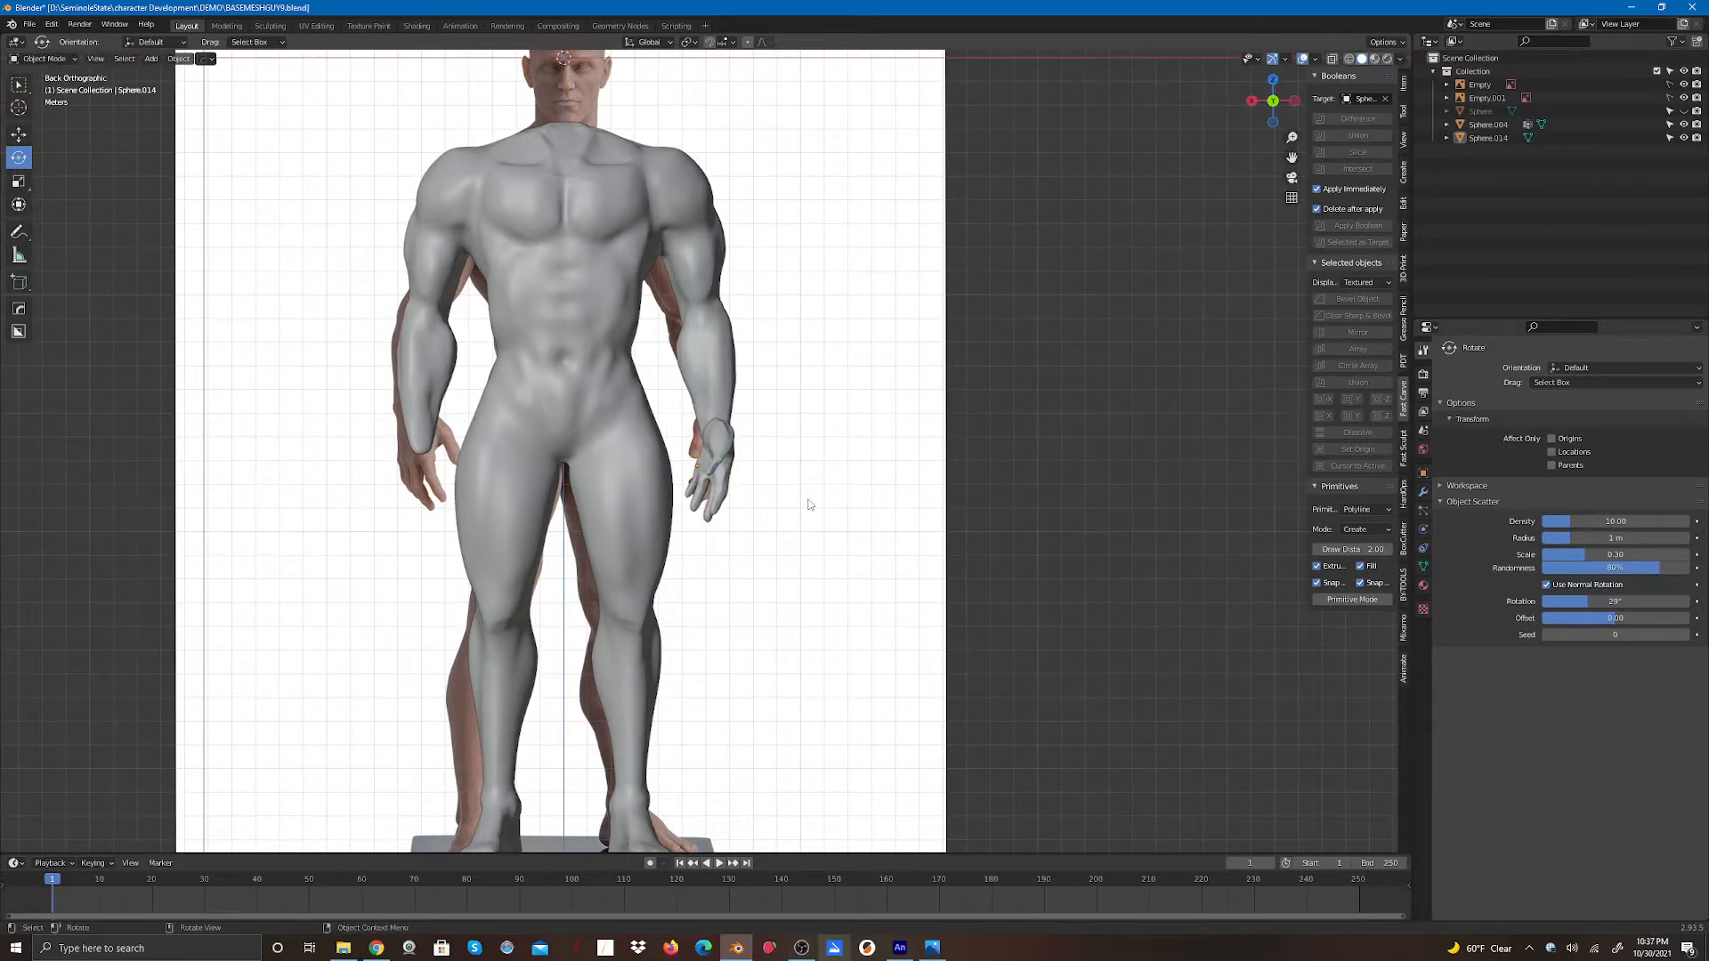
scroll(820, 527, "down", 2)
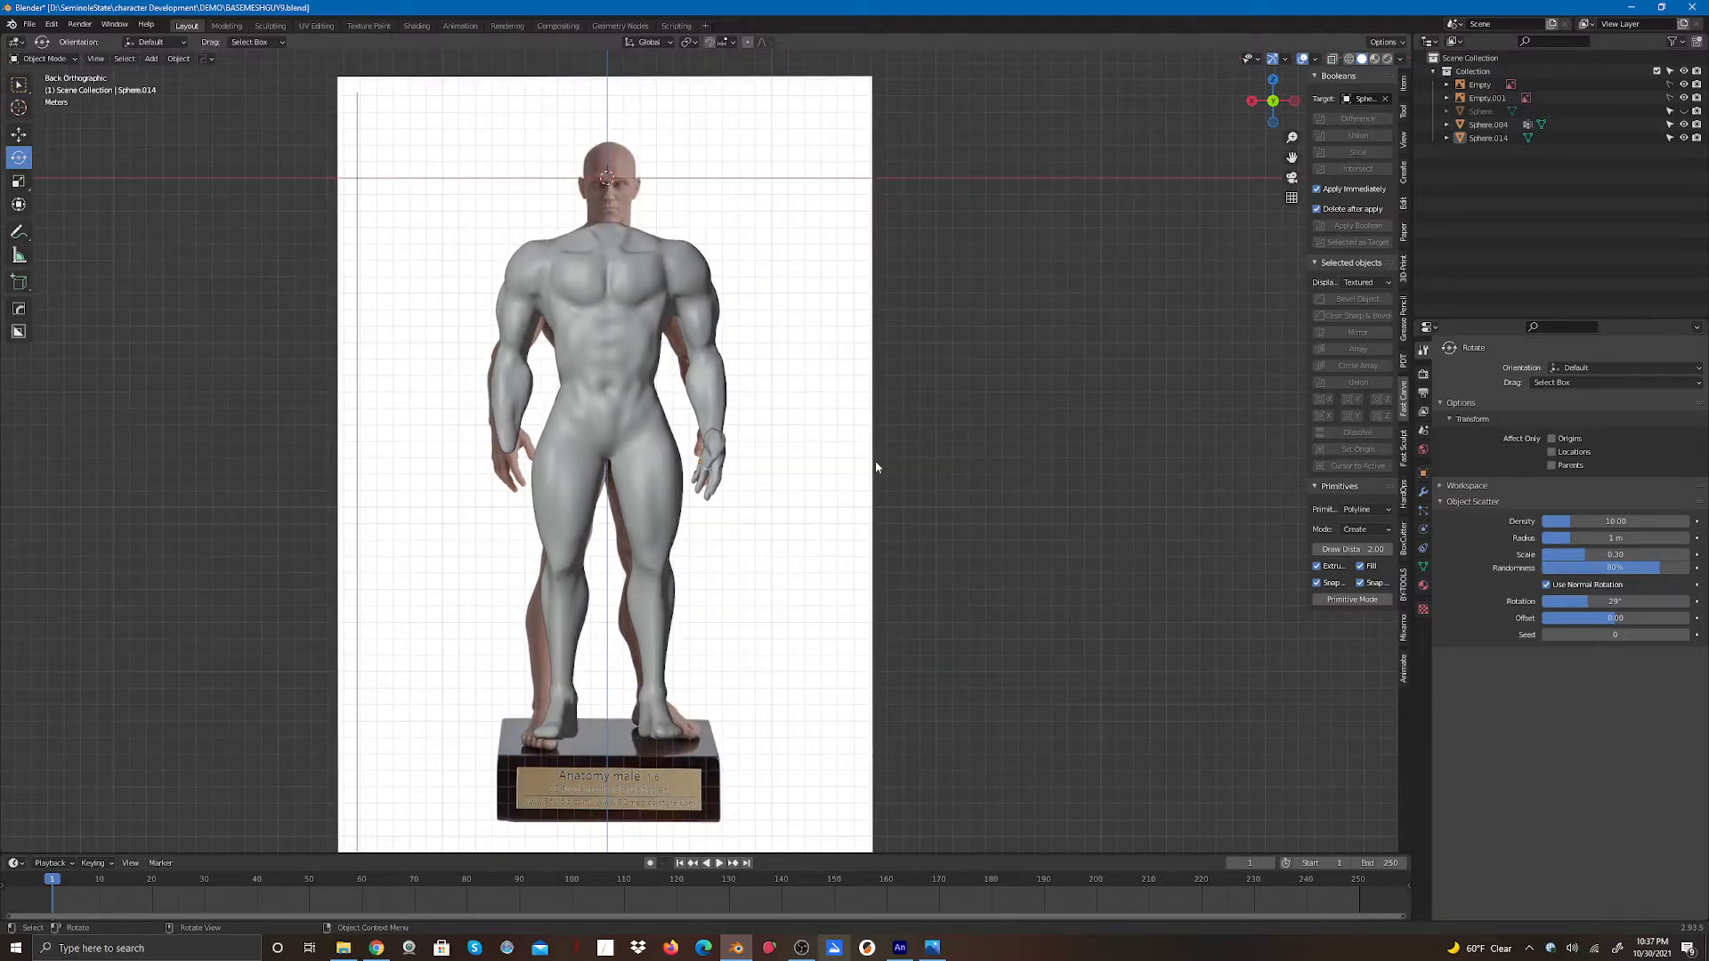
- In a side view, move the hand slightly along X to sit on the wrist, then deselect it
mouse_move(1272, 103)
left_mouse_down()
mouse_move(1179, 112)
mouse_move(1273, 109)
left_mouse_up()
left_click(16, 137)
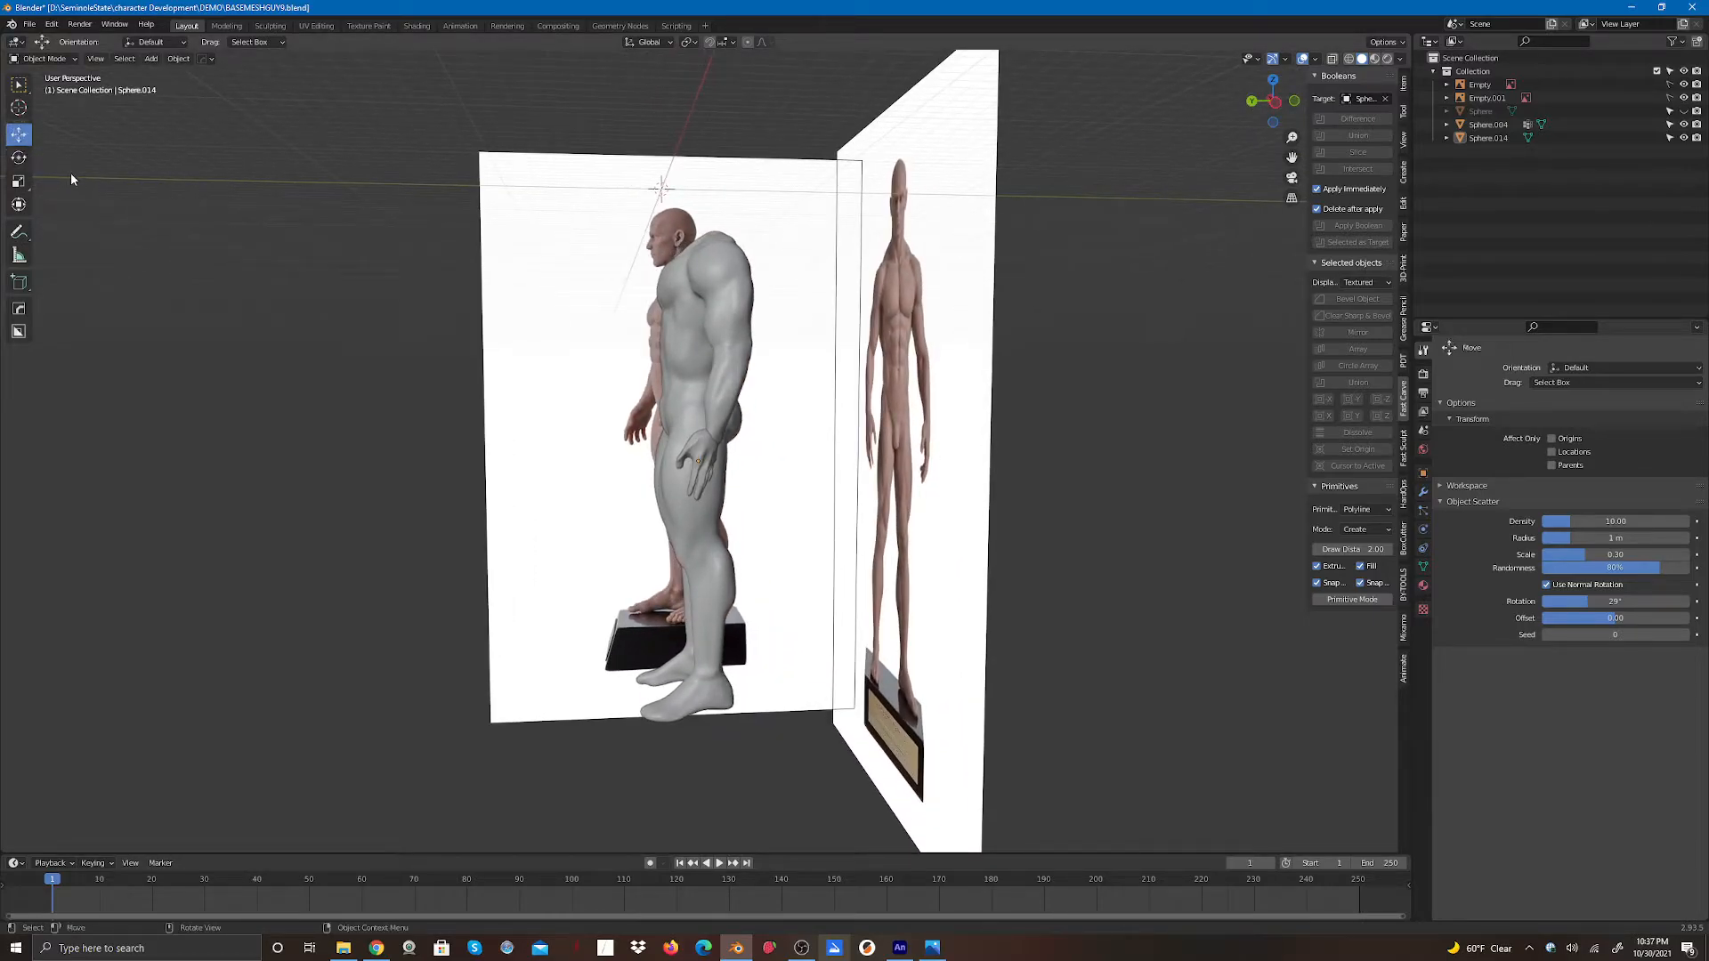
left_click(707, 455)
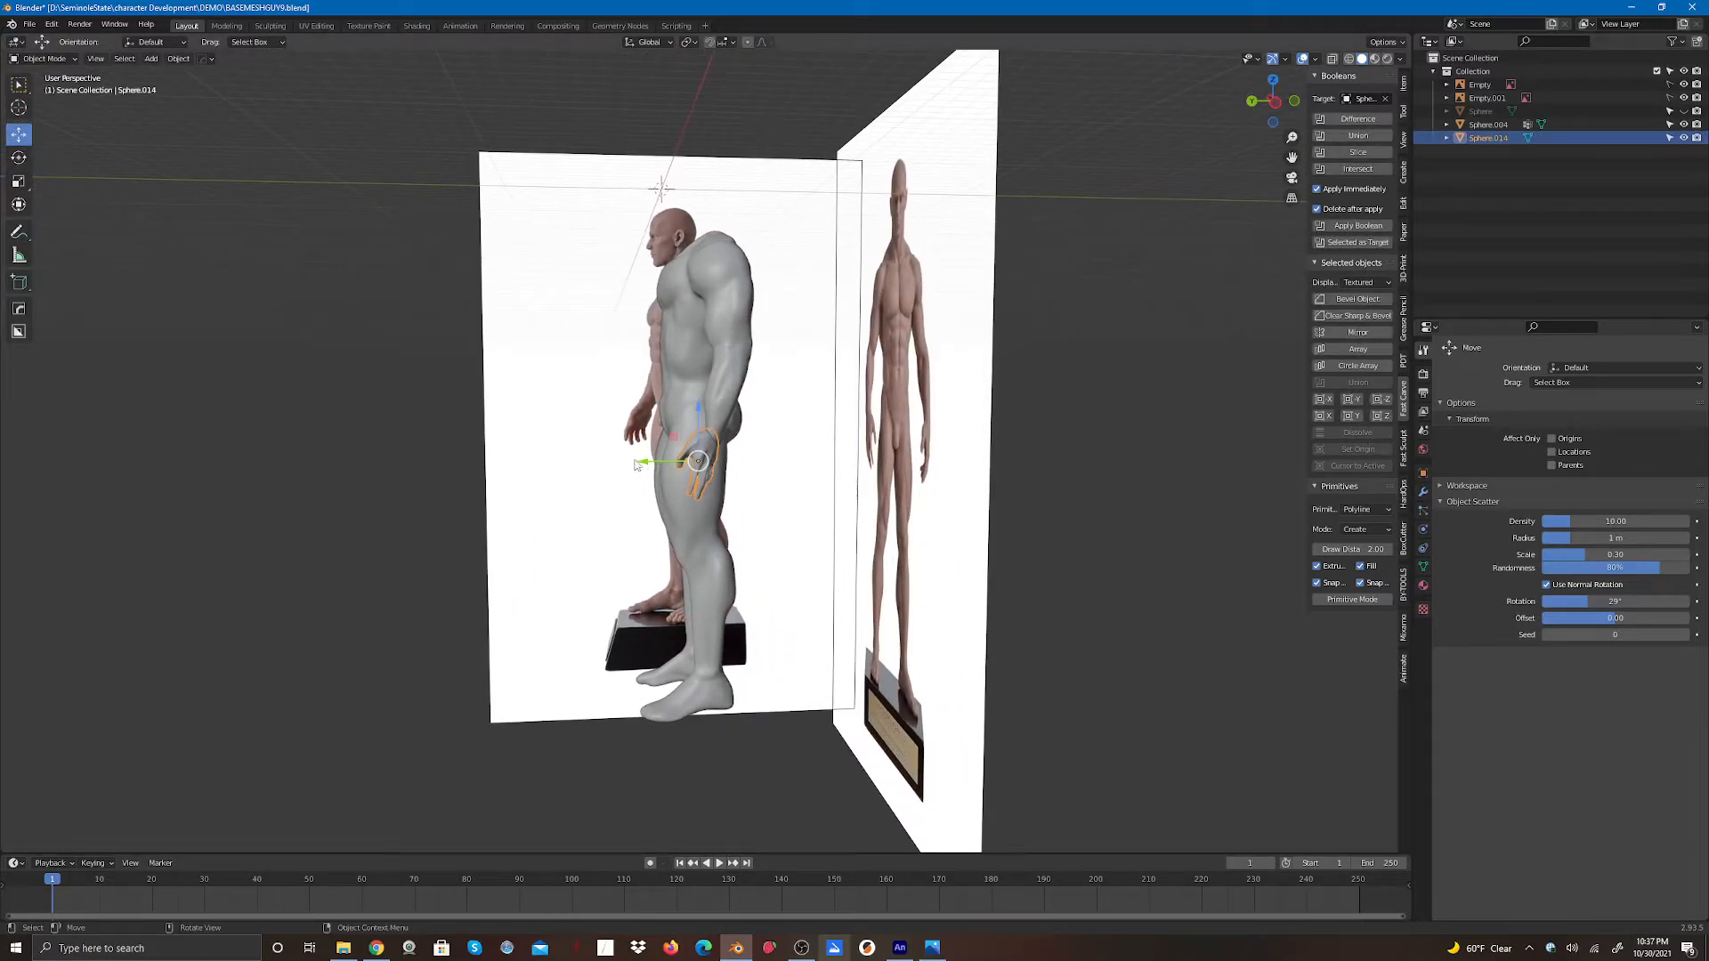
left_click_drag(645, 464, 630, 478)
left_click(487, 534)
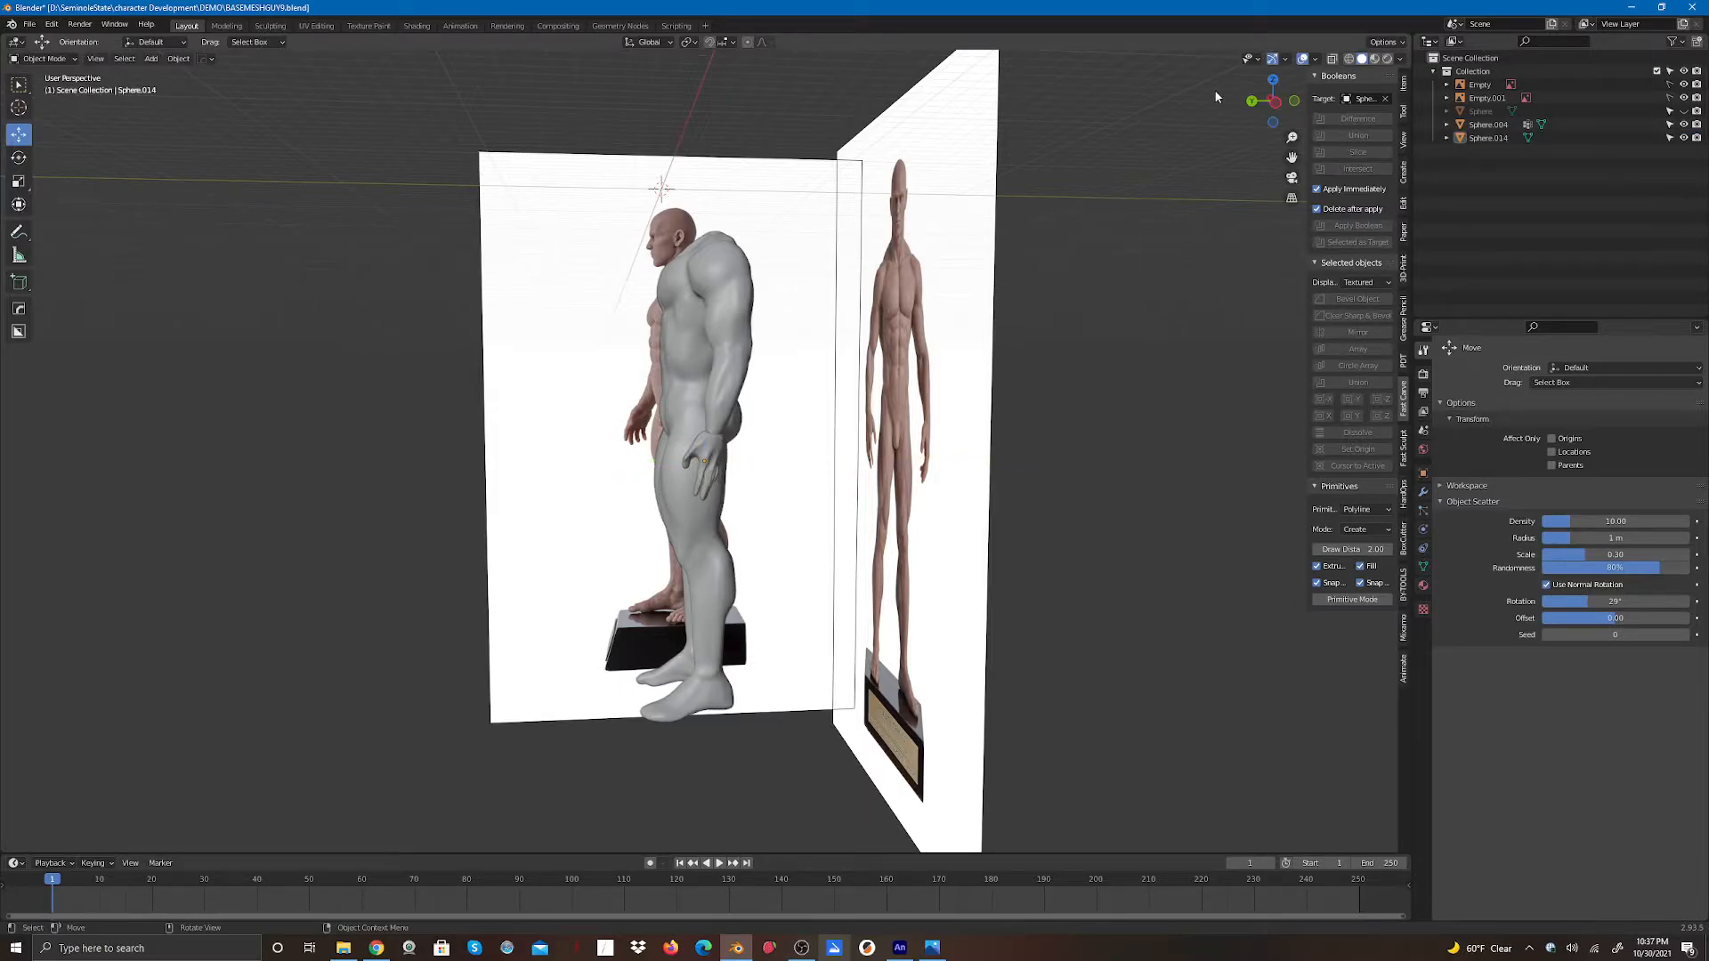
left_click_drag(1268, 102, 1463, 100)
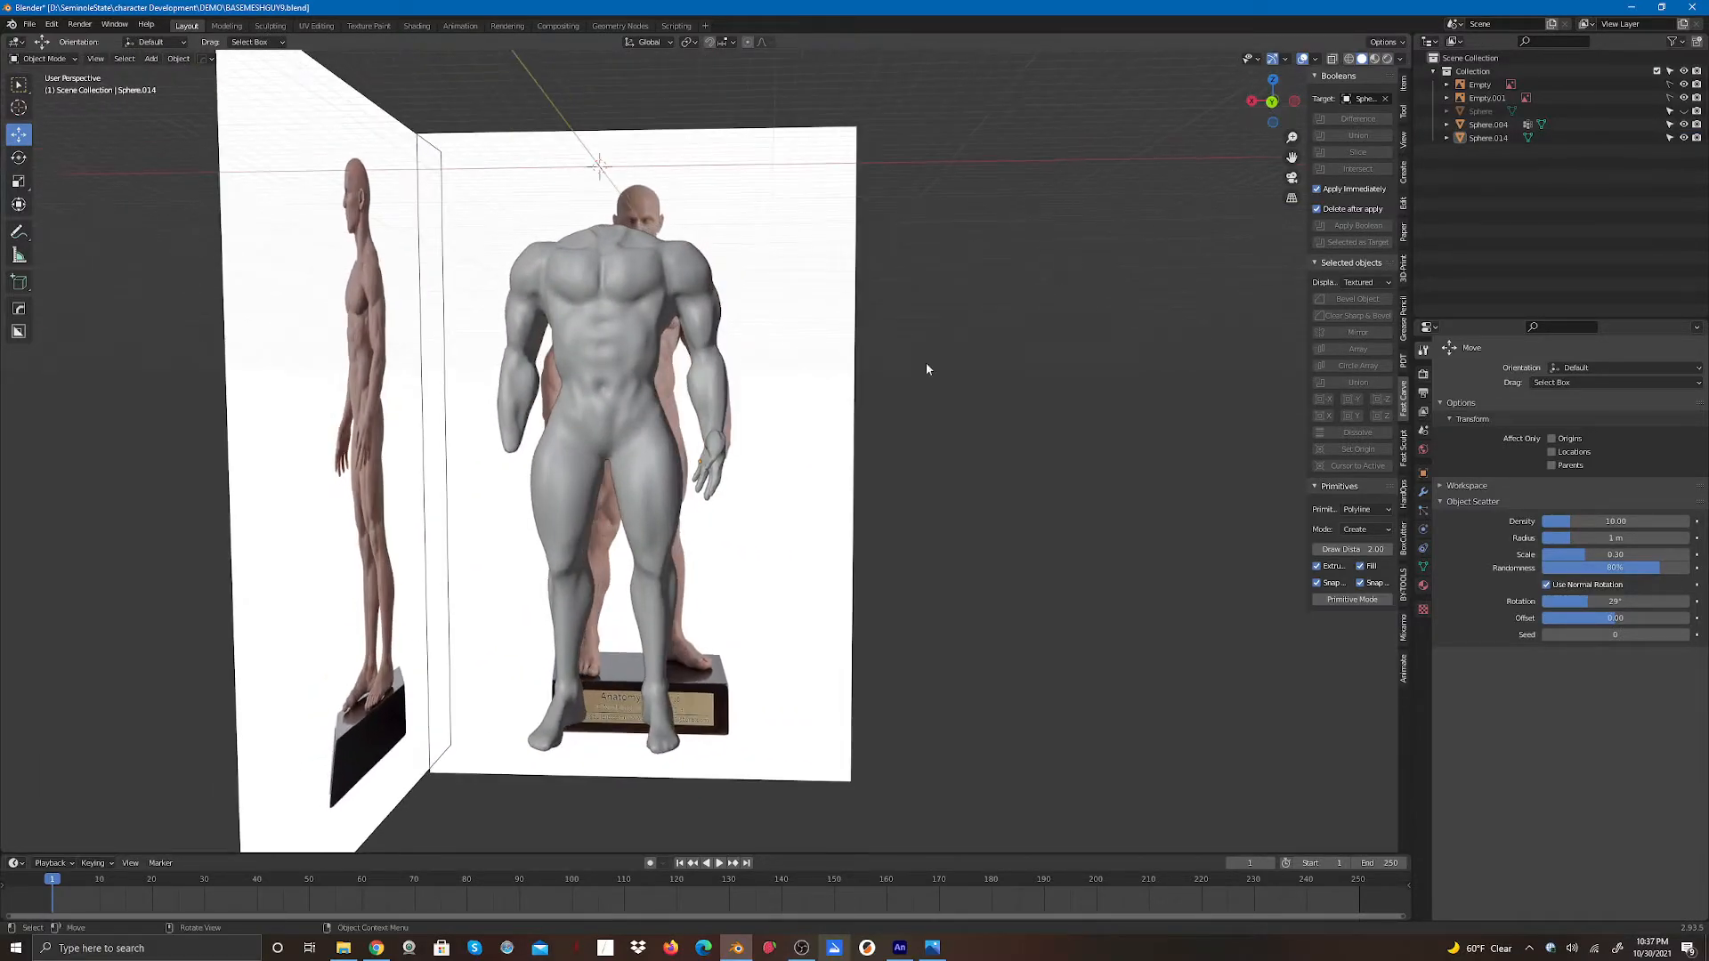
left_click(711, 482)
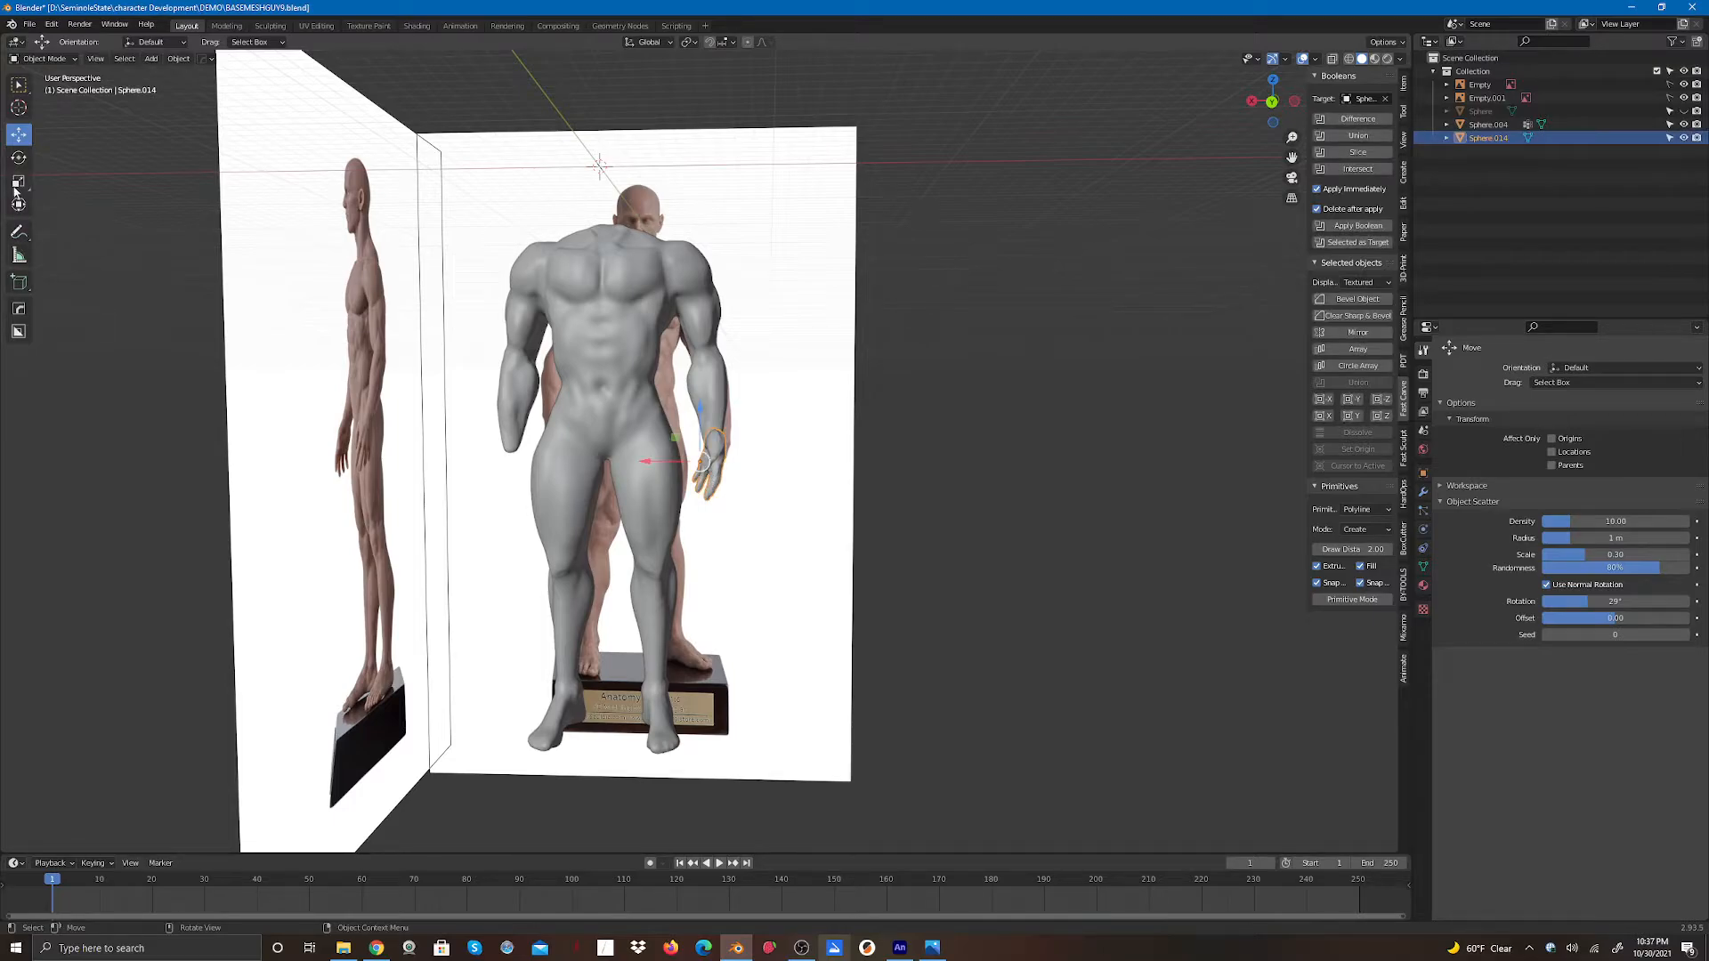
left_click(94, 228)
- Save the file as BASEMESHGUY10.blend
left_click(29, 26)
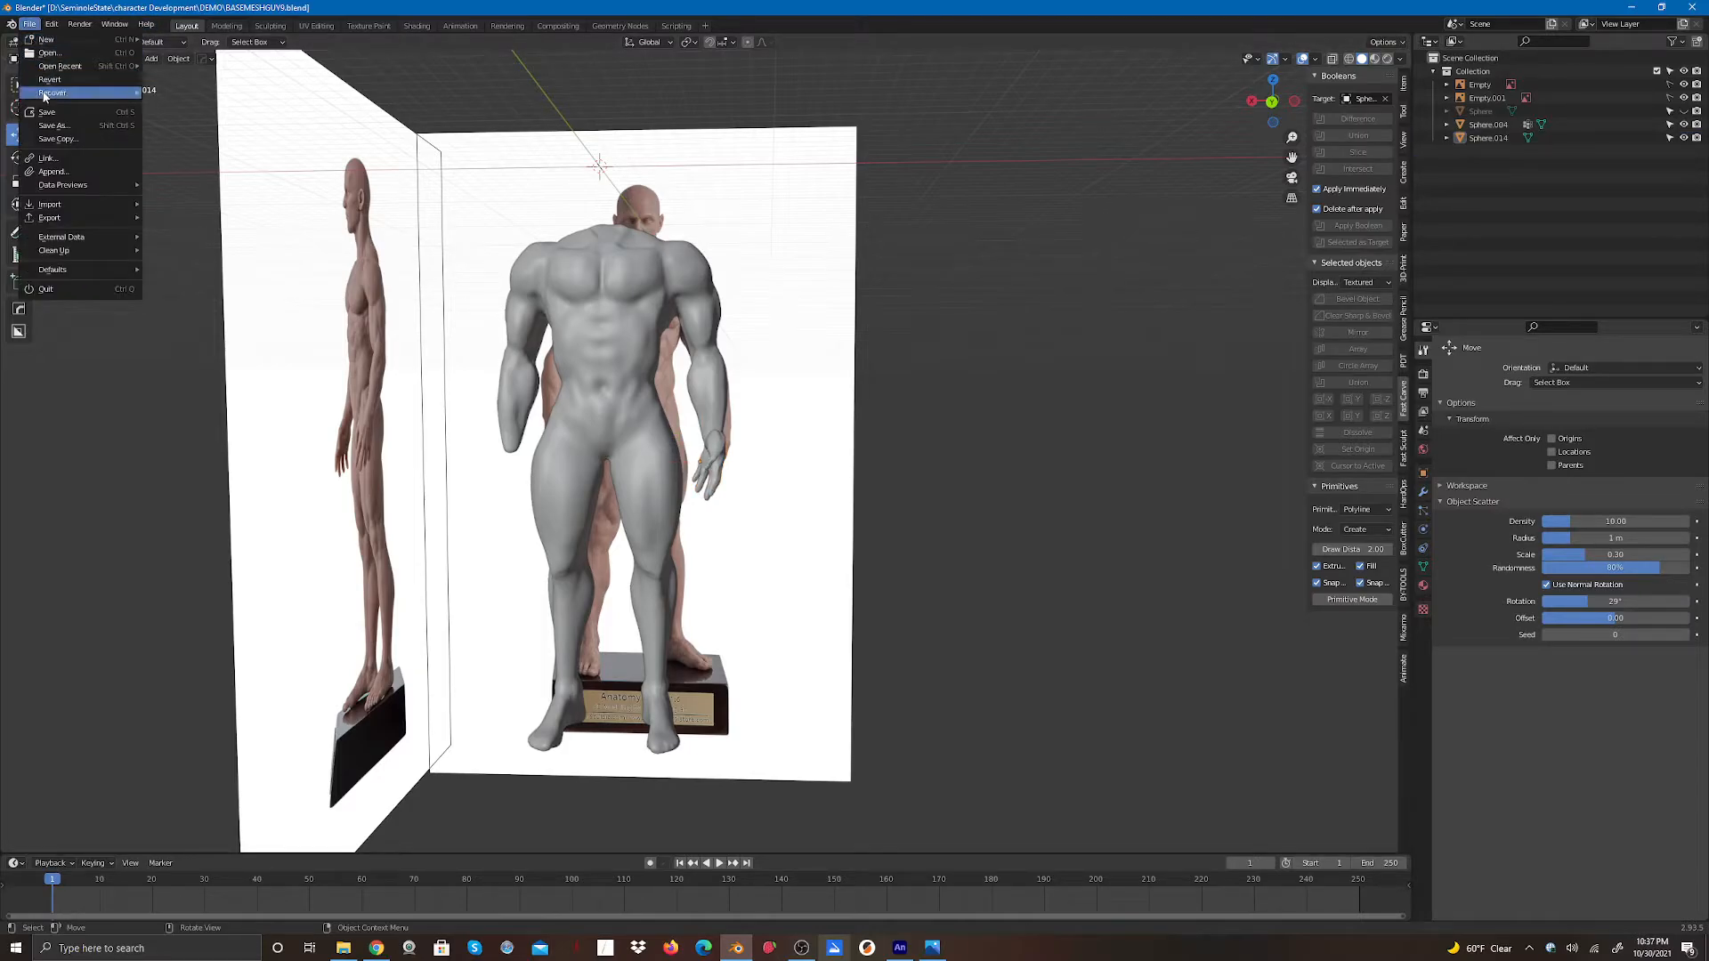
left_click(53, 126)
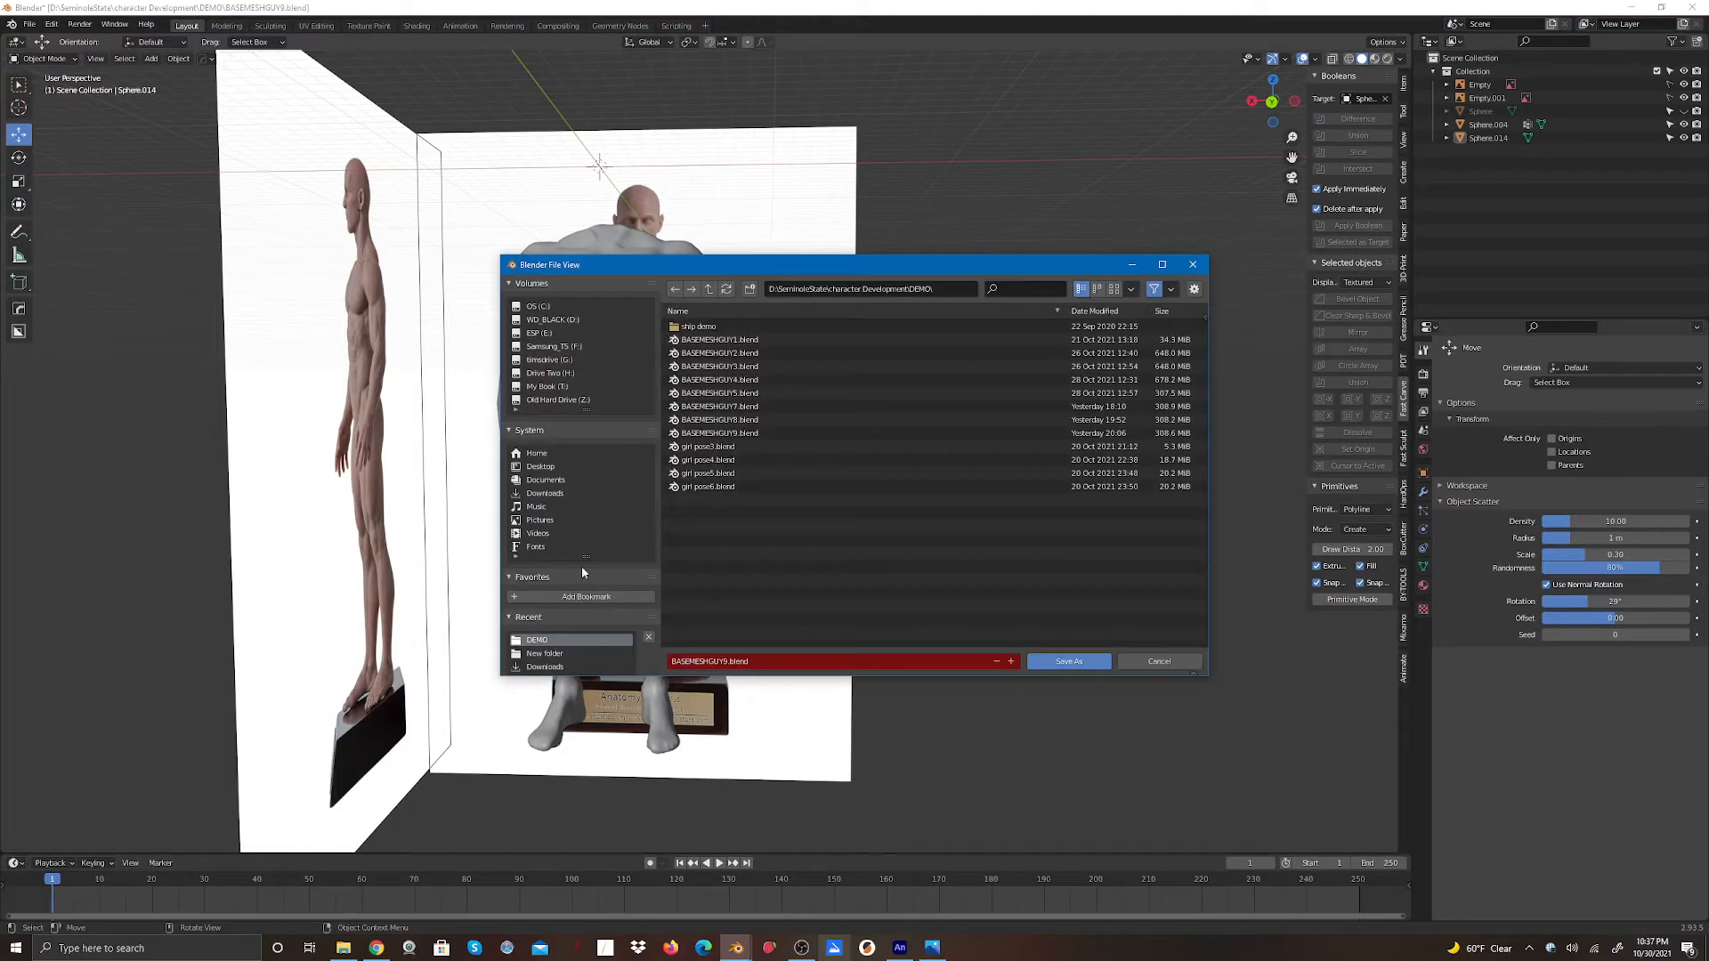
left_click(721, 661)
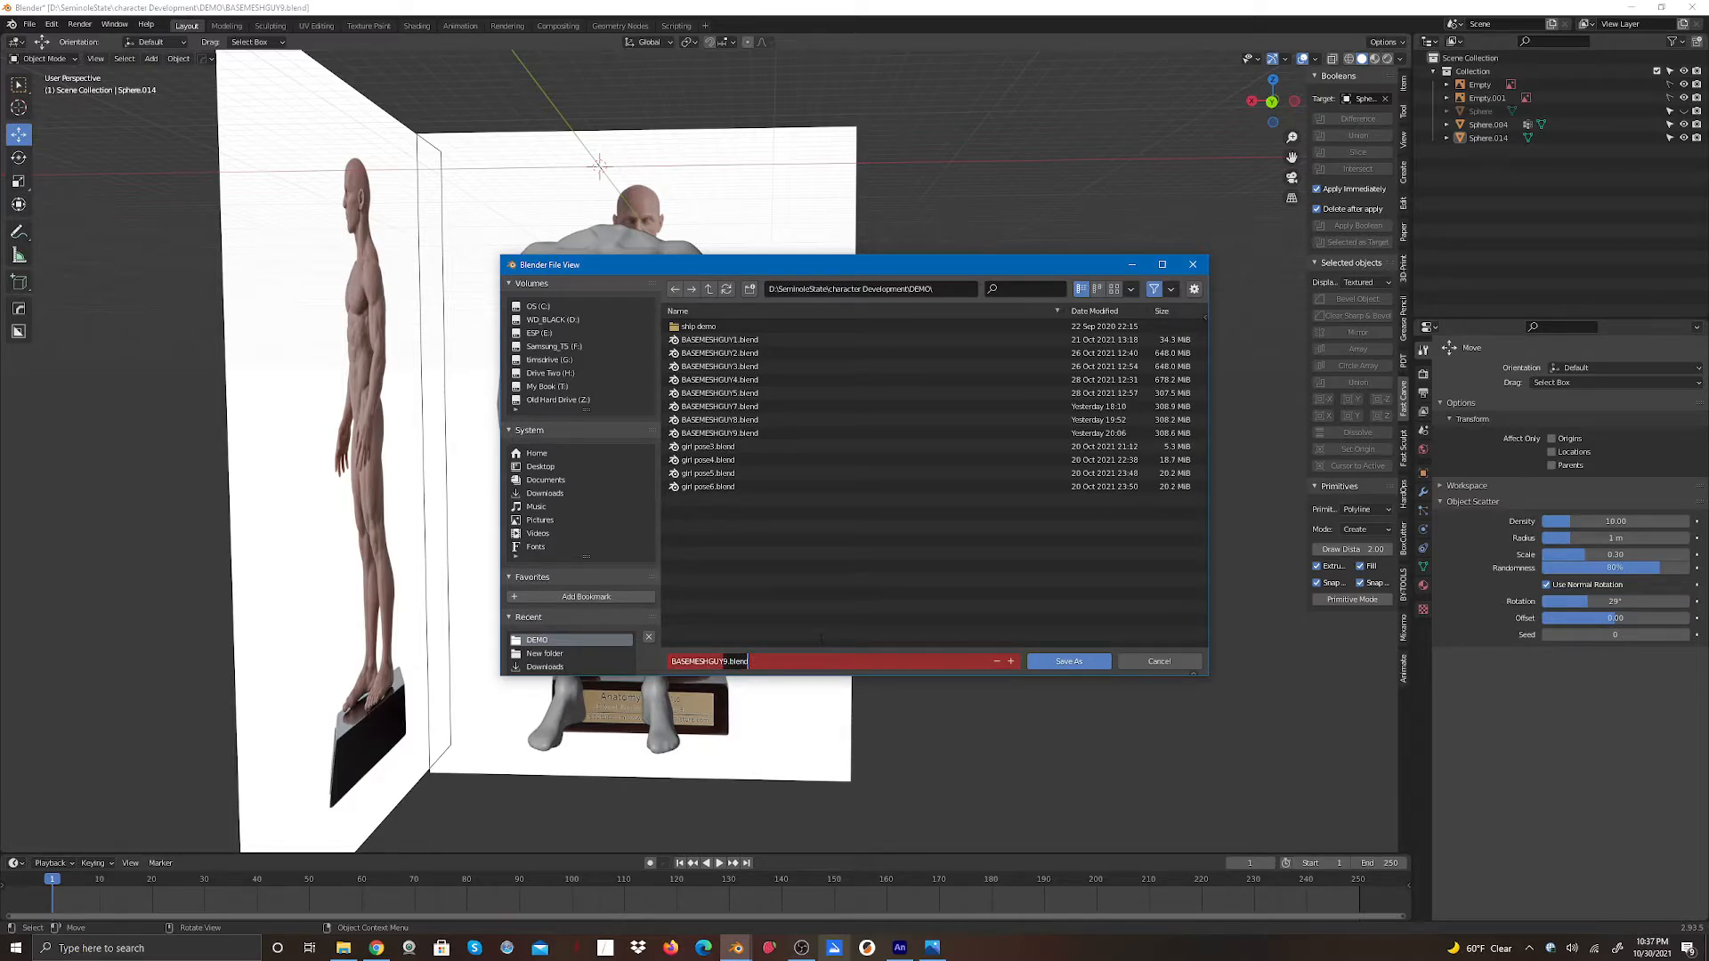
type("10")
key("Return")
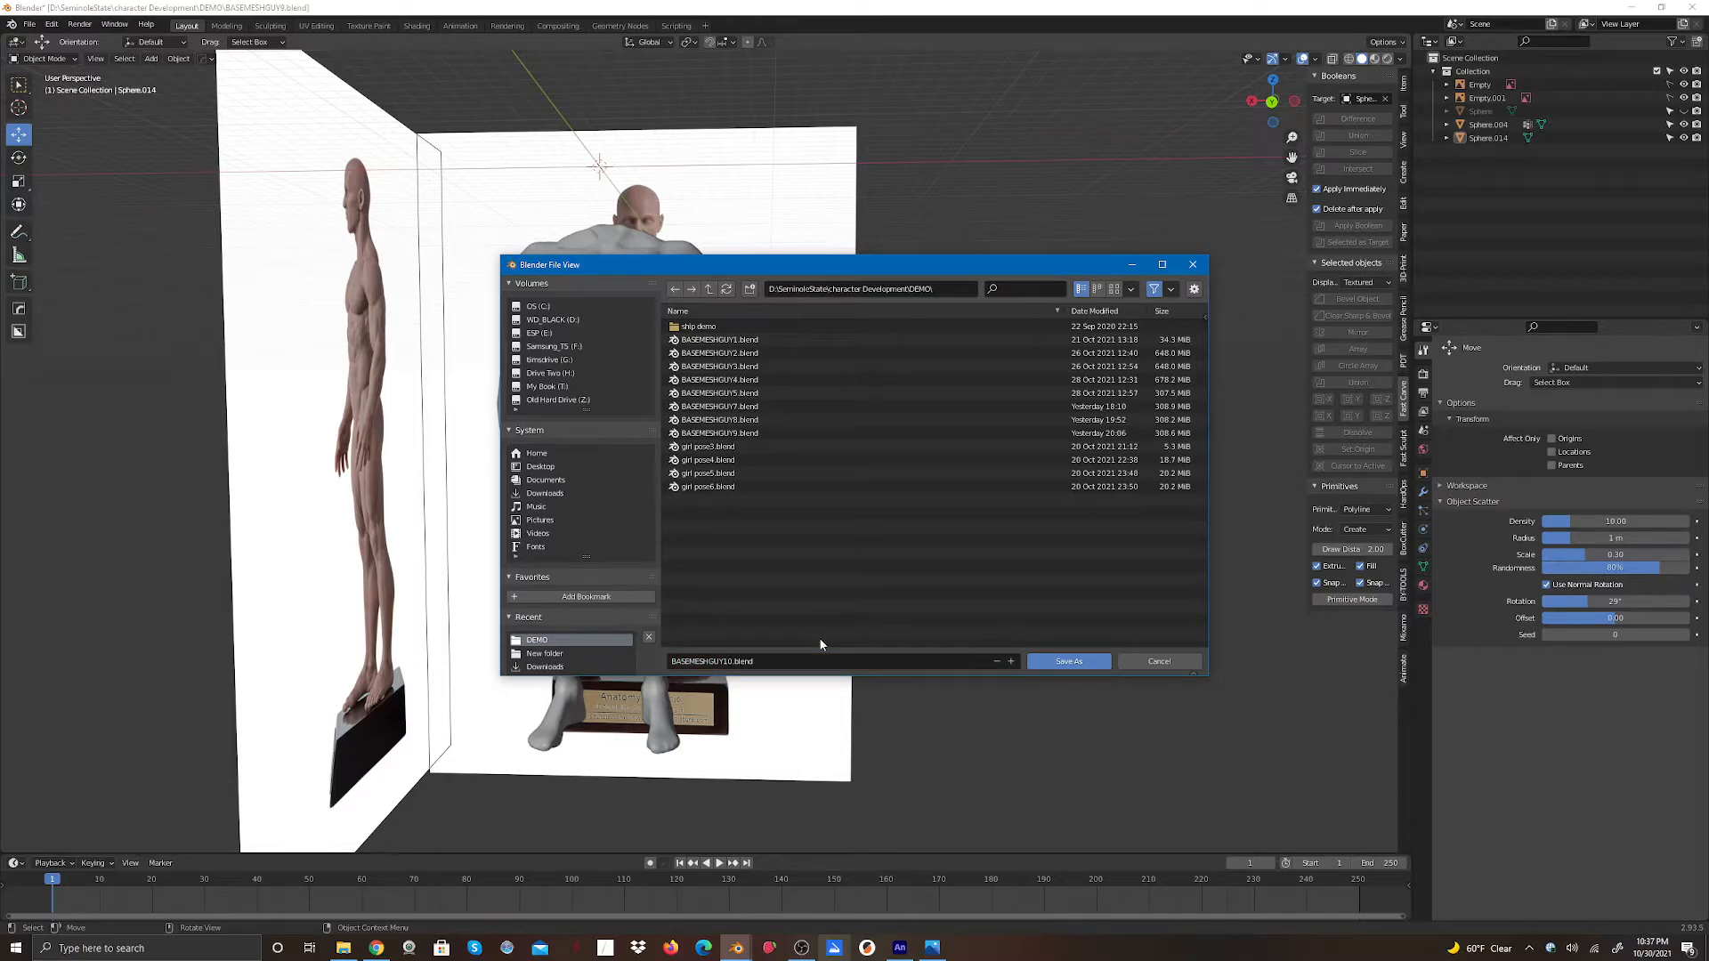
left_click(801, 947)
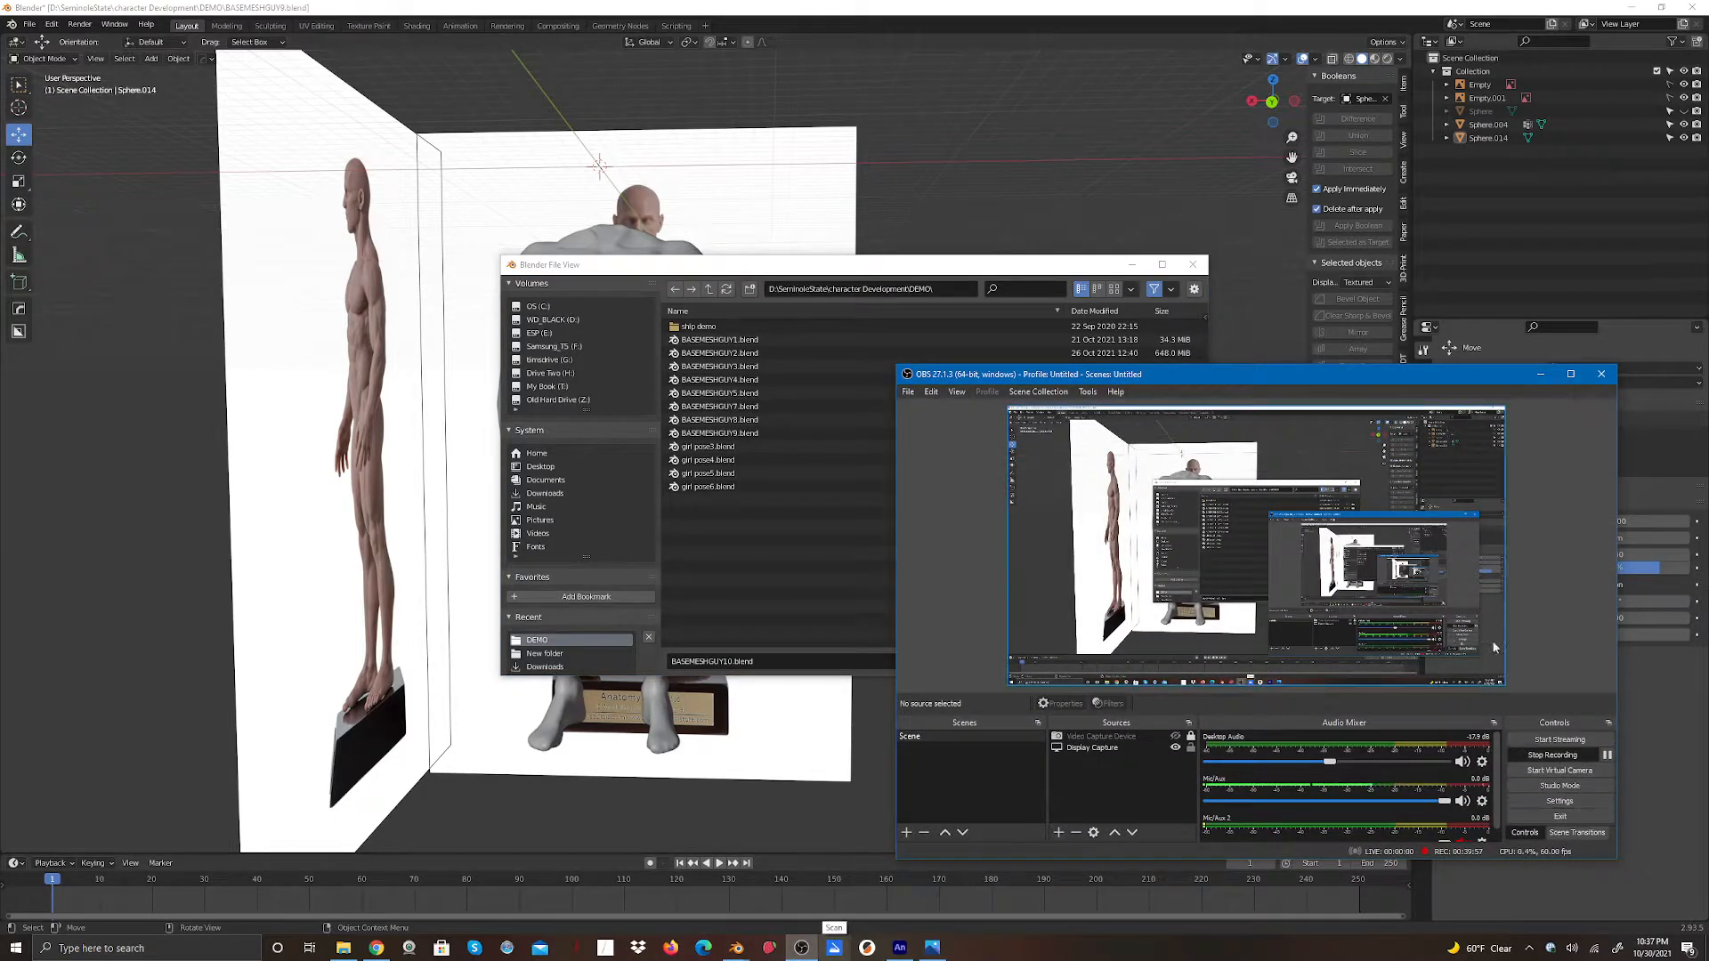
left_click(1542, 375)
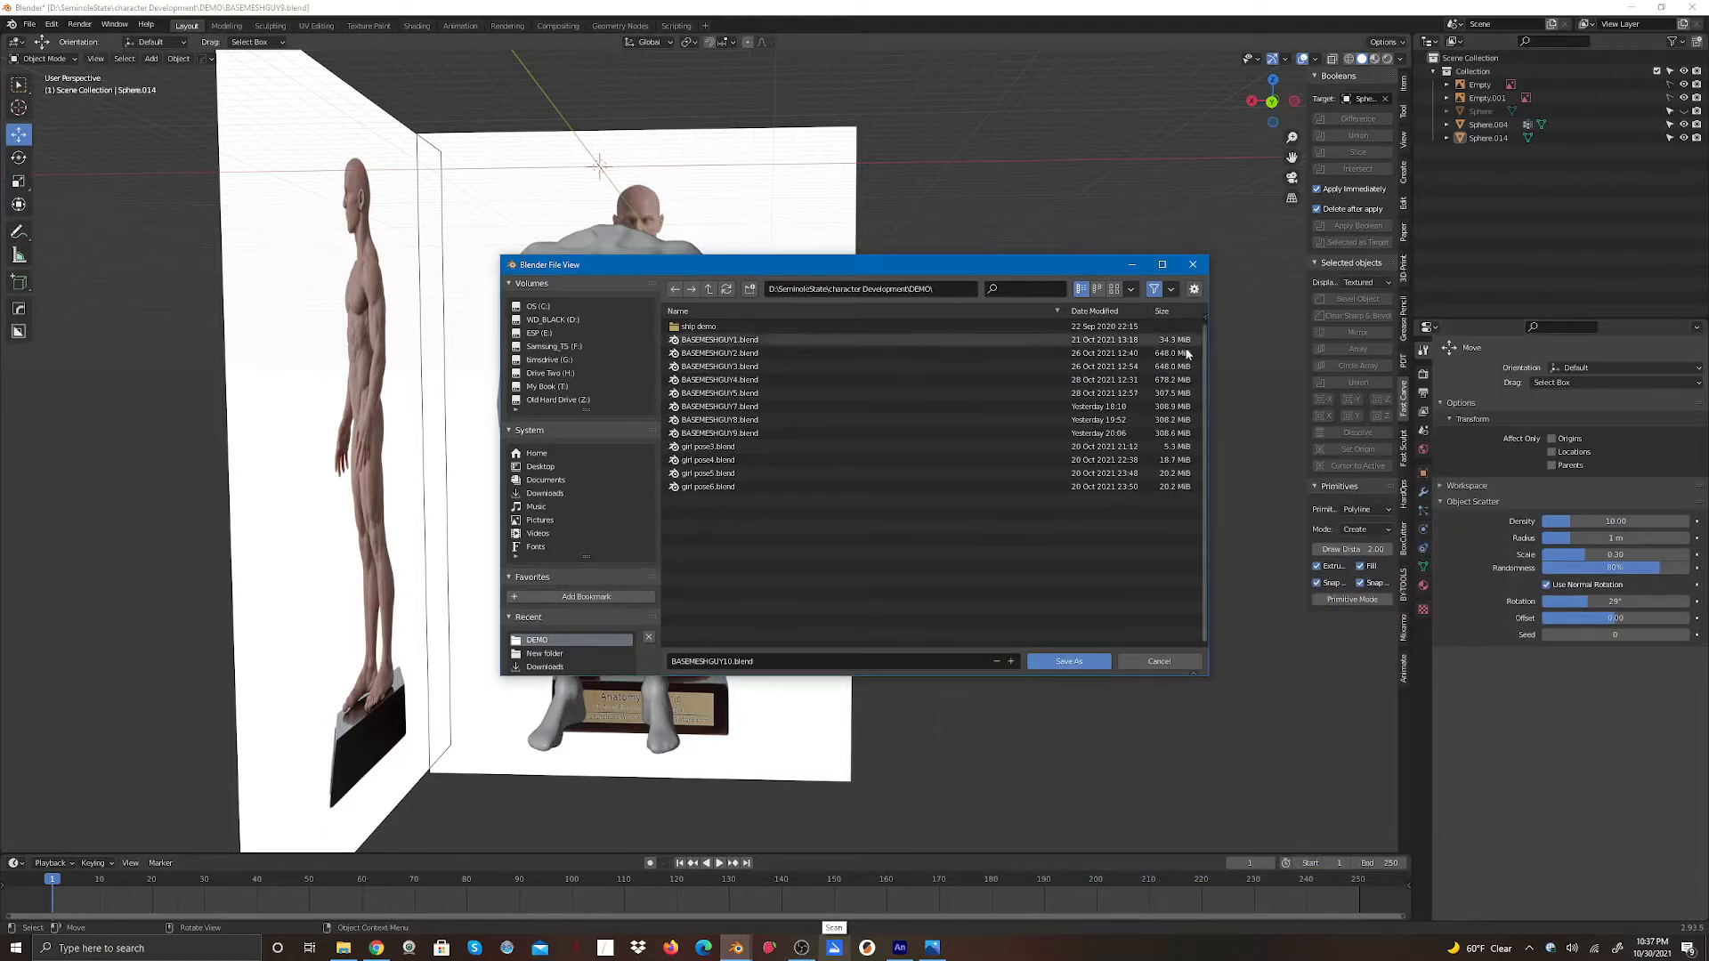
left_click(1067, 666)
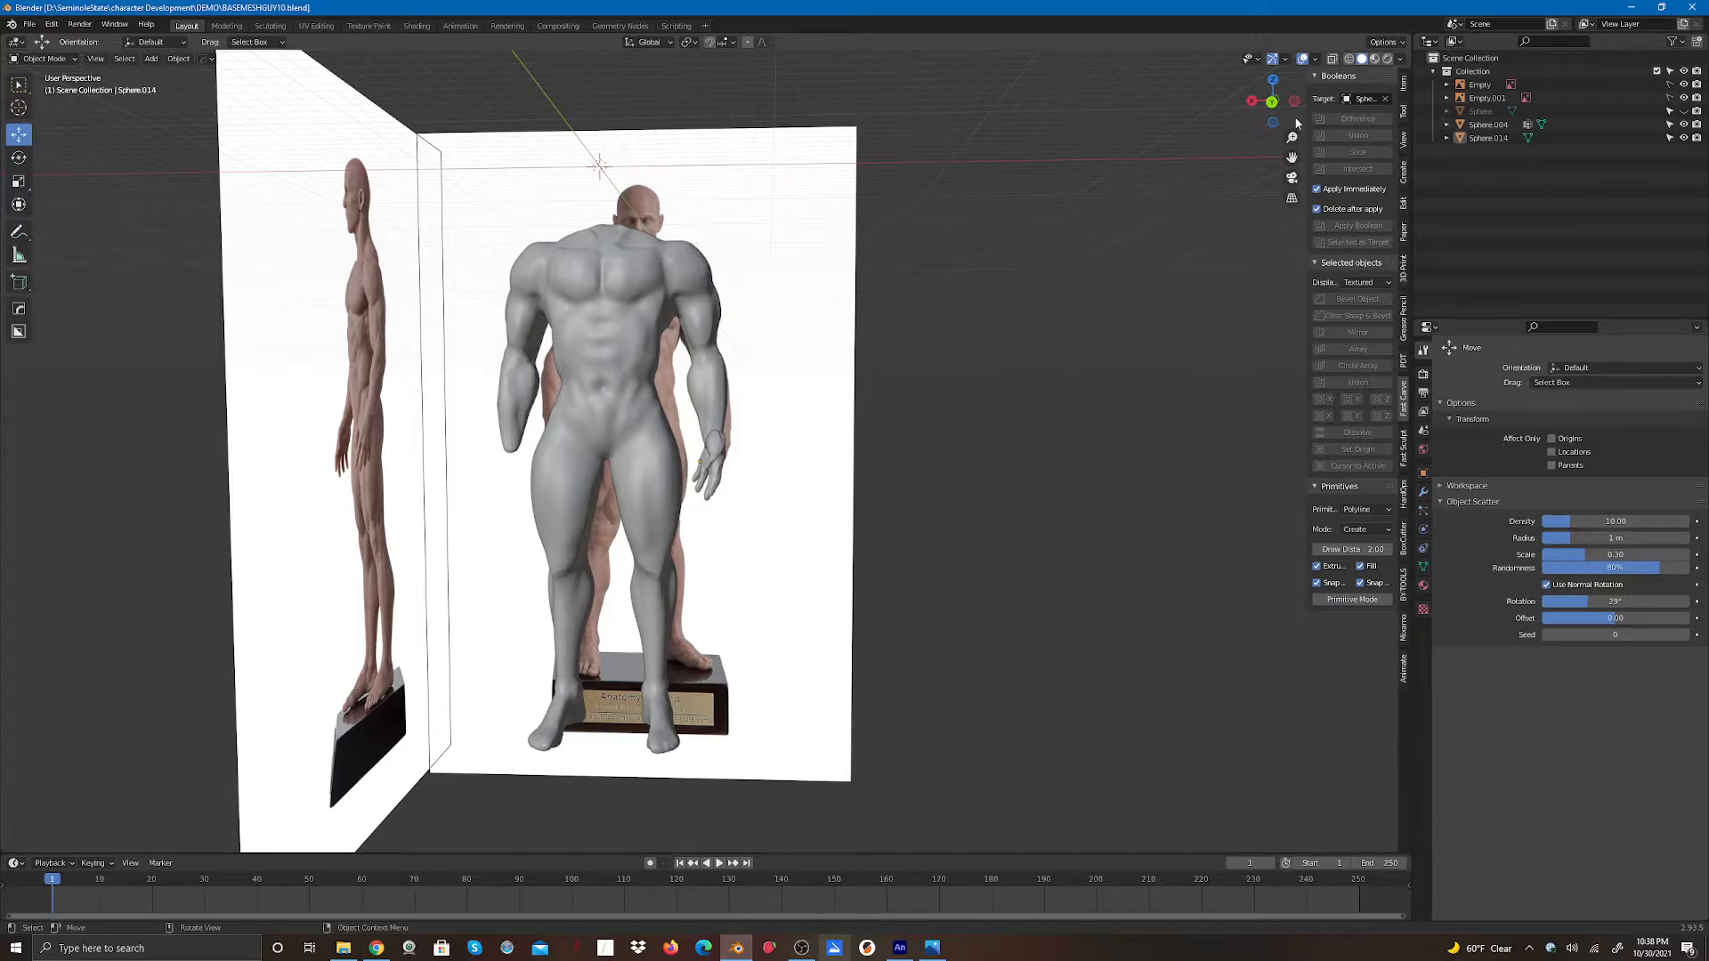
- In back view, scale the hand up uniformly to about 1.115, then deselect it
left_click(1273, 103)
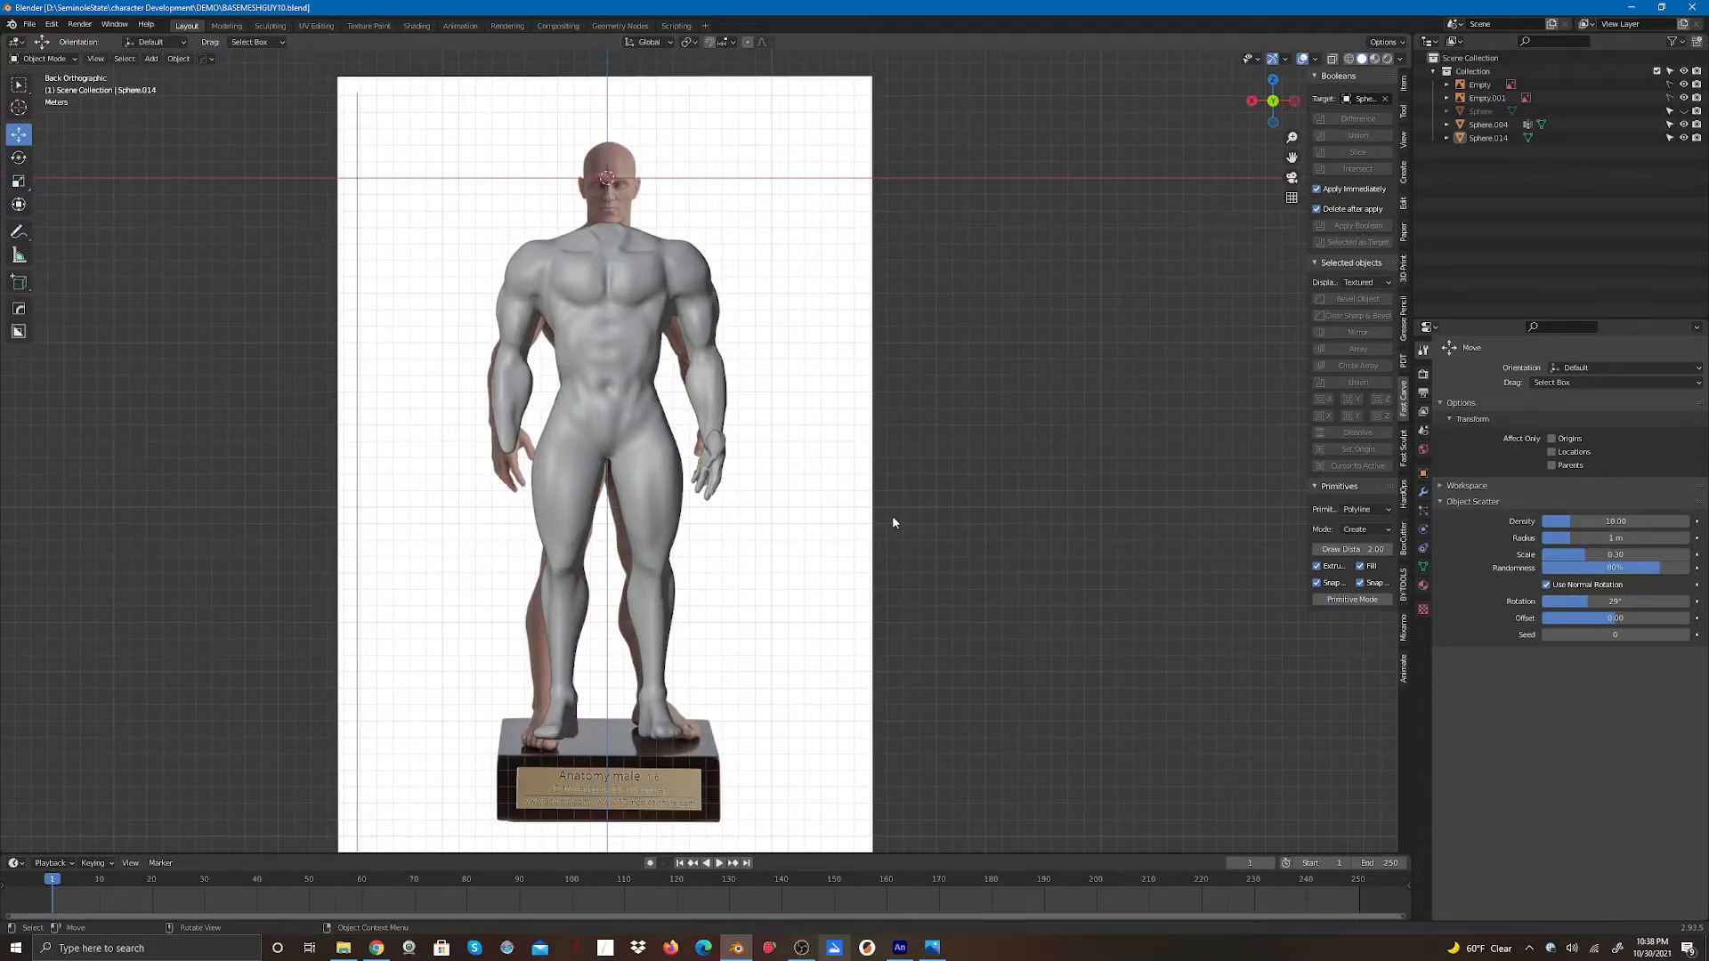
left_click(714, 459)
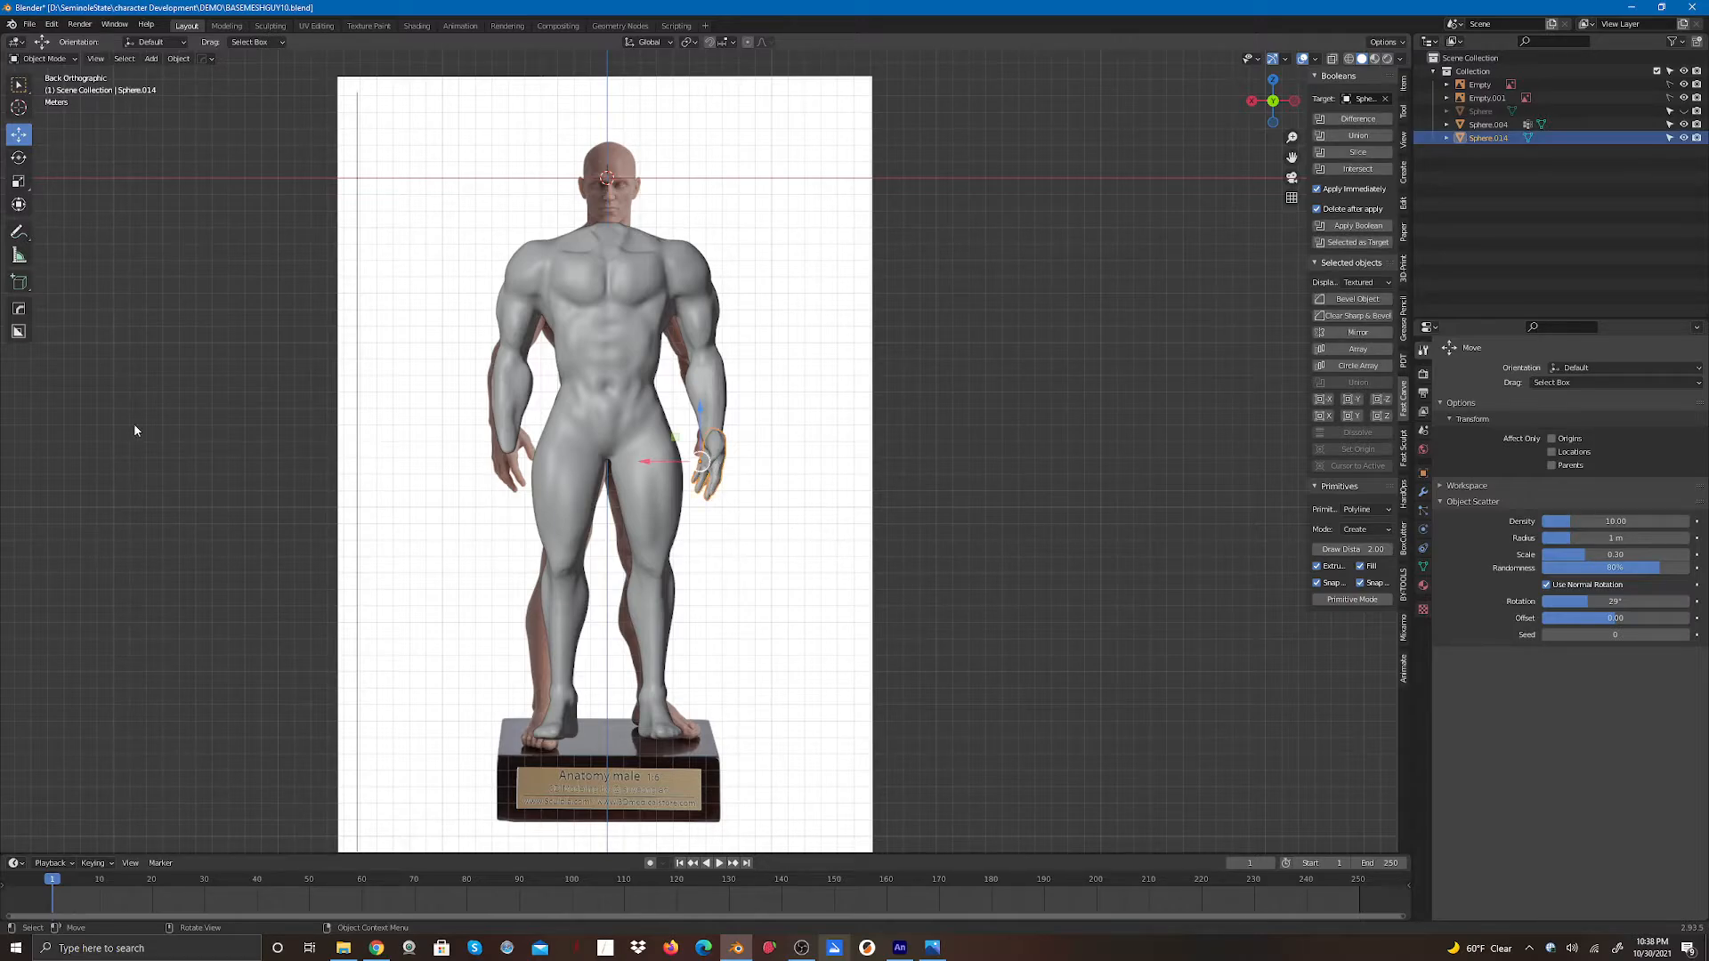
scroll(703, 449, "up", 2)
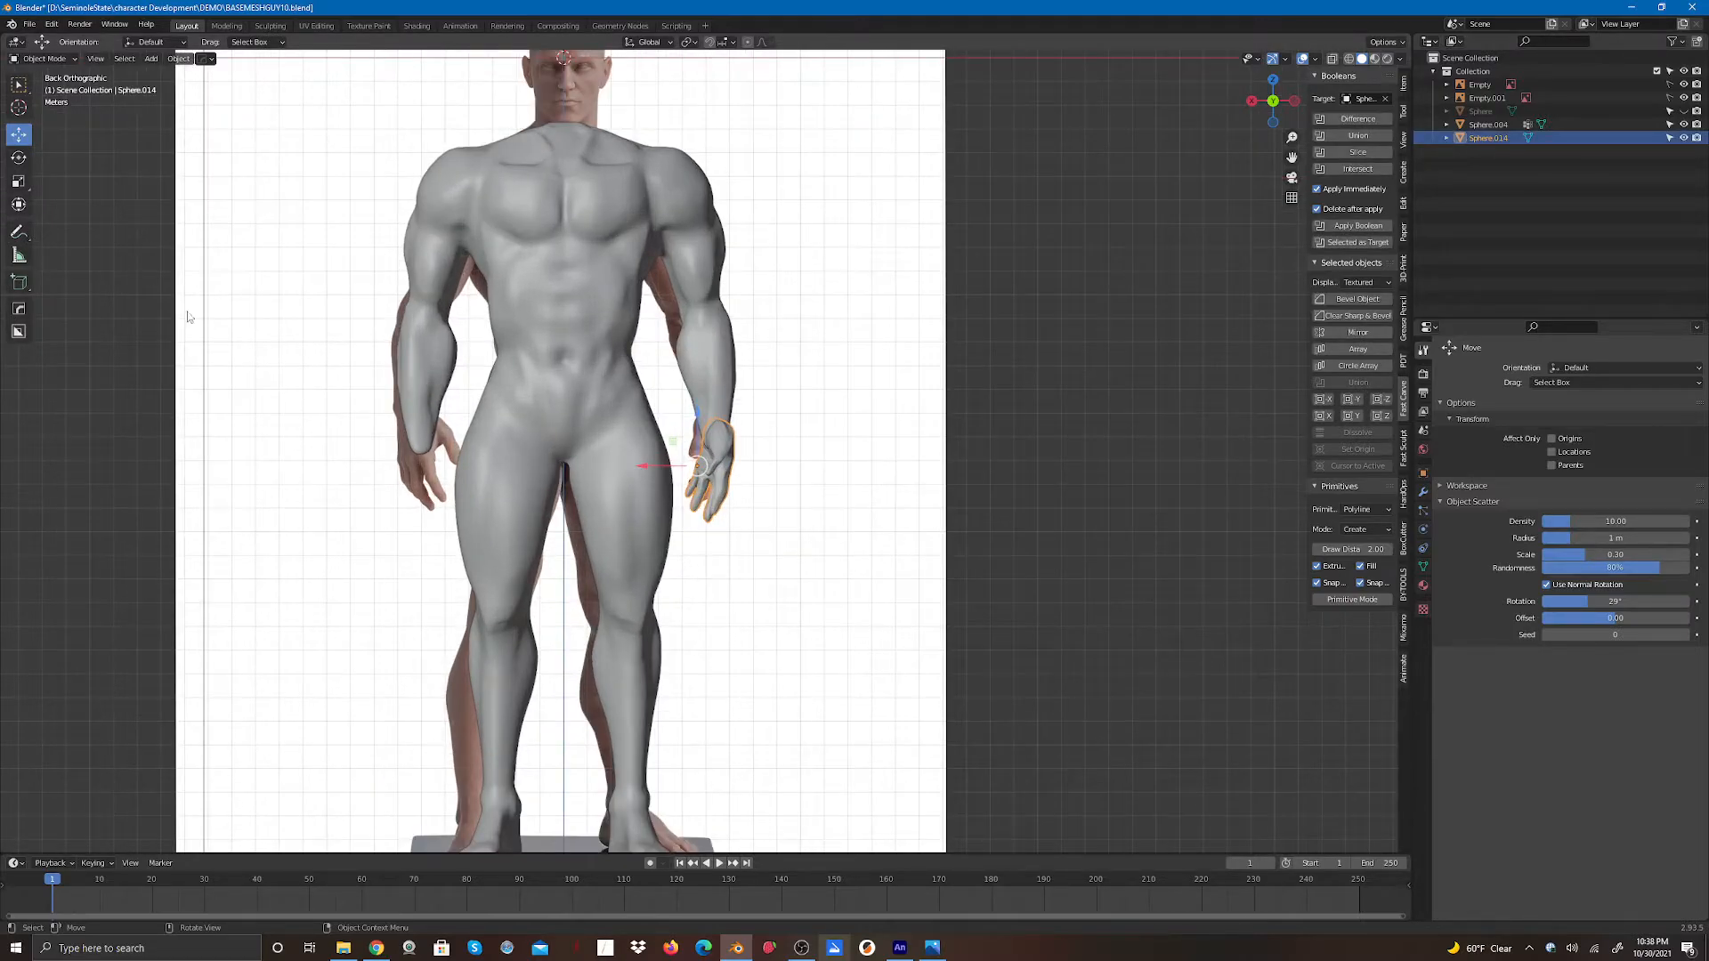
left_click(19, 182)
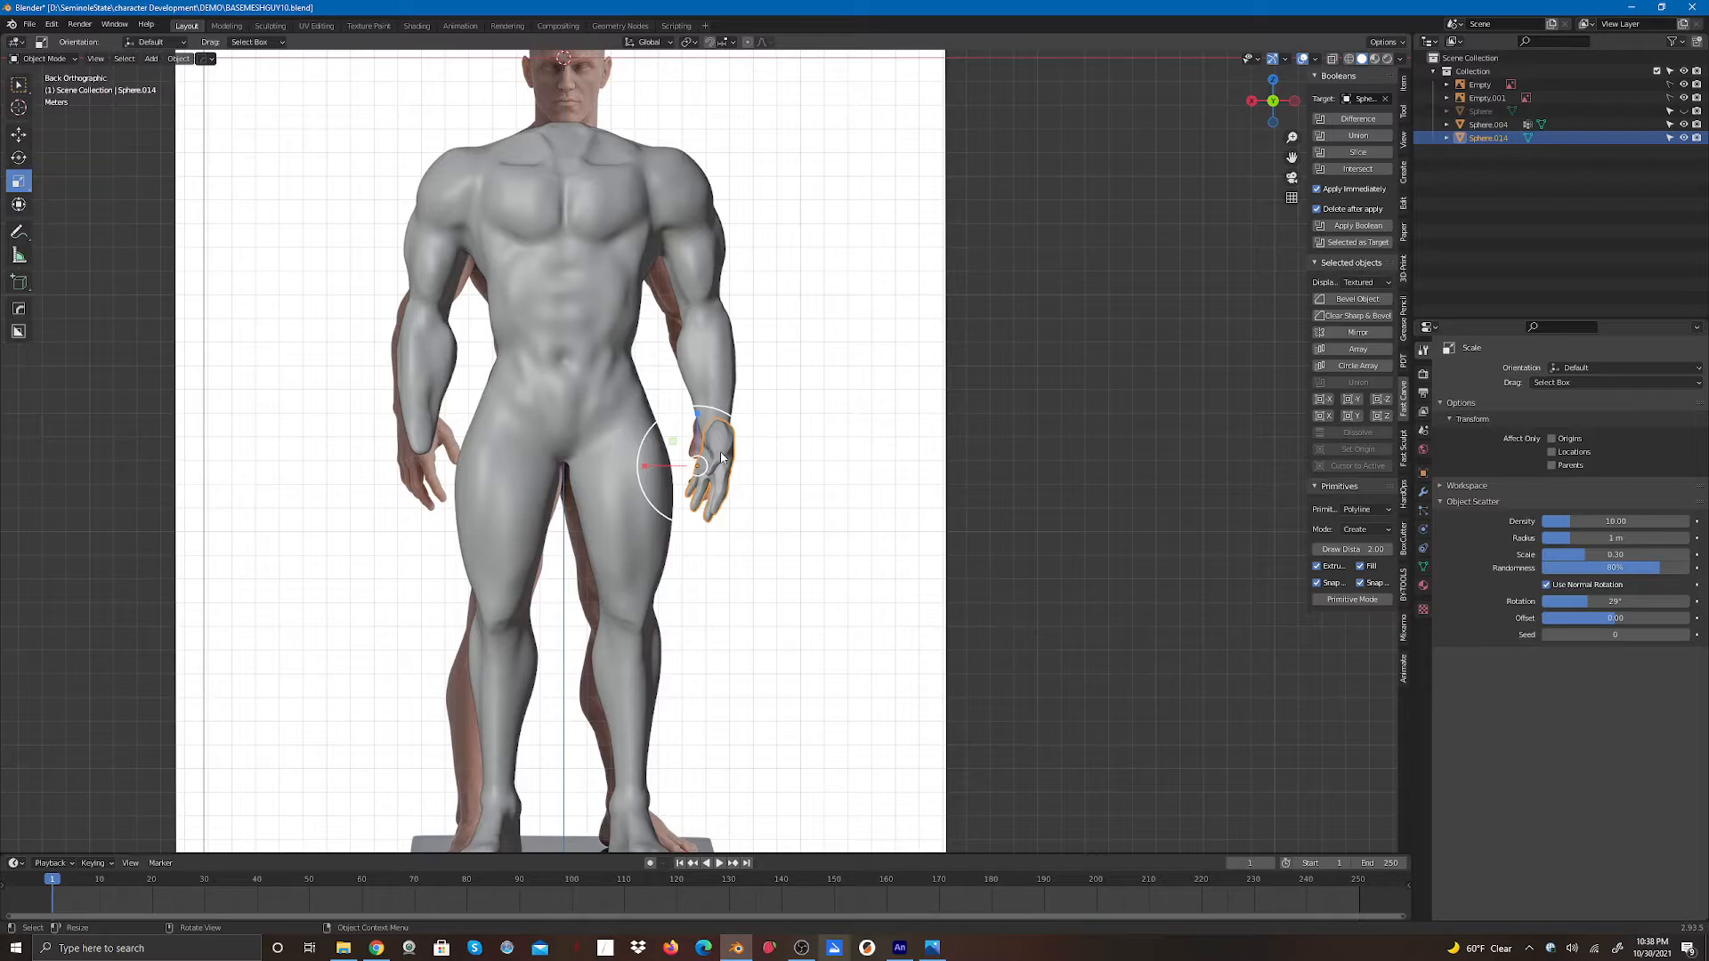
left_click_drag(708, 406, 718, 395)
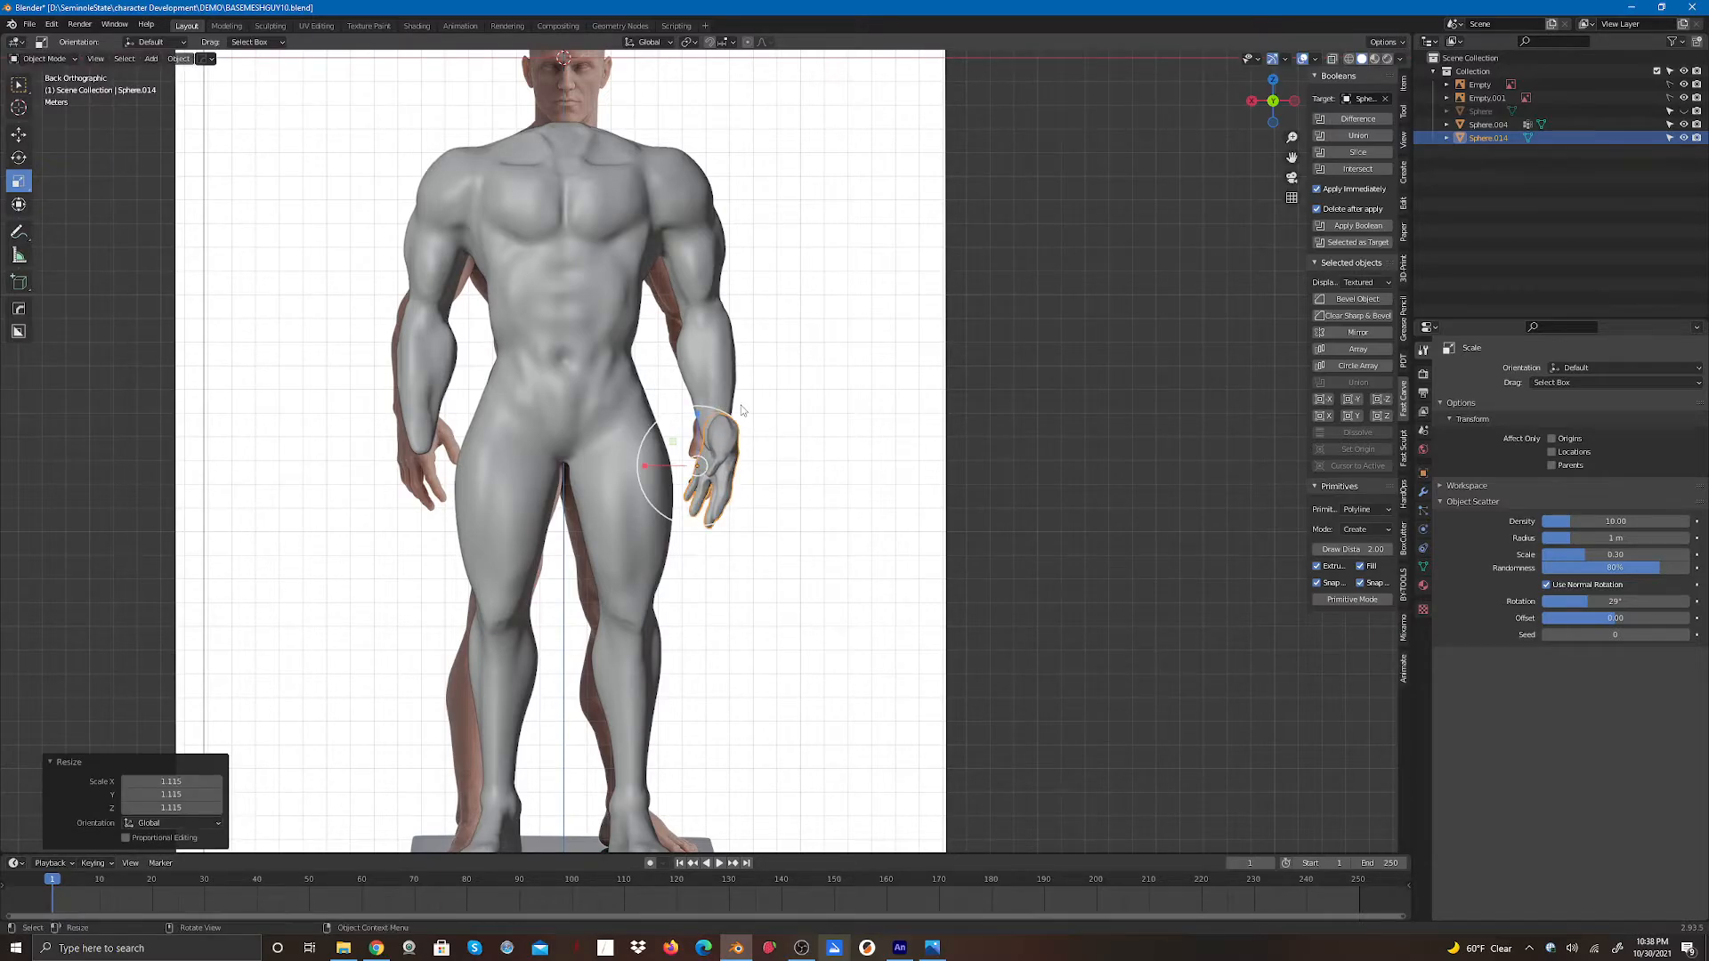
left_click(920, 473)
- Rotate the hand slightly in back view to align it with the forearm, then deselect it
left_click_drag(1253, 93, 1384, 99)
left_click_drag(1095, 98, 1275, 98)
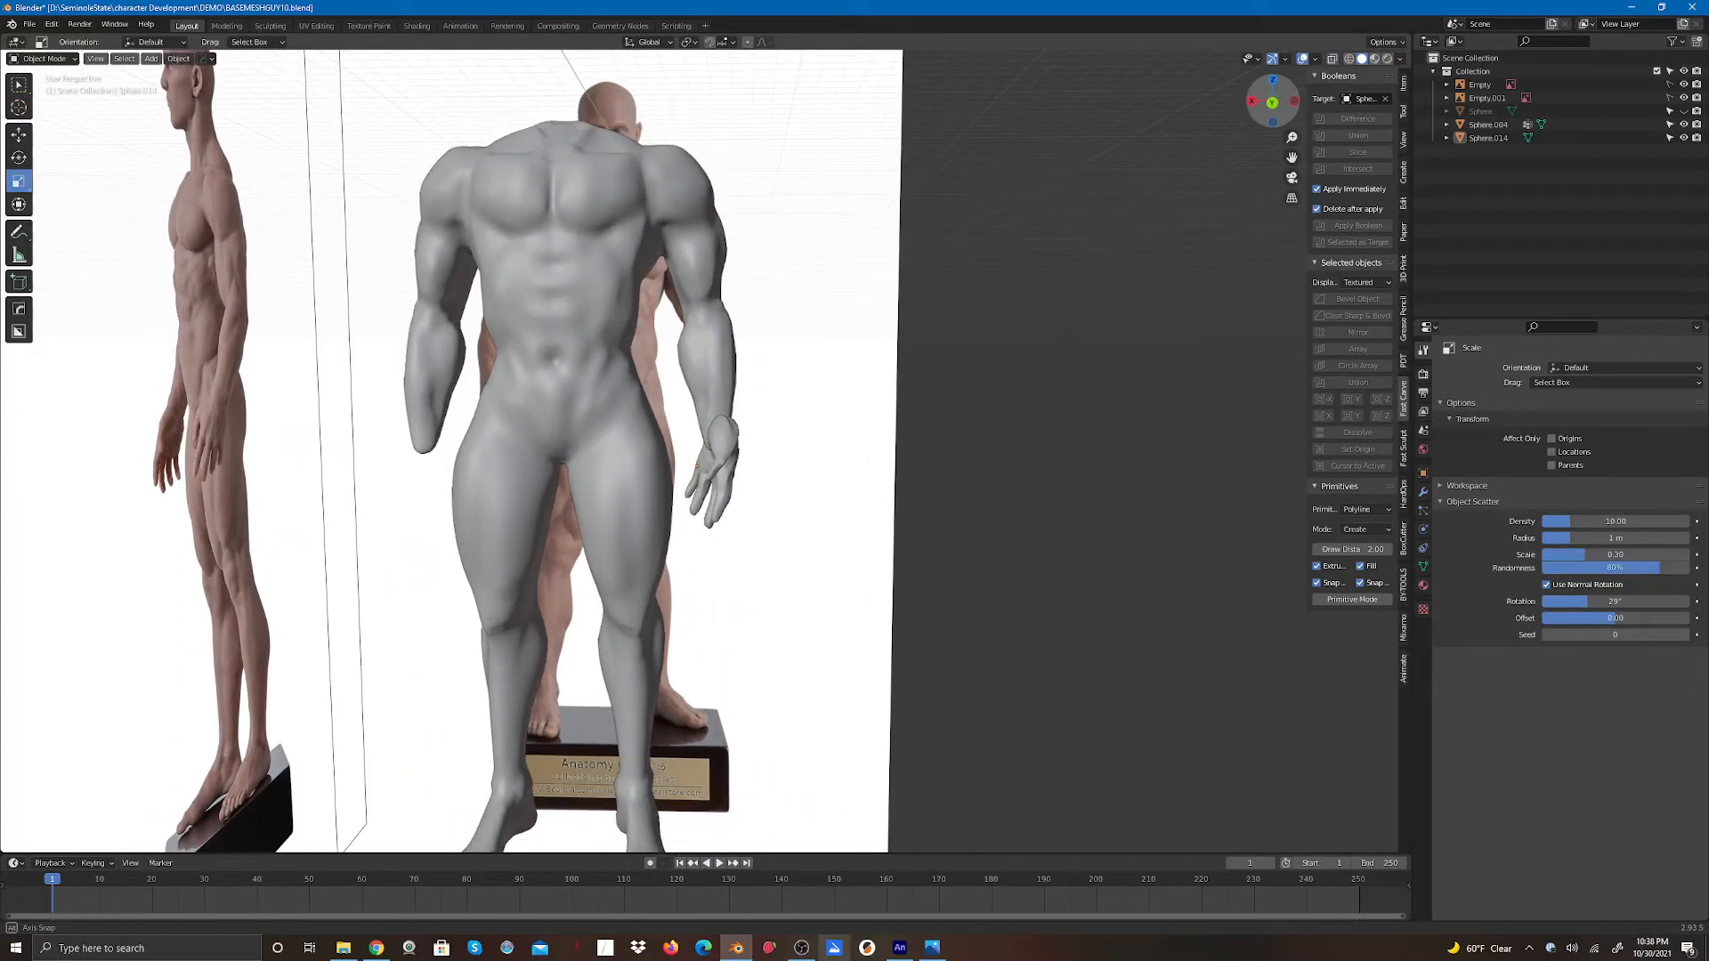
left_click(1274, 103)
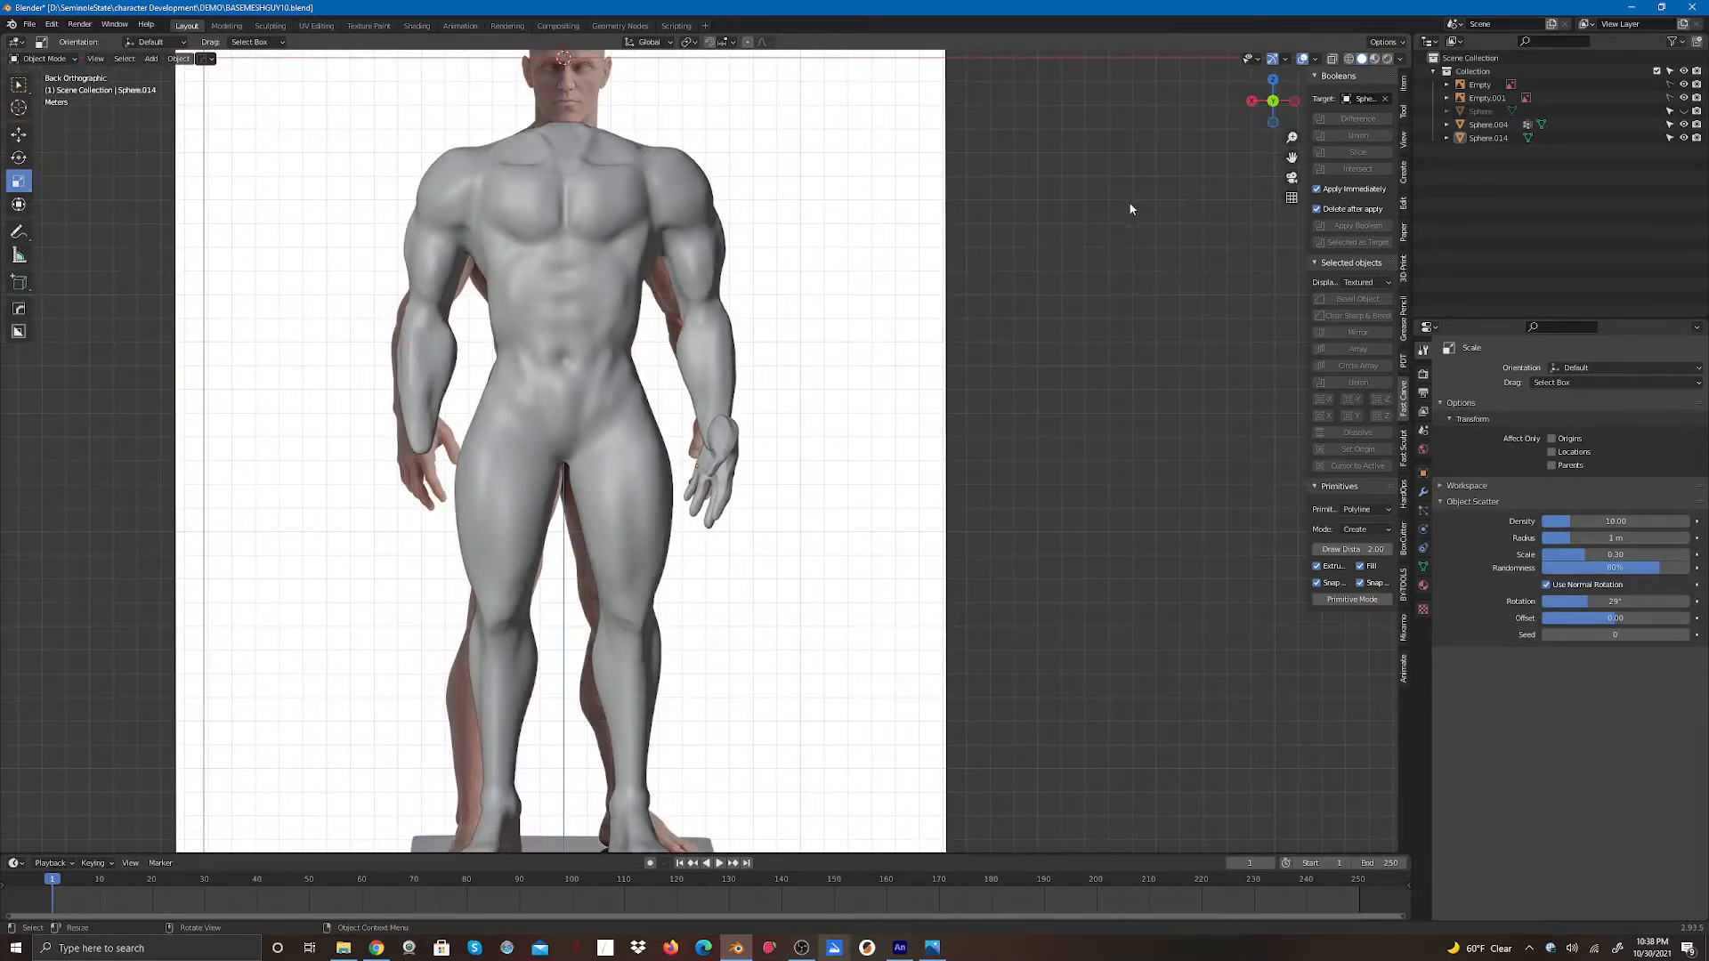
left_click(19, 157)
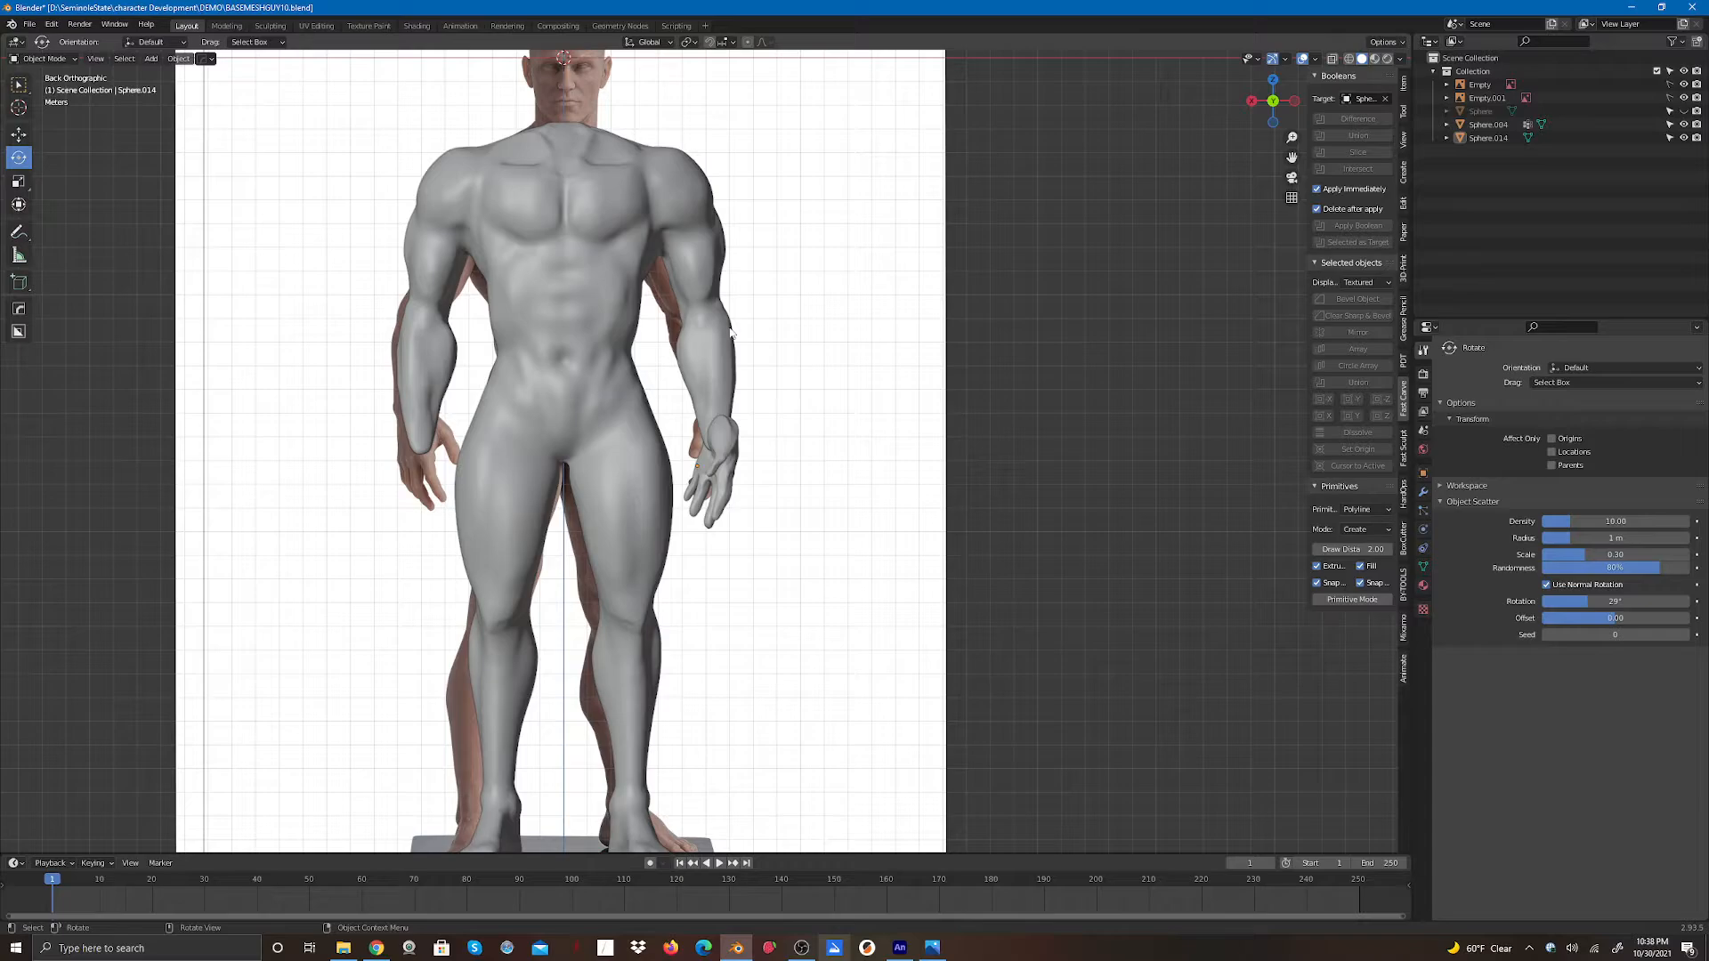
left_click(716, 467)
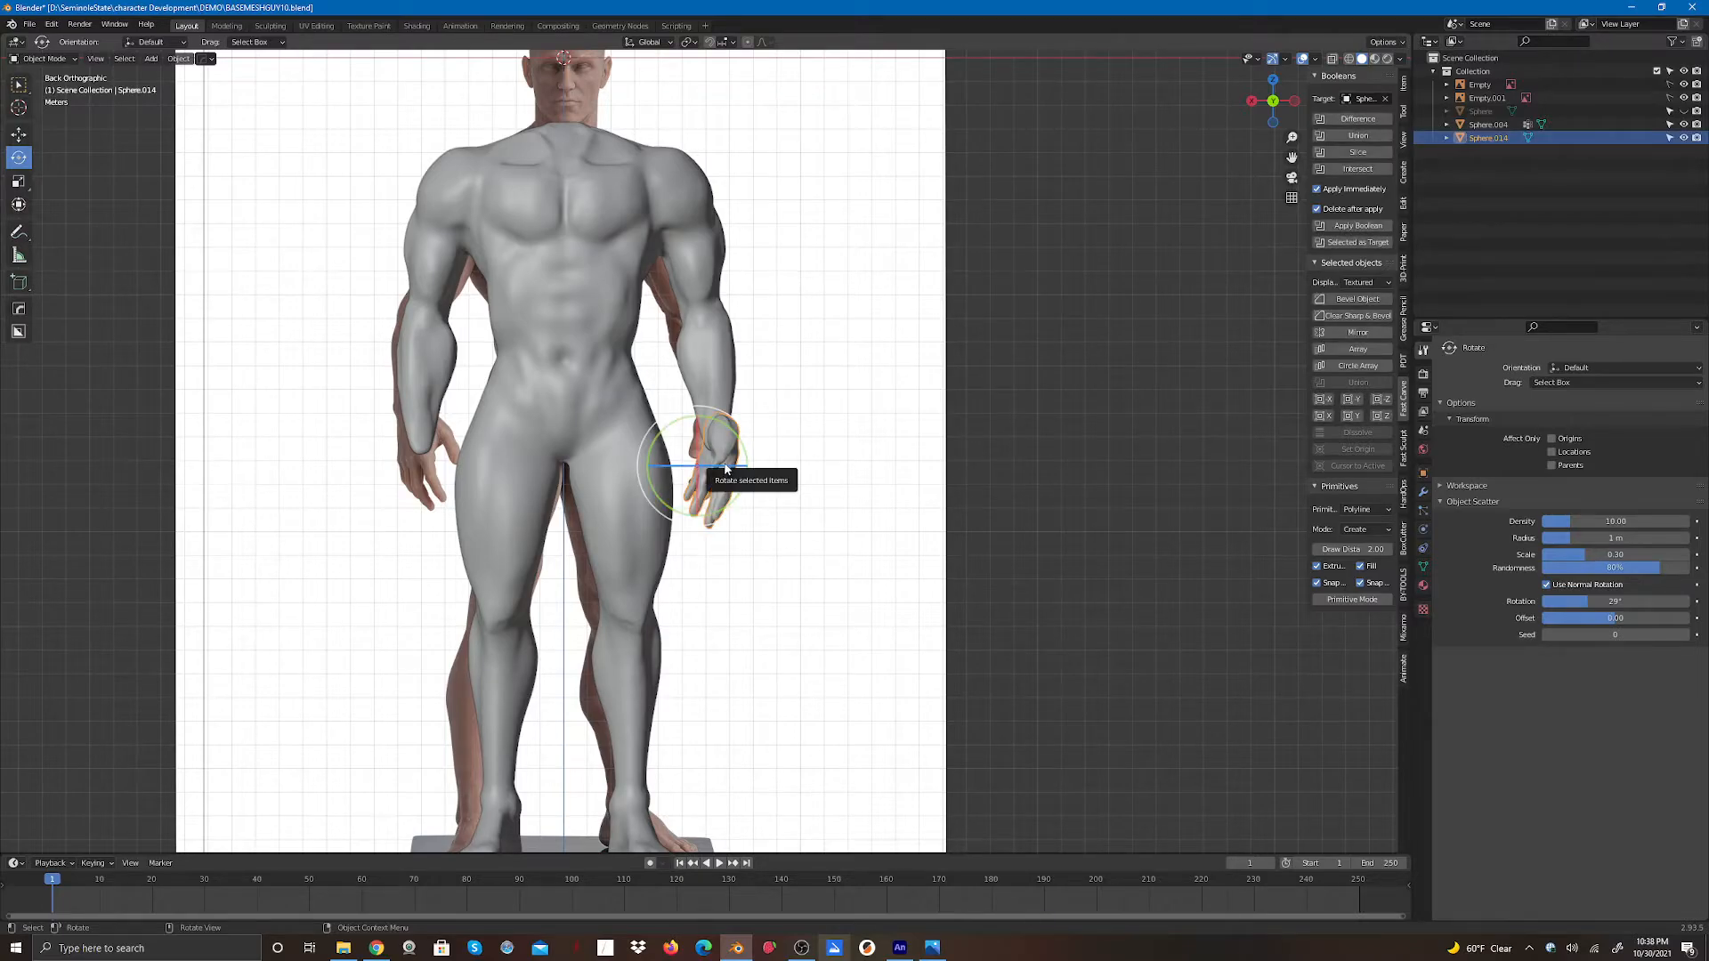
left_click_drag(708, 473, 712, 467)
left_click(767, 463)
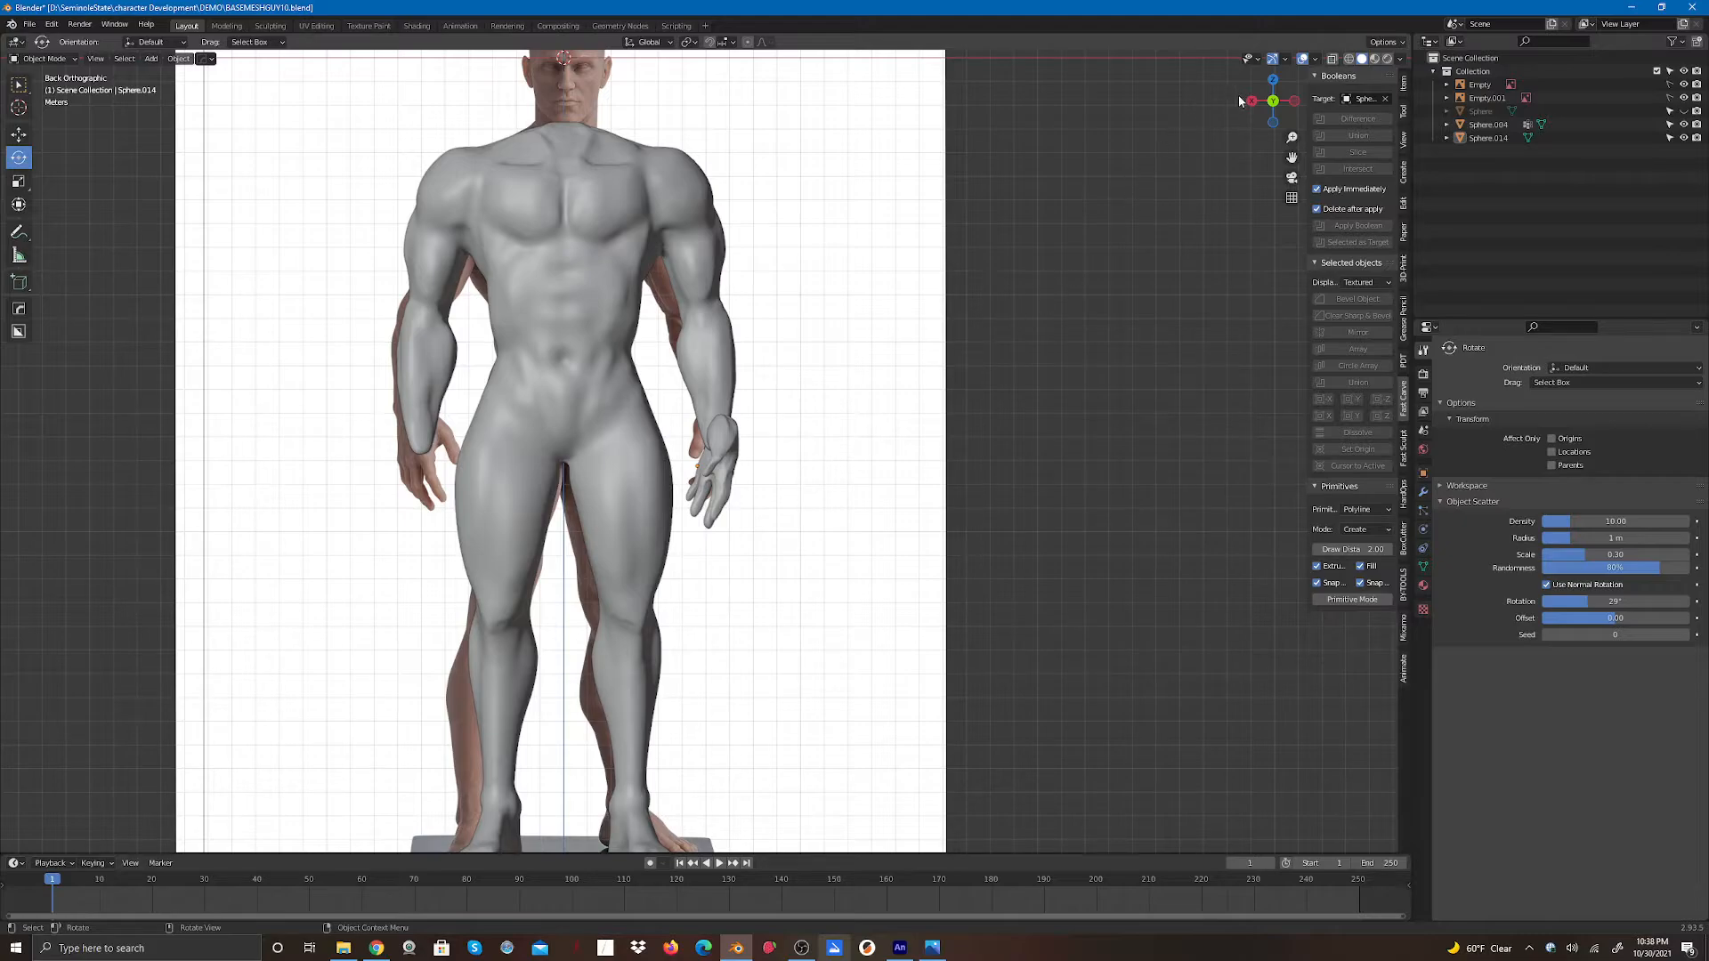
- In a side view, nudge the hand slightly along X against the wrist, then deselect it
left_click_drag(1269, 102, 1233, 105)
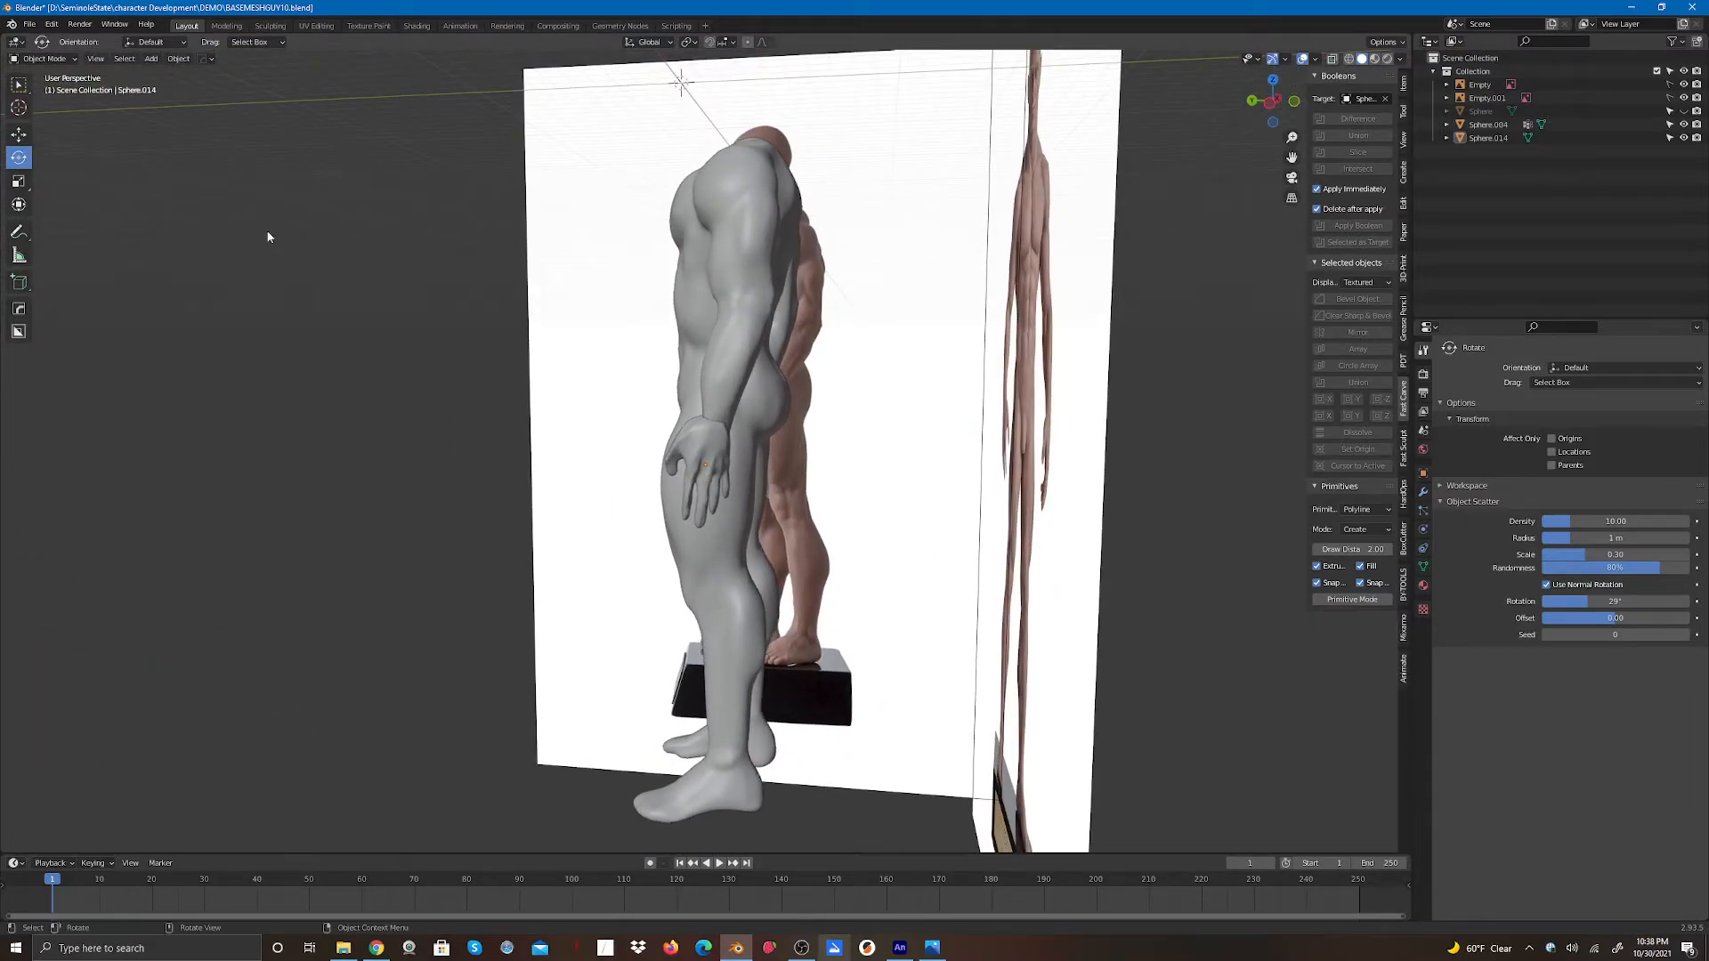
left_click(19, 135)
left_click(725, 463)
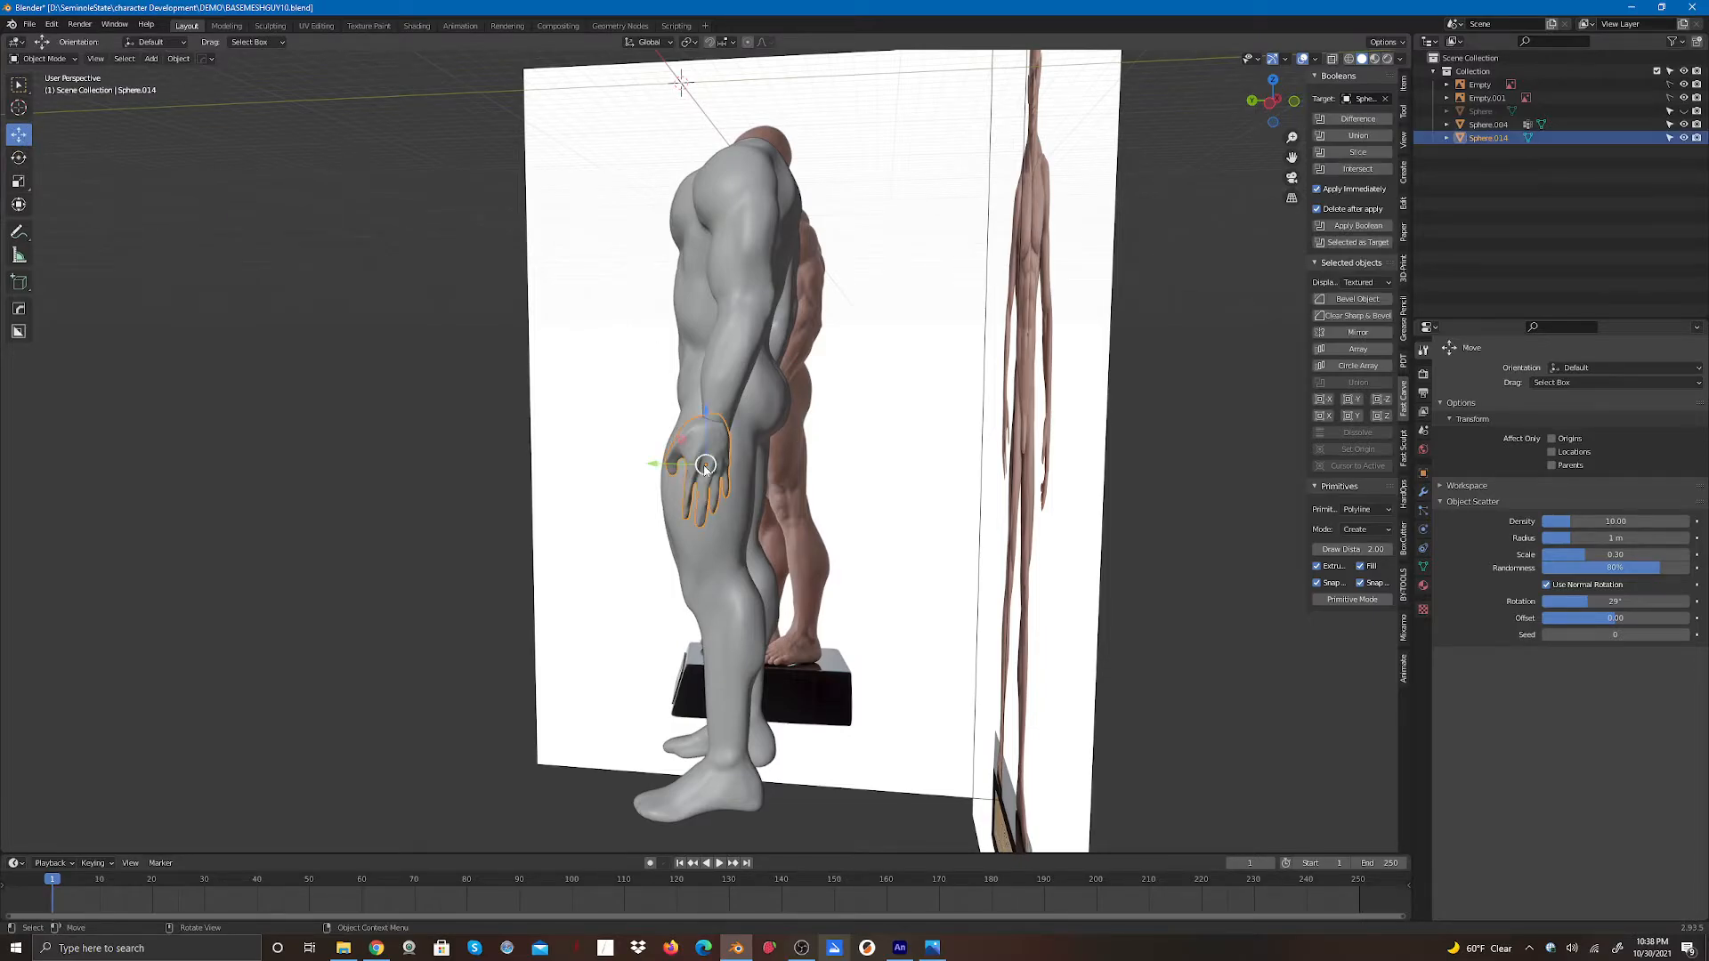
left_click_drag(648, 464, 656, 462)
left_click(656, 461)
left_click(946, 467)
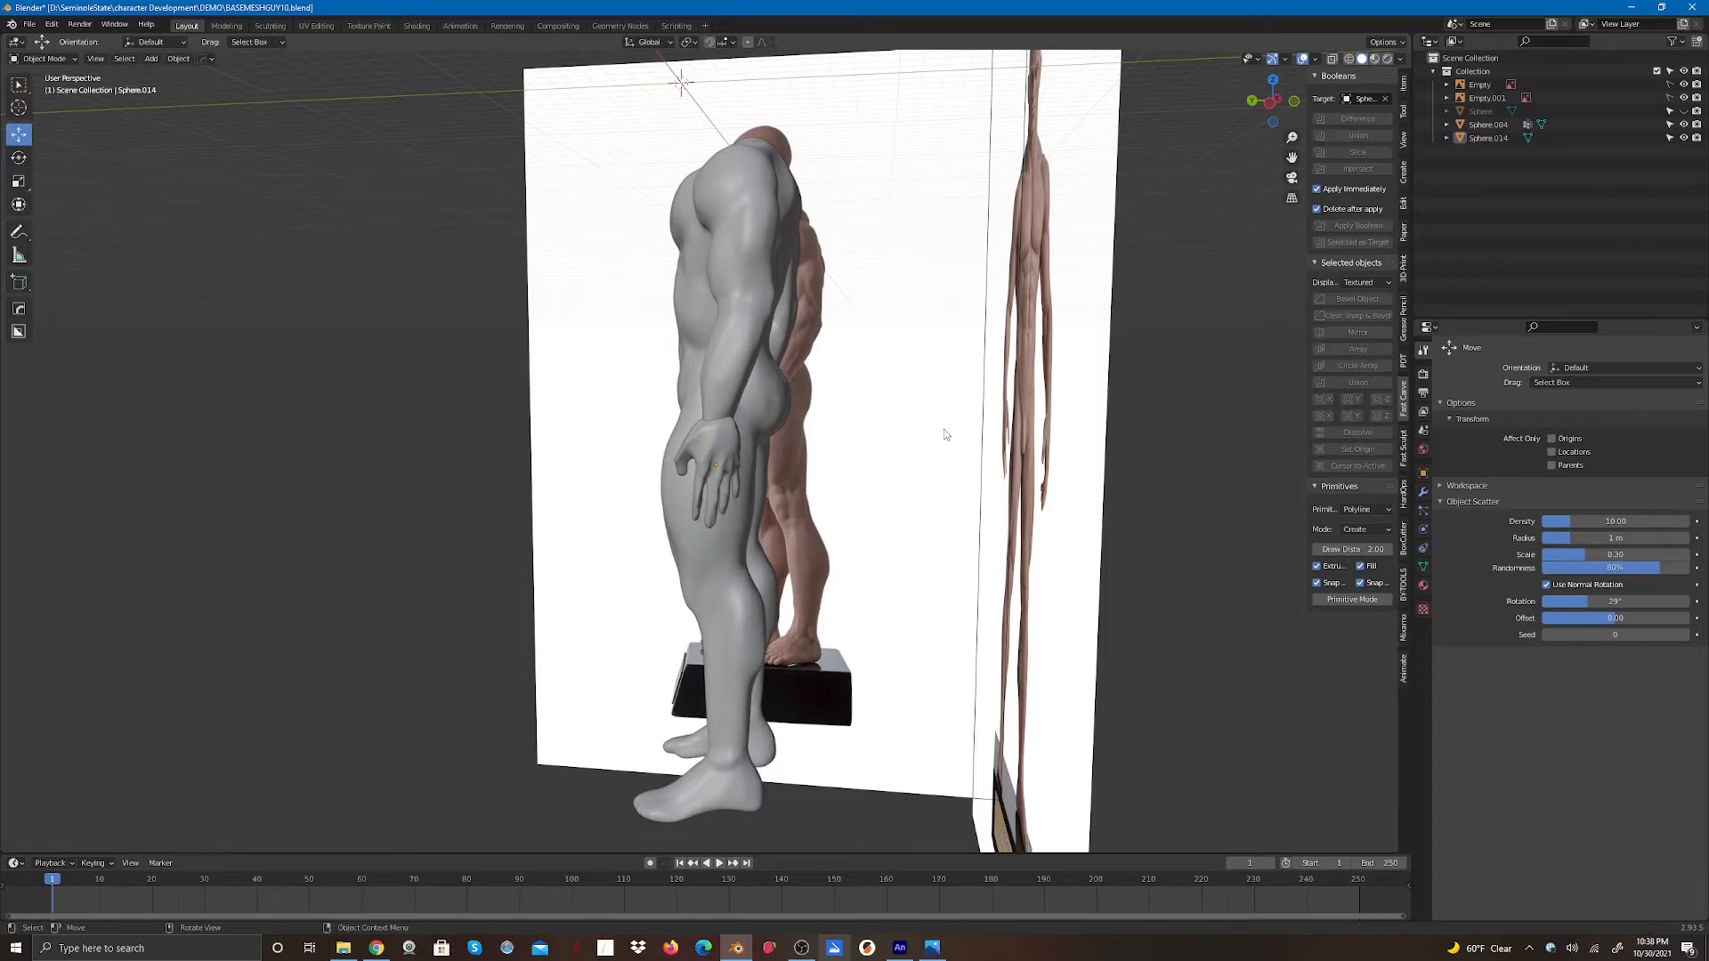
- Move the hand along X to seat it into the forearm, checking from back and side views, then deselect
left_click_drag(1273, 100, 1169, 111)
left_click(719, 461)
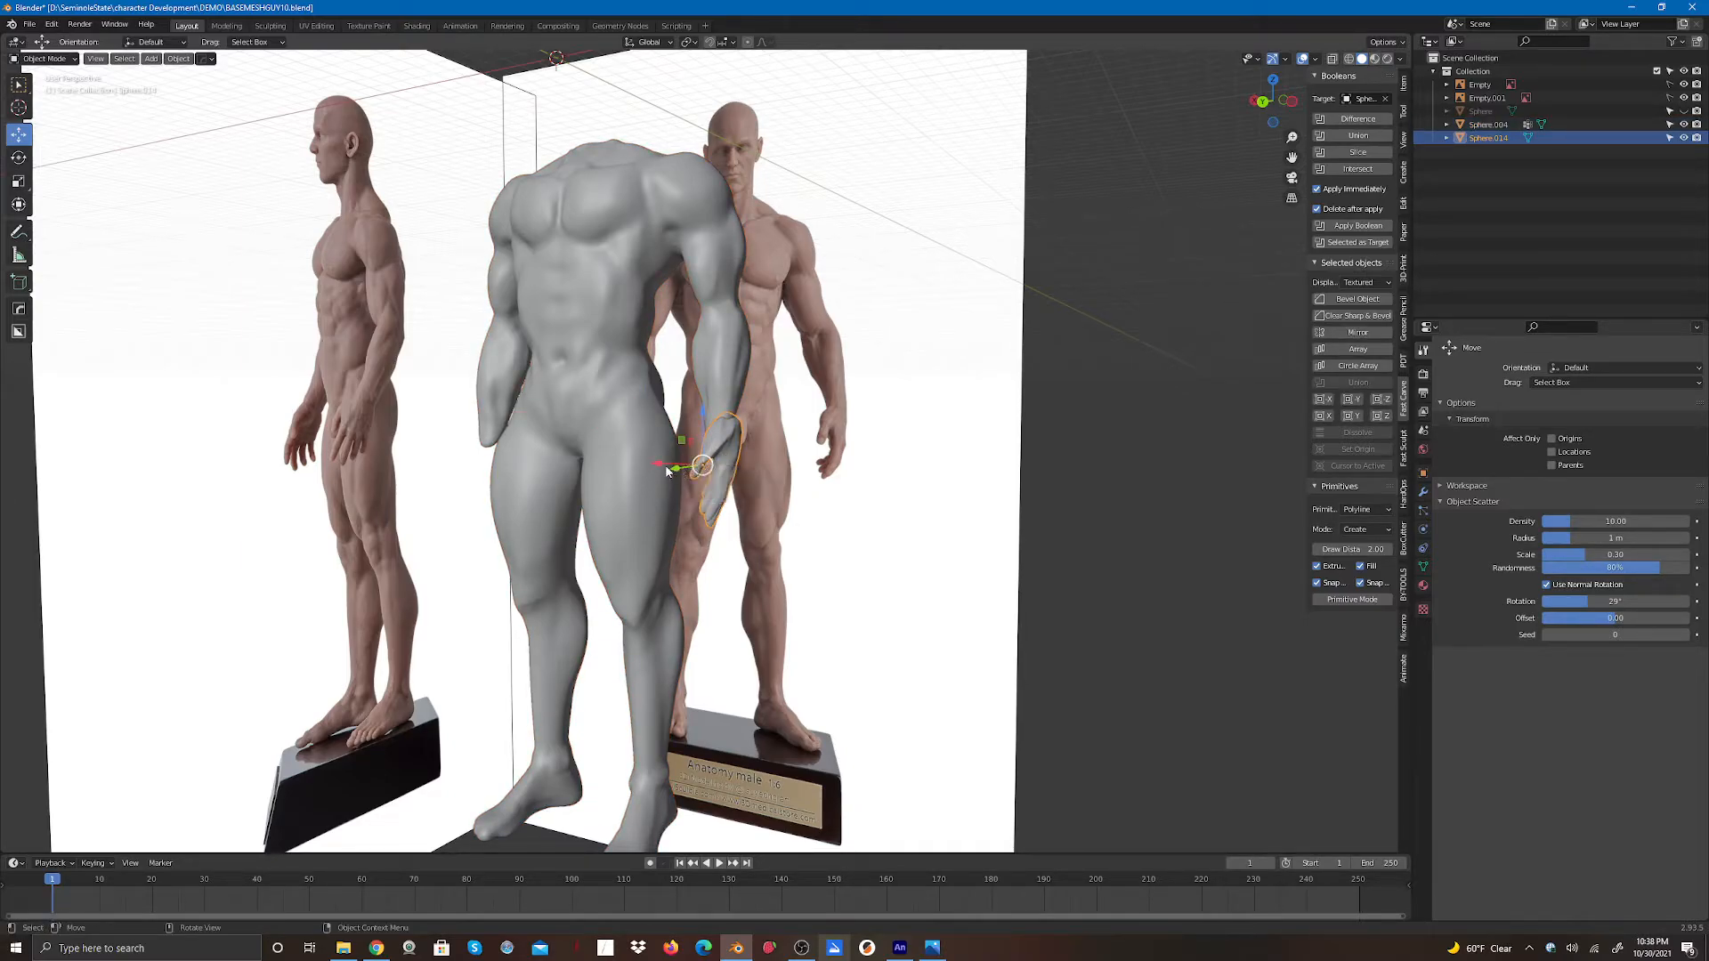
left_click_drag(660, 465, 642, 464)
left_click(1262, 102)
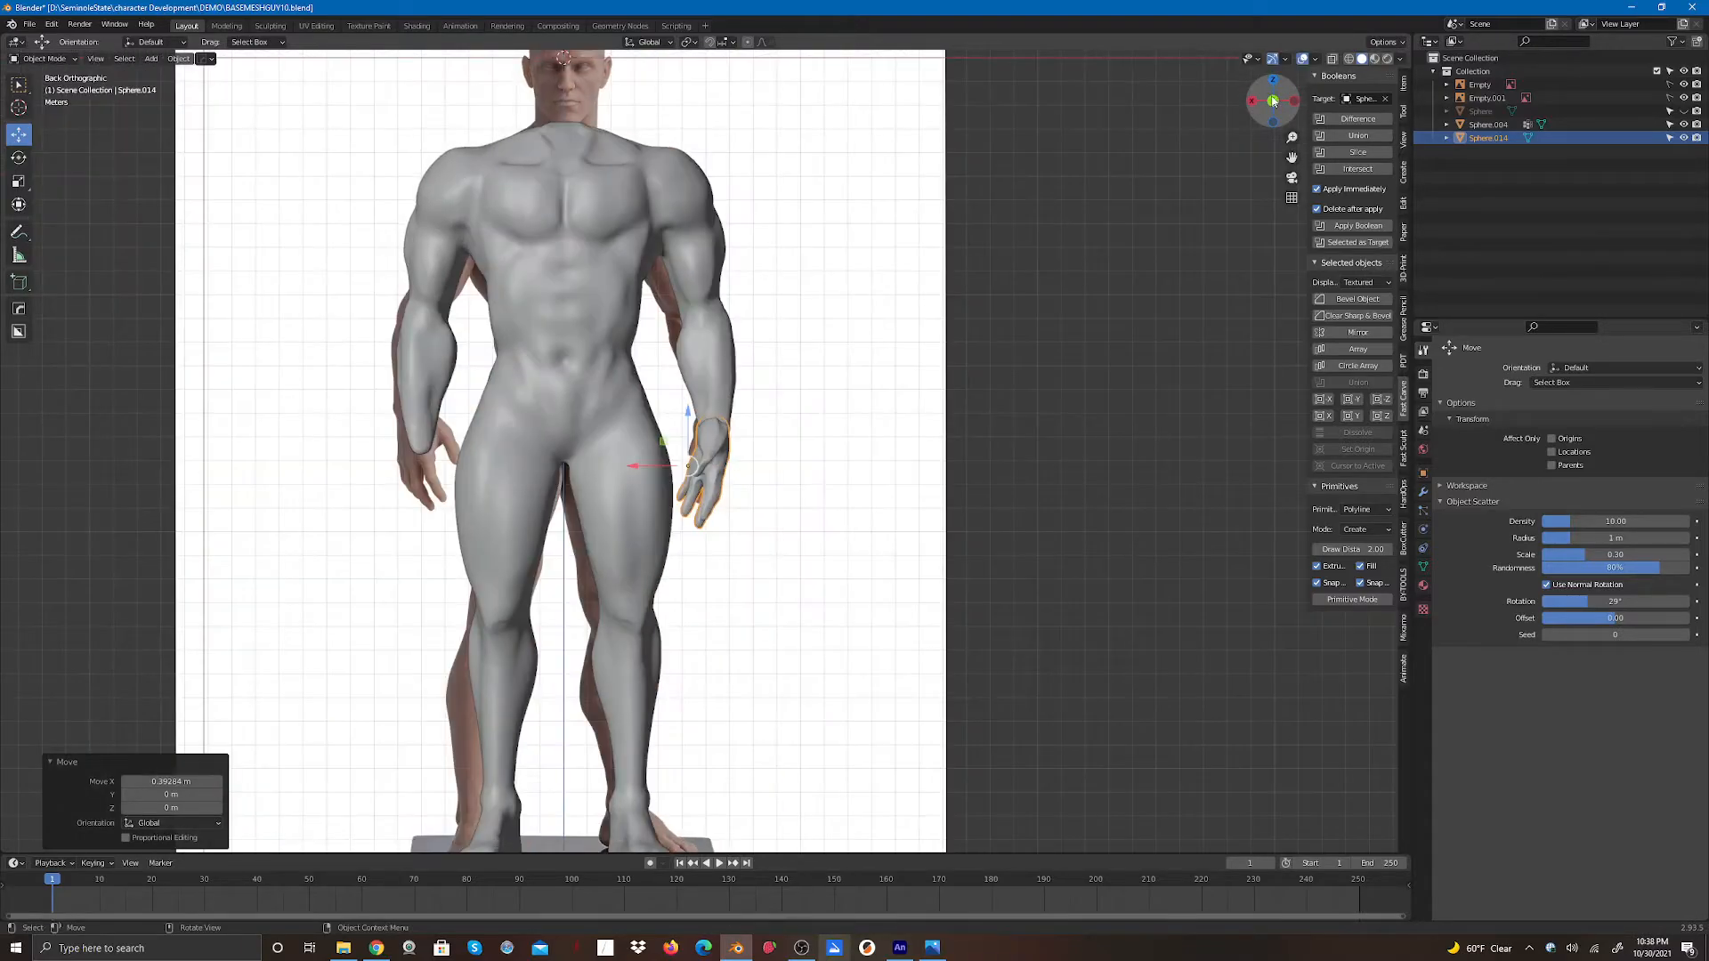
left_click_drag(1268, 103, 876, 450)
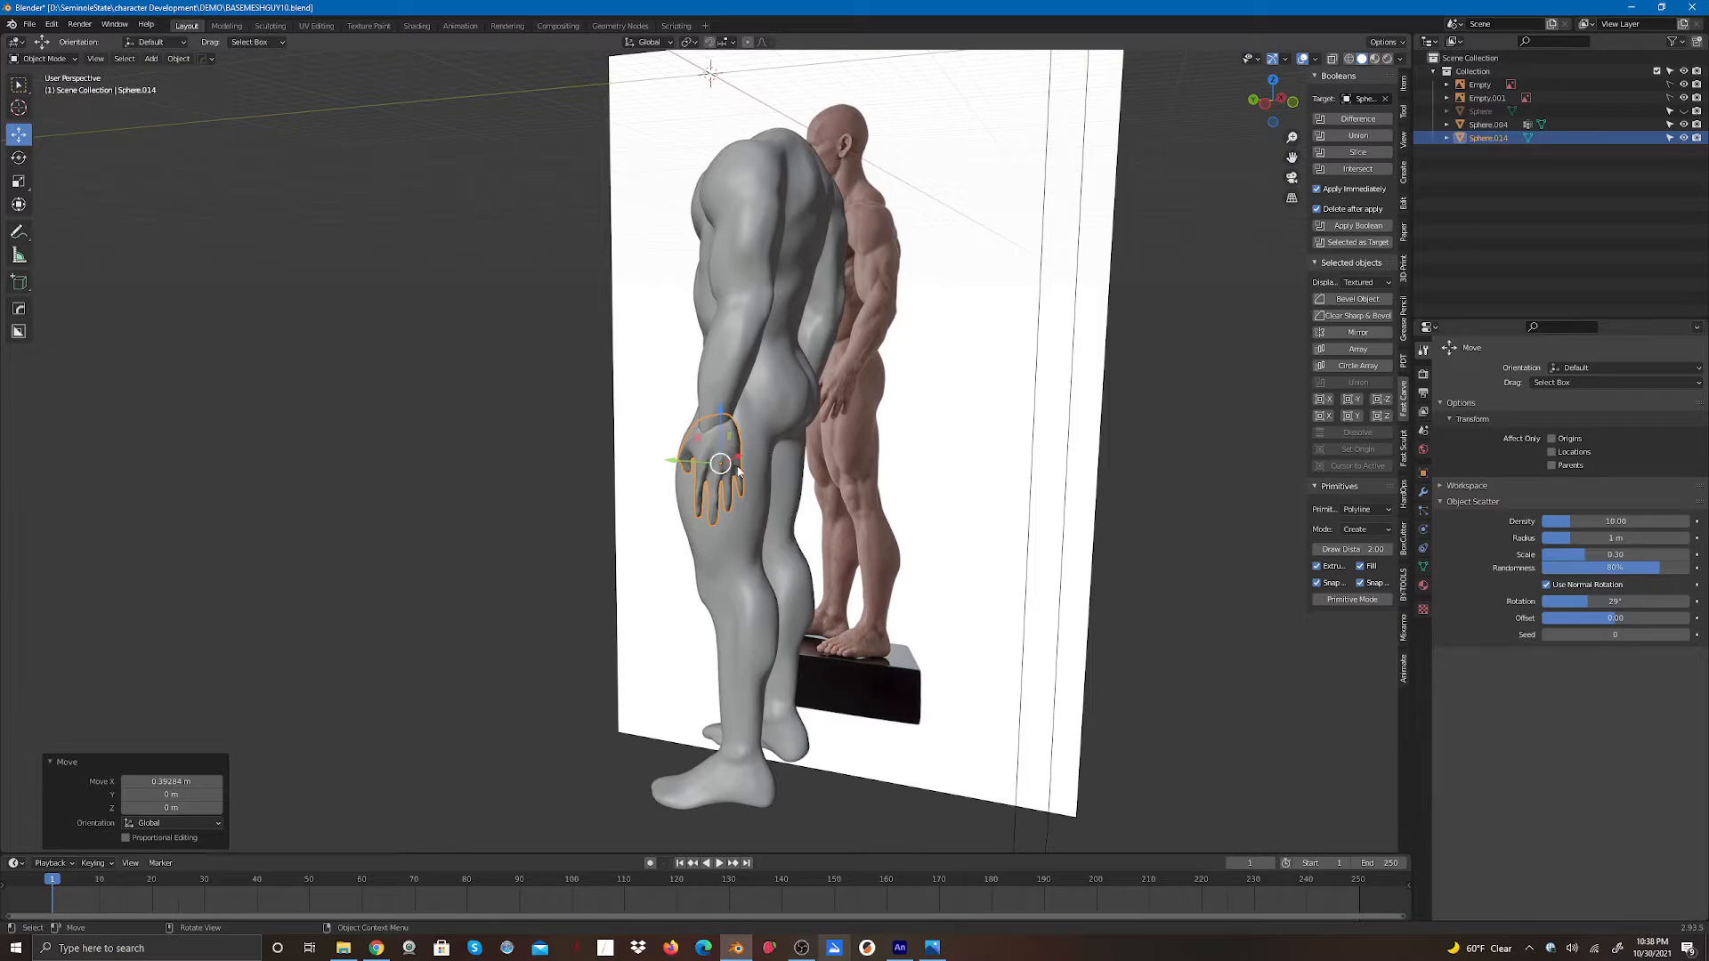
left_click_drag(666, 461, 661, 462)
left_click(1100, 406)
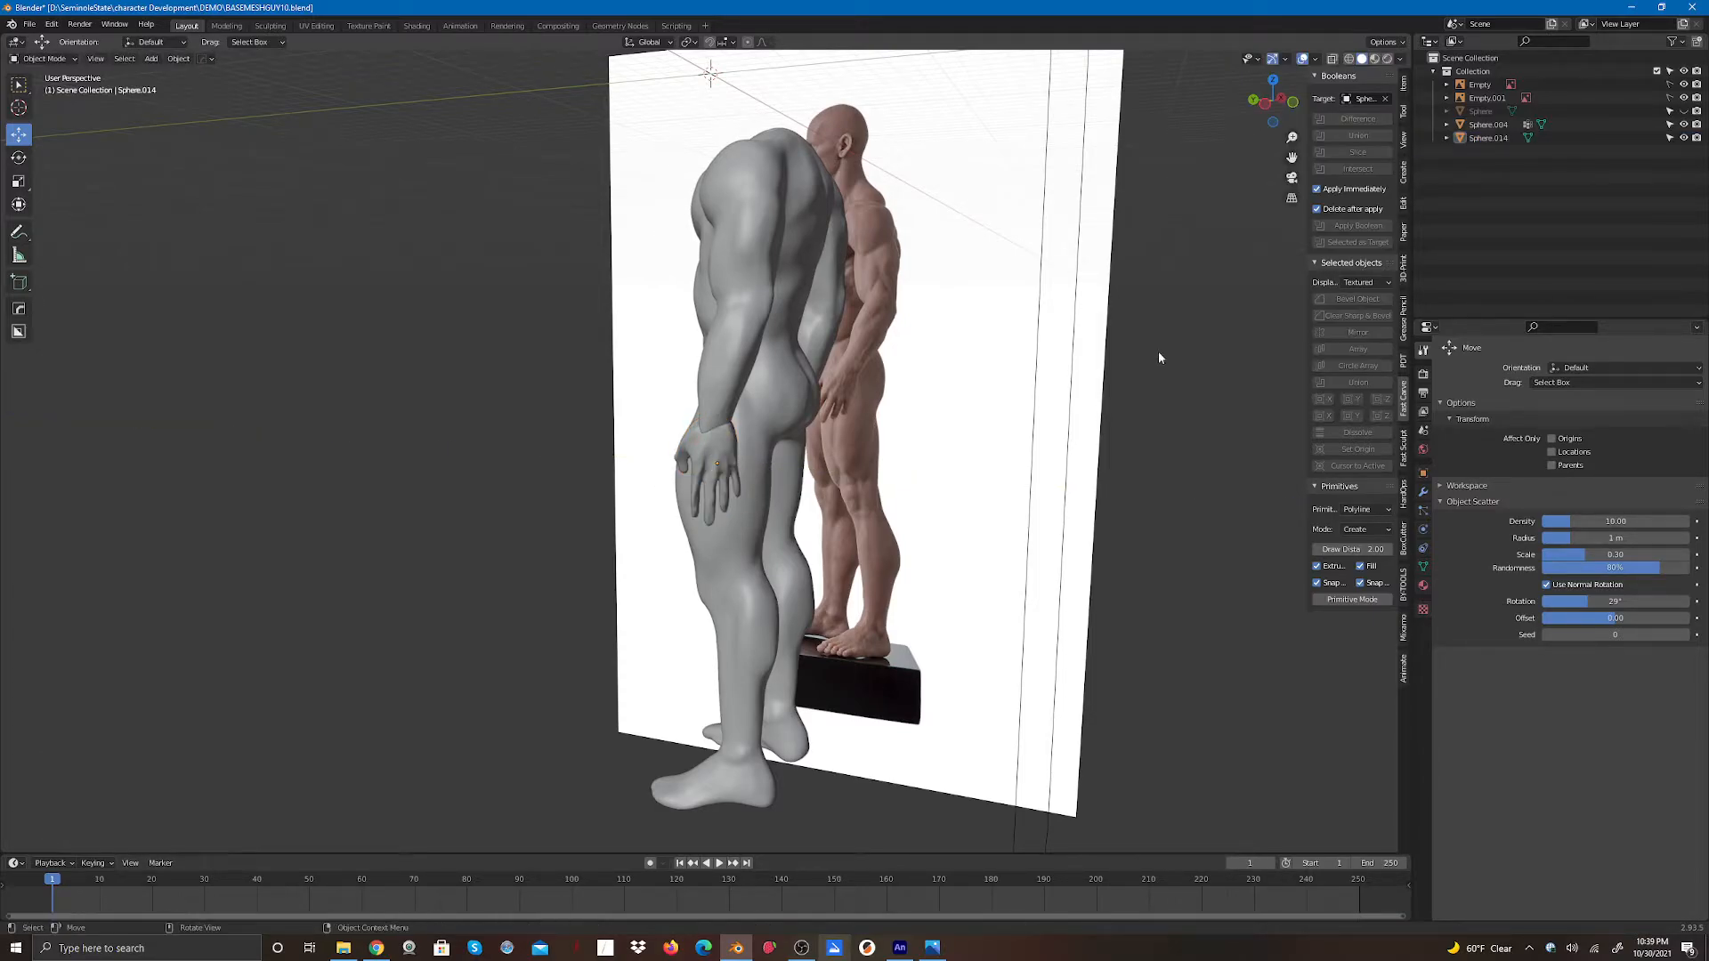
- Duplicate the hand and move the copy along X across to the body's other wrist
mouse_move(1278, 98)
left_mouse_down()
mouse_move(1538, 108)
mouse_move(1523, 130)
mouse_move(1580, 100)
mouse_move(1262, 103)
left_mouse_up()
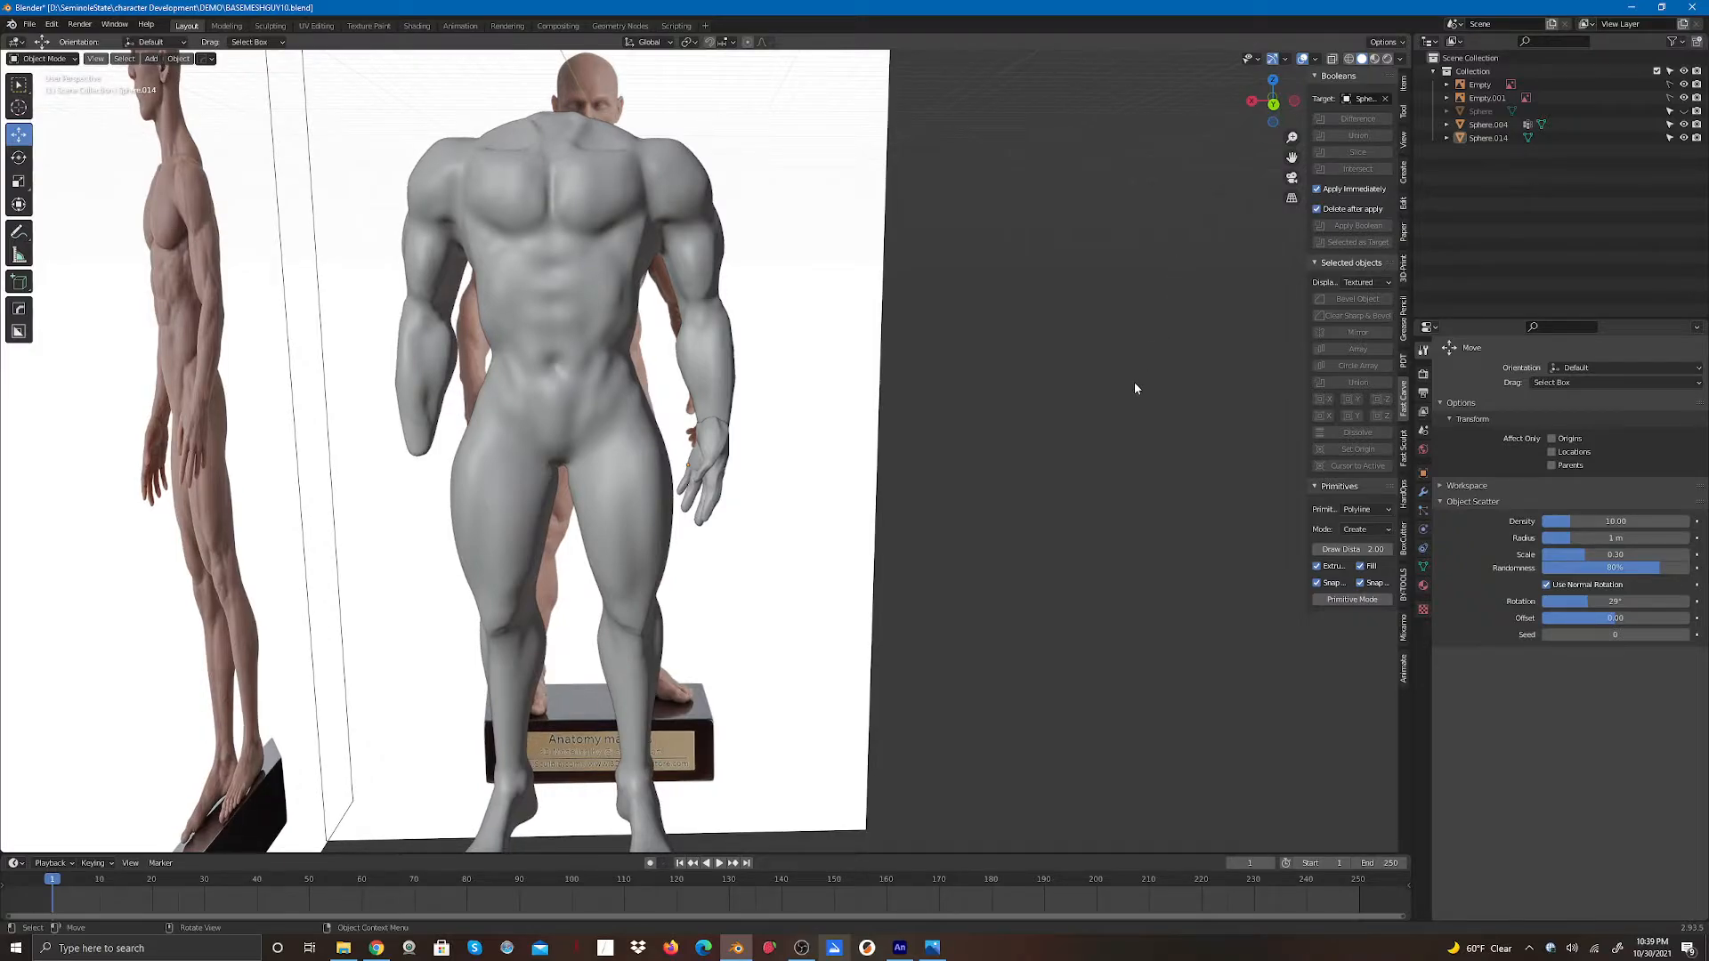
scroll(1029, 517, "down", 3)
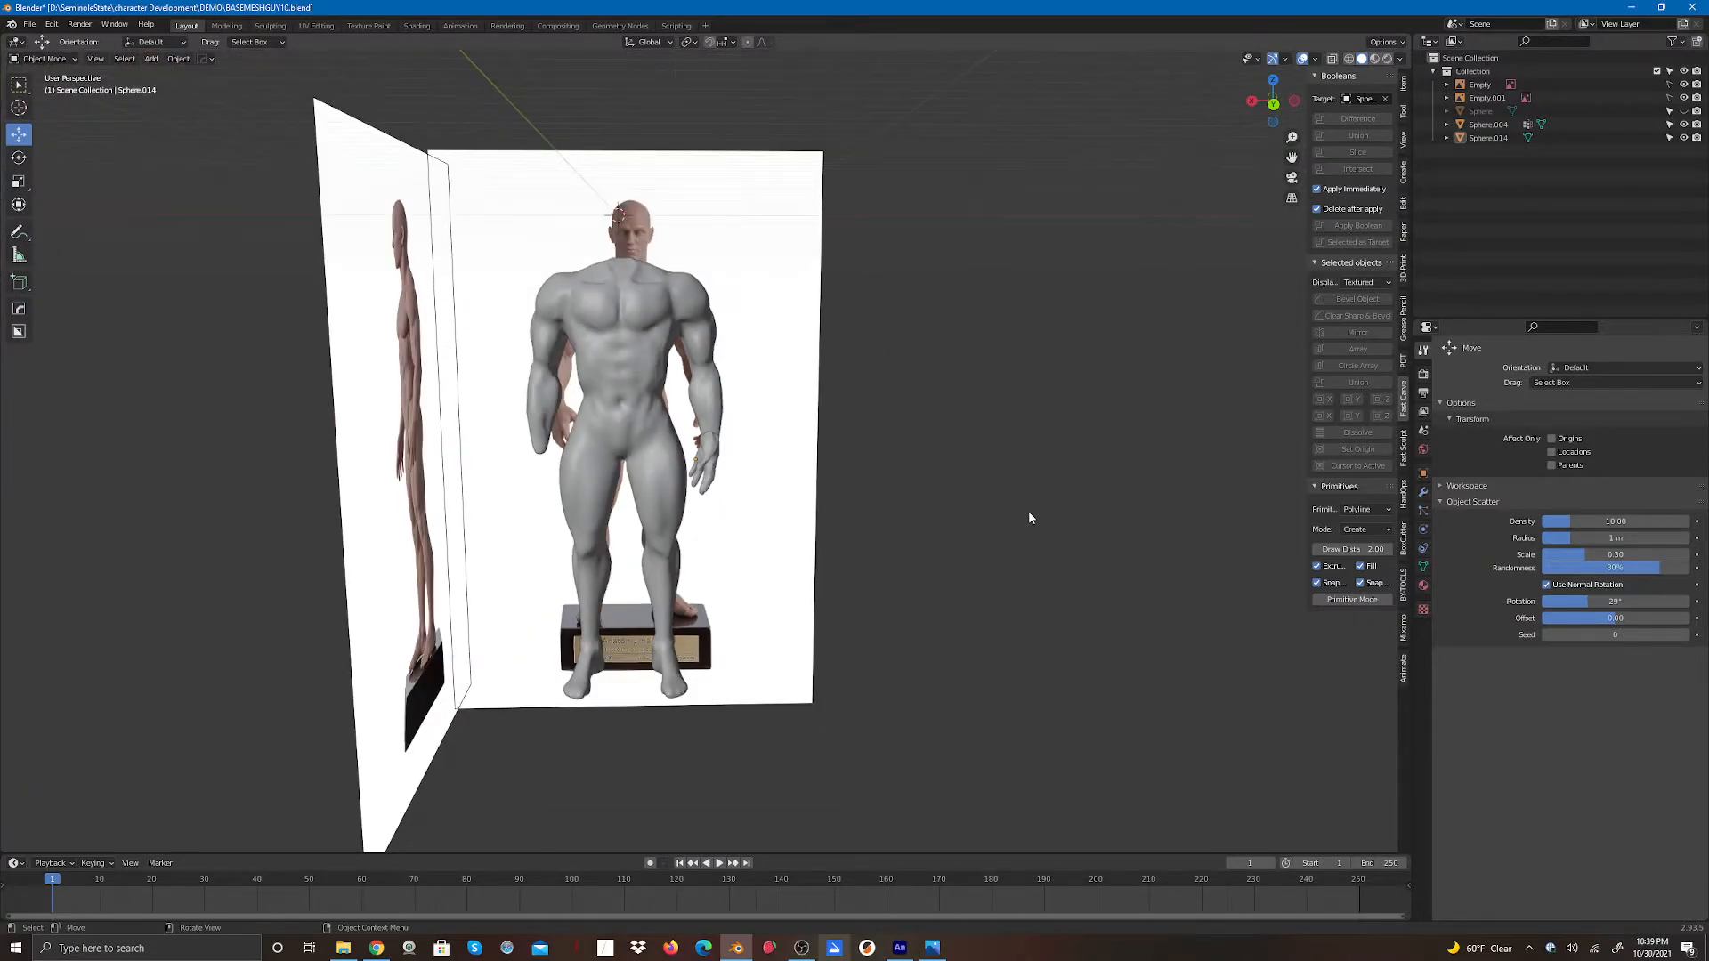
left_click(712, 460)
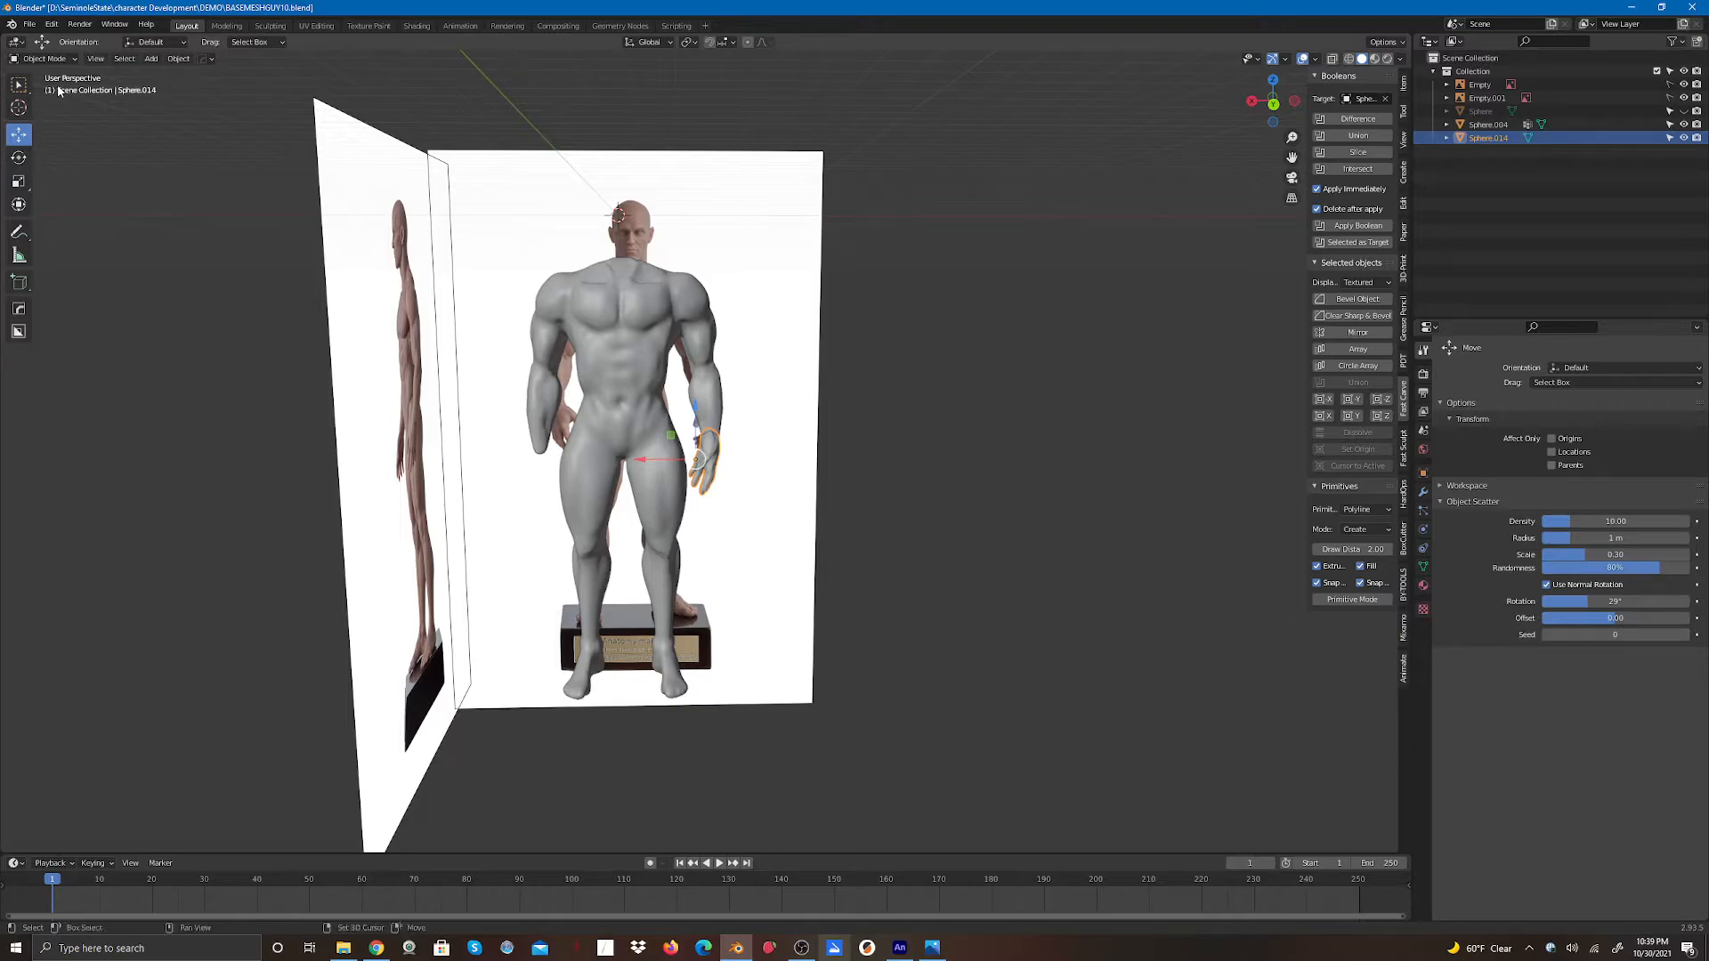
key("shift+d")
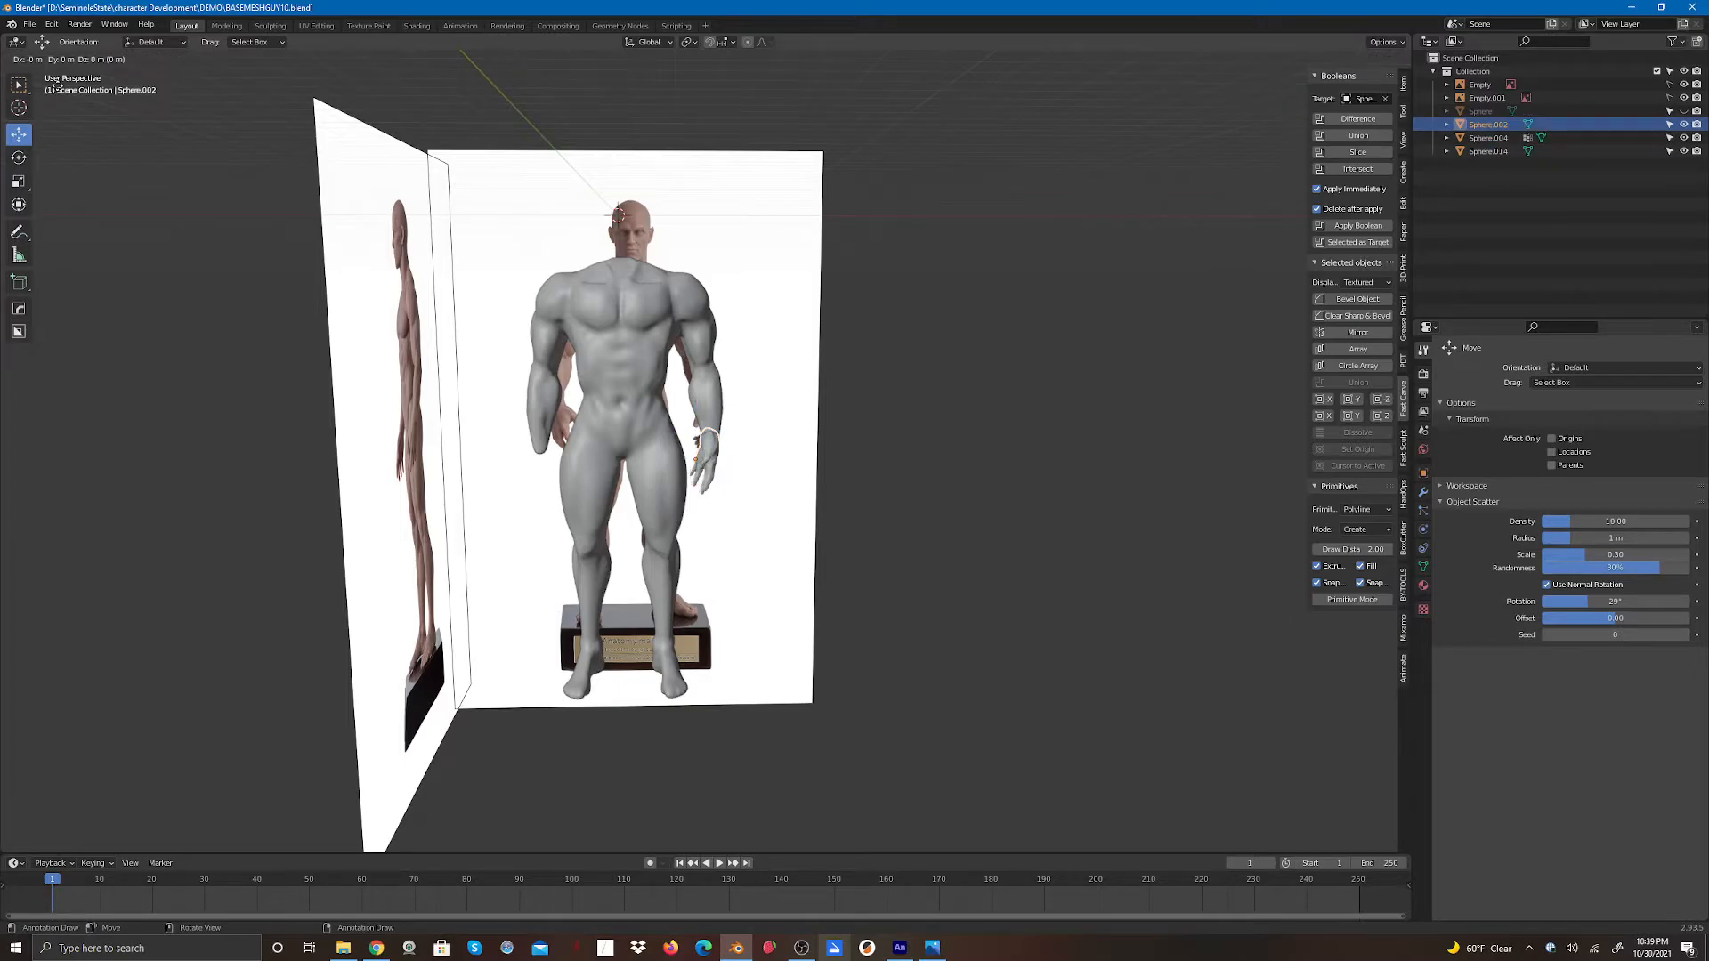
left_click(58, 86)
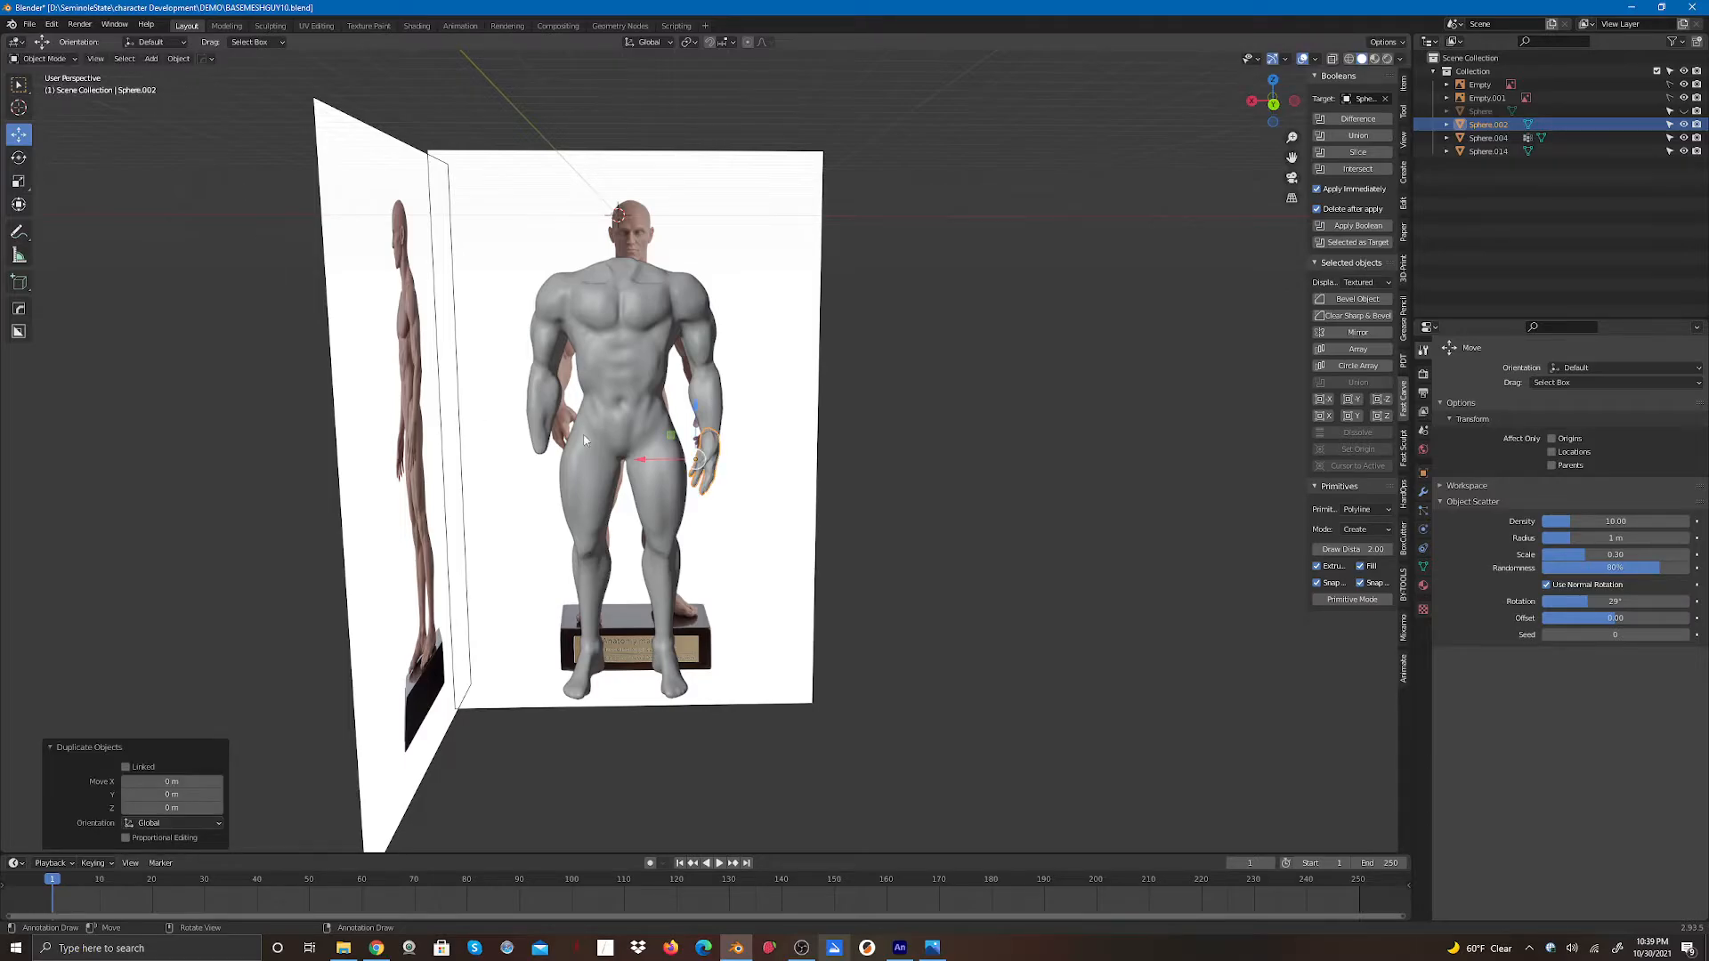
left_click_drag(639, 461, 463, 476)
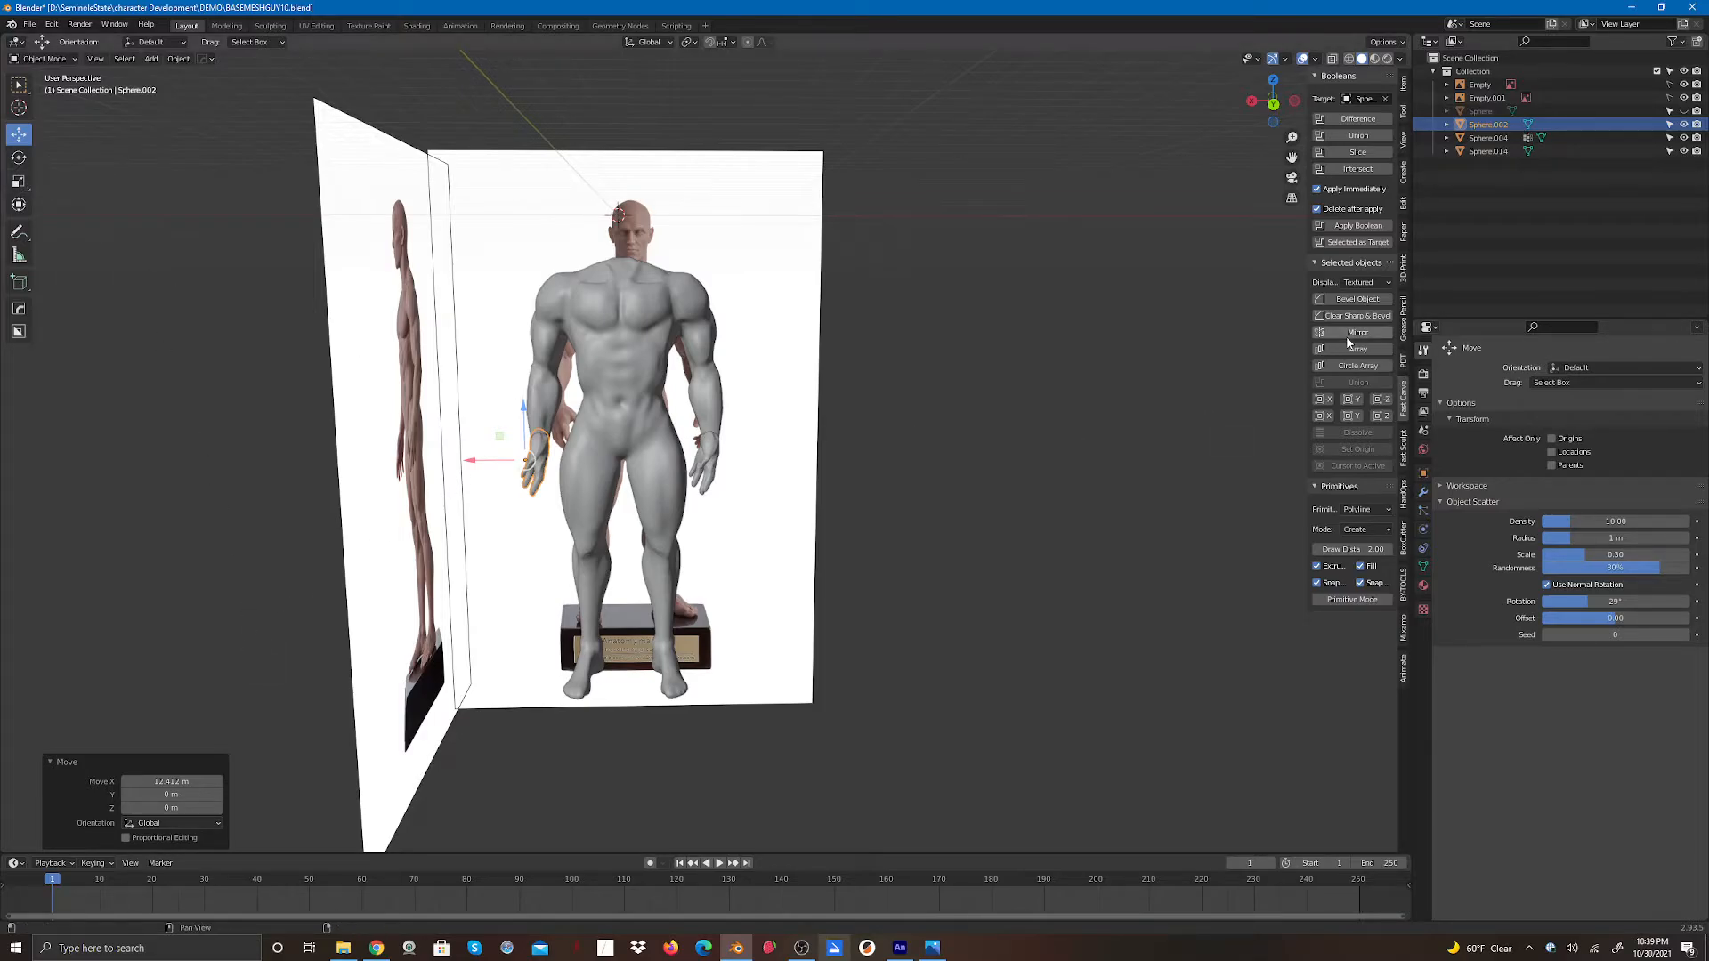
- Try adjusting the copied hand's rotation values, then undo back to before the duplicate was made
left_click(1403, 84)
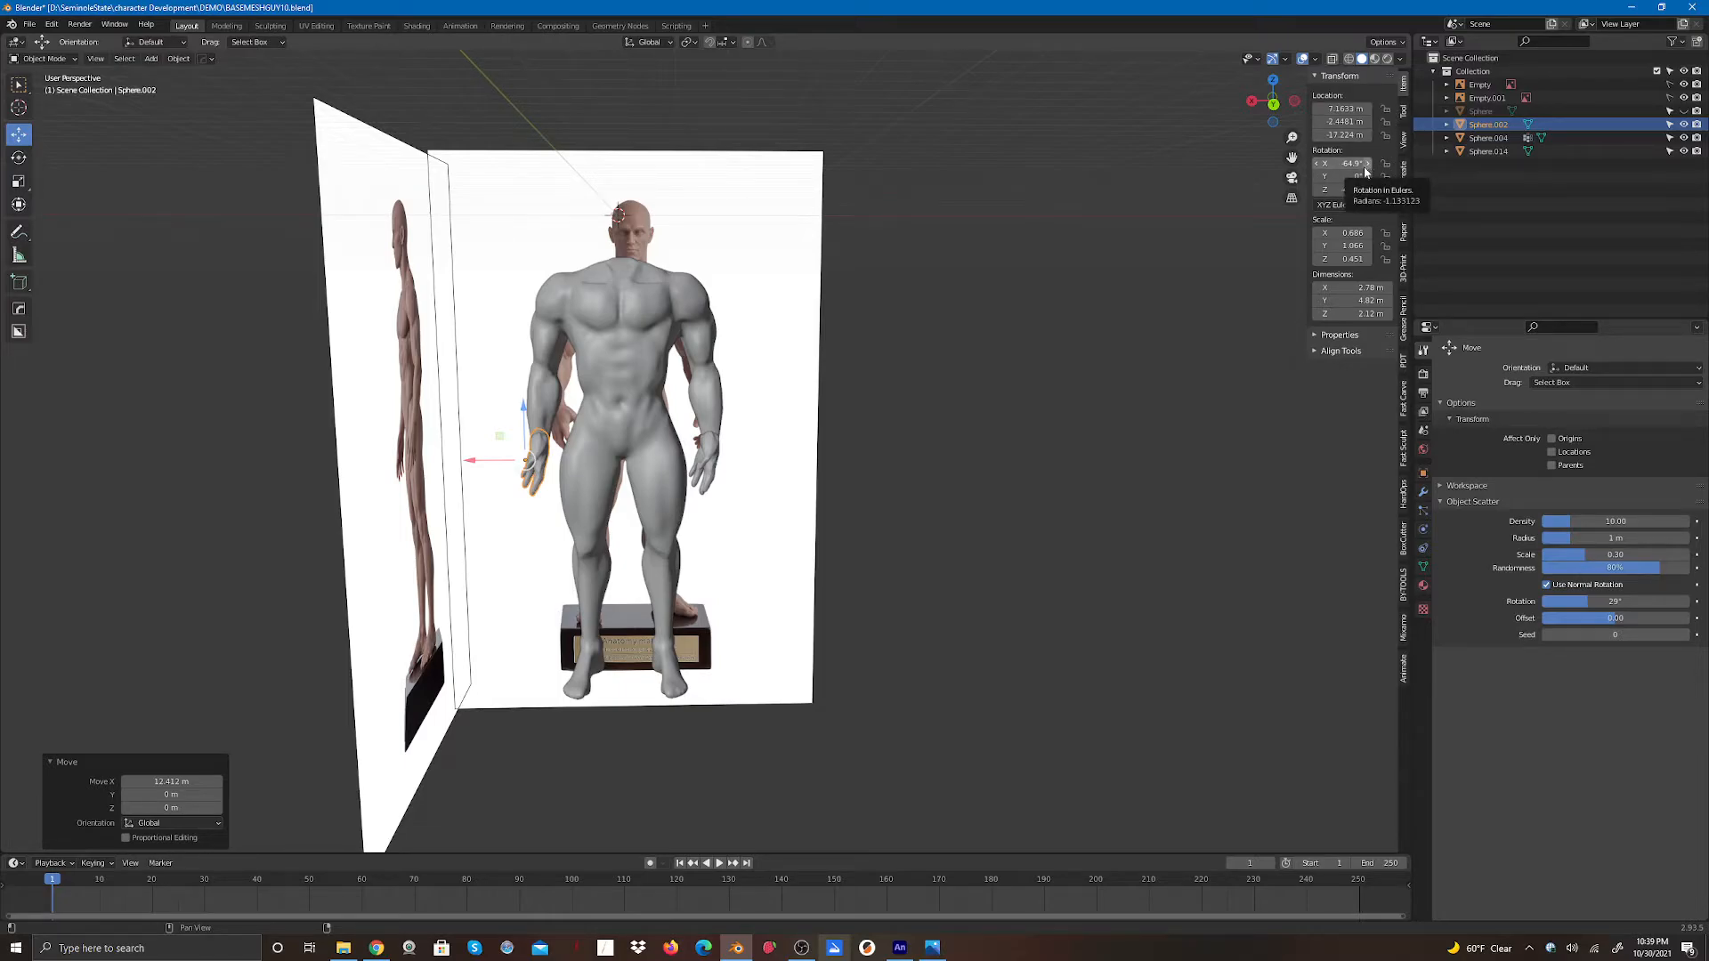
left_click_drag(1341, 164, 1330, 163)
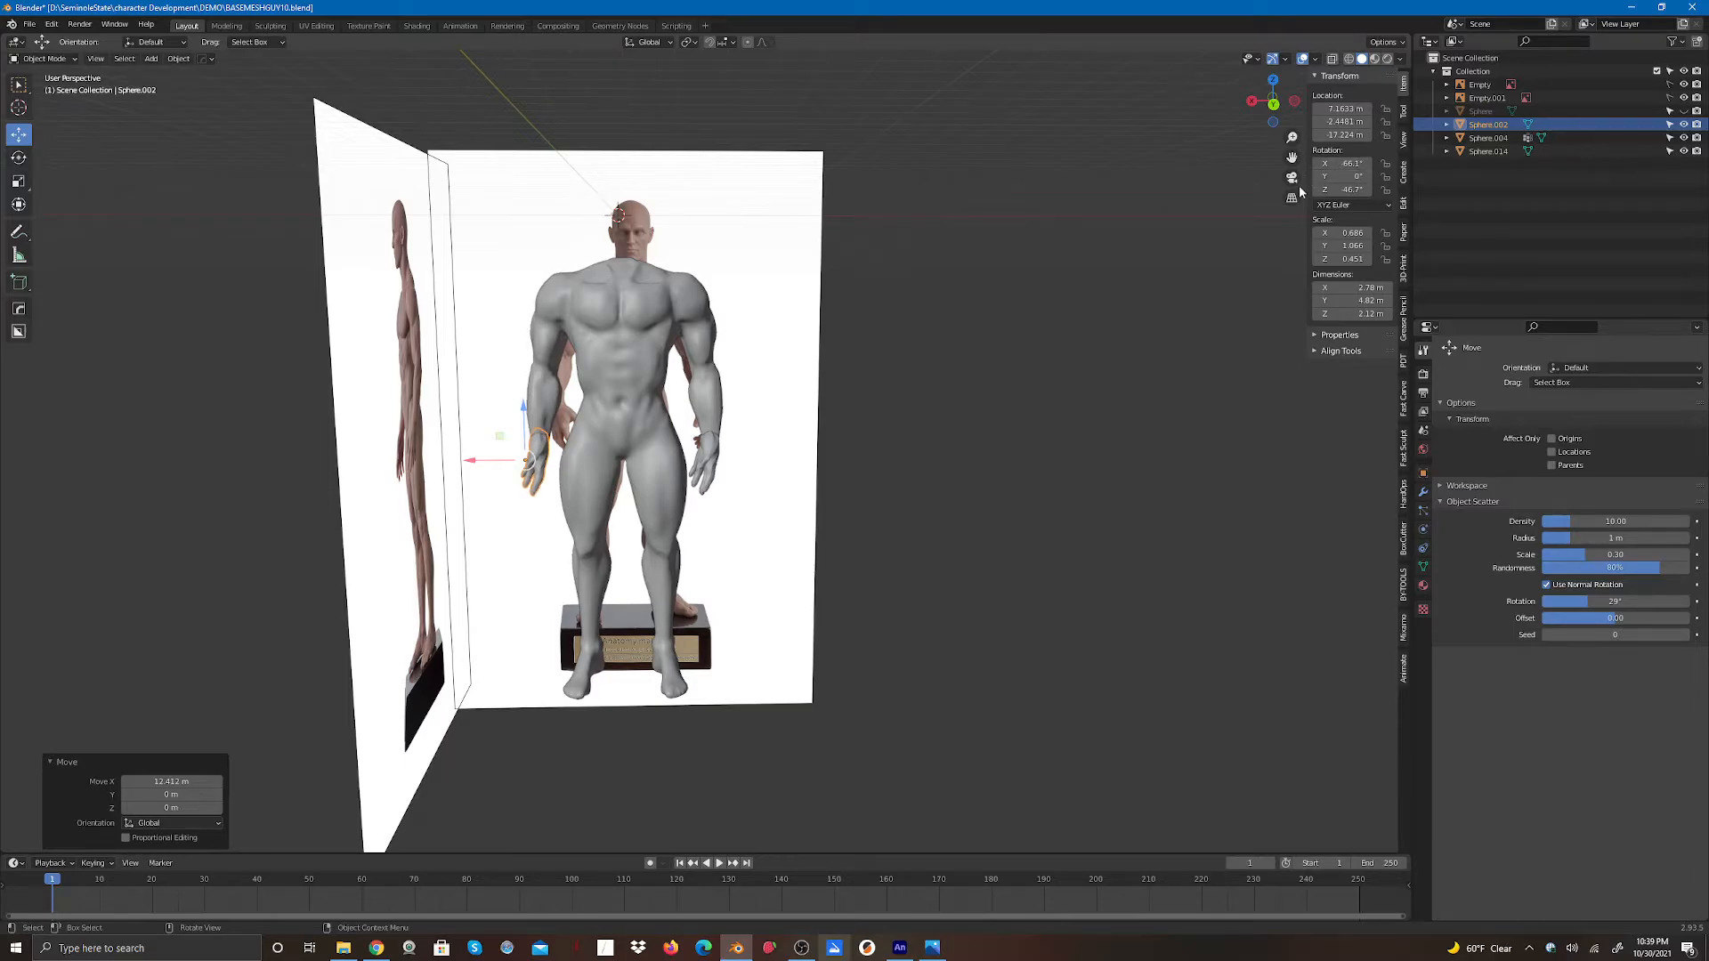
key("ctrl+z")
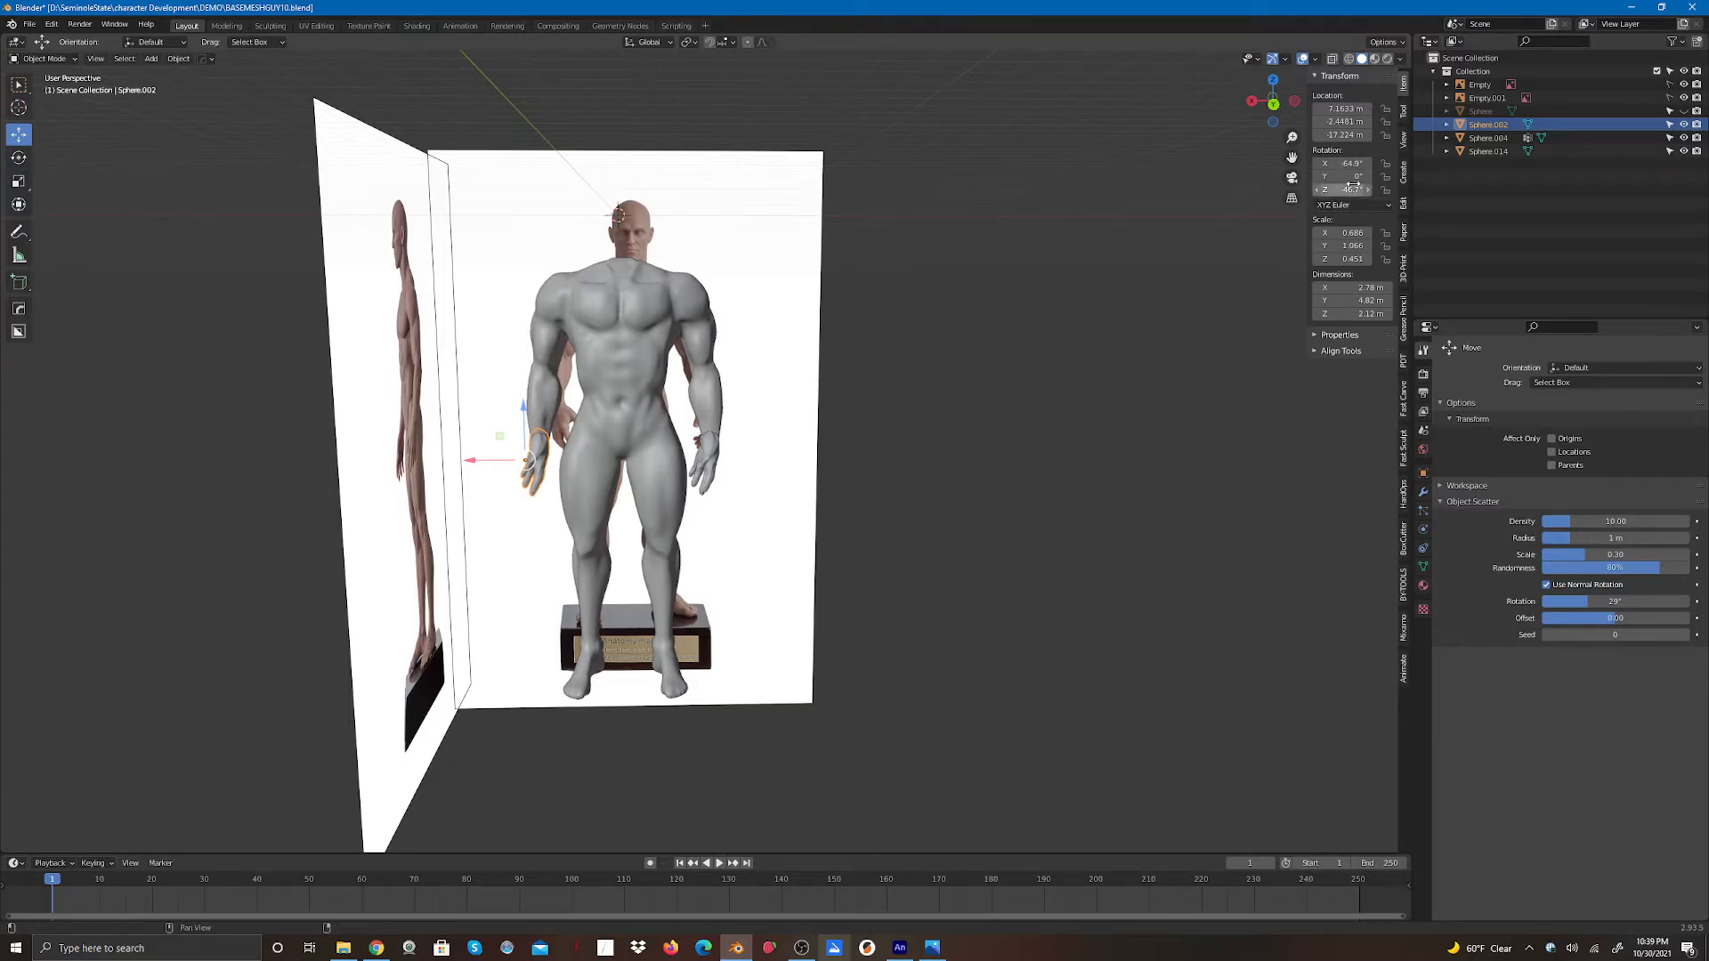
left_click_drag(1355, 175, 1319, 188)
key("ctrl+z")
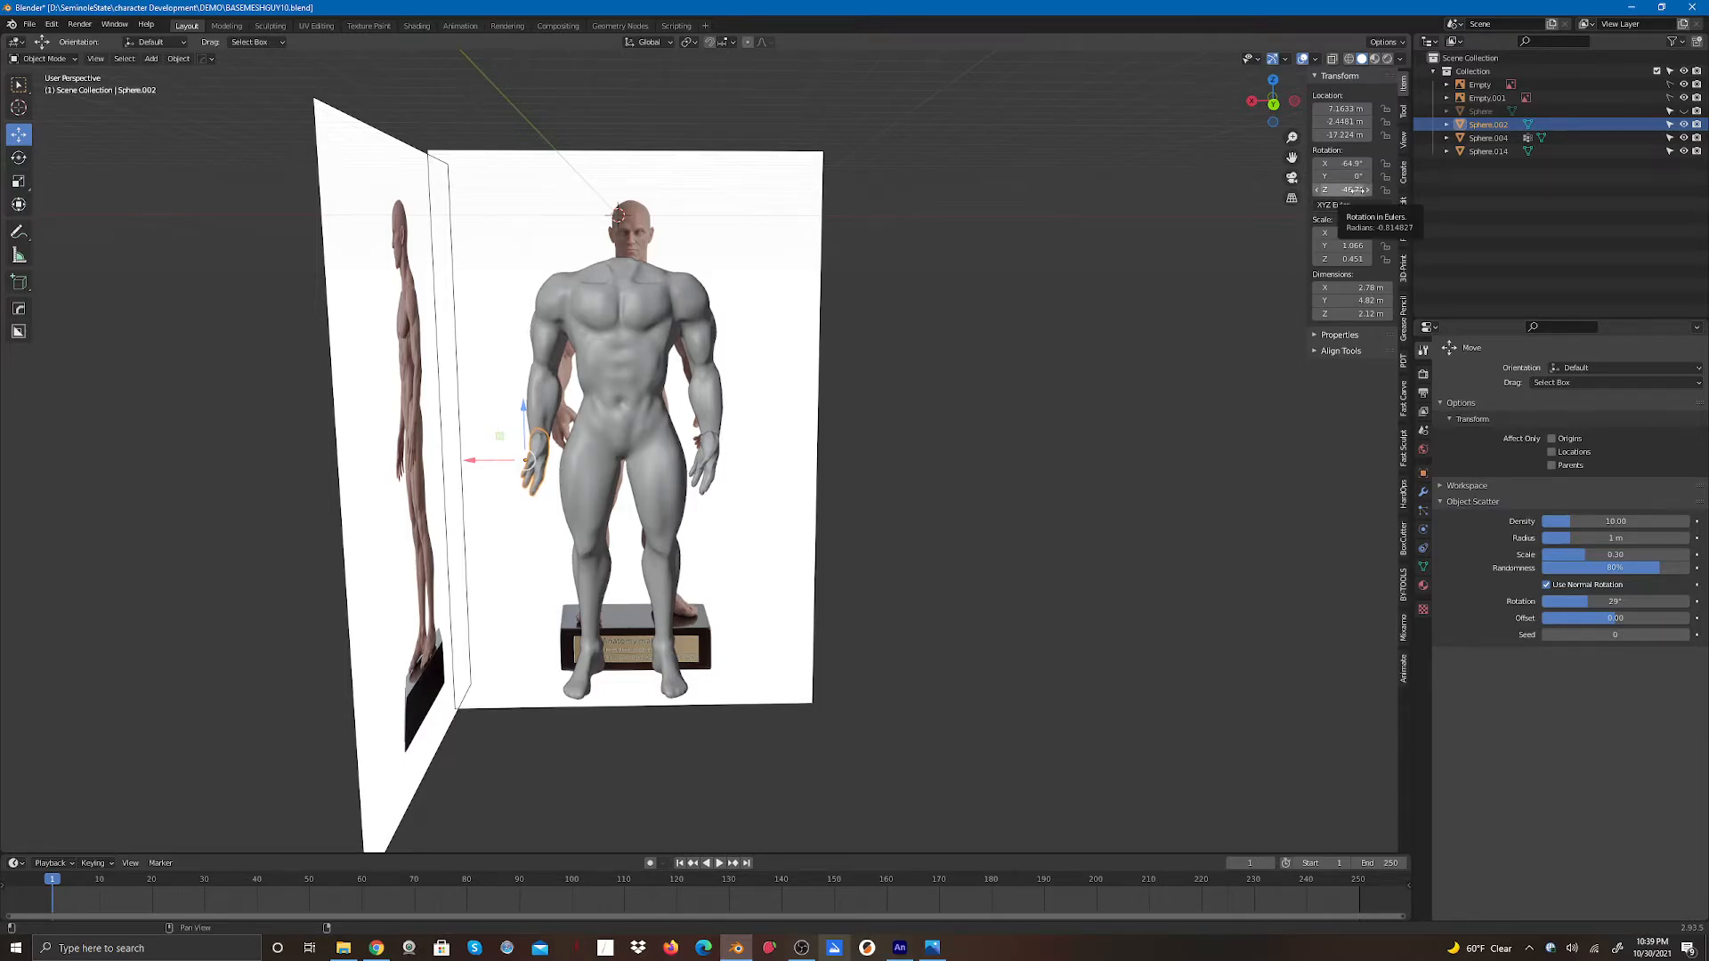
left_click_drag(1342, 189, 1029, 189)
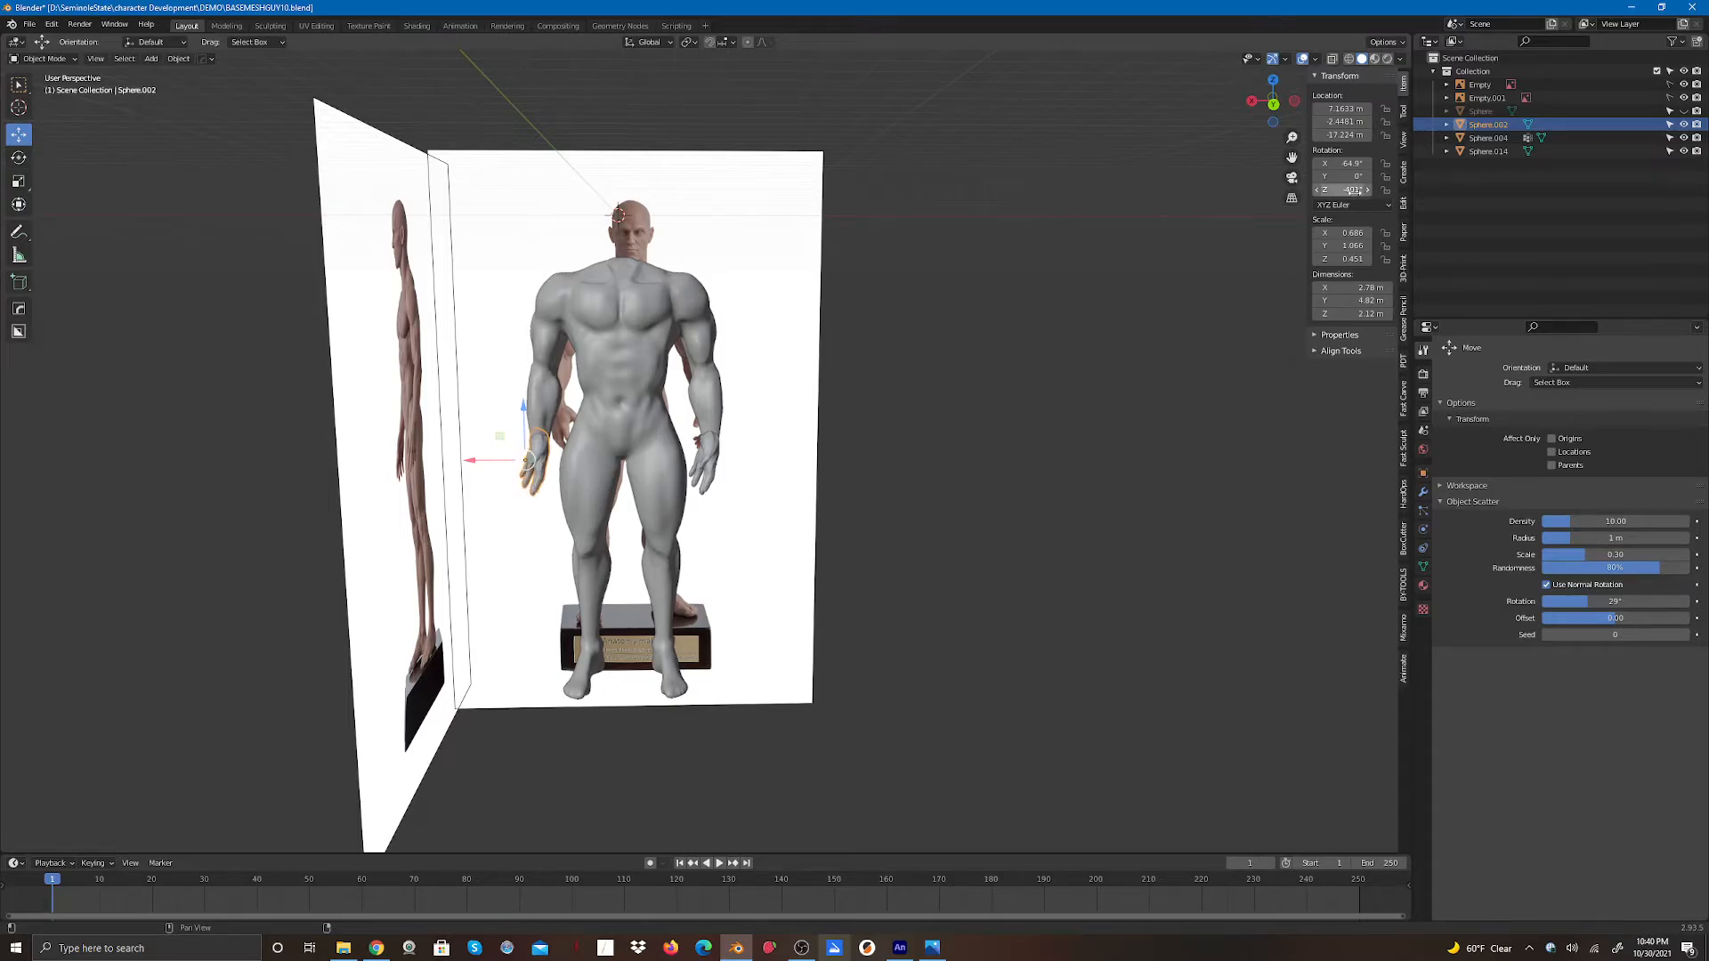
key("ctrl+z")
key("ctrl+z")
key("ctrl+z")
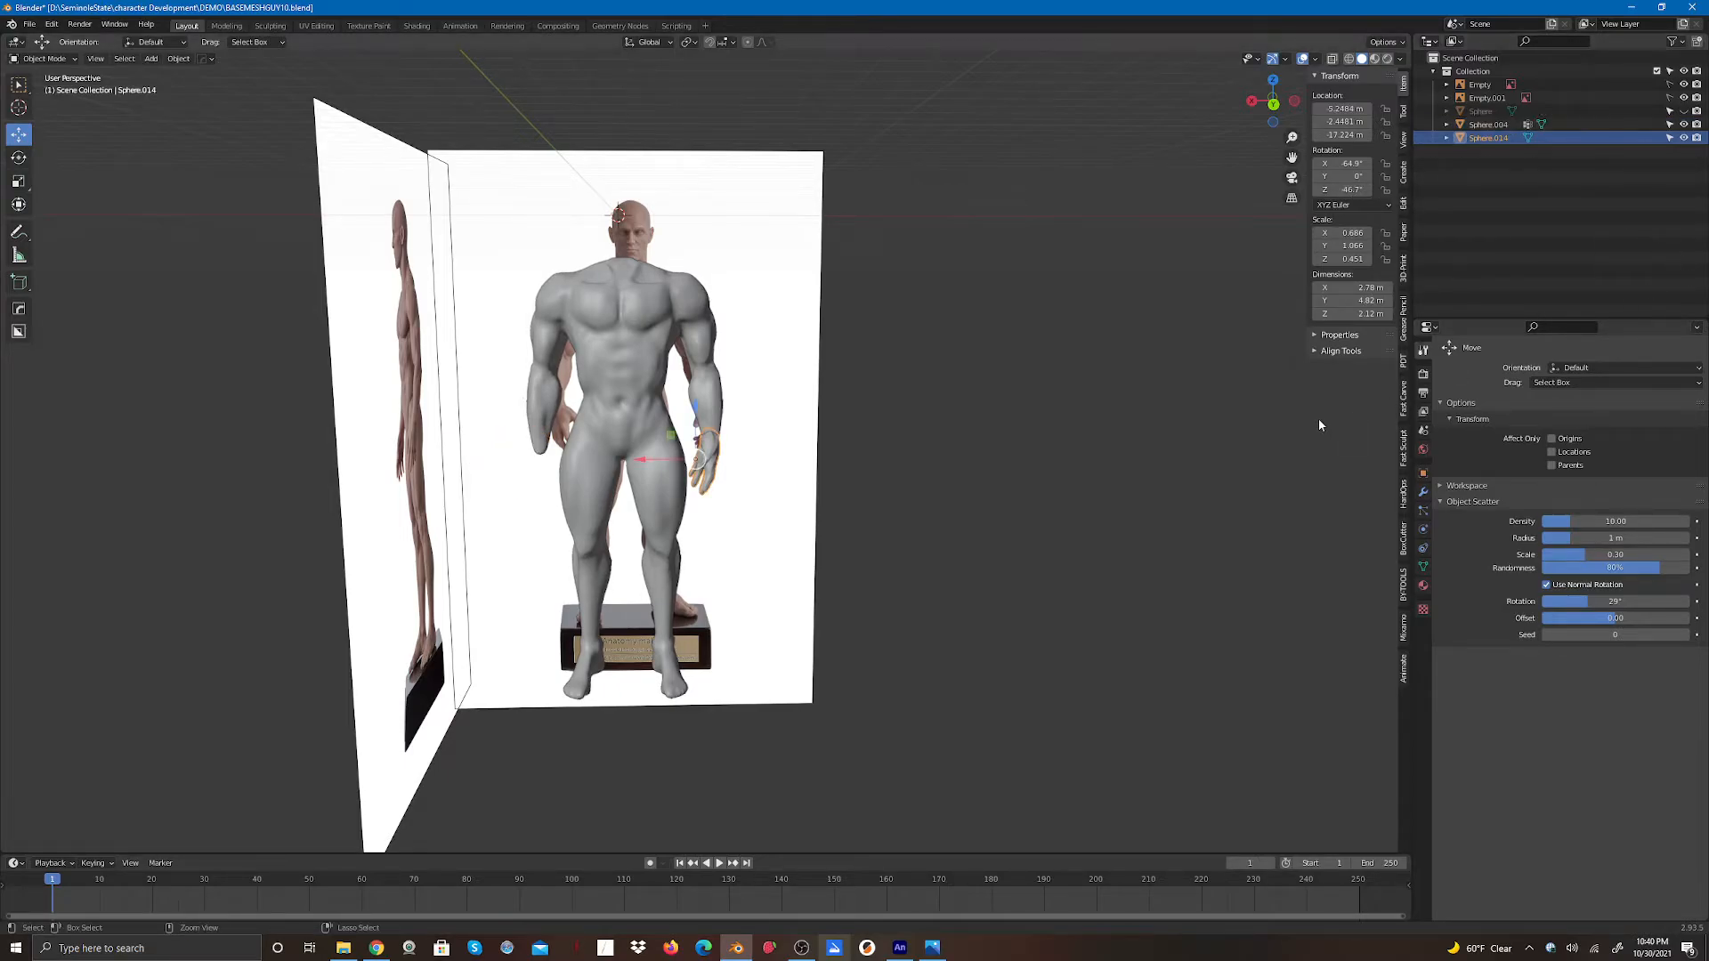
- Try adding a Mirror modifier to the hand and applying it
left_click(1119, 464)
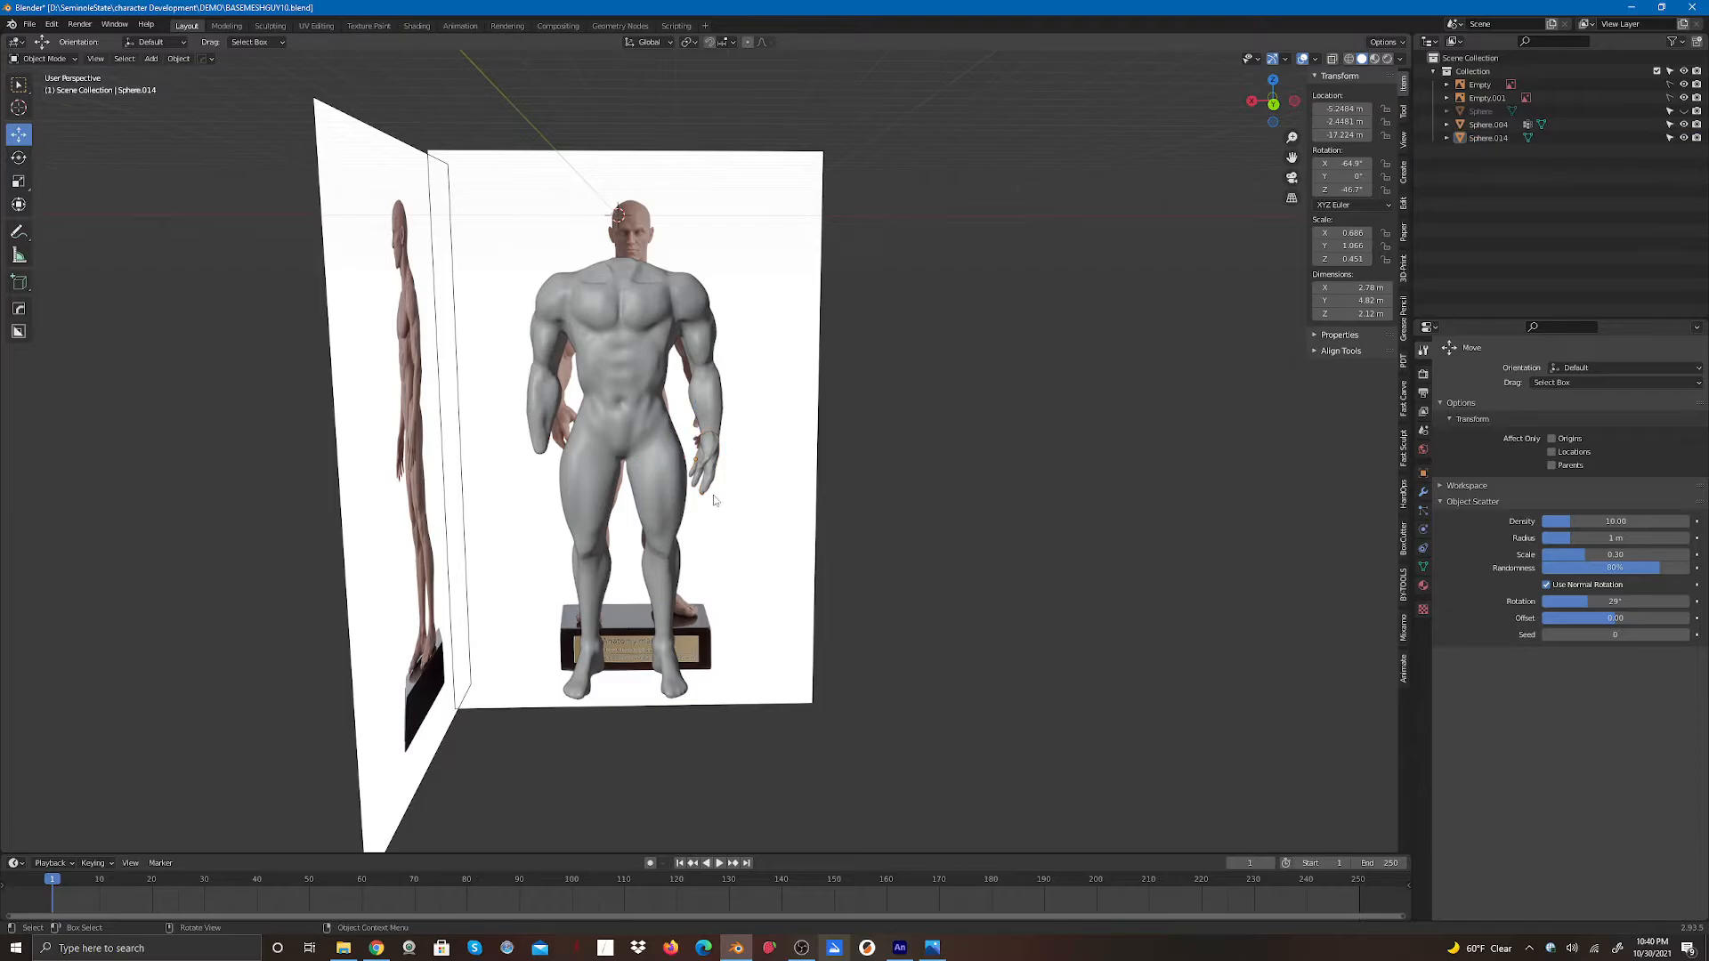
left_click(712, 461)
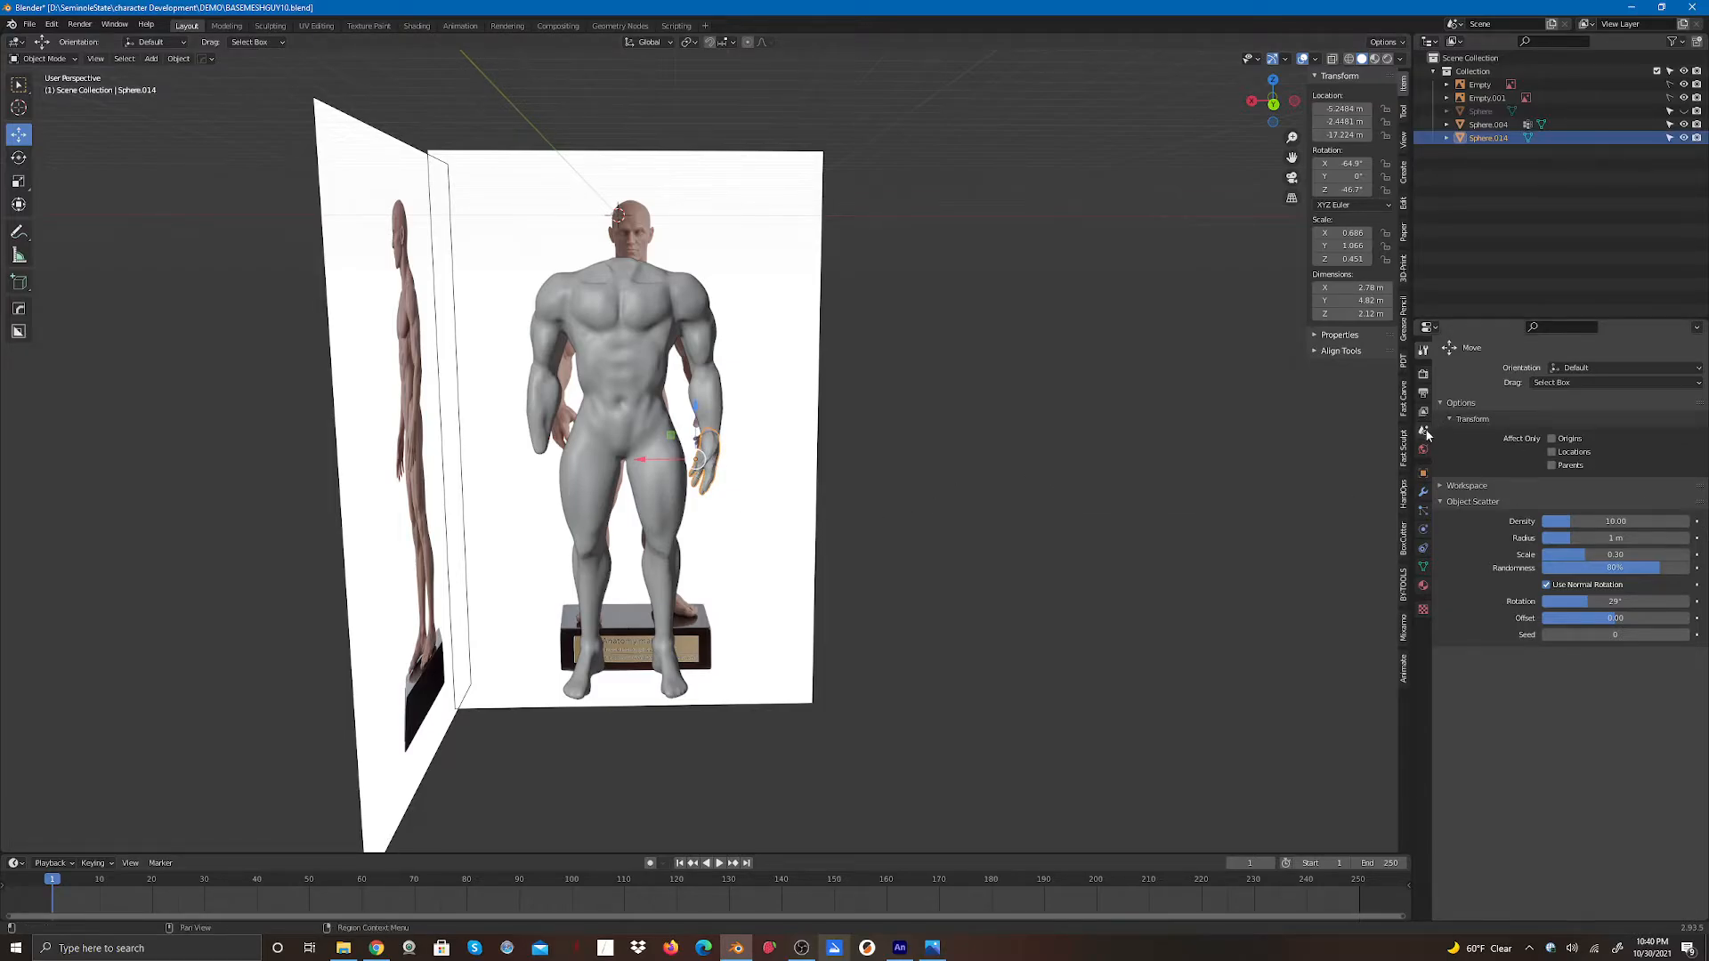
left_click(1421, 496)
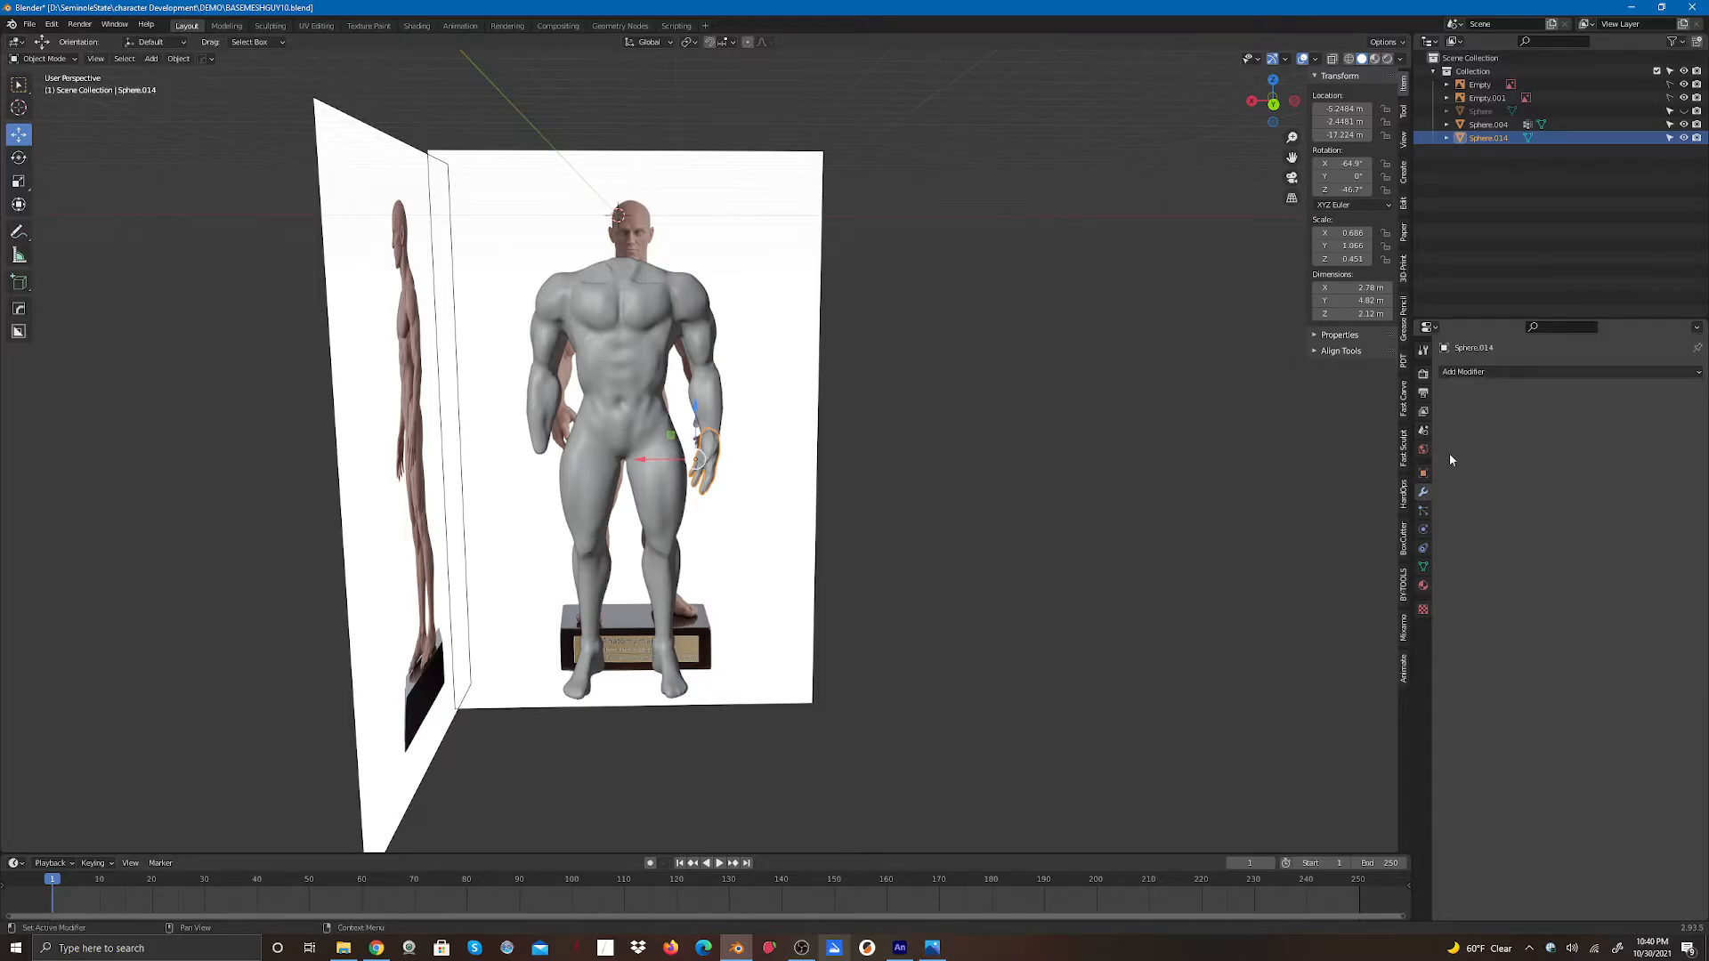
left_click(1464, 372)
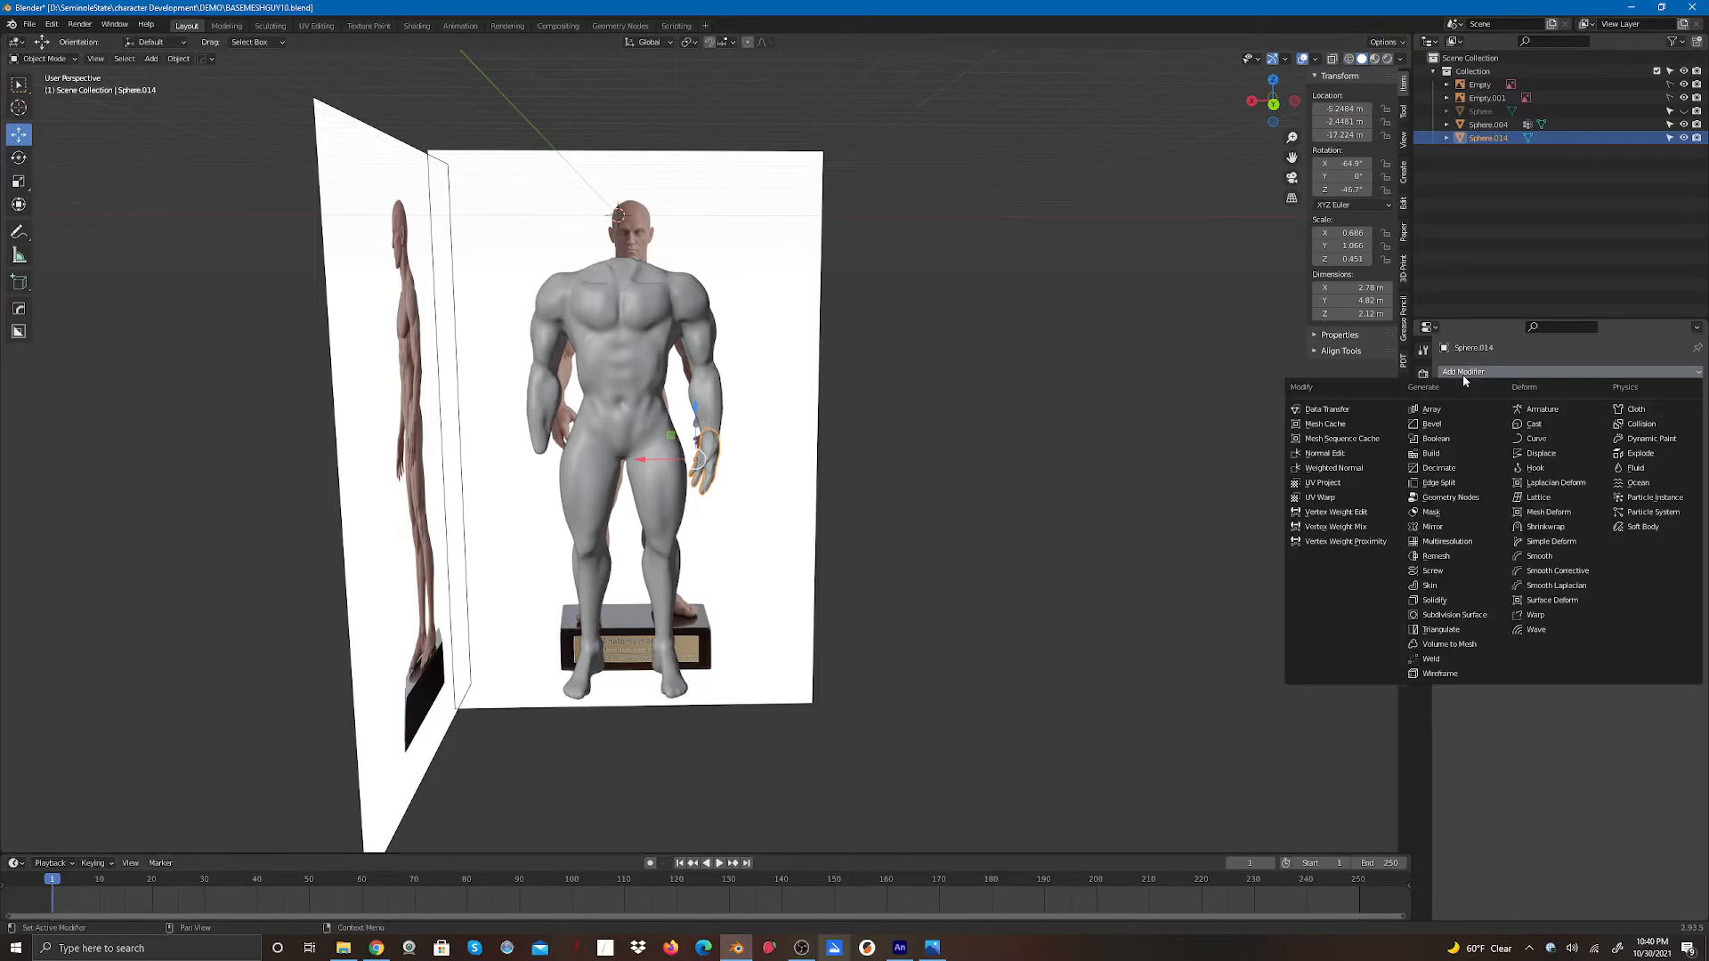
left_click(1432, 527)
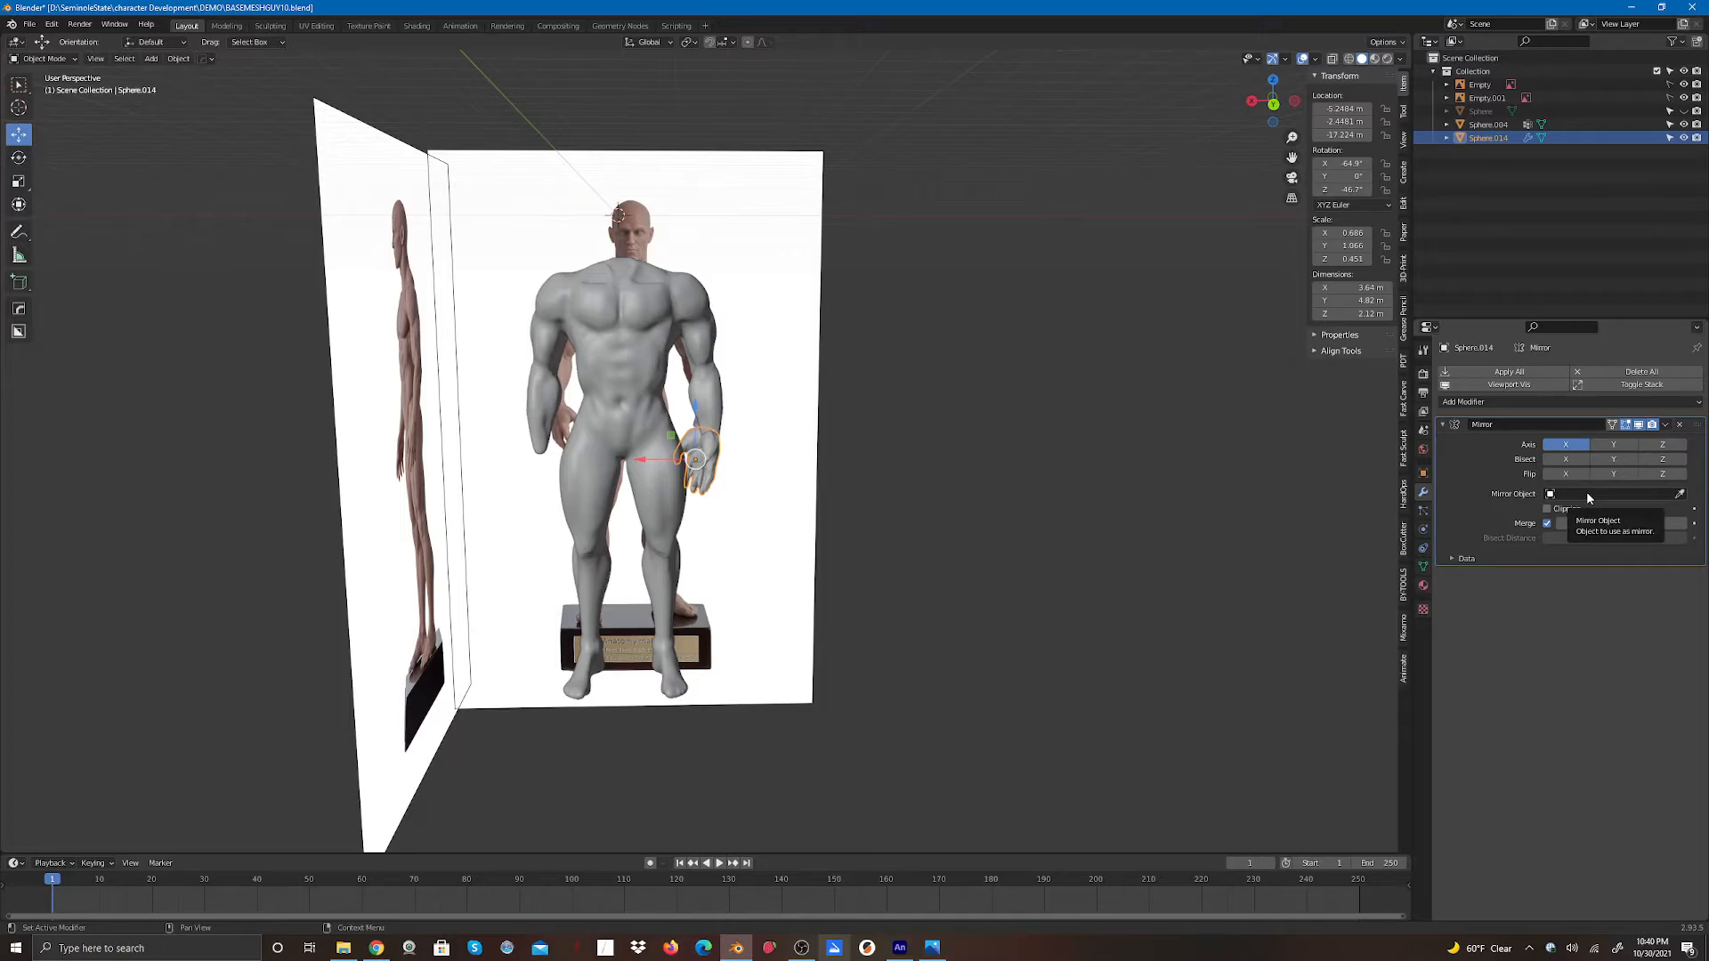
left_click(1518, 374)
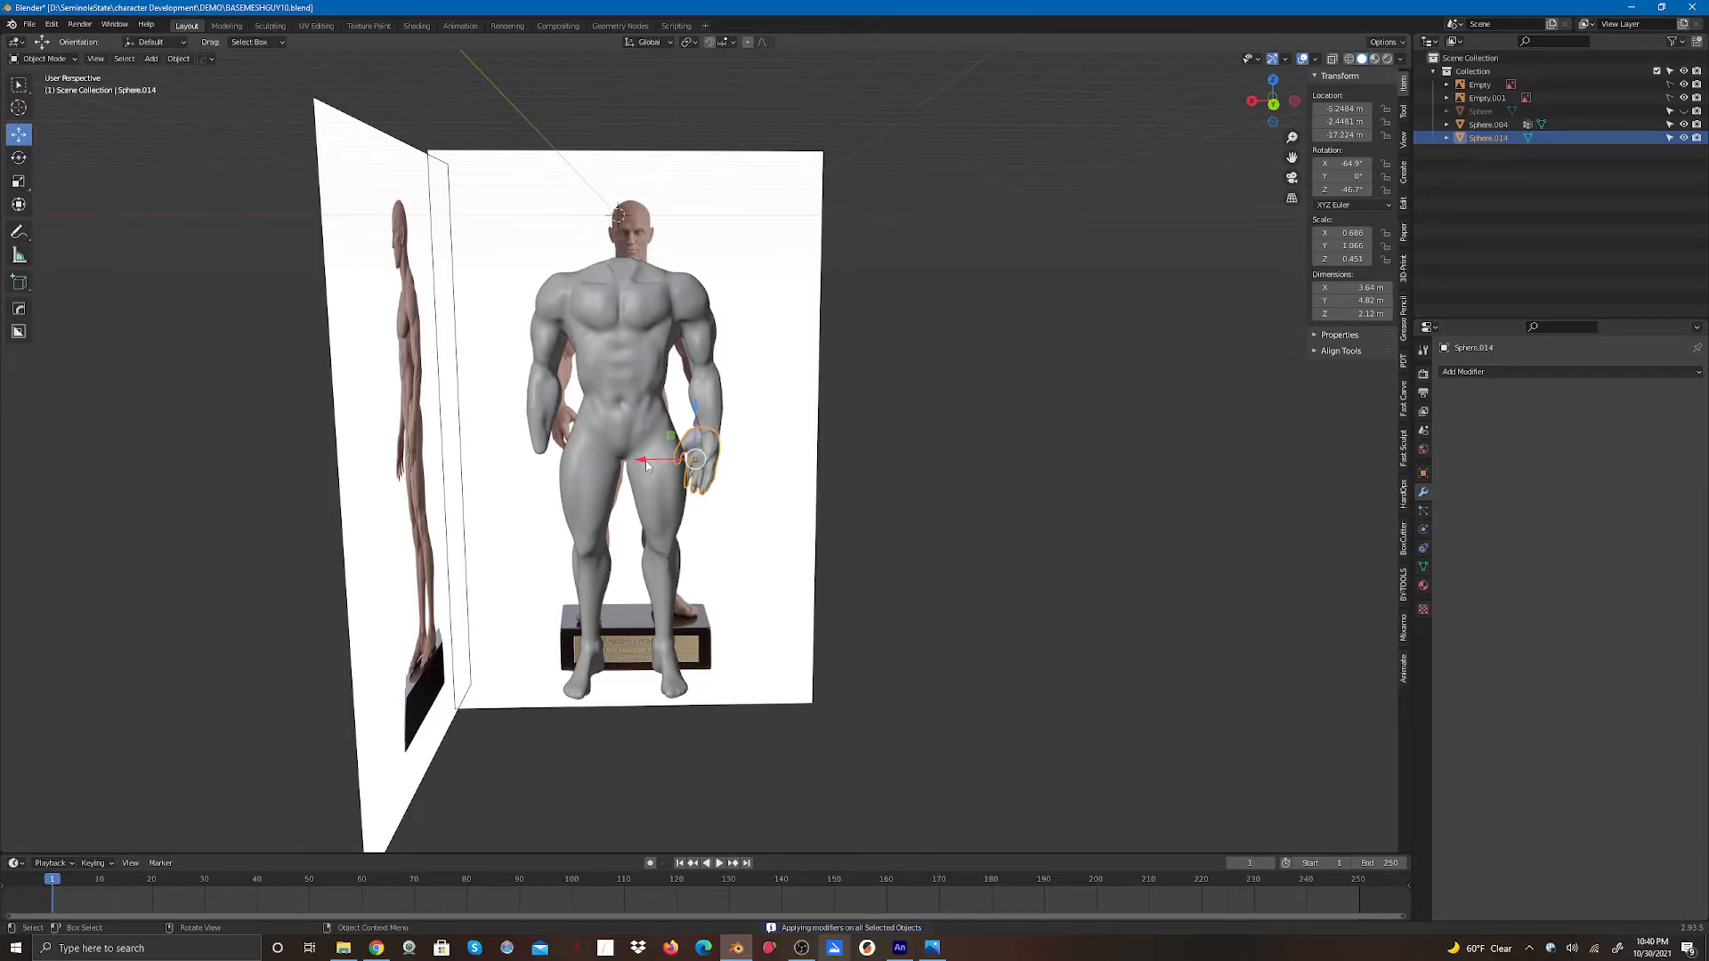
- Try moving the mirrored hand along X, then undo the moves and the applied mirror
mouse_move(647, 464)
left_mouse_down()
mouse_move(595, 460)
mouse_move(678, 460)
left_mouse_up()
left_click(819, 523)
left_click(749, 462)
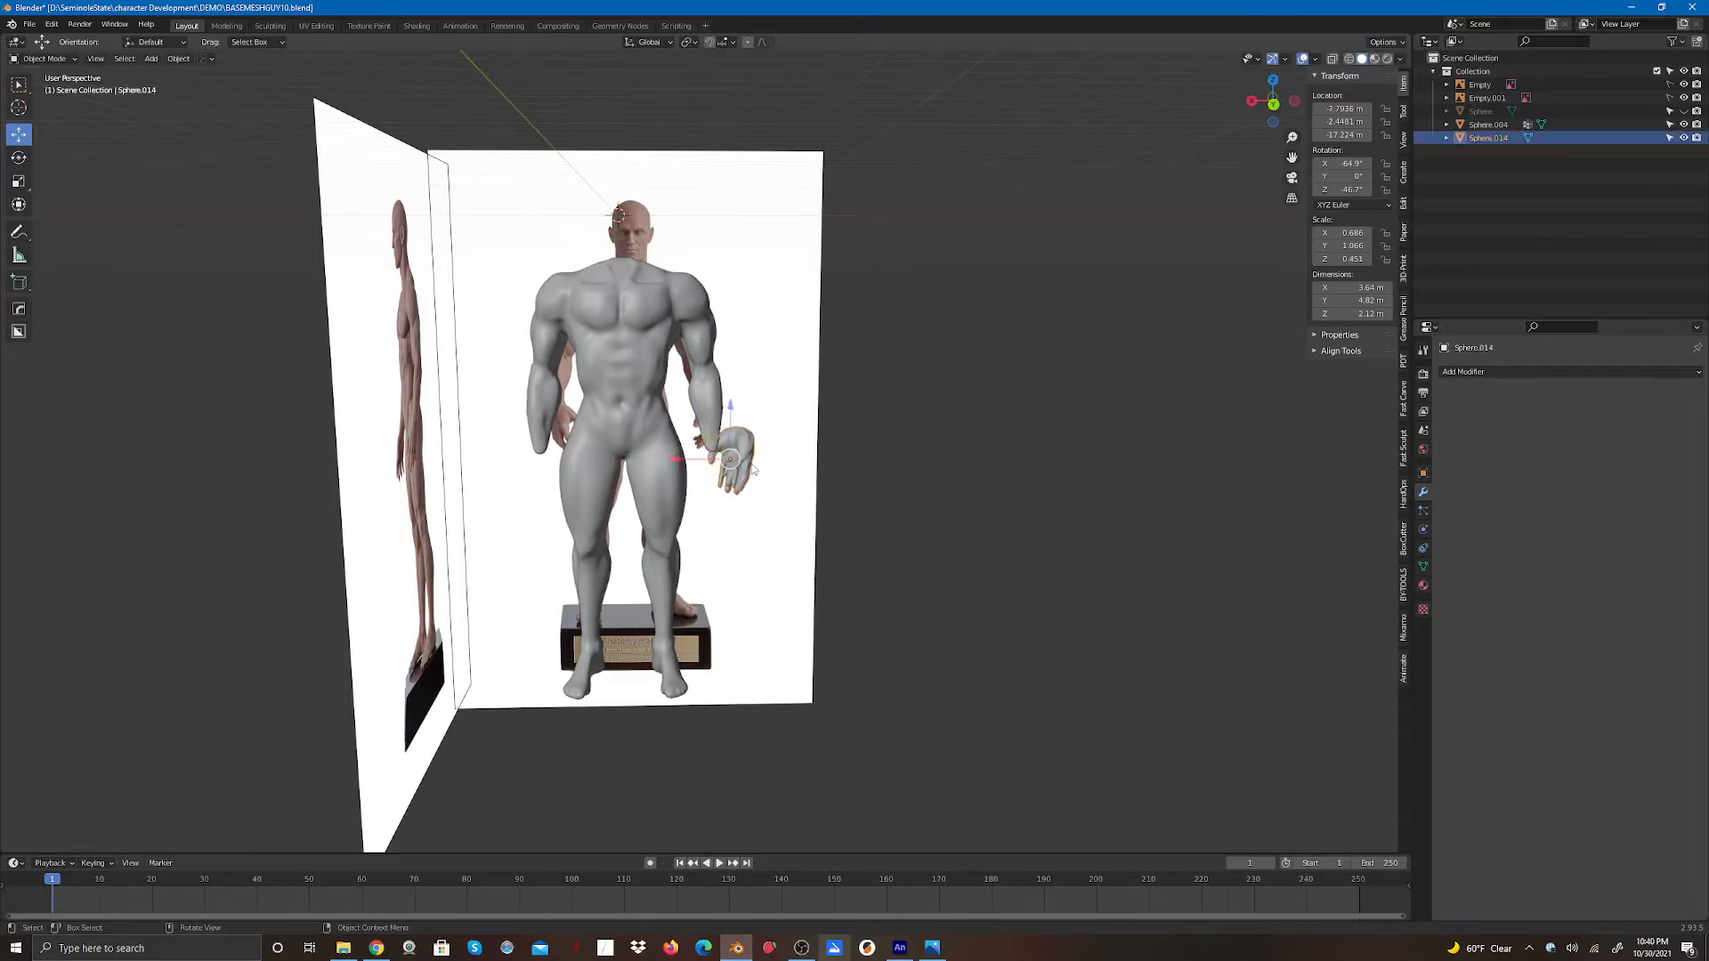
left_click_drag(678, 462, 730, 462)
left_click(789, 558)
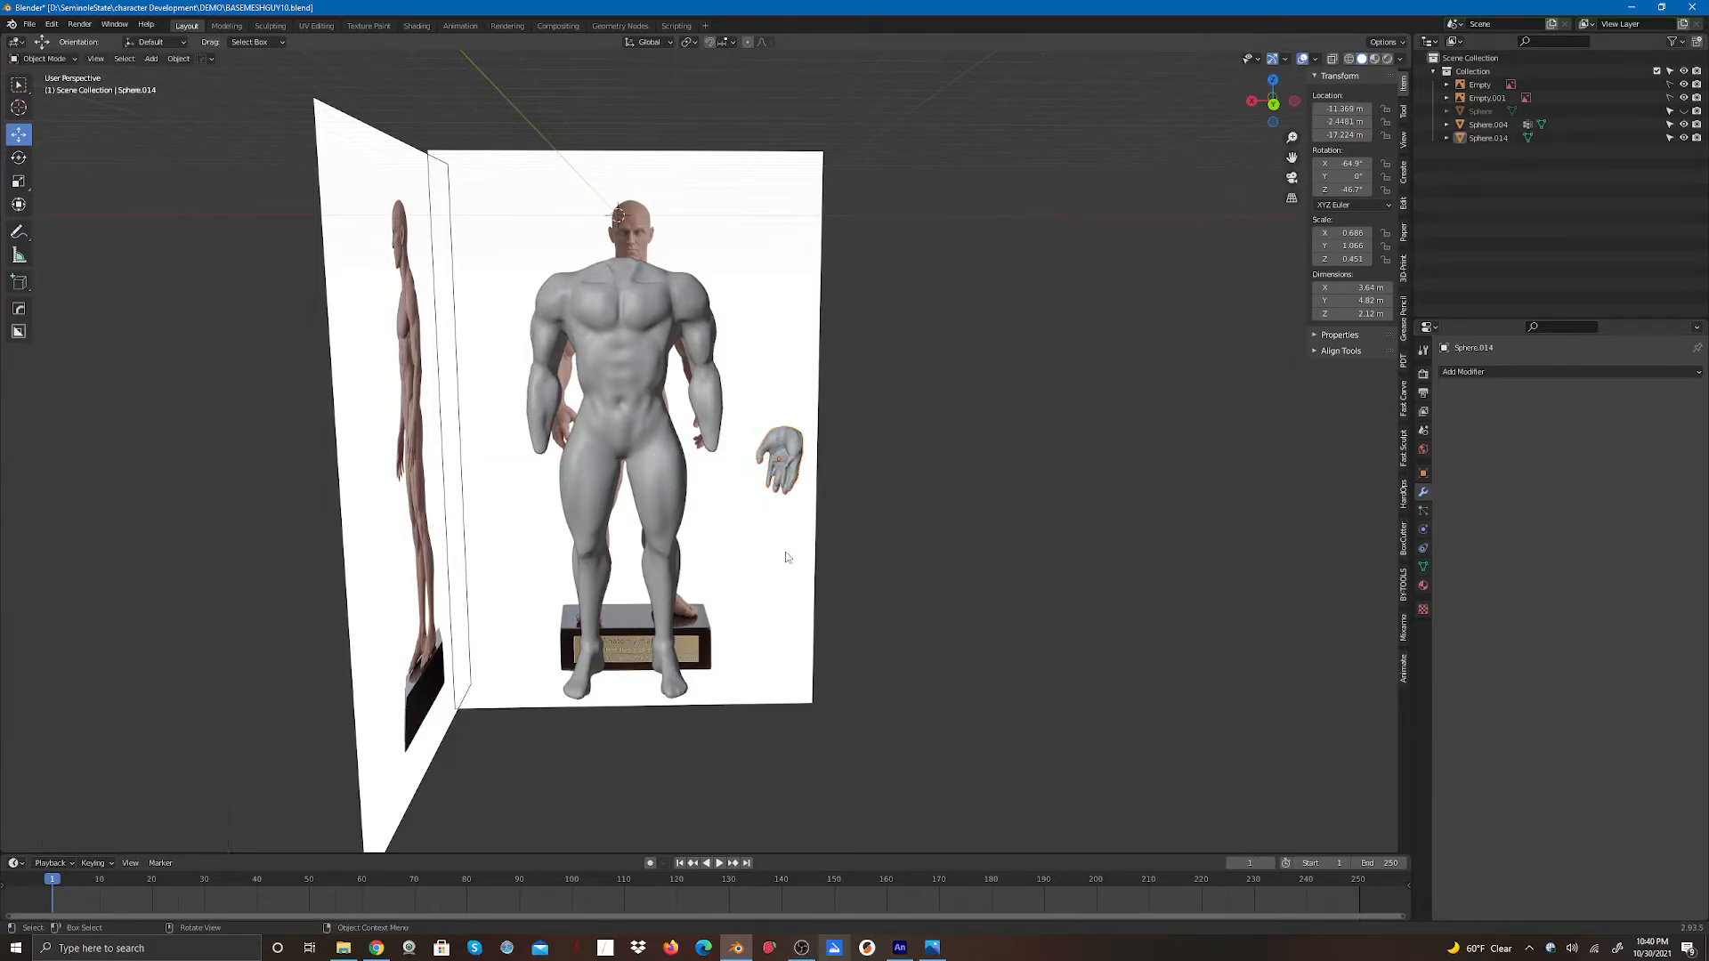
left_click(801, 456)
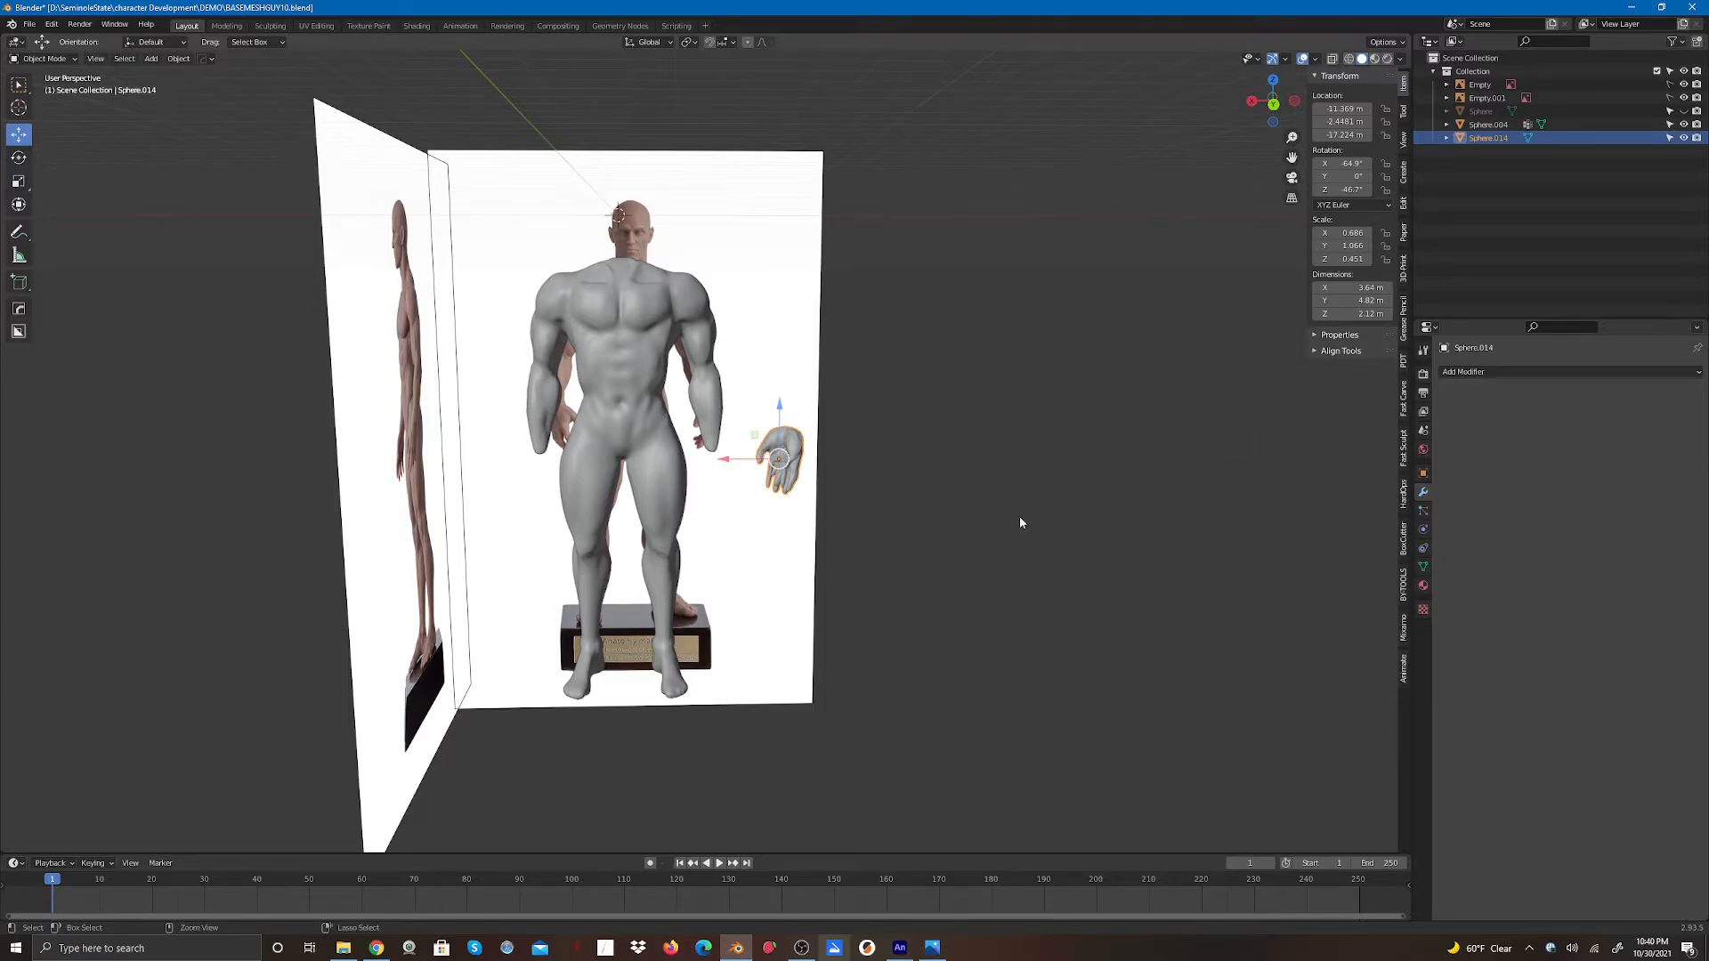
key("ctrl+z")
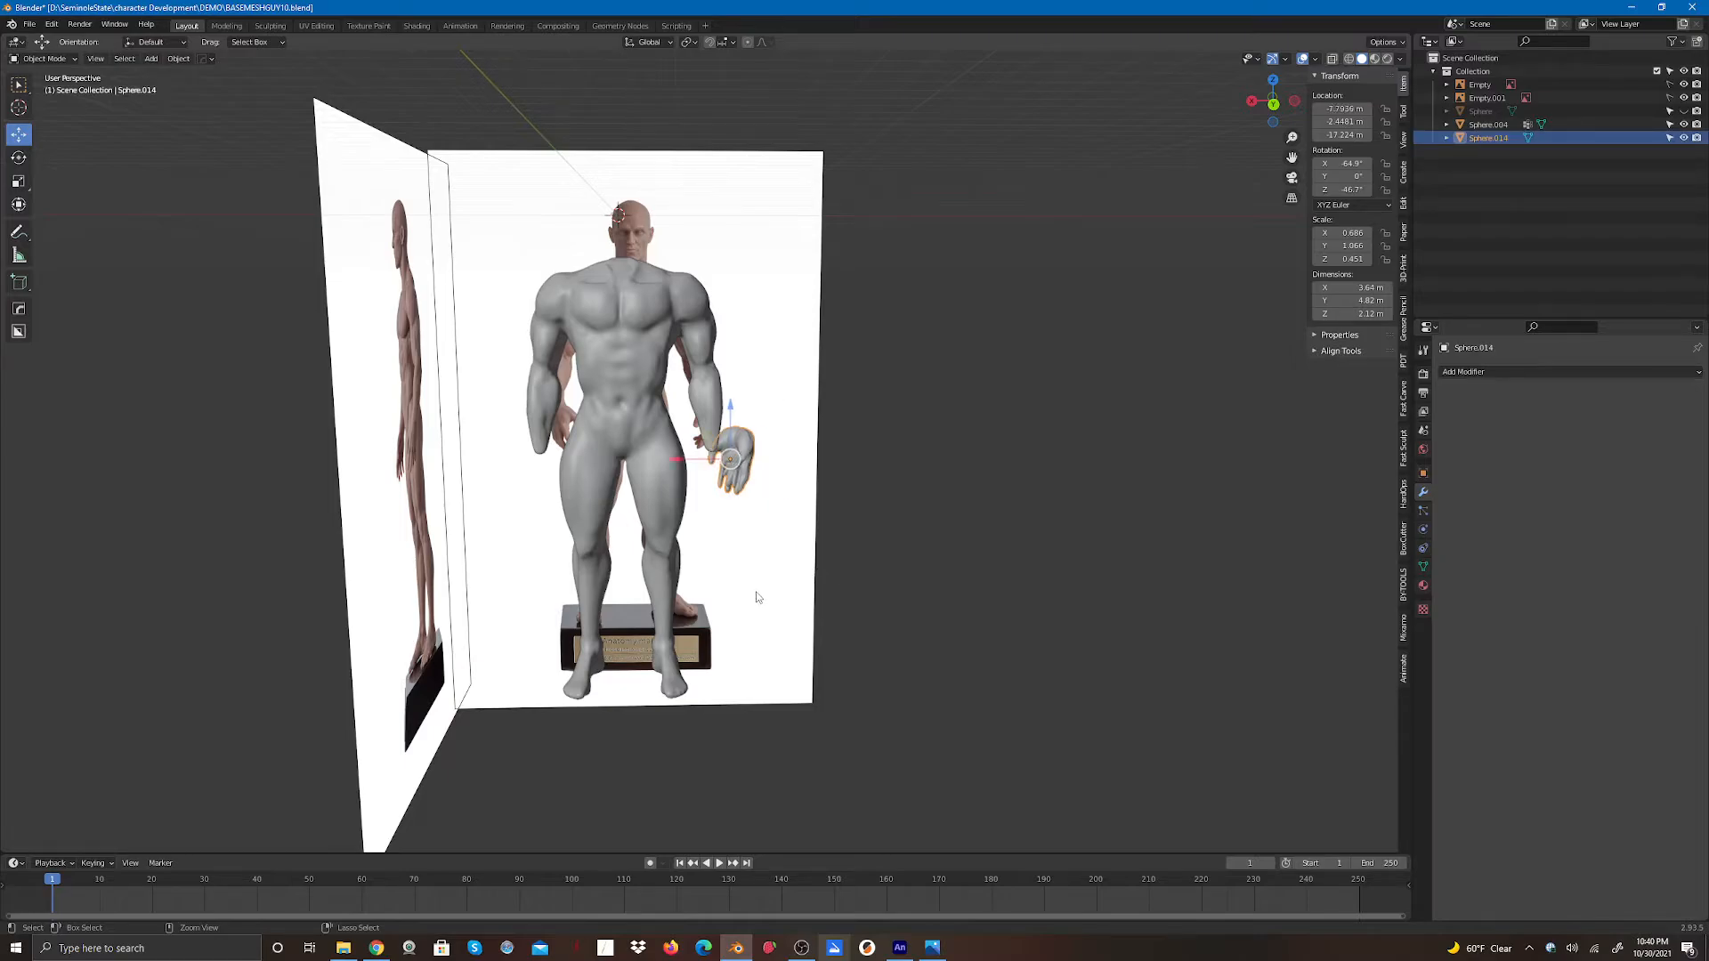
key("ctrl+z")
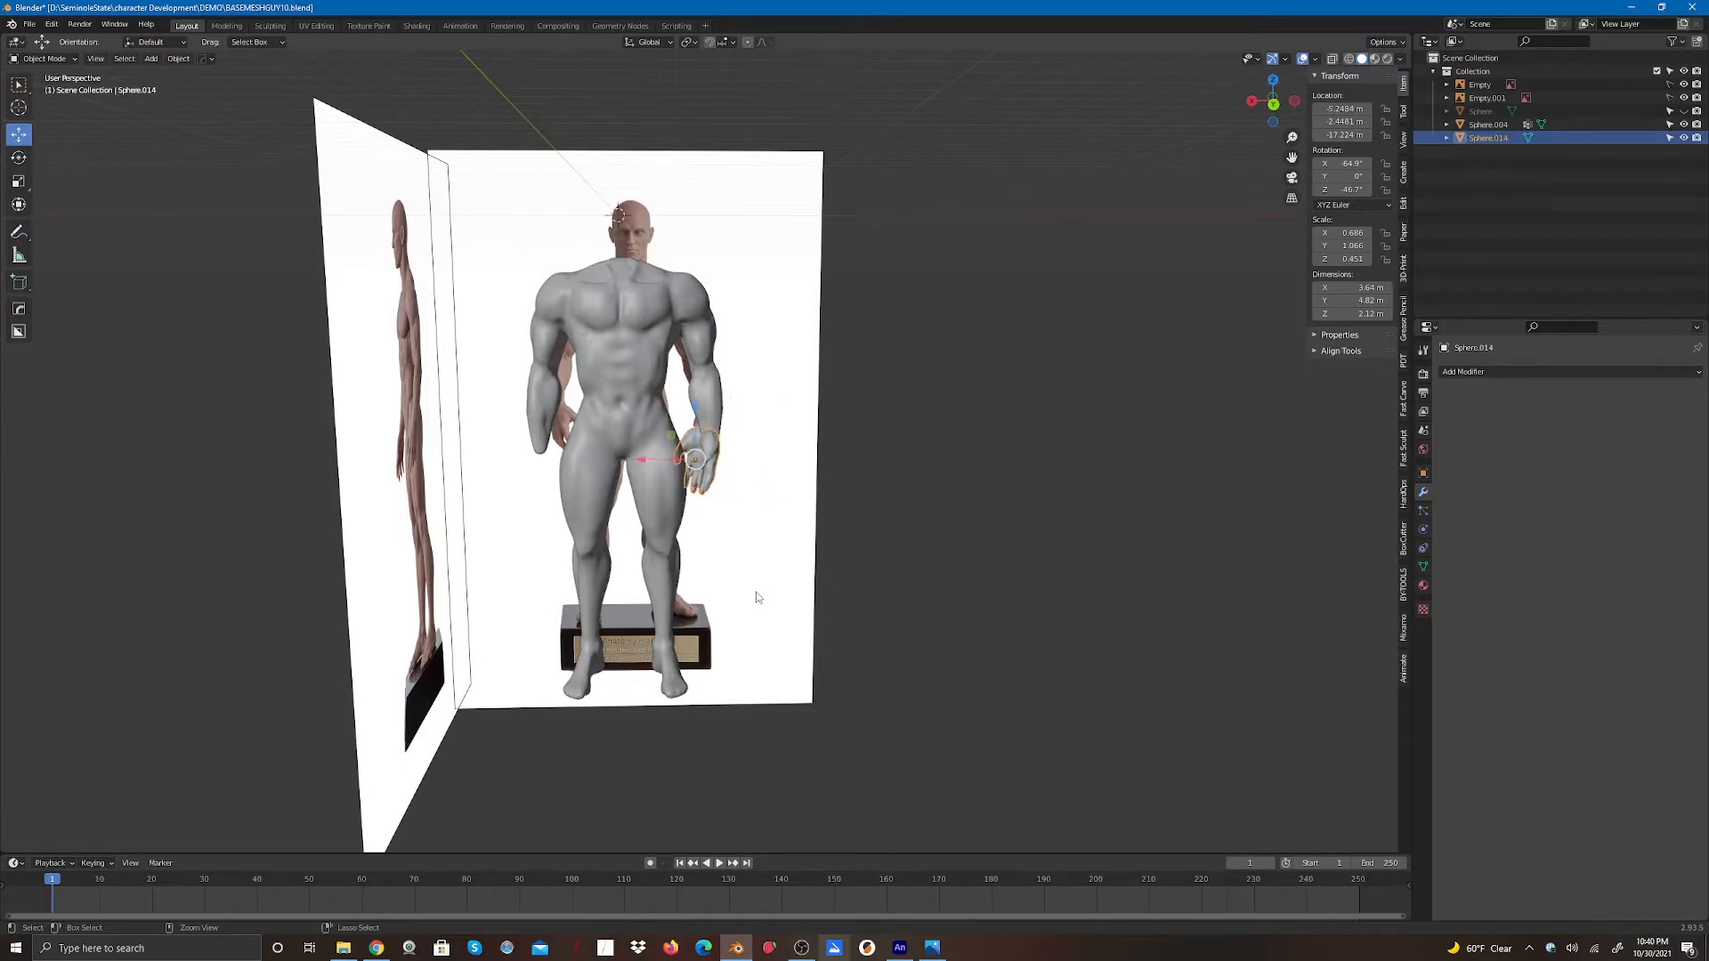
key("ctrl+z")
key("ctrl+z")
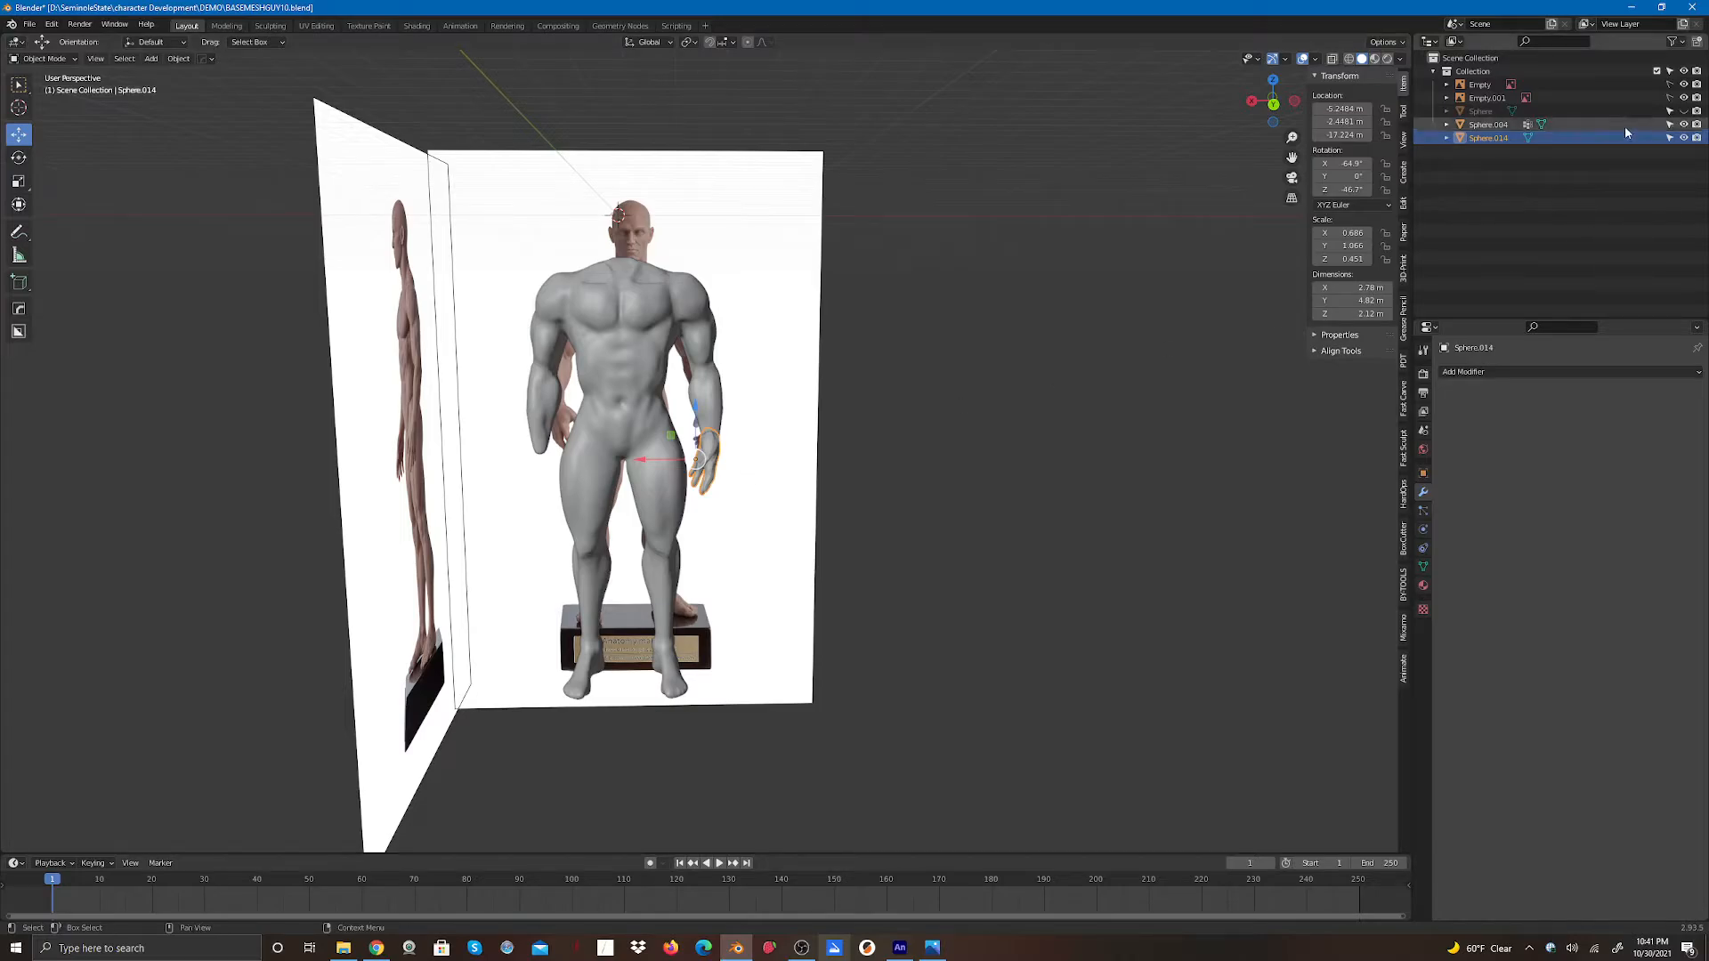
left_click(1681, 139)
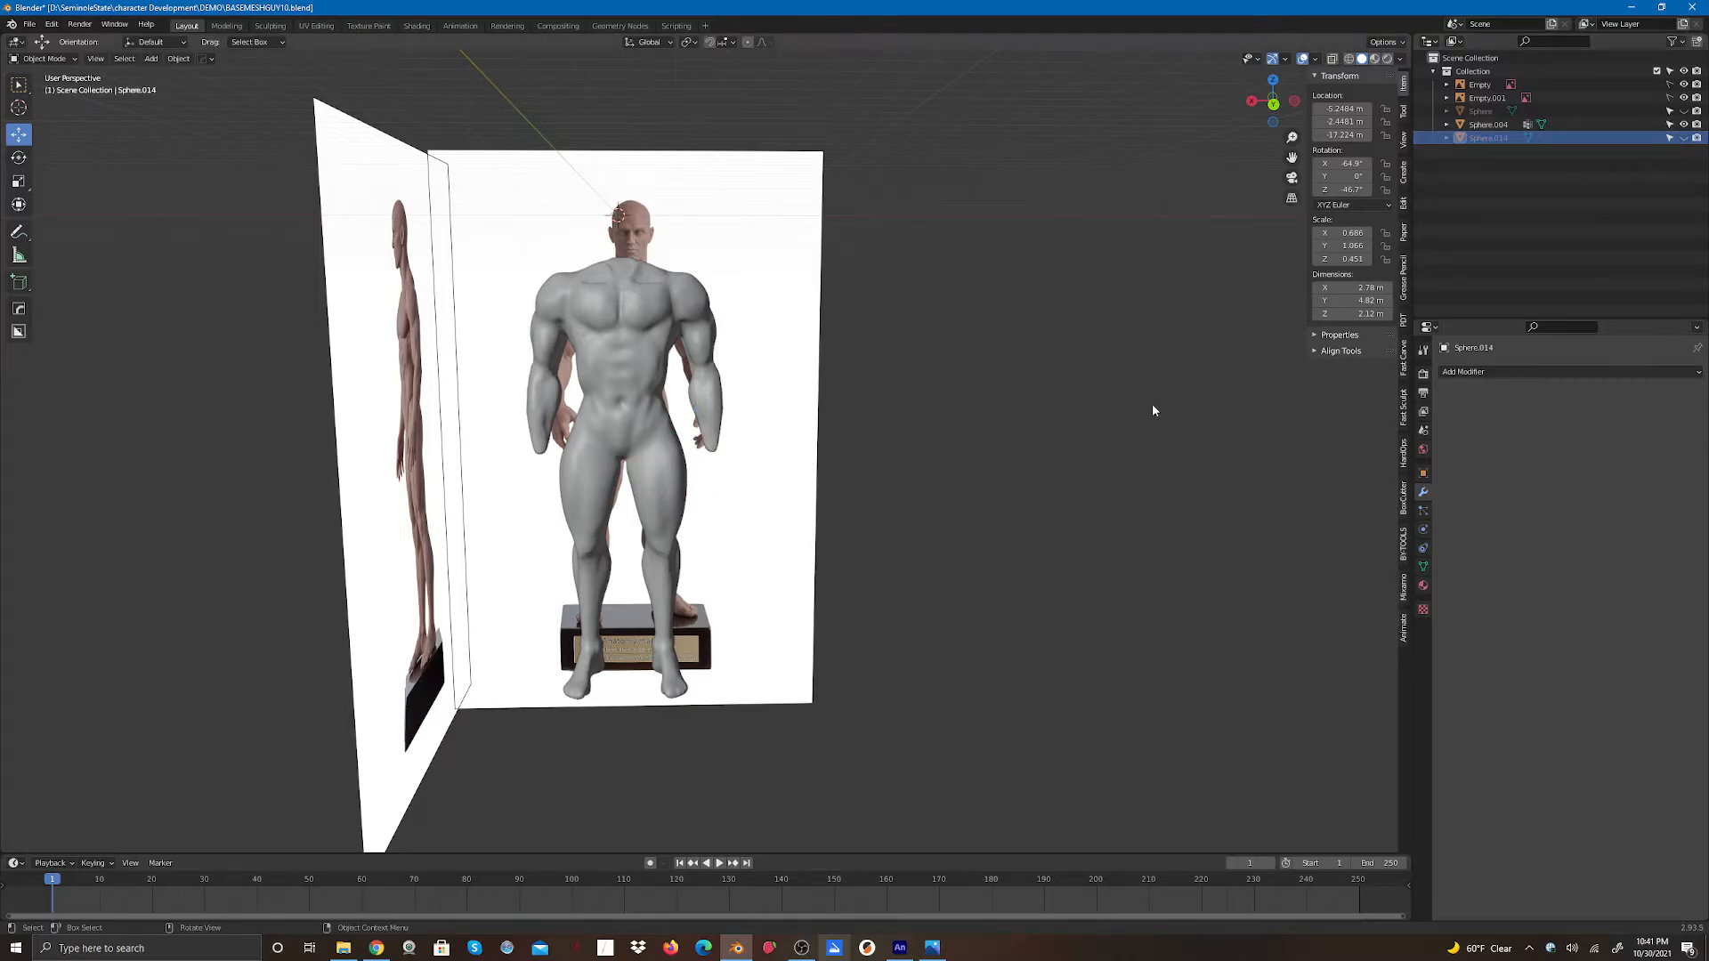
left_click(1683, 138)
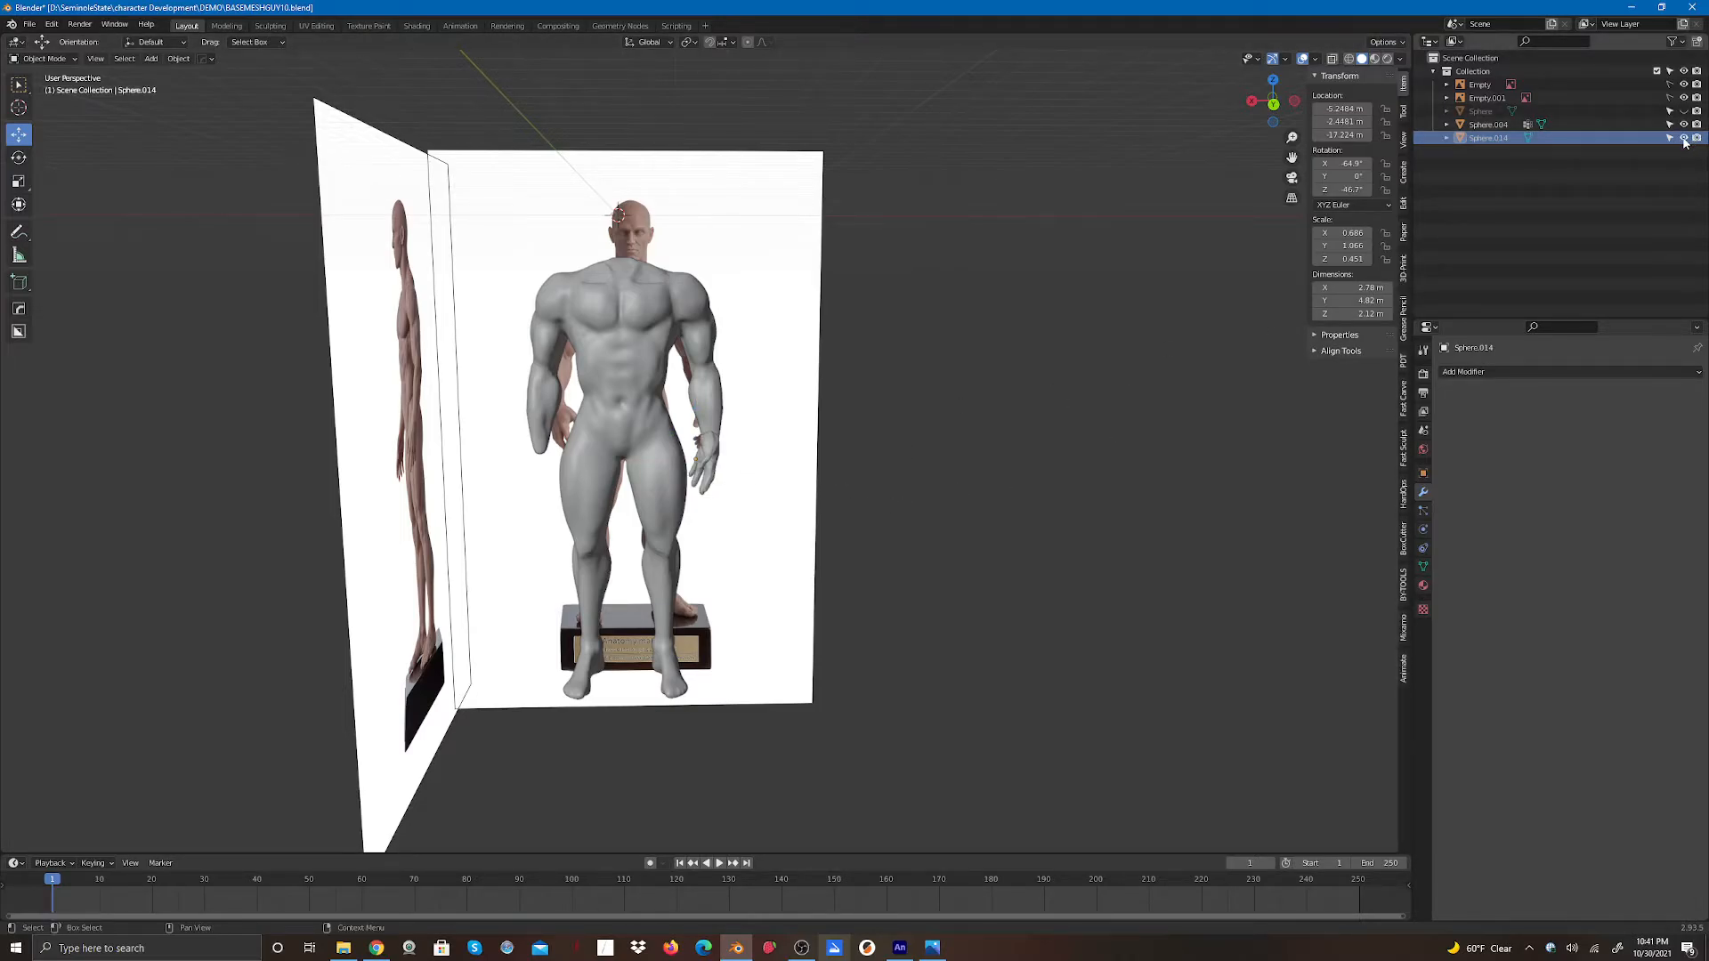
- Select the hand and duplicate it in place
left_click(711, 485)
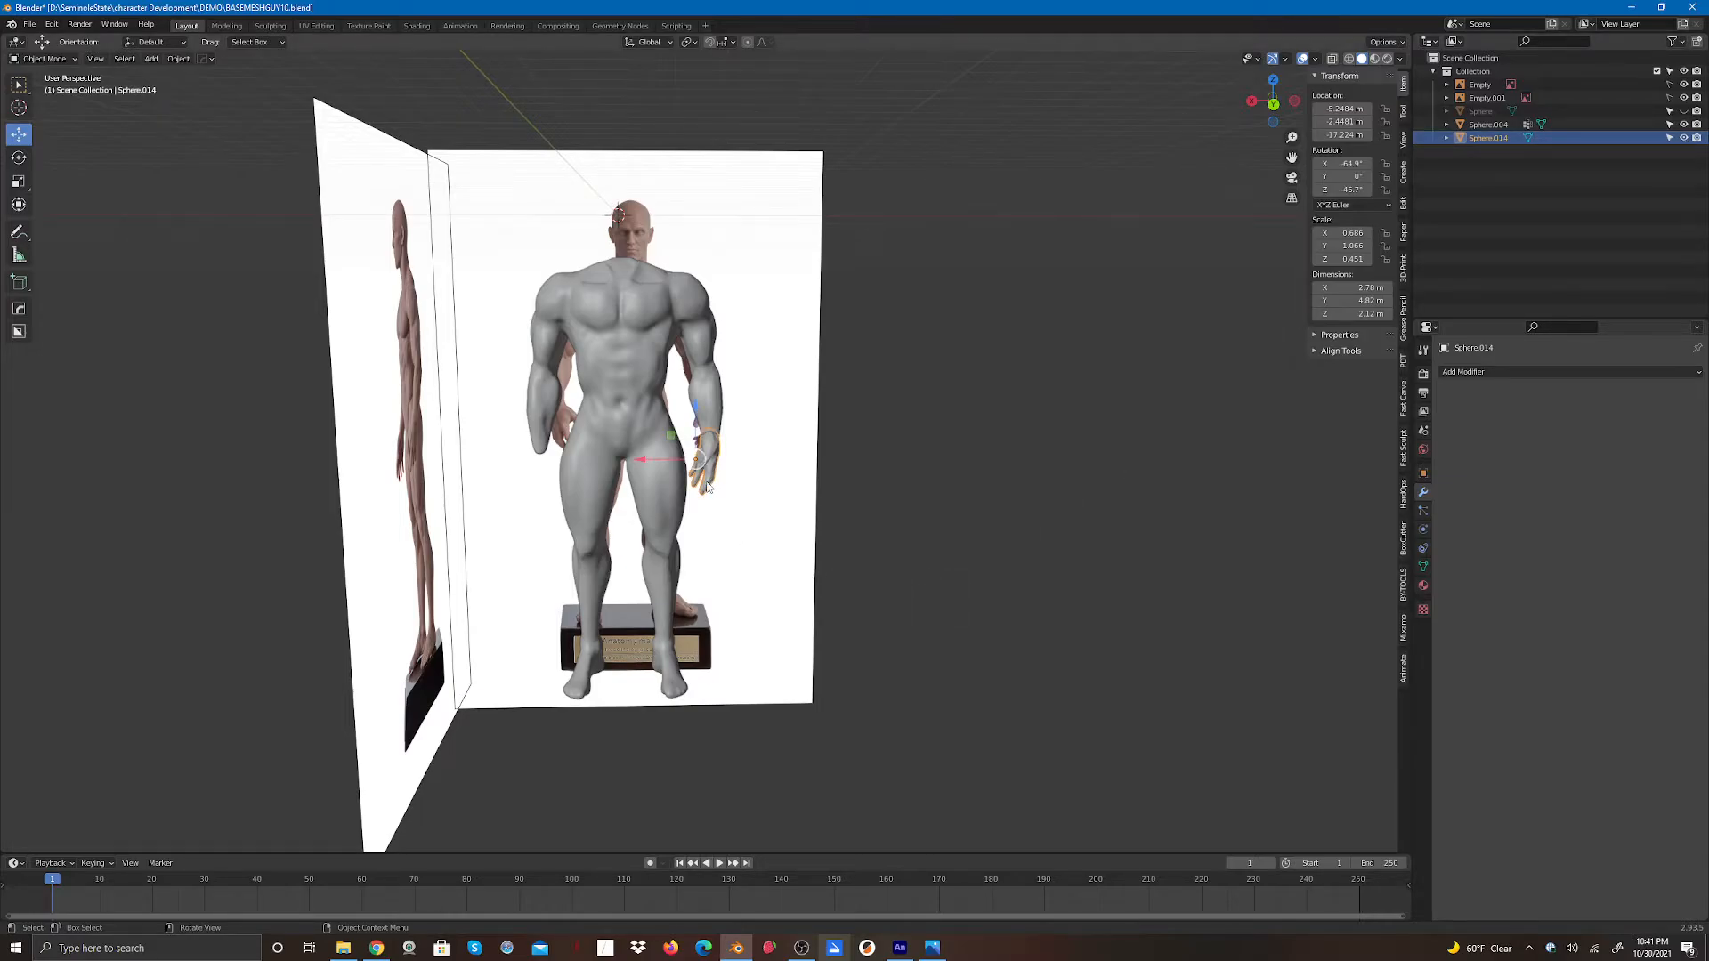
key("shift+d")
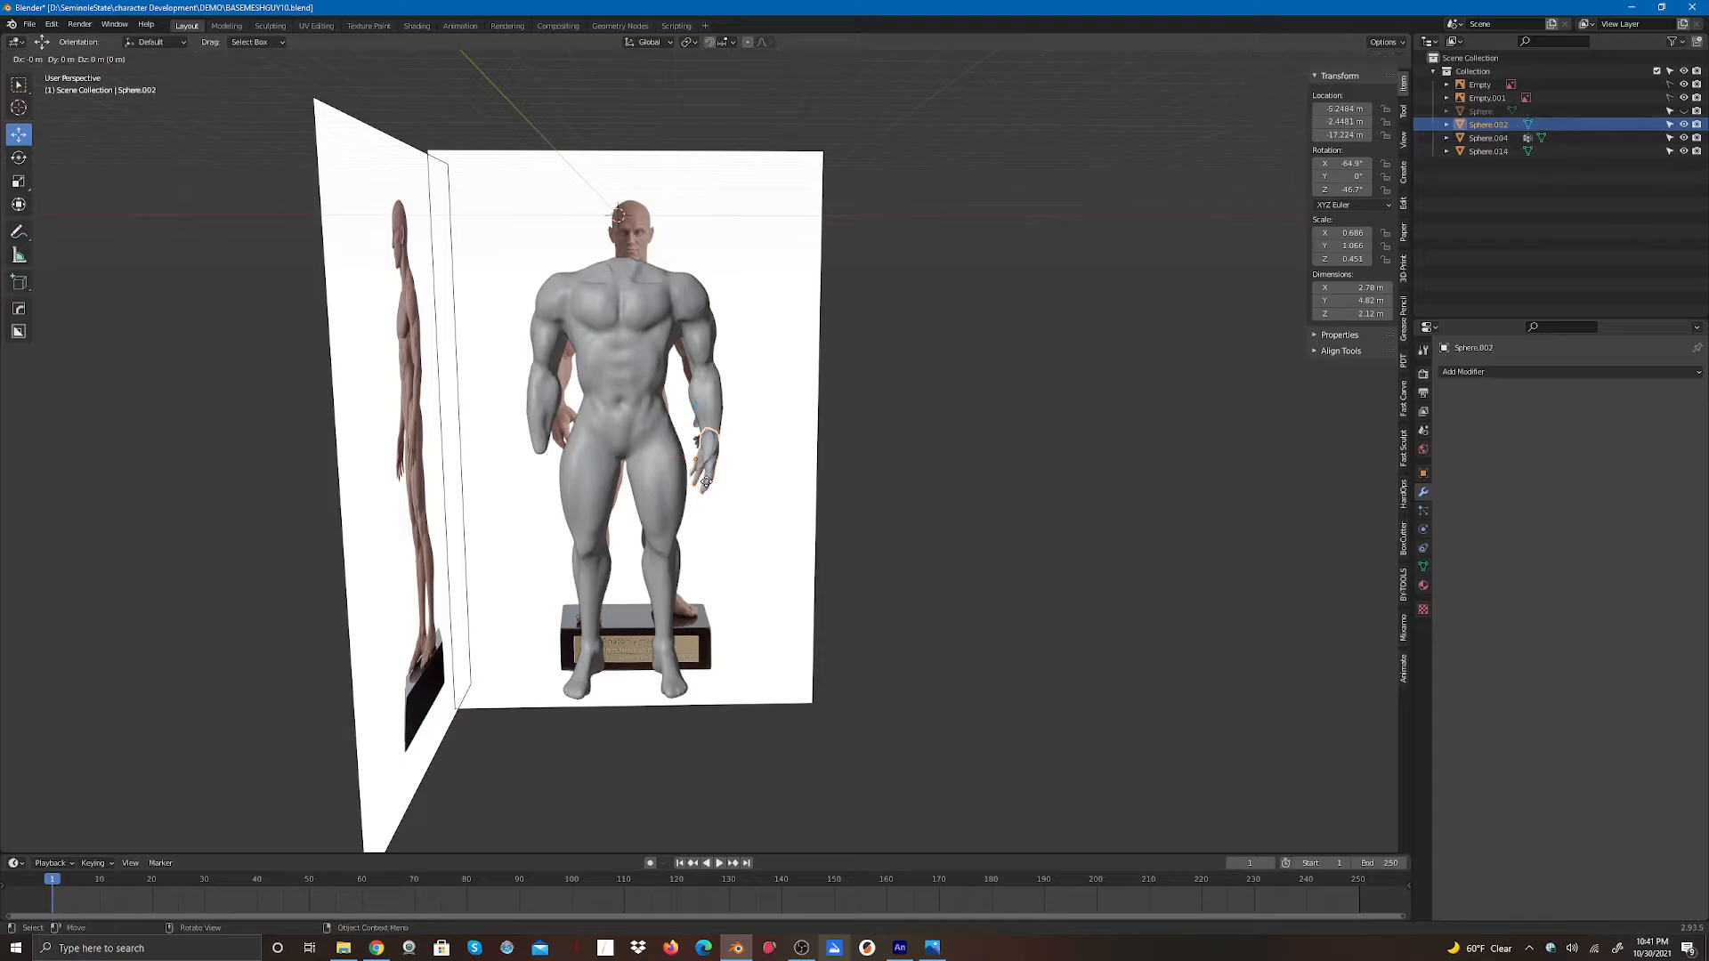
left_click(706, 484)
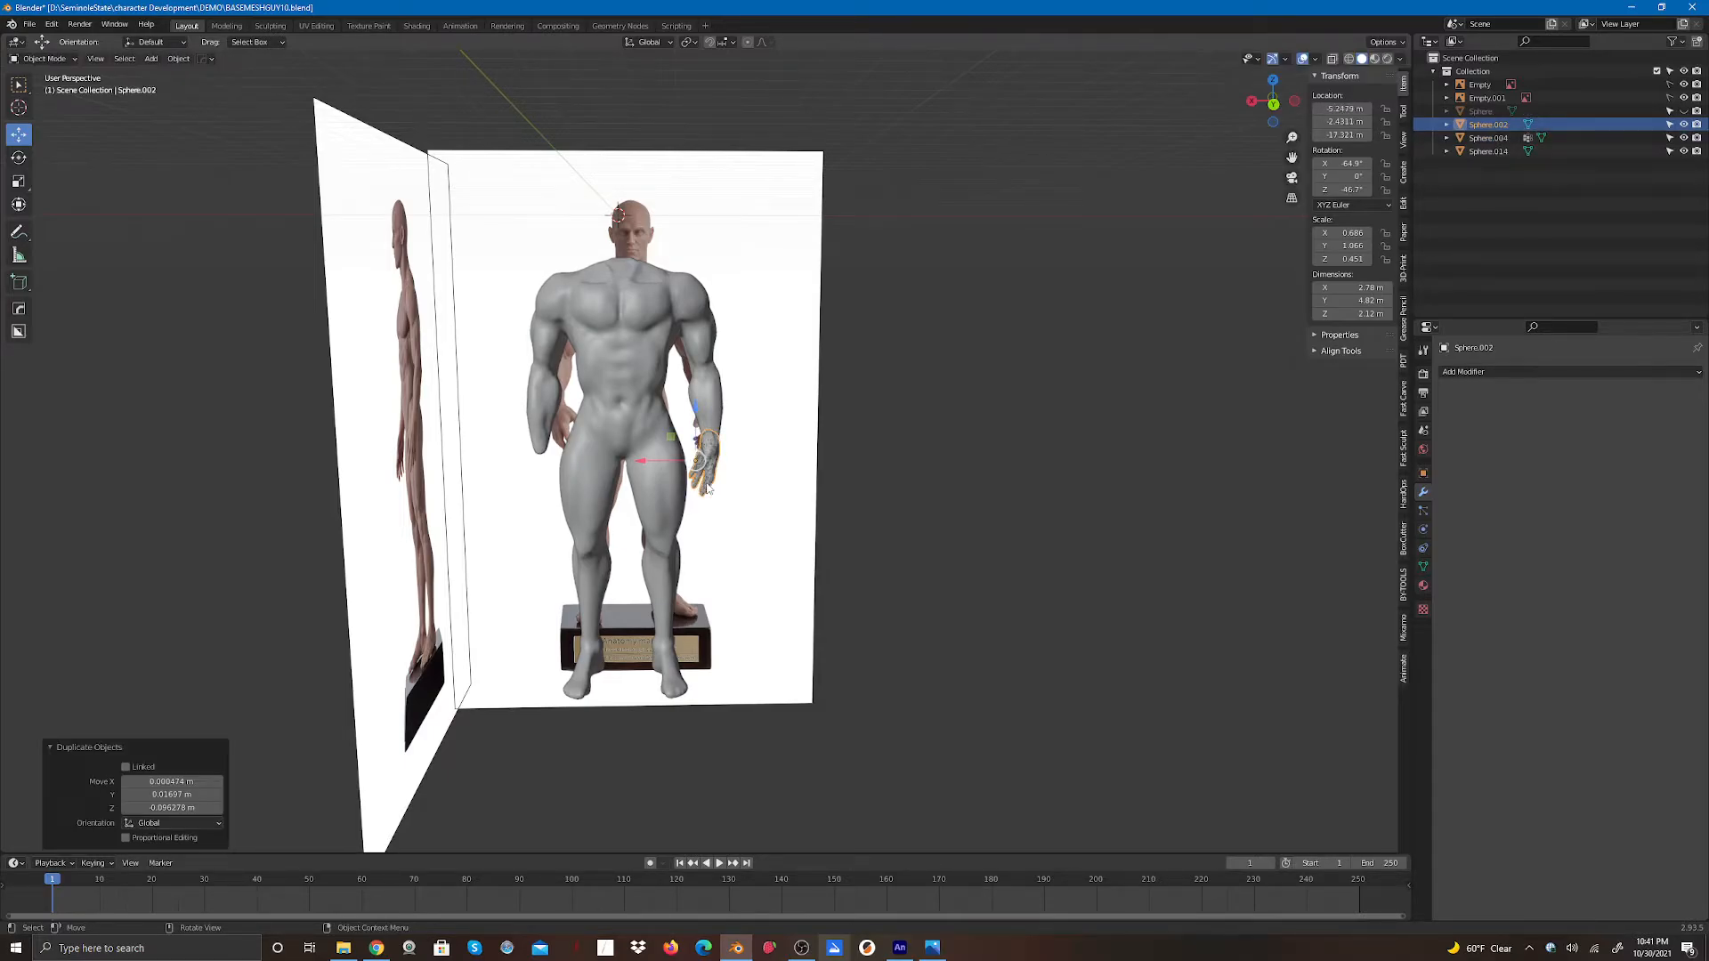
- Add a Mirror modifier to the copied hand and enable Flip on X
left_click(1470, 372)
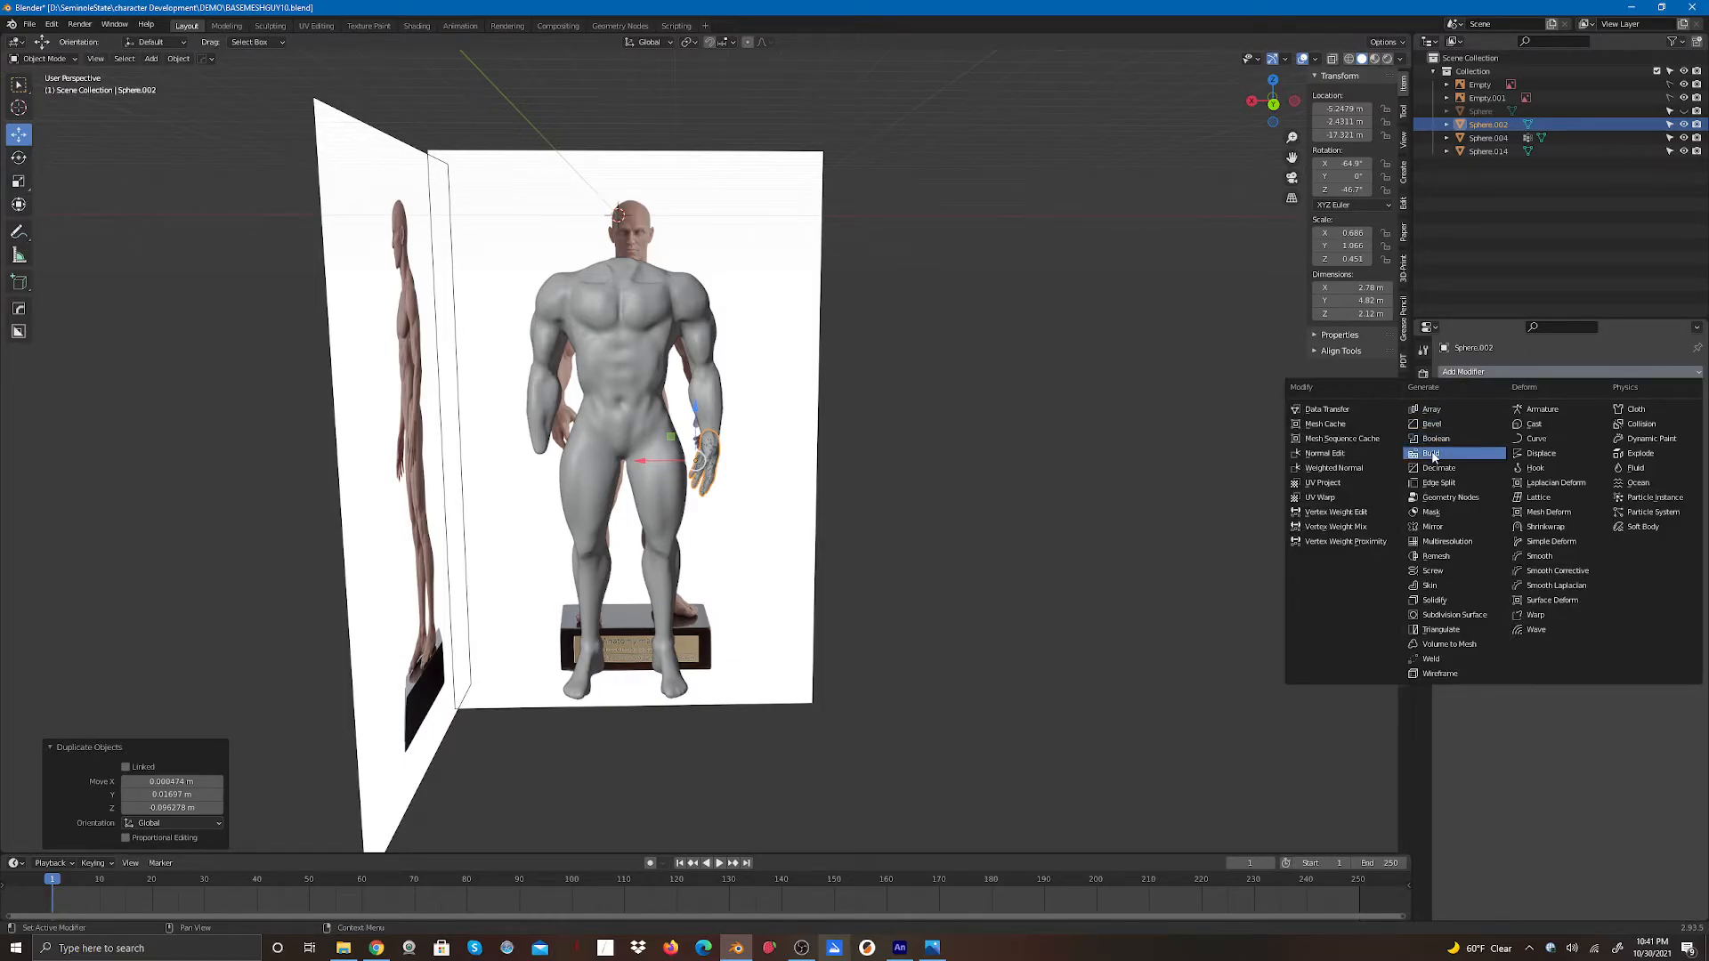
left_click(1431, 526)
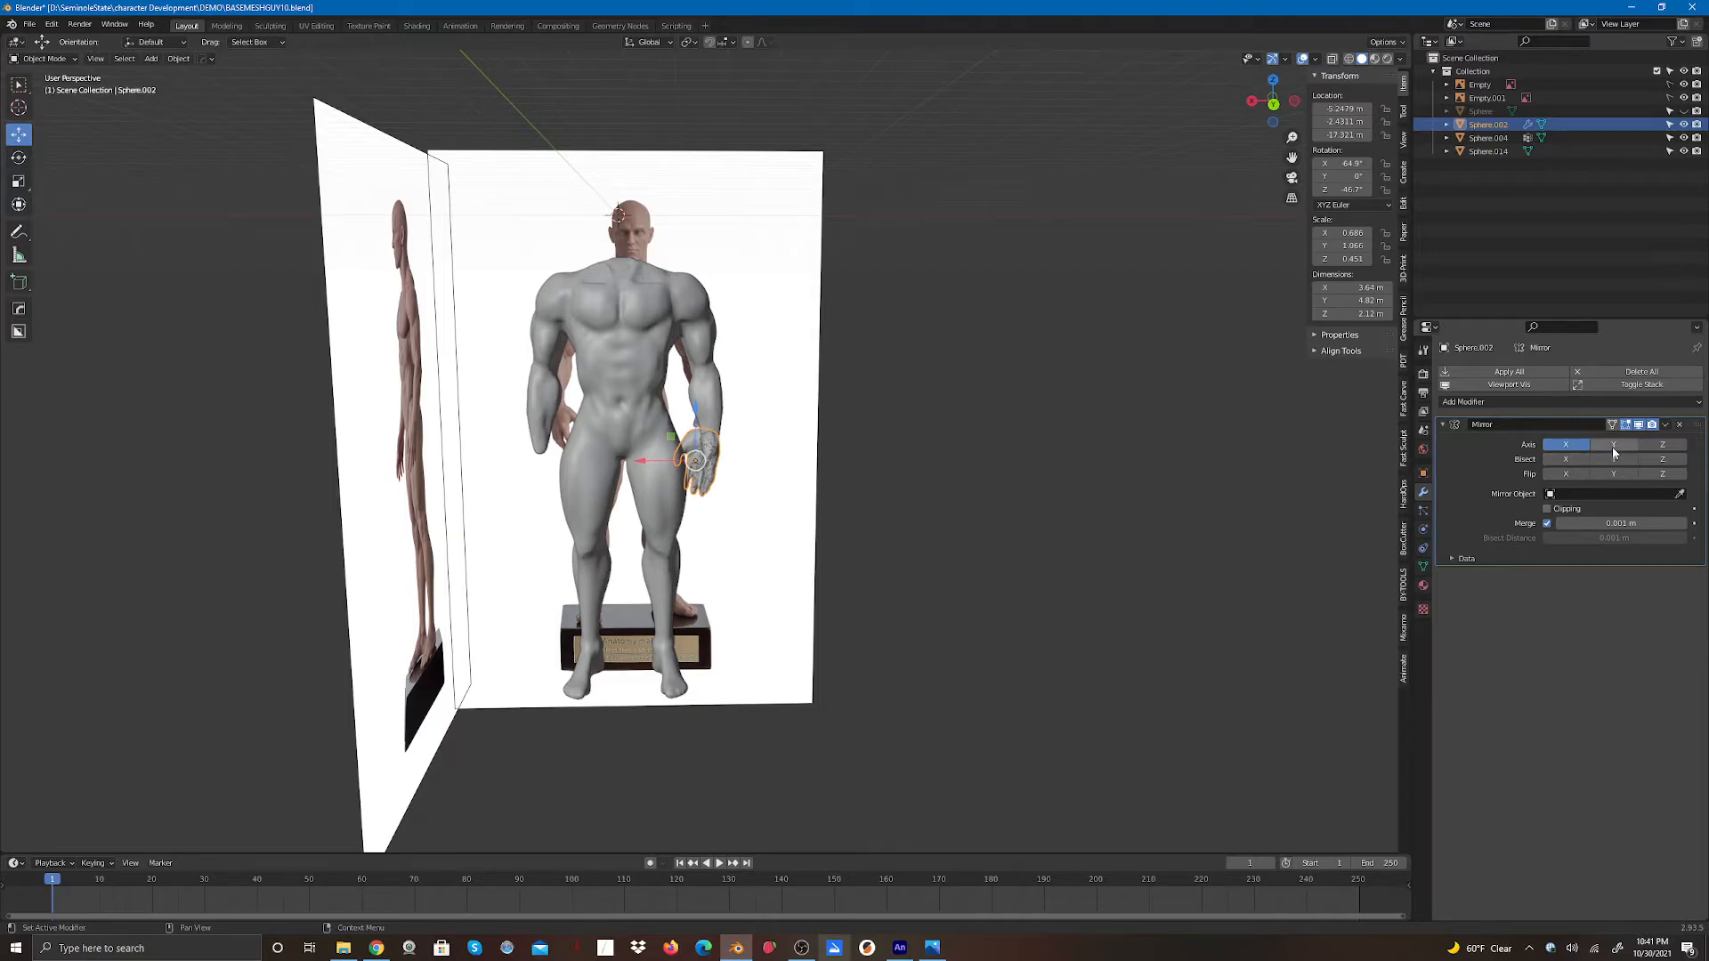
left_click(1563, 474)
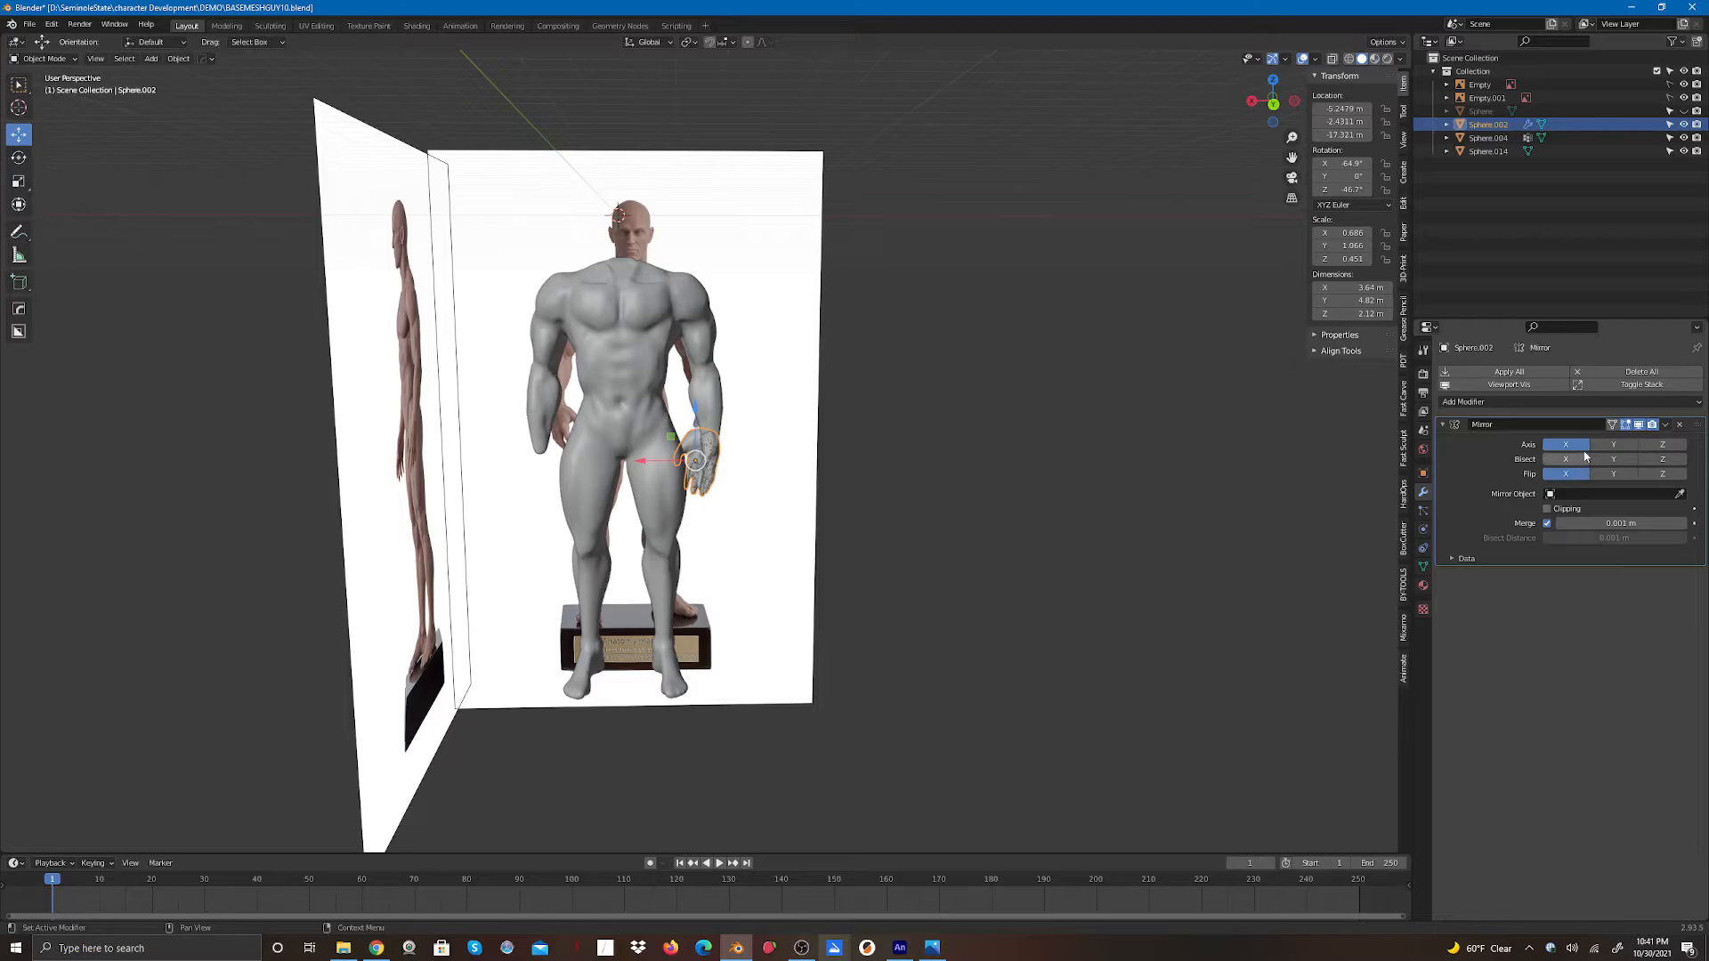
- Try turning off the mirror's X axis, then undo it
left_click(1571, 445)
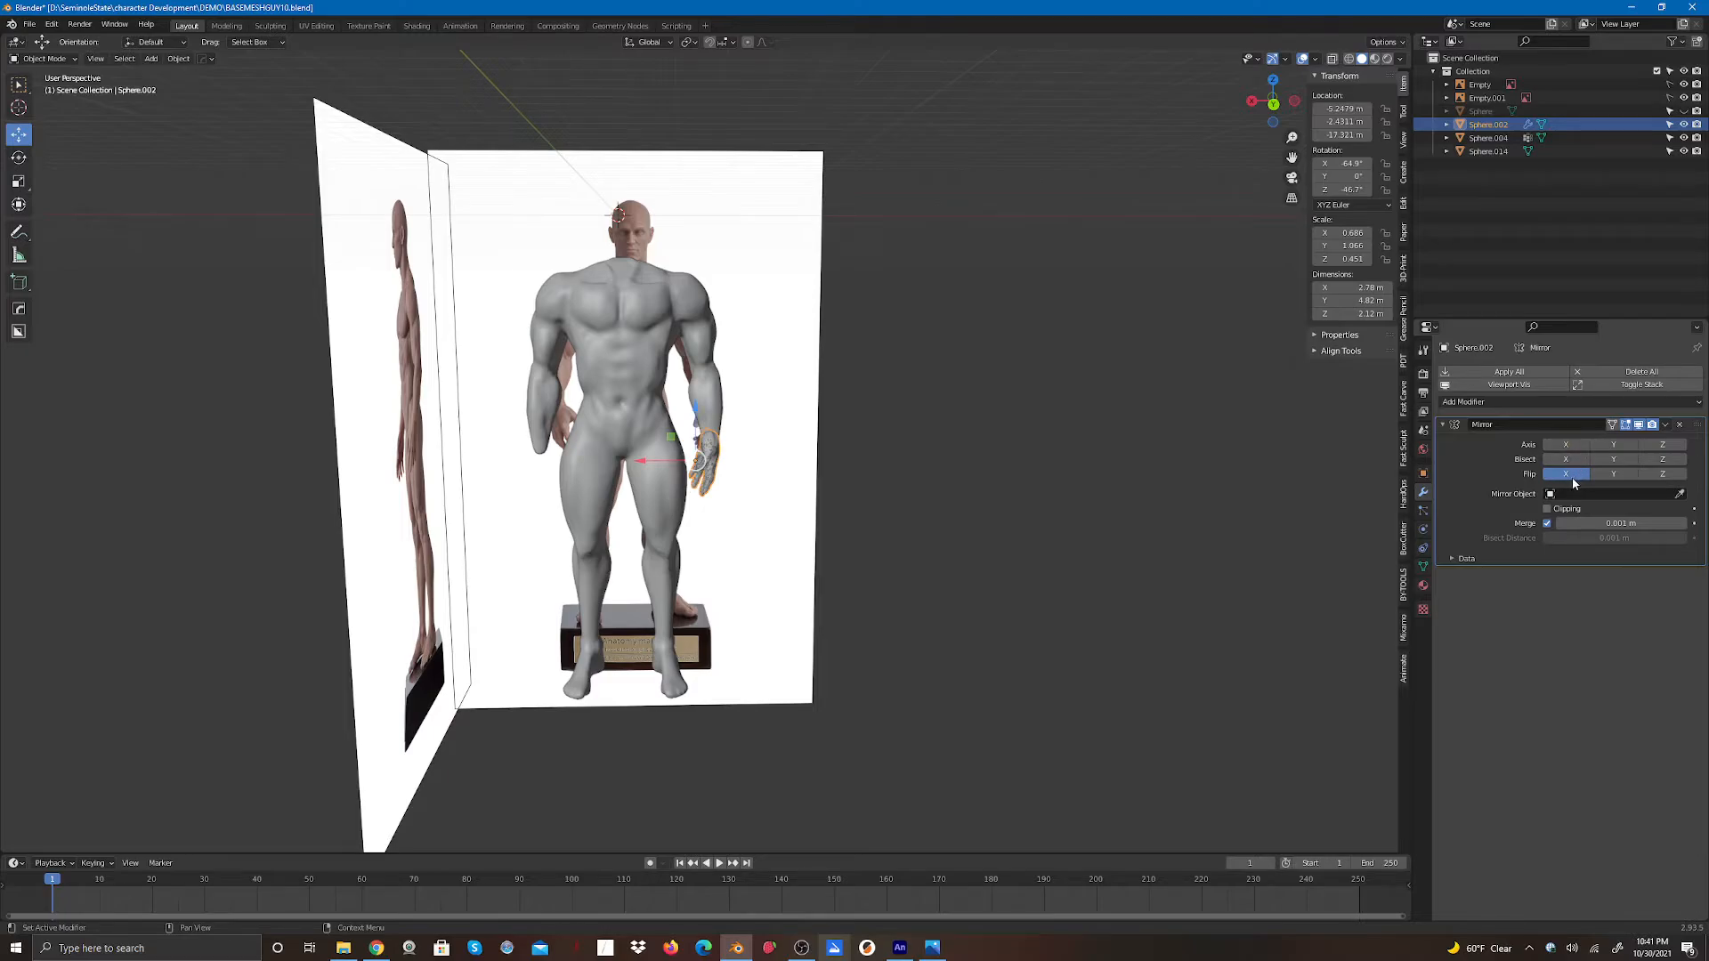
scroll(687, 504, "up", 9)
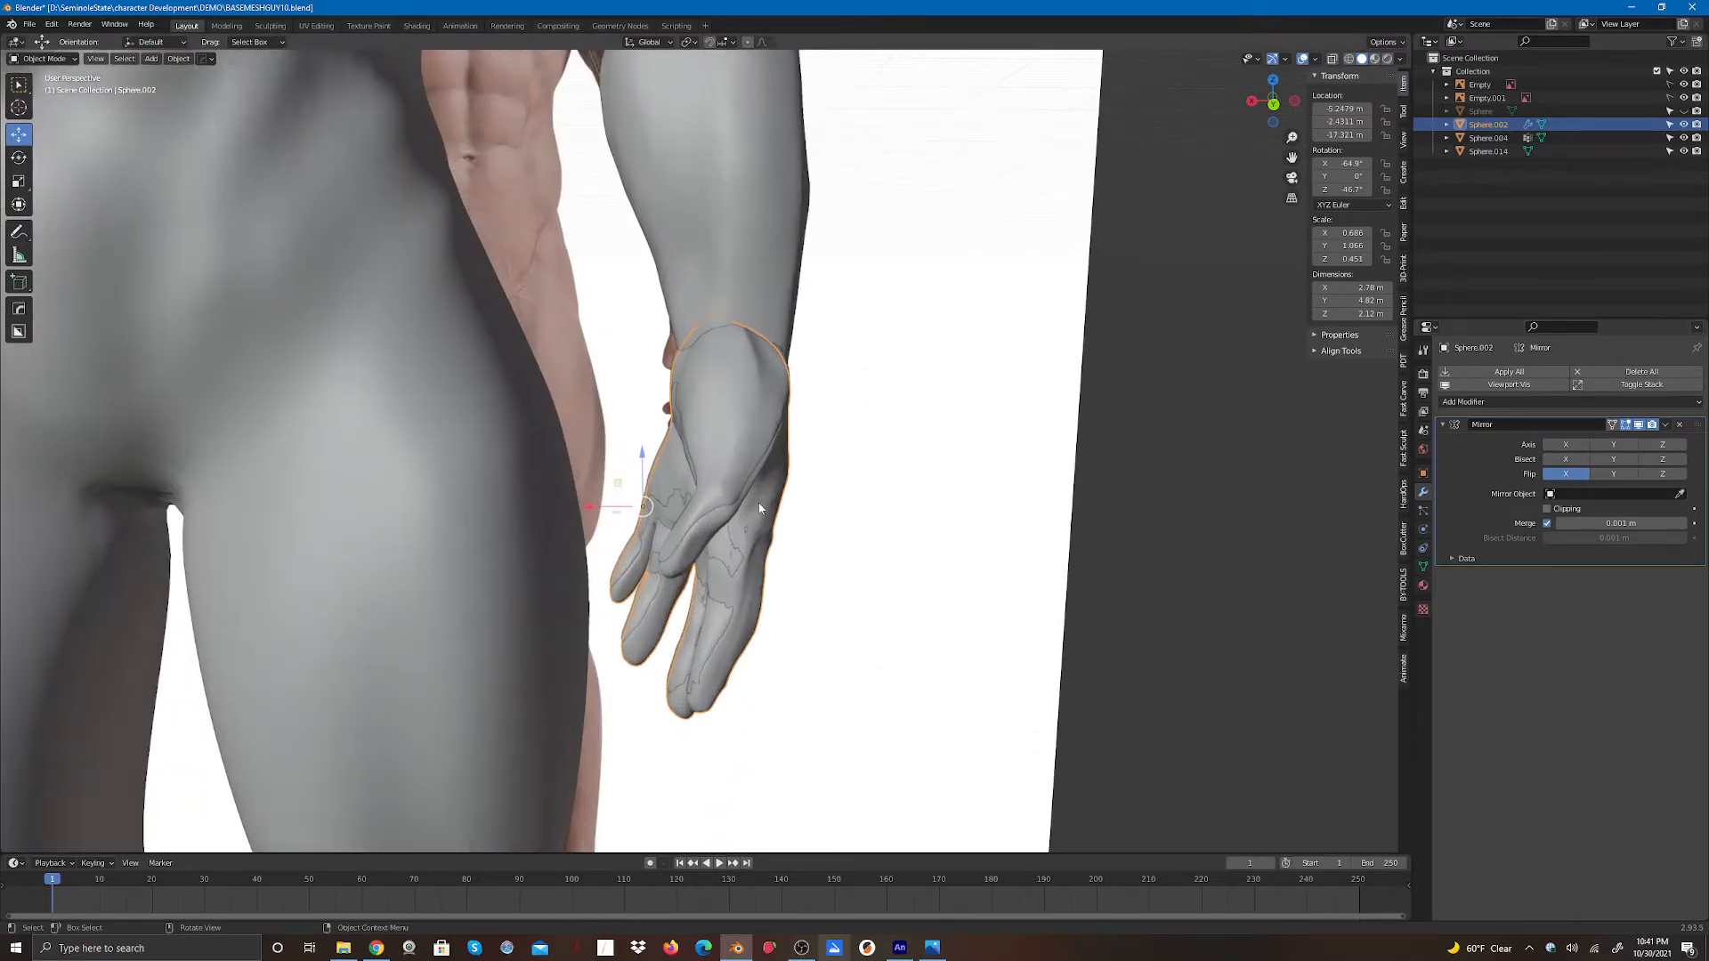
scroll(760, 510, "down", 2)
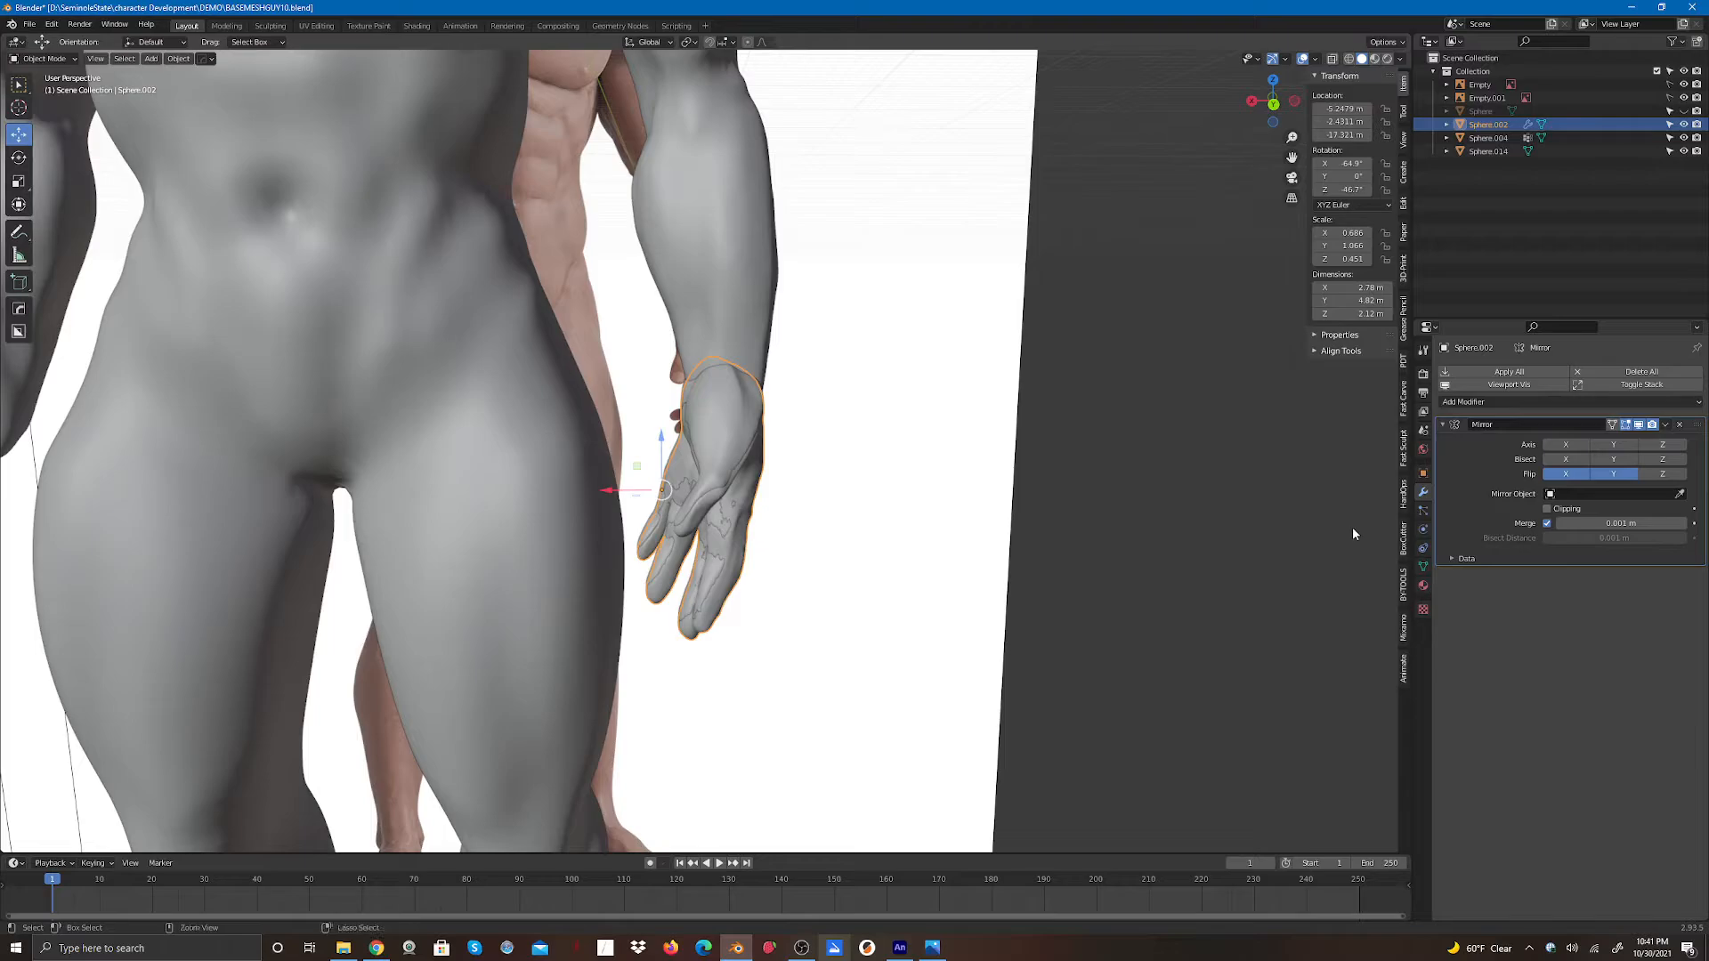
key("ctrl+z")
key("ctrl+z")
key("ctrl+z")
key("ctrl+z")
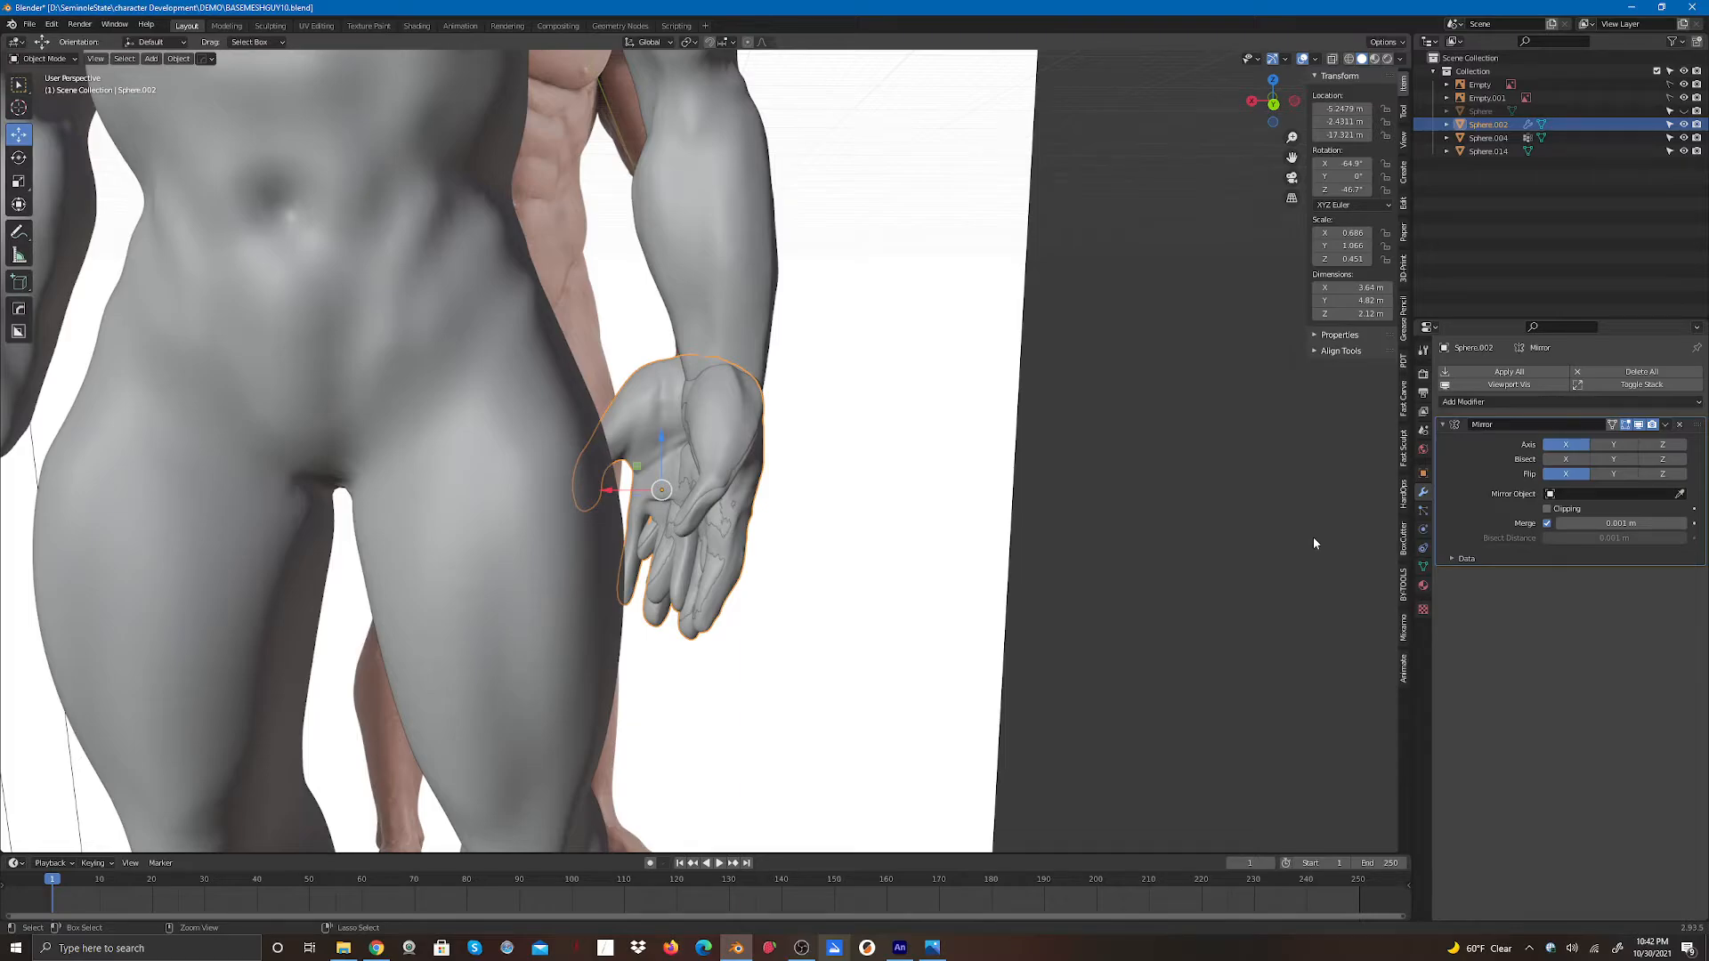
- Set the mirror to the Z axis only and move the copy about -3.73 m along X
left_click(1574, 450)
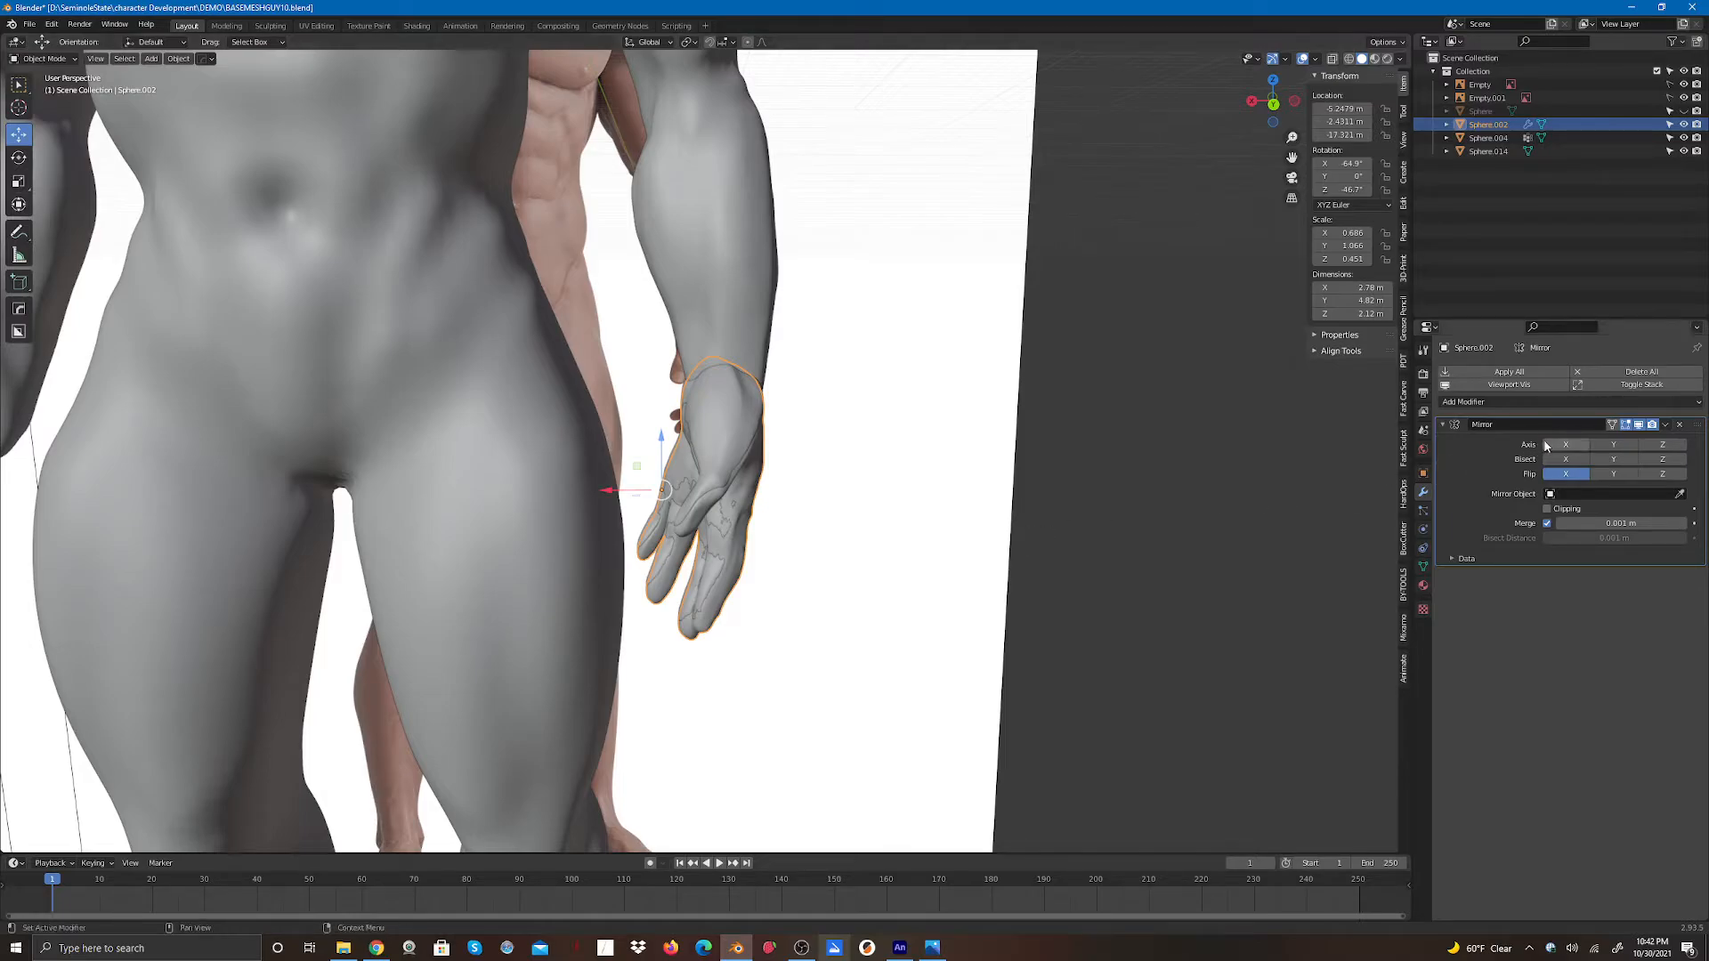
left_click(1616, 445)
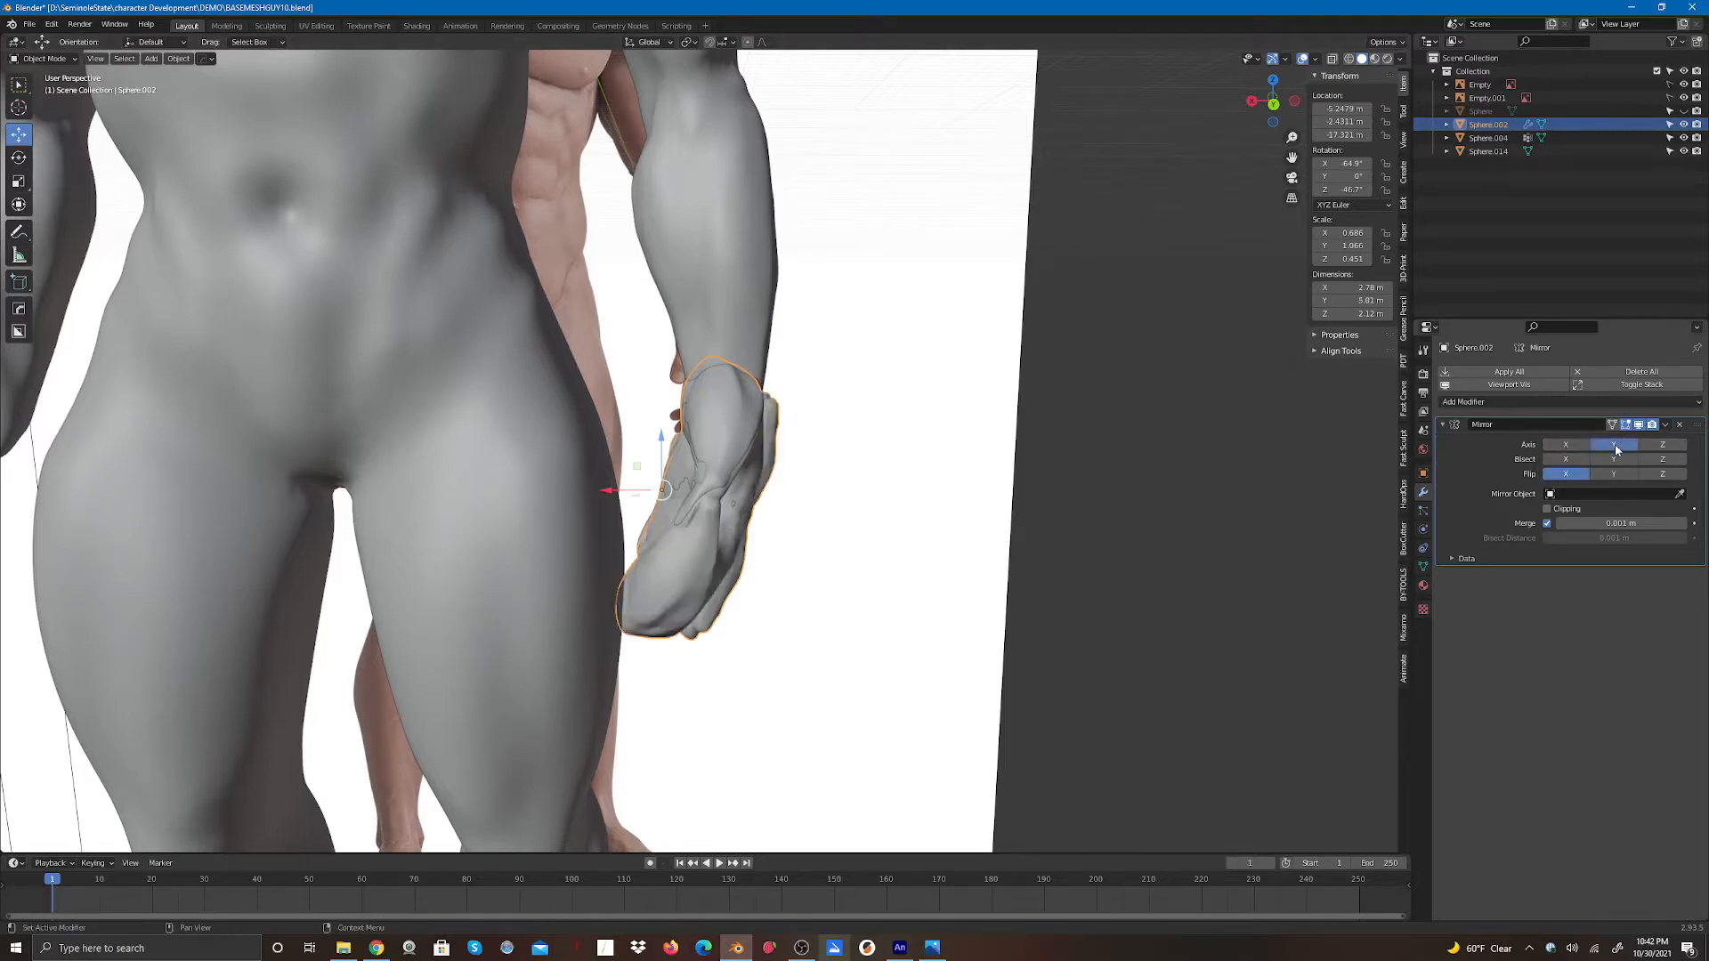
left_click(1614, 445)
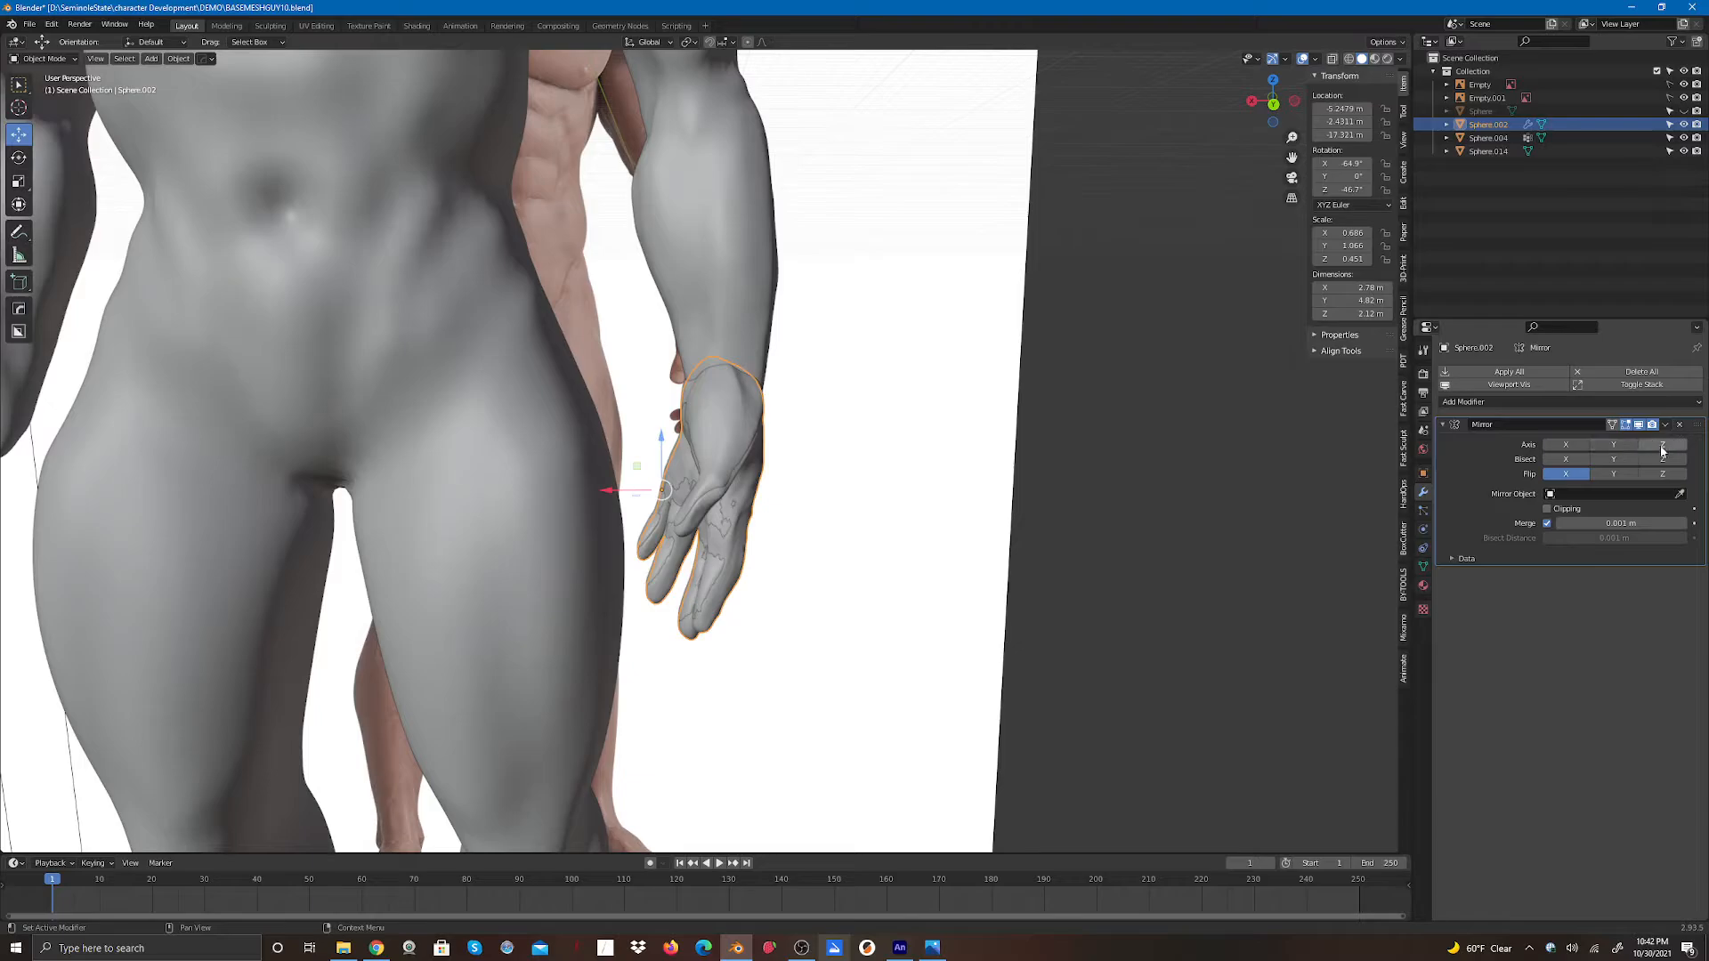
left_click(1661, 445)
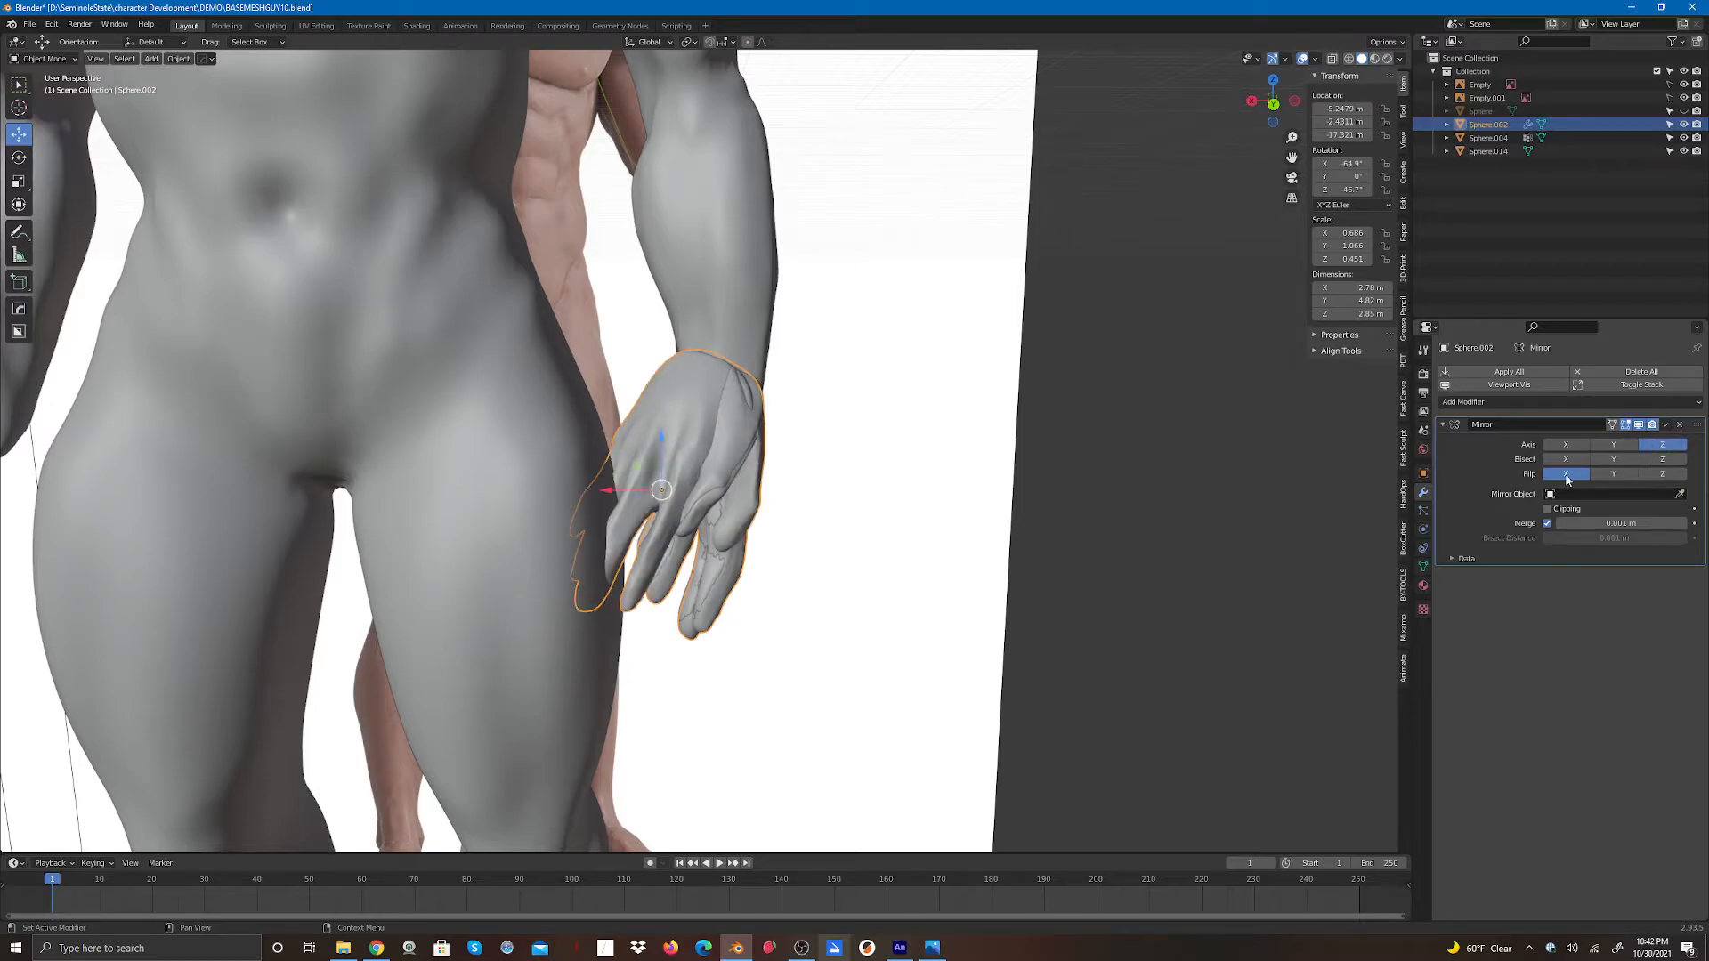
left_click_drag(606, 487, 823, 491)
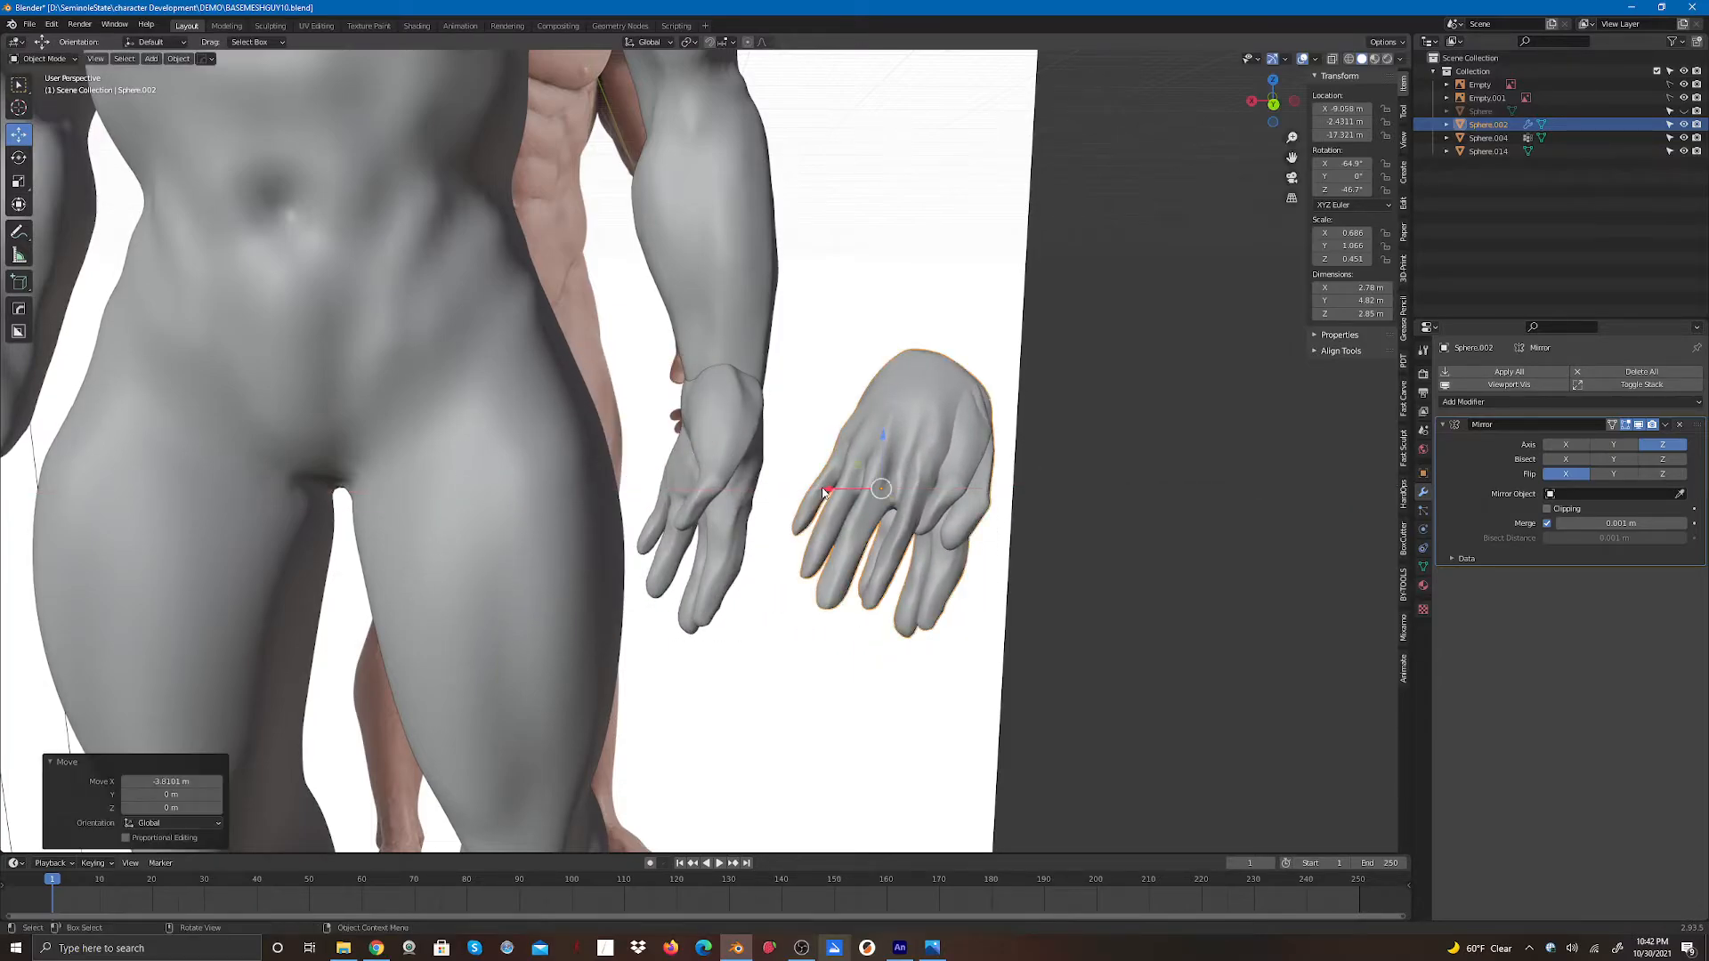
- Undo the Mirror modifier and the move on the copied hand, returning it to the wrist
left_click(1550, 474)
key("ctrl+z")
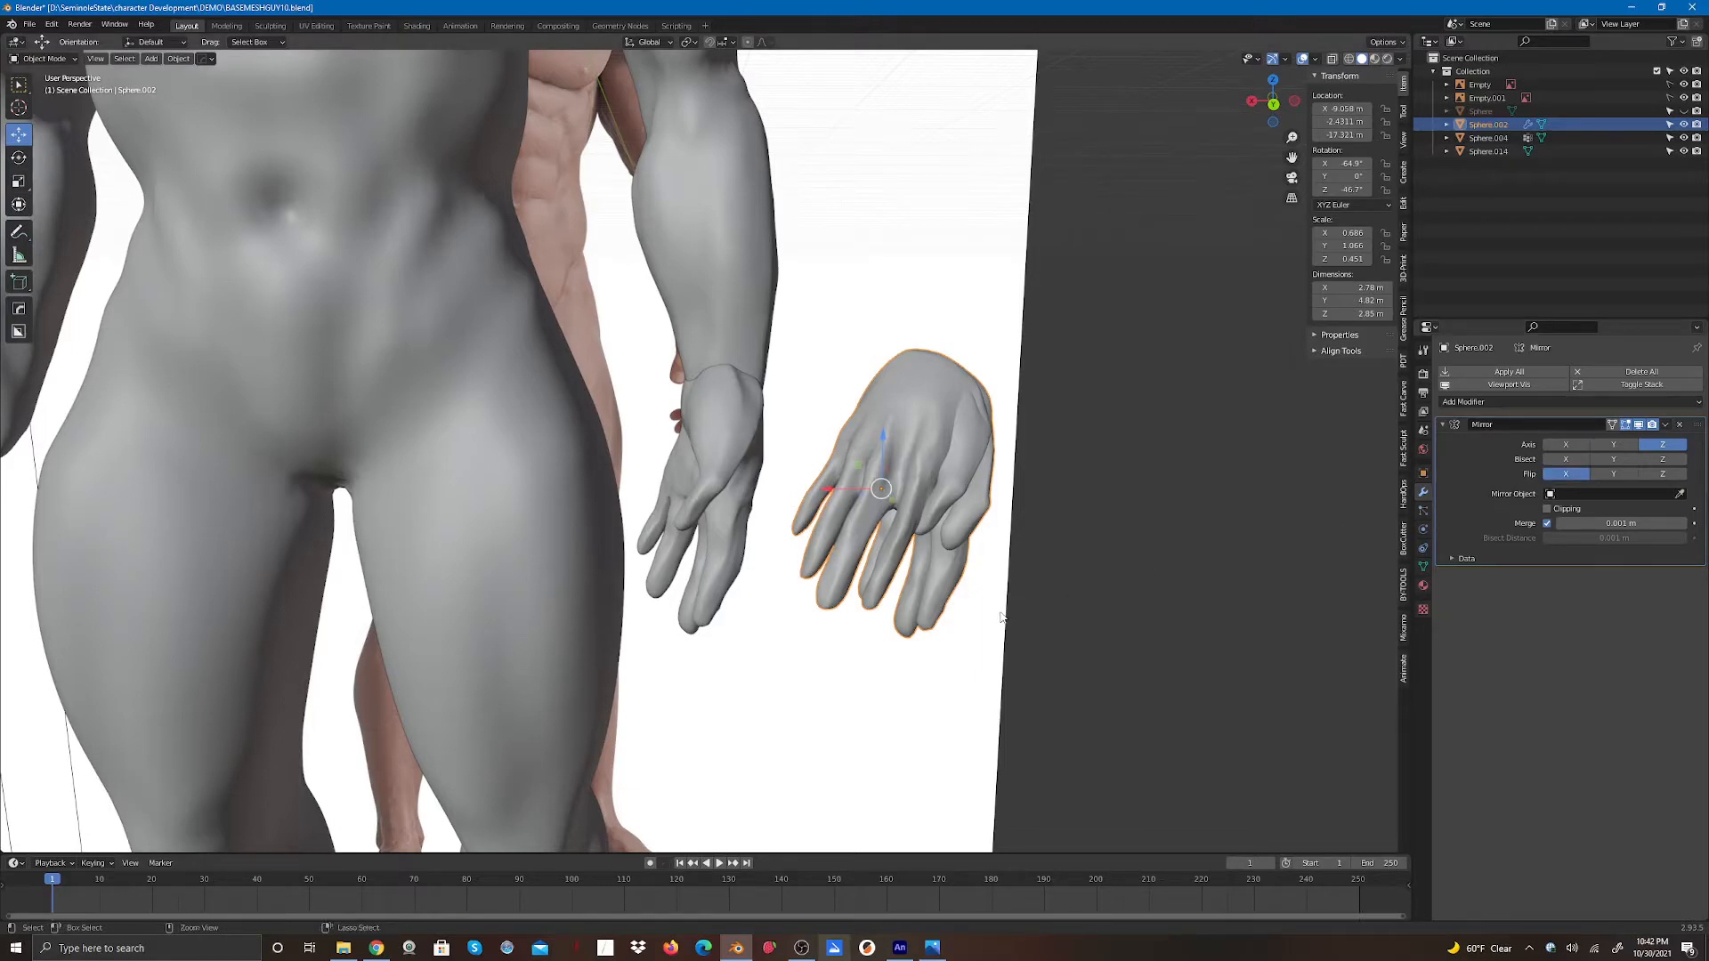
key("ctrl+z")
key("ctrl+z")
key("ctrl+z")
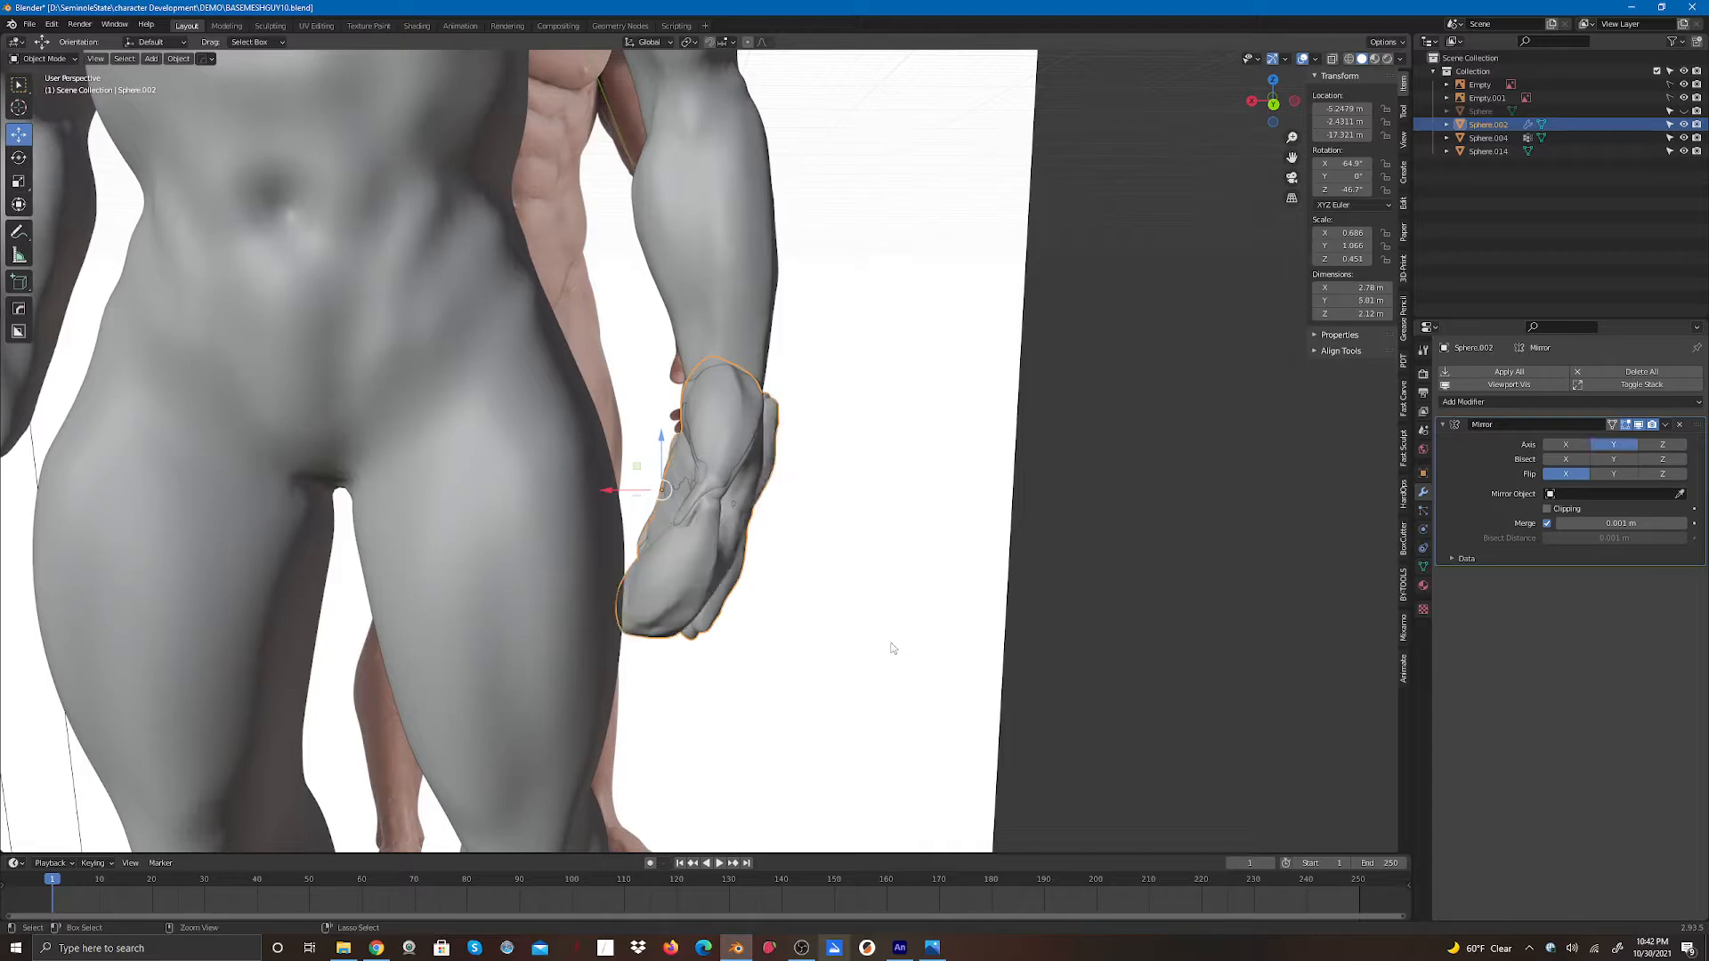
key("ctrl+z")
key("ctrl+z")
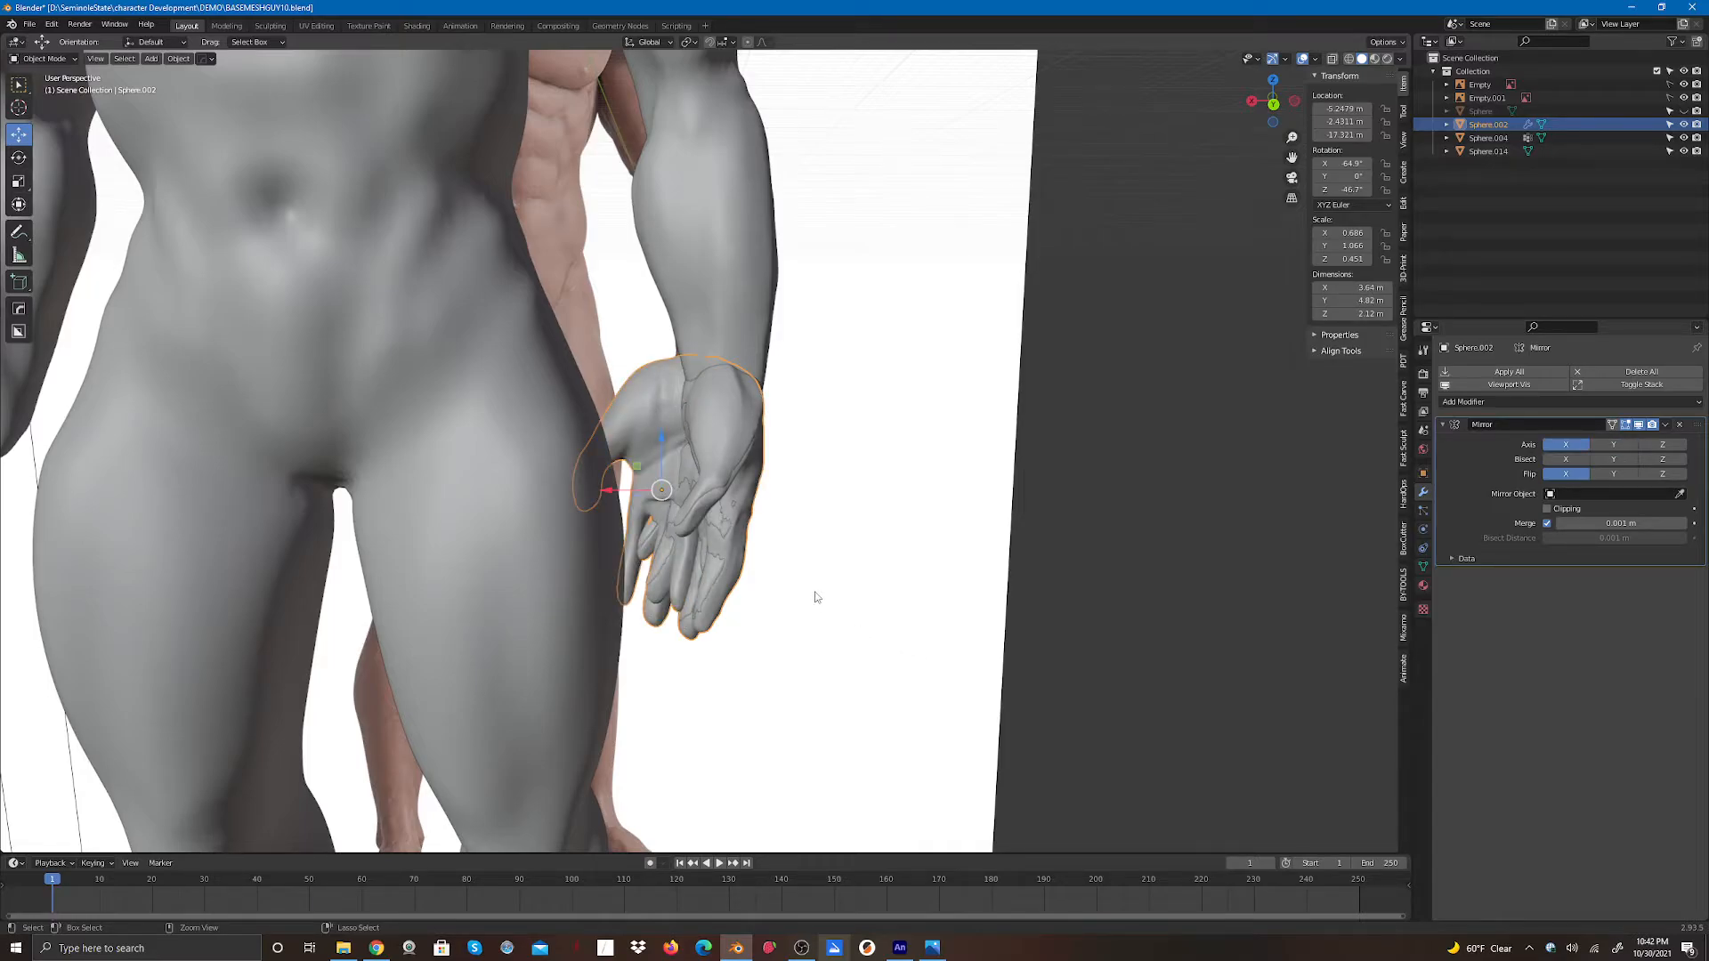
key("ctrl+z")
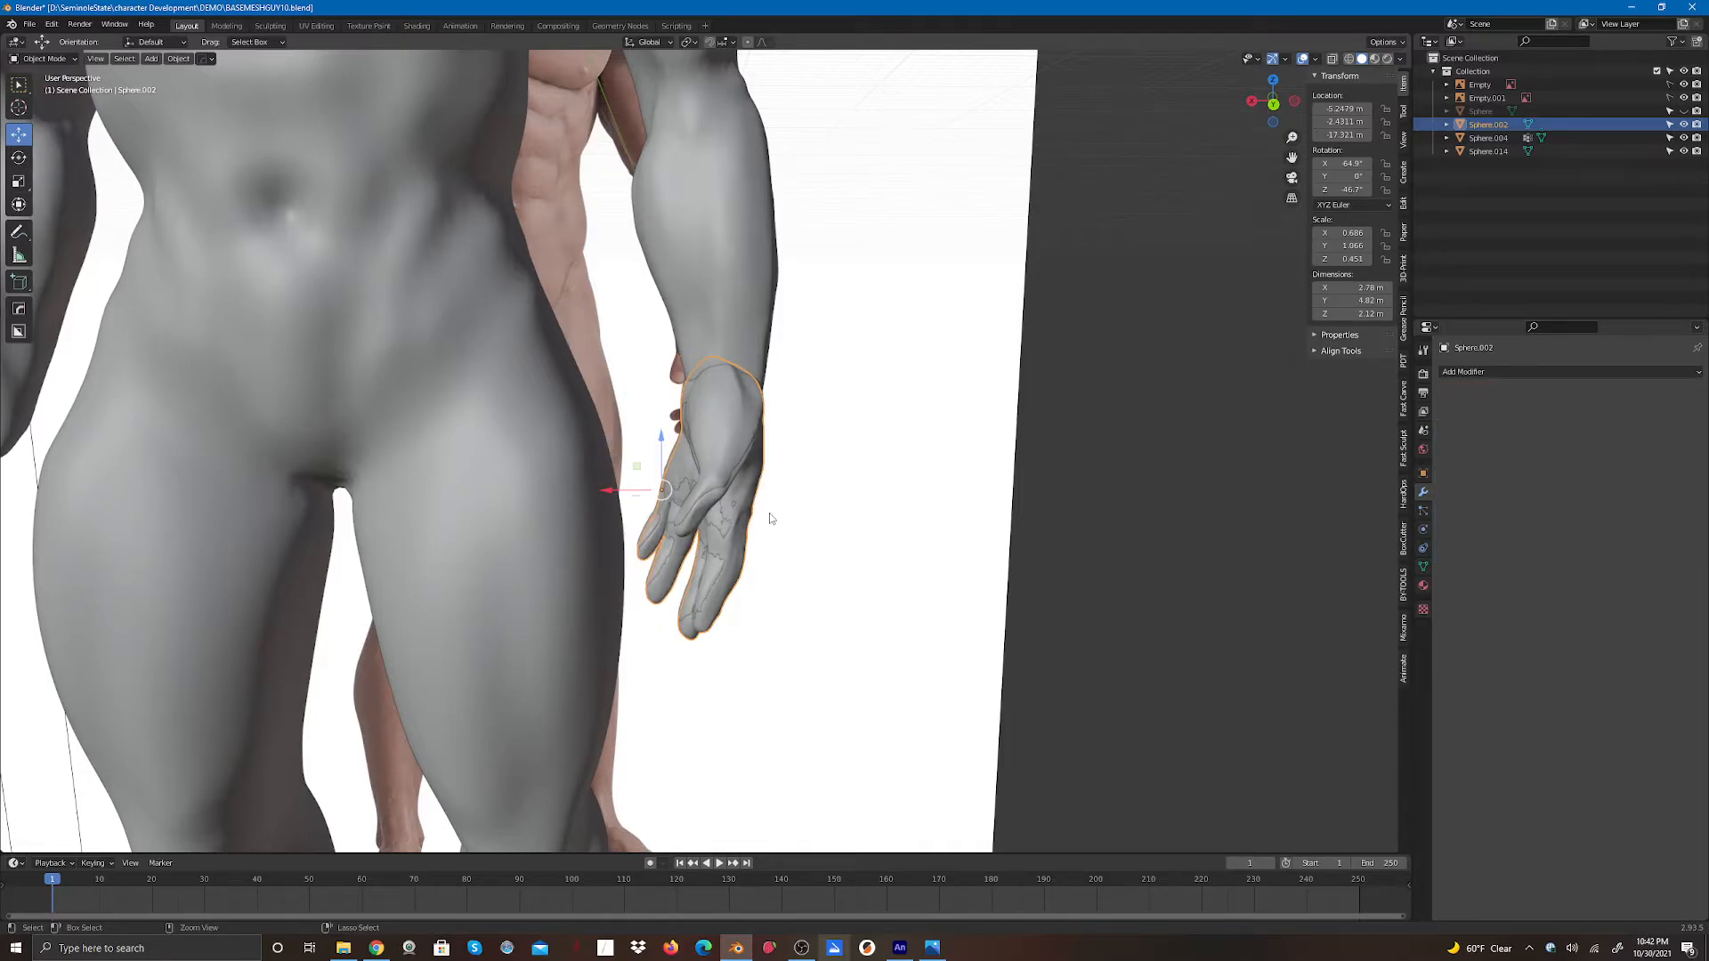
- Select the hand copy, duplicate it and move the duplicate about 2.42 m along X
left_click(605, 488)
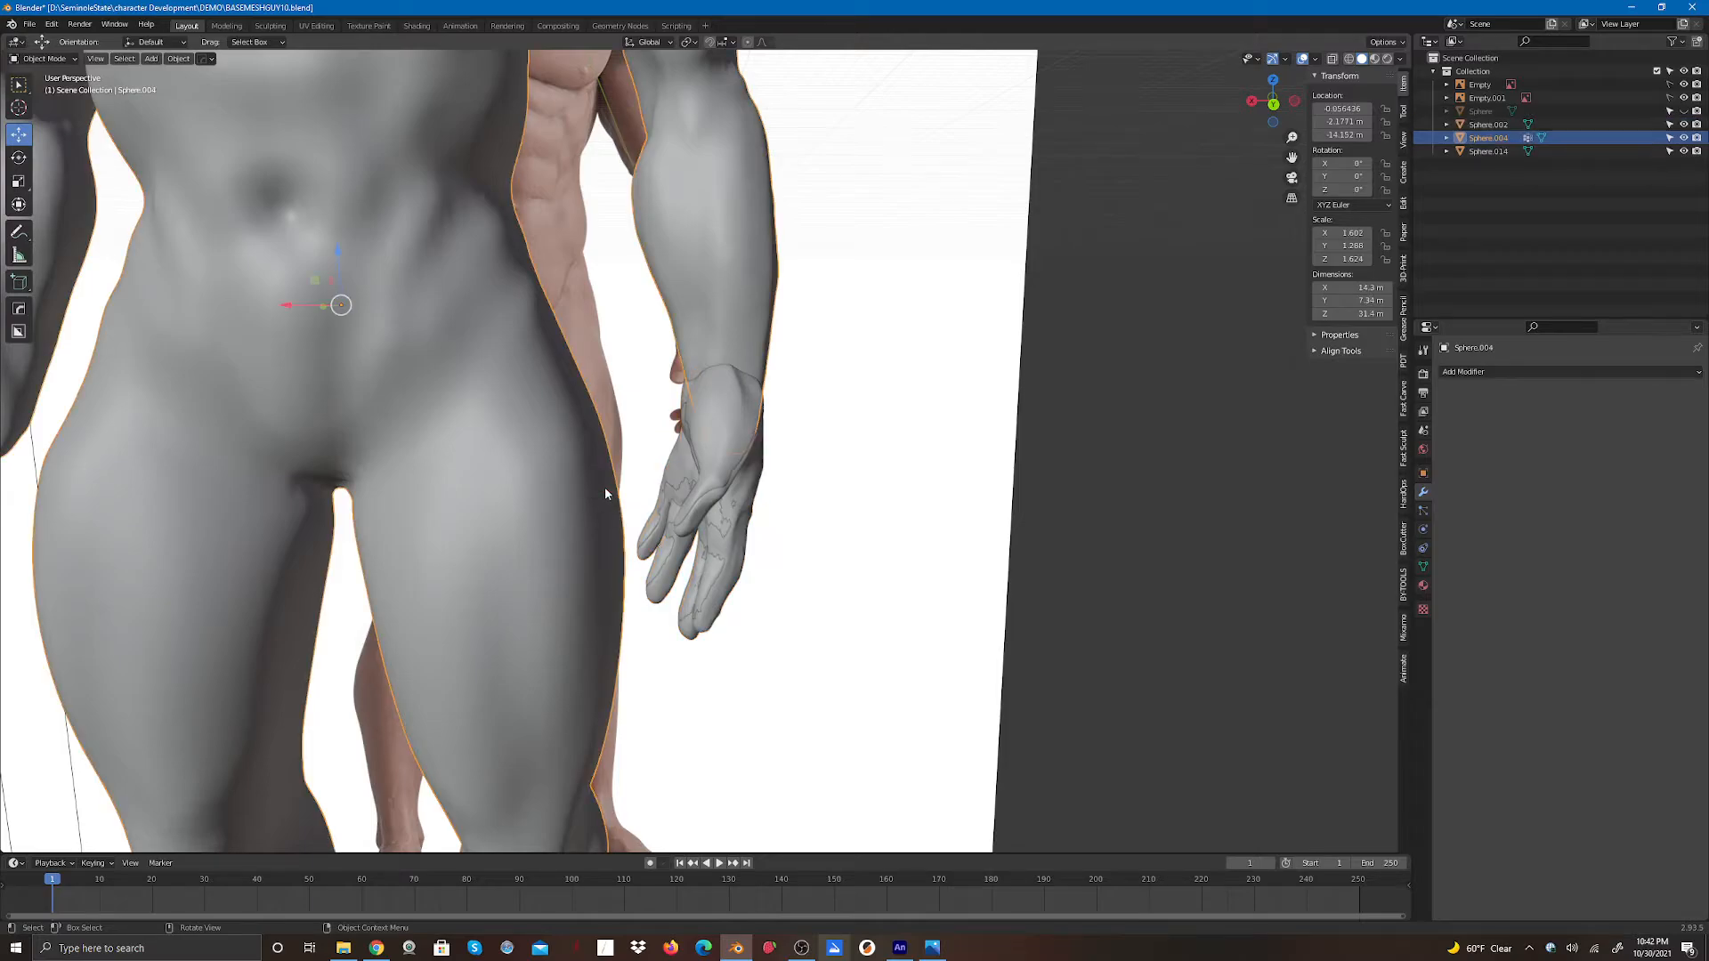
left_click(709, 475)
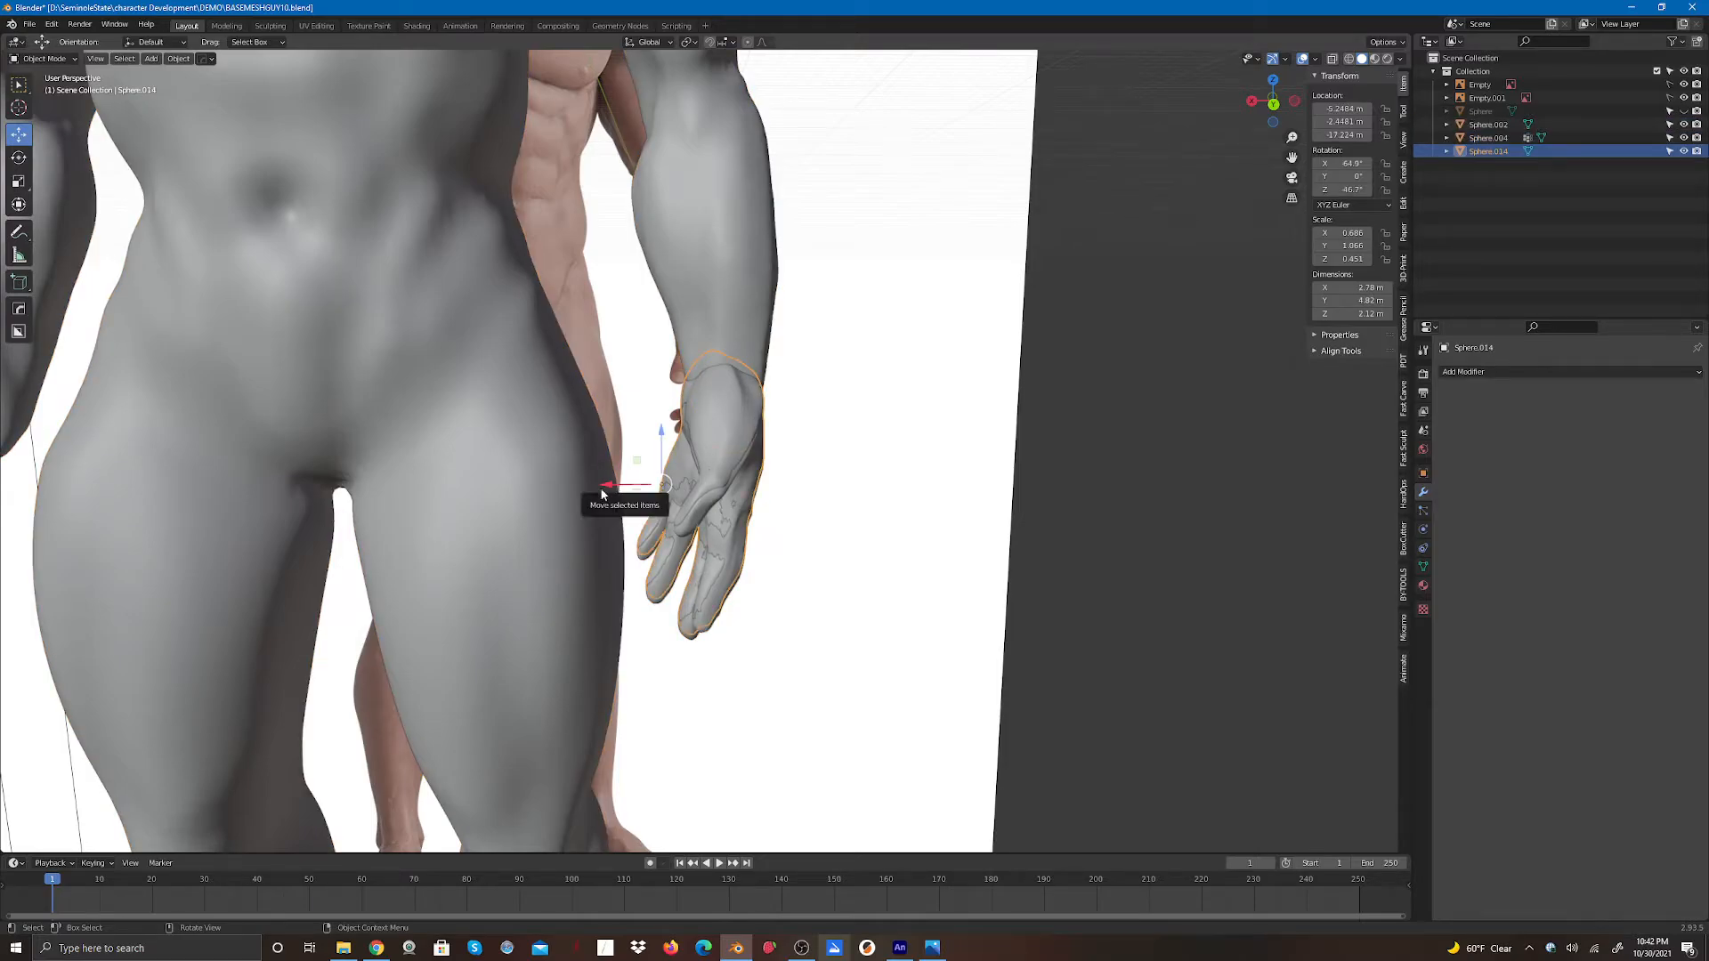
key("shift+d")
key("x")
left_click(744, 491)
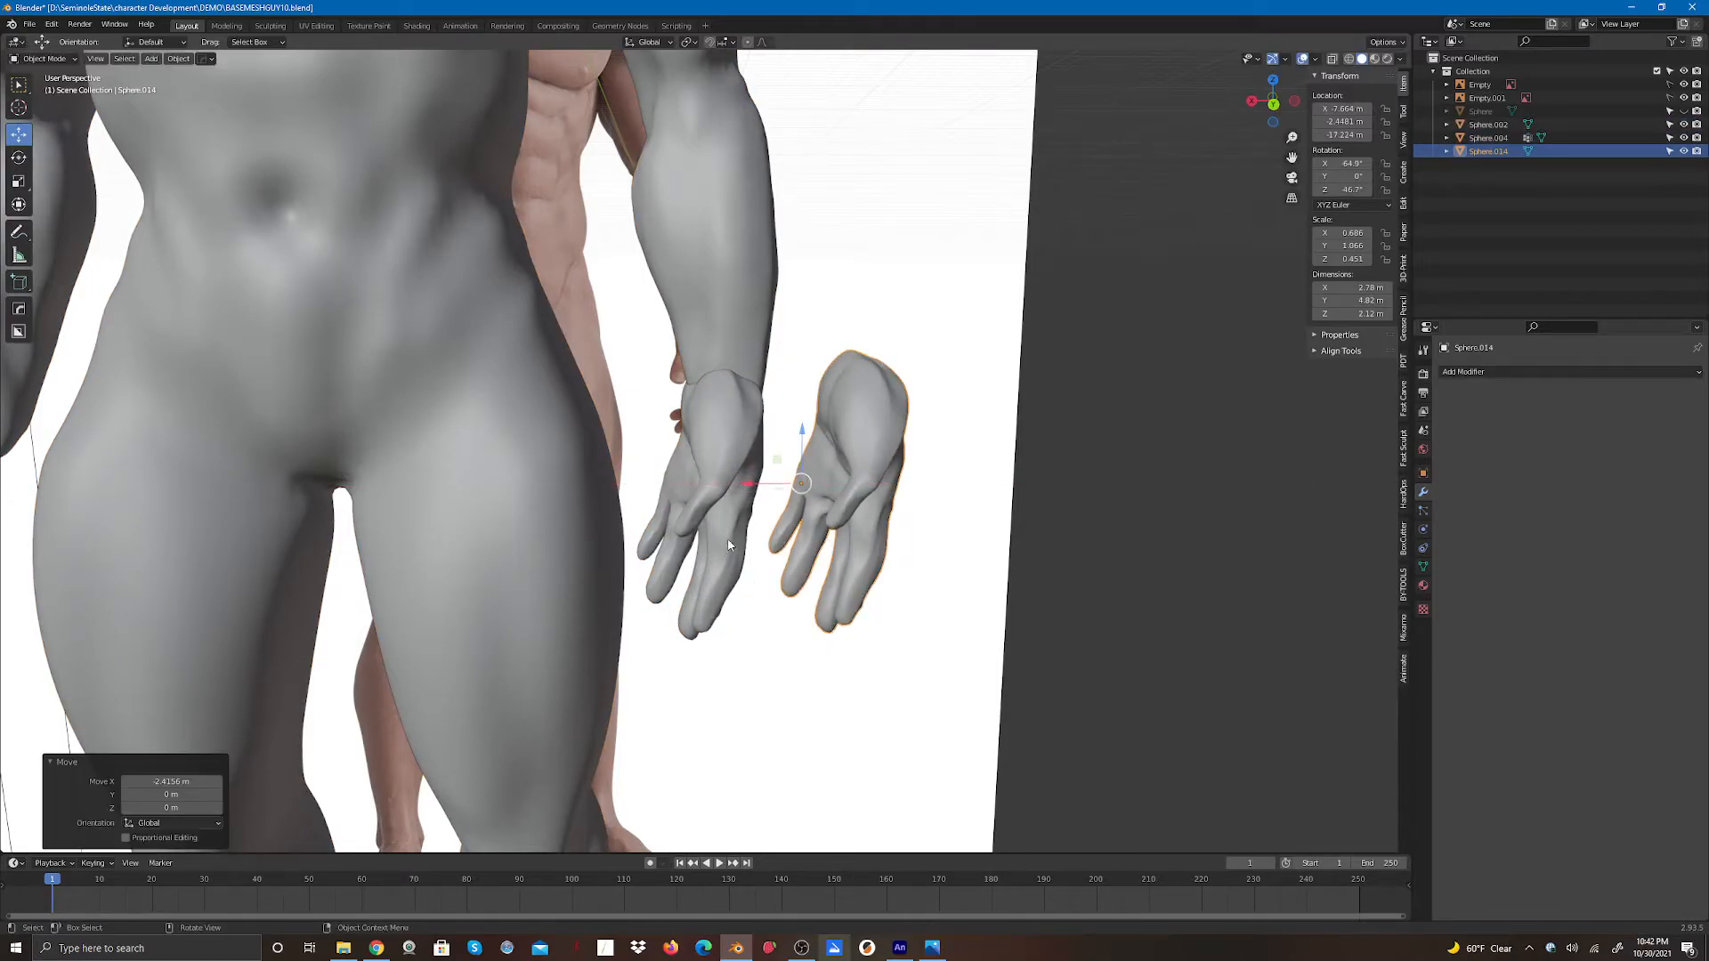
- Try adding a Z-axis Mirror modifier to the duplicate and moving it about 1.89 m along X, then undo both
left_click_drag(1273, 102, 994, 337)
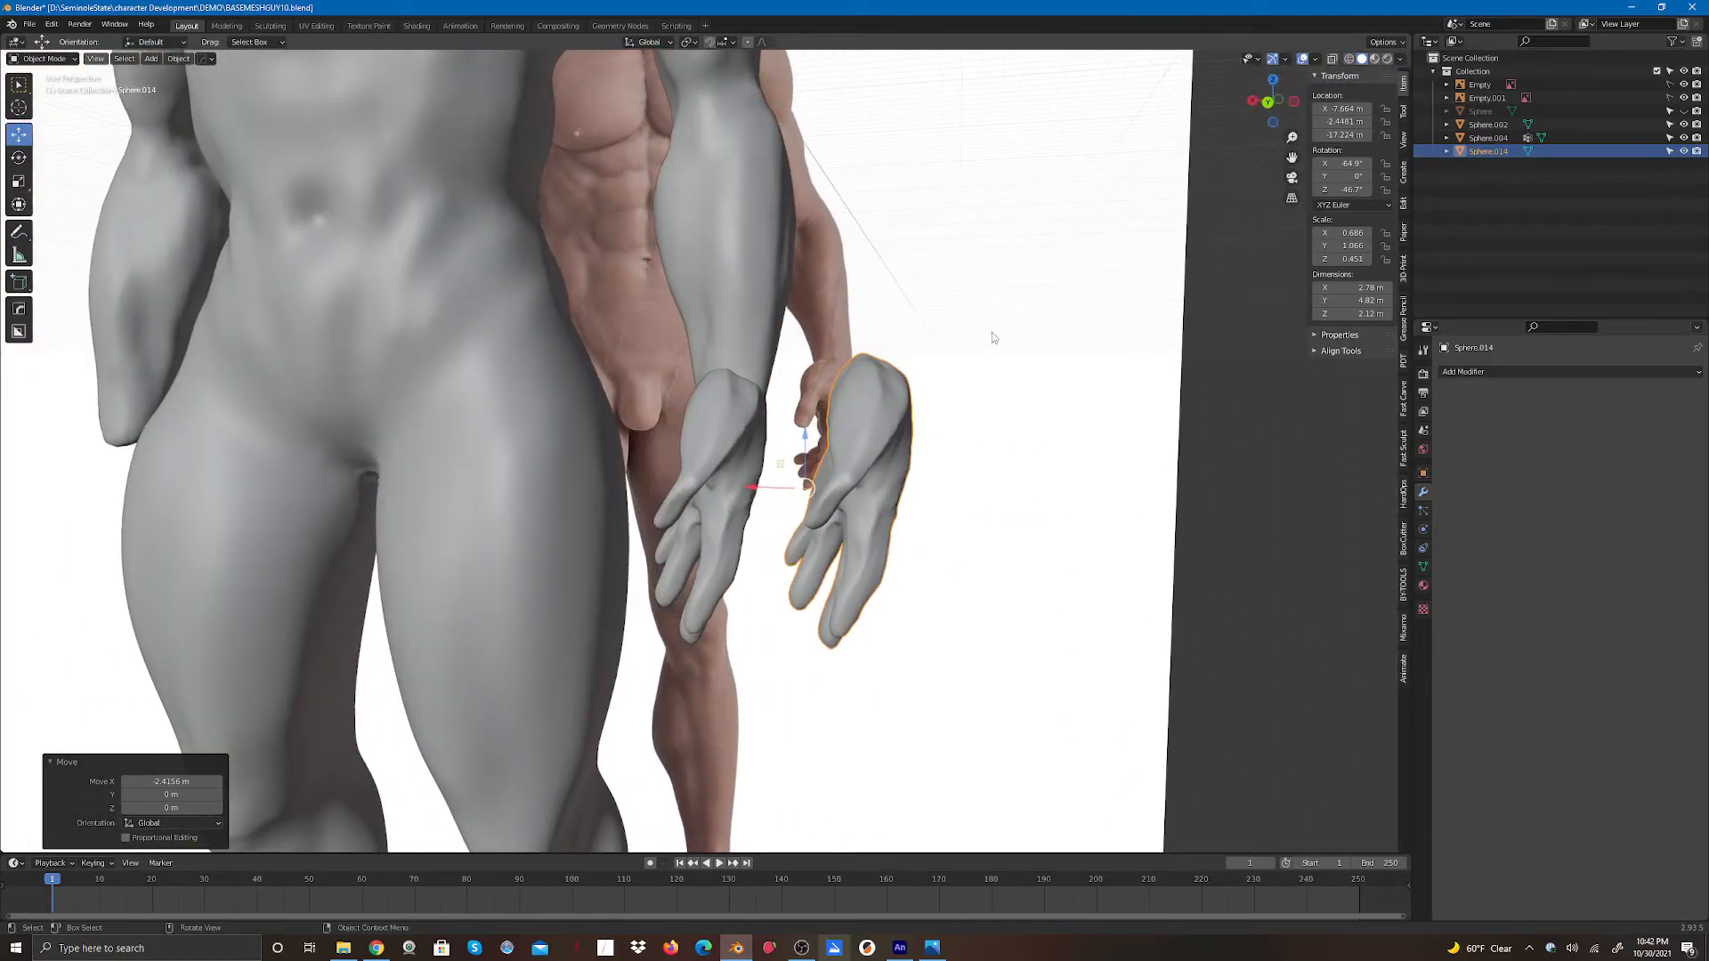
left_click(854, 449)
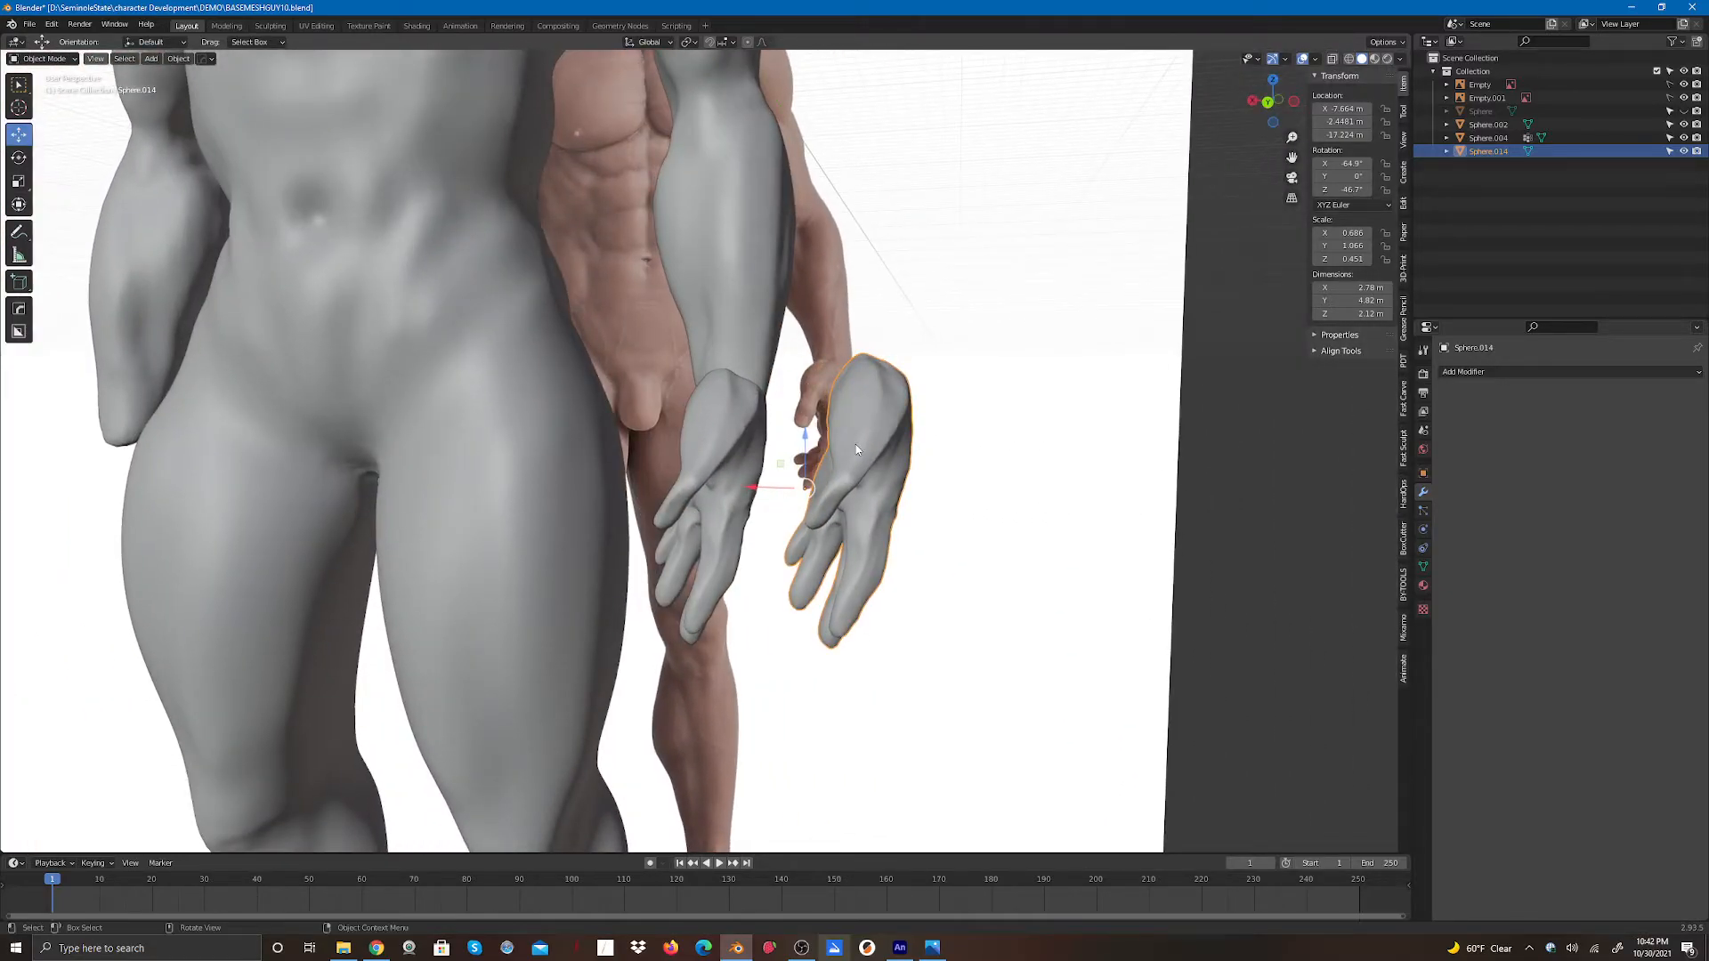
left_click(1469, 372)
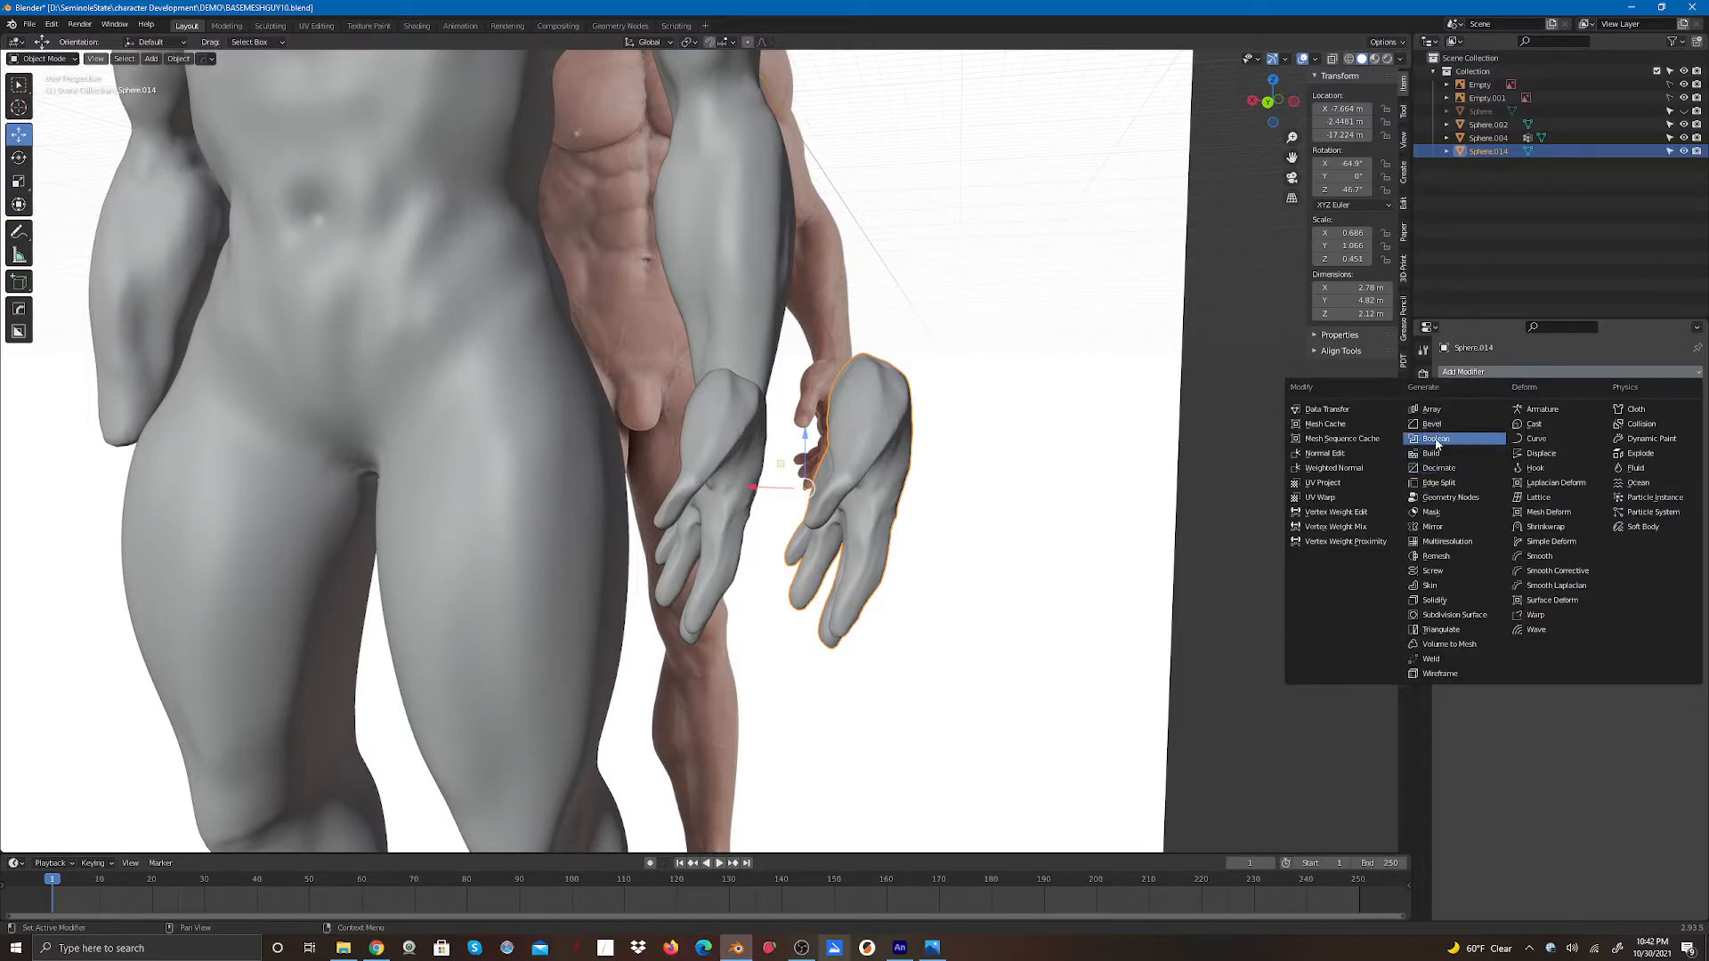
left_click(1432, 526)
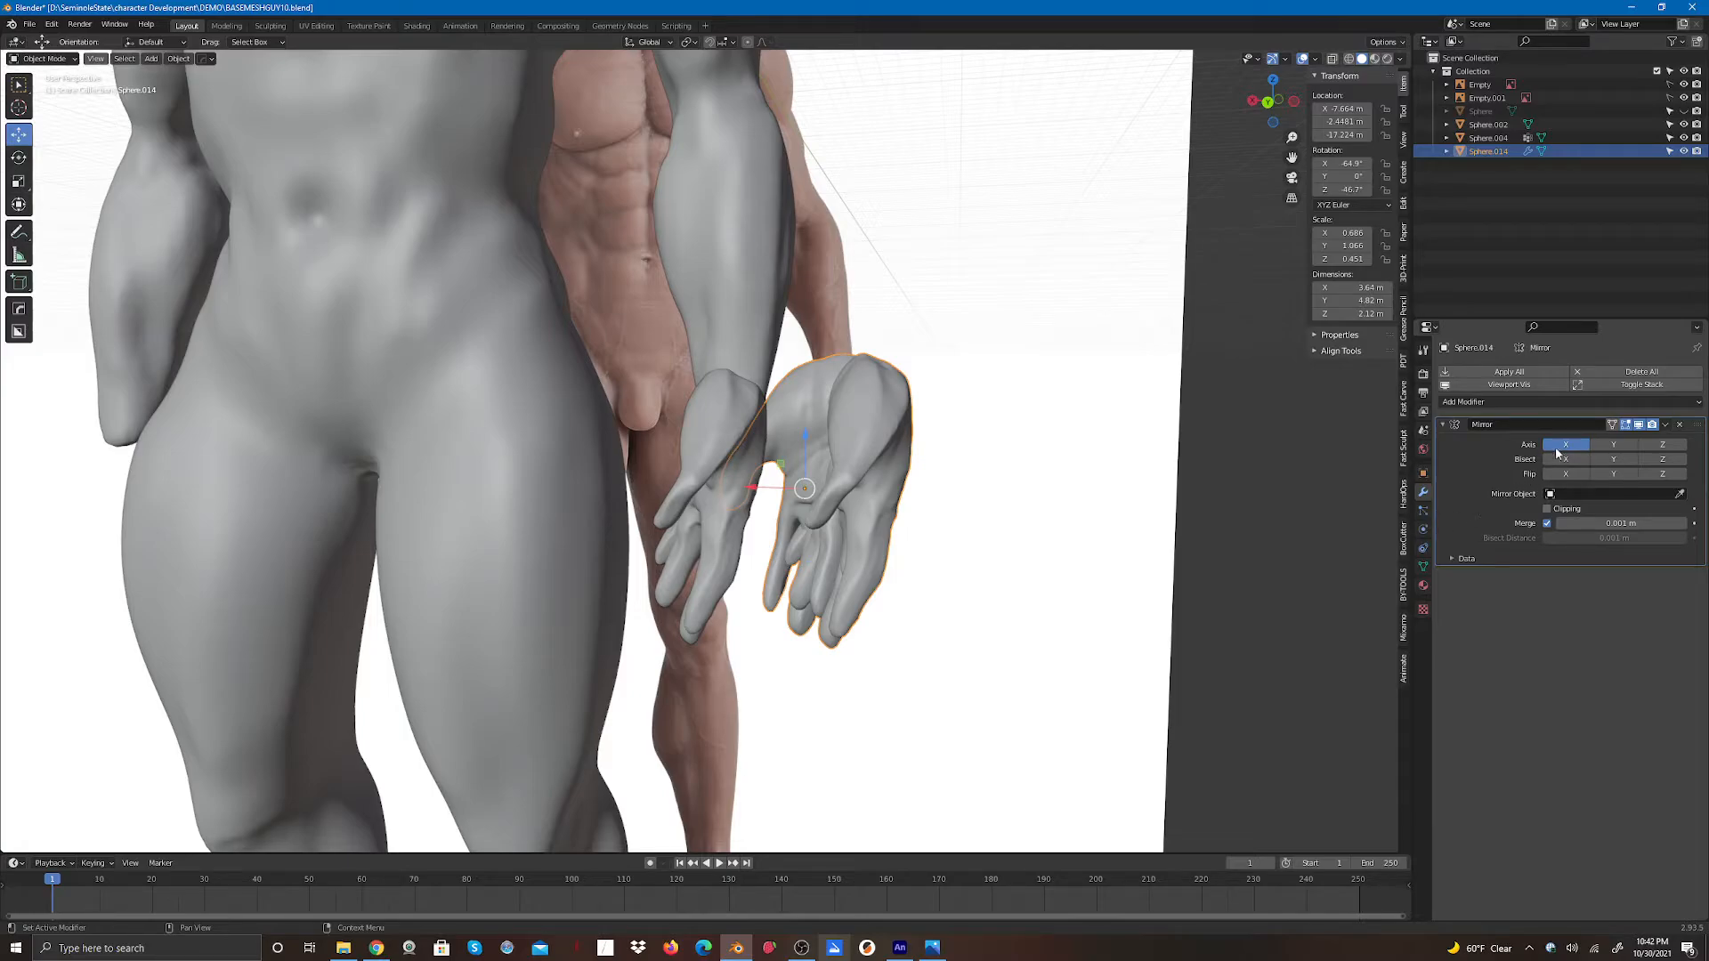
left_click(1658, 446)
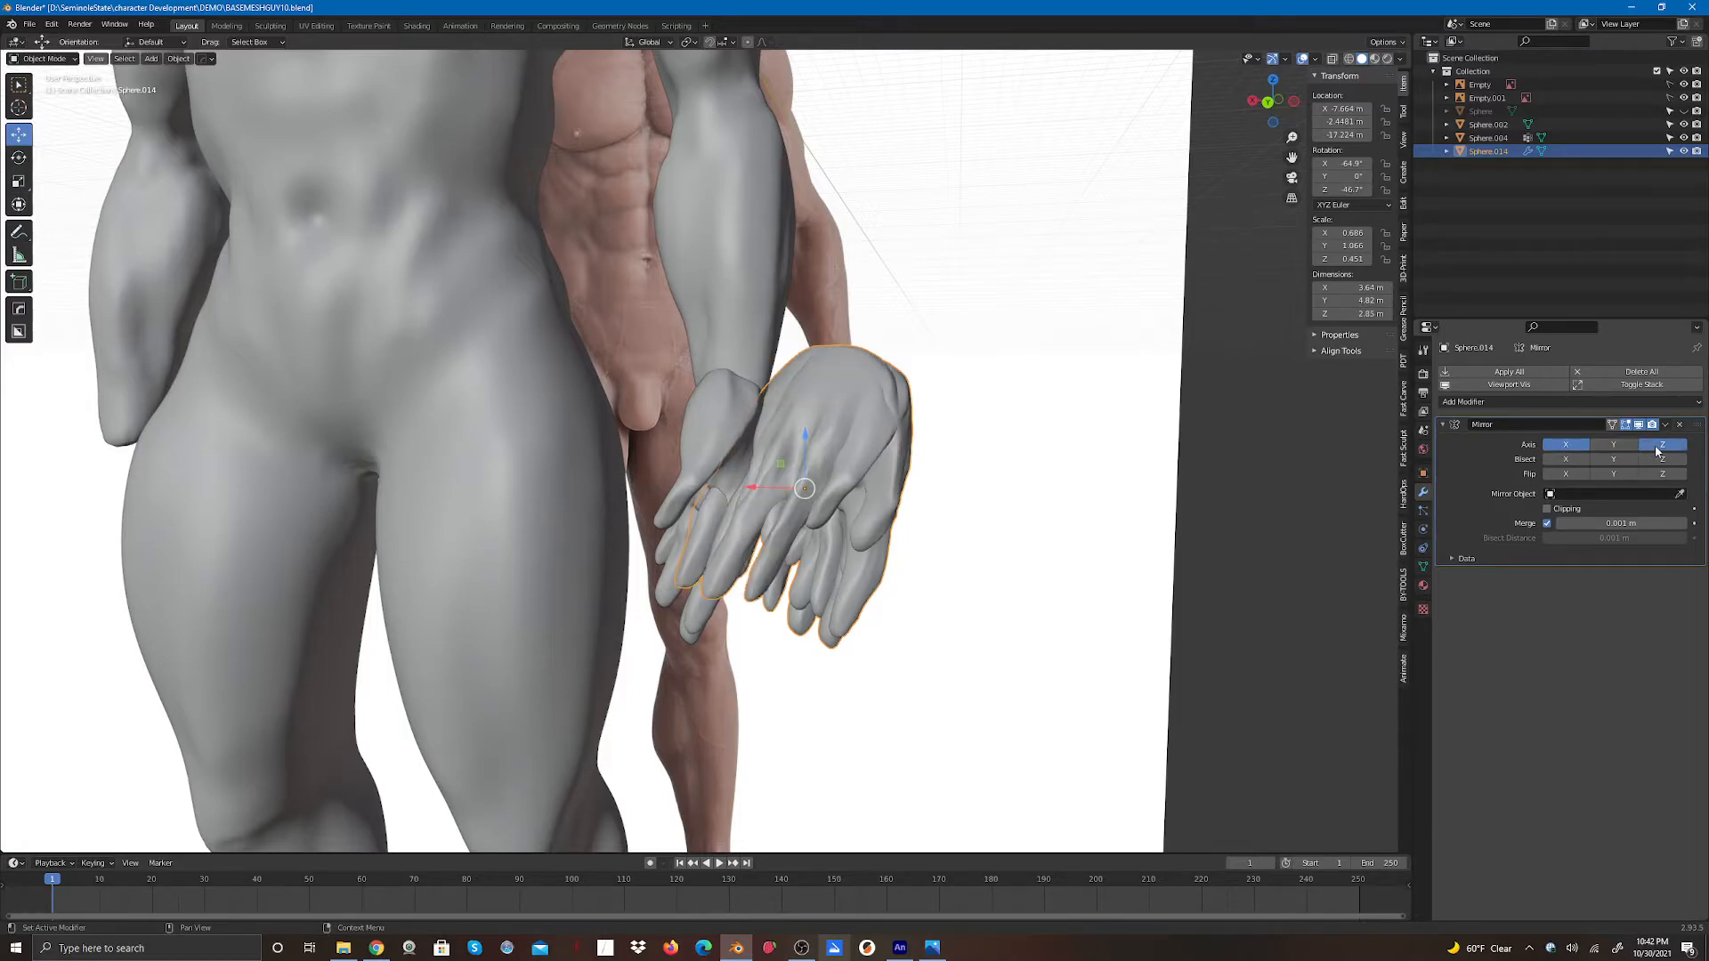
left_click(1570, 445)
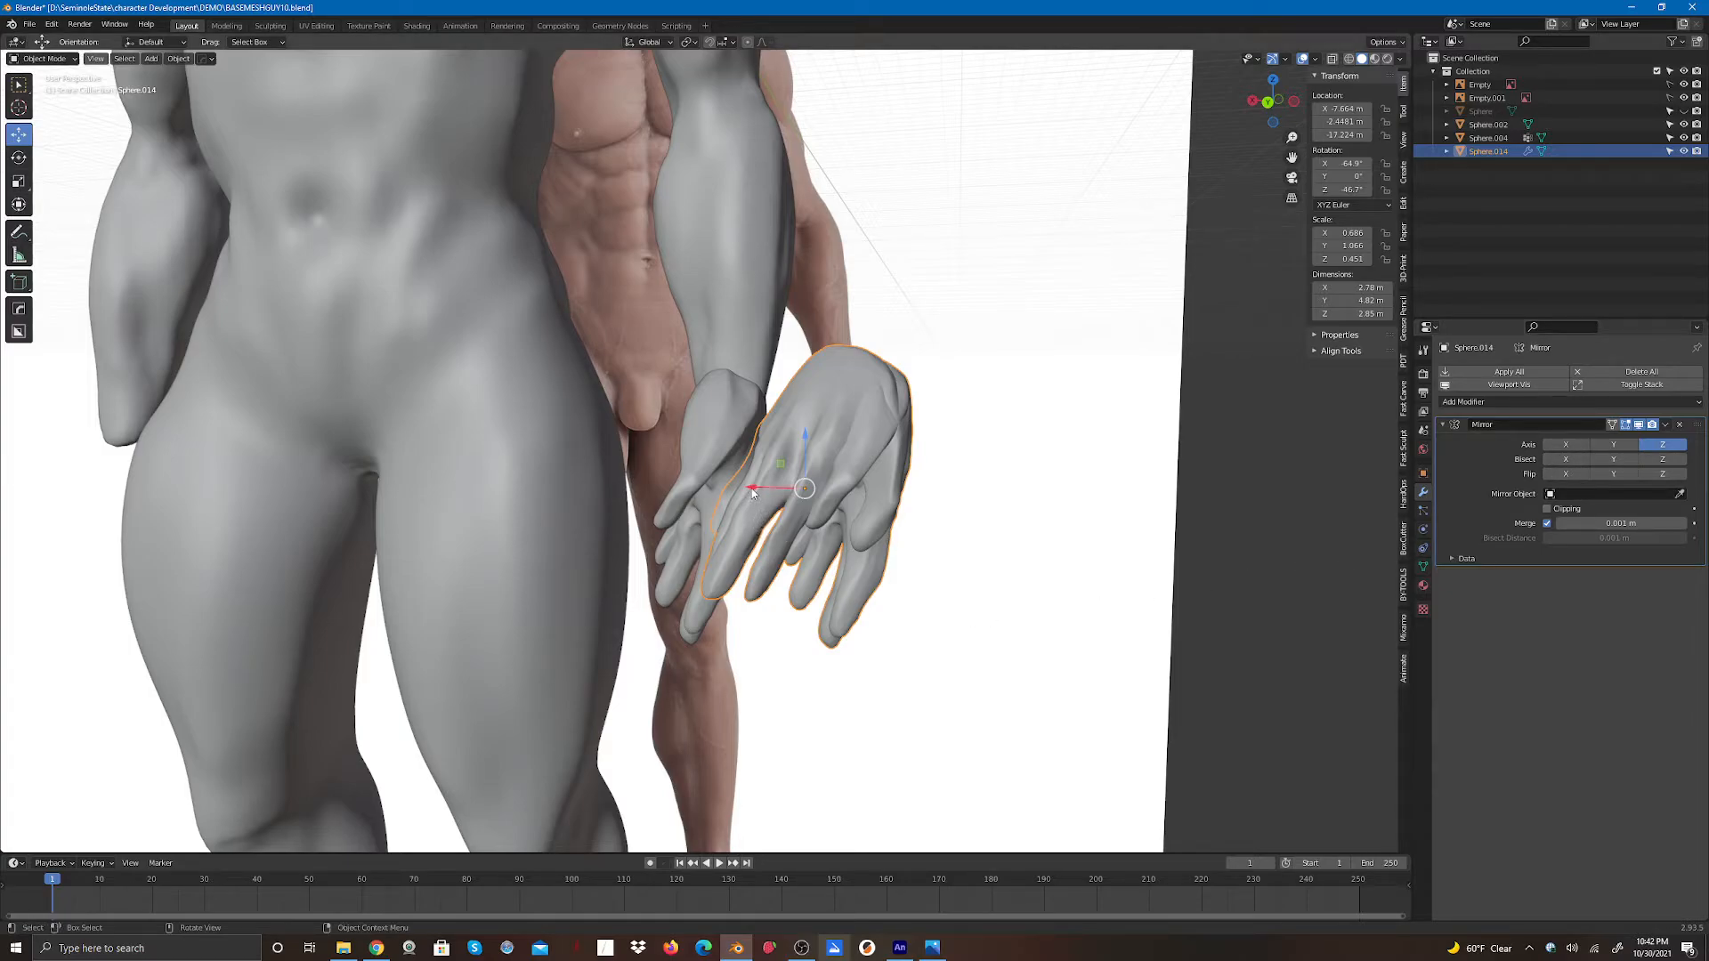
left_click_drag(753, 490, 866, 493)
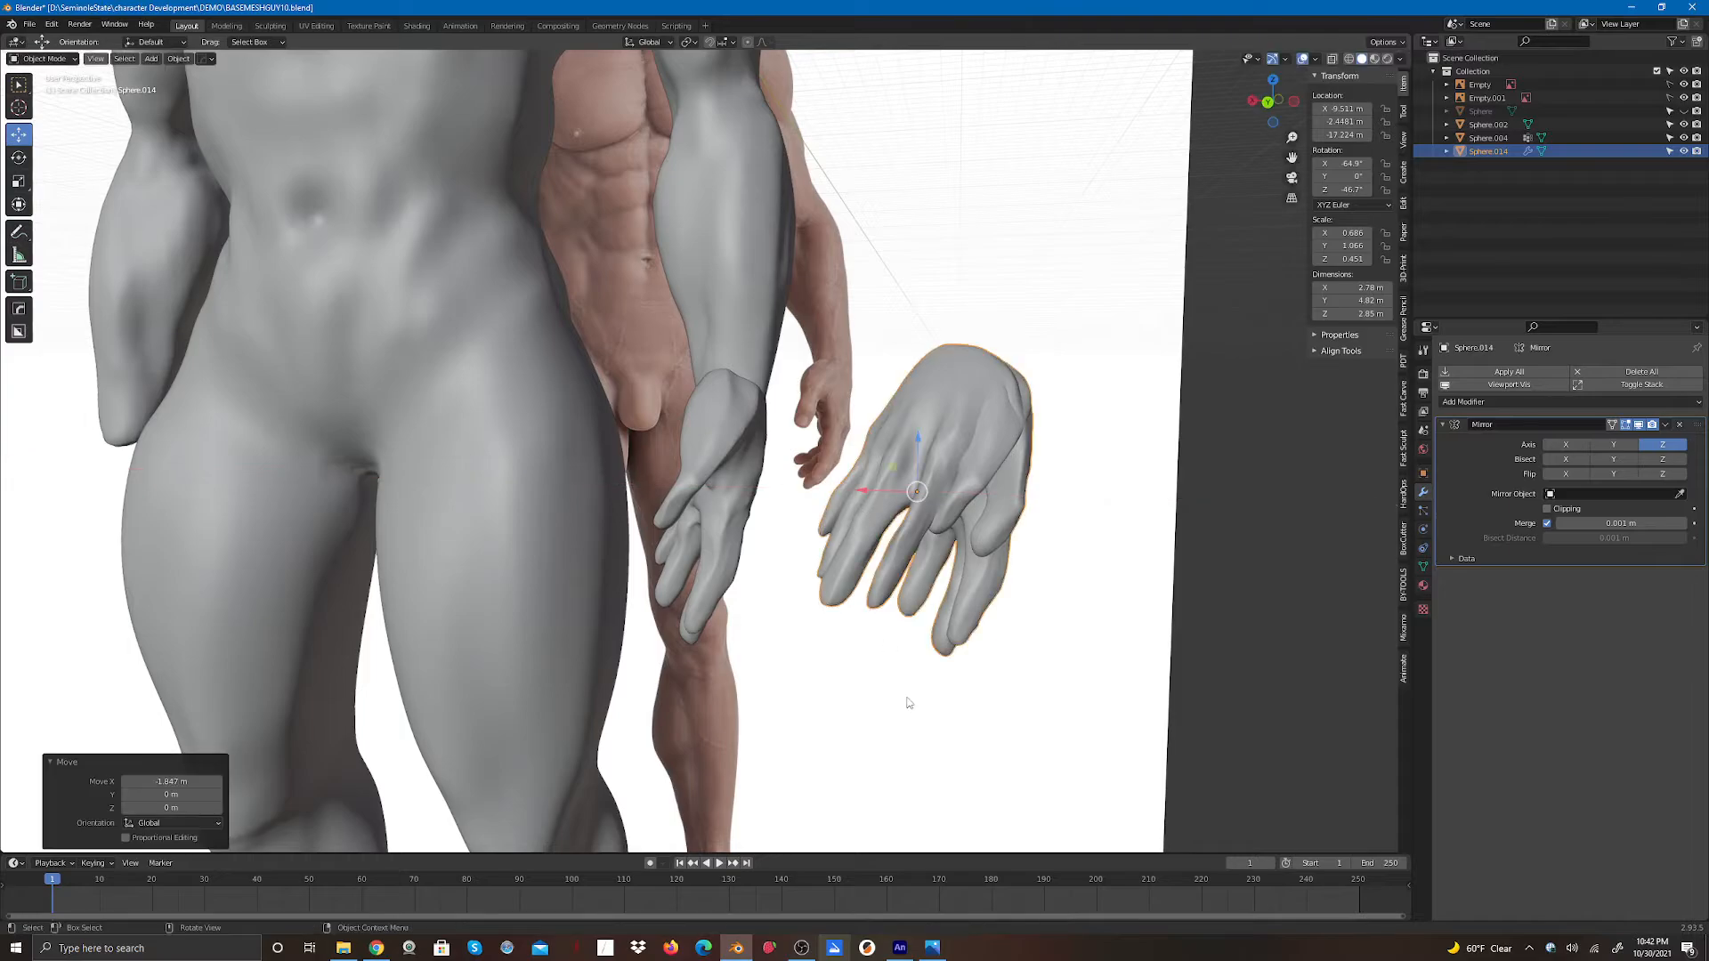
left_click(908, 700)
left_click(937, 454)
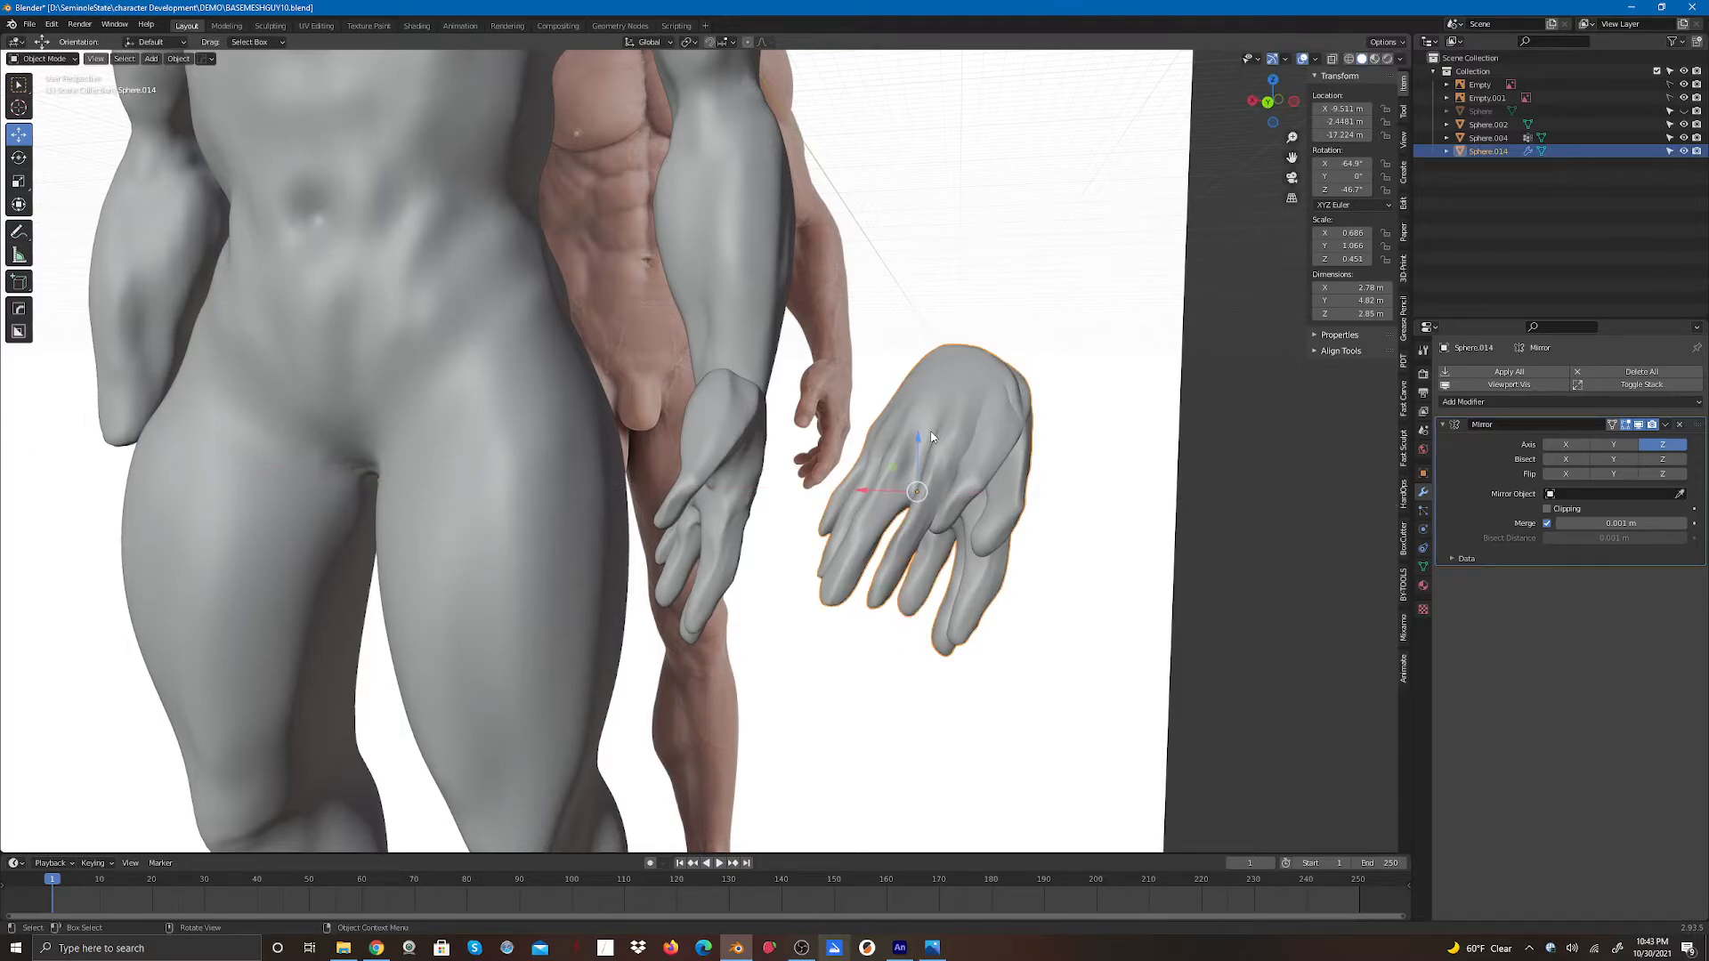
key("ctrl+z")
key("ctrl+z")
key("ctrl+z")
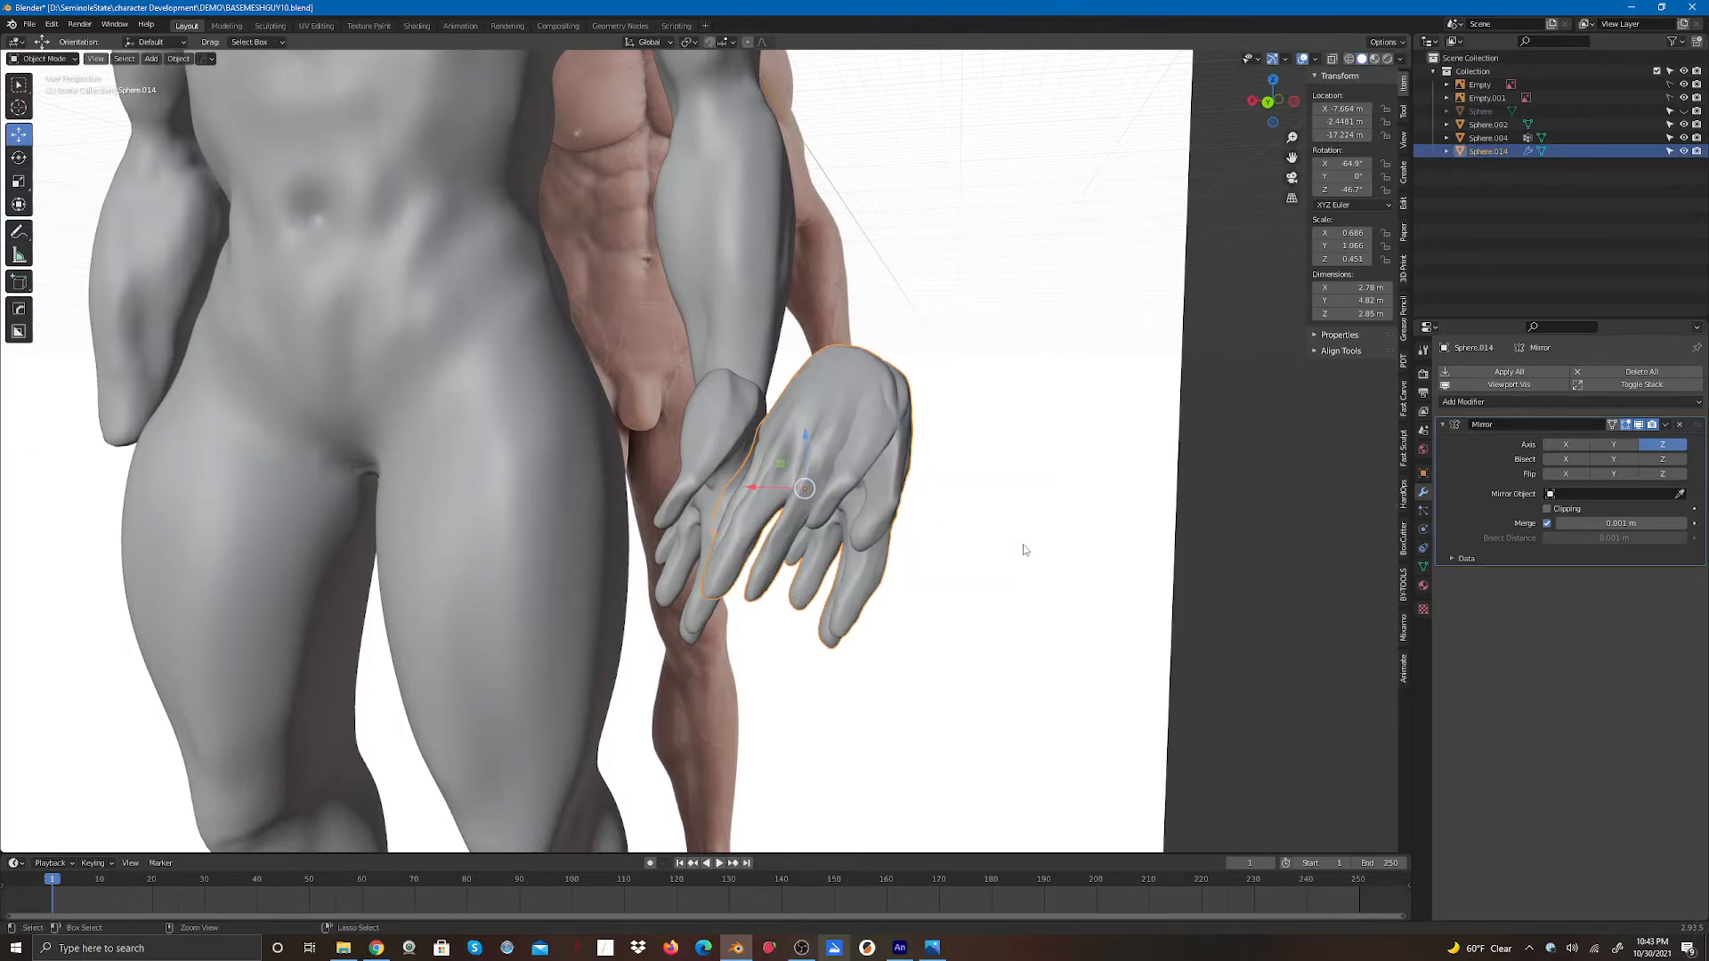
key("ctrl+z")
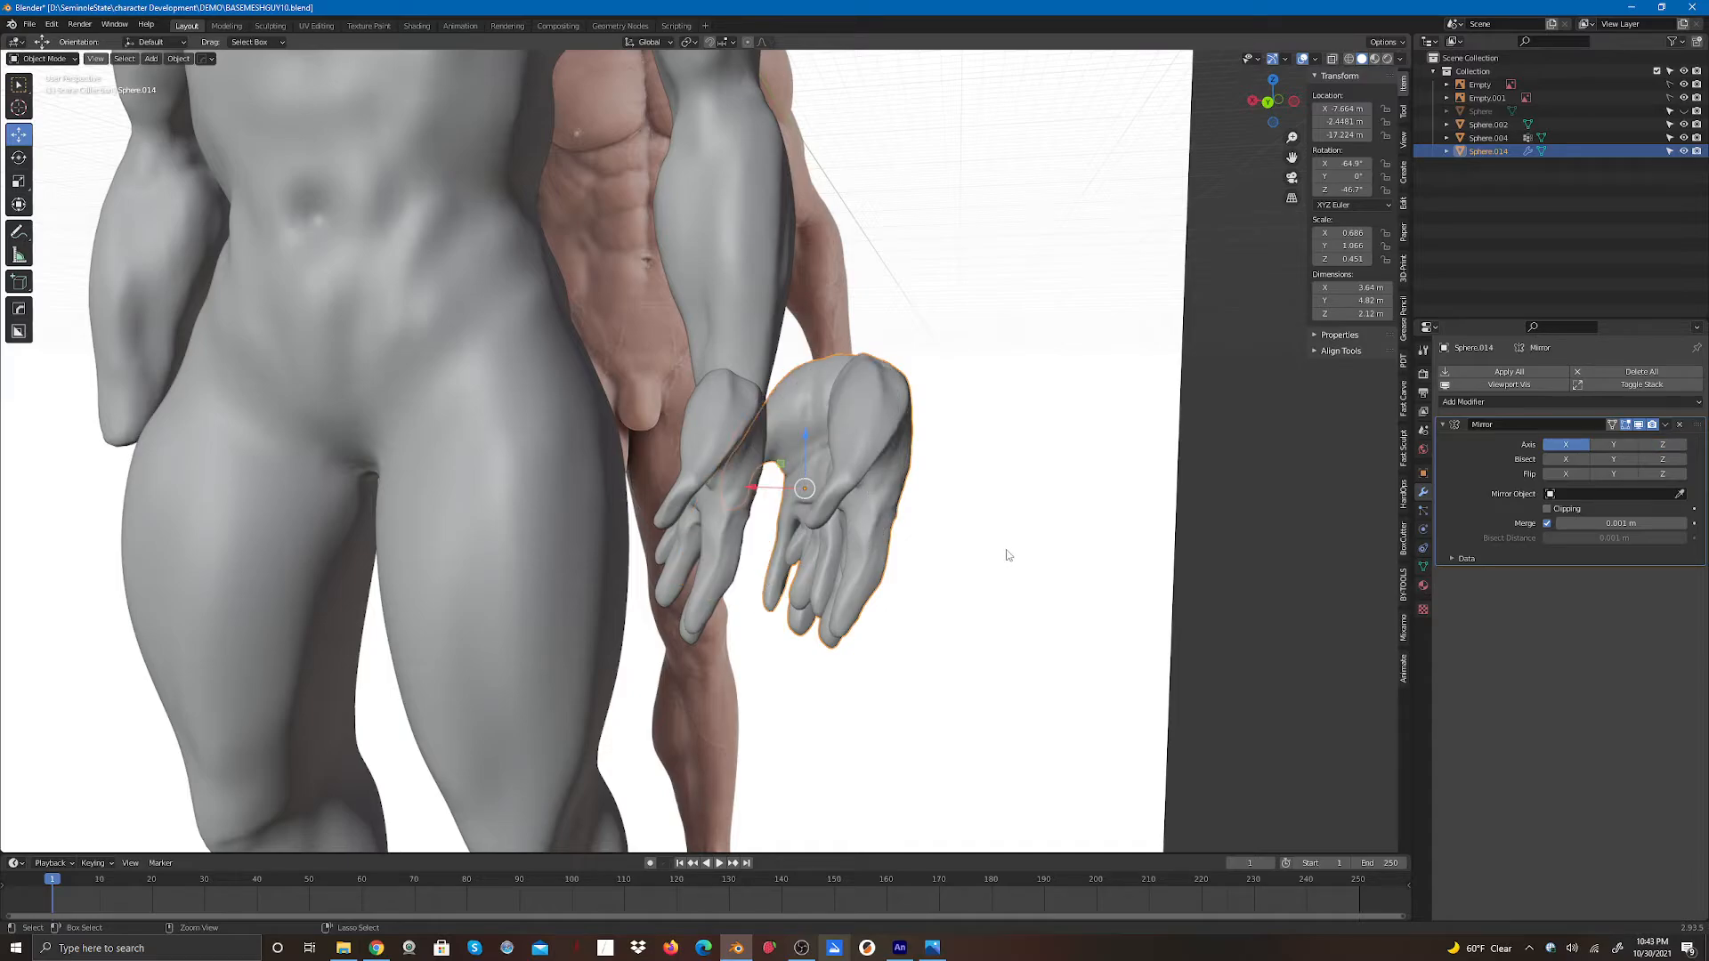
key("ctrl+z")
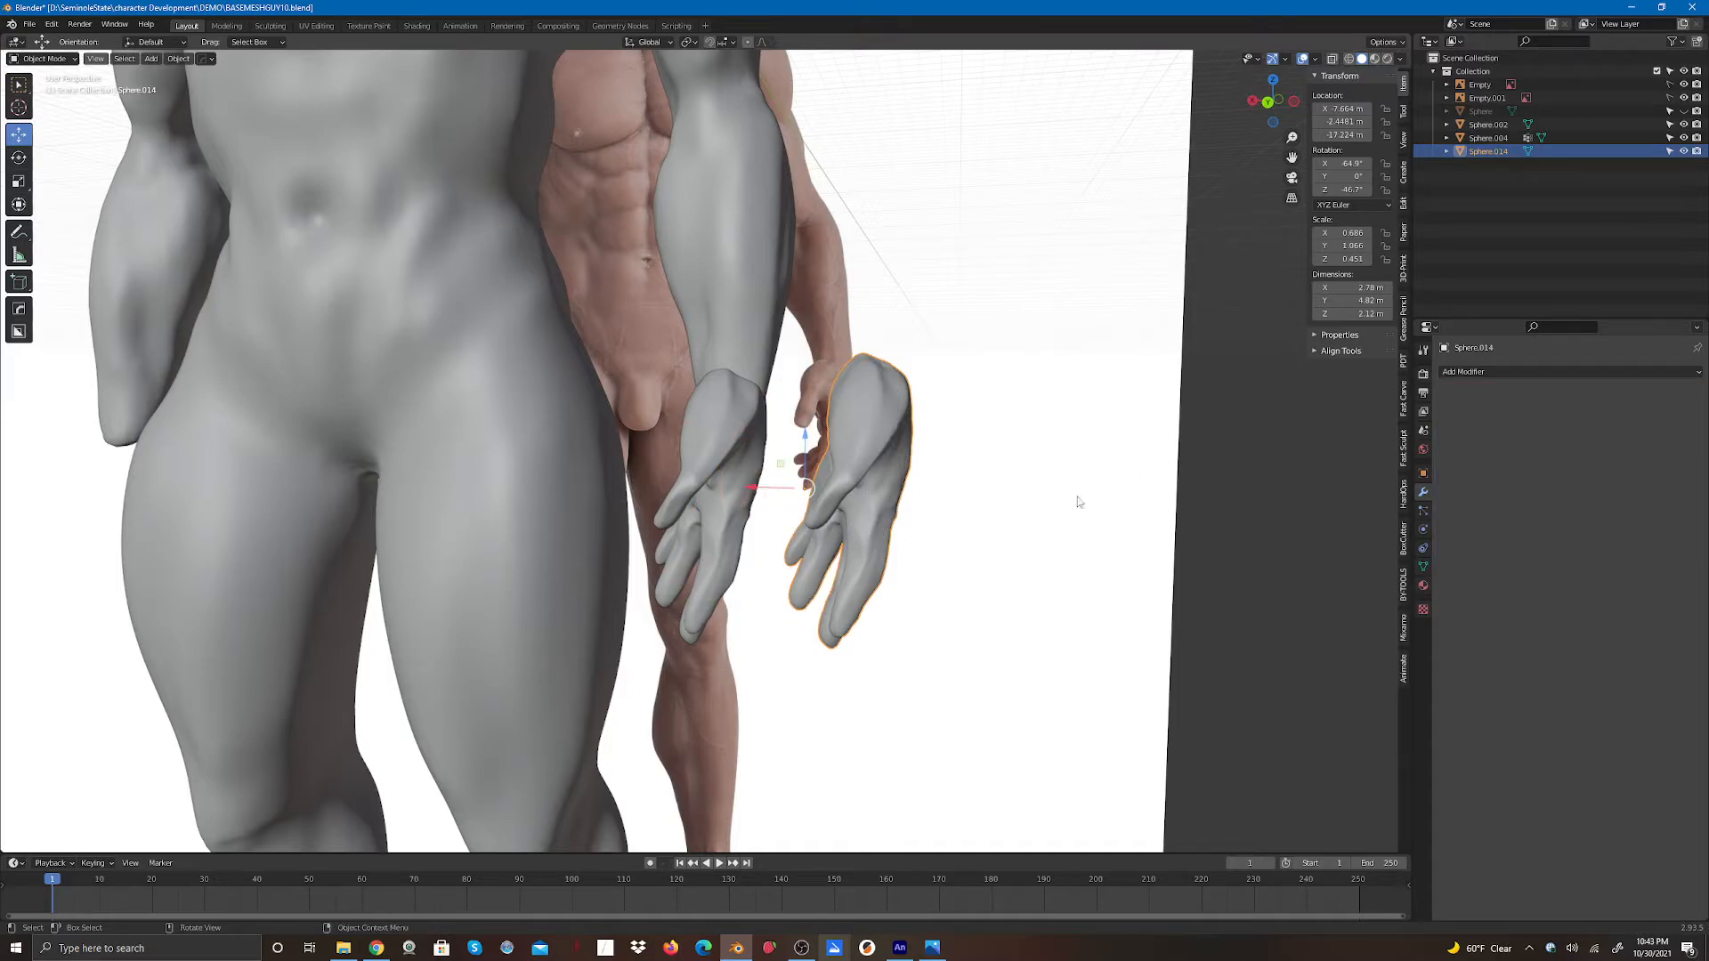
- Mirror the duplicated hand along its local Z axis
scroll(921, 560, "down", 5)
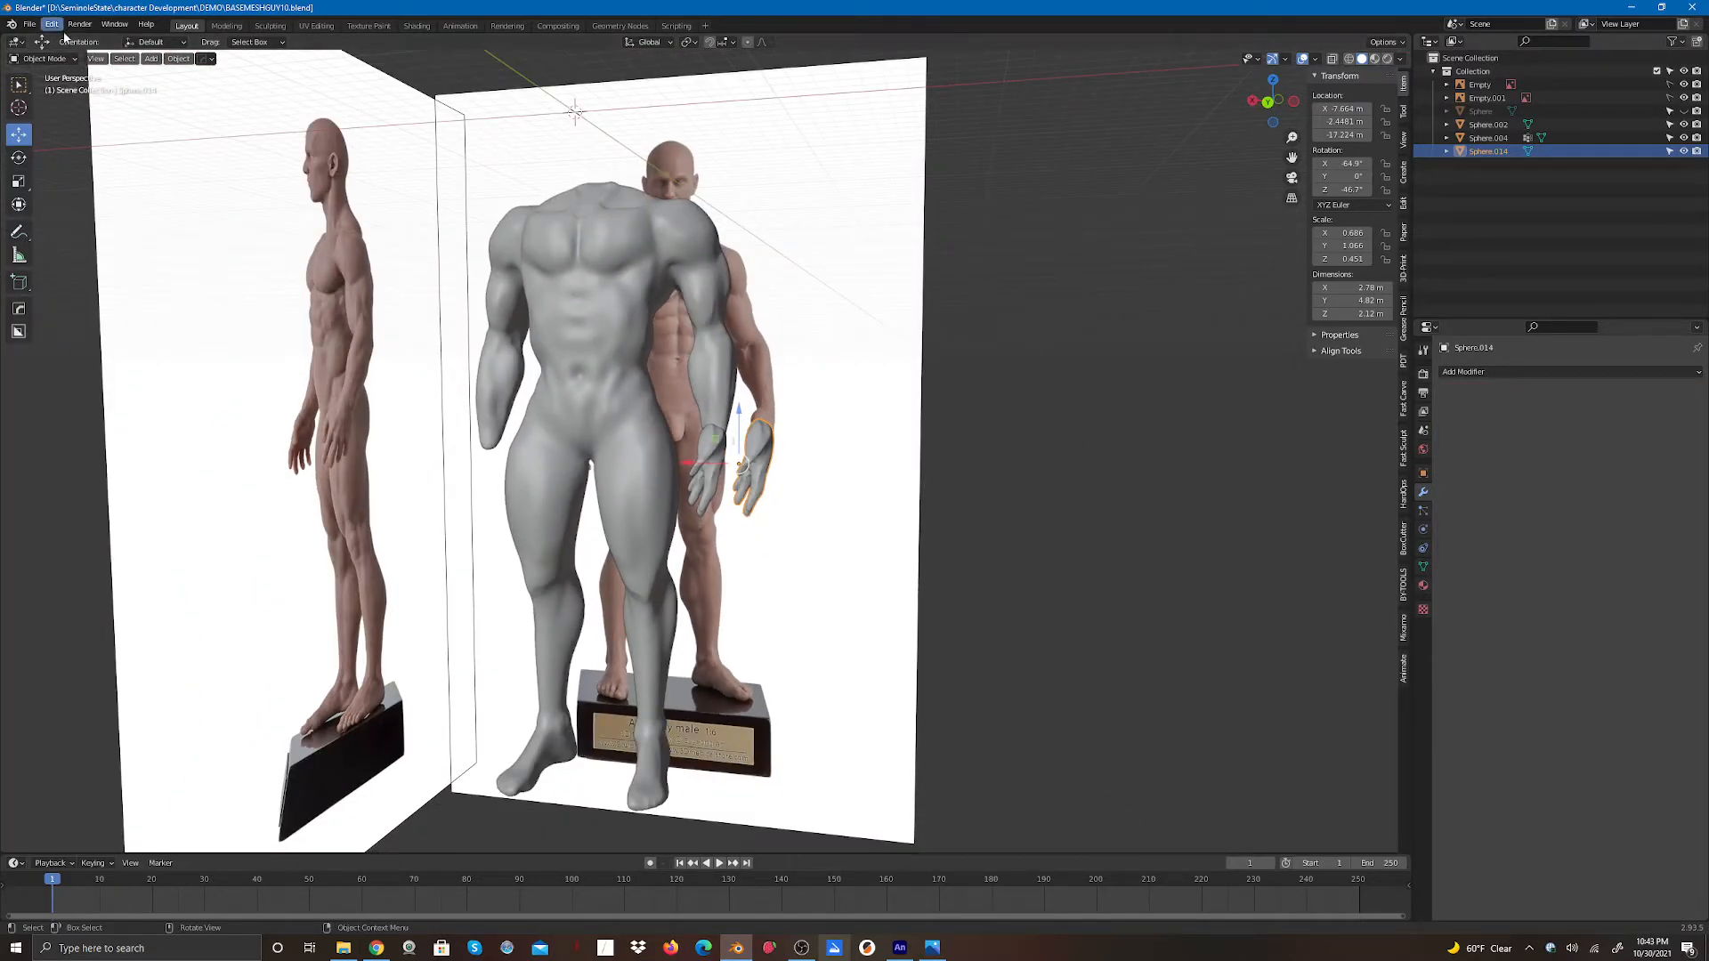
left_click(181, 60)
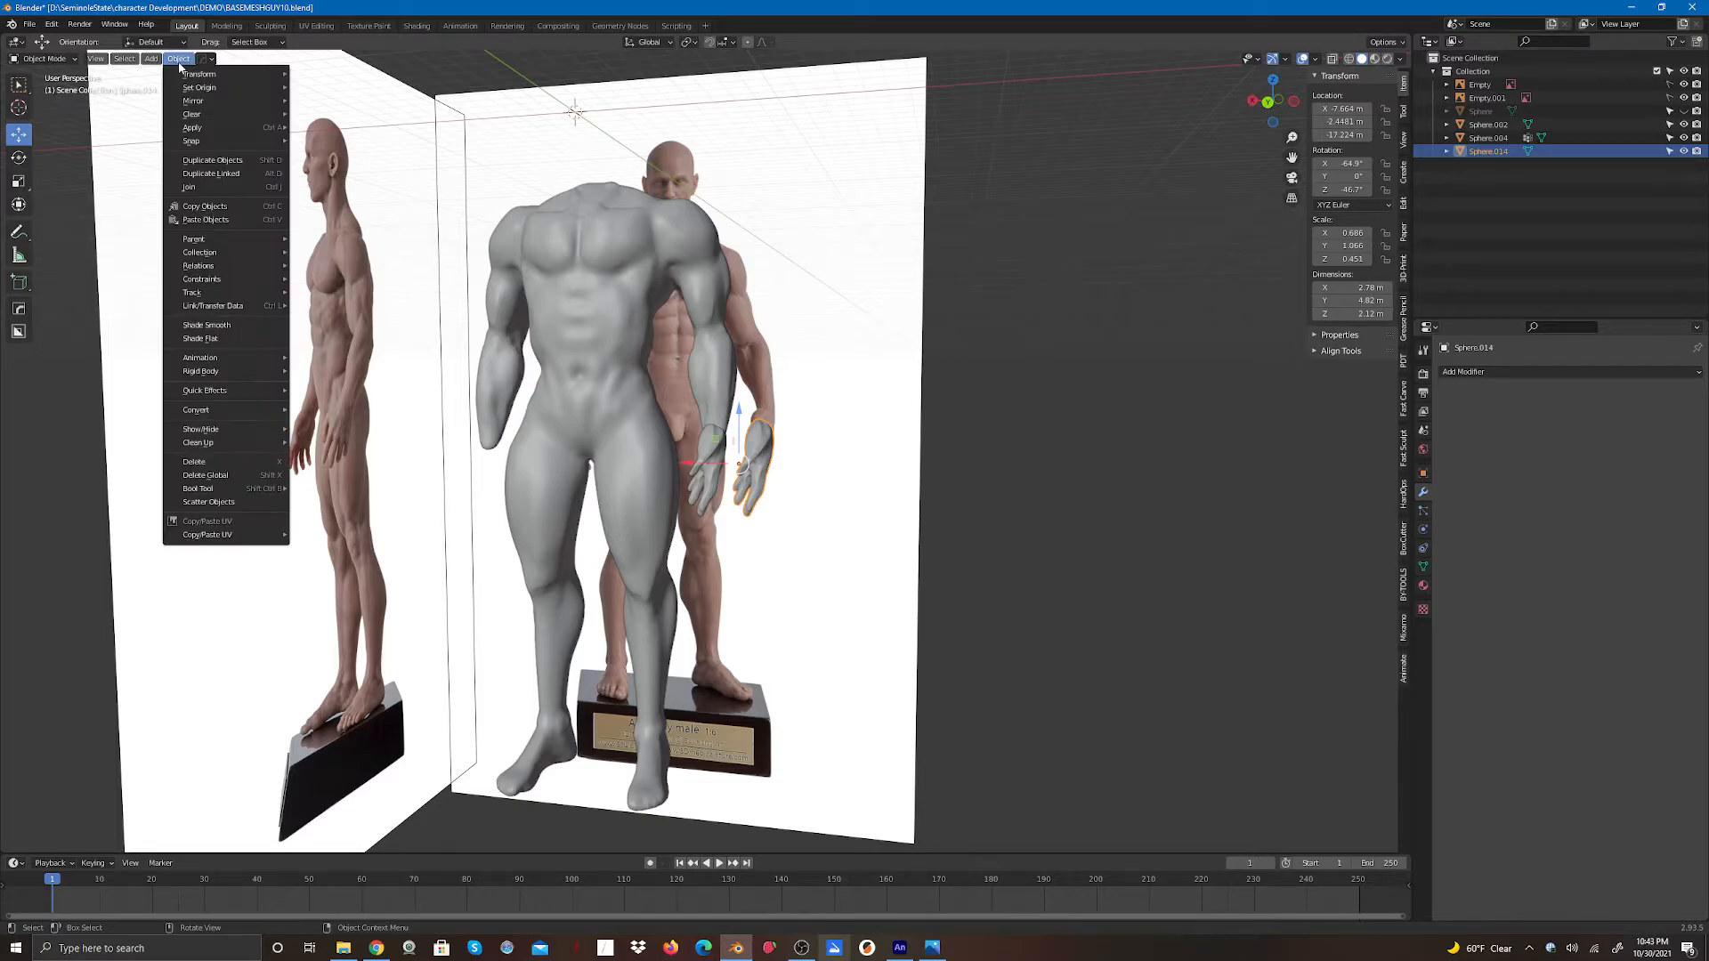
mouse_move(194, 101)
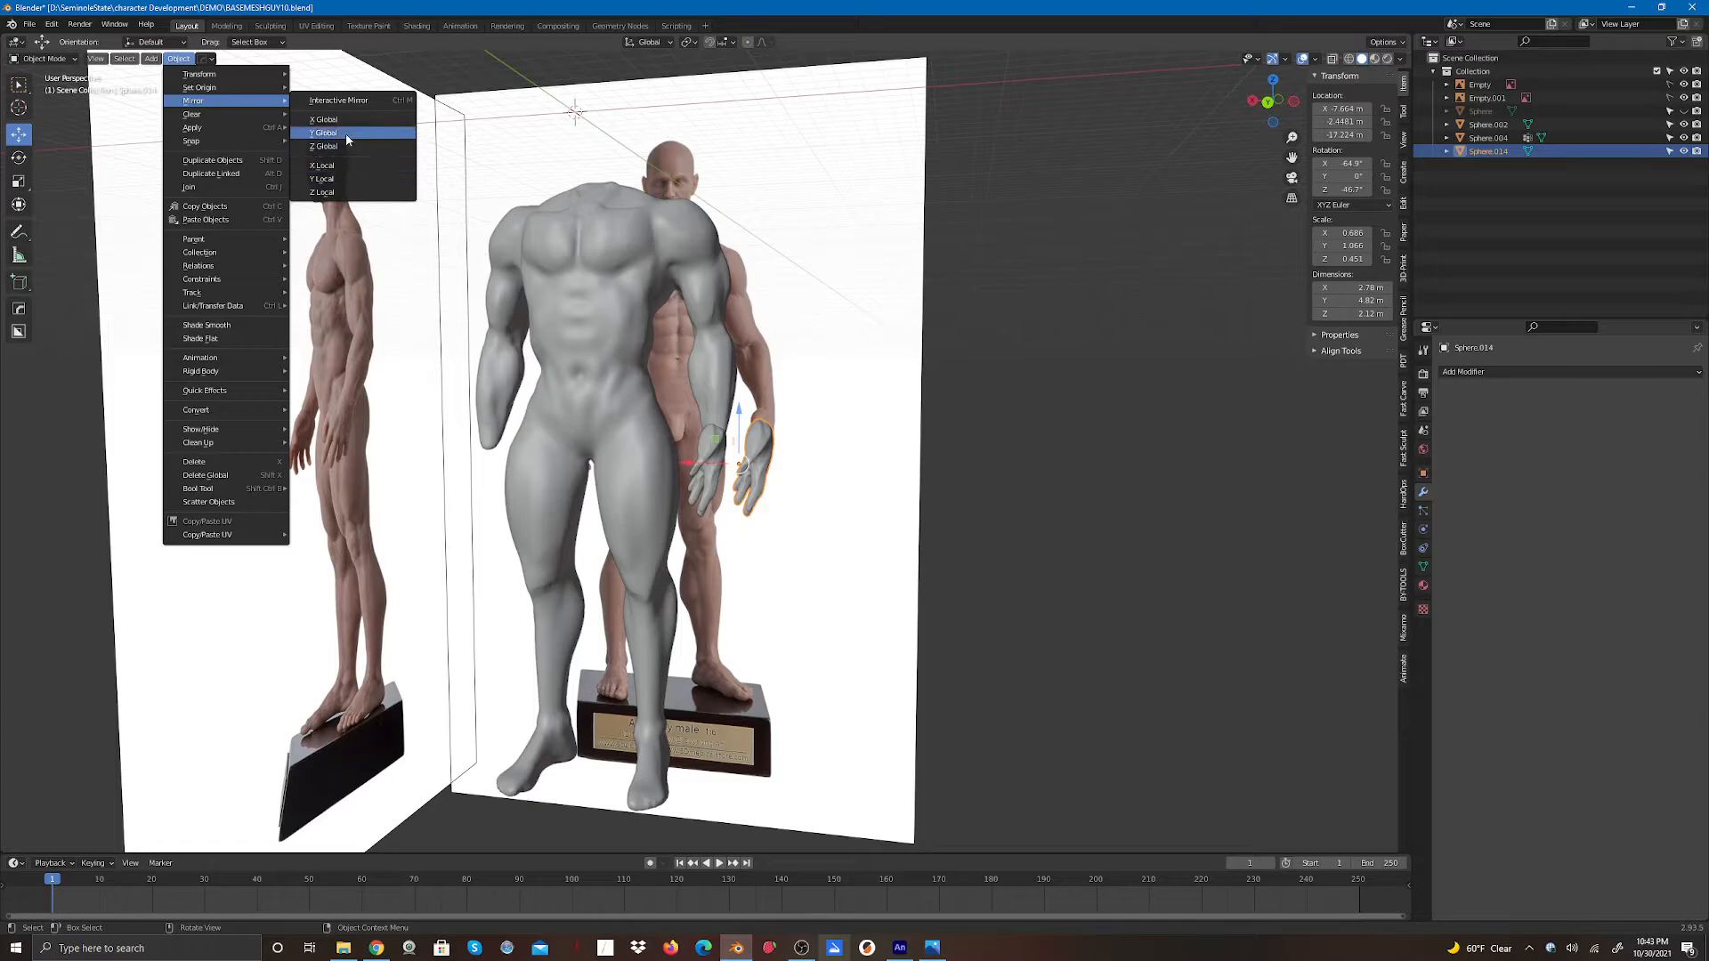
left_click(336, 193)
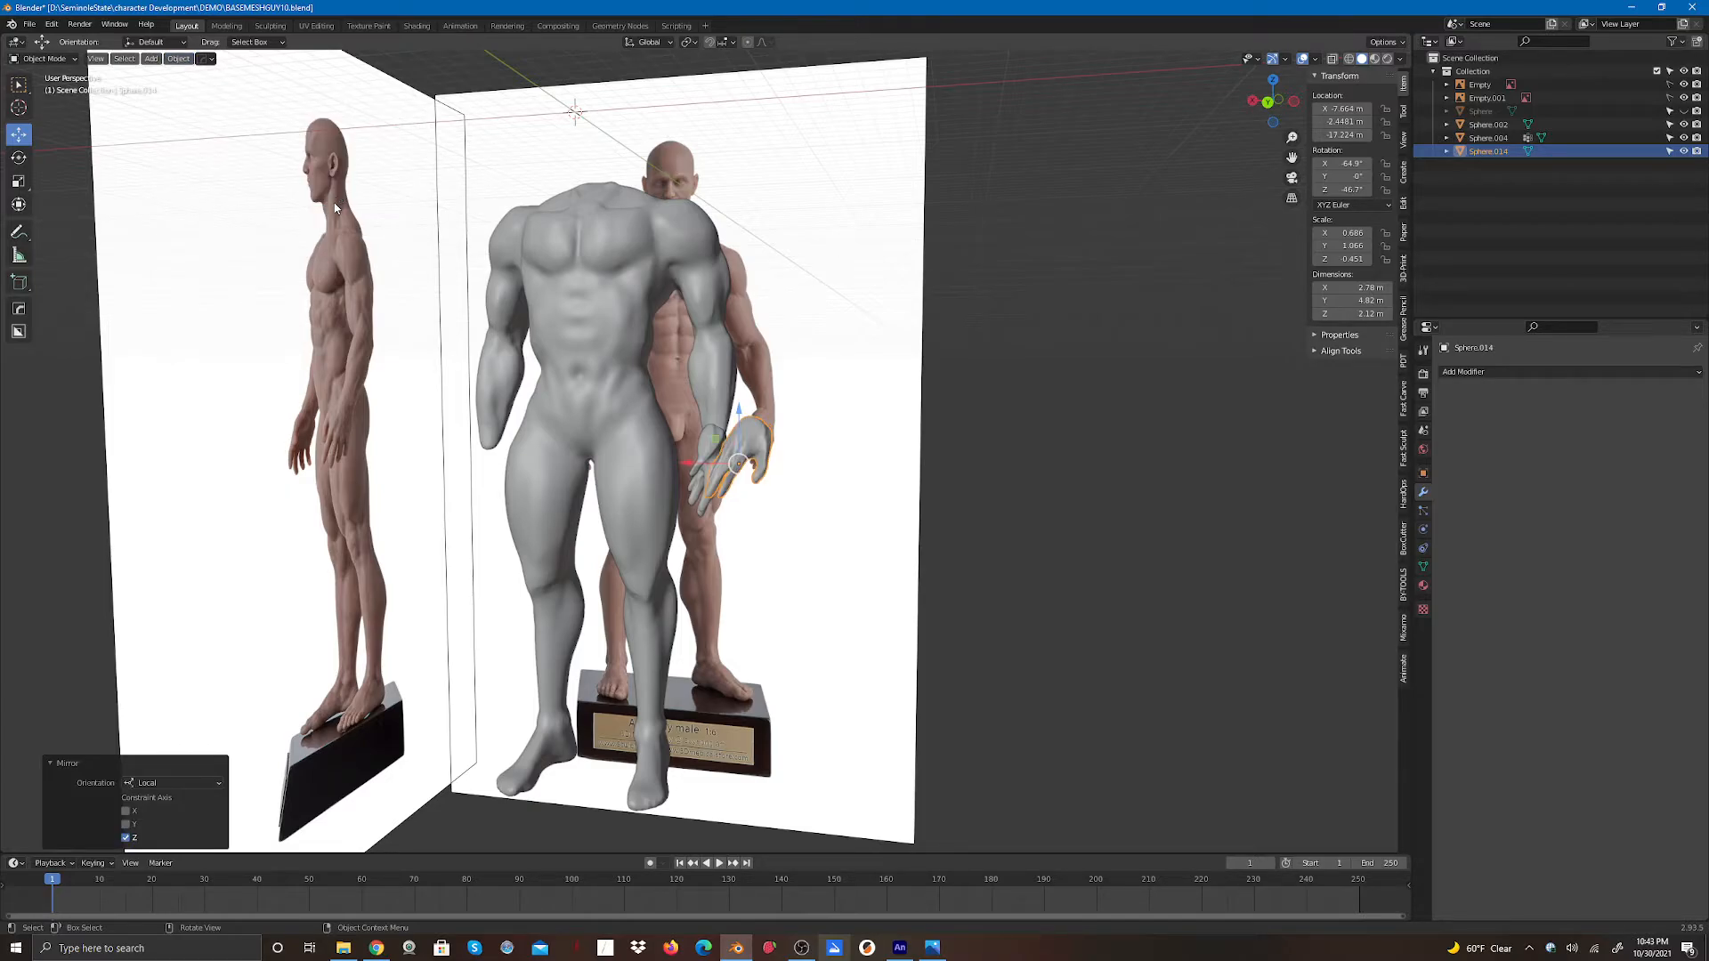
- Move the mirrored hand about 14.88 m along X to the other wrist and rotate it -58.5° about Z
key("g")
key("x")
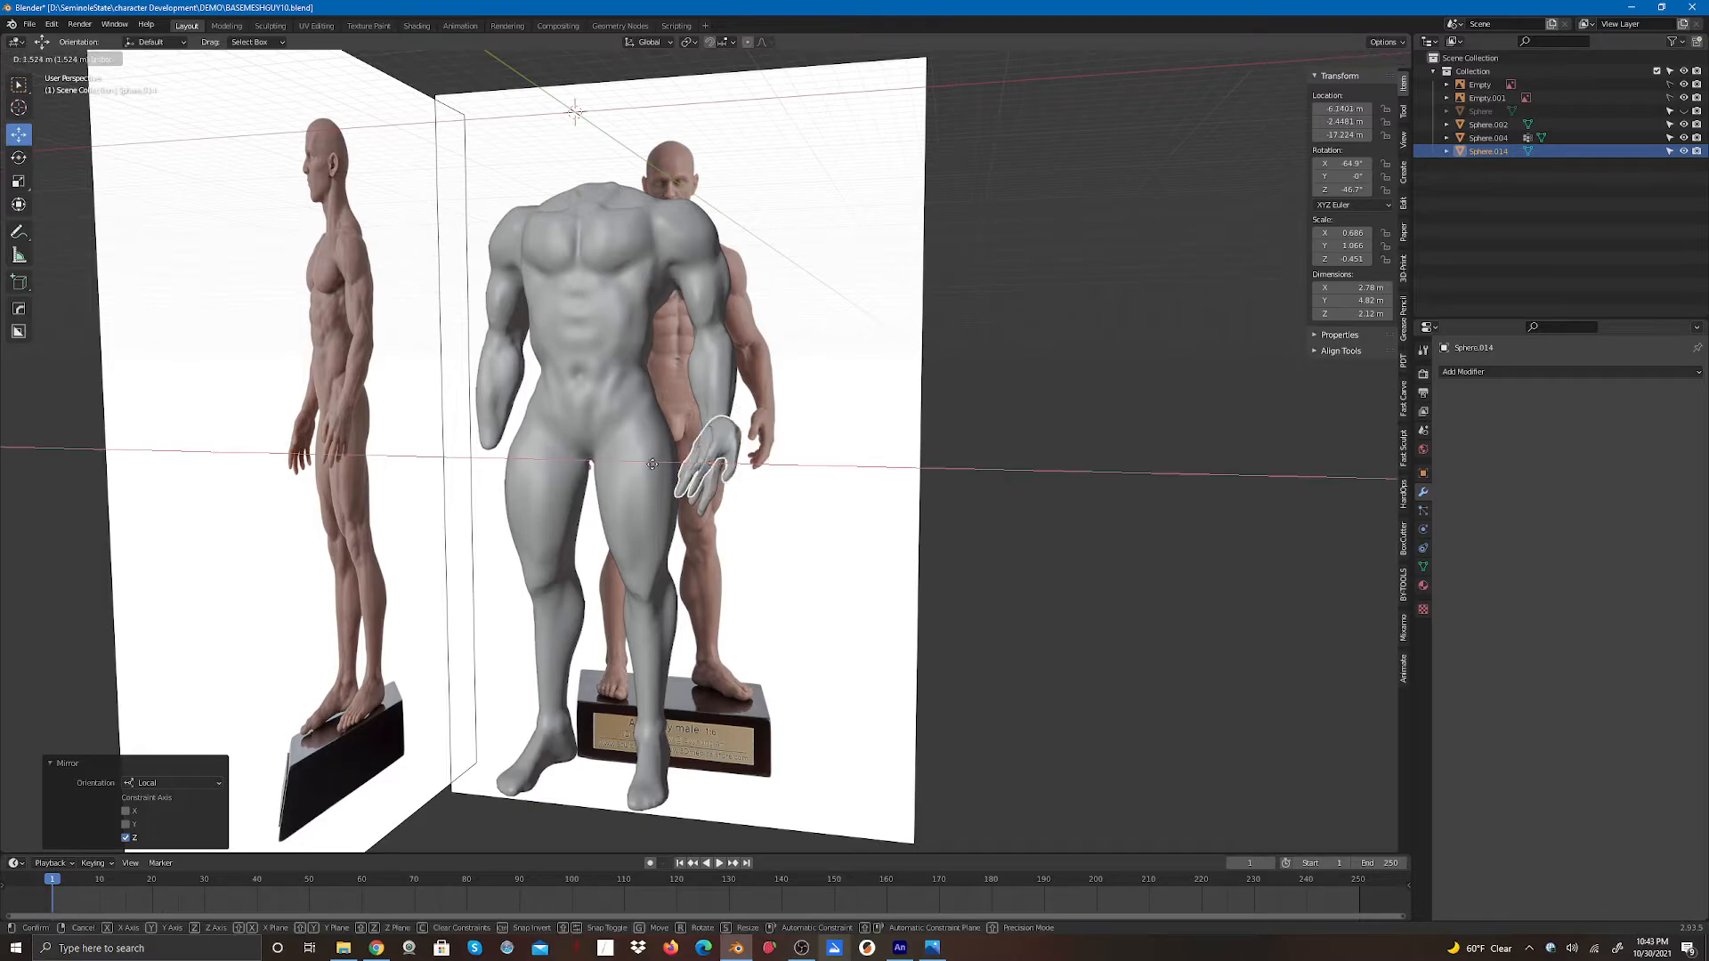
left_click(414, 498)
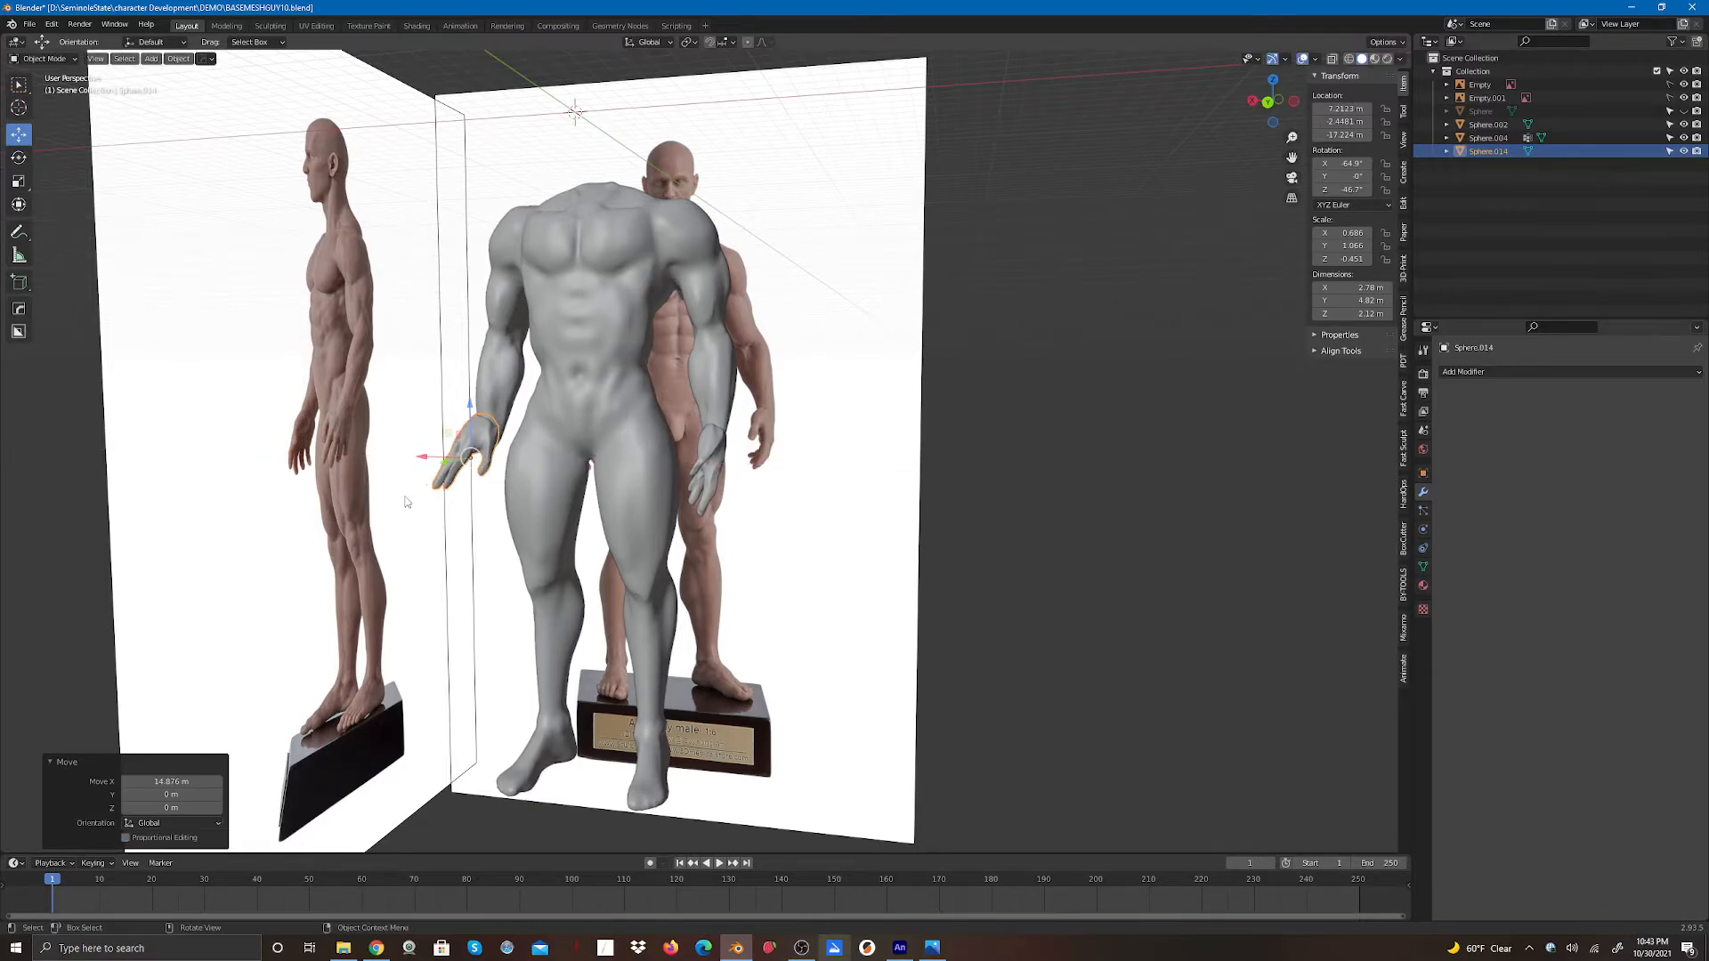
left_click(18, 162)
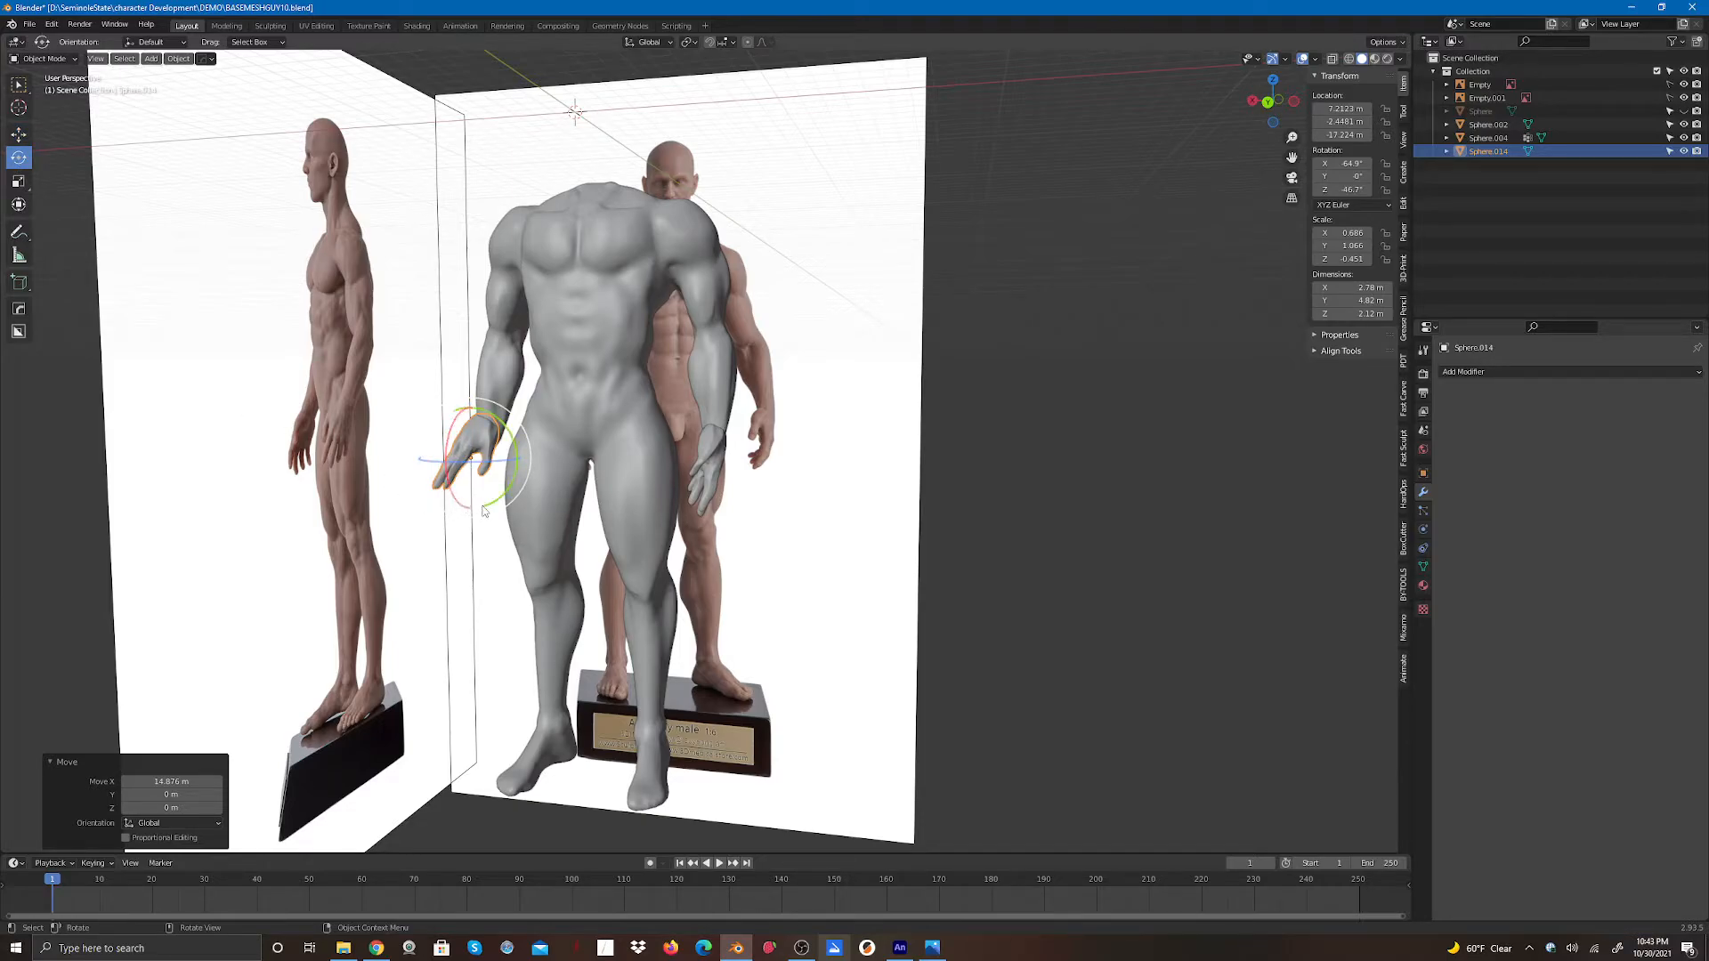
mouse_move(484, 510)
left_mouse_down()
mouse_move(529, 485)
mouse_move(479, 481)
left_mouse_up()
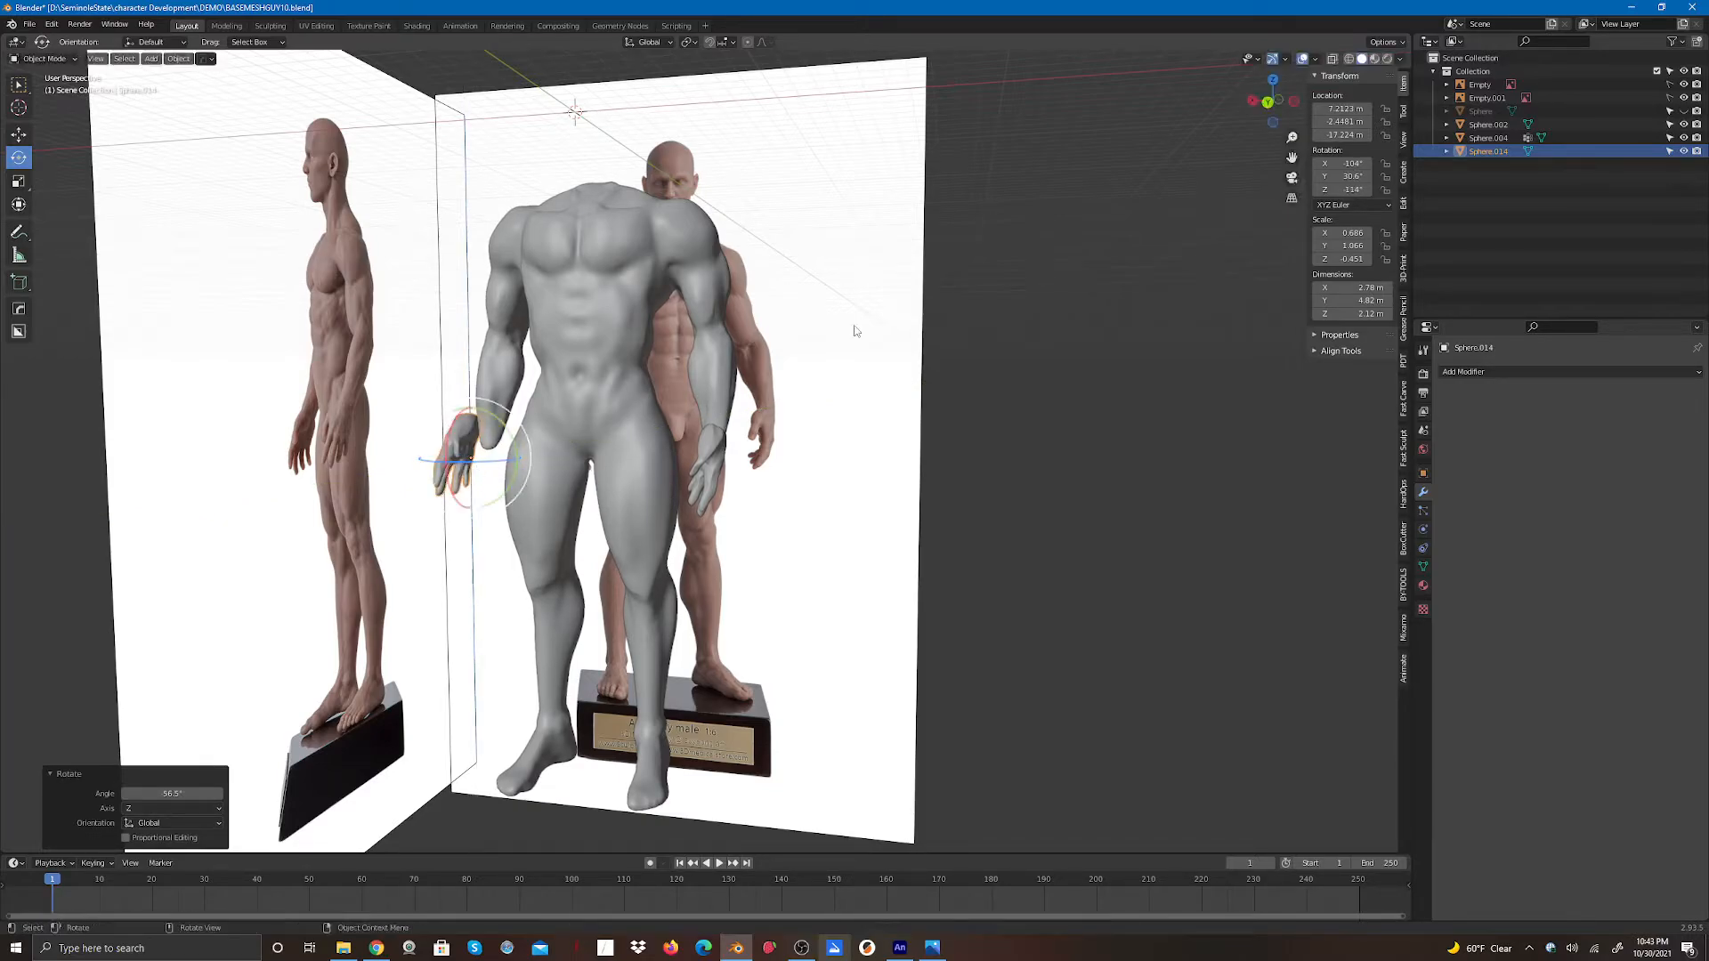
- Shift the mirrored hand about 1.62 m along X toward the body to fit the wrist
left_click(1270, 103)
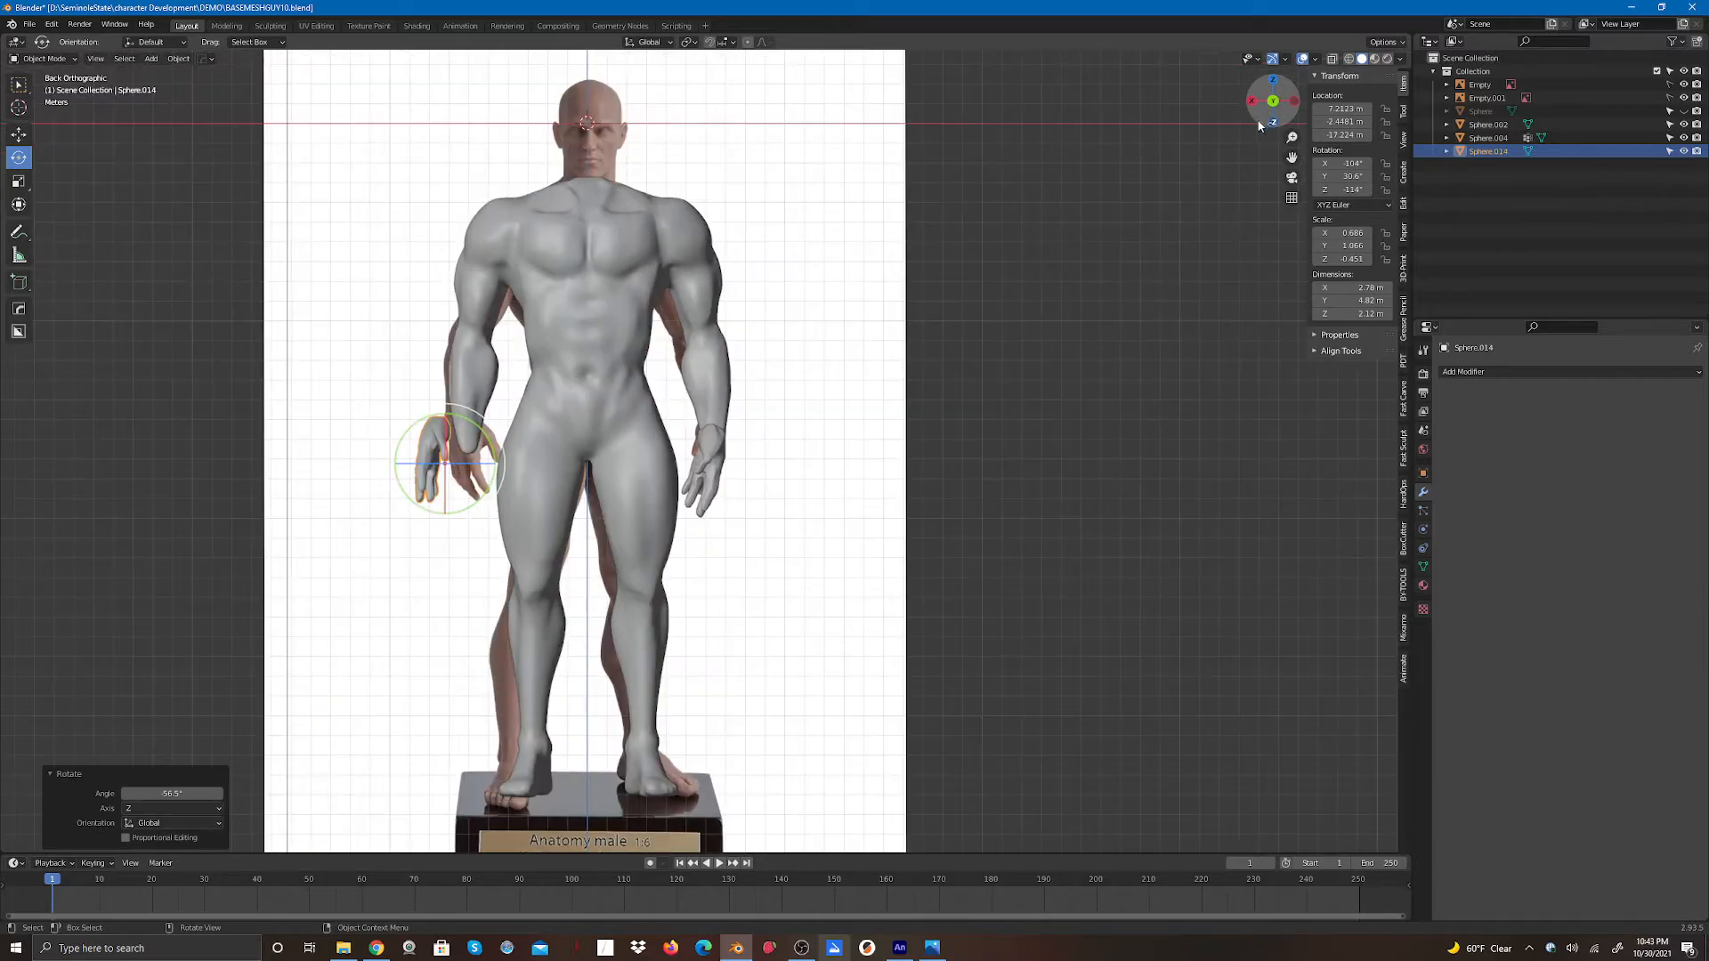
left_click(18, 135)
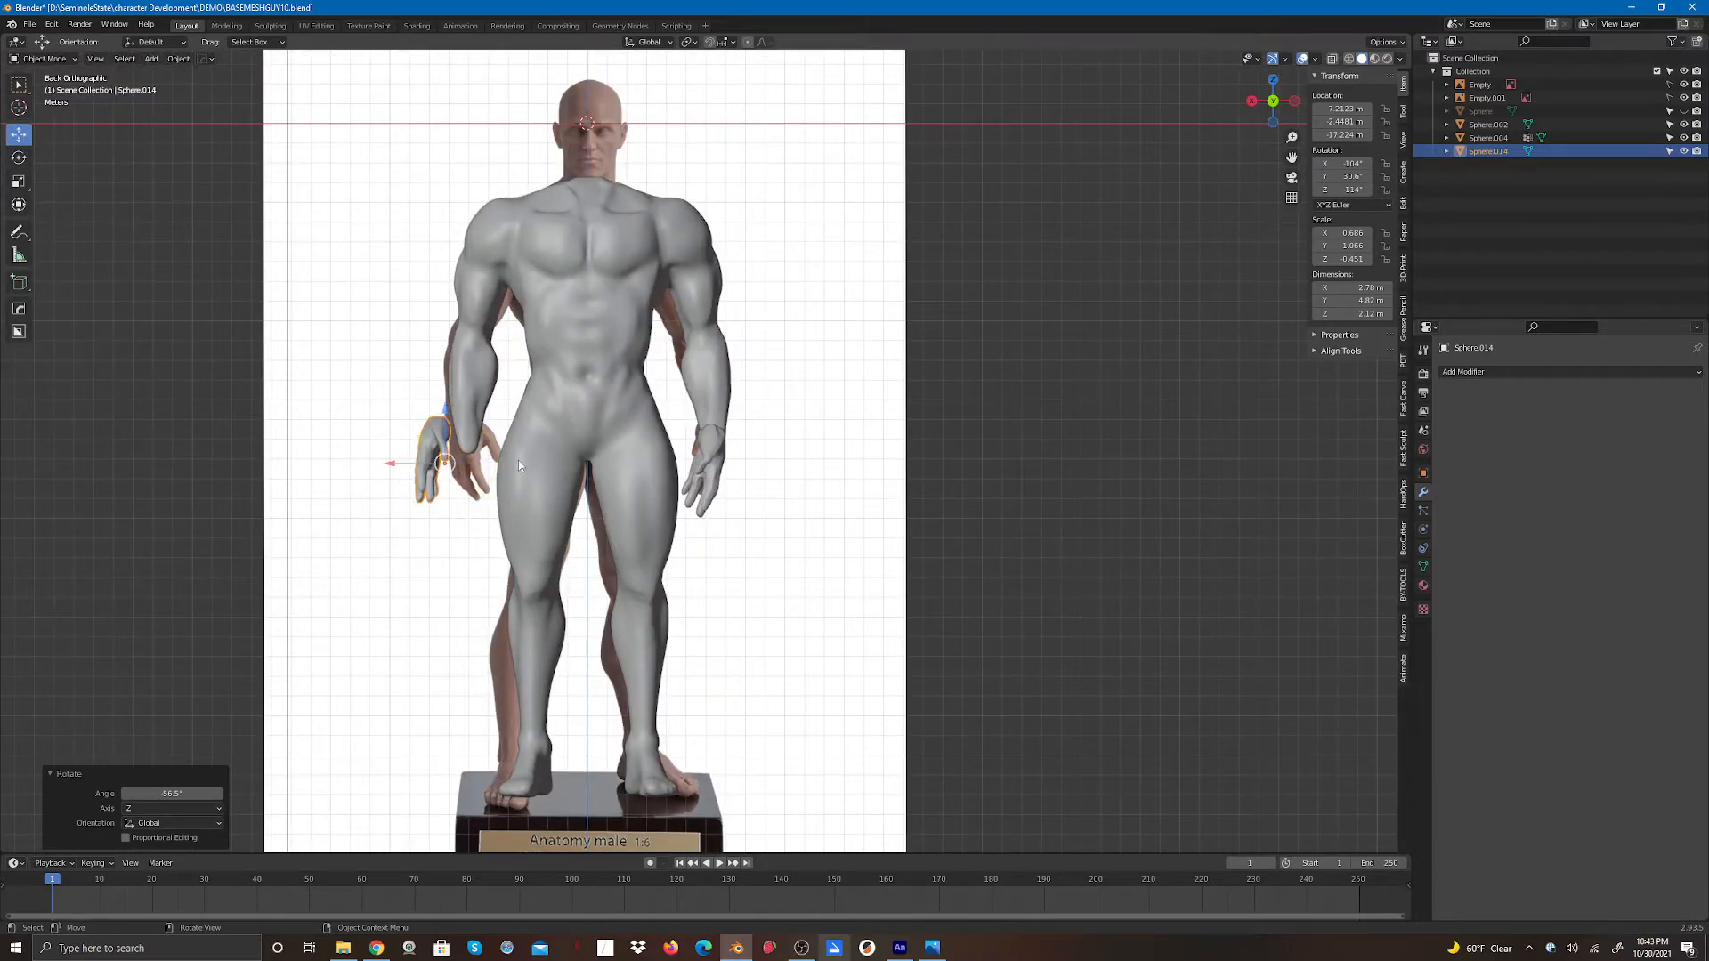
left_click_drag(397, 464, 425, 478)
scroll(458, 523, "up", 5)
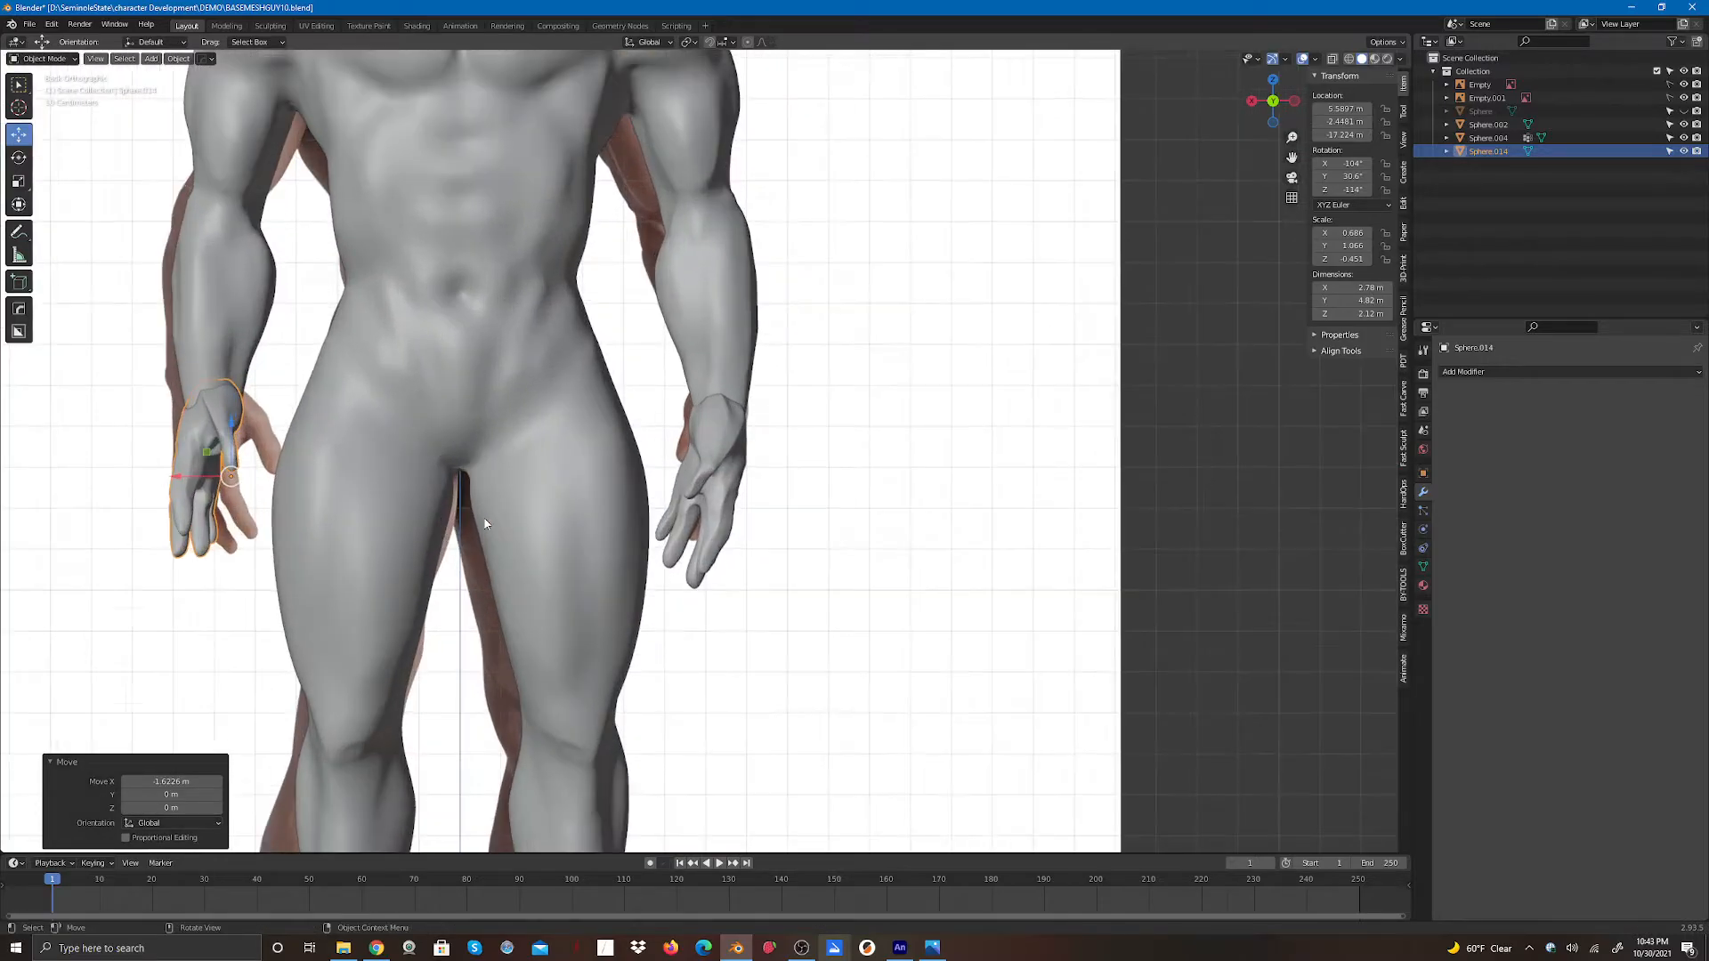
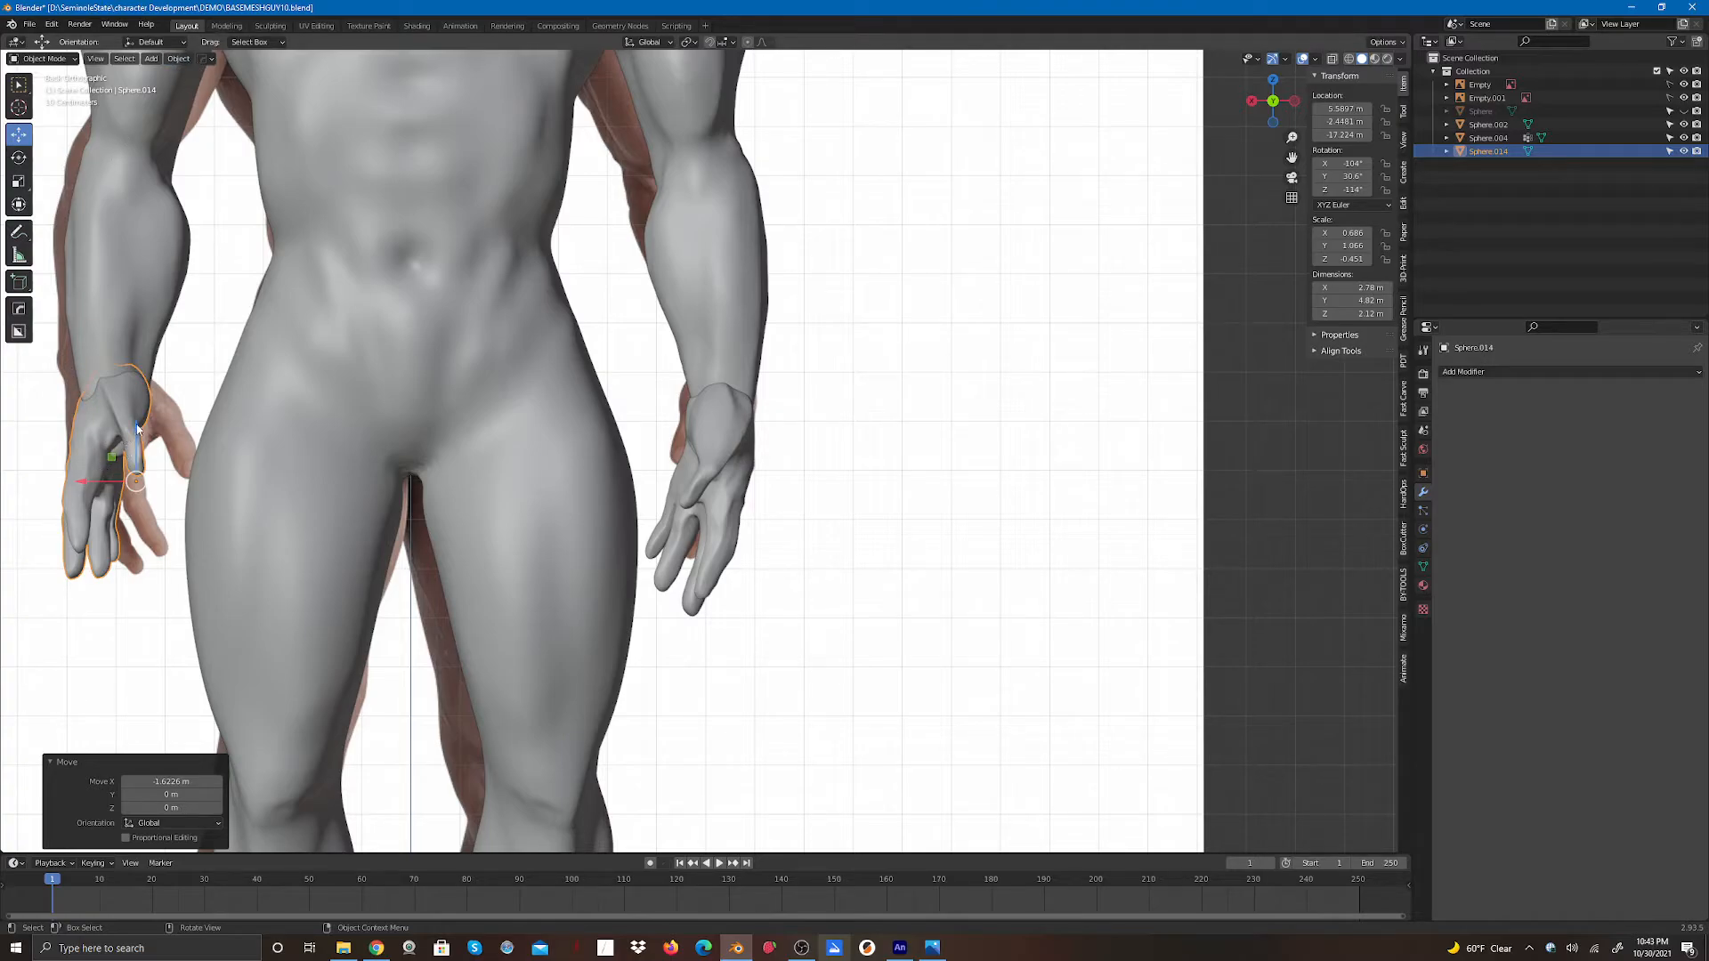
- Lower the mirrored hand about 0.56 m along Z and rotate it to match the wrist angle
mouse_move(138, 429)
left_mouse_down()
mouse_move(136, 494)
mouse_move(140, 459)
left_mouse_up()
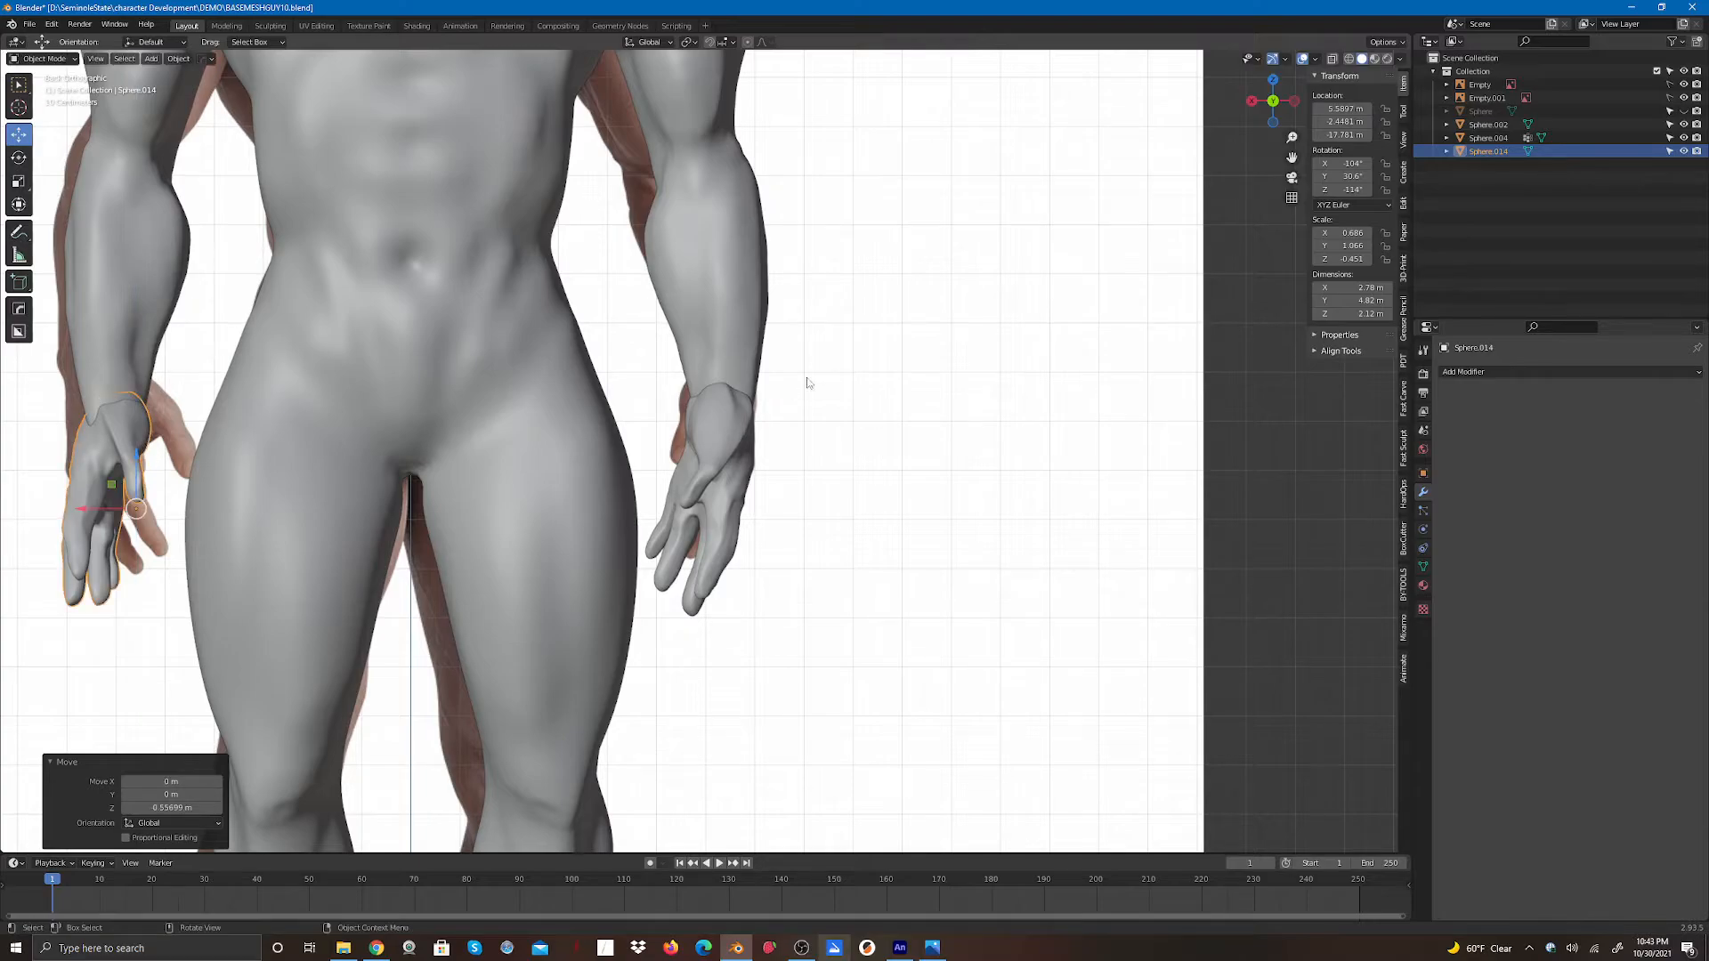
left_click(19, 157)
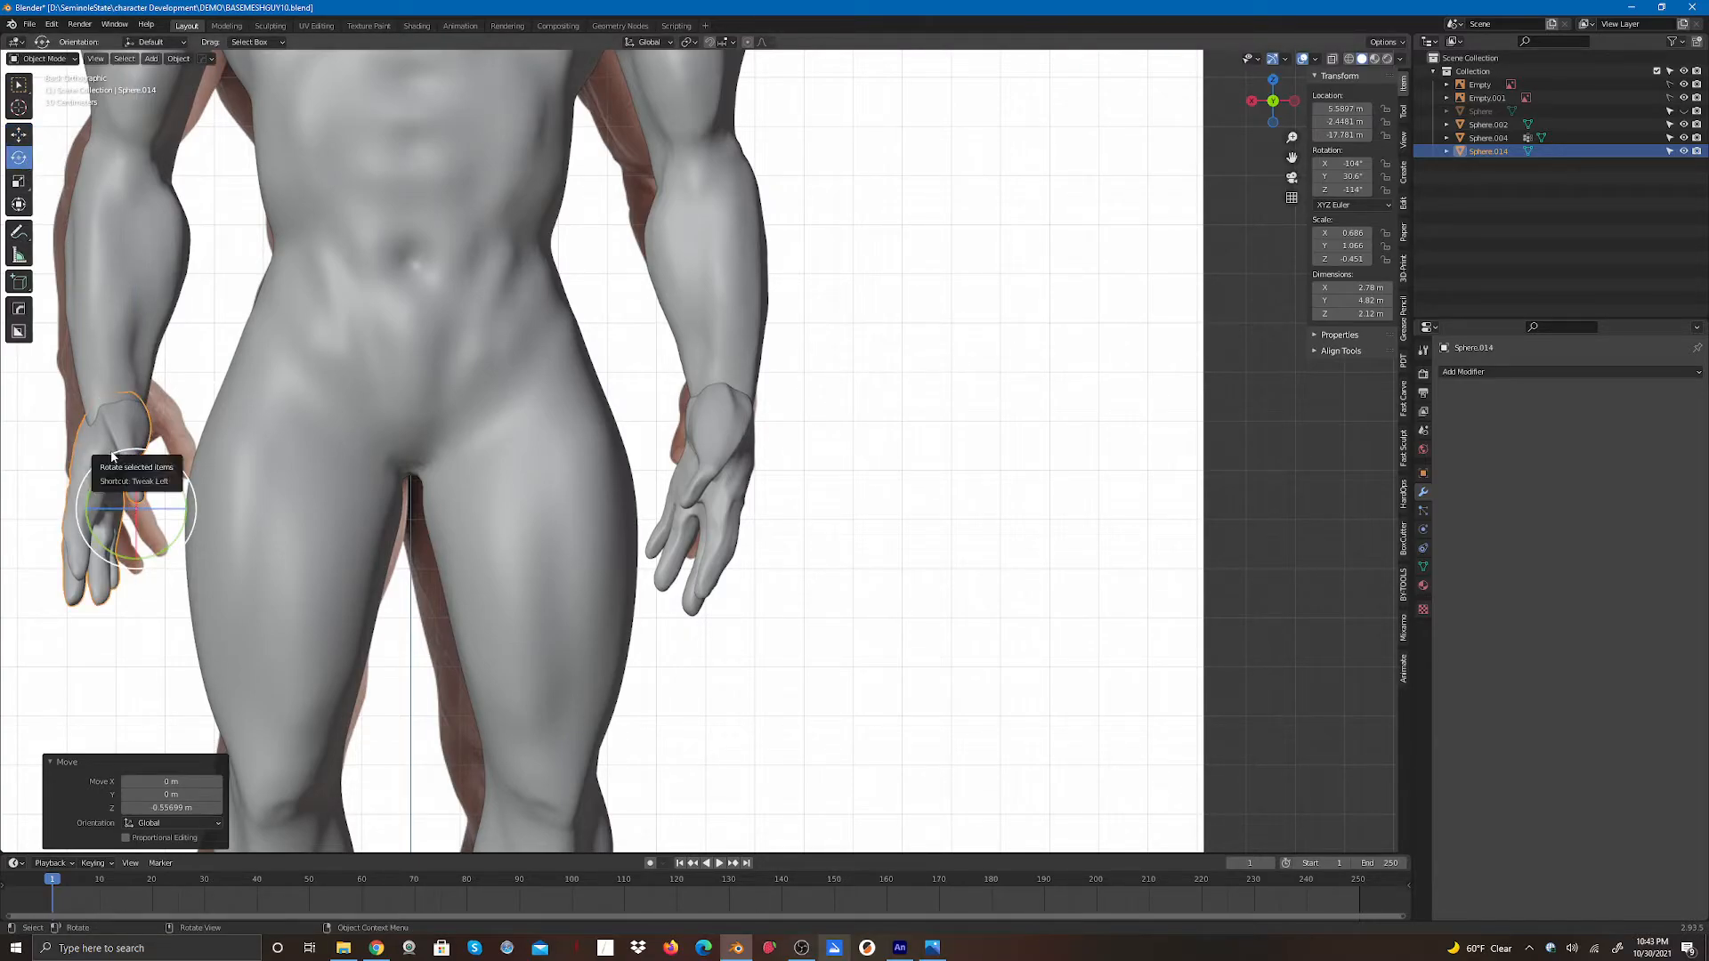
left_click_drag(121, 454, 103, 506)
- Shift the mirrored hand about 0.24 m along negative X, then deselect it
left_click(19, 133)
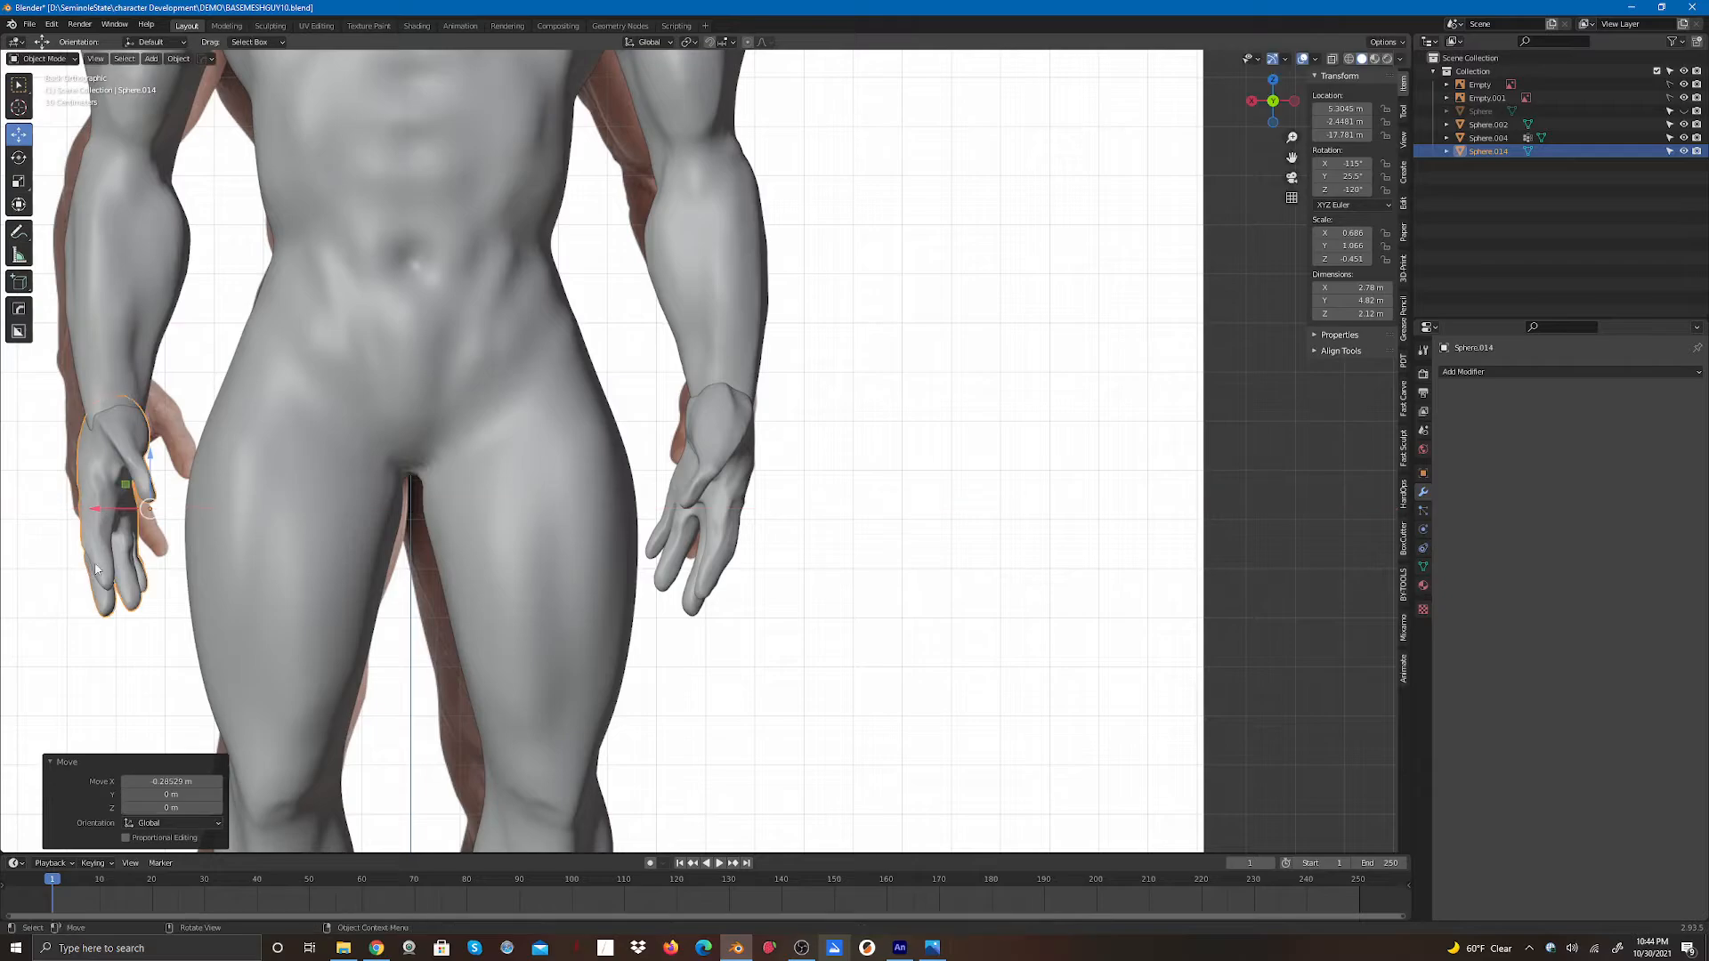
left_click(116, 679)
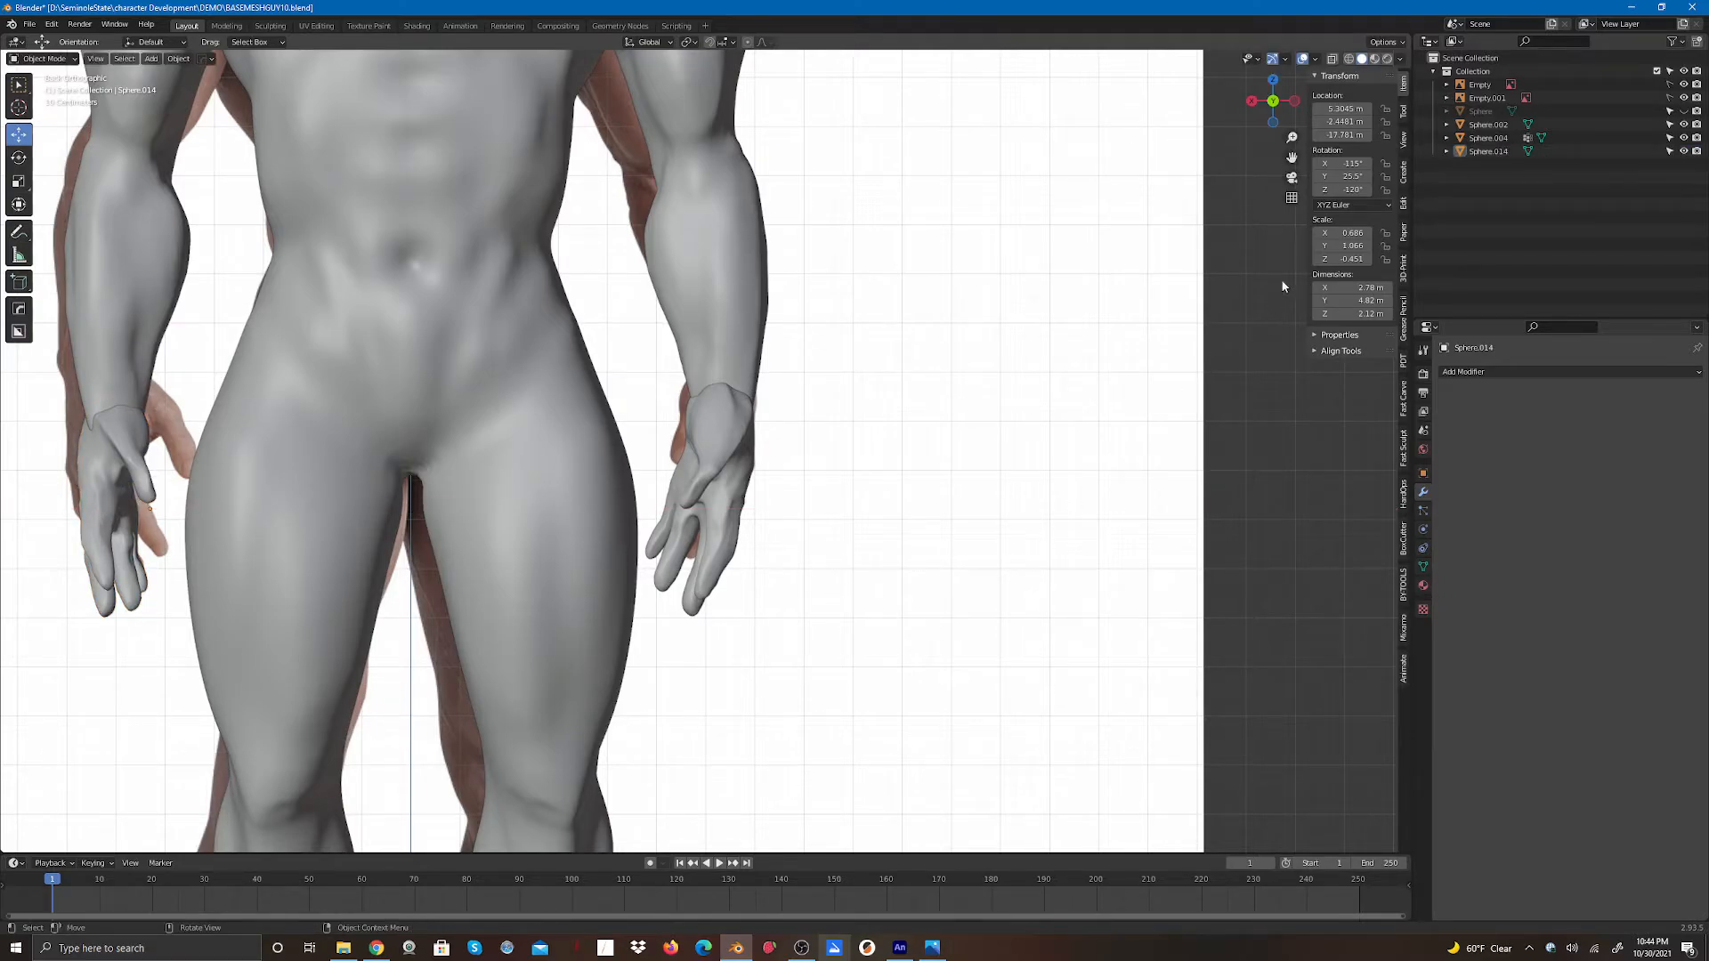
- From a side view, select the mirrored hand and move it about 0.78 m along Y
left_click_drag(1297, 106, 703, 107)
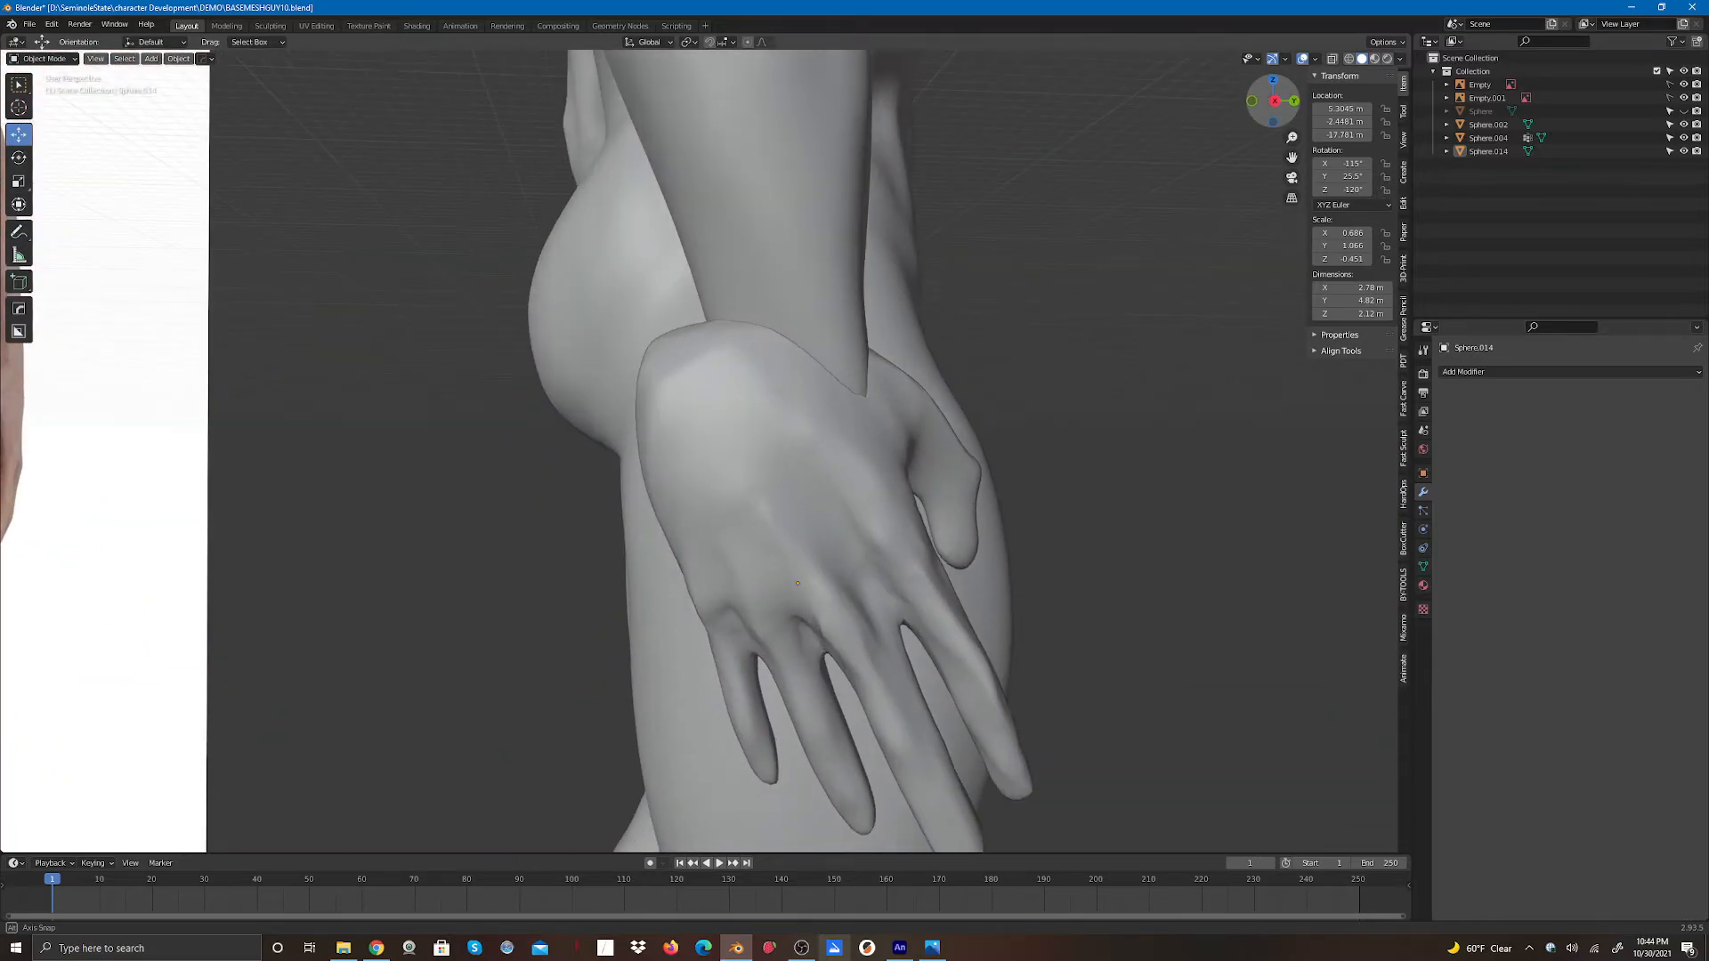
scroll(1177, 349, "down", 6)
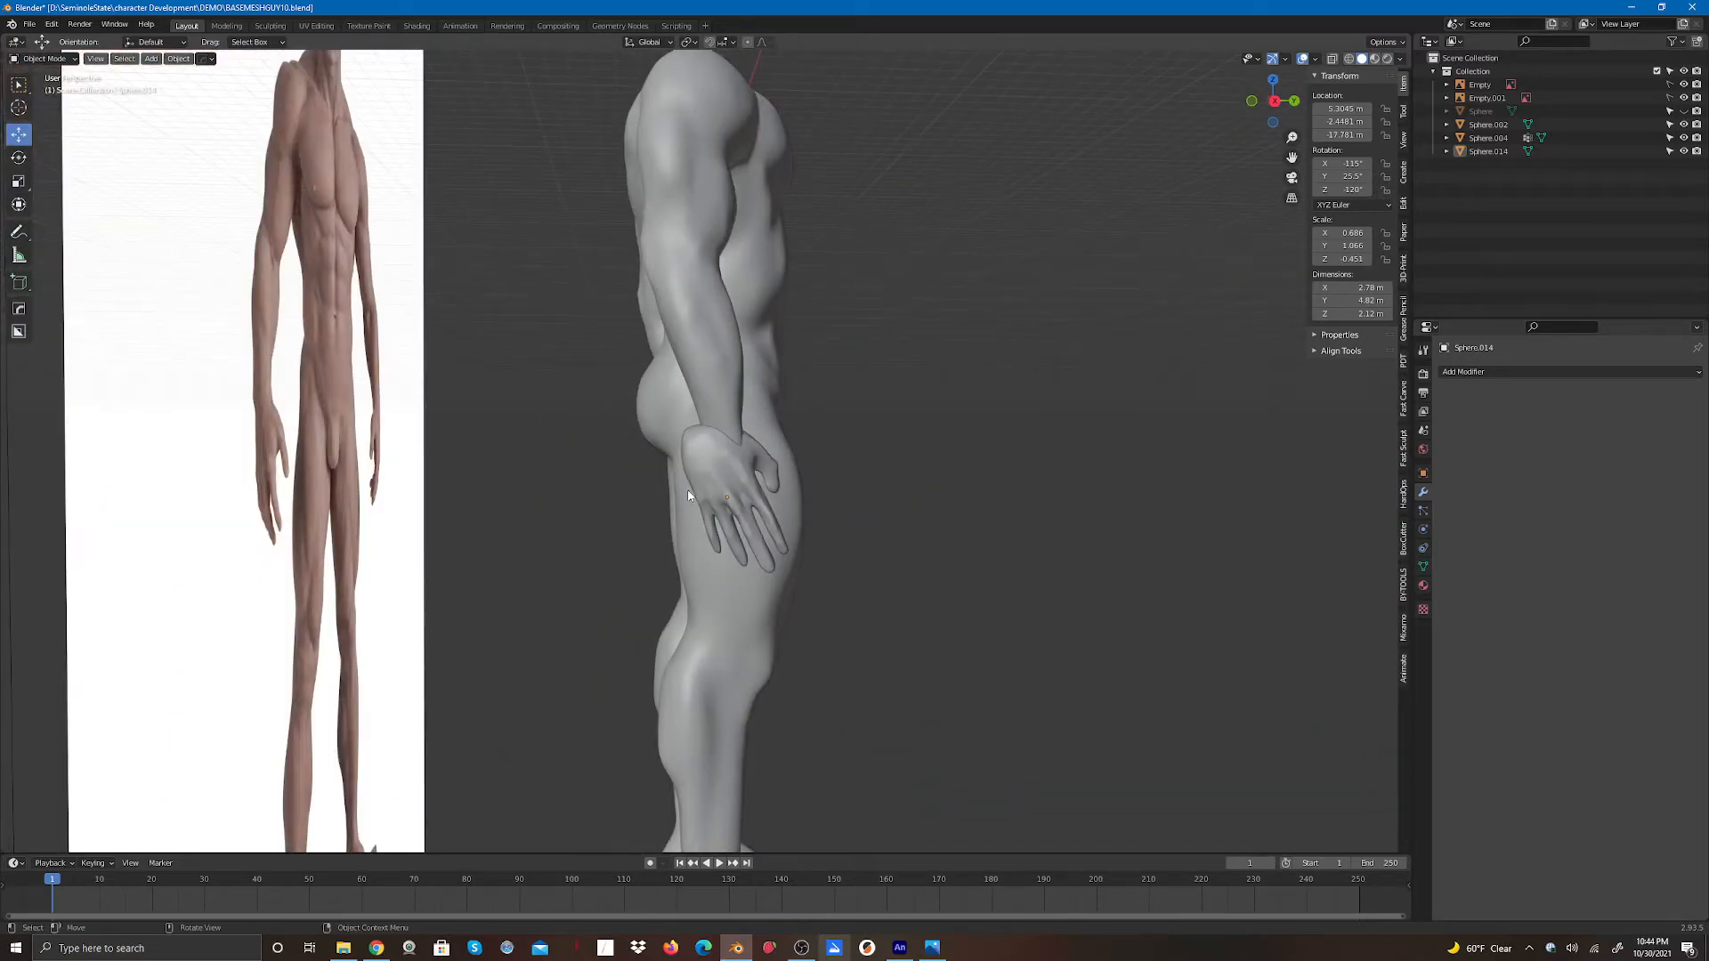
left_click(701, 492)
left_click_drag(783, 501, 805, 509)
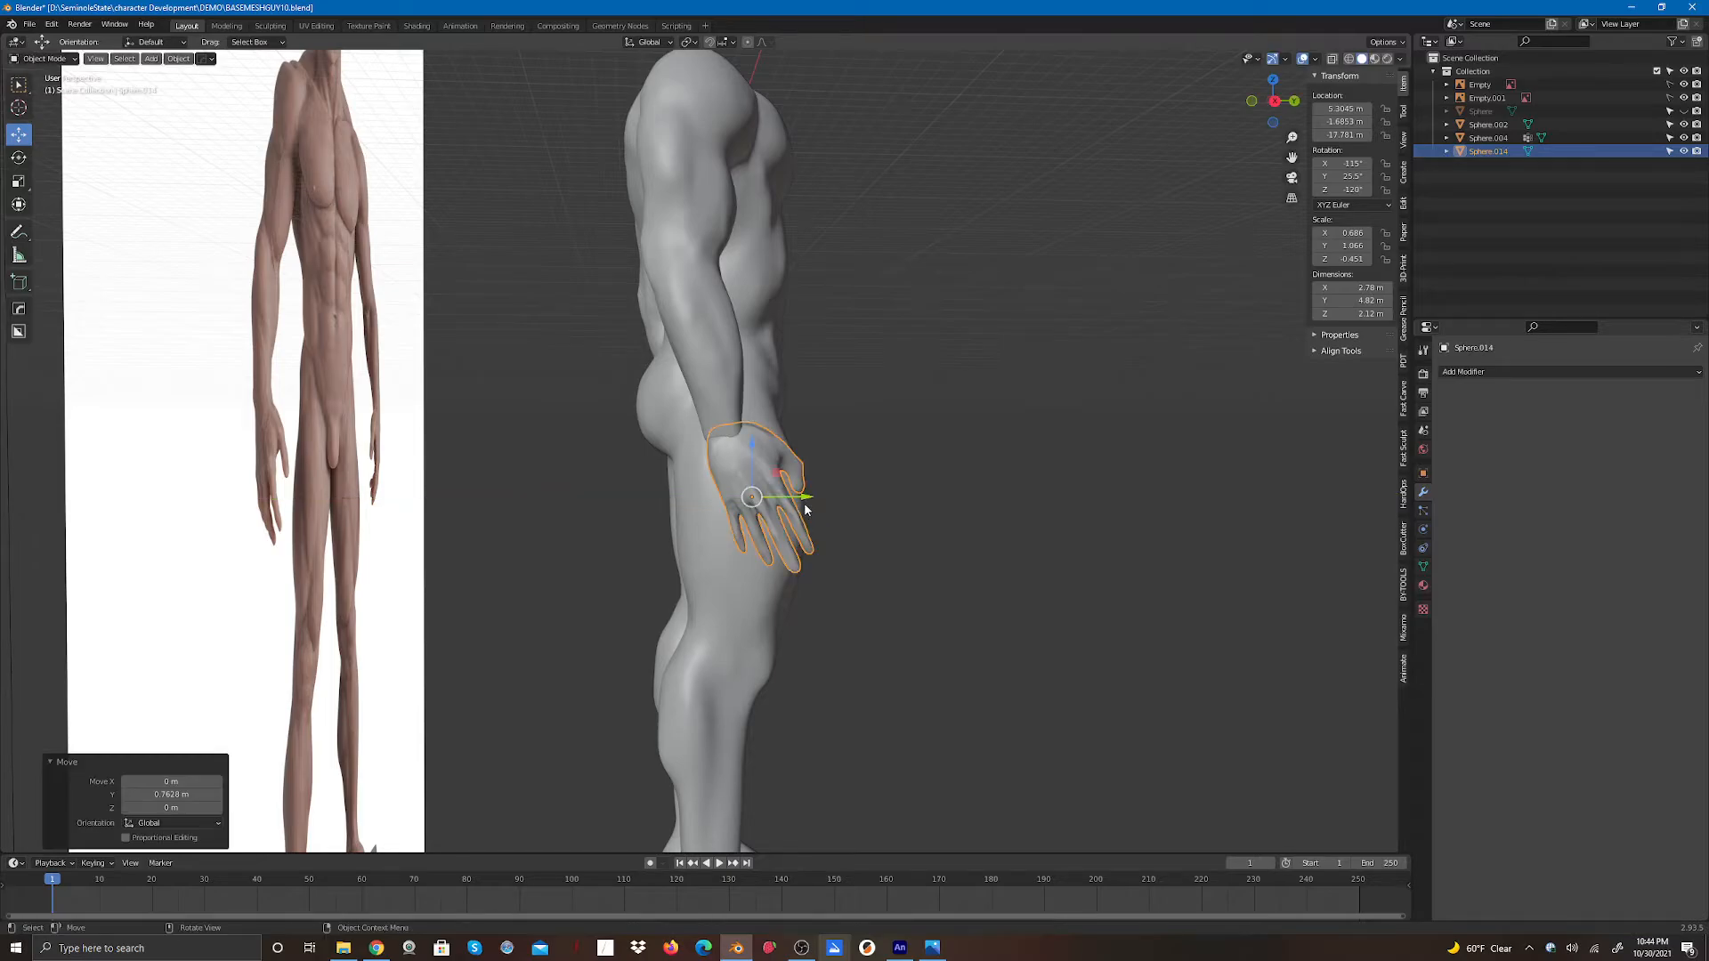
- Rotate the mirrored hand 16.6° about Z and move it further along Y onto the wrist
left_click(19, 158)
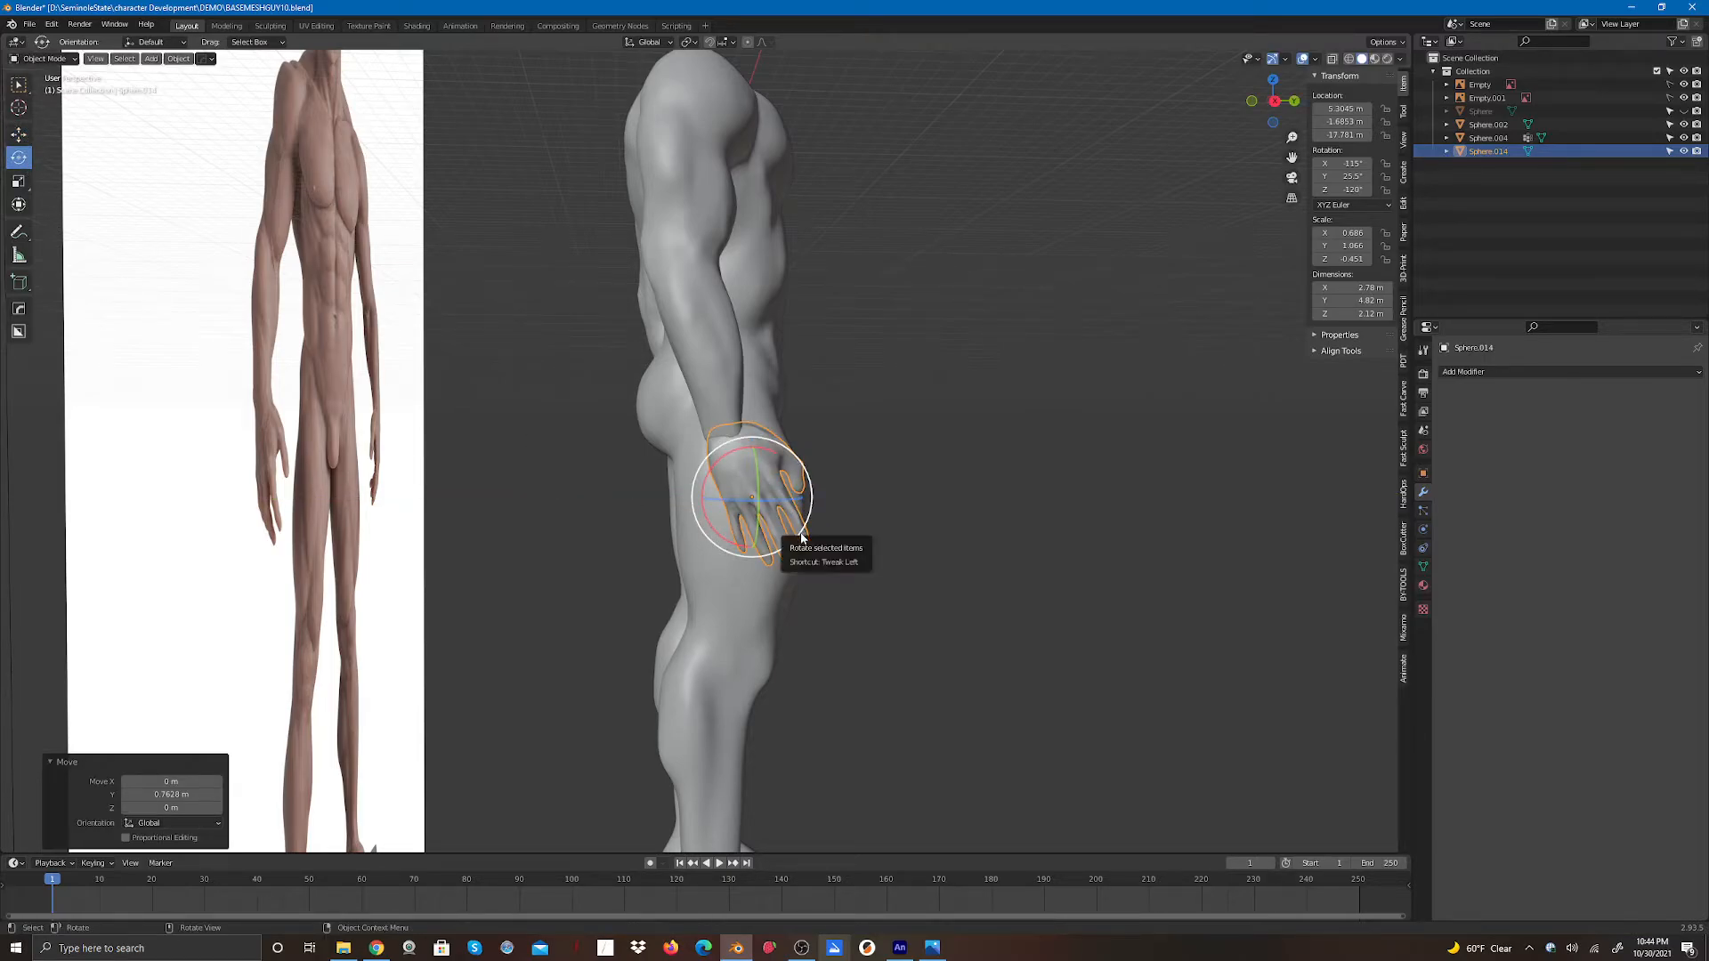
left_click_drag(801, 536, 789, 551)
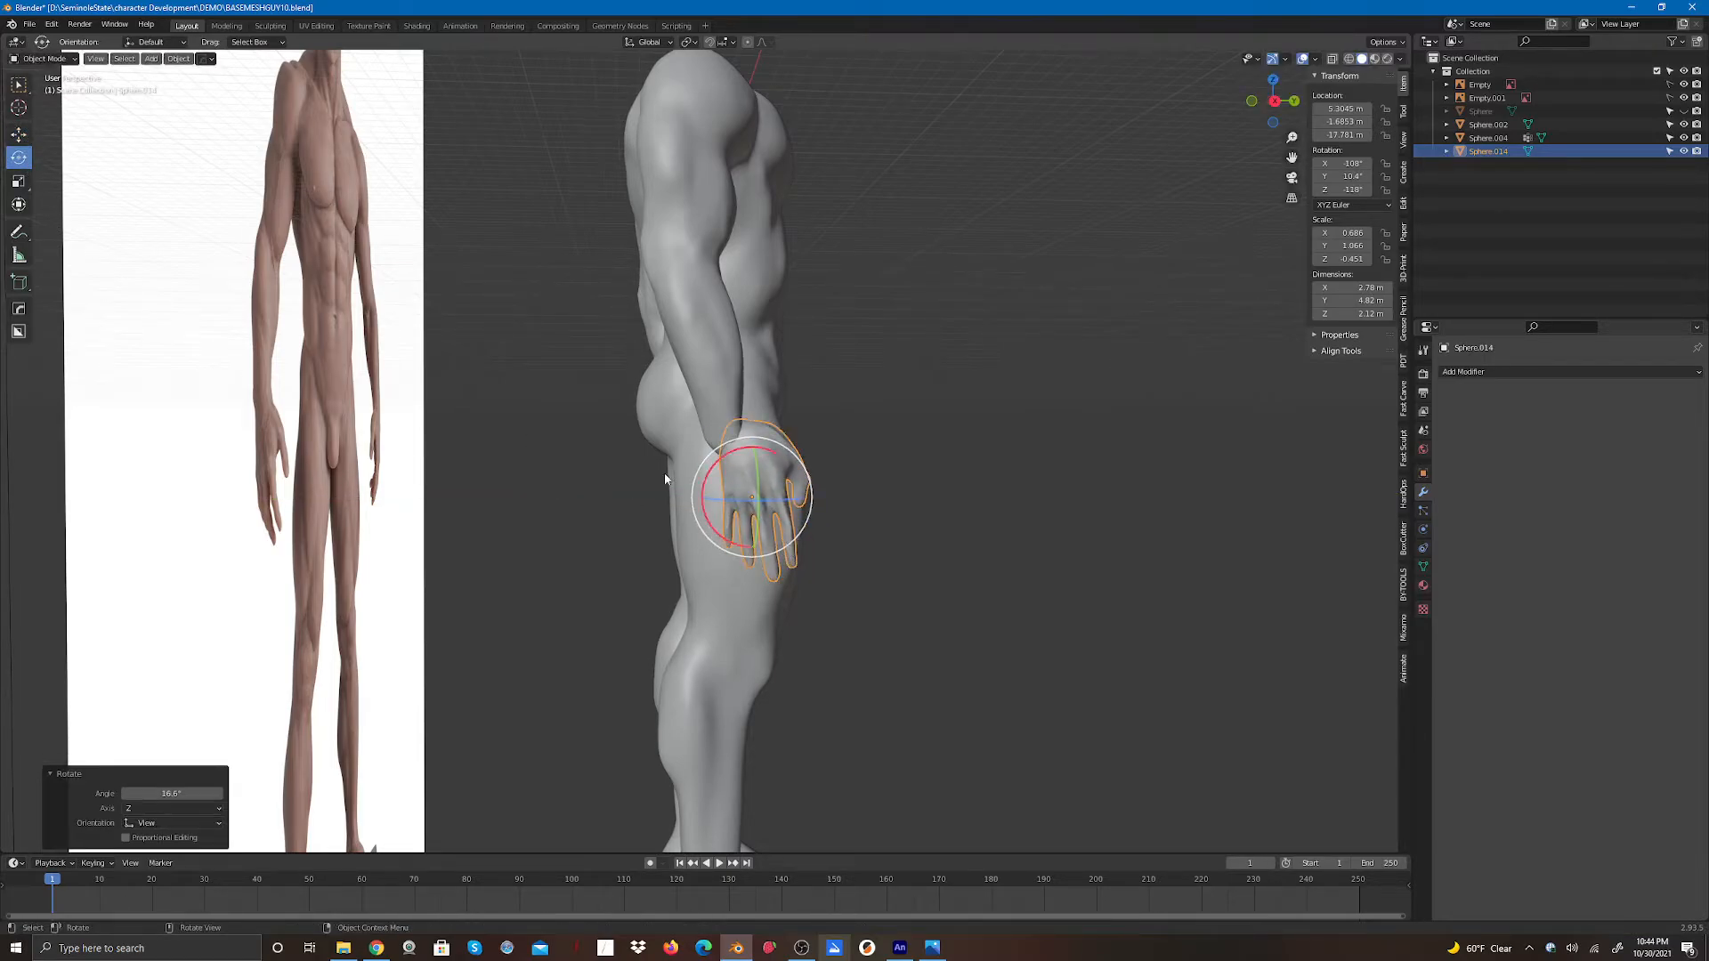
left_click(19, 135)
mouse_move(805, 496)
left_mouse_down()
mouse_move(782, 496)
mouse_move(801, 525)
left_mouse_up()
left_click(874, 578)
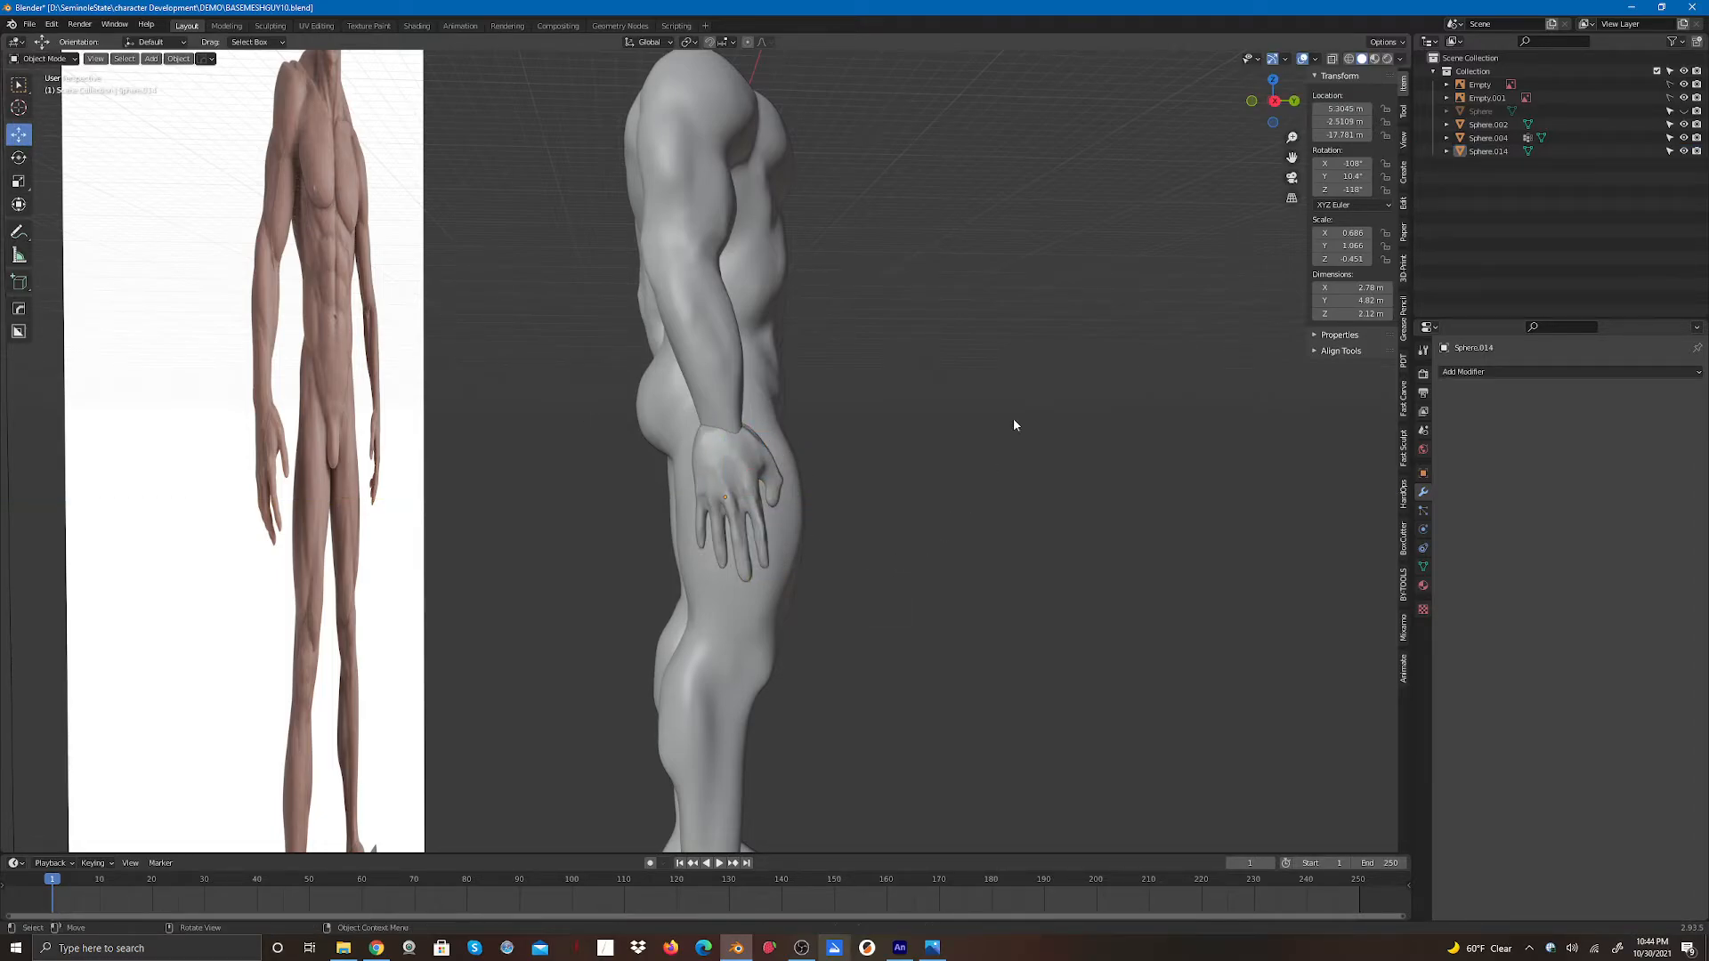
- From the front view, nudge the mirrored hand slightly upward at the wrist
left_click_drag(1277, 107, 1002, 261)
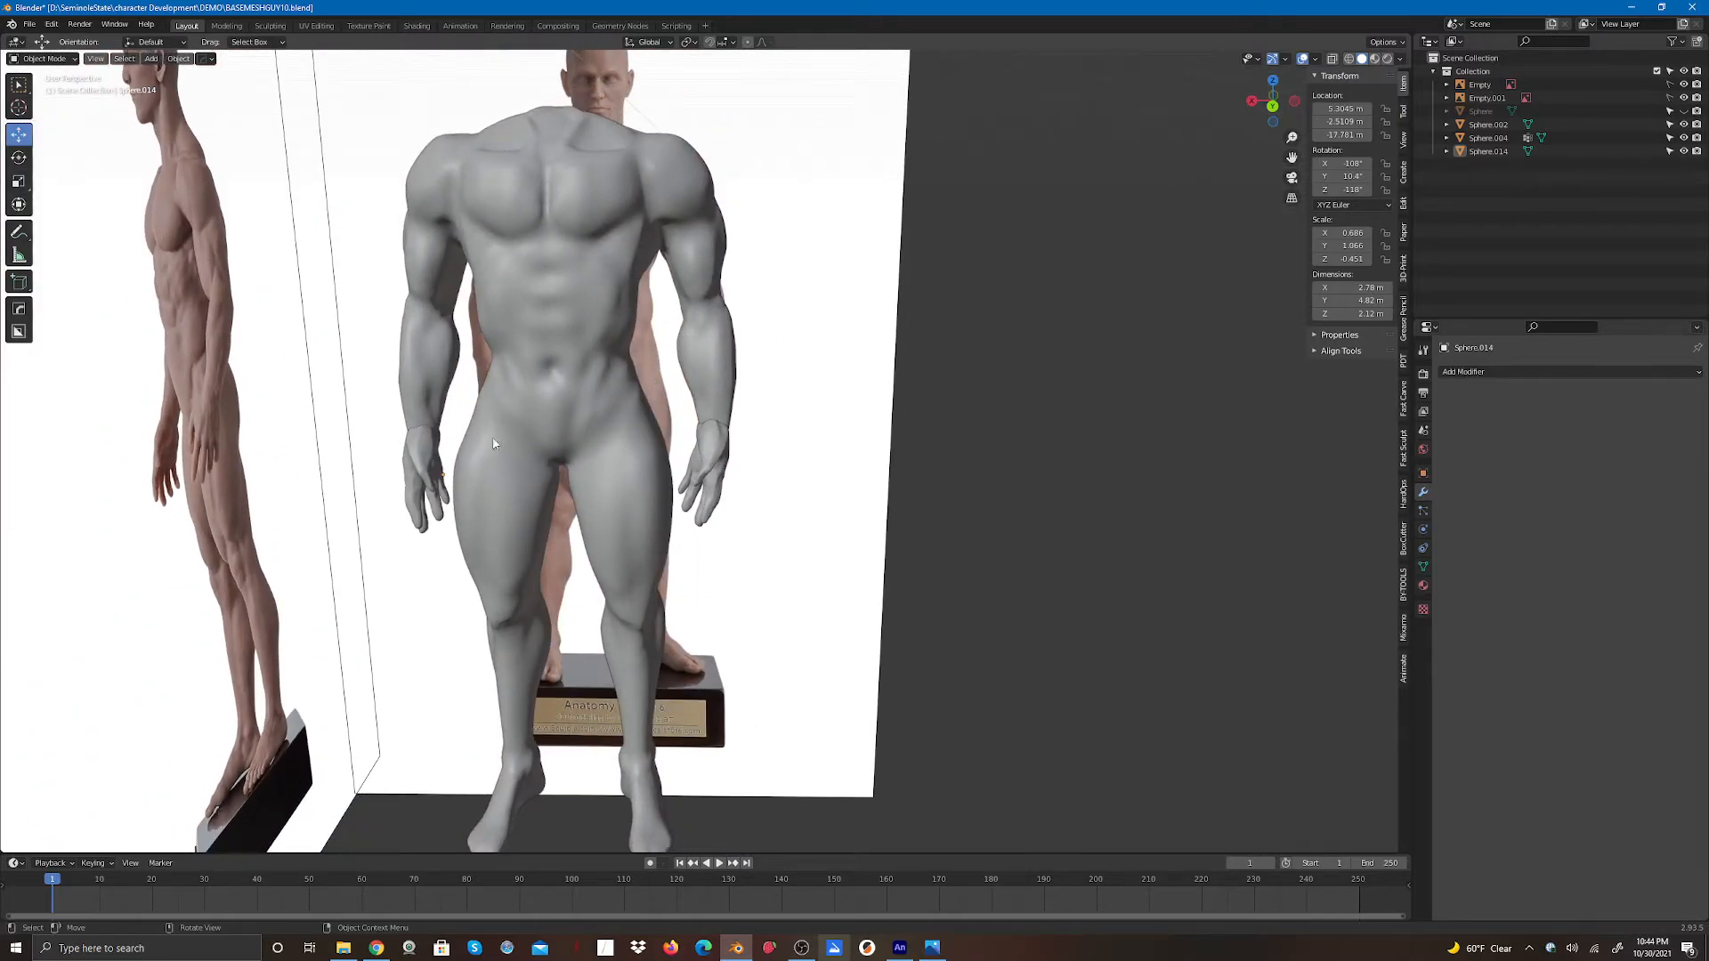
left_click(427, 478)
mouse_move(439, 436)
left_mouse_down()
mouse_move(442, 419)
mouse_move(442, 436)
left_mouse_up()
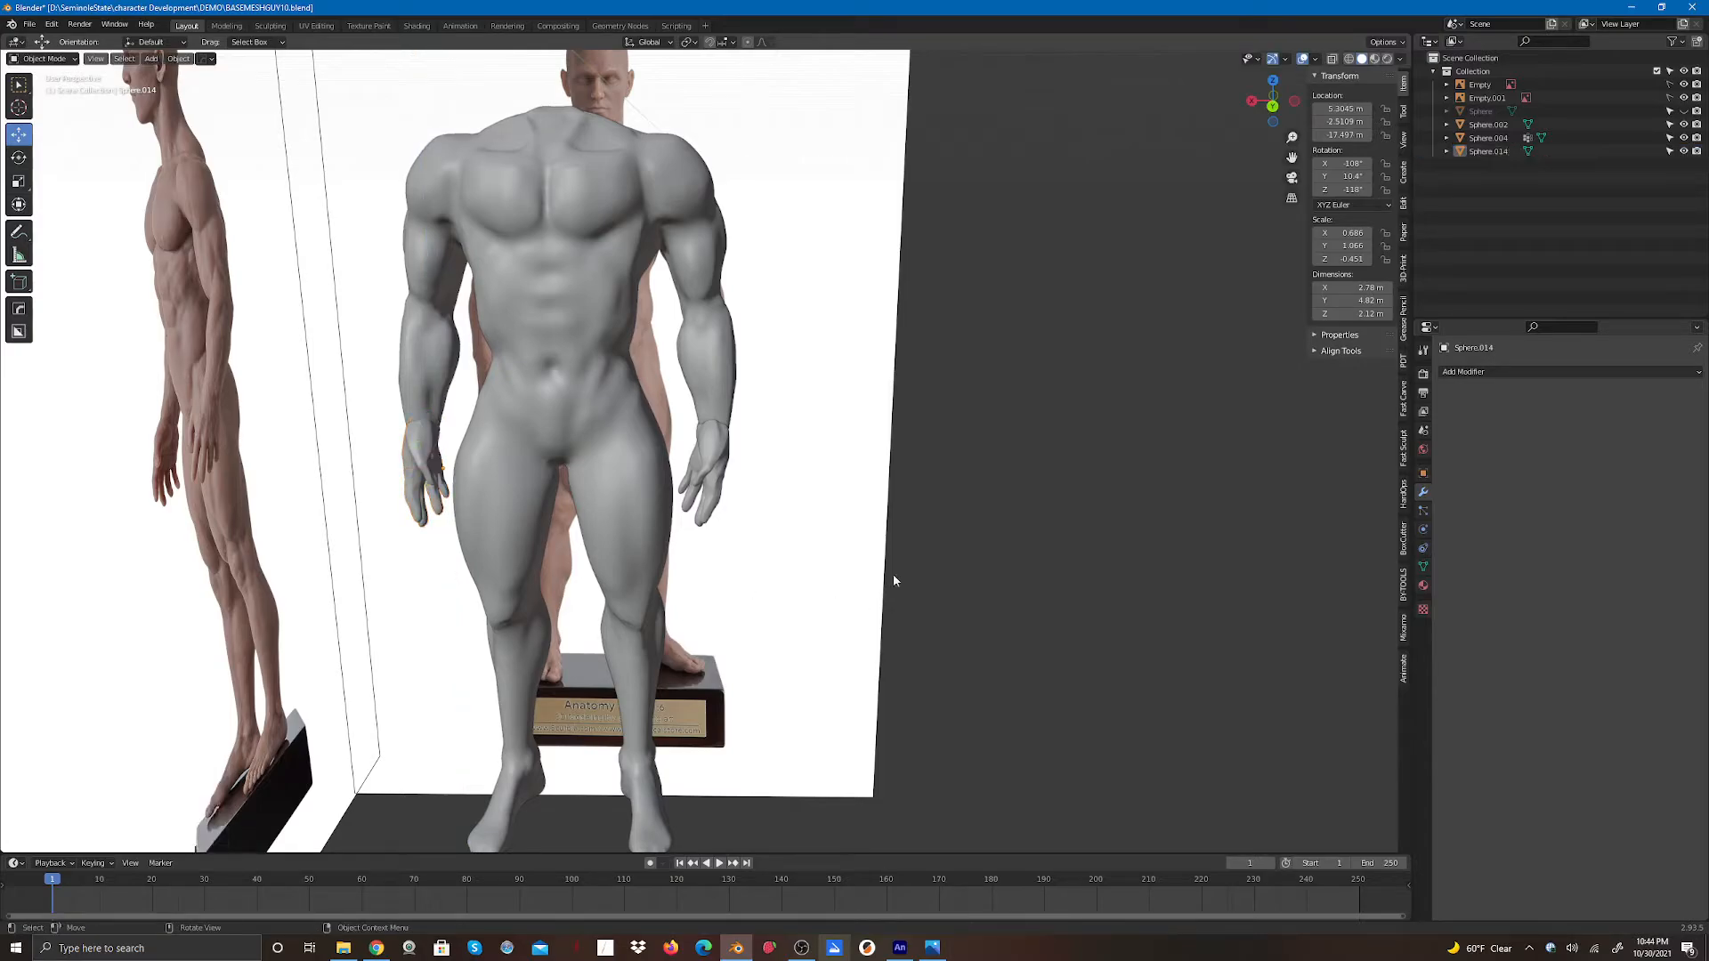
left_click_drag(1263, 102, 1335, 105)
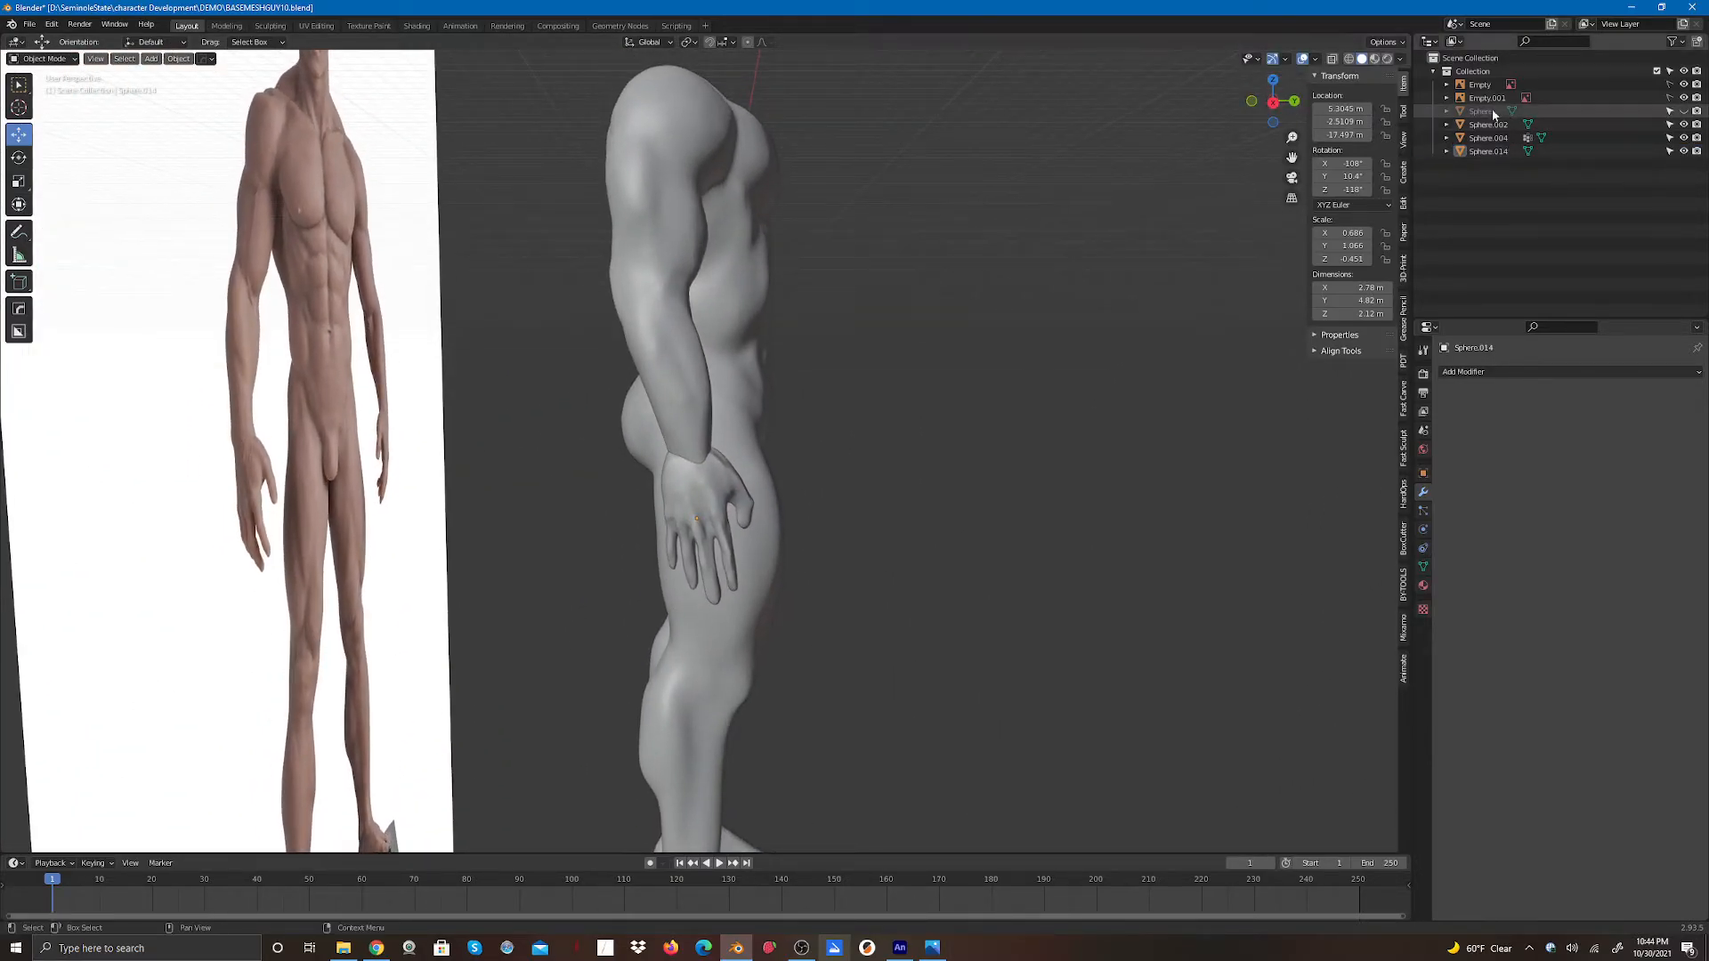
left_click(1684, 125)
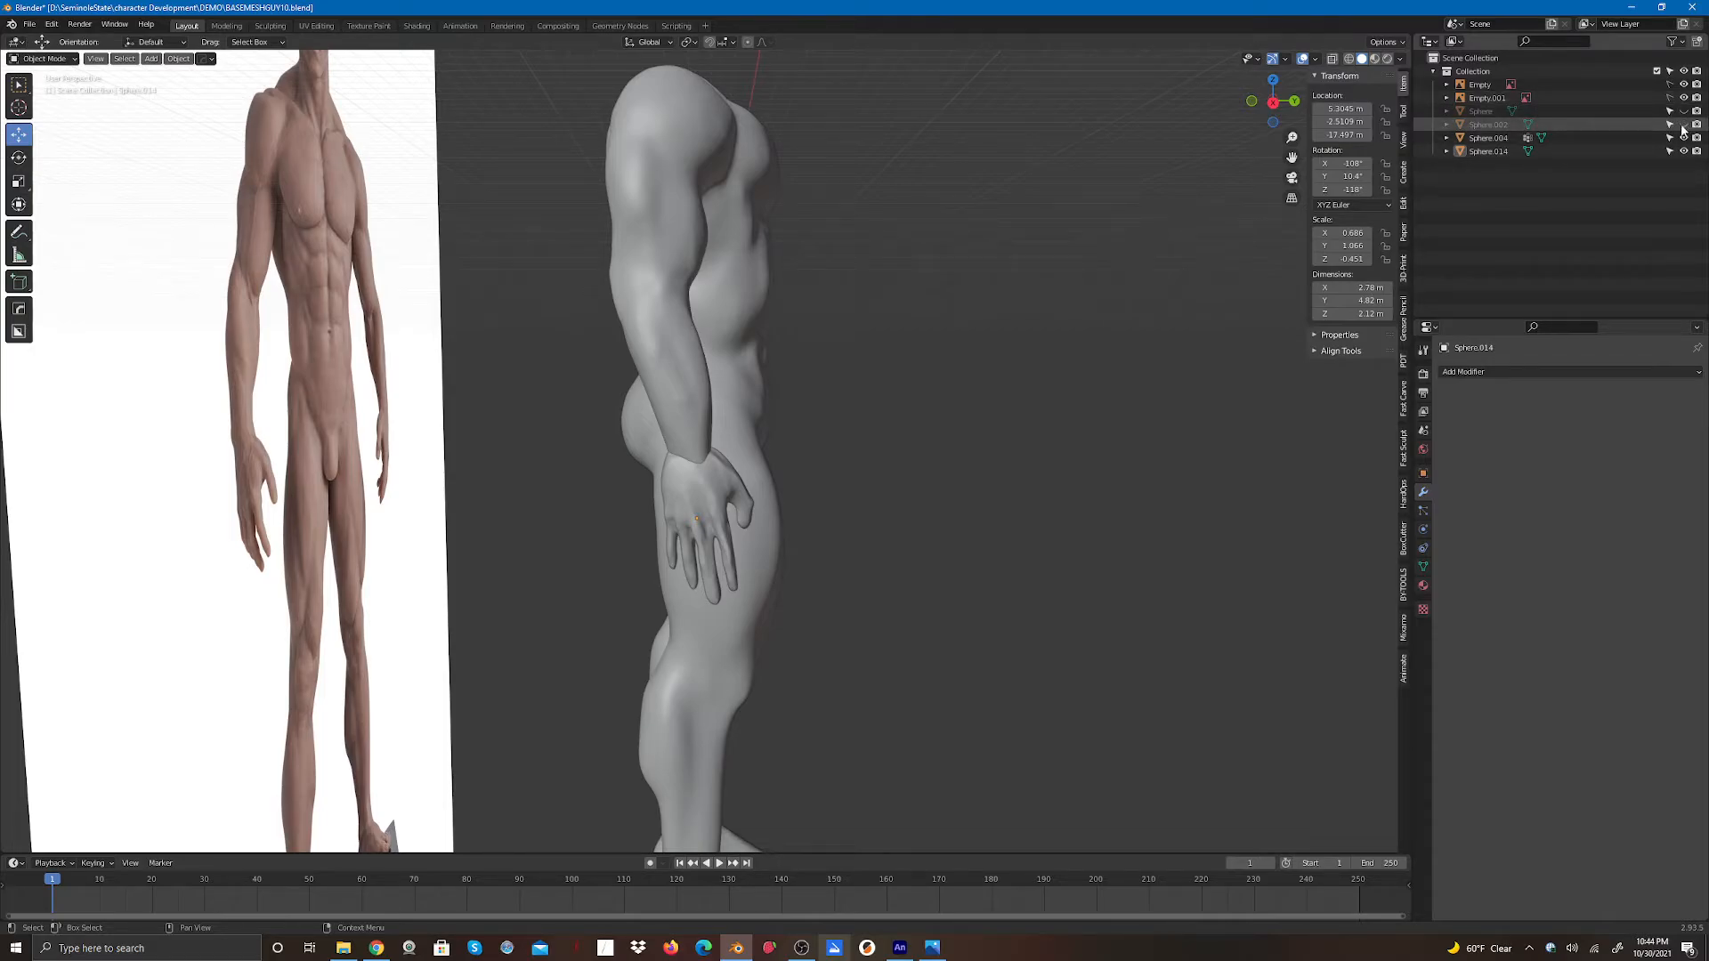
left_click(1682, 126)
left_click(1683, 98)
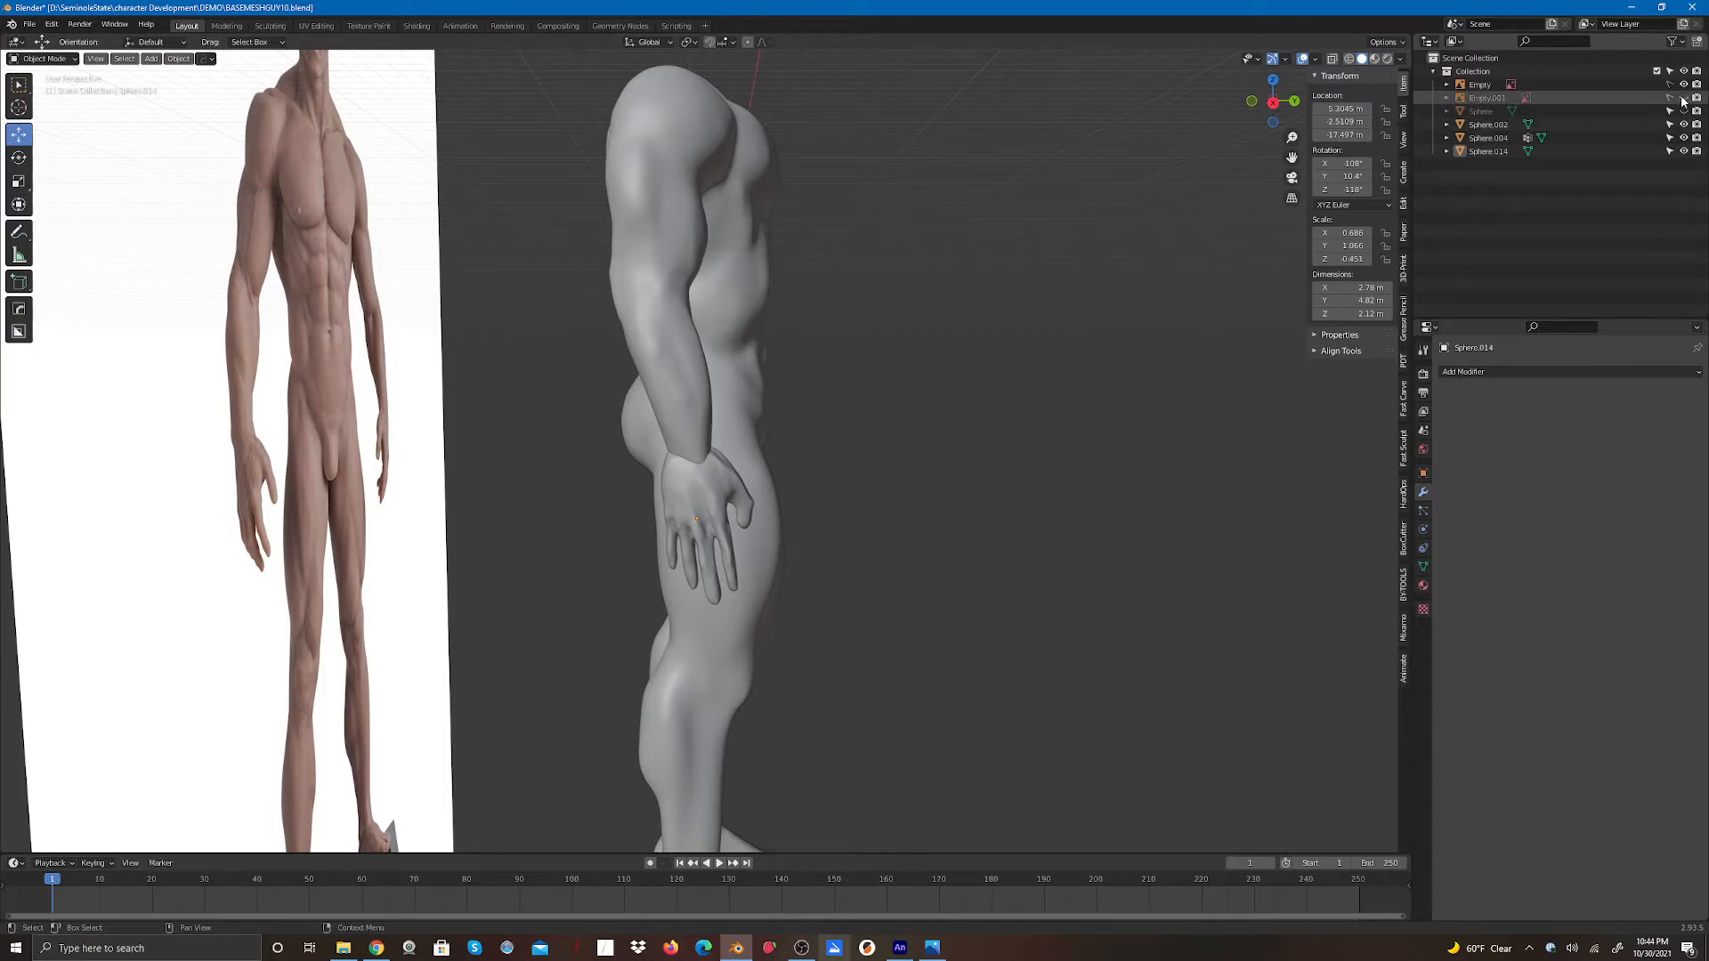
left_click(1683, 98)
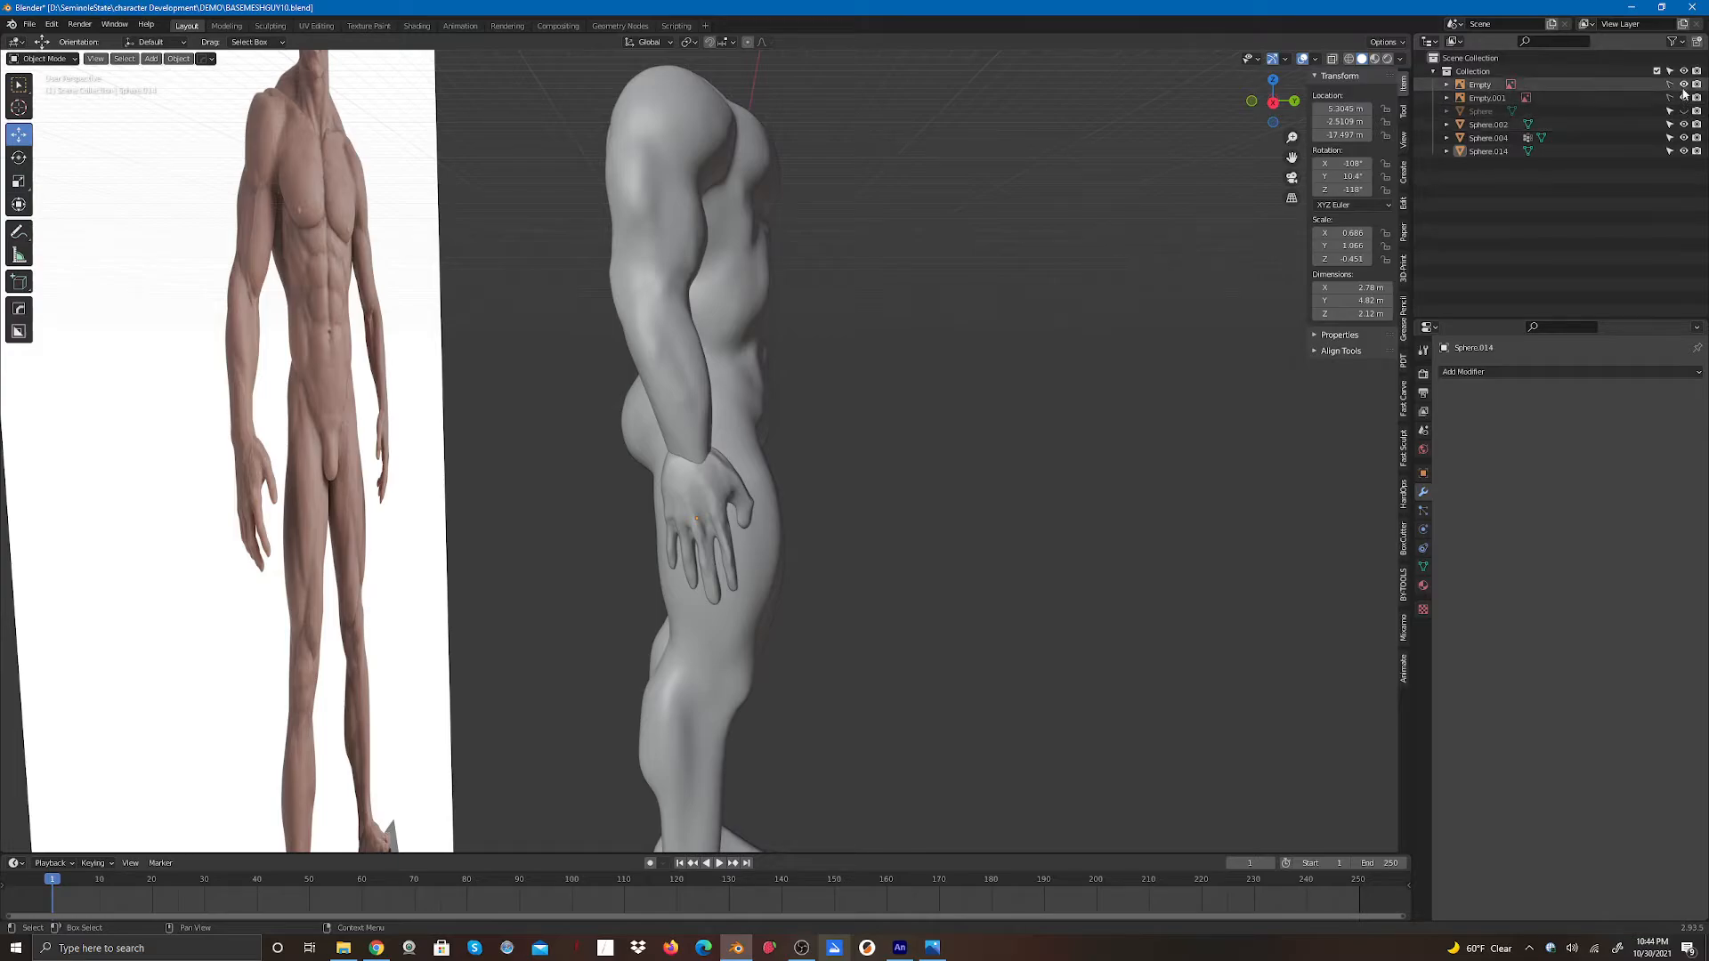
left_click(1683, 85)
left_click(1684, 85)
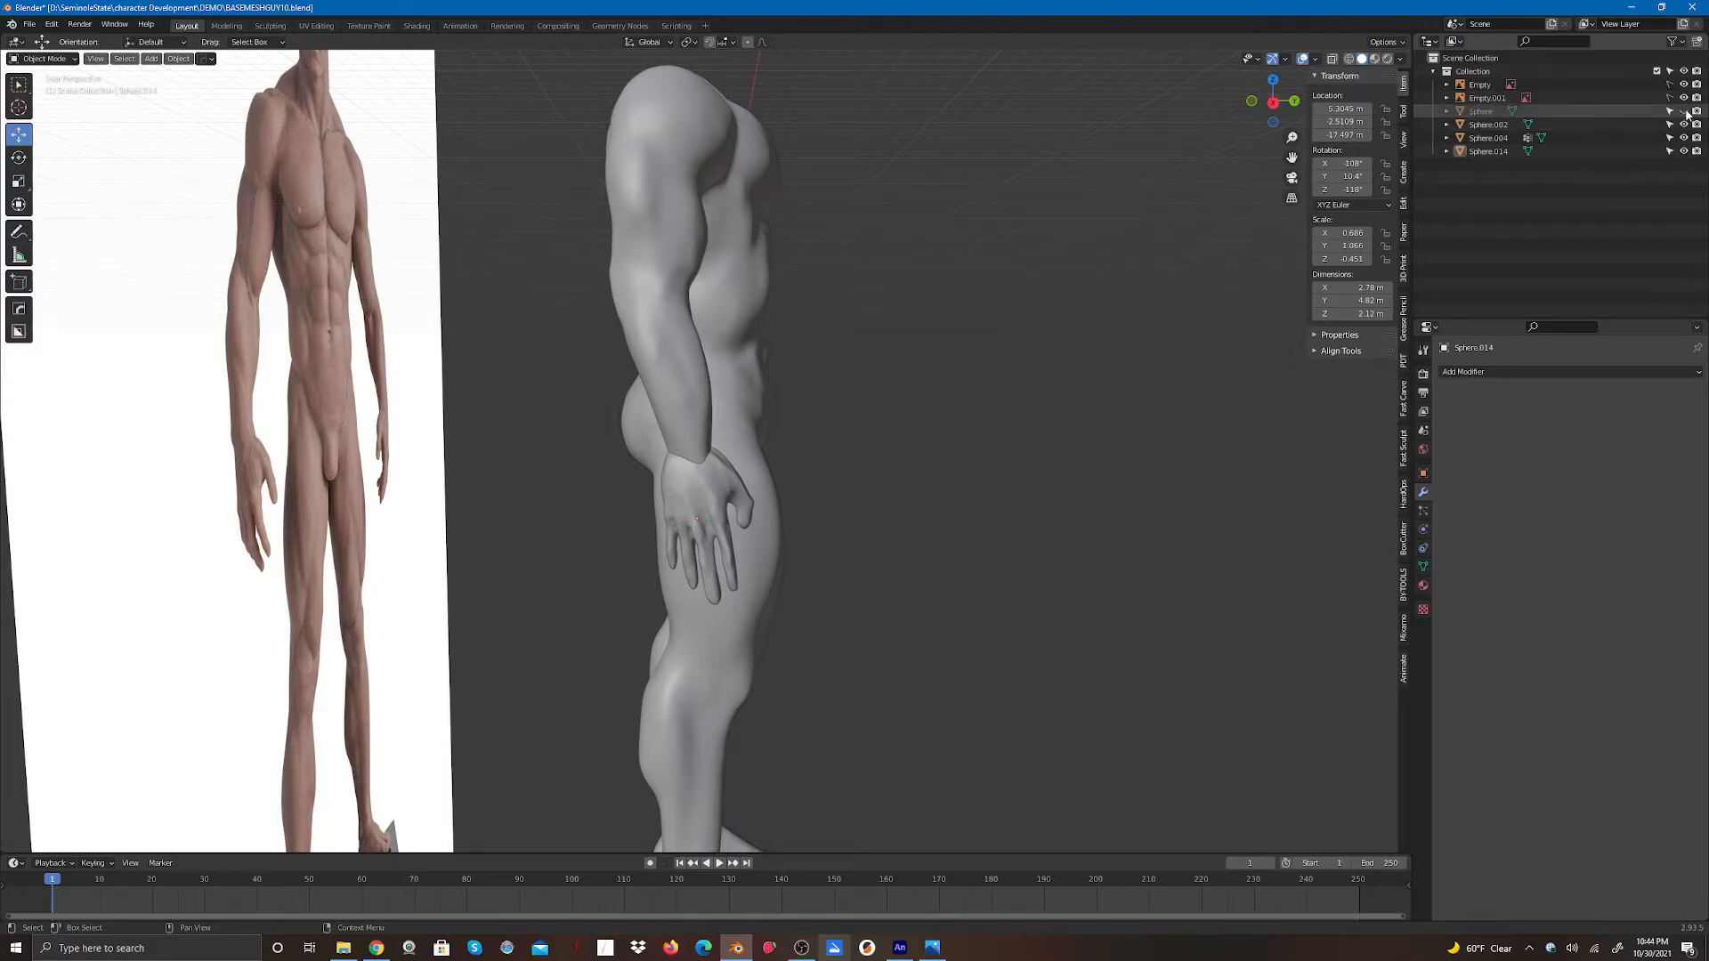
- Hide the body mesh in the viewport so only the mirrored hand remains visible
left_click(1682, 126)
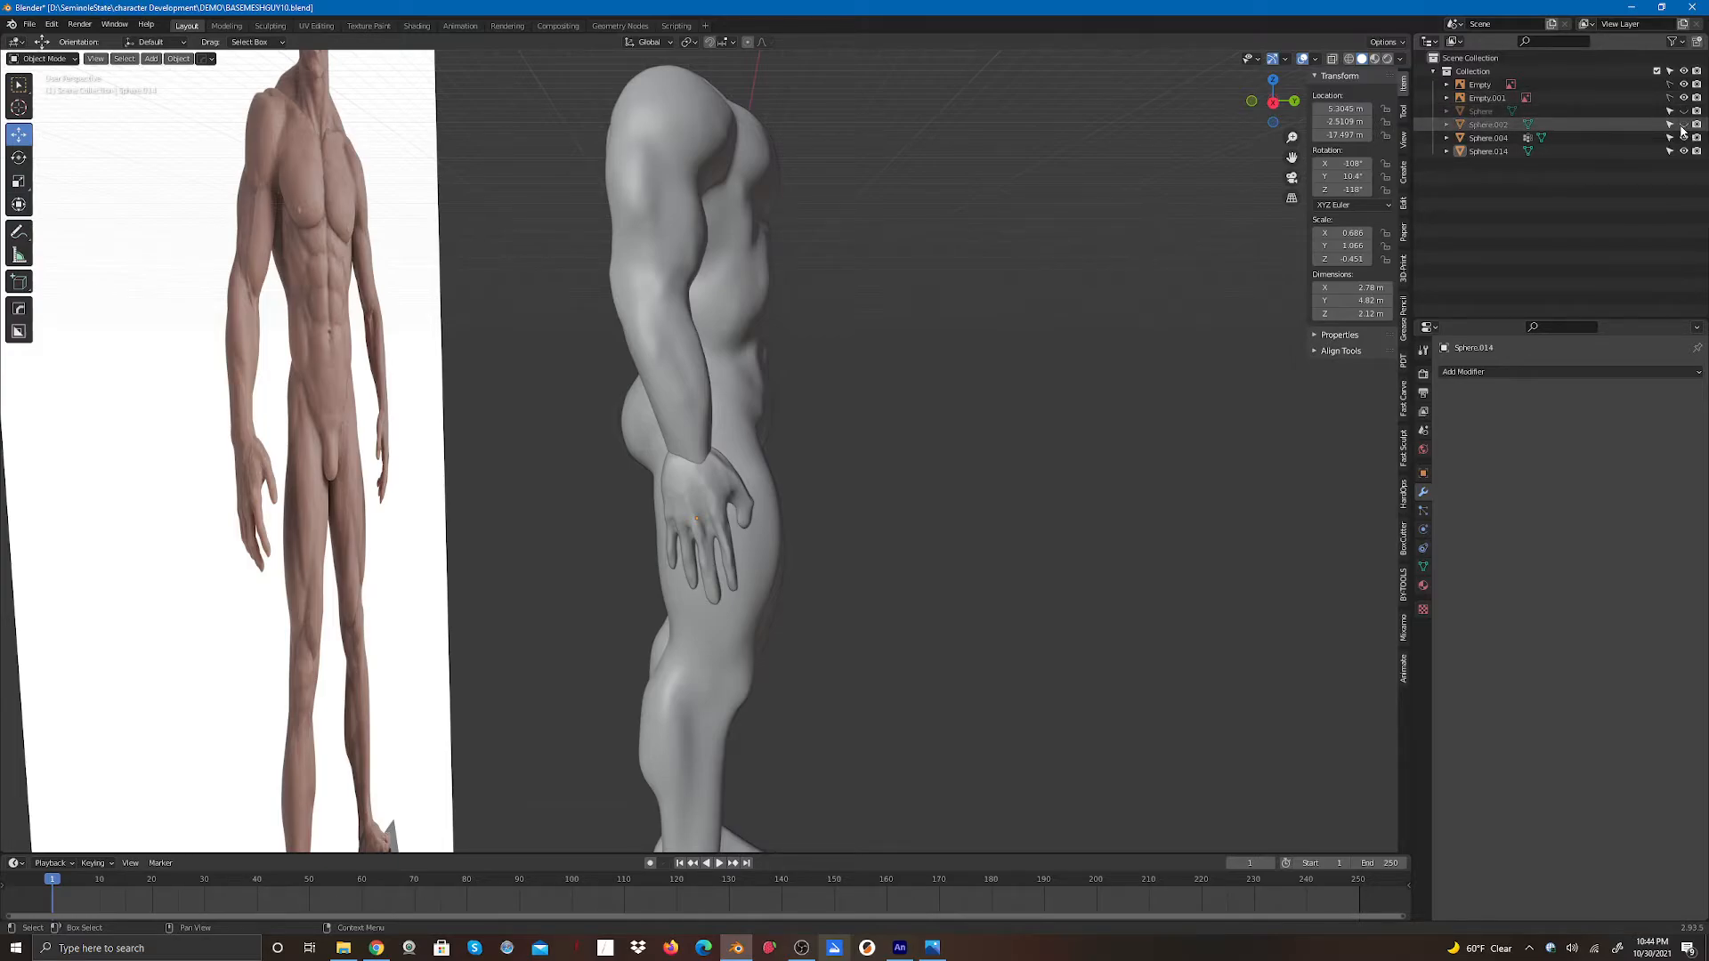
scroll(941, 448, "down", 3)
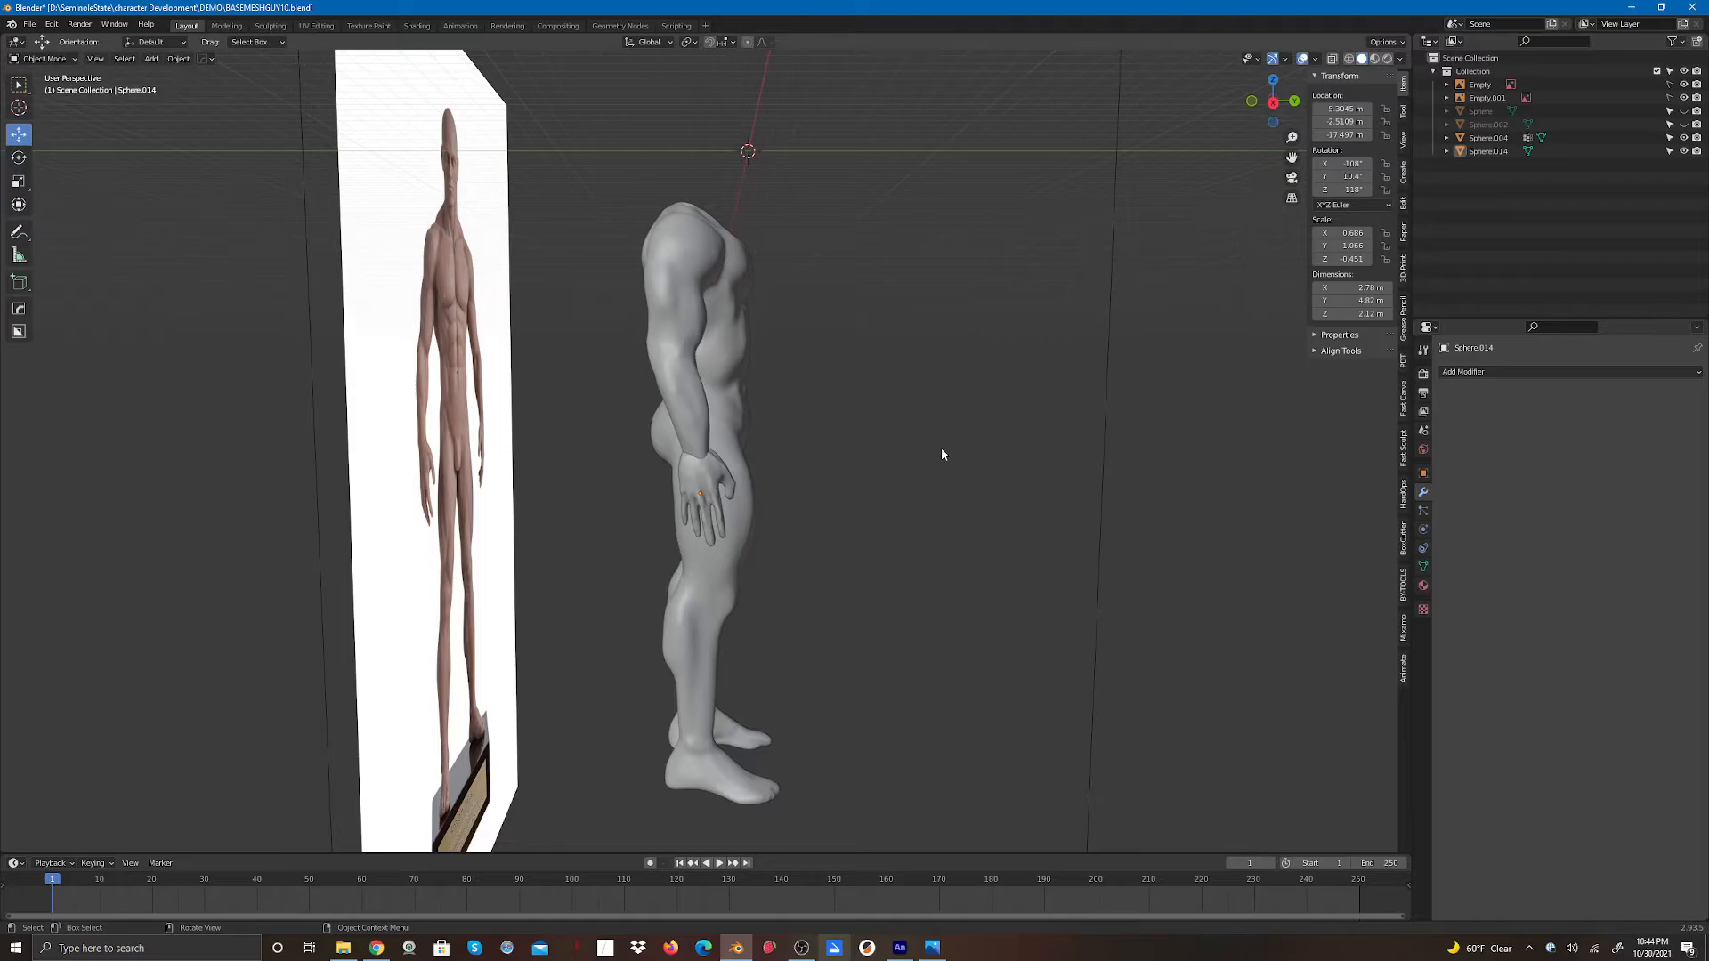
left_click(1684, 139)
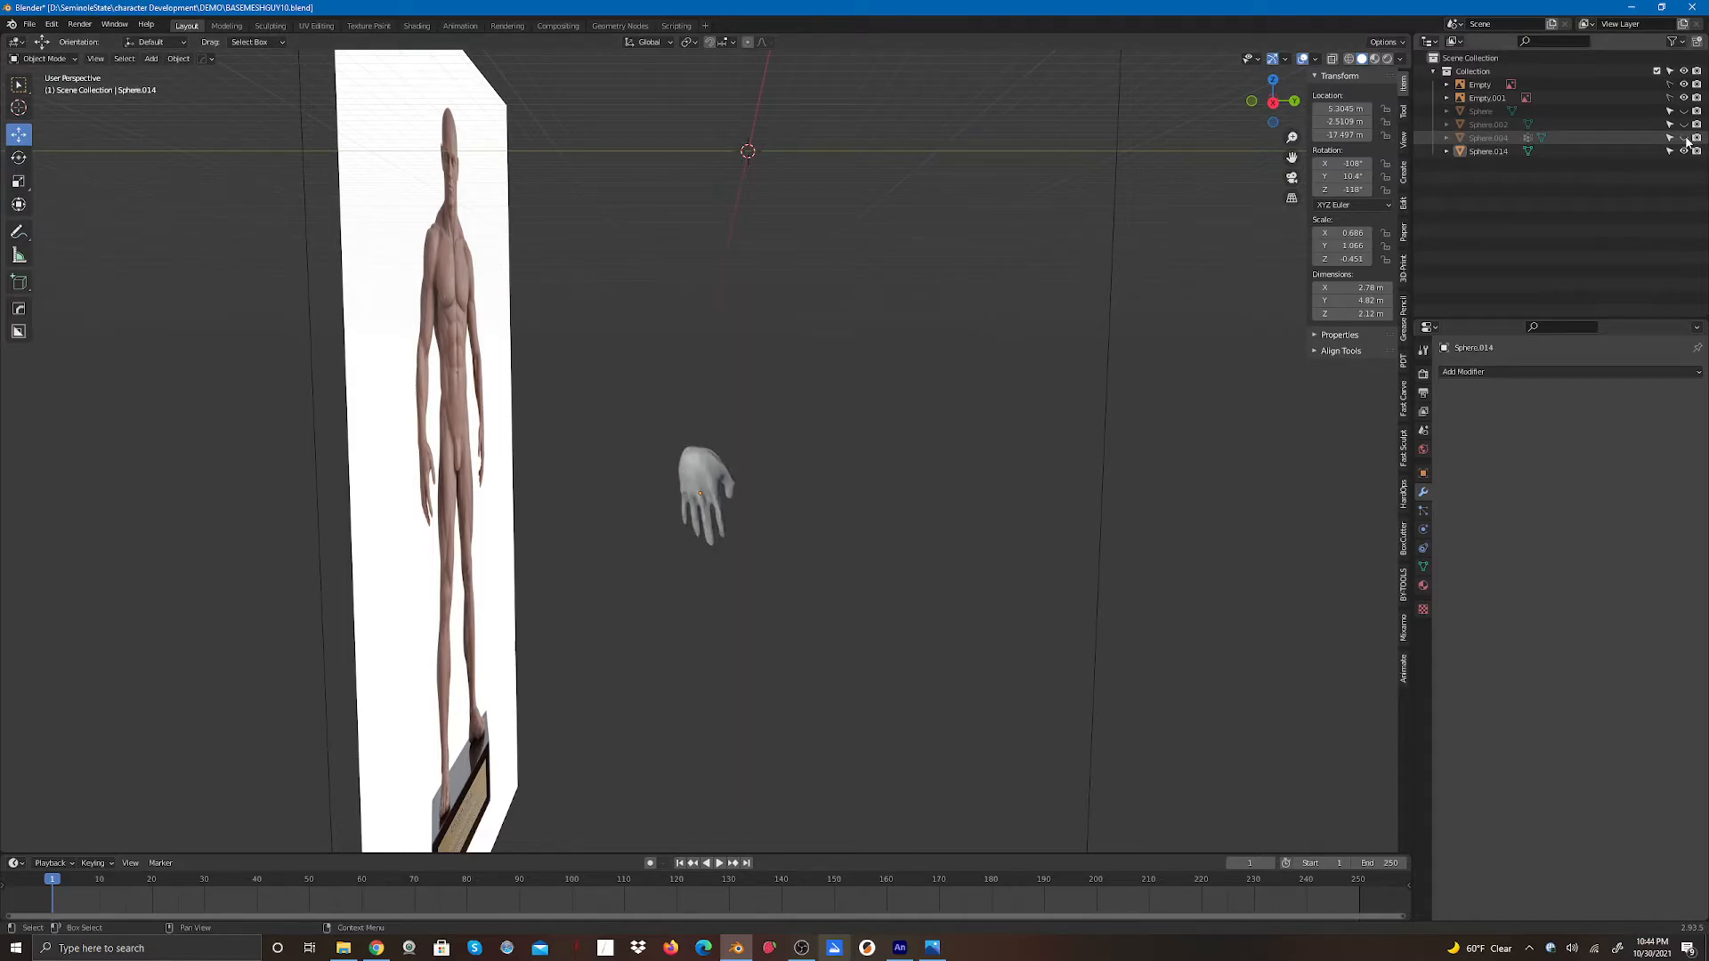
left_click(1684, 139)
left_click(1684, 125)
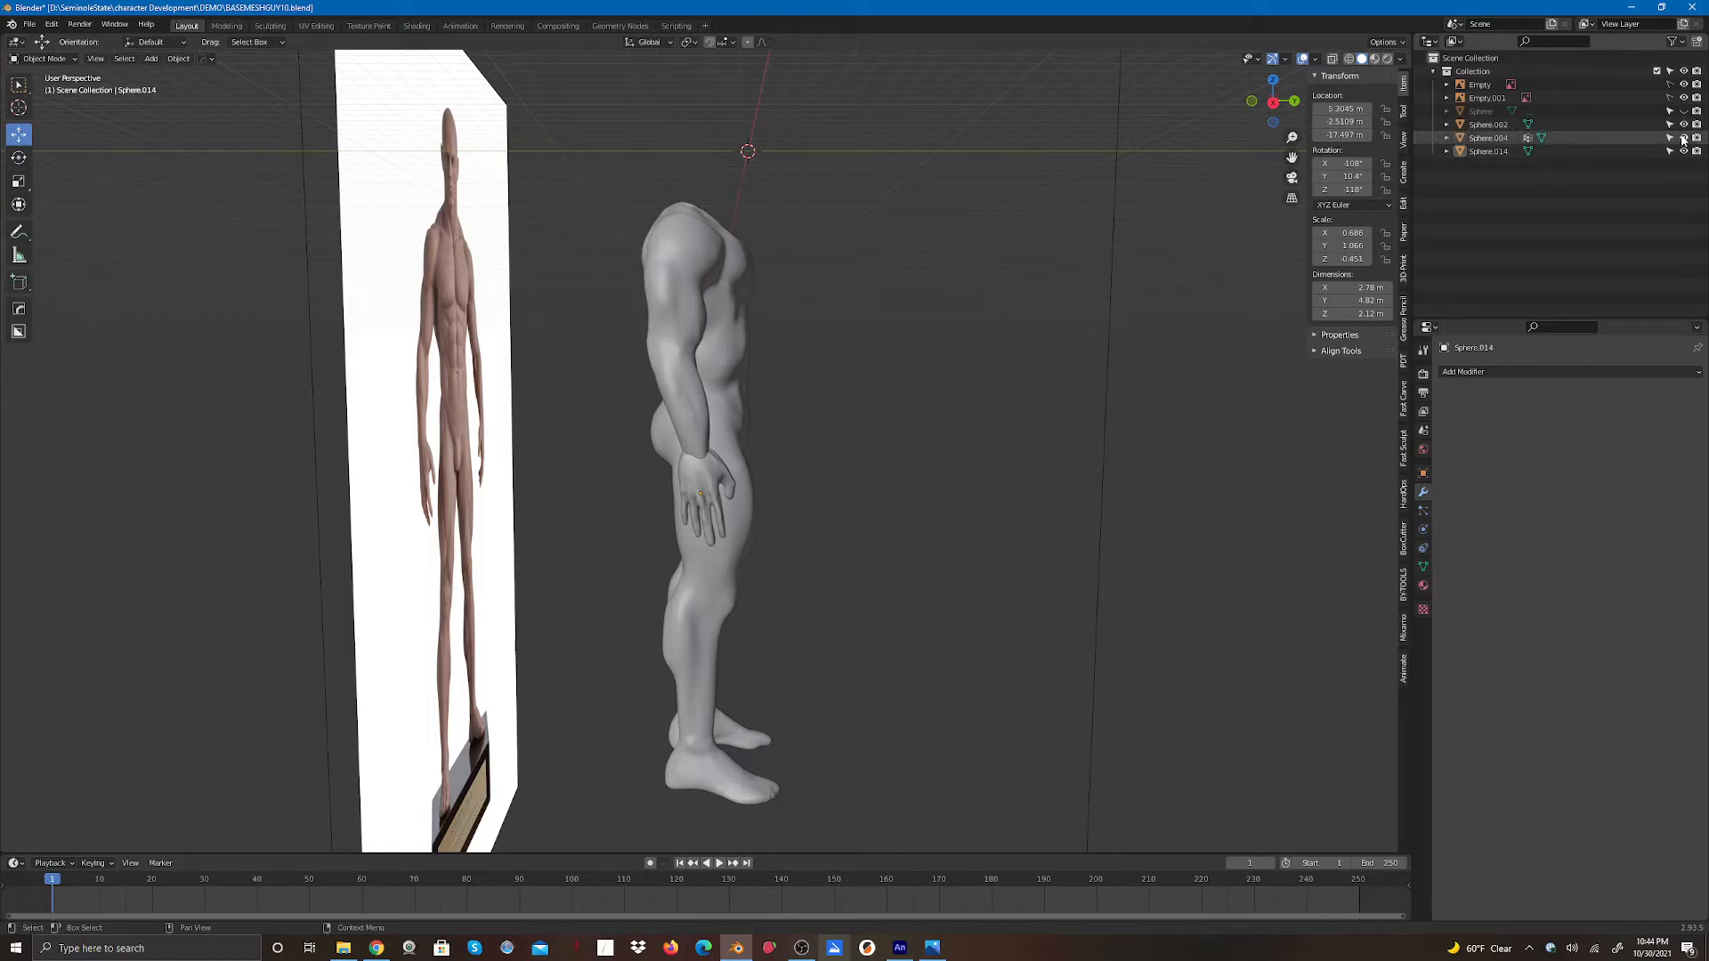
left_click(1684, 139)
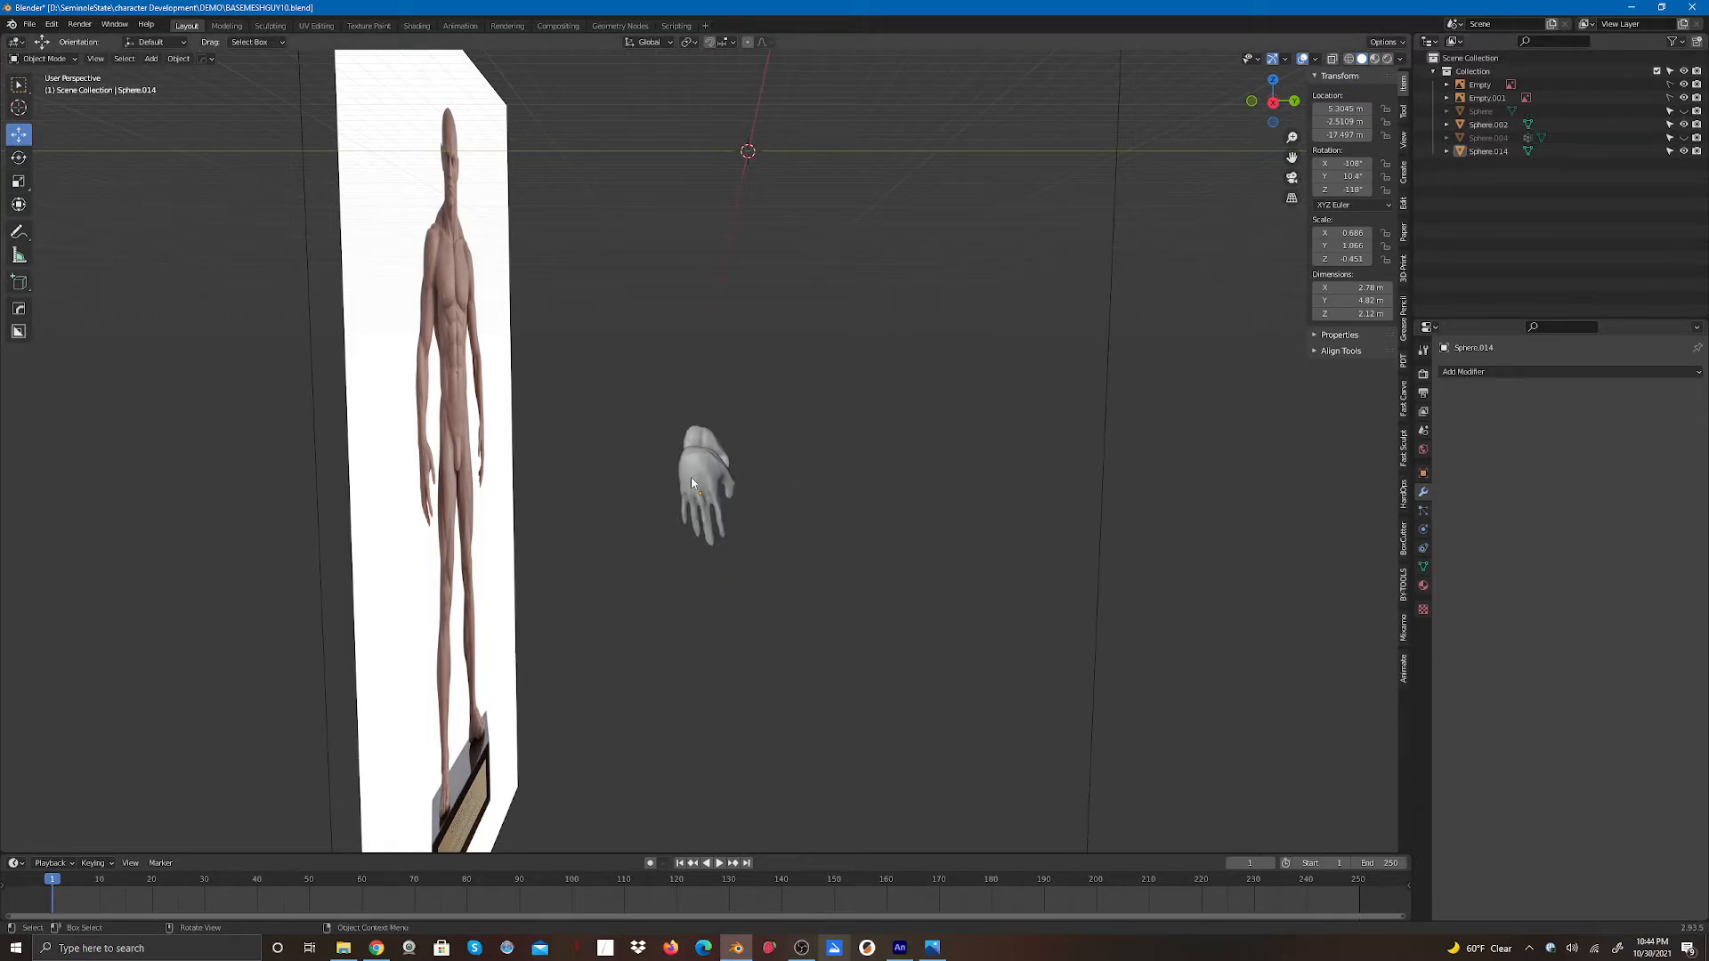
- Select the hand and, in right orthographic view, move it about 0.23 m along negative Y
left_click(692, 482)
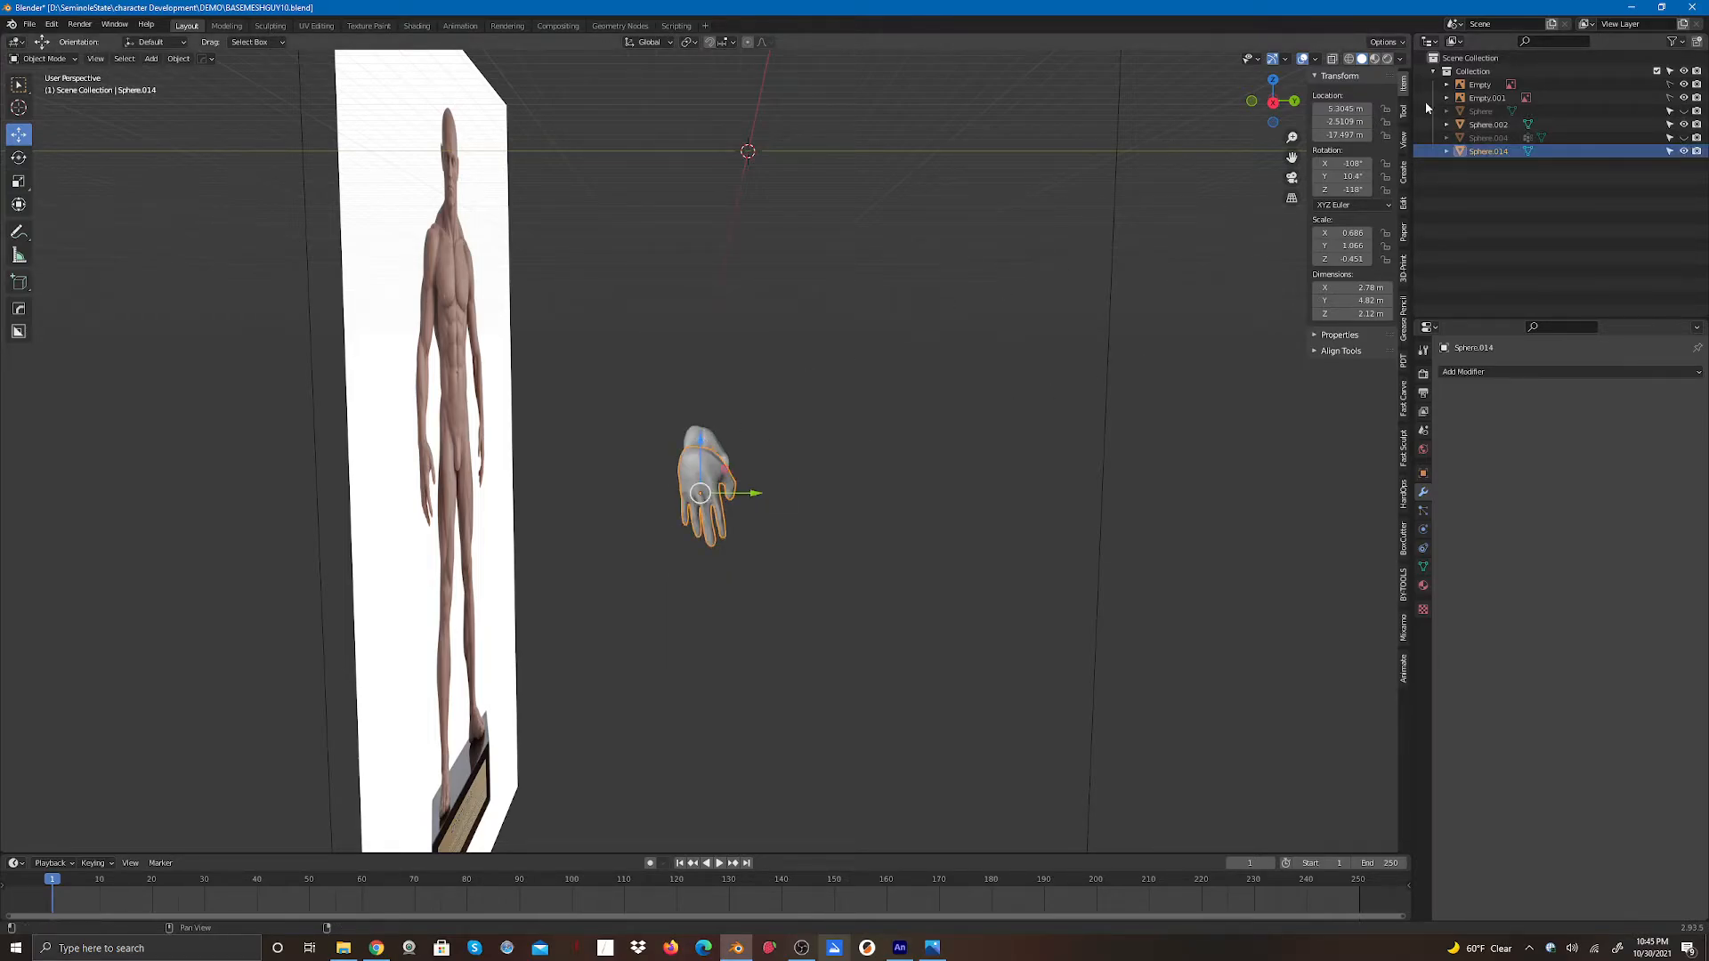
left_click(1272, 105)
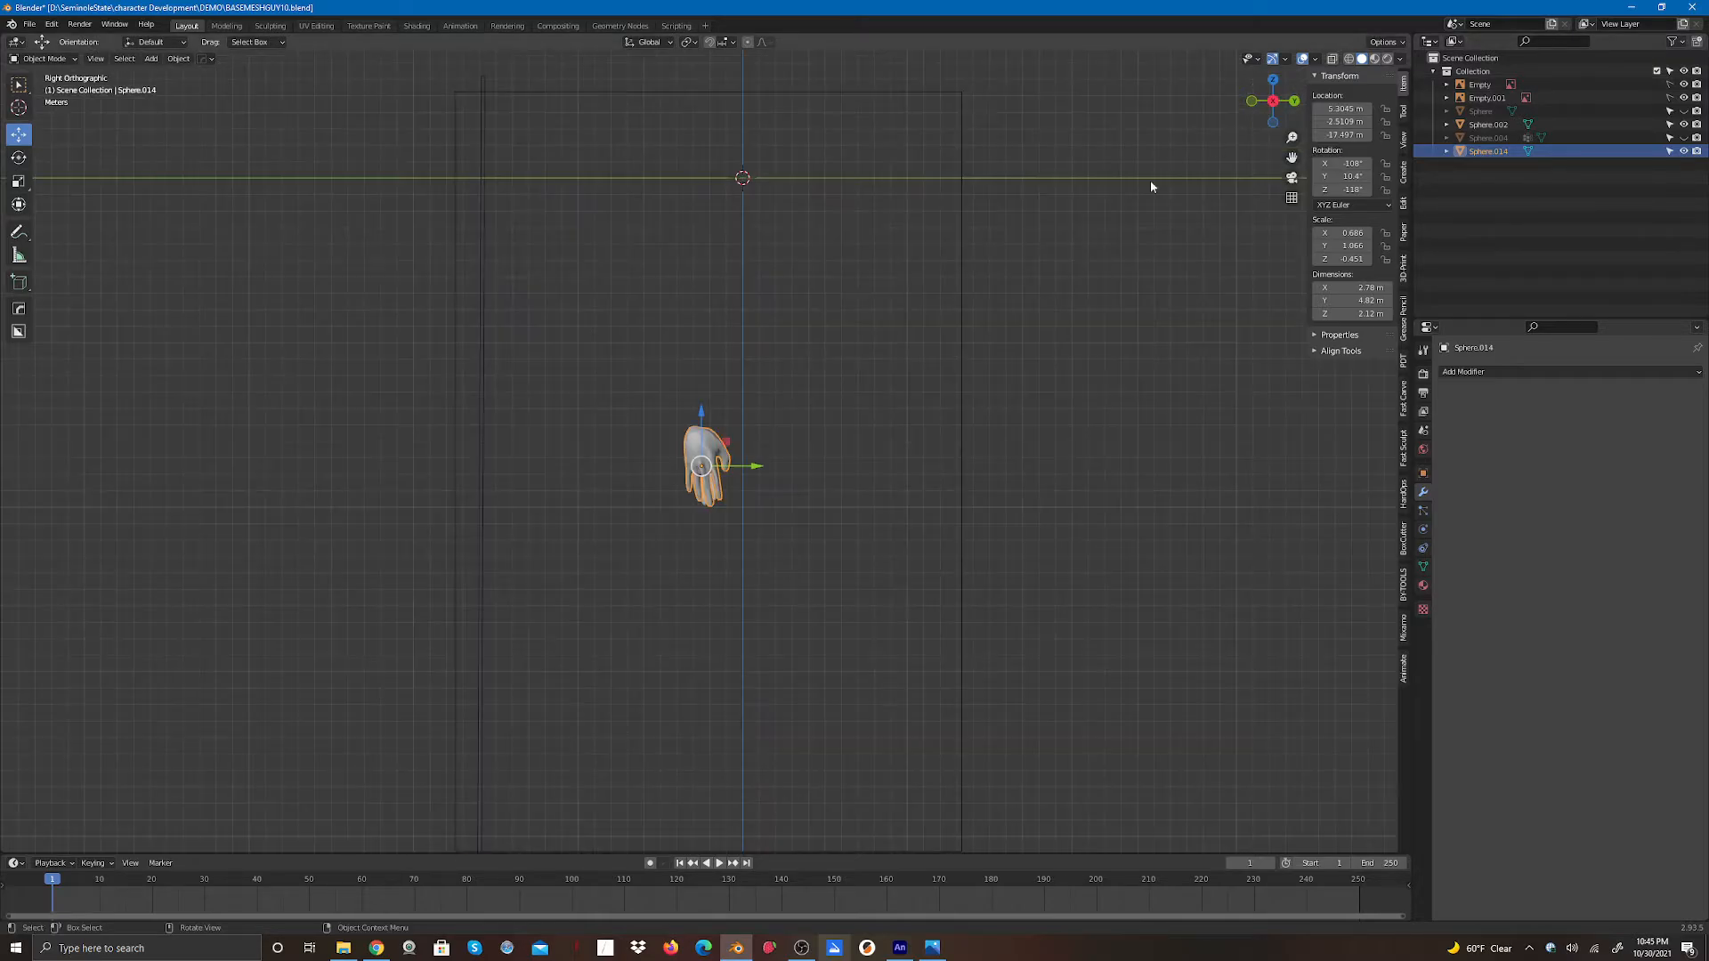
scroll(746, 487, "up", 8)
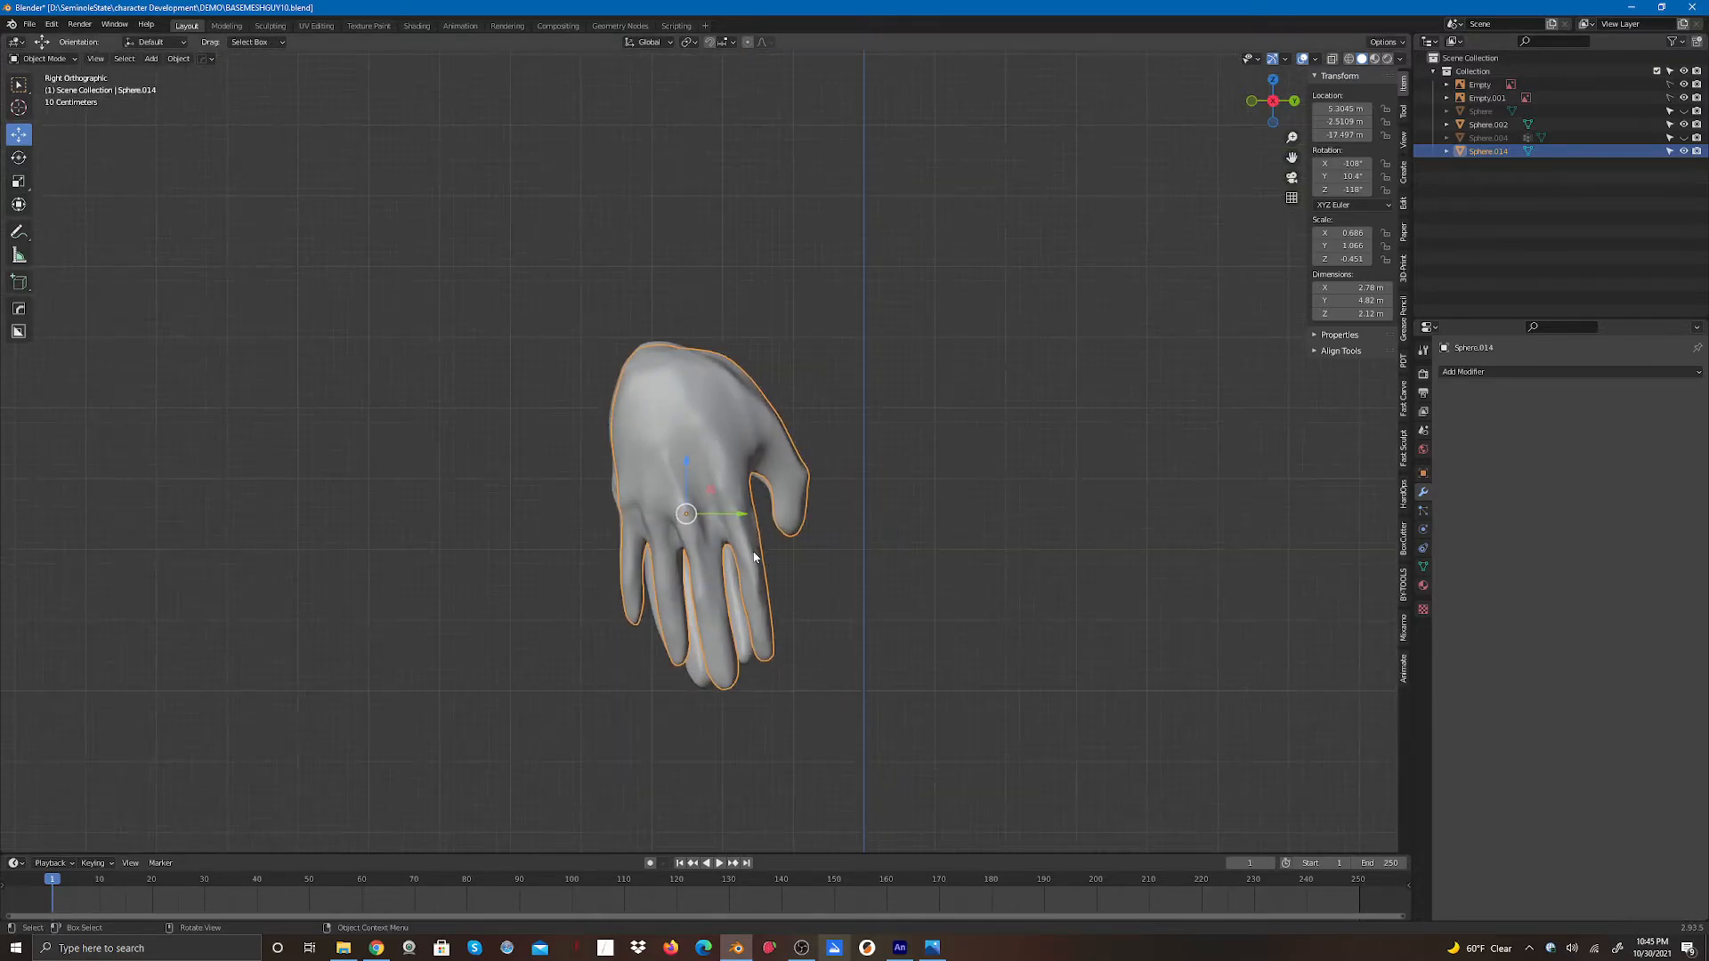
left_click_drag(684, 461, 723, 510)
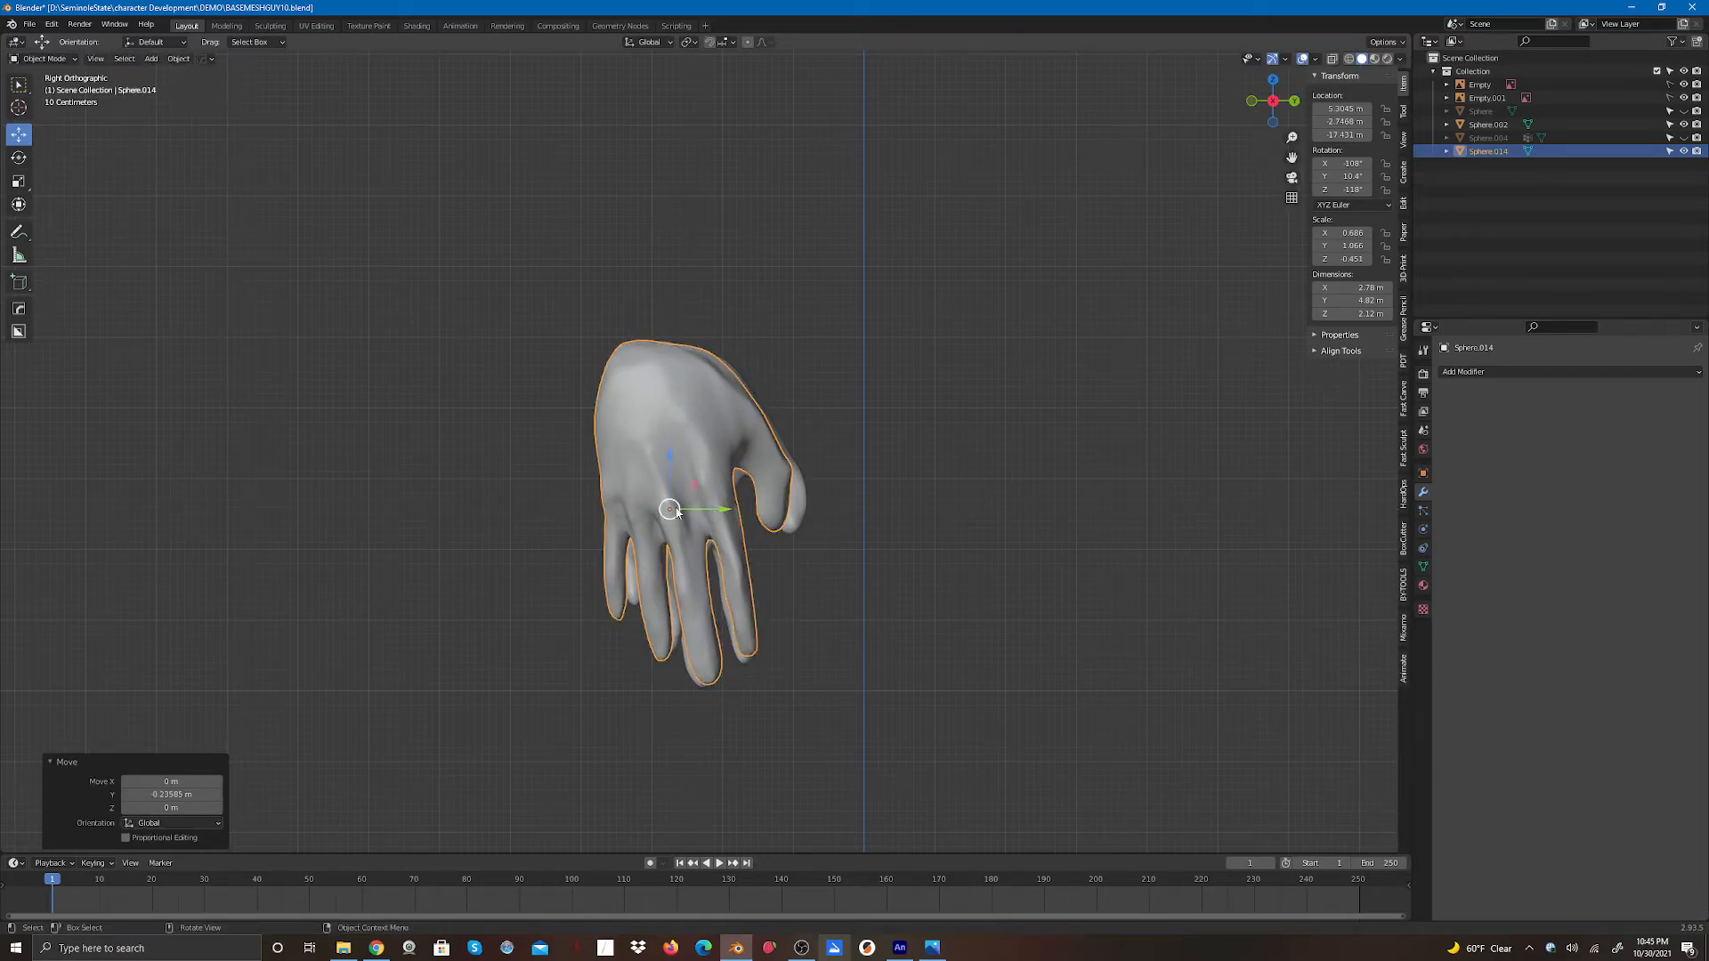
- Rotate the hand 1.47° about X and move it about 0.11 m along Y
left_click(19, 158)
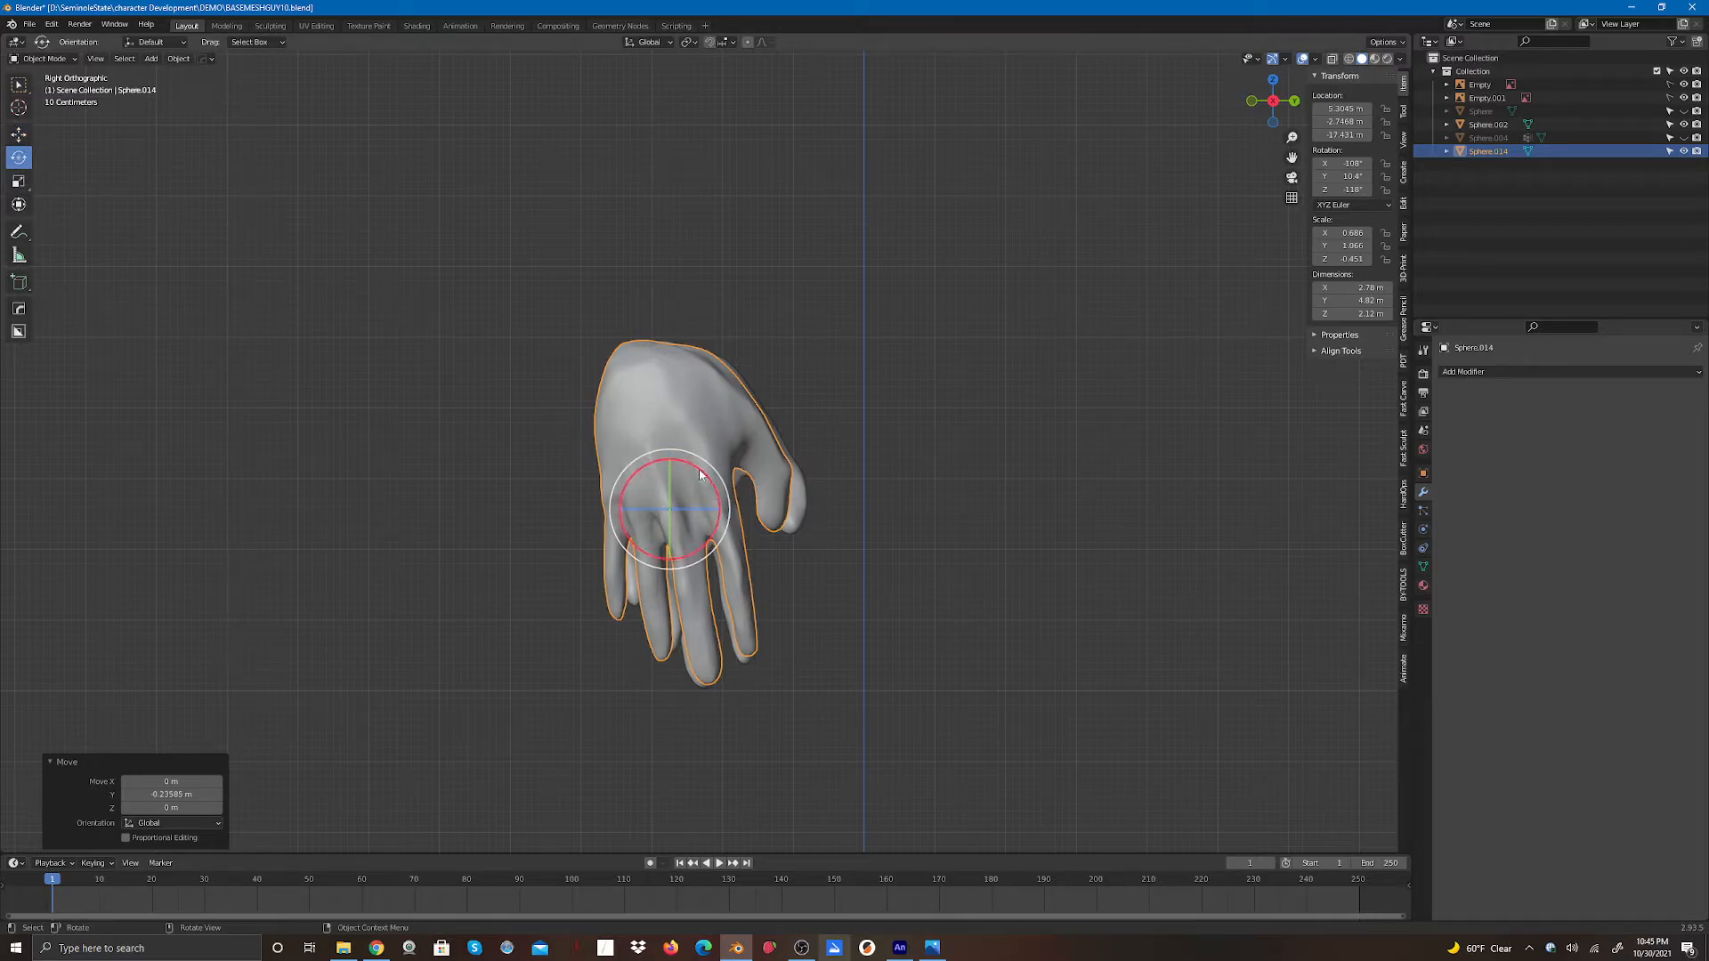
left_click_drag(697, 477, 702, 471)
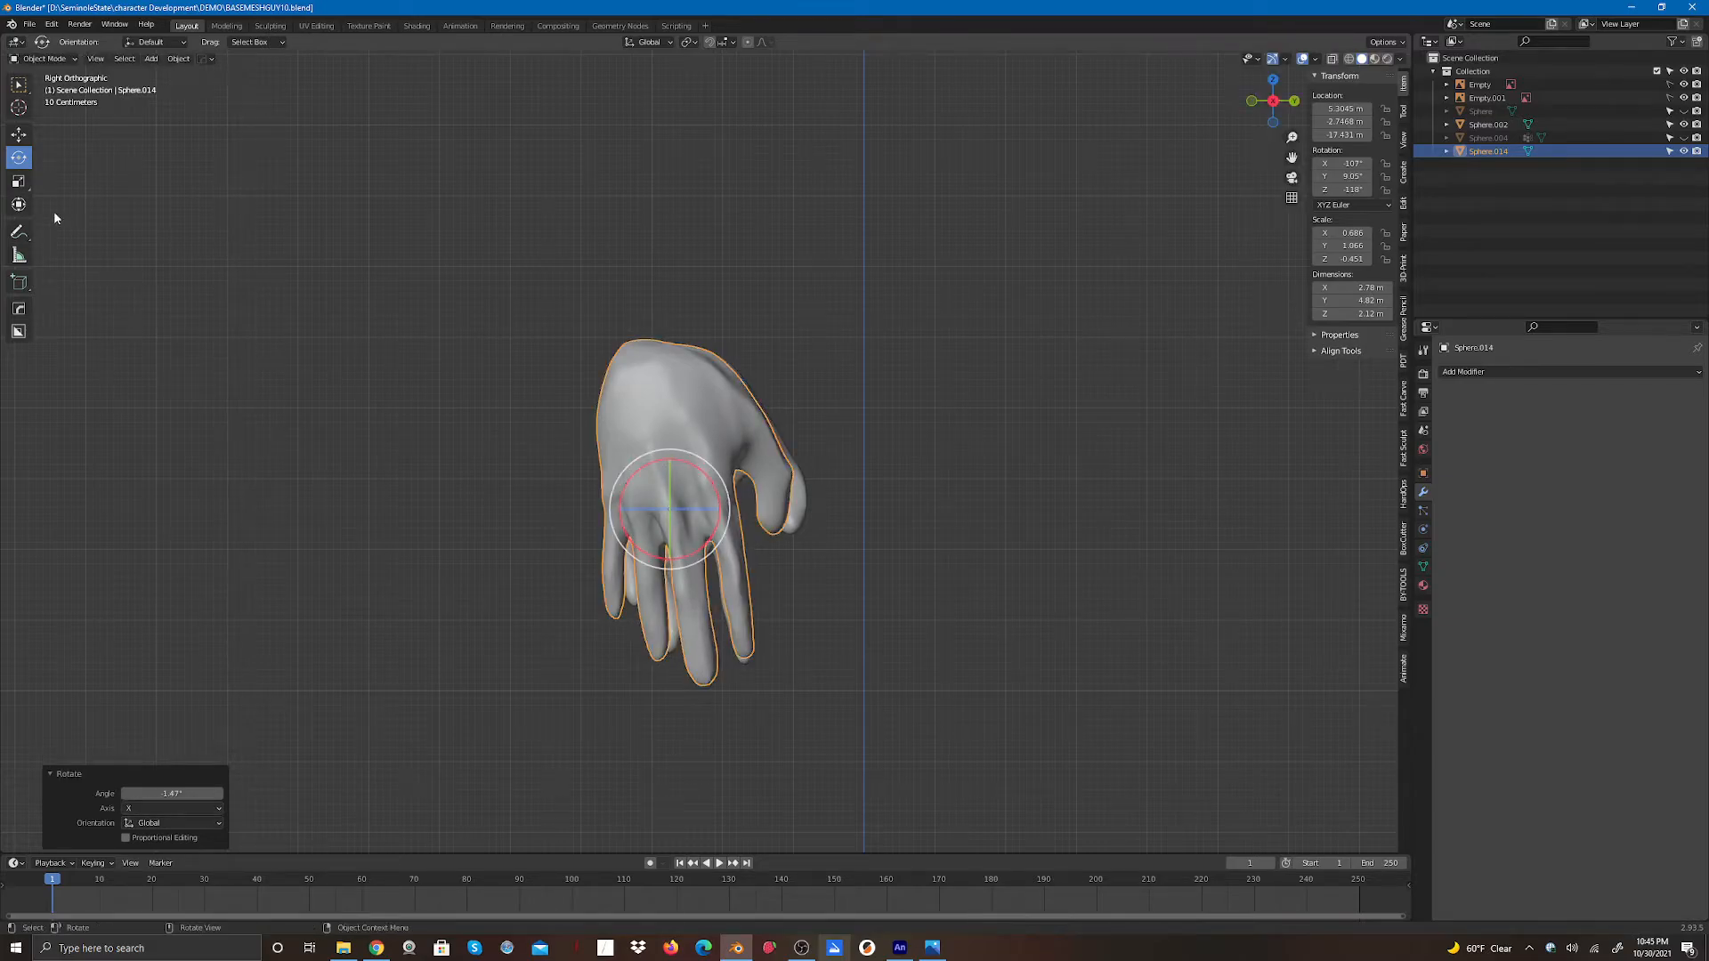
left_click(19, 135)
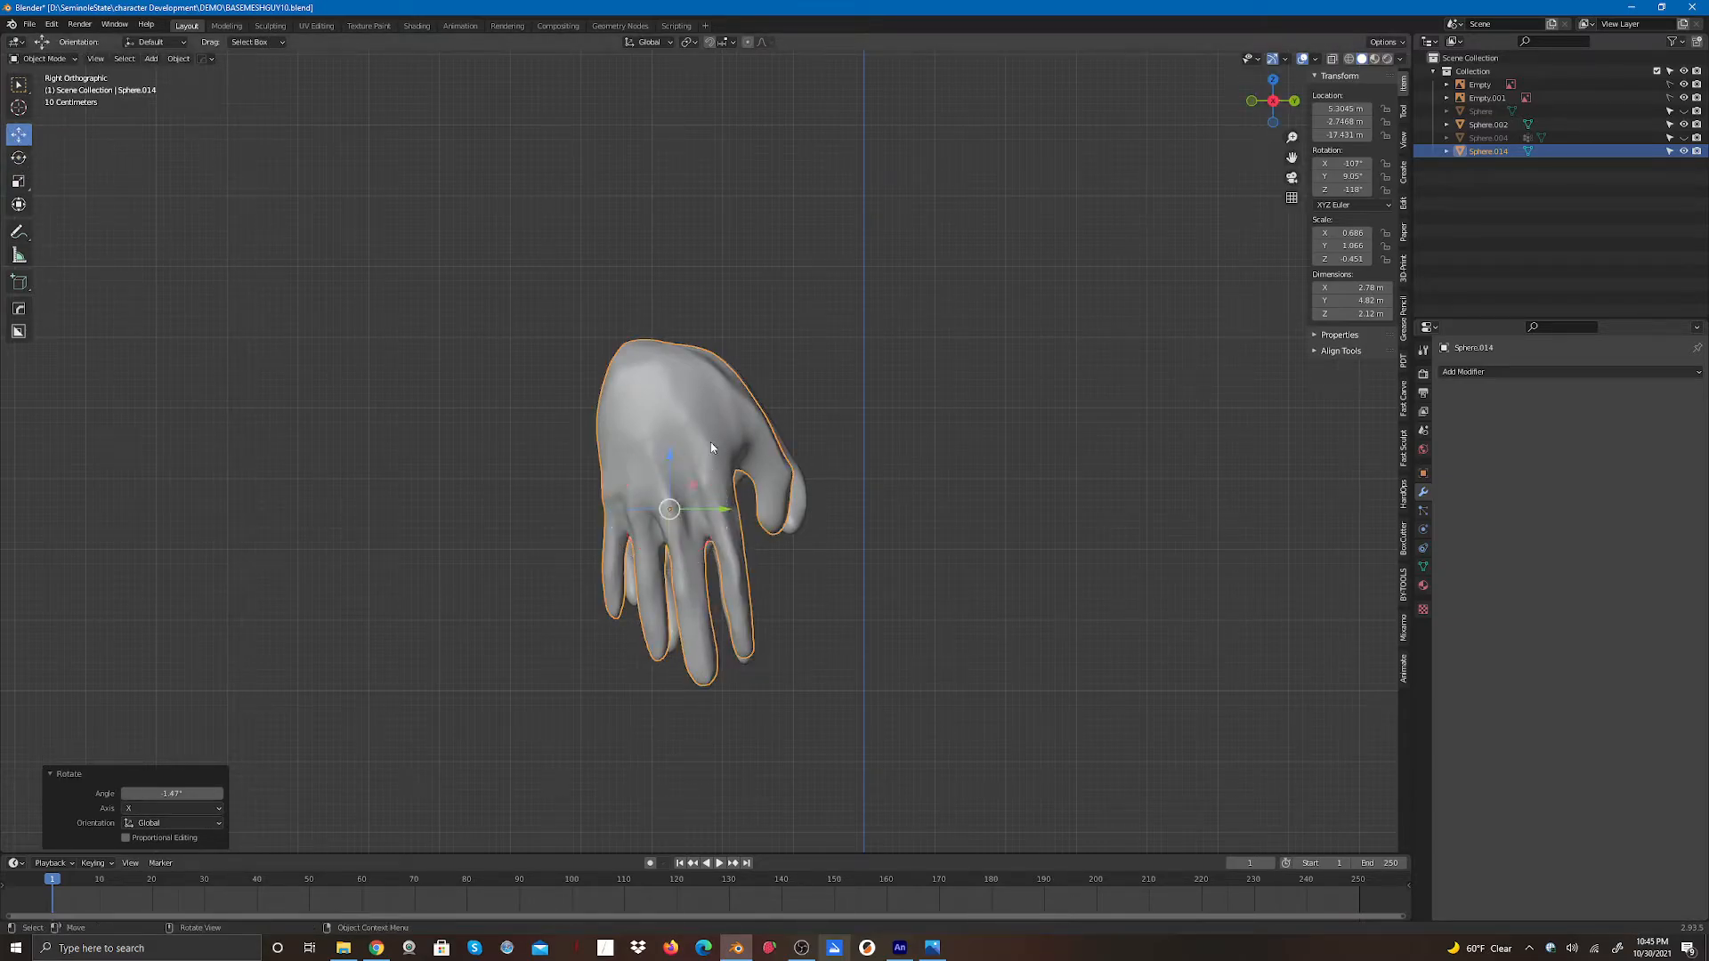
left_click_drag(728, 515, 739, 514)
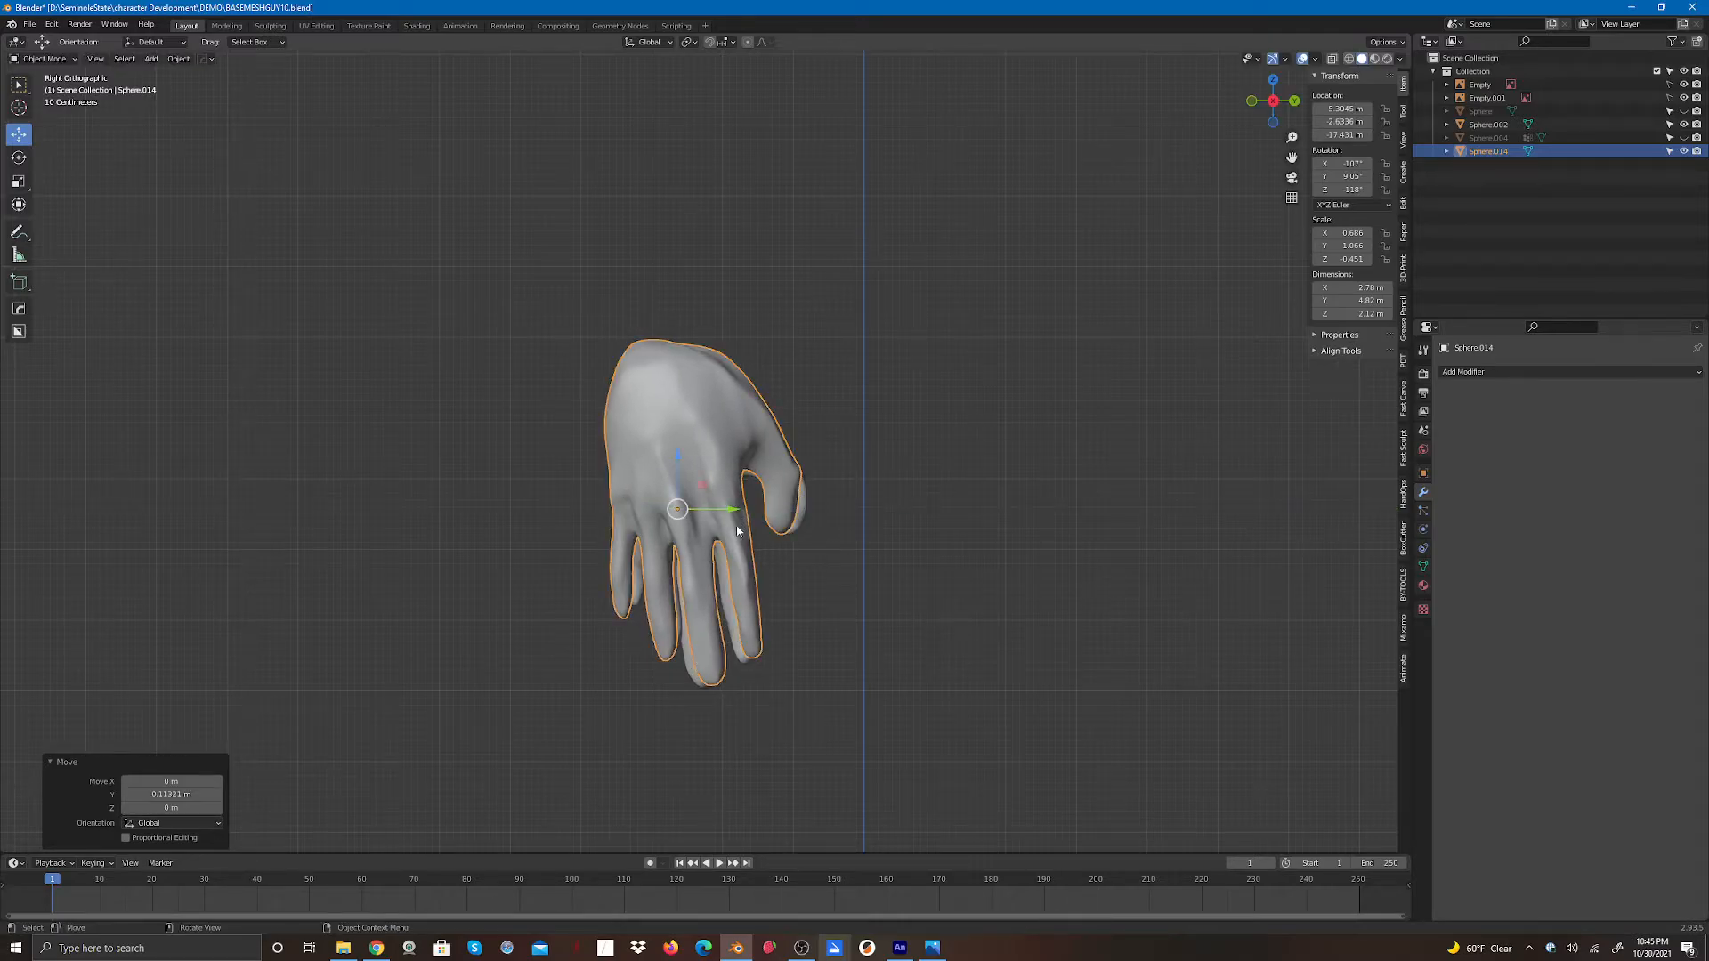
- Unhide the body mesh, view the whole figure from the back, and deselect everything
left_click(1293, 103)
scroll(1118, 336, "down", 2)
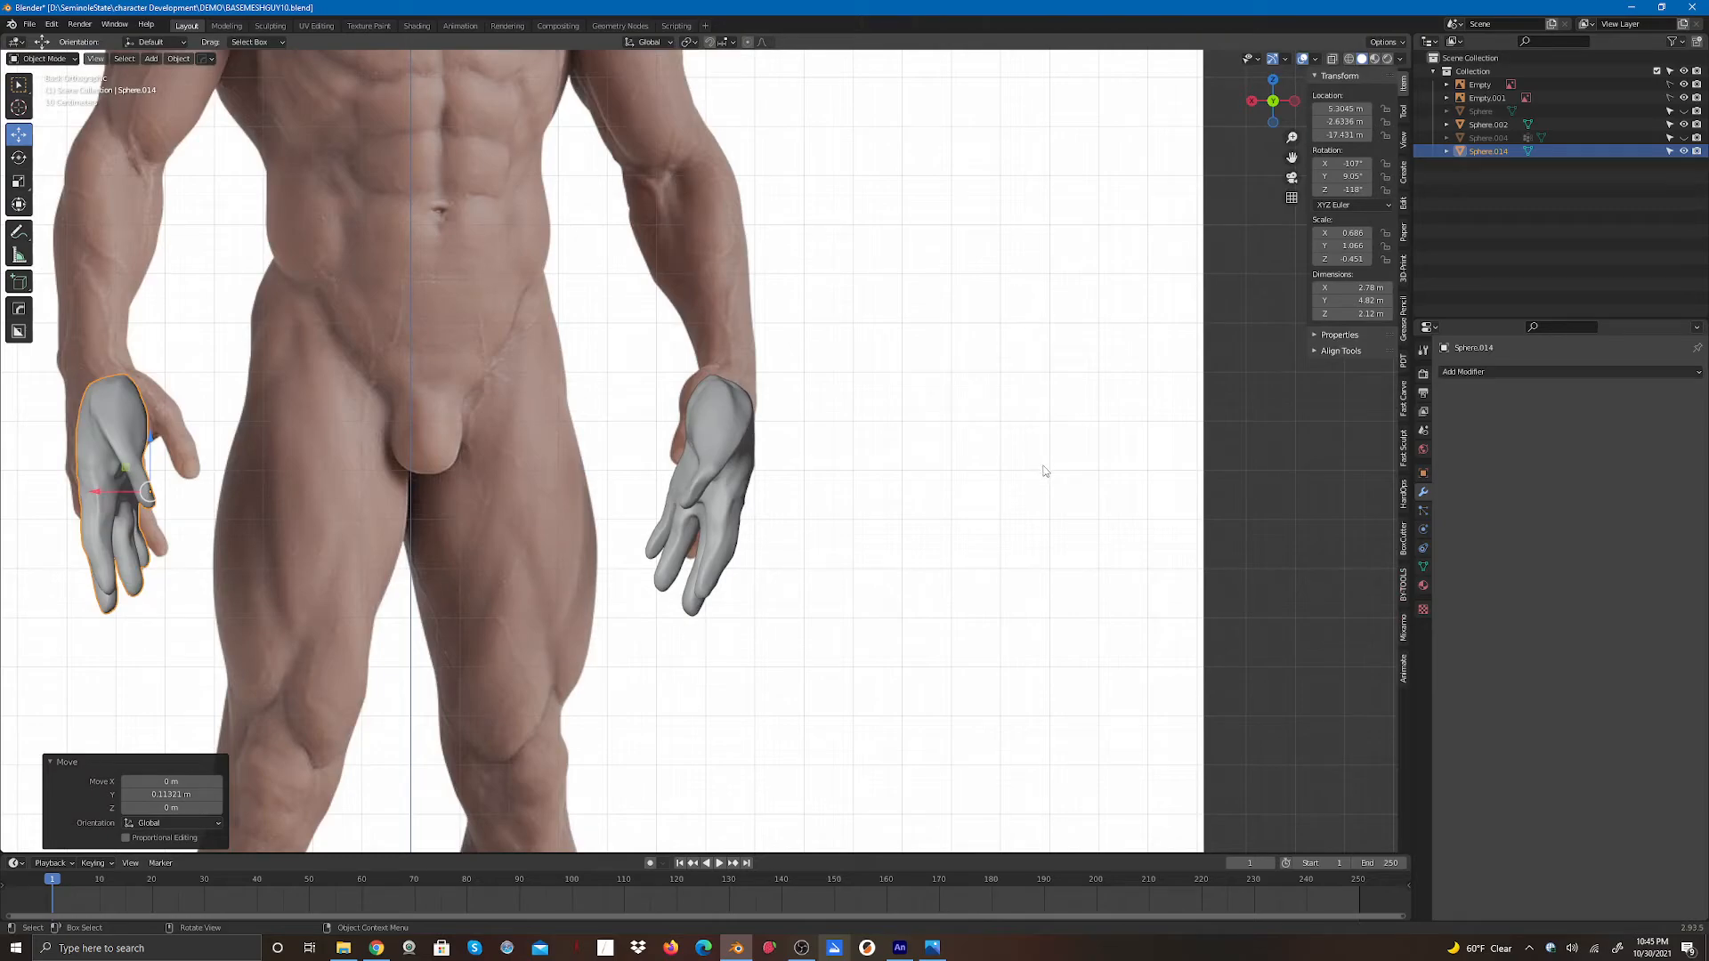
scroll(1044, 471, "down", 3)
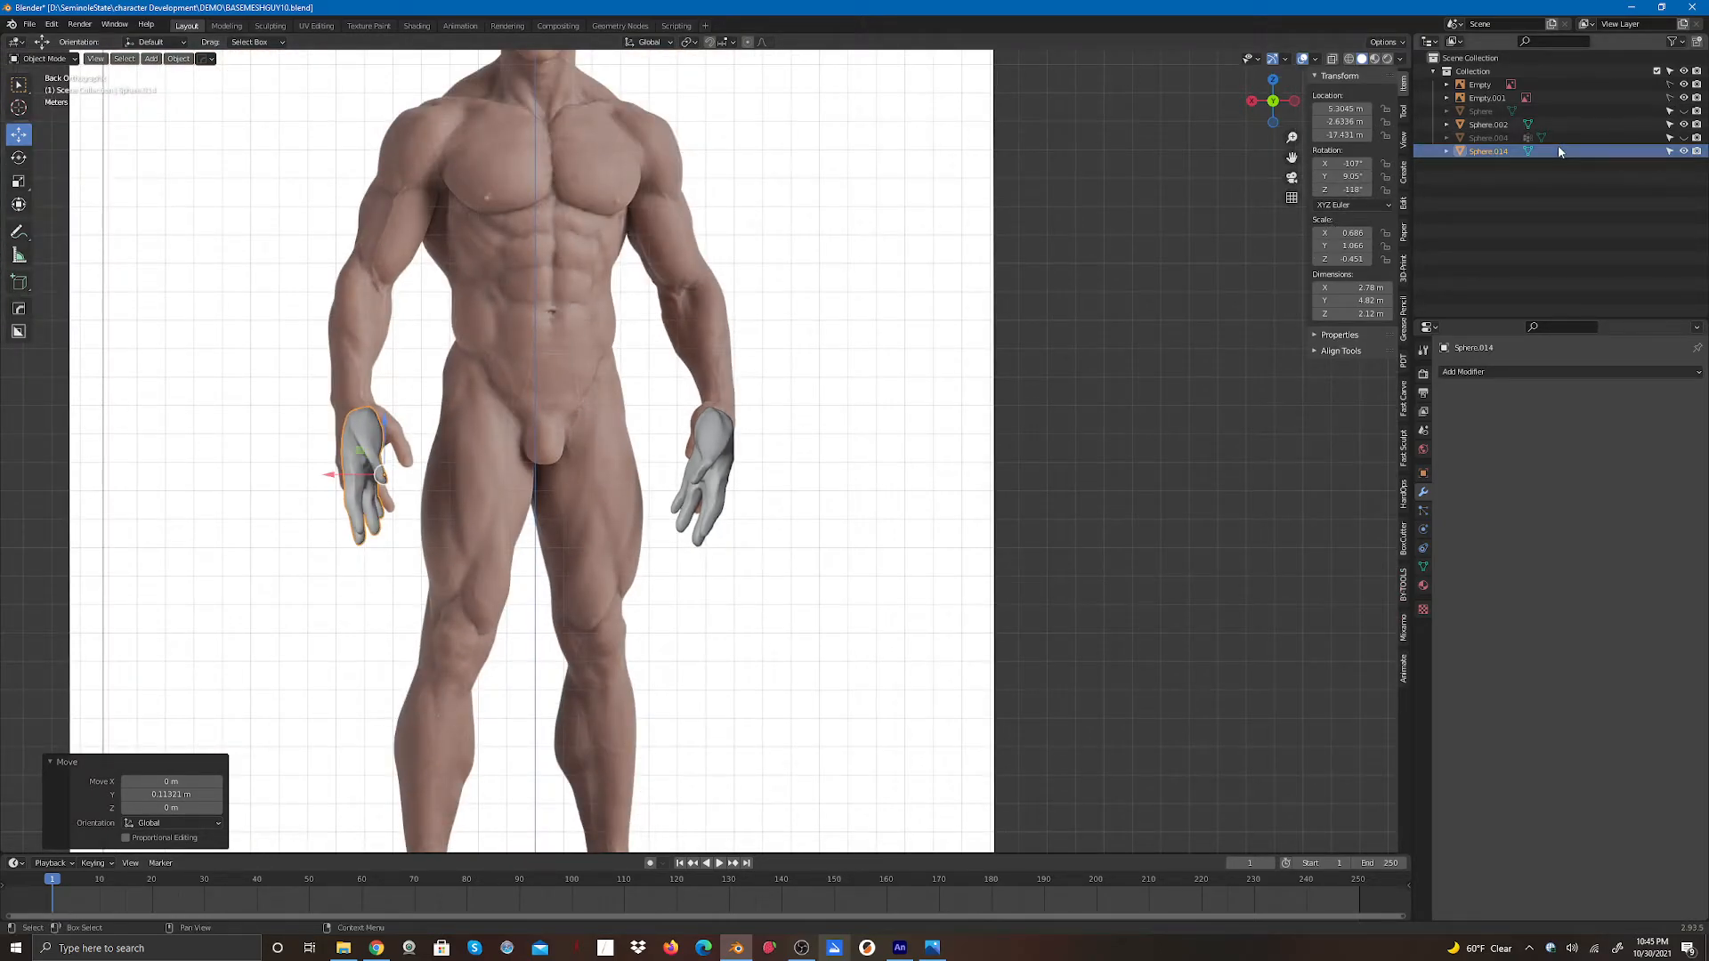
left_click(1683, 138)
scroll(947, 541, "down", 5)
key("alt+a")
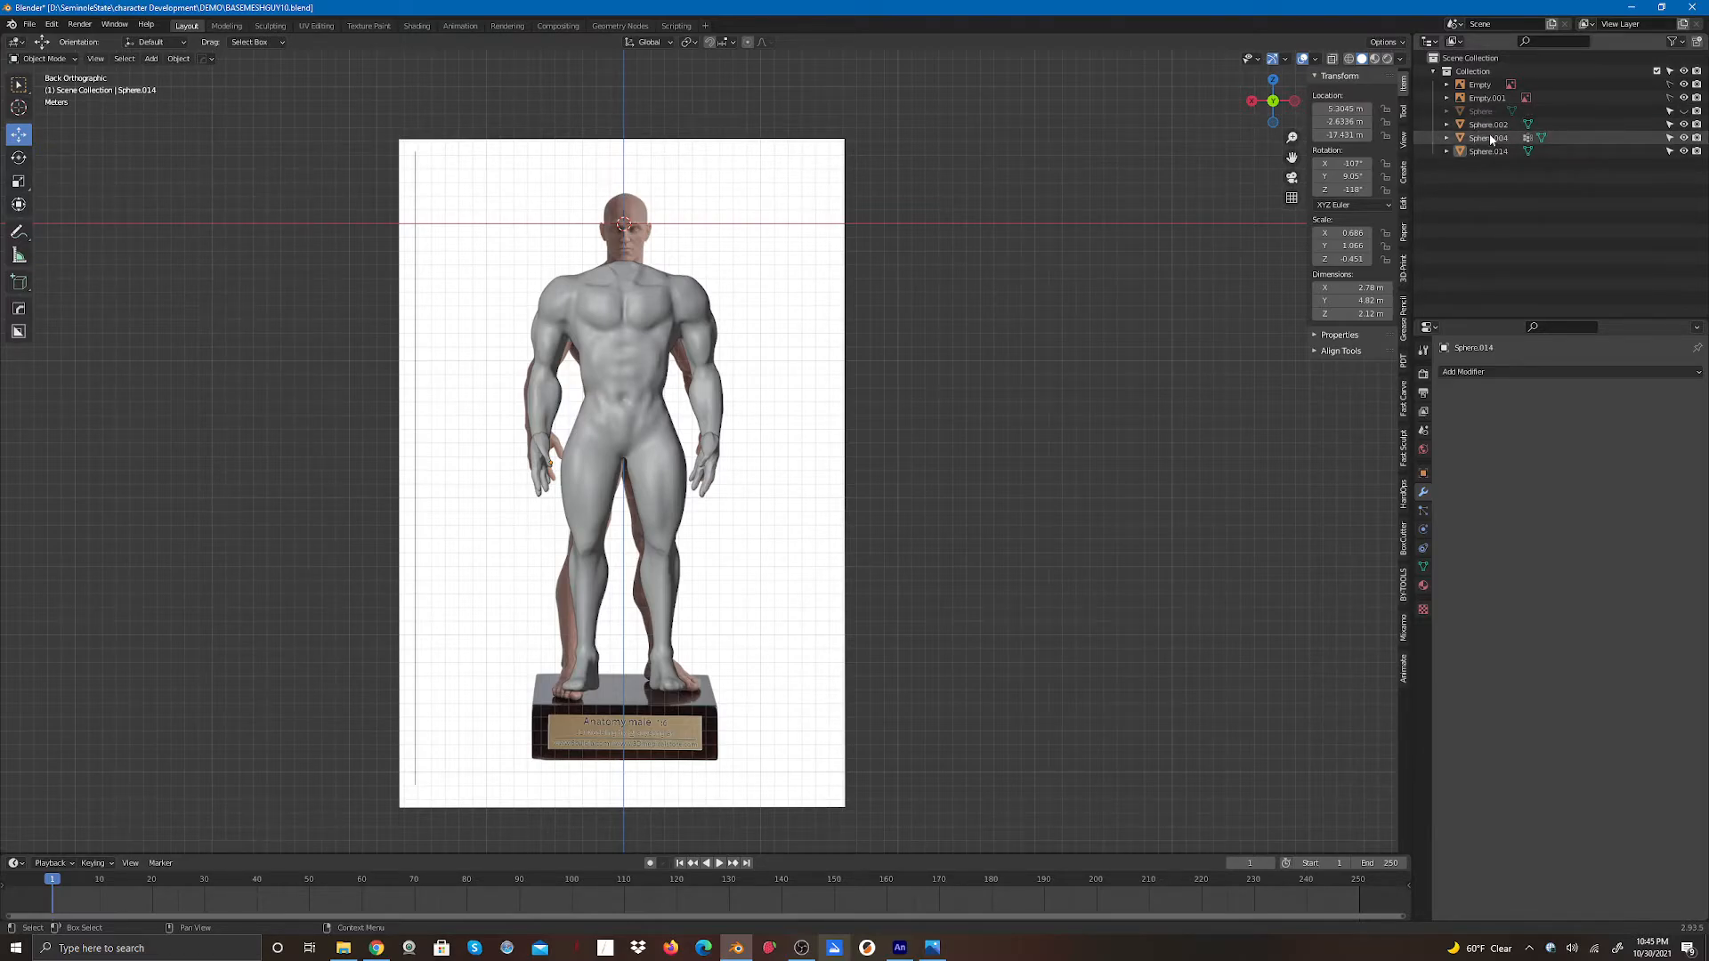
- Move the hand object Sphere.002 out of Collection so it sits directly under the Scene Collection
left_click_drag(1491, 139, 1485, 124)
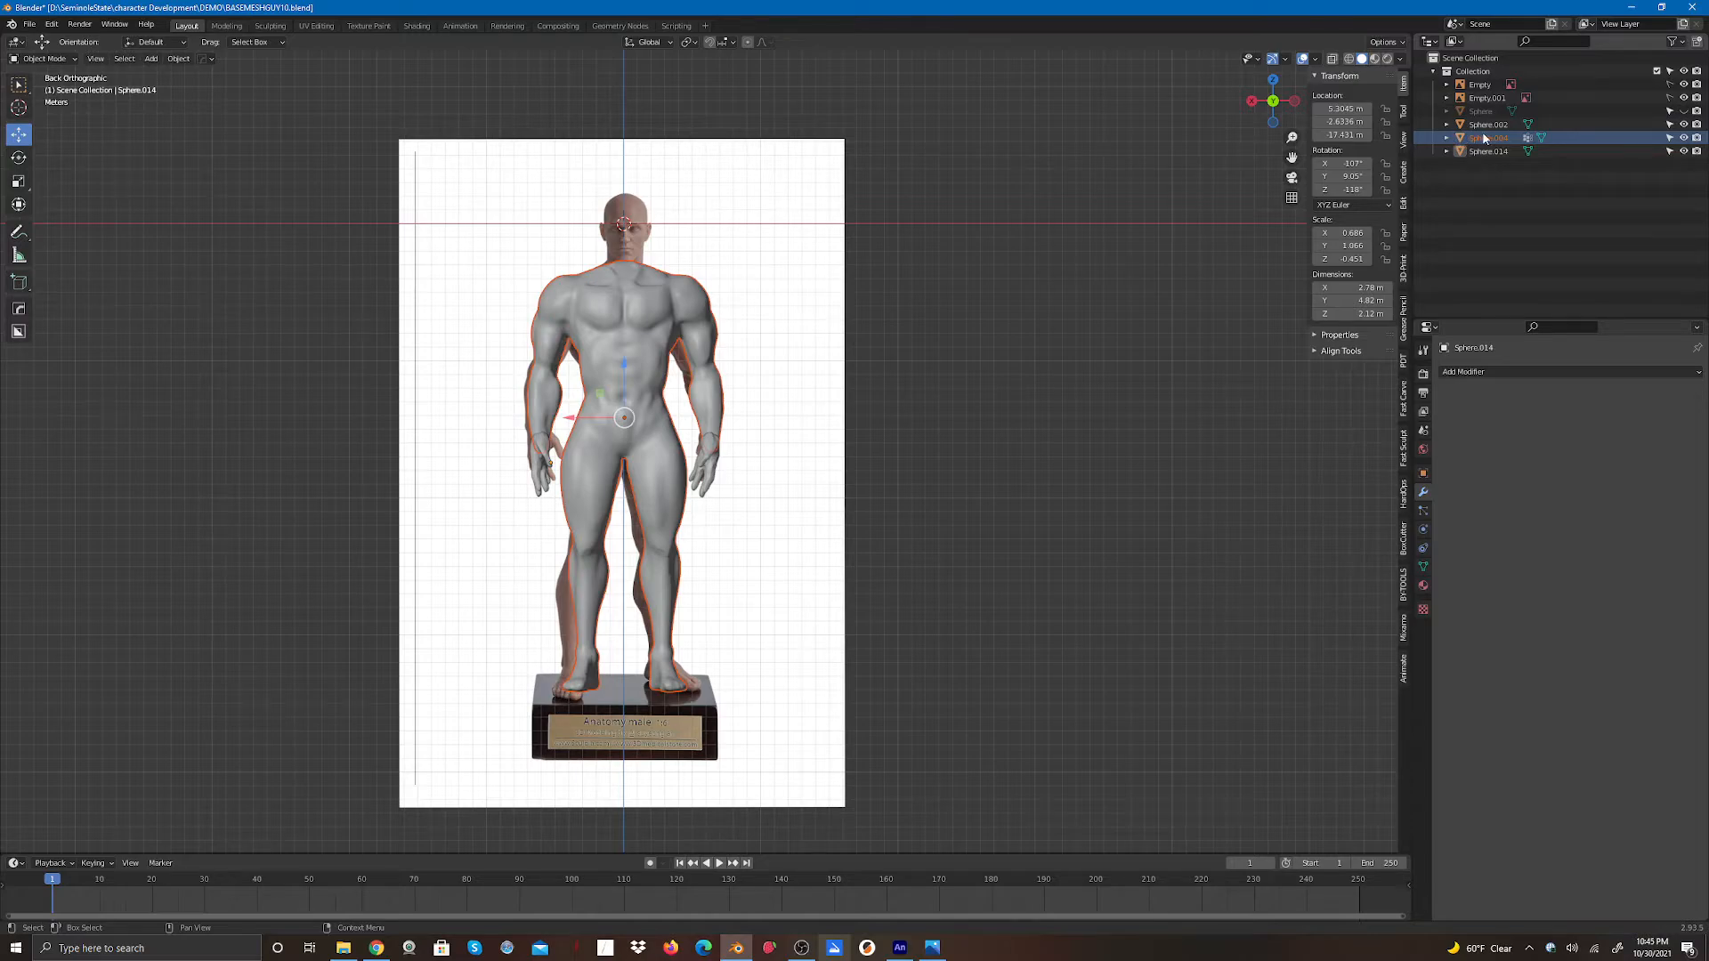
left_click_drag(1489, 140, 1485, 117)
left_click(1487, 125)
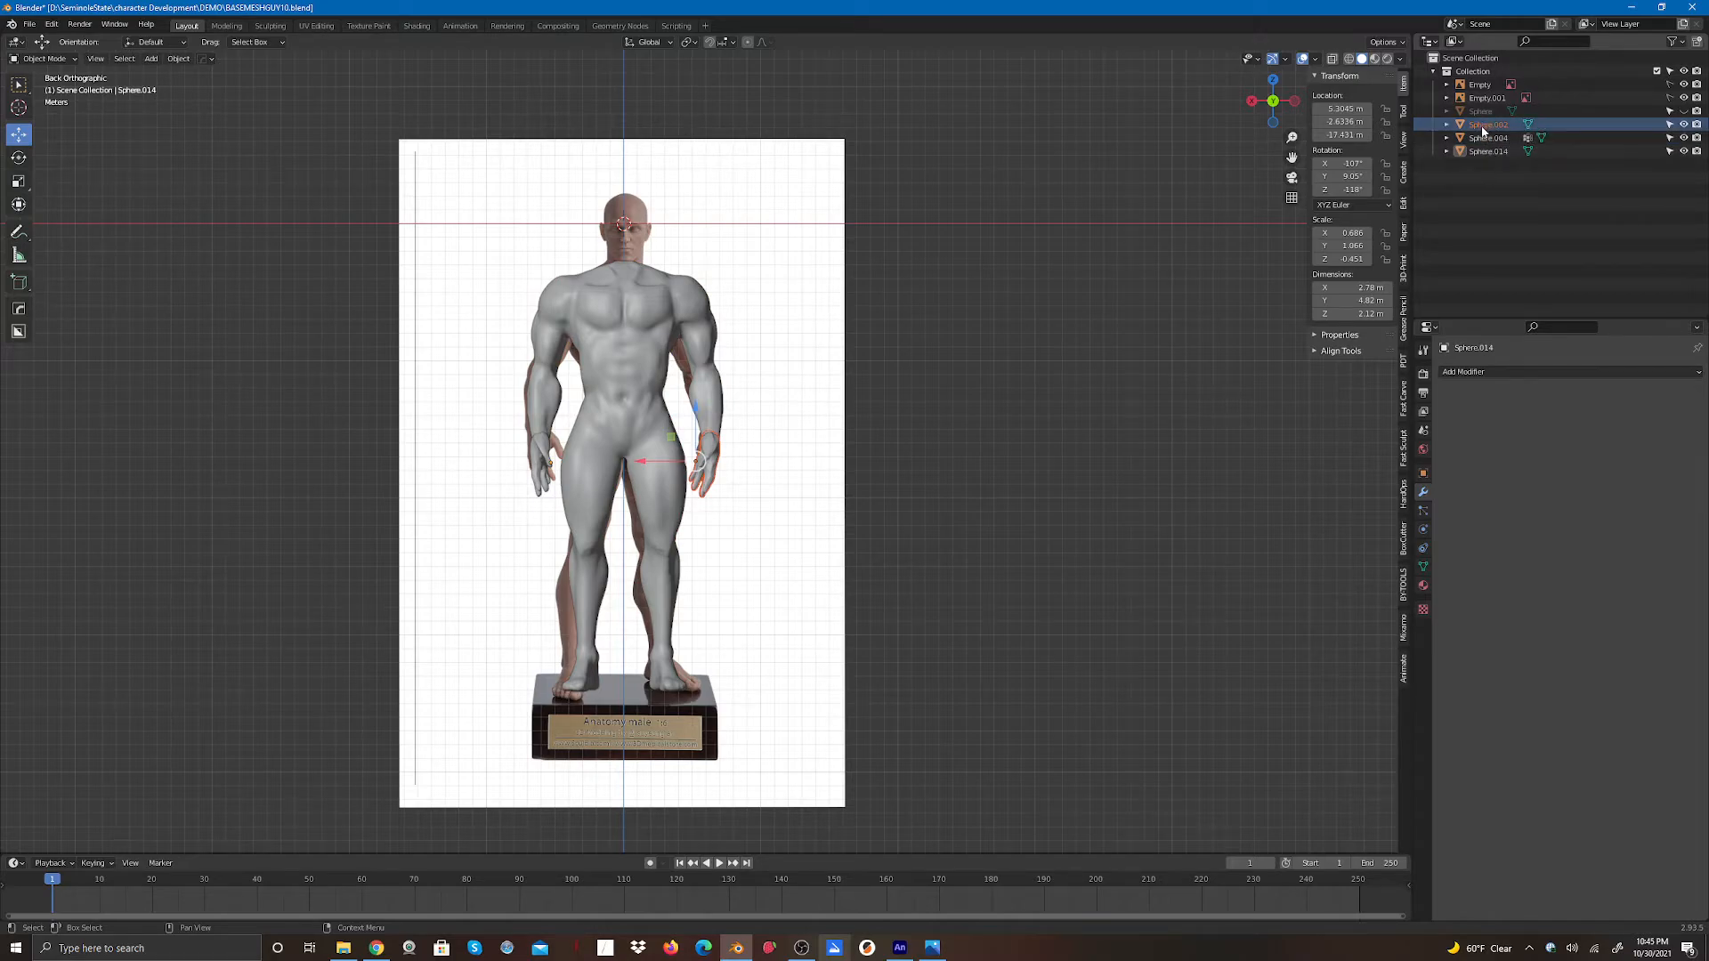
left_click(1682, 124)
left_click(1485, 205)
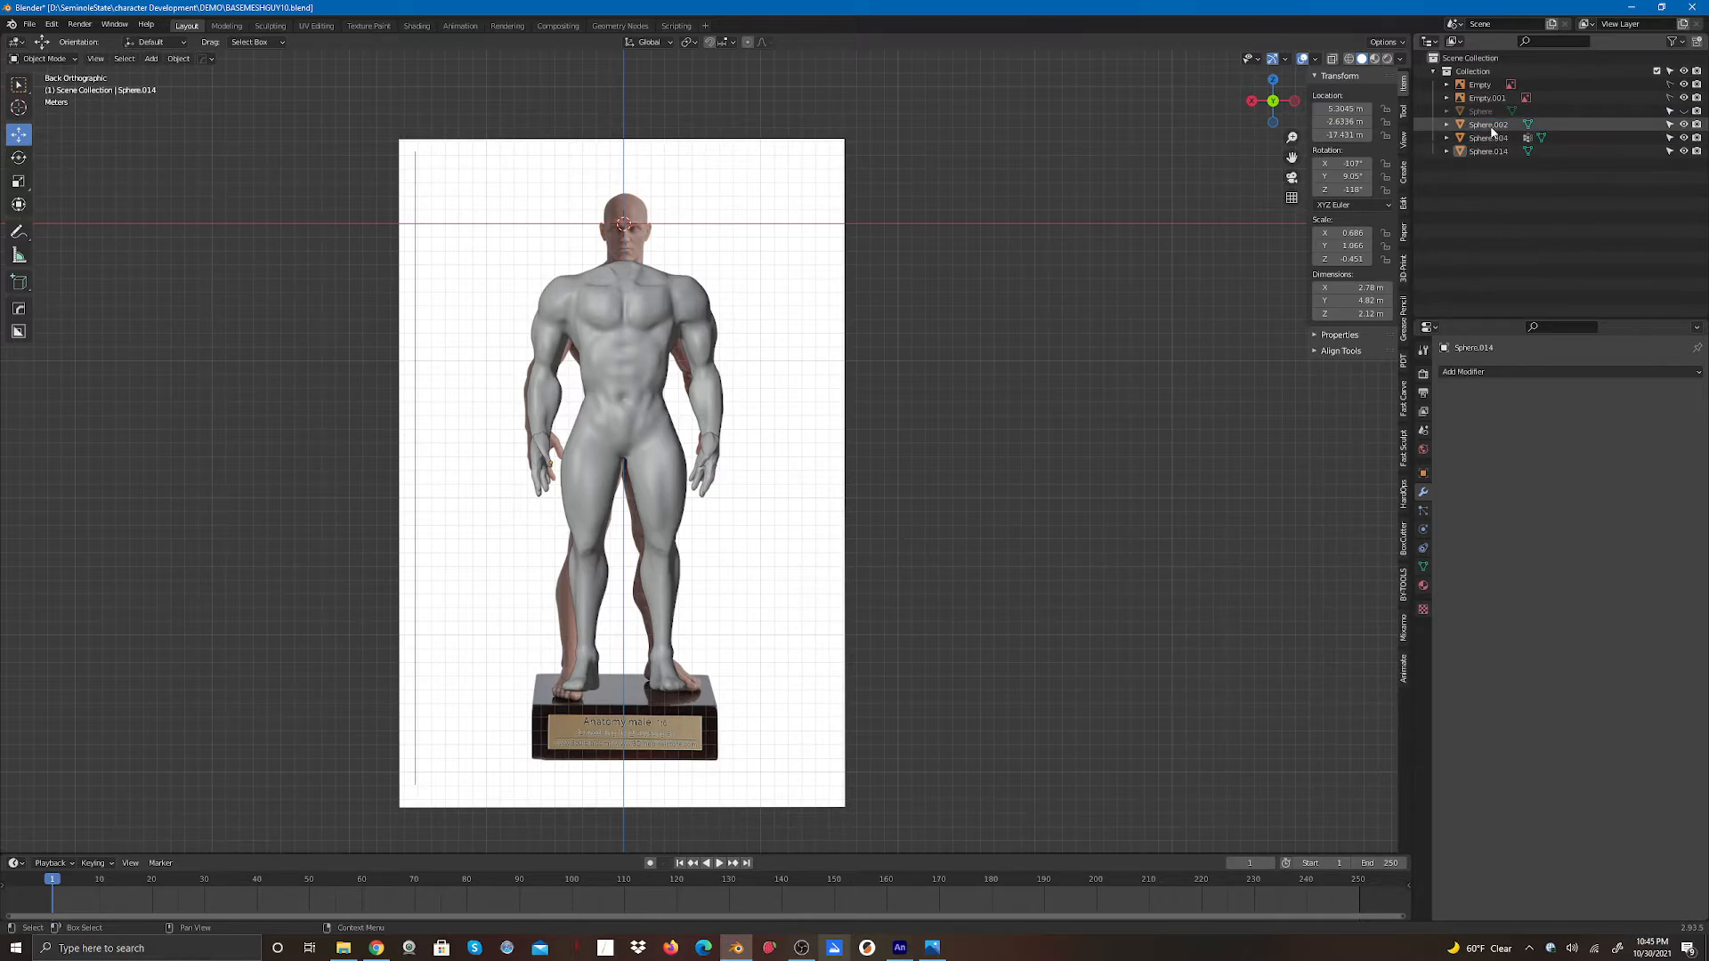
left_click_drag(1493, 129, 1470, 181)
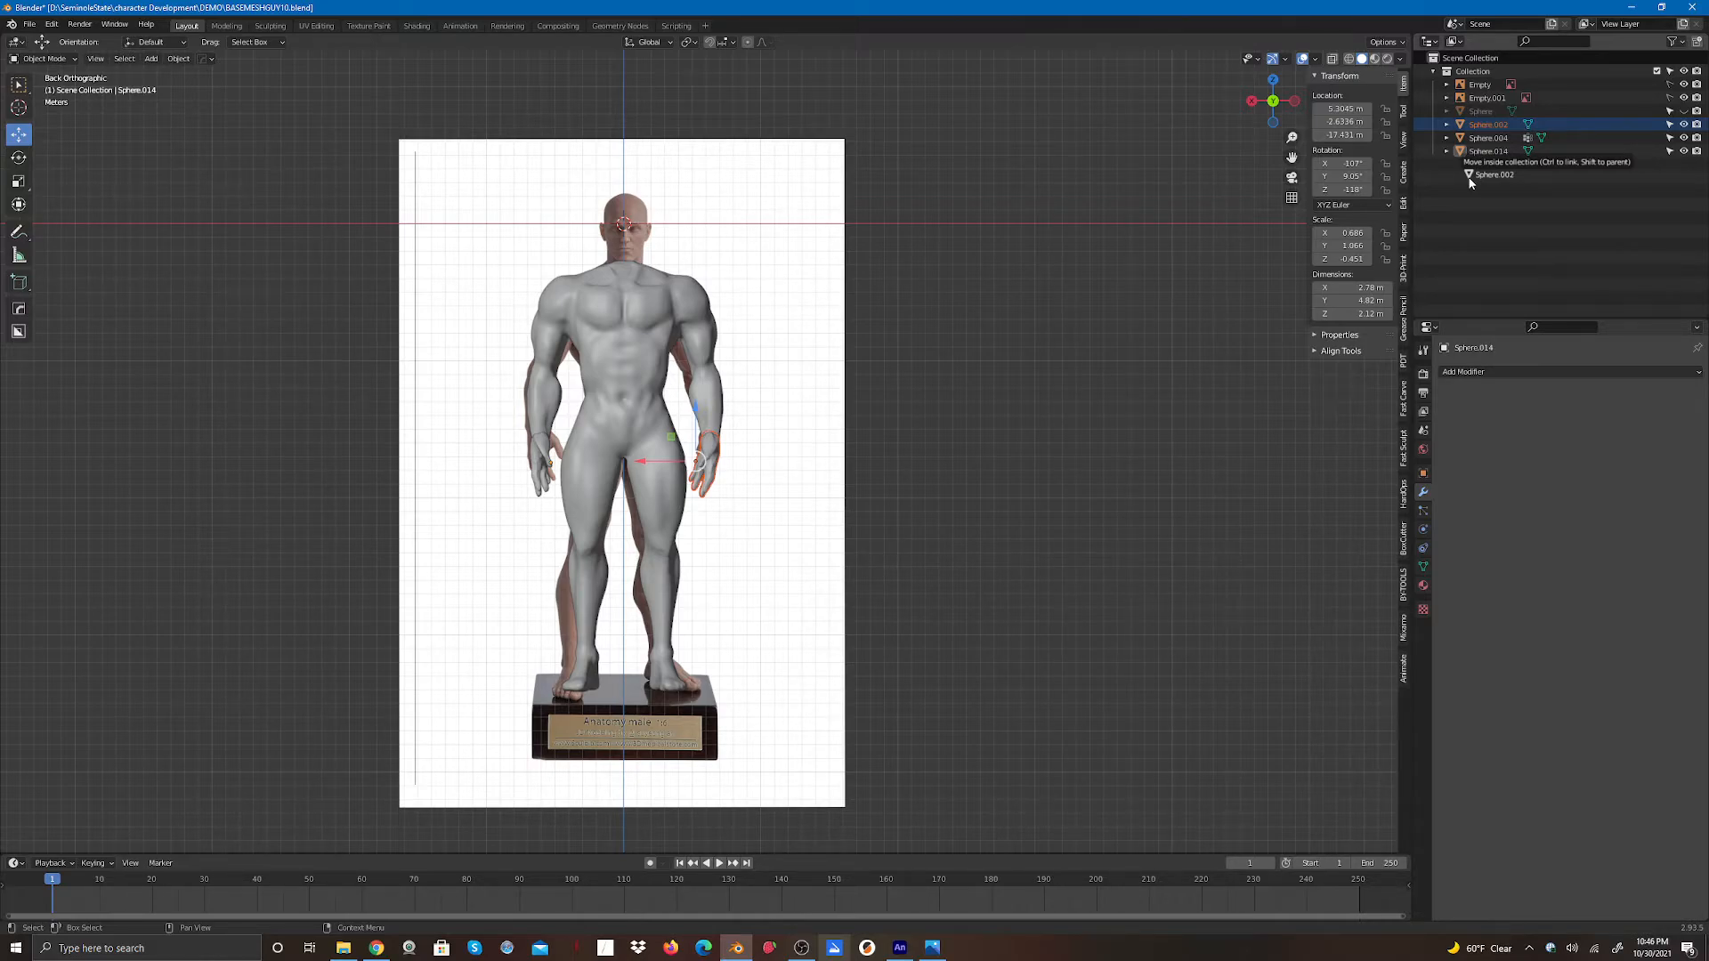
left_click_drag(1470, 182, 1472, 197)
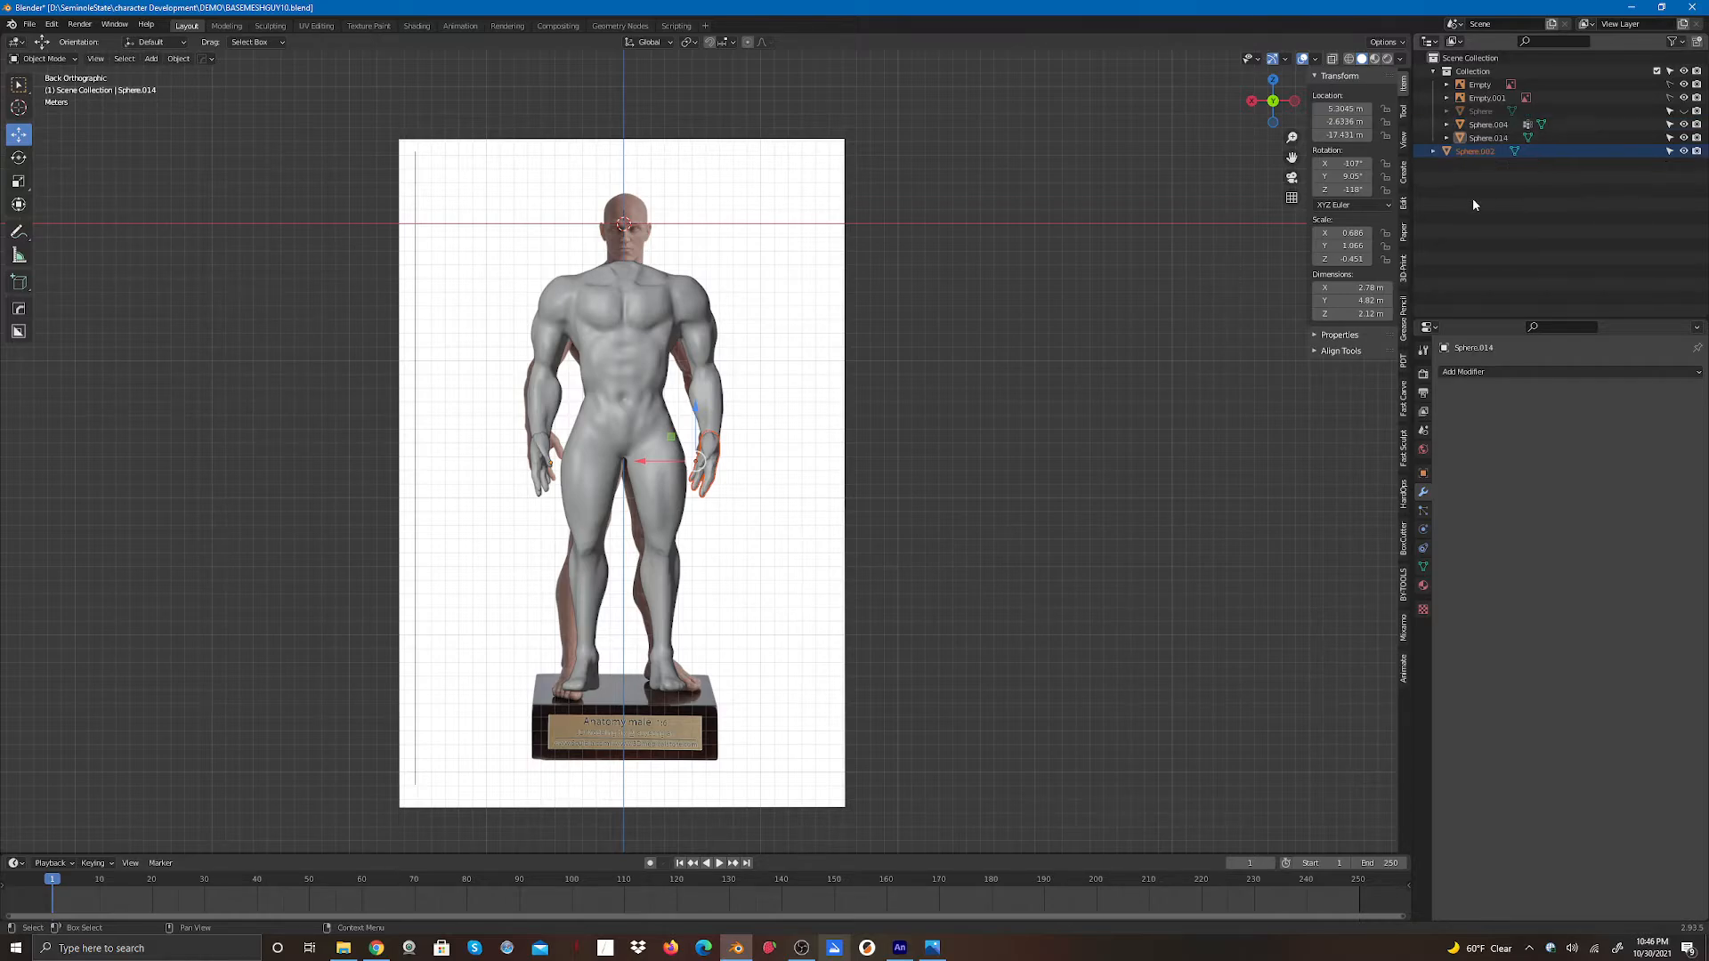
left_click(1683, 151)
left_click(1683, 151)
left_click_drag(1477, 151, 1467, 178)
left_click(1483, 212)
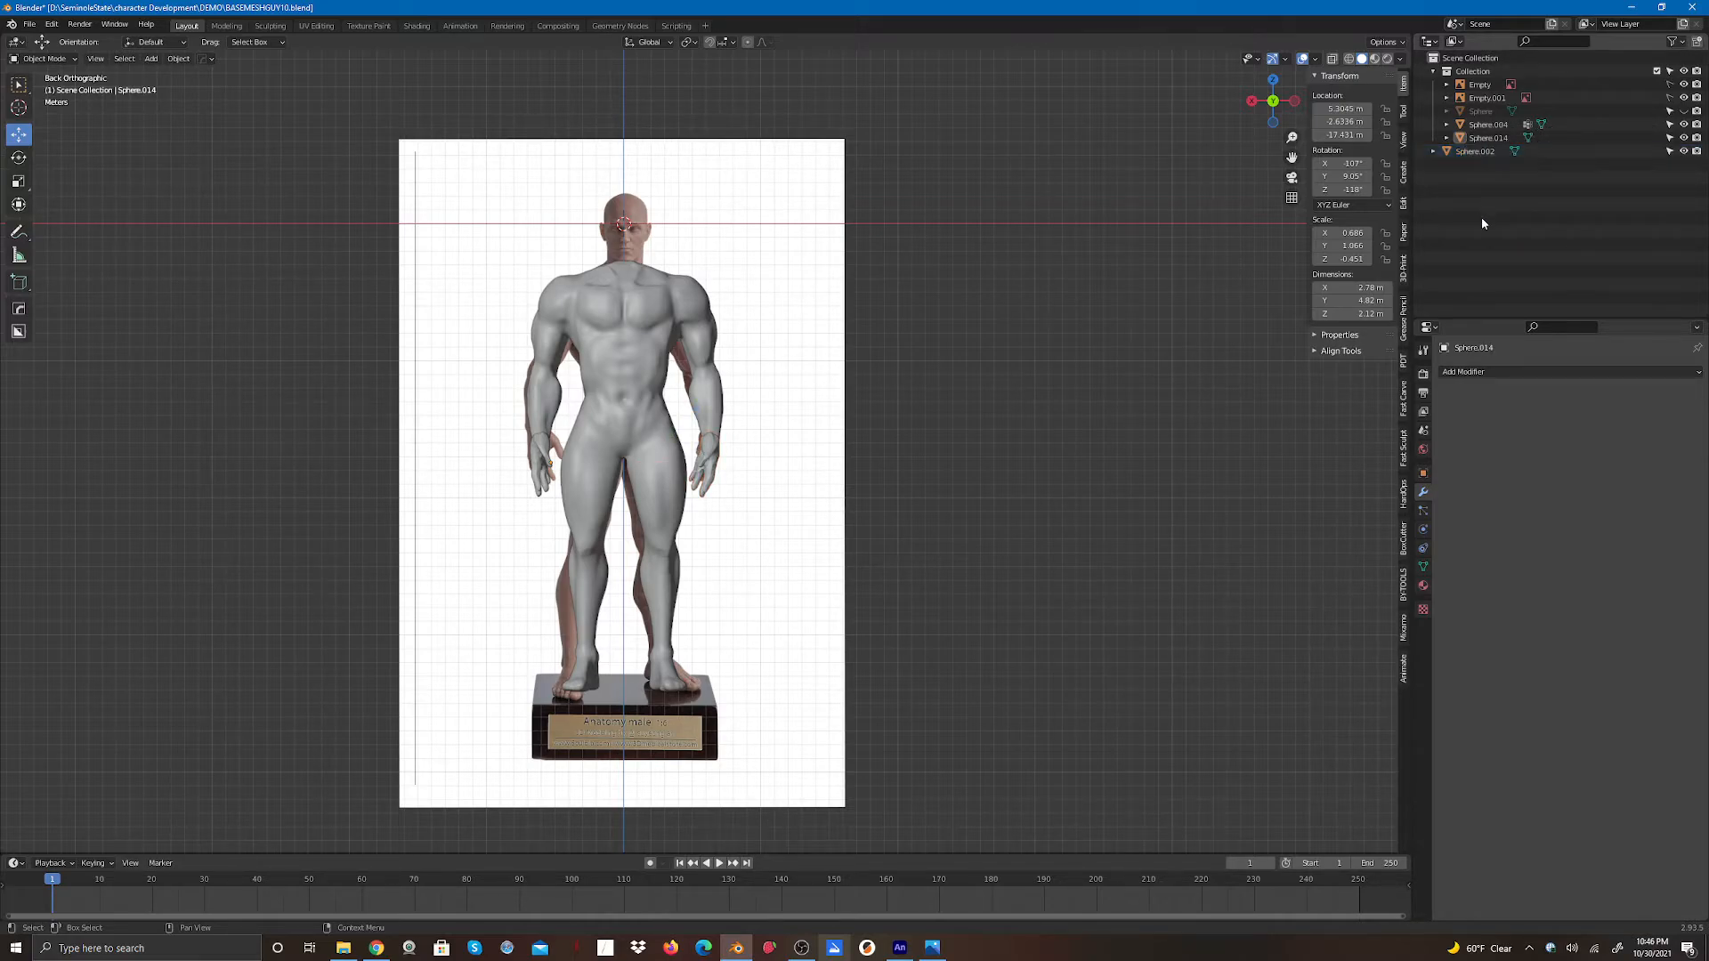
left_click(1682, 125)
left_click(1683, 126)
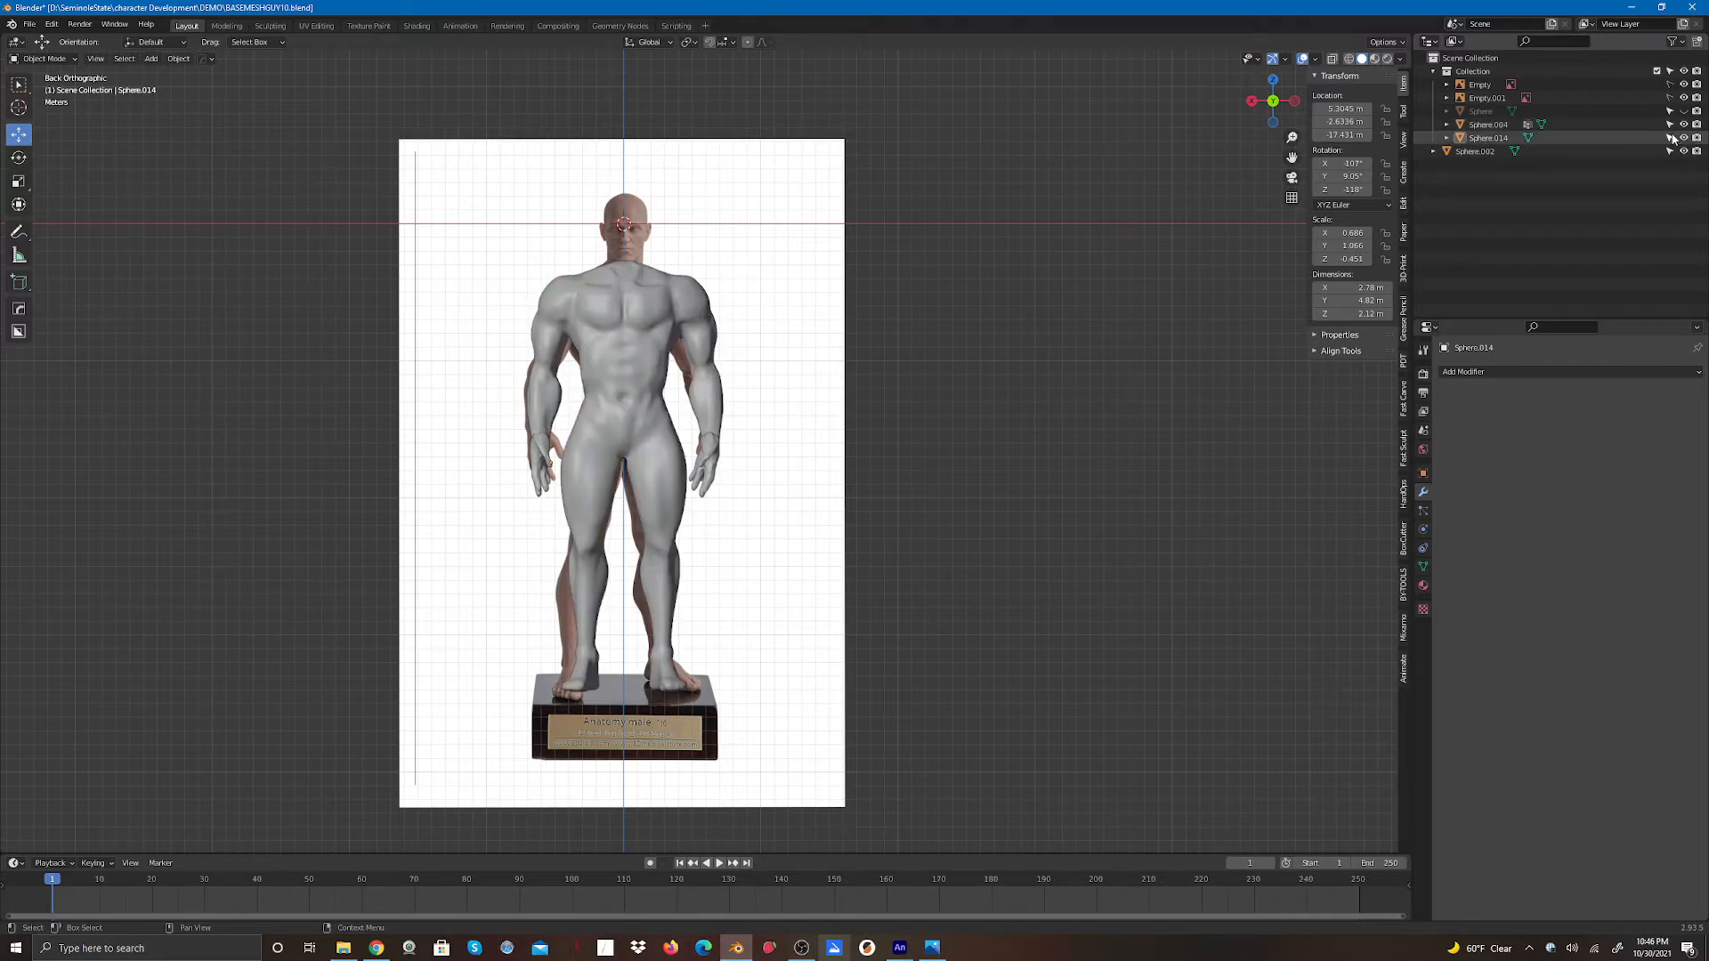
- Add a Boolean modifier in Union mode to the body using hand Sphere.002 as the object, and apply it
left_click(1488, 138)
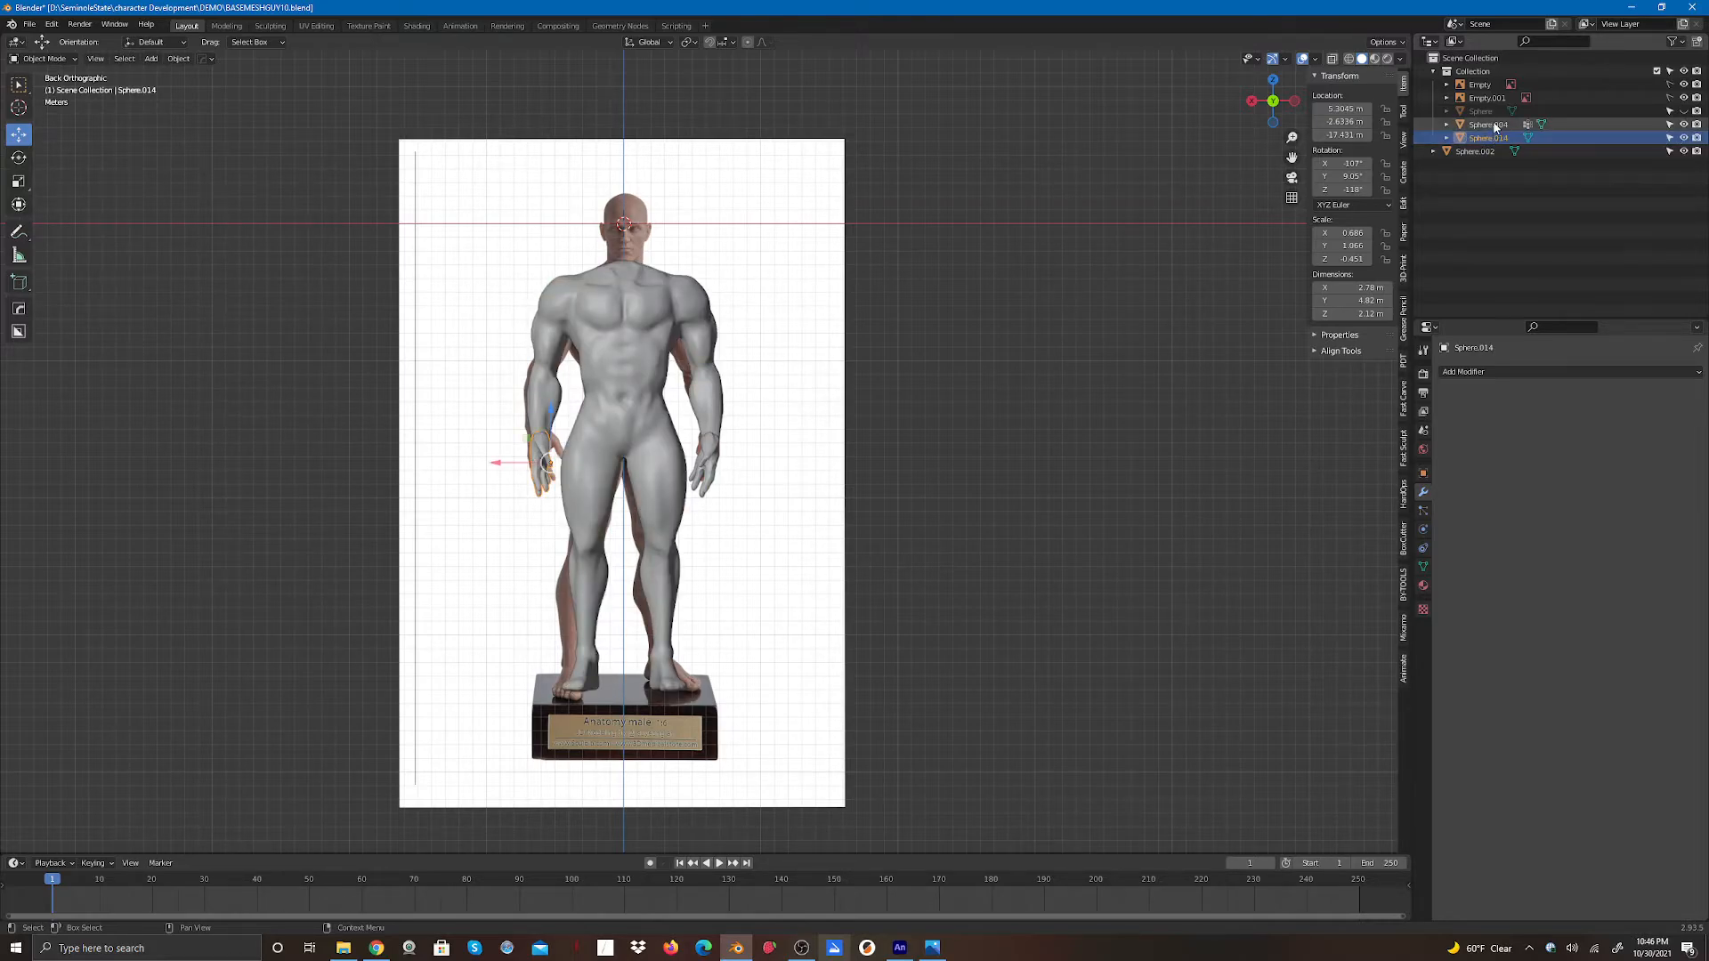
left_click(1488, 124)
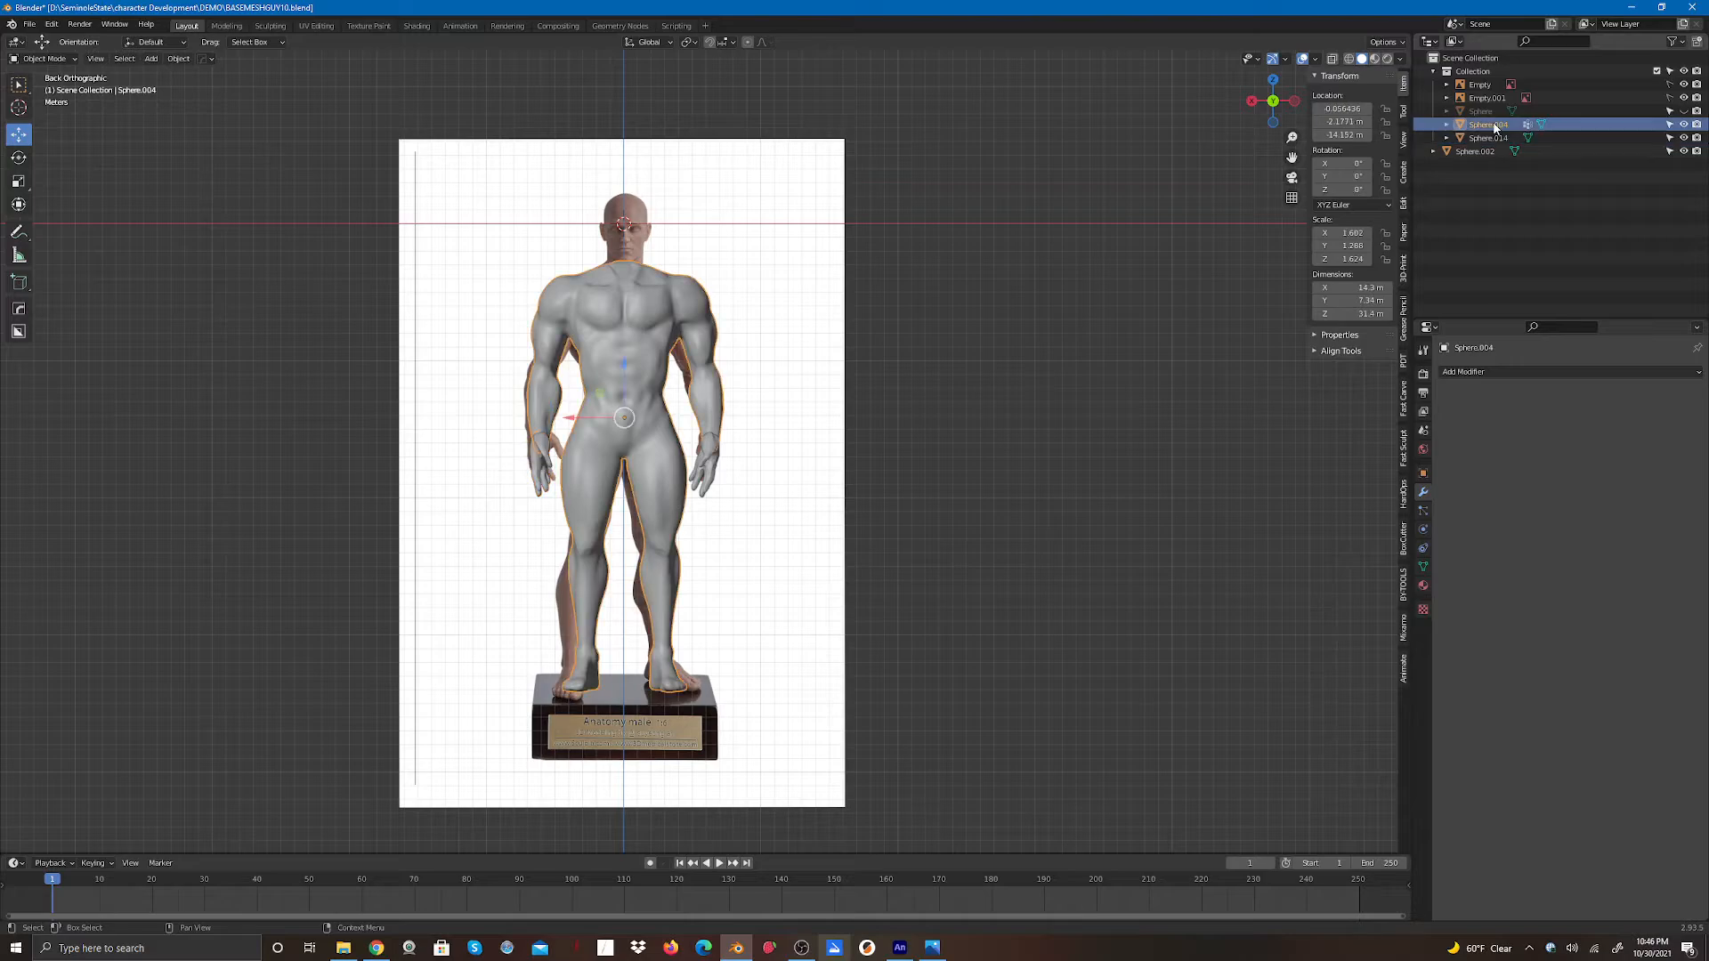
left_click(1488, 371)
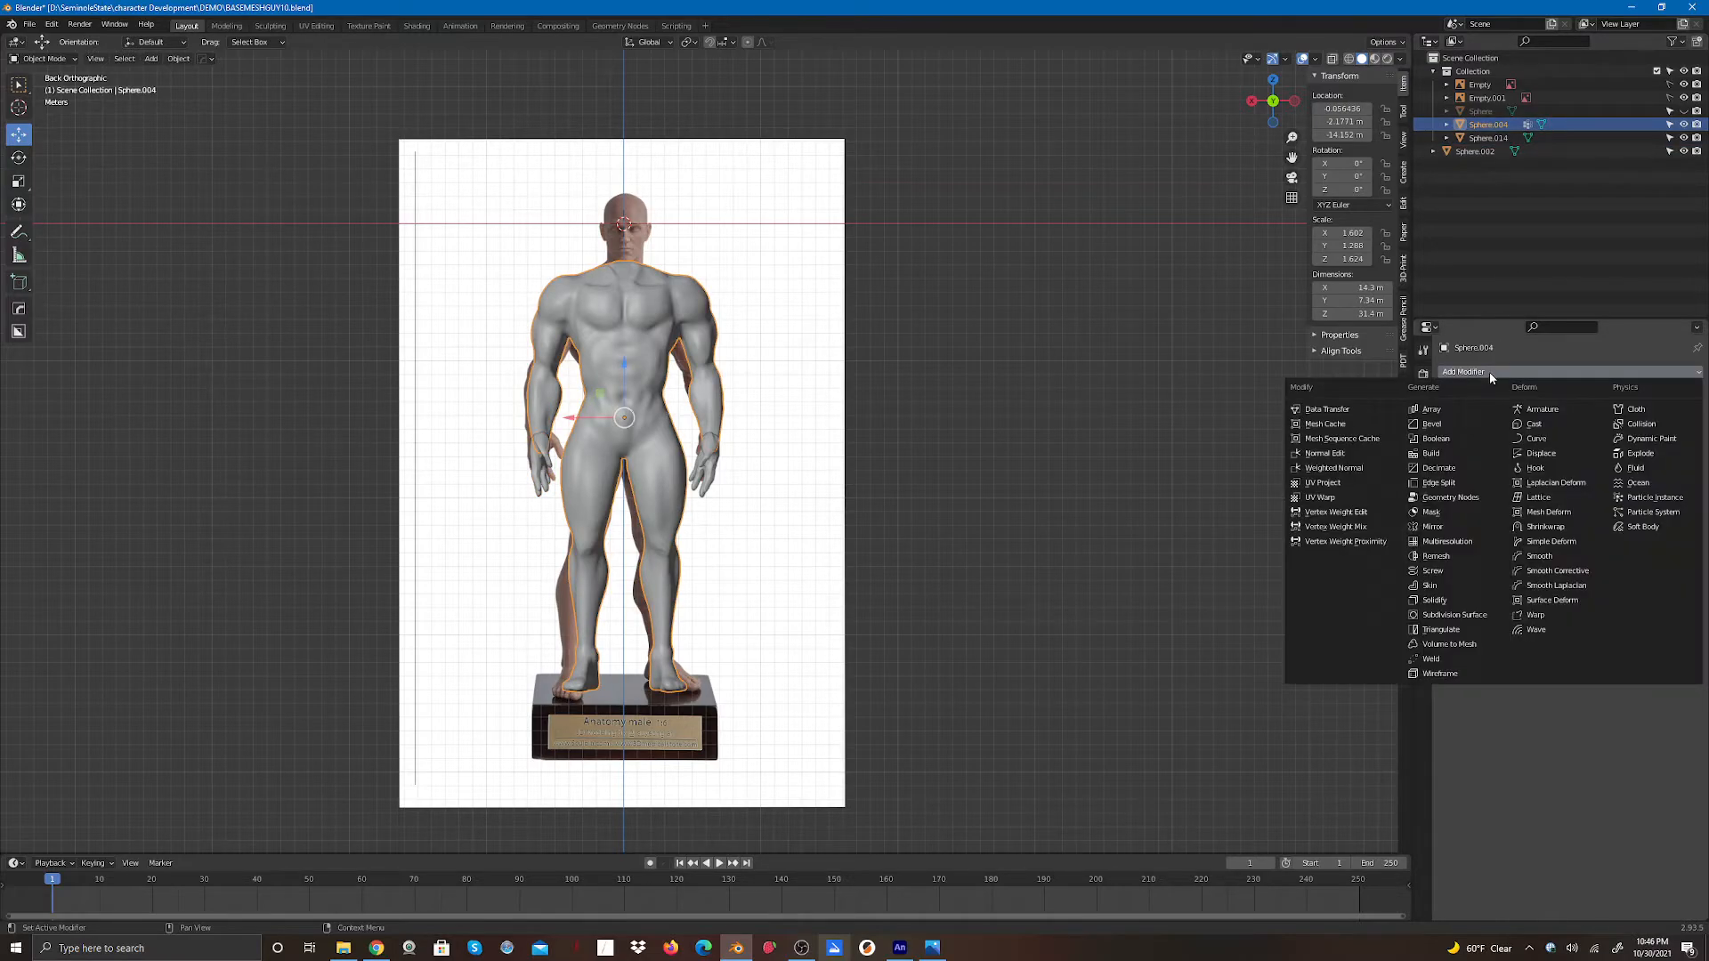
left_click(1440, 439)
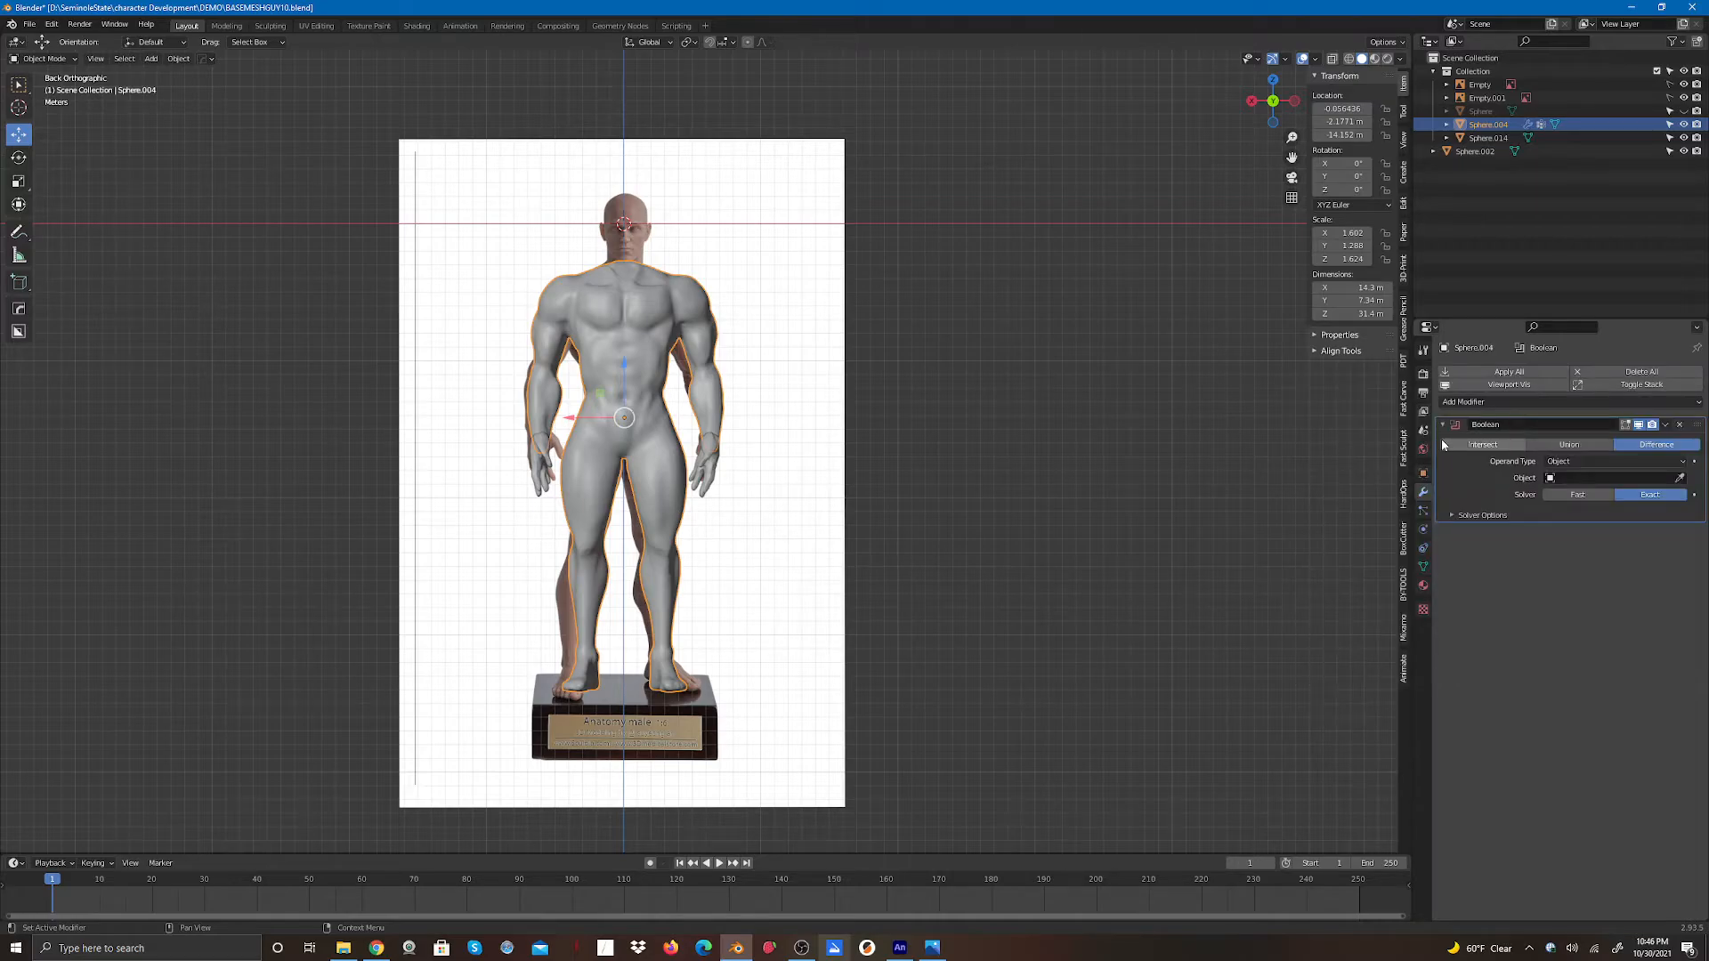
left_click(1569, 444)
left_click(1681, 478)
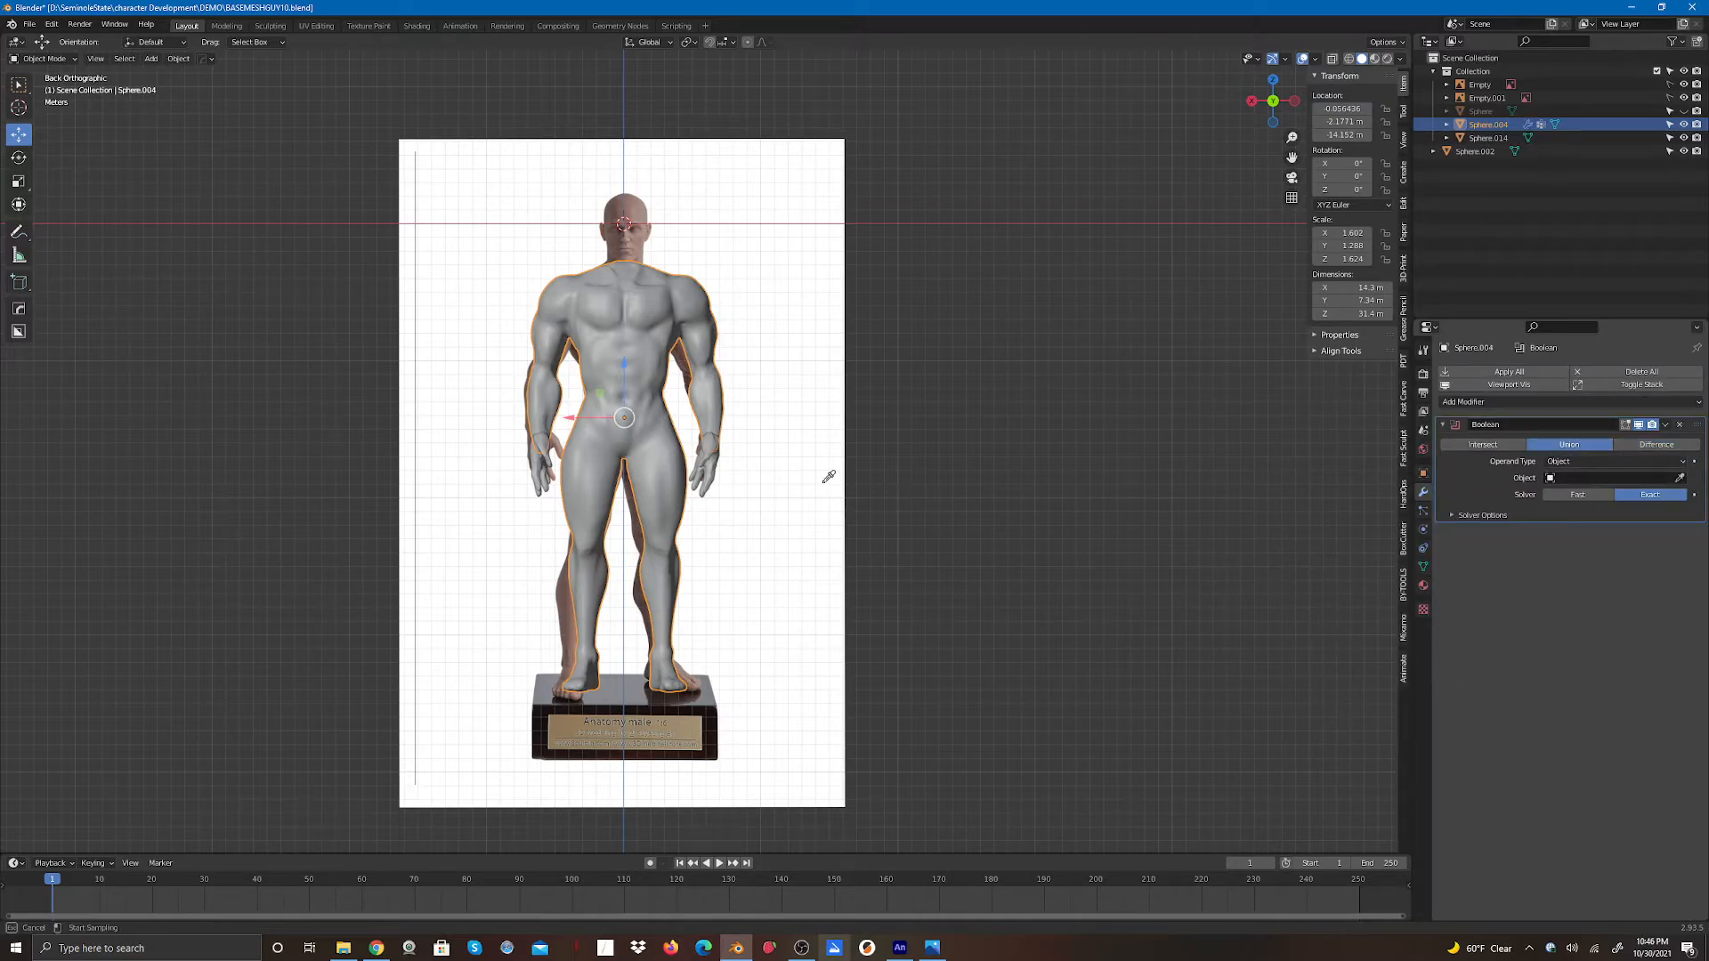
left_click(709, 480)
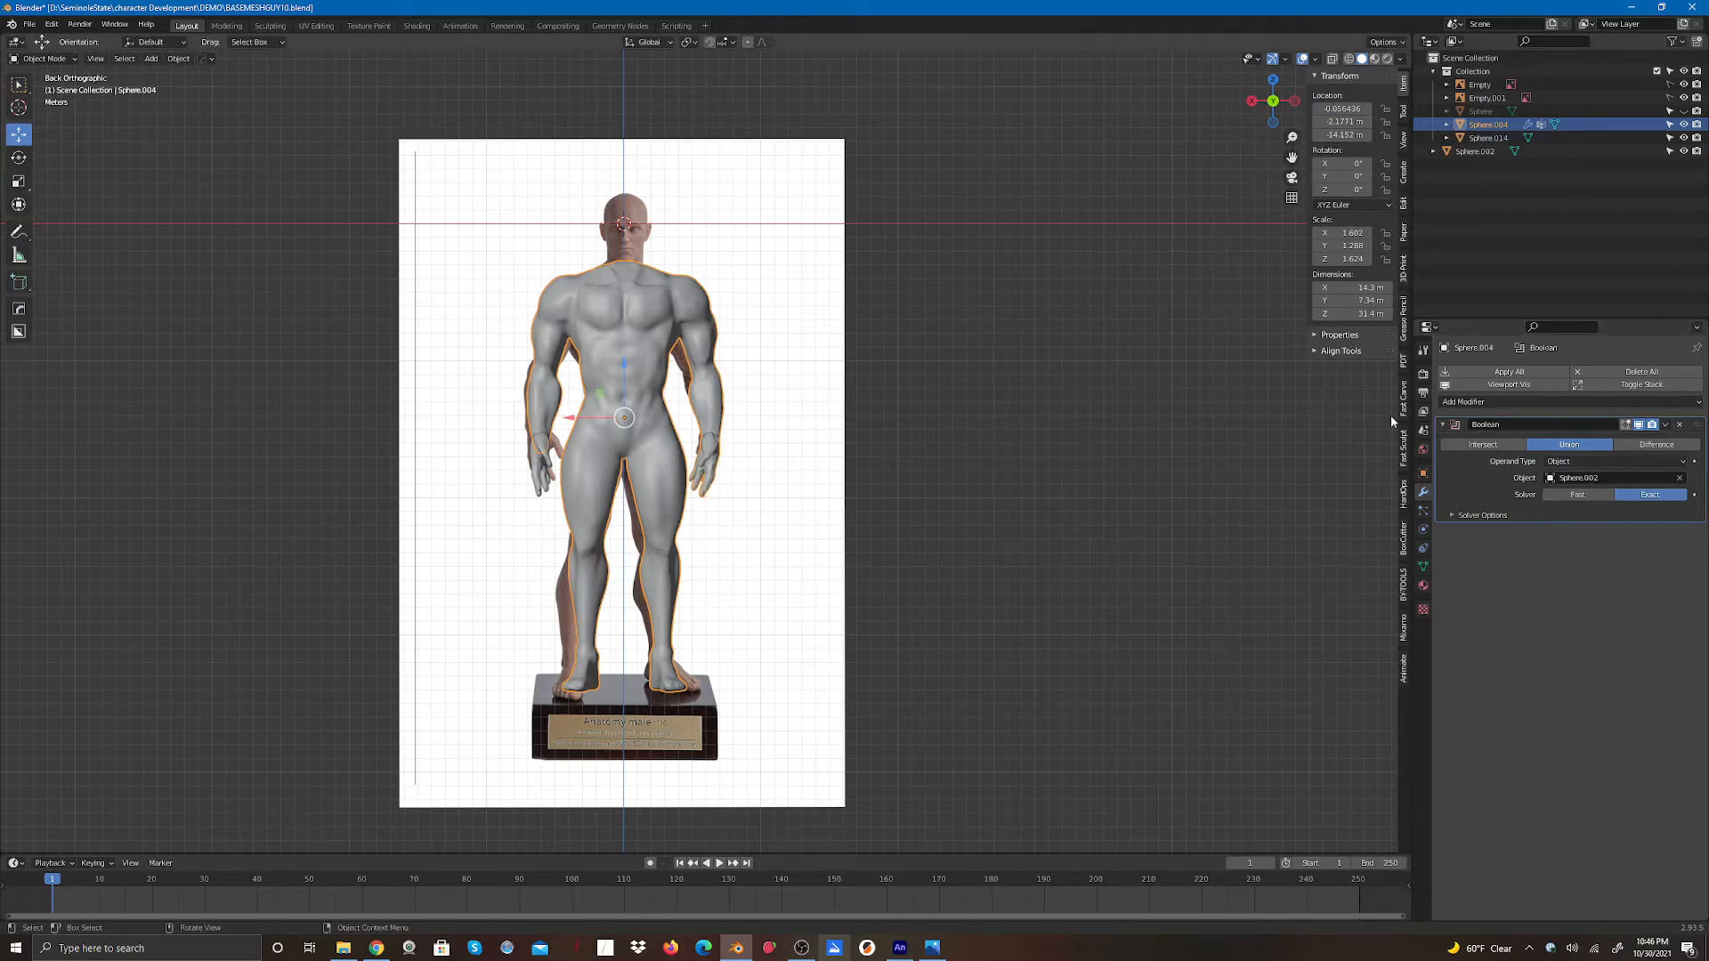
left_click(1470, 369)
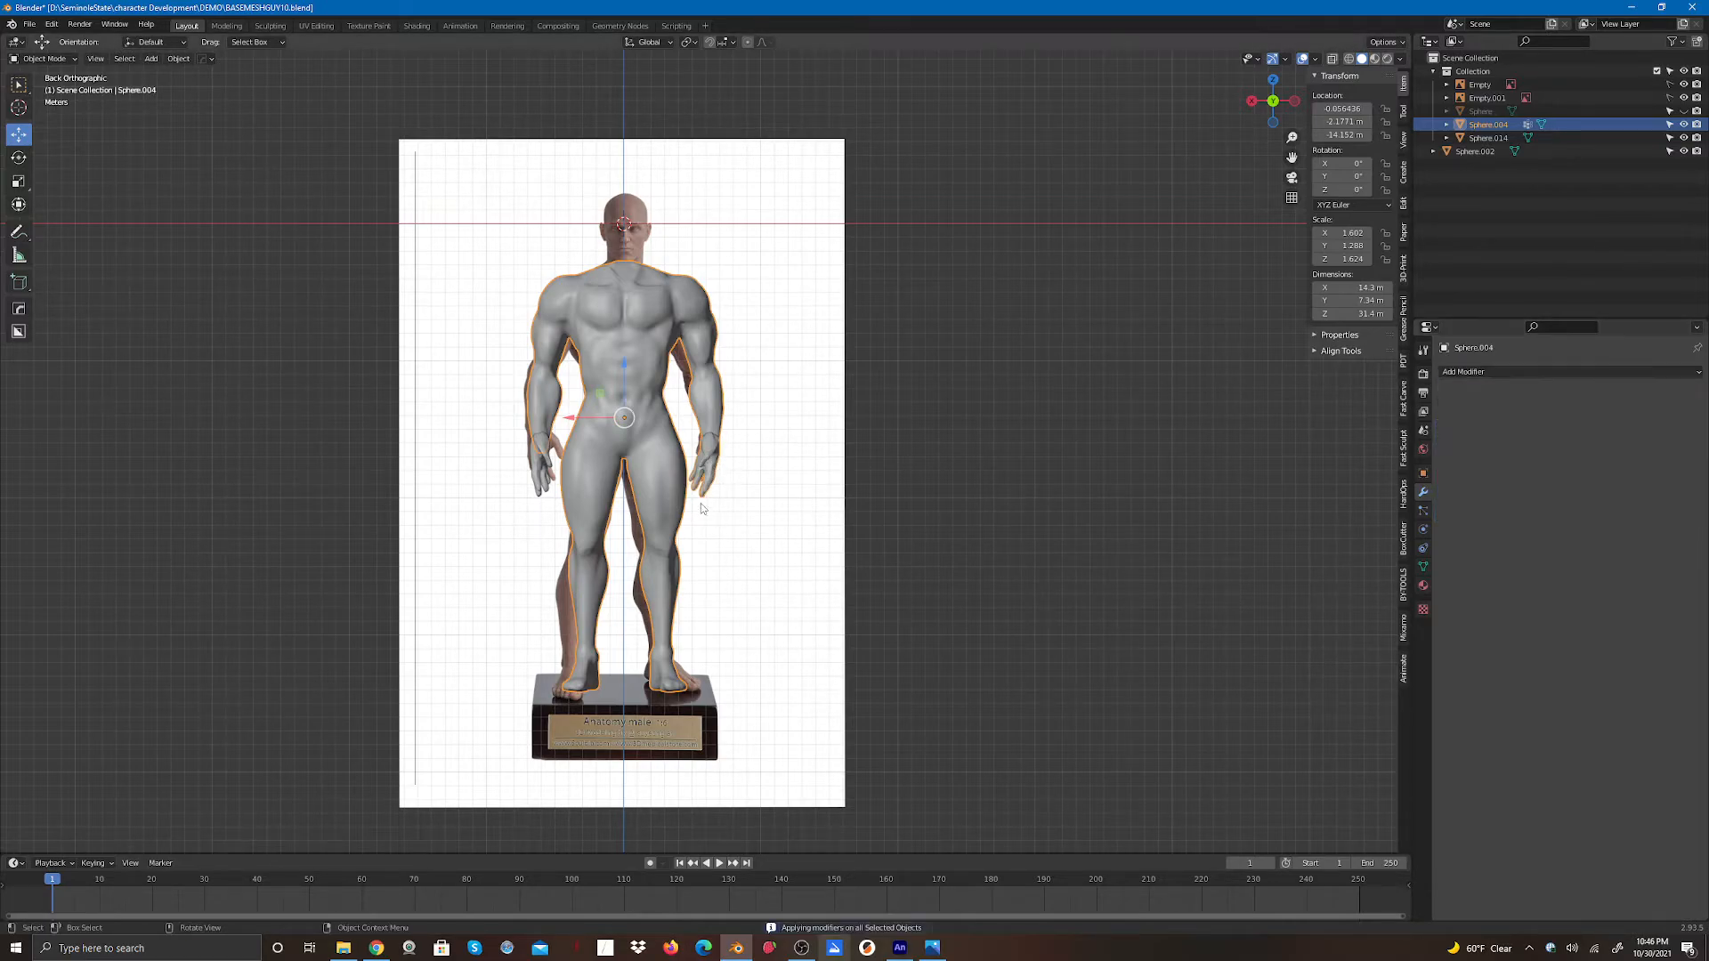
- Select hand Sphere.002 and move it about 7.84 m along X, away from the body
left_click(733, 490)
left_click(708, 478)
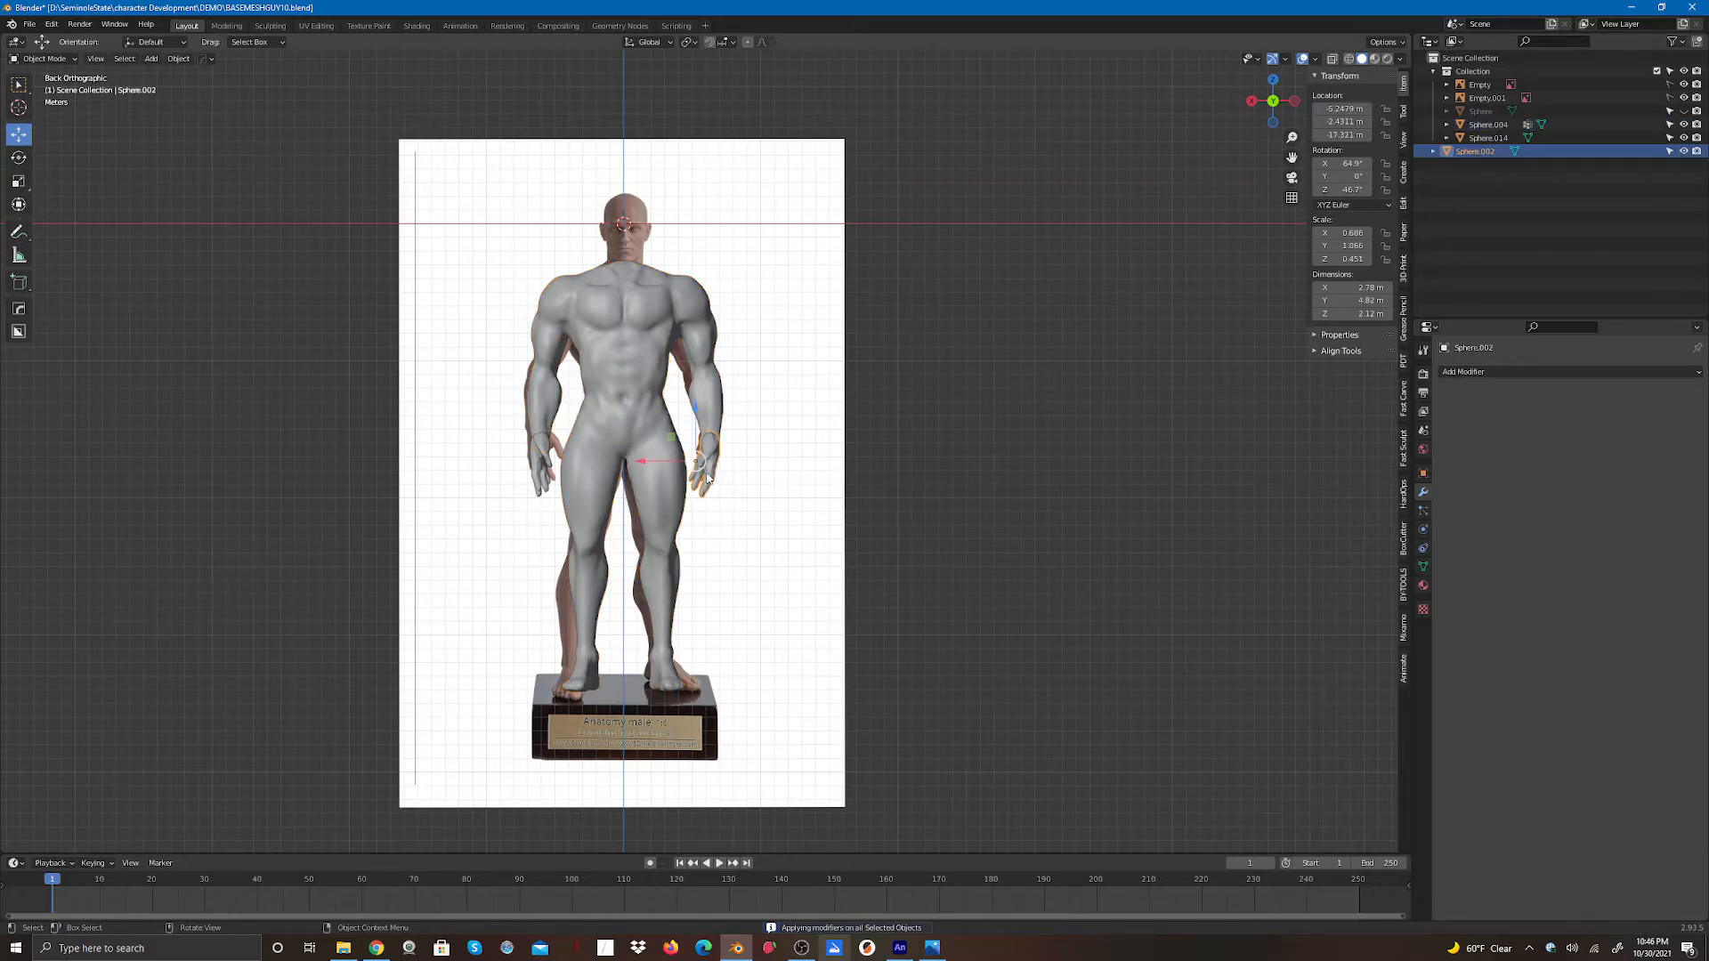
left_click_drag(651, 467, 752, 449)
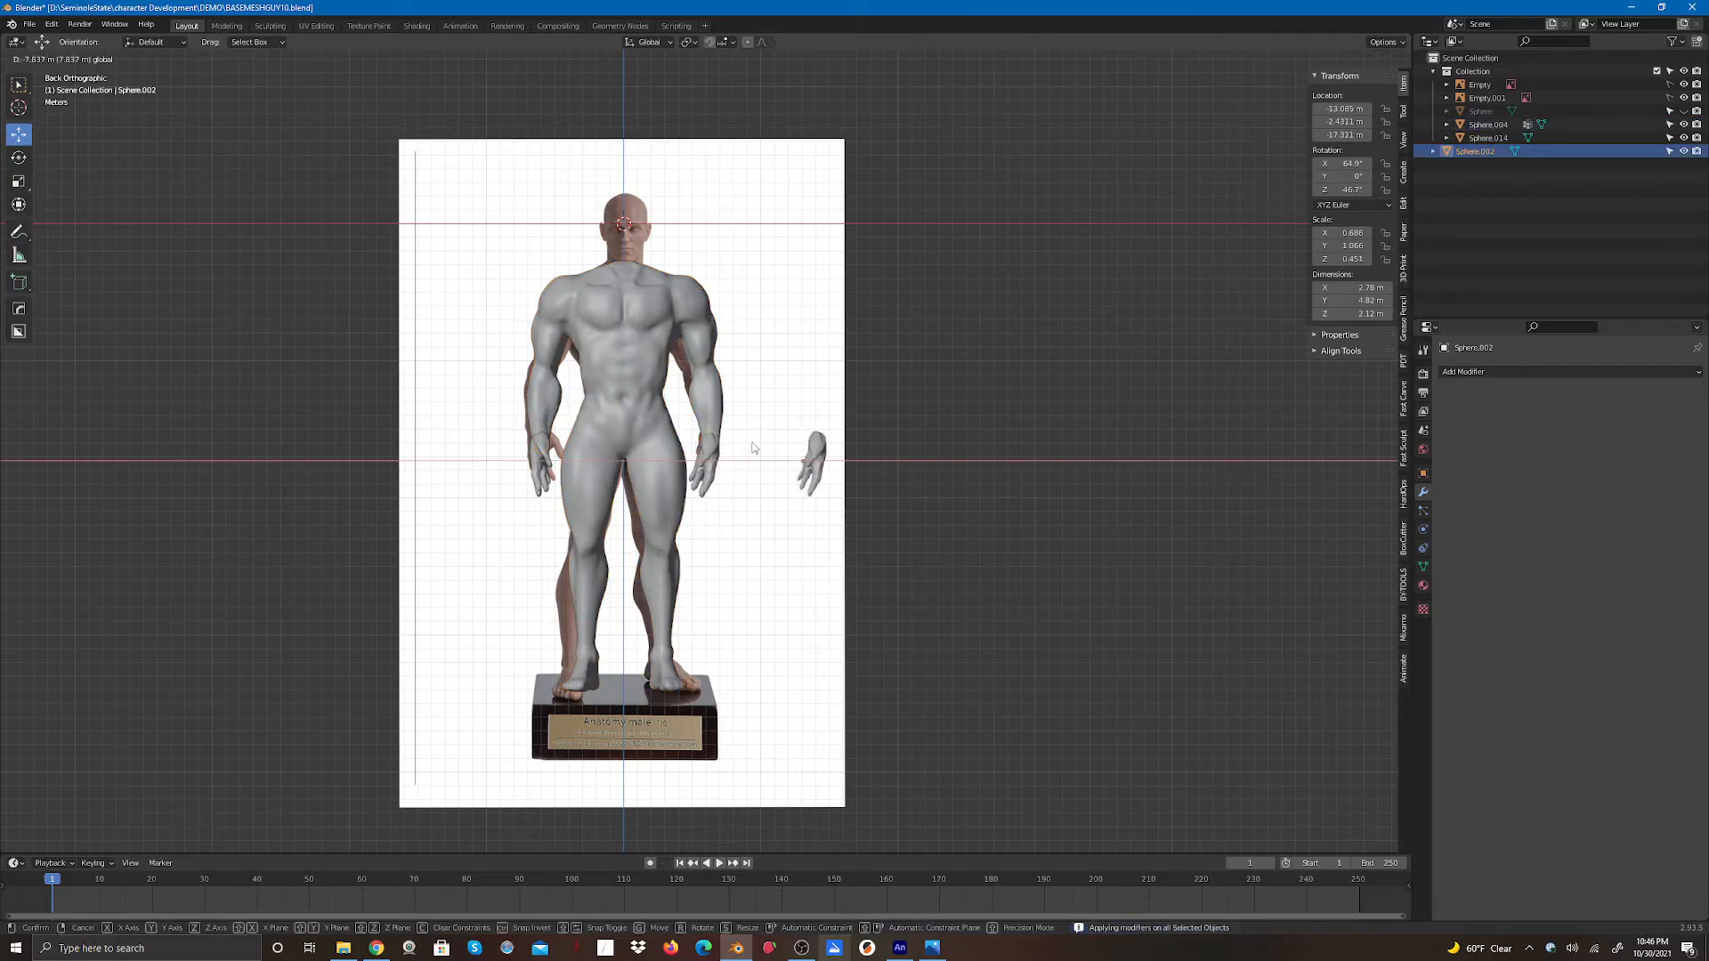
left_click(771, 534)
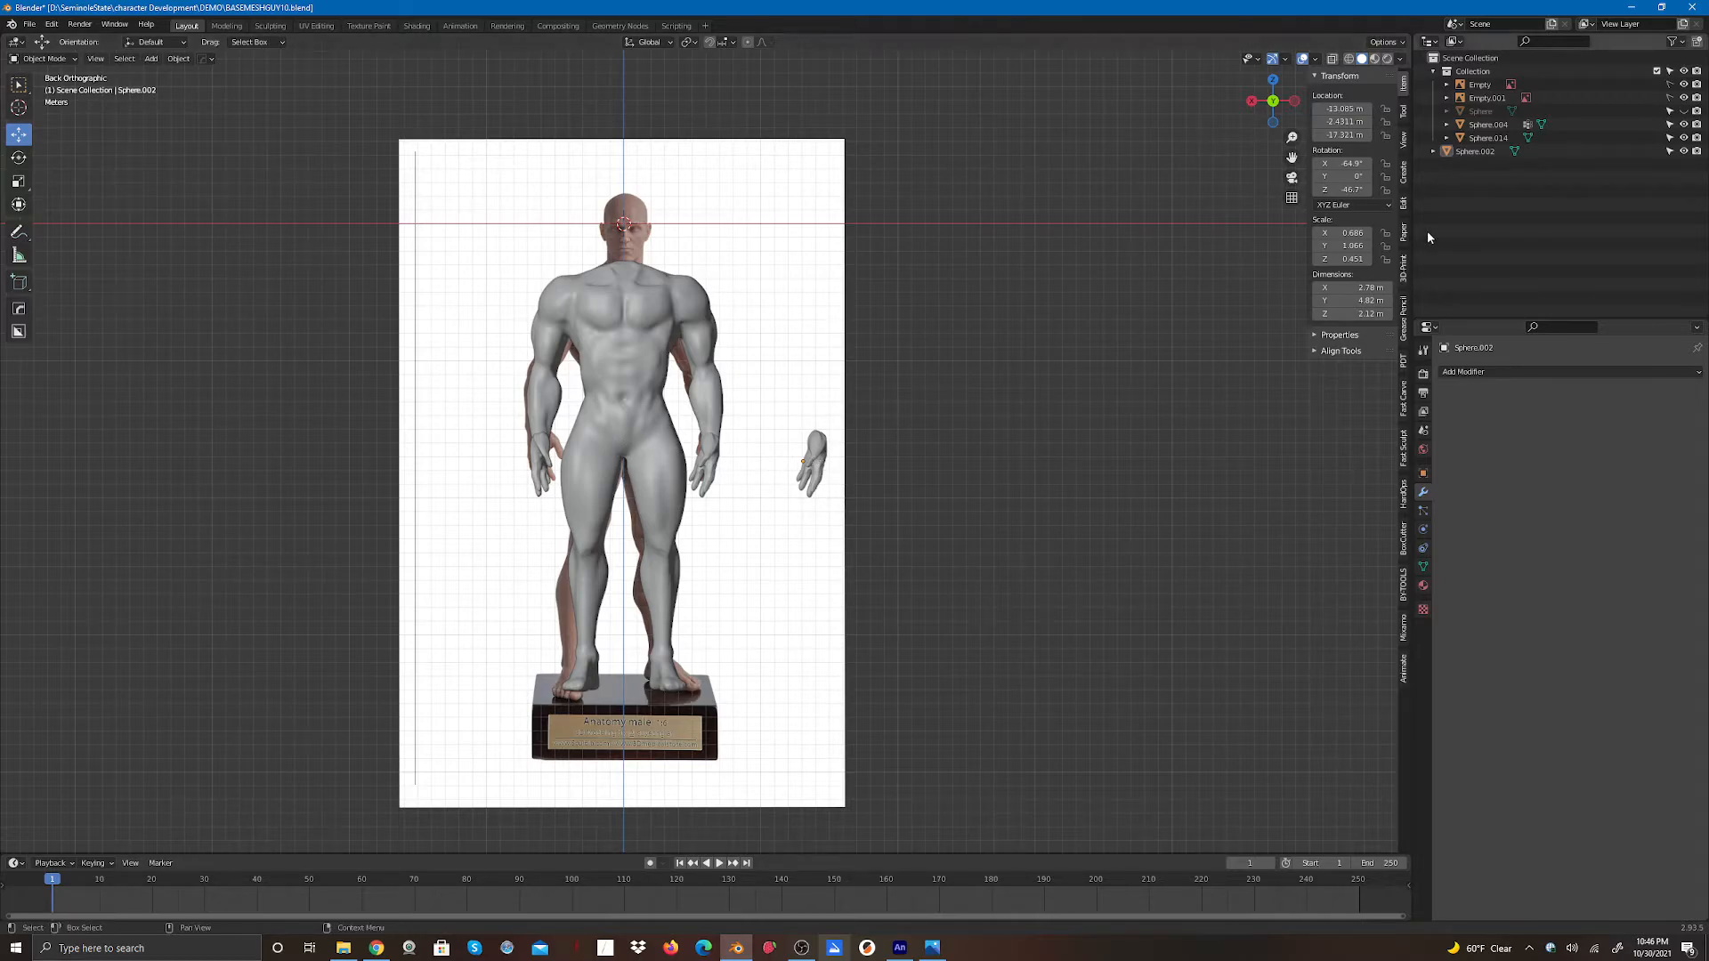
- Add a Boolean modifier in Union mode to the body using hand Sphere.014 as the object, and apply it
left_click(650, 434)
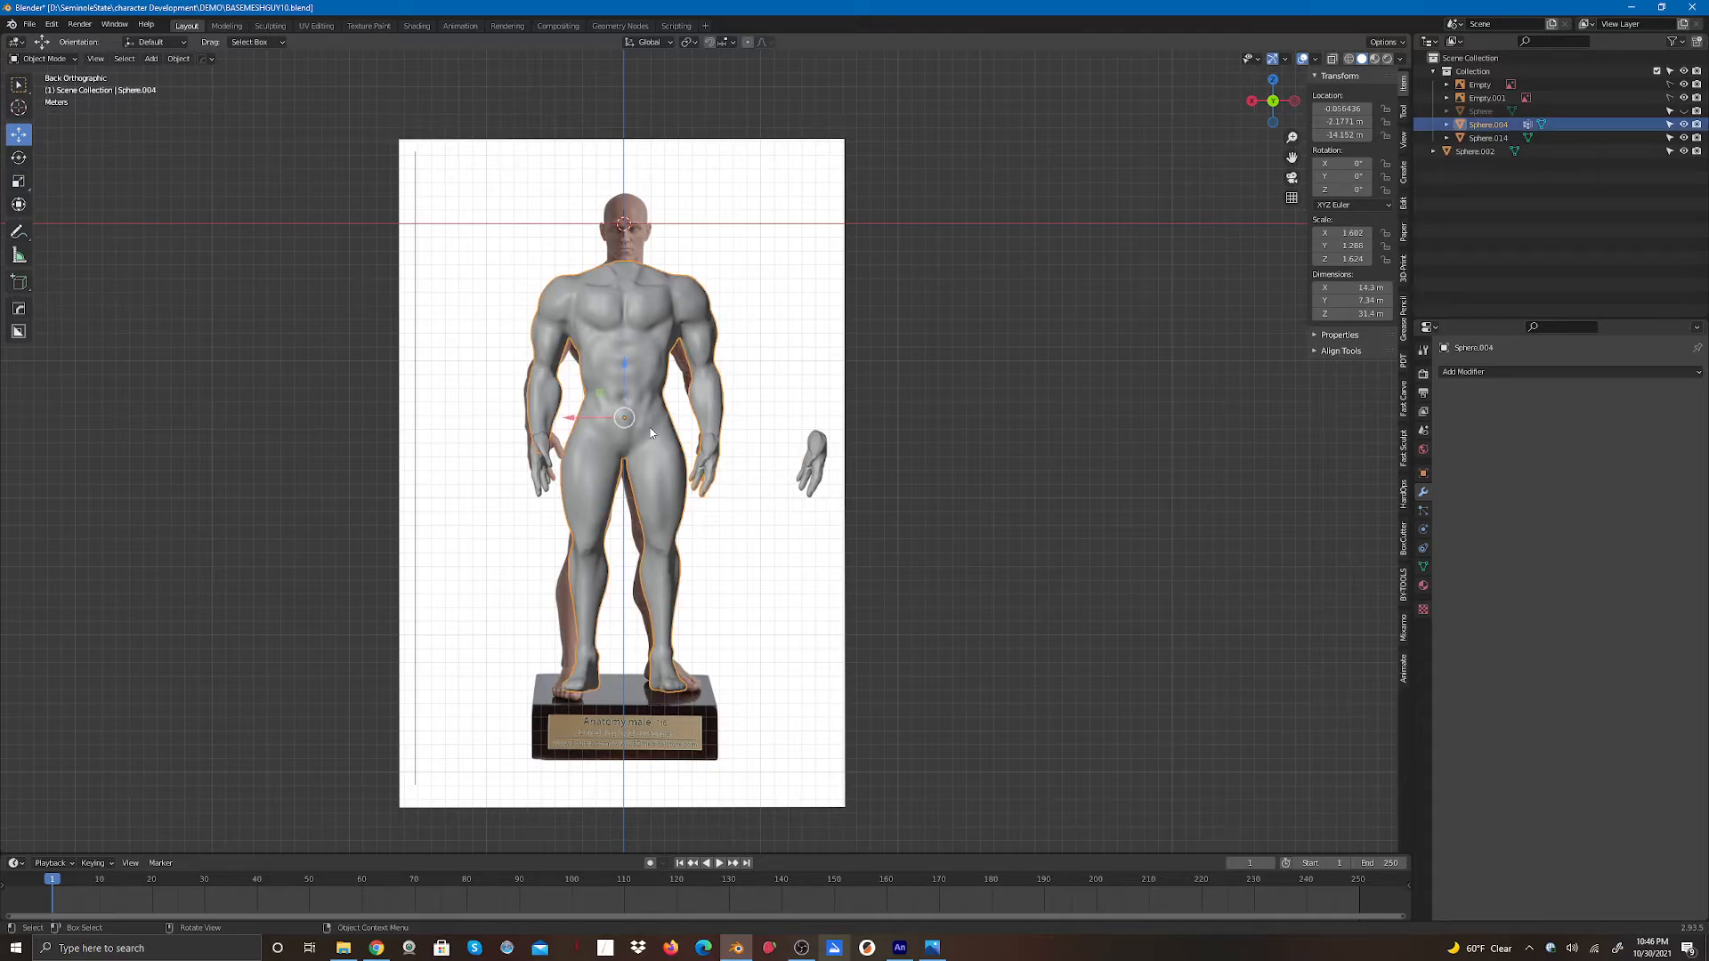
left_click(1466, 376)
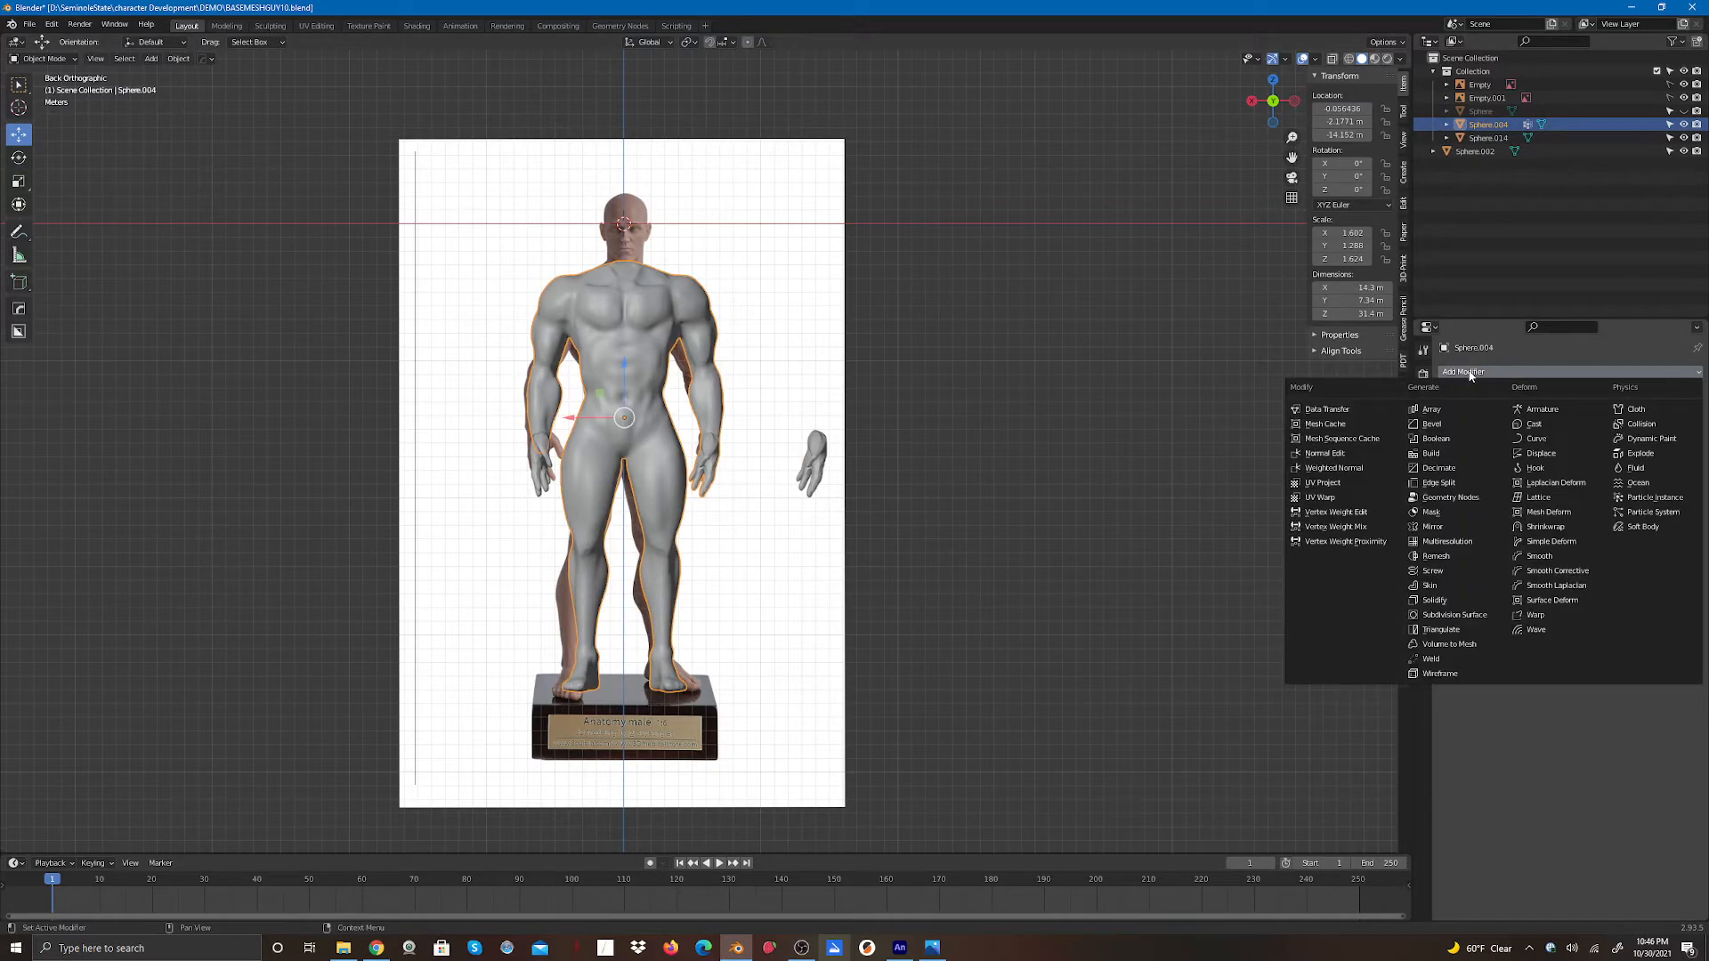
left_click(1441, 440)
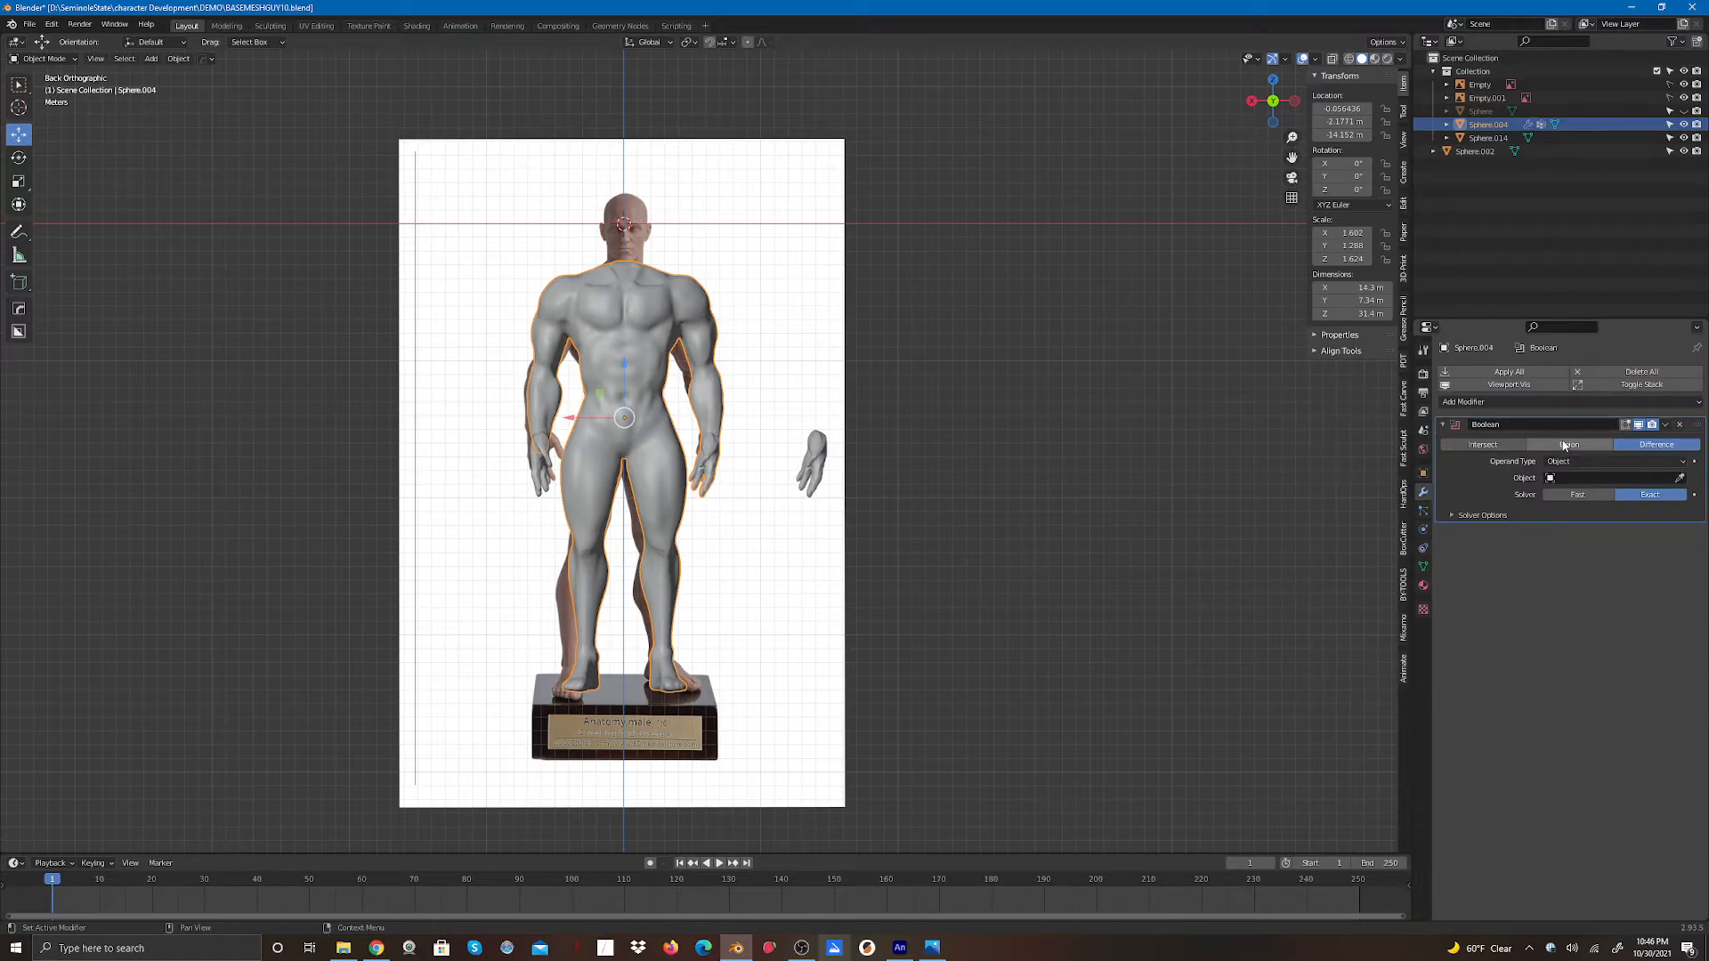
left_click(1679, 478)
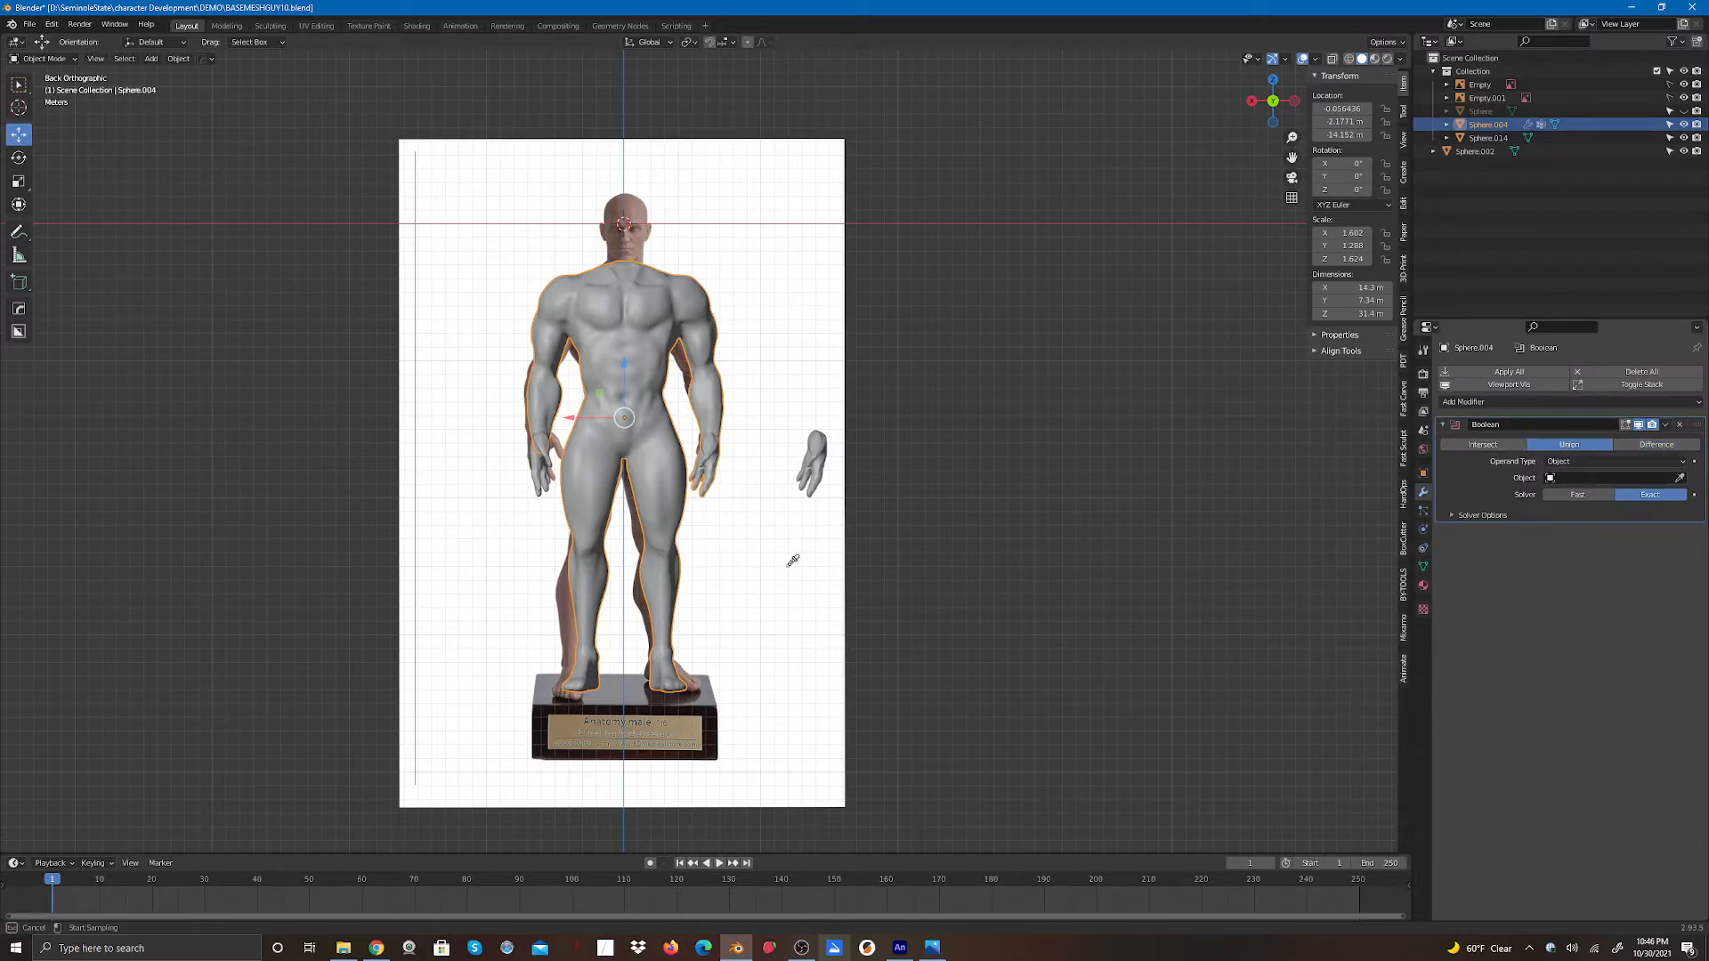
left_click(540, 478)
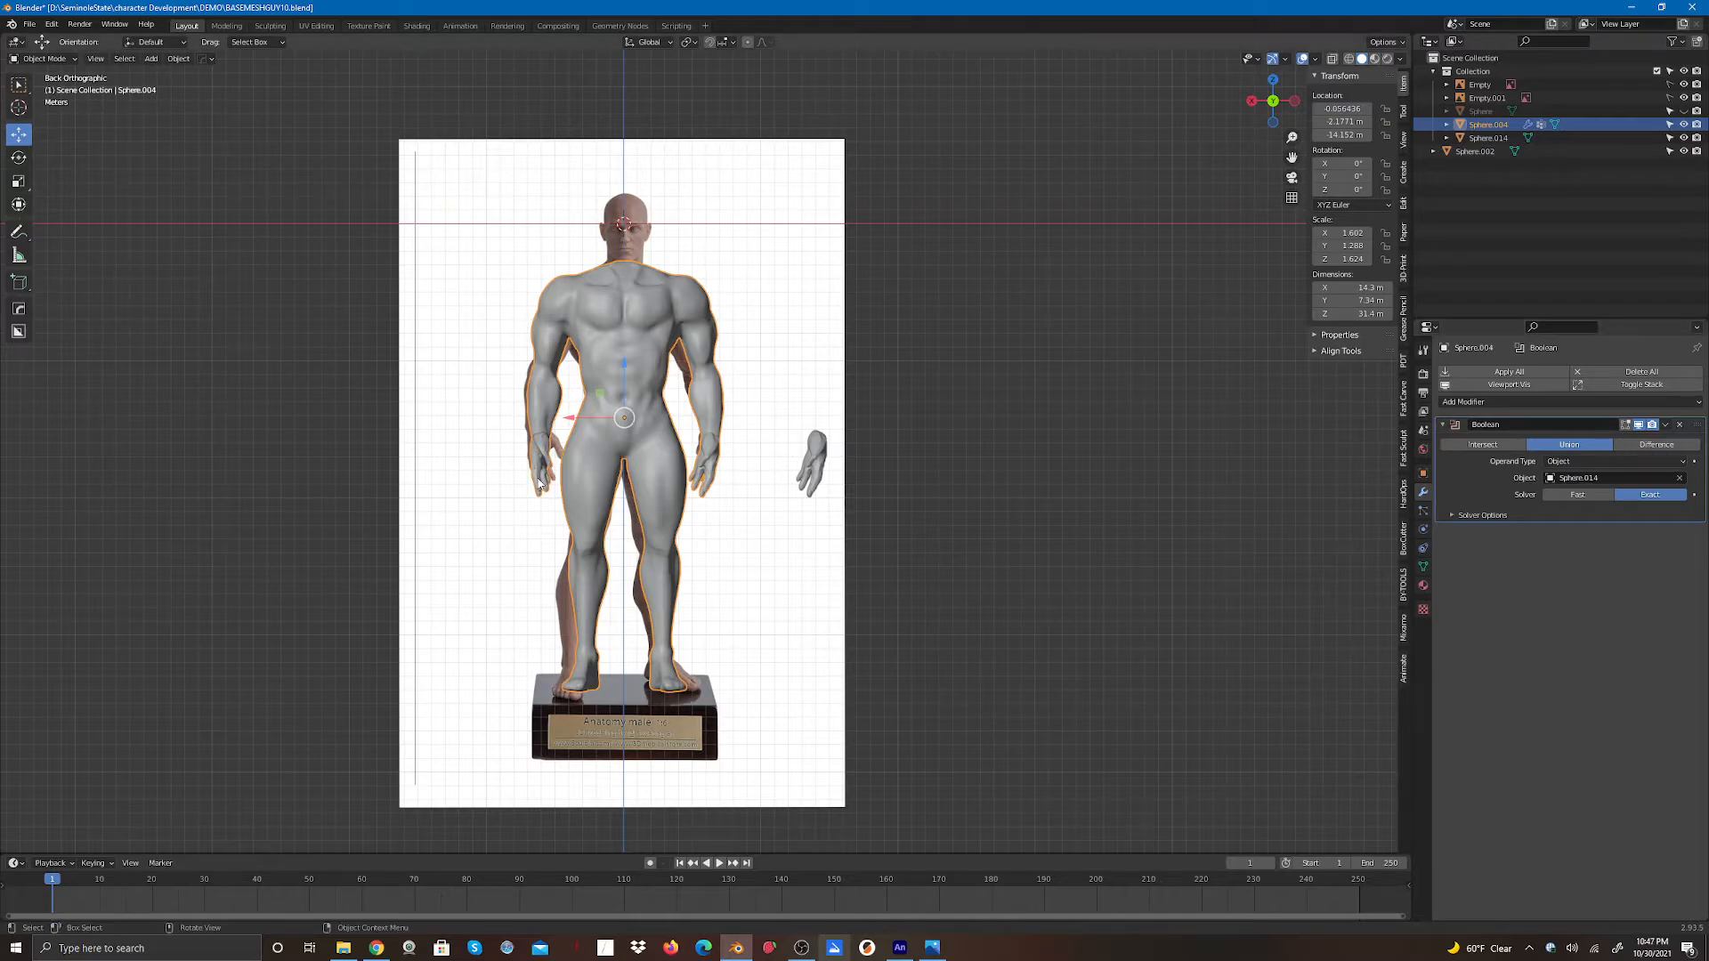
left_click(1504, 377)
left_click(725, 546)
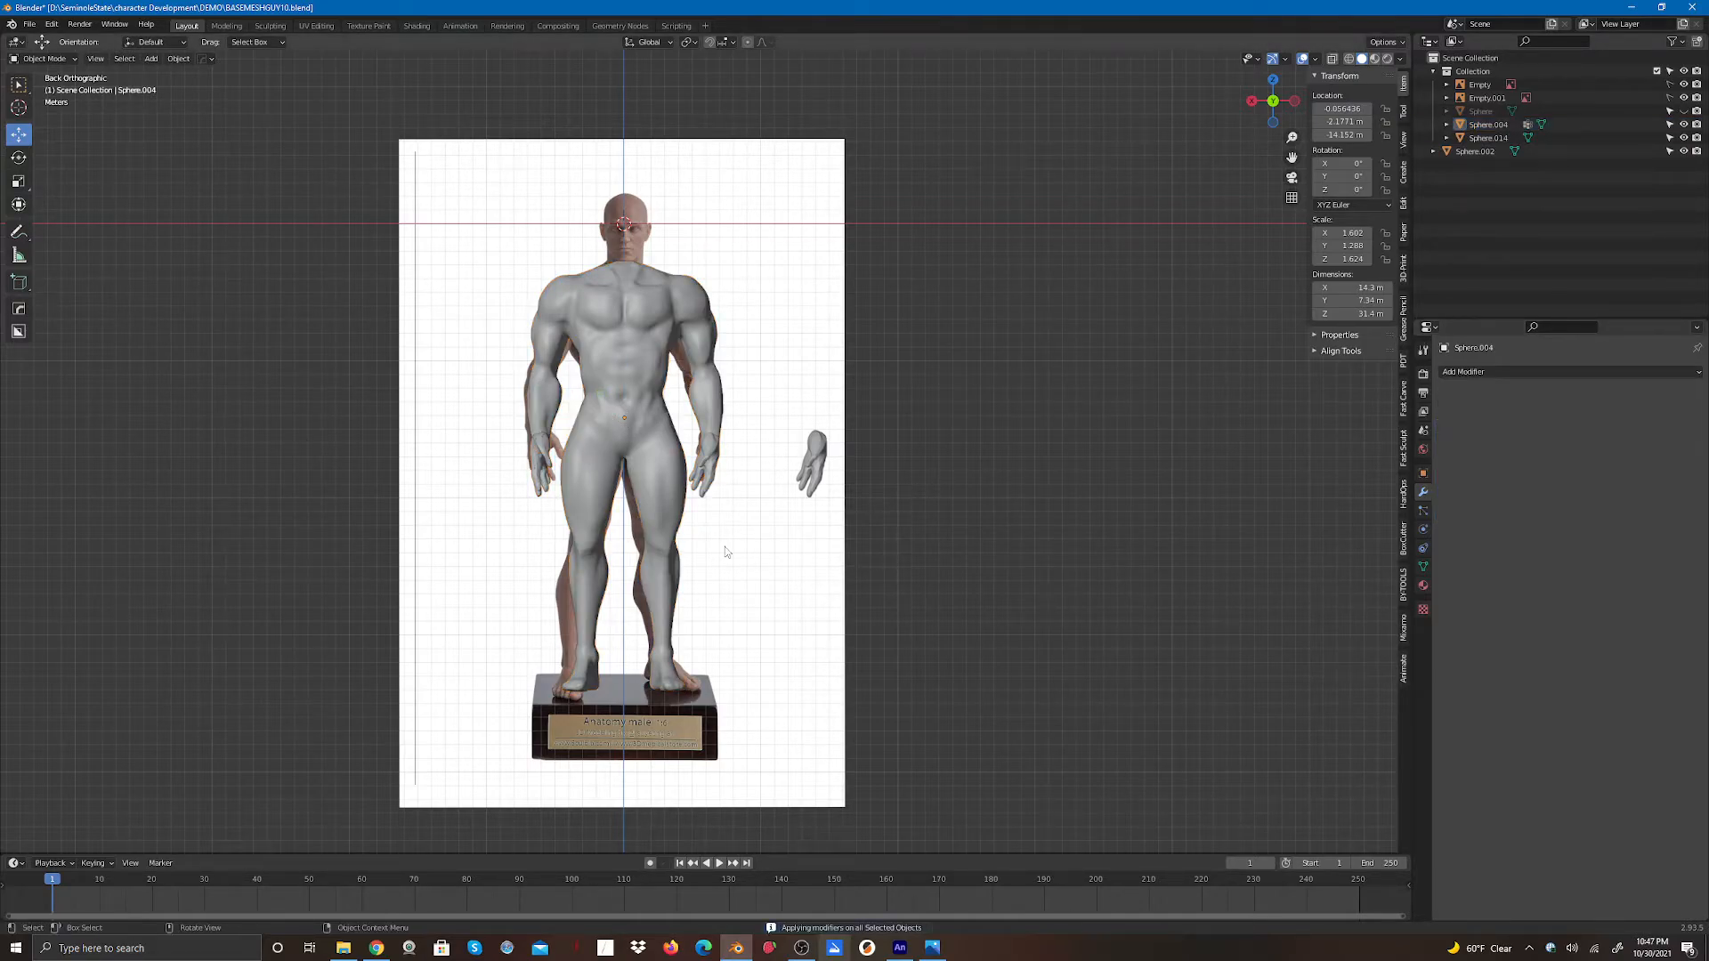
- Select hand Sphere.014 and move it beside the other detached hand
left_click(542, 470)
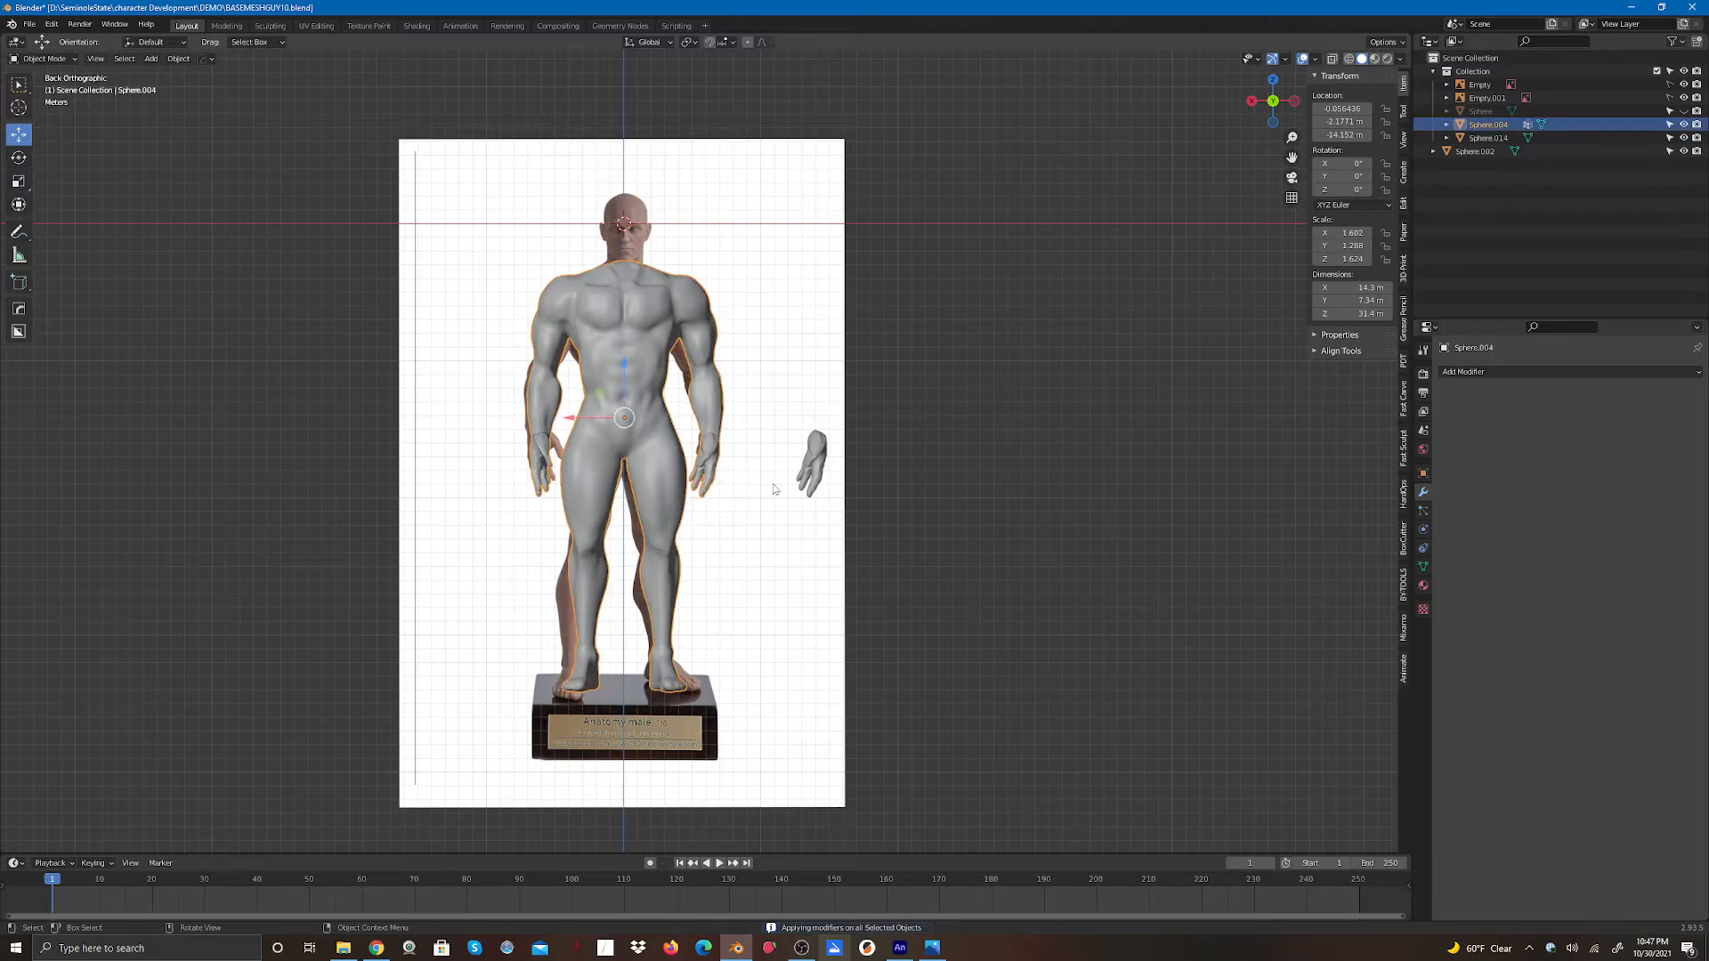
left_click(566, 493)
left_click(540, 478)
left_click(540, 478)
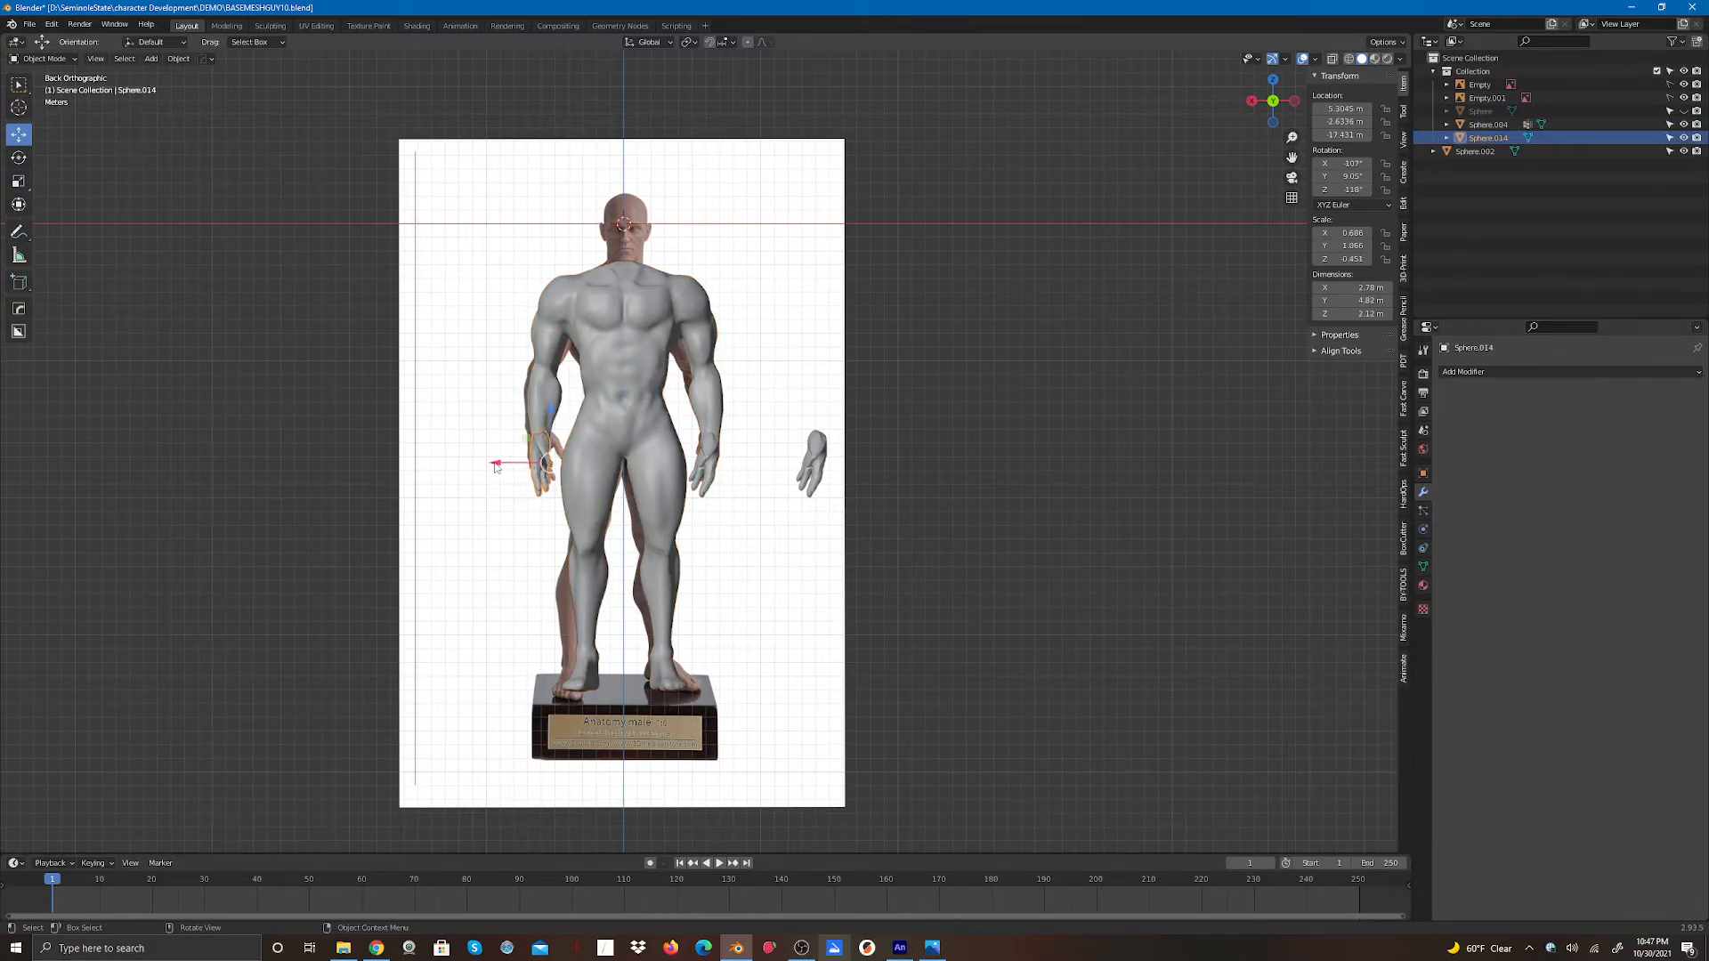
left_click_drag(503, 462, 762, 527)
left_click(811, 563)
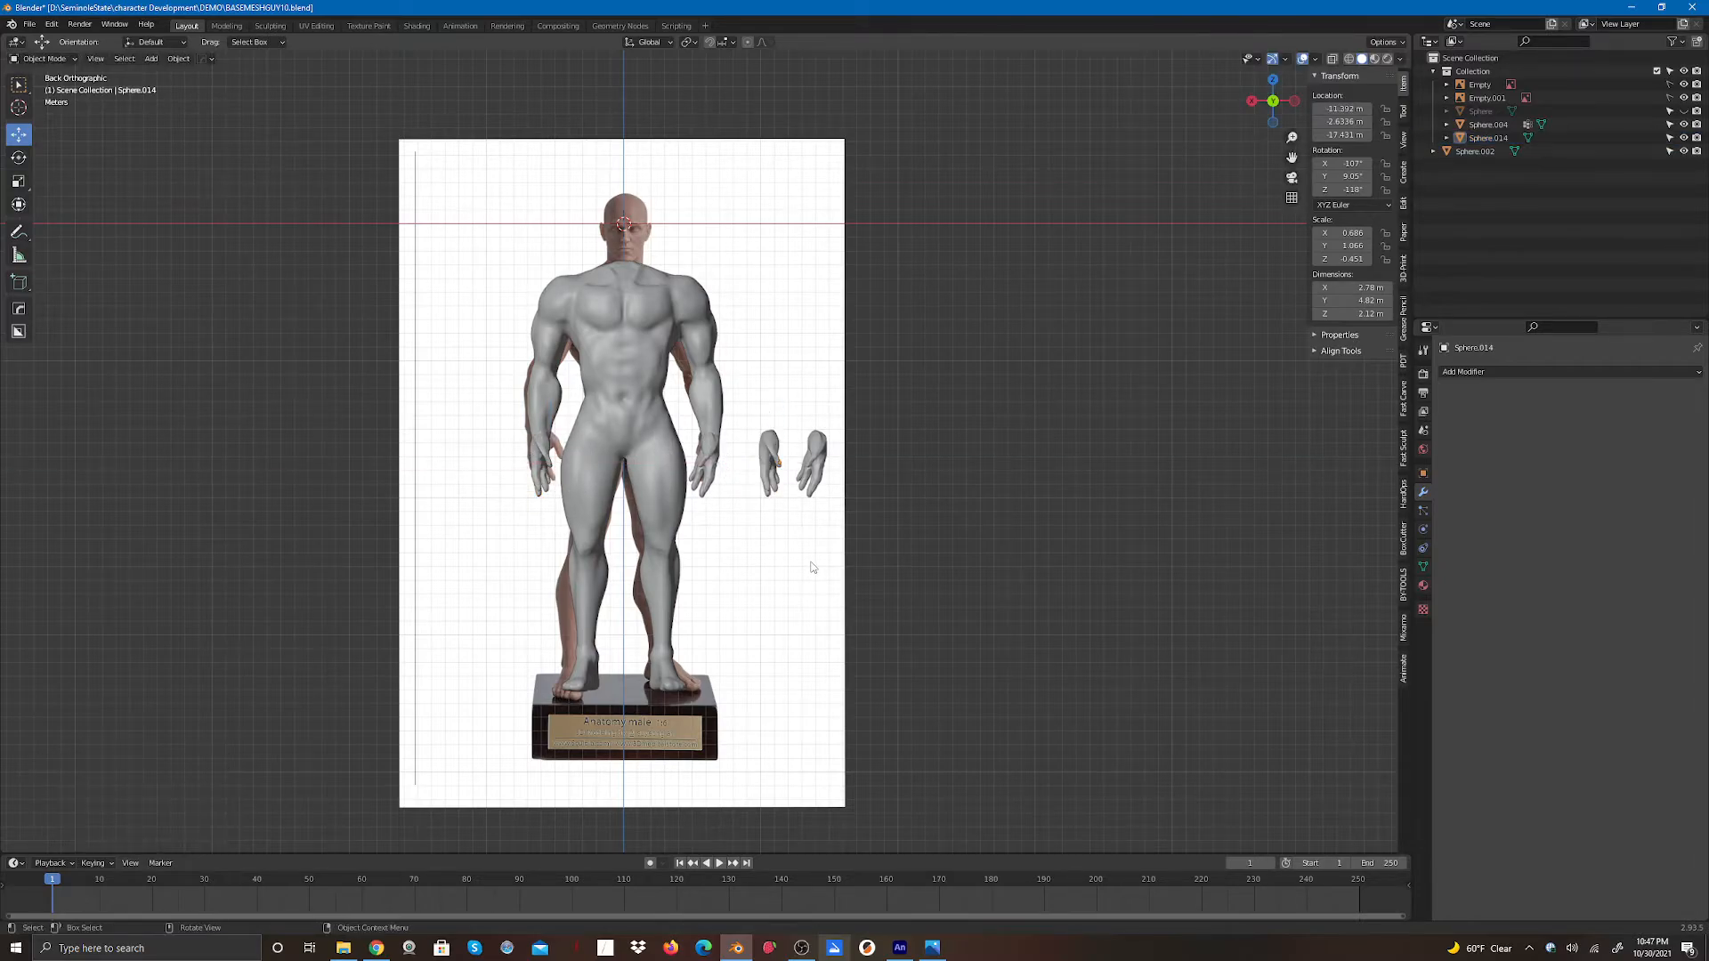
- Select both detached hands and move them down below the figure
left_click_drag(734, 415, 847, 517)
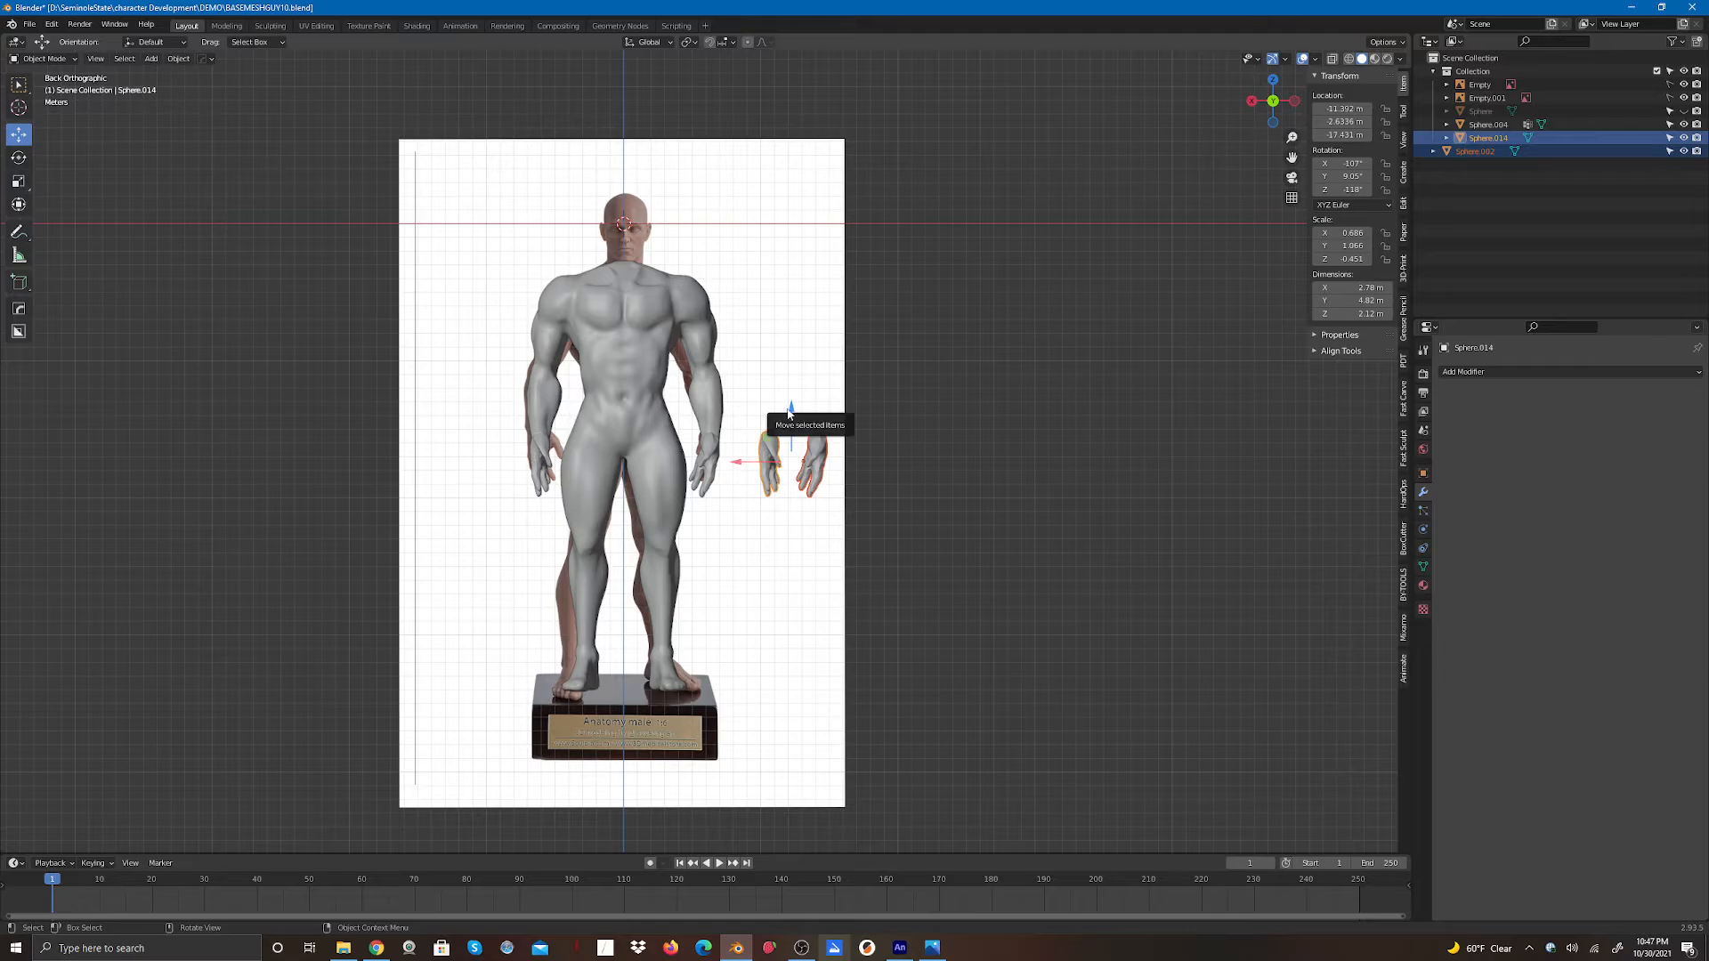
left_click_drag(788, 412, 813, 717)
left_click(862, 622)
- Hide both reference image empties in the viewport
scroll(777, 573, "up", 3)
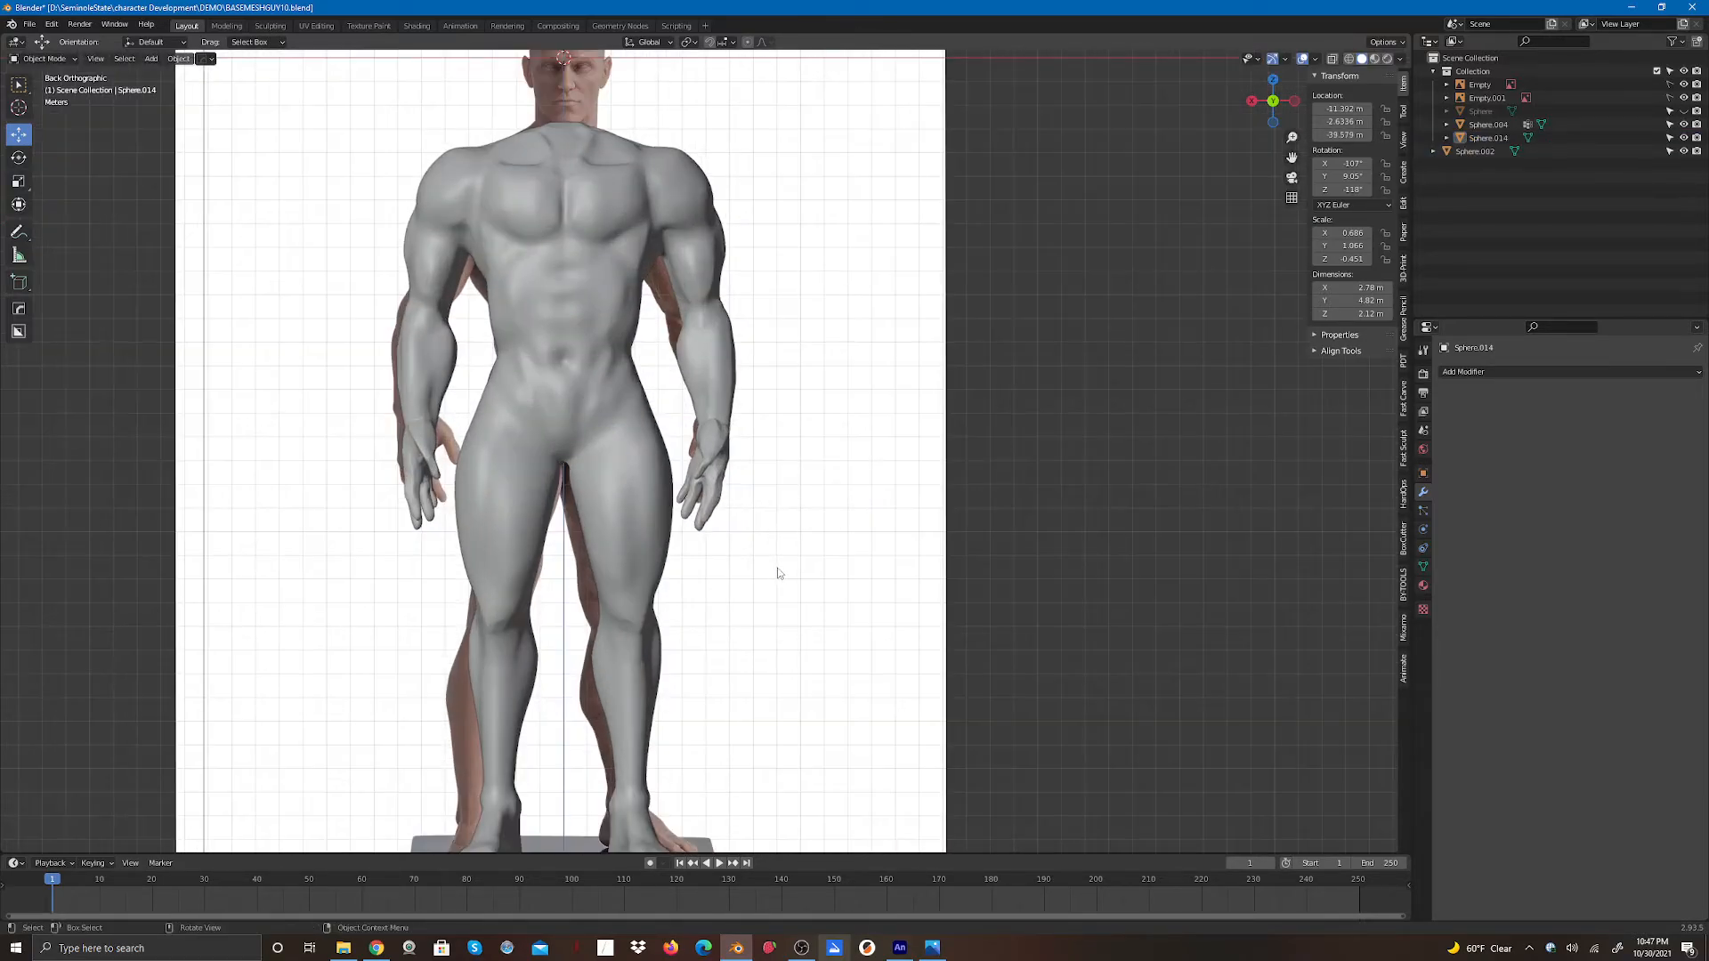
scroll(783, 572, "up", 2)
scroll(791, 567, "down", 1)
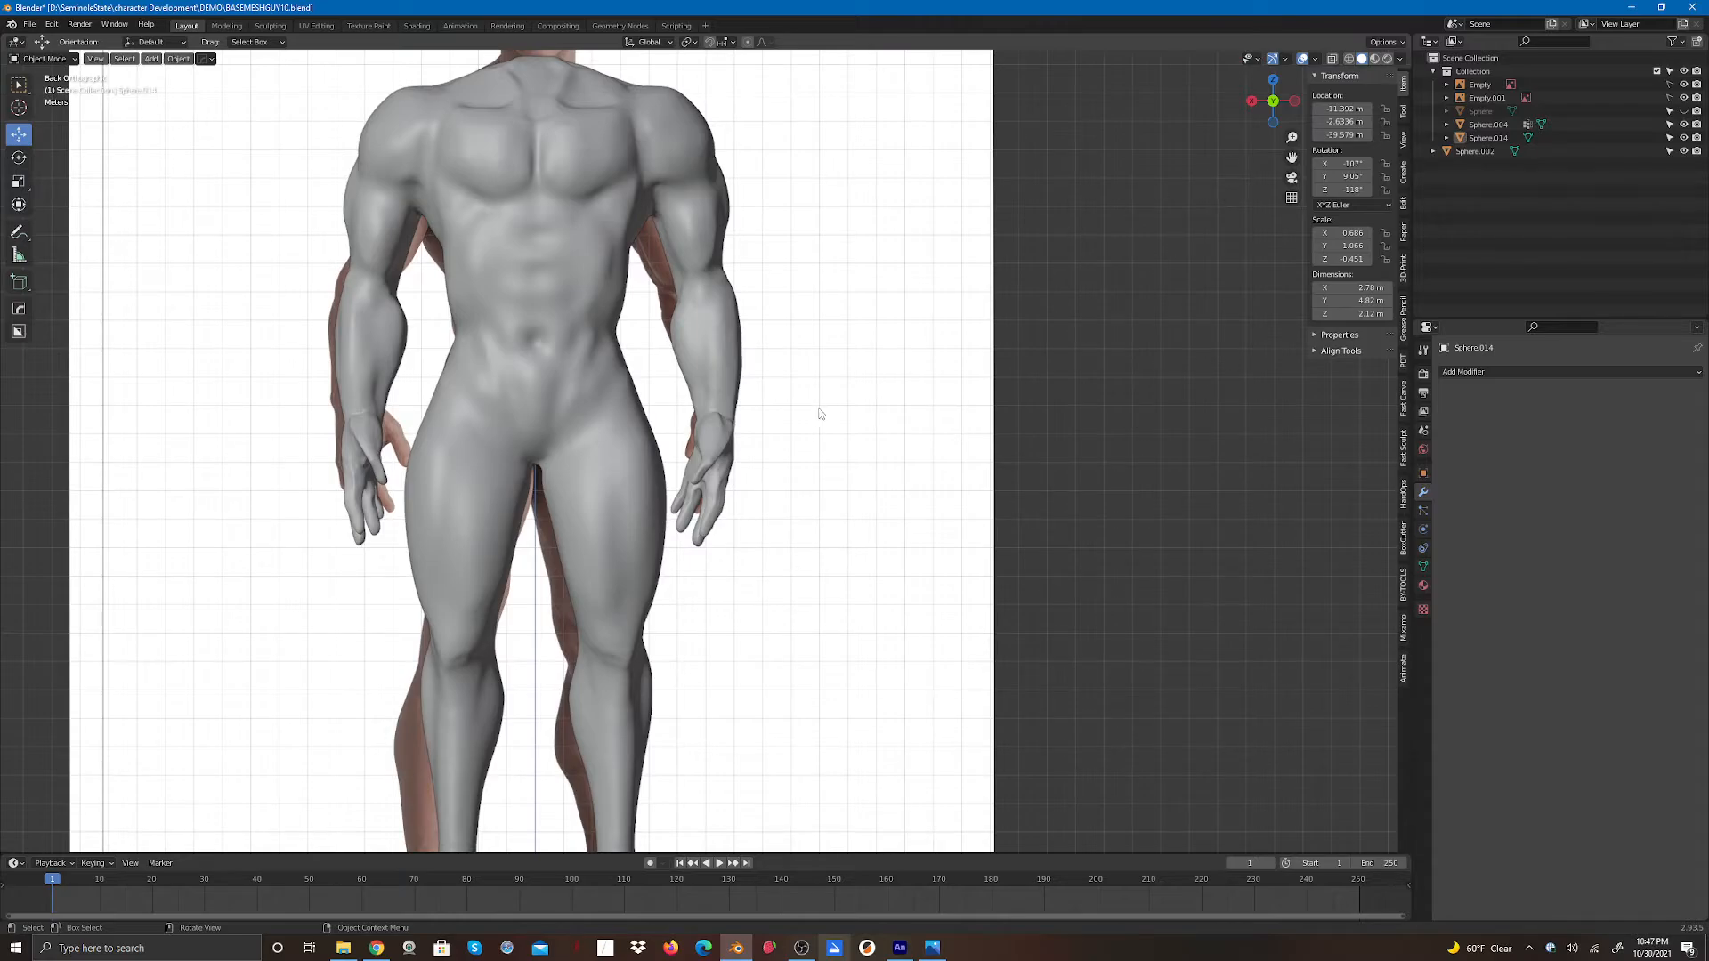
scroll(820, 413, "down", 3)
left_click(594, 427)
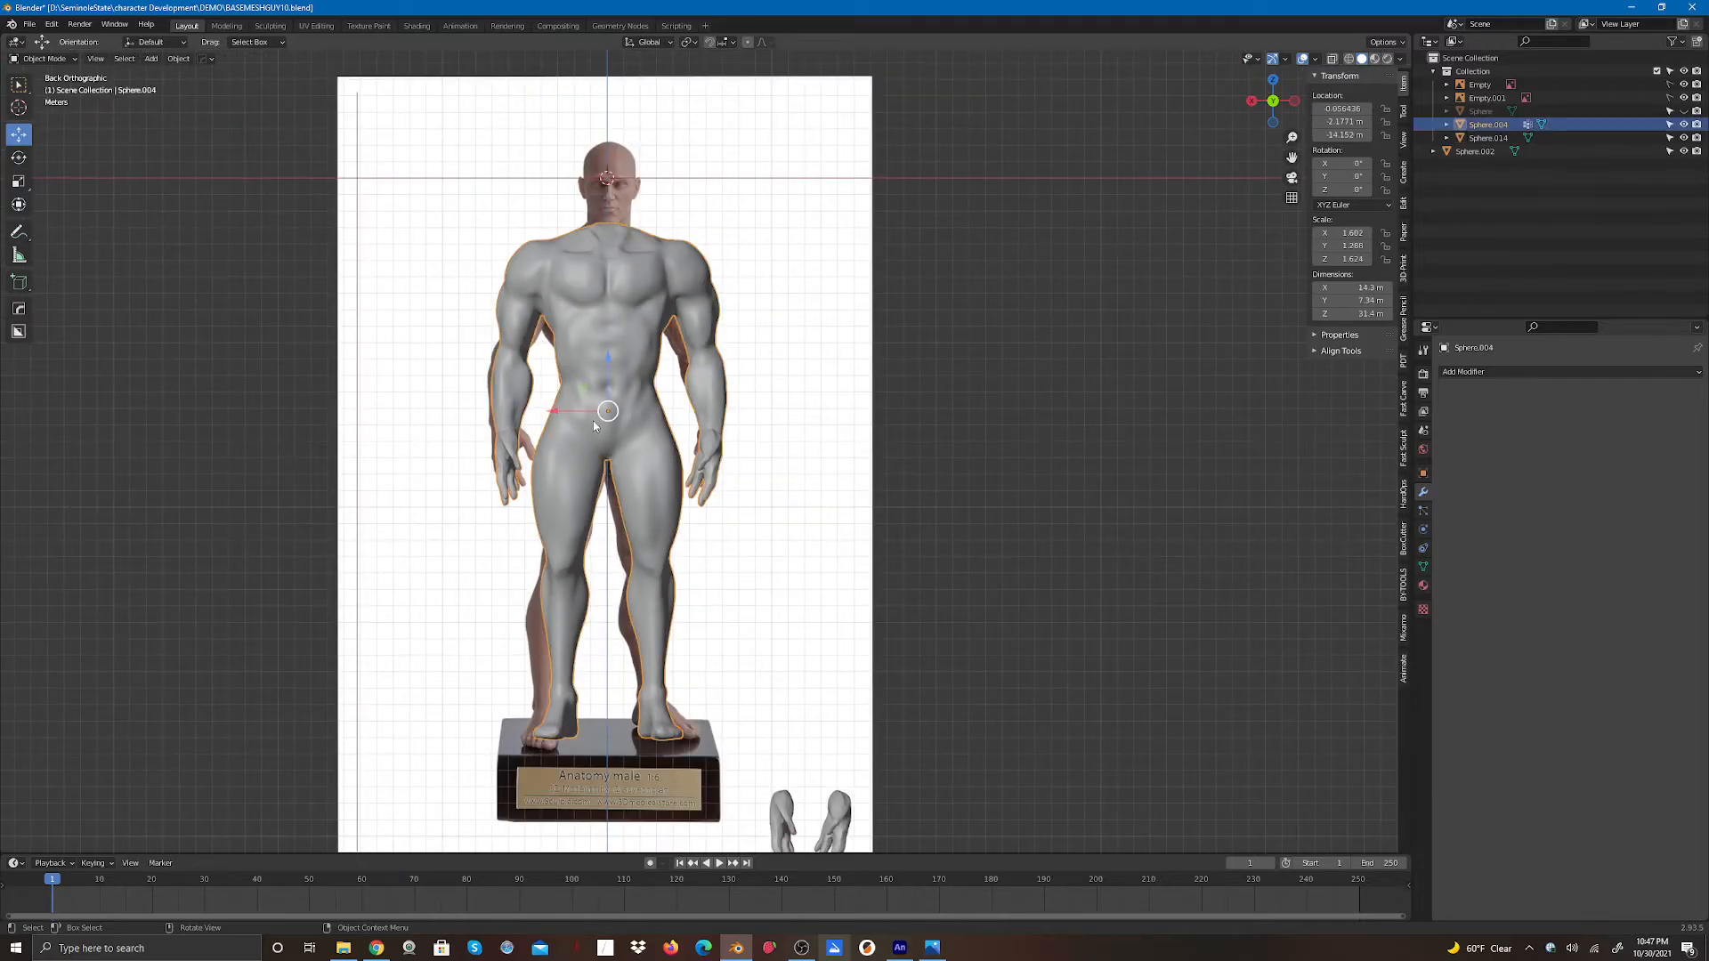
left_click(1683, 97)
left_click(1683, 84)
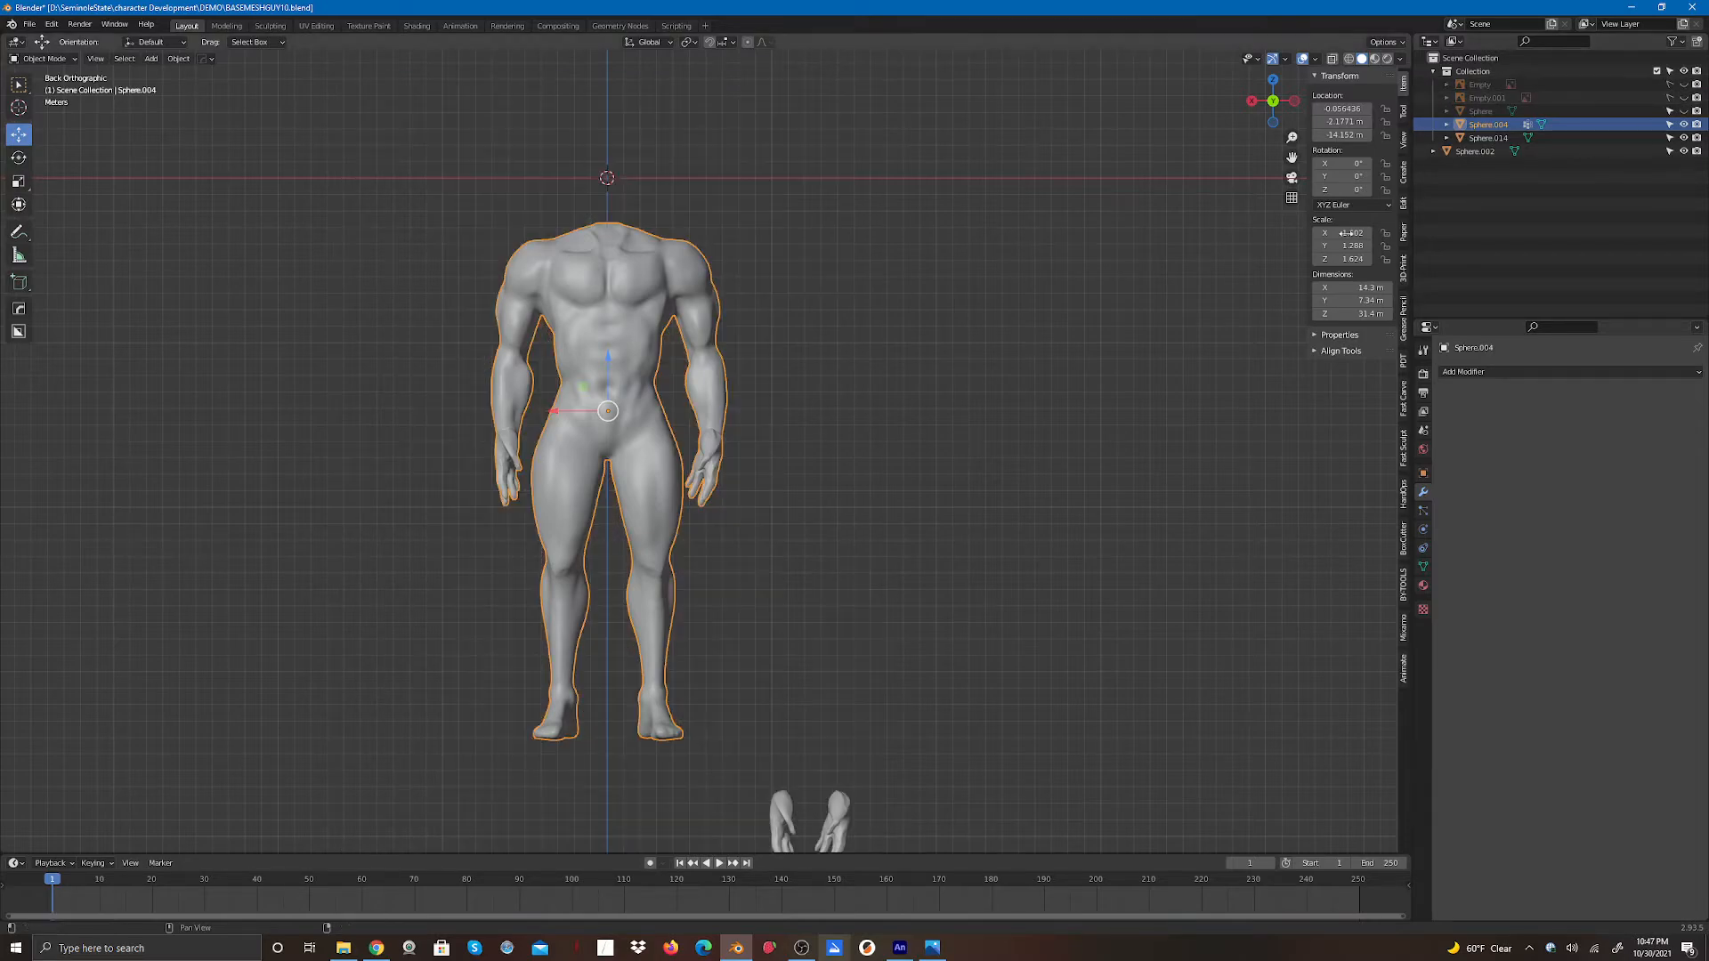
- Unhide both reference image empties and the head sphere in a perspective view
mouse_move(1268, 111)
left_mouse_down()
mouse_move(979, 155)
mouse_move(1620, 162)
mouse_move(1371, 160)
mouse_move(1277, 105)
left_mouse_up()
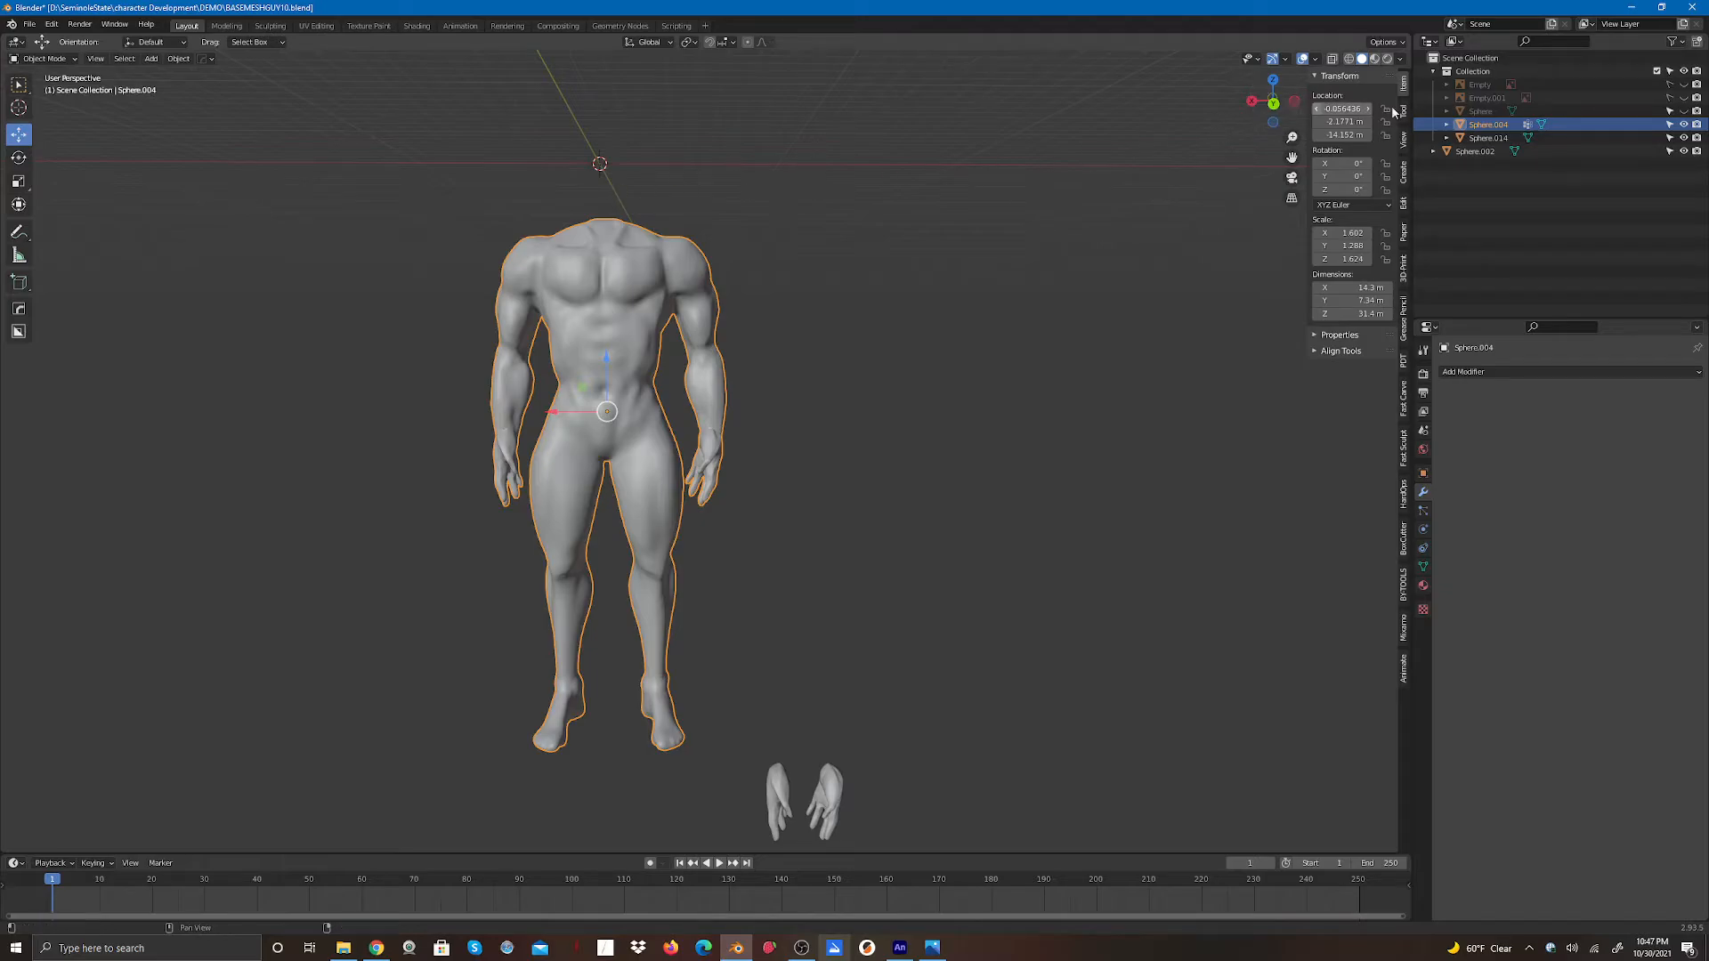
left_click(1683, 97)
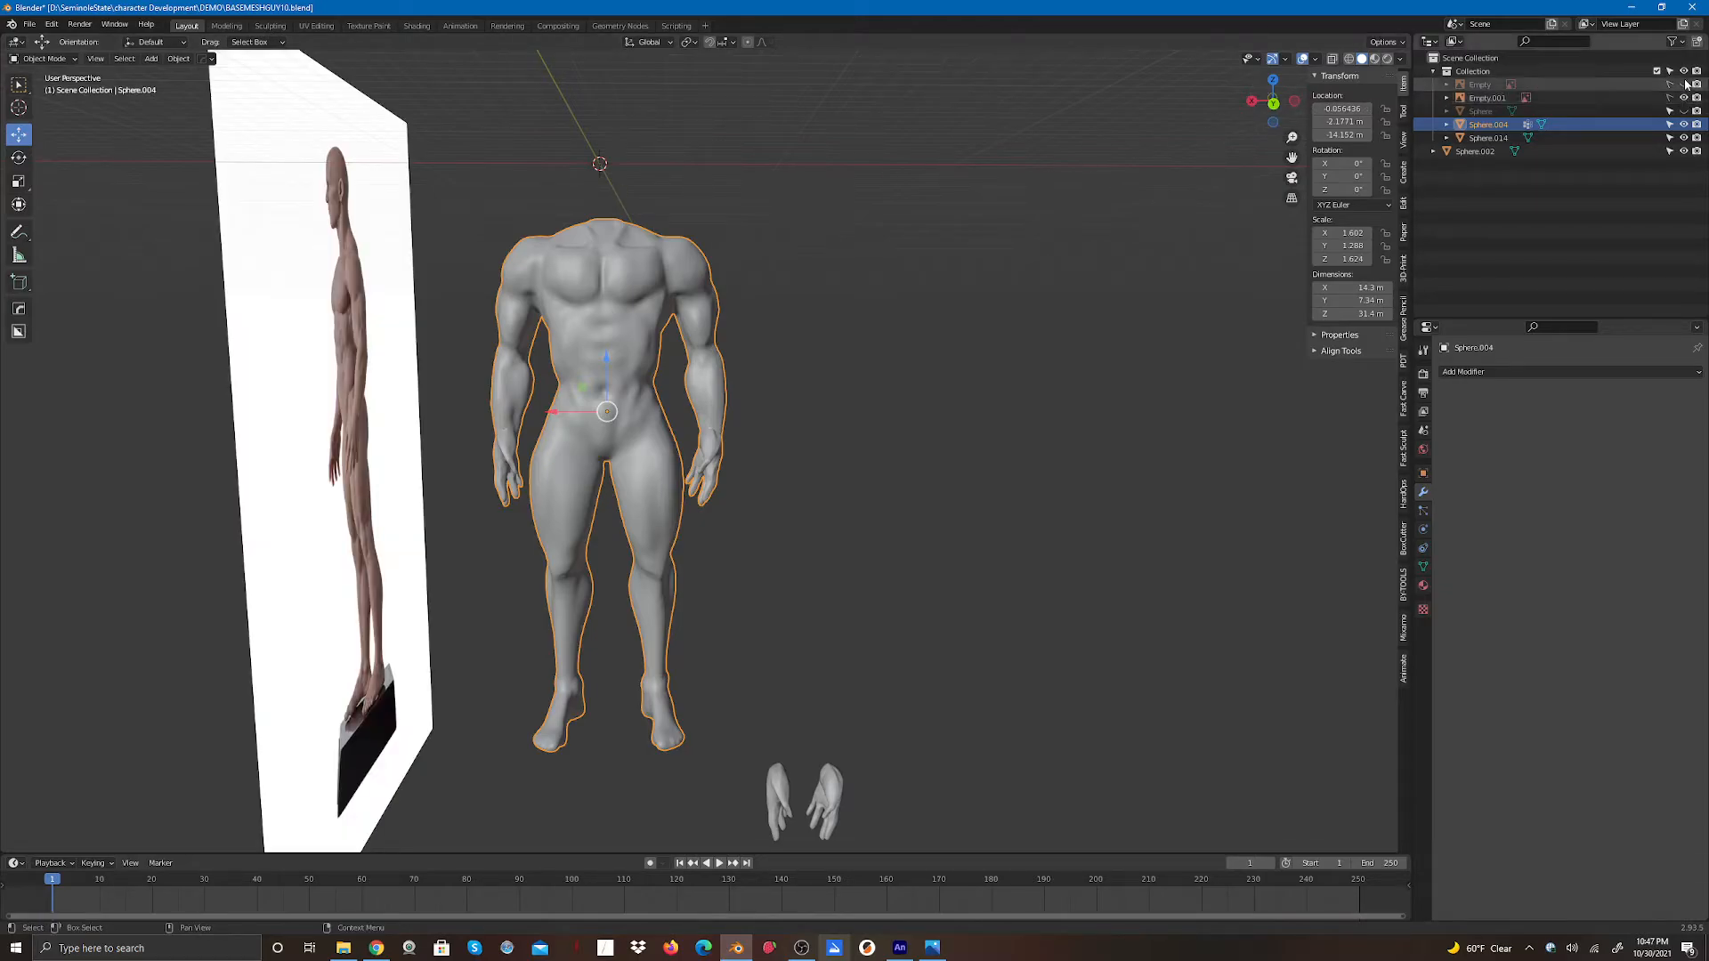
left_click(1683, 84)
left_click(1683, 111)
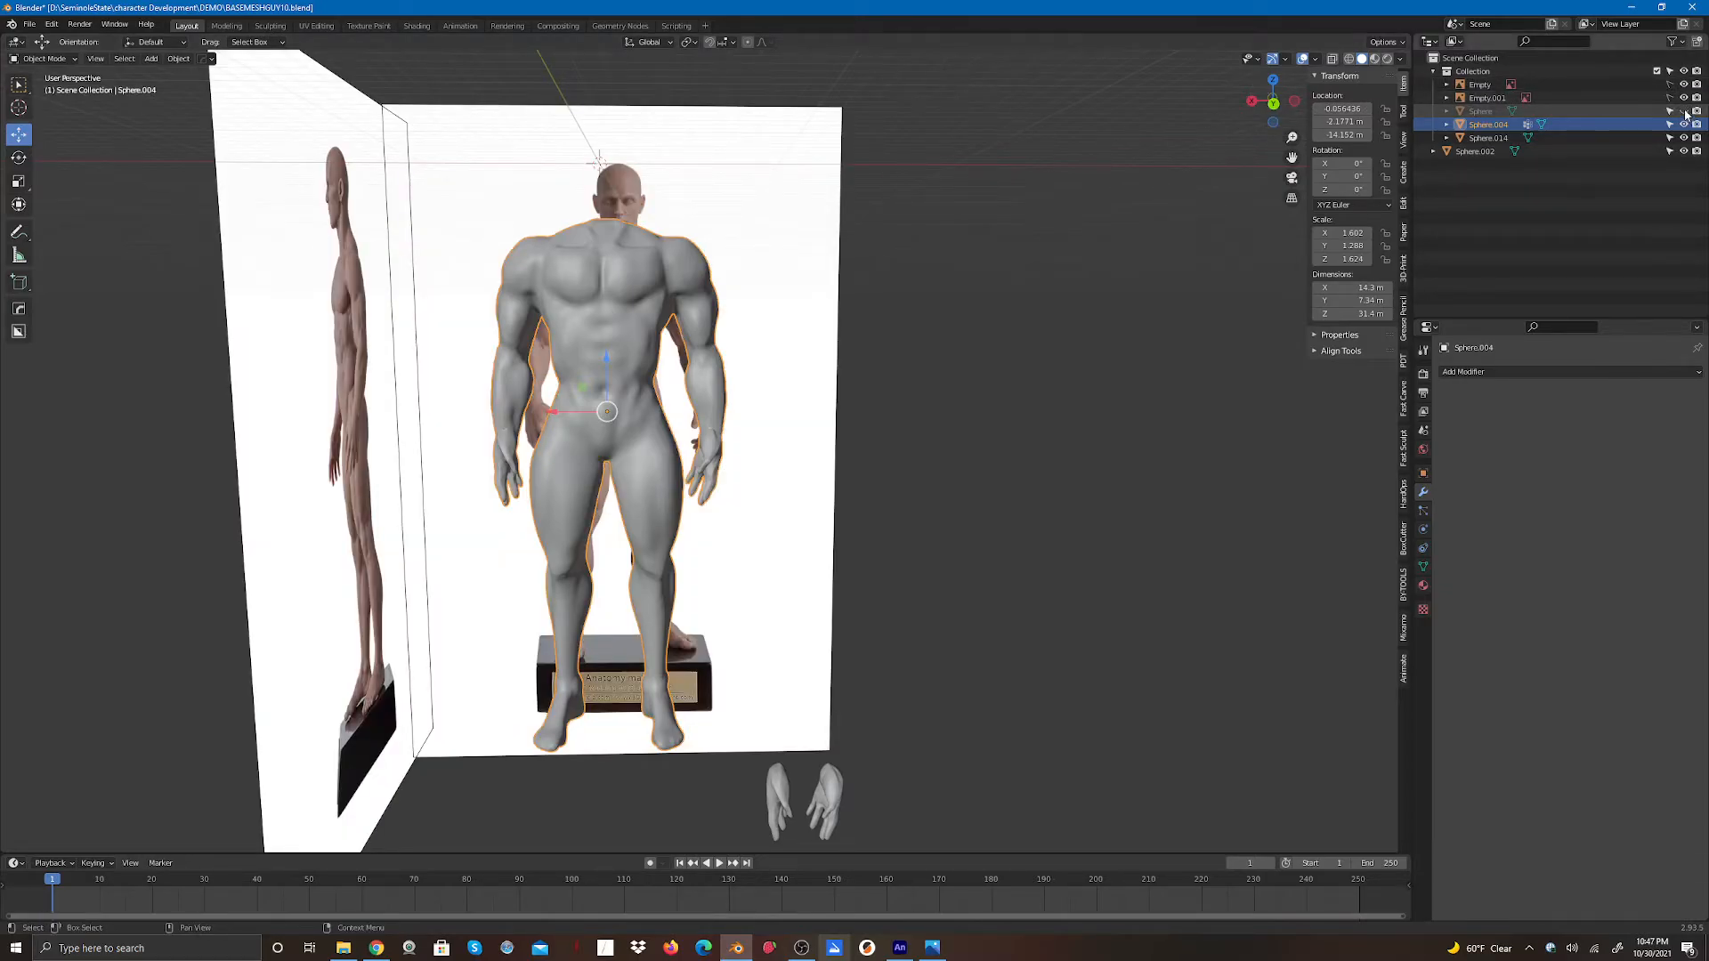
left_click(1683, 110)
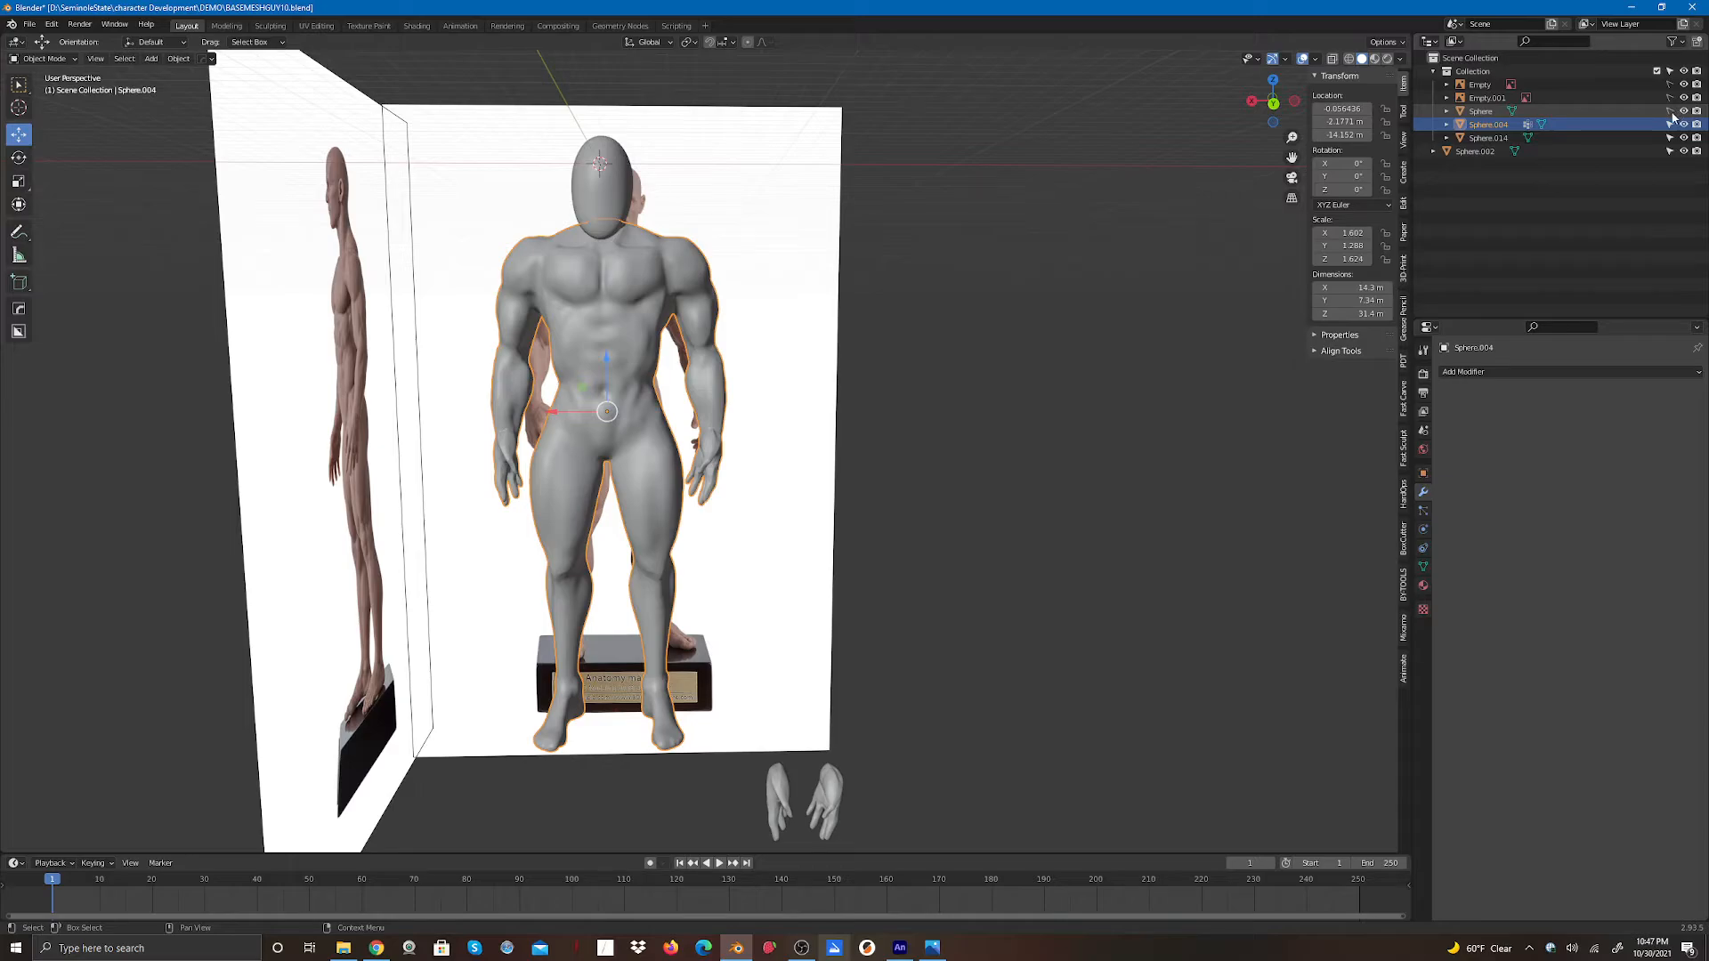
- Hide the head sphere, then remesh the body in Sculpt Mode with a 0.09 m voxel size
left_click(1683, 111)
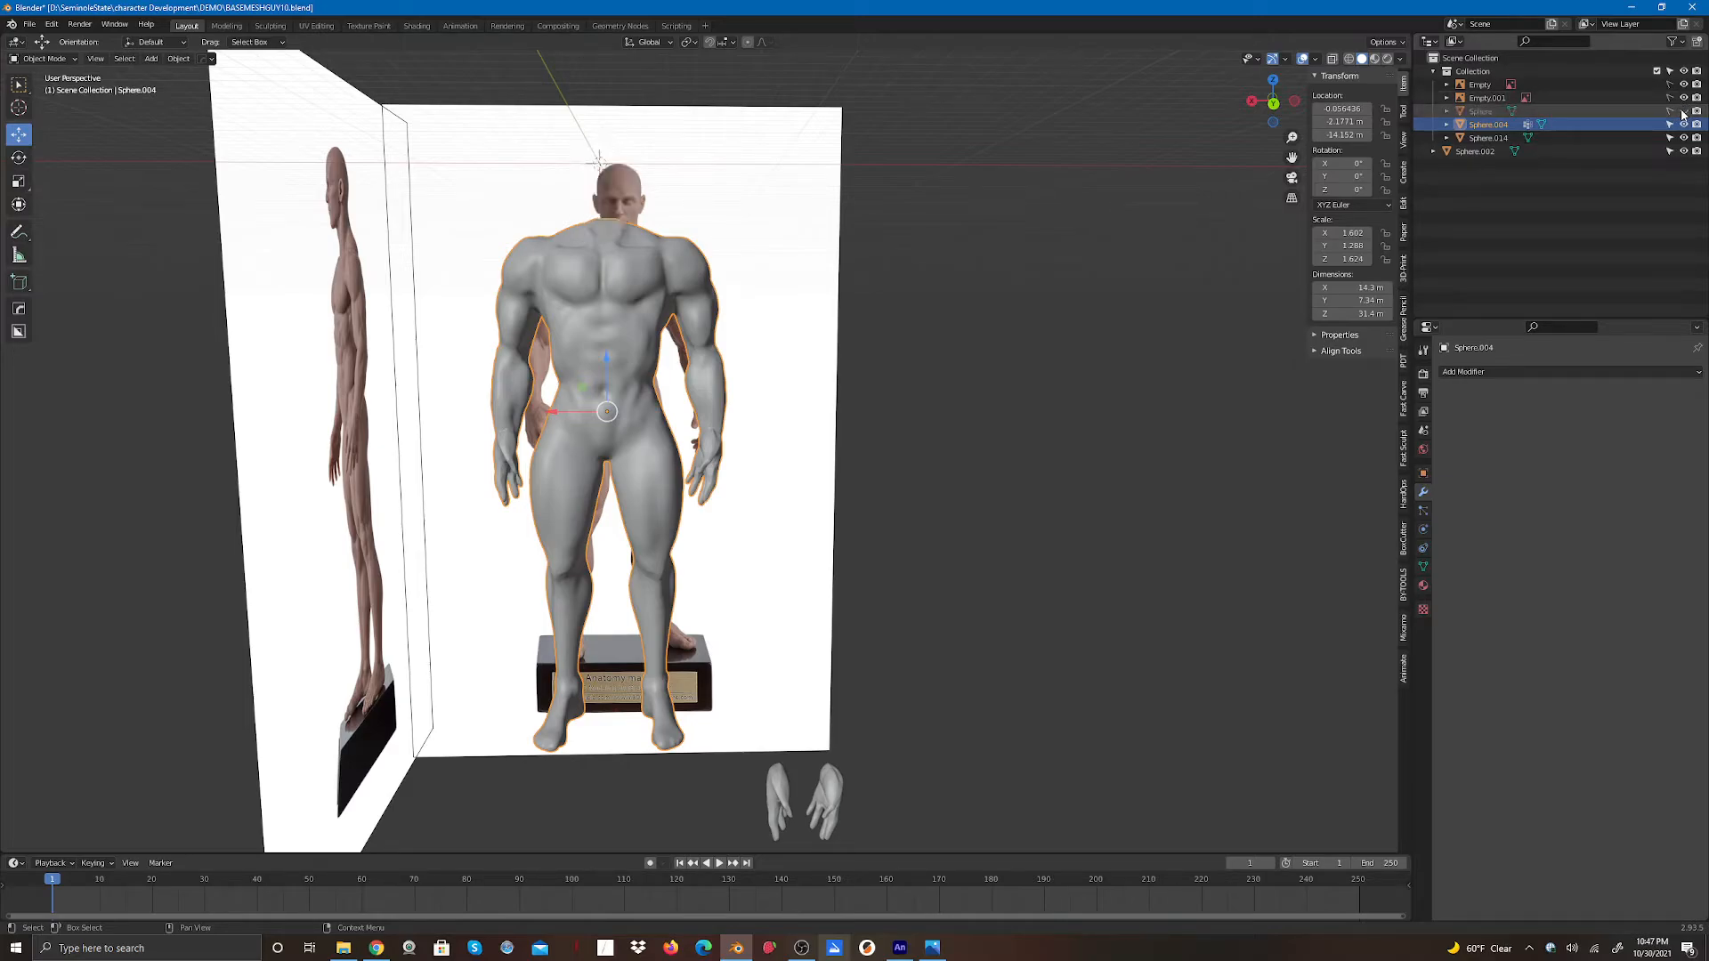
left_click(45, 58)
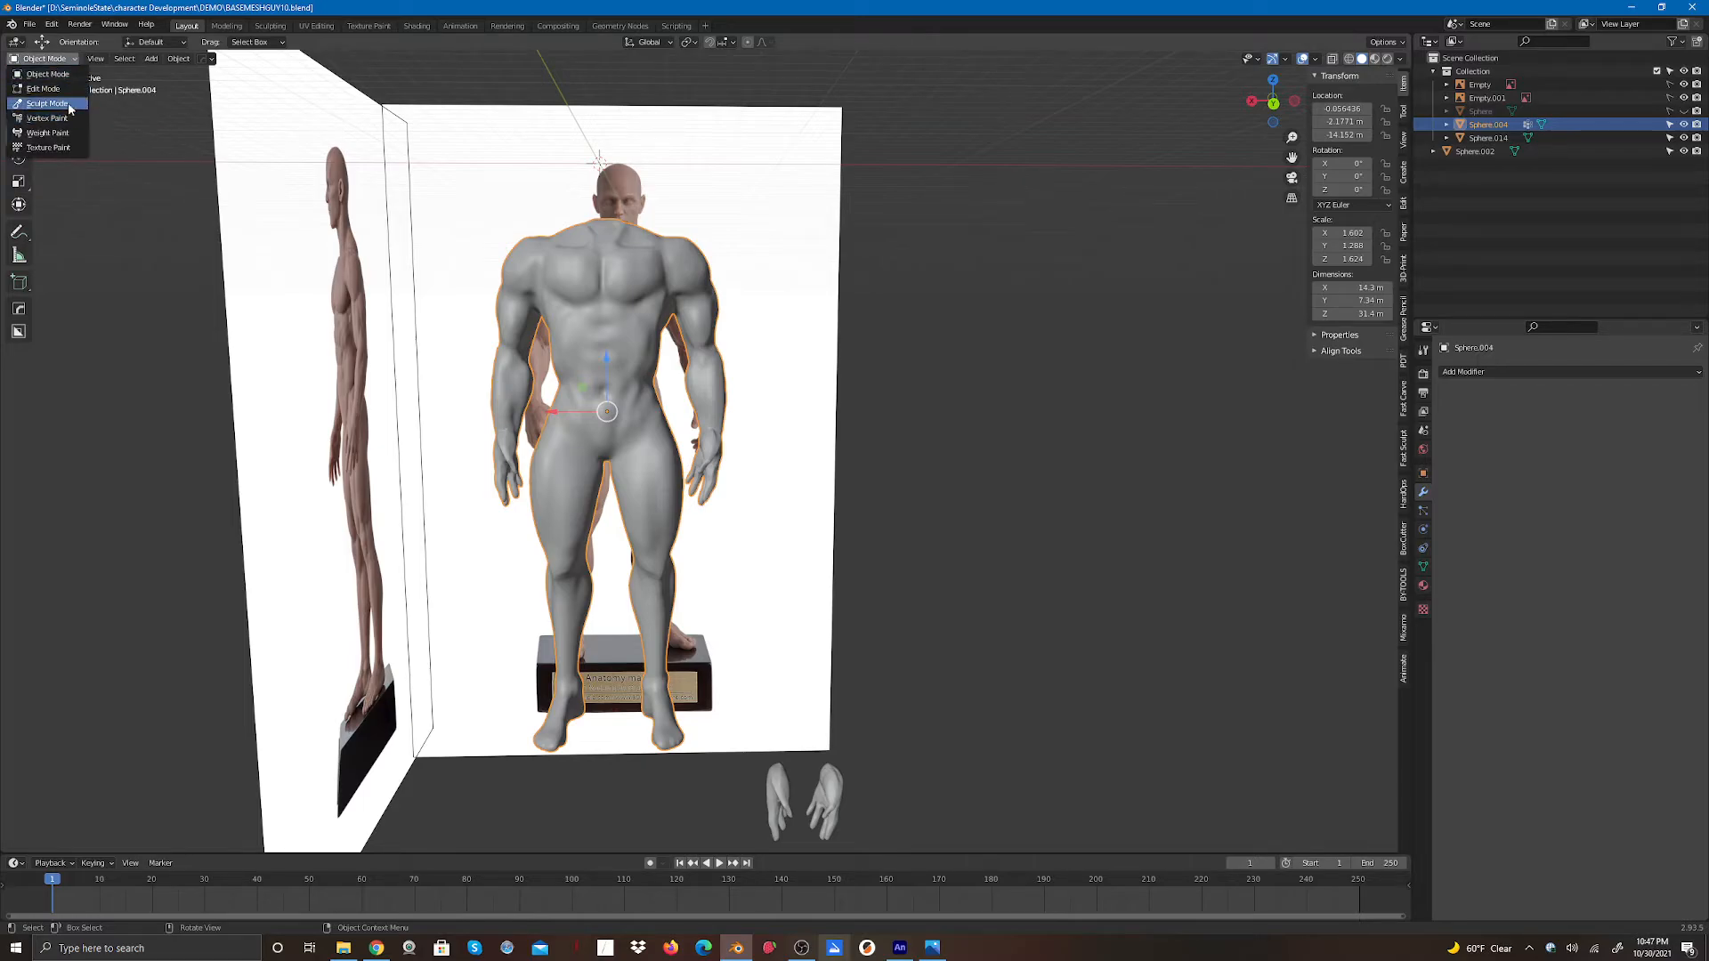
left_click(47, 103)
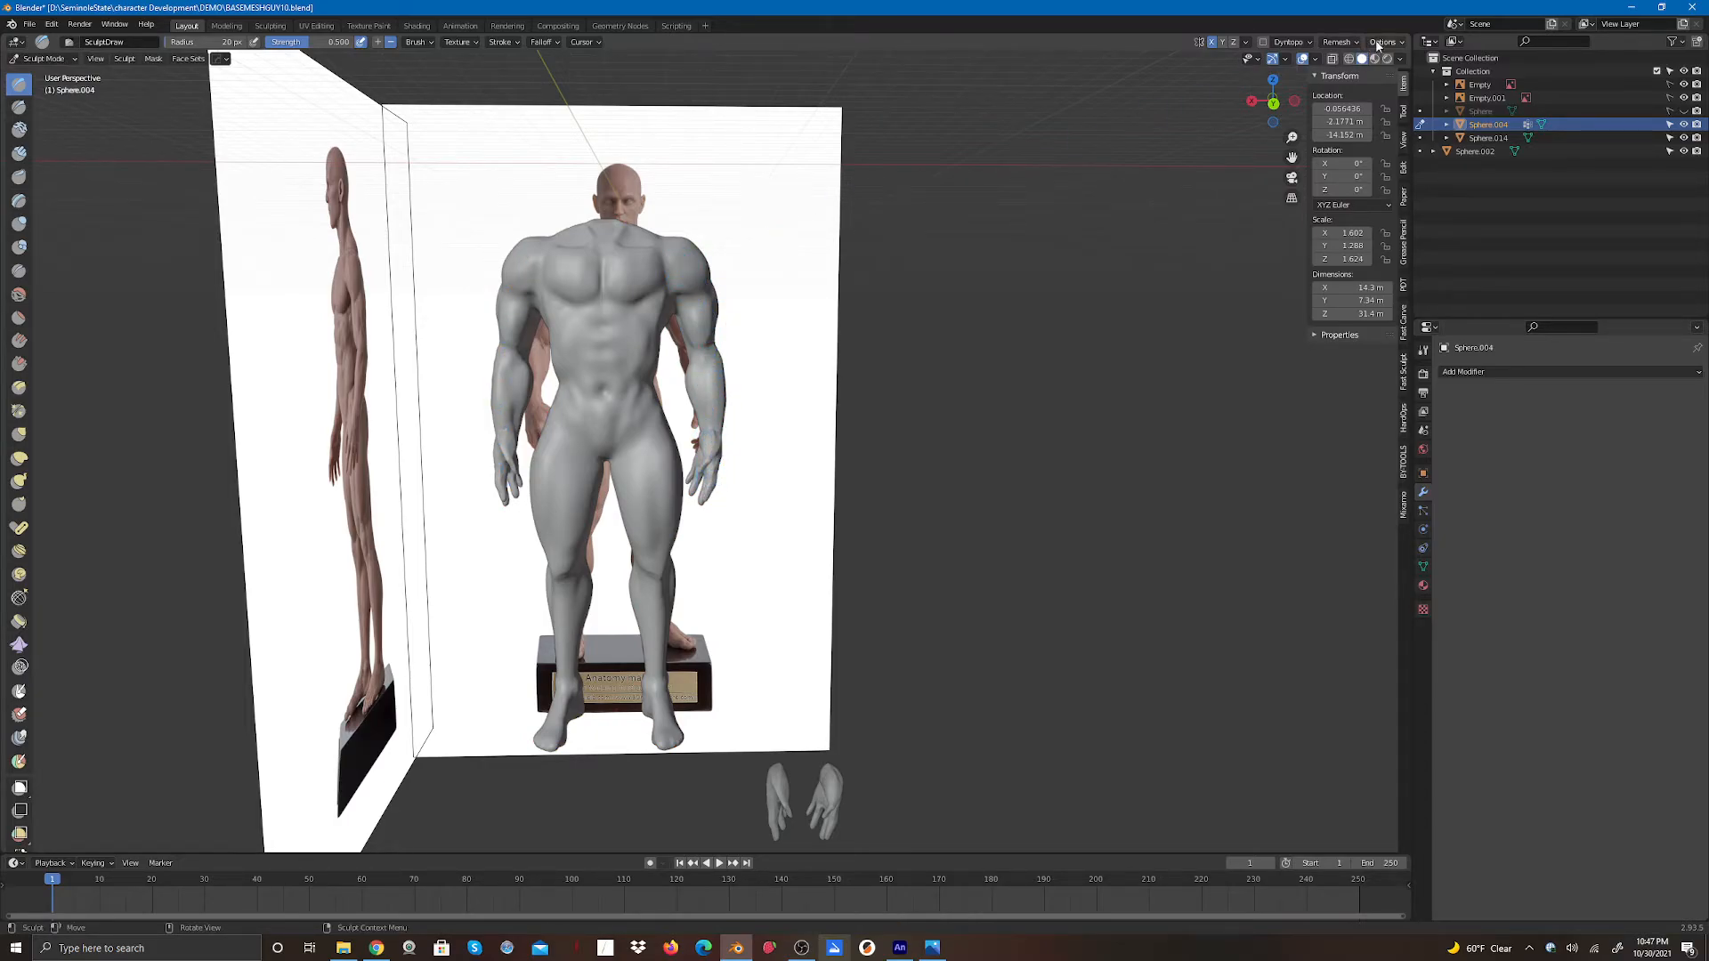
left_click(1337, 42)
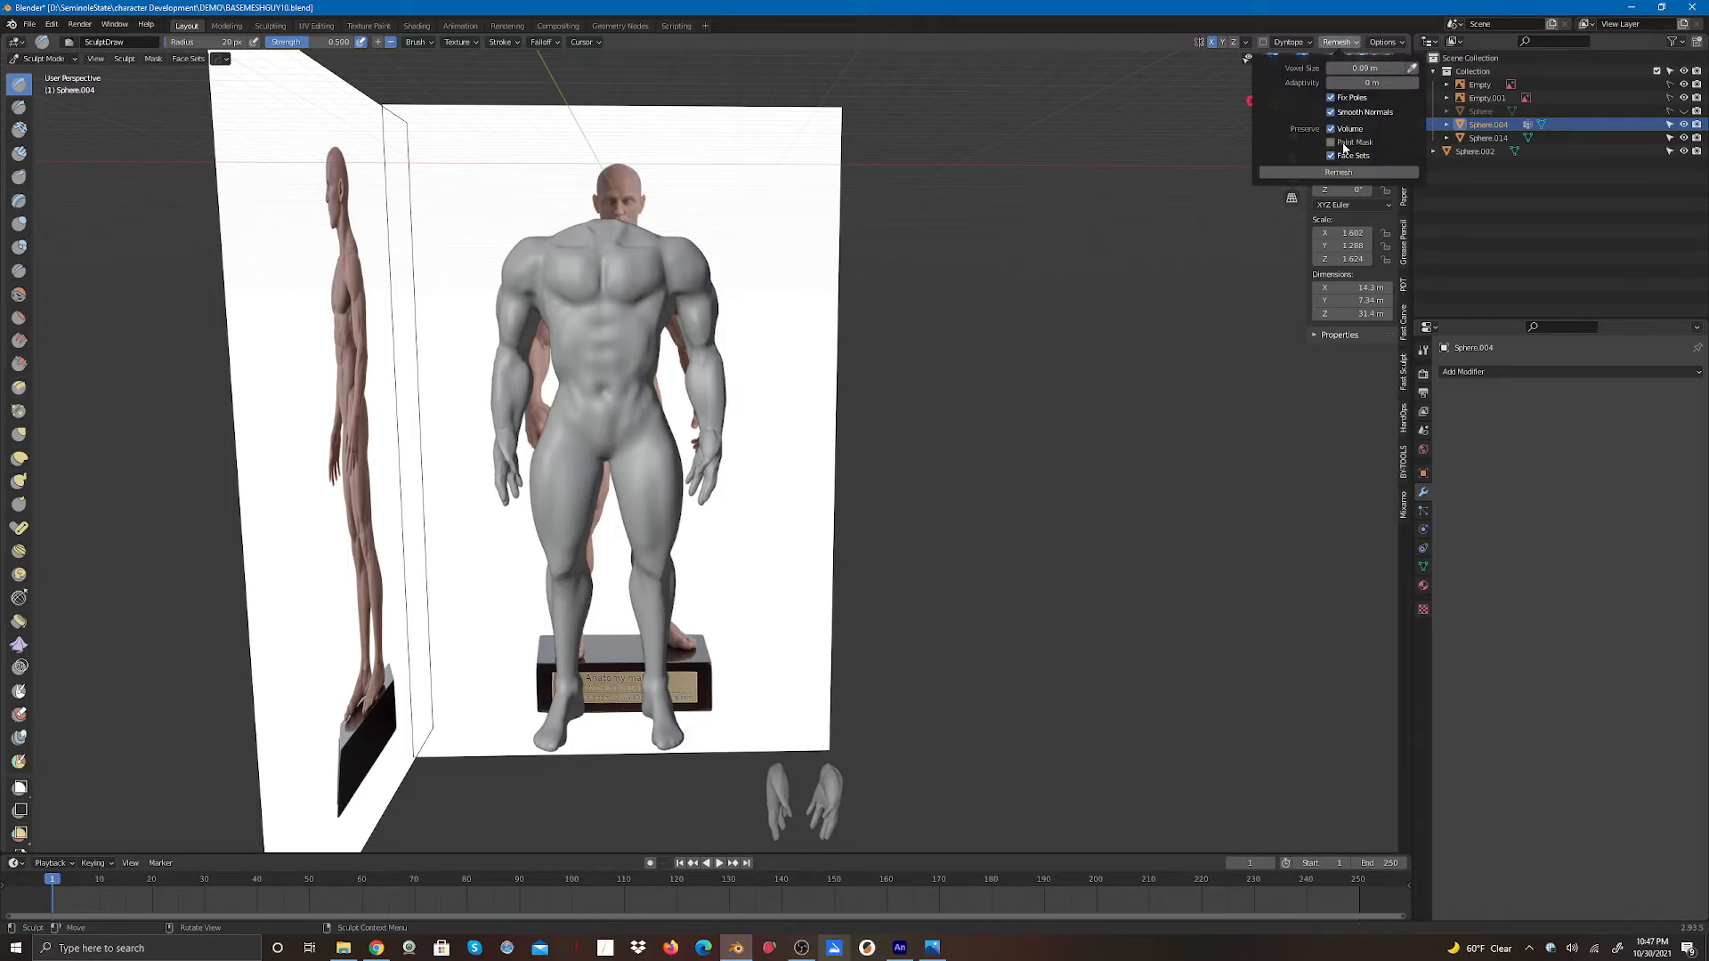
left_click(1344, 172)
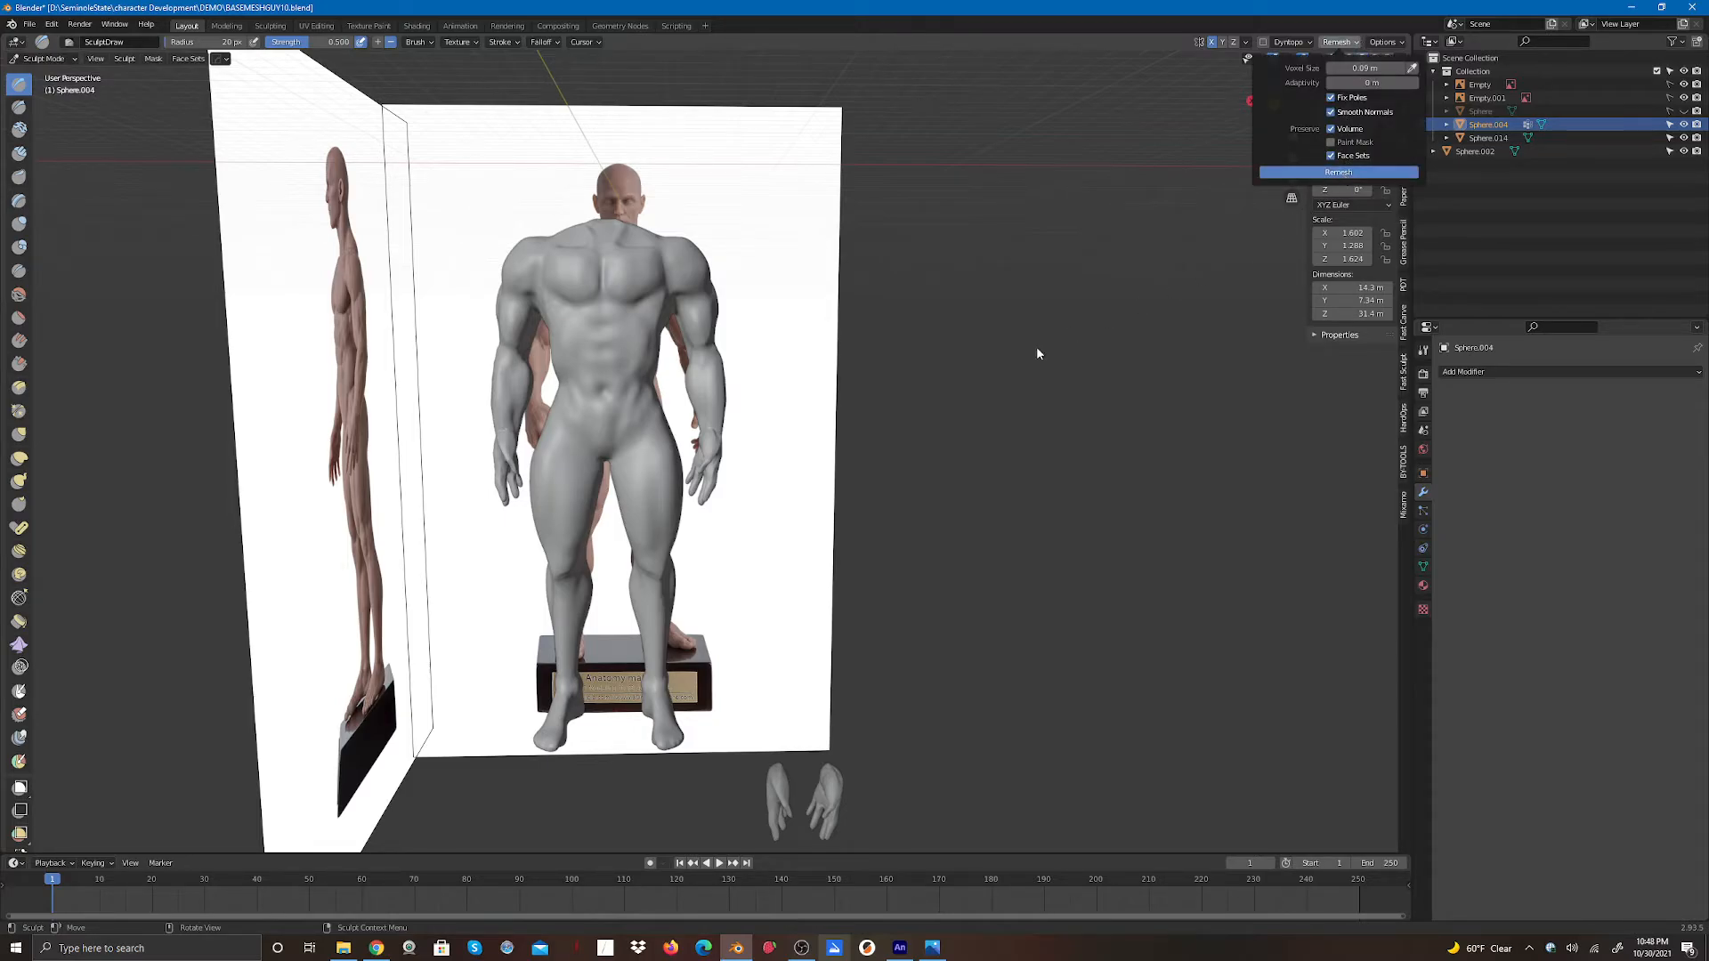
- Smooth the seam where the hand meets the wrist with the Smooth brush
scroll(713, 538, "up", 8)
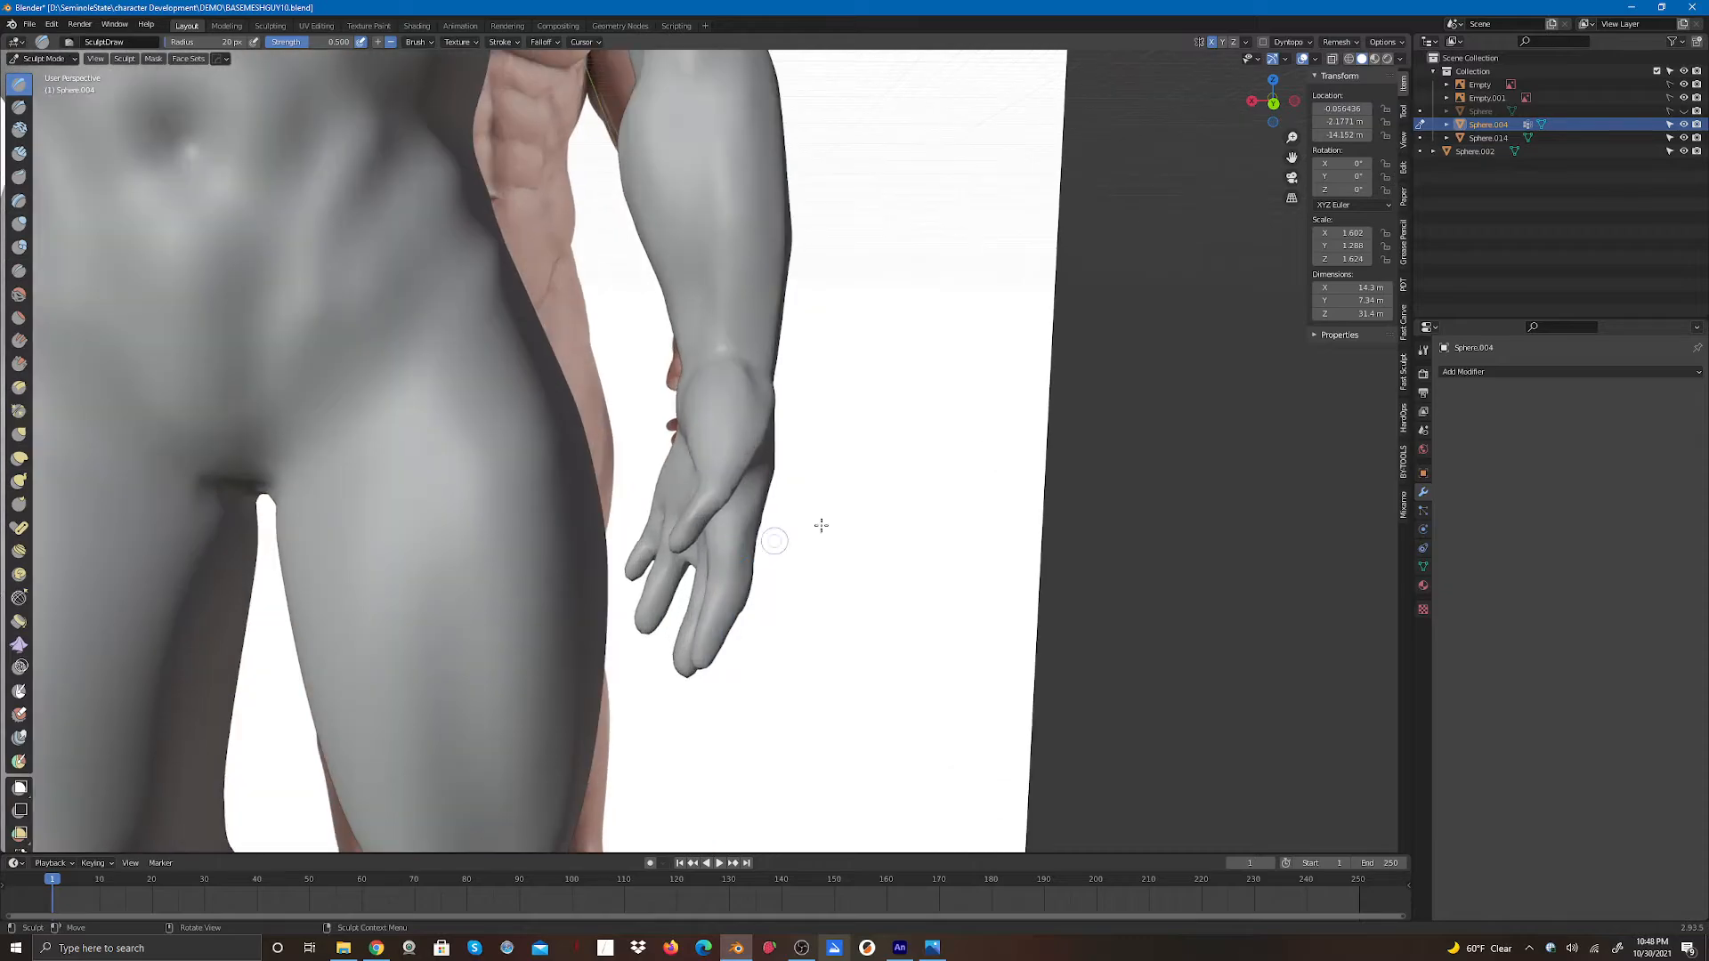
mouse_move(1274, 102)
left_mouse_down()
mouse_move(974, 104)
mouse_move(1375, 110)
left_mouse_up()
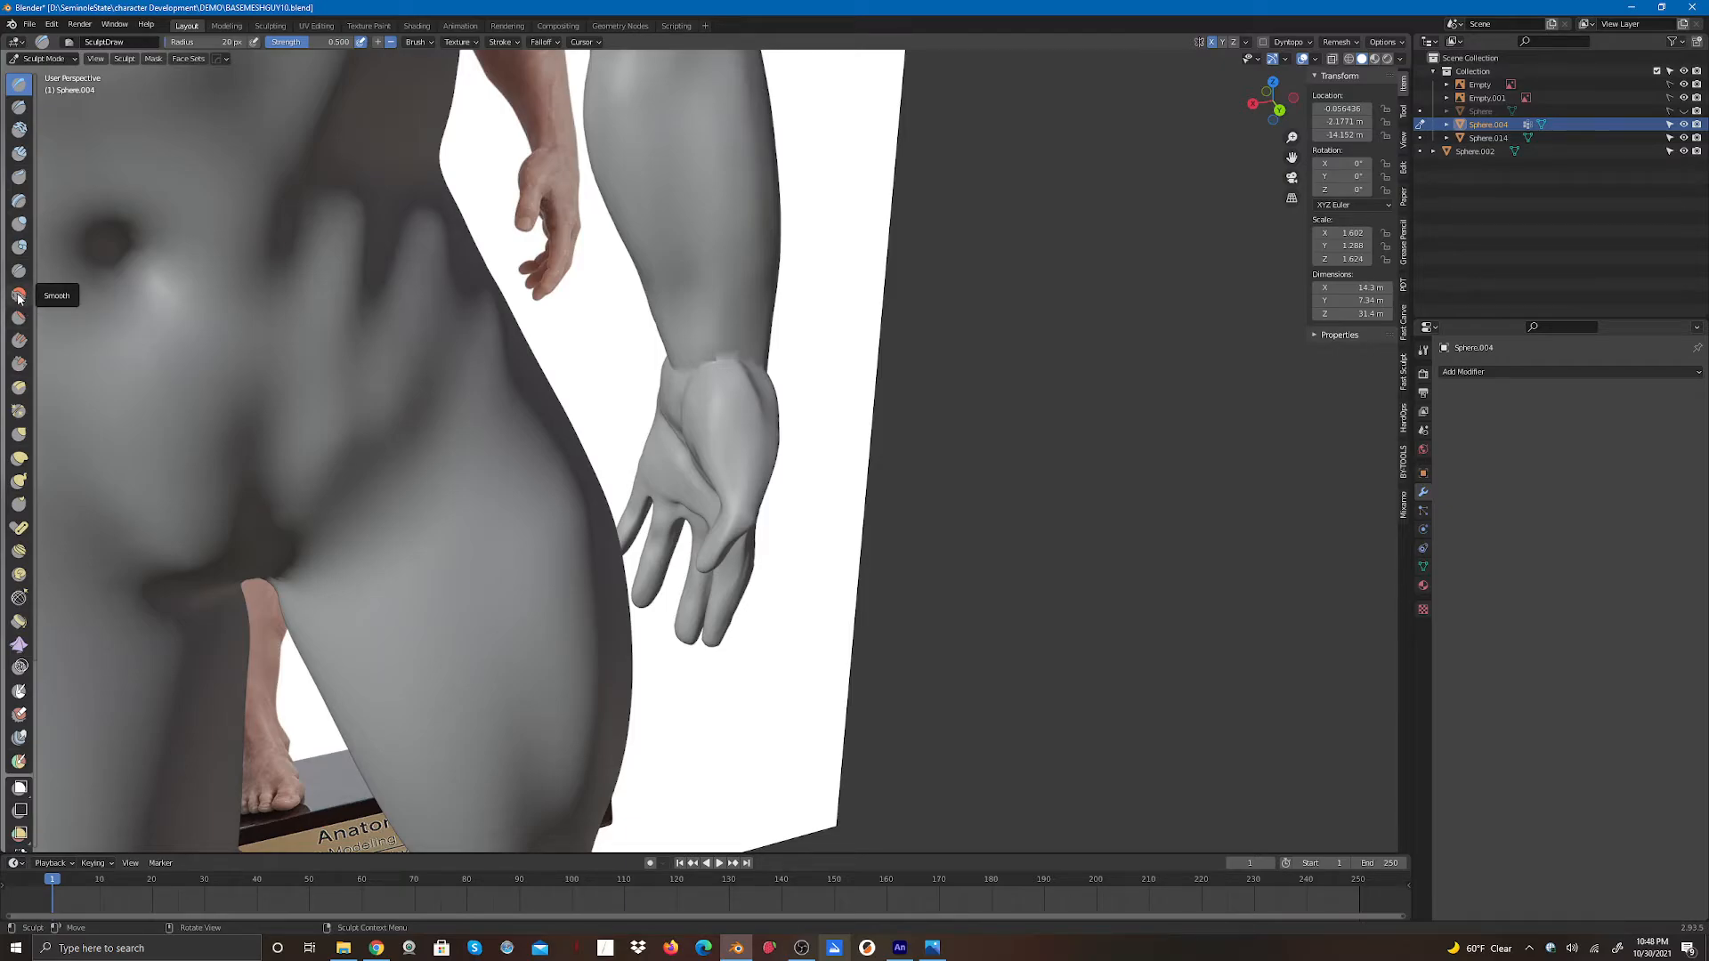
left_click(18, 296)
mouse_move(687, 358)
left_mouse_down()
mouse_move(726, 357)
mouse_move(666, 361)
mouse_move(733, 354)
mouse_move(691, 372)
mouse_move(759, 348)
left_mouse_up()
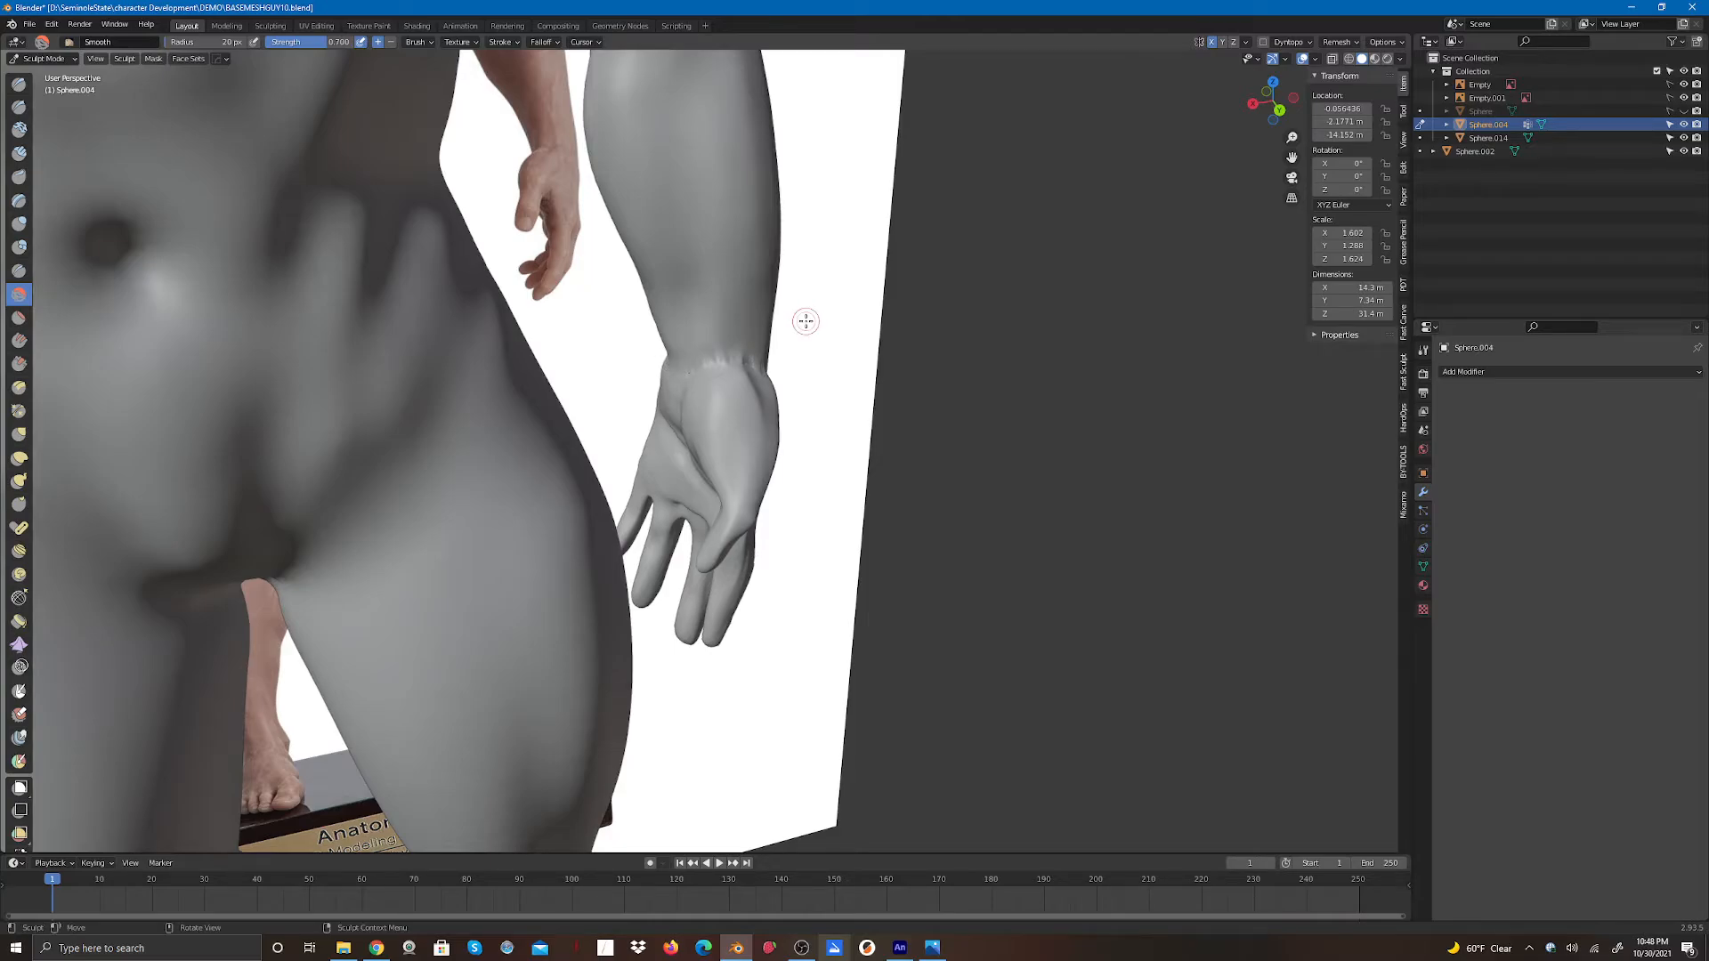
left_click_drag(1276, 100, 1097, 96)
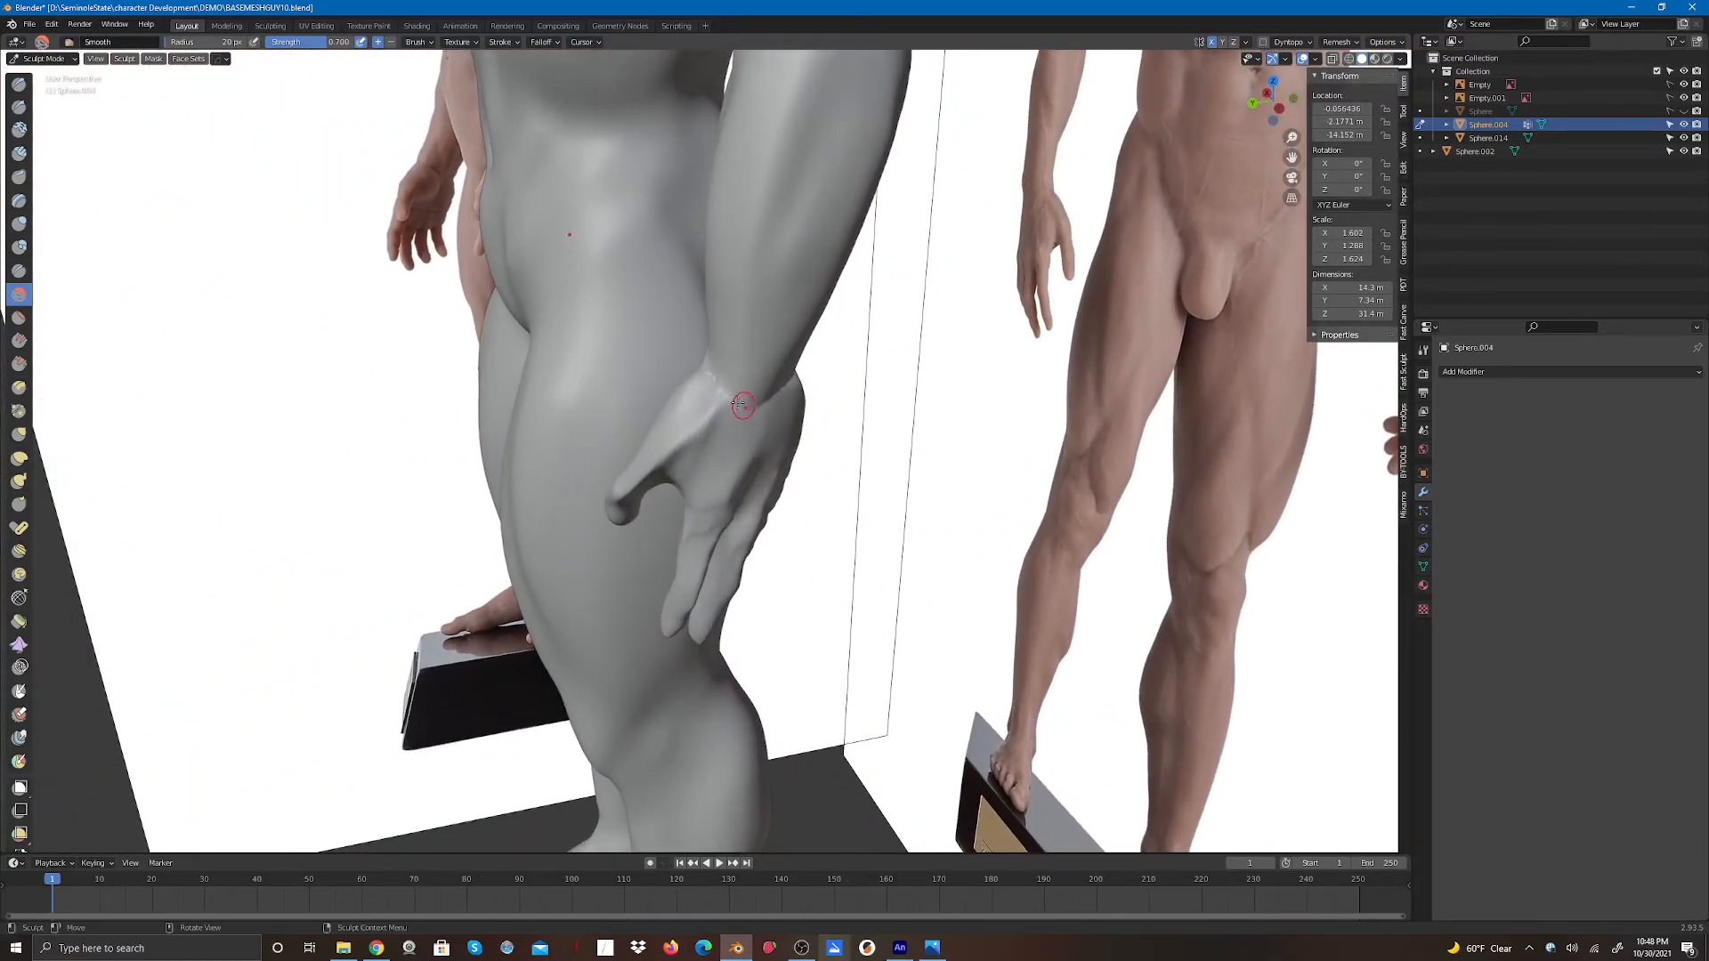
mouse_move(750, 406)
left_mouse_down()
mouse_move(719, 389)
mouse_move(728, 411)
mouse_move(717, 366)
mouse_move(780, 406)
mouse_move(796, 363)
left_mouse_up()
left_click_drag(1260, 101, 1154, 105)
mouse_move(766, 376)
left_mouse_down()
mouse_move(738, 403)
mouse_move(678, 401)
mouse_move(699, 416)
mouse_move(772, 360)
mouse_move(694, 417)
mouse_move(701, 354)
left_mouse_up()
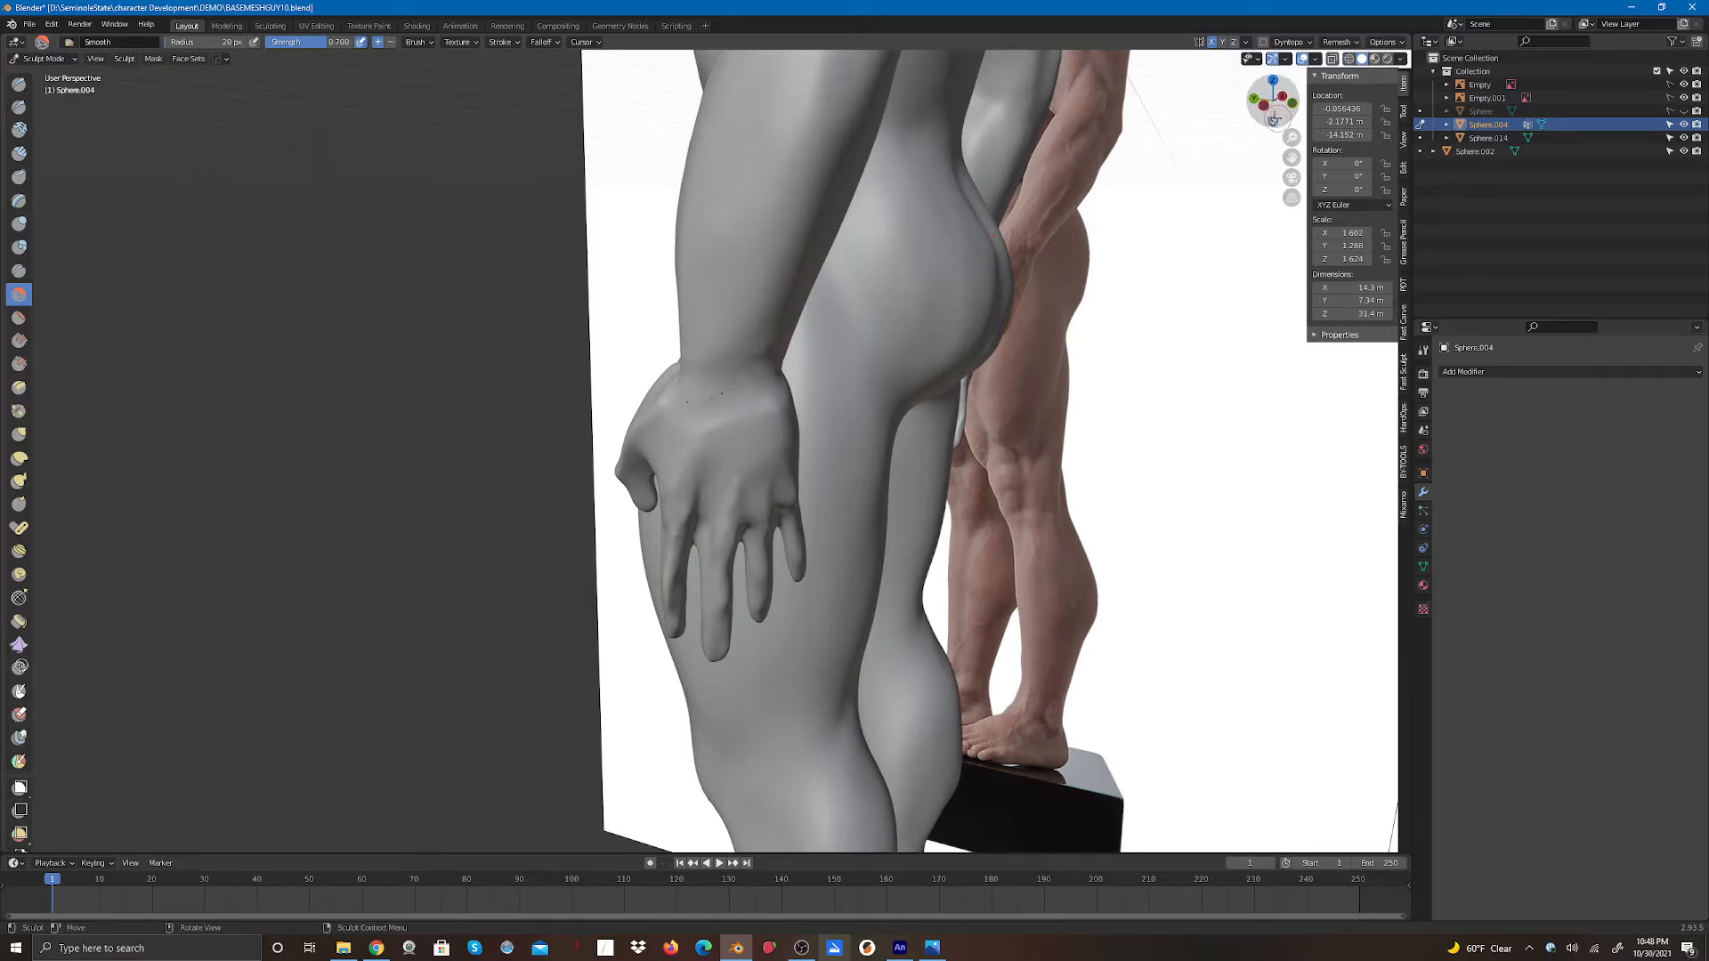
left_click_drag(1273, 106, 1075, 99)
mouse_move(678, 368)
left_mouse_down()
mouse_move(659, 362)
mouse_move(693, 361)
left_mouse_up()
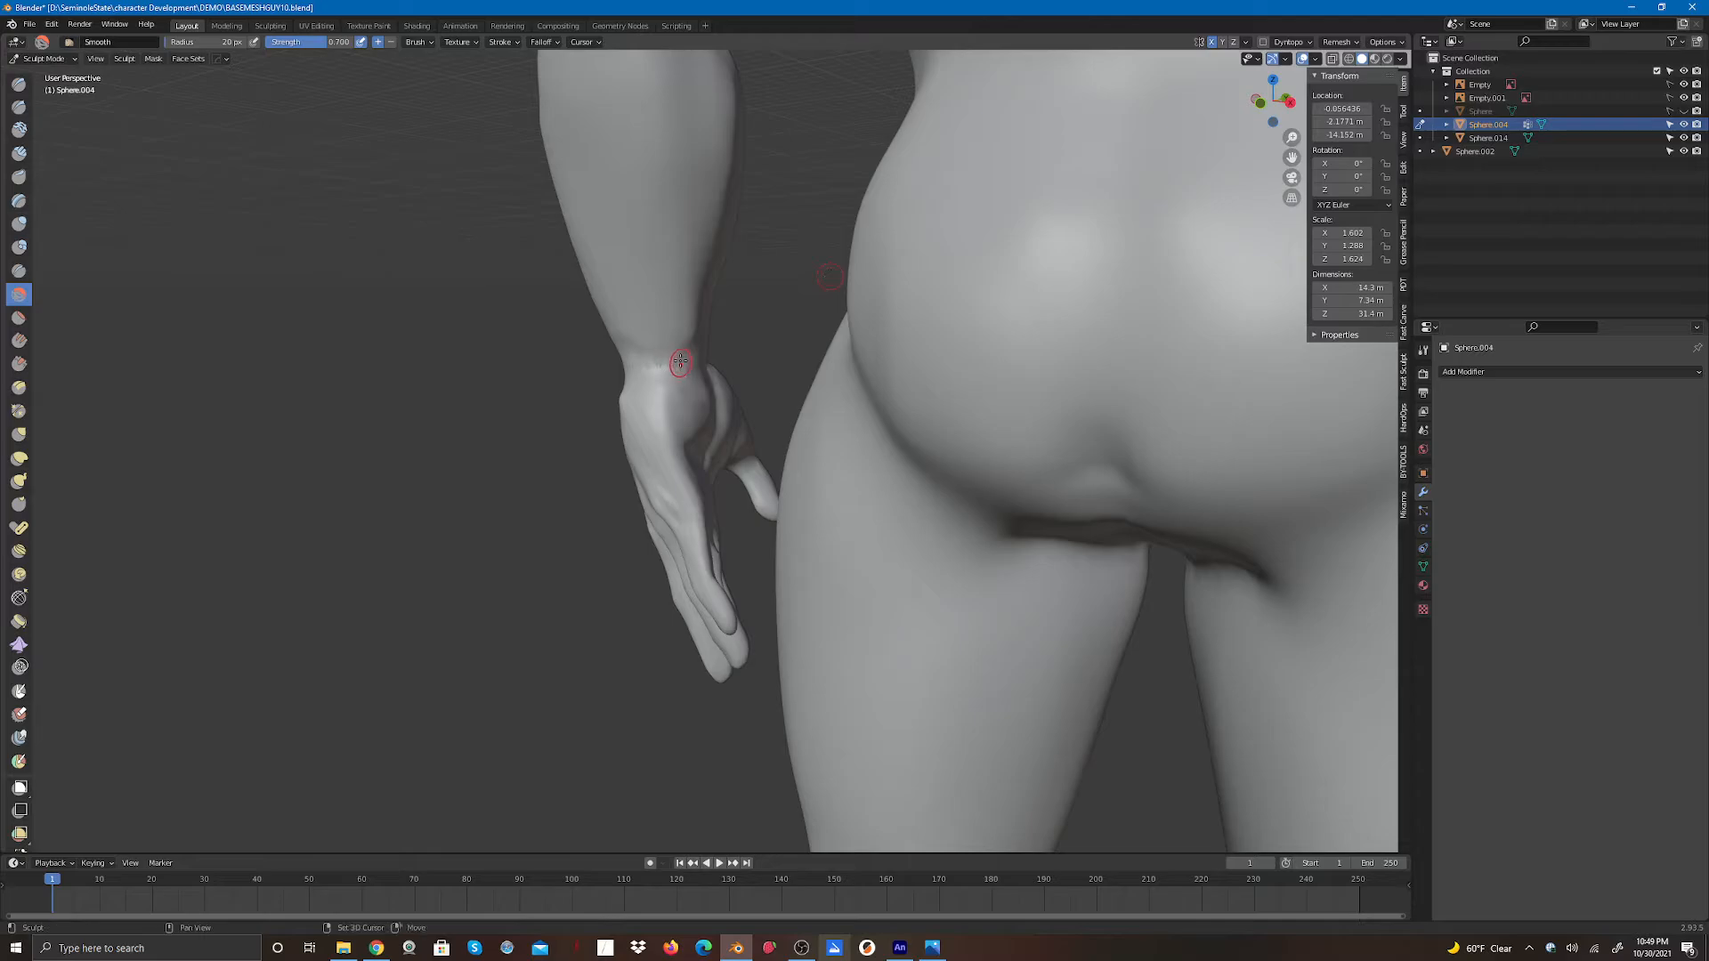
mouse_move(672, 362)
left_mouse_down()
mouse_move(691, 363)
mouse_move(661, 377)
mouse_move(705, 362)
left_mouse_up()
- Try adding Clay Strips strokes around the wrist
left_click(20, 154)
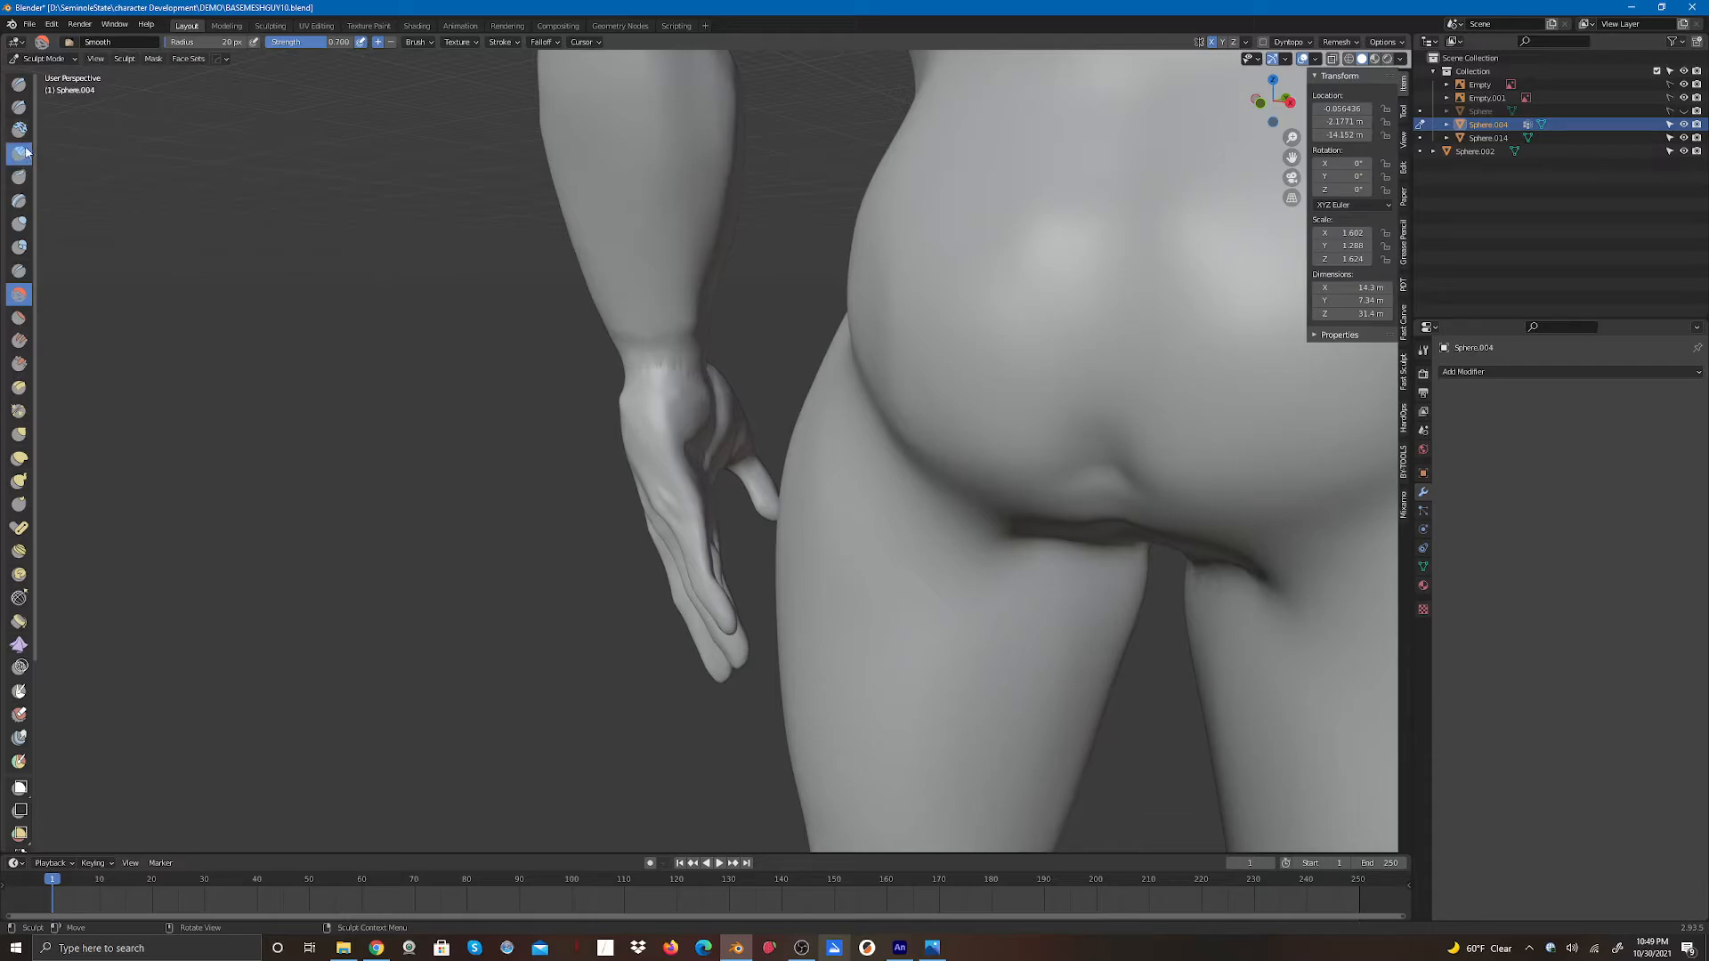
mouse_move(680, 356)
left_mouse_down()
mouse_move(692, 383)
mouse_move(652, 368)
mouse_move(698, 362)
mouse_move(679, 368)
mouse_move(696, 381)
left_mouse_up()
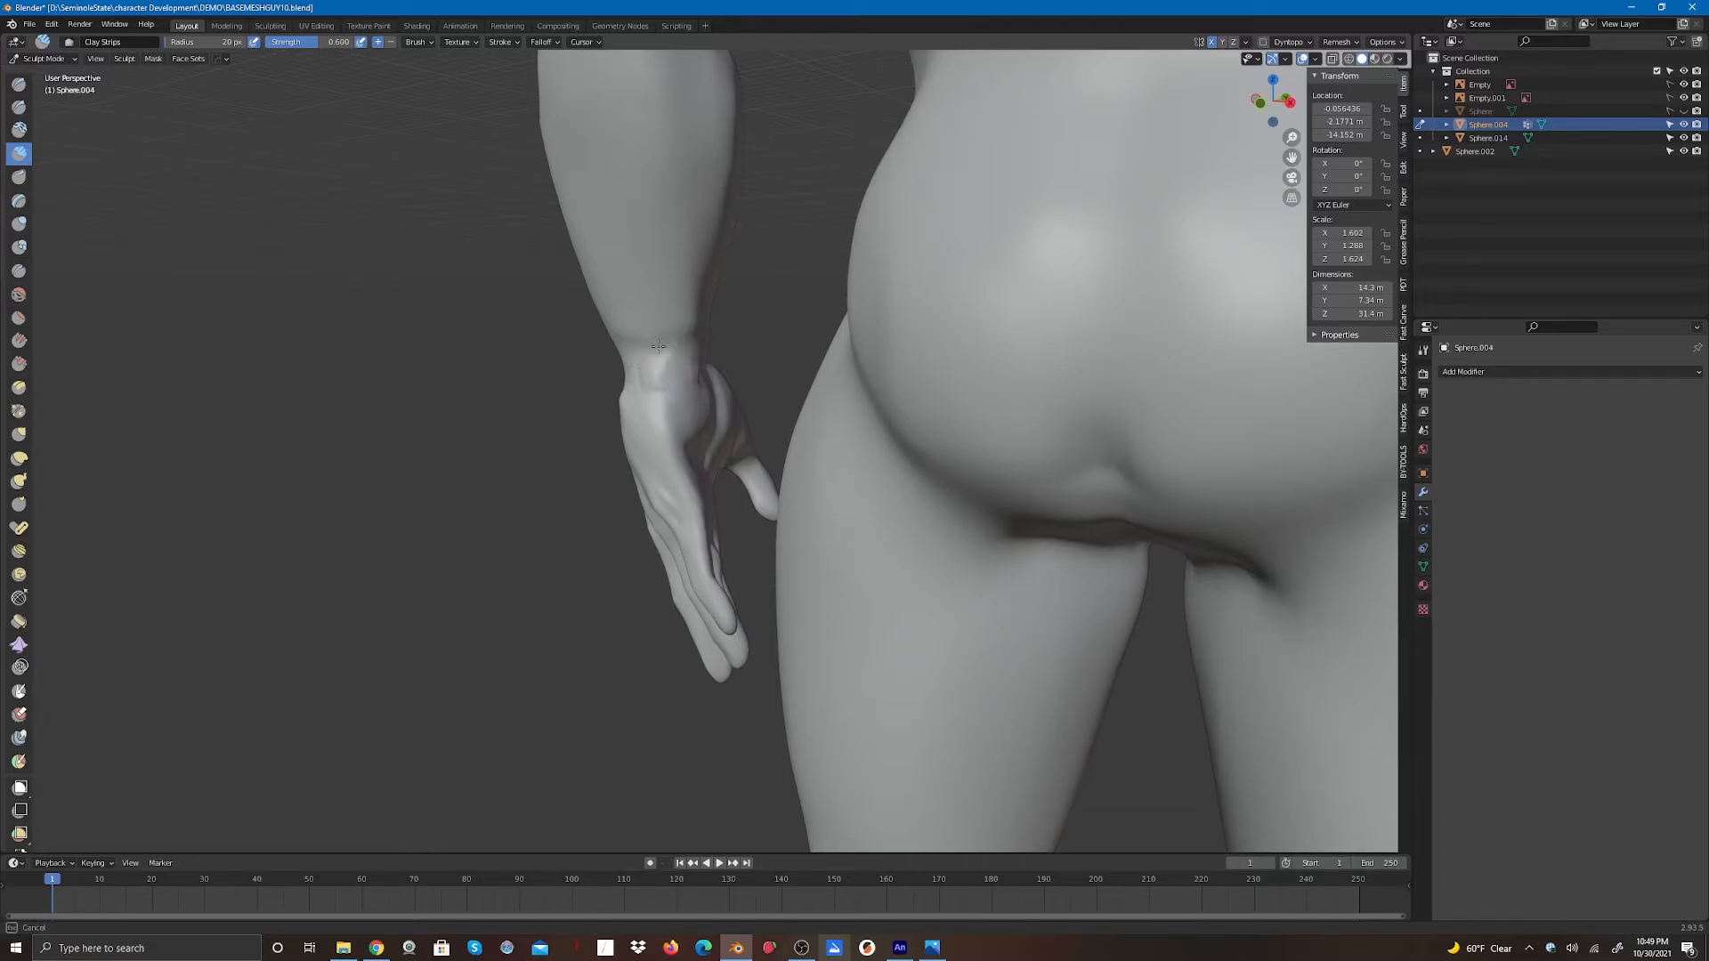
mouse_move(692, 368)
left_mouse_down()
mouse_move(660, 377)
mouse_move(641, 343)
mouse_move(691, 365)
mouse_move(693, 388)
mouse_move(646, 356)
mouse_move(628, 374)
left_mouse_up()
left_click_drag(1273, 98, 1411, 94)
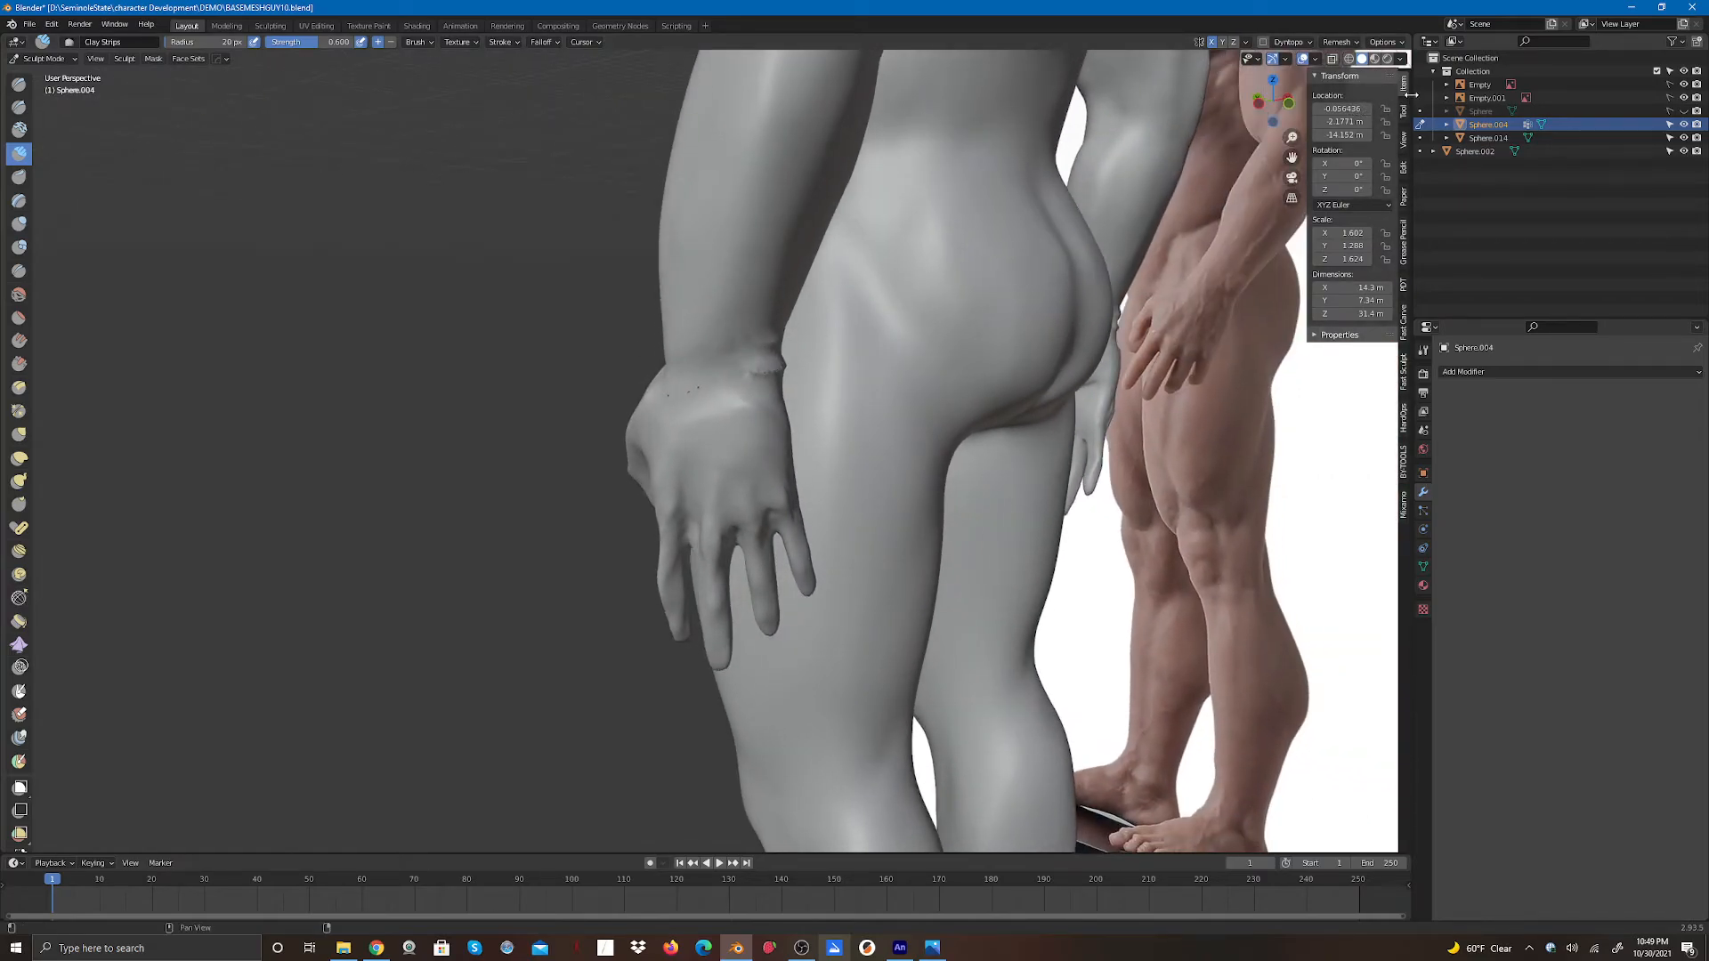
- Undo the last several sculpt strokes on the wrist
key("ctrl+z")
key("ctrl+z")
key("ctrl+z")
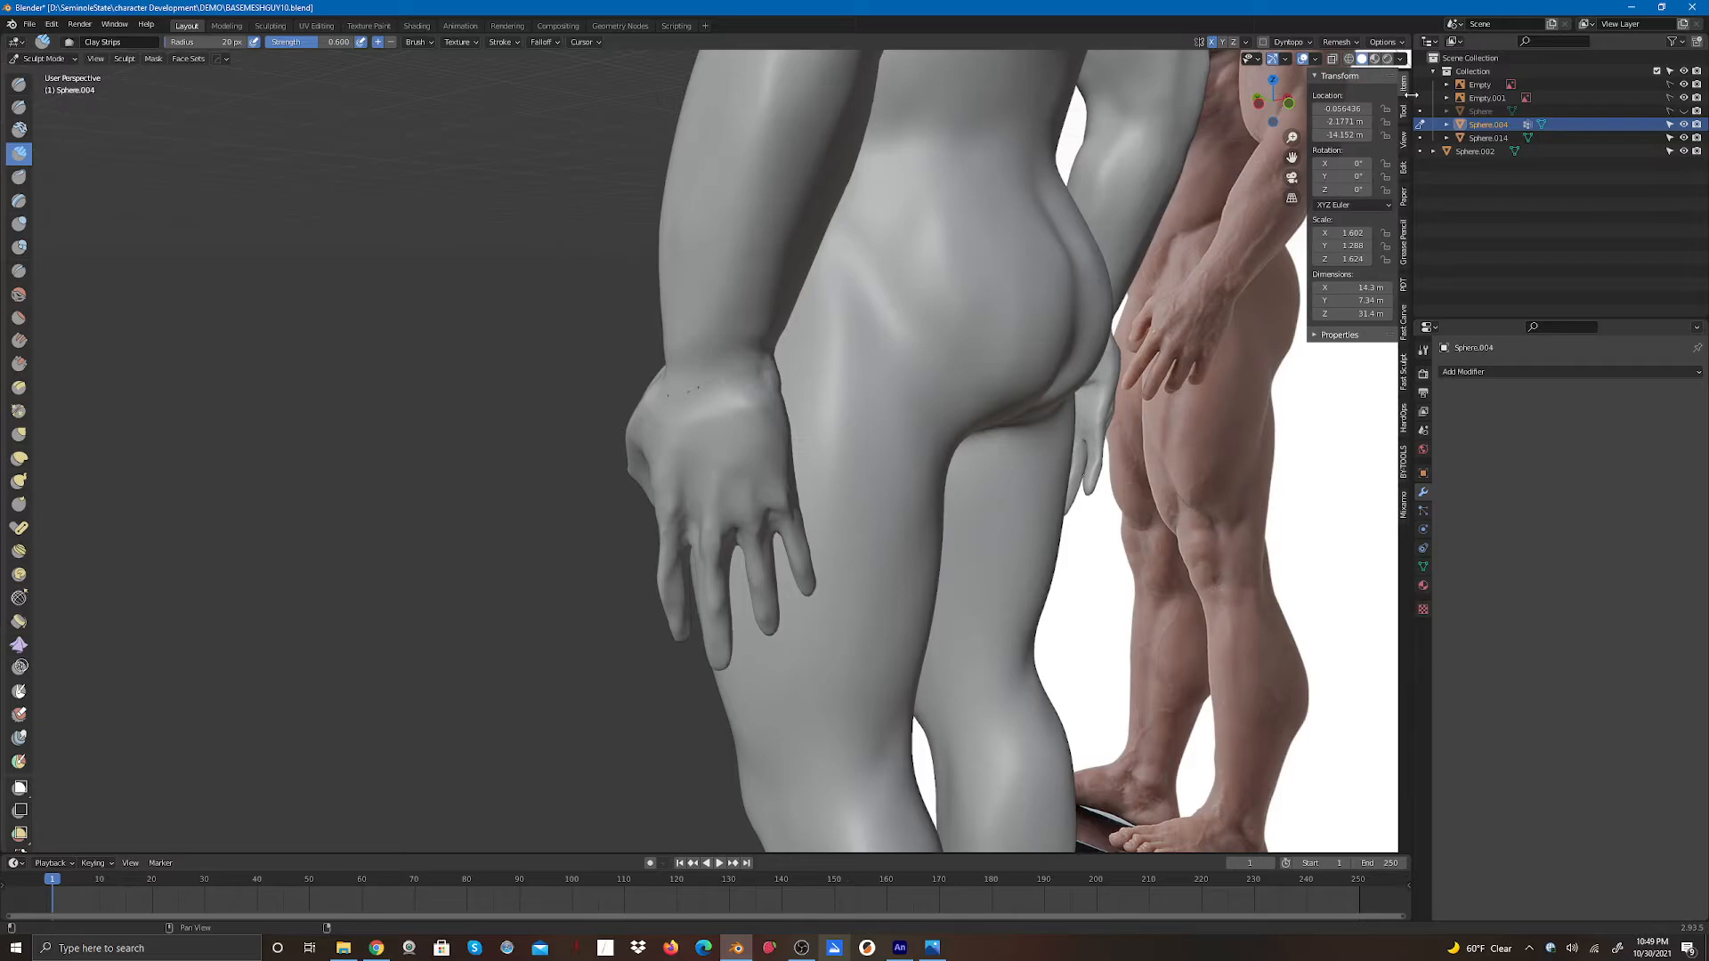
key("ctrl+z")
key("ctrl+z")
key("ctrl+z")
key("ctrl+z")
key("ctrl+z")
key("ctrl+z")
key("ctrl+z")
key("ctrl+z")
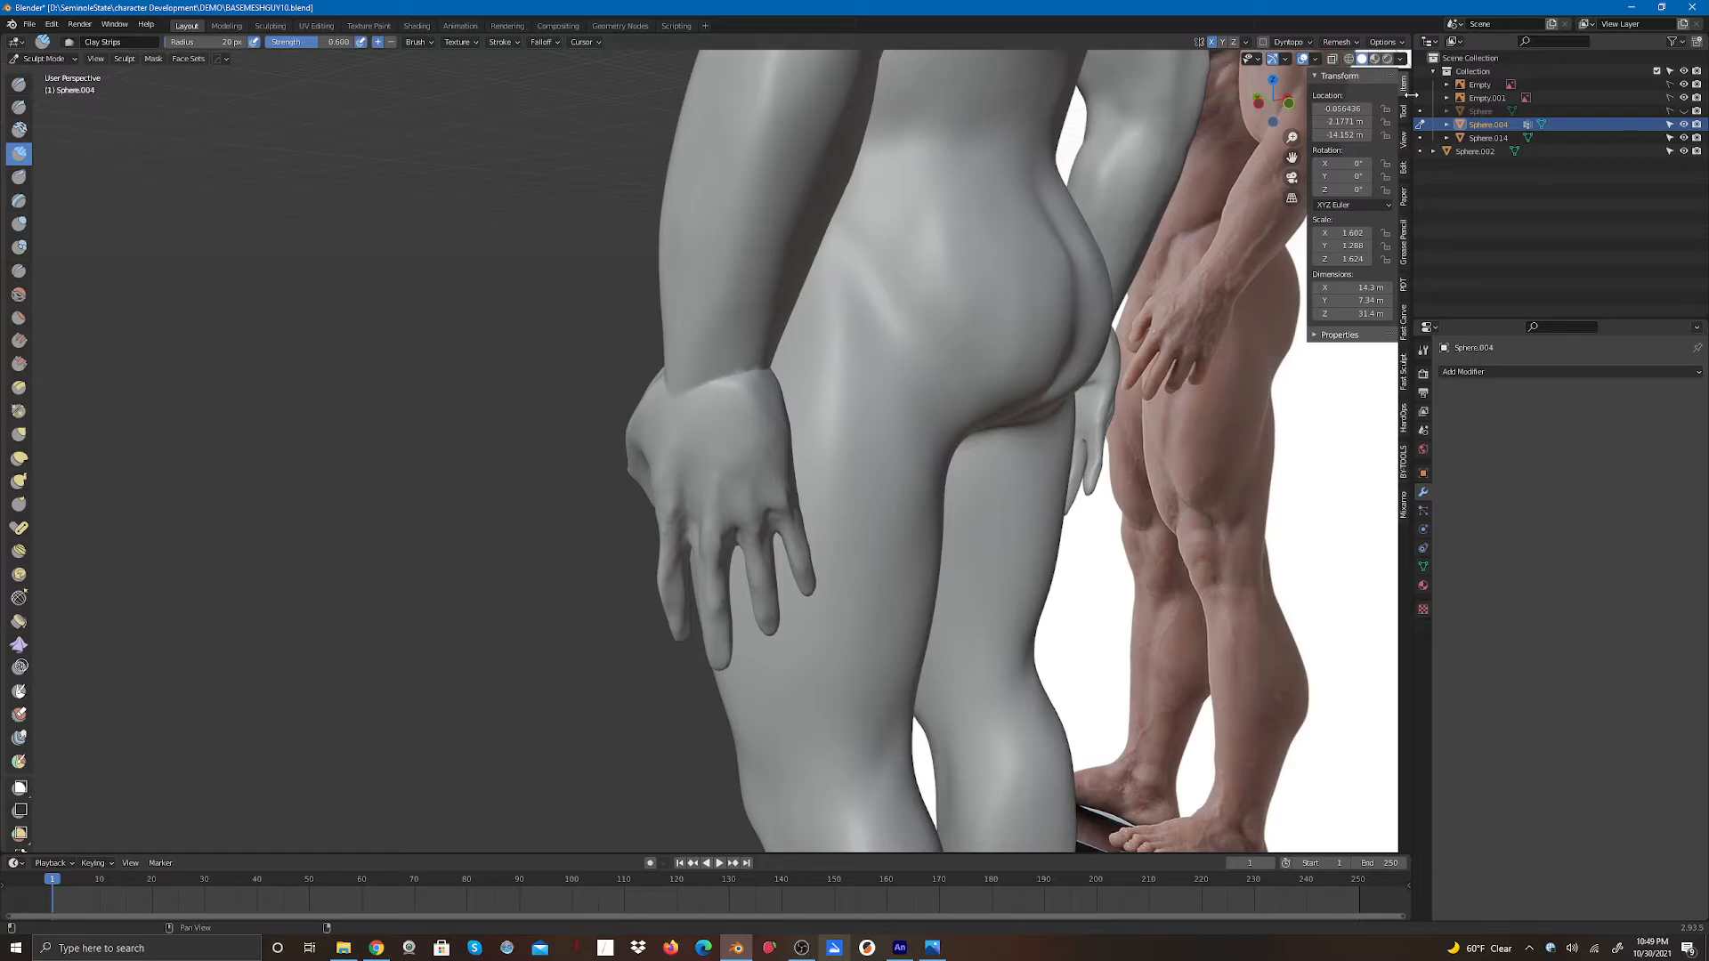
- Remesh the body again at the 0.09 m voxel size
left_click_drag(1271, 102, 1301, 52)
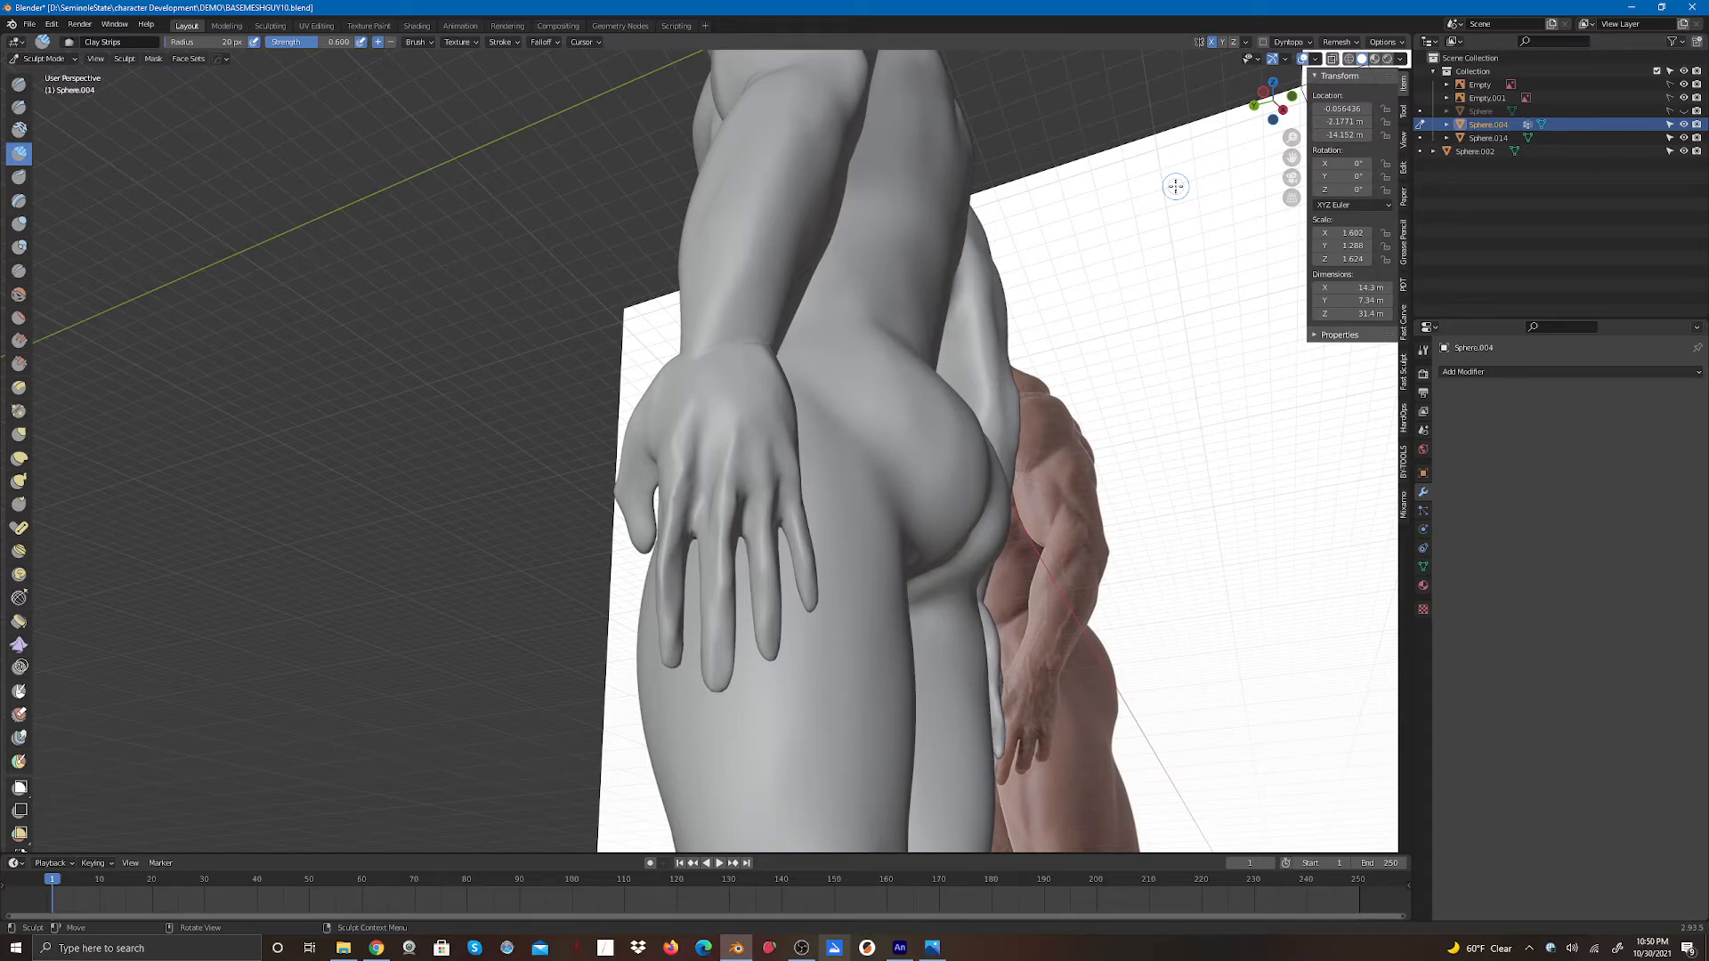
left_click(1340, 41)
left_click(1349, 173)
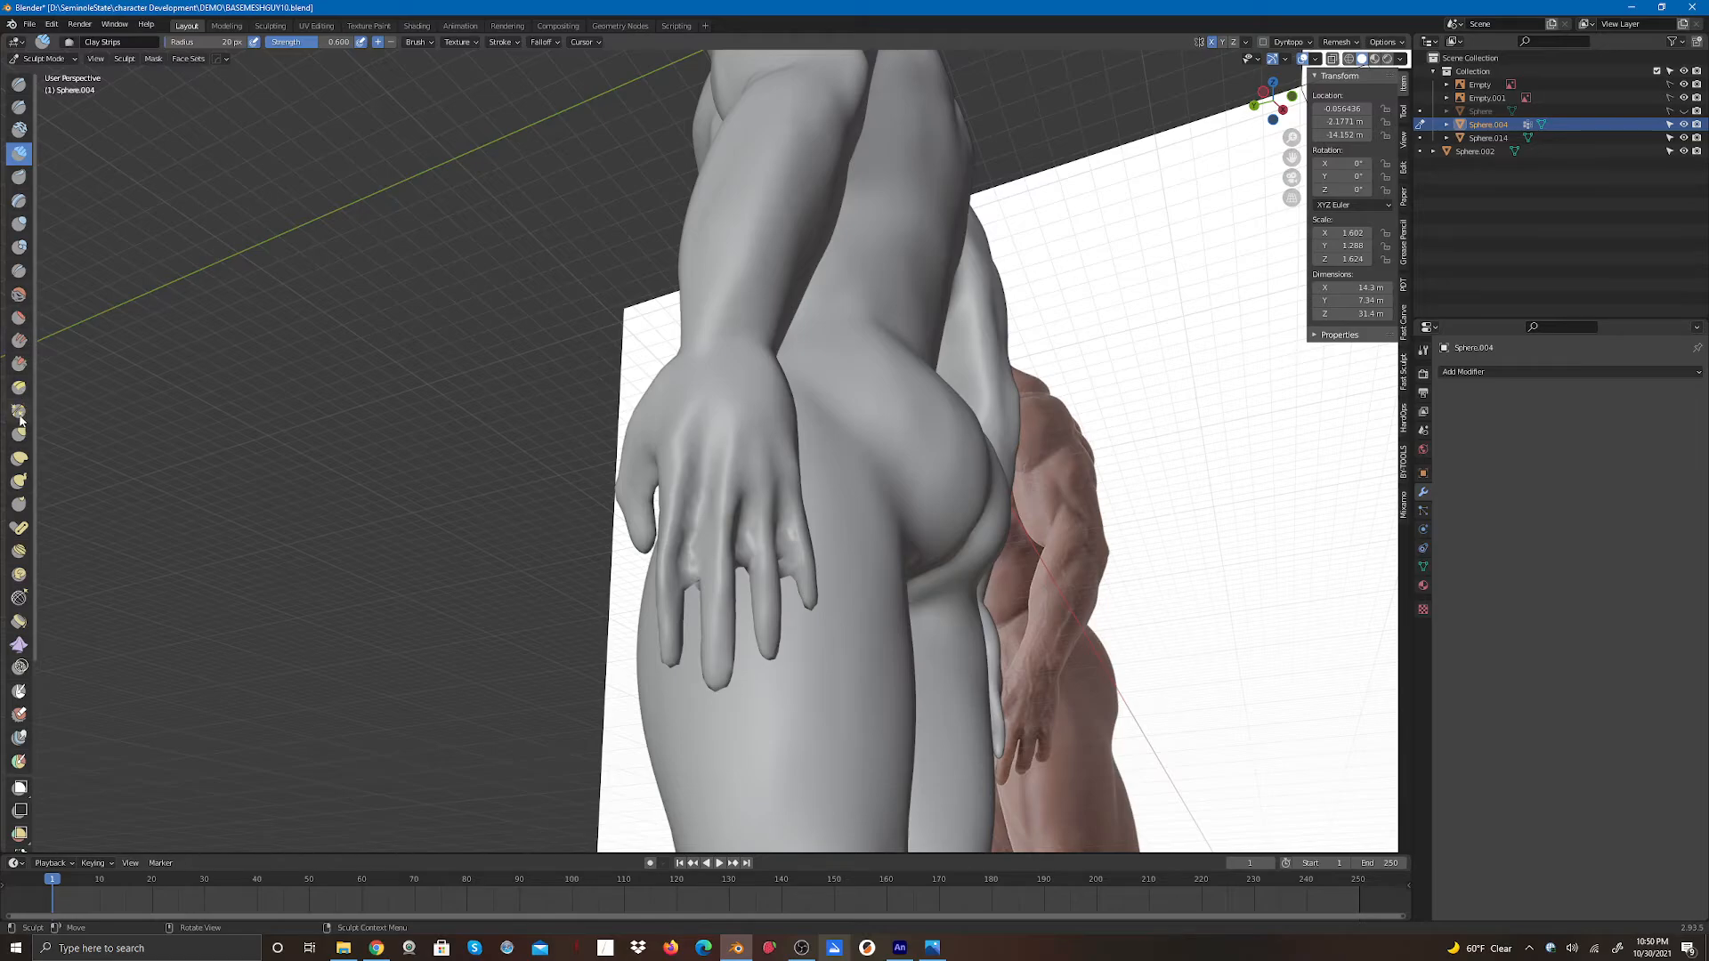
- Reshape the fingers of the hand resting on the thigh with the Elastic Deform brush
left_click(28, 458)
left_click_drag(692, 578, 697, 518)
left_click_drag(692, 577, 693, 534)
left_click_drag(692, 565, 697, 507)
left_click_drag(691, 525, 702, 470)
mouse_move(746, 562)
left_mouse_down()
mouse_move(740, 523)
mouse_move(786, 507)
left_mouse_up()
mouse_move(784, 559)
left_mouse_down()
mouse_move(778, 515)
mouse_move(695, 520)
mouse_move(745, 528)
mouse_move(749, 494)
mouse_move(781, 521)
mouse_move(778, 501)
mouse_move(748, 543)
mouse_move(692, 523)
left_mouse_up()
left_click_drag(693, 564, 692, 528)
mouse_move(694, 567)
left_mouse_down()
mouse_move(691, 522)
mouse_move(782, 534)
mouse_move(784, 569)
mouse_move(781, 522)
mouse_move(695, 536)
mouse_move(695, 514)
left_mouse_up()
left_click_drag(694, 568, 698, 528)
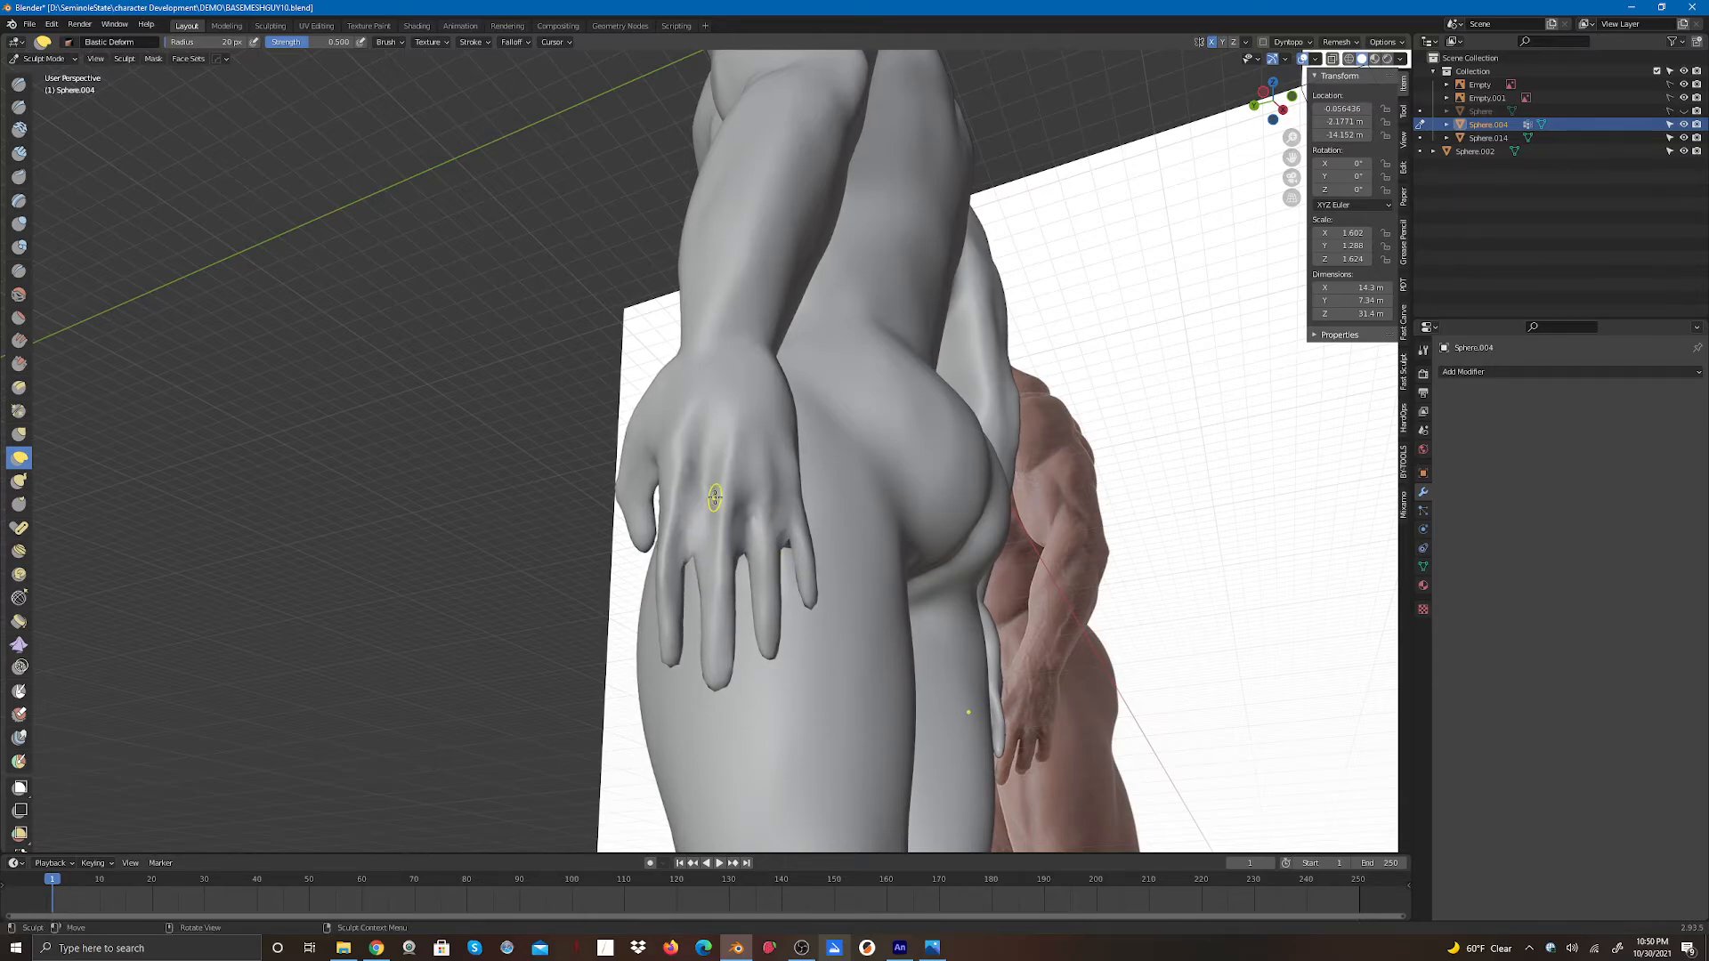
- Pull the fingers of the other hand into shape with Elastic Deform strokes
mouse_move(1273, 99)
left_mouse_down()
mouse_move(1188, 87)
mouse_move(991, 113)
left_mouse_up()
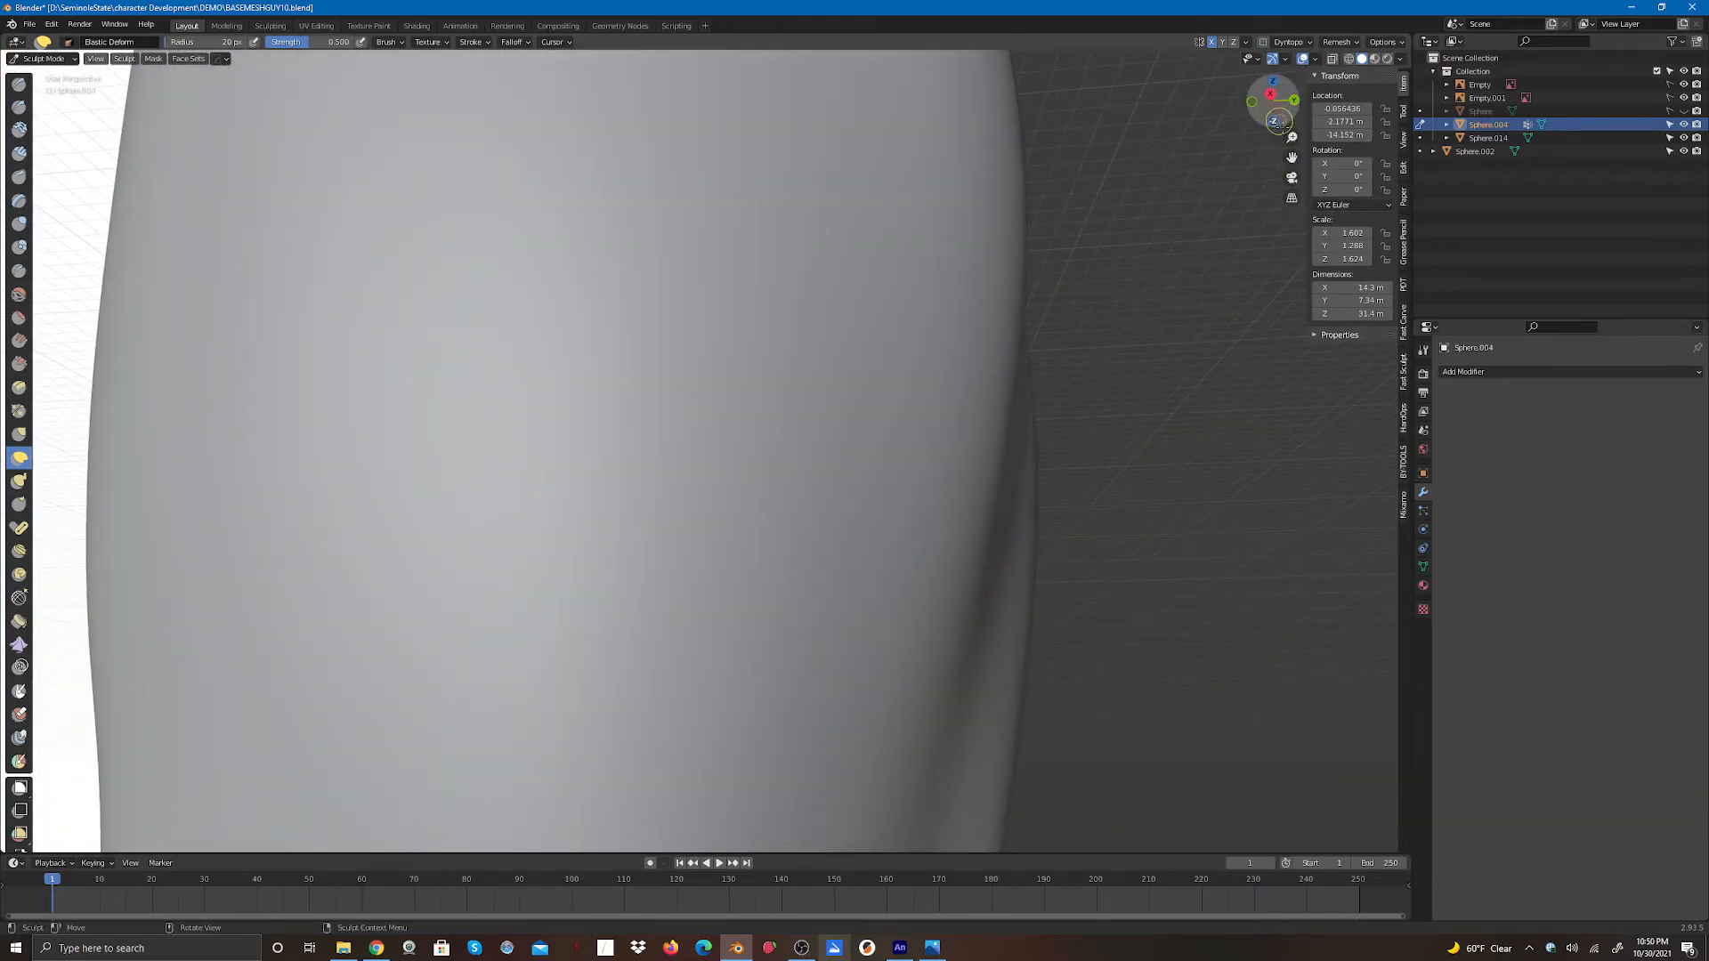
left_click_drag(1291, 137, 1140, 256)
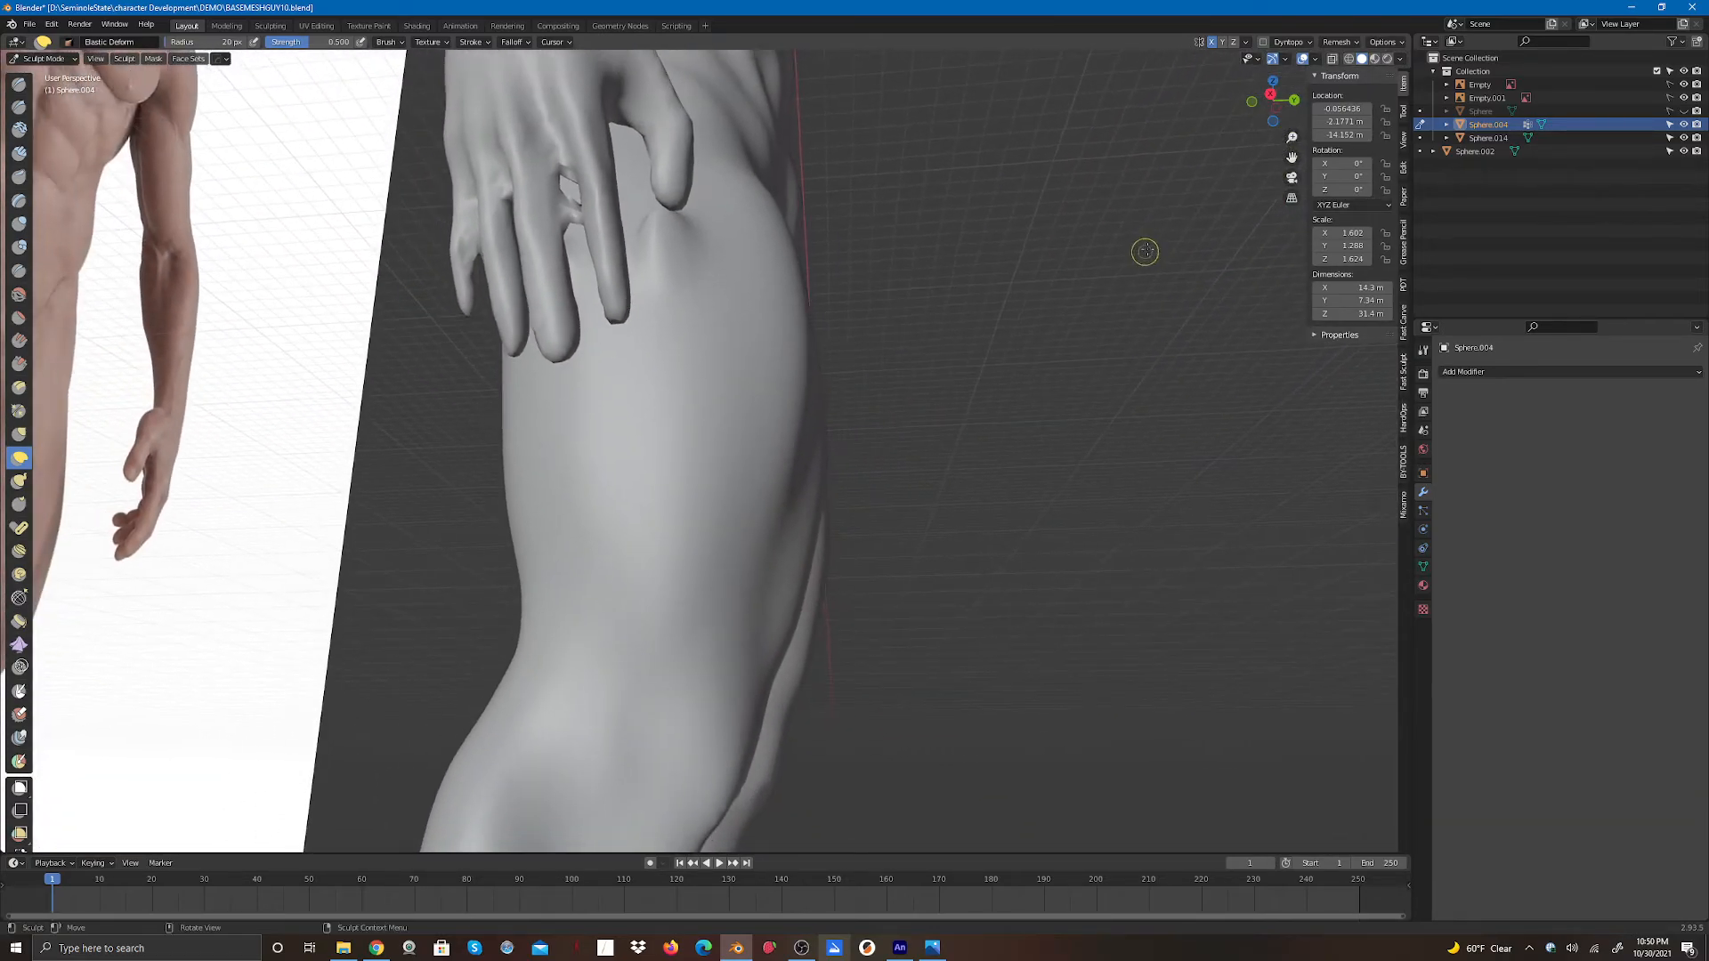
mouse_move(1274, 129)
left_mouse_down()
mouse_move(1304, 112)
mouse_move(1250, 132)
left_mouse_up()
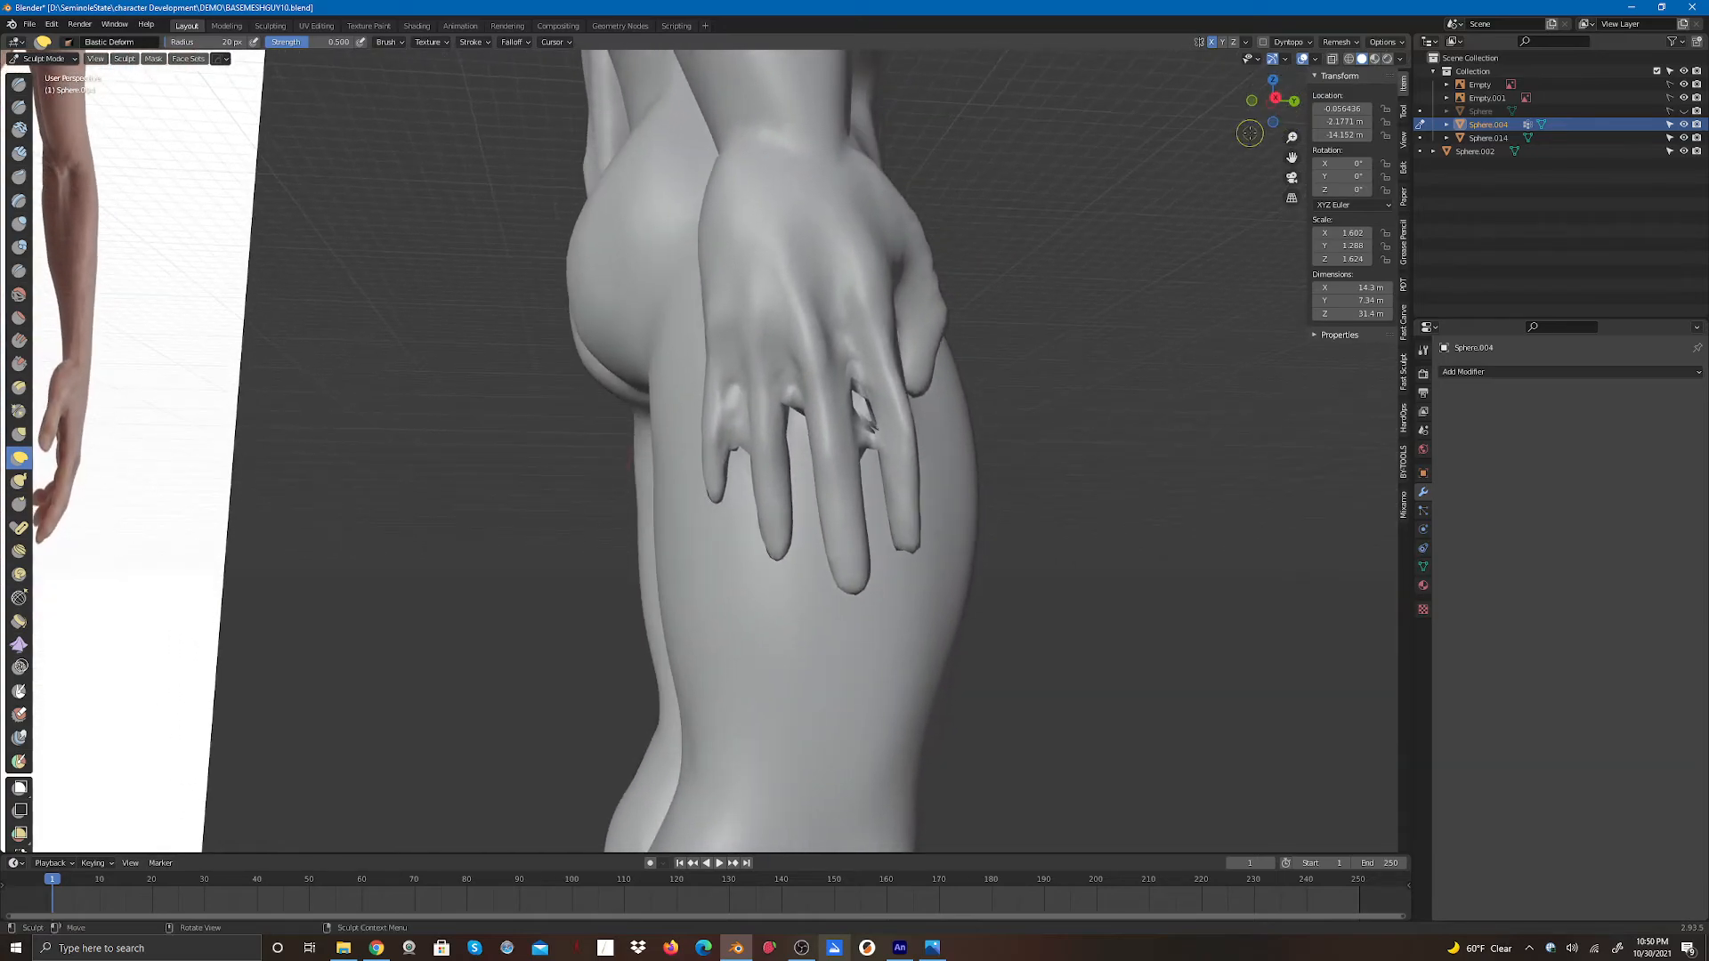
mouse_move(869, 420)
left_mouse_down()
mouse_move(859, 393)
mouse_move(794, 413)
mouse_move(789, 397)
left_mouse_up()
left_click_drag(737, 459, 742, 426)
mouse_move(864, 453)
left_mouse_down()
mouse_move(852, 398)
mouse_move(731, 435)
mouse_move(857, 424)
mouse_move(857, 406)
mouse_move(867, 434)
mouse_move(858, 397)
mouse_move(867, 444)
mouse_move(858, 402)
left_mouse_up()
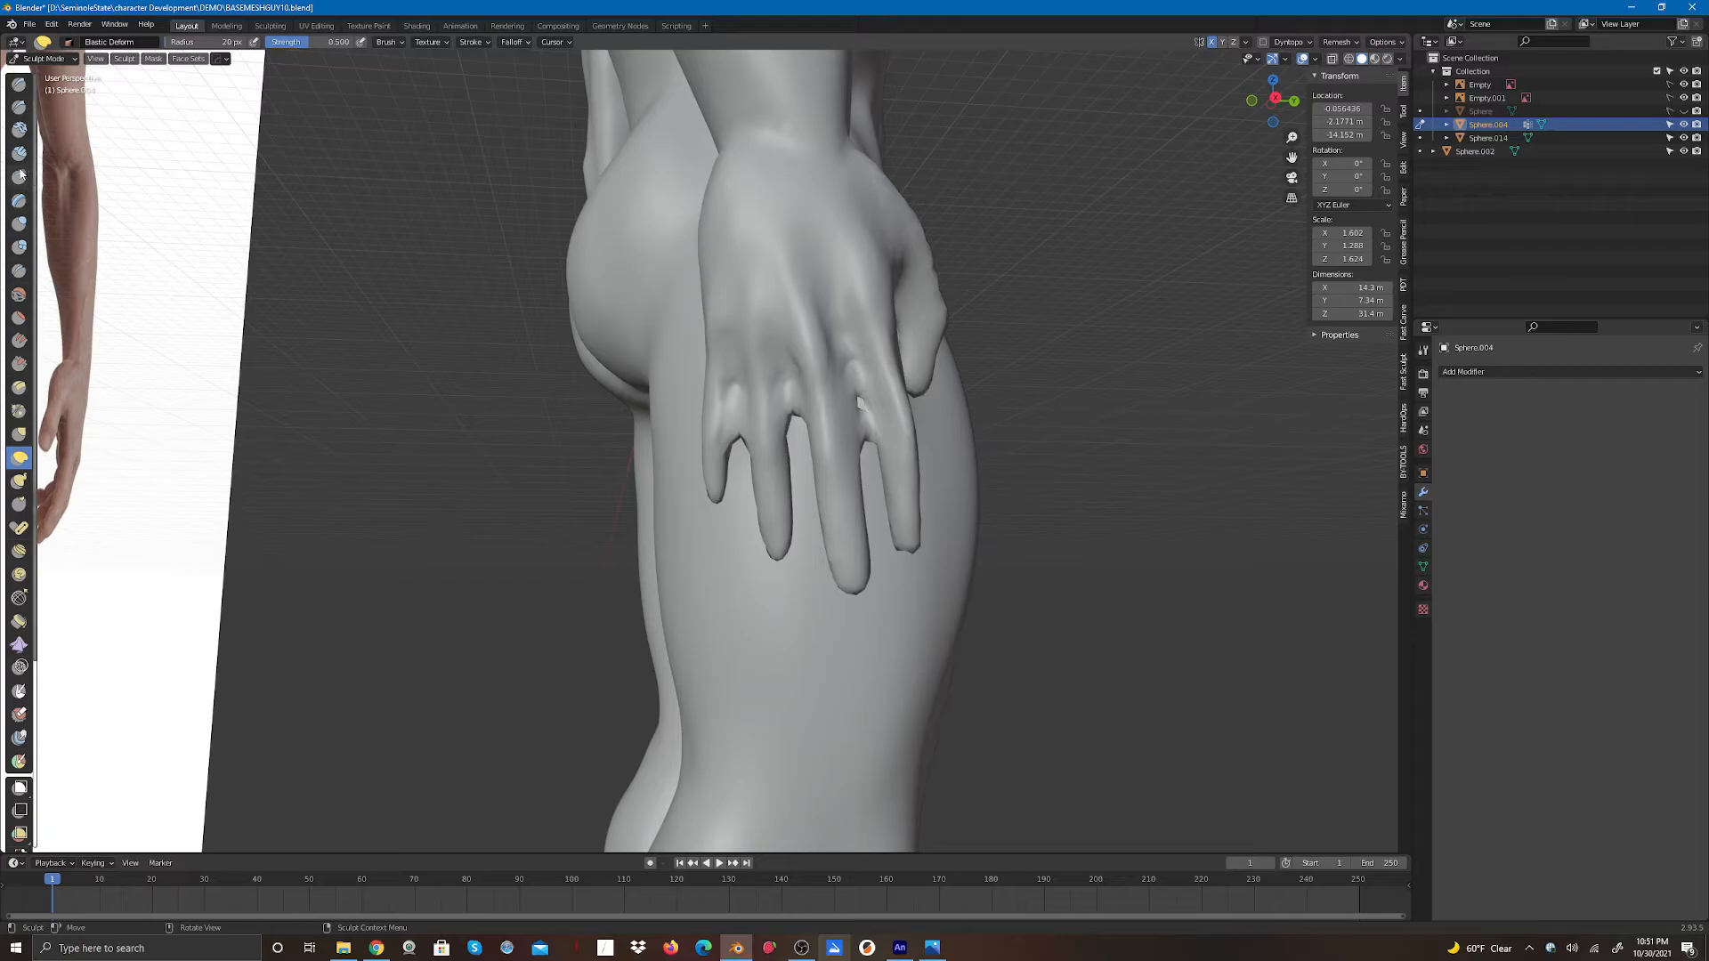
- Switch to the Draw brush and sculpt strokes along the fingers of that hand
key("x")
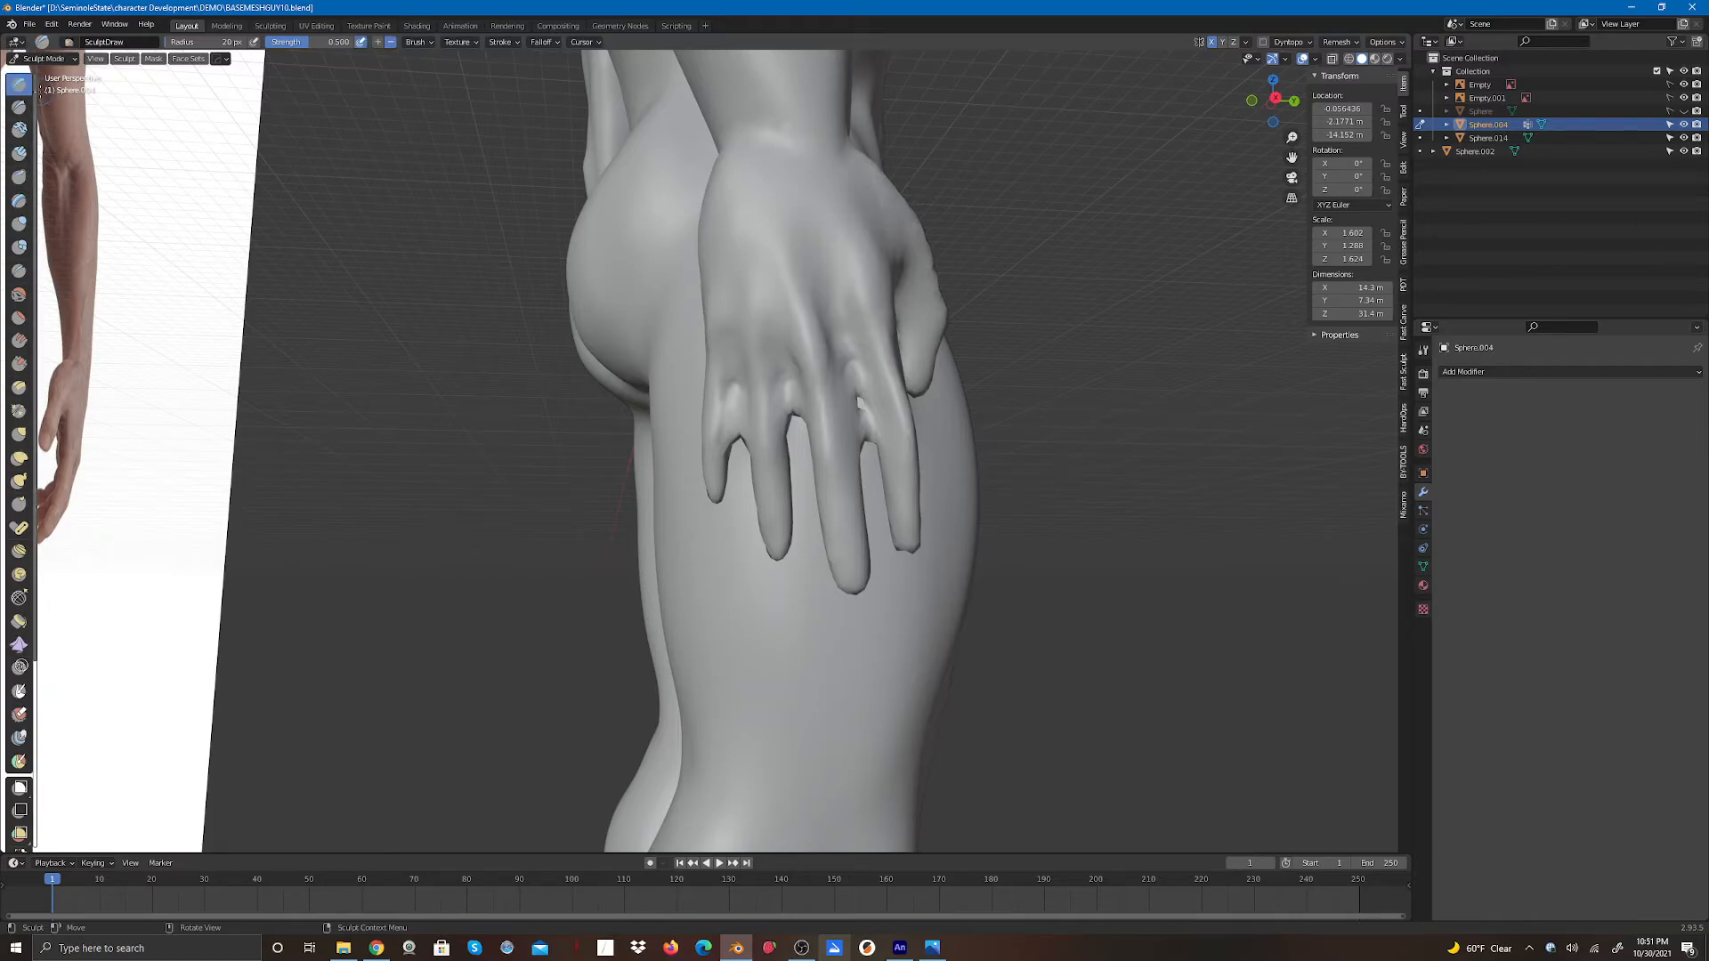
mouse_move(873, 431)
left_mouse_down()
mouse_move(859, 402)
mouse_move(865, 428)
mouse_move(791, 377)
left_mouse_up()
left_click_drag(734, 443, 736, 387)
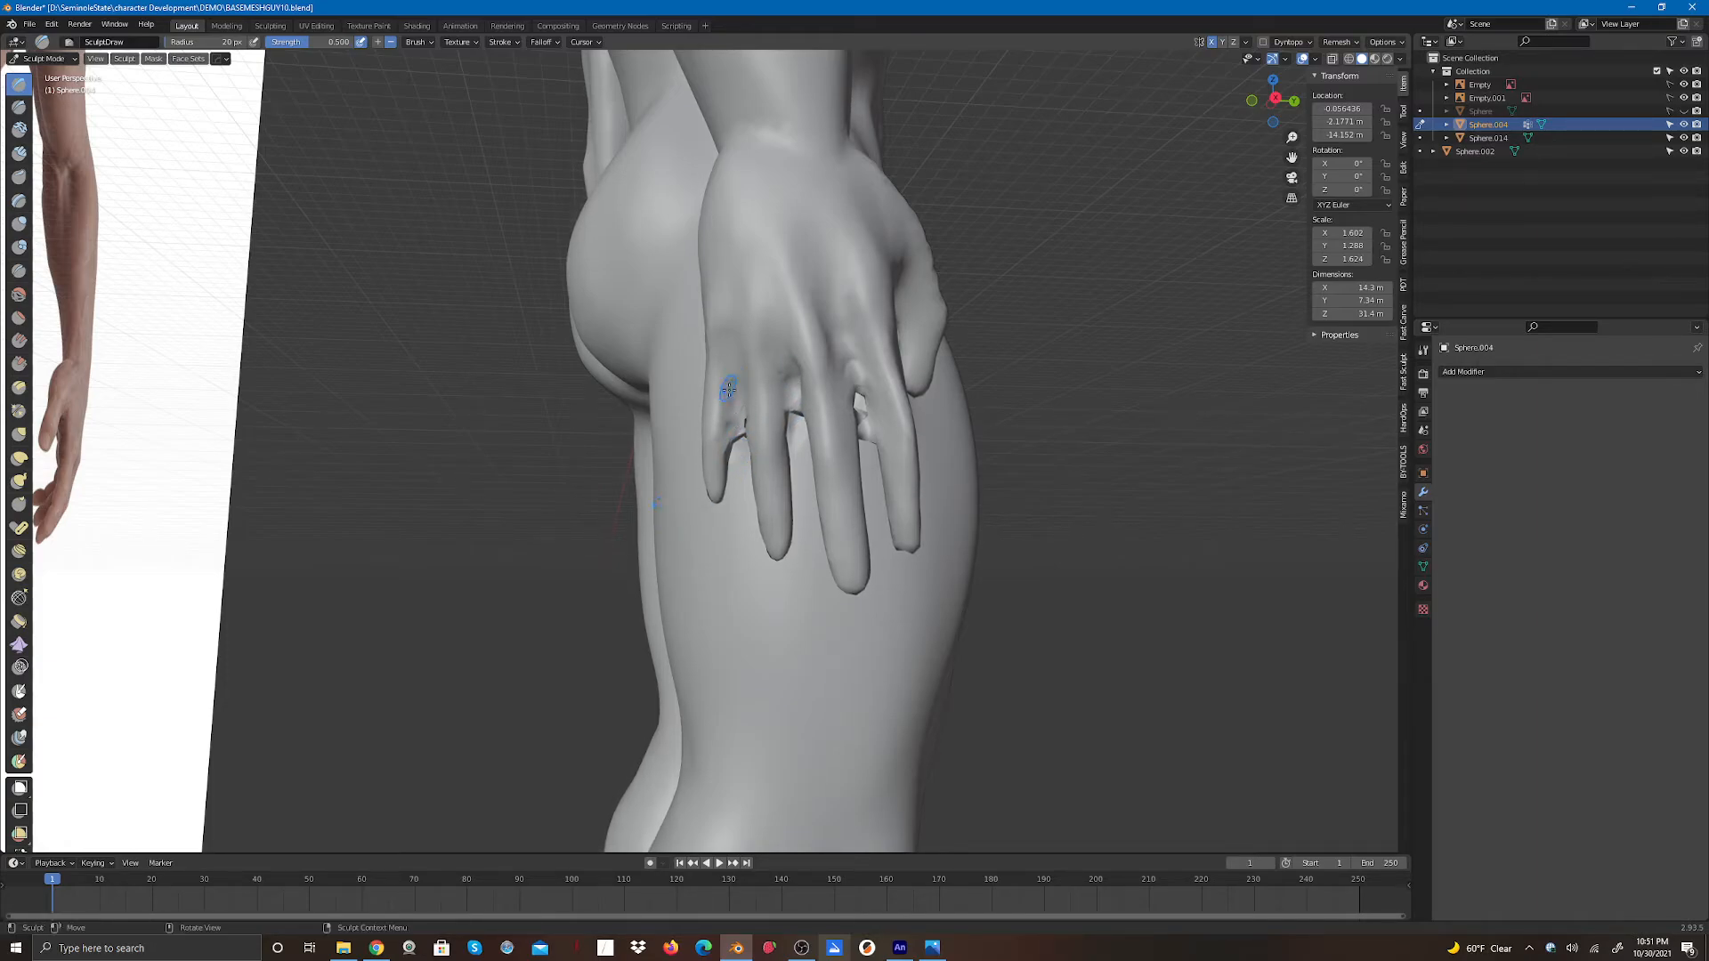
mouse_move(737, 448)
left_mouse_down()
mouse_move(742, 382)
mouse_move(795, 415)
mouse_move(792, 392)
left_mouse_up()
left_click_drag(866, 442, 861, 378)
left_click_drag(867, 442, 861, 388)
left_click_drag(866, 441, 869, 362)
- Sculpt Draw strokes on the thigh surface beneath the fingertips
mouse_move(1268, 99)
left_mouse_down()
mouse_move(1250, 74)
mouse_move(1271, 108)
left_mouse_up()
left_click_drag(701, 419, 696, 336)
left_click_drag(1273, 99, 1207, 89)
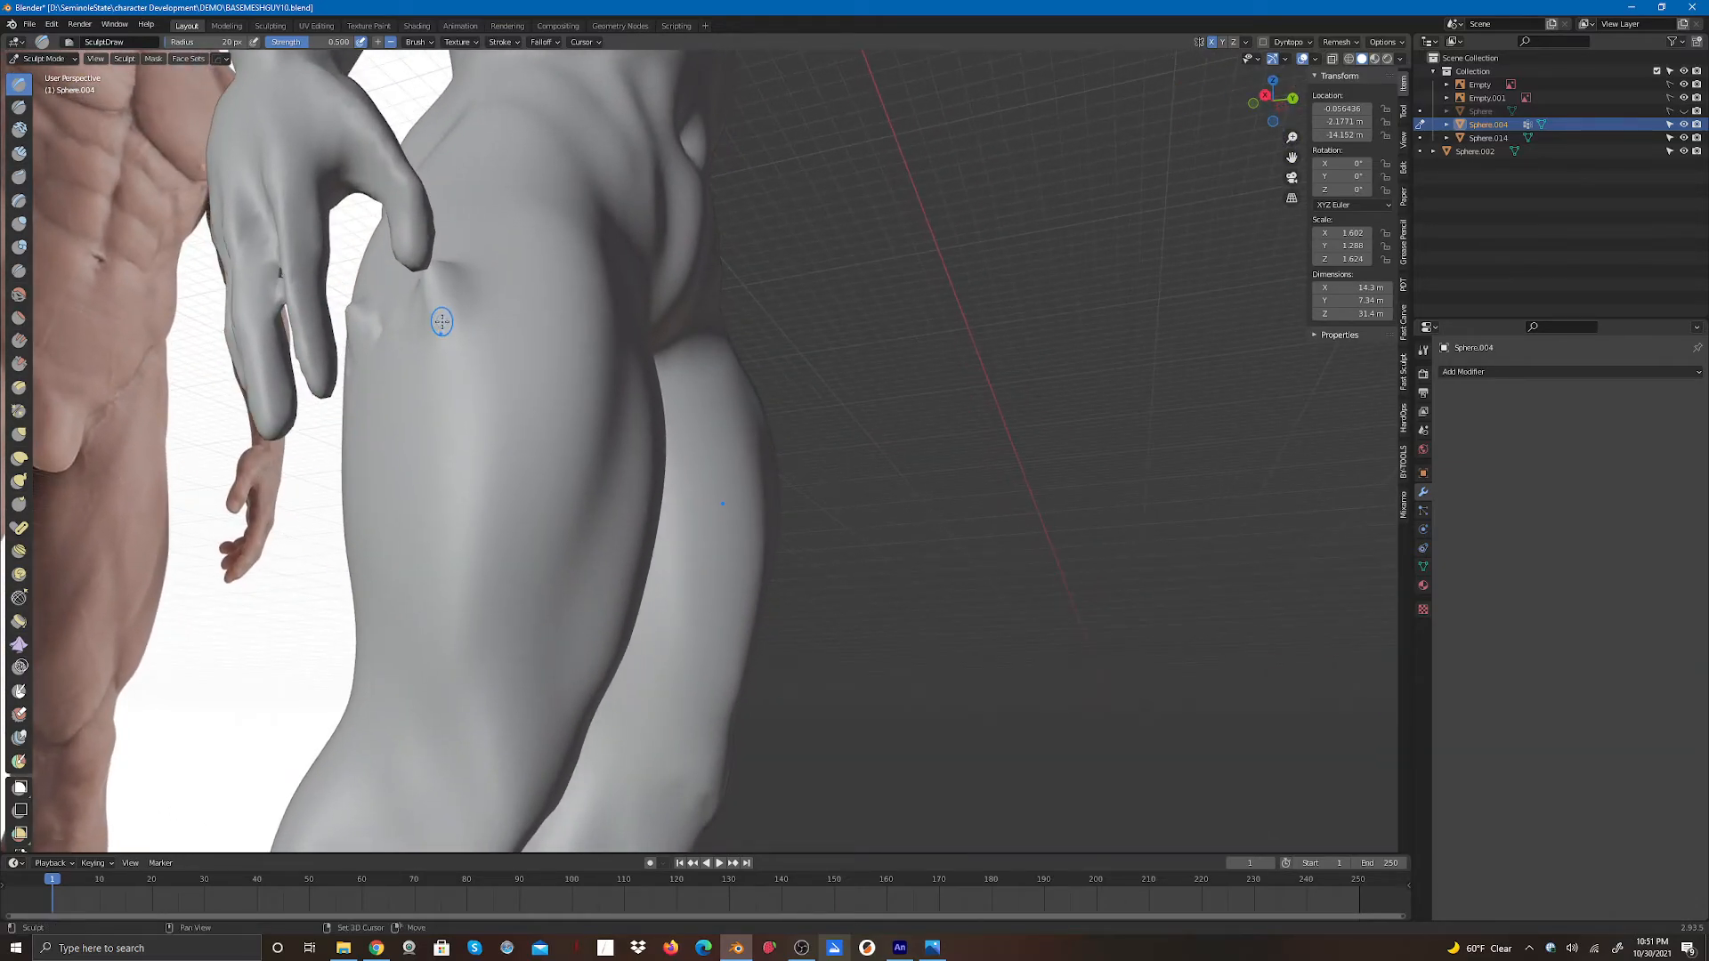
left_click_drag(440, 323, 437, 271)
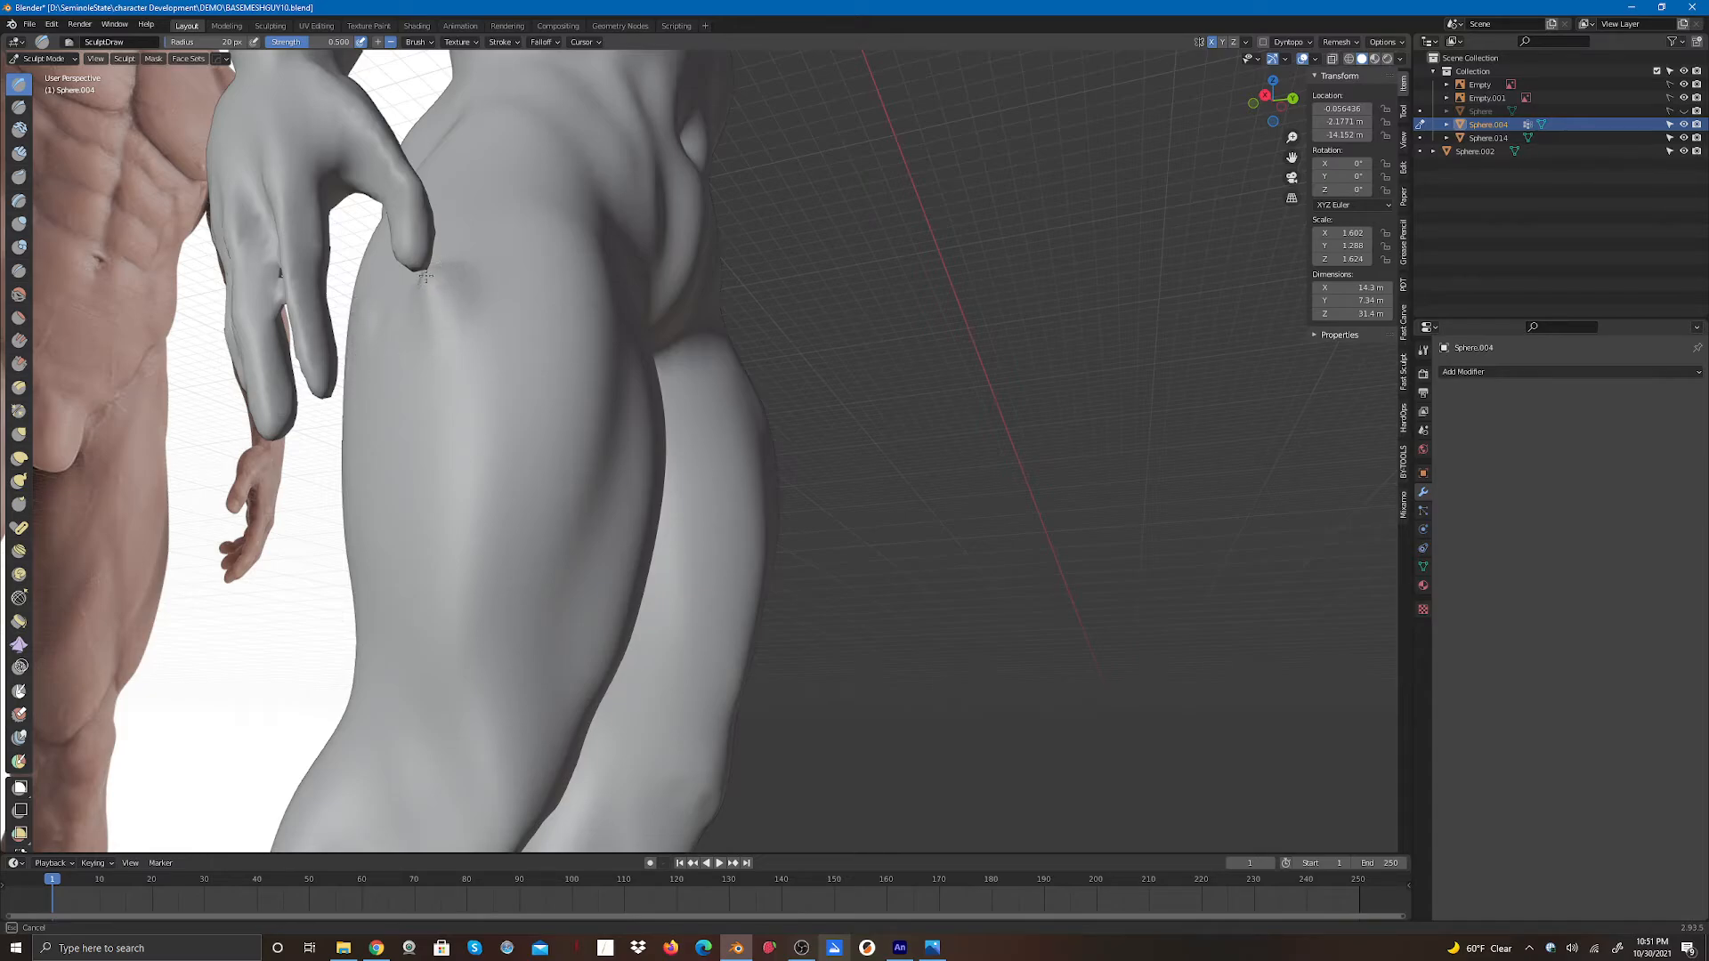
mouse_move(425, 276)
left_mouse_down()
mouse_move(459, 286)
mouse_move(470, 340)
left_mouse_up()
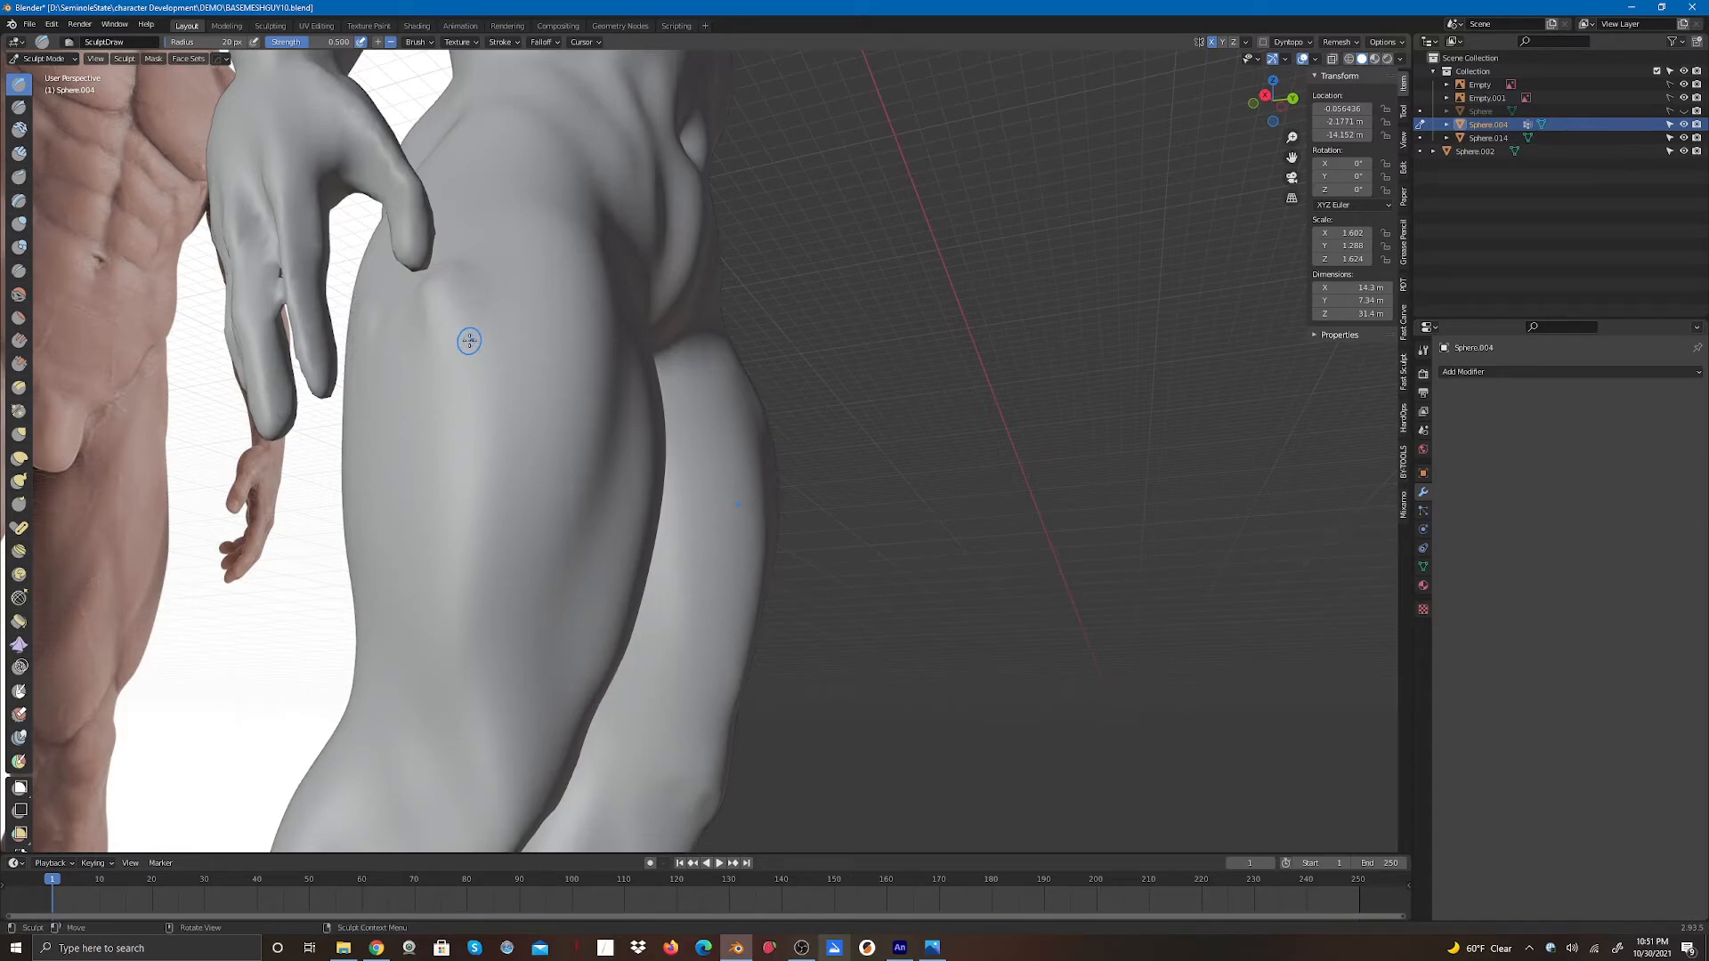
- Refine the fingers of the hand on the back of the thigh with the Elastic Deform brush
scroll(807, 319, "down", 5)
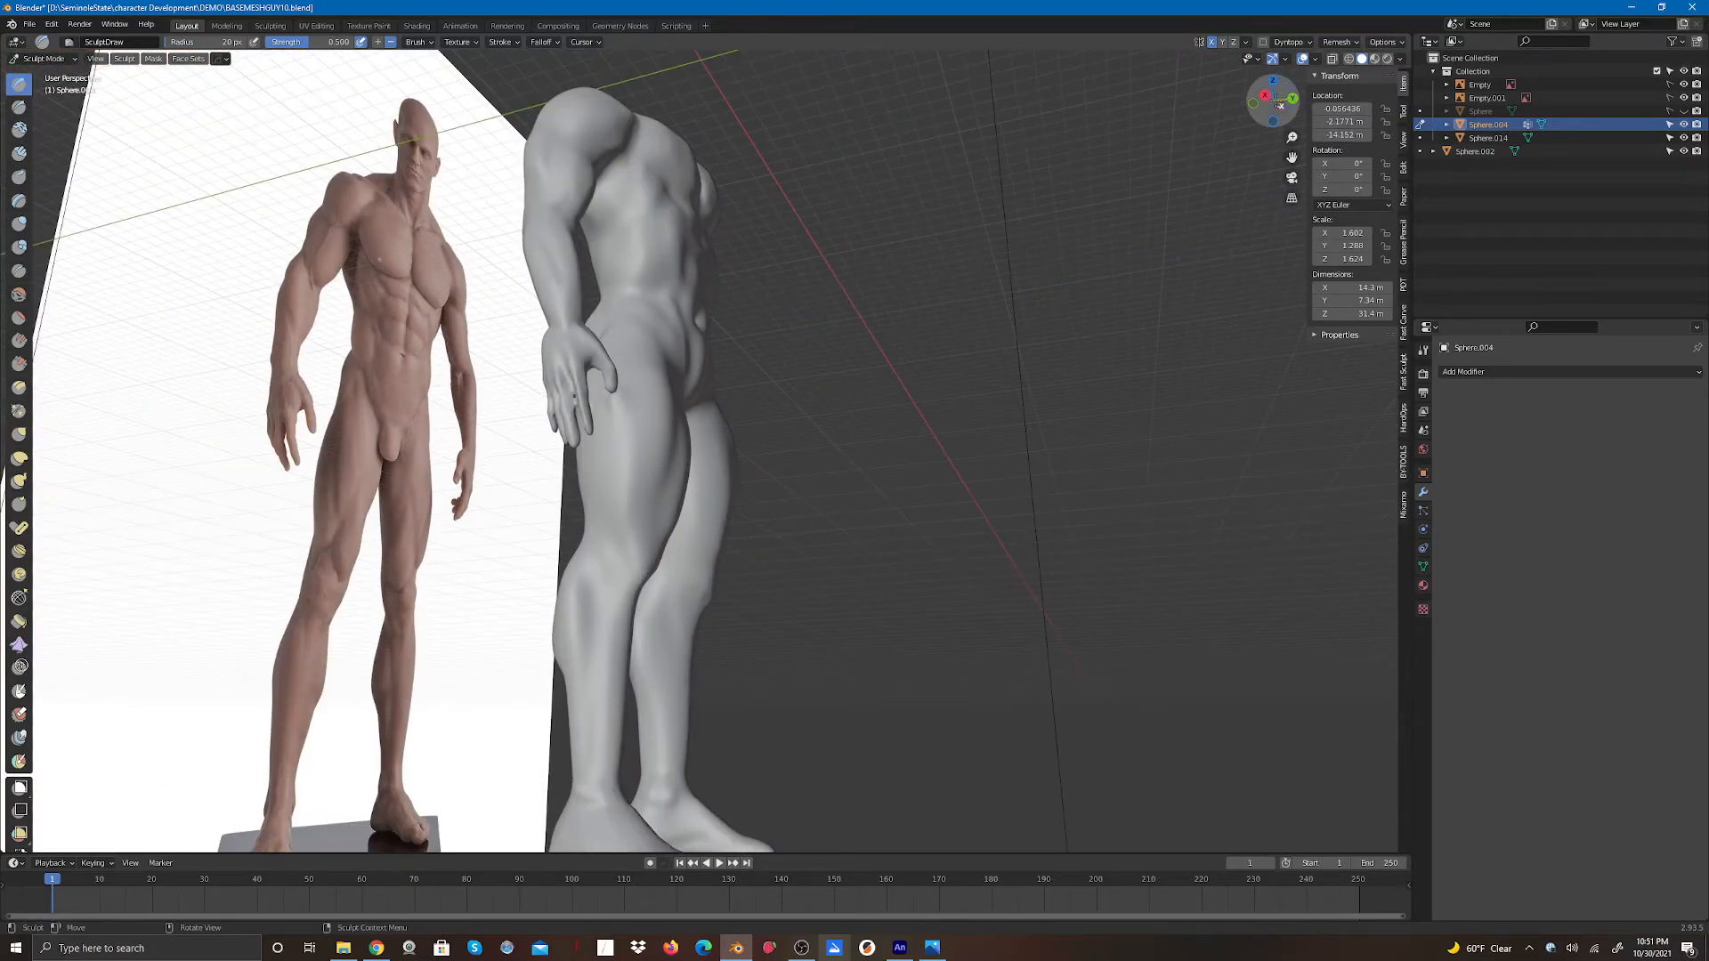
left_click_drag(1275, 98, 1143, 155)
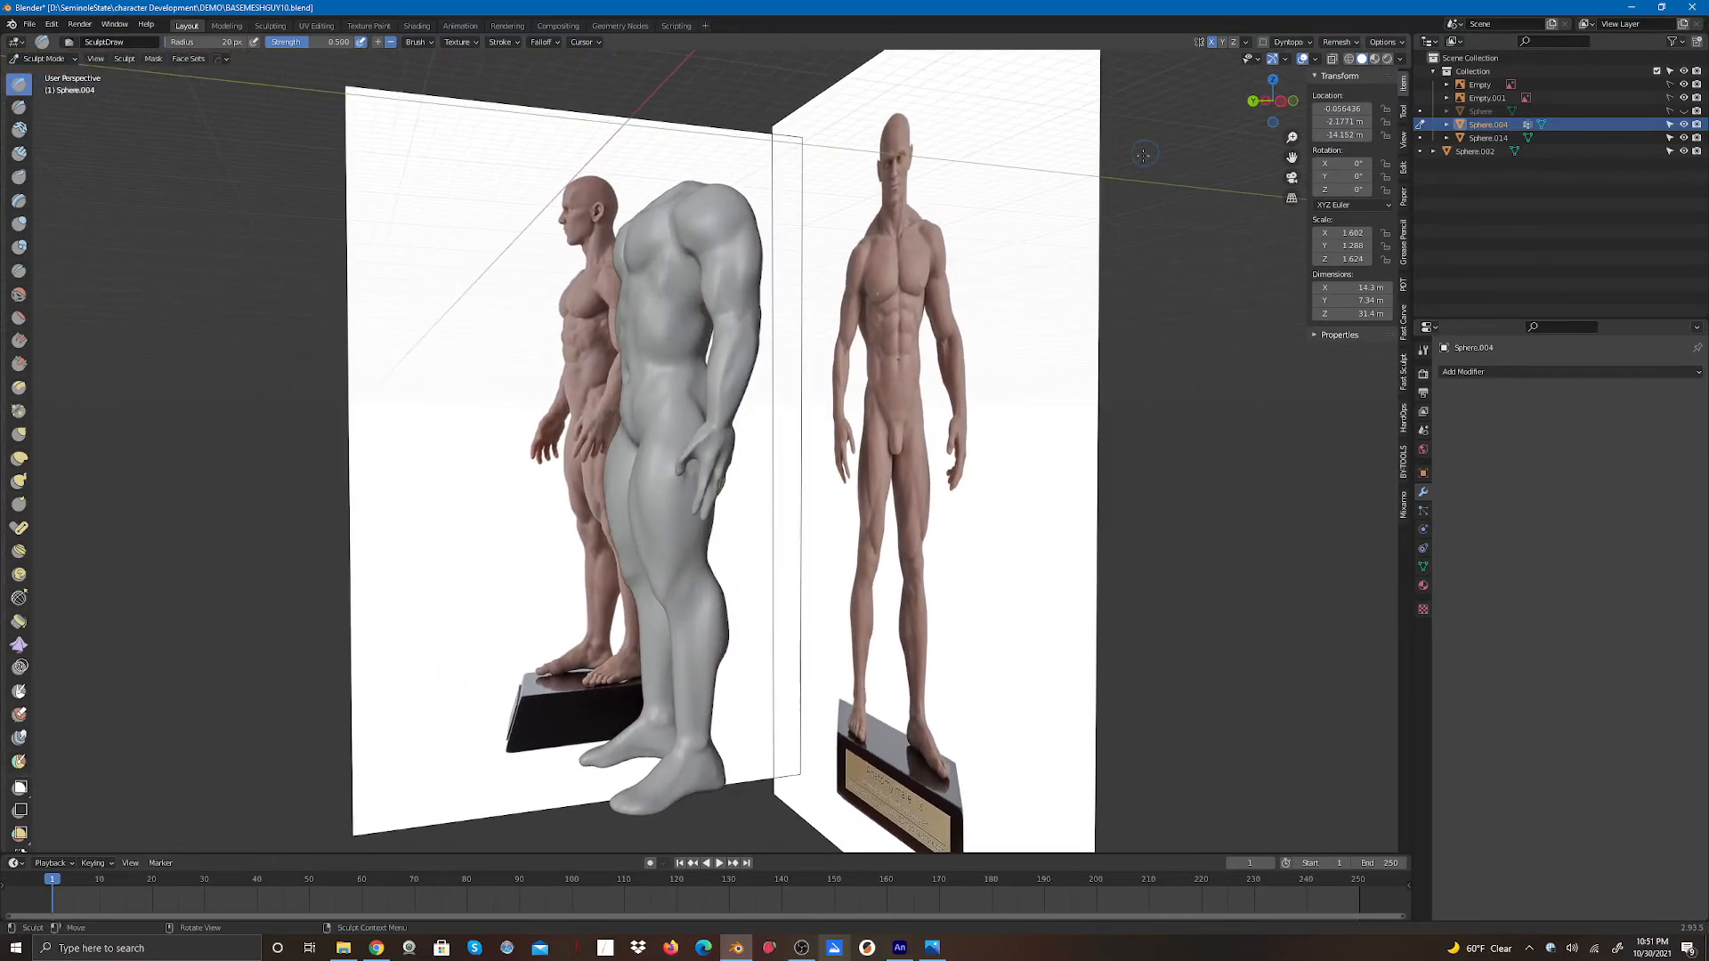
scroll(801, 382, "up", 6)
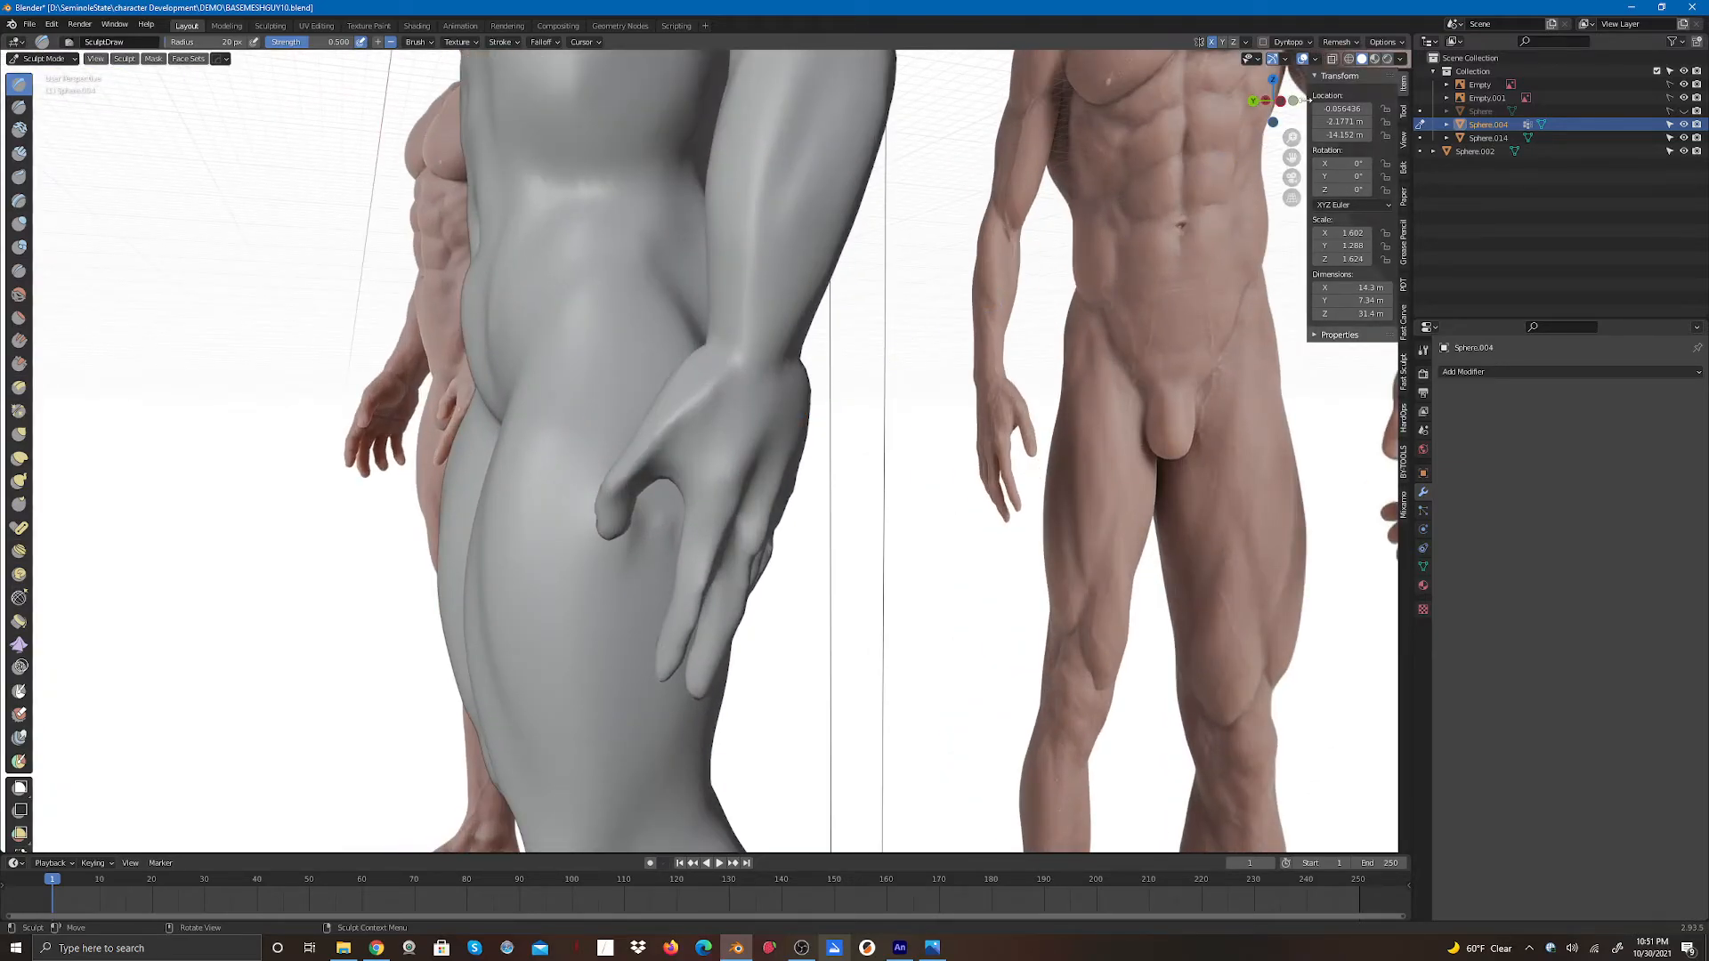
left_click_drag(1273, 100, 1228, 156)
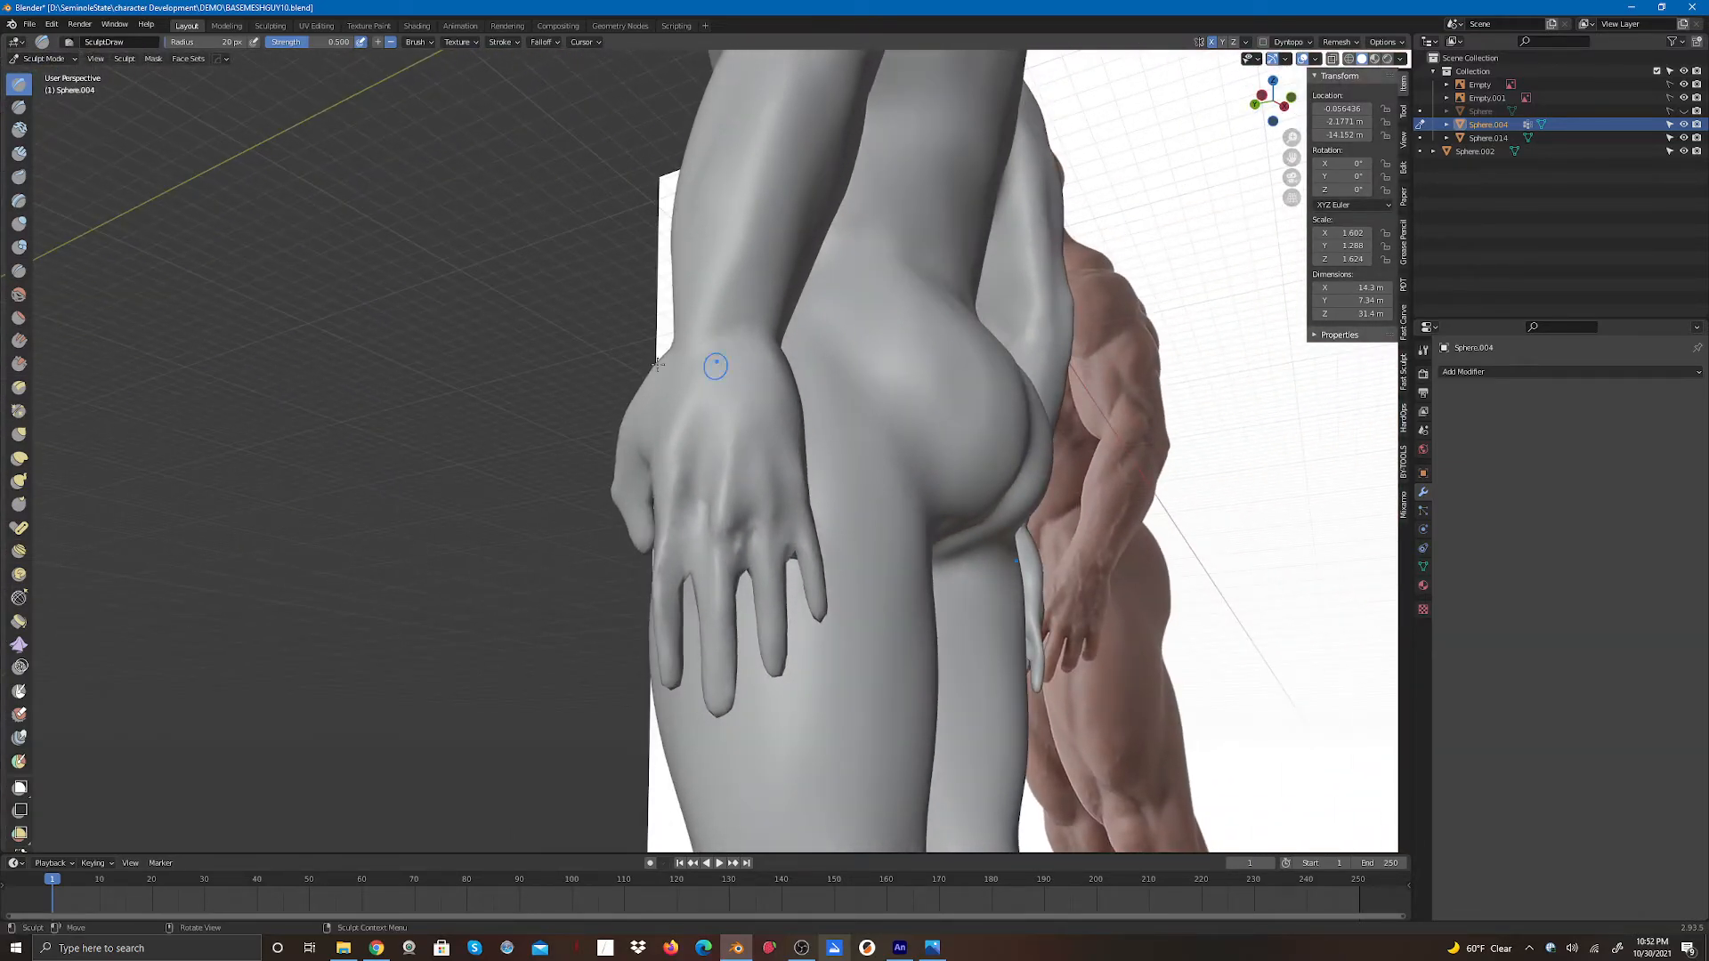
left_click(19, 457)
left_click_drag(688, 585, 686, 486)
left_click_drag(747, 577, 737, 501)
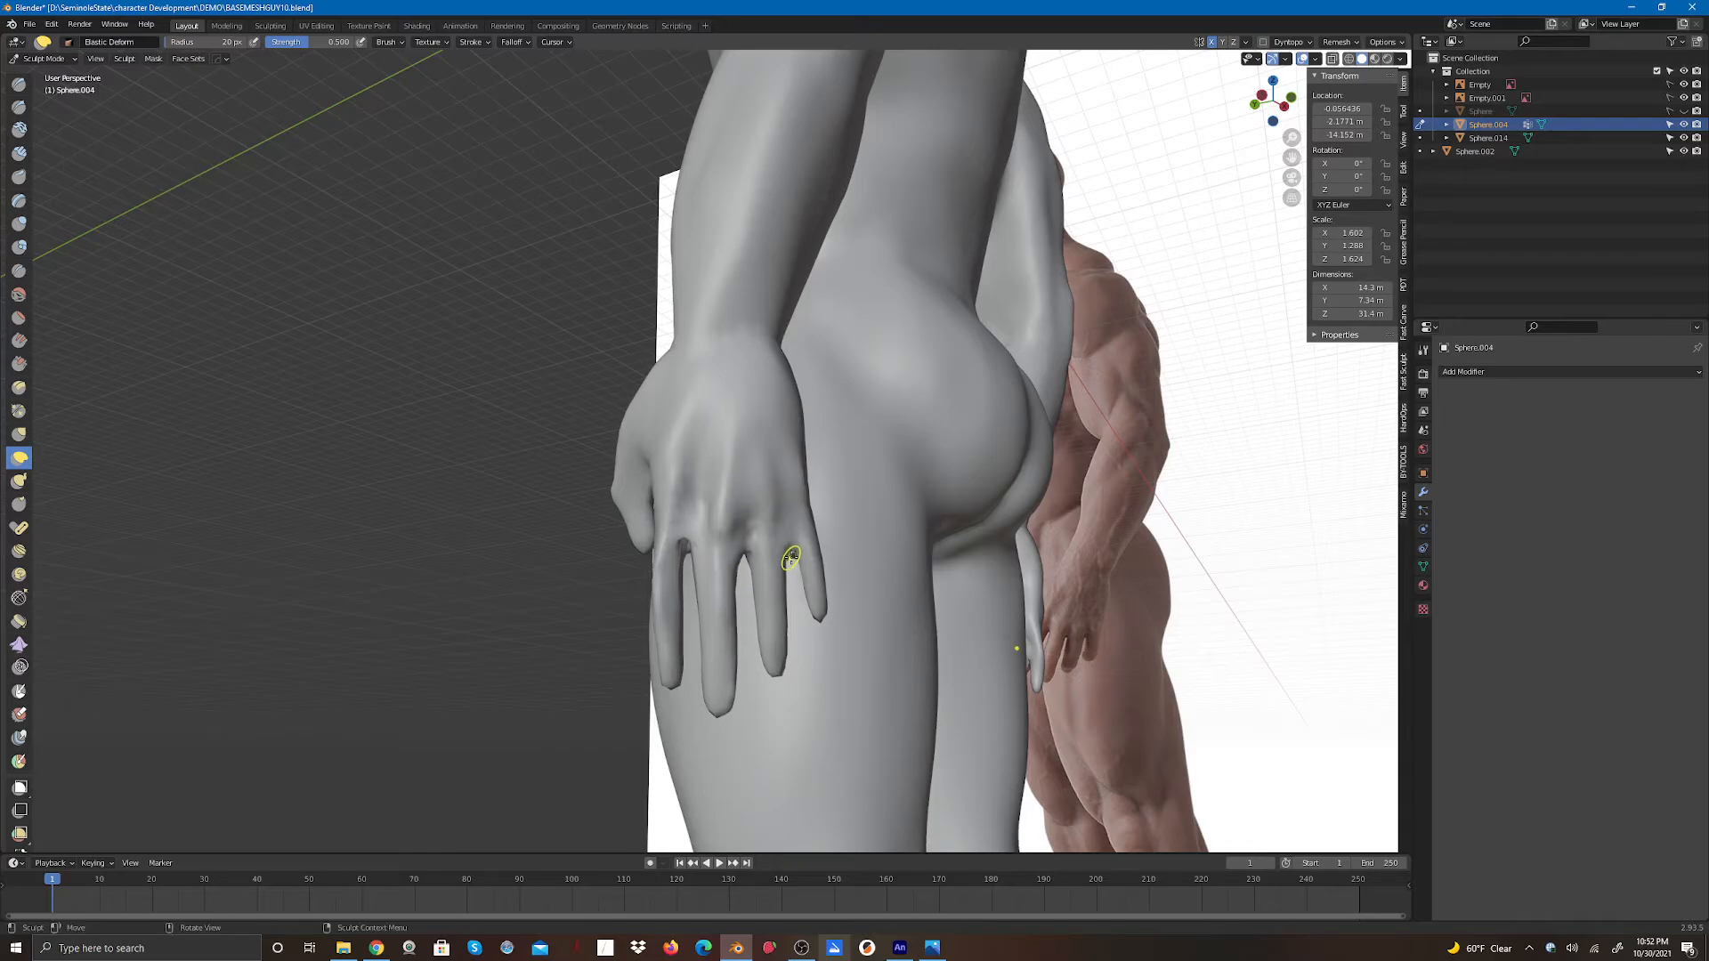
left_click_drag(790, 560, 777, 453)
left_click_drag(736, 559, 748, 496)
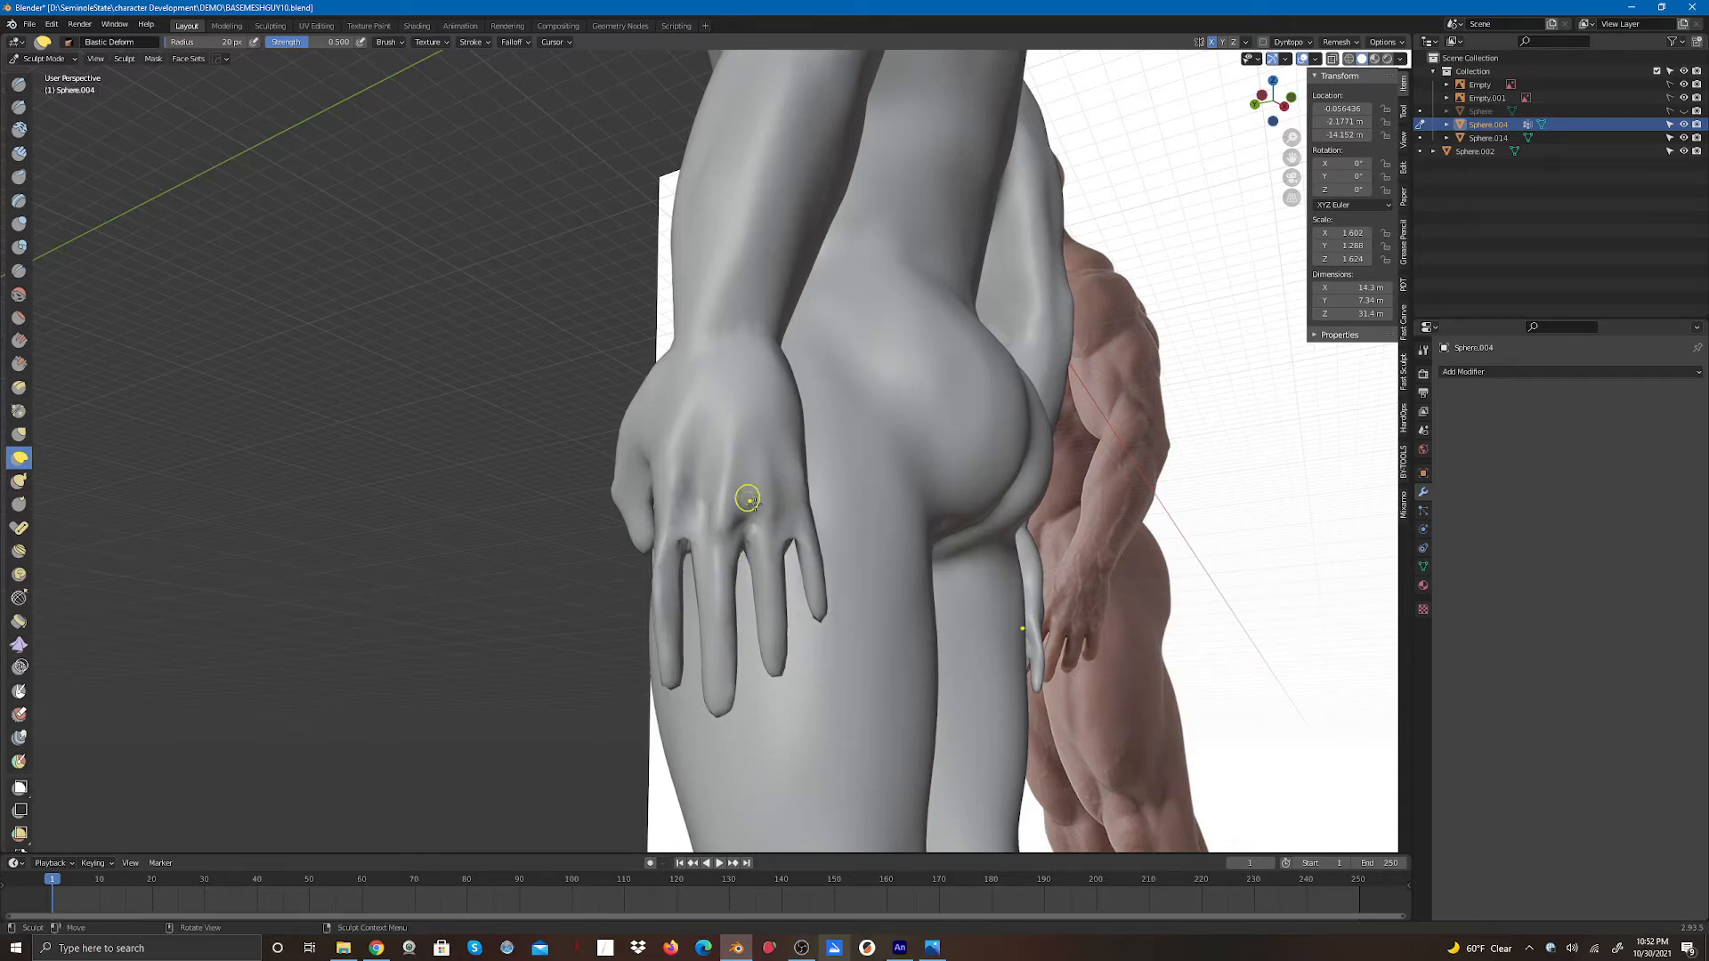
mouse_move(685, 570)
left_mouse_down()
mouse_move(691, 503)
mouse_move(689, 535)
mouse_move(788, 521)
left_mouse_up()
mouse_move(689, 558)
left_mouse_down("shift")
mouse_move(690, 517)
mouse_move(751, 523)
mouse_move(779, 505)
left_mouse_up("shift")
mouse_move(1273, 100)
left_mouse_down()
mouse_move(1215, 178)
mouse_move(1236, 182)
left_mouse_up()
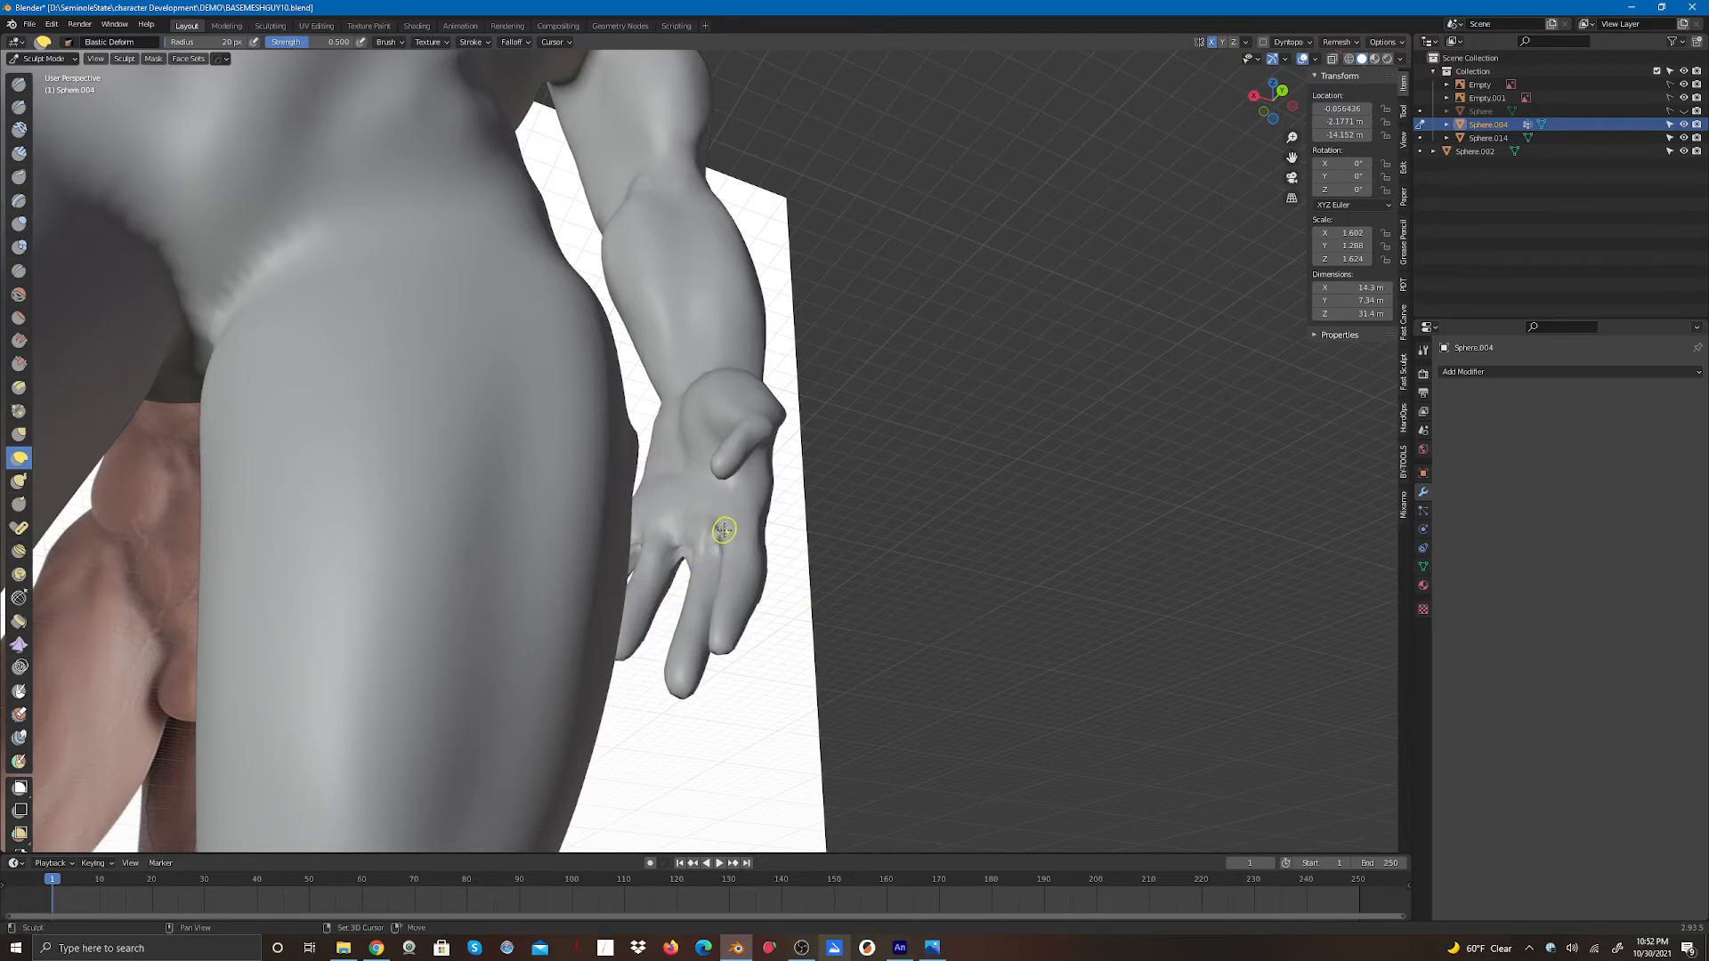
- Reshape the fingers of the hanging hand with short Elastic Deform strokes
mouse_move(716, 529)
left_mouse_down()
mouse_move(641, 583)
mouse_move(640, 544)
mouse_move(710, 534)
left_mouse_up()
left_click_drag(708, 538, 710, 531)
left_click_drag(709, 527, 713, 518)
left_click_drag(715, 512, 678, 556)
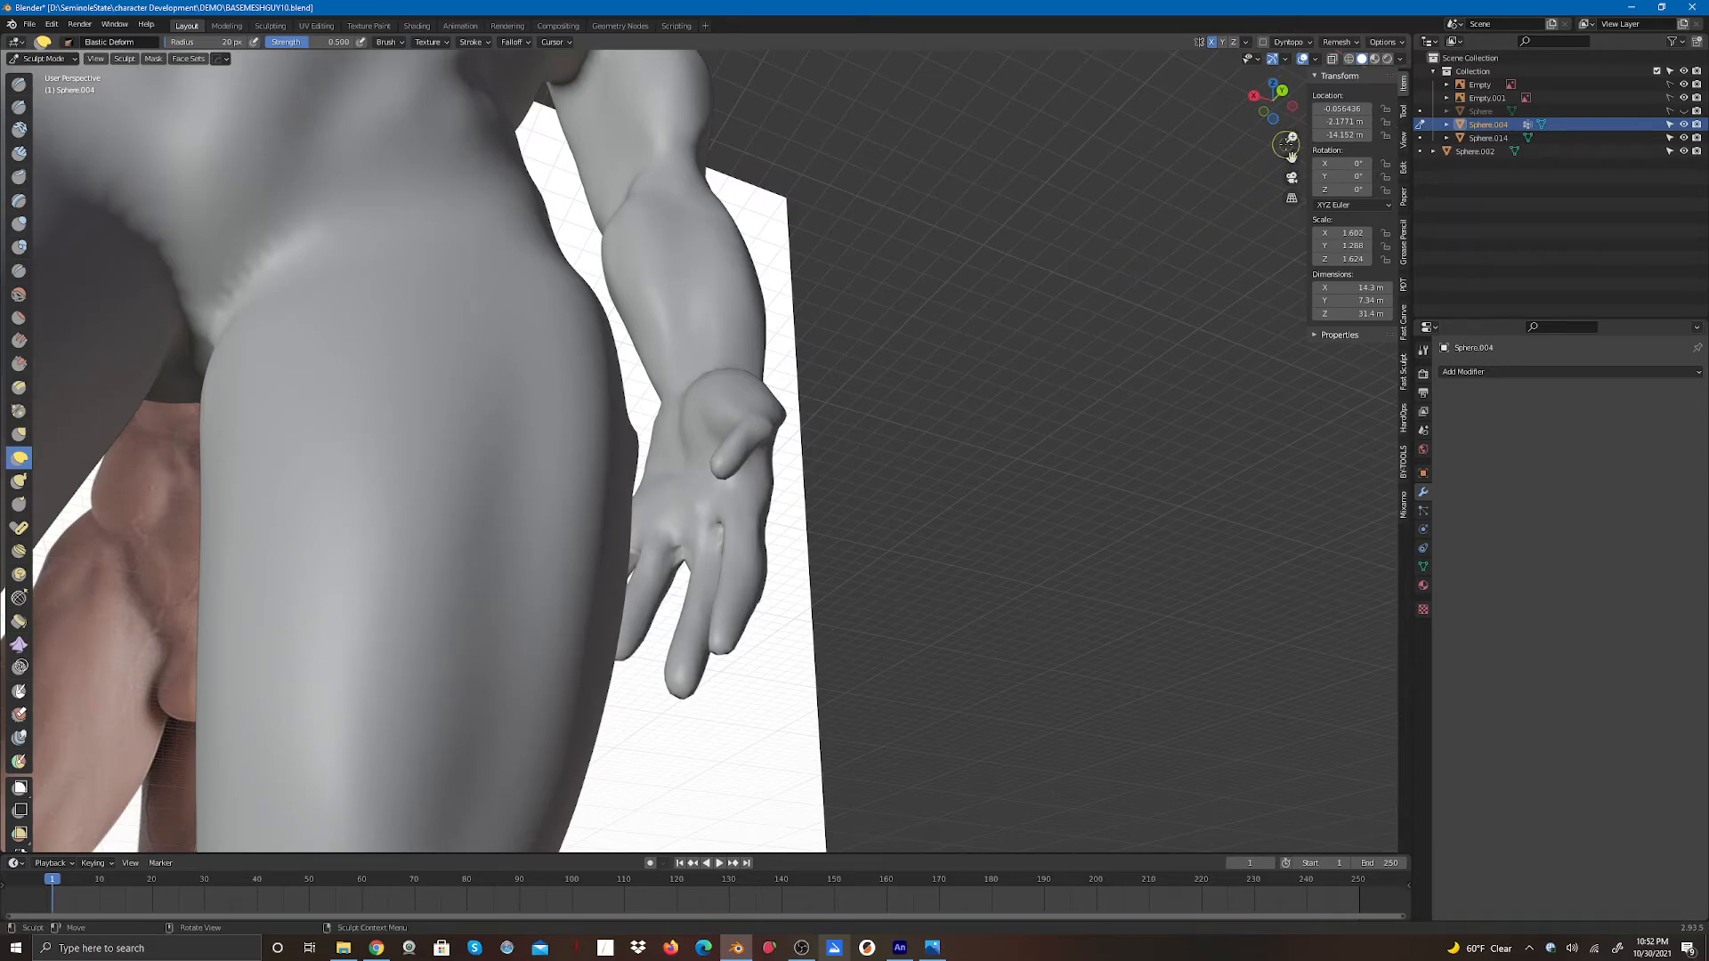
- Pull the fingers of the hand resting on the thigh into shape with Elastic Deform strokes
mouse_move(1291, 157)
left_mouse_down()
mouse_move(1549, 162)
mouse_move(1691, 200)
mouse_move(1559, 174)
left_mouse_up()
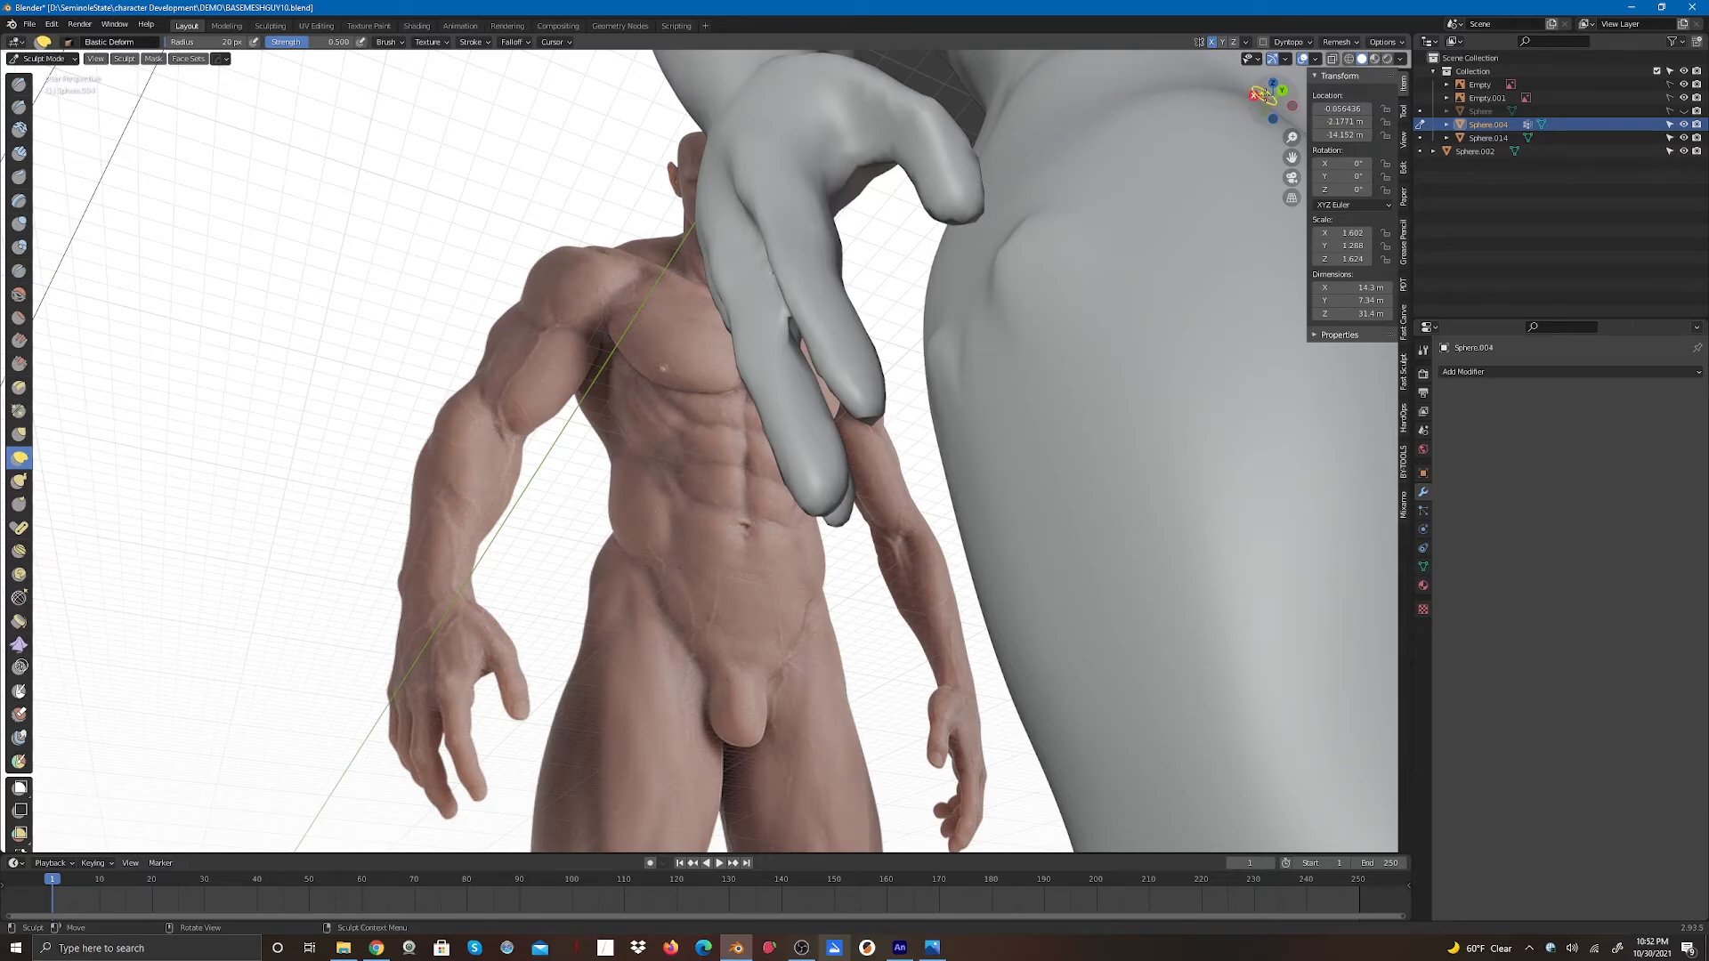
left_click_drag(1266, 101, 1344, 122)
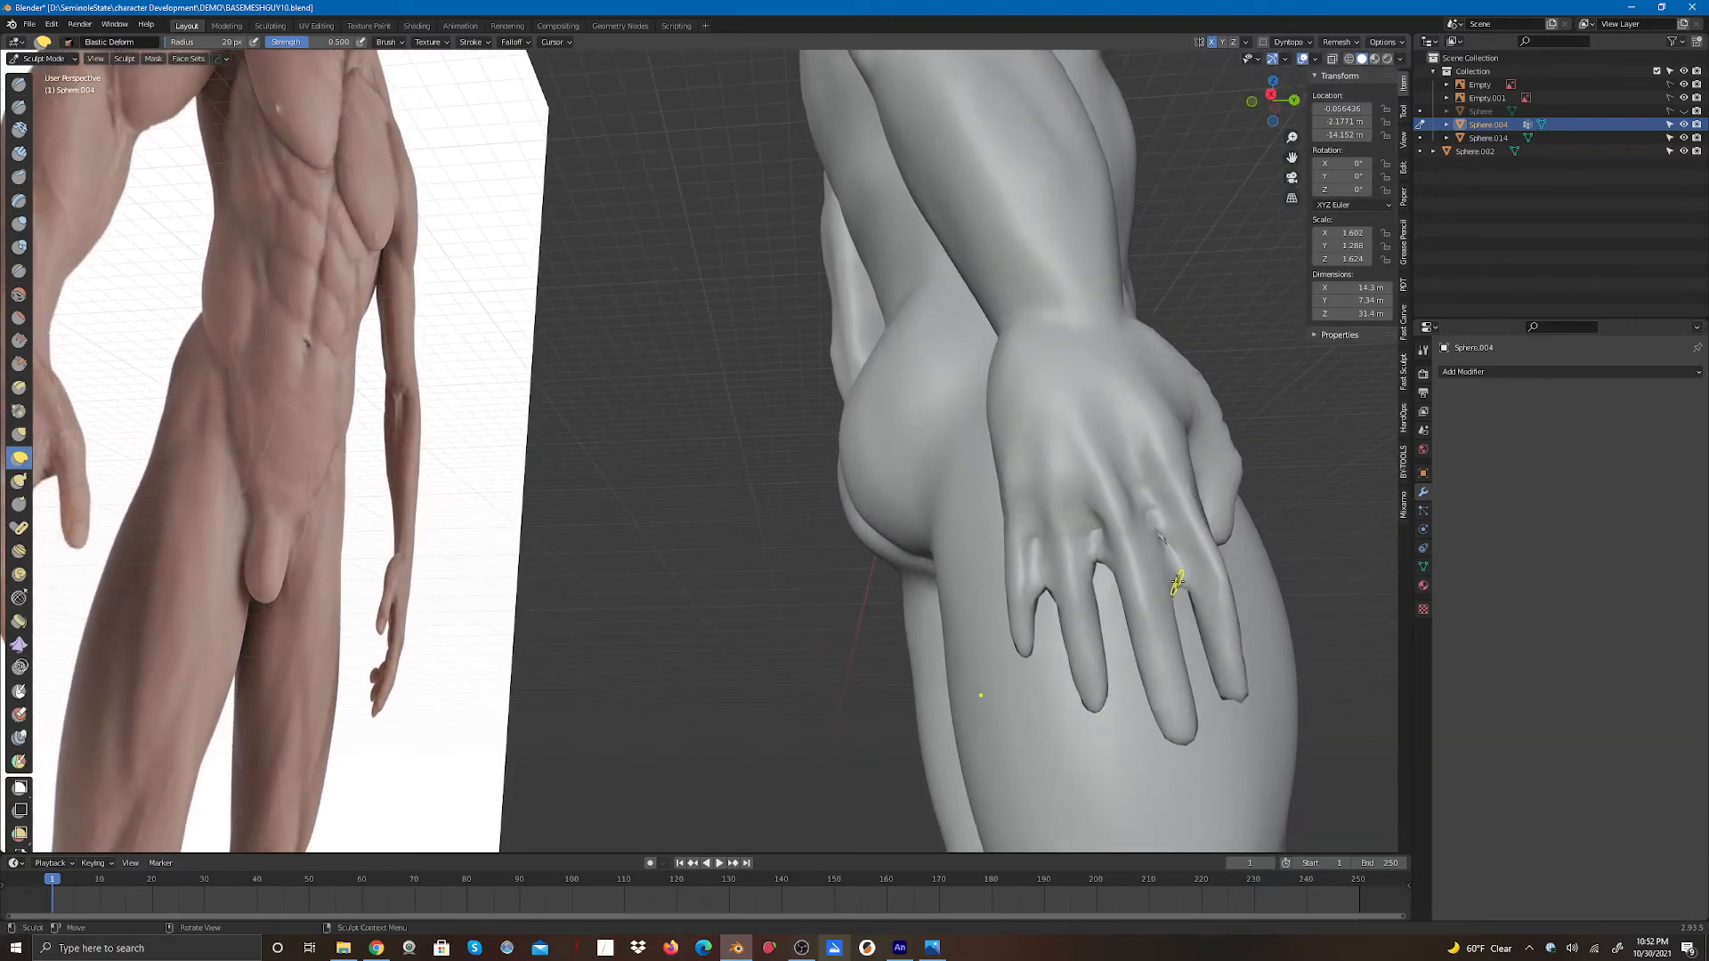
left_click_drag(1178, 586, 1143, 494)
left_click_drag(1104, 571, 1084, 520)
left_click_drag(1099, 557, 1075, 495)
left_click_drag(1041, 607, 1021, 545)
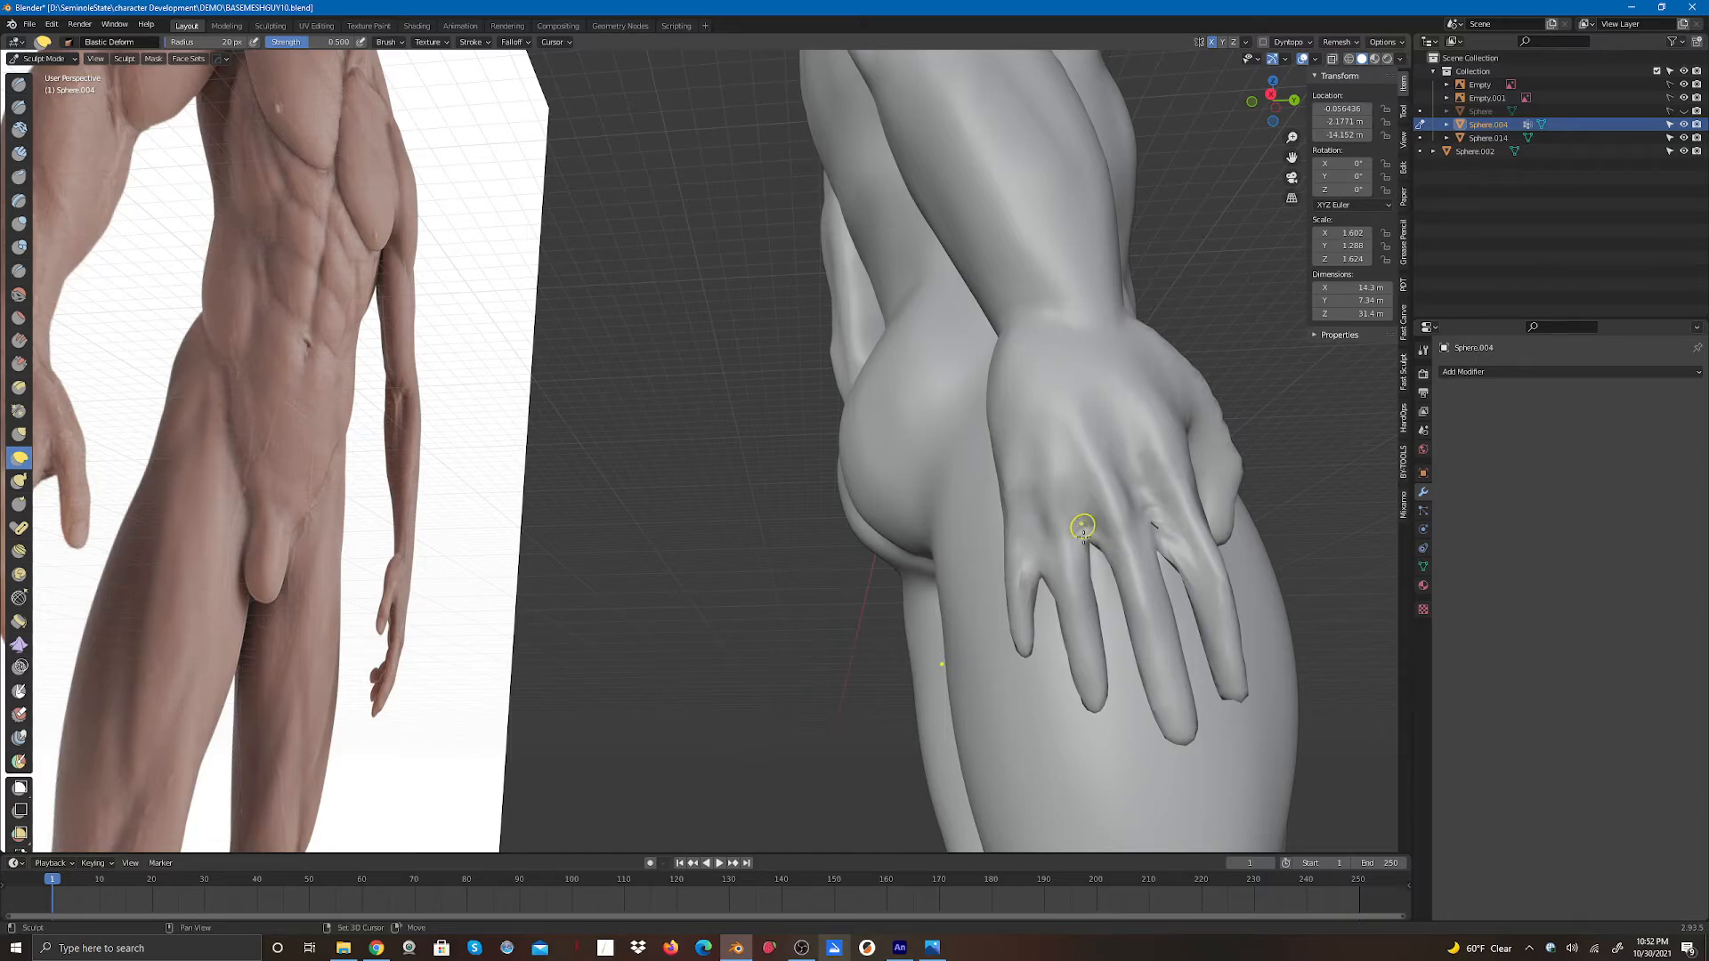
mouse_move(1083, 528)
left_mouse_down()
mouse_move(1050, 572)
mouse_move(1031, 544)
left_mouse_up()
left_click_drag(1030, 516, 1031, 569)
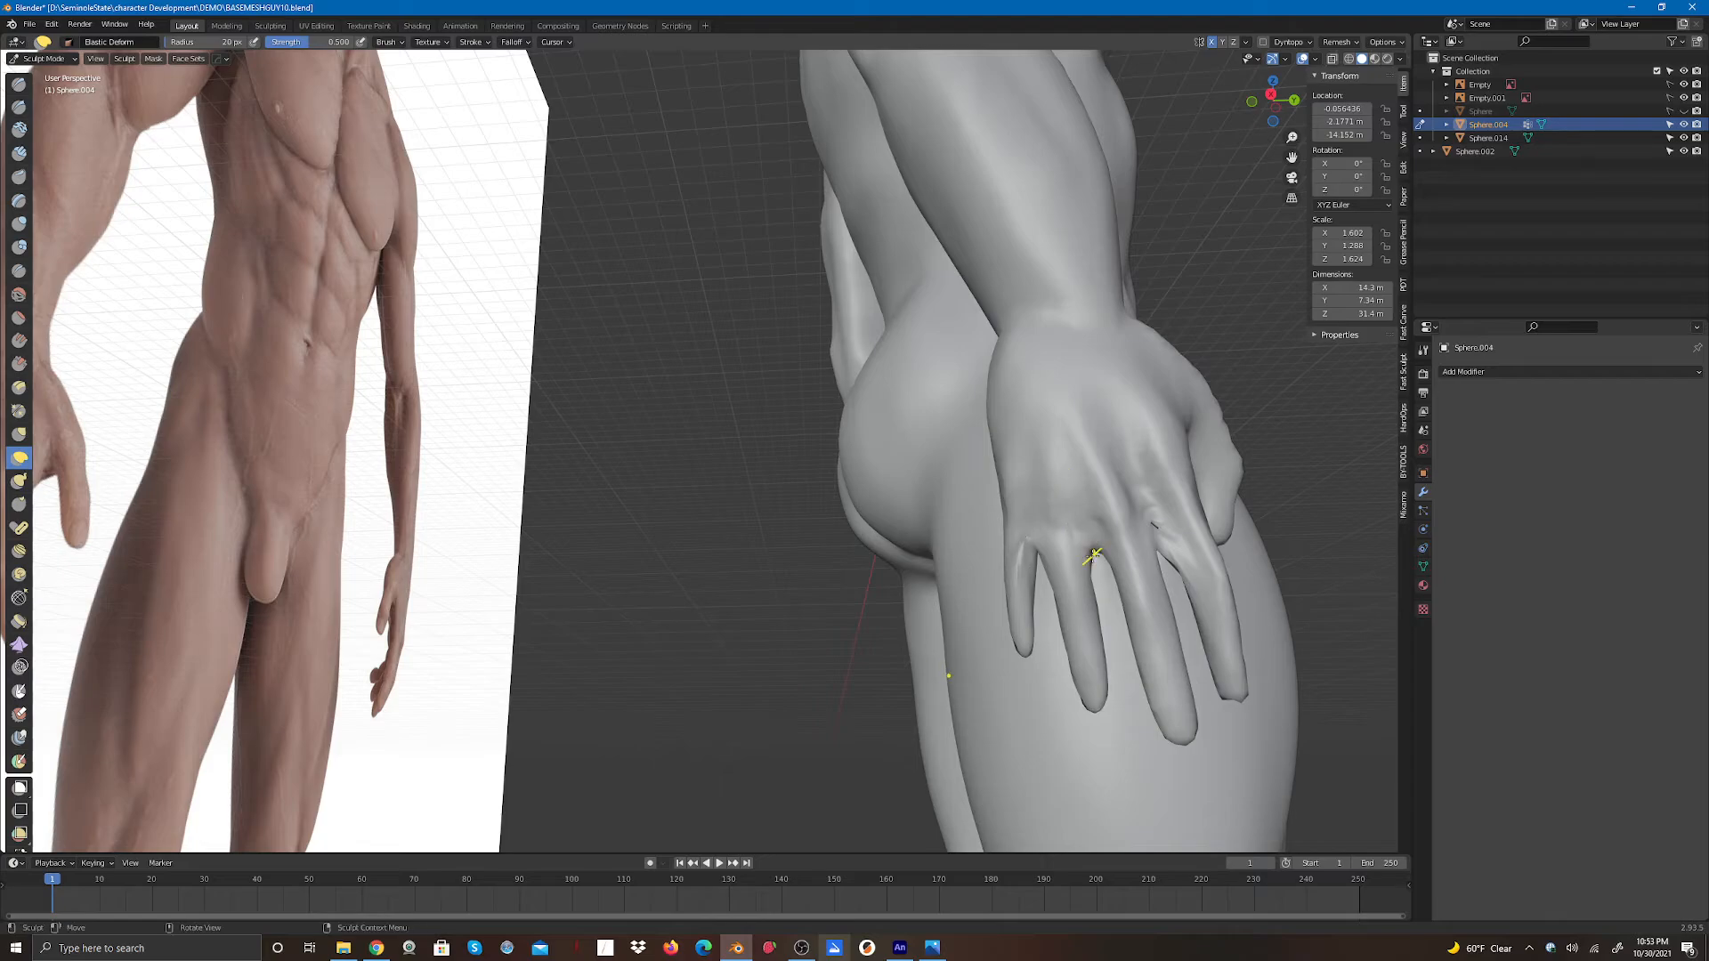
left_click_drag(1060, 477, 1072, 474)
mouse_move(1182, 557)
left_mouse_down()
mouse_move(1140, 496)
mouse_move(1168, 558)
left_mouse_up()
- Touch up the gap between the middle fingers of that hand with Elastic Deform
left_click_drag(1262, 112, 1267, 99)
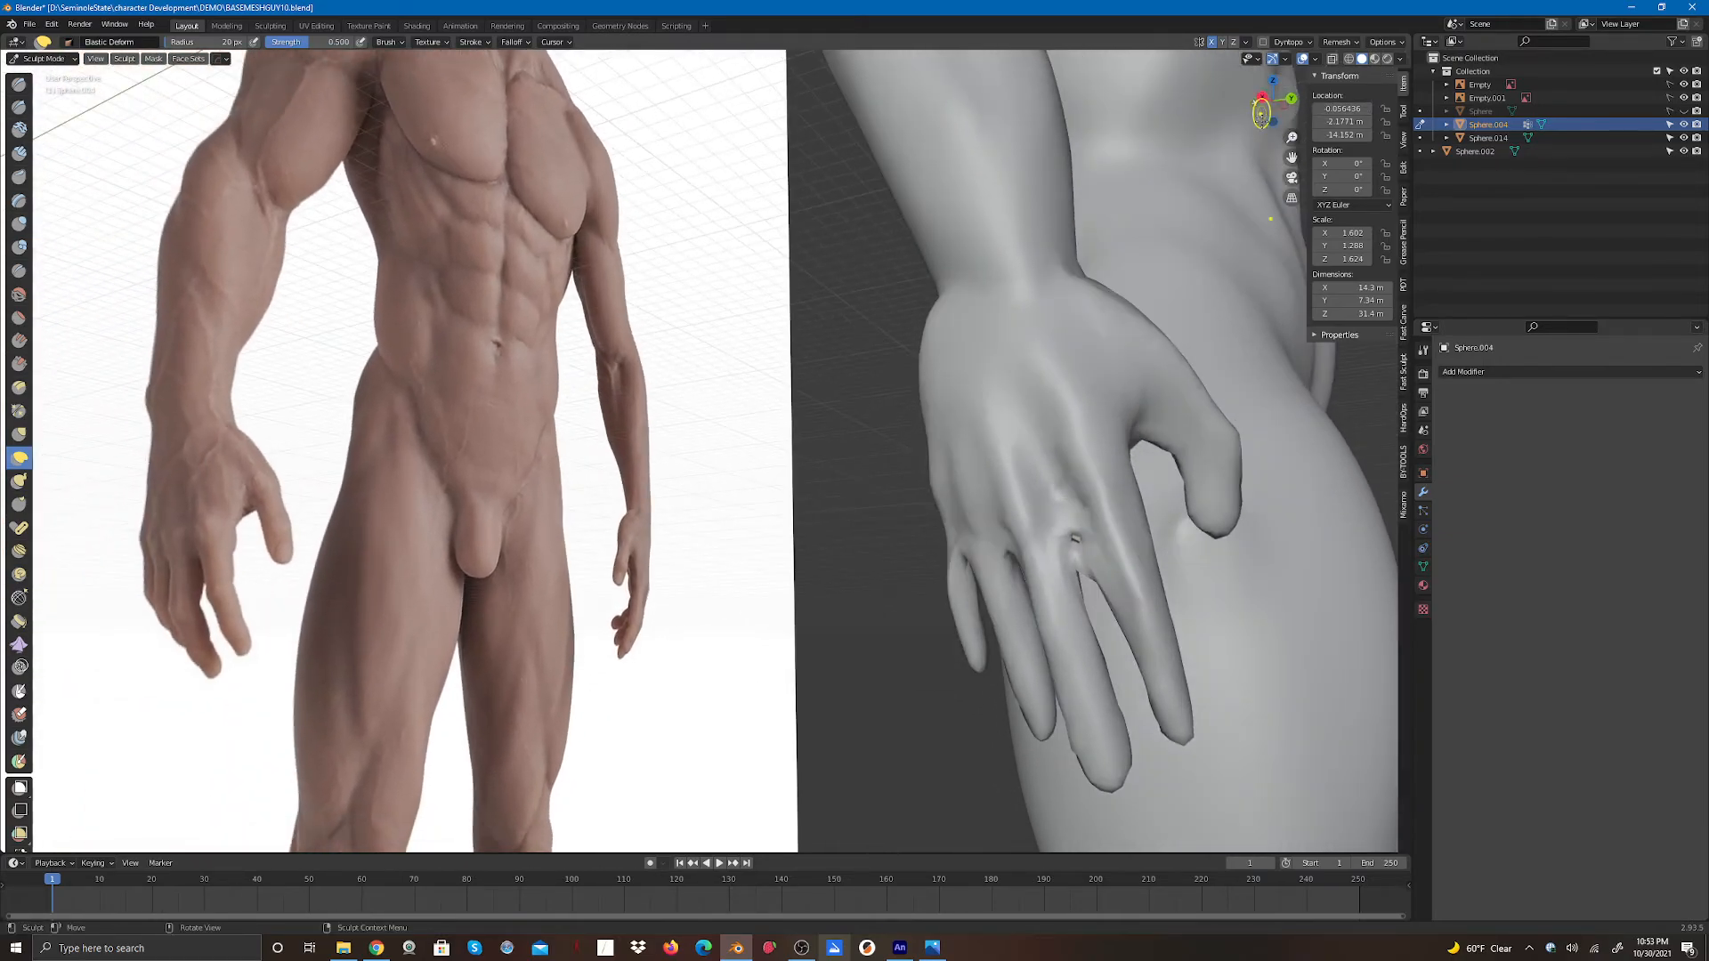
mouse_move(1108, 559)
left_mouse_down()
mouse_move(1086, 572)
mouse_move(1066, 526)
left_mouse_up()
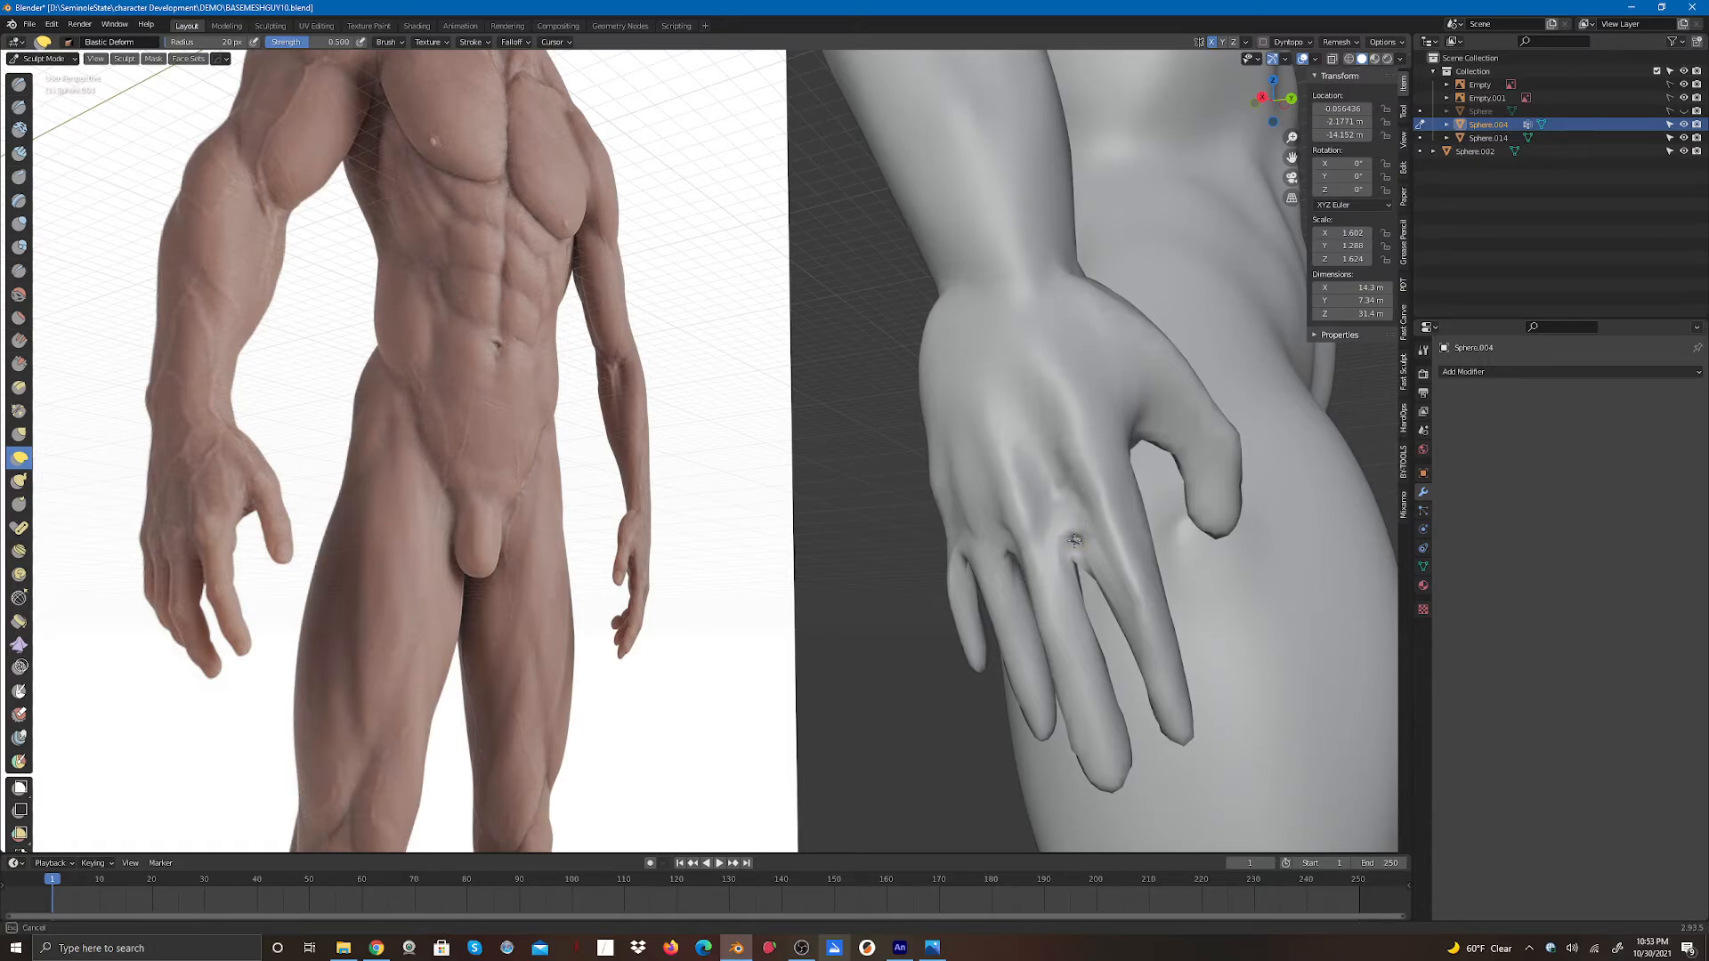
mouse_move(1075, 546)
left_mouse_down()
mouse_move(1079, 565)
mouse_move(1056, 519)
mouse_move(1079, 553)
mouse_move(1073, 509)
mouse_move(1070, 526)
left_mouse_up()
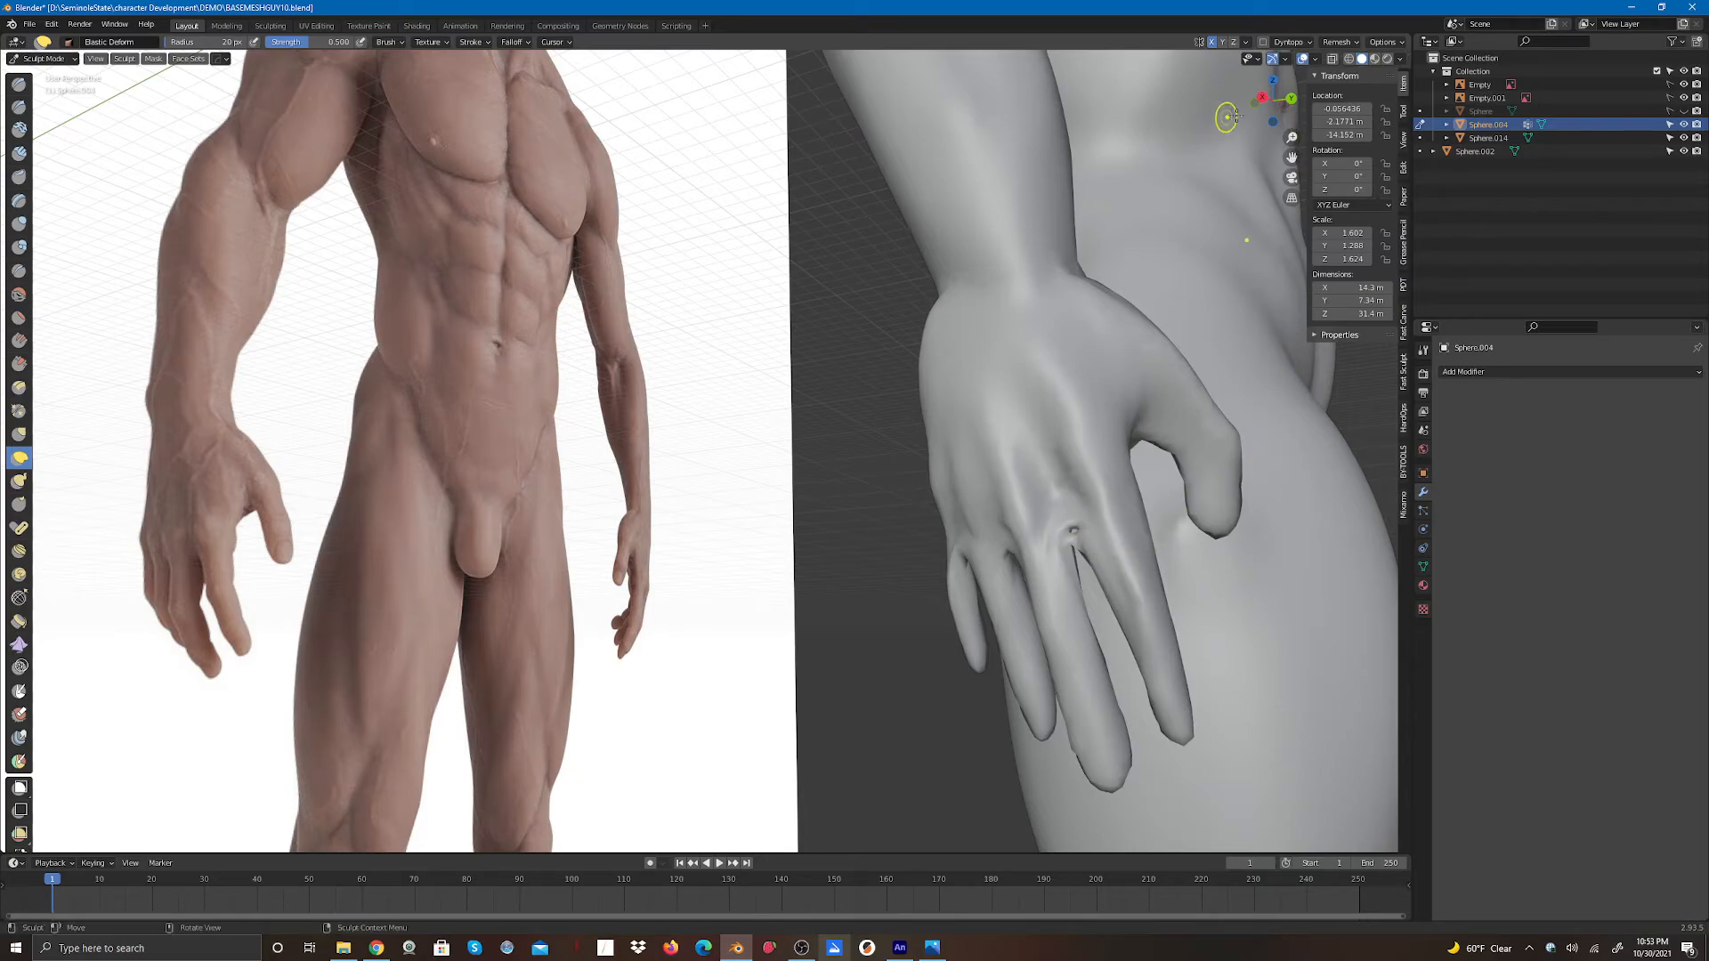
left_click_drag(1266, 106, 1189, 55)
left_click_drag(1003, 312, 992, 313)
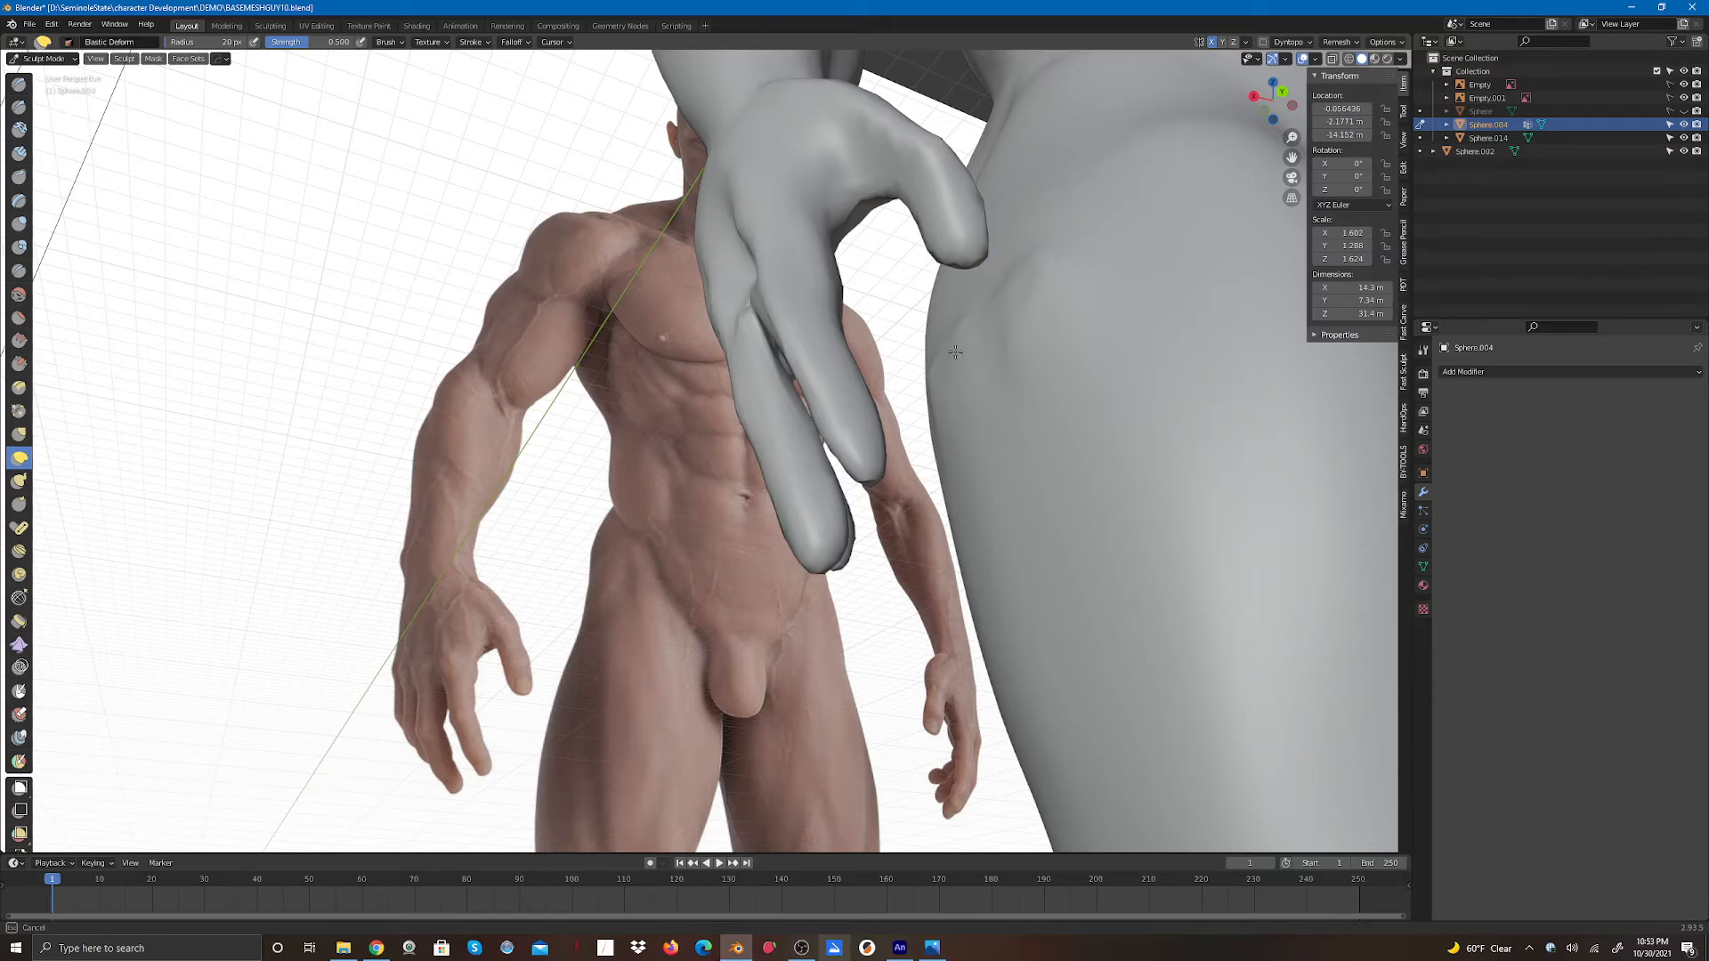
- Refine the fingertips of the hand on the side of the thigh with Elastic Deform strokes
scroll(1033, 356, "down", 5)
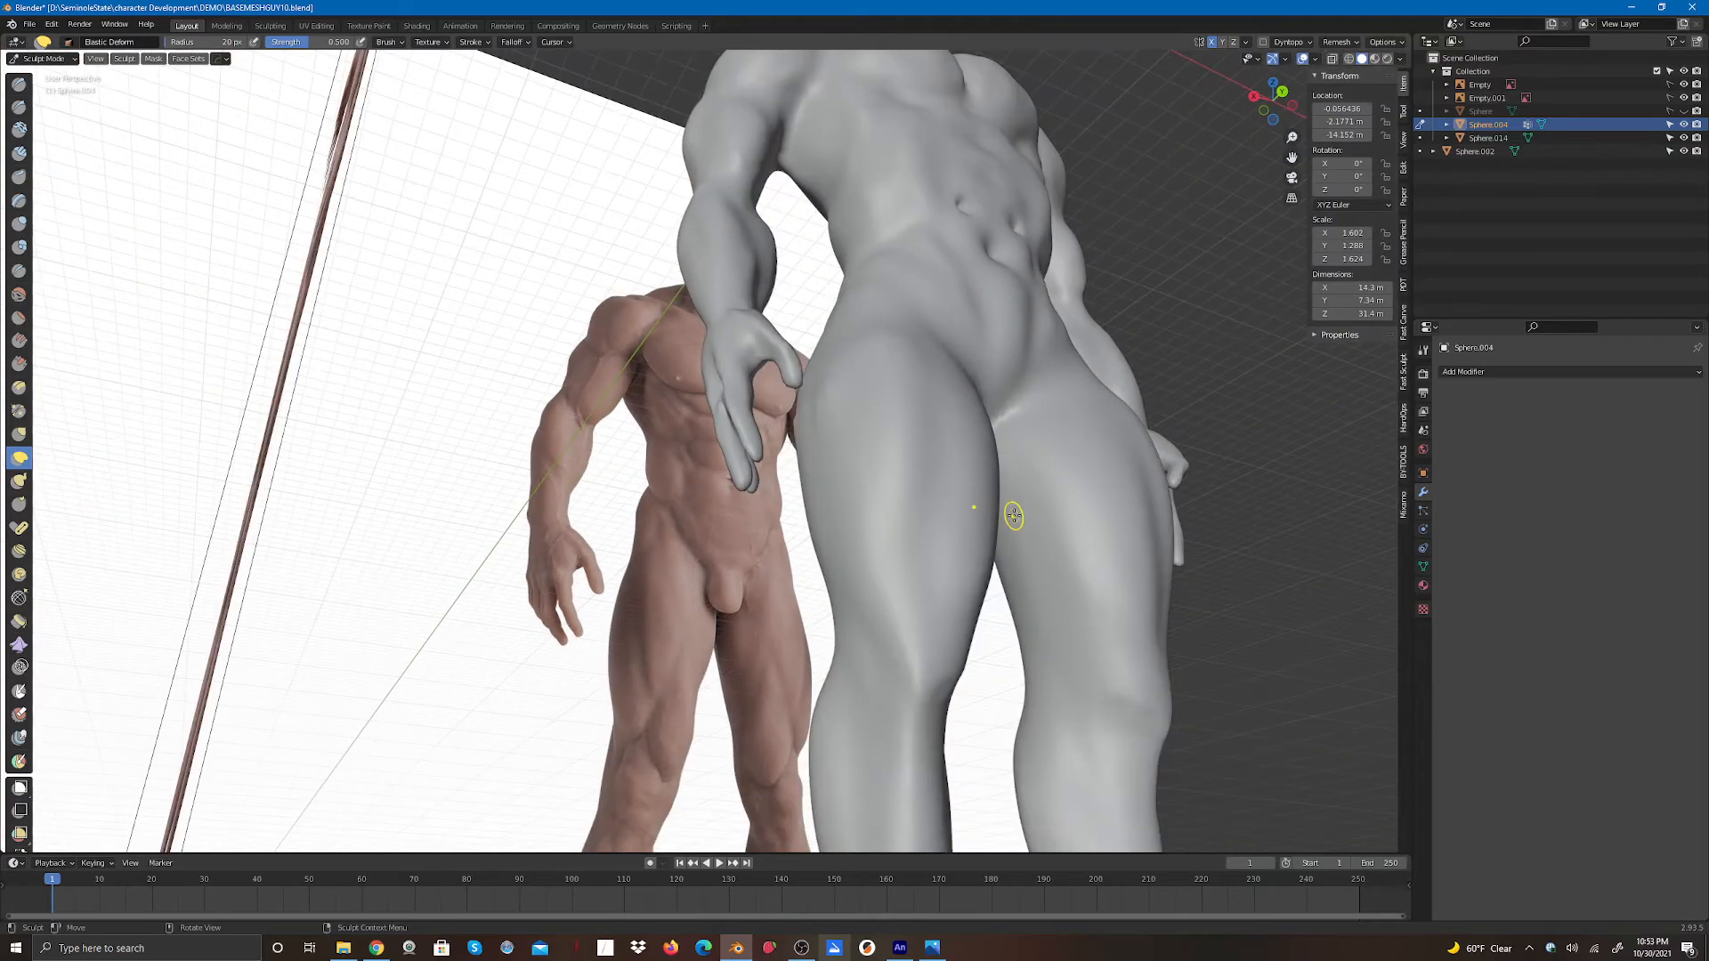
left_click_drag(1293, 86, 1055, 432)
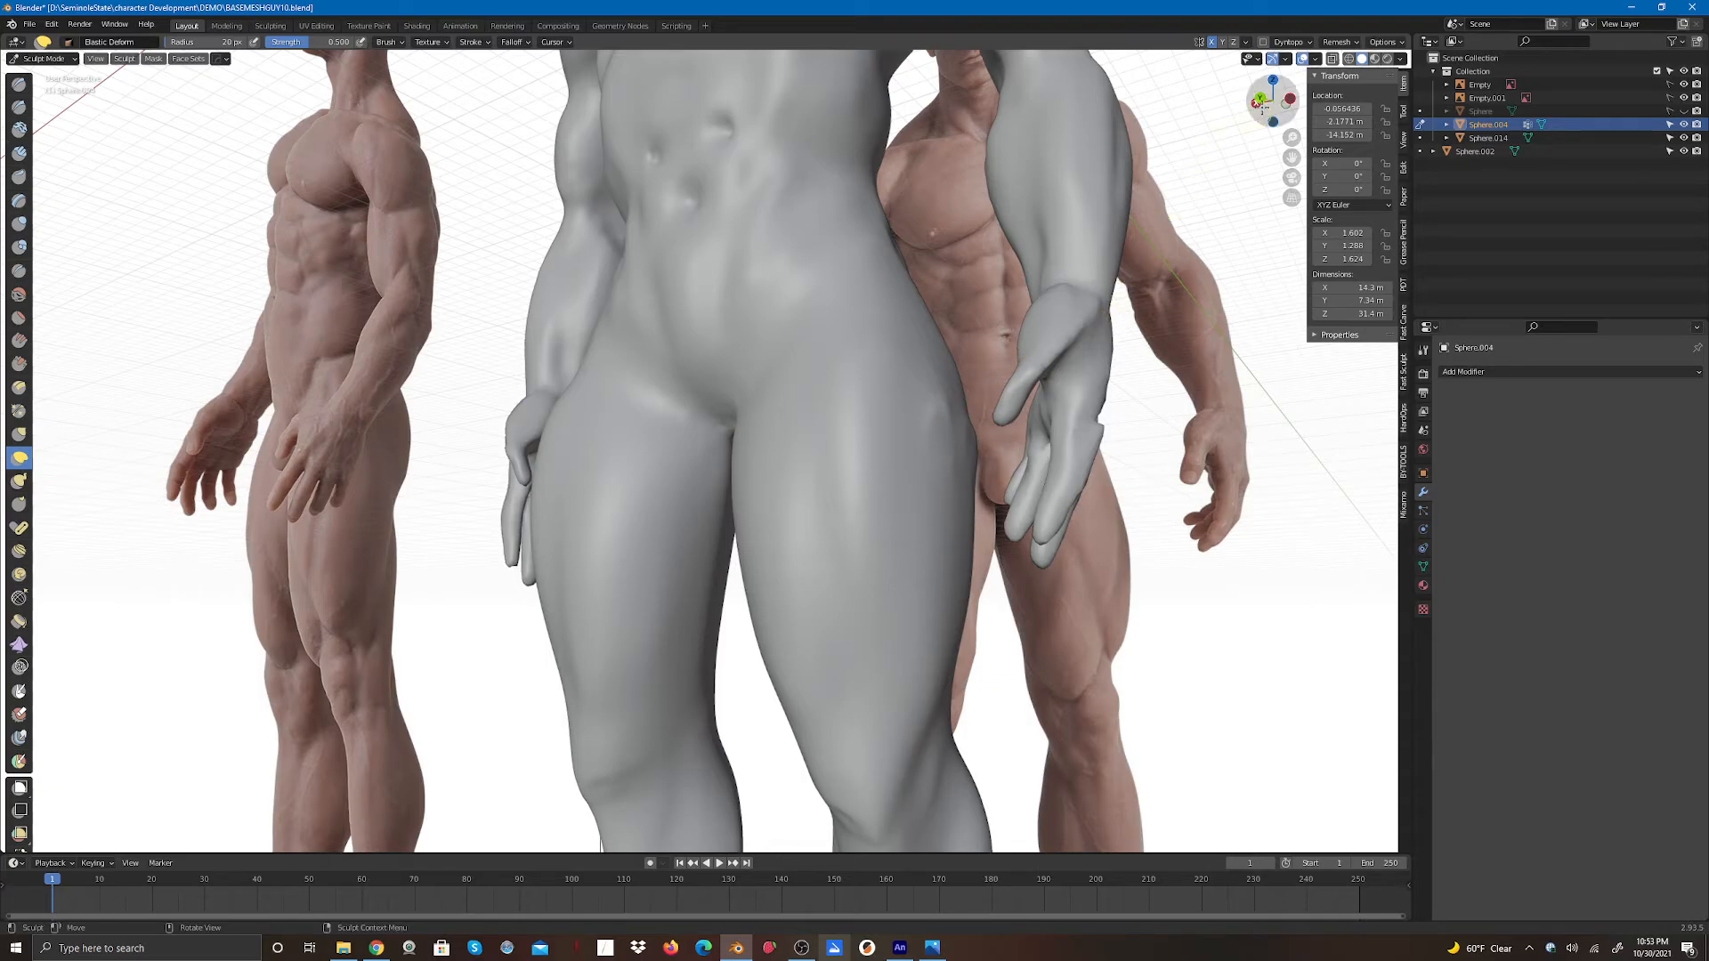
mouse_move(1273, 100)
left_mouse_down()
mouse_move(1192, 169)
mouse_move(1097, 178)
left_mouse_up()
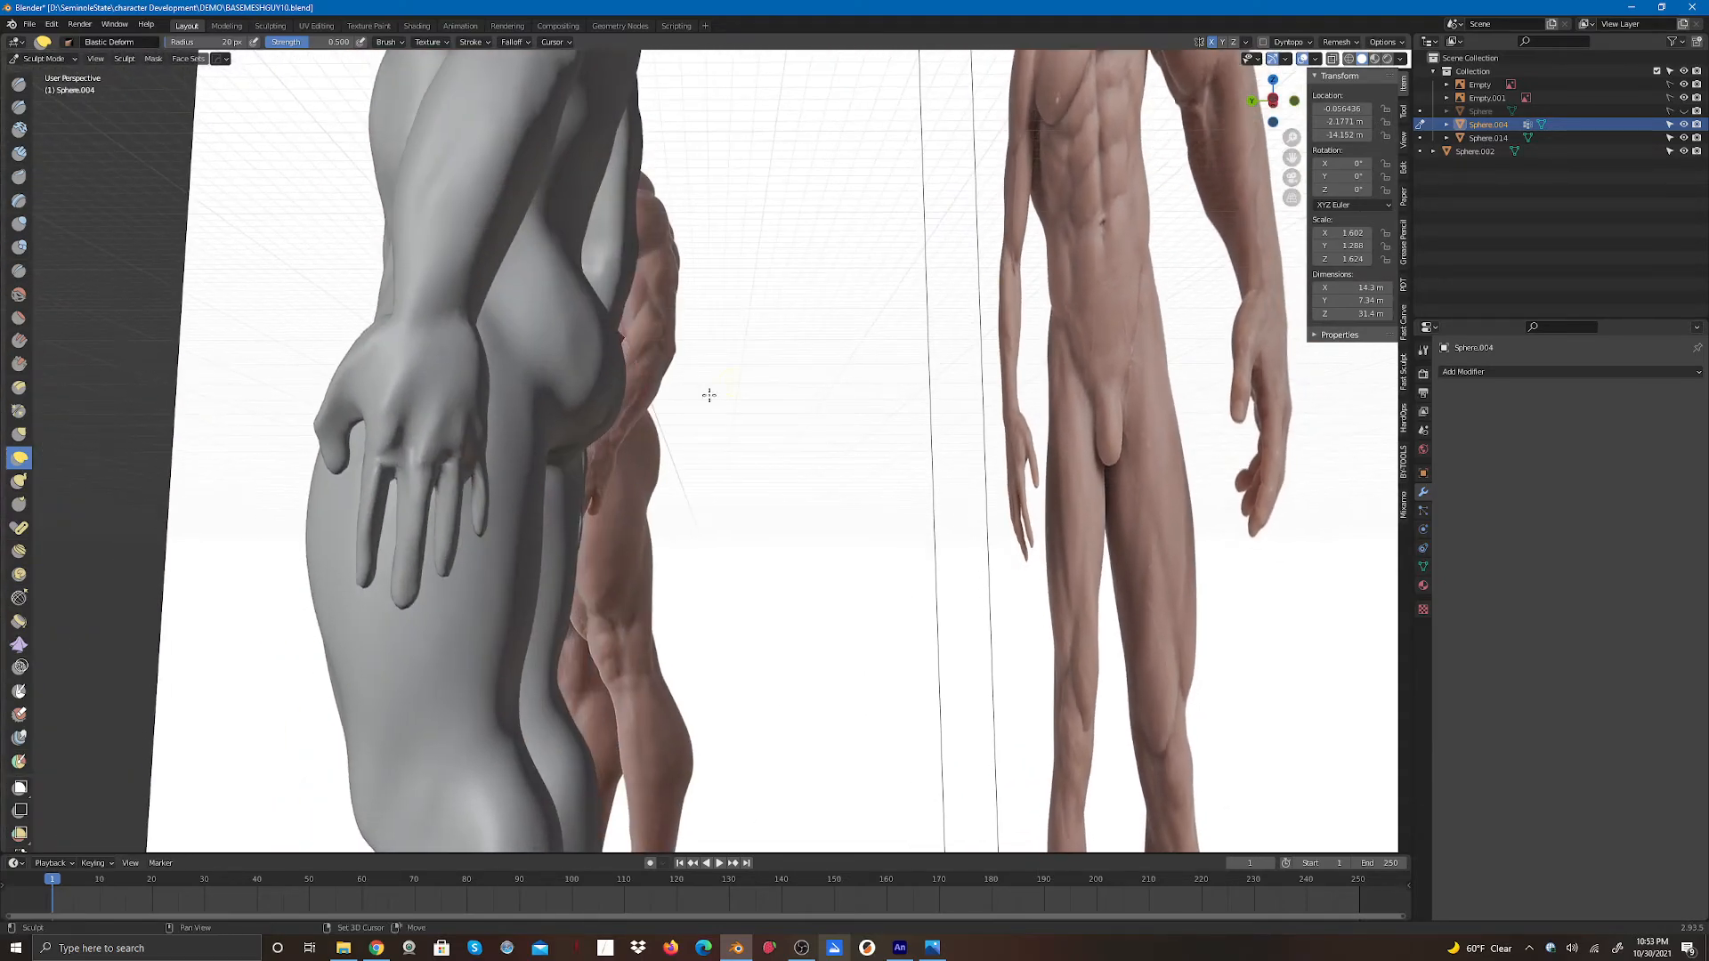
mouse_move(397, 474)
left_mouse_down()
mouse_move(411, 418)
mouse_move(394, 465)
mouse_move(445, 450)
left_mouse_up()
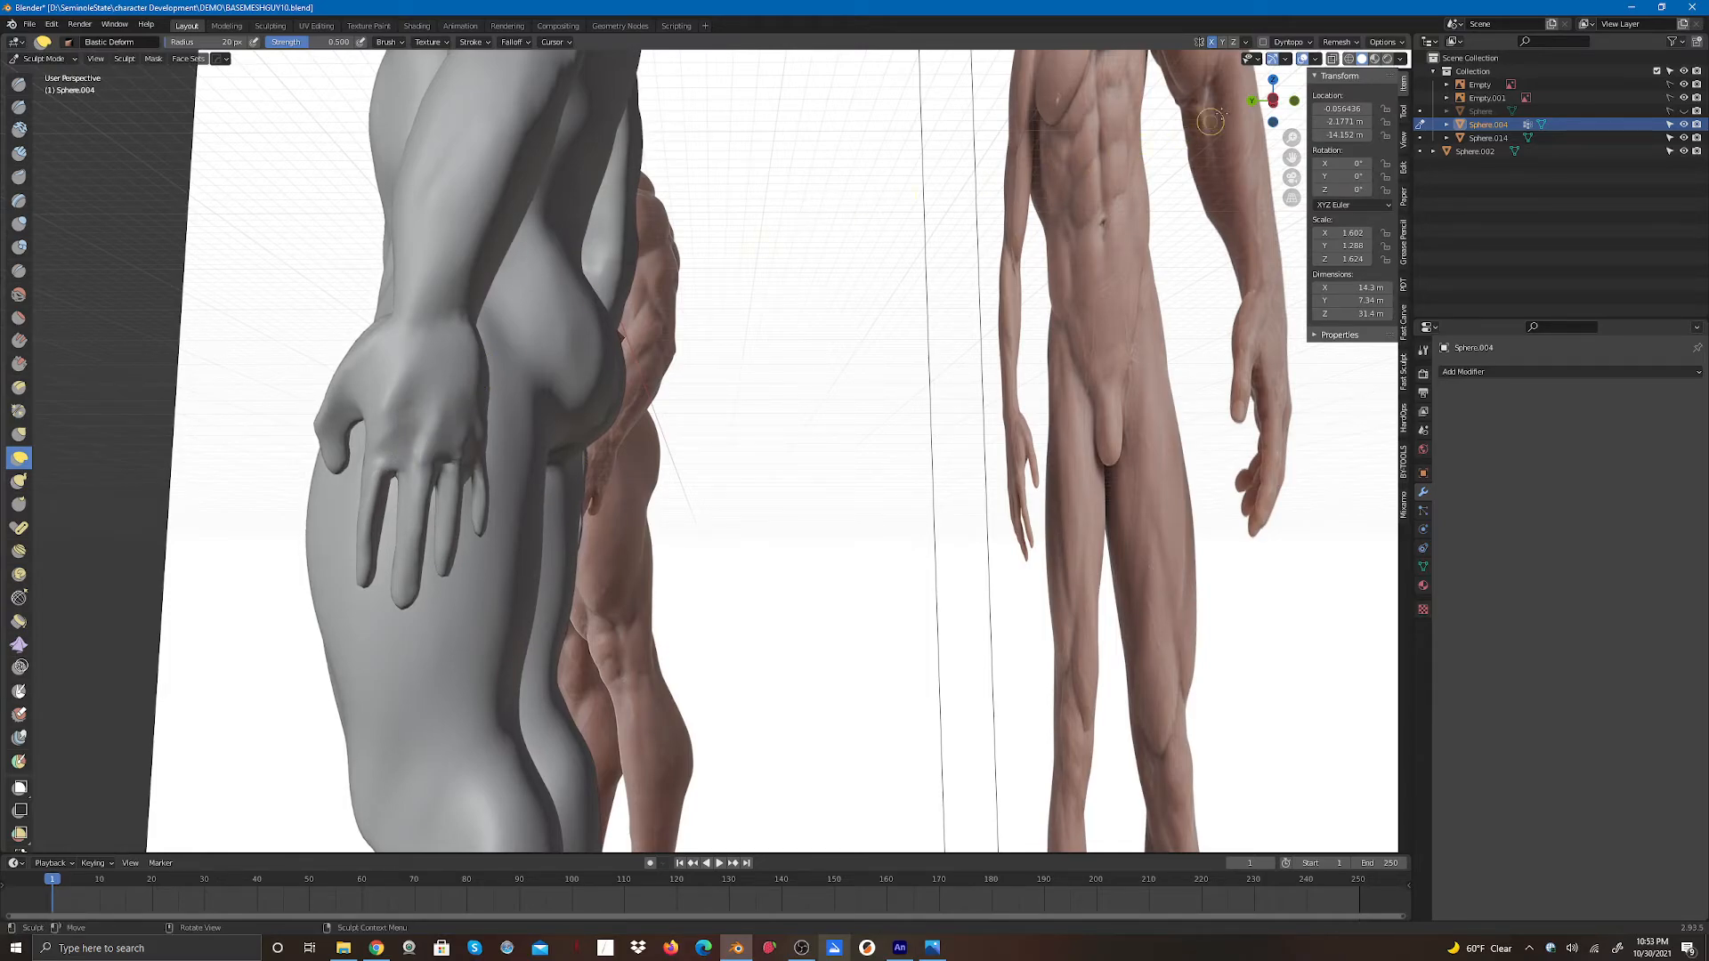
left_click_drag(1276, 100, 1202, 93)
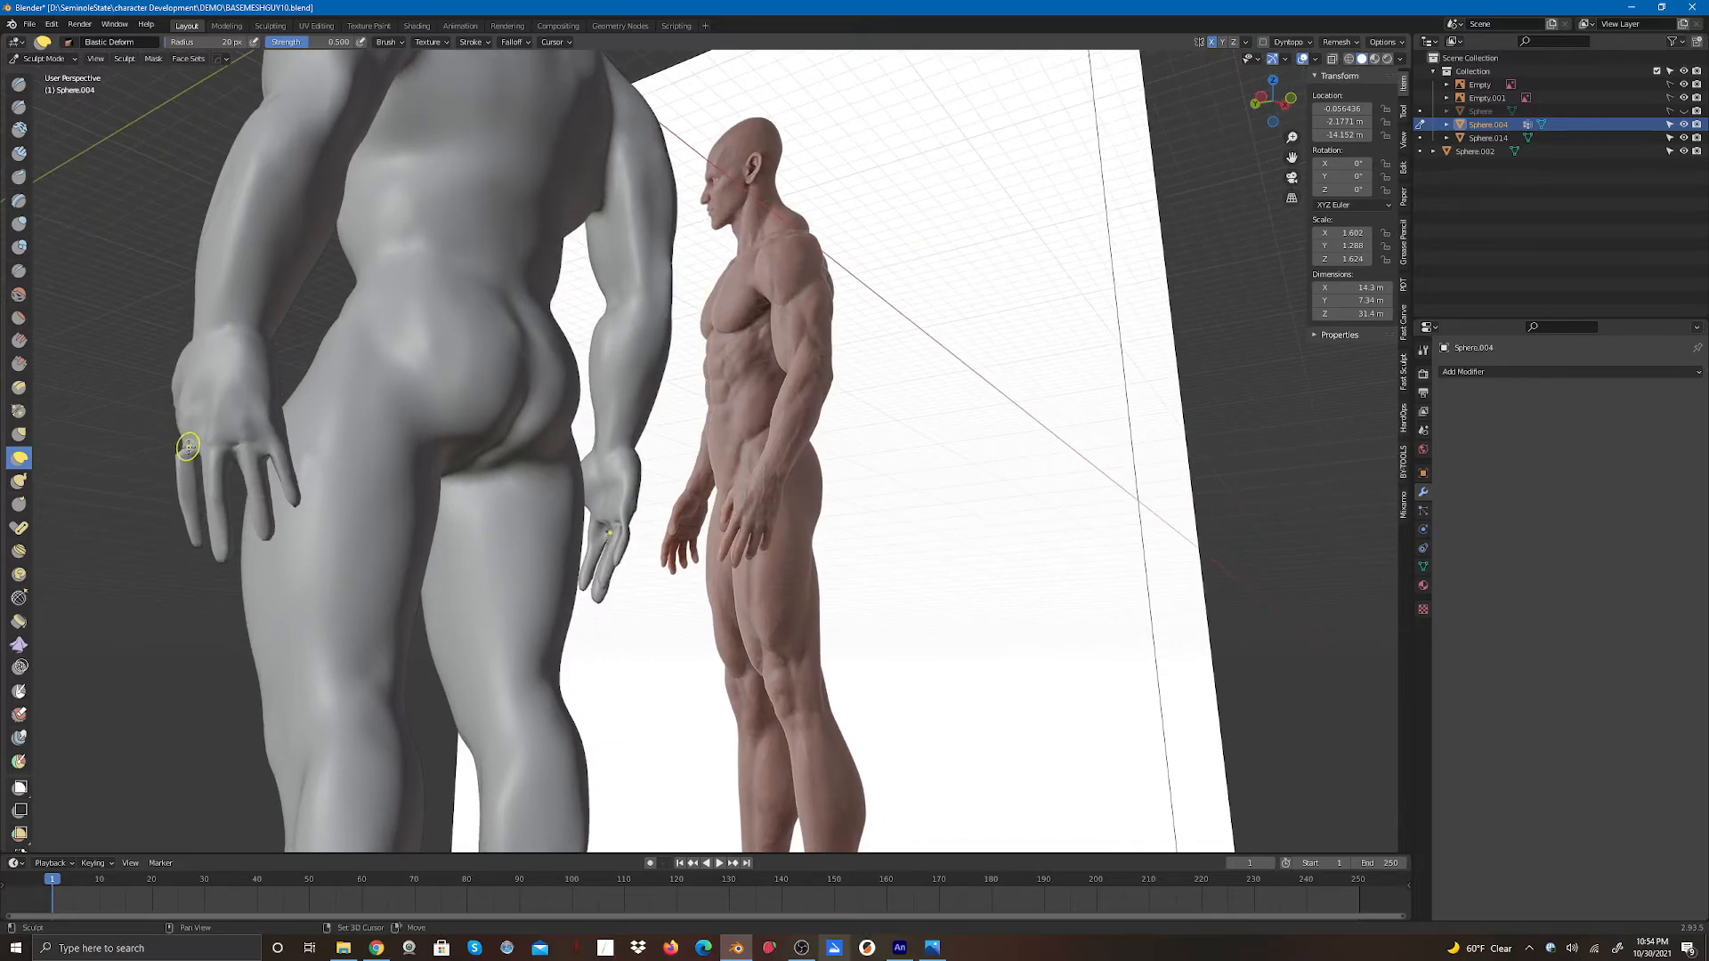
left_click_drag(186, 444, 183, 445)
mouse_move(181, 449)
left_mouse_down()
mouse_move(189, 468)
mouse_move(249, 436)
mouse_move(229, 420)
mouse_move(261, 438)
mouse_move(259, 422)
mouse_move(174, 444)
left_mouse_up()
left_click_drag(184, 452, 173, 442)
mouse_move(182, 439)
left_mouse_down()
mouse_move(168, 433)
mouse_move(178, 469)
left_mouse_up()
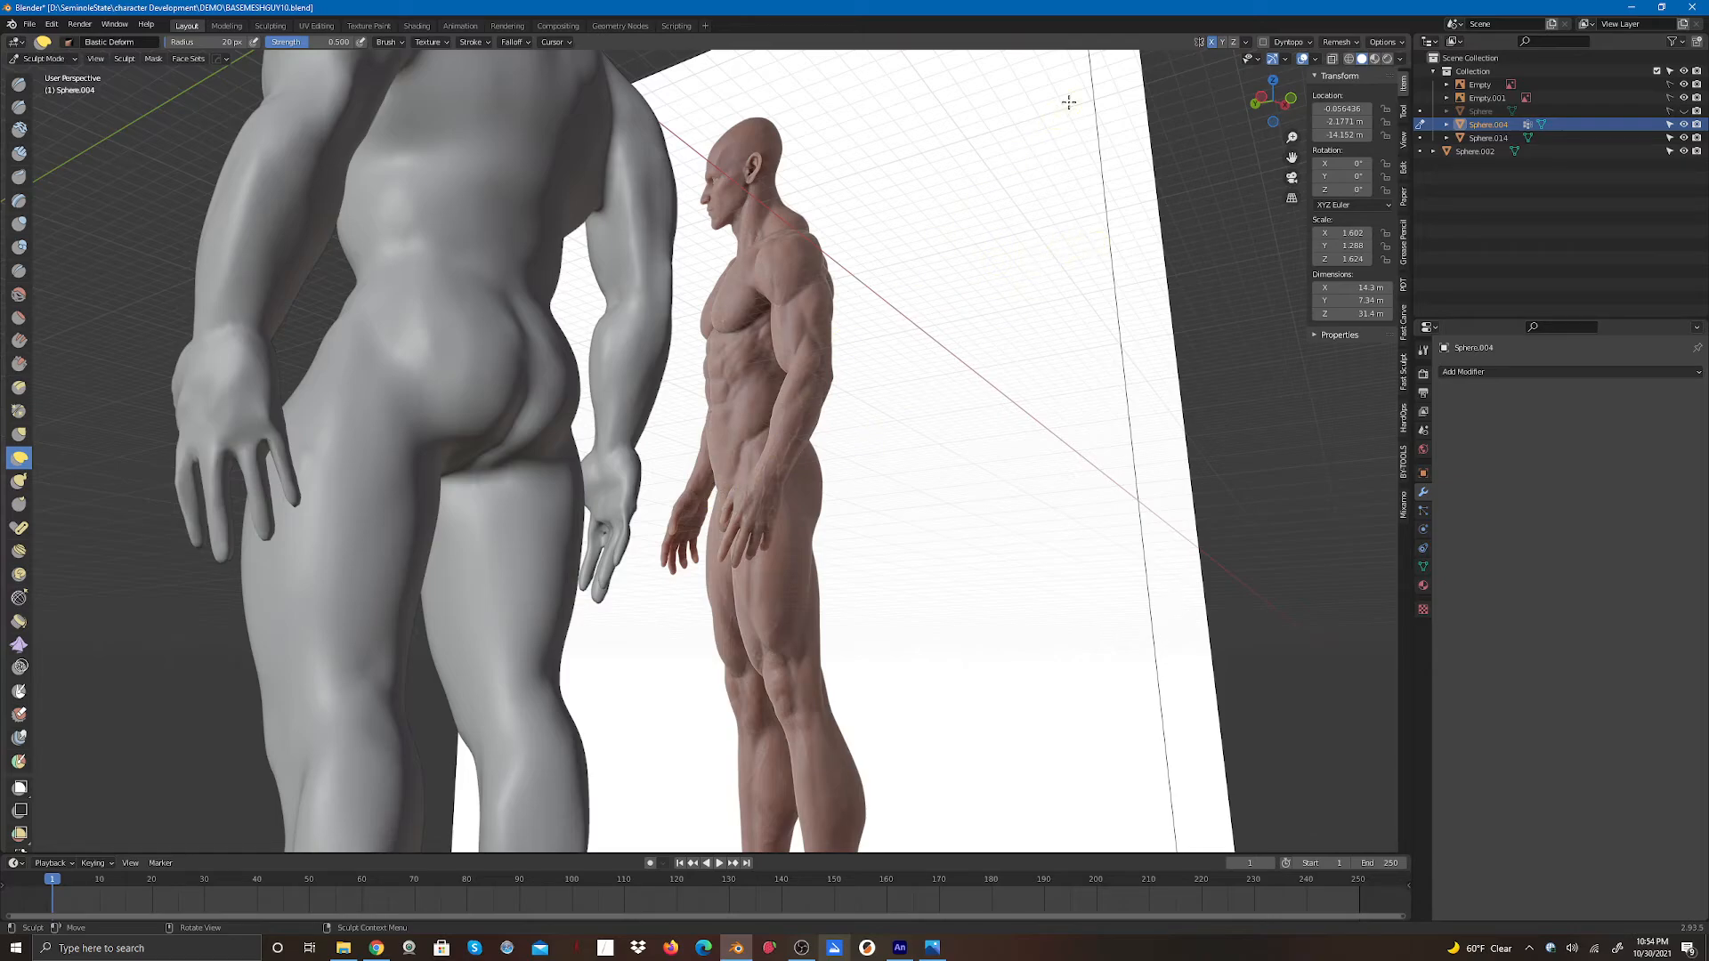
- Inspect the whole figure and both hands from the front
left_click_drag(1275, 101, 699, 160)
scroll(1112, 409, "down", 3)
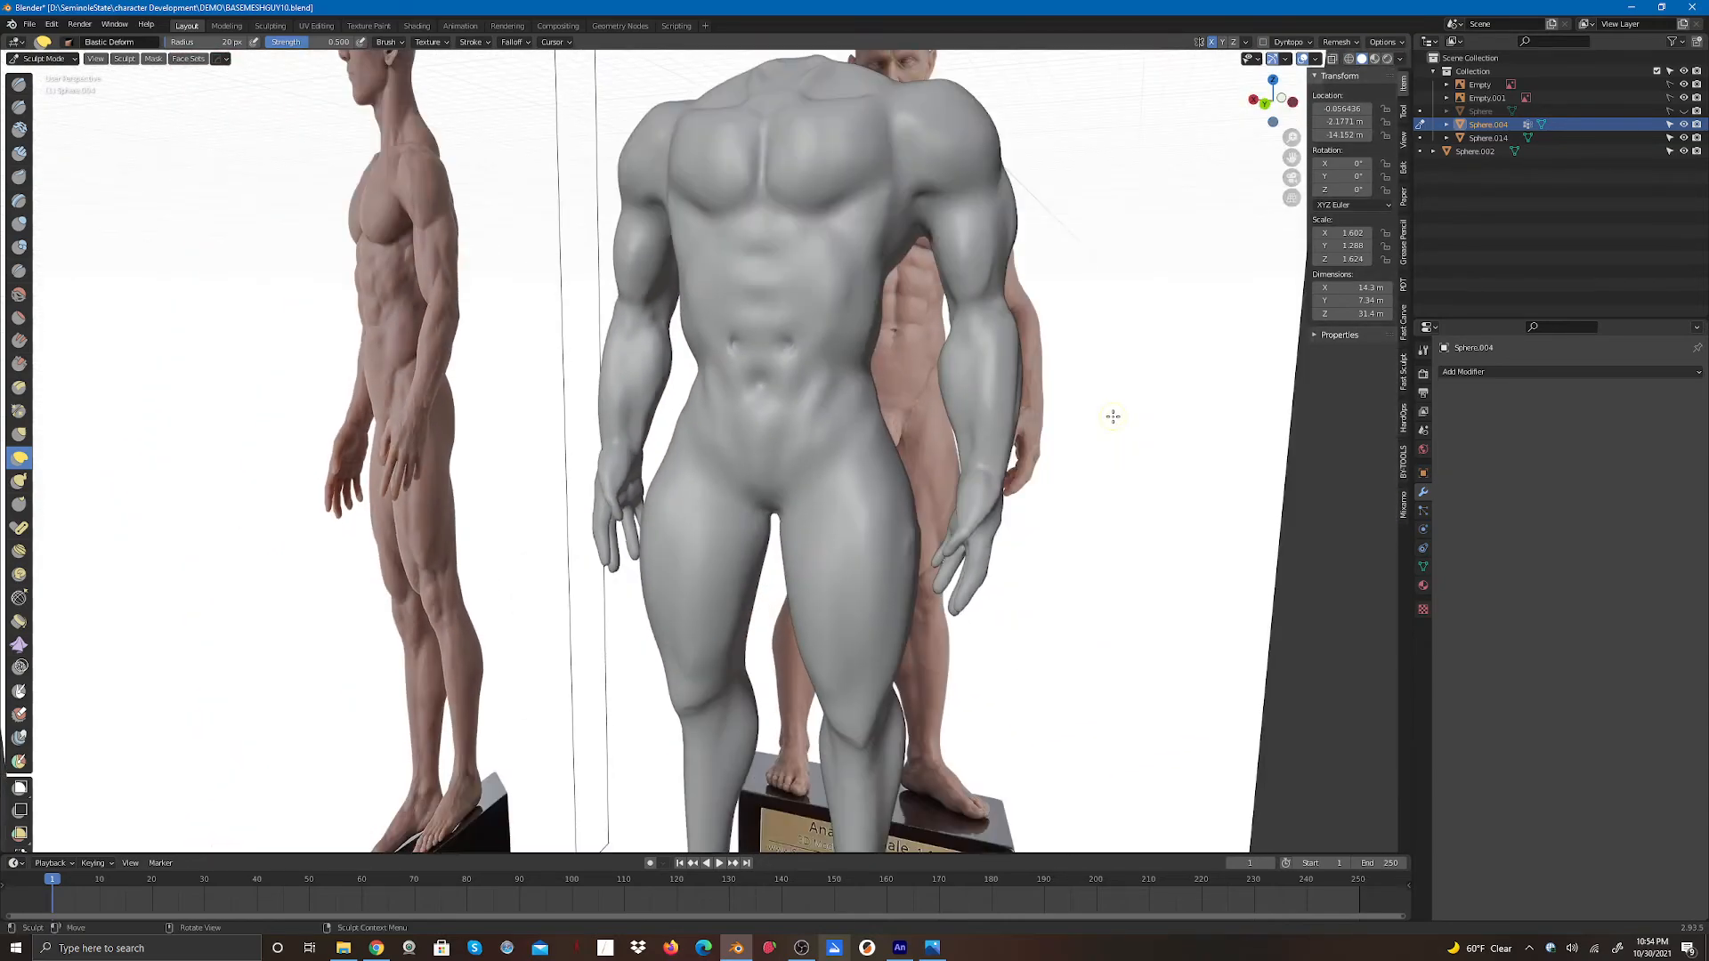
scroll(1113, 416, "down", 3)
left_click_drag(1259, 95, 776, 316)
mouse_move(824, 384)
left_mouse_down()
mouse_move(789, 400)
mouse_move(810, 373)
left_mouse_up()
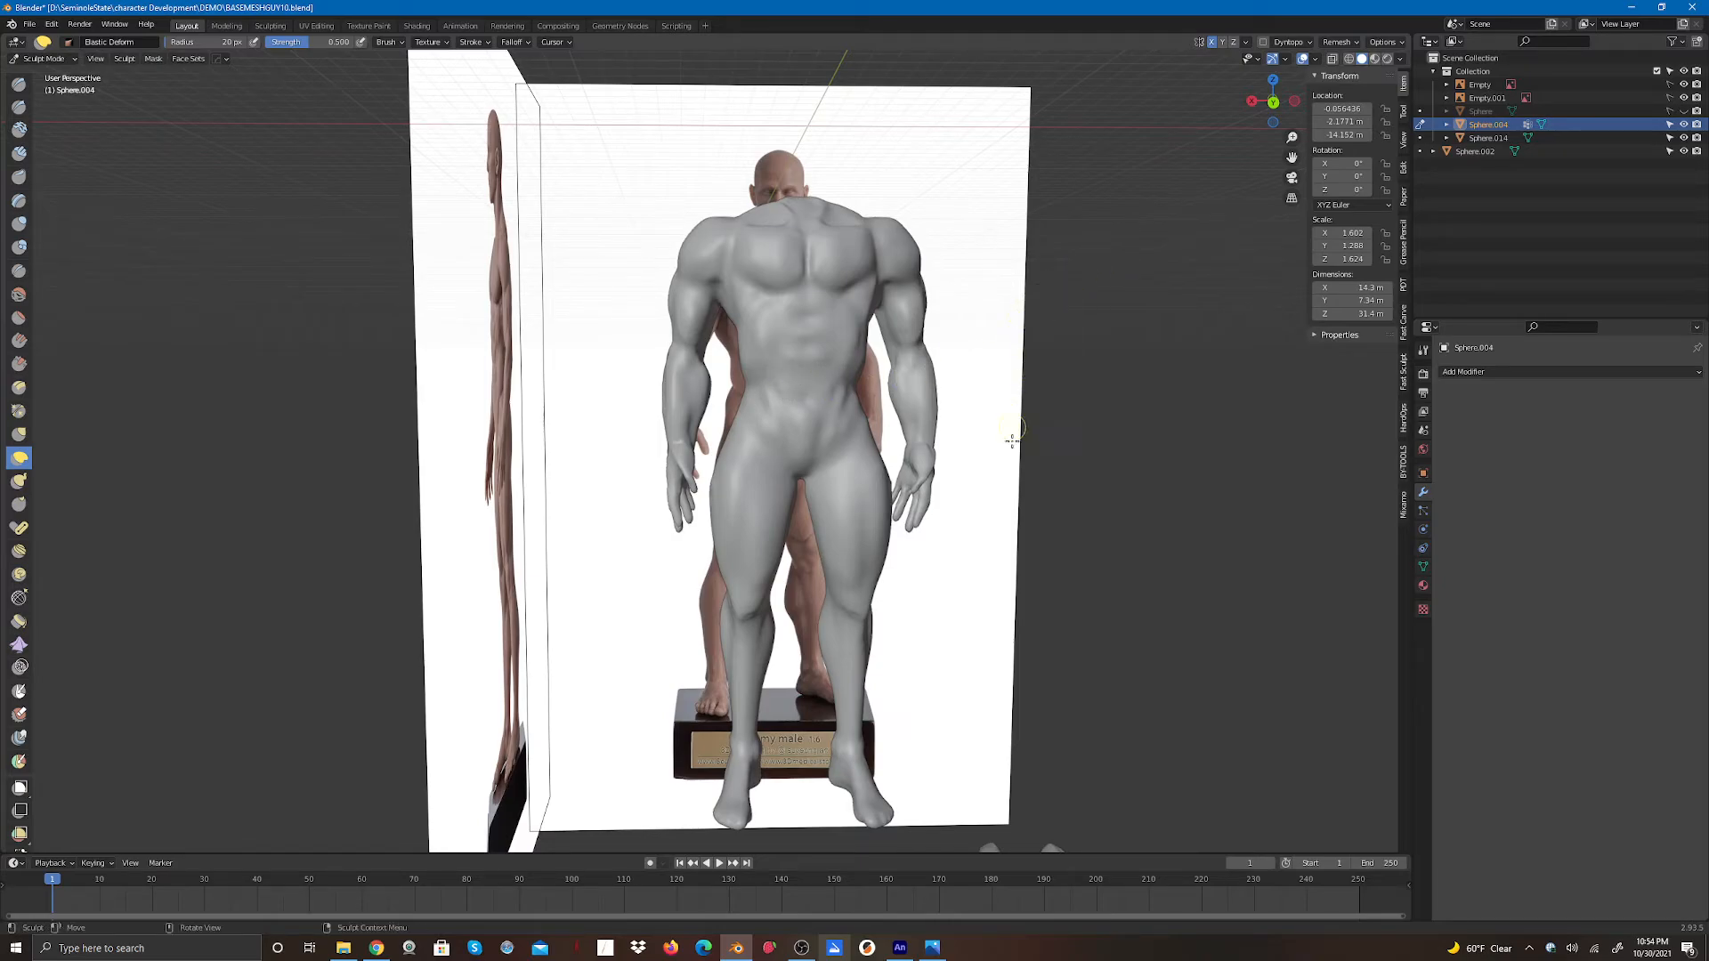
scroll(1024, 503, "down", 4)
scroll(1025, 504, "up", 3)
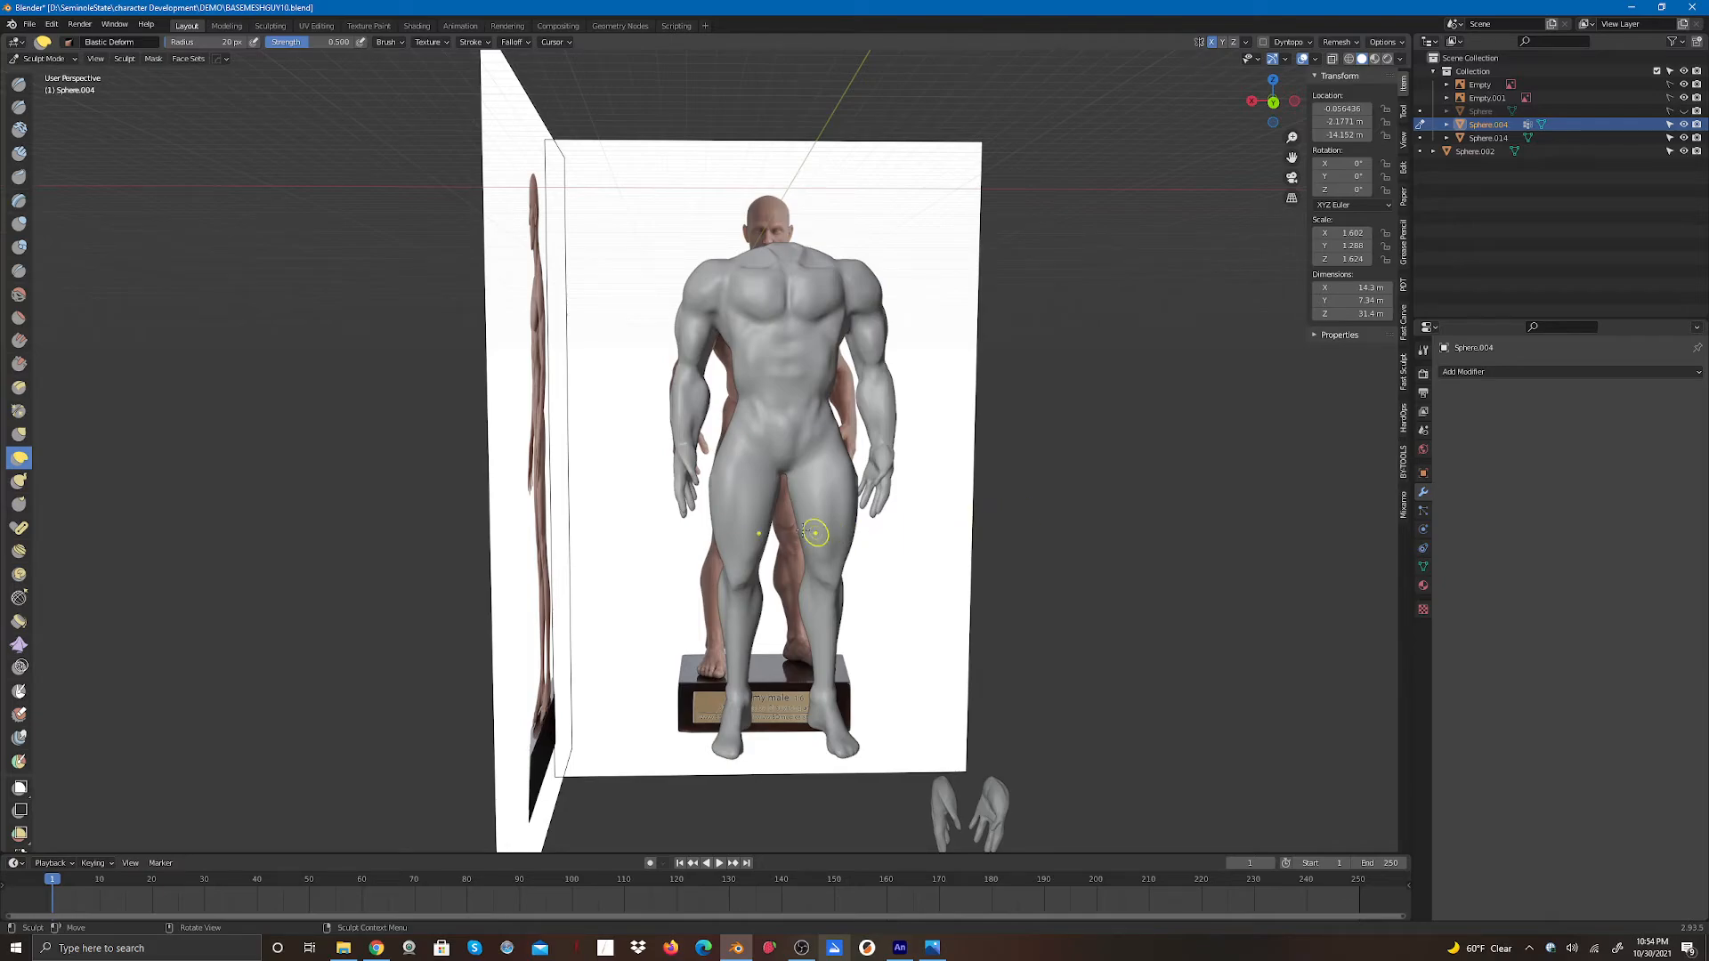
scroll(801, 529, "up", 5)
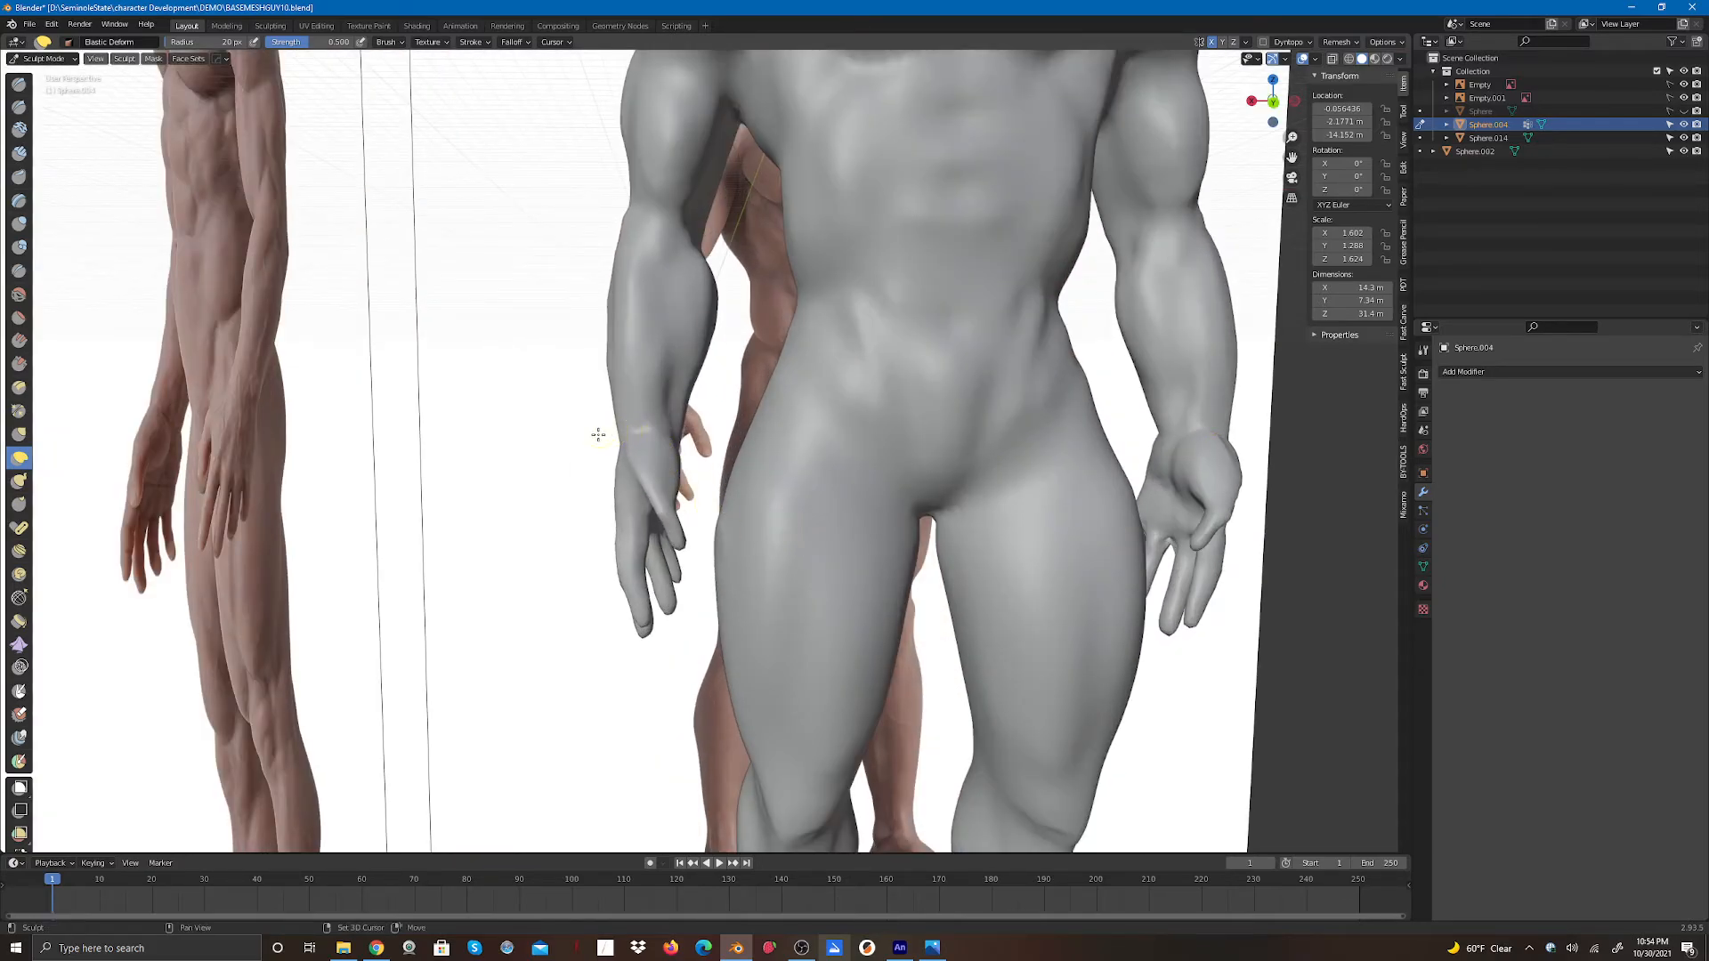
- Adjust the backs of both hands with a few more Elastic Deform strokes
left_click_drag(604, 431, 657, 429, "shift")
left_click_drag(1279, 127, 1148, 129)
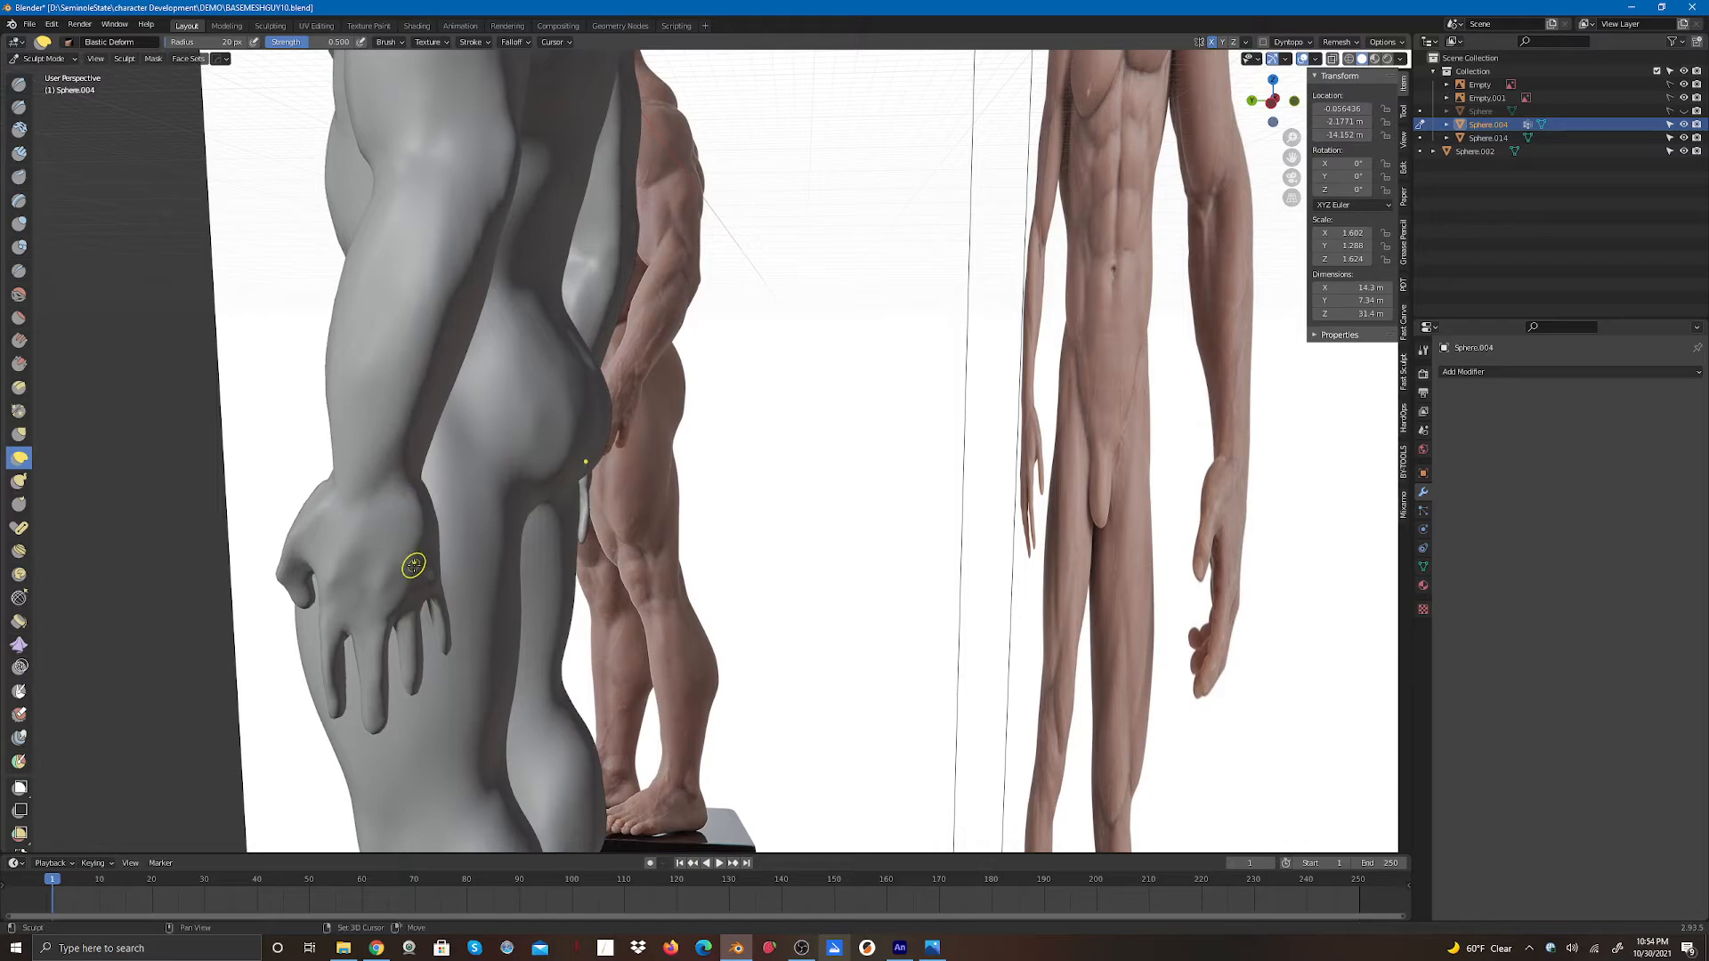
left_click_drag(409, 571, 416, 481, "shift")
left_click_drag(1275, 105, 1160, 107)
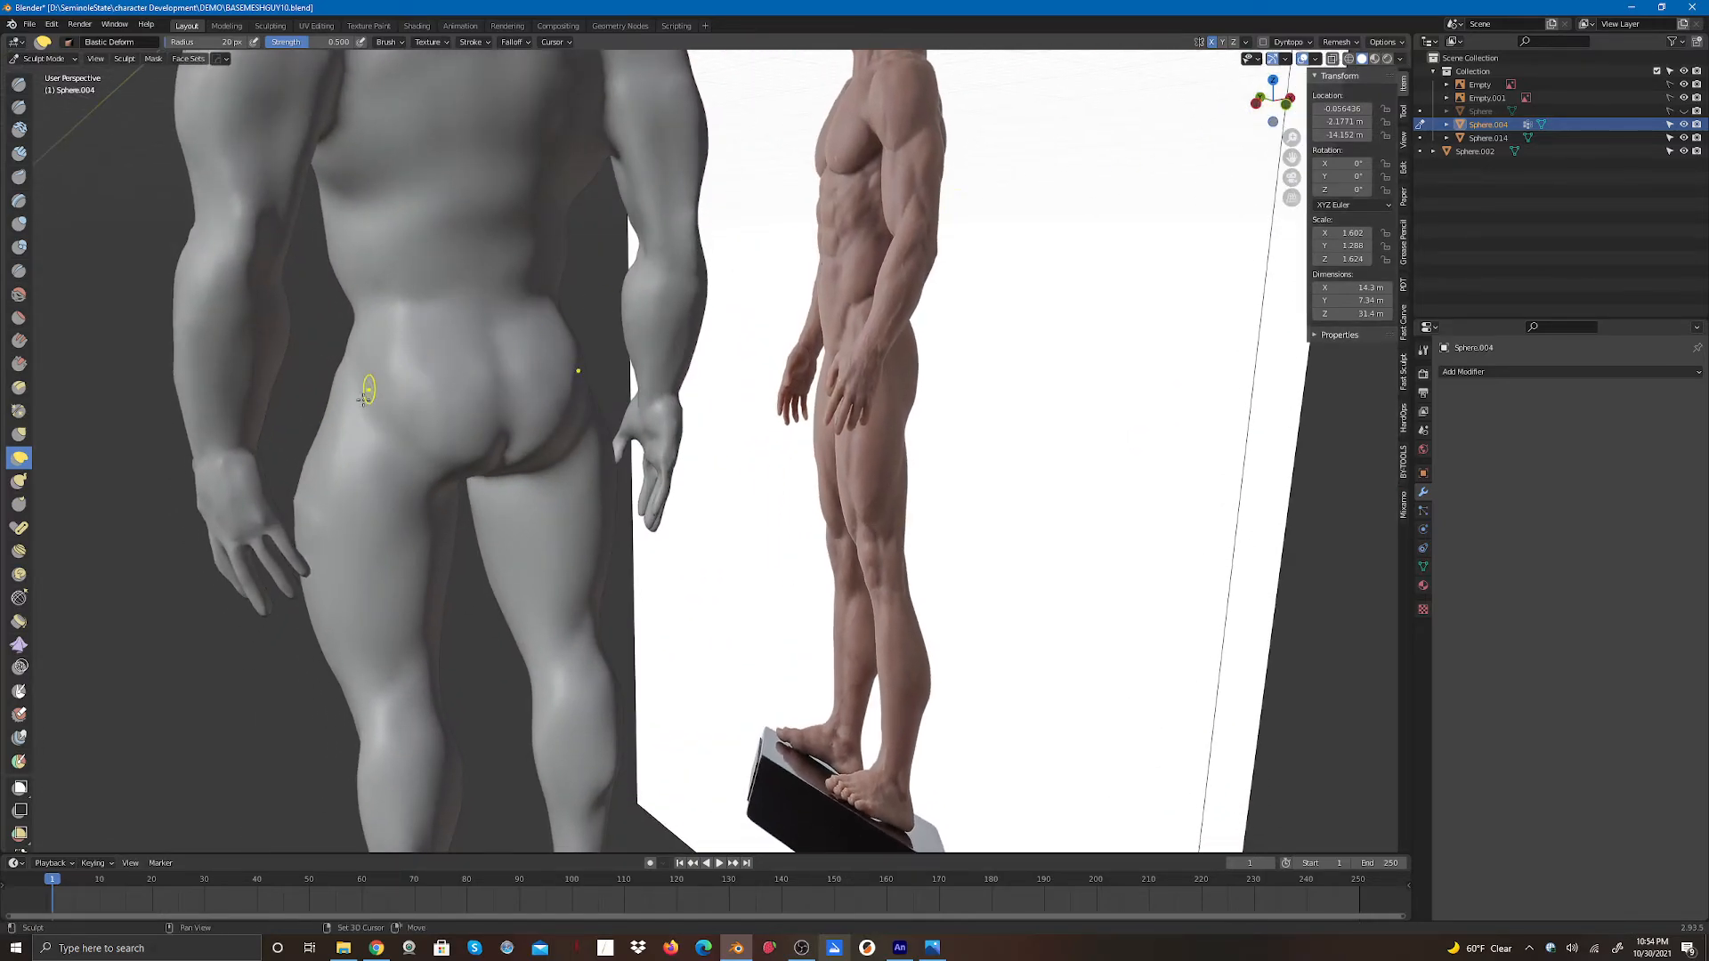
left_click_drag(243, 464, 262, 505)
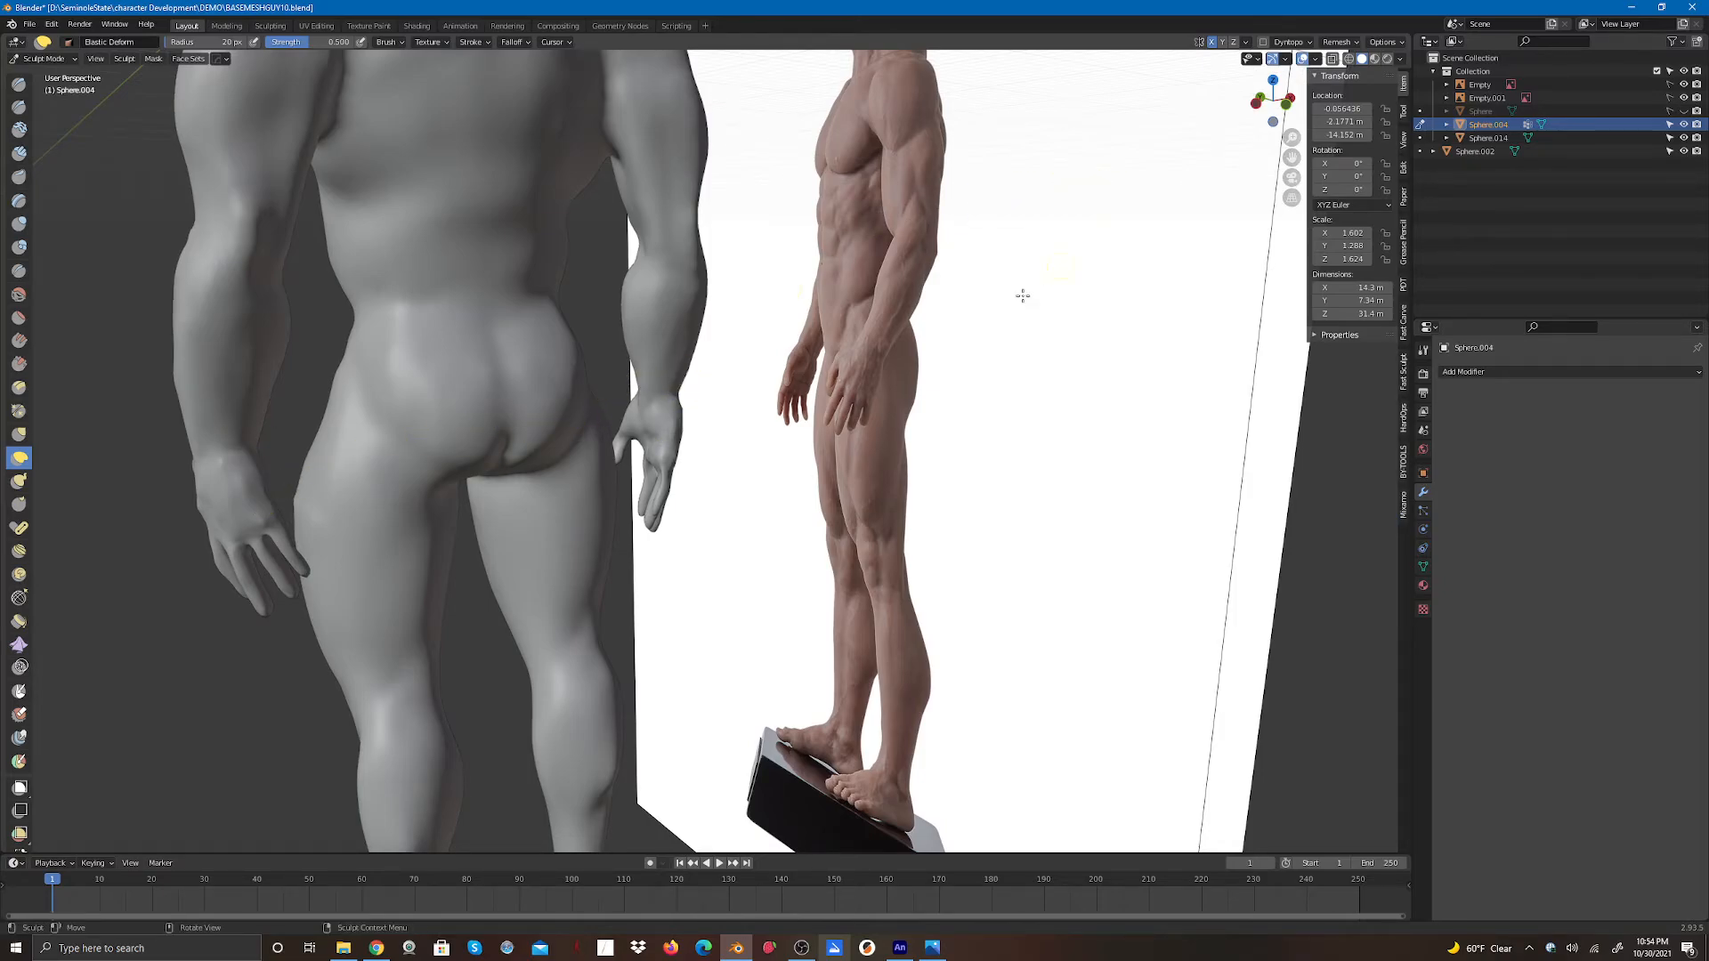
- Switch to the Draw brush and undo the last three sculpt strokes
scroll(911, 377, "down", 6)
left_click_drag(1278, 109, 1233, 108)
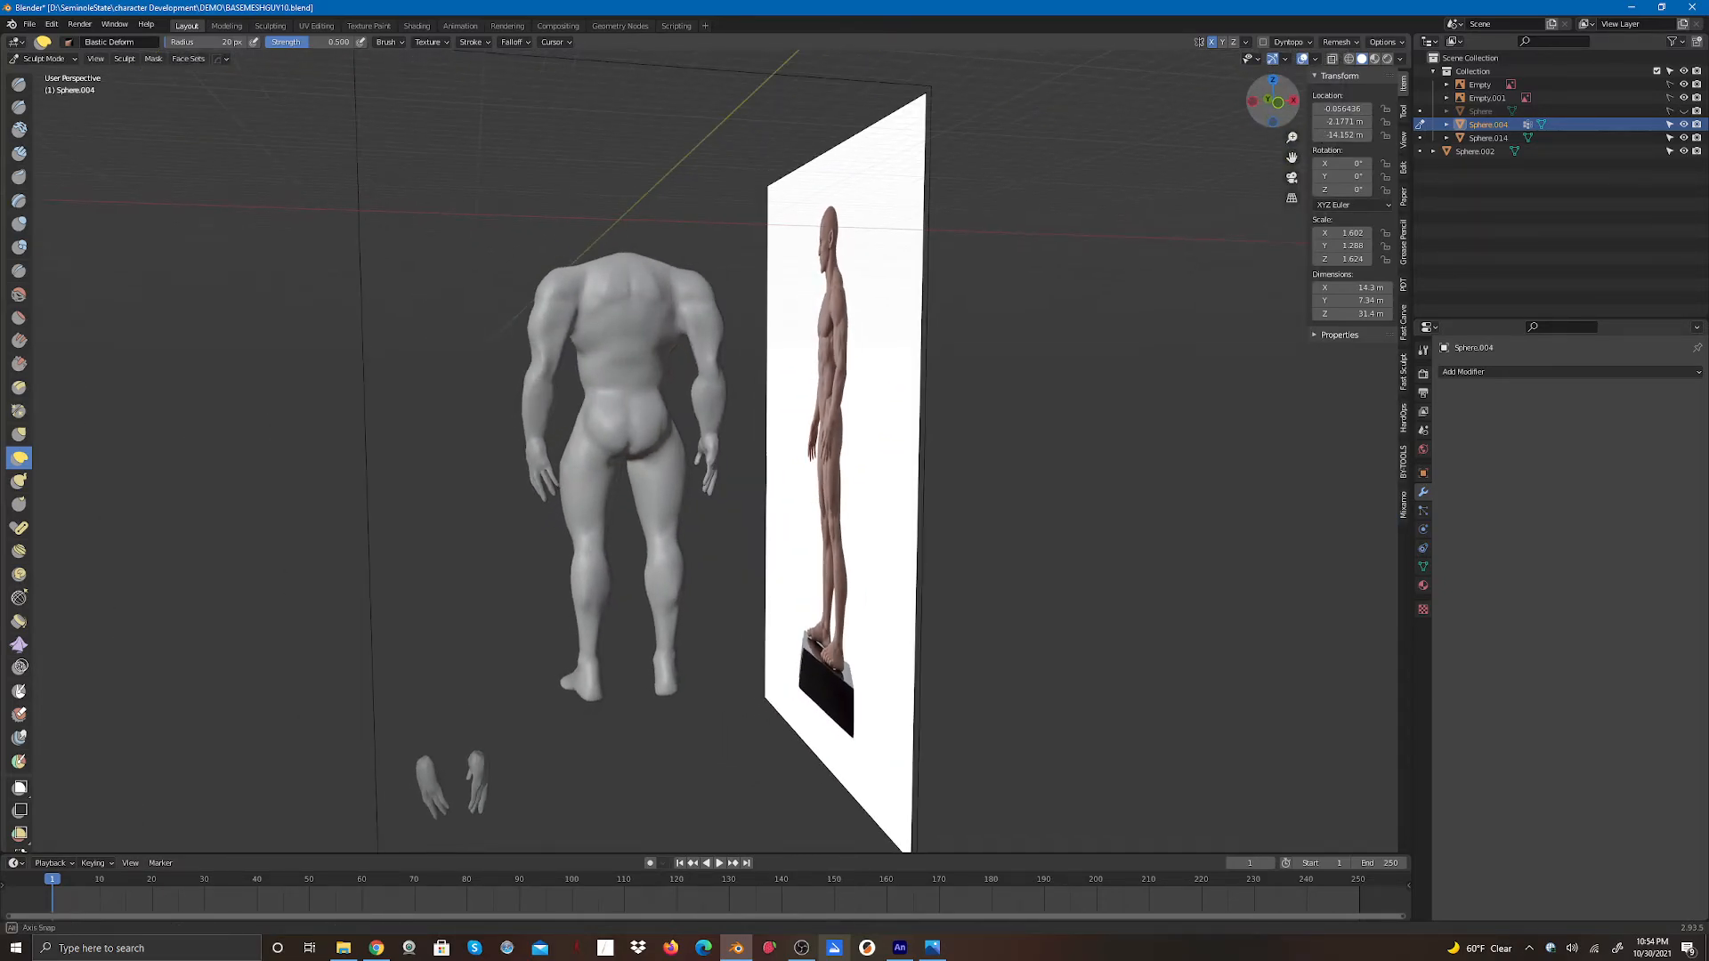
mouse_move(629, 432)
left_mouse_down()
mouse_move(623, 397)
mouse_move(647, 419)
left_mouse_up()
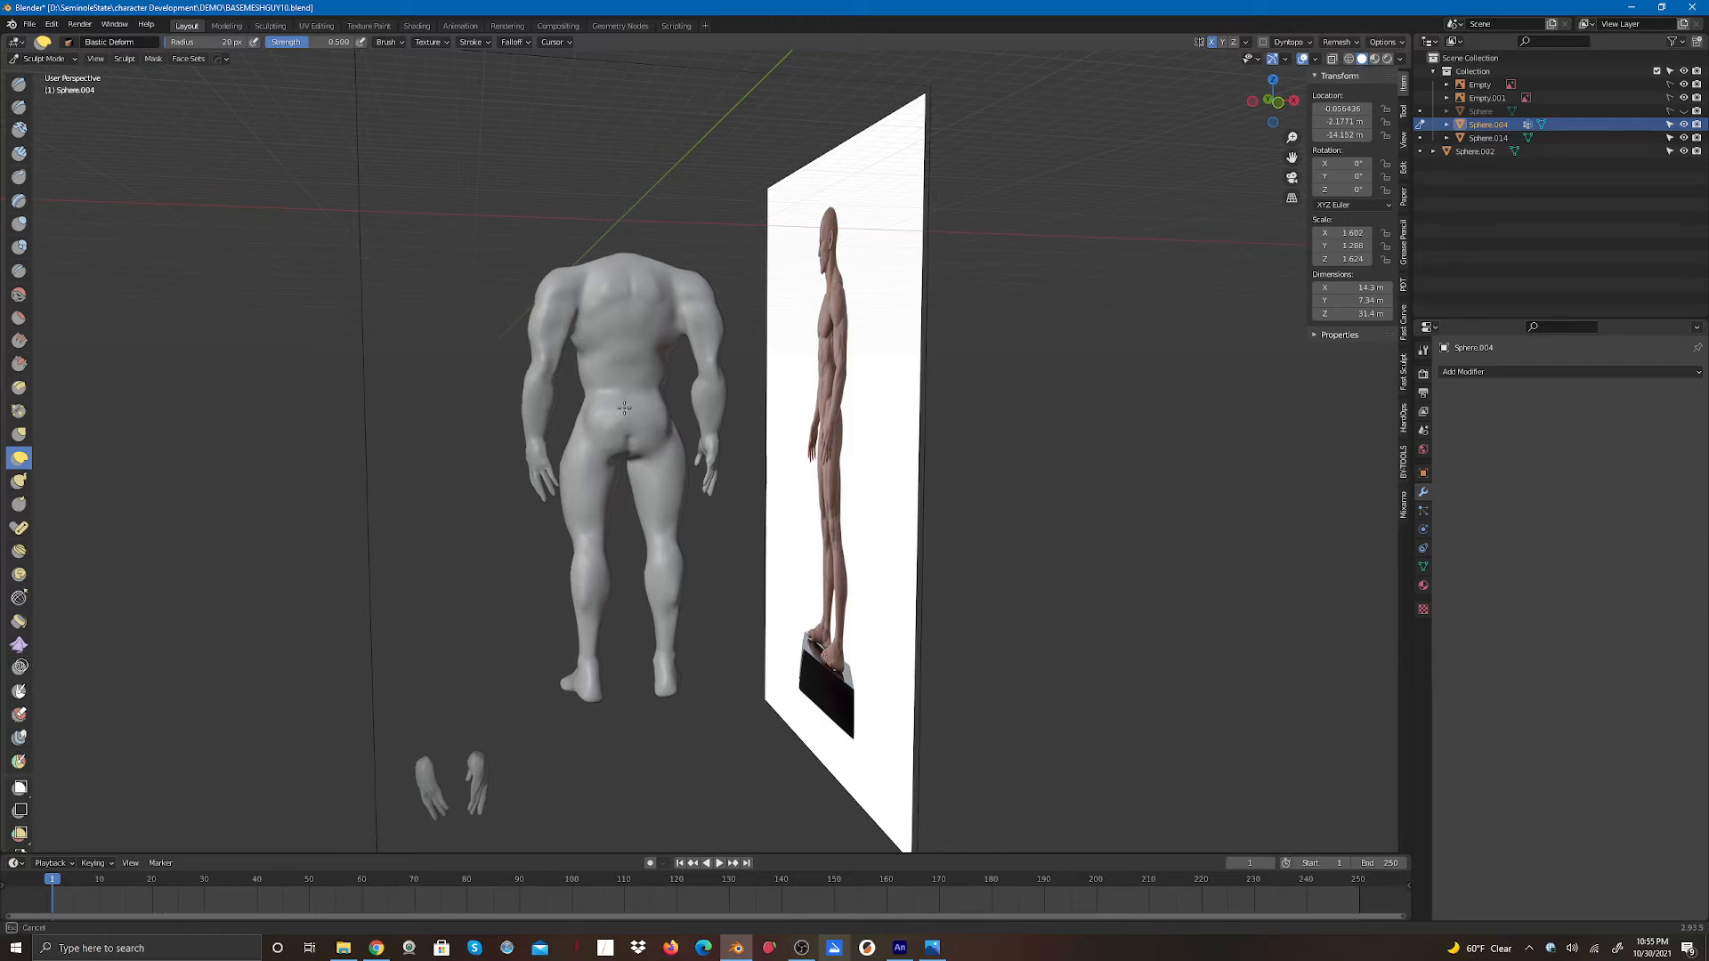
left_click_drag(625, 408, 631, 403)
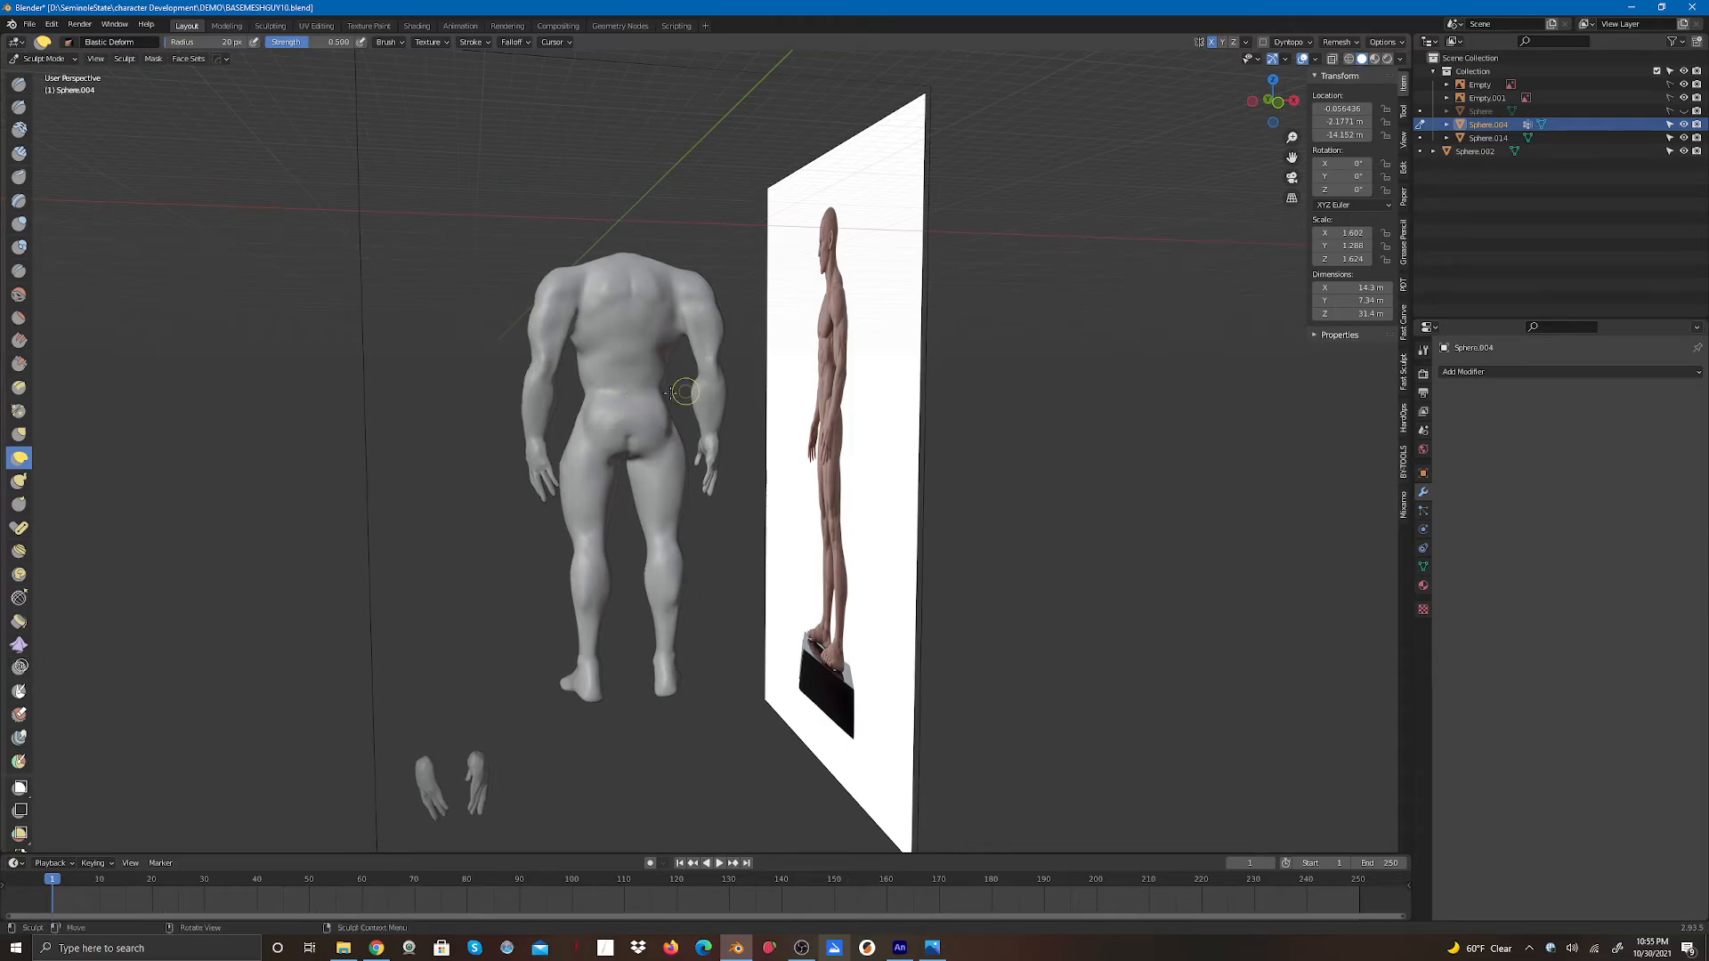
left_click(19, 85)
mouse_move(631, 448)
left_mouse_down()
mouse_move(631, 409)
mouse_move(626, 437)
mouse_move(602, 430)
mouse_move(622, 424)
left_mouse_up()
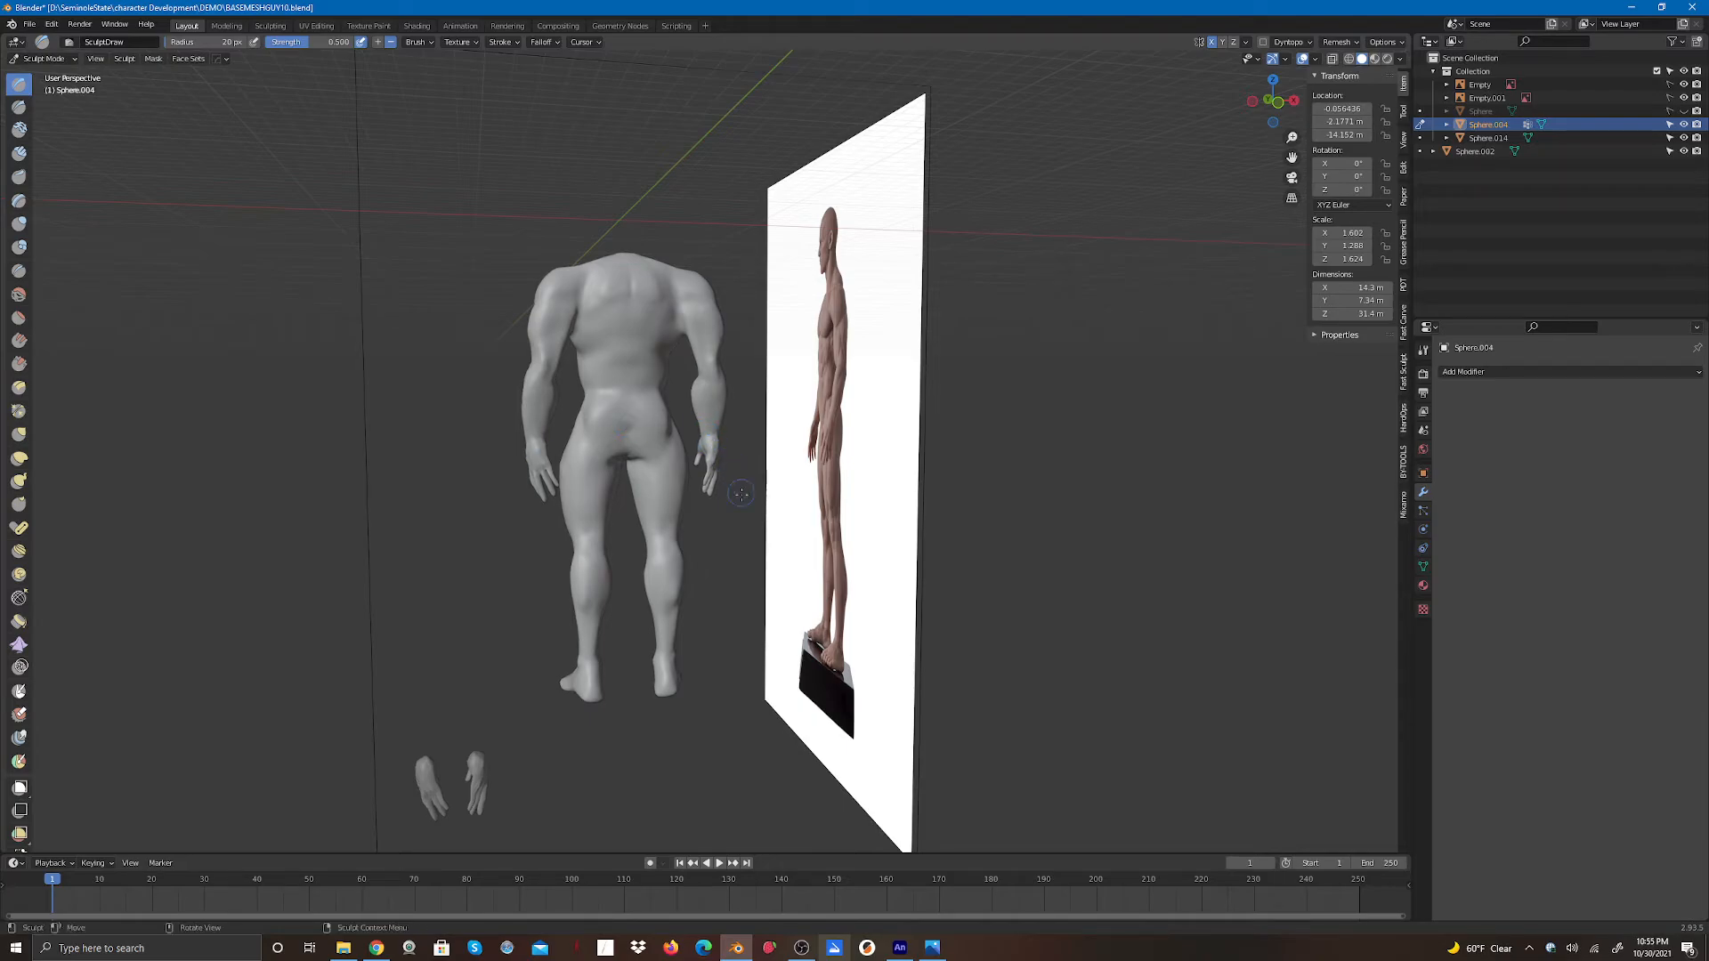
scroll(691, 519, "up", 5)
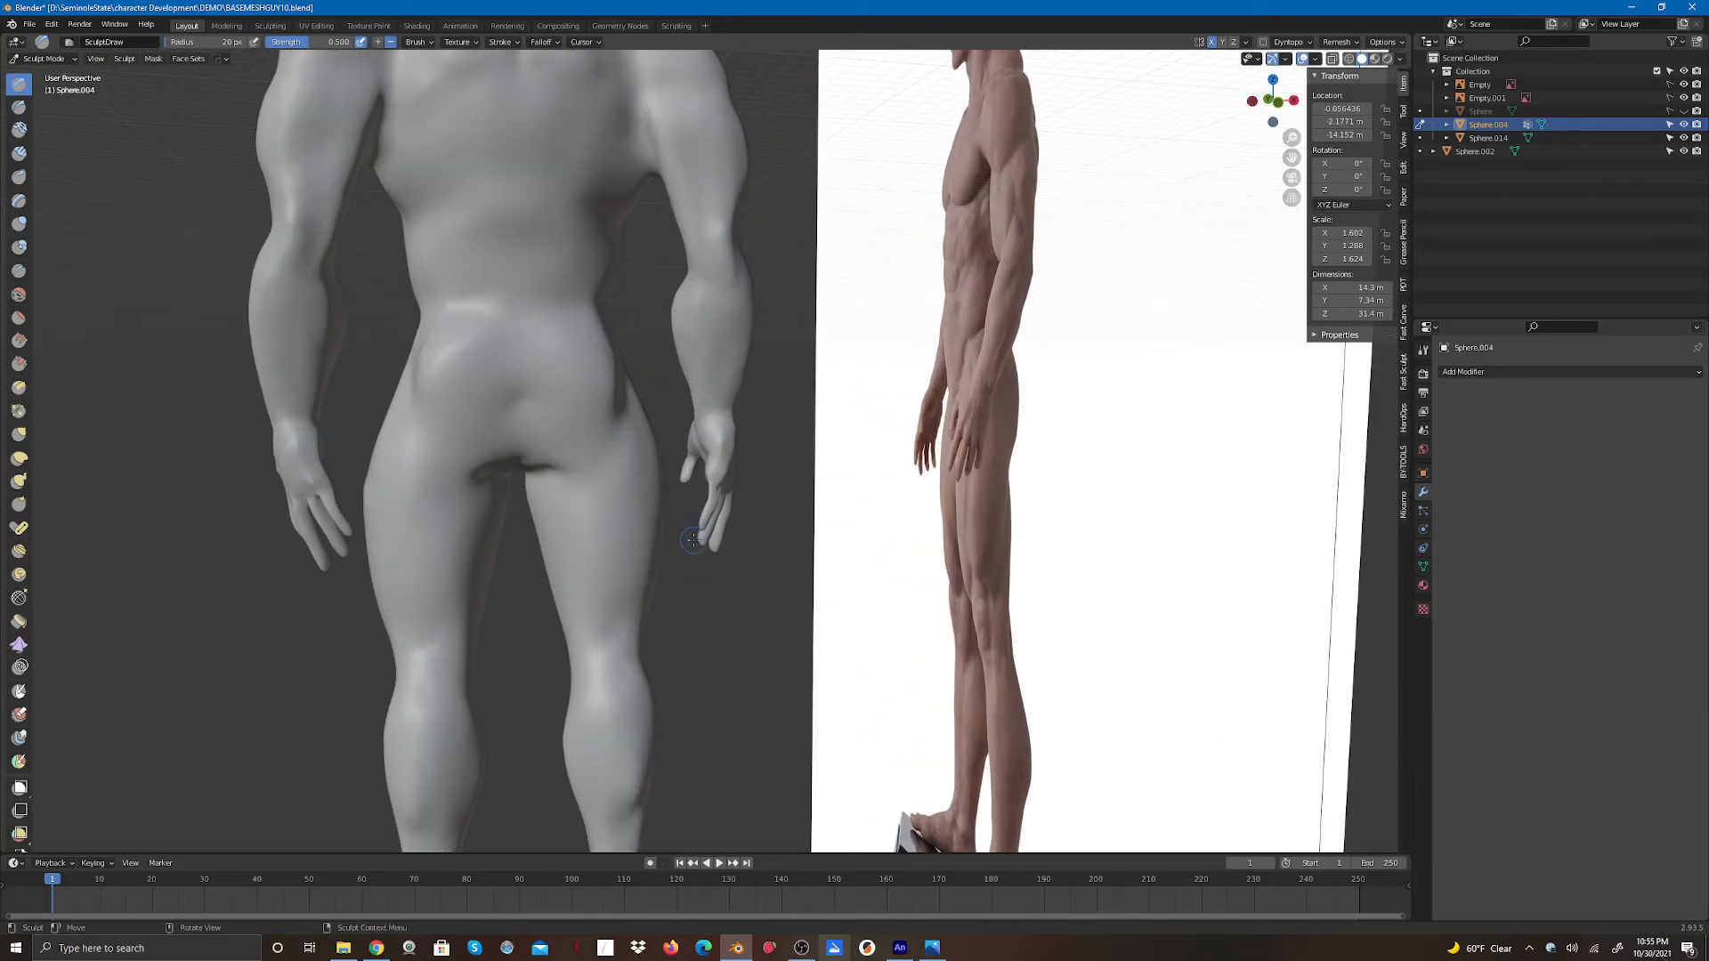
key("ctrl+z")
key("ctrl+z")
key("ctrl+z")
key("ctrl+z")
key("ctrl+z")
key("ctrl+z")
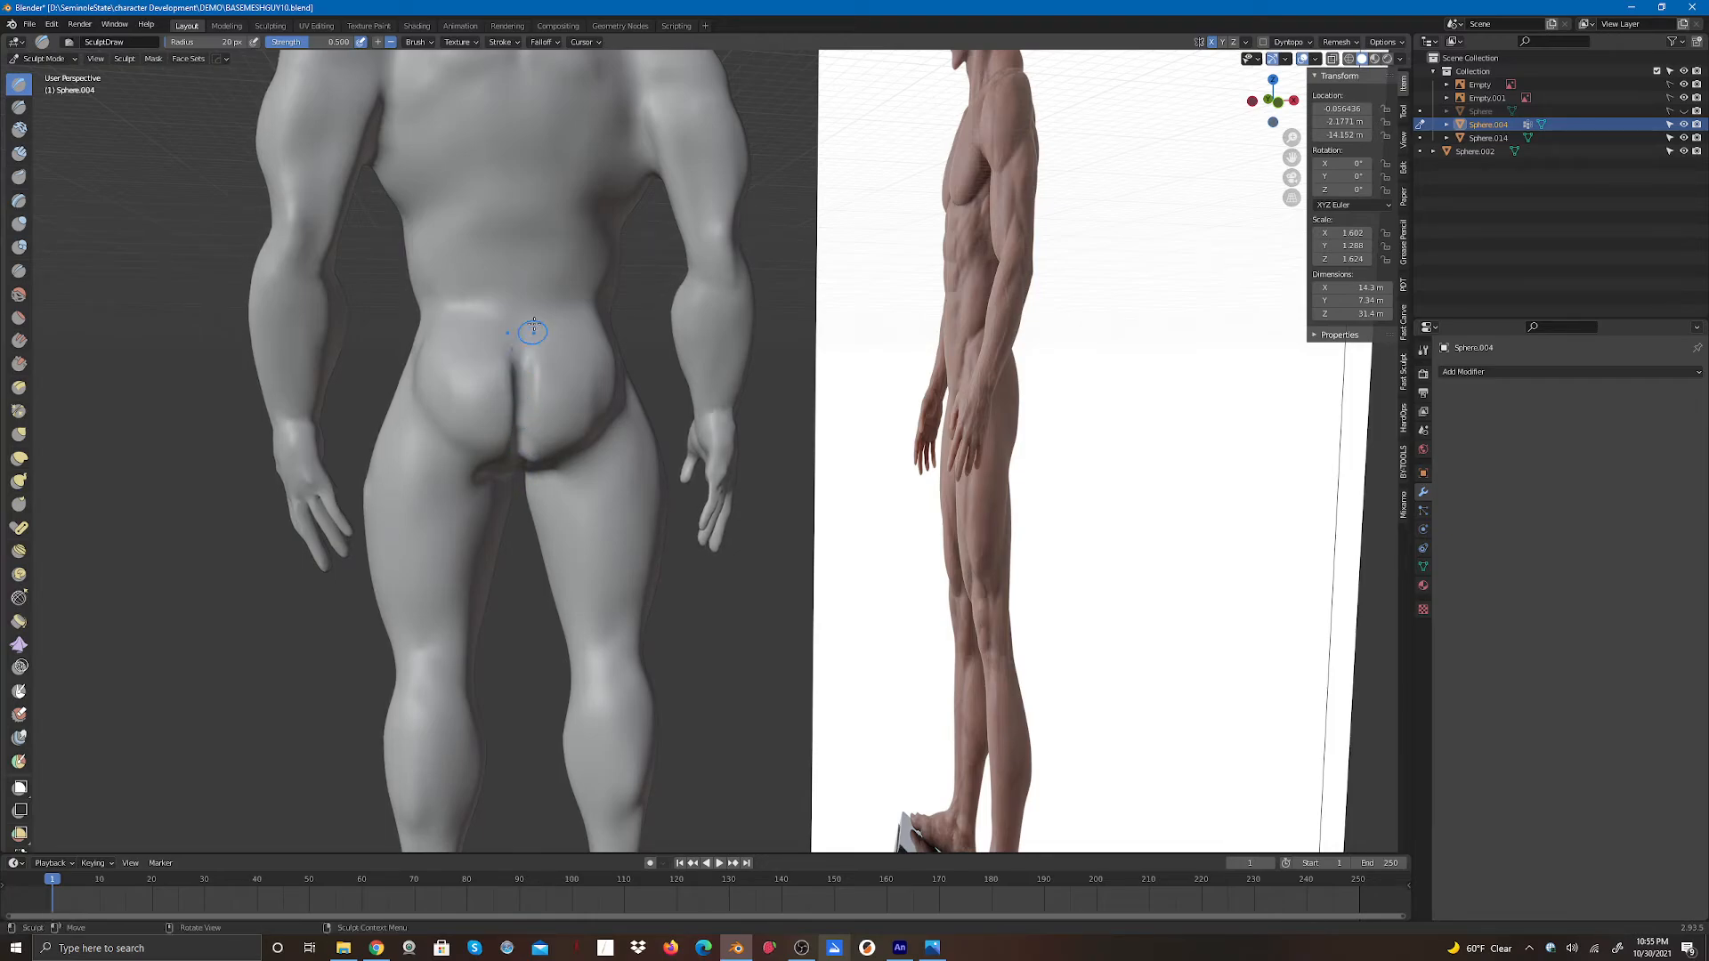
- Sculpt Draw strokes at the top of the buttock cleft on the lower back
mouse_move(534, 390)
left_mouse_down()
mouse_move(534, 417)
mouse_move(554, 395)
mouse_move(524, 394)
mouse_move(524, 433)
left_mouse_up()
left_click_drag(527, 445, 536, 368)
mouse_move(564, 433)
left_mouse_down()
mouse_move(552, 455)
mouse_move(545, 409)
left_mouse_up()
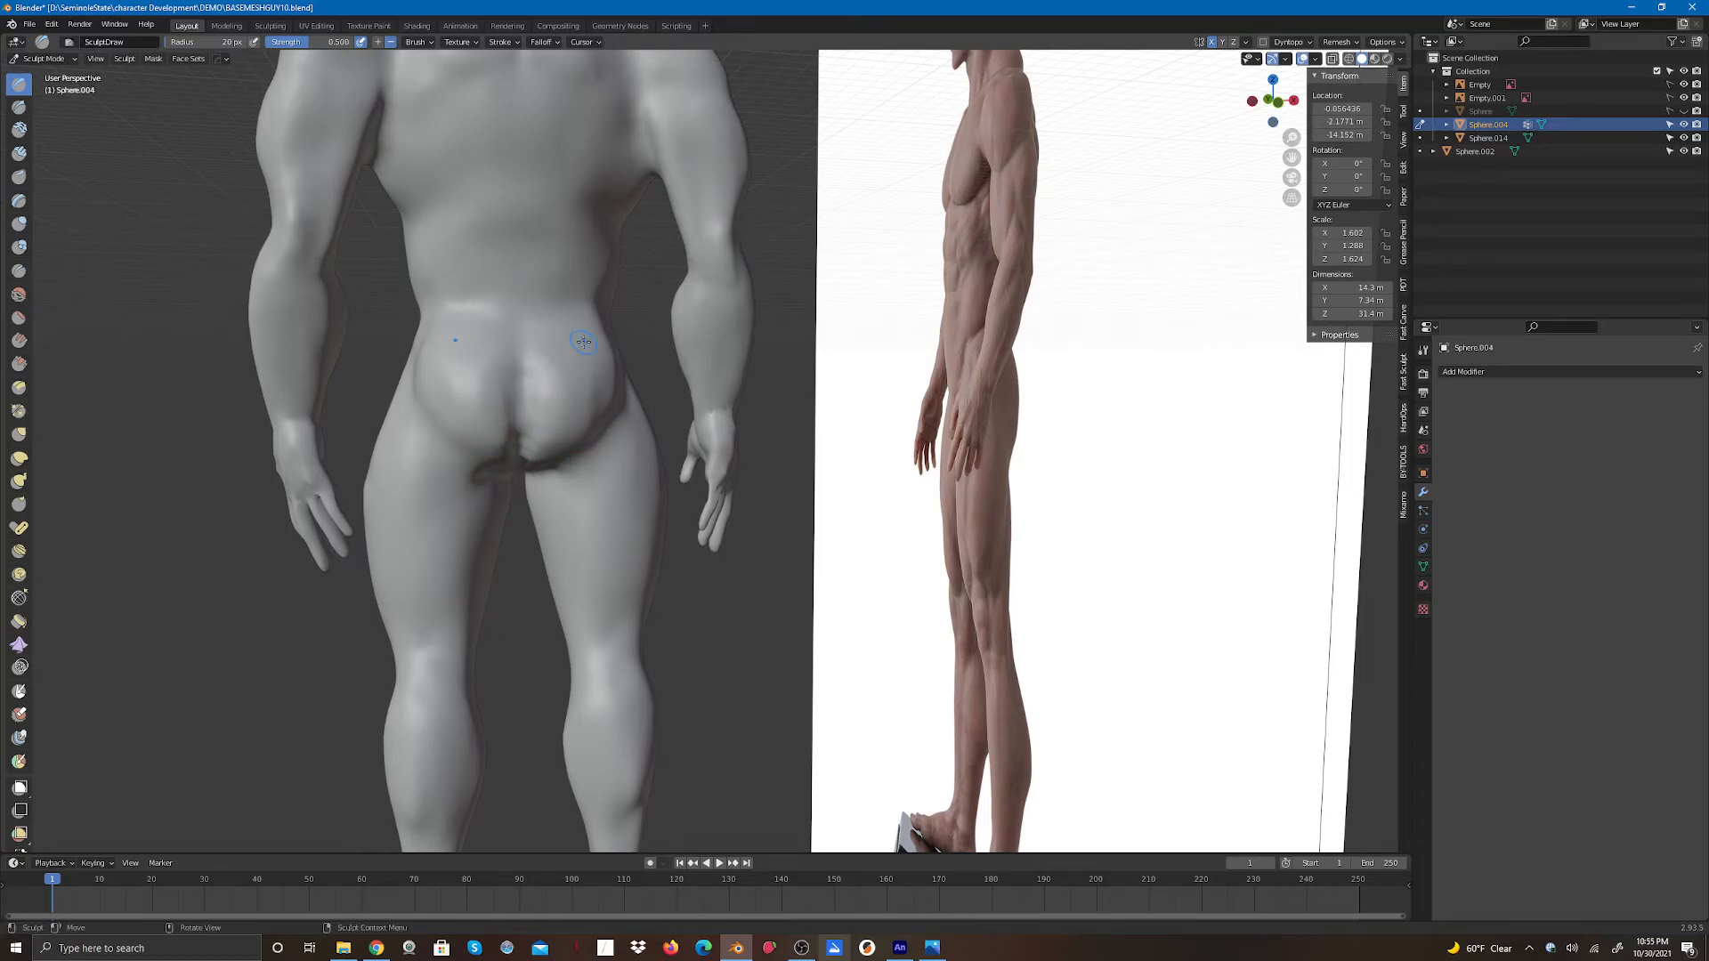
- Switch to the Crease brush and deepen the cleft between the buttocks with vertical strokes
mouse_move(1252, 93)
left_mouse_down()
mouse_move(1161, 99)
mouse_move(1265, 41)
left_mouse_up()
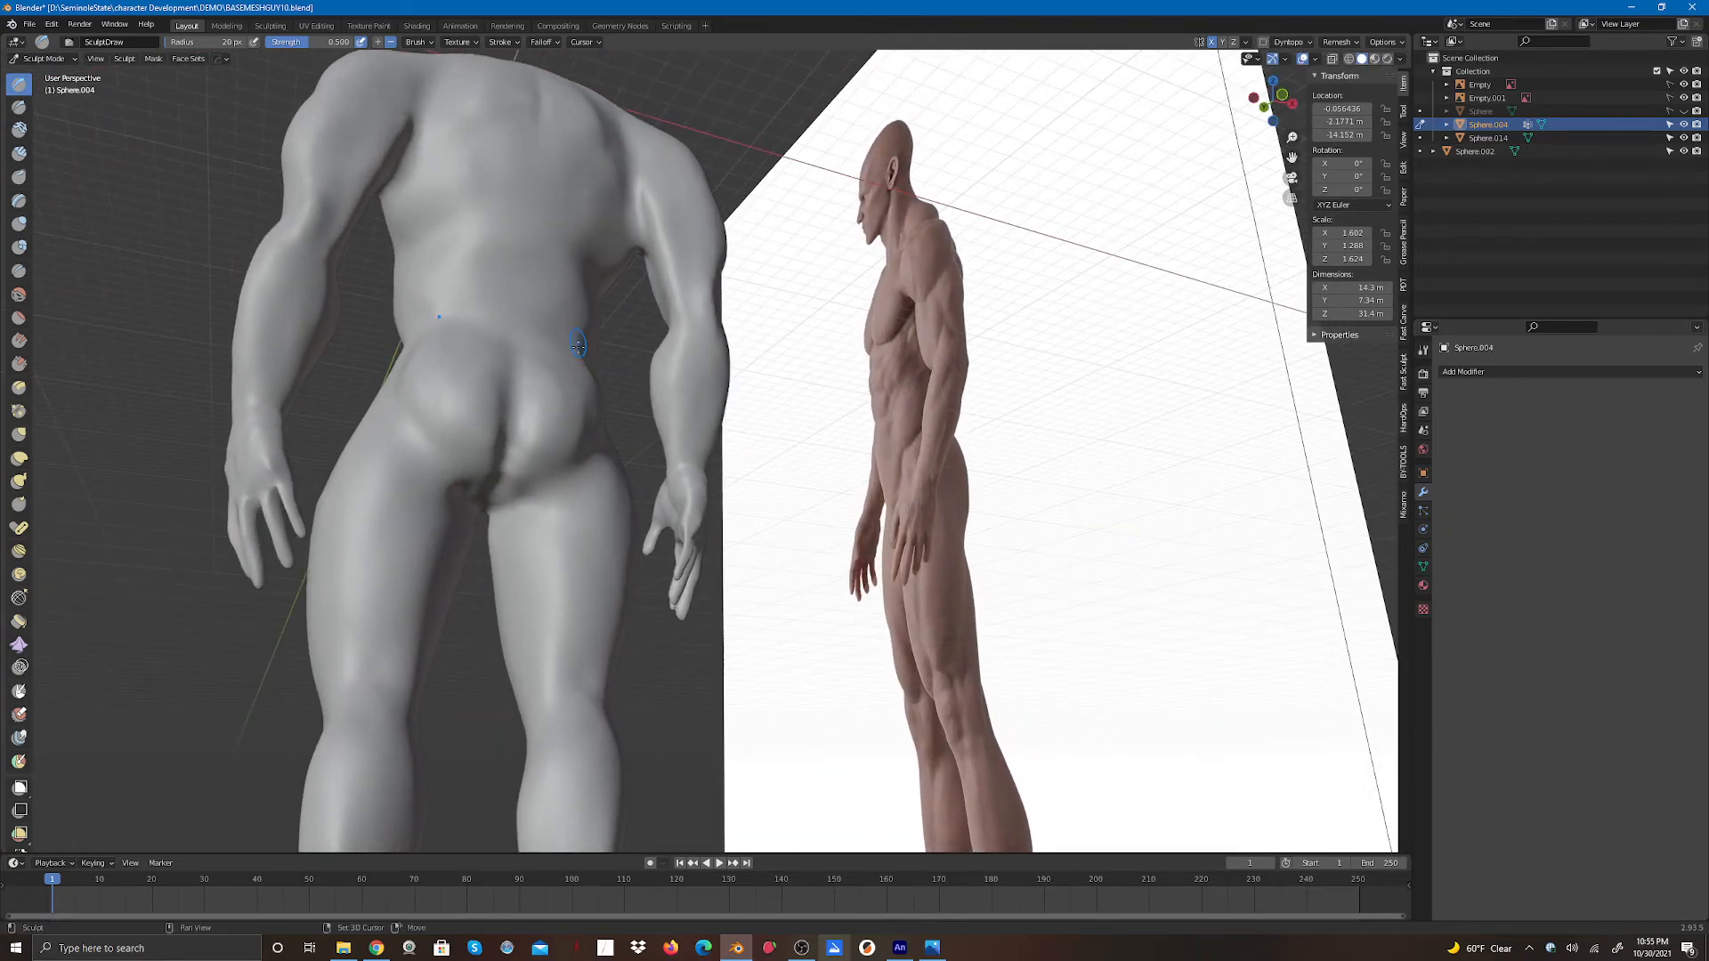
left_click(18, 270)
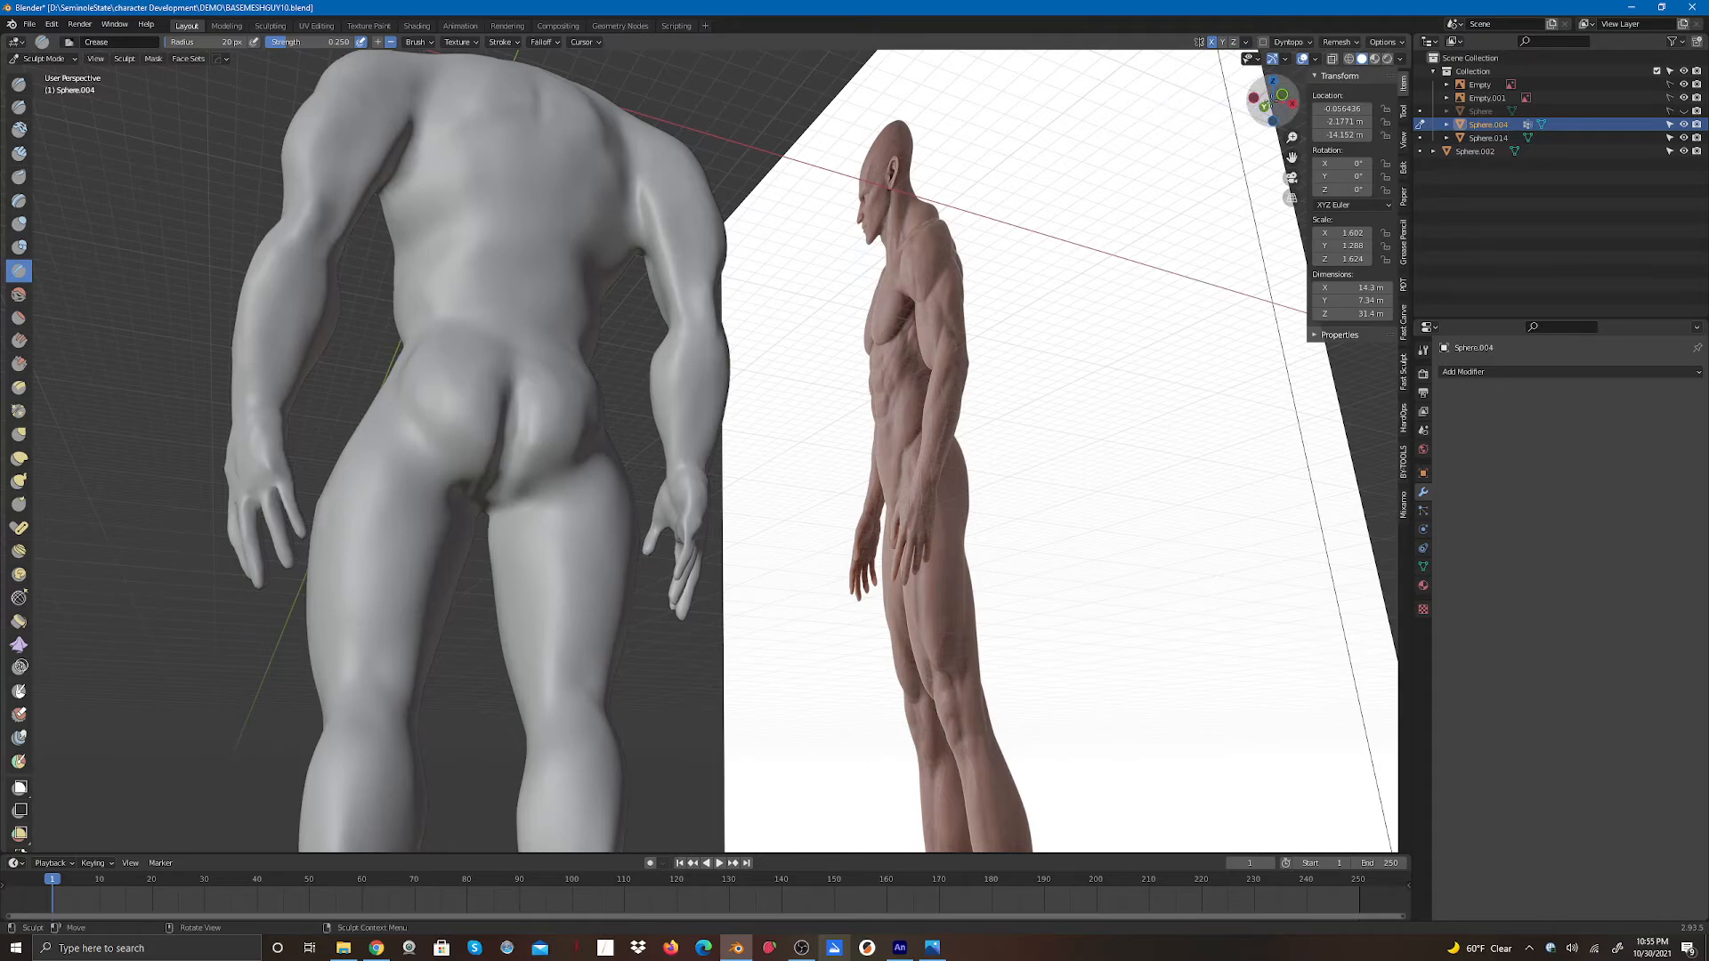
left_click_drag(1273, 102, 1215, 147)
left_click_drag(540, 417, 540, 412)
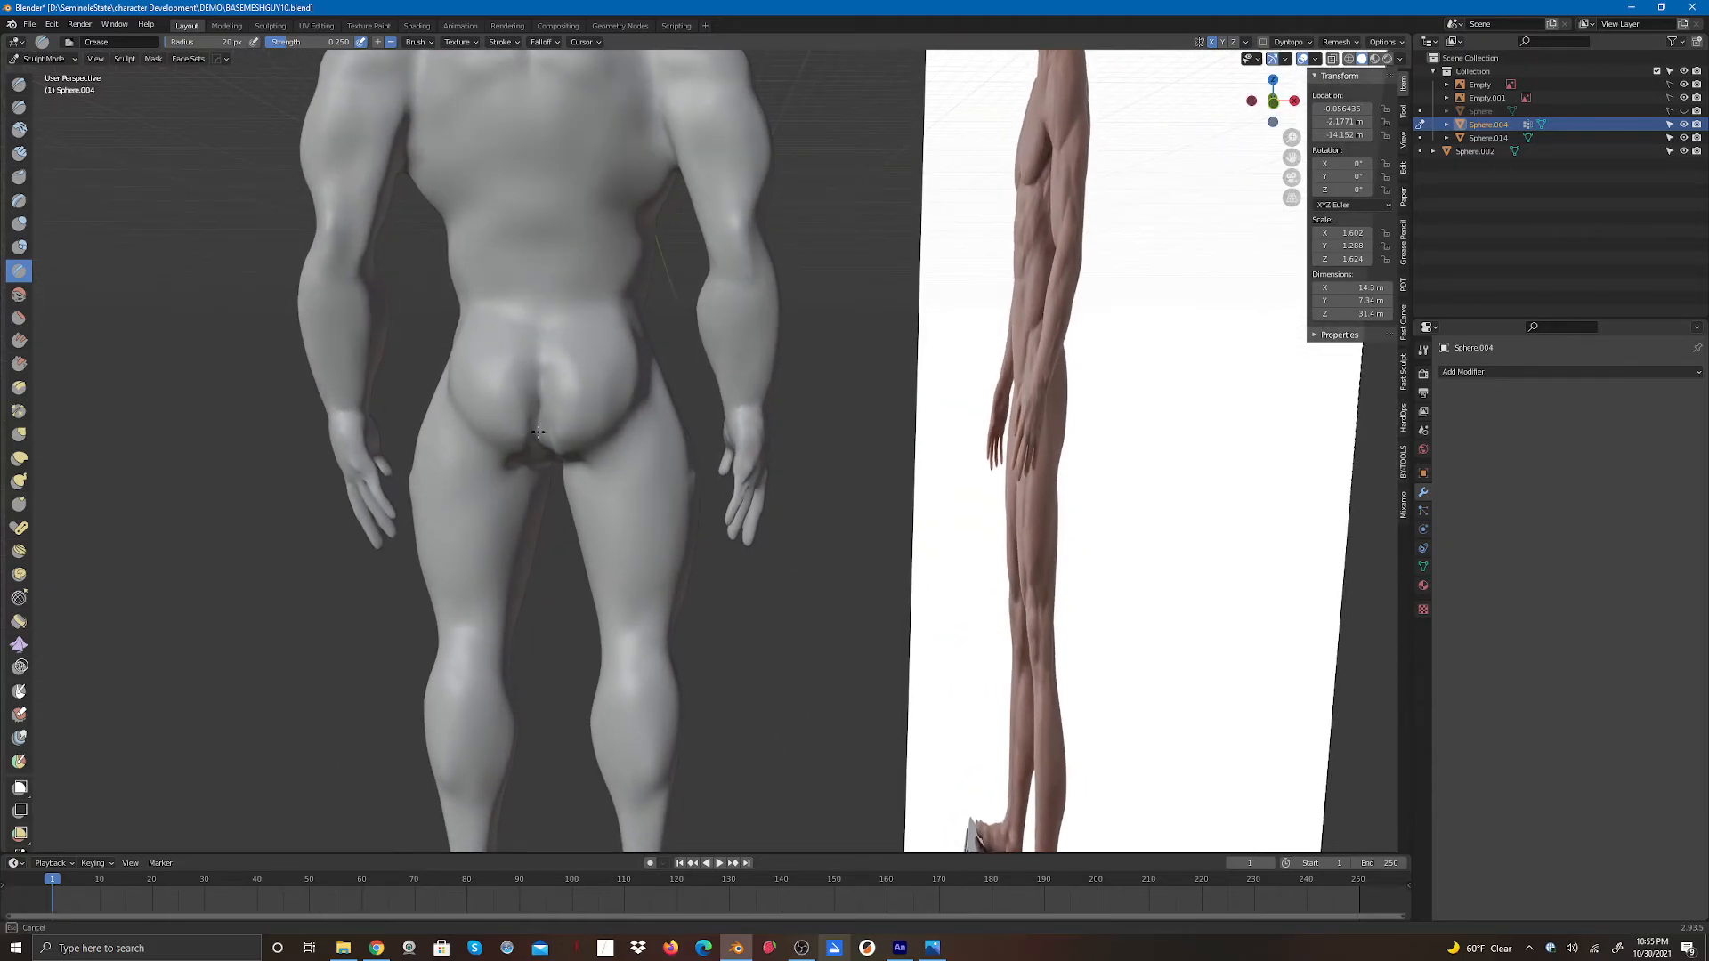
left_click_drag(539, 430, 543, 360)
key("KP_1")
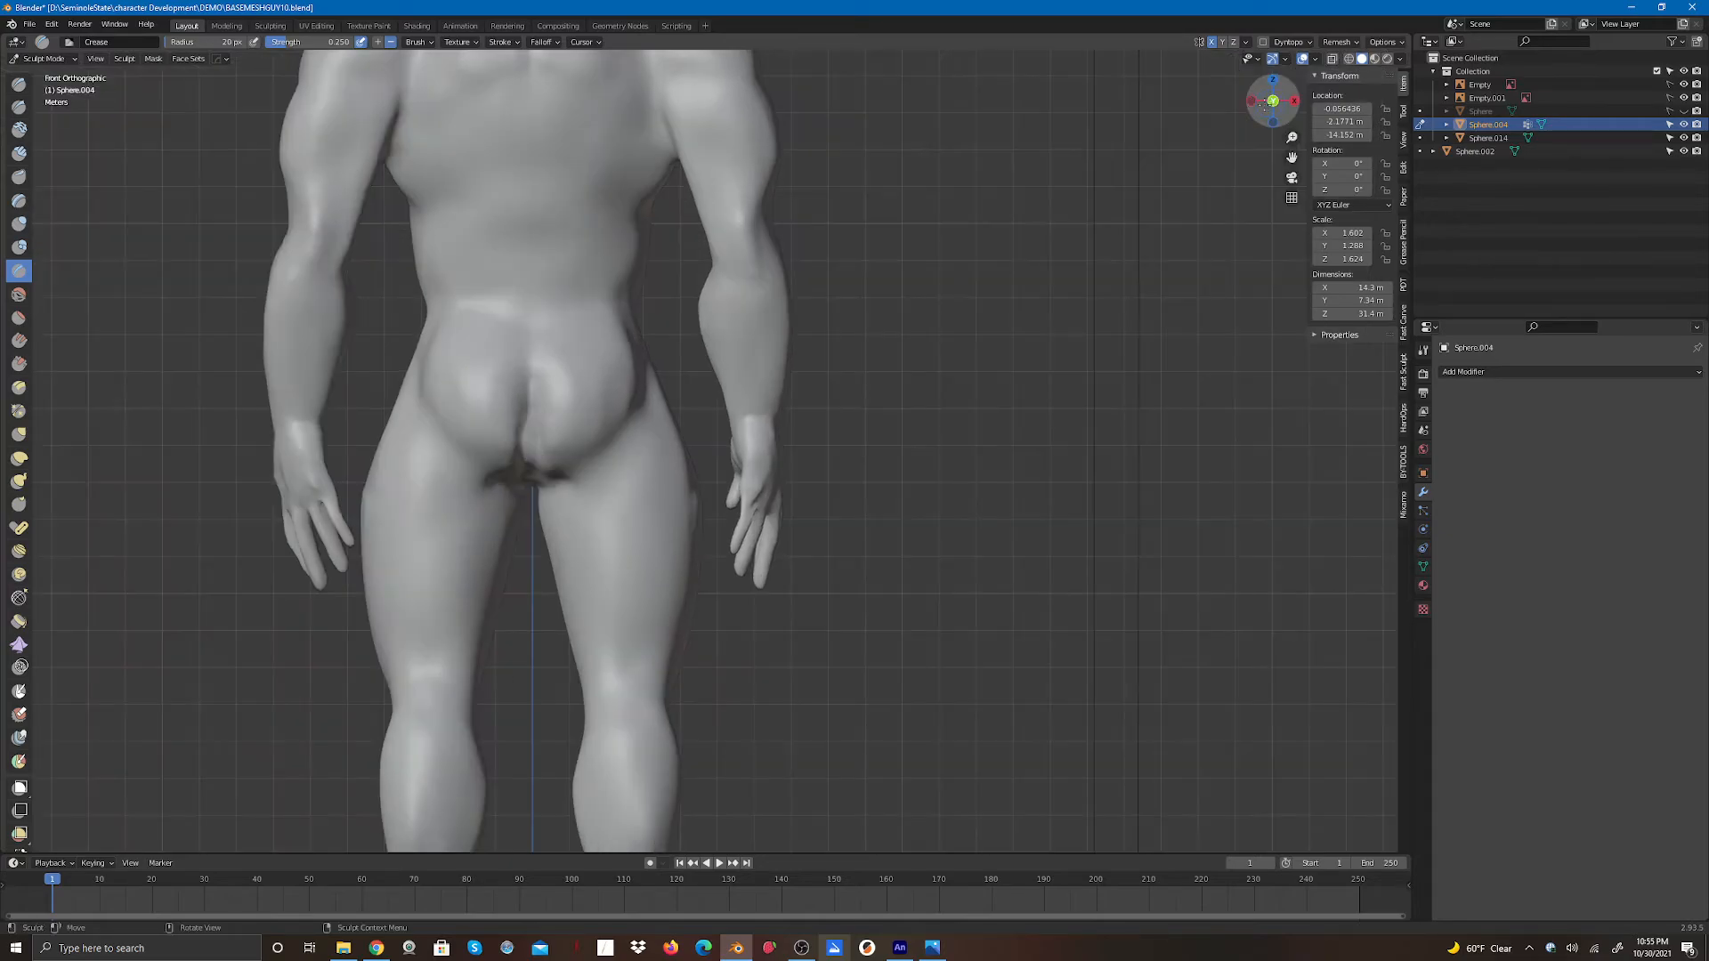
left_click_drag(529, 456, 531, 397)
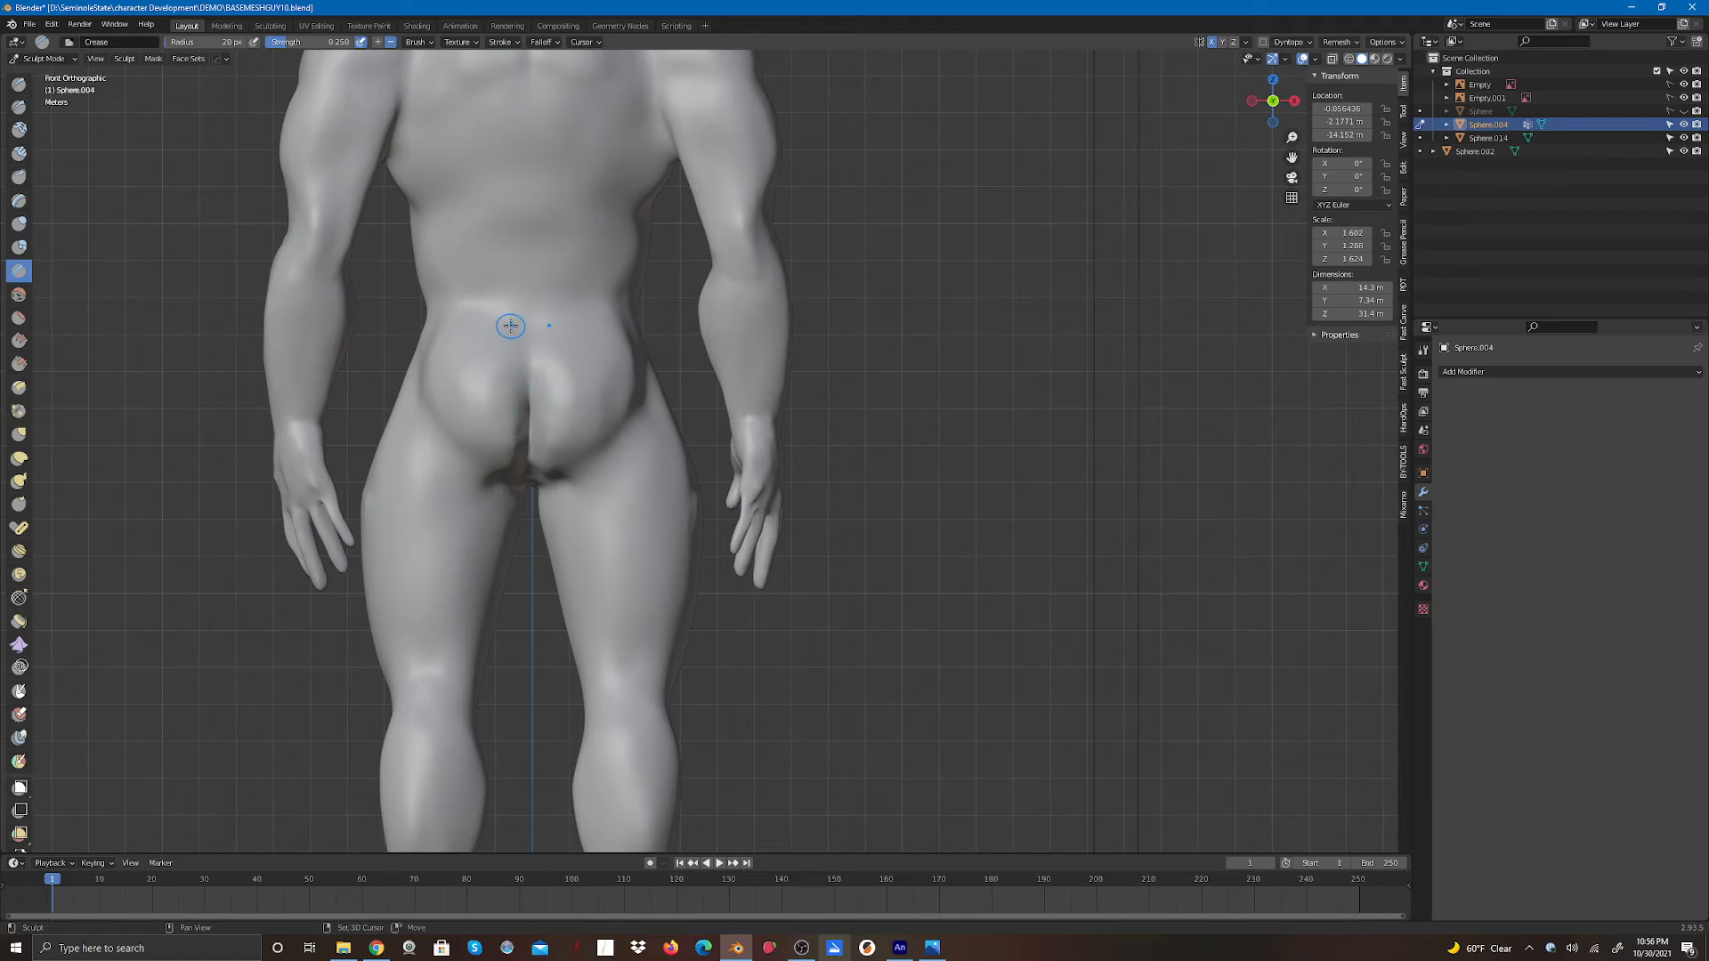
- Switch to the Smooth brush, enlarge its radius to about 95 px, and smooth the buttock cleft and crotch area
left_click(27, 294)
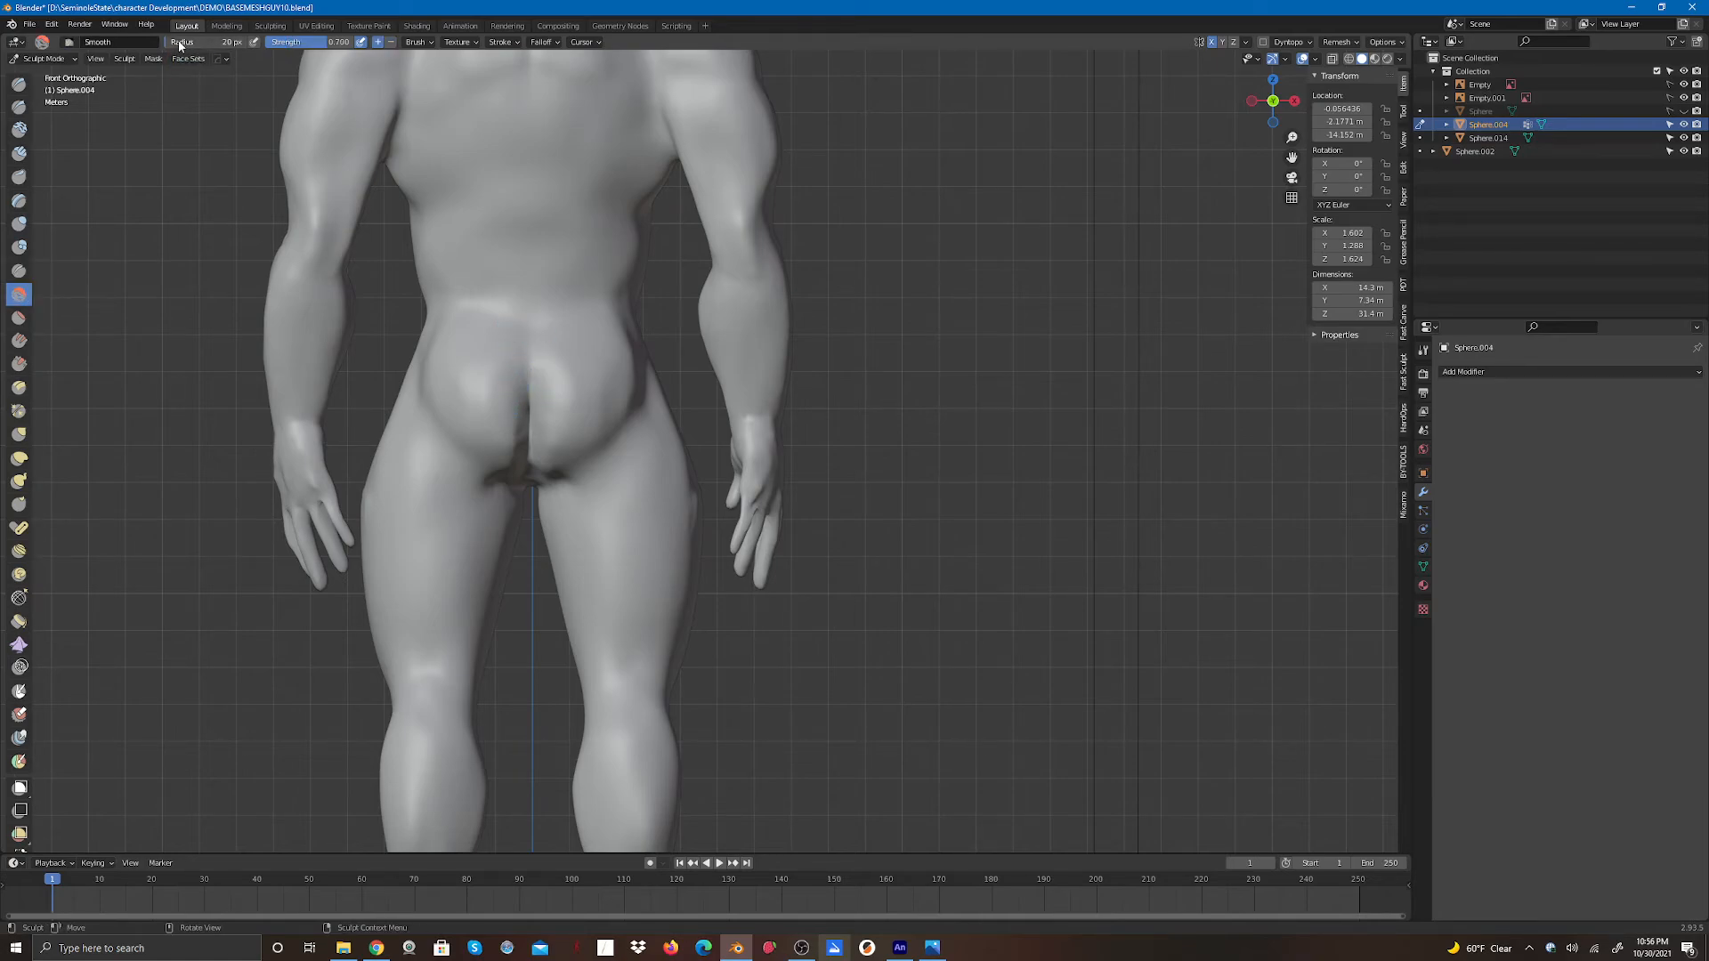
left_click_drag(173, 47, 185, 47)
mouse_move(482, 410)
left_mouse_down()
mouse_move(518, 445)
mouse_move(508, 461)
left_mouse_up()
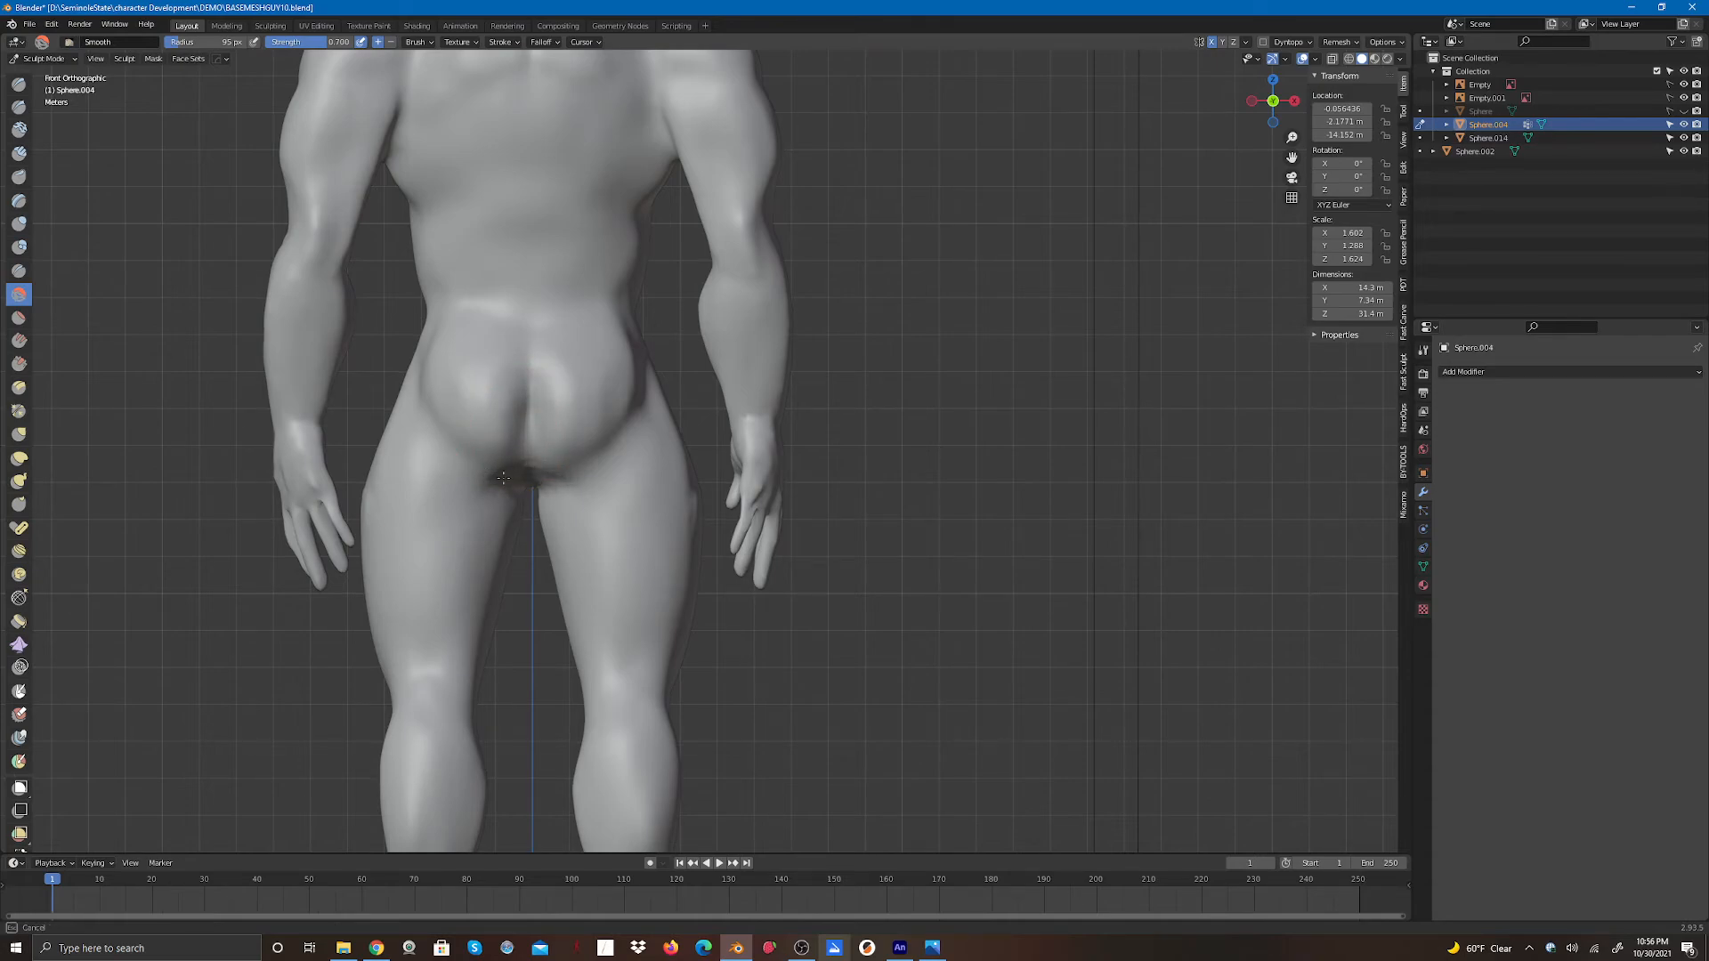
left_click_drag(547, 471, 591, 305)
left_click_drag(1272, 97, 1288, 45)
left_click_drag(507, 511, 497, 479)
left_click_drag(487, 509, 498, 476)
left_click_drag(492, 493, 500, 472)
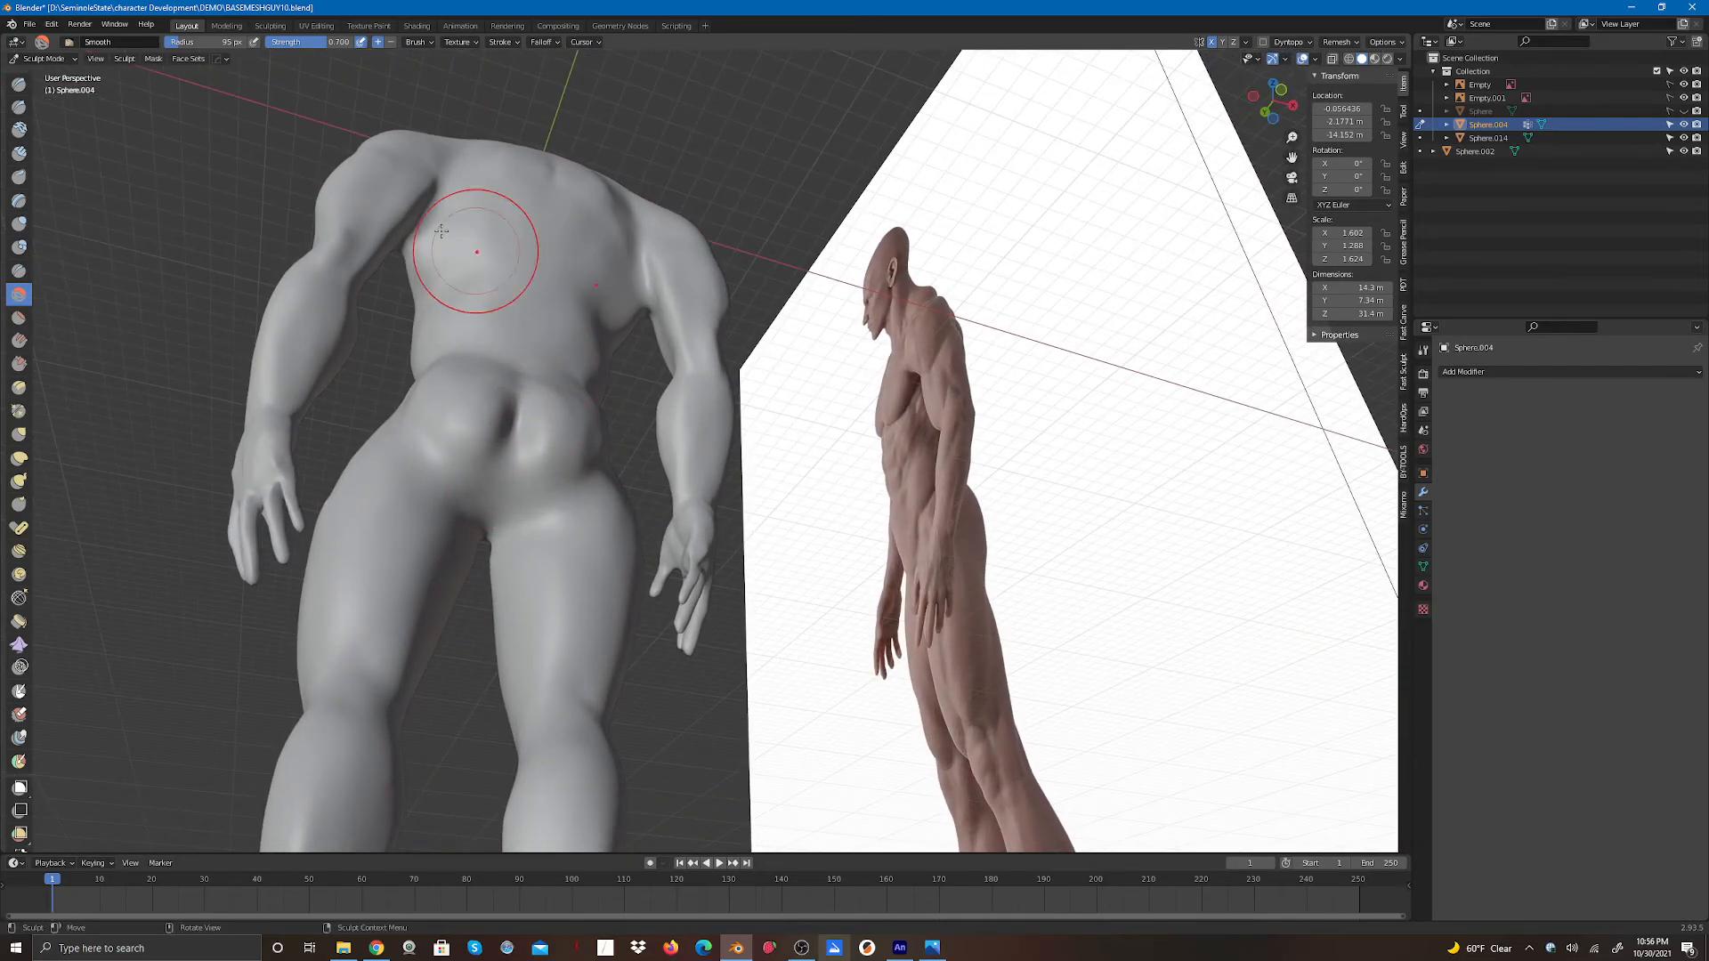
- Switch to the Crease brush with about a 47 px radius and deepen the fold below the buttocks with vertical strokes
left_click(18, 270)
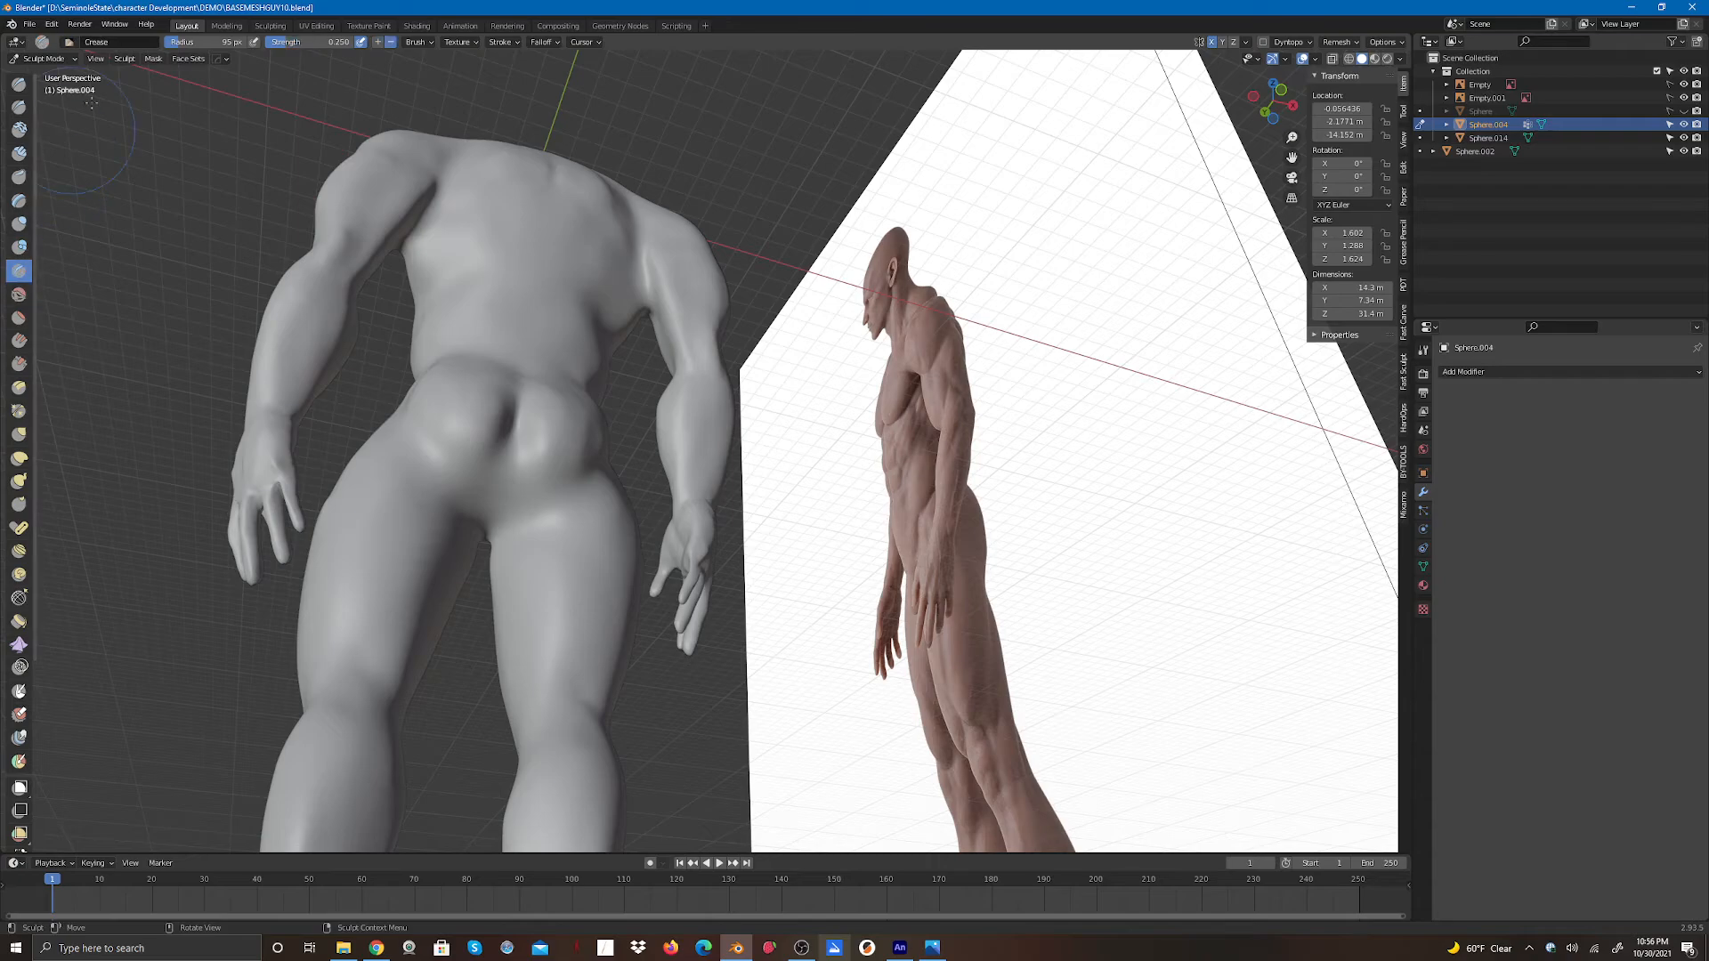
left_click_drag(166, 47, 163, 40)
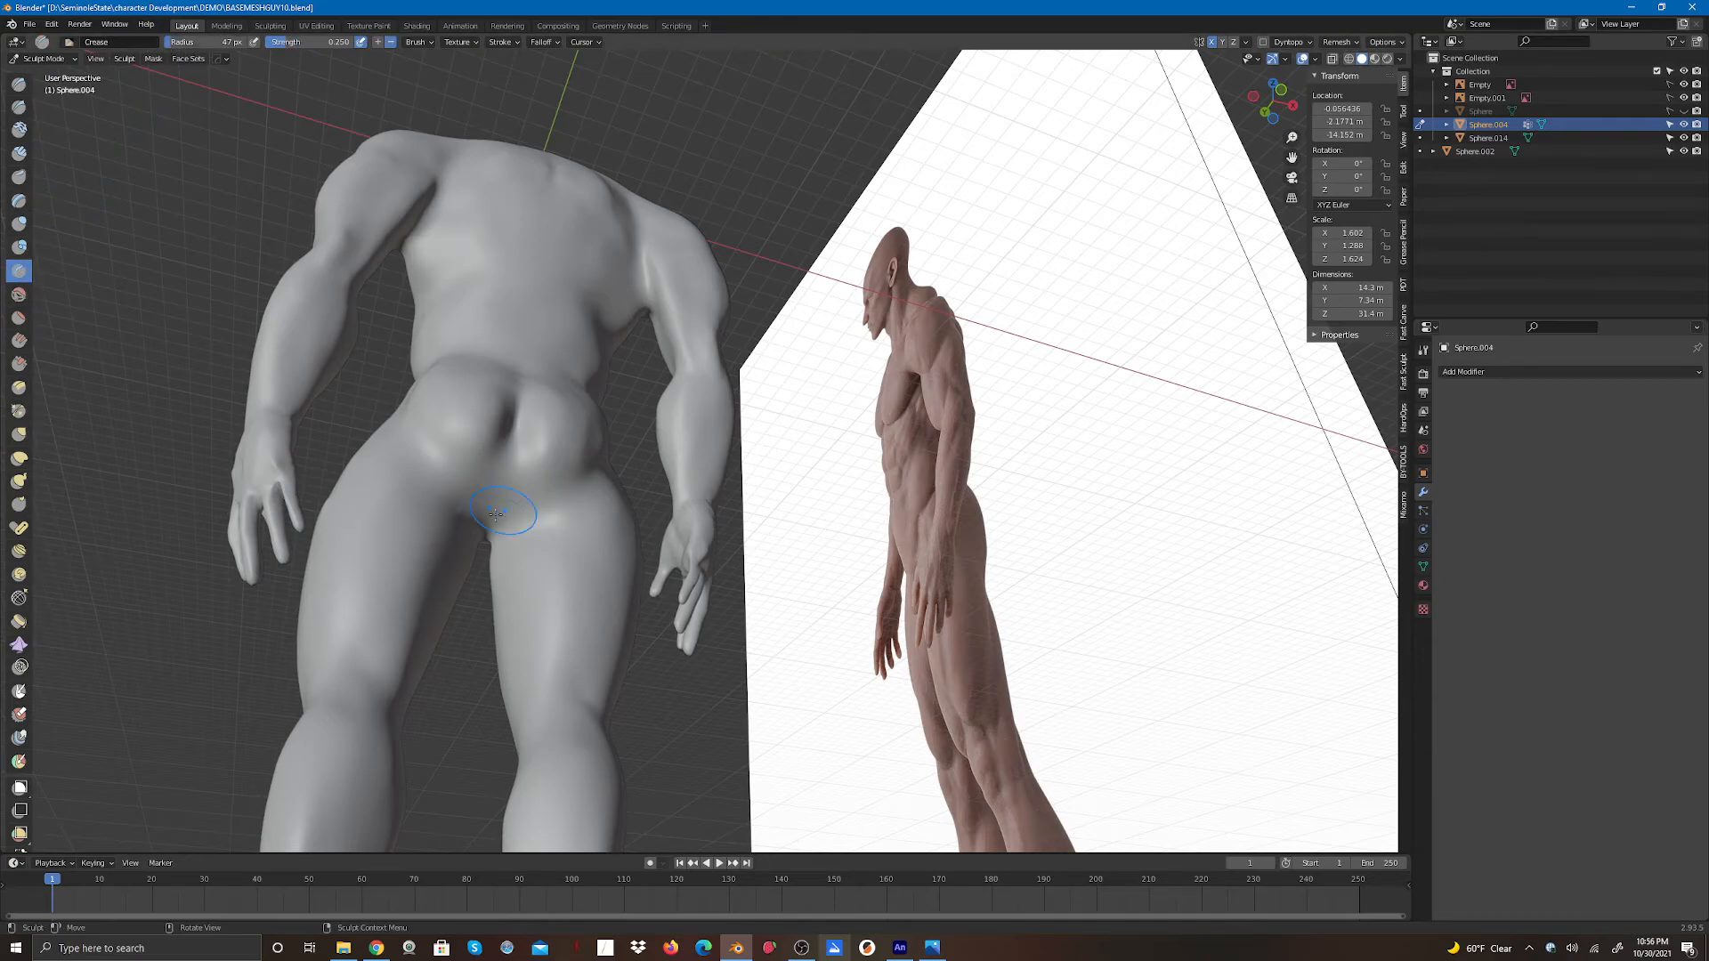
left_click_drag(494, 514, 507, 434)
left_click_drag(495, 493, 509, 434)
middle_click_drag(522, 403, 1507, 181)
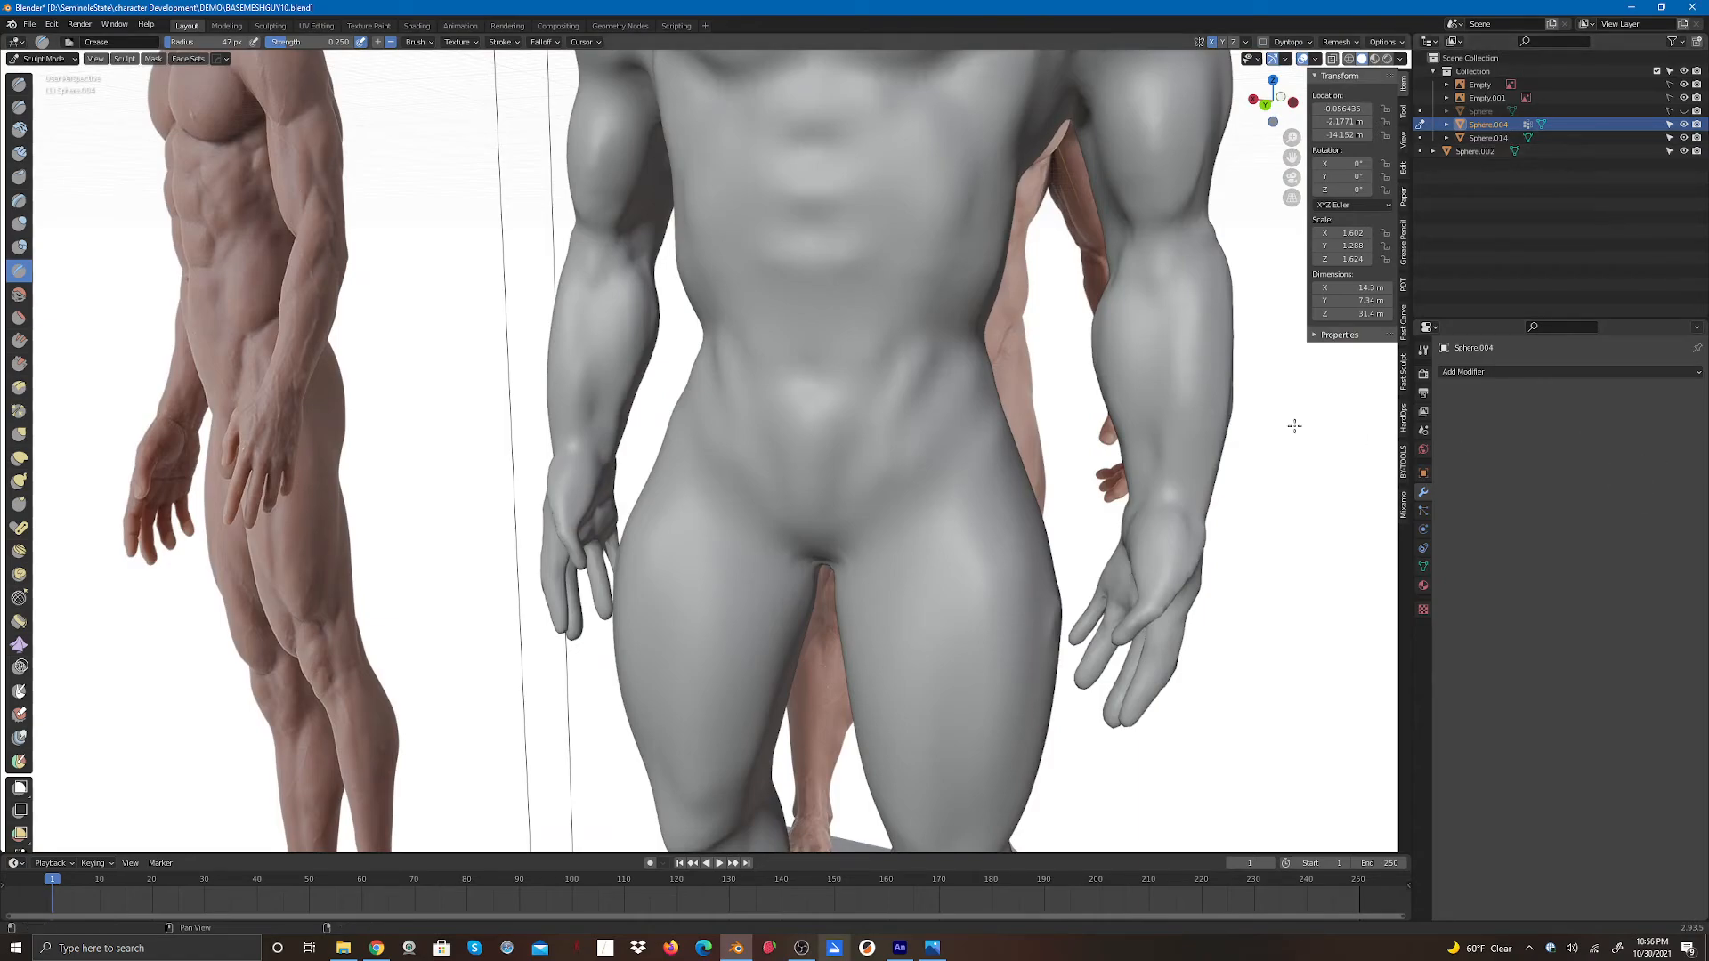
- Unhide the head sphere object so it shows above the body
scroll(1040, 518, "down", 5)
scroll(962, 527, "down", 2)
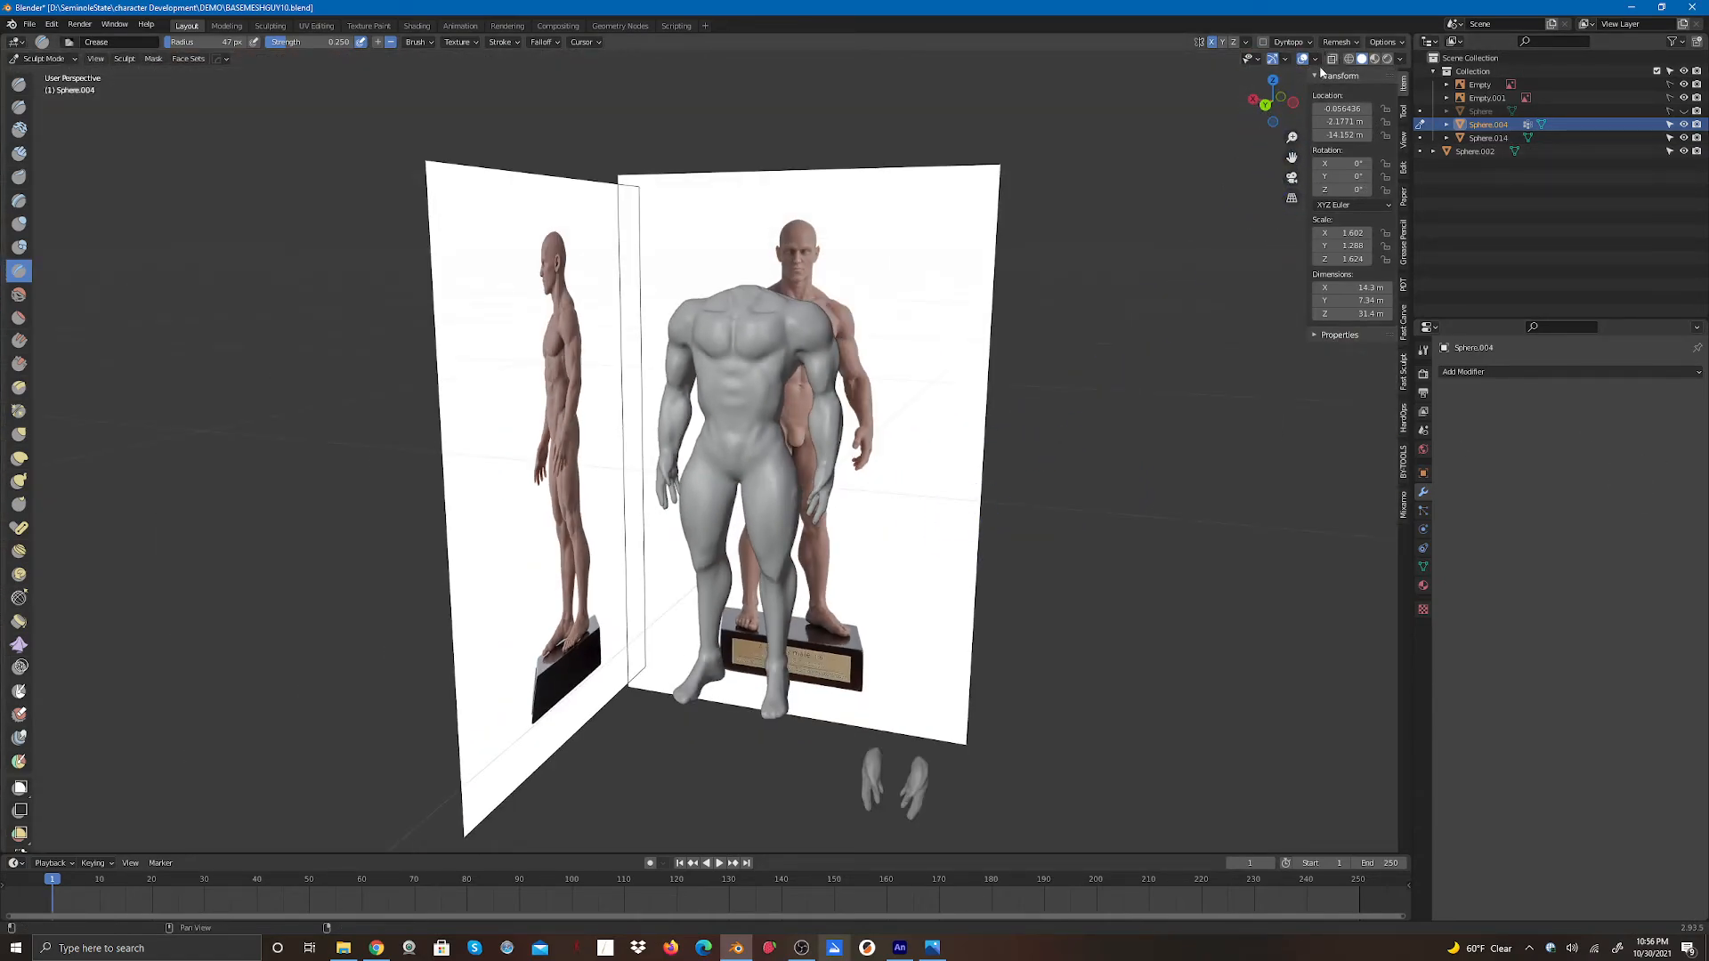
mouse_move(1267, 103)
left_mouse_down()
mouse_move(1352, 106)
mouse_move(1275, 111)
left_mouse_up()
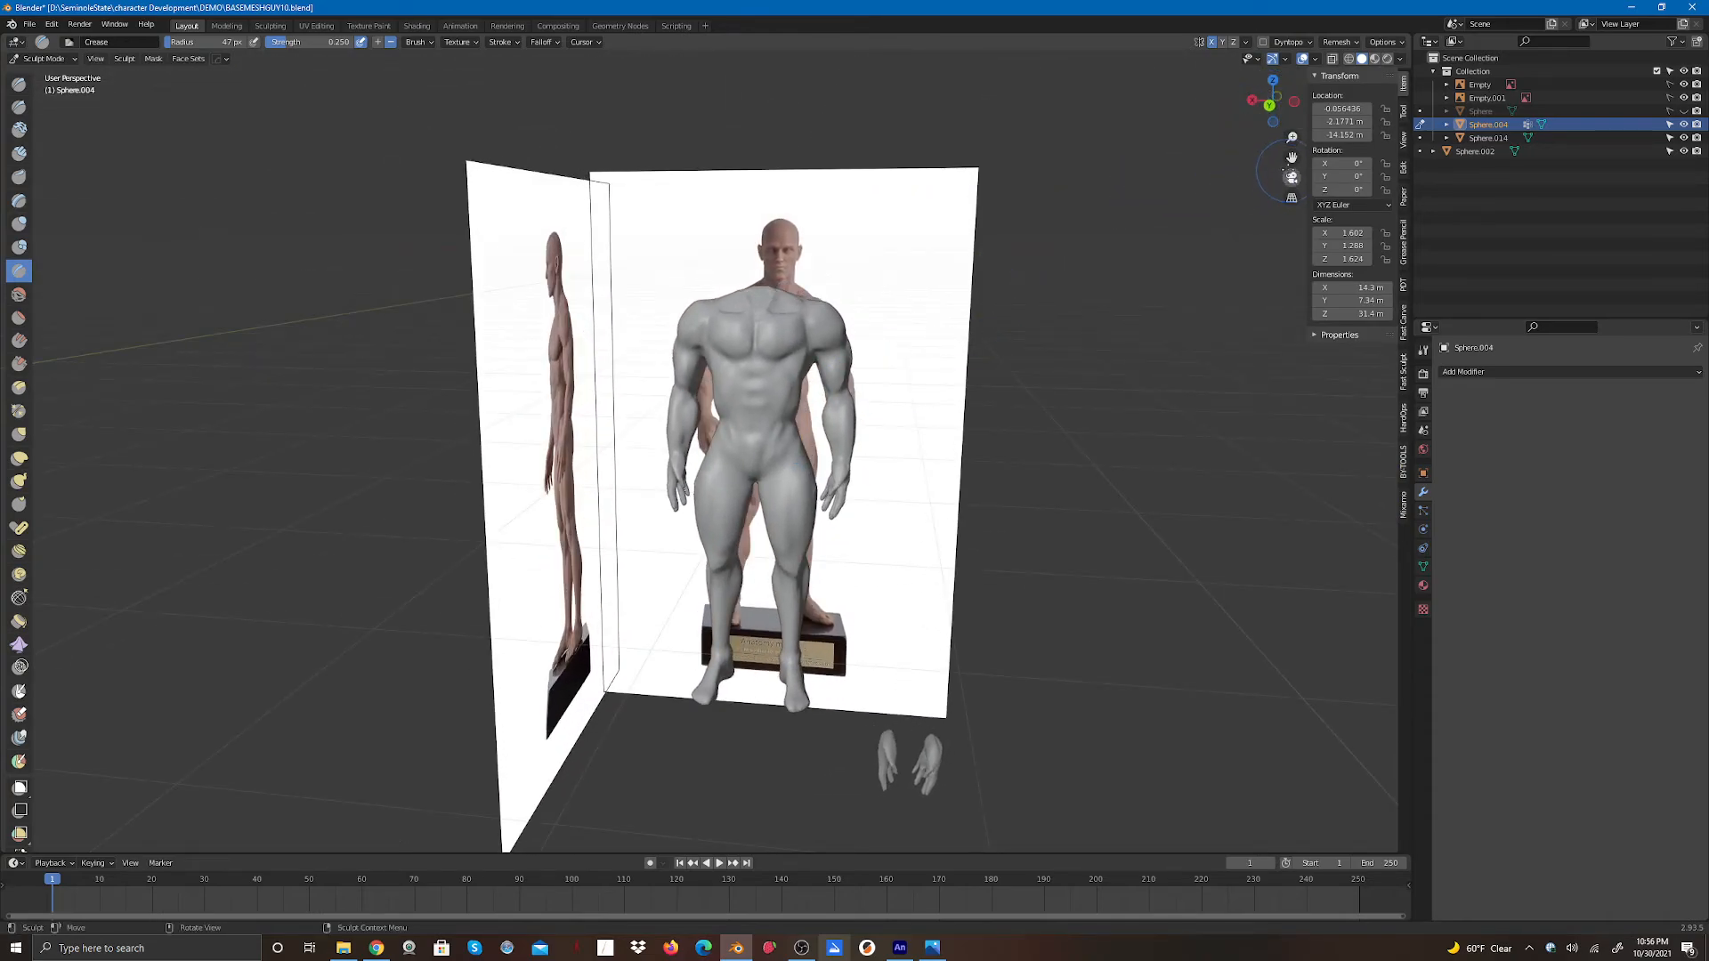
left_click(1683, 111)
left_click_drag(1271, 101, 1504, 106)
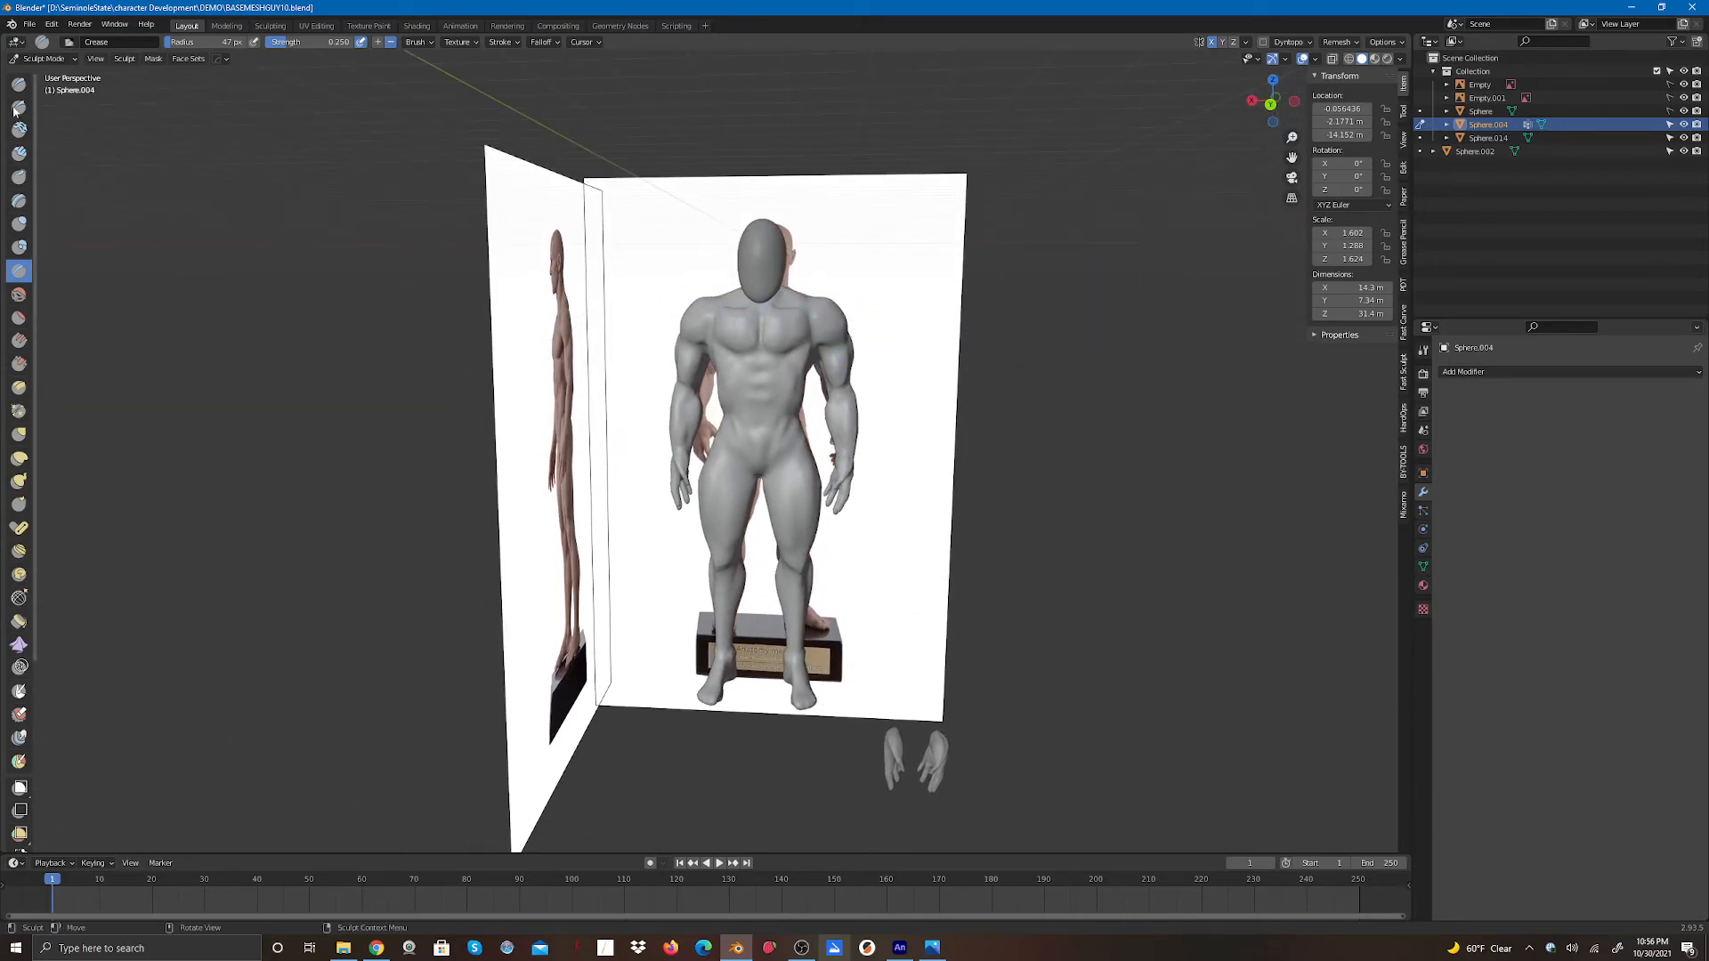
- Return to Object Mode, select the head sphere and move it upward about 0.8 m
left_click(44, 58)
left_click(50, 77)
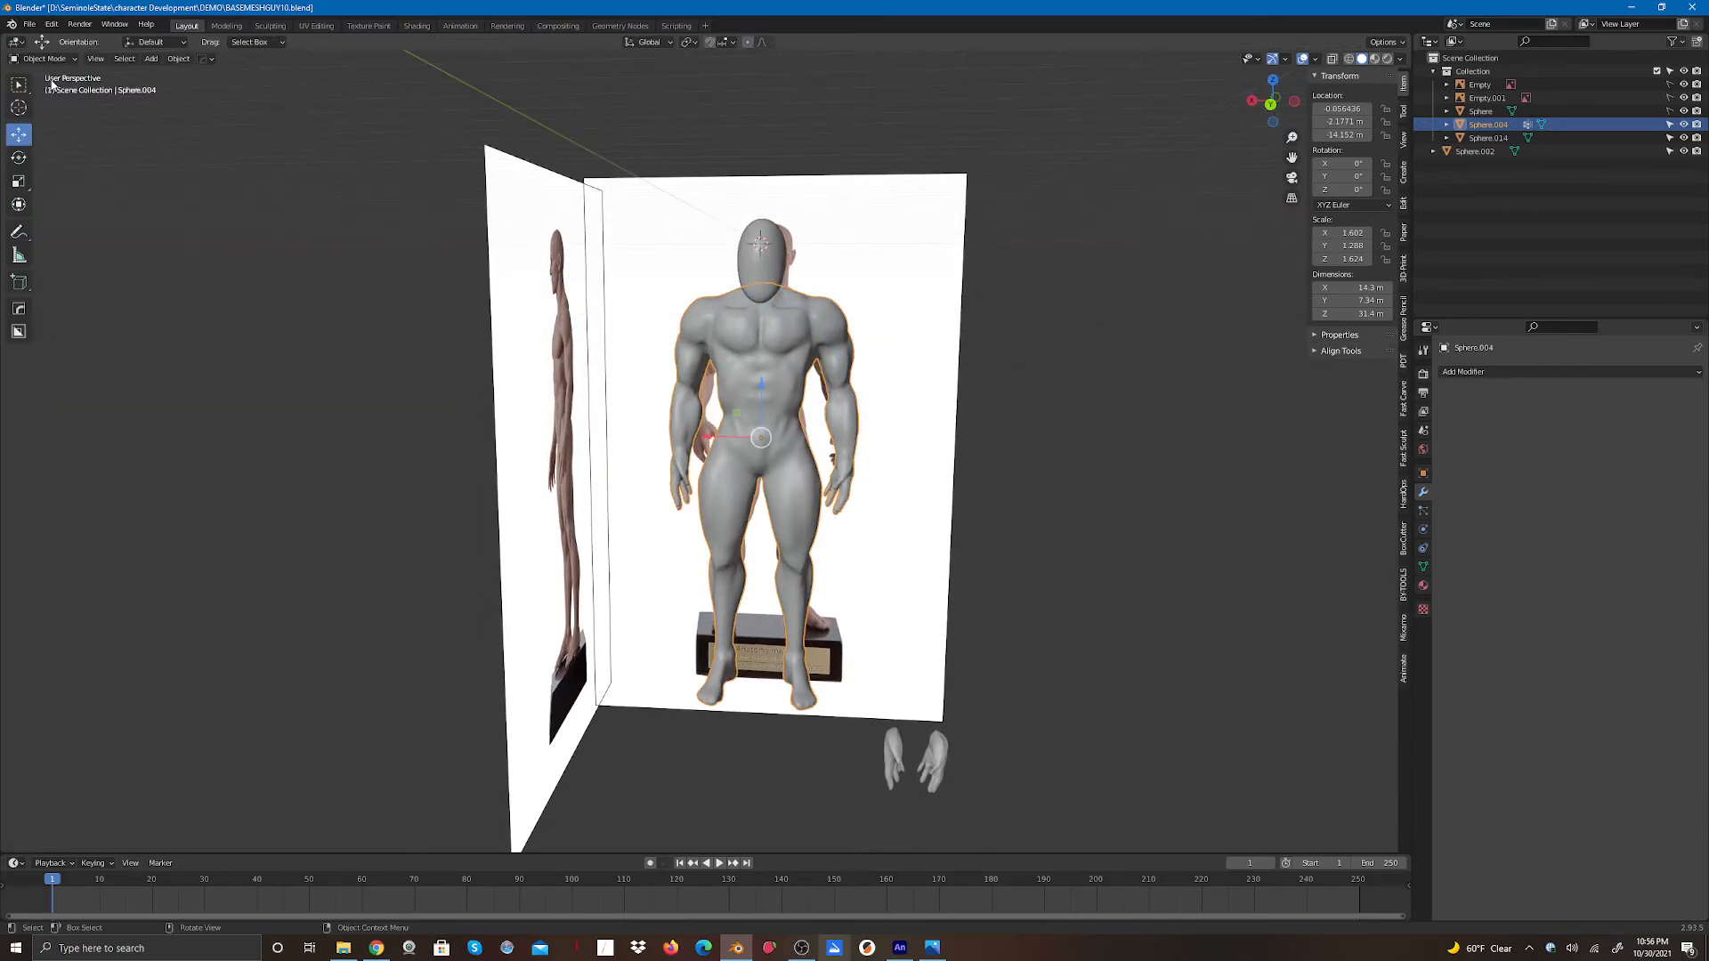
key("alt+a")
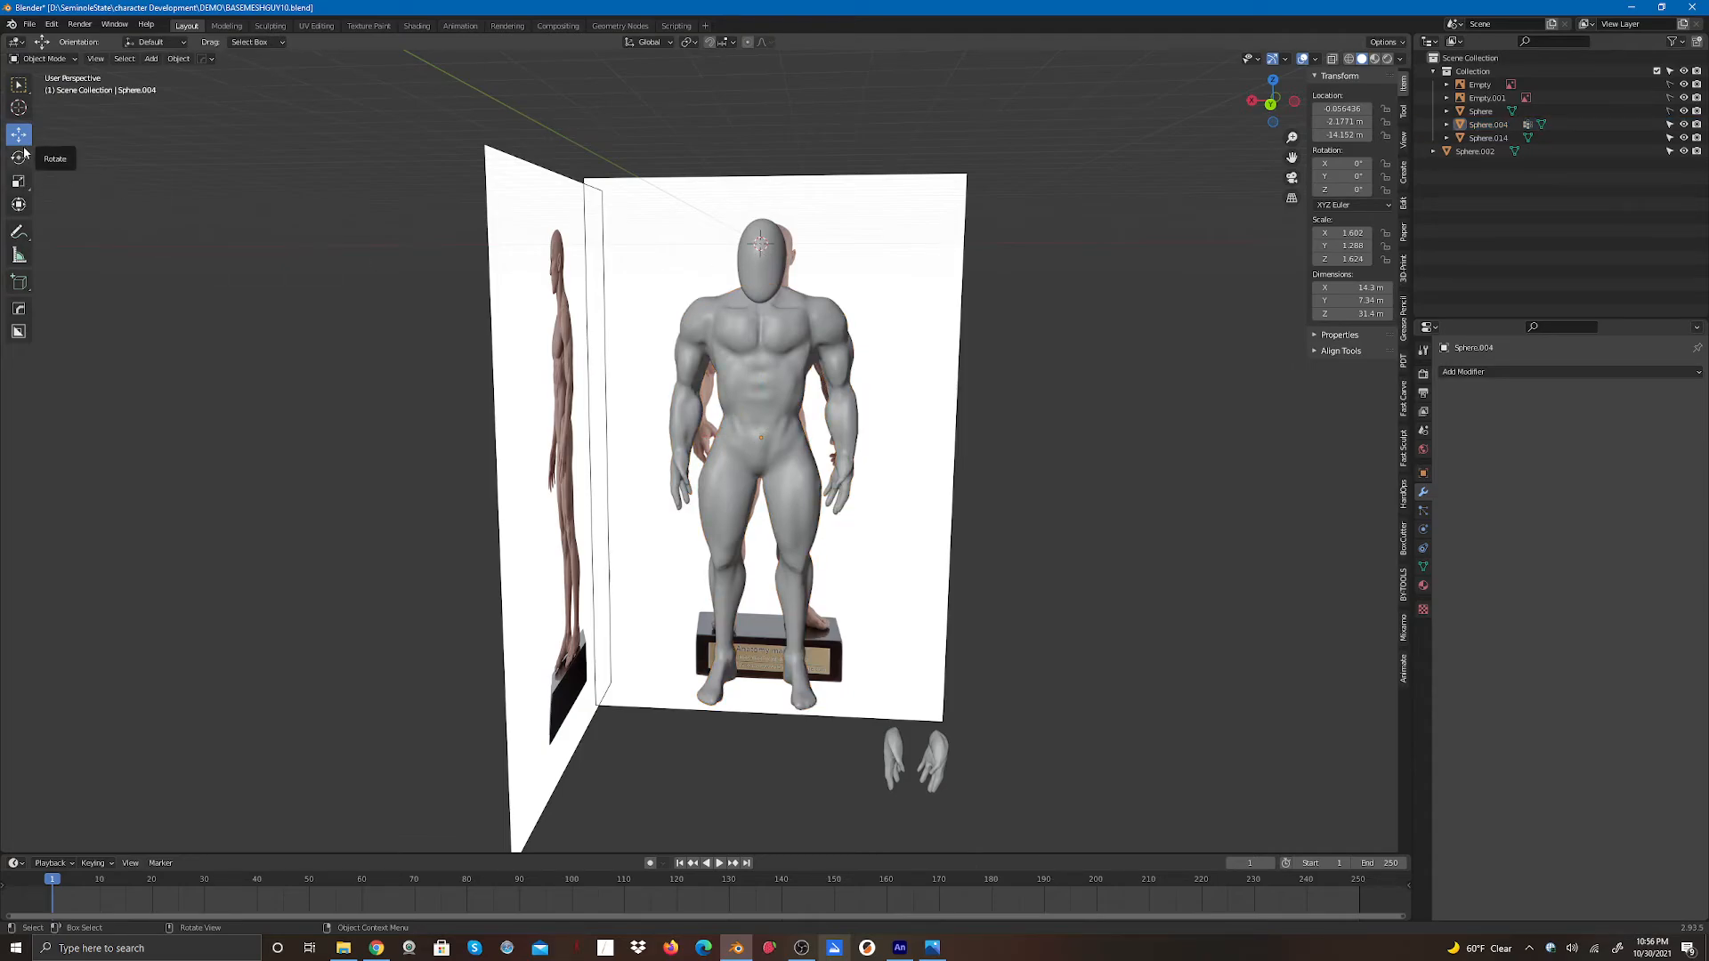
left_click(759, 285)
key("alt+a")
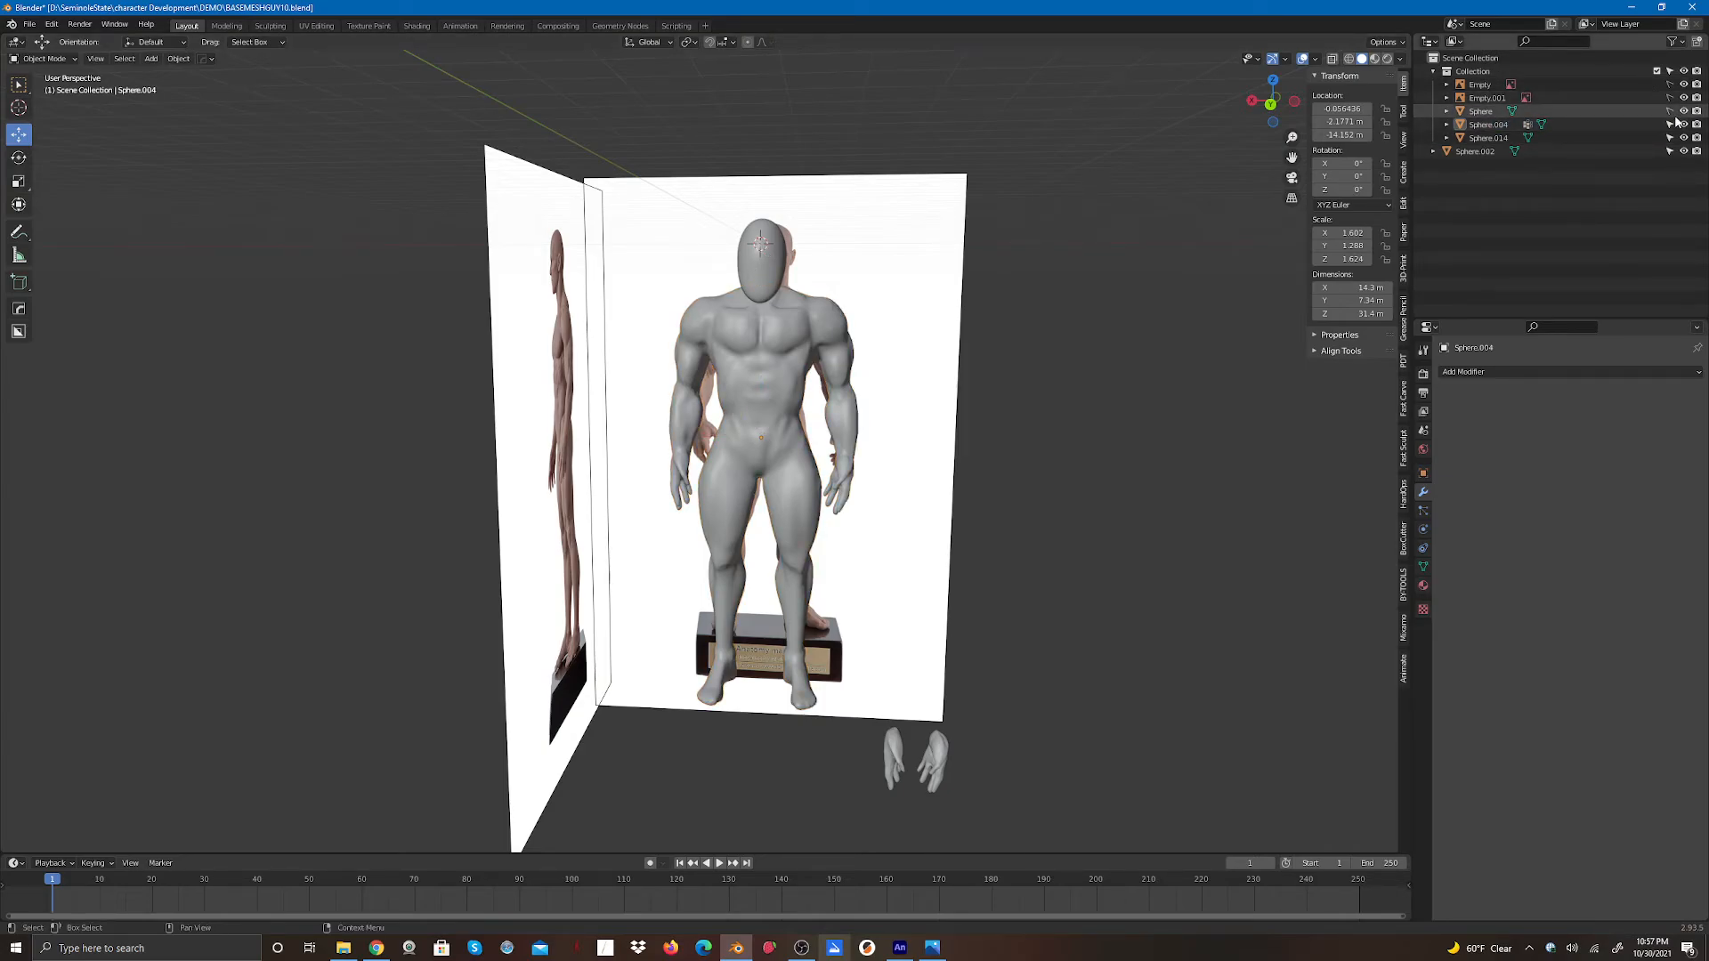
left_click(757, 282)
left_click_drag(760, 192, 768, 172)
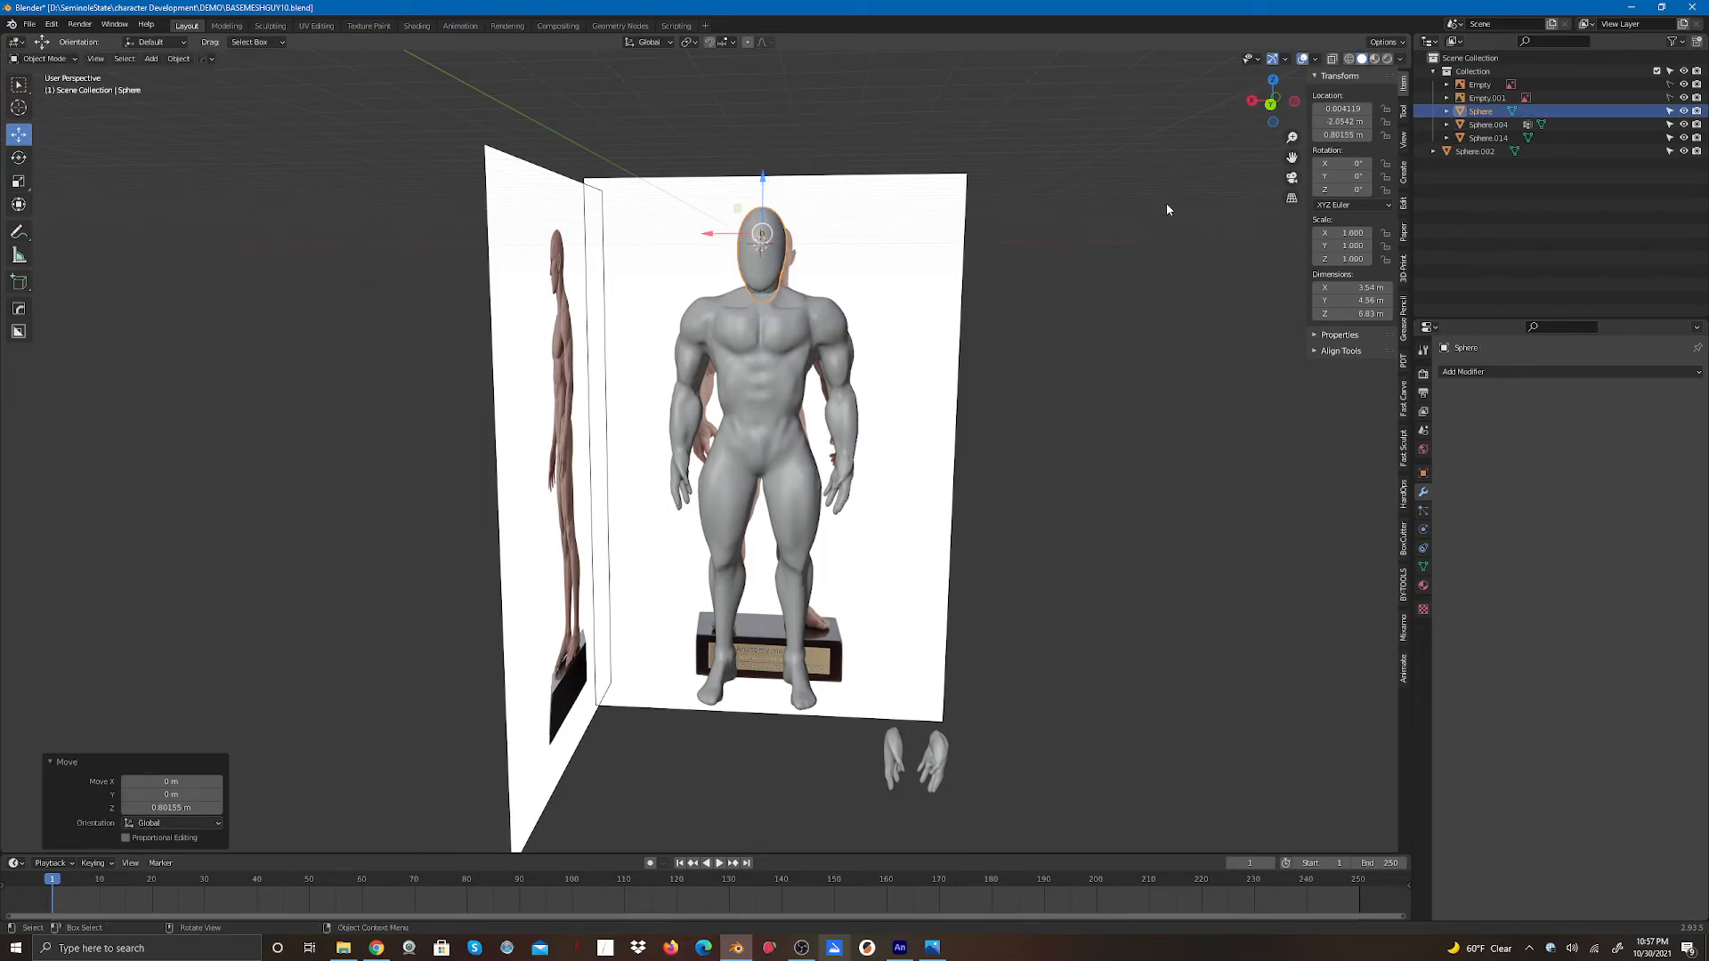
- Fine-tune the head sphere's height on the neck from the back and left side views
left_click_drag(1266, 112, 1270, 107)
left_click(1270, 106)
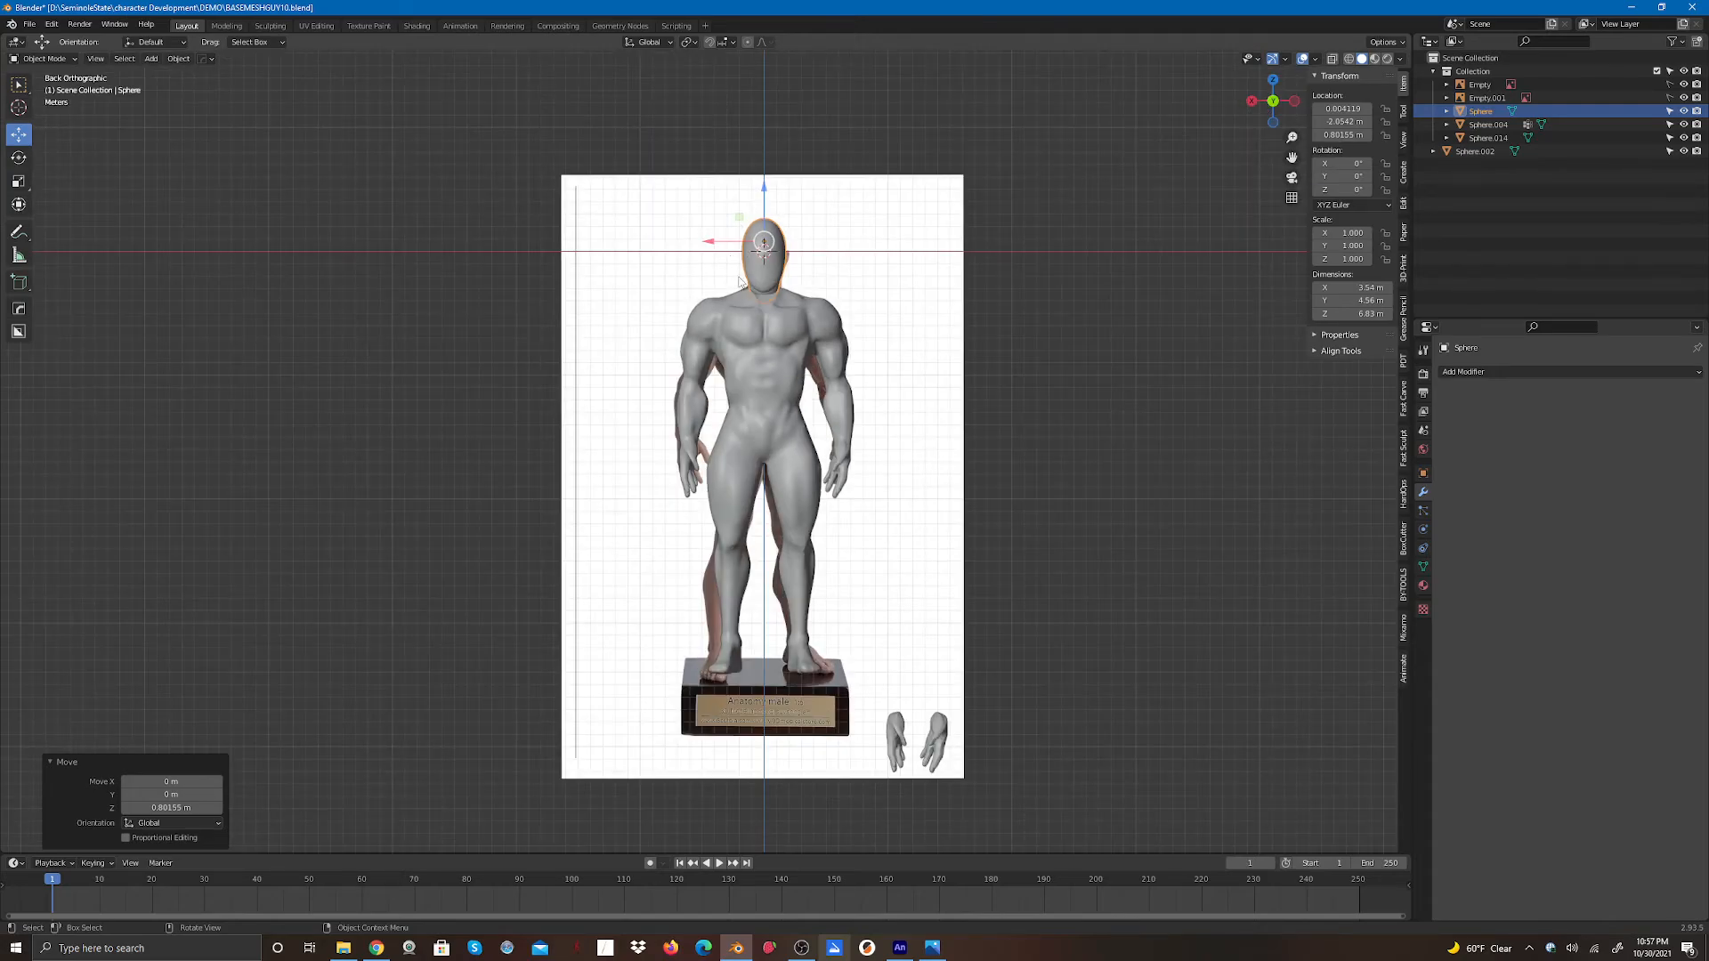
scroll(776, 334, "up", 2)
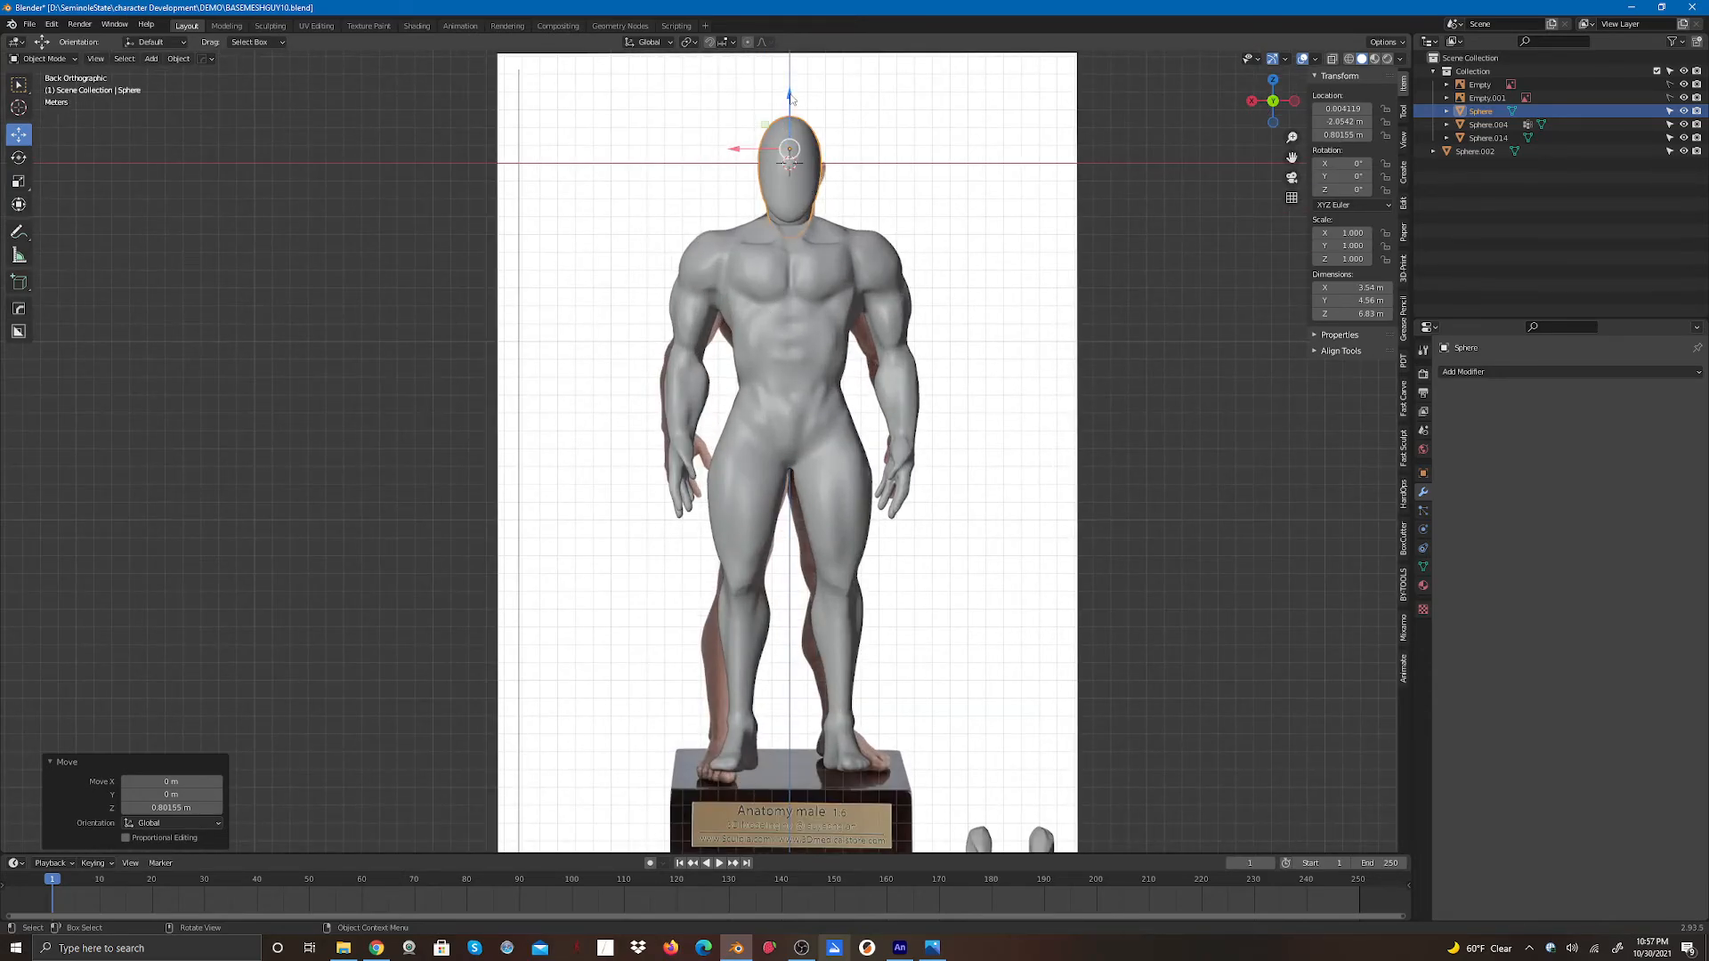
mouse_move(791, 98)
left_mouse_down()
mouse_move(795, 76)
mouse_move(804, 95)
left_mouse_up()
left_click(1293, 101)
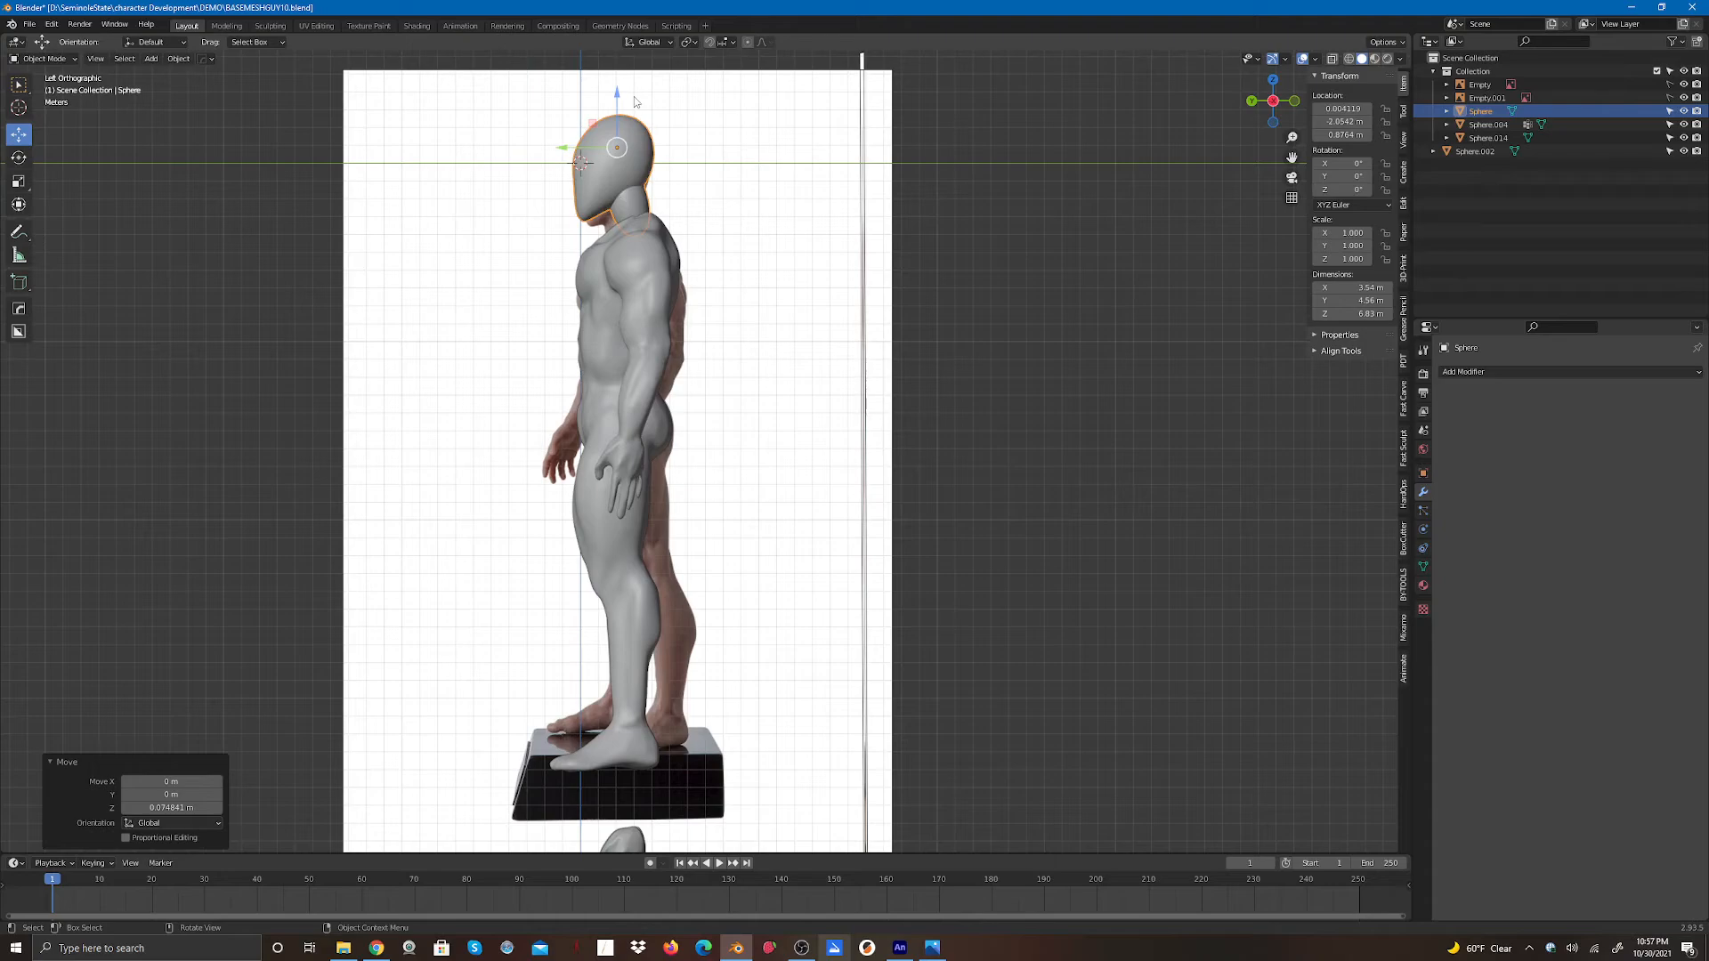
left_click_drag(622, 98, 623, 101)
left_click(785, 235)
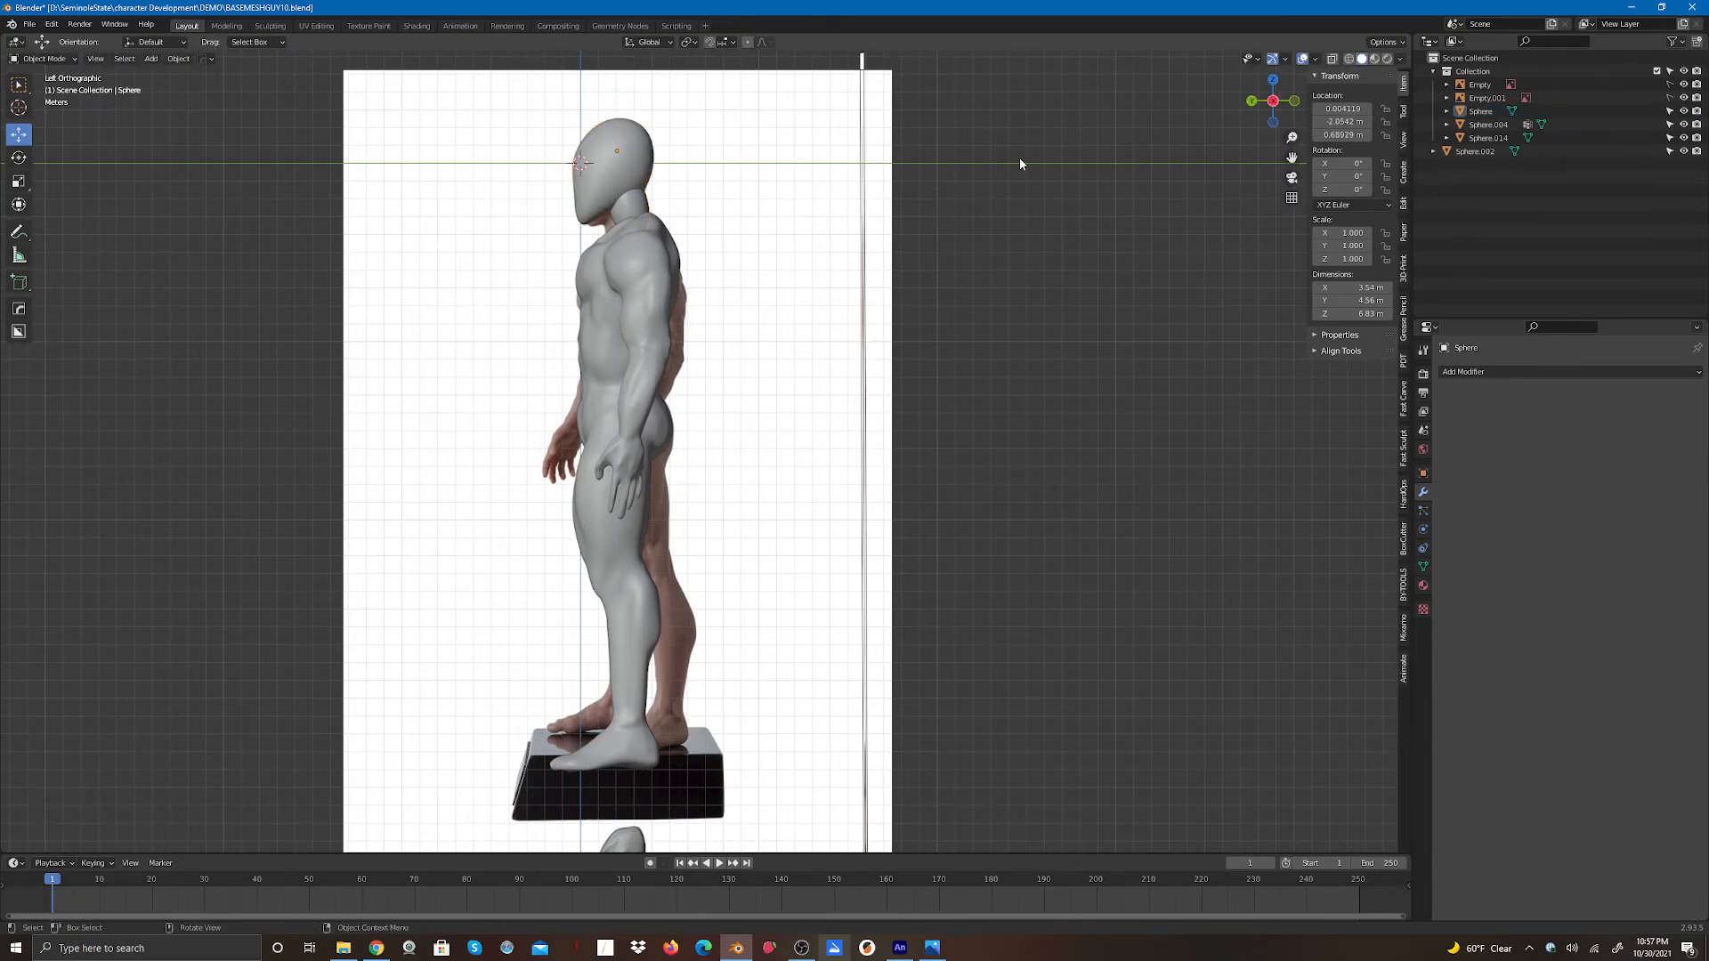
- Inspect the head placement against the reference images from front, side, back and perspective views
left_click(1251, 102)
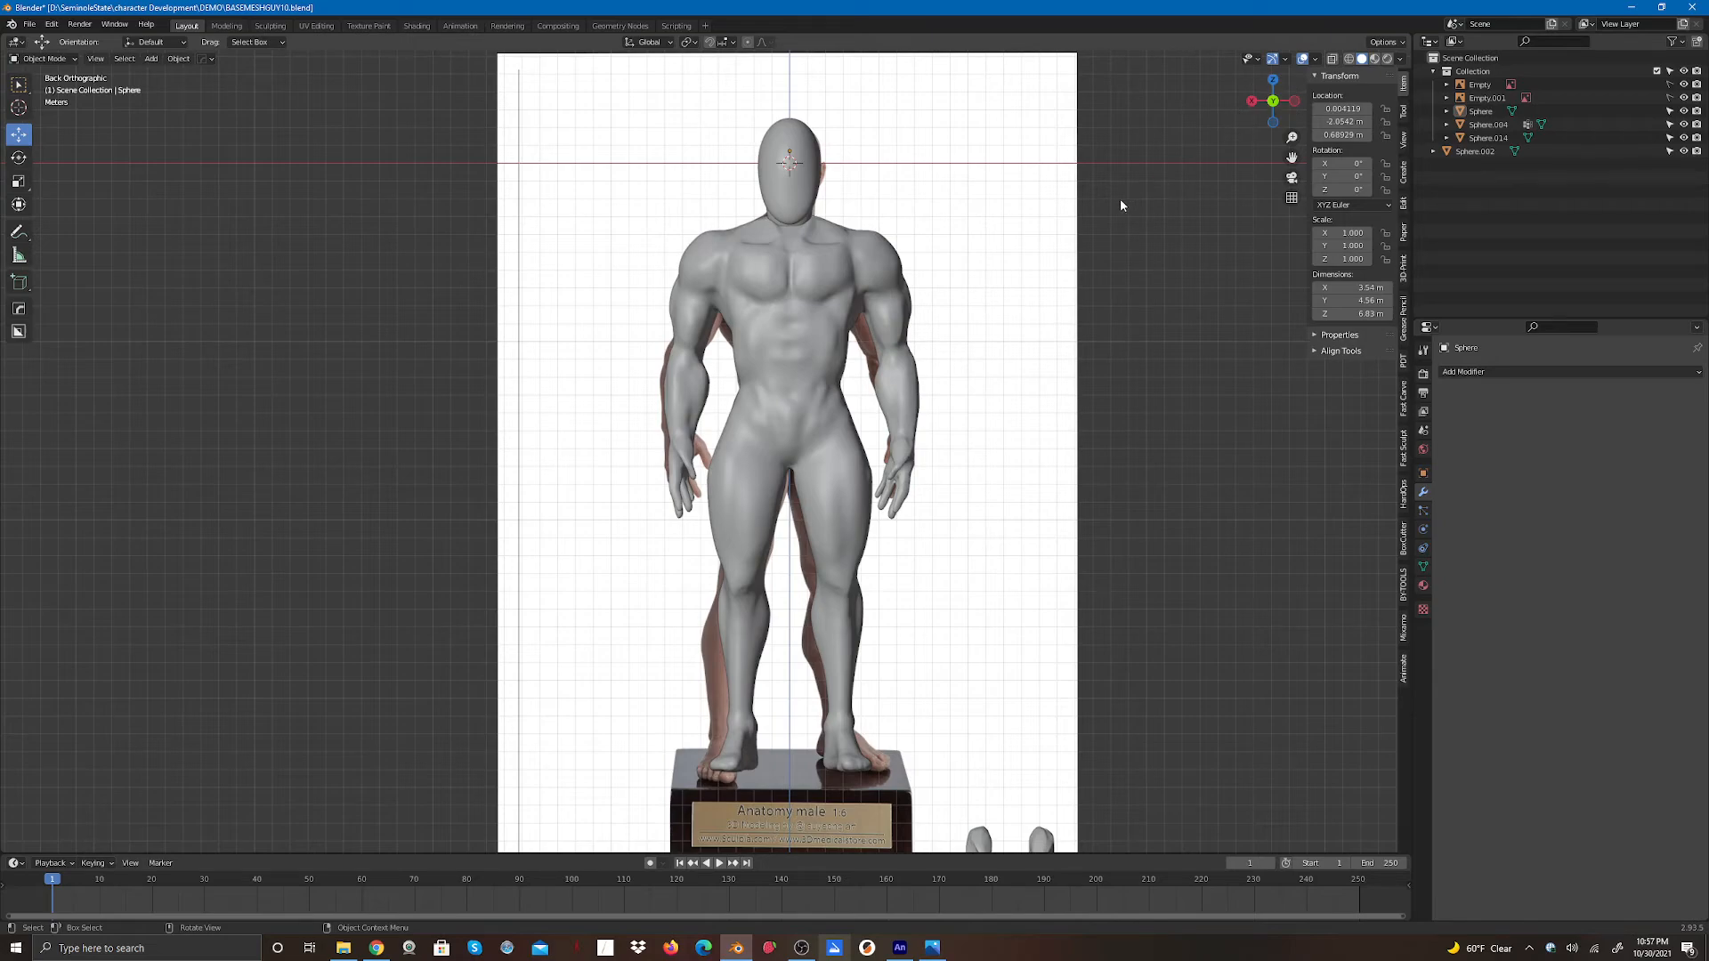
left_click(1252, 101)
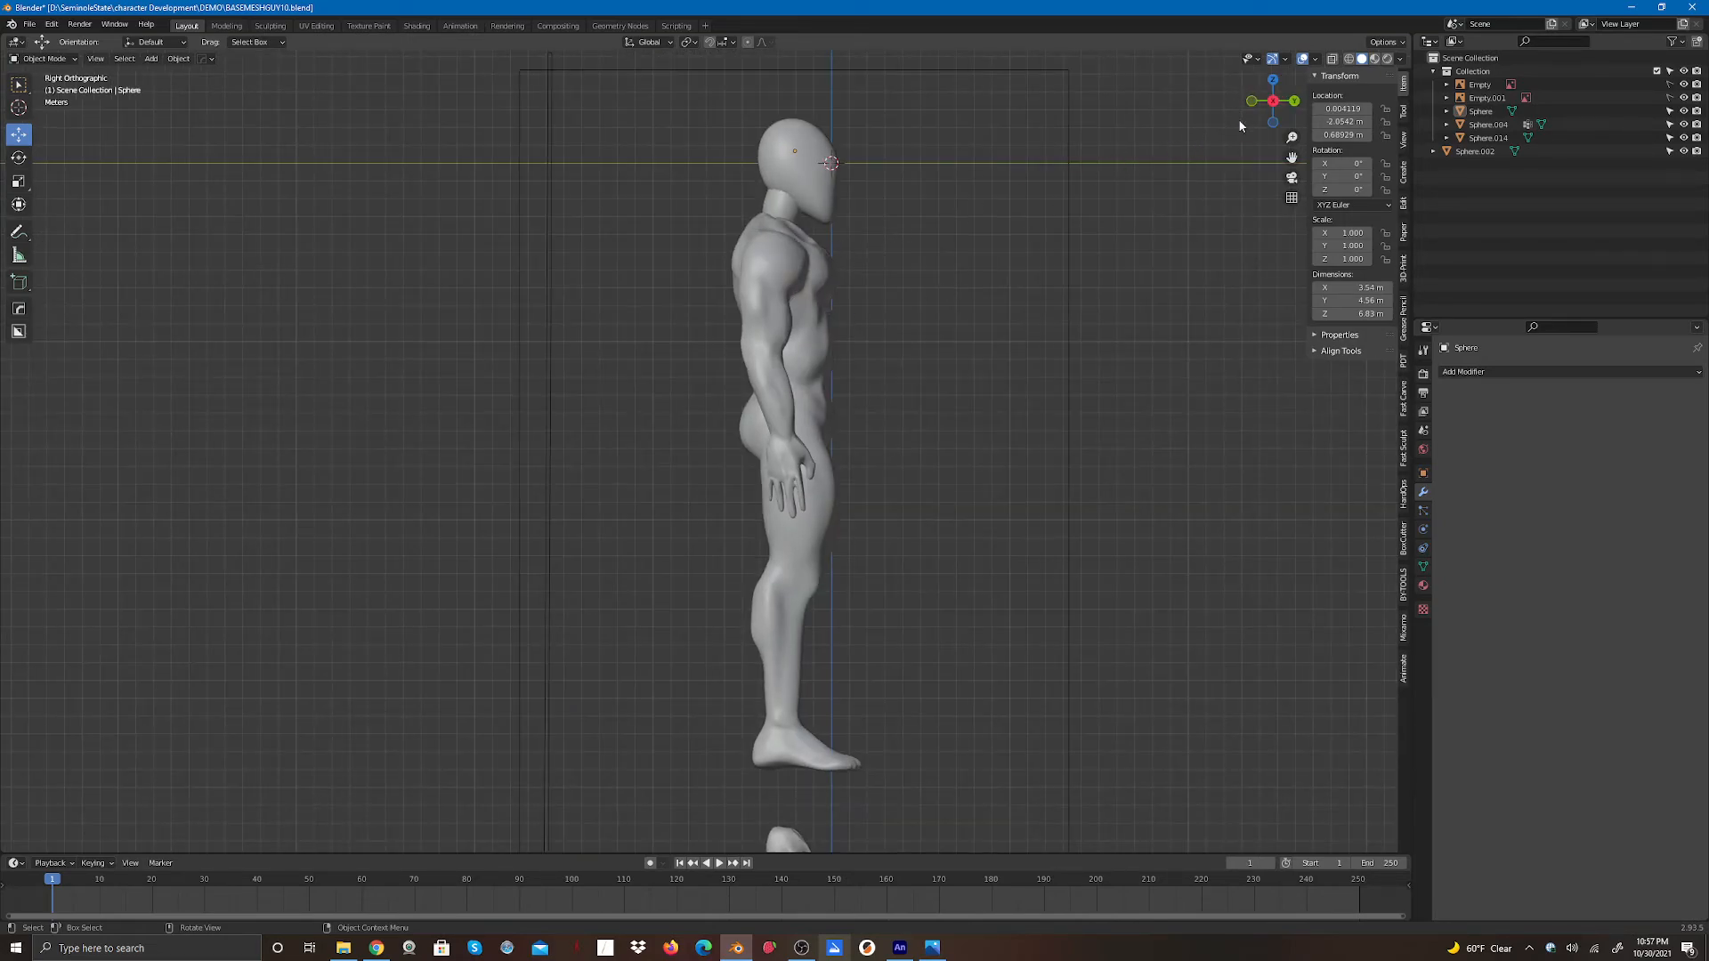
left_click(1288, 107)
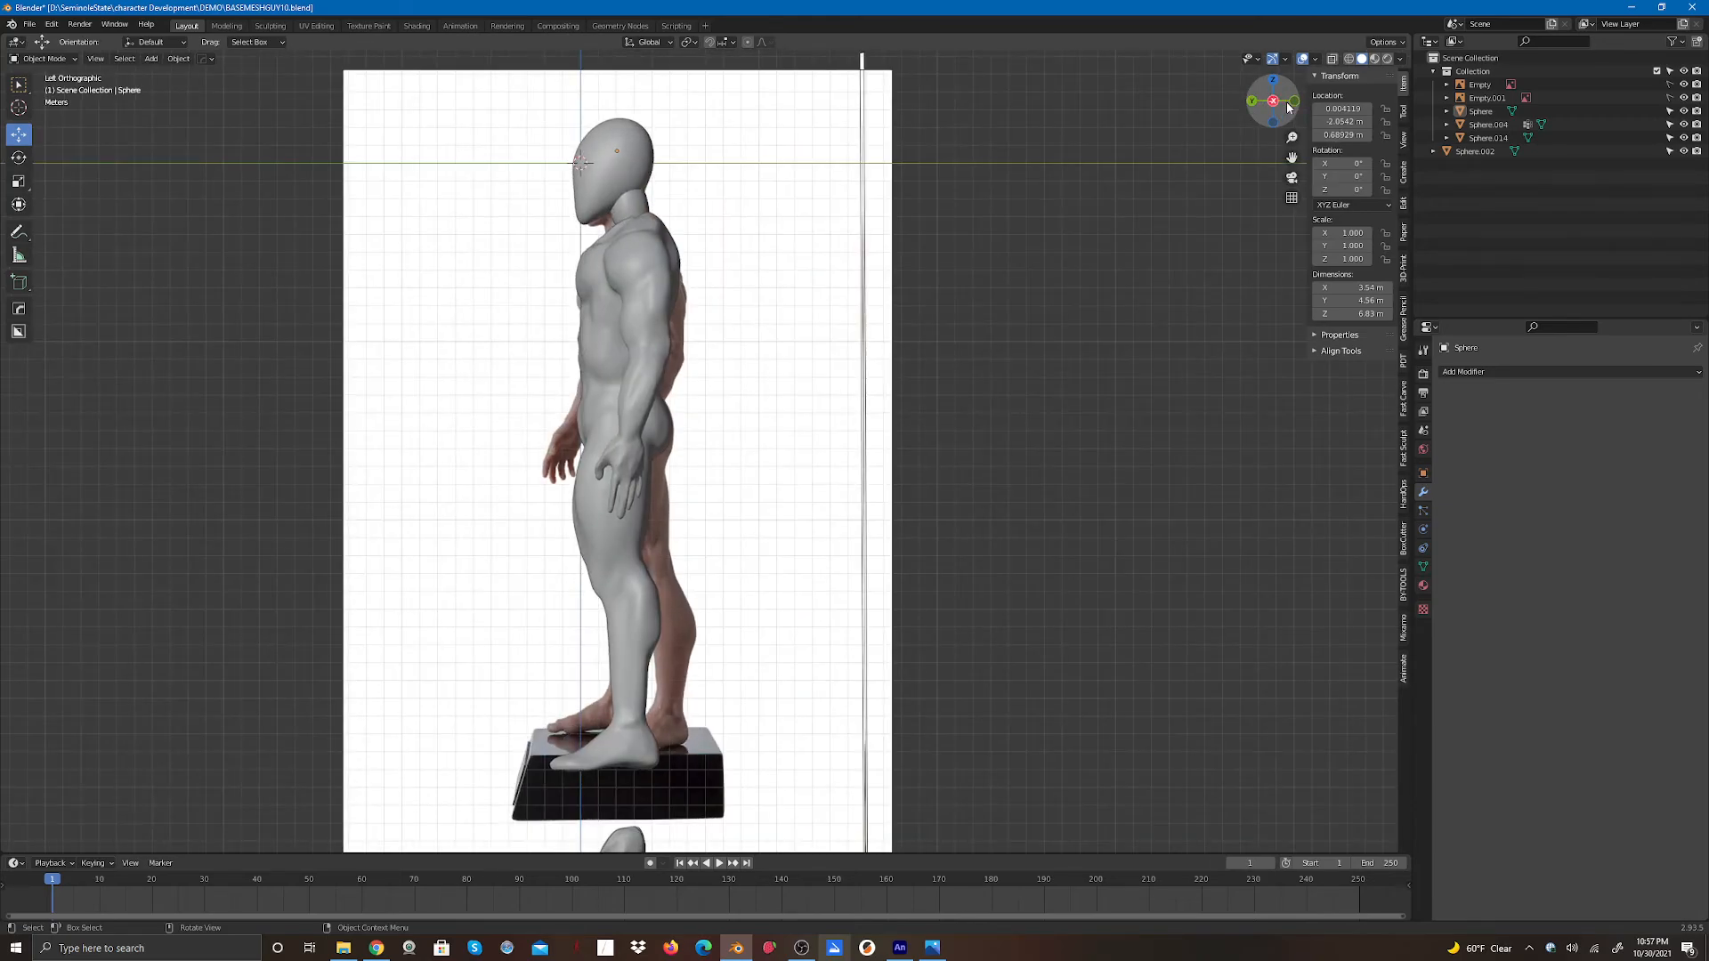
left_click(1289, 104)
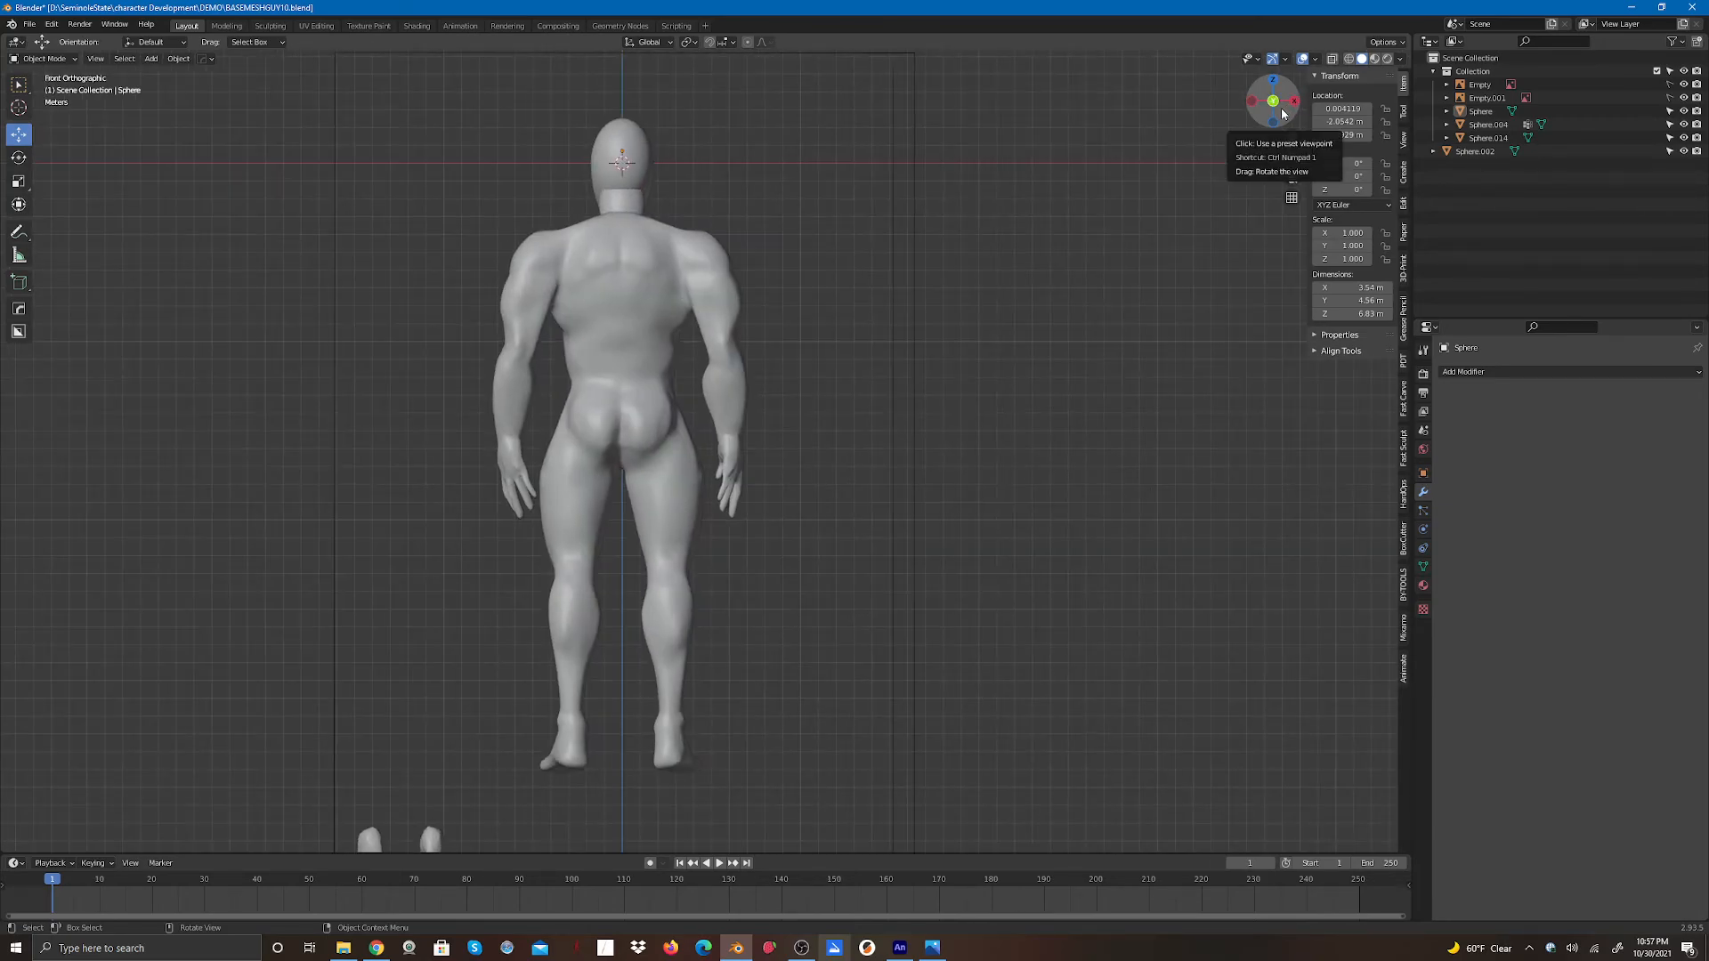
left_click(1293, 103)
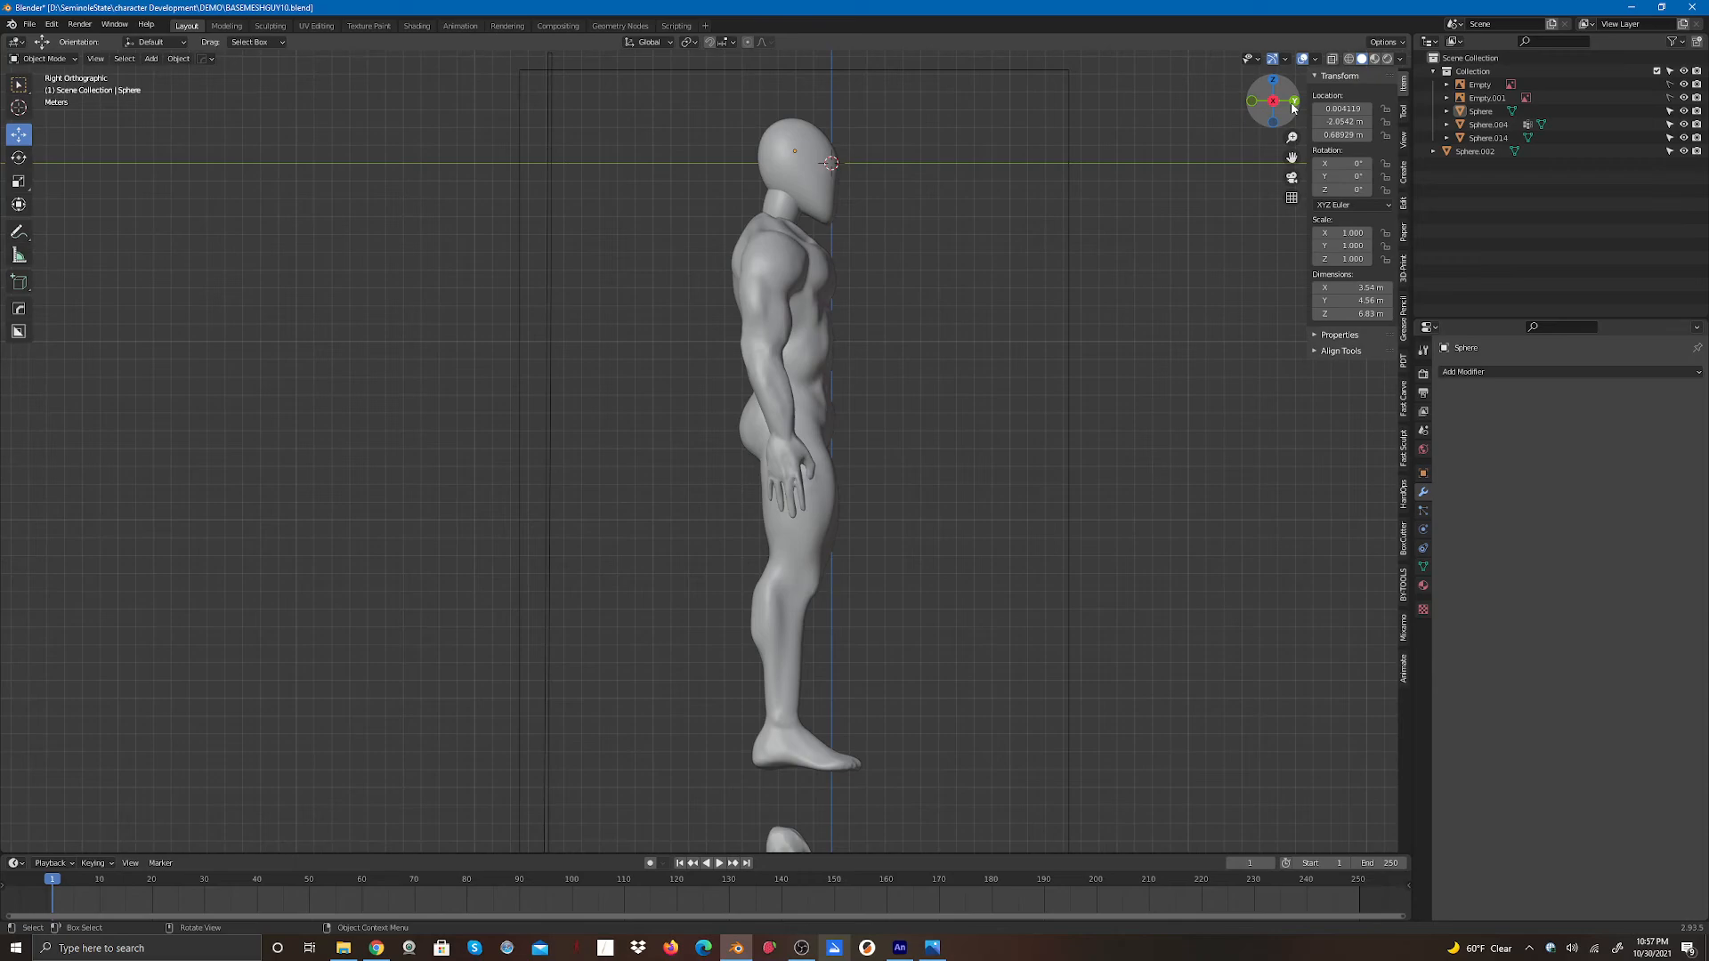
left_click(1293, 103)
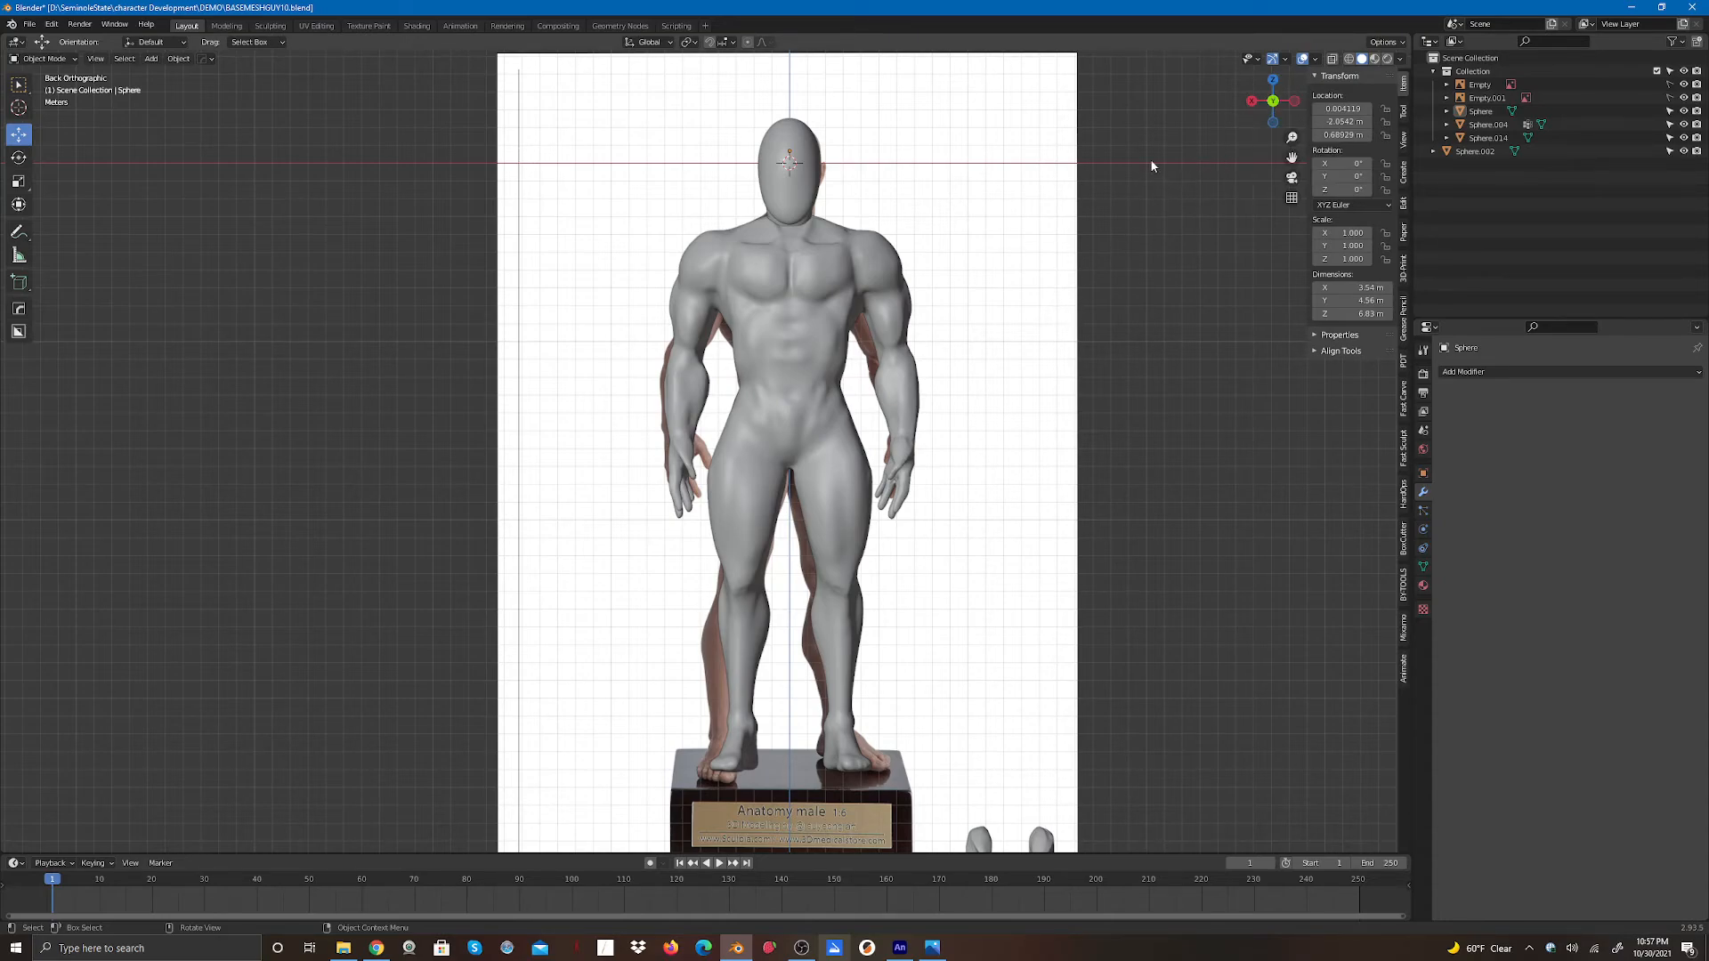
scroll(948, 300, "up", 3)
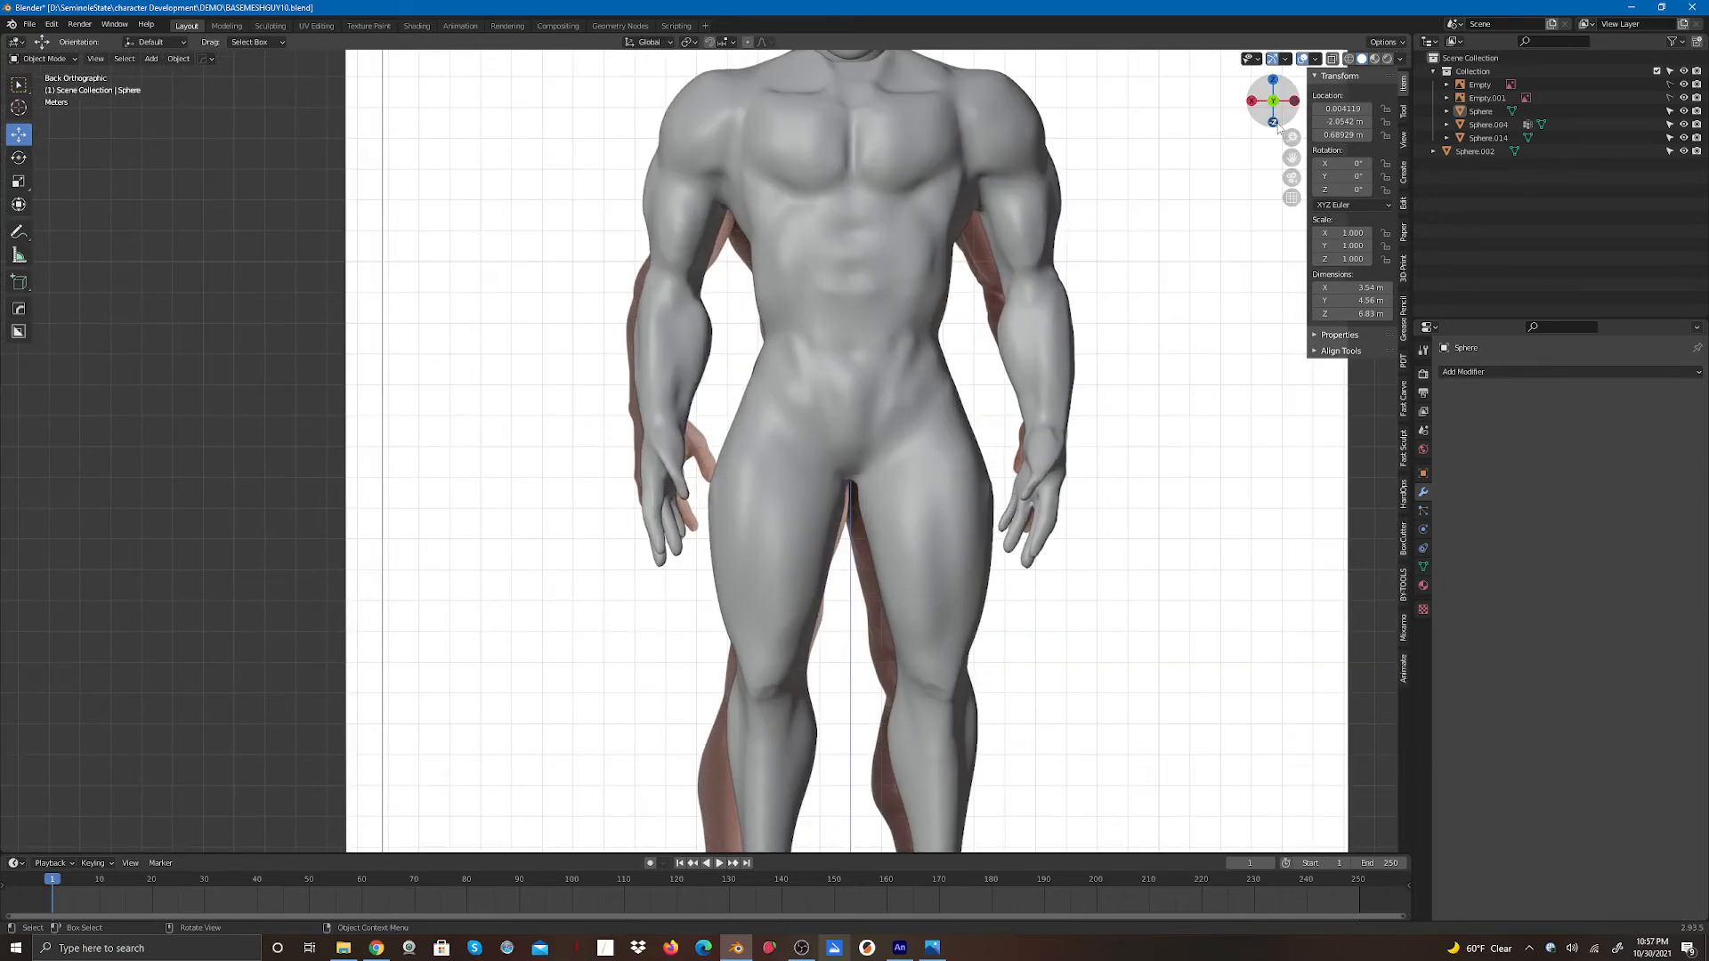
left_click_drag(1292, 157, 1051, 503)
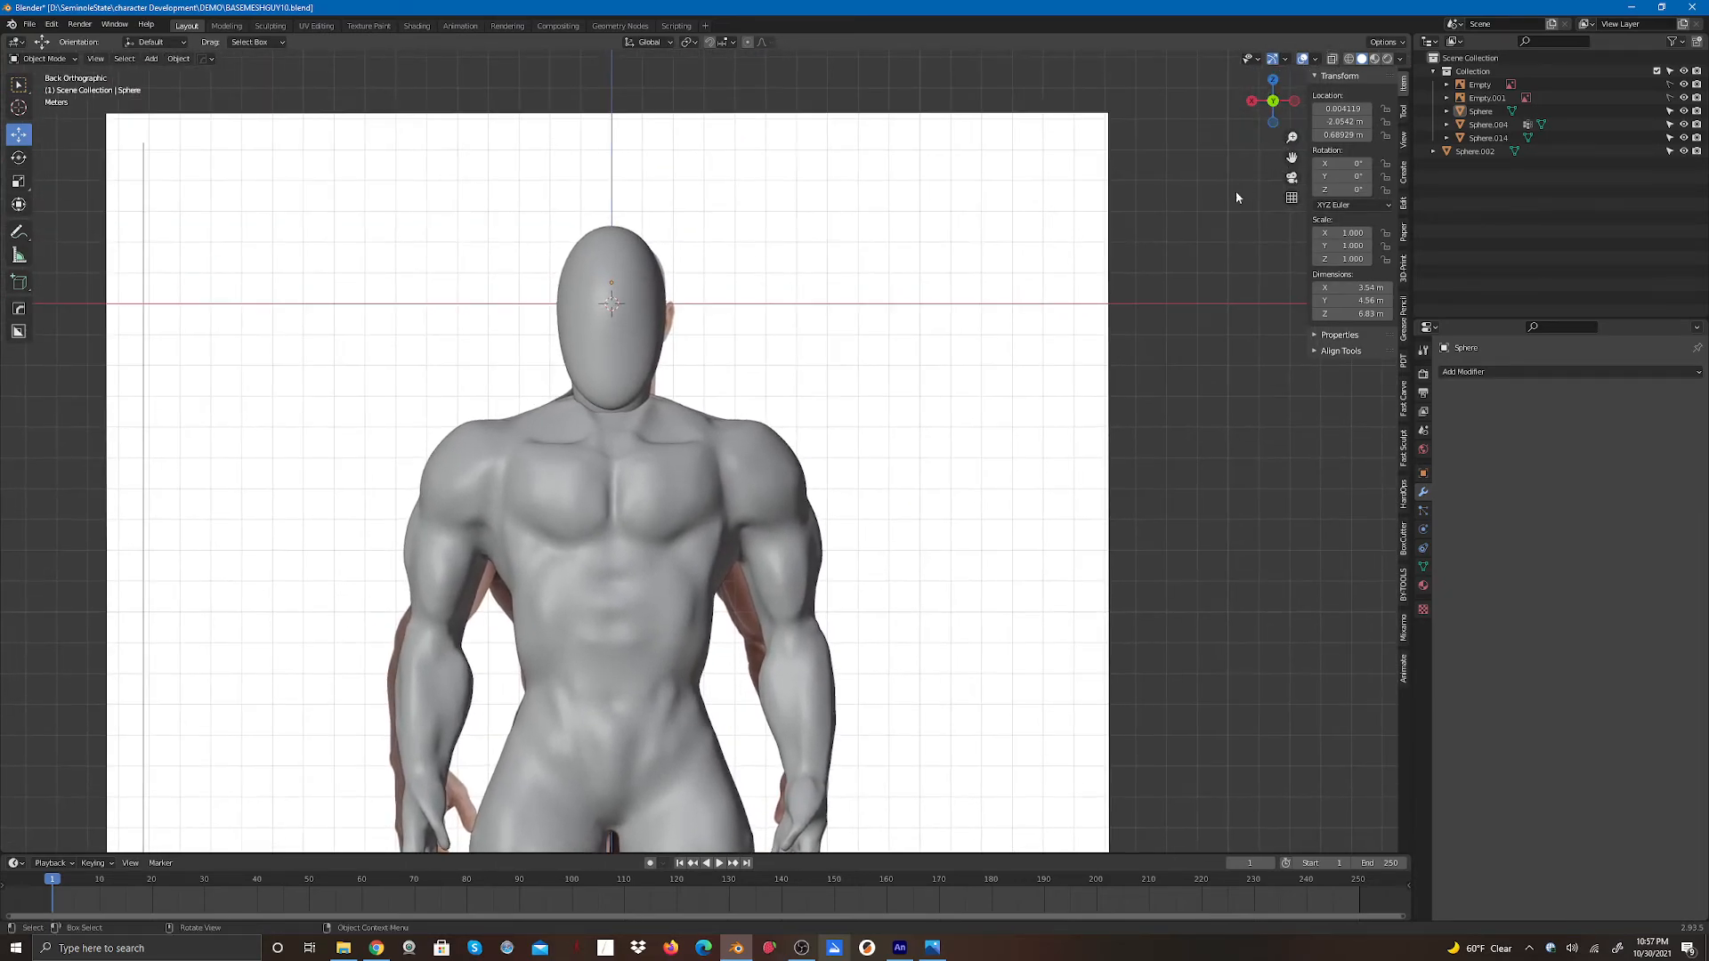
left_click_drag(1272, 100, 1205, 82)
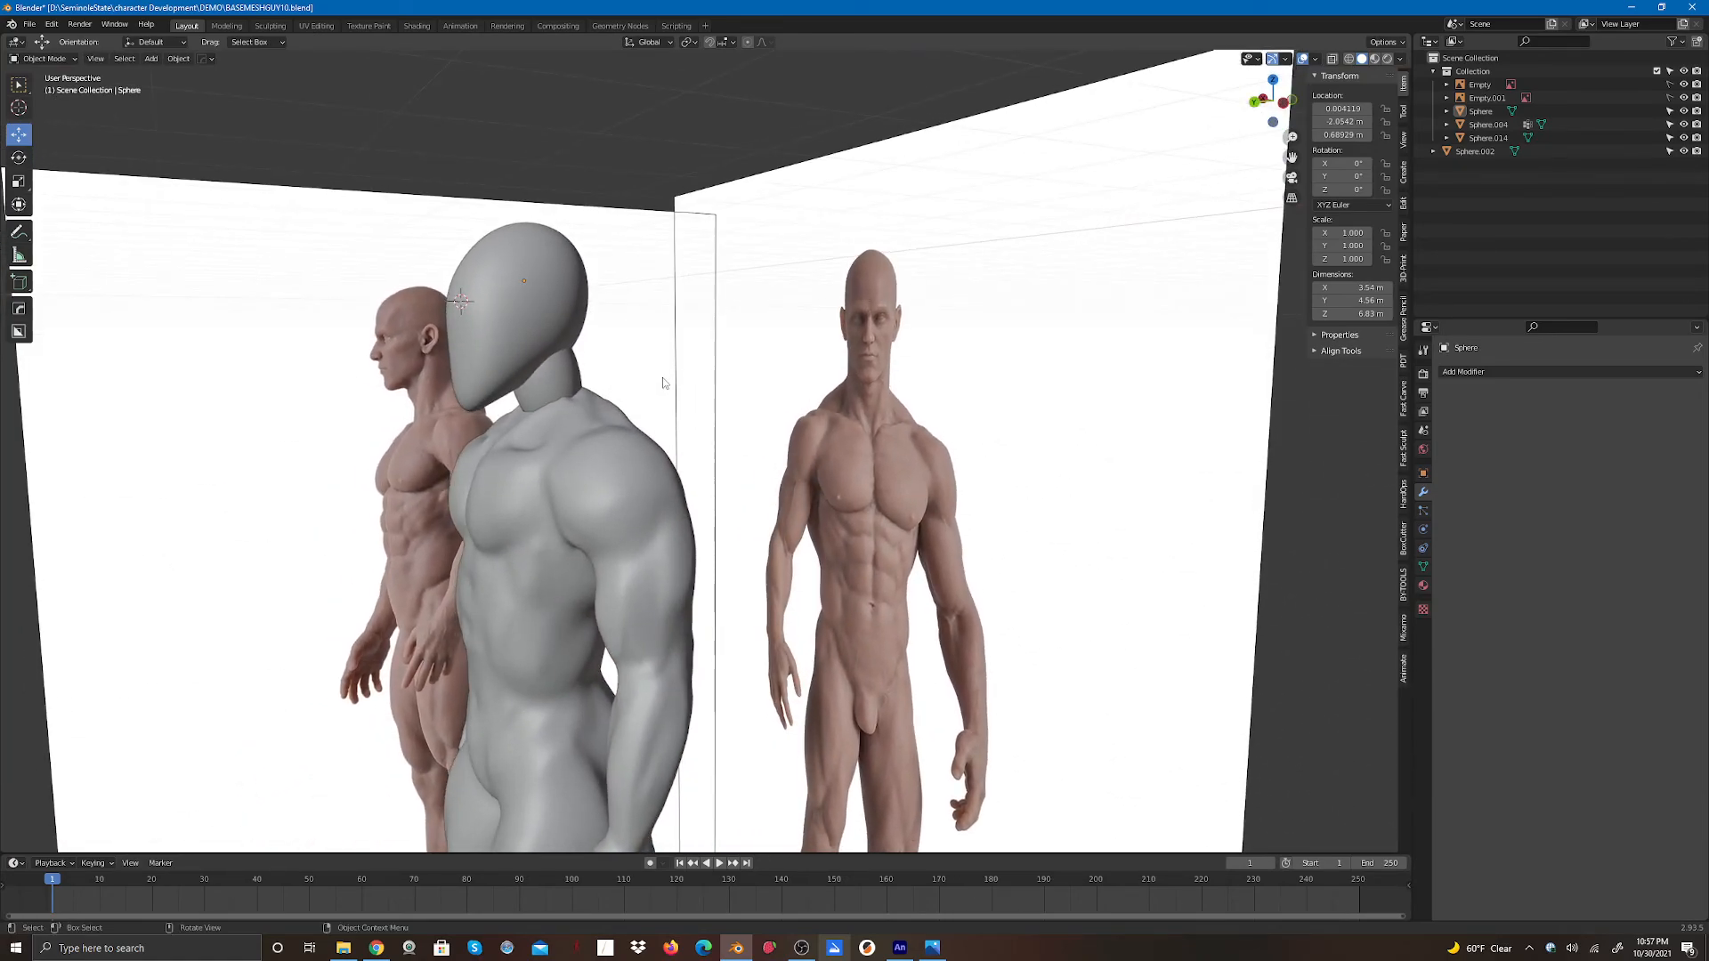
scroll(580, 605, "down", 4)
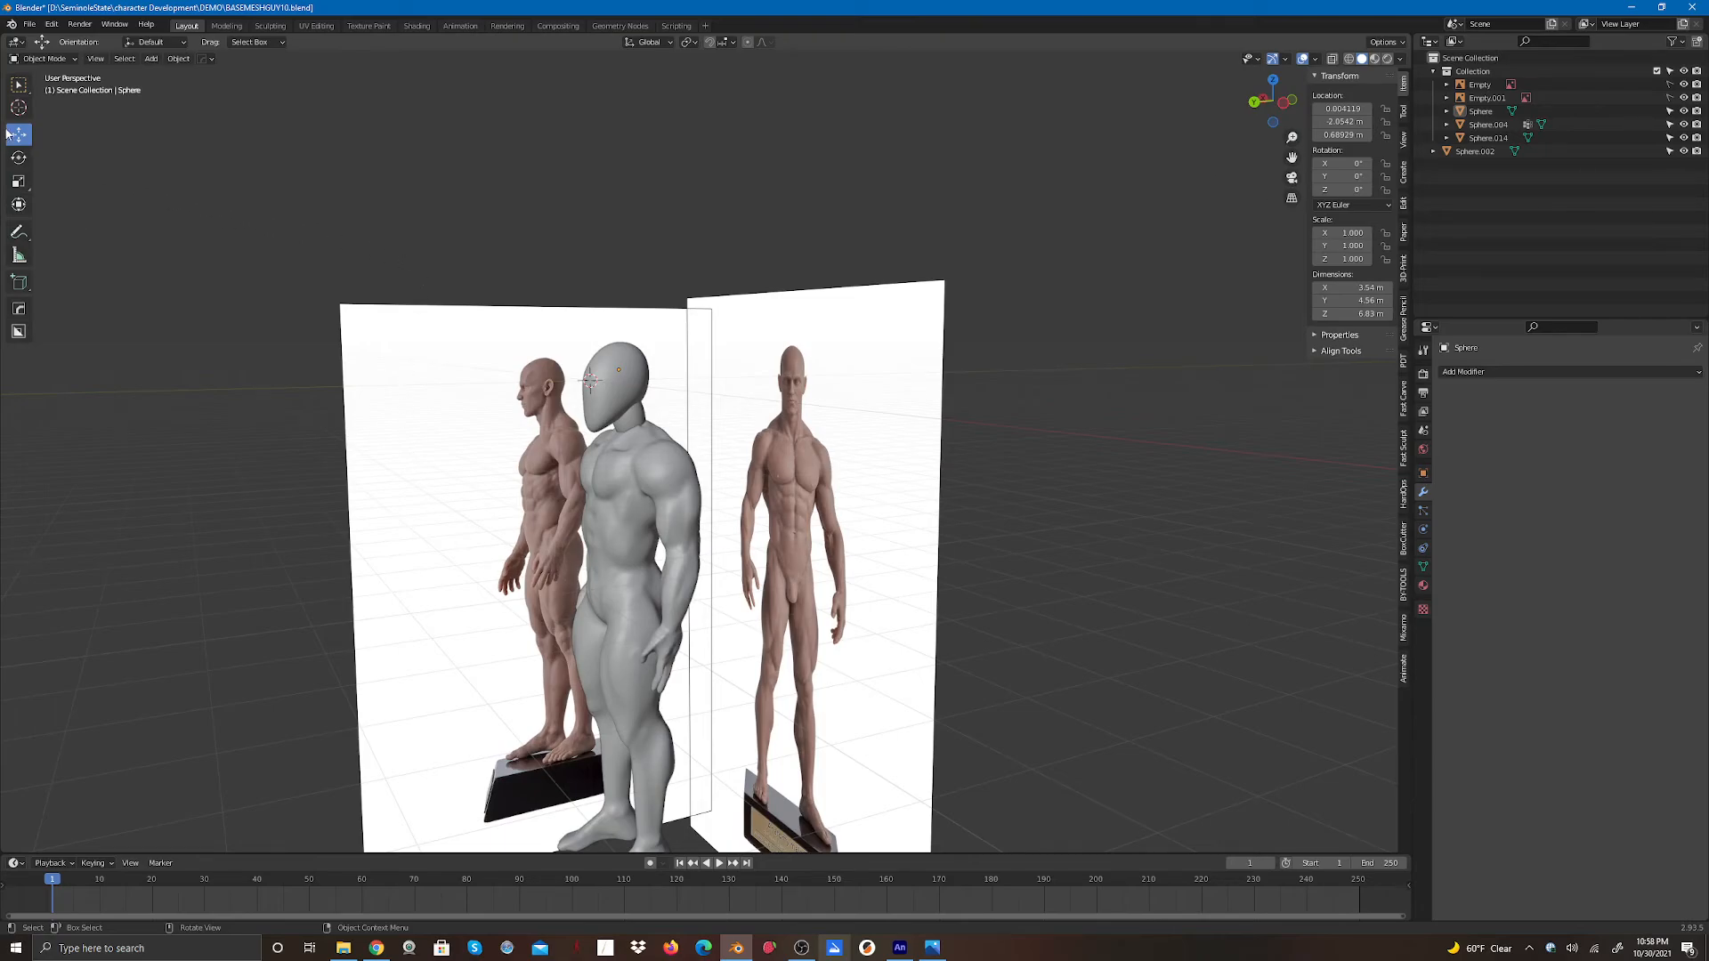
- Select the head sphere and move it sideways off the body, out of the way
left_click(40, 59)
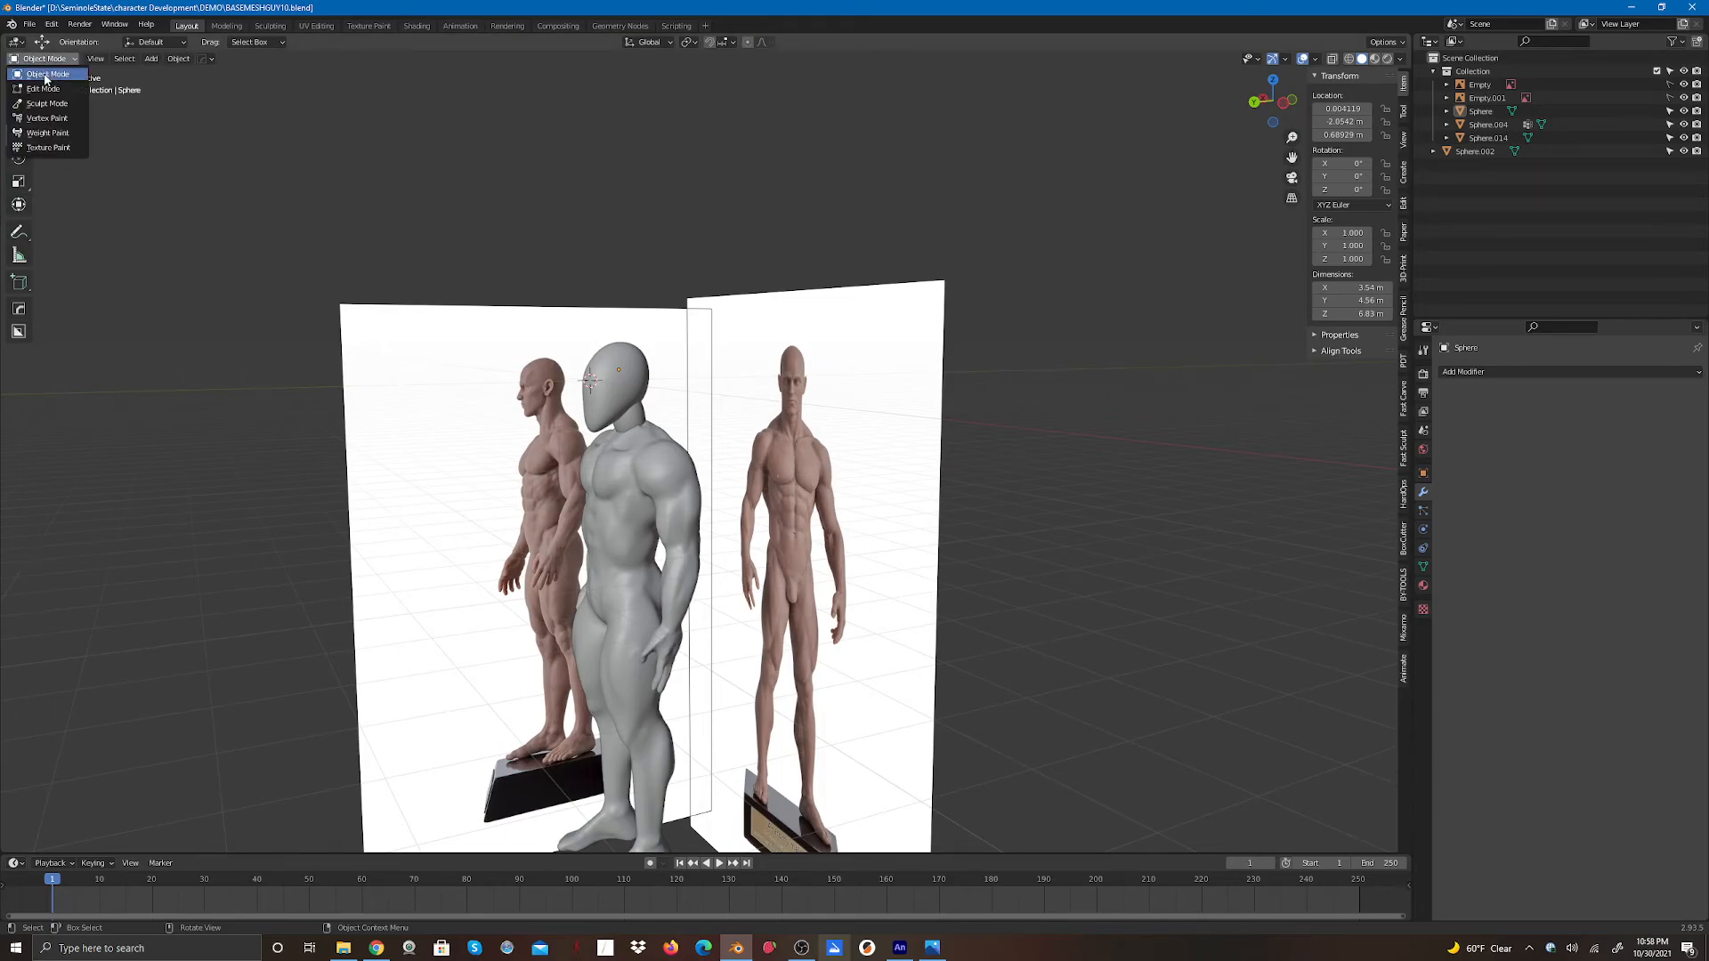
left_click(46, 75)
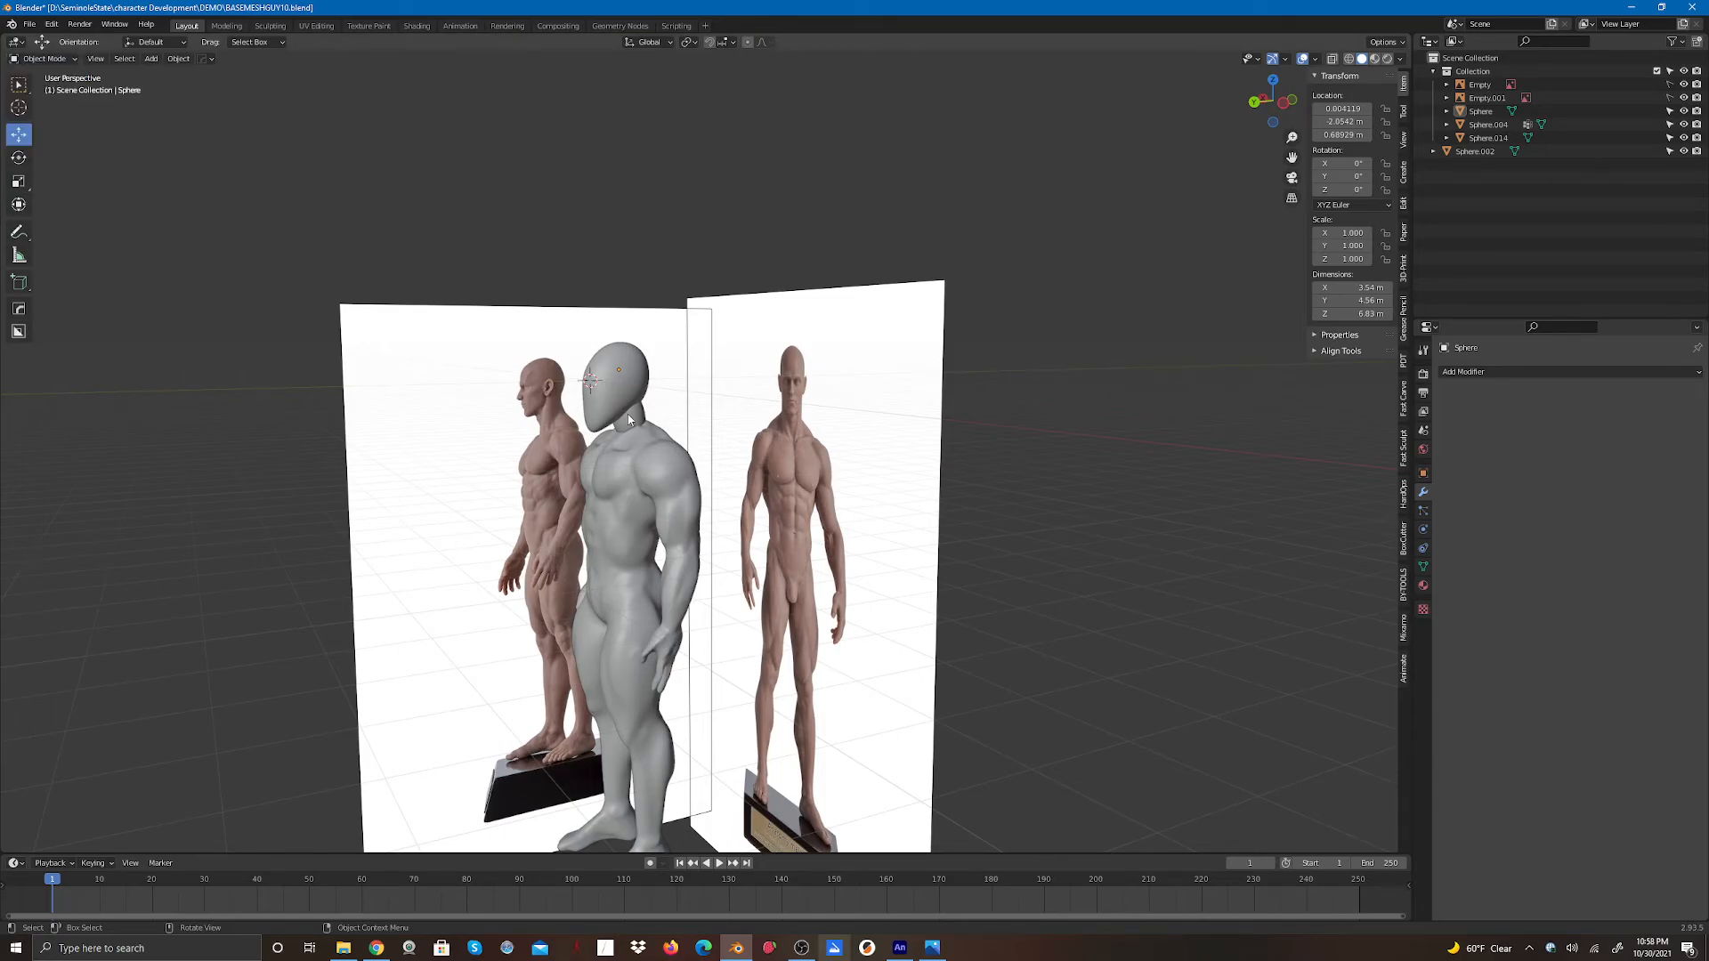
scroll(628, 418, "up", 4)
left_click(521, 376)
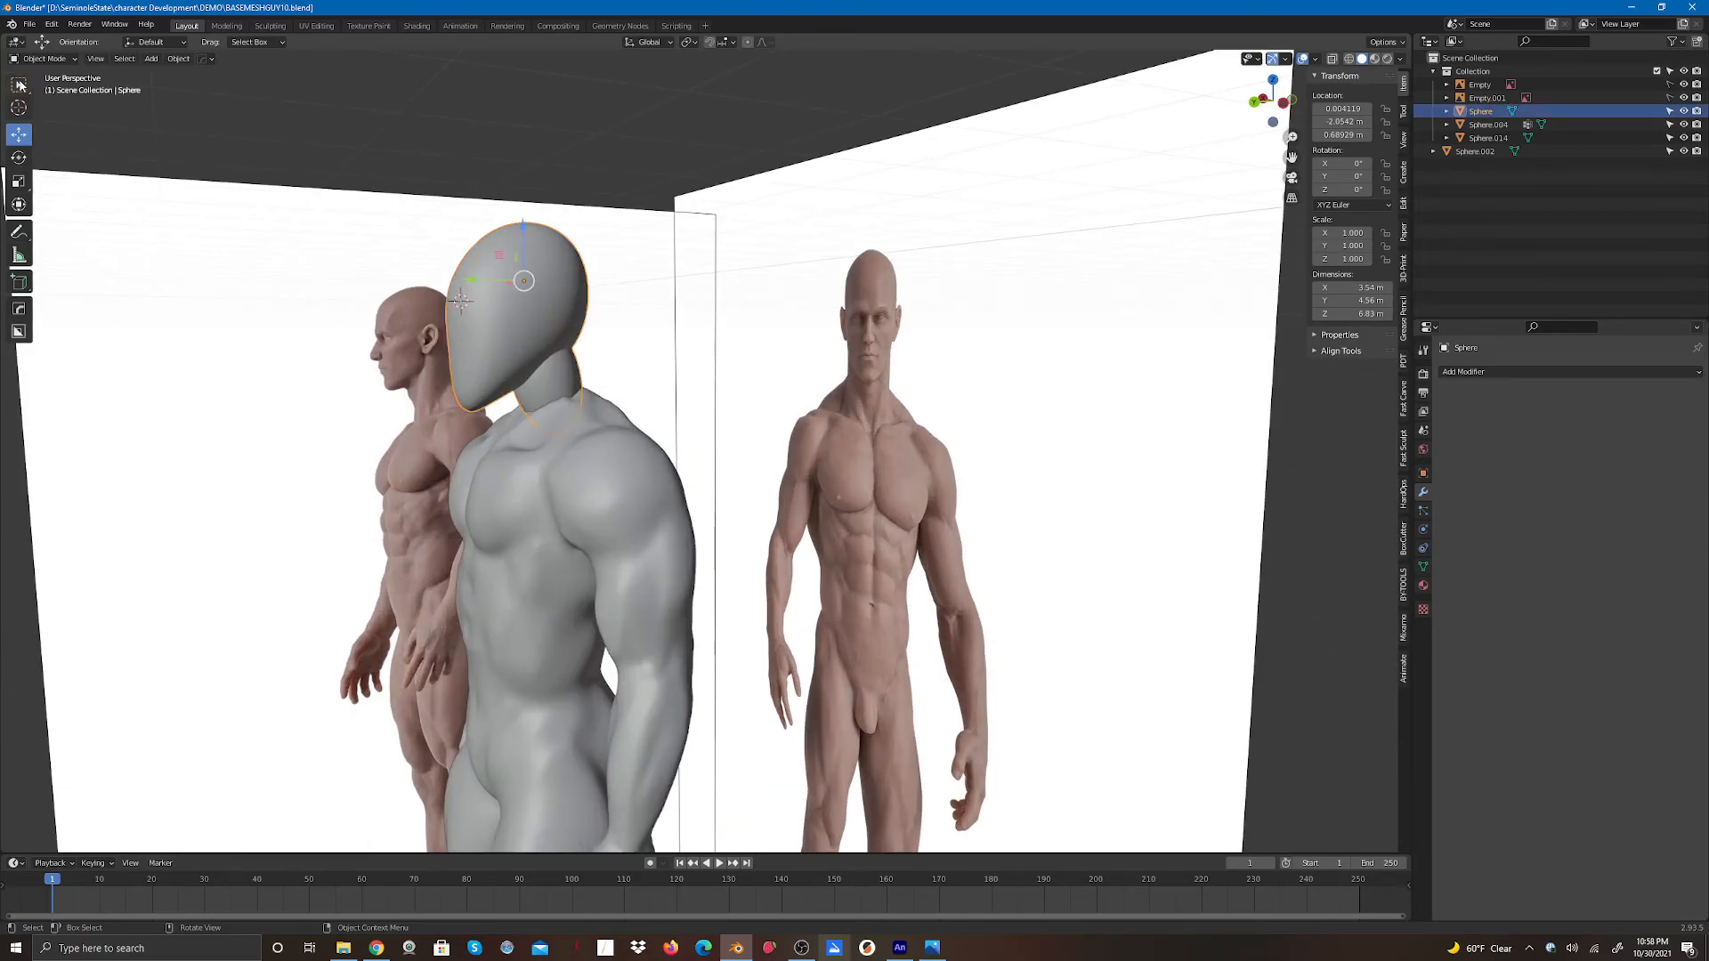
left_click(47, 61)
left_click(572, 430)
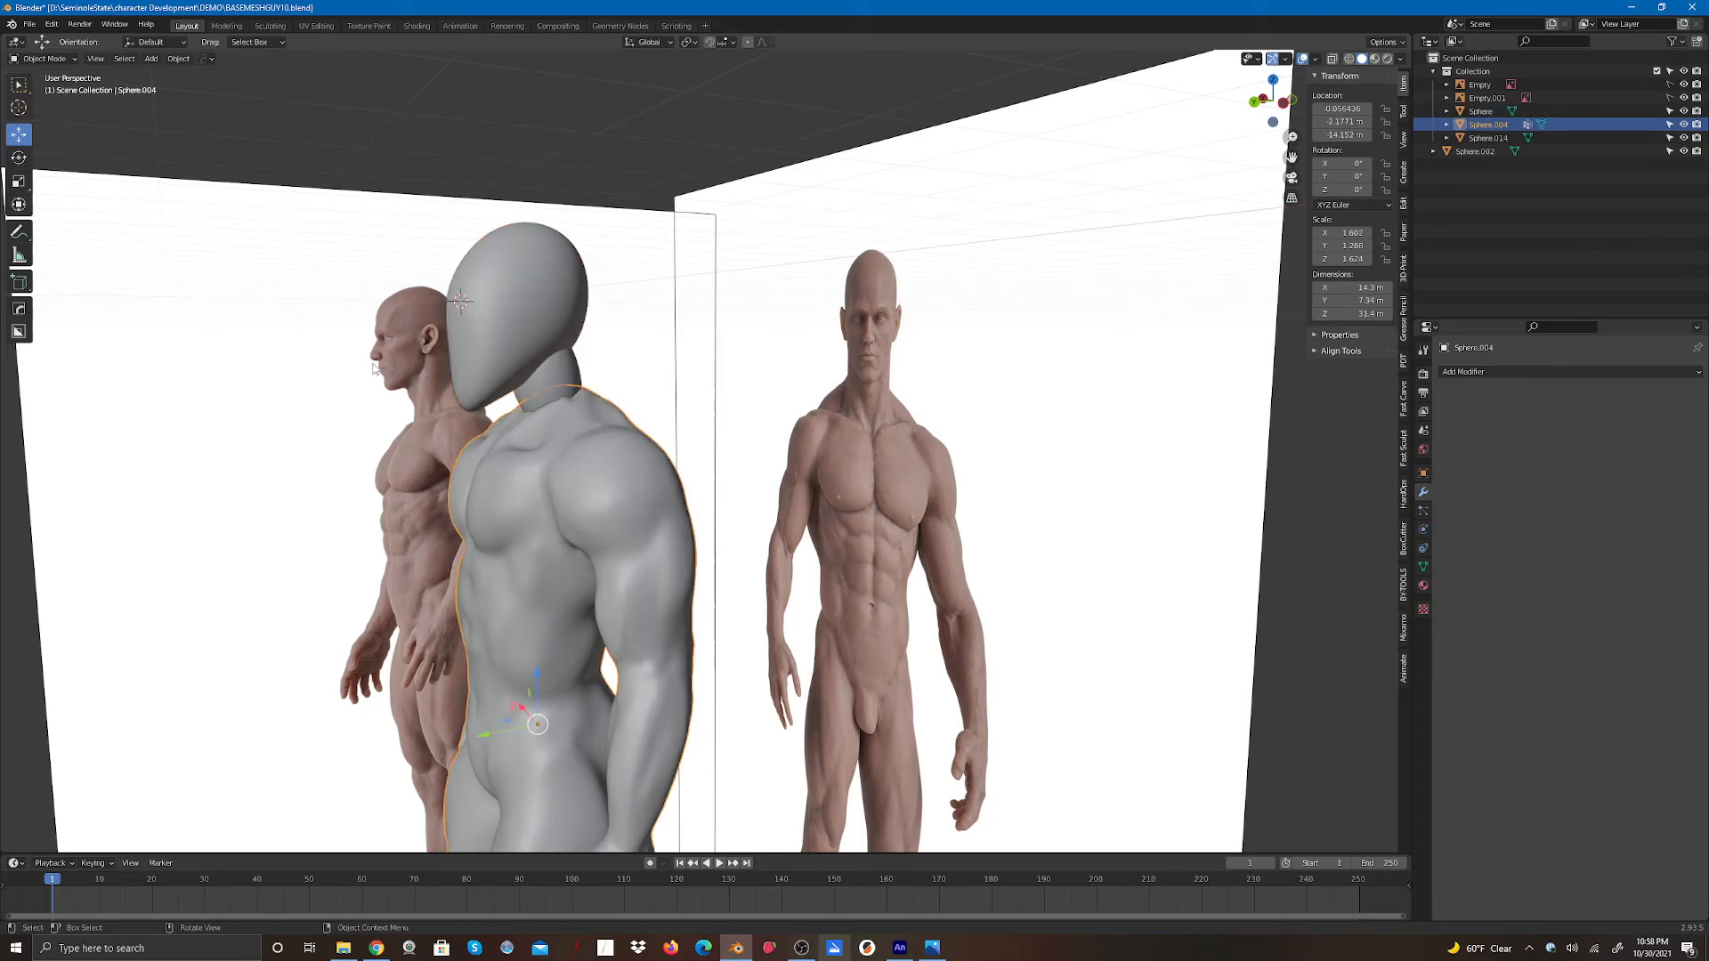
left_click(489, 279)
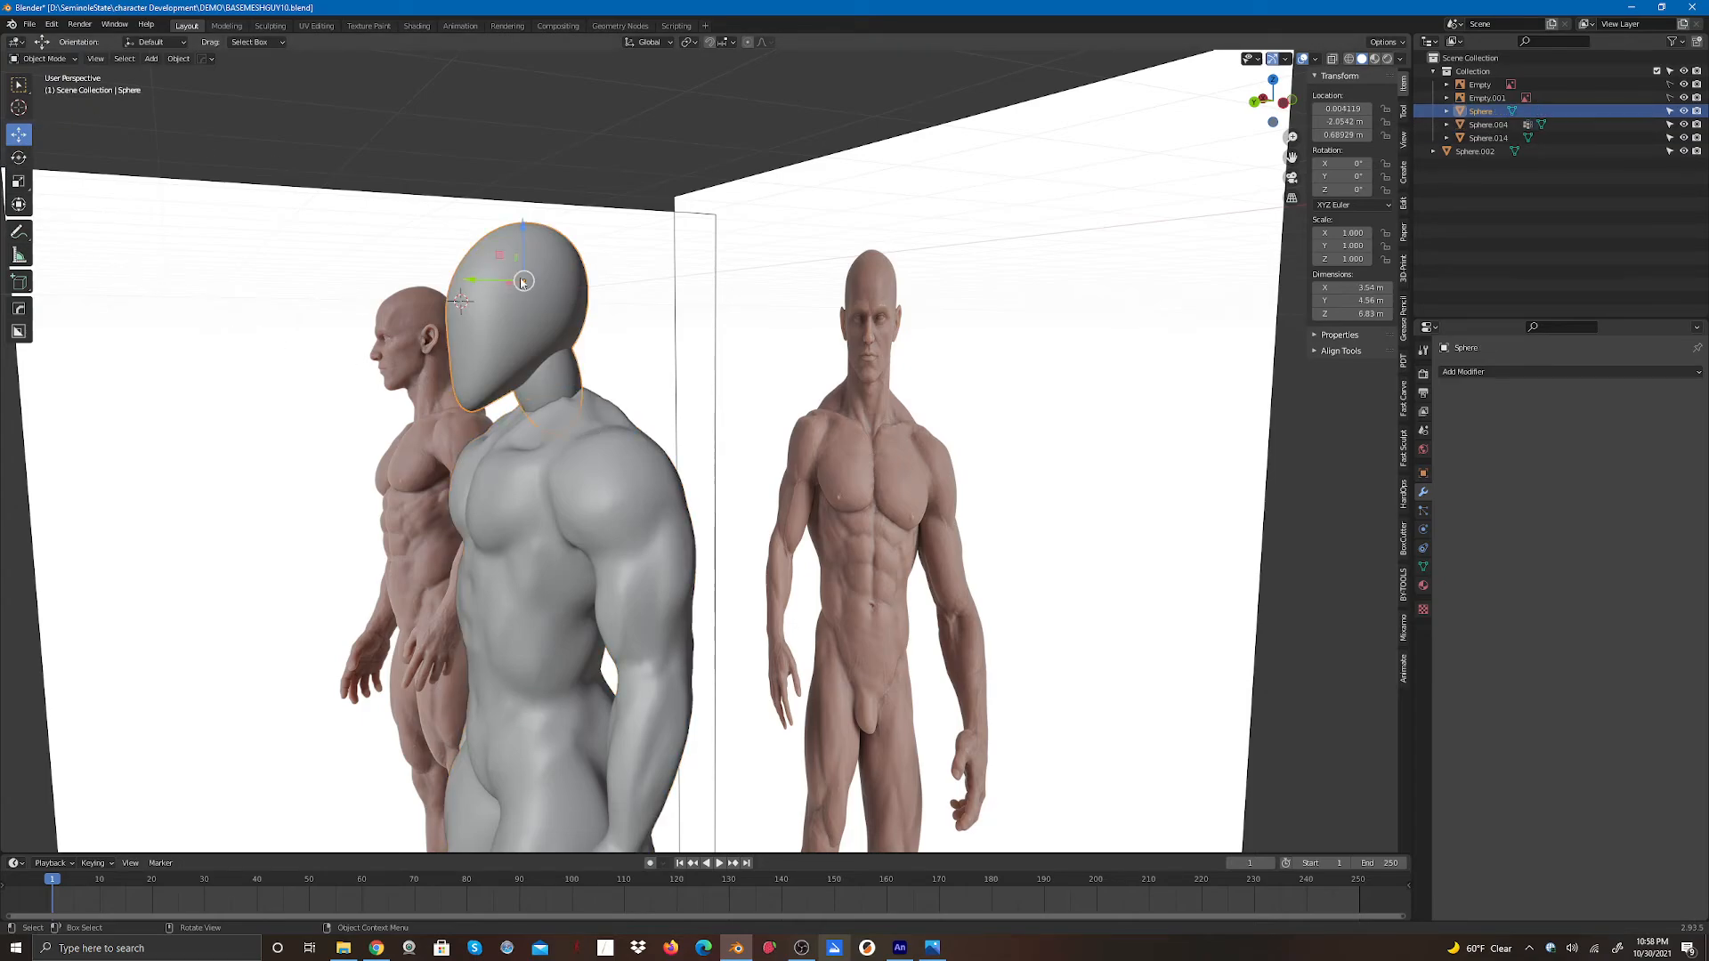
left_click_drag(467, 283, 233, 279)
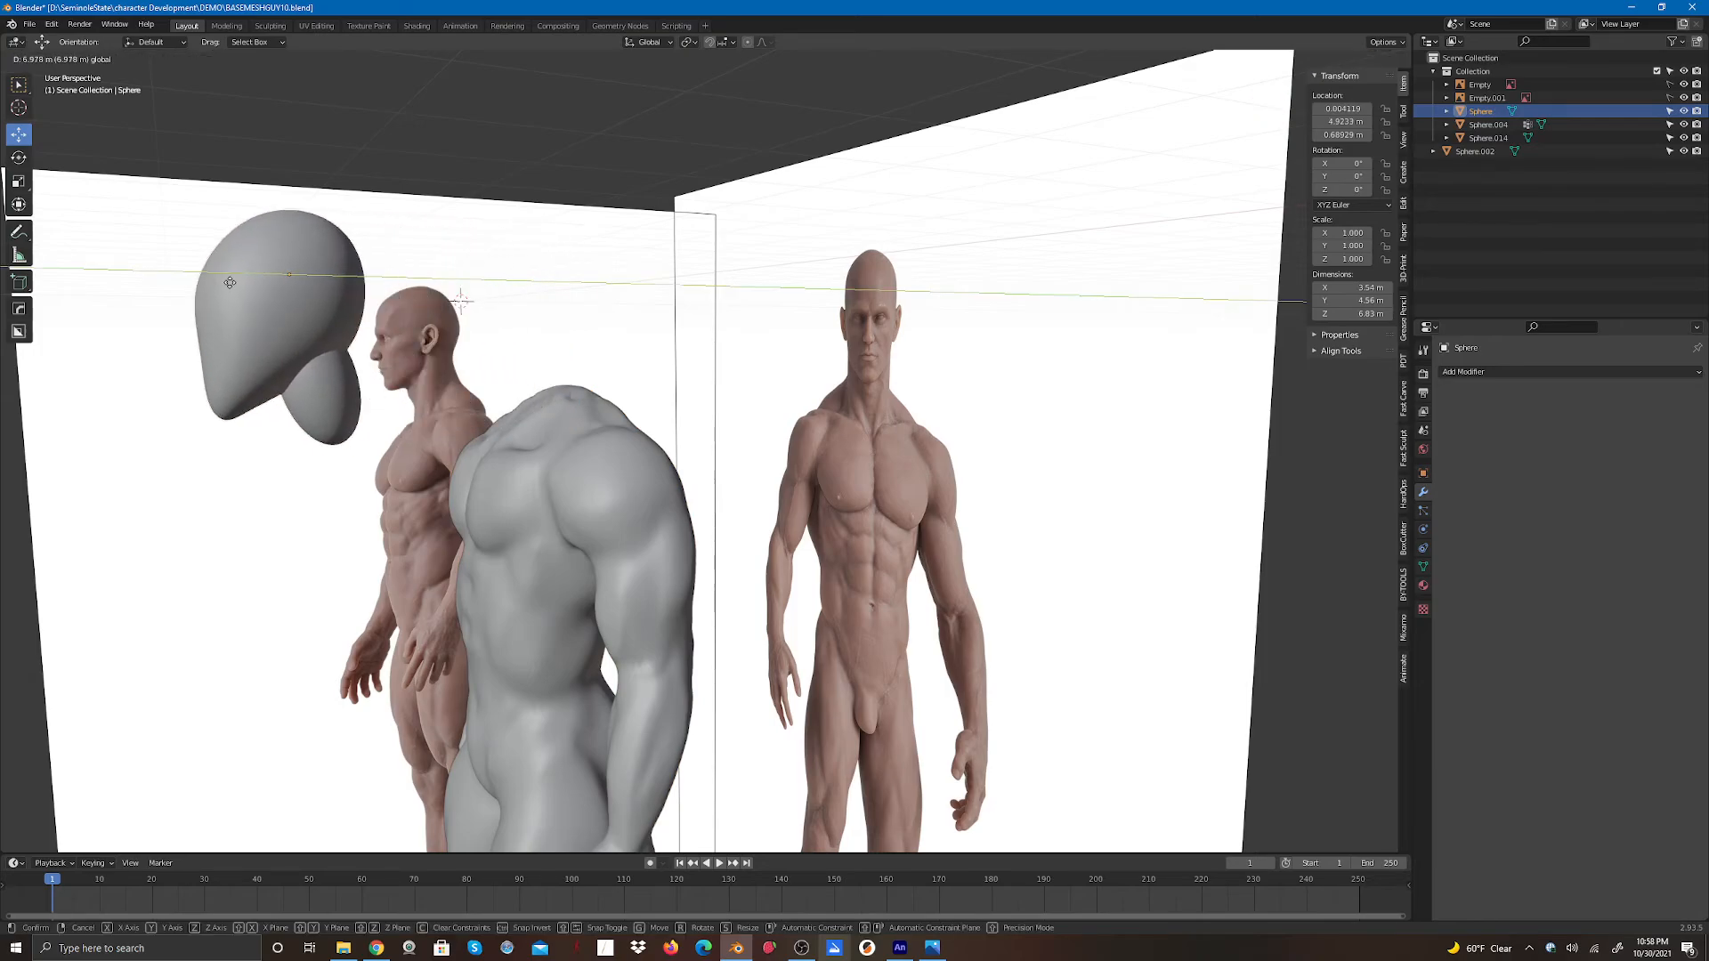
- Select the body mesh and switch back to Sculpt Mode
left_click(546, 385)
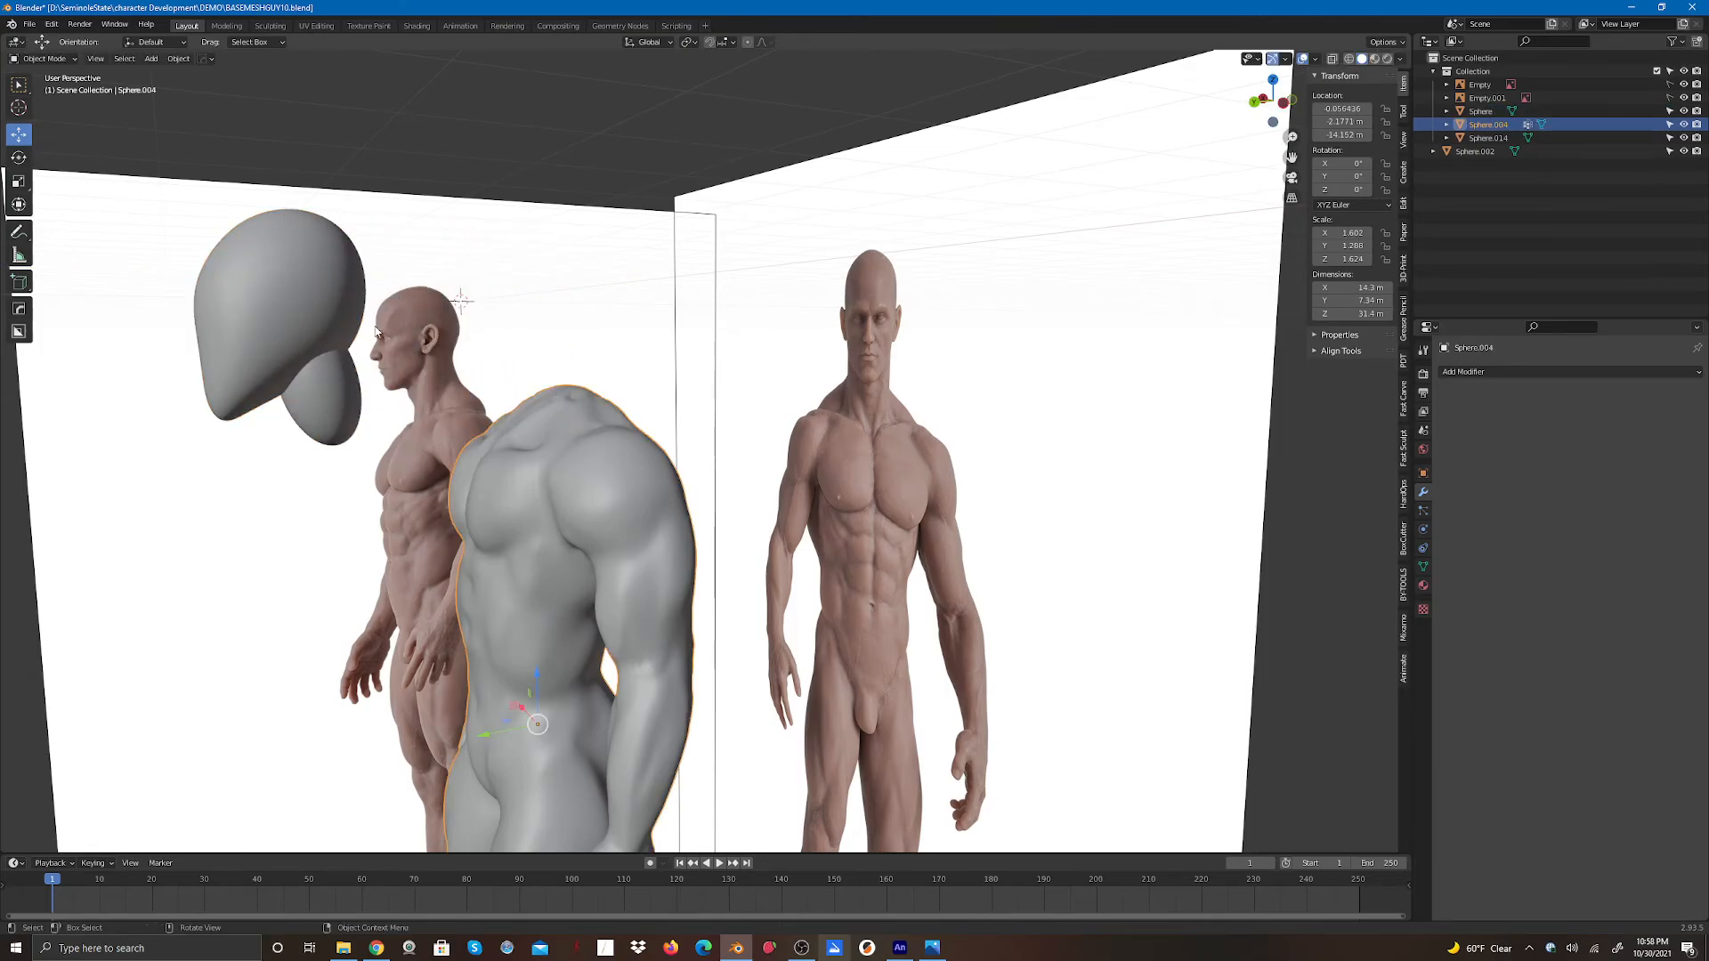
left_click(52, 60)
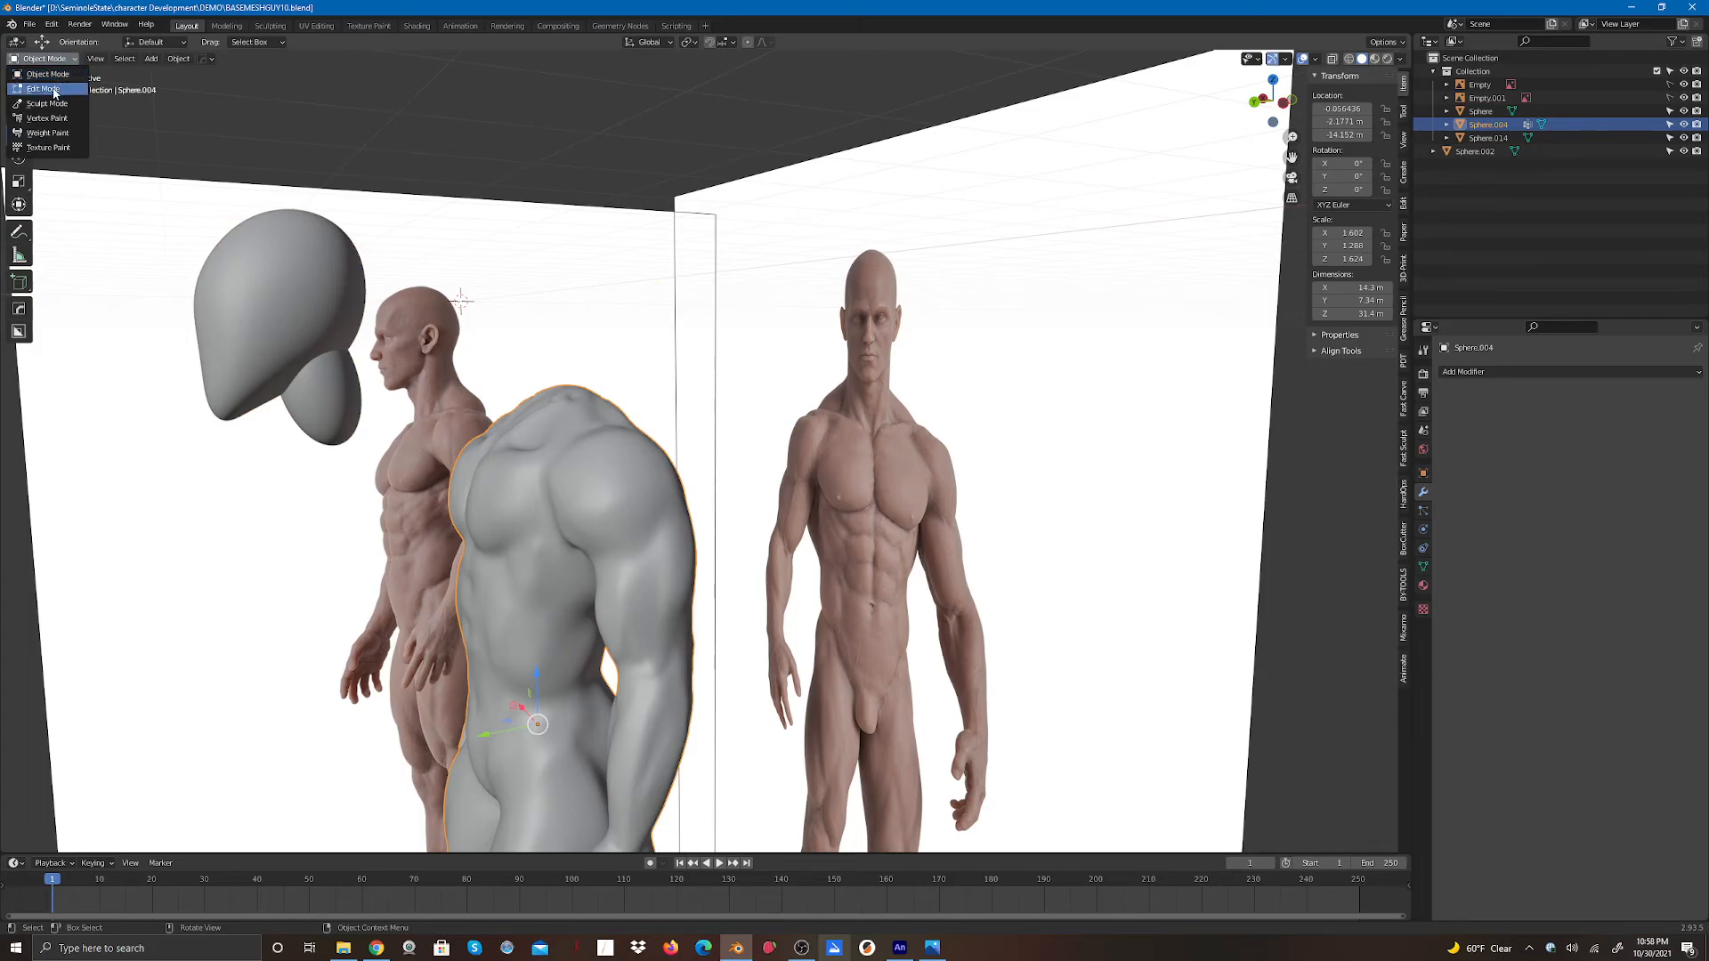
left_click(47, 105)
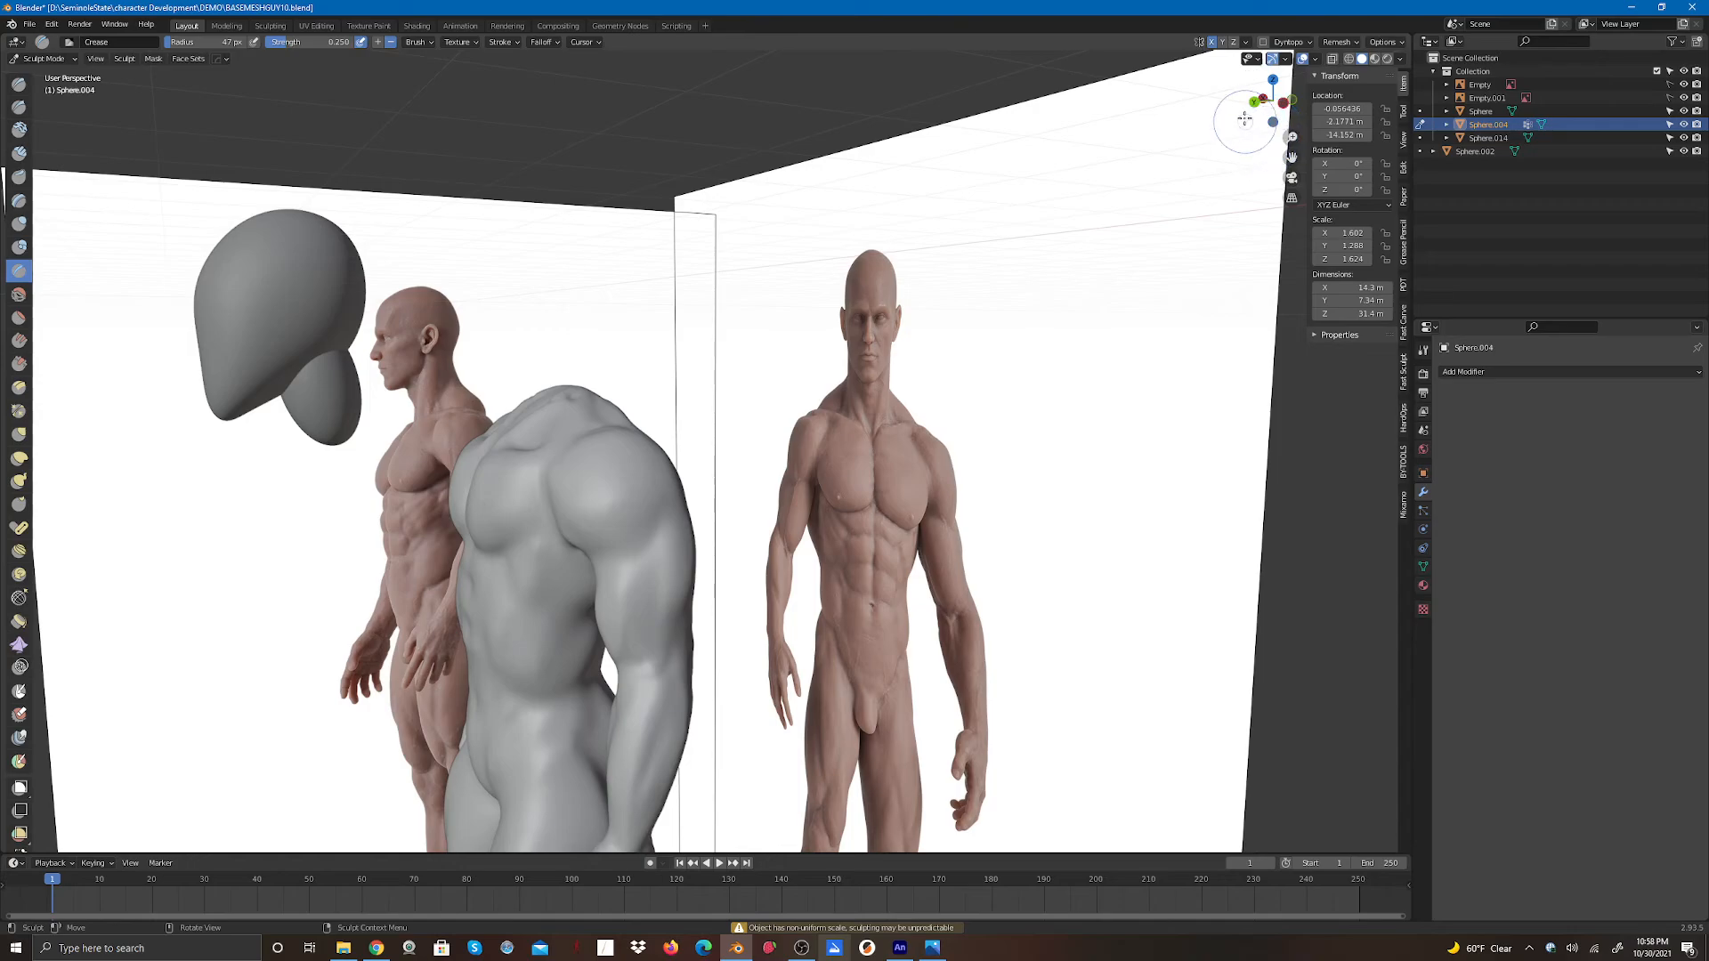
- Hide the separate head sphere from the viewport
left_click(1260, 100)
left_click(1261, 100)
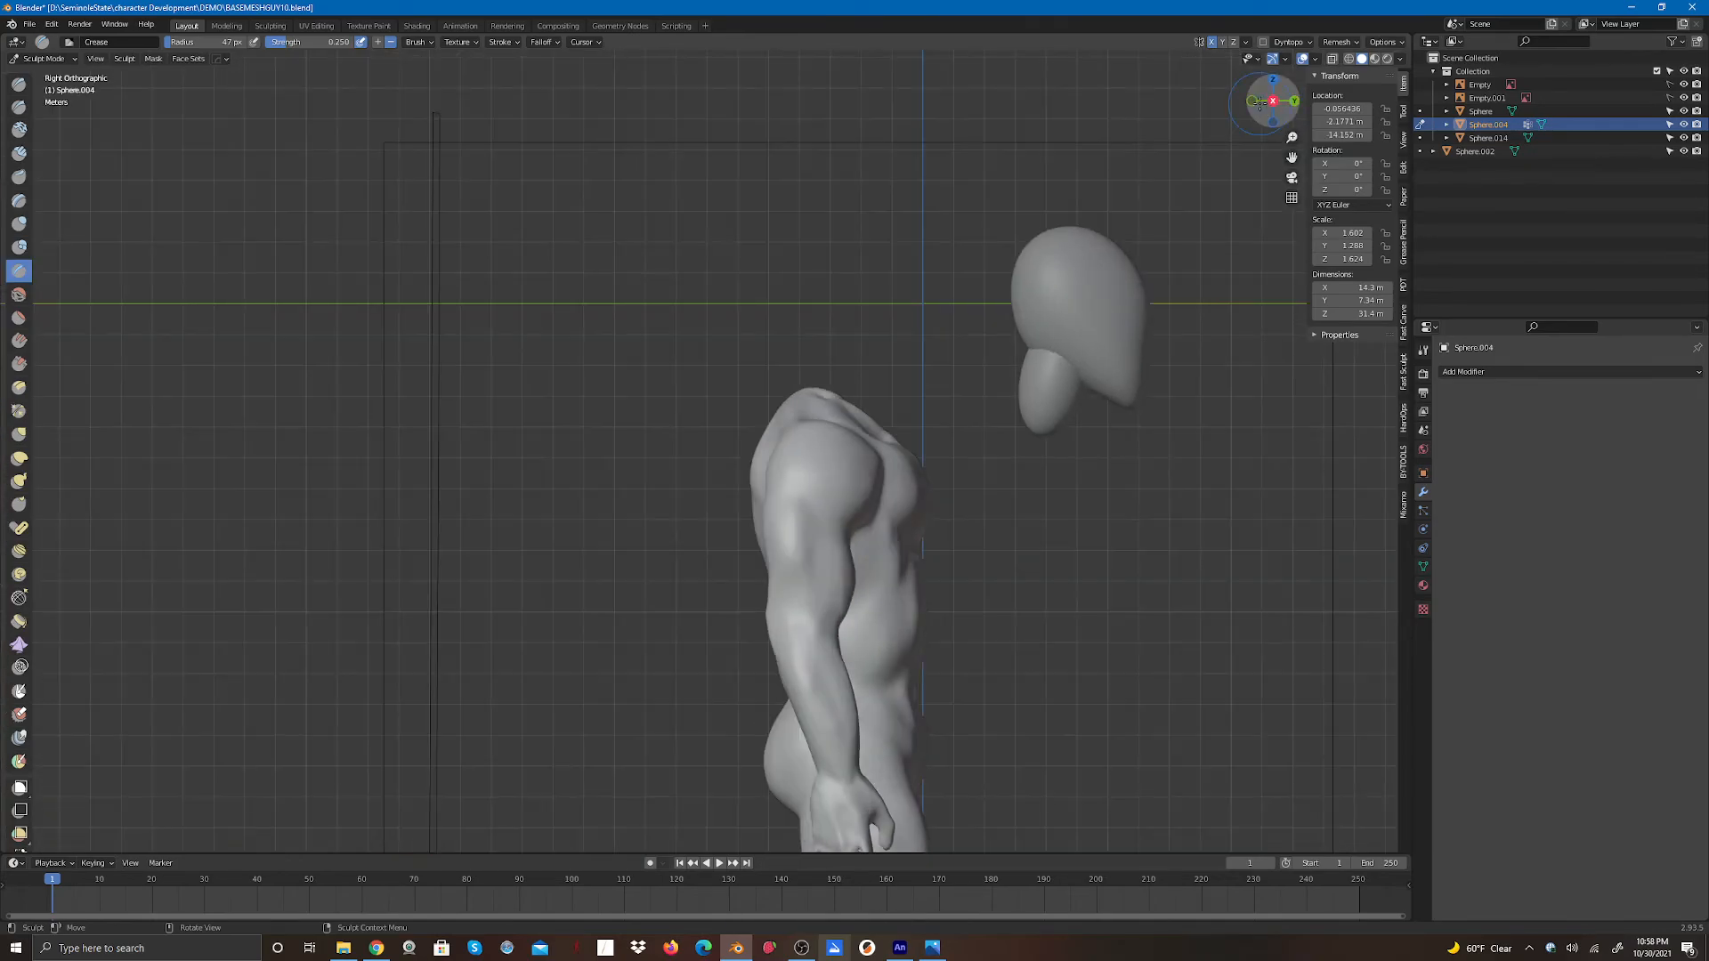
left_click(1293, 101)
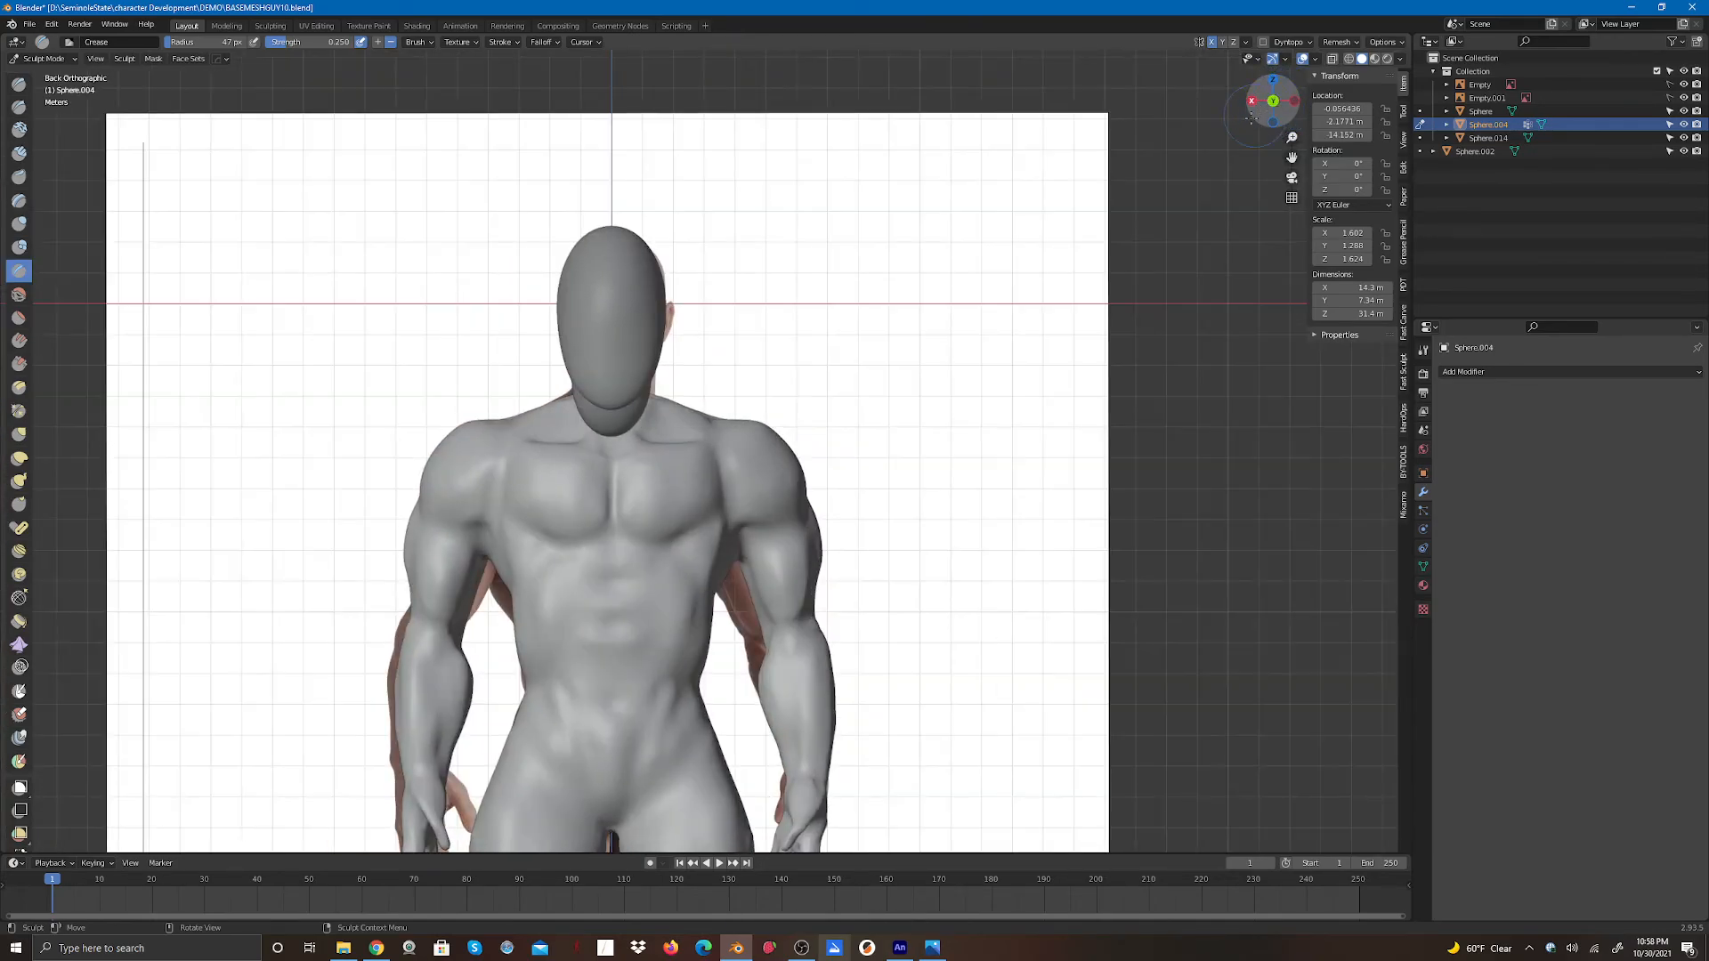
left_click(1682, 111)
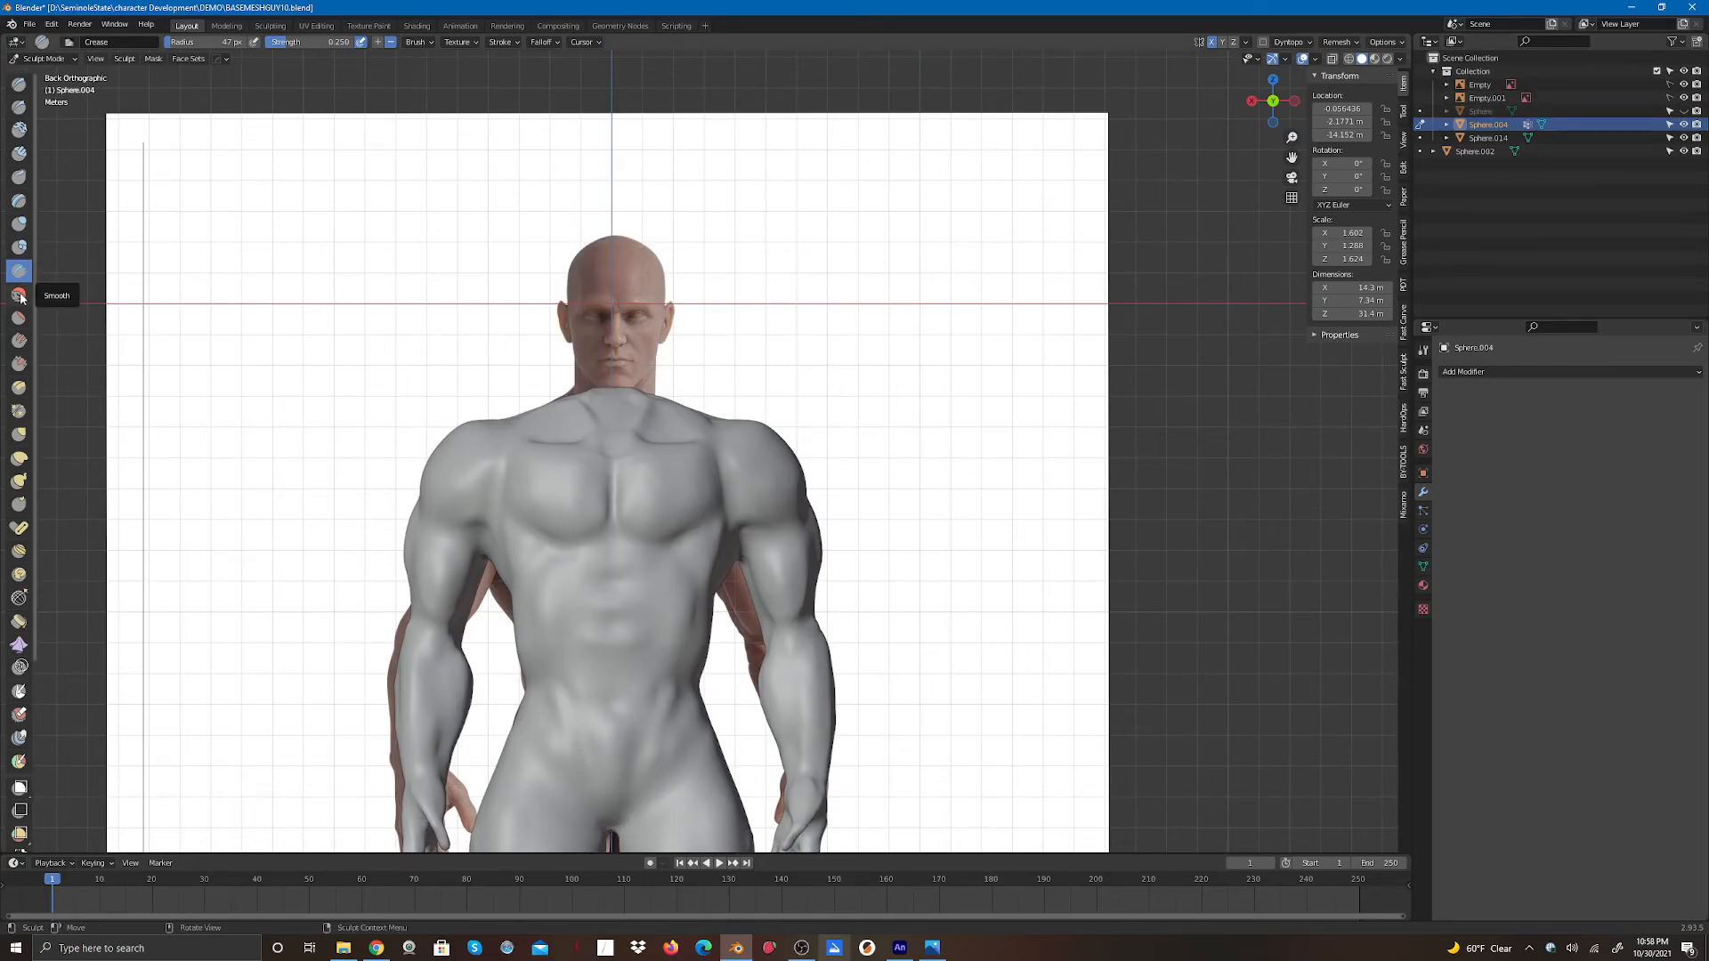
- Pull the neck upward and reshape it with the Elastic Deform brush from back, side and perspective views
left_click(20, 457)
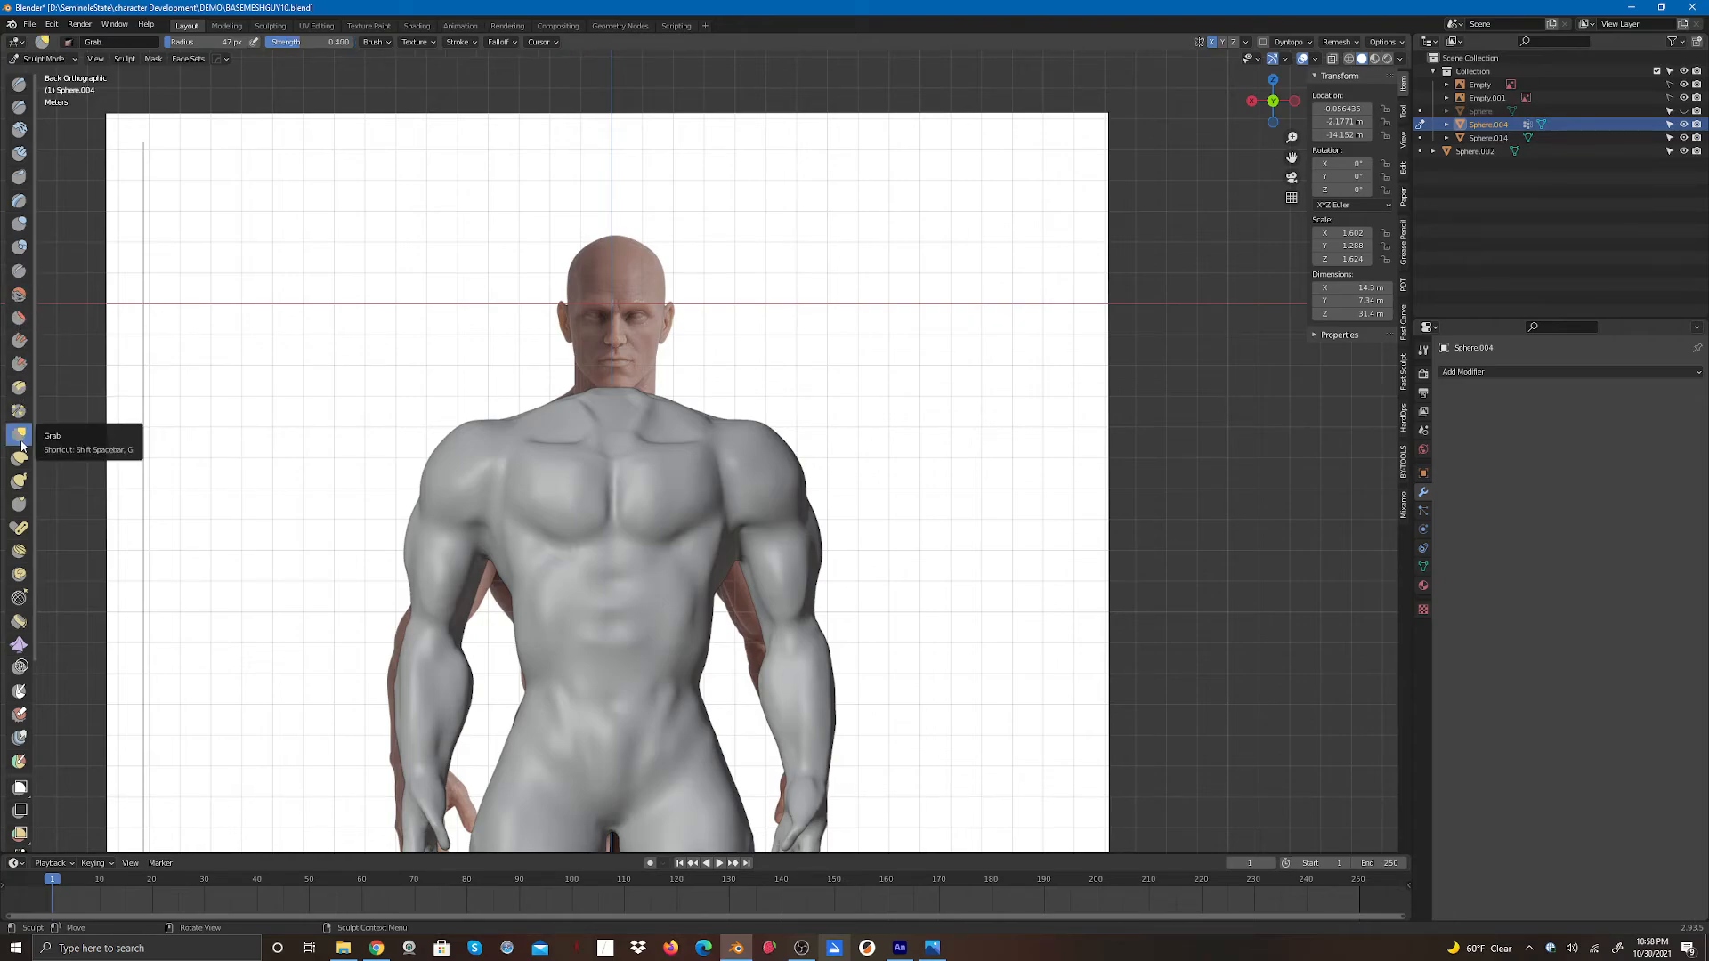
mouse_move(616, 399)
left_mouse_down()
mouse_move(613, 352)
mouse_move(654, 334)
mouse_move(616, 351)
left_mouse_up()
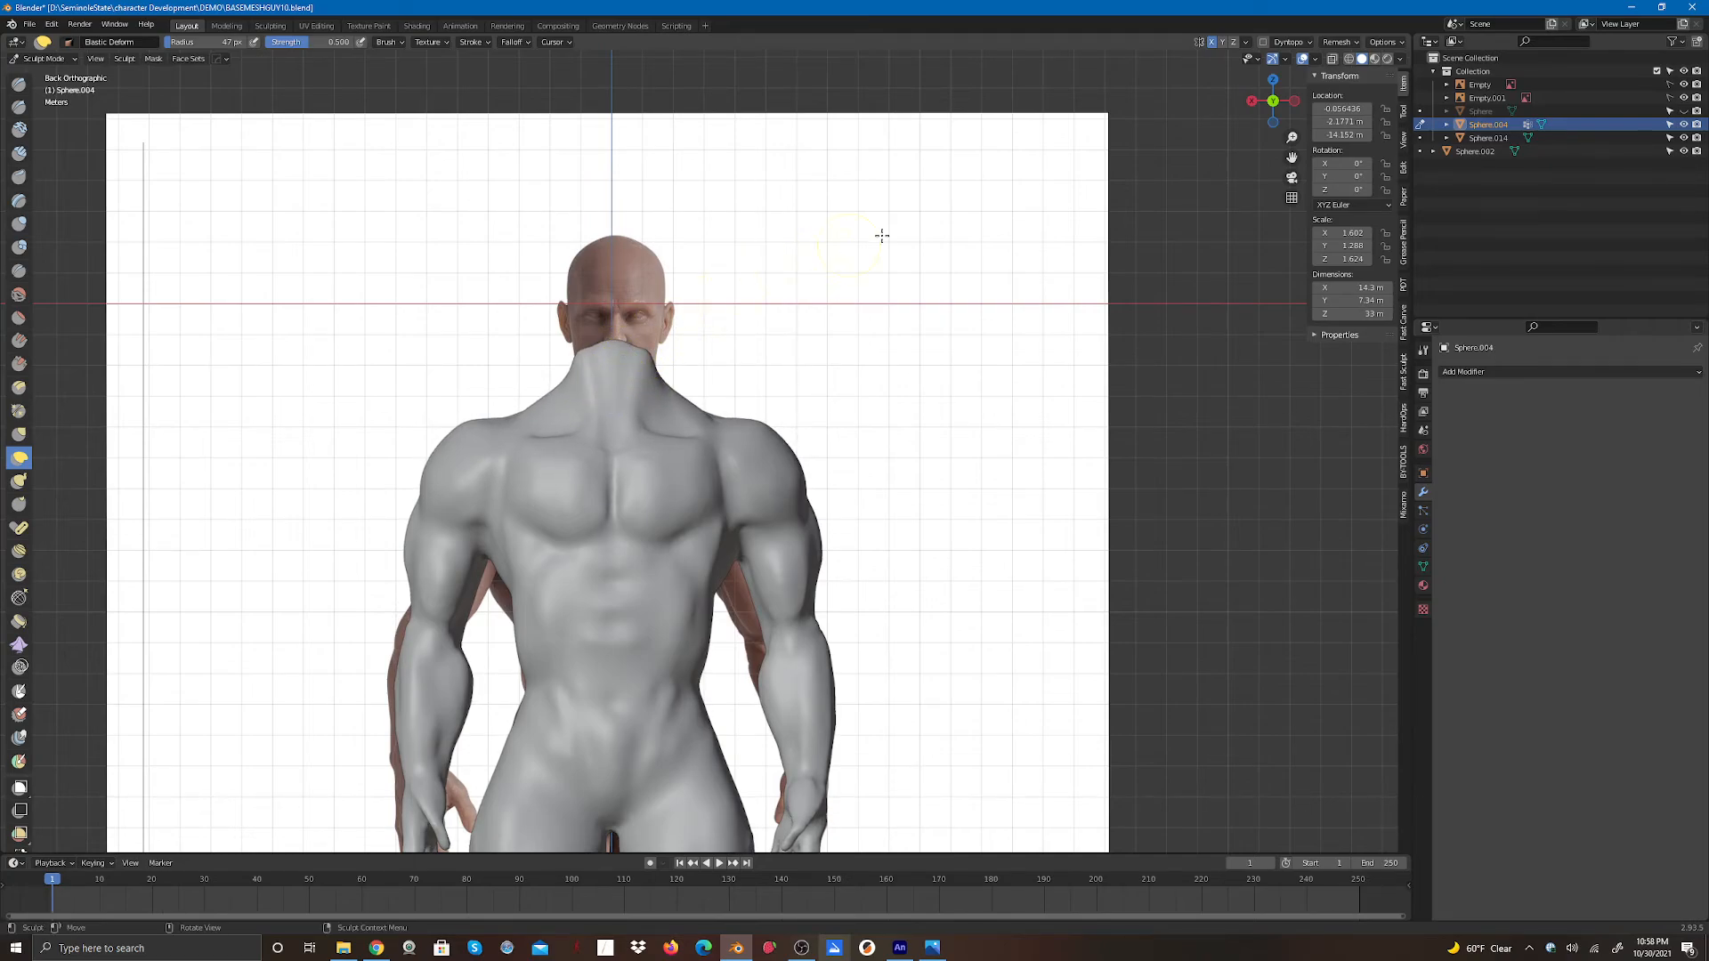
middle_click_drag(1222, 126, 1011, 164)
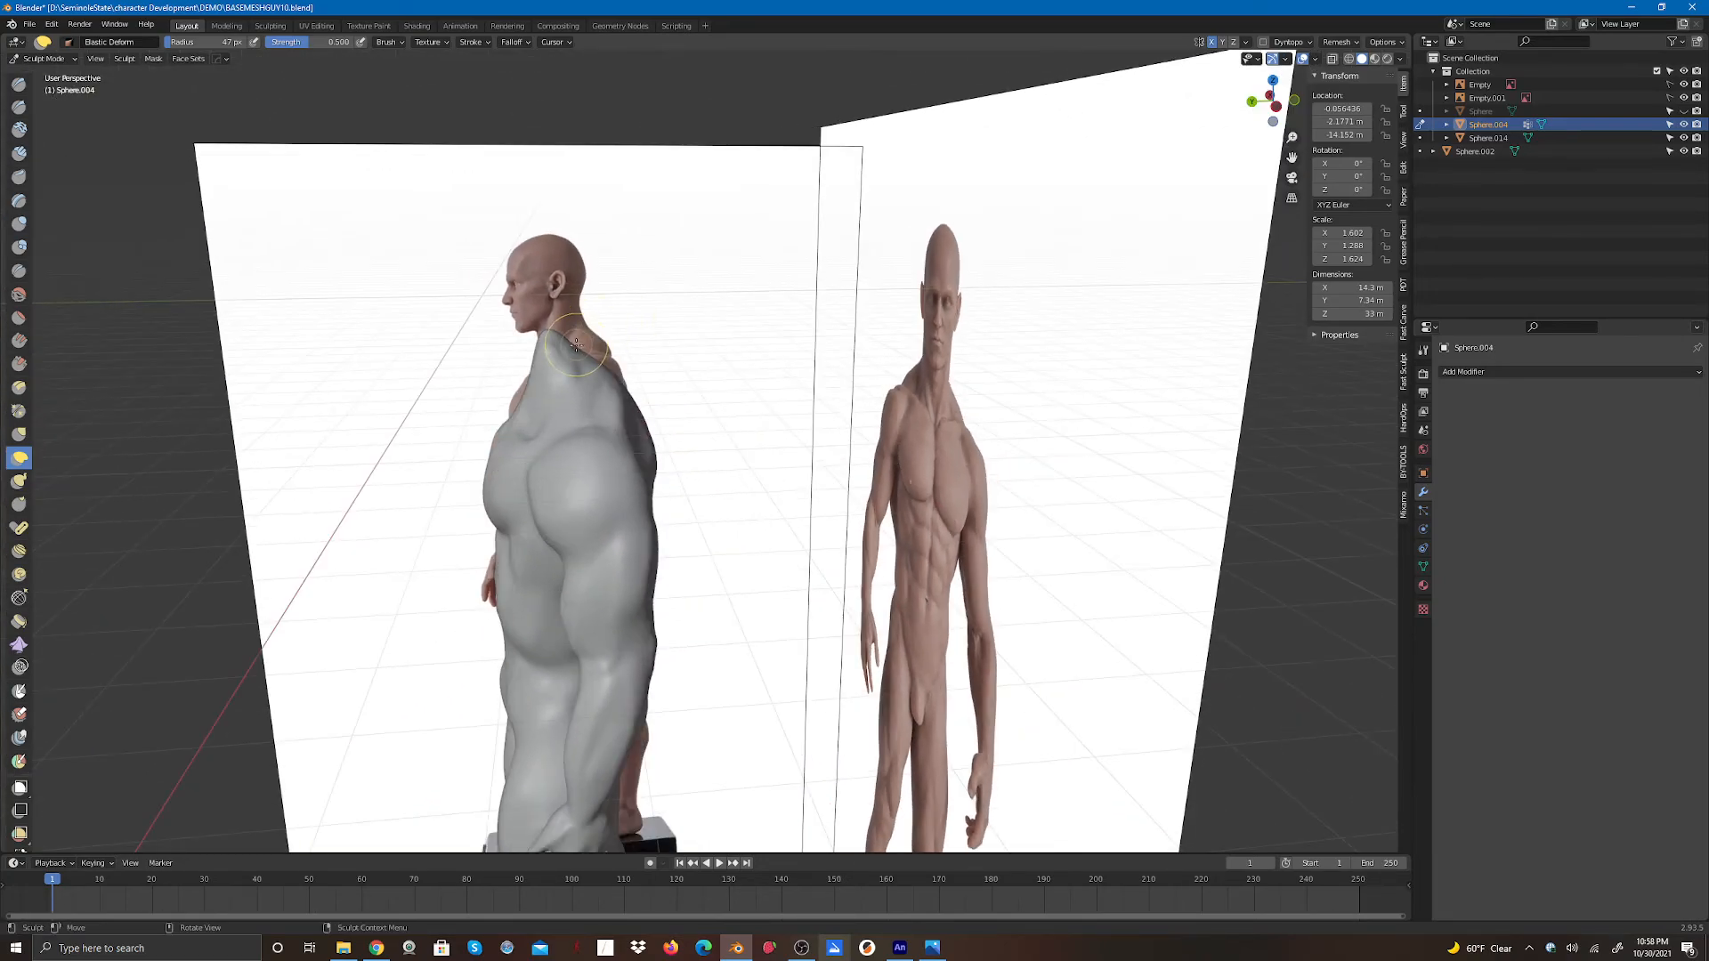
mouse_move(575, 346)
left_mouse_down()
mouse_move(628, 345)
mouse_move(547, 356)
left_mouse_up()
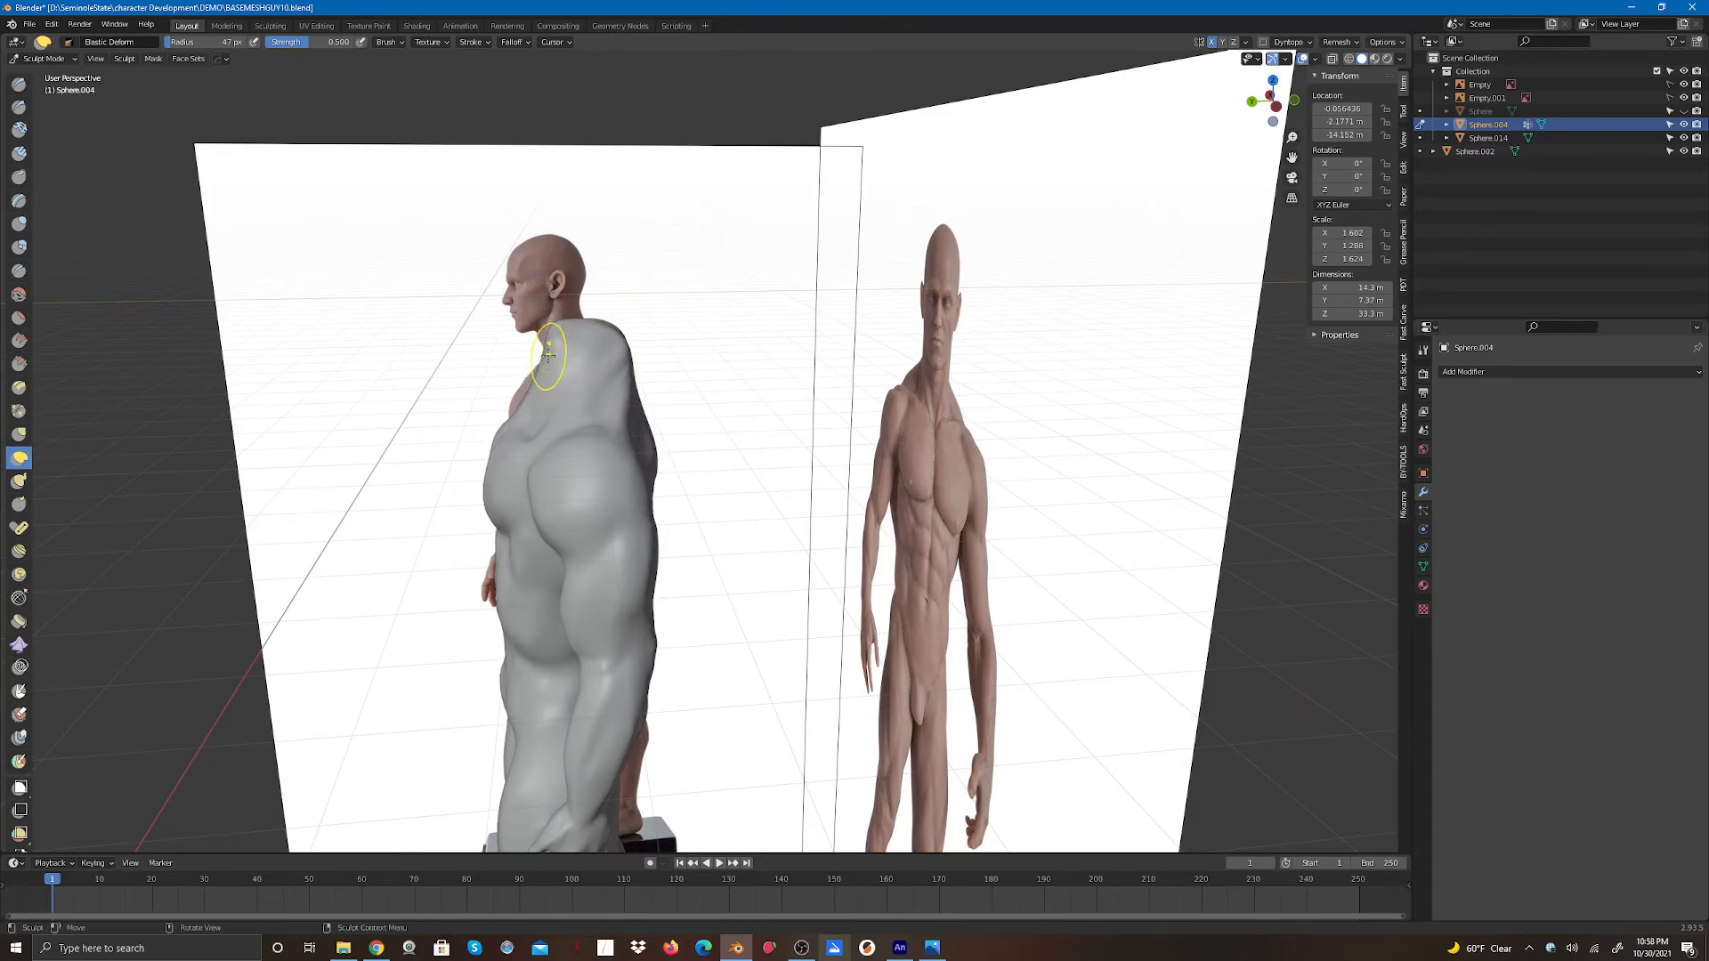
left_click_drag(1271, 101, 1113, 98)
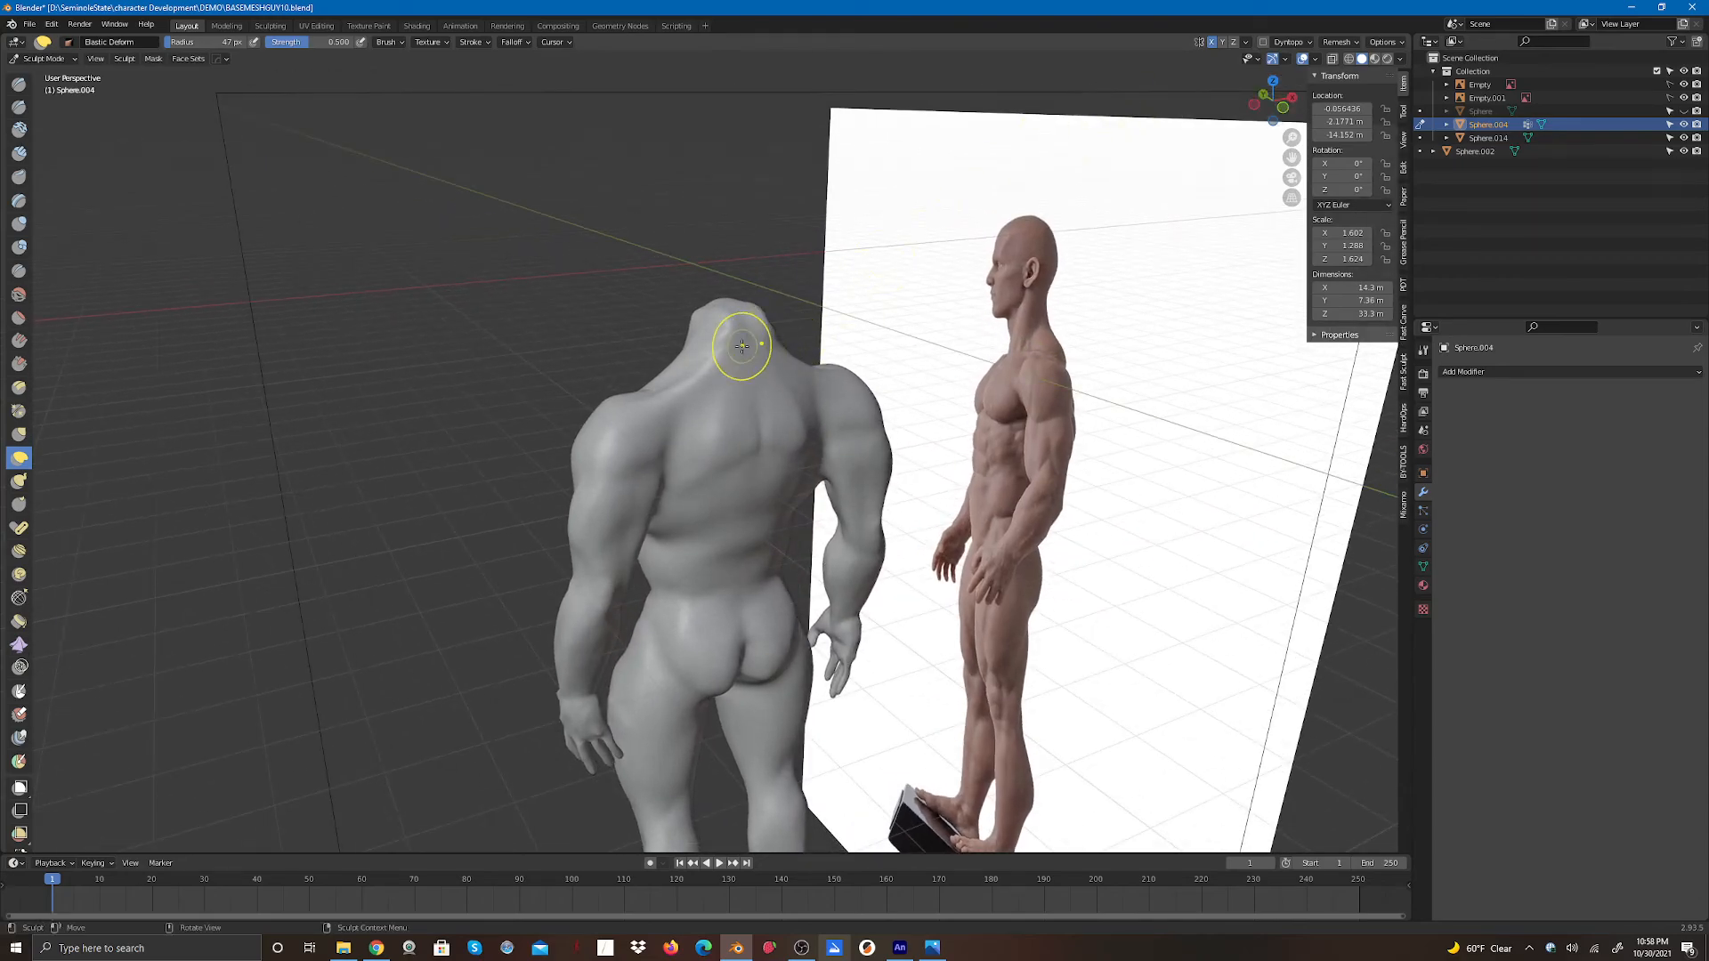
left_click_drag(723, 342, 726, 337)
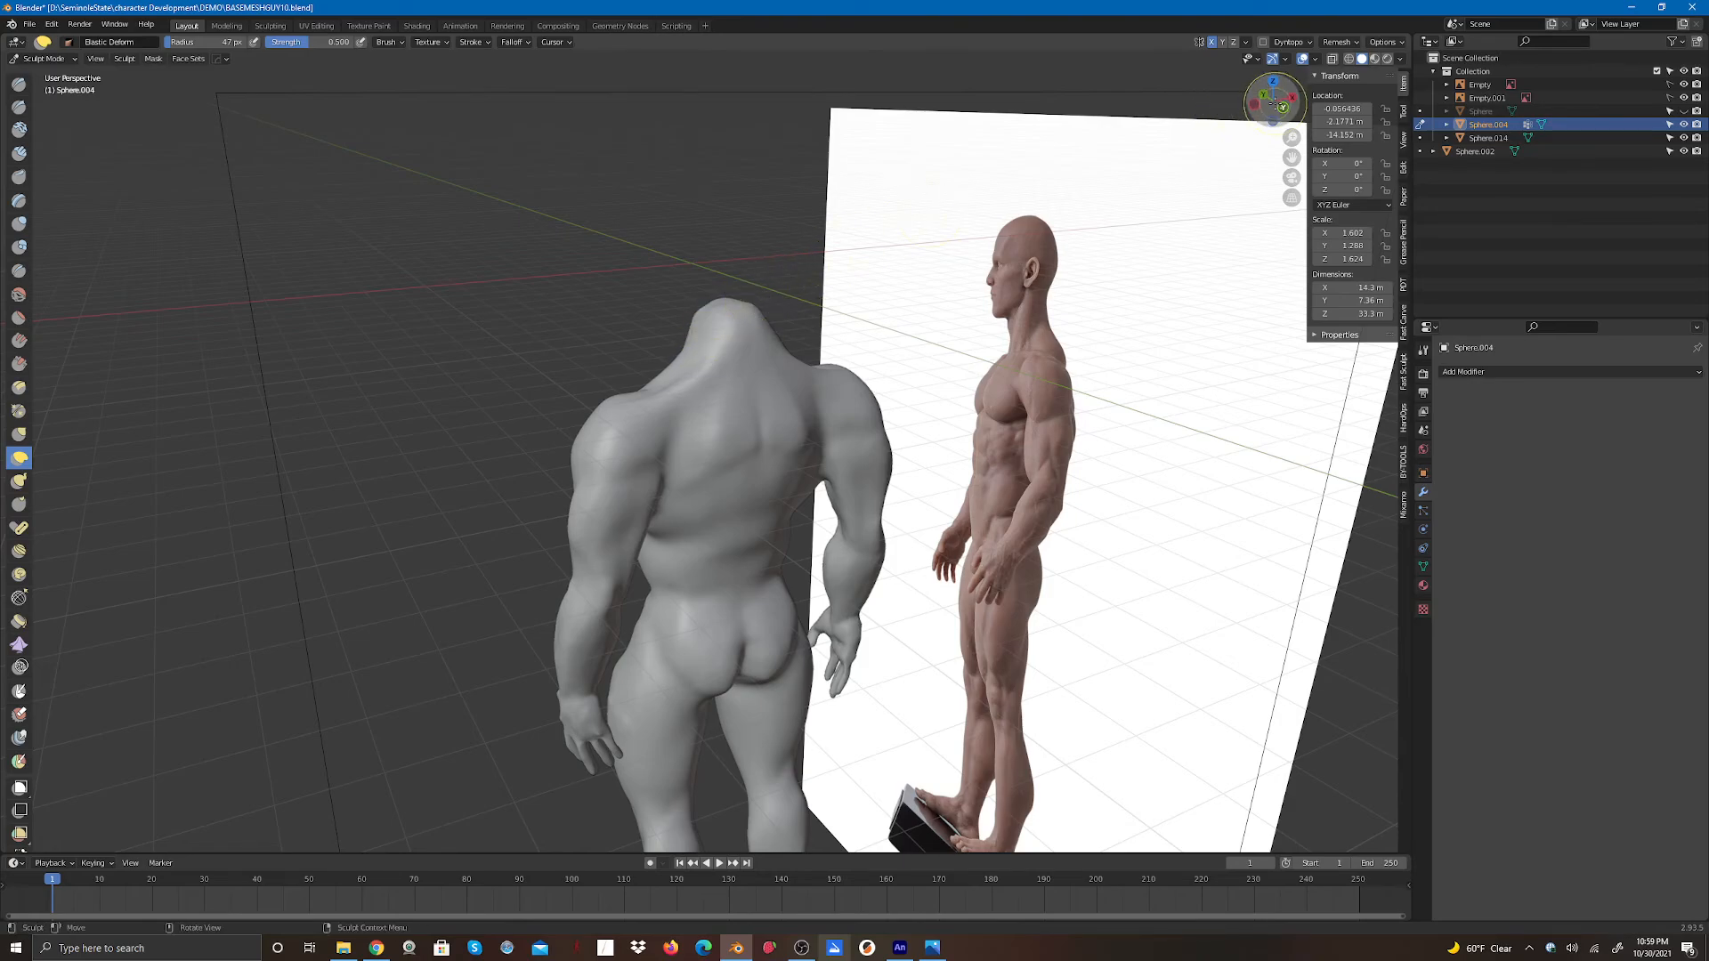
left_click_drag(1273, 101, 1035, 99)
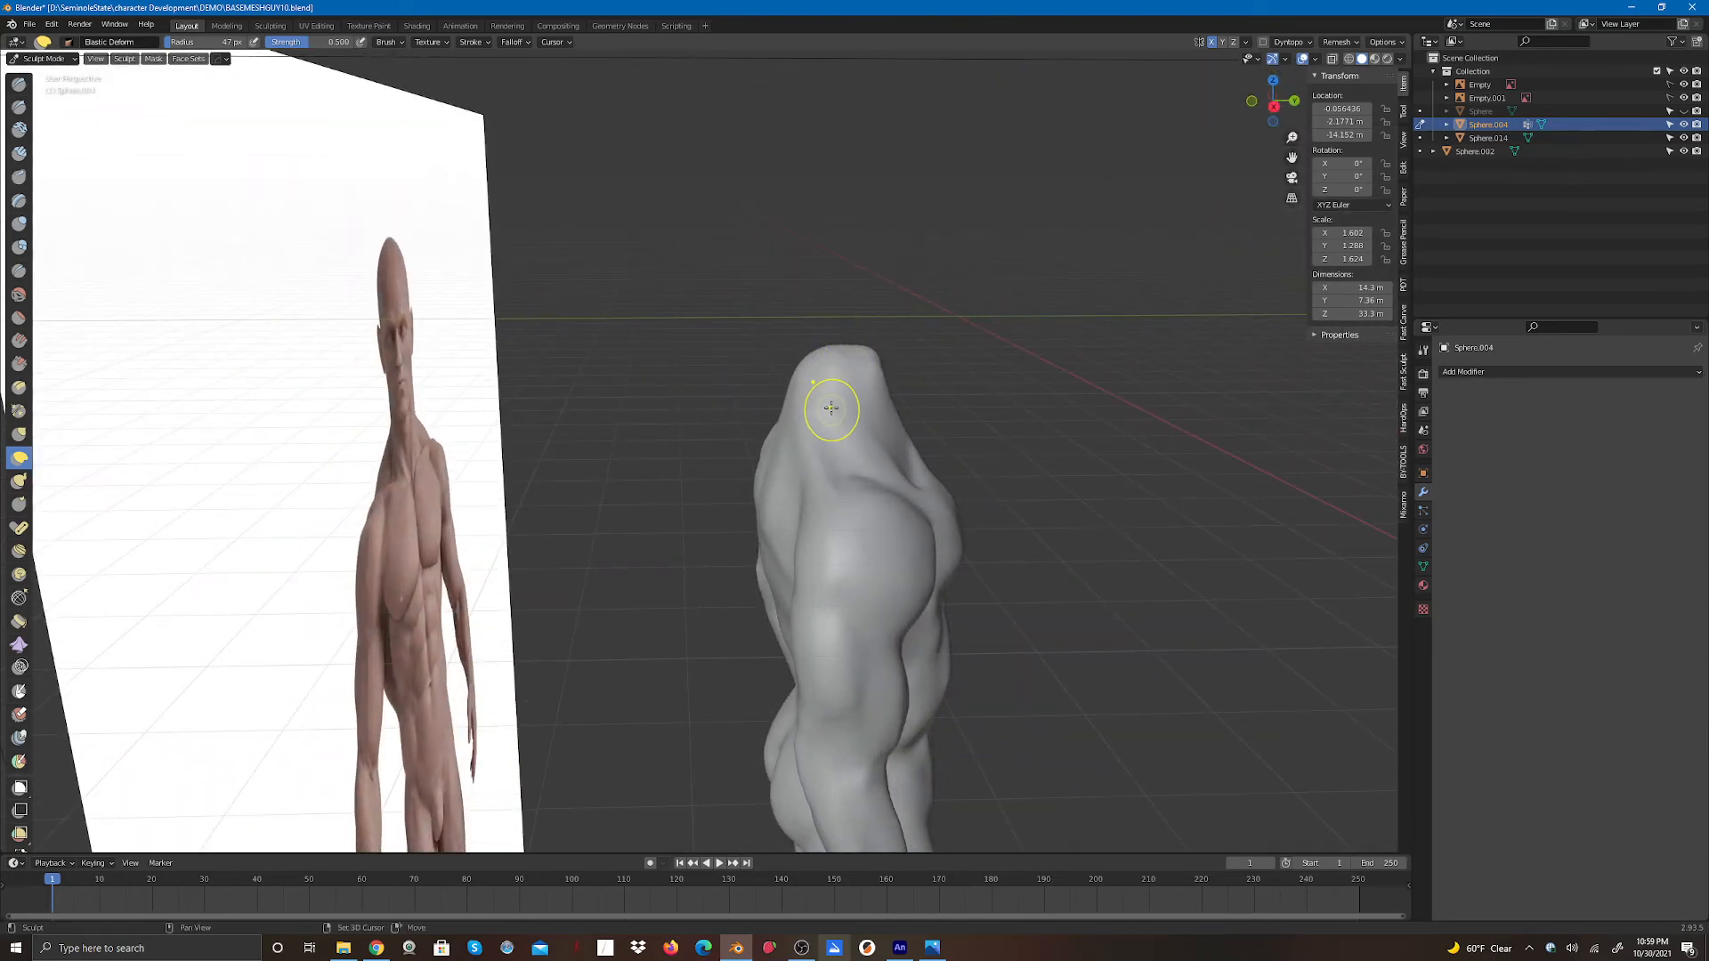
left_click_drag(842, 388, 855, 387)
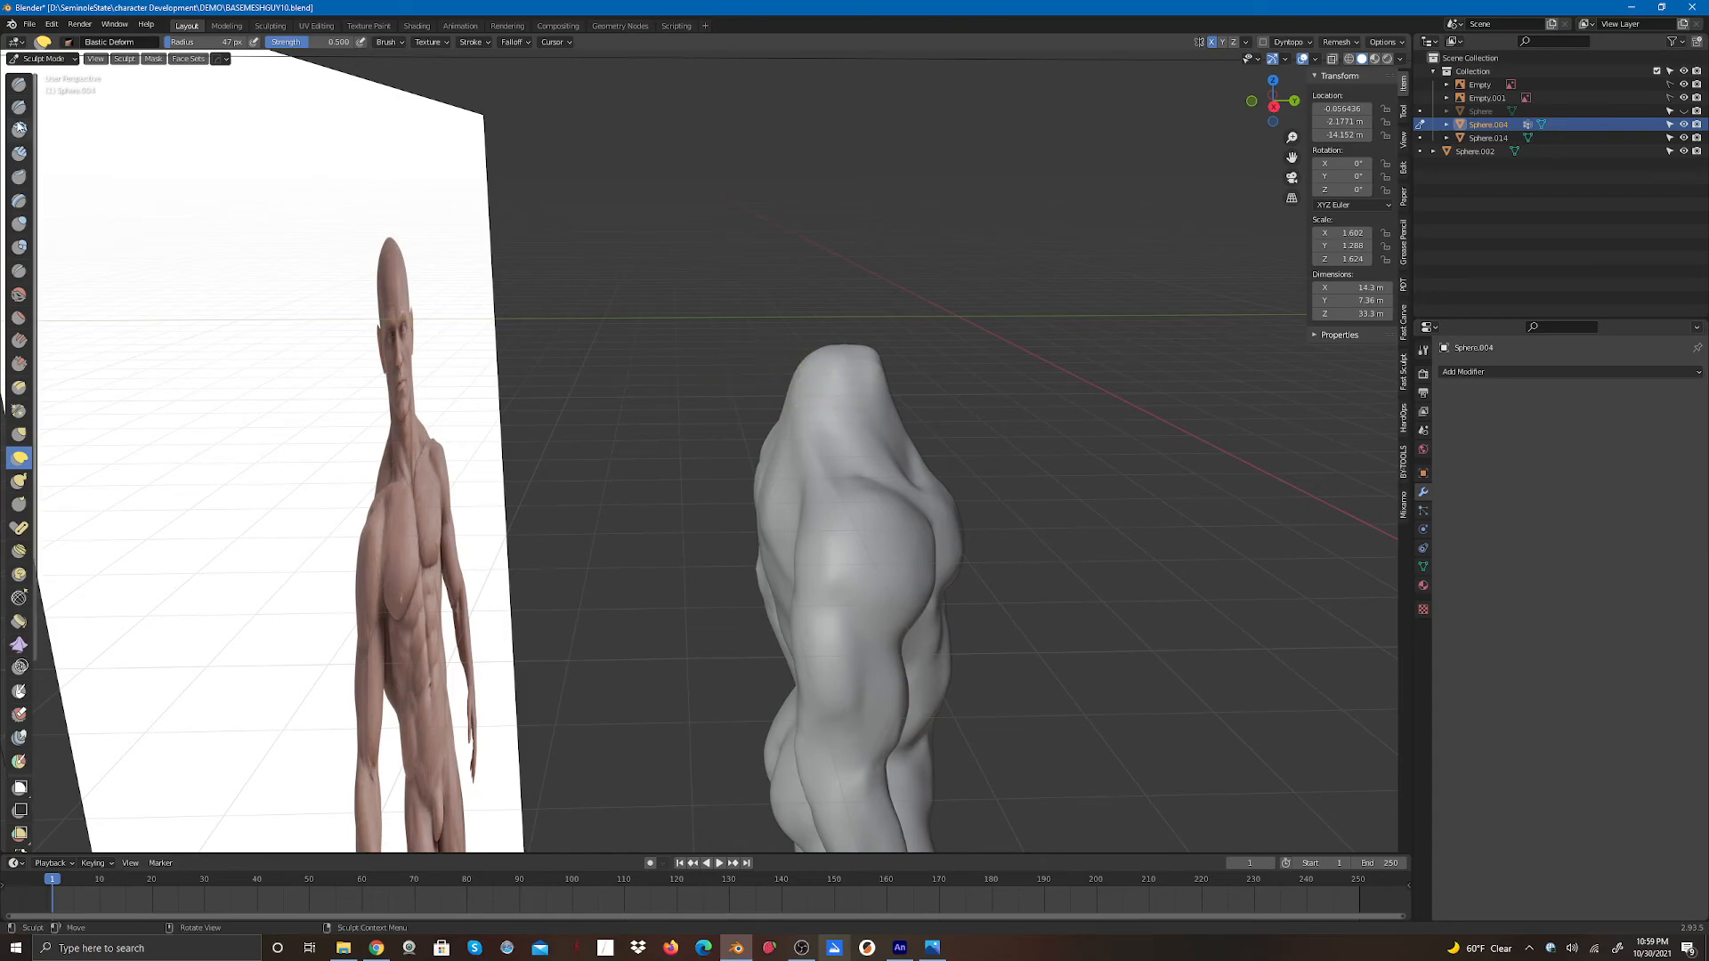
- Build up the front and sides of the neck with Clay Strips strokes
left_click(19, 153)
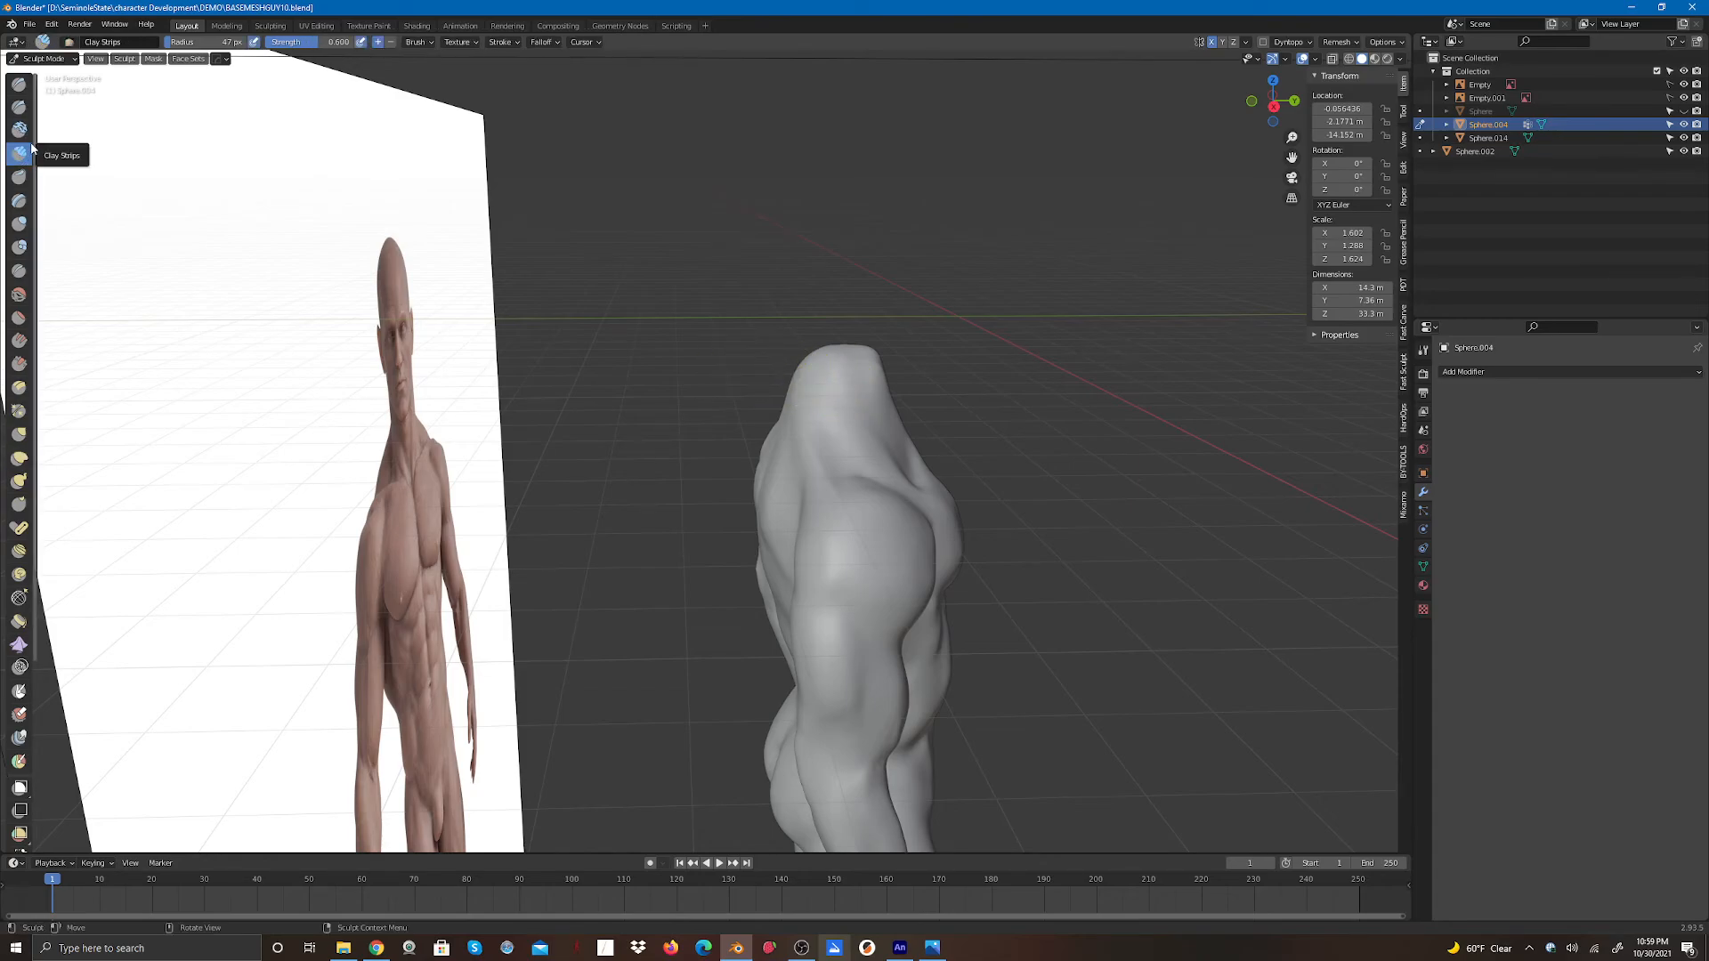
left_click_drag(835, 374, 865, 424)
left_click_drag(1283, 91, 1116, 93)
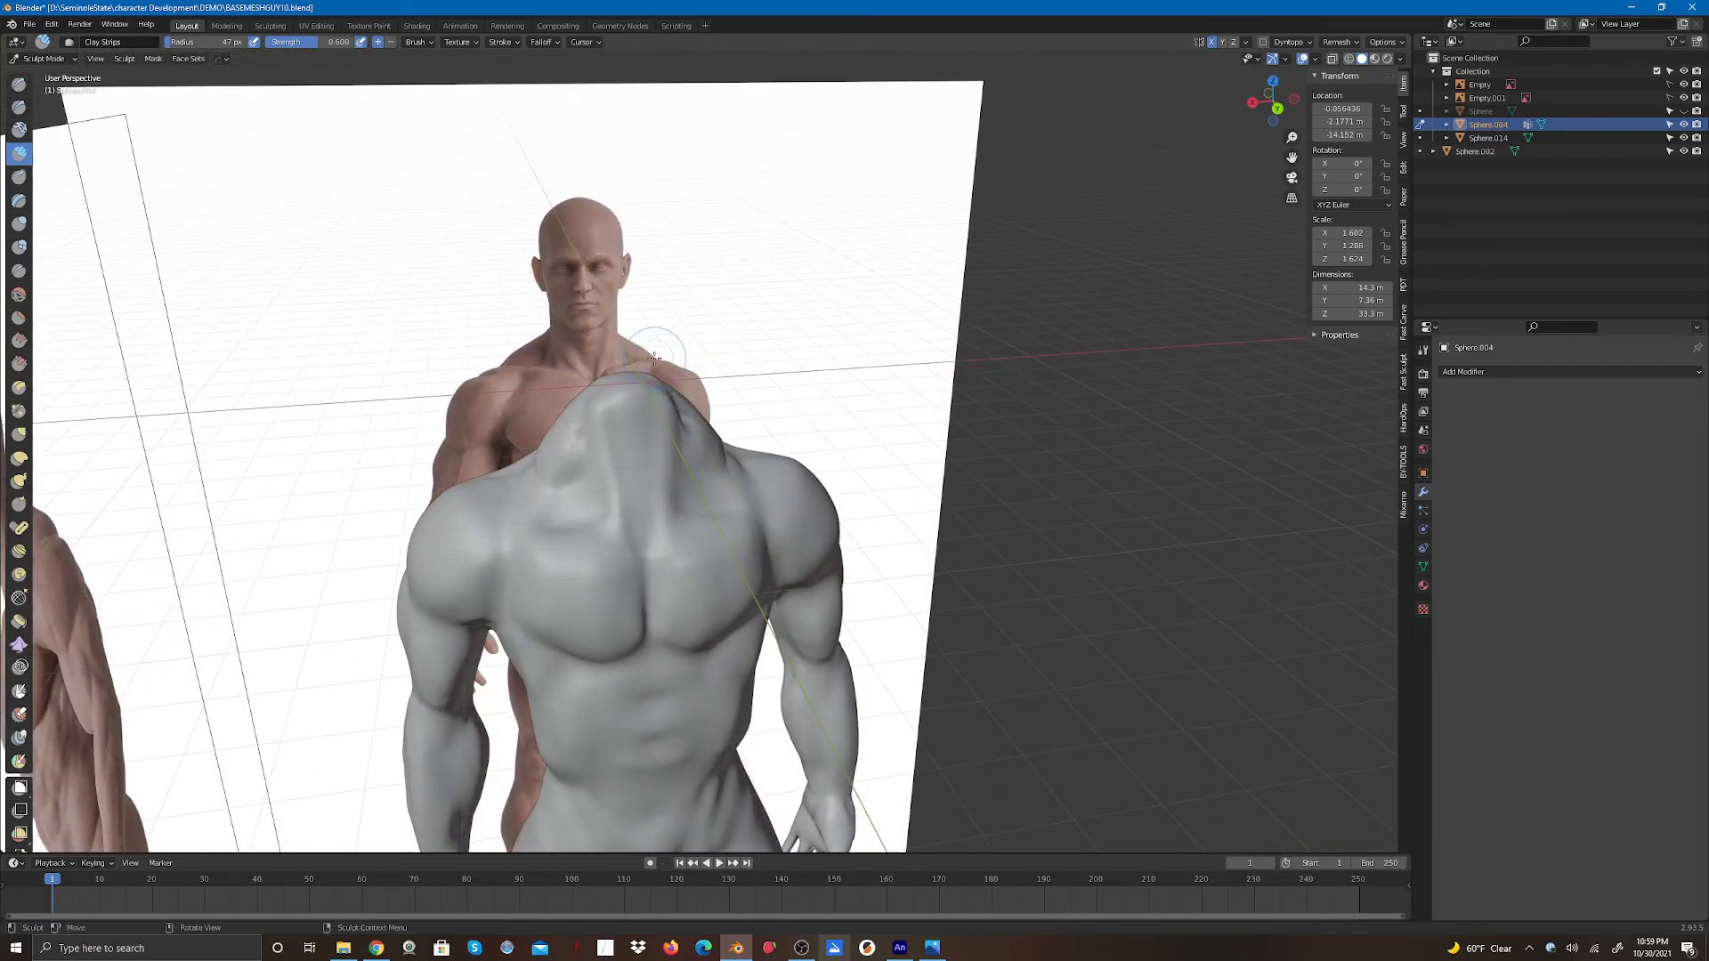
left_click_drag(654, 357, 549, 459)
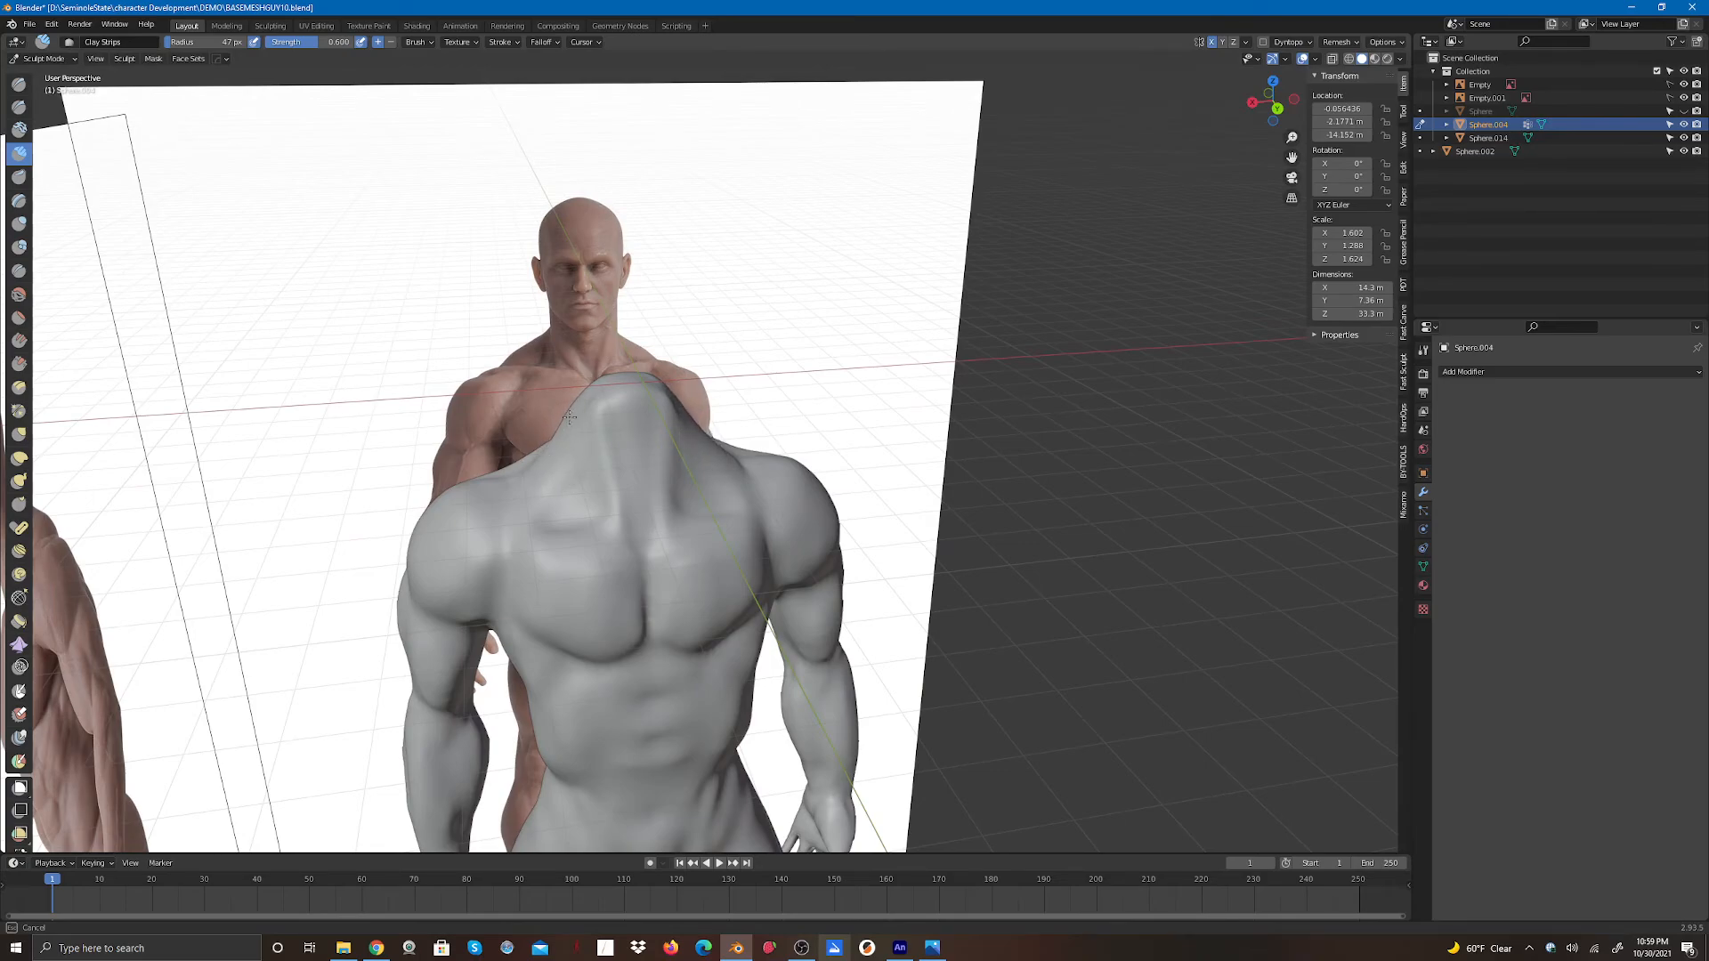
left_click_drag(573, 403, 579, 457)
left_click_drag(1272, 96, 1146, 127)
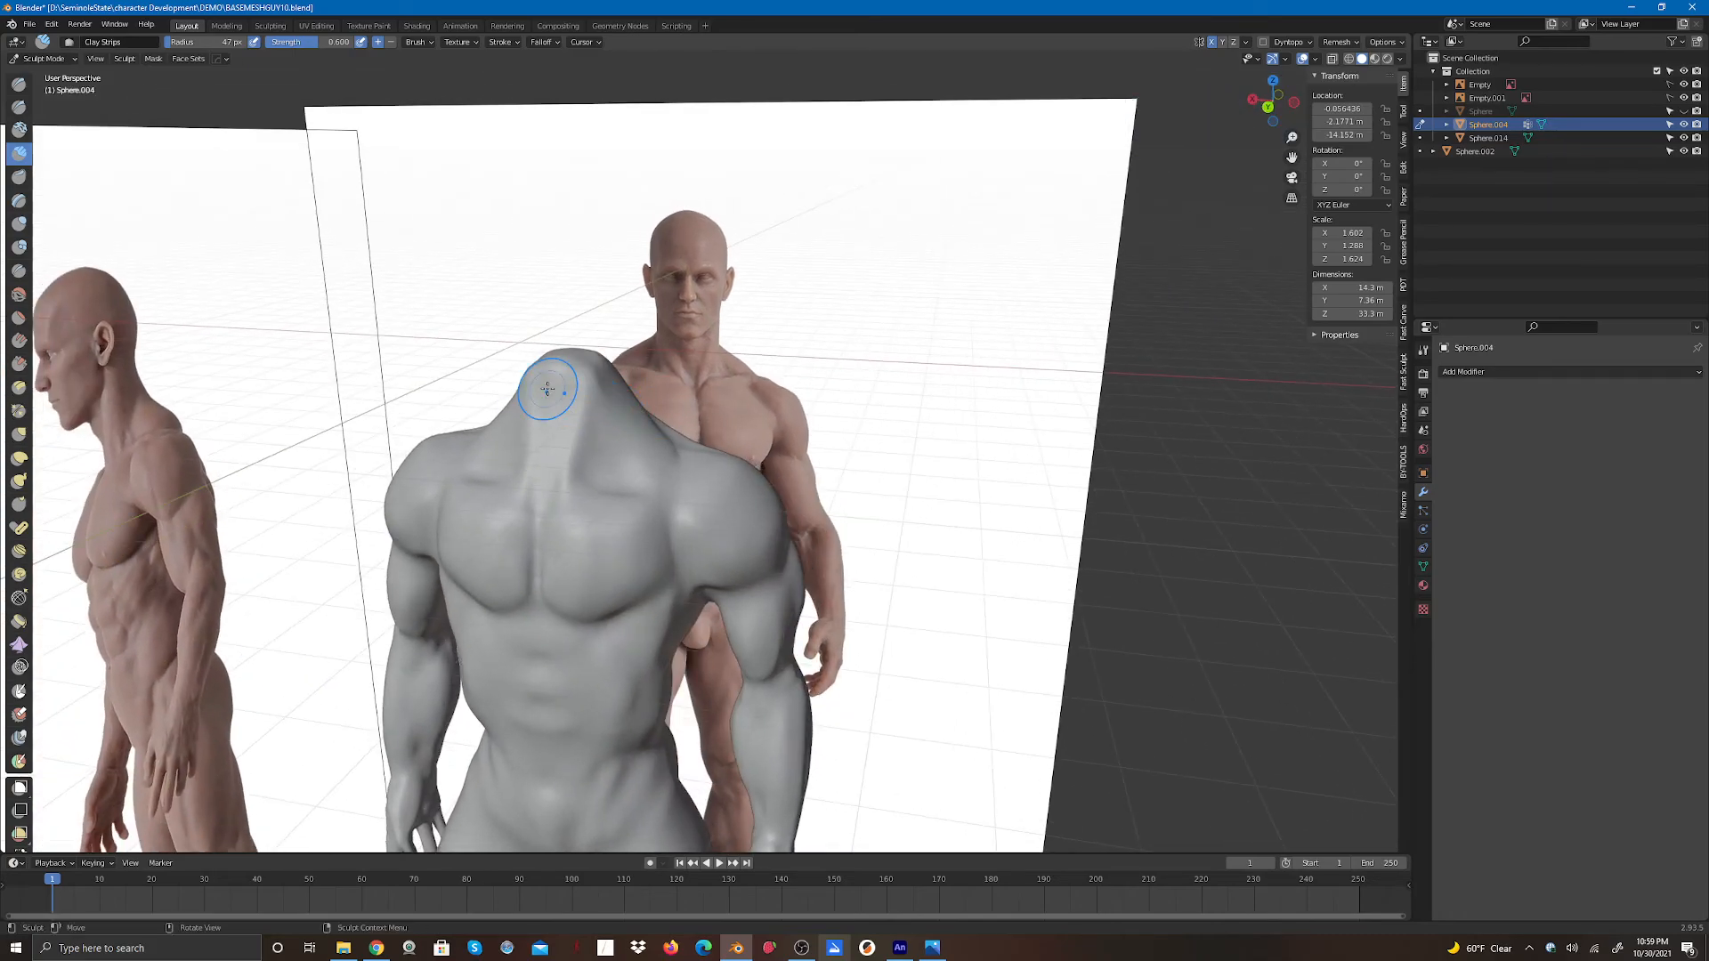
- Push the neck's front and sides into shape with the Elastic Deform brush
left_click(18, 457)
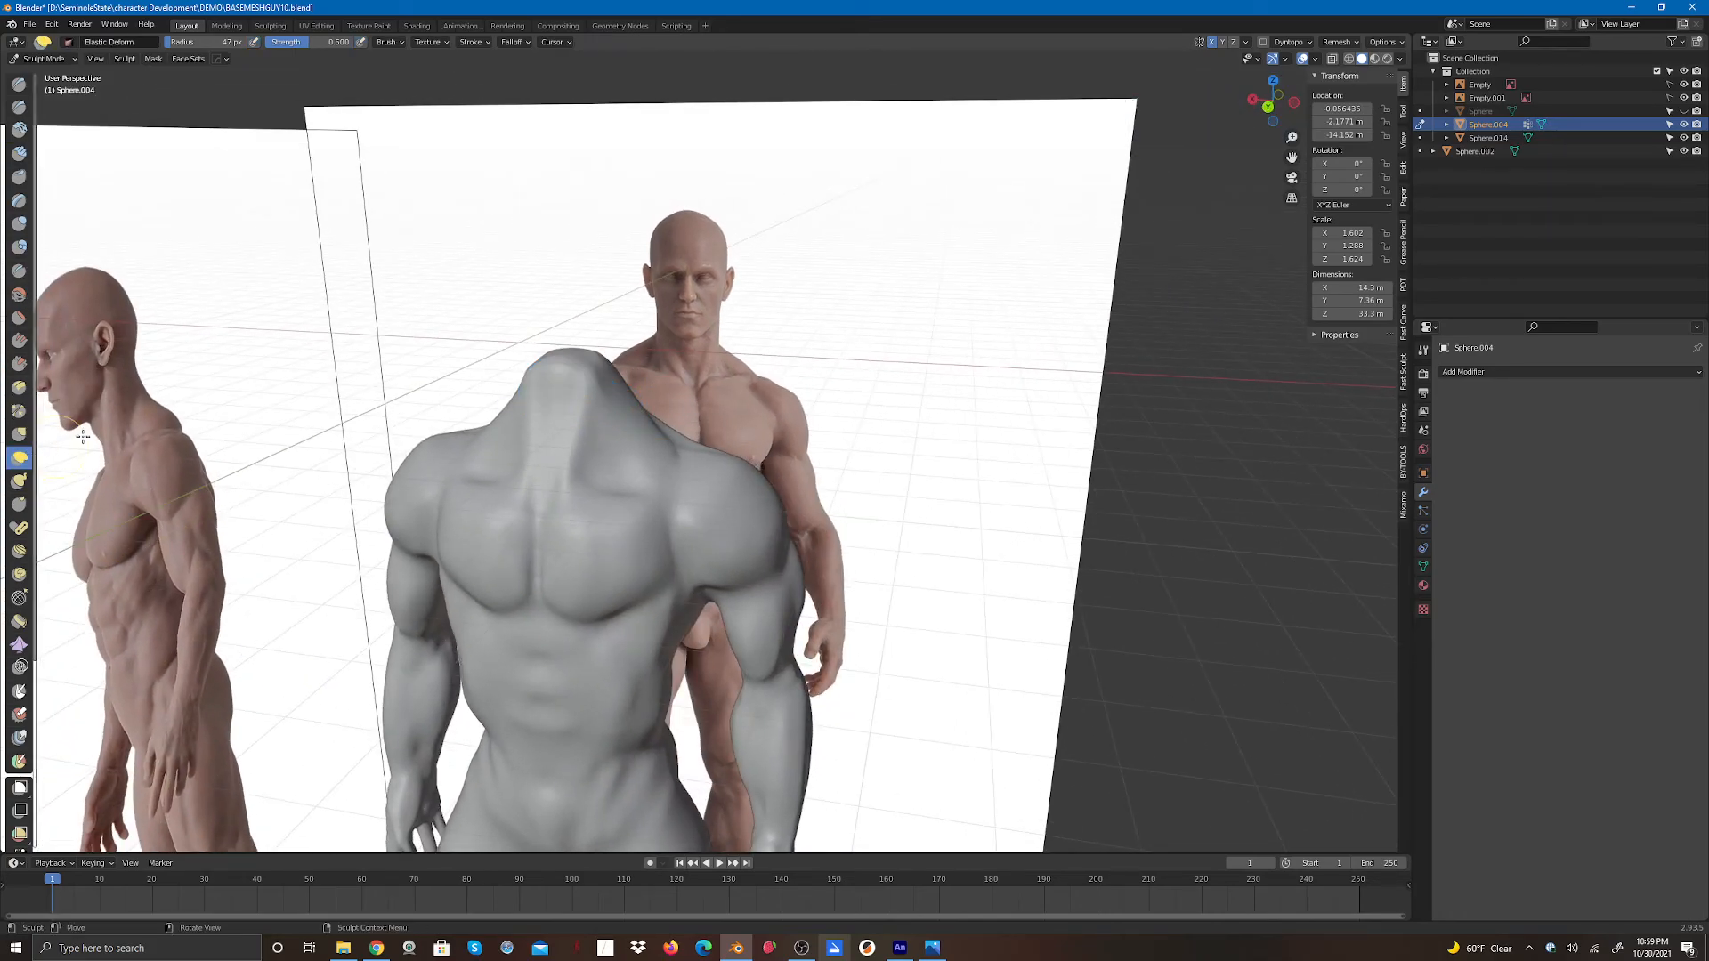
left_click_drag(610, 381, 627, 418)
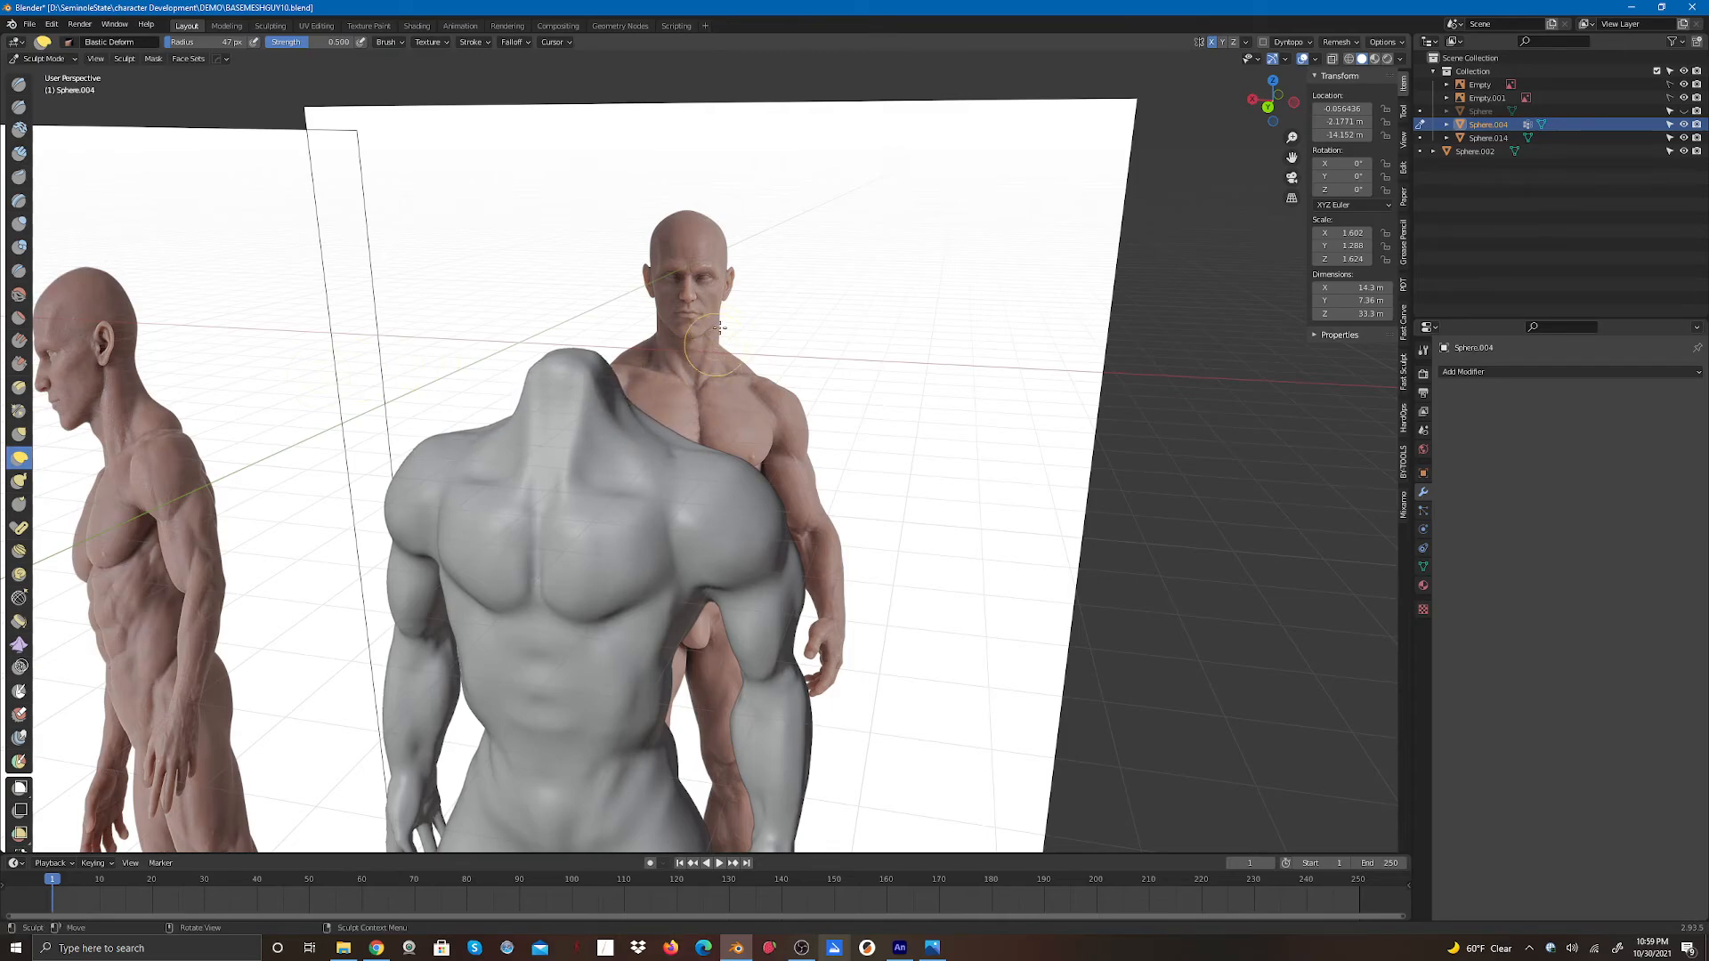
mouse_move(614, 412)
left_mouse_down()
mouse_move(597, 436)
mouse_move(620, 408)
left_mouse_up()
left_click_drag(1272, 113, 1142, 113)
left_click_drag(617, 368, 620, 361)
mouse_move(614, 356)
left_mouse_down()
mouse_move(573, 393)
mouse_move(550, 338)
mouse_move(540, 395)
mouse_move(554, 380)
left_mouse_up()
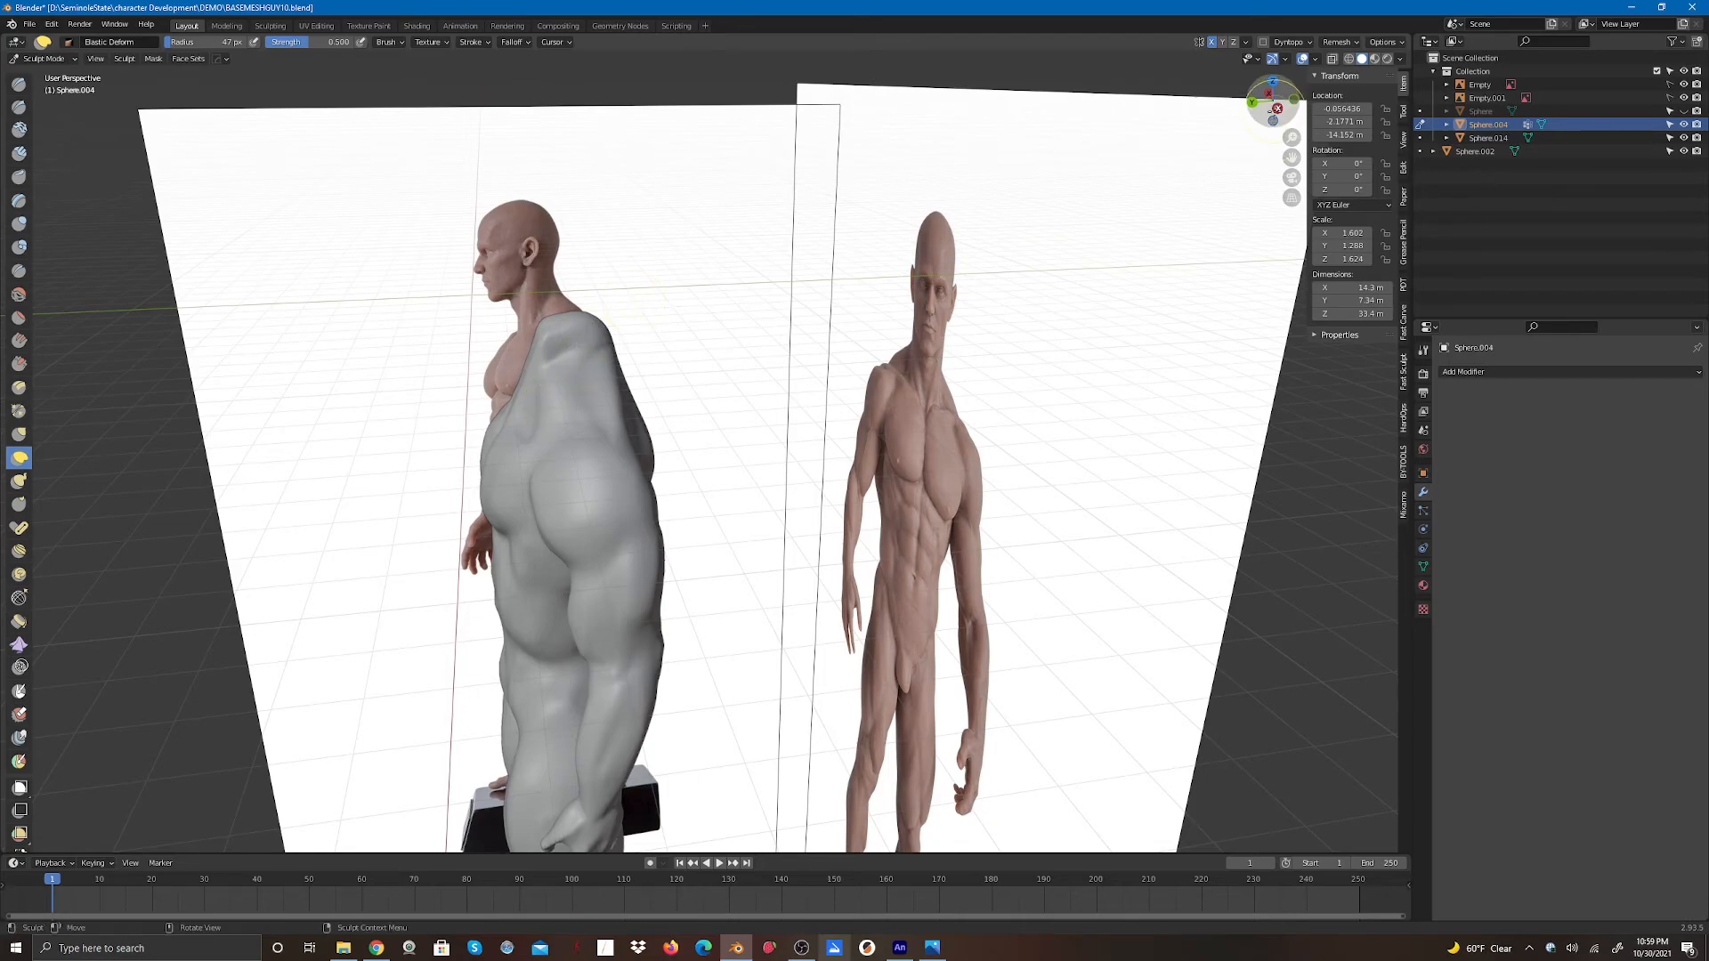
- Refine the neck and trapezius silhouette with Elastic Deform strokes from the side and back
left_click_drag(1273, 105, 1220, 108)
left_click_drag(1345, 100, 1410, 95)
middle_click_drag(773, 332, 633, 466)
mouse_move(618, 450)
left_mouse_down()
mouse_move(618, 436)
mouse_move(662, 495)
mouse_move(620, 494)
mouse_move(626, 473)
mouse_move(669, 492)
left_mouse_up()
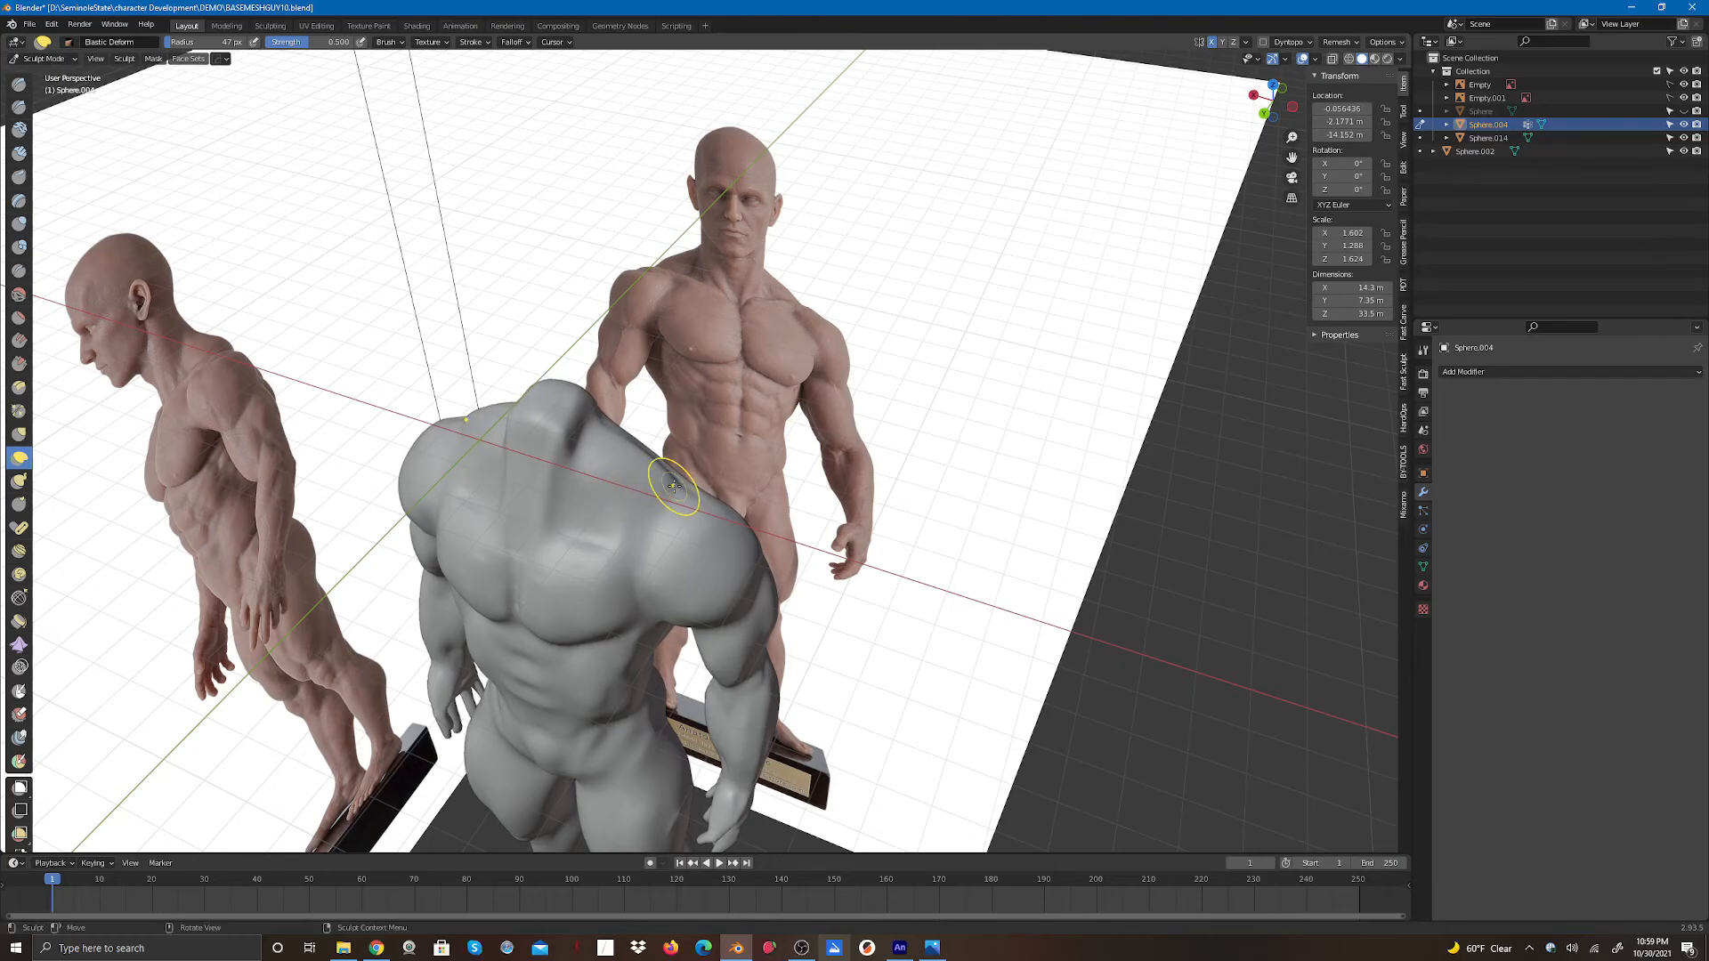
left_click_drag(1265, 110, 627, 415)
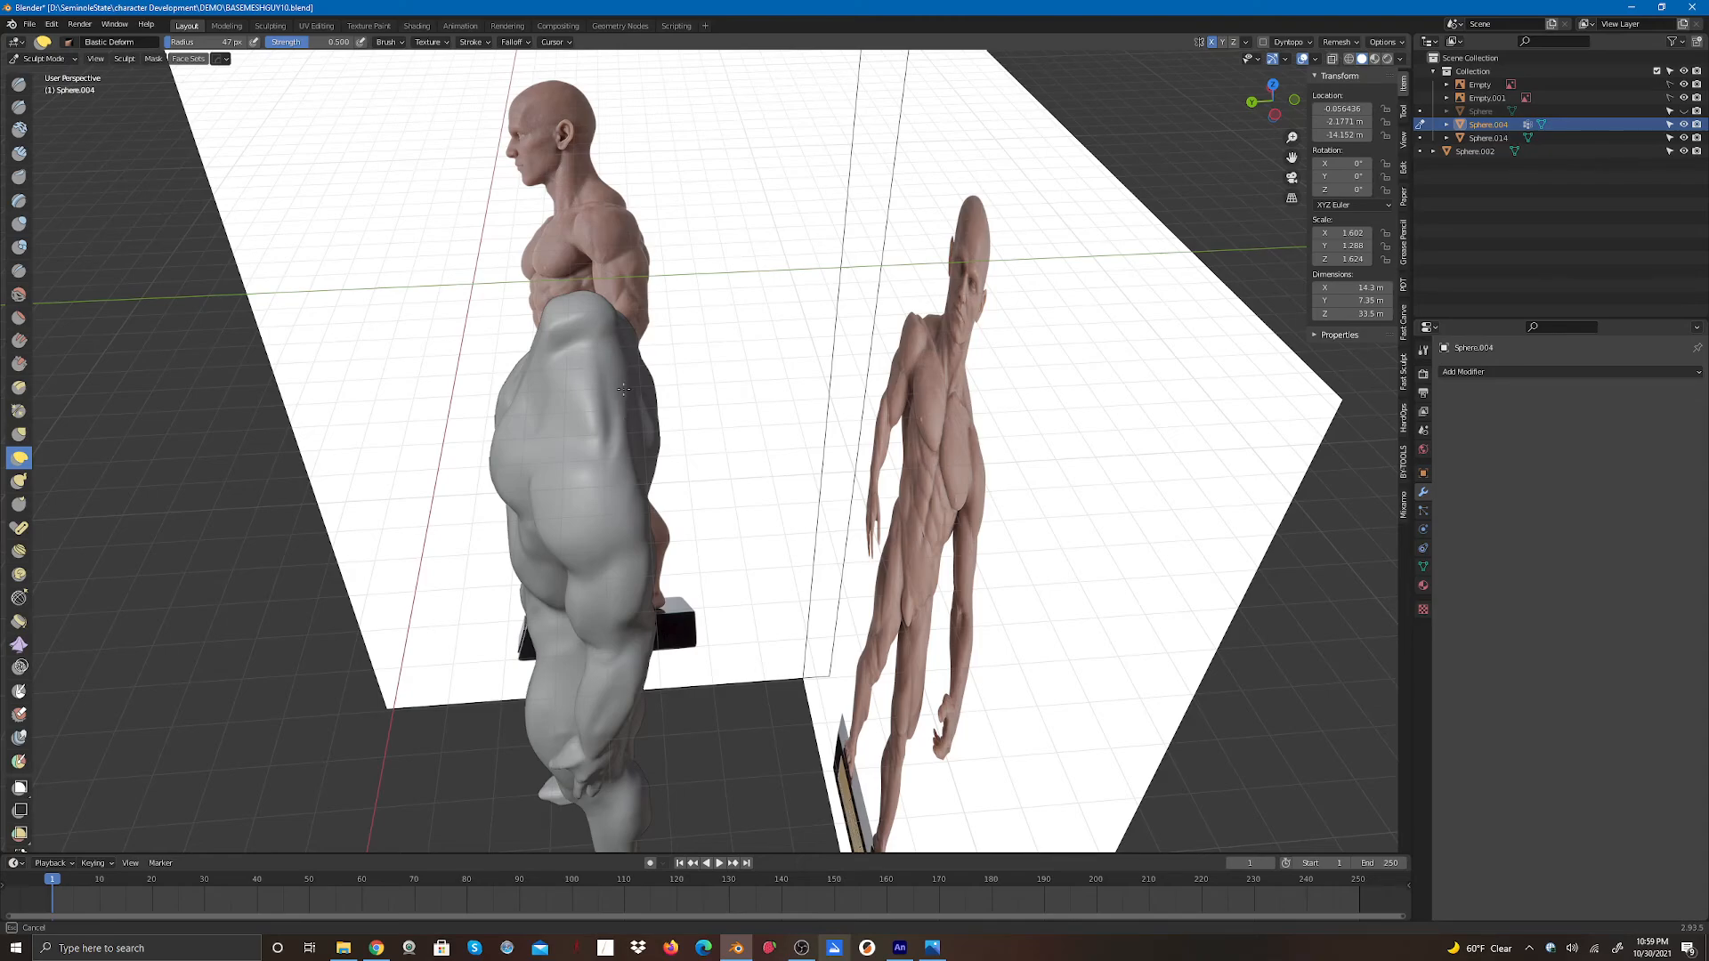
mouse_move(625, 401)
left_mouse_down()
mouse_move(598, 398)
mouse_move(570, 351)
mouse_move(595, 360)
mouse_move(579, 380)
left_mouse_up()
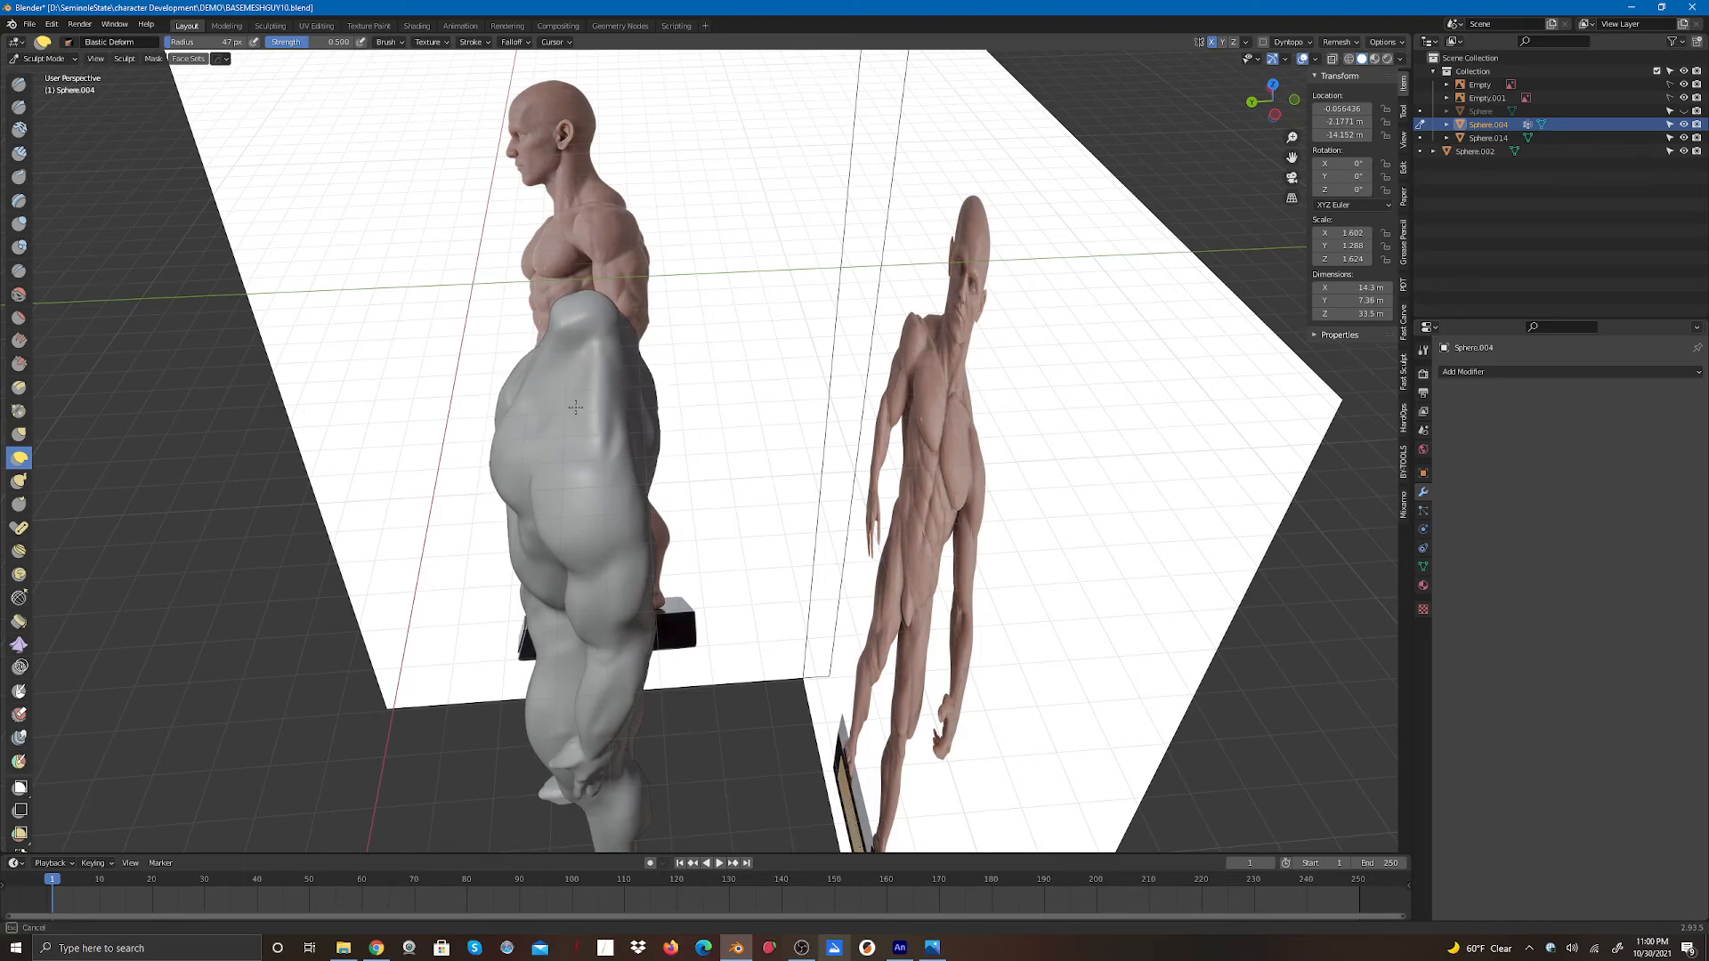
left_click_drag(1264, 112, 1171, 105)
left_click_drag(723, 317, 733, 312)
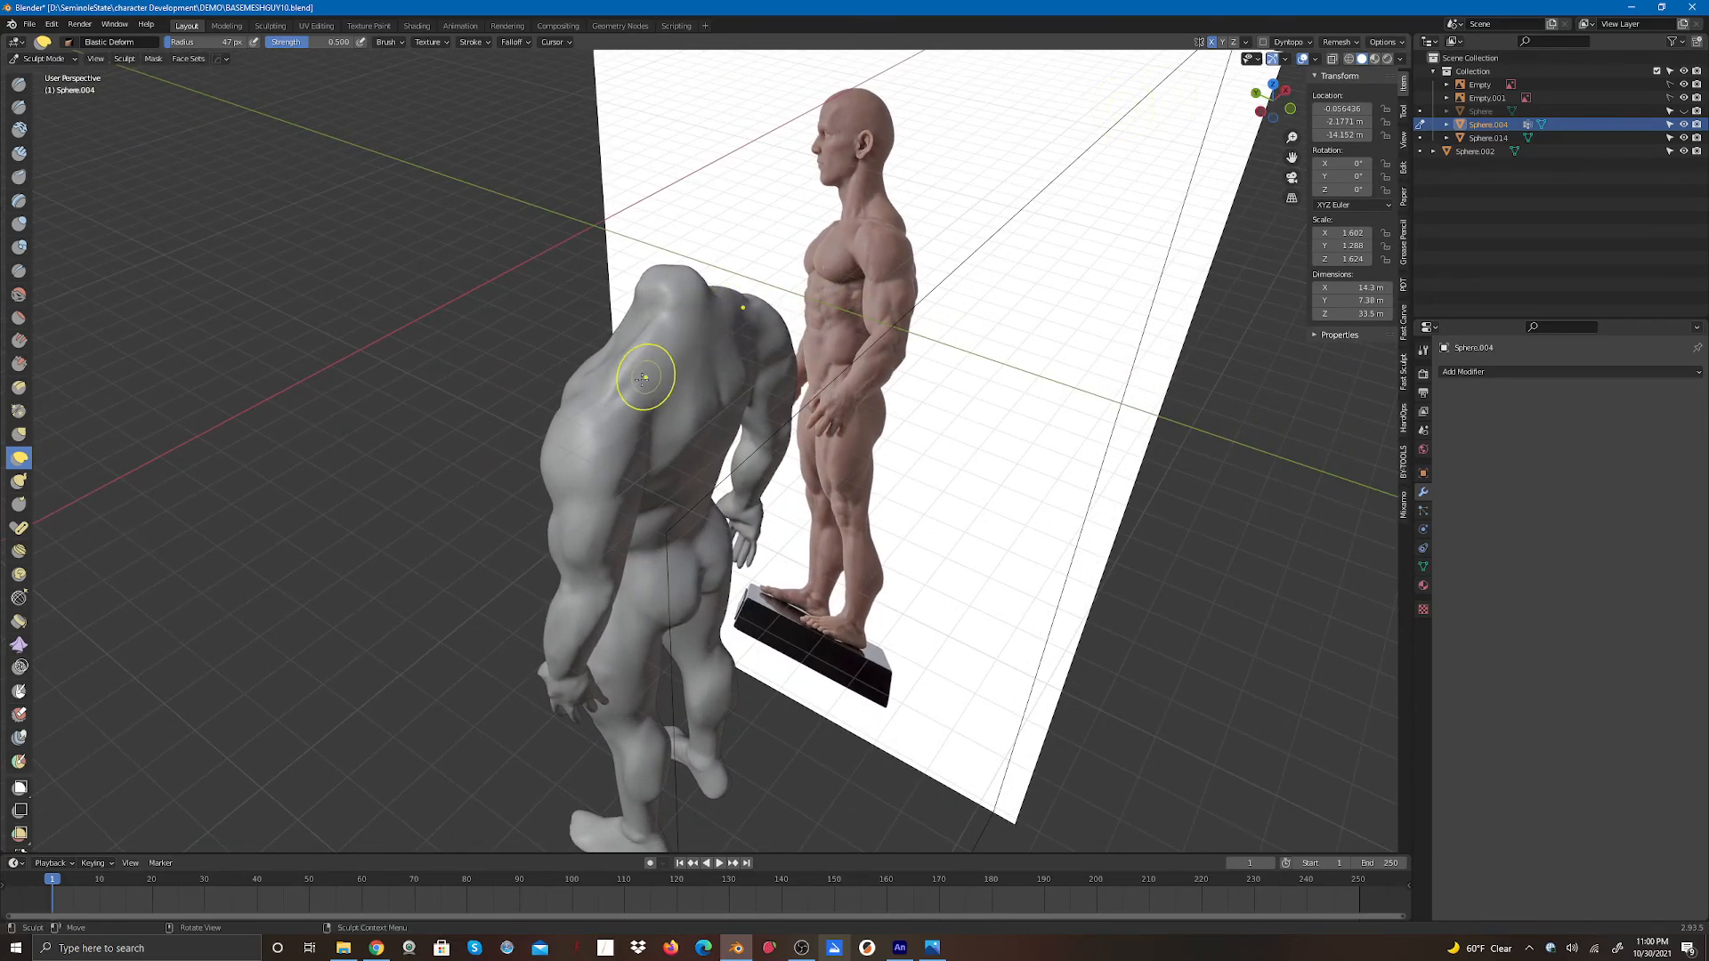
left_click_drag(641, 383, 646, 384)
left_click_drag(1249, 104, 1343, 79)
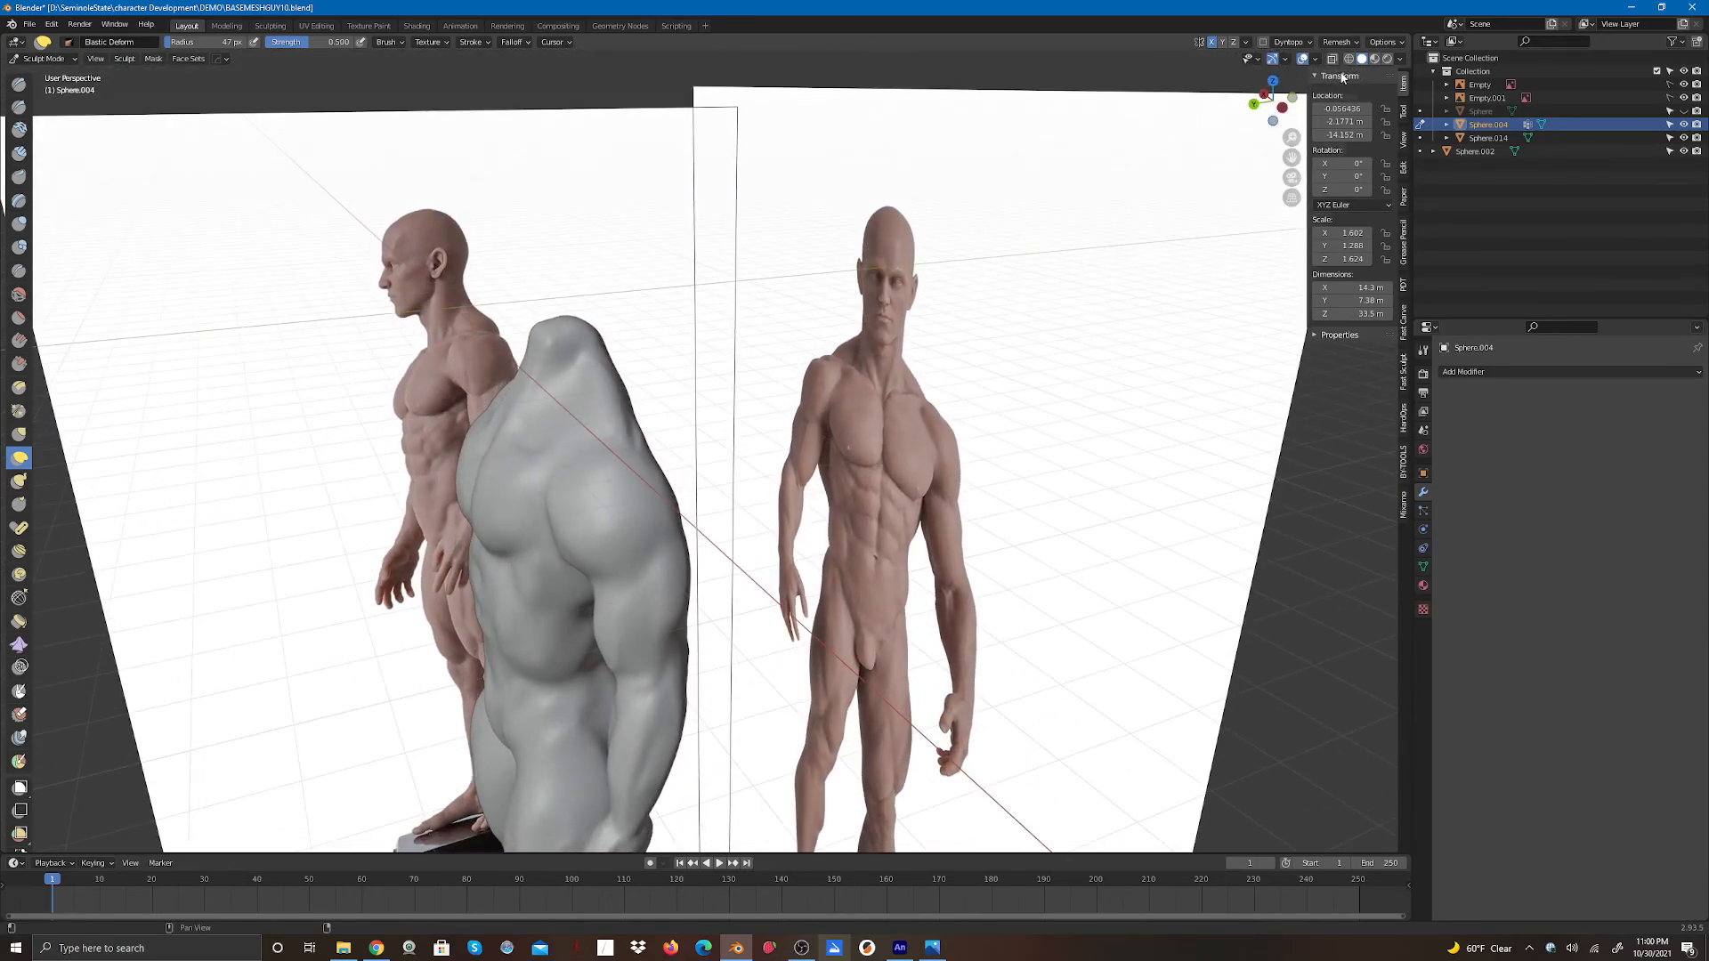
- Add Clay Strips strokes with a 39 px radius along the side of the neck and upper trapezius
left_click(19, 153)
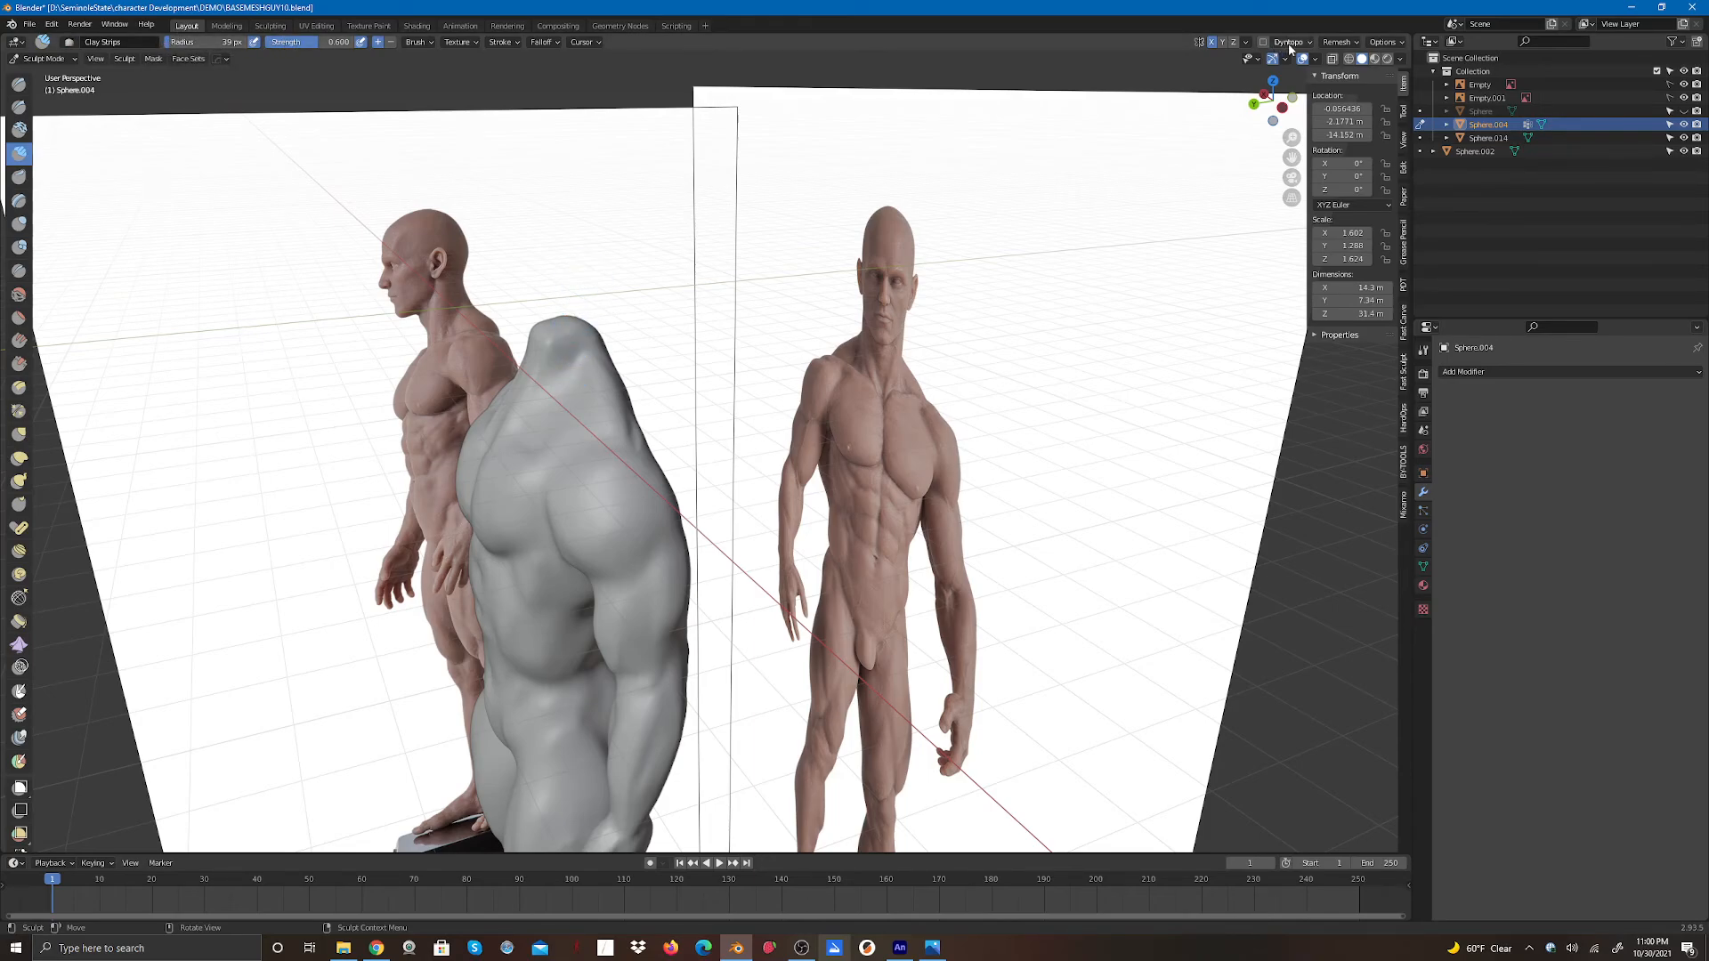
left_click(1403, 45)
left_click(1284, 60)
left_click_drag(1291, 136, 1391, 49)
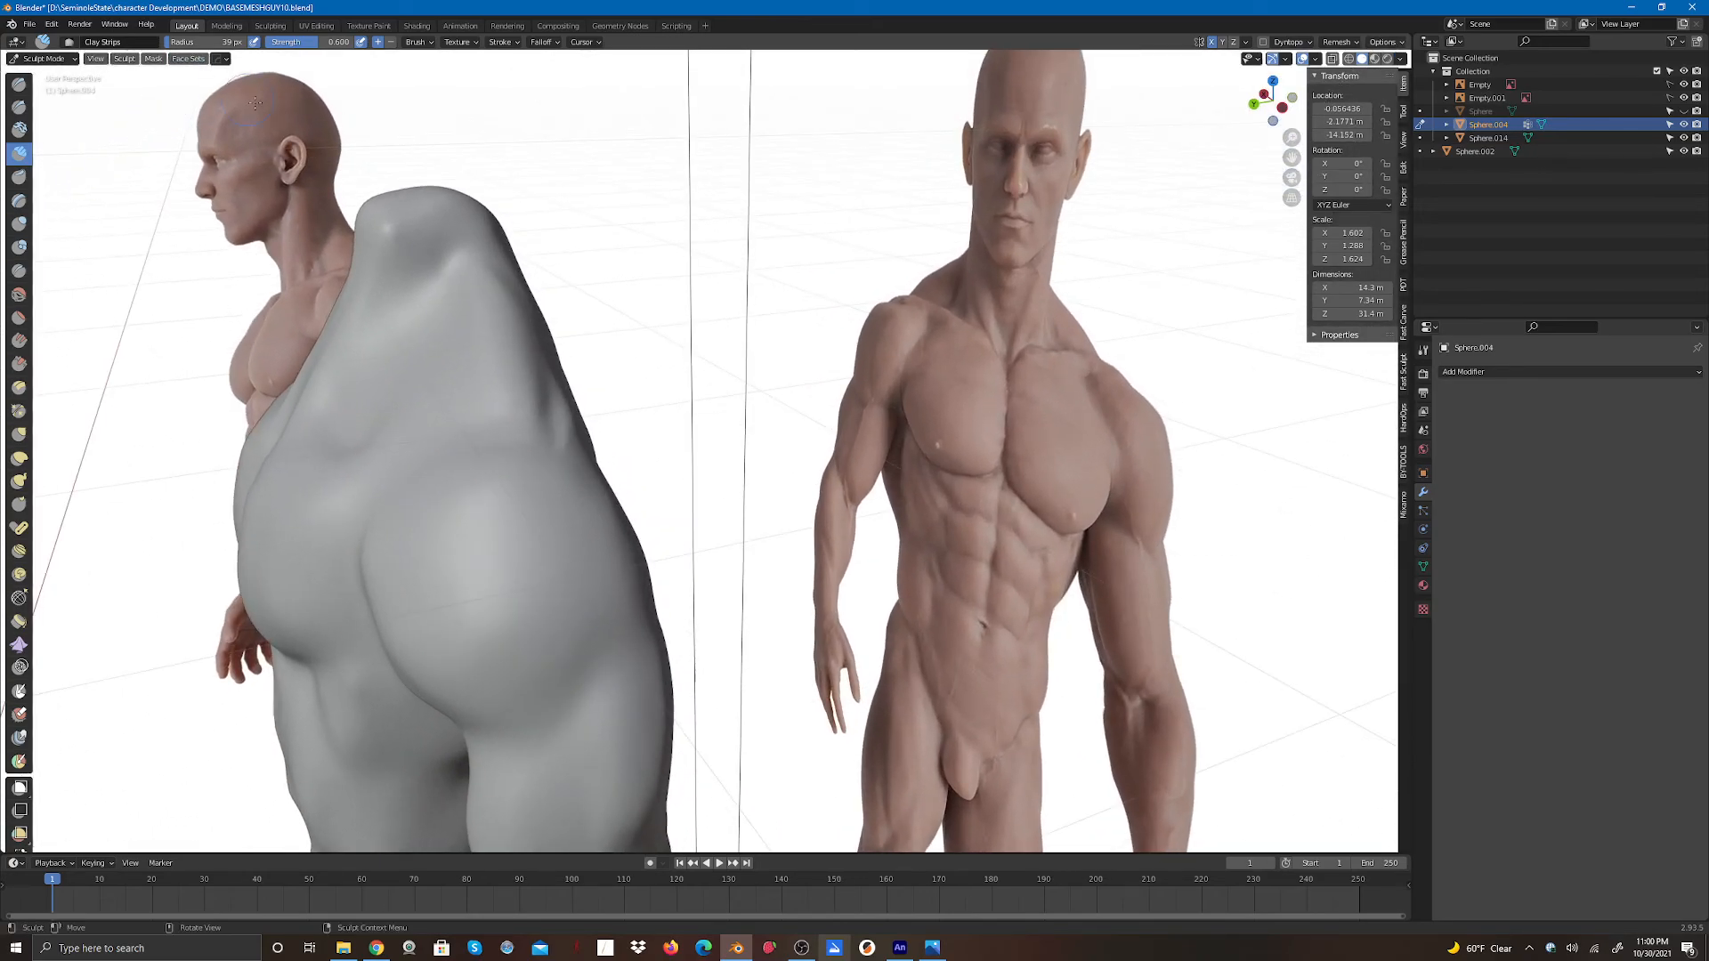
left_click_drag(376, 358, 371, 363)
left_click_drag(456, 252, 347, 367)
left_click_drag(432, 278, 370, 363)
left_click_drag(436, 271, 370, 356)
left_click_drag(392, 291, 324, 364)
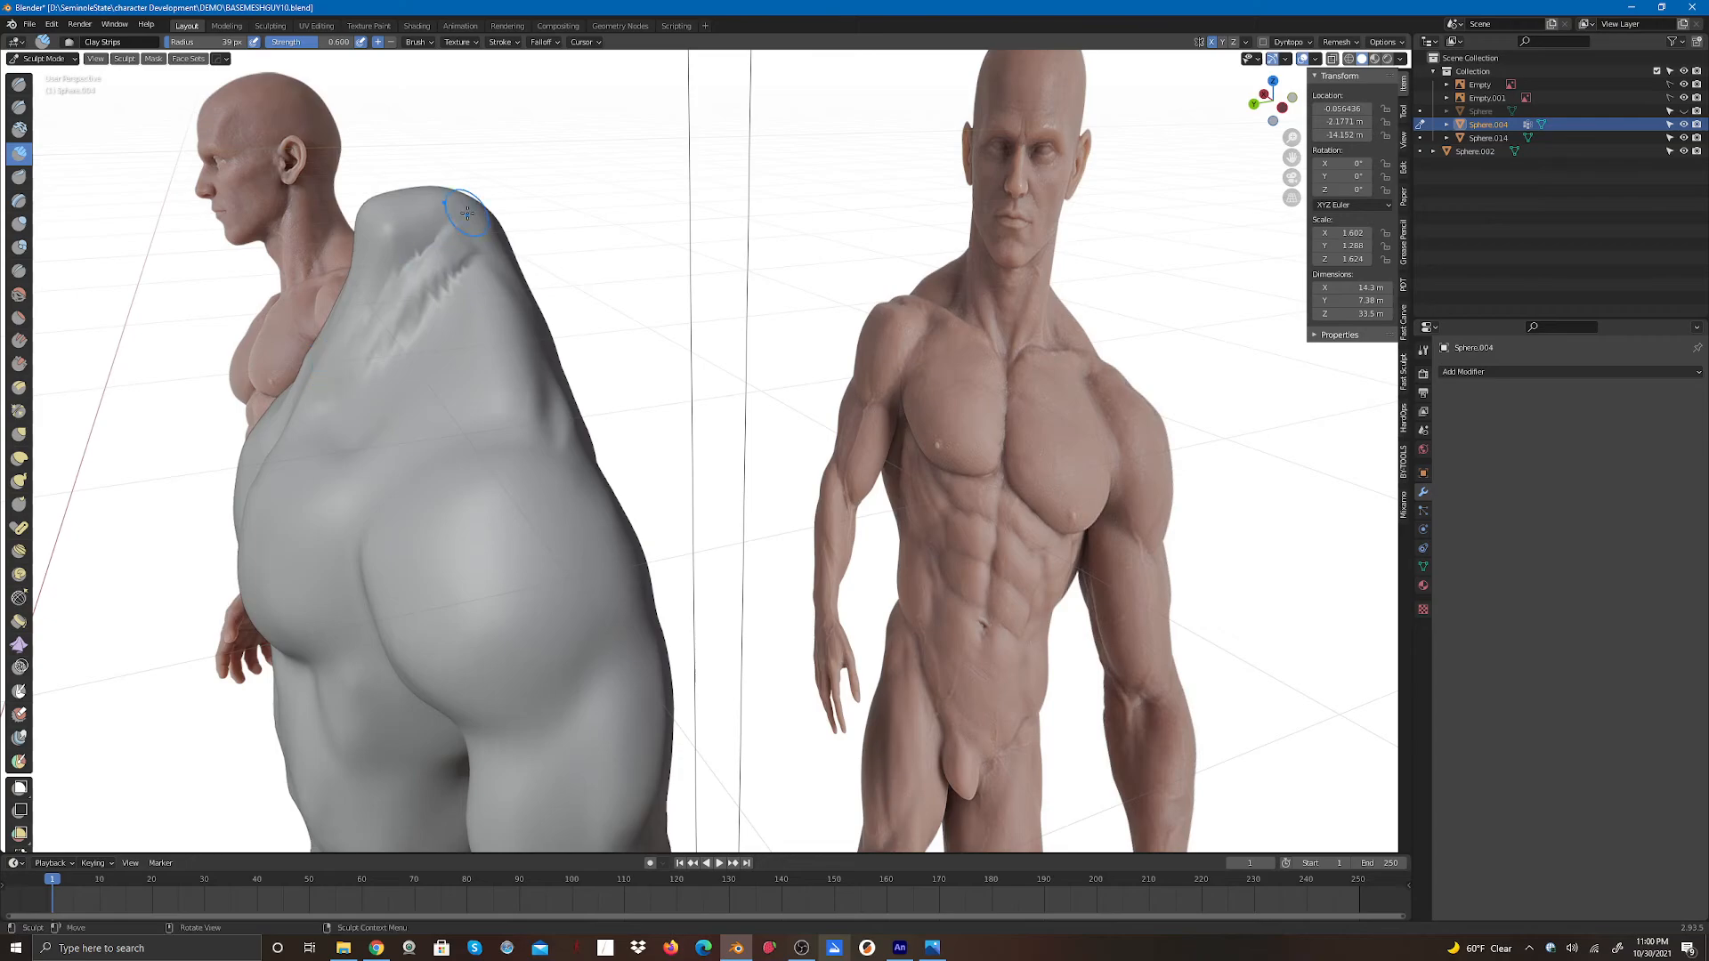
left_click_drag(449, 235, 370, 334)
left_click_drag(409, 267, 347, 363)
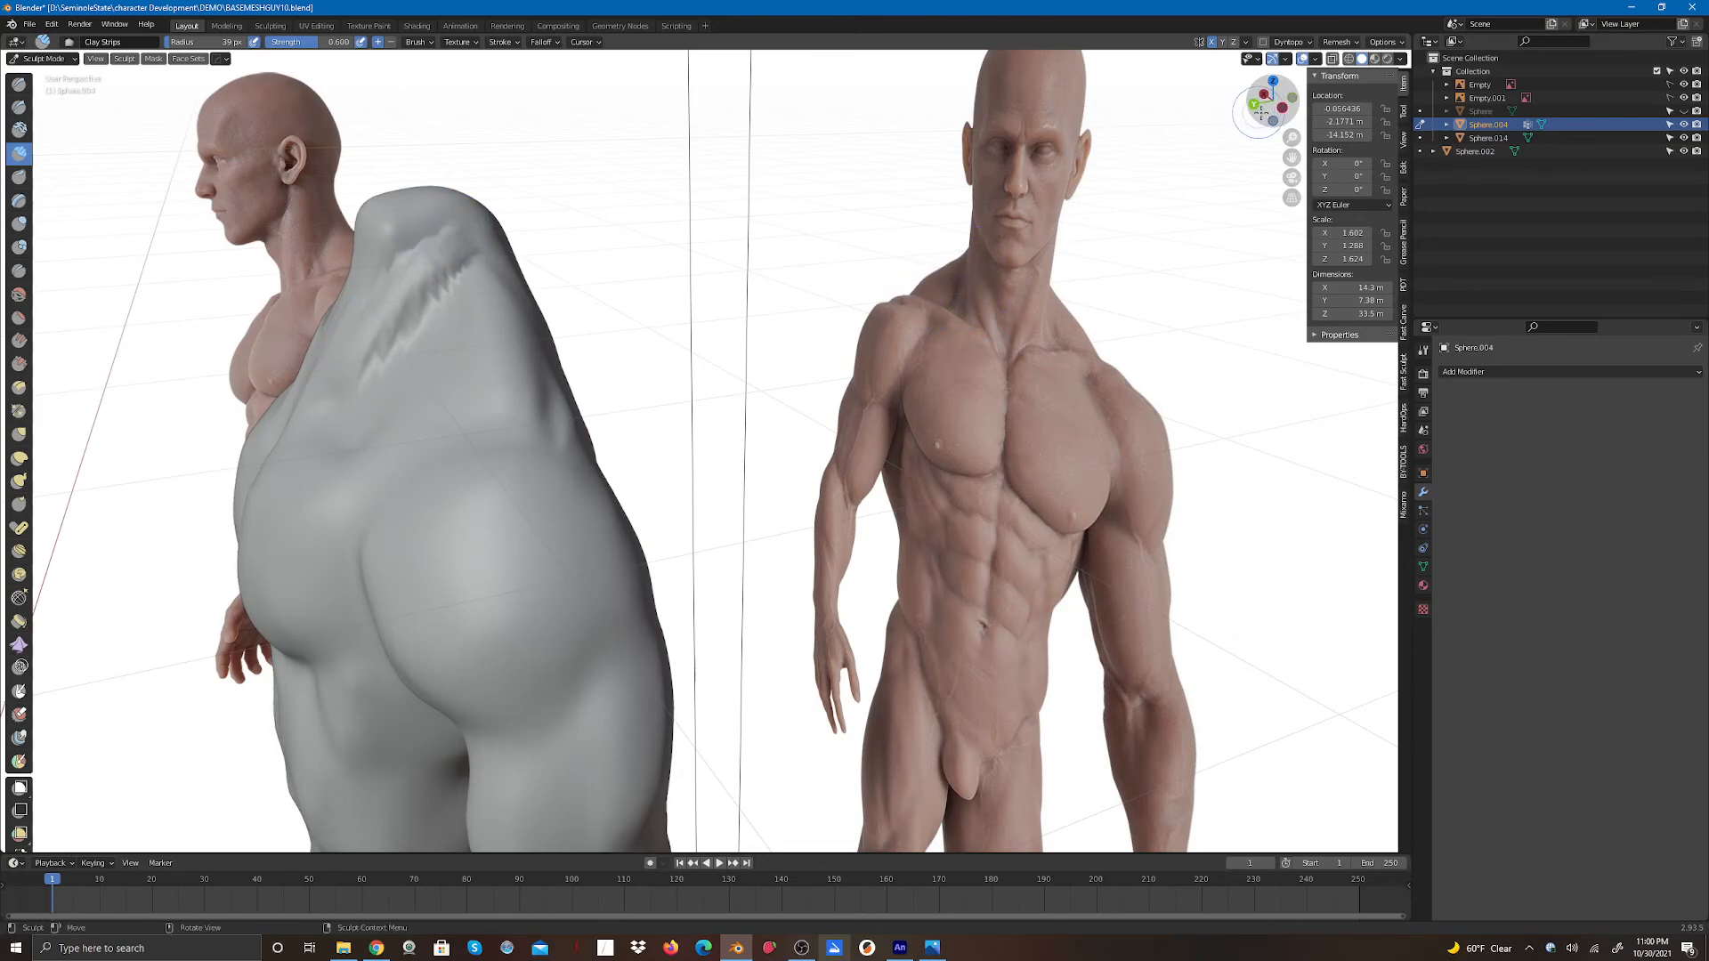
- Build up the trapezius and neck base with more Clay Strips strokes from the front
left_click_drag(1263, 111, 1390, 133)
left_click_drag(504, 338, 386, 559)
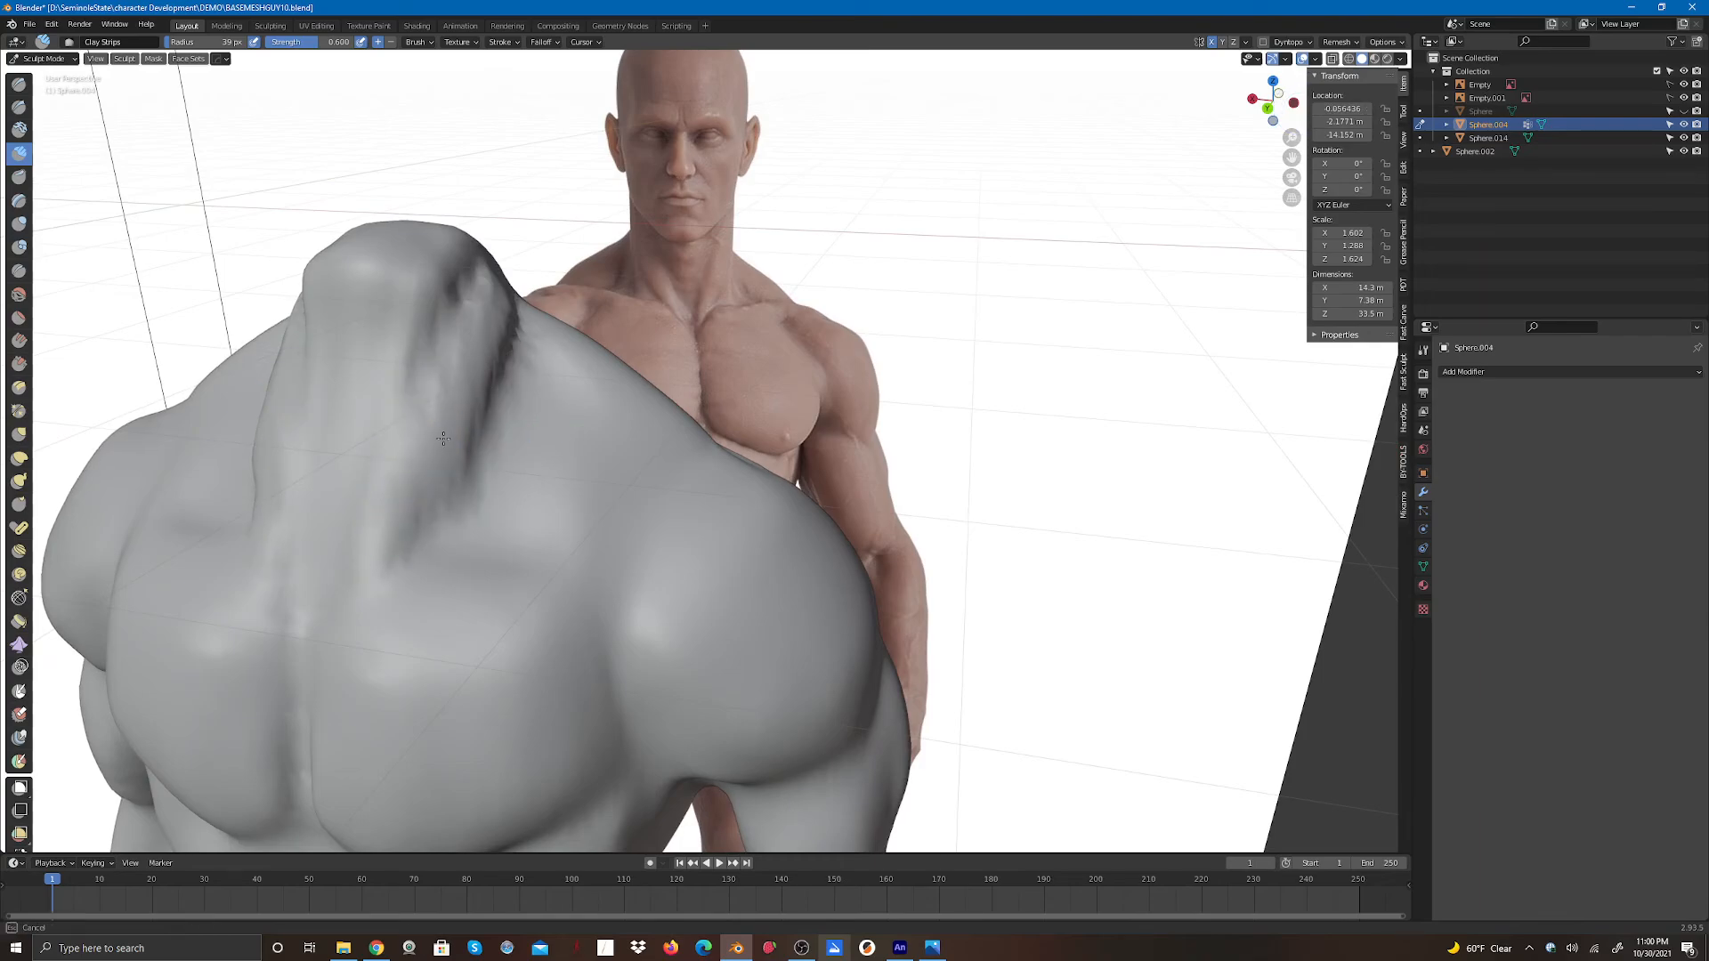
left_click_drag(434, 450, 400, 498)
left_click_drag(419, 427, 384, 556)
left_click_drag(465, 324, 443, 387)
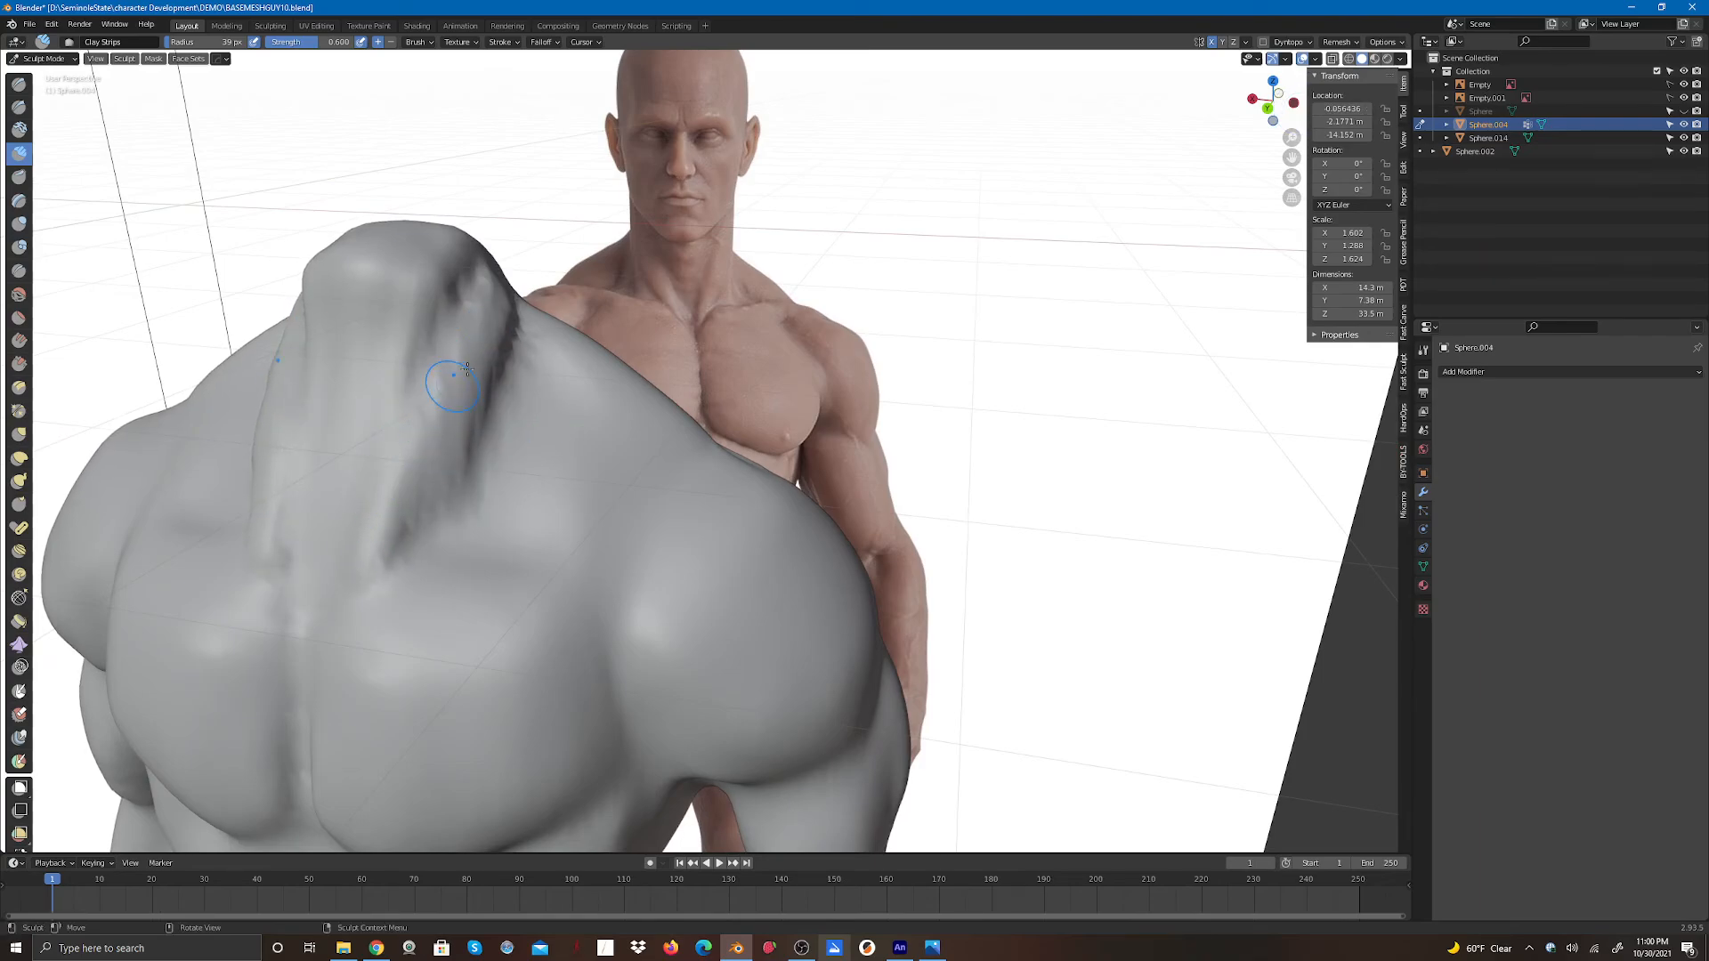
left_click_drag(511, 315, 483, 398)
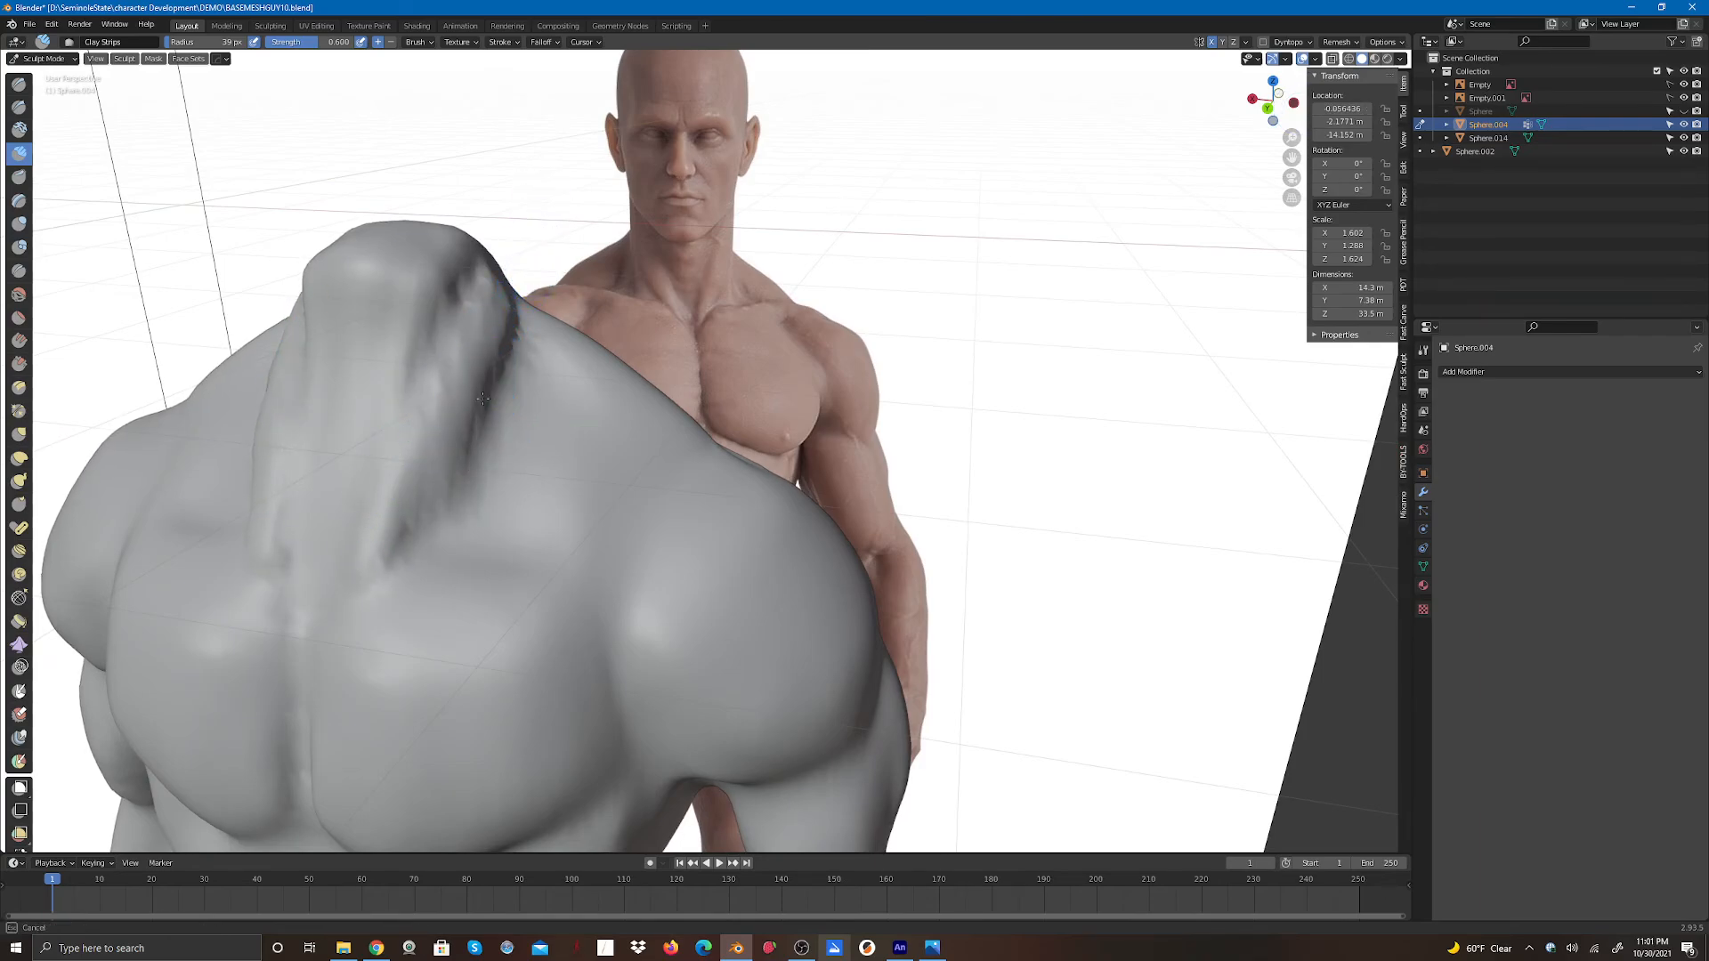
left_click_drag(513, 338, 499, 379)
mouse_move(472, 303)
left_mouse_down()
mouse_move(401, 445)
mouse_move(444, 485)
mouse_move(425, 498)
left_mouse_up()
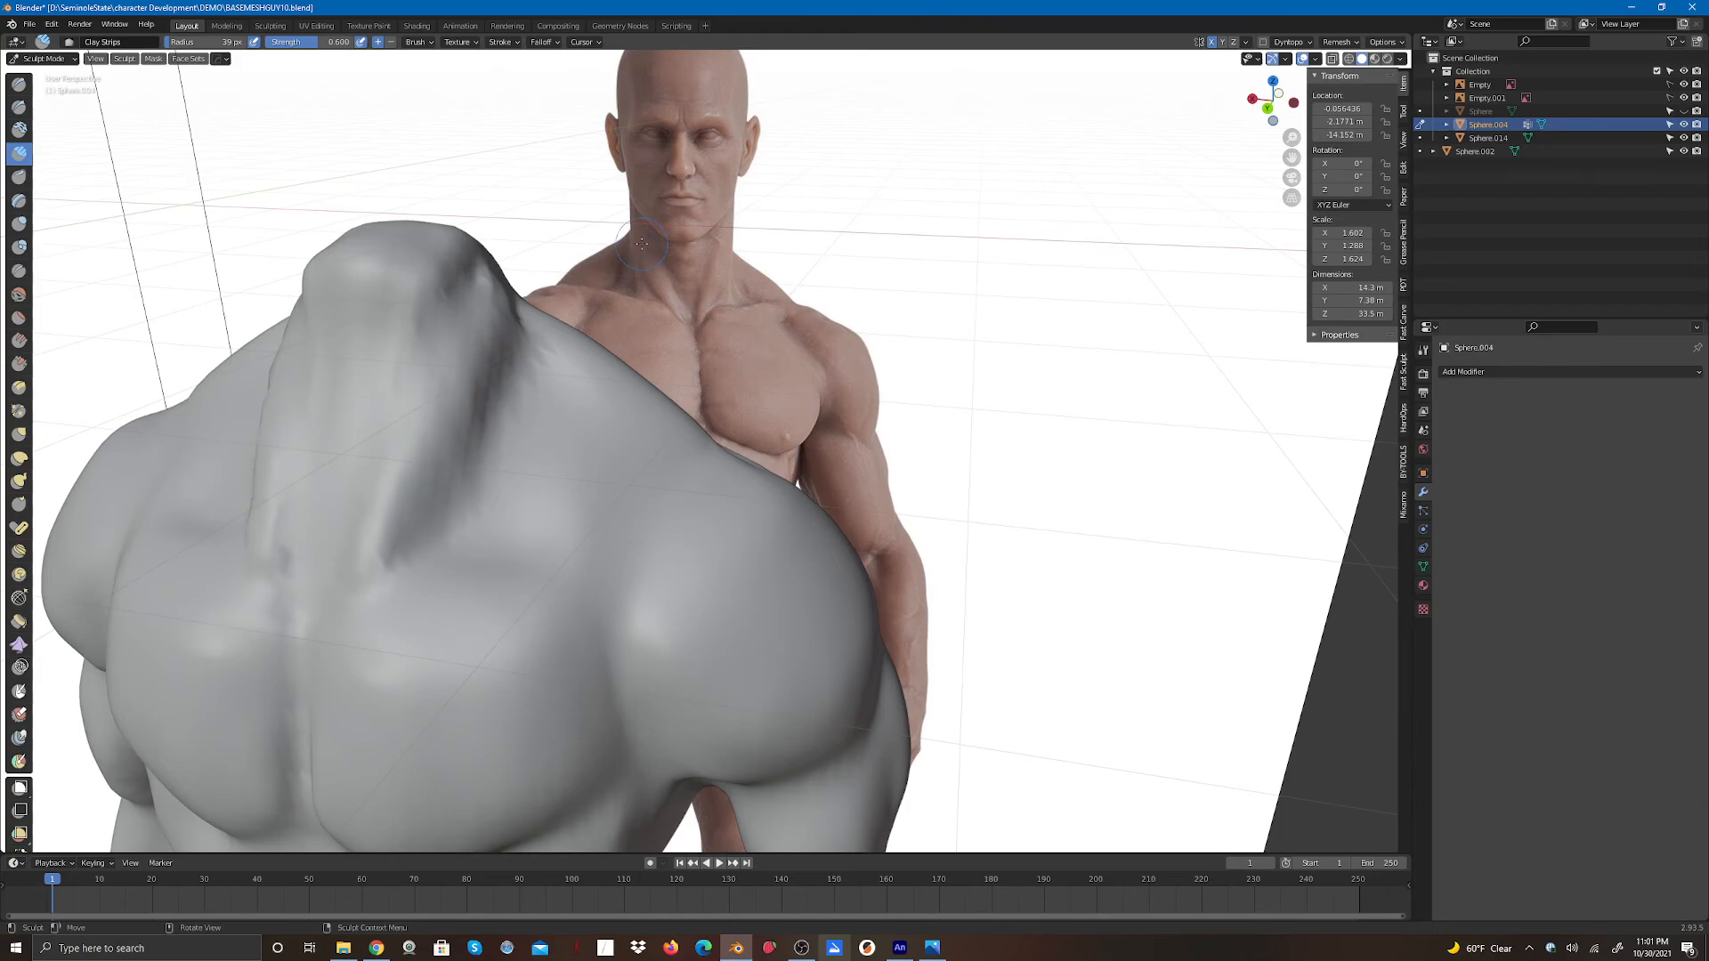
- Define the muscle ridge between neck and trapezius with Clay Strips strokes from a closer angle
mouse_move(1273, 102)
left_mouse_down()
mouse_move(1332, 111)
mouse_move(1335, 89)
left_mouse_up()
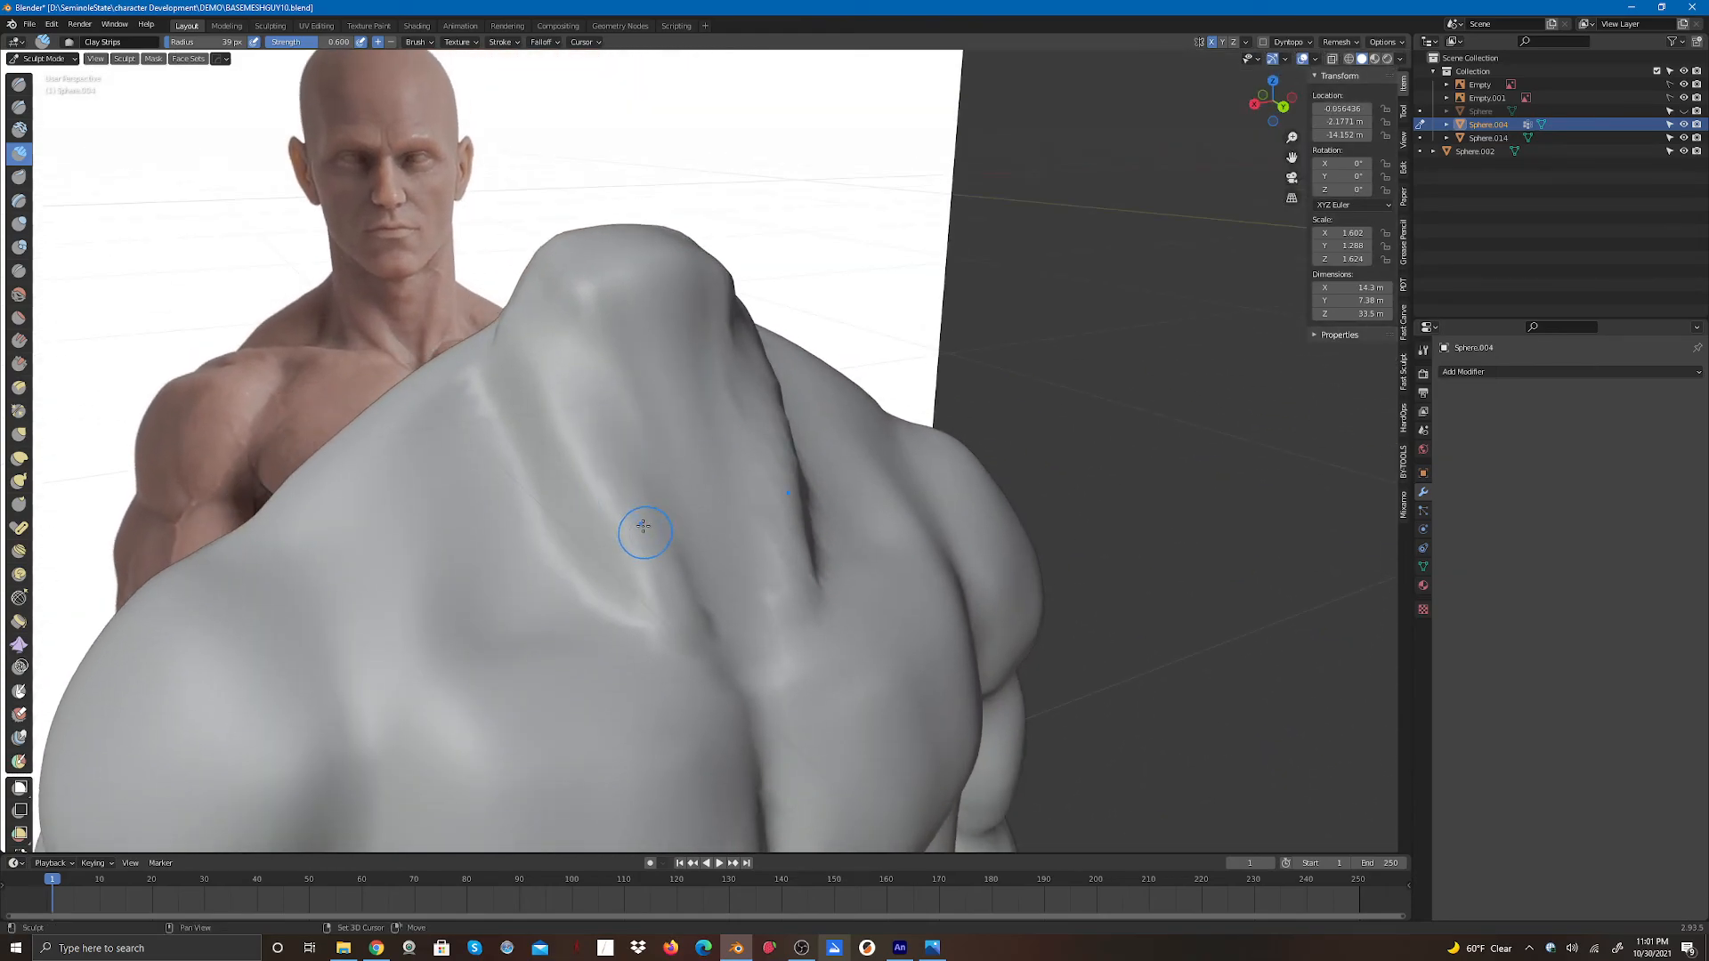
mouse_move(635, 533)
left_mouse_down()
mouse_move(709, 606)
mouse_move(718, 580)
left_mouse_up()
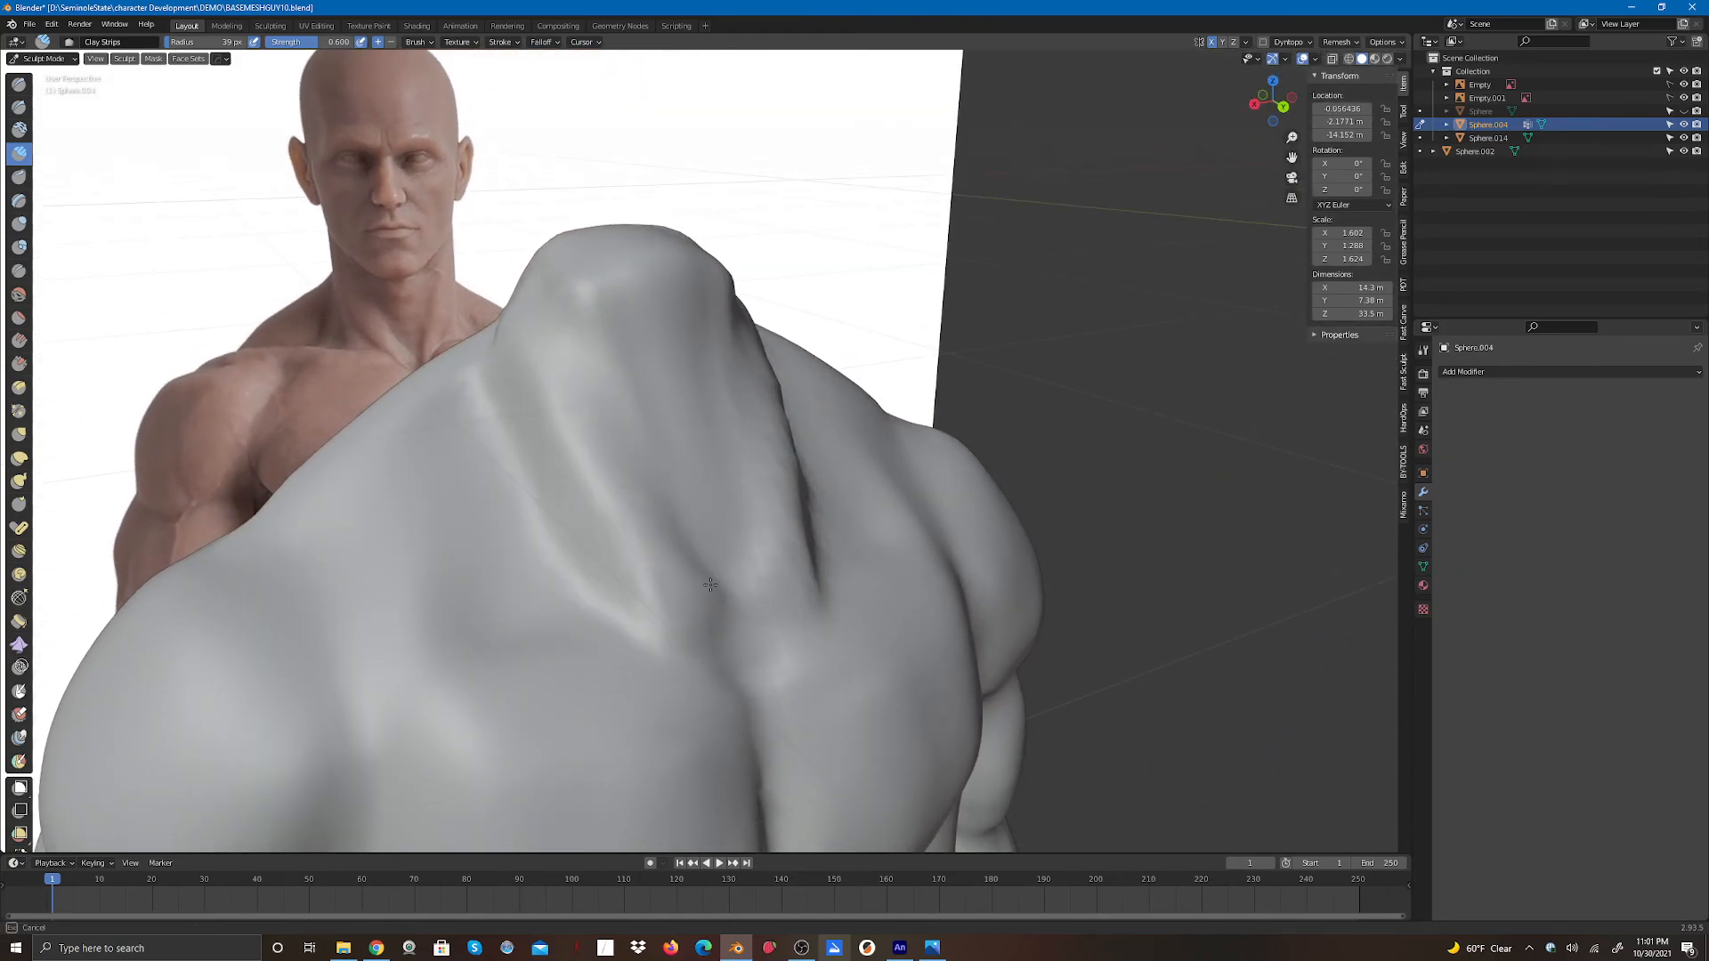
left_click_drag(580, 436, 541, 351)
left_click_drag(575, 434, 541, 350)
left_click_drag(592, 441, 544, 356)
left_click_drag(782, 518, 778, 578)
left_click_drag(777, 574, 773, 601)
- Carve a sharp crease along the ridge between neck and trapezius with Draw Sharp strokes at about 21 px radius
left_click_drag(1234, 97, 1193, 108)
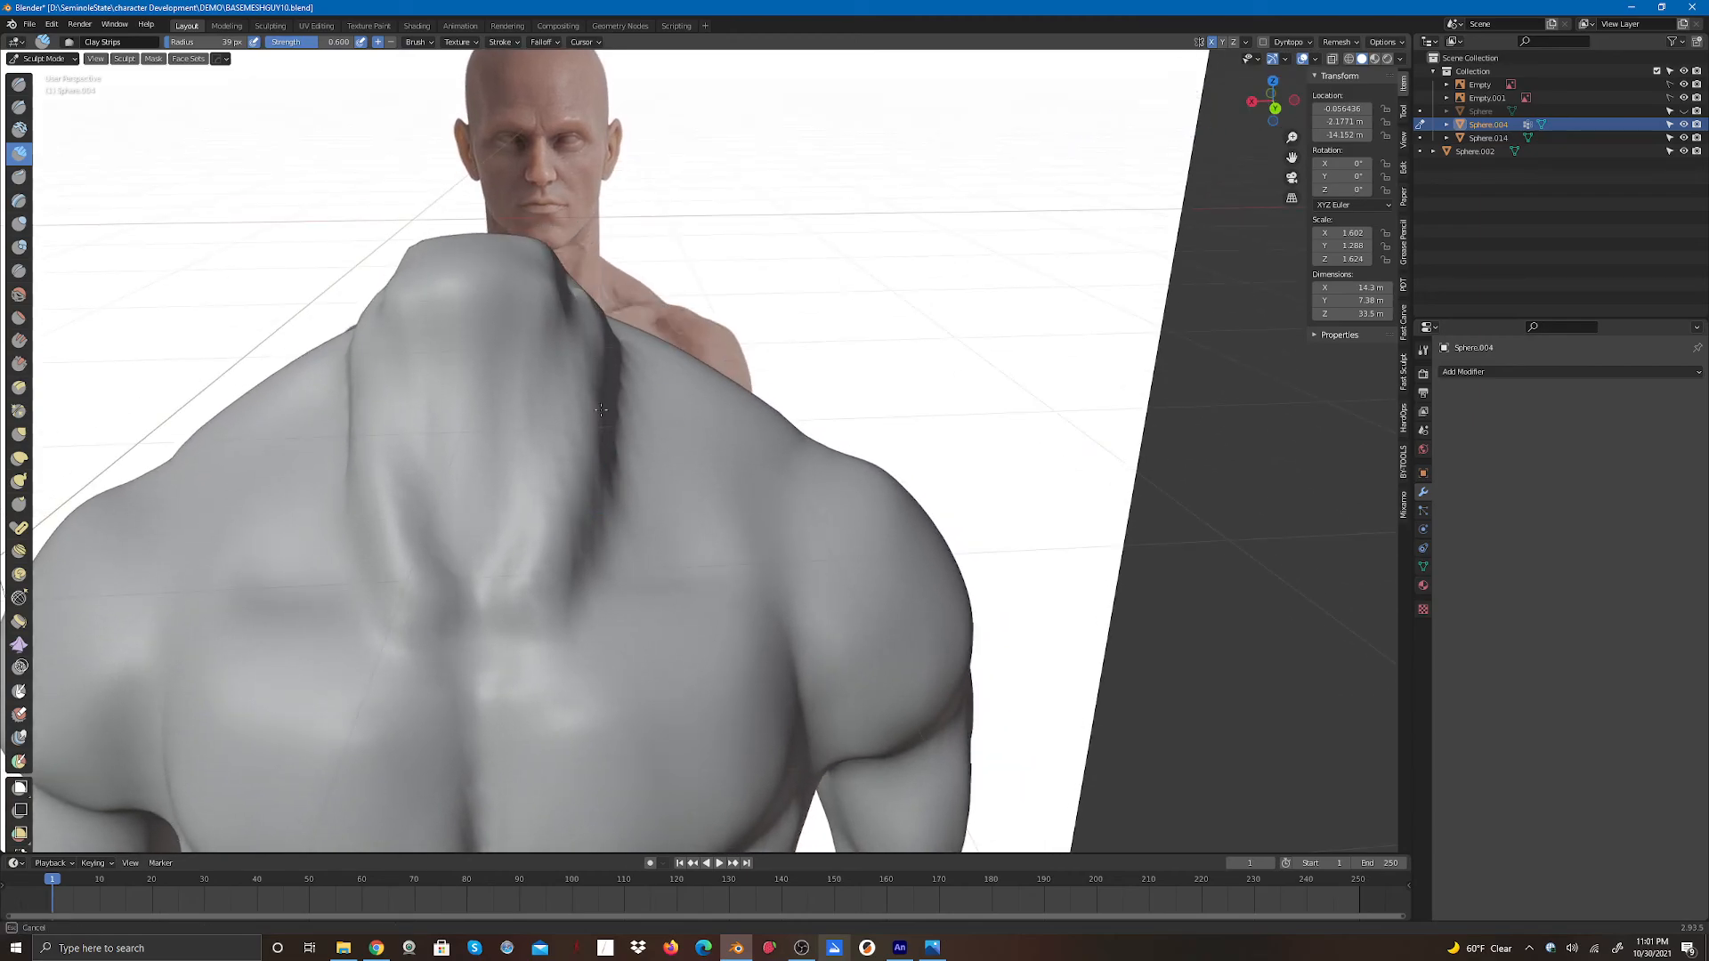
left_click(19, 106)
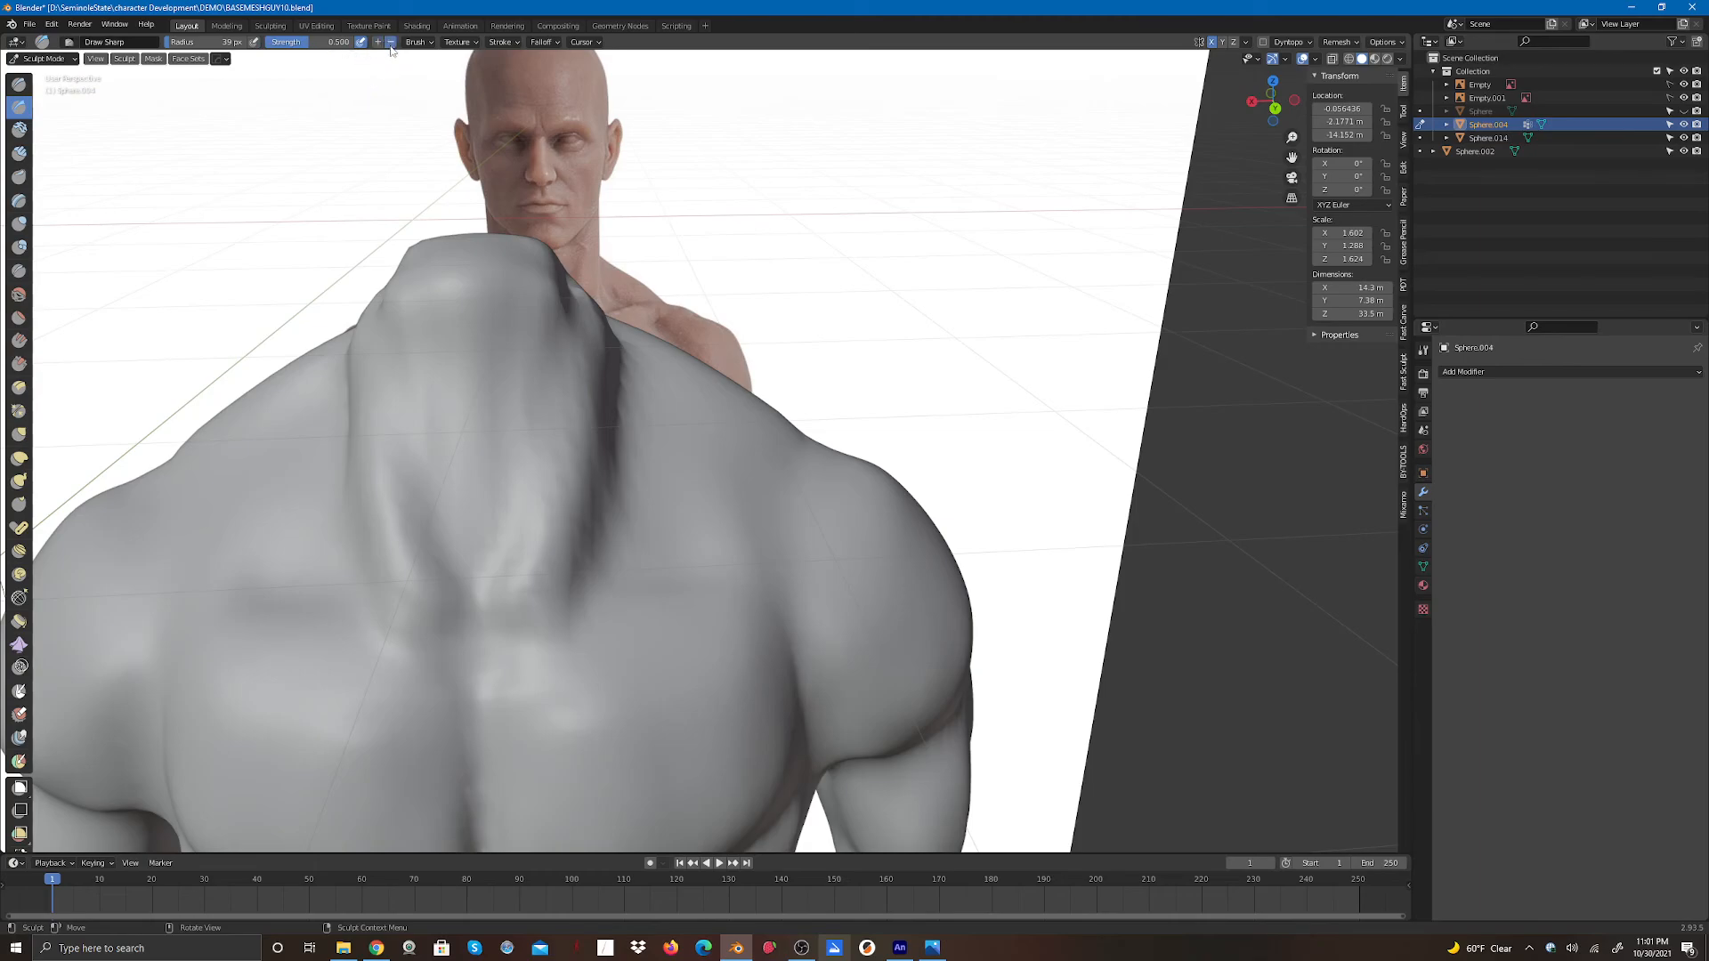
mouse_move(573, 318)
left_mouse_down()
mouse_move(572, 299)
mouse_move(572, 338)
left_mouse_up()
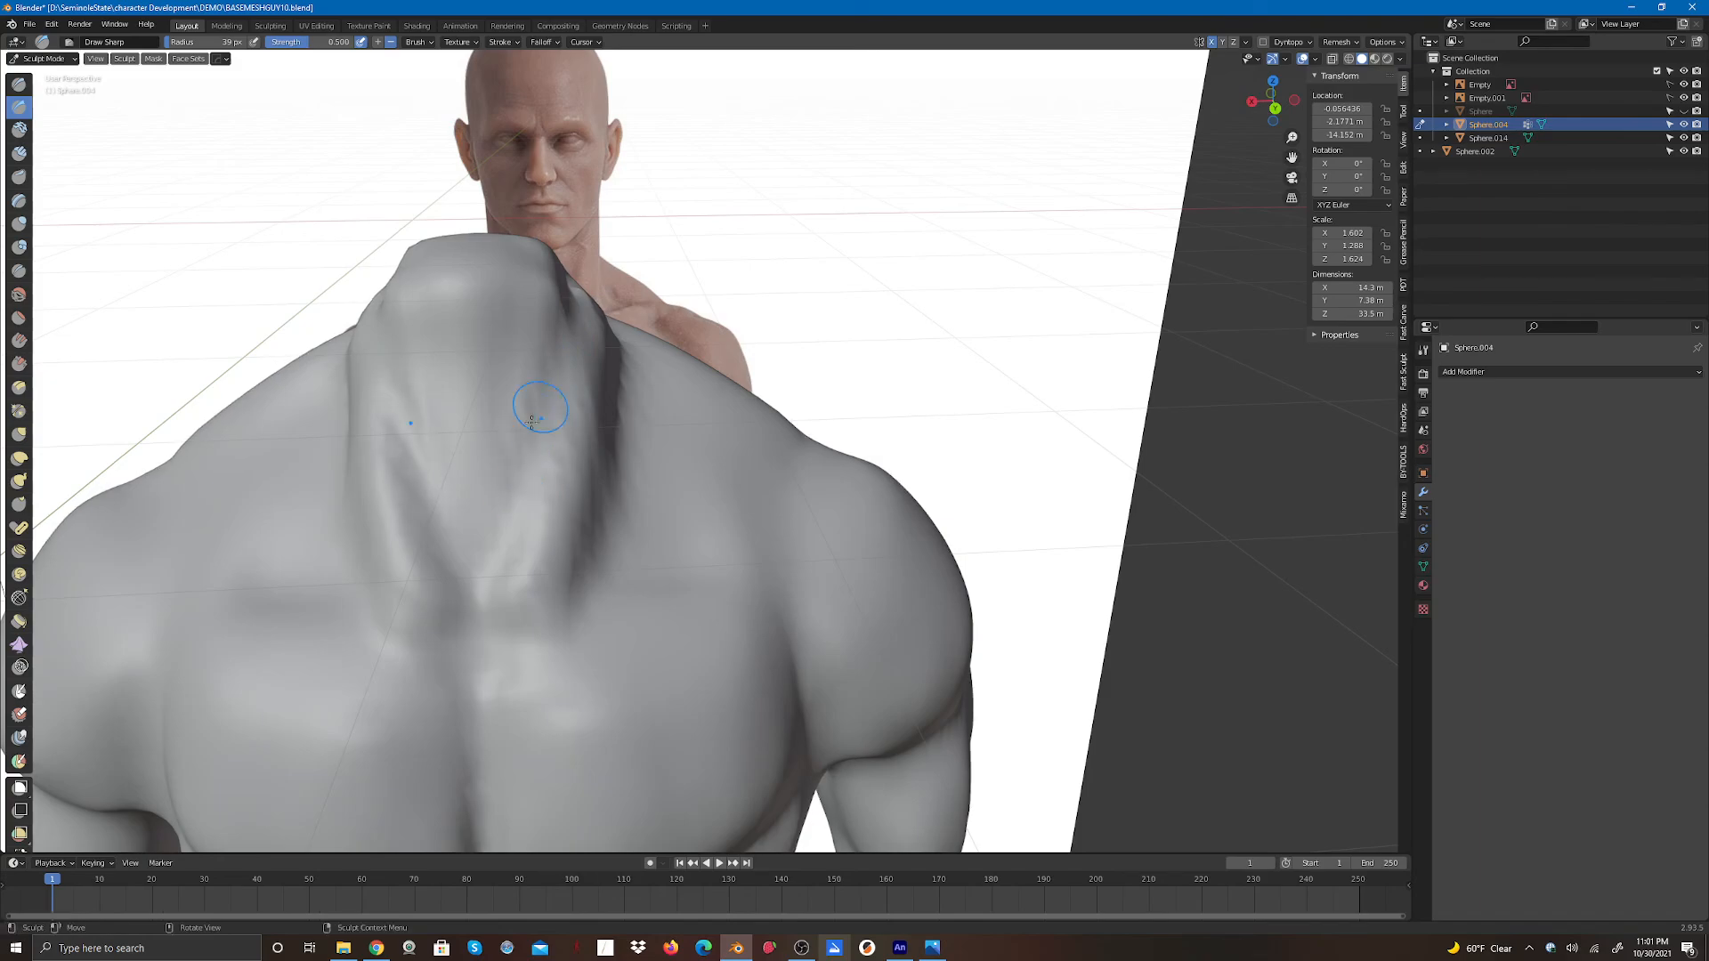
left_click(1424, 351)
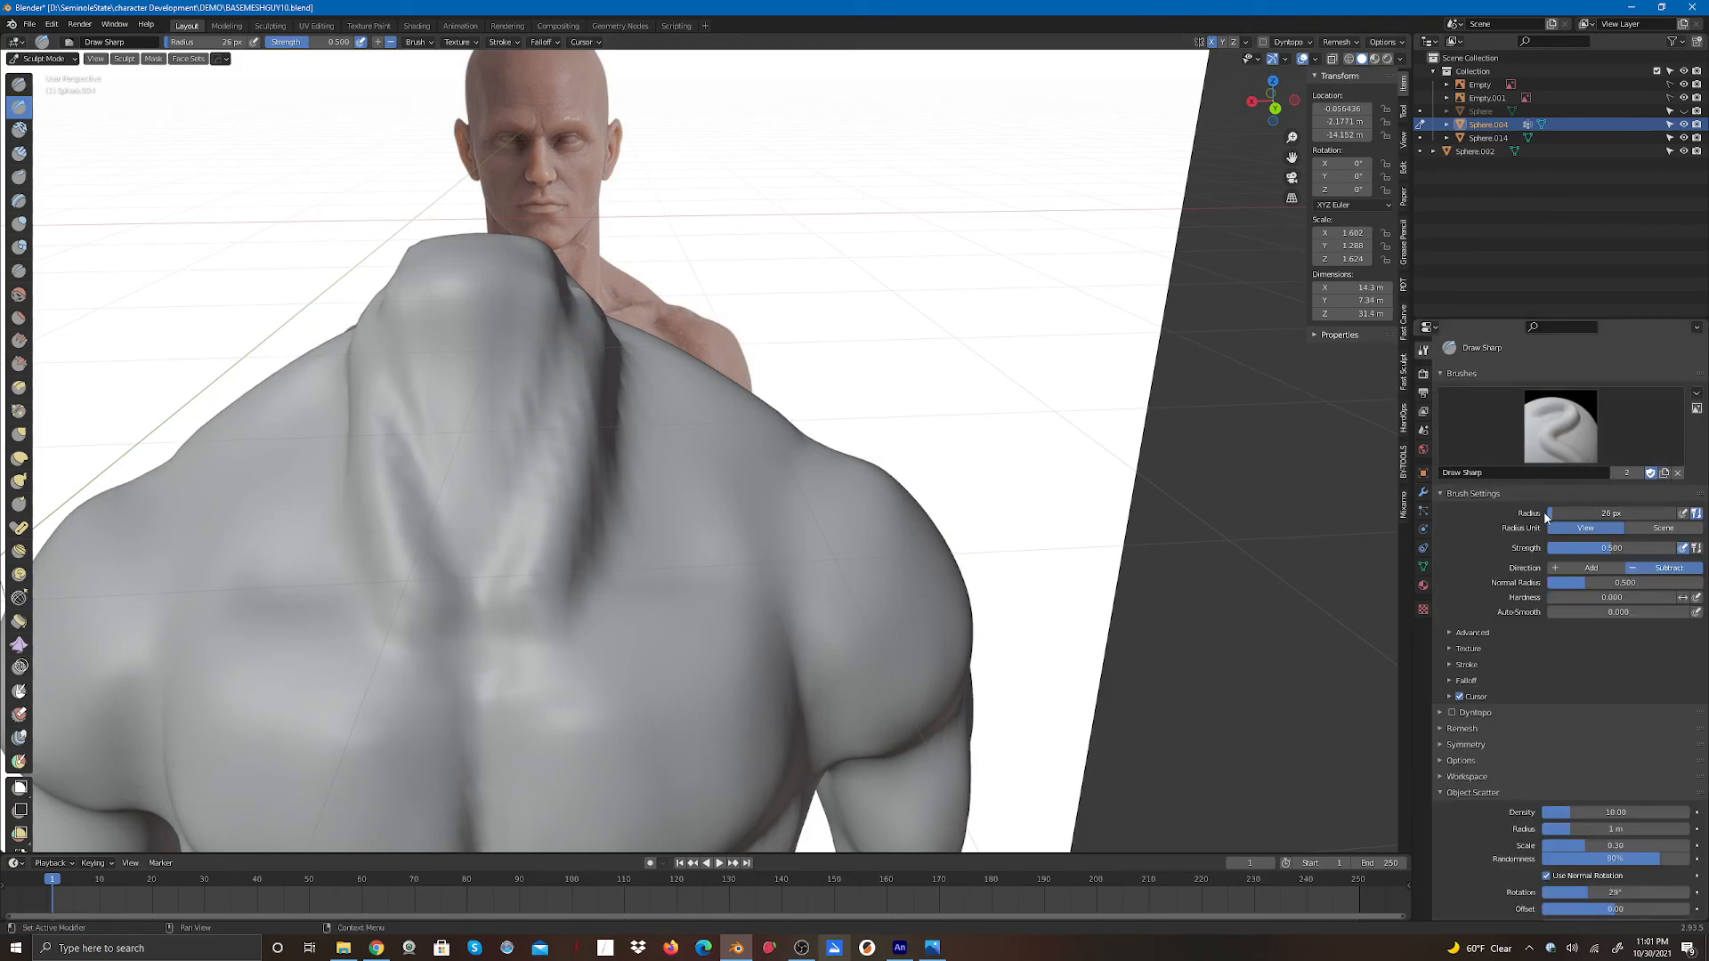
mouse_move(534, 455)
left_mouse_down()
mouse_move(552, 381)
mouse_move(518, 484)
left_mouse_up()
left_click_drag(545, 420, 508, 487)
mouse_move(554, 411)
left_mouse_down()
mouse_move(504, 540)
mouse_move(572, 313)
left_mouse_up()
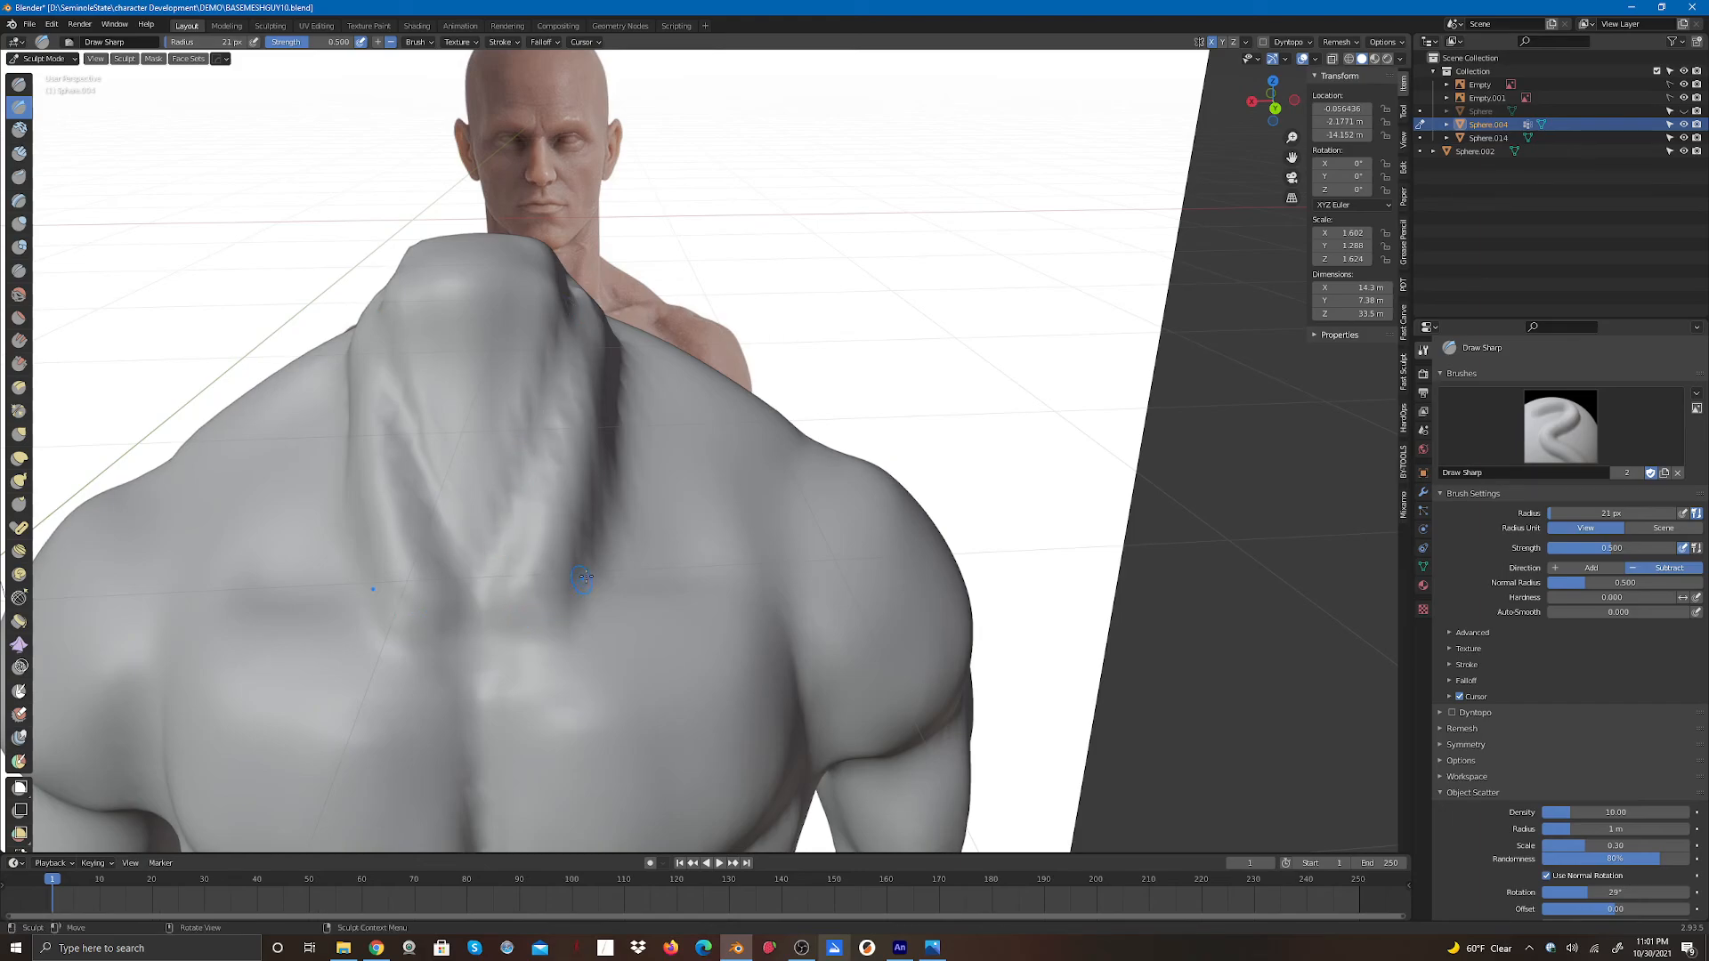
- Sharpen the back edge of the neck with more Draw Sharp strokes from the side
left_click_drag(1270, 98, 1181, 88)
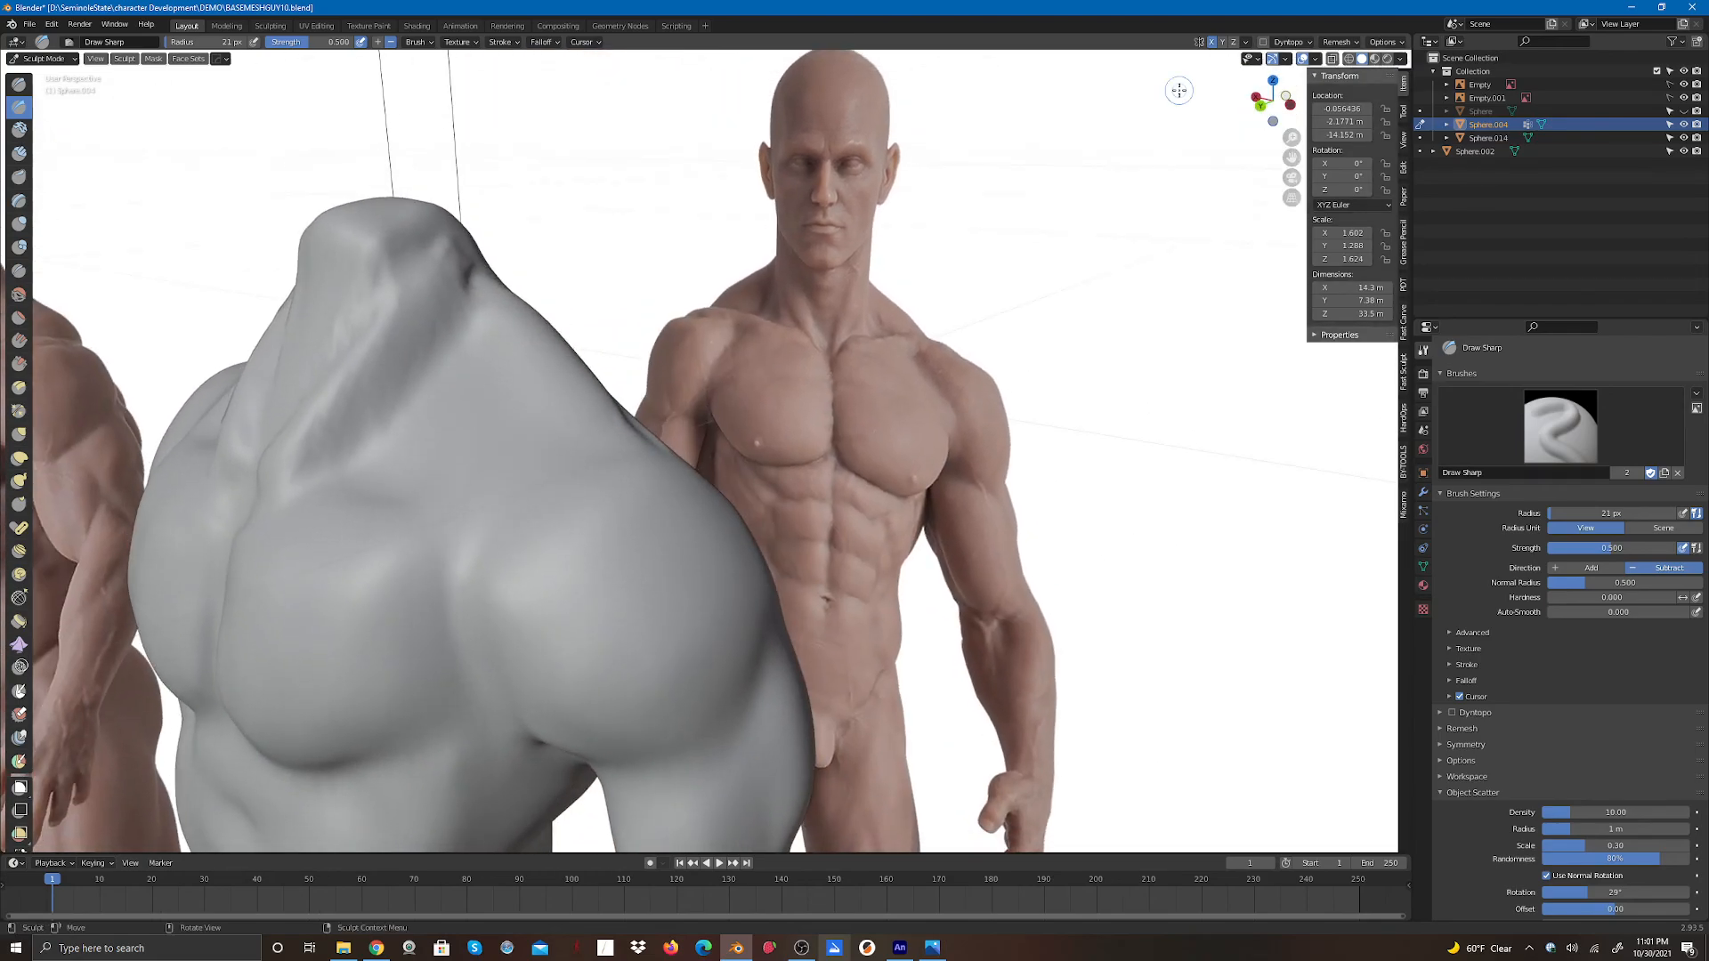
left_click_drag(394, 400, 374, 422)
left_click_drag(399, 402, 369, 435)
left_click_drag(429, 353, 399, 393)
left_click_drag(458, 332, 433, 356)
- Switch to Clay Strips and build up the side of the neck with a few strokes
left_click(19, 153)
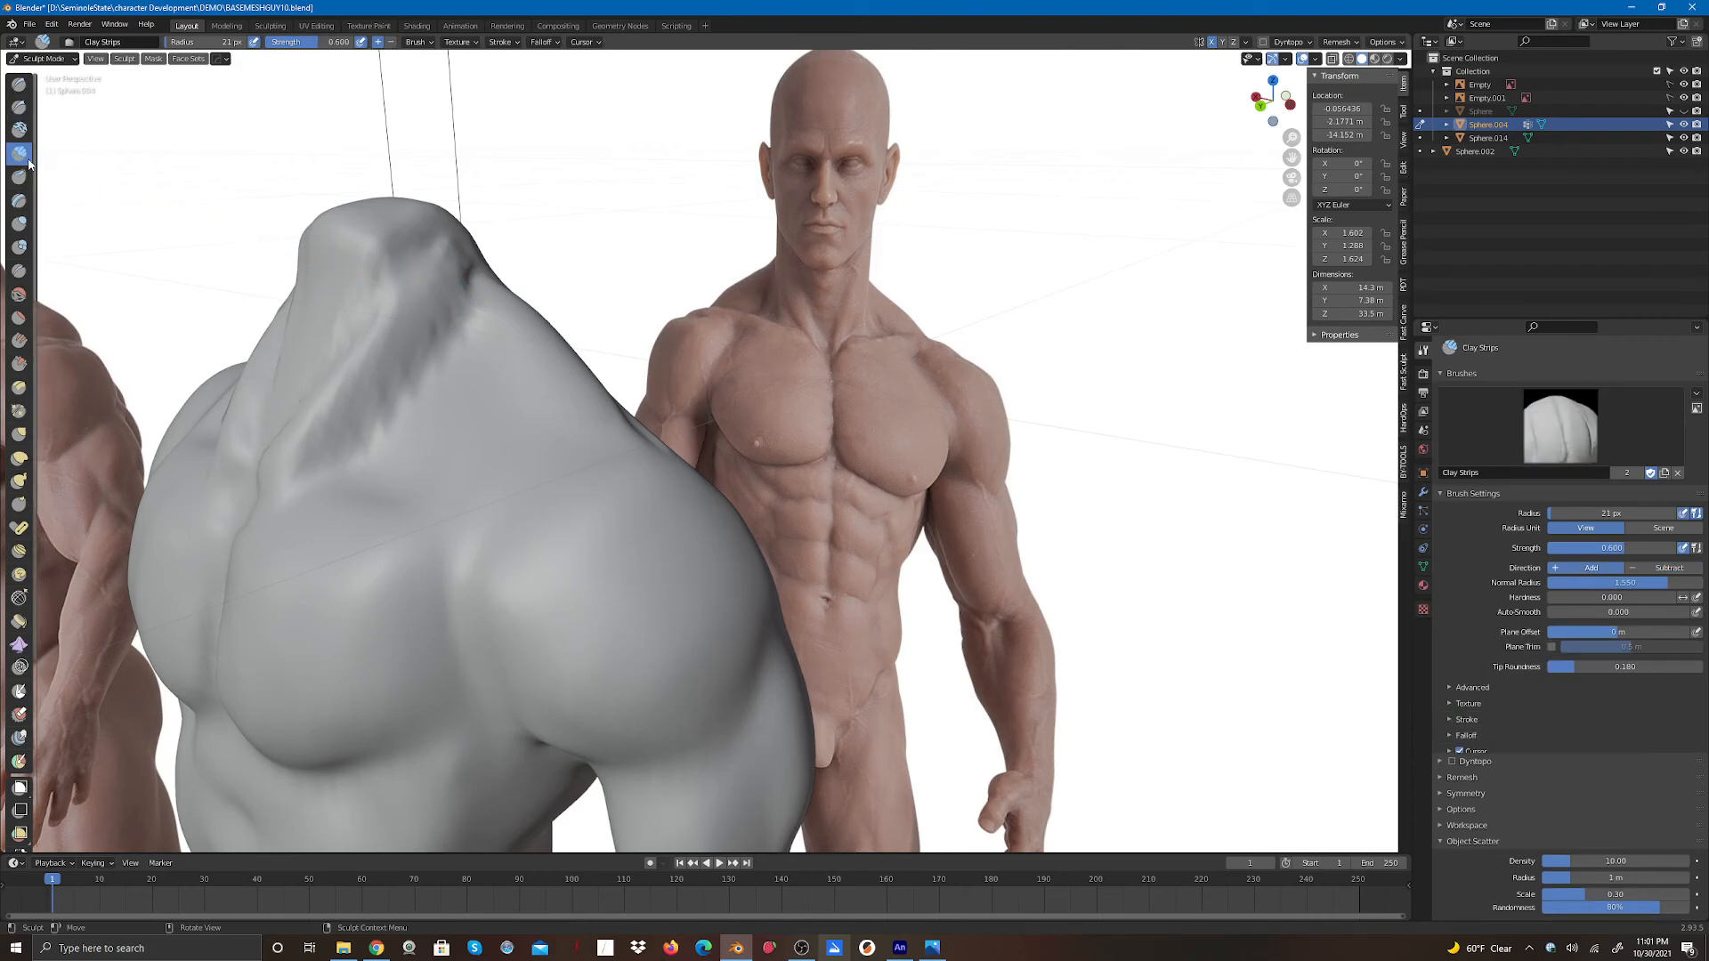
mouse_move(452, 283)
left_mouse_down()
mouse_move(471, 292)
mouse_move(459, 218)
mouse_move(340, 417)
mouse_move(272, 463)
mouse_move(354, 466)
left_mouse_up()
left_click_drag(359, 470, 436, 490)
left_click_drag(345, 471, 463, 501)
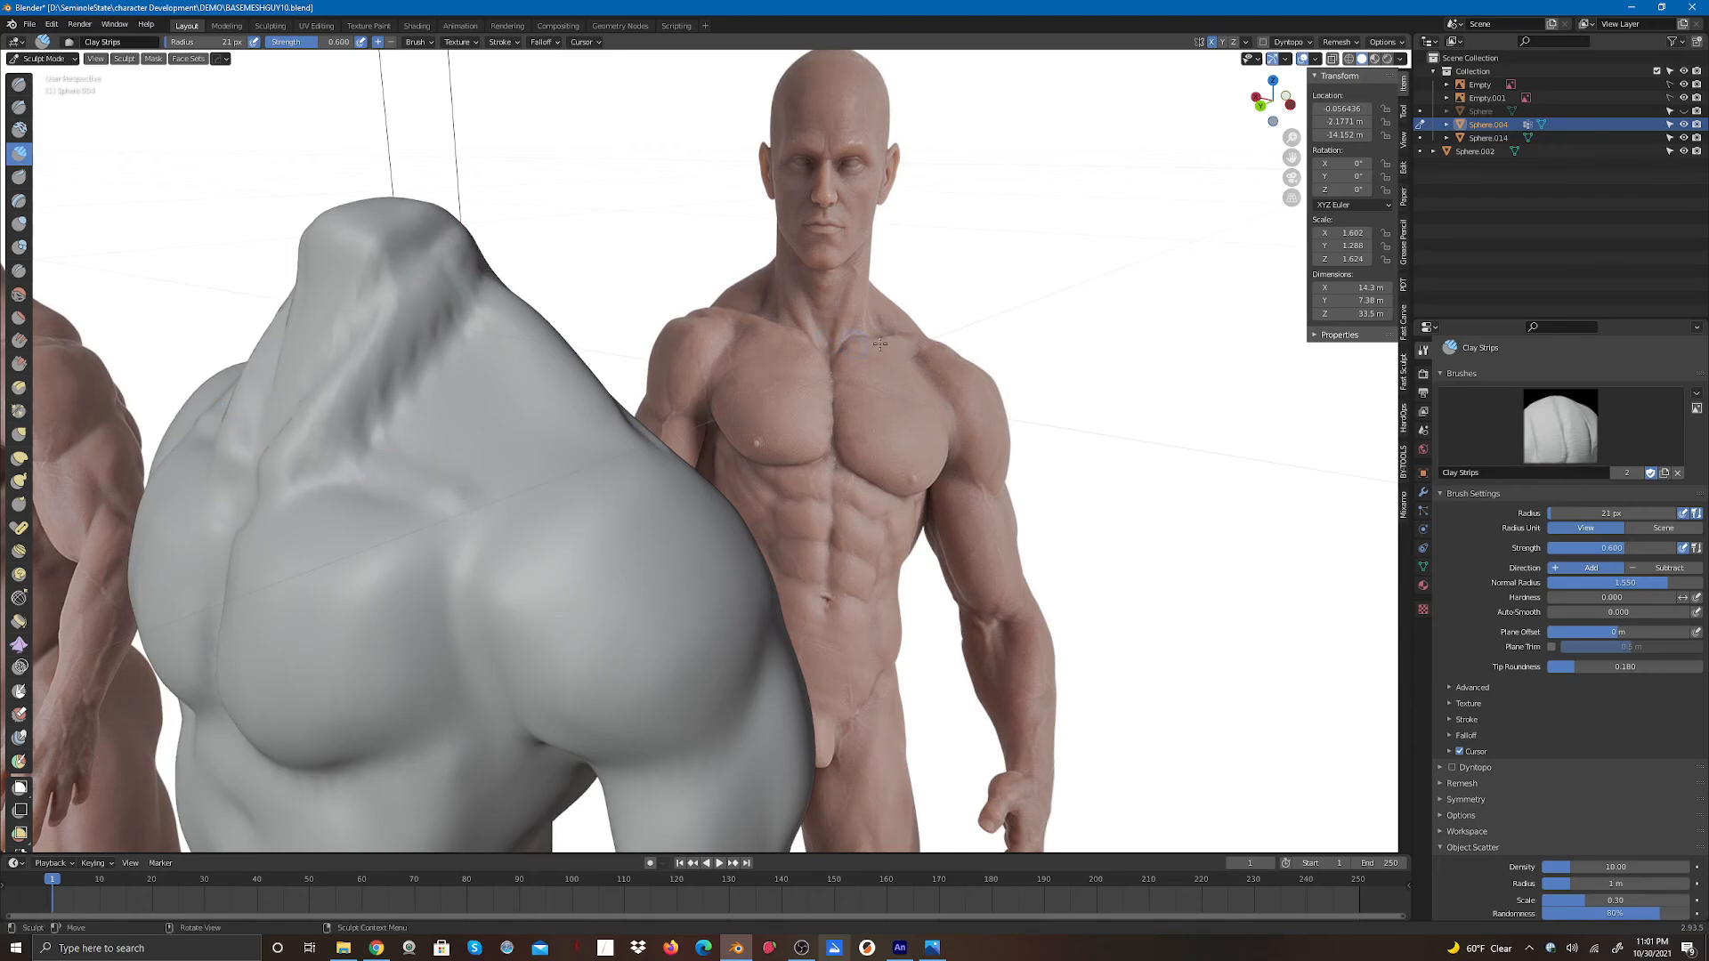
- Build up the trapezius and neck base with Clay Strips strokes from the back
left_click_drag(1266, 106, 1353, 109)
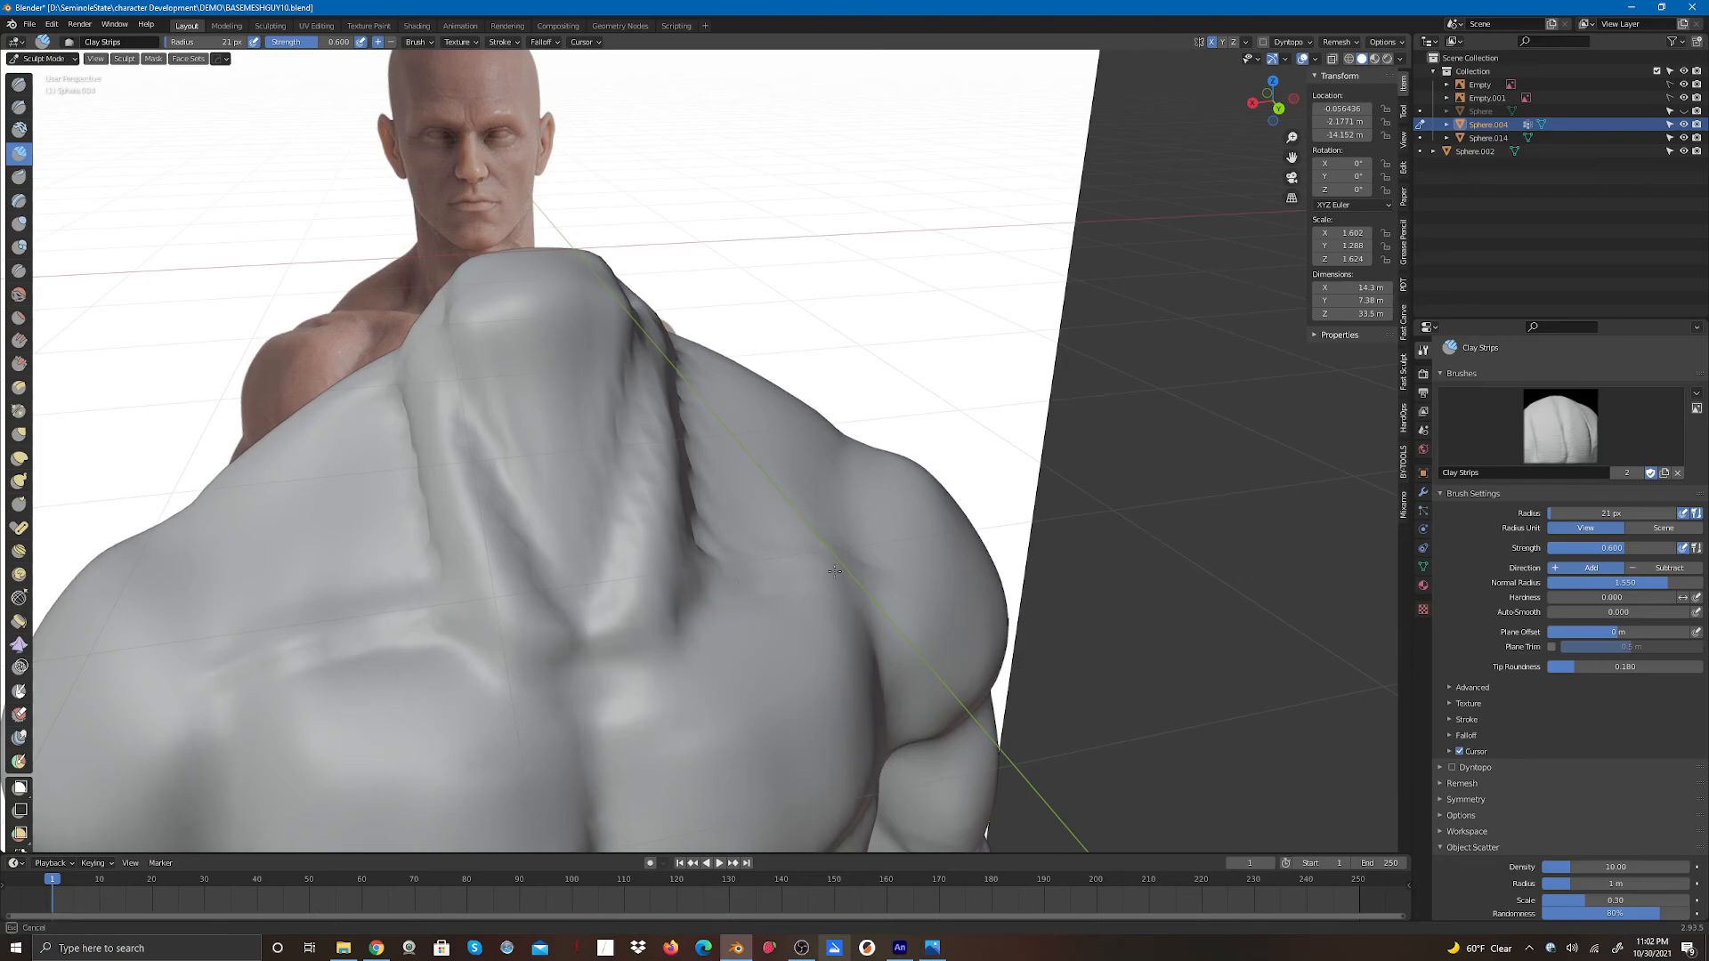
left_click_drag(731, 575, 696, 587)
left_click_drag(800, 573, 783, 572)
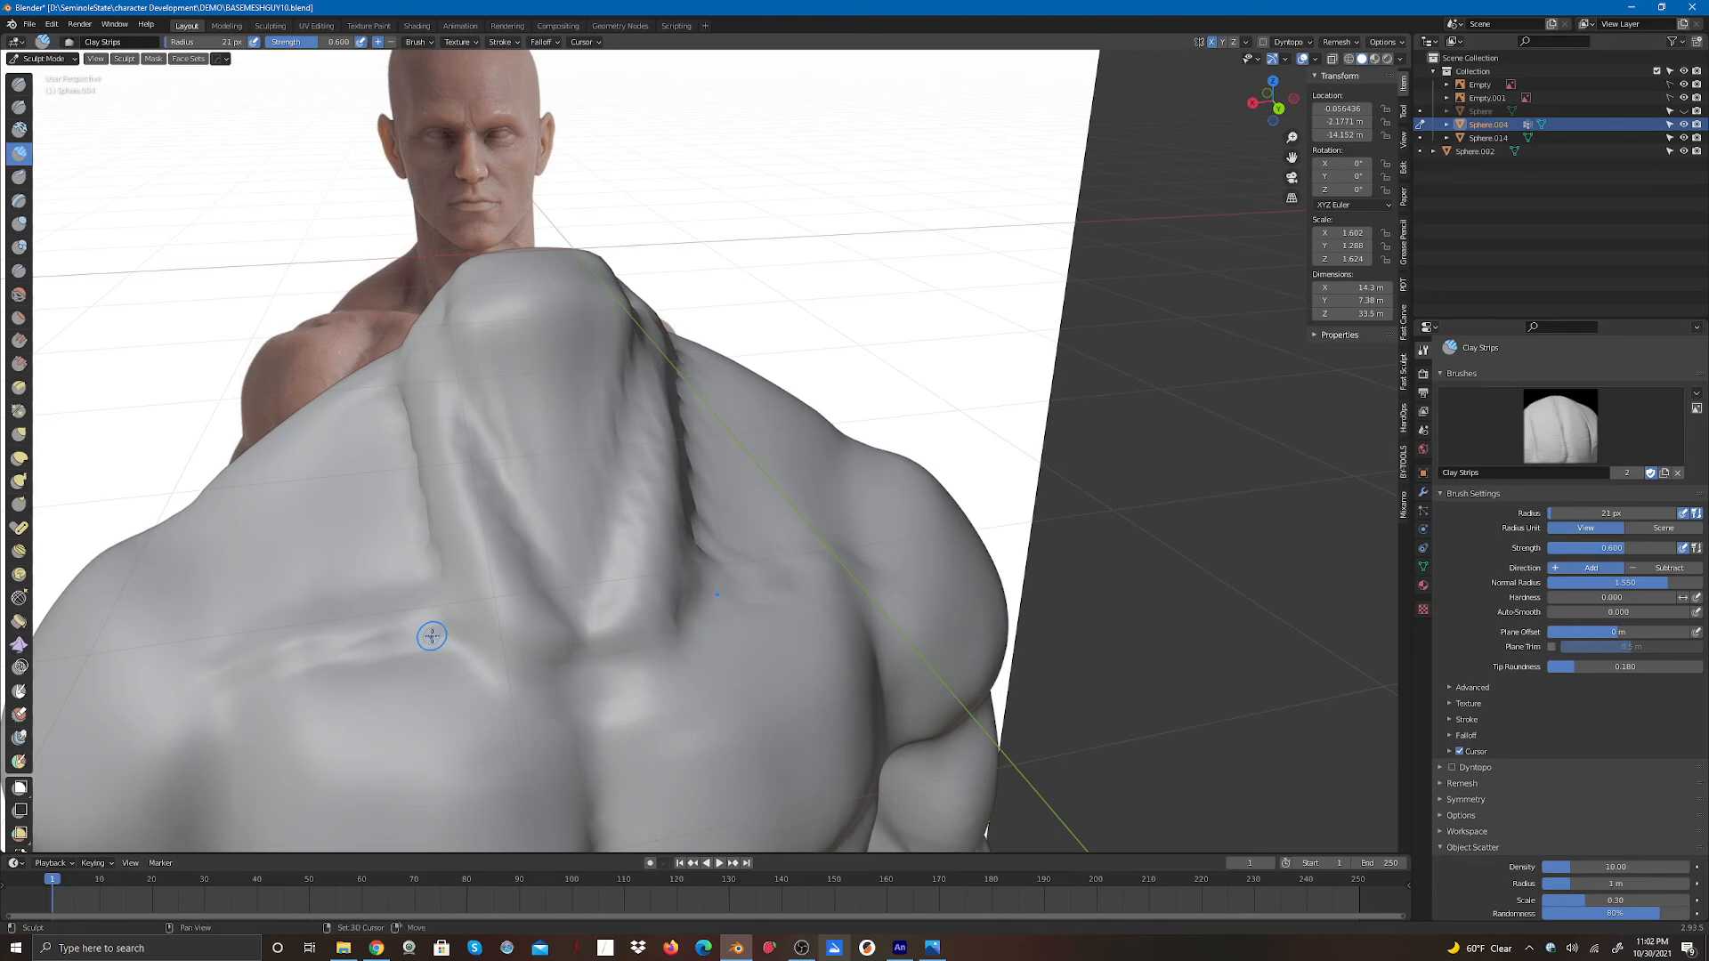
mouse_move(433, 634)
left_mouse_down()
mouse_move(418, 629)
mouse_move(522, 622)
mouse_move(471, 458)
mouse_move(429, 506)
left_mouse_up()
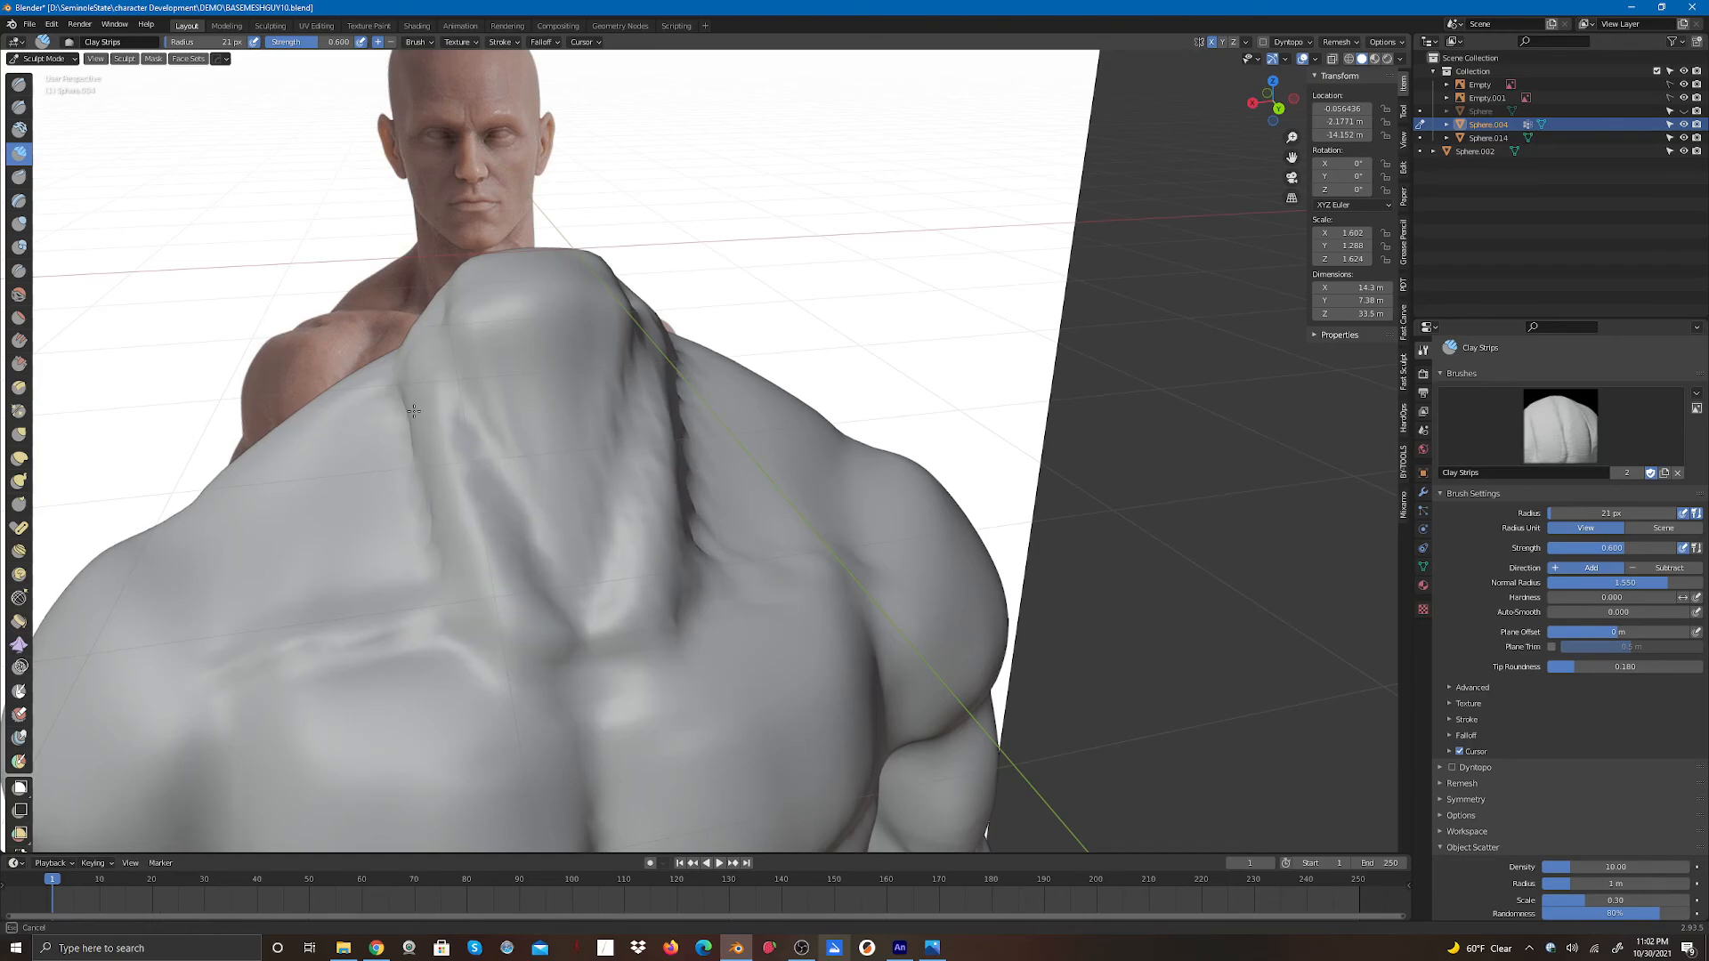
left_click_drag(414, 411, 435, 543)
mouse_move(651, 482)
left_mouse_down()
mouse_move(682, 428)
mouse_move(690, 503)
left_mouse_up()
mouse_move(630, 414)
left_mouse_down()
mouse_move(623, 432)
mouse_move(621, 381)
mouse_move(610, 405)
mouse_move(481, 436)
mouse_move(583, 375)
mouse_move(564, 451)
mouse_move(553, 401)
left_mouse_up()
mouse_move(523, 340)
left_mouse_down()
mouse_move(532, 462)
mouse_move(574, 369)
mouse_move(556, 456)
left_mouse_up()
left_click_drag(552, 348, 558, 338)
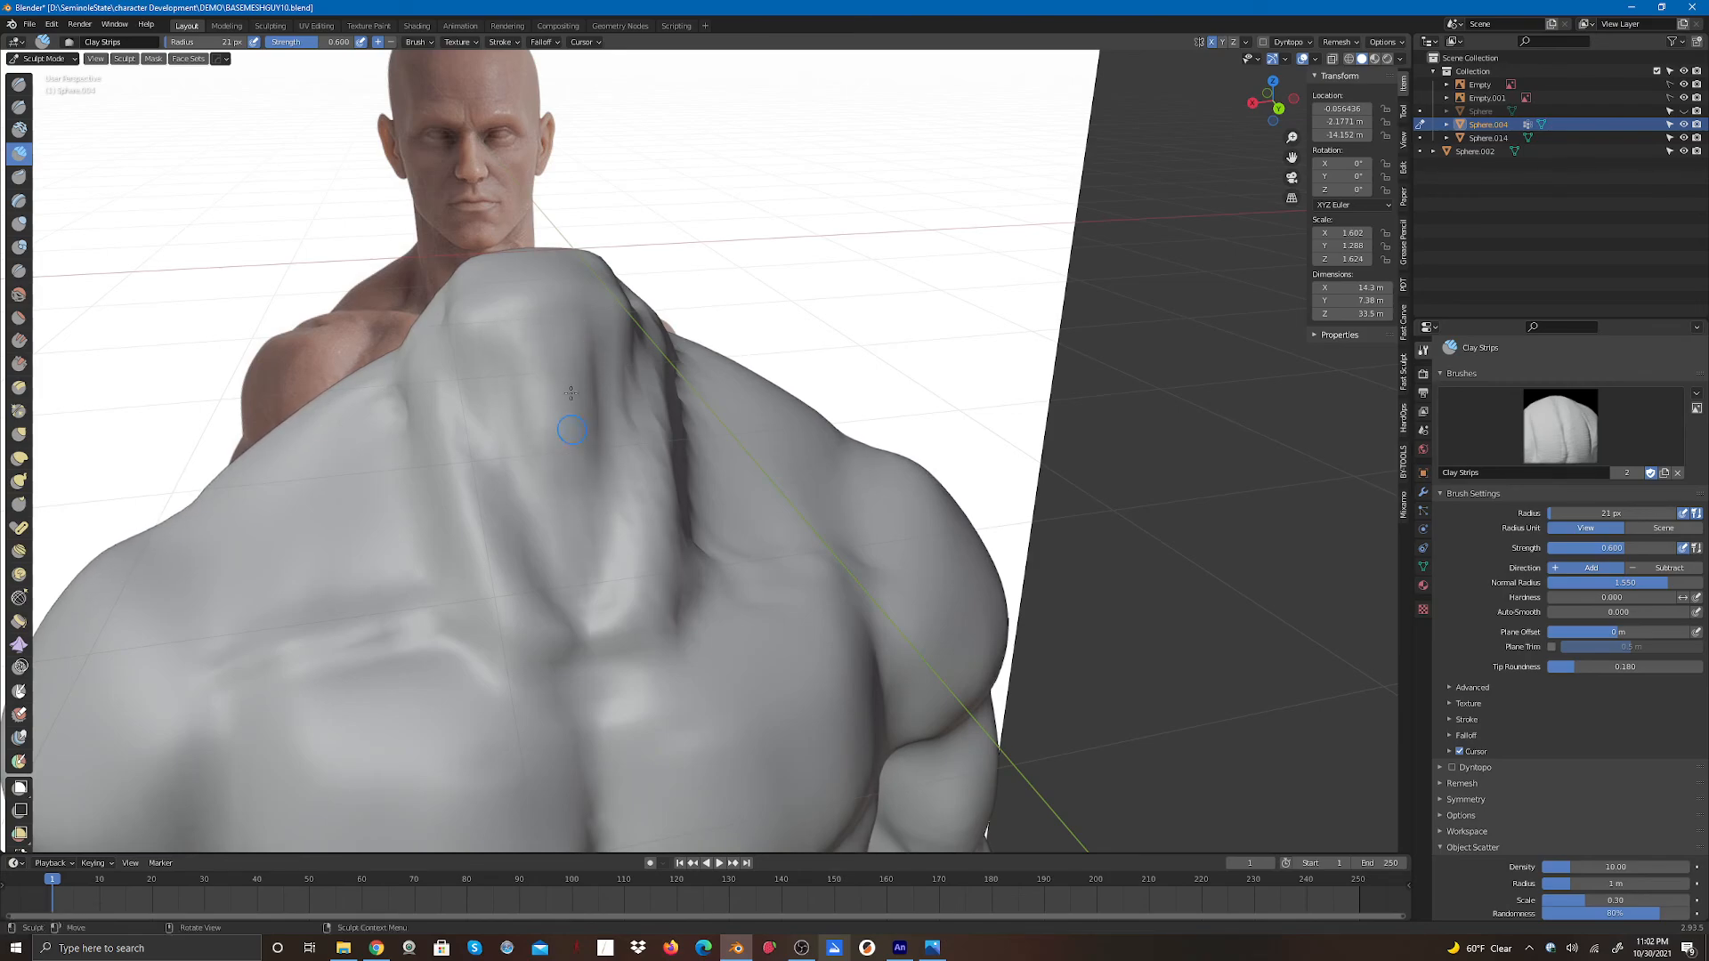
mouse_move(579, 428)
left_mouse_down()
mouse_move(540, 354)
mouse_move(564, 444)
left_mouse_up()
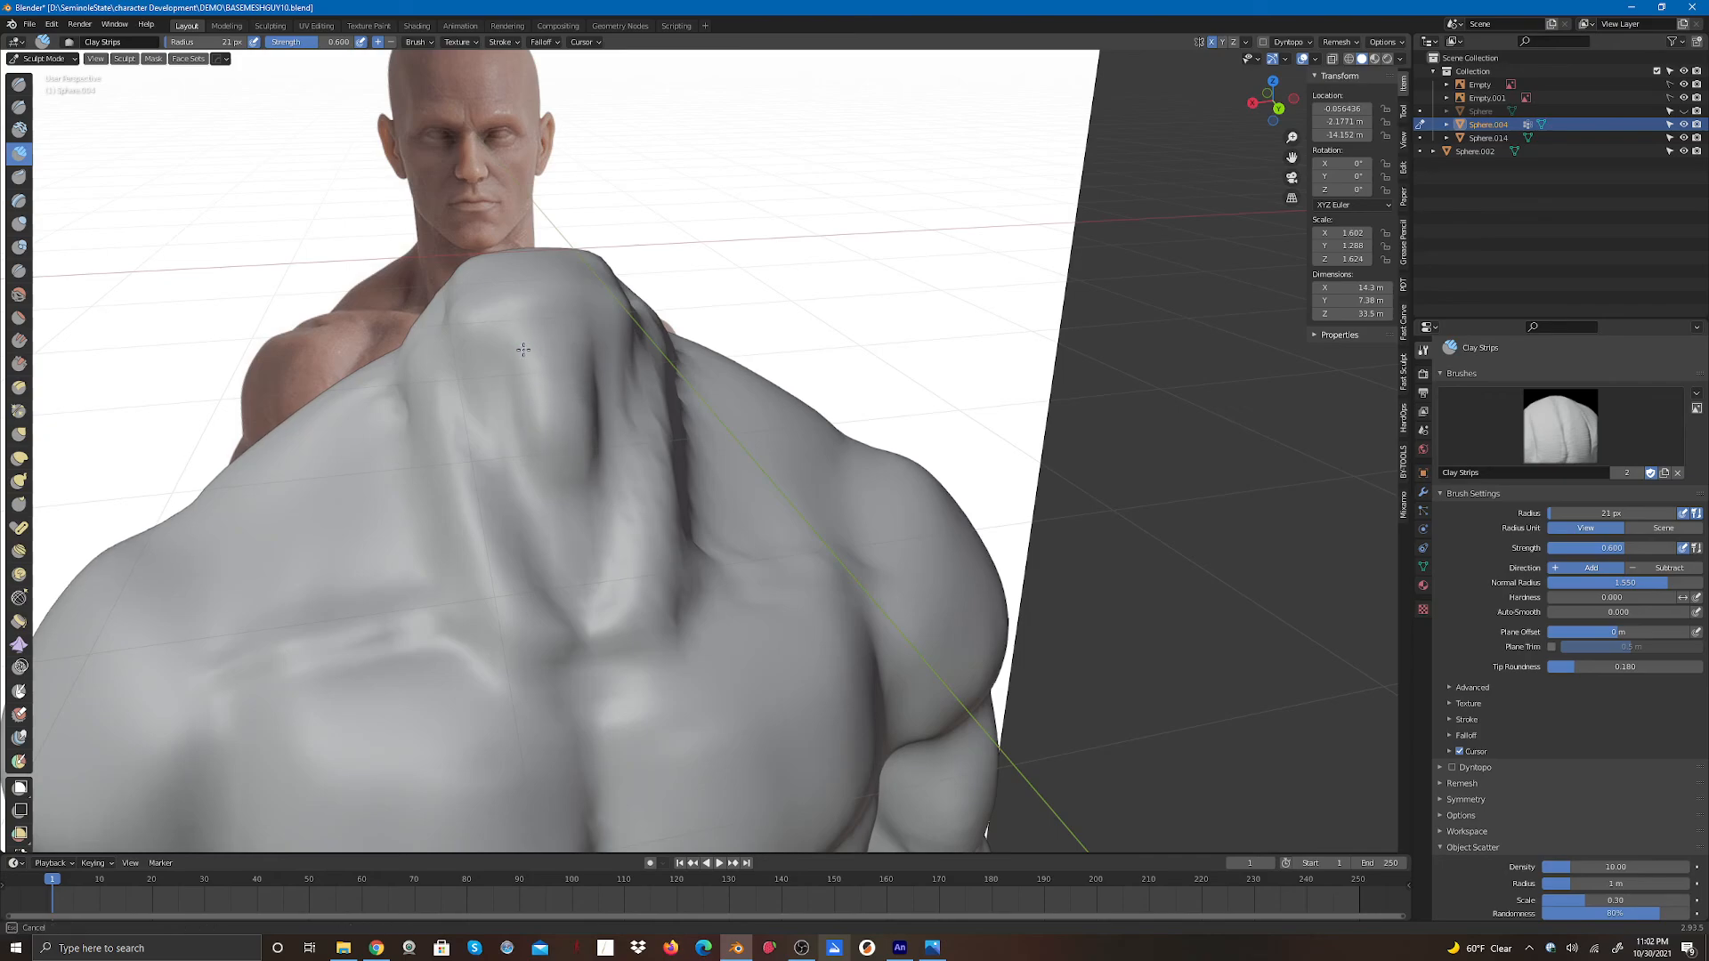
mouse_move(597, 364)
left_mouse_down()
mouse_move(600, 392)
mouse_move(610, 358)
mouse_move(603, 414)
mouse_move(623, 402)
left_mouse_up()
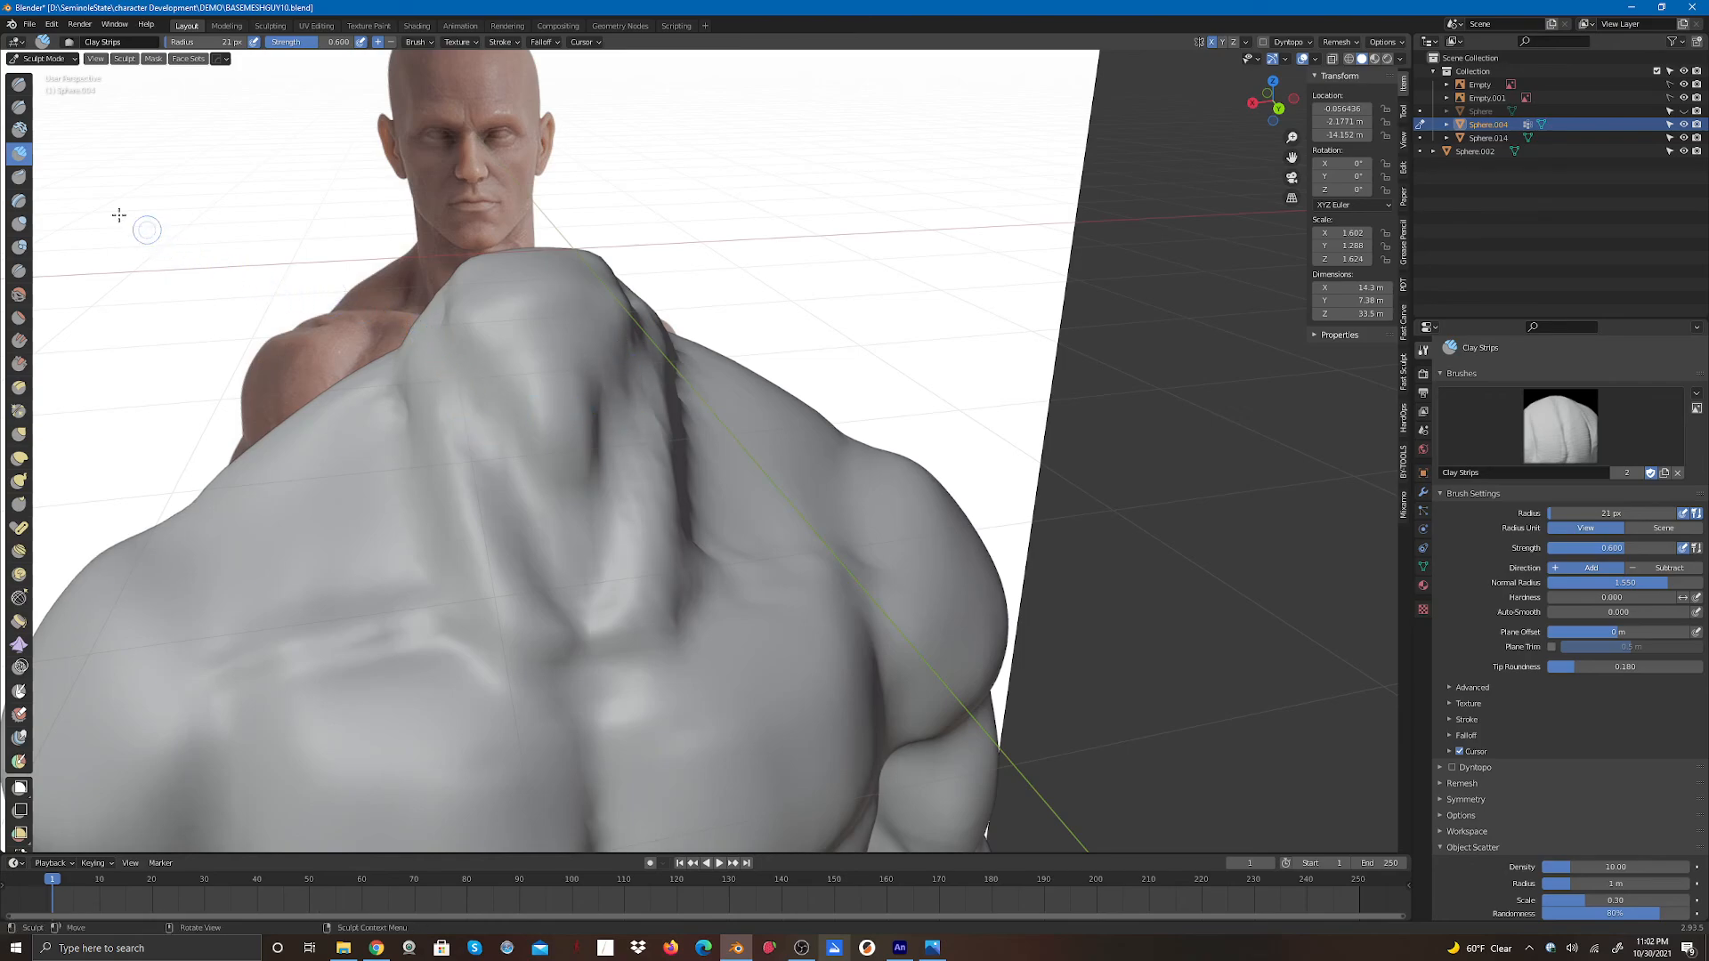
- Carve indents into the trapezius and shoulders with the Draw brush in subtract mode
left_click(21, 84)
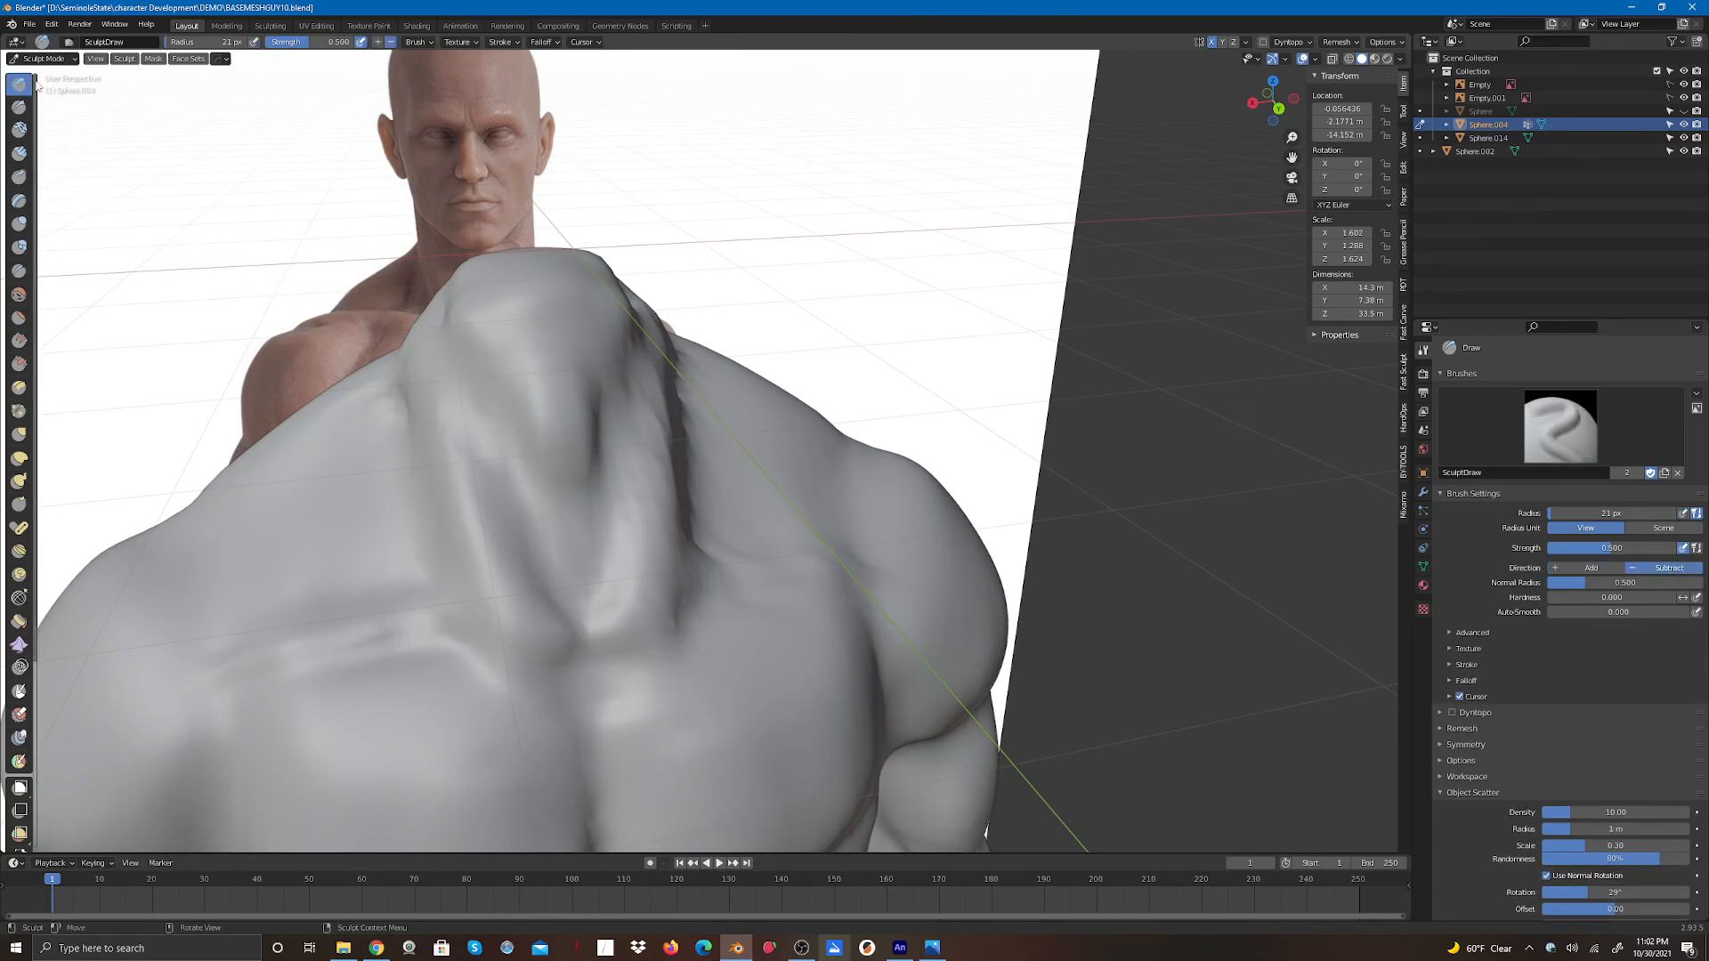
mouse_move(436, 351)
left_mouse_down()
mouse_move(446, 333)
mouse_move(465, 391)
left_mouse_up()
left_click_drag(454, 356, 506, 463)
mouse_move(638, 363)
left_mouse_down()
mouse_move(622, 397)
mouse_move(638, 356)
mouse_move(614, 371)
mouse_move(603, 477)
mouse_move(679, 469)
mouse_move(690, 527)
mouse_move(701, 481)
left_mouse_up()
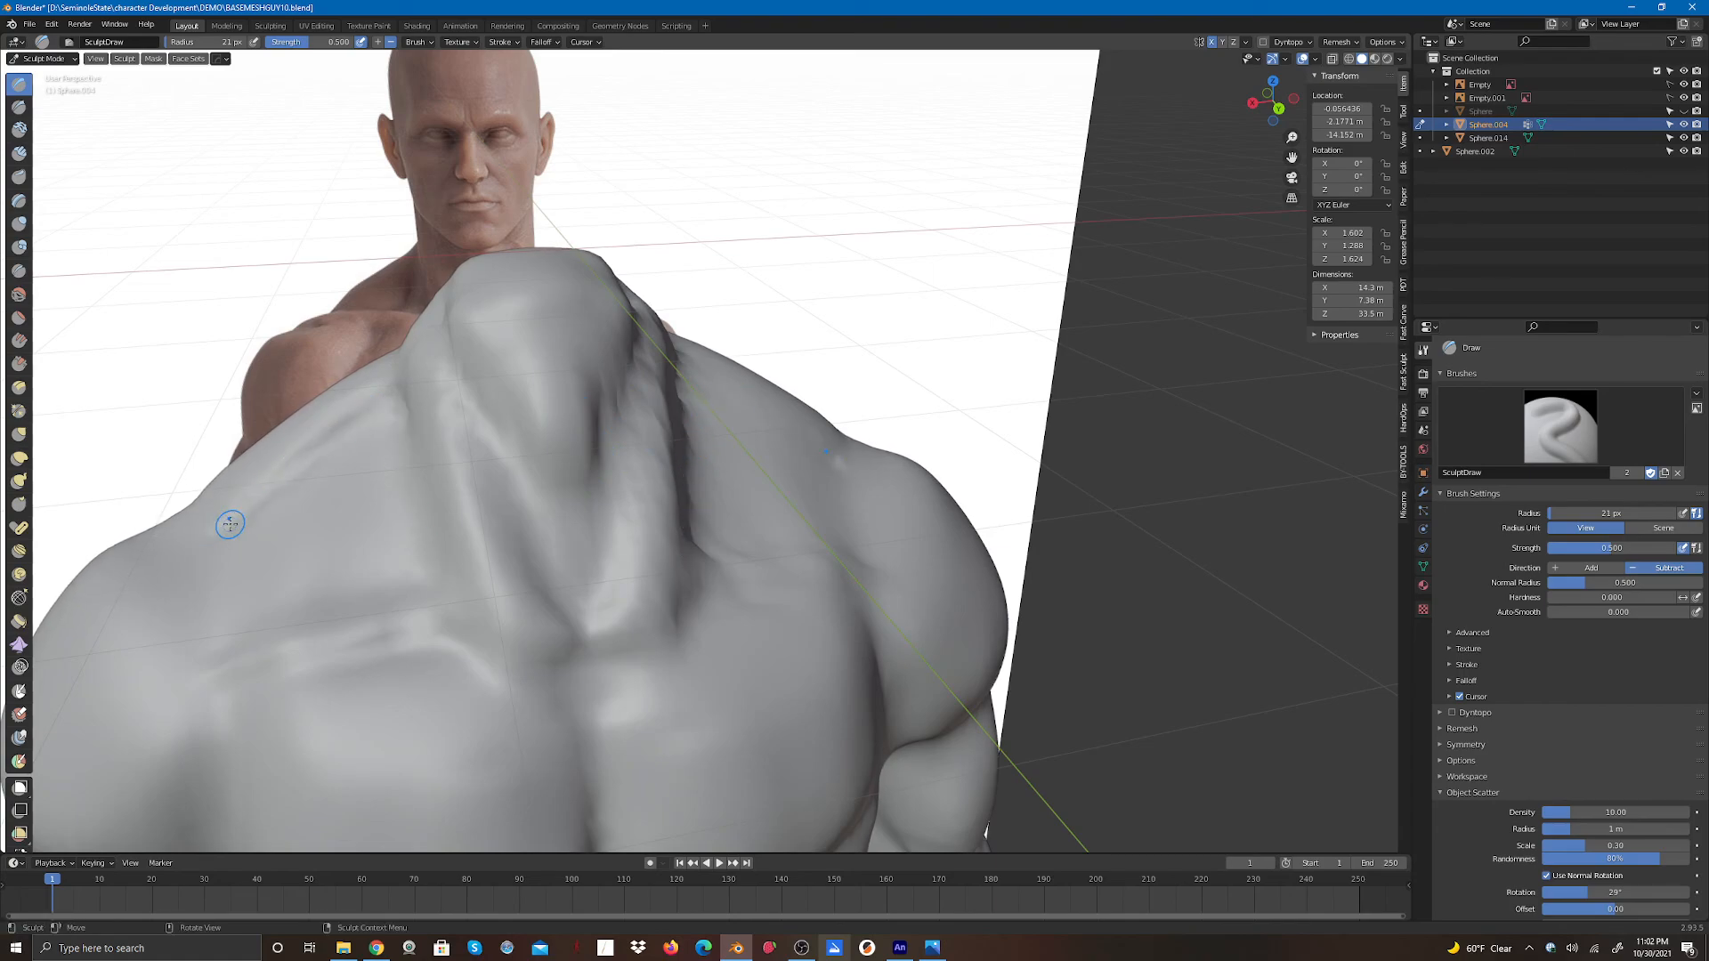
mouse_move(751, 546)
left_mouse_down()
mouse_move(732, 552)
mouse_move(819, 549)
left_mouse_up()
mouse_move(363, 605)
left_mouse_down()
mouse_move(246, 626)
mouse_move(280, 622)
left_mouse_up()
mouse_move(206, 562)
left_mouse_down()
mouse_move(203, 628)
mouse_move(221, 611)
left_mouse_up()
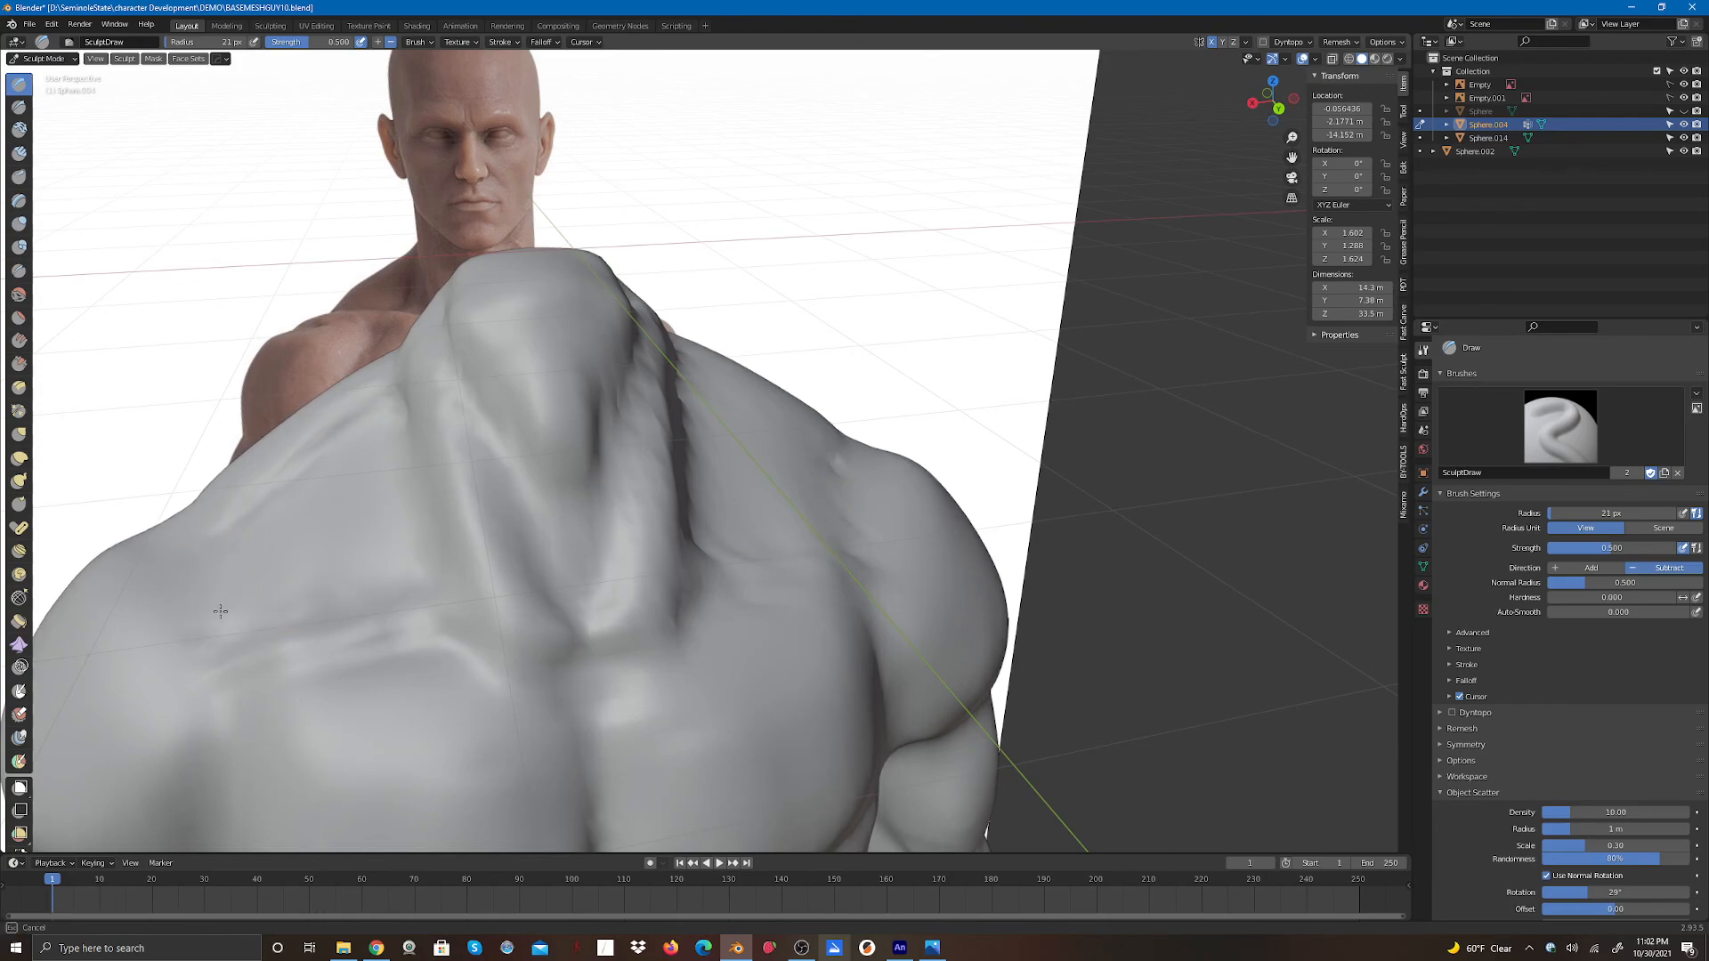
left_click_drag(243, 554, 258, 545)
- Refine the neck with Draw strokes from the back orthographic view
left_click(1277, 108)
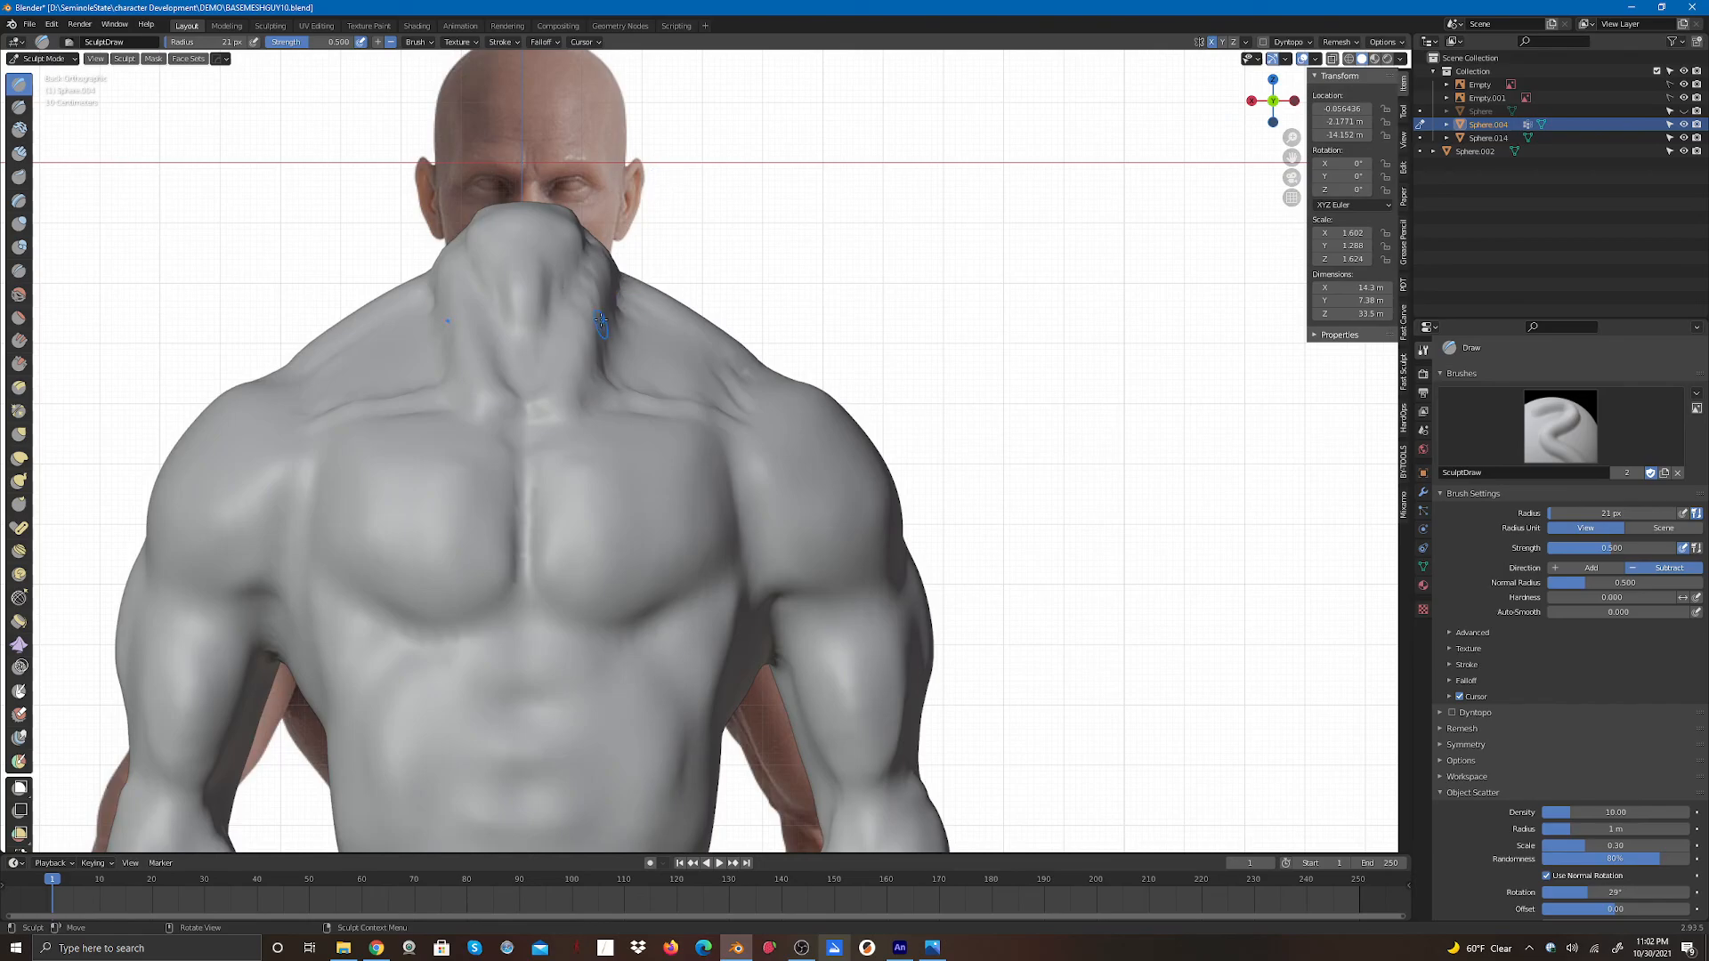
left_click_drag(602, 314, 600, 306)
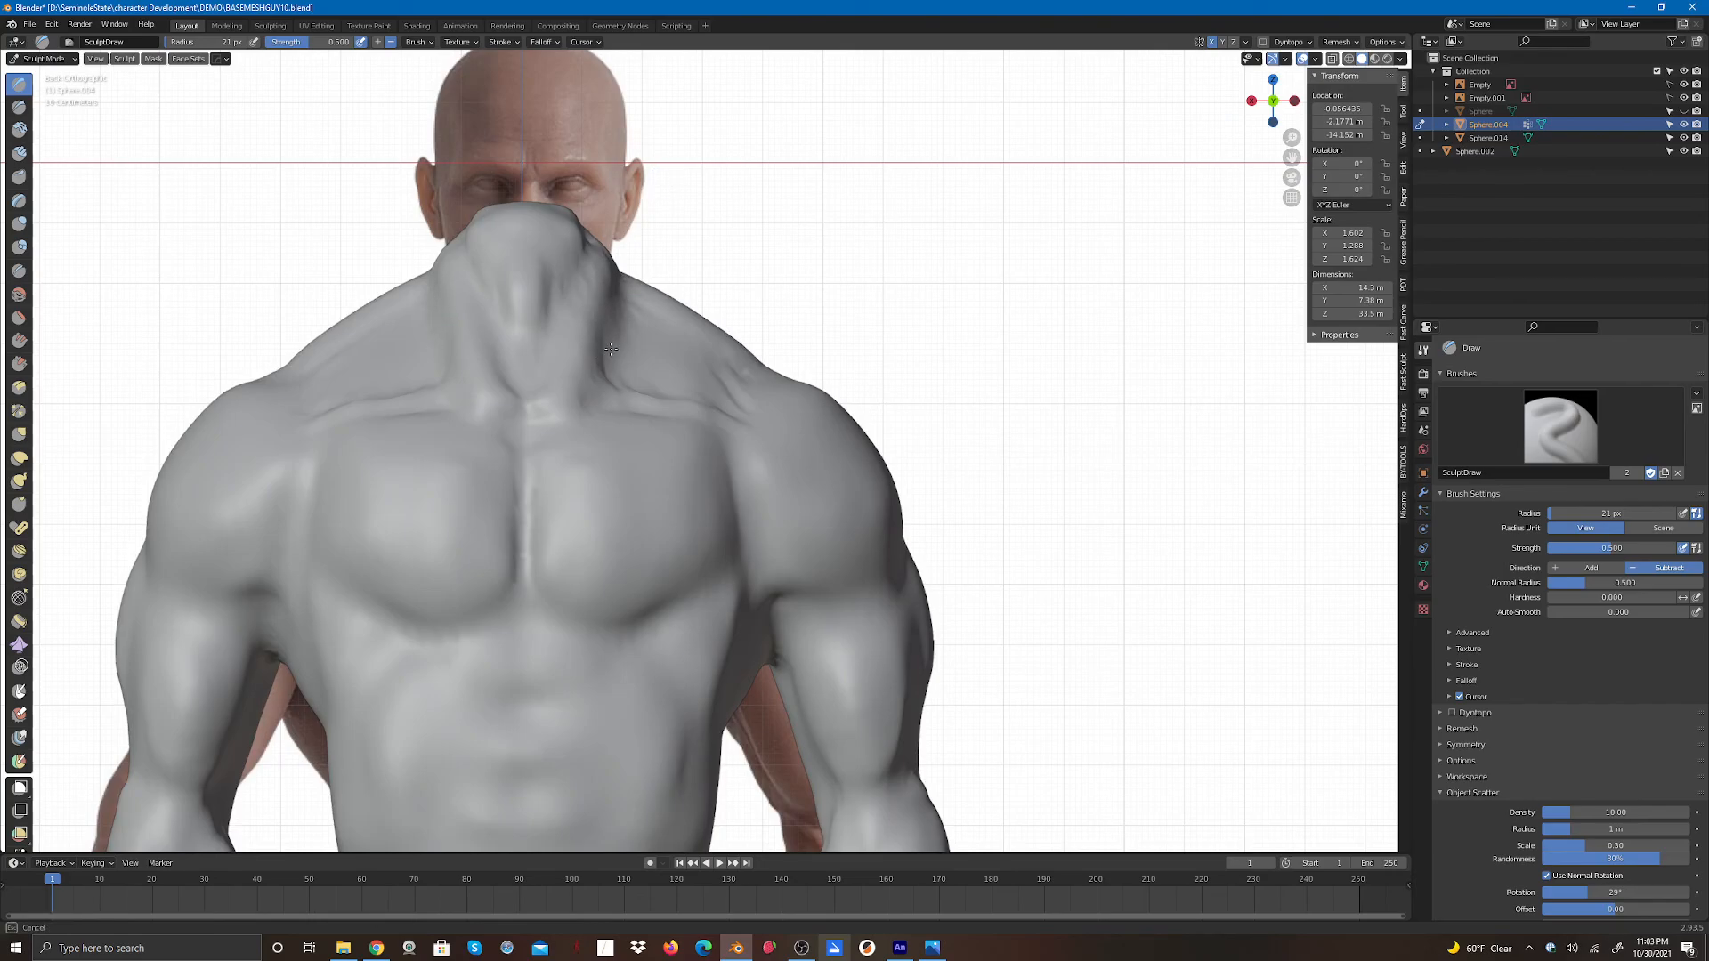
left_click_drag(610, 349, 610, 356)
- Unhide the head sphere and switch from Sculpt Mode to Object Mode
scroll(747, 338, "down", 5)
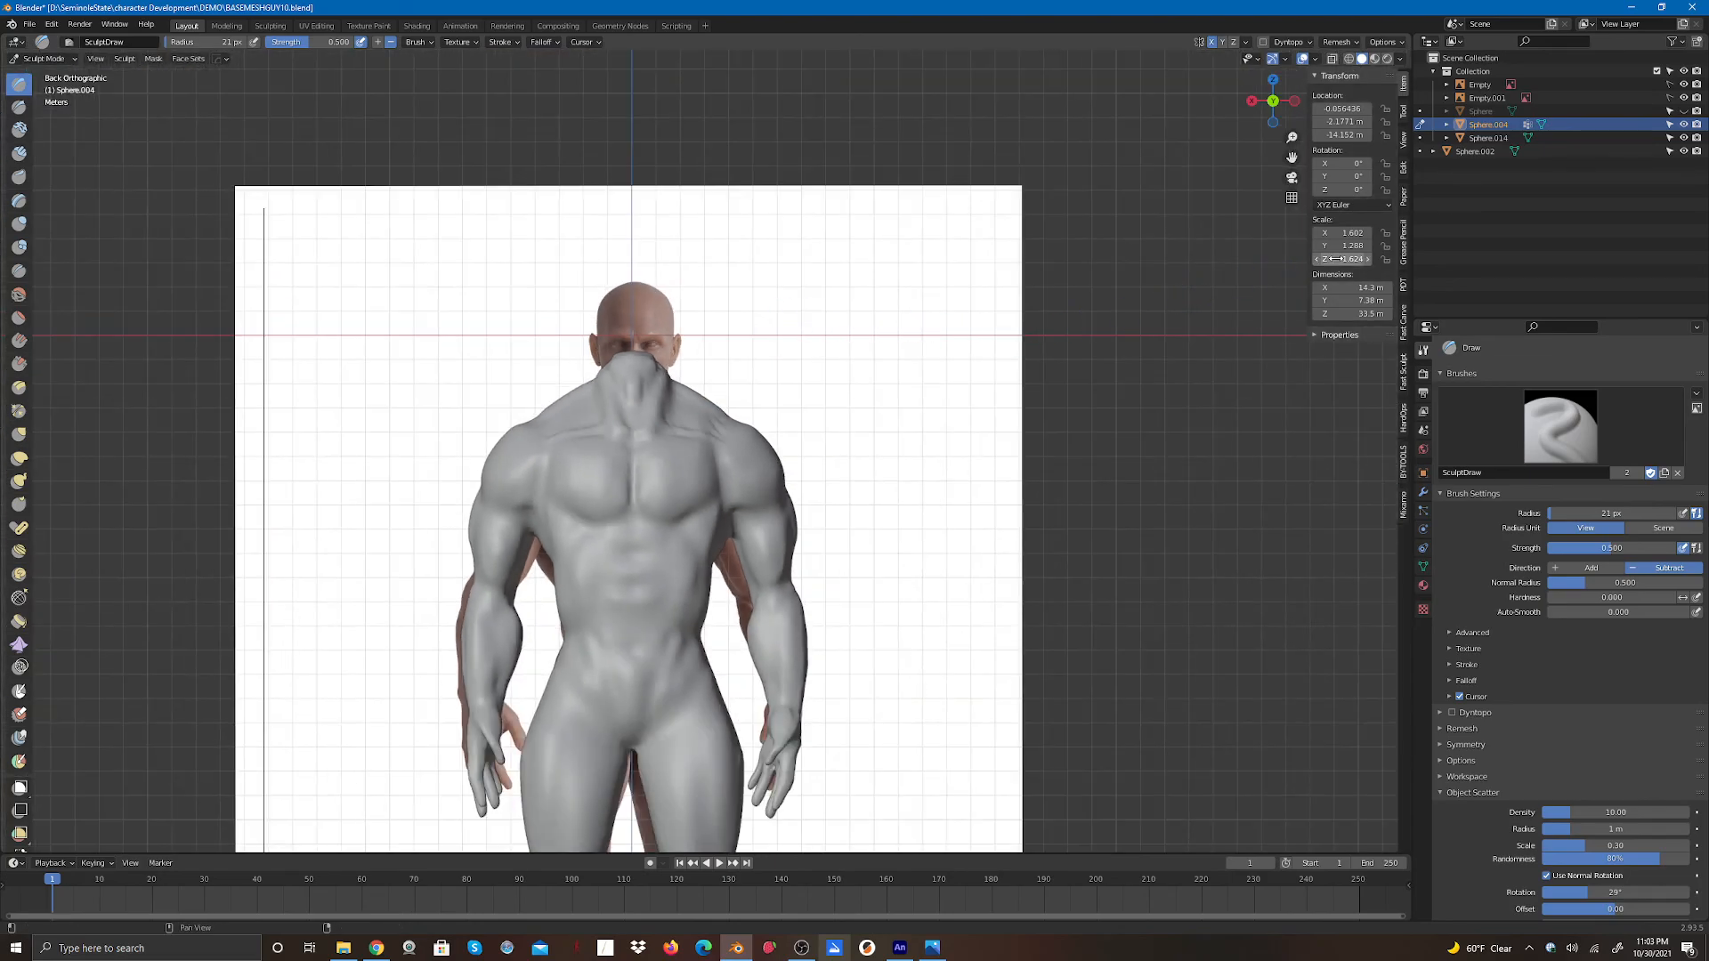
left_click(1683, 110)
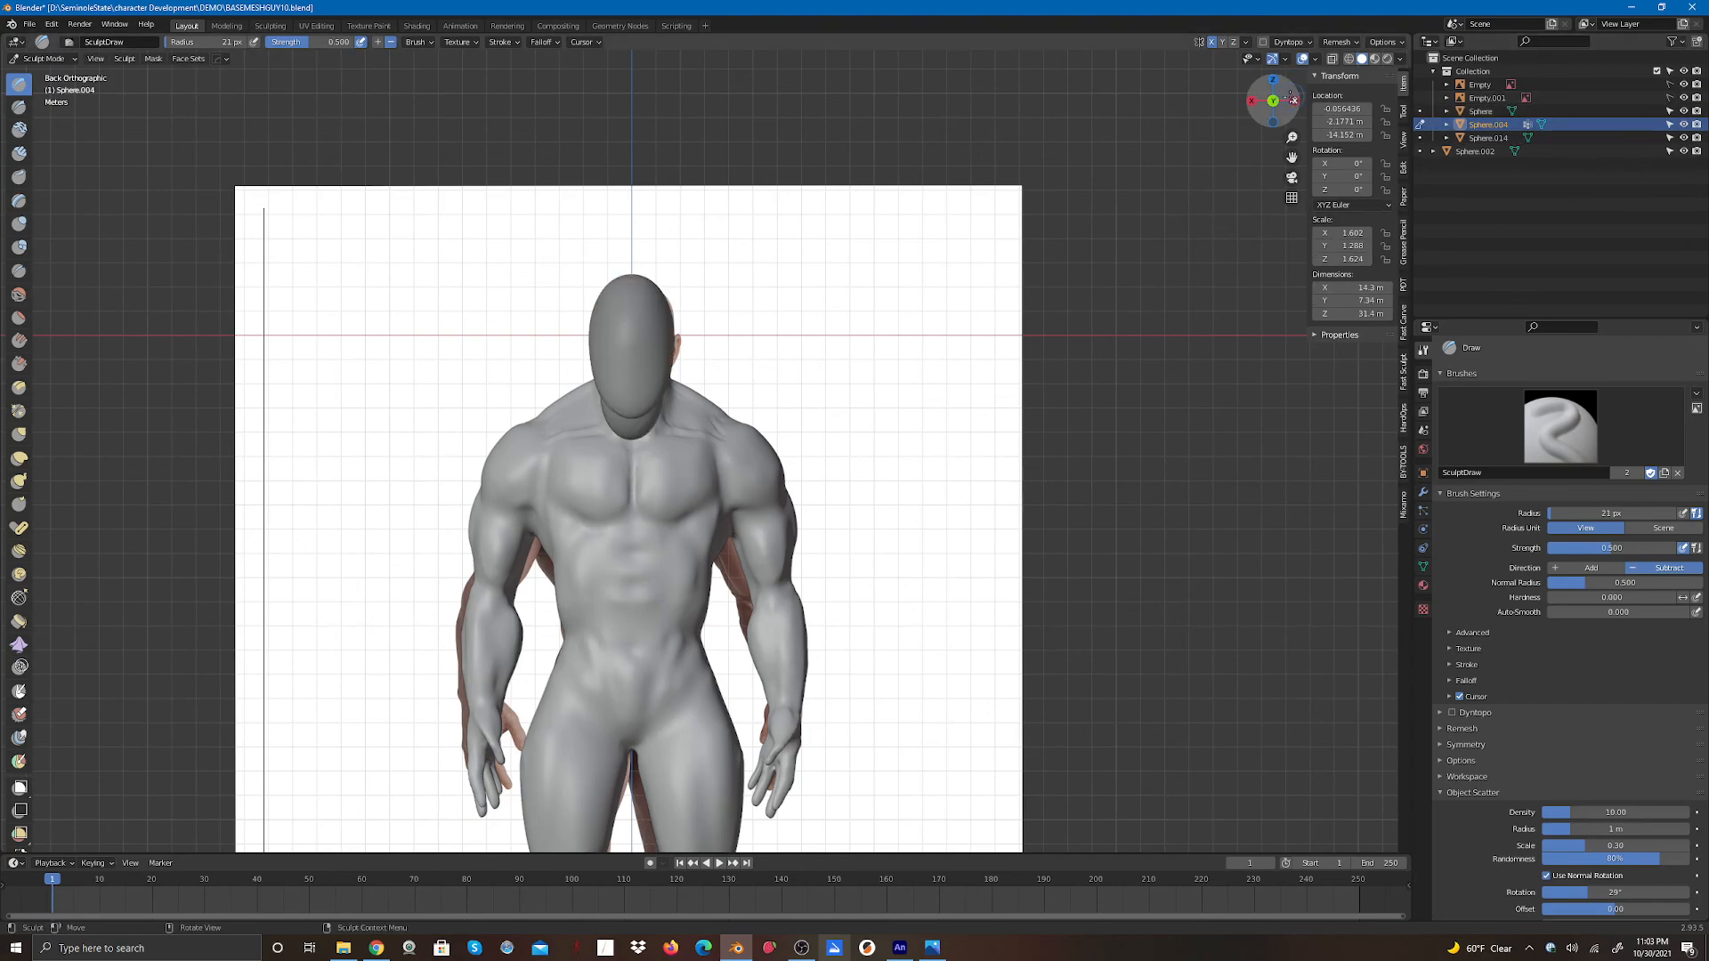
left_click_drag(1294, 101, 218, 273)
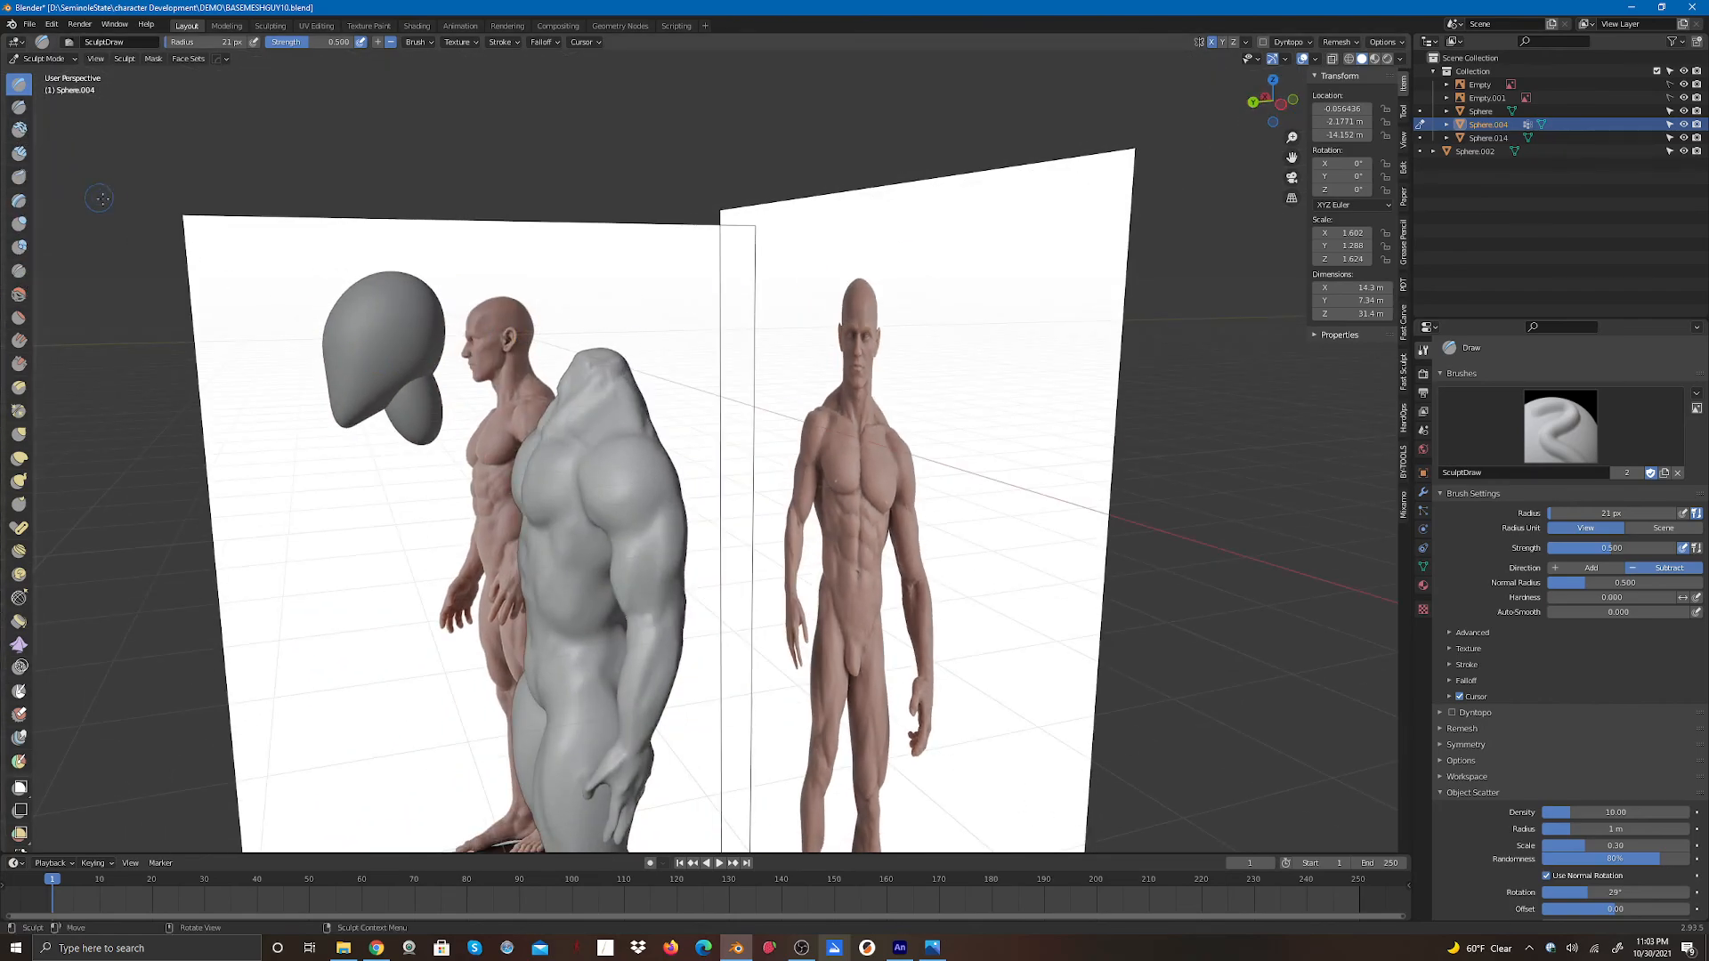
left_click(44, 59)
left_click(57, 79)
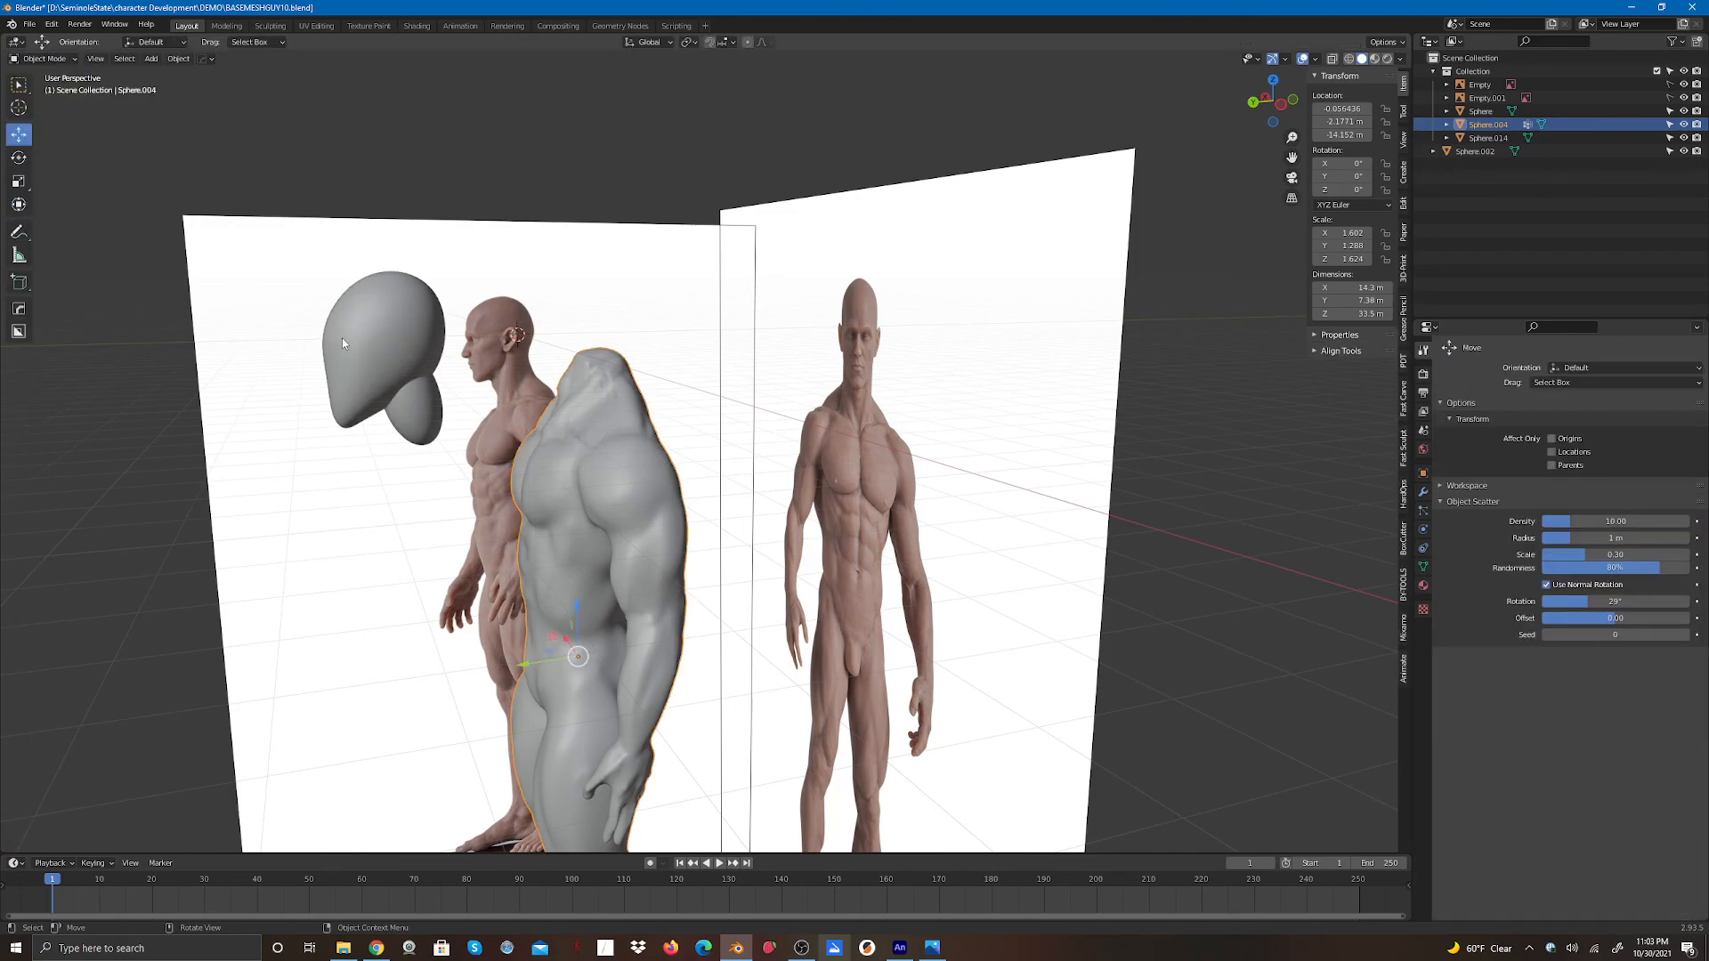
- Select the head sphere and move it down onto the top of the body's neck
left_click(343, 342)
left_click_drag(330, 328, 582, 243)
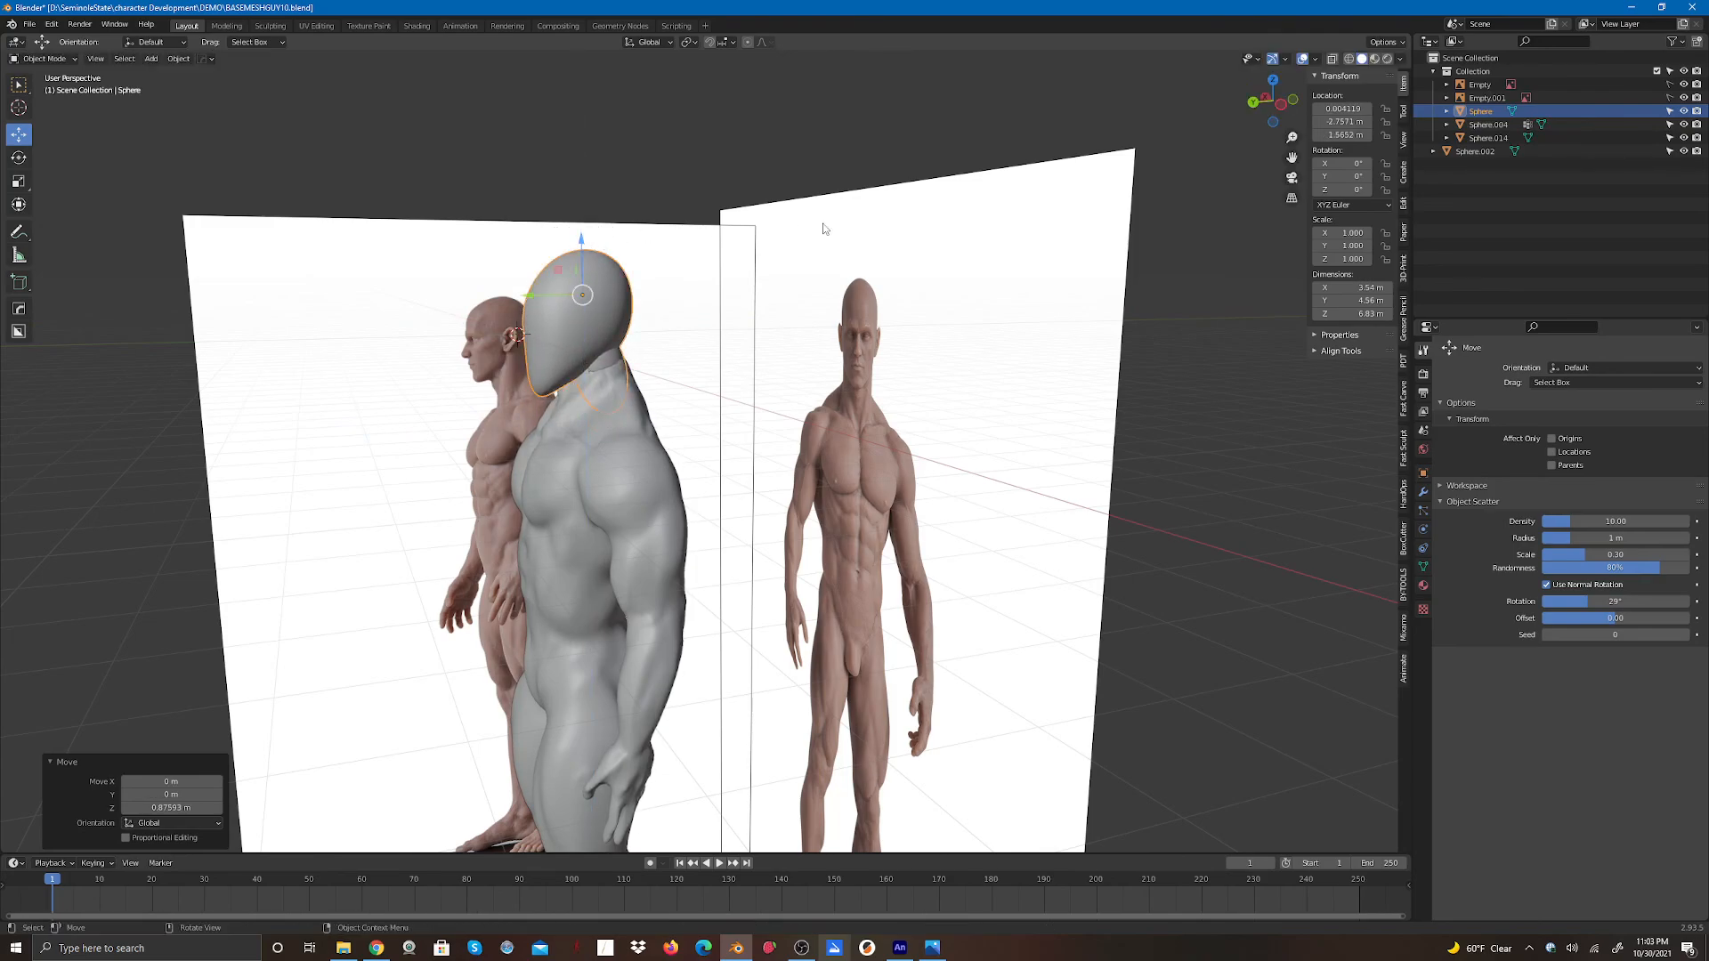
left_click_drag(1278, 107, 1604, 84)
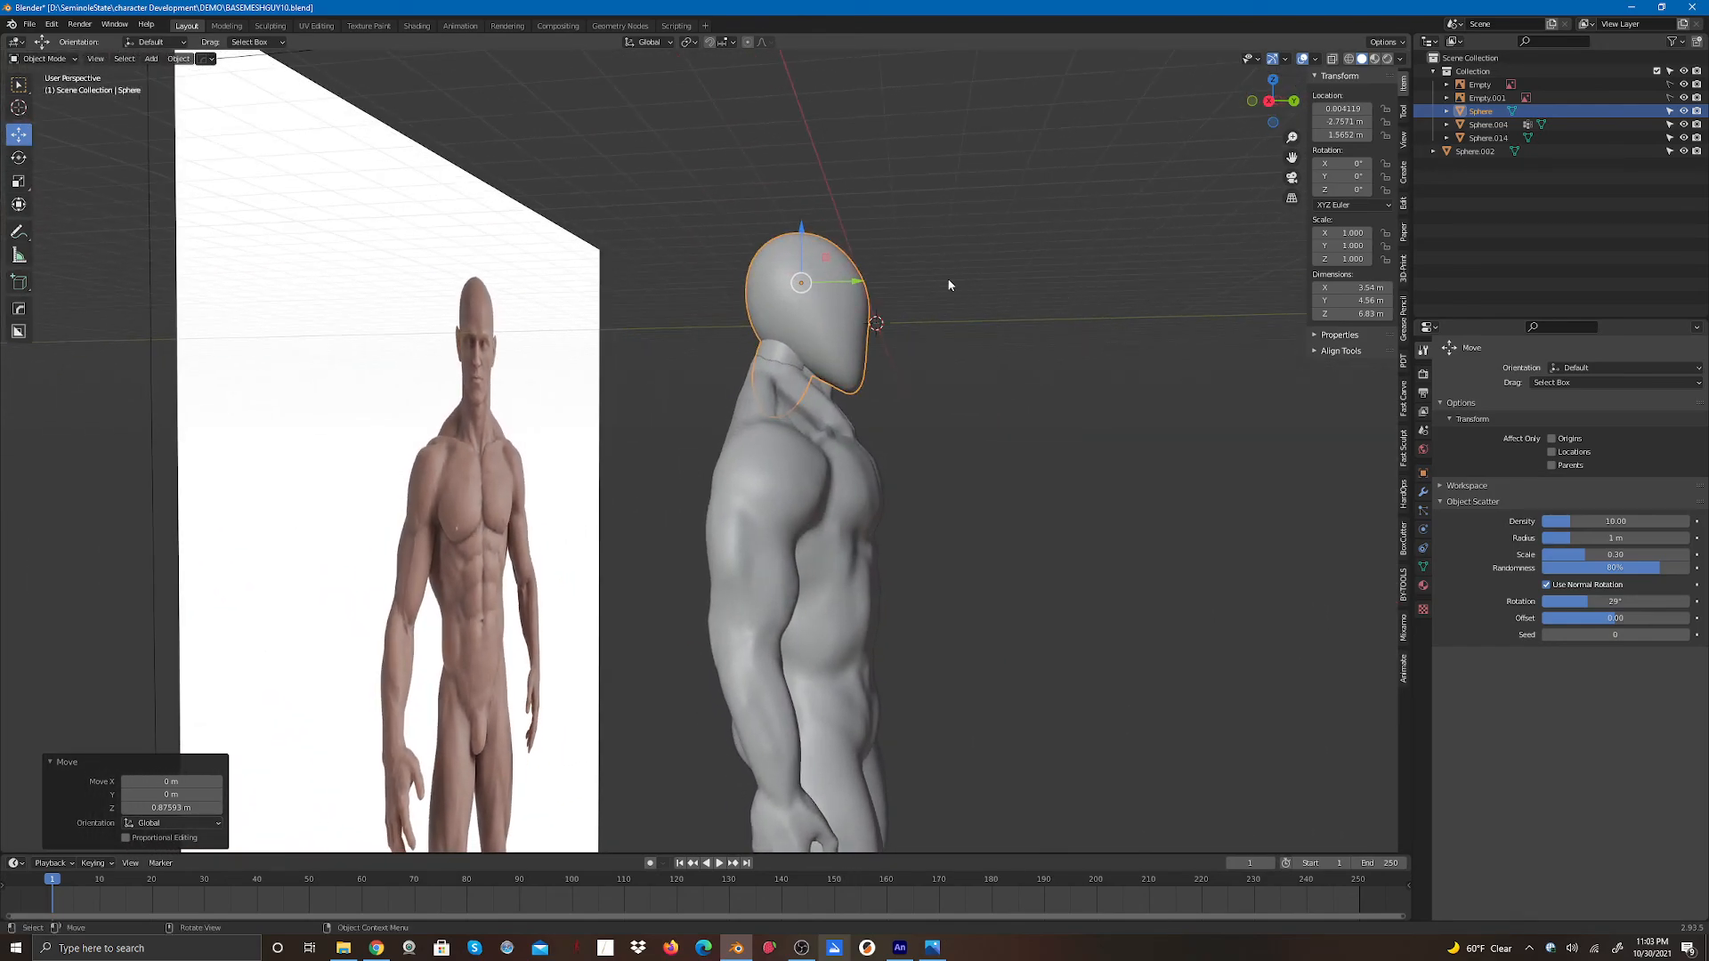
left_click_drag(858, 283, 812, 300)
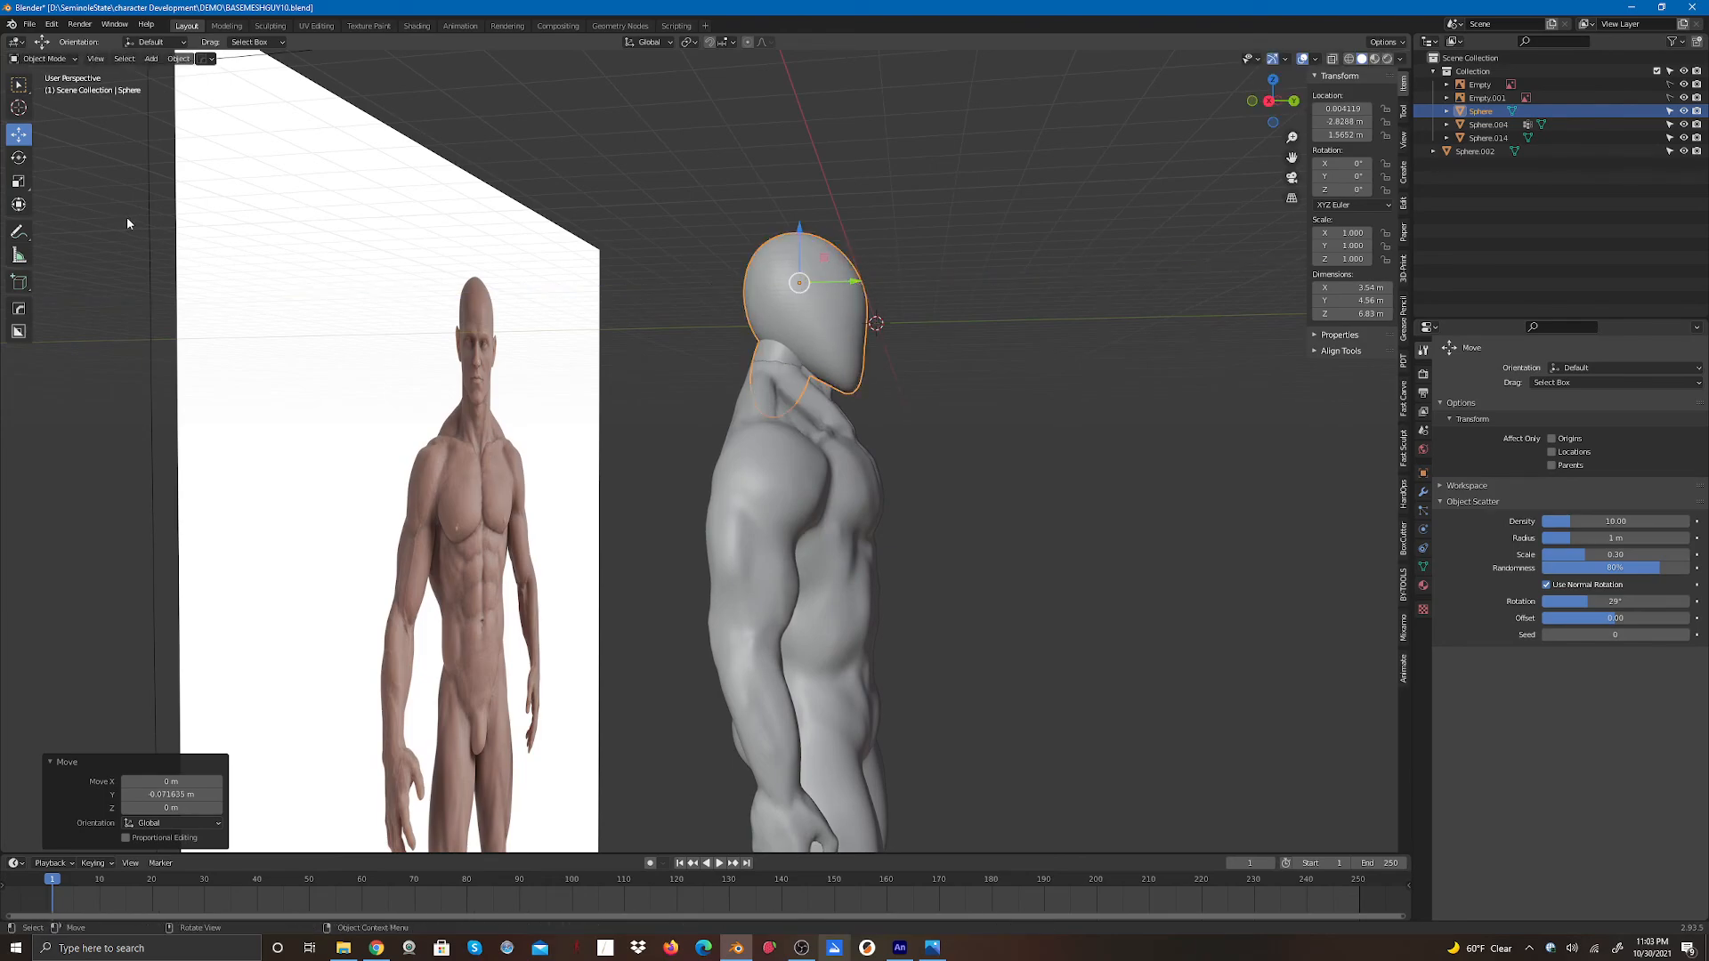
- Reselect the head sphere and reposition it further onto the neck from the side view
scroll(858, 395, "down", 5)
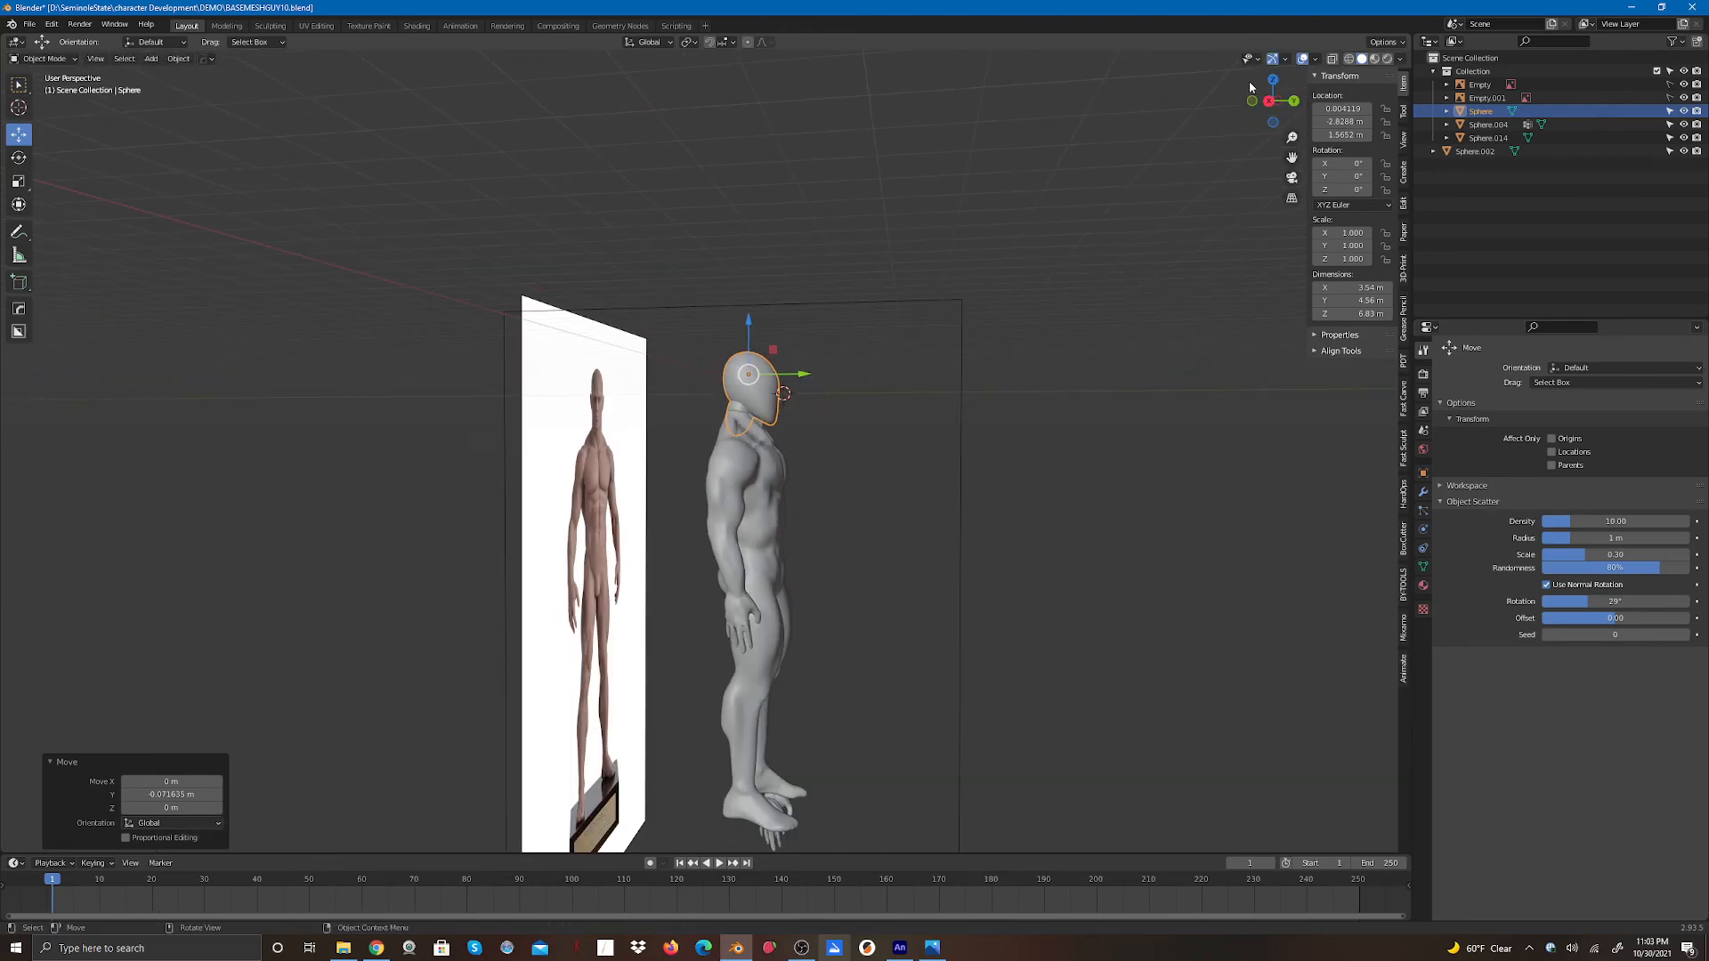
left_click_drag(1250, 85, 1190, 201)
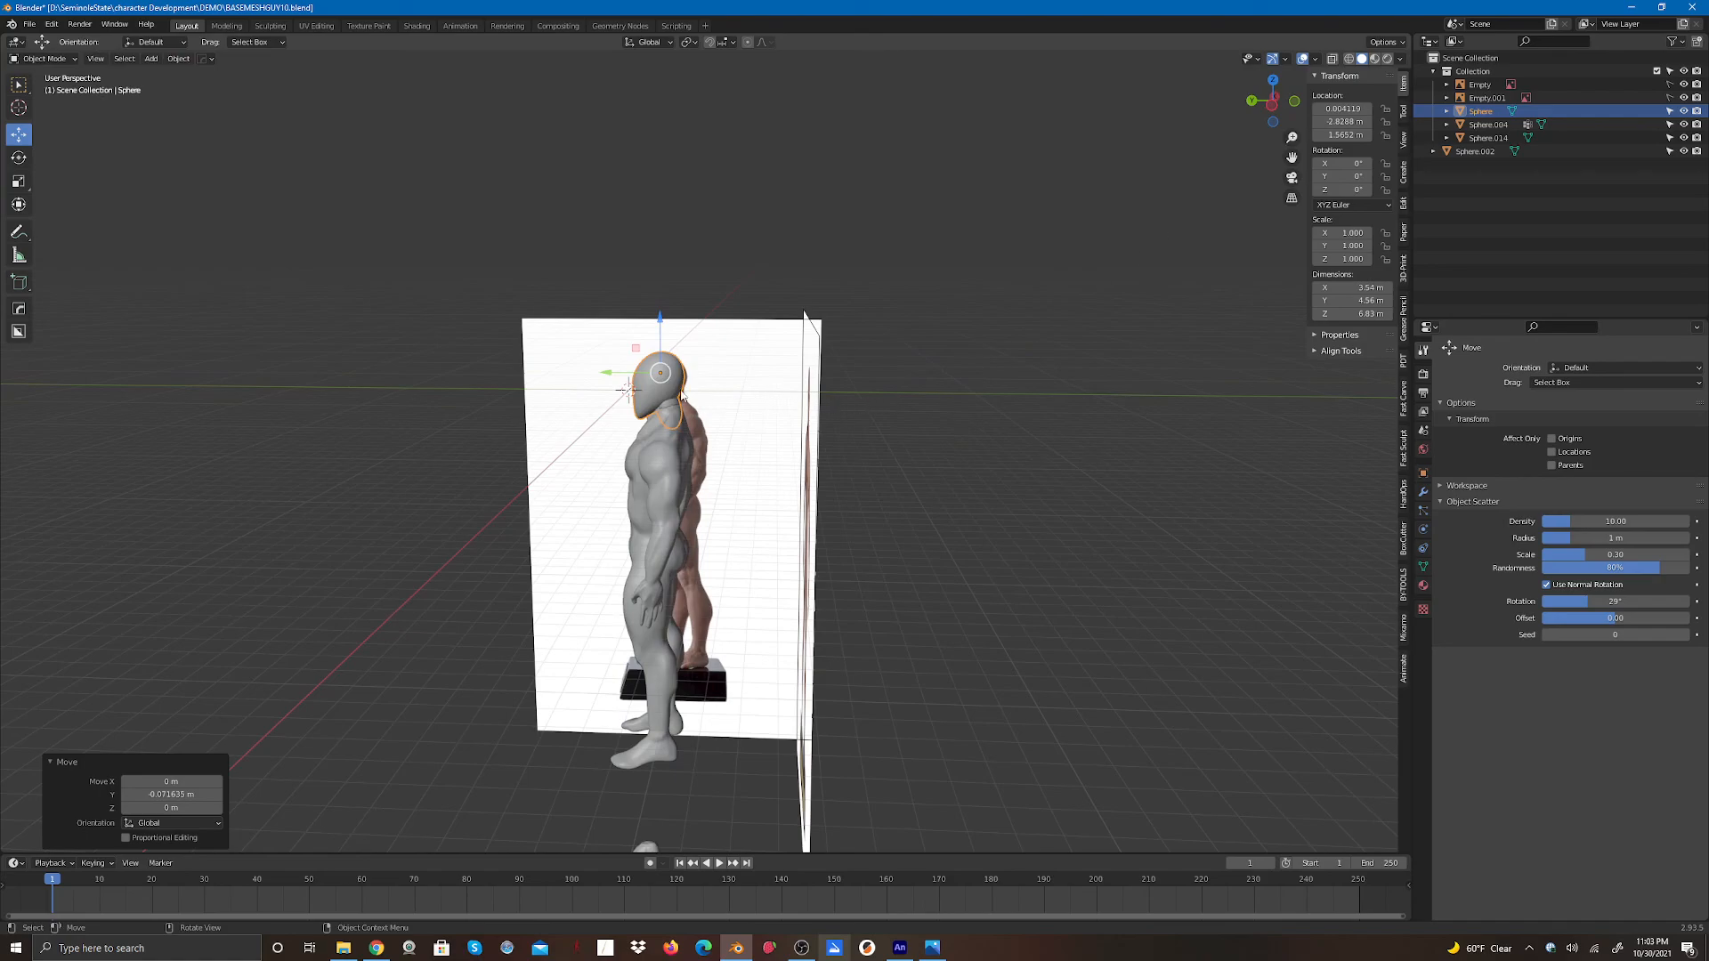
scroll(682, 394, "up", 5)
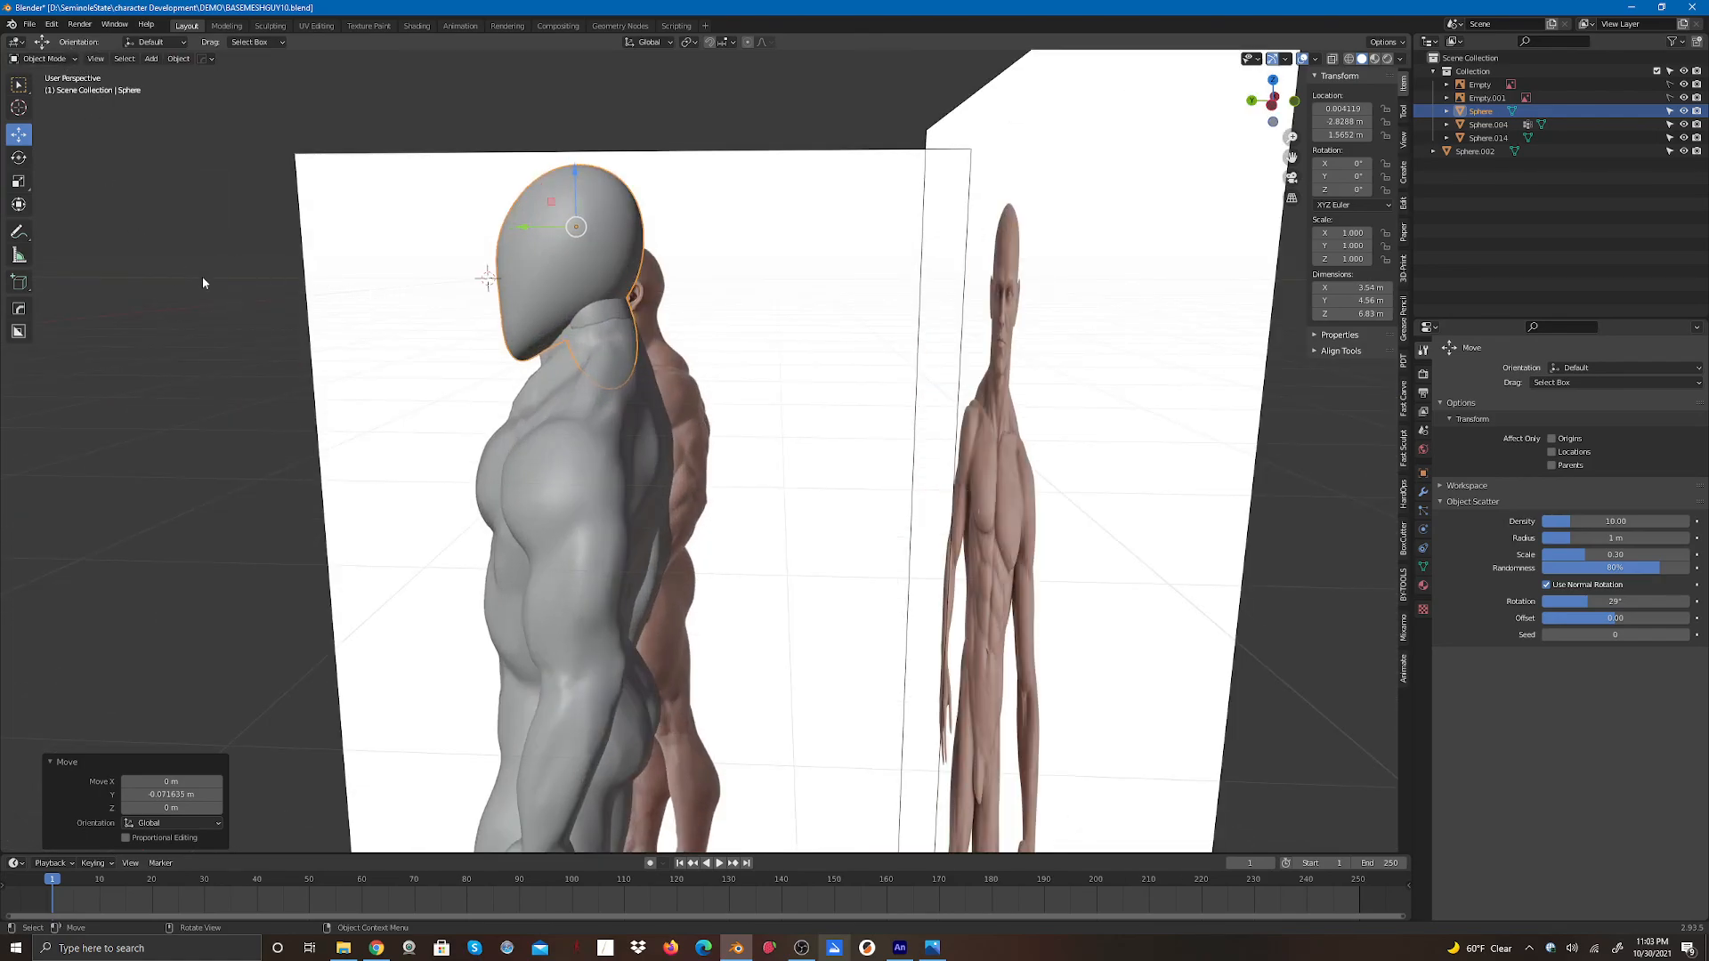
left_click(366, 322)
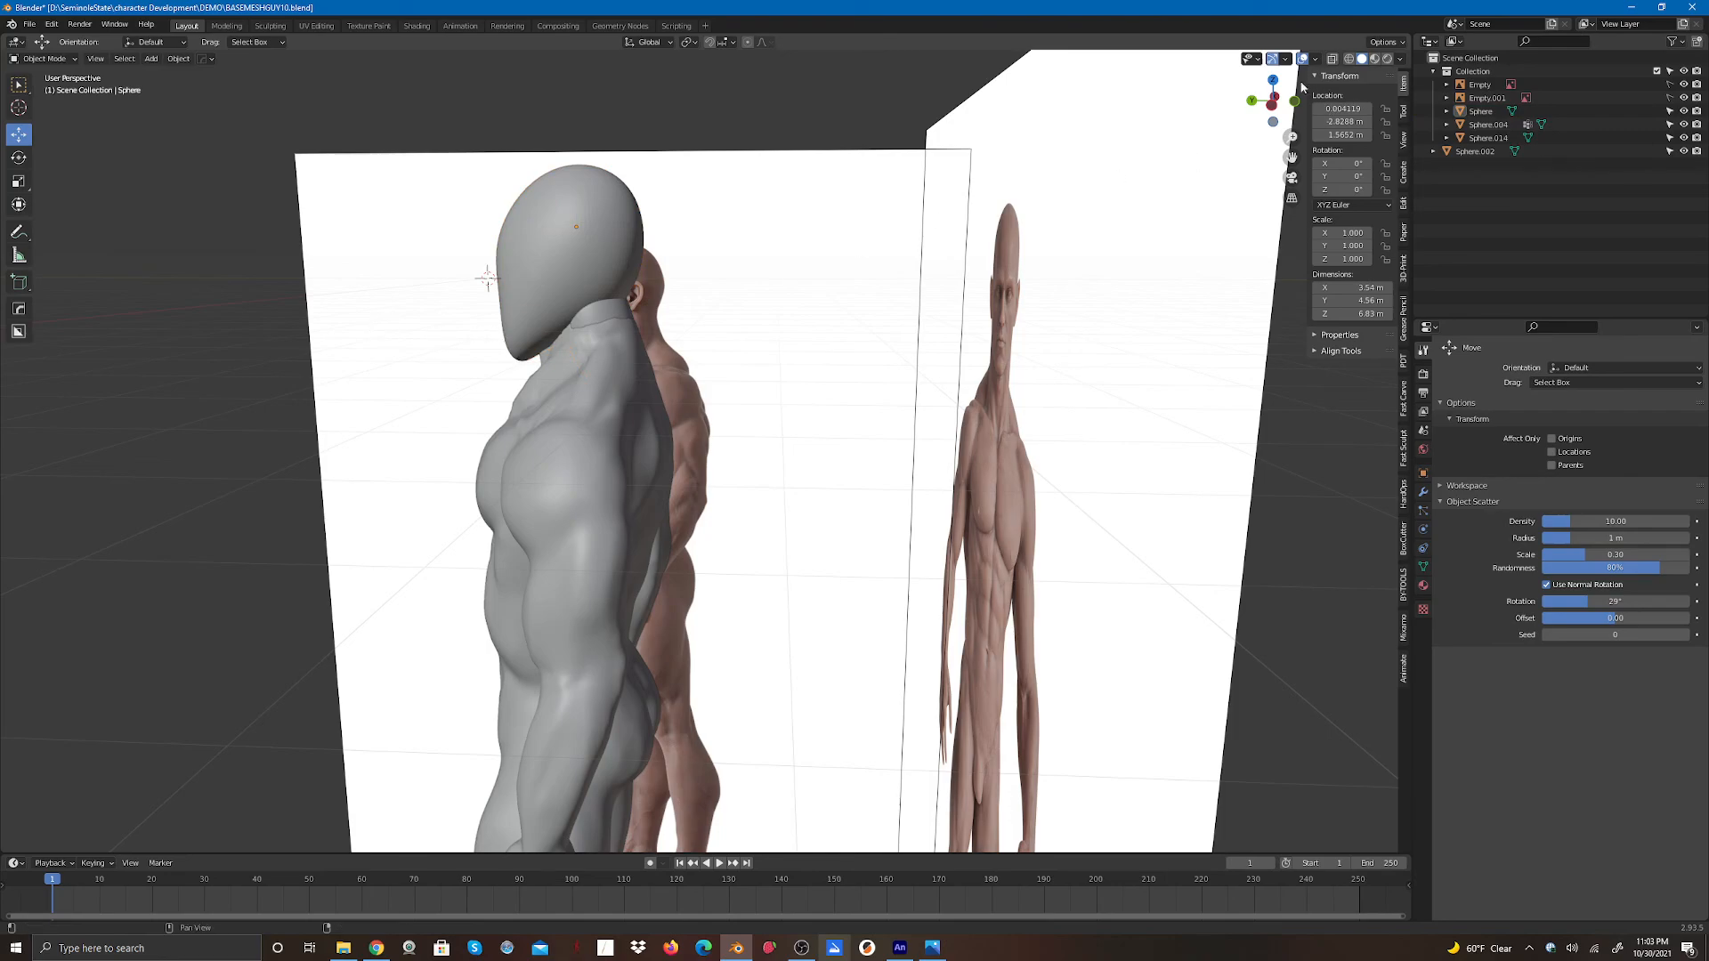
left_click_drag(1272, 93, 1310, 78)
left_click(514, 291)
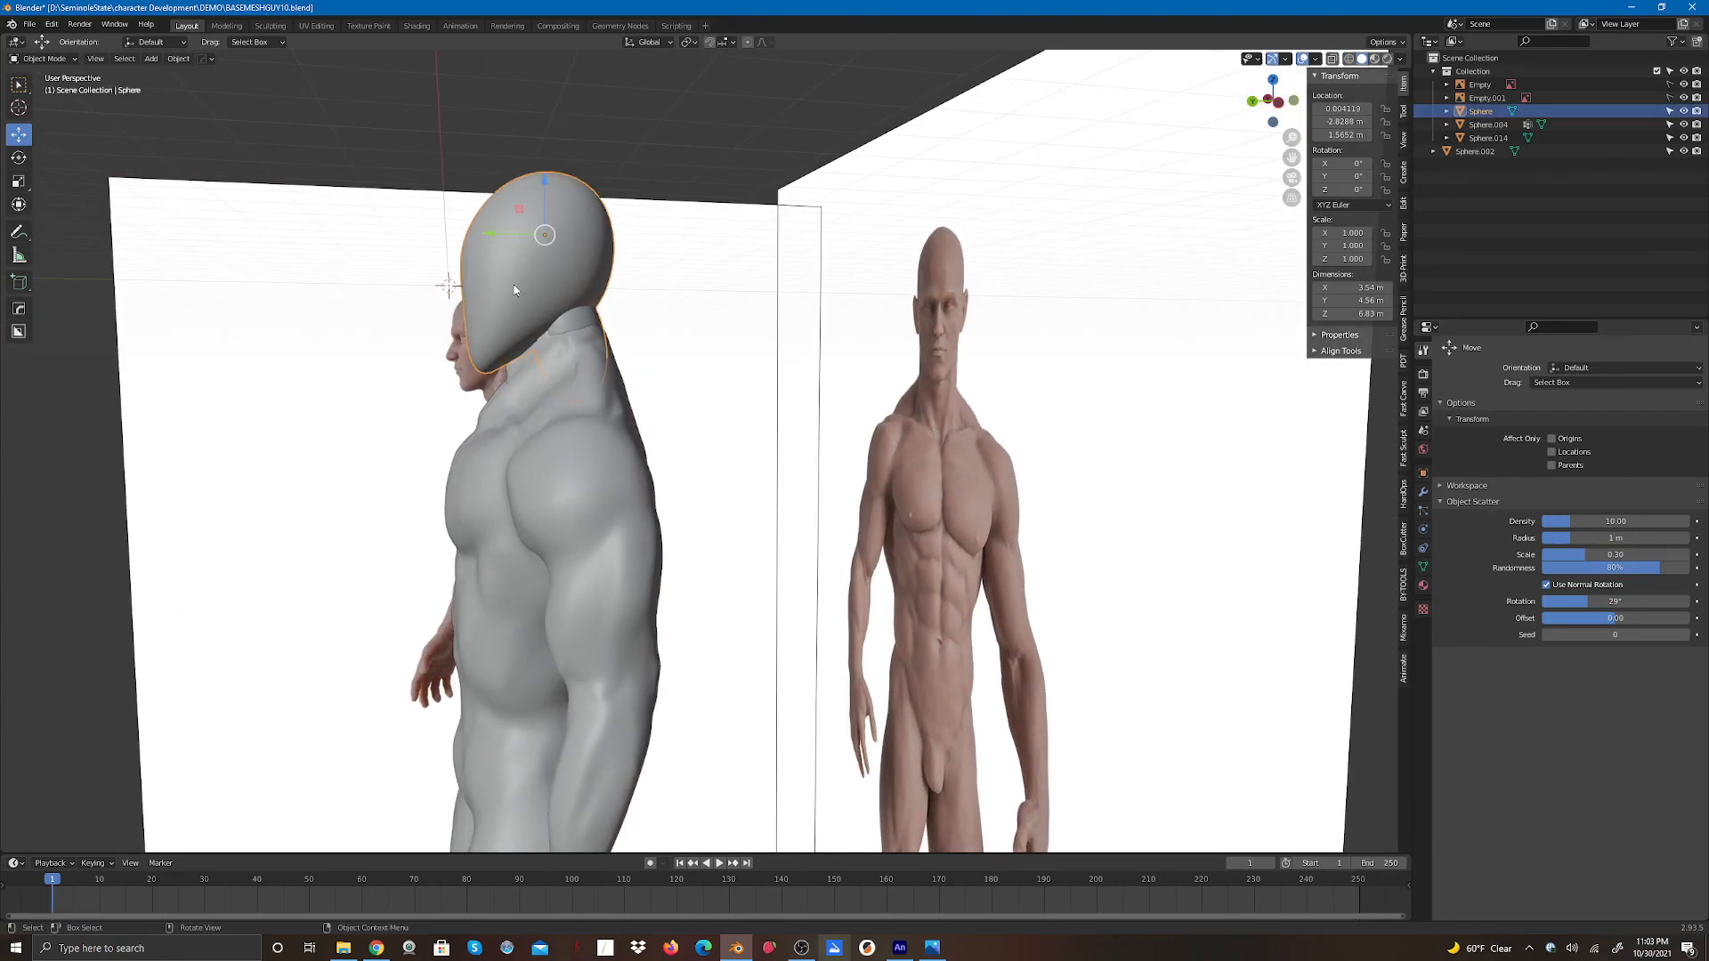
left_click_drag(547, 186, 482, 228)
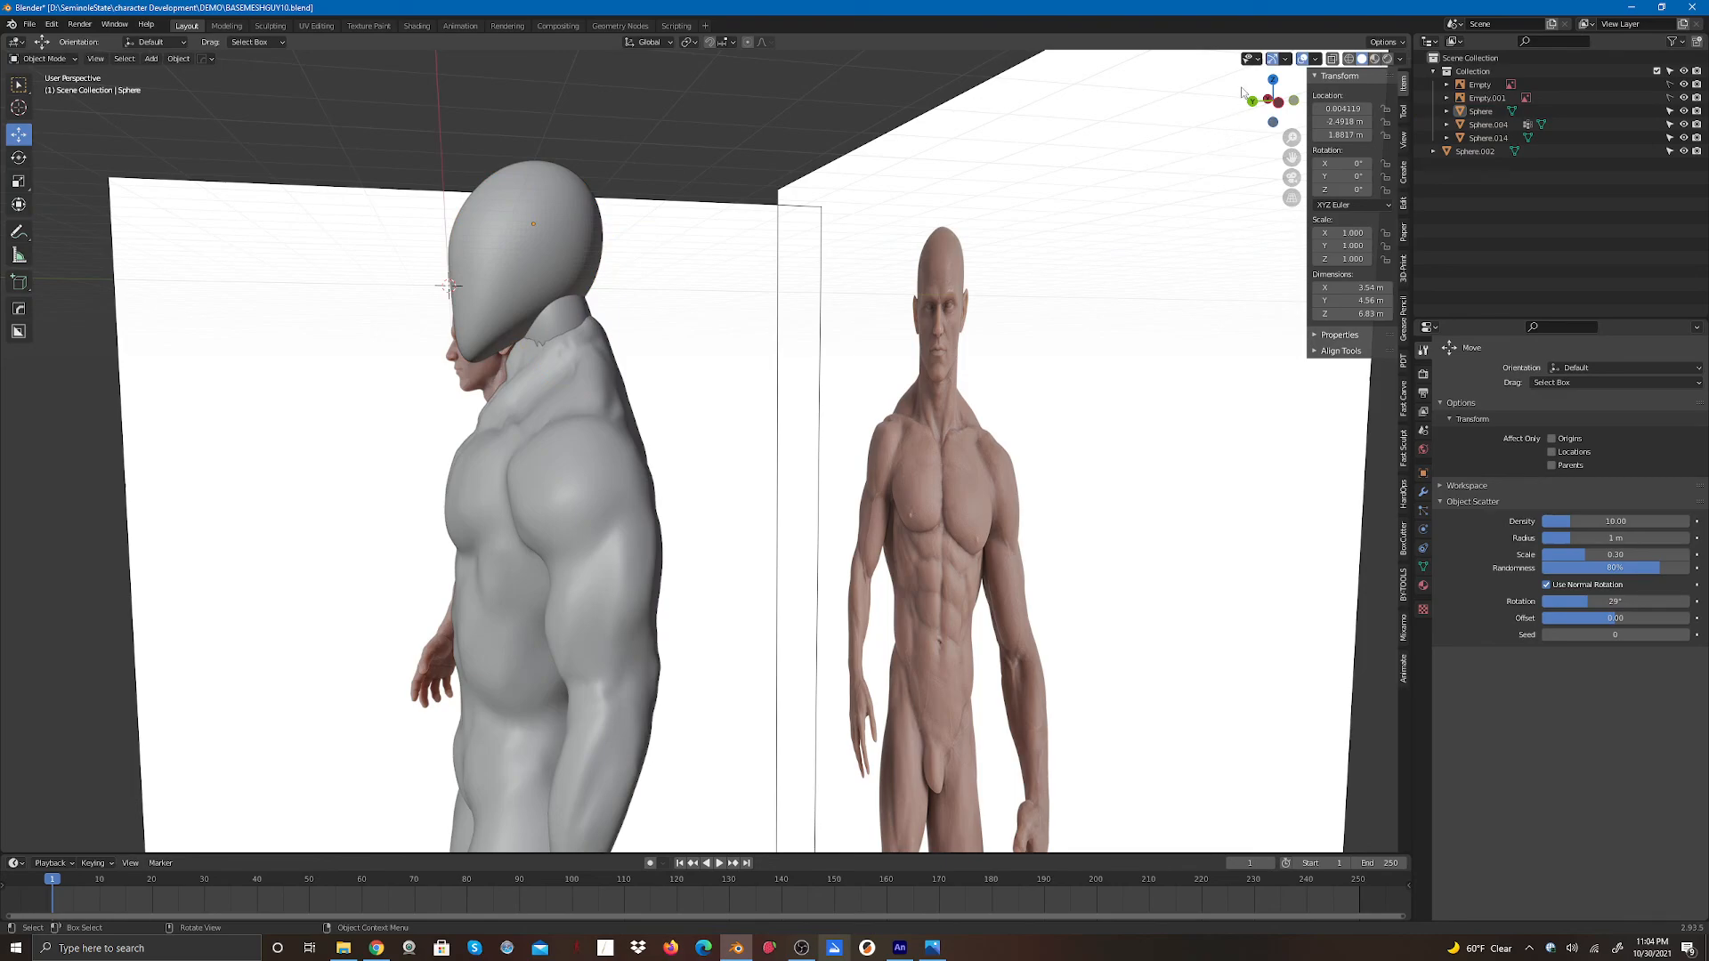
- Examine the head and body together from several angles
left_click_drag(1261, 95, 1228, 144)
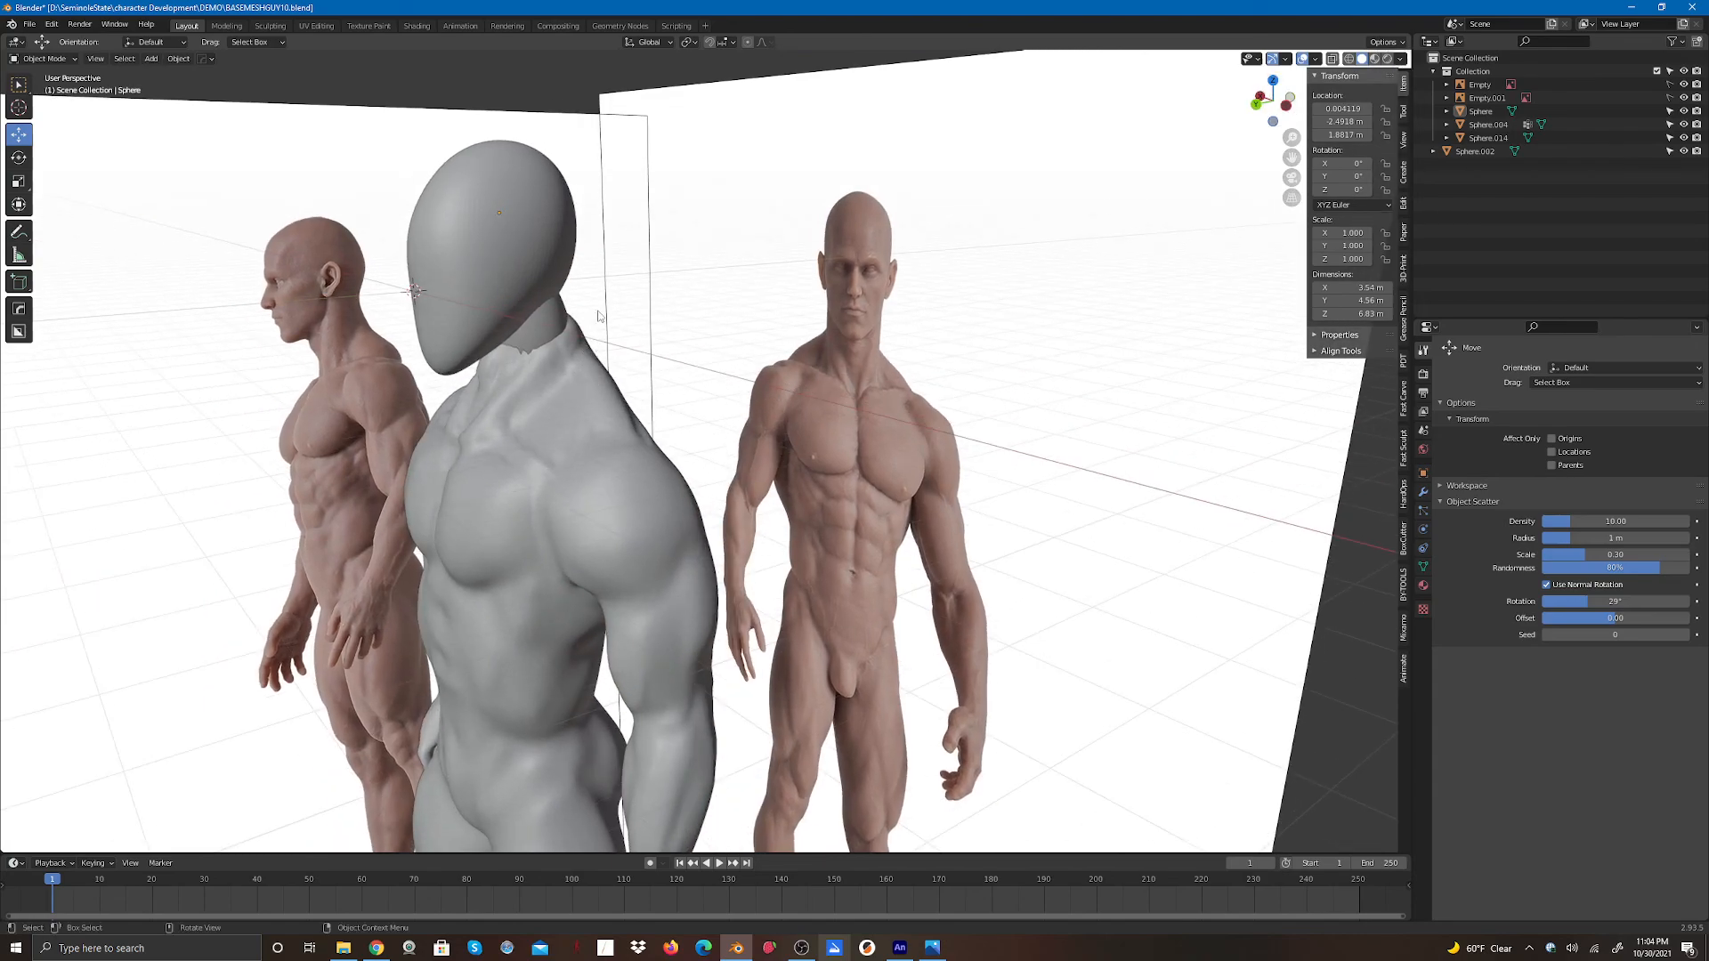
scroll(606, 337, "down", 4)
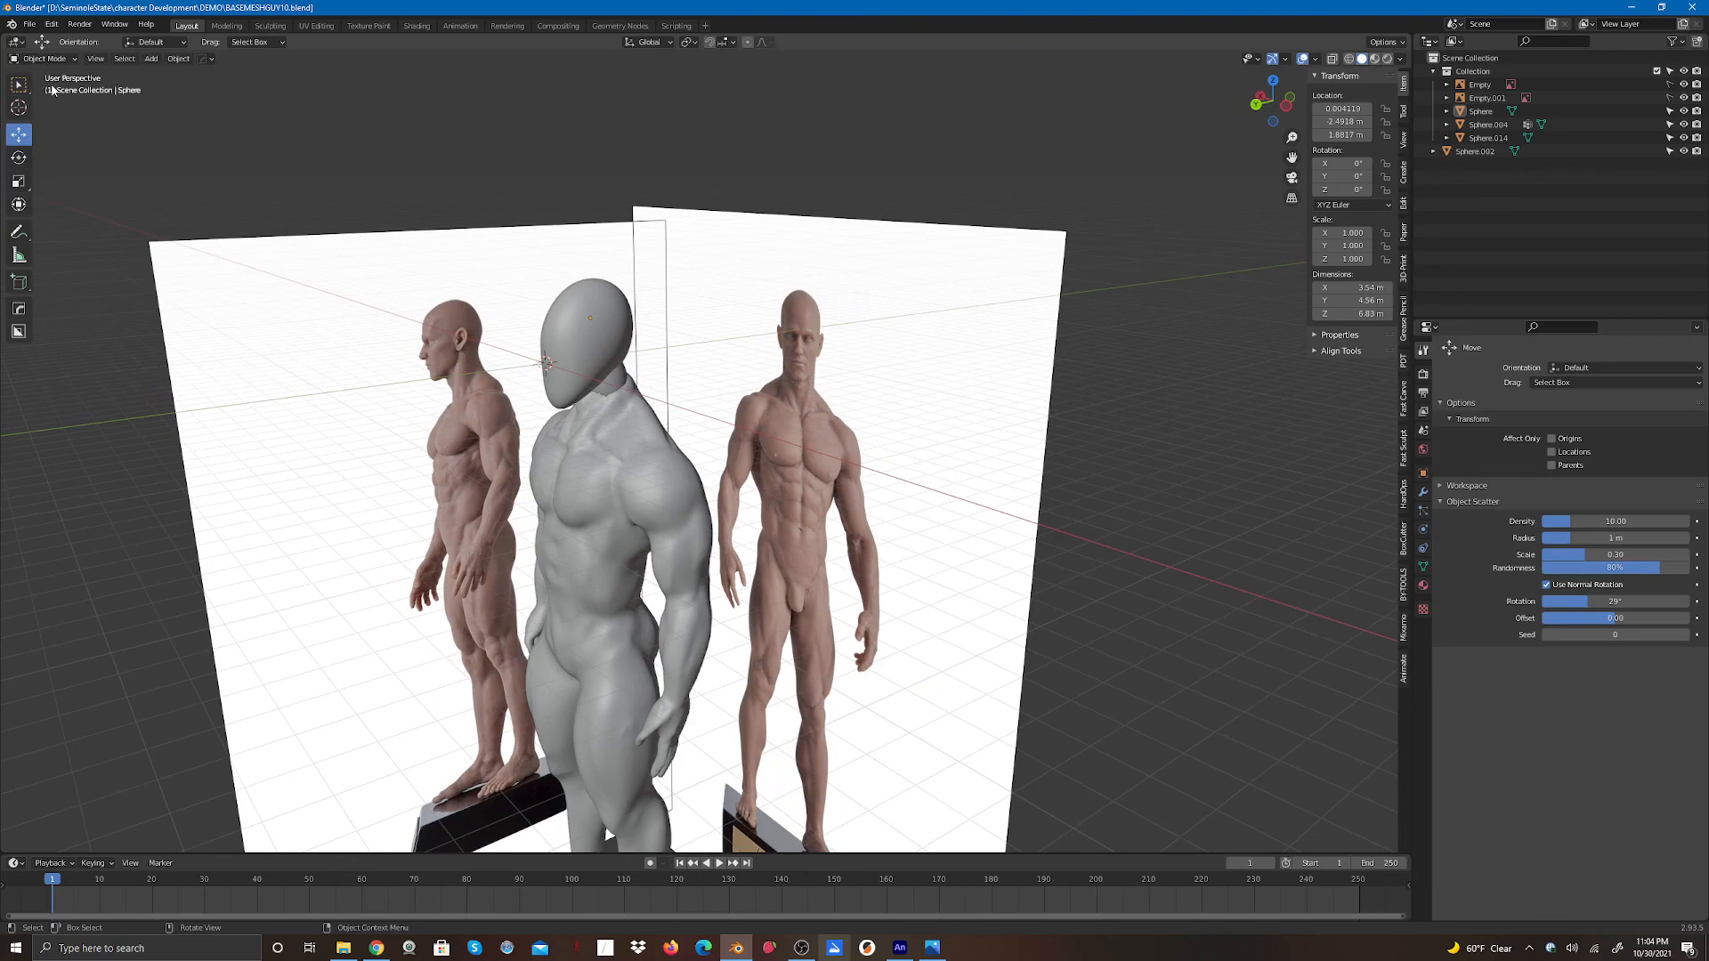
left_click_drag(1275, 117, 1317, 102)
scroll(982, 369, "down", 3)
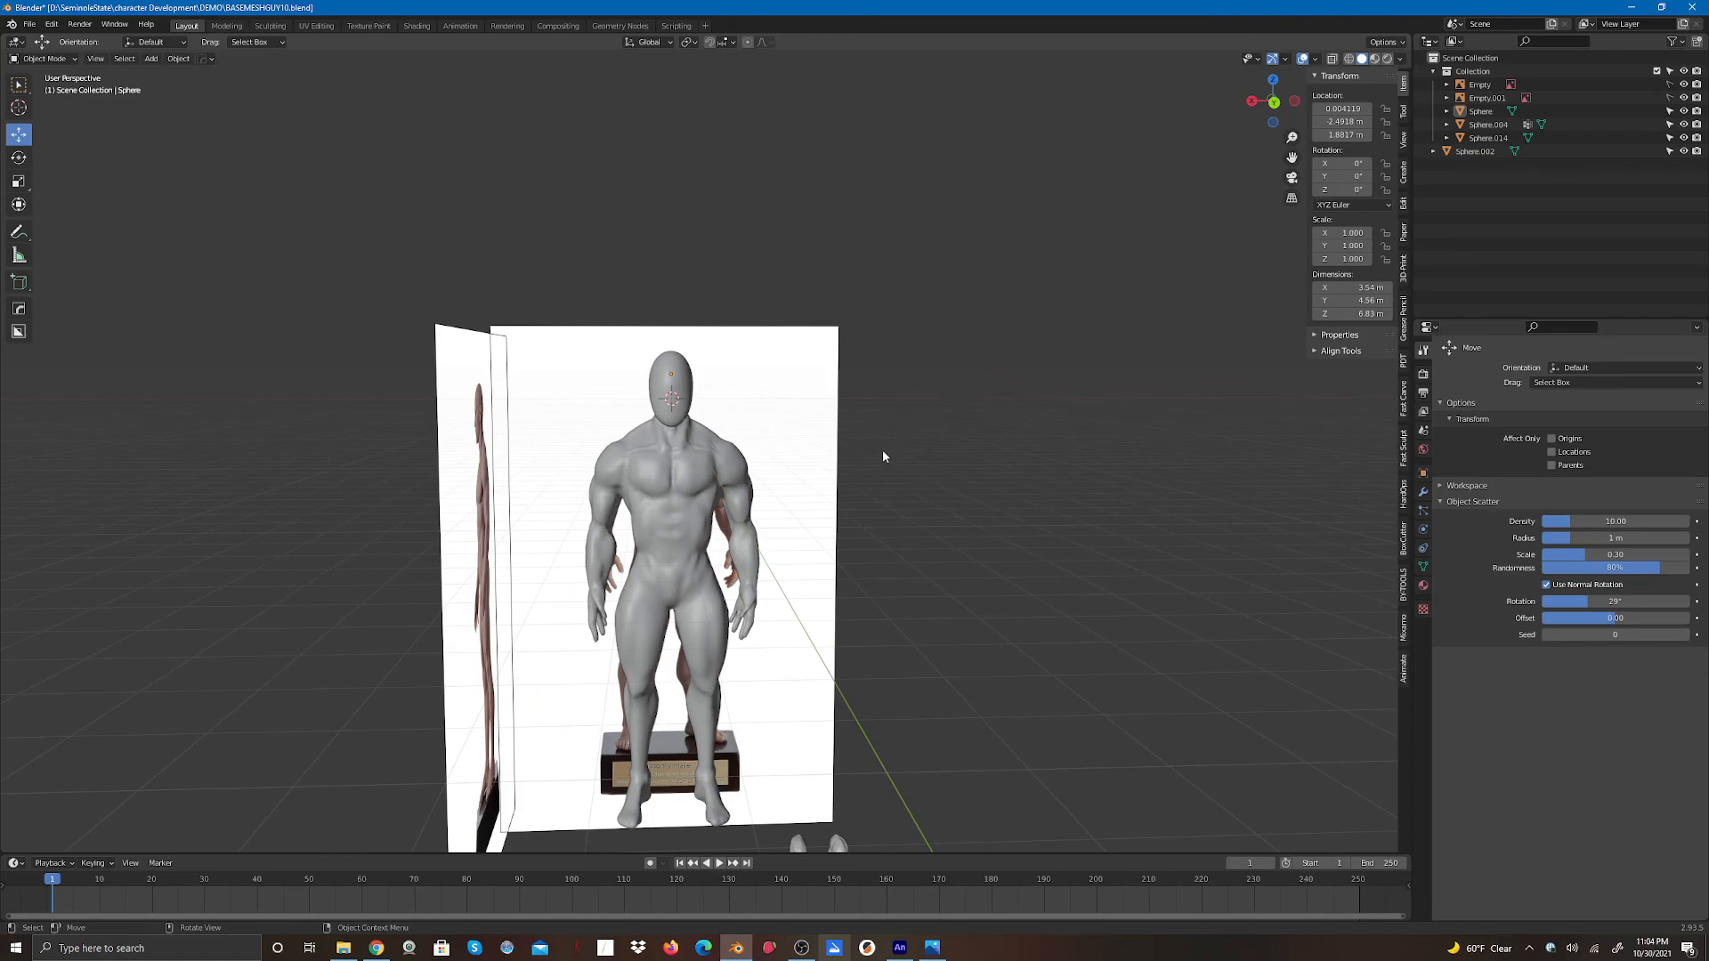
scroll(729, 572, "up", 5)
scroll(590, 440, "down", 4)
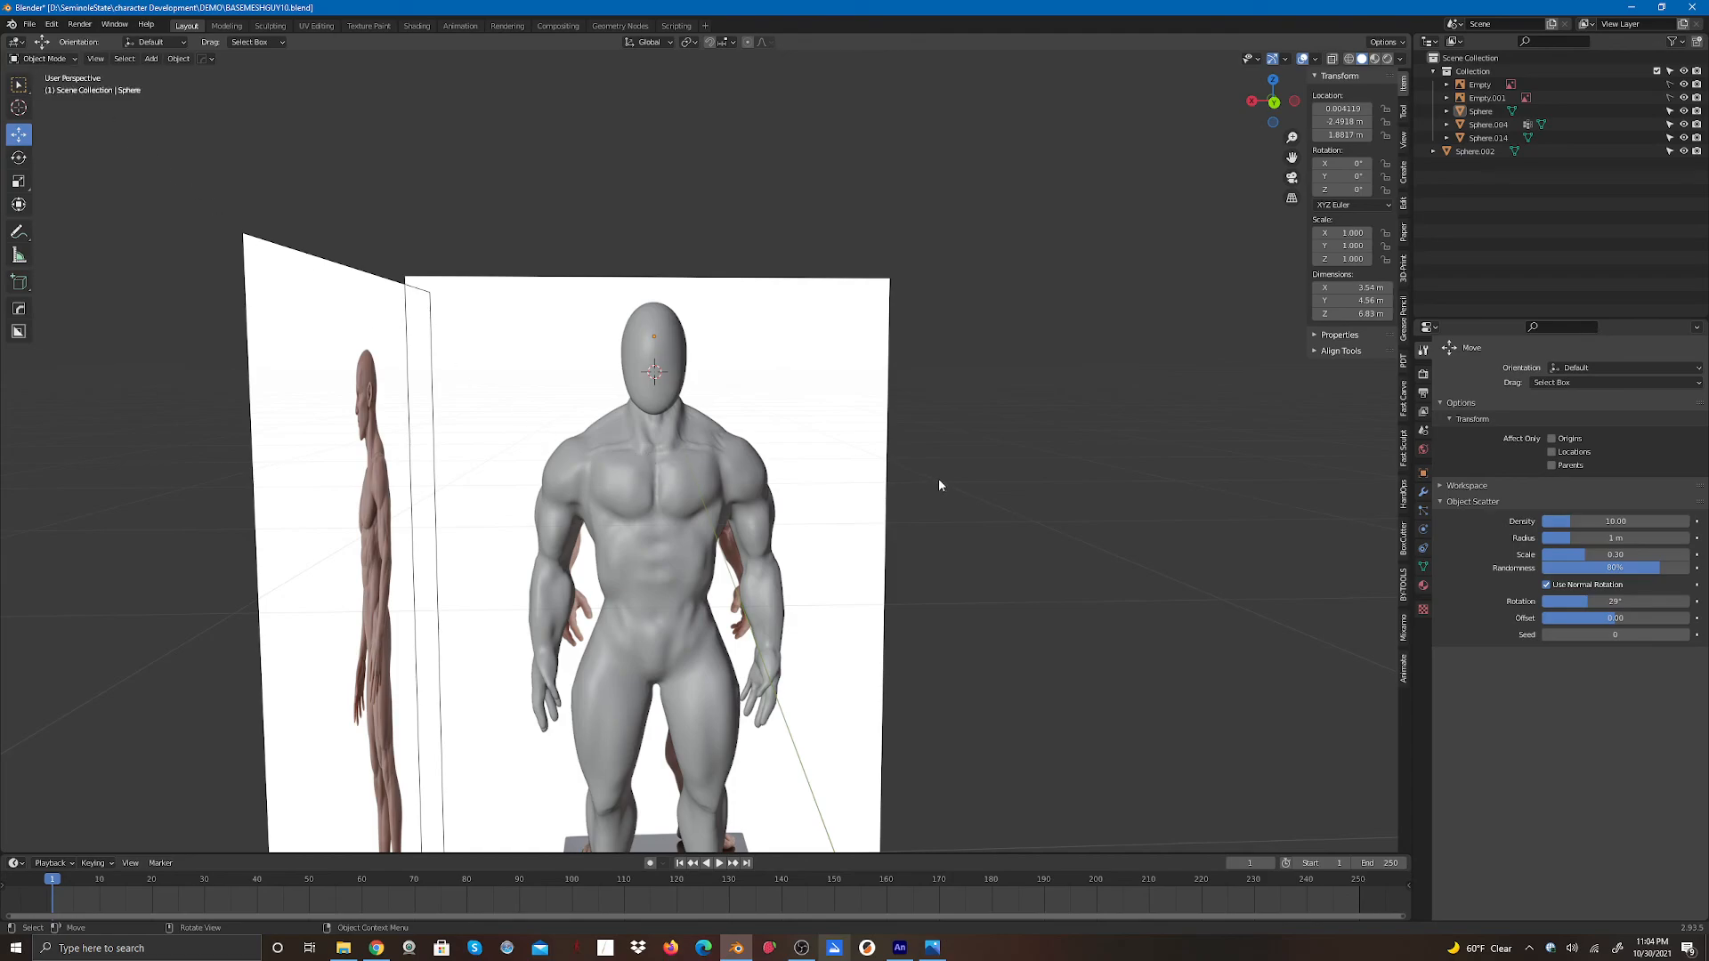
scroll(734, 412, "down", 2)
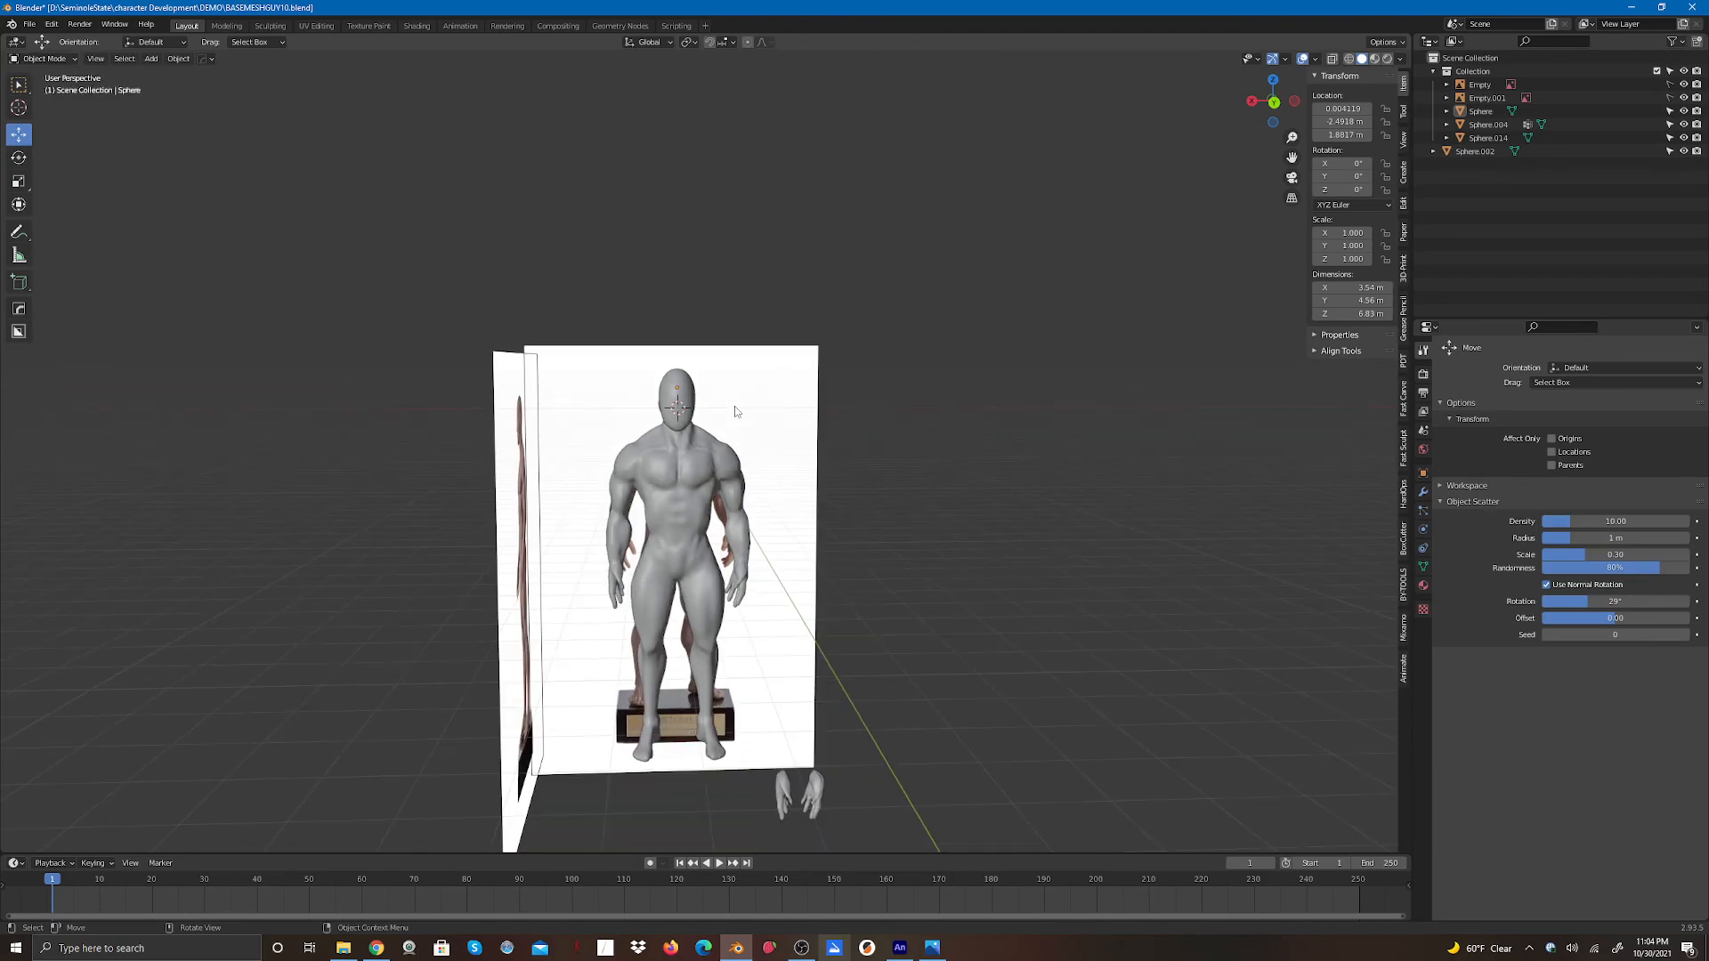
- Save the scene as a new file named BASEMESHGUY11.blend in the DEMO folder
left_click(27, 25)
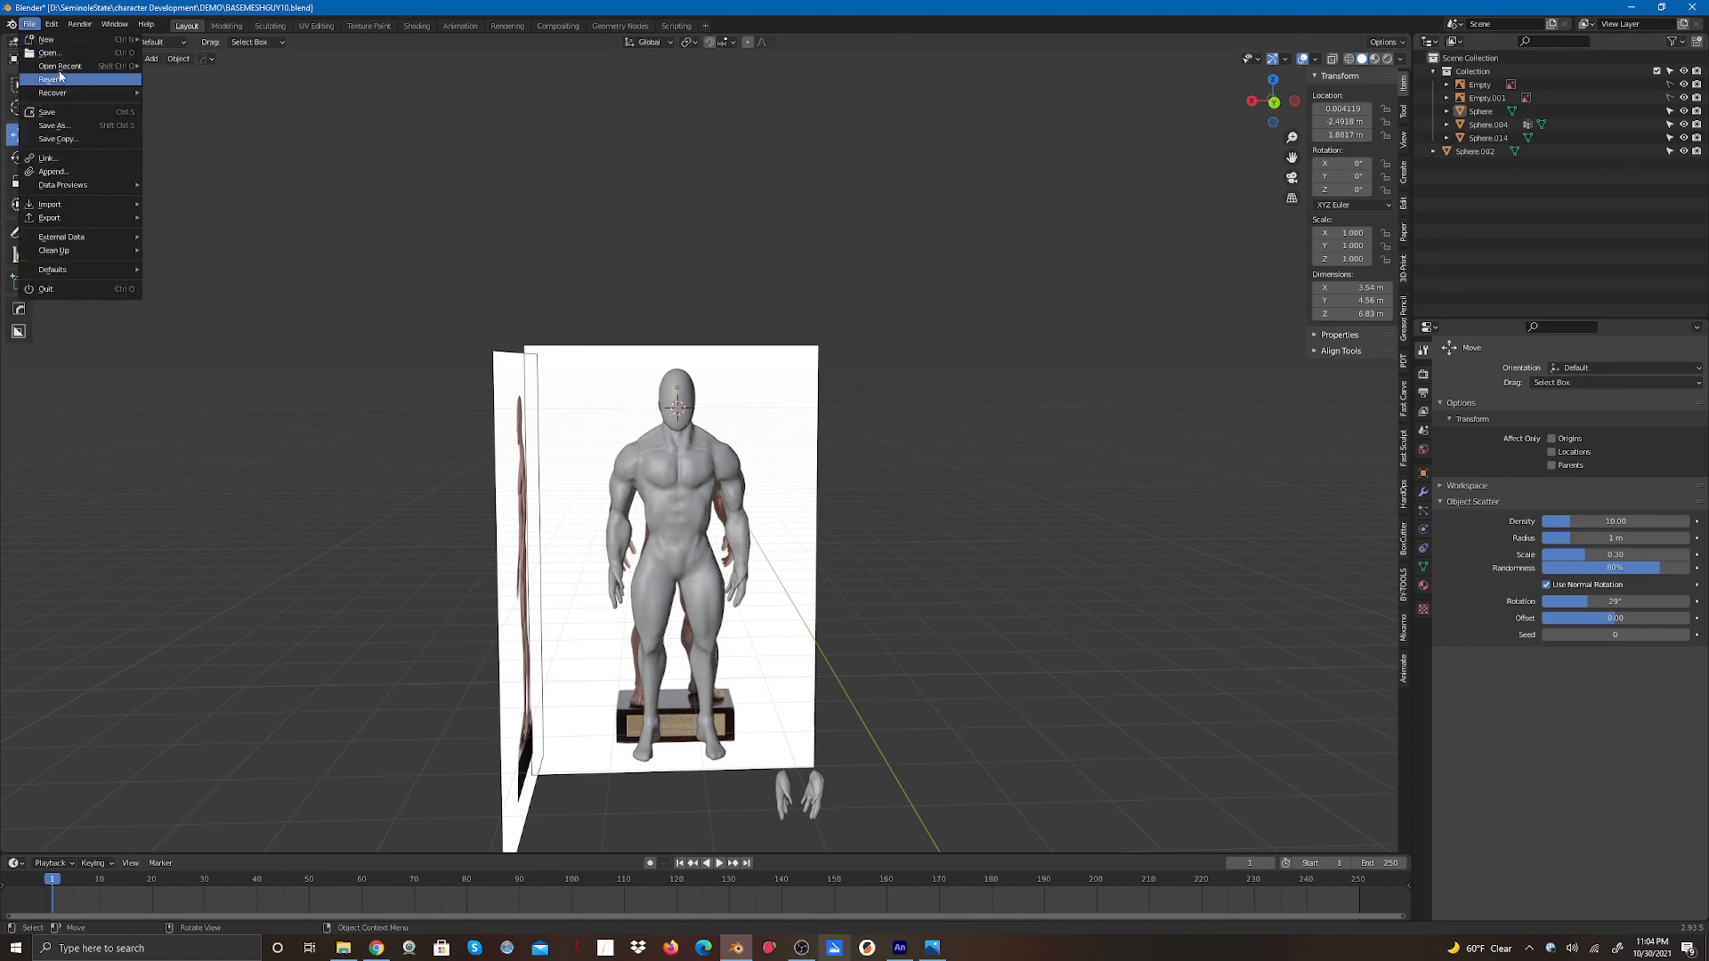
mouse_move(62, 94)
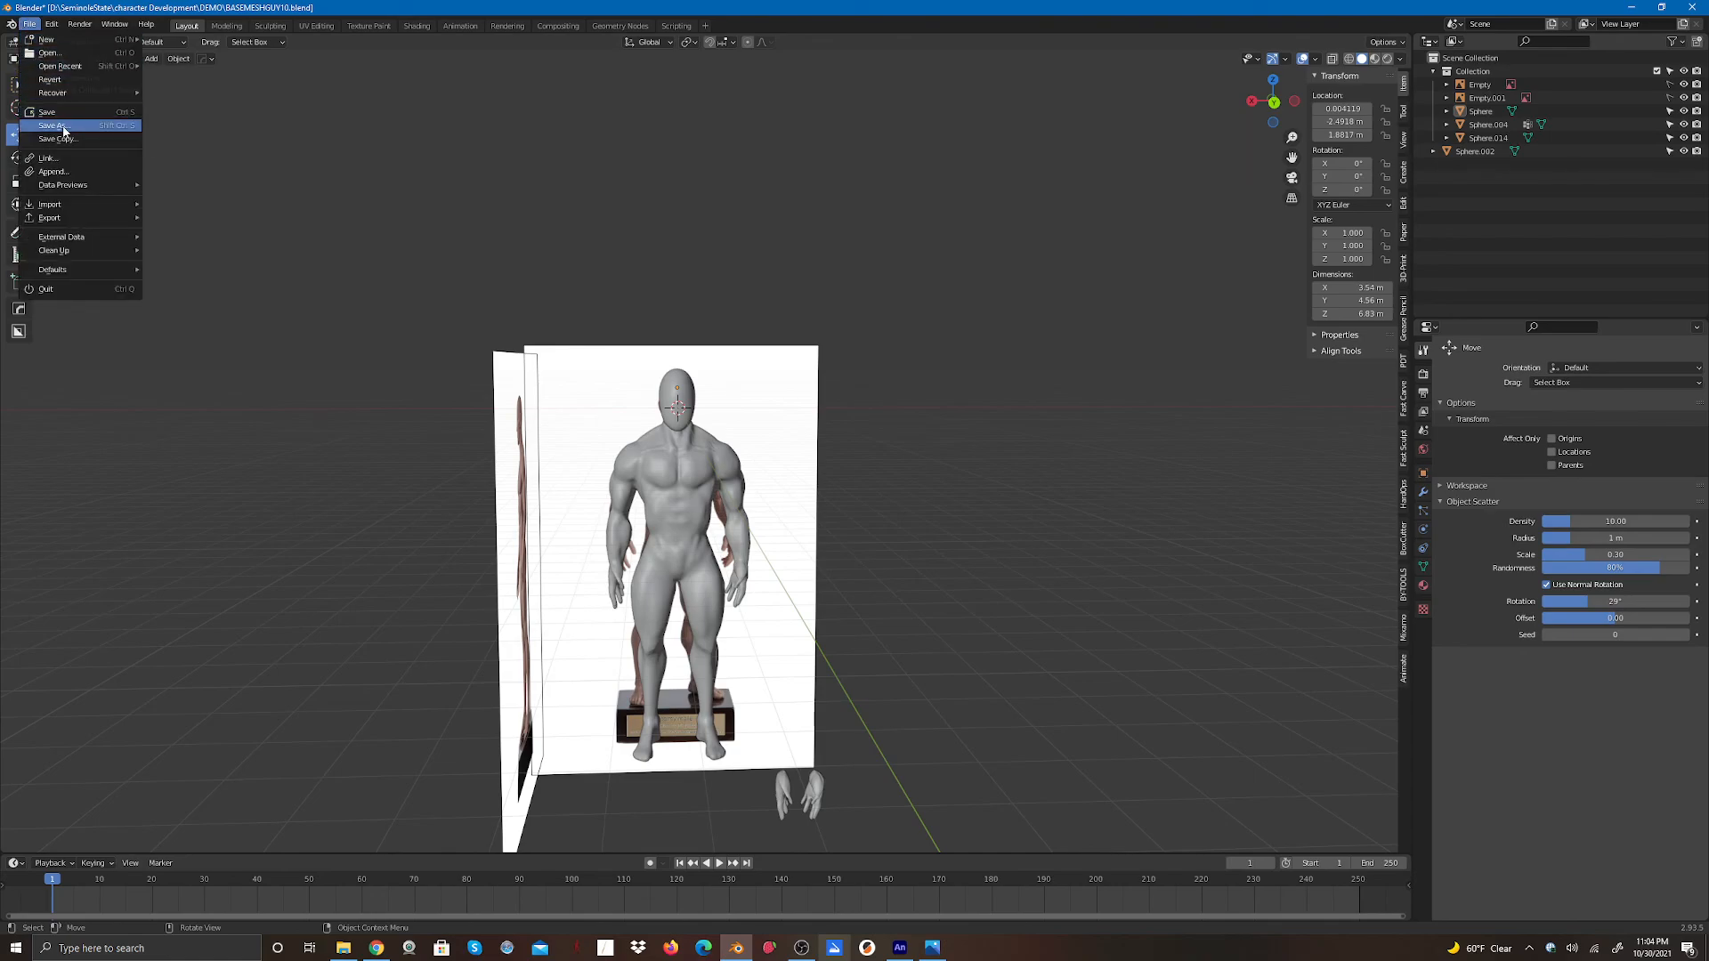
left_click(65, 128)
left_click(740, 661)
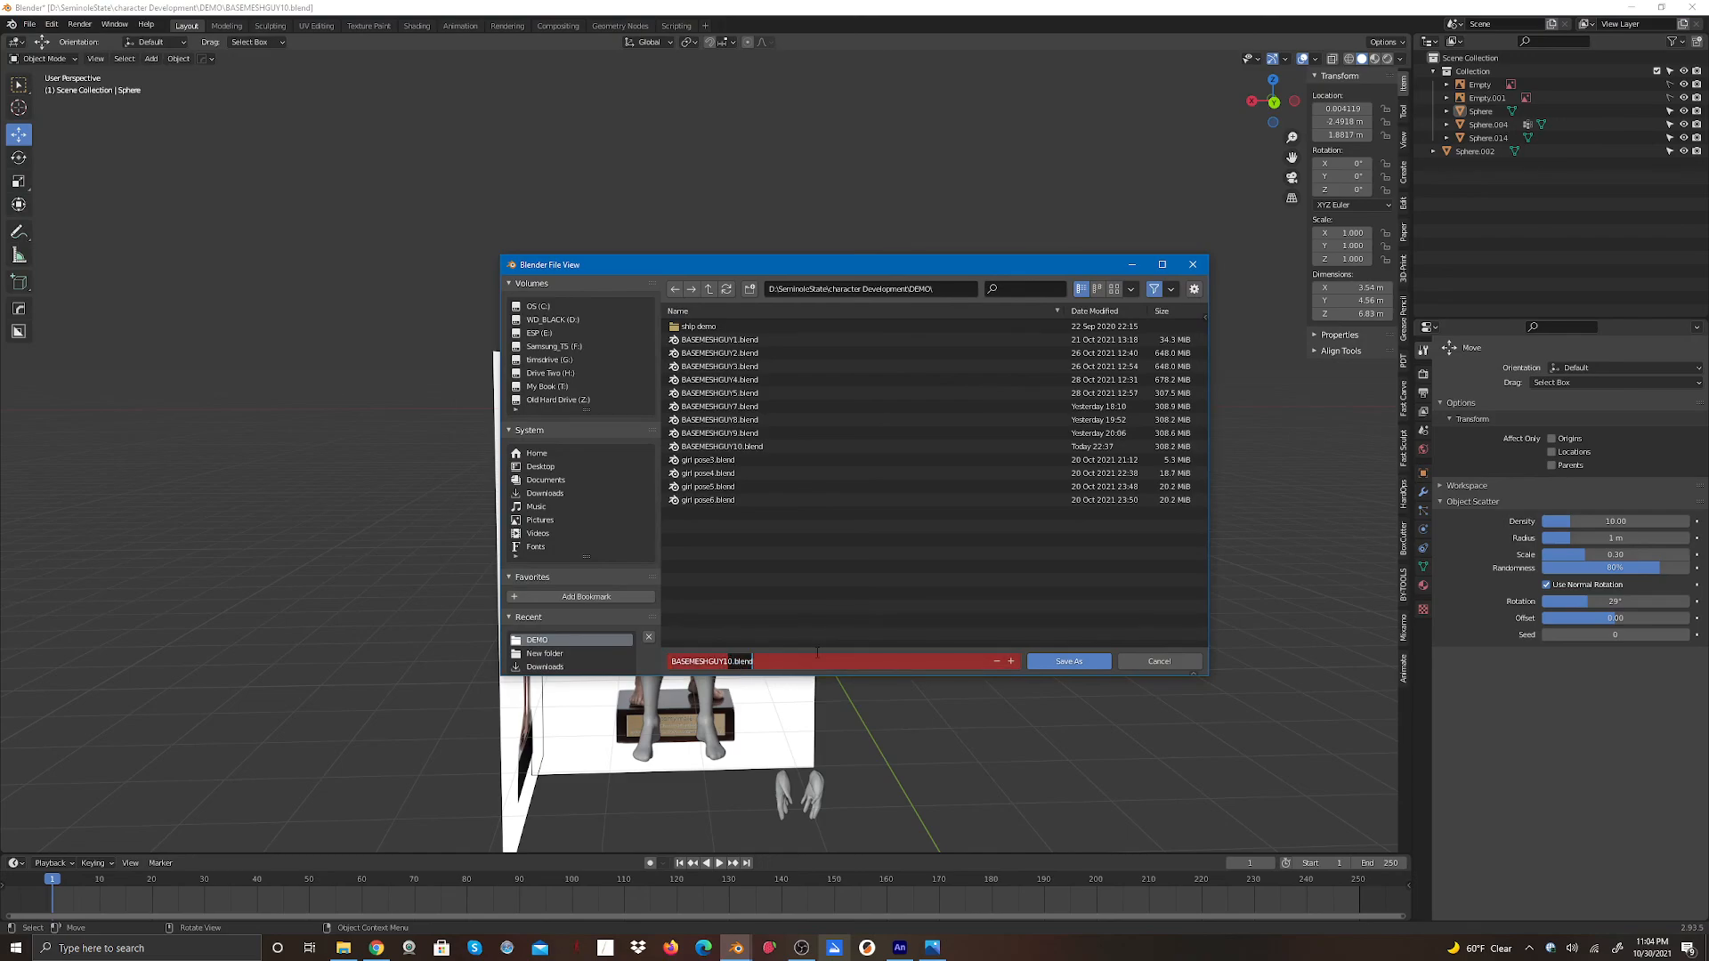
type("1")
left_click(1071, 668)
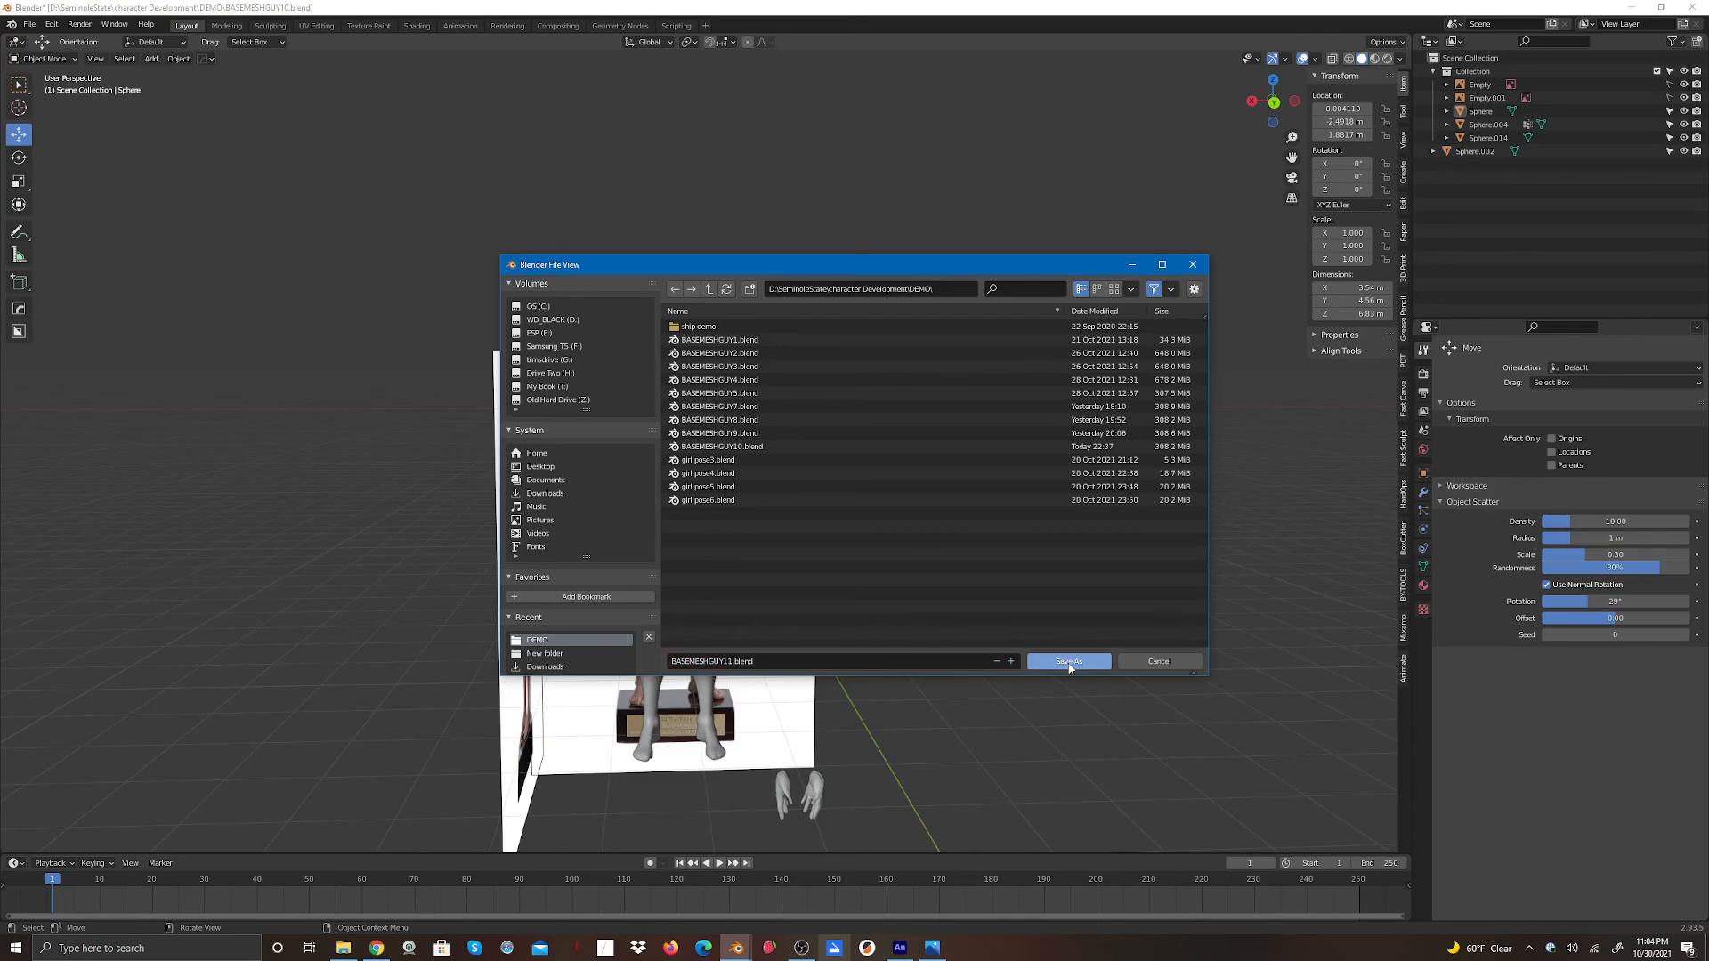
left_click(1071, 663)
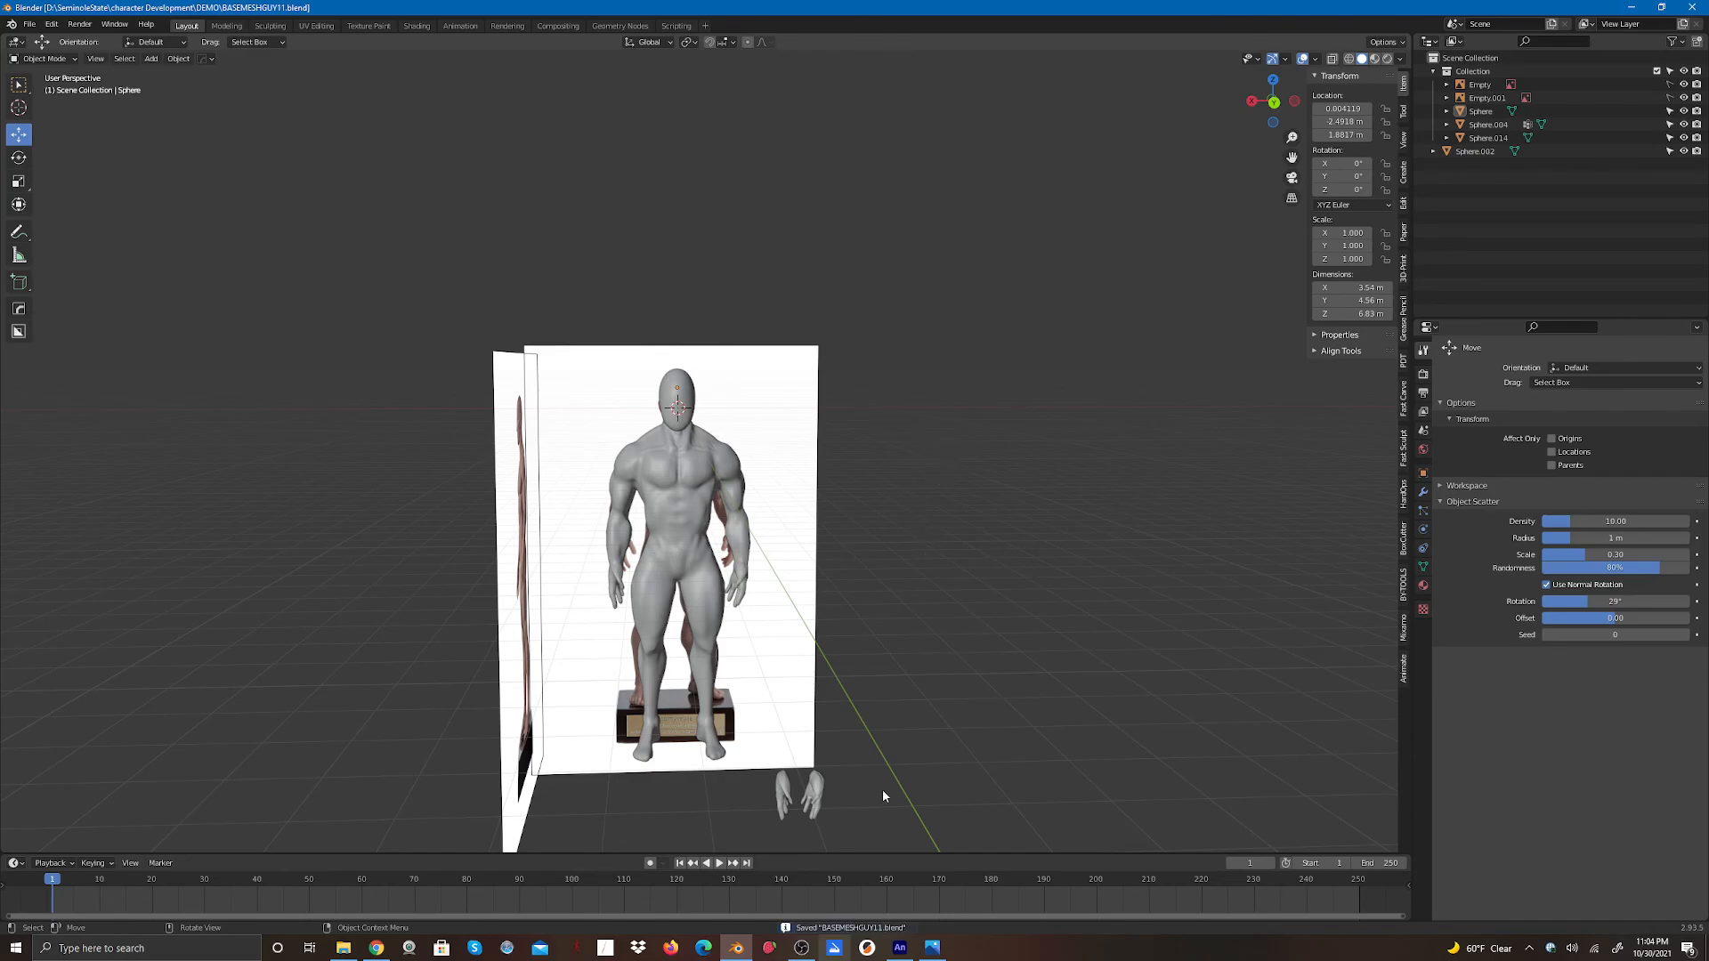
left_click(801, 947)
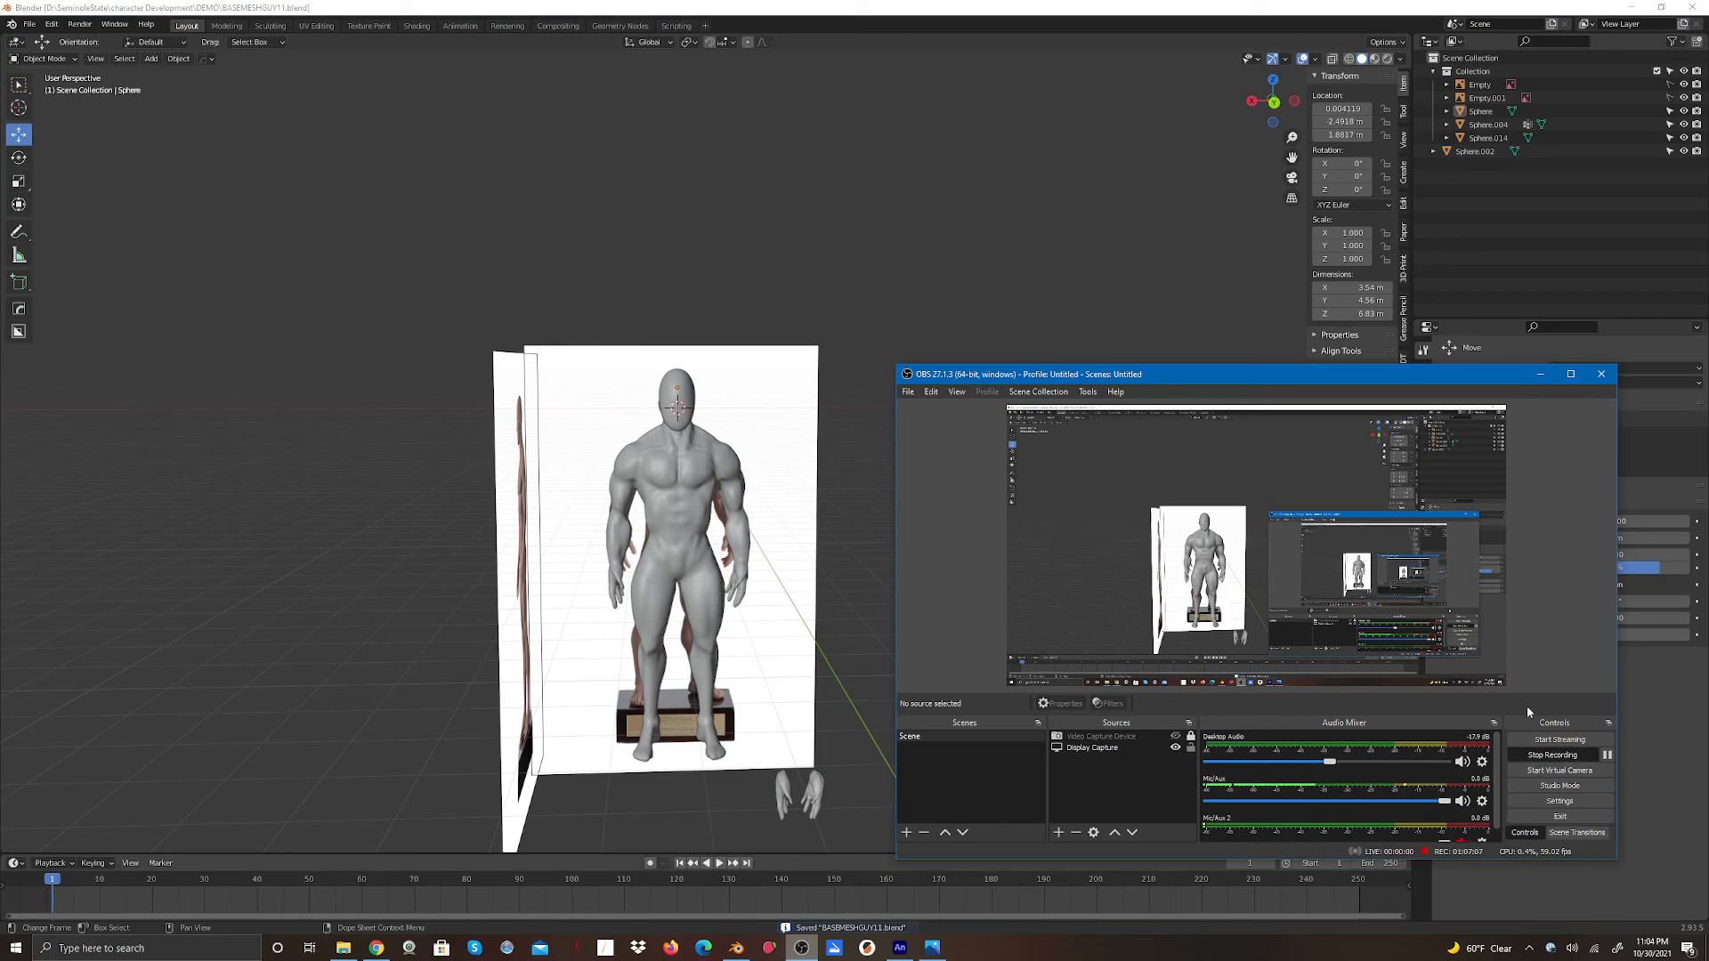